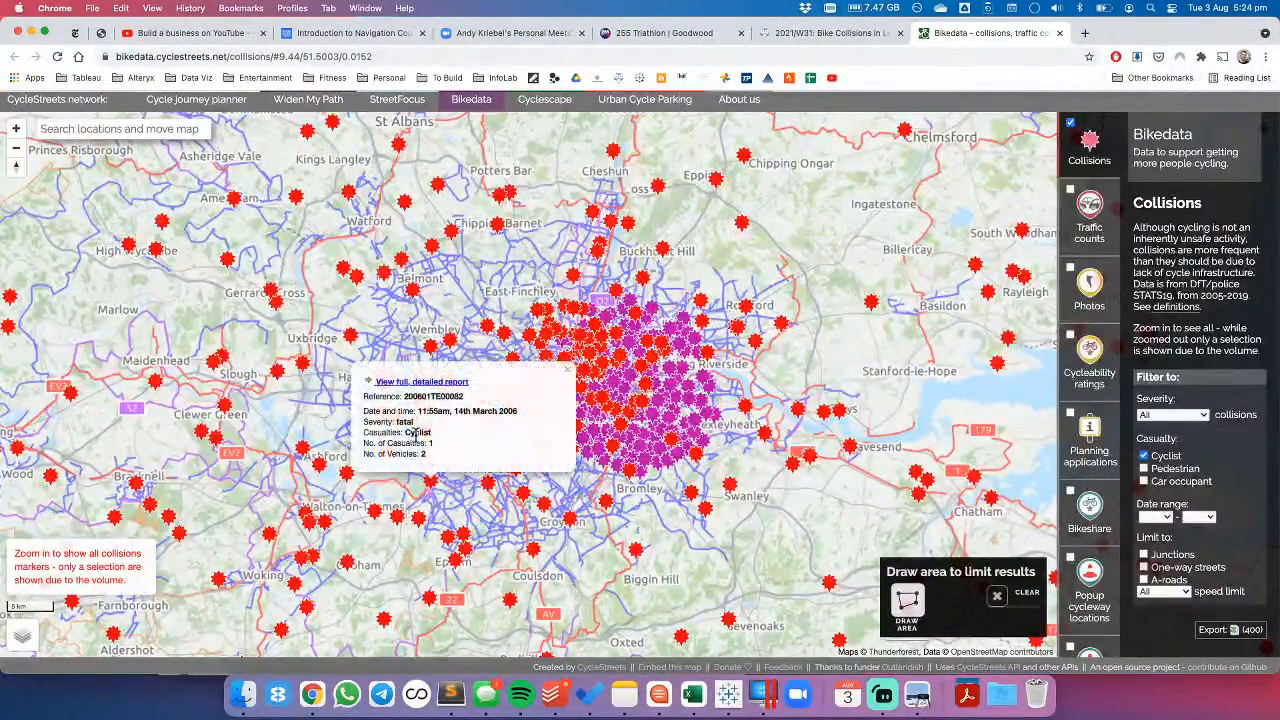
- Close the collision details and draw an area over southwest London to limit the cyclist collisions shown
{"action": "left_click", "coordinate": [567, 374]}
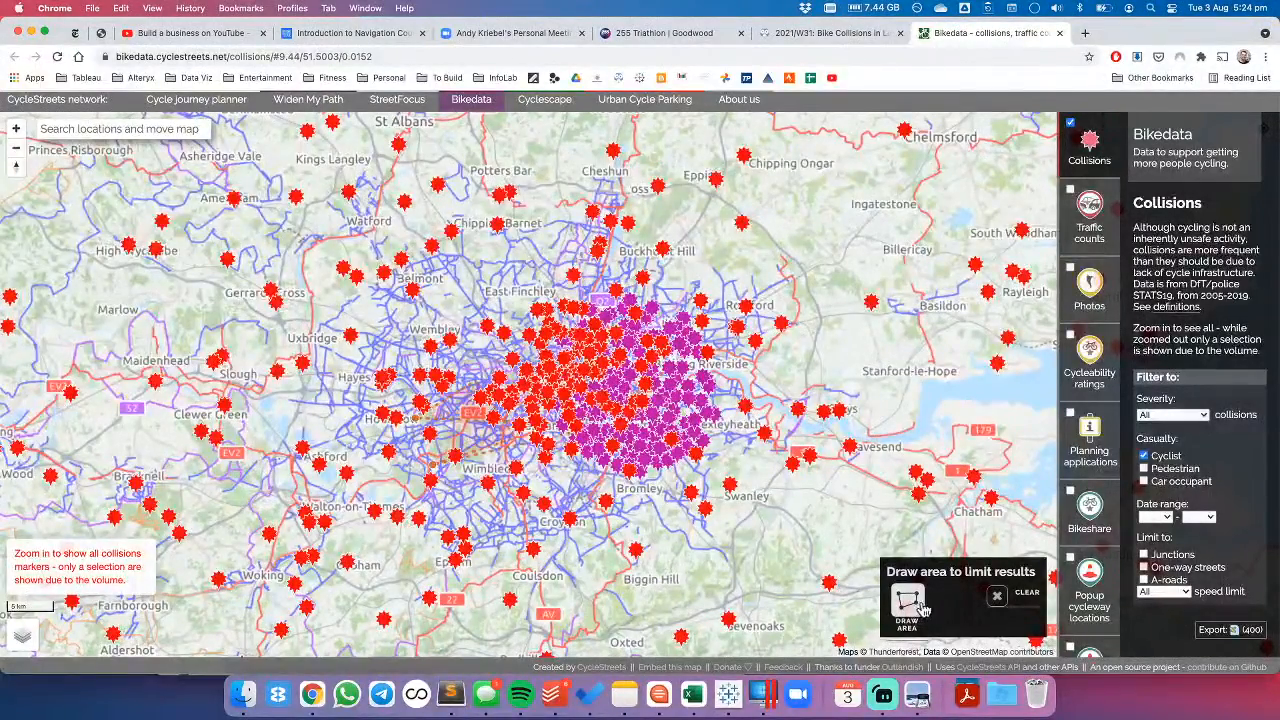
{"action": "left_click", "coordinate": [417, 421]}
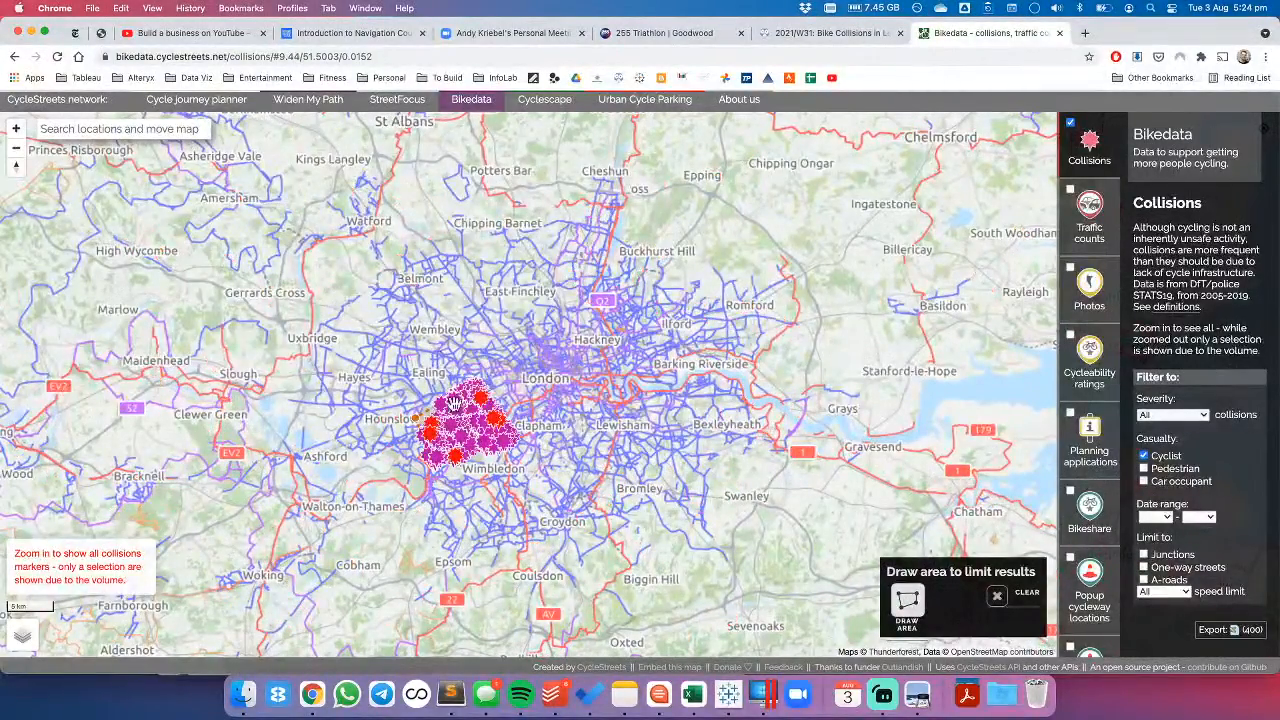
{"action": "scroll", "coordinate": [483, 487], "scroll_direction": "up", "scroll_amount": 3}
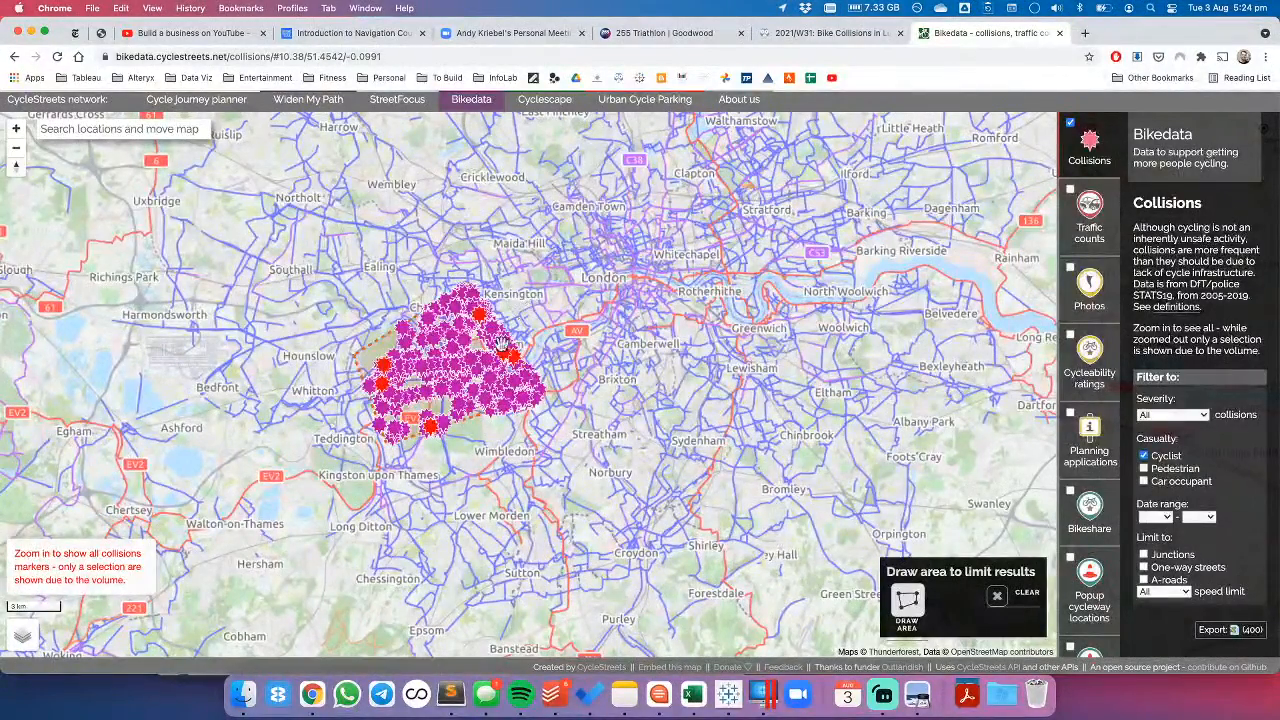
- Inspect the details of several collision markers inside the drawn southwest London area
{"action": "left_click", "coordinate": [456, 316]}
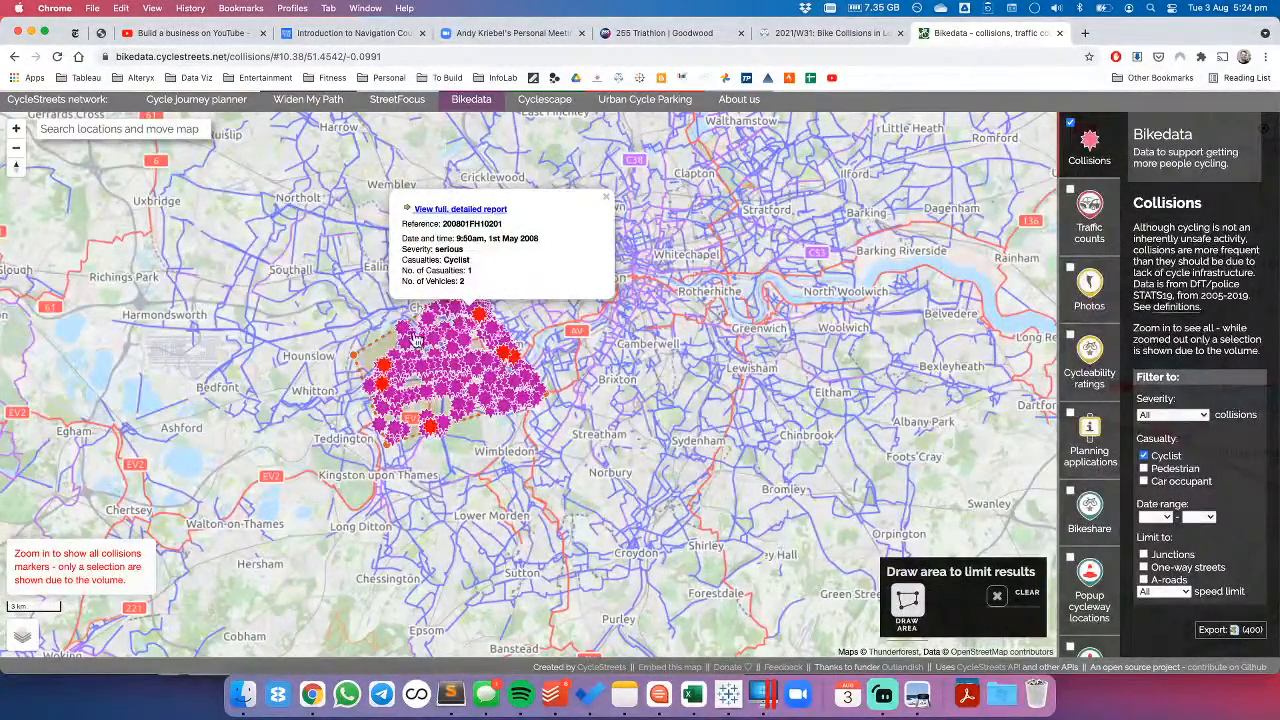
{"action": "left_click", "coordinate": [384, 370]}
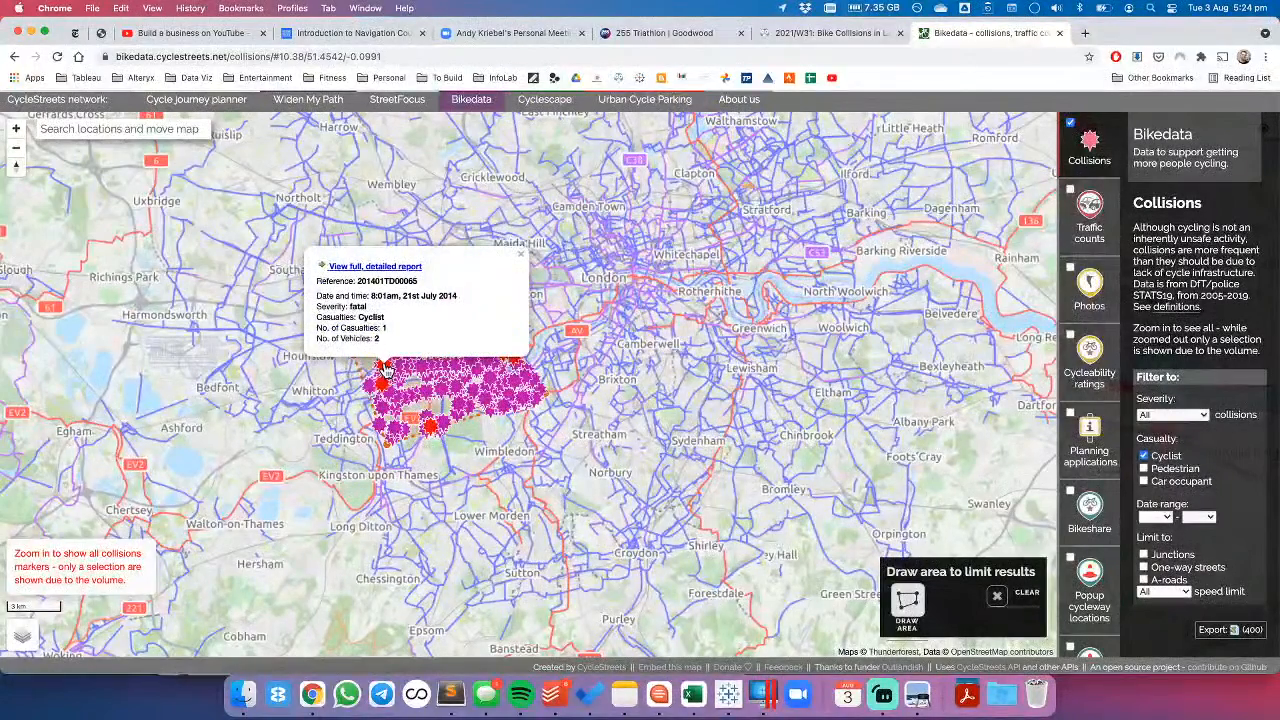
{"action": "left_click", "coordinate": [431, 432]}
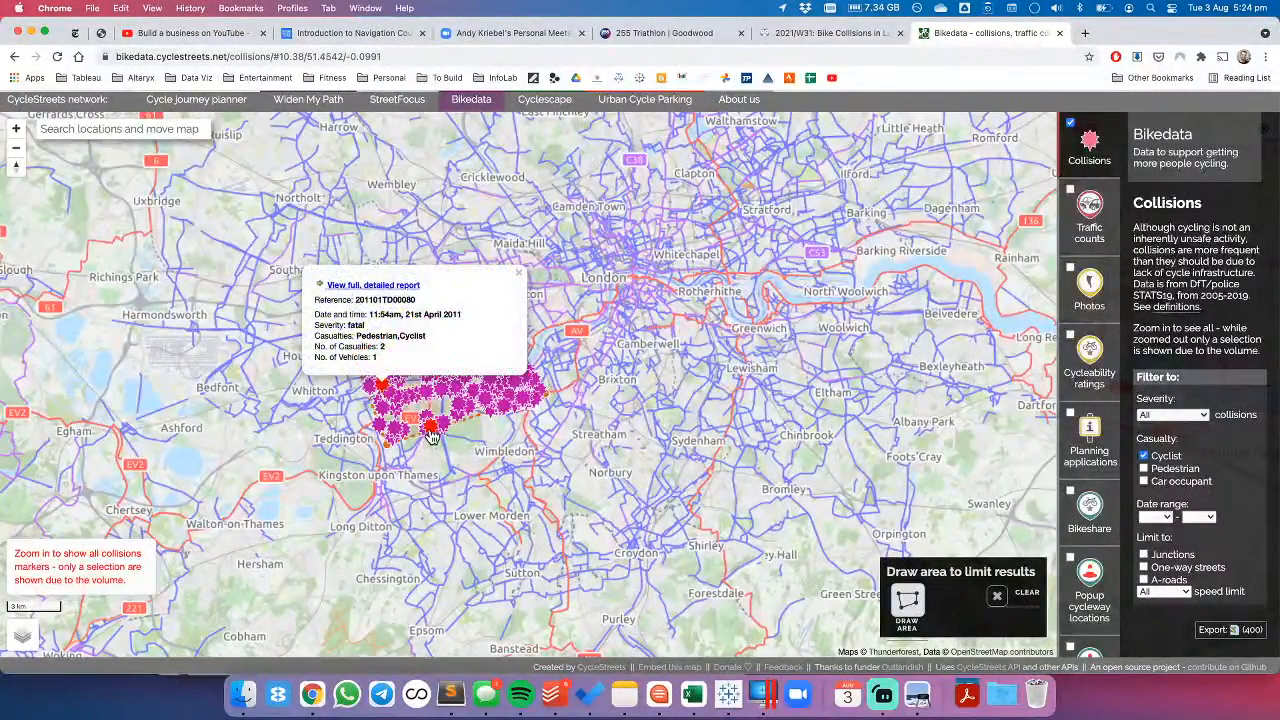
{"action": "left_click", "coordinate": [431, 432]}
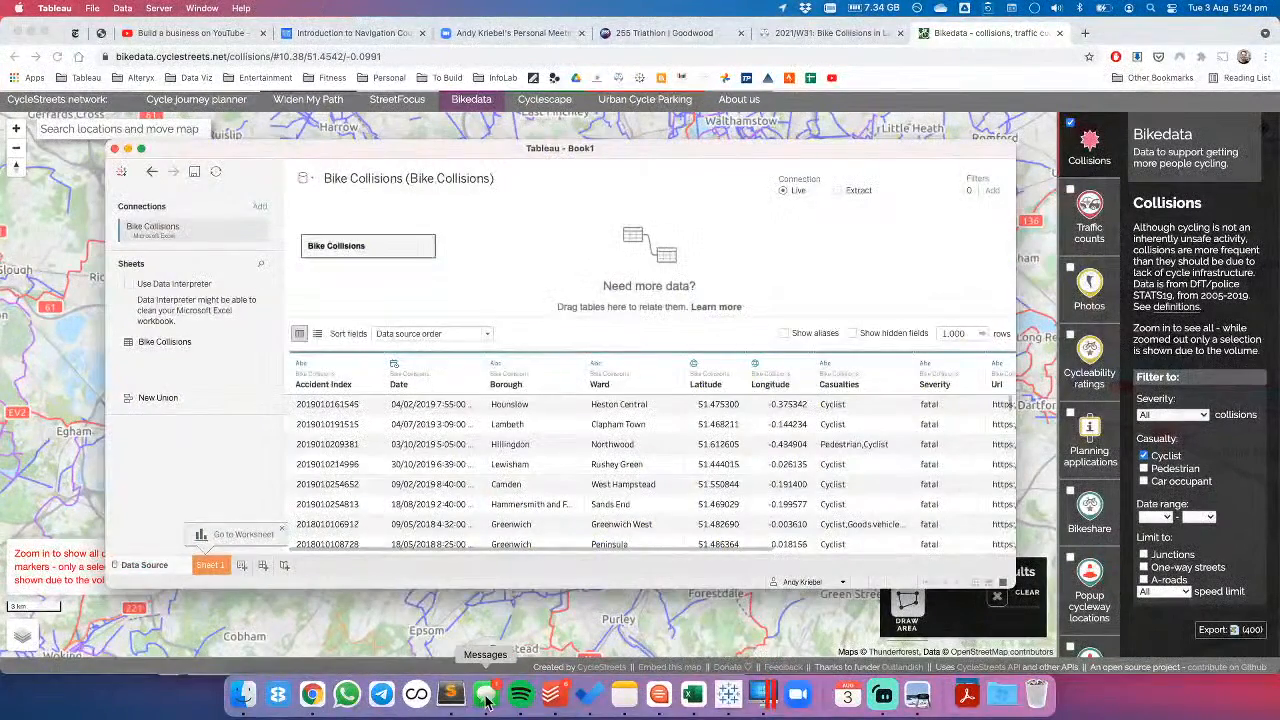
- Switch to Tableau, quitting the Messages app and maximizing the Tableau window
{"action": "right_click", "coordinate": [487, 694]}
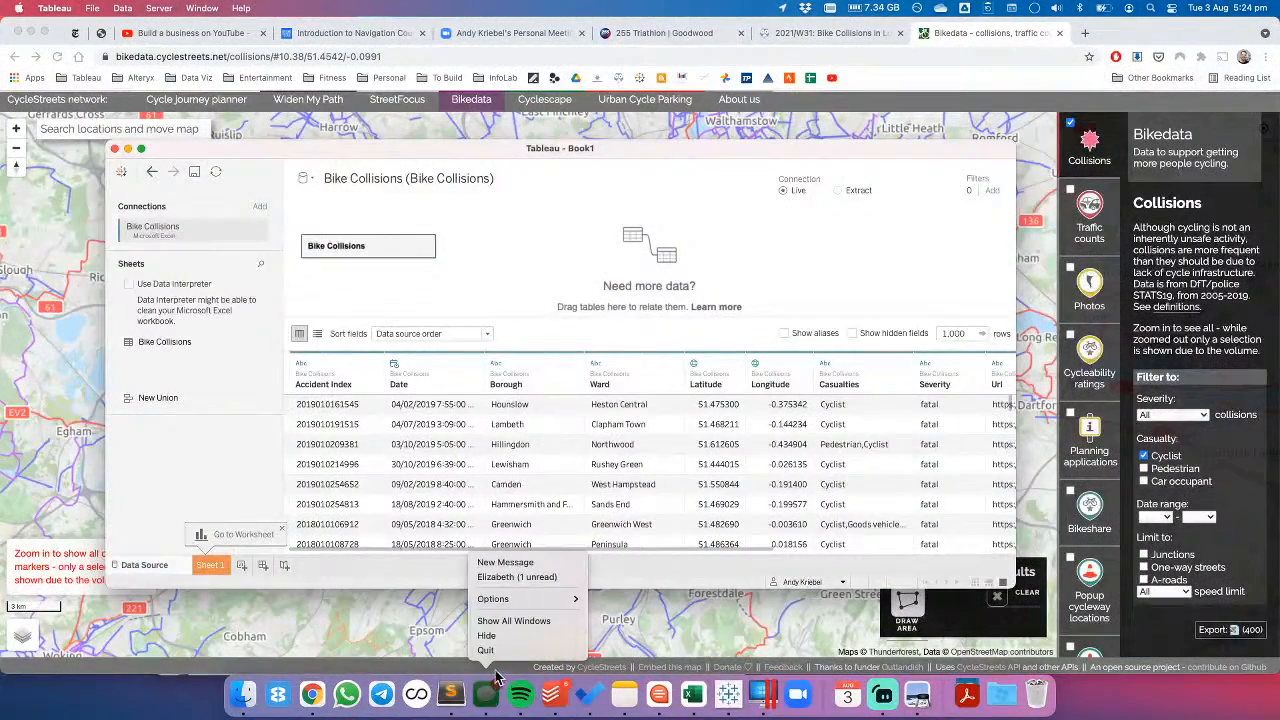
{"action": "left_click", "coordinate": [485, 650]}
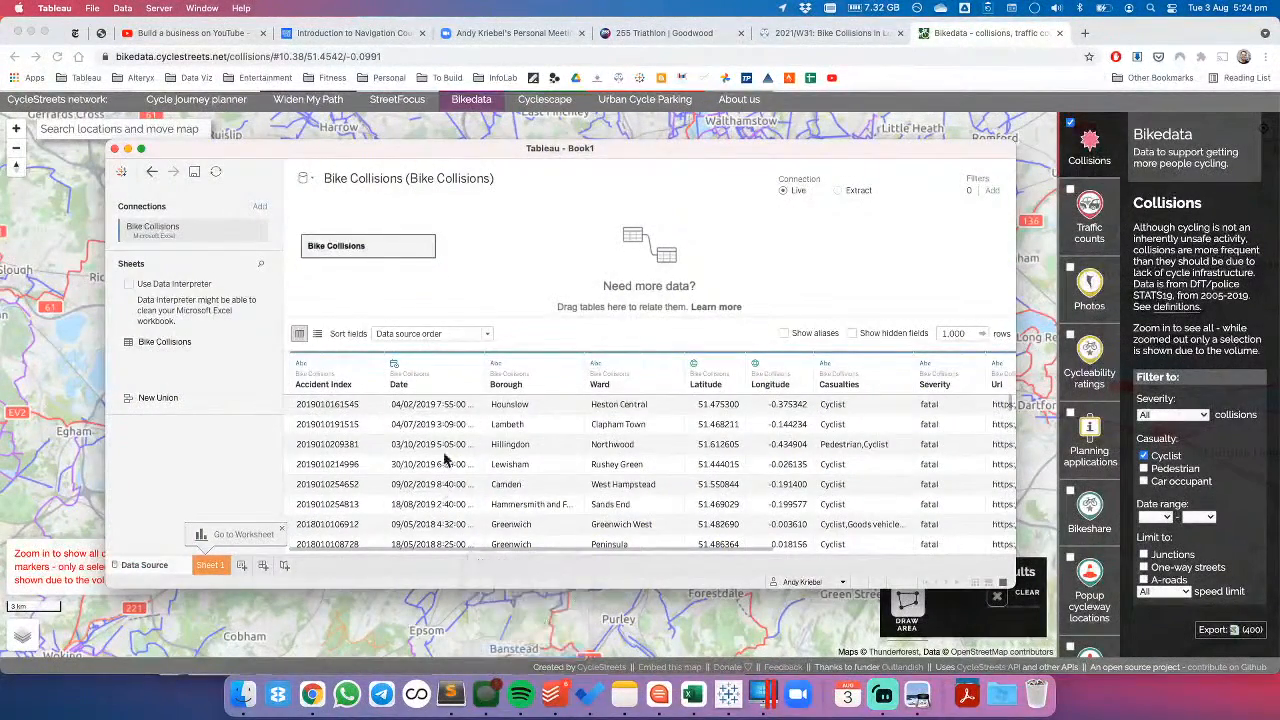
{"action": "double_click", "coordinate": [533, 149]}
- Rename the data source to Bike Collisions by removing the bracketed suffix
{"action": "left_click", "coordinate": [297, 55]}
{"action": "left_click_drag", "start_coordinate": [297, 55], "coordinate": [449, 63]}
{"action": "key", "text": "BackSpace"}
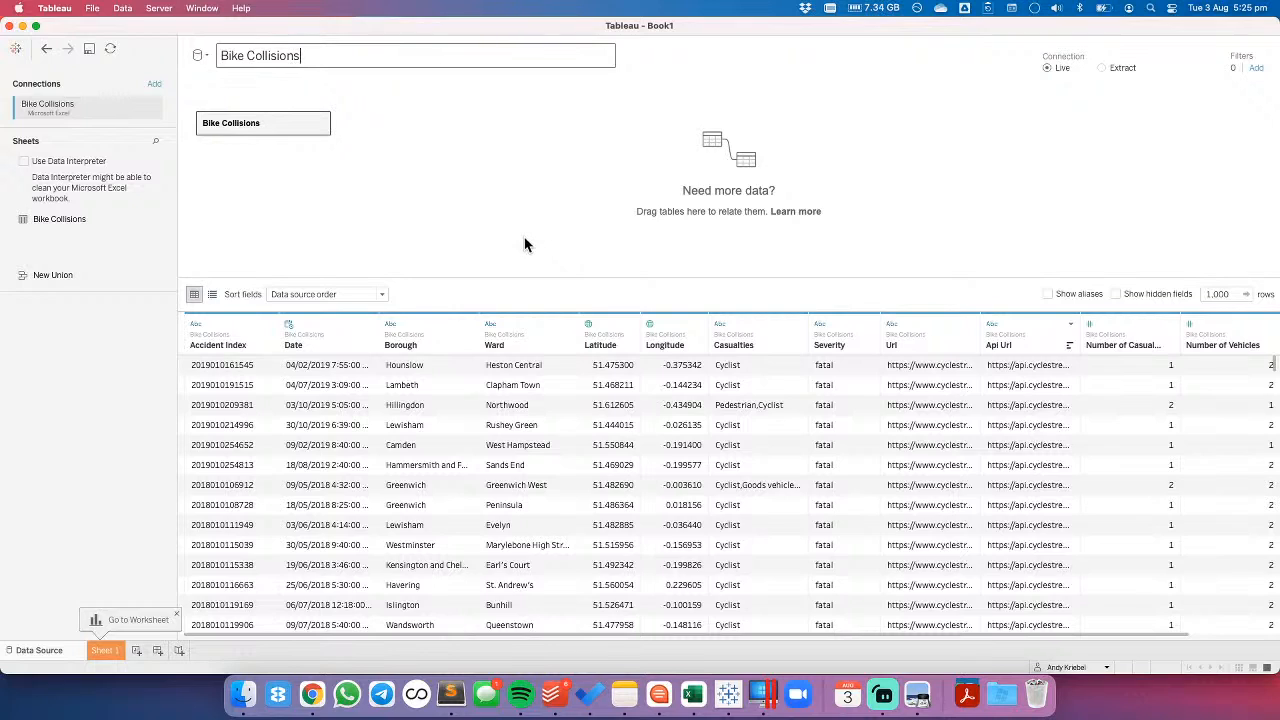
- Open the Bike Collisions table's join canvas and browse for a spatial file in the London Shapes folder within Datasources
{"action": "double_click", "coordinate": [242, 126]}
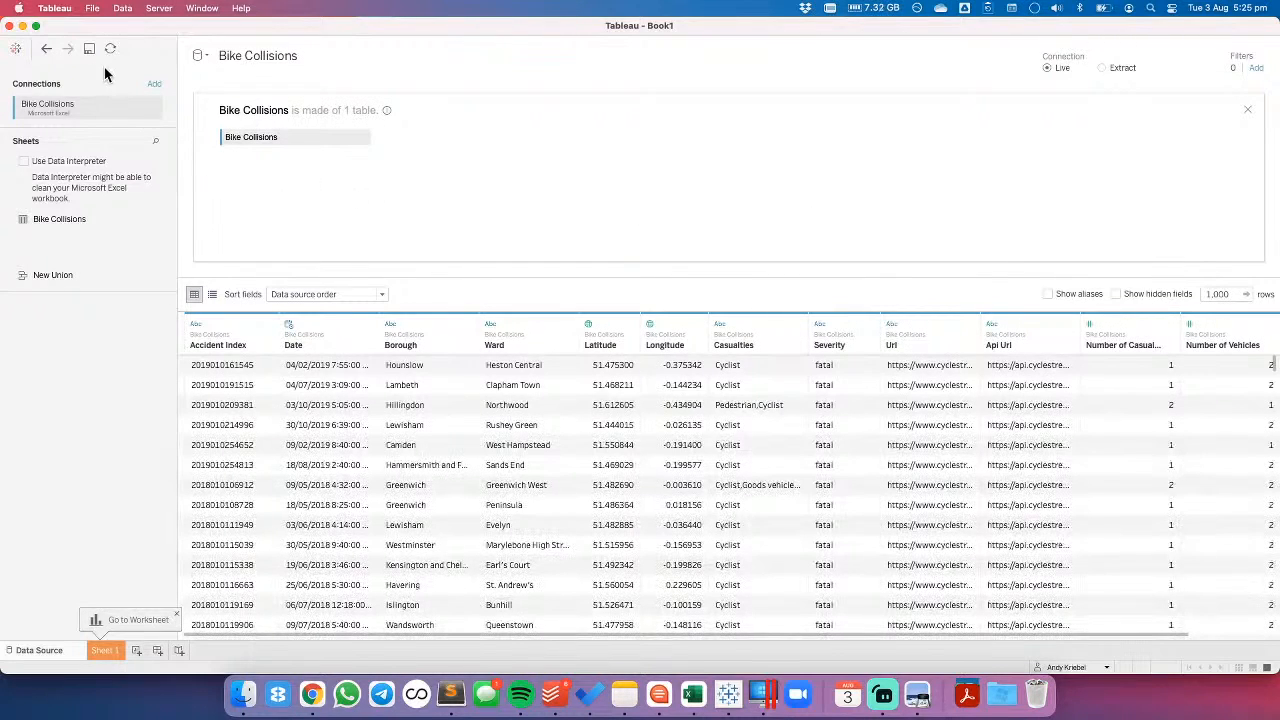
{"action": "left_click", "coordinate": [155, 84]}
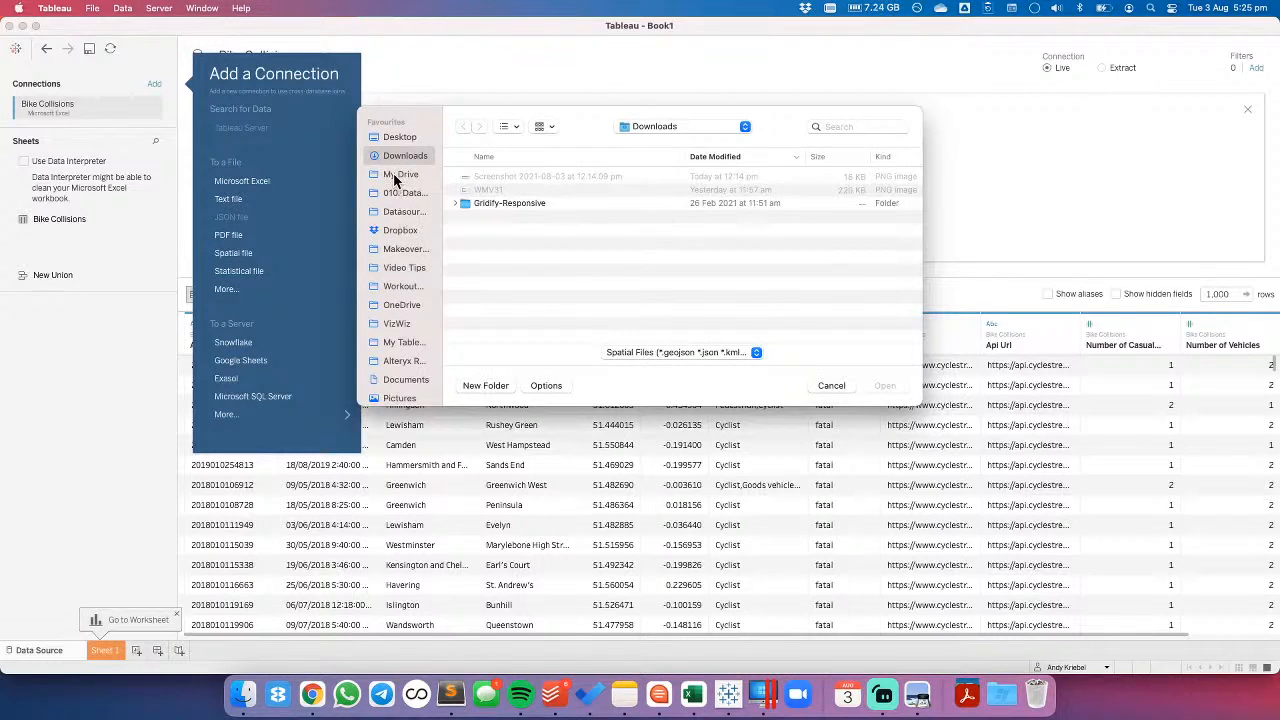
{"action": "left_click", "coordinate": [398, 212]}
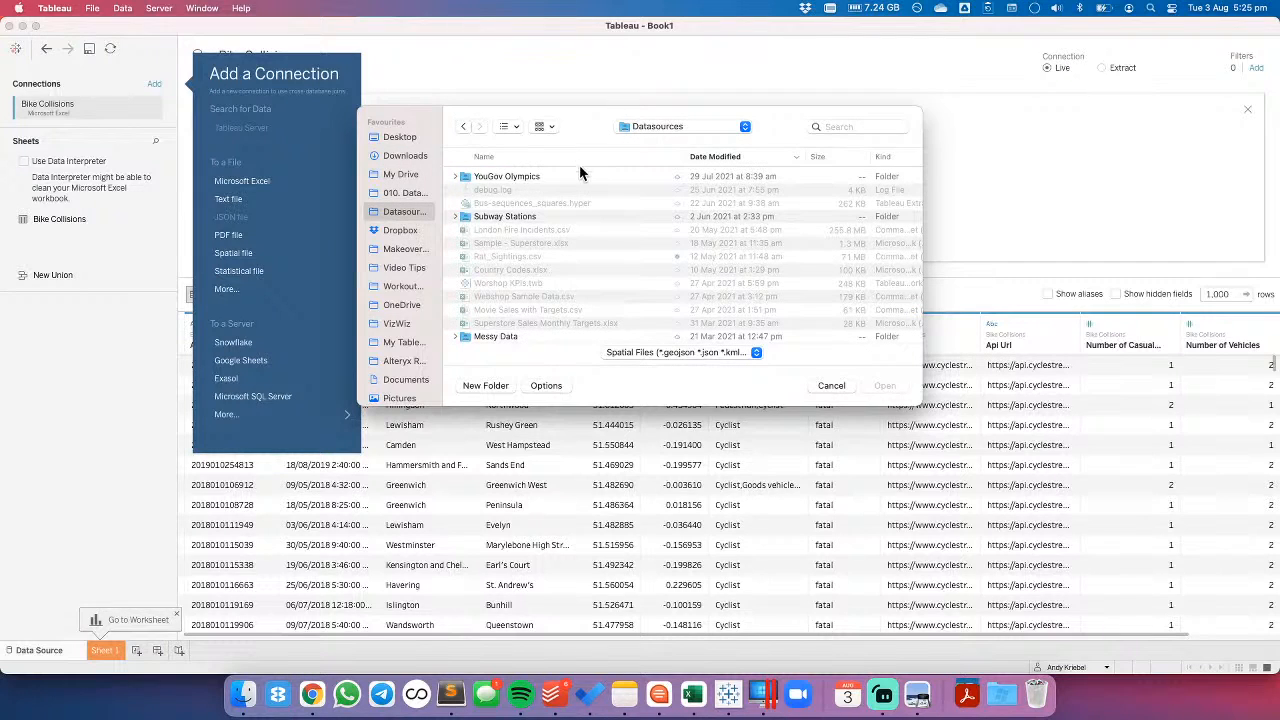
{"action": "left_click", "coordinate": [578, 160]}
{"action": "scroll", "coordinate": [622, 280], "scroll_direction": "down", "scroll_amount": 10}
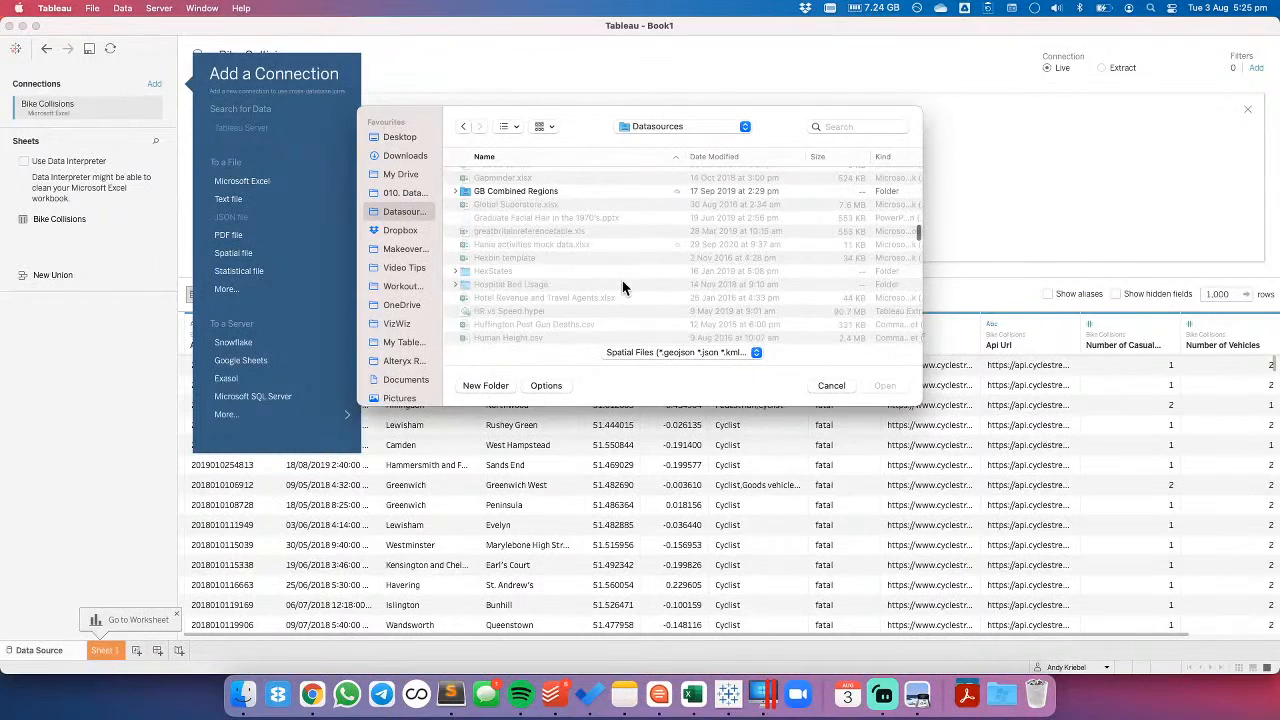
{"action": "scroll", "coordinate": [622, 280], "scroll_direction": "down", "scroll_amount": 5}
{"action": "scroll", "coordinate": [622, 280], "scroll_direction": "down", "scroll_amount": 3}
{"action": "scroll", "coordinate": [590, 268], "scroll_direction": "up", "scroll_amount": 3}
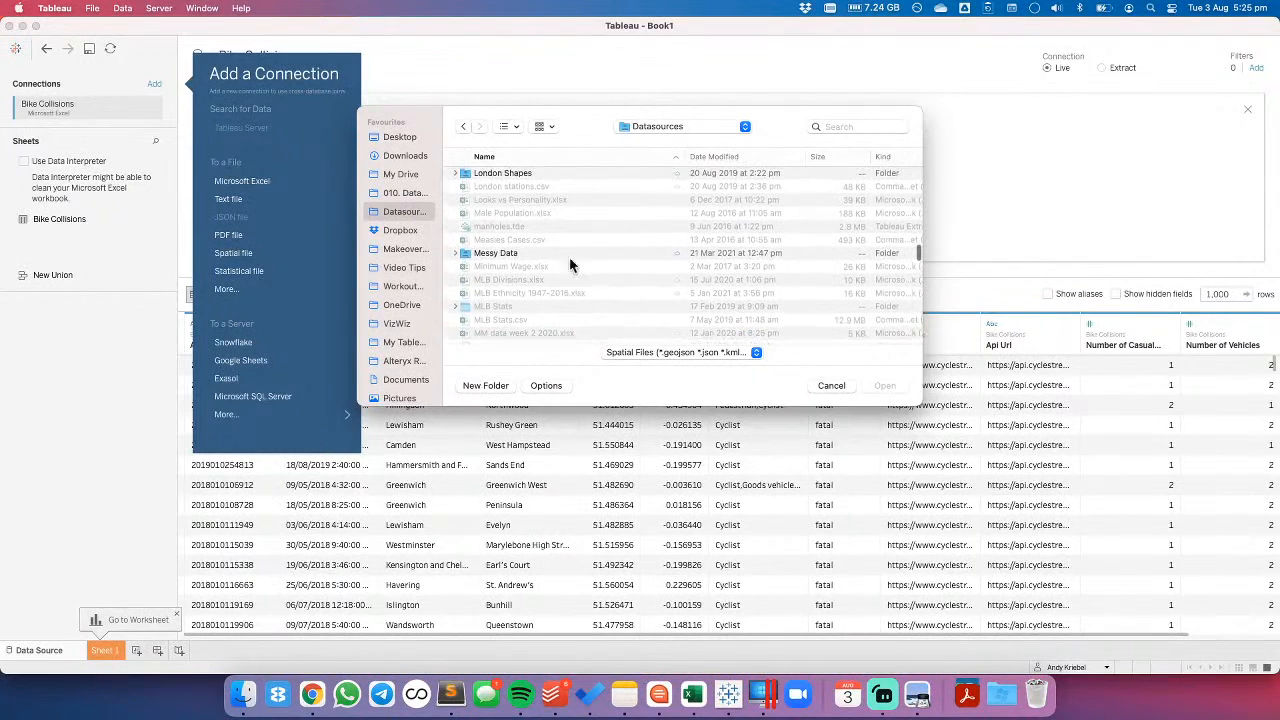
{"action": "double_click", "coordinate": [469, 176]}
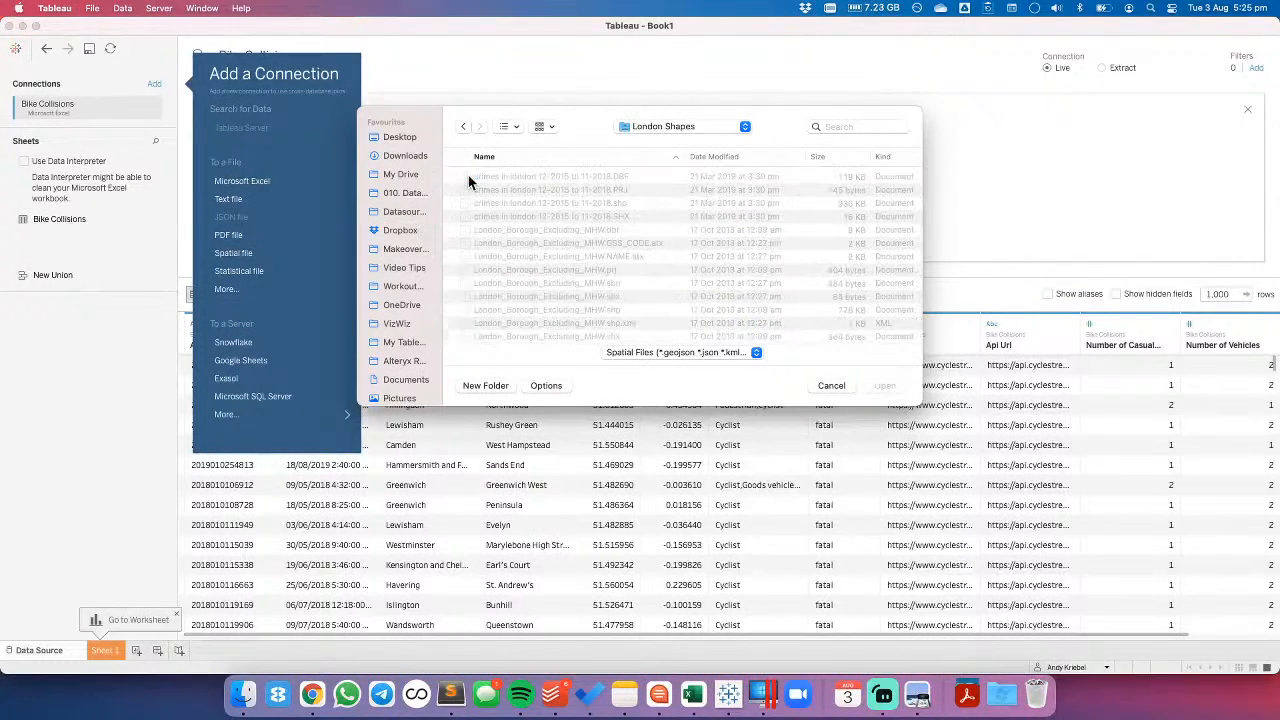
- Connect to the spatial file London_Borough_Excluding_MHW.shp to bring it in beside the Bike Collisions table
{"action": "scroll", "coordinate": [634, 280], "scroll_direction": "down", "scroll_amount": 2}
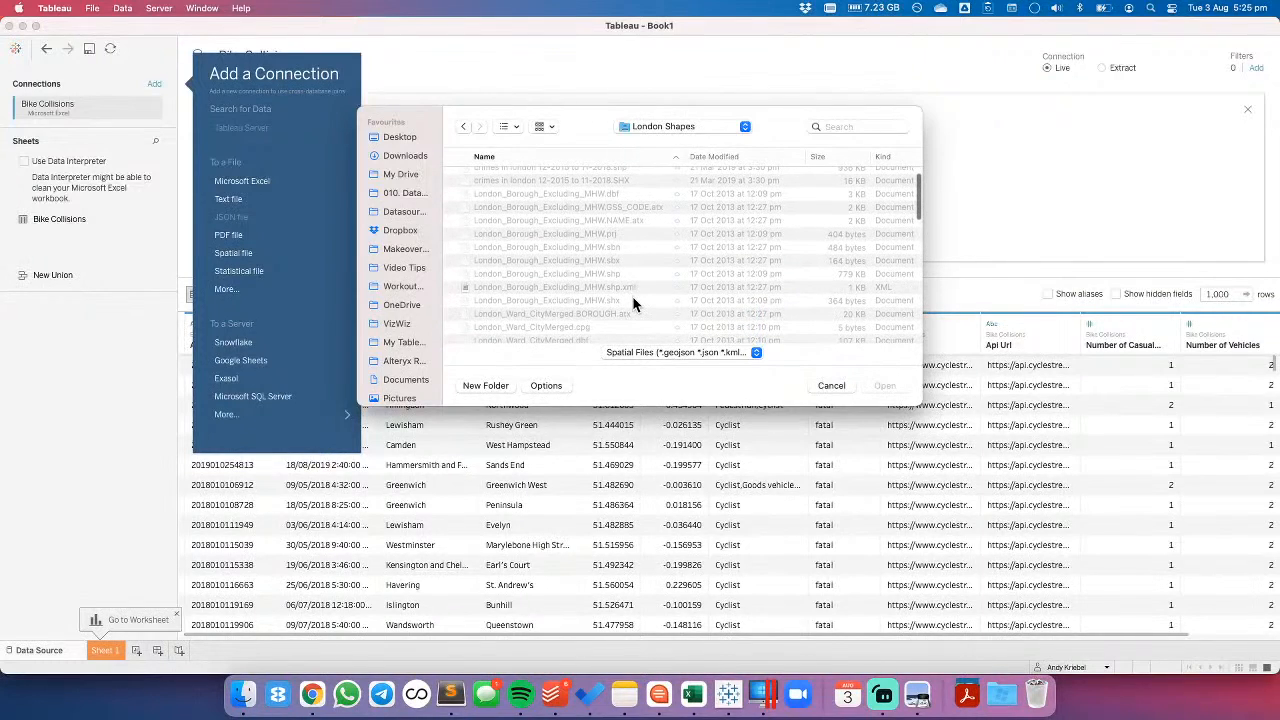
{"action": "scroll", "coordinate": [632, 303], "scroll_direction": "down", "scroll_amount": 2}
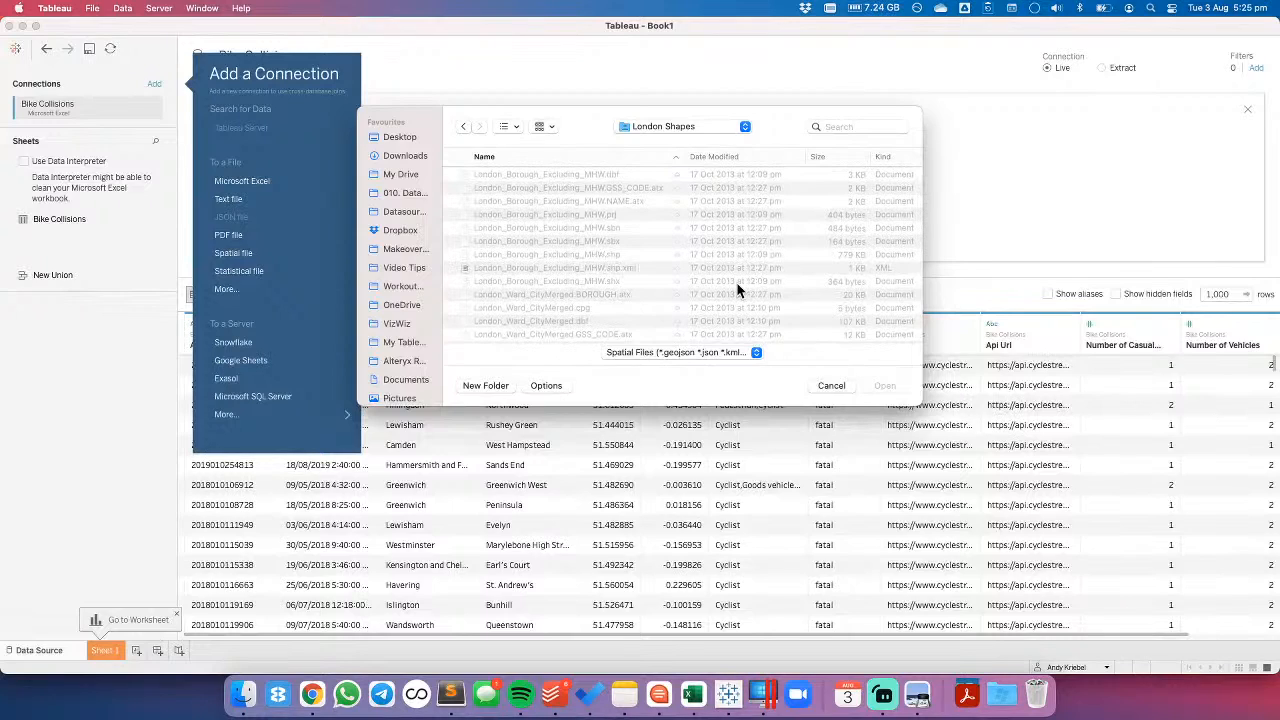
{"action": "left_click", "coordinate": [591, 255]}
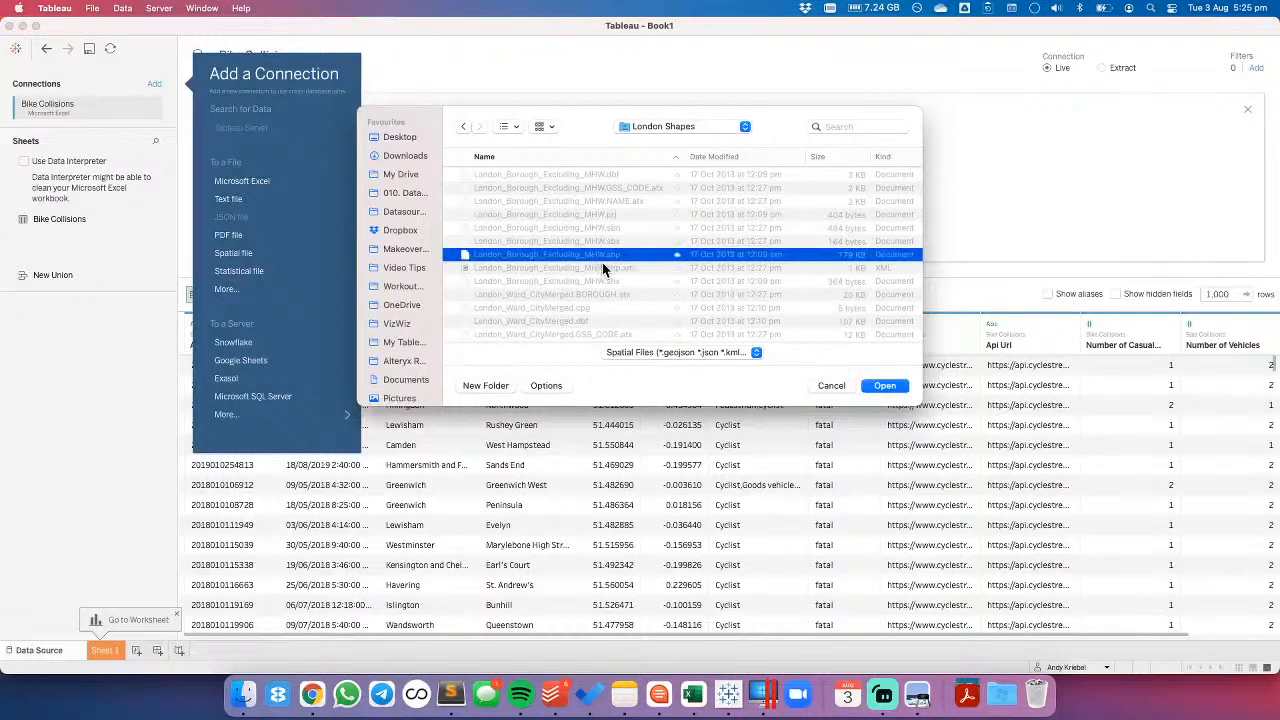
{"action": "left_click", "coordinate": [884, 388]}
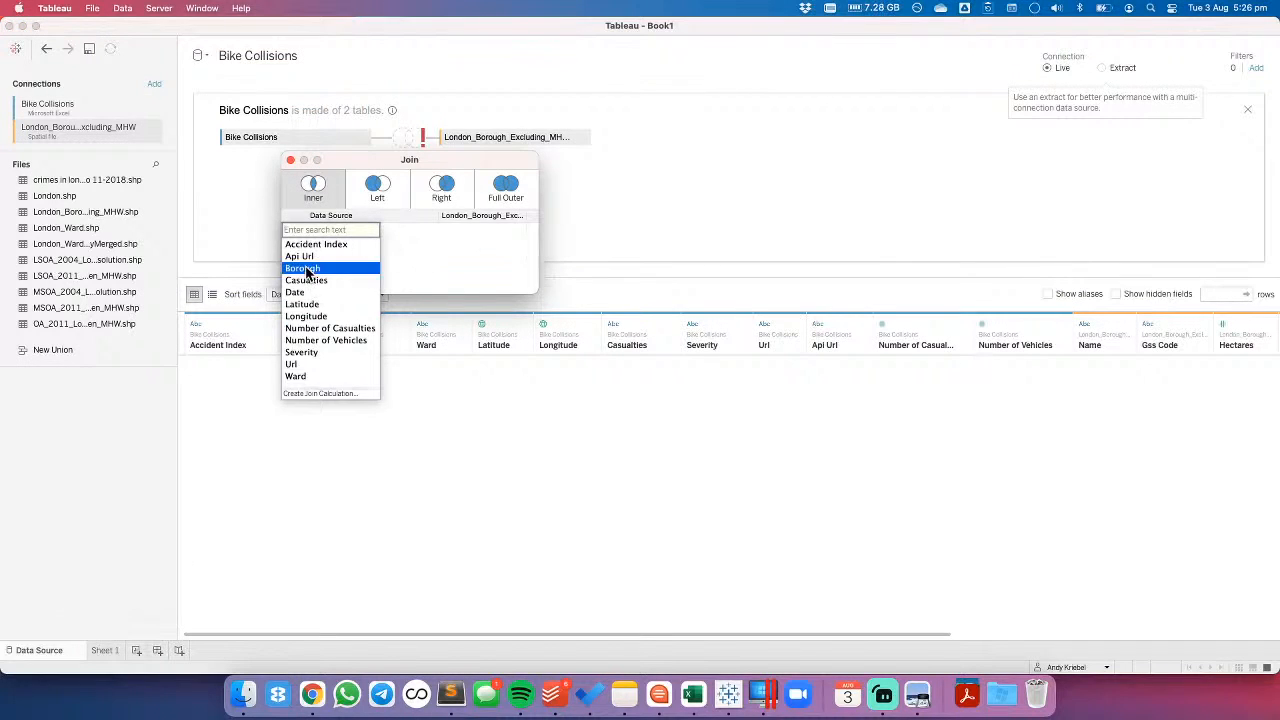
- Set the inner join clause between Bike Collisions and the borough shapefile to Borough = Name
{"action": "left_click", "coordinate": [306, 268]}
{"action": "left_click", "coordinate": [518, 230]}
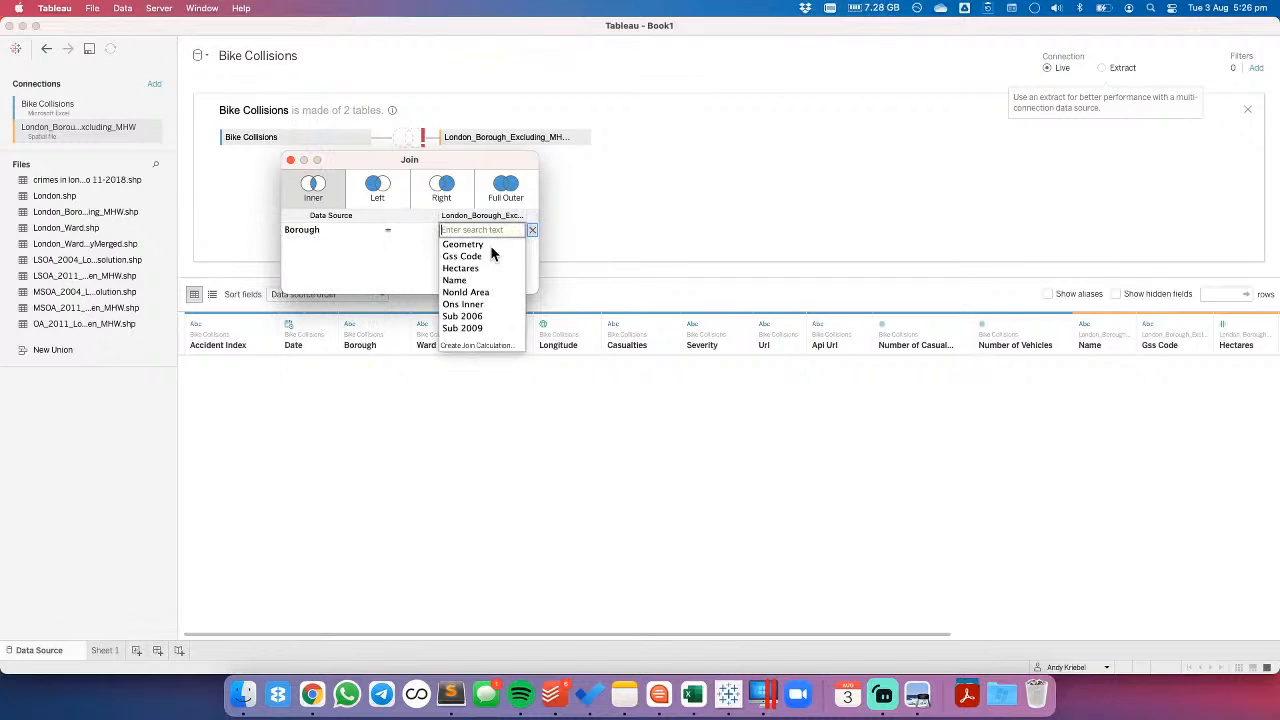
{"action": "left_click", "coordinate": [460, 280]}
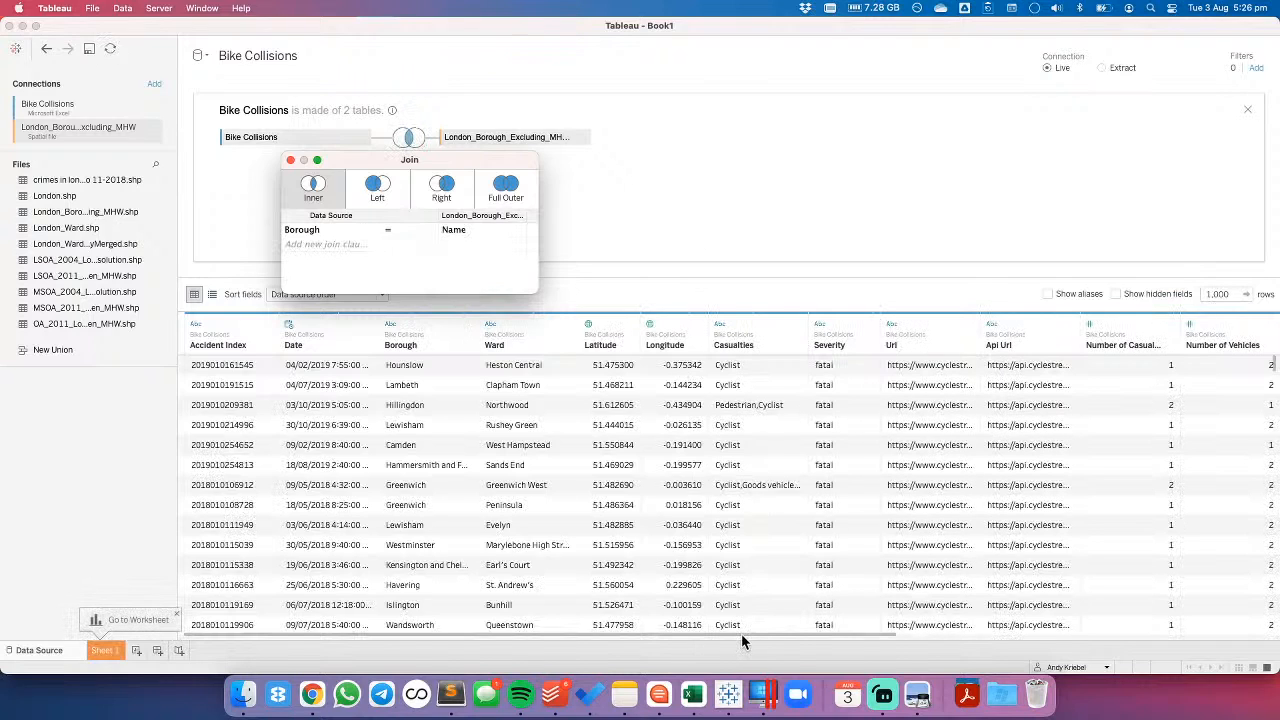
- Hide the borough shapefile's columns from Name through Sub 2006, leaving out only Geometry
{"action": "left_click_drag", "start_coordinate": [742, 634], "coordinate": [1157, 632]}
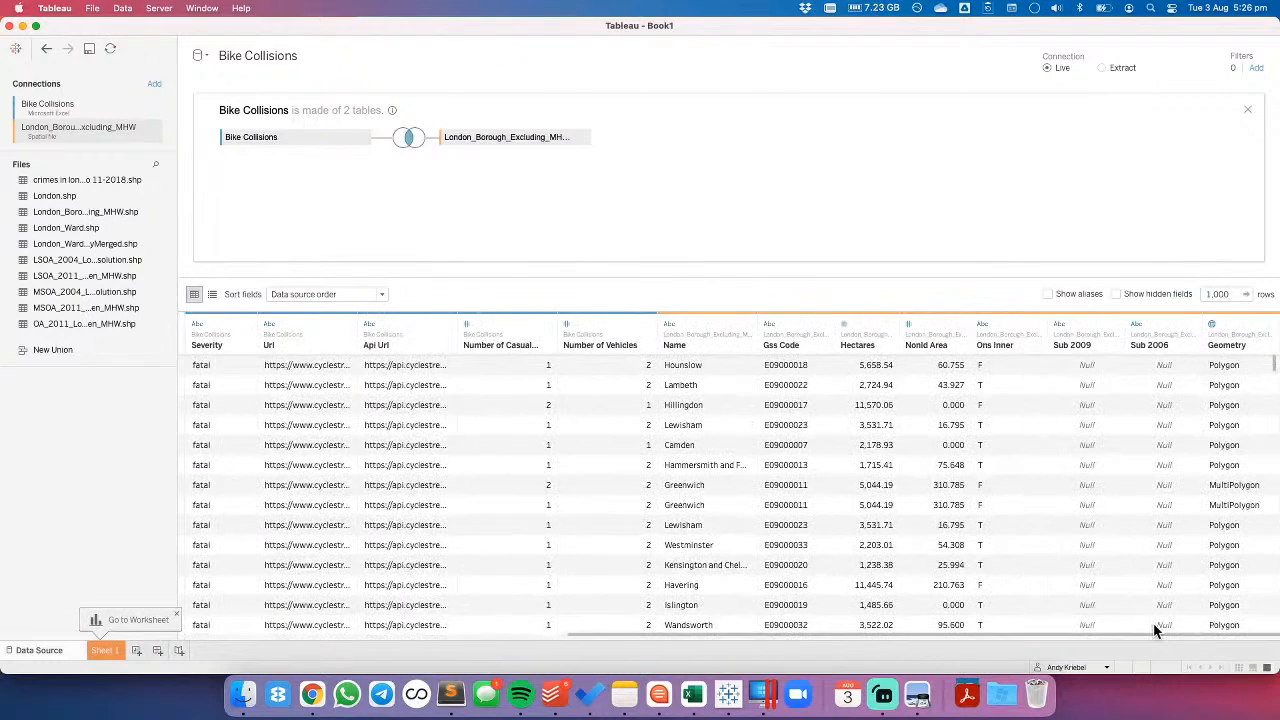
{"action": "left_click", "coordinate": [1160, 325]}
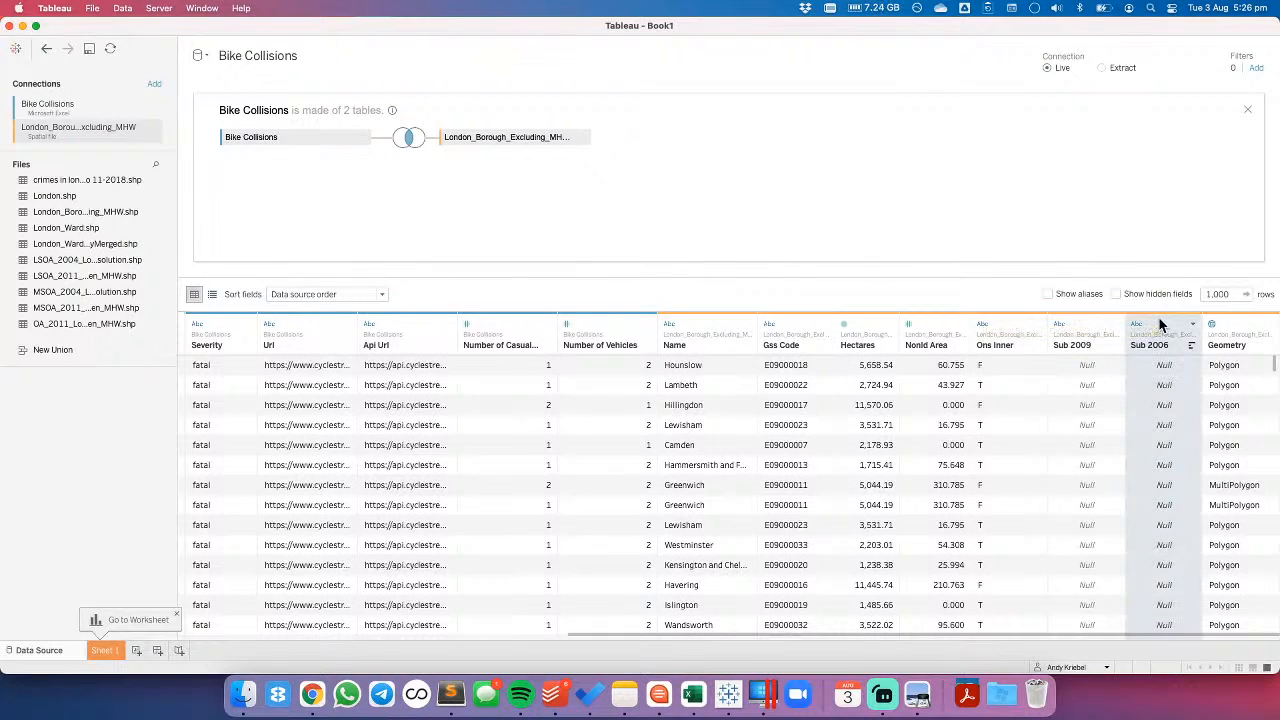
{"action": "left_click", "coordinate": [710, 323], "text": "shift"}
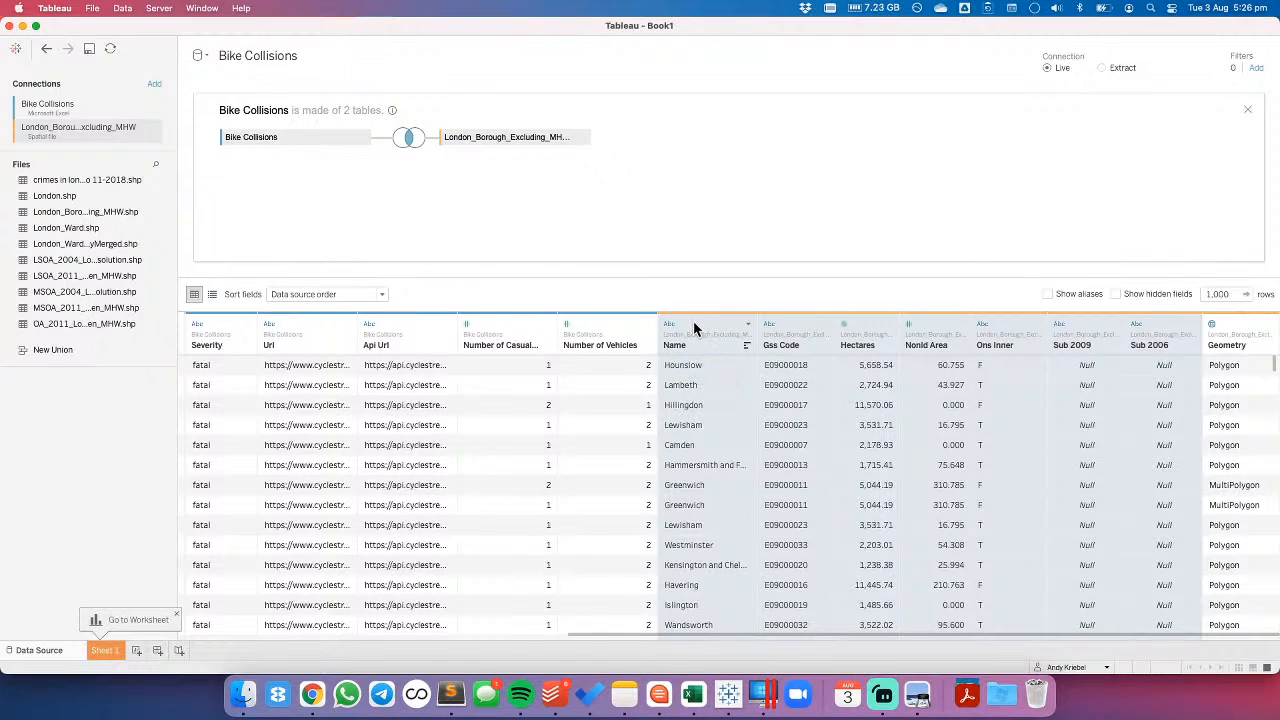
{"action": "right_click", "coordinate": [694, 322]}
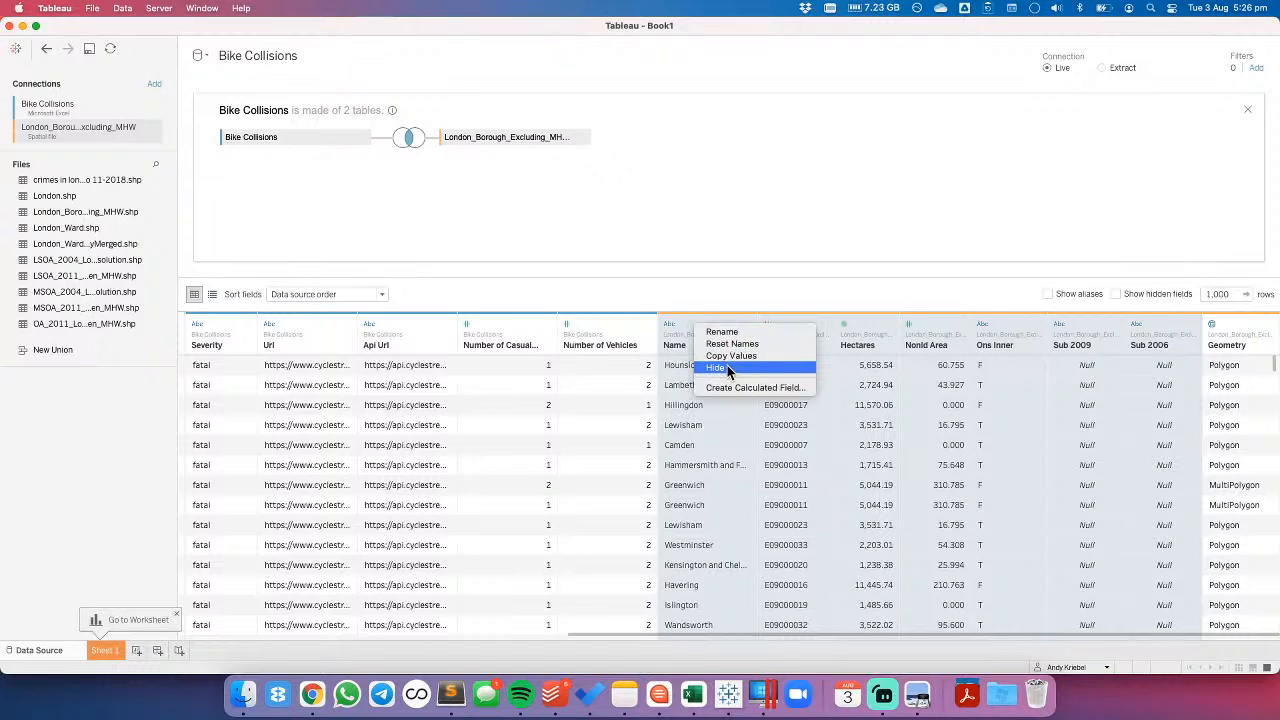
{"action": "key", "text": "Return"}
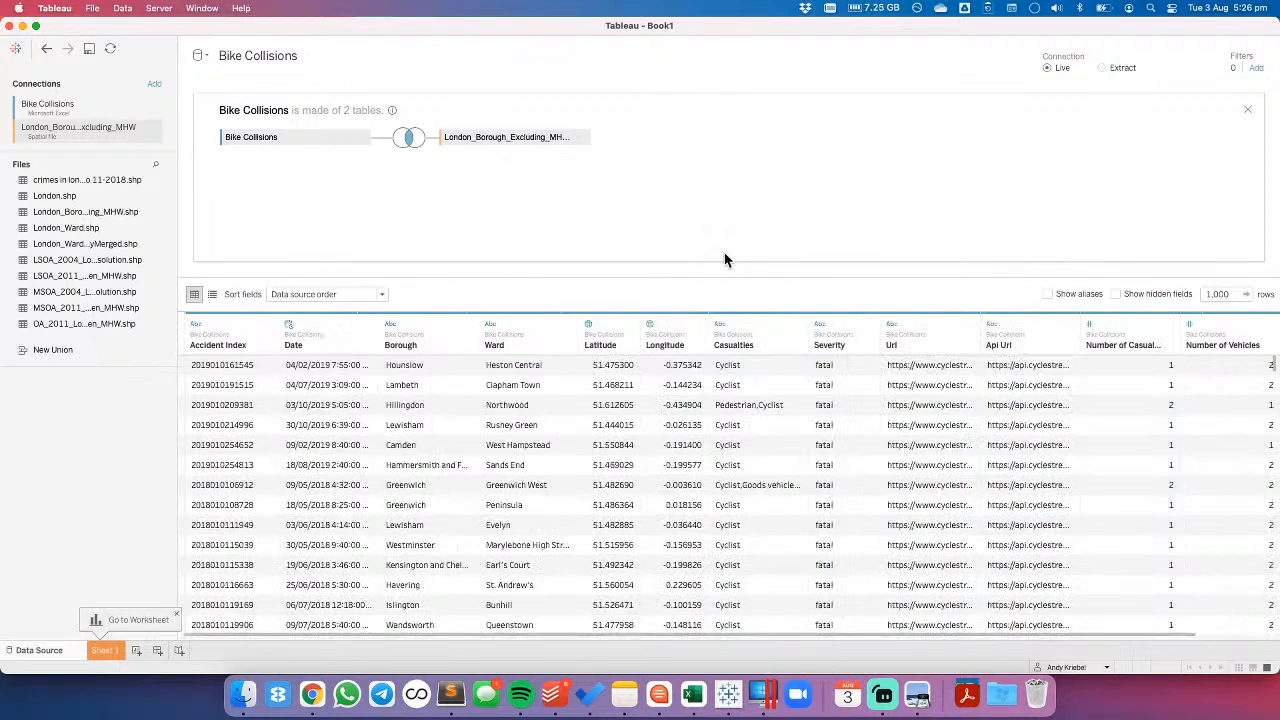
- Add a spatial file connection to London_Ward.shp from the London Shapes folder
{"action": "left_click", "coordinate": [154, 84]}
{"action": "left_click", "coordinate": [233, 253]}
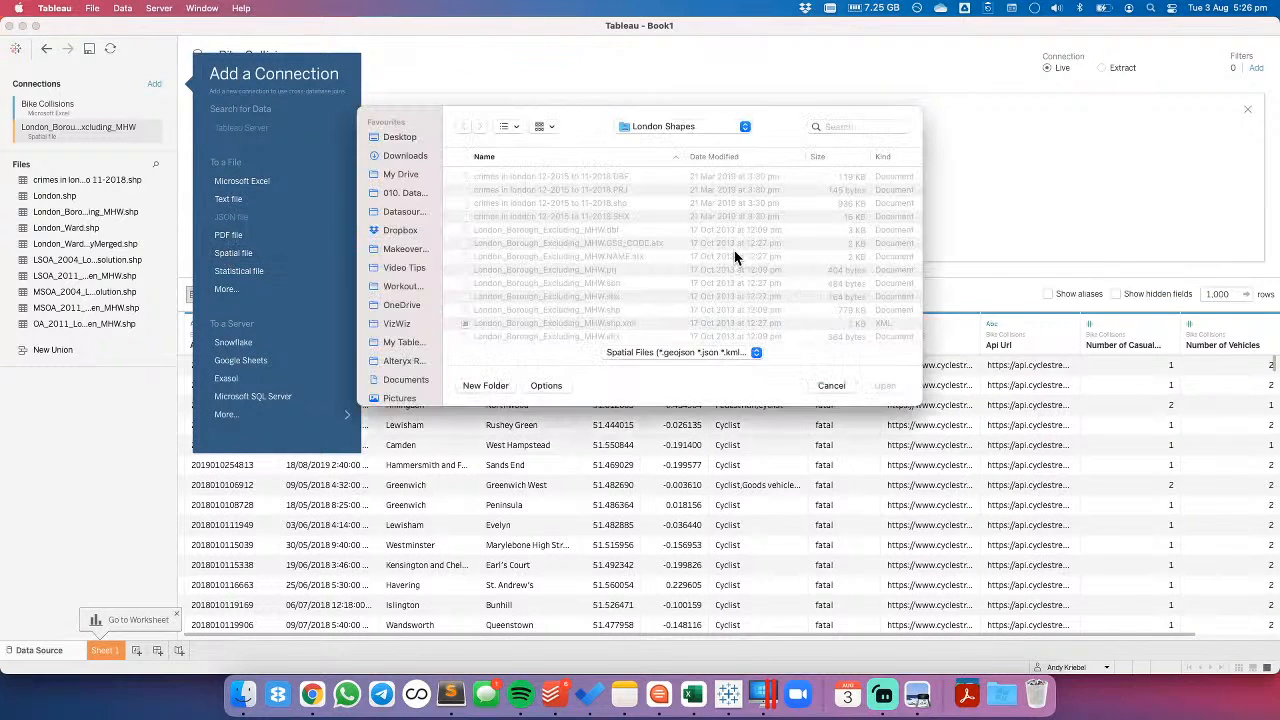
{"action": "scroll", "coordinate": [705, 278], "scroll_direction": "down", "scroll_amount": 5}
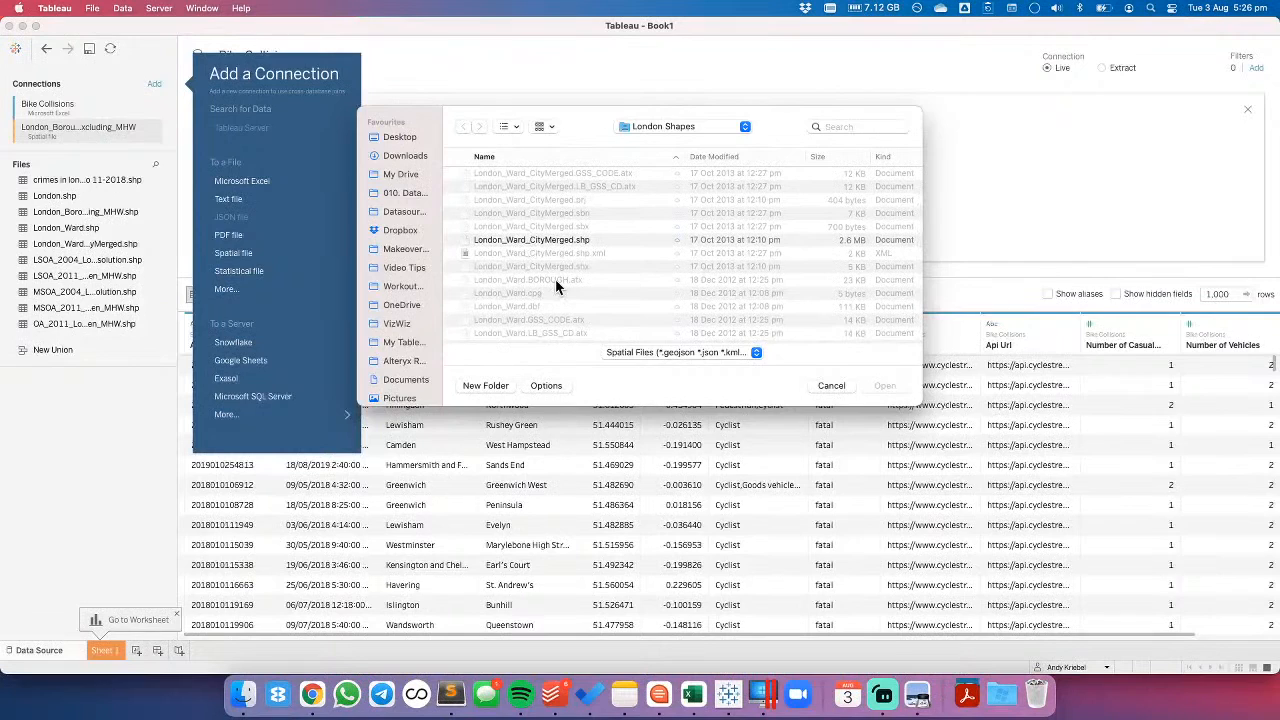
{"action": "scroll", "coordinate": [557, 287], "scroll_direction": "down", "scroll_amount": 3}
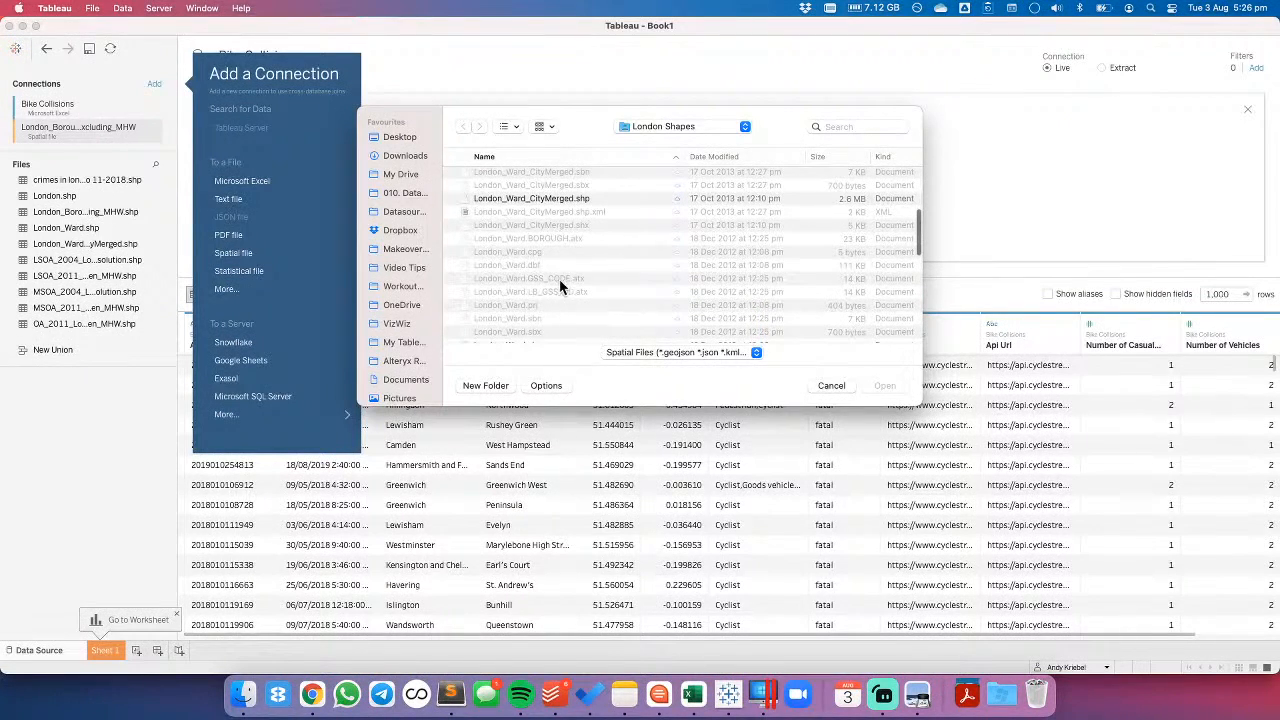
{"action": "scroll", "coordinate": [572, 284], "scroll_direction": "down", "scroll_amount": 5}
{"action": "left_click", "coordinate": [574, 279]}
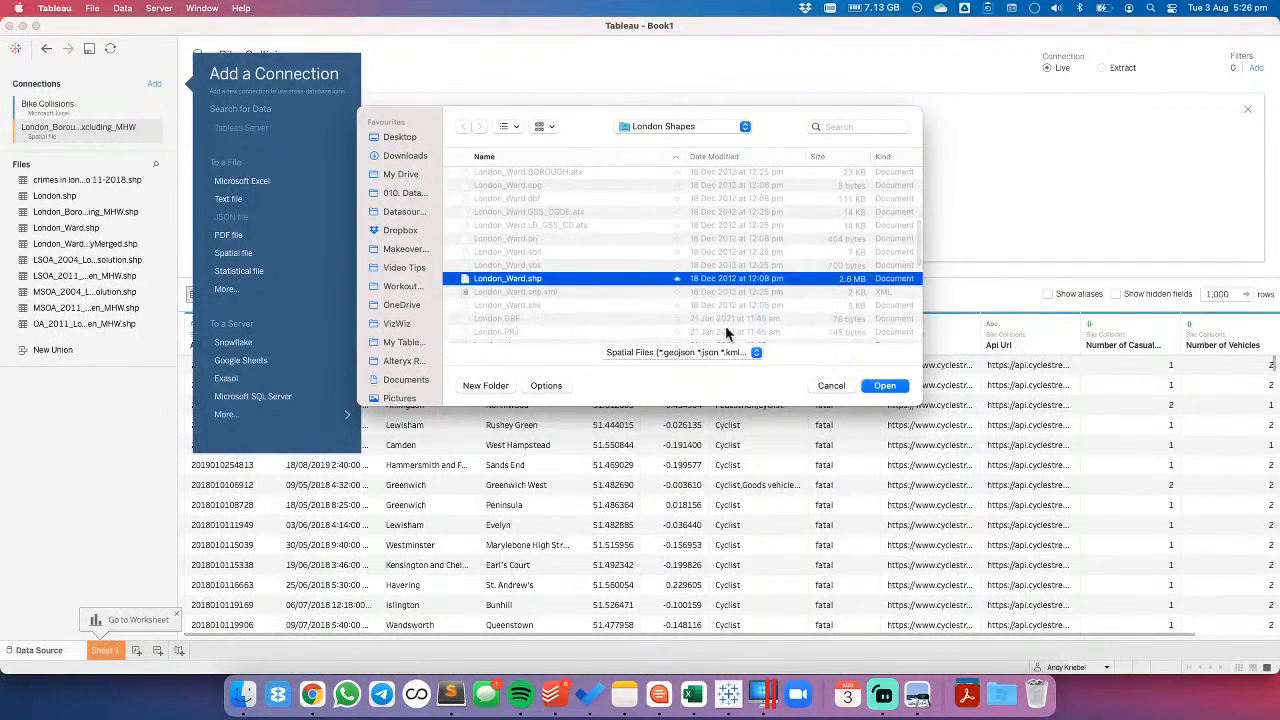
{"action": "left_click", "coordinate": [885, 385]}
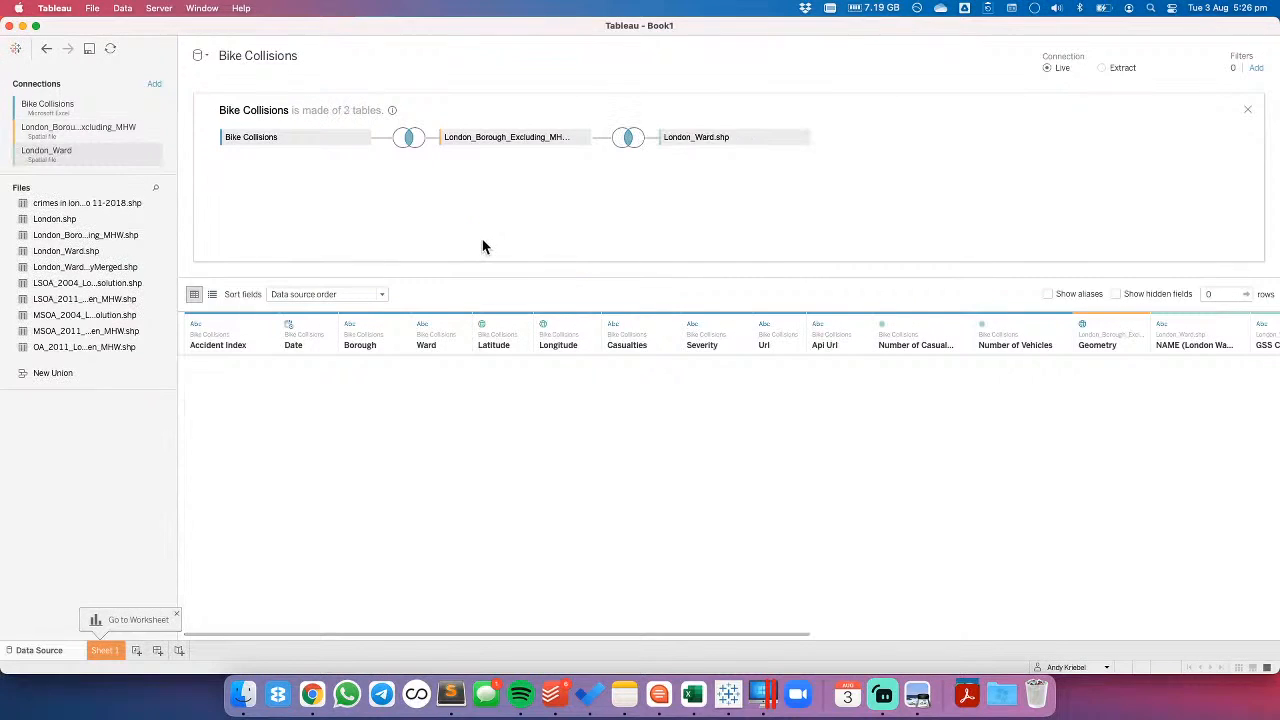
- Set the London_Ward.shp inner join clause to Ward from Bike Collisions = NAME (London Ward.shp)
{"action": "left_click", "coordinate": [627, 137]}
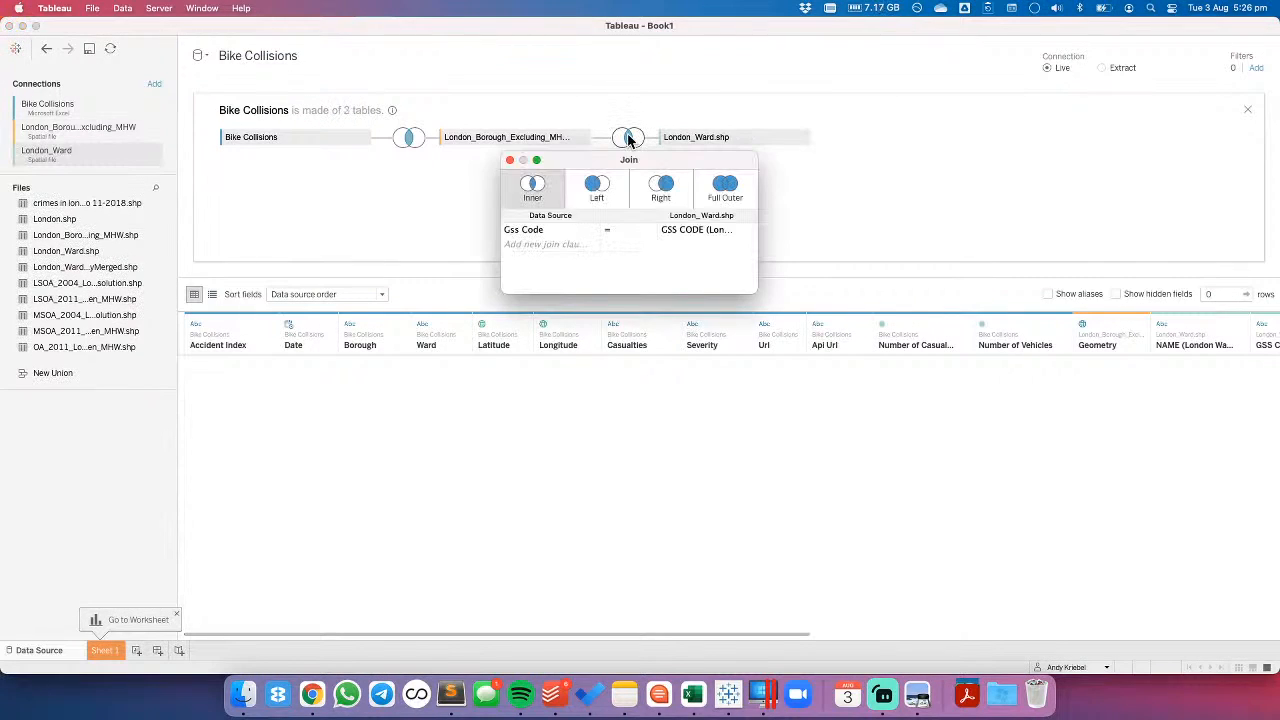
{"action": "left_click", "coordinate": [591, 229]}
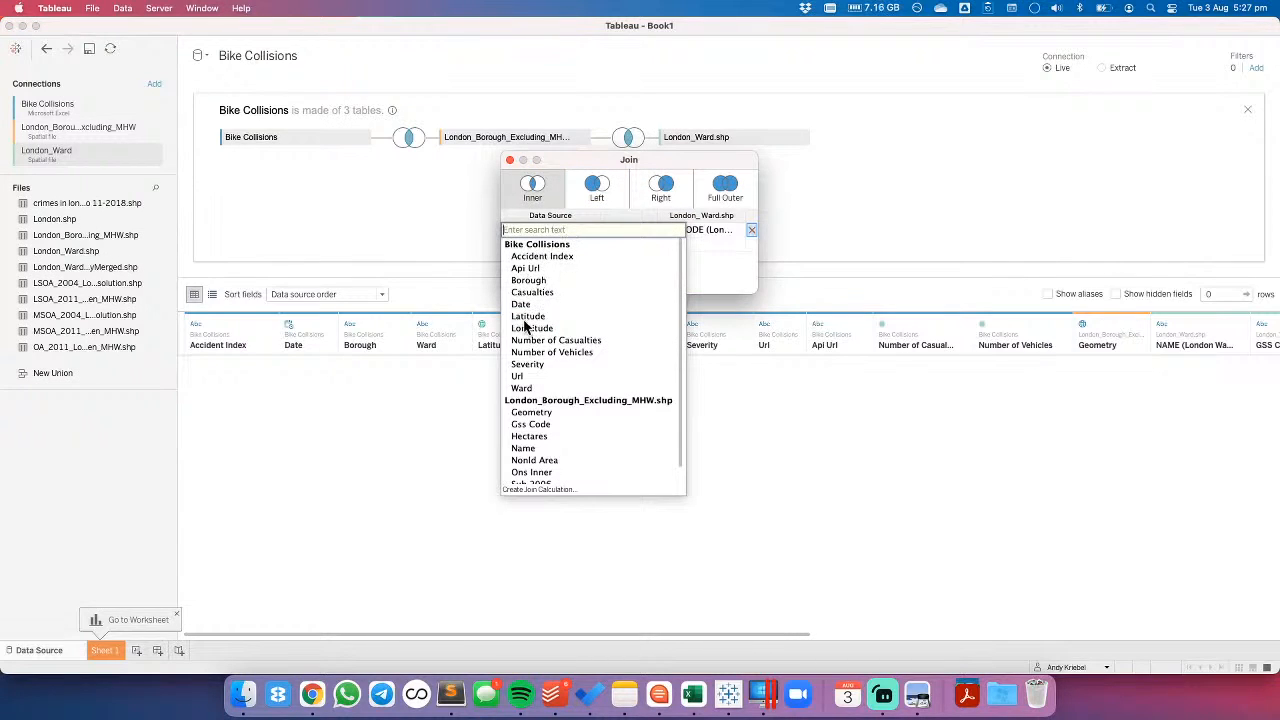
{"action": "left_click", "coordinate": [530, 424]}
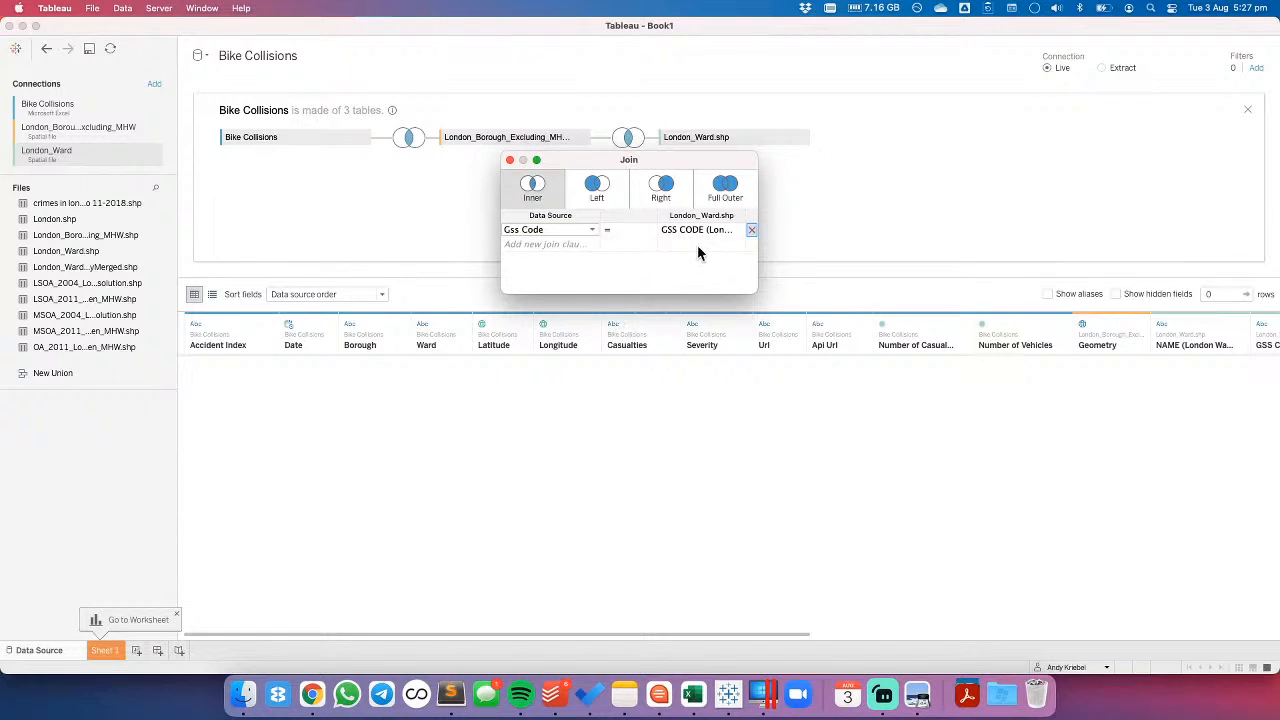
{"action": "left_click", "coordinate": [750, 230]}
{"action": "left_click", "coordinate": [740, 231]}
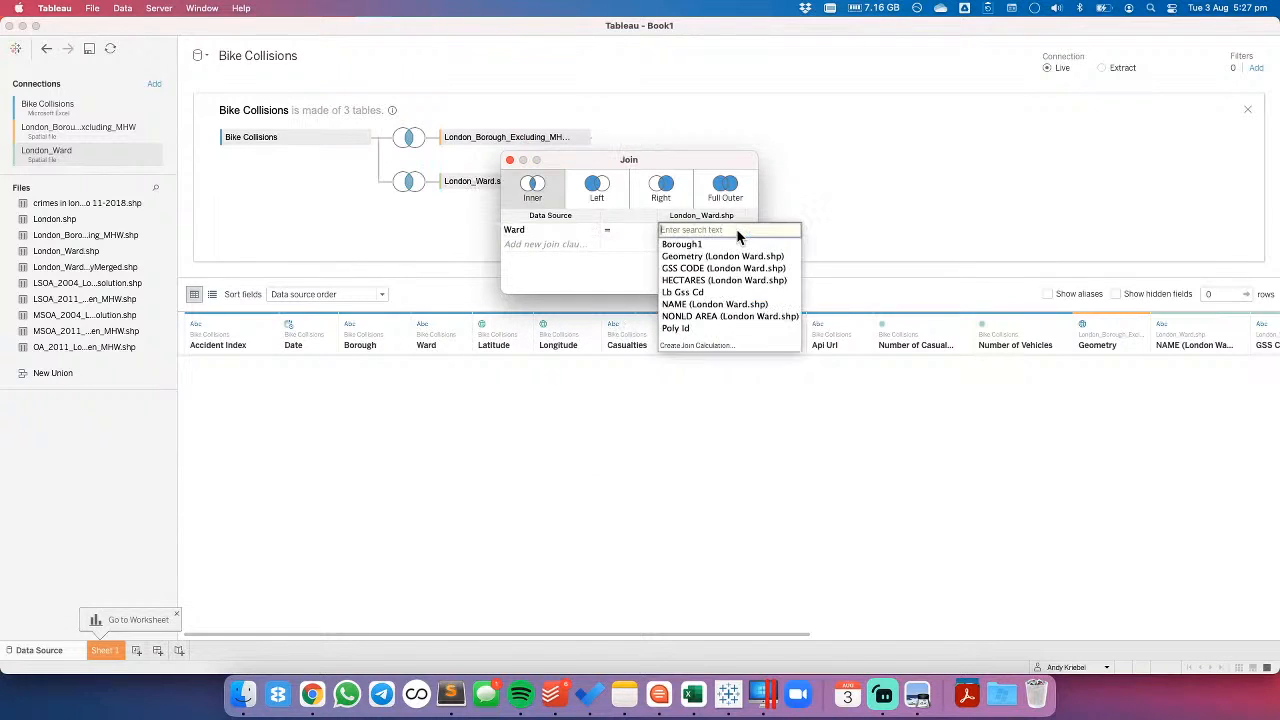
{"action": "left_click", "coordinate": [690, 268]}
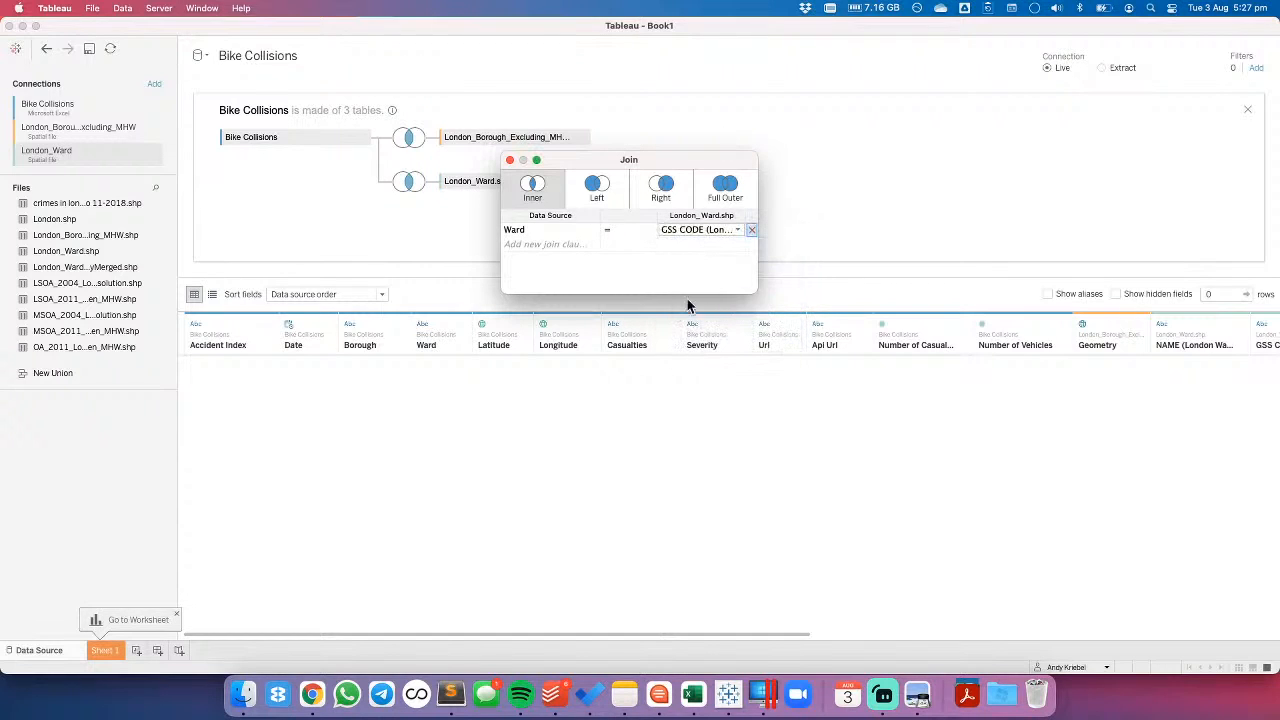
{"action": "left_click", "coordinate": [870, 206]}
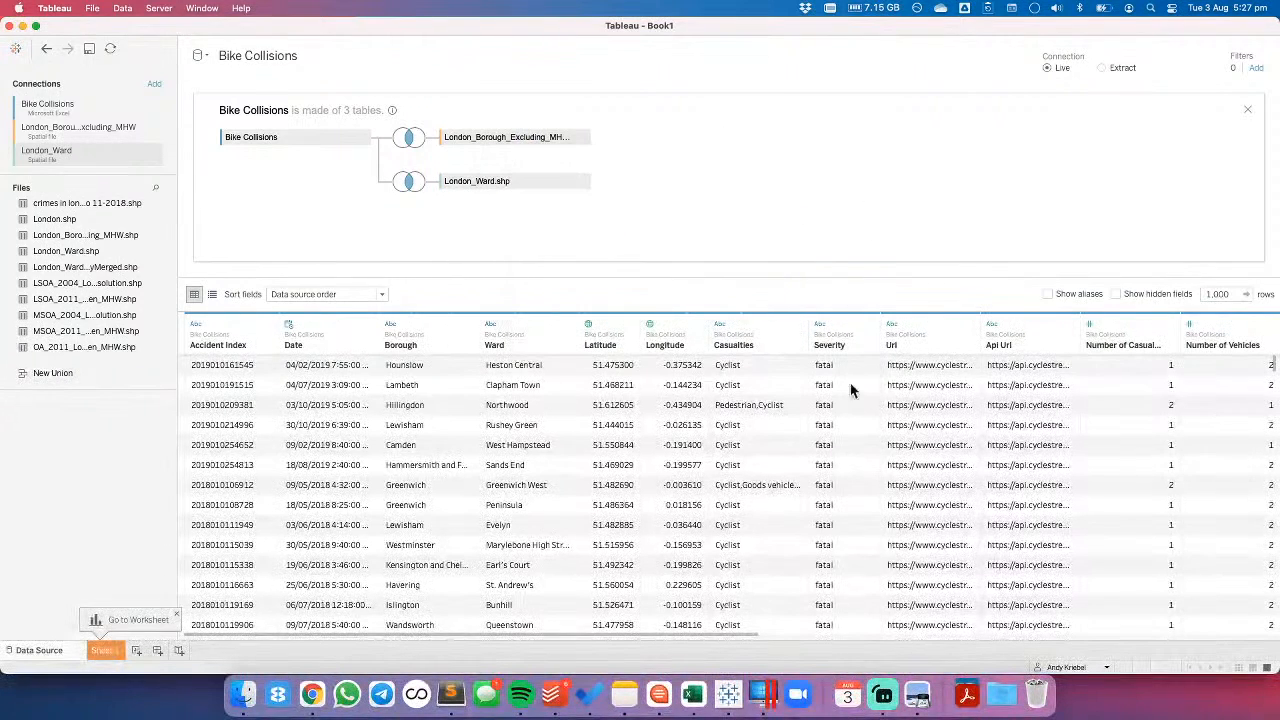
- Hide the ward shapefile's columns from NAME through Poly Id, leaving out only its Geometry column
{"action": "left_click_drag", "start_coordinate": [664, 636], "coordinate": [1228, 630]}
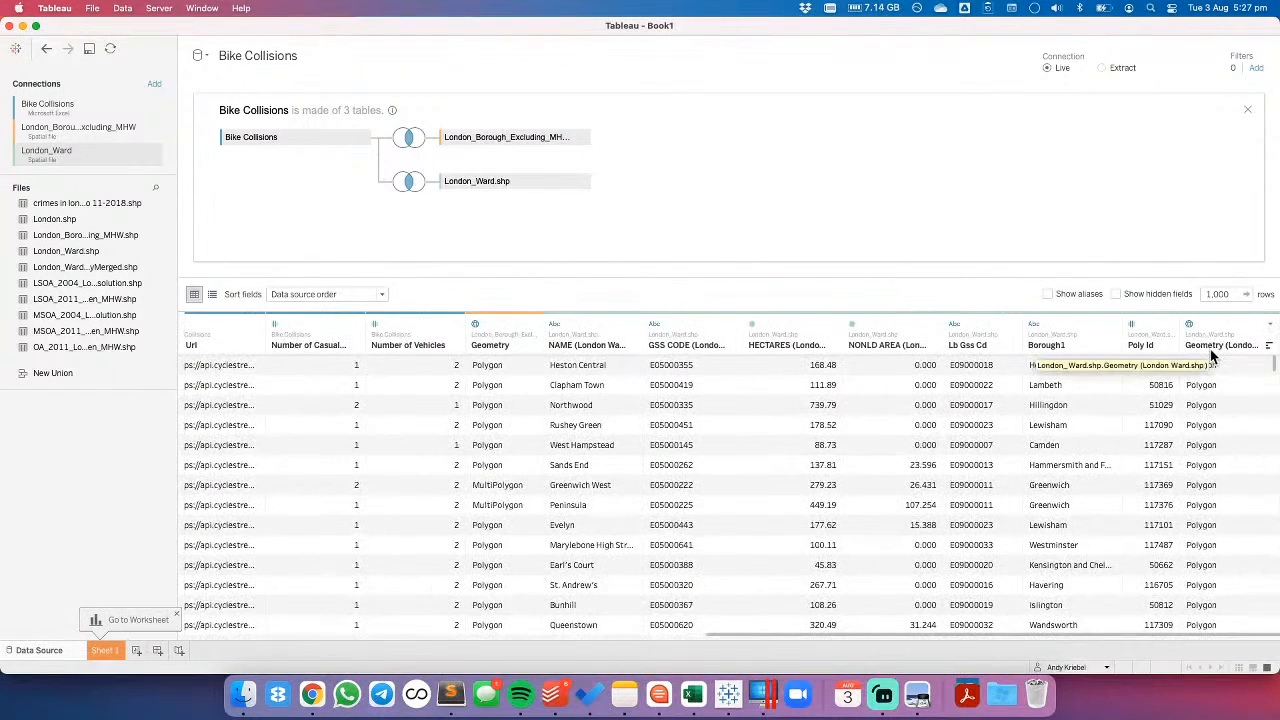
{"action": "left_click", "coordinate": [603, 320]}
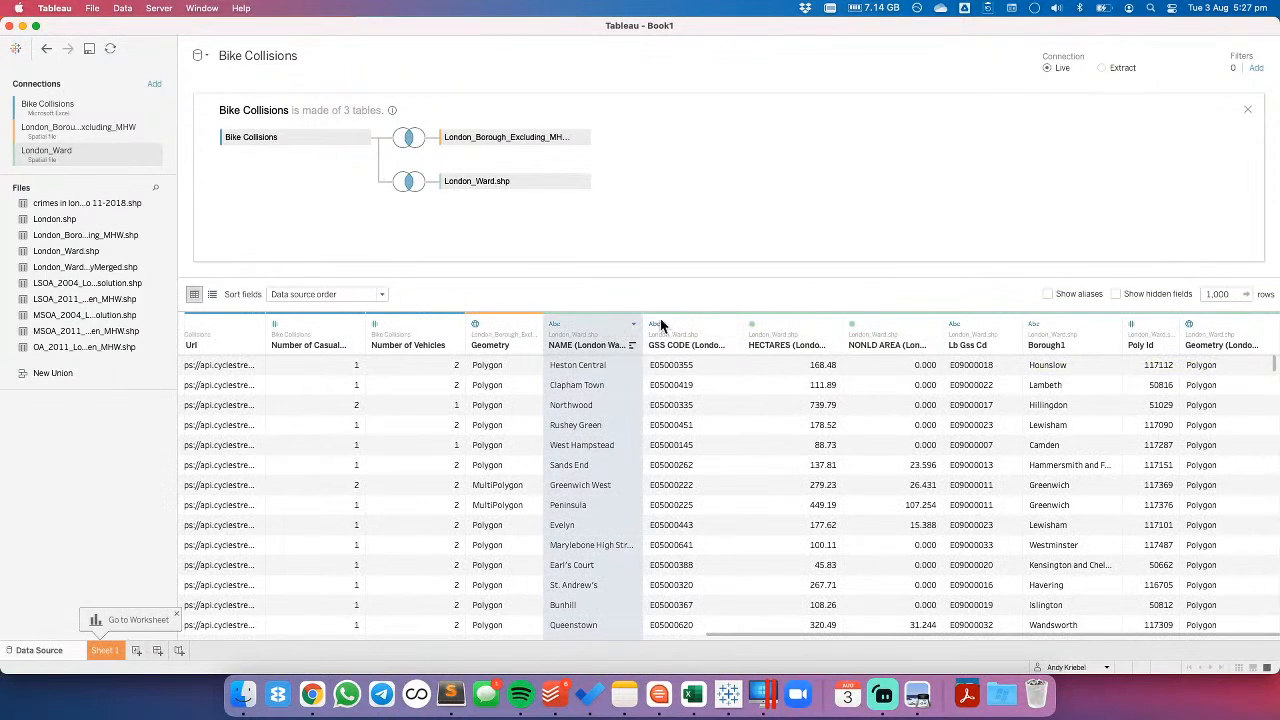
{"action": "left_click", "coordinate": [1149, 322], "text": "shift"}
{"action": "left_click", "coordinate": [1169, 323]}
{"action": "left_click", "coordinate": [1175, 376]}
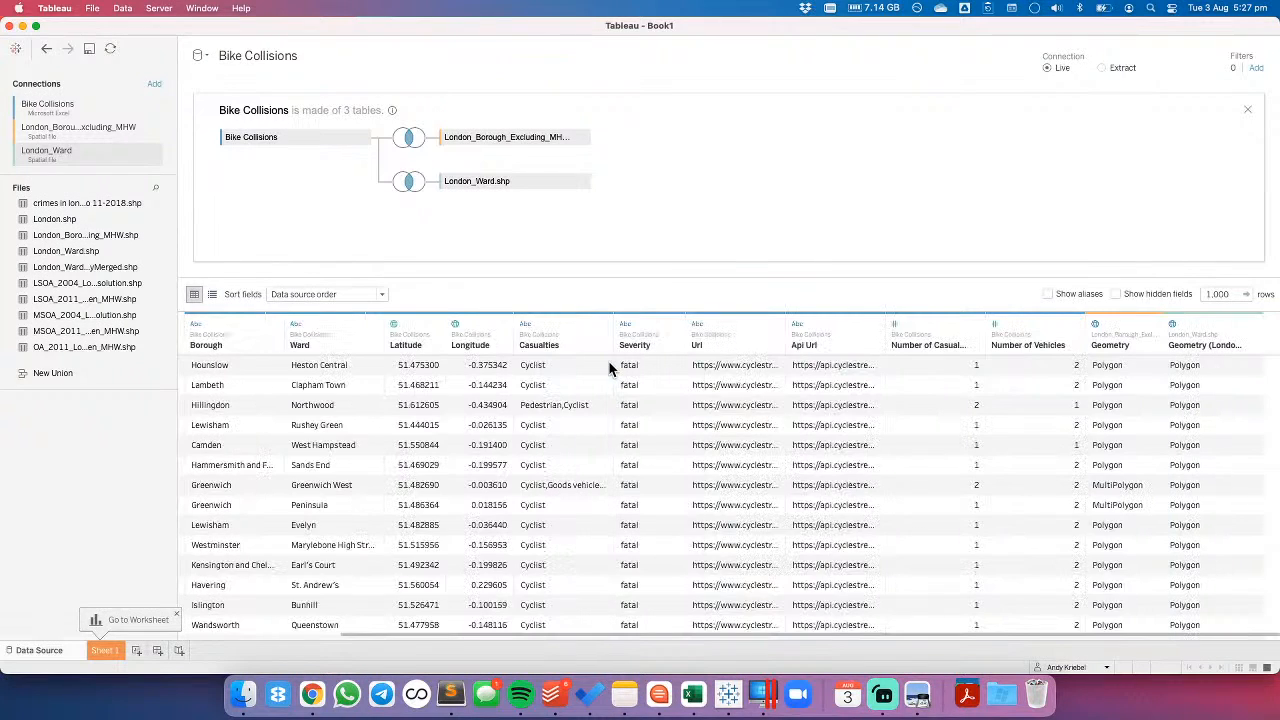
- Rename the borough shapefile's Geometry field to Borough Shape and the ward shapefile's Geometry field to Ward Shape
{"action": "double_click", "coordinate": [1107, 347]}
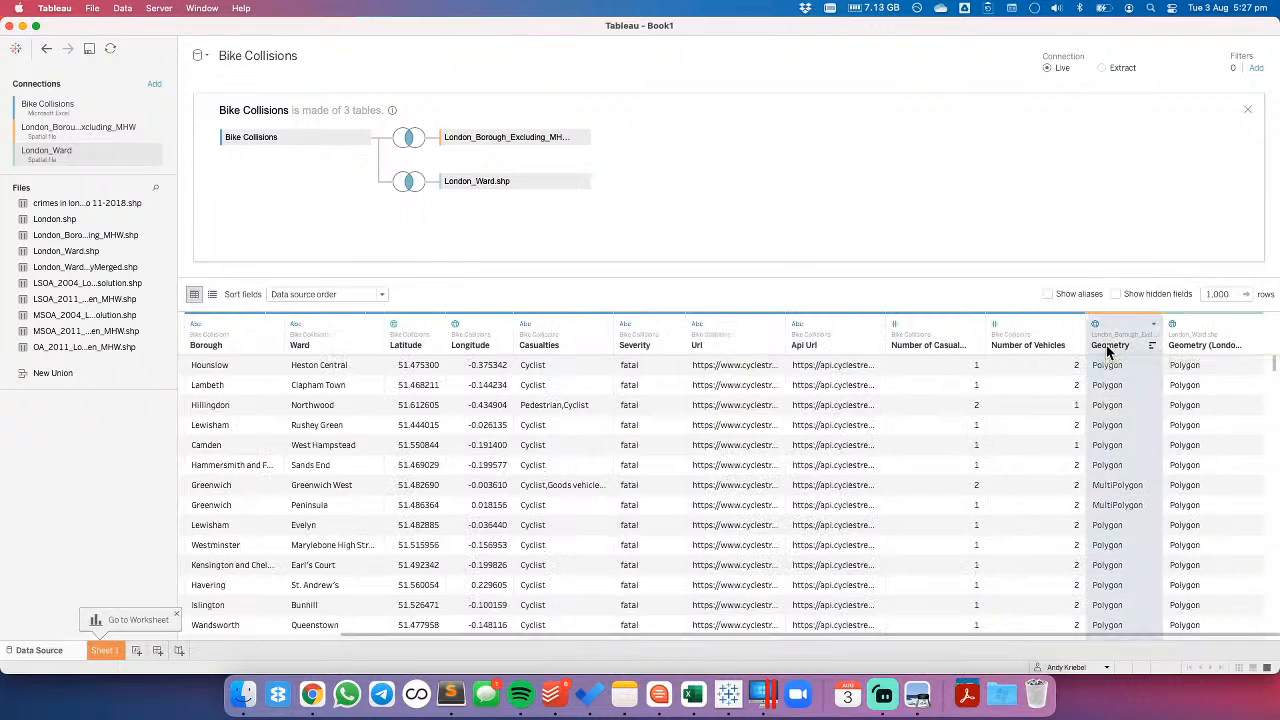
{"action": "type", "text": "Boro"}
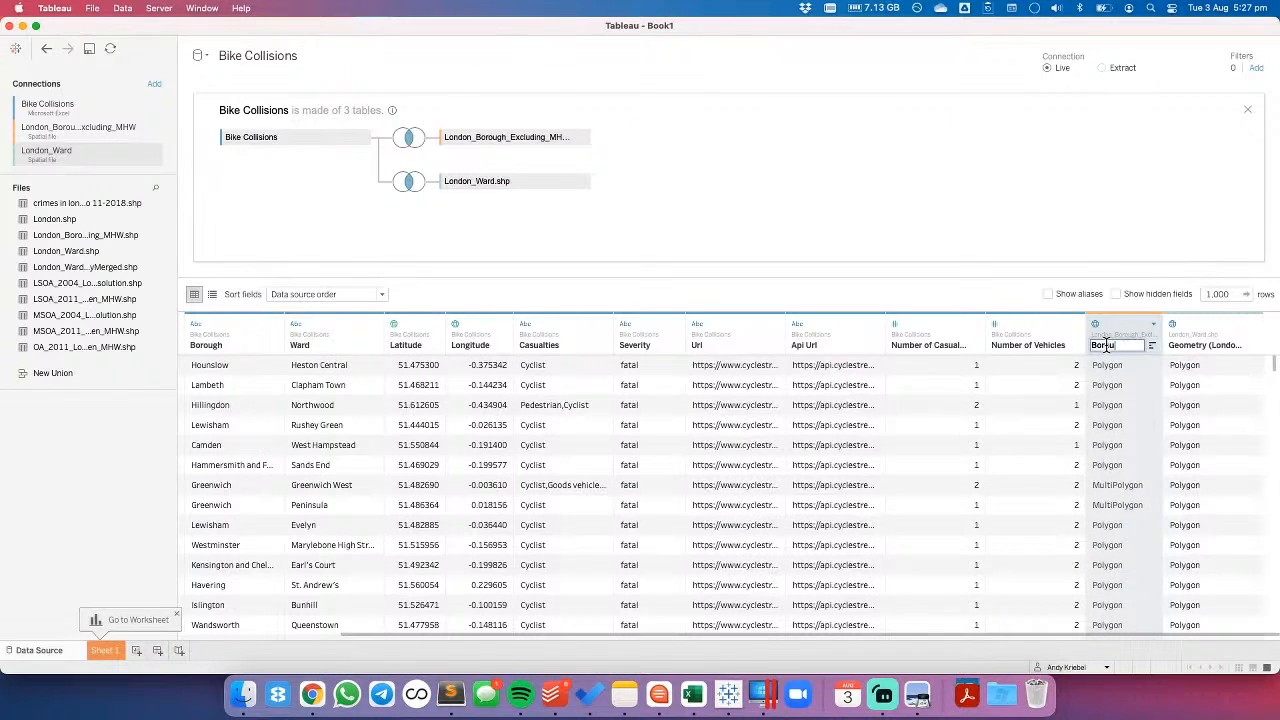
{"action": "type", "text": "ugh Shape"}
{"action": "key", "text": "Return"}
{"action": "double_click", "coordinate": [1210, 345]}
{"action": "type", "text": "W"}
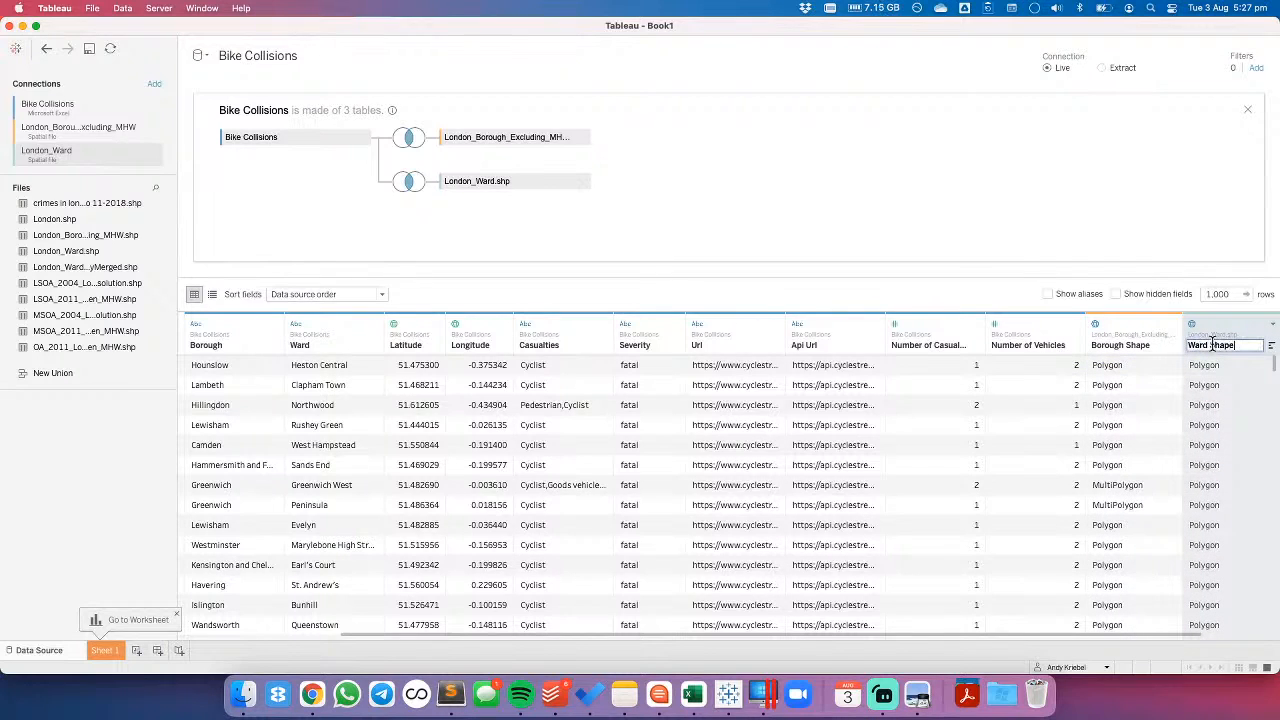
{"action": "type", "text": "ard Shape"}
{"action": "key", "text": "Return"}
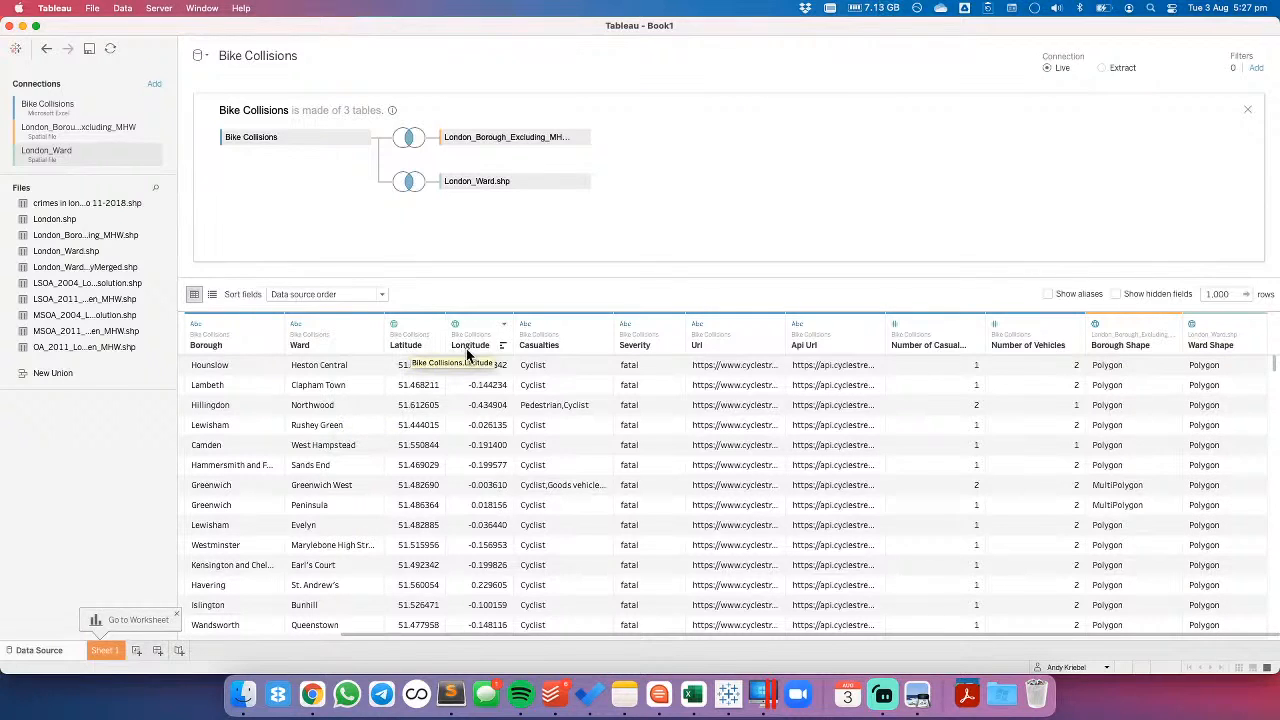
- Start a calculated field named Location from the Latitude field and put the MAKEPOINT function with an opening bracket before [Latitude]
{"action": "left_click", "coordinate": [436, 325]}
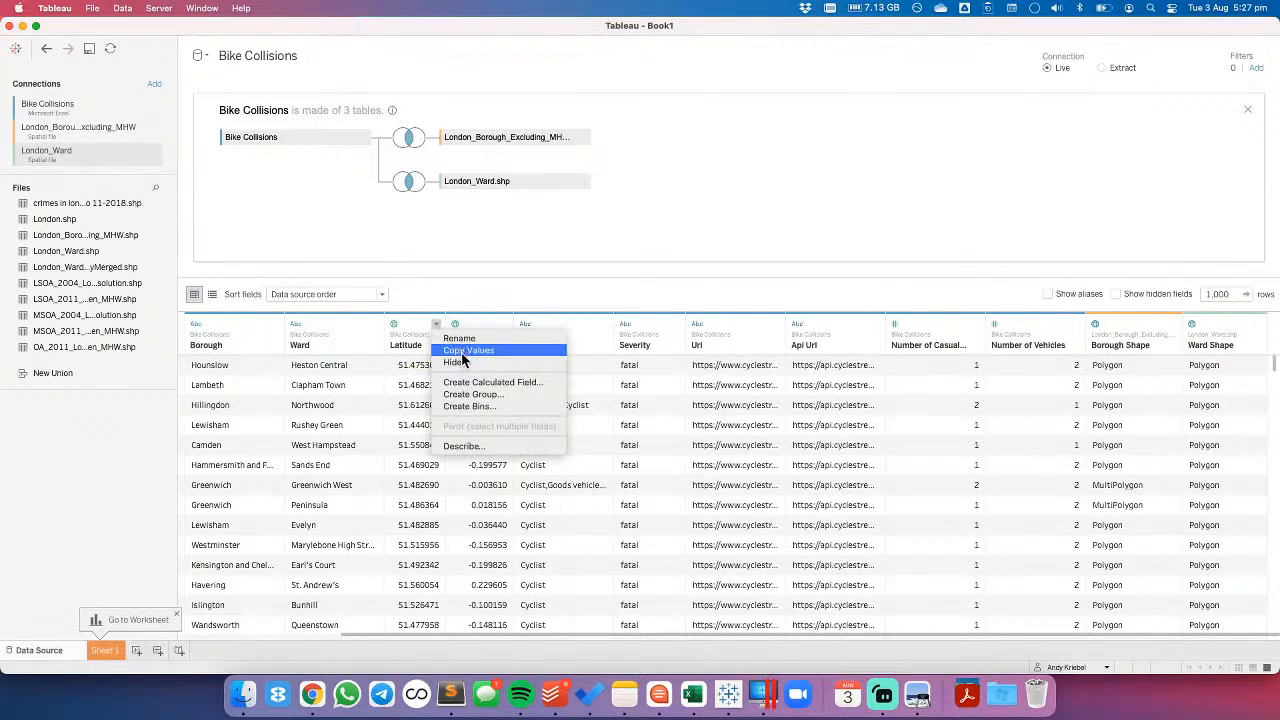
{"action": "left_click", "coordinate": [464, 383]}
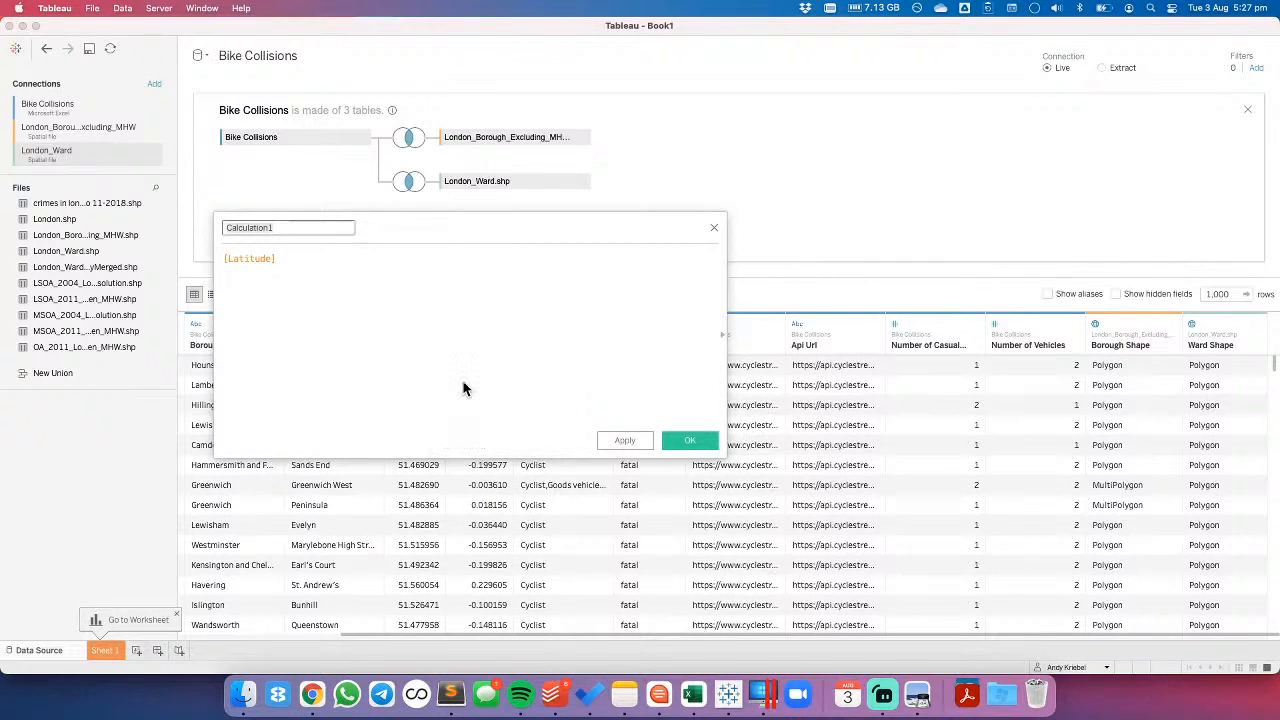
{"action": "type", "text": "Location"}
{"action": "key", "text": "Tab"}
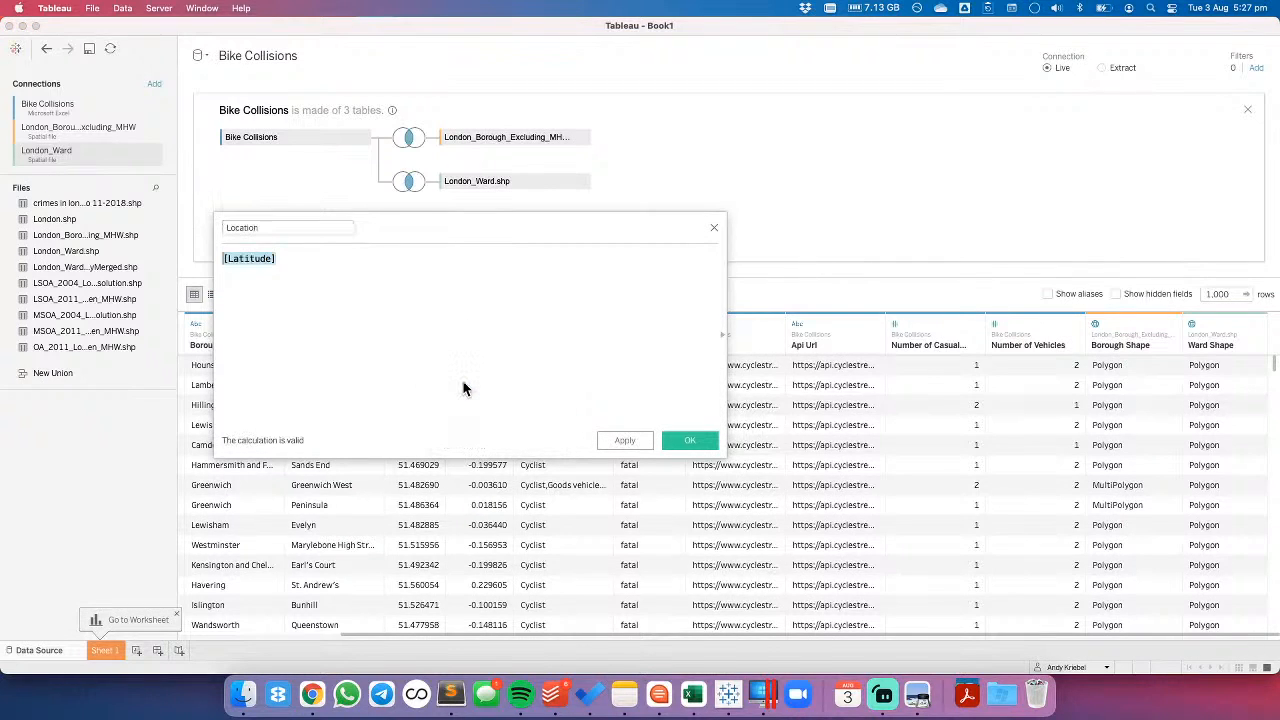
{"action": "key", "text": "Left"}
{"action": "type", "text": "make"}
{"action": "key", "text": "Down"}
{"action": "key", "text": "Down"}
{"action": "key", "text": "Down"}
{"action": "key", "text": "Return"}
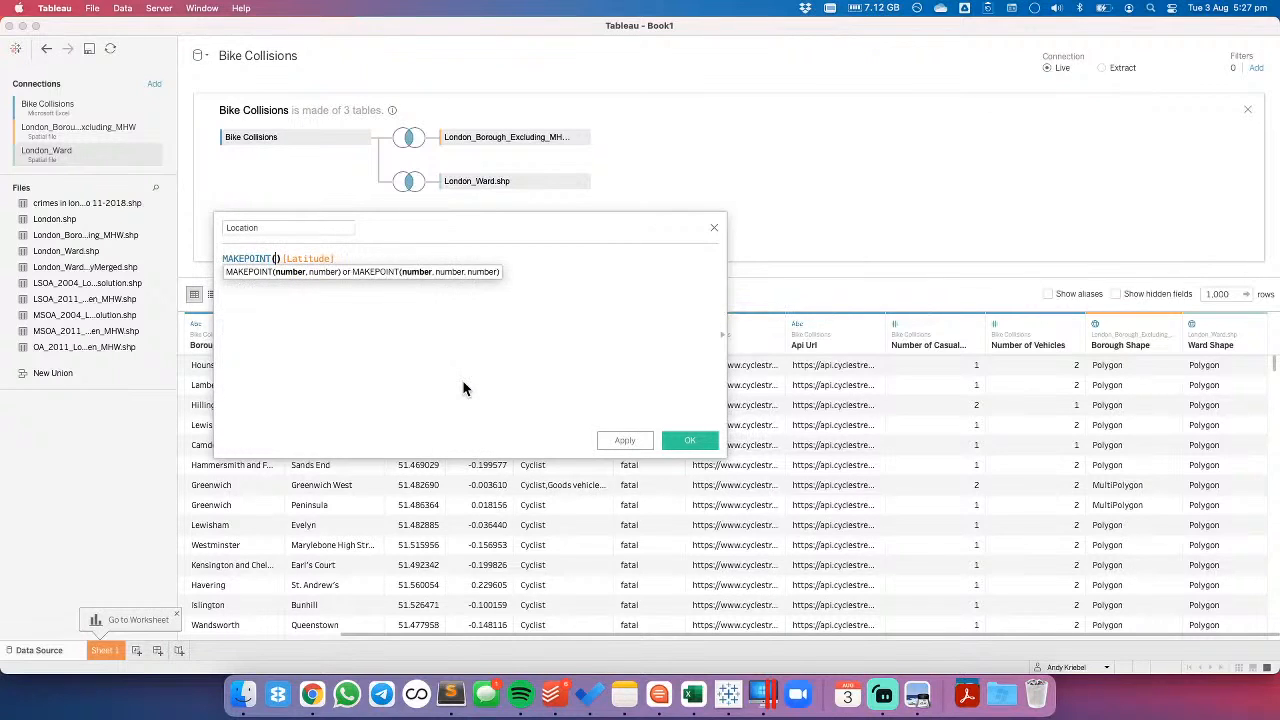
{"action": "key", "text": "Delete"}
- Check the MAKEPOINT syntax reference, complete the Location formula as MAKEPOINT([Latitude],[Longitude]) and save the calculated field
{"action": "left_click", "coordinate": [721, 334]}
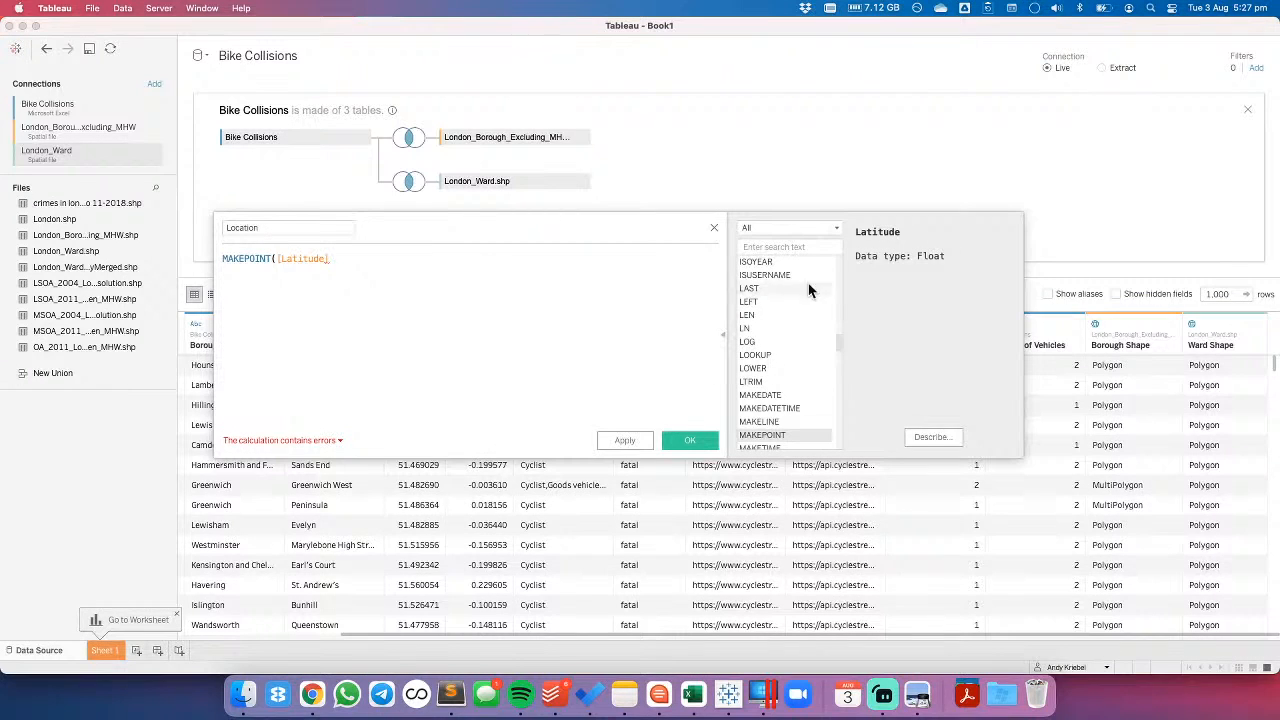
{"action": "left_click", "coordinate": [262, 258]}
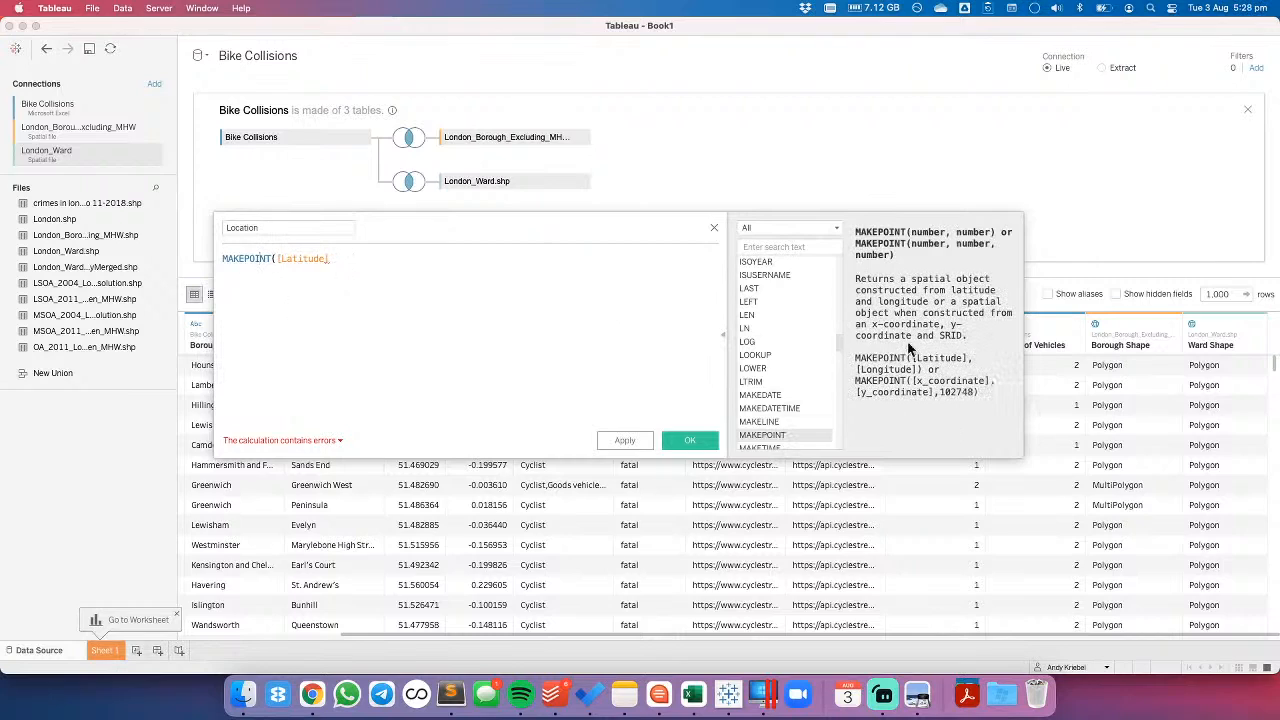
{"action": "left_click", "coordinate": [350, 262]}
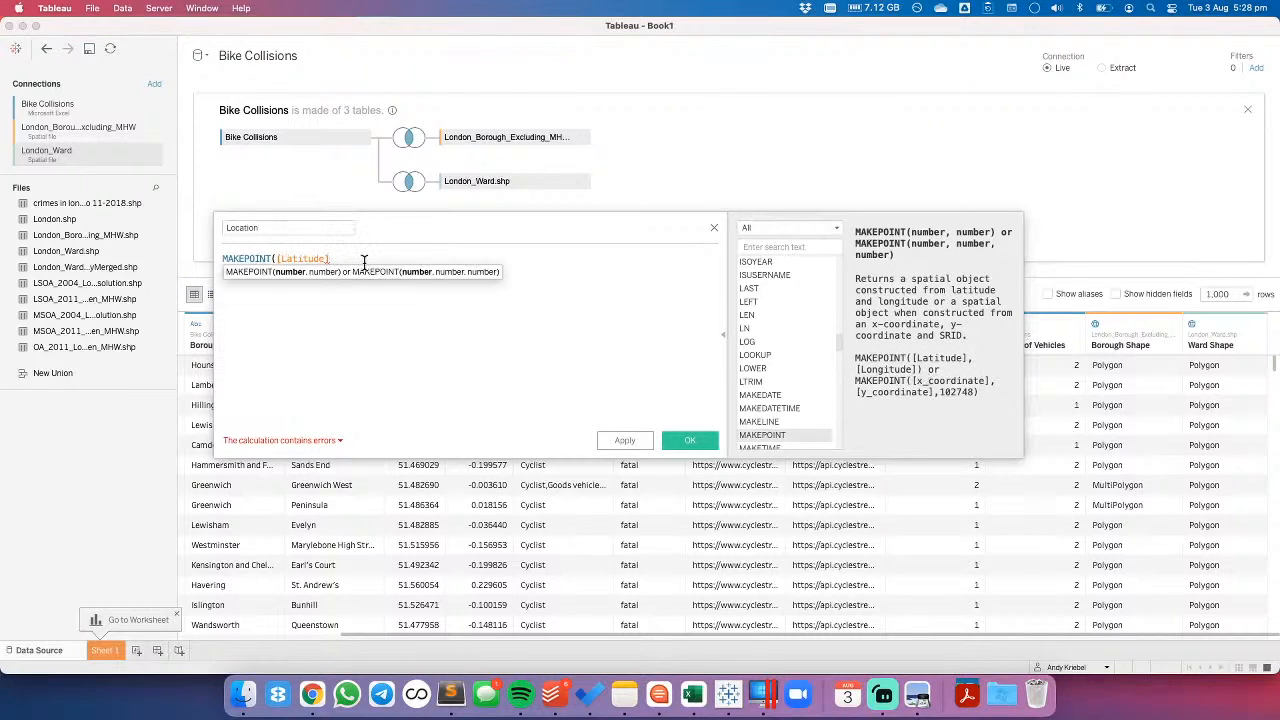
{"action": "type", "text": ",[Lo"}
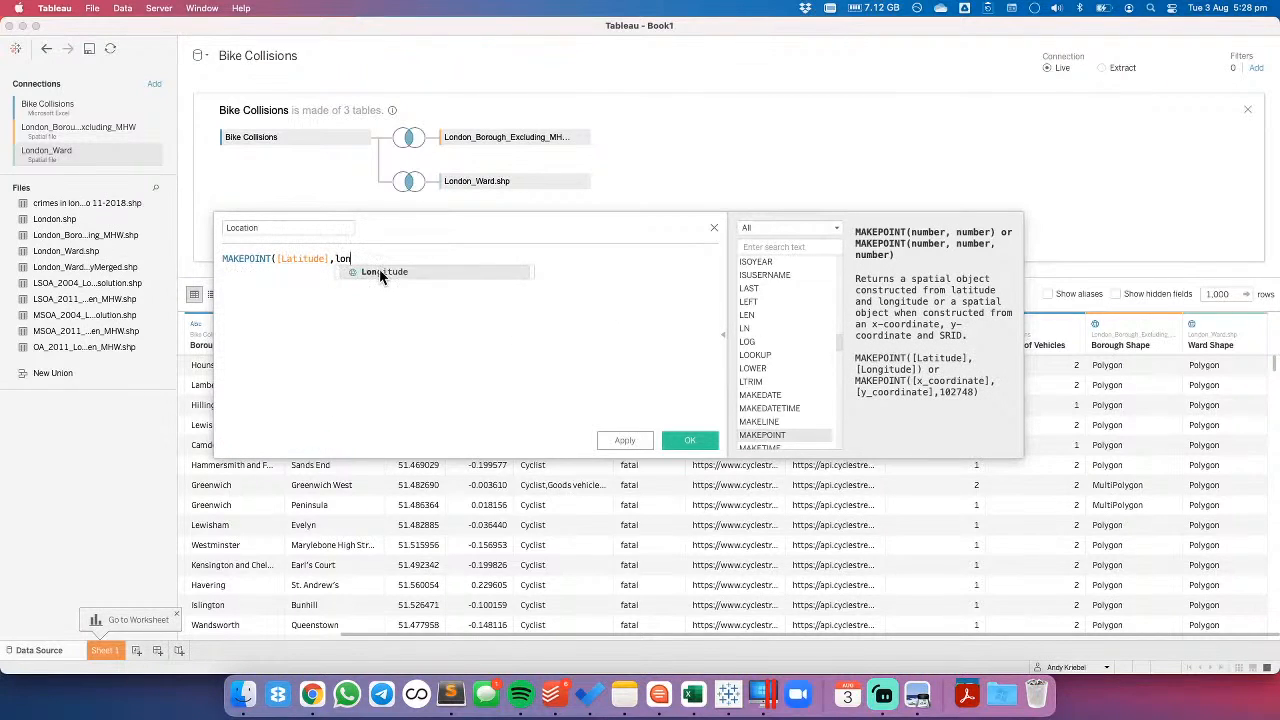
{"action": "left_click", "coordinate": [380, 275]}
{"action": "type", "text": ")"}
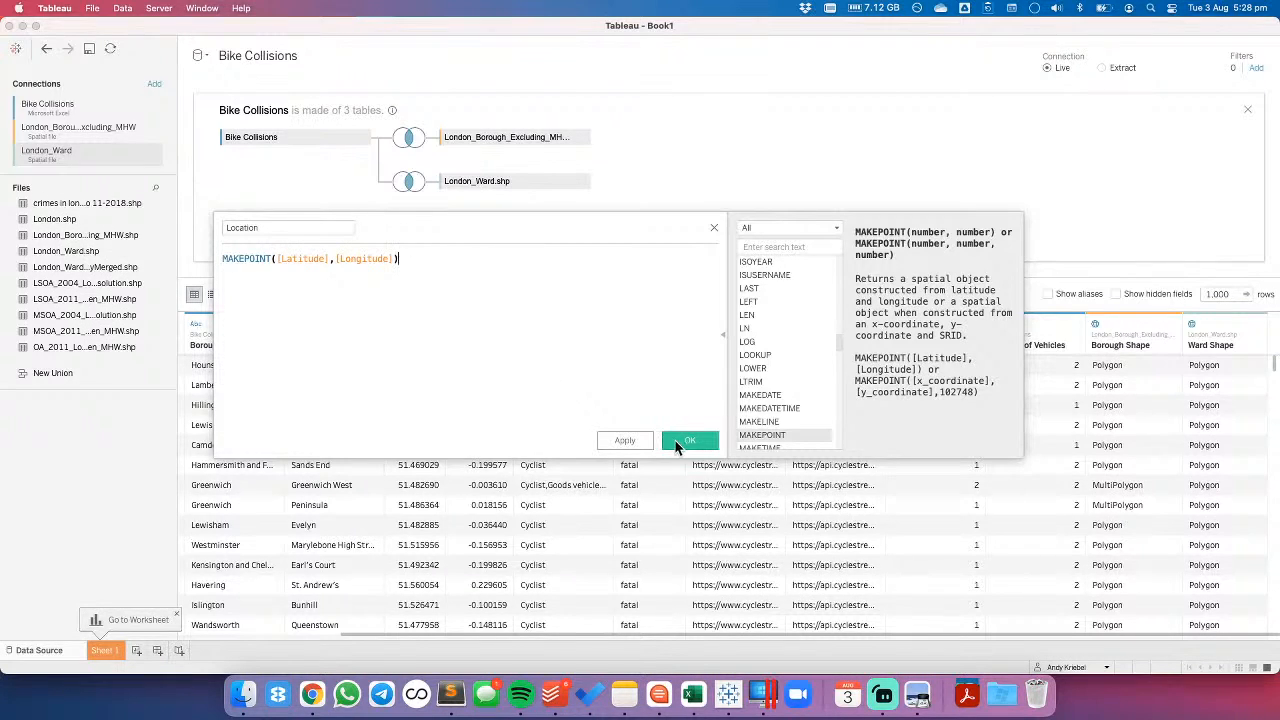
{"action": "key", "text": "Return"}
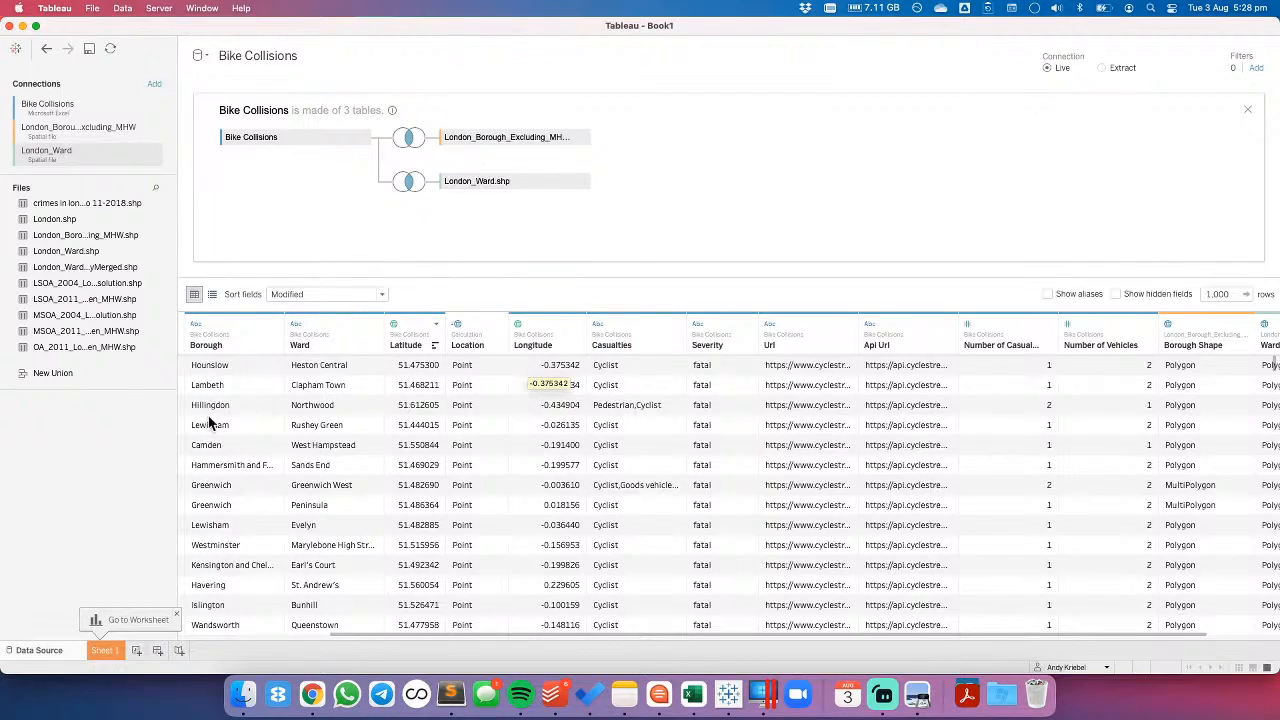
- On Sheet 1, map the Location field and add Accident Index to the marks as detail
{"action": "left_click", "coordinate": [111, 650]}
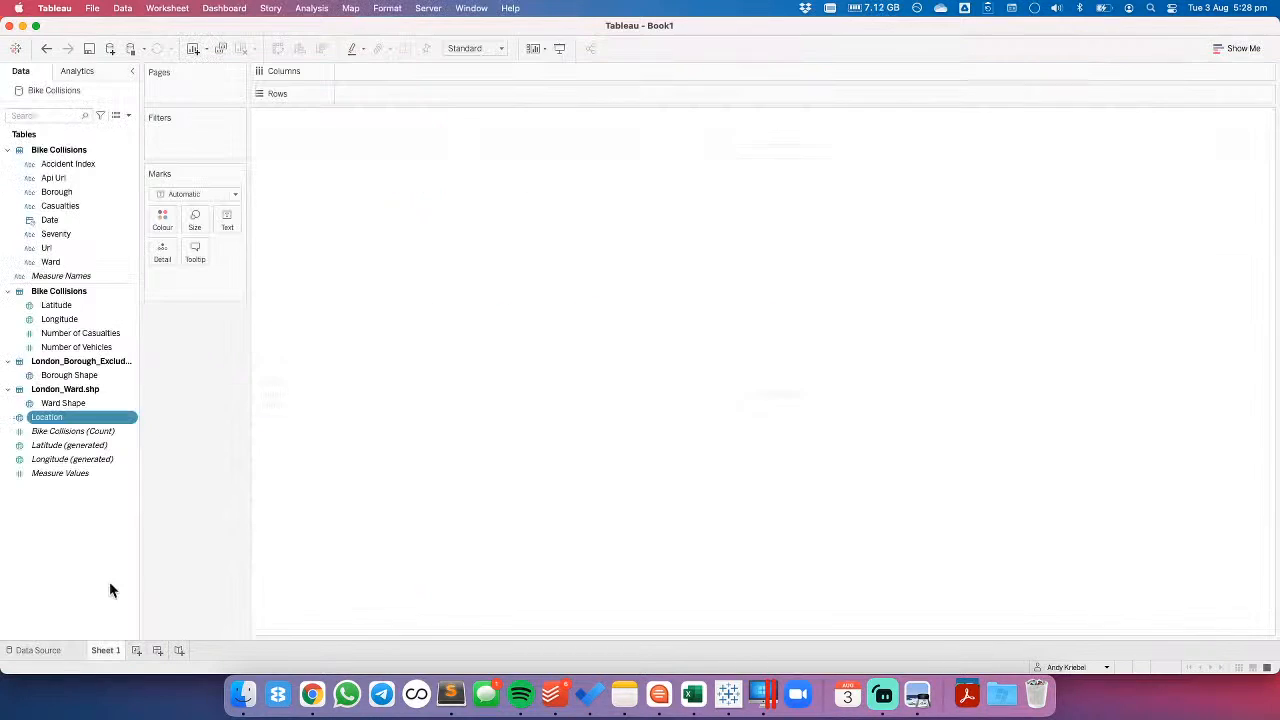
{"action": "left_click", "coordinate": [48, 418]}
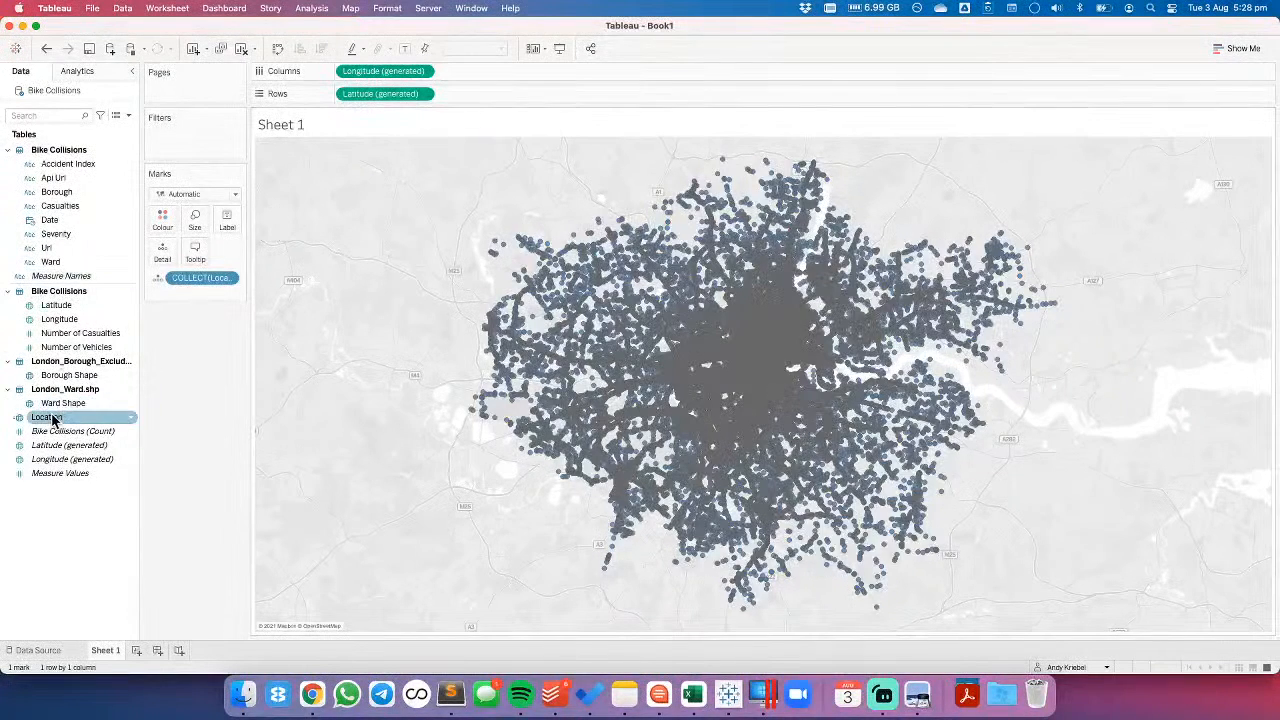
{"action": "left_click_drag", "start_coordinate": [62, 164], "coordinate": [392, 290]}
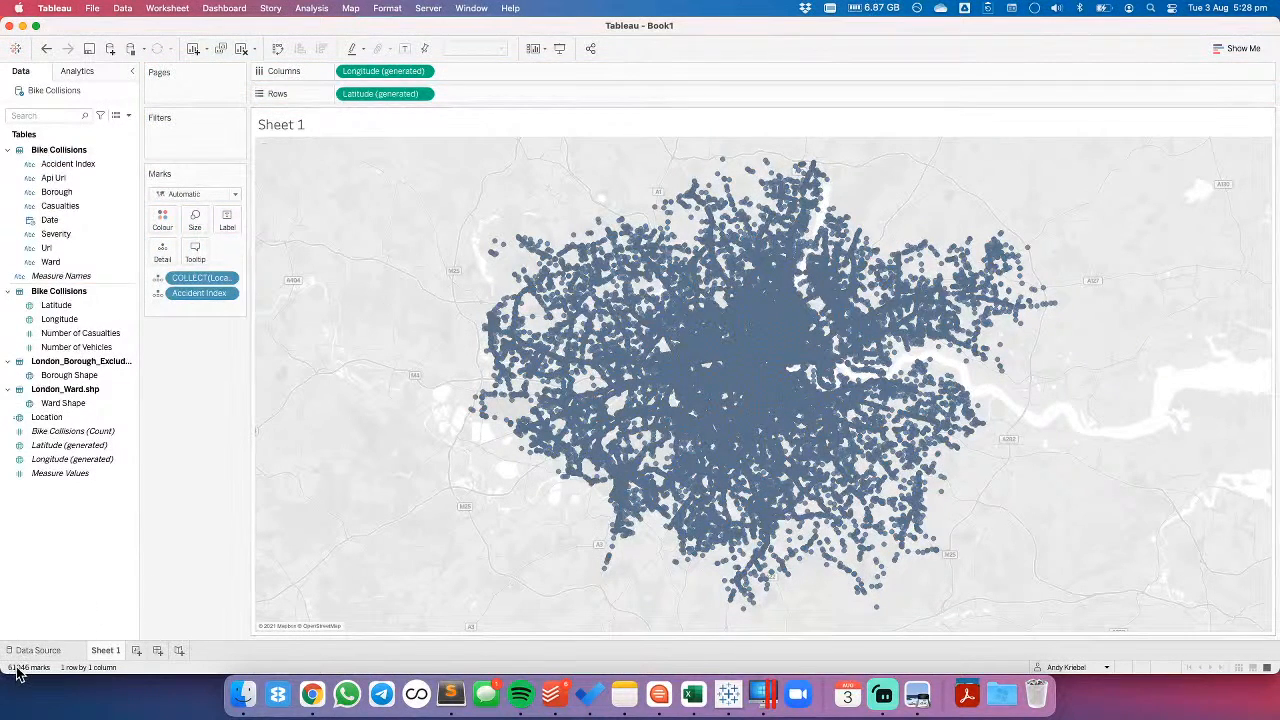
- Switch to the Applications folder and launch Presentify
{"action": "left_click", "coordinate": [966, 693]}
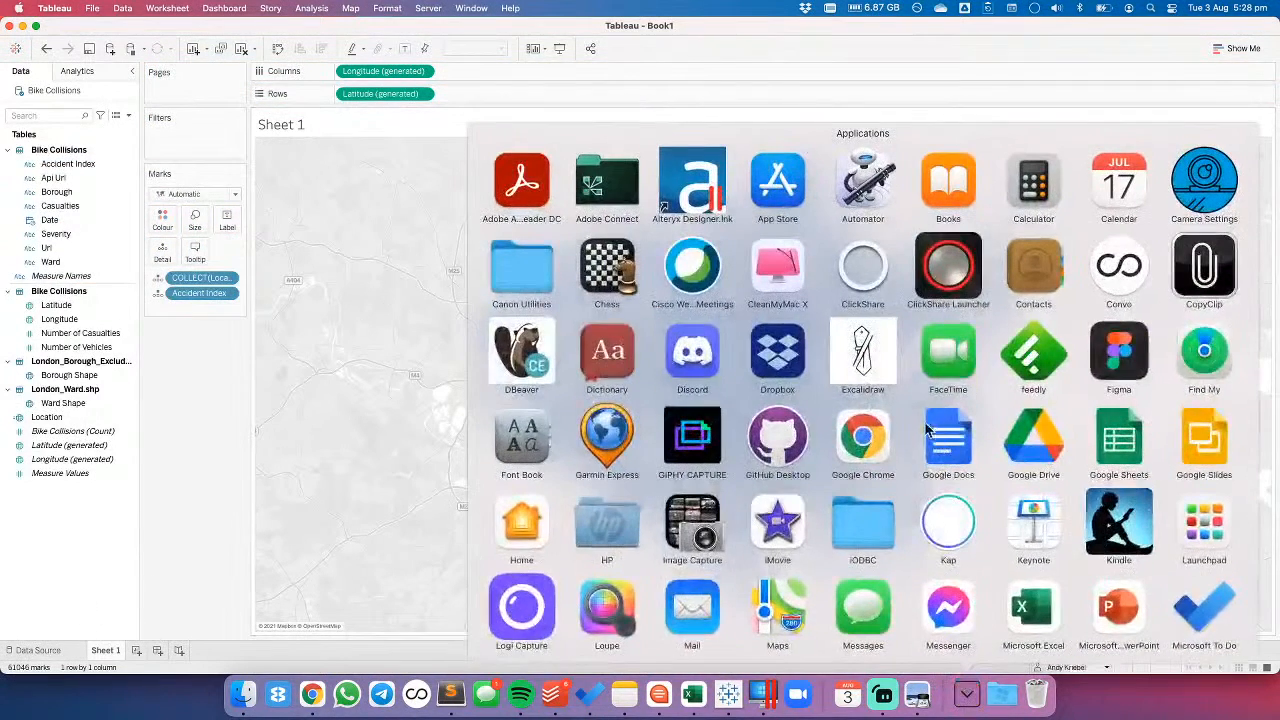
{"action": "scroll", "coordinate": [901, 395], "scroll_direction": "down", "scroll_amount": 5}
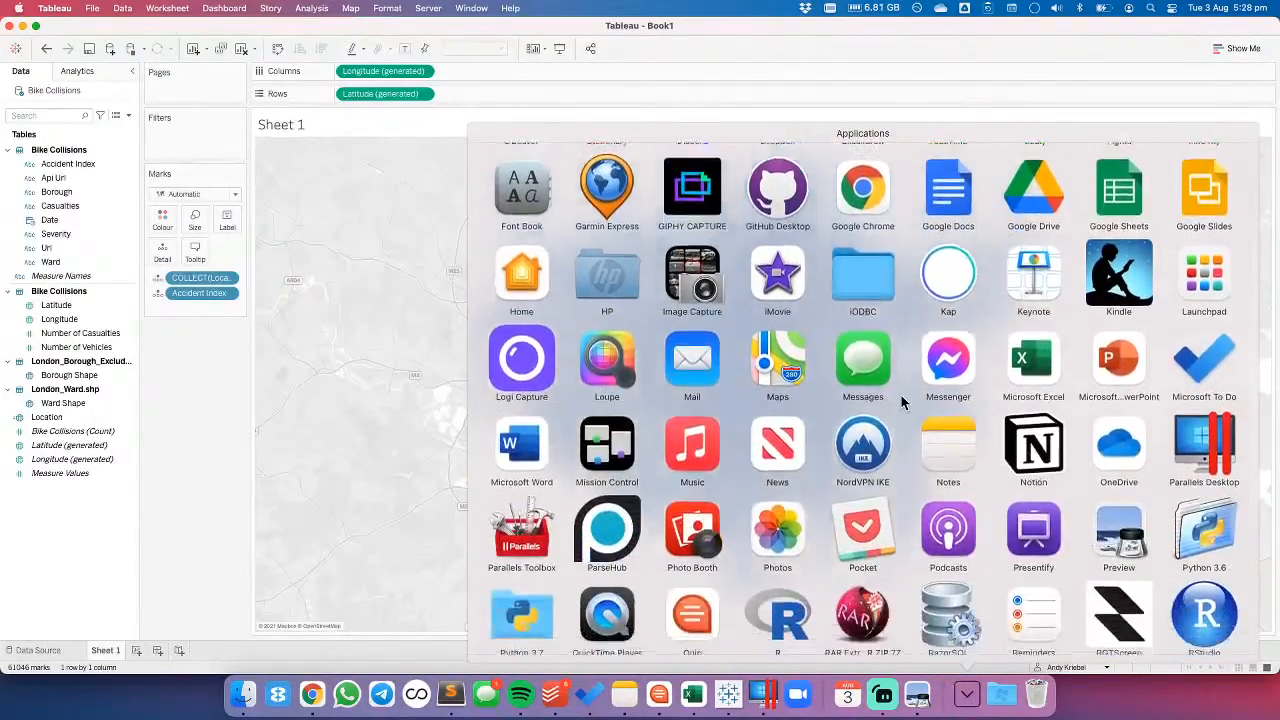
{"action": "scroll", "coordinate": [901, 395], "scroll_direction": "down", "scroll_amount": 3}
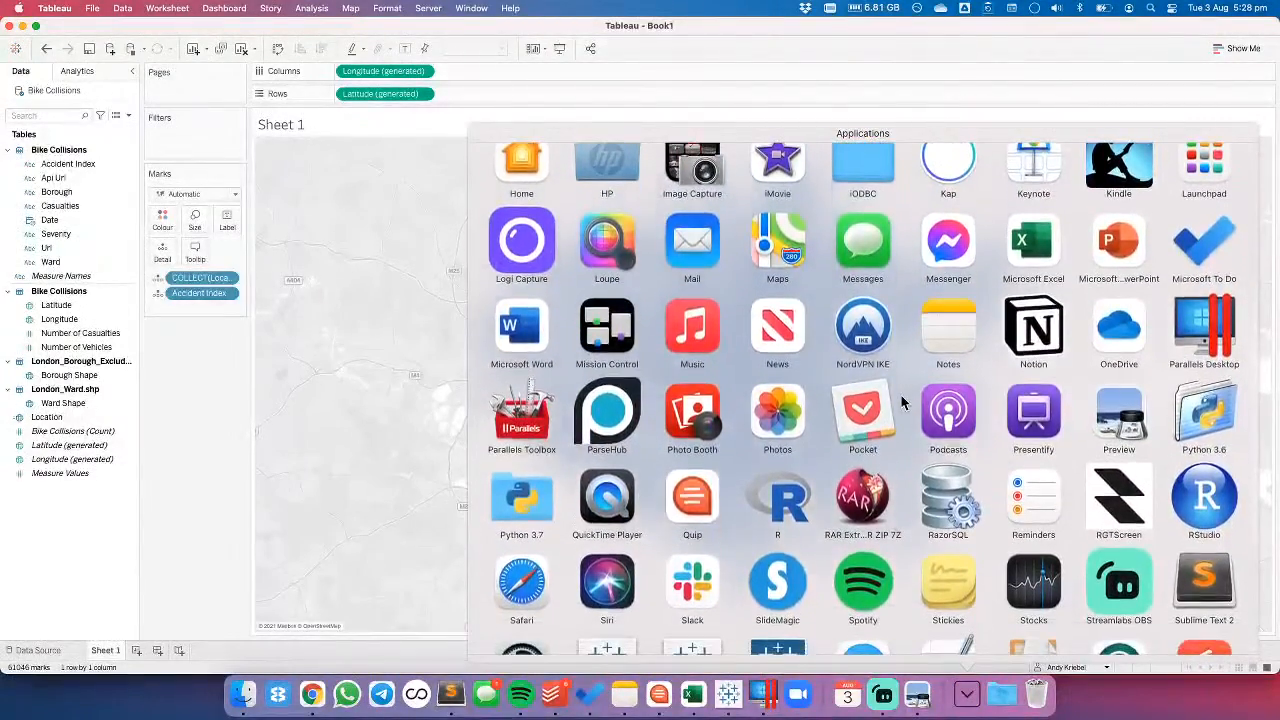
{"action": "left_click", "coordinate": [1026, 410]}
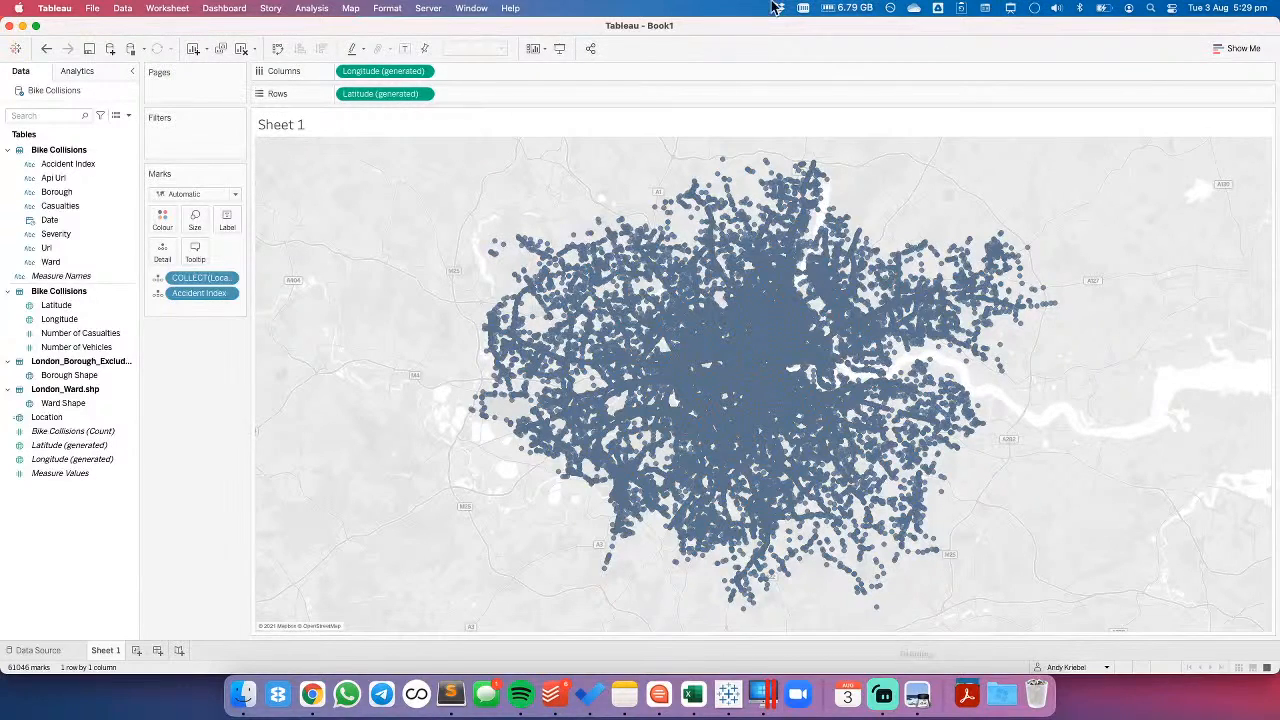
- Switch Presentify's cursor highlighting off and back on
{"action": "left_click", "coordinate": [1011, 10]}
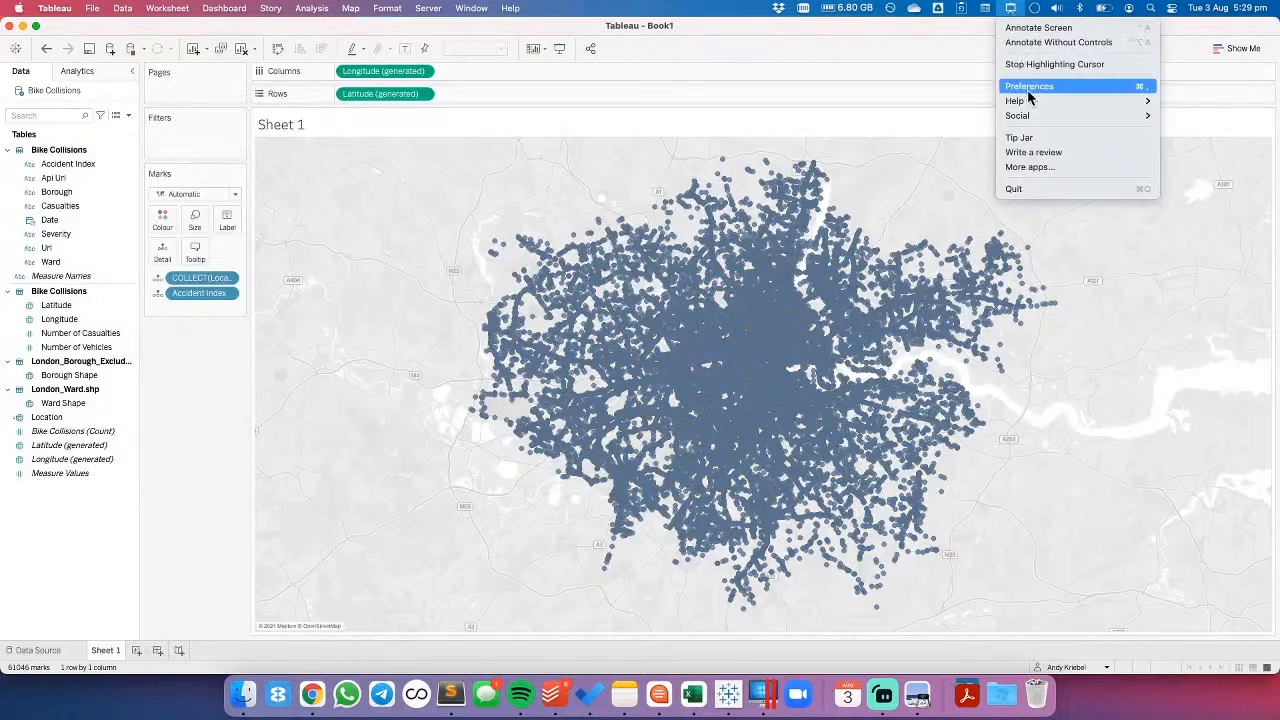
{"action": "left_click", "coordinate": [1015, 30]}
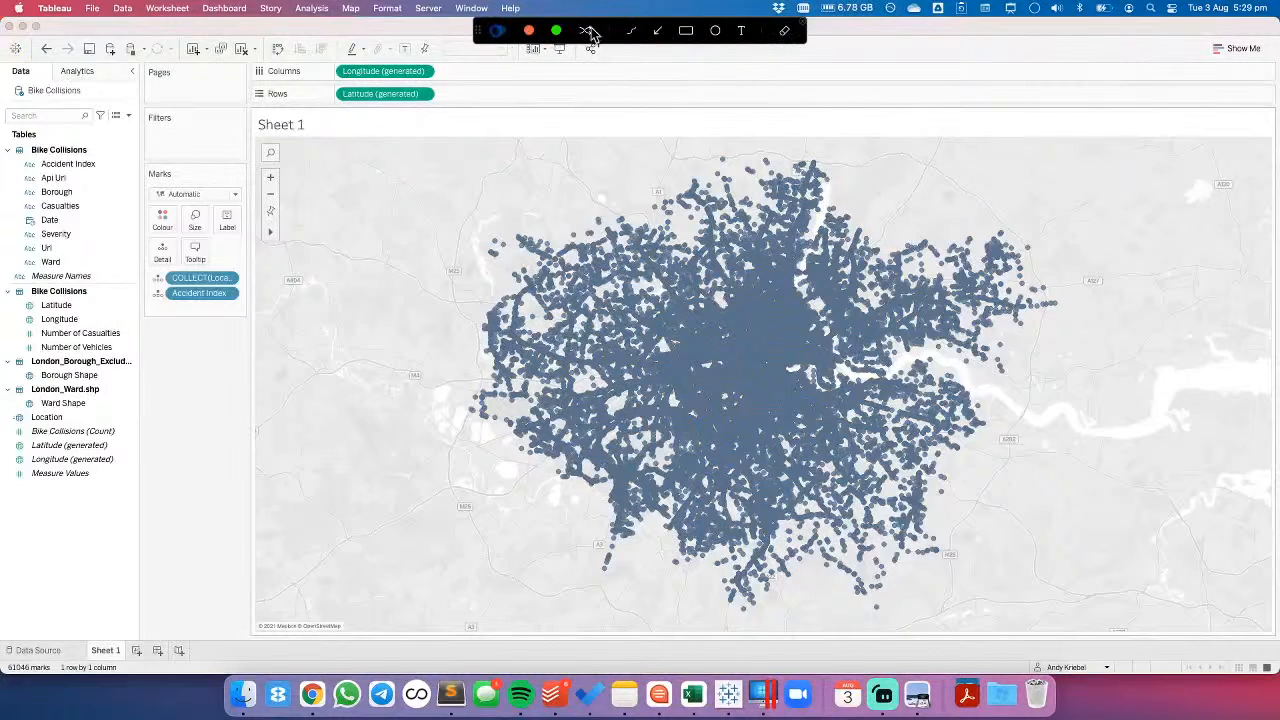
{"action": "left_click", "coordinate": [1009, 9]}
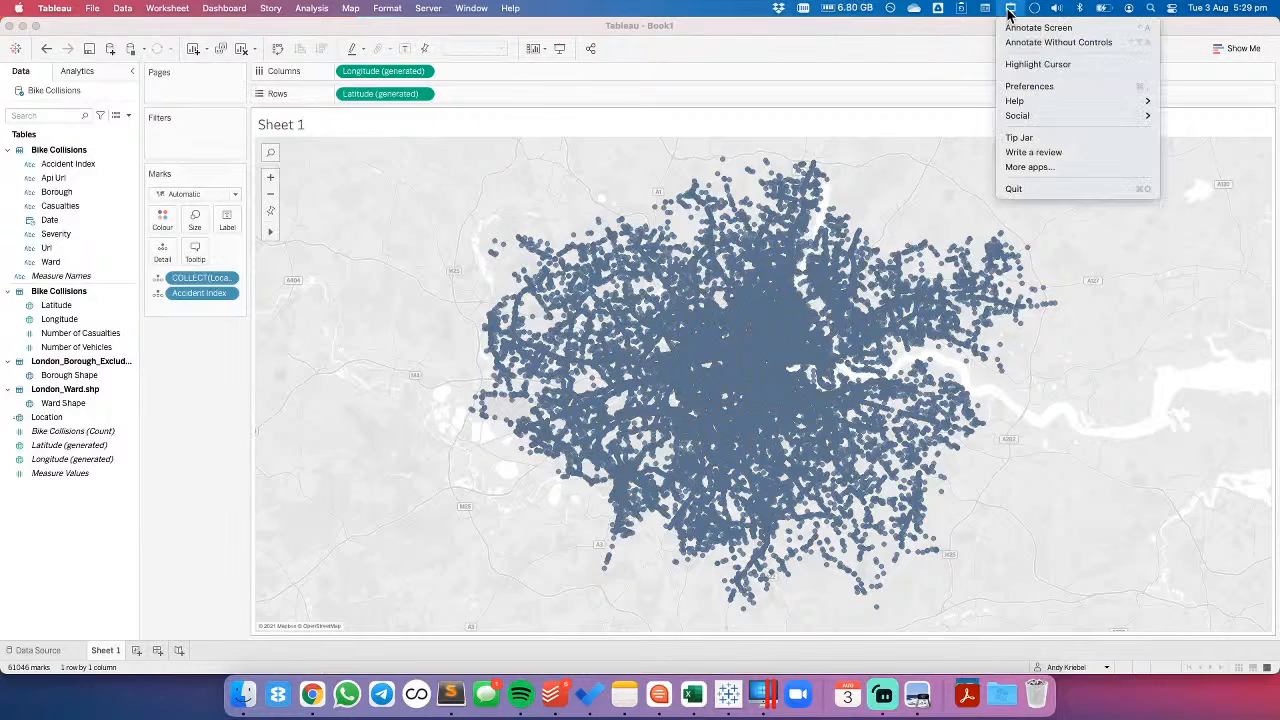
{"action": "left_click", "coordinate": [1035, 64]}
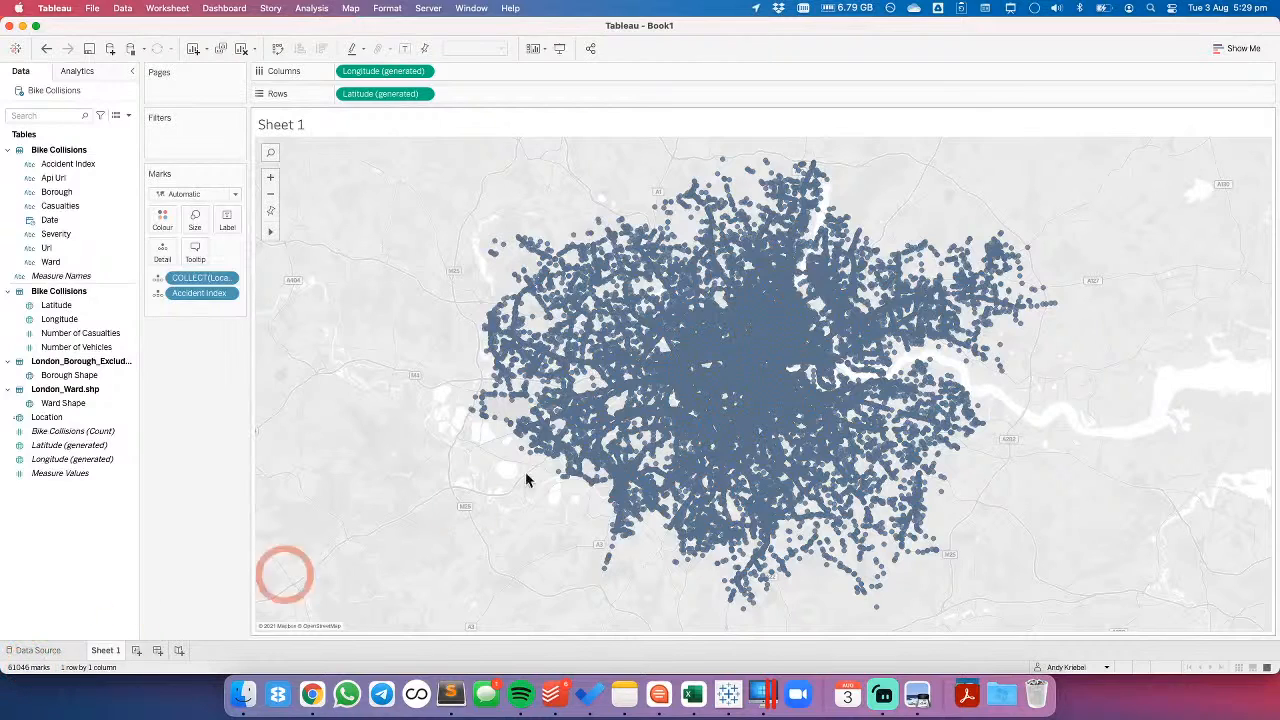
- Change the collision marks on the map to circles and reduce their size
{"action": "left_click", "coordinate": [168, 222]}
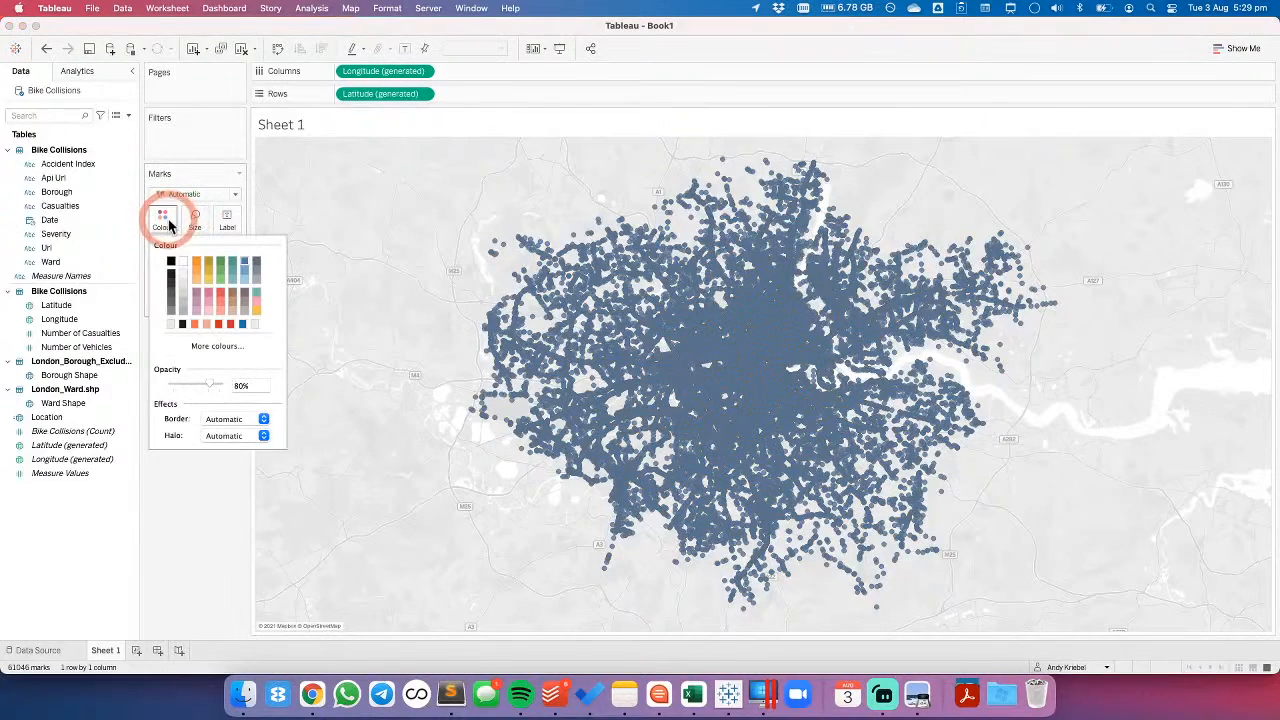
{"action": "left_click", "coordinate": [183, 196]}
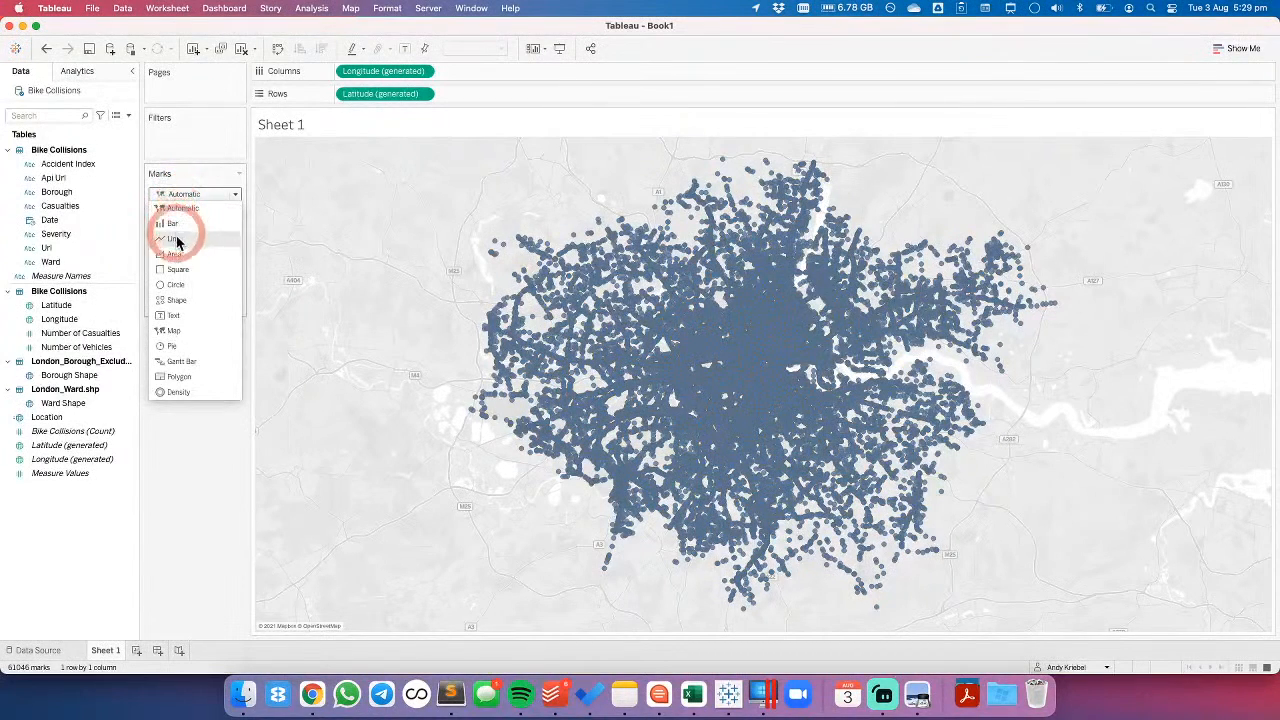
{"action": "left_click", "coordinate": [175, 287]}
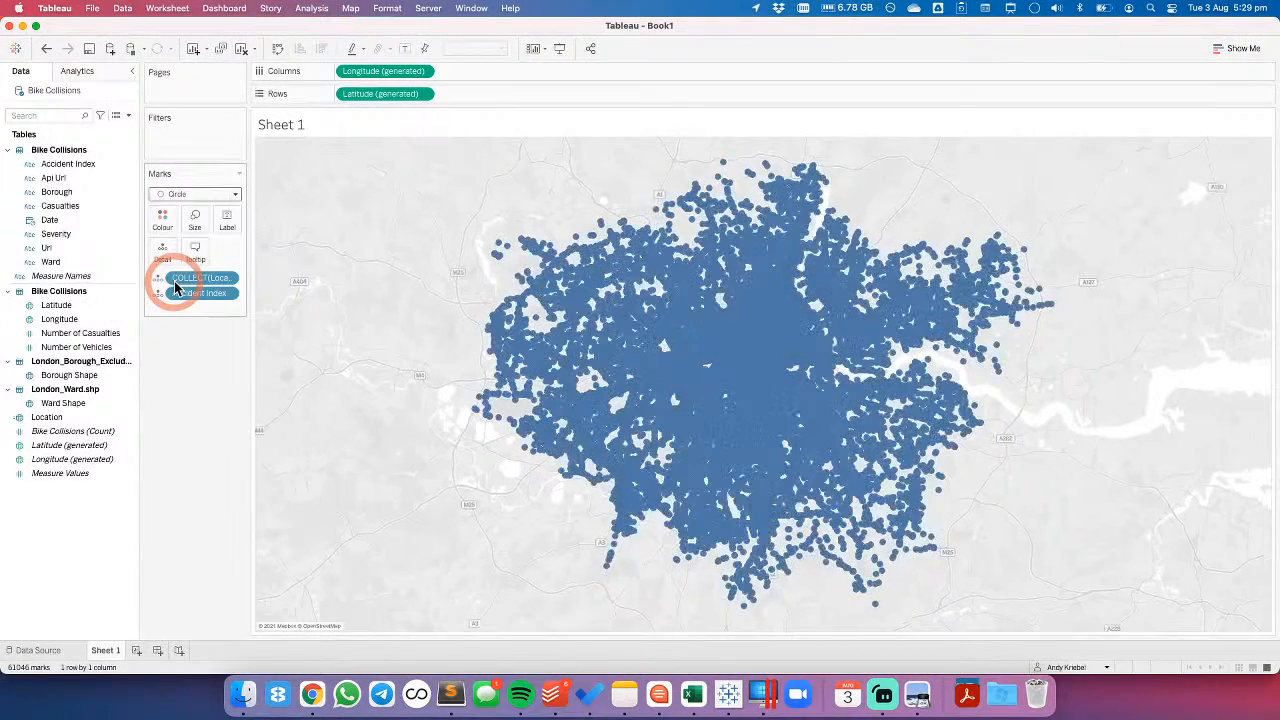
{"action": "left_click", "coordinate": [193, 222]}
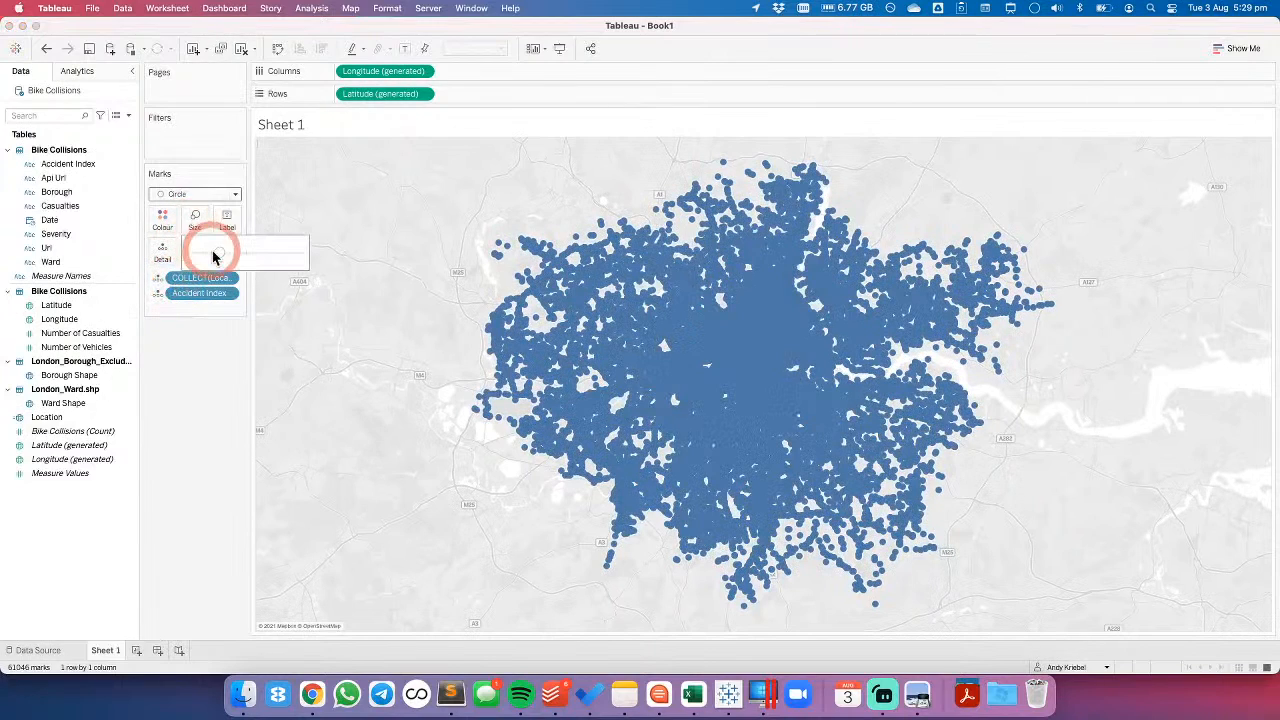
{"action": "left_click_drag", "start_coordinate": [213, 257], "coordinate": [205, 261]}
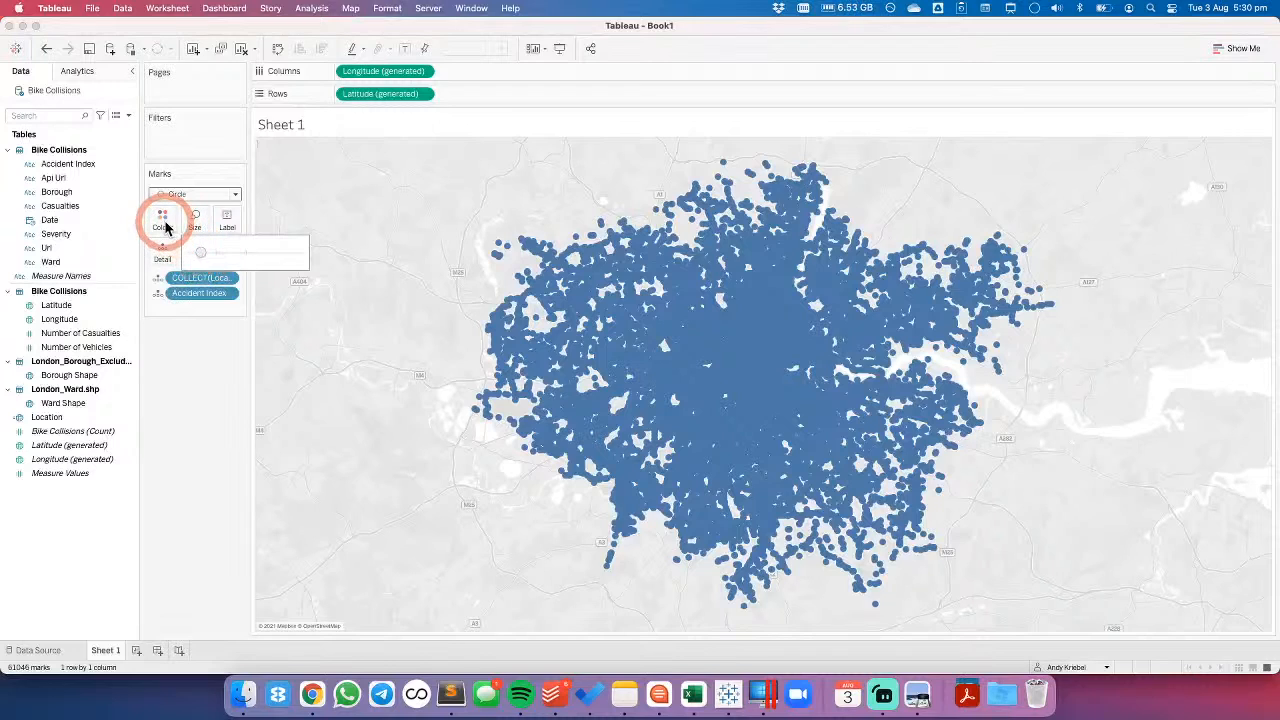
- Lower the collision circles' opacity to 24% and shrink them slightly further
{"action": "left_click", "coordinate": [162, 218]}
{"action": "left_click_drag", "start_coordinate": [217, 400], "coordinate": [182, 384]}
{"action": "left_click", "coordinate": [205, 292]}
{"action": "left_click", "coordinate": [194, 216]}
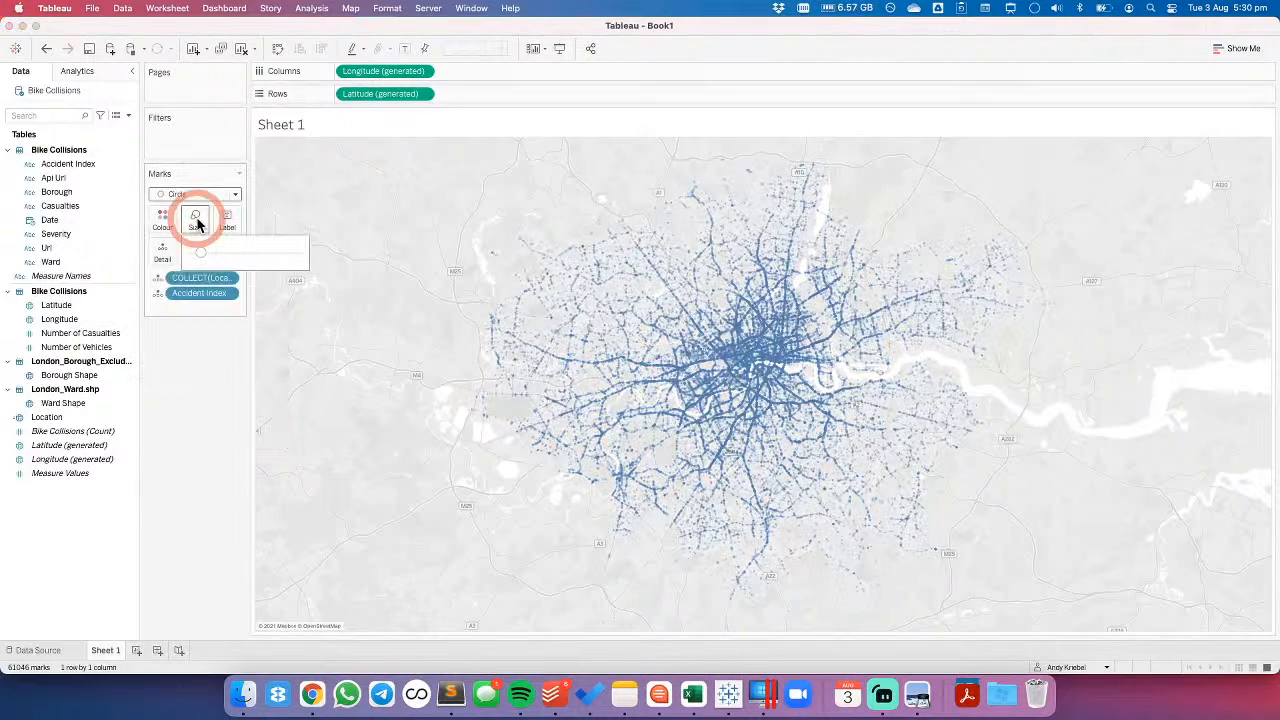
{"action": "left_click", "coordinate": [204, 252]}
{"action": "left_click_drag", "start_coordinate": [204, 254], "coordinate": [220, 402]}
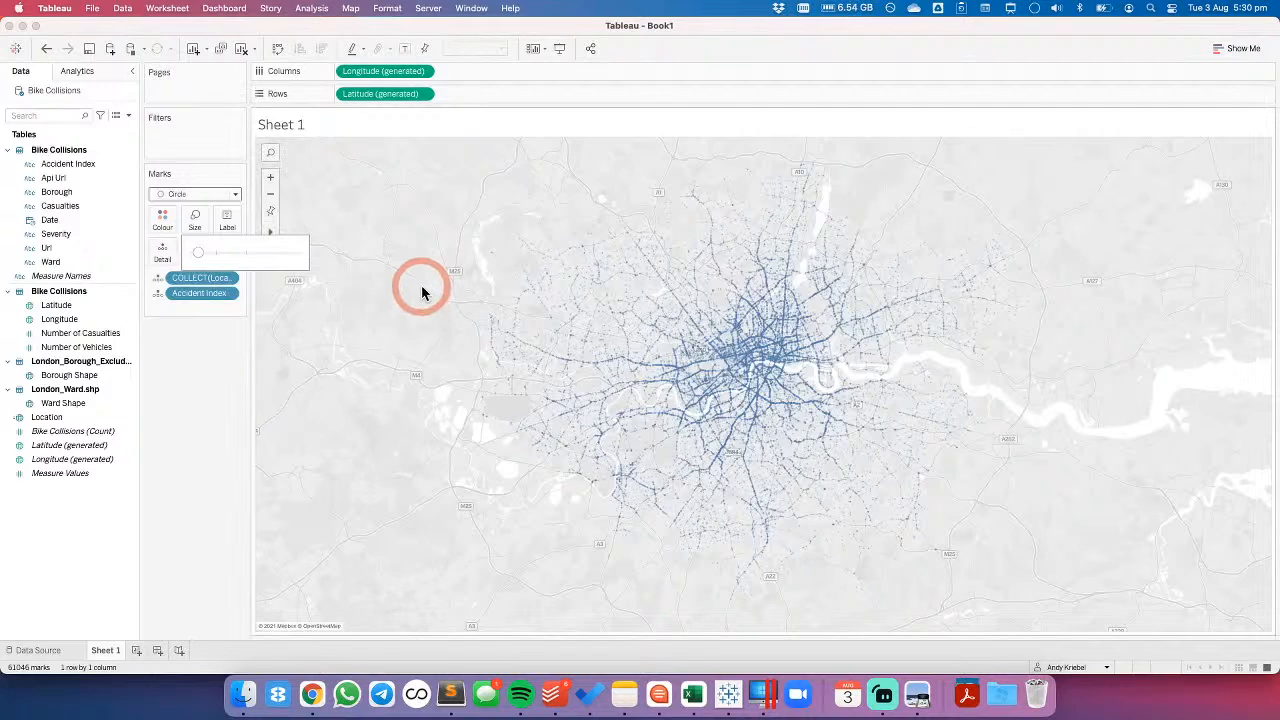
- Rename Sheet 1 as Map
{"action": "double_click", "coordinate": [105, 650]}
{"action": "type", "text": "M"}
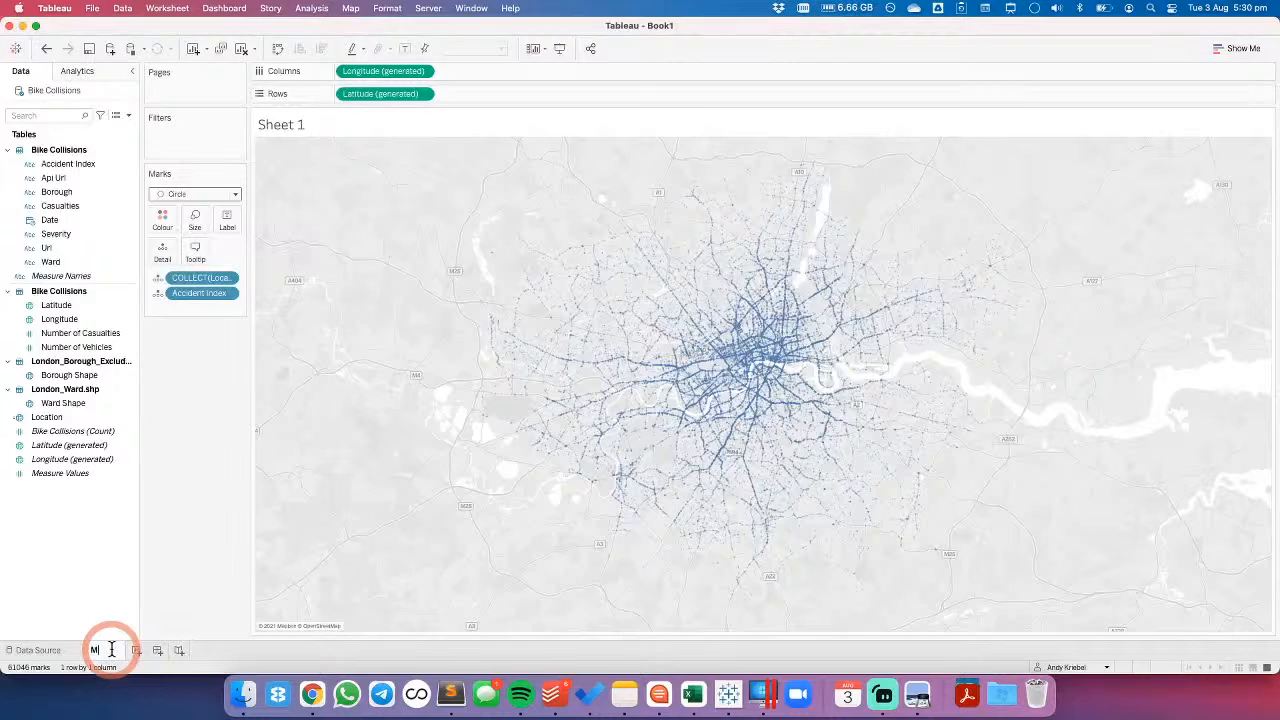
{"action": "type", "text": "ap"}
{"action": "key", "text": "Return"}
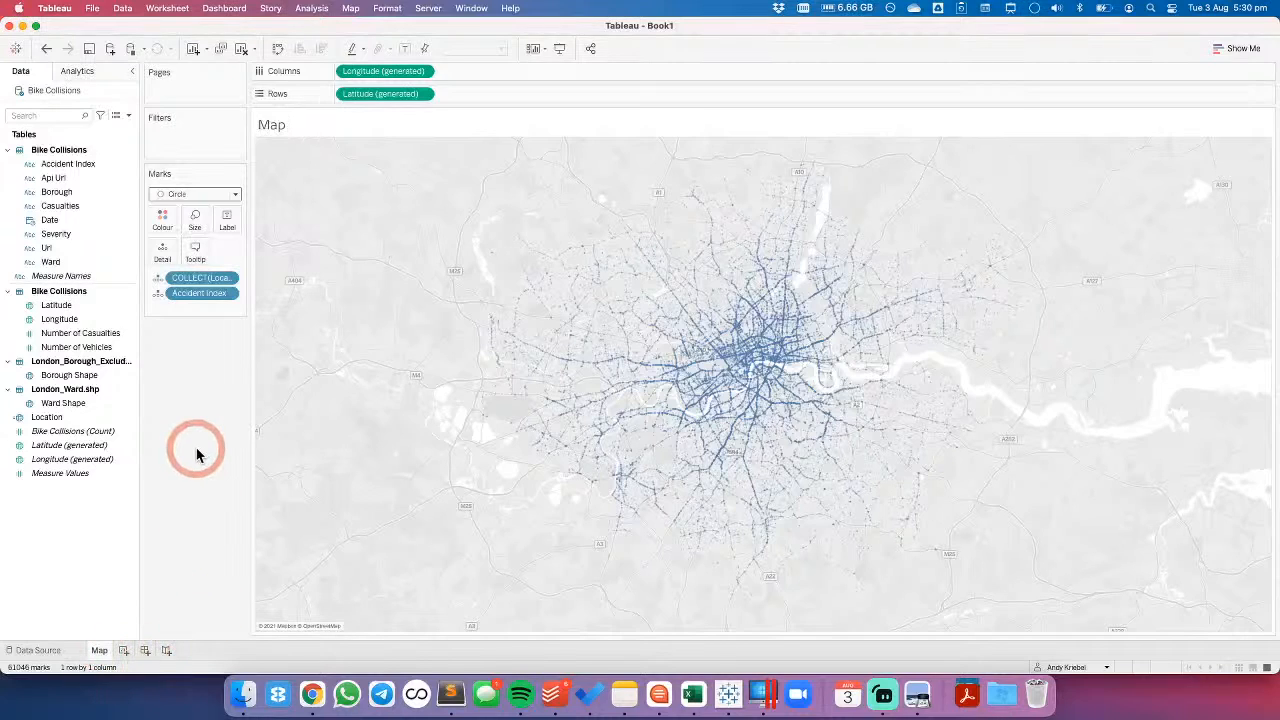
- Add Borough Shape to the map as a new marks layer and reorder the layers with Location first
{"action": "left_click", "coordinate": [60, 192]}
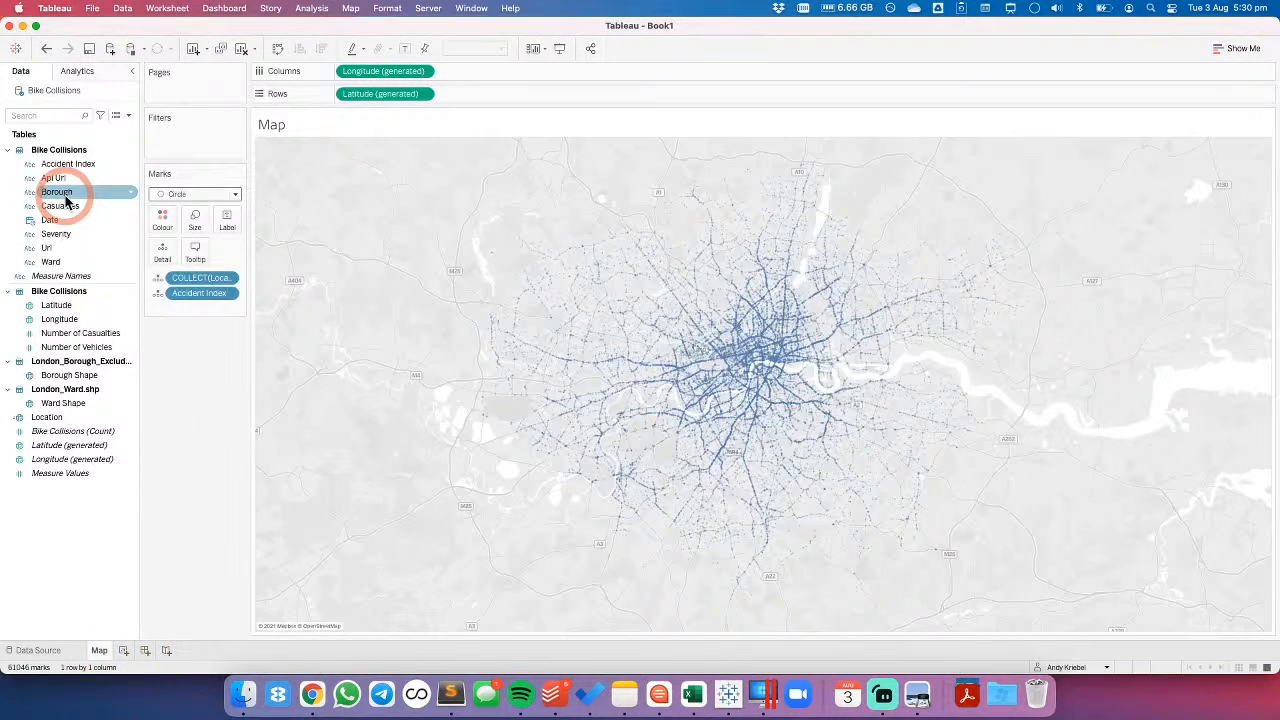
{"action": "left_click_drag", "start_coordinate": [64, 376], "coordinate": [377, 167]}
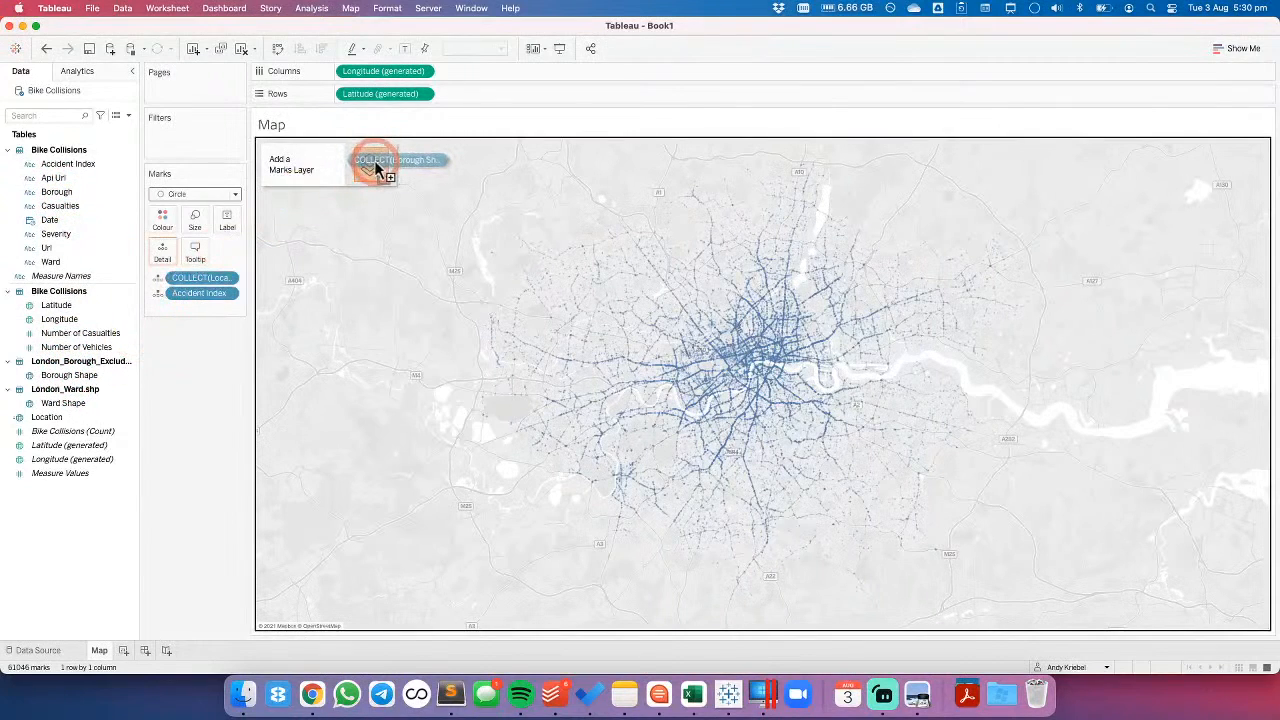
{"action": "left_click_drag", "start_coordinate": [375, 168], "coordinate": [375, 168]}
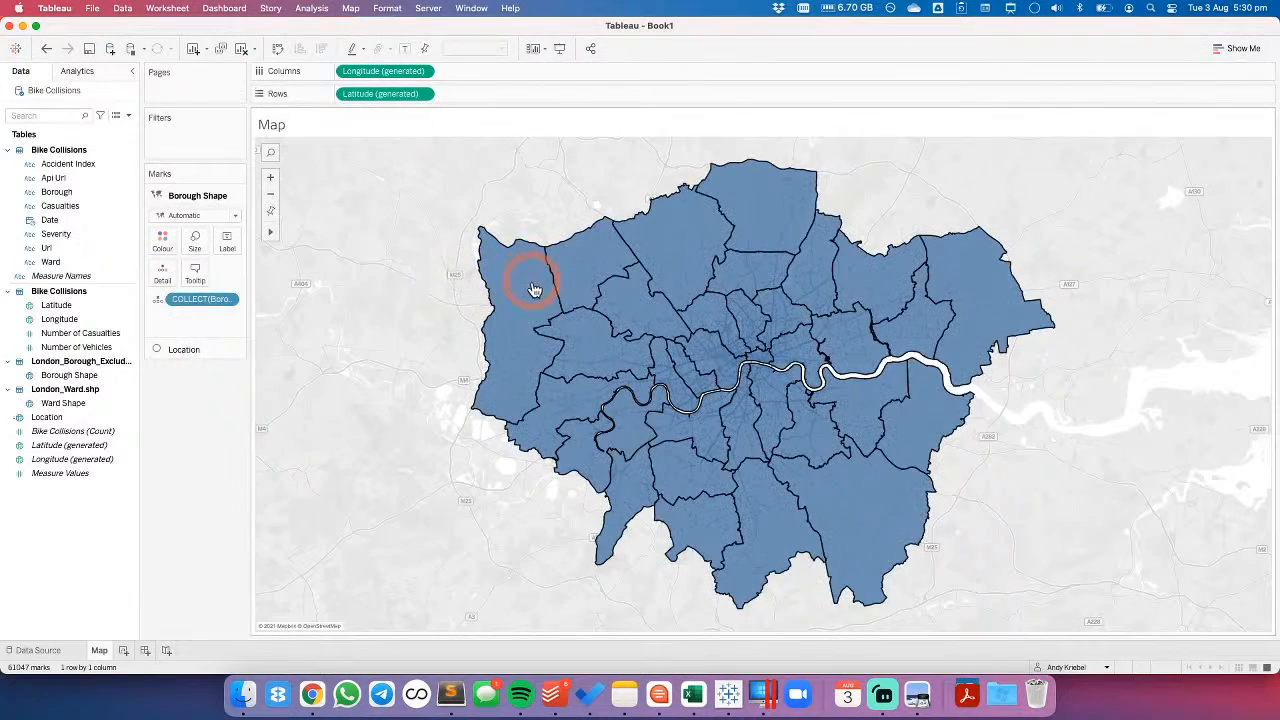
{"action": "left_click_drag", "start_coordinate": [171, 349], "coordinate": [183, 199]}
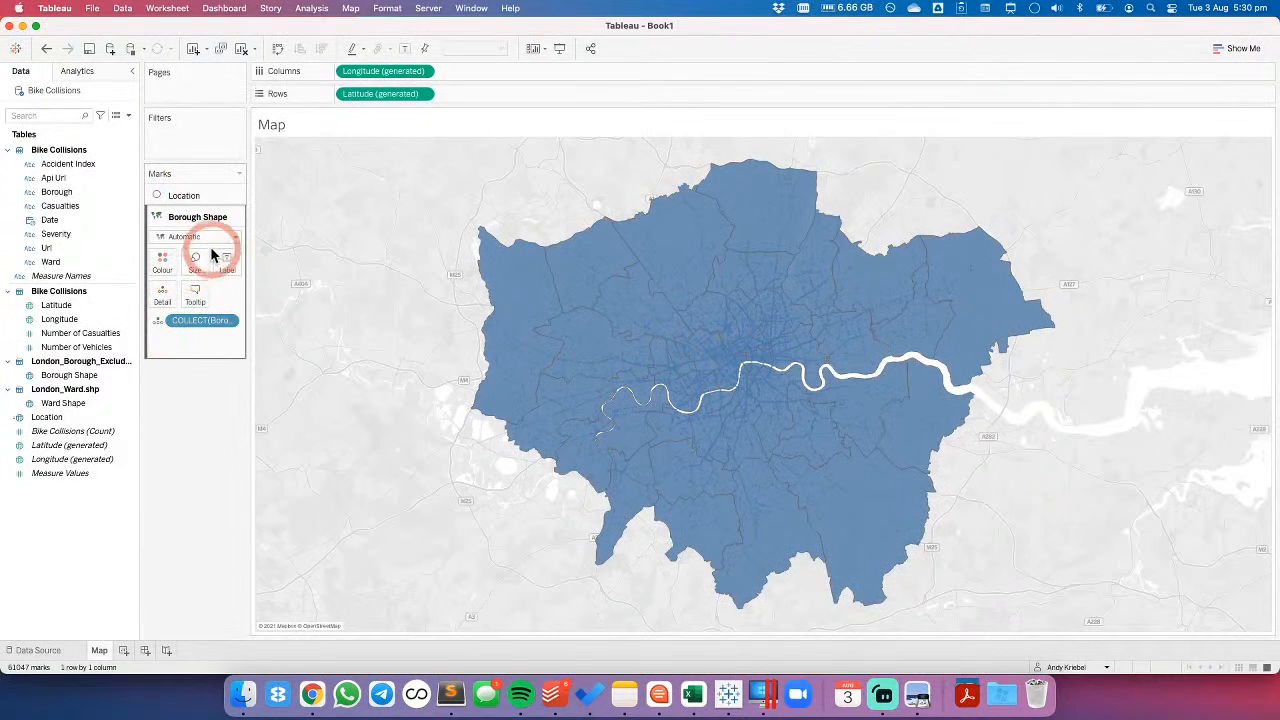
- Colour the Borough Shape layer by the Borough field
{"action": "left_click", "coordinate": [54, 179]}
{"action": "left_click_drag", "start_coordinate": [56, 190], "coordinate": [441, 306]}
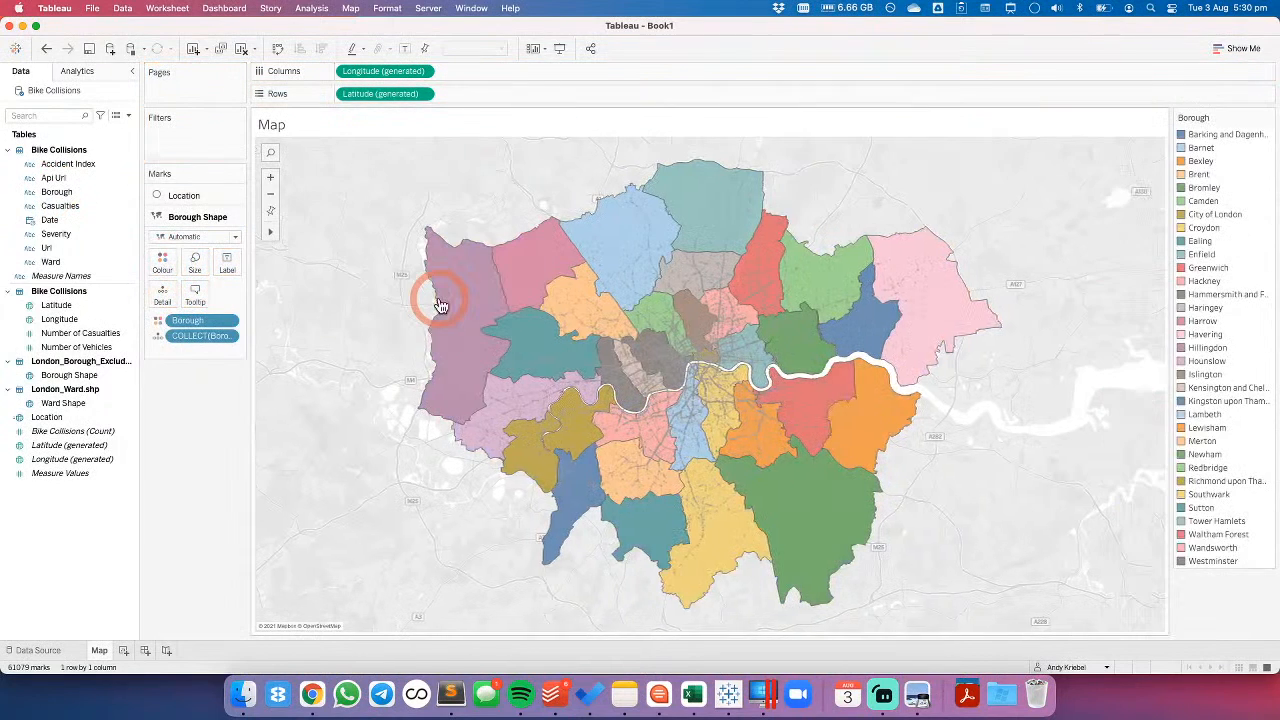
{"action": "left_click", "coordinate": [655, 360]}
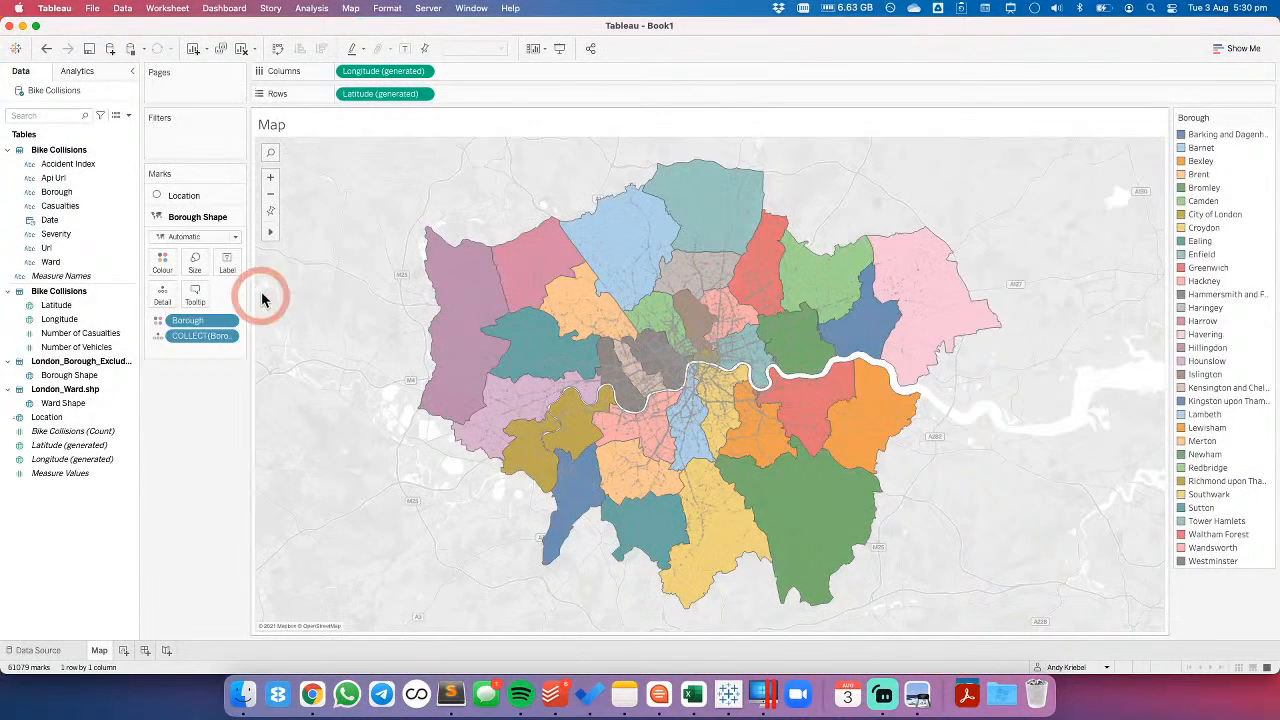
- Colour the Location layer's circles black and check the Havering borough on the map
{"action": "left_click", "coordinate": [172, 195]}
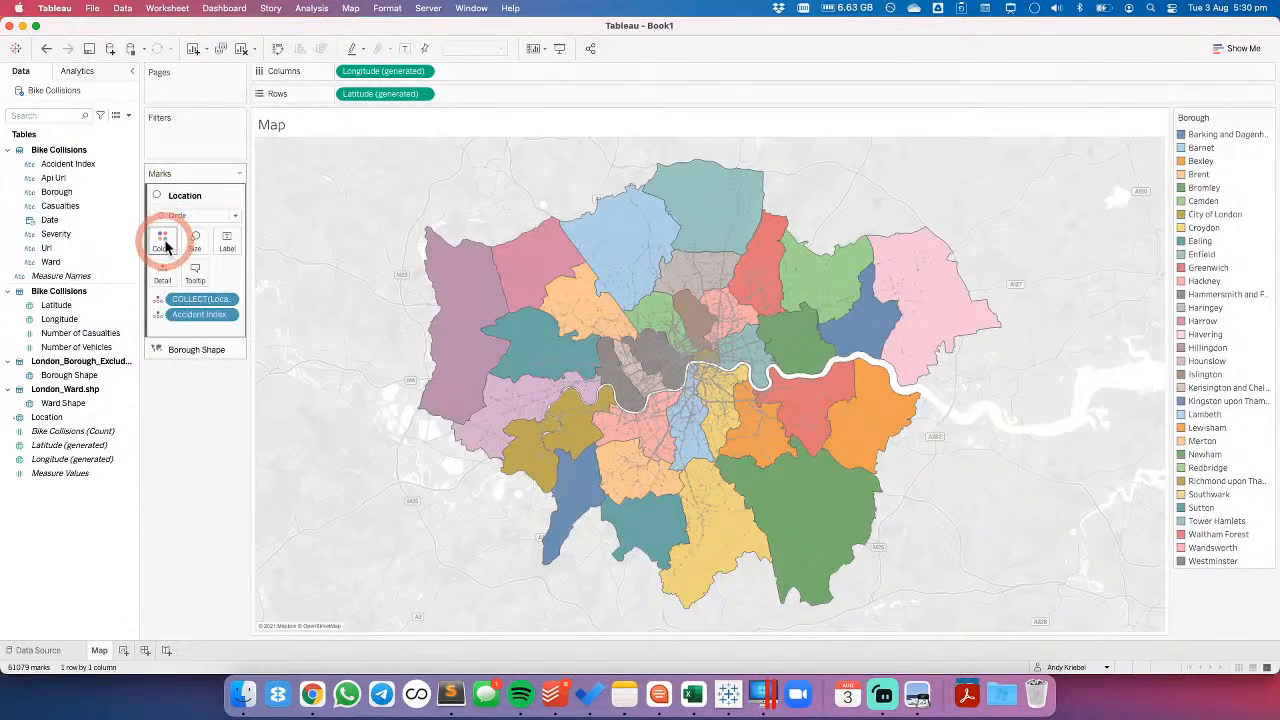
{"action": "left_click", "coordinate": [164, 242]}
{"action": "left_click", "coordinate": [170, 285]}
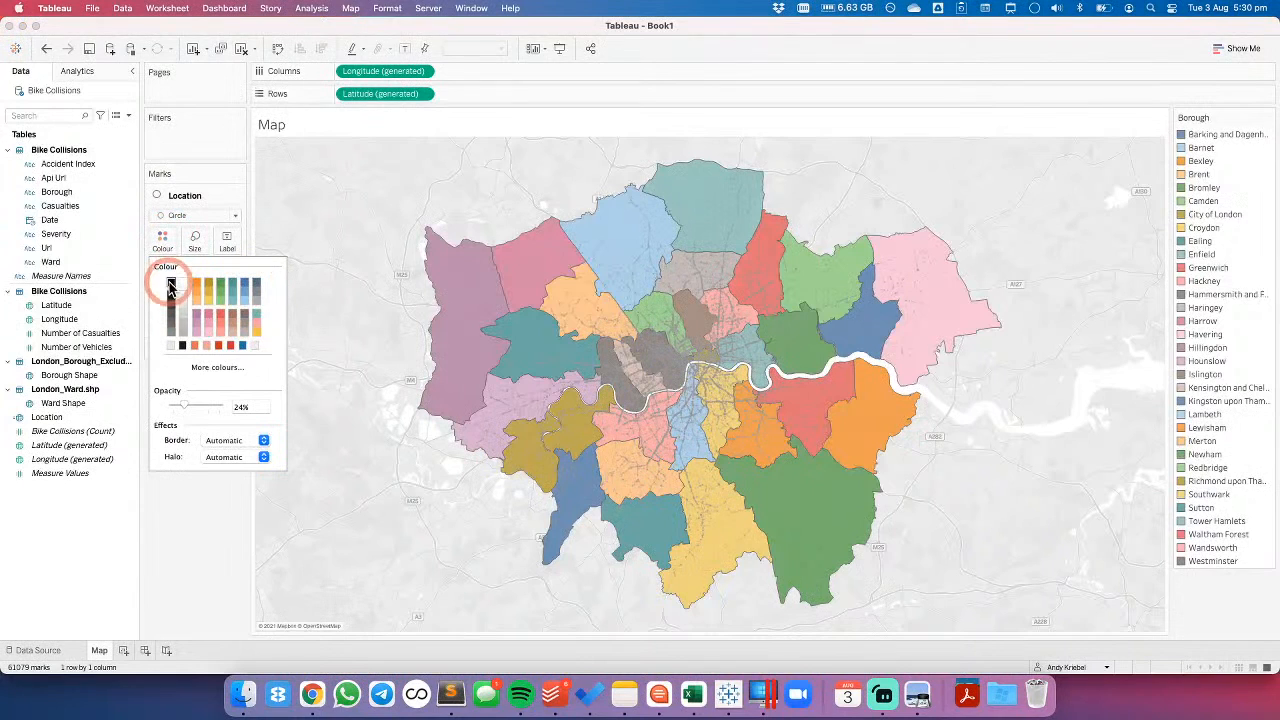
{"action": "left_click", "coordinate": [363, 203]}
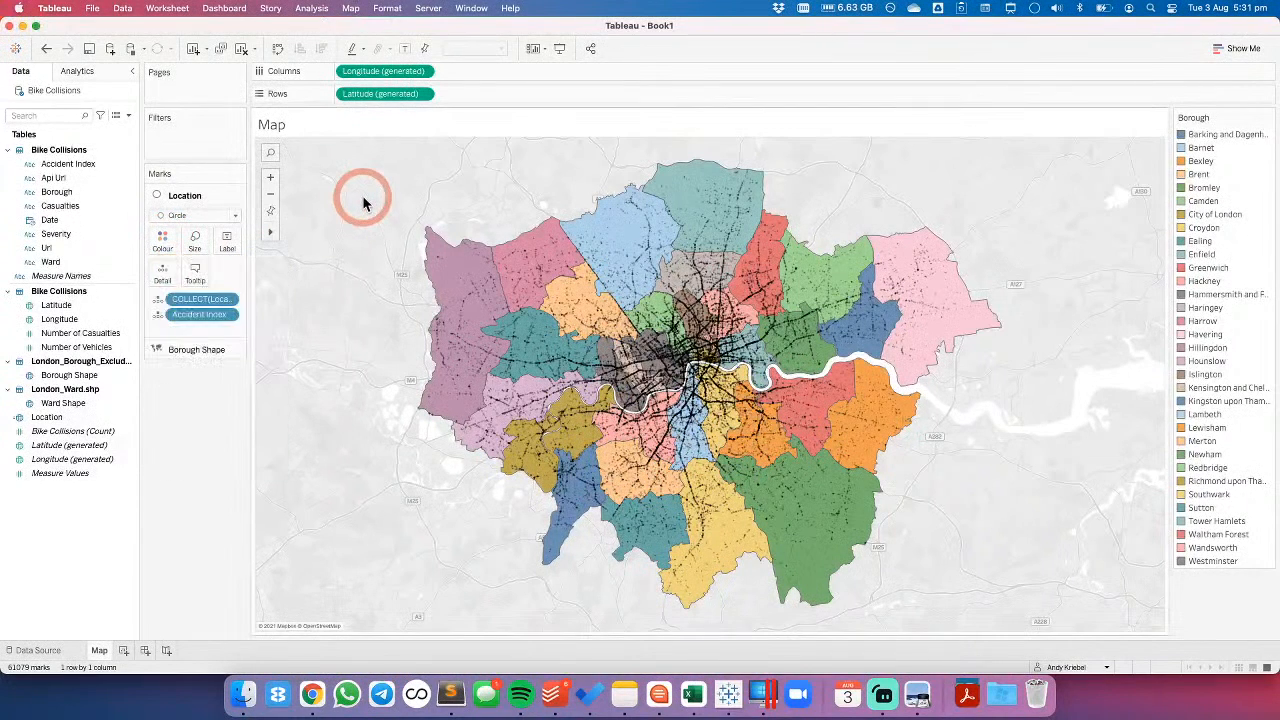
{"action": "left_click", "coordinate": [963, 322]}
{"action": "left_click", "coordinate": [963, 330]}
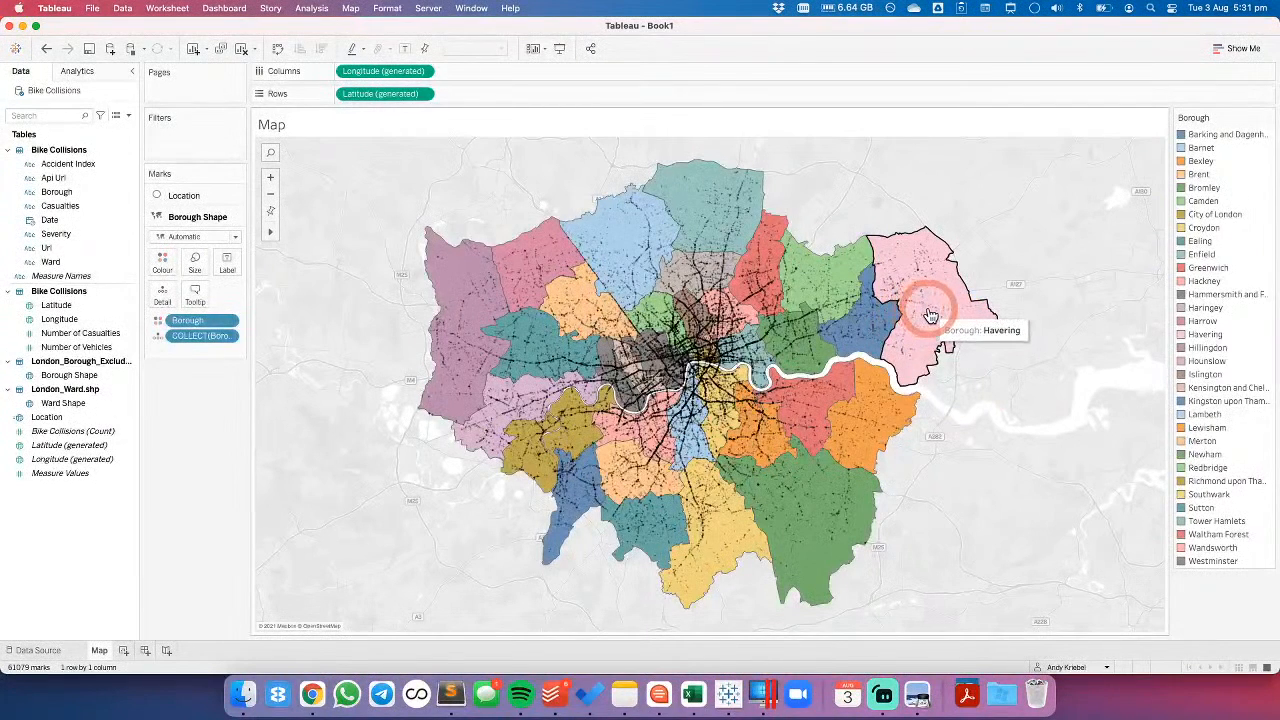
{"action": "left_click", "coordinate": [447, 149]}
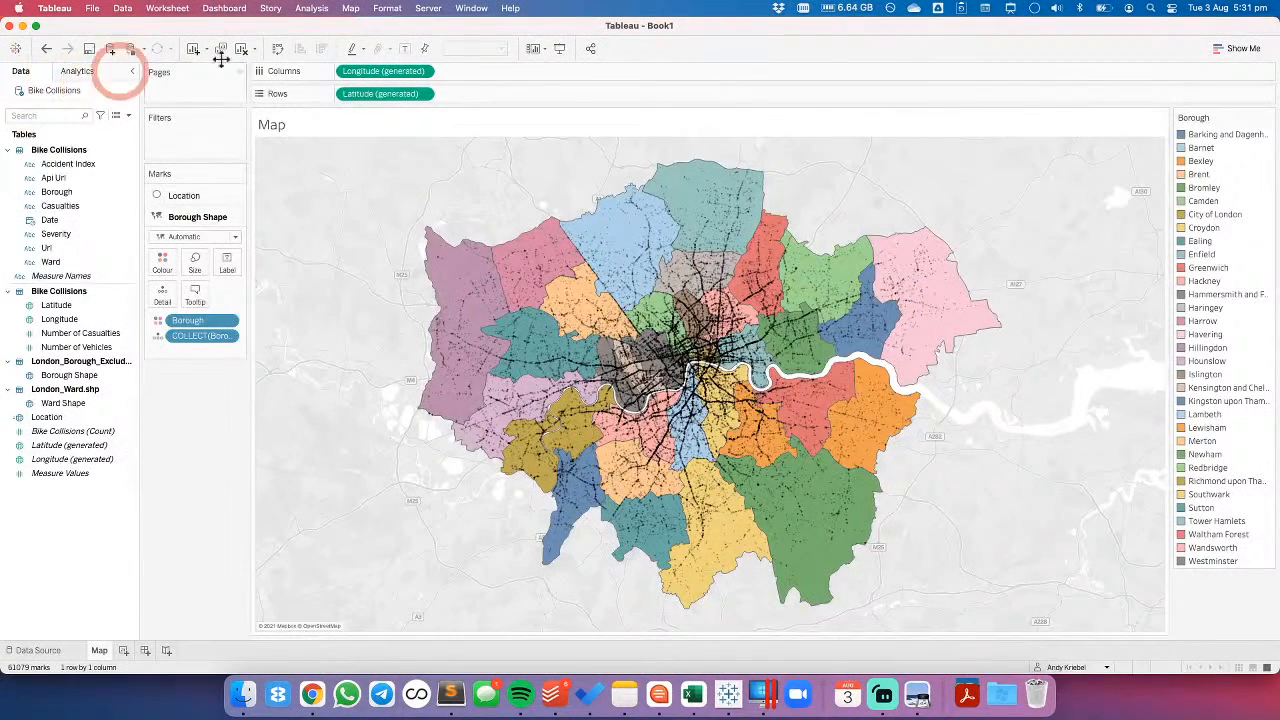
- Set the background map's washout to 100% in the map layer settings
{"action": "left_click", "coordinate": [352, 8]}
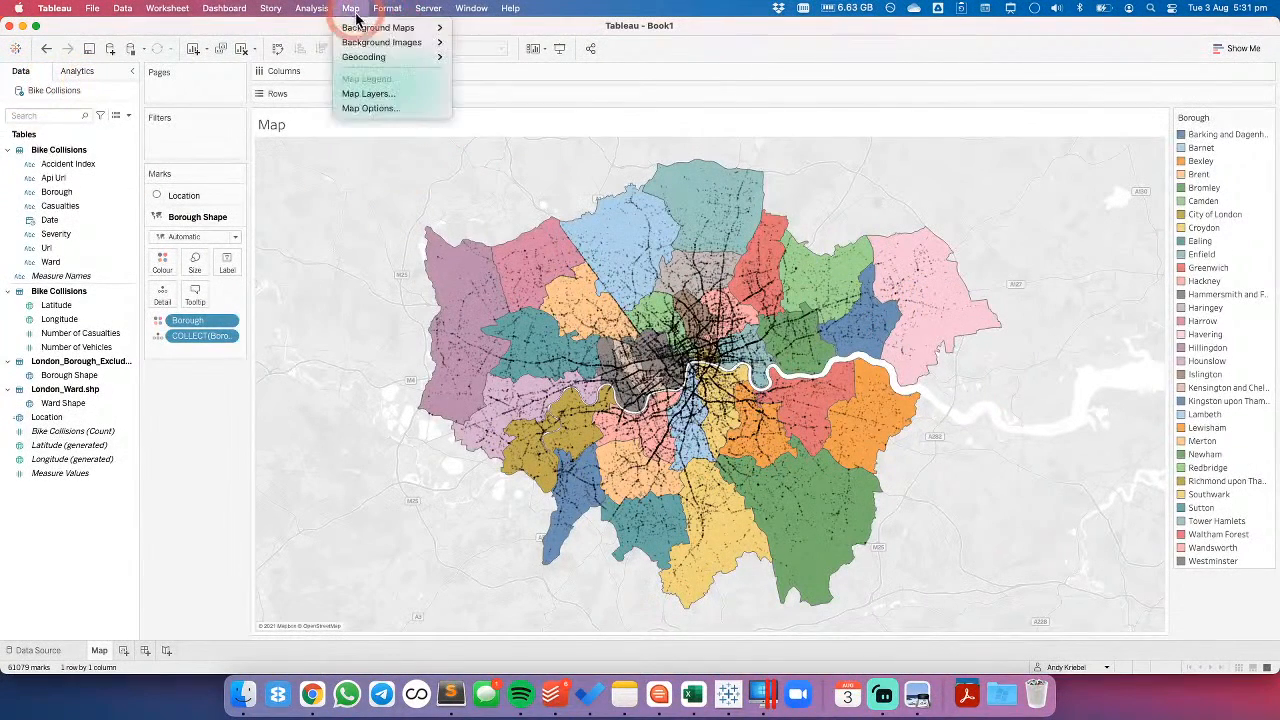
{"action": "left_click", "coordinate": [367, 94]}
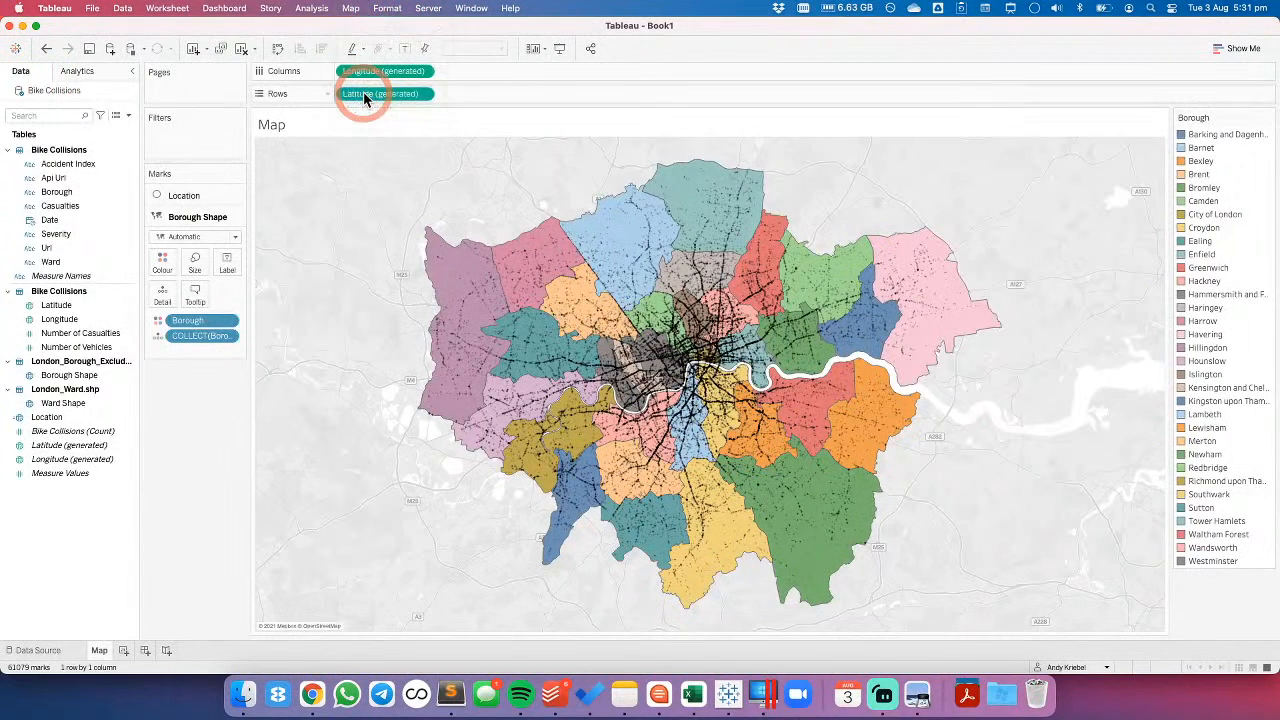
{"action": "left_click_drag", "start_coordinate": [57, 135], "coordinate": [87, 143]}
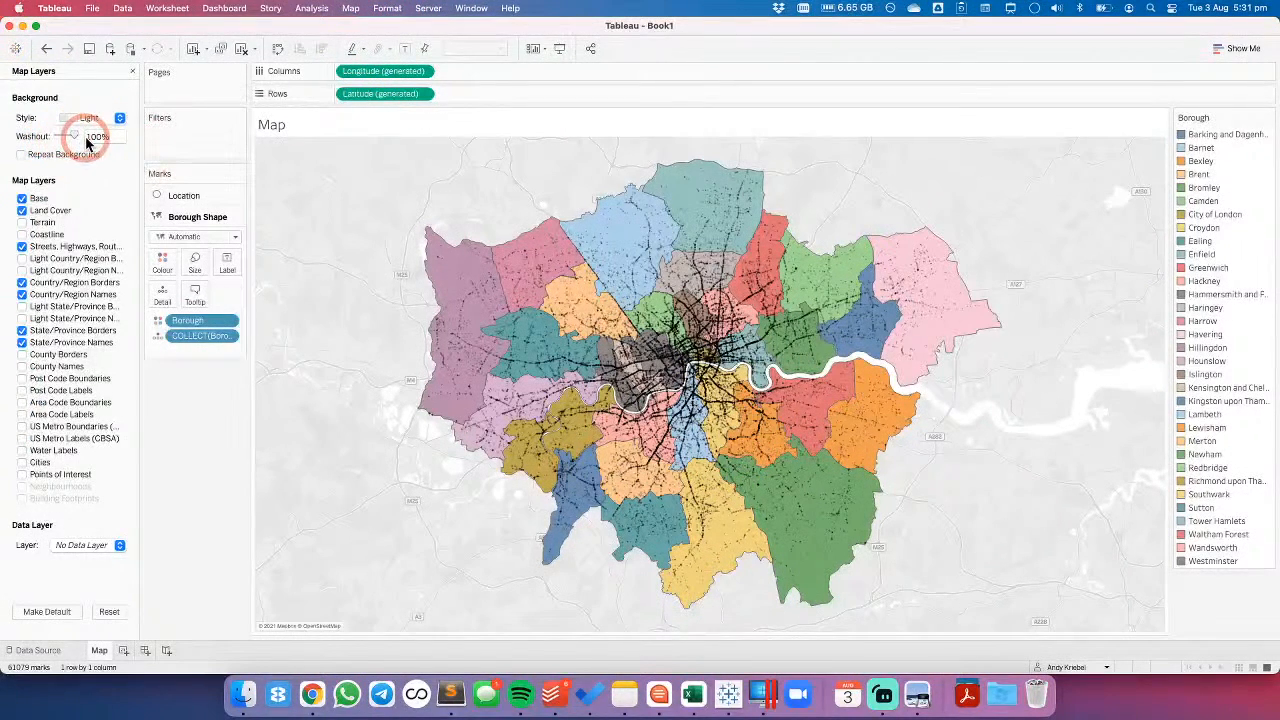
{"action": "left_click", "coordinate": [422, 190]}
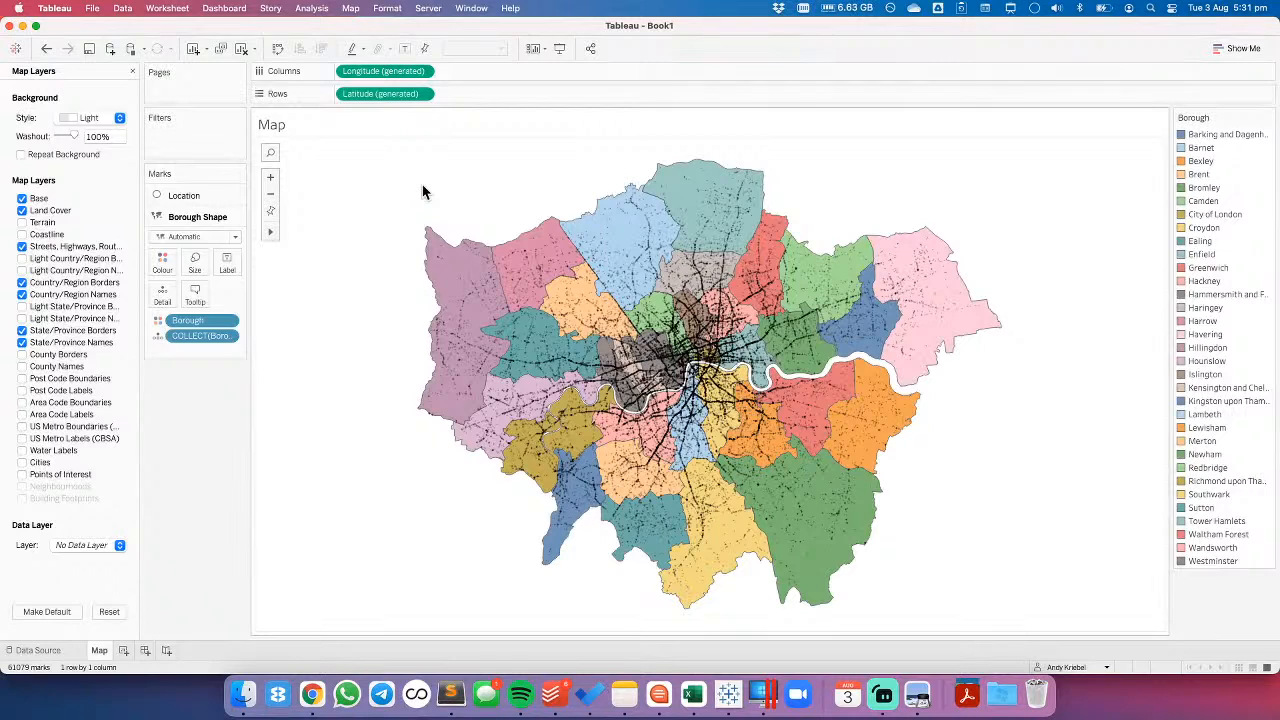
{"action": "left_click", "coordinate": [422, 190]}
- Move Borough from colour to detail on the Borough Shape layer, colour the boroughs light grey and close the map layer settings
{"action": "left_click", "coordinate": [198, 321]}
{"action": "left_click_drag", "start_coordinate": [198, 321], "coordinate": [165, 300]}
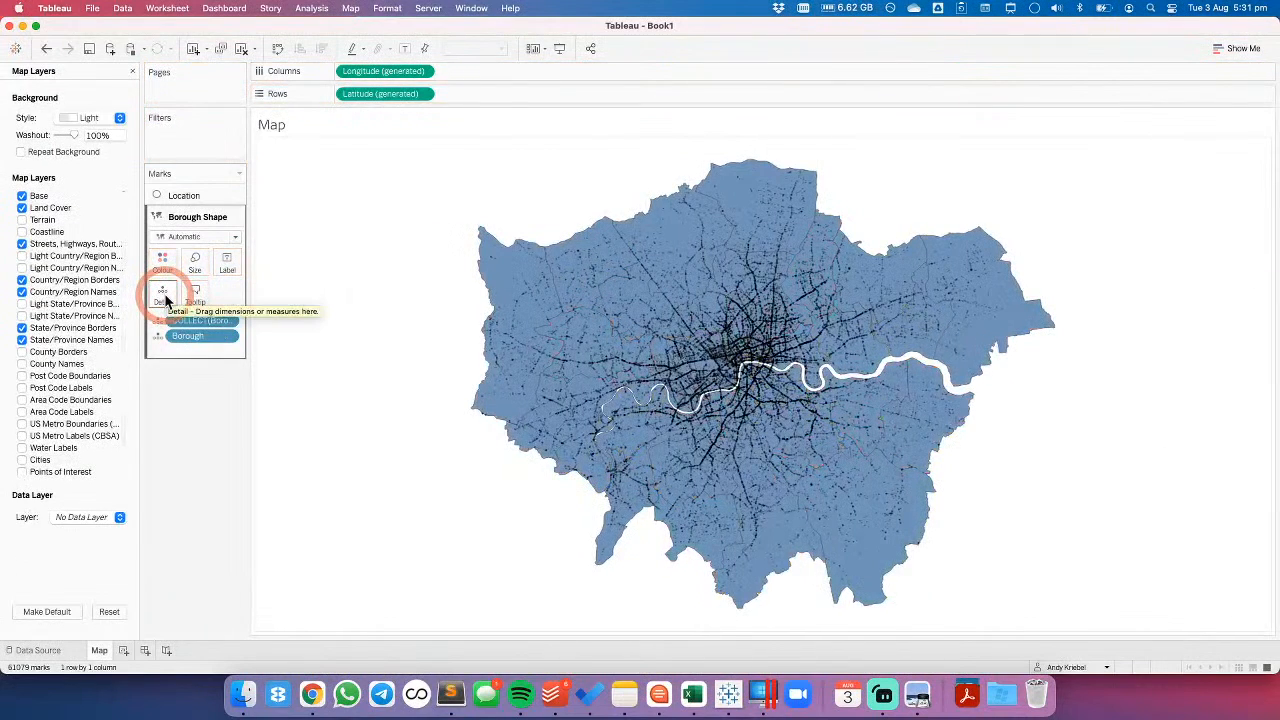
{"action": "left_click", "coordinate": [163, 260]}
{"action": "left_click", "coordinate": [184, 336]}
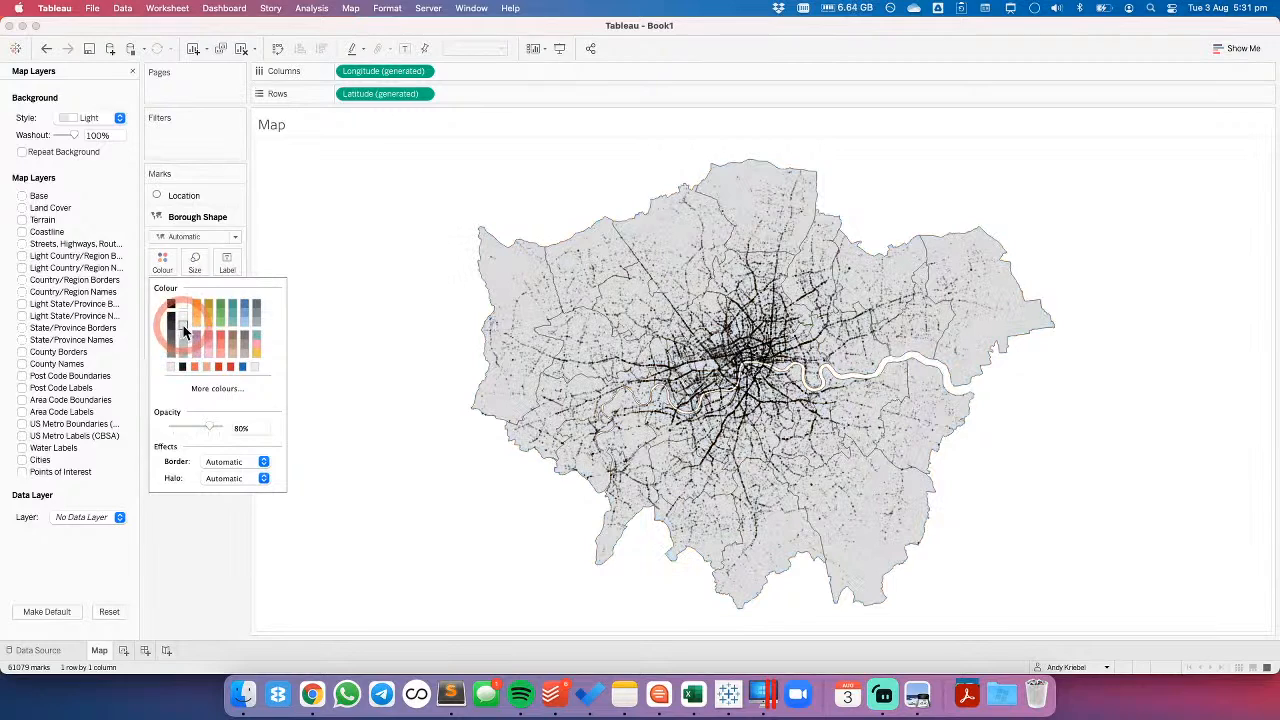
{"action": "left_click", "coordinate": [362, 206]}
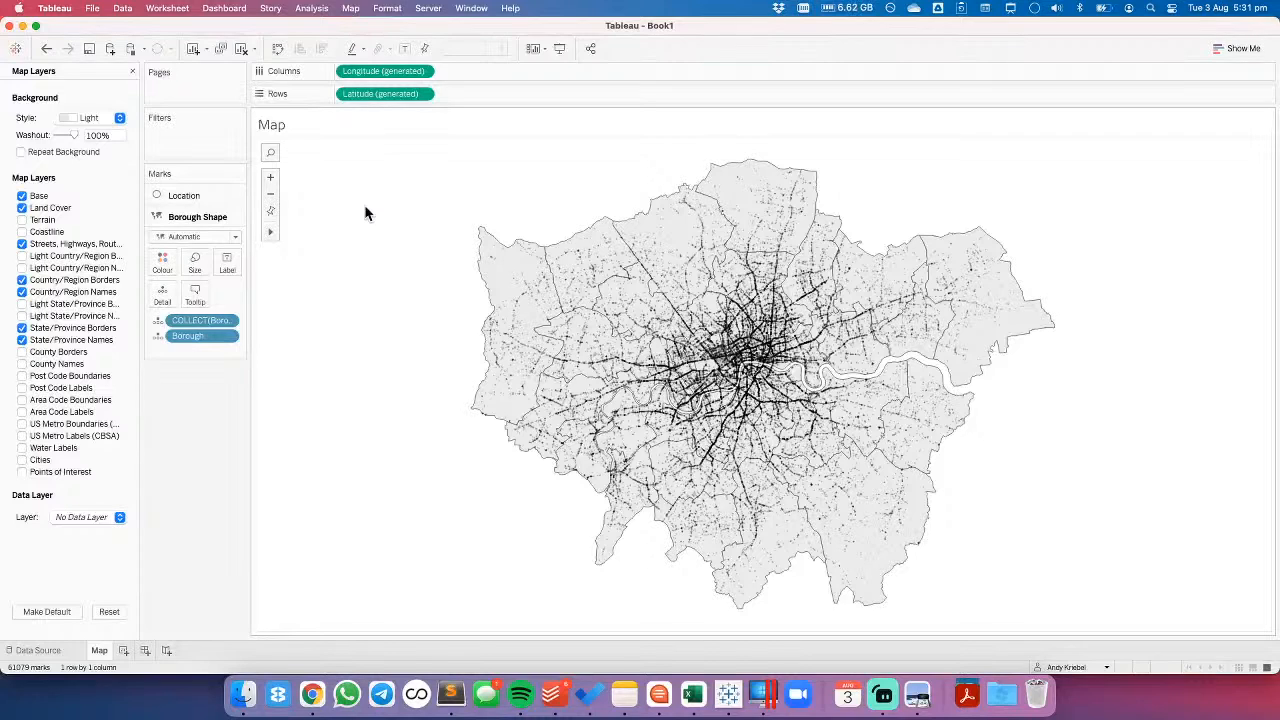
{"action": "left_click", "coordinate": [366, 212]}
{"action": "left_click", "coordinate": [133, 74]}
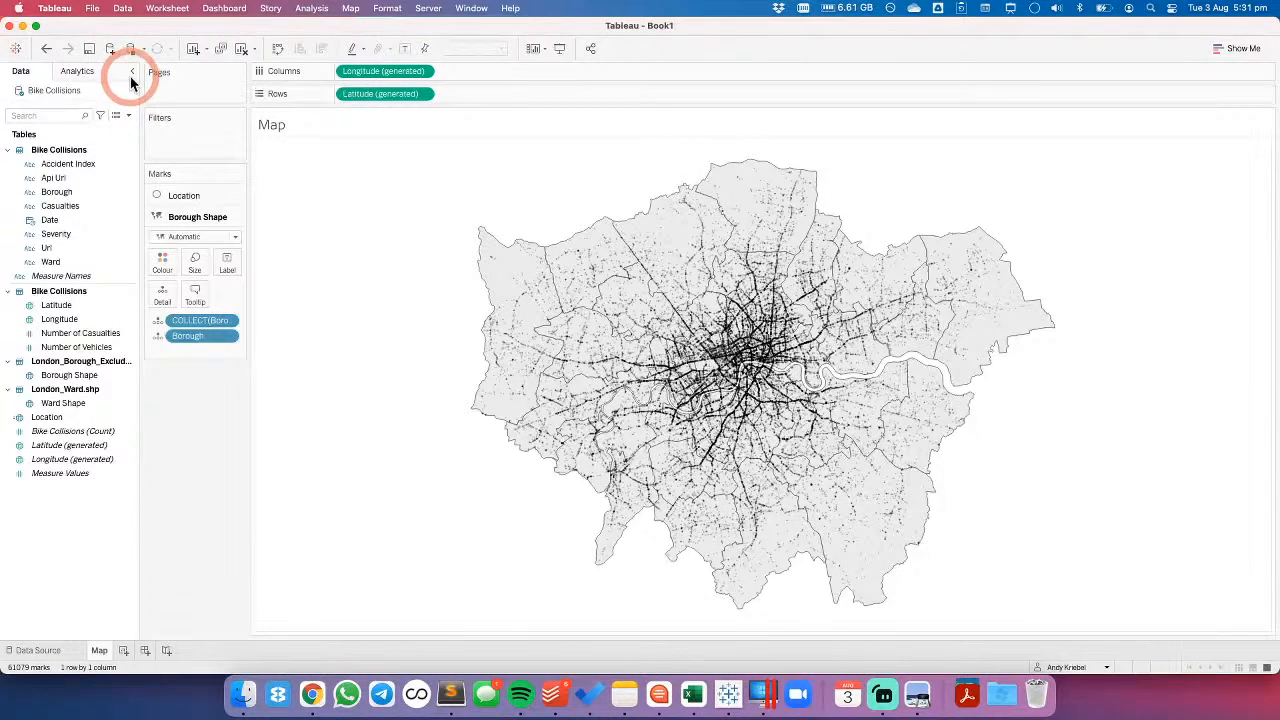
- Select the marks around the border of the two north-western boroughs on the map and clear the selection
{"action": "mouse_move", "coordinate": [531, 286]}
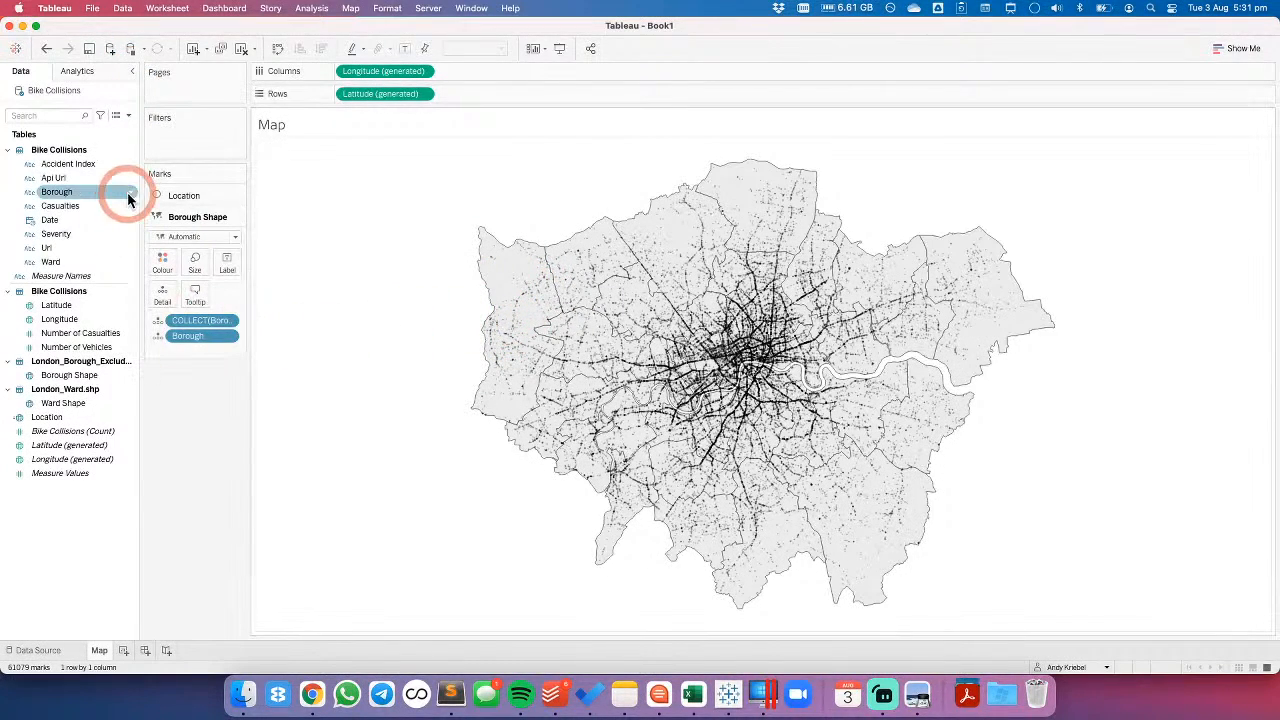
{"action": "left_click", "coordinate": [72, 236]}
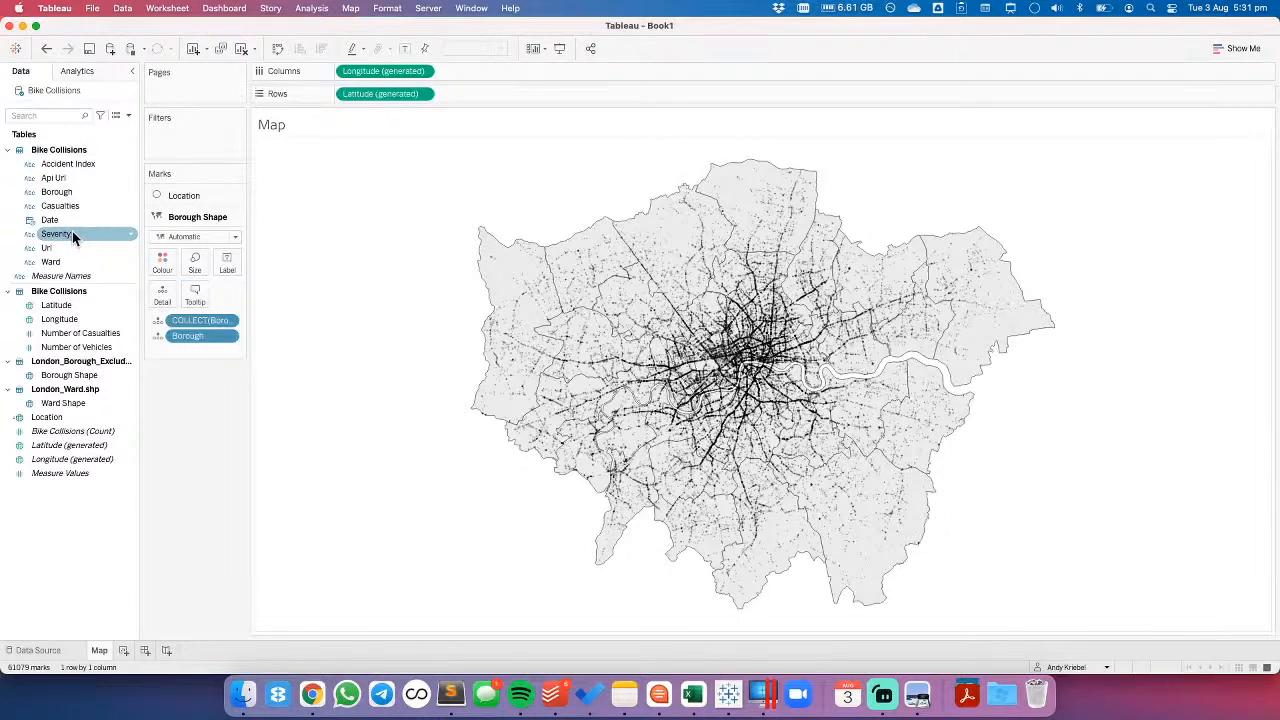
{"action": "left_click", "coordinate": [63, 195]}
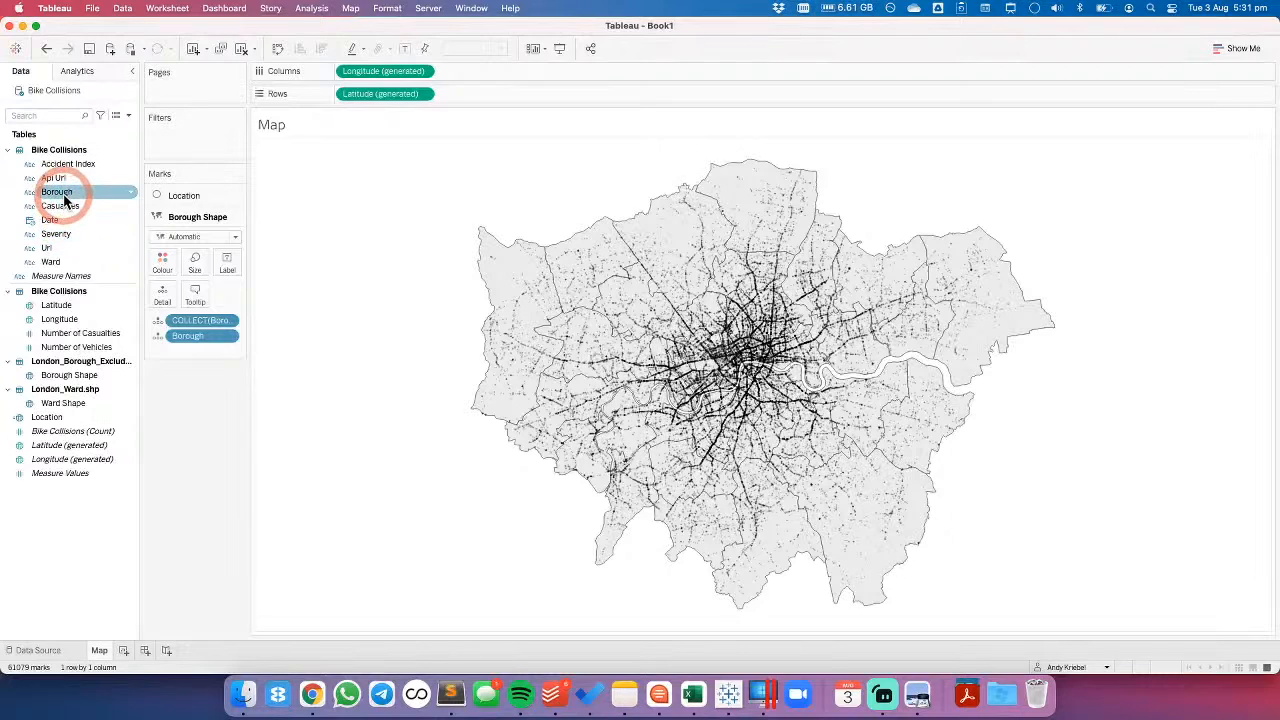
{"action": "left_click_drag", "start_coordinate": [507, 202], "coordinate": [557, 269]}
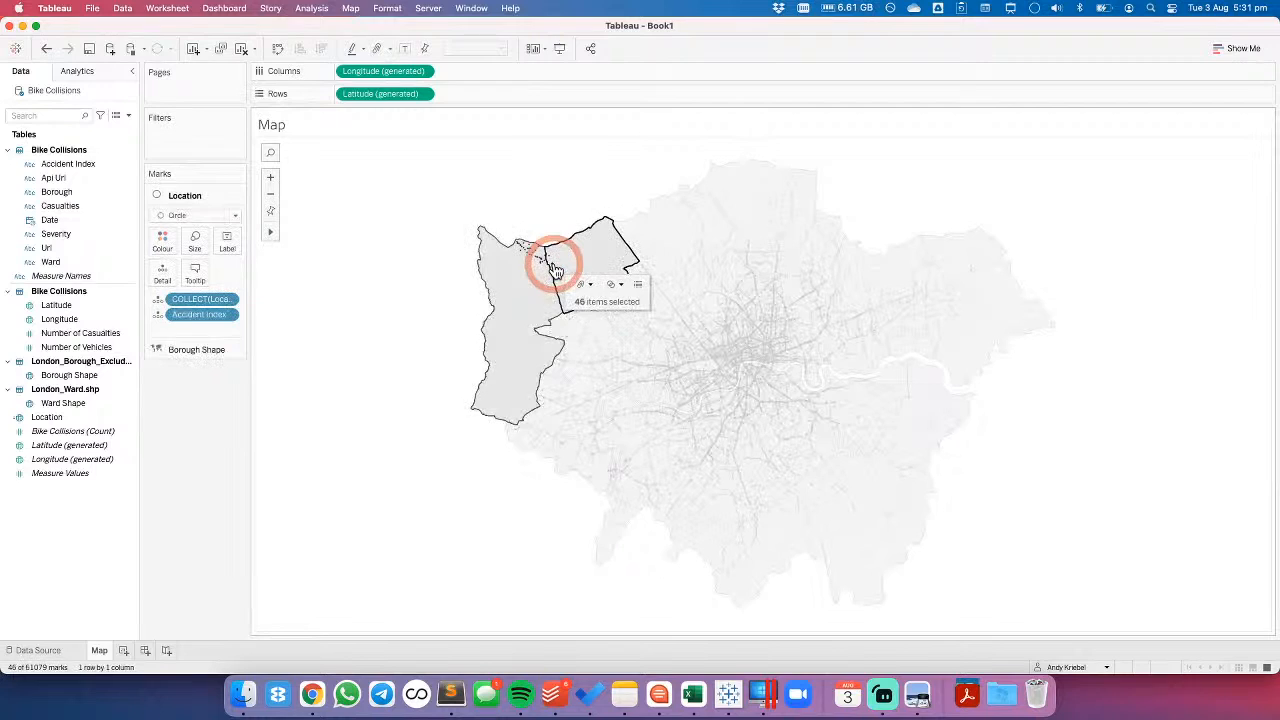
{"action": "left_click", "coordinate": [384, 248]}
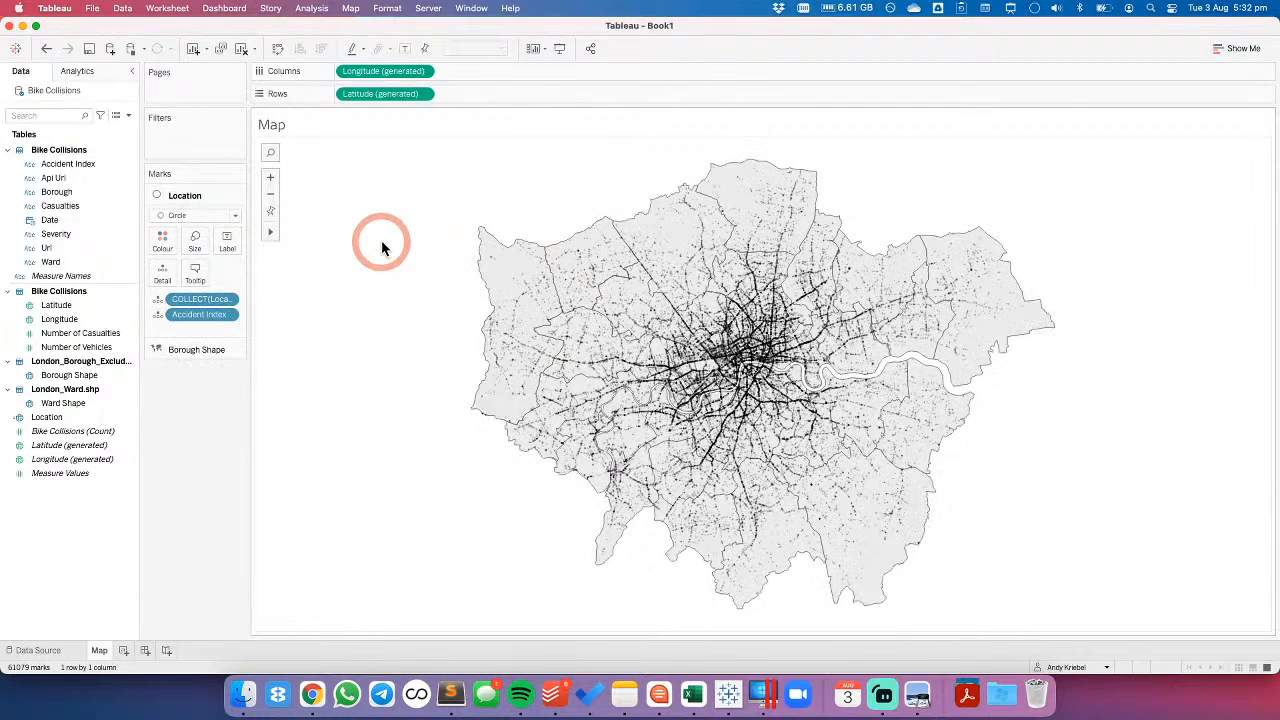
- Create a set named Borough Set from the Borough field, containing Ealing and the adjoining borough to its south
{"action": "left_click", "coordinate": [50, 194]}
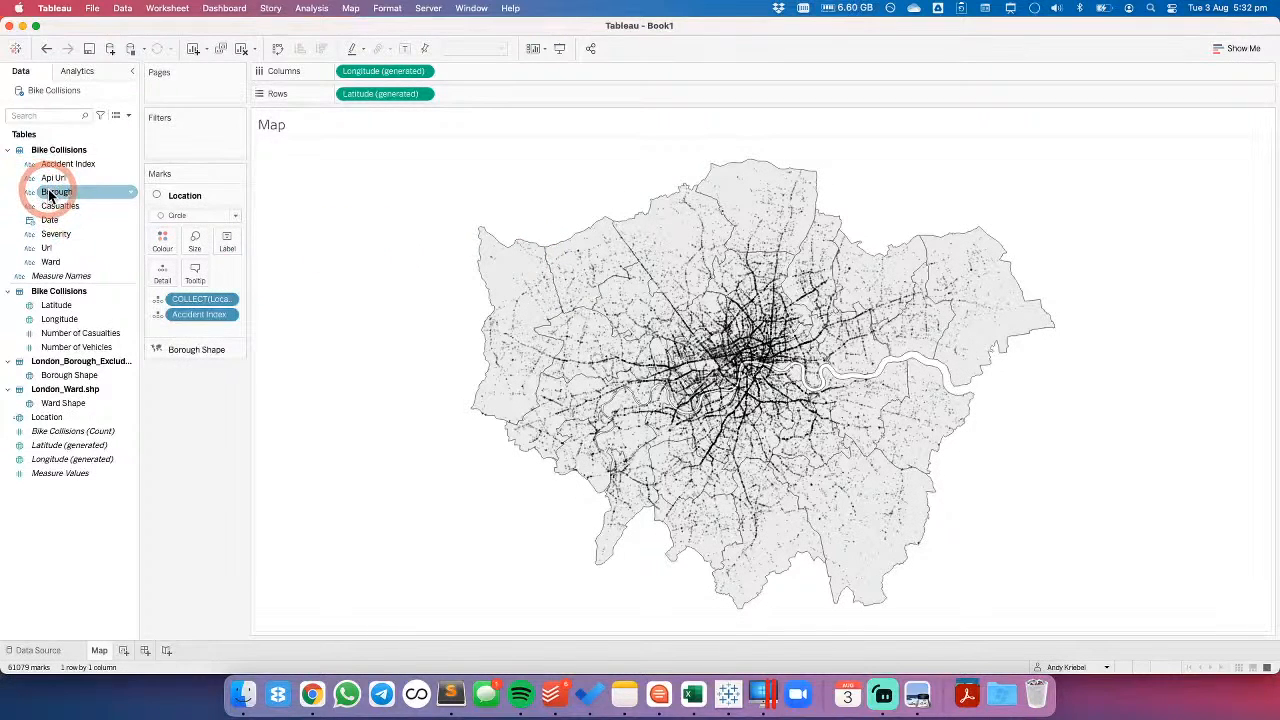
{"action": "right_click", "coordinate": [53, 197]}
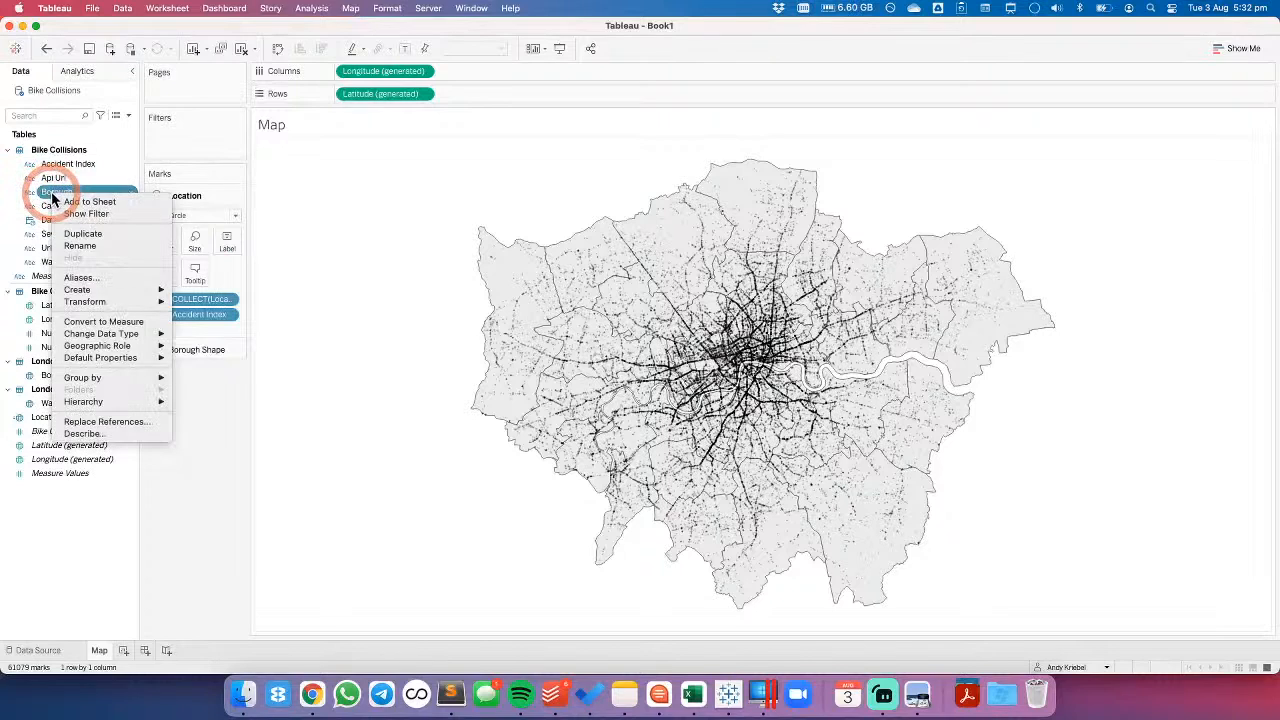
{"action": "mouse_move", "coordinate": [118, 302]}
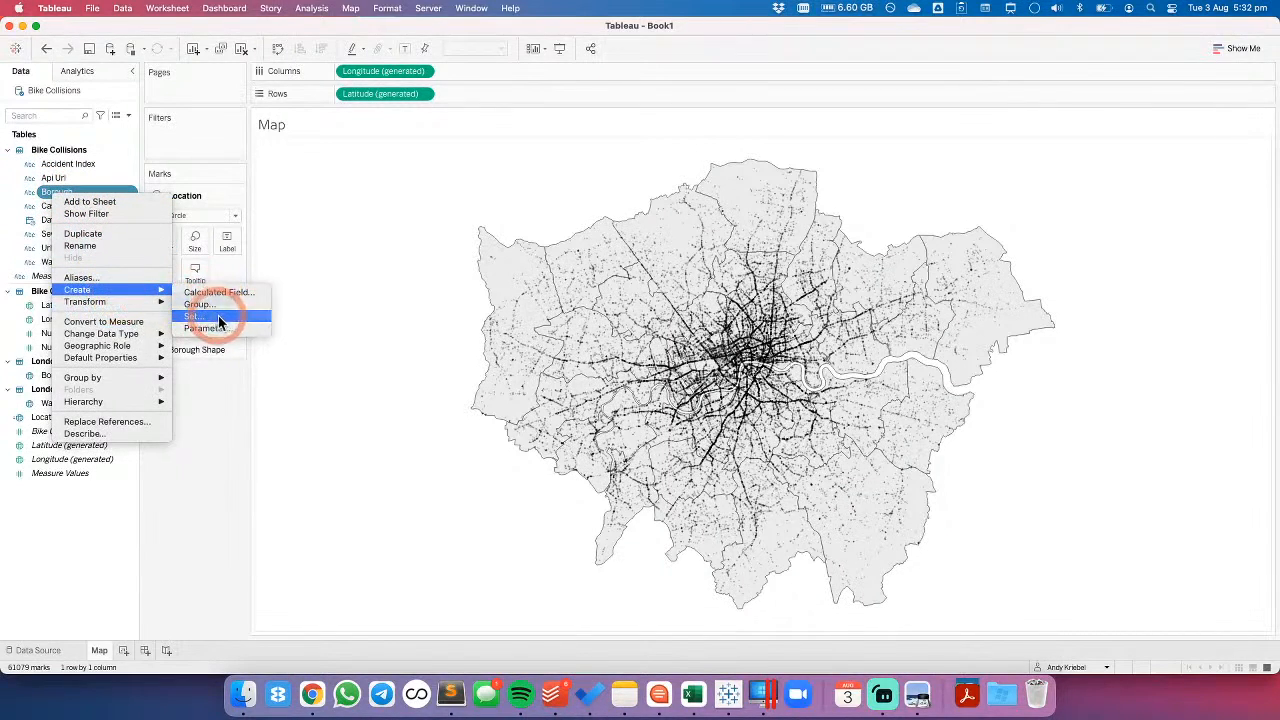
{"action": "left_click", "coordinate": [218, 318]}
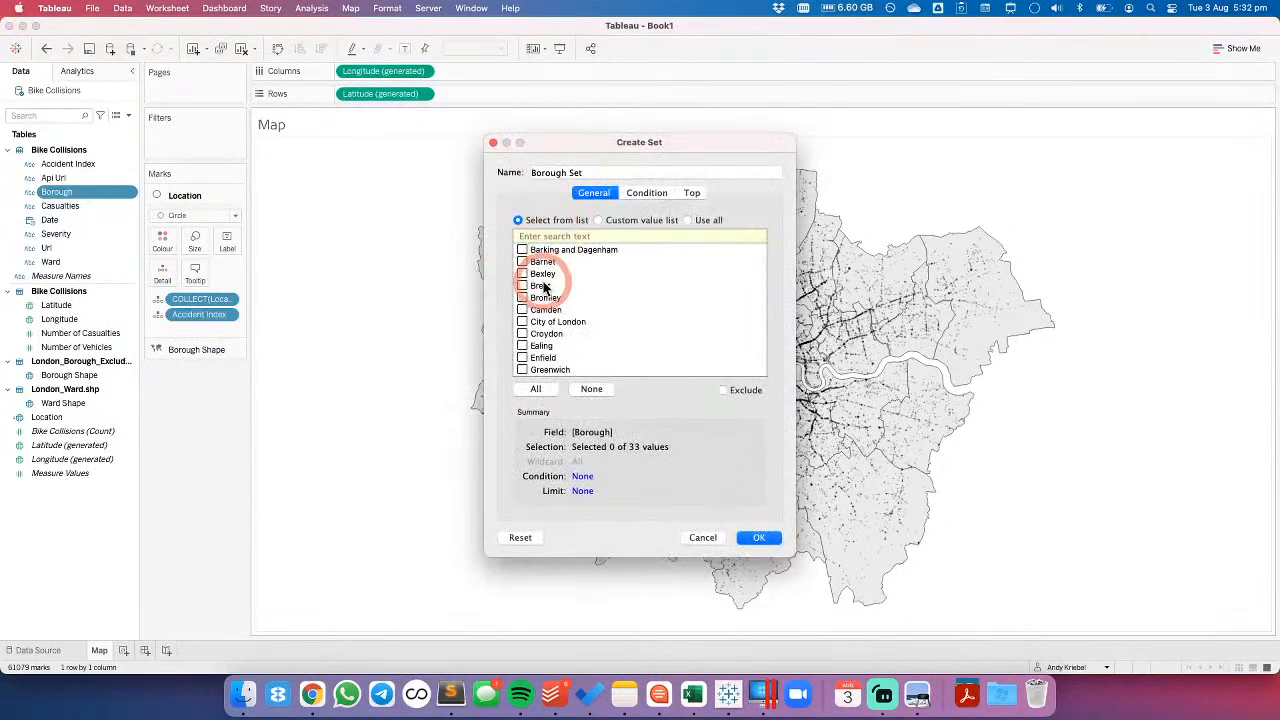
{"action": "left_click", "coordinate": [521, 348]}
{"action": "scroll", "coordinate": [540, 340], "scroll_direction": "down", "scroll_amount": 3}
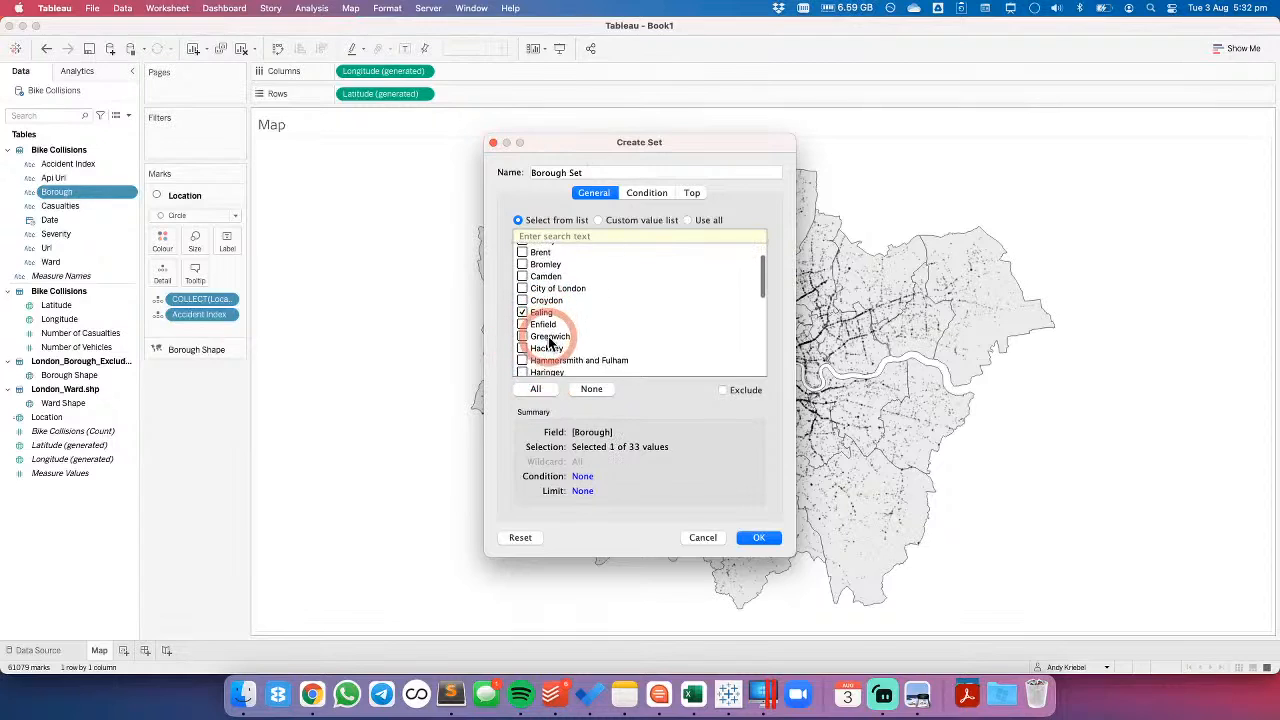
{"action": "scroll", "coordinate": [525, 355], "scroll_direction": "down", "scroll_amount": 1}
{"action": "left_click", "coordinate": [522, 358]}
{"action": "left_click", "coordinate": [759, 537]}
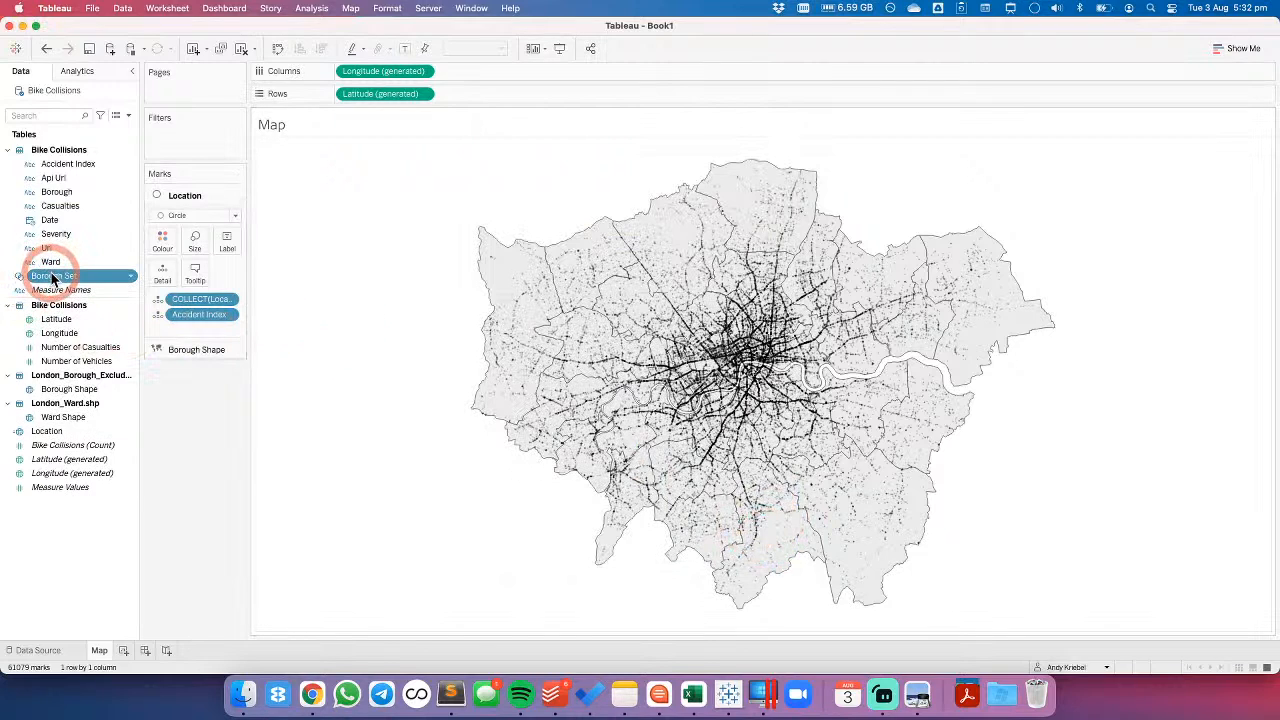
- Create a calculated field named Borough Filter
{"action": "left_click", "coordinate": [129, 118]}
{"action": "left_click", "coordinate": [118, 129]}
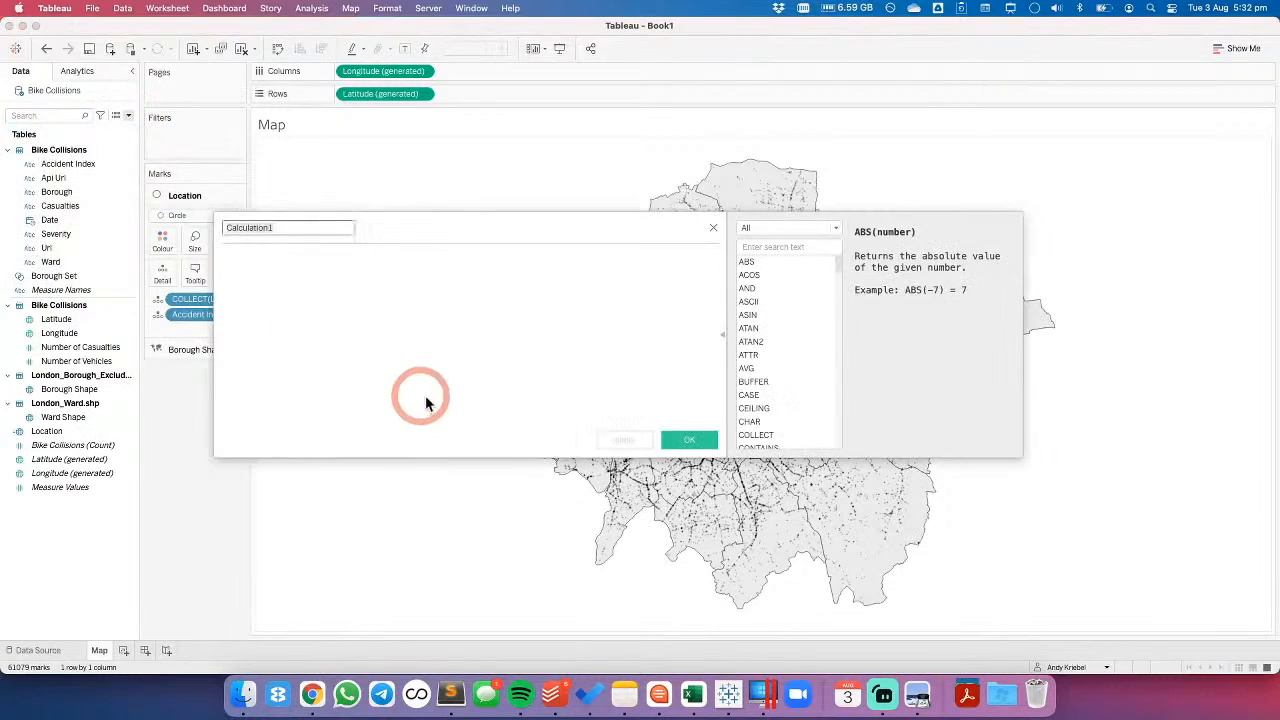
{"action": "type", "text": "Bor"}
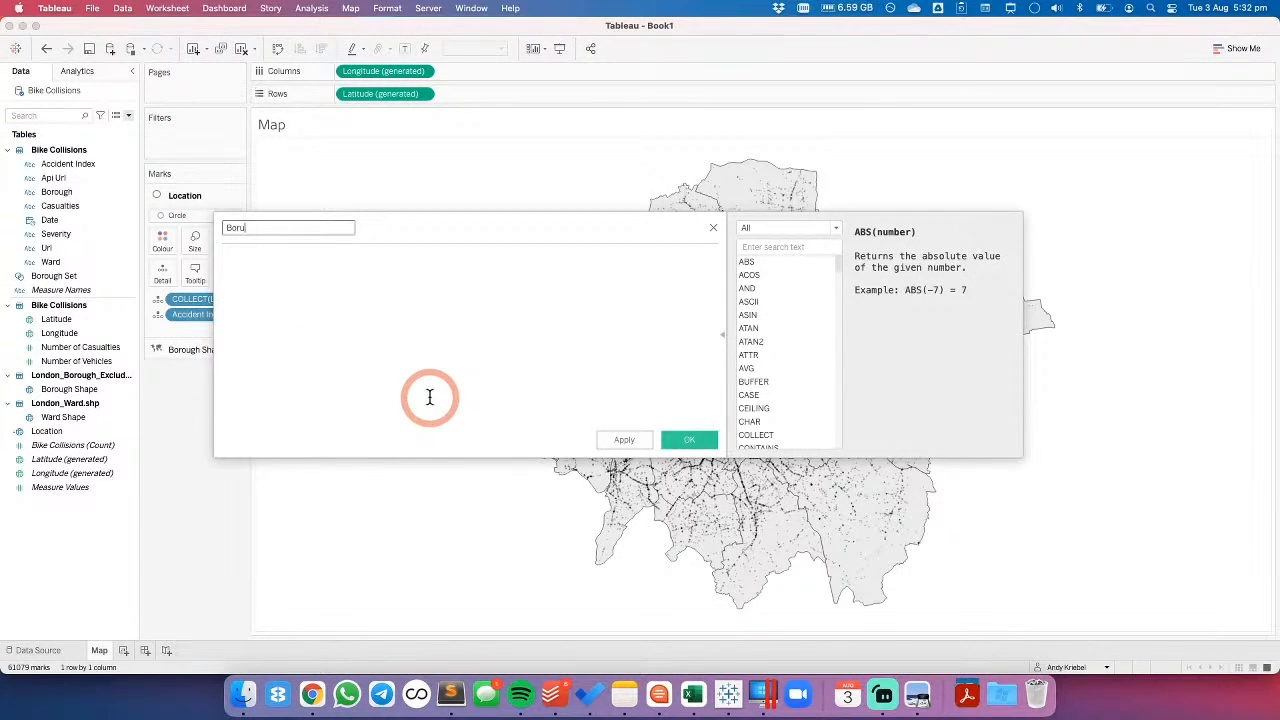
{"action": "type", "text": "ough Filter"}
{"action": "key", "text": "Tab"}
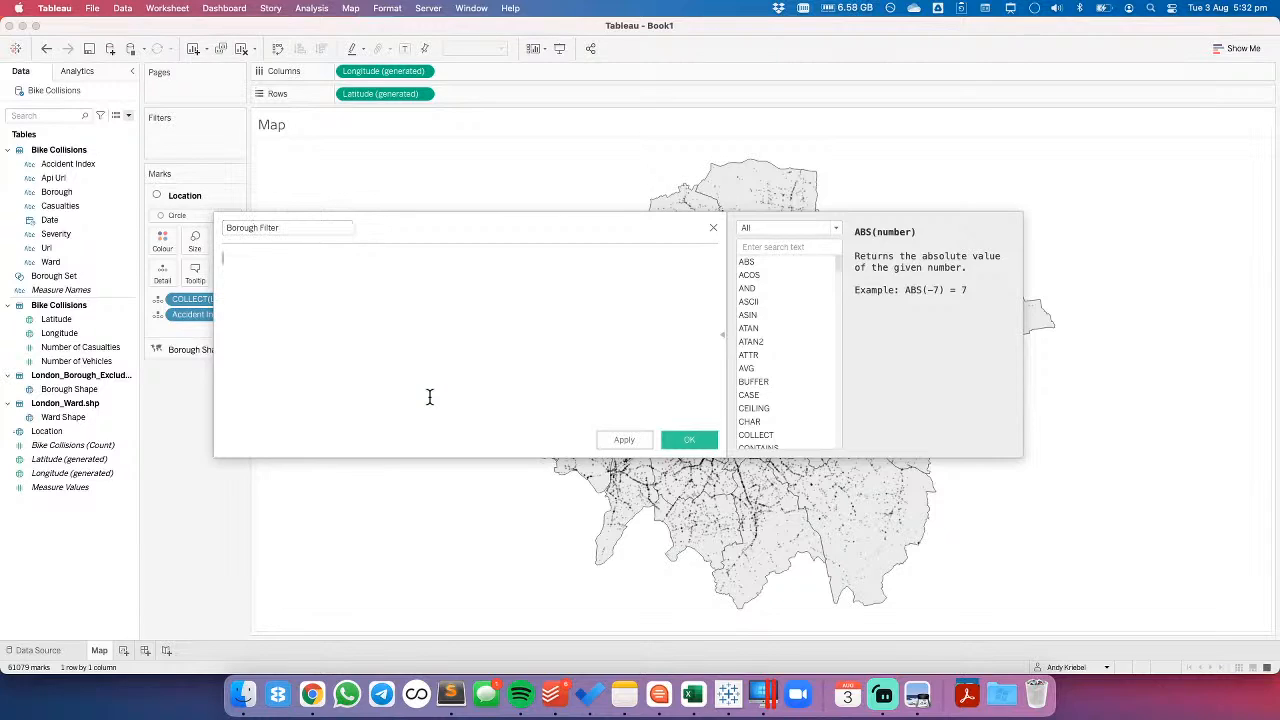
{"action": "type", "text": "bo"}
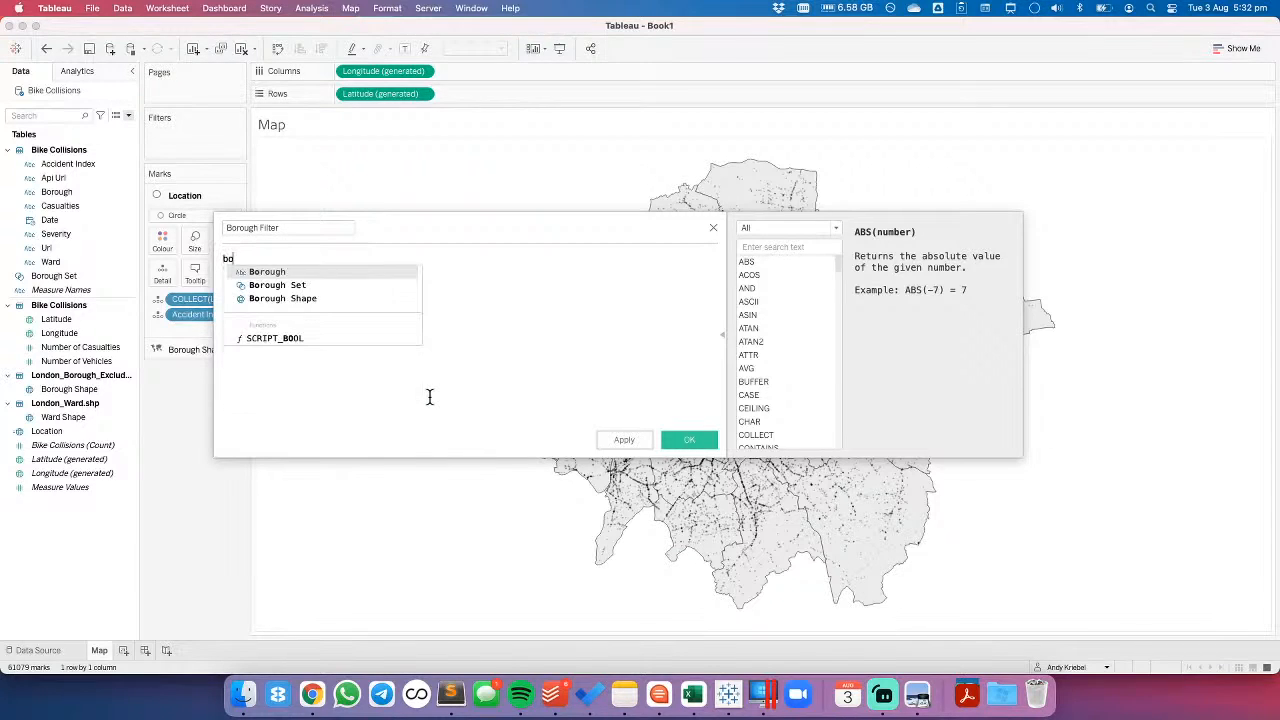
{"action": "key", "text": "Return"}
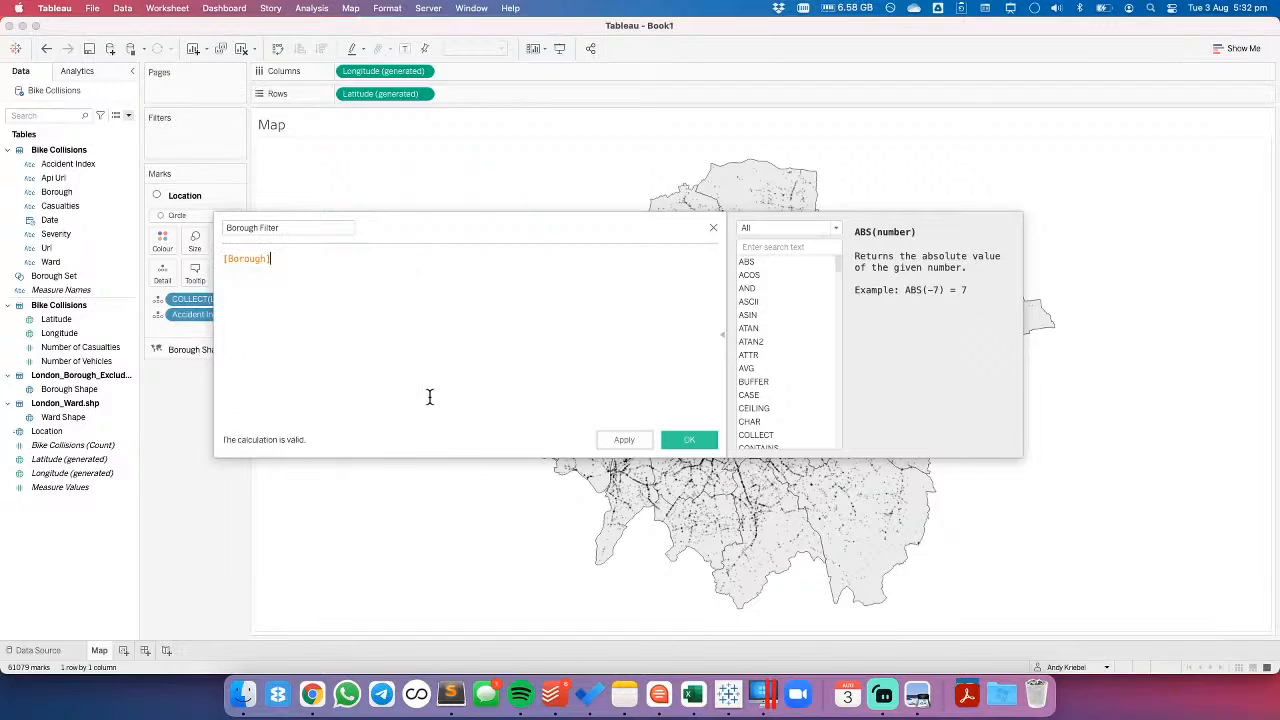
{"action": "key", "text": "super+a"}
{"action": "key", "text": "BackSpace"}
- Start the Borough Filter formula with [Borough Set] OR
{"action": "type", "text": "bro"}
{"action": "key", "text": "BackSpace"}
{"action": "key", "text": "BackSpace"}
{"action": "type", "text": "or"}
{"action": "key", "text": "Return"}
{"action": "key", "text": "BackSpace"}
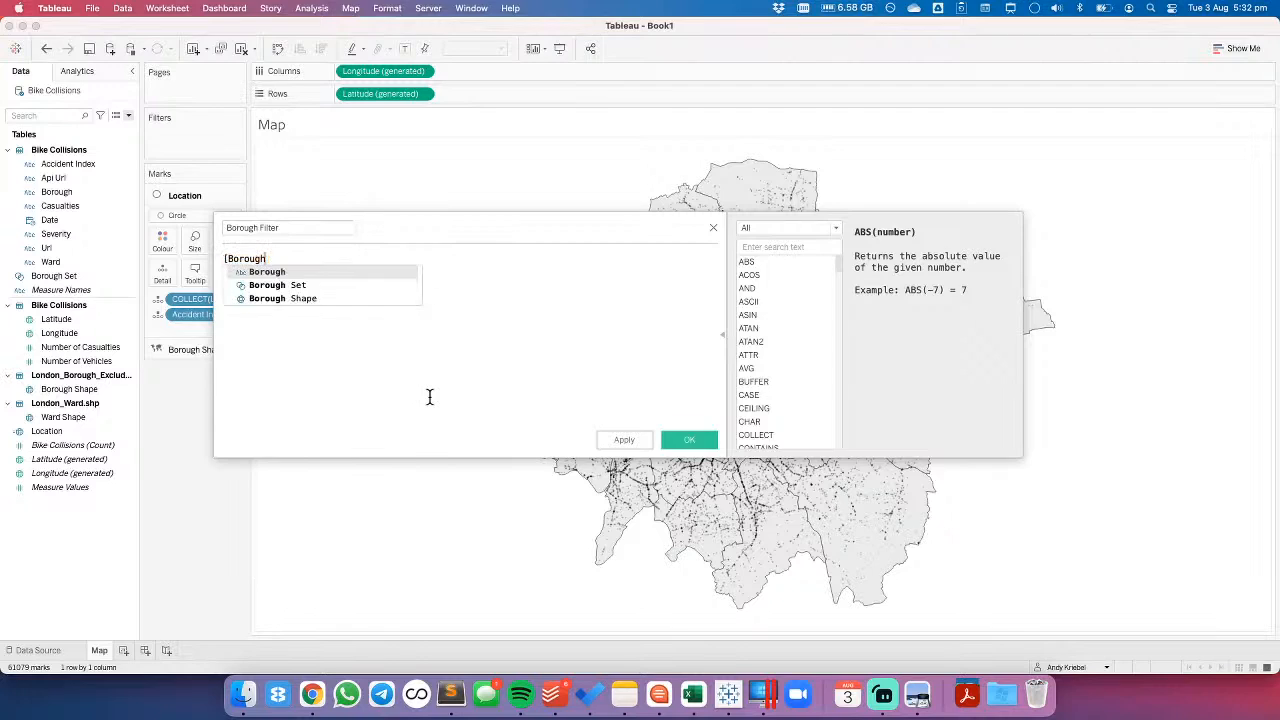
{"action": "key", "text": "Down"}
{"action": "key", "text": "Return"}
{"action": "type", "text": "OR "}
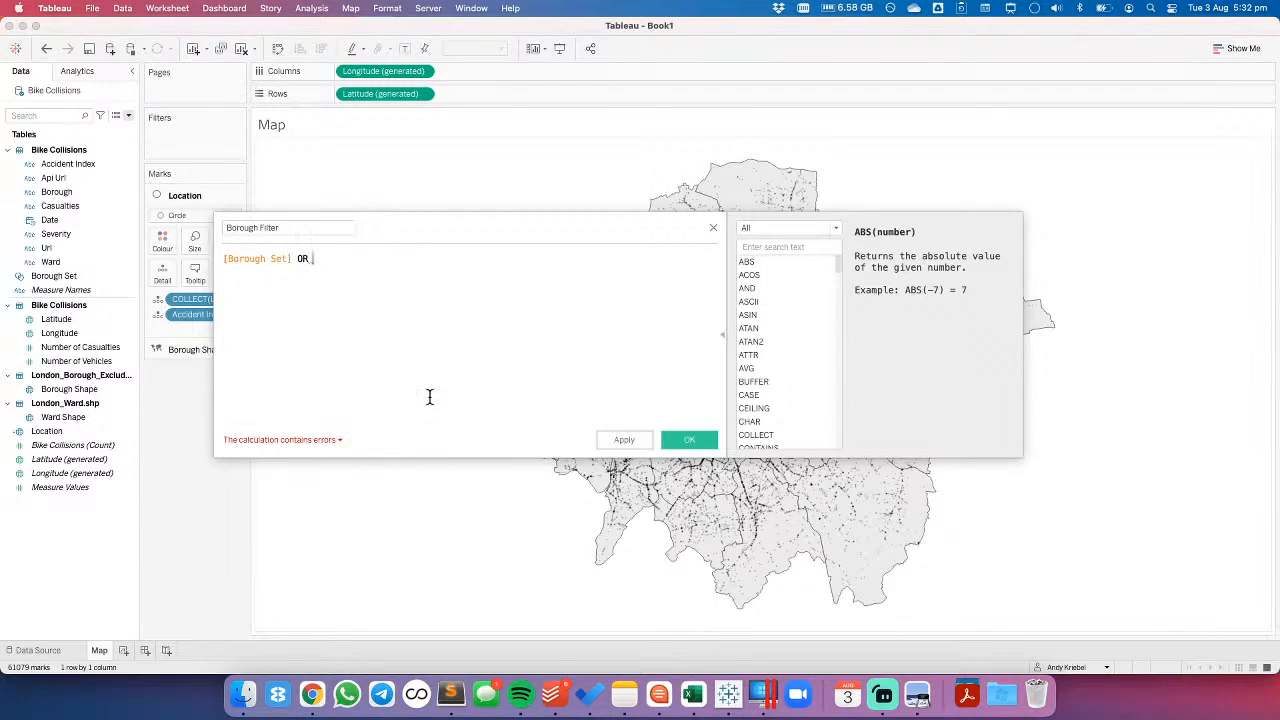
{"action": "type", "text": "windo"}
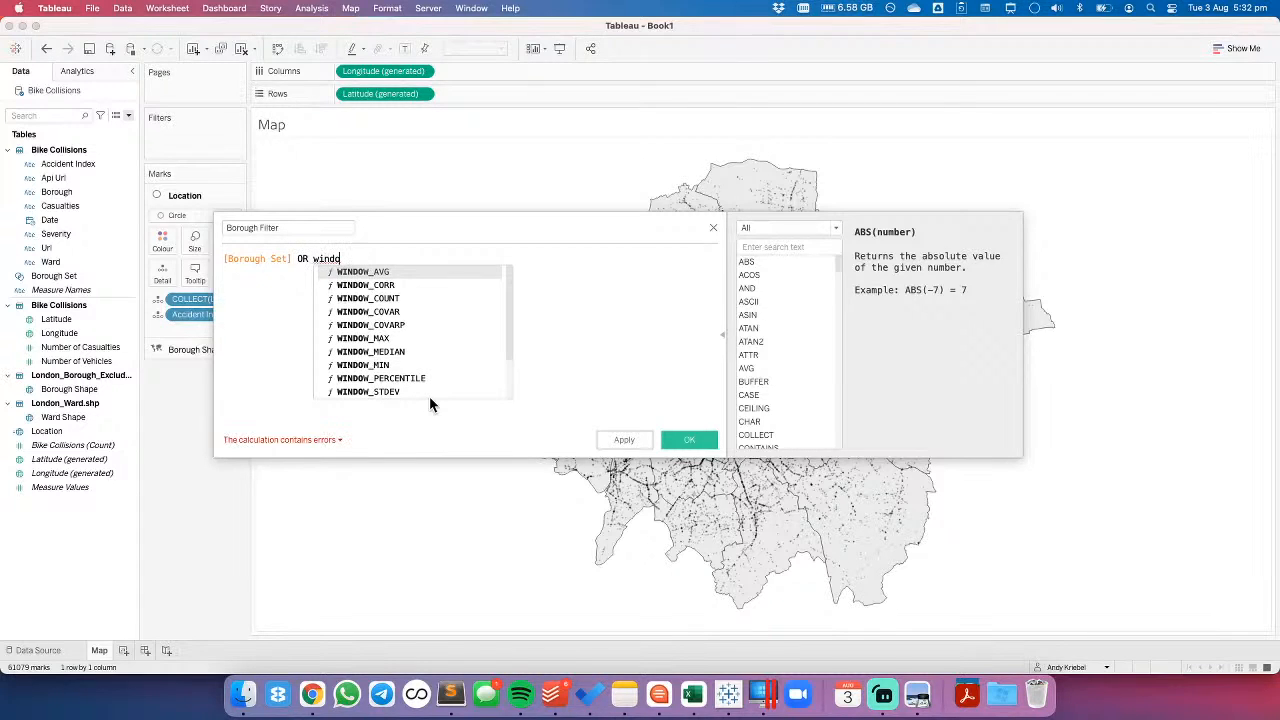
{"action": "key", "text": "Down"}
{"action": "key", "text": "Down"}
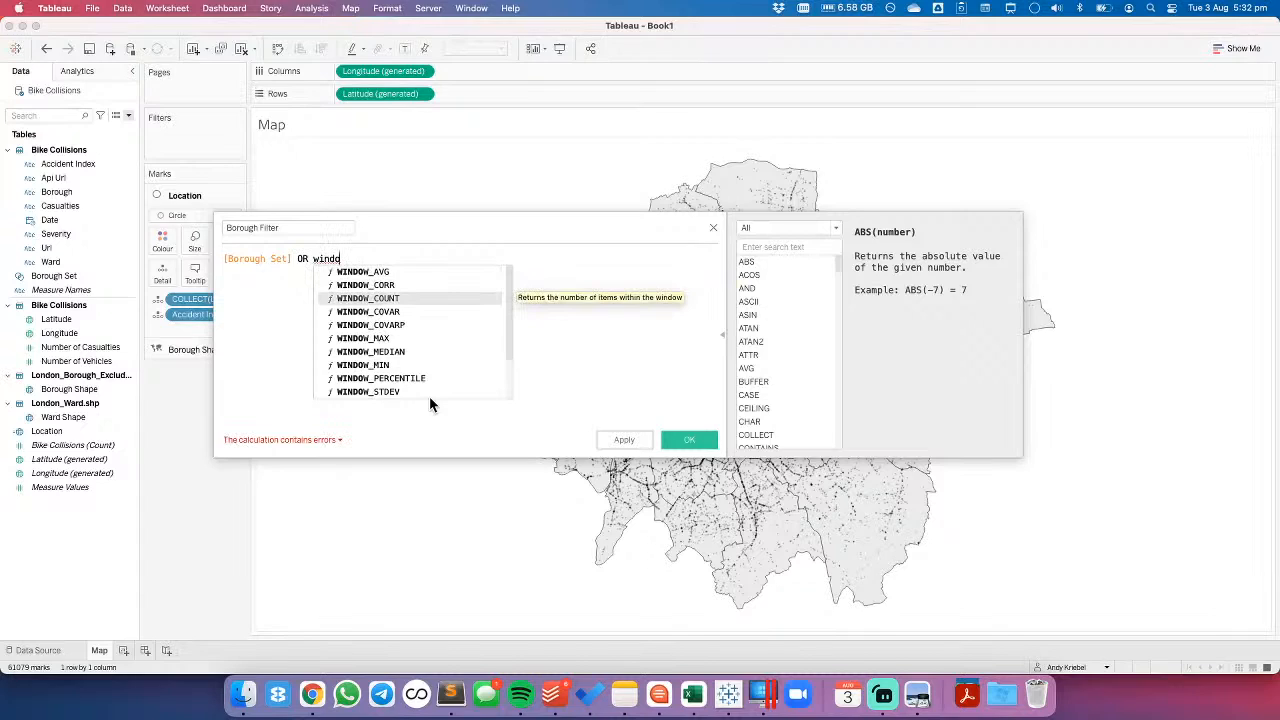
{"action": "key", "text": "BackSpace"}
{"action": "key", "text": "BackSpace"}
{"action": "key", "text": "BackSpace"}
{"action": "key", "text": "BackSpace"}
{"action": "key", "text": "BackSpace"}
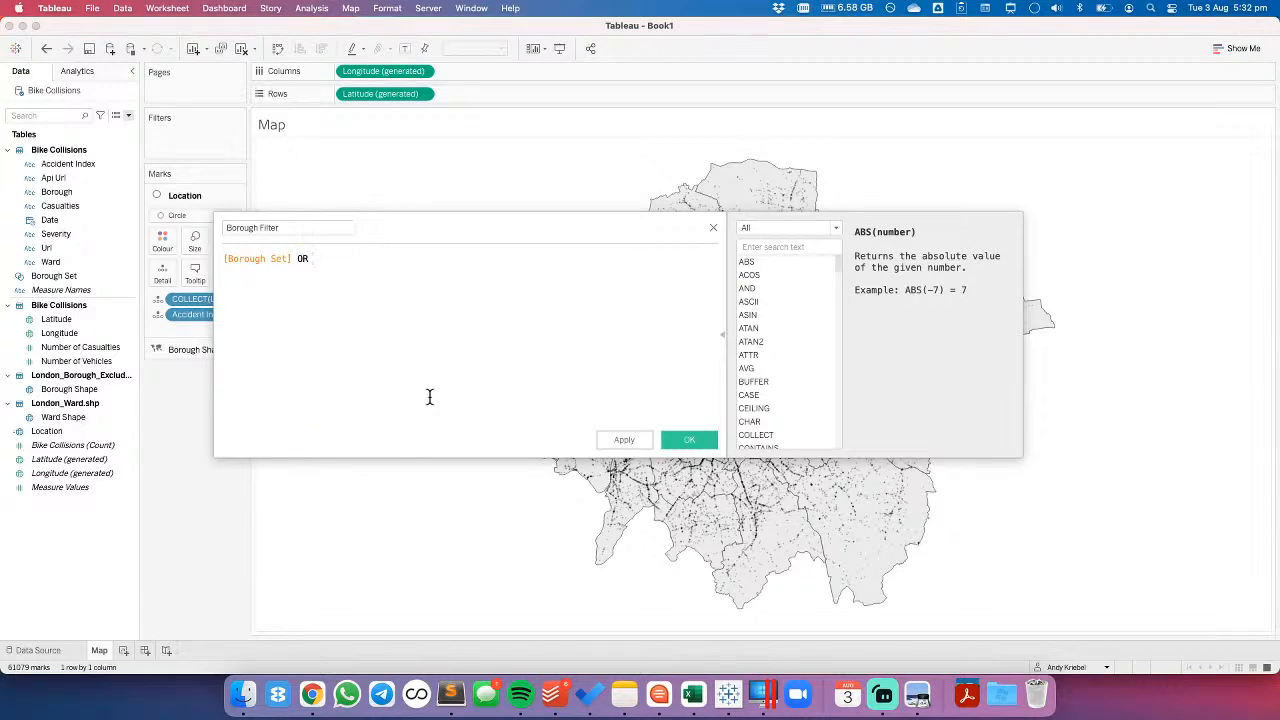
- Extend the formula after OR with the comparison COUNTD([Borough]) = {COUNTD([Borough])}
{"action": "type", "text": "countd"}
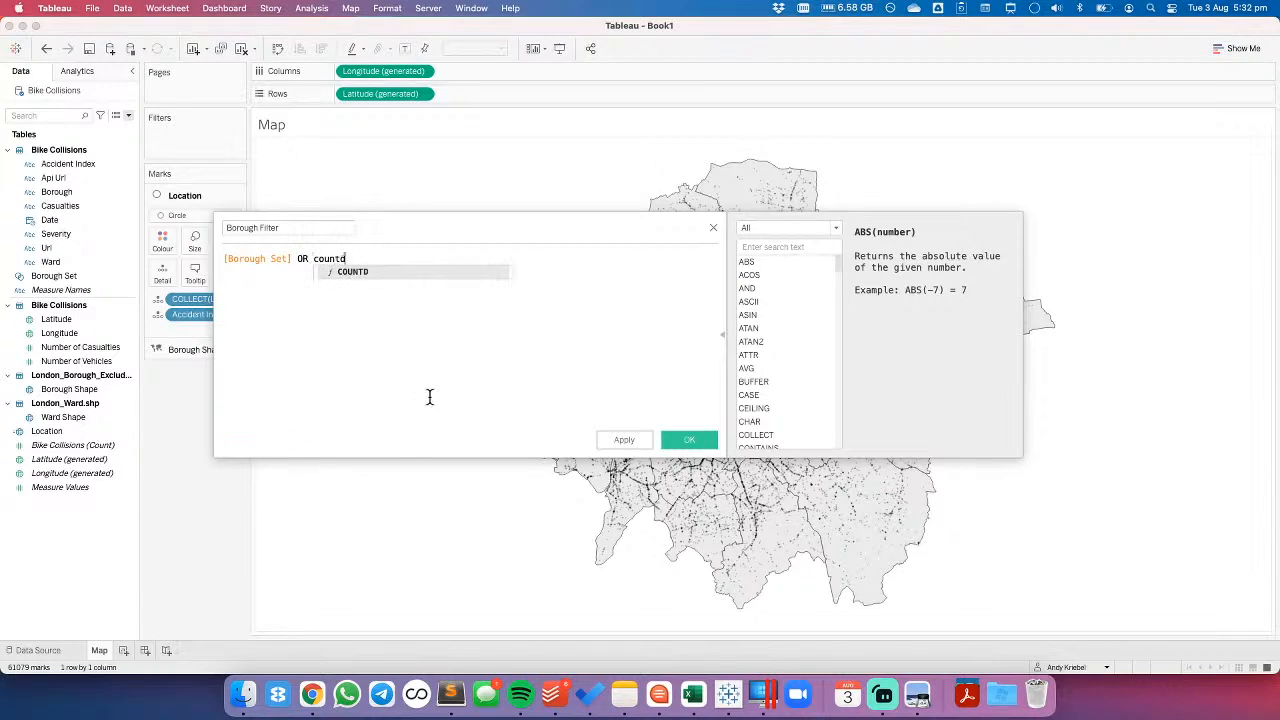
{"action": "key", "text": "Return"}
{"action": "type", "text": "bo"}
{"action": "key", "text": "Return"}
{"action": "type", "text": "= (Count"}
{"action": "key", "text": "Down"}
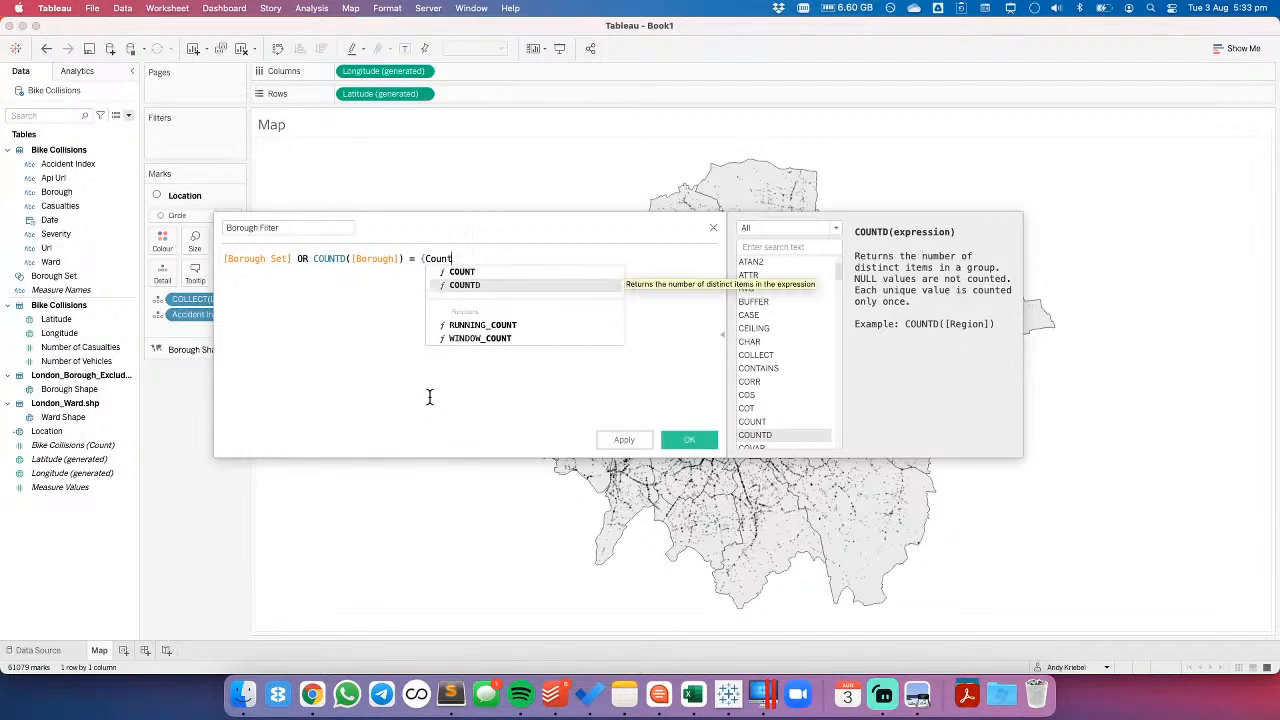
{"action": "key", "text": "Return"}
{"action": "type", "text": "Bor"}
{"action": "key", "text": "Return"}
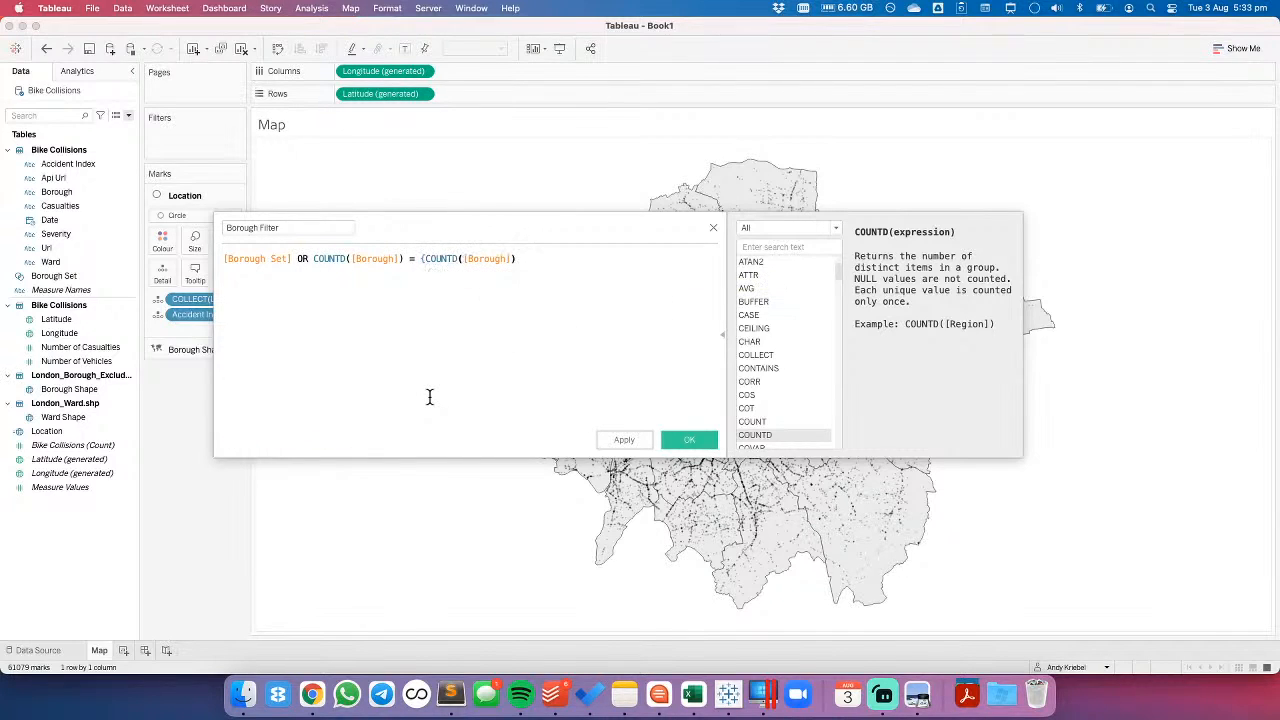
{"action": "type", "text": "}"}
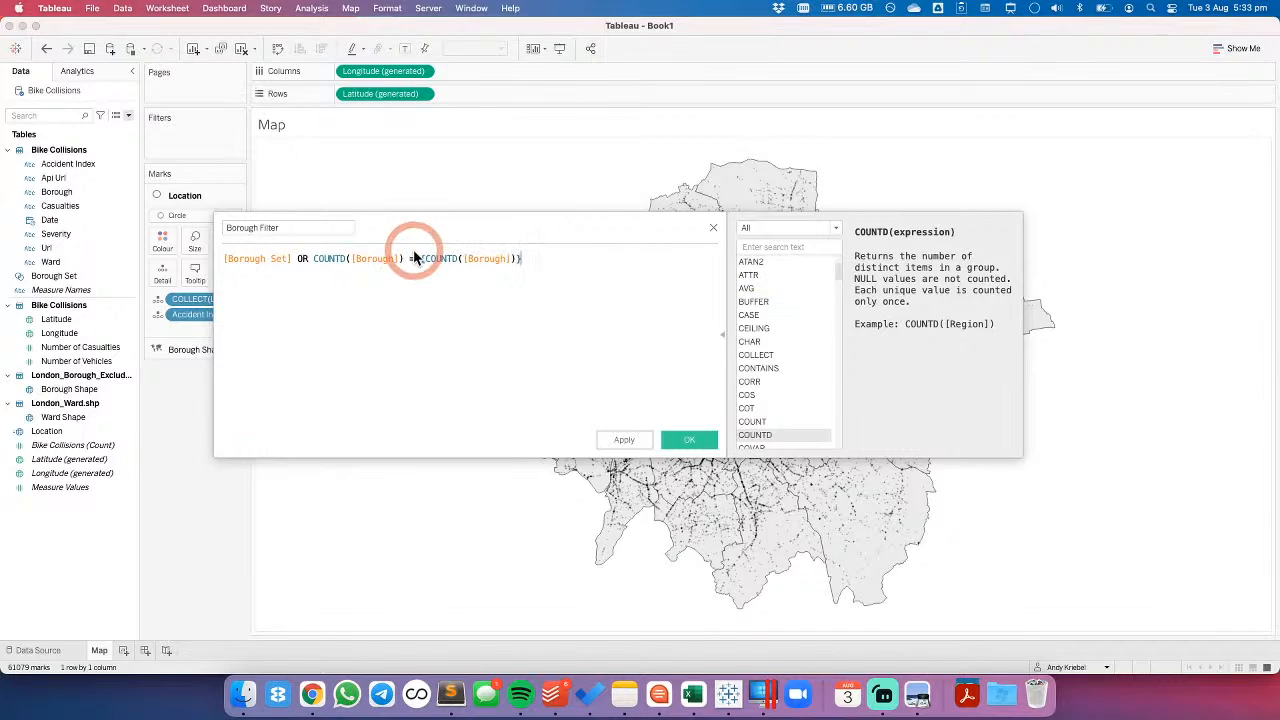
{"action": "left_click_drag", "start_coordinate": [417, 257], "coordinate": [522, 258]}
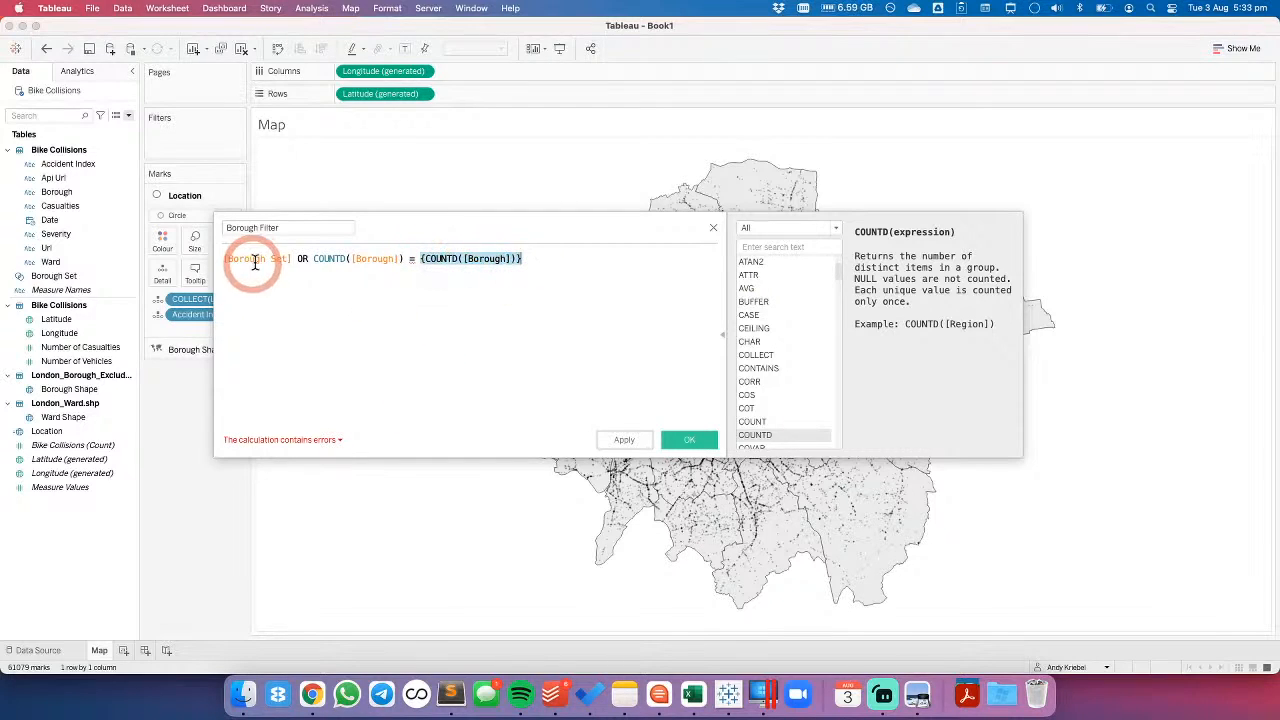
{"action": "mouse_move", "coordinate": [313, 259]}
{"action": "left_mouse_down"}
{"action": "mouse_move", "coordinate": [403, 258]}
{"action": "mouse_move", "coordinate": [314, 258]}
{"action": "left_mouse_up"}
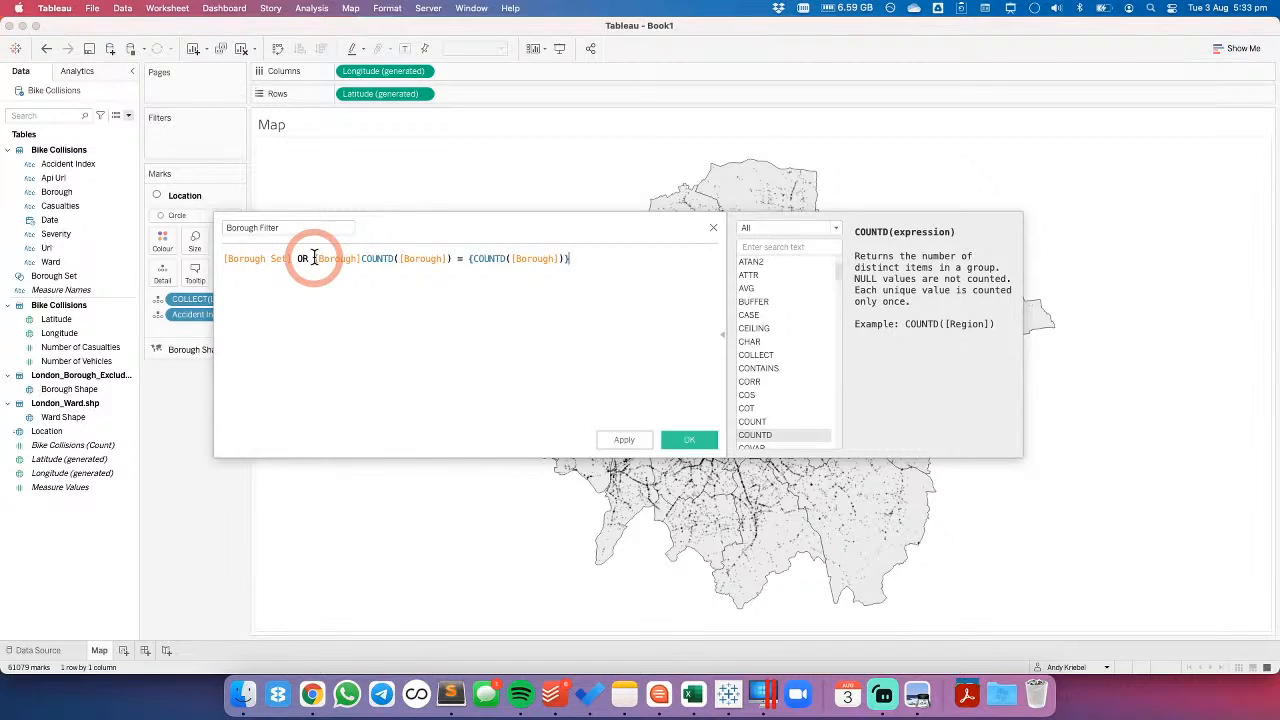
{"action": "key", "text": "super+z"}
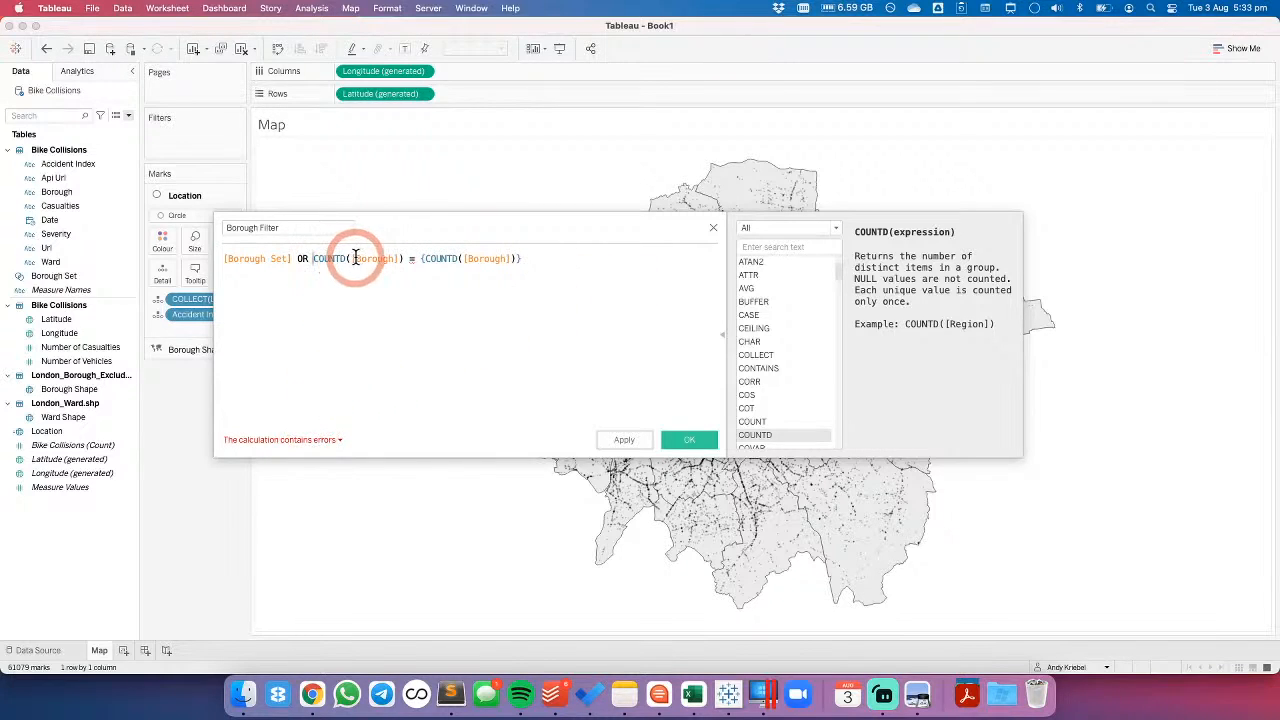
- Wrap the COUNTD([Borough]) before the equals sign in WINDOW_SUM
{"action": "left_click", "coordinate": [315, 258]}
{"action": "type", "text": "WINDO"}
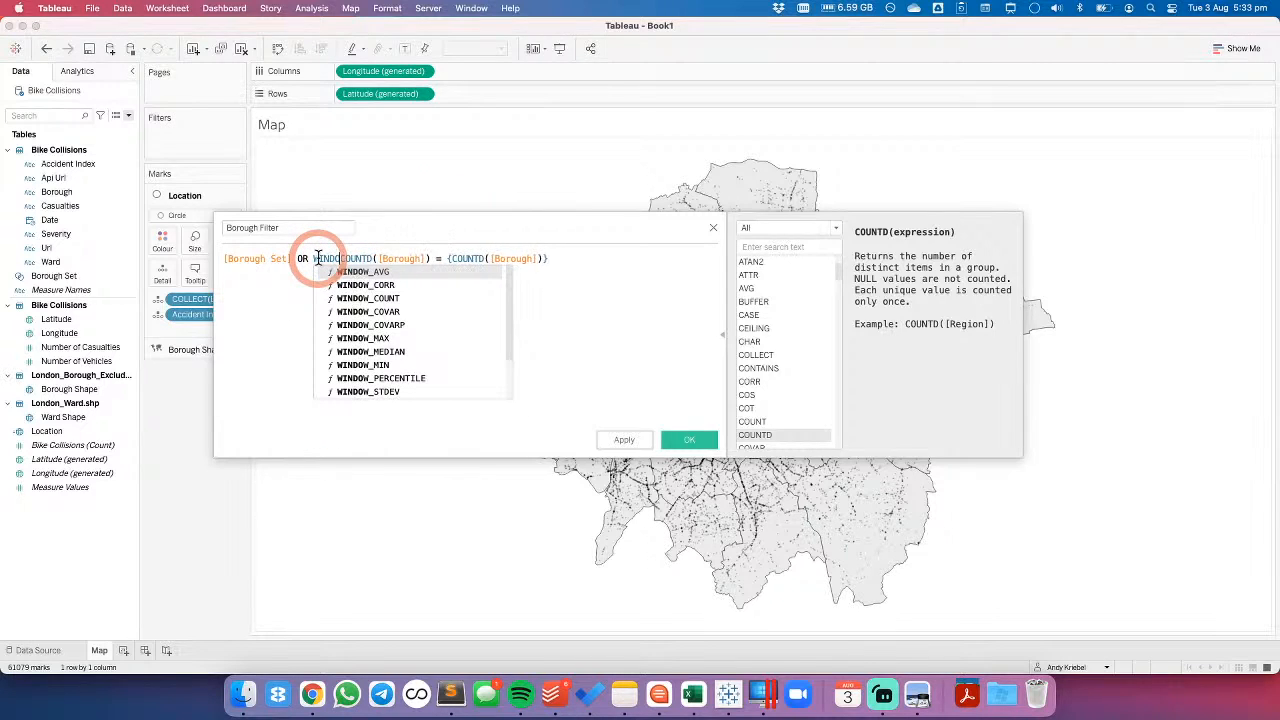
{"action": "key", "text": "Down"}
{"action": "key", "text": "Down"}
{"action": "key", "text": "Down"}
{"action": "key", "text": "Down"}
{"action": "key", "text": "Down"}
{"action": "key", "text": "Down"}
{"action": "key", "text": "Down"}
{"action": "key", "text": "Down"}
{"action": "key", "text": "Down"}
{"action": "key", "text": "Down"}
{"action": "key", "text": "Down"}
{"action": "key", "text": "Return"}
{"action": "type", "text": "COUNTD"}
{"action": "key", "text": "Return"}
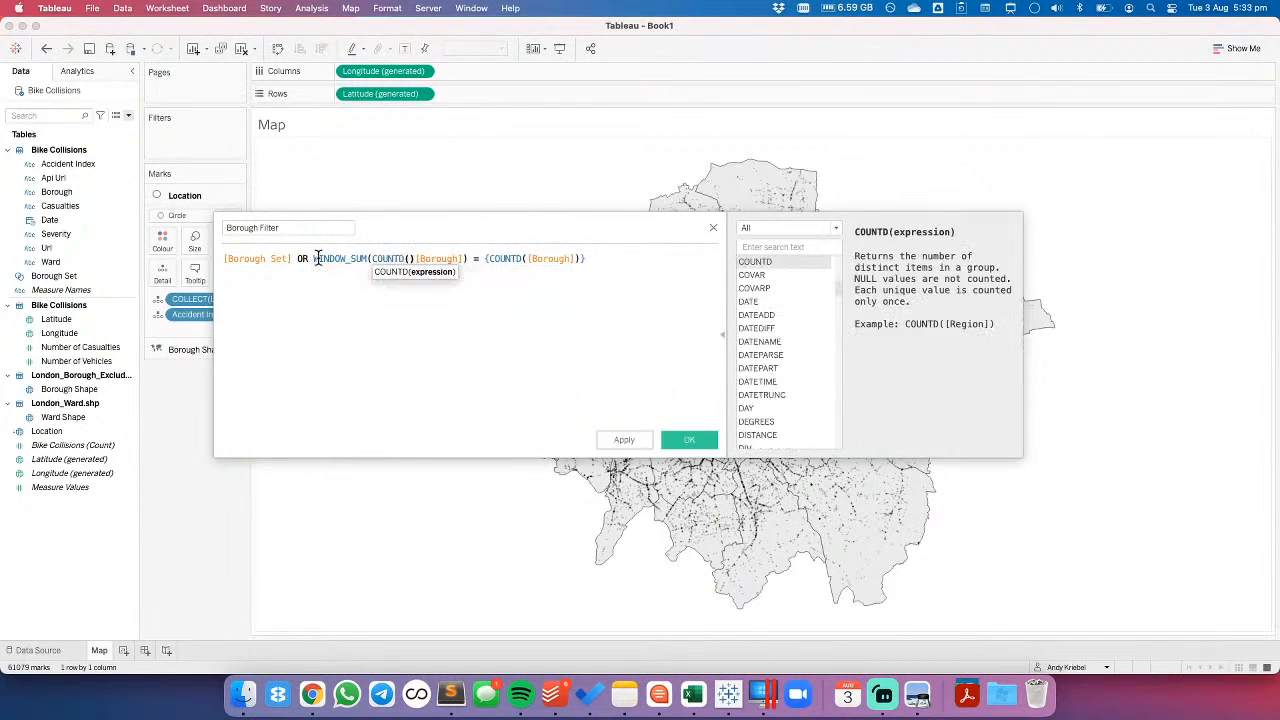
{"action": "key", "text": "Delete"}
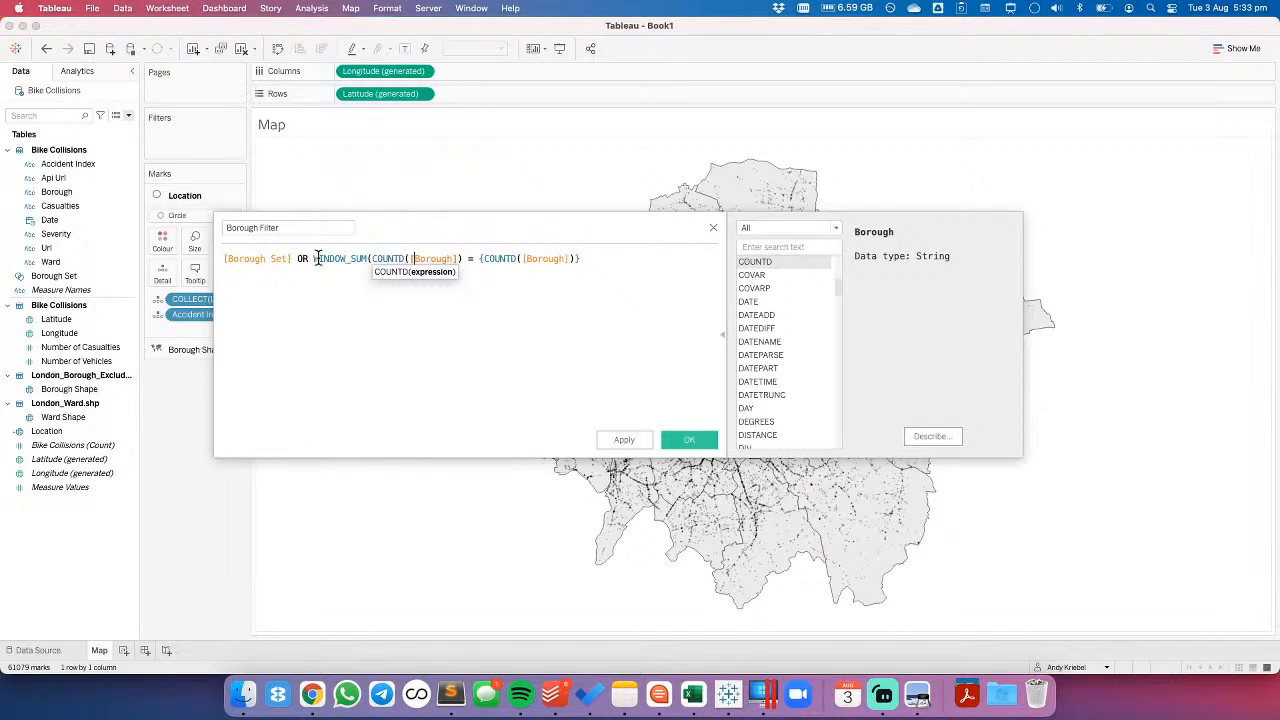
{"action": "type", "text": "))"}
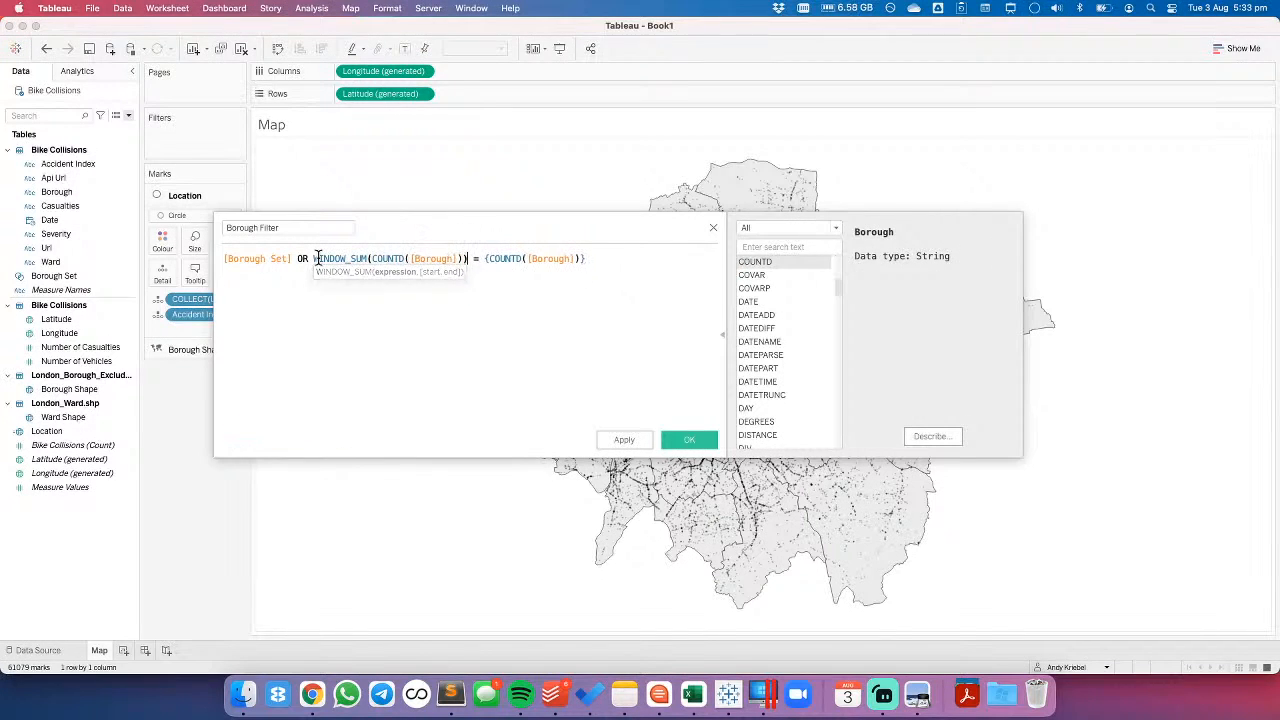
{"action": "type", "text": "SUM("}
{"action": "type", "text": ")"}
- Wrap {COUNTD([Borough])} after the equals sign in SUM and check the calculation's error details
{"action": "left_click", "coordinate": [314, 258]}
{"action": "left_click", "coordinate": [317, 397]}
{"action": "left_click", "coordinate": [307, 443]}
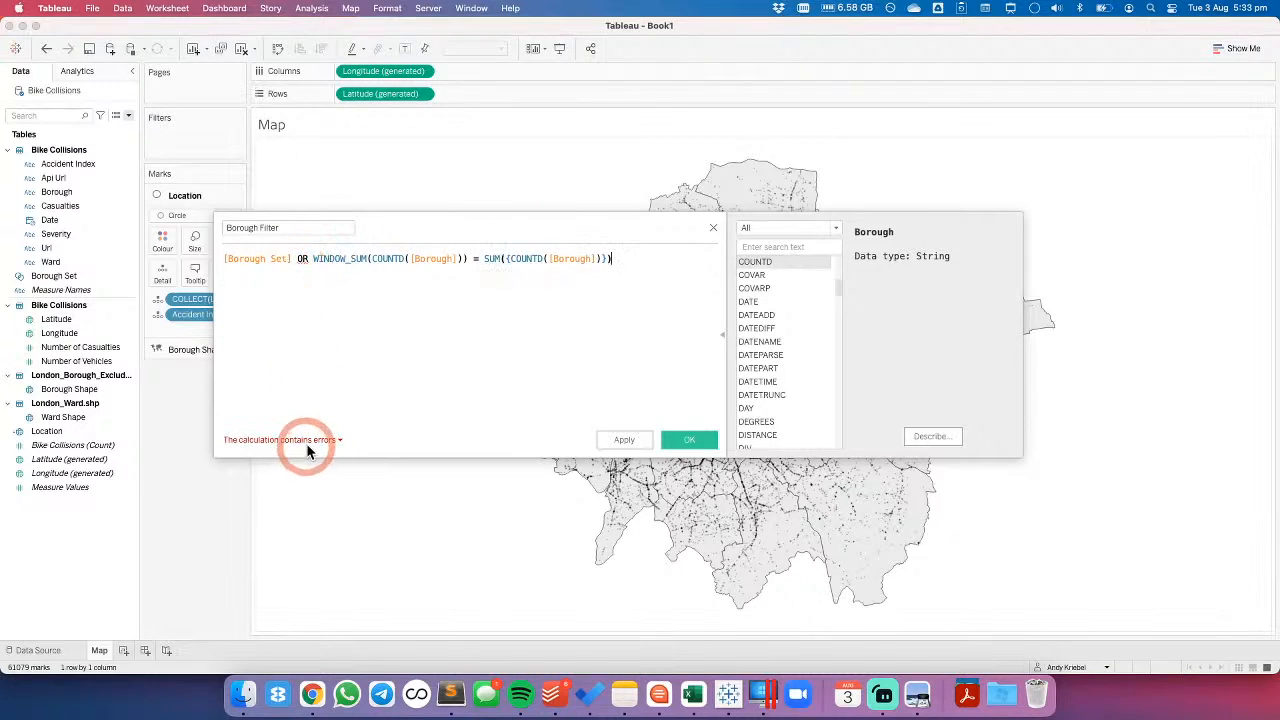
{"action": "left_click", "coordinate": [305, 392]}
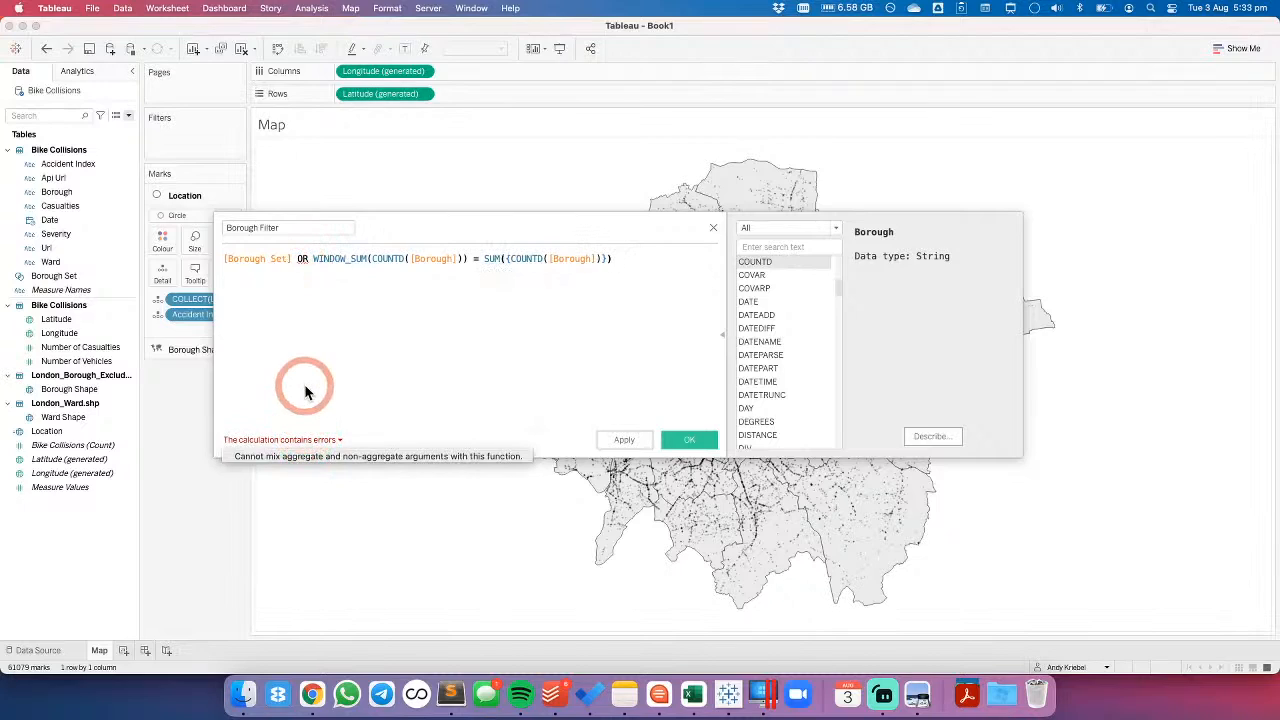
- Aggregate [Borough Set] at the start of the formula by wrapping it in MAX
{"action": "left_click", "coordinate": [224, 260]}
{"action": "left_click", "coordinate": [337, 266]}
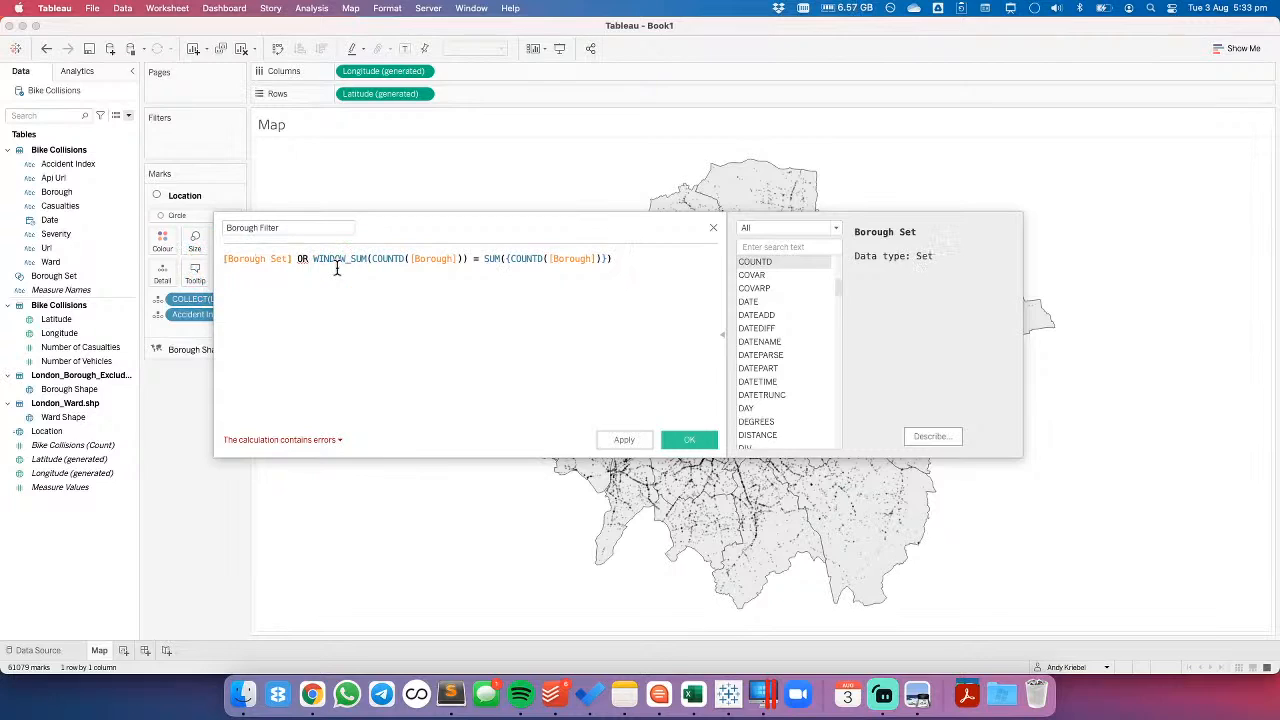
{"action": "type", "text": "AX"}
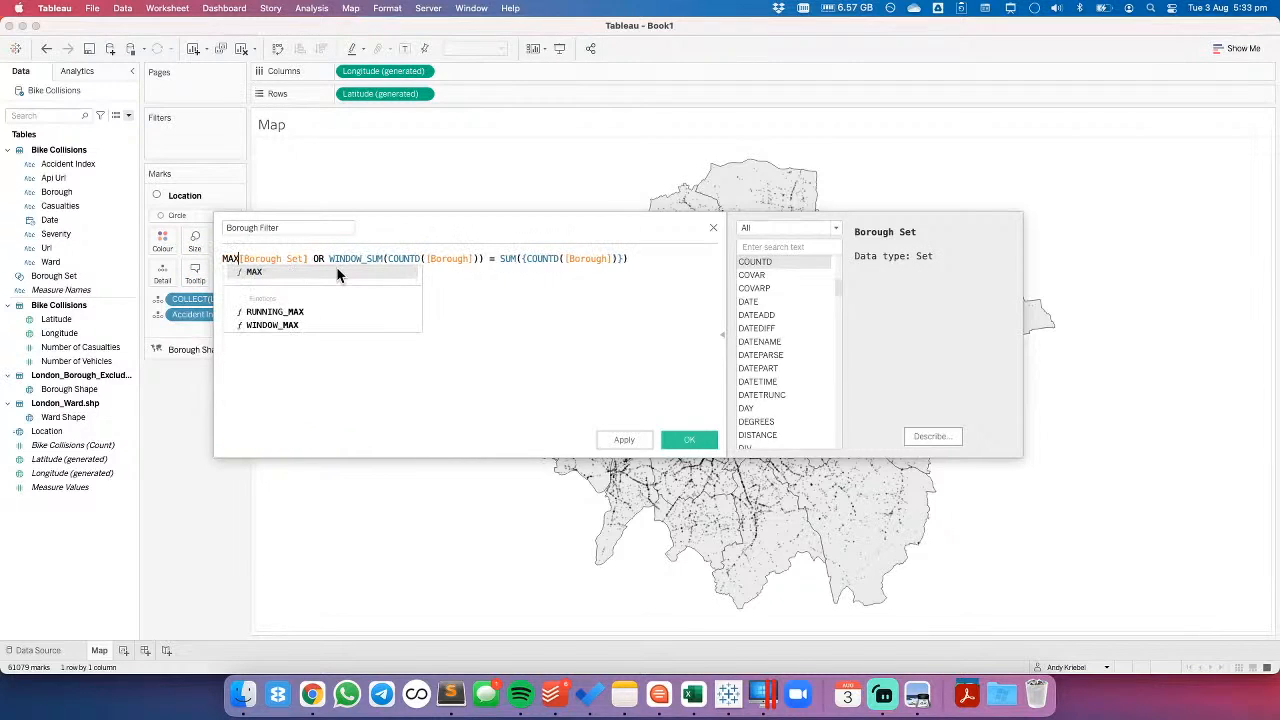
{"action": "type", "text": "("}
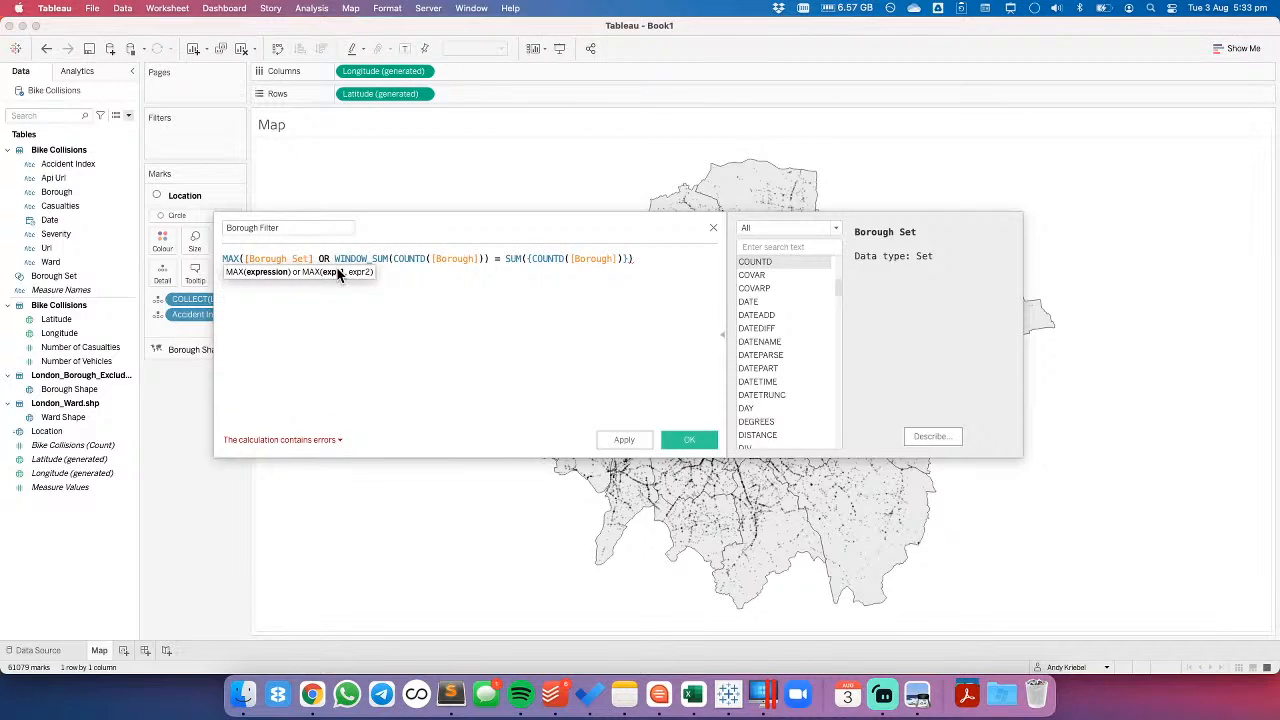
{"action": "type", "text": ")"}
- Change the aggregation around [Borough Set] to MIN and save the Borough Filter calculation
{"action": "left_click", "coordinate": [230, 258]}
{"action": "double_click", "coordinate": [230, 258]}
{"action": "type", "text": "MIN"}
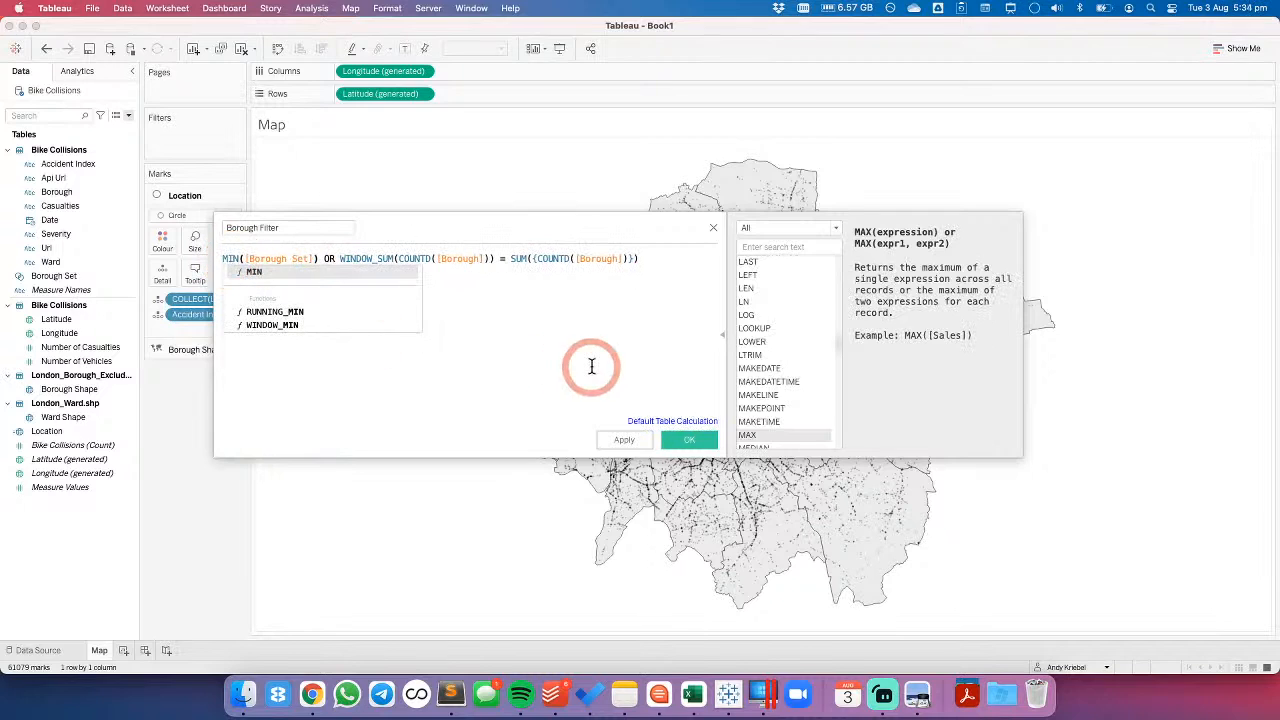
{"action": "left_click", "coordinate": [591, 366]}
{"action": "left_click", "coordinate": [622, 440]}
{"action": "left_click", "coordinate": [688, 440]}
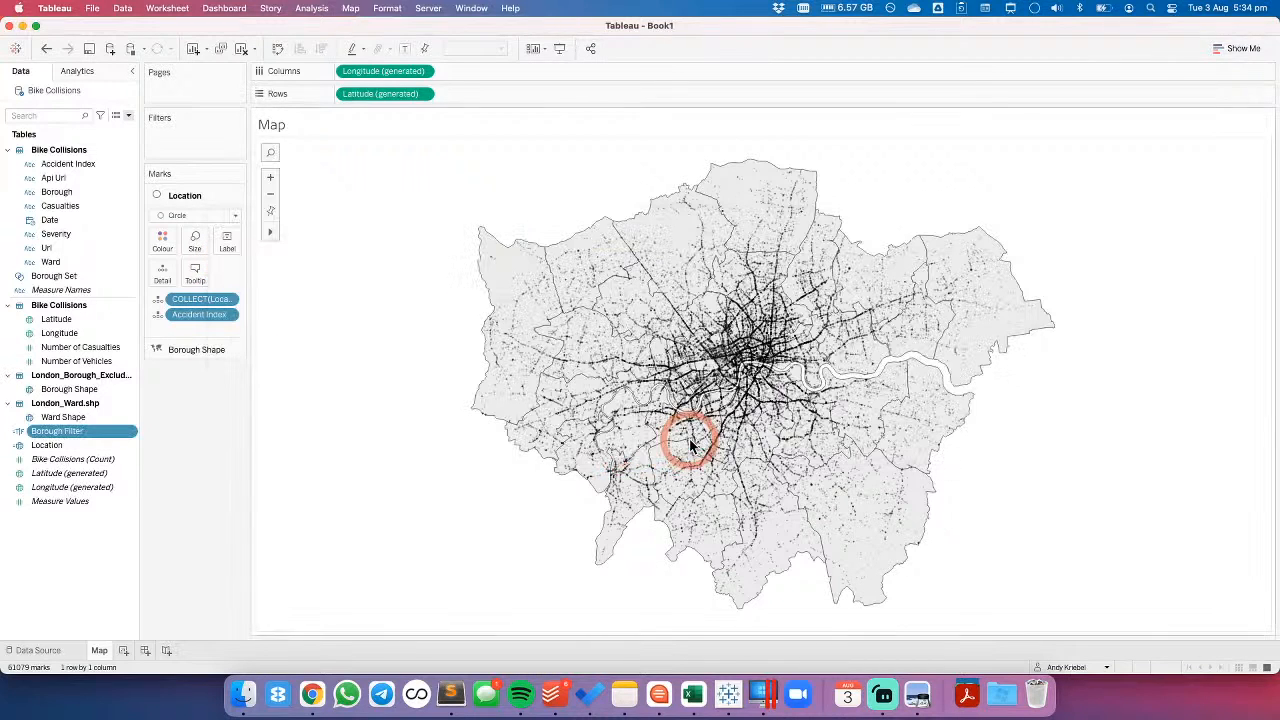
- Colour the Borough Shape layer by Borough Filter
{"action": "left_click_drag", "start_coordinate": [57, 431], "coordinate": [160, 262]}
{"action": "left_click", "coordinate": [187, 350]}
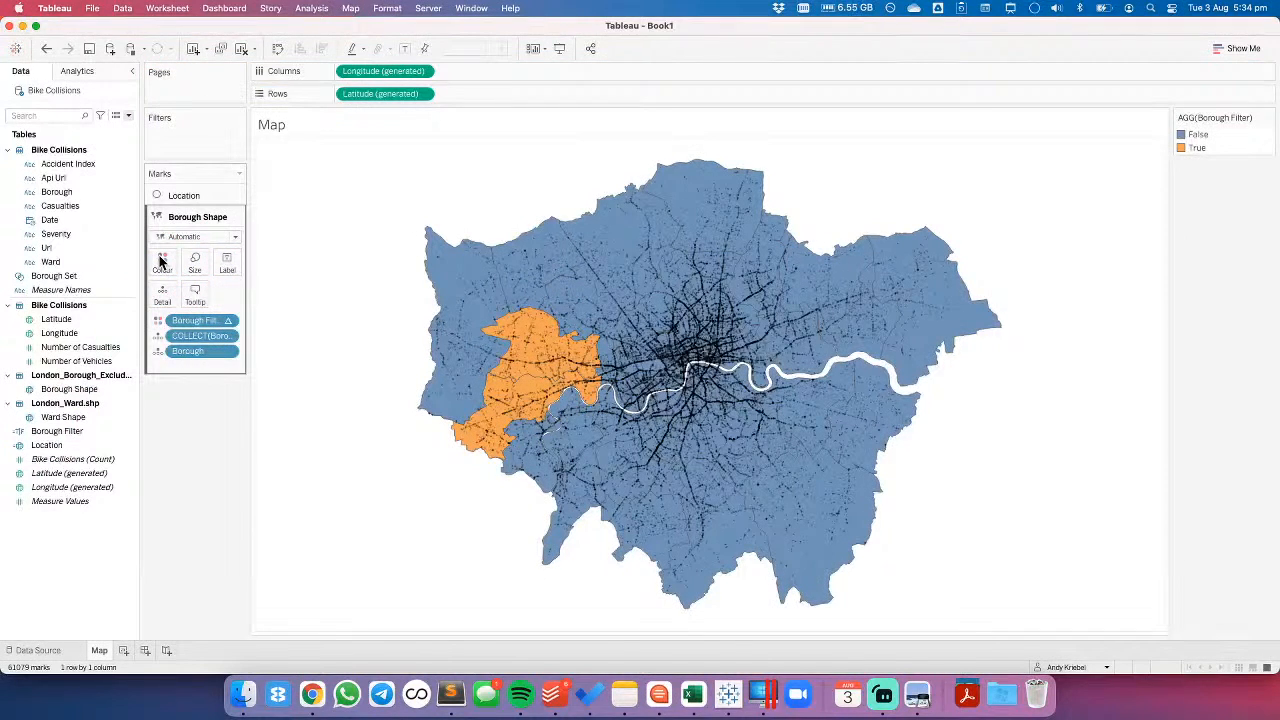
- Show the Borough Set control on the map sheet and include all boroughs in the set
{"action": "right_click", "coordinate": [130, 278]}
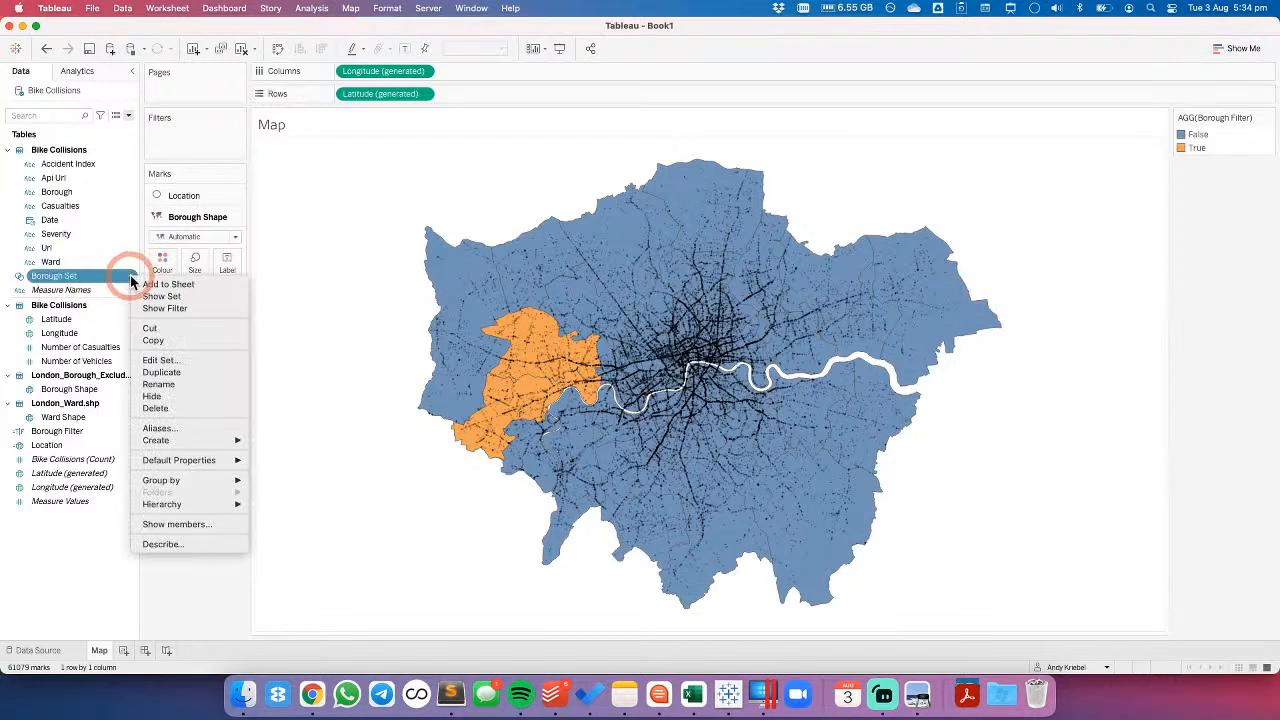
{"action": "left_click", "coordinate": [162, 296]}
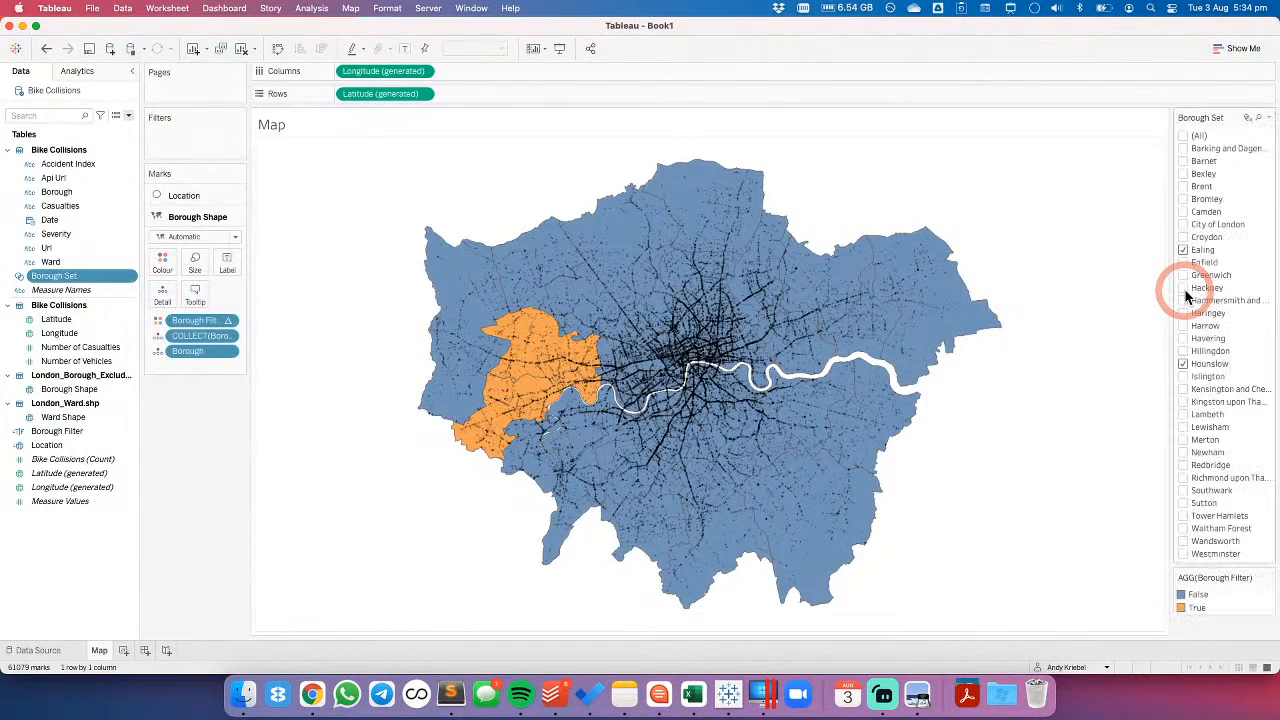
{"action": "left_click", "coordinate": [1187, 141]}
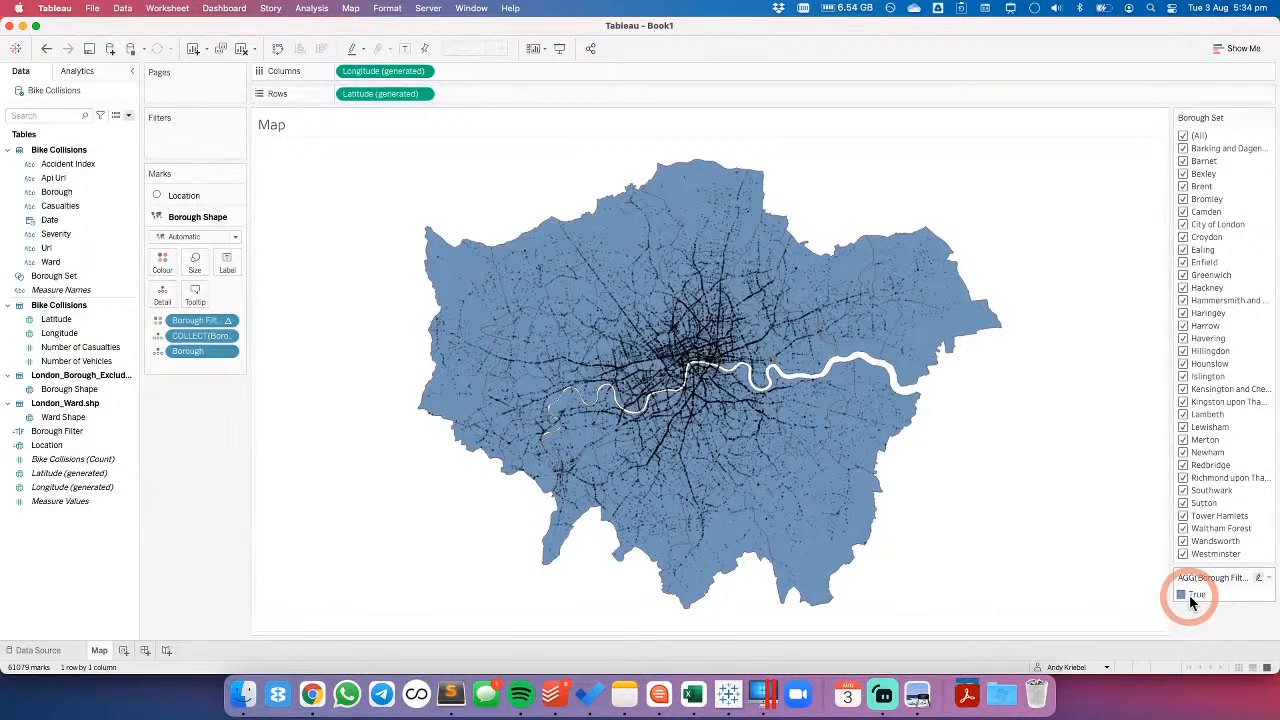
- Set the Borough Filter calculation on the Borough Shape layer to compute using Borough
{"action": "left_click", "coordinate": [228, 322]}
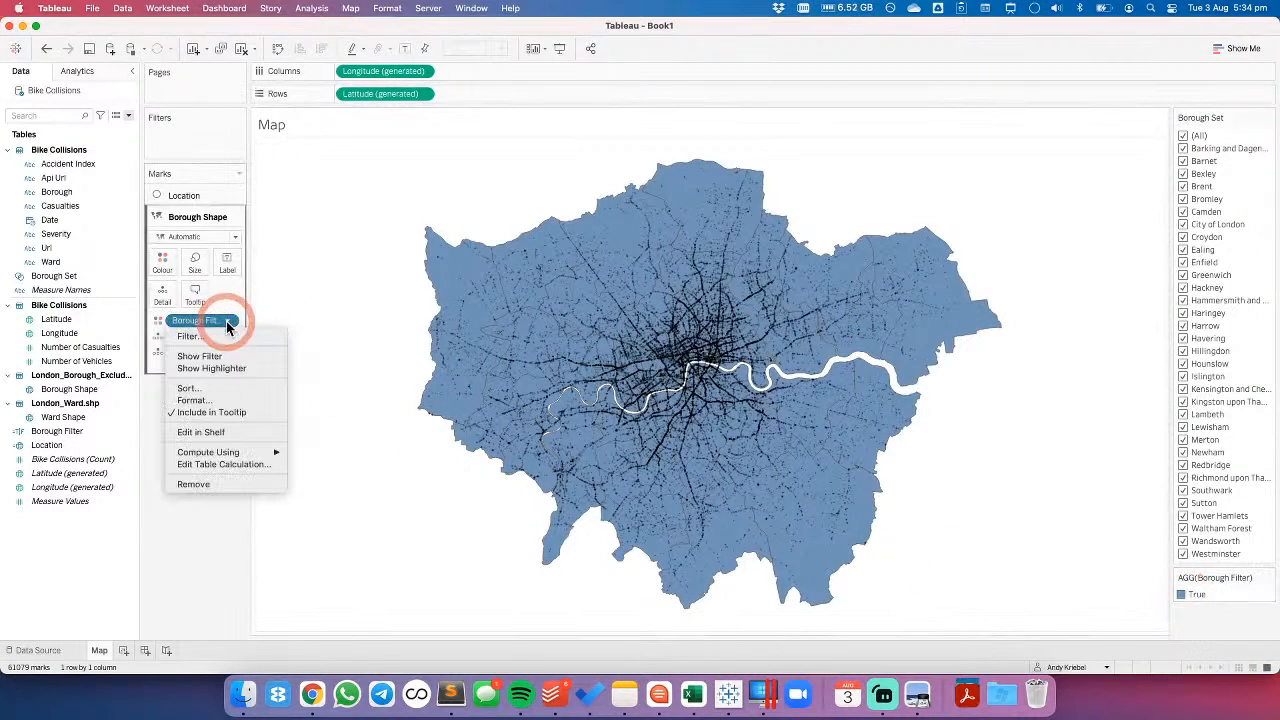
{"action": "left_click", "coordinate": [227, 454]}
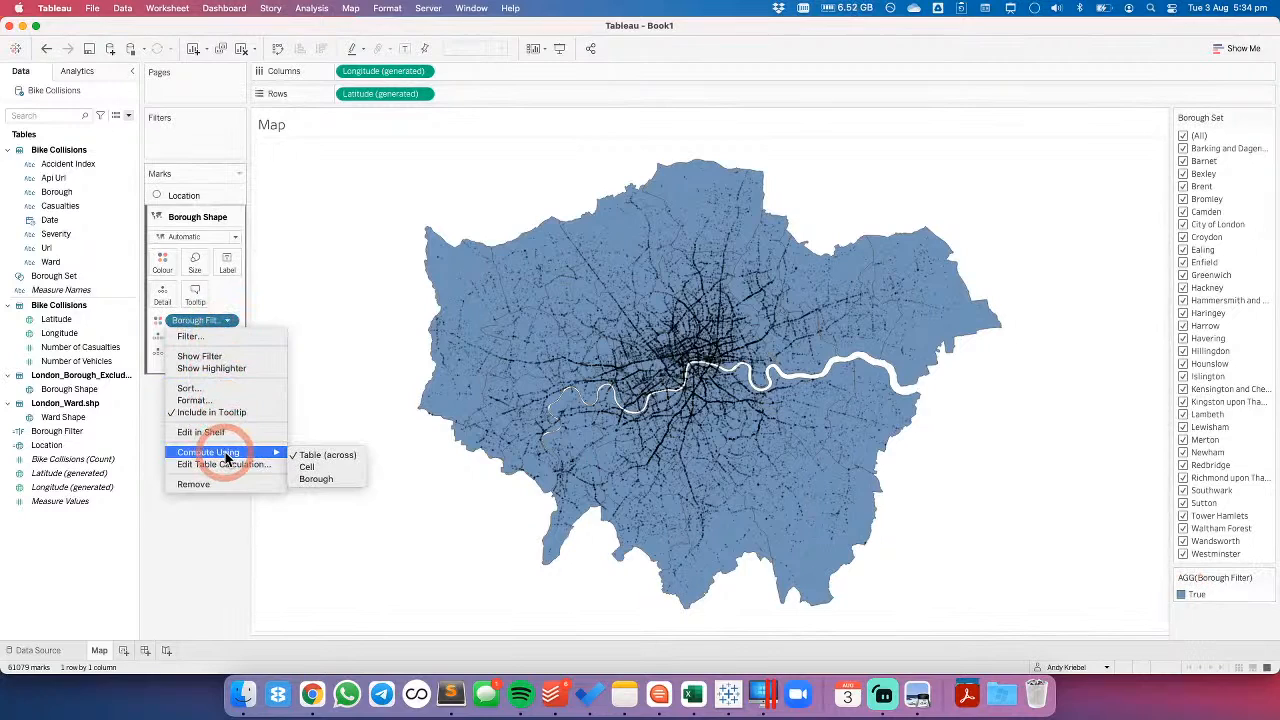
{"action": "left_click", "coordinate": [334, 478]}
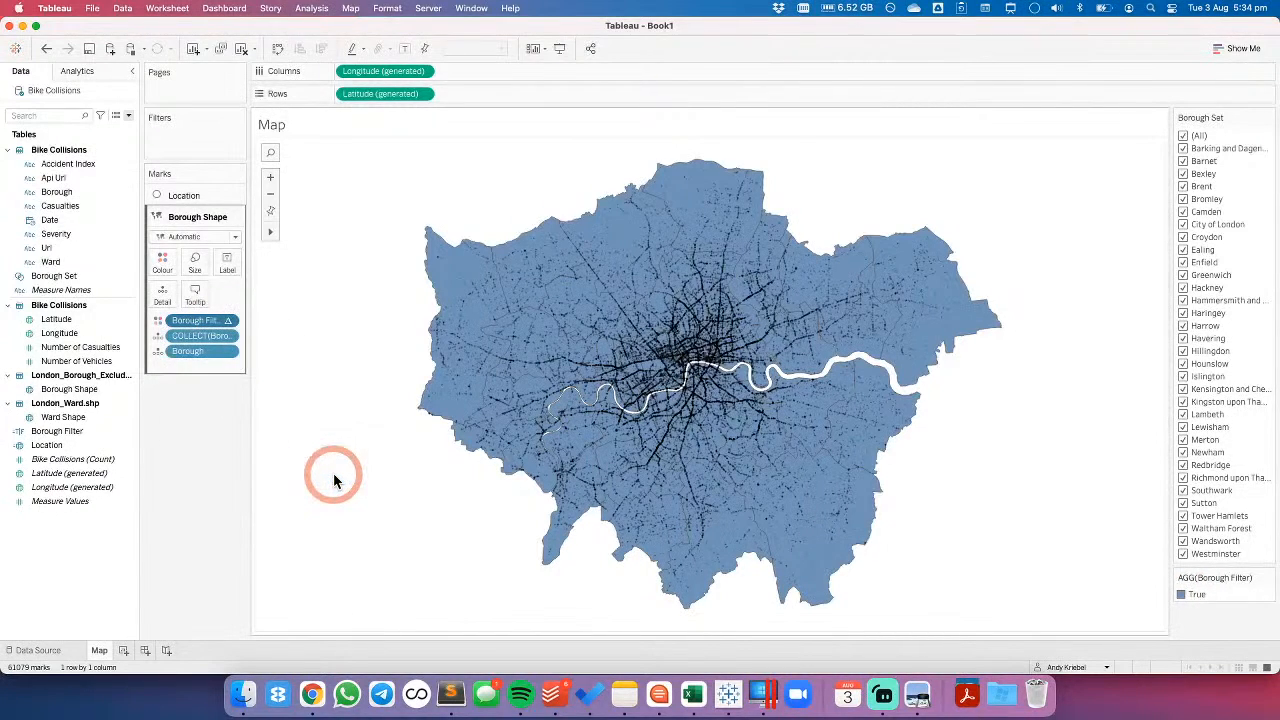
- Toggle boroughs in and out of Borough Set to check the map colouring, and review Borough Filter's Compute Using options
{"action": "left_click", "coordinate": [1183, 135]}
{"action": "left_click", "coordinate": [1183, 135]}
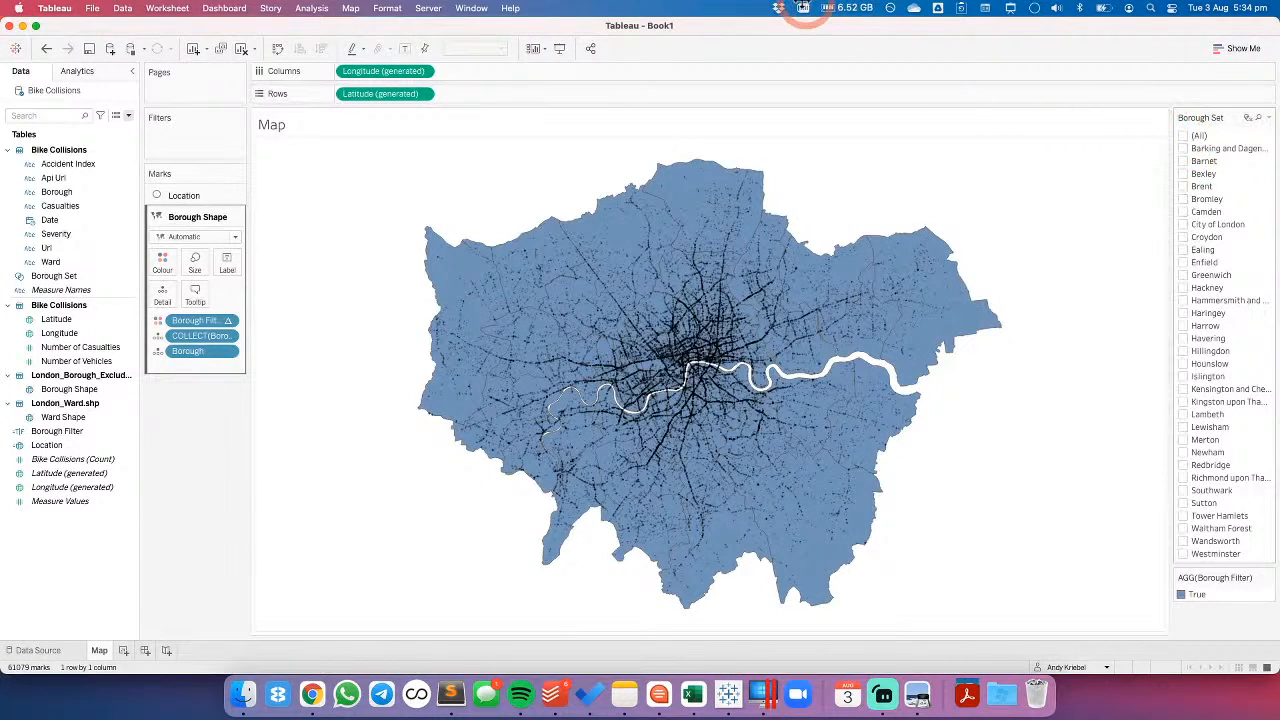
{"action": "left_click", "coordinate": [1011, 10]}
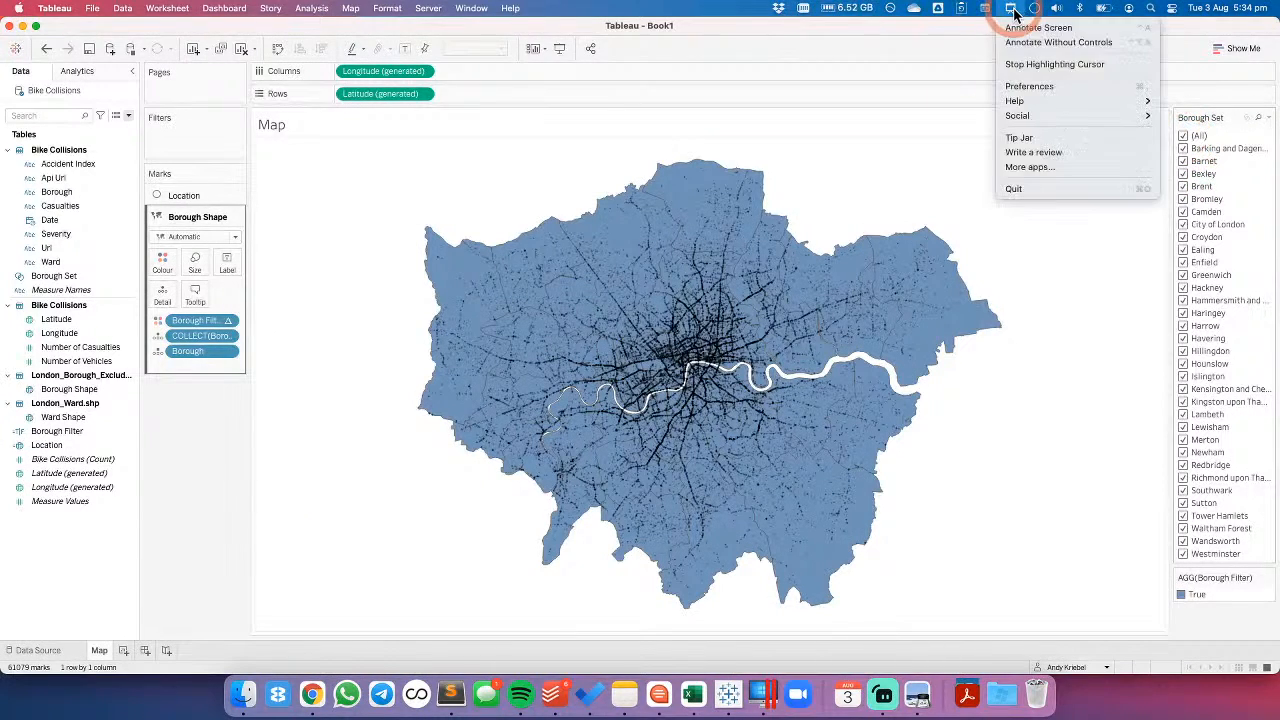
{"action": "left_click", "coordinate": [1050, 64]}
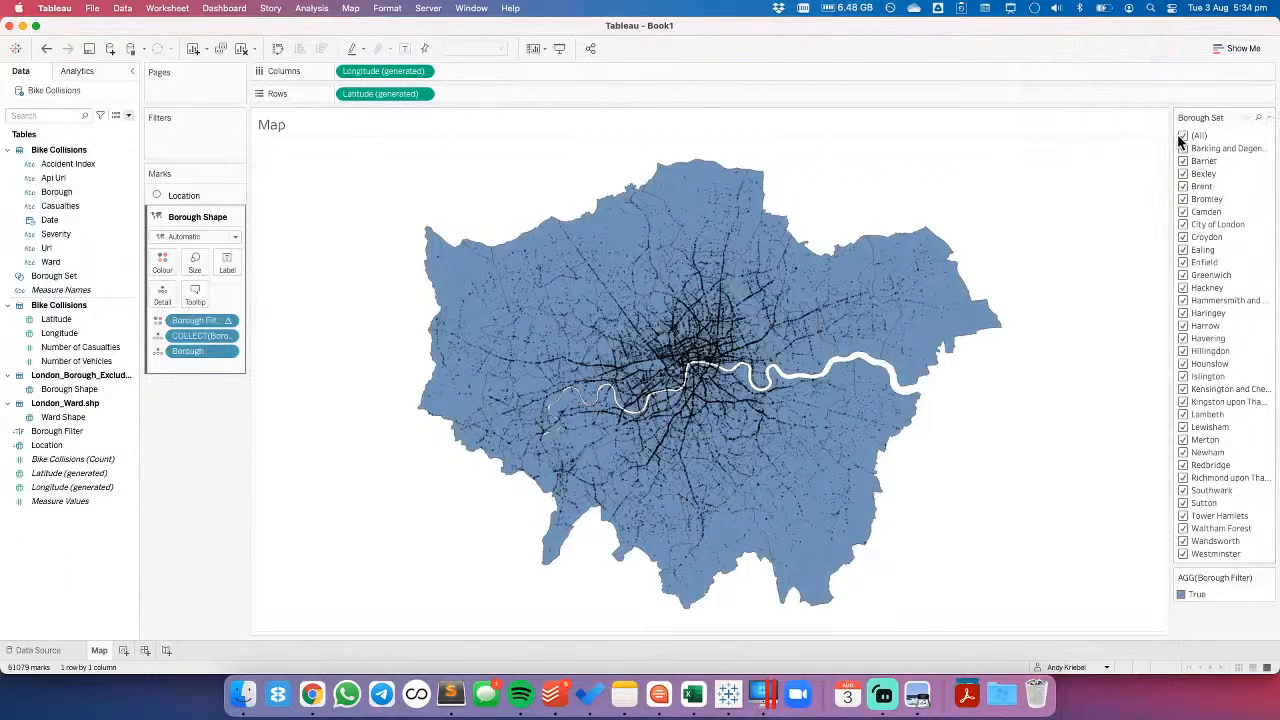
{"action": "left_click", "coordinate": [1184, 136]}
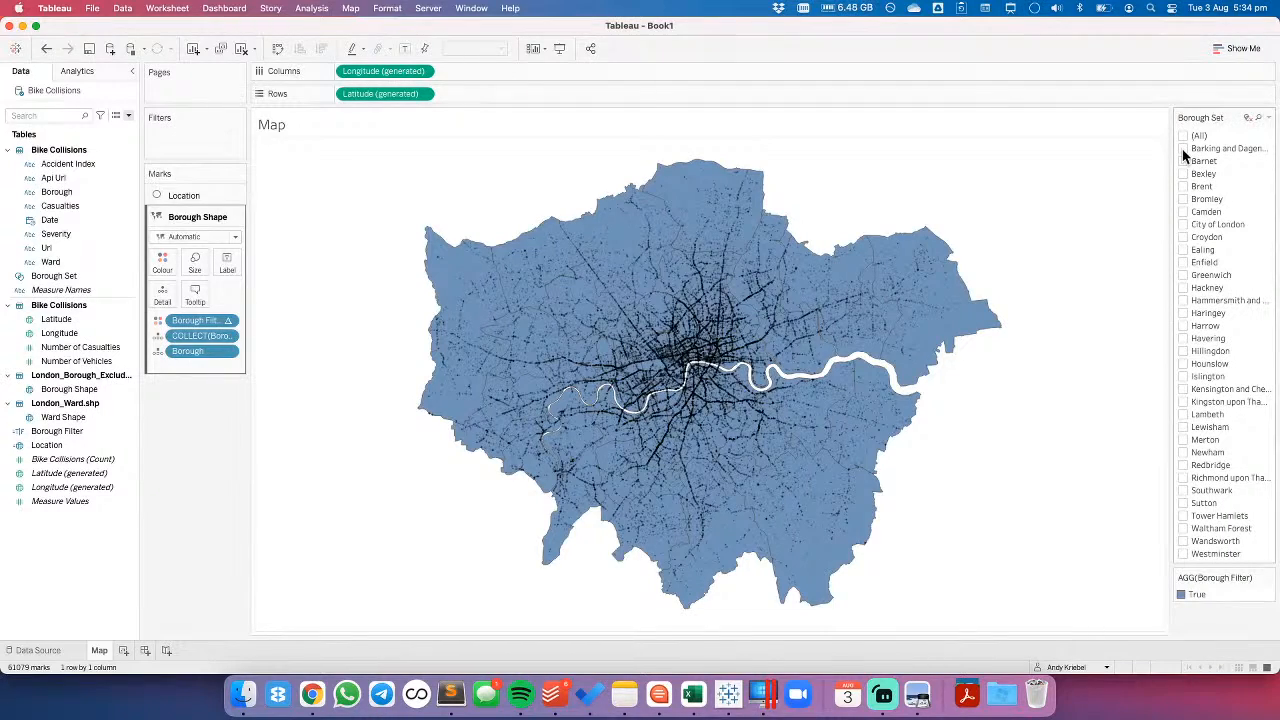
{"action": "left_click", "coordinate": [1183, 140]}
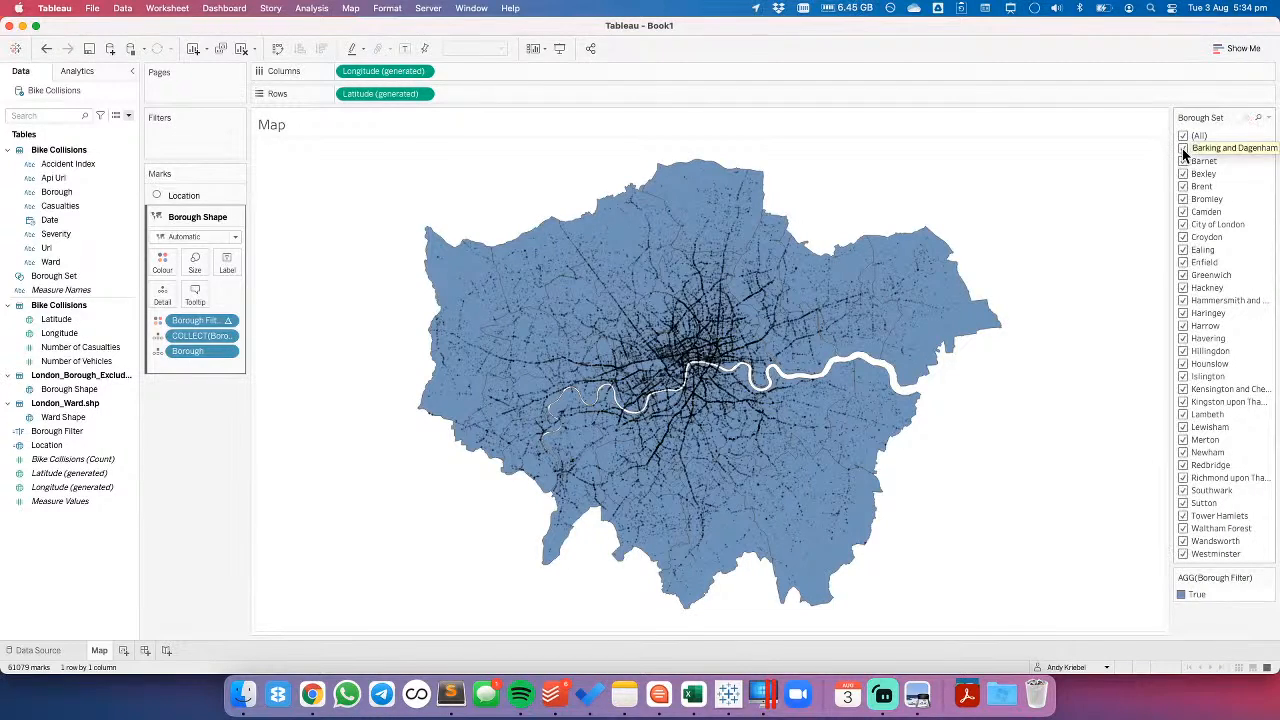
{"action": "left_click", "coordinate": [1183, 140]}
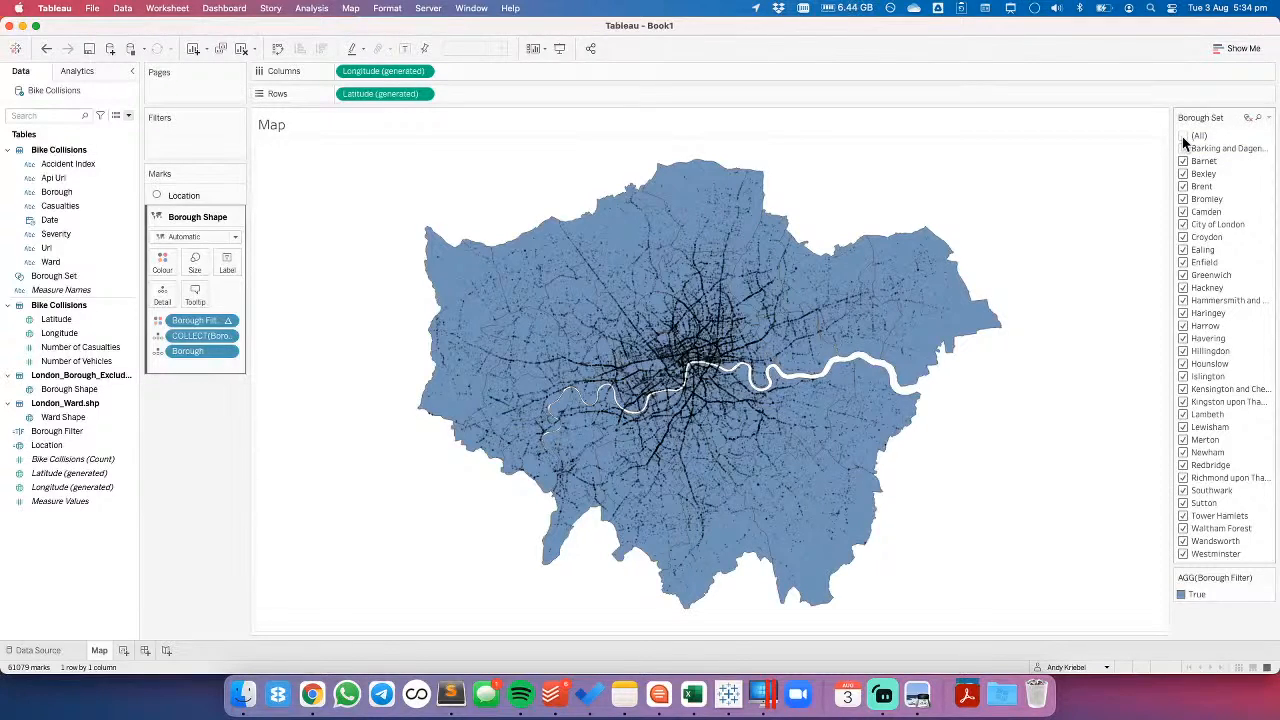
{"action": "left_click", "coordinate": [227, 320]}
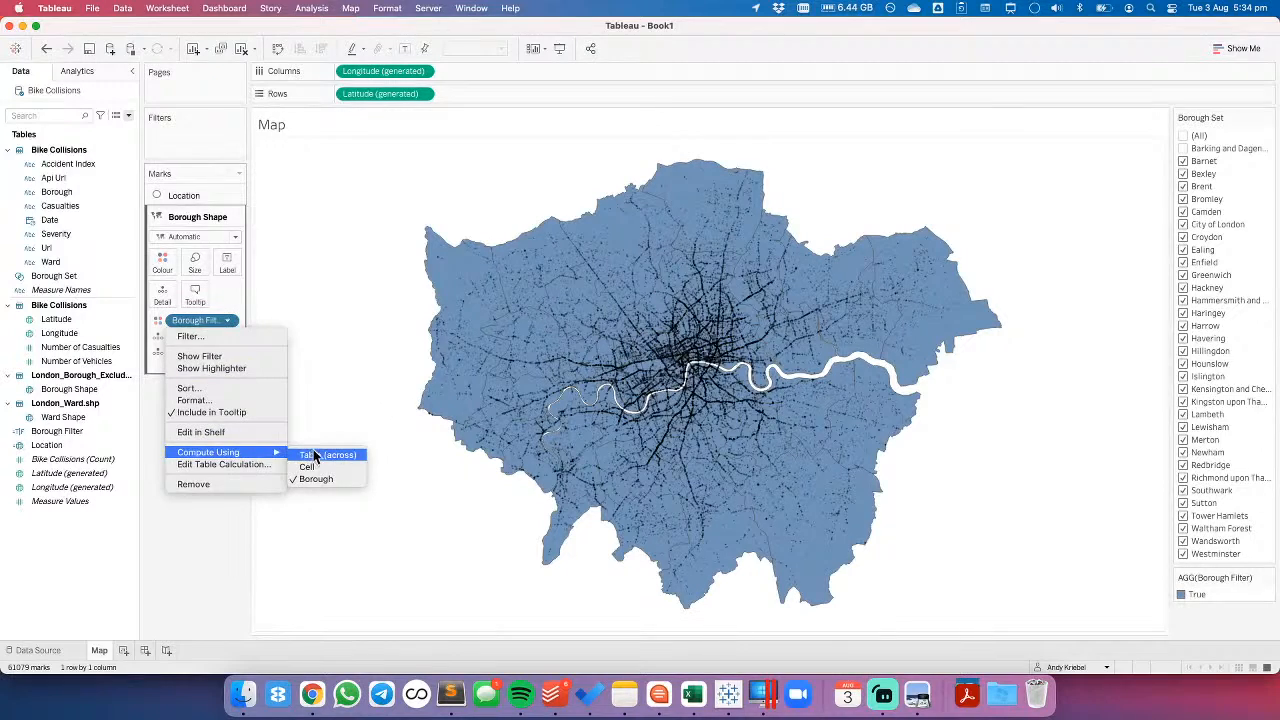
{"action": "left_click", "coordinate": [347, 347]}
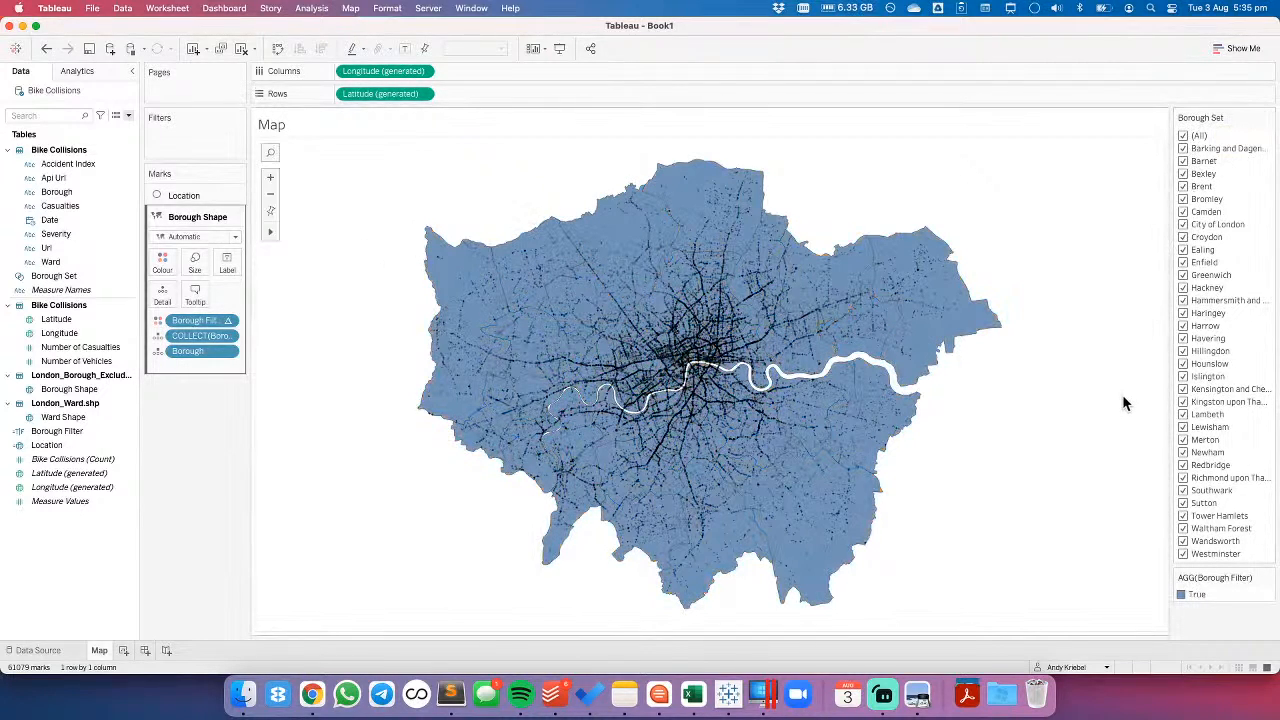
- Hide the Borough Set control and move Borough Filter from Colour to Filters, keeping True
{"action": "left_click", "coordinate": [1268, 118]}
{"action": "left_click", "coordinate": [1130, 299]}
{"action": "left_click_drag", "start_coordinate": [184, 319], "coordinate": [358, 258]}
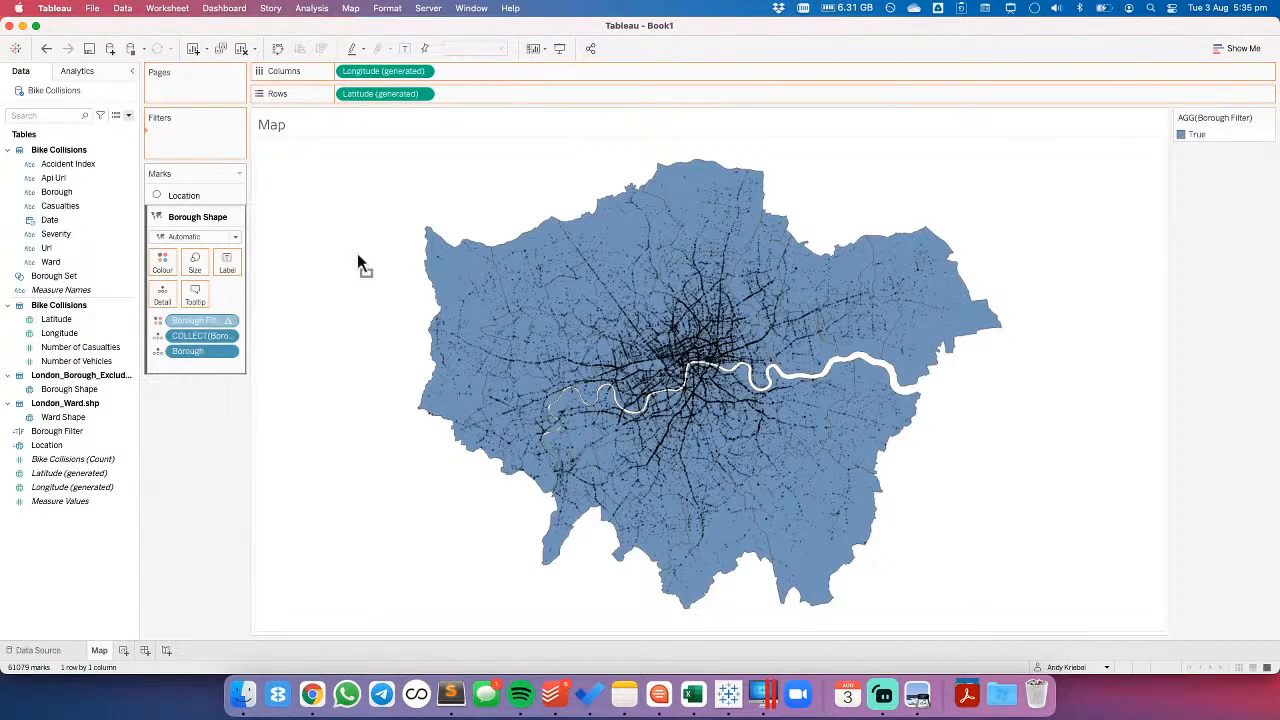
{"action": "left_click_drag", "start_coordinate": [475, 278], "coordinate": [475, 278]}
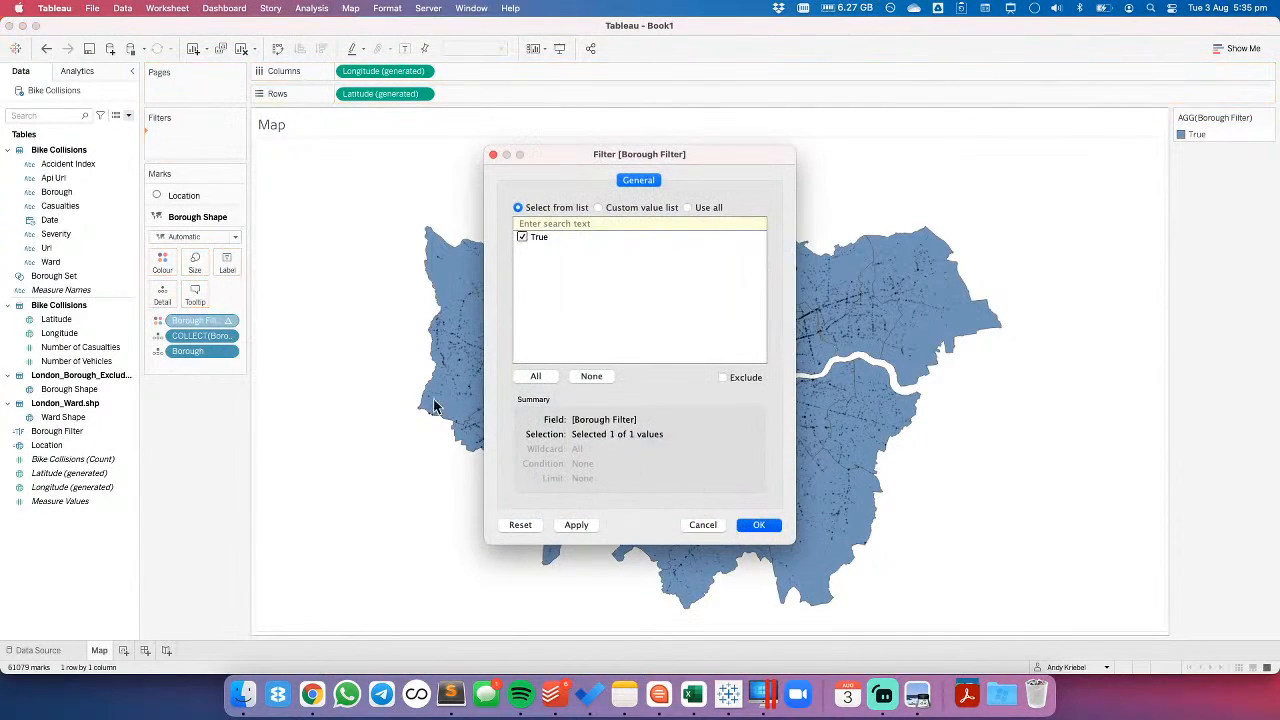
{"action": "key", "text": "Return"}
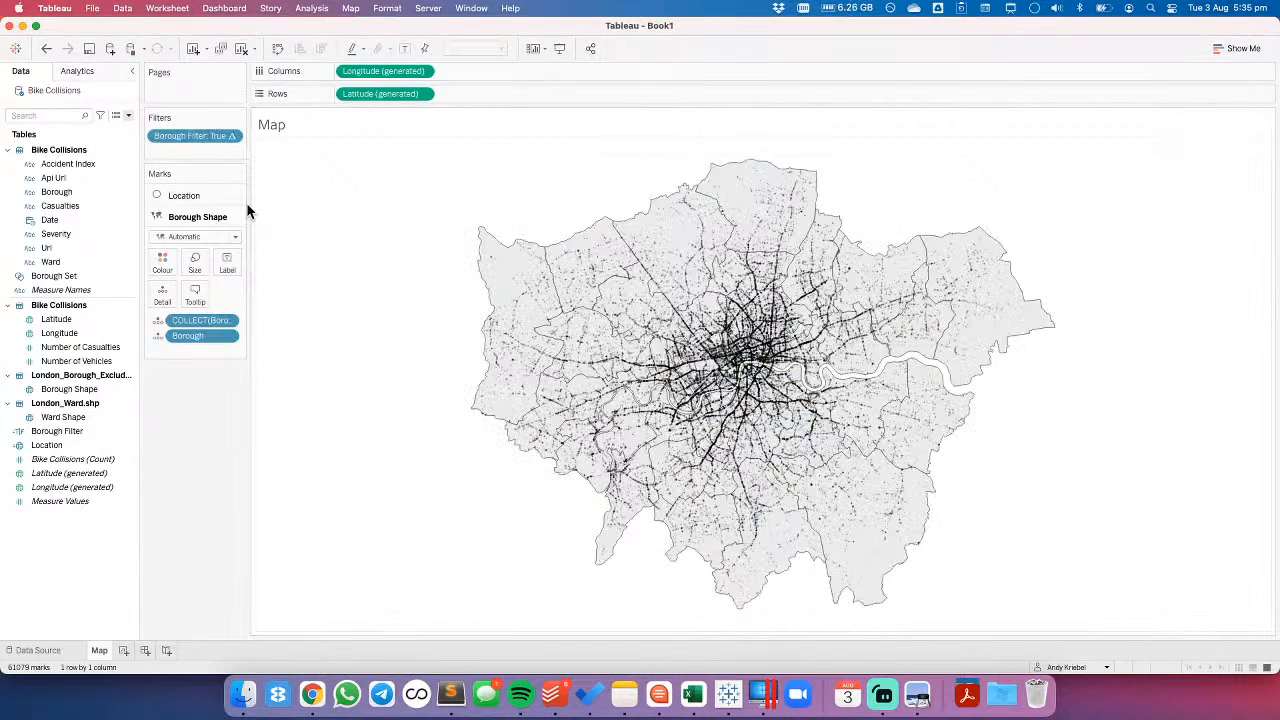
- Add a Change Set Values worksheet action named Update Borough Set
{"action": "left_click", "coordinate": [166, 9]}
{"action": "left_click", "coordinate": [186, 100]}
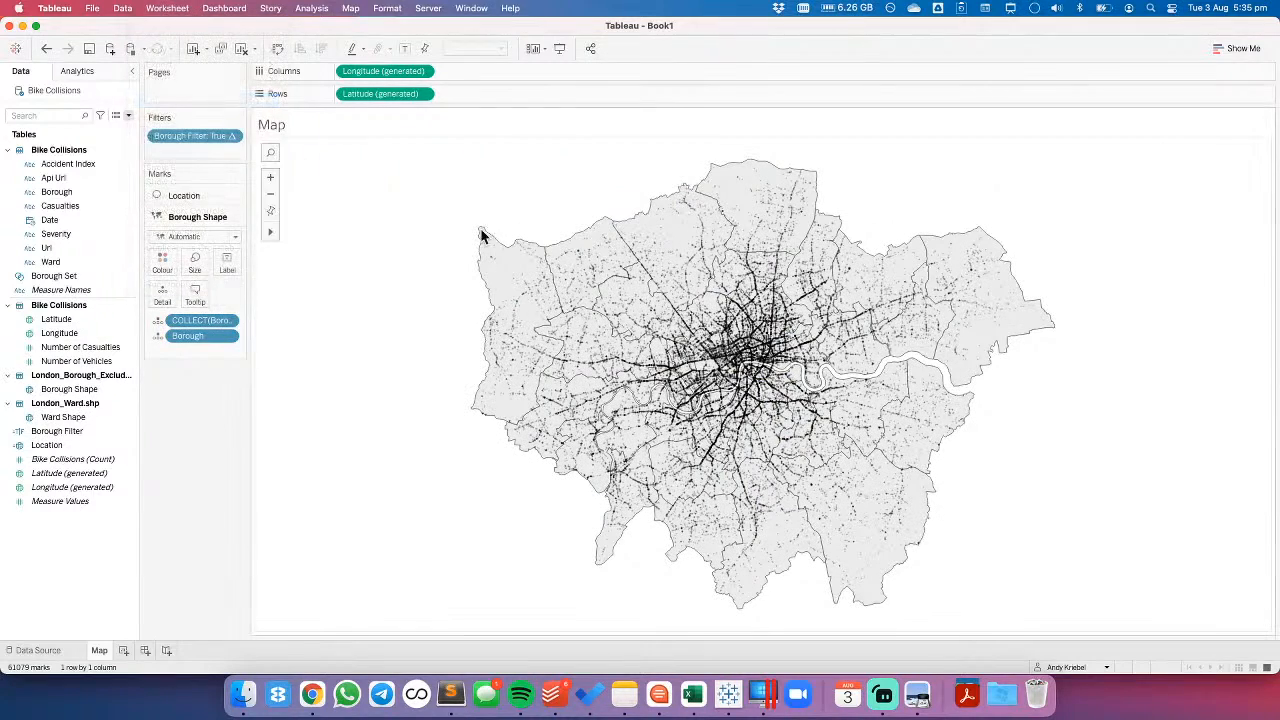
{"action": "left_click", "coordinate": [480, 409]}
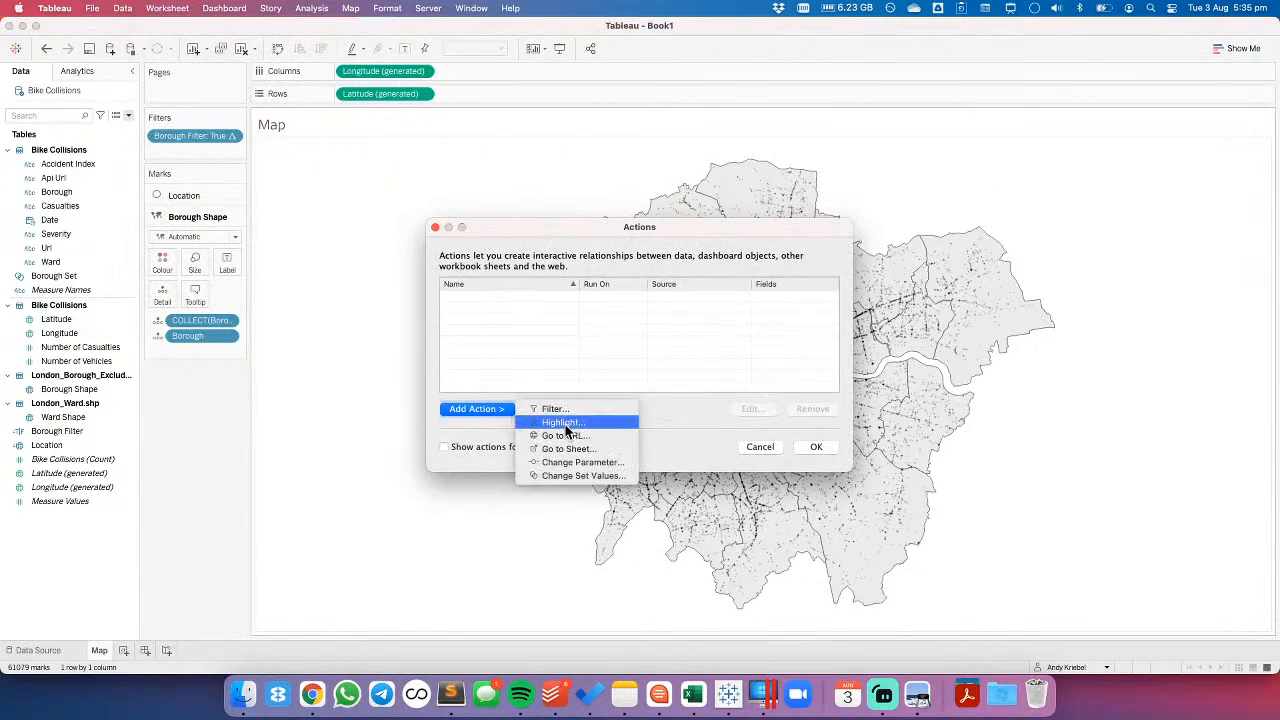
{"action": "left_click", "coordinate": [569, 474]}
{"action": "type", "text": "Update Borough Set"}
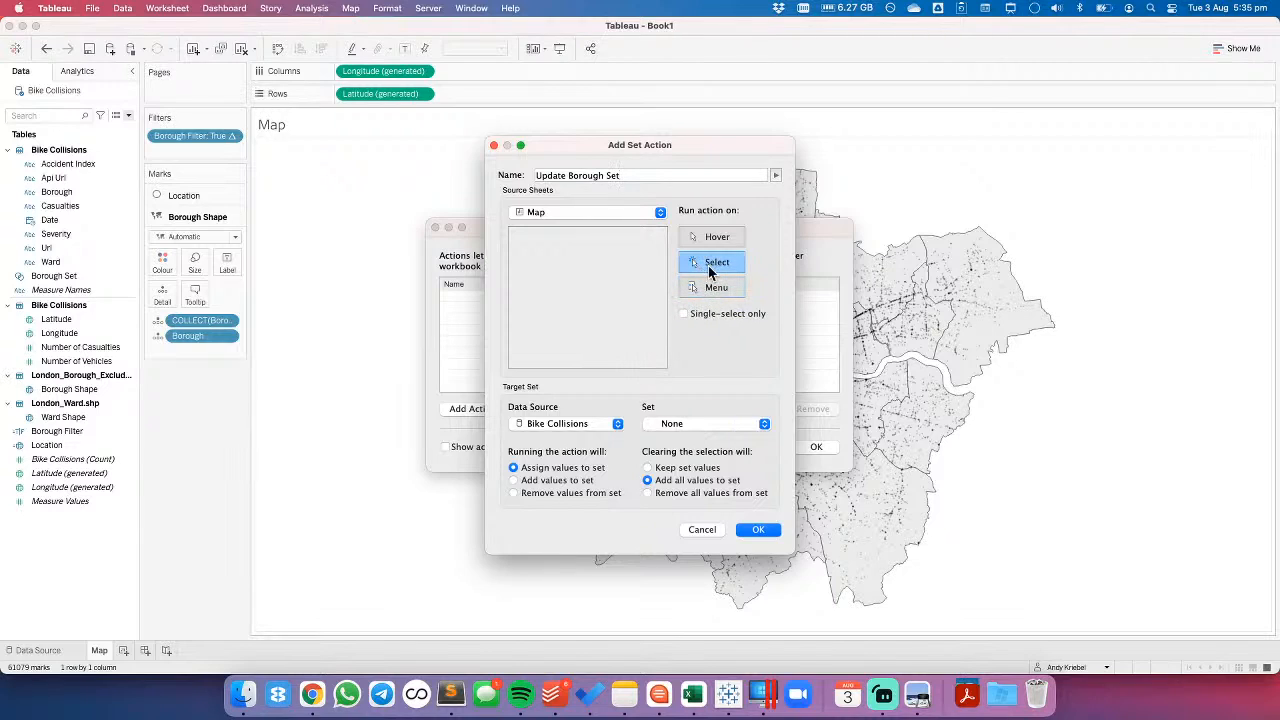
- Make Borough Set the target set of the Update Borough Set action and save the action
{"action": "left_click", "coordinate": [680, 428]}
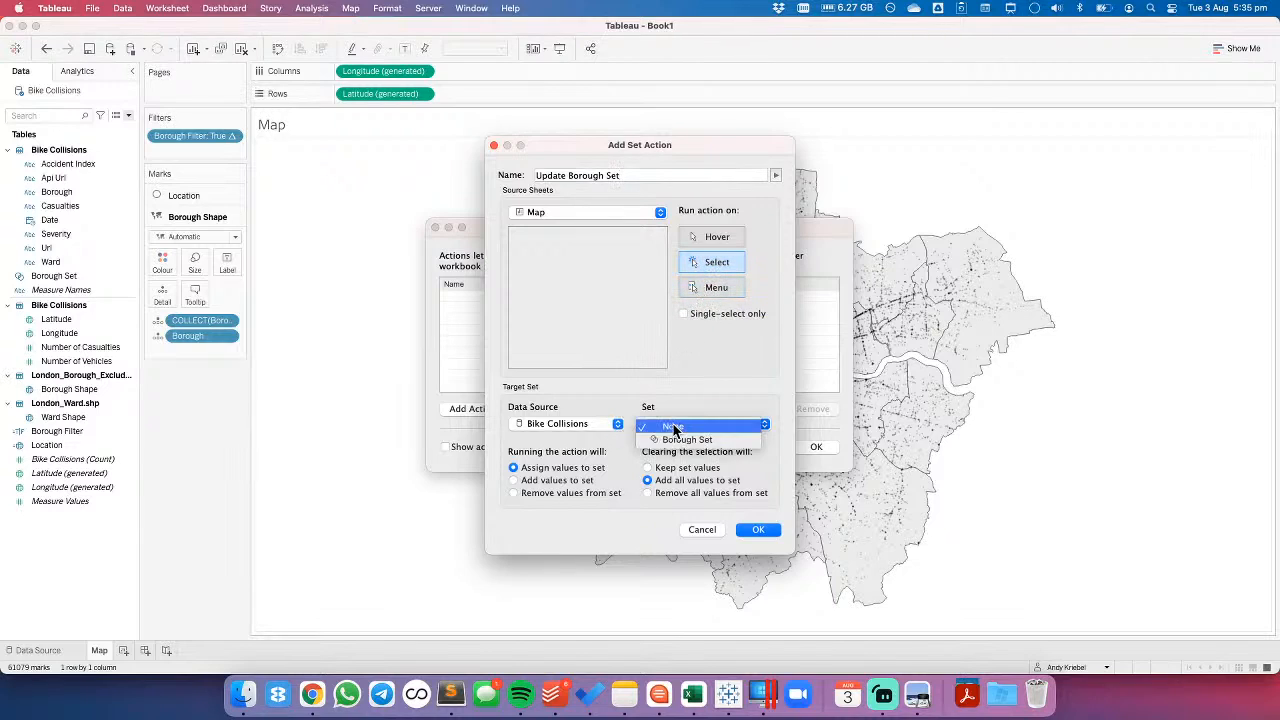
{"action": "left_click", "coordinate": [680, 439]}
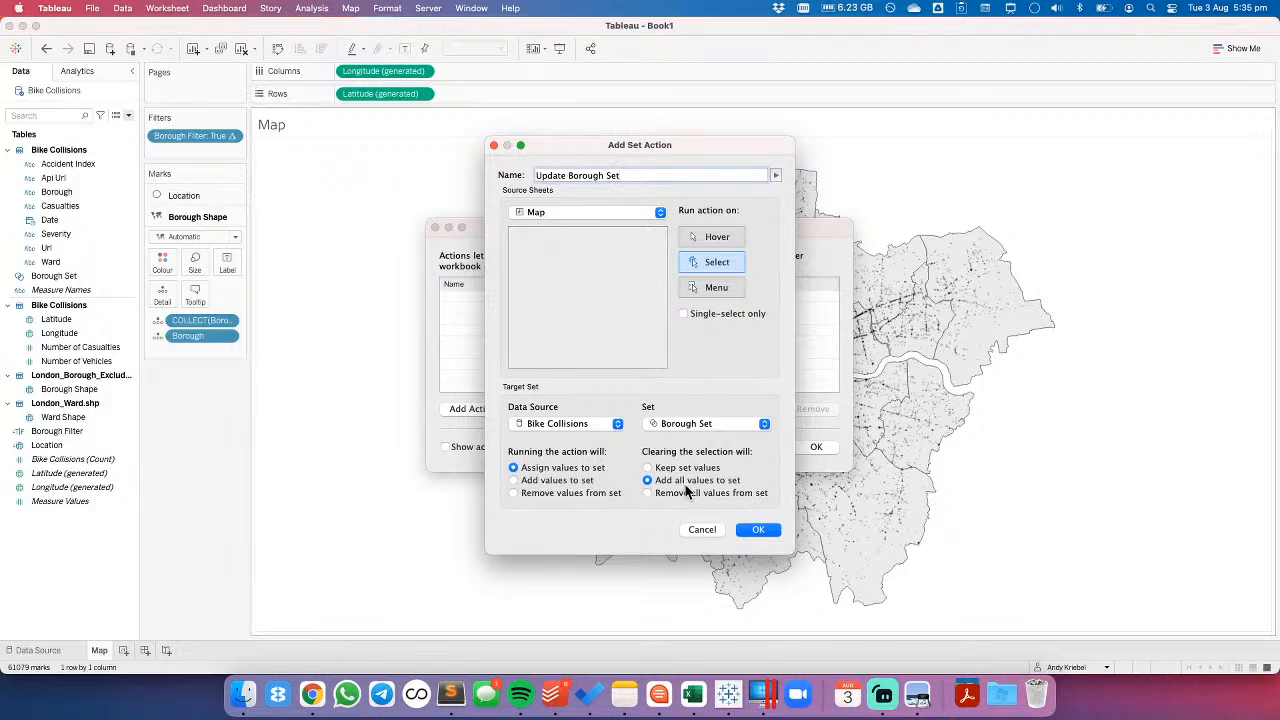
{"action": "left_click", "coordinate": [758, 529]}
{"action": "left_click", "coordinate": [816, 447]}
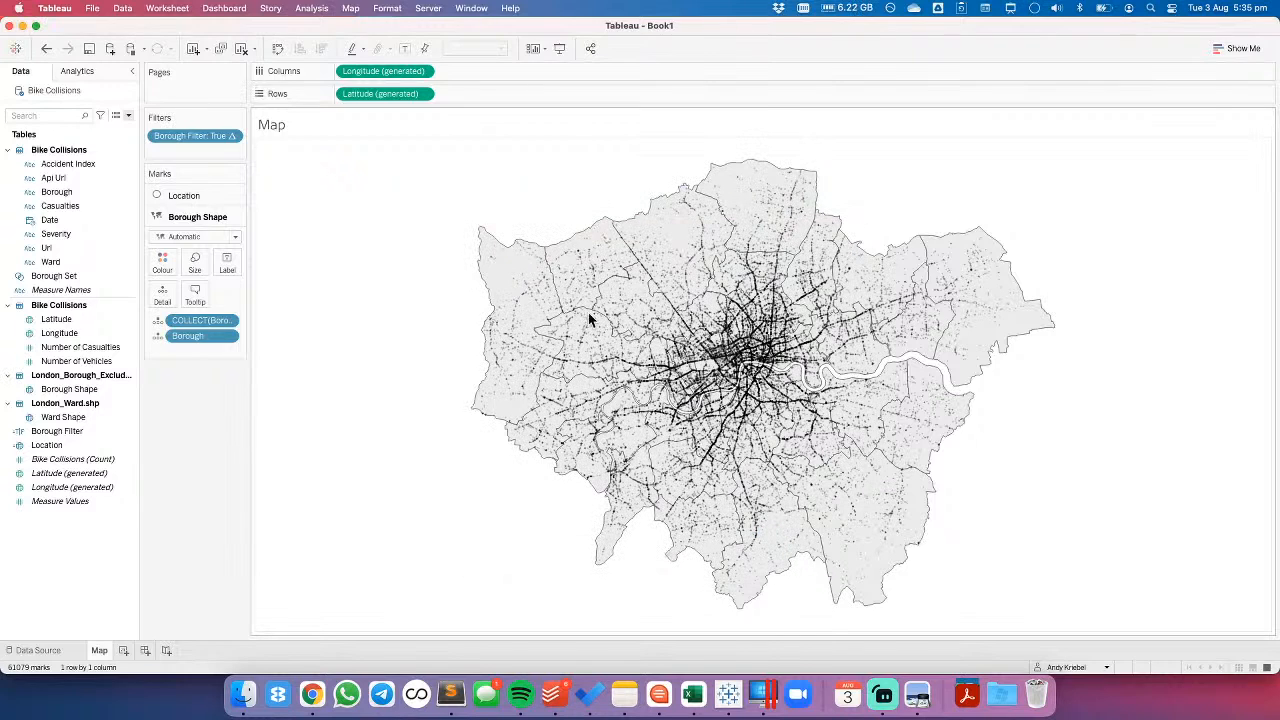
- Test the set action by selecting the westernmost borough on the map and clearing the selection again
{"action": "left_click", "coordinate": [510, 275]}
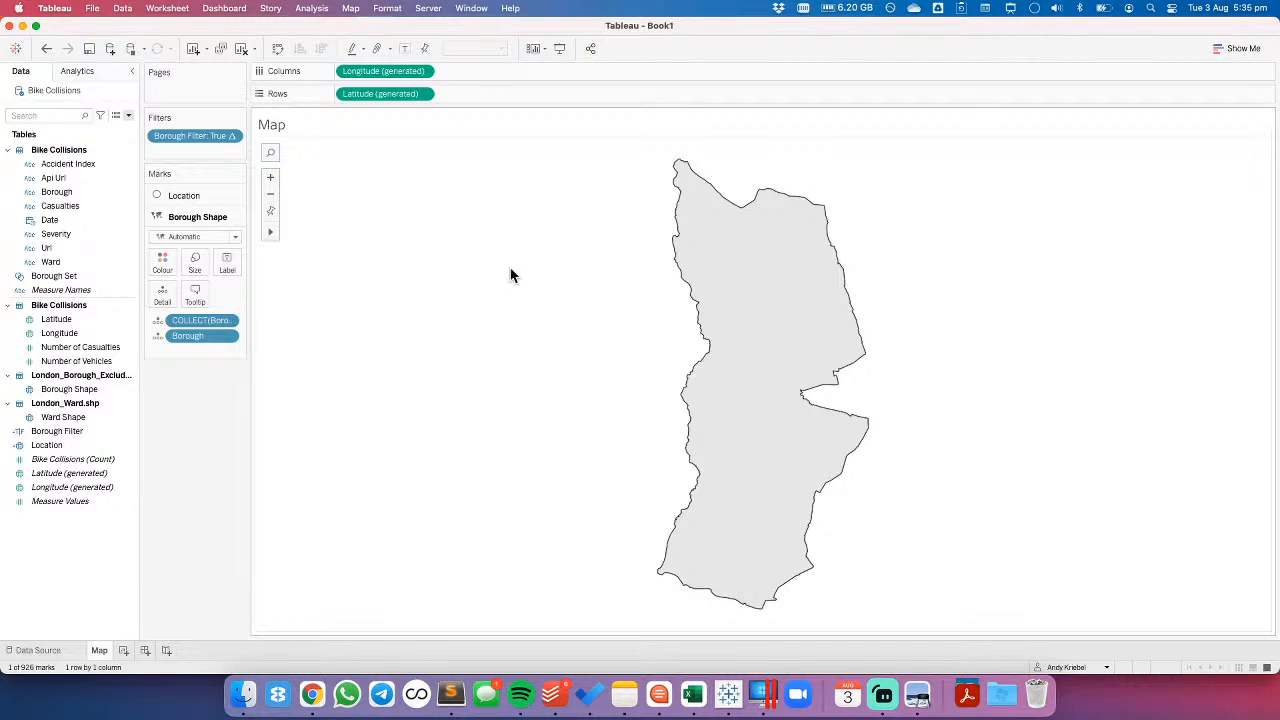
{"action": "left_click", "coordinate": [510, 275]}
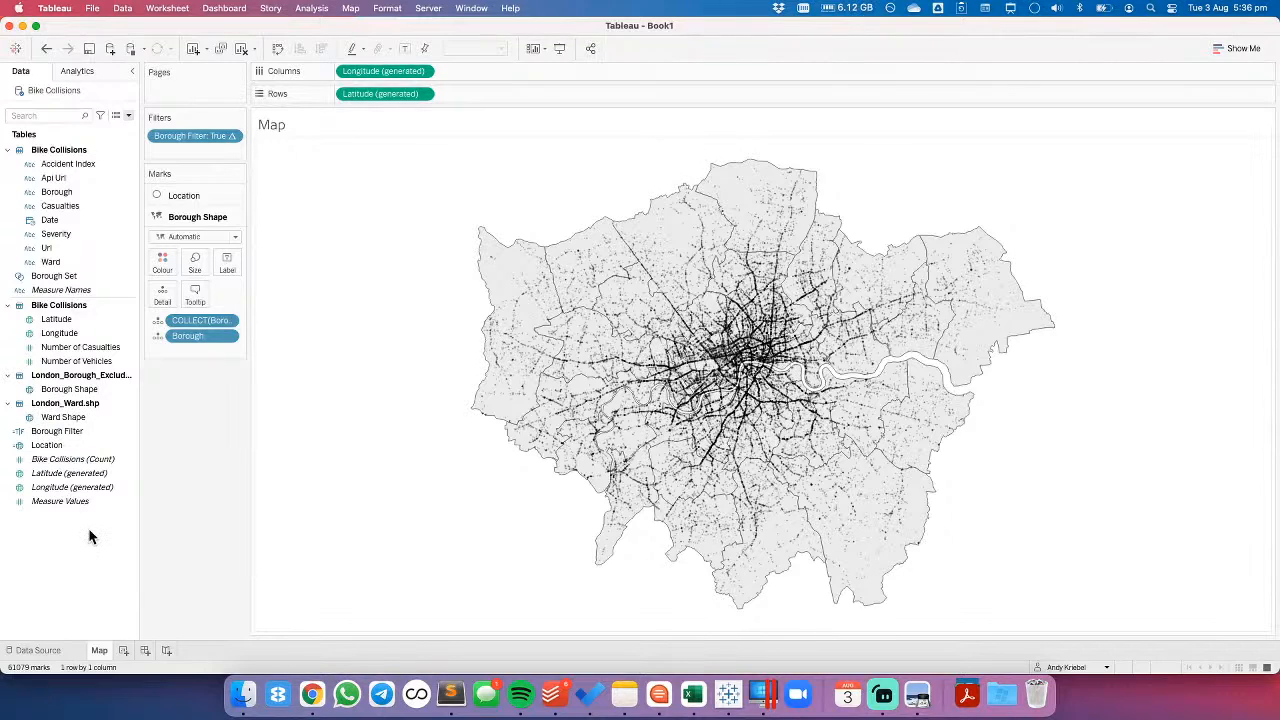
{"action": "left_click", "coordinate": [93, 475]}
{"action": "left_click", "coordinate": [160, 8]}
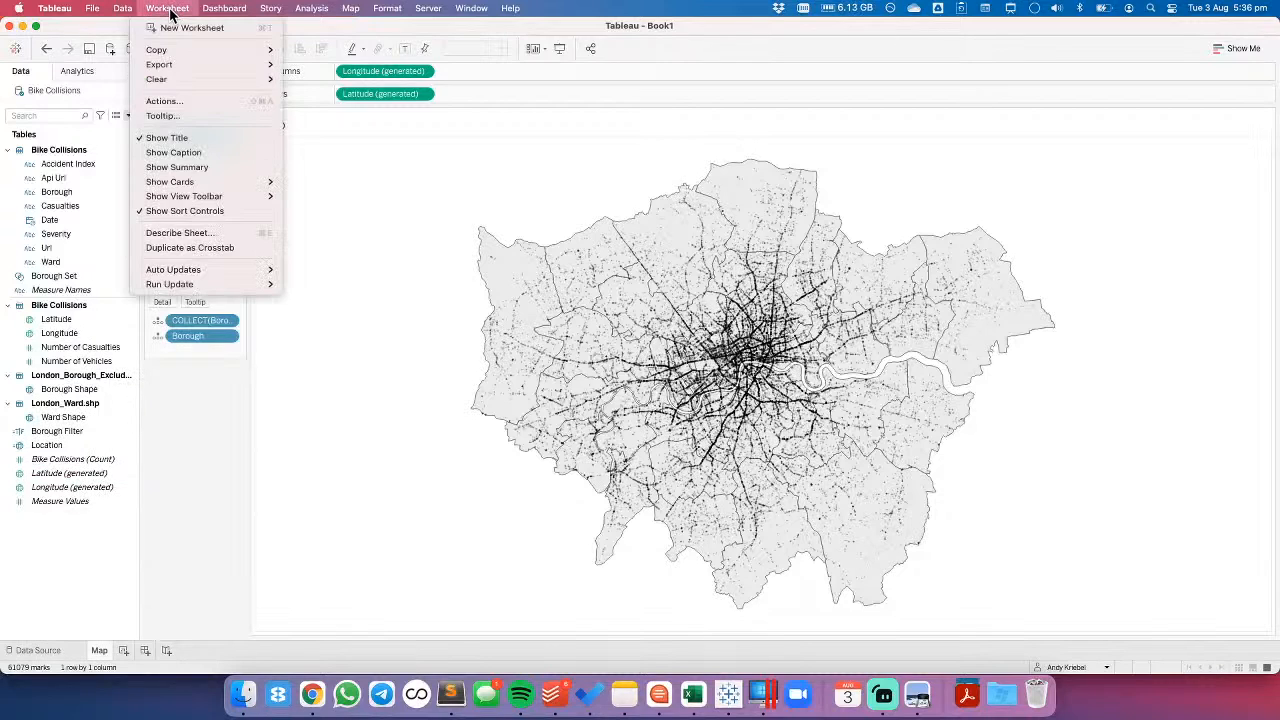
{"action": "left_click", "coordinate": [404, 188]}
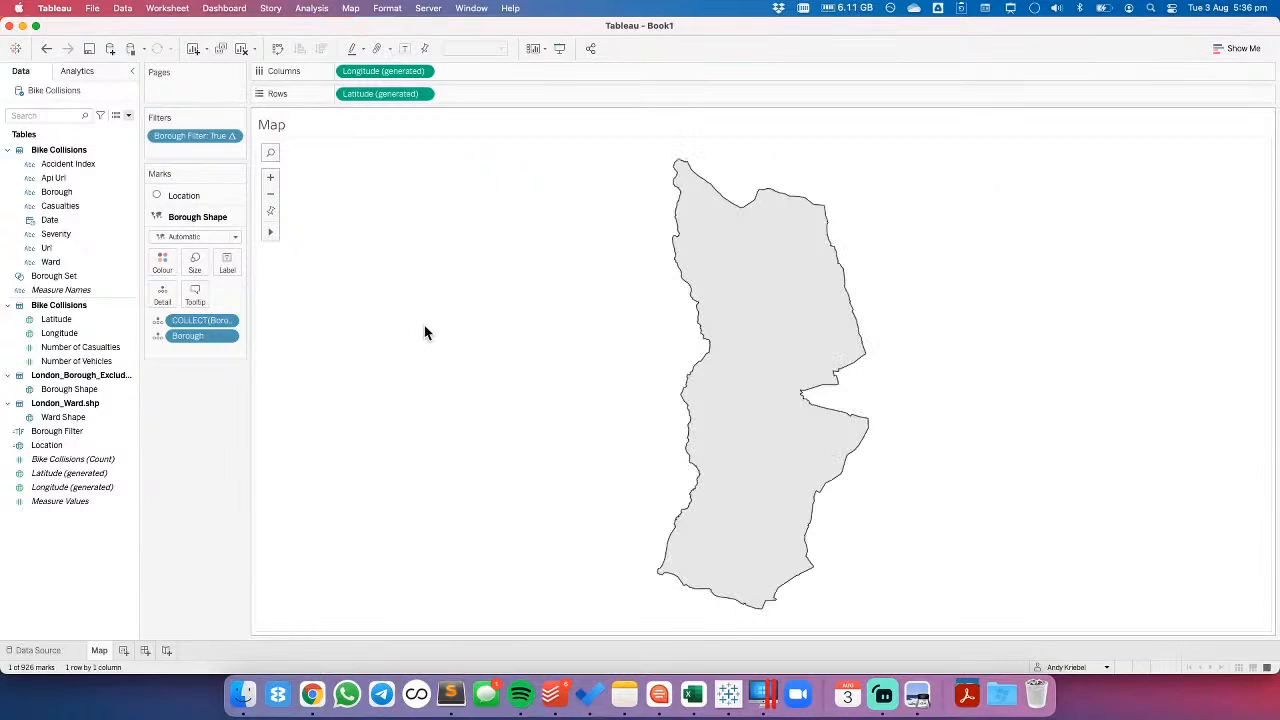
{"action": "left_click", "coordinate": [638, 320]}
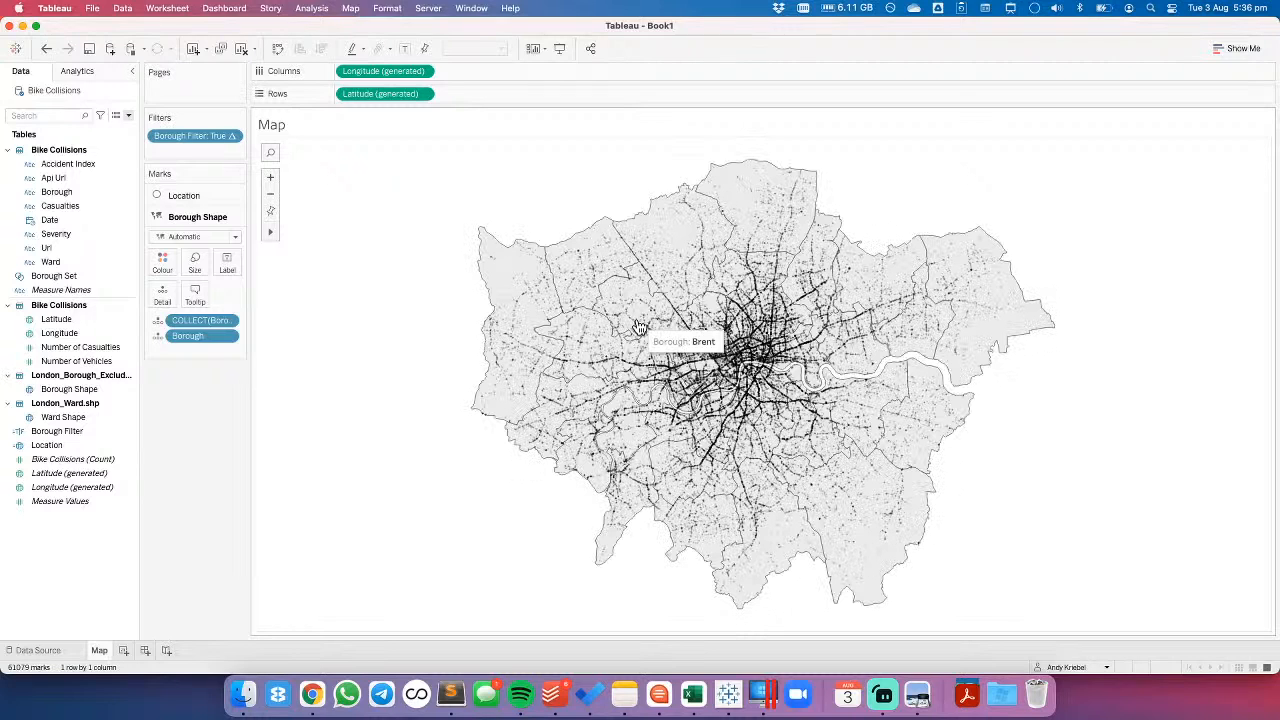
{"action": "left_click", "coordinate": [516, 274]}
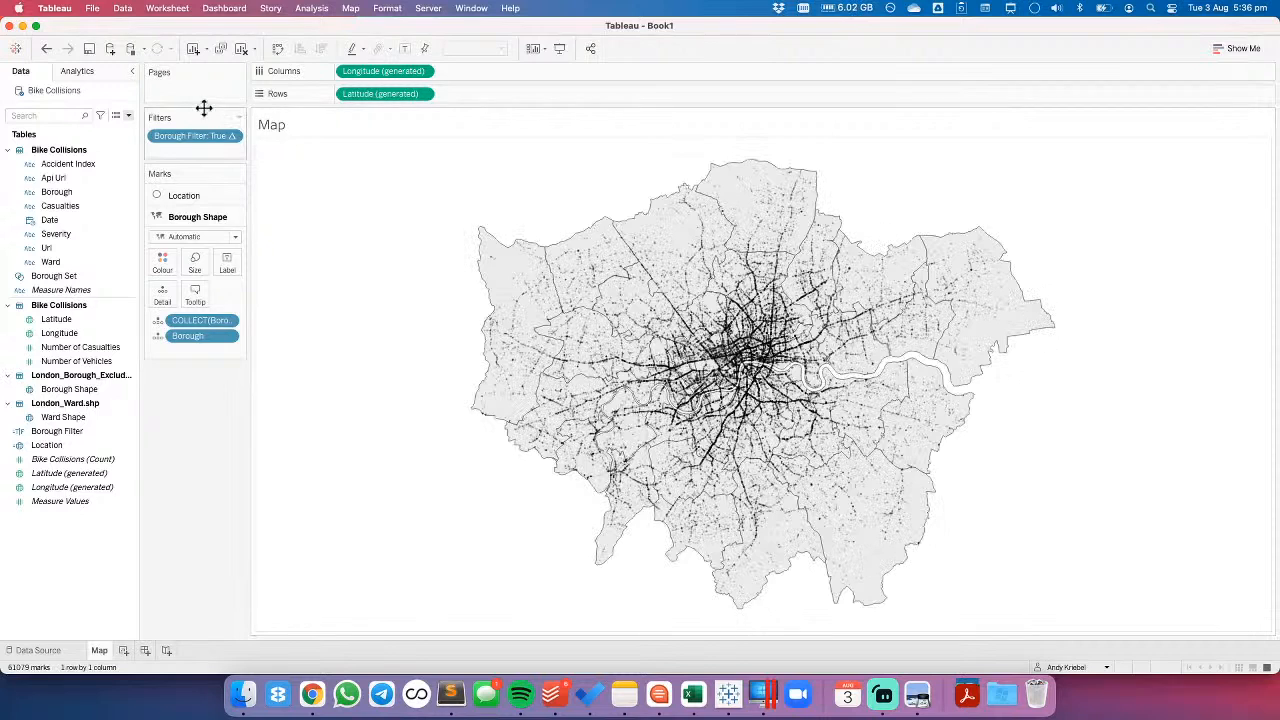
- Add a worksheet filter action named Dummy Filter
{"action": "left_click", "coordinate": [167, 8]}
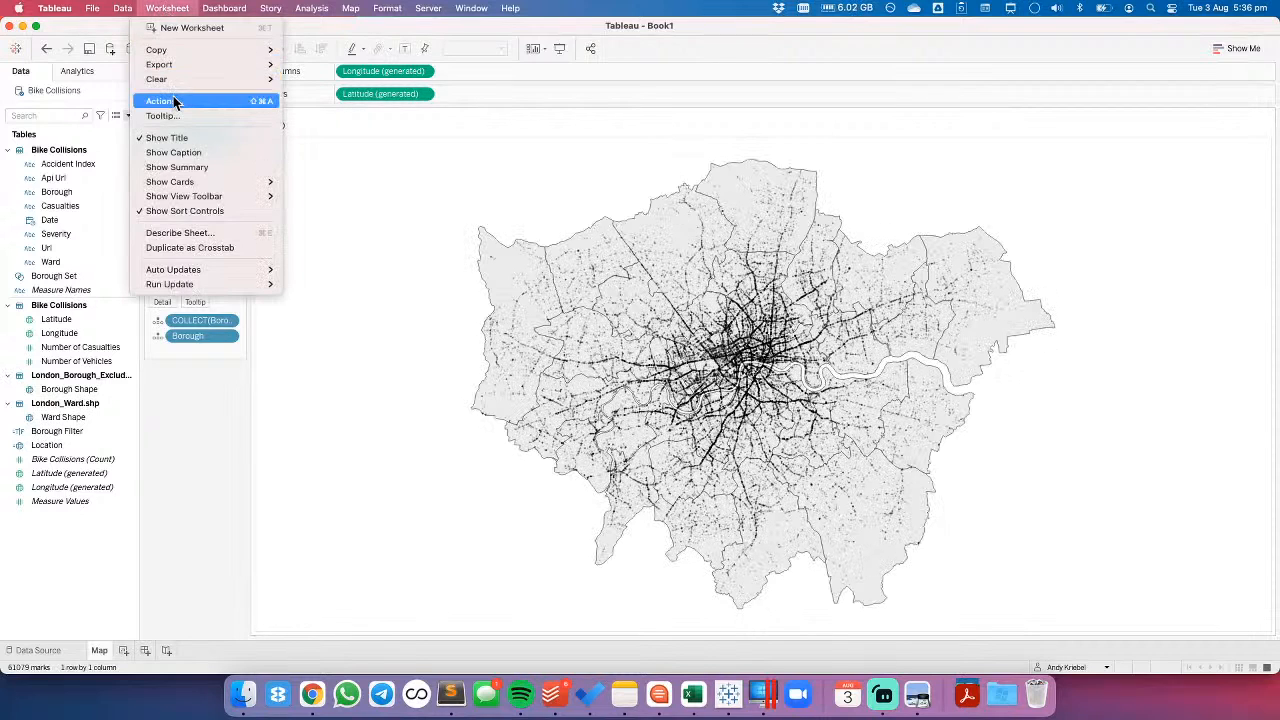
{"action": "left_click", "coordinate": [165, 101]}
{"action": "left_click", "coordinate": [490, 410]}
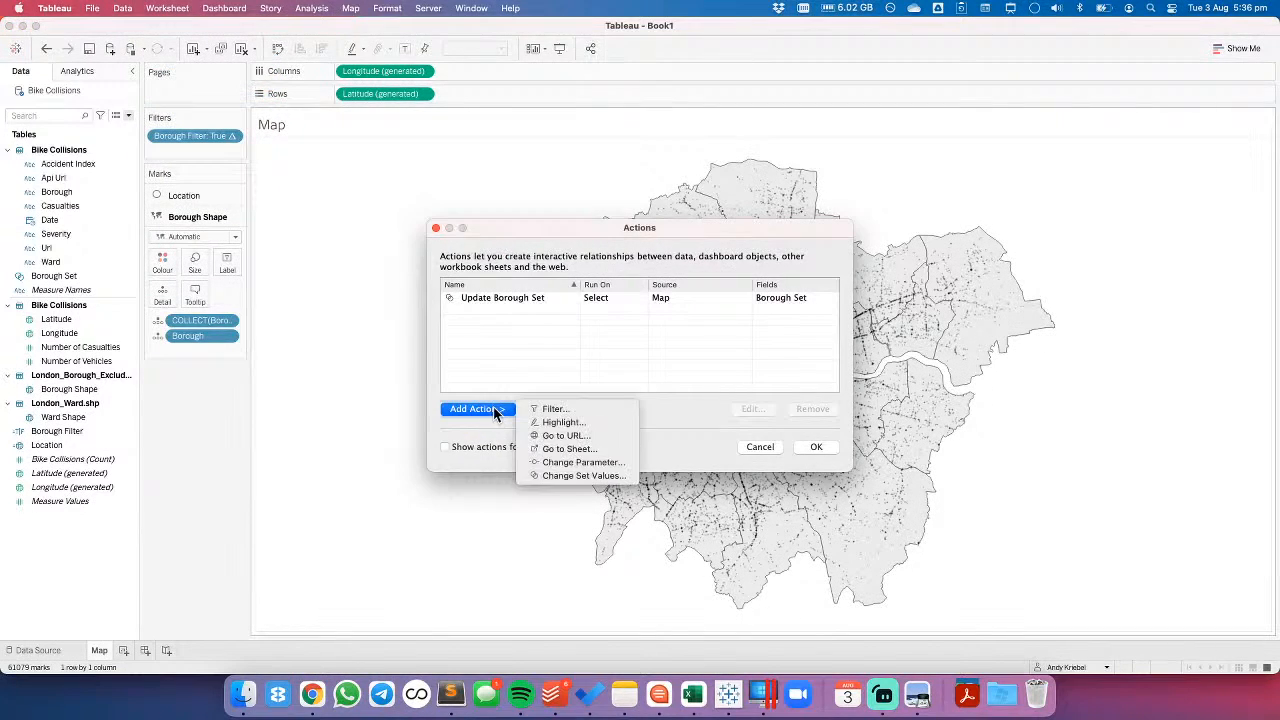
{"action": "left_click", "coordinate": [555, 410]}
{"action": "key", "text": "Right"}
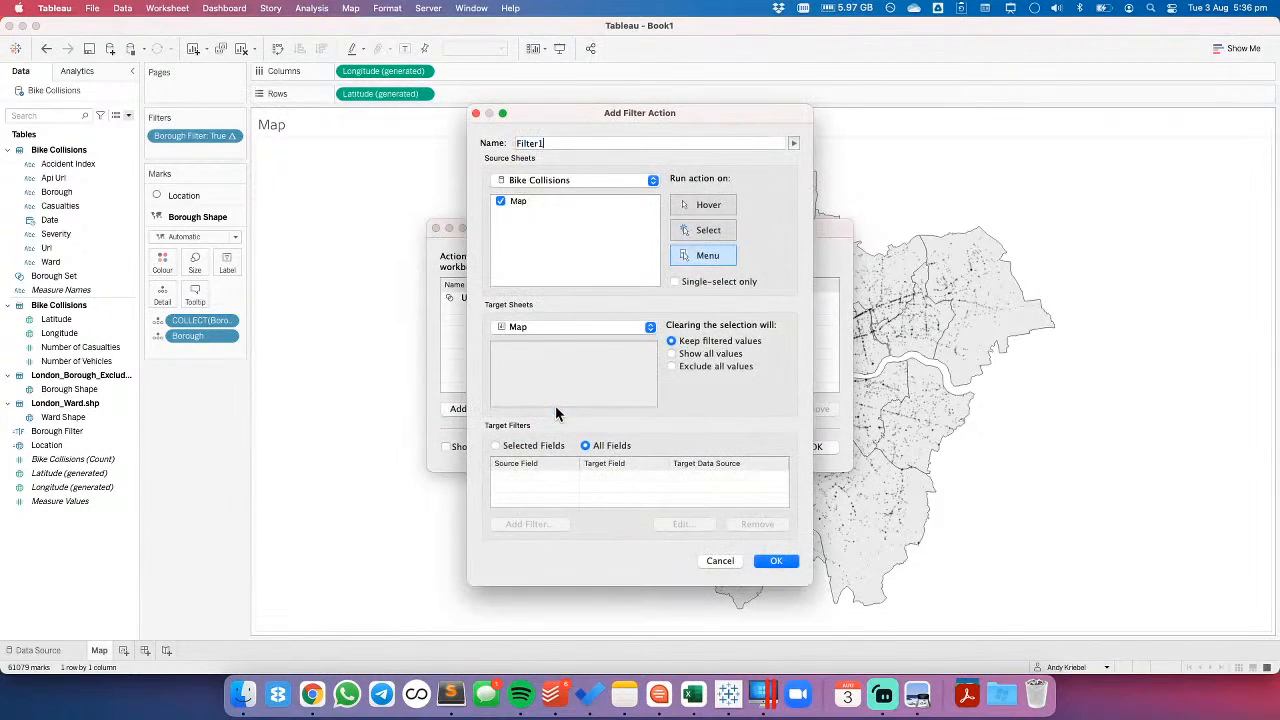
{"action": "type", "text": "Dummy"}
- Set the Dummy Filter action to run on select, with the Bike Collisions data source as source and the Map sheet as target
{"action": "left_click", "coordinate": [543, 327]}
{"action": "left_click", "coordinate": [550, 329]}
{"action": "left_click", "coordinate": [512, 180]}
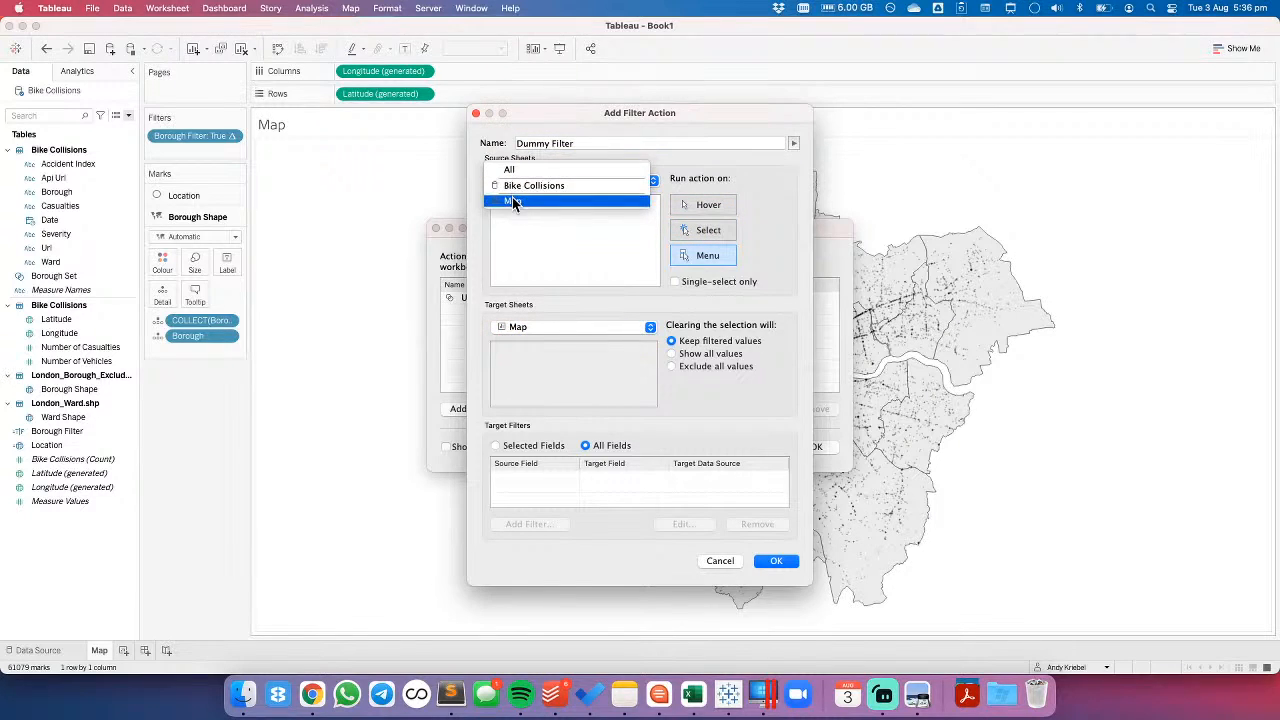
{"action": "left_click", "coordinate": [512, 201]}
{"action": "left_click", "coordinate": [530, 181]}
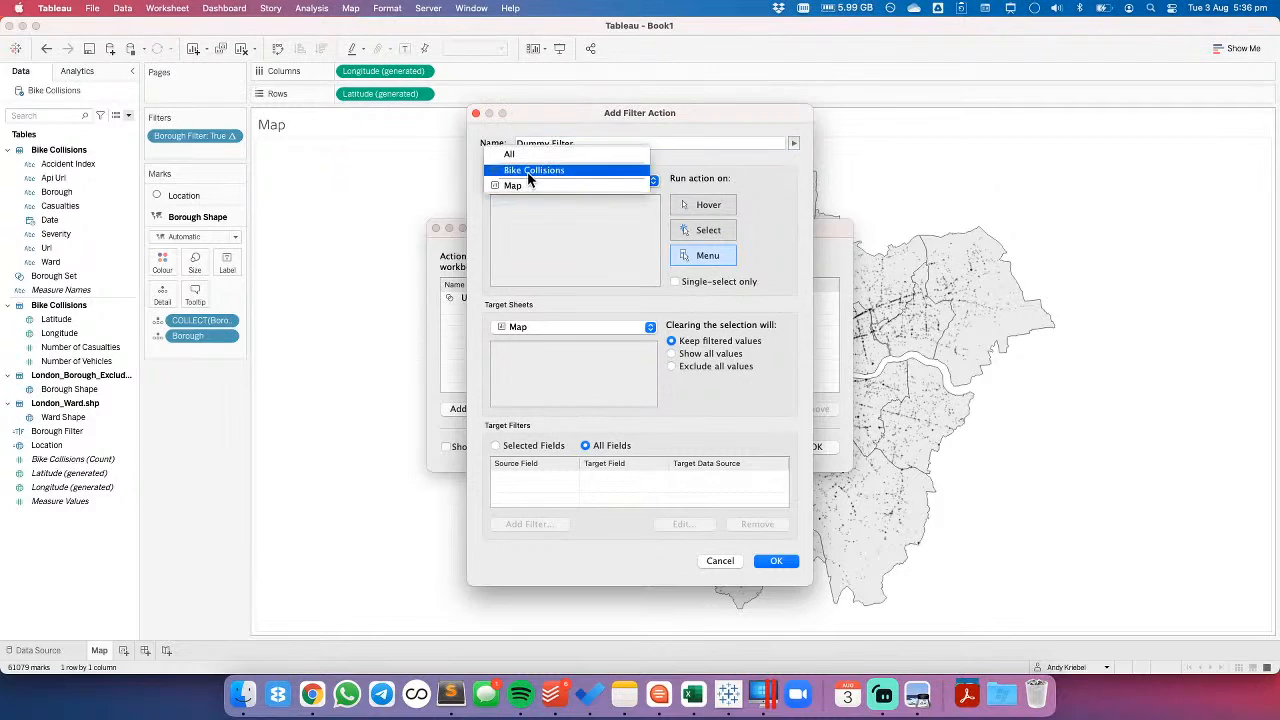
{"action": "left_click", "coordinate": [530, 172]}
{"action": "left_click", "coordinate": [710, 230]}
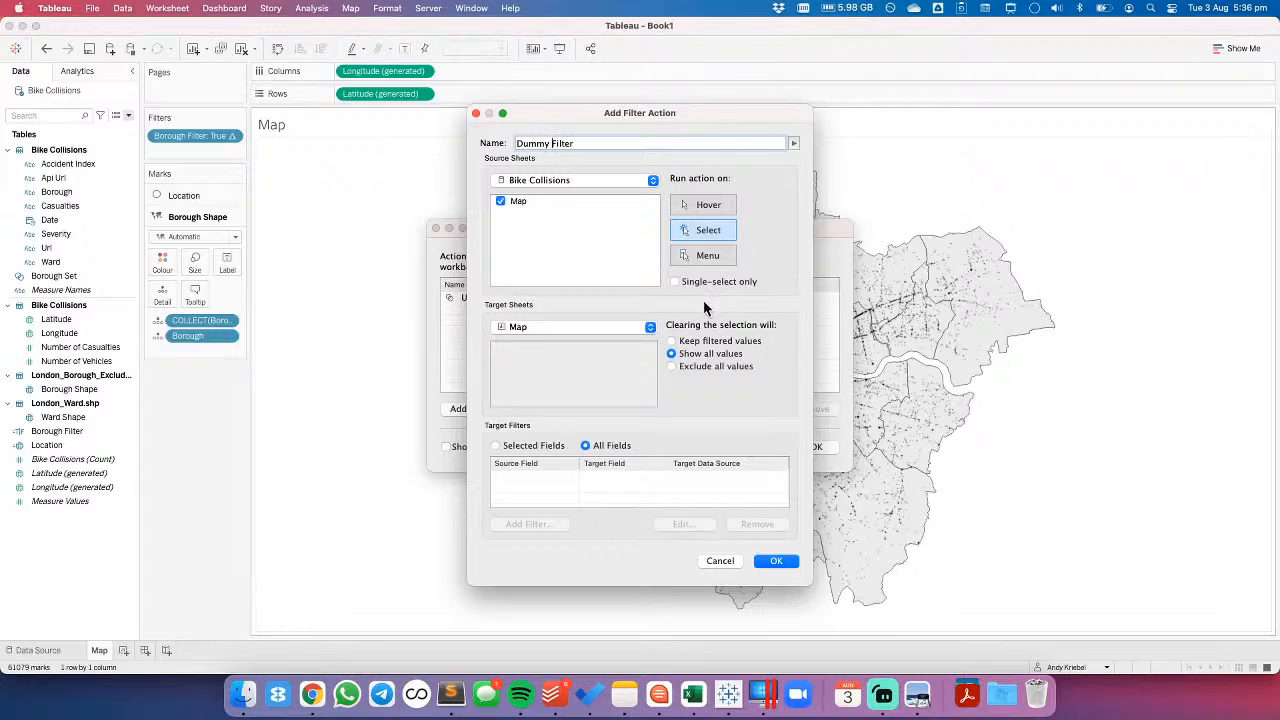
- Limit the Dummy Filter action to selected fields, pairing source field Accident Index with target field Api Url, and save it
{"action": "left_click", "coordinate": [518, 450]}
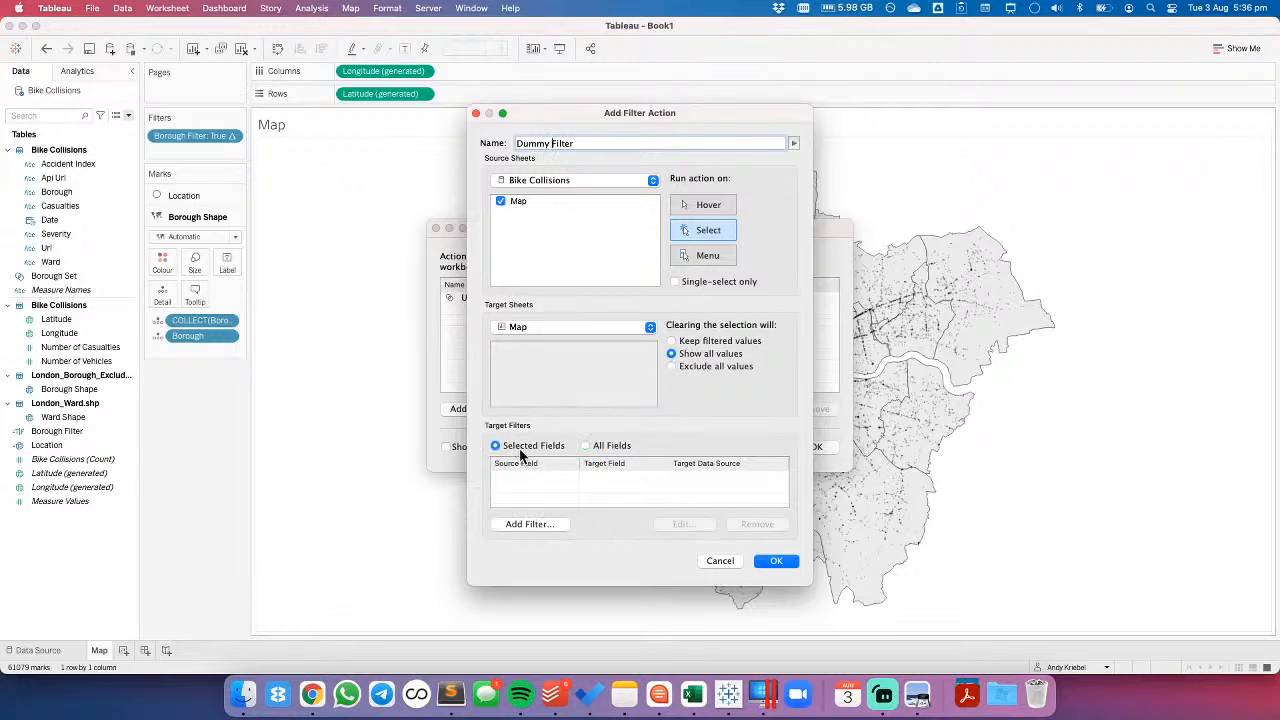
{"action": "left_click", "coordinate": [530, 524]}
{"action": "left_click", "coordinate": [575, 316]}
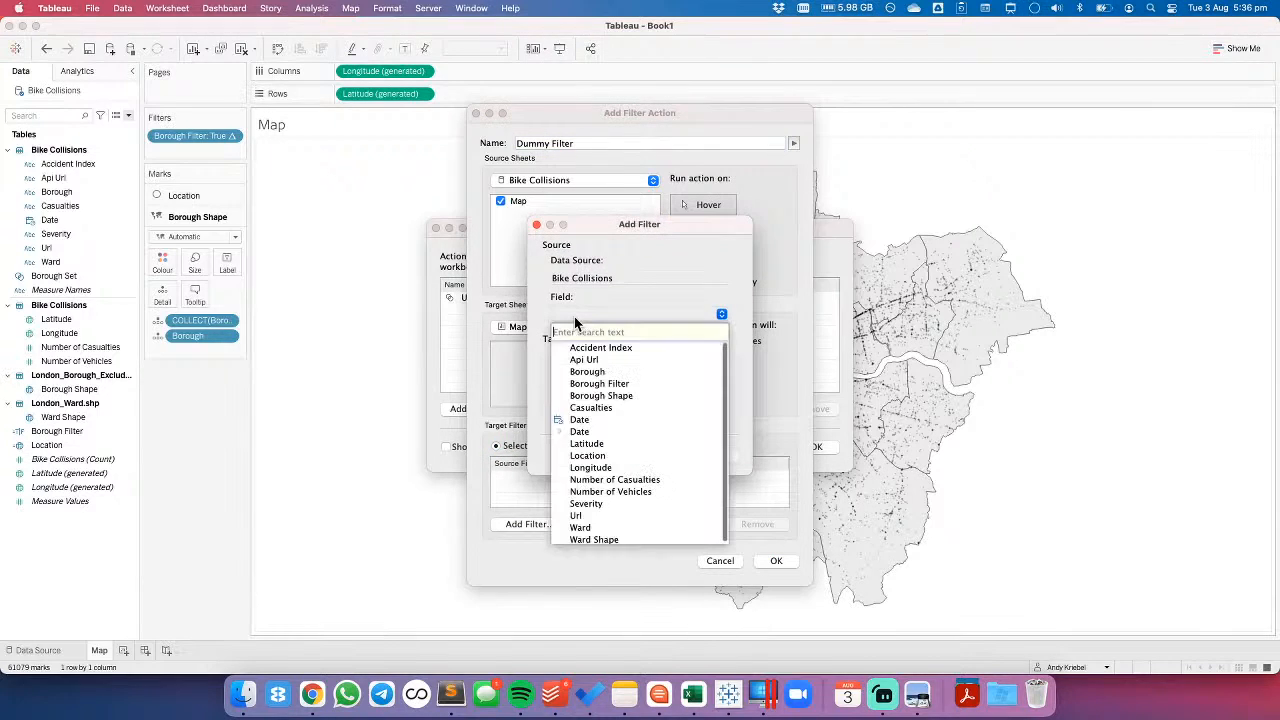
{"action": "left_click", "coordinate": [580, 348]}
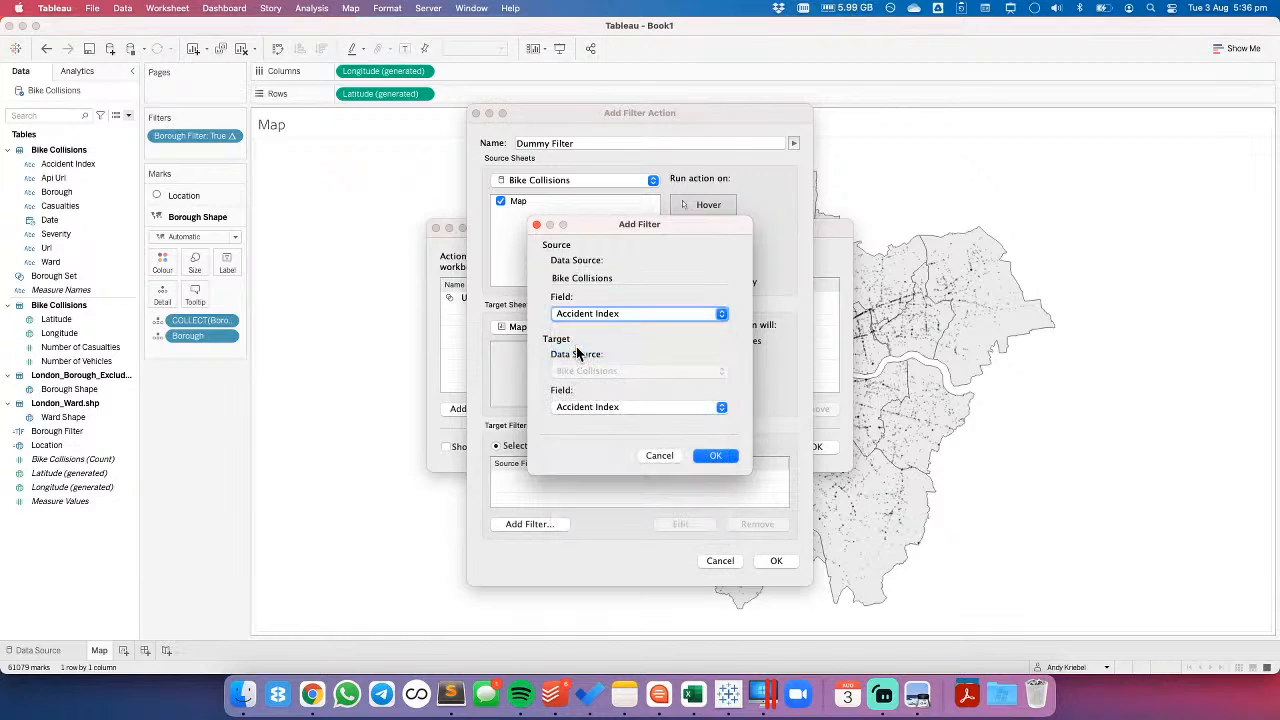
{"action": "left_click", "coordinate": [607, 408]}
{"action": "left_click", "coordinate": [601, 451]}
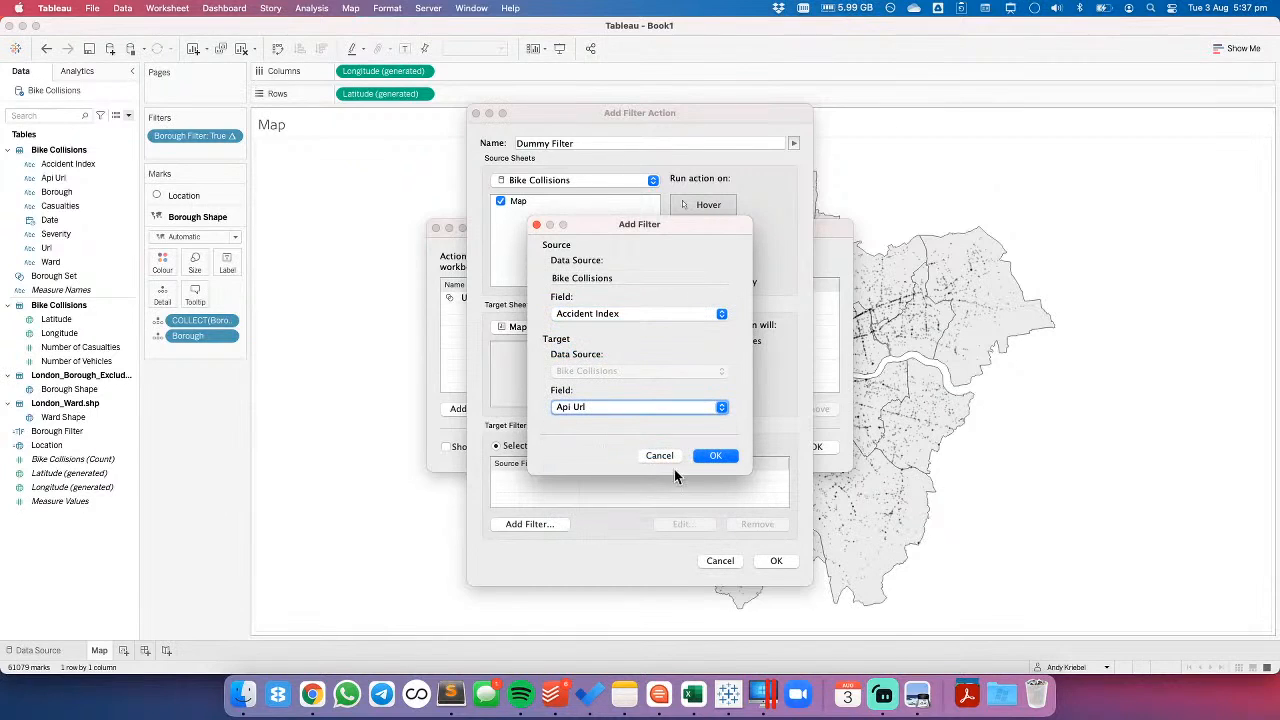
{"action": "left_click", "coordinate": [716, 456]}
{"action": "left_click", "coordinate": [776, 560]}
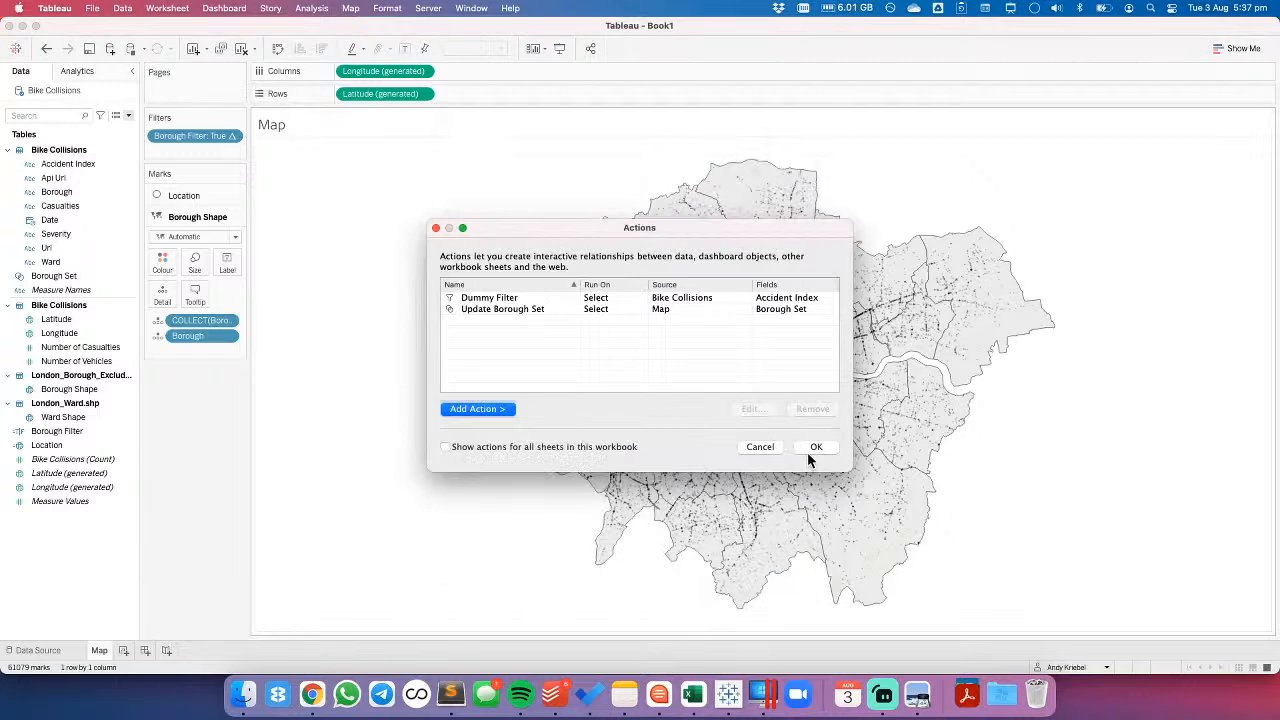
- Apply the worksheet actions and test them by selecting the Hillingdon borough on the map and clearing the selection
{"action": "left_click", "coordinate": [815, 447]}
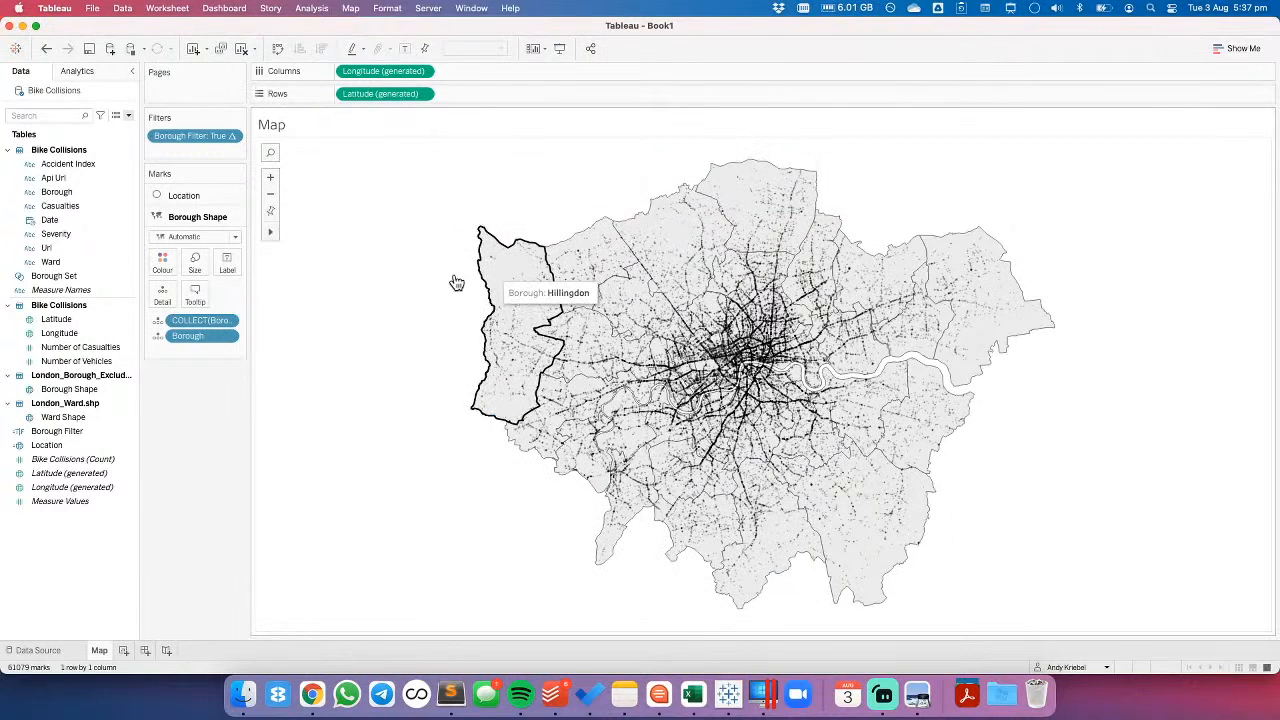
{"action": "left_click", "coordinate": [392, 275]}
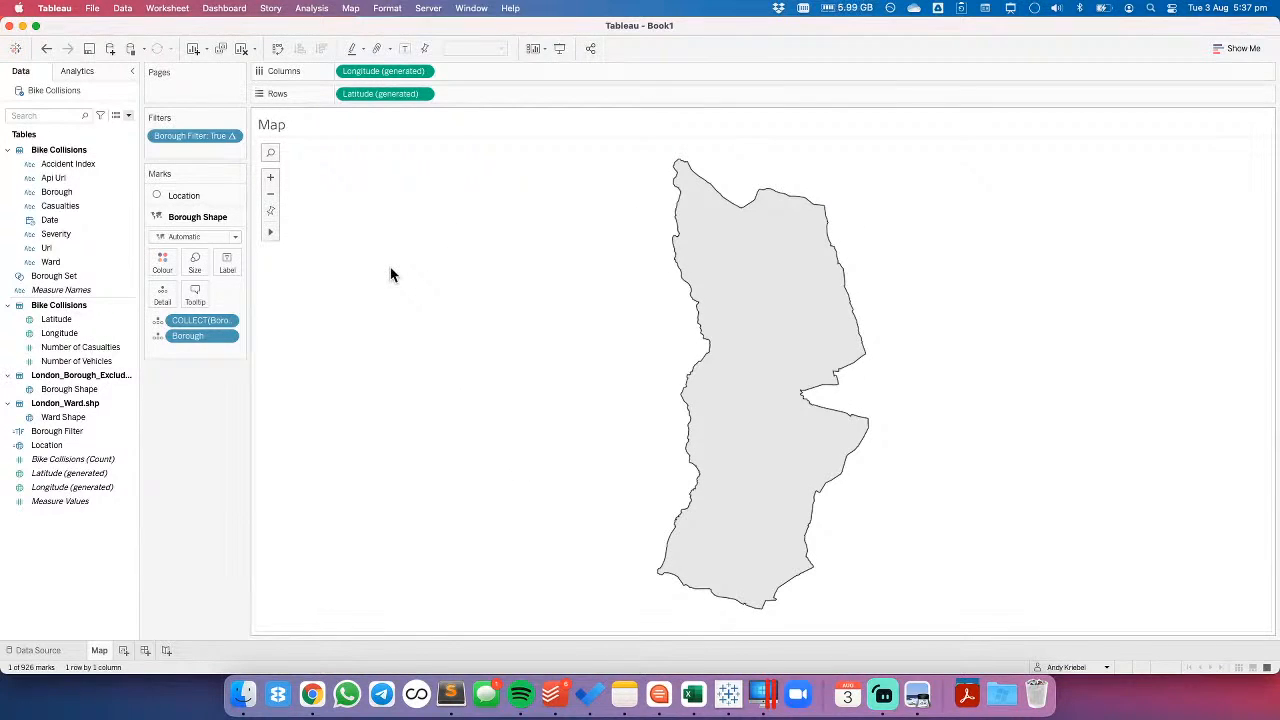
{"action": "left_click", "coordinate": [616, 318]}
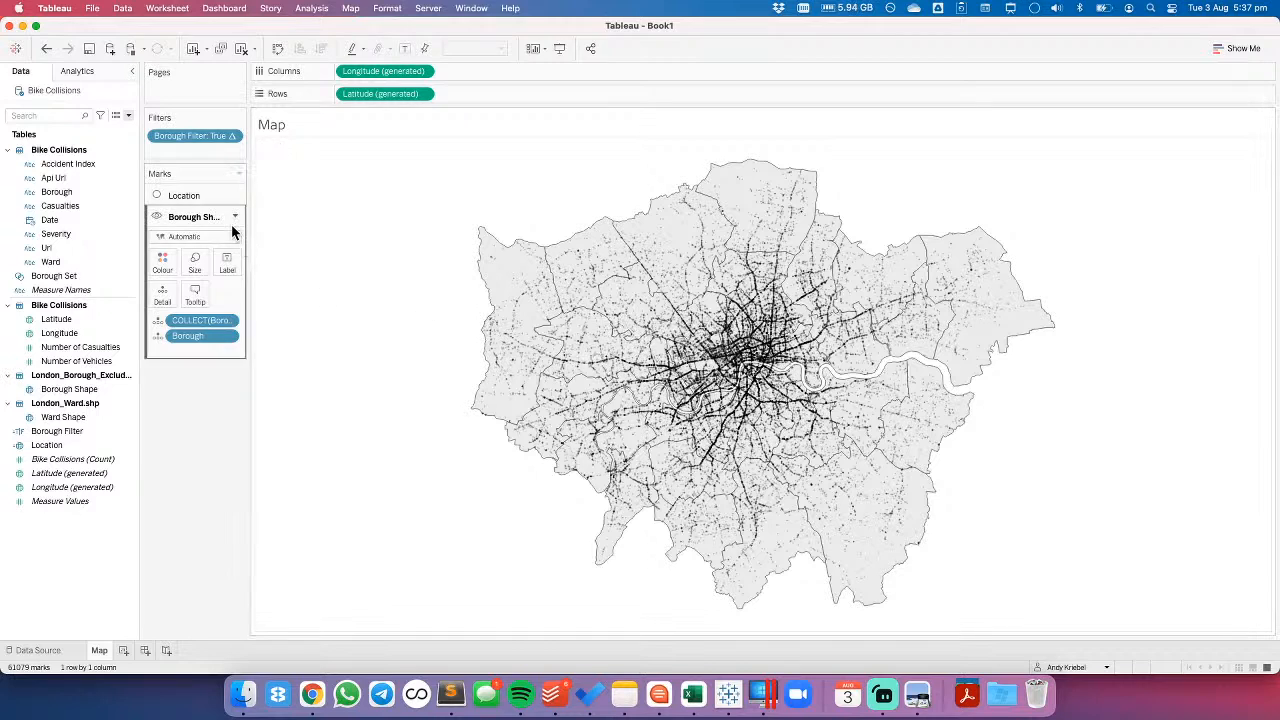
- Remove the Dummy Filter action from the worksheet's actions
{"action": "left_click", "coordinate": [177, 14]}
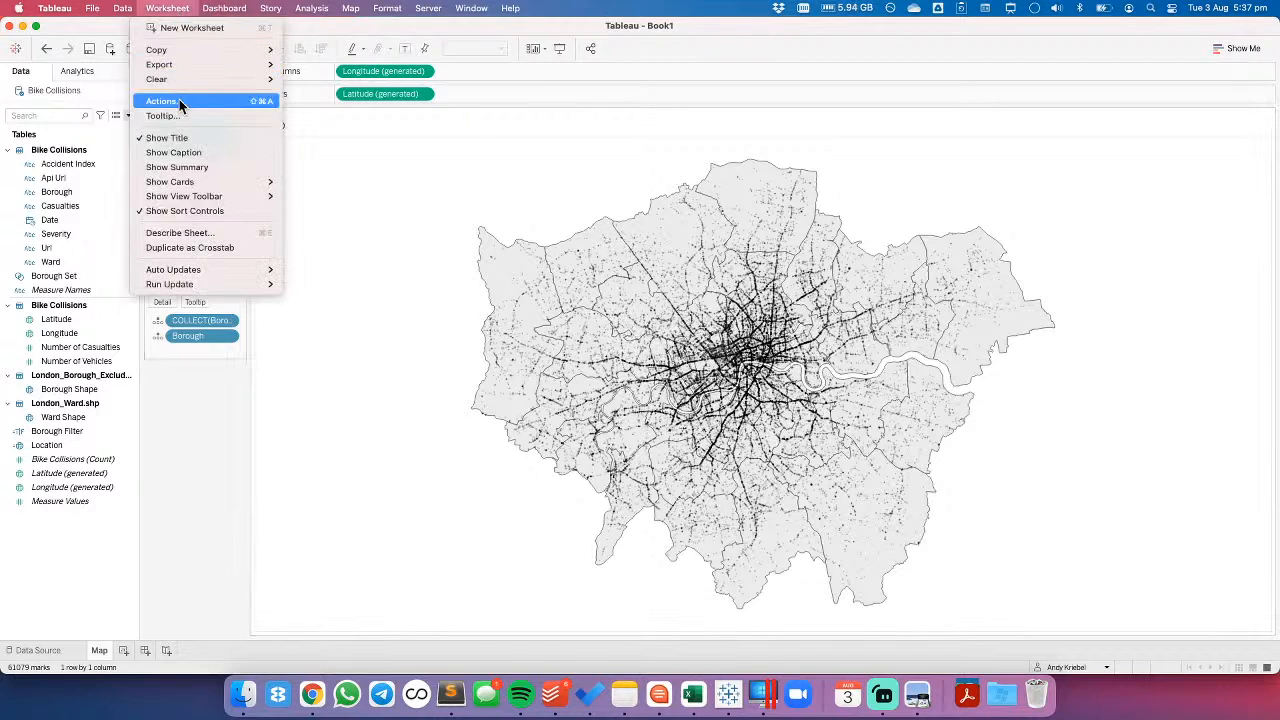
{"action": "left_click", "coordinate": [179, 101]}
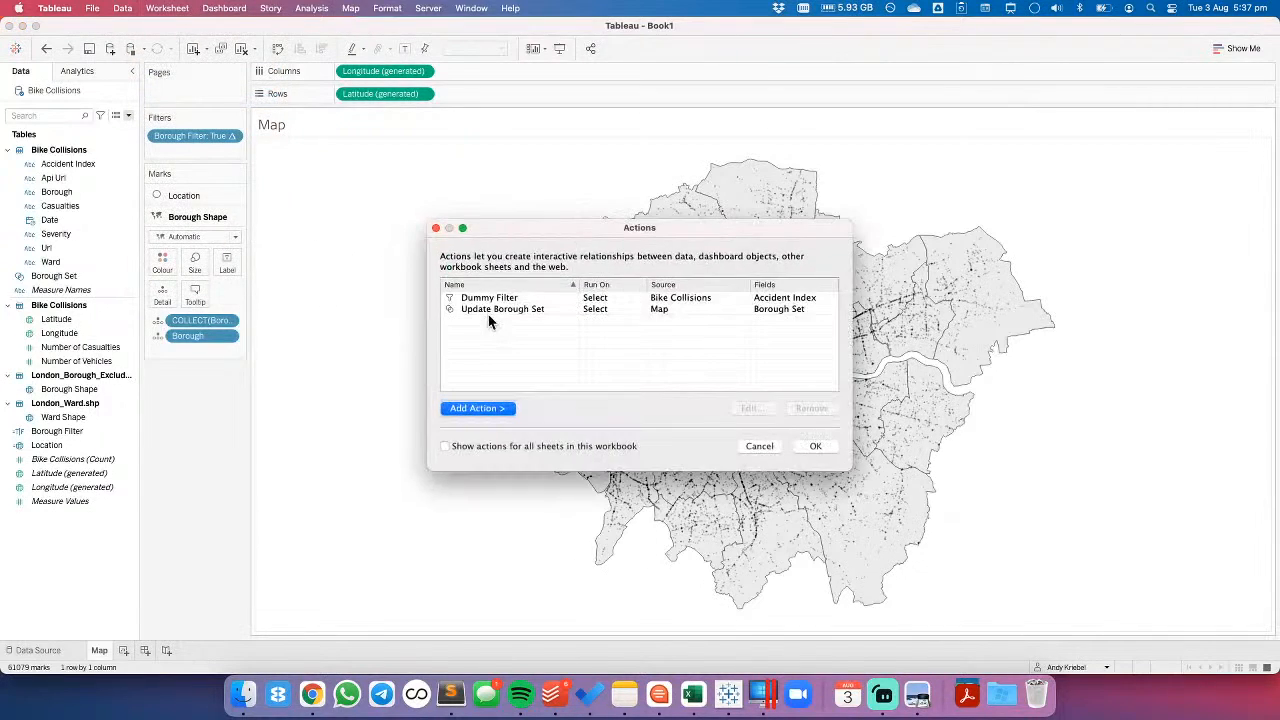
{"action": "left_click", "coordinate": [491, 298]}
{"action": "left_click", "coordinate": [810, 408]}
- Add a worksheet highlight action named Remove Highlight
{"action": "left_click", "coordinate": [480, 408]}
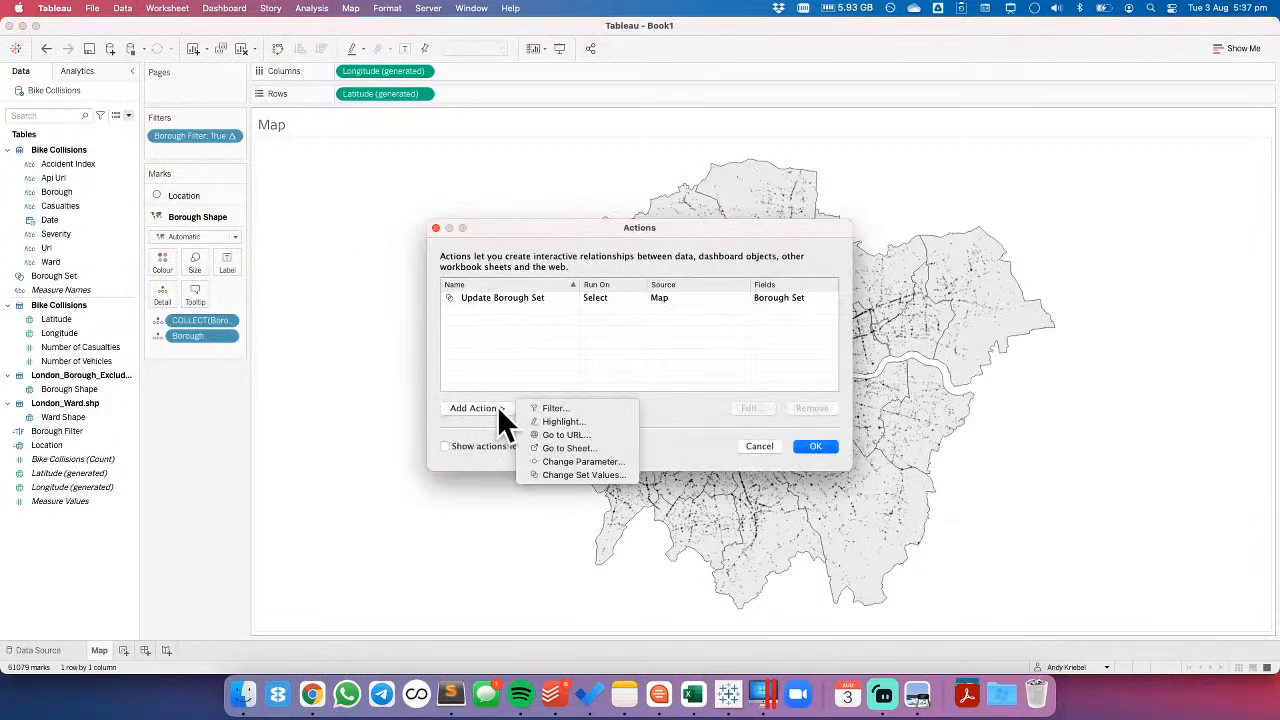
{"action": "left_click", "coordinate": [563, 423]}
{"action": "left_click", "coordinate": [645, 175]}
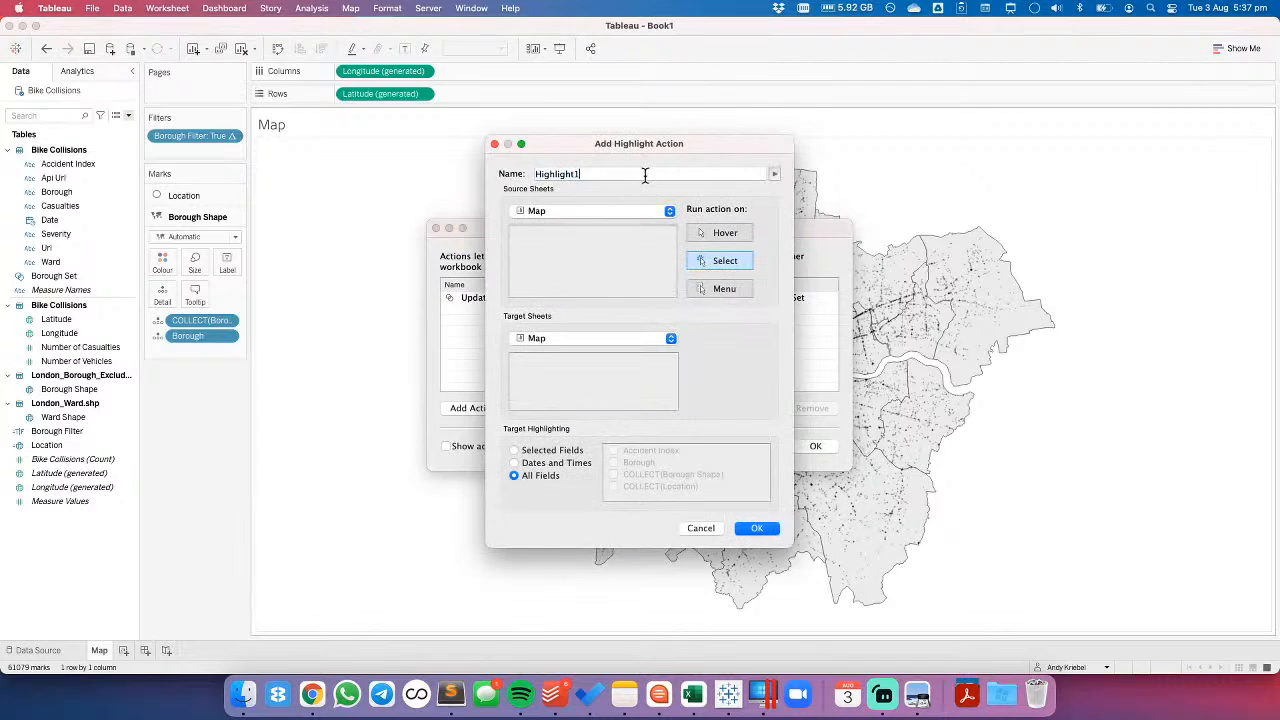
{"action": "key", "text": "BackSpace"}
{"action": "type", "text": "Remove"}
- Limit the Remove Highlight action's target highlighting to the COLLECT(Borough Shape) field and save the action
{"action": "left_click", "coordinate": [549, 451]}
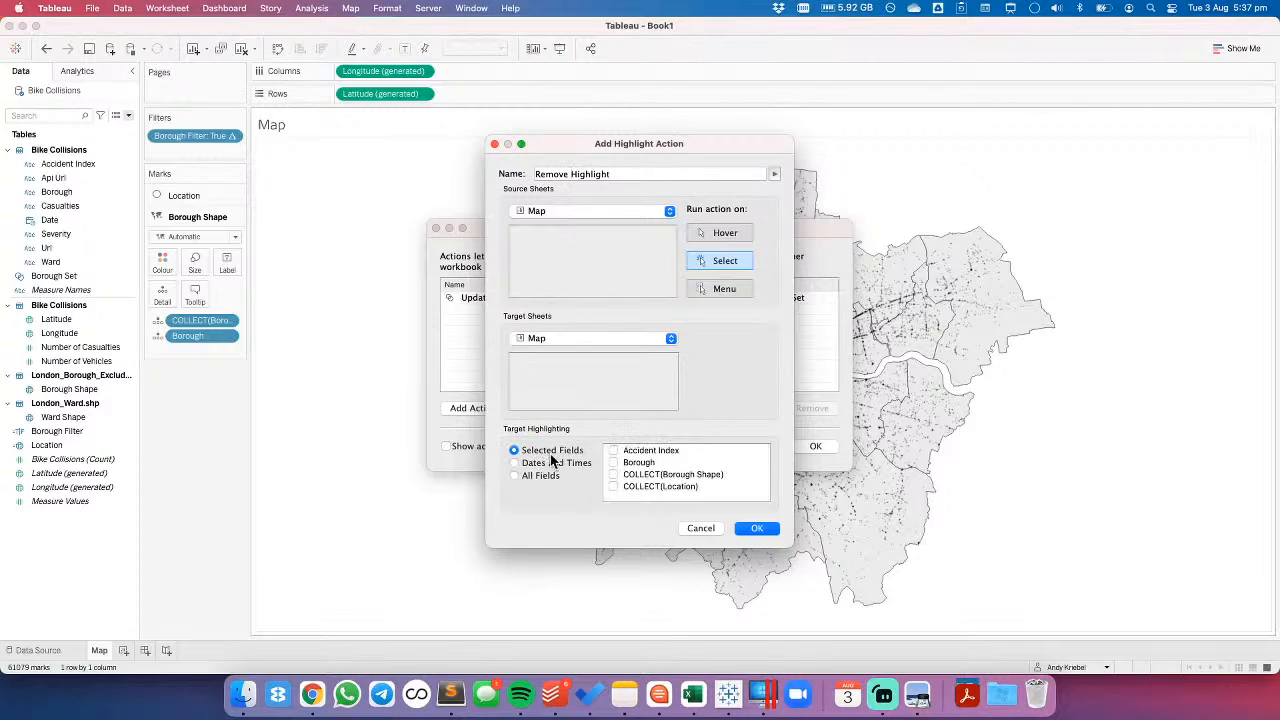
{"action": "left_click", "coordinate": [613, 462]}
{"action": "left_click", "coordinate": [613, 474]}
{"action": "left_click", "coordinate": [757, 528]}
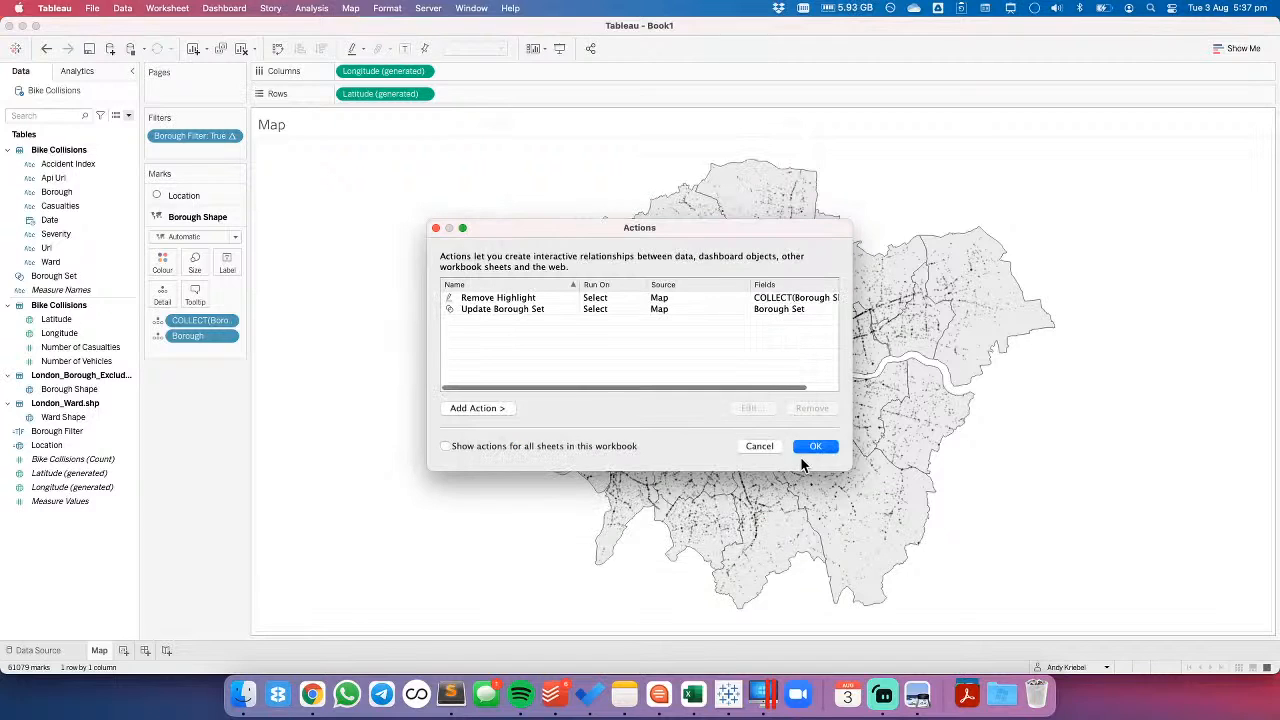
- Apply the actions and test the highlight removal by selecting Hillingdon on the map and clearing the selection
{"action": "left_click", "coordinate": [815, 447]}
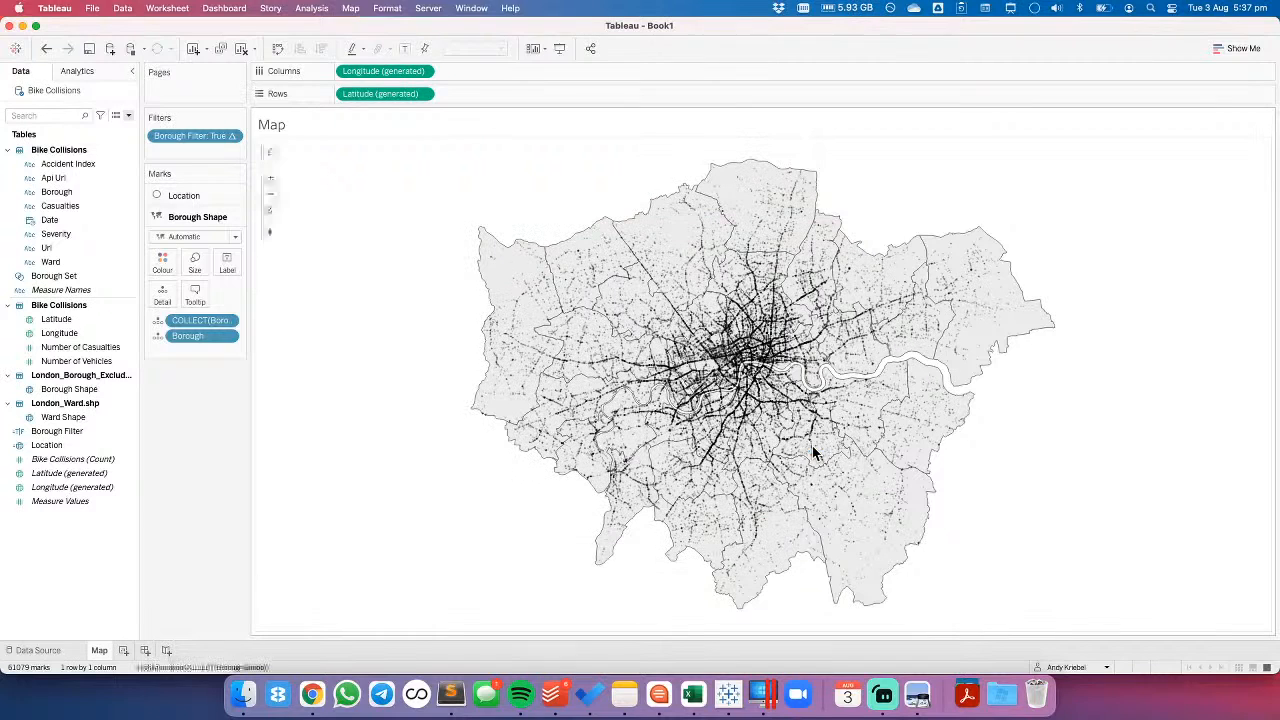
{"action": "left_click", "coordinate": [508, 286]}
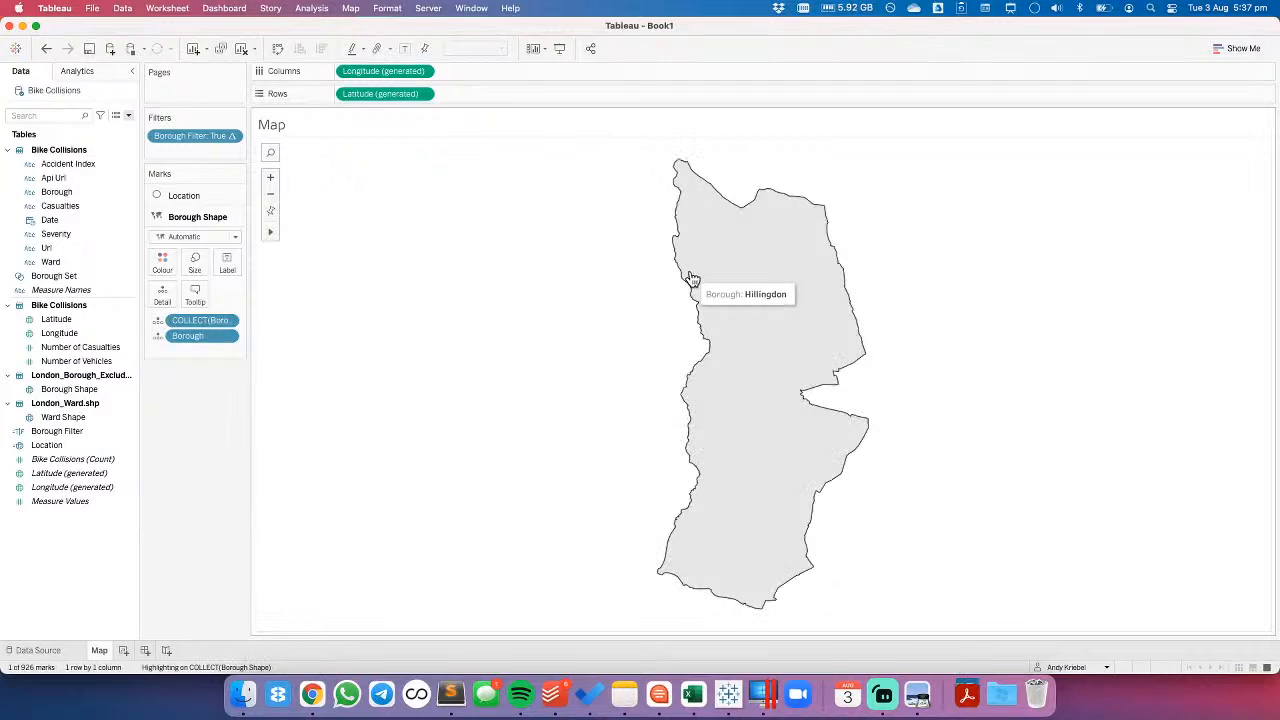
{"action": "left_click", "coordinate": [482, 297]}
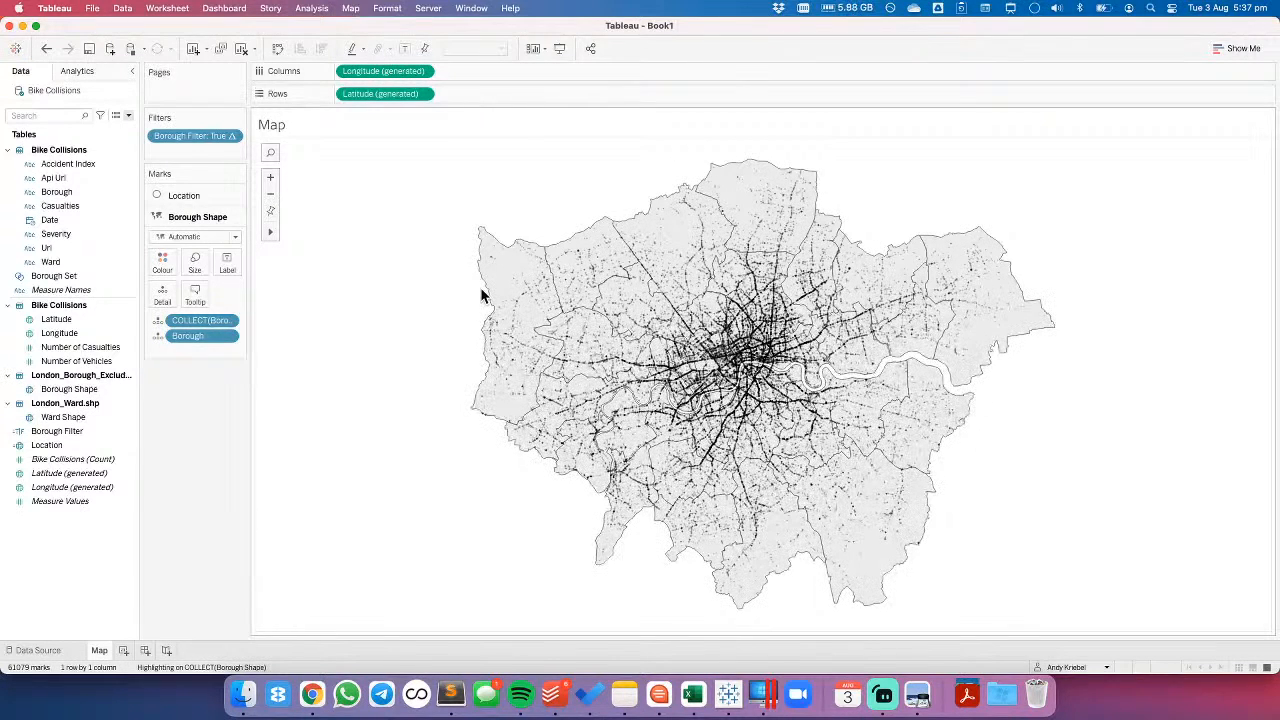
- Create a new worksheet and plot the count of Bike Collisions by year of Date as a line chart
{"action": "left_click", "coordinate": [123, 650]}
{"action": "left_click", "coordinate": [104, 320]}
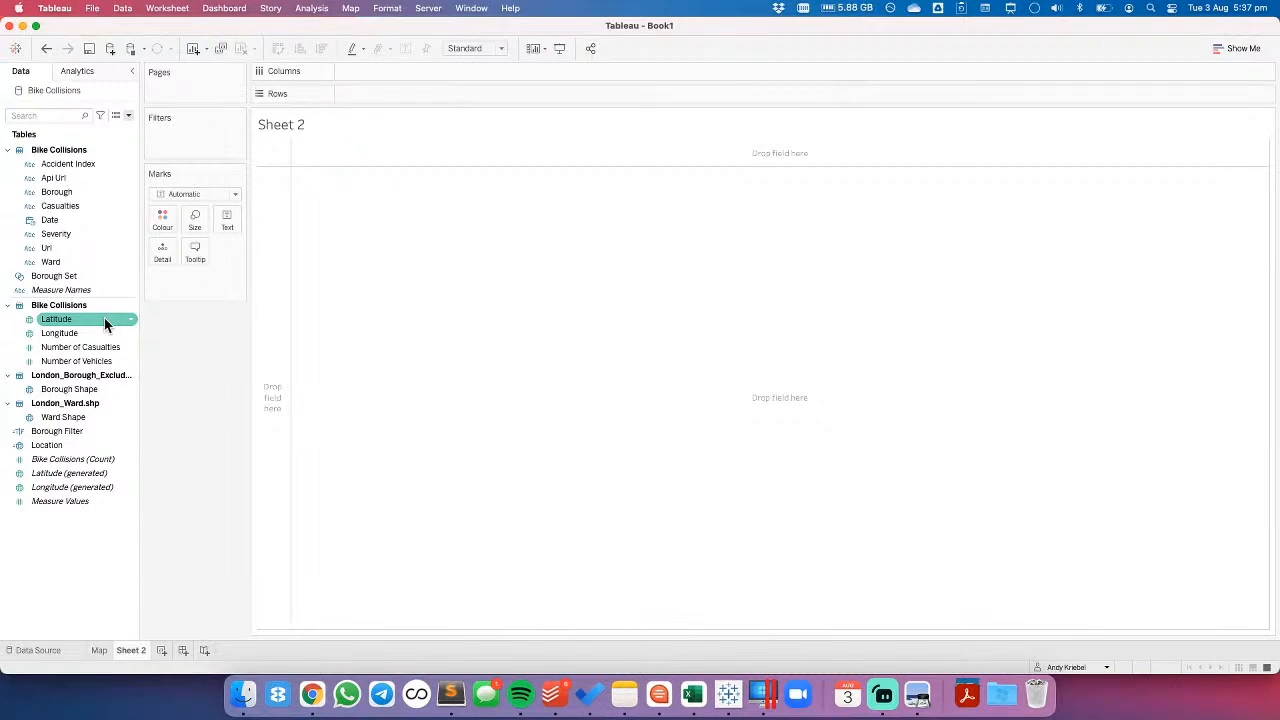
{"action": "left_click_drag", "start_coordinate": [66, 220], "coordinate": [400, 74]}
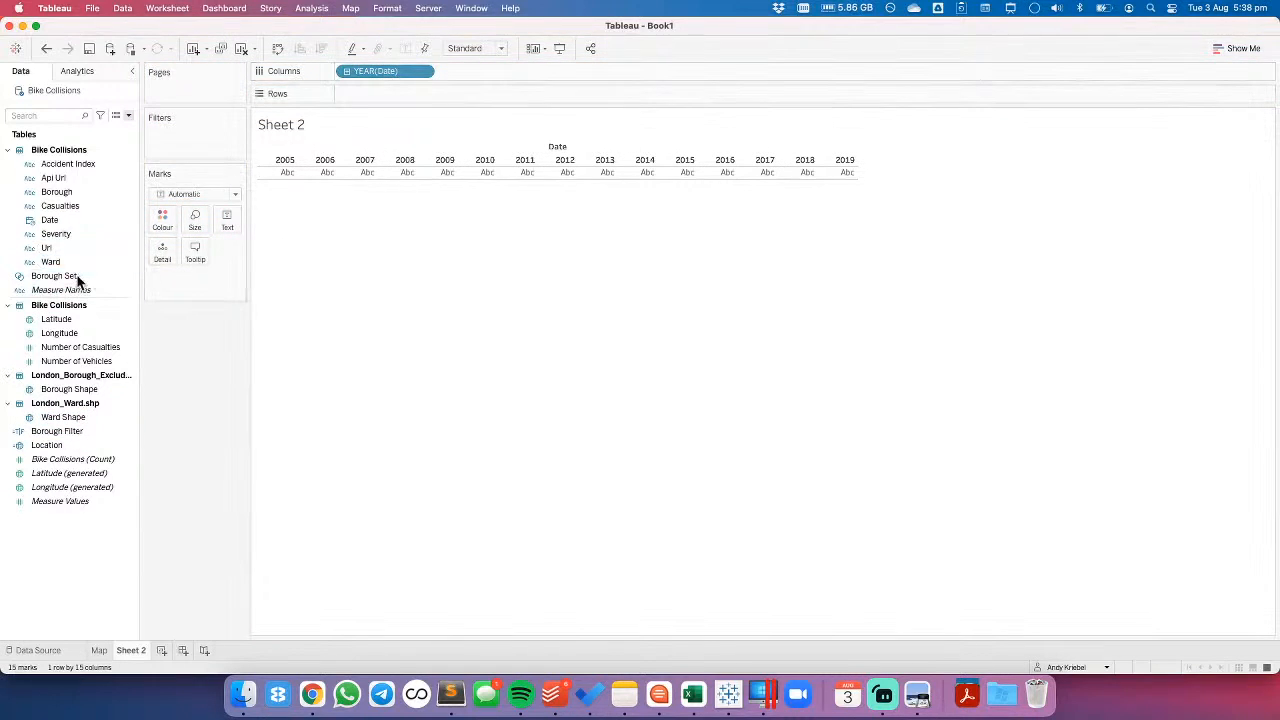
{"action": "left_click", "coordinate": [67, 461]}
{"action": "left_click_drag", "start_coordinate": [67, 461], "coordinate": [363, 96]}
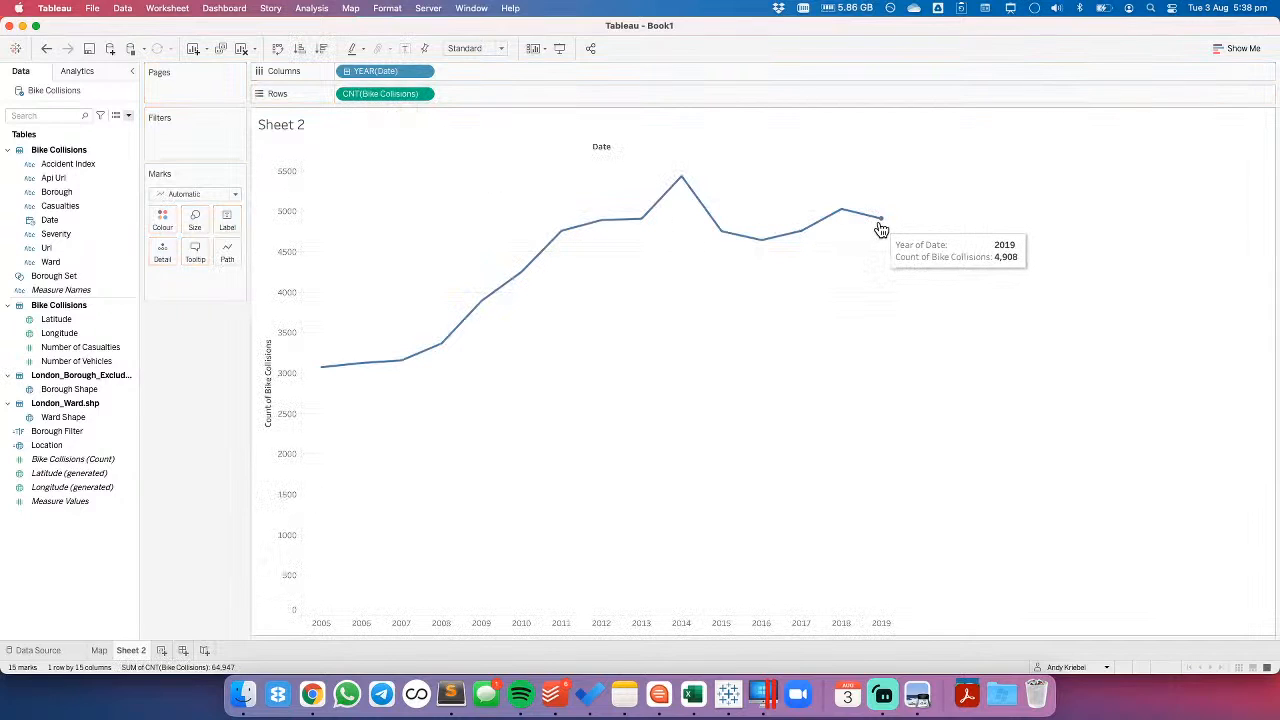
- Break the line chart down by year and month without the quarter level, and fit it to Entire View
{"action": "left_click", "coordinate": [347, 71]}
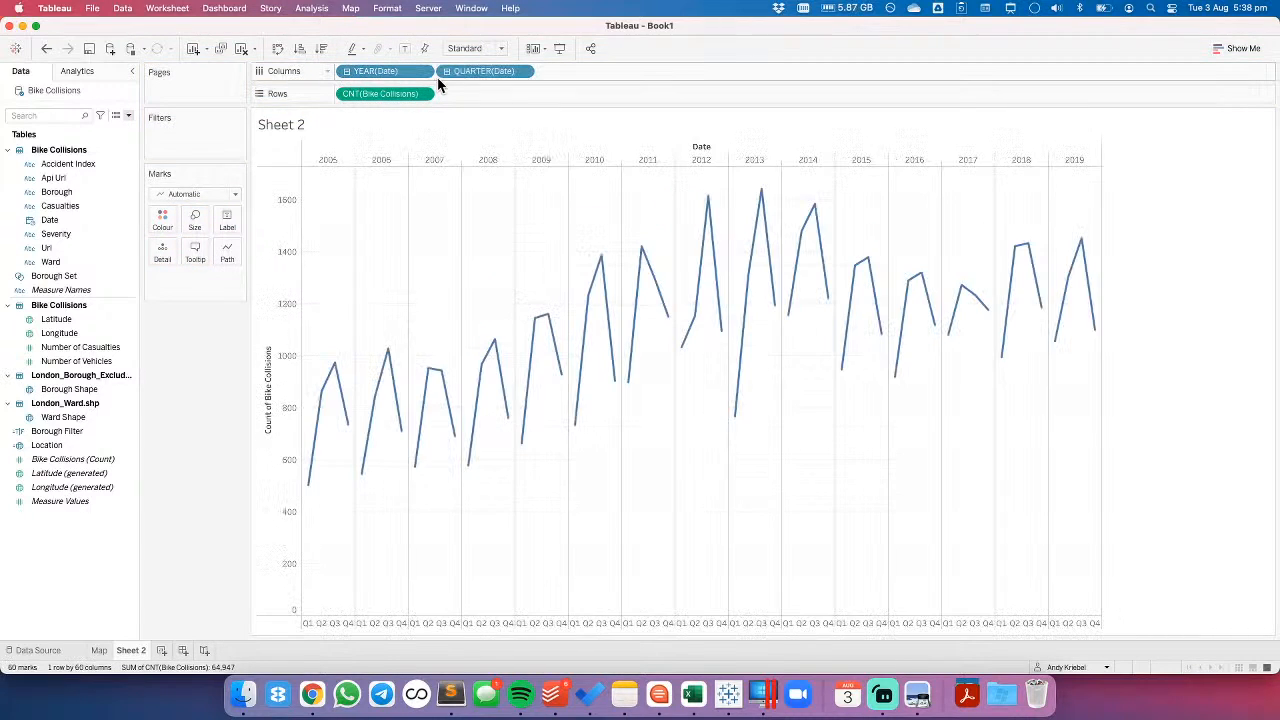
{"action": "left_click", "coordinate": [448, 72]}
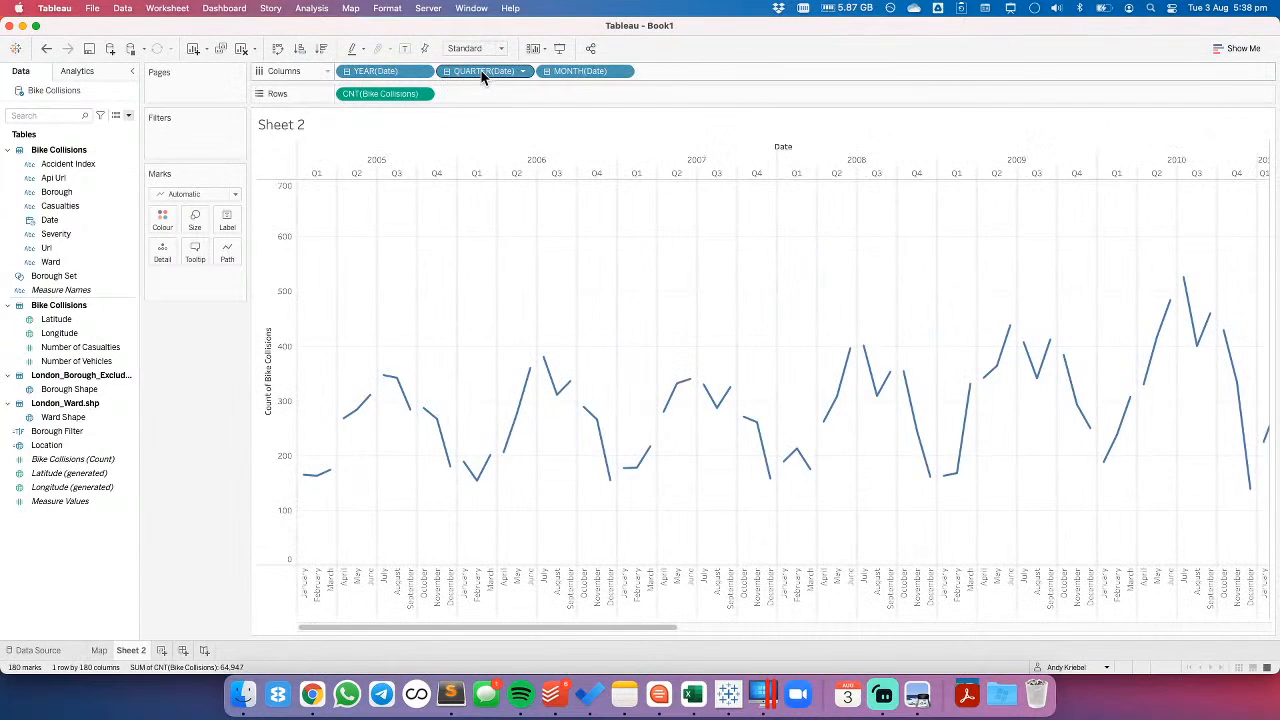
{"action": "left_click", "coordinate": [470, 48]}
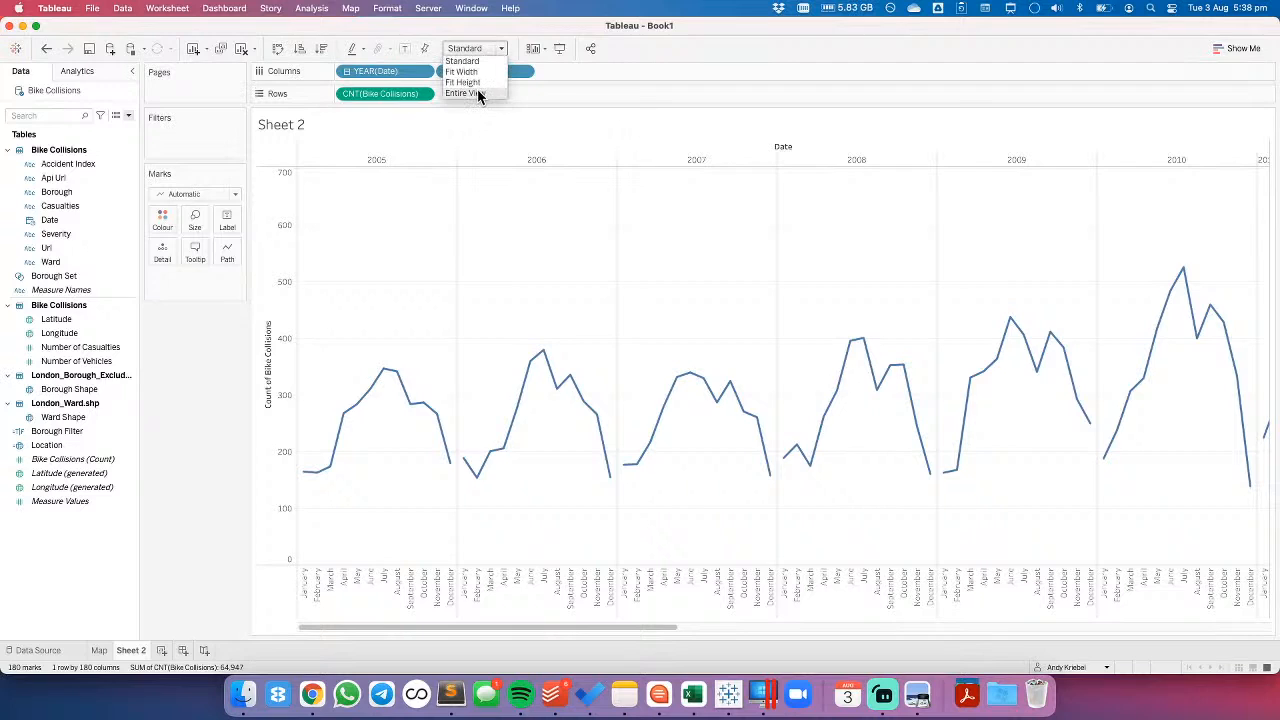
{"action": "left_click", "coordinate": [477, 93]}
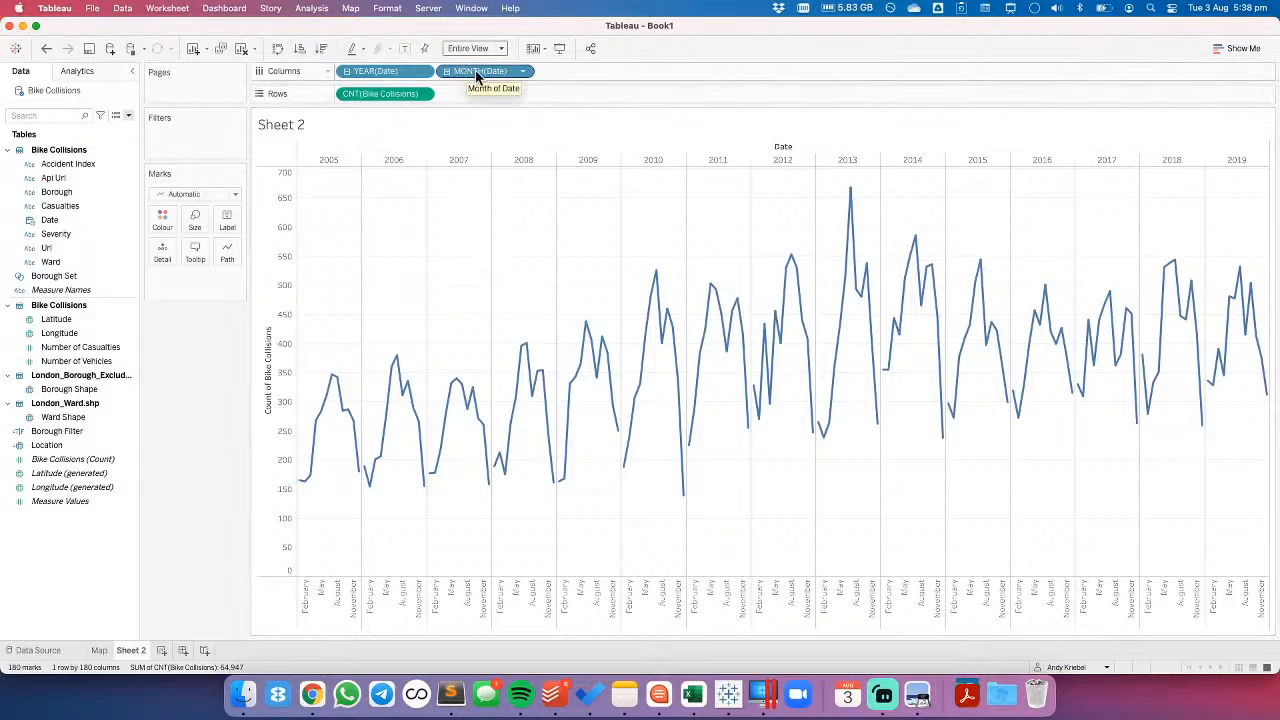
- Move the month of Date onto Detail to get one line per month, and show and try out its highlighter
{"action": "left_click_drag", "start_coordinate": [474, 71], "coordinate": [160, 246]}
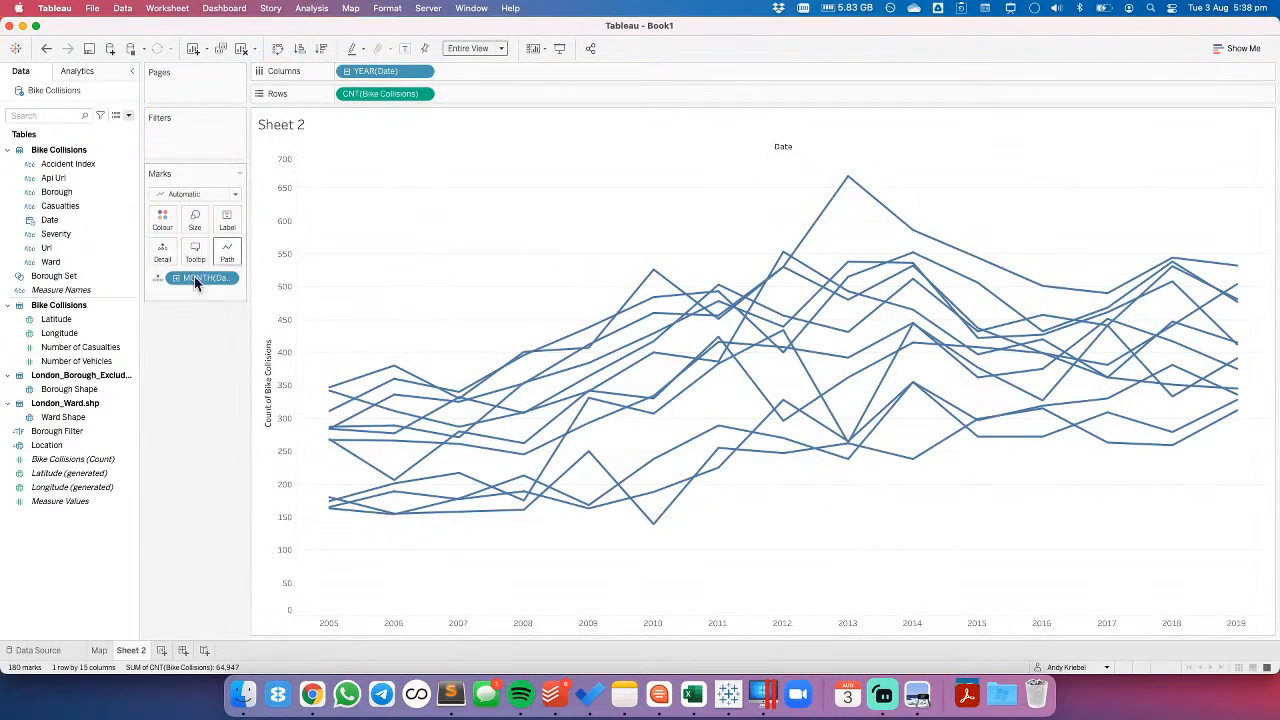
{"action": "left_click", "coordinate": [227, 278]}
{"action": "left_click", "coordinate": [216, 313]}
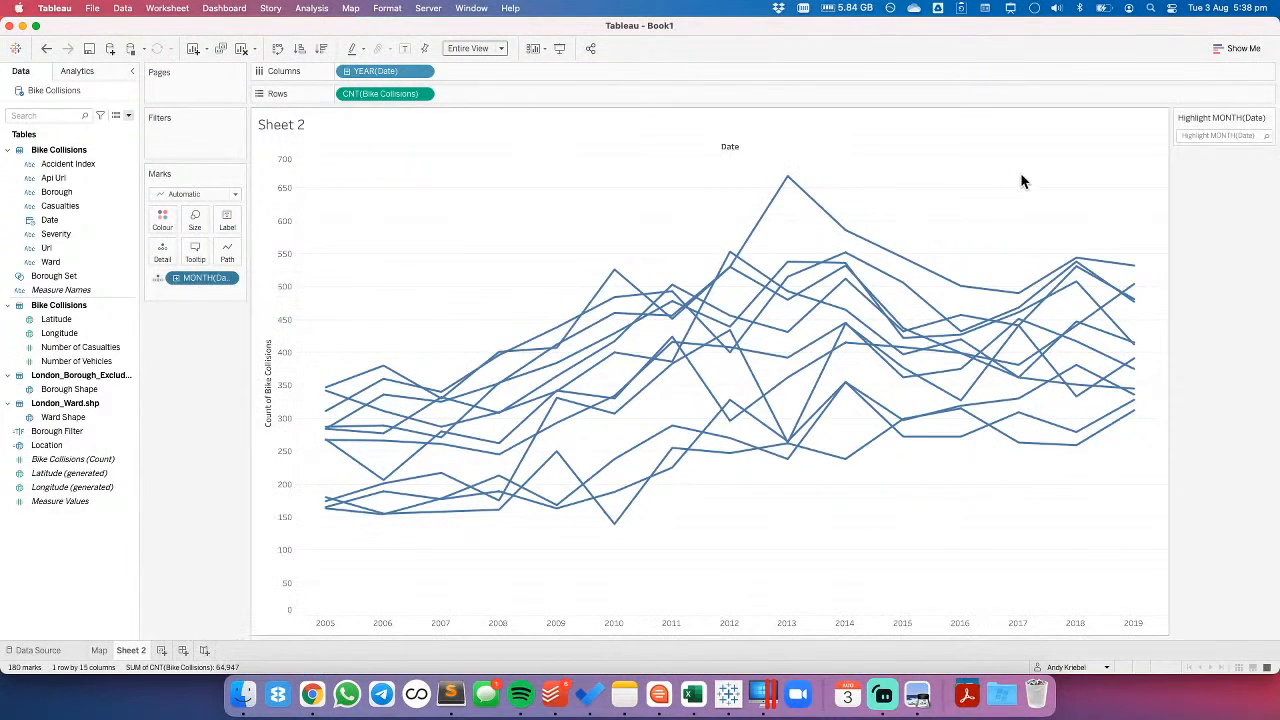
{"action": "left_click", "coordinate": [1214, 136]}
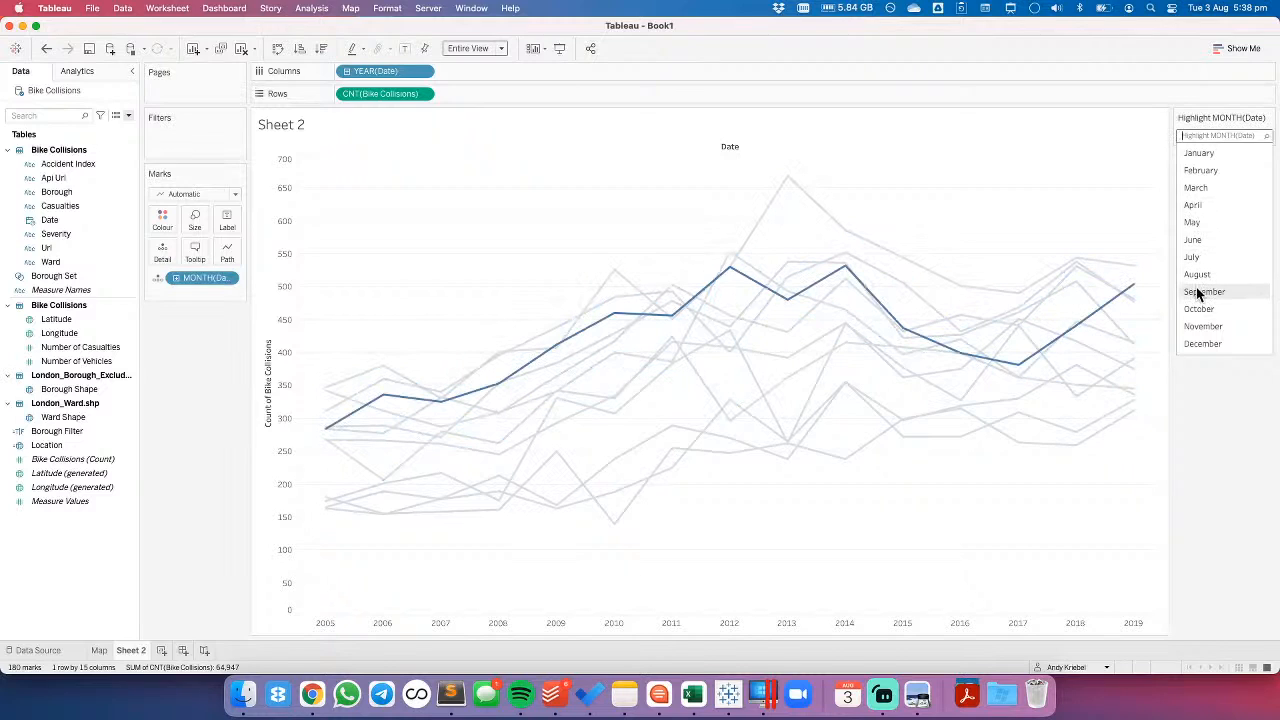
{"action": "left_click", "coordinate": [953, 198]}
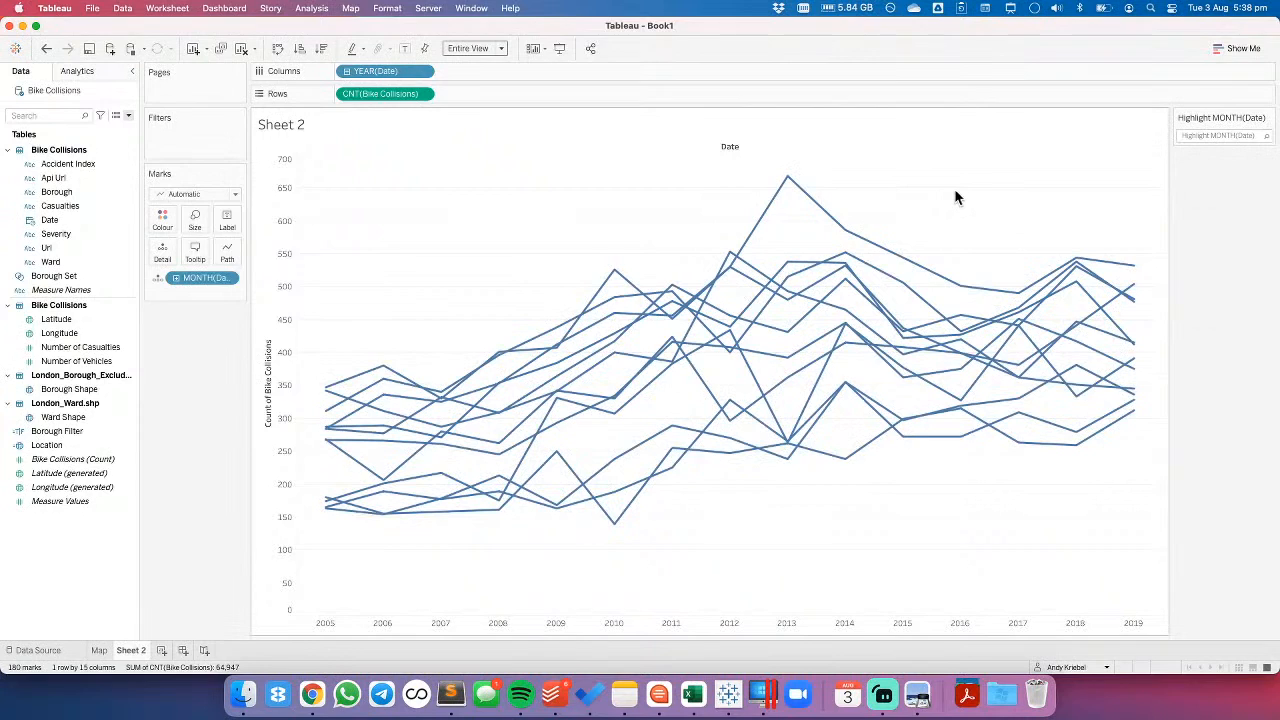
- Rename the new worksheet as Collisions by Year and Month
{"action": "double_click", "coordinate": [131, 652]}
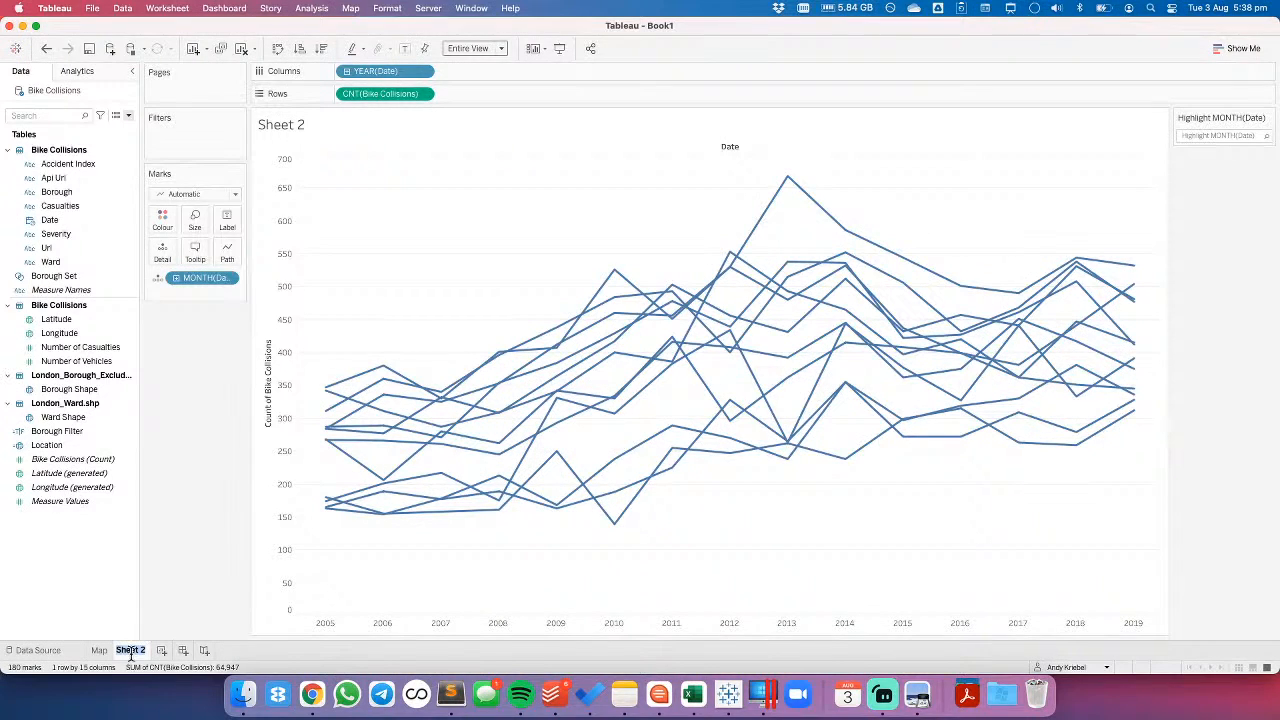
{"action": "type", "text": "Collisions by Ye"}
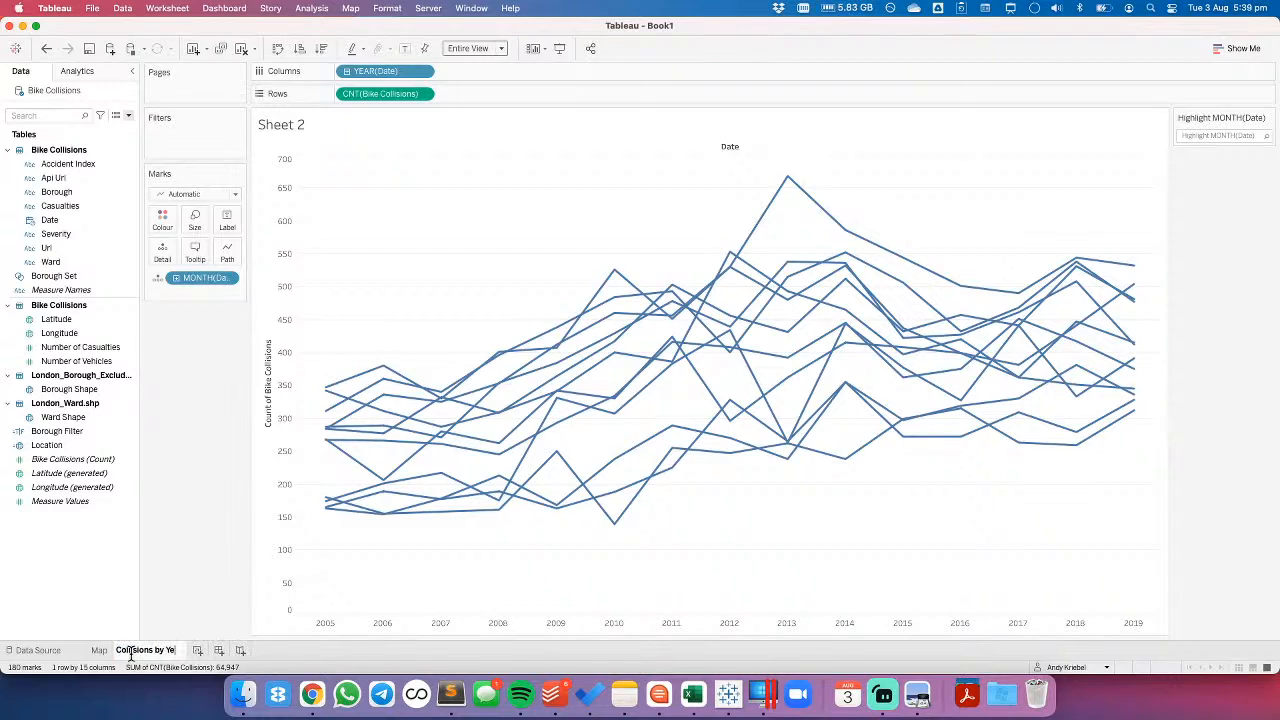
{"action": "type", "text": "ar and Month"}
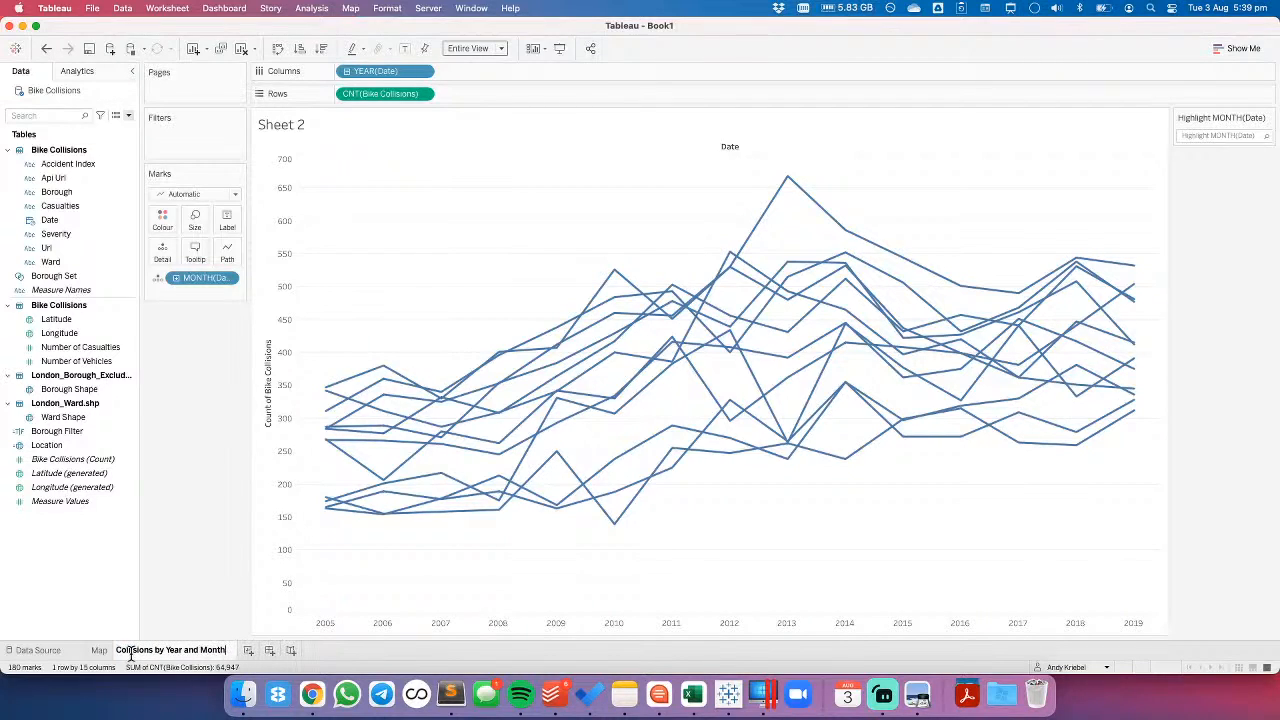
{"action": "key", "text": "Return"}
- Duplicate the Collisions by Year and Month worksheet
{"action": "right_click", "coordinate": [136, 650]}
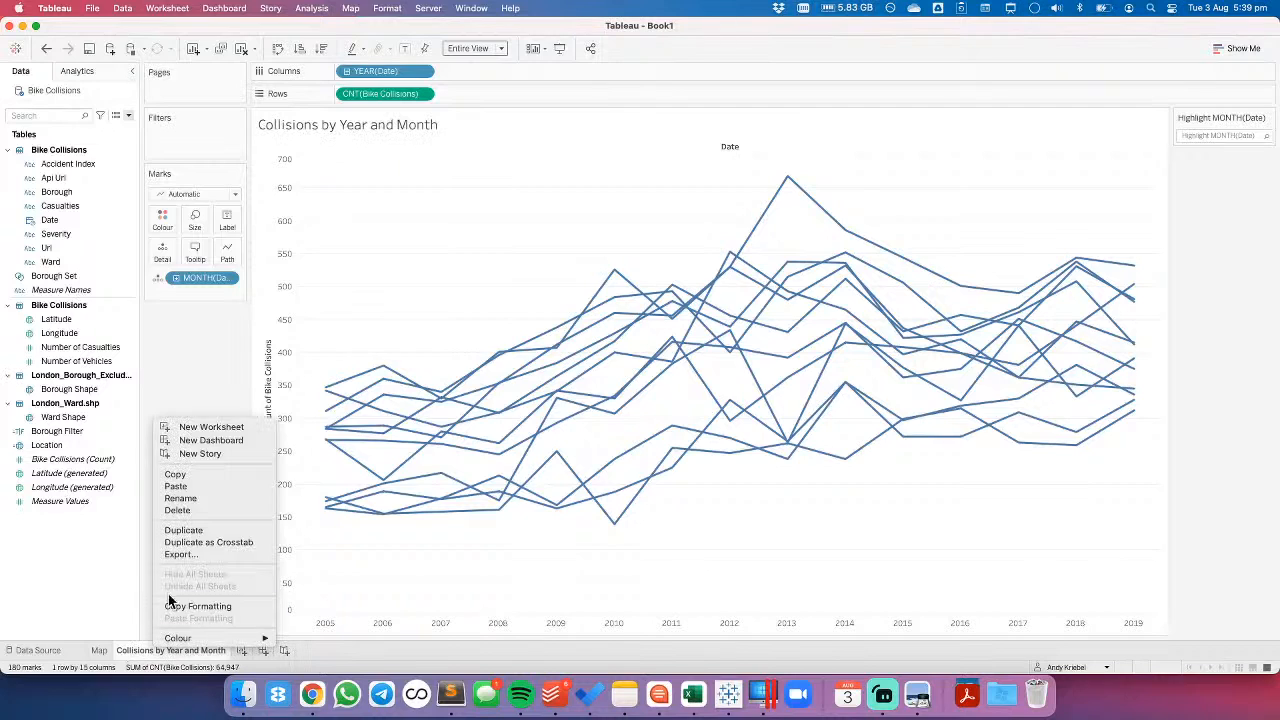
{"action": "left_click", "coordinate": [187, 532]}
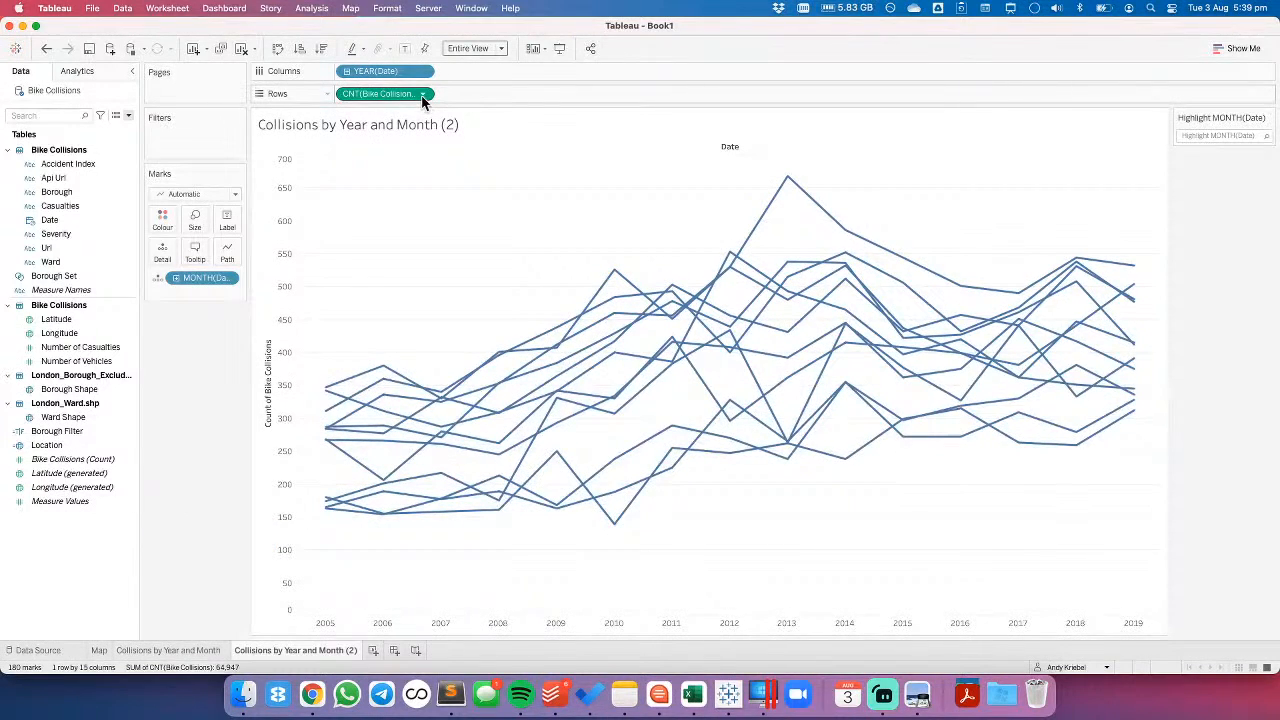
- Apply a running total quick table calculation to the count of Bike Collisions on the duplicated worksheet
{"action": "left_click", "coordinate": [422, 93]}
{"action": "mouse_move", "coordinate": [422, 257]}
{"action": "left_click", "coordinate": [484, 257]}
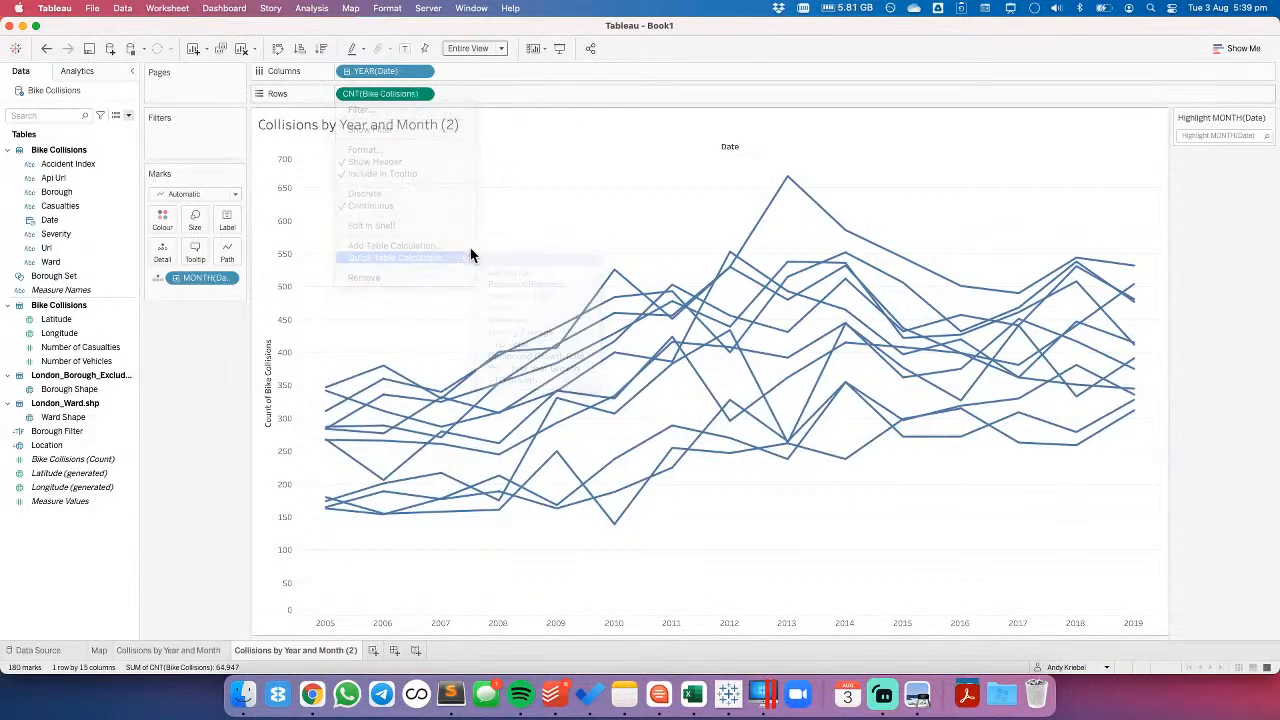
{"action": "mouse_move", "coordinate": [1136, 182]}
{"action": "mouse_move", "coordinate": [1136, 254]}
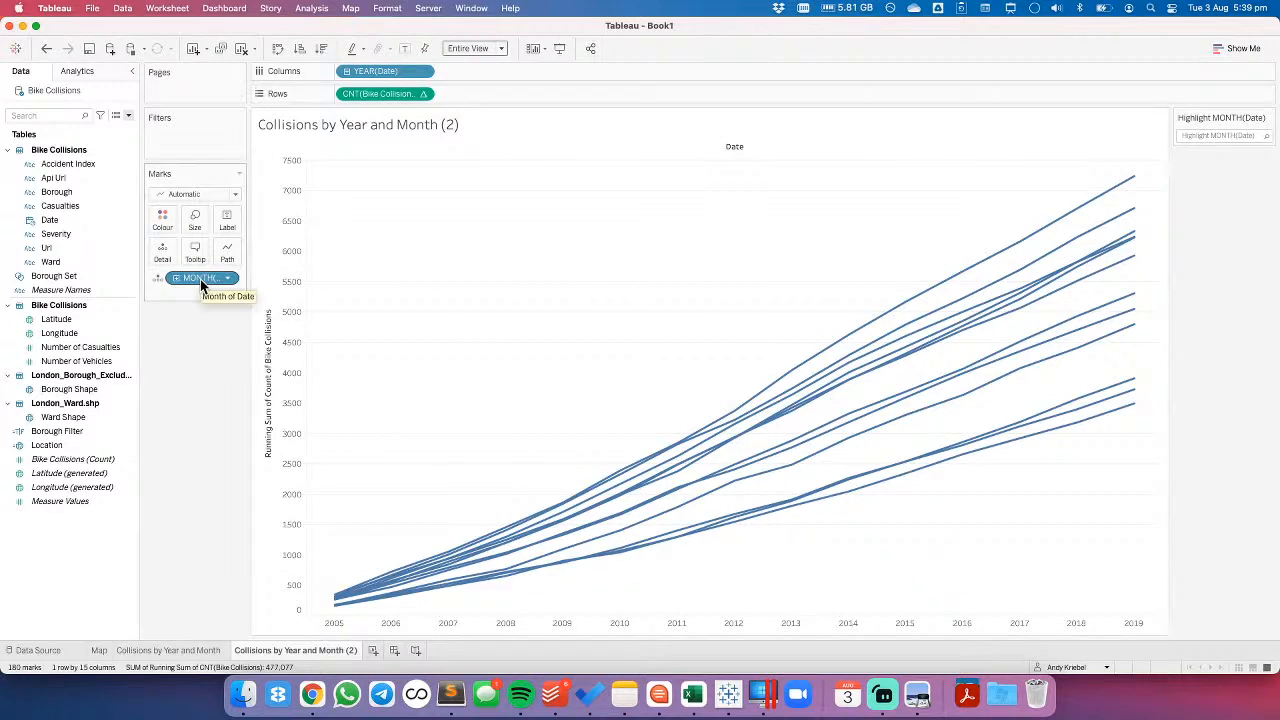
- Swap year and month of Date so that months run along Columns and each year is a separate line
{"action": "left_click", "coordinate": [375, 71]}
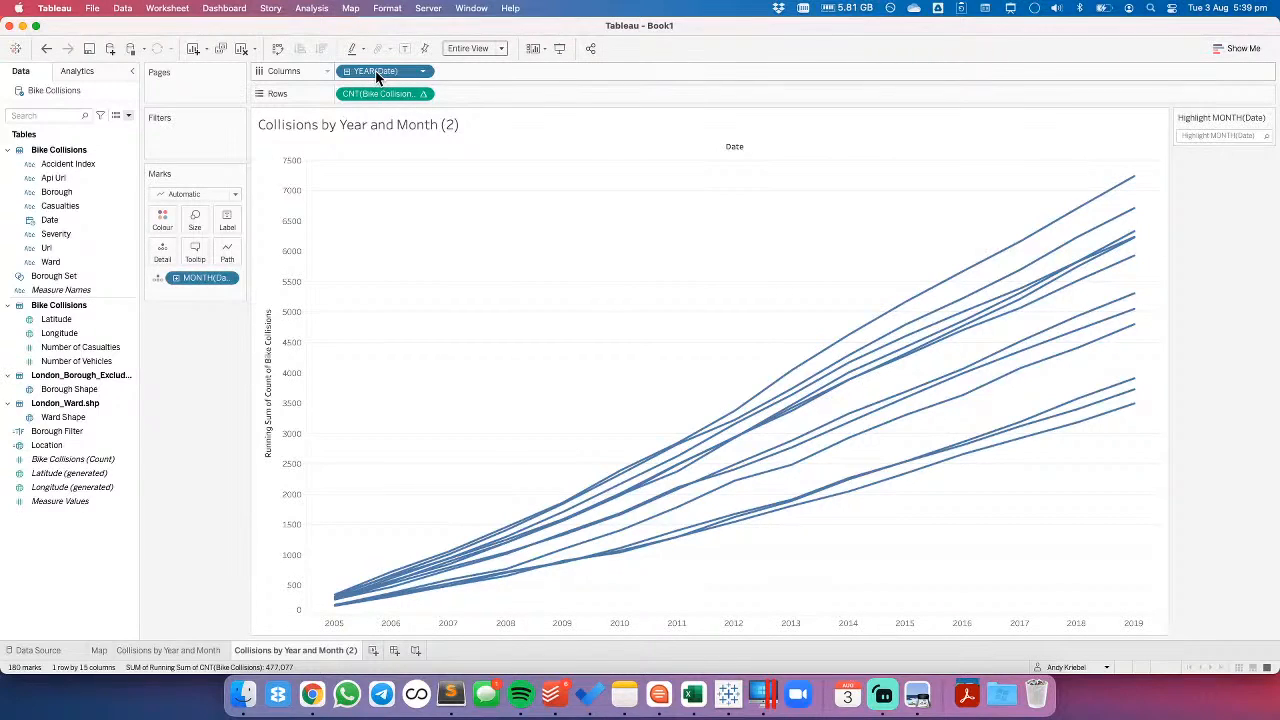
{"action": "right_click", "coordinate": [375, 70]}
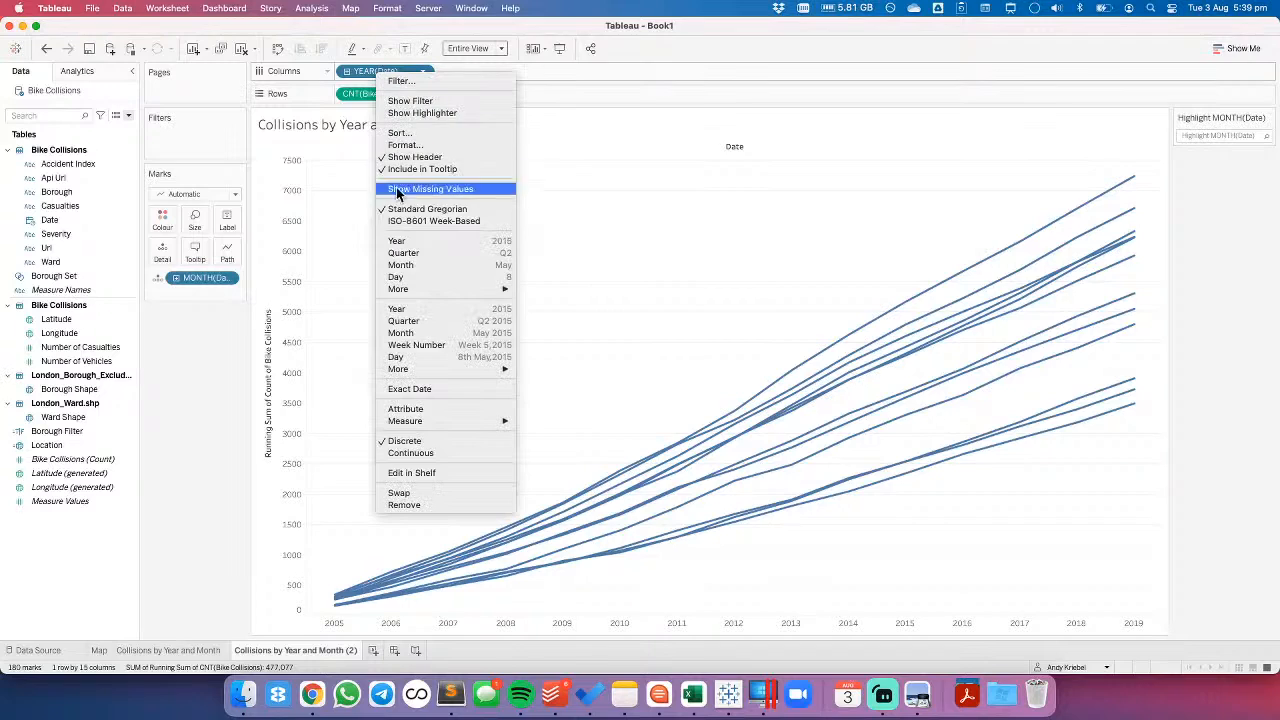
{"action": "left_click", "coordinate": [400, 493]}
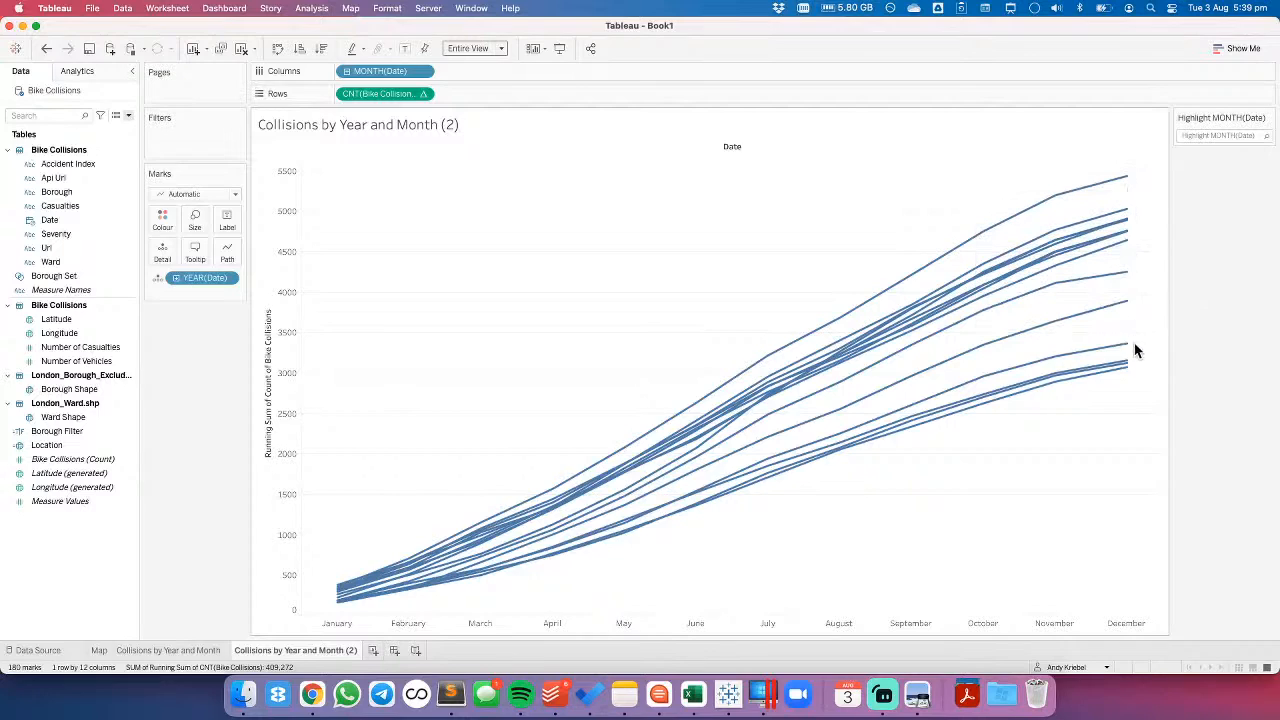
- Clear the running total table calculation from the count of Bike Collisions
{"action": "mouse_move", "coordinate": [1123, 299]}
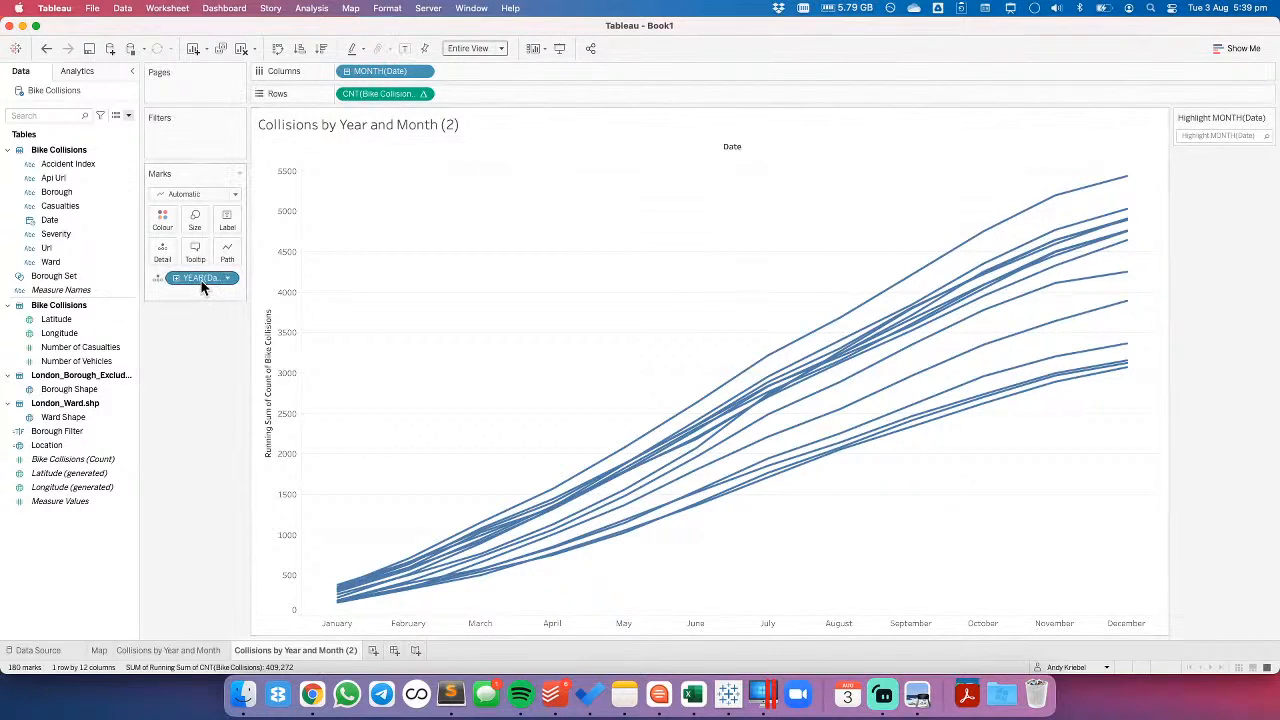
{"action": "left_click", "coordinate": [422, 93]}
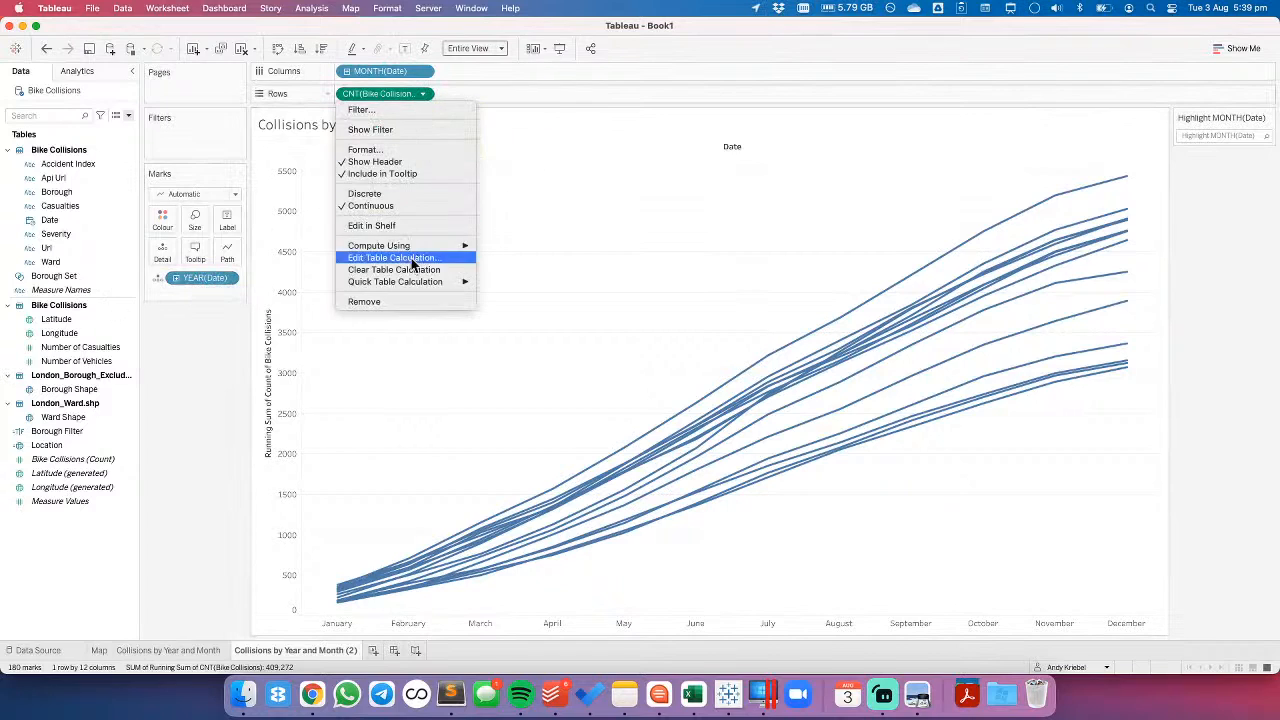
{"action": "left_click", "coordinate": [409, 272]}
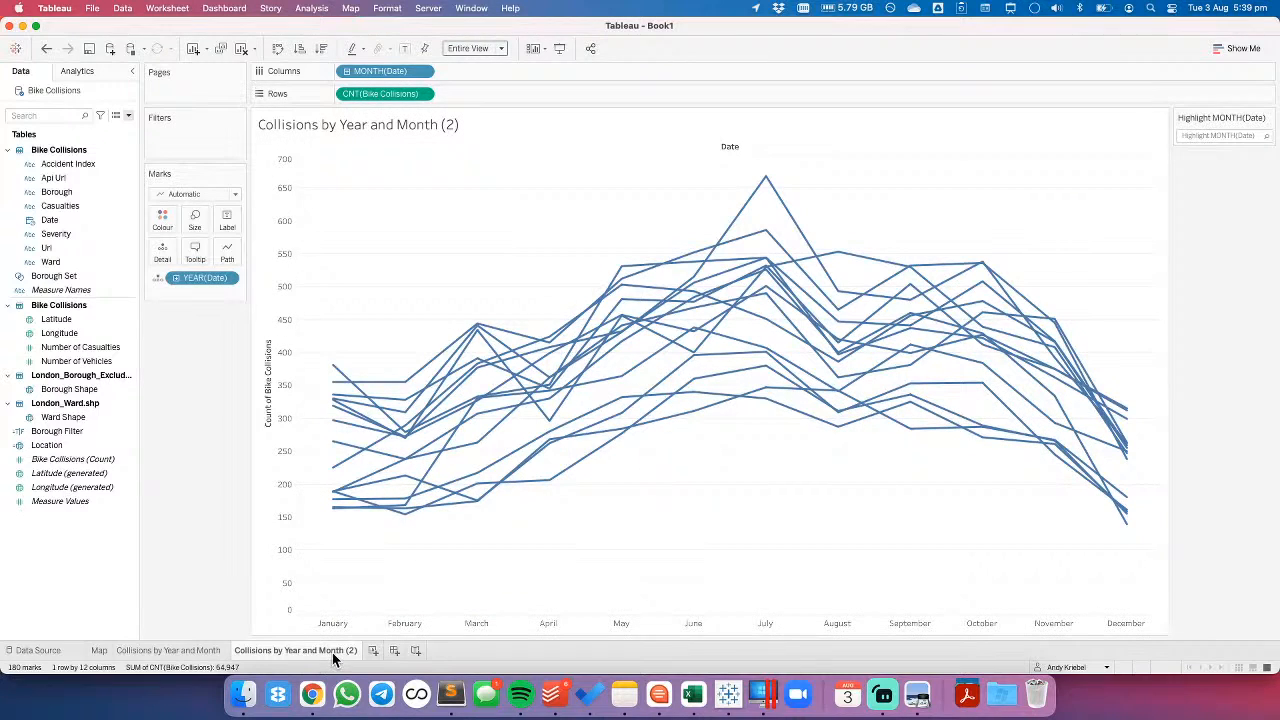
- Rename the duplicated worksheet as Collisions by Month and Year
{"action": "double_click", "coordinate": [298, 650]}
{"action": "left_click_drag", "start_coordinate": [285, 650], "coordinate": [291, 650]}
{"action": "key", "text": "shift+End"}
{"action": "type", "text": "Month and Year"}
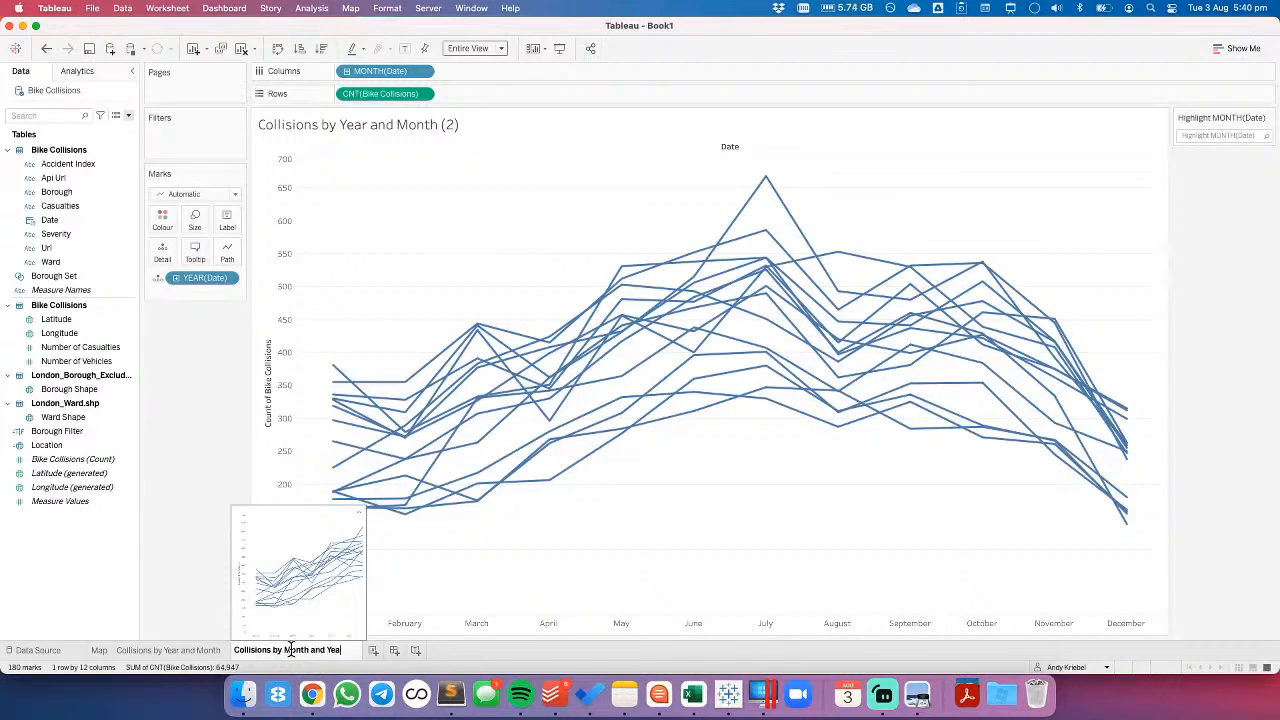
{"action": "key", "text": "Return"}
- Duplicate the Collisions by Month and Year worksheet and move year of Date from Detail to Columns after the month
{"action": "right_click", "coordinate": [289, 648]}
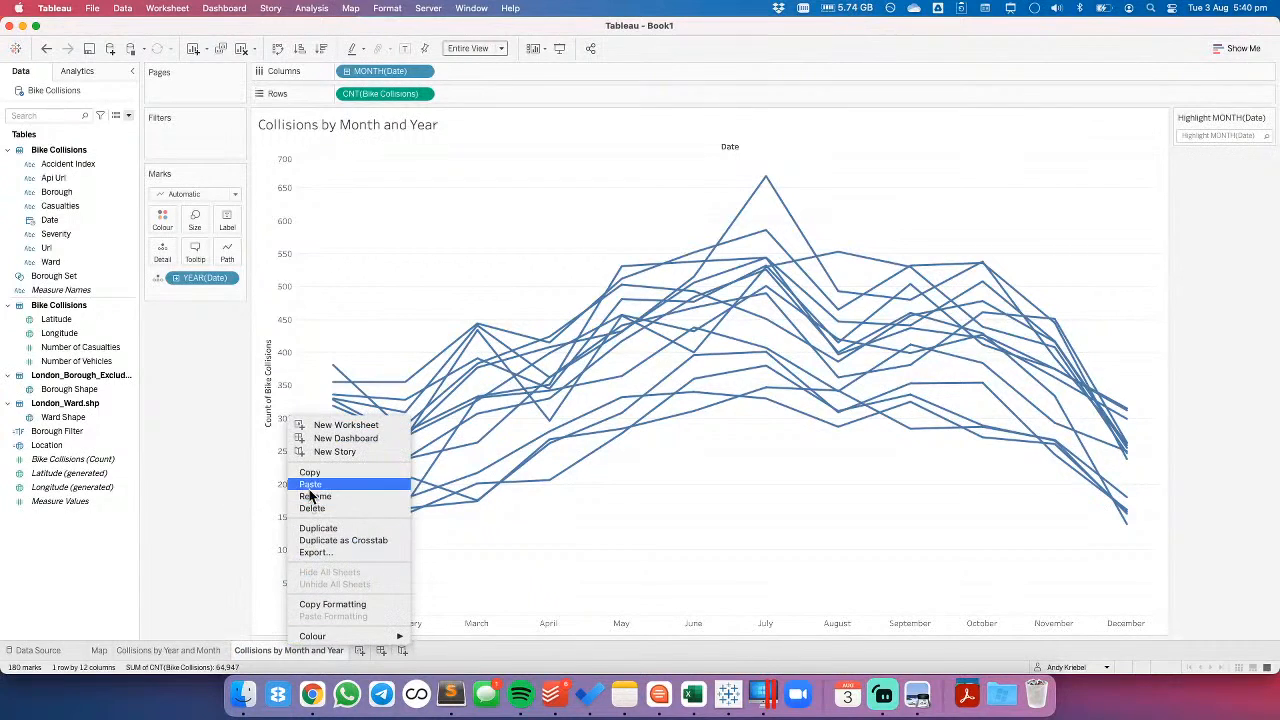
{"action": "left_click", "coordinate": [325, 528]}
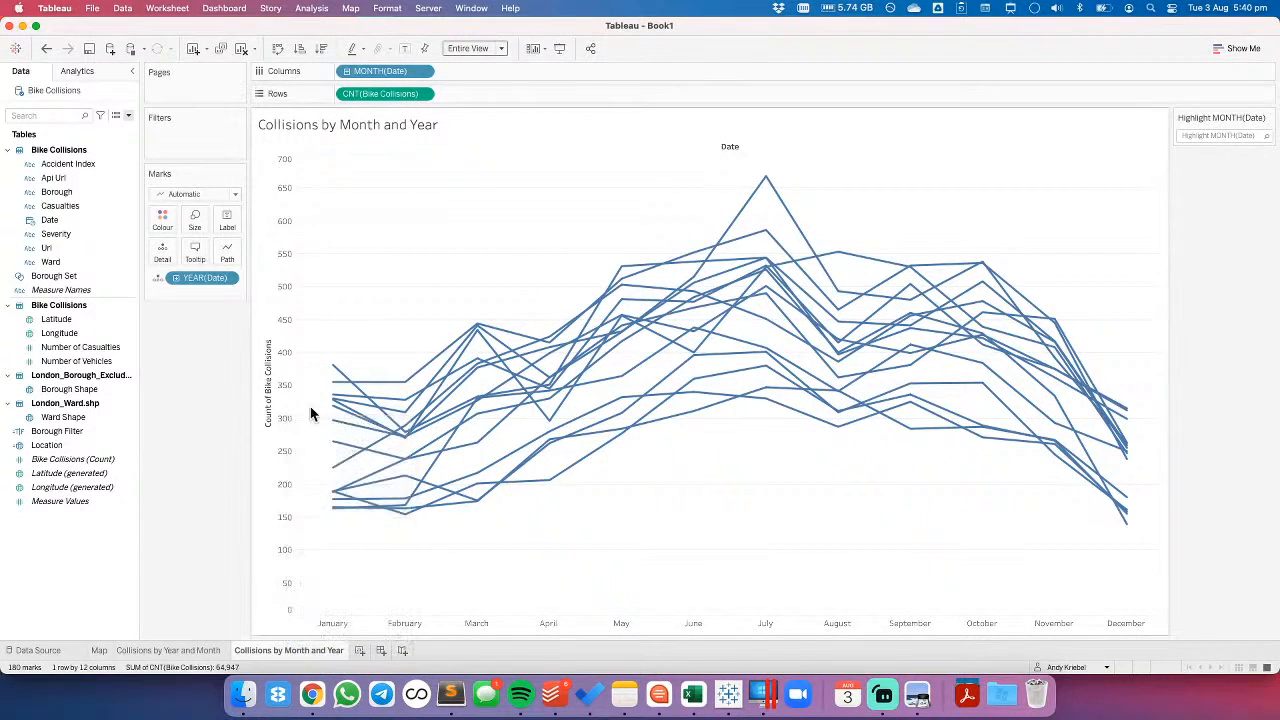
{"action": "left_click_drag", "start_coordinate": [214, 277], "coordinate": [494, 78]}
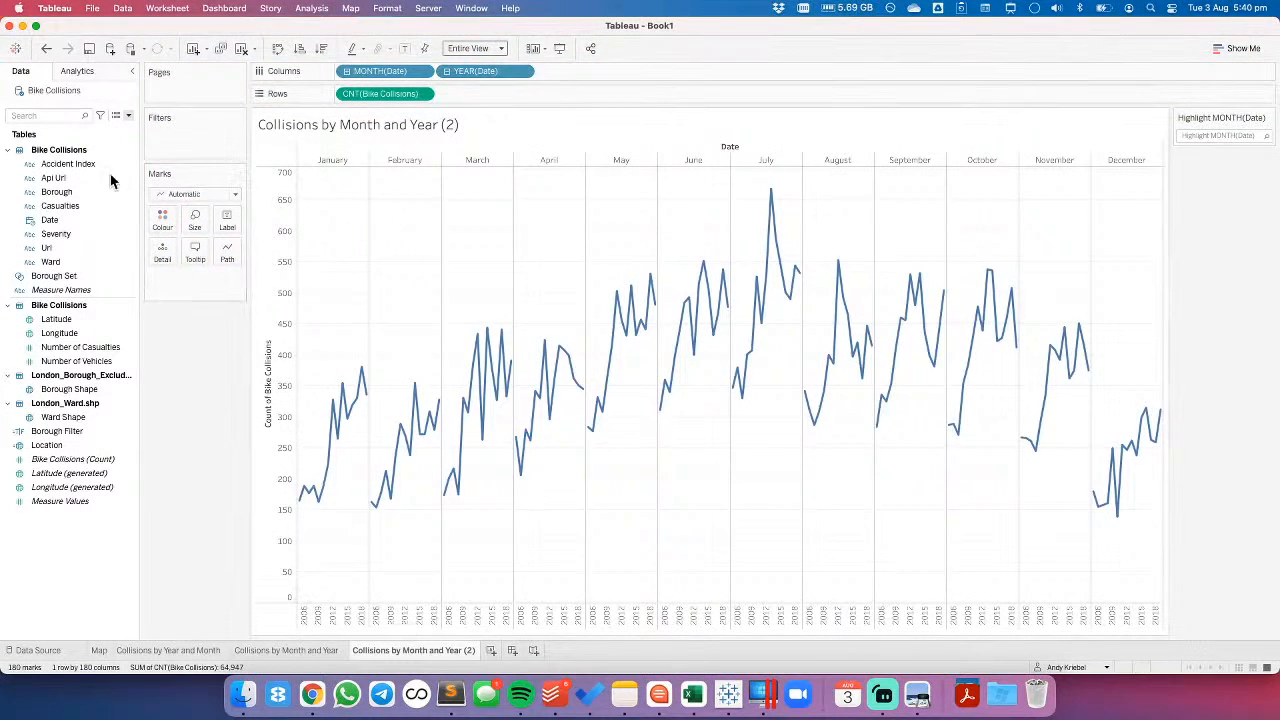
- Add an average line for each month's pane and rename the worksheet as Cycle Plot
{"action": "left_click", "coordinate": [84, 70]}
{"action": "left_click_drag", "start_coordinate": [68, 126], "coordinate": [418, 175]}
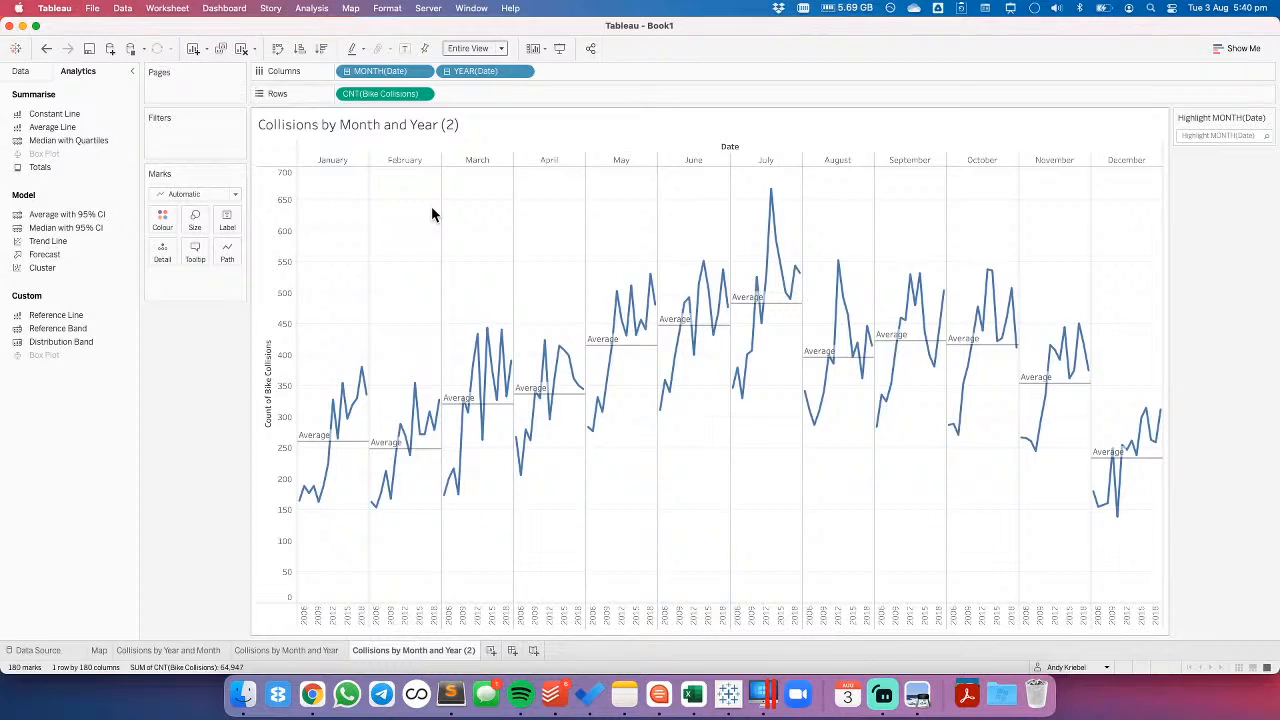
{"action": "double_click", "coordinate": [395, 650]}
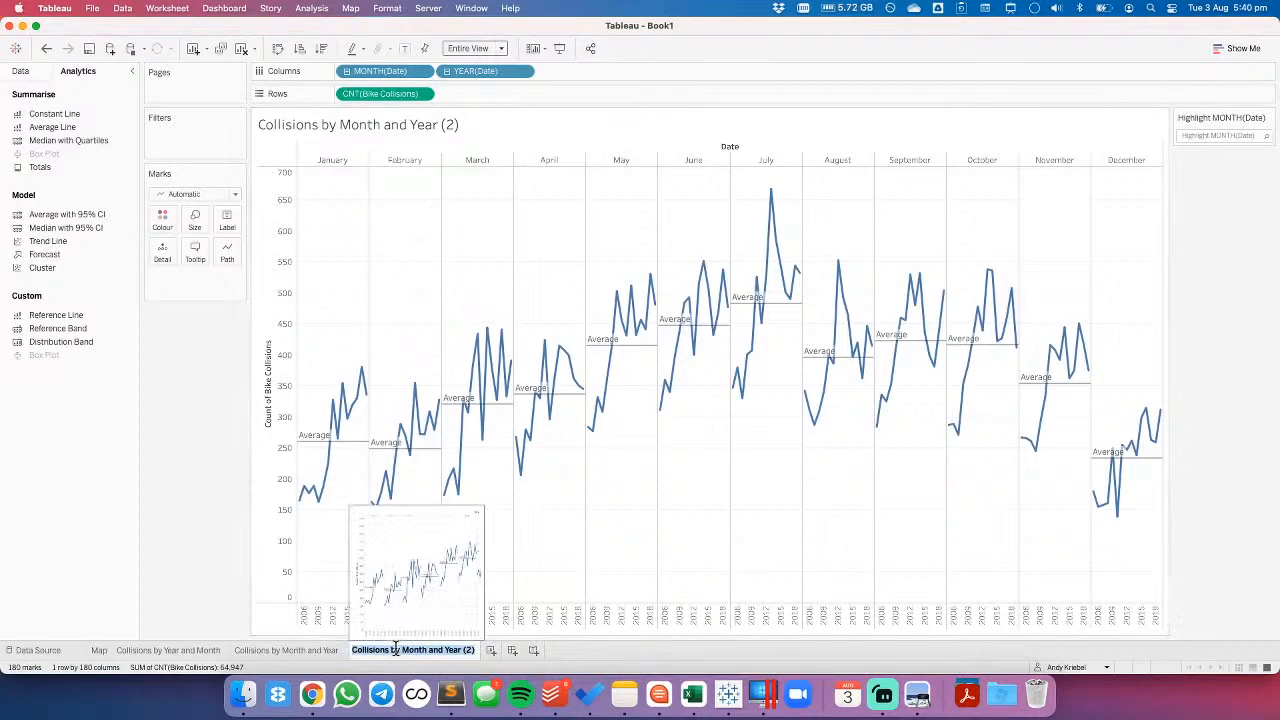
{"action": "type", "text": "Cycle Plot"}
{"action": "key", "text": "Return"}
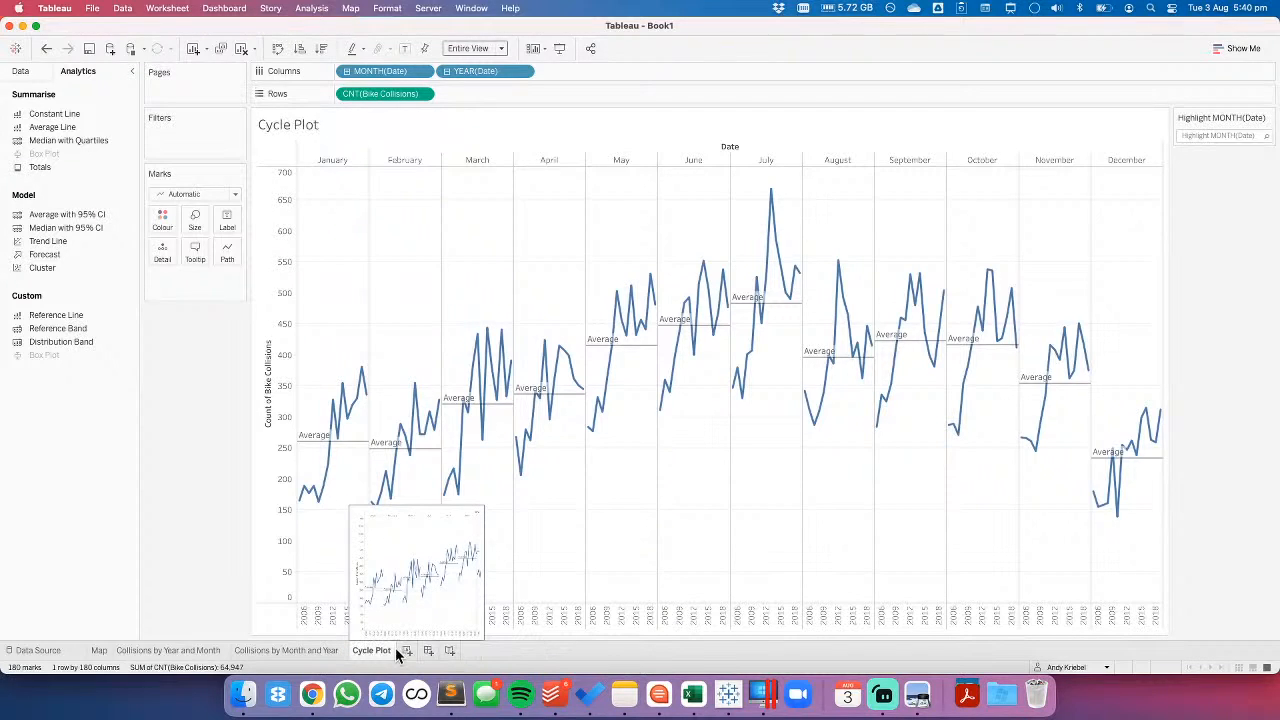
- Try the Bar mark type on the Cycle Plot and undo it
{"action": "left_click", "coordinate": [178, 195]}
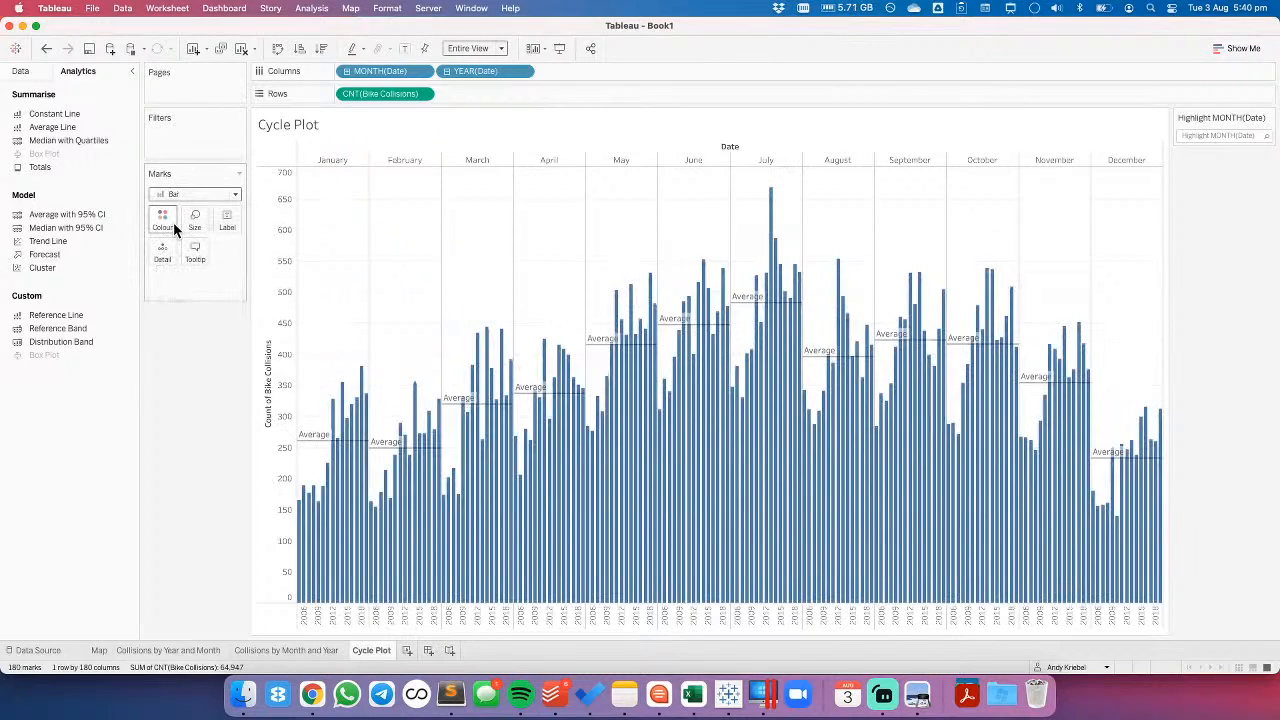
{"action": "left_click", "coordinate": [46, 48]}
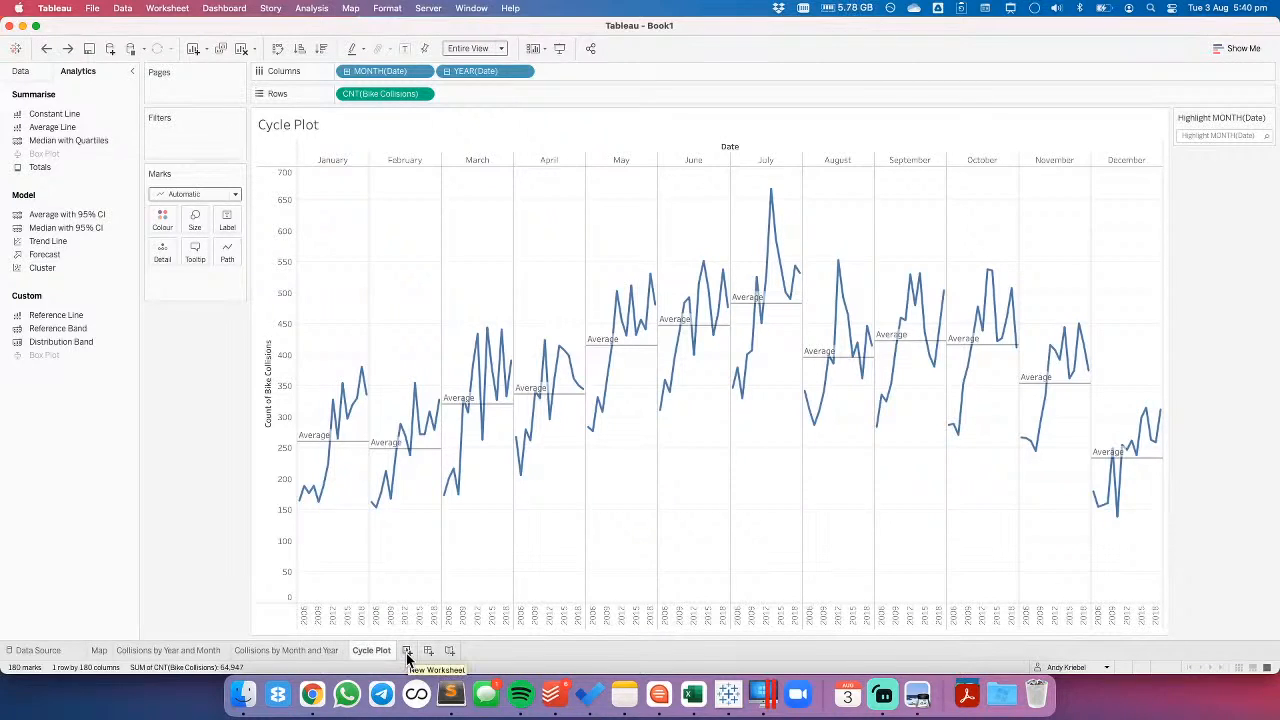
- Duplicate the Cycle Plot worksheet and remove year of Date from Columns to leave only months
{"action": "left_click", "coordinate": [342, 648]}
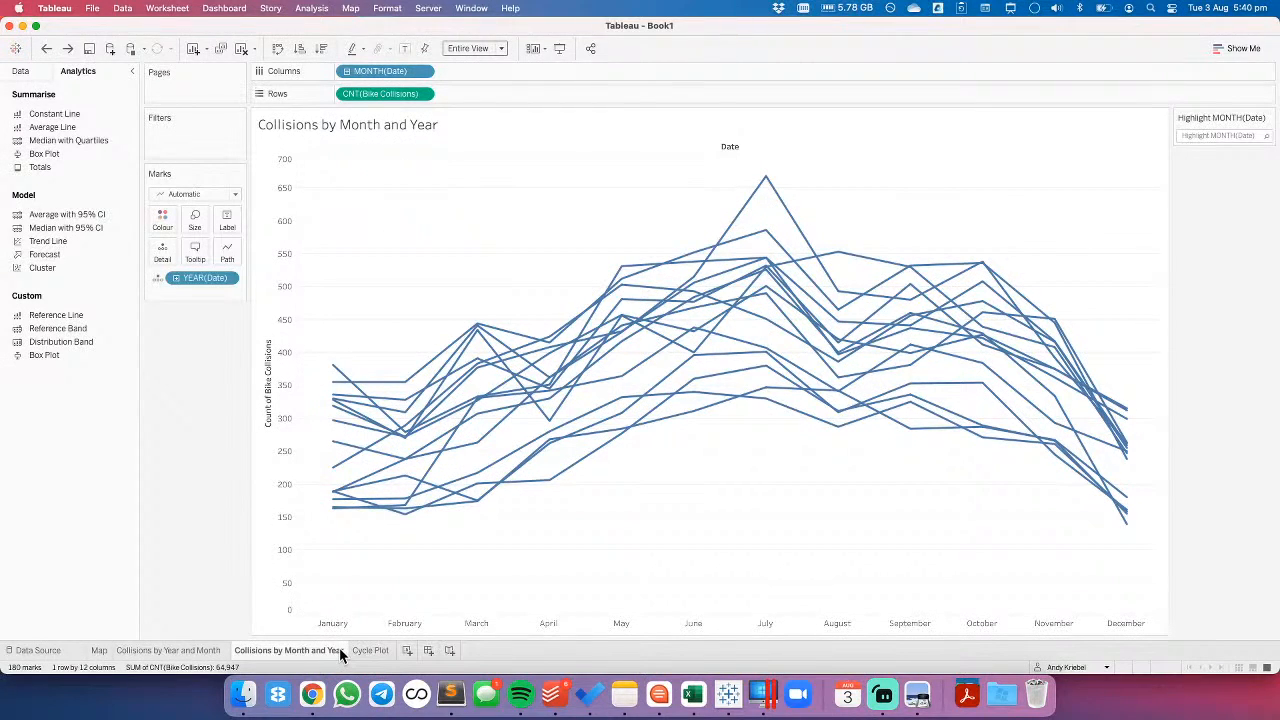
{"action": "left_click", "coordinate": [366, 650]}
{"action": "right_click", "coordinate": [372, 652]}
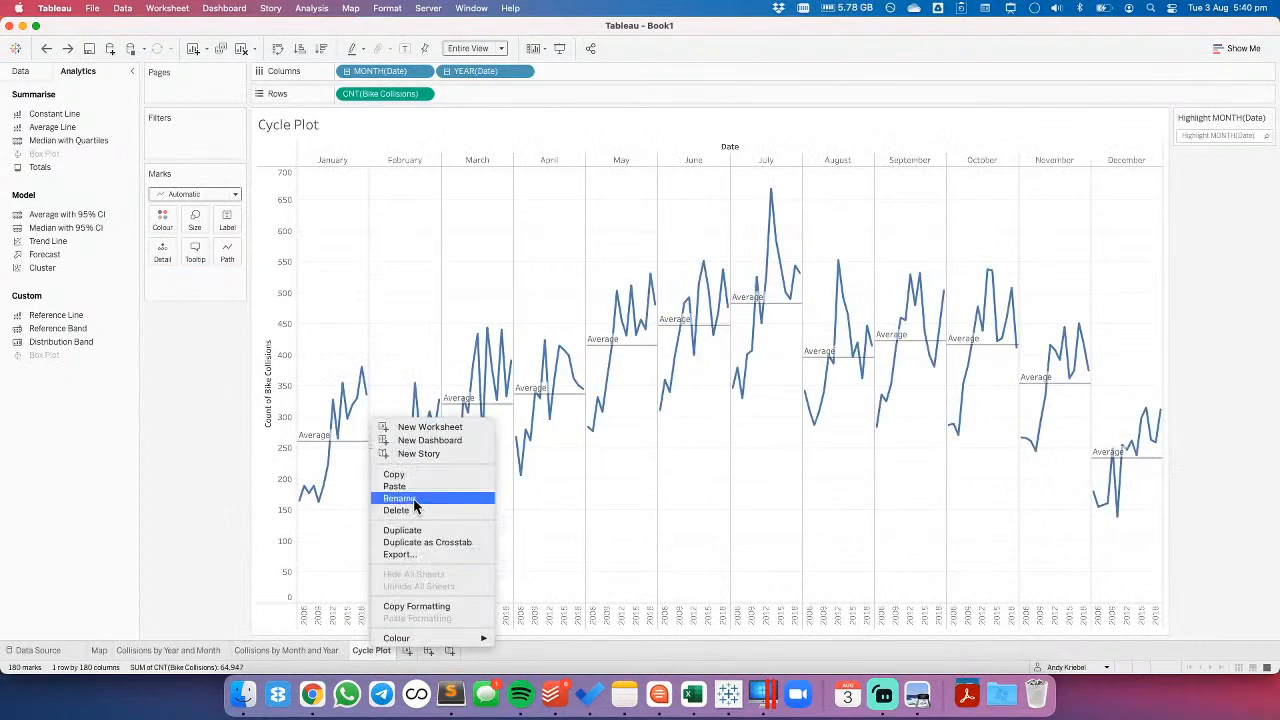
{"action": "key", "text": "Escape"}
{"action": "left_click_drag", "start_coordinate": [457, 70], "coordinate": [393, 34]}
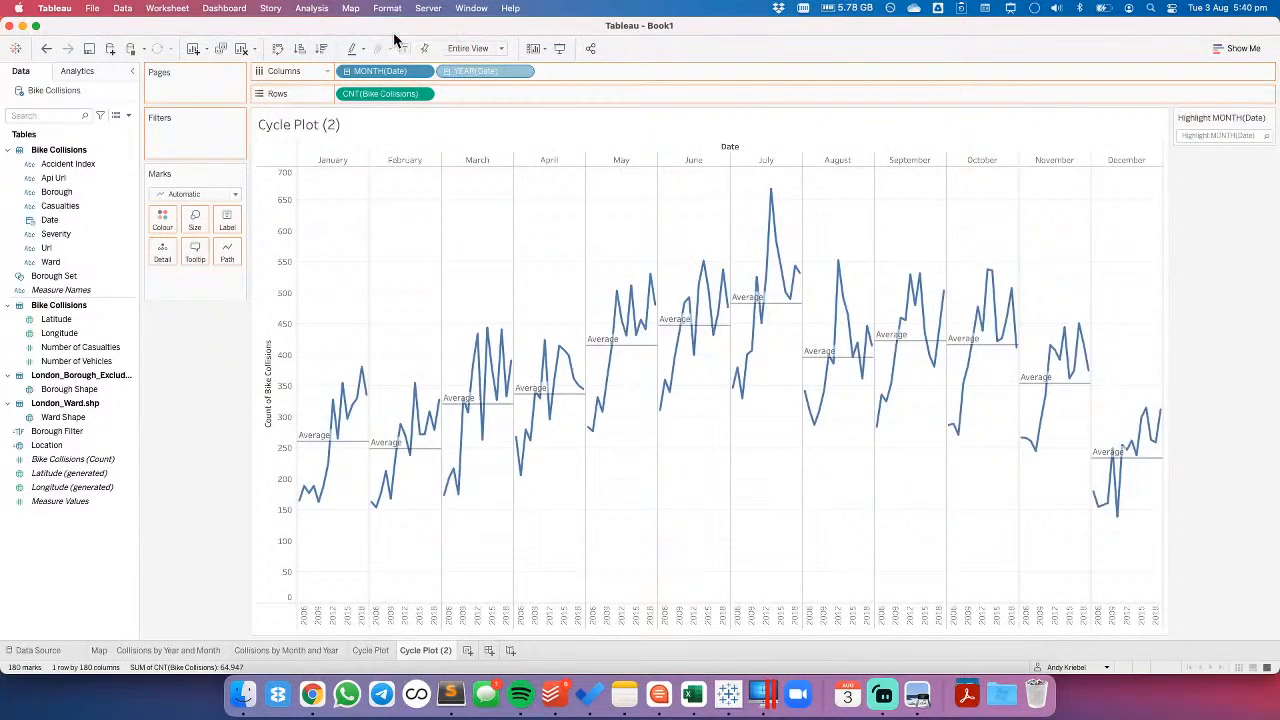
- Change the monthly chart's marks to bars and remove its average line
{"action": "left_click", "coordinate": [180, 194]}
{"action": "left_click", "coordinate": [176, 224]}
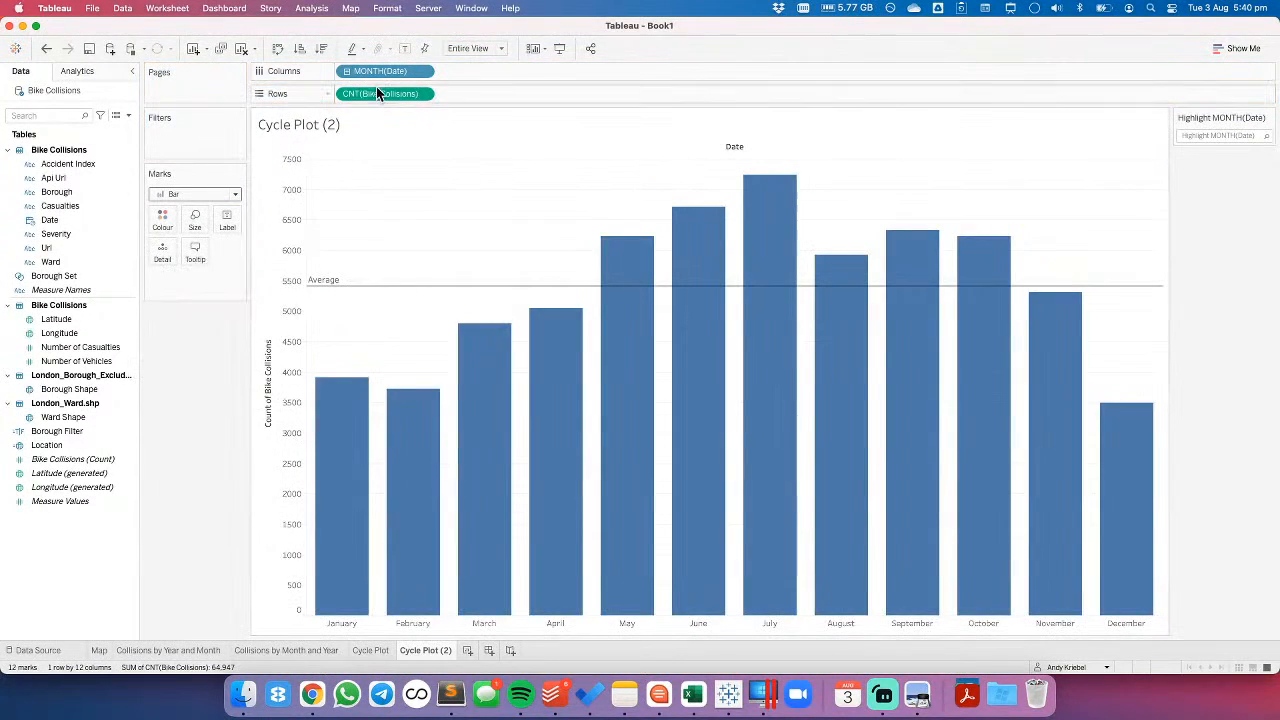
{"action": "mouse_move", "coordinate": [365, 297]}
{"action": "left_click_drag", "start_coordinate": [365, 297], "coordinate": [172, 381]}
- Show mark labels with the collision count on the monthly bars
{"action": "left_click", "coordinate": [227, 220]}
{"action": "left_click", "coordinate": [260, 250]}
{"action": "left_click", "coordinate": [200, 497]}
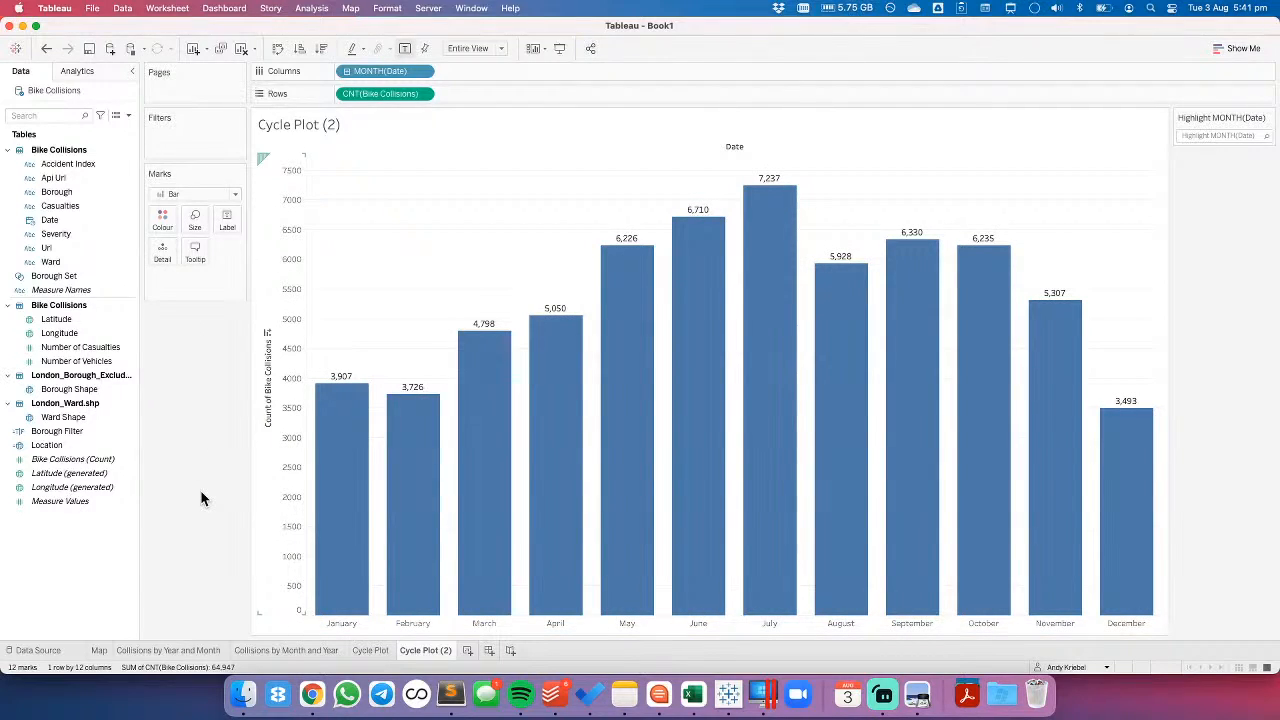
- Rename the monthly bar chart worksheet as Collisions by Month
{"action": "double_click", "coordinate": [438, 651]}
{"action": "type", "text": "Collisions by Month"}
{"action": "key", "text": "Return"}
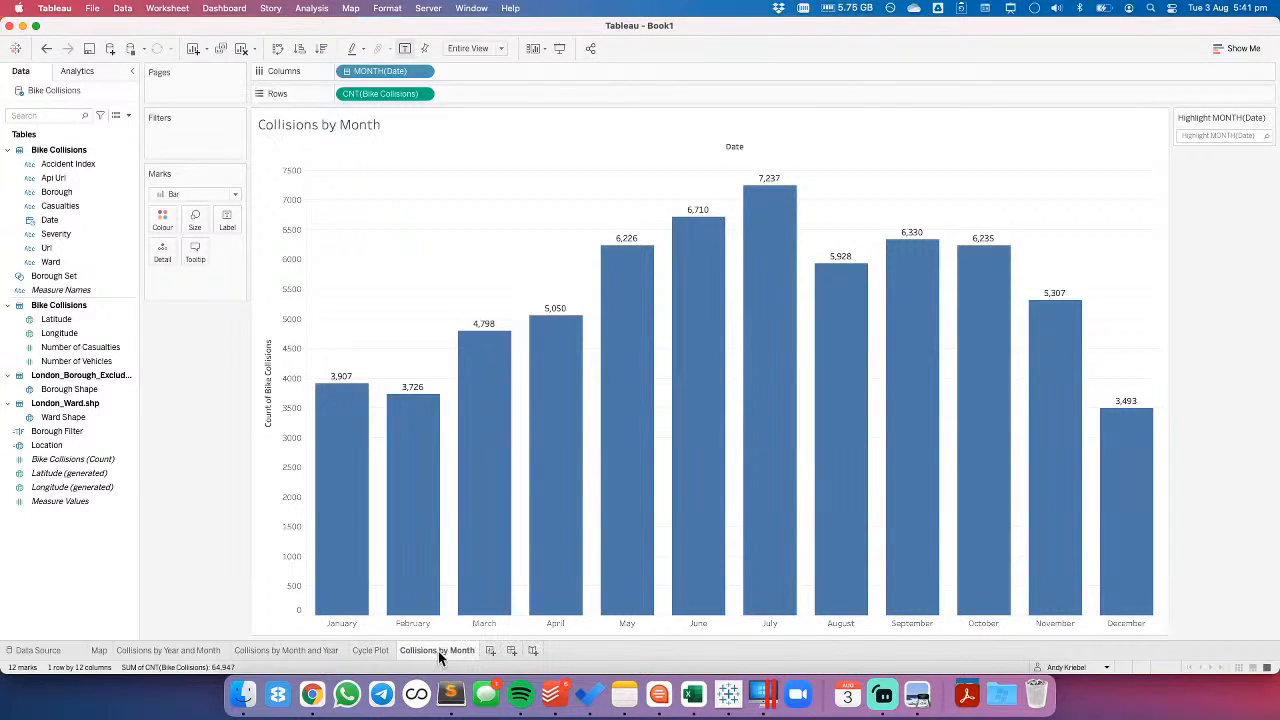
- Duplicate the Collisions by Month worksheet and change Date on Columns from month to year
{"action": "right_click", "coordinate": [436, 651]}
{"action": "left_click", "coordinate": [452, 541]}
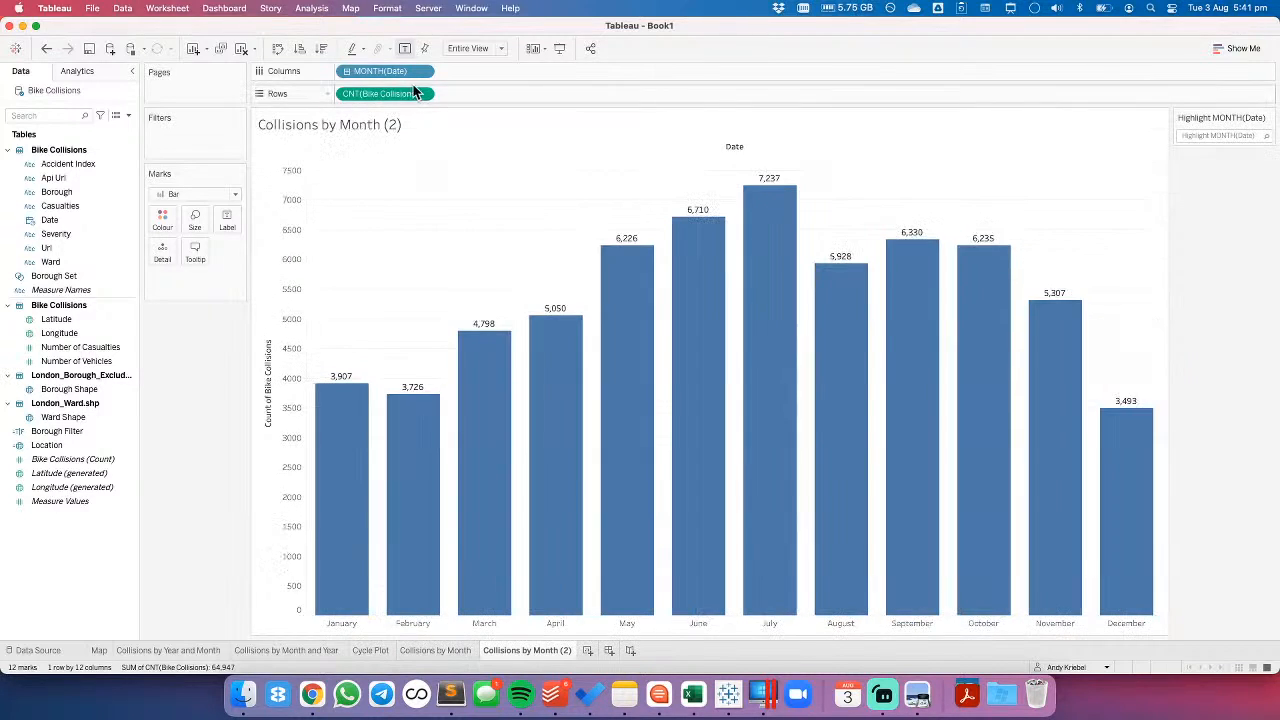
{"action": "left_click", "coordinate": [423, 71]}
{"action": "left_click", "coordinate": [409, 248]}
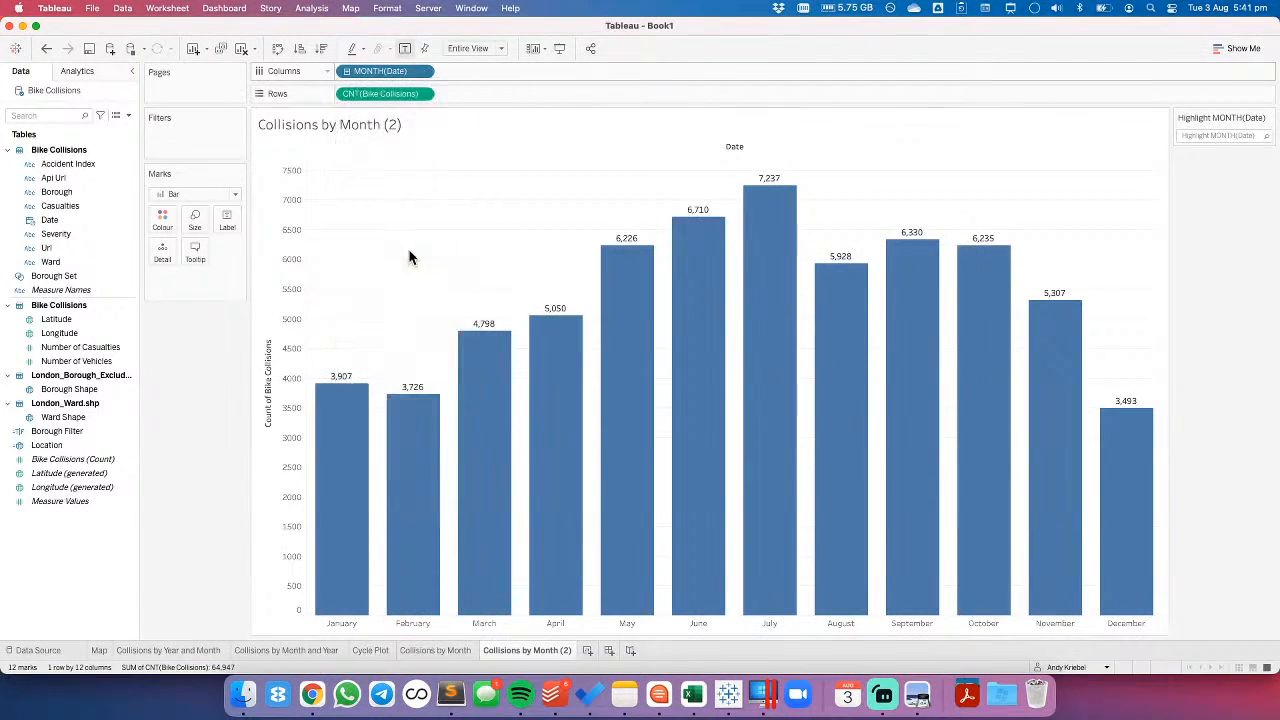
- Rename the yearly bar chart worksheet as Collisions by Year
{"action": "double_click", "coordinate": [529, 648]}
{"action": "left_click", "coordinate": [534, 650]}
{"action": "left_click_drag", "start_coordinate": [534, 650], "coordinate": [586, 653]}
{"action": "type", "text": "Year"}
{"action": "key", "text": "Return"}
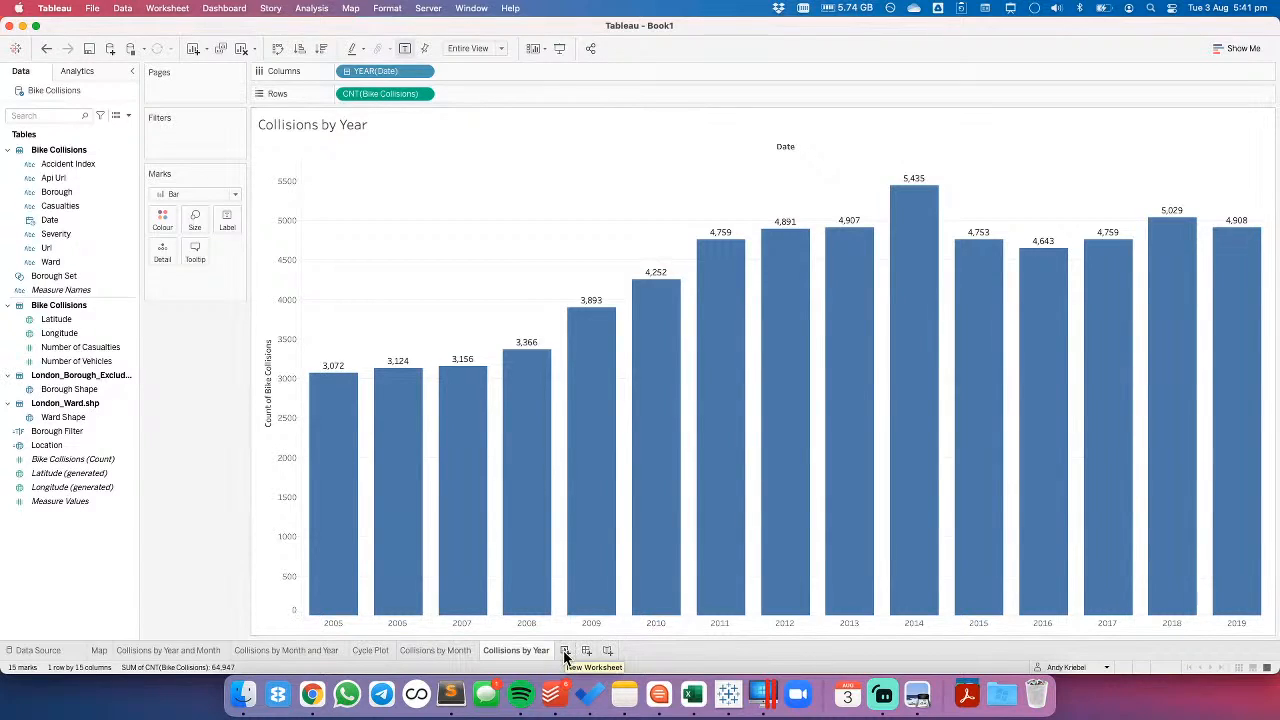
- Create a new worksheet and lay out a grid with year of Date on Columns and month of Date on Rows
{"action": "left_click", "coordinate": [449, 650]}
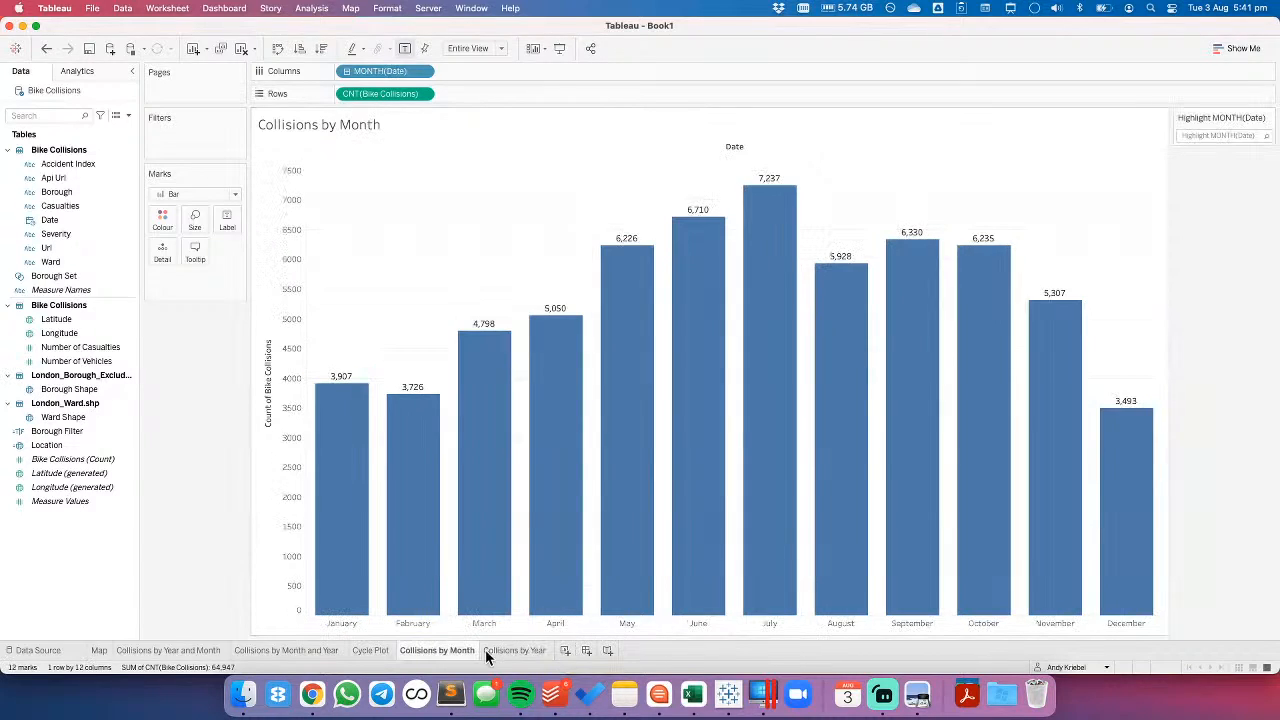
{"action": "left_click", "coordinate": [502, 649]}
{"action": "left_click", "coordinate": [565, 650]}
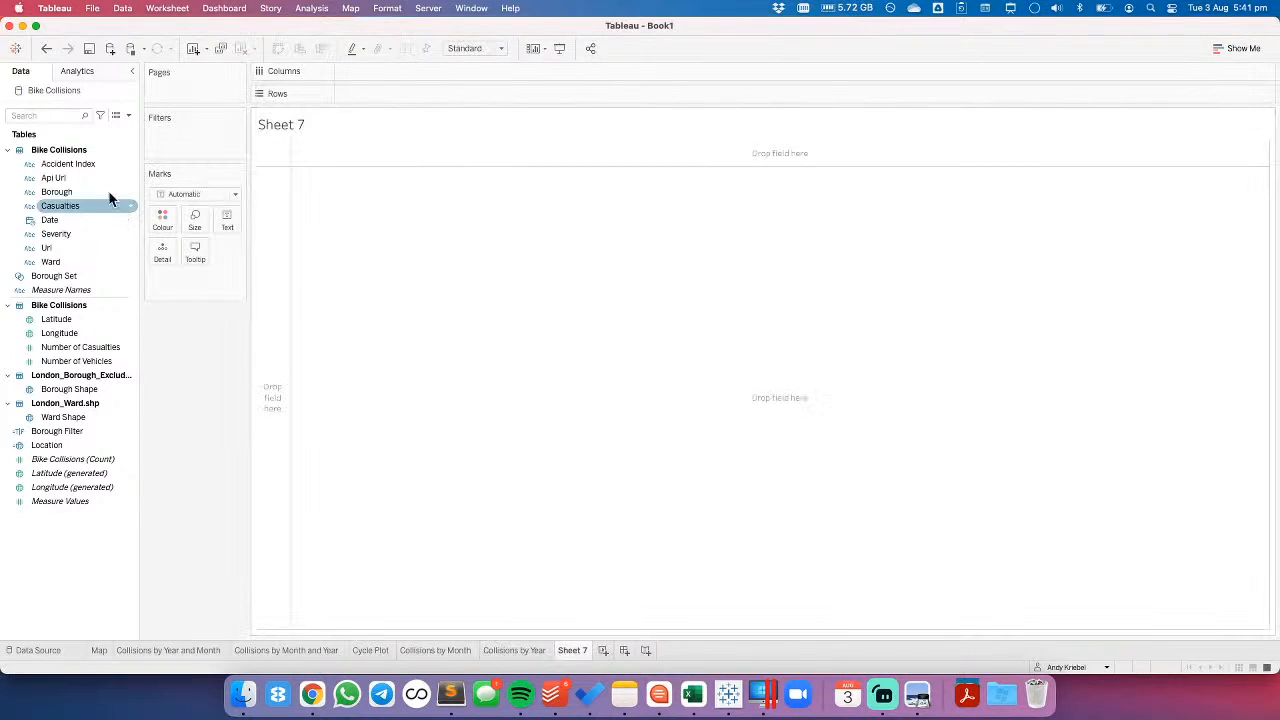
{"action": "left_click_drag", "start_coordinate": [64, 221], "coordinate": [380, 72]}
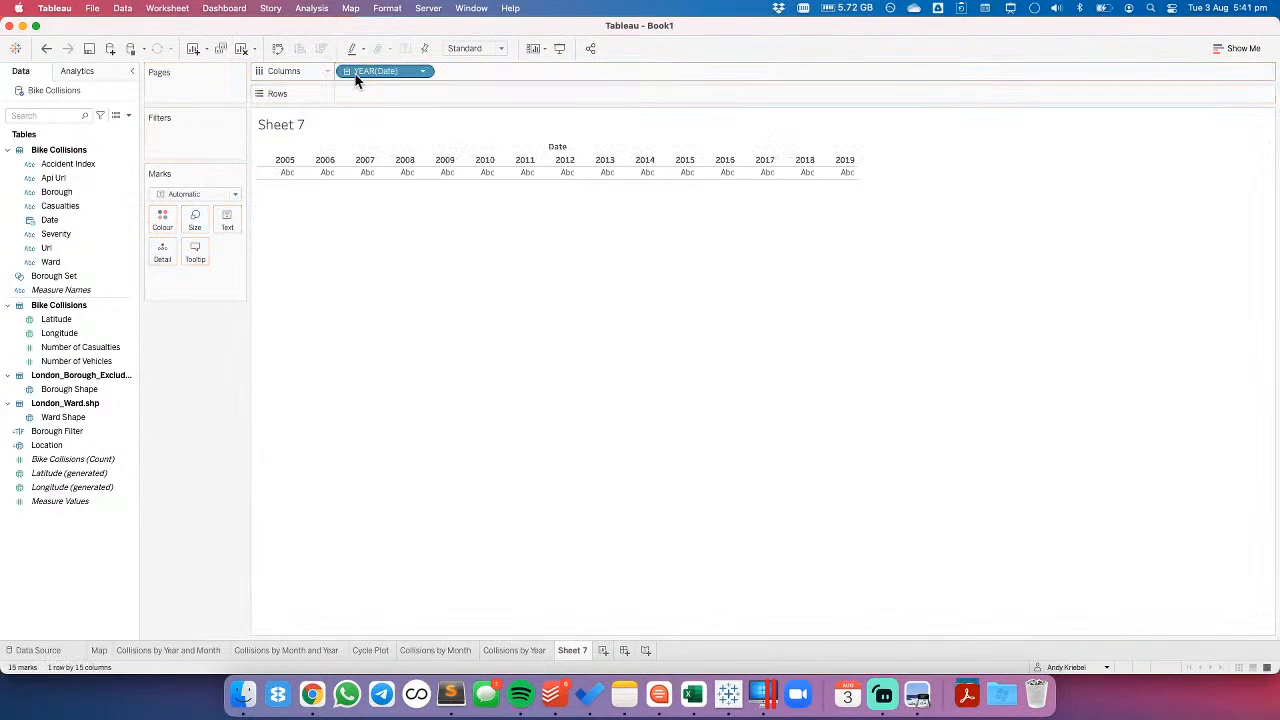
{"action": "left_click", "coordinate": [346, 72]}
{"action": "left_click_drag", "start_coordinate": [473, 73], "coordinate": [423, 93]}
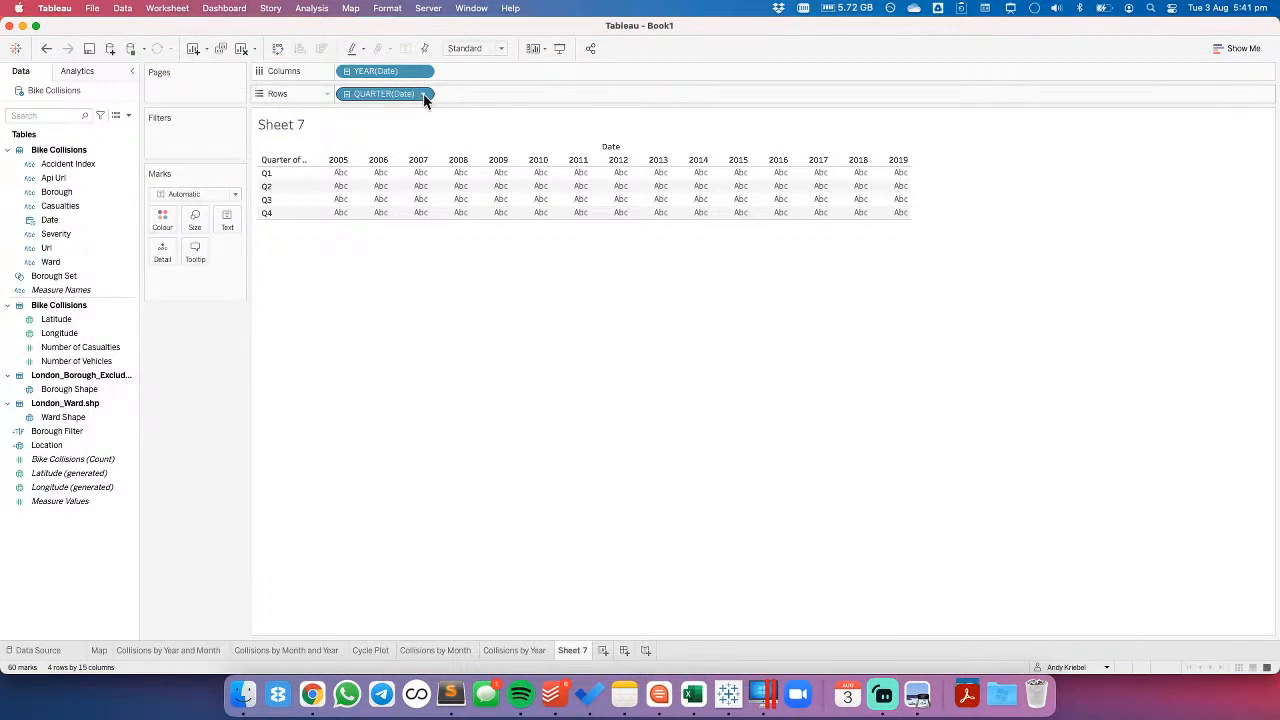
{"action": "left_click", "coordinate": [423, 93]}
{"action": "left_click", "coordinate": [390, 293]}
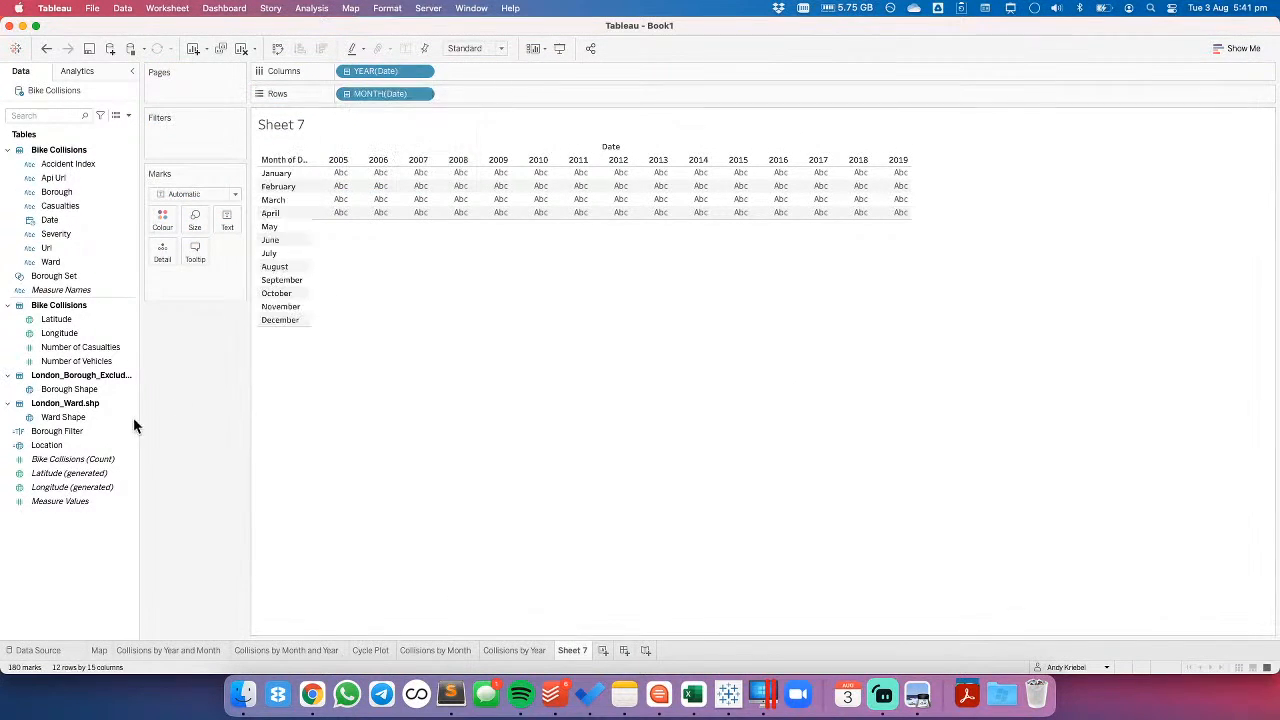
- Colour the year-by-month grid by the Bike Collisions count, using the reversed Orange to Aqua palette
{"action": "left_click_drag", "start_coordinate": [63, 462], "coordinate": [163, 221]}
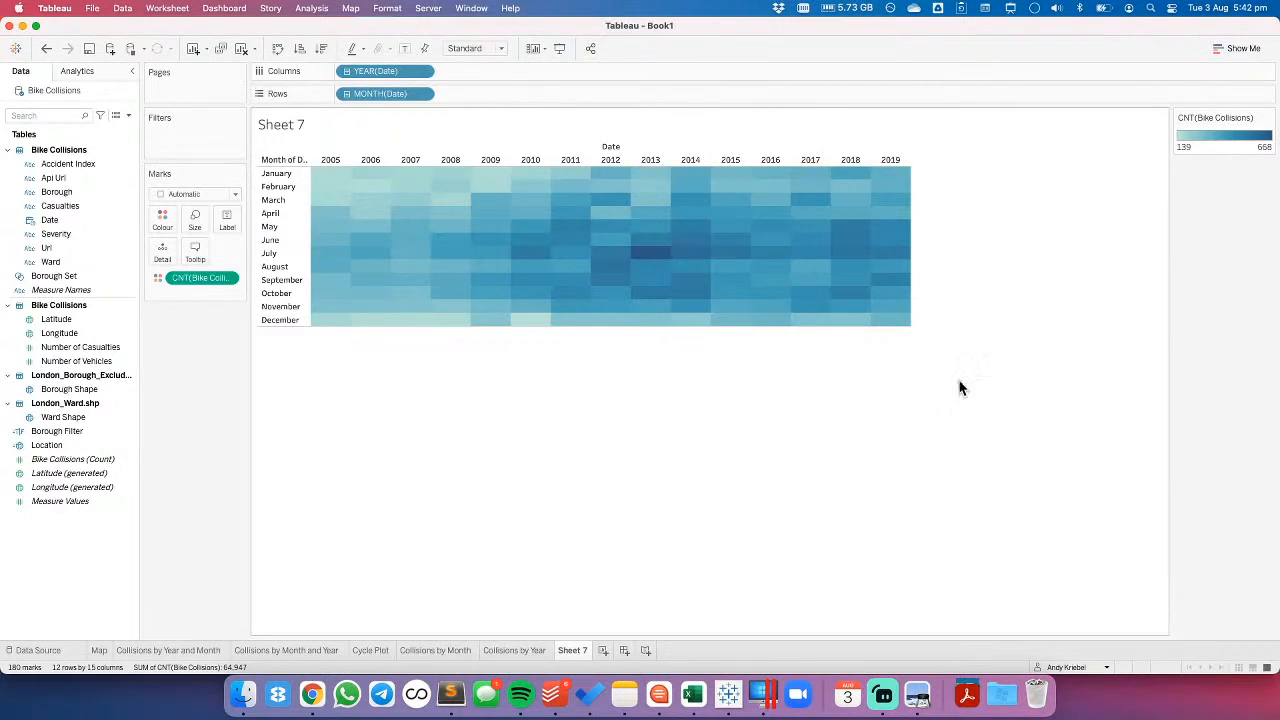
{"action": "double_click", "coordinate": [1208, 153]}
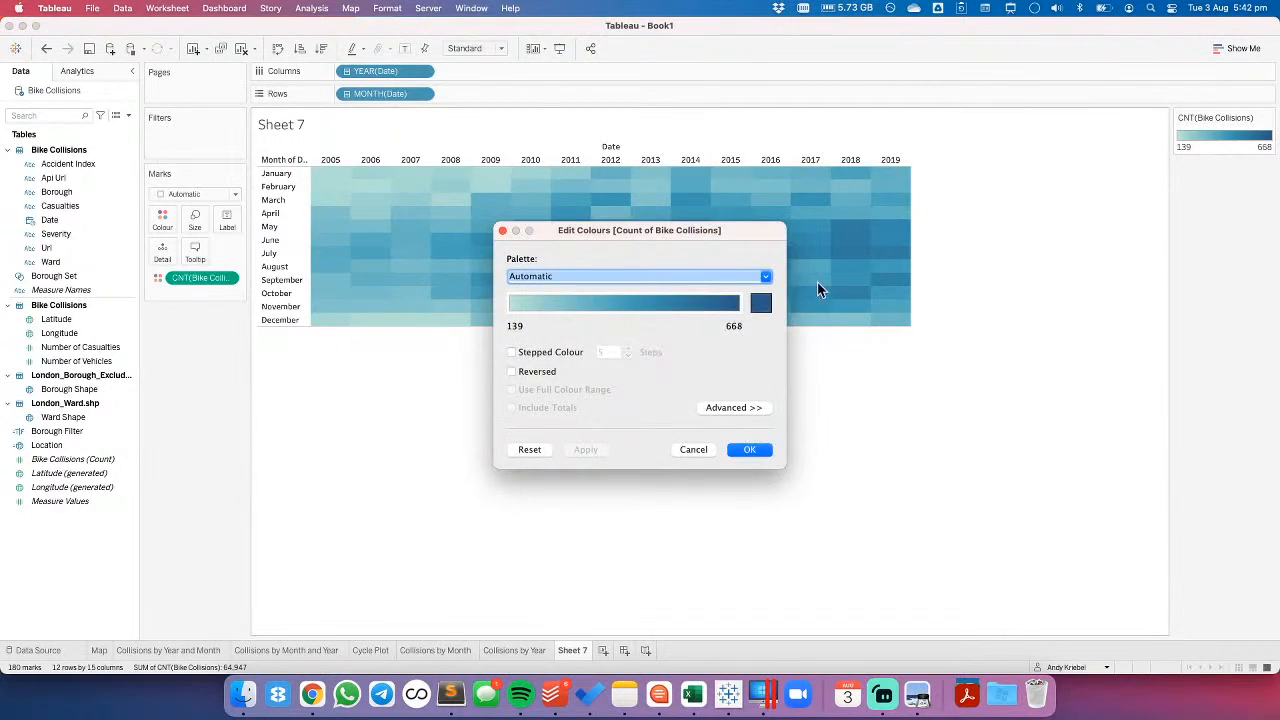
{"action": "left_click", "coordinate": [649, 281]}
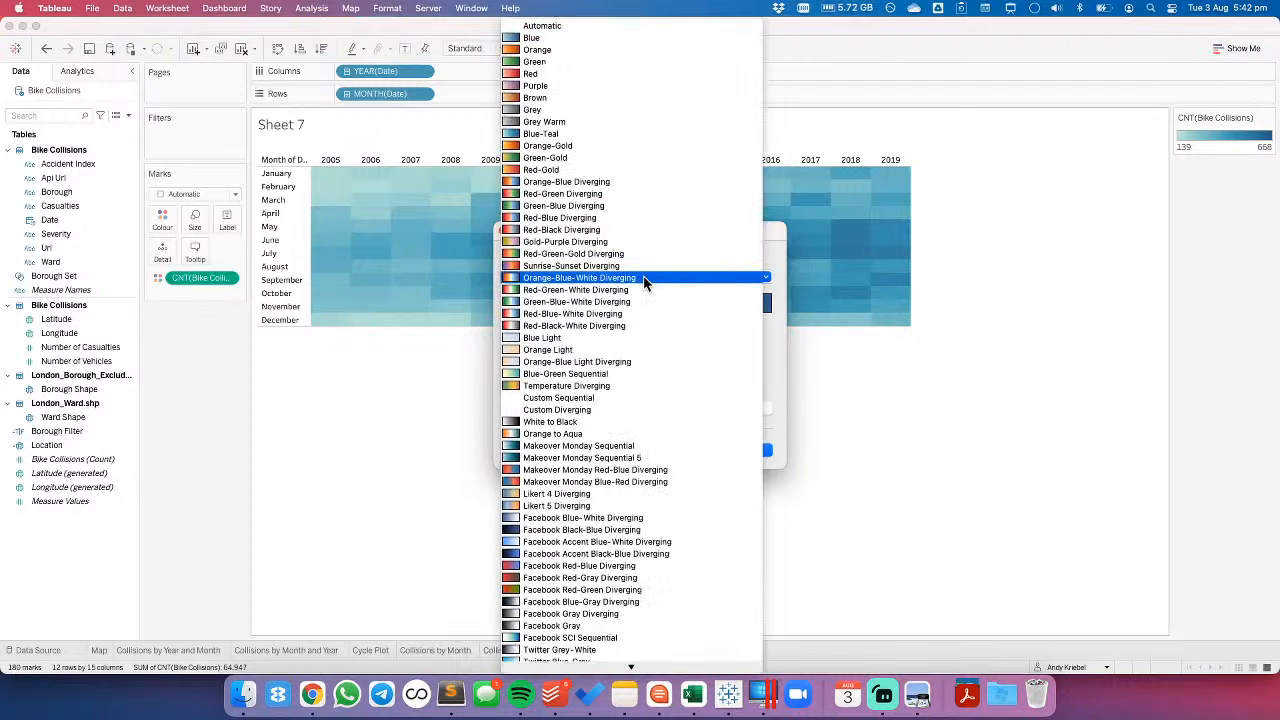
{"action": "left_click", "coordinate": [585, 434]}
{"action": "left_click_drag", "start_coordinate": [647, 241], "coordinate": [600, 366]}
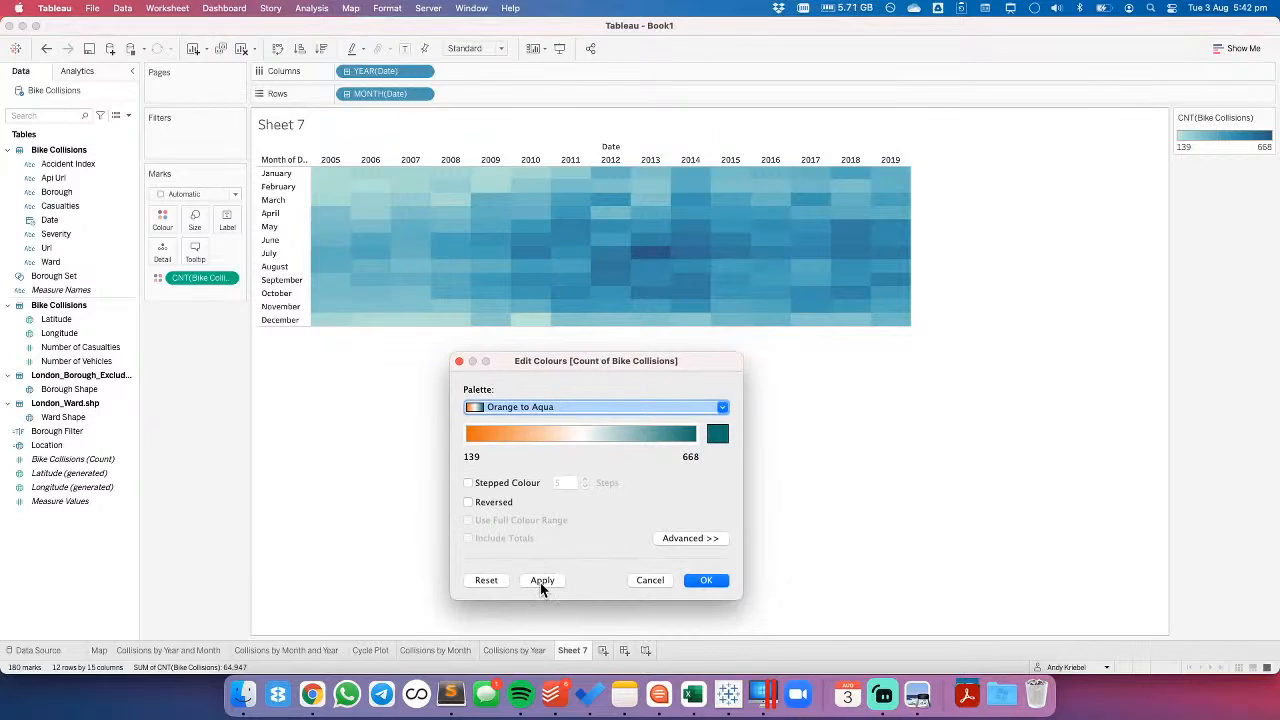
{"action": "left_click", "coordinate": [489, 502]}
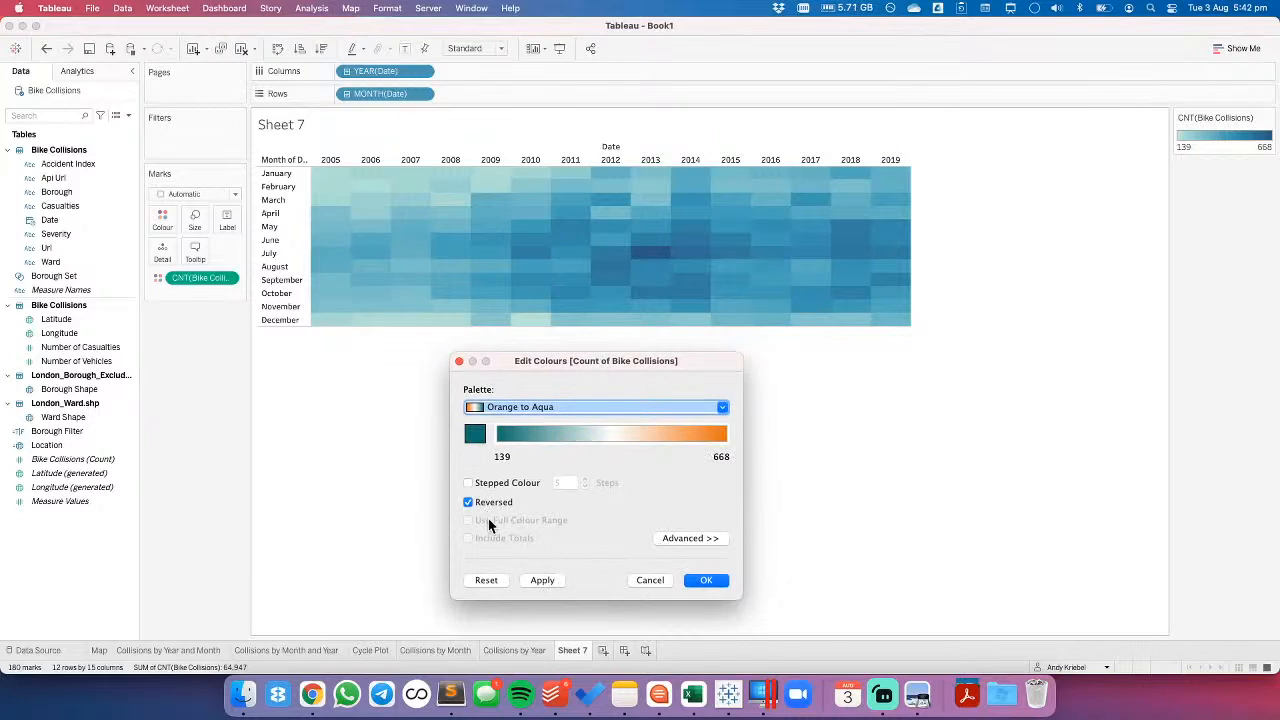
{"action": "left_click", "coordinate": [539, 583]}
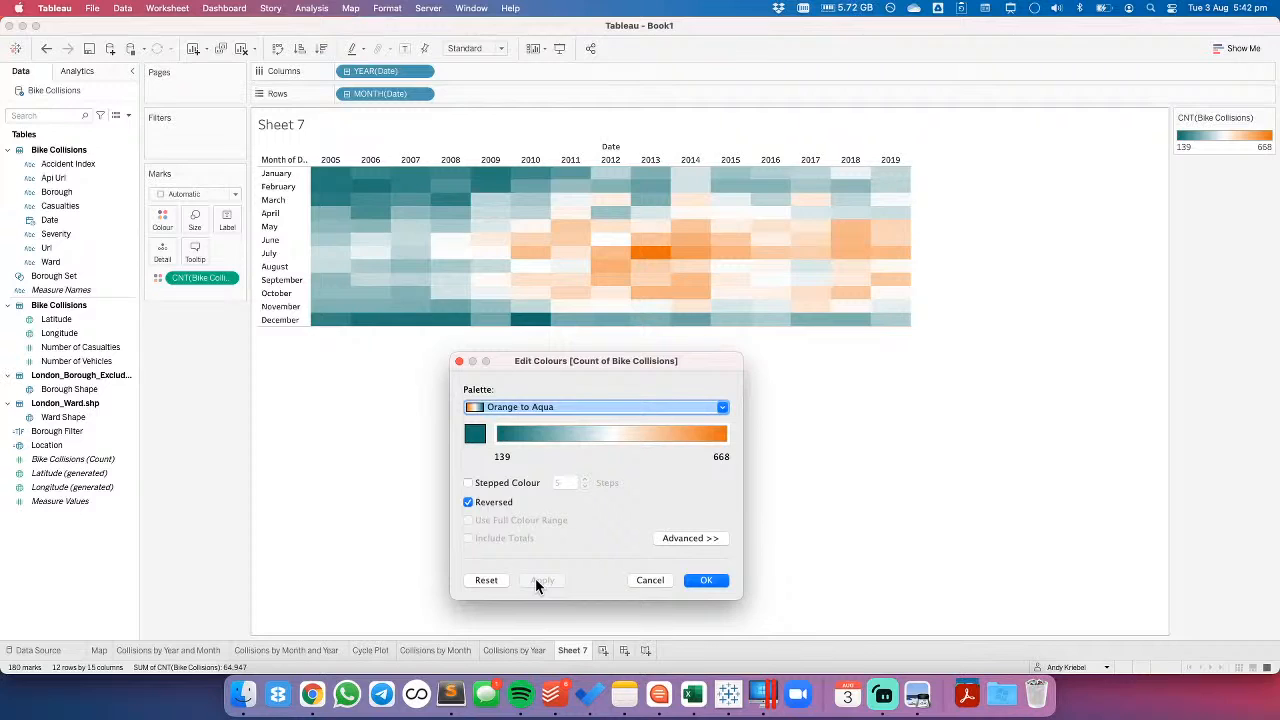
- Switch the heatmap's colour palette to Twitter Blue-Grey
{"action": "left_click", "coordinate": [572, 406]}
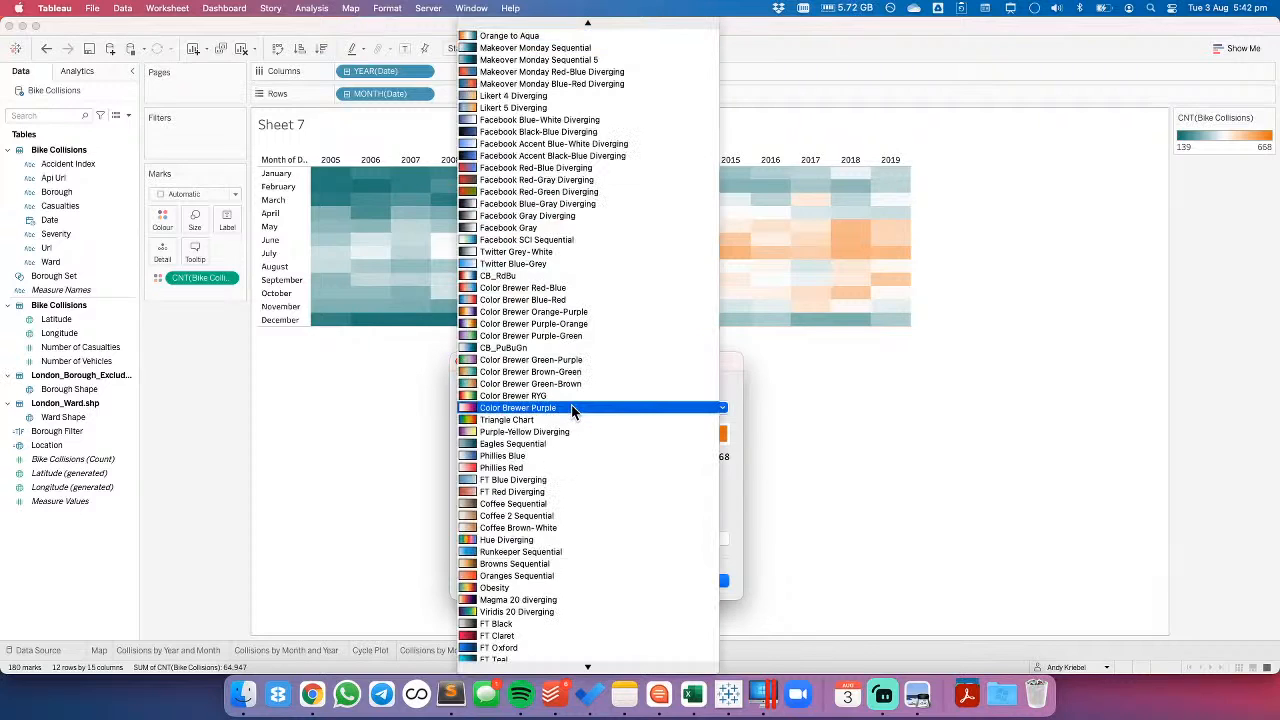
{"action": "left_click", "coordinate": [568, 263]}
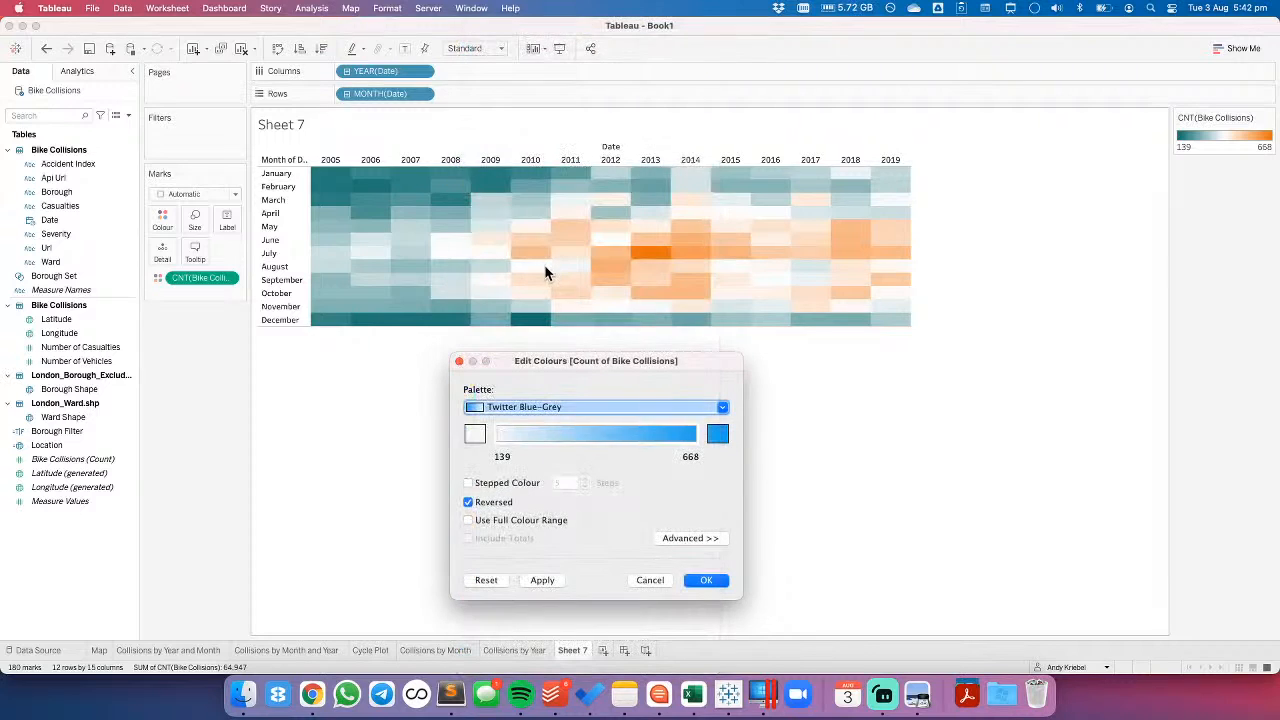
{"action": "left_click", "coordinate": [541, 580]}
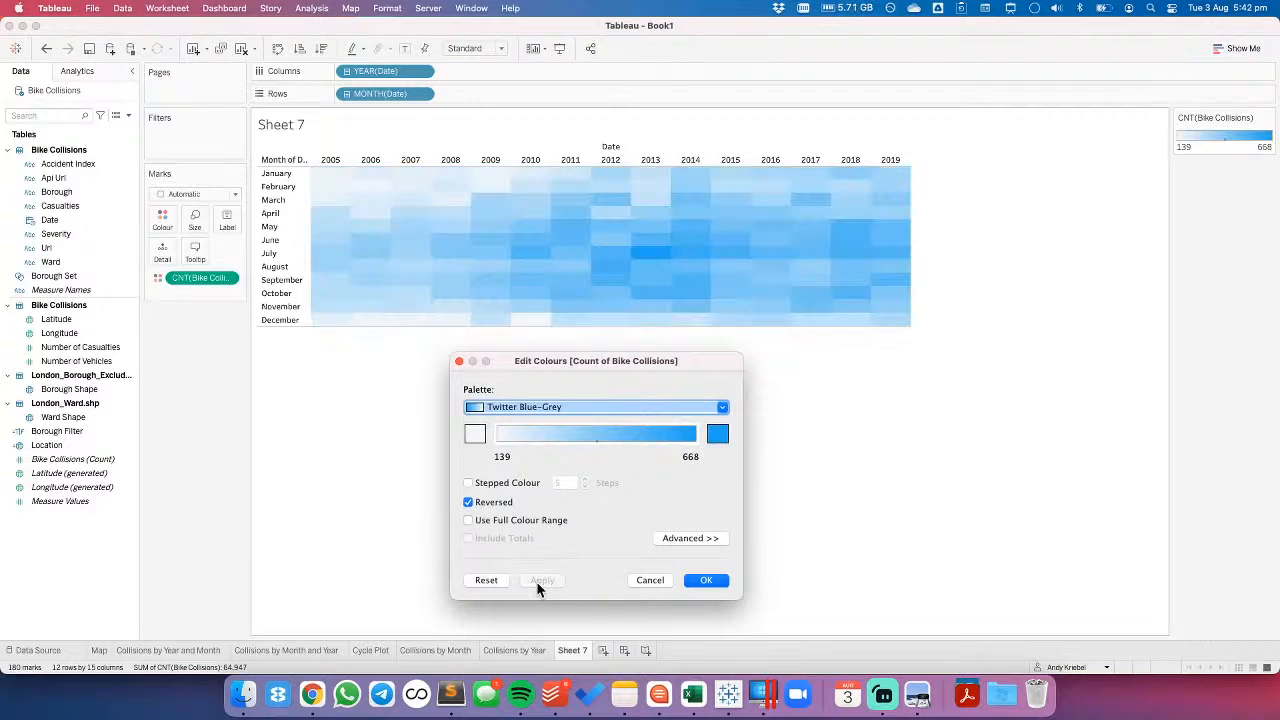
{"action": "left_click", "coordinate": [706, 582]}
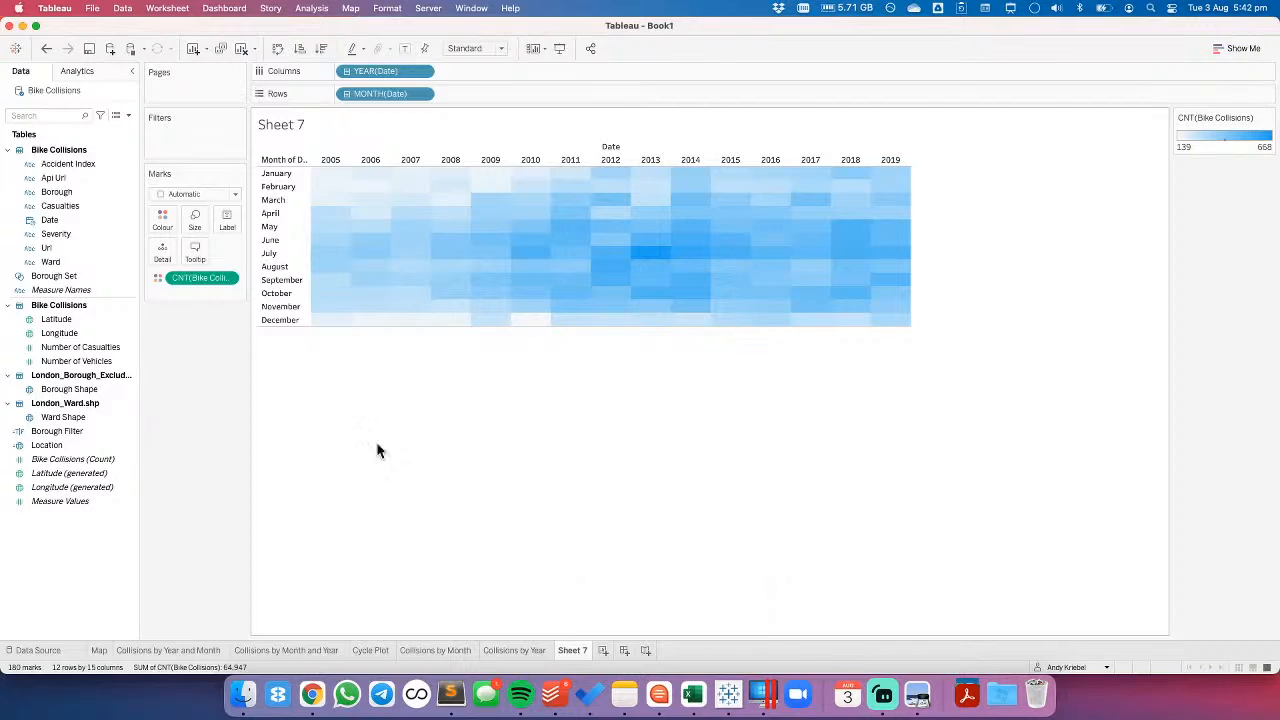
- Add a white border around the heatmap cells
{"action": "left_click", "coordinate": [163, 219]}
{"action": "left_click", "coordinate": [215, 333]}
{"action": "left_click", "coordinate": [224, 392]}
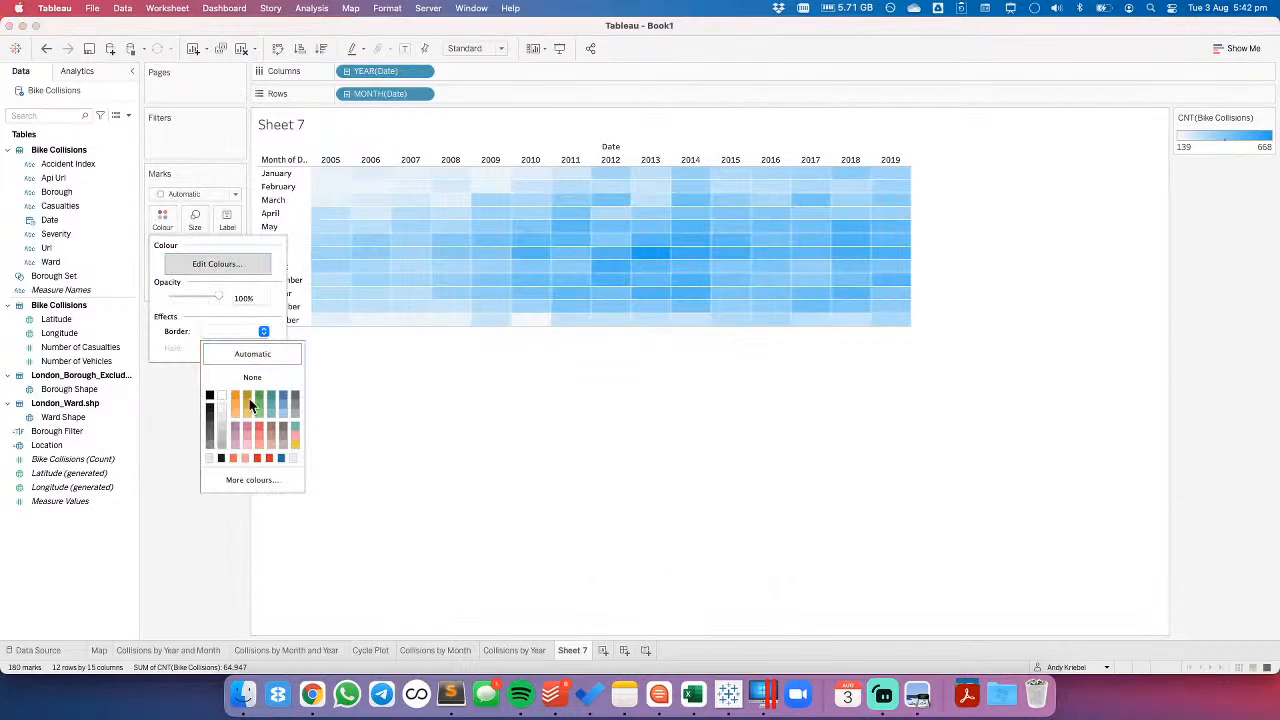
{"action": "left_click", "coordinate": [510, 404]}
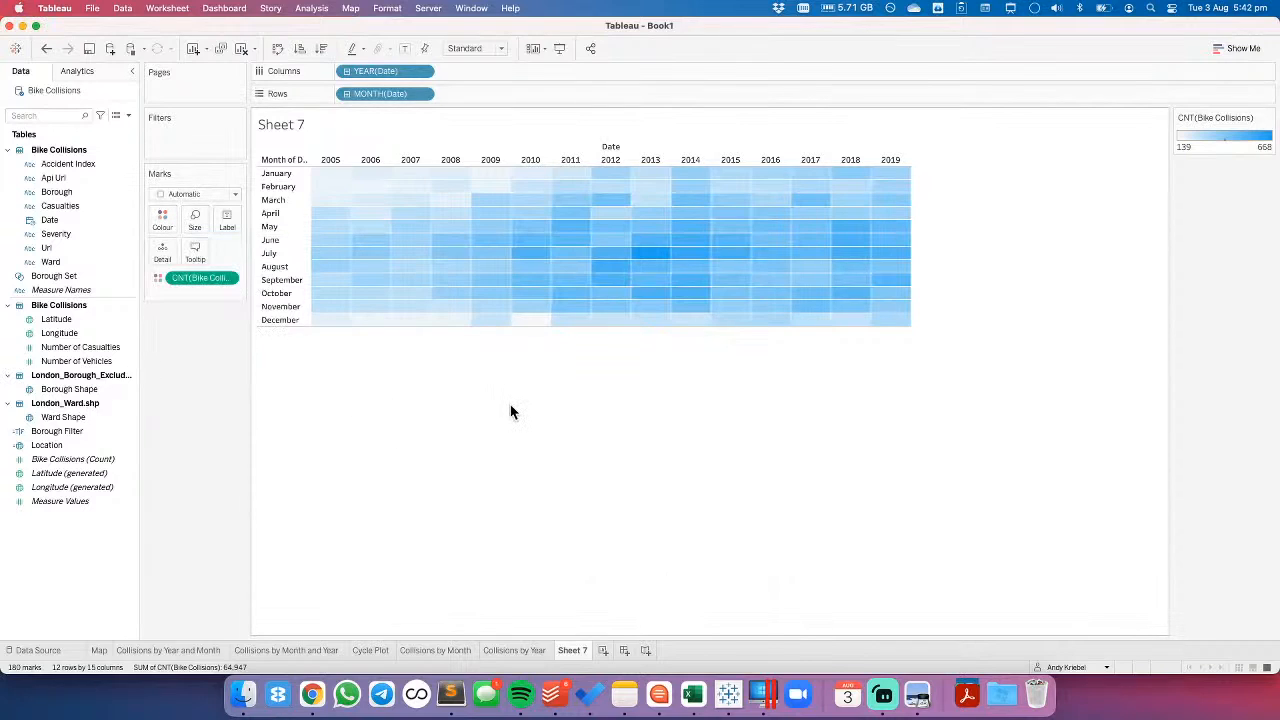
- Try the CB_RdBu palette on the heatmap's collision count colours
{"action": "double_click", "coordinate": [1200, 149]}
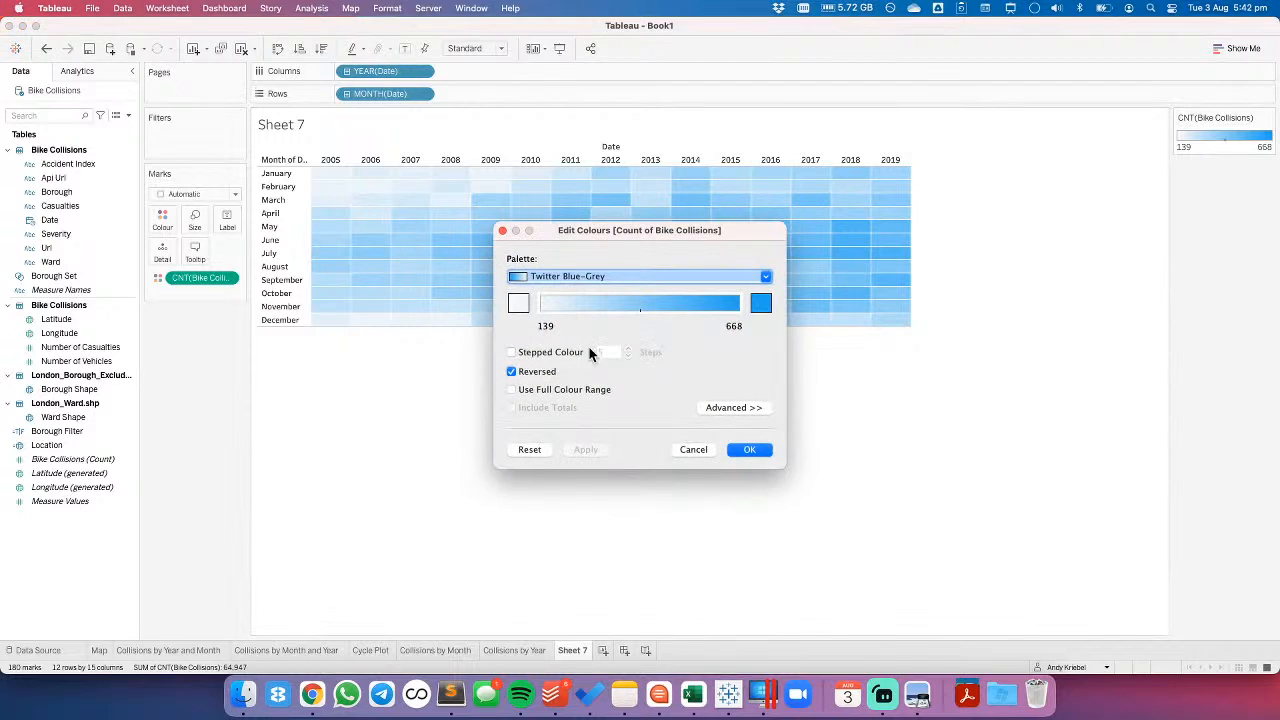
{"action": "left_click", "coordinate": [571, 277]}
{"action": "left_click", "coordinate": [566, 175]}
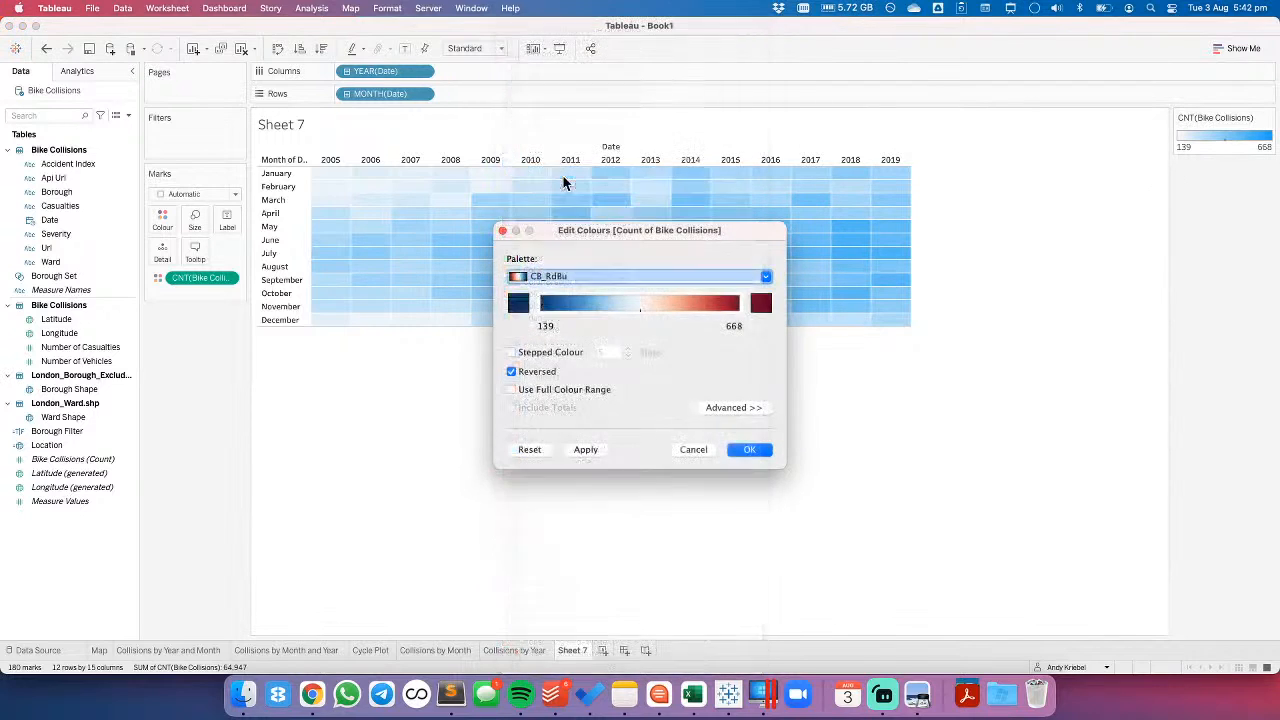
{"action": "left_click", "coordinate": [594, 452]}
{"action": "left_click_drag", "start_coordinate": [640, 232], "coordinate": [583, 347]}
- Set the heatmap's colour palette back to Orange to Aqua, keeping it reversed
{"action": "left_click", "coordinate": [565, 392]}
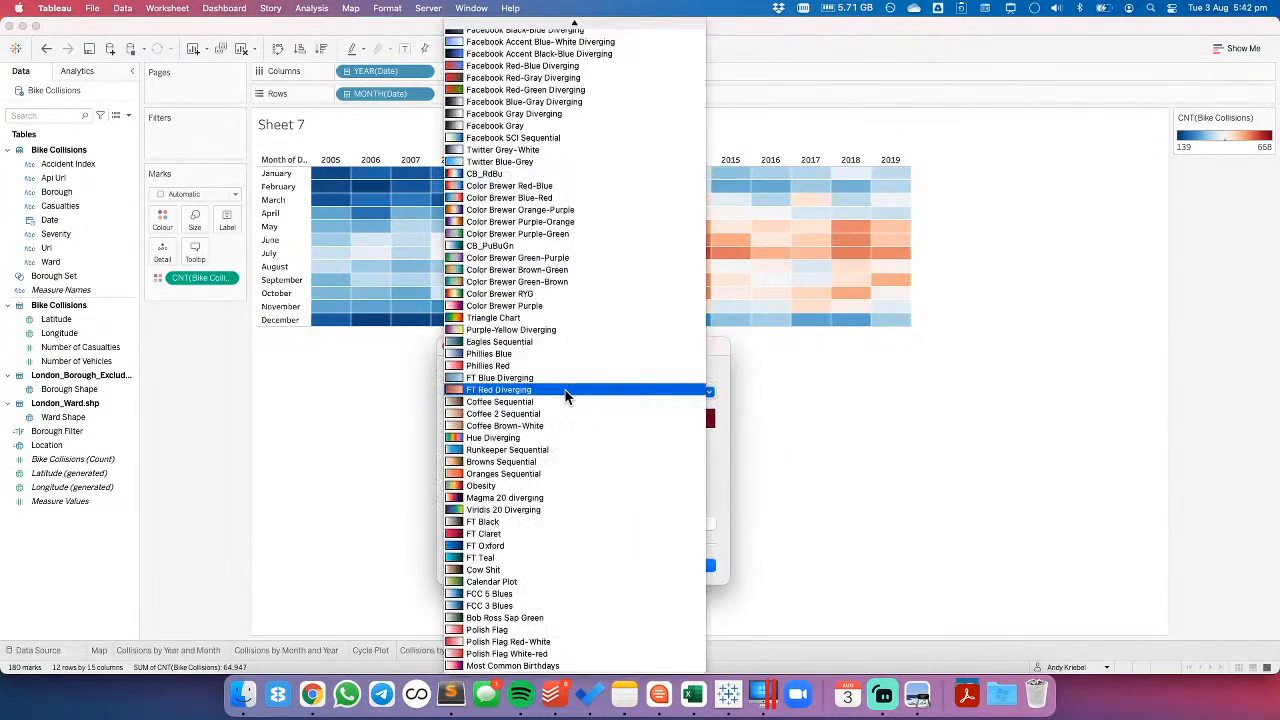
{"action": "scroll", "coordinate": [566, 397], "scroll_direction": "up", "scroll_amount": 8}
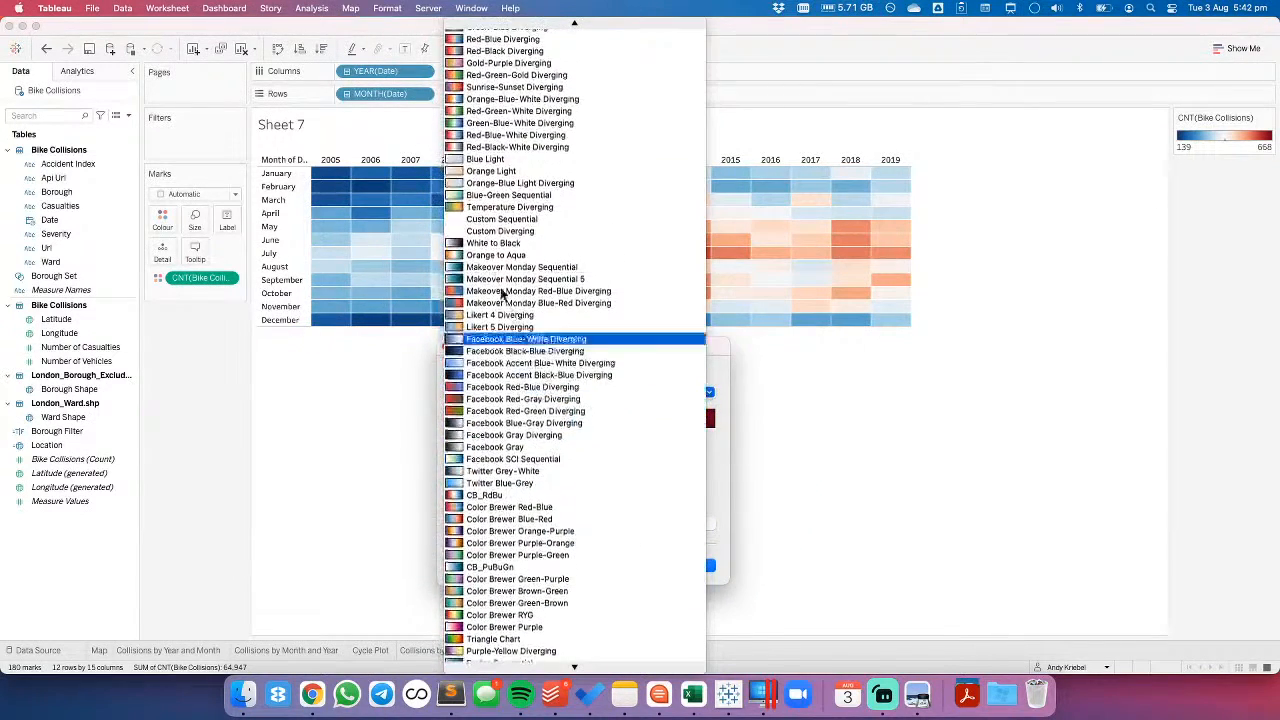
{"action": "left_click", "coordinate": [493, 255]}
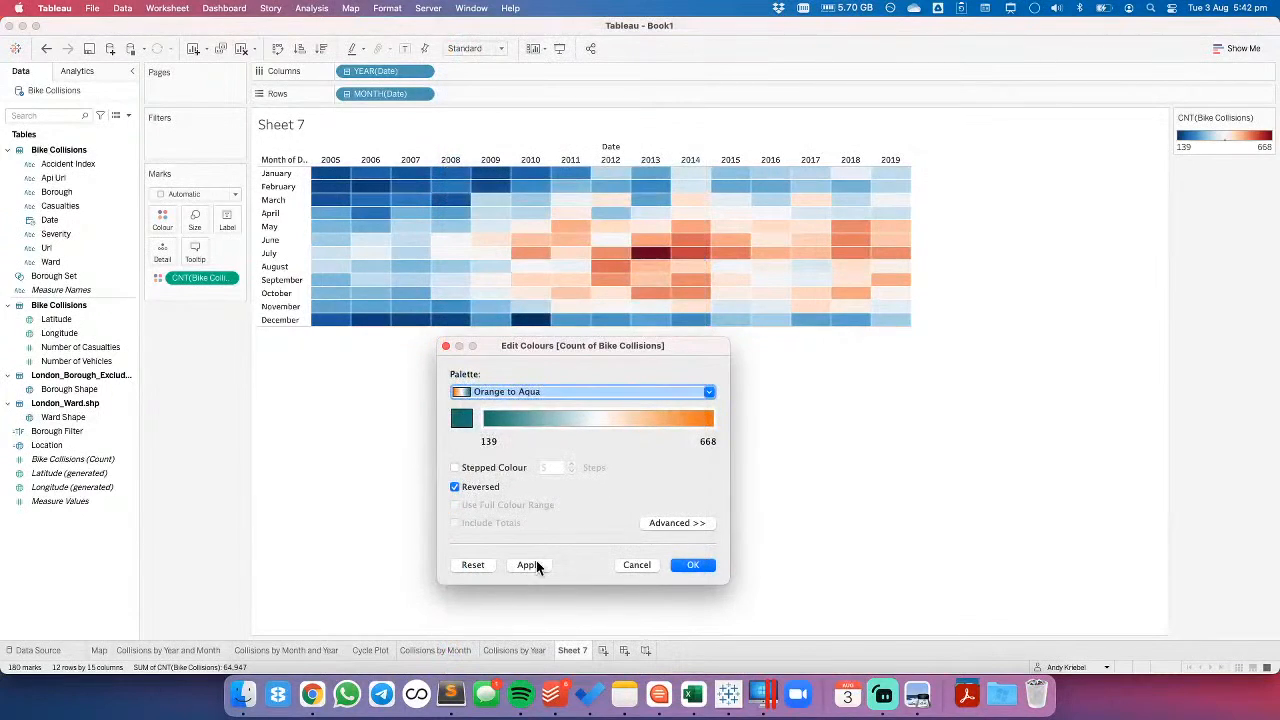
{"action": "left_click", "coordinate": [530, 566]}
{"action": "left_click", "coordinate": [692, 566]}
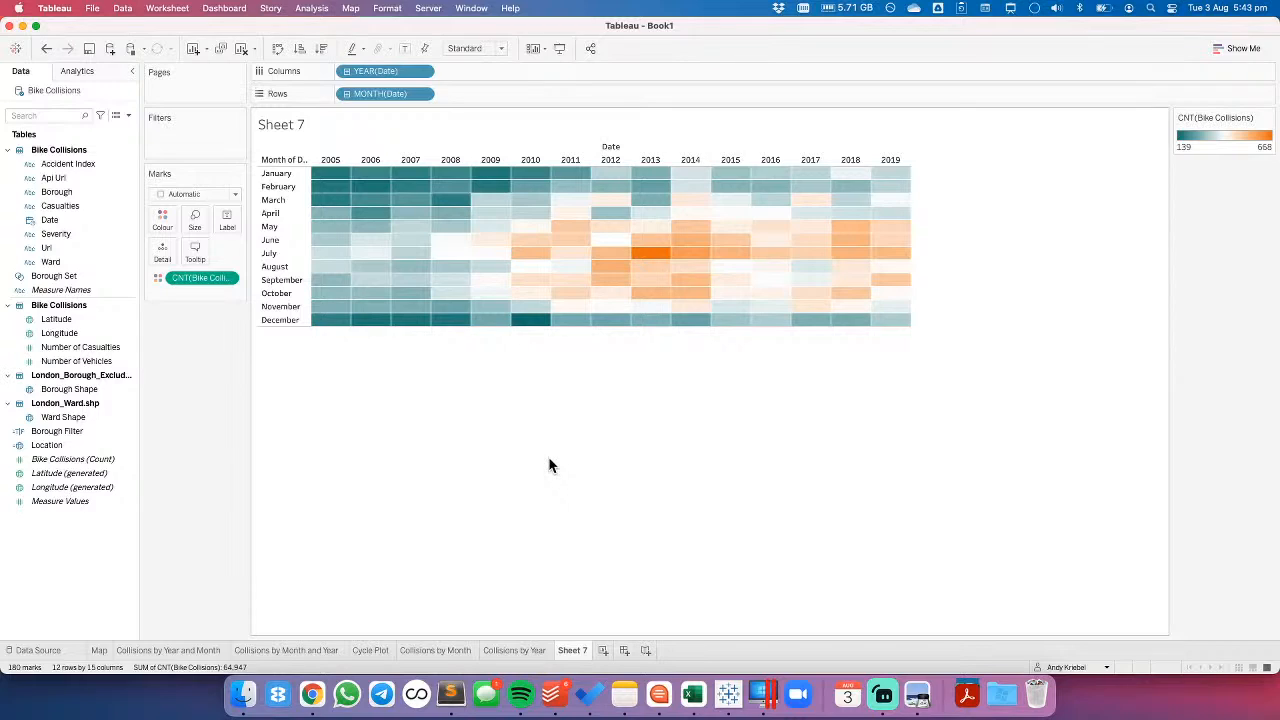
- Rename the Sheet 7 worksheet as Year/Month Heatmap
{"action": "double_click", "coordinate": [575, 648]}
{"action": "type", "text": "Year"}
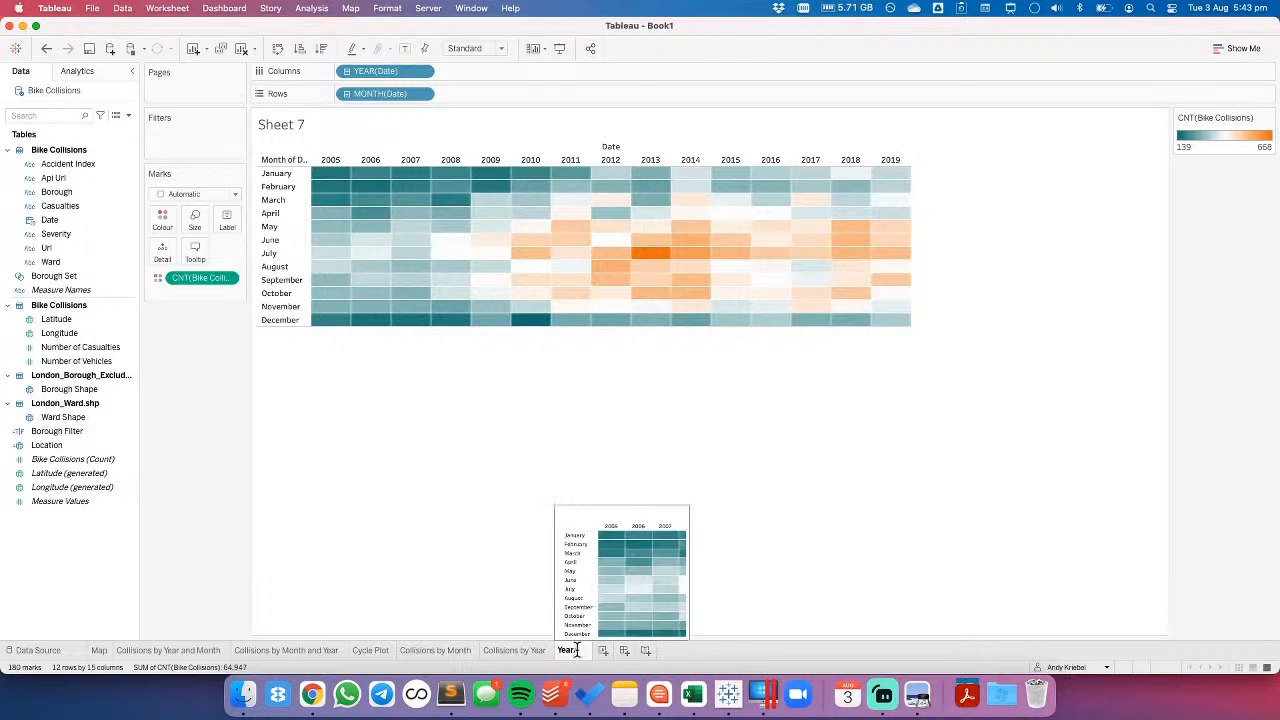
{"action": "type", "text": " Month Hea"}
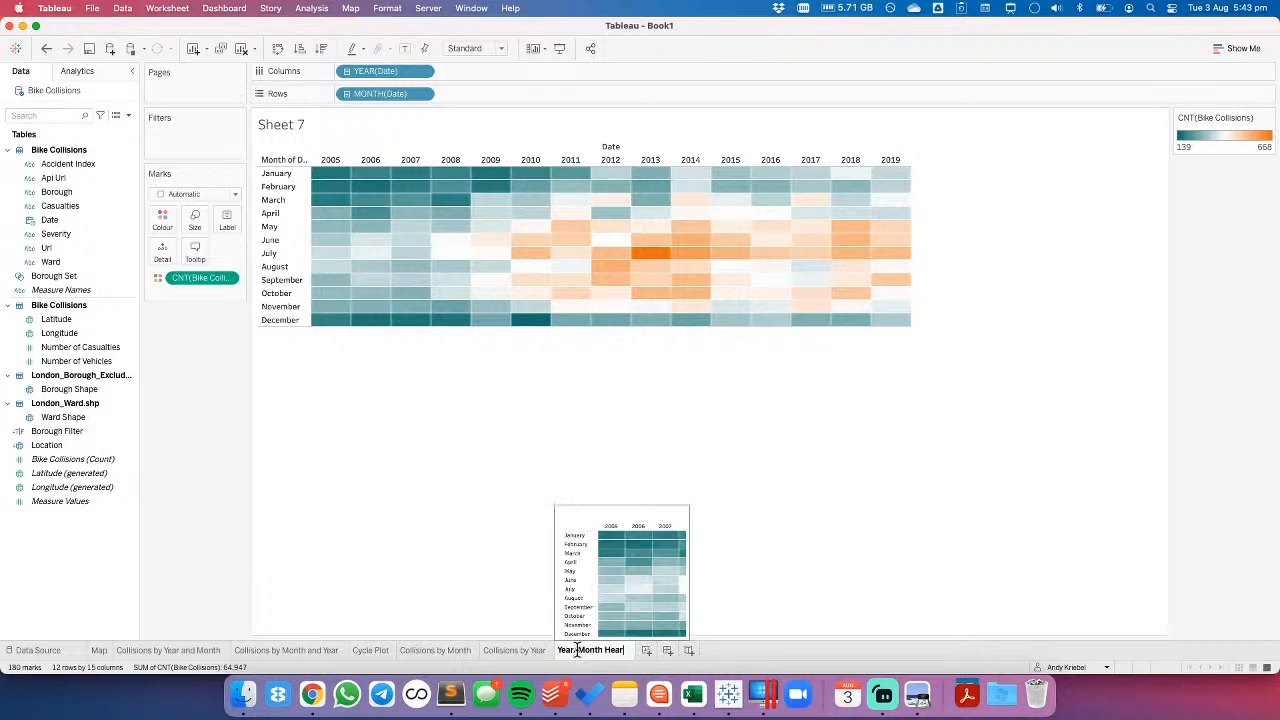
{"action": "type", "text": "tmap"}
{"action": "key", "text": "Return"}
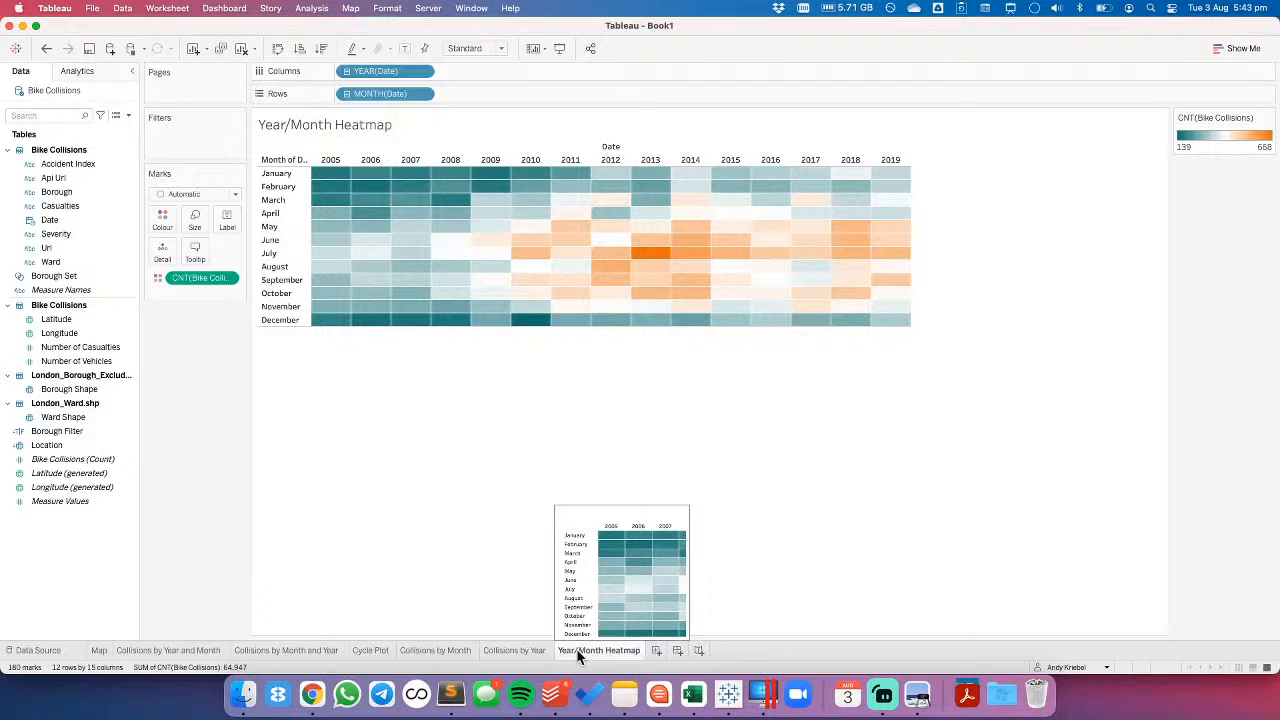
- Duplicate the Collisions by Year sheet and change the copy's date breakdown in the columns to weekday
{"action": "left_click", "coordinate": [522, 651]}
{"action": "right_click", "coordinate": [523, 649]}
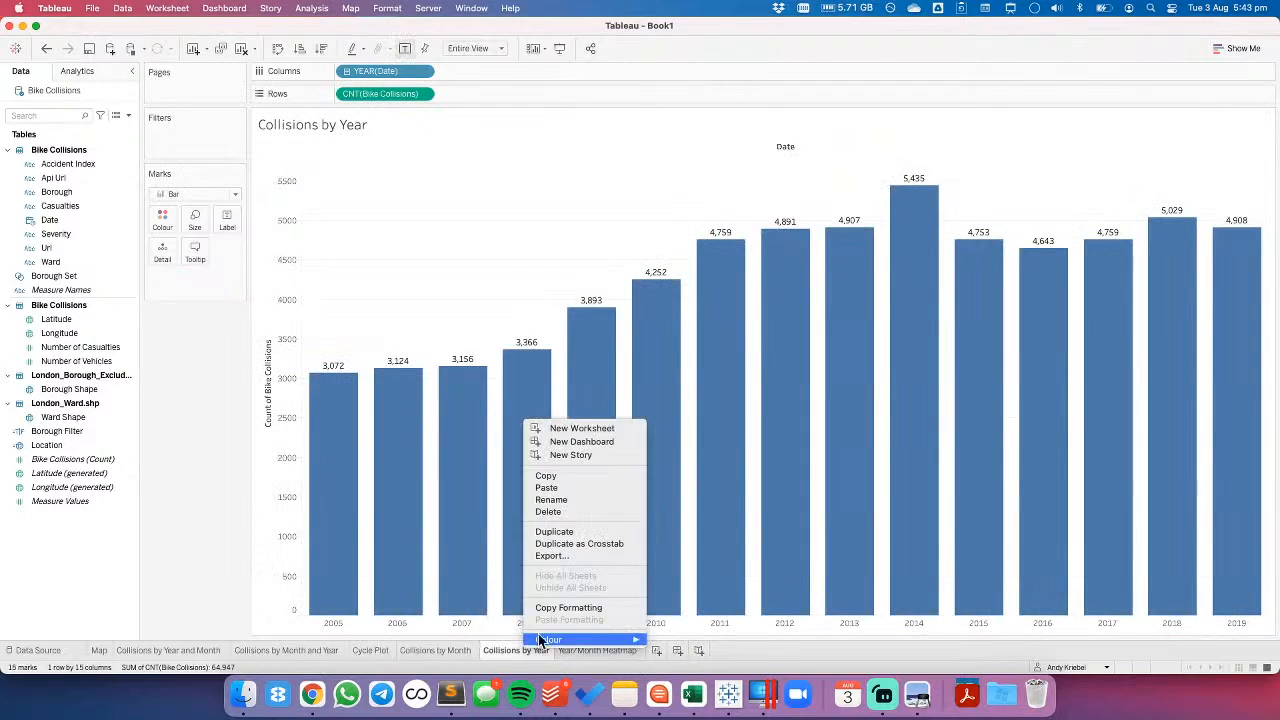
{"action": "left_click", "coordinate": [555, 532]}
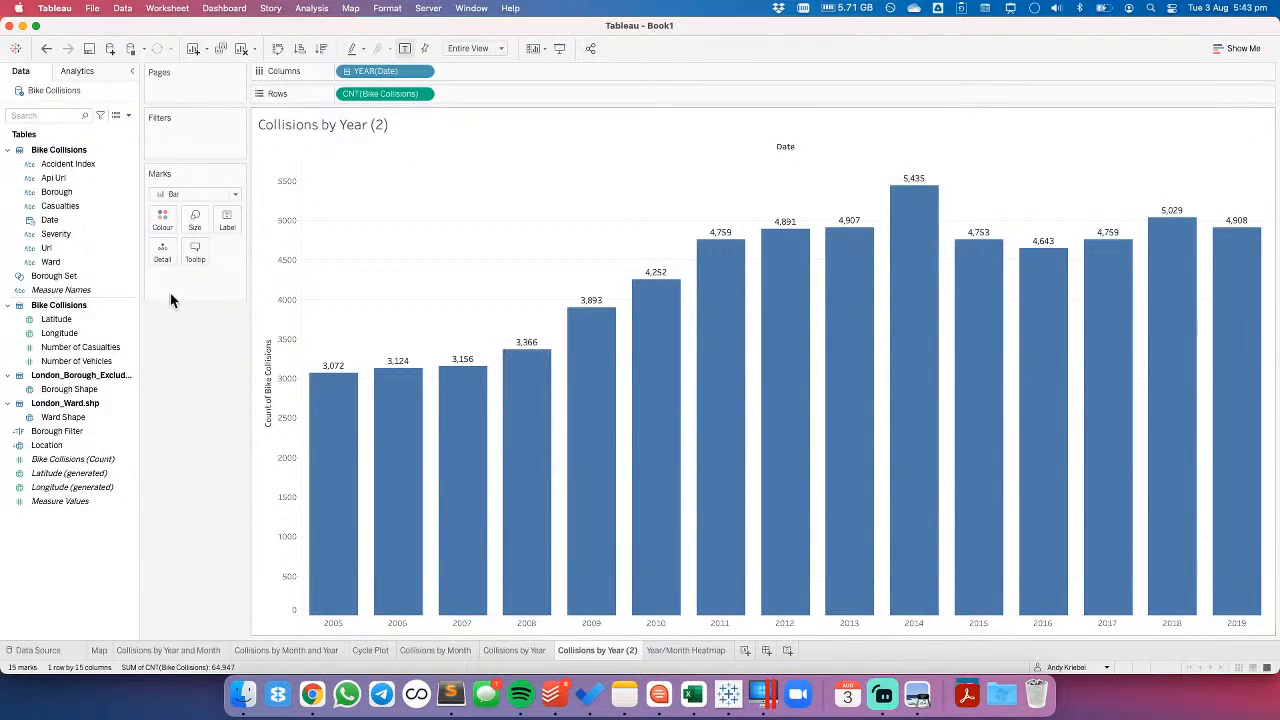
{"action": "left_click", "coordinate": [423, 71]}
{"action": "mouse_move", "coordinate": [435, 296]}
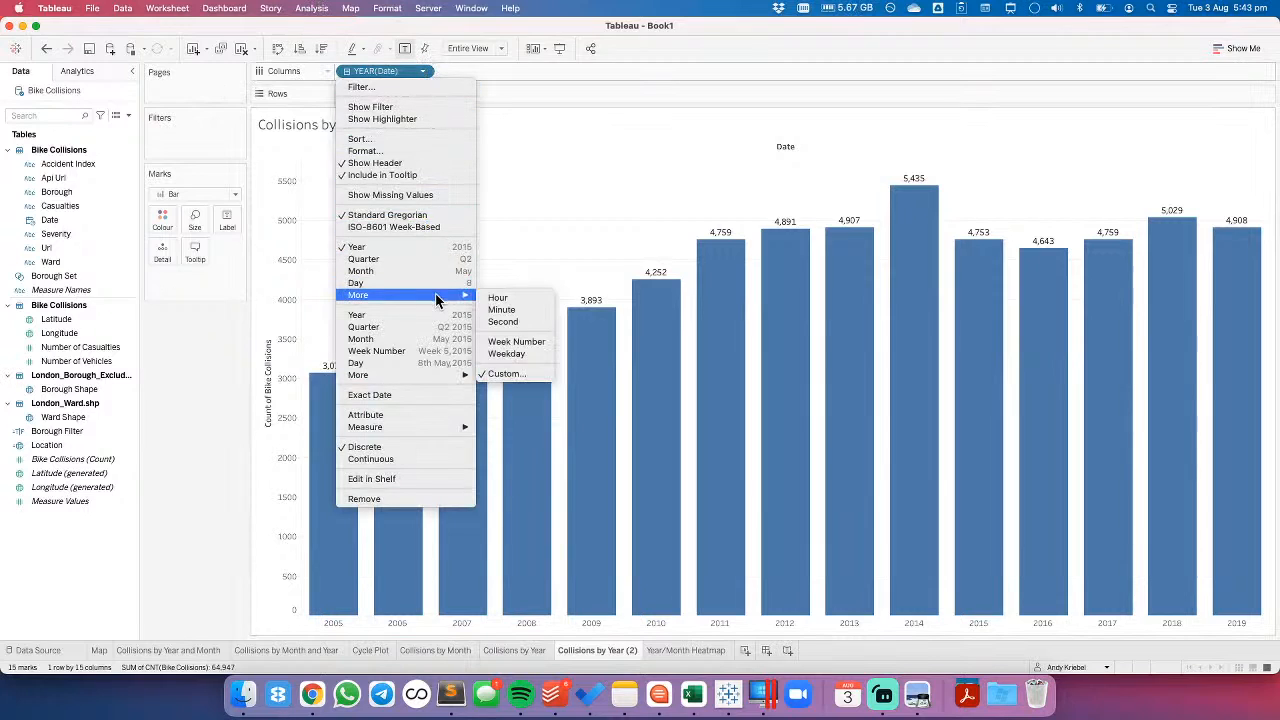
{"action": "left_click", "coordinate": [506, 353]}
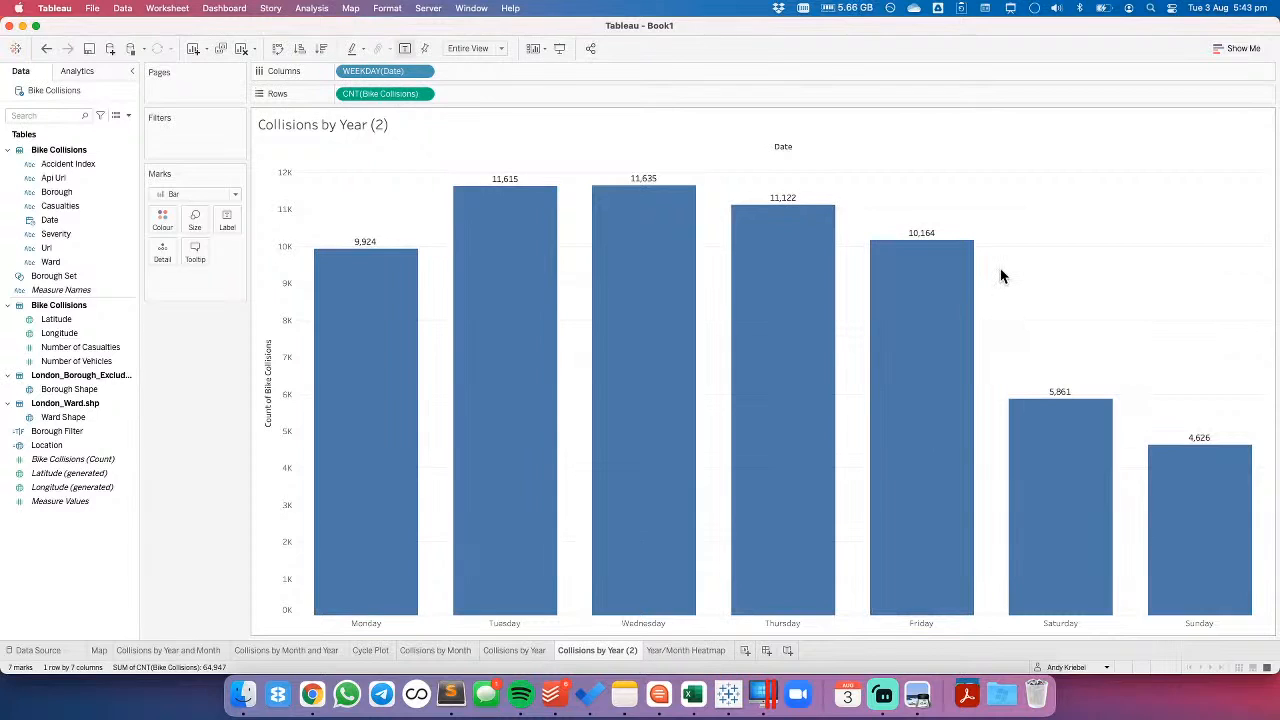
- Rename the duplicated weekday bar chart sheet as Collisions by Weekday
{"action": "left_click", "coordinate": [663, 651]}
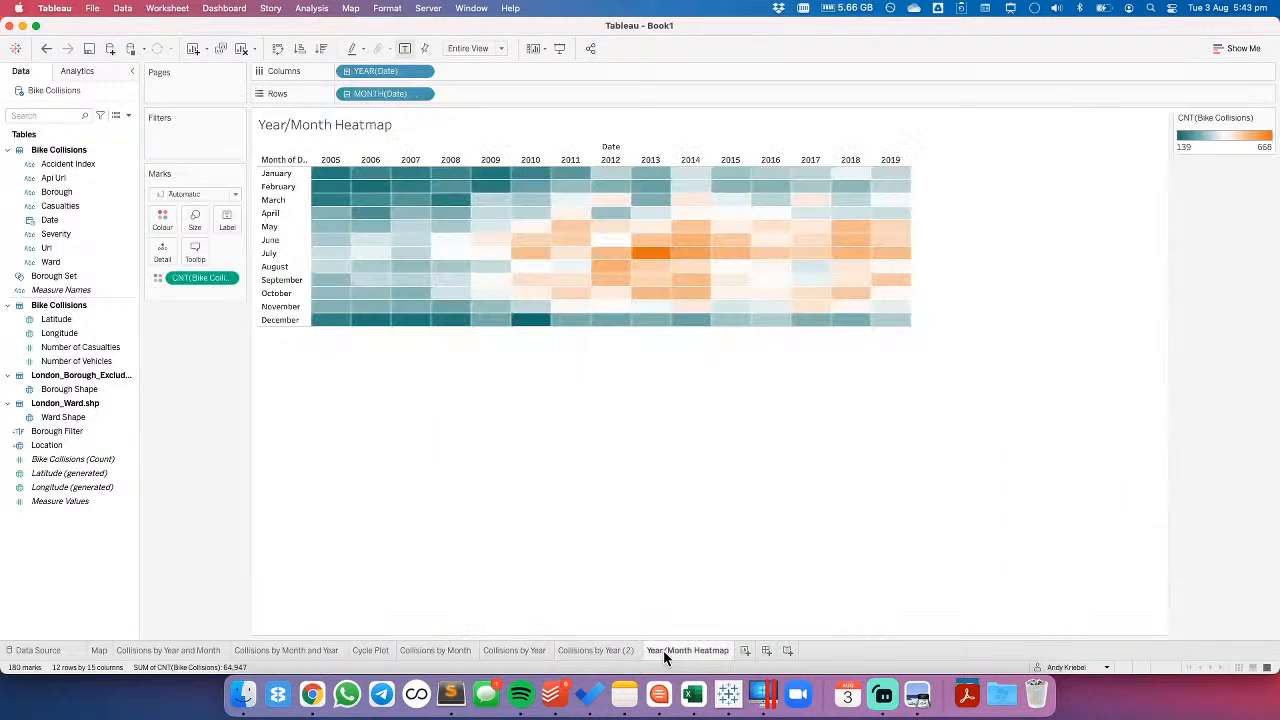
{"action": "left_click", "coordinate": [604, 649]}
{"action": "left_click_drag", "start_coordinate": [607, 649], "coordinate": [643, 650]}
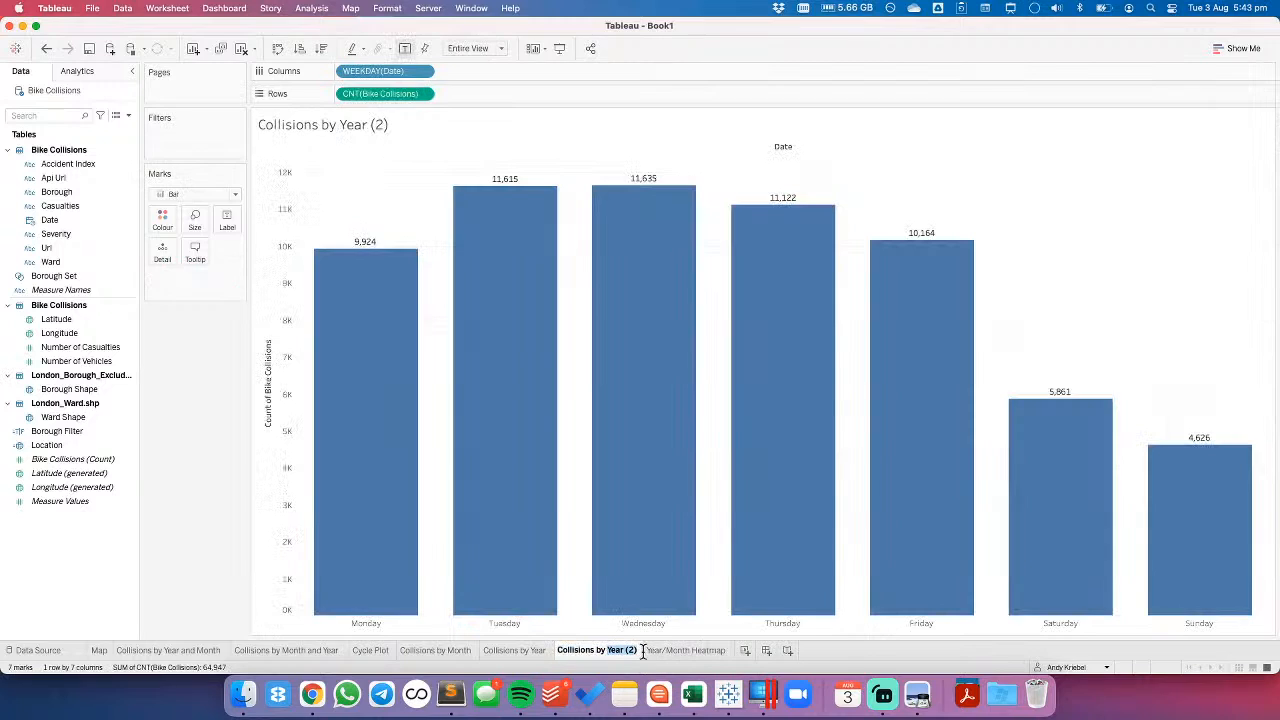
{"action": "type", "text": "Weekday"}
{"action": "key", "text": "Return"}
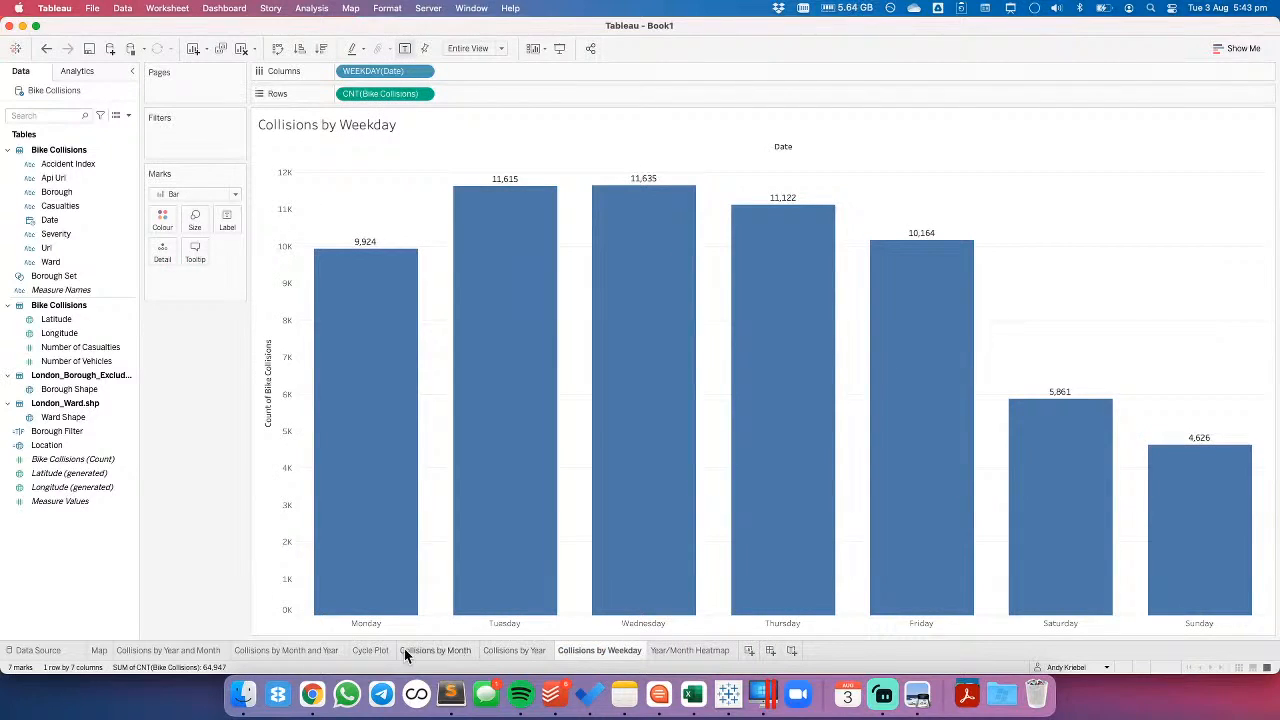
- Duplicate the Cycle Plot sheet and change the copy's month date part to weekday
{"action": "left_click", "coordinate": [370, 650]}
{"action": "right_click", "coordinate": [370, 649]}
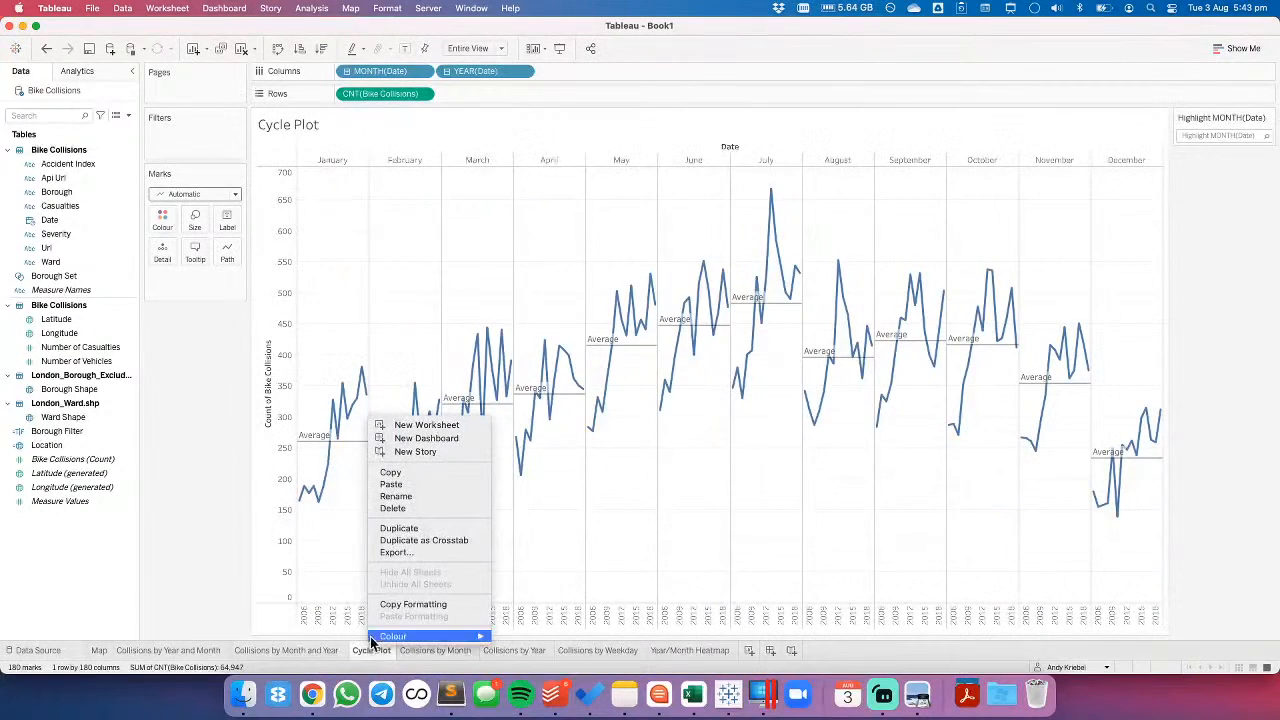
{"action": "left_click", "coordinate": [397, 528]}
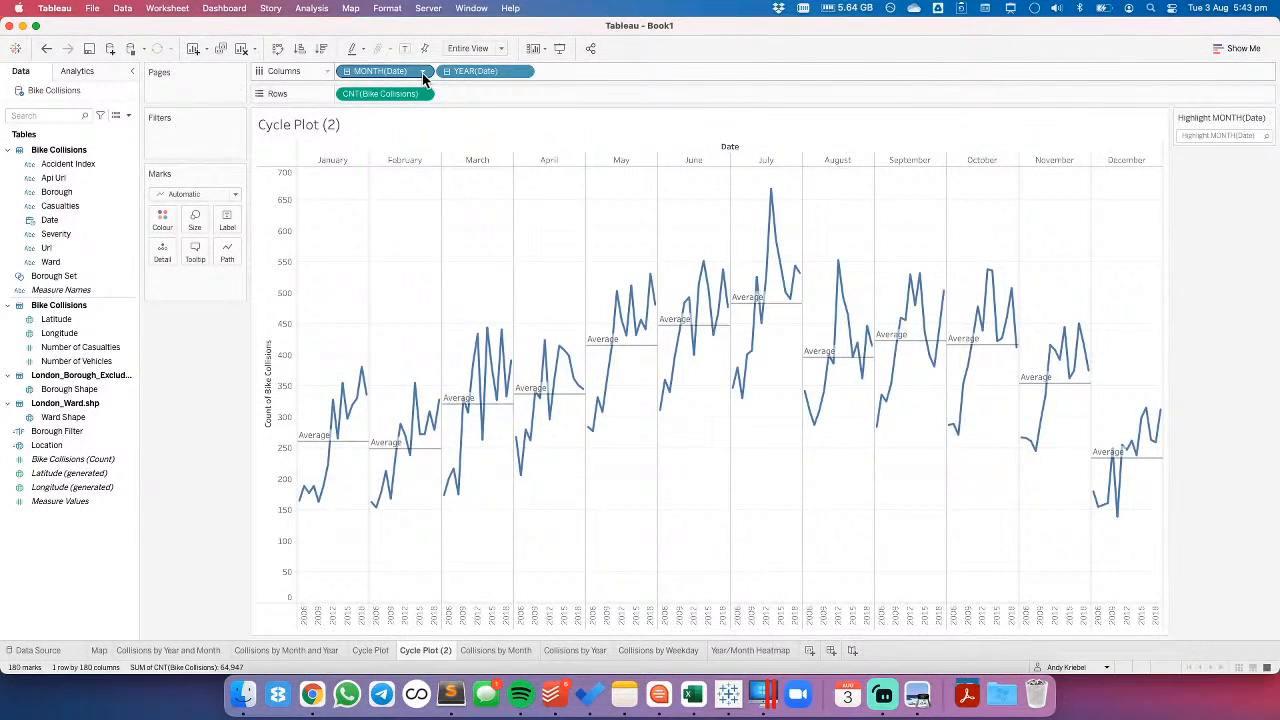
{"action": "left_click", "coordinate": [423, 73]}
{"action": "mouse_move", "coordinate": [446, 294]}
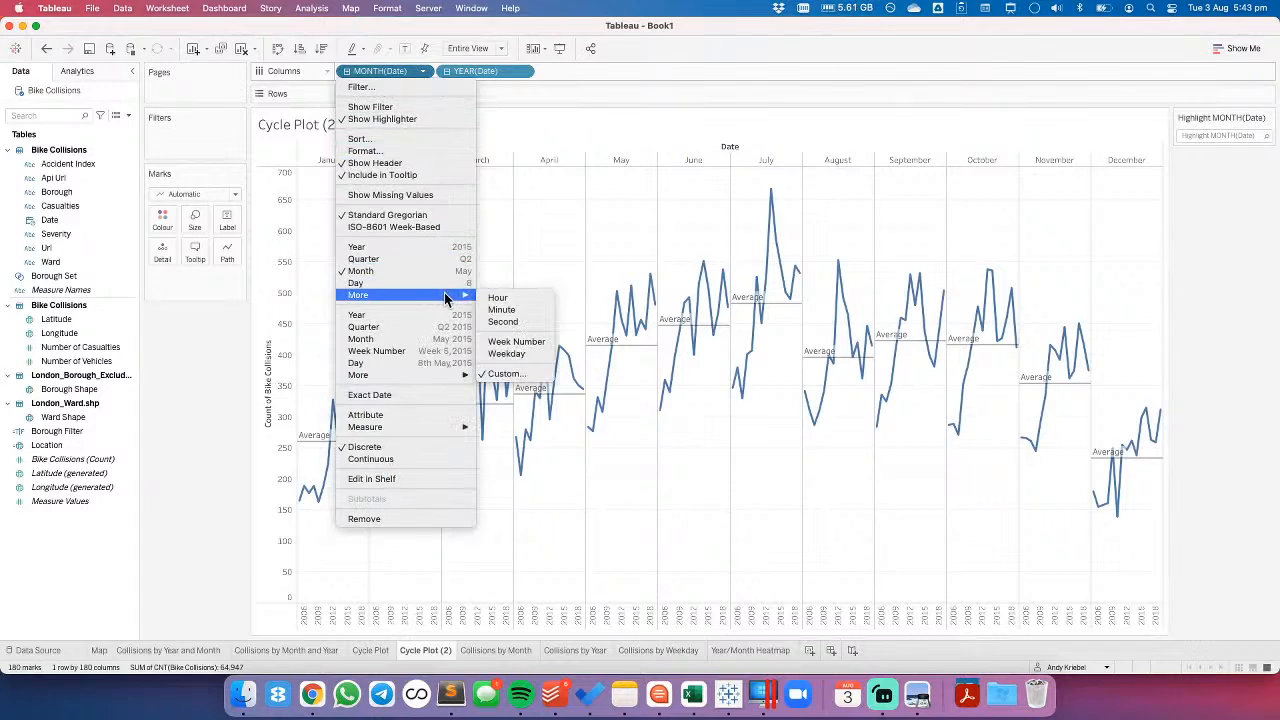
{"action": "left_click", "coordinate": [505, 354]}
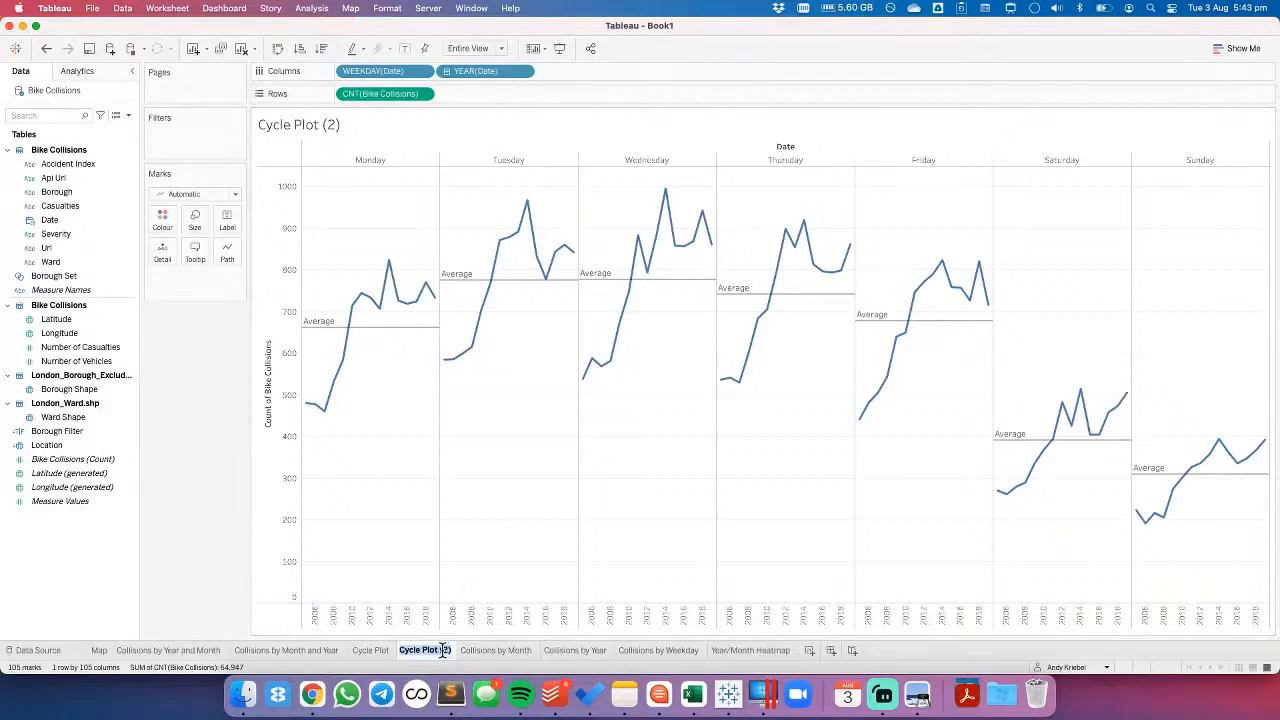
- Rename the duplicated cycle plot sheet as Cycle Plot (Weekday by Year)
{"action": "key", "text": "BackSpace"}
{"action": "type", "text": "Weekday by "}
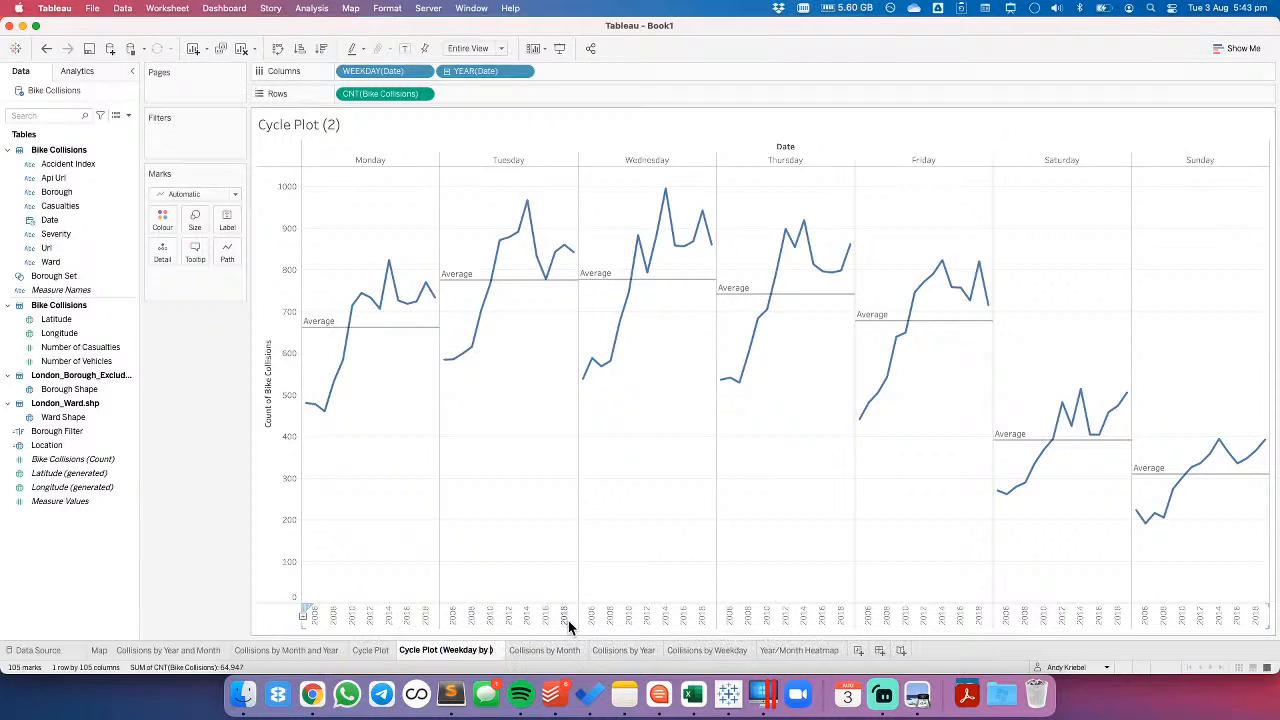
{"action": "type", "text": "Year"}
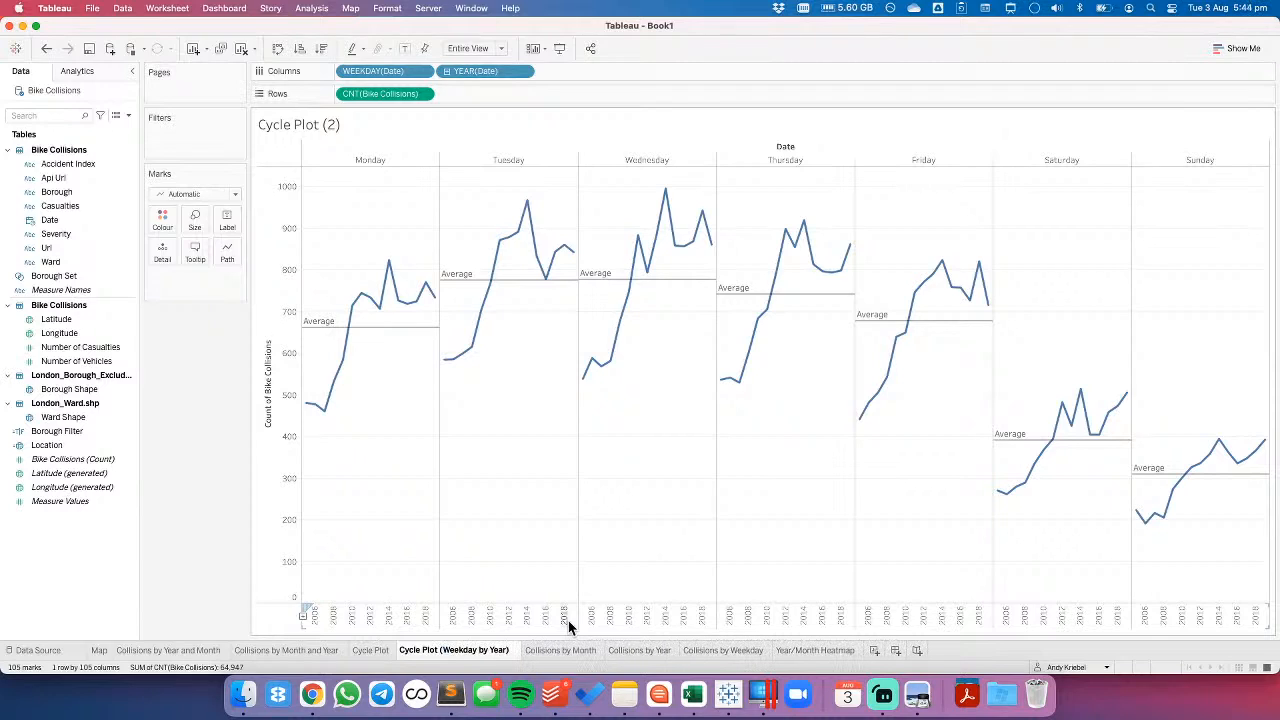
{"action": "key", "text": "Return"}
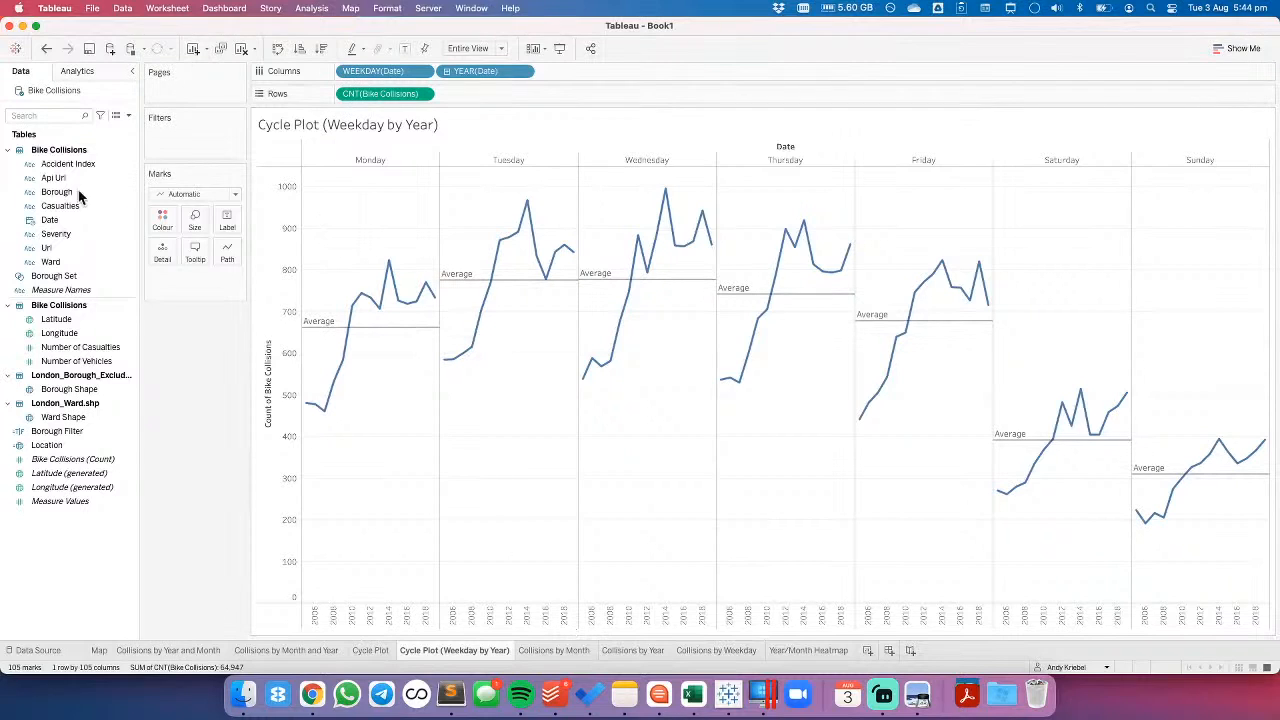
- Try month instead of year as the date part within each weekday of the cycle plot, and undo it
{"action": "left_click", "coordinate": [523, 71]}
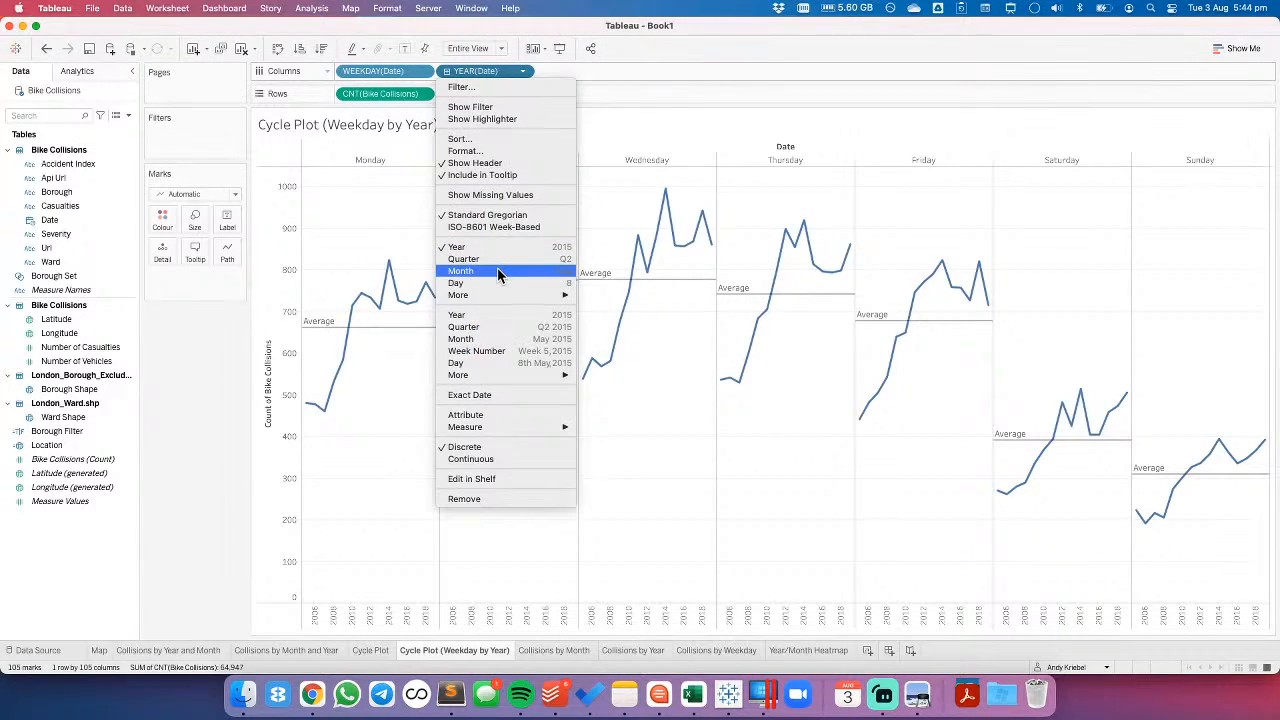
{"action": "left_click", "coordinate": [497, 267]}
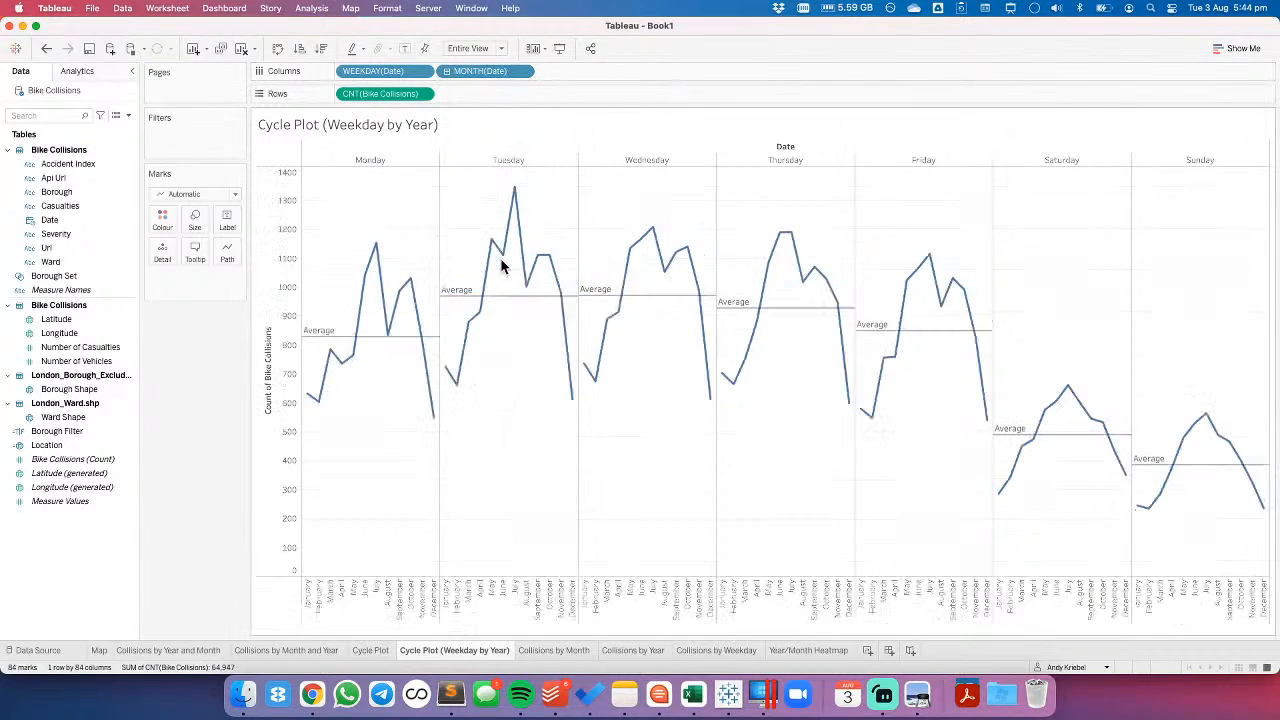
{"action": "left_click", "coordinate": [47, 50]}
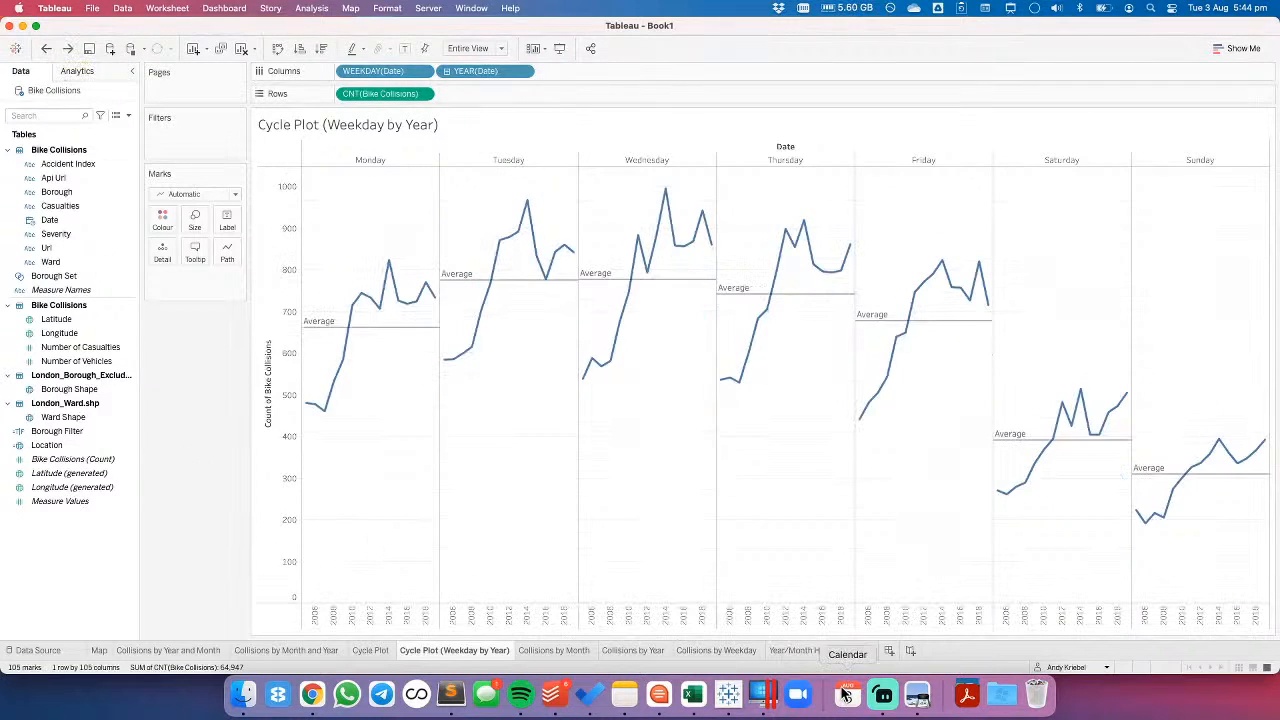
- Duplicate the Year/Month Heatmap sheet and change the copy's row date part to weekday
{"action": "left_click", "coordinate": [822, 650]}
{"action": "right_click", "coordinate": [822, 649]}
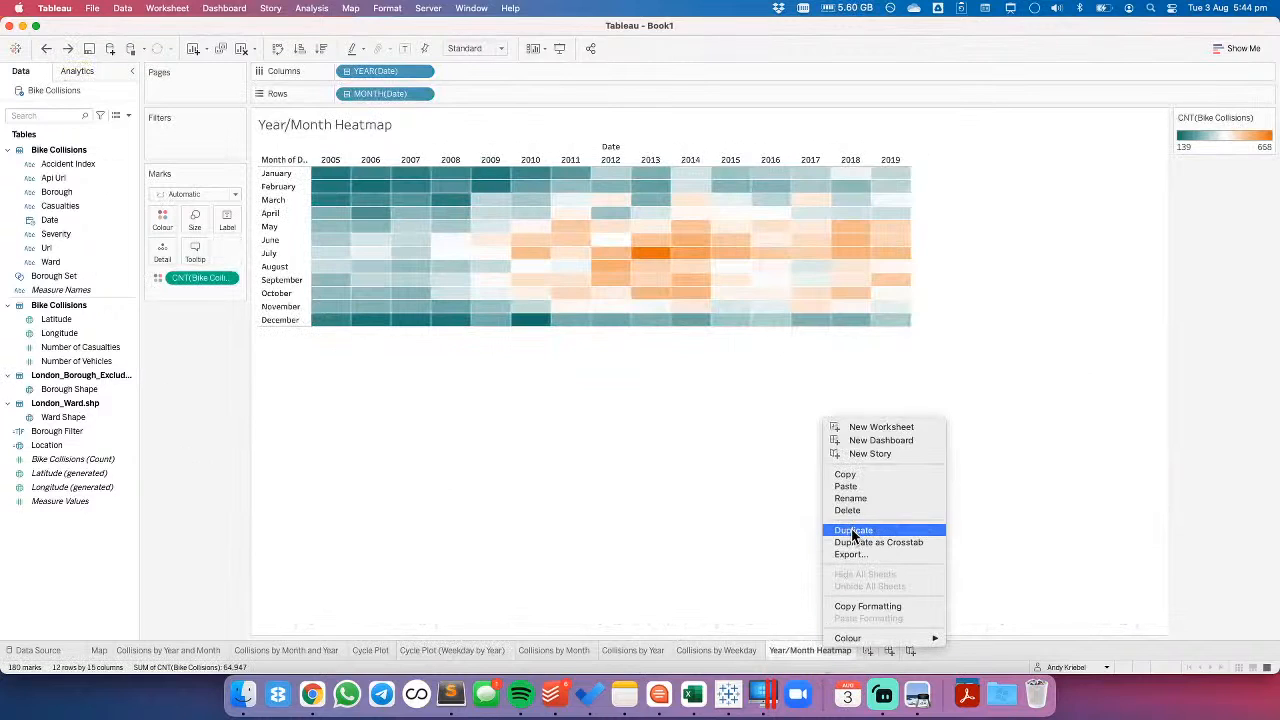
{"action": "left_click", "coordinate": [857, 527]}
{"action": "left_click", "coordinate": [424, 94]}
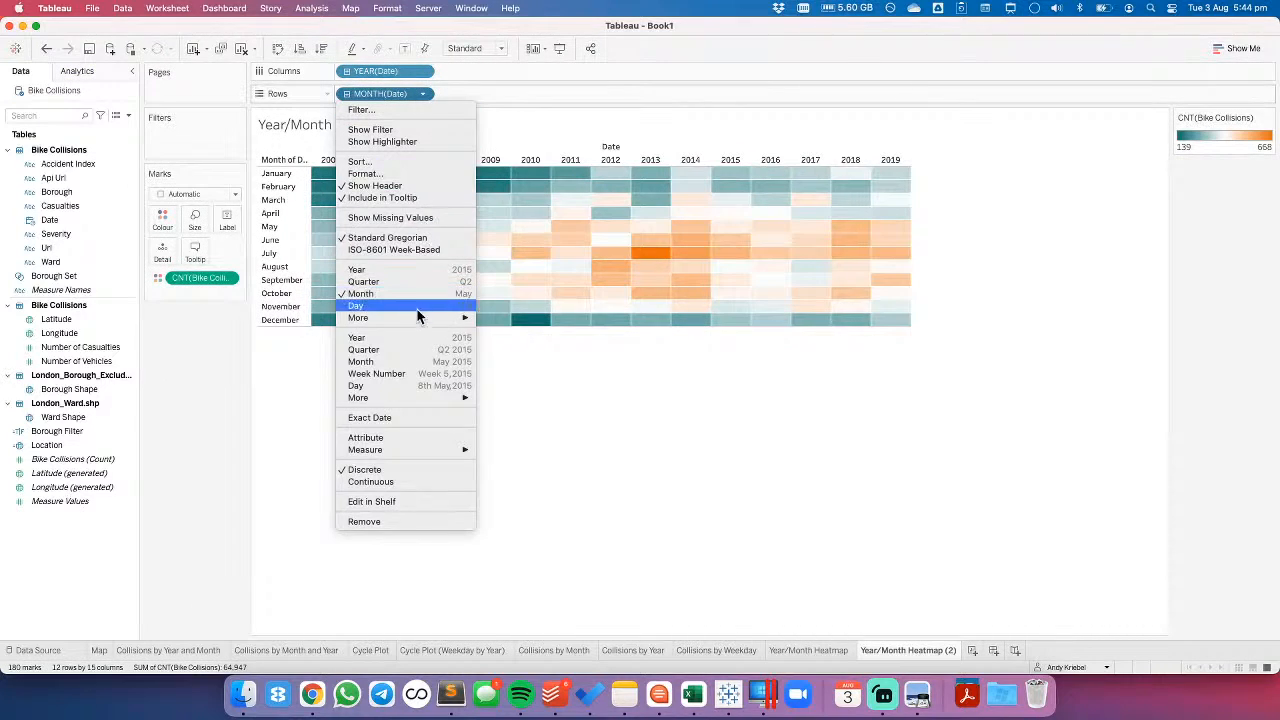
{"action": "mouse_move", "coordinate": [420, 318]}
{"action": "left_click", "coordinate": [503, 376]}
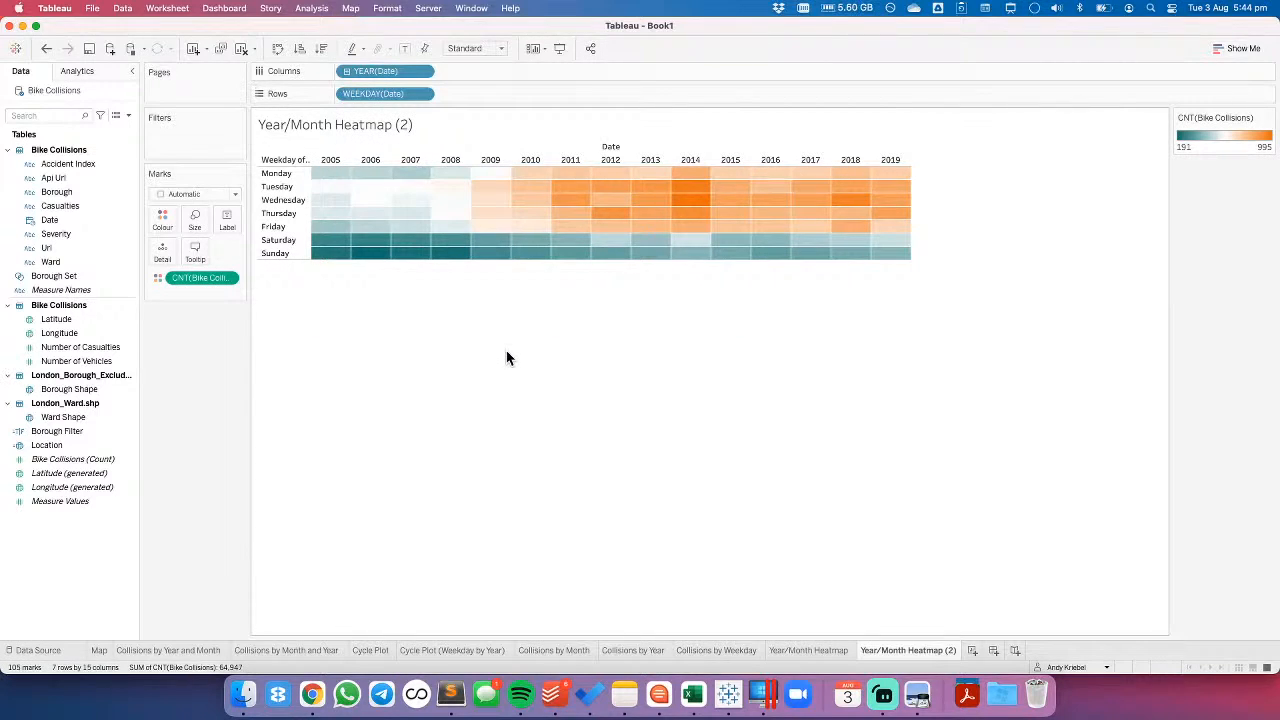
- Rename the duplicated heatmap sheet as Year/Weekday Heatmap
{"action": "double_click", "coordinate": [896, 650]}
{"action": "double_click", "coordinate": [896, 650]}
{"action": "type", "text": "Wee"}
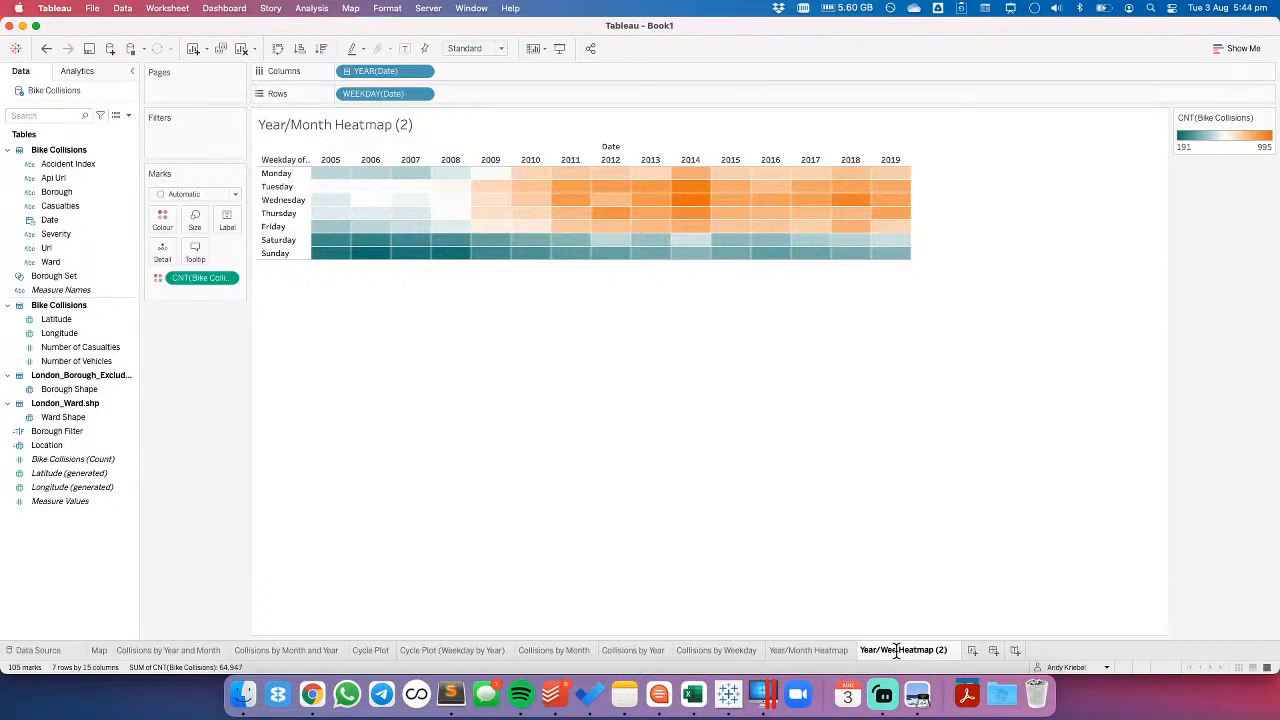
{"action": "type", "text": "kday"}
{"action": "key", "text": "BackSpace"}
{"action": "key", "text": "BackSpace"}
{"action": "key", "text": "BackSpace"}
{"action": "key", "text": "BackSpace"}
{"action": "key", "text": "Return"}
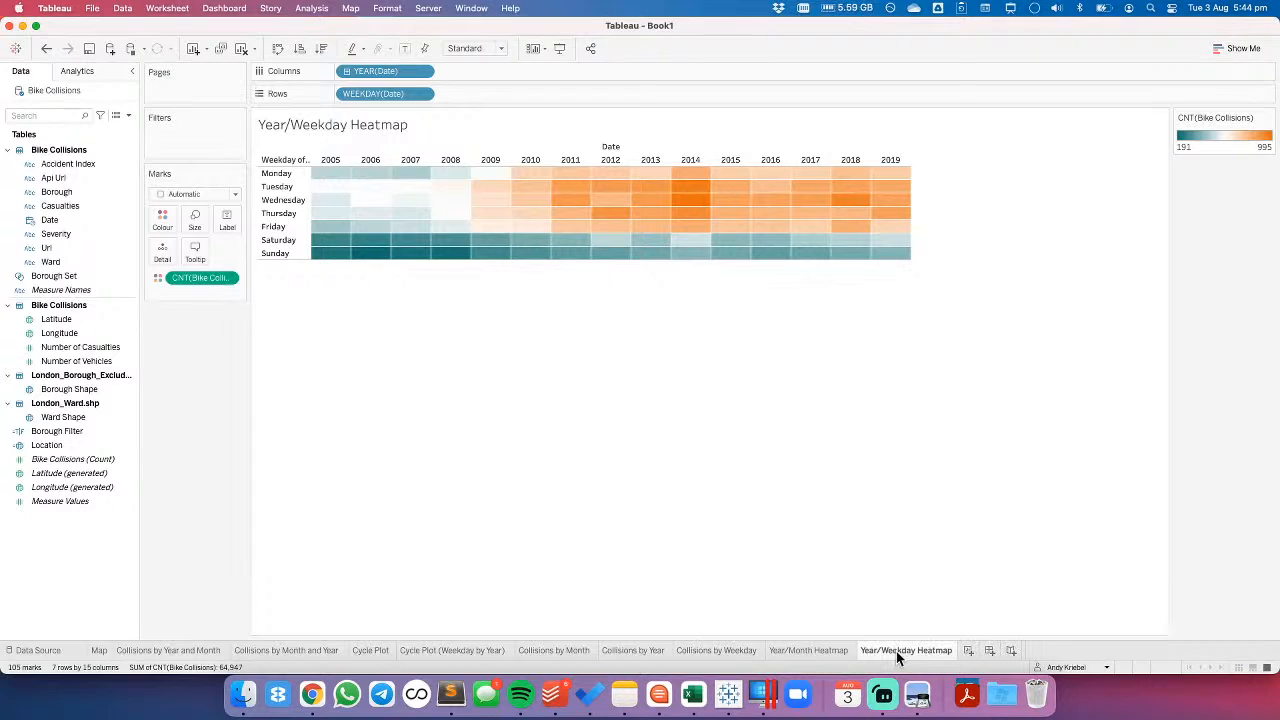
- Duplicate the Year/Weekday Heatmap sheet and change the copy's column date part to month
{"action": "right_click", "coordinate": [930, 651]}
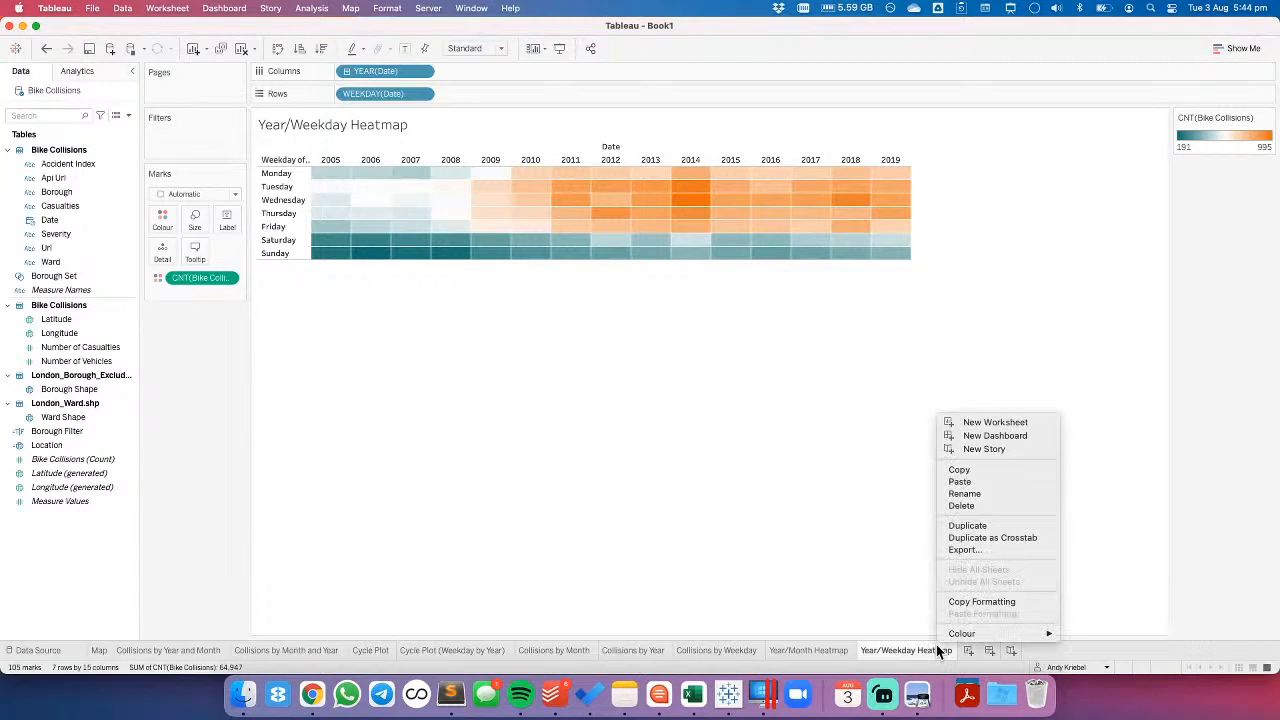
{"action": "left_click", "coordinate": [965, 524]}
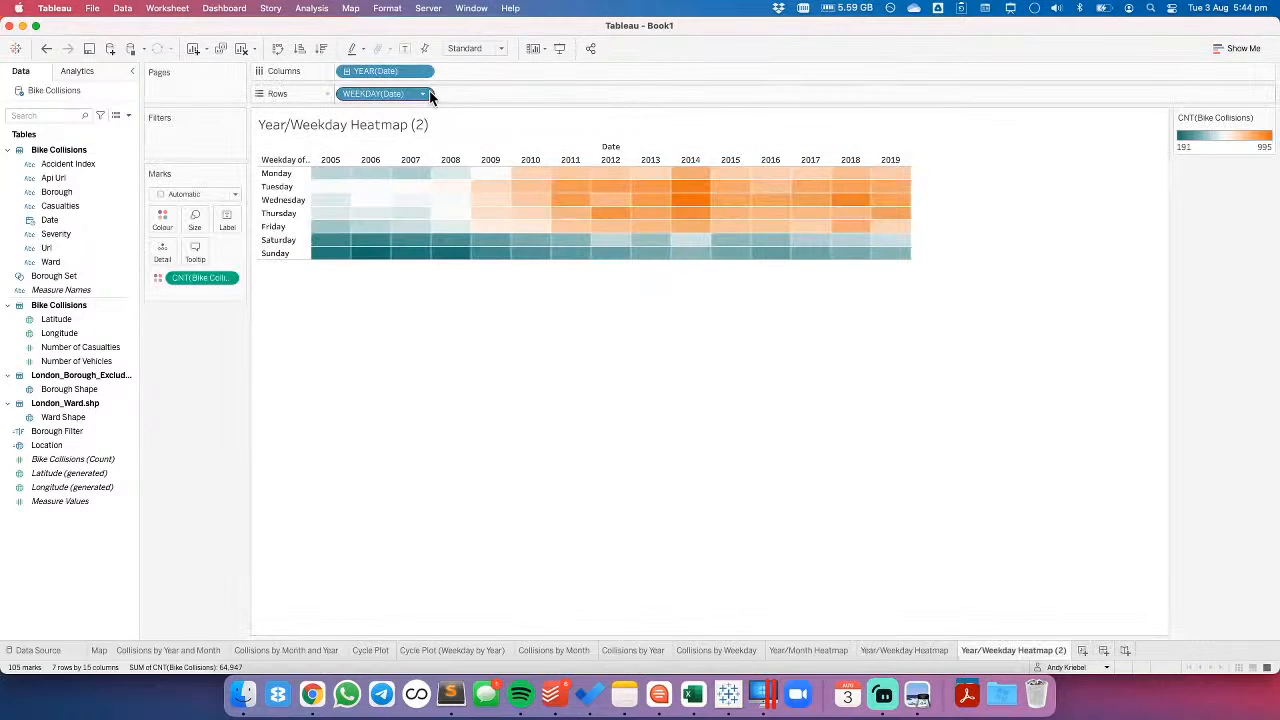
{"action": "left_click", "coordinate": [424, 71]}
{"action": "left_click", "coordinate": [433, 271]}
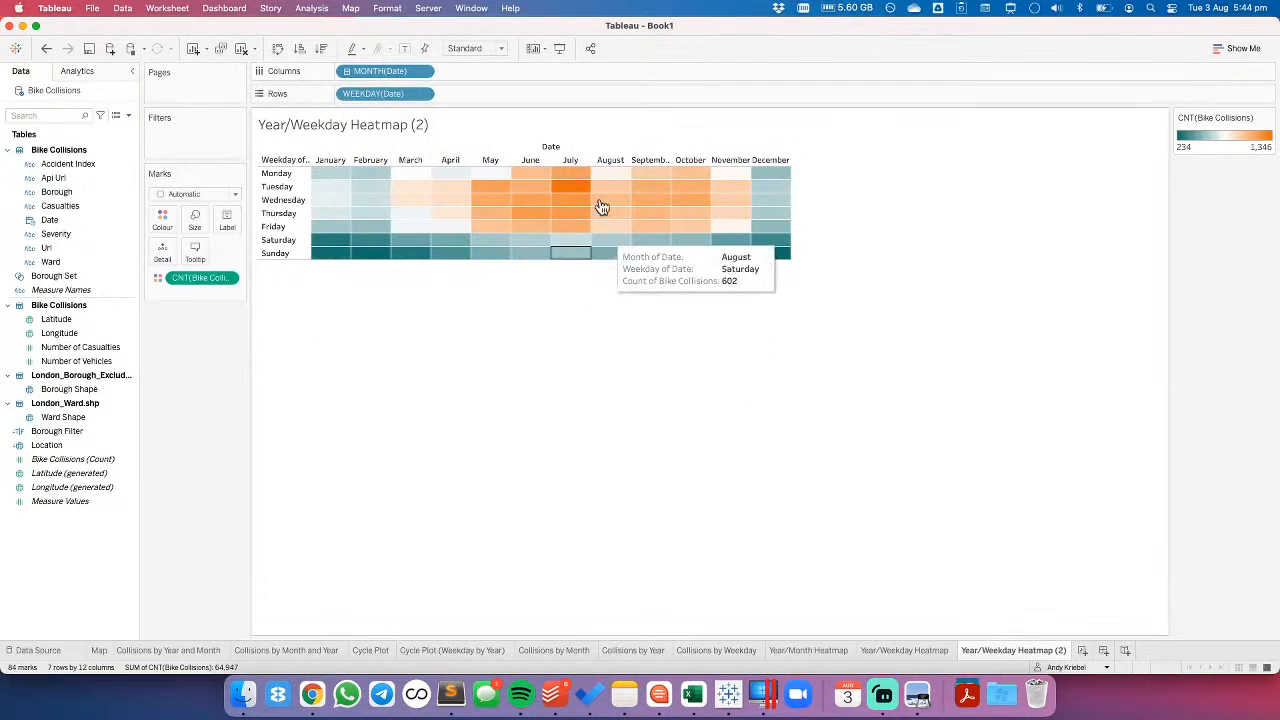
{"action": "mouse_move", "coordinate": [568, 199]}
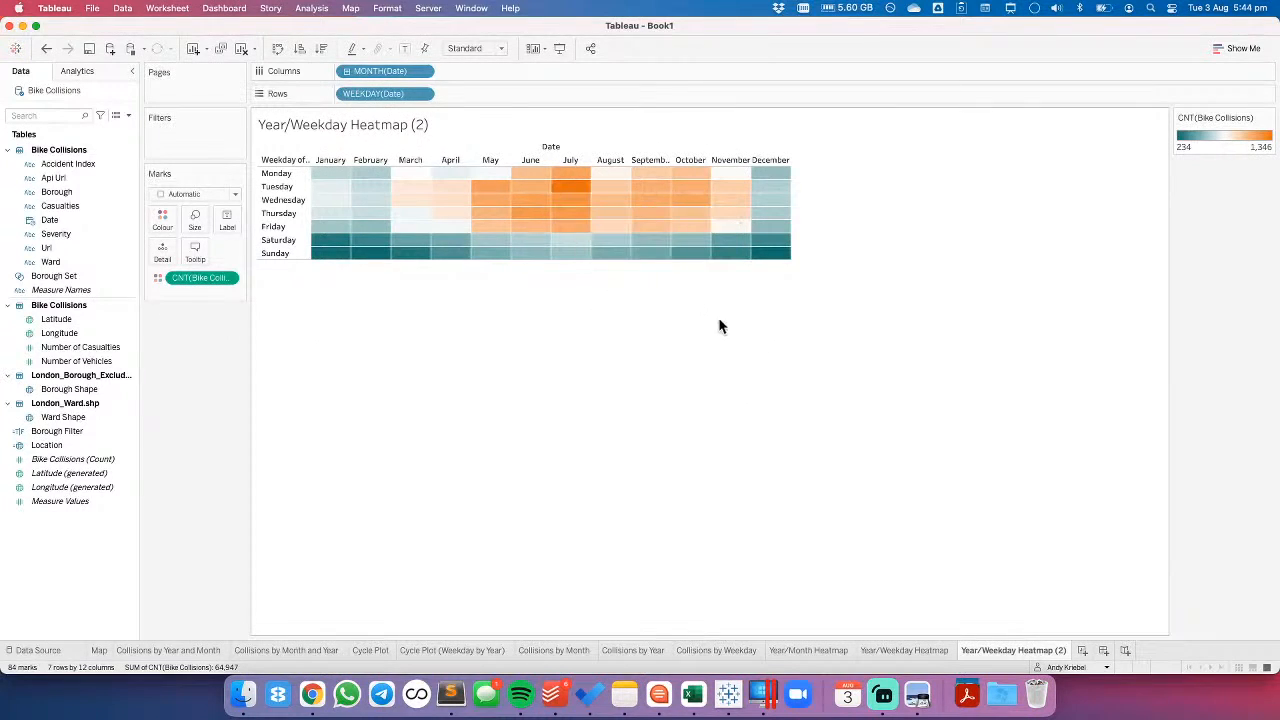
- Rename the copied heatmap sheet as Month/Weekday Heatmap
{"action": "double_click", "coordinate": [1015, 653]}
{"action": "double_click", "coordinate": [967, 647]}
{"action": "type", "text": "Month"}
{"action": "key", "text": "BackSpace"}
{"action": "key", "text": "BackSpace"}
{"action": "key", "text": "BackSpace"}
{"action": "key", "text": "BackSpace"}
{"action": "key", "text": "Return"}
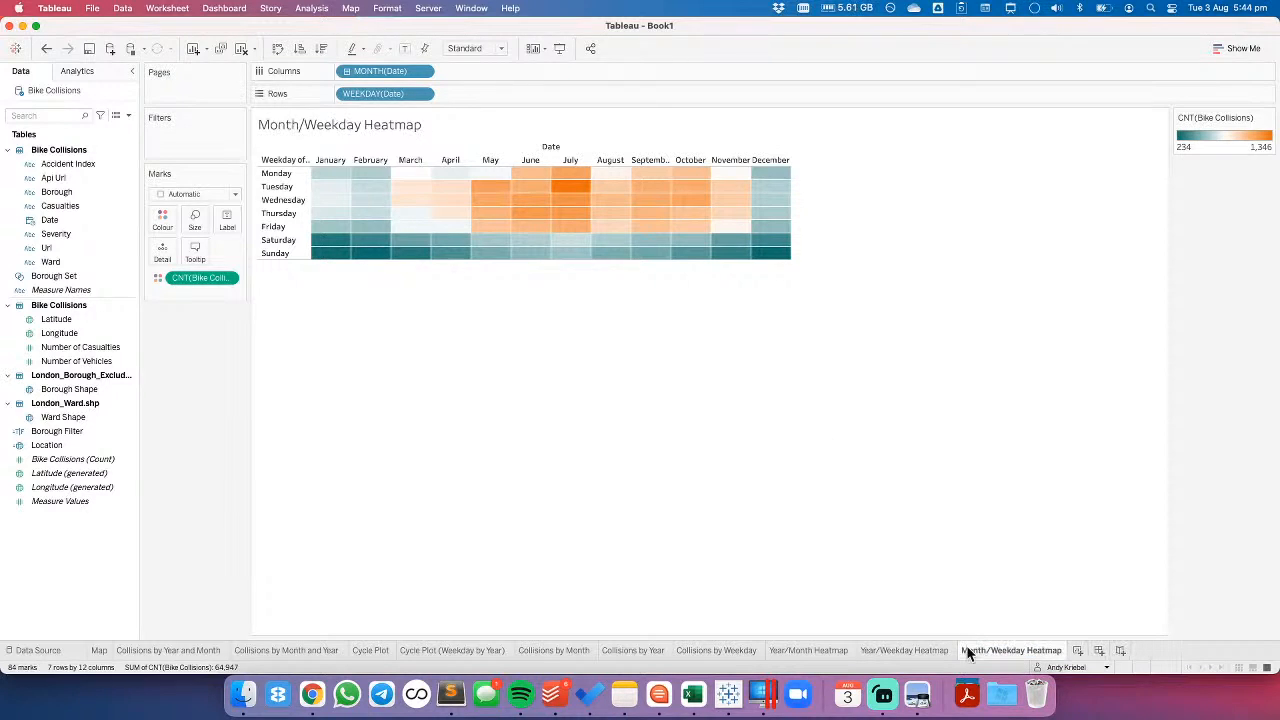
- Add a new worksheet with a map of Ward Shape, and add Ward to the marks' detail
{"action": "left_click", "coordinate": [1078, 651]}
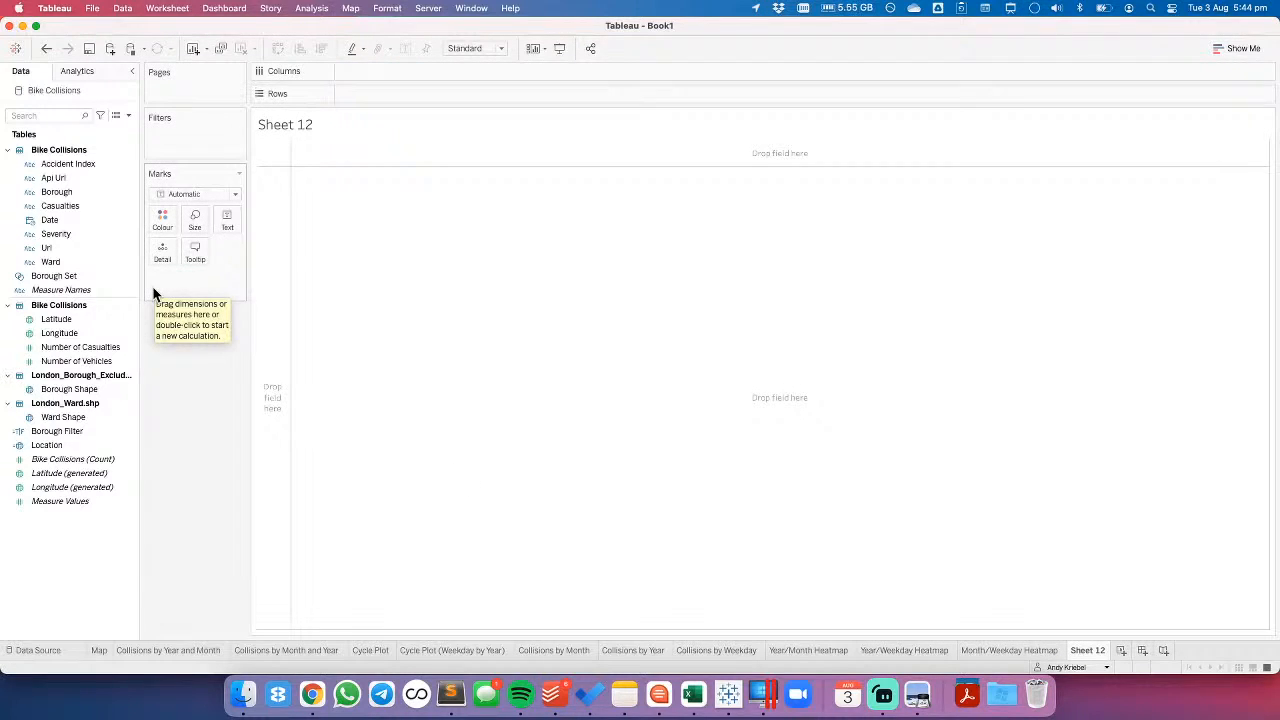
{"action": "left_click_drag", "start_coordinate": [66, 417], "coordinate": [452, 365]}
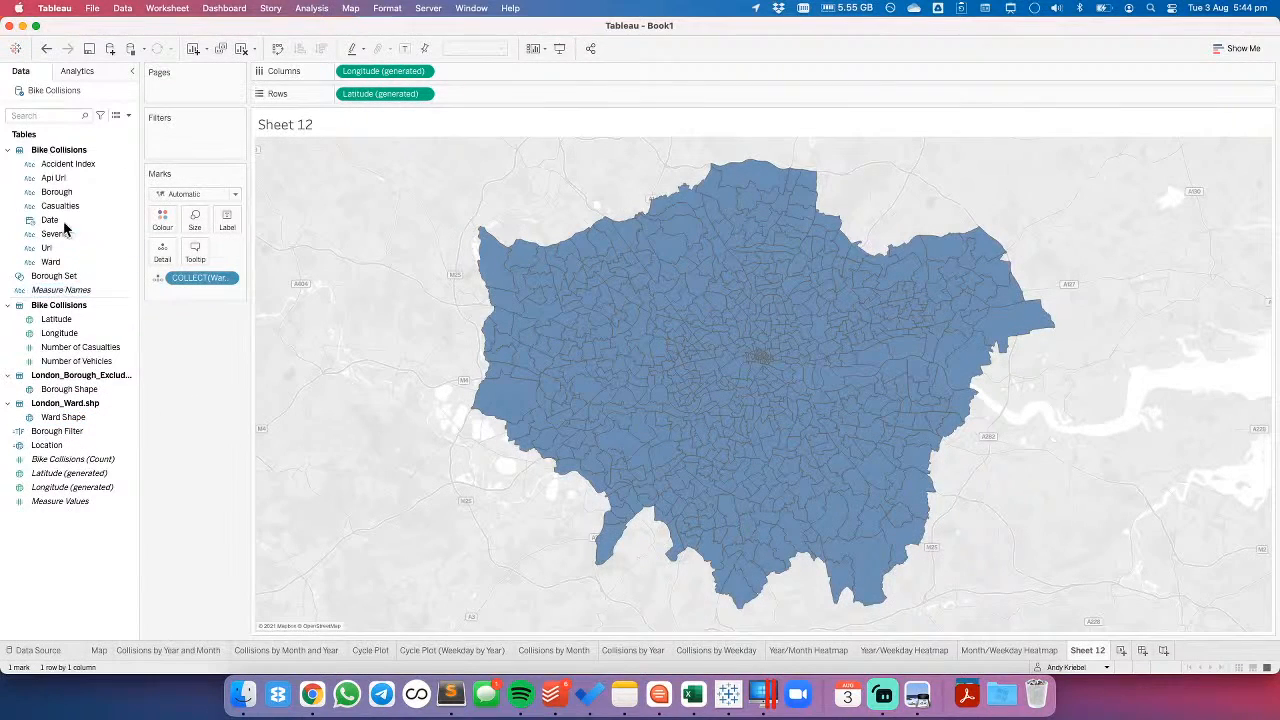
{"action": "left_click_drag", "start_coordinate": [57, 263], "coordinate": [166, 257]}
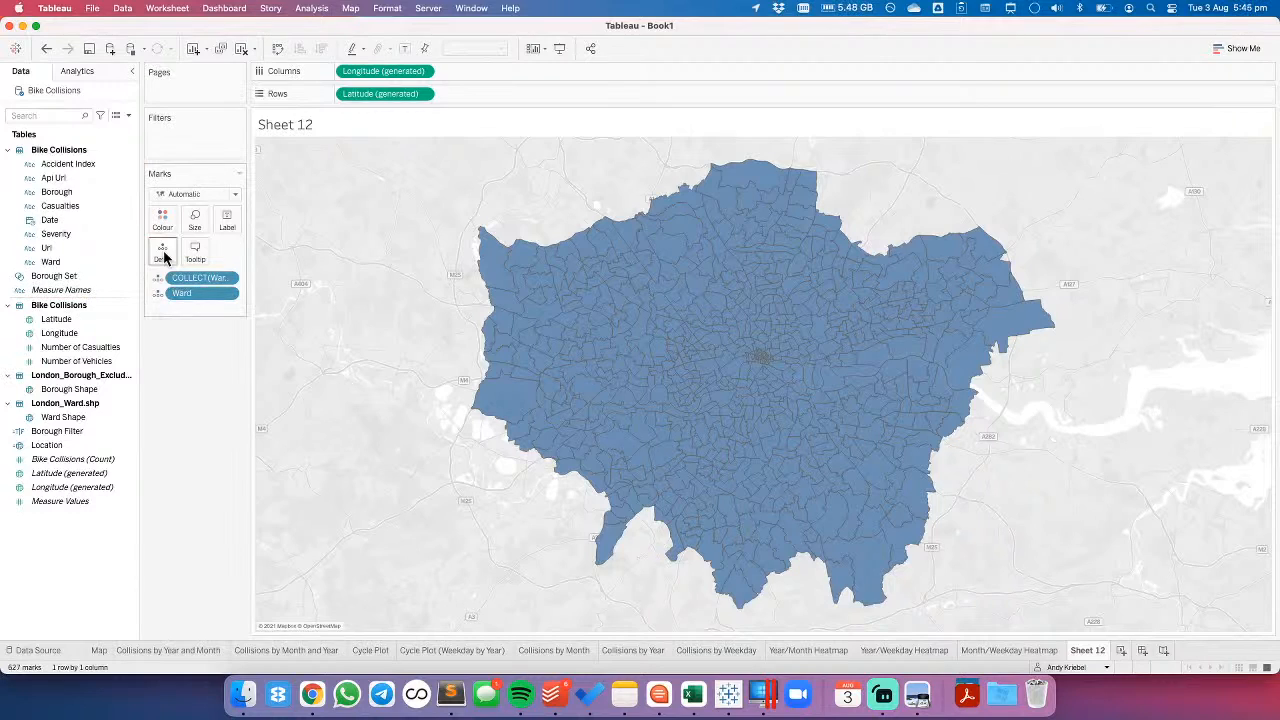
- Colour the ward map by Bike Collisions (Count) and inspect the central London wards
{"action": "left_click", "coordinate": [57, 461]}
{"action": "left_click_drag", "start_coordinate": [57, 463], "coordinate": [163, 222]}
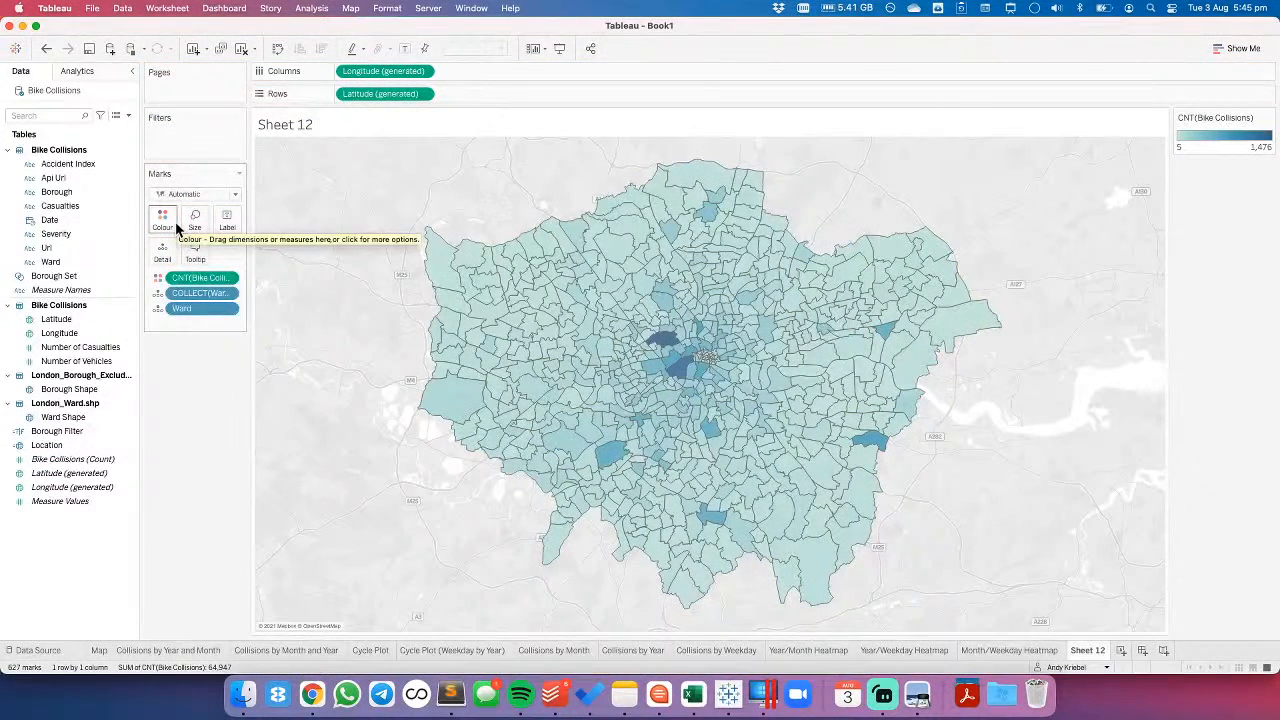
{"action": "mouse_move", "coordinate": [665, 347]}
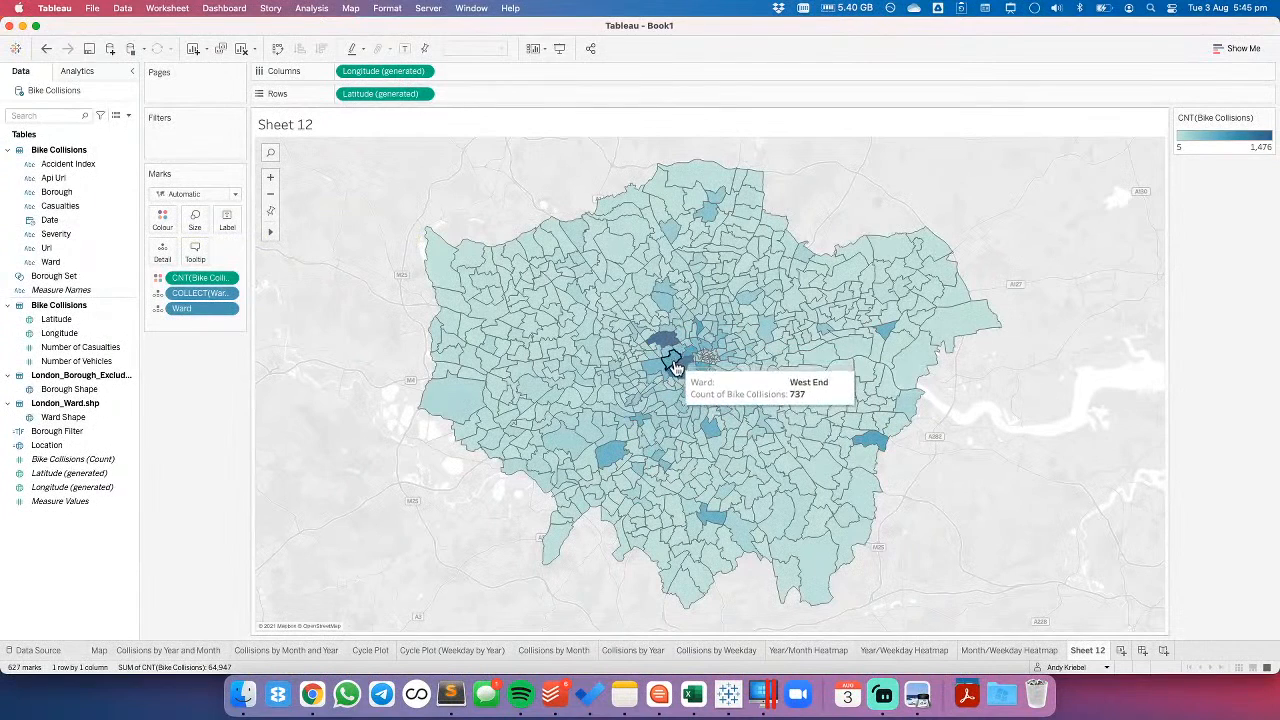
- Convert the ward map to a borough map by replacing Ward with Borough in the detail and Ward Shape with Borough Shape
{"action": "mouse_move", "coordinate": [711, 451]}
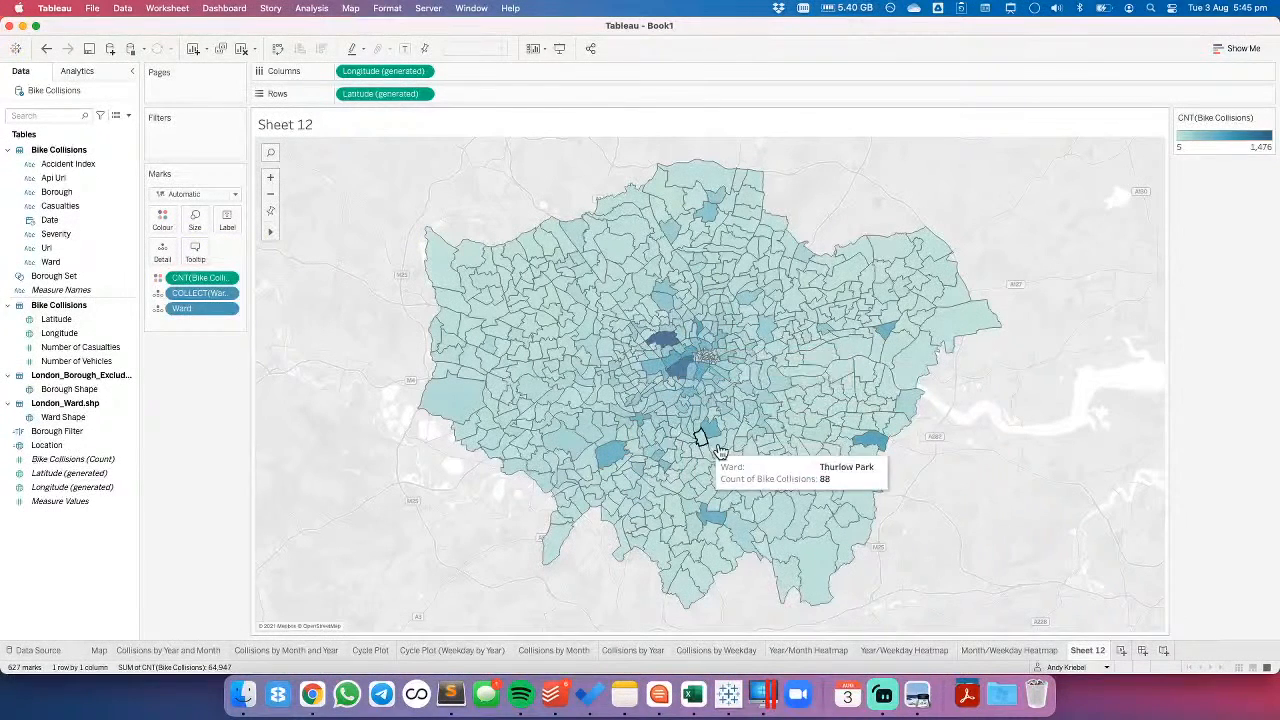
{"action": "mouse_move", "coordinate": [889, 333]}
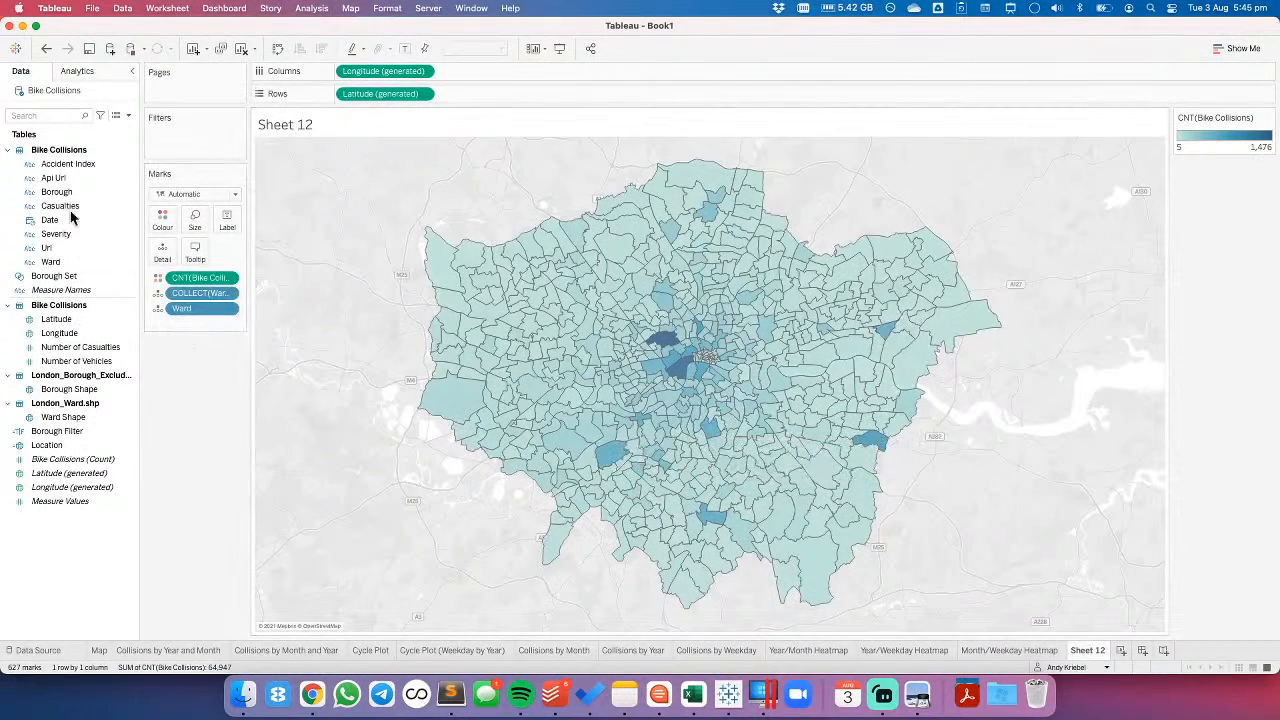
{"action": "left_click_drag", "start_coordinate": [52, 192], "coordinate": [157, 259]}
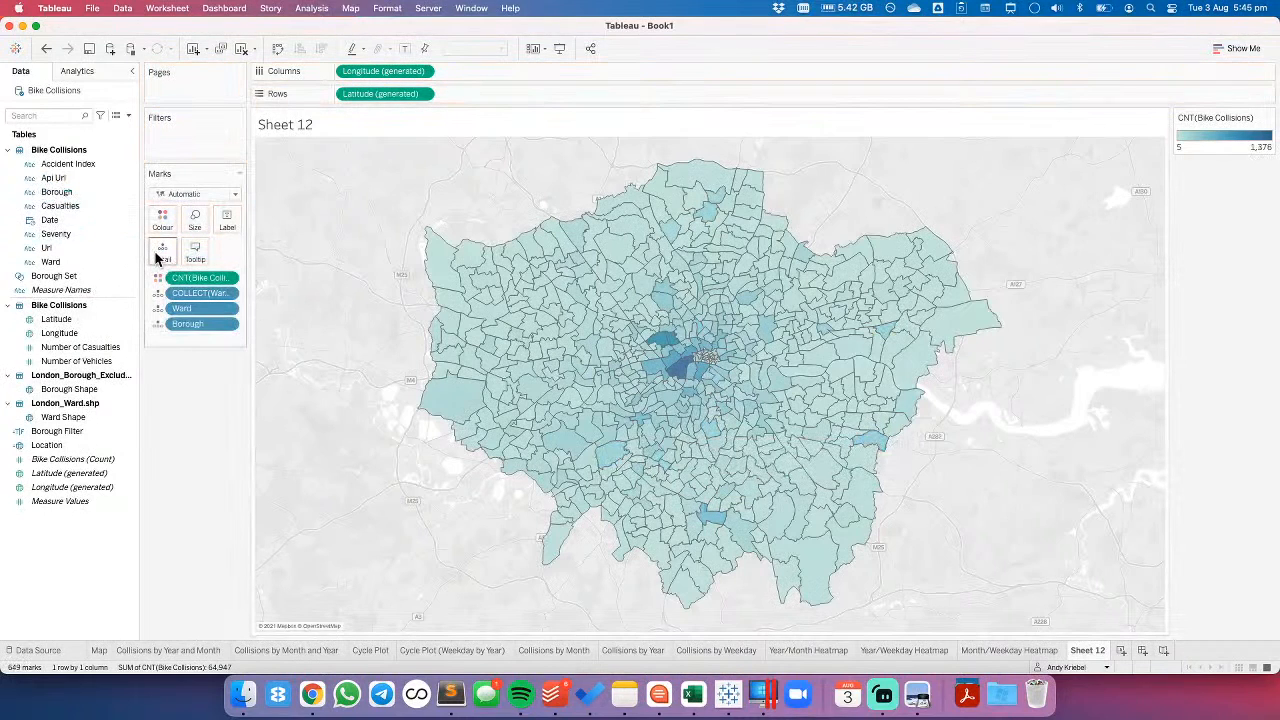
{"action": "mouse_move", "coordinate": [633, 448]}
{"action": "left_click_drag", "start_coordinate": [186, 308], "coordinate": [196, 464]}
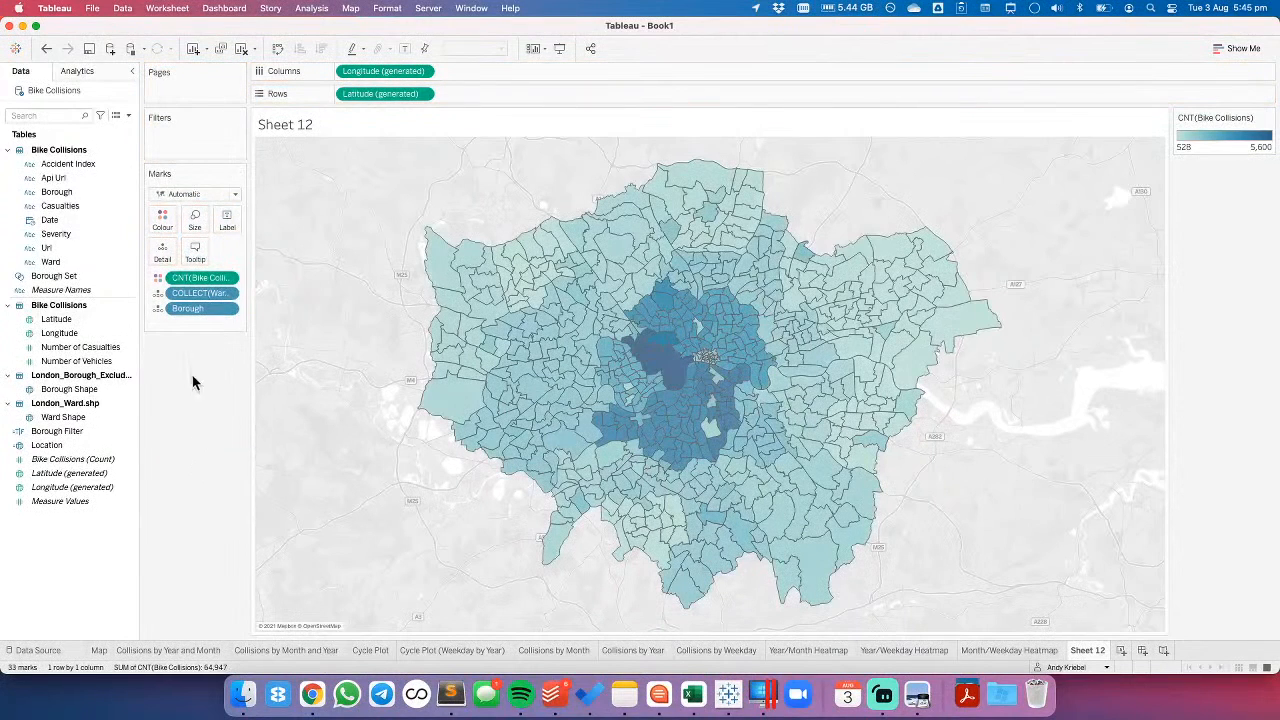
{"action": "left_click_drag", "start_coordinate": [77, 399], "coordinate": [200, 297]}
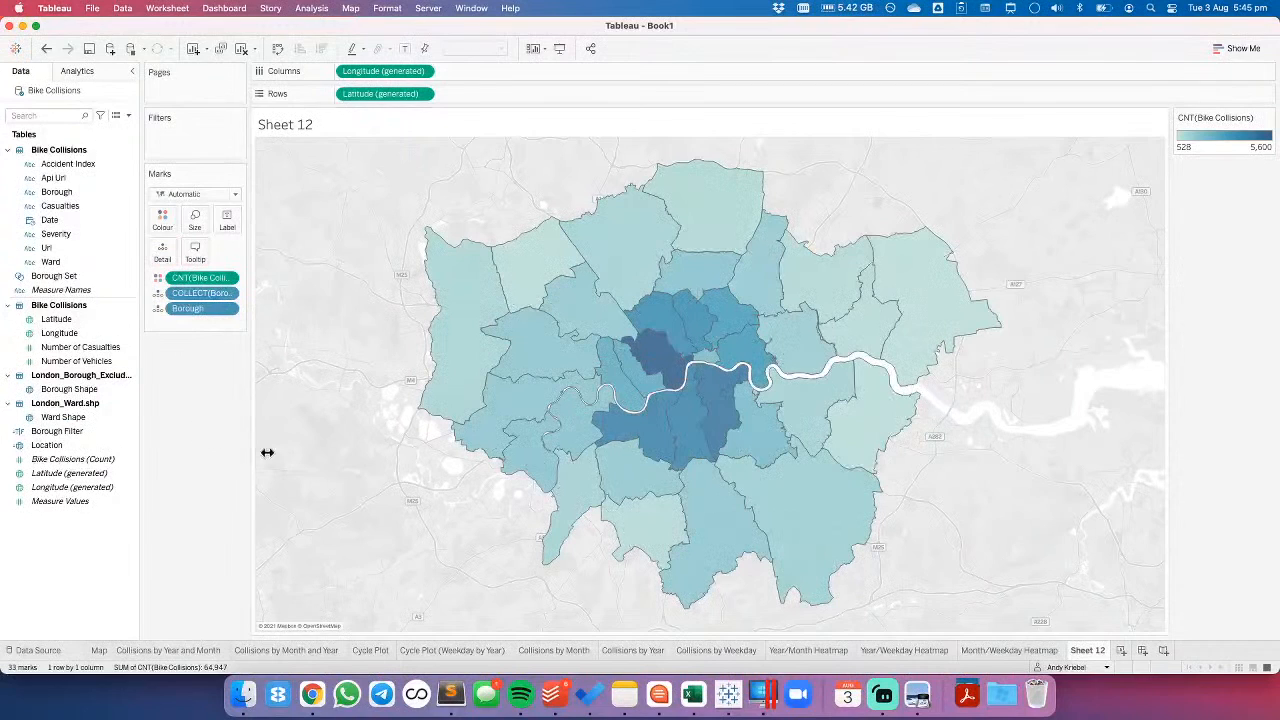
{"action": "mouse_move", "coordinate": [716, 425]}
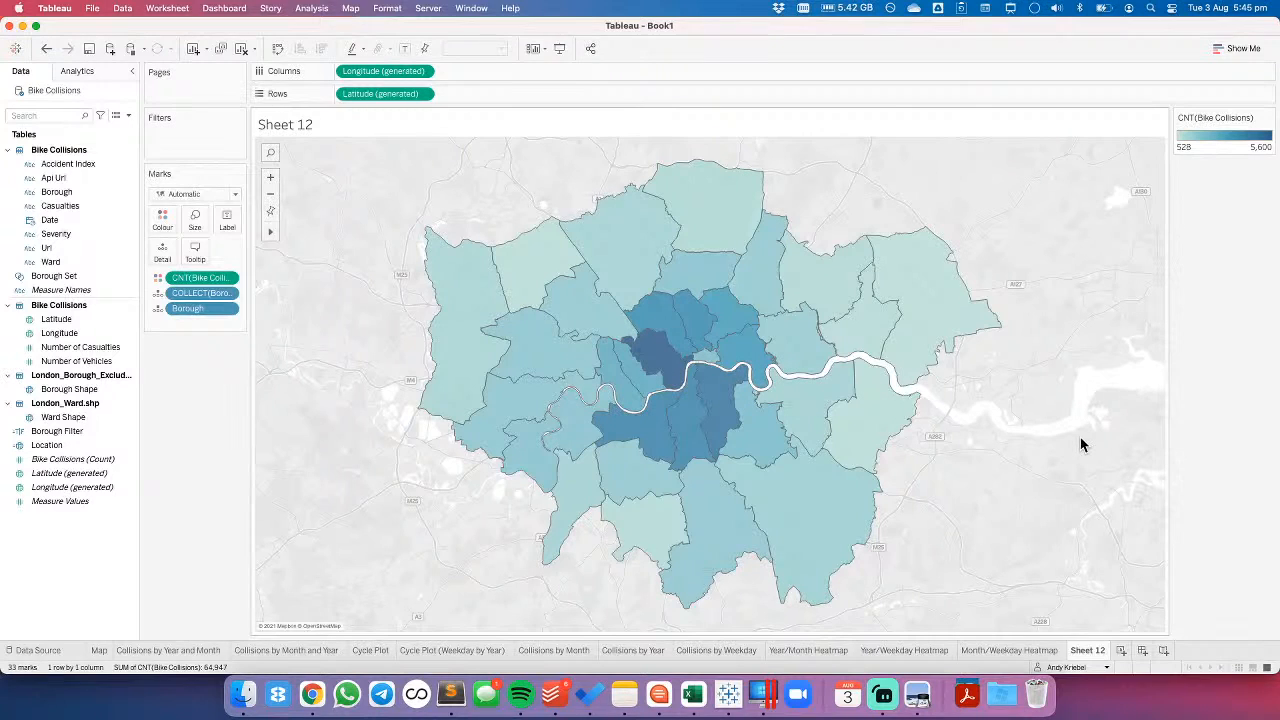
- Rename the borough map sheet as Collisions by Borough
{"action": "double_click", "coordinate": [1088, 650]}
{"action": "type", "text": "Collisions by Bour"}
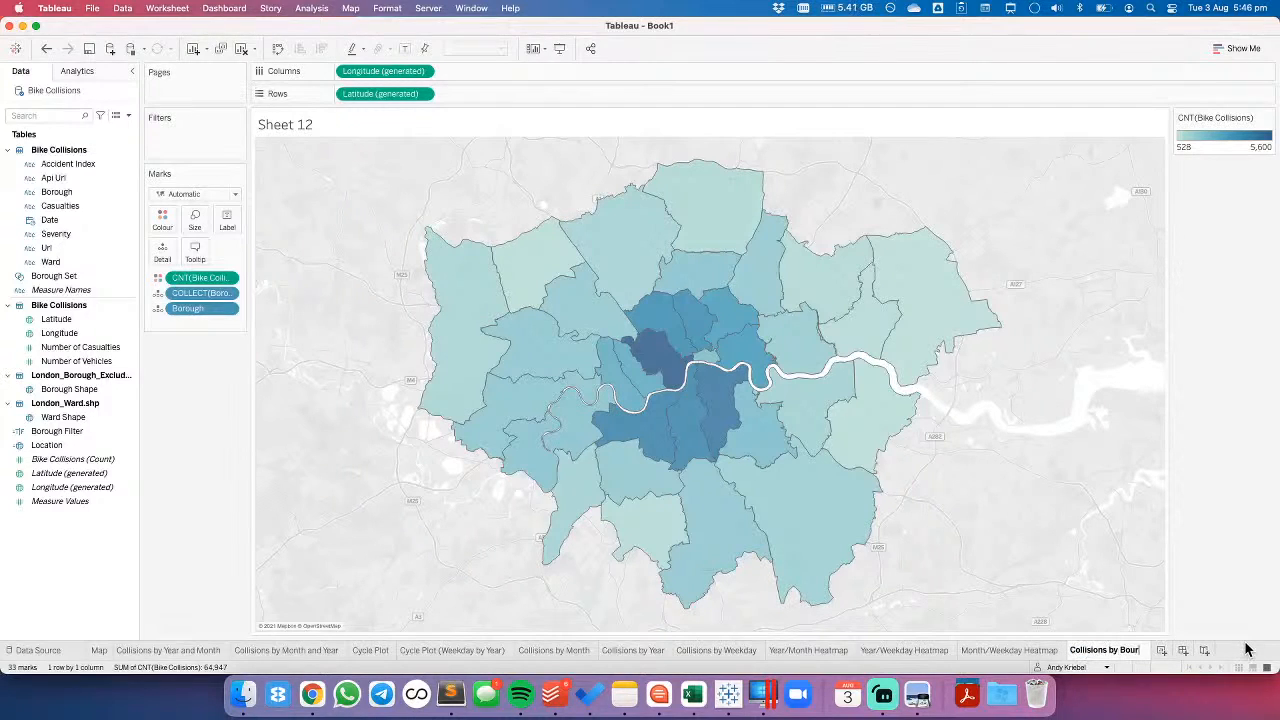
{"action": "type", "text": "ough"}
{"action": "key", "text": "BackSpace"}
{"action": "key", "text": "BackSpace"}
{"action": "key", "text": "BackSpace"}
{"action": "key", "text": "BackSpace"}
{"action": "key", "text": "BackSpace"}
{"action": "key", "text": "BackSpace"}
{"action": "type", "text": "rough"}
{"action": "key", "text": "Return"}
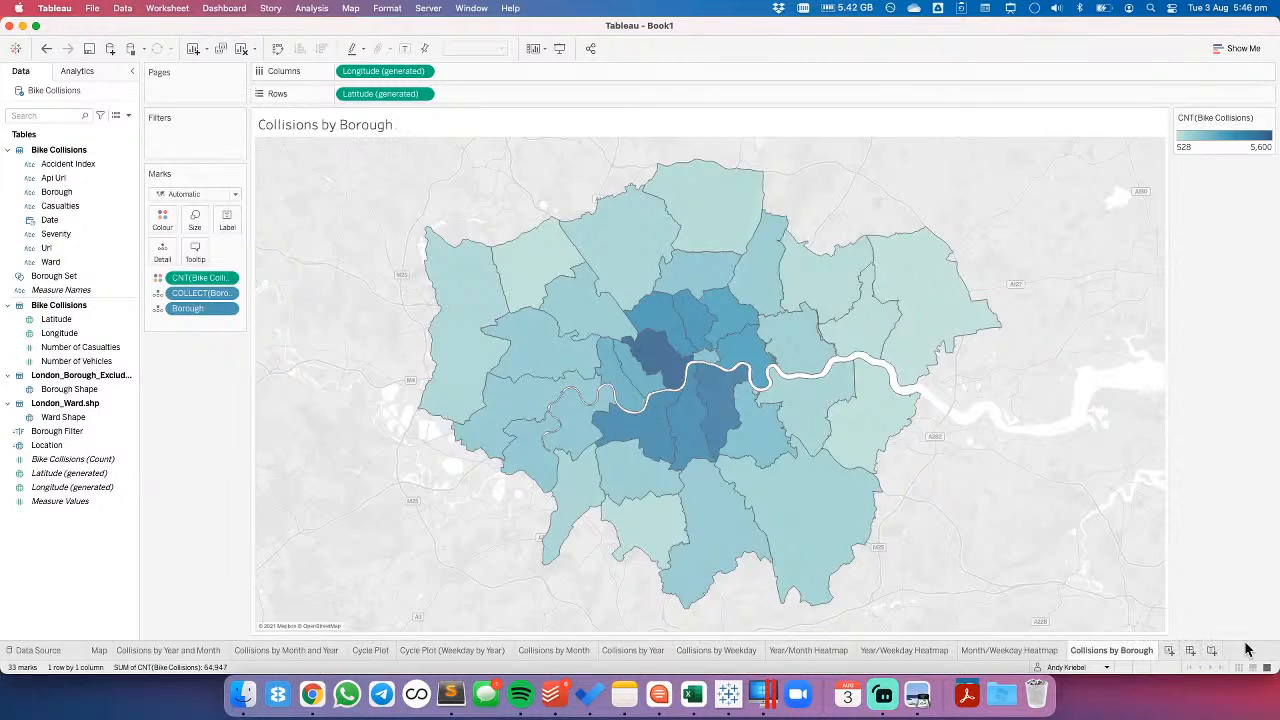
- Add a new worksheet with a bar chart of Bike Collisions (Count) by Borough, sorted in descending order
{"action": "right_click", "coordinate": [1173, 649]}
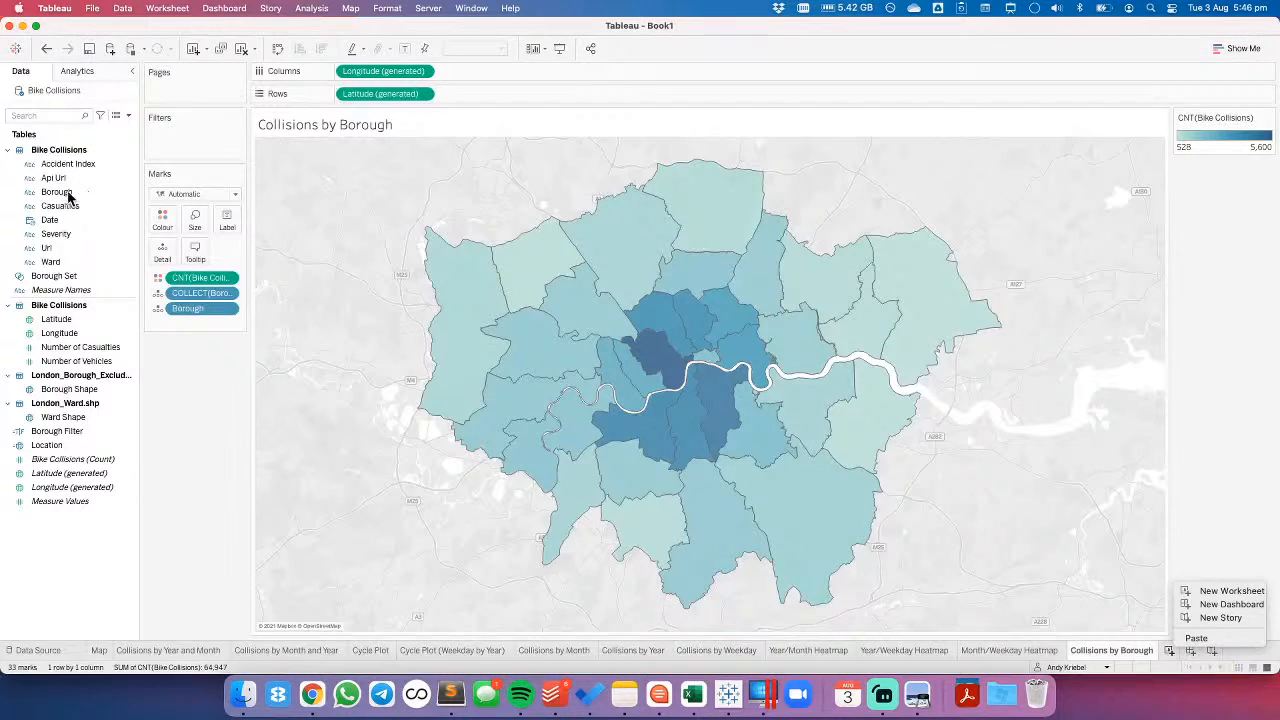
{"action": "left_click", "coordinate": [1170, 651]}
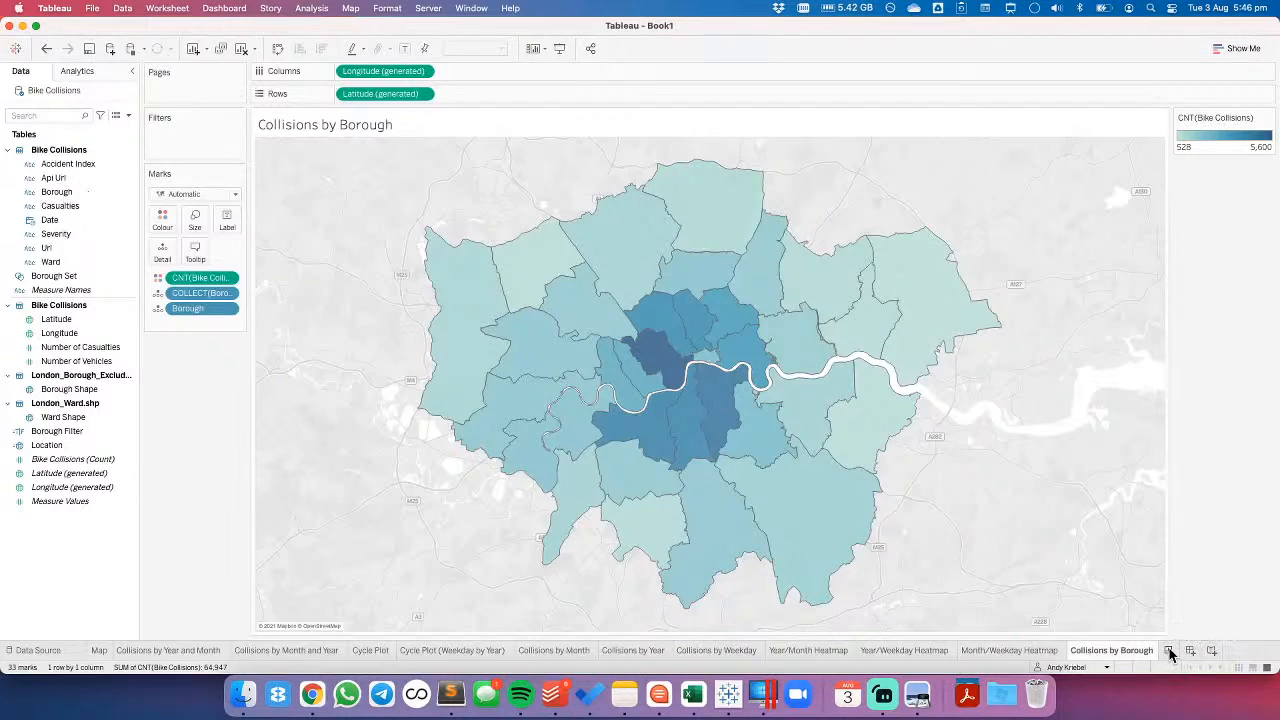
{"action": "left_click", "coordinate": [1170, 651]}
{"action": "left_click_drag", "start_coordinate": [56, 191], "coordinate": [263, 212]}
{"action": "left_click", "coordinate": [47, 459]}
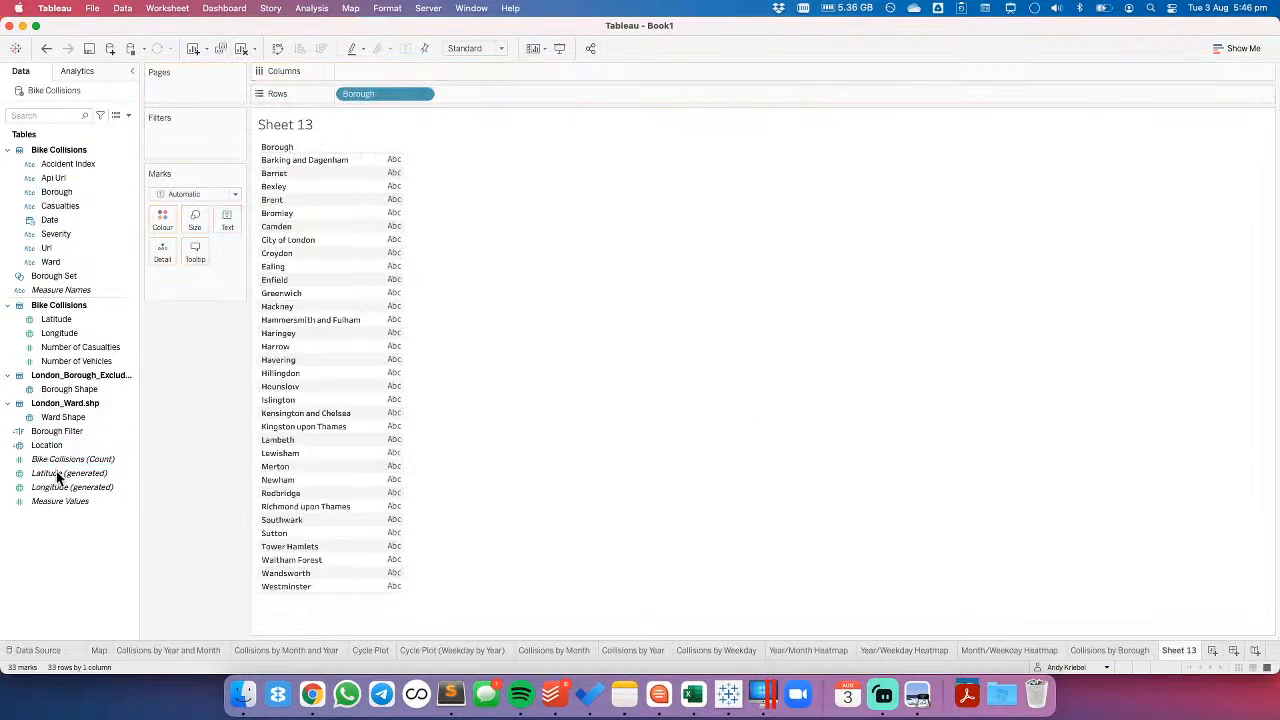
{"action": "left_click_drag", "start_coordinate": [57, 464], "coordinate": [381, 75]}
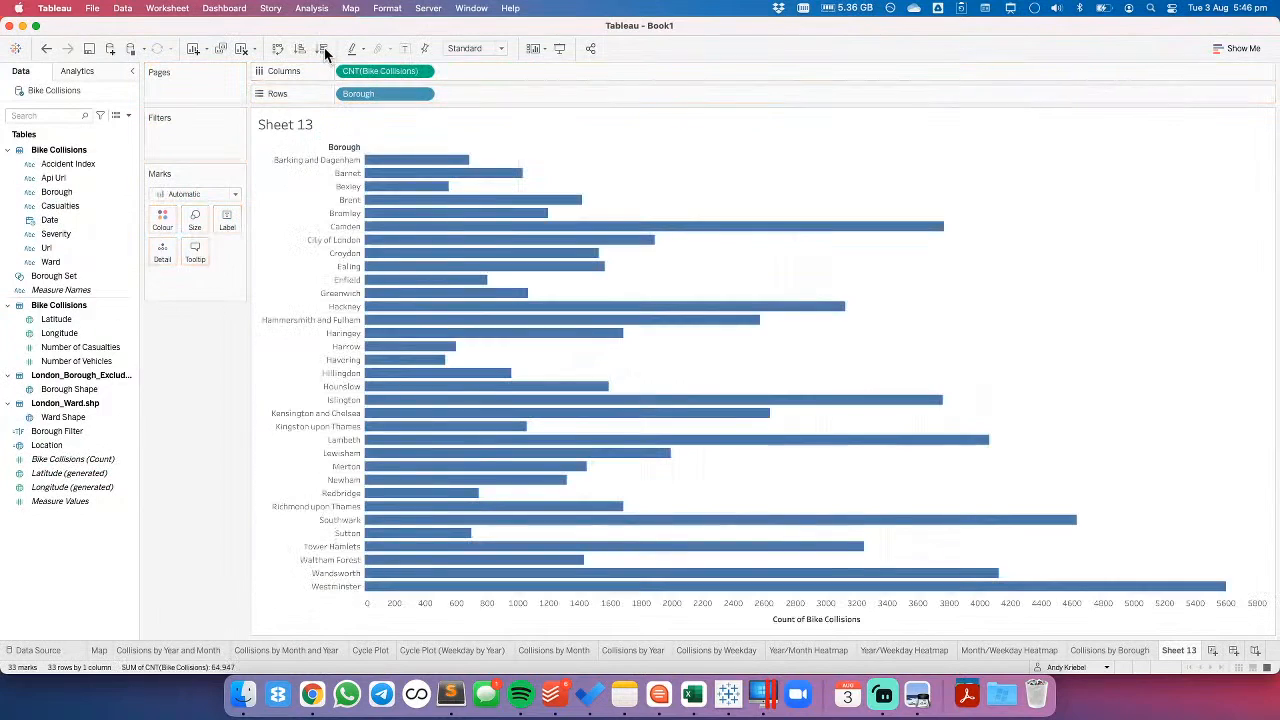
{"action": "left_click", "coordinate": [324, 47]}
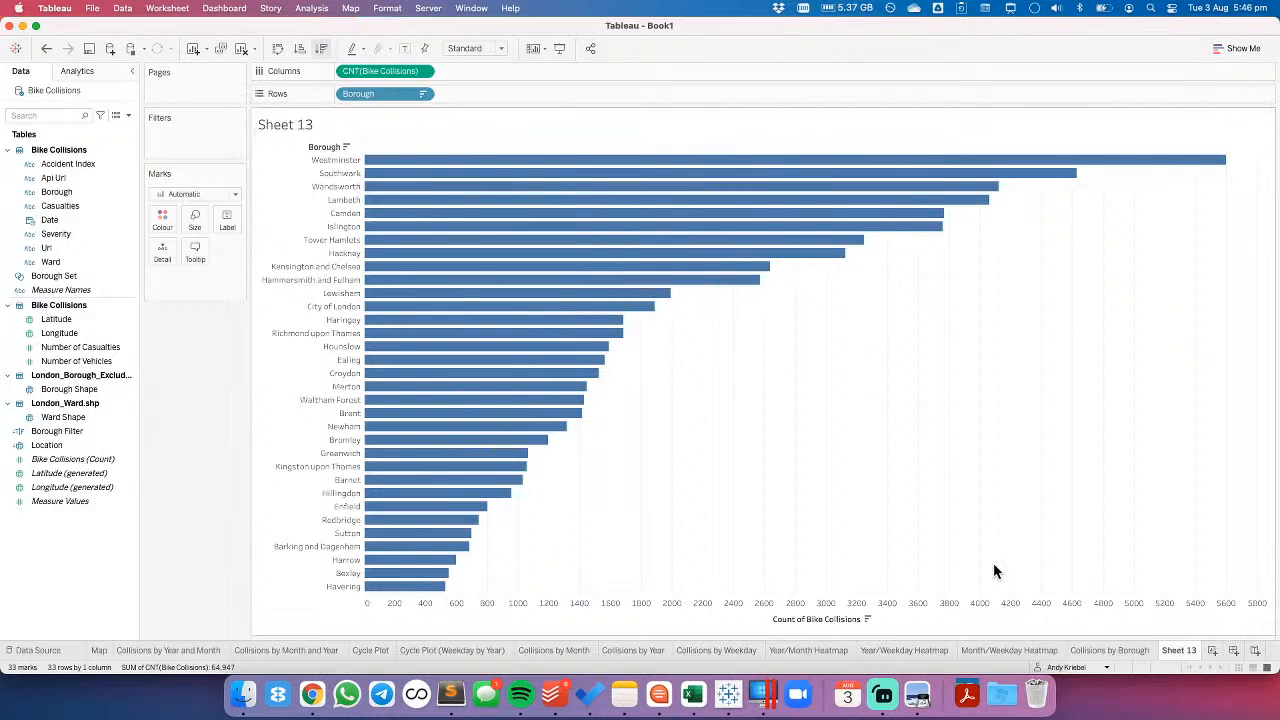
- Compare the Collisions by Borough map with the sorted borough bar chart
{"action": "left_click", "coordinate": [1112, 650]}
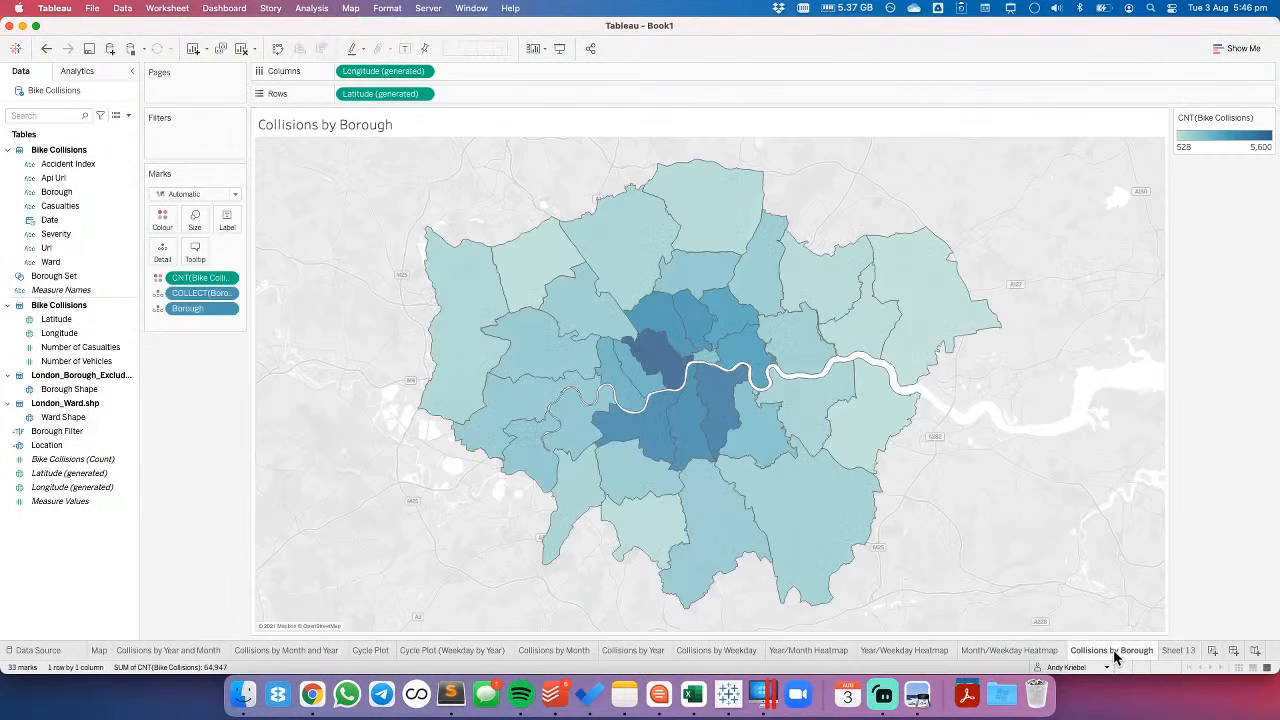
{"action": "left_click", "coordinate": [1177, 651]}
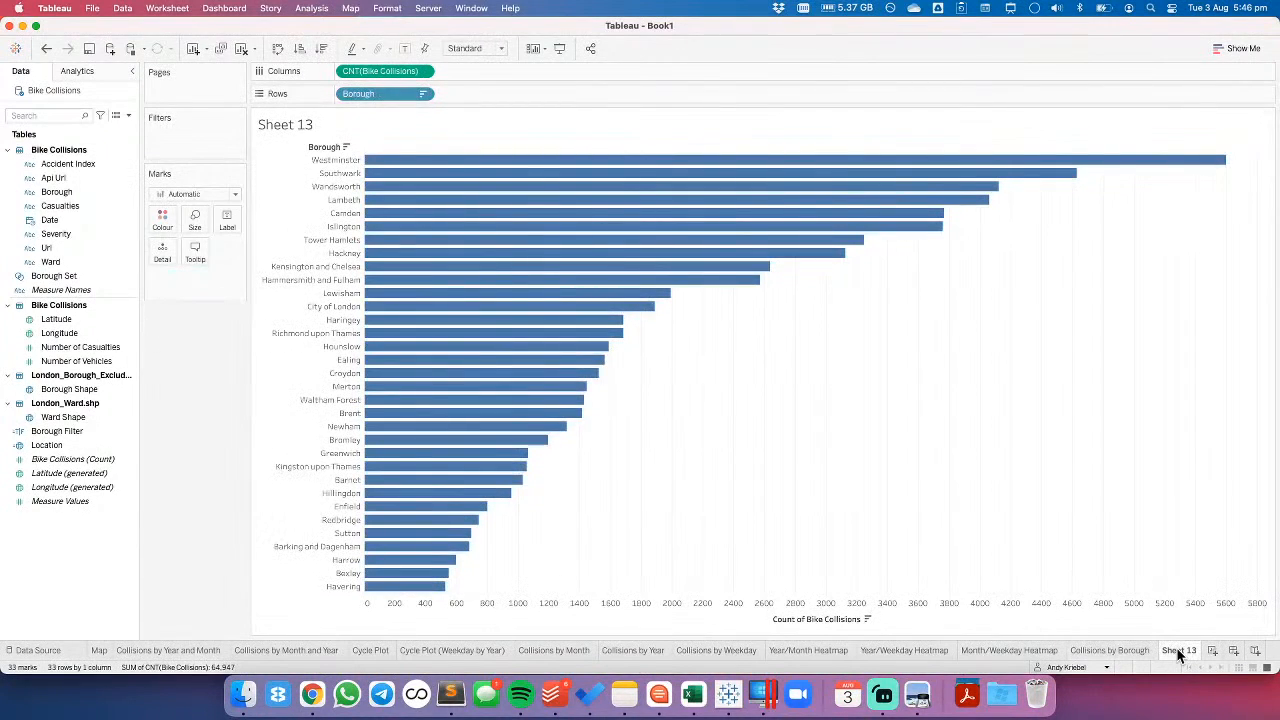
{"action": "left_click", "coordinate": [1130, 651]}
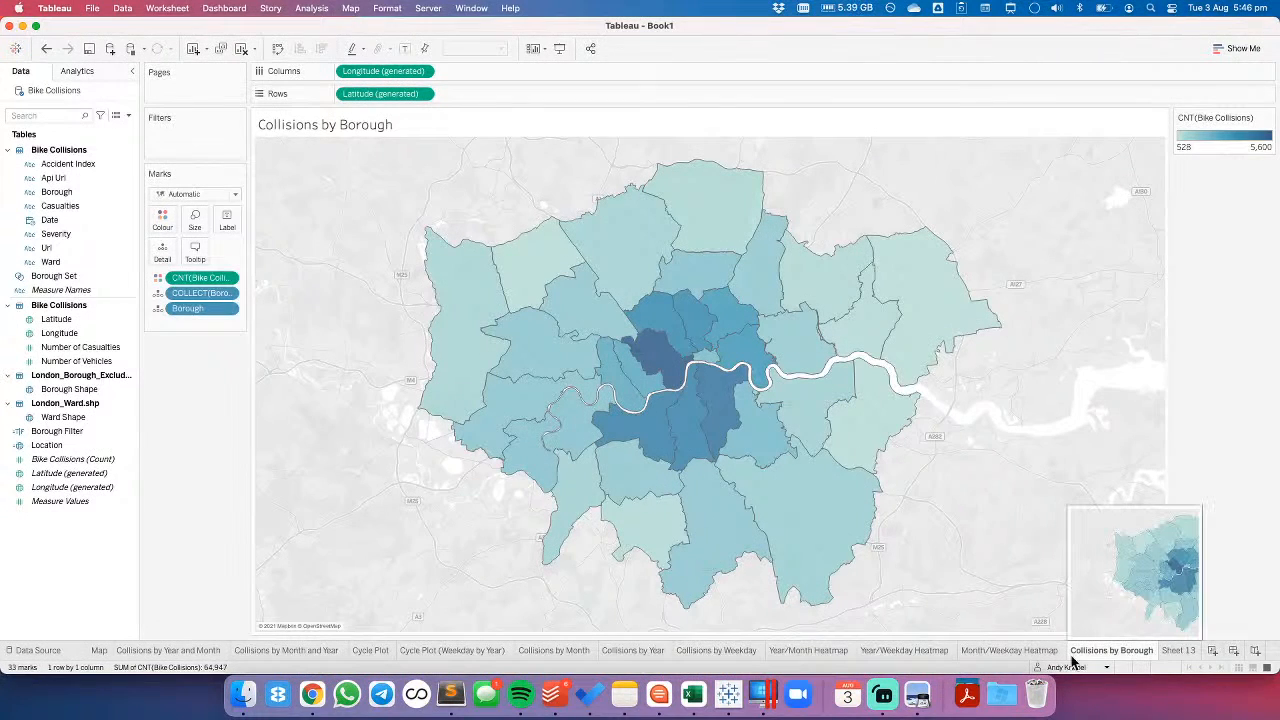
- Try filtering the Cycle Plot sheet by Borough to Westminster only, and undo the filter
{"action": "left_click", "coordinate": [379, 650]}
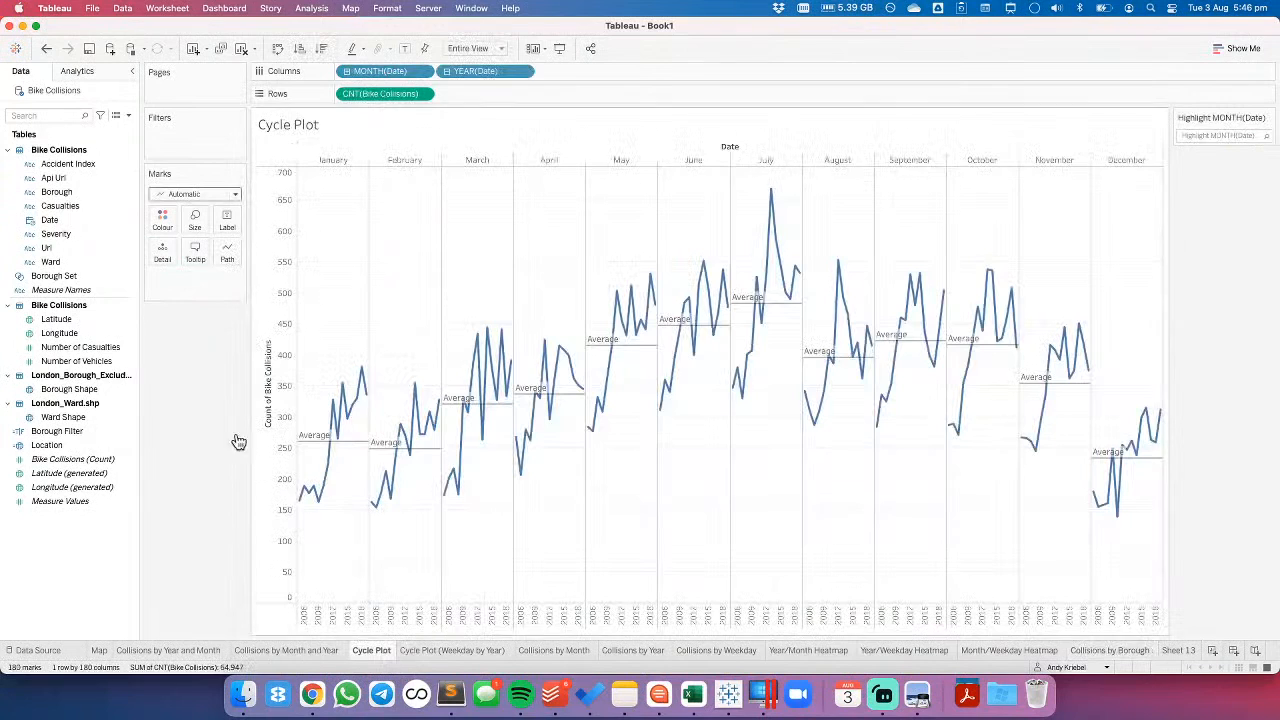
{"action": "left_click_drag", "start_coordinate": [57, 191], "coordinate": [185, 140]}
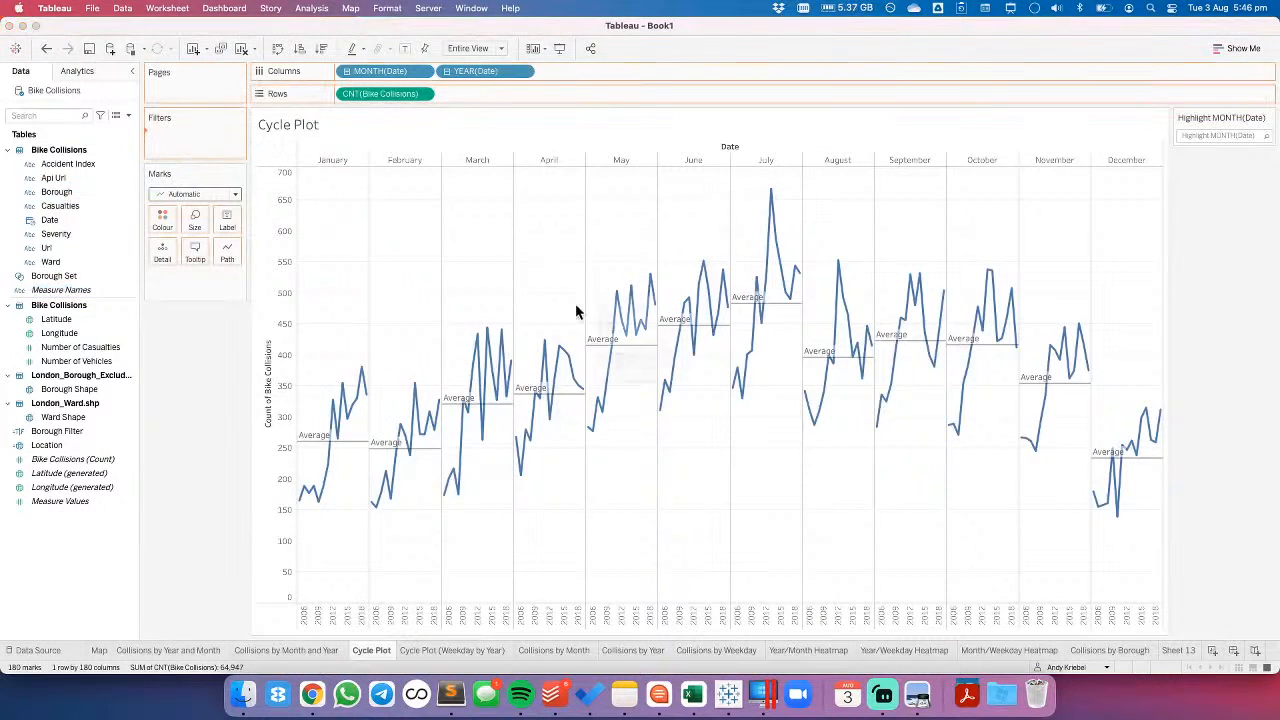
{"action": "scroll", "coordinate": [543, 337], "scroll_direction": "down", "scroll_amount": 5}
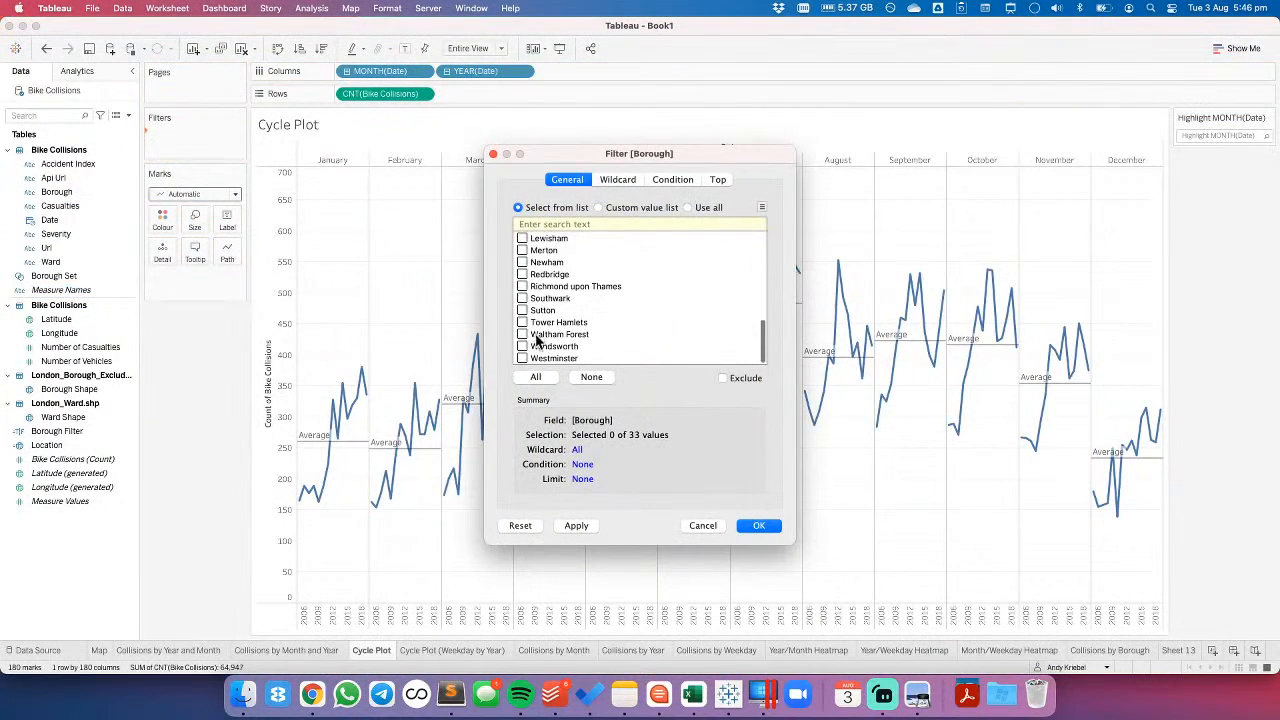
{"action": "left_click", "coordinate": [521, 358]}
{"action": "left_click_drag", "start_coordinate": [606, 156], "coordinate": [850, 116]}
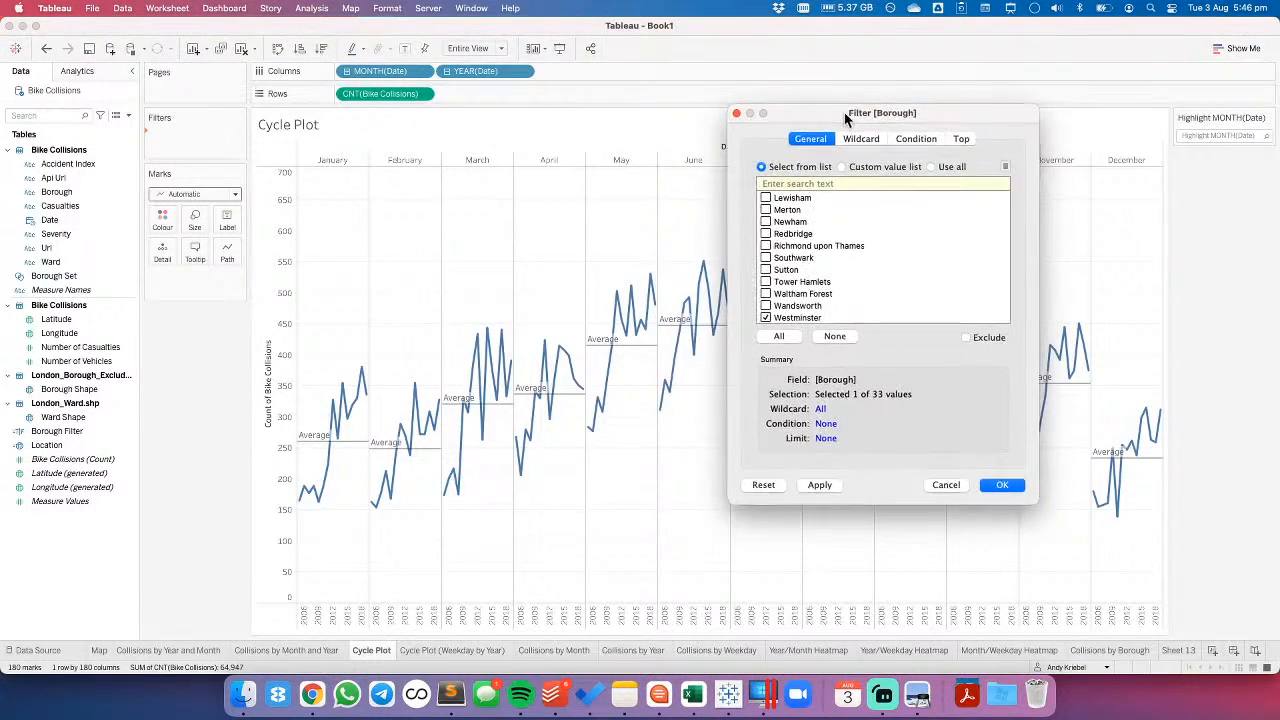
{"action": "left_click", "coordinate": [1000, 485]}
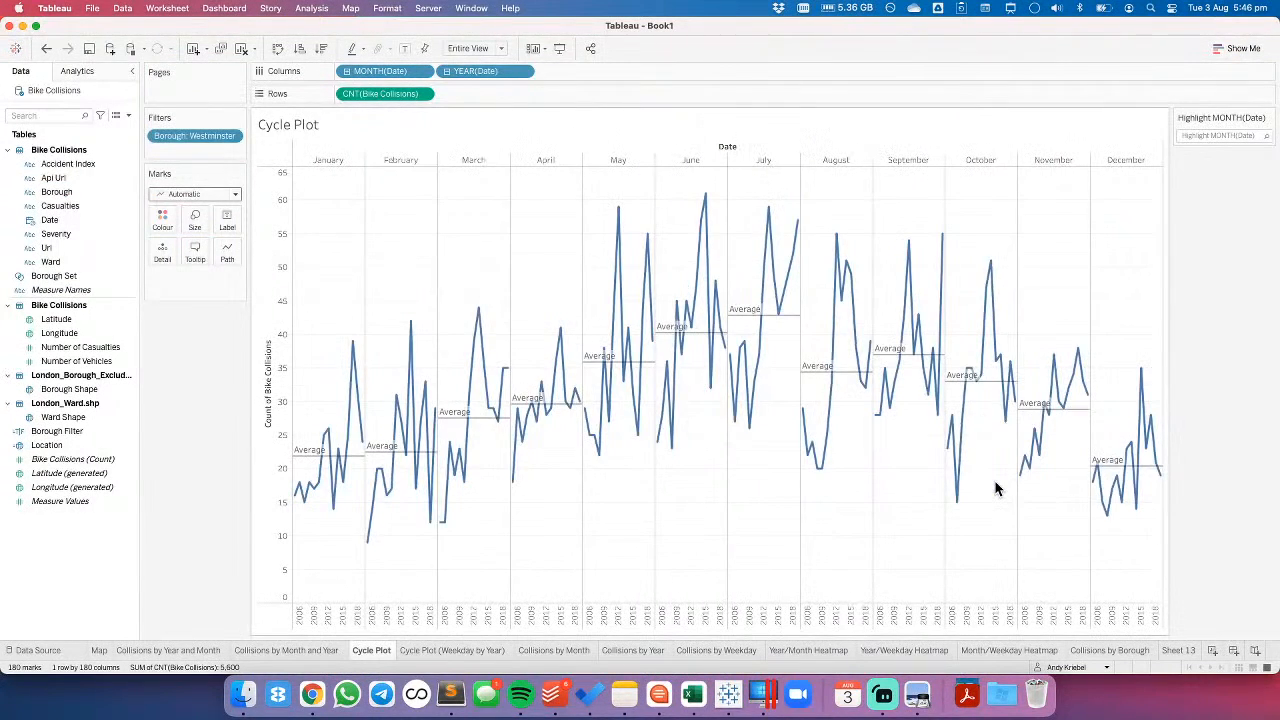
{"action": "left_click", "coordinate": [46, 48]}
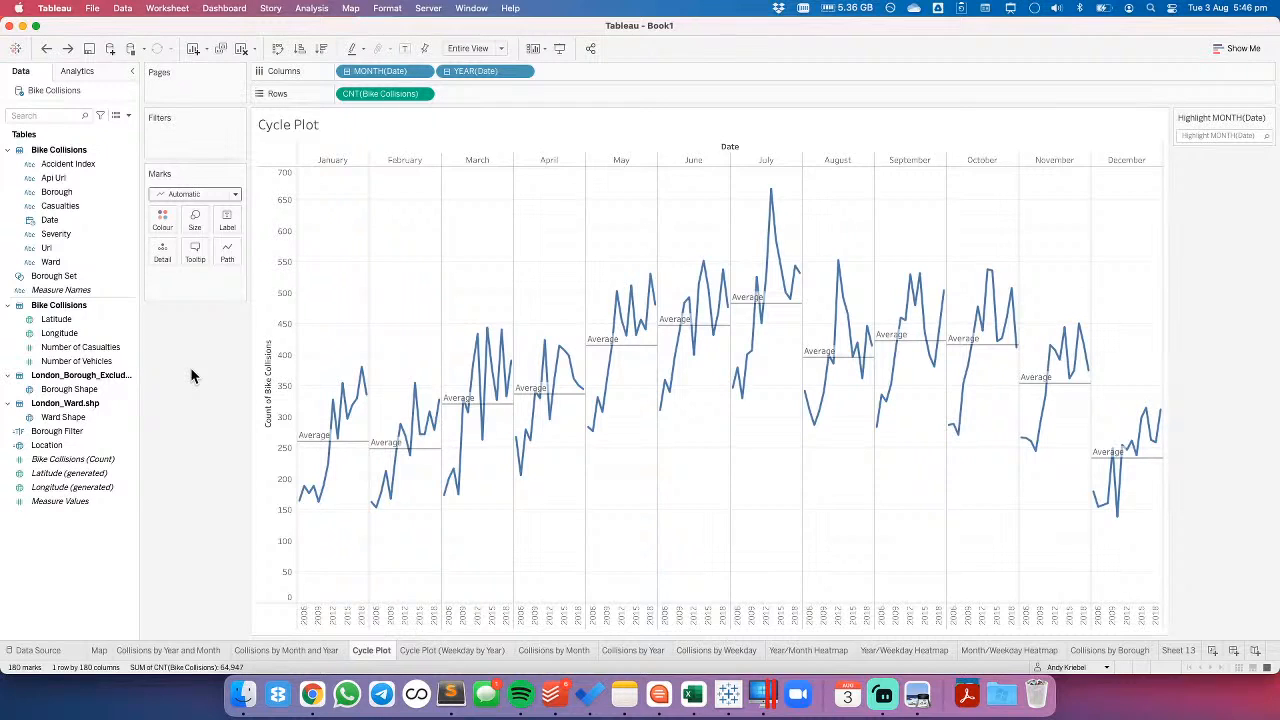
- Try the continuous Year of Date in the Cycle Plot's columns
{"action": "left_click", "coordinate": [522, 71]}
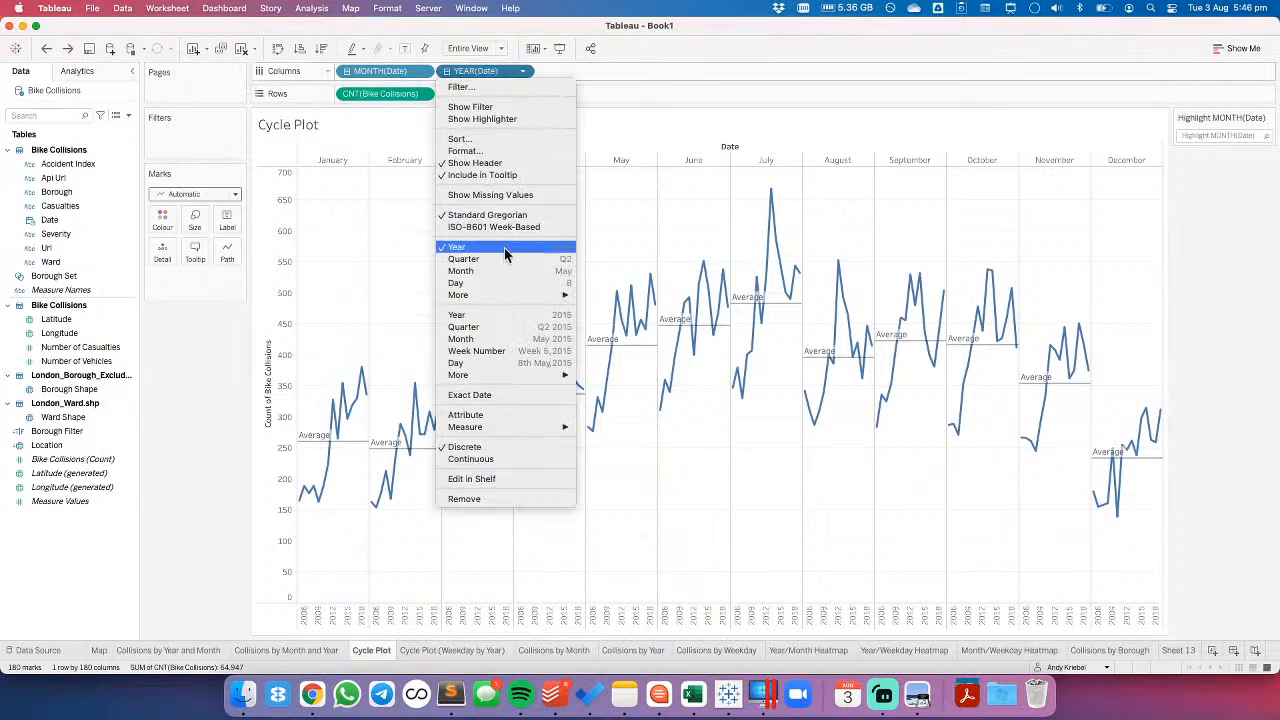
{"action": "left_click", "coordinate": [494, 315]}
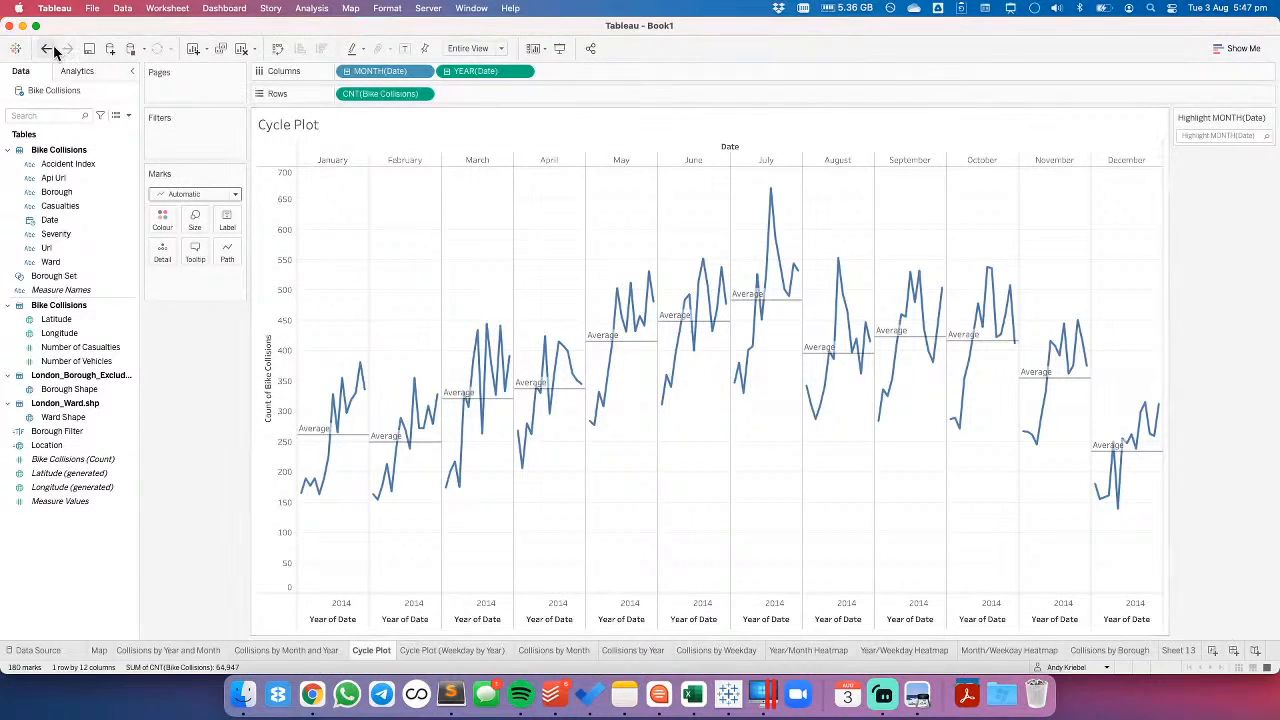
- Rename the borough bar chart sheet as Total Collisions by Borough
{"action": "left_click", "coordinate": [1176, 651]}
{"action": "double_click", "coordinate": [1175, 651]}
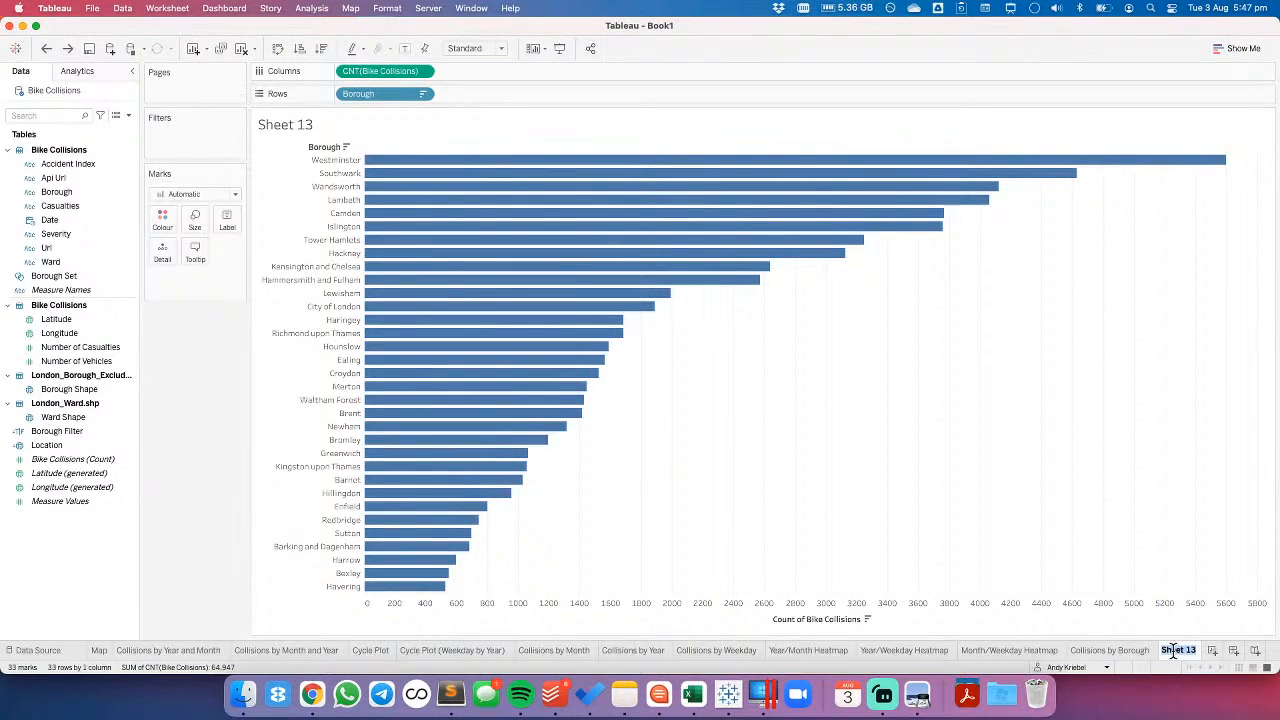
{"action": "type", "text": "Collisions"}
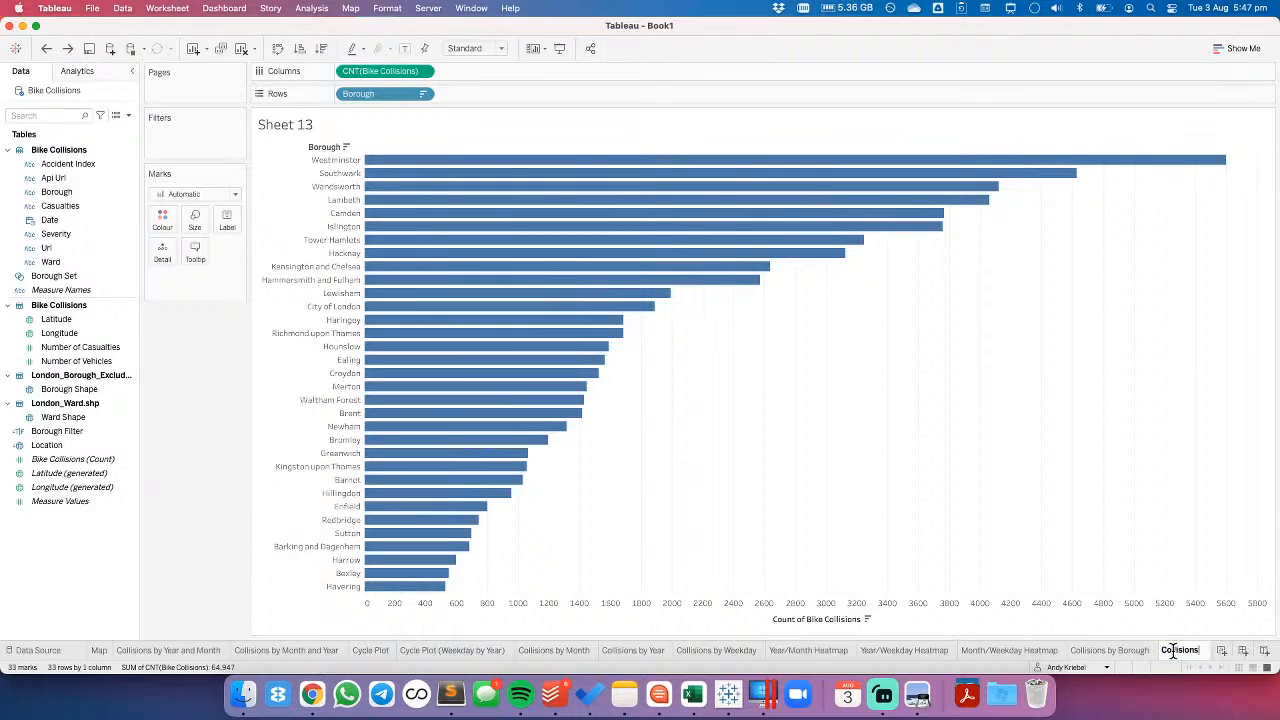
{"action": "type", "text": "Total"}
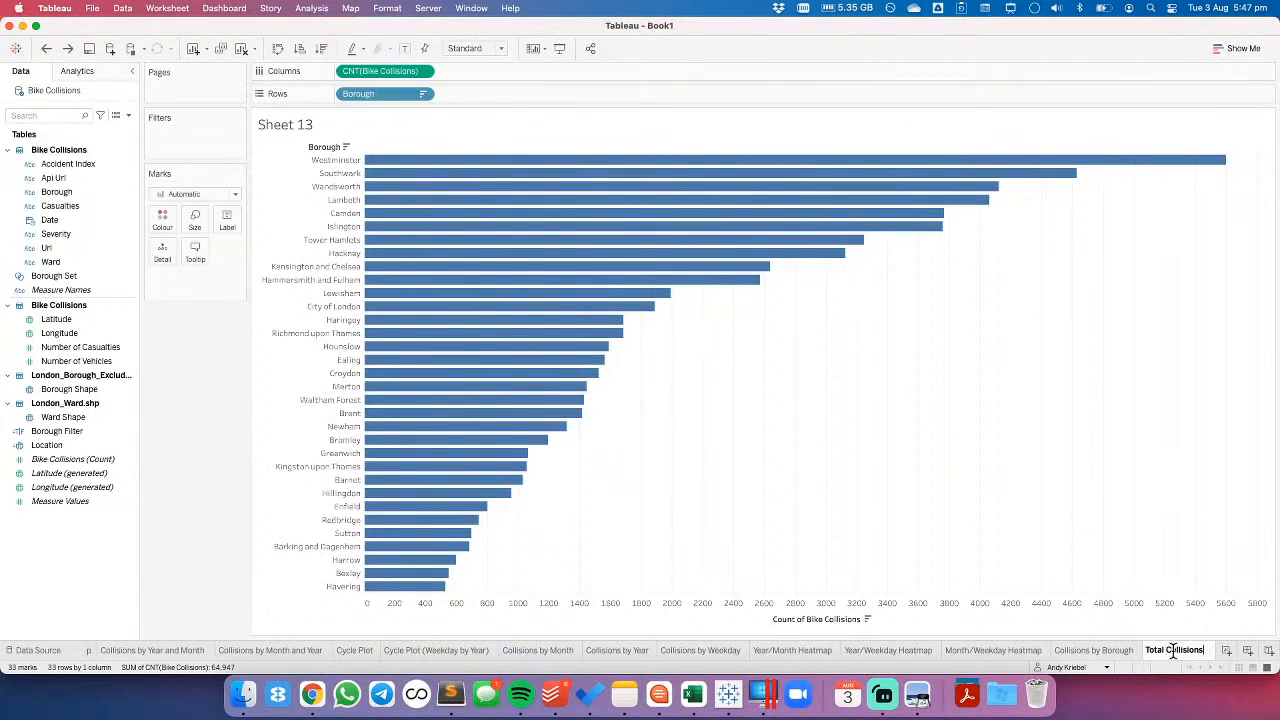
{"action": "type", "text": "by B"}
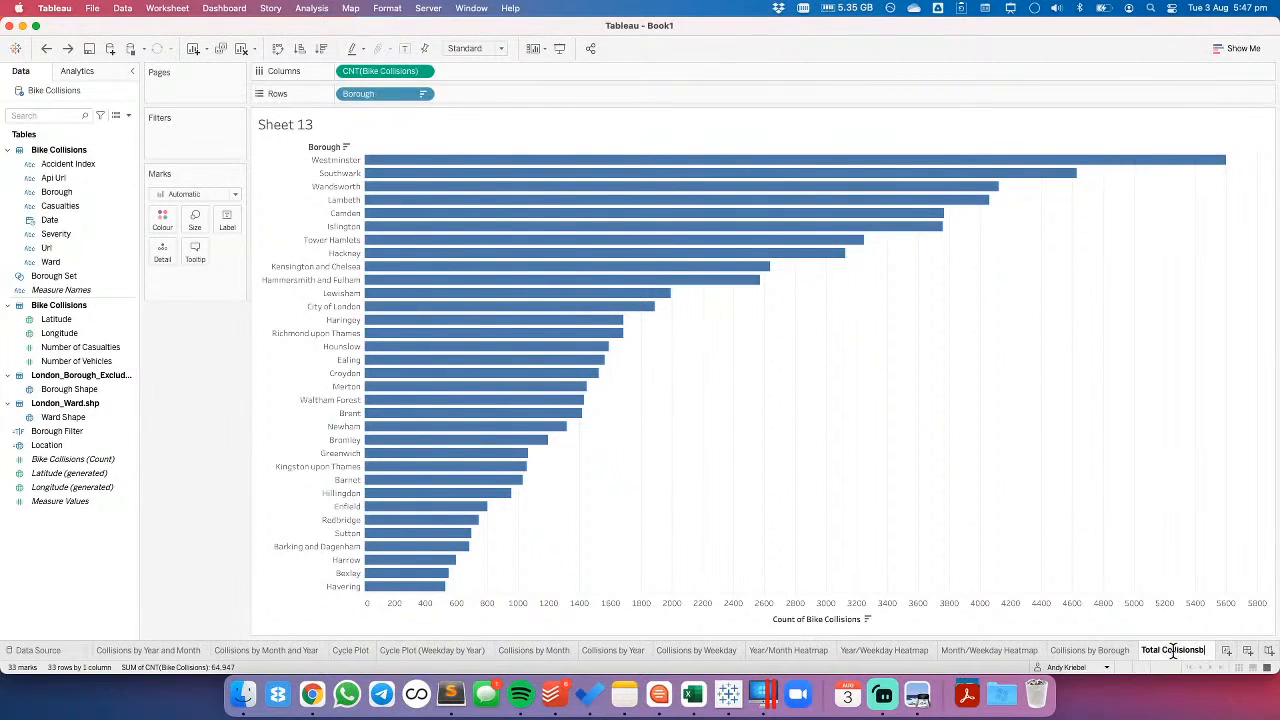
{"action": "type", "text": "orough"}
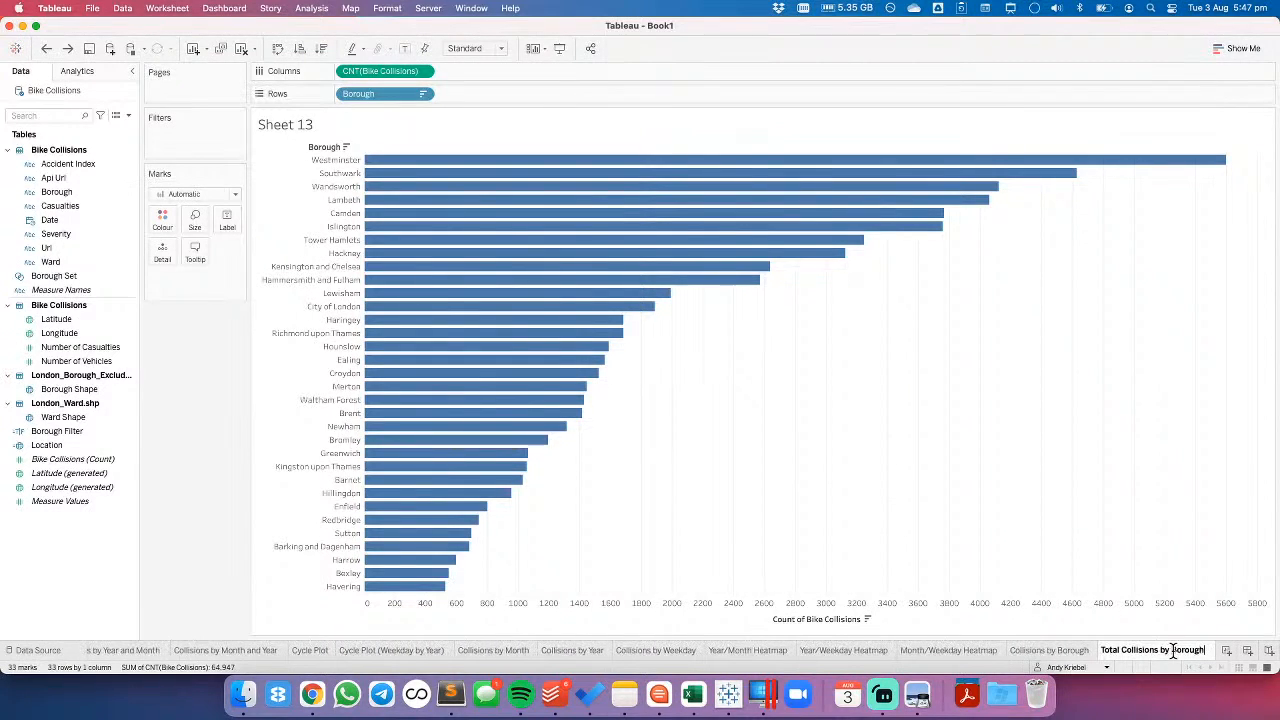
{"action": "key", "text": "Return"}
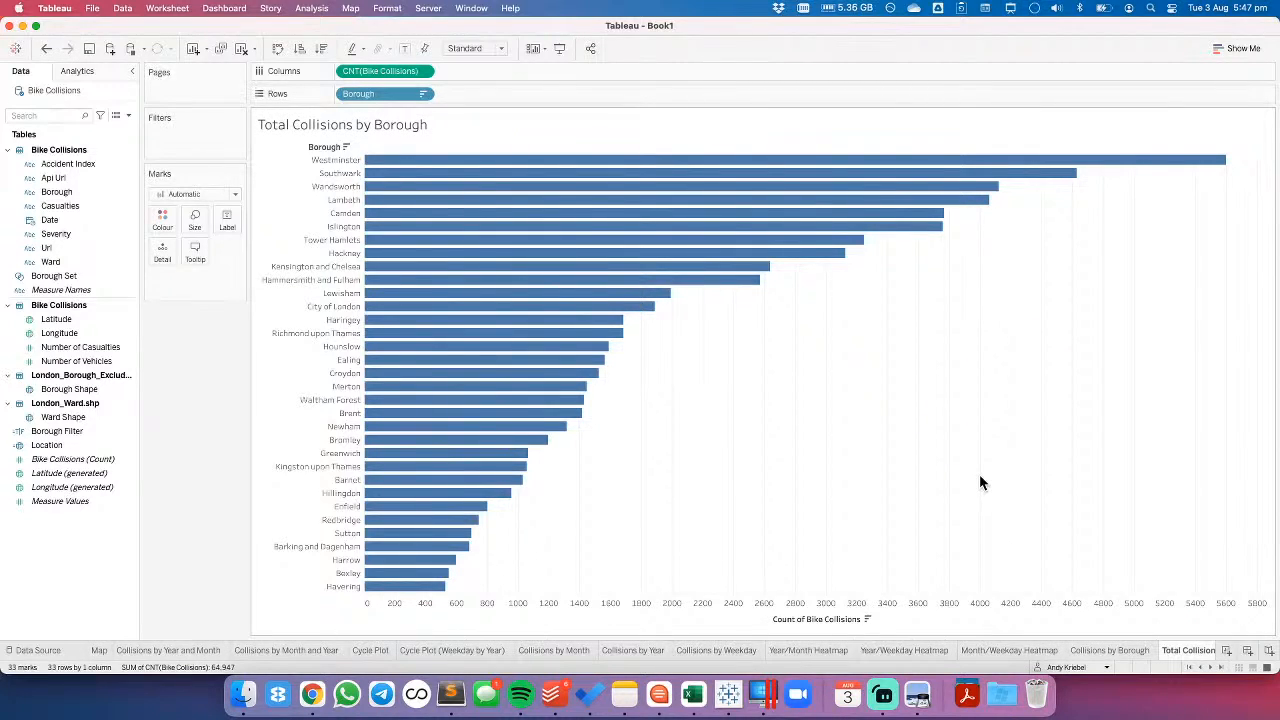
- Add a new worksheet with Severity as its rows
{"action": "left_click", "coordinate": [1227, 650]}
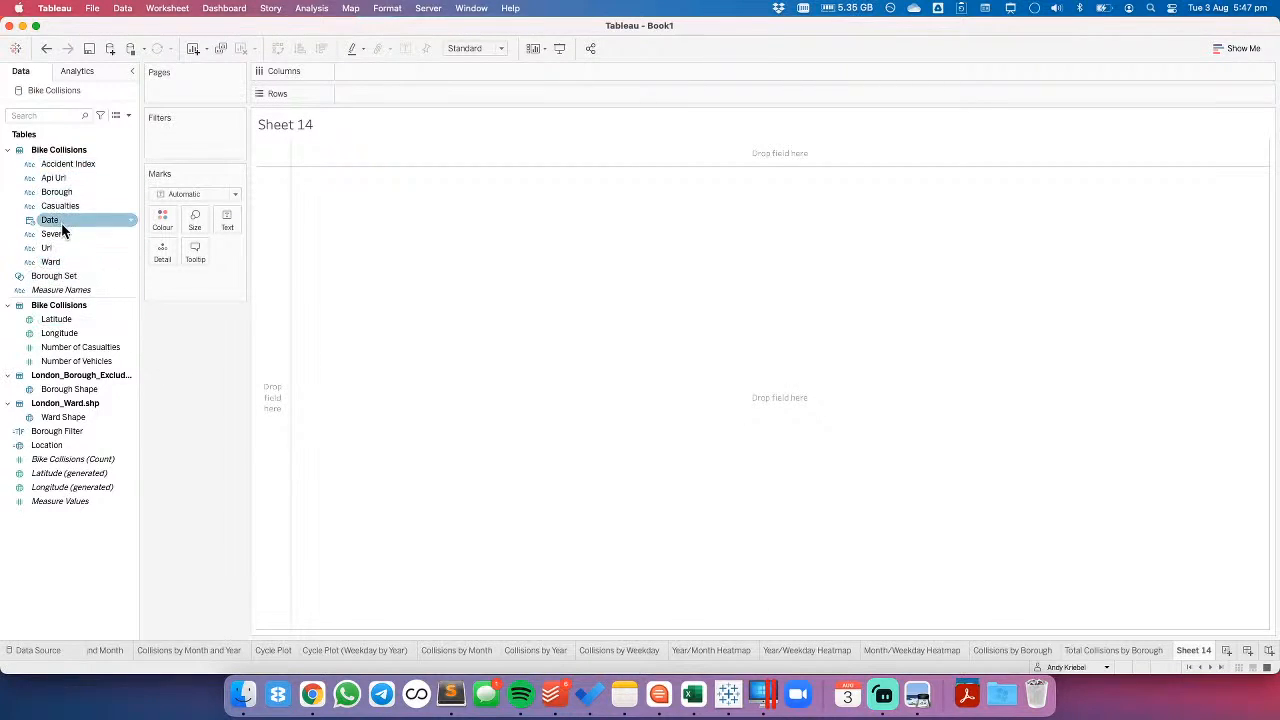
{"action": "left_click_drag", "start_coordinate": [61, 231], "coordinate": [269, 250]}
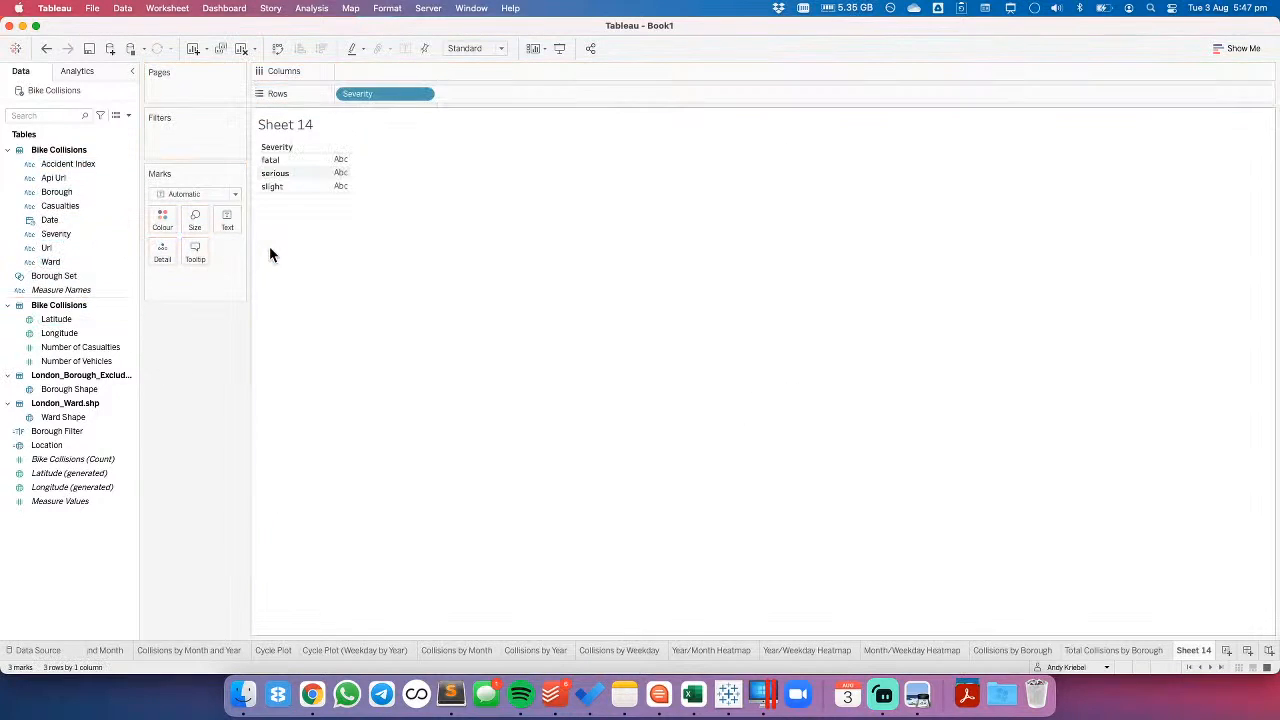
- Set the Severity field's aliases to FATAL, SERIOUS and SLIGHT in capitals
{"action": "right_click", "coordinate": [66, 233]}
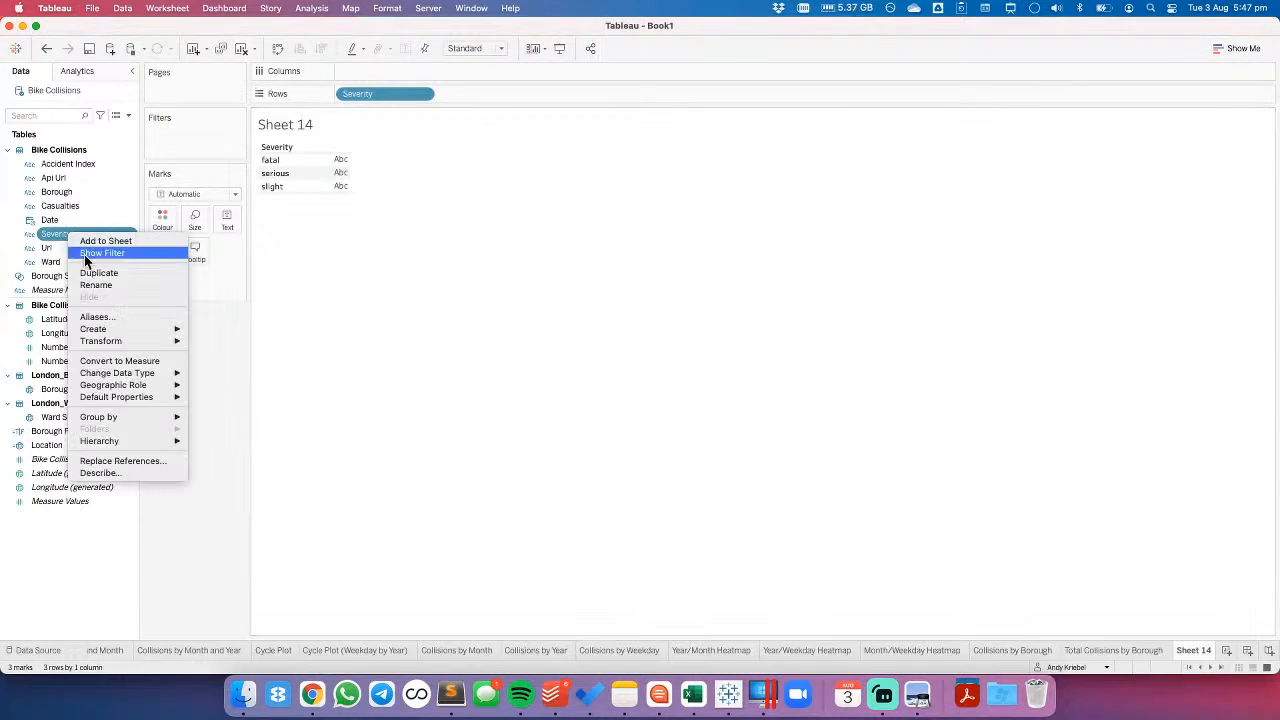
{"action": "left_click", "coordinate": [109, 321]}
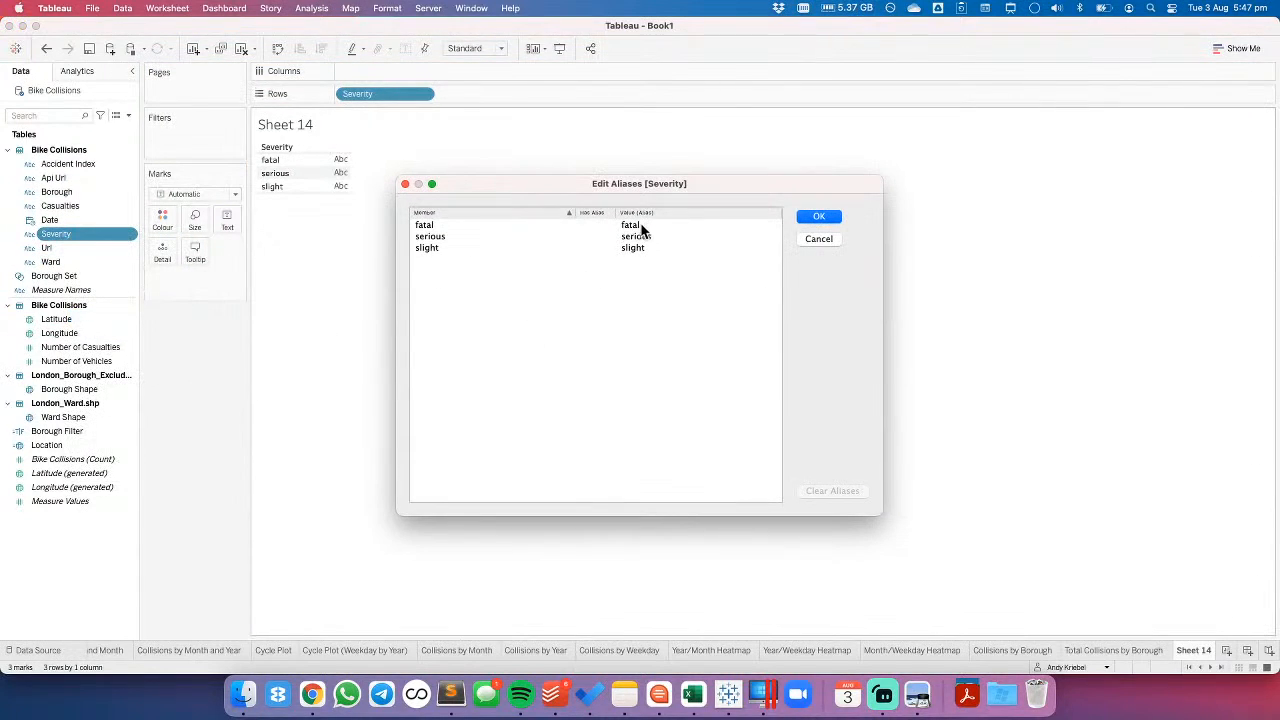
{"action": "left_click", "coordinate": [632, 226]}
{"action": "type", "text": "FATAL"}
{"action": "key", "text": "Return"}
{"action": "type", "text": "SERIOUS"}
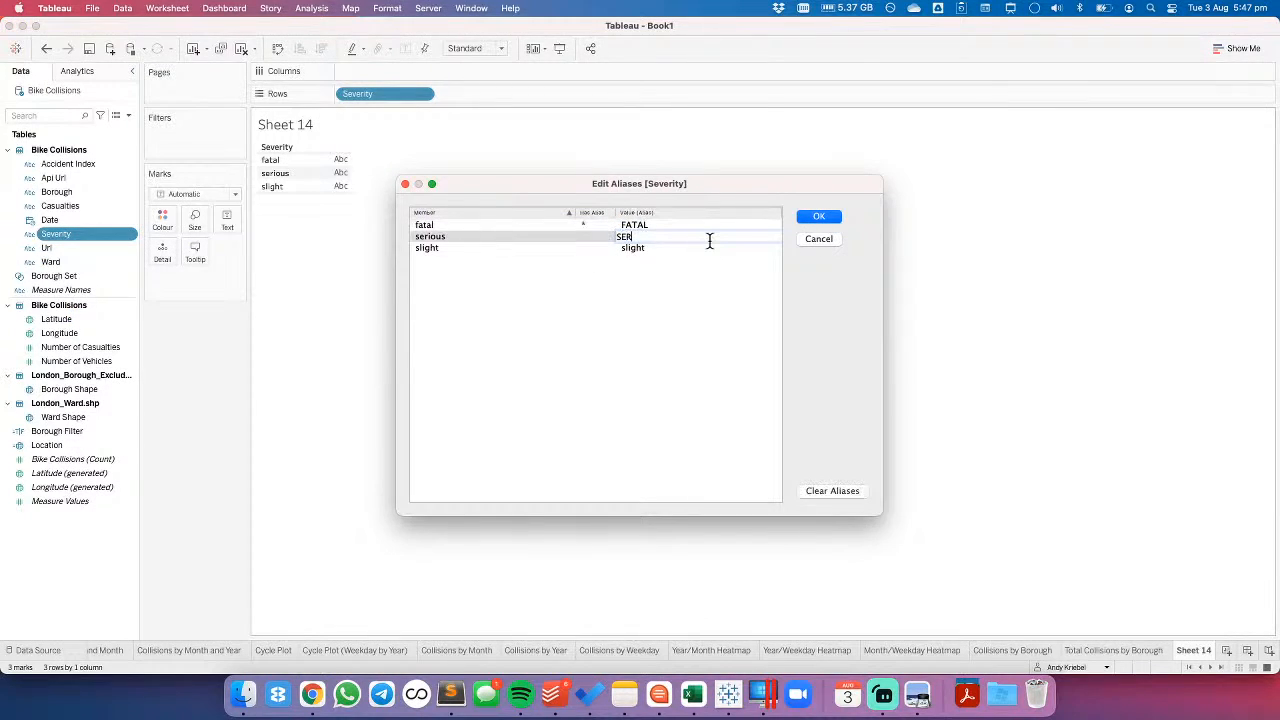
{"action": "key", "text": "Return"}
{"action": "type", "text": "SLIGHT"}
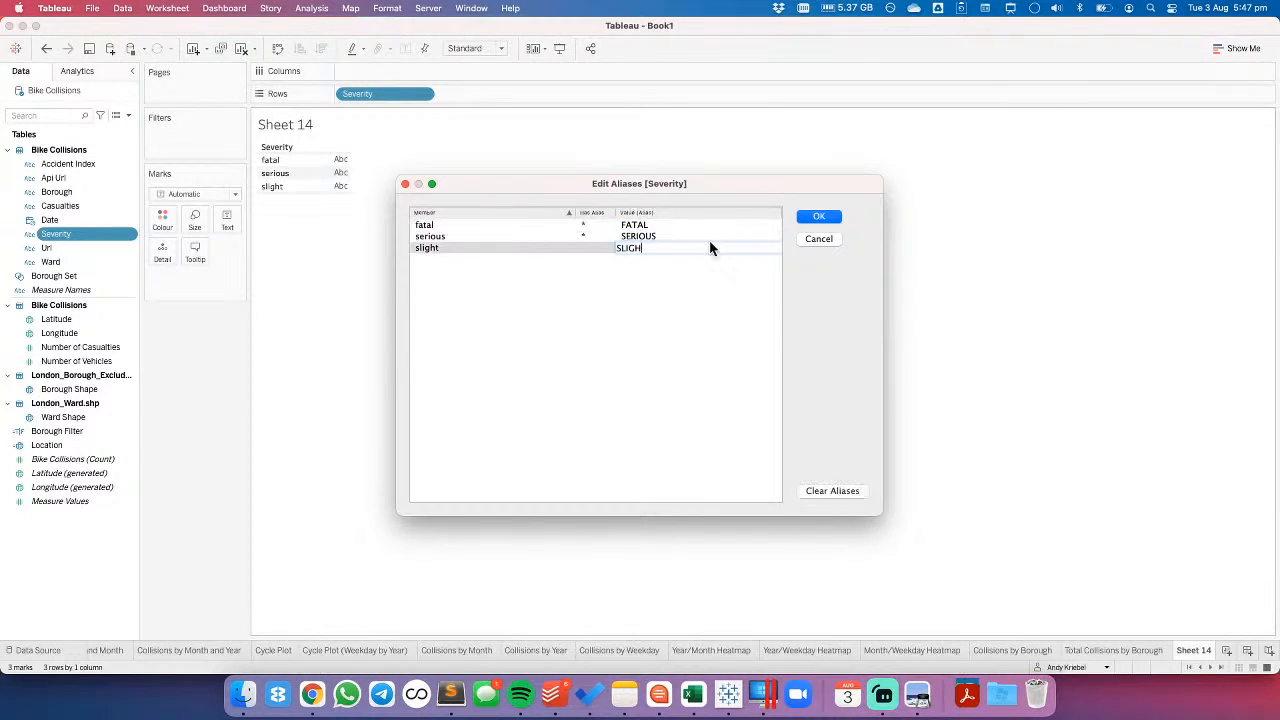
{"action": "key", "text": "Return"}
{"action": "left_click", "coordinate": [817, 218]}
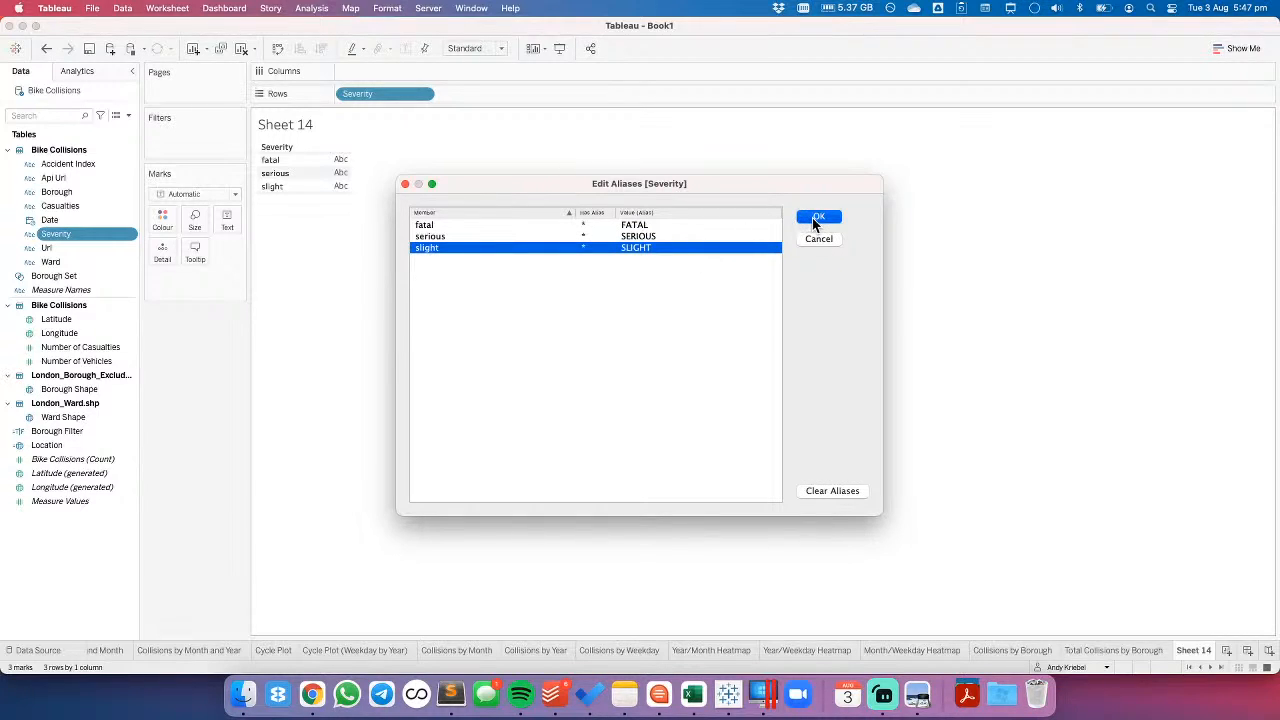
- Set the Severity field's default sort to a manual order of SLIGHT, SERIOUS, FATAL
{"action": "right_click", "coordinate": [62, 234]}
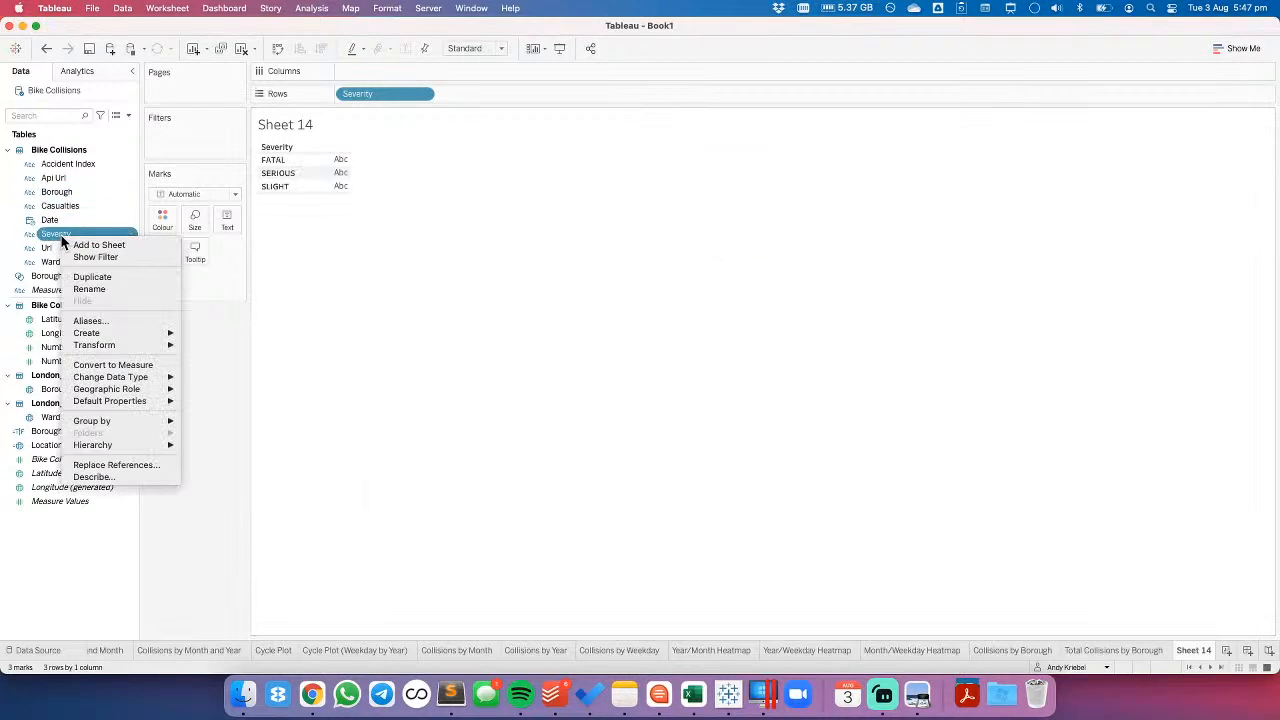
{"action": "mouse_move", "coordinate": [128, 333]}
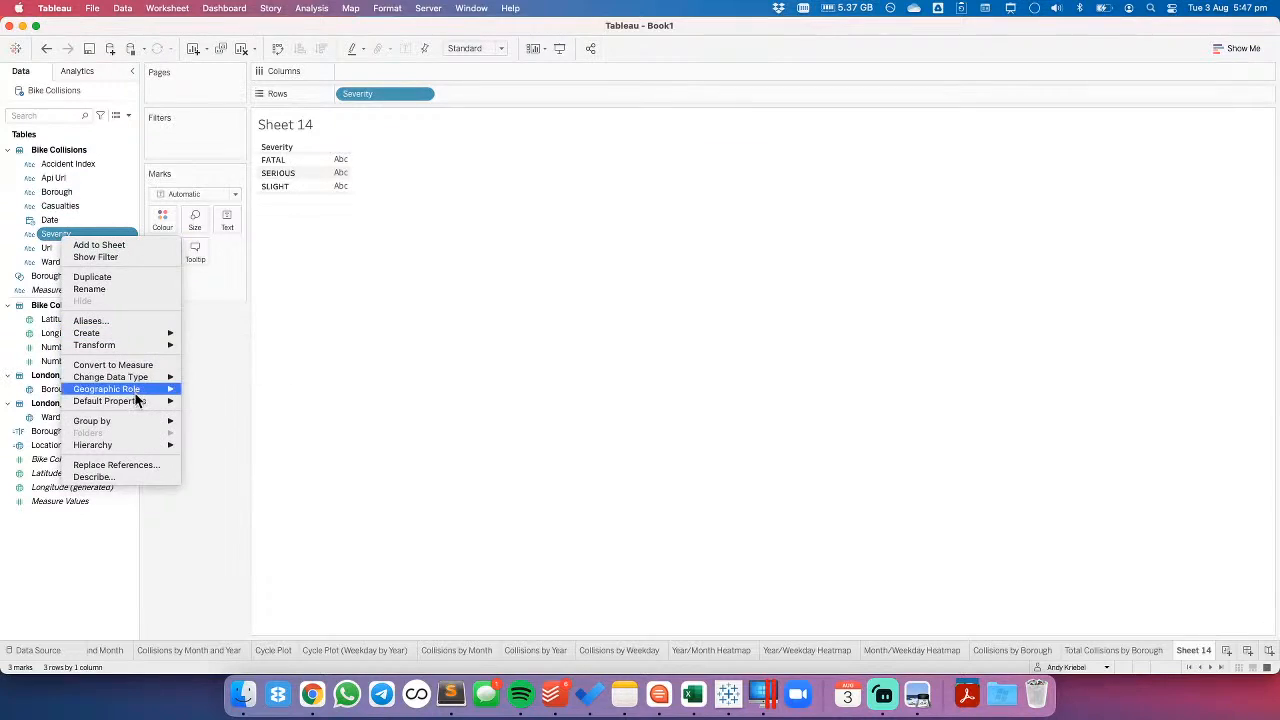
{"action": "mouse_move", "coordinate": [171, 400]}
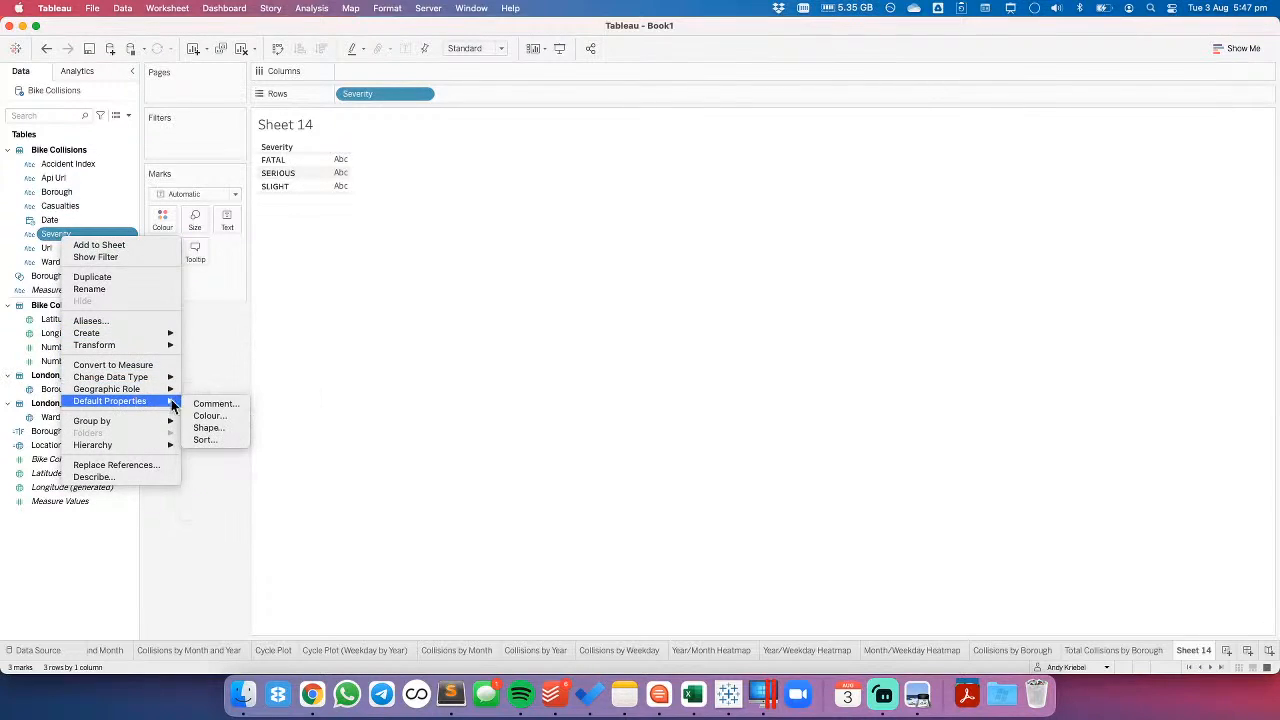
{"action": "left_click", "coordinate": [209, 438]}
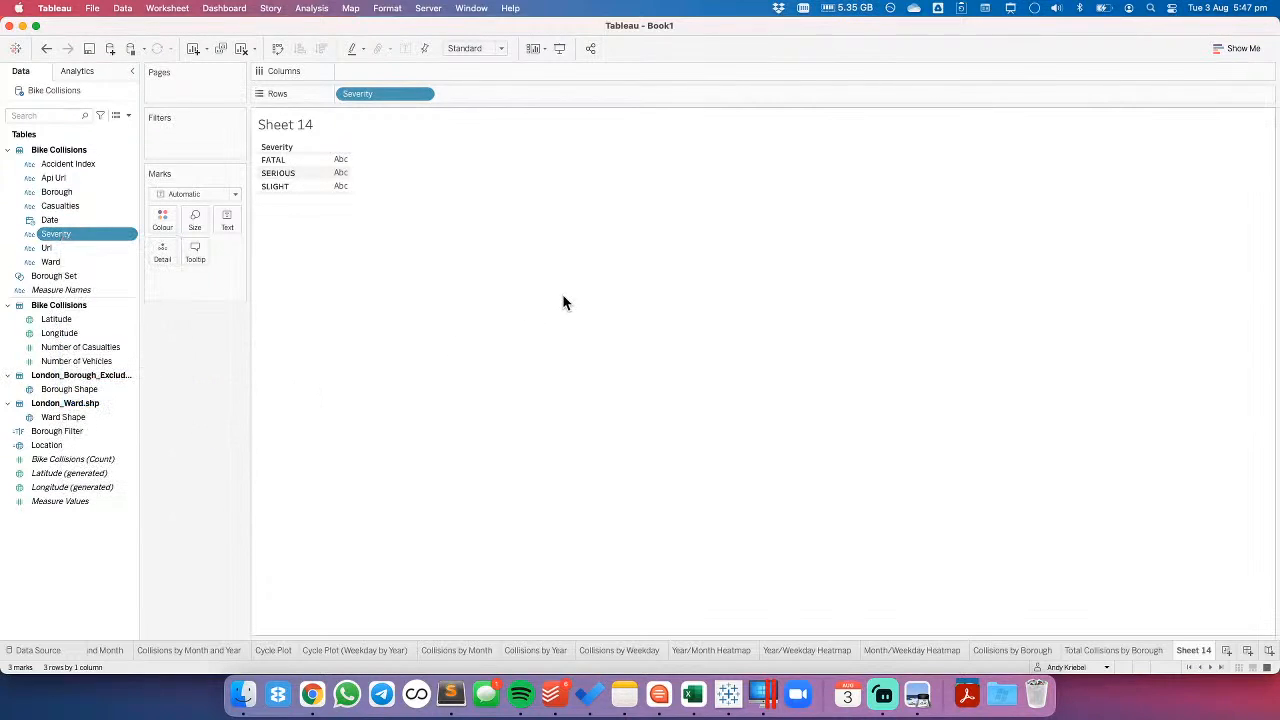
{"action": "left_click", "coordinate": [577, 333]}
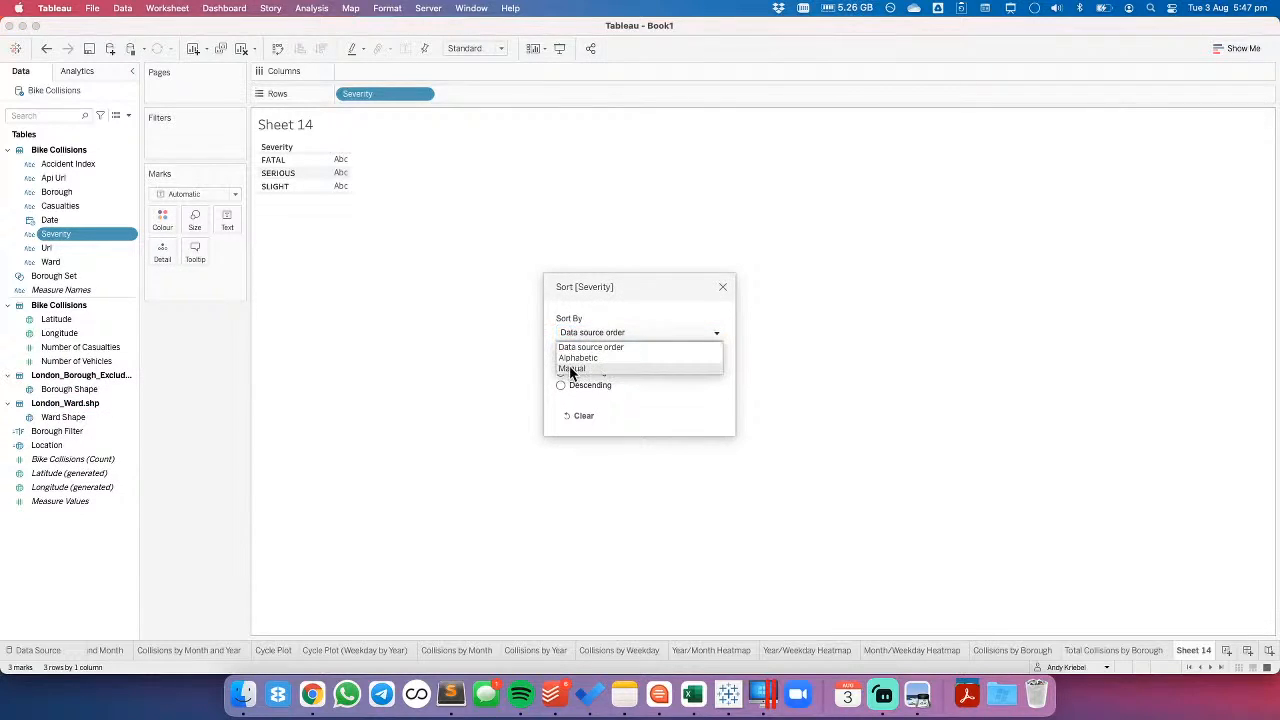
{"action": "left_click", "coordinate": [571, 369]}
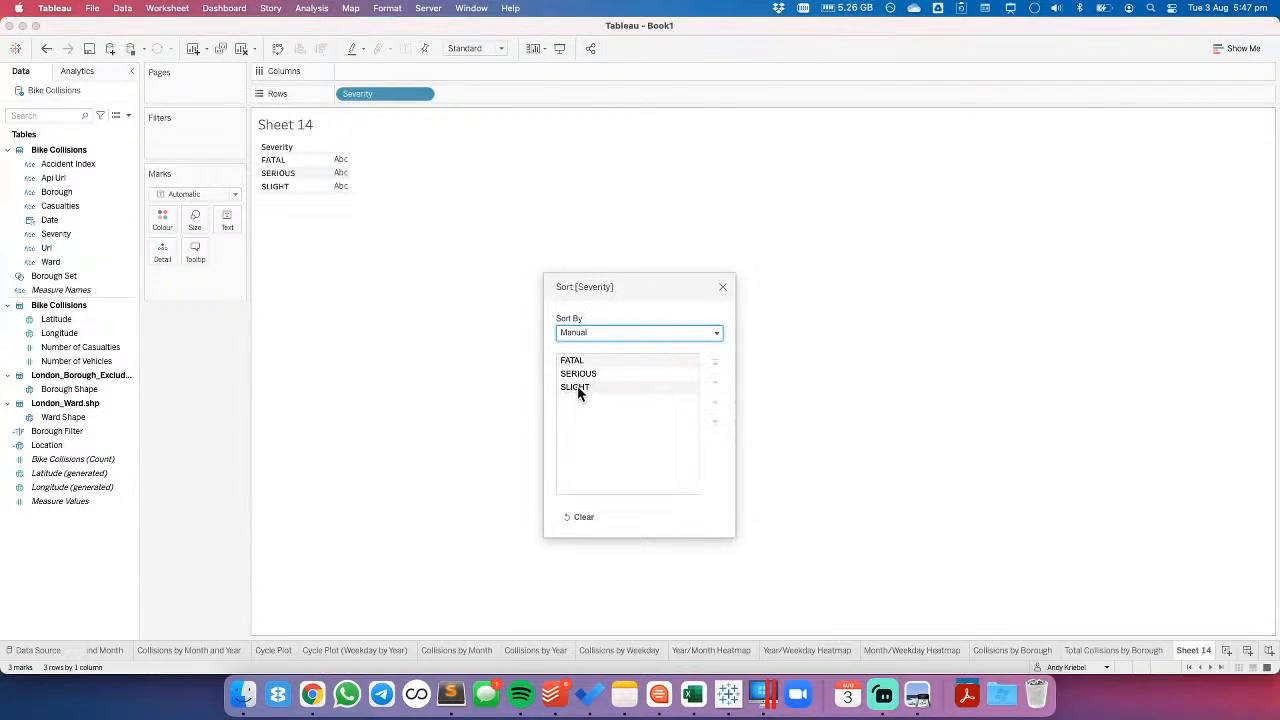
{"action": "left_click", "coordinate": [573, 362]}
{"action": "left_click", "coordinate": [708, 422]}
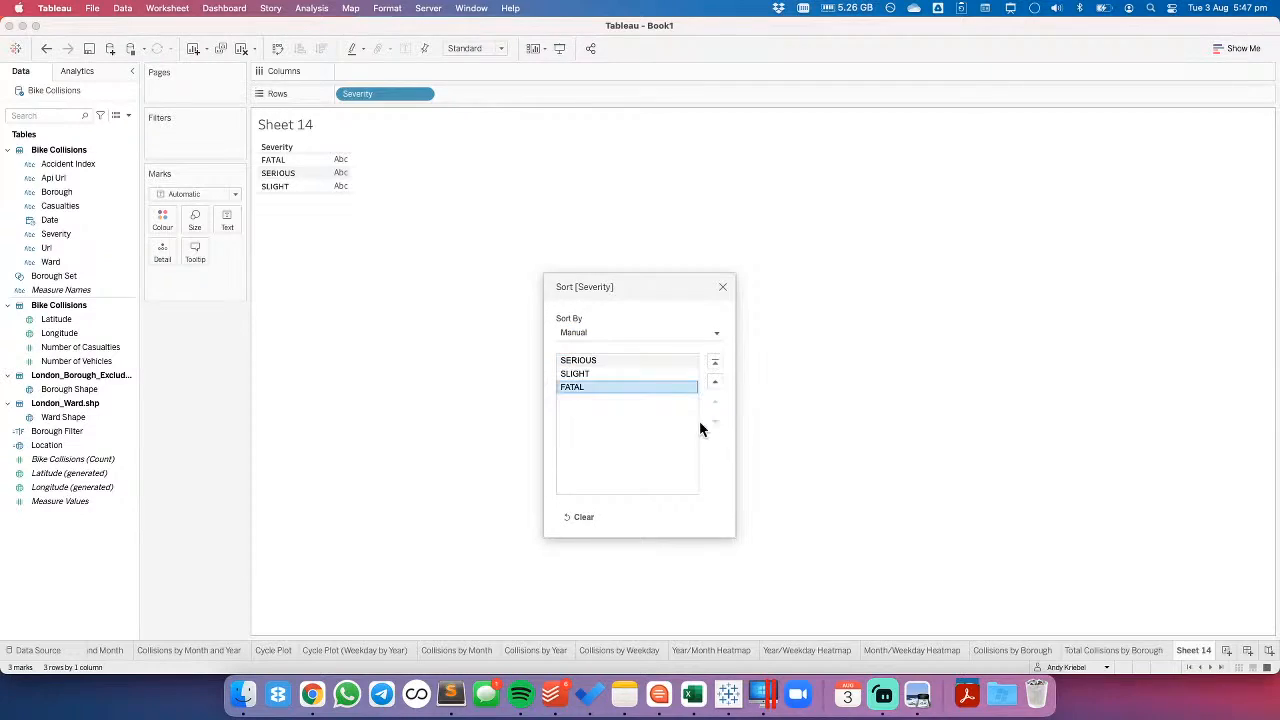
{"action": "left_click", "coordinate": [605, 372]}
{"action": "left_click", "coordinate": [712, 381]}
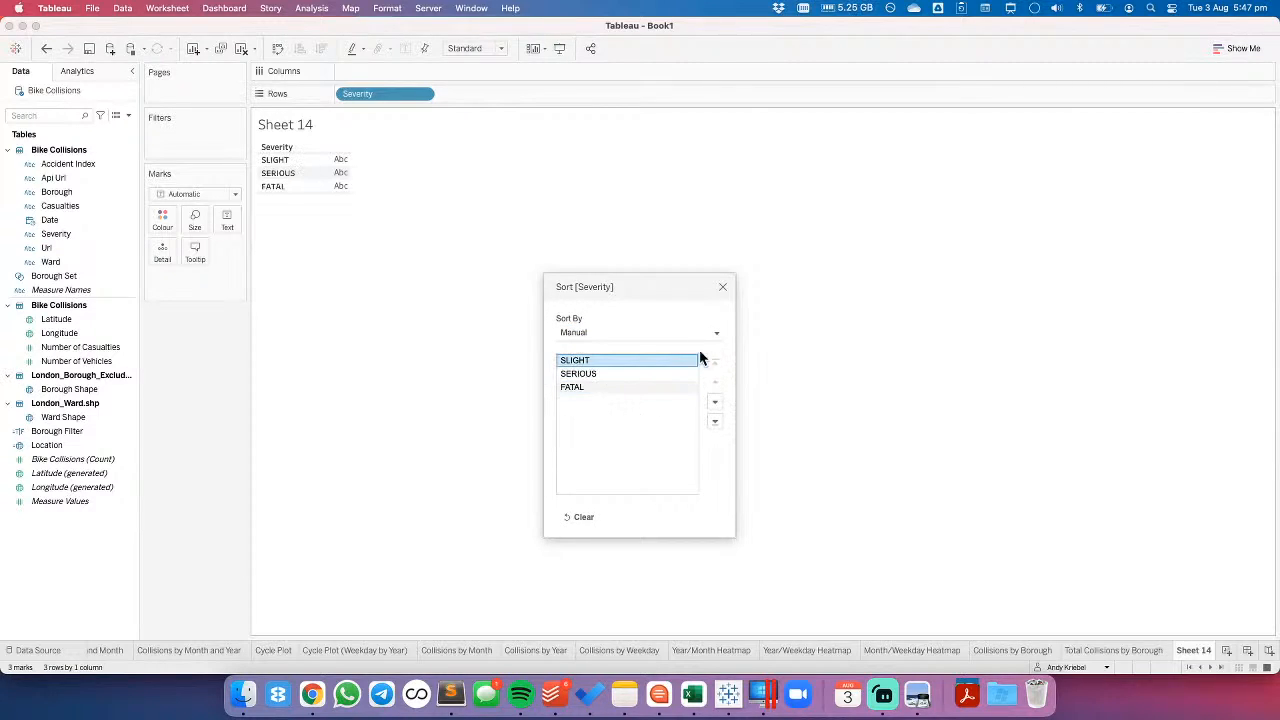
{"action": "left_click", "coordinate": [722, 287]}
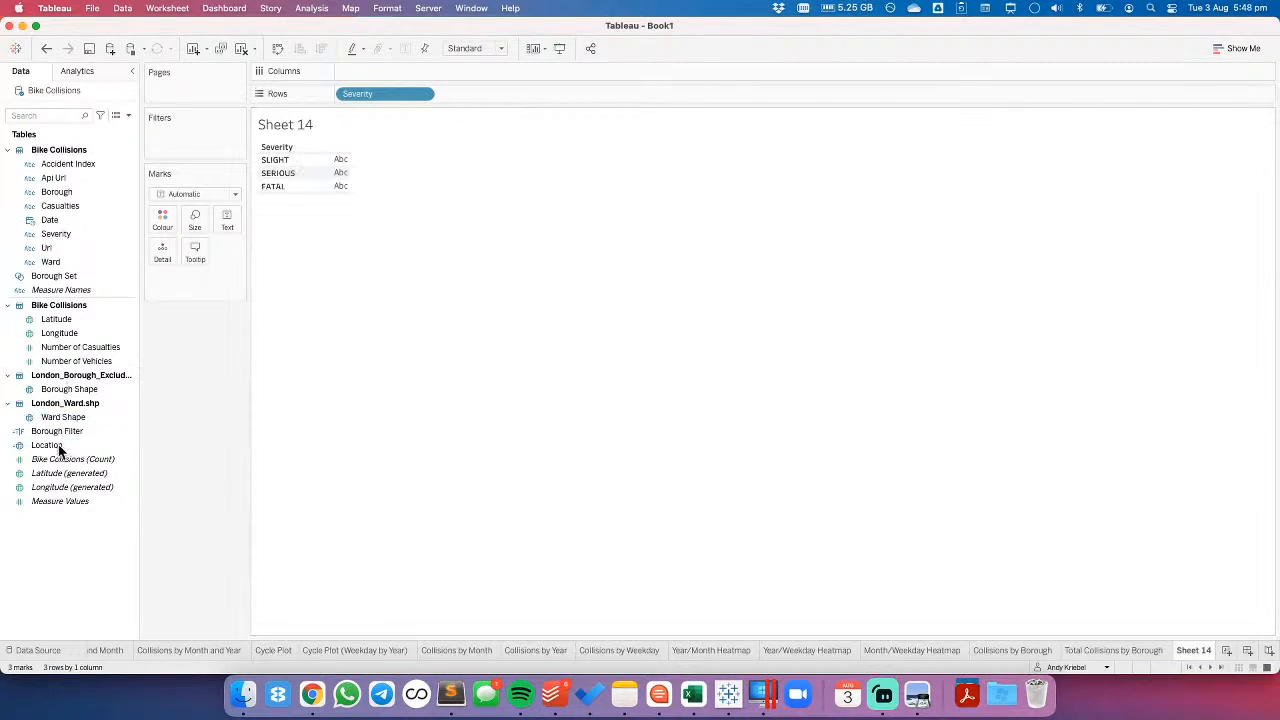
- Show the Bike Collisions count as text, with Severity moved to the columns and also added to the text
{"action": "left_click_drag", "start_coordinate": [66, 459], "coordinate": [371, 194]}
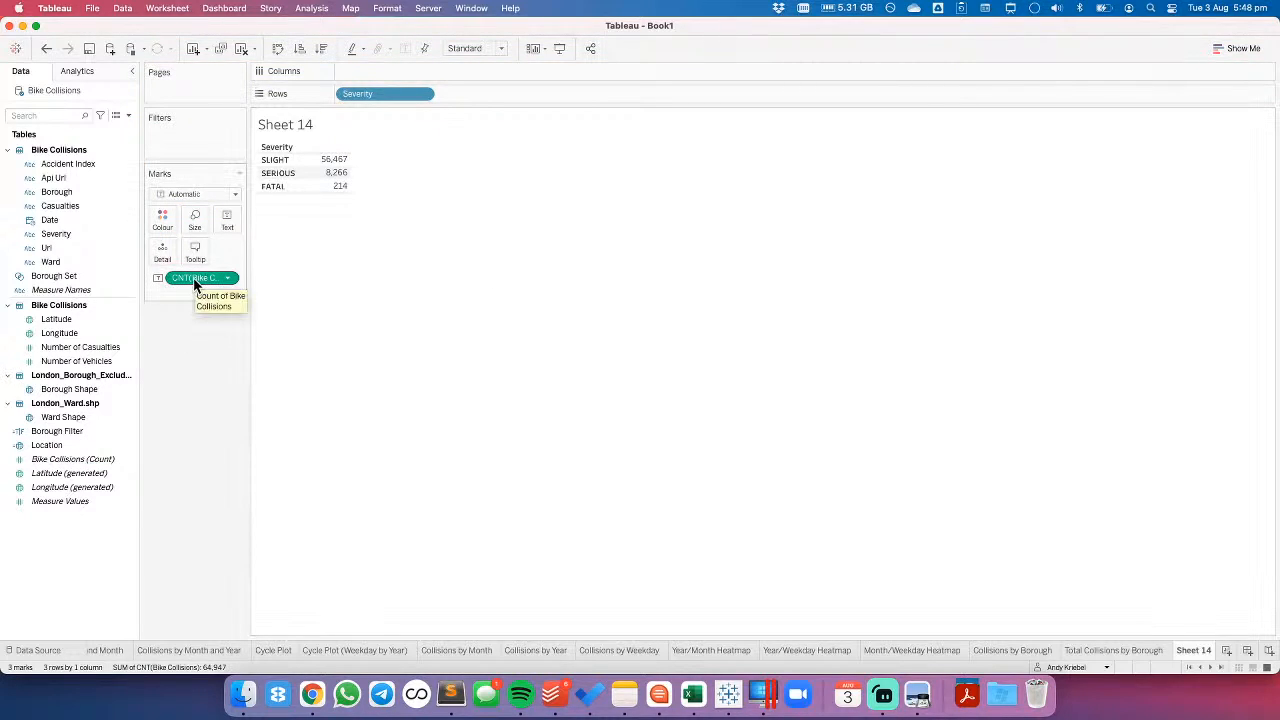
{"action": "left_click_drag", "start_coordinate": [369, 94], "coordinate": [231, 222]}
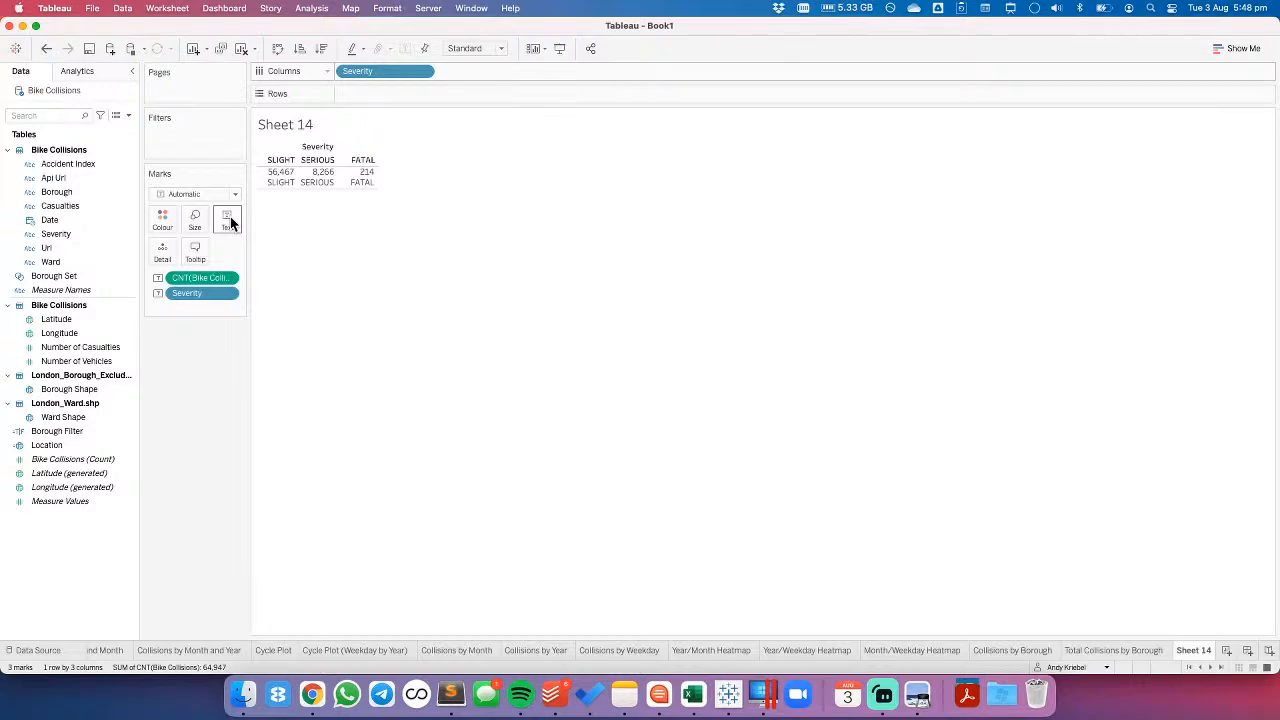
- Rearrange the text label so the Bike Collisions count sits on the line above Severity
{"action": "left_click", "coordinate": [228, 220]}
{"action": "left_click", "coordinate": [345, 249]}
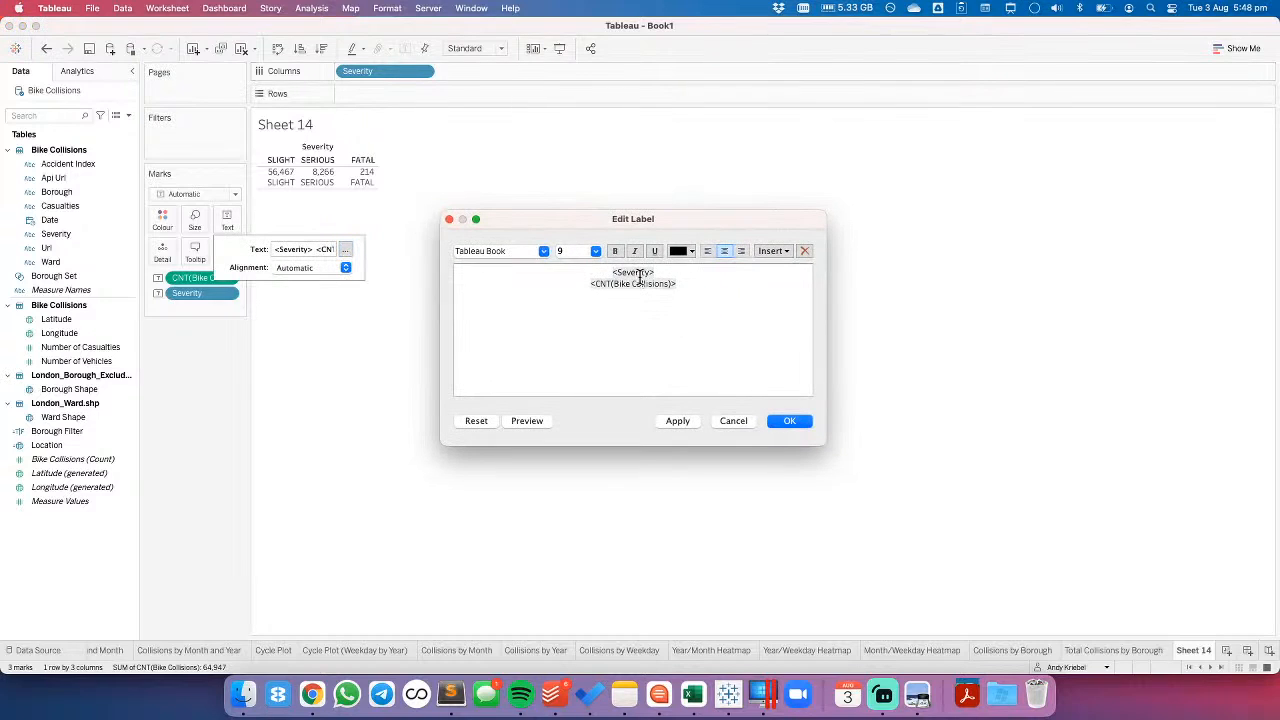
{"action": "left_click_drag", "start_coordinate": [606, 272], "coordinate": [664, 270]}
{"action": "key", "text": "super+c"}
{"action": "key", "text": "BackSpace"}
{"action": "key", "text": "Delete"}
{"action": "key", "text": "super+v"}
- Format the Bike Collisions count in the text label as 18 pt bold and apply the label
{"action": "triple_click", "coordinate": [647, 272]}
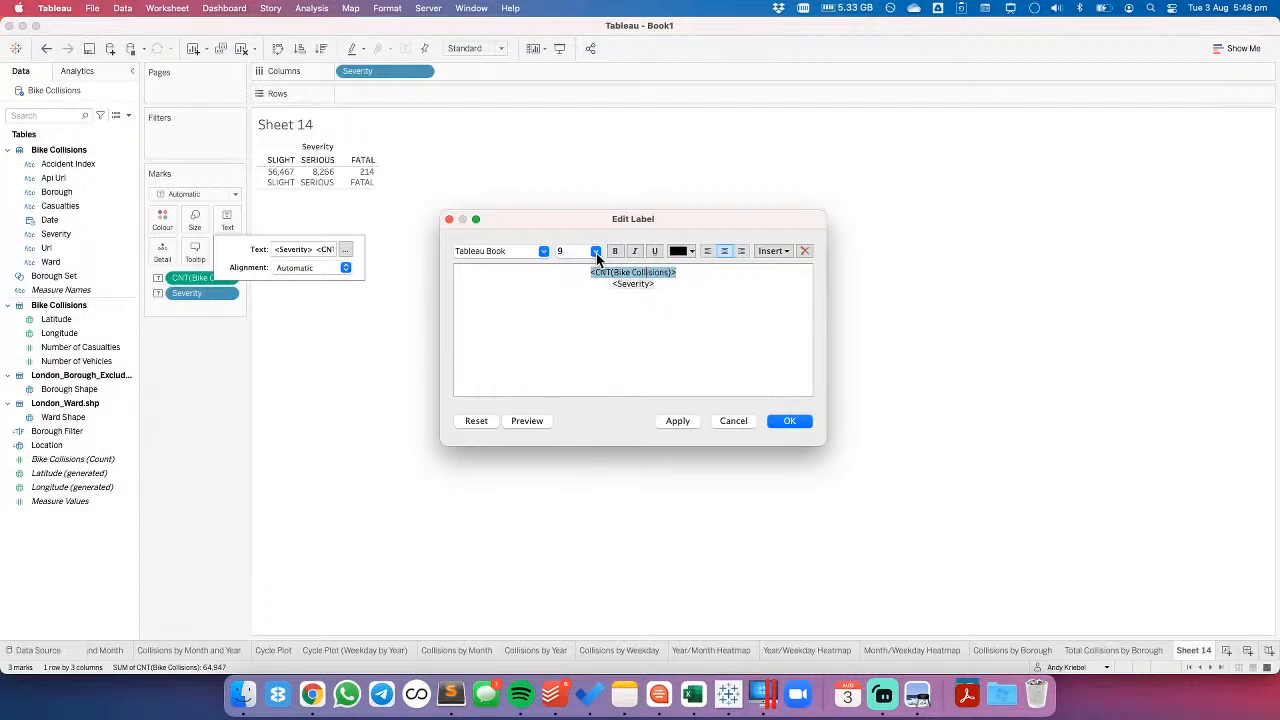
{"action": "left_click", "coordinate": [597, 253]}
{"action": "left_click", "coordinate": [580, 348]}
{"action": "left_click", "coordinate": [615, 251]}
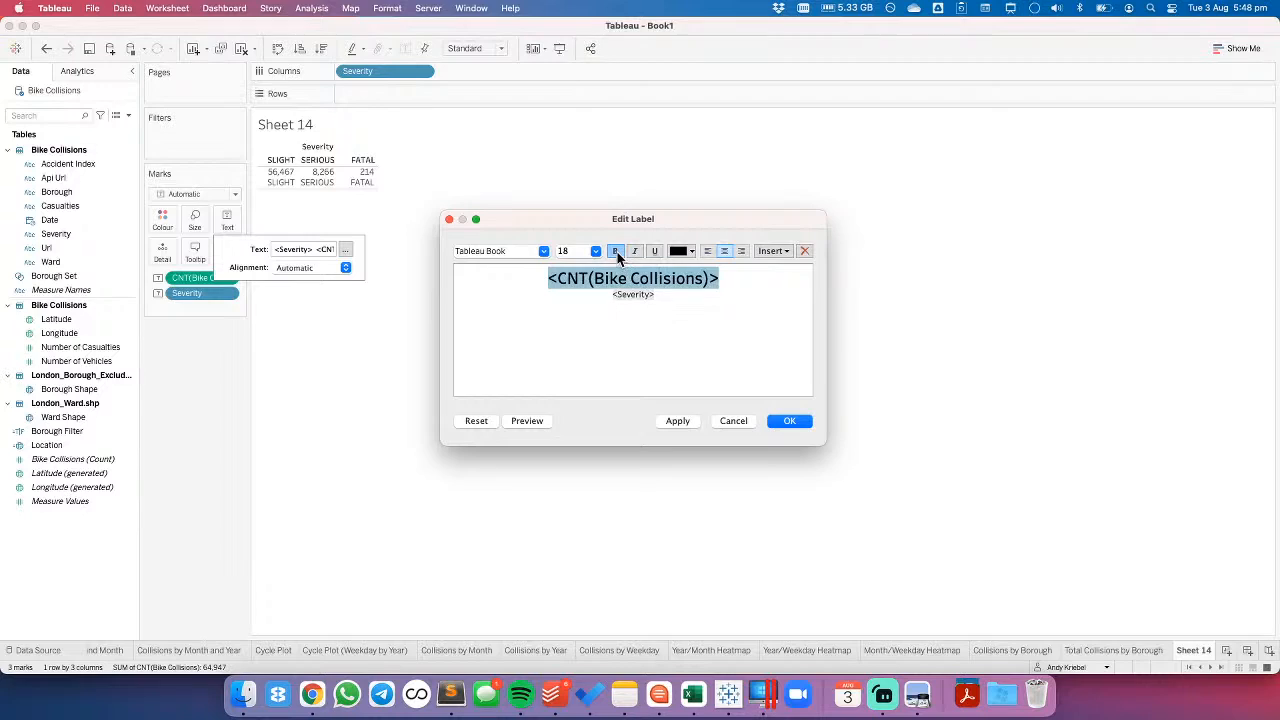
{"action": "left_click", "coordinate": [689, 423]}
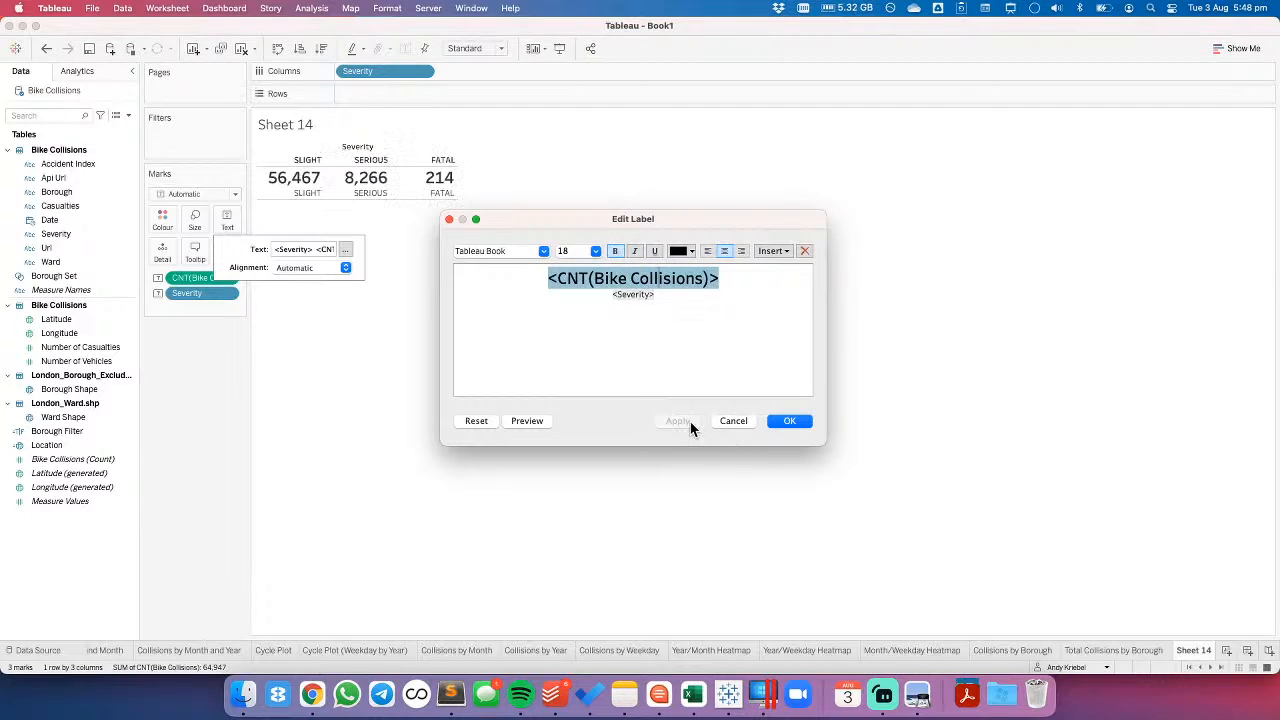
{"action": "key", "text": "super+a"}
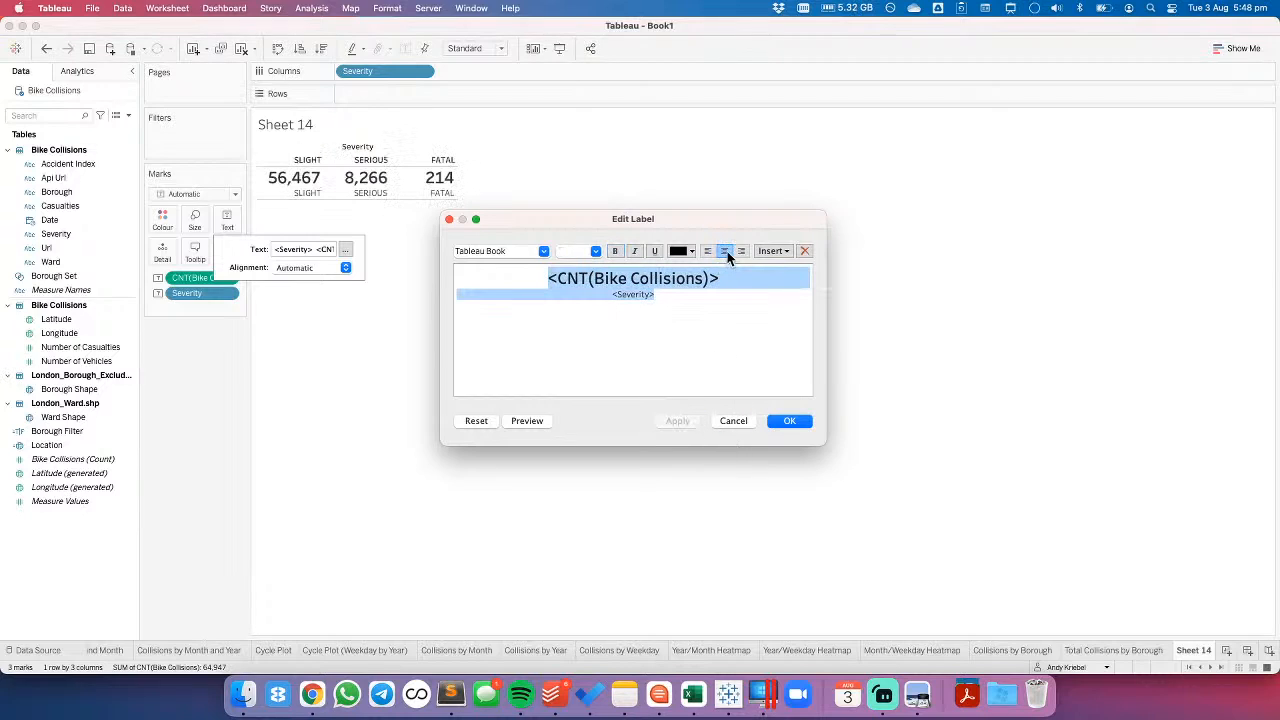
{"action": "left_click", "coordinate": [786, 424]}
- Hide the Severity column header in the view
{"action": "left_click", "coordinate": [392, 71]}
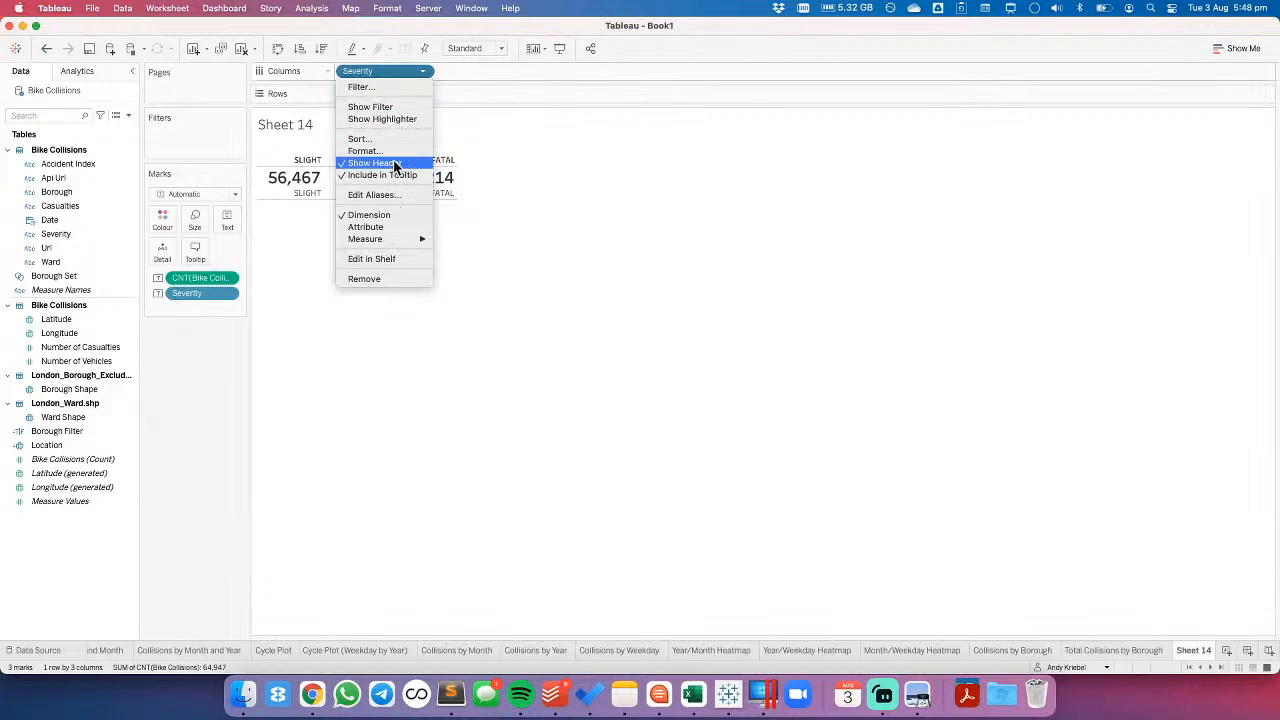
{"action": "left_click", "coordinate": [394, 163]}
{"action": "left_click", "coordinate": [425, 73]}
{"action": "left_click", "coordinate": [253, 292]}
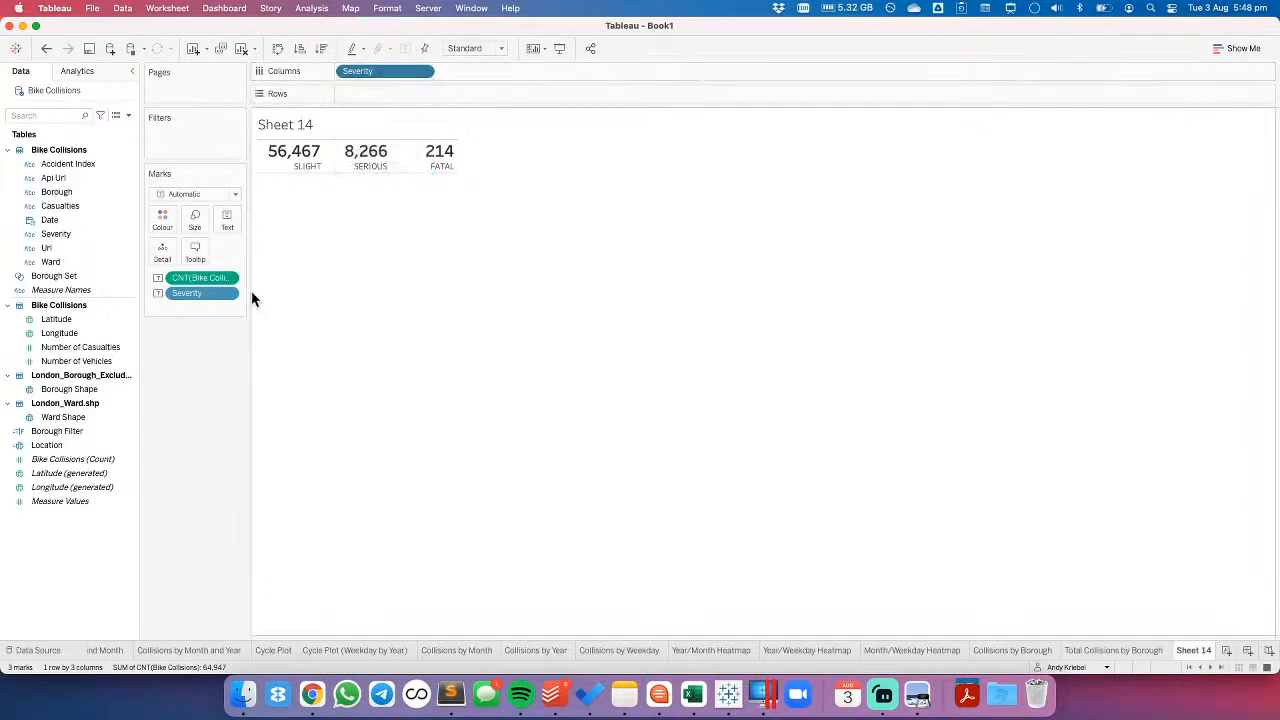
- Set the horizontal alignment of the text marks to Centre
{"action": "left_click", "coordinate": [229, 279]}
{"action": "left_click", "coordinate": [282, 160]}
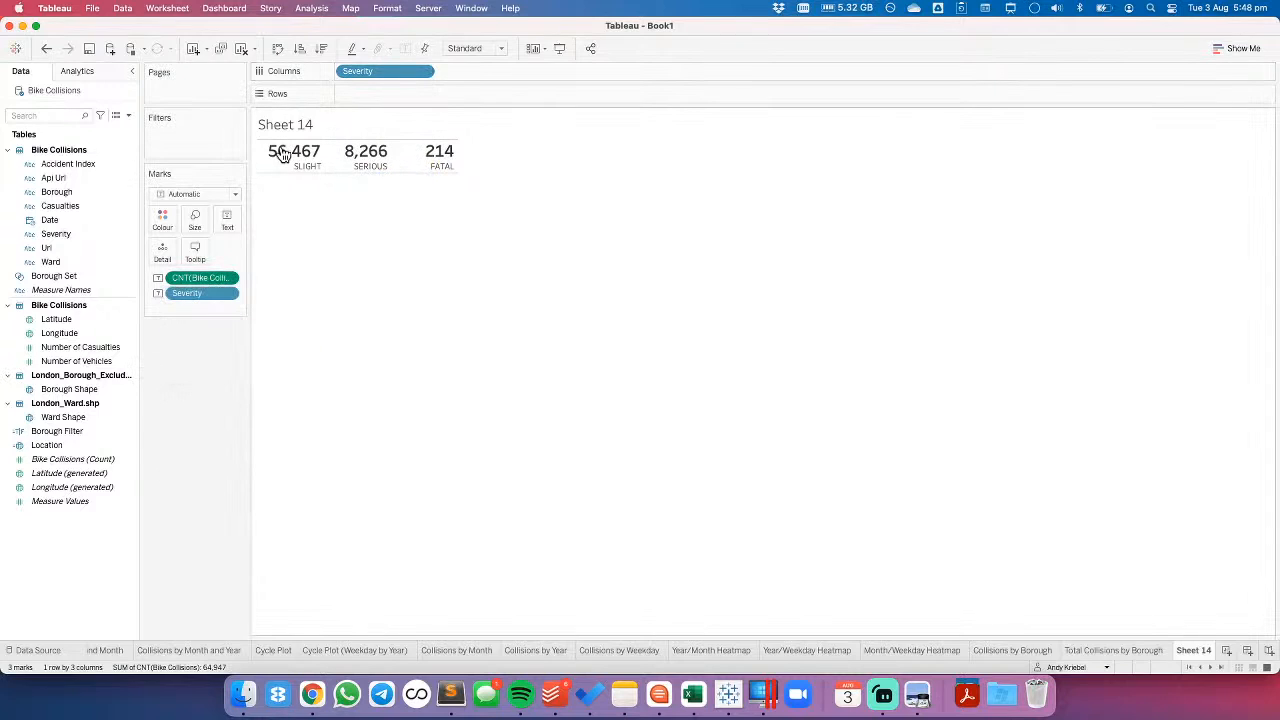
{"action": "left_click", "coordinate": [226, 222]}
{"action": "left_click", "coordinate": [345, 267]}
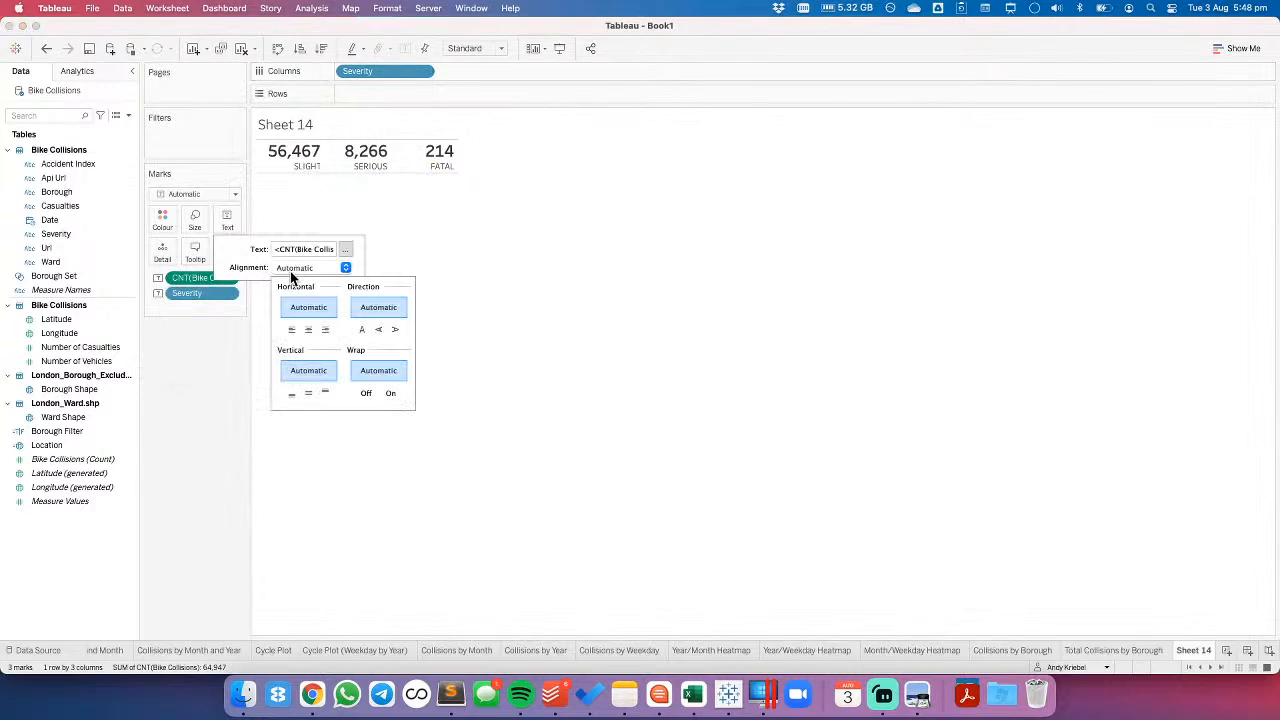
{"action": "left_click", "coordinate": [309, 329]}
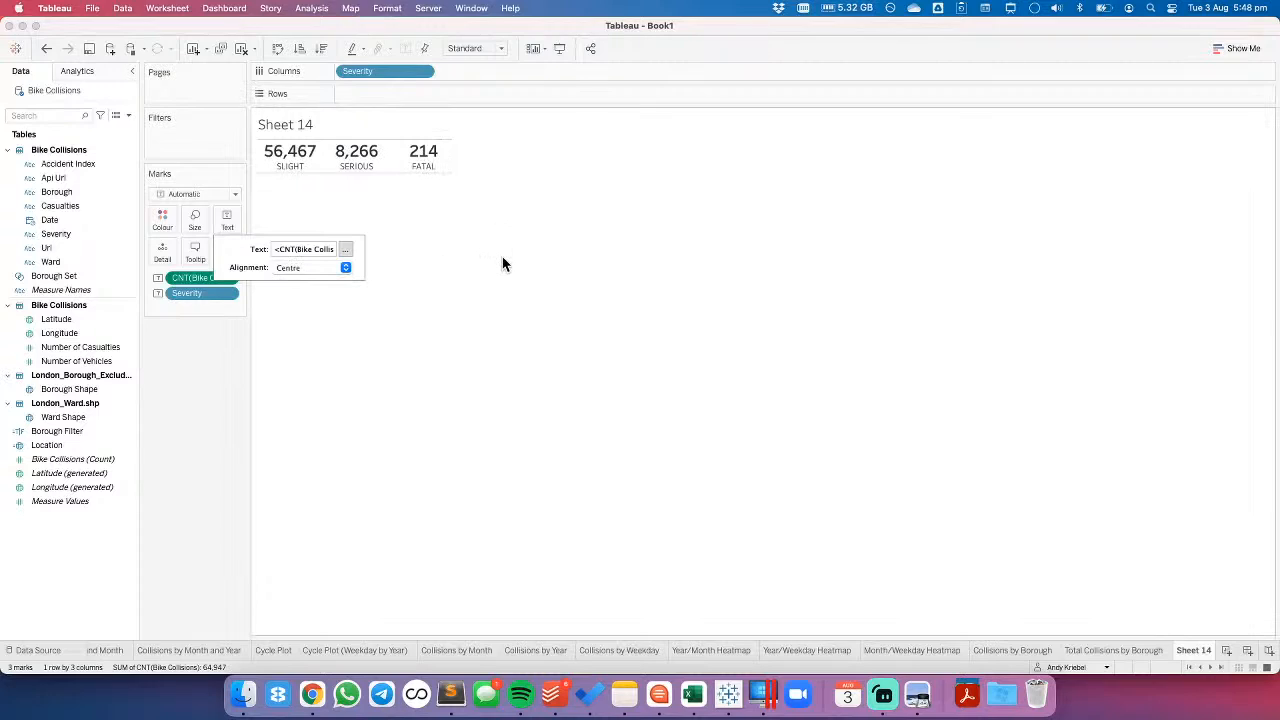
{"action": "left_click", "coordinate": [503, 264]}
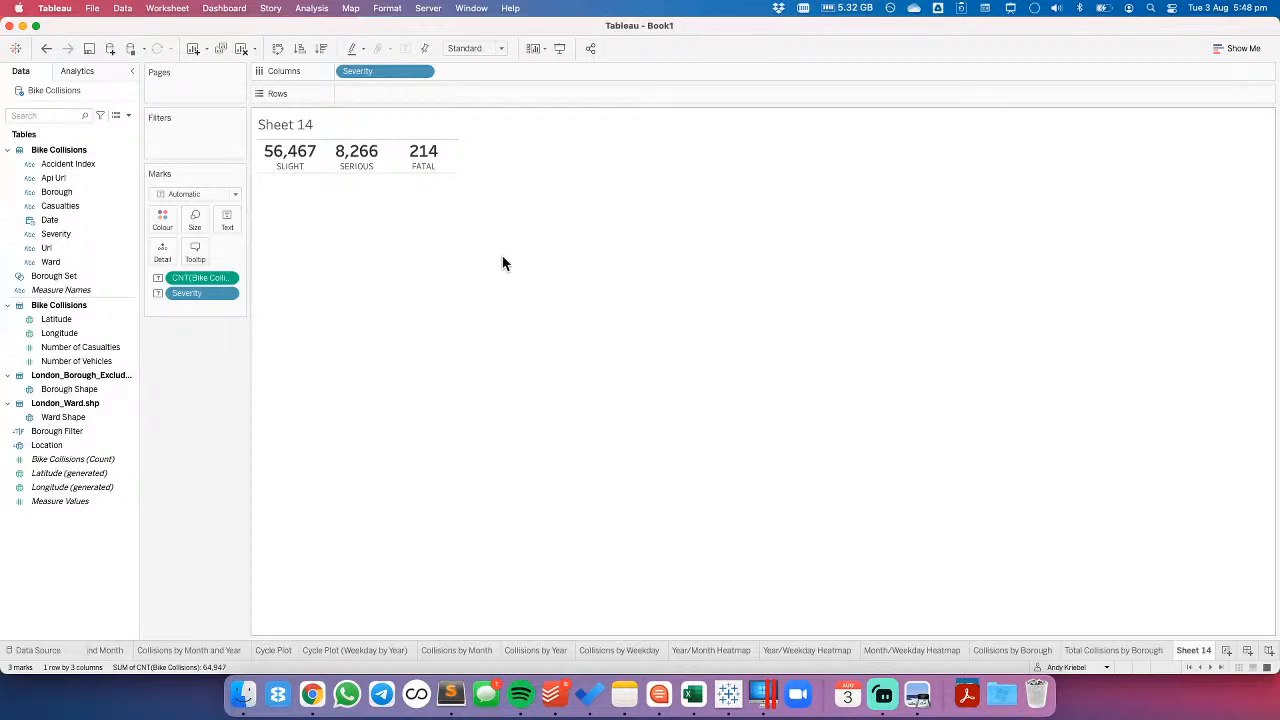
- Rename the severity totals sheet as BANs by severity
{"action": "double_click", "coordinate": [1195, 652]}
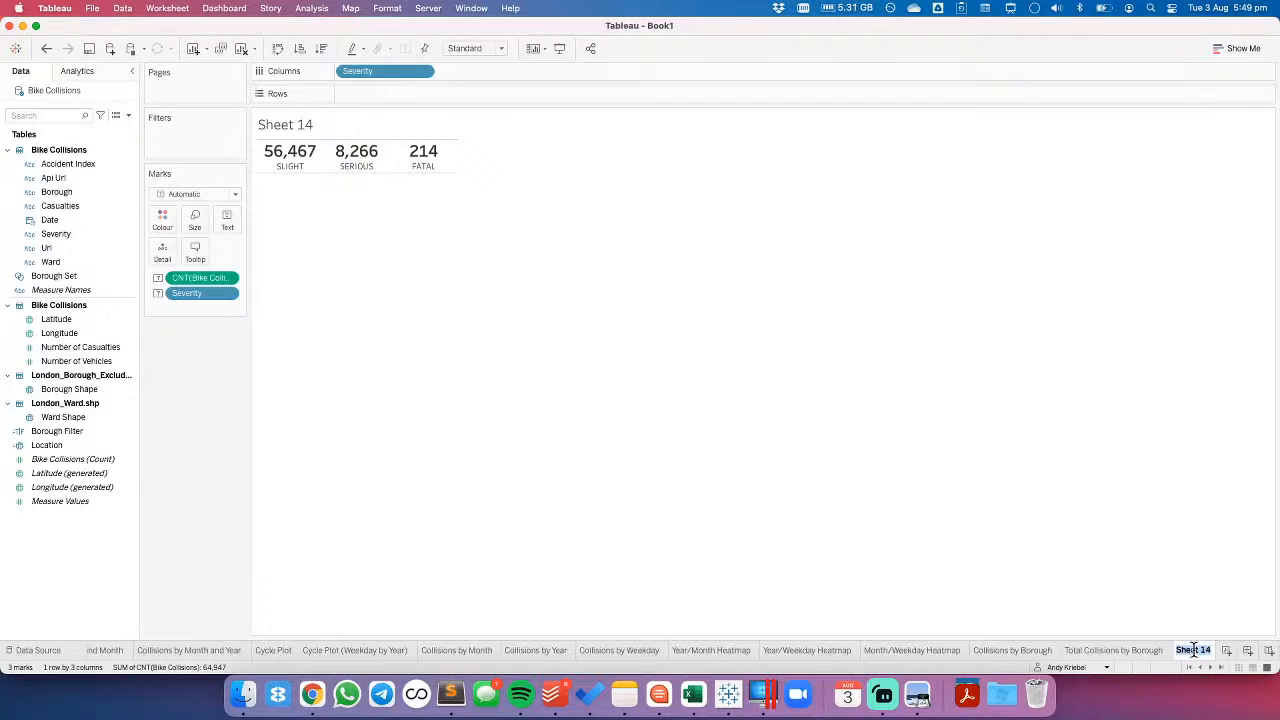
{"action": "type", "text": "BANs by severity"}
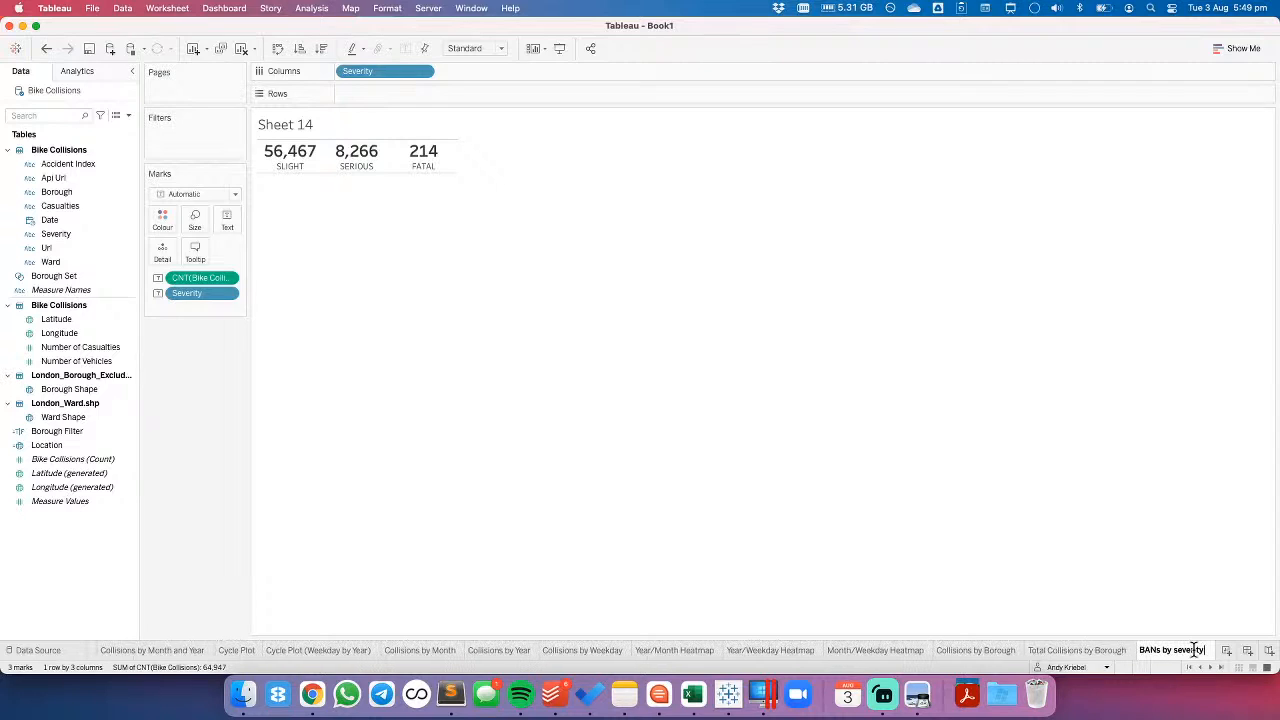
{"action": "key", "text": "Return"}
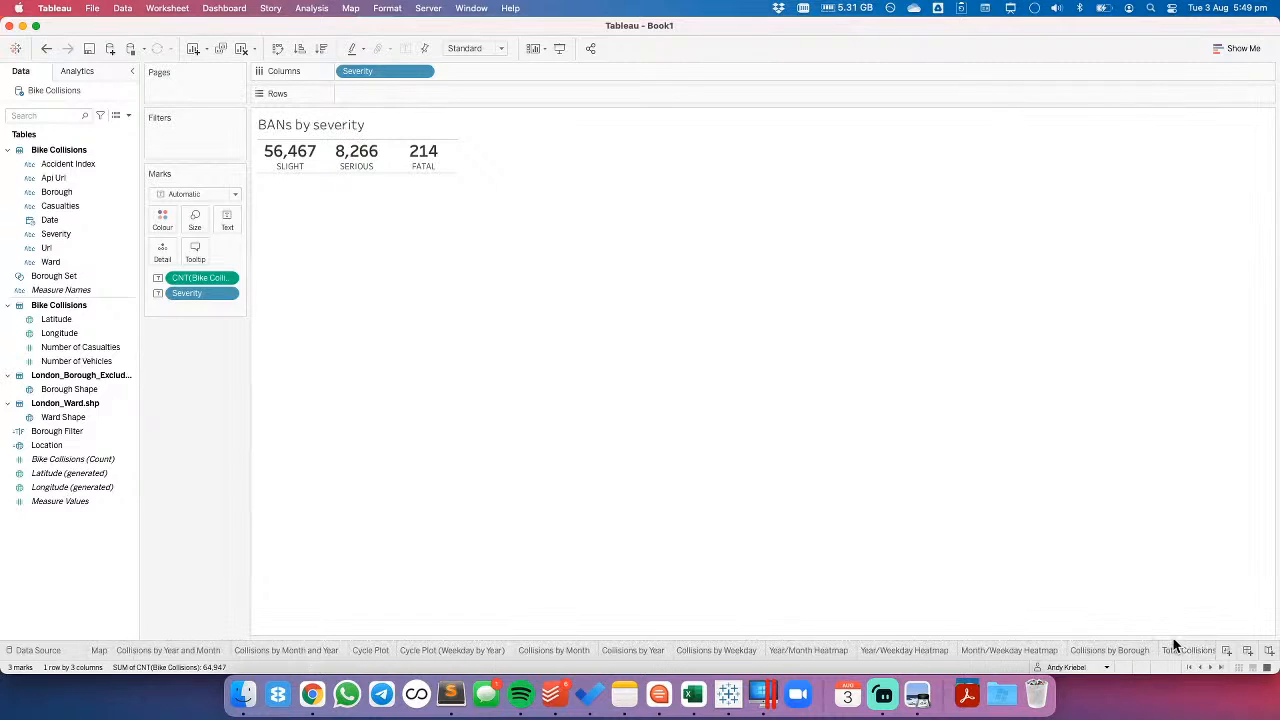
- Add a new worksheet filtered by Severity to SLIGHT only
{"action": "left_click", "coordinate": [1226, 651]}
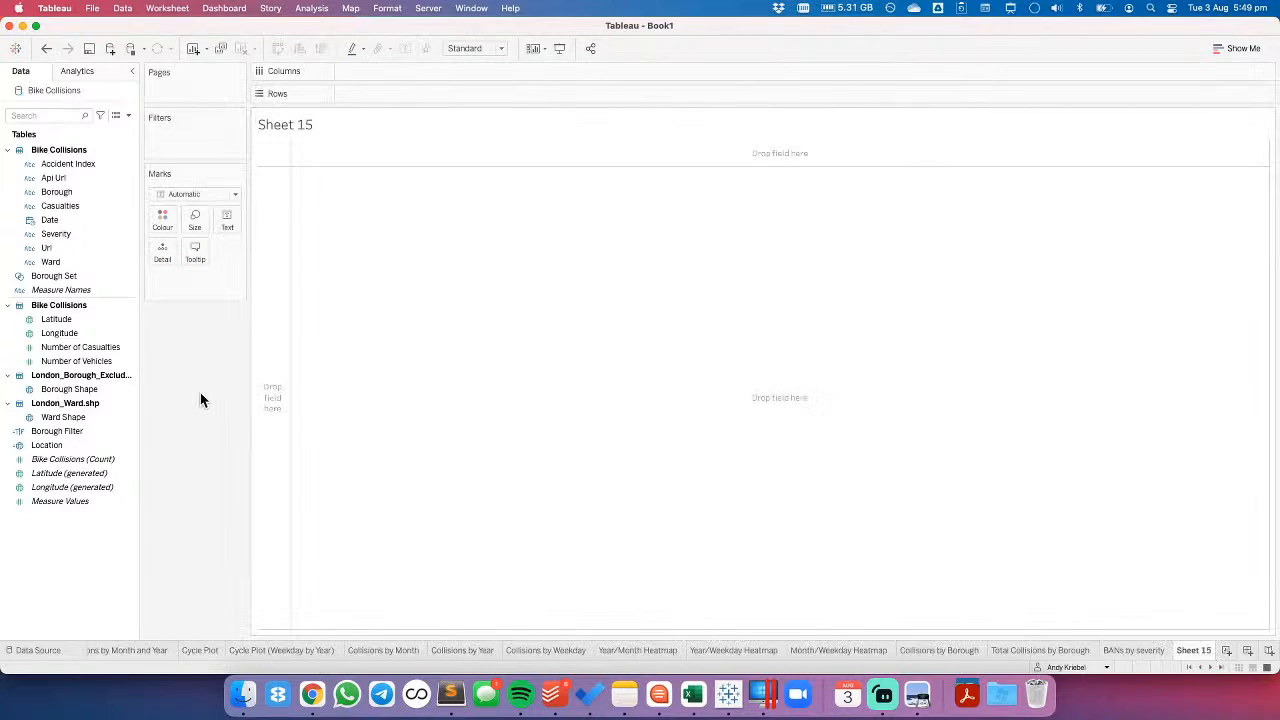
{"action": "left_click_drag", "start_coordinate": [57, 233], "coordinate": [192, 128]}
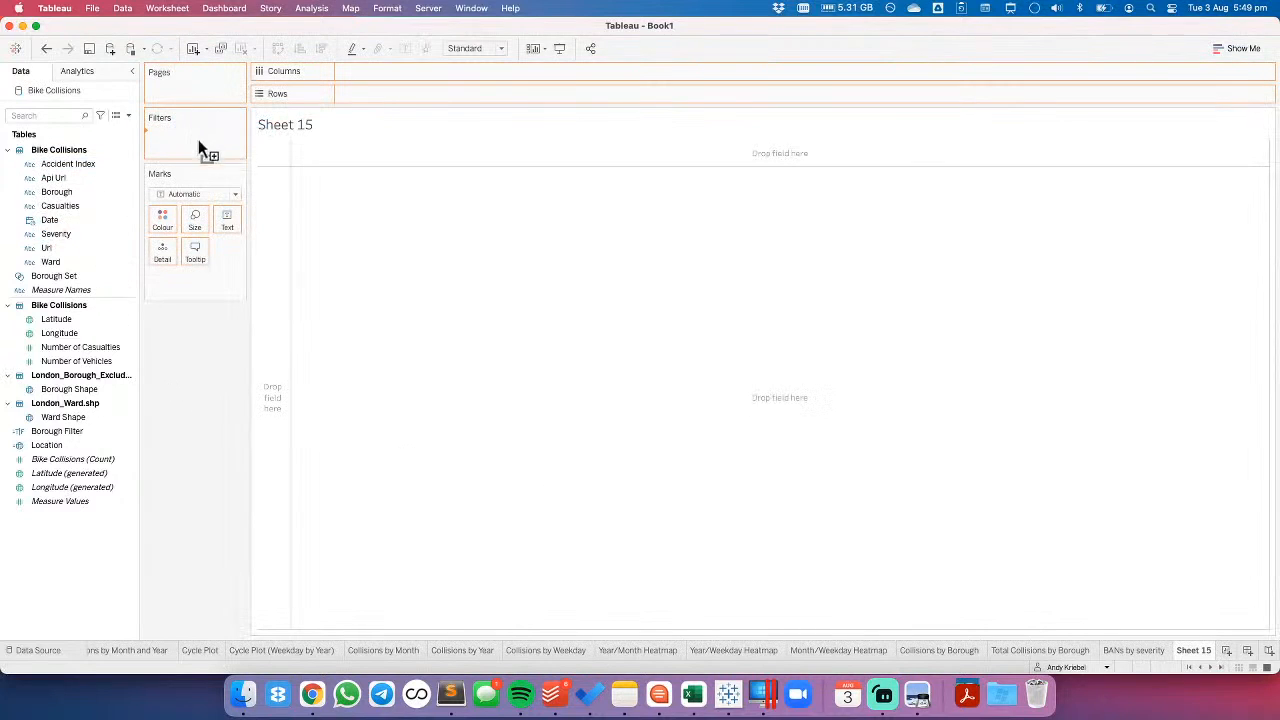
{"action": "left_click", "coordinate": [528, 240]}
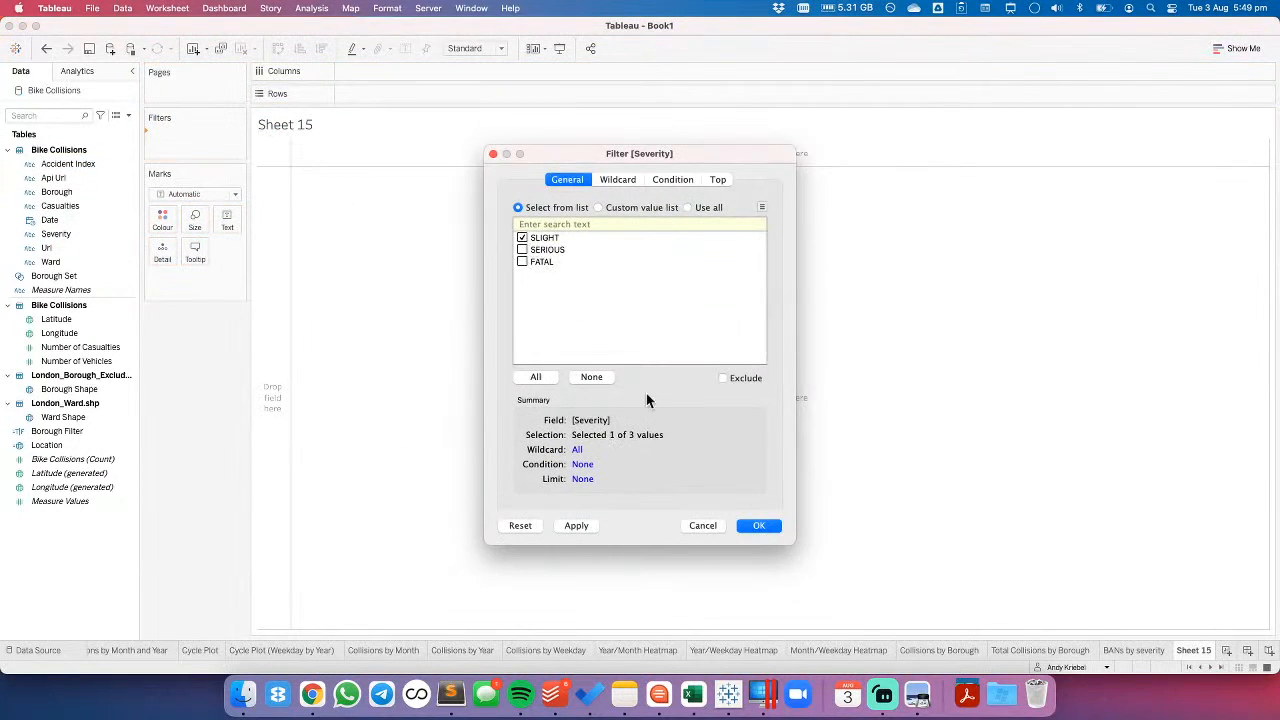
{"action": "left_click", "coordinate": [759, 524]}
- Plot the Bike Collisions count on Rows against the continuous QUARTER(Date) on Columns
{"action": "left_click", "coordinate": [55, 220]}
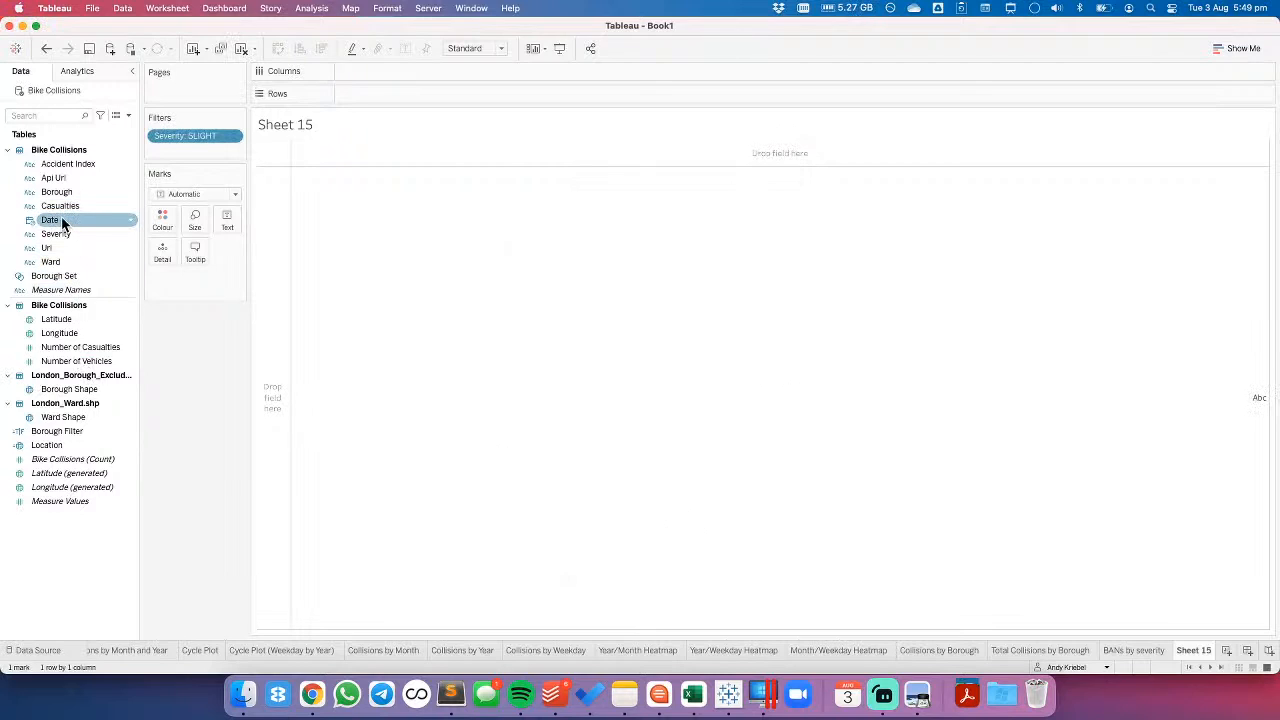
{"action": "left_click_drag", "start_coordinate": [62, 222], "coordinate": [414, 75]}
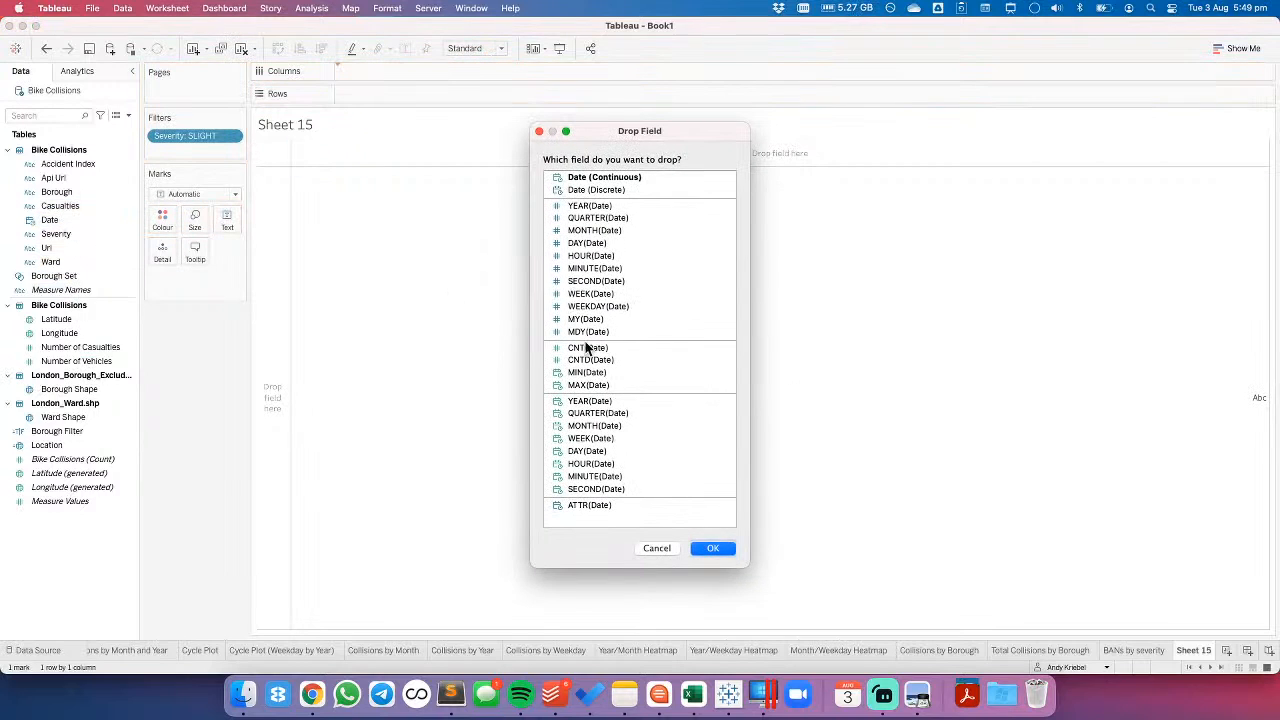
{"action": "left_click", "coordinate": [598, 413]}
{"action": "left_click", "coordinate": [708, 550]}
{"action": "left_click", "coordinate": [63, 461]}
{"action": "mouse_move", "coordinate": [63, 461]}
{"action": "left_mouse_down"}
{"action": "mouse_move", "coordinate": [383, 130]}
{"action": "mouse_move", "coordinate": [396, 98]}
{"action": "left_mouse_up"}
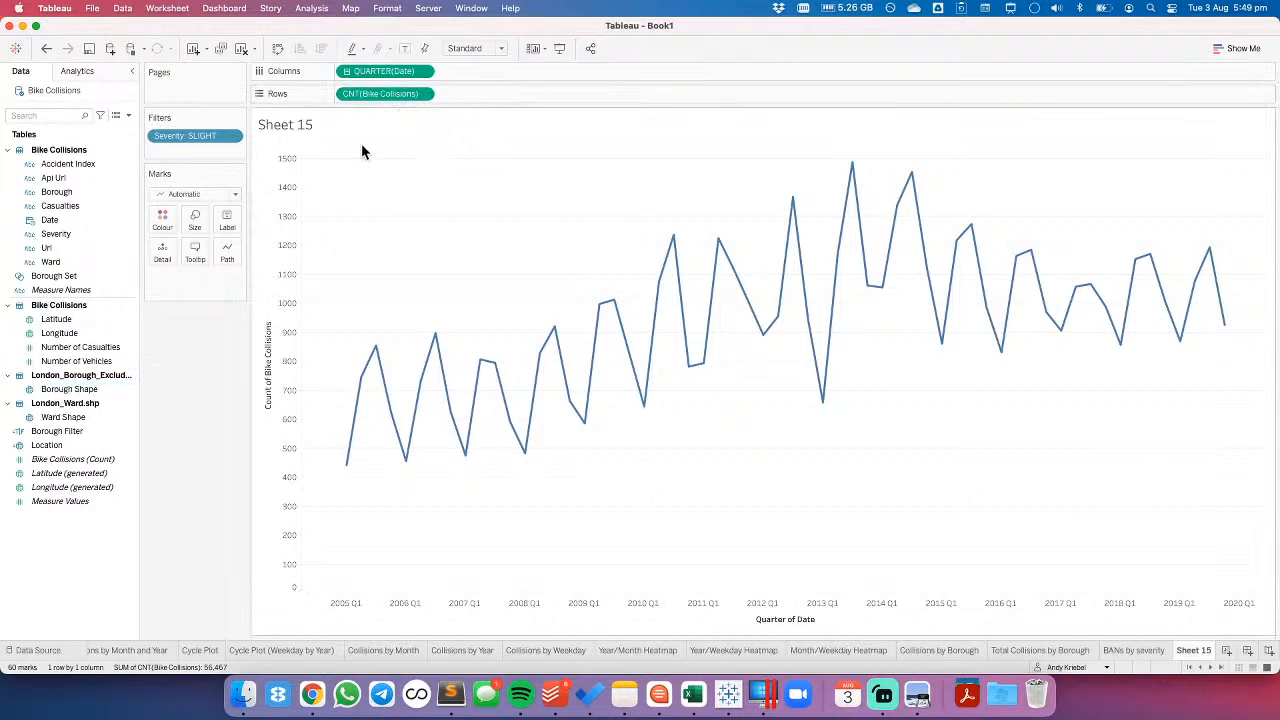
- Change the date on Columns to discrete Year and set the mark type to Bar
{"action": "left_click", "coordinate": [422, 71]}
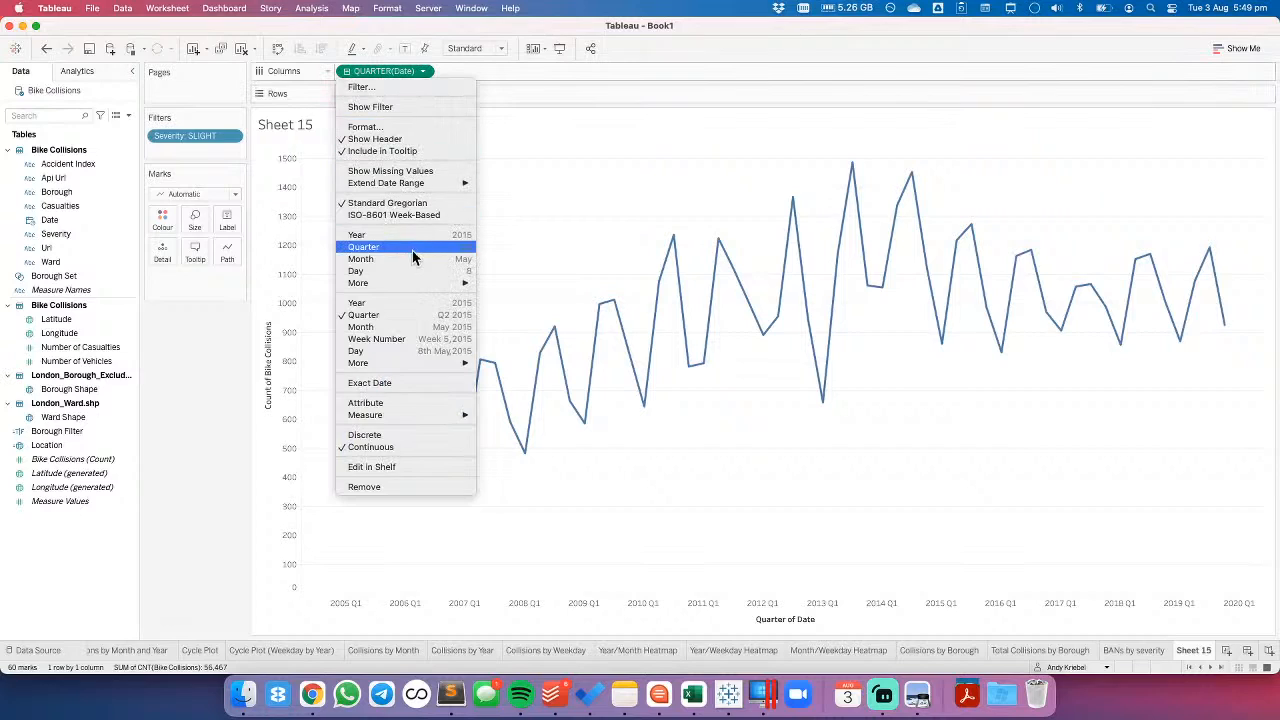
{"action": "left_click", "coordinate": [408, 303]}
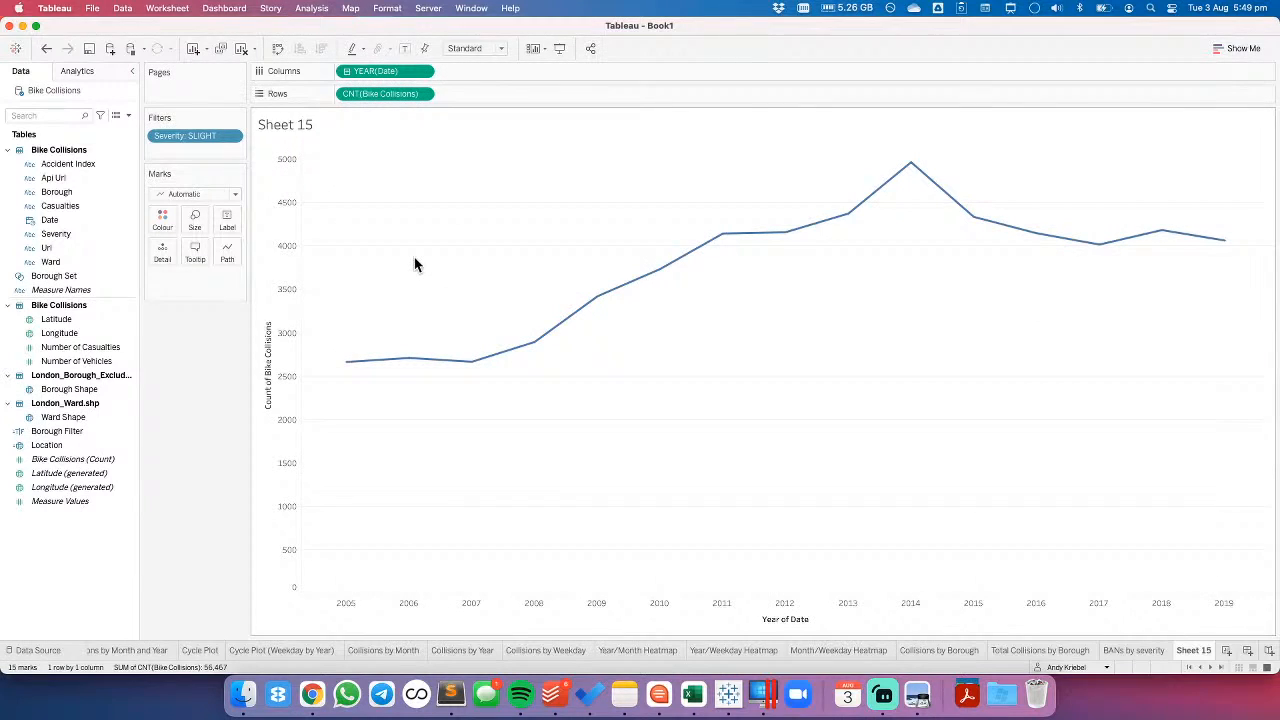
{"action": "left_click", "coordinate": [424, 73]}
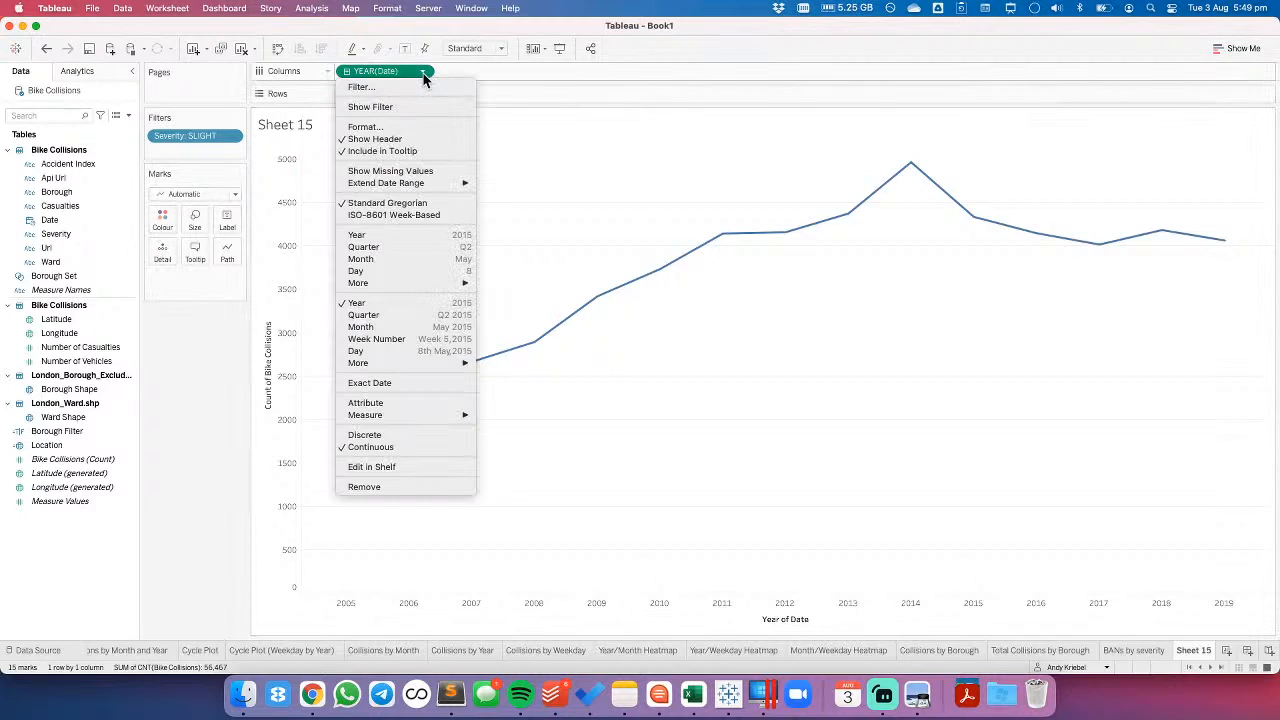
{"action": "left_click", "coordinate": [395, 230]}
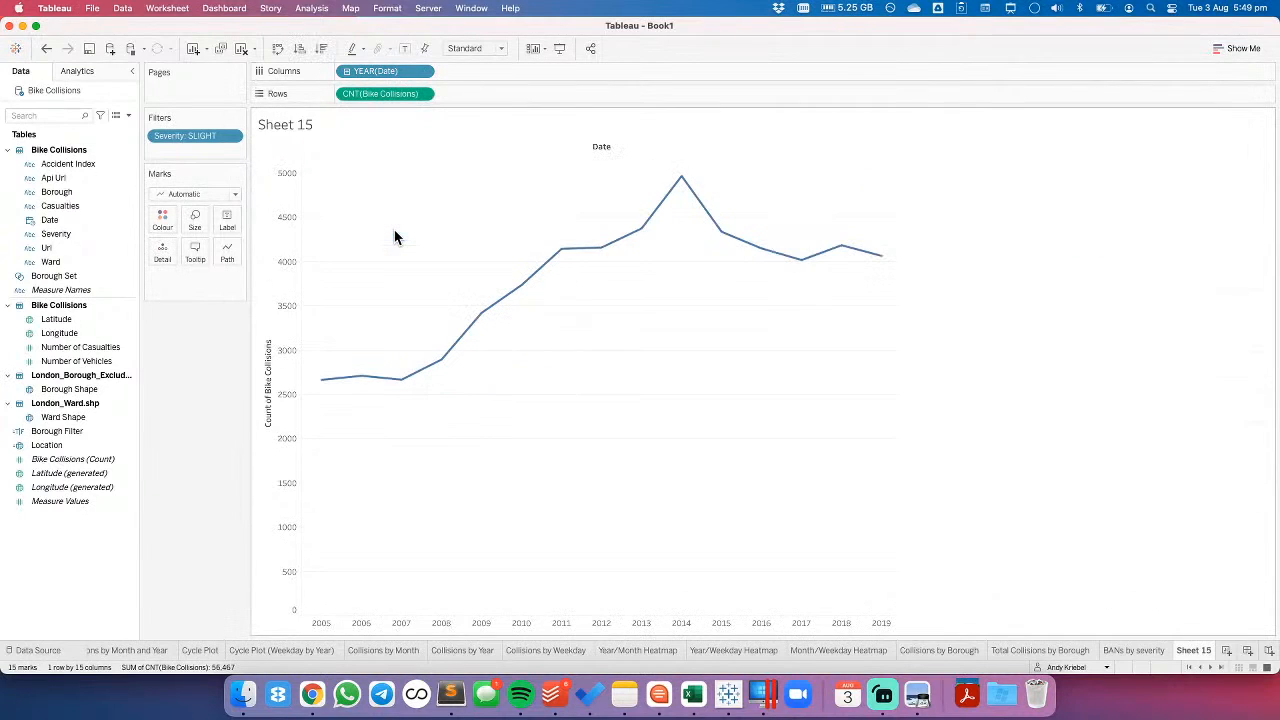
{"action": "left_click", "coordinate": [185, 194]}
{"action": "left_click", "coordinate": [170, 226]}
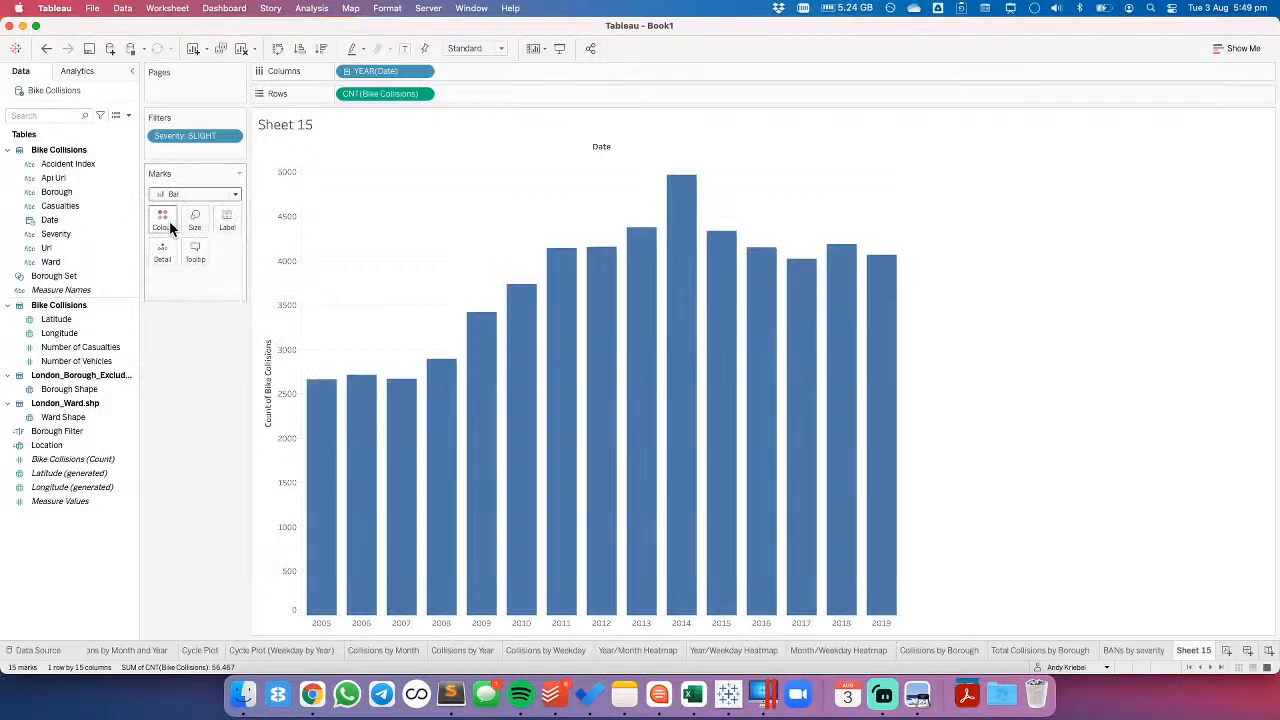
- Fit the bar chart to Entire View and hide the Date field label above the columns
{"action": "left_click", "coordinate": [465, 48]}
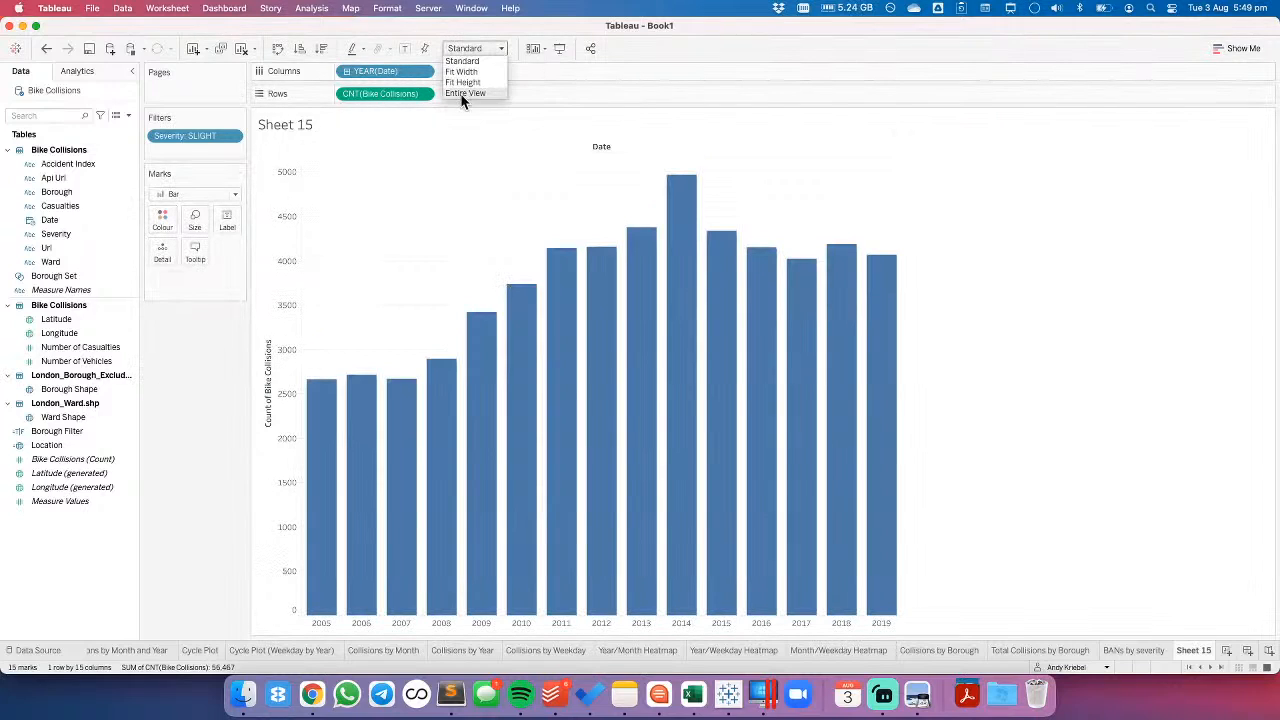
{"action": "left_click", "coordinate": [466, 93]}
{"action": "right_click", "coordinate": [797, 146]}
{"action": "left_click", "coordinate": [813, 201]}
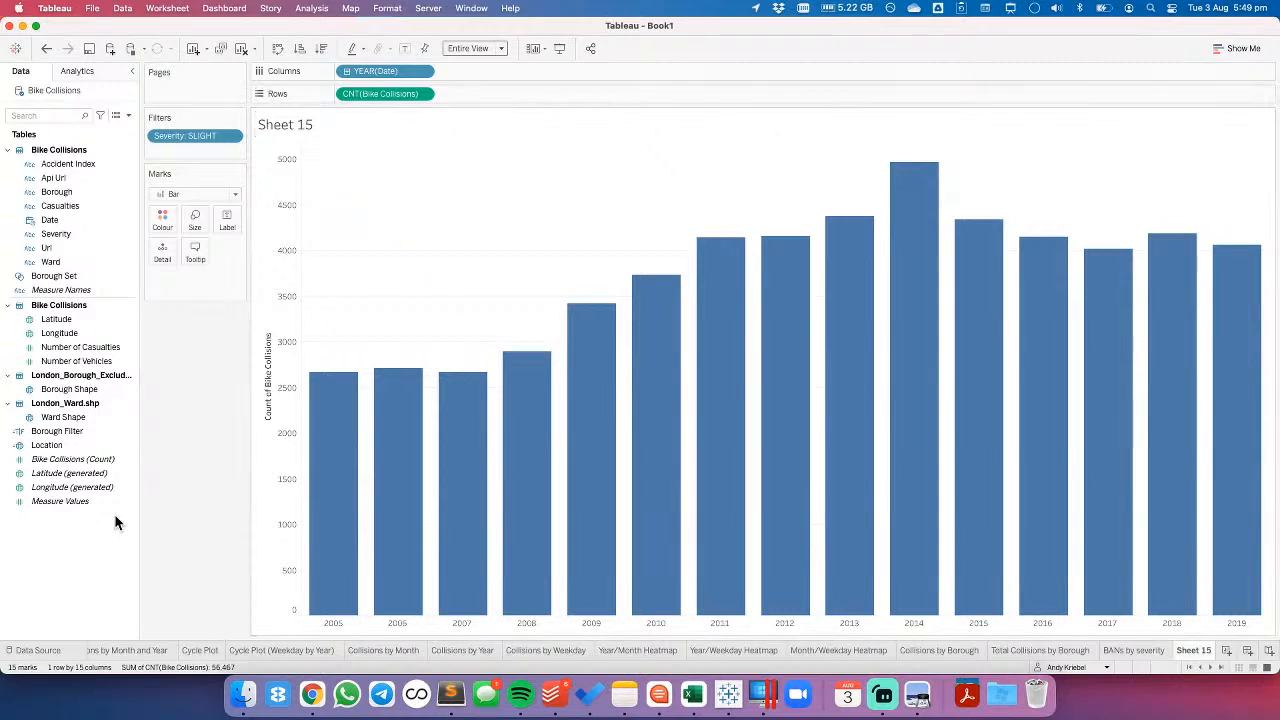
- Create a calculated field named Total Collisions with the formula {COUNTD([Accident Index])}
{"action": "right_click", "coordinate": [90, 541]}
{"action": "left_click", "coordinate": [147, 375]}
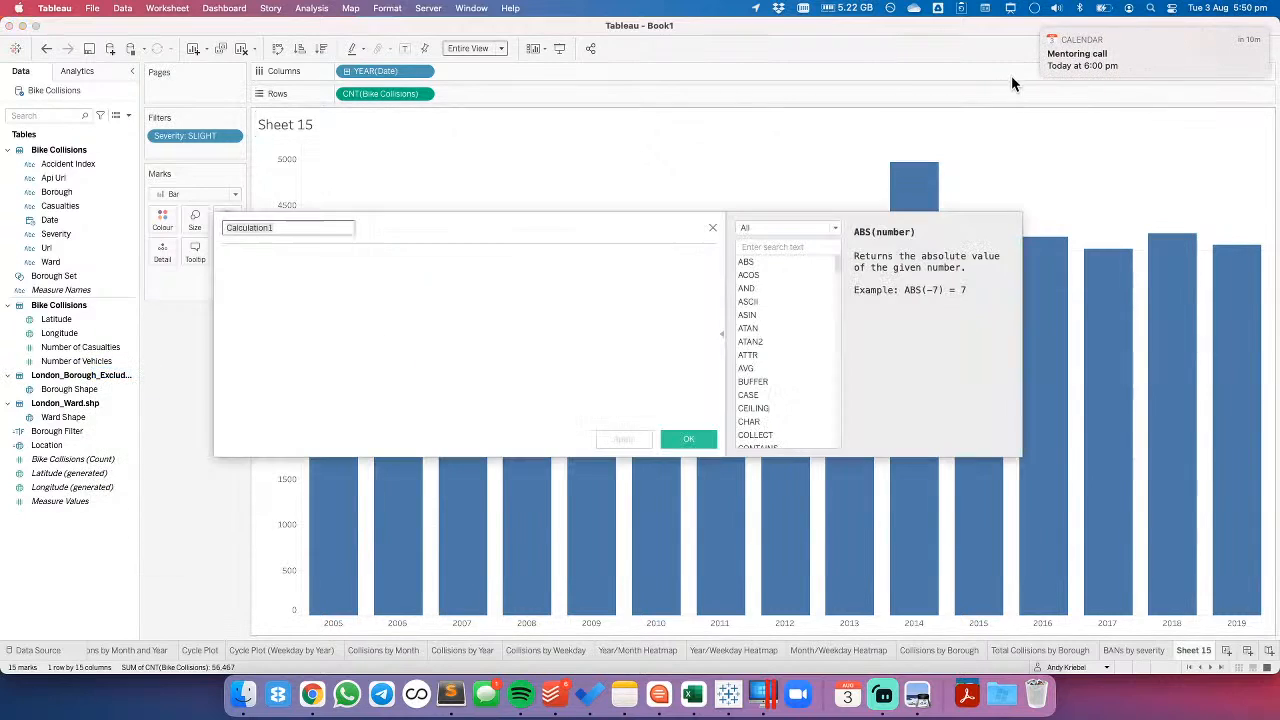
{"action": "type", "text": "Total Co"}
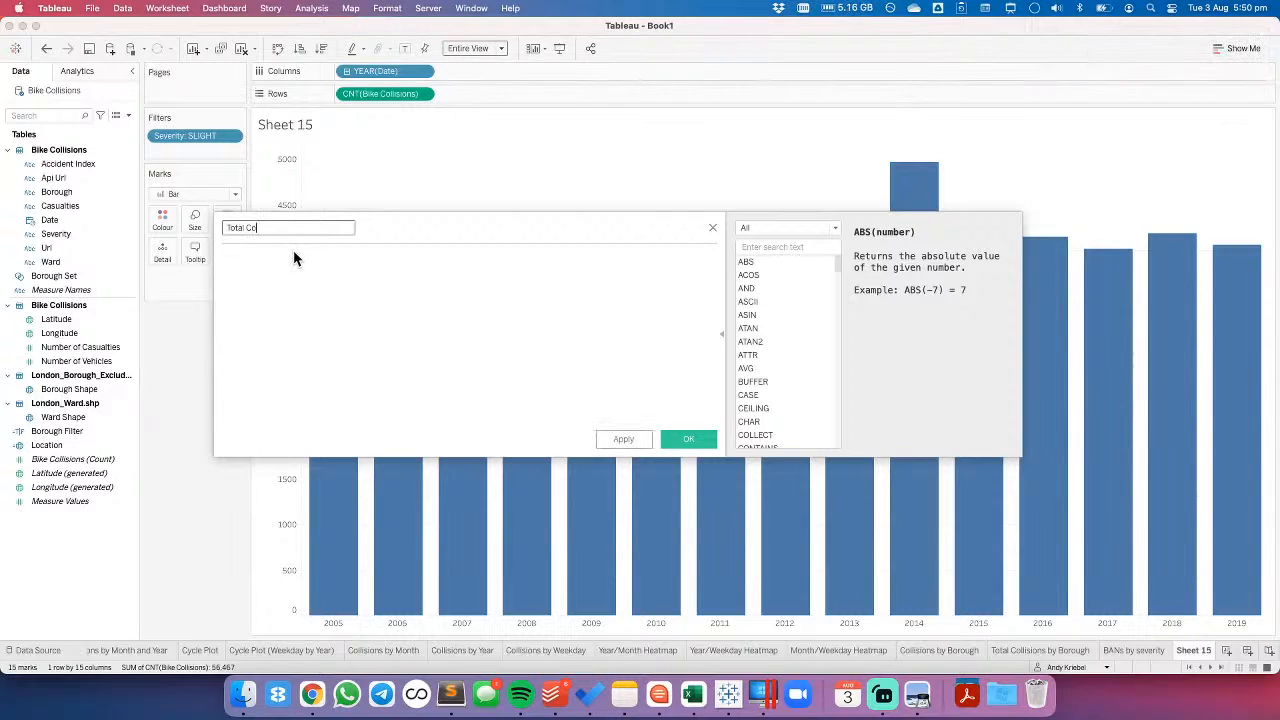
{"action": "type", "text": "llisions"}
{"action": "key", "text": "Tab"}
{"action": "type", "text": "{COUNTD"}
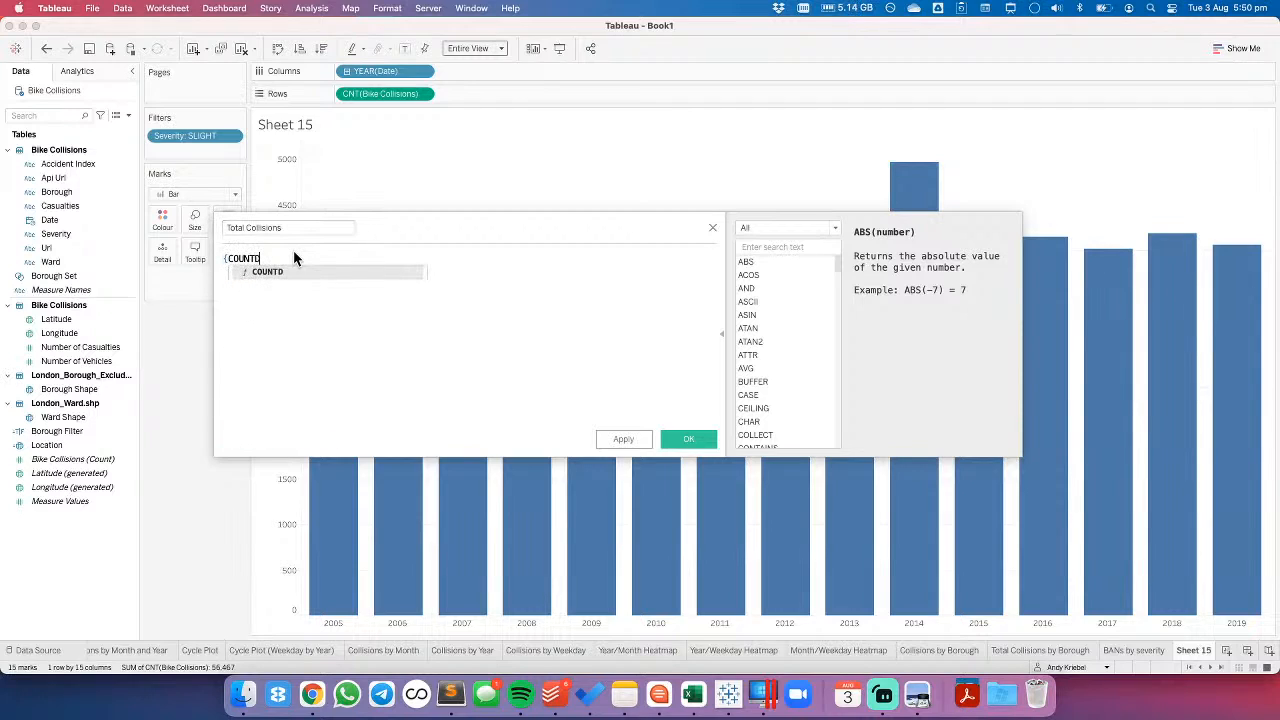
{"action": "type", "text": "(acc"}
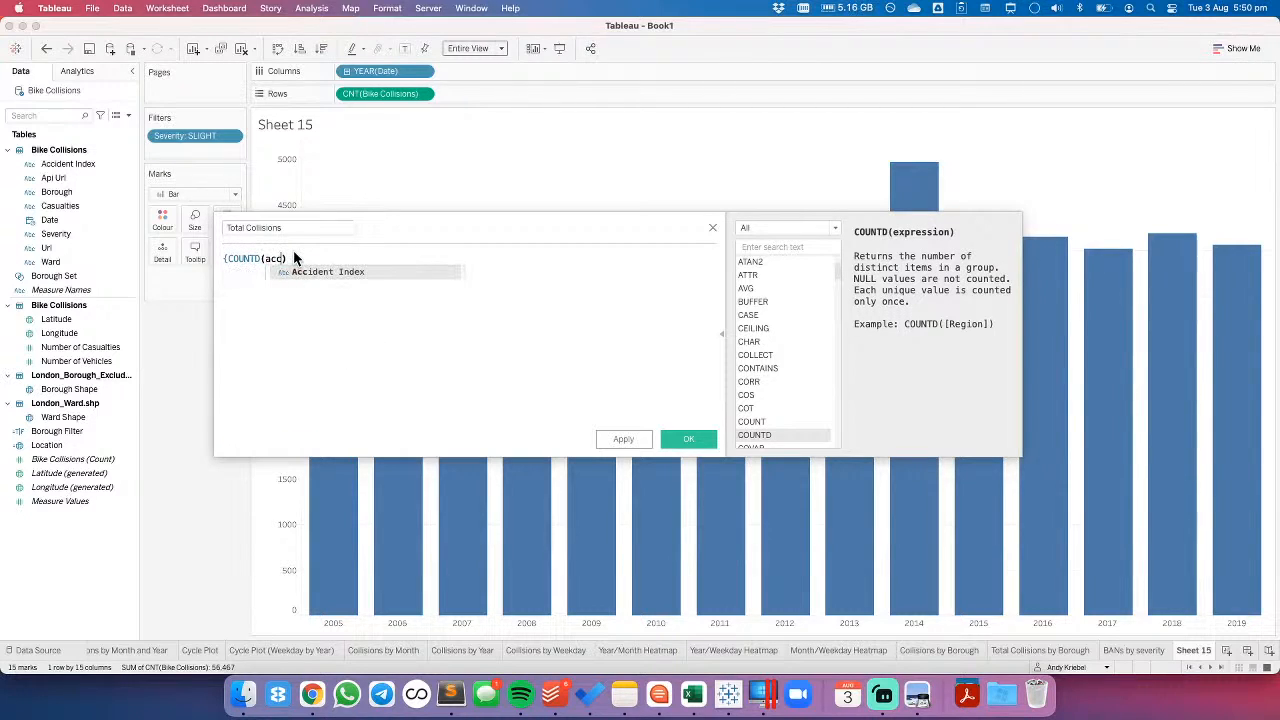
{"action": "key", "text": "Return"}
{"action": "type", "text": "}"}
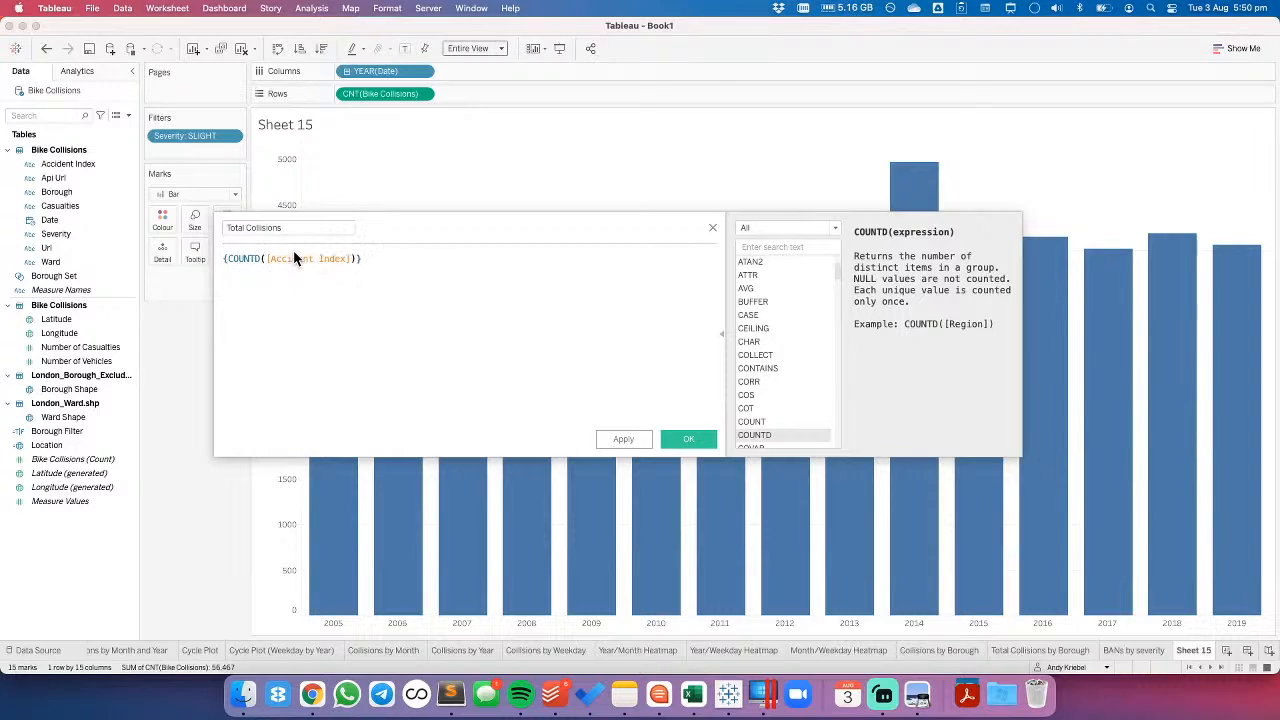
{"action": "key", "text": "BackSpace"}
{"action": "left_click", "coordinate": [506, 281]}
{"action": "left_click", "coordinate": [688, 439]}
- Add Total Collisions to Detail and replace the sheet title with a centred SUM(Total Collisions) value
{"action": "left_click_drag", "start_coordinate": [62, 459], "coordinate": [163, 250]}
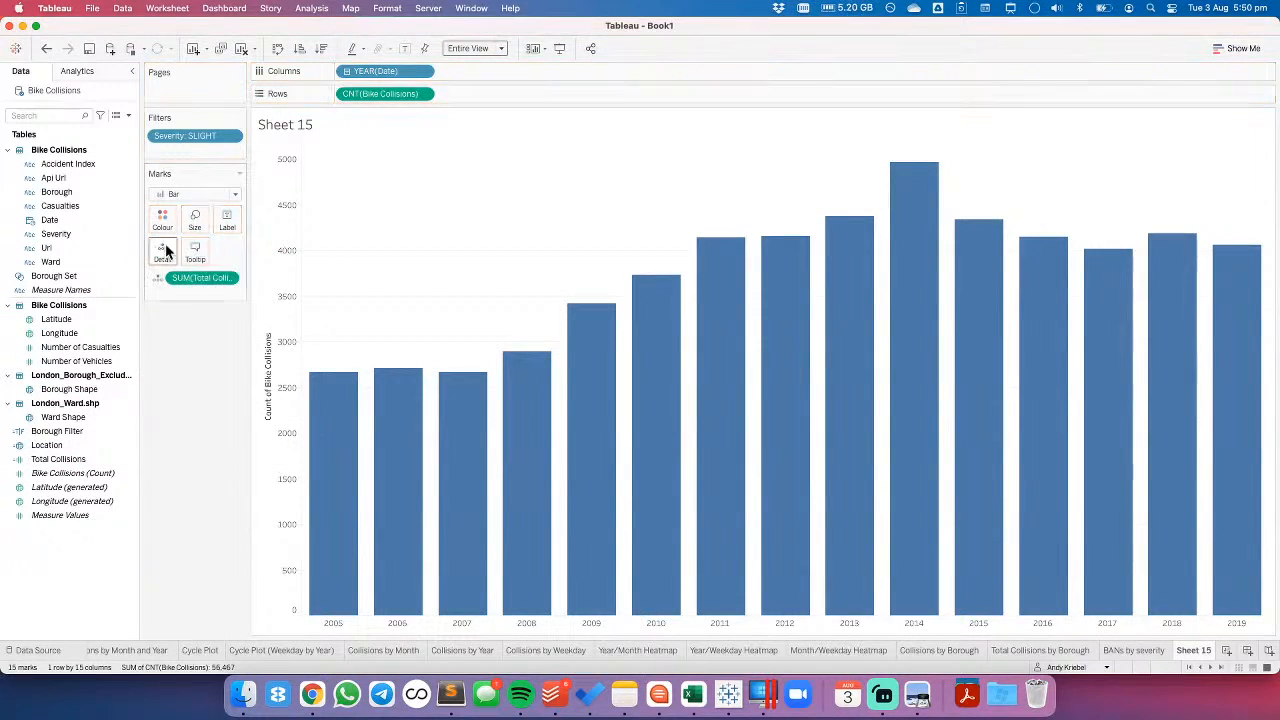
{"action": "double_click", "coordinate": [328, 130]}
{"action": "key", "text": "super+a"}
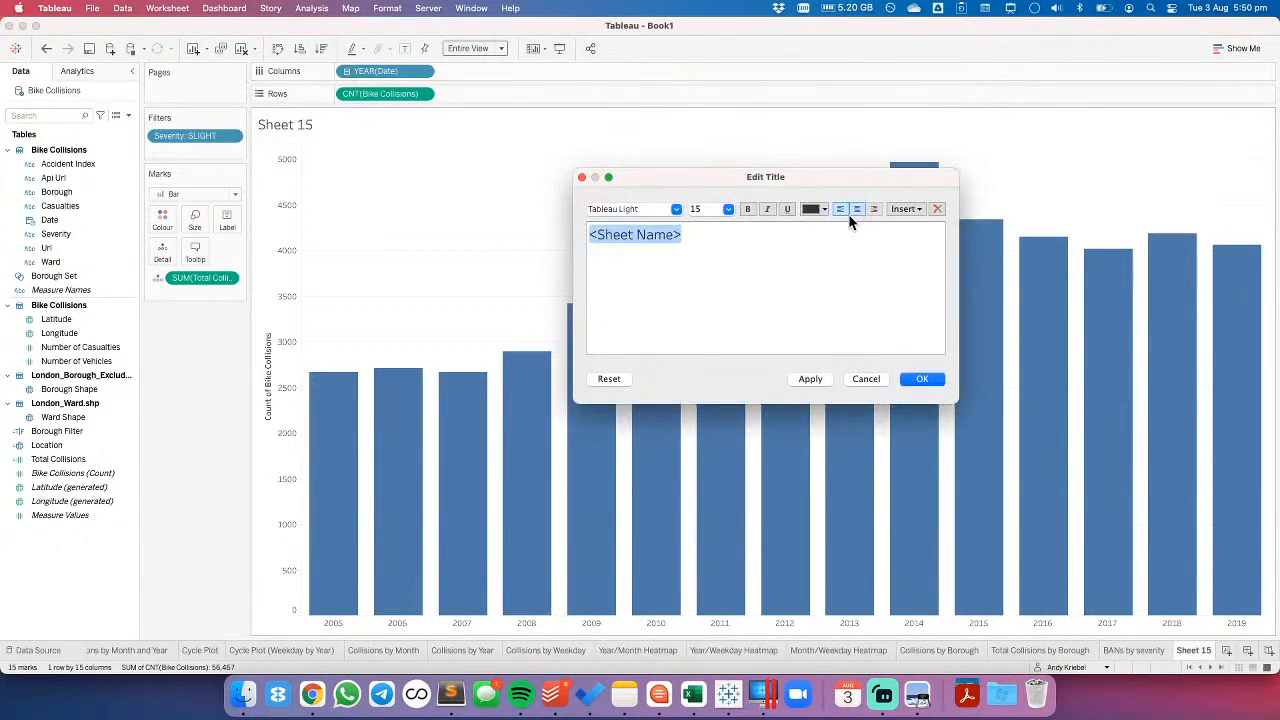
{"action": "left_click", "coordinate": [857, 209]}
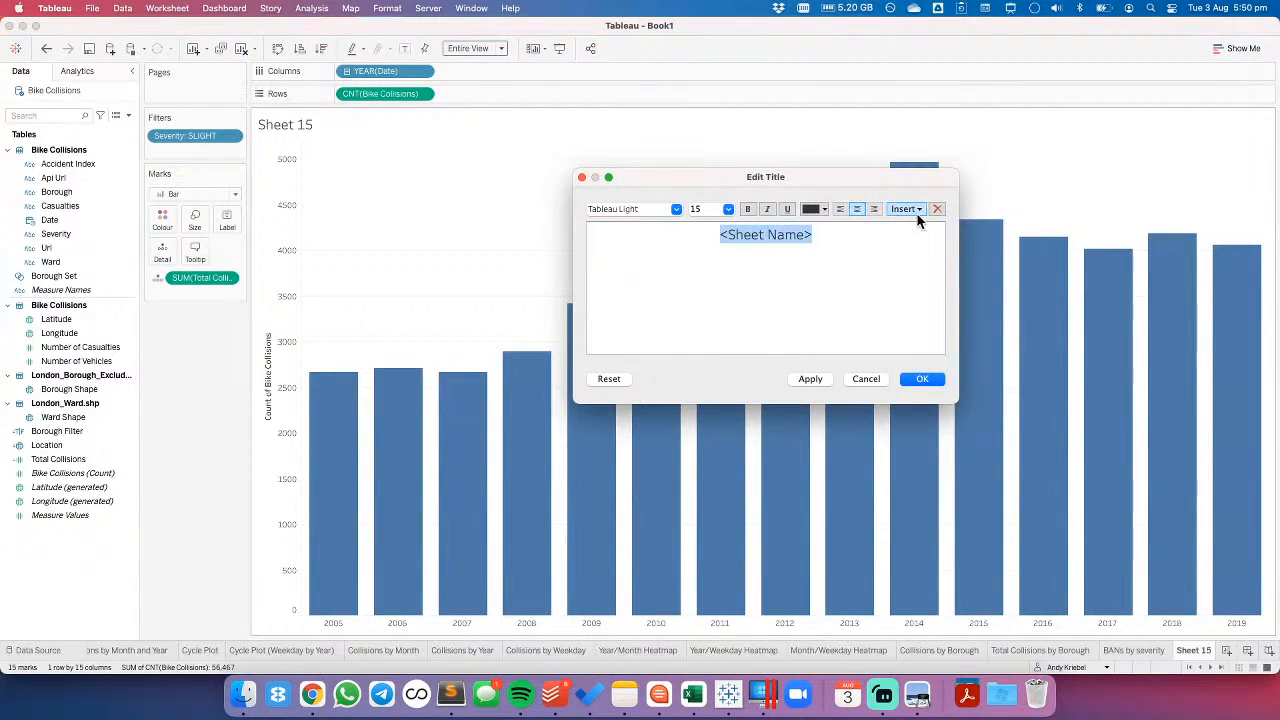
{"action": "left_click", "coordinate": [905, 209]}
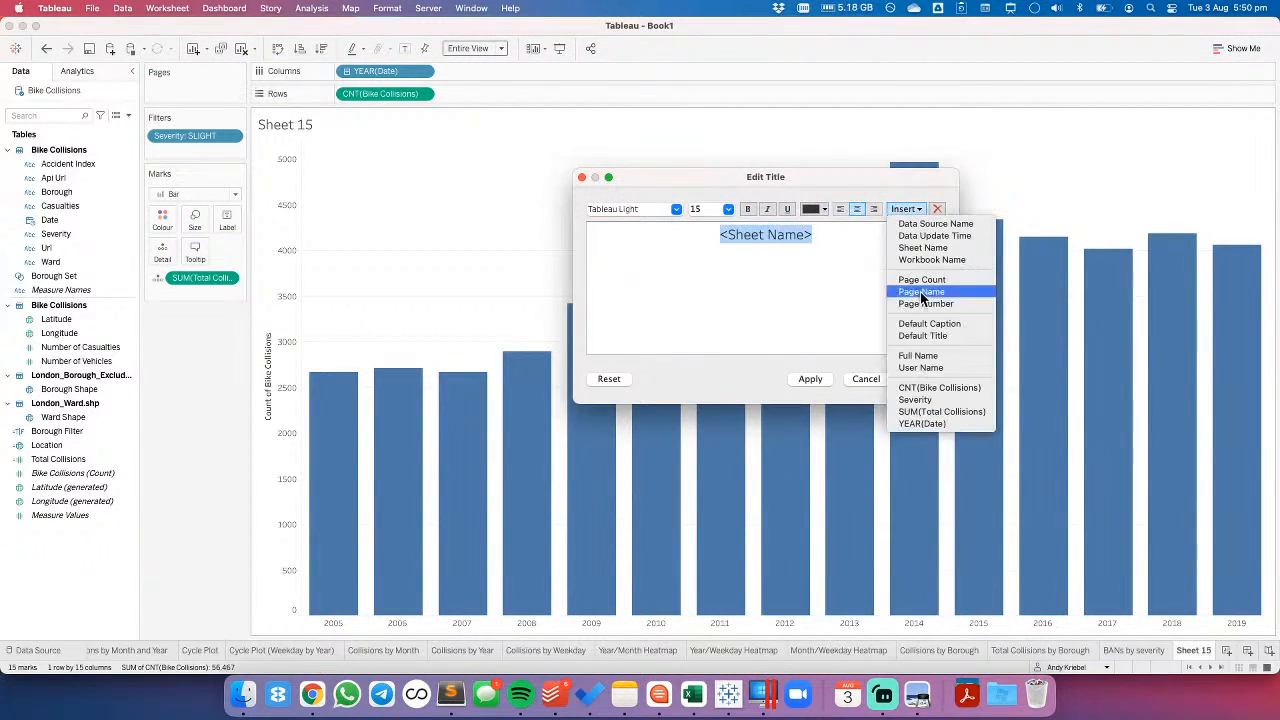
{"action": "left_click", "coordinate": [942, 411]}
{"action": "left_click", "coordinate": [826, 378]}
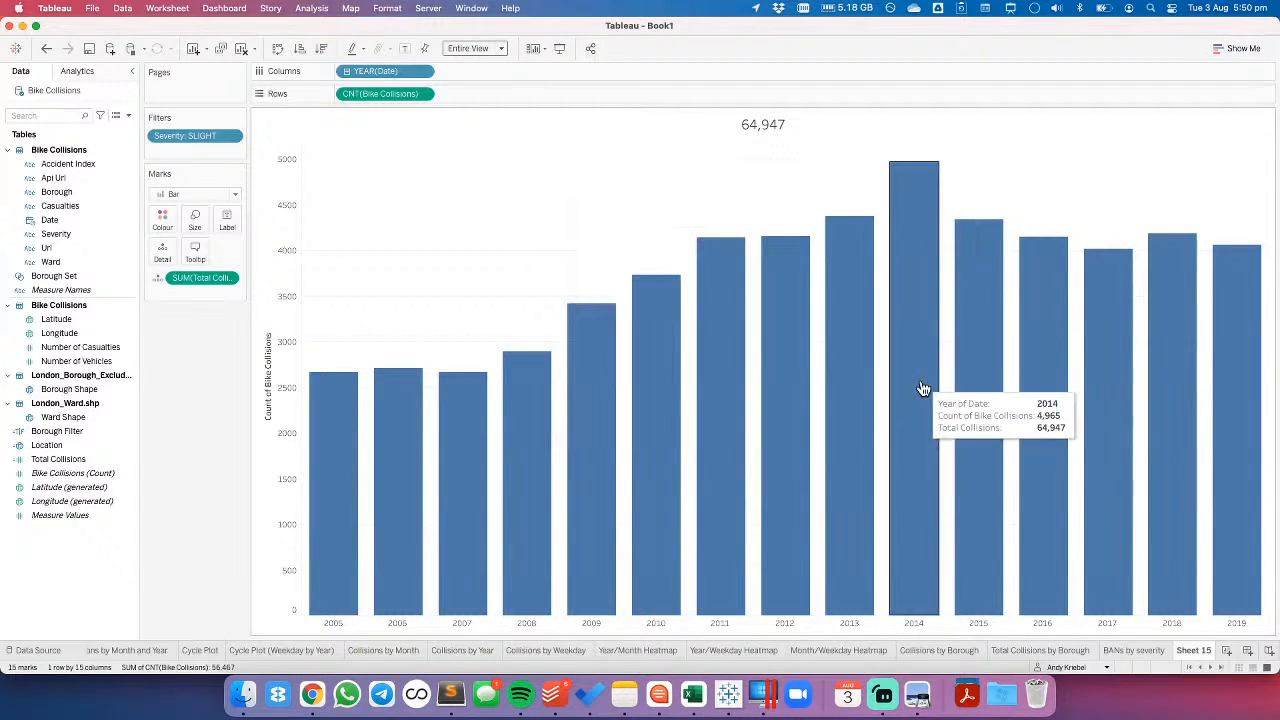
- Make the Severity filter a context filter and compare the title total with the BANs by severity sheet
{"action": "left_click", "coordinate": [1133, 650]}
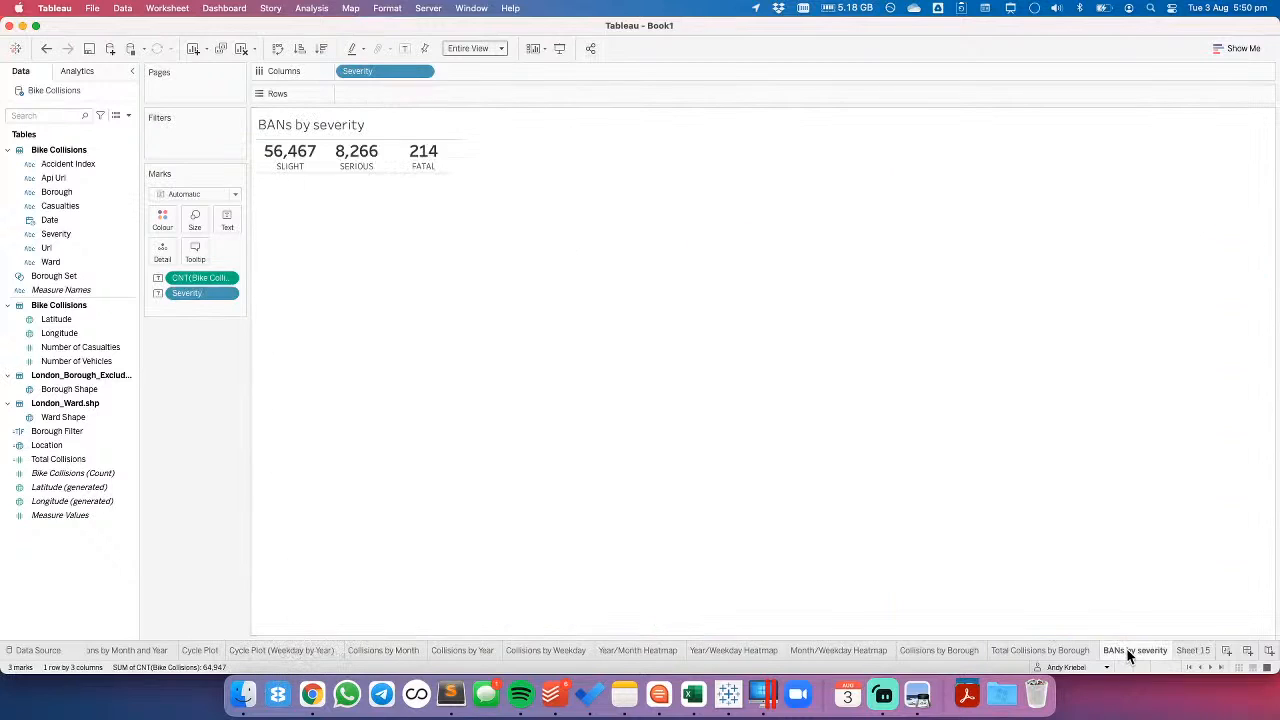
{"action": "left_click", "coordinate": [1190, 650]}
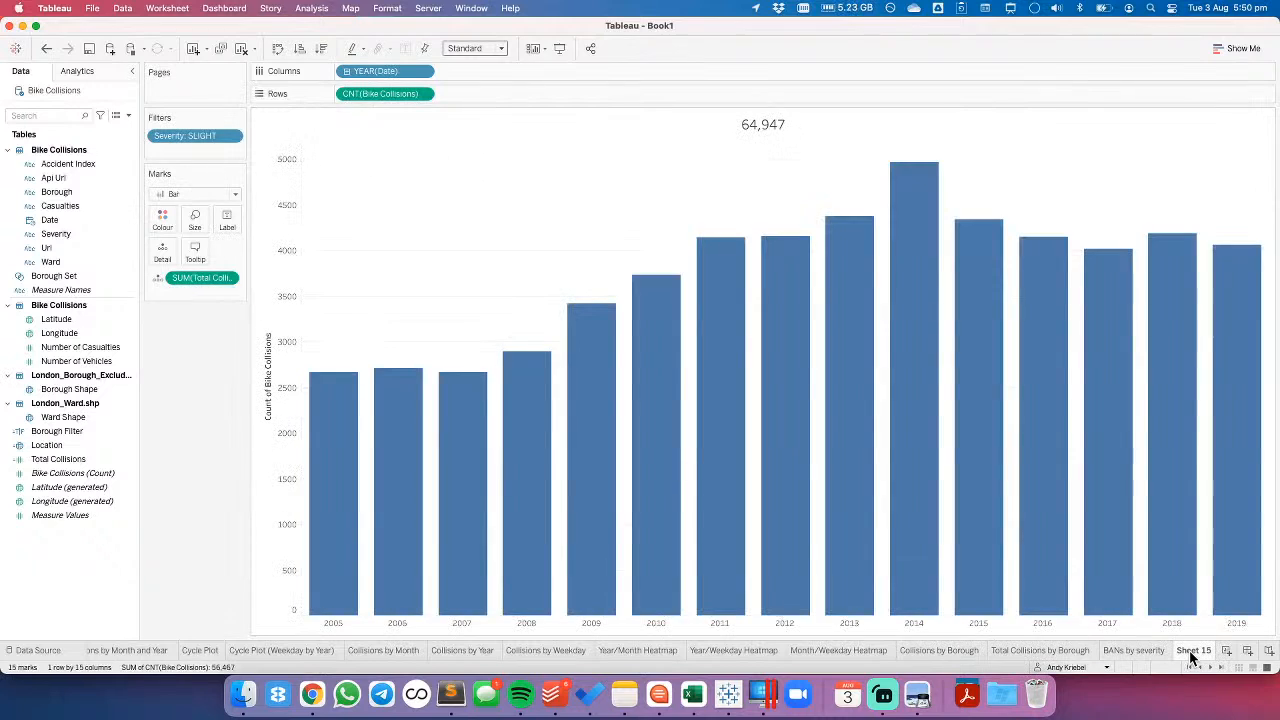
{"action": "left_click", "coordinate": [233, 138]}
{"action": "left_click", "coordinate": [254, 199]}
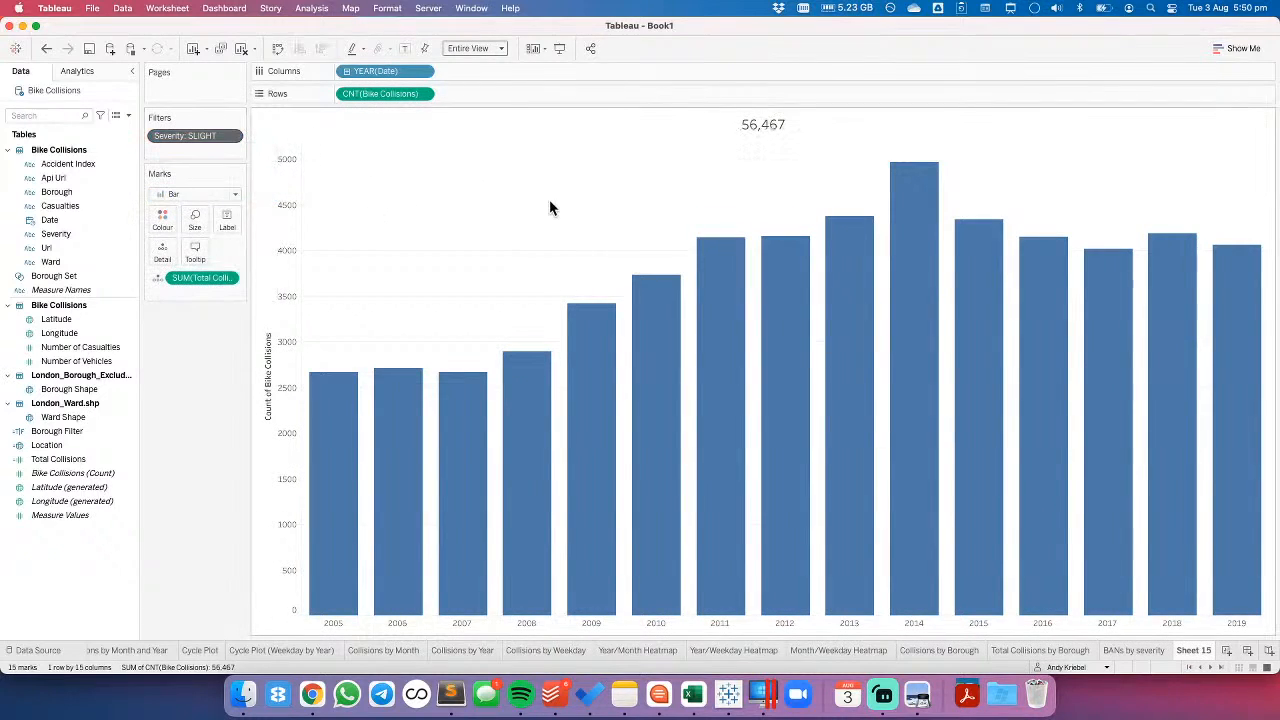
{"action": "left_click", "coordinate": [1139, 650]}
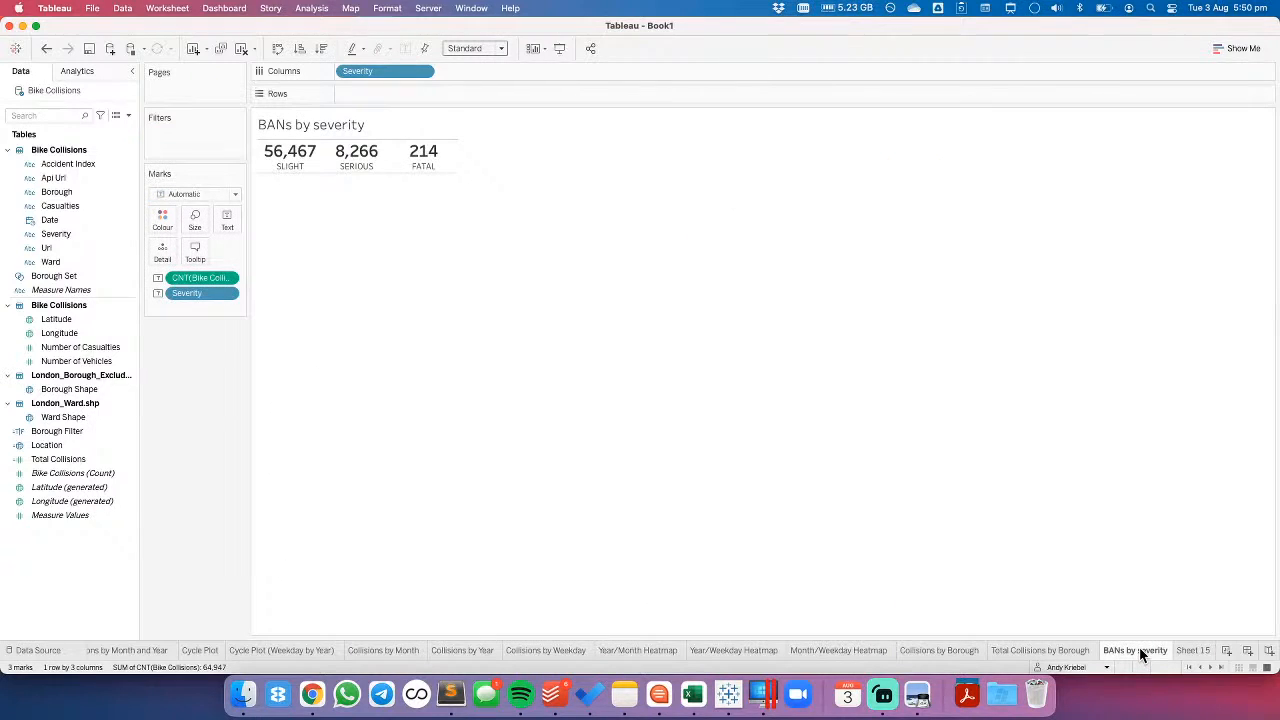
{"action": "left_click", "coordinate": [1192, 650]}
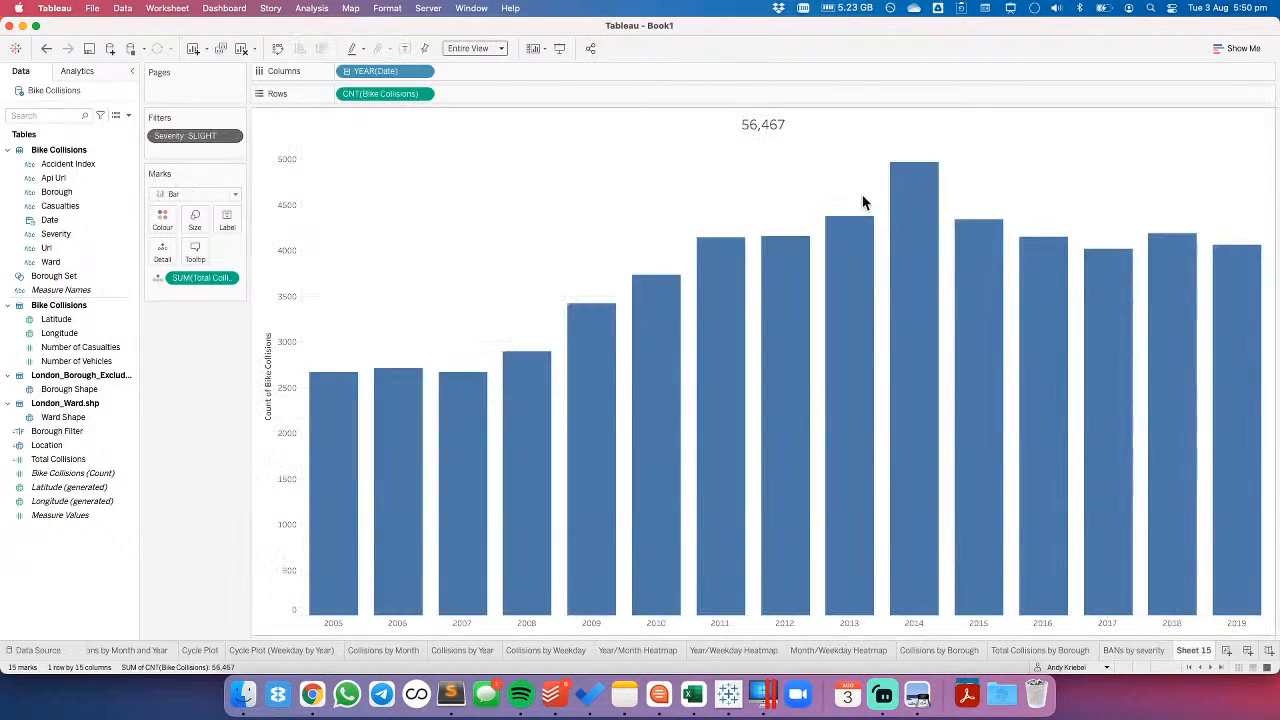
- Add Severity to Detail and insert the Severity field on a second line of the sheet title
{"action": "double_click", "coordinate": [753, 121]}
{"action": "left_click", "coordinate": [856, 378]}
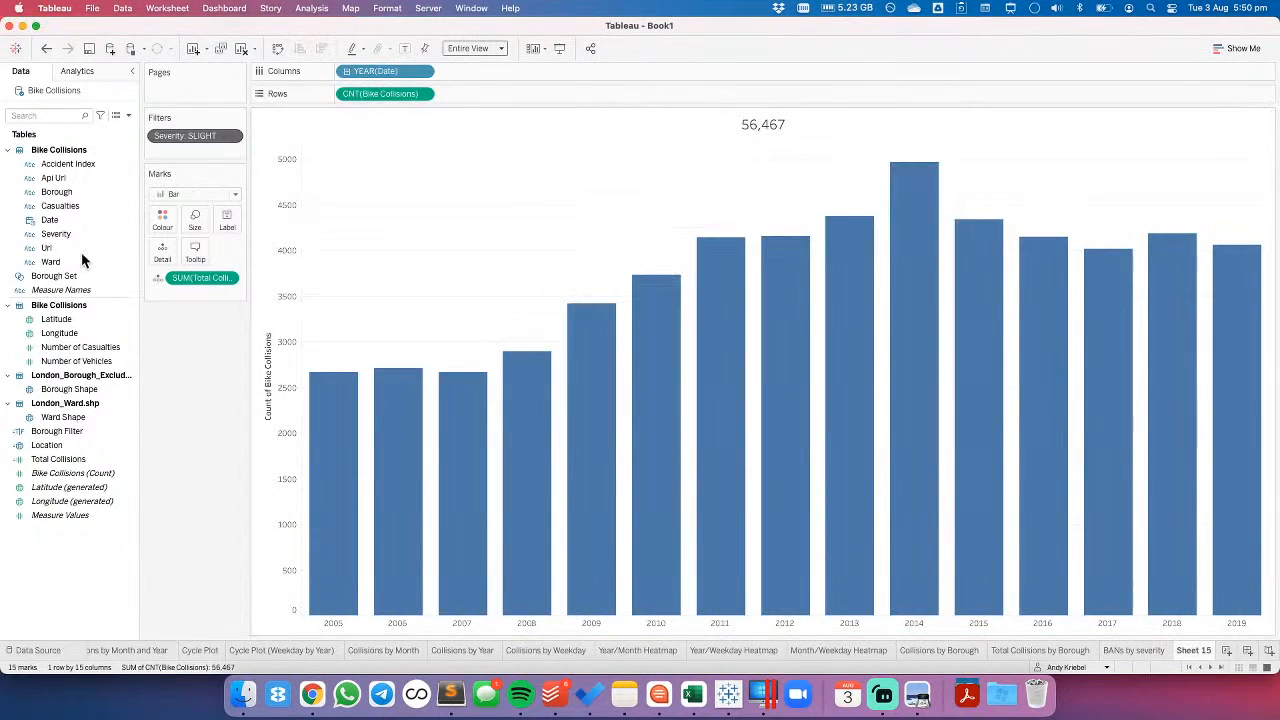
{"action": "left_click_drag", "start_coordinate": [56, 234], "coordinate": [195, 285]}
{"action": "double_click", "coordinate": [786, 127]}
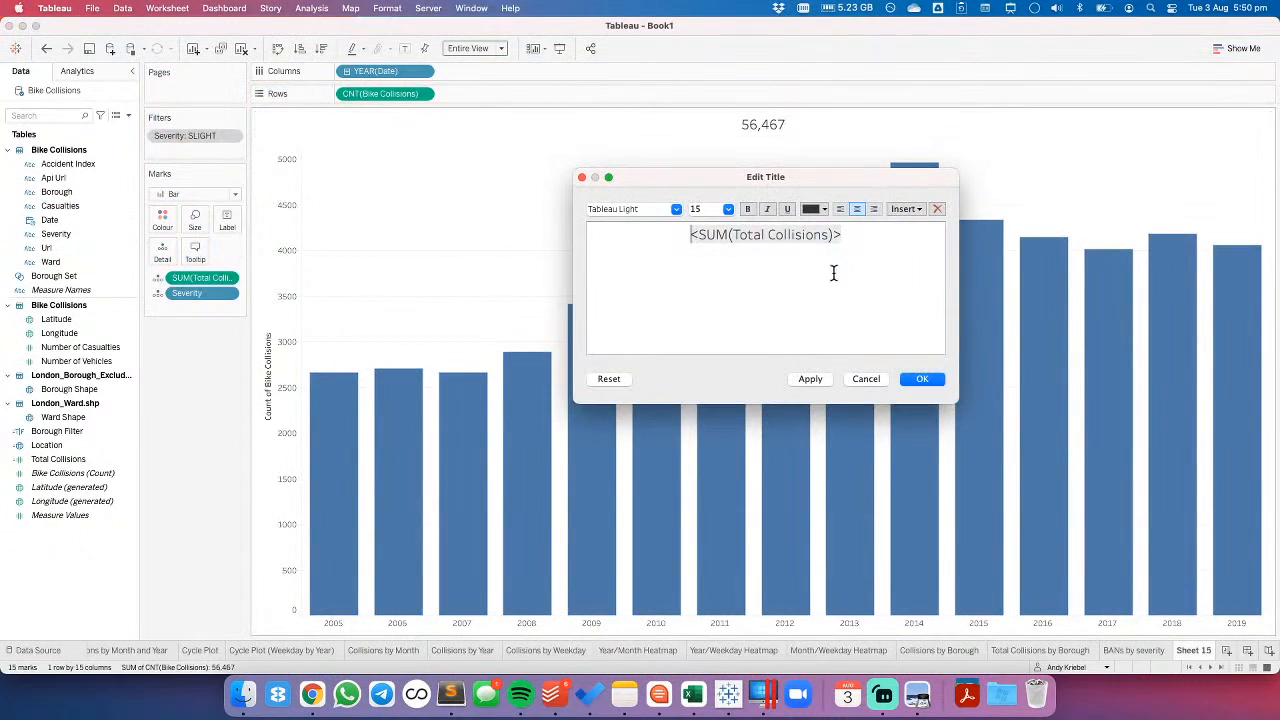
{"action": "left_click", "coordinate": [903, 211]}
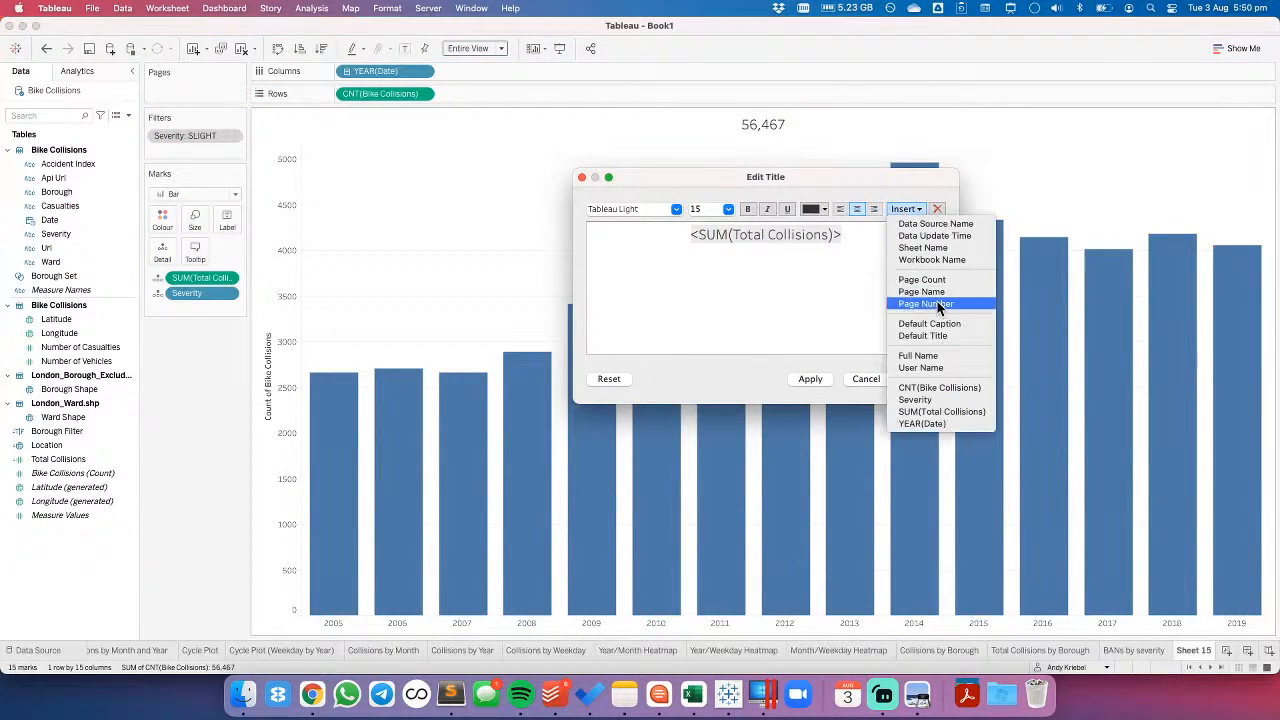
{"action": "left_click", "coordinate": [926, 399]}
- Format the title's SUM(Total Collisions) line as Tableau Semibold, size 22
{"action": "triple_click", "coordinate": [749, 233]}
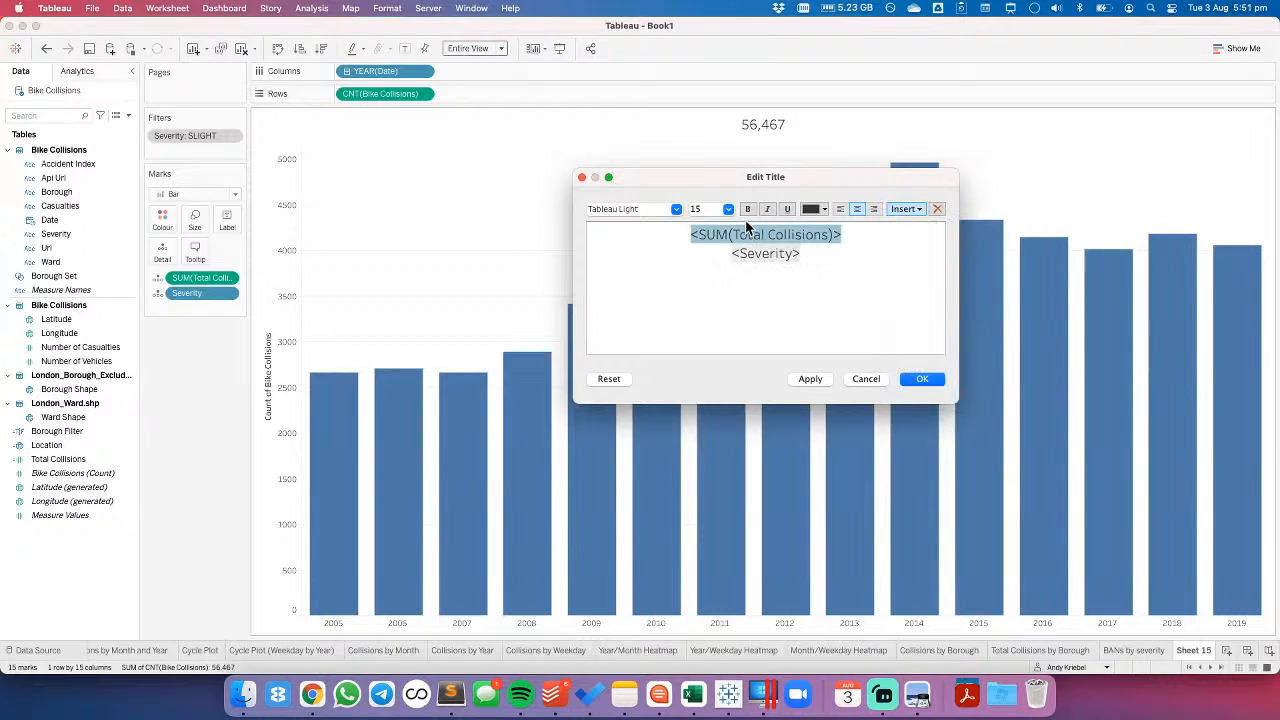
{"action": "left_click", "coordinate": [728, 210]}
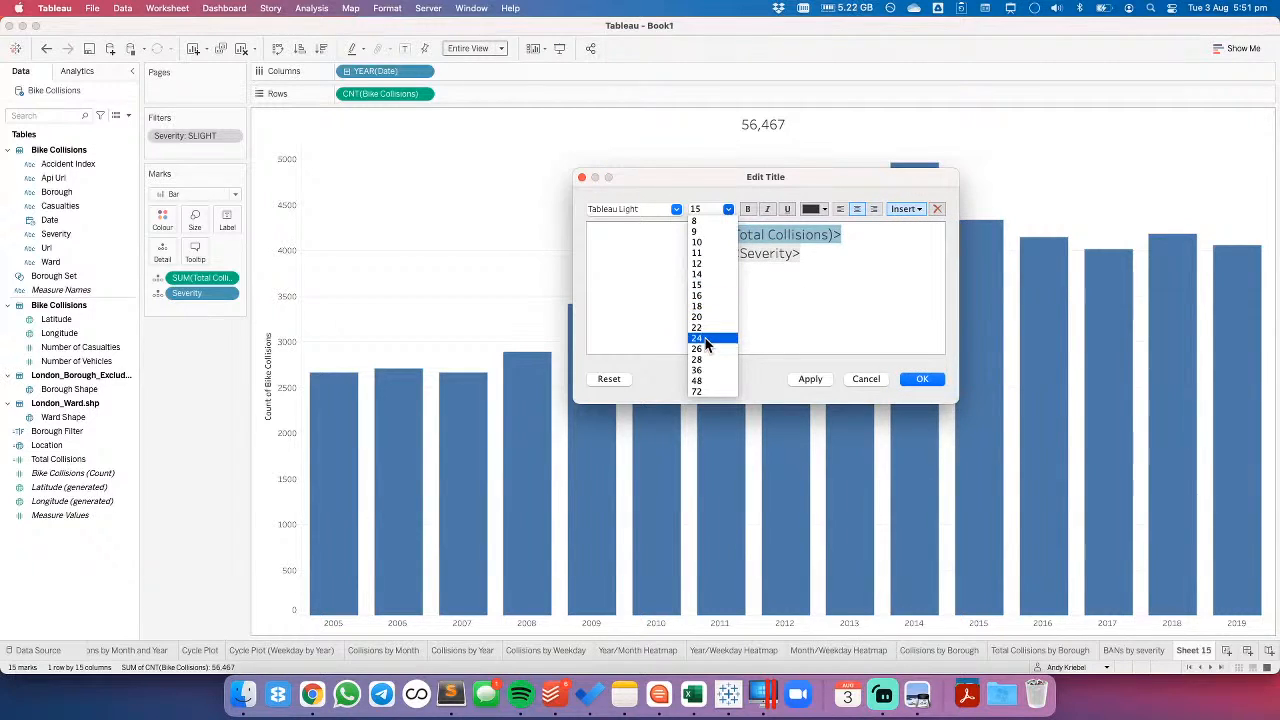
{"action": "left_click", "coordinate": [705, 327]}
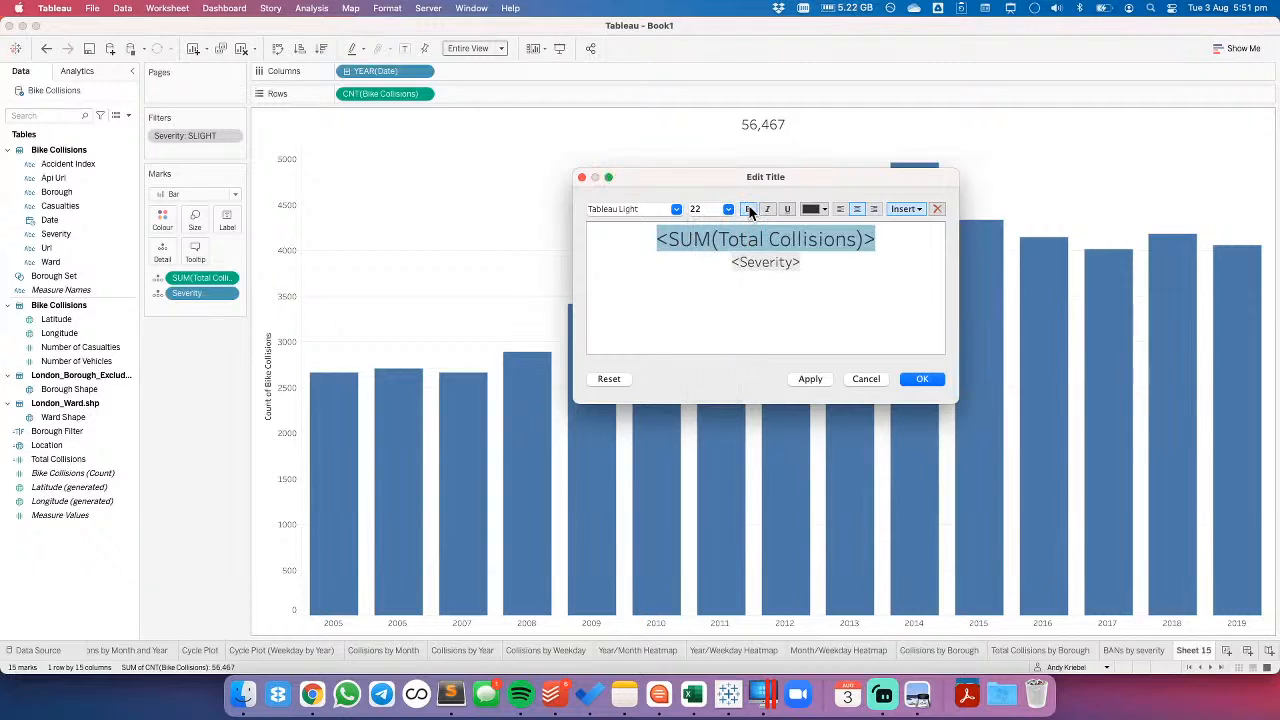
{"action": "left_click", "coordinate": [675, 209]}
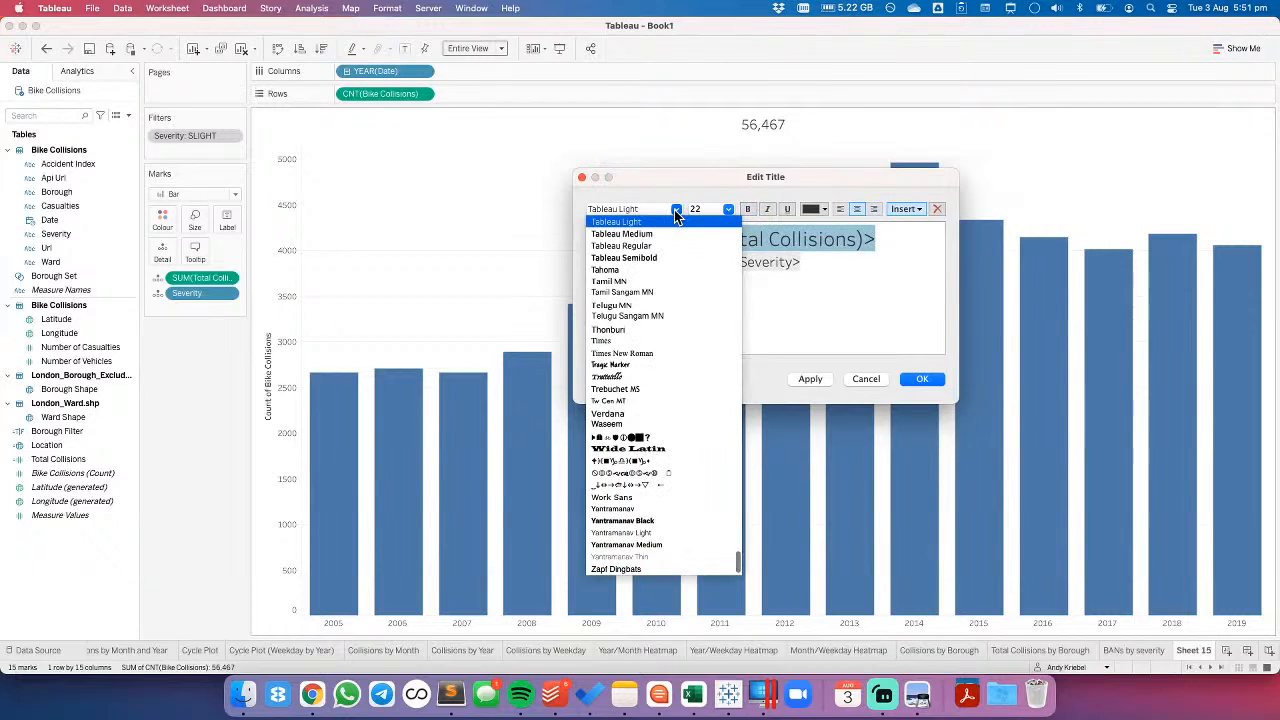
{"action": "left_click", "coordinate": [656, 258]}
- Set the title's Severity line to font size 11 and apply the title changes
{"action": "double_click", "coordinate": [778, 262]}
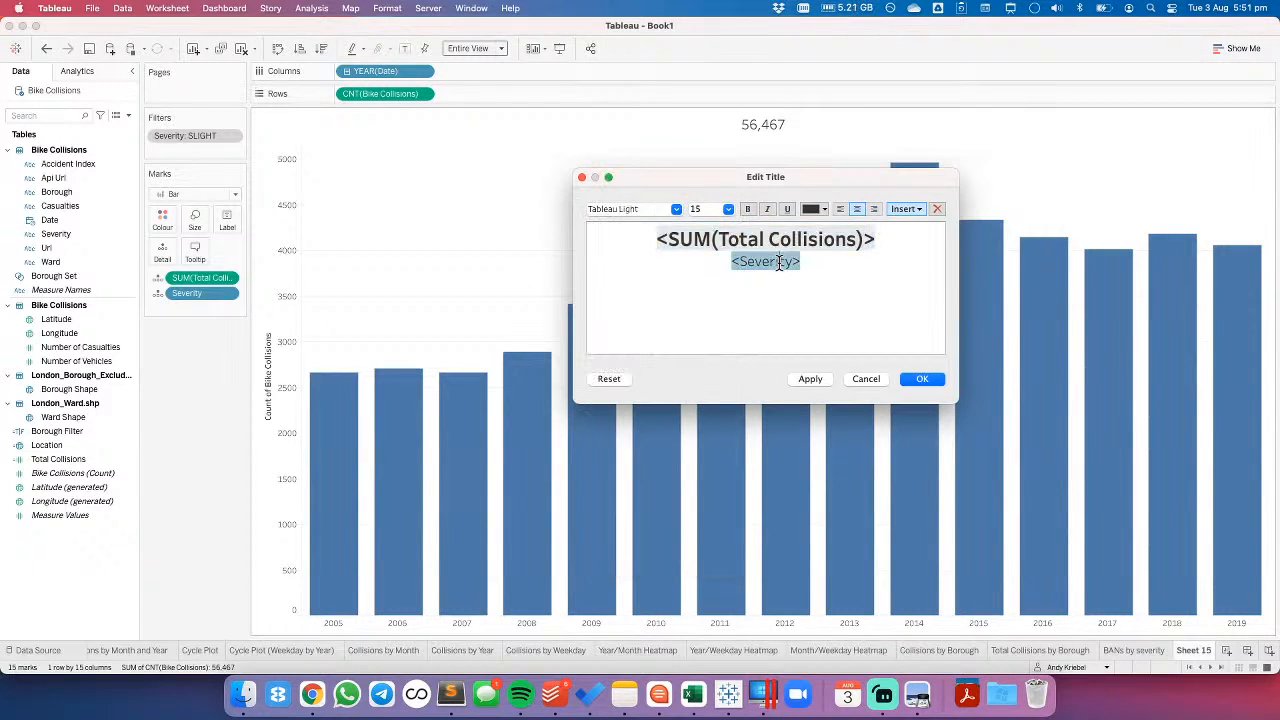
{"action": "left_click", "coordinate": [727, 209]}
{"action": "left_click", "coordinate": [710, 251]}
{"action": "left_click", "coordinate": [921, 379]}
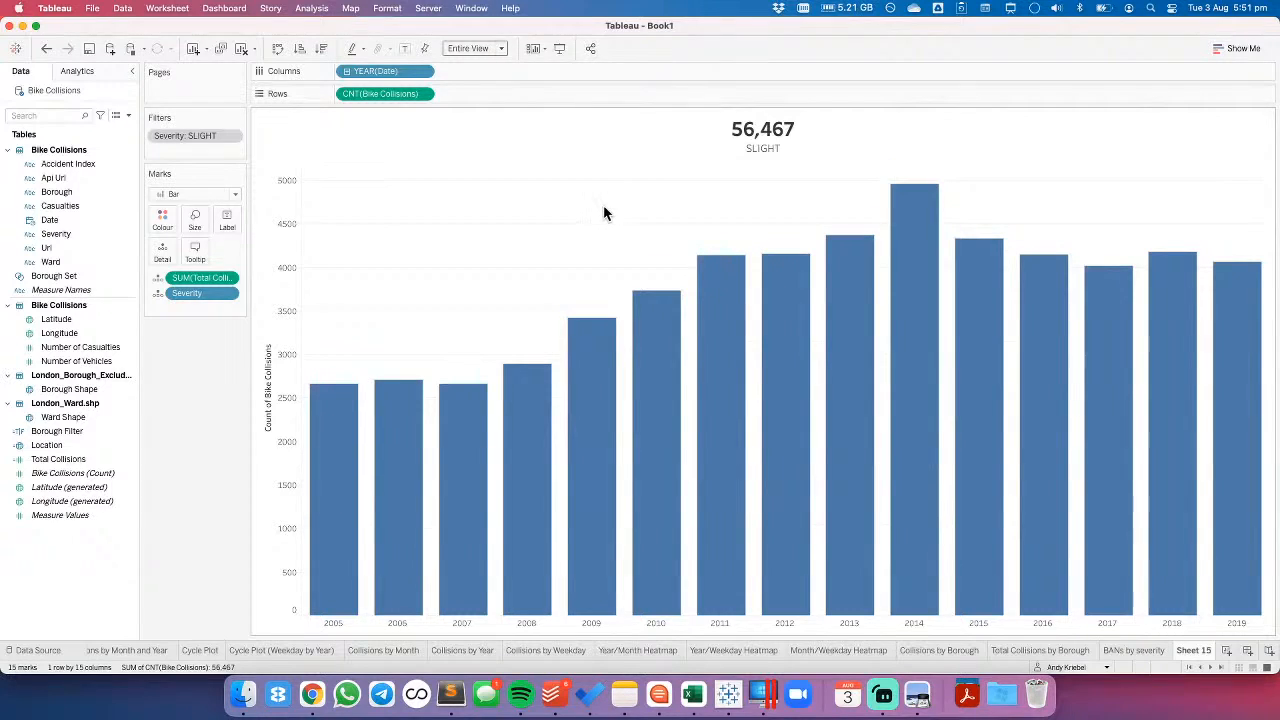
- Colour the bars very dark grey and set their border to None
{"action": "left_click", "coordinate": [162, 219]}
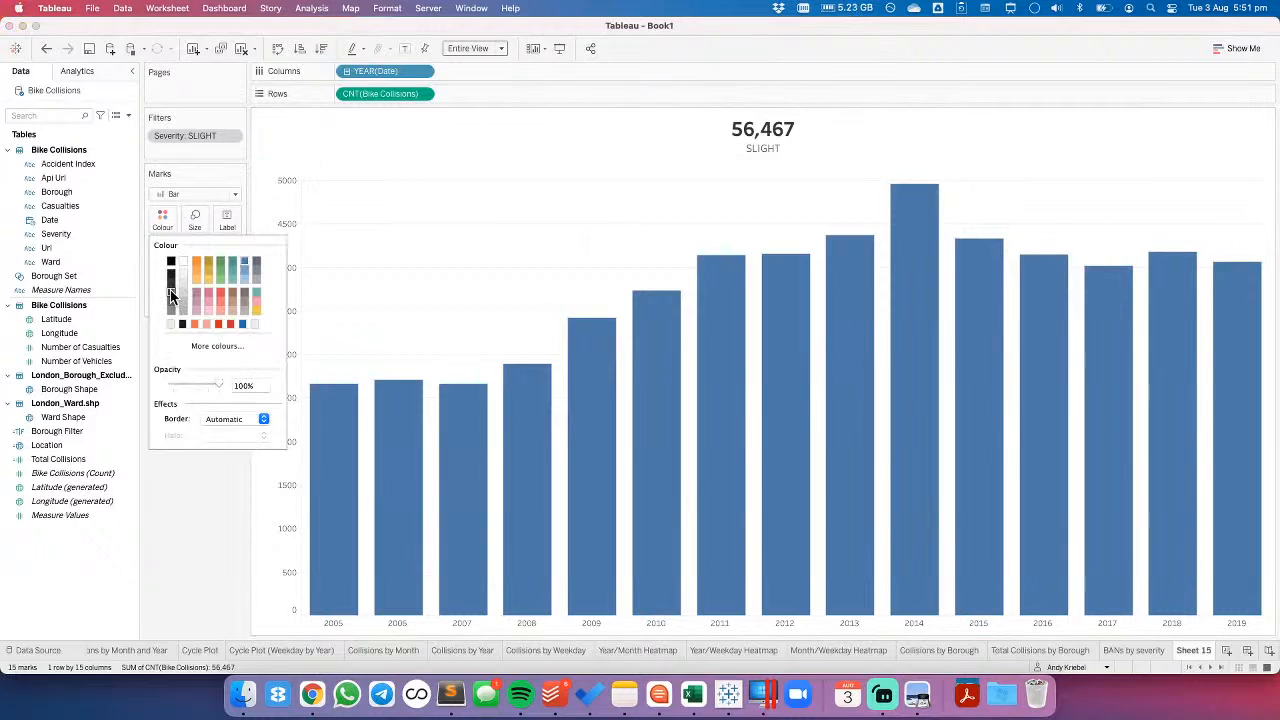
{"action": "left_click", "coordinate": [171, 295]}
{"action": "left_click", "coordinate": [401, 264]}
{"action": "left_click", "coordinate": [162, 219]}
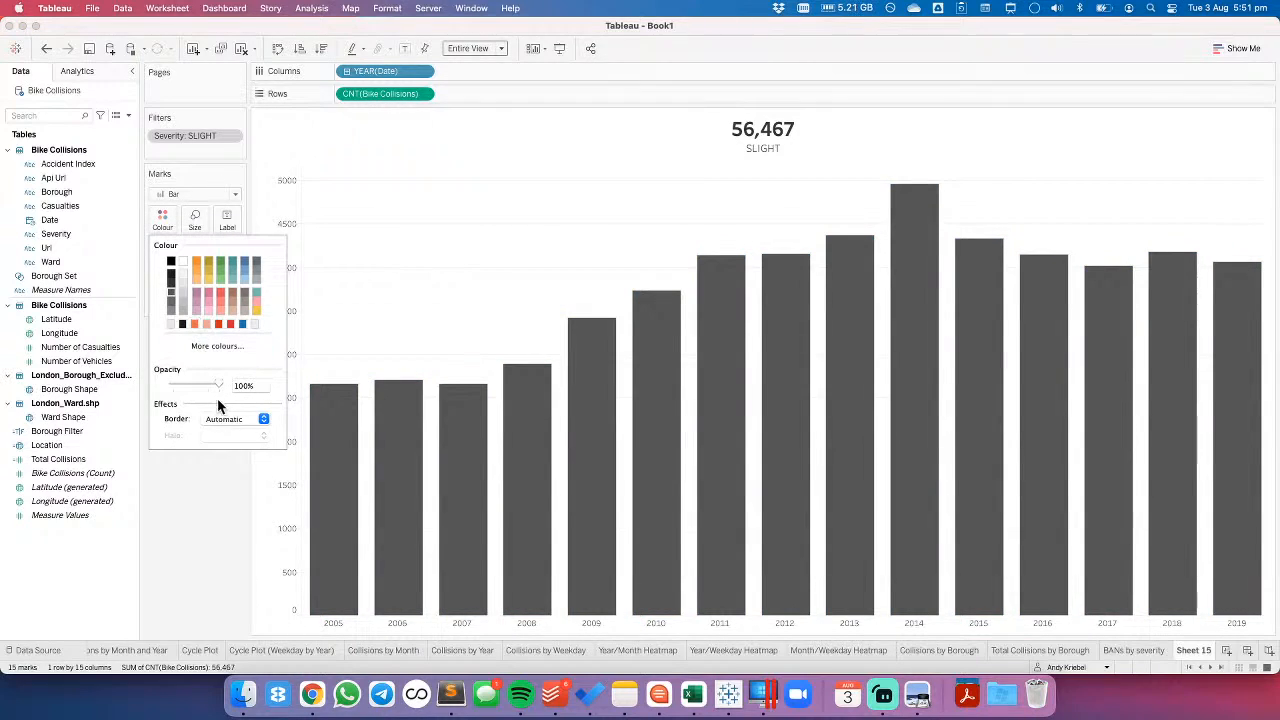
{"action": "left_click", "coordinate": [224, 418]}
{"action": "left_click", "coordinate": [234, 464]}
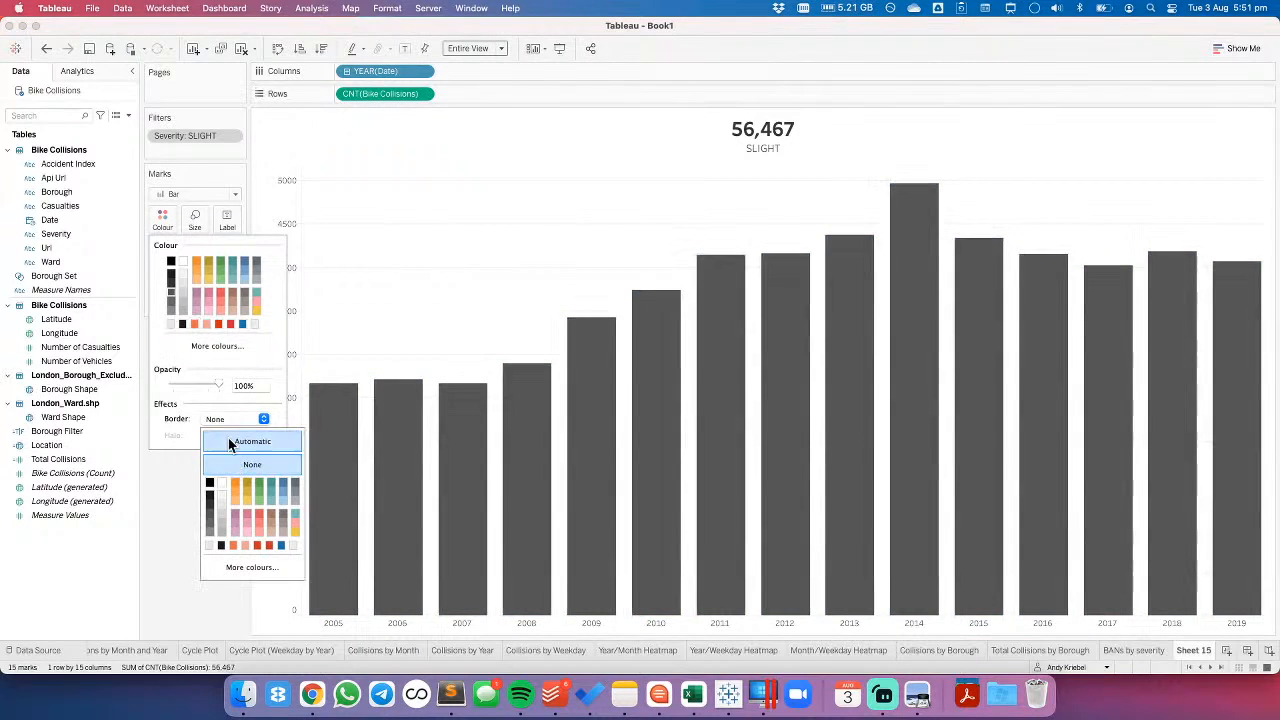
{"action": "left_click", "coordinate": [171, 281]}
{"action": "left_click", "coordinate": [494, 280]}
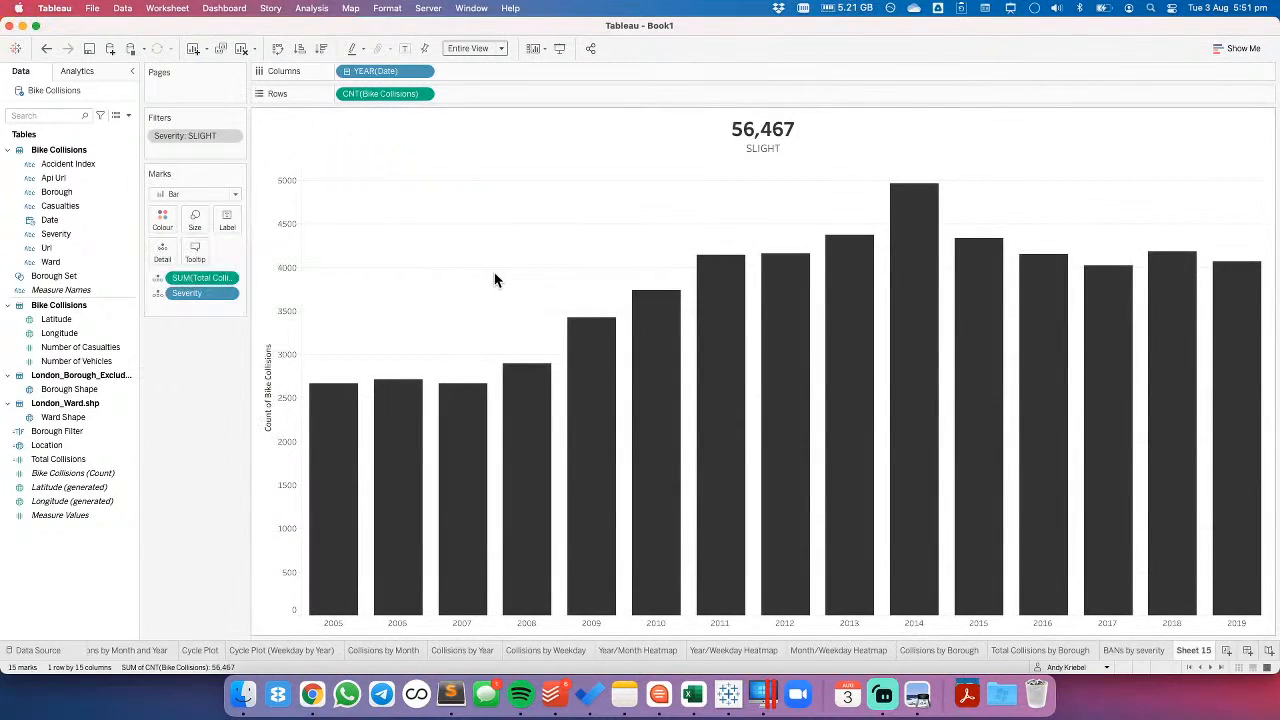
- Show mark labels on the bars for the minimum and maximum values only
{"action": "left_click", "coordinate": [227, 219]}
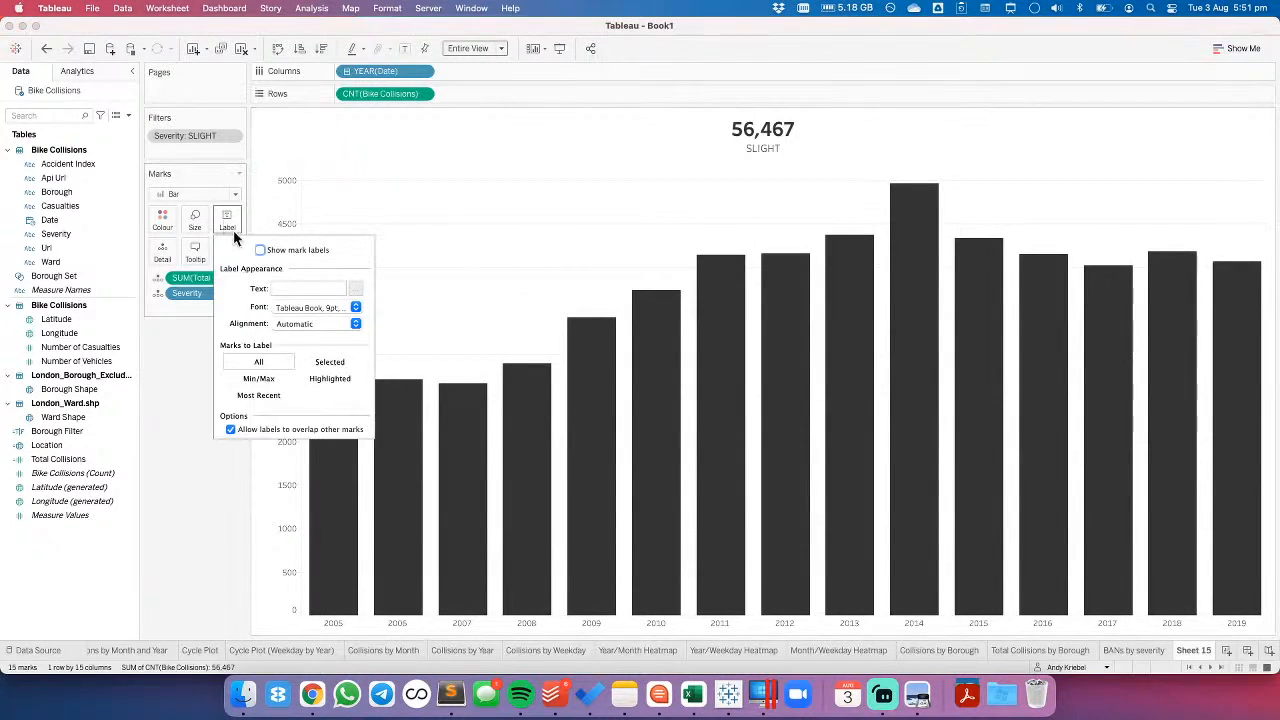
{"action": "left_click", "coordinate": [260, 250]}
{"action": "left_click", "coordinate": [266, 377]}
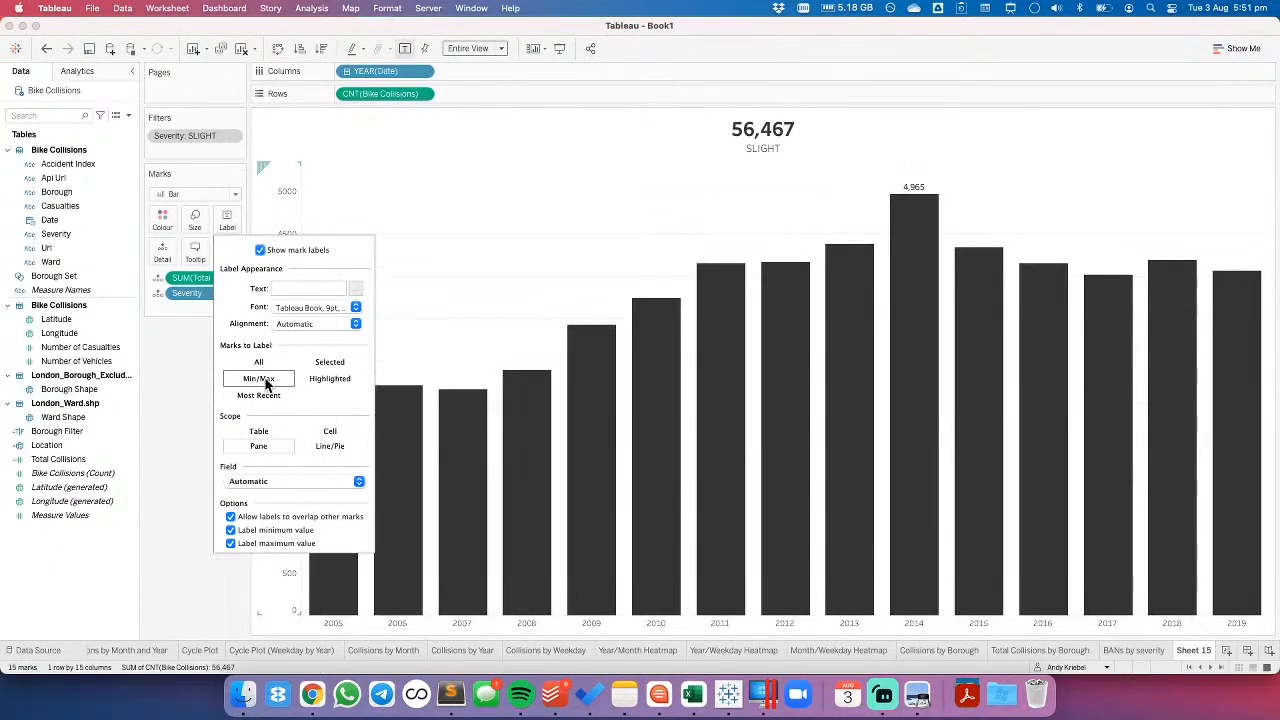
{"action": "left_click", "coordinate": [422, 279]}
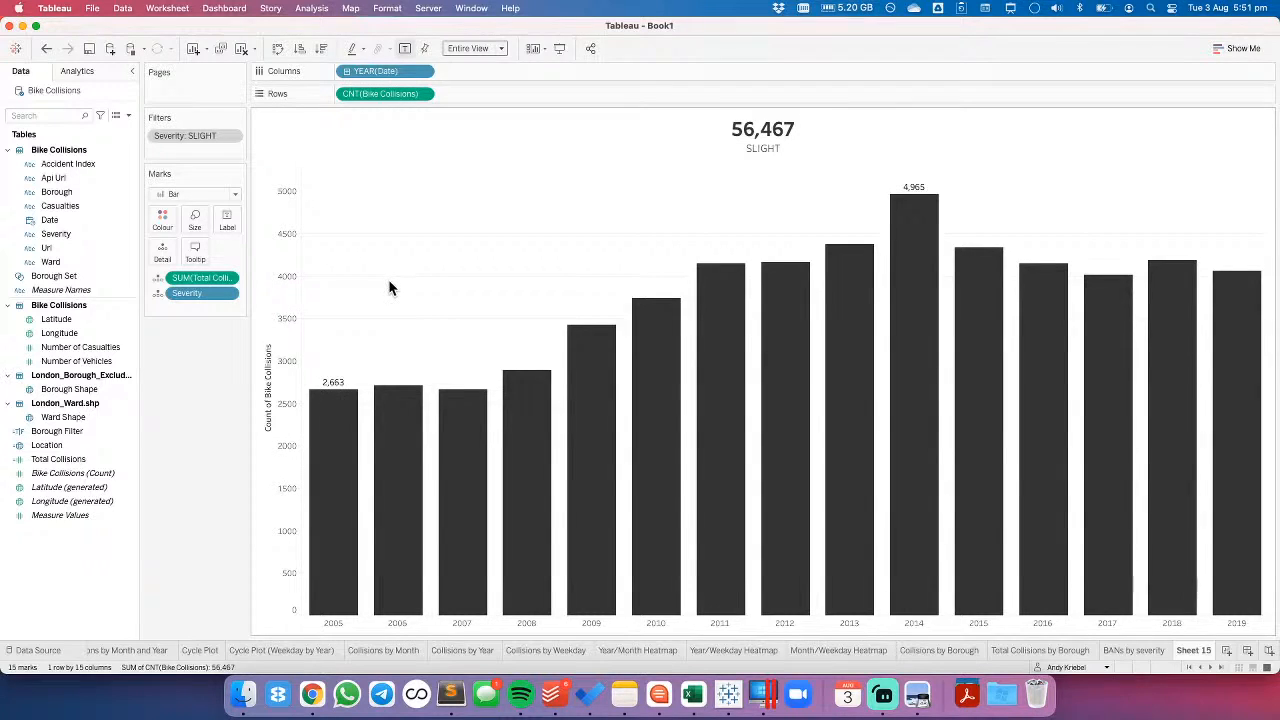
- Rename the yearly bar chart worksheet as SLIGHT
{"action": "double_click", "coordinate": [1196, 650]}
{"action": "type", "text": "SLIGHT"}
{"action": "key", "text": "Return"}
- Duplicate the SLIGHT worksheet and change the copy's Severity filter to SERIOUS only
{"action": "right_click", "coordinate": [1198, 655]}
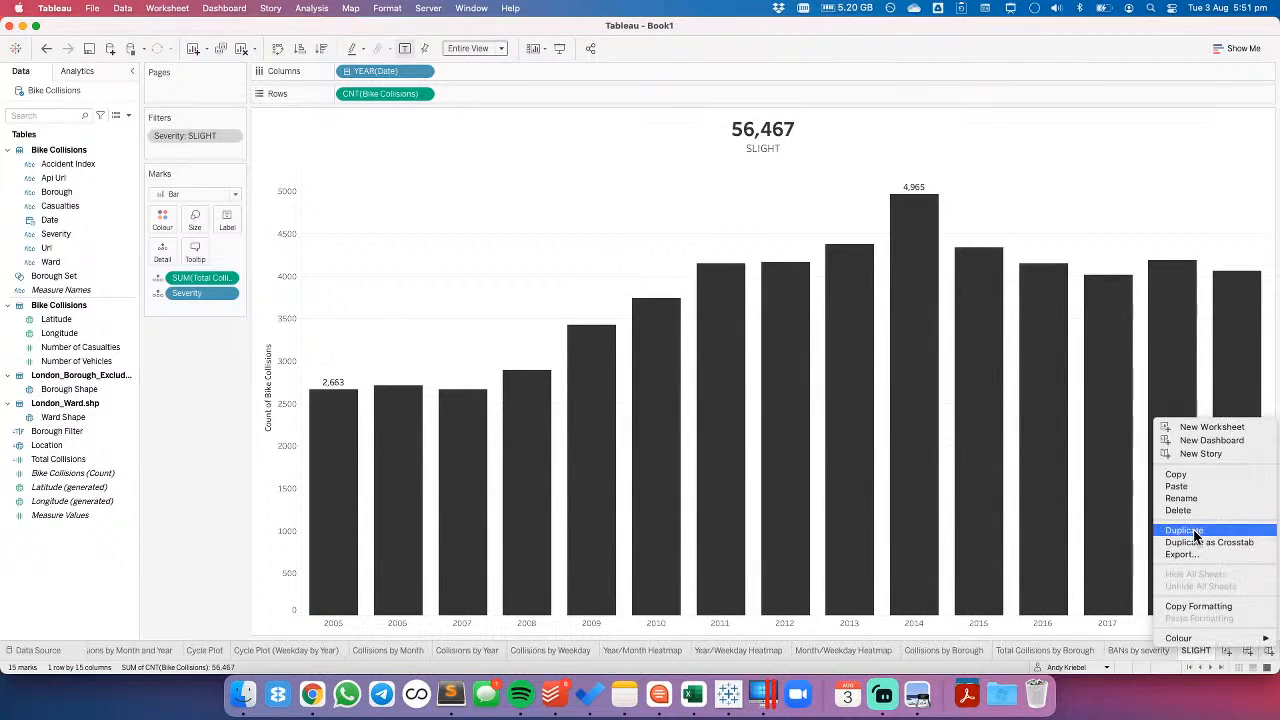
{"action": "left_click", "coordinate": [1192, 530]}
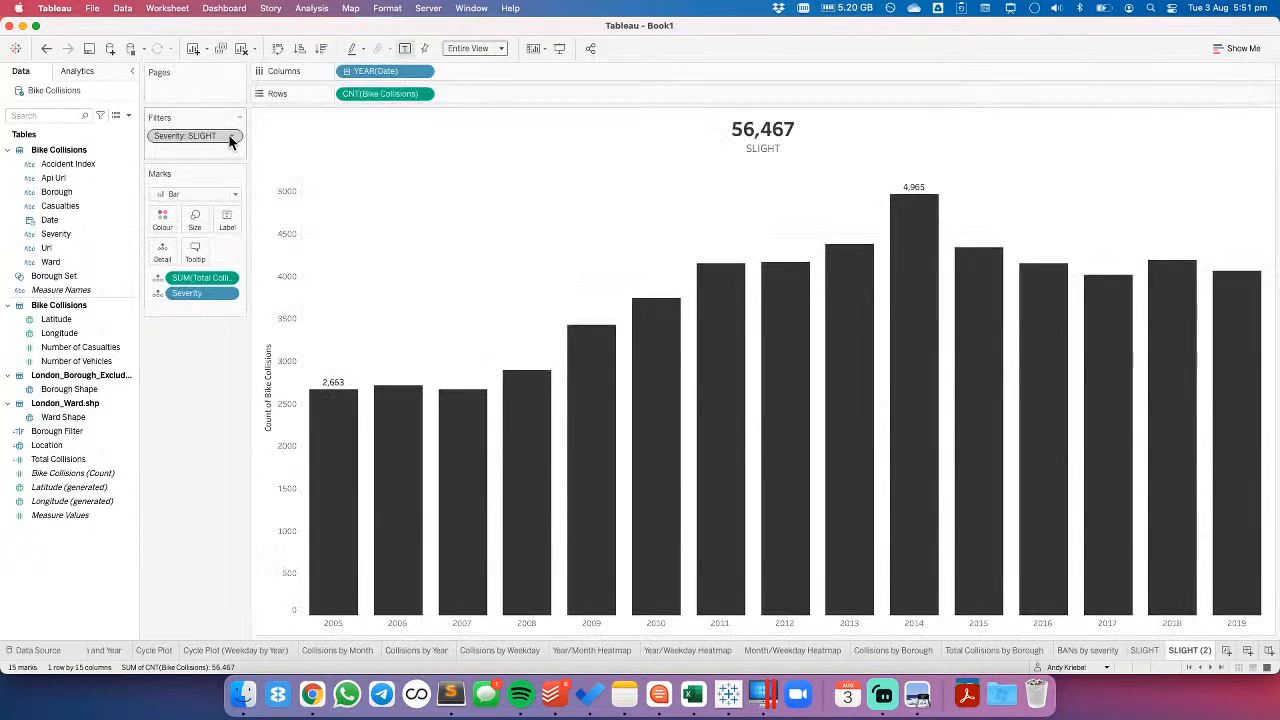
{"action": "left_click", "coordinate": [233, 136]}
{"action": "left_click", "coordinate": [180, 151]}
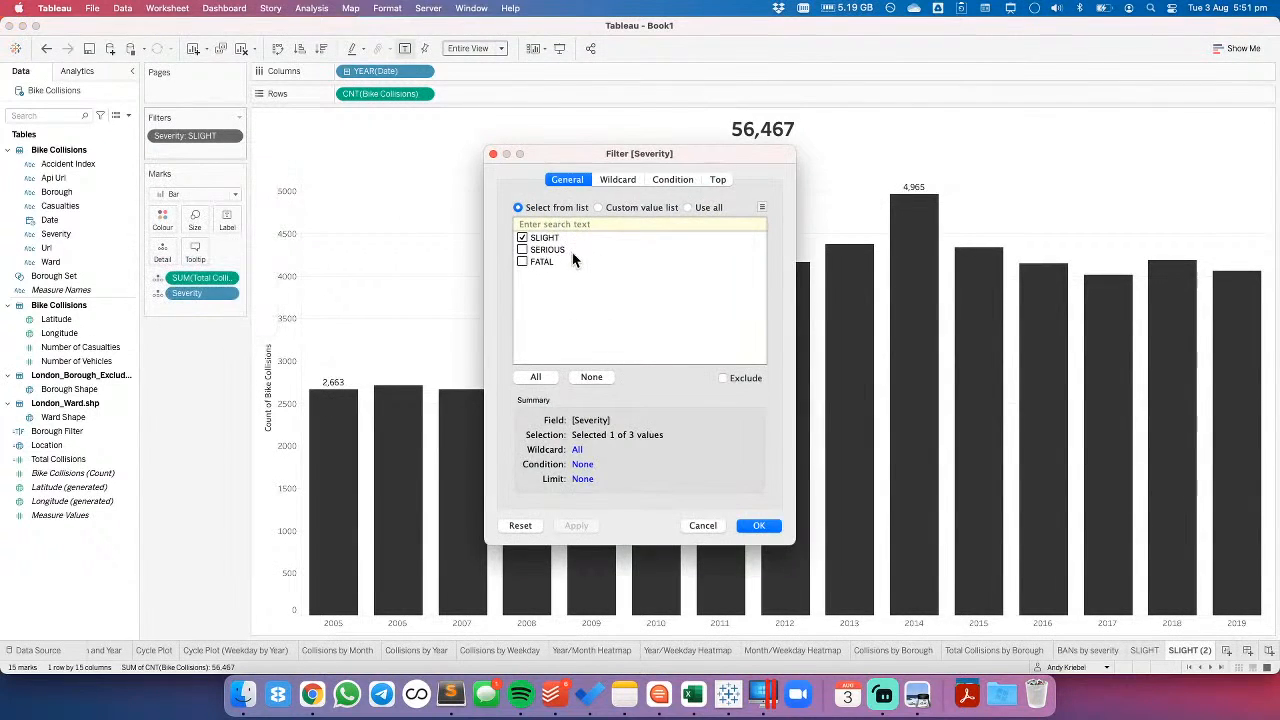
{"action": "left_click", "coordinate": [522, 250]}
{"action": "left_click", "coordinate": [521, 238]}
{"action": "left_click", "coordinate": [759, 524]}
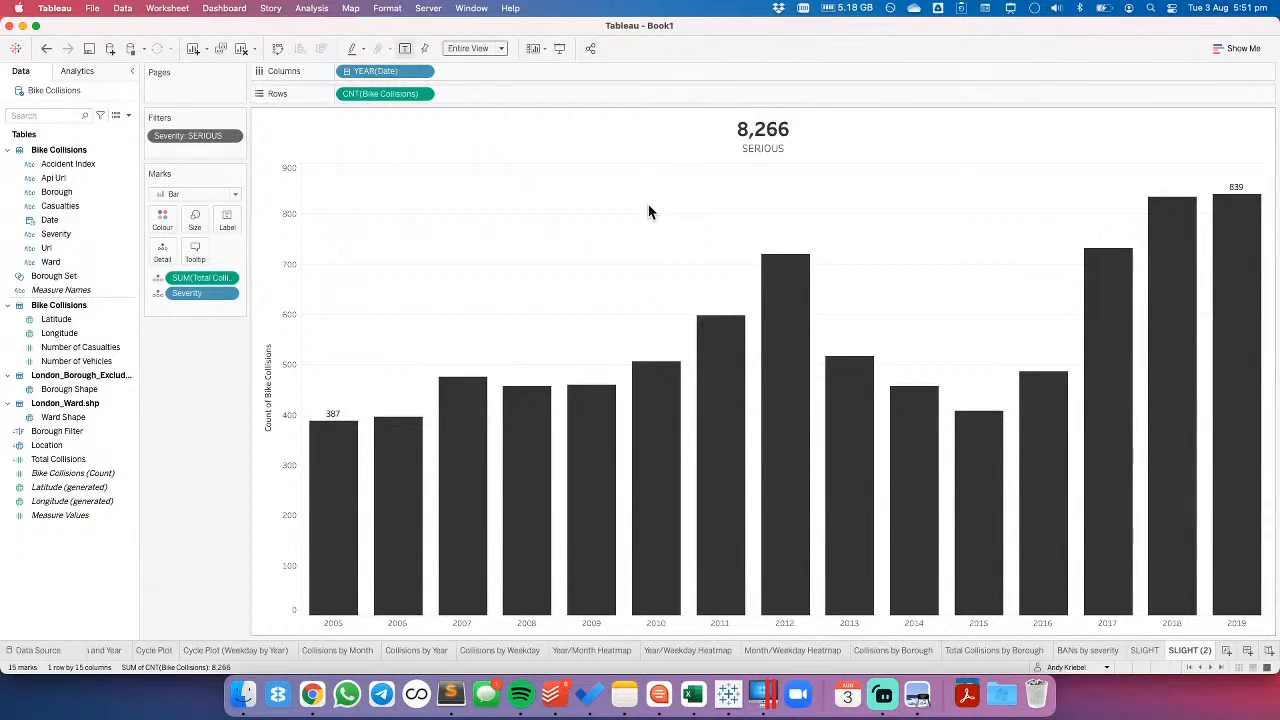
- Rename the duplicated worksheet as SERIOUS
{"action": "double_click", "coordinate": [1190, 651]}
{"action": "type", "text": "SERIOUS"}
{"action": "key", "text": "Return"}
- Duplicate the SERIOUS worksheet and change the copy's Severity filter to FATAL only
{"action": "right_click", "coordinate": [1192, 650]}
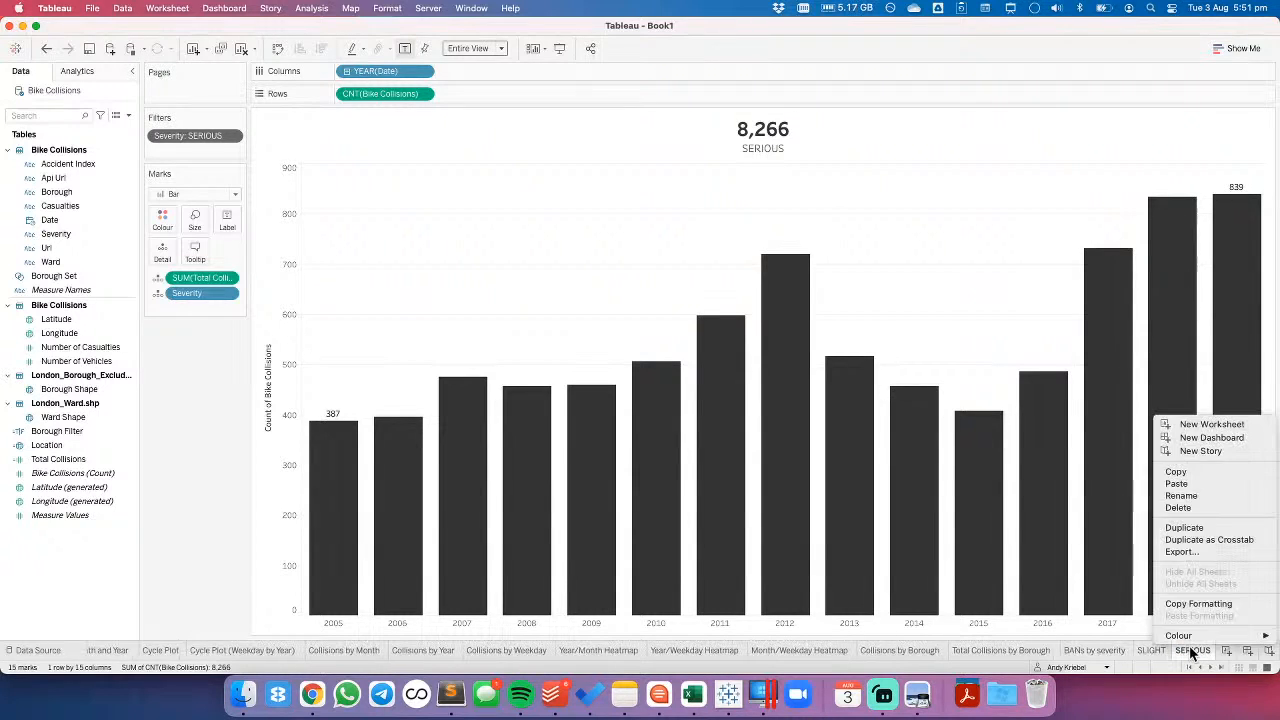
{"action": "left_click", "coordinate": [1188, 530]}
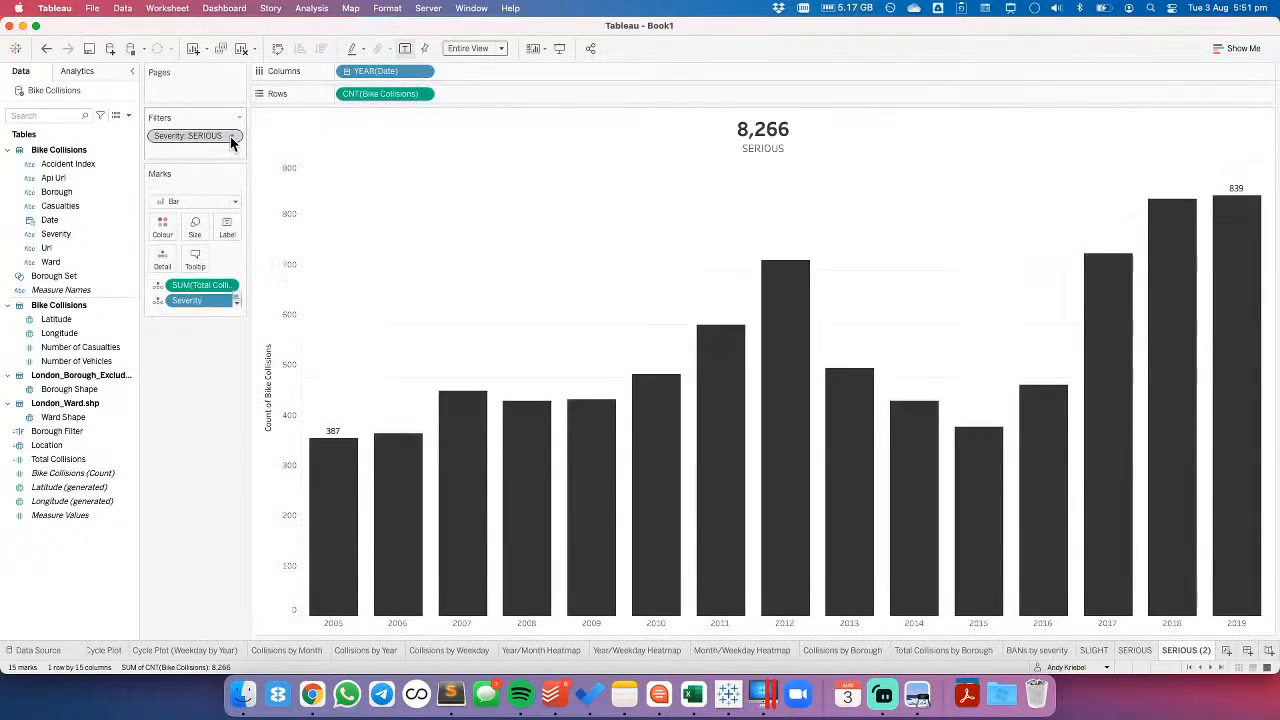
{"action": "right_click", "coordinate": [230, 136]}
{"action": "left_click", "coordinate": [219, 155]}
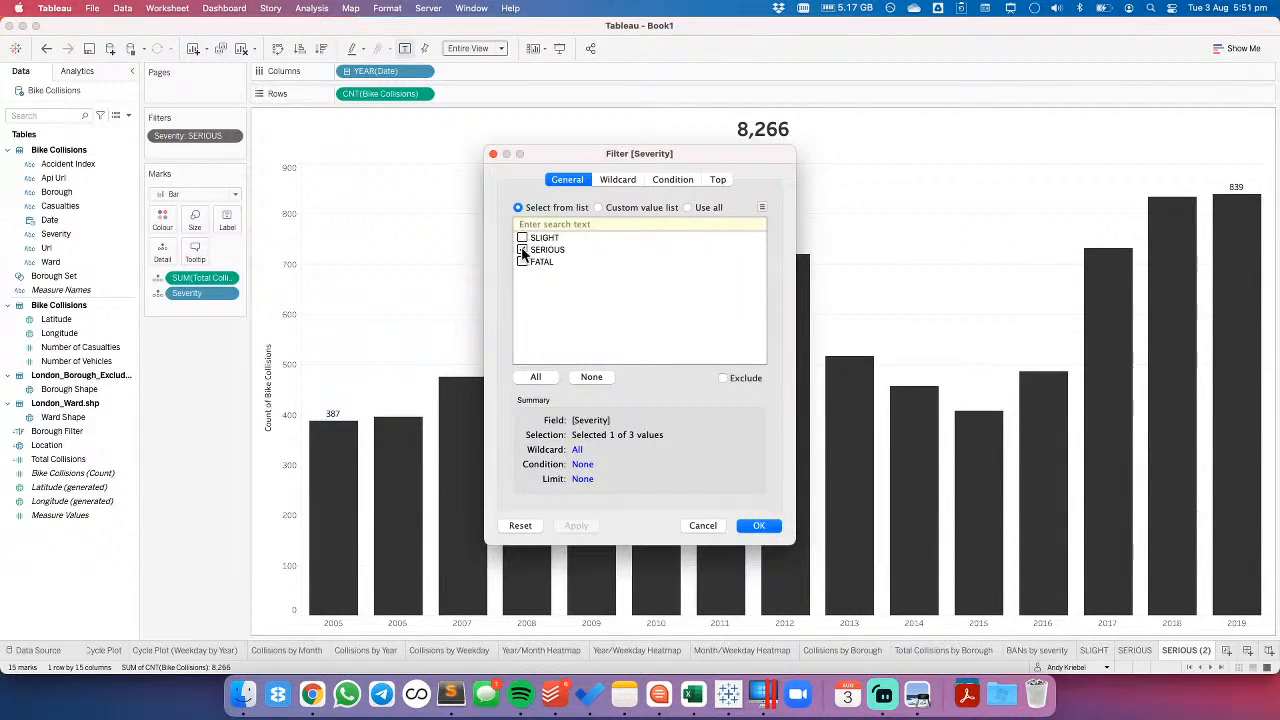
{"action": "left_click", "coordinate": [762, 526]}
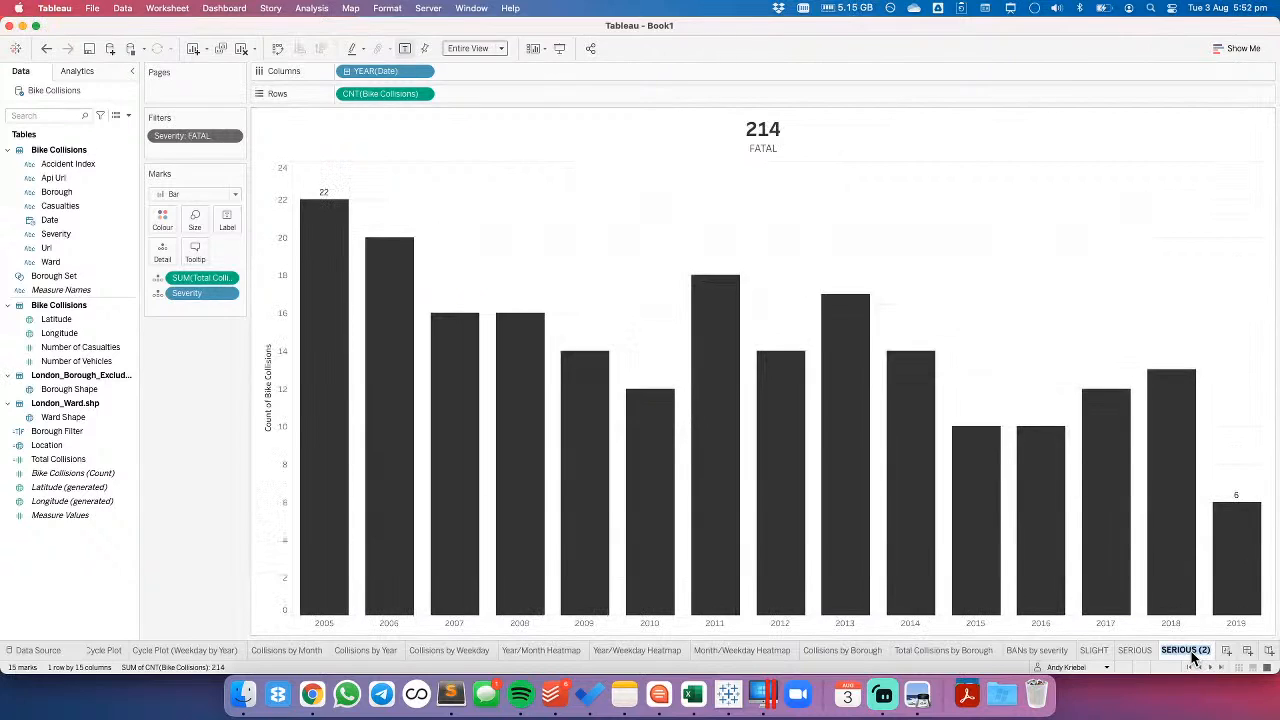
- Rename the copy of the SERIOUS worksheet as FATAL
{"action": "type", "text": "FATAL"}
{"action": "key", "text": "Return"}
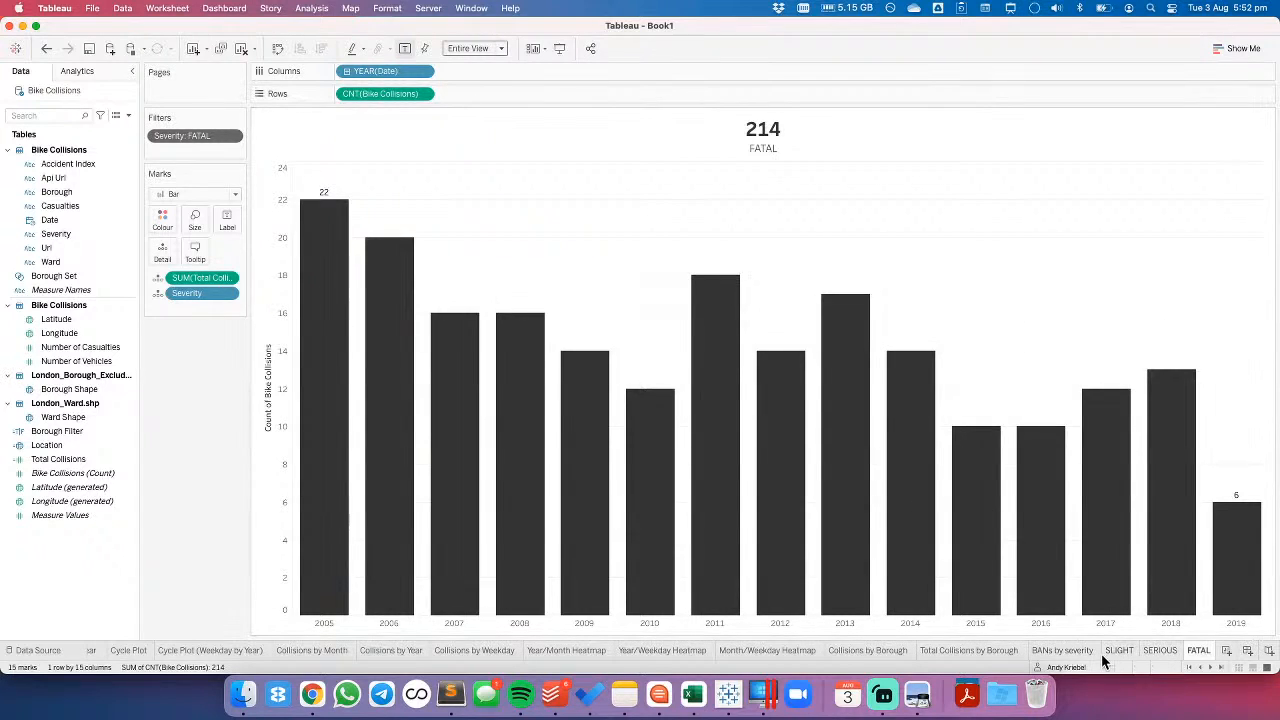
- Compare the BANs by severity worksheet with the titles and bars of the SLIGHT, SERIOUS and FATAL worksheets
{"action": "left_click", "coordinate": [900, 650]}
{"action": "left_click", "coordinate": [963, 650]}
{"action": "left_click", "coordinate": [1062, 651]}
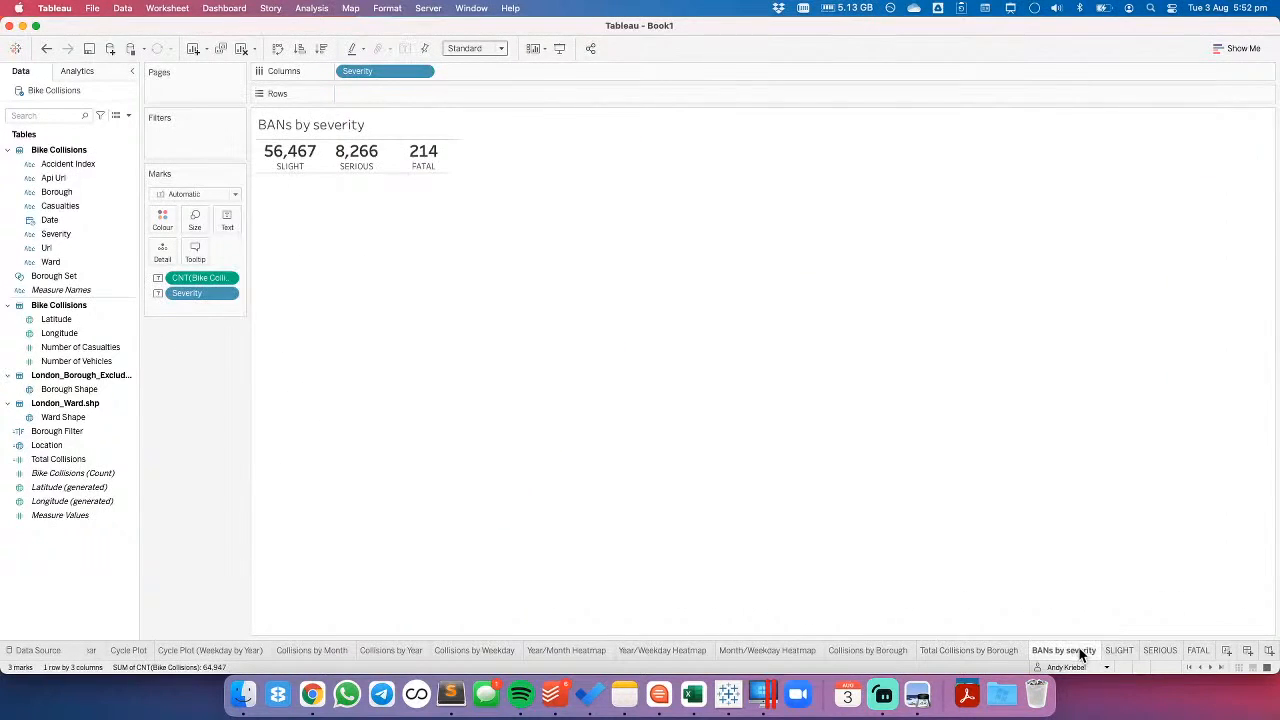
{"action": "left_click", "coordinate": [1112, 651]}
{"action": "left_click", "coordinate": [1160, 650]}
{"action": "left_click", "coordinate": [1197, 650]}
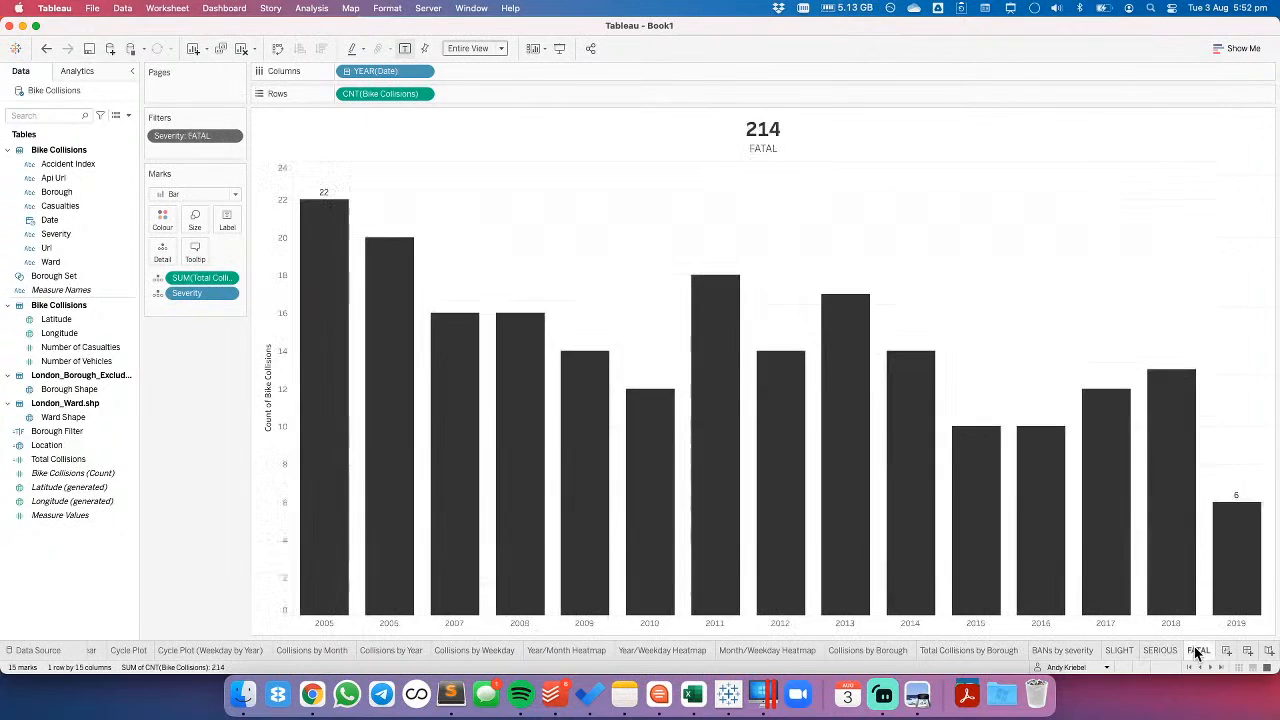
{"action": "left_click", "coordinate": [1163, 650]}
{"action": "left_click", "coordinate": [1117, 650]}
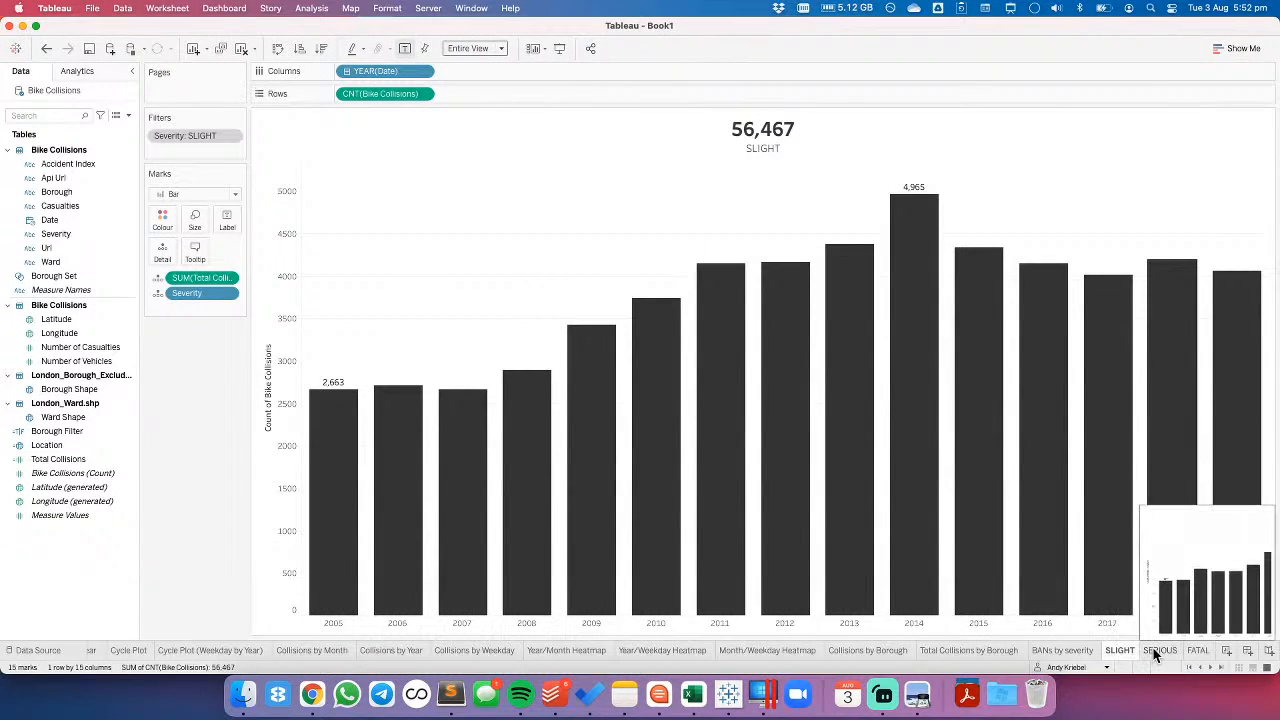
{"action": "left_click", "coordinate": [1158, 650]}
{"action": "left_click", "coordinate": [1197, 650]}
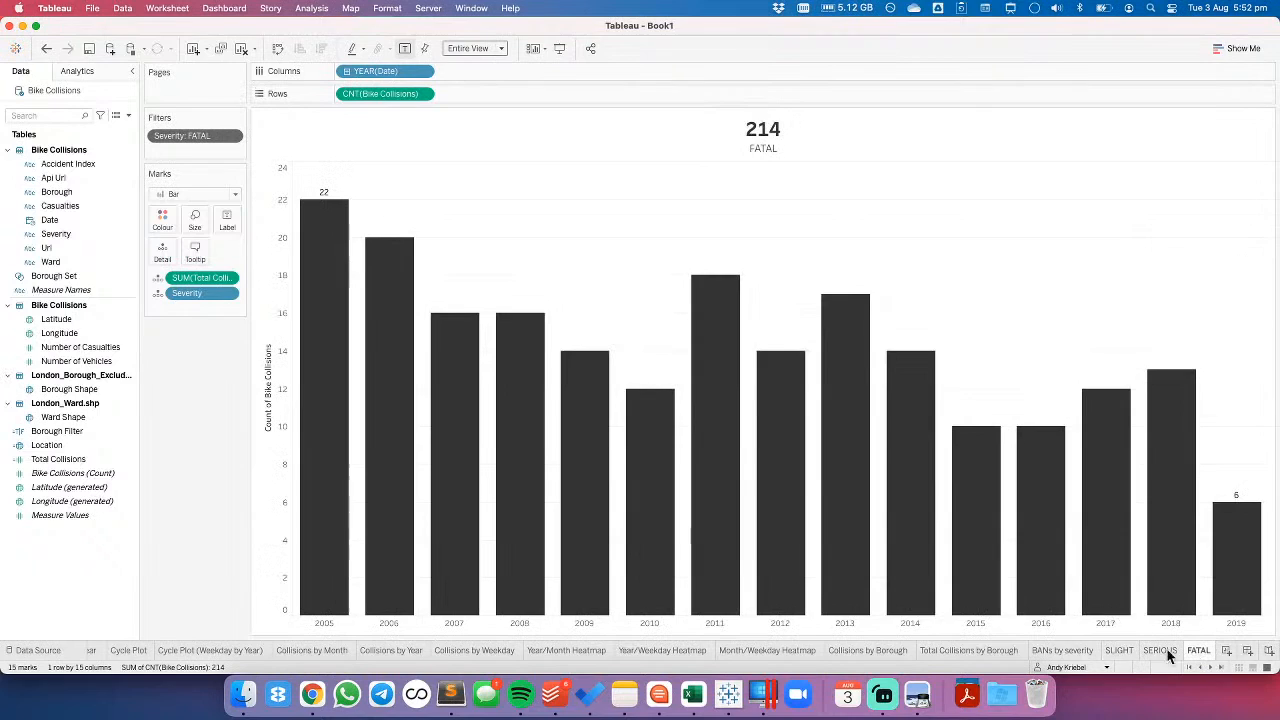
{"action": "left_click", "coordinate": [1064, 651]}
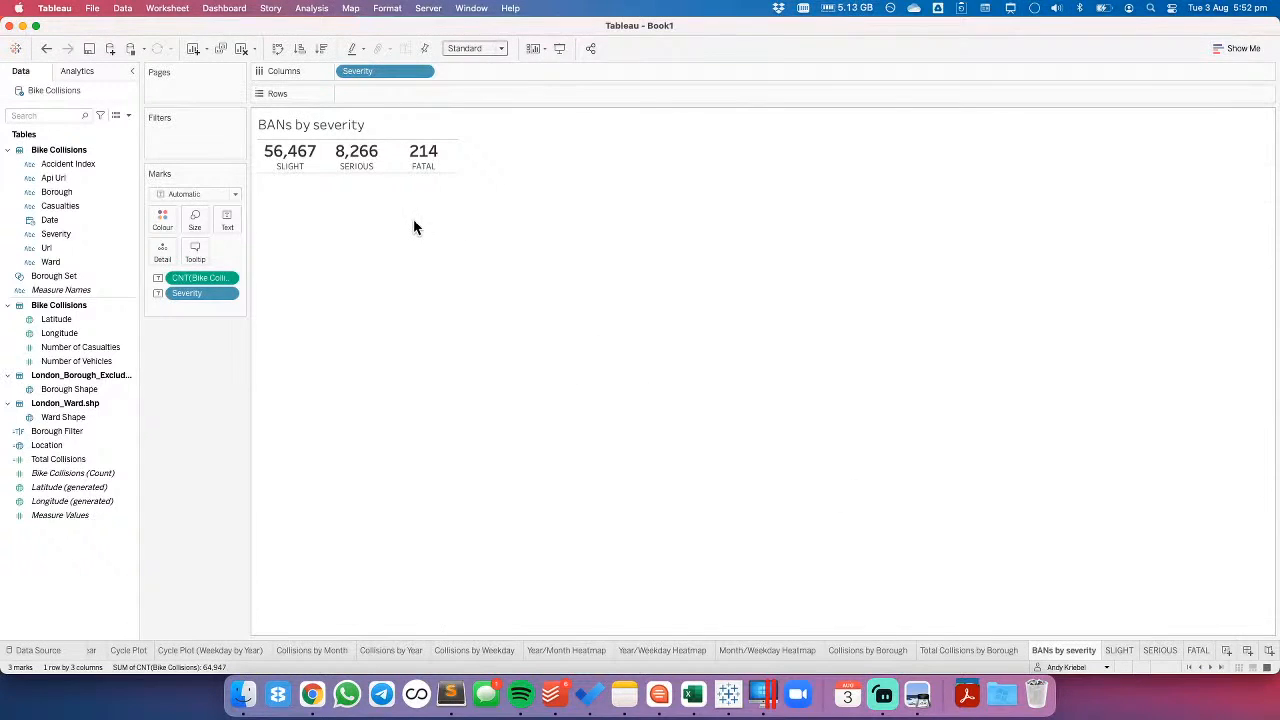
- Duplicate the SLIGHT worksheet and reset the copy's title to the default
{"action": "left_click", "coordinate": [1108, 652]}
{"action": "right_click", "coordinate": [1115, 648]}
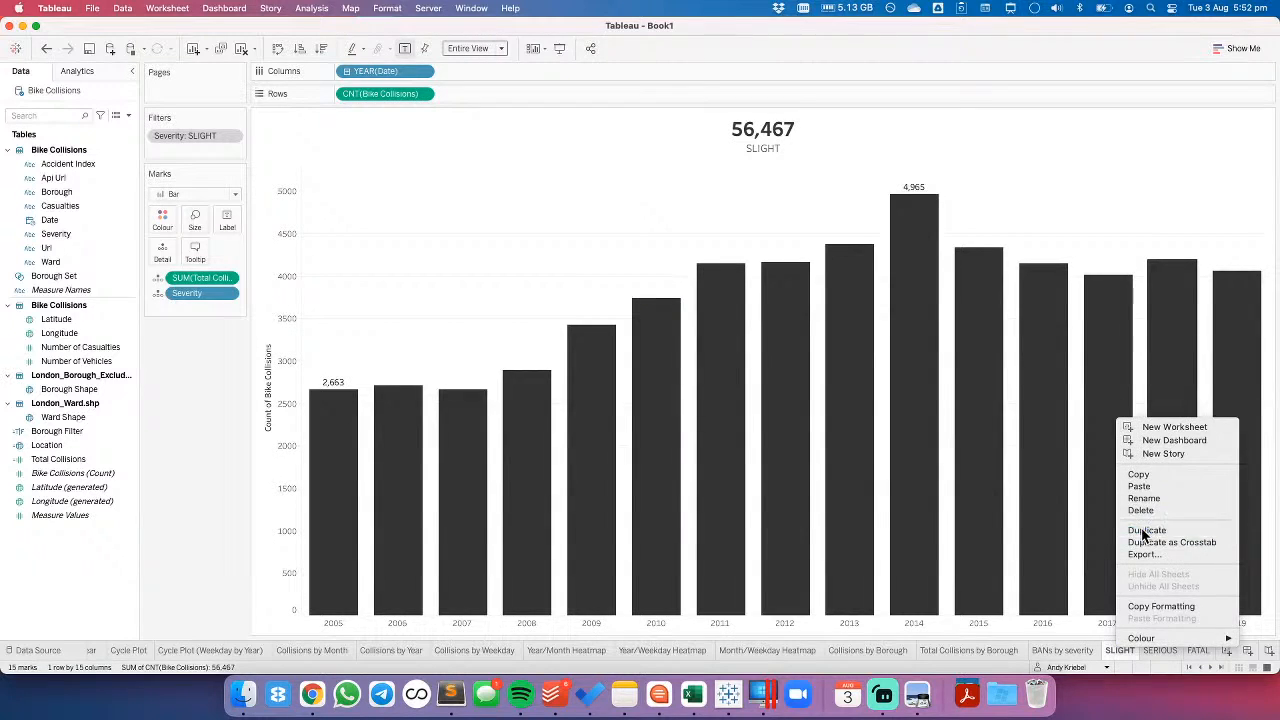
{"action": "left_click", "coordinate": [1143, 535]}
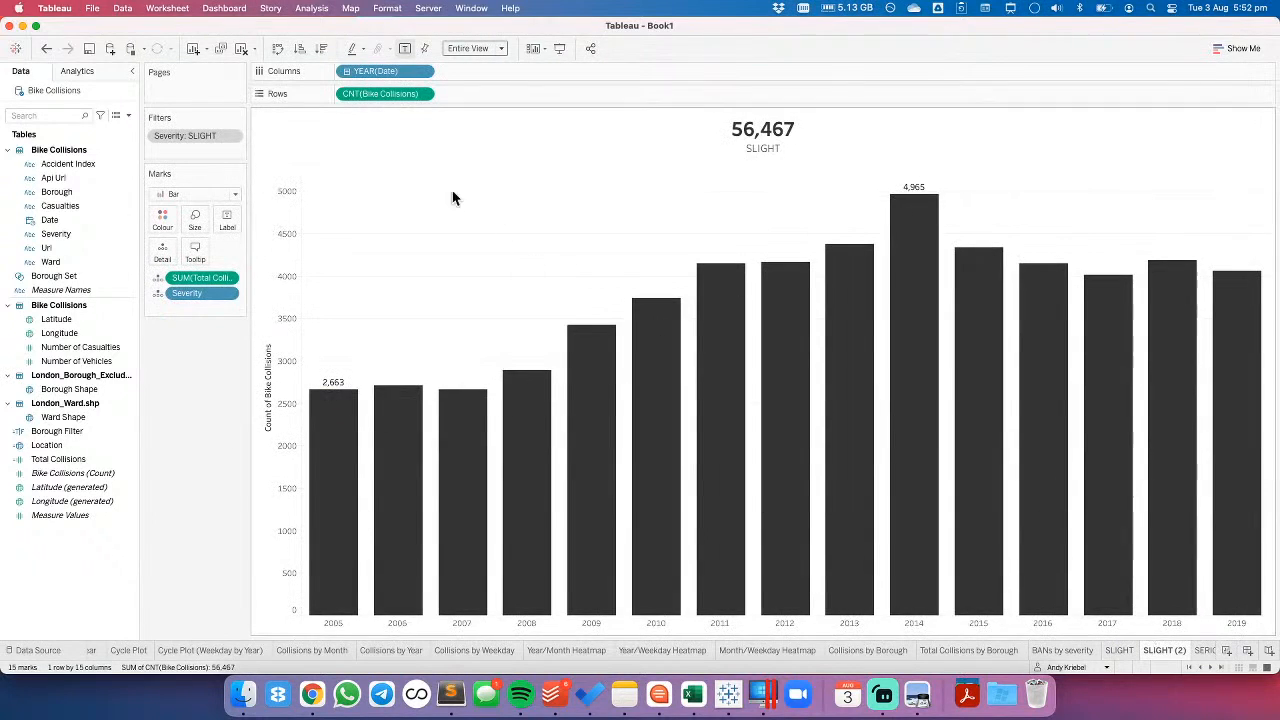
{"action": "right_click", "coordinate": [624, 131]}
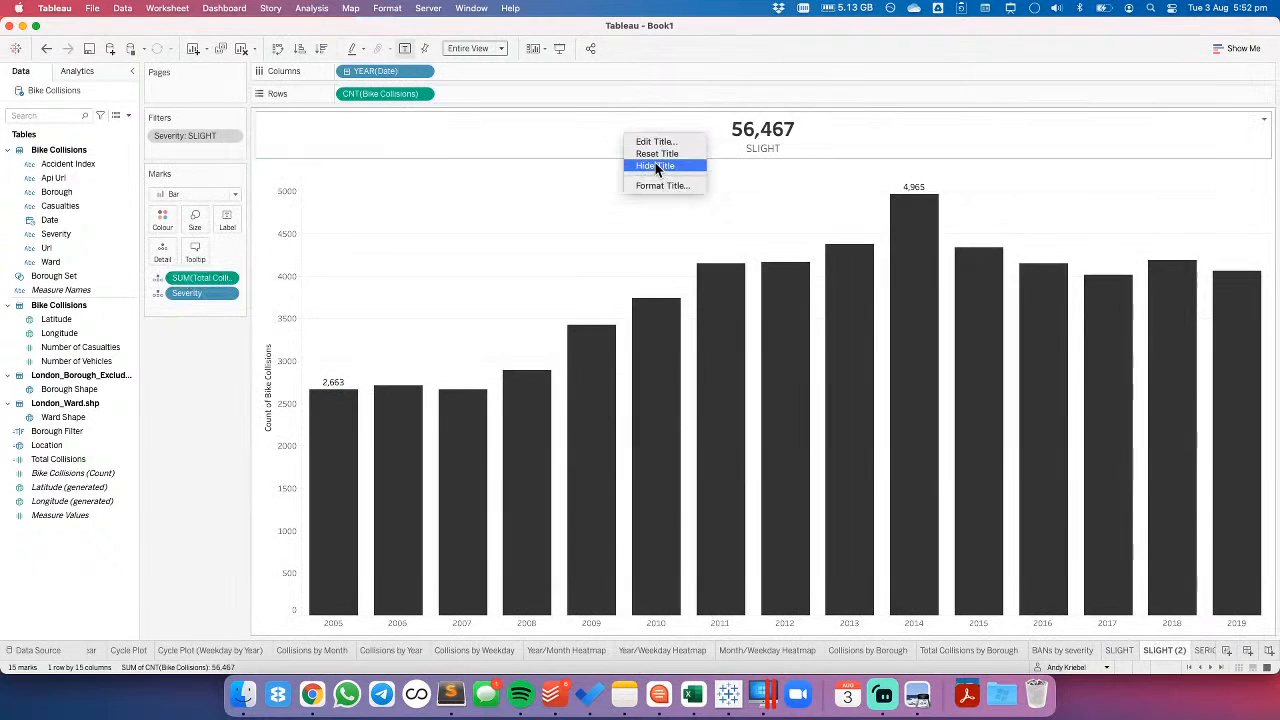
{"action": "left_click", "coordinate": [645, 153]}
- Remove SUM(Total Collisions) and Severity from the marks, and move the Severity filter to Columns ahead of YEAR(Date)
{"action": "left_click_drag", "start_coordinate": [181, 277], "coordinate": [189, 360]}
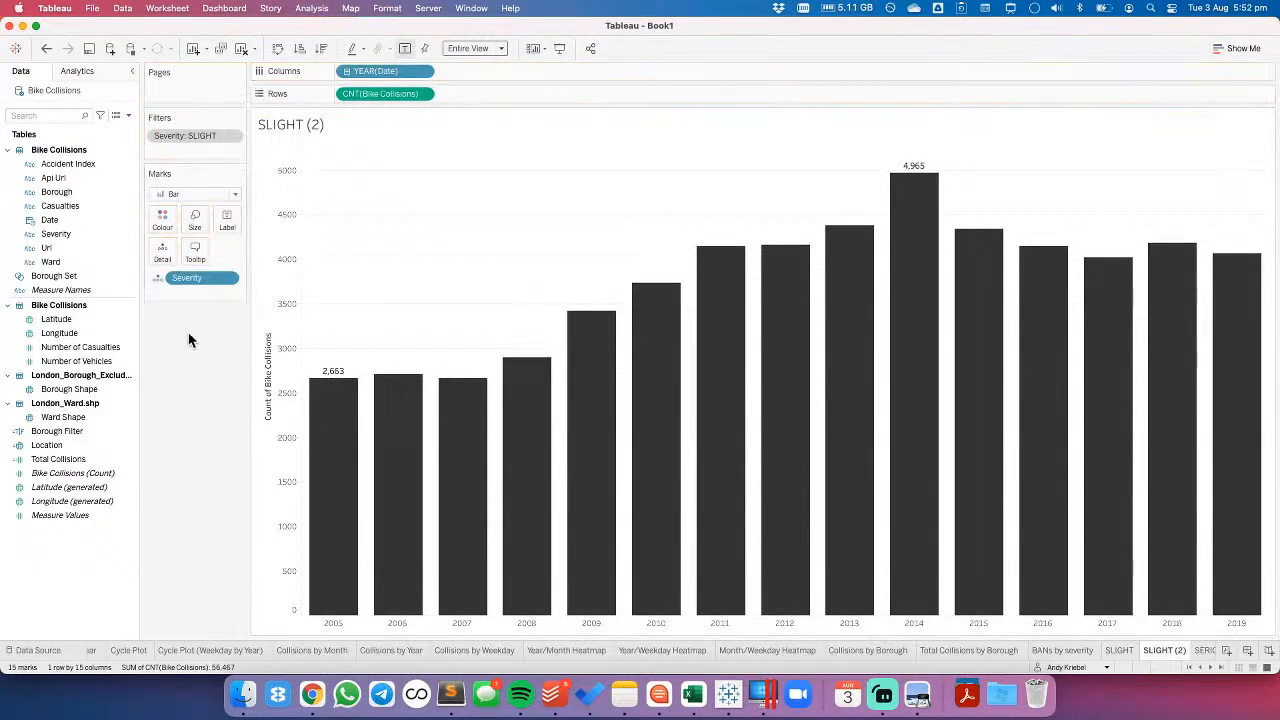
{"action": "left_click_drag", "start_coordinate": [186, 280], "coordinate": [186, 397]}
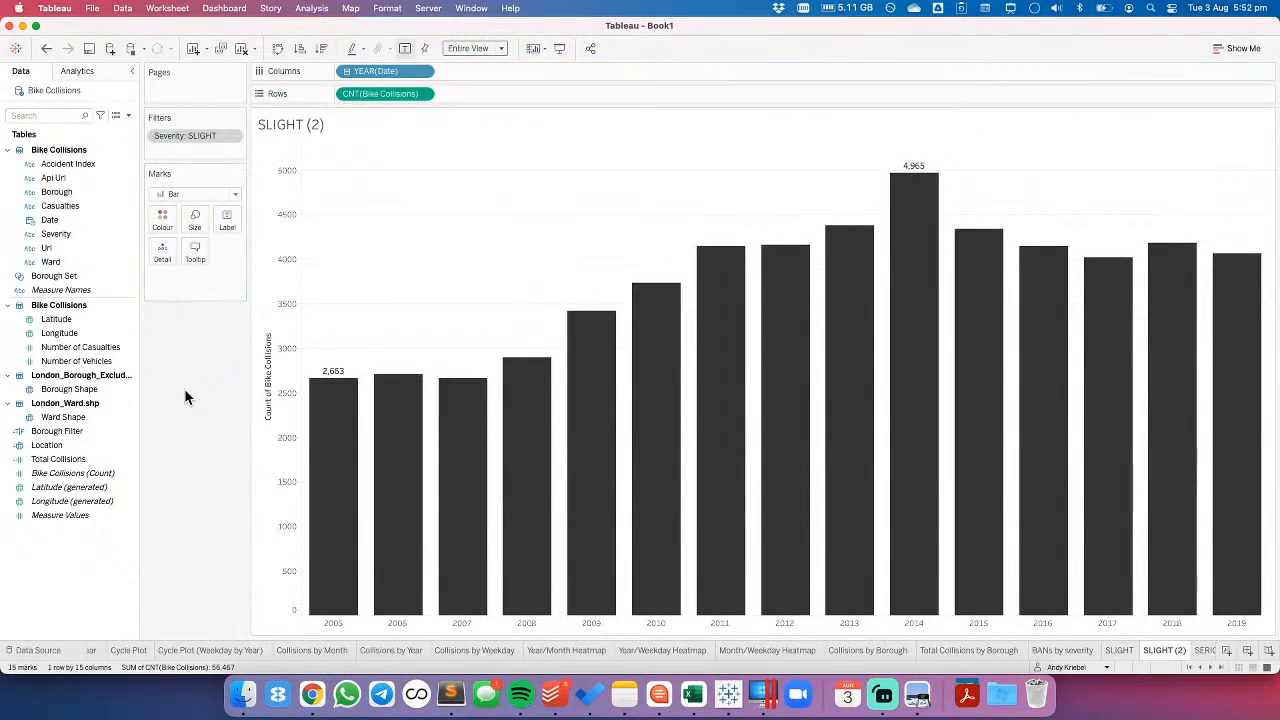
{"action": "left_click_drag", "start_coordinate": [189, 135], "coordinate": [308, 71]}
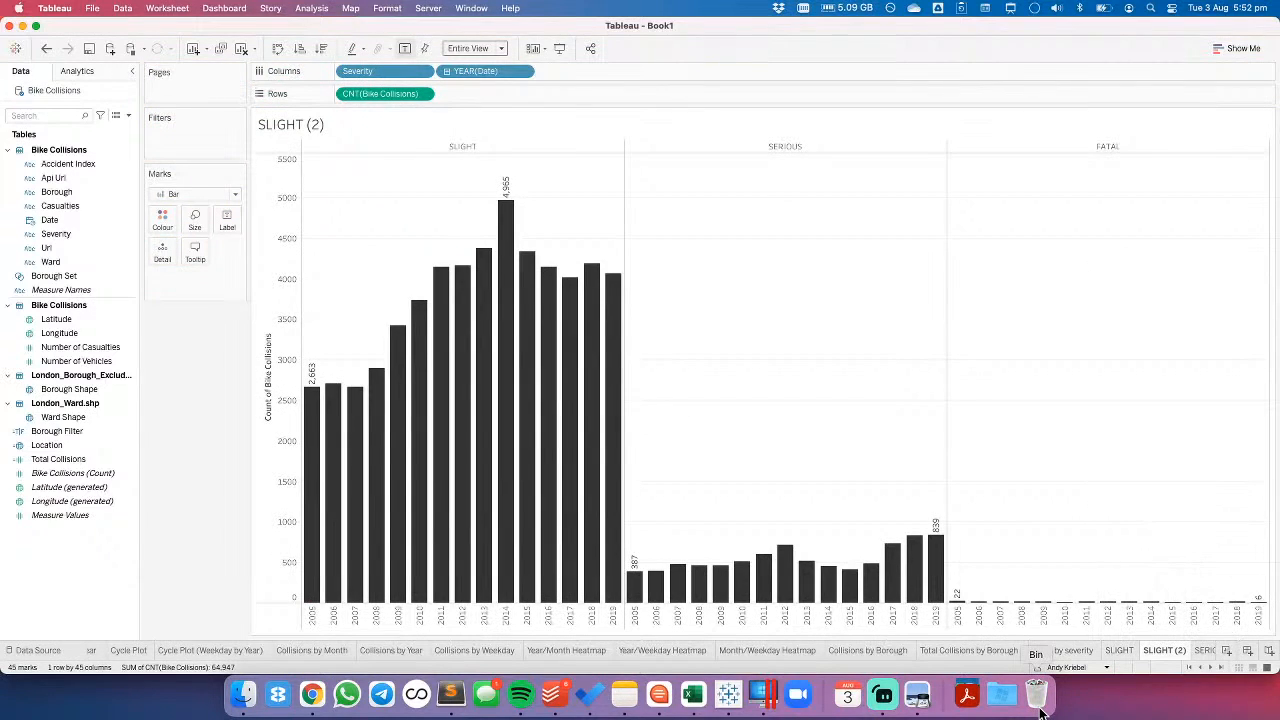
- Compare the combined severity chart with the SLIGHT worksheet, and delete the SLIGHT (2) worksheet
{"action": "left_click", "coordinate": [1055, 652]}
{"action": "left_click", "coordinate": [1119, 650]}
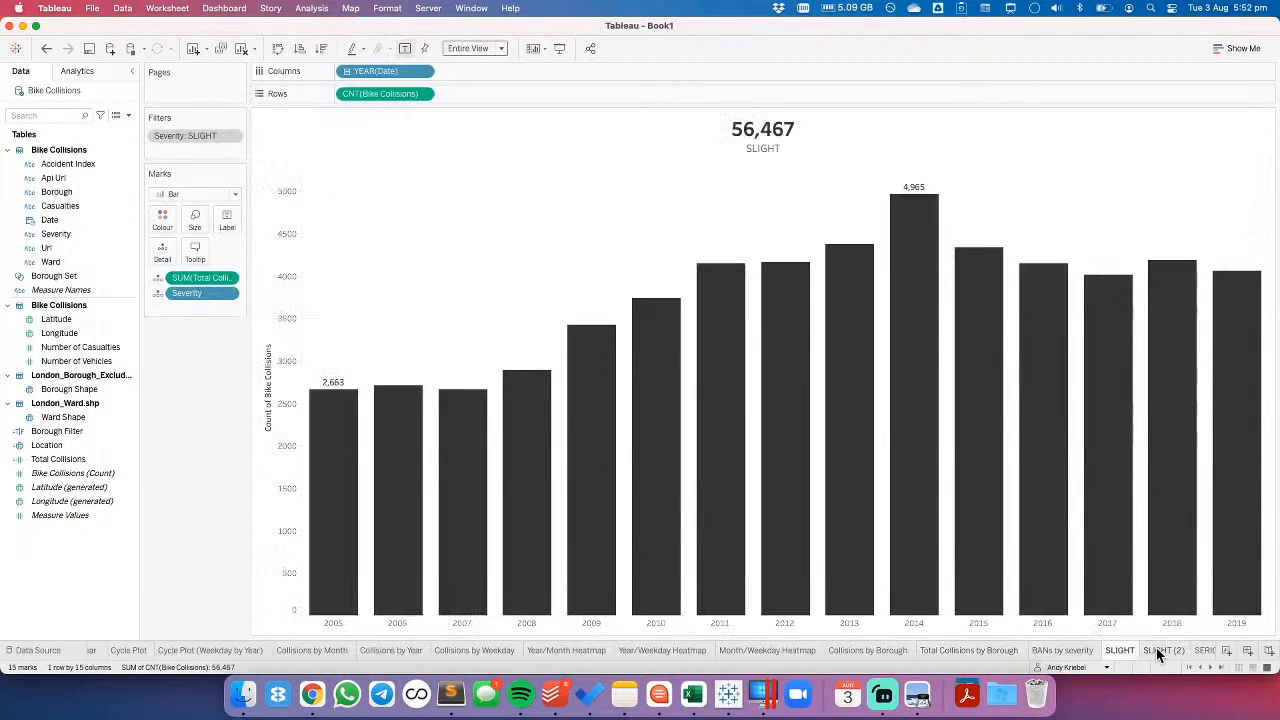
{"action": "left_click", "coordinate": [1160, 650]}
{"action": "right_click", "coordinate": [1162, 648]}
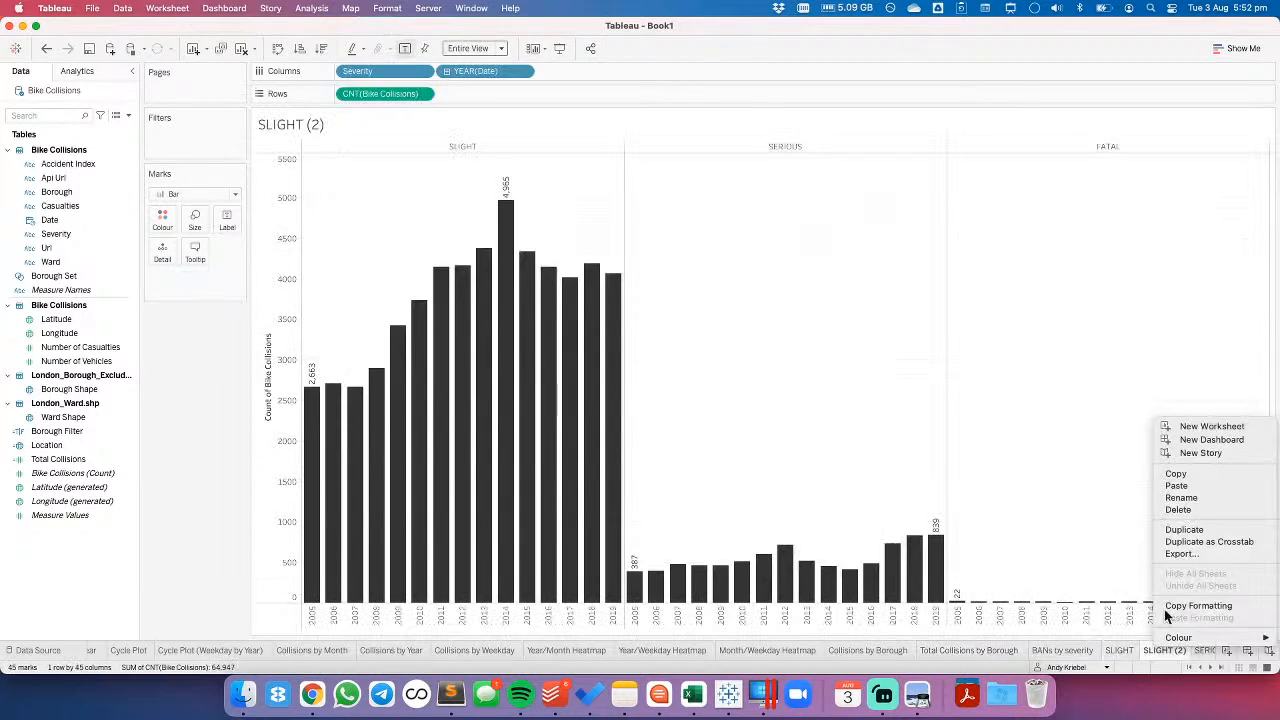
{"action": "left_click", "coordinate": [1179, 514]}
- On the FATAL worksheet, try font size 26 for the title's SUM(Total Collisions) line and close the title editor
{"action": "left_click", "coordinate": [1119, 650]}
{"action": "left_click", "coordinate": [1160, 650]}
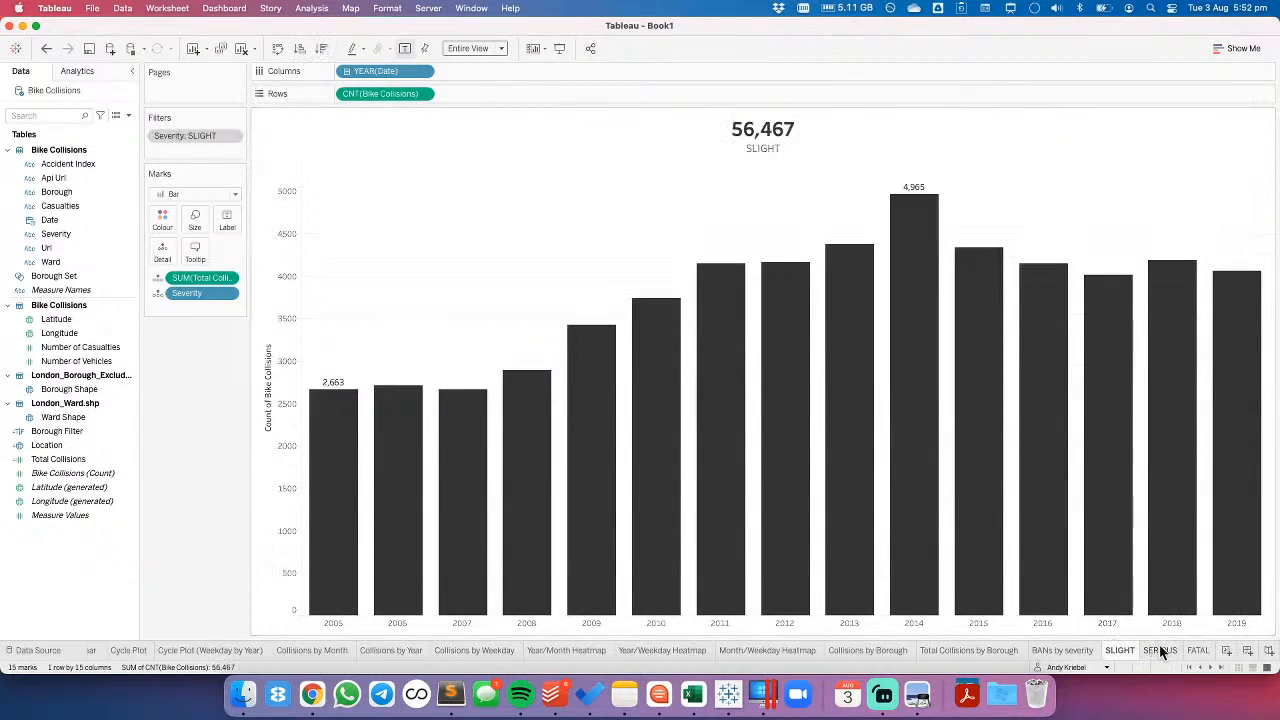
{"action": "left_click", "coordinate": [1197, 650]}
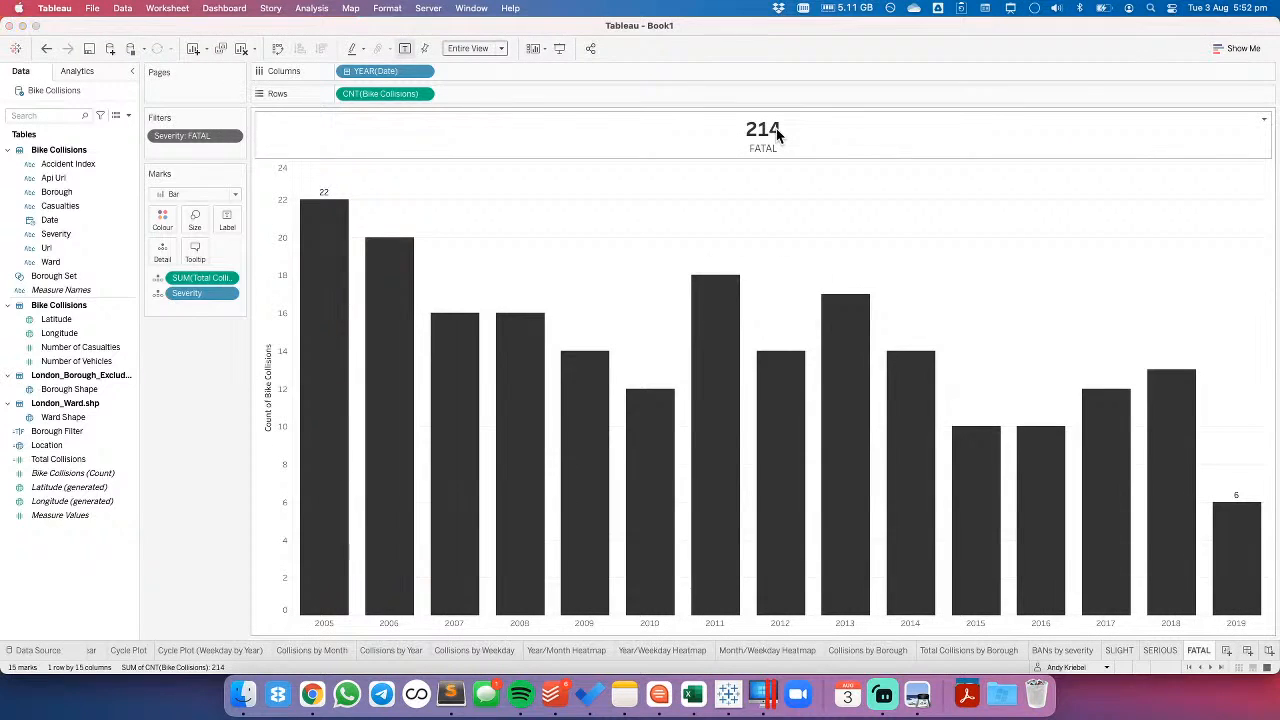
{"action": "double_click", "coordinate": [777, 134]}
{"action": "triple_click", "coordinate": [754, 234]}
{"action": "left_click", "coordinate": [729, 210]}
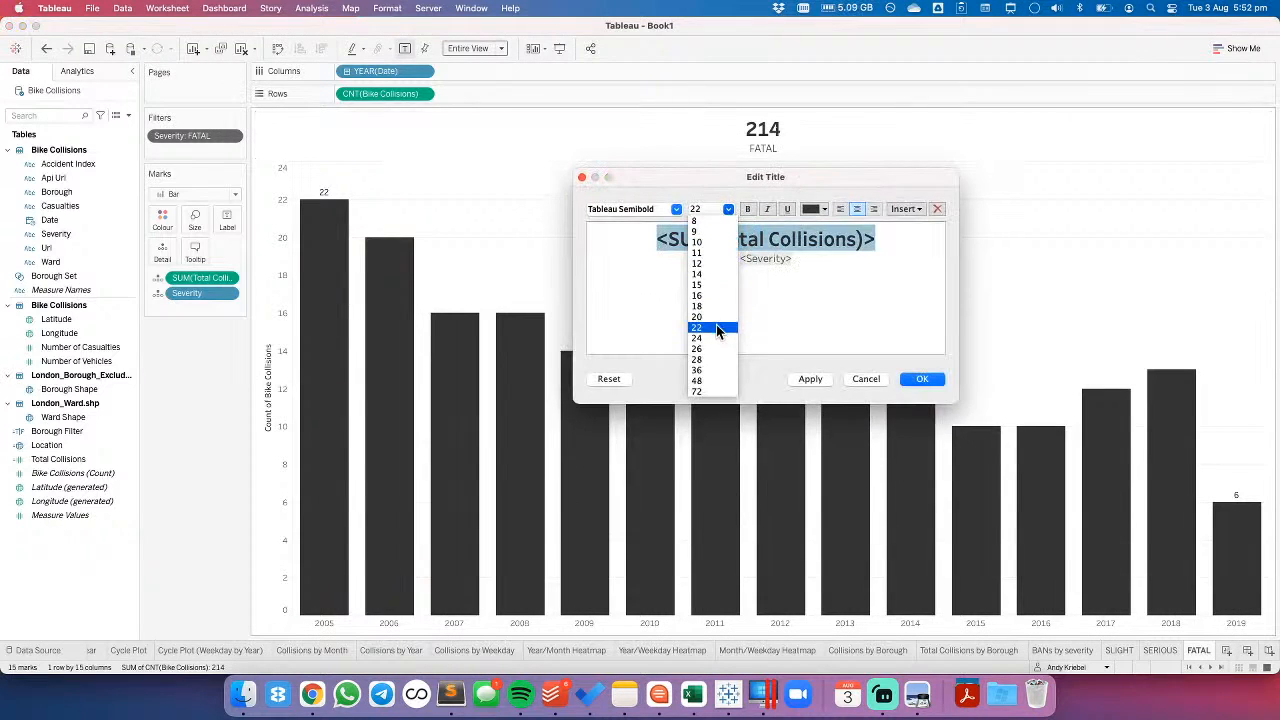
{"action": "left_click", "coordinate": [715, 349]}
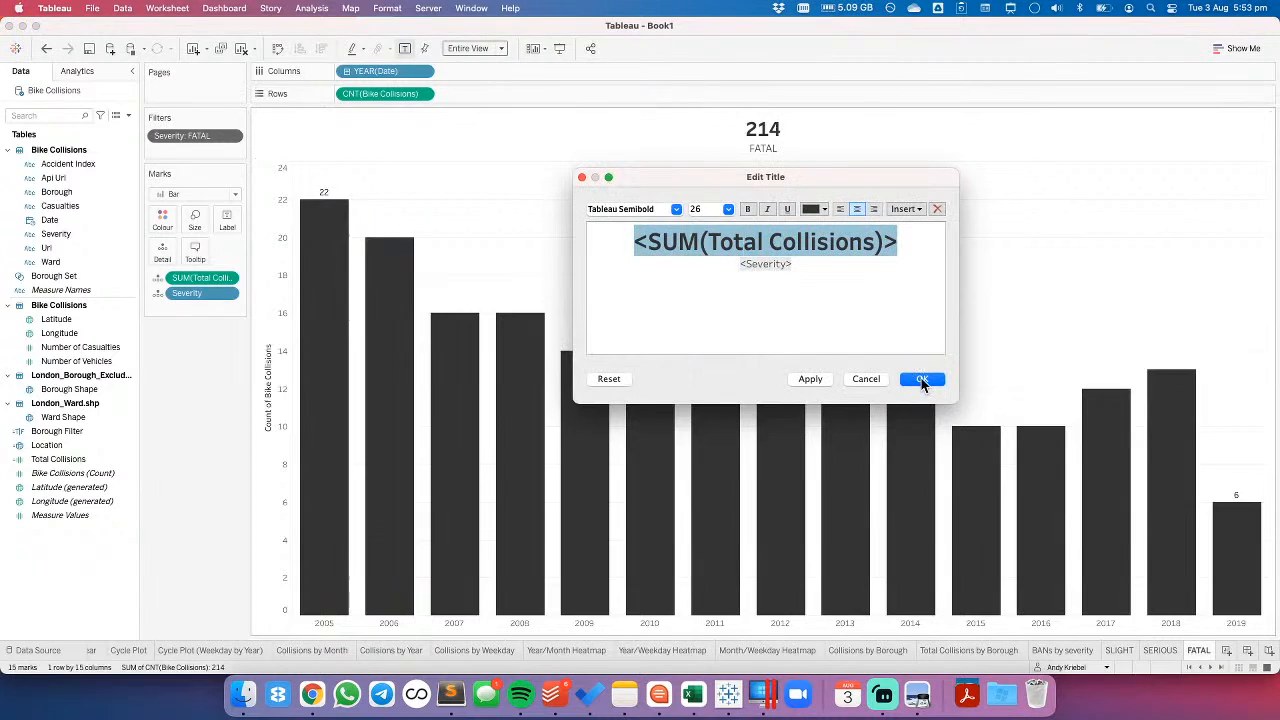
{"action": "left_click", "coordinate": [728, 212]}
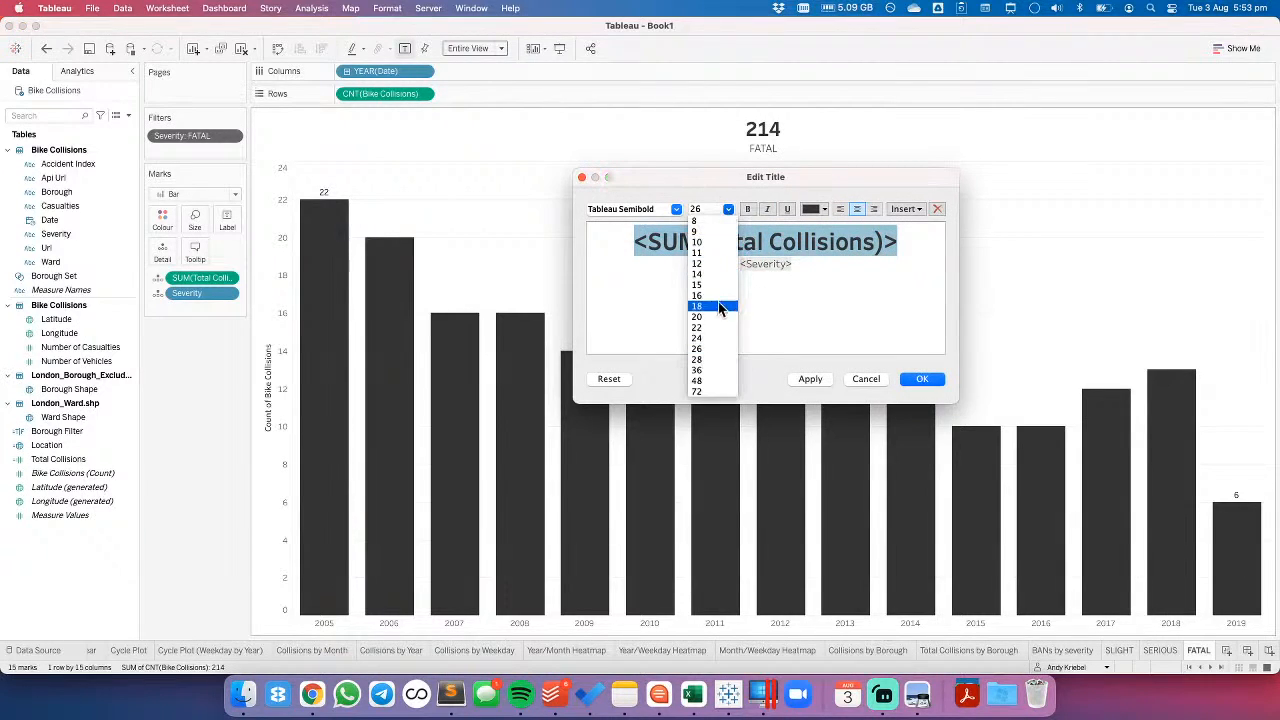
{"action": "left_click", "coordinate": [716, 355]}
{"action": "left_click", "coordinate": [921, 379]}
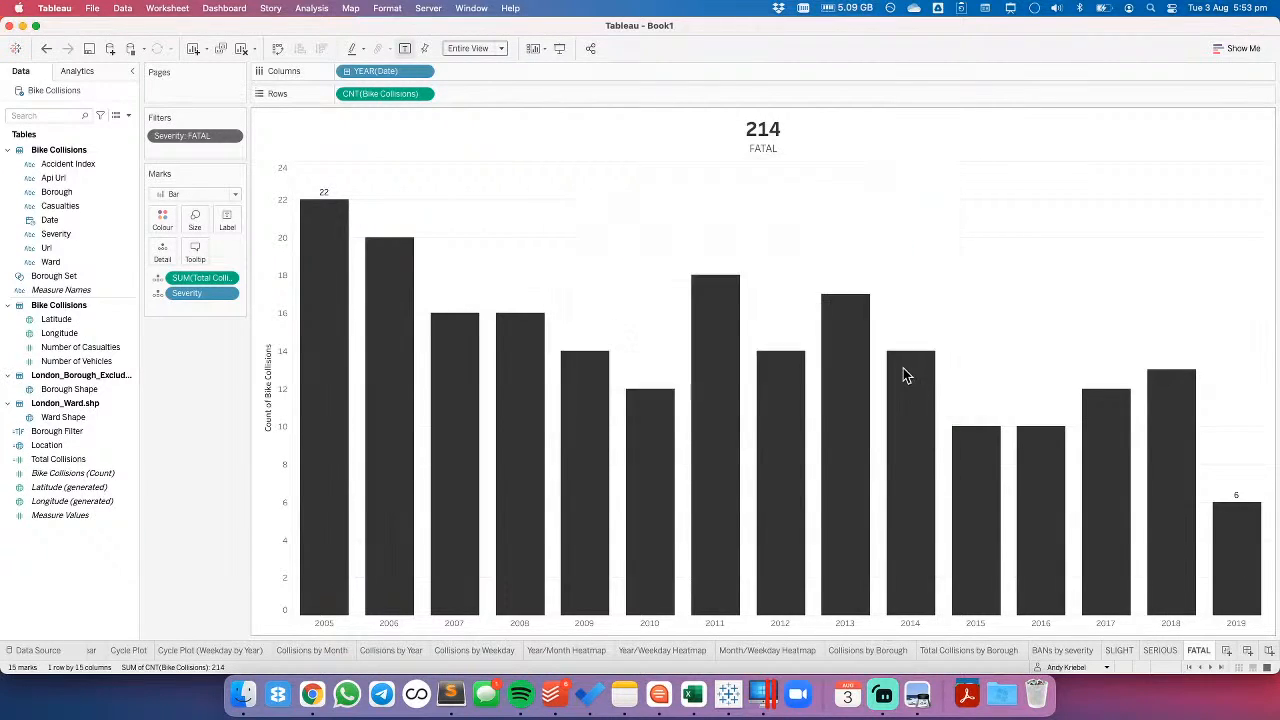
- On the SERIOUS worksheet, set the title's SUM(Total Collisions) line to font size 28
{"action": "left_click", "coordinate": [1160, 651]}
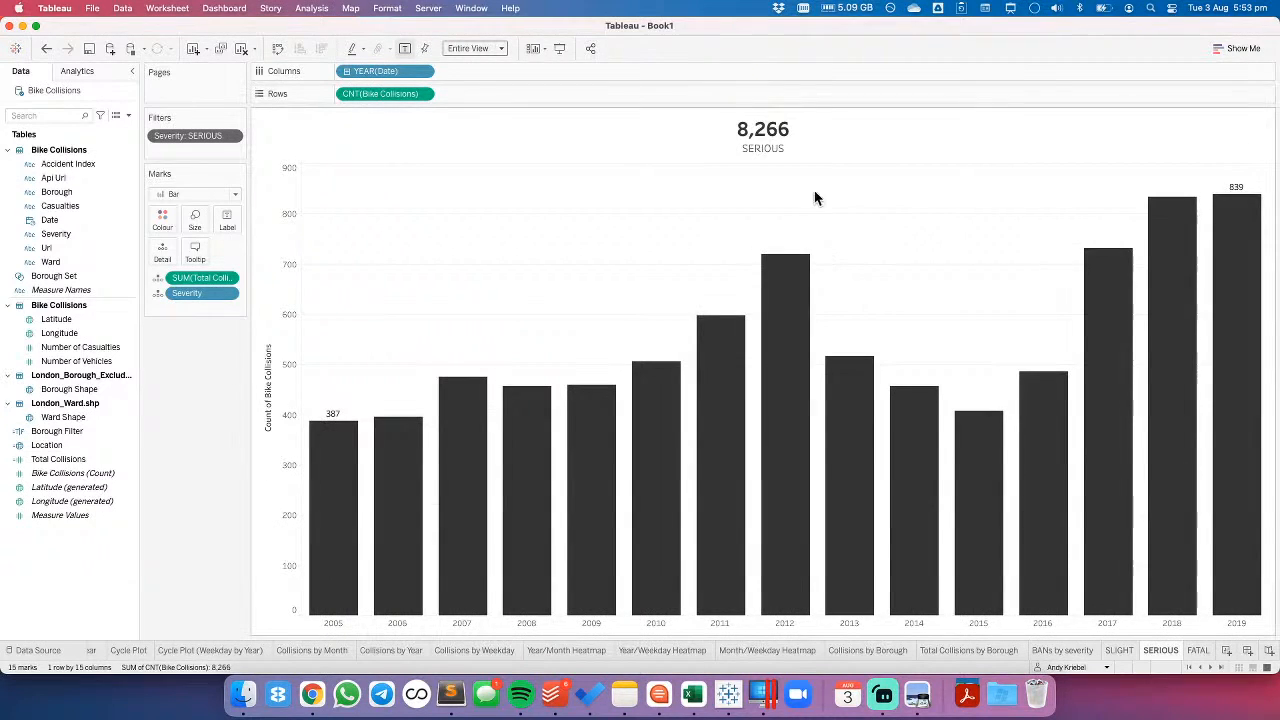
{"action": "double_click", "coordinate": [790, 136]}
{"action": "triple_click", "coordinate": [756, 239]}
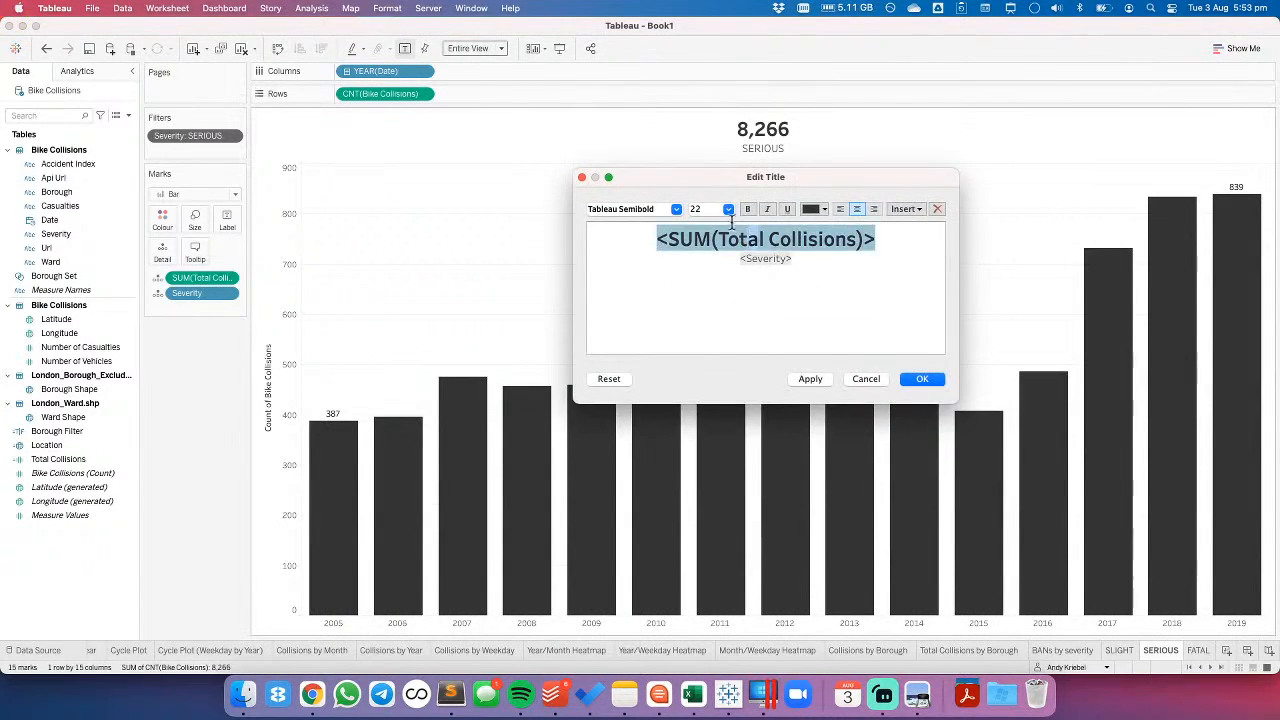
{"action": "left_click", "coordinate": [728, 209]}
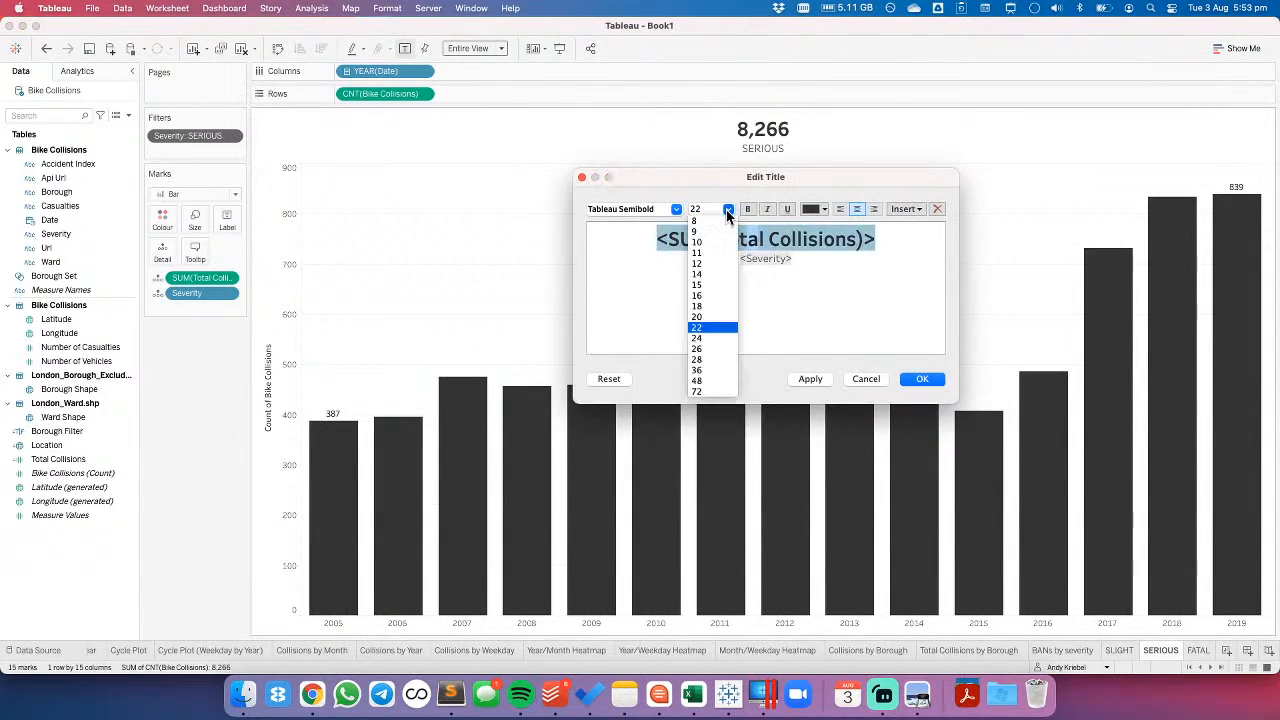
{"action": "left_click", "coordinate": [697, 359]}
{"action": "left_click", "coordinate": [922, 379]}
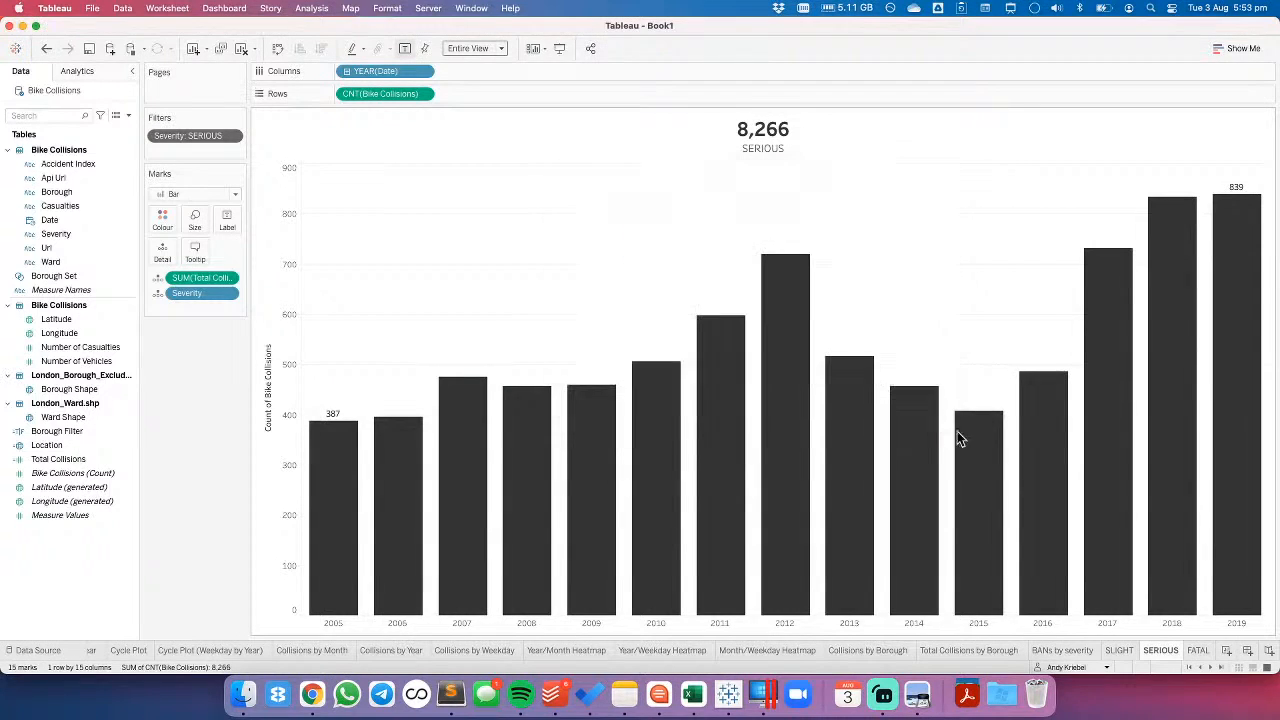
- On the SLIGHT worksheet, enlarge the title's SUM(Total Collisions) line to match the SERIOUS worksheet's title
{"action": "left_click", "coordinate": [1120, 651]}
{"action": "double_click", "coordinate": [766, 150]}
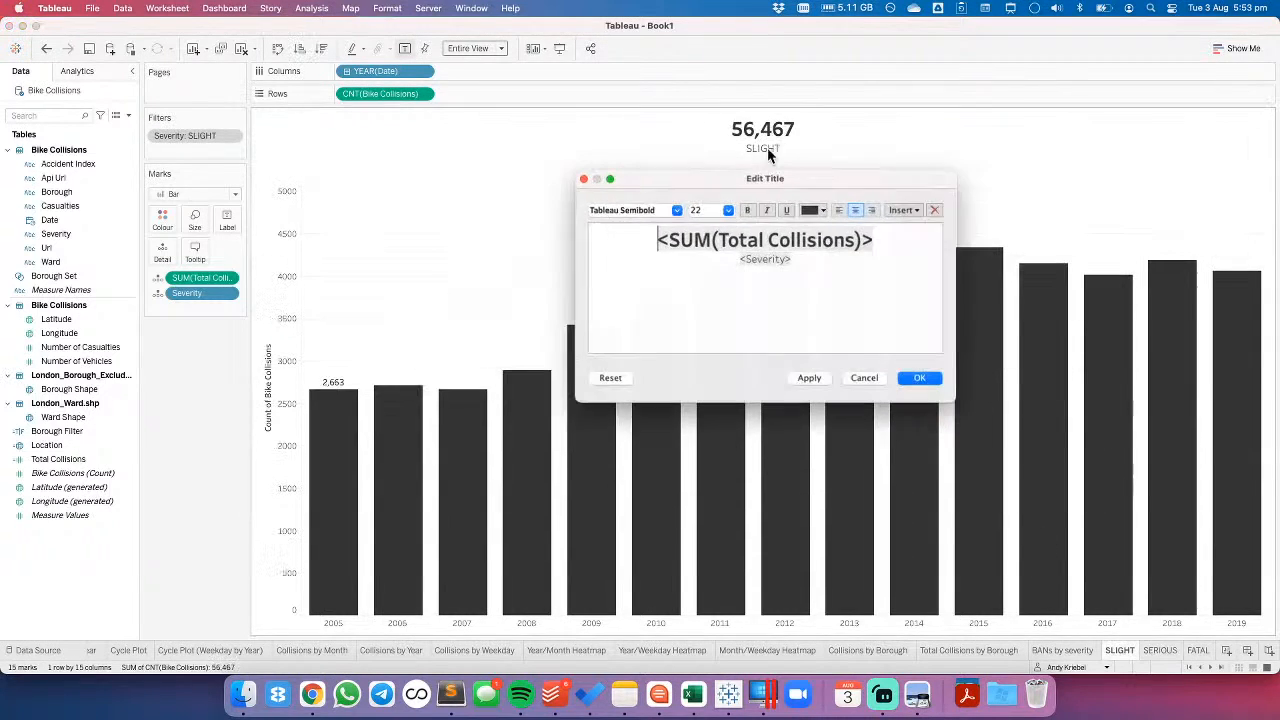
{"action": "triple_click", "coordinate": [730, 240]}
{"action": "left_click", "coordinate": [728, 209]}
{"action": "left_click", "coordinate": [710, 350]}
{"action": "left_click", "coordinate": [920, 378]}
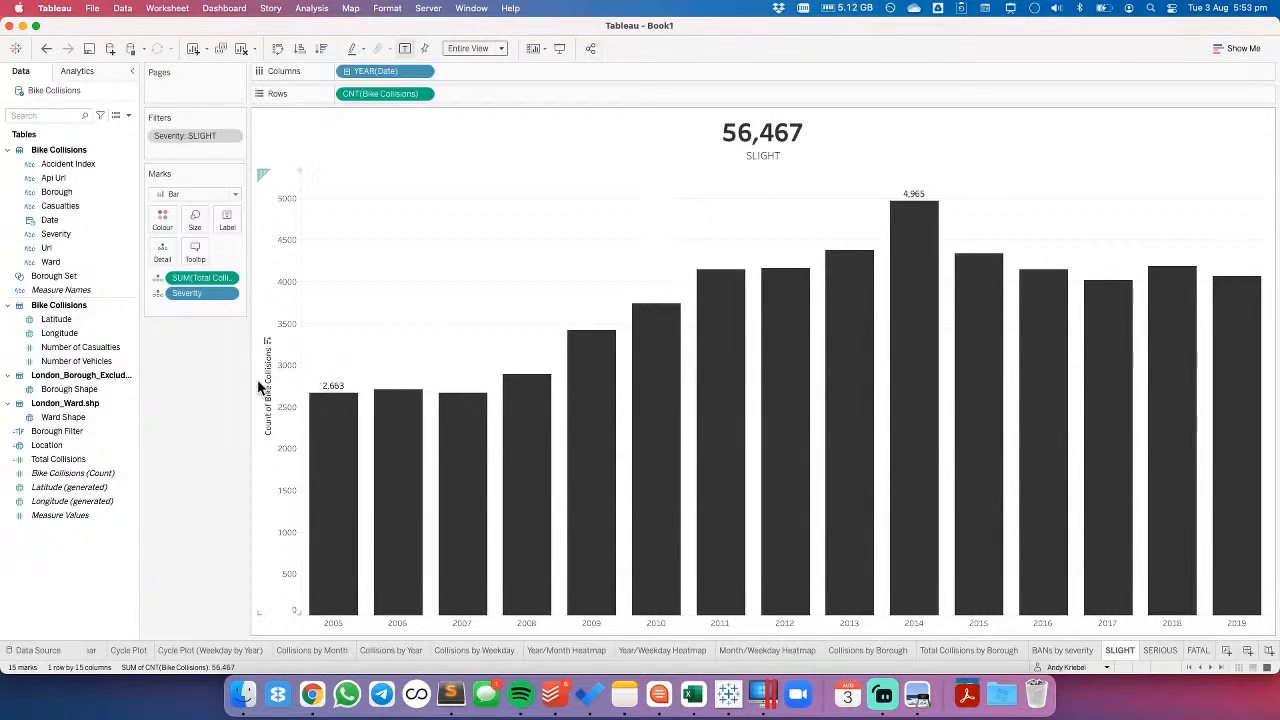
- Clear the Count of Bike Collisions axis title on the SLIGHT worksheet
{"action": "right_click", "coordinate": [298, 373]}
{"action": "left_click", "coordinate": [326, 385]}
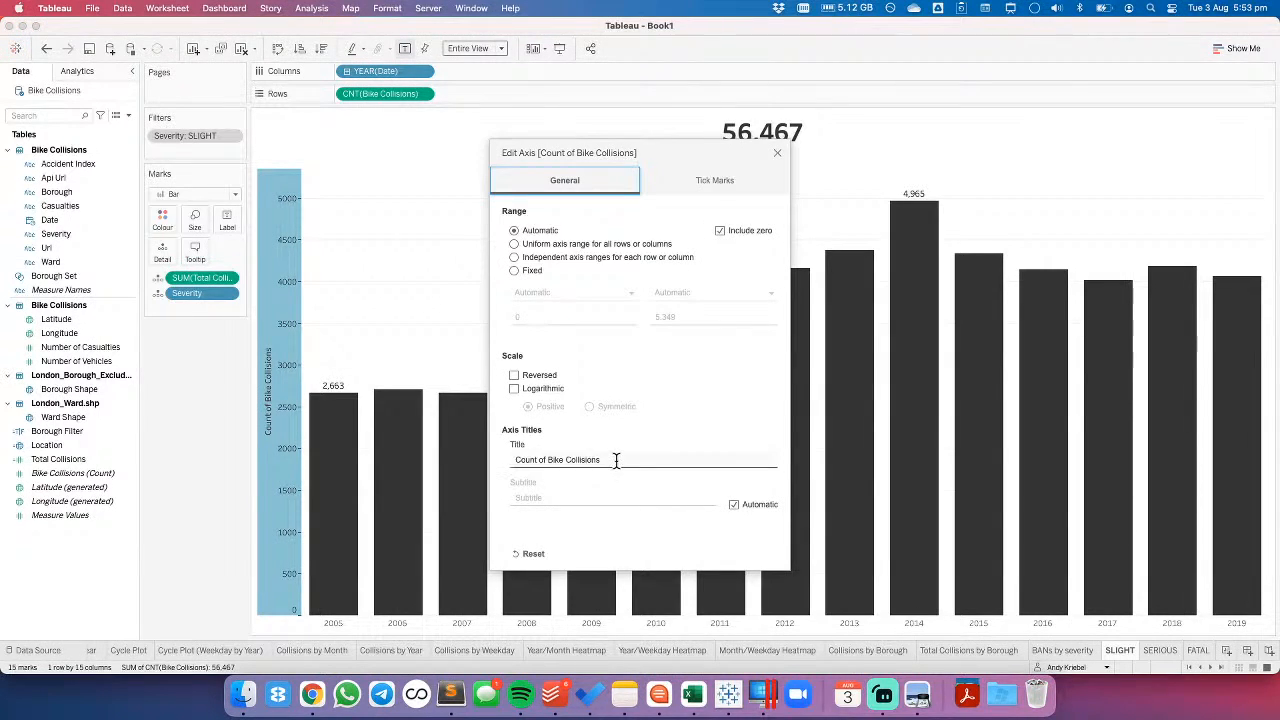
{"action": "left_click", "coordinate": [617, 460]}
{"action": "key", "text": "BackSpace"}
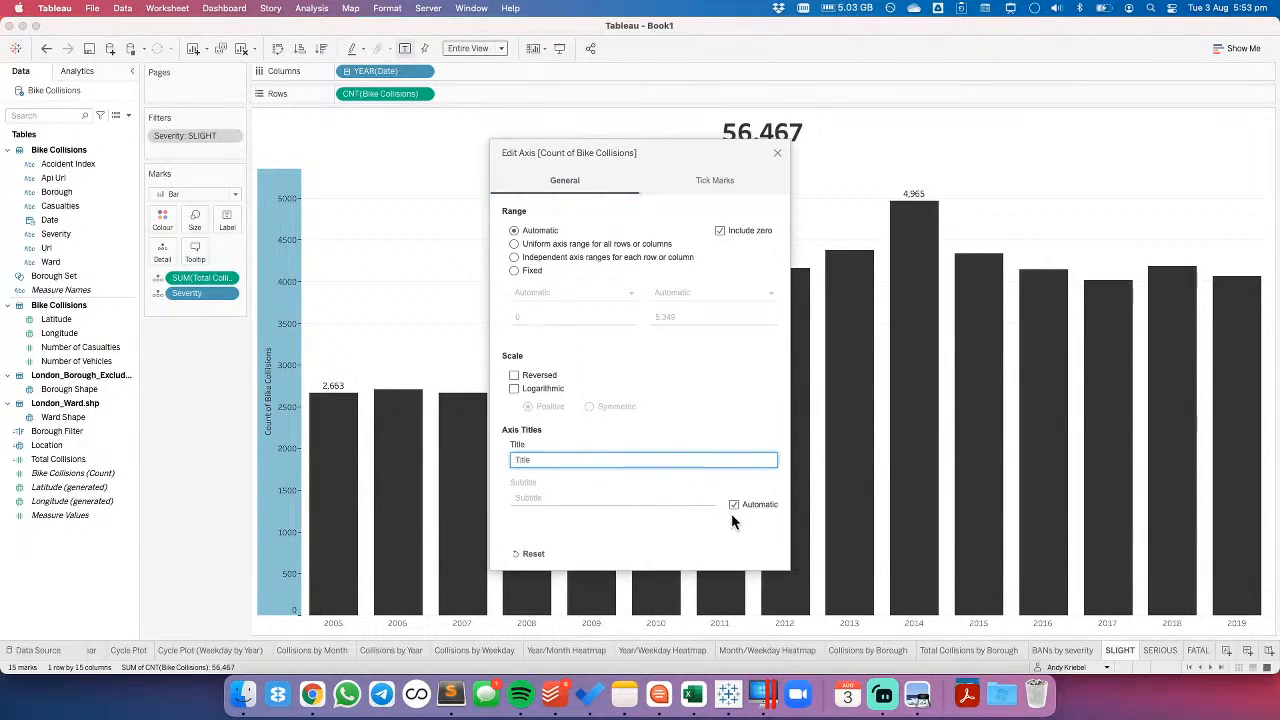
{"action": "left_click", "coordinate": [777, 155]}
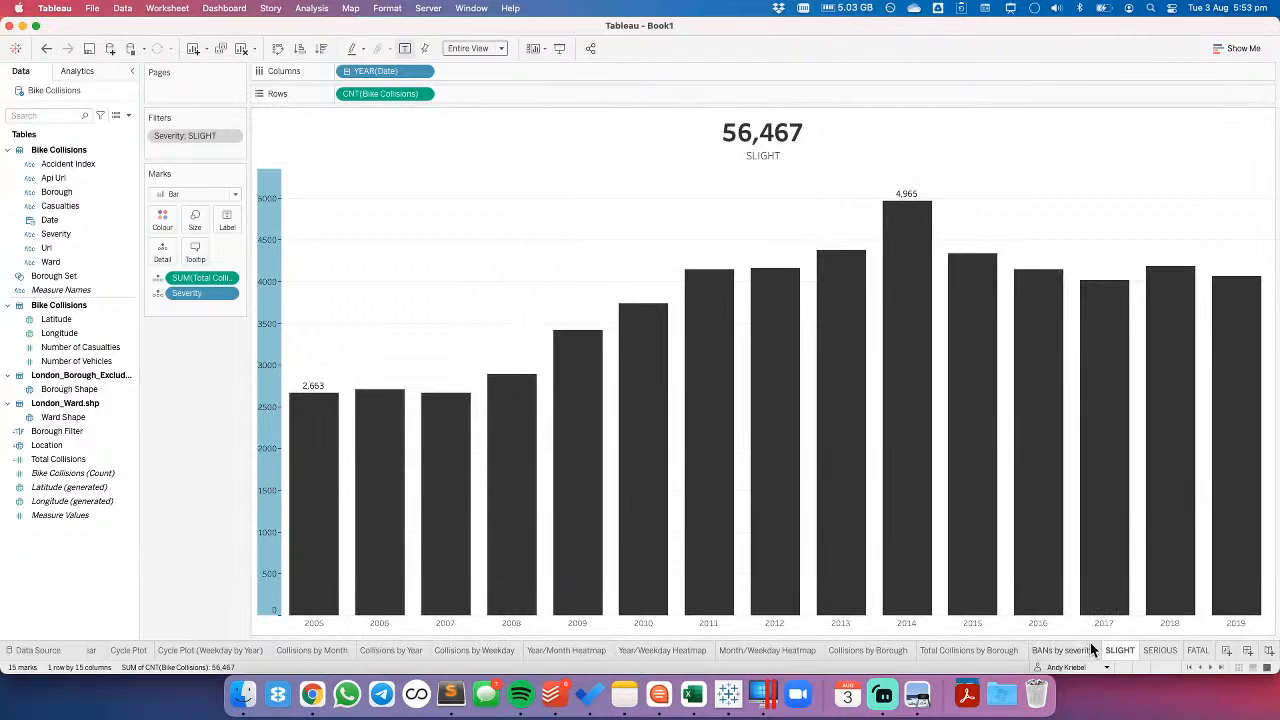
{"action": "left_click", "coordinate": [398, 241]}
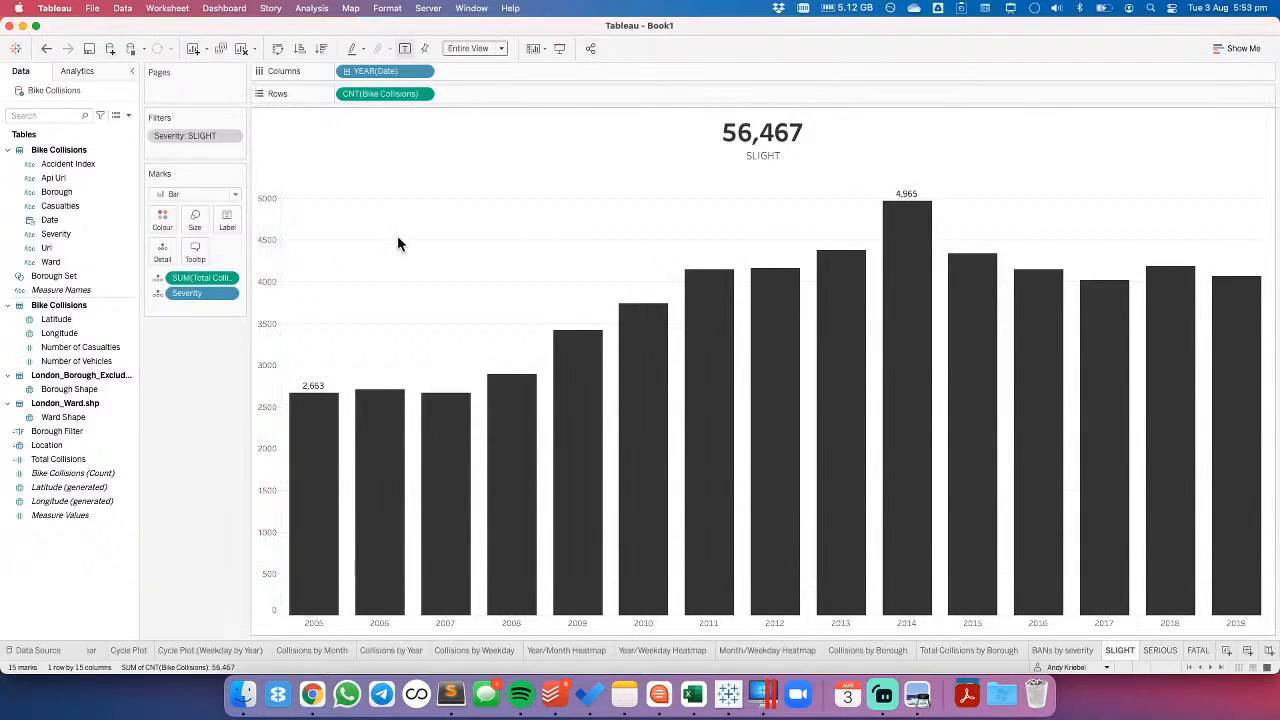
- Clear the Count of Bike Collisions axis title on the SERIOUS worksheet
{"action": "left_click", "coordinate": [1152, 649]}
{"action": "right_click", "coordinate": [284, 318]}
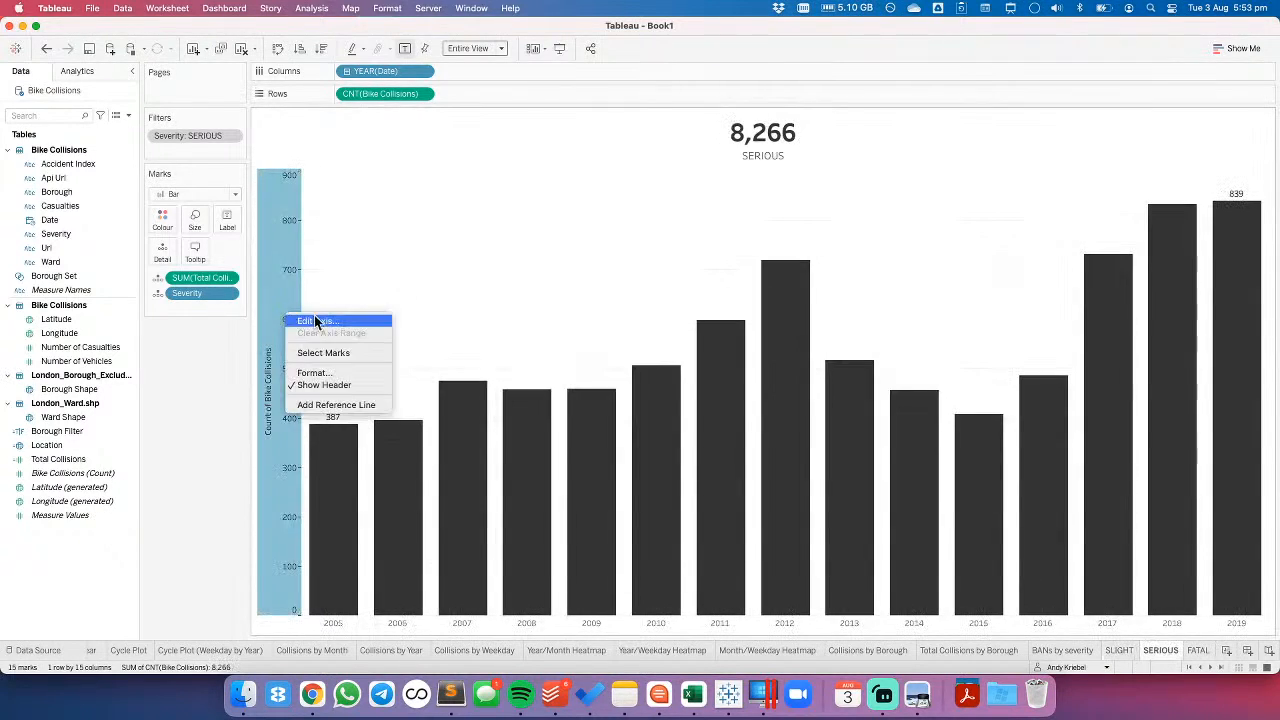
{"action": "left_click", "coordinate": [502, 316]}
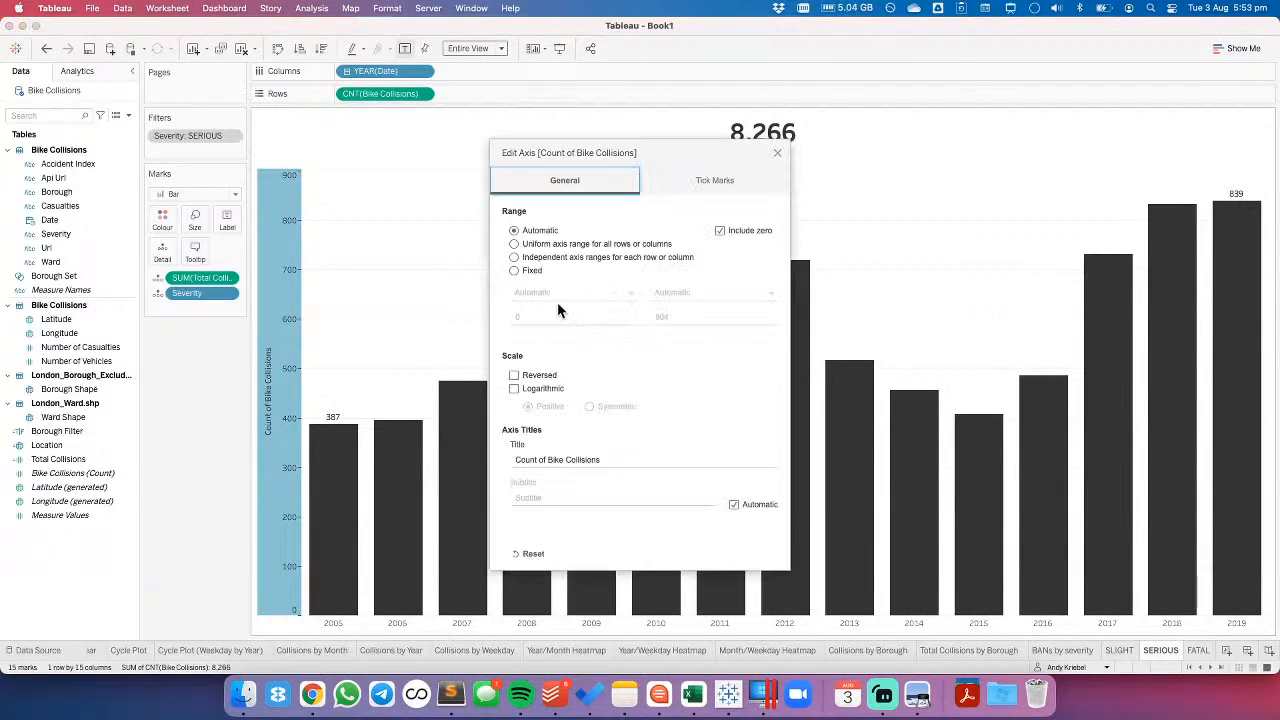
{"action": "triple_click", "coordinate": [607, 459]}
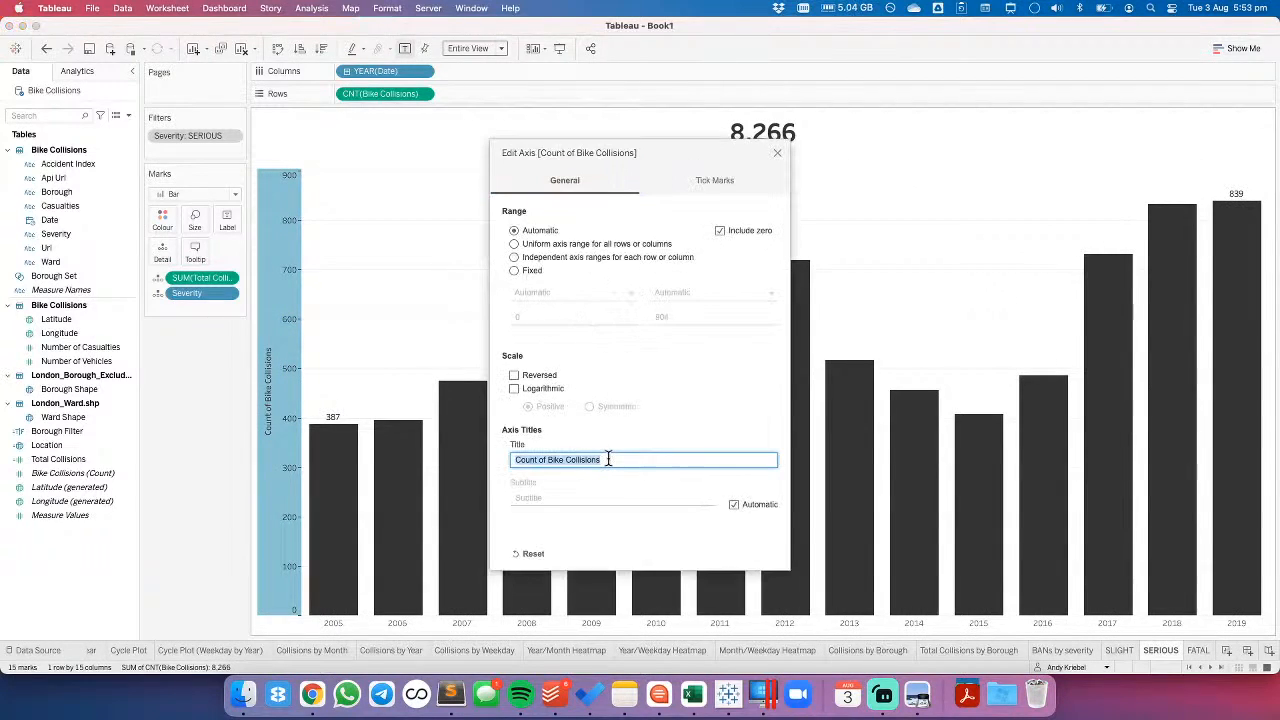
{"action": "key", "text": "BackSpace"}
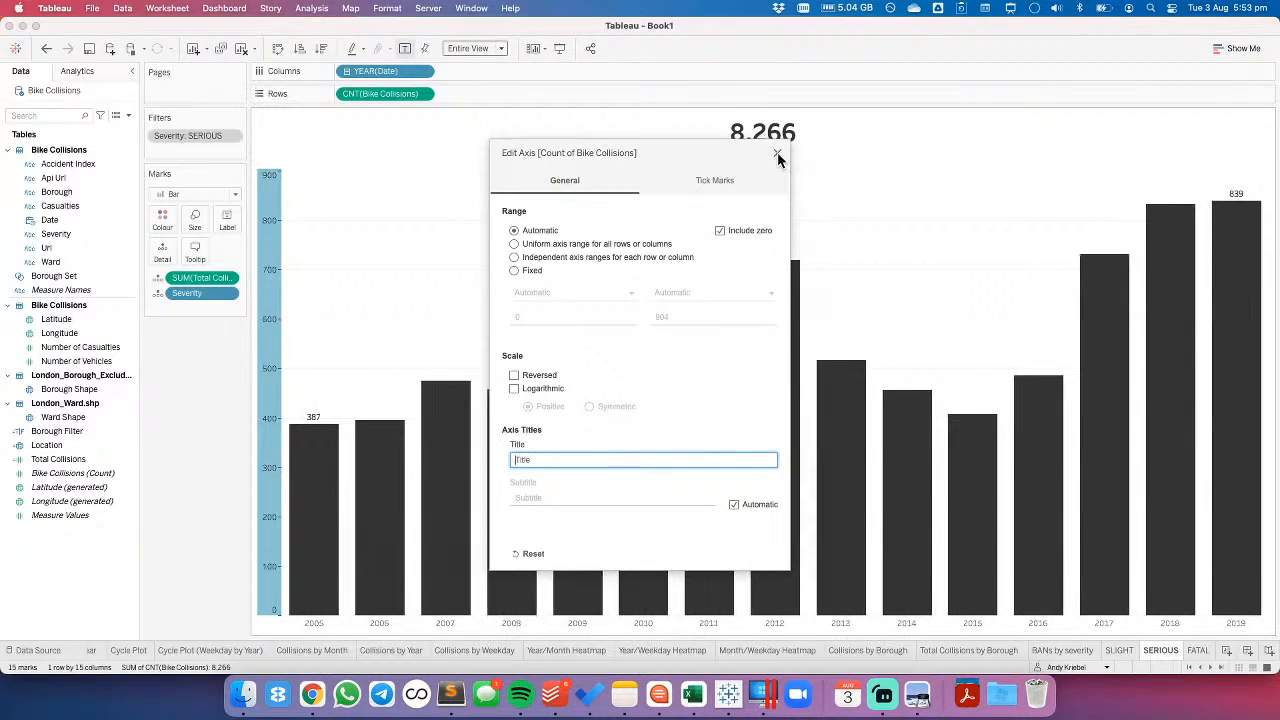
{"action": "left_click", "coordinate": [777, 152]}
- Clear the Count of Bike Collisions axis title on the FATAL worksheet
{"action": "left_click", "coordinate": [1198, 650]}
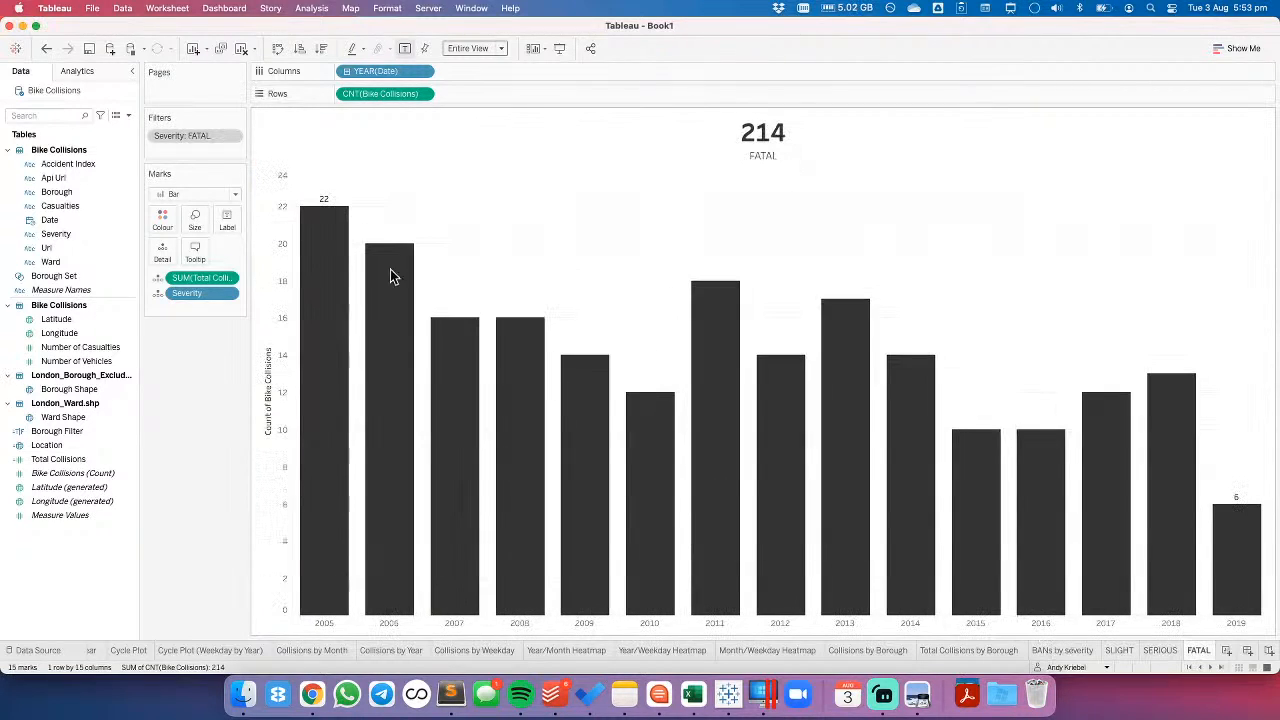
{"action": "double_click", "coordinate": [274, 253]}
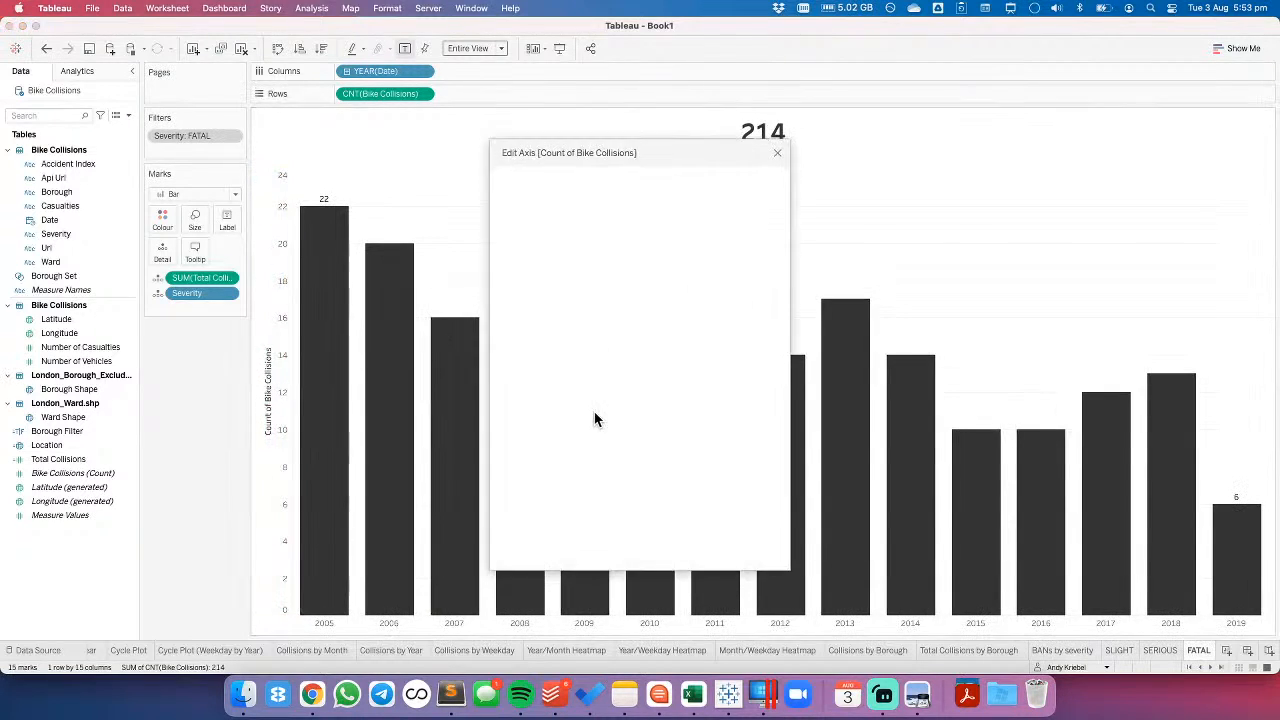
{"action": "left_click", "coordinate": [615, 455]}
{"action": "left_click_drag", "start_coordinate": [620, 459], "coordinate": [409, 457]}
{"action": "key", "text": "BackSpace"}
{"action": "left_click", "coordinate": [777, 155]}
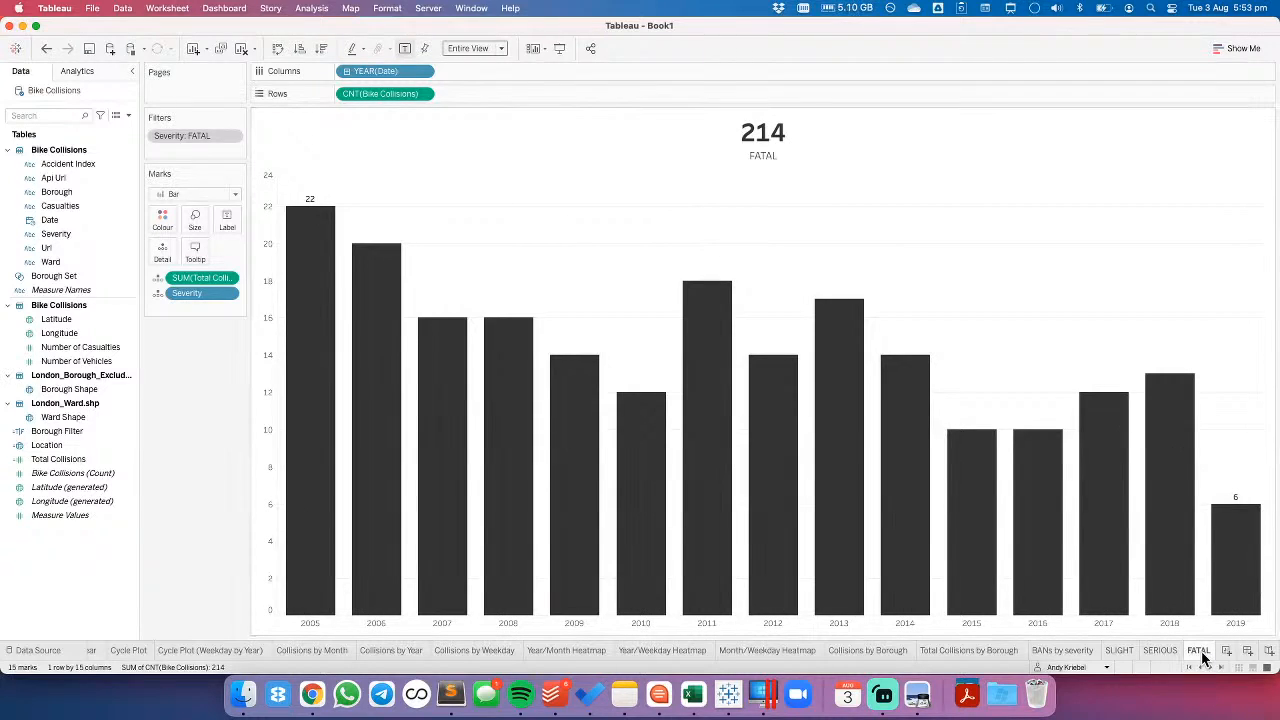
- Review the Total Collisions by Borough, BANs by severity and SLIGHT worksheets
{"action": "mouse_move", "coordinate": [1203, 657]}
{"action": "left_click", "coordinate": [997, 651]}
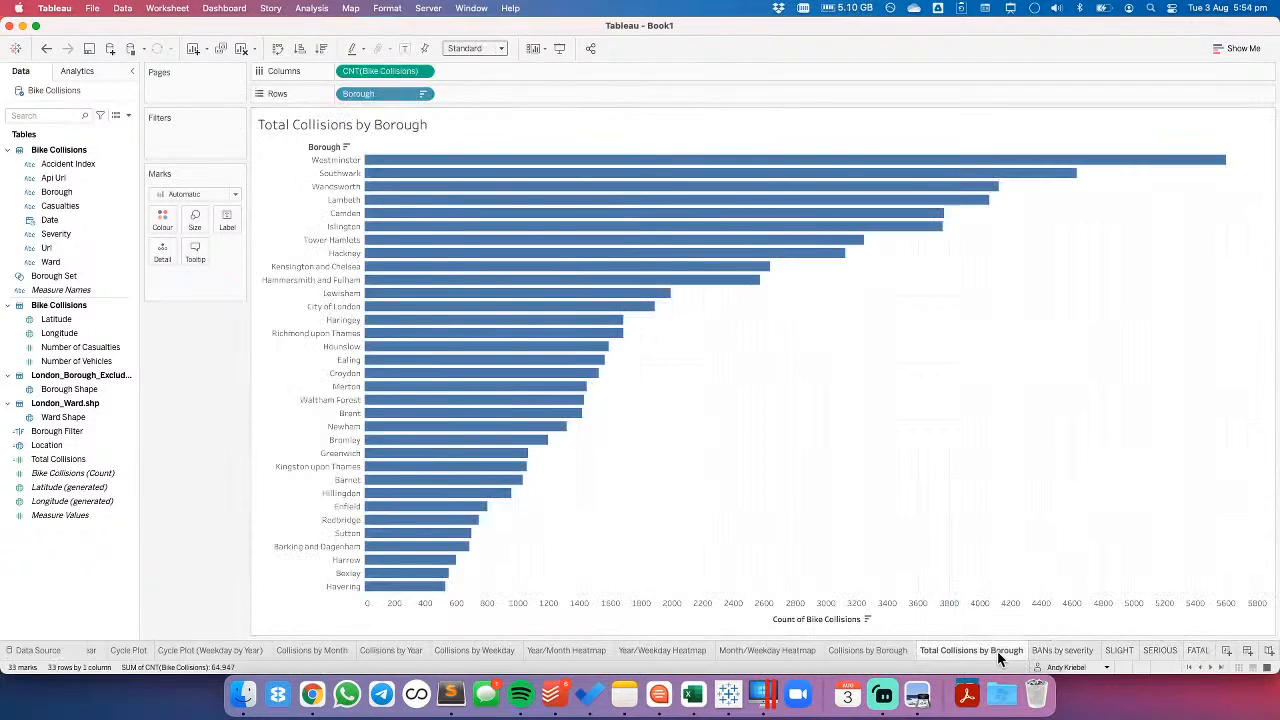
{"action": "left_click", "coordinate": [1075, 650]}
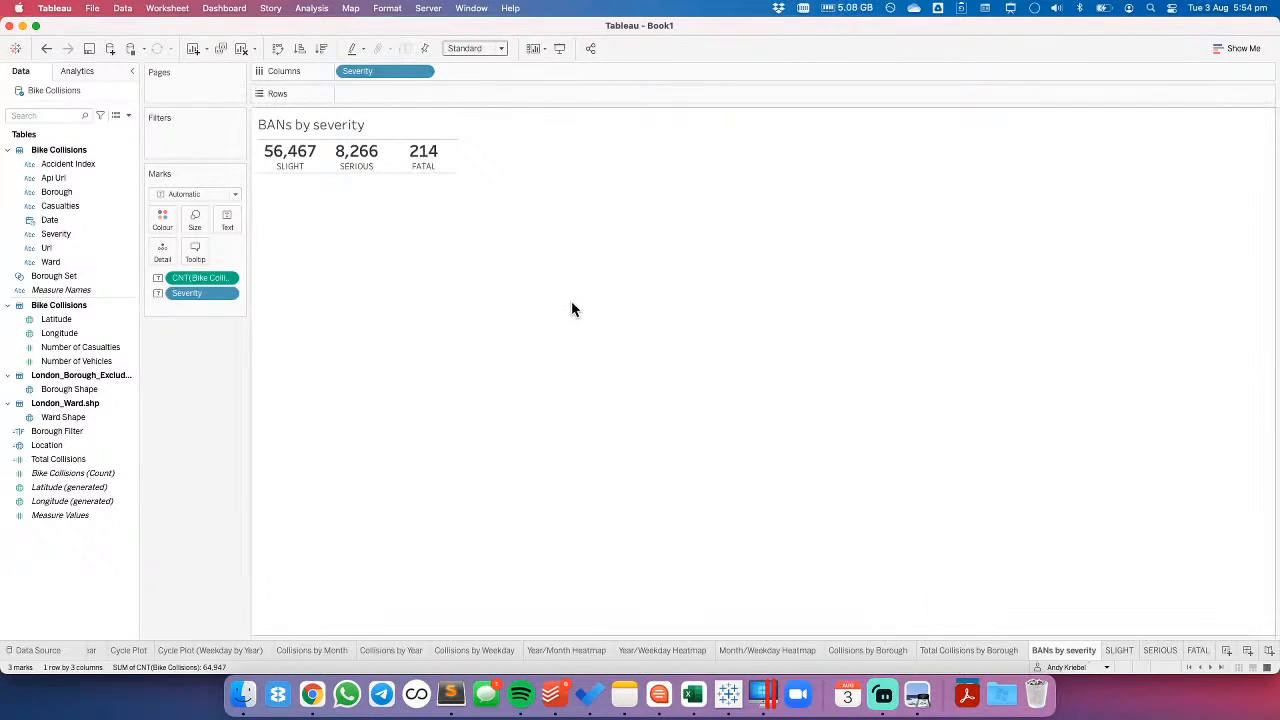
{"action": "left_click", "coordinate": [1120, 651]}
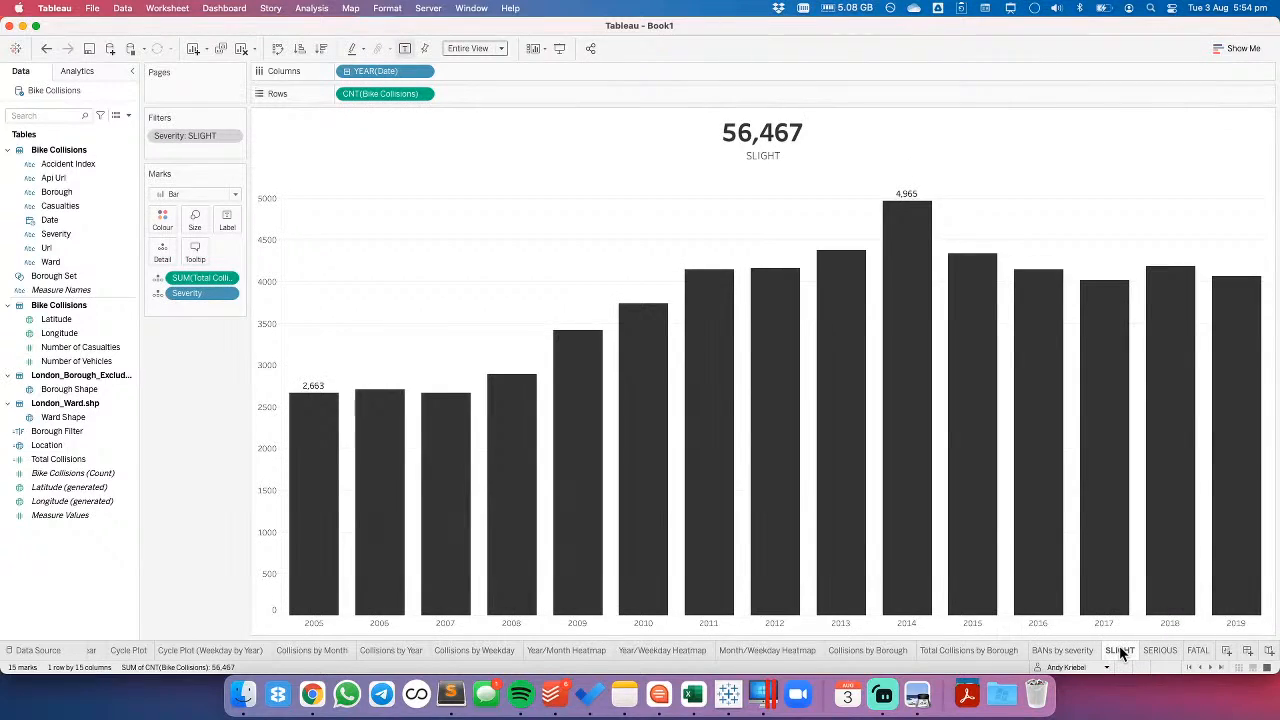
- Add a new worksheet with Casualties on Rows, and widen the row labels so the full category names fit
{"action": "left_click", "coordinate": [1229, 651]}
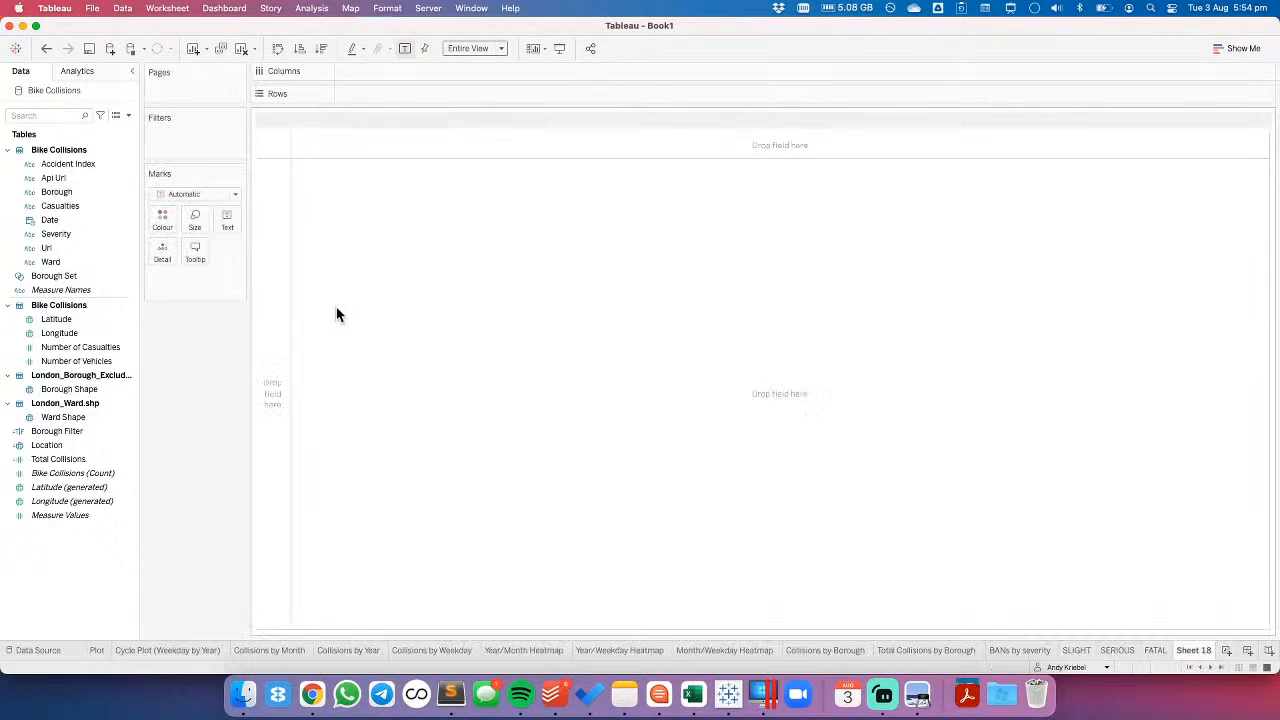
{"action": "left_click_drag", "start_coordinate": [55, 205], "coordinate": [283, 231]}
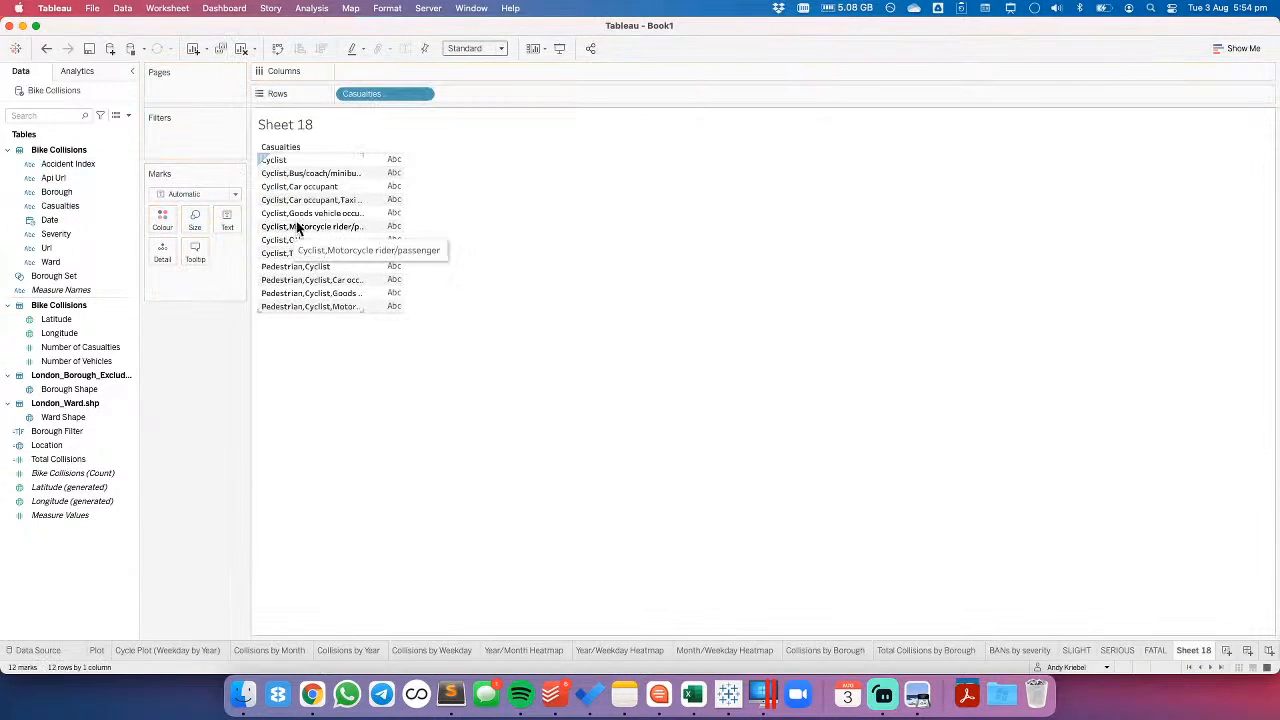
{"action": "left_click_drag", "start_coordinate": [542, 178], "coordinate": [543, 182]}
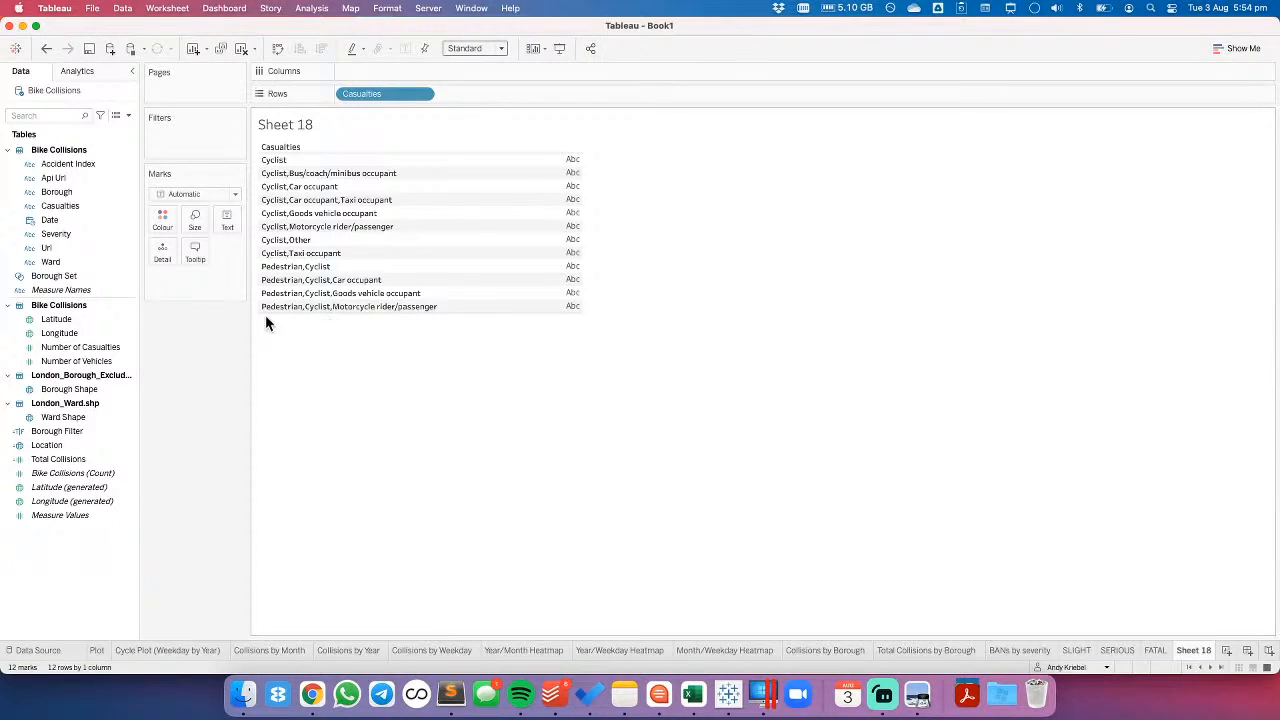
- Add the count of Bike Collisions to Columns and sort the Casualties bars in descending order
{"action": "left_click", "coordinate": [53, 459]}
{"action": "mouse_move", "coordinate": [53, 459]}
{"action": "left_mouse_down"}
{"action": "mouse_move", "coordinate": [40, 445]}
{"action": "mouse_move", "coordinate": [166, 342]}
{"action": "mouse_move", "coordinate": [381, 70]}
{"action": "left_mouse_up"}
{"action": "left_click", "coordinate": [322, 49]}
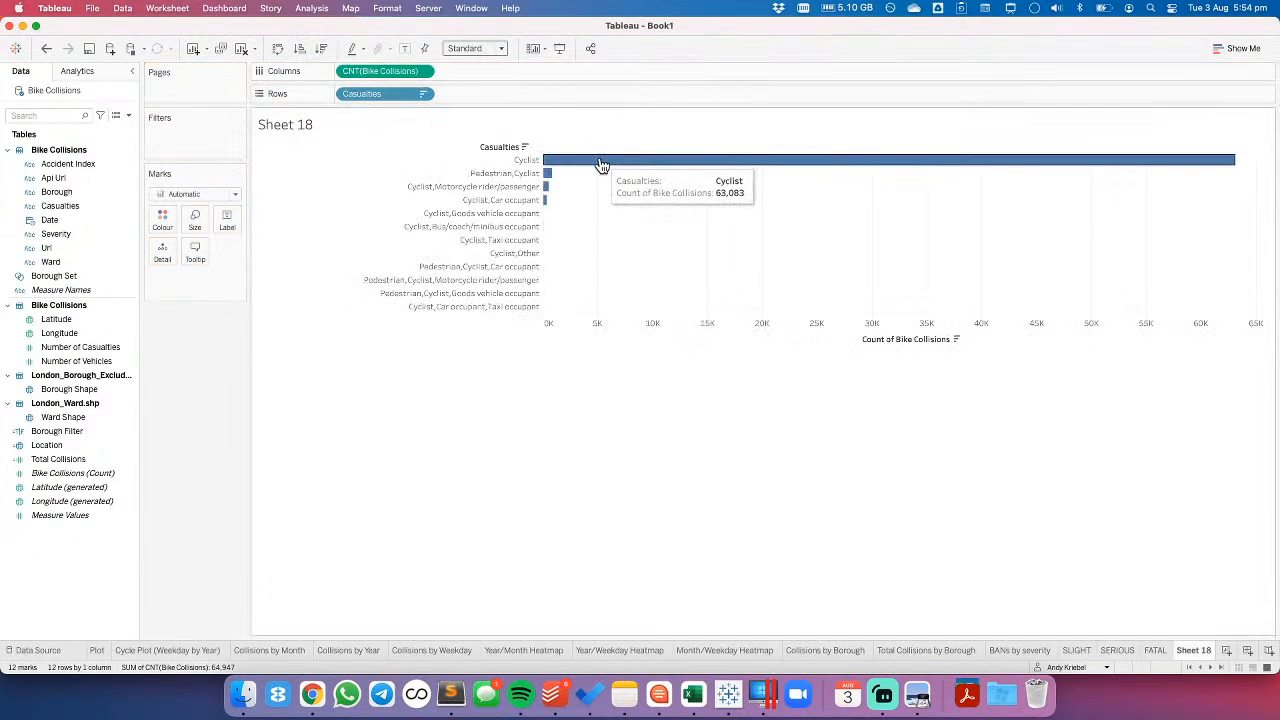
- Try excluding the Cyclist category from the Casualties chart, and undo the exclusion
{"action": "left_click", "coordinate": [509, 160]}
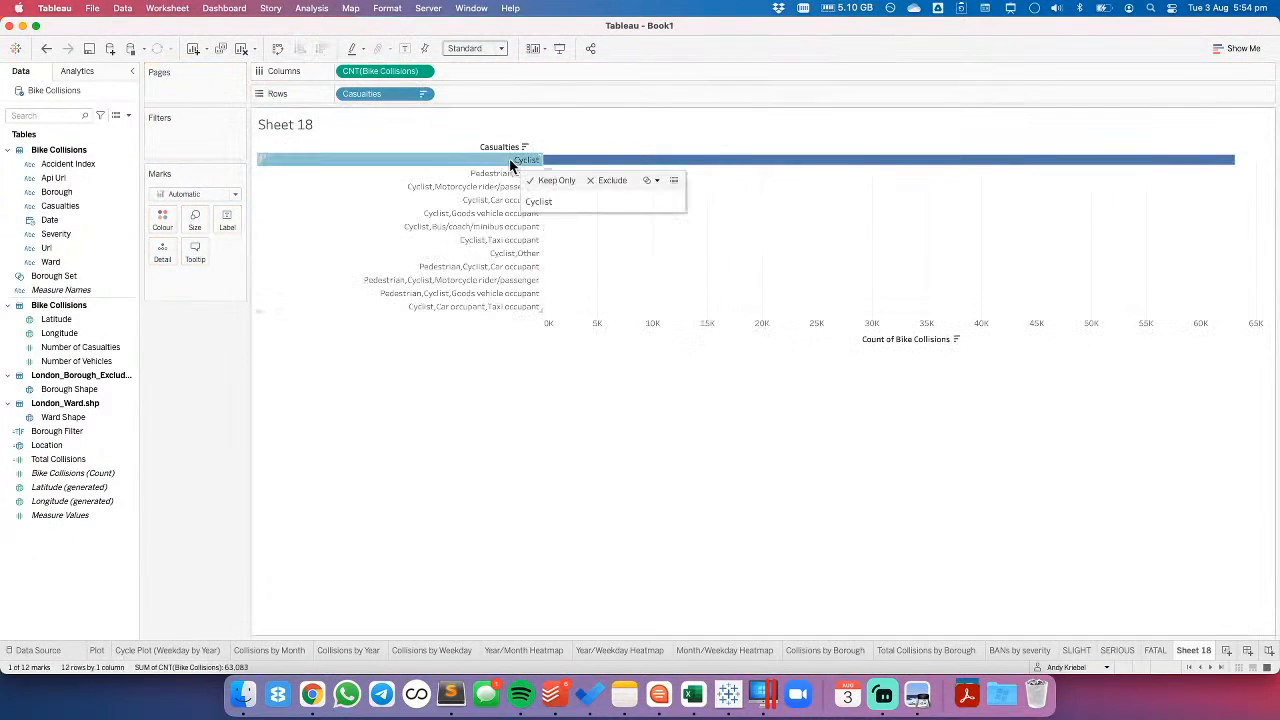
{"action": "left_click", "coordinate": [598, 180]}
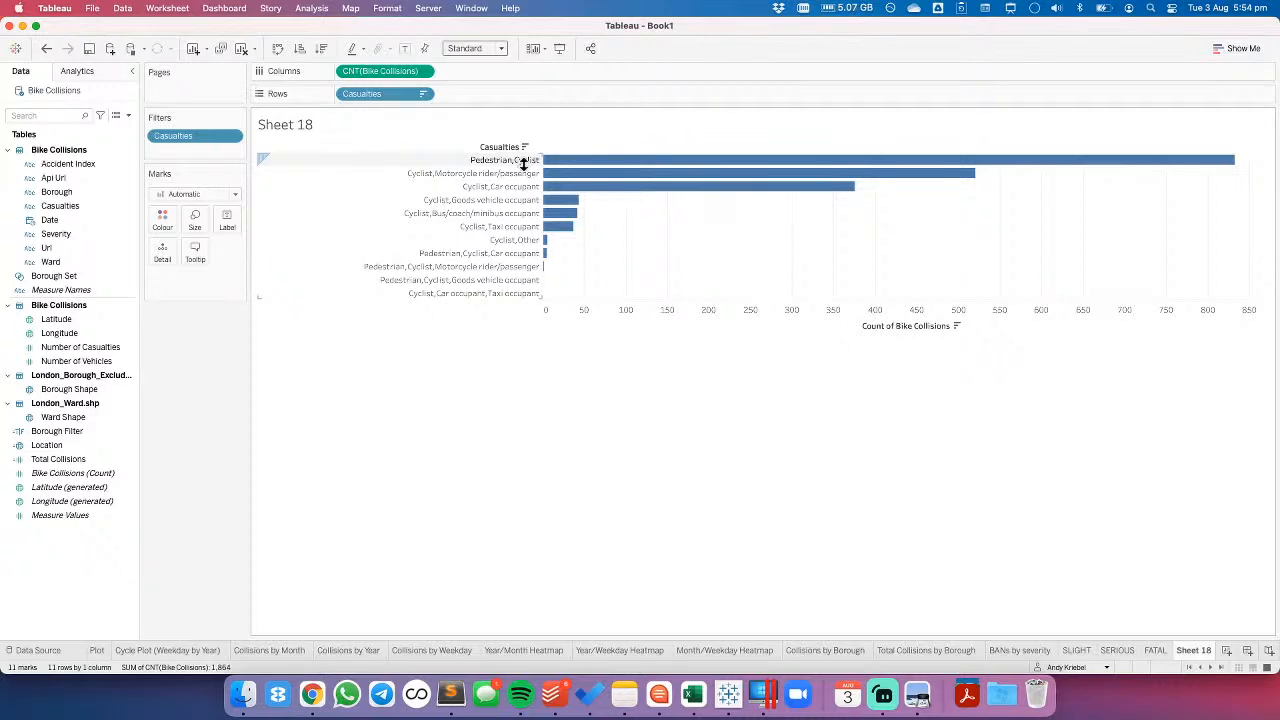
{"action": "left_click", "coordinate": [46, 49]}
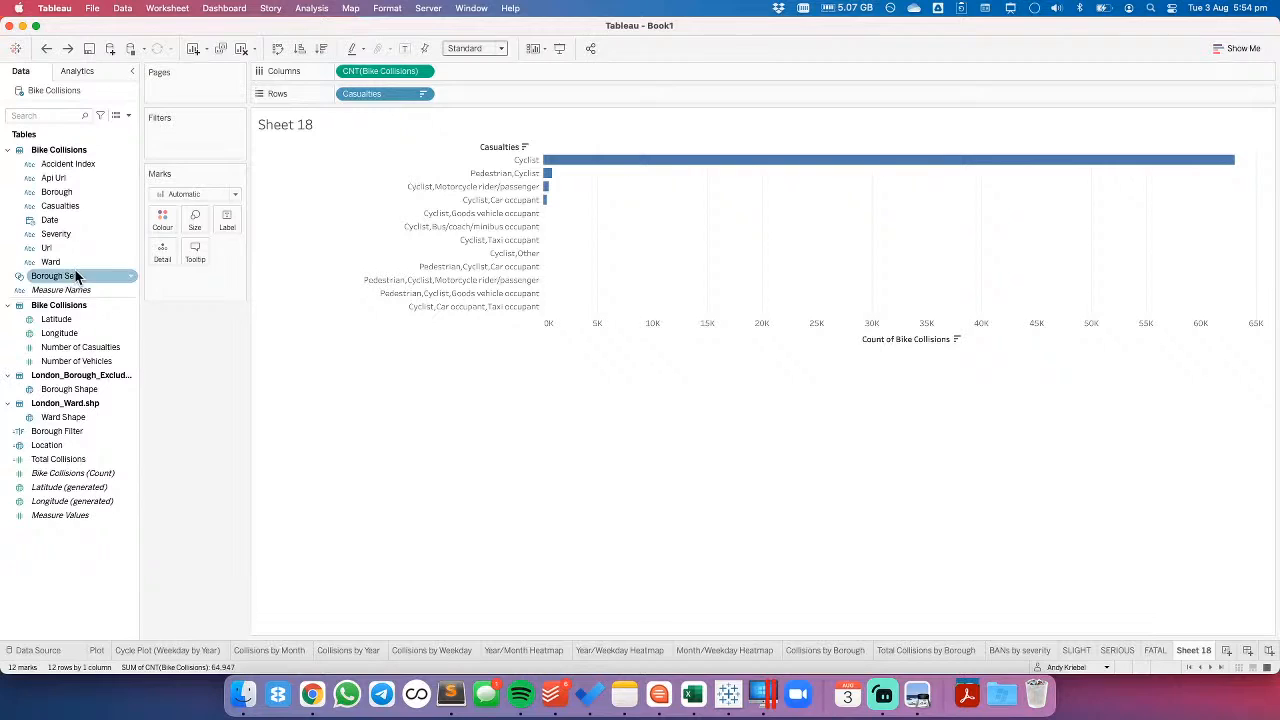
- Create a calculated field from Casualties and name it WHO INVOLVED
{"action": "right_click", "coordinate": [66, 205]}
{"action": "mouse_move", "coordinate": [128, 302]}
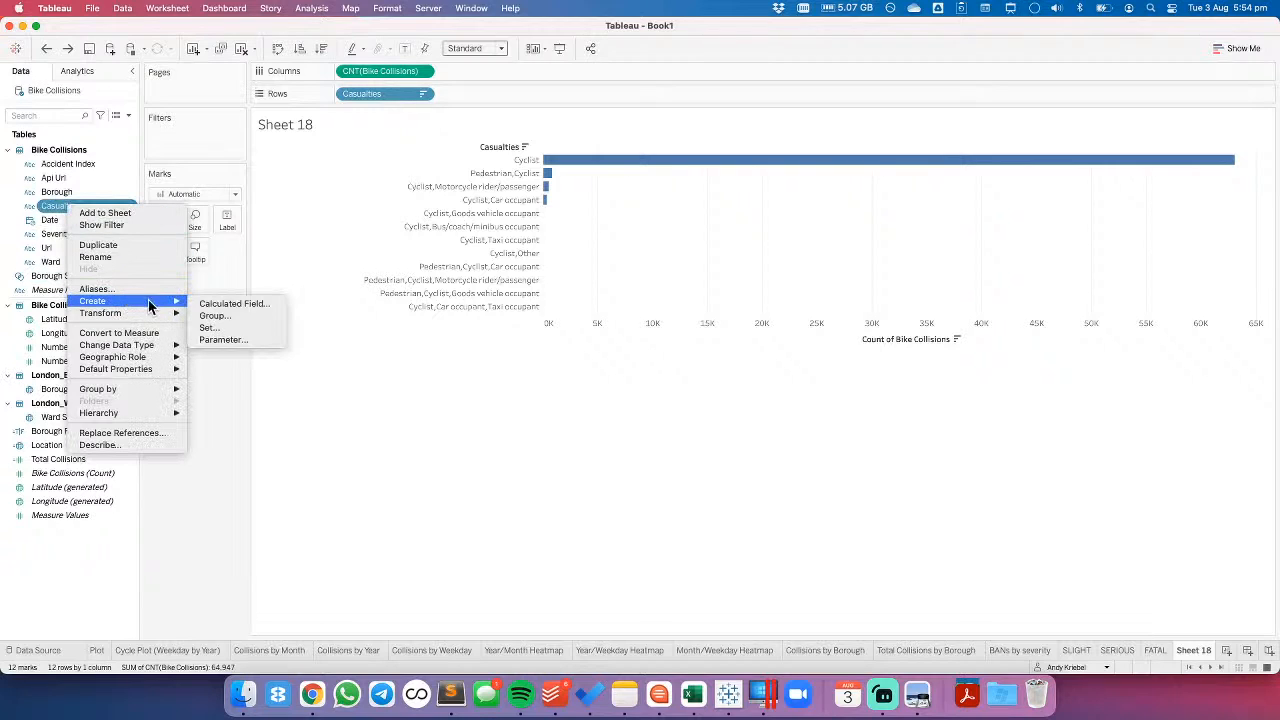
{"action": "left_click", "coordinate": [226, 304]}
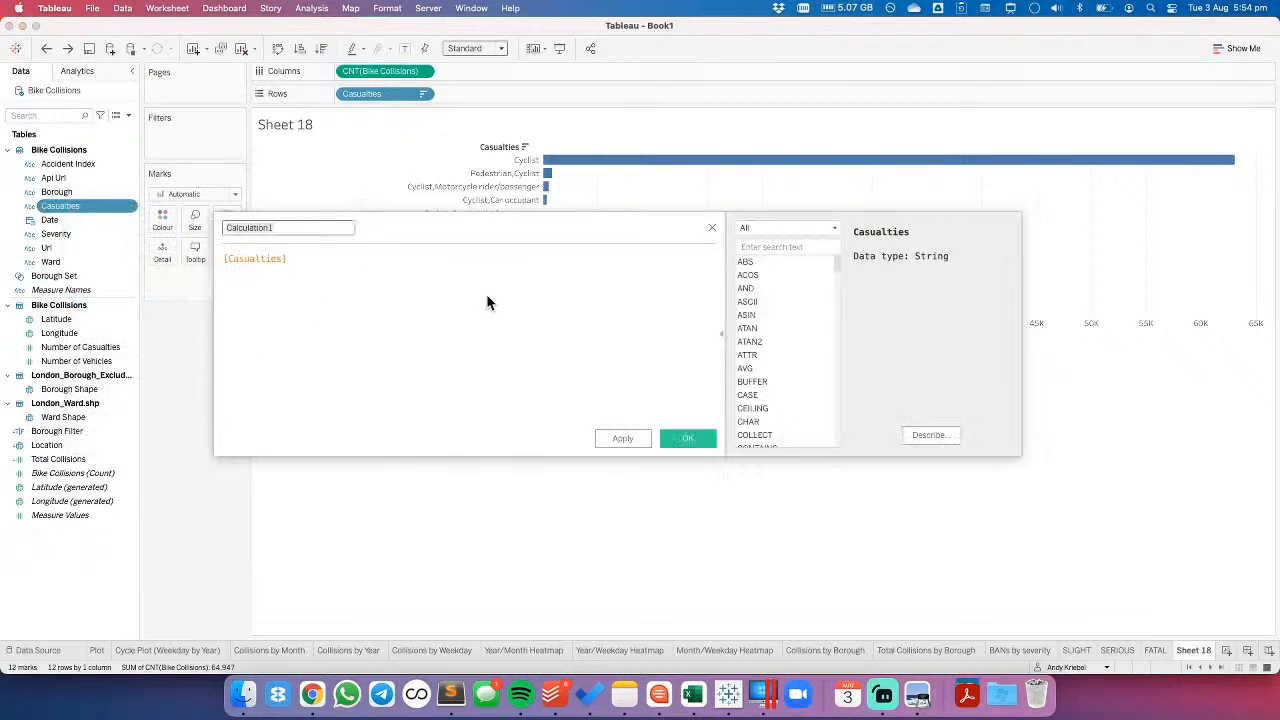
{"action": "key", "text": "BackSpace"}
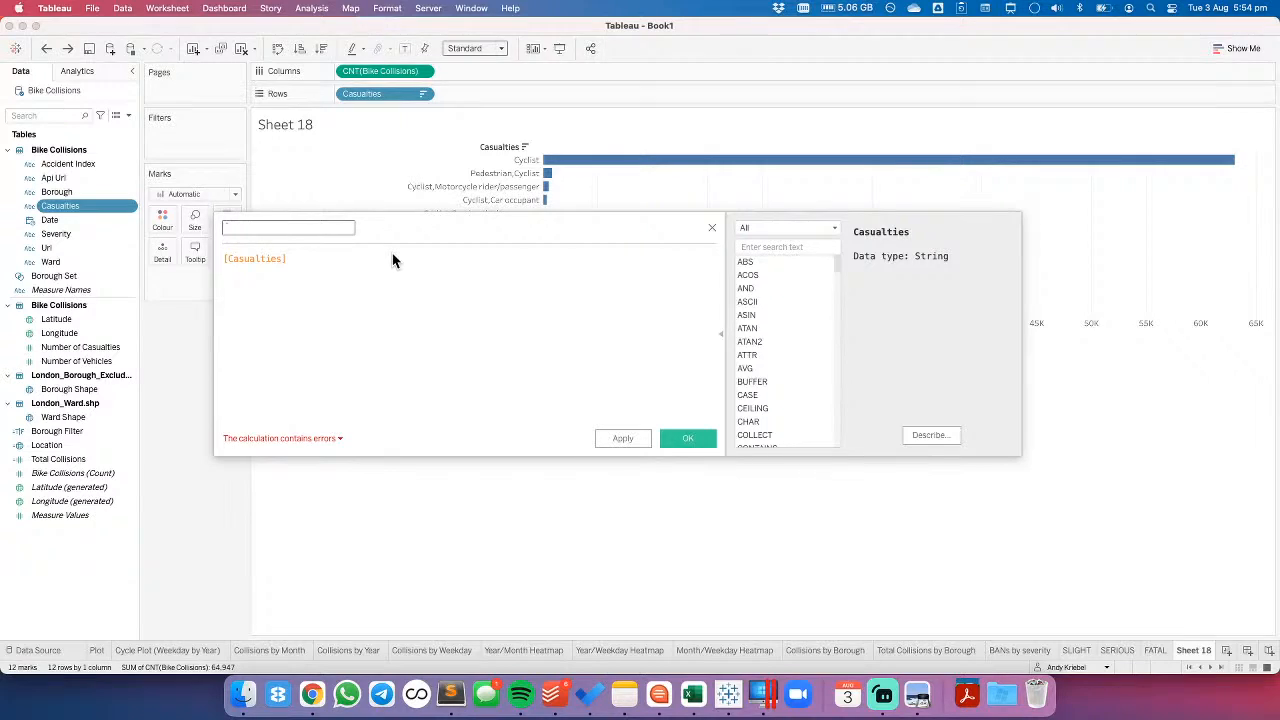
{"action": "type", "text": "WHO INVOLVES"}
{"action": "key", "text": "BackSpace"}
{"action": "type", "text": "D"}
{"action": "key", "text": "Return"}
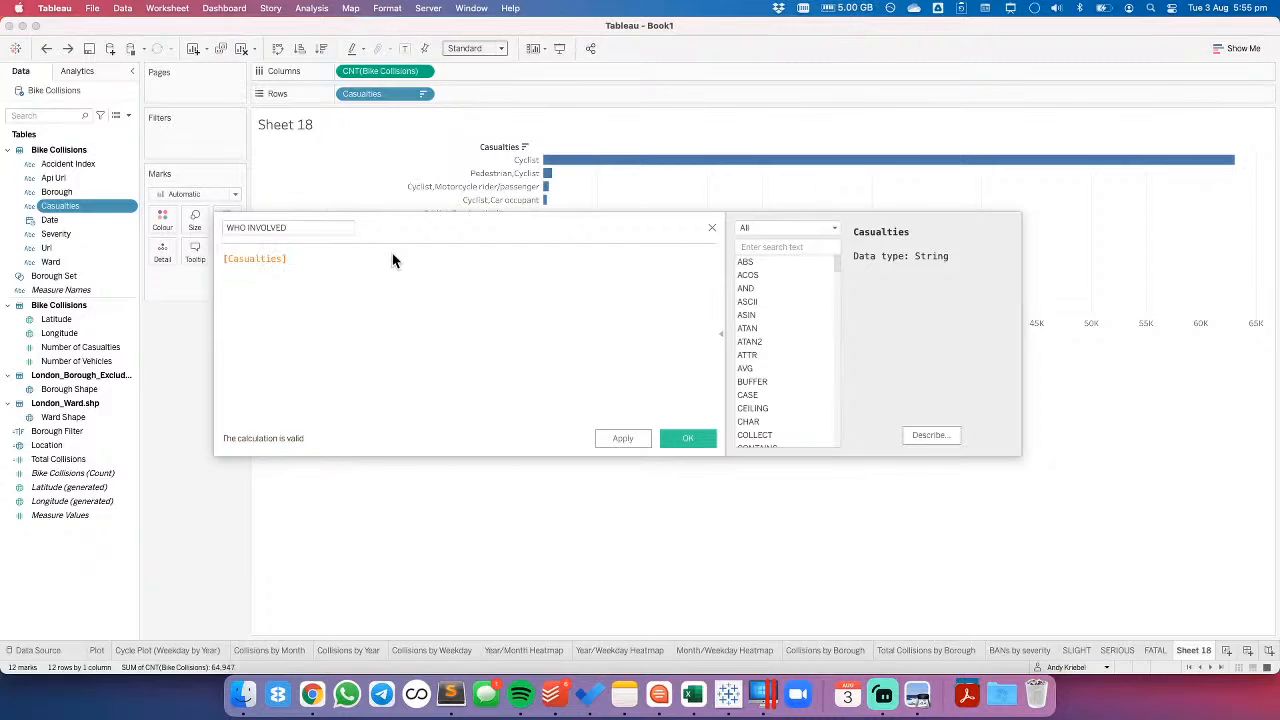
- Define WHO INVOLVED as REPLACE([Casualties],'Cyclist',''), save it, and replace Casualties on Rows with it
{"action": "type", "text": "REPLA"}
{"action": "key", "text": "Return"}
{"action": "key", "text": "Delete"}
{"action": "key", "text": "End"}
{"action": "type", "text": ",'CYcl"}
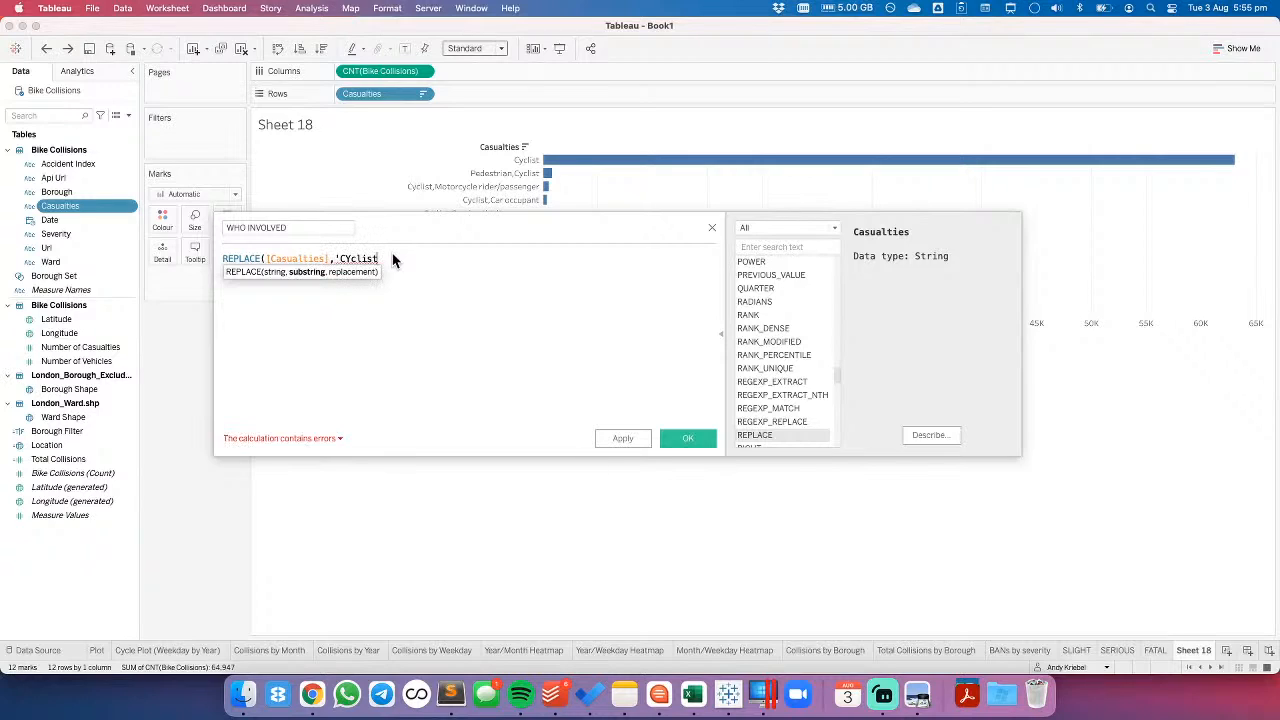
{"action": "key", "text": "BackSpace"}
{"action": "key", "text": "BackSpace"}
{"action": "key", "text": "BackSpace"}
{"action": "key", "text": "BackSpace"}
{"action": "key", "text": "BackSpace"}
{"action": "key", "text": "BackSpace"}
{"action": "key", "text": "BackSpace"}
{"action": "type", "text": "Cycl"}
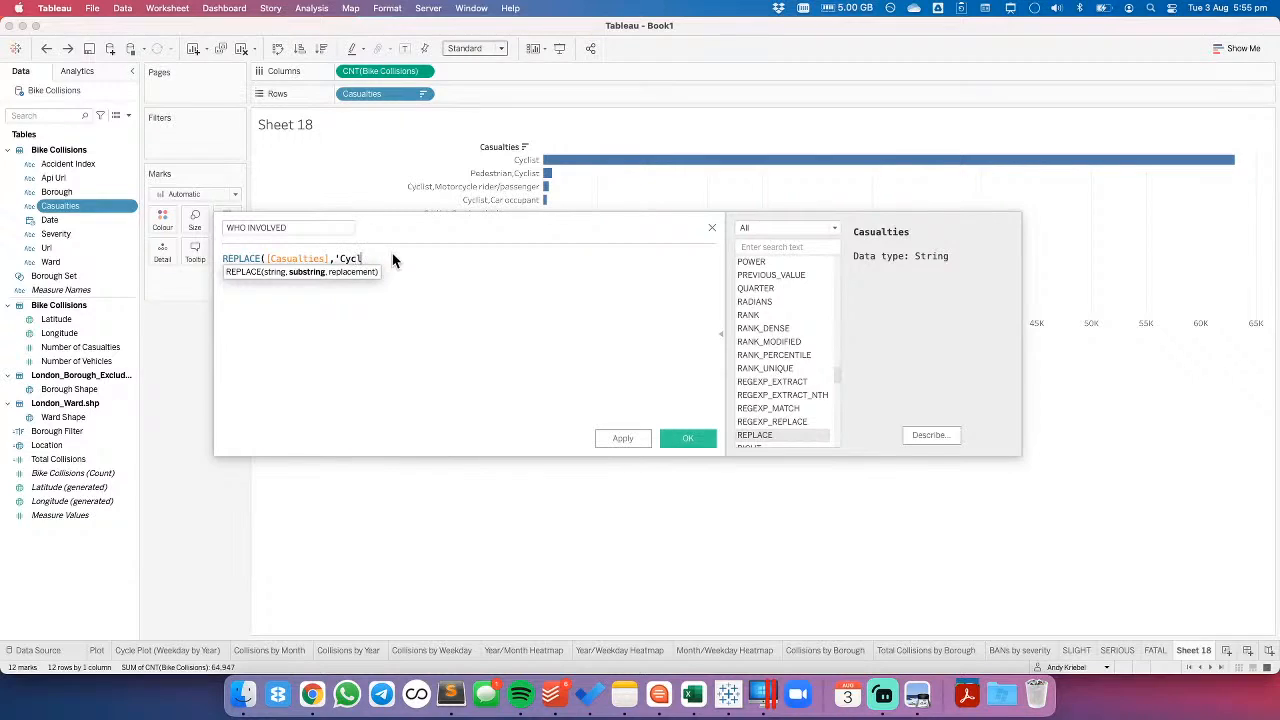
{"action": "type", "text": "ist','')"}
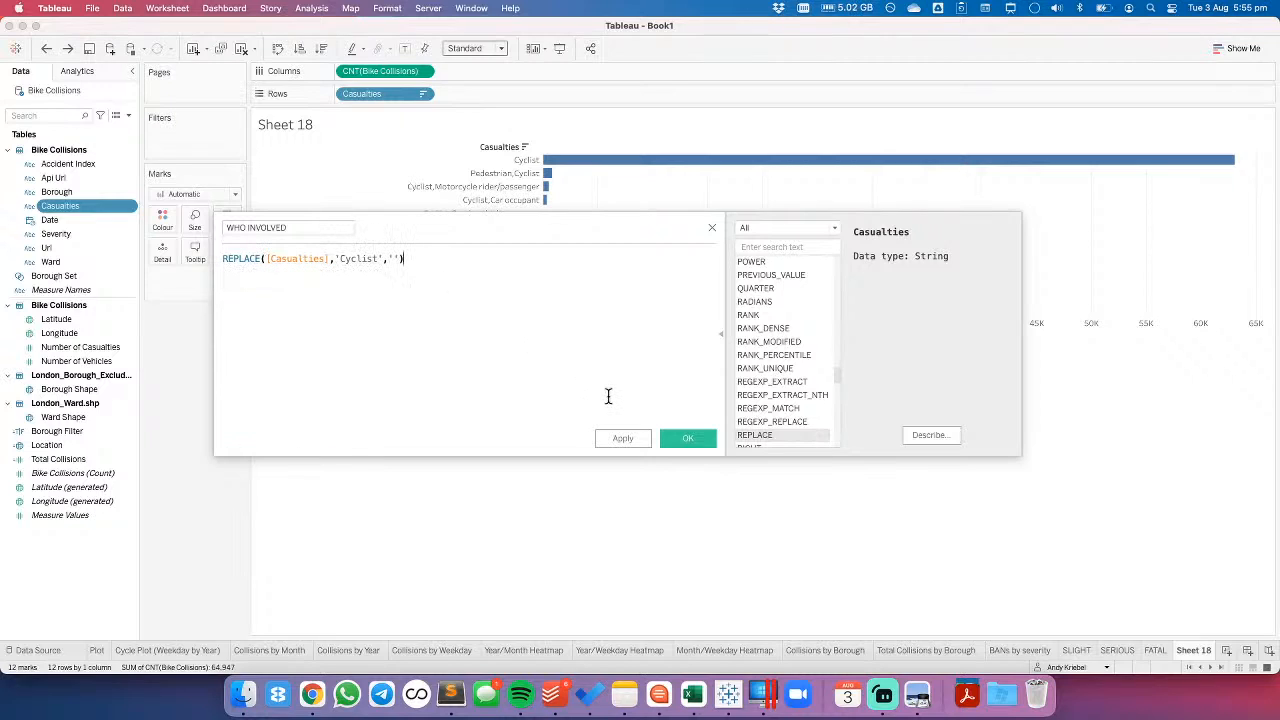
{"action": "left_click", "coordinate": [662, 440]}
{"action": "left_click_drag", "start_coordinate": [60, 289], "coordinate": [373, 91]}
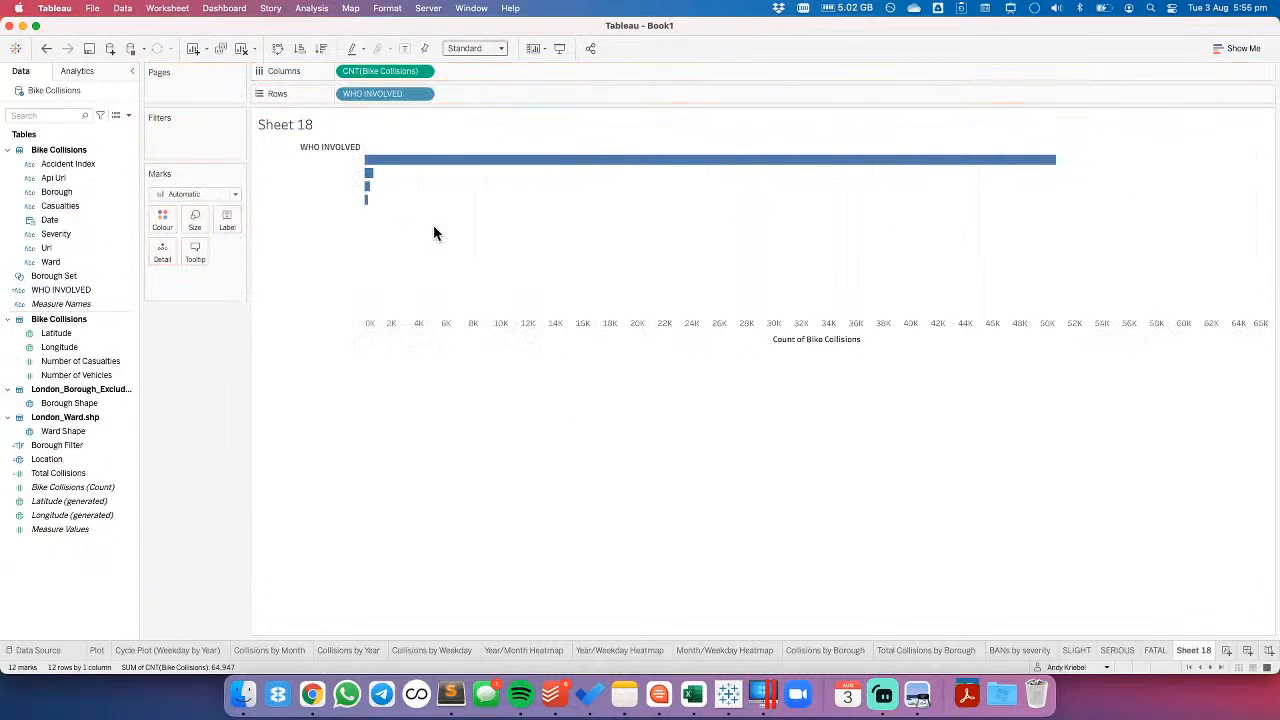
- Exclude the blank category from the WHO INVOLVED chart and widen the row headers to fit the full category names
{"action": "right_click", "coordinate": [345, 154]}
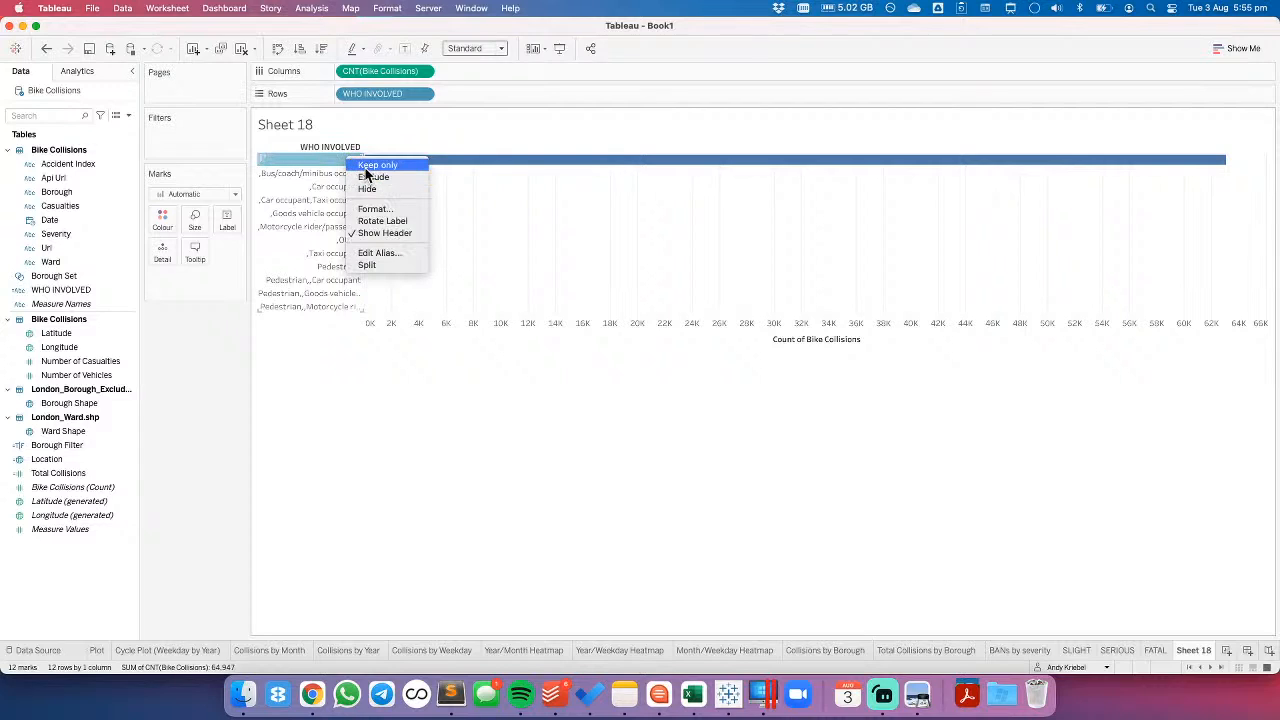
{"action": "left_click", "coordinate": [372, 177]}
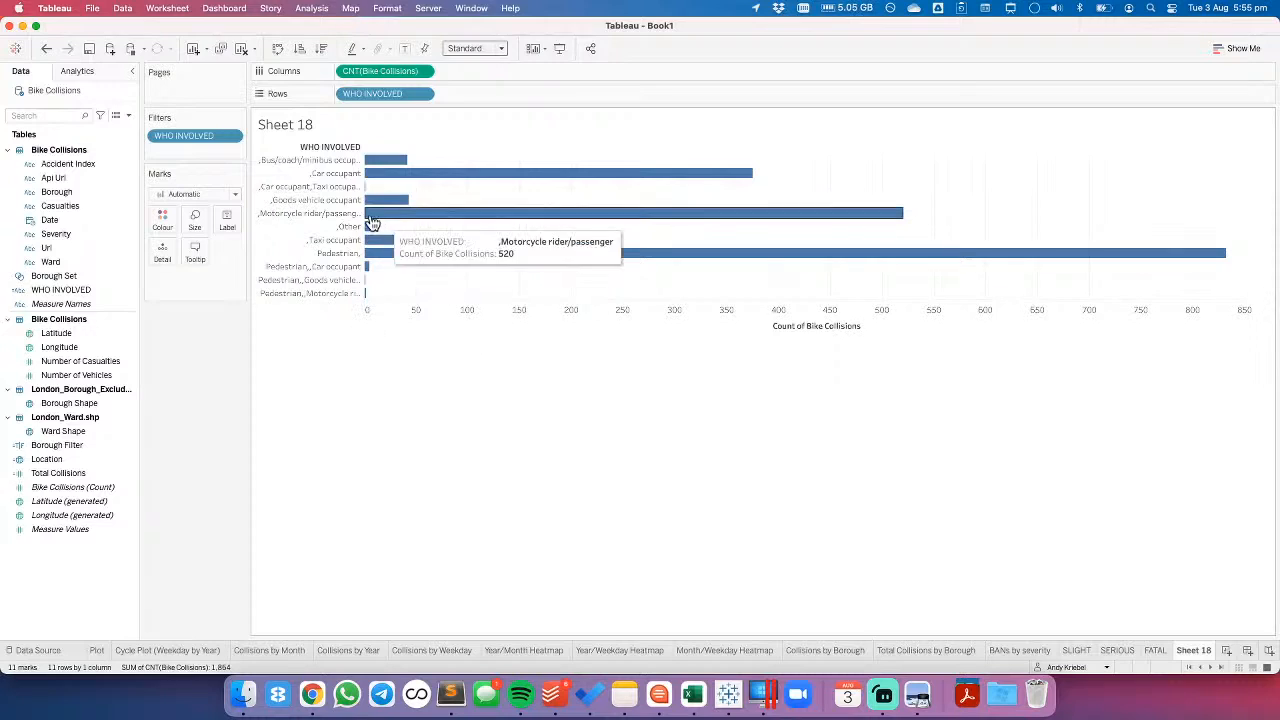
{"action": "left_click_drag", "start_coordinate": [364, 213], "coordinate": [446, 216]}
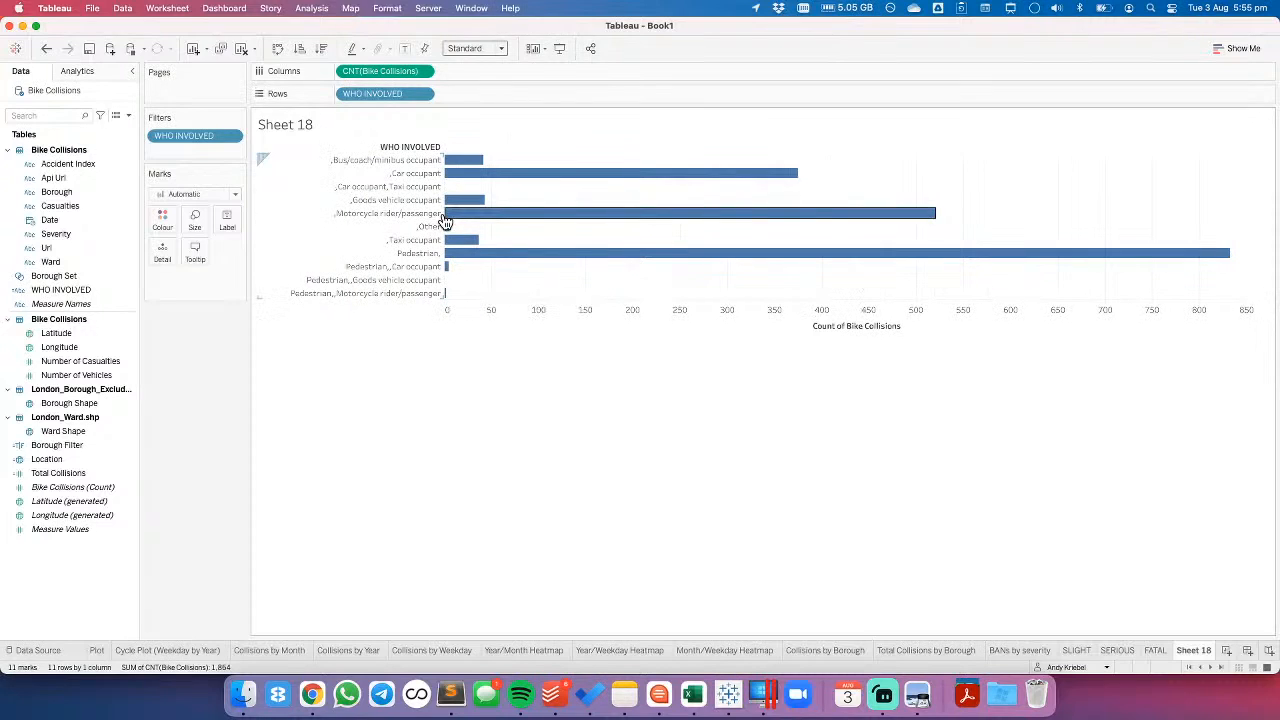
{"action": "left_click", "coordinate": [450, 214]}
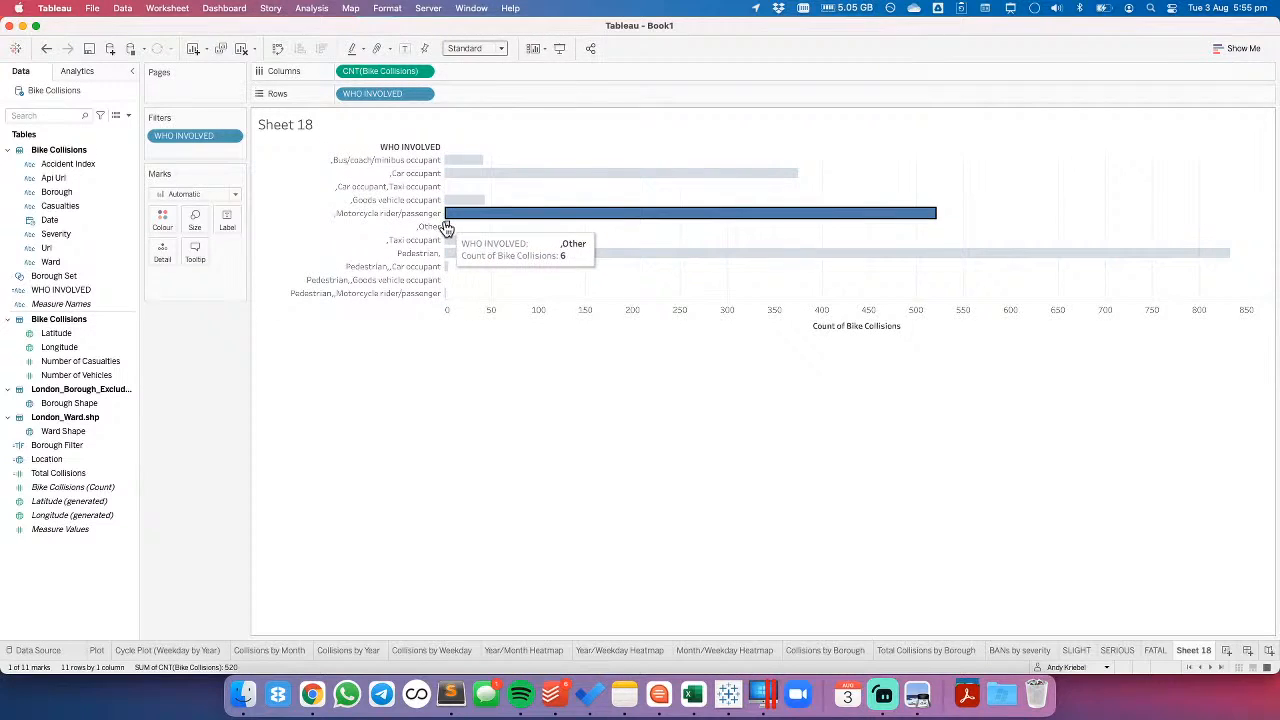
{"action": "left_click_drag", "start_coordinate": [441, 220], "coordinate": [472, 214]}
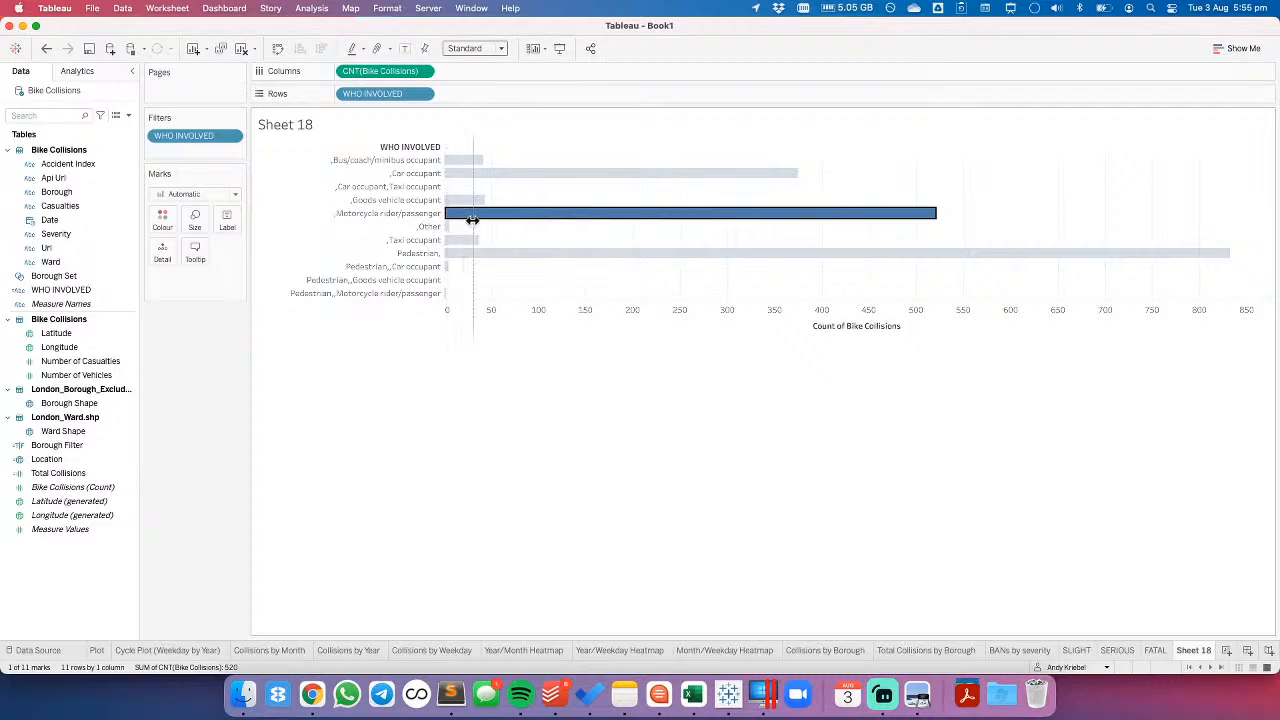
{"action": "left_click", "coordinate": [503, 289]}
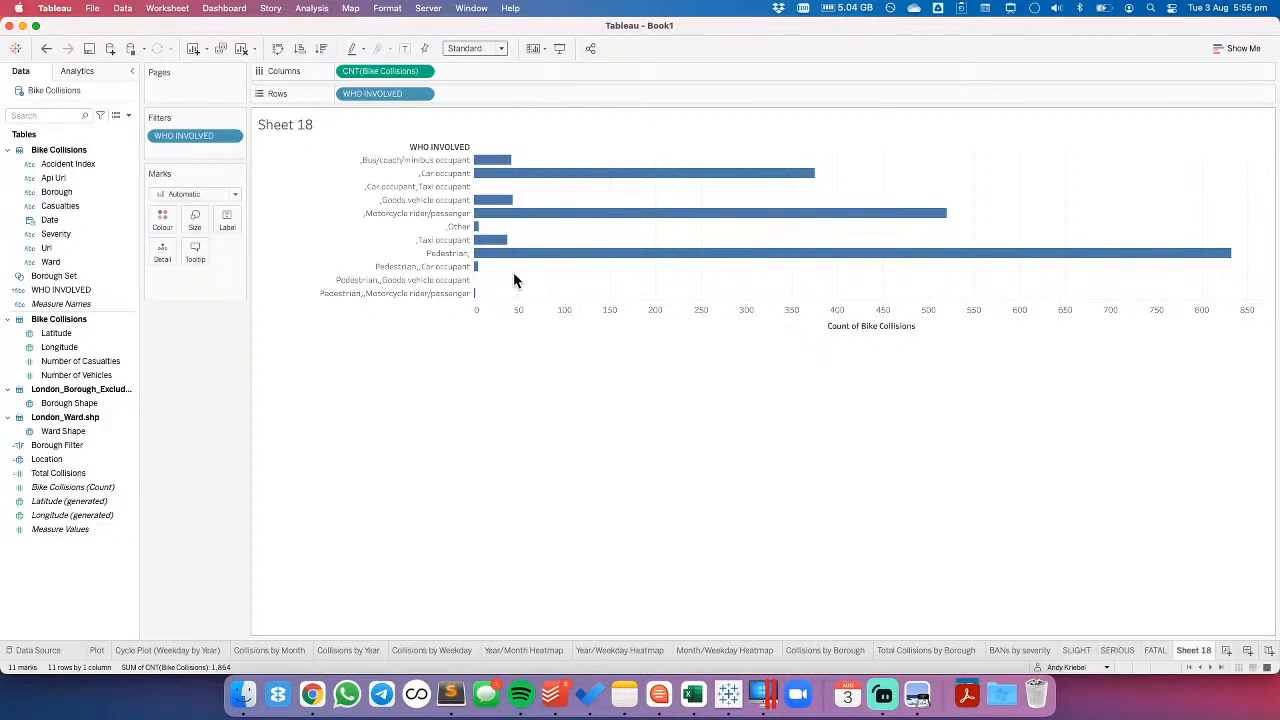
- Remove the WHO INVOLVED filter, delete the WHO INVOLVED calculated field and clear Sheet 18
{"action": "left_click_drag", "start_coordinate": [170, 136], "coordinate": [172, 376]}
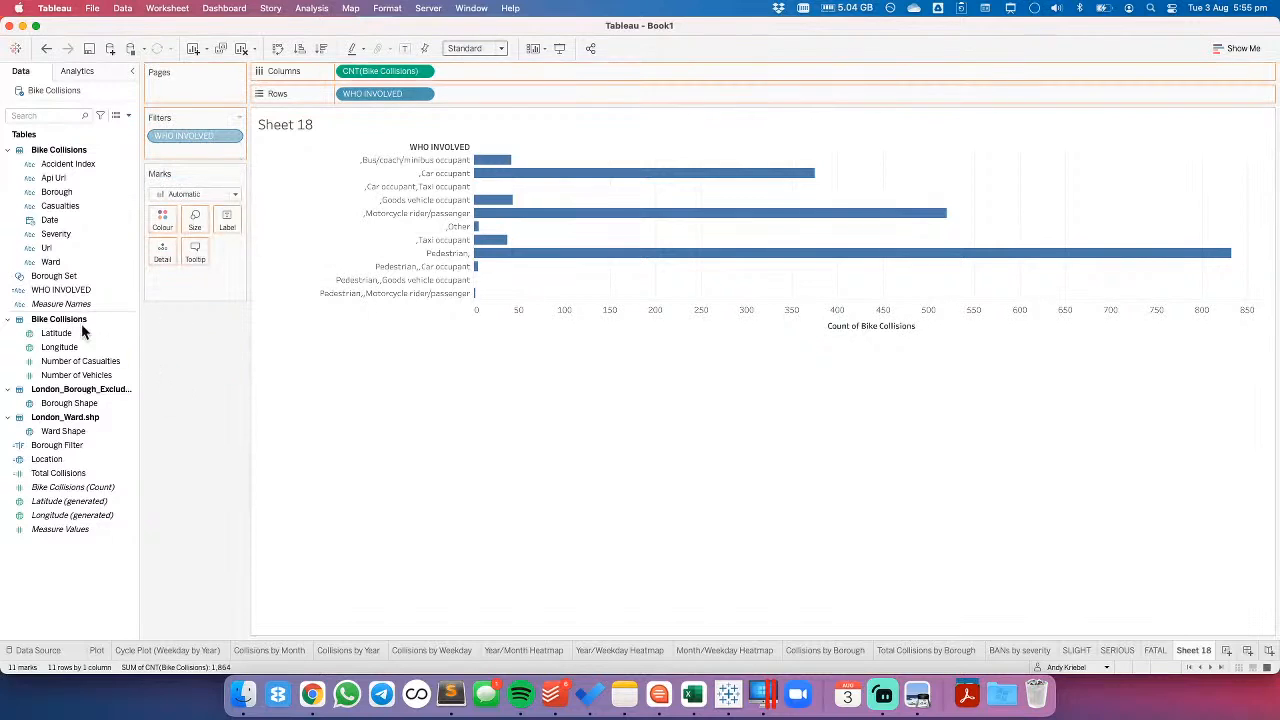
{"action": "right_click", "coordinate": [58, 290]}
{"action": "left_click", "coordinate": [84, 409]}
{"action": "left_click", "coordinate": [676, 391]}
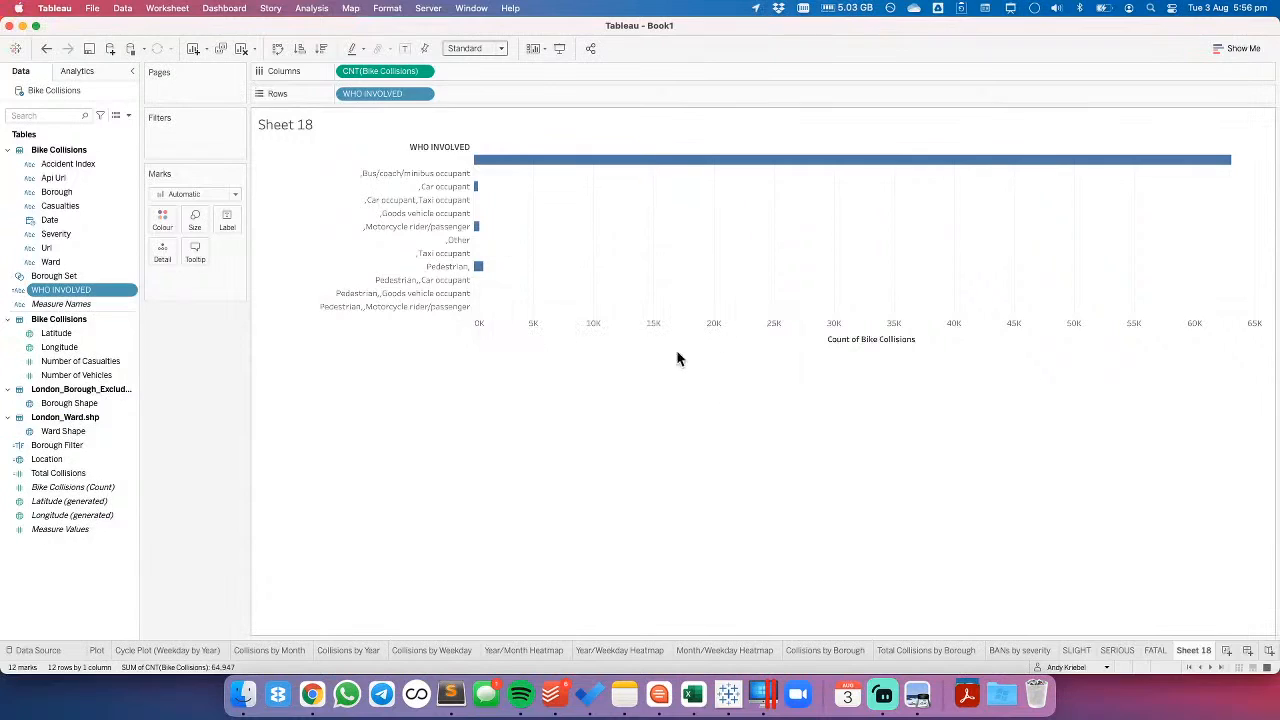
{"action": "left_click", "coordinate": [250, 49]}
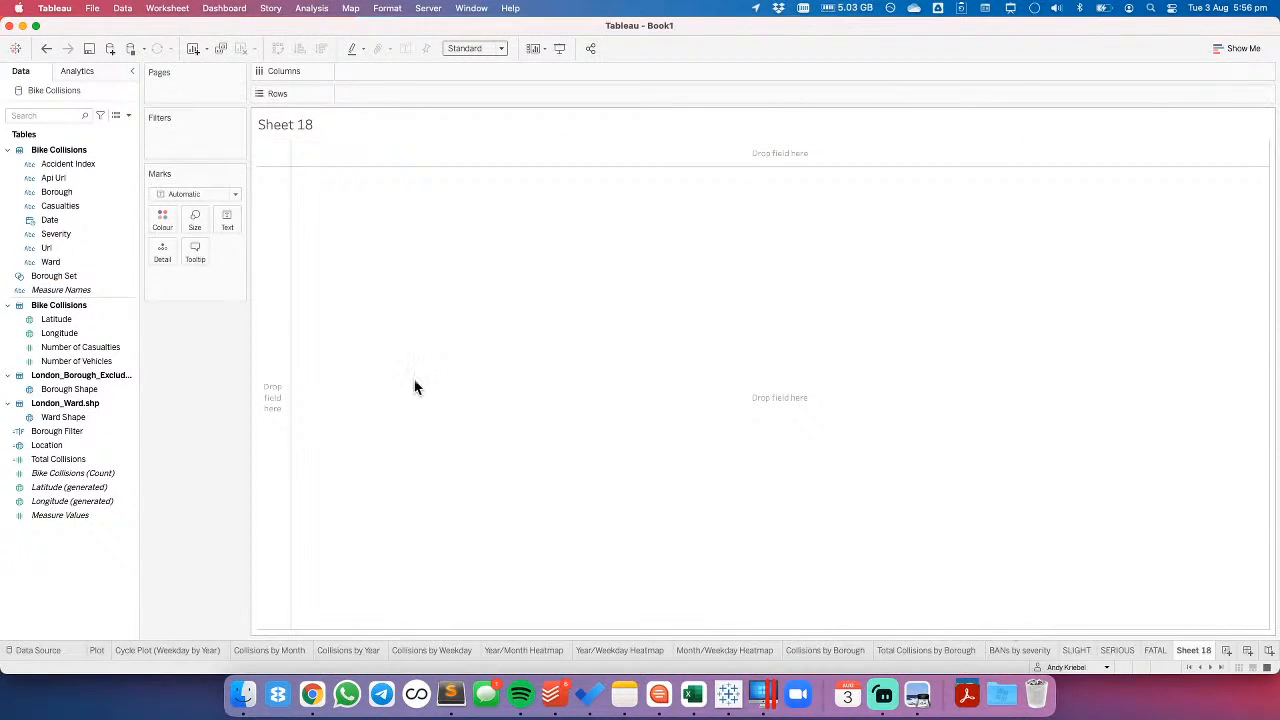
- Hide the Casualties field in the Bike Collisions data
{"action": "left_click", "coordinate": [60, 206]}
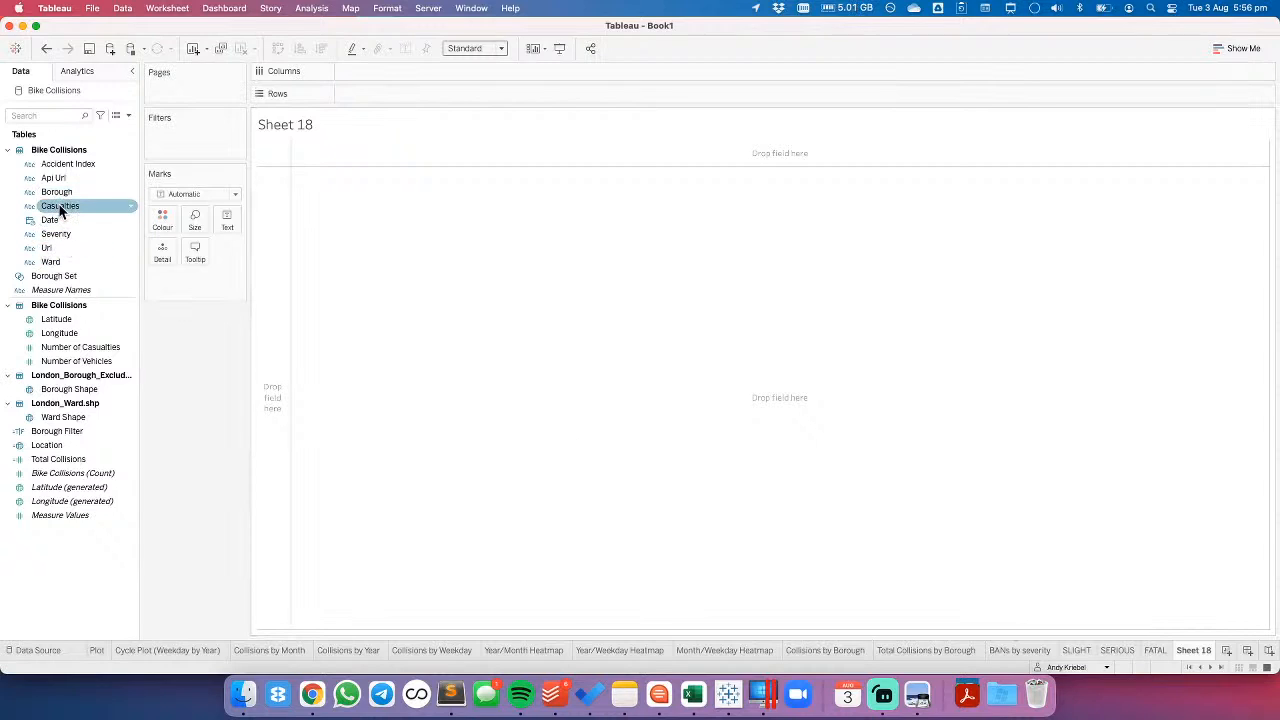
{"action": "right_click", "coordinate": [60, 208]}
{"action": "left_click", "coordinate": [115, 258]}
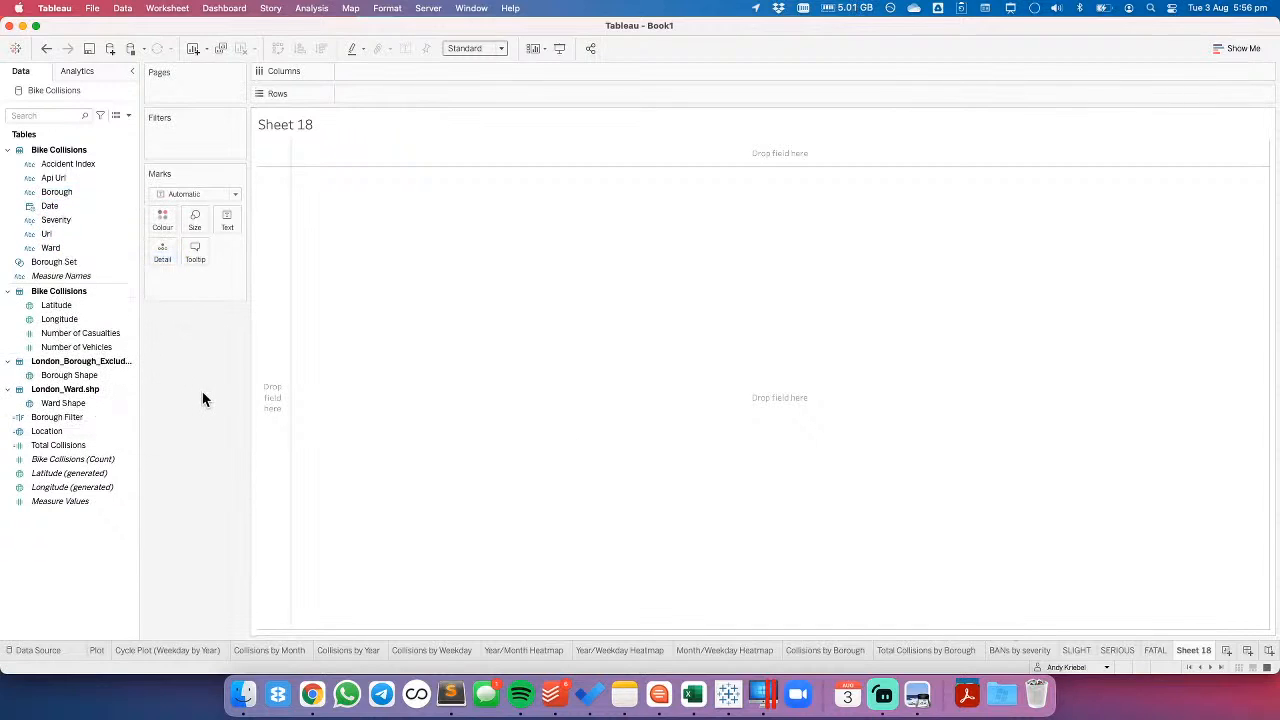
- On the SLIGHT sheet, try replacing the collision count on Rows with Number of Casualties, and undo the replacement
{"action": "left_click", "coordinate": [1030, 651]}
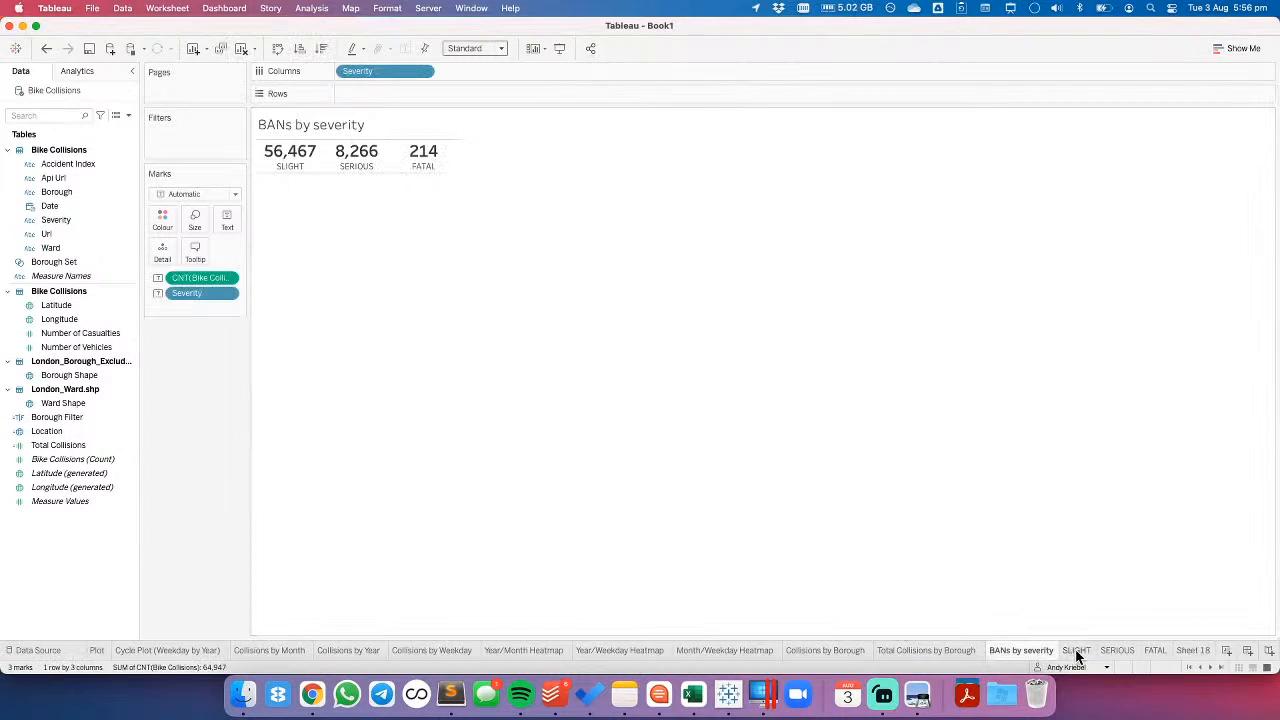
{"action": "left_click", "coordinate": [1075, 650]}
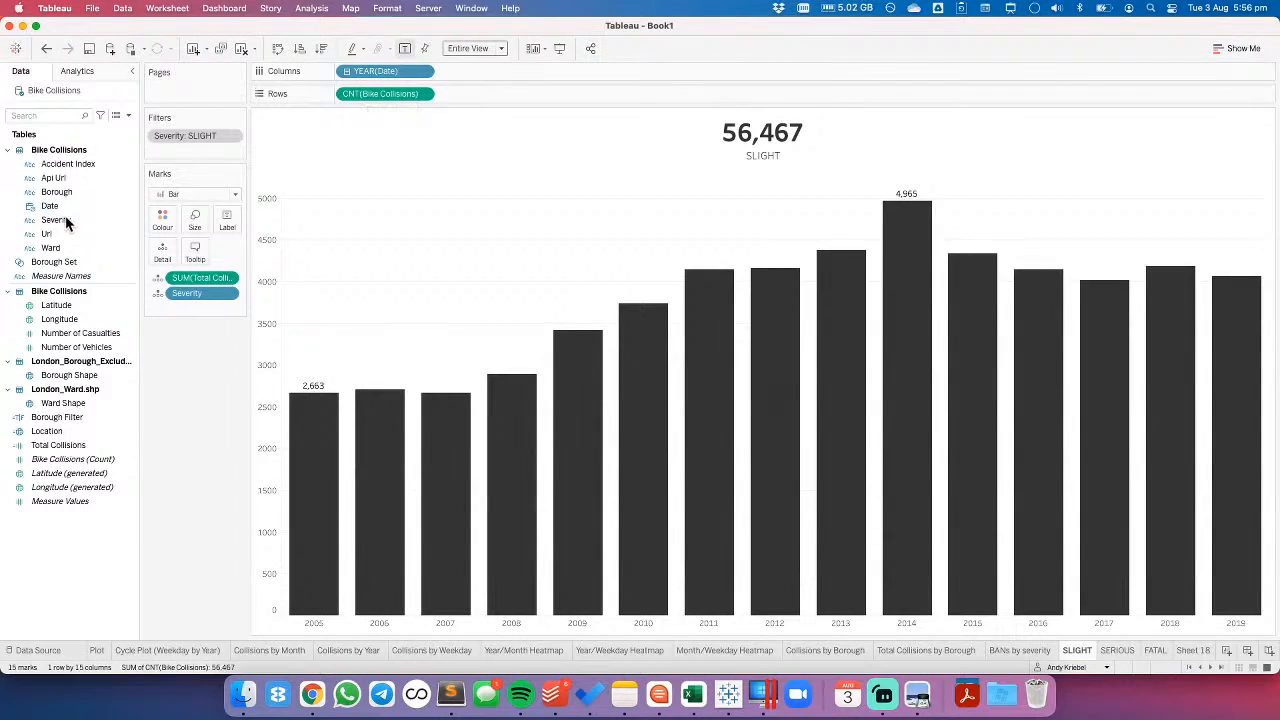
{"action": "left_click_drag", "start_coordinate": [68, 336], "coordinate": [379, 92]}
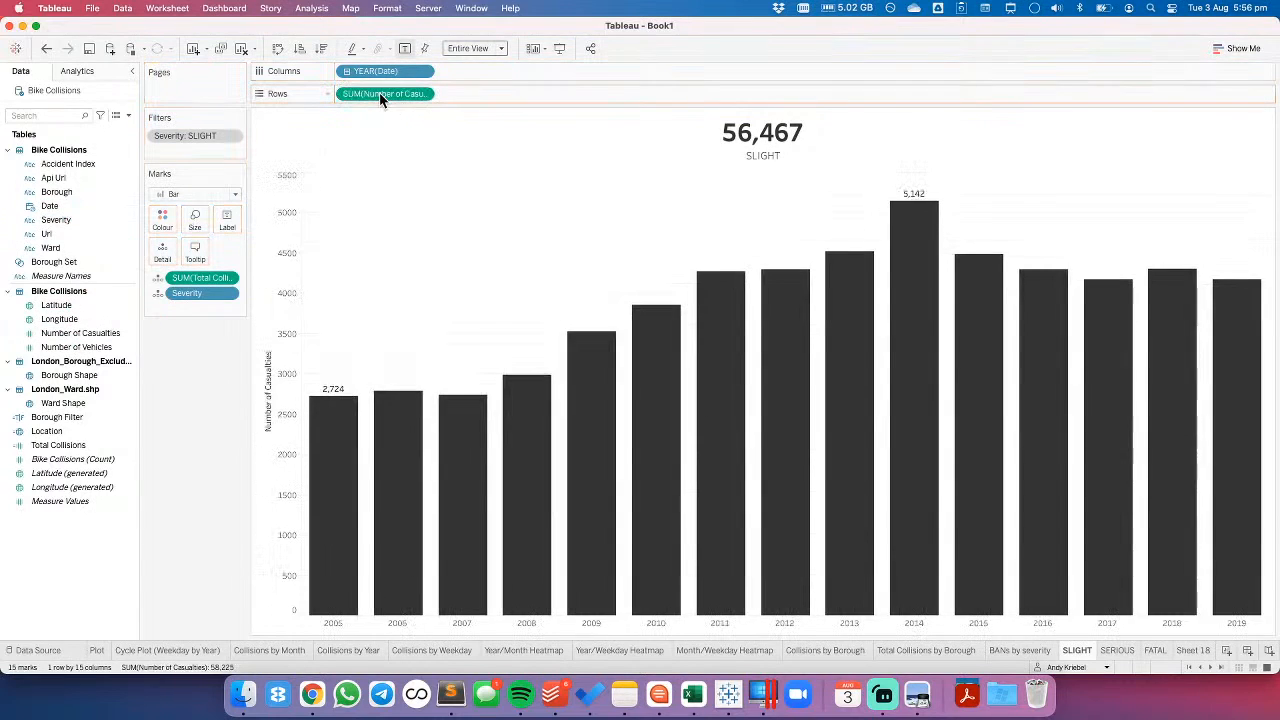
{"action": "left_click", "coordinate": [48, 52]}
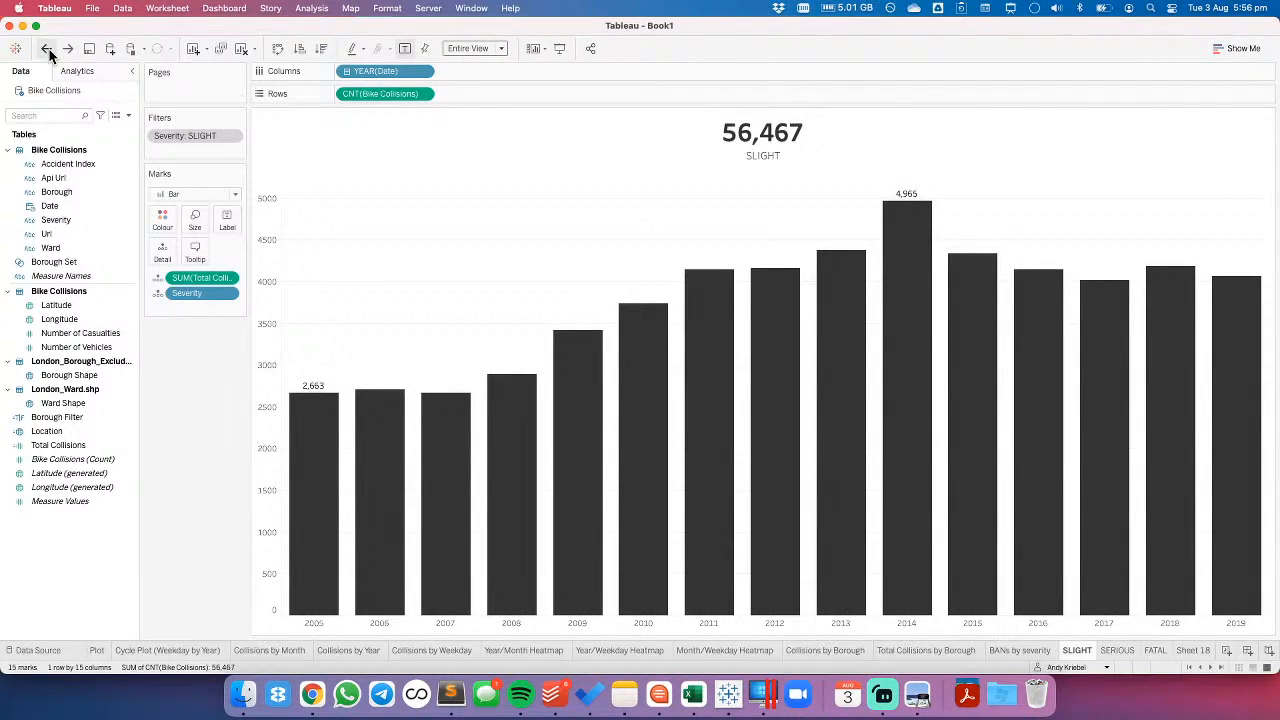
- Try replacing the collision count on Rows of the SLIGHT sheet with Number of Vehicles, and undo the replacement
{"action": "left_click", "coordinate": [86, 349]}
{"action": "left_click_drag", "start_coordinate": [86, 352], "coordinate": [392, 92]}
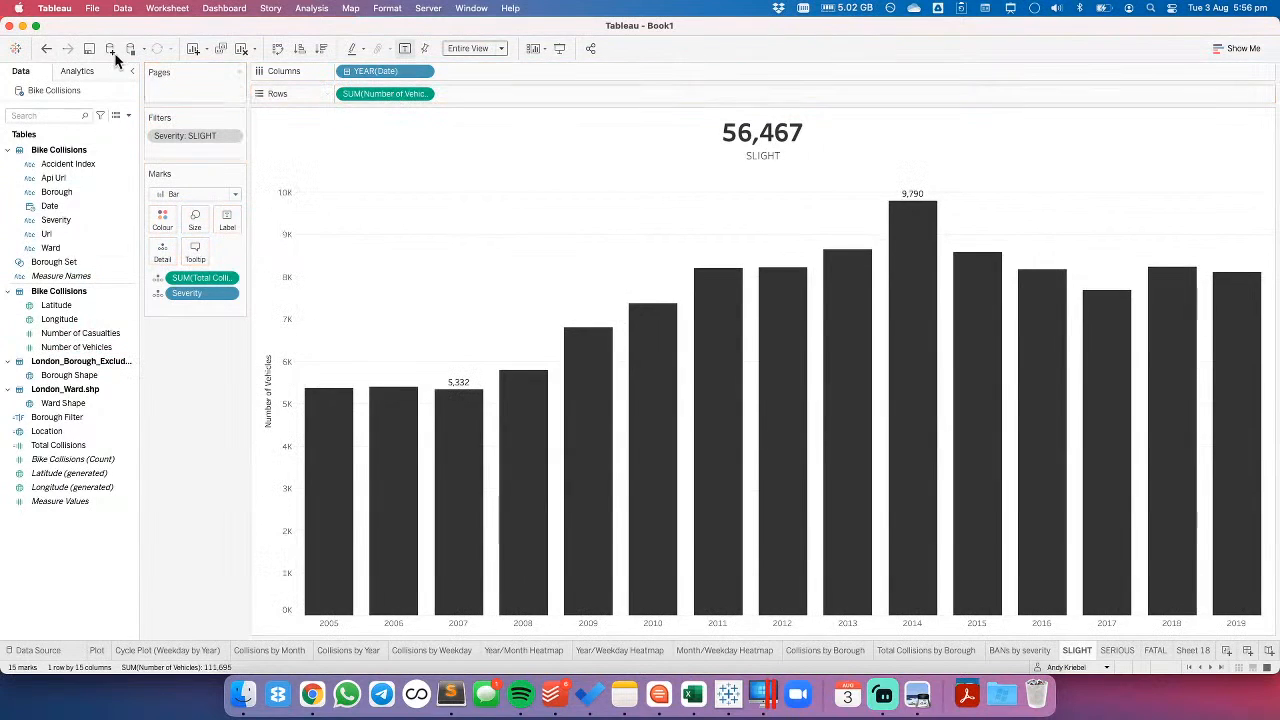
{"action": "left_click", "coordinate": [45, 51]}
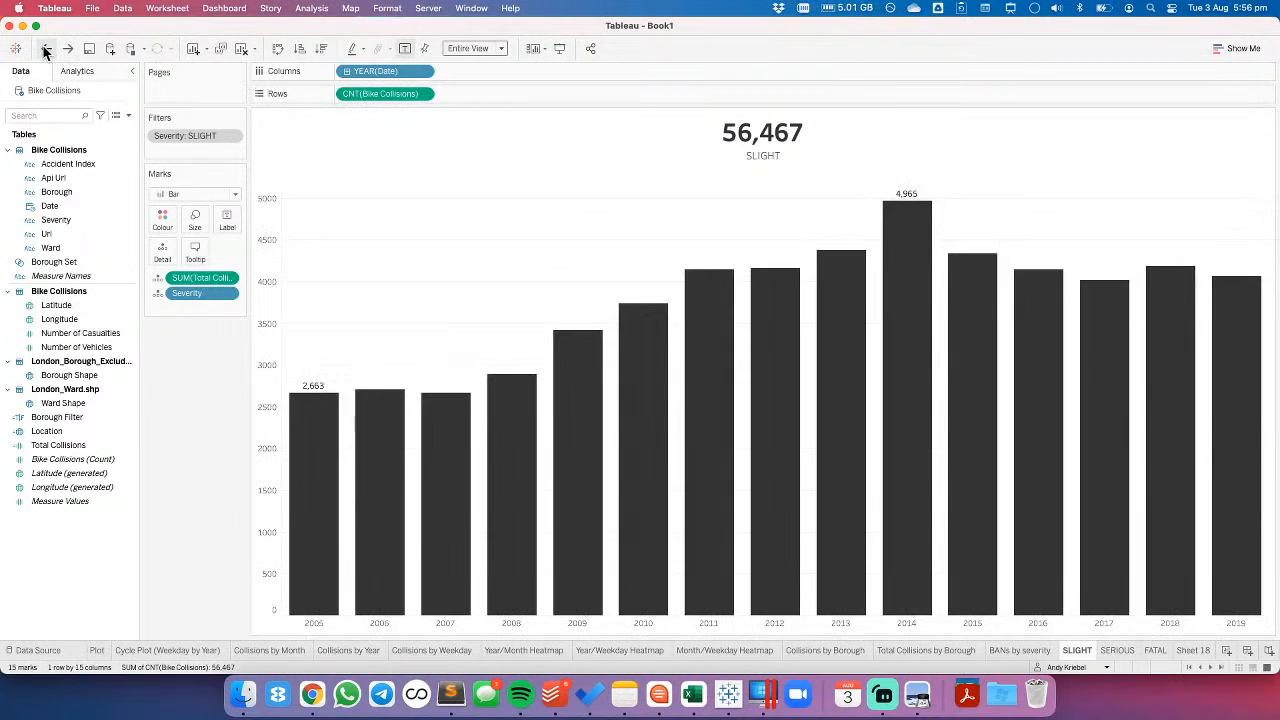
- On Sheet 18, show the hidden fields, unhide Casualties, and turn the display of hidden fields off again
{"action": "mouse_move", "coordinate": [1018, 507]}
{"action": "left_click", "coordinate": [1192, 650]}
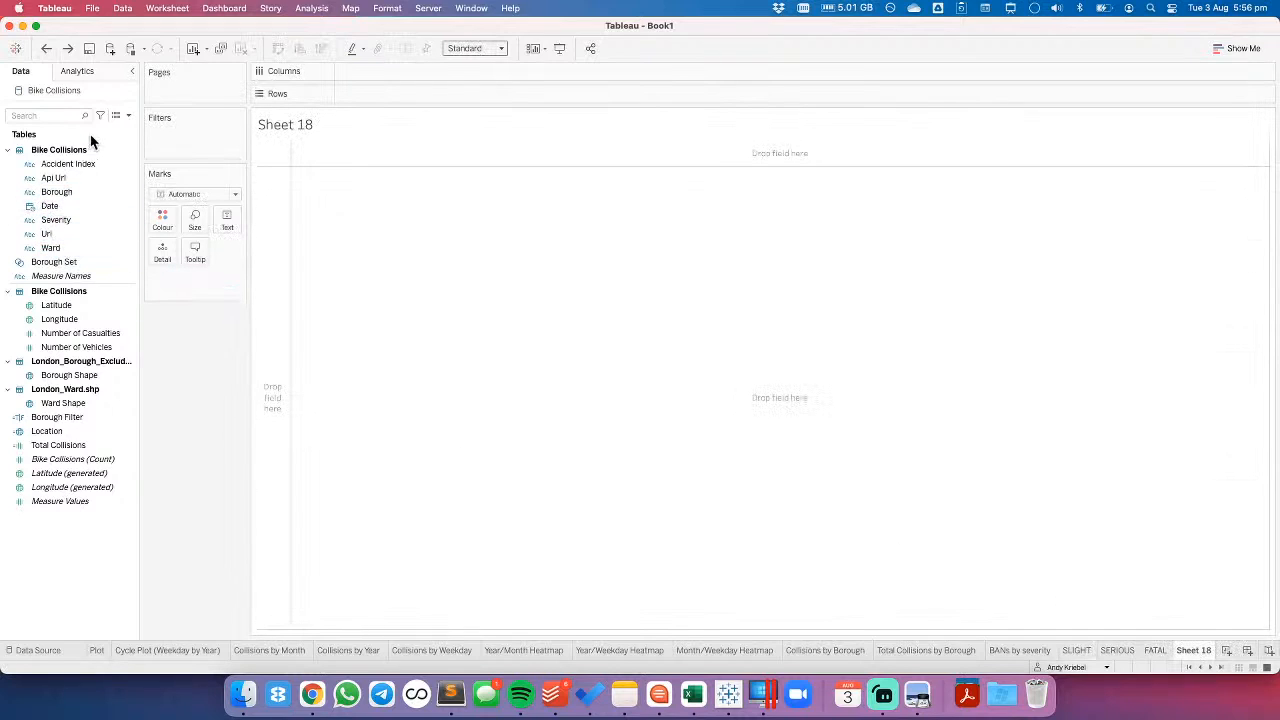
{"action": "left_click", "coordinate": [128, 116]}
{"action": "left_click", "coordinate": [77, 236]}
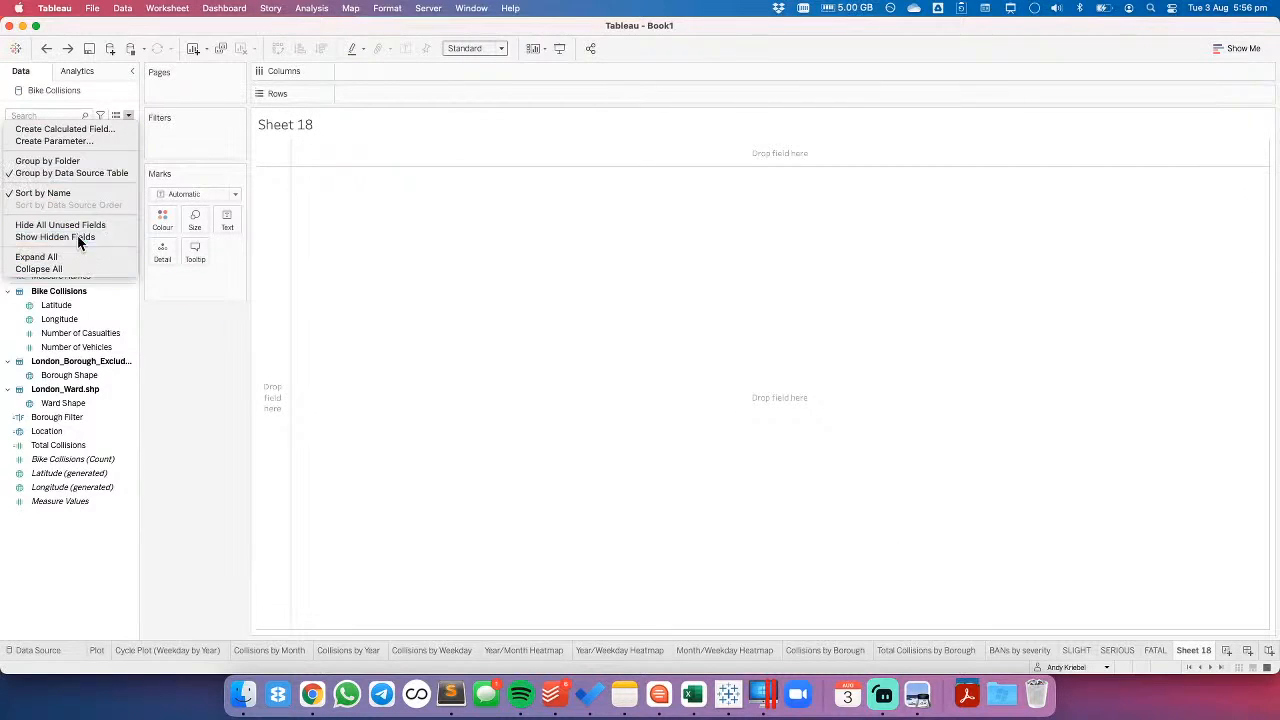
{"action": "right_click", "coordinate": [53, 205]}
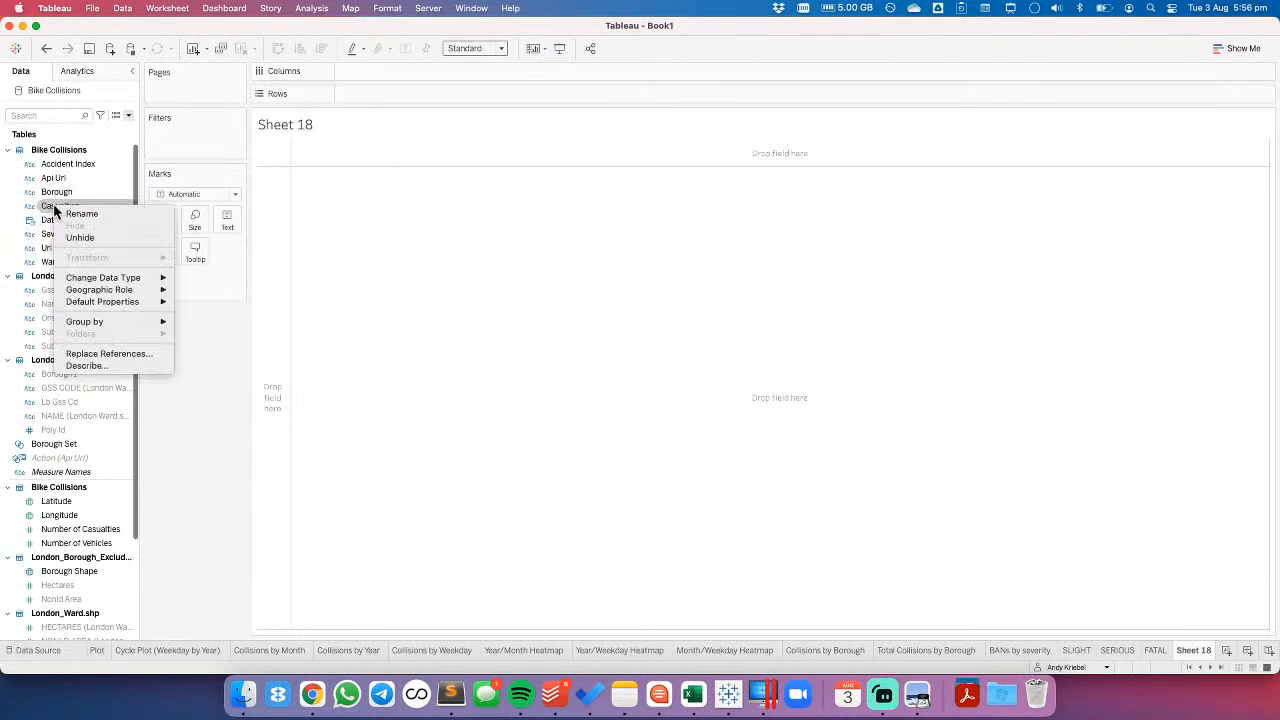
{"action": "left_click", "coordinate": [75, 238]}
{"action": "left_click", "coordinate": [128, 116]}
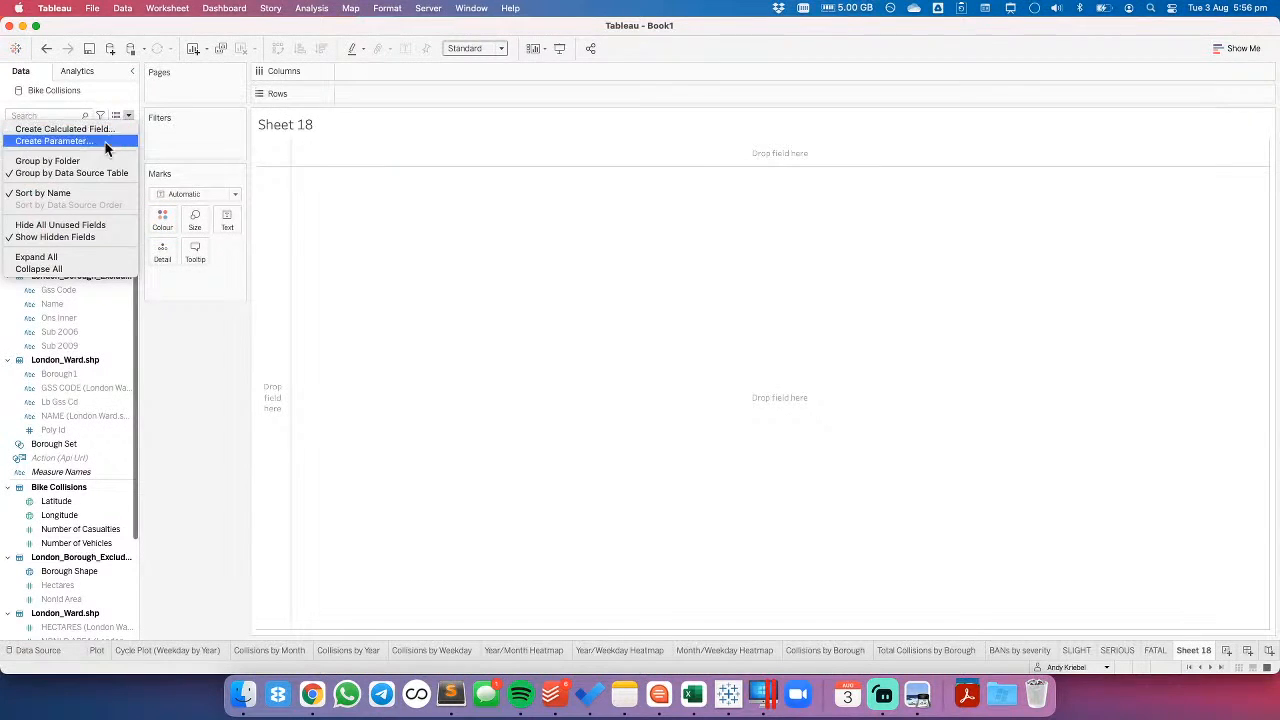
{"action": "left_click", "coordinate": [66, 235]}
- Build a text table with Casualties on Rows and the sum of Number of Vehicles as the values
{"action": "left_click", "coordinate": [58, 207]}
{"action": "left_click_drag", "start_coordinate": [58, 210], "coordinate": [268, 227]}
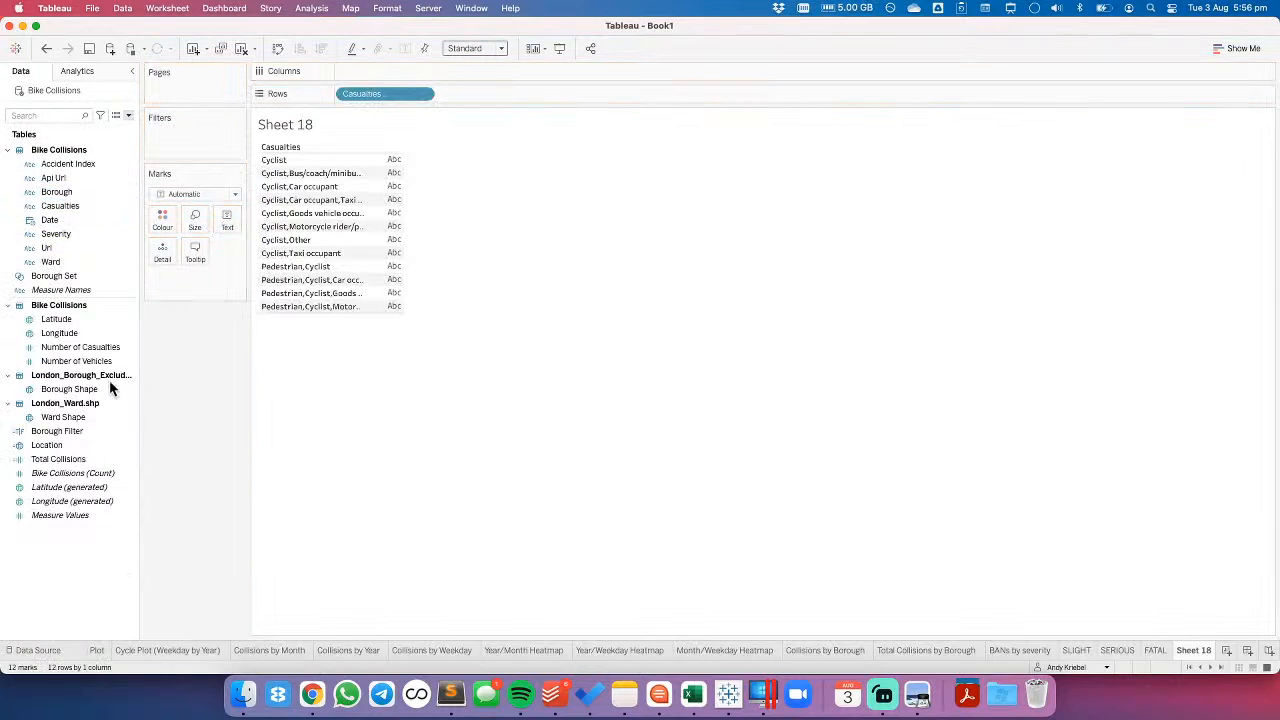
{"action": "left_click", "coordinate": [80, 362]}
{"action": "left_click_drag", "start_coordinate": [80, 368], "coordinate": [386, 185]}
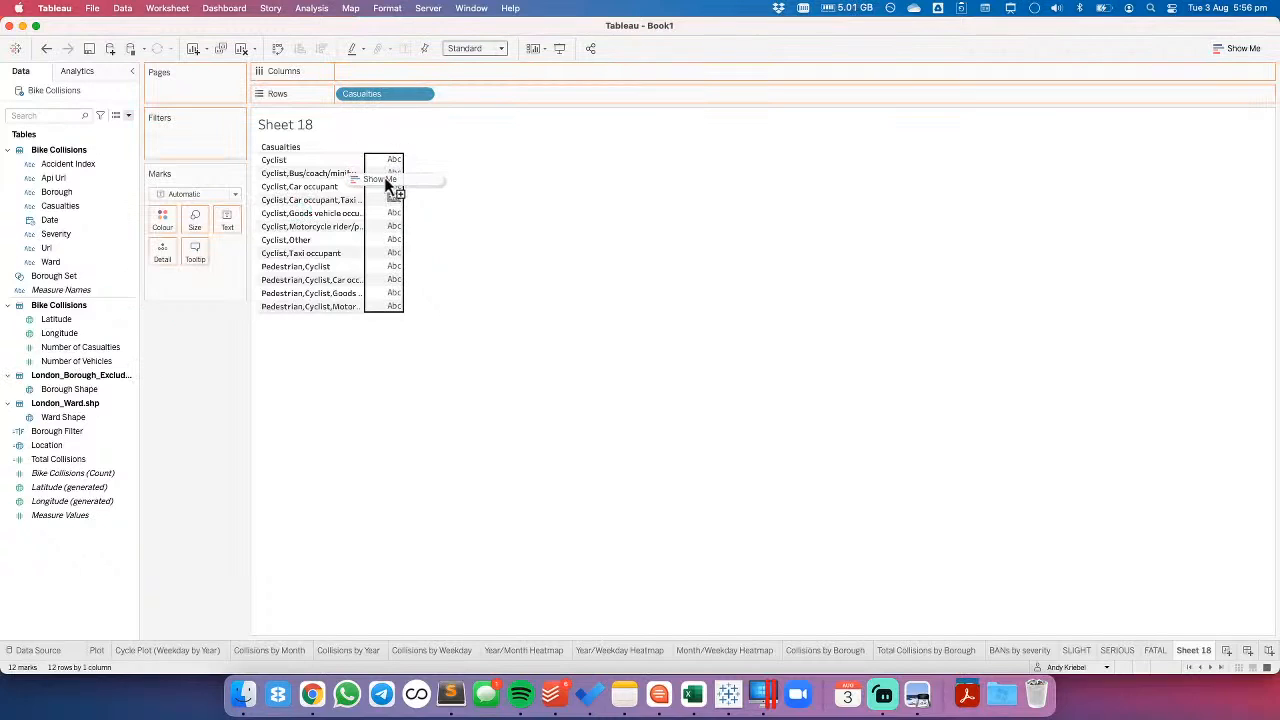
{"action": "left_click_drag", "start_coordinate": [386, 185], "coordinate": [382, 180]}
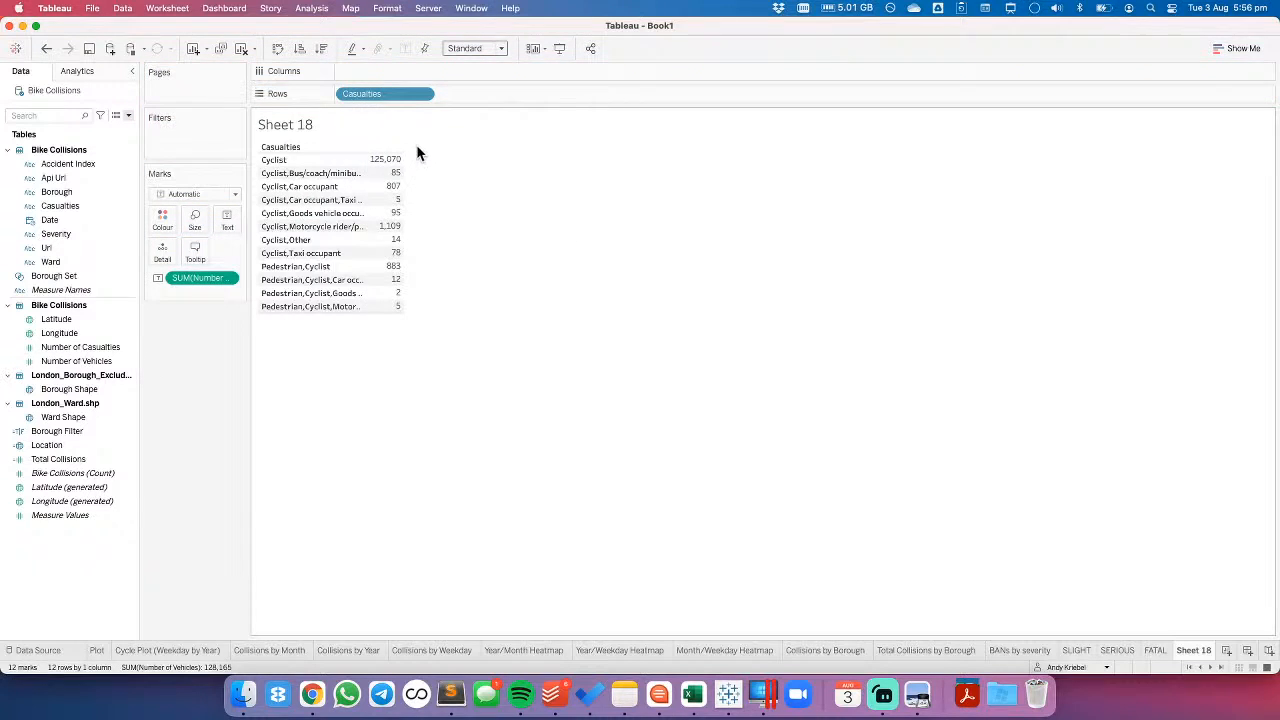
- Change the Number of Vehicles aggregation to Average, inspect the averages per casualty category, and clear the sheet
{"action": "left_click", "coordinate": [228, 282]}
{"action": "mouse_move", "coordinate": [237, 382]}
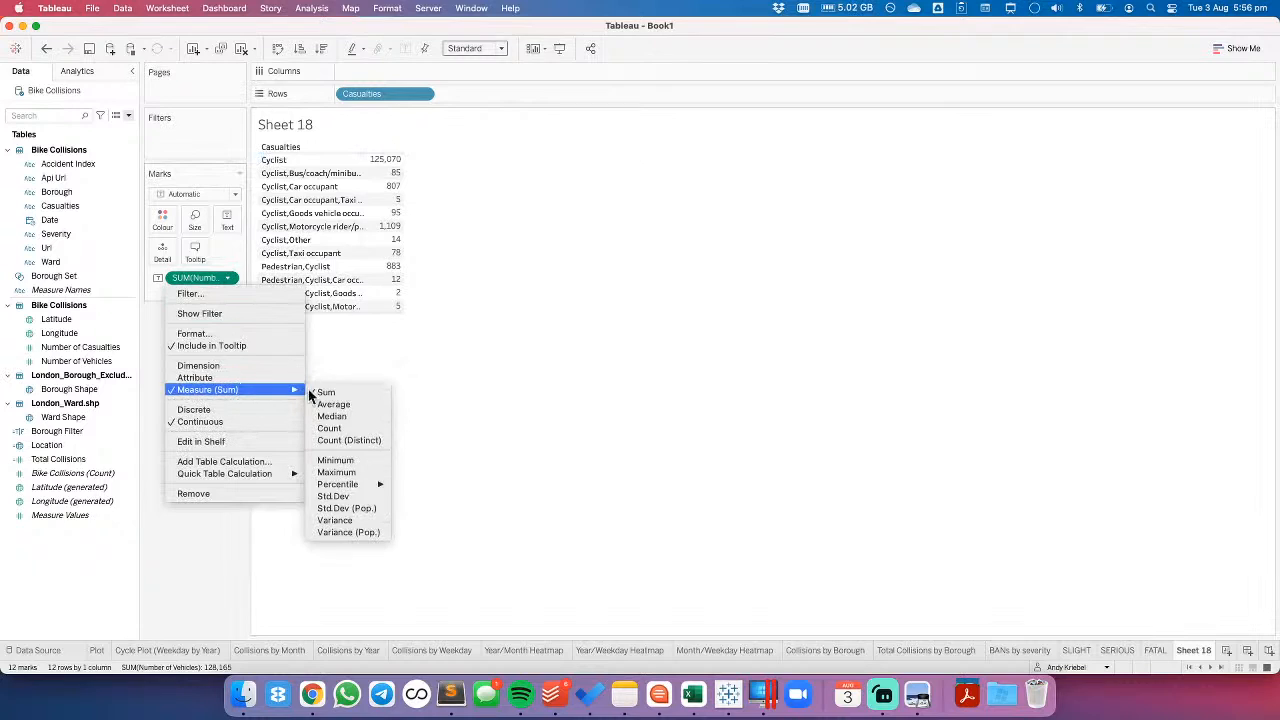
{"action": "left_click", "coordinate": [322, 404]}
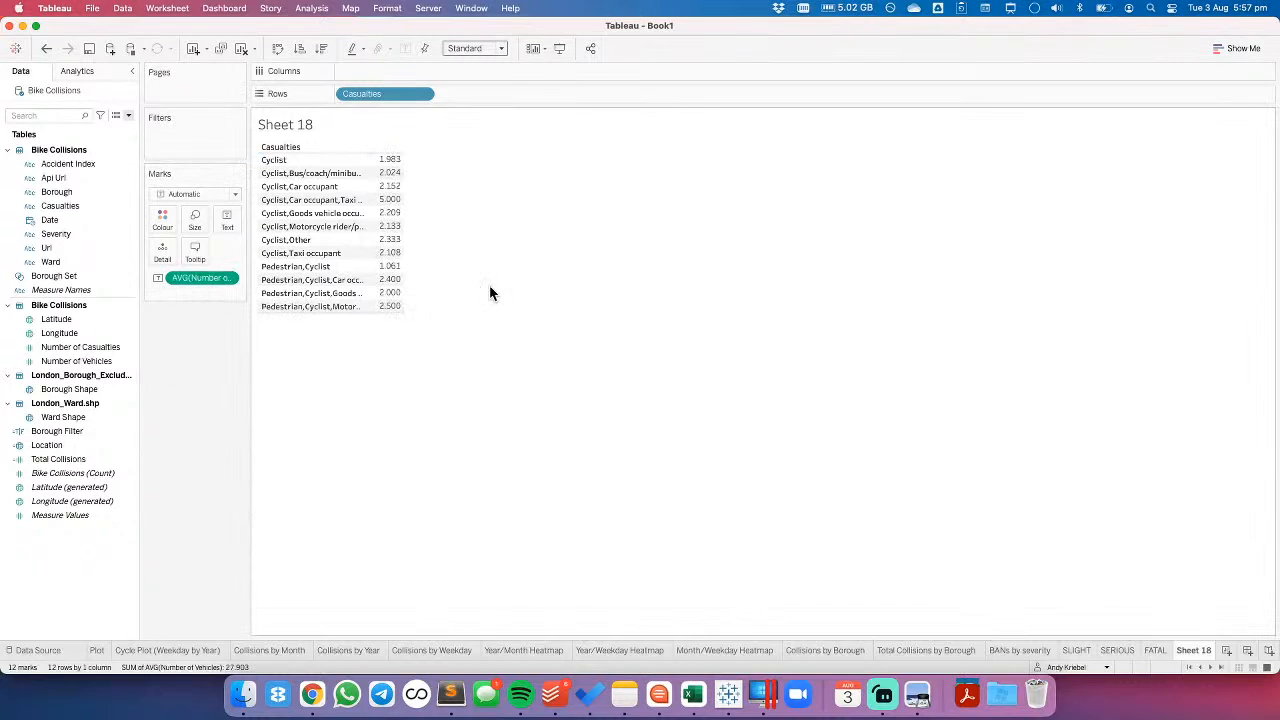
{"action": "left_click", "coordinate": [322, 161]}
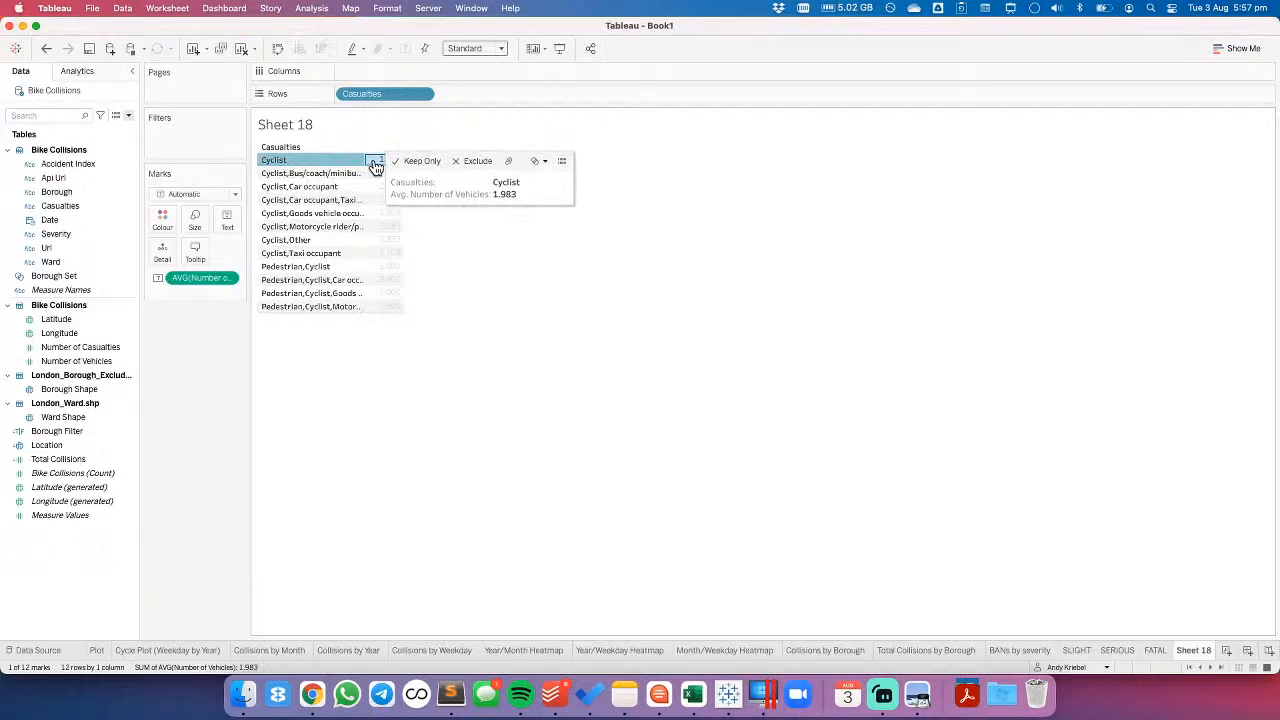
{"action": "left_click", "coordinate": [577, 362]}
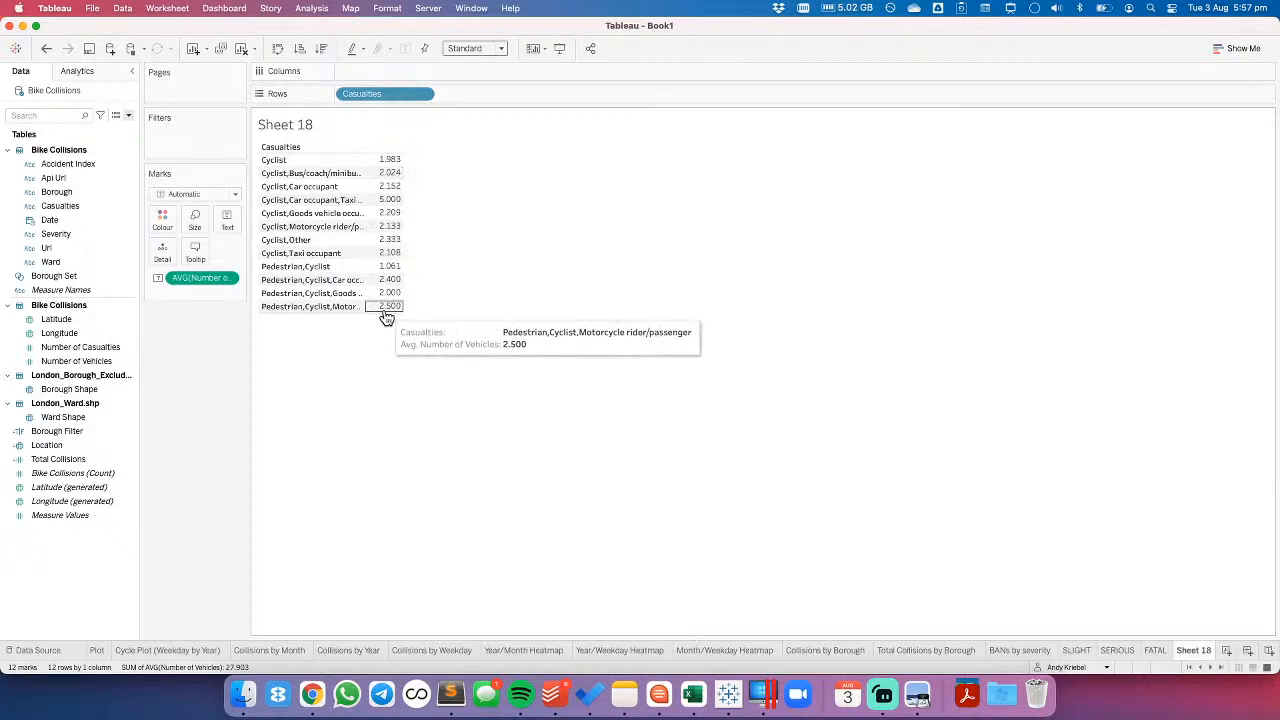
{"action": "left_click", "coordinate": [241, 49]}
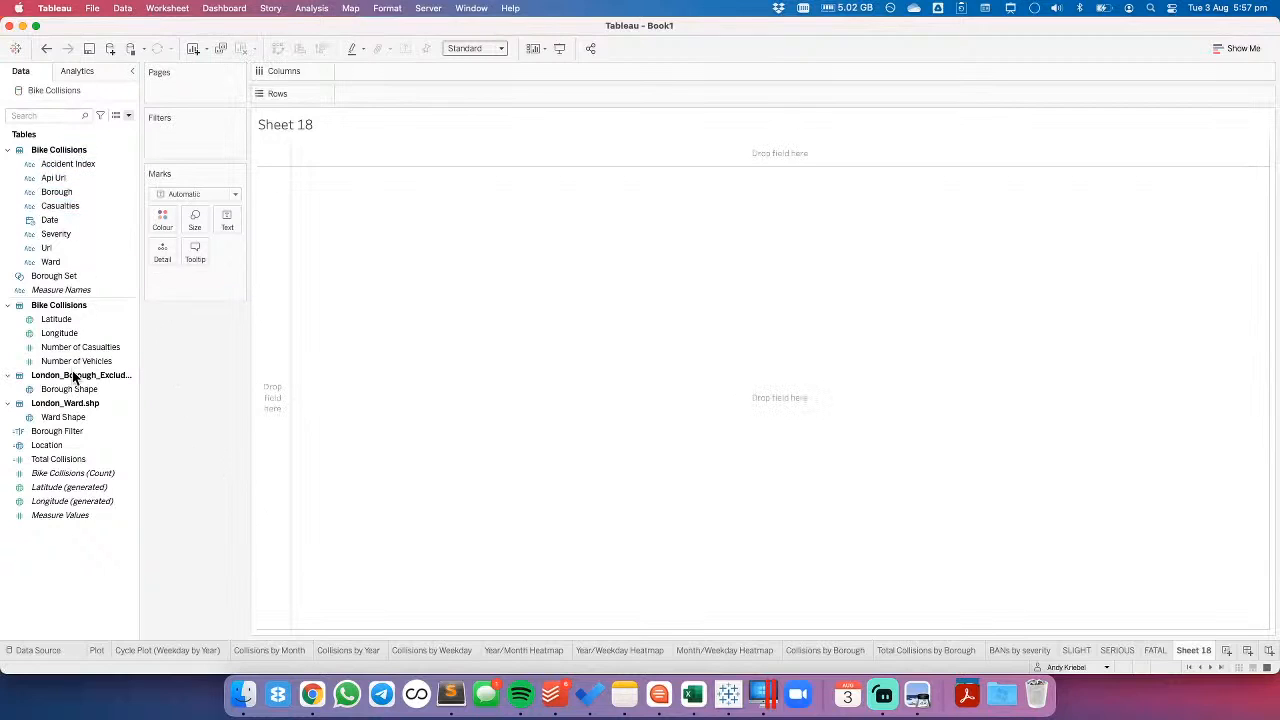
- Try a scatter plot of Number of Casualties on Columns against Number of Vehicles on Rows, detailed by Borough, and clear it
{"action": "left_click_drag", "start_coordinate": [80, 347], "coordinate": [360, 80]}
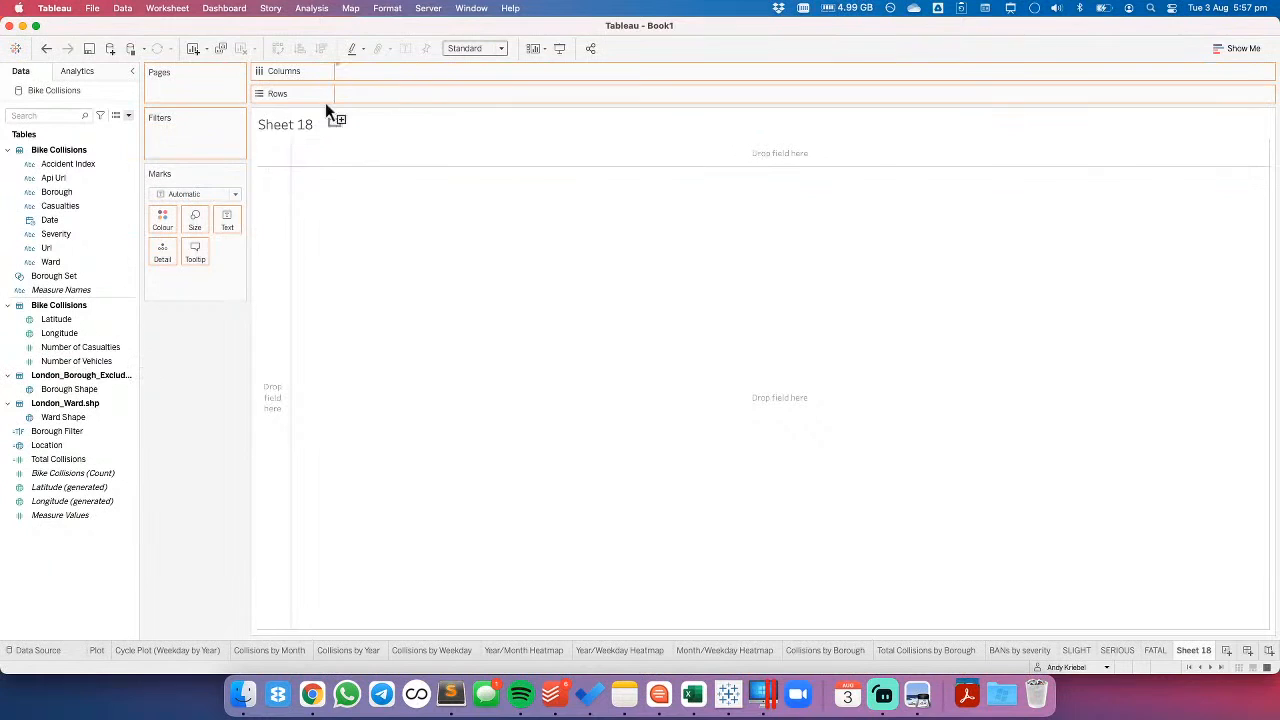
{"action": "left_click_drag", "start_coordinate": [70, 361], "coordinate": [363, 96]}
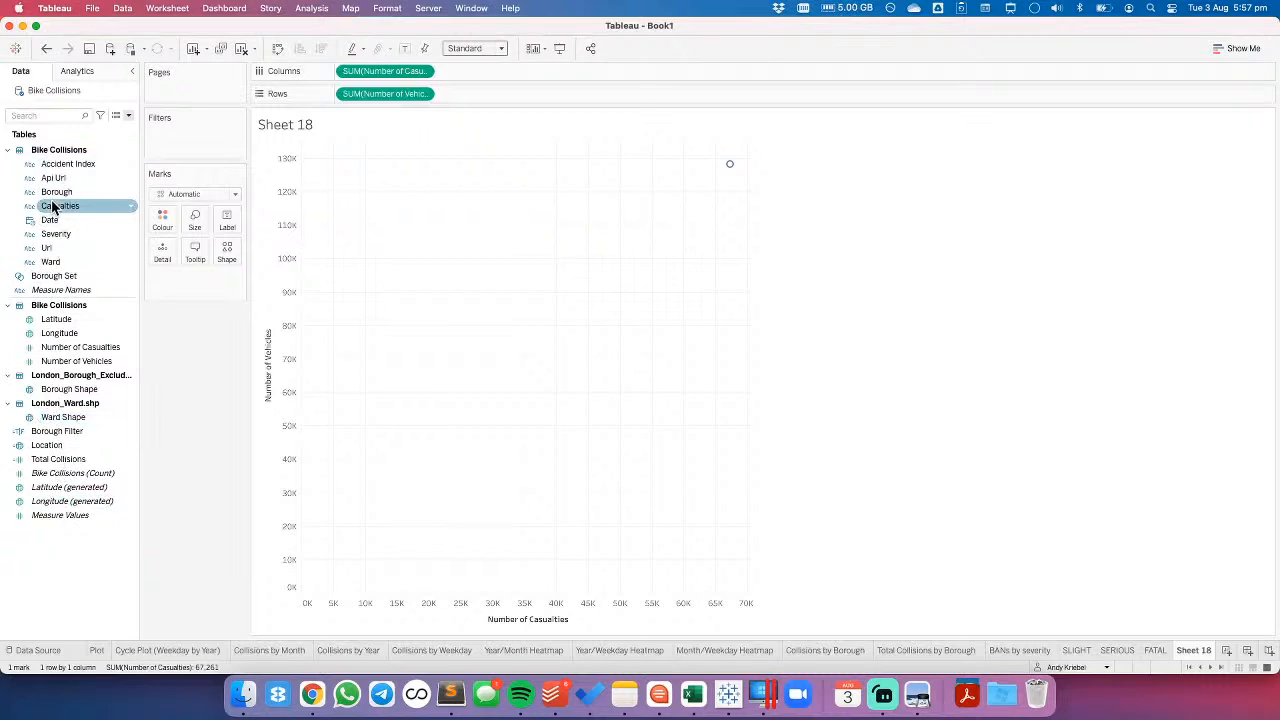
{"action": "left_click_drag", "start_coordinate": [55, 192], "coordinate": [161, 258]}
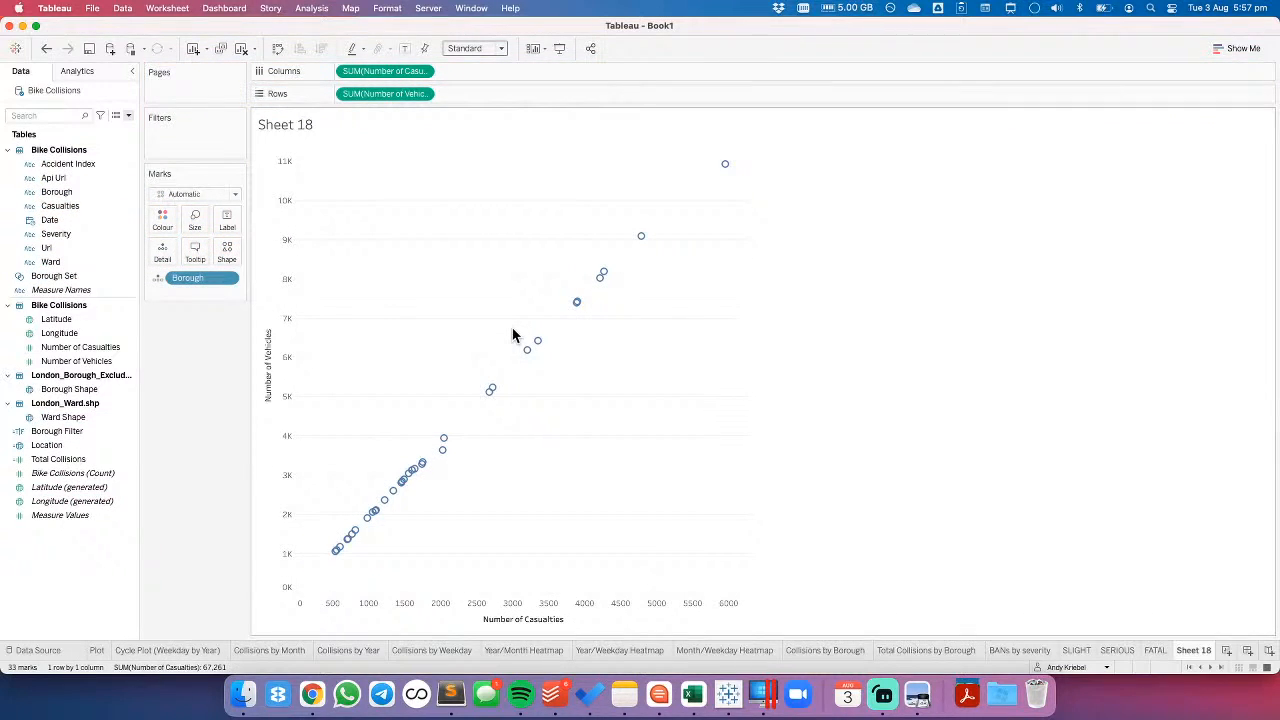
{"action": "left_click", "coordinate": [241, 49]}
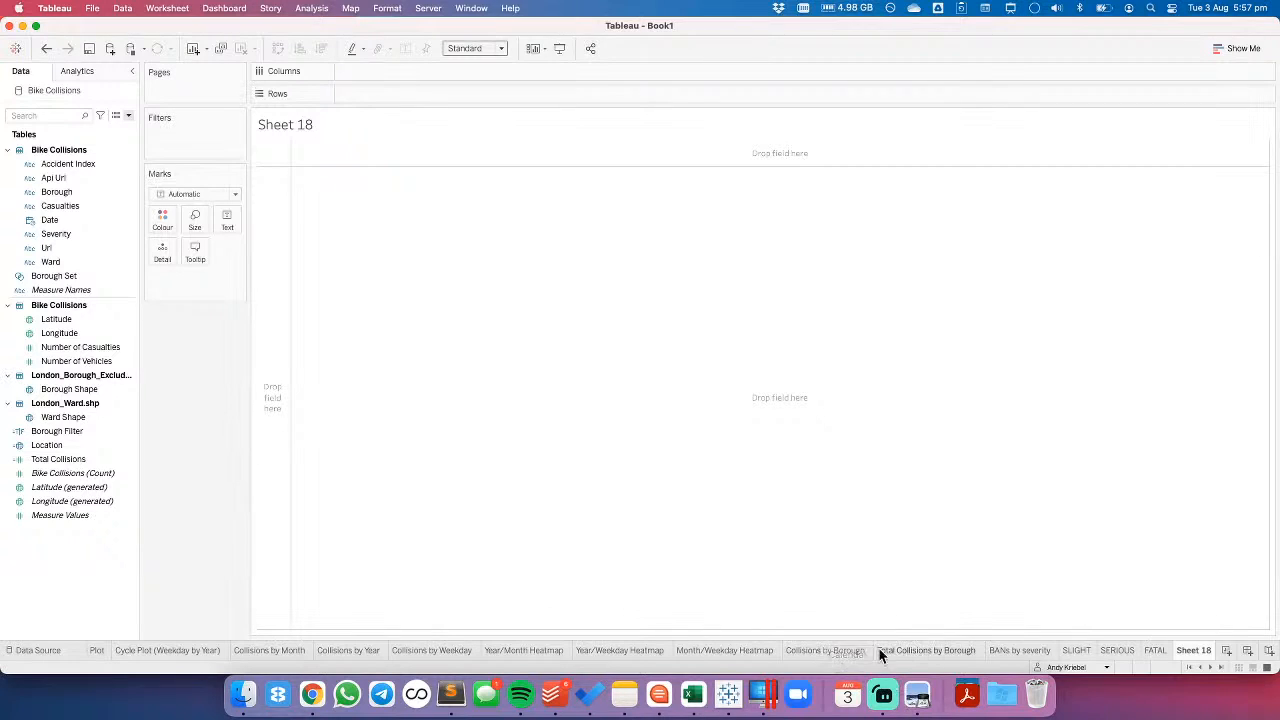
- Review the BANs by severity and Total Collisions by Borough sheets, and bring up the Collisions by Borough map
{"action": "left_click", "coordinate": [1013, 651]}
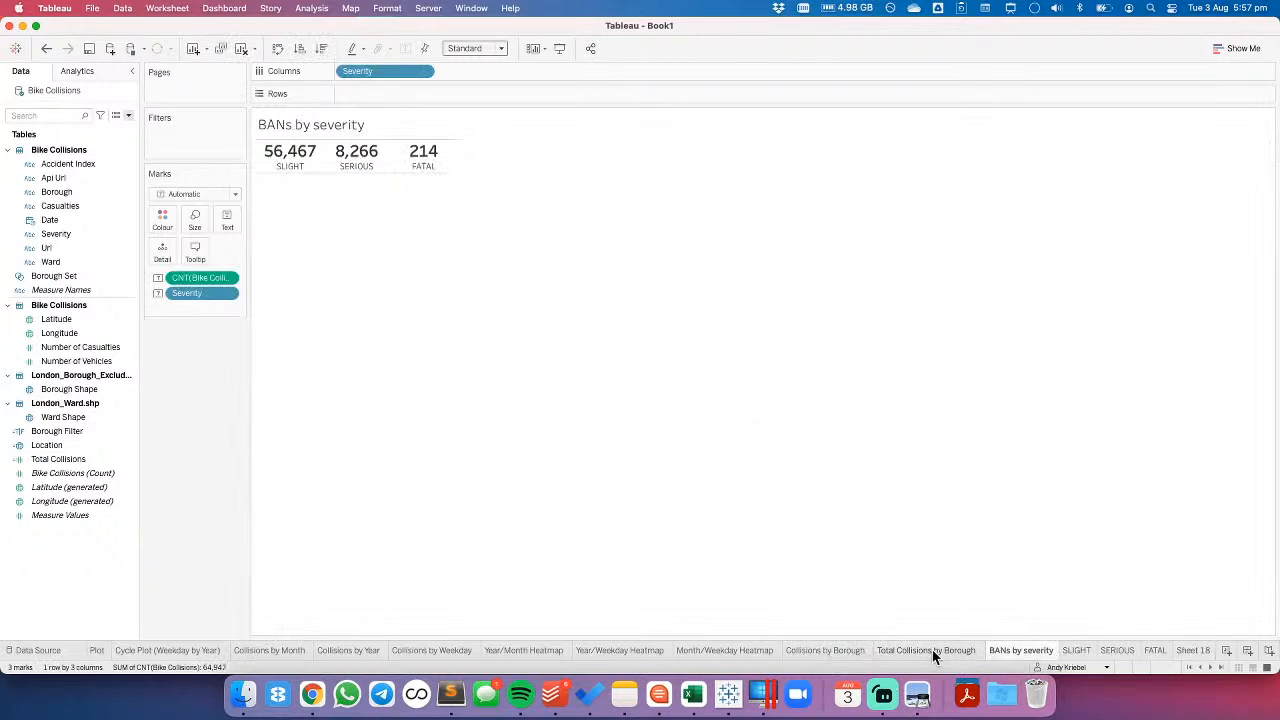
{"action": "left_click", "coordinate": [930, 649]}
{"action": "left_click", "coordinate": [827, 650]}
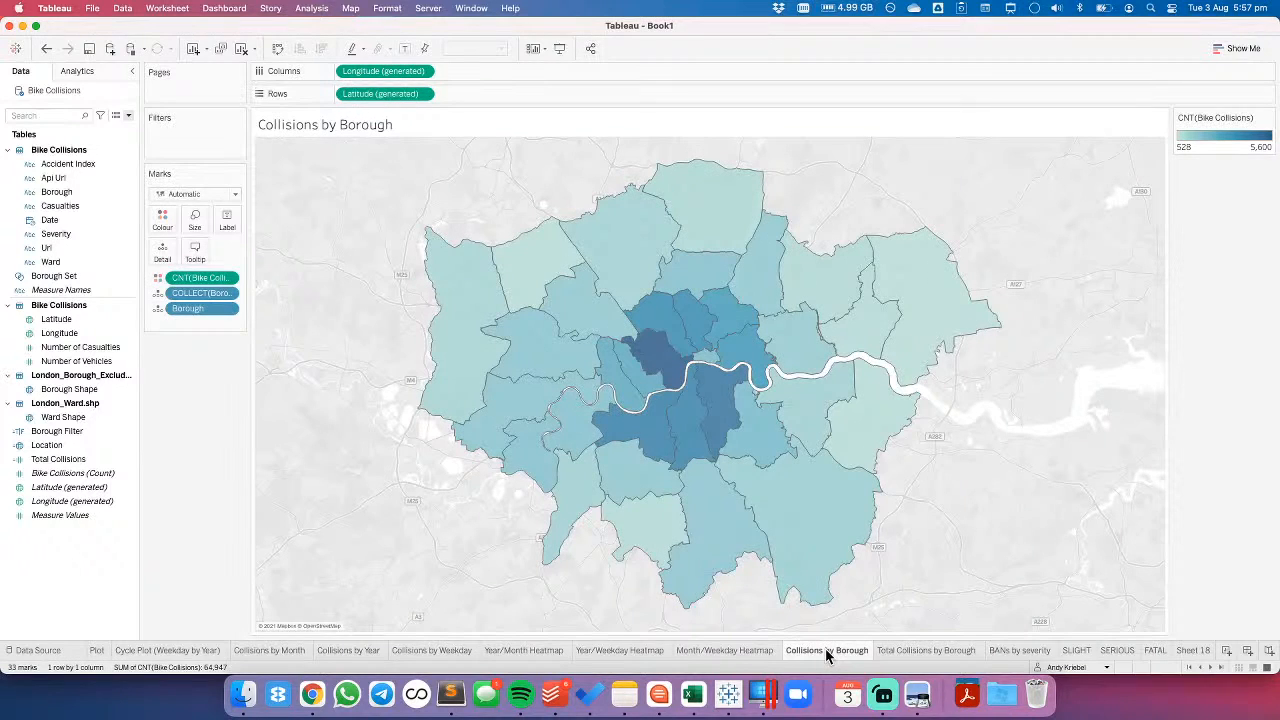
- Wash out the background of the Collisions by Borough map to 100%
{"action": "right_click", "coordinate": [981, 463]}
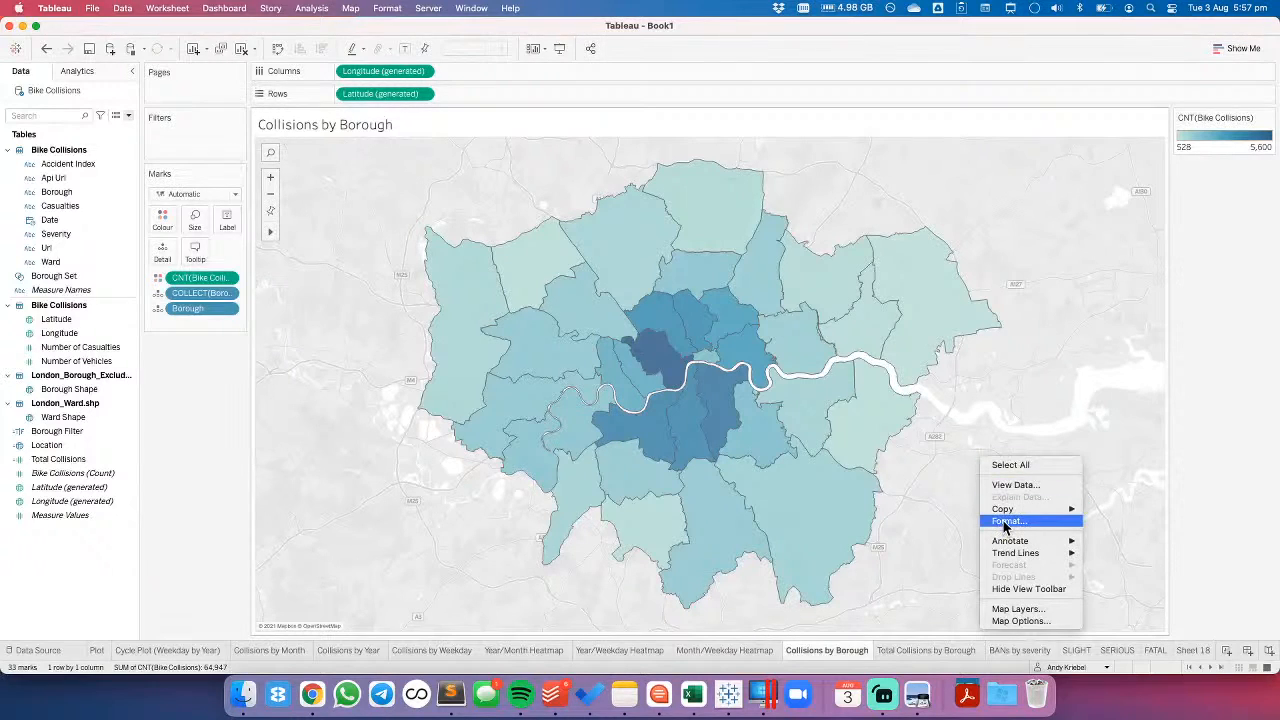
{"action": "left_click", "coordinate": [1007, 609]}
{"action": "left_click_drag", "start_coordinate": [63, 134], "coordinate": [120, 137]}
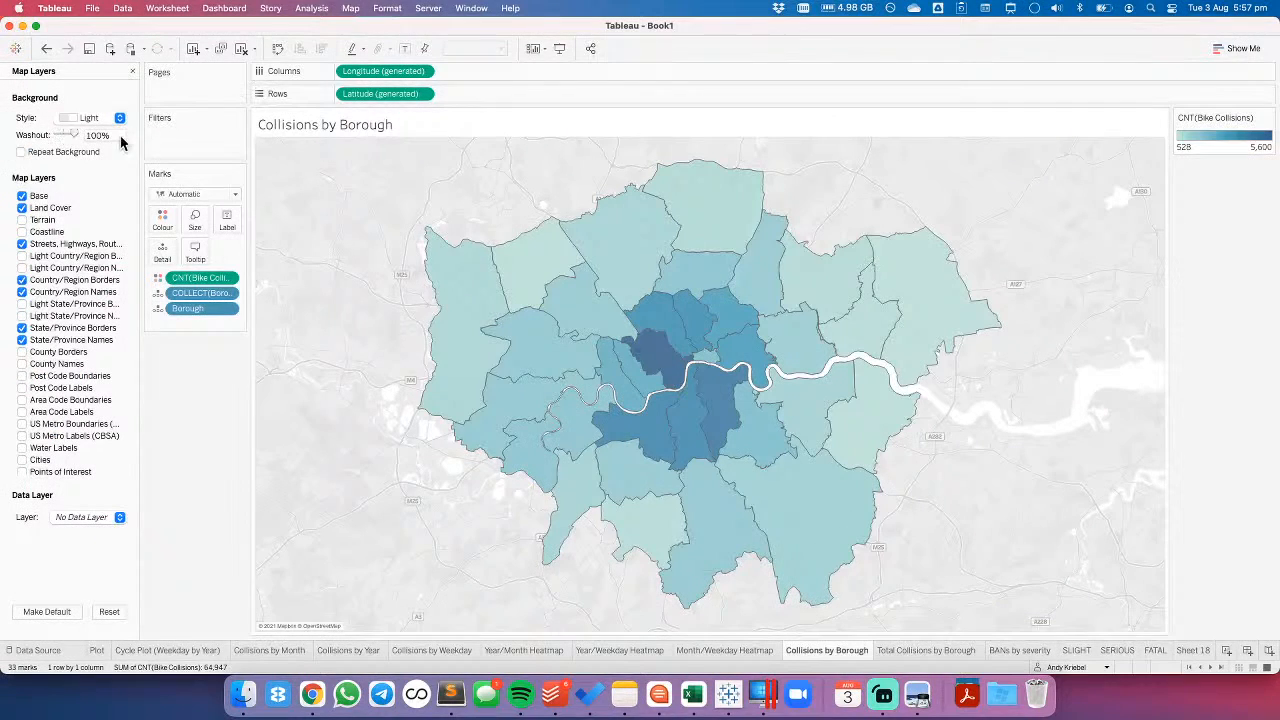
- Set the pane borders of the row divider and column divider to None for the map sheet
{"action": "right_click", "coordinate": [318, 249]}
{"action": "left_click", "coordinate": [343, 309]}
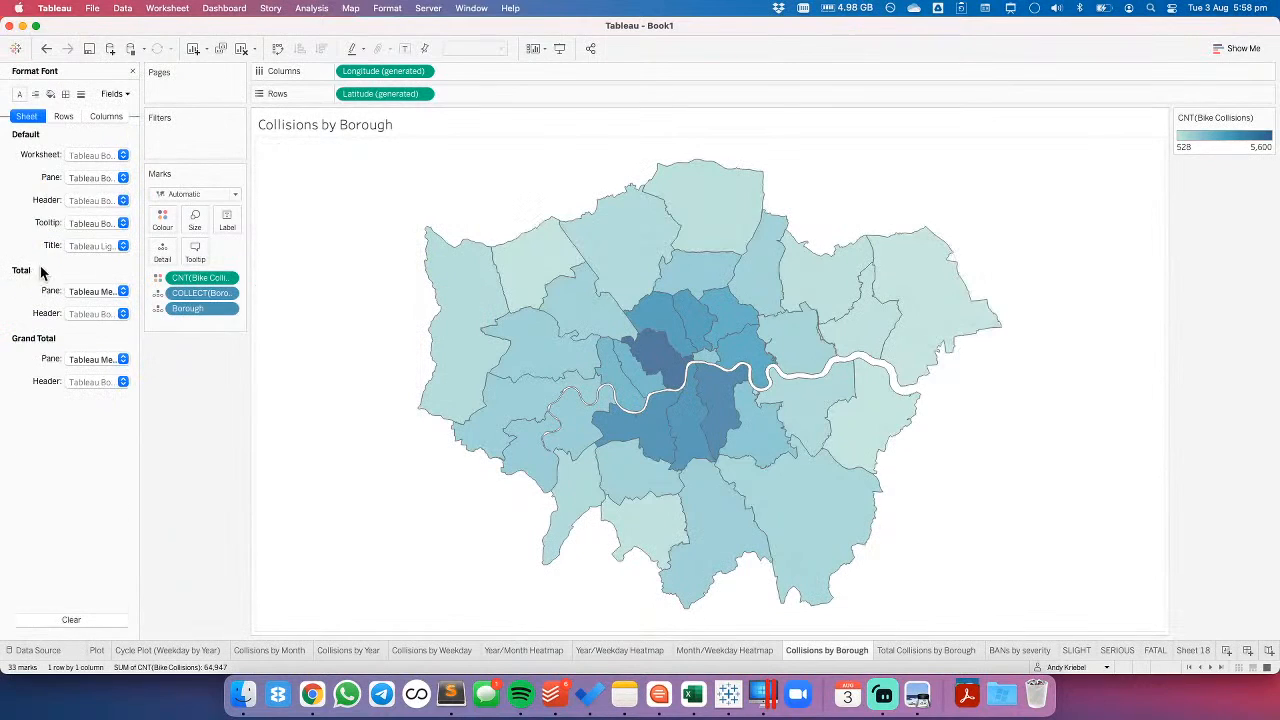
{"action": "left_click", "coordinate": [65, 94]}
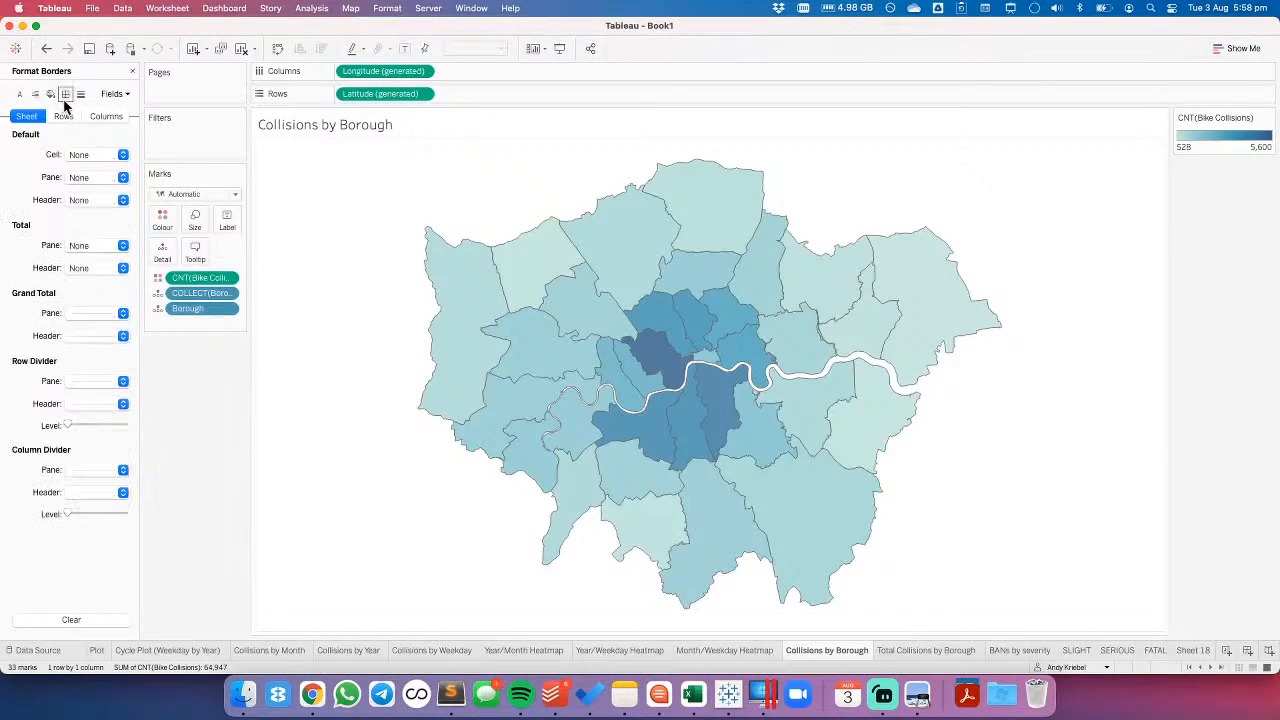
{"action": "left_click", "coordinate": [90, 381]}
{"action": "left_click", "coordinate": [40, 428]}
{"action": "left_click", "coordinate": [88, 473]}
{"action": "left_click", "coordinate": [123, 277]}
{"action": "left_click", "coordinate": [319, 295]}
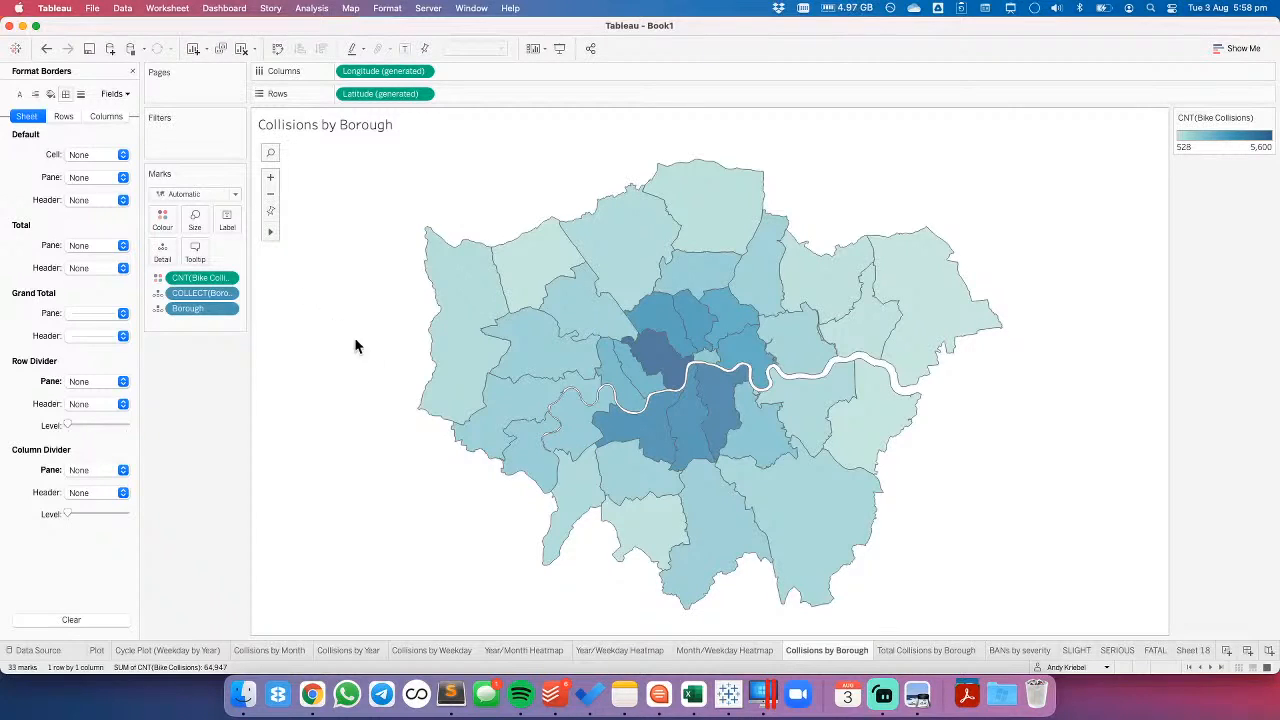
{"action": "mouse_move", "coordinate": [648, 345]}
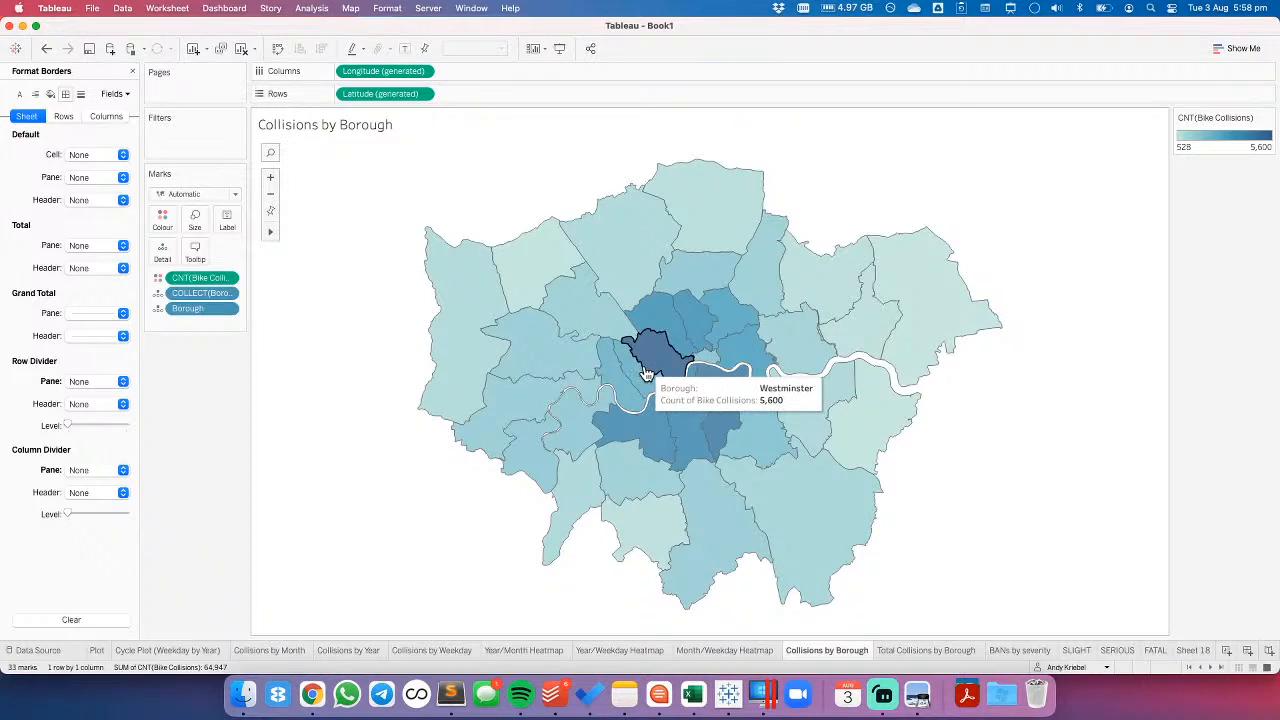
{"action": "left_click", "coordinate": [132, 71]}
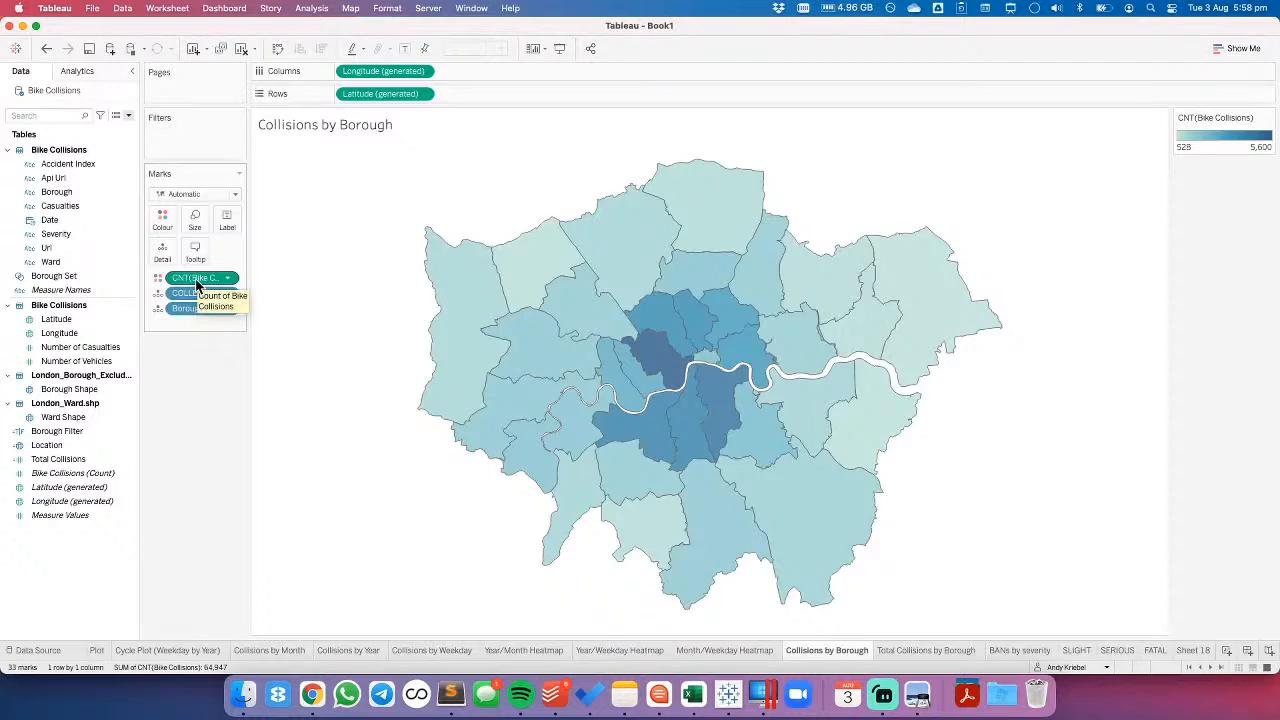
- Move the count of Bike Collisions from Colour to Tooltip and colour the map by Borough Set
{"action": "mouse_move", "coordinate": [194, 278]}
{"action": "left_mouse_down"}
{"action": "mouse_move", "coordinate": [166, 262]}
{"action": "mouse_move", "coordinate": [195, 257]}
{"action": "left_mouse_up"}
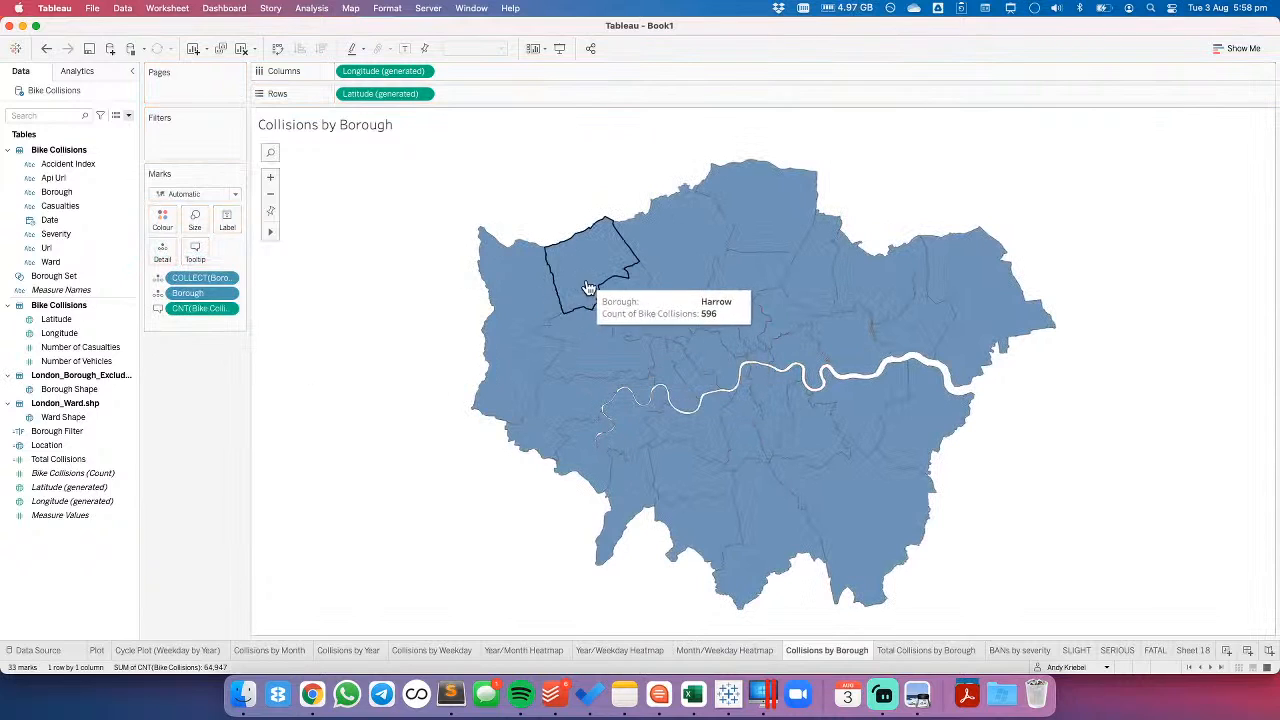
{"action": "left_click_drag", "start_coordinate": [88, 276], "coordinate": [160, 222]}
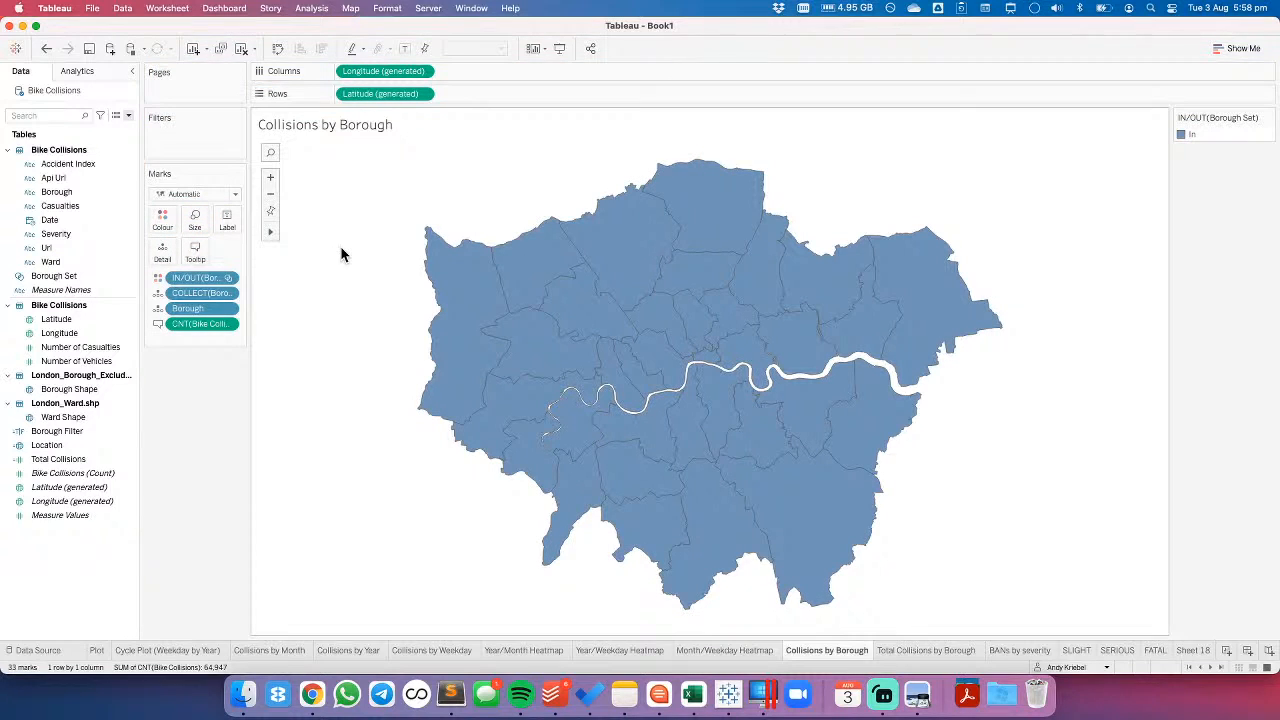
- Add a set action named Update Borough Set that assigns selected values to Borough Set and removes all values when the selection is cleared
{"action": "left_click", "coordinate": [176, 9]}
{"action": "left_click", "coordinate": [179, 99]}
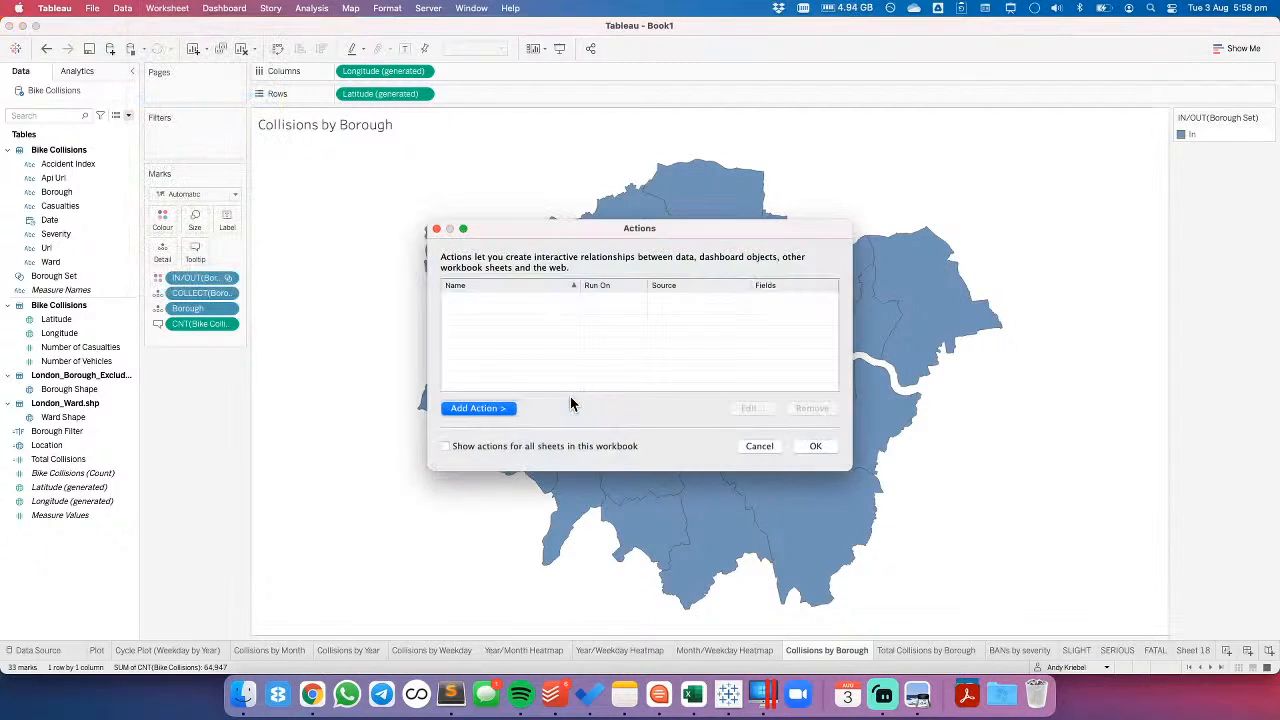
{"action": "left_click", "coordinate": [507, 410]}
{"action": "left_click", "coordinate": [583, 474]}
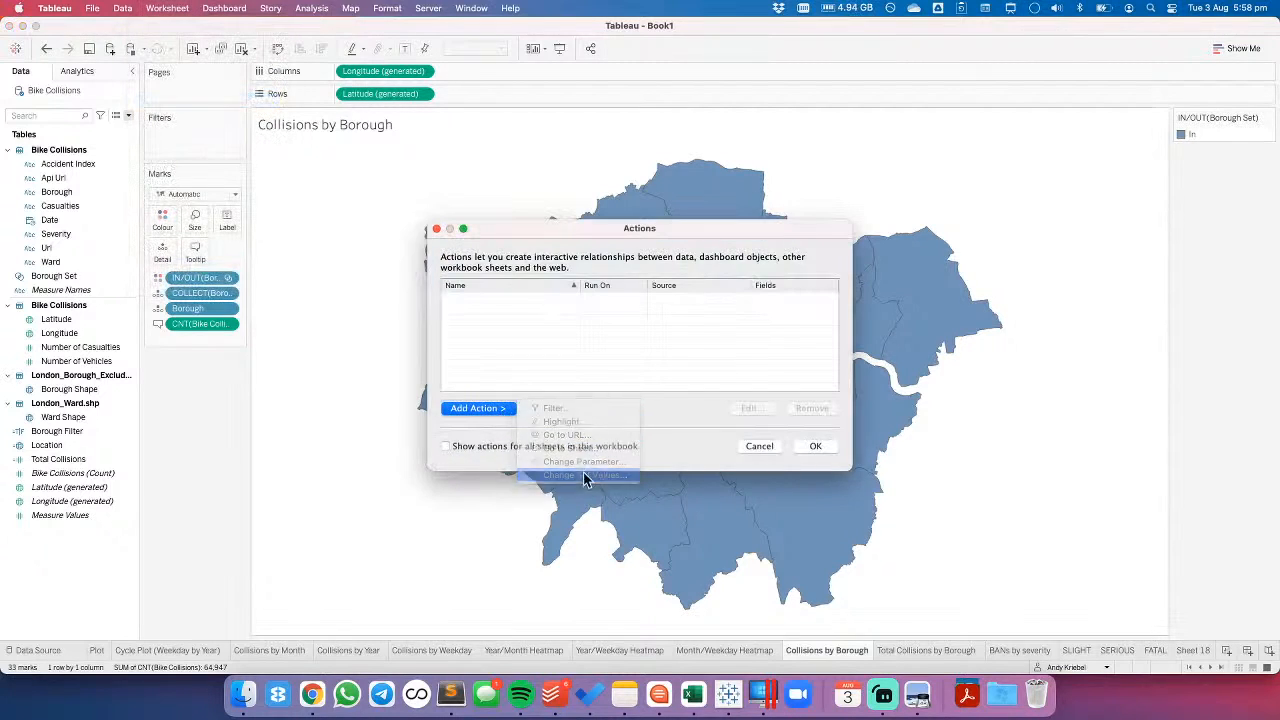
{"action": "type", "text": "Update Borough Set"}
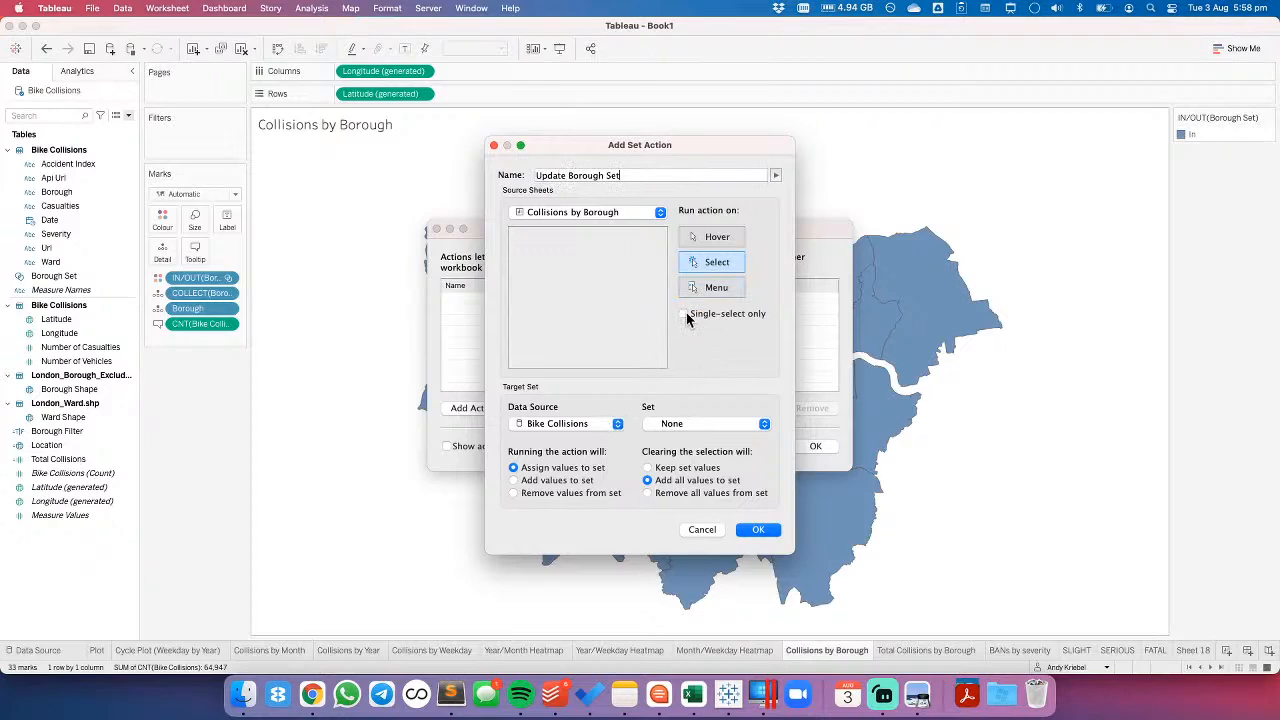
{"action": "left_click", "coordinate": [678, 428]}
{"action": "left_click", "coordinate": [682, 440]}
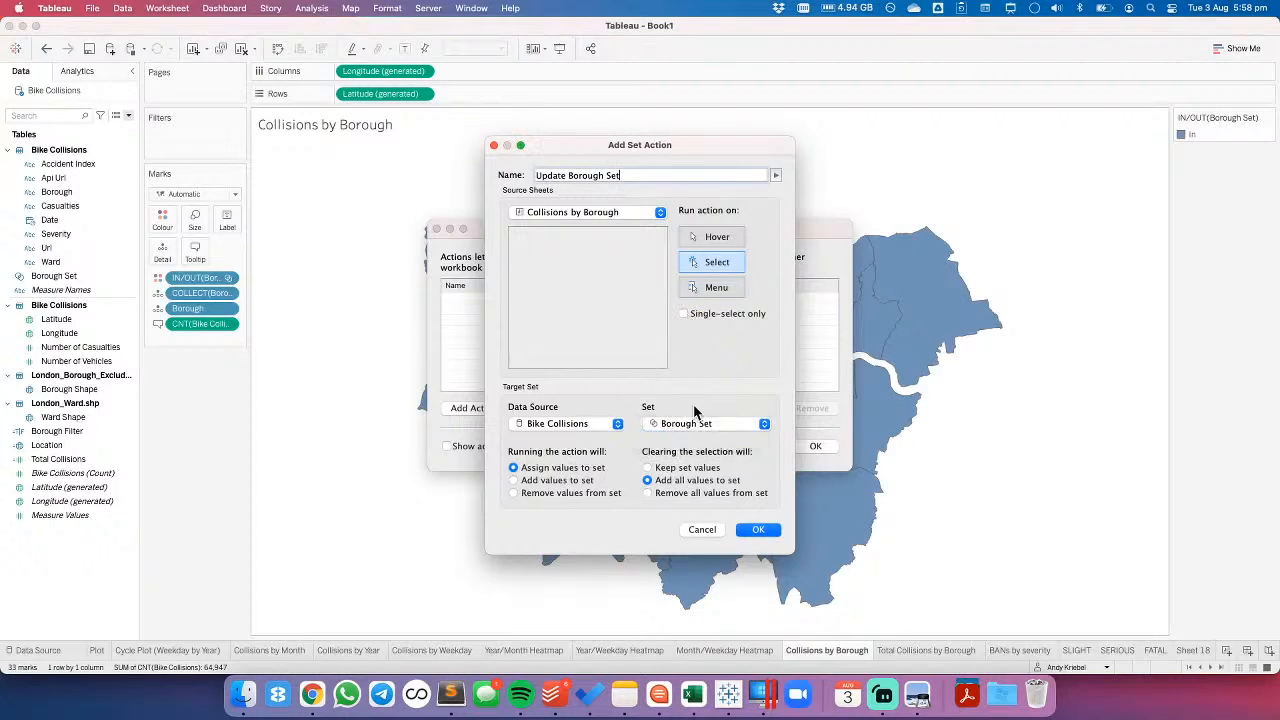
{"action": "left_click", "coordinate": [648, 494]}
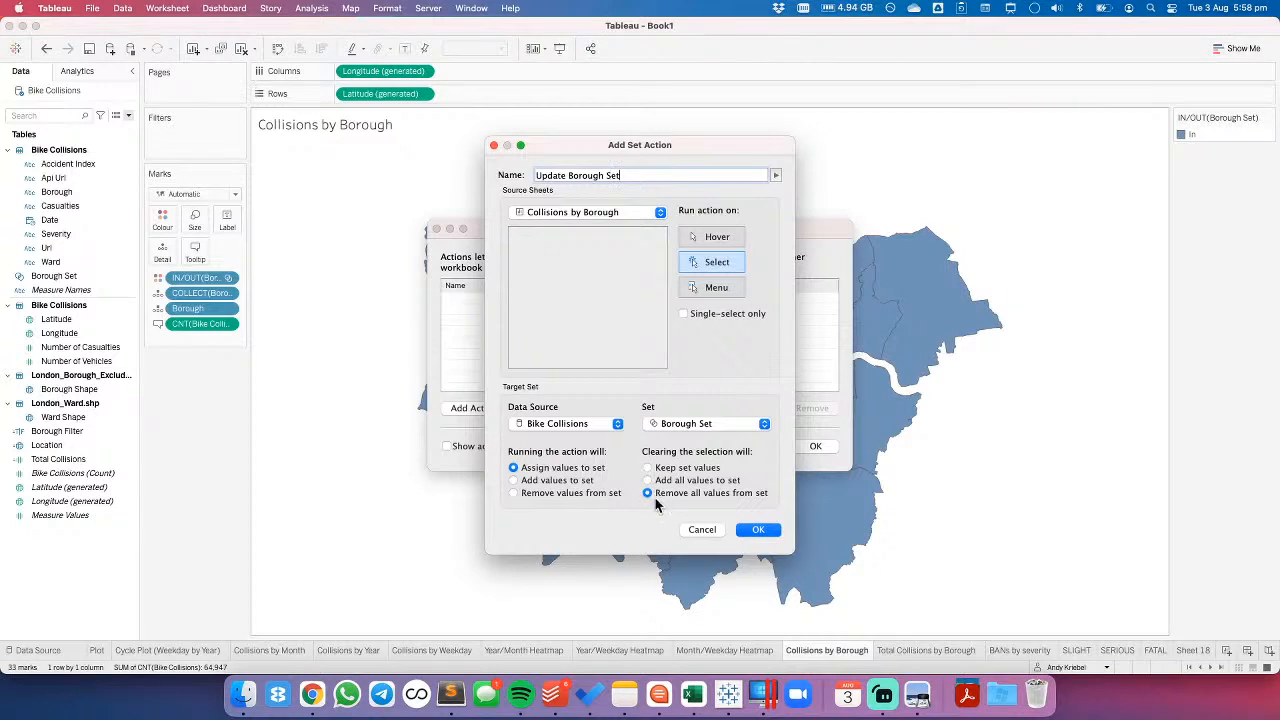
{"action": "left_click", "coordinate": [759, 530]}
{"action": "left_click", "coordinate": [813, 445]}
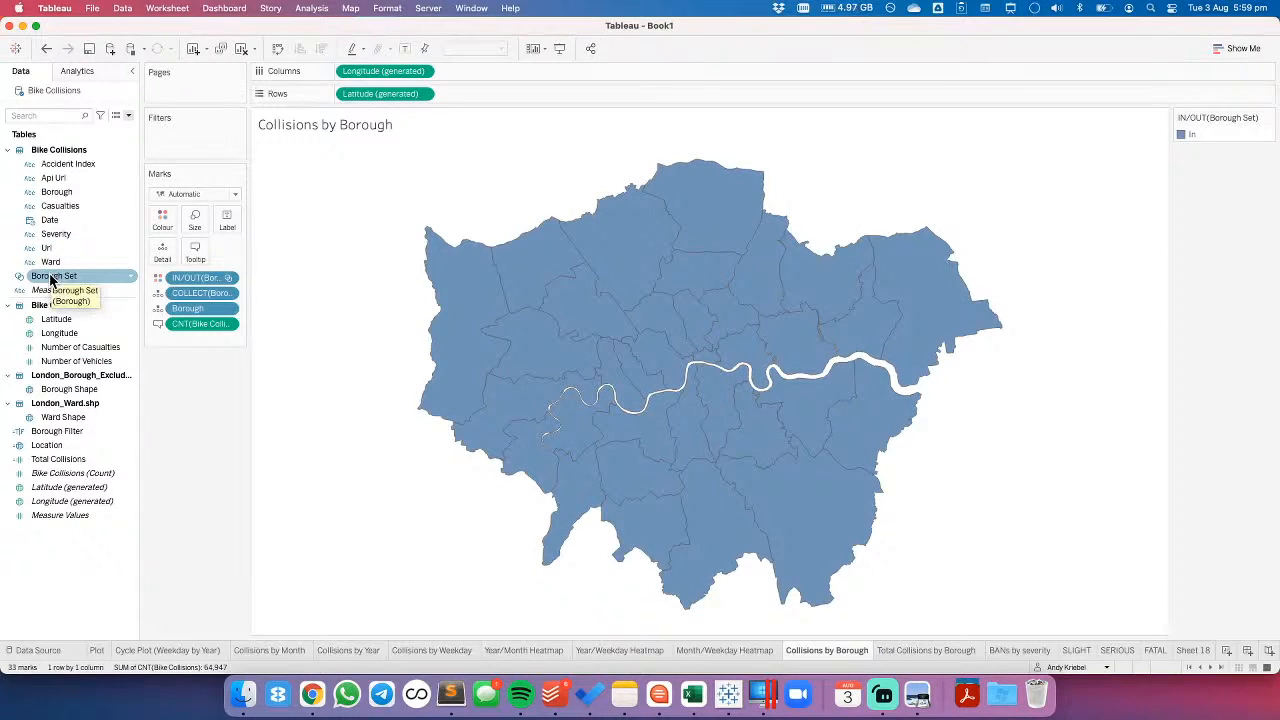
- Select the westernmost borough on the map and set the In colour of Borough Set to black (000000)
{"action": "left_click", "coordinate": [432, 308]}
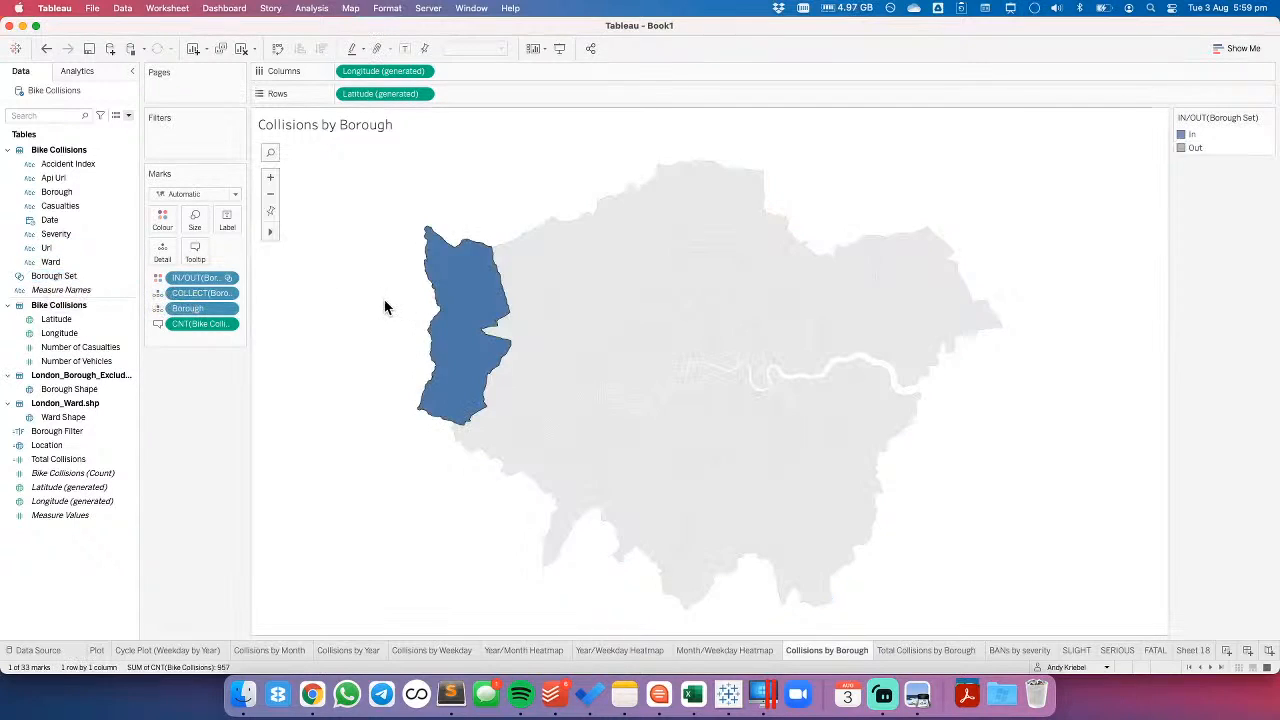
{"action": "mouse_move", "coordinate": [457, 312]}
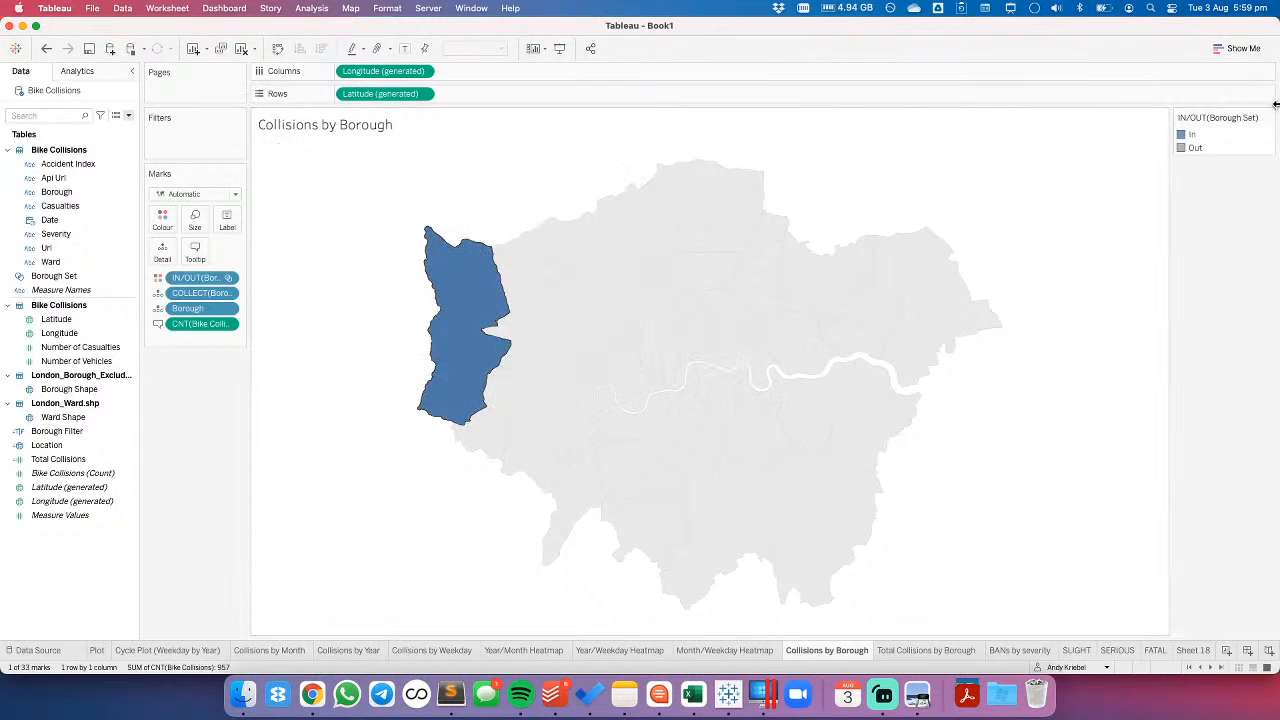
{"action": "double_click", "coordinate": [1230, 149]}
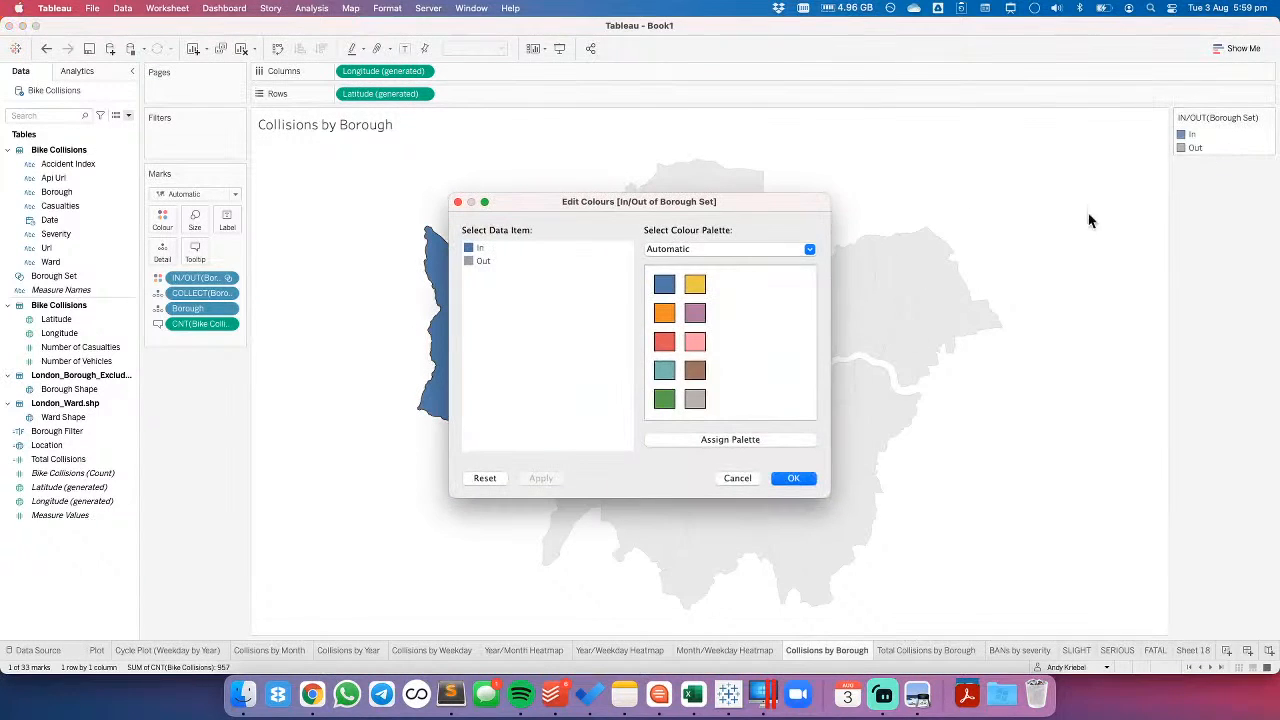
{"action": "left_click", "coordinate": [712, 256]}
{"action": "left_click", "coordinate": [557, 277]}
{"action": "double_click", "coordinate": [469, 249]}
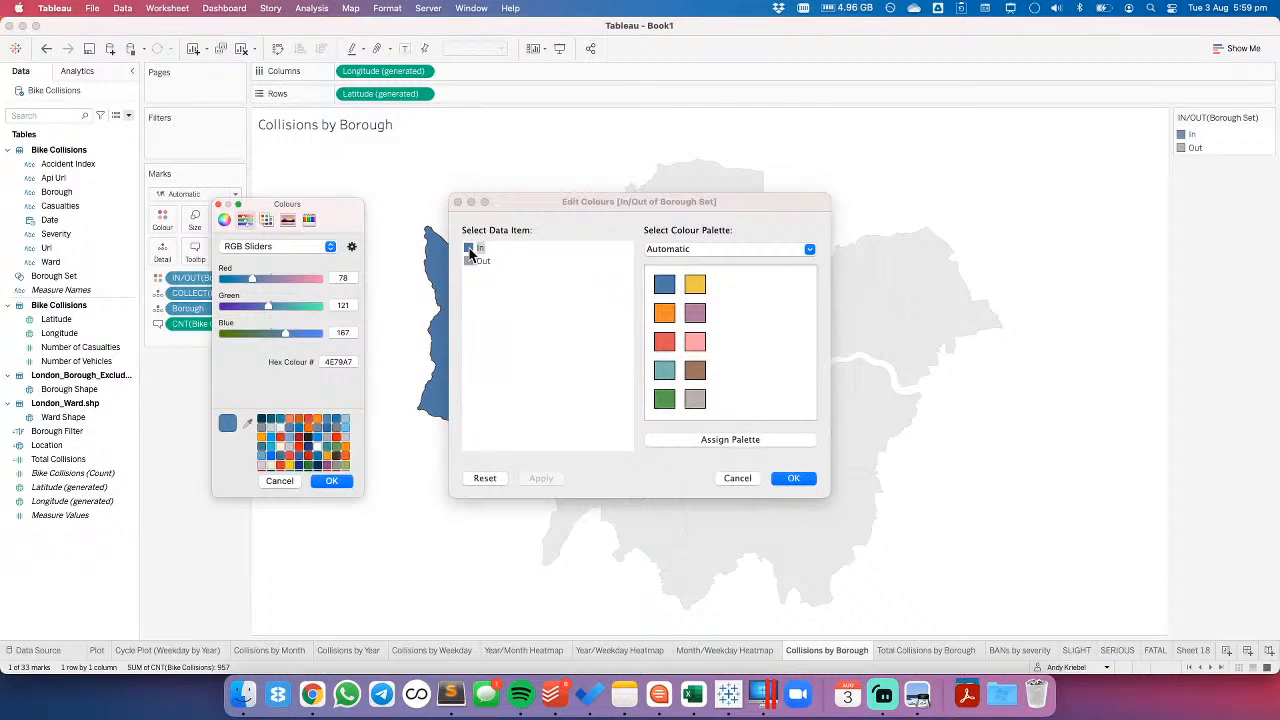
{"action": "left_click", "coordinate": [261, 419]}
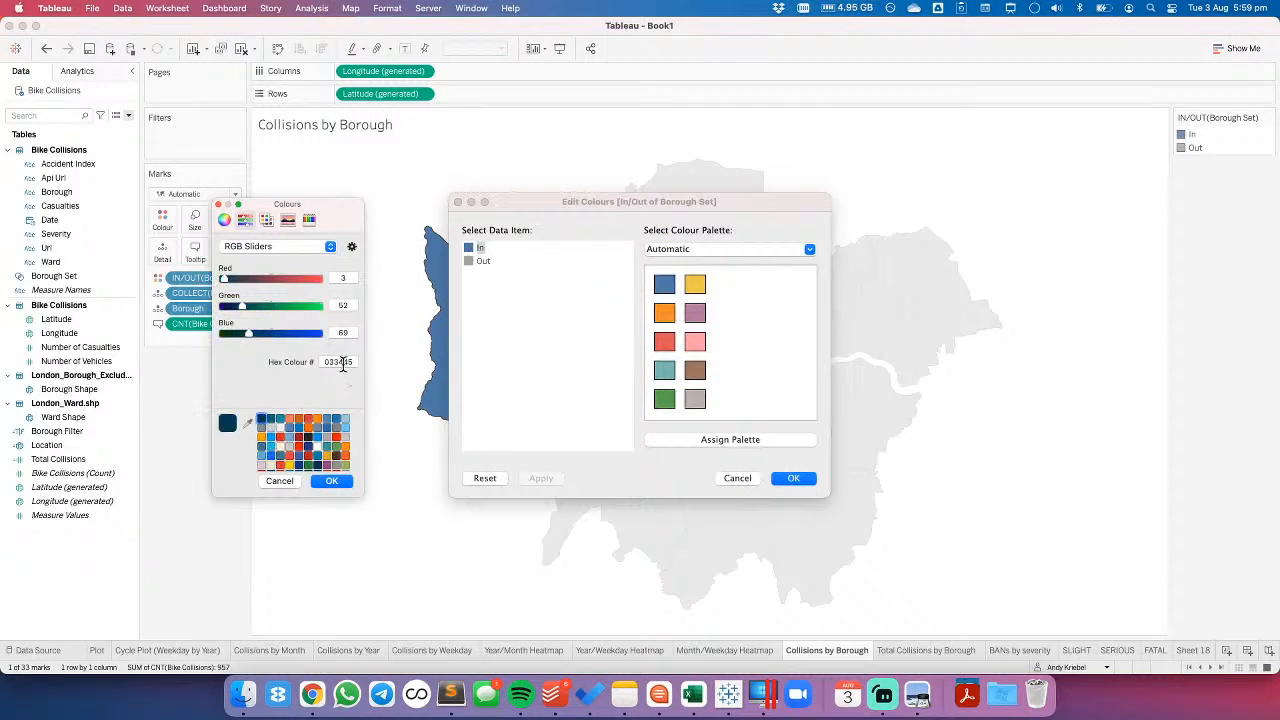
{"action": "double_click", "coordinate": [341, 362]}
{"action": "type", "text": "000000"}
{"action": "key", "text": "Return"}
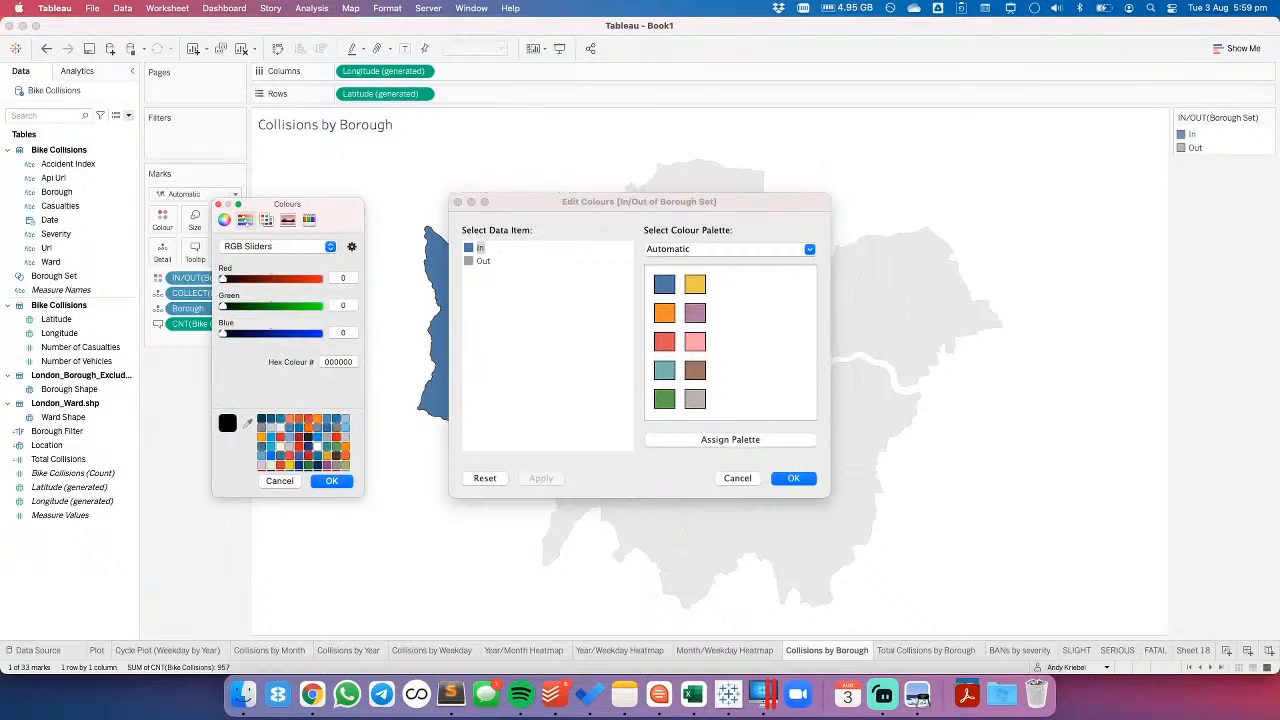
{"action": "left_click", "coordinate": [333, 481]}
- Set the Out colour of Borough Set to white (ffffff) and apply the colour changes
{"action": "double_click", "coordinate": [481, 261]}
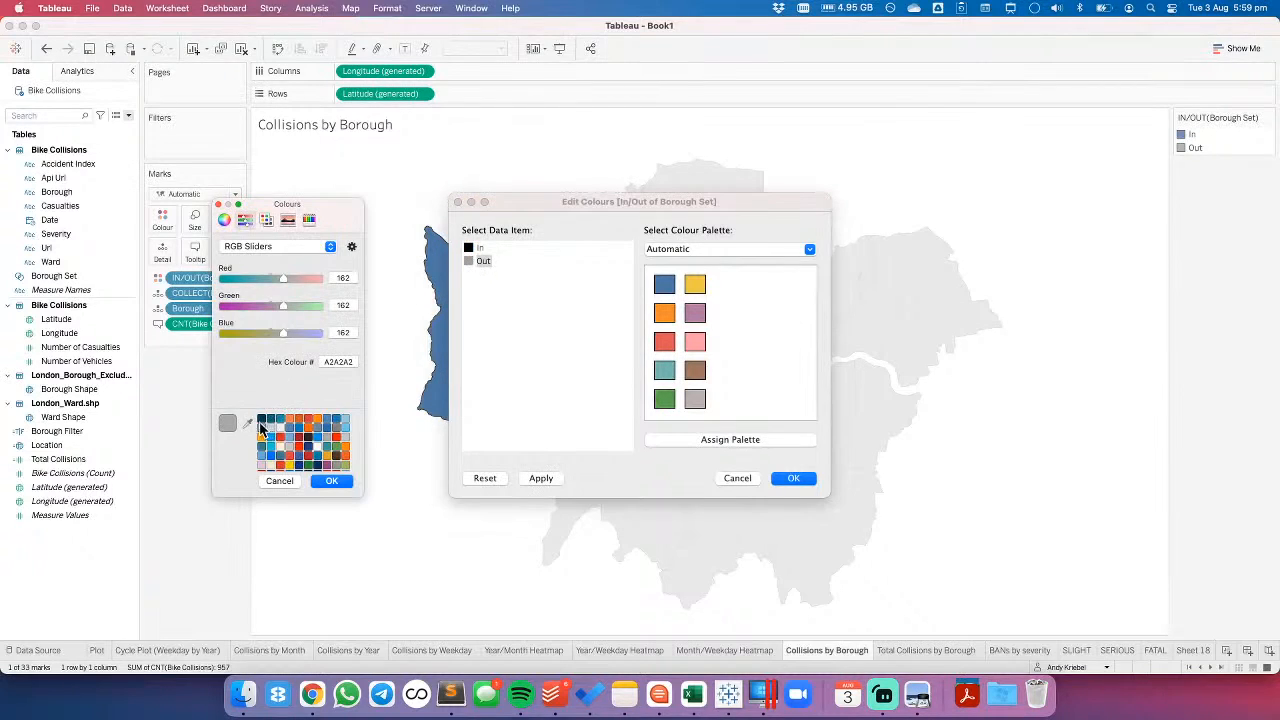
{"action": "left_click", "coordinate": [280, 429]}
{"action": "double_click", "coordinate": [336, 361]}
{"action": "type", "text": "ffffff"}
{"action": "left_click", "coordinate": [332, 481]}
{"action": "left_click", "coordinate": [793, 478]}
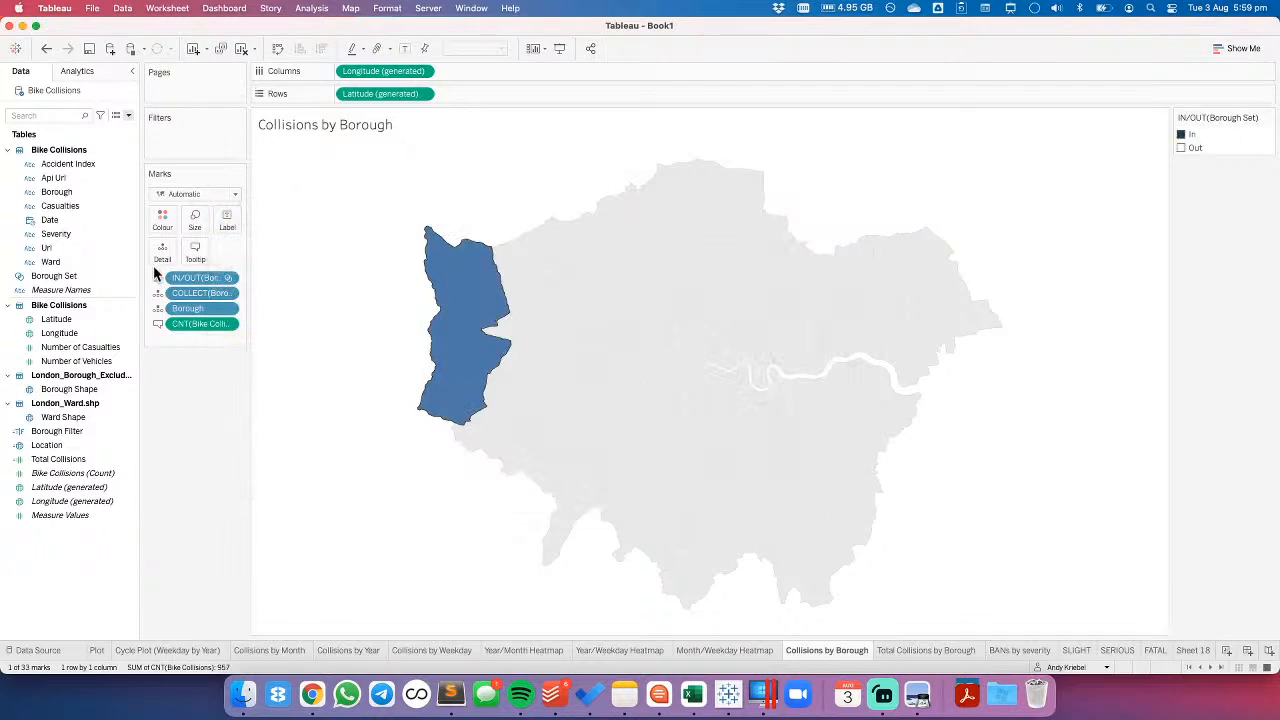
- Give the boroughs a dark grey border, and test the set action by selecting and deselecting the easternmost borough
{"action": "left_click", "coordinate": [162, 220]}
{"action": "left_click", "coordinate": [215, 332]}
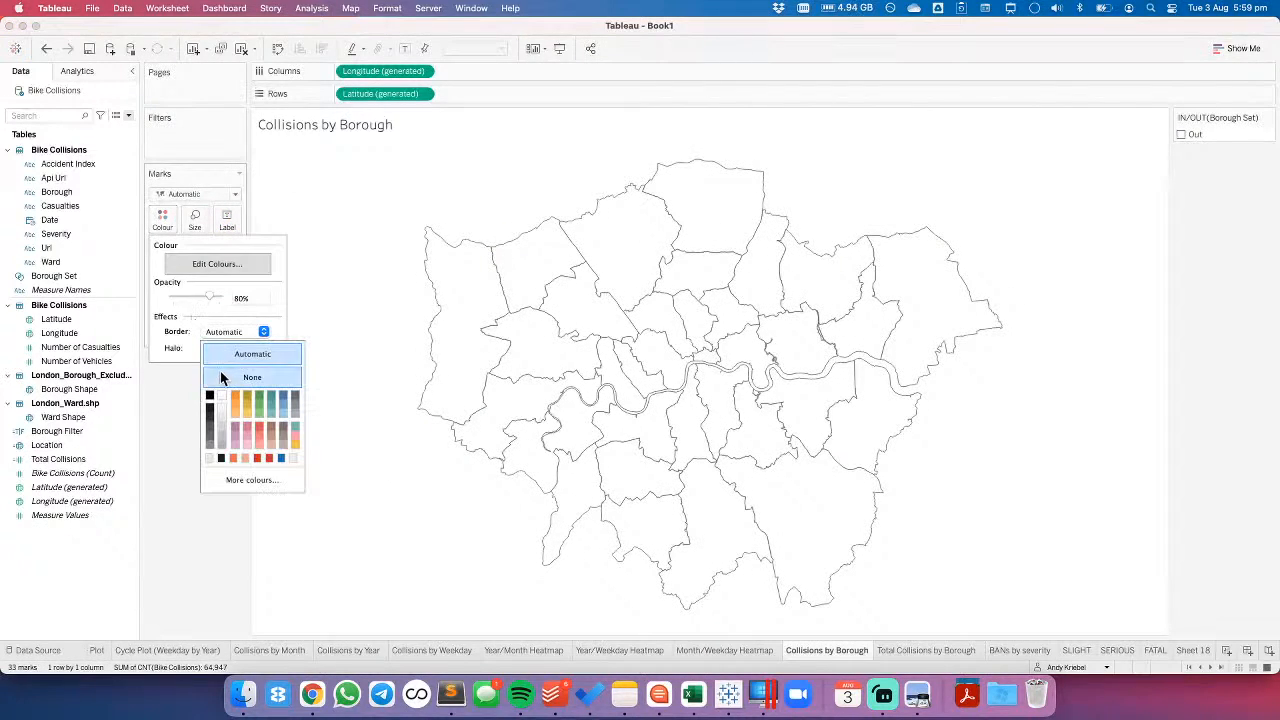
{"action": "left_click", "coordinate": [210, 396]}
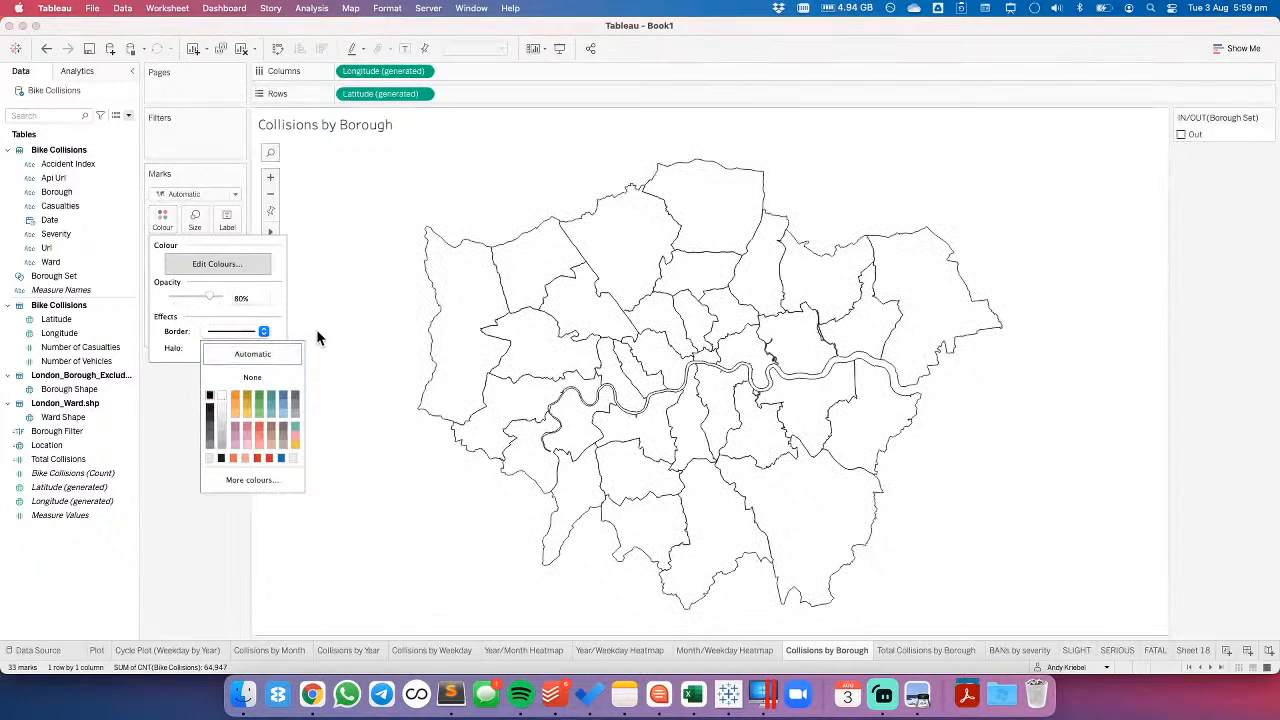
{"action": "left_click", "coordinate": [209, 437]}
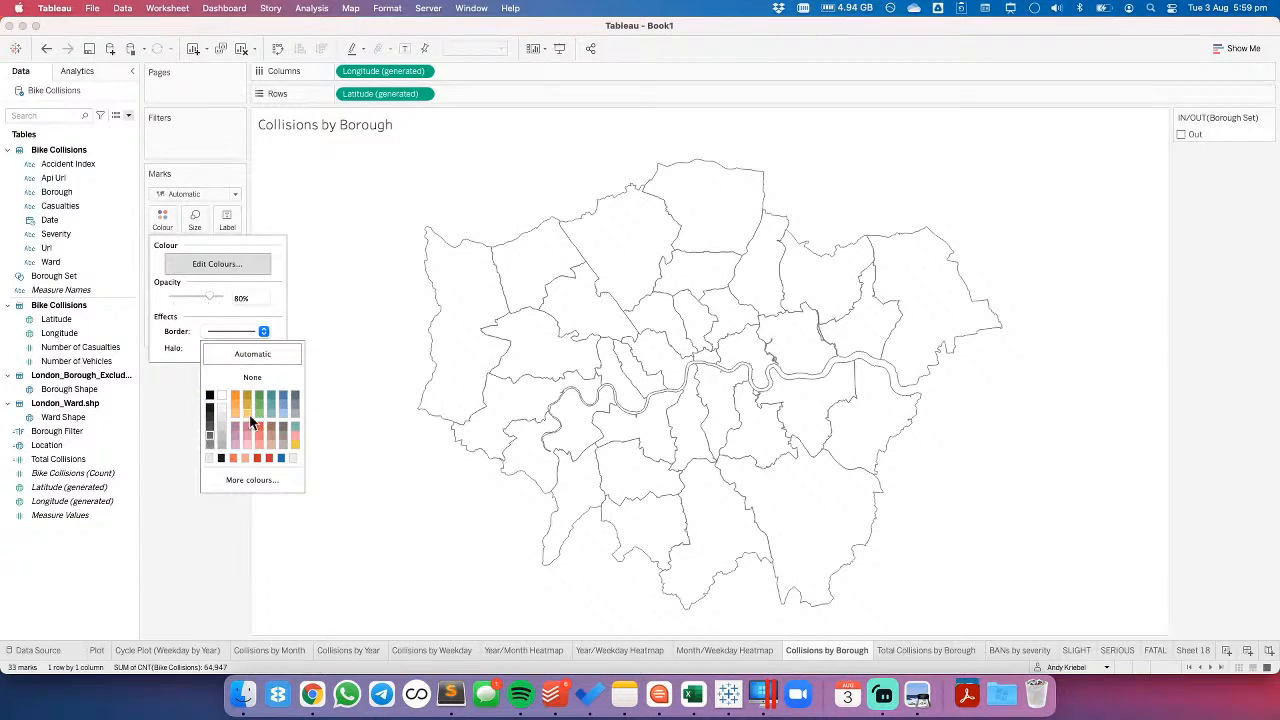
{"action": "left_click", "coordinate": [368, 347]}
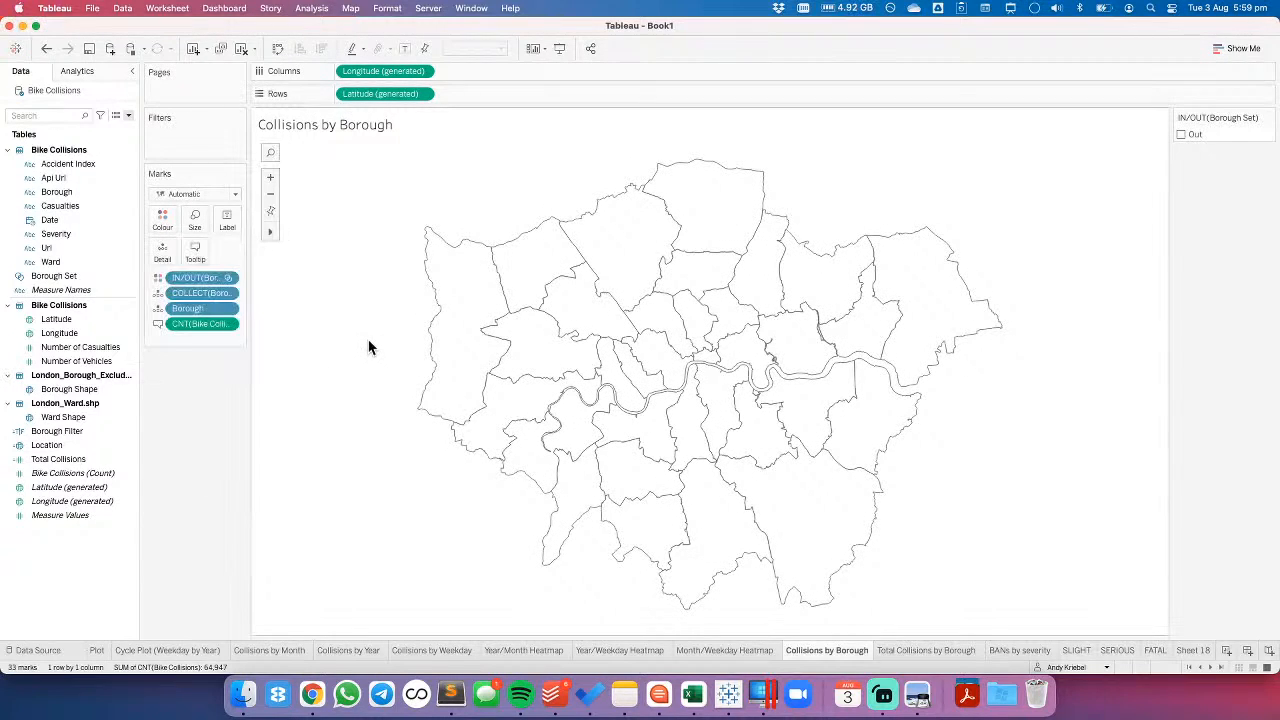
{"action": "left_click", "coordinate": [951, 344]}
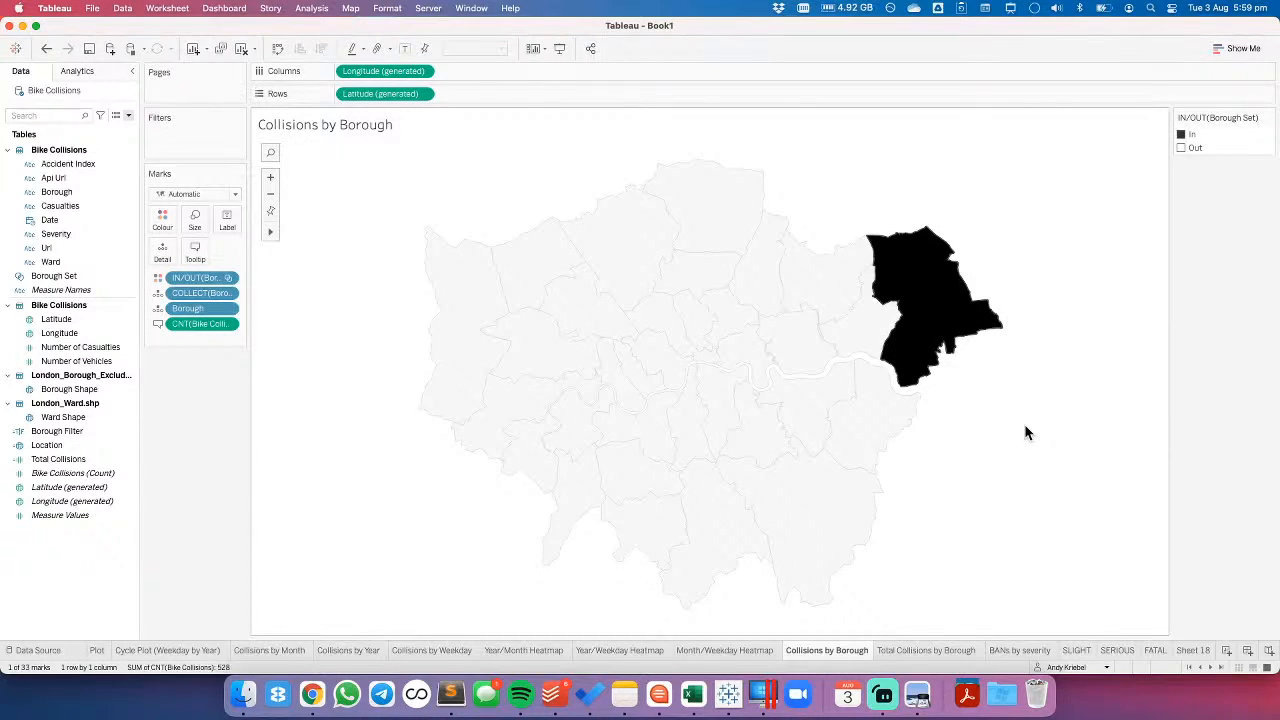
{"action": "left_click", "coordinate": [1025, 432]}
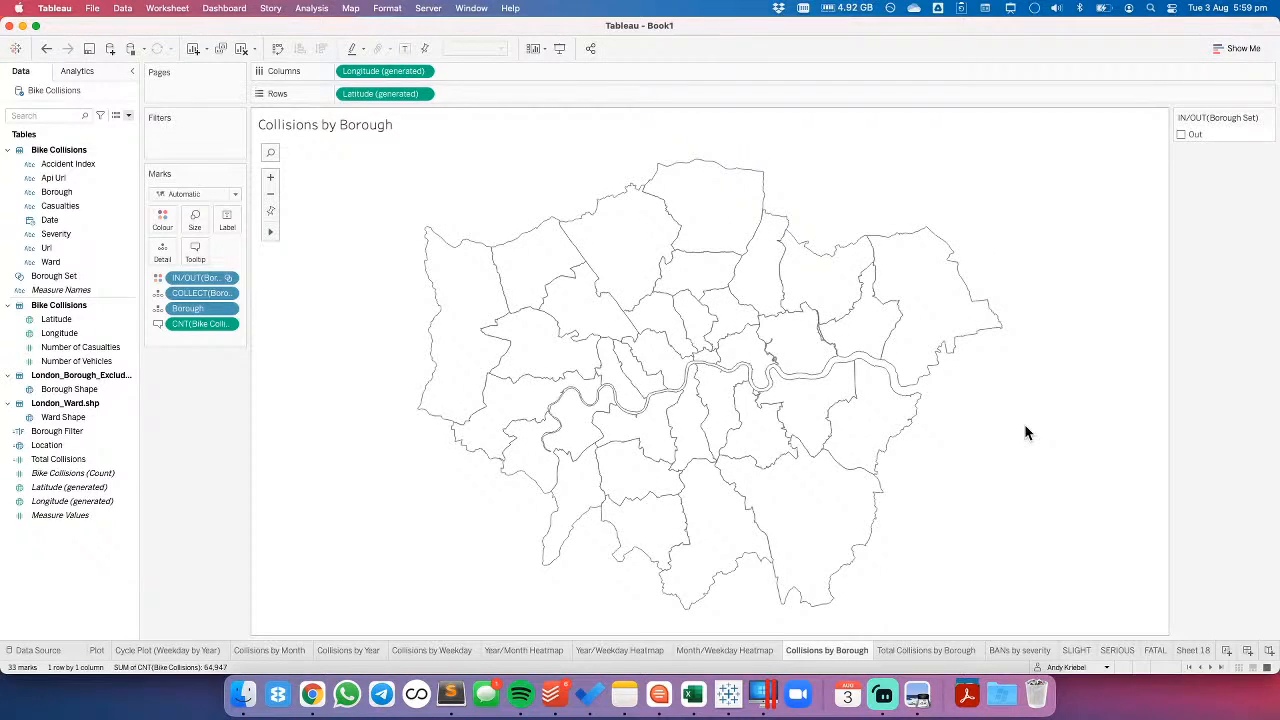
- Review the formula of the Borough Filter calculated field without changing it
{"action": "left_click", "coordinate": [62, 449]}
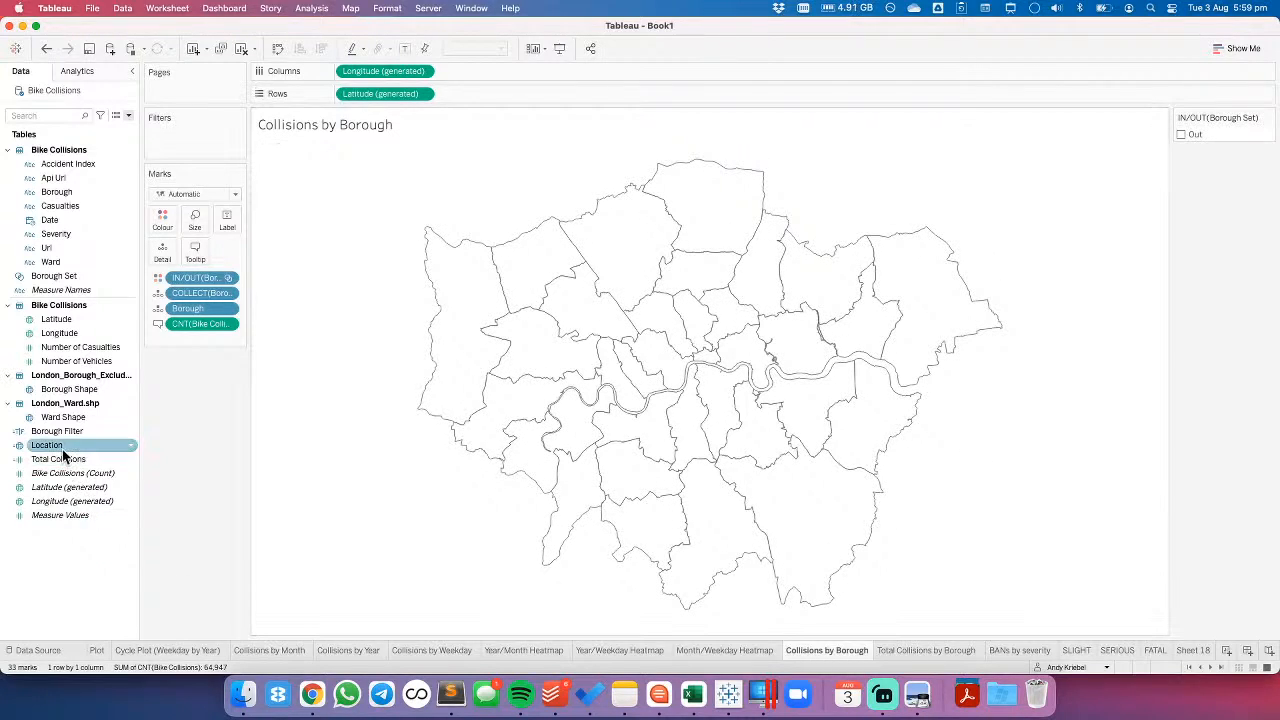
{"action": "left_click", "coordinate": [58, 434]}
{"action": "right_click", "coordinate": [58, 434]}
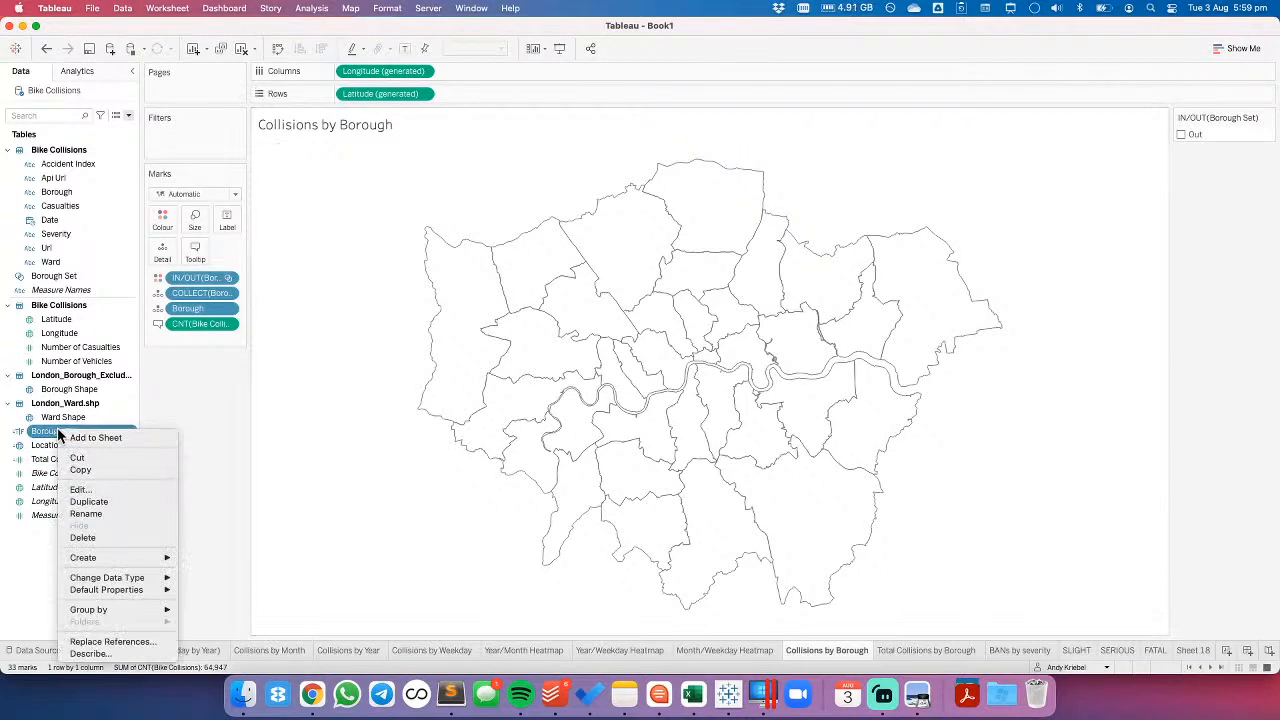
{"action": "left_click", "coordinate": [74, 490]}
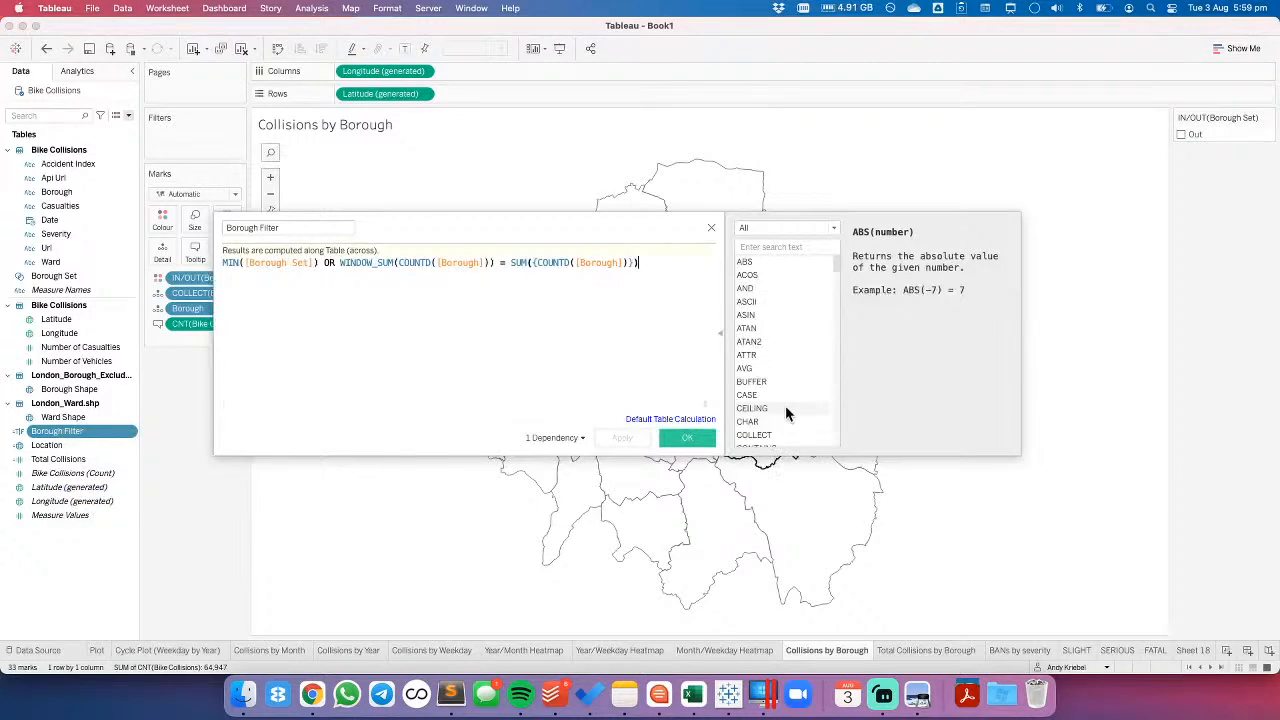
{"action": "left_click", "coordinate": [711, 228]}
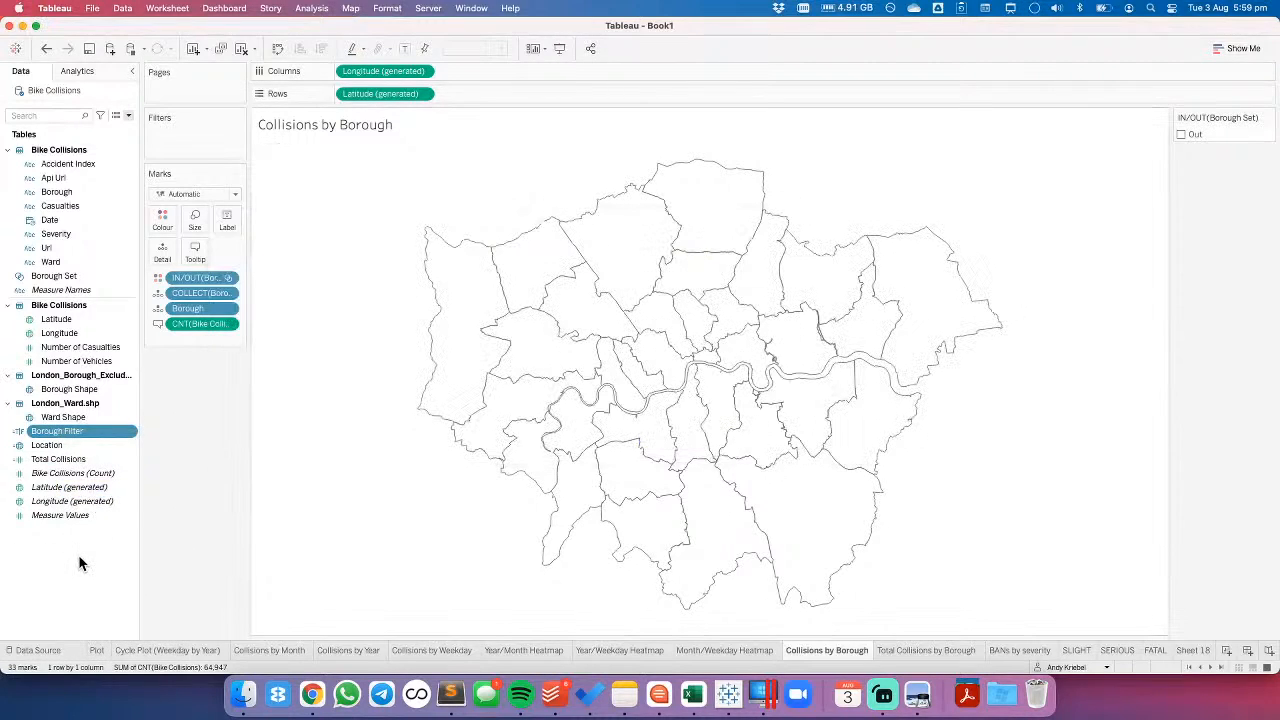
- Open the Borough Filter calculated field and replace its formula with [Borough]=[Borough Set]
{"action": "right_click", "coordinate": [60, 432]}
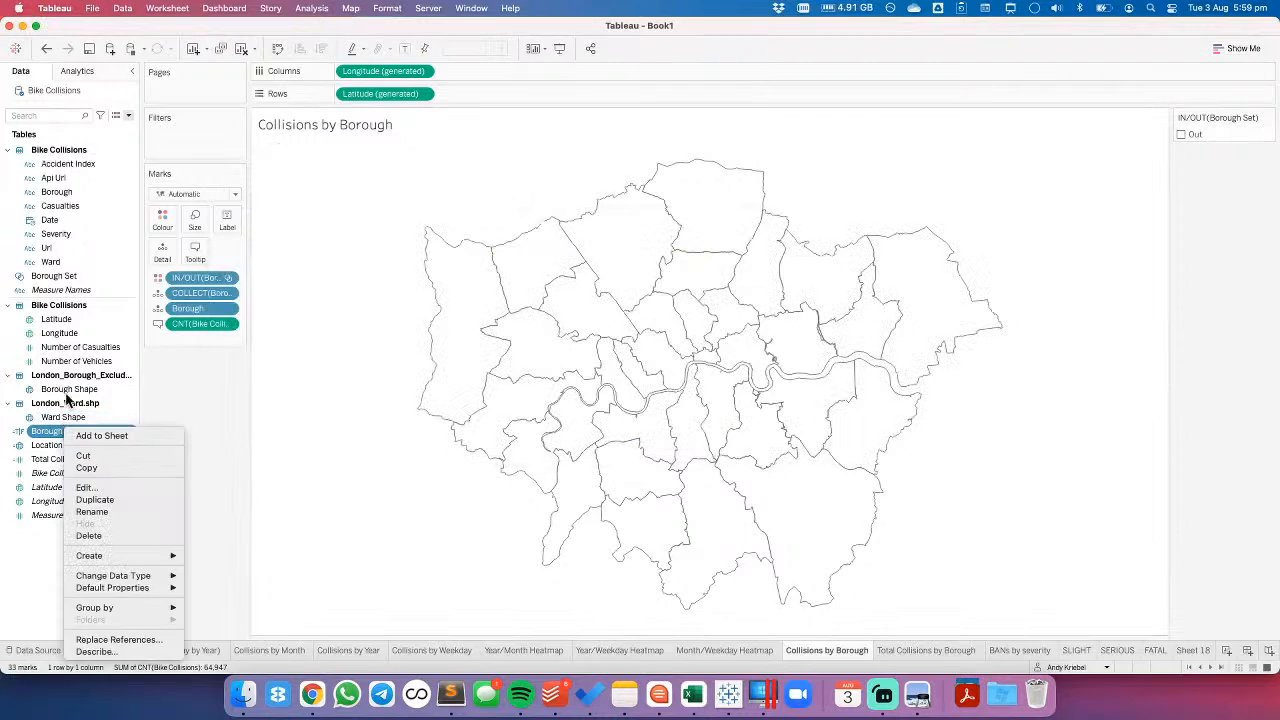
{"action": "left_click", "coordinate": [88, 489]}
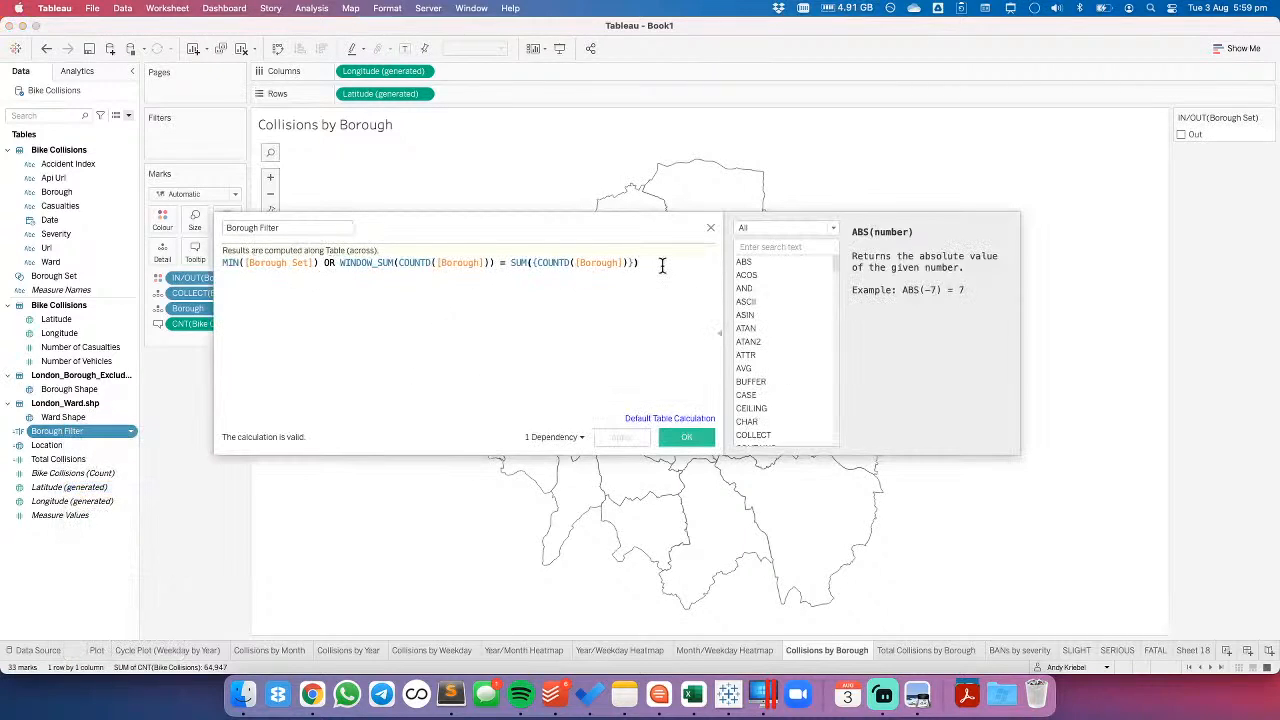
{"action": "left_click_drag", "start_coordinate": [663, 266], "coordinate": [197, 265]}
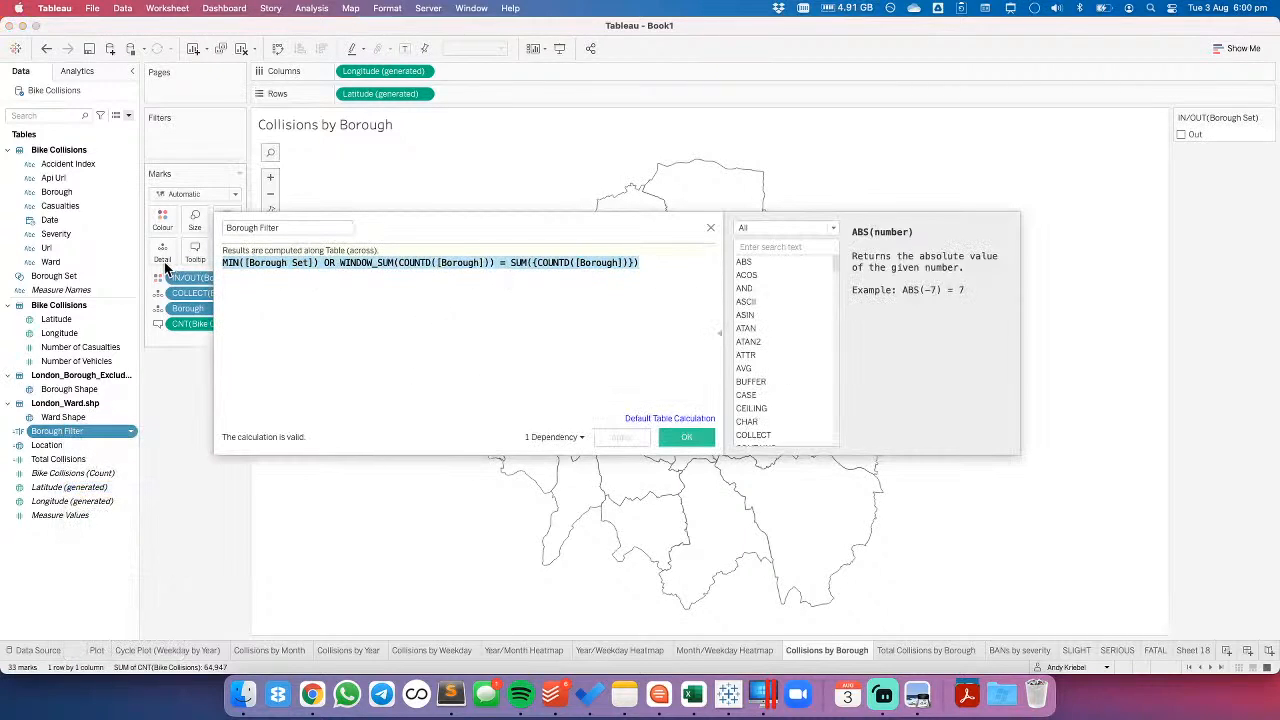
{"action": "type", "text": "Bo"}
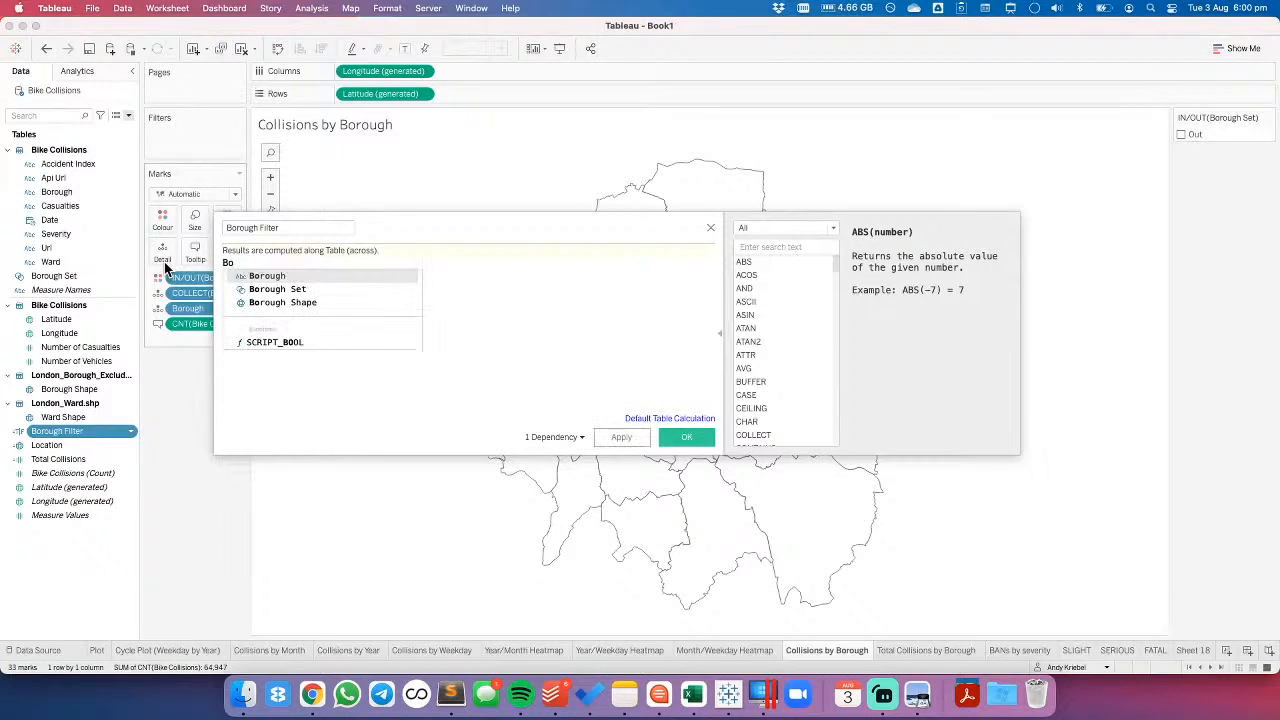
{"action": "key", "text": "Return"}
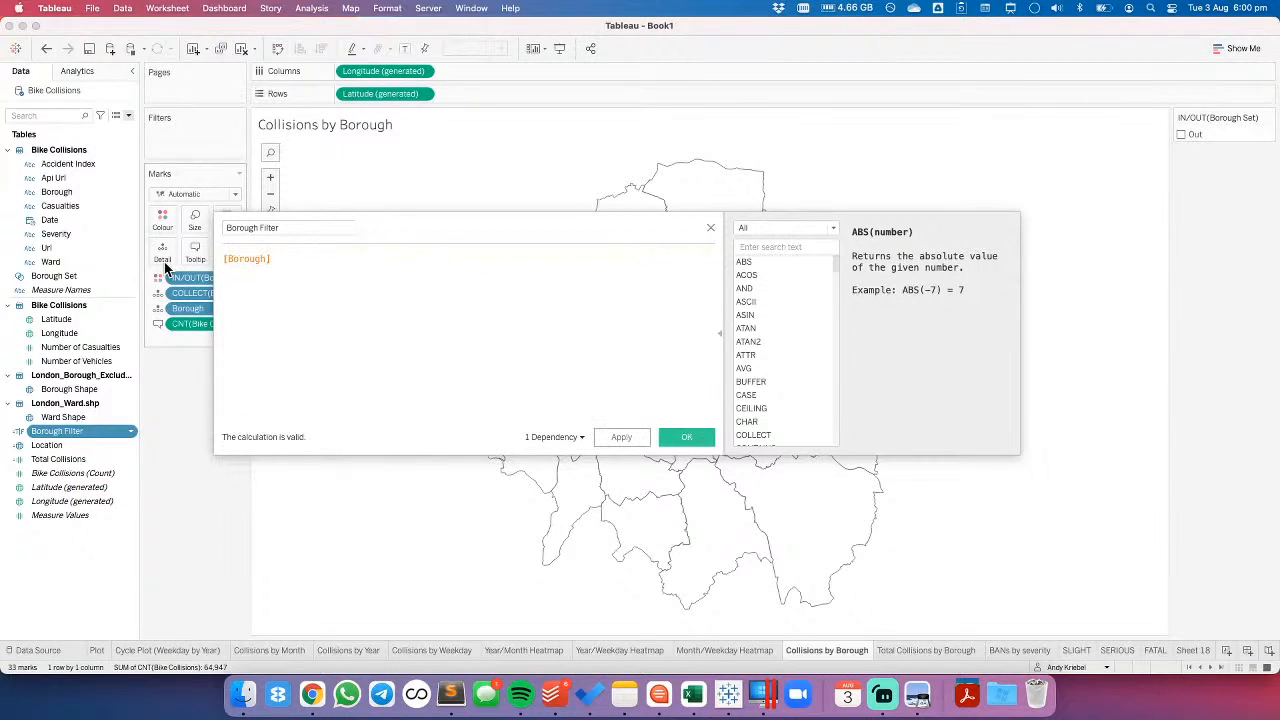
{"action": "type", "text": "=[Borough Set"}
{"action": "key", "text": "Return"}
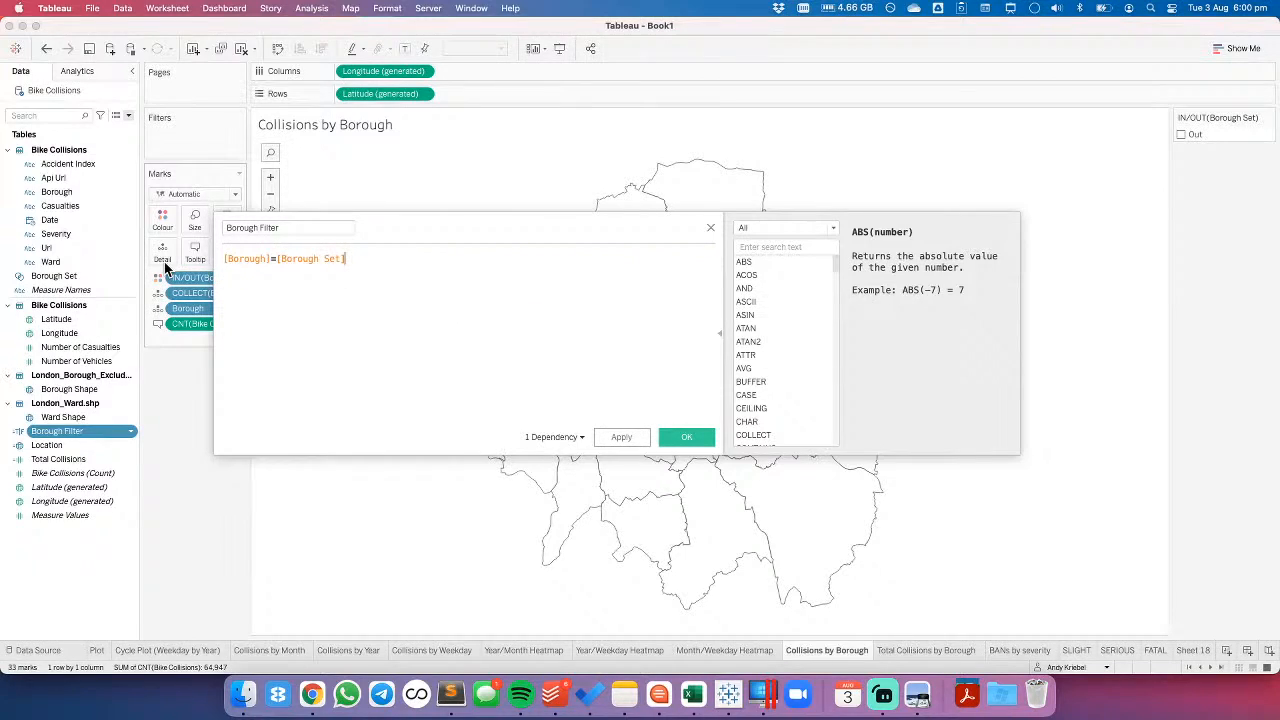
- Rewrite the Borough Filter formula as IF [Borough Set] THEN [Borough] END, save it and add the field to the Detail marks
{"action": "key", "text": "super+a"}
{"action": "type", "text": "IF bro"}
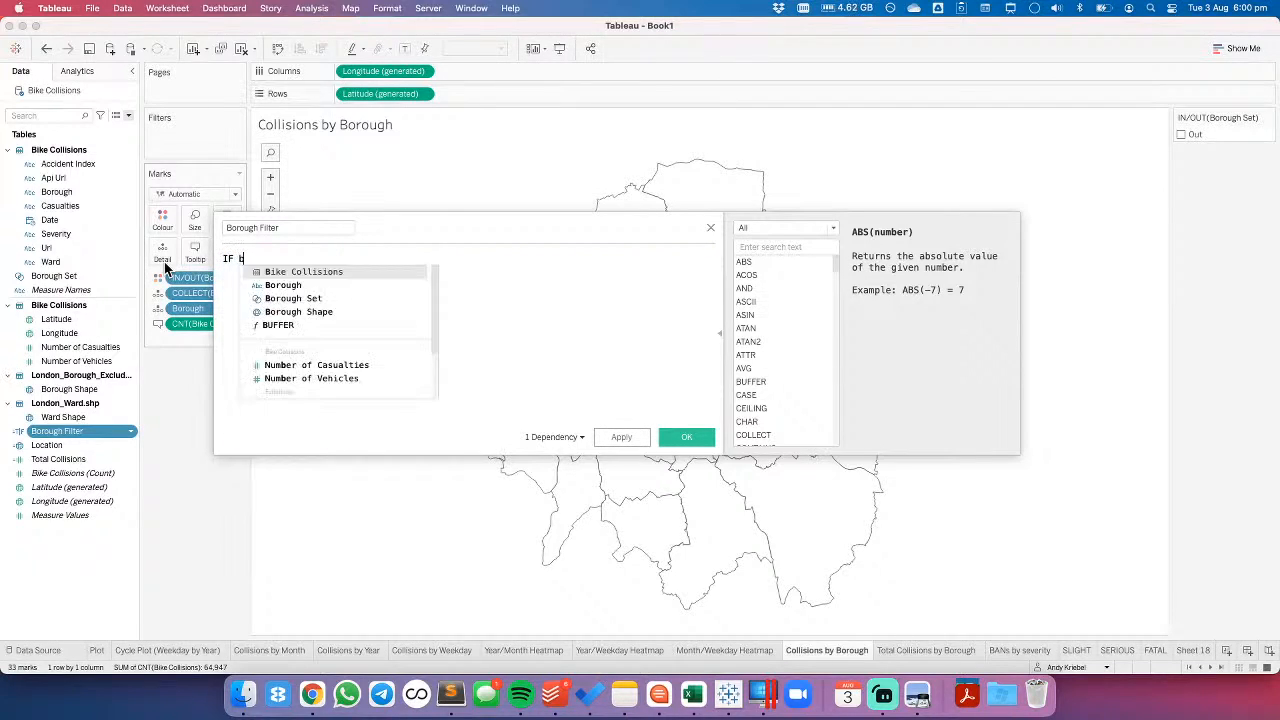
{"action": "key", "text": "BackSpace"}
{"action": "key", "text": "BackSpace"}
{"action": "type", "text": "or"}
{"action": "key", "text": "Down"}
{"action": "key", "text": "Return"}
{"action": "type", "text": "THEN bo"}
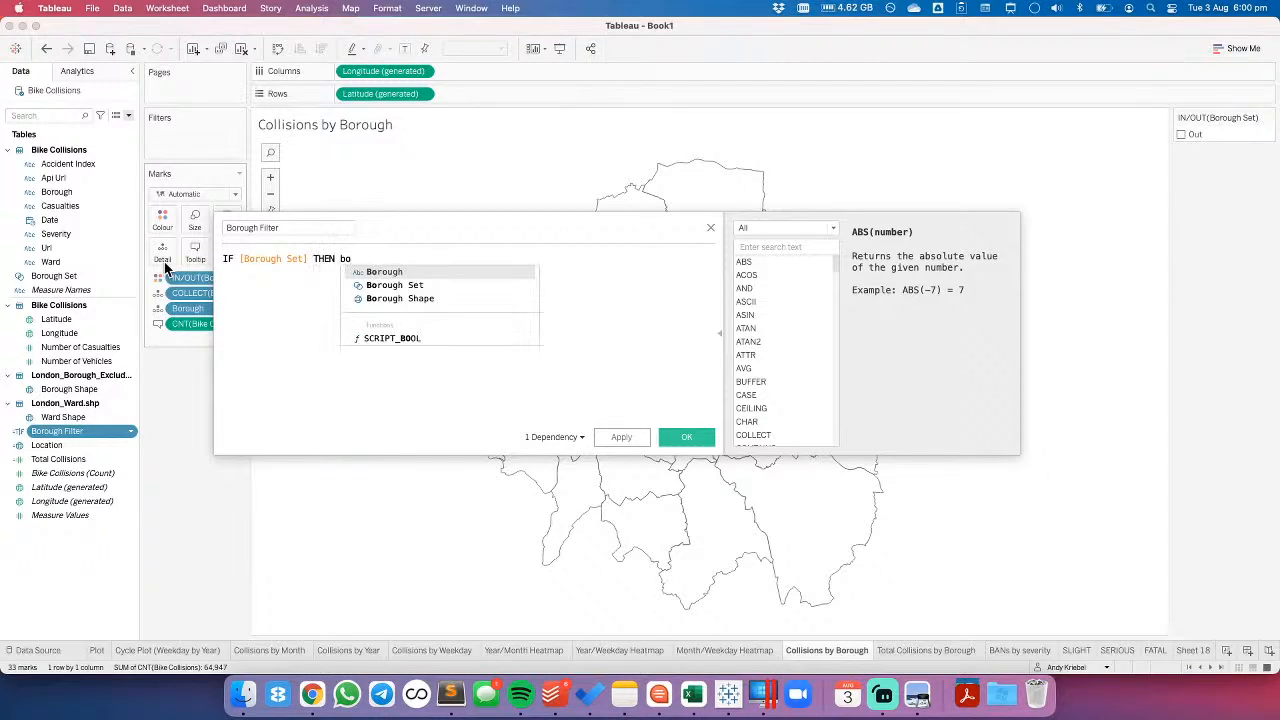
{"action": "key", "text": "Return"}
{"action": "type", "text": "END"}
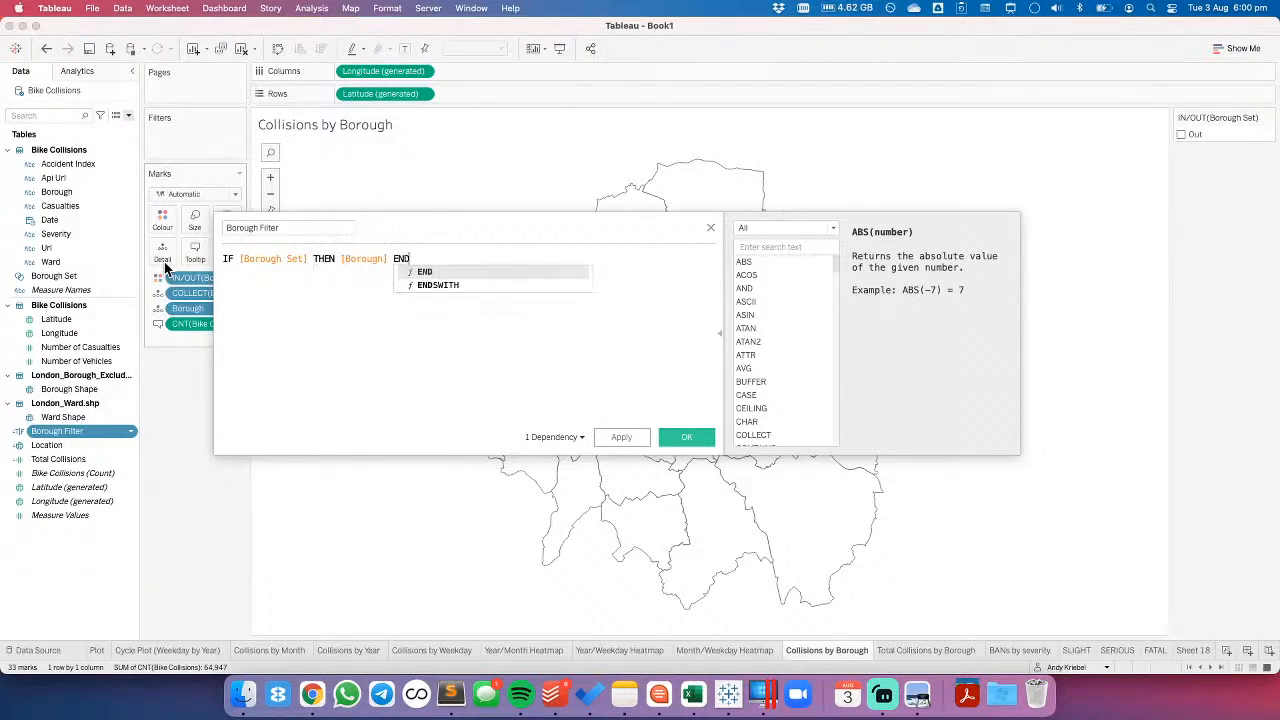
{"action": "key", "text": "Return"}
{"action": "left_click", "coordinate": [686, 441]}
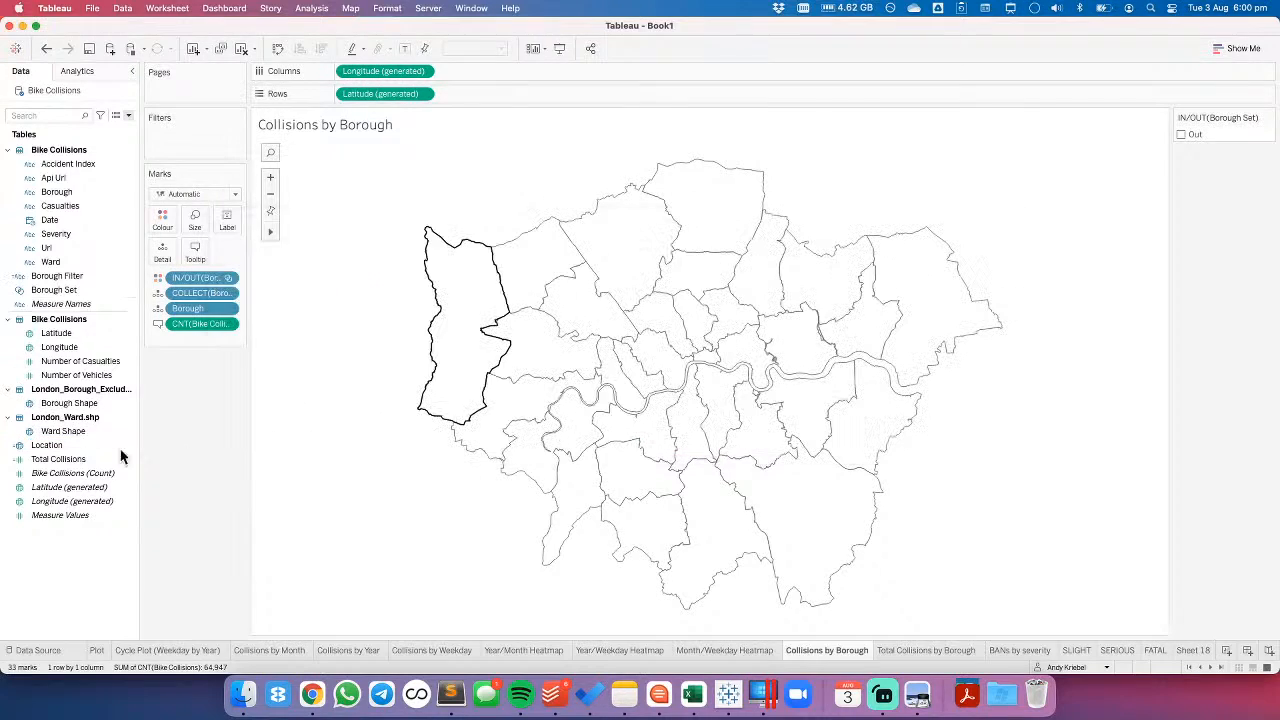
{"action": "left_click_drag", "start_coordinate": [62, 272], "coordinate": [160, 248]}
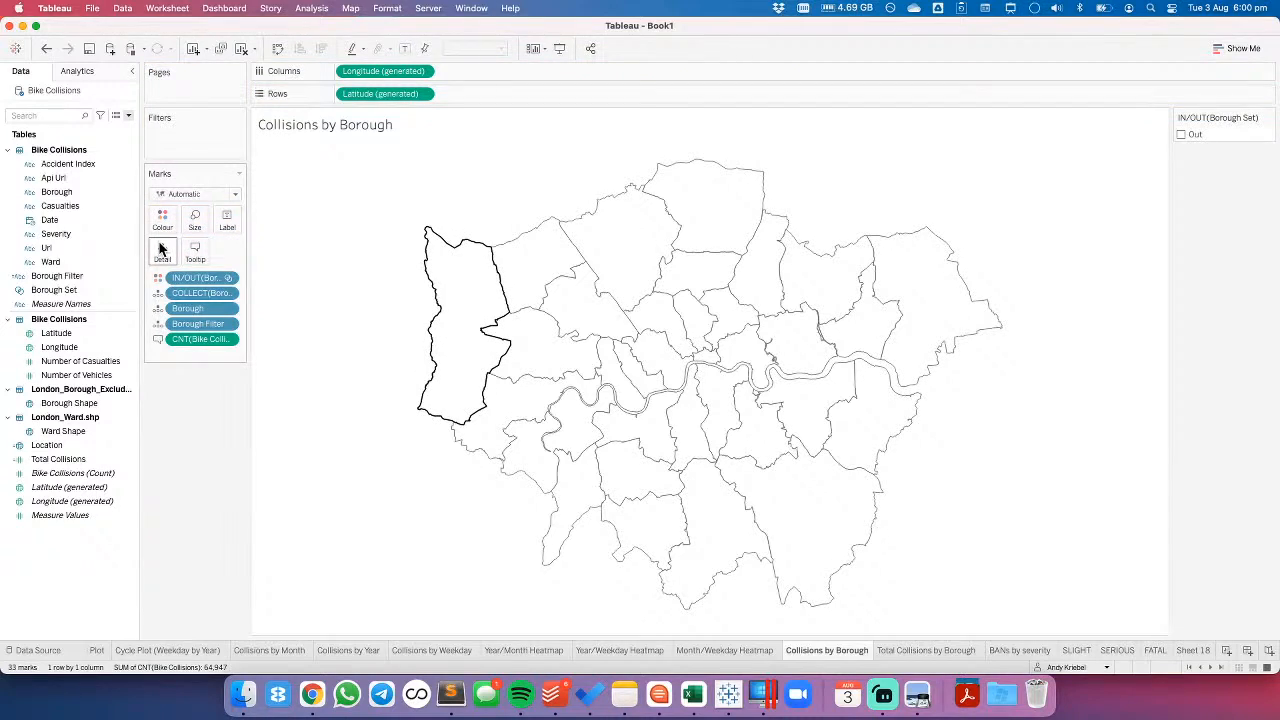
- Create a Highlight action named Highlight Borough with Collisions by Borough as its source and target sheet
{"action": "mouse_move", "coordinate": [503, 290]}
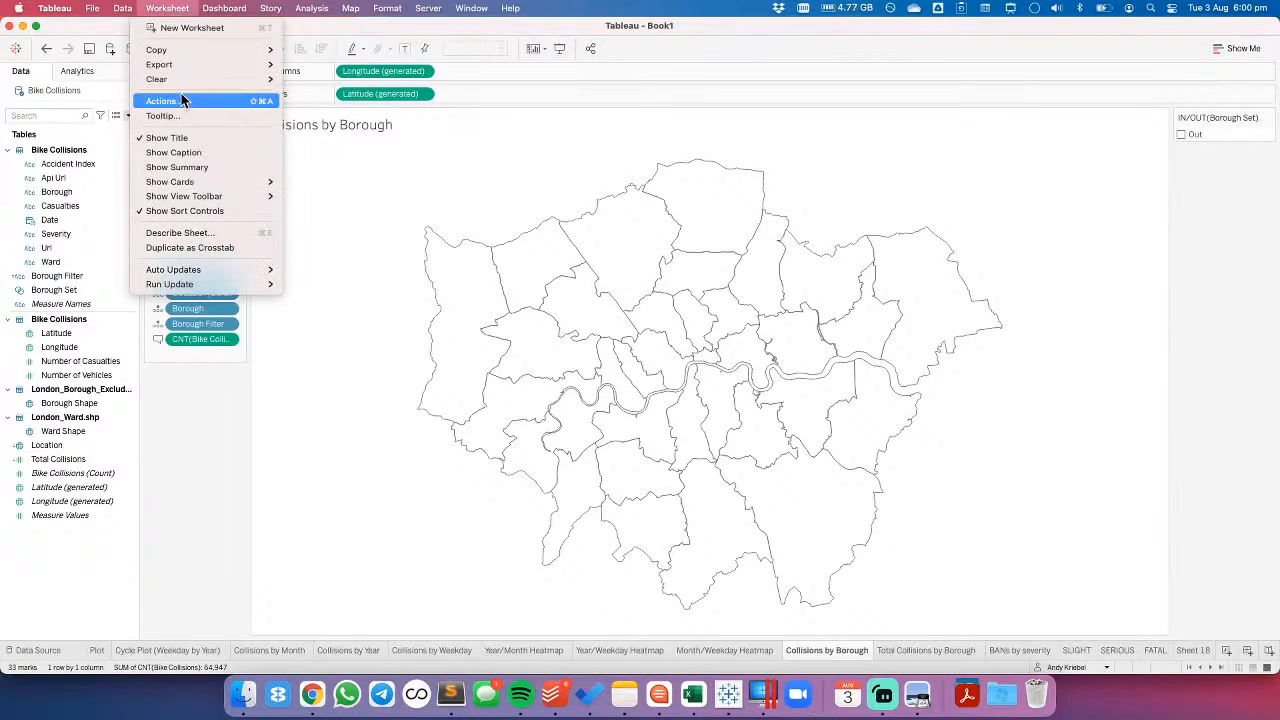
{"action": "left_click", "coordinate": [205, 101]}
{"action": "left_click", "coordinate": [505, 409]}
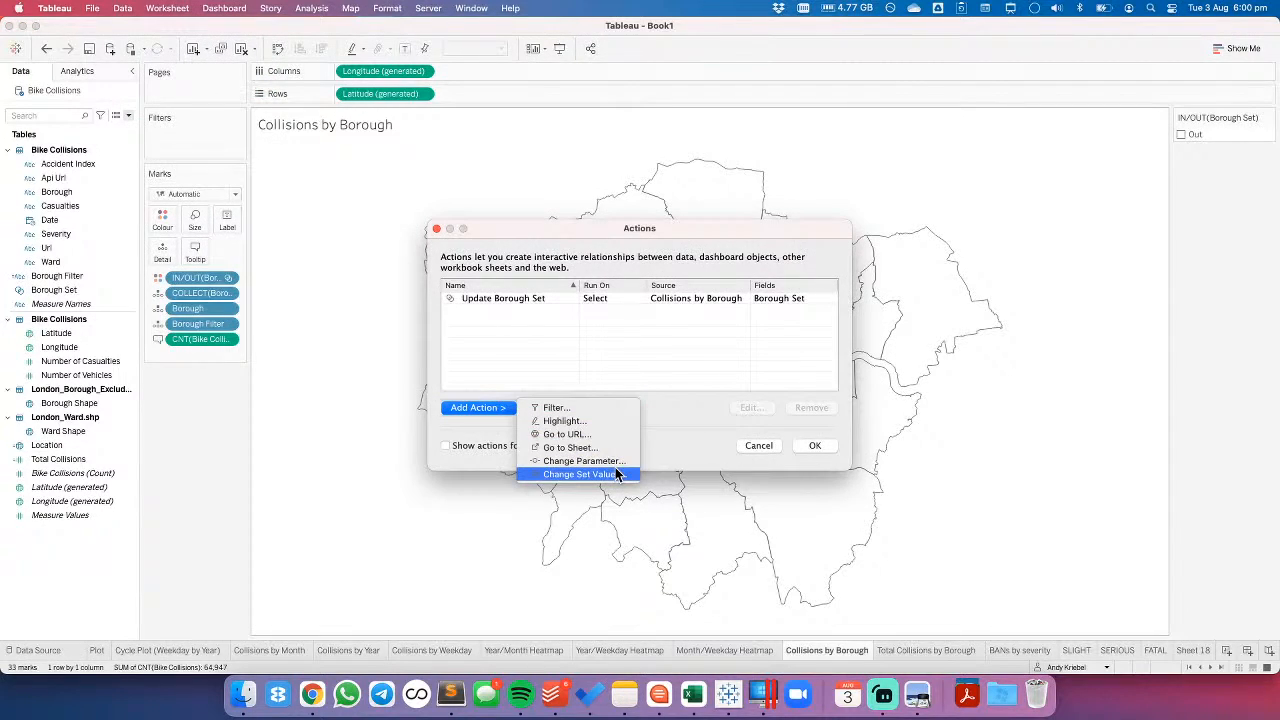
{"action": "left_click", "coordinate": [580, 421]}
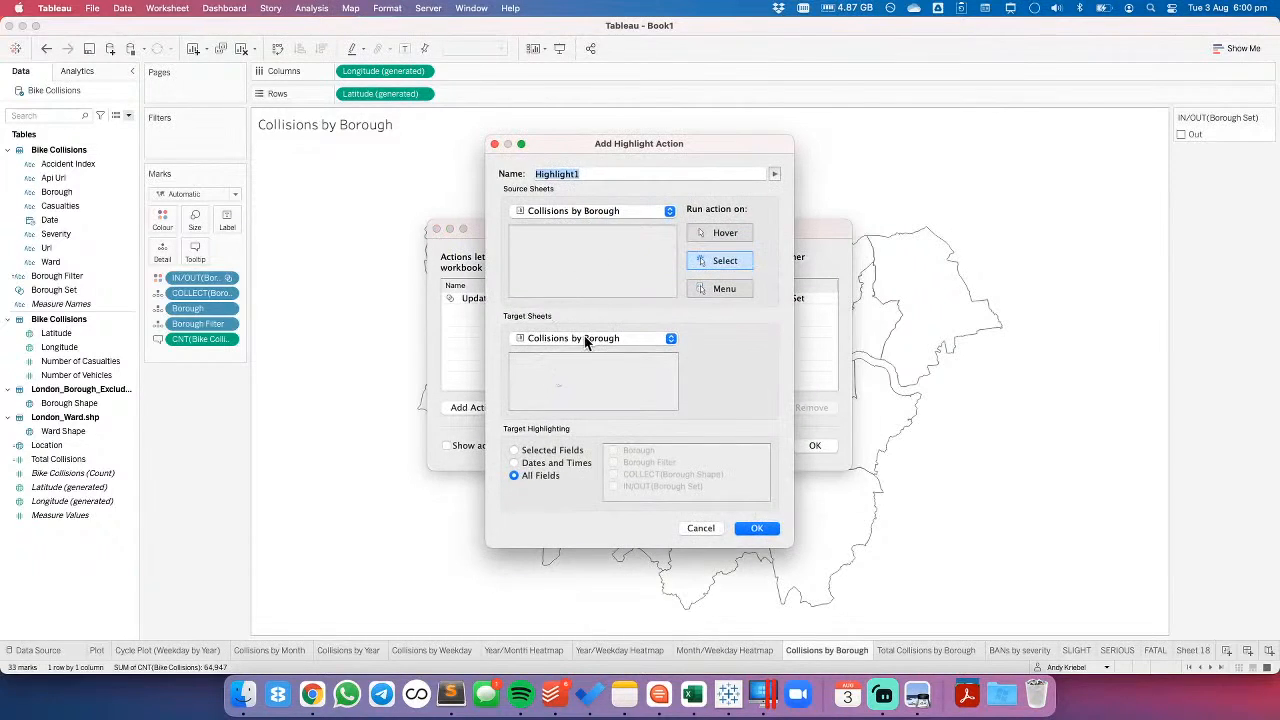
{"action": "left_click", "coordinate": [575, 340]}
{"action": "left_click", "coordinate": [554, 209]}
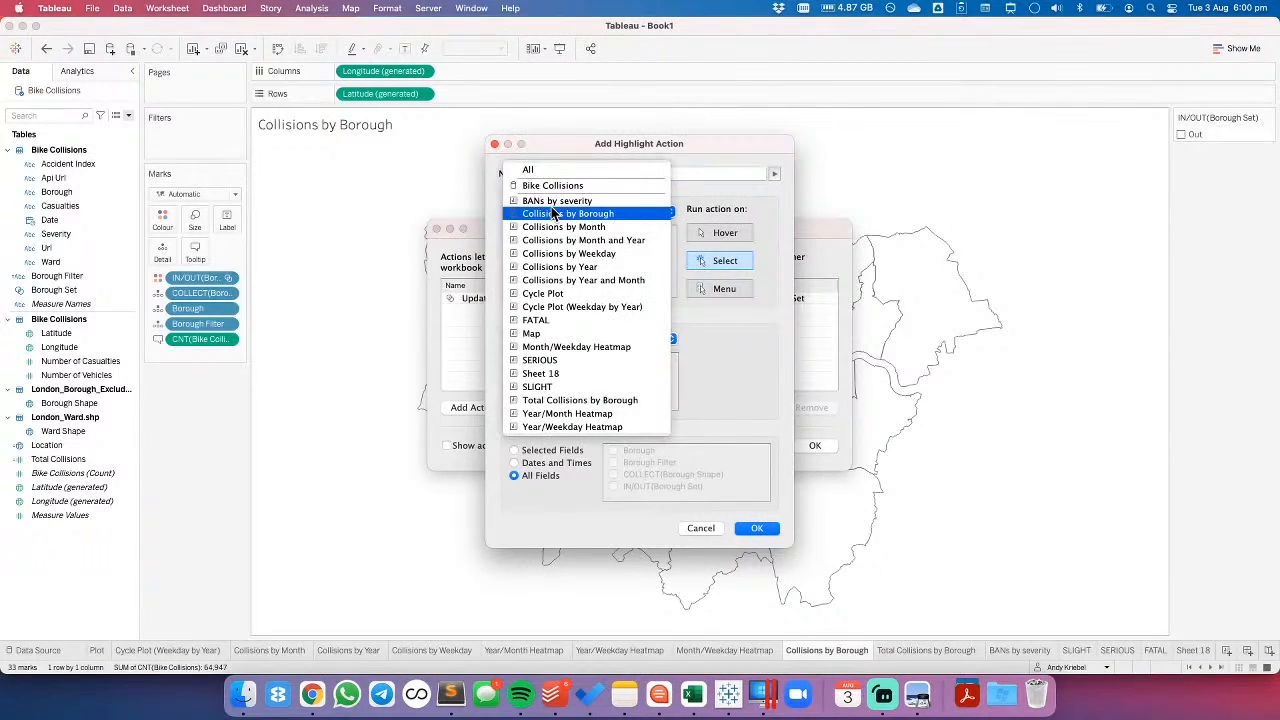
{"action": "left_click", "coordinate": [553, 214]}
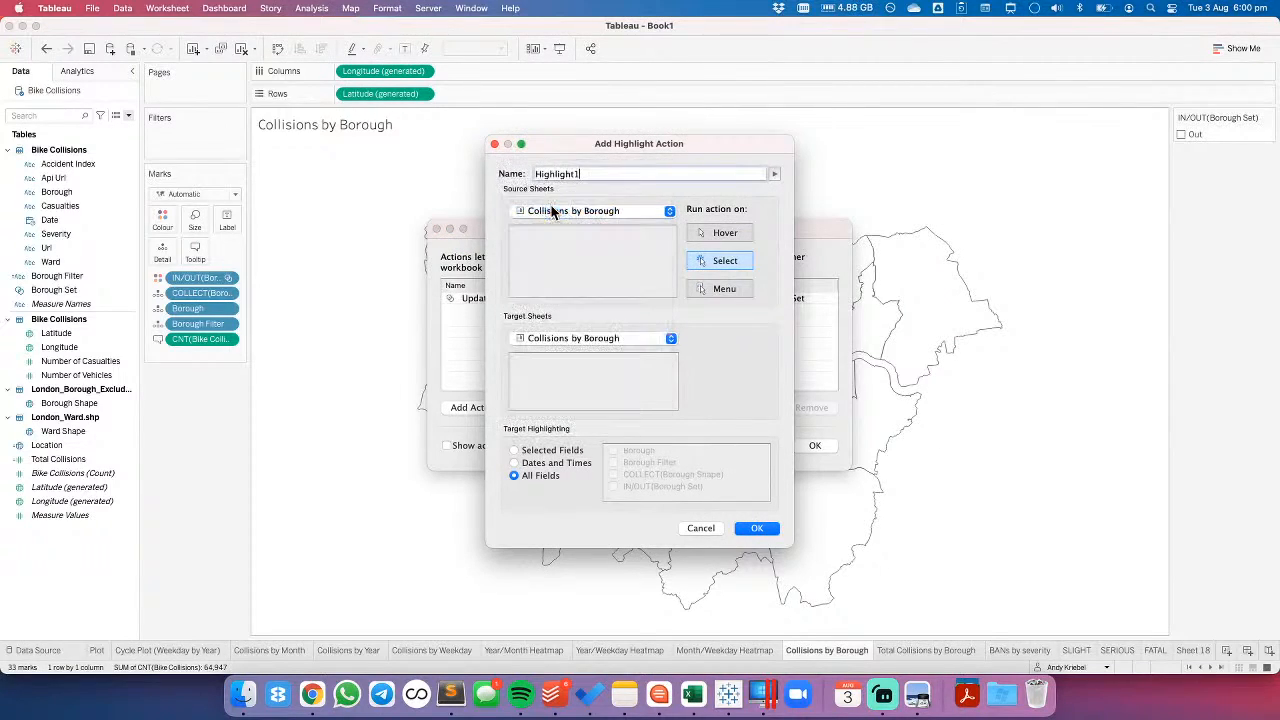
{"action": "left_click", "coordinate": [593, 171]}
{"action": "key", "text": "BackSpace"}
{"action": "type", "text": "Borough"}
- Limit the Highlight Borough action's target highlighting to the Borough Filter field and save the actions
{"action": "left_click", "coordinate": [540, 451]}
{"action": "left_click", "coordinate": [613, 450]}
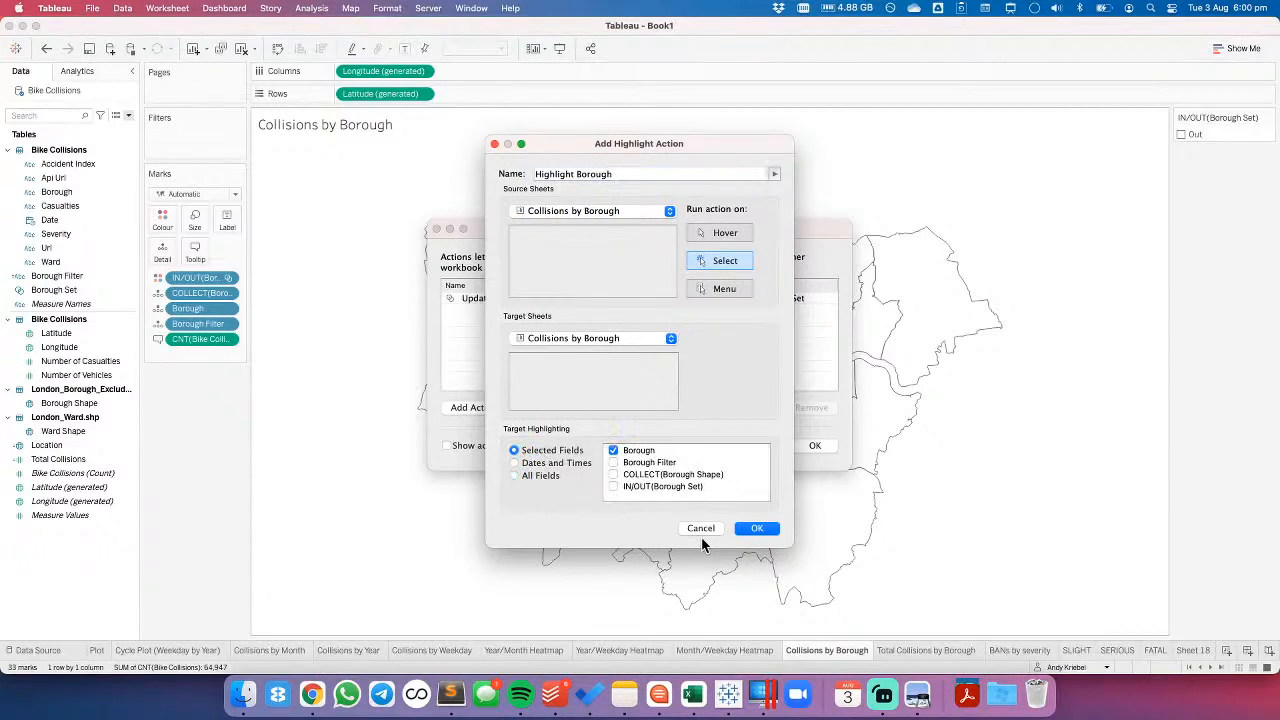
{"action": "left_click", "coordinate": [613, 450]}
{"action": "left_click", "coordinate": [613, 462]}
{"action": "left_click", "coordinate": [751, 531]}
{"action": "left_click", "coordinate": [814, 446]}
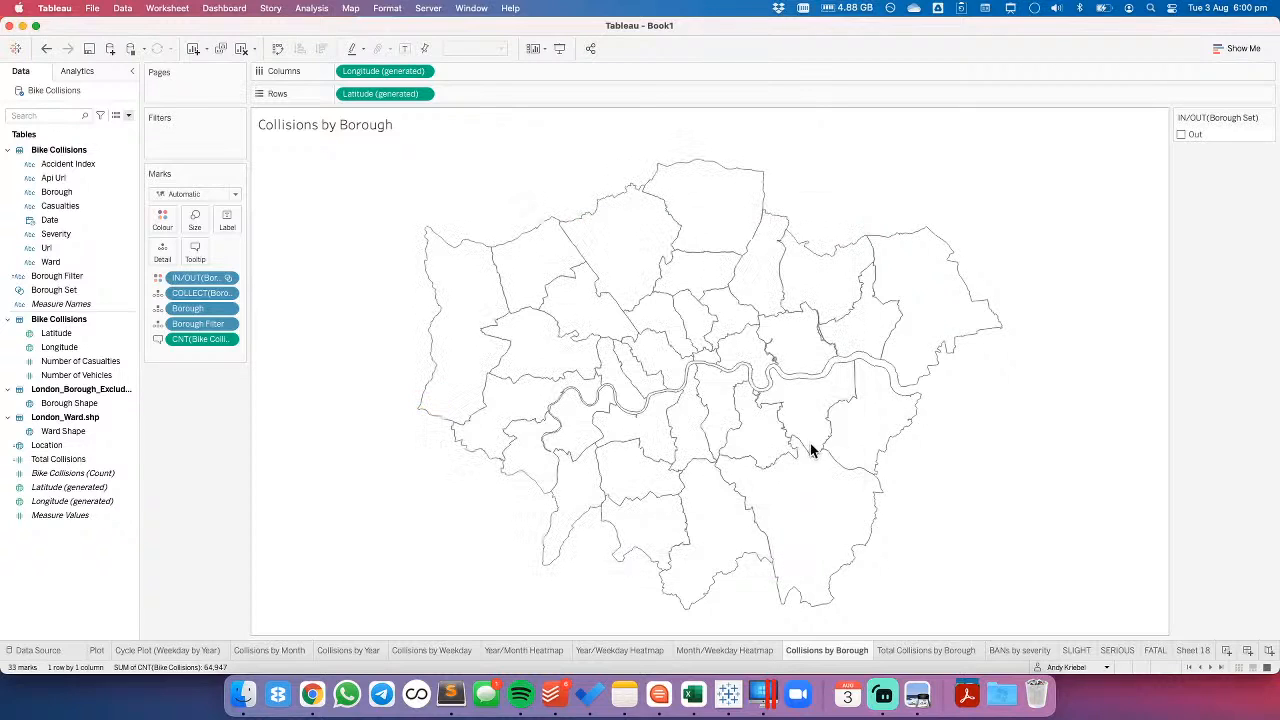
- Test the highlighting on the map by selecting and deselecting Ealing and the City of London
{"action": "left_click", "coordinate": [536, 378]}
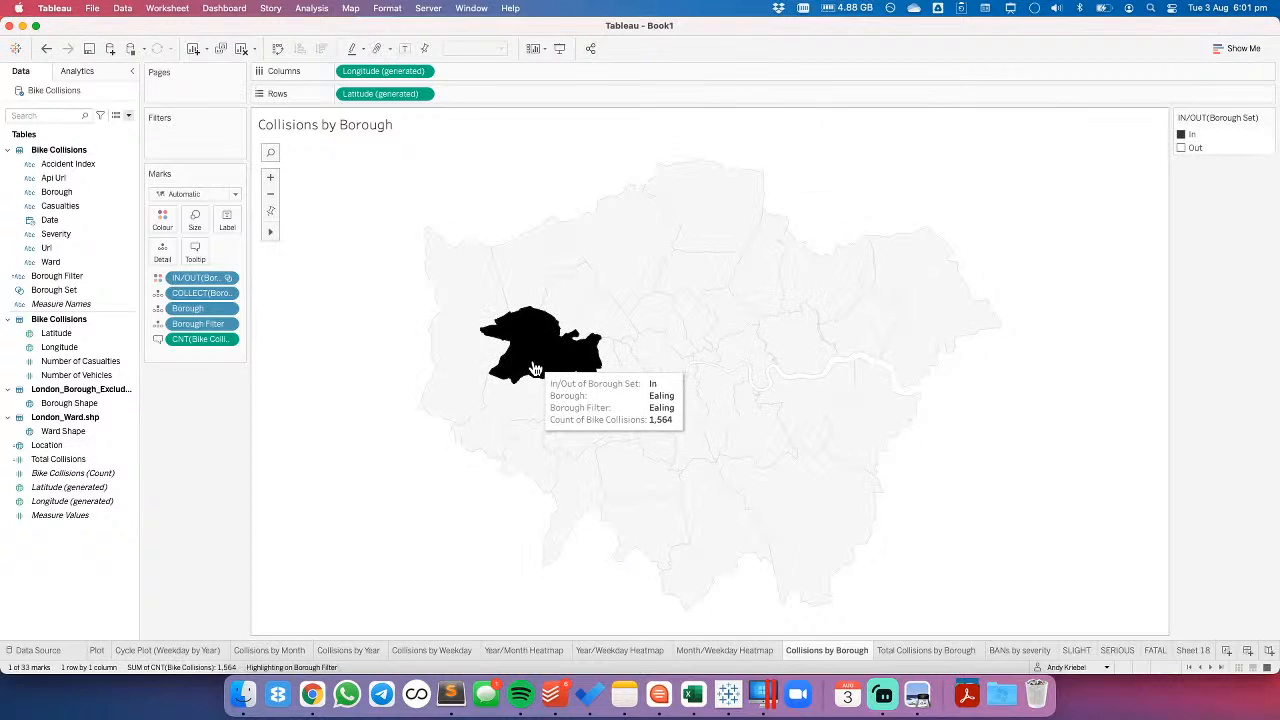
{"action": "left_click", "coordinate": [577, 366]}
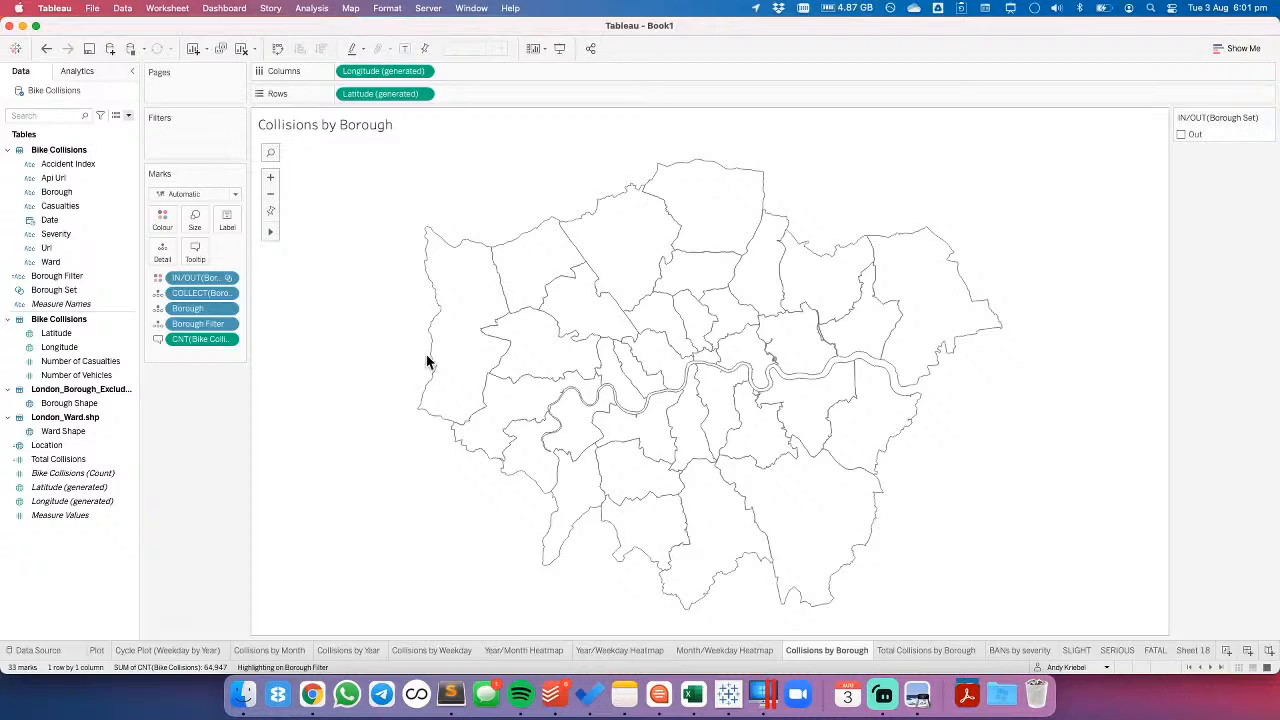
{"action": "left_click", "coordinate": [566, 362]}
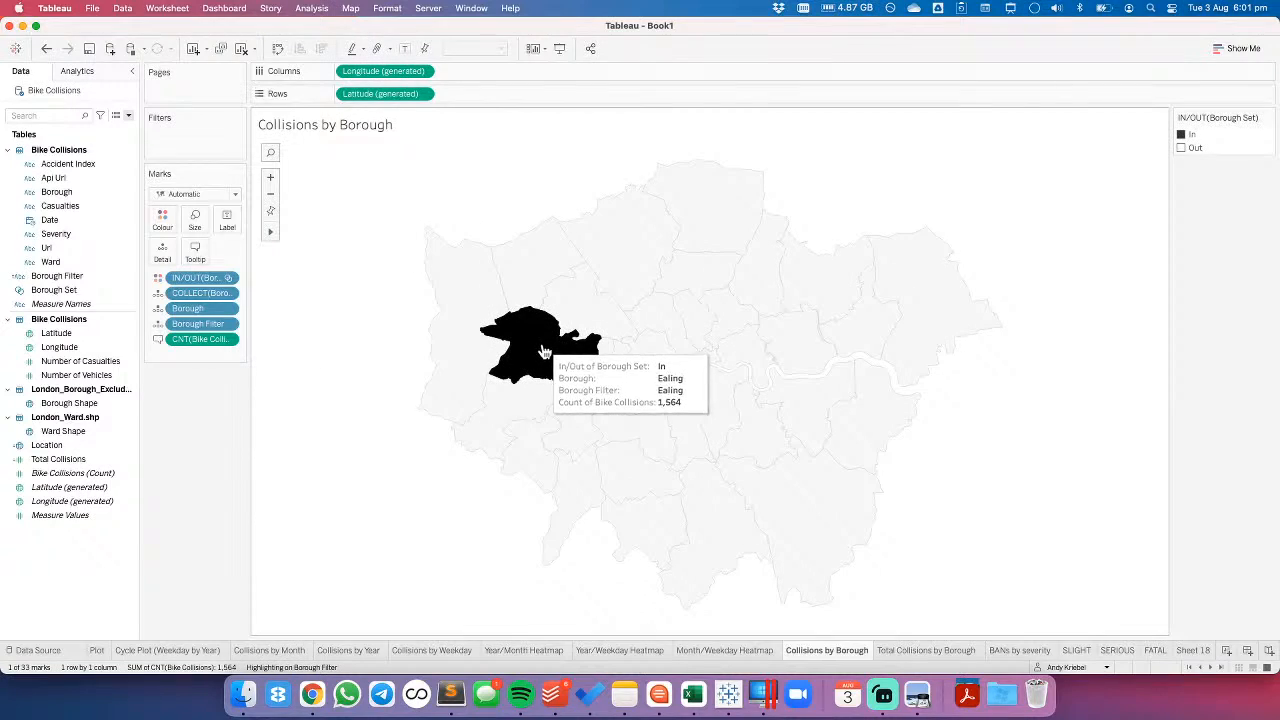
{"action": "mouse_move", "coordinate": [542, 353]}
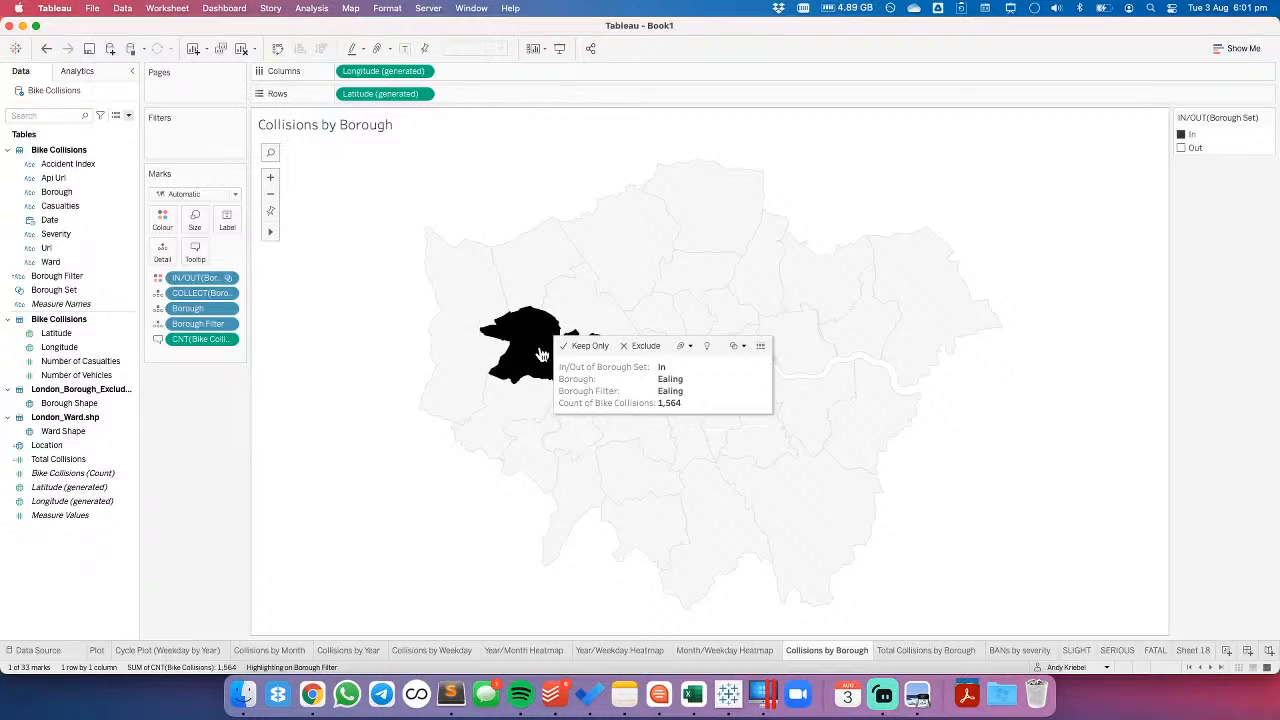
{"action": "left_click", "coordinate": [542, 355]}
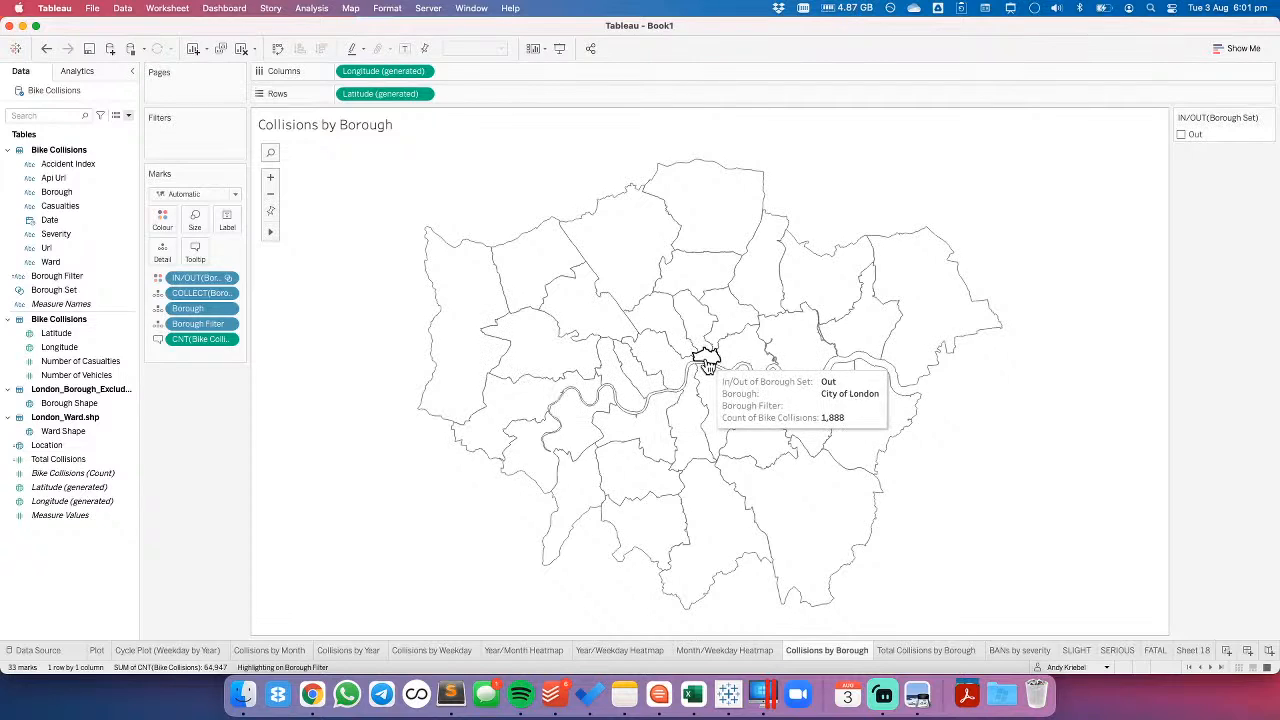
{"action": "left_click", "coordinate": [706, 362]}
{"action": "left_click", "coordinate": [706, 362]}
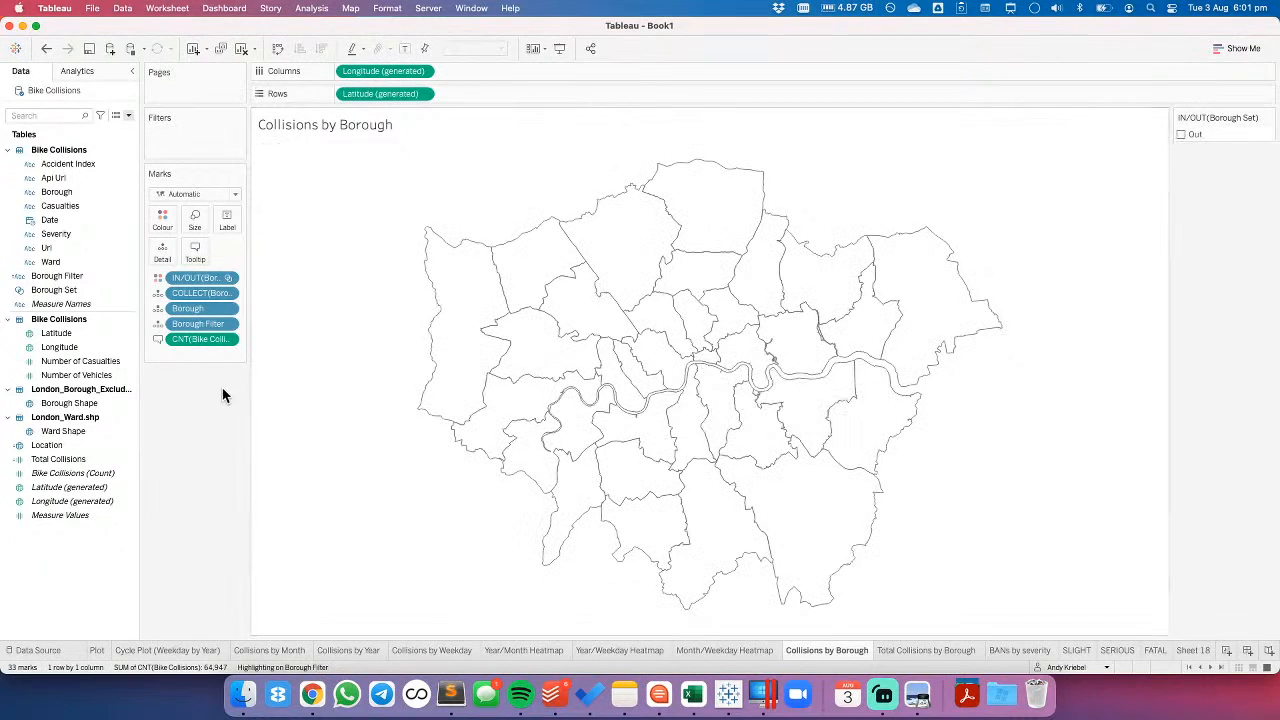
- Remove the Highlight Borough action from the worksheet's actions
{"action": "left_click", "coordinate": [183, 10]}
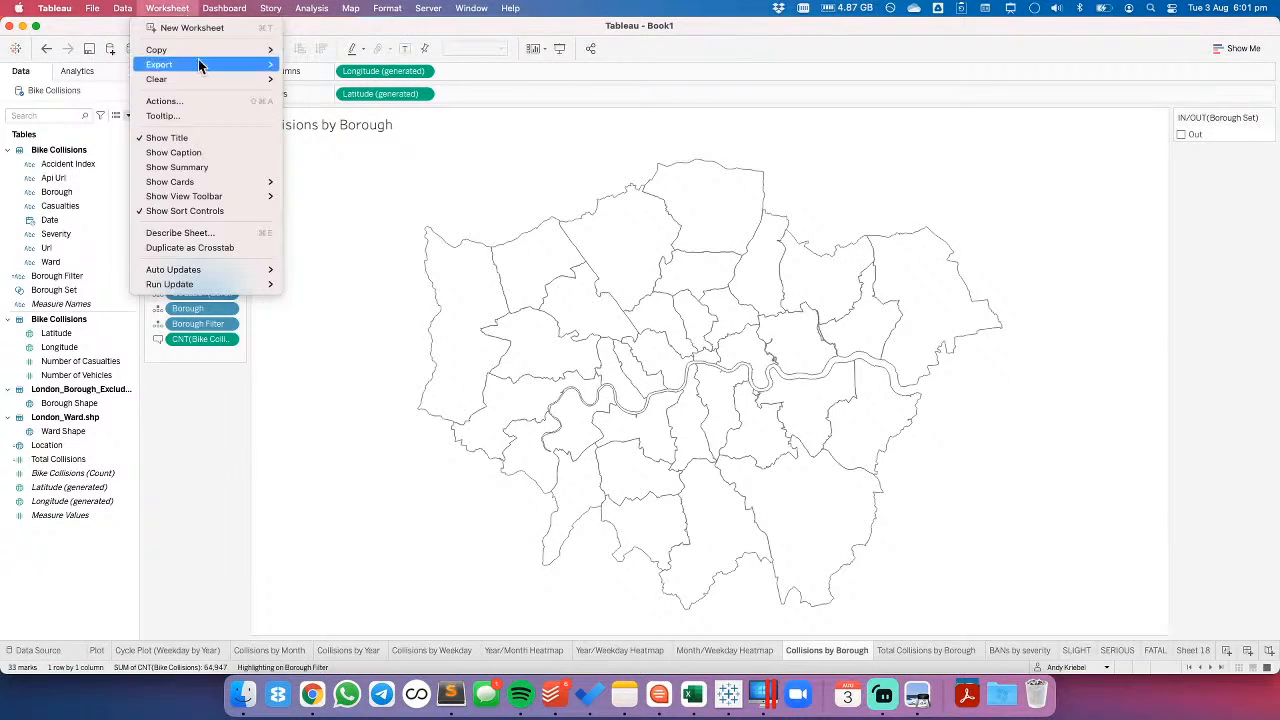
{"action": "left_click", "coordinate": [195, 103]}
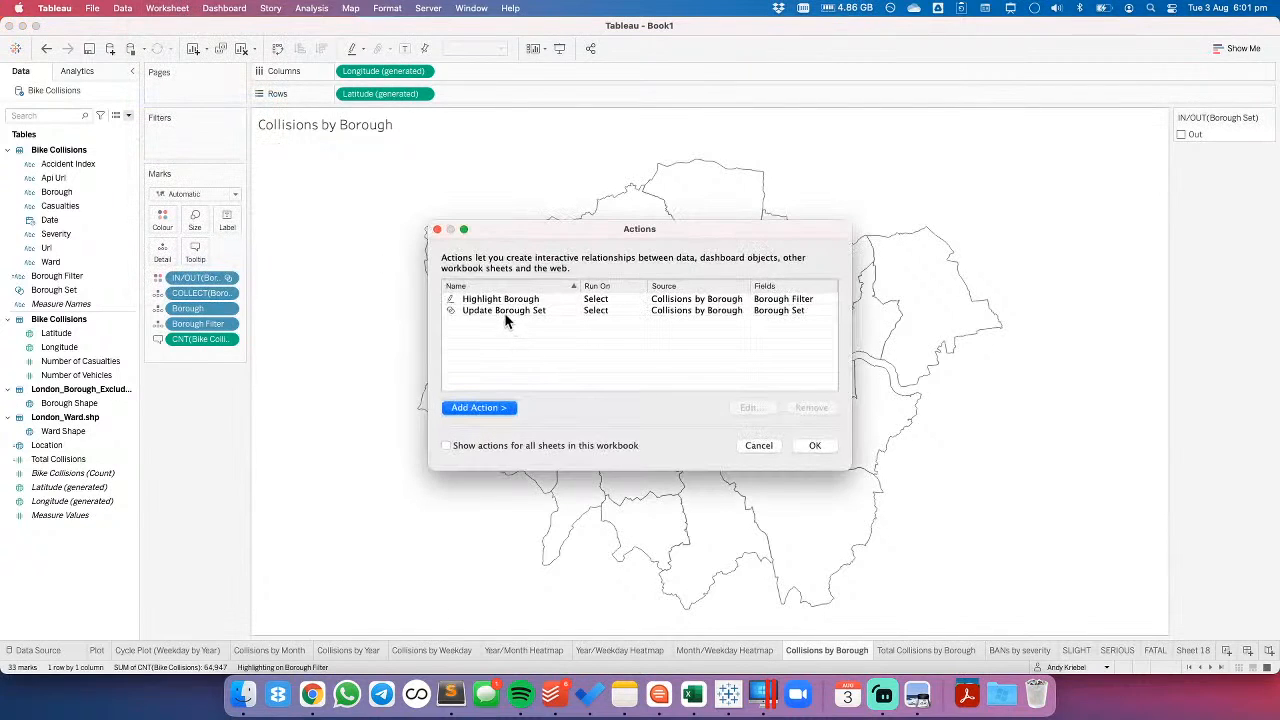
{"action": "left_click", "coordinate": [503, 299]}
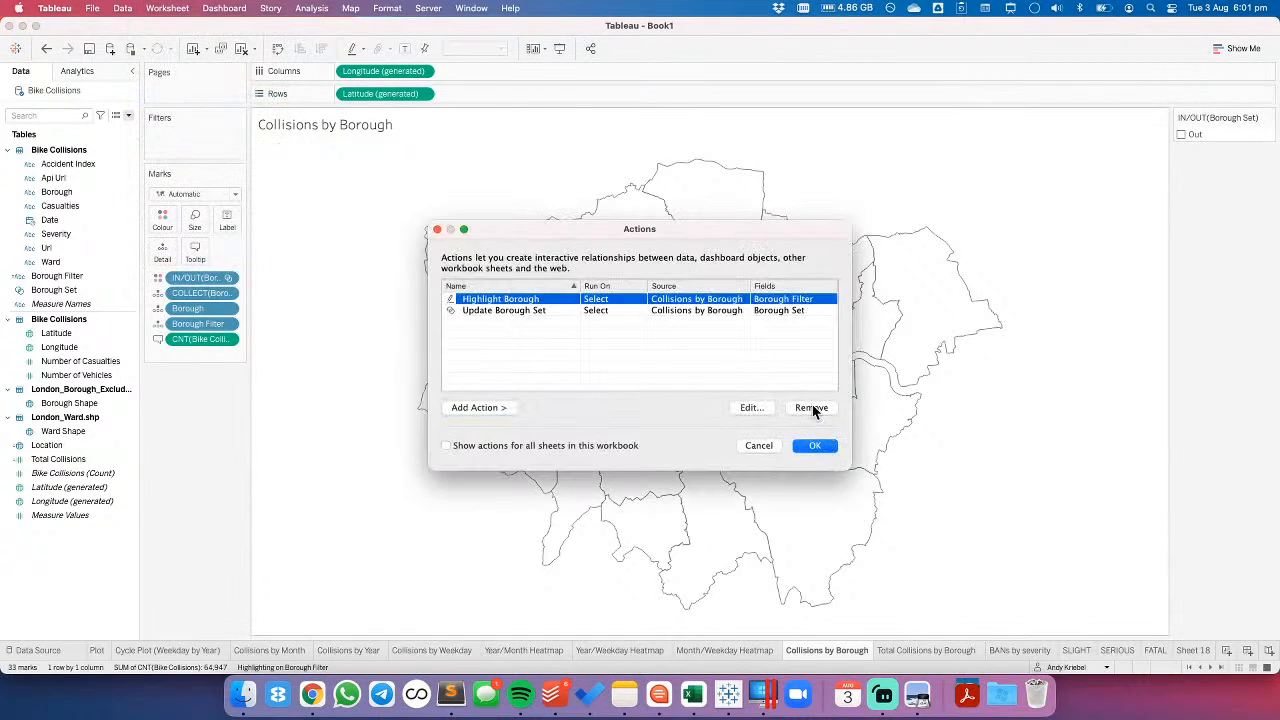
{"action": "left_click", "coordinate": [812, 407]}
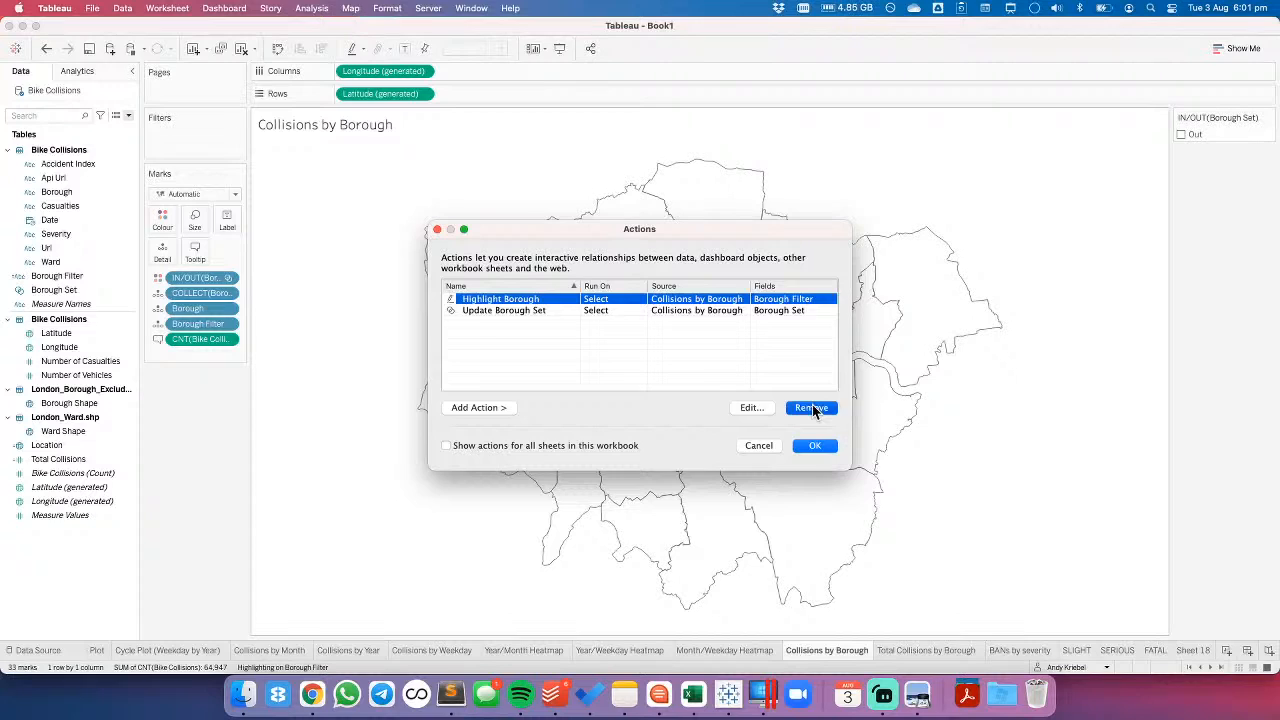
- Add a Filter action with only Collisions by Borough as source, run on Select, and showing all values when the selection is cleared
{"action": "left_click", "coordinate": [475, 408]}
{"action": "left_click", "coordinate": [557, 409]}
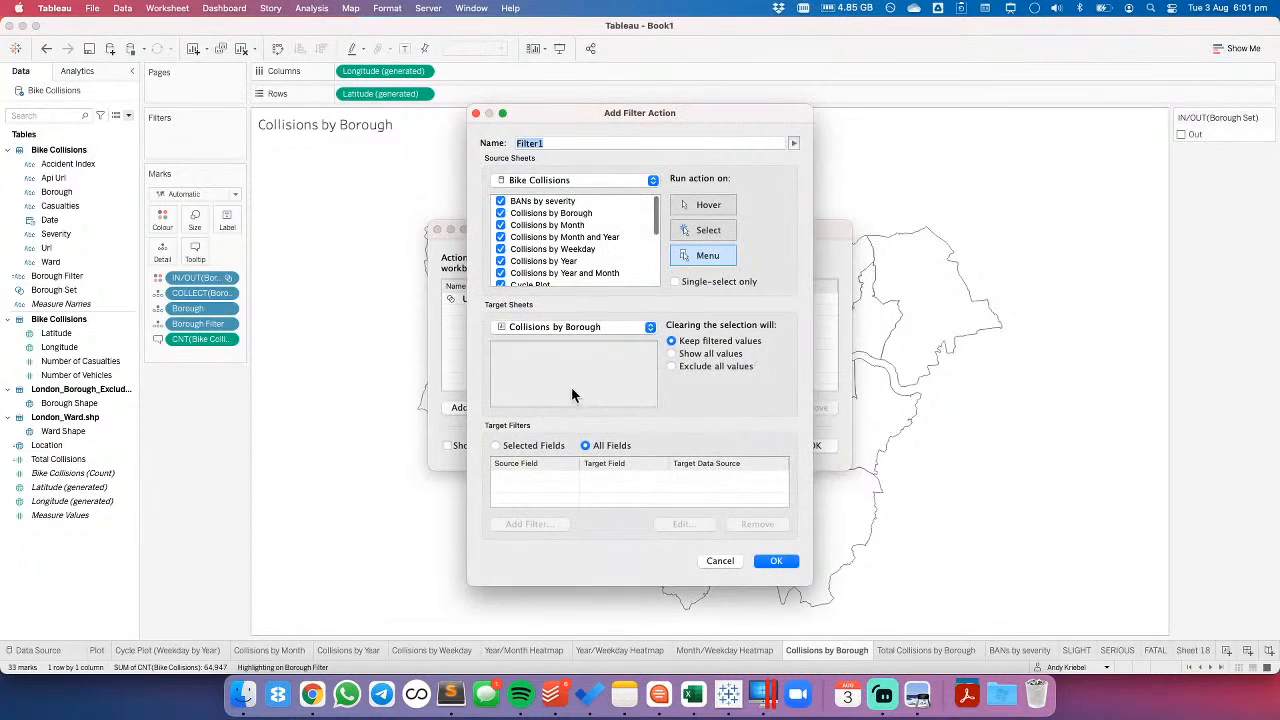
{"action": "left_click", "coordinate": [535, 202]}
{"action": "key", "text": "super+a"}
{"action": "left_click", "coordinate": [501, 271]}
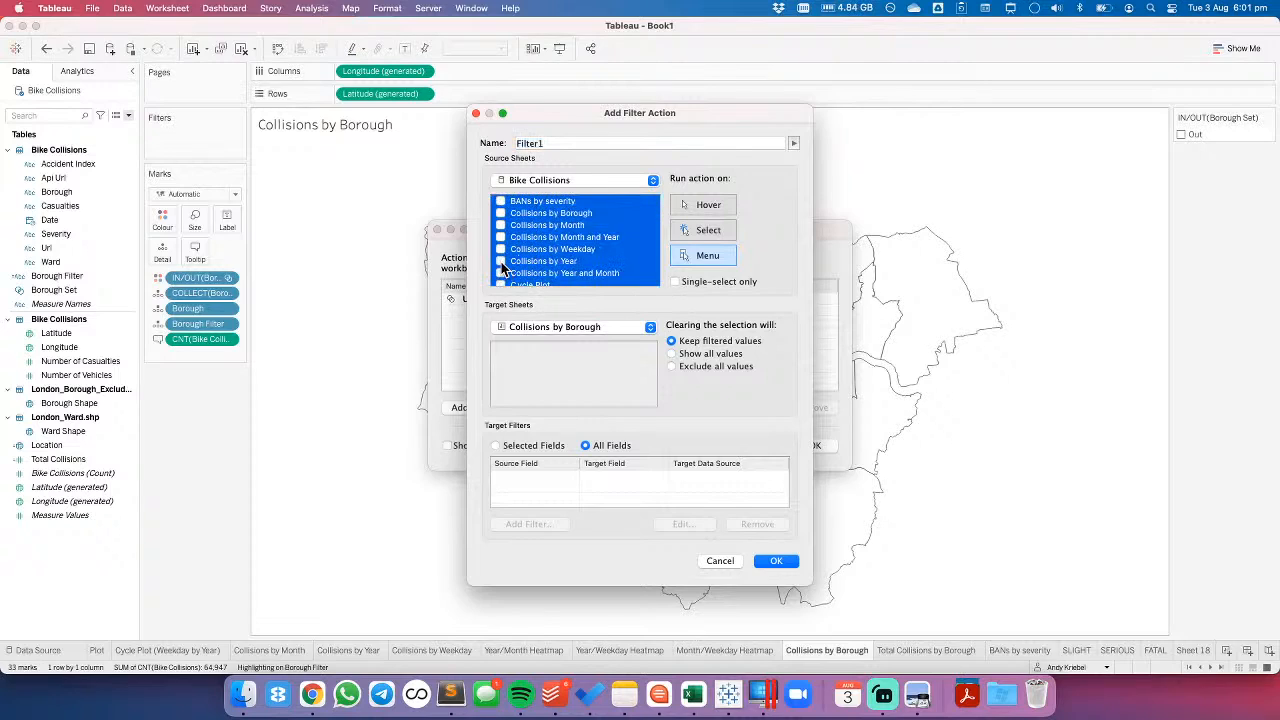
{"action": "left_click", "coordinate": [557, 273]}
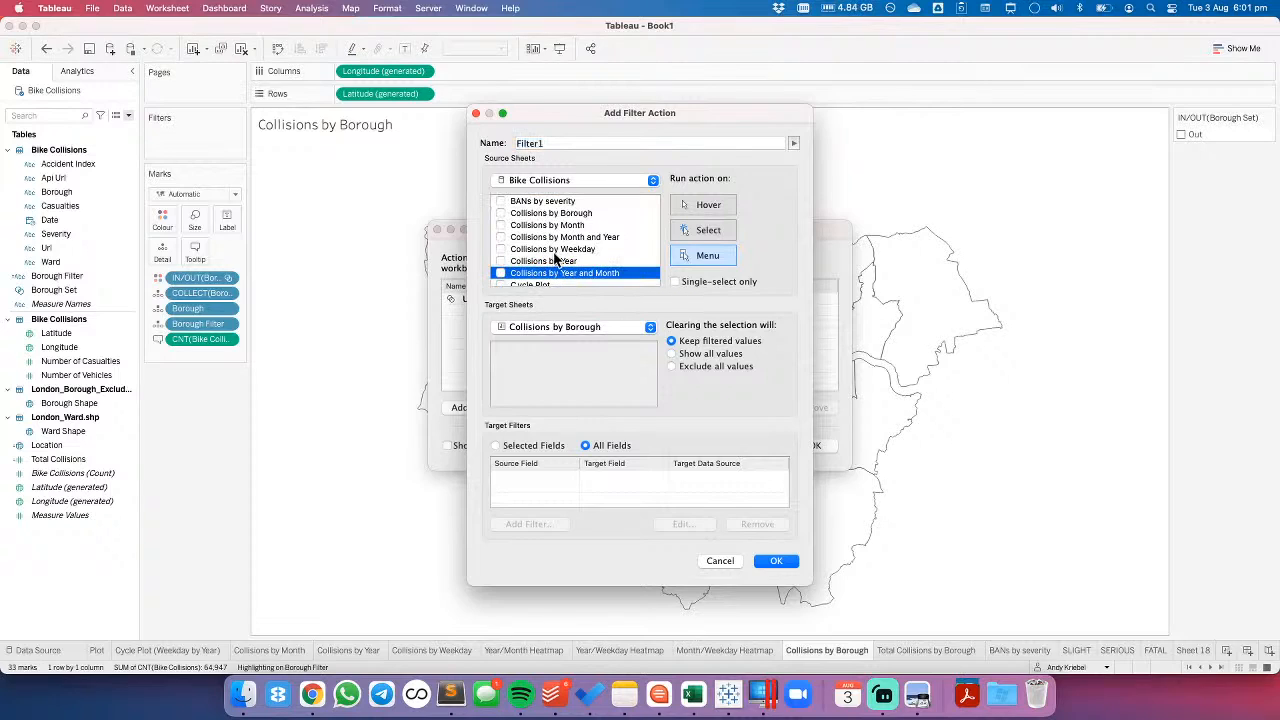
{"action": "left_click", "coordinate": [530, 214]}
{"action": "left_click", "coordinate": [501, 214]}
{"action": "left_click", "coordinate": [706, 353]}
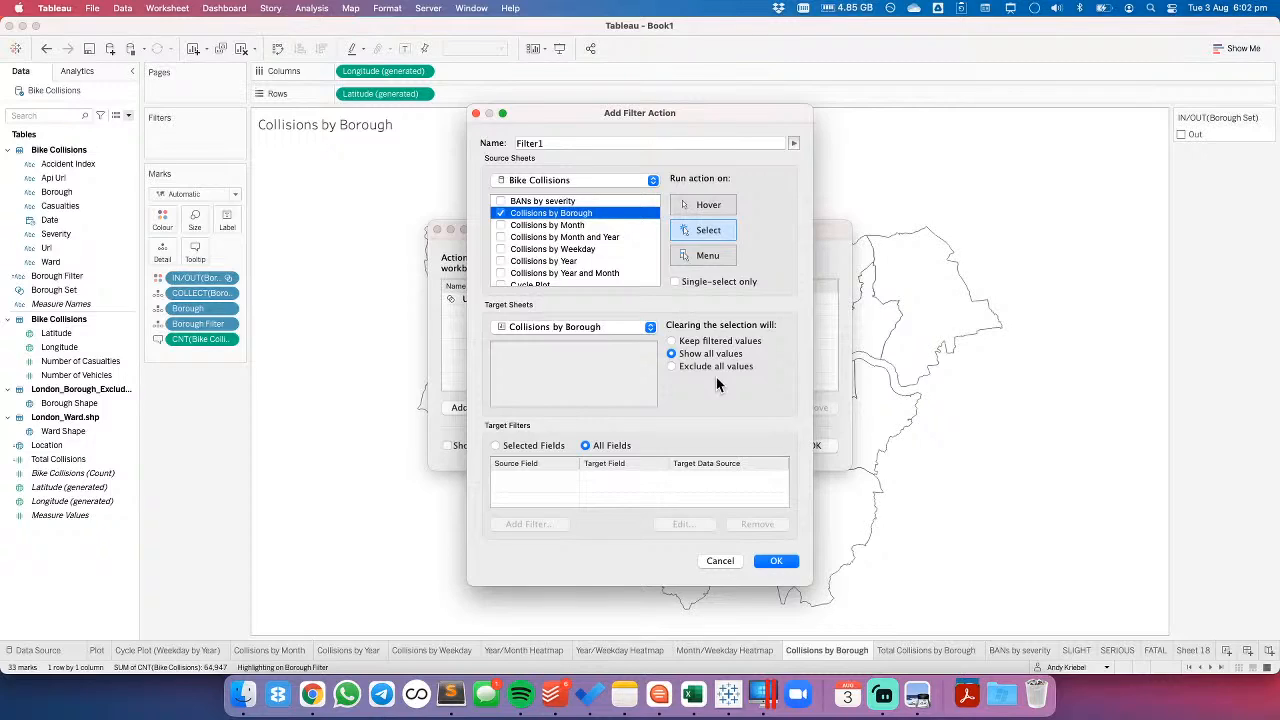
- Limit the filter action to selected fields, mapping source Borough to target Severity, and save the actions
{"action": "left_click", "coordinate": [527, 451]}
{"action": "left_click", "coordinate": [539, 521]}
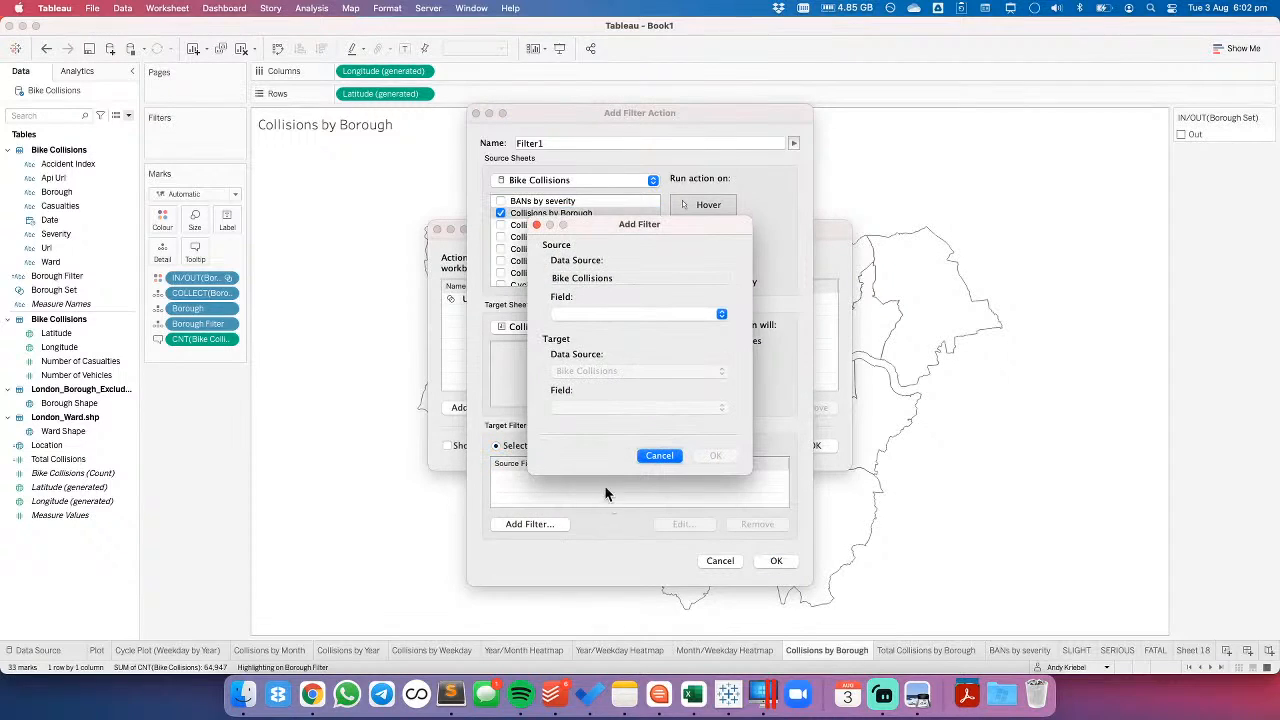
{"action": "left_click", "coordinate": [582, 316]}
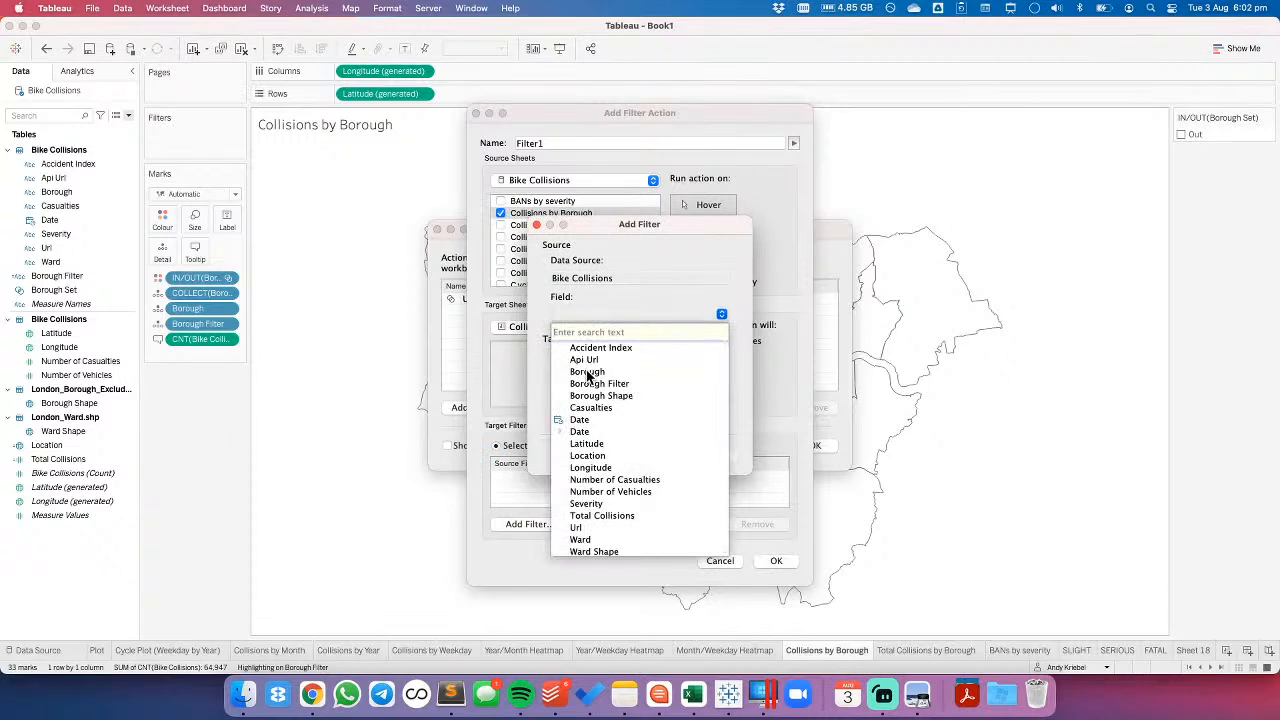
{"action": "left_click", "coordinate": [587, 372]}
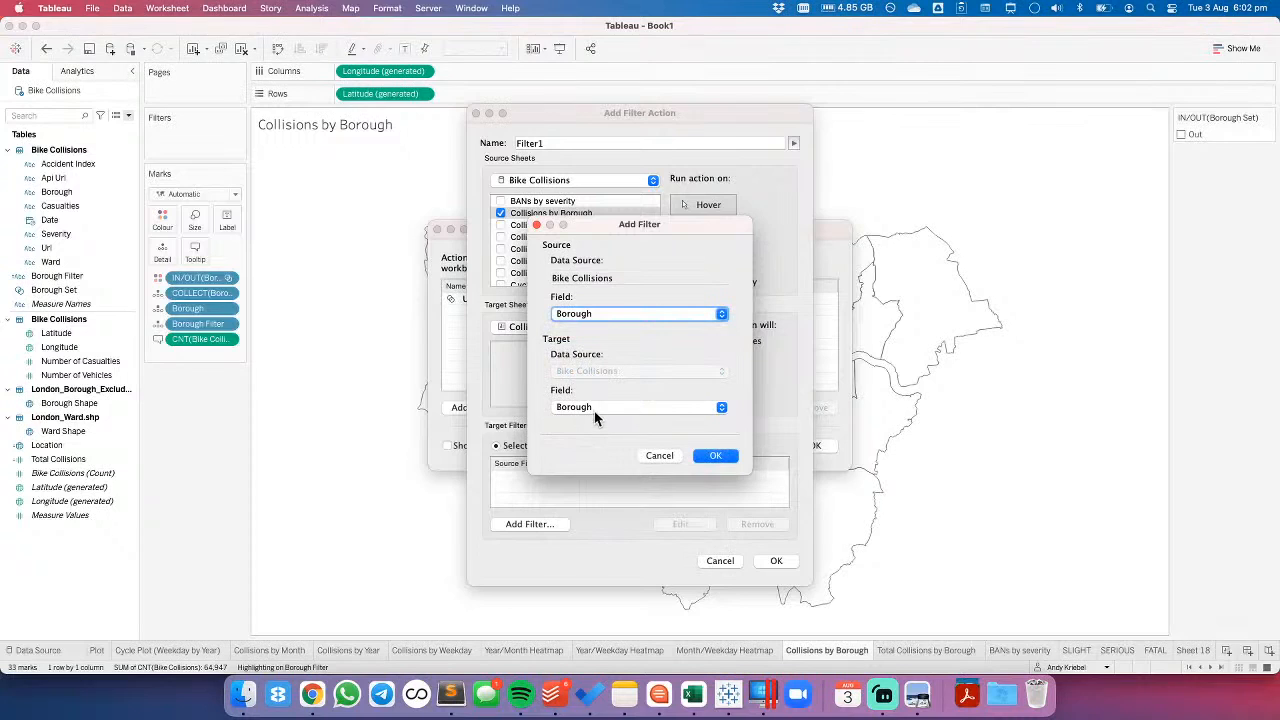
{"action": "left_click", "coordinate": [594, 409]}
{"action": "left_click", "coordinate": [593, 506]}
{"action": "left_click", "coordinate": [712, 456]}
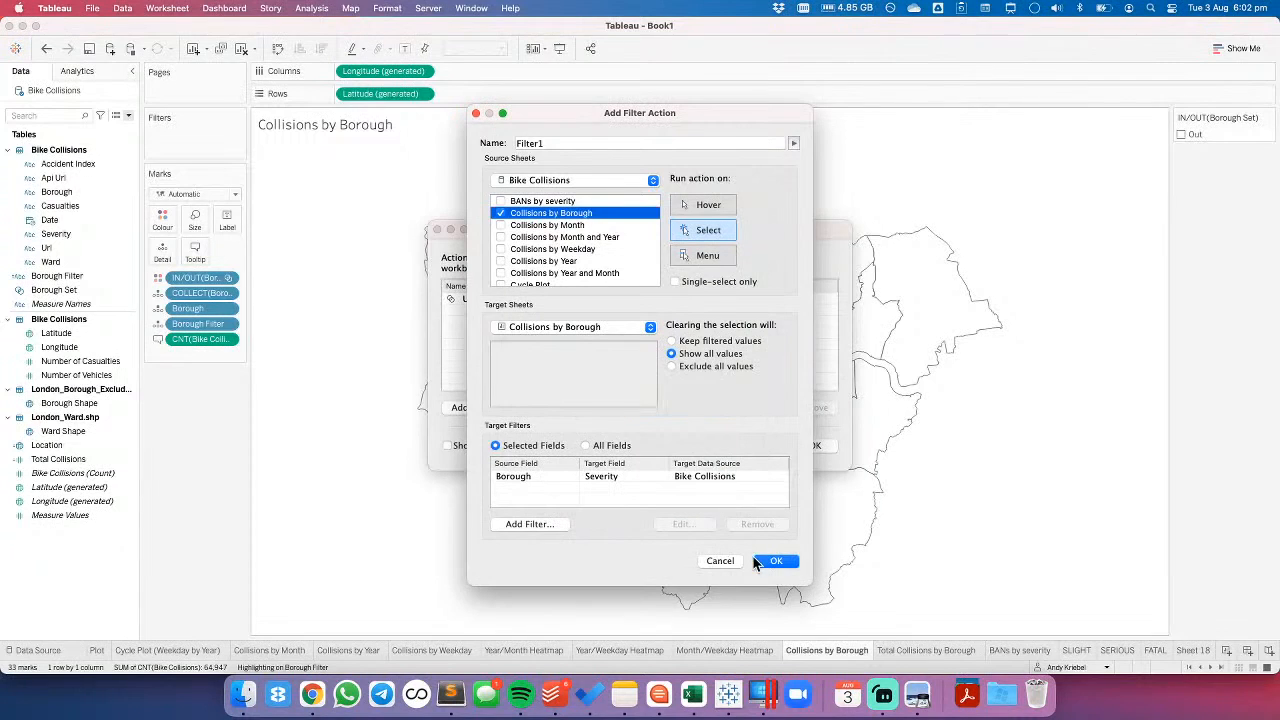
{"action": "left_click", "coordinate": [770, 561]}
{"action": "left_click", "coordinate": [815, 445]}
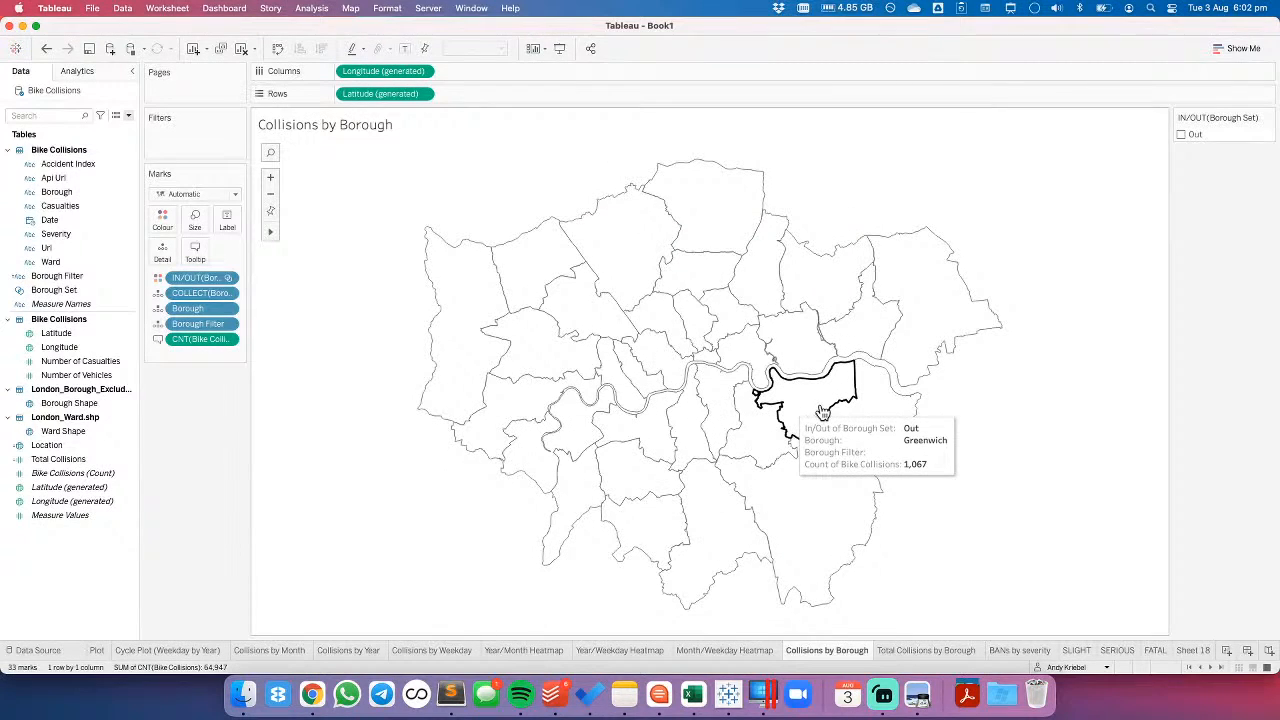
- Test the filter action on the map by selecting boroughs such as Greenwich, Newham, Redbridge and Waltham Forest in turn
{"action": "left_click", "coordinate": [822, 412]}
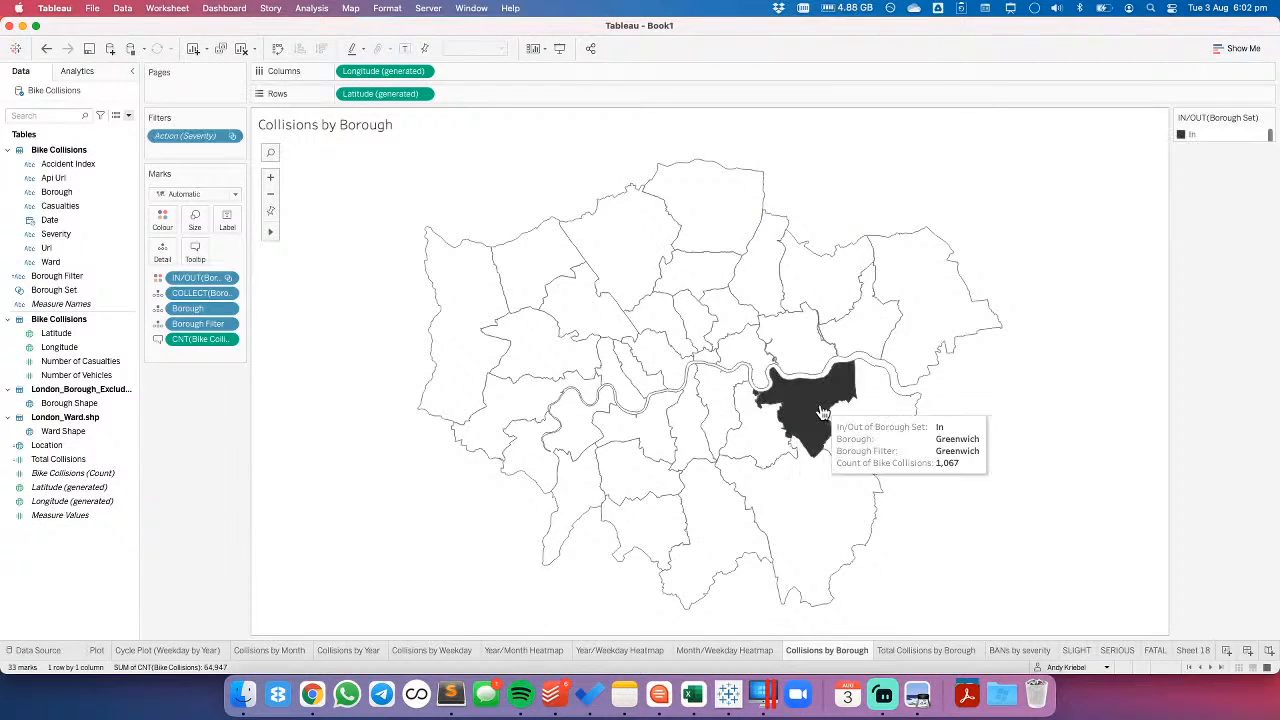
{"action": "left_click", "coordinate": [935, 374]}
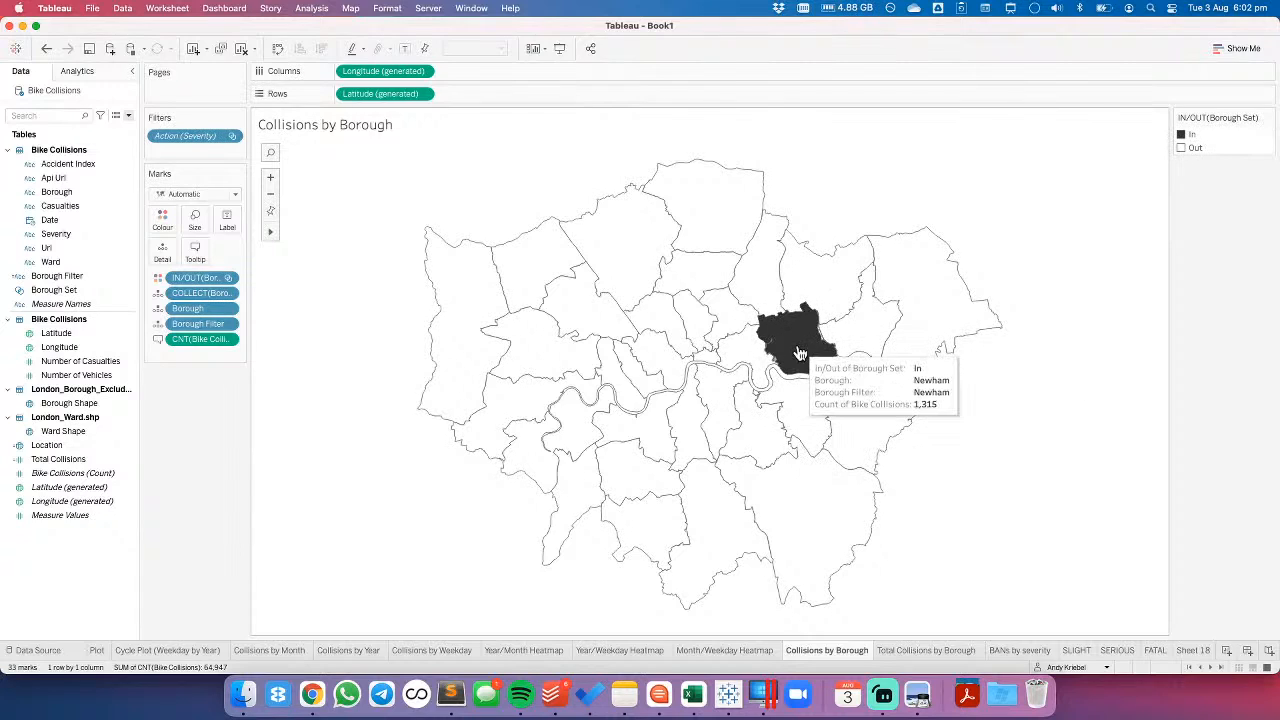
{"action": "left_click", "coordinate": [863, 325]}
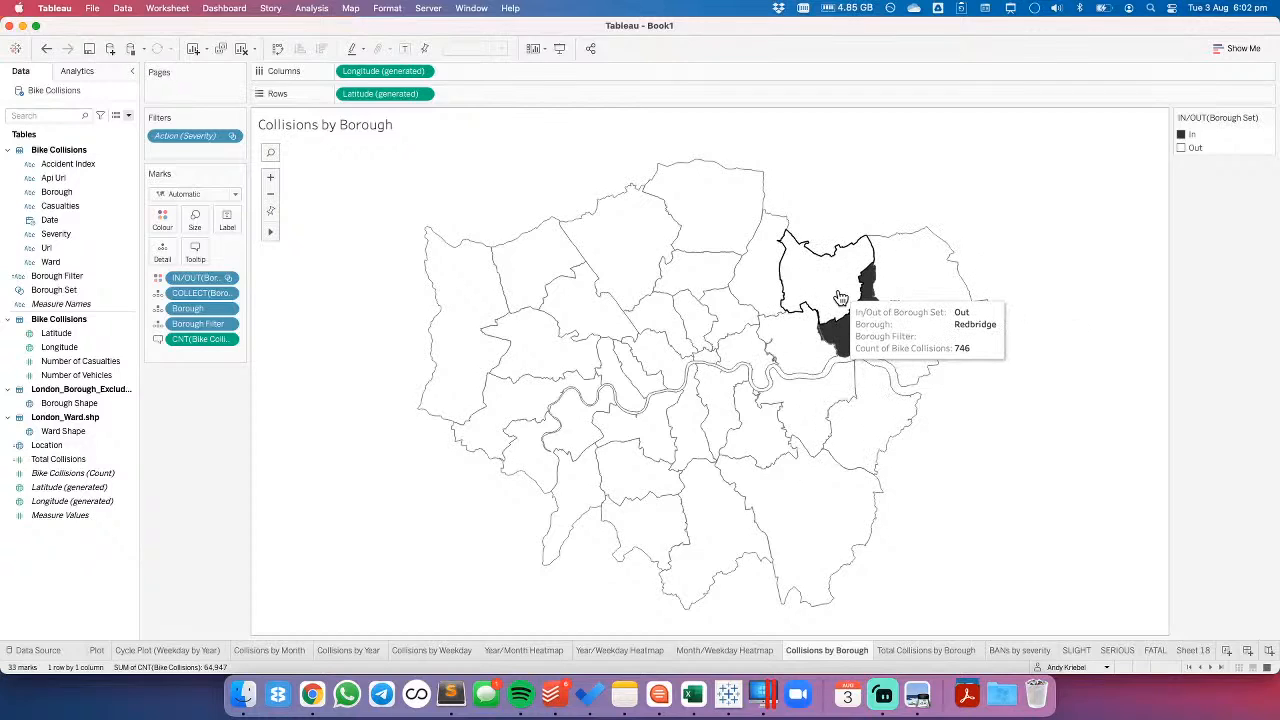
{"action": "left_click", "coordinate": [840, 298]}
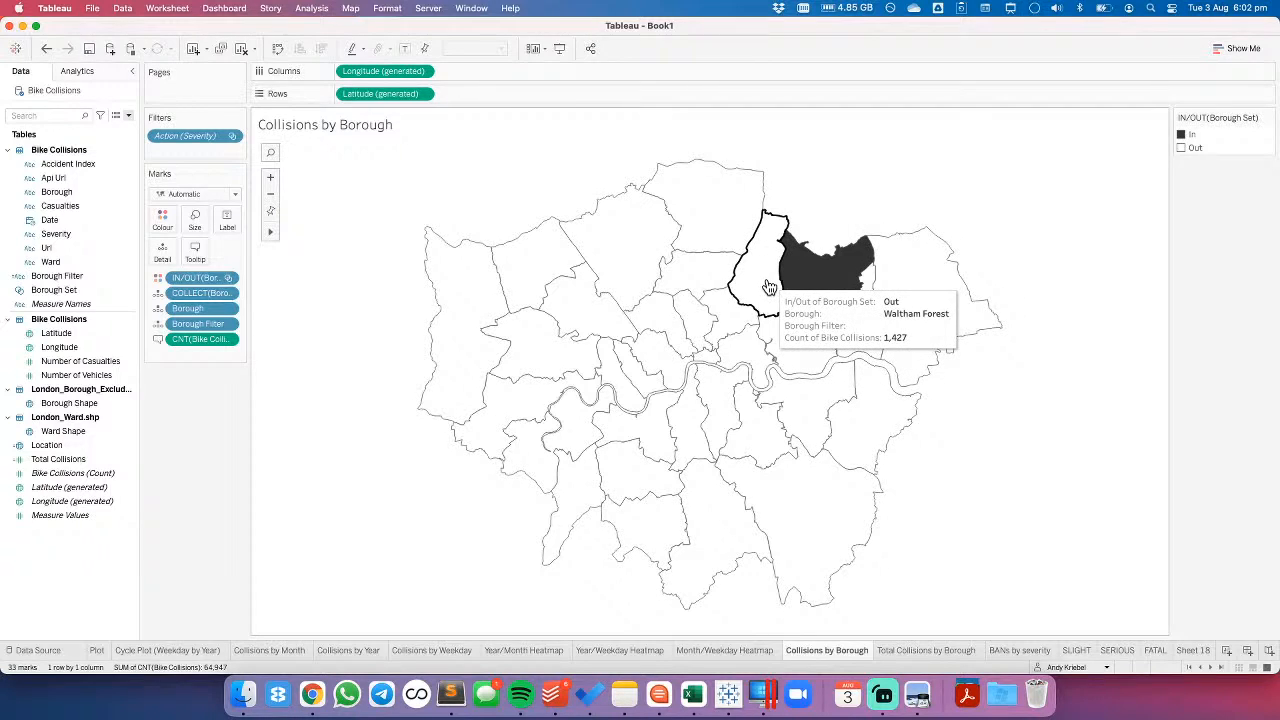
{"action": "left_click", "coordinate": [767, 288]}
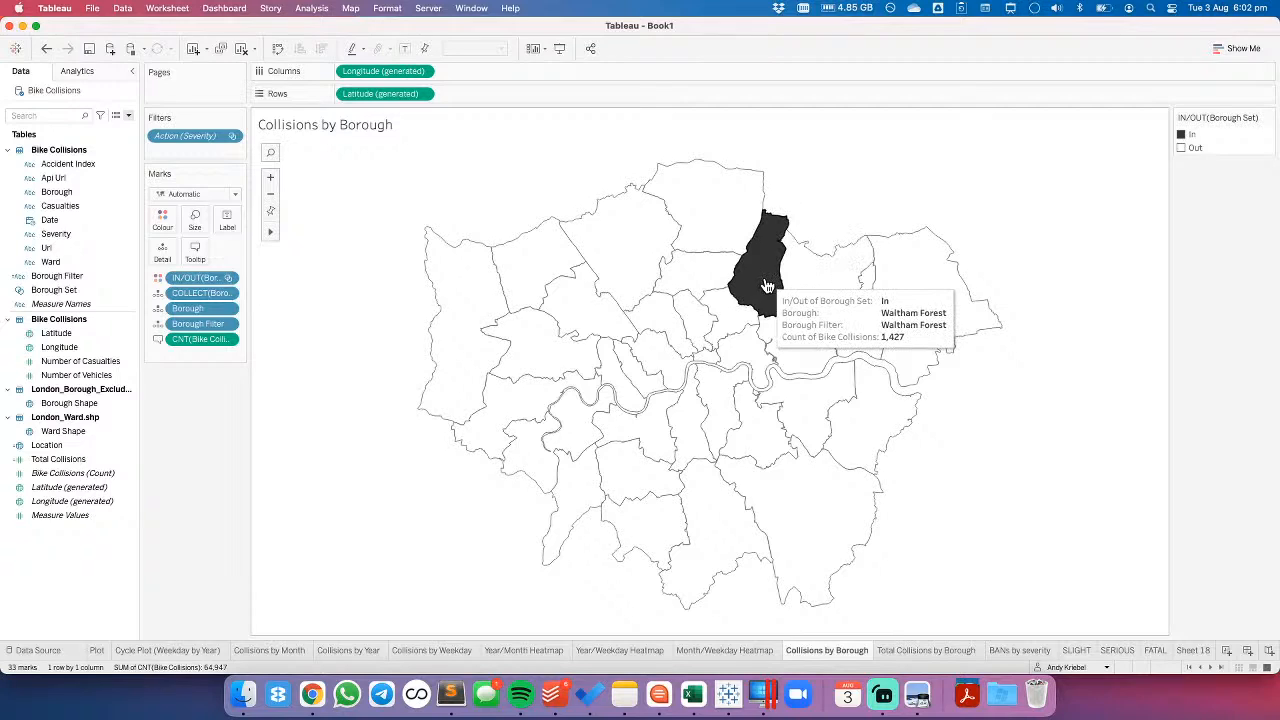
{"action": "left_click", "coordinate": [713, 221]}
{"action": "left_click", "coordinate": [654, 227]}
{"action": "left_click", "coordinate": [700, 204]}
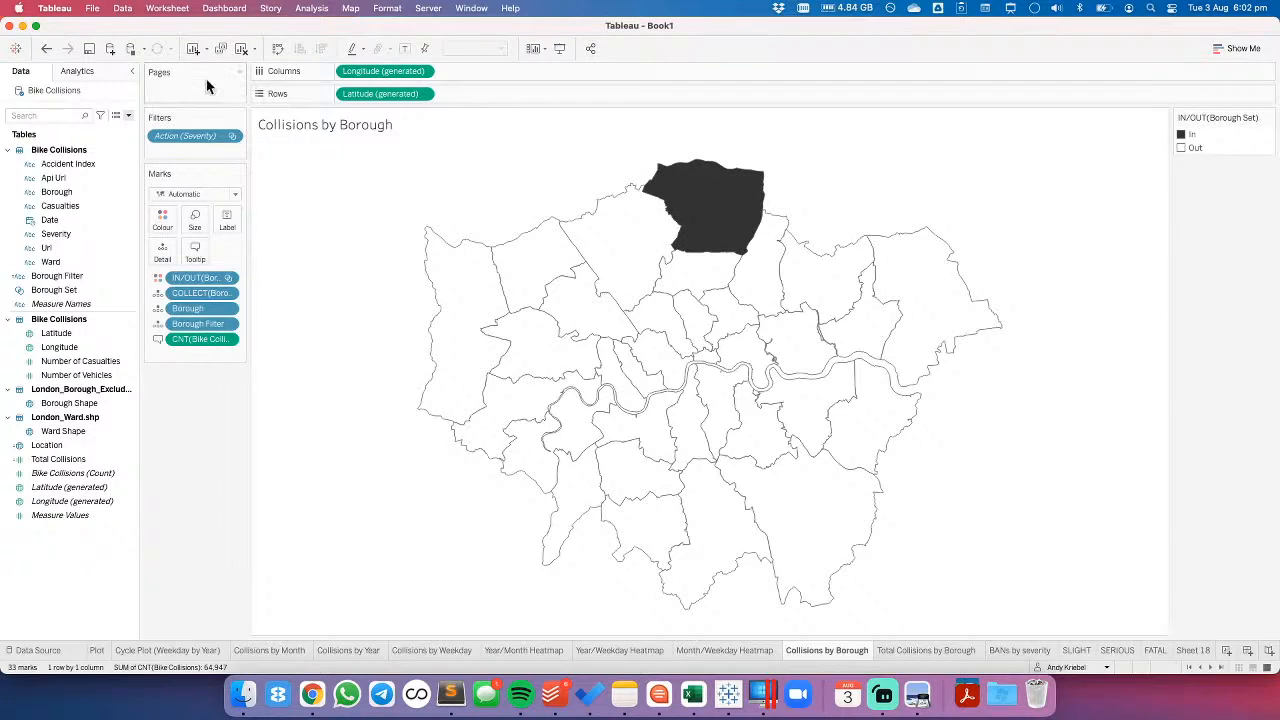
- Remove the Filter1 action from the worksheet's actions
{"action": "left_click", "coordinate": [170, 8]}
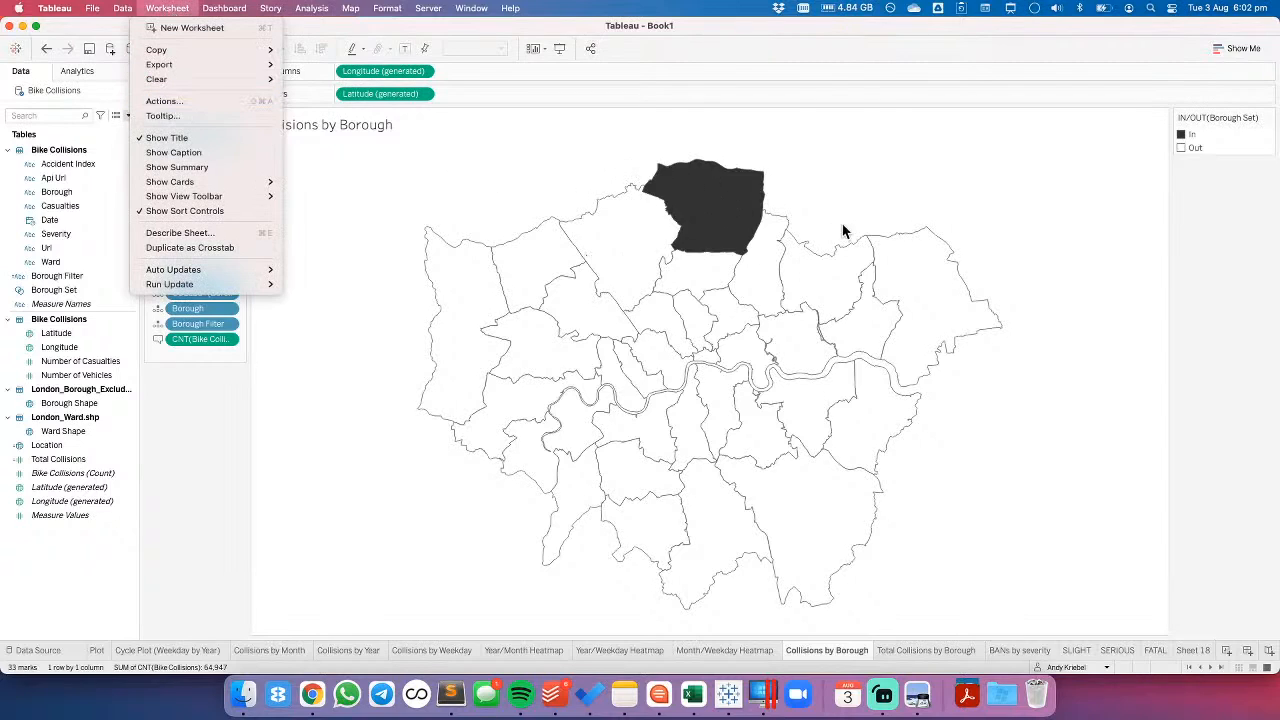
{"action": "left_click", "coordinate": [195, 101]}
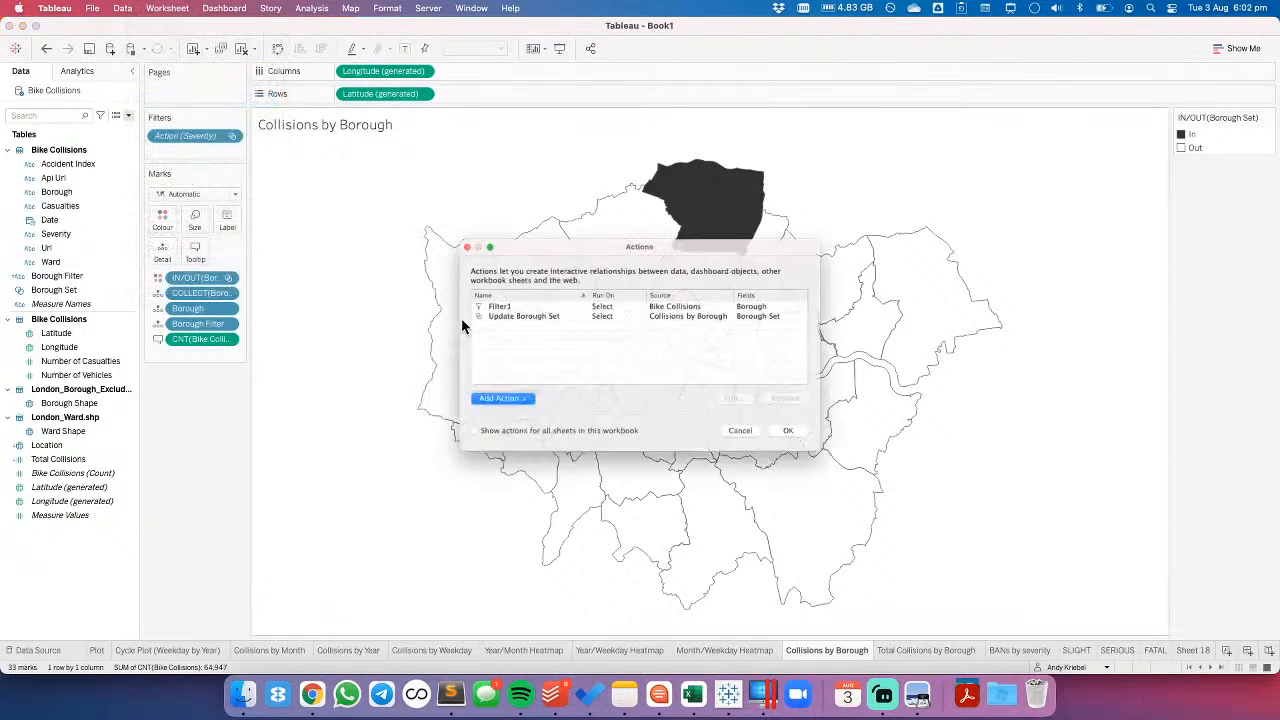
{"action": "left_click", "coordinate": [478, 302]}
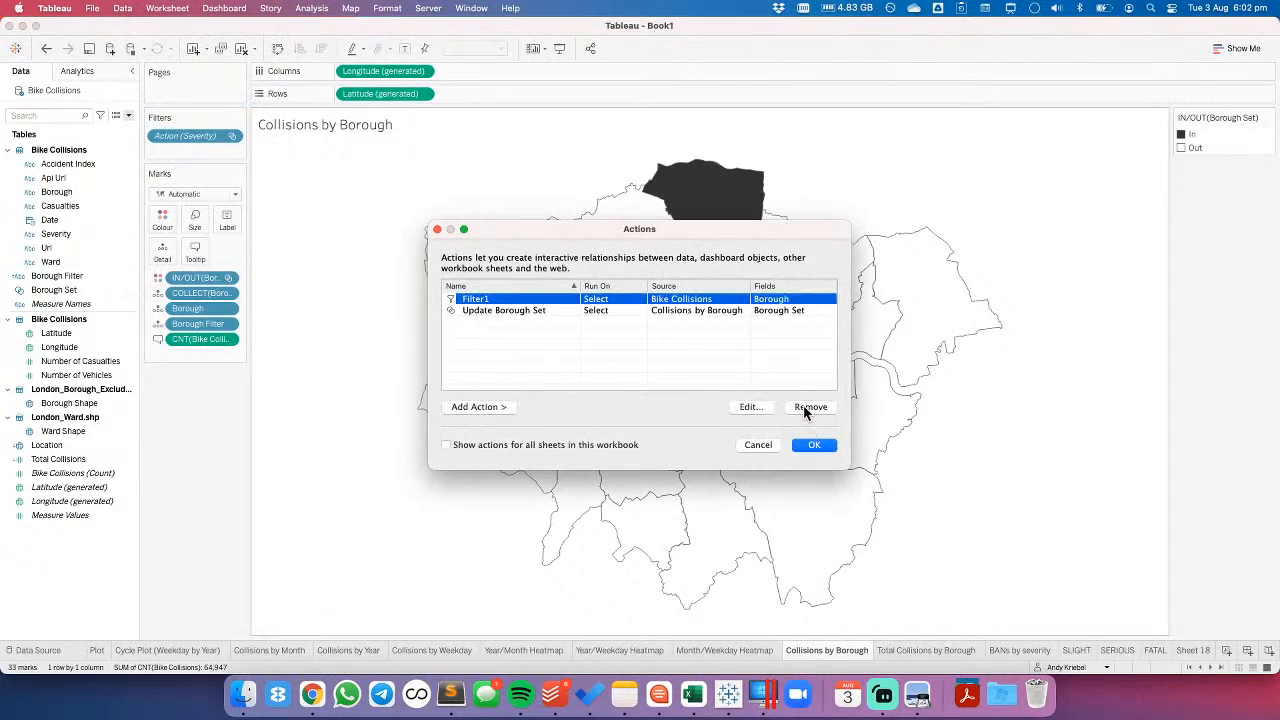
{"action": "left_click", "coordinate": [808, 407]}
{"action": "left_click", "coordinate": [814, 444]}
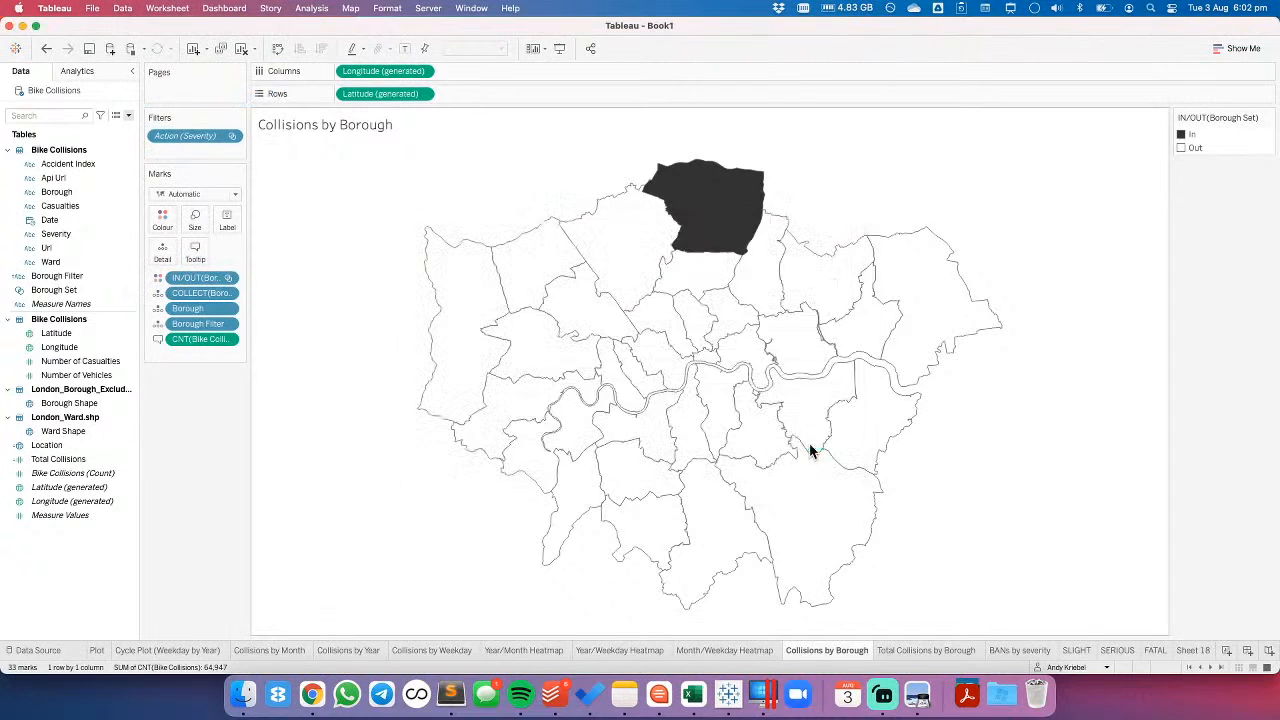
- Test the set action on the map by selecting and deselecting Barnet
{"action": "left_click", "coordinate": [629, 251]}
{"action": "left_click", "coordinate": [629, 251]}
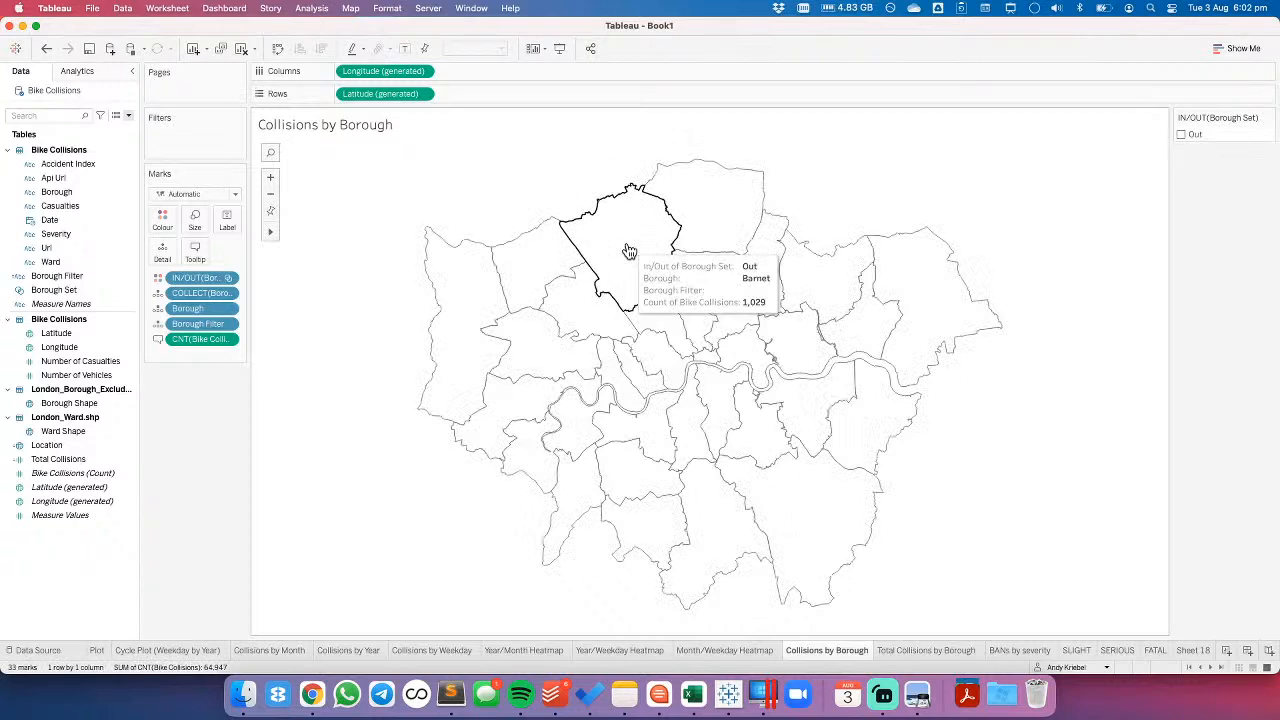
{"action": "left_click", "coordinate": [629, 251]}
{"action": "left_click", "coordinate": [537, 204]}
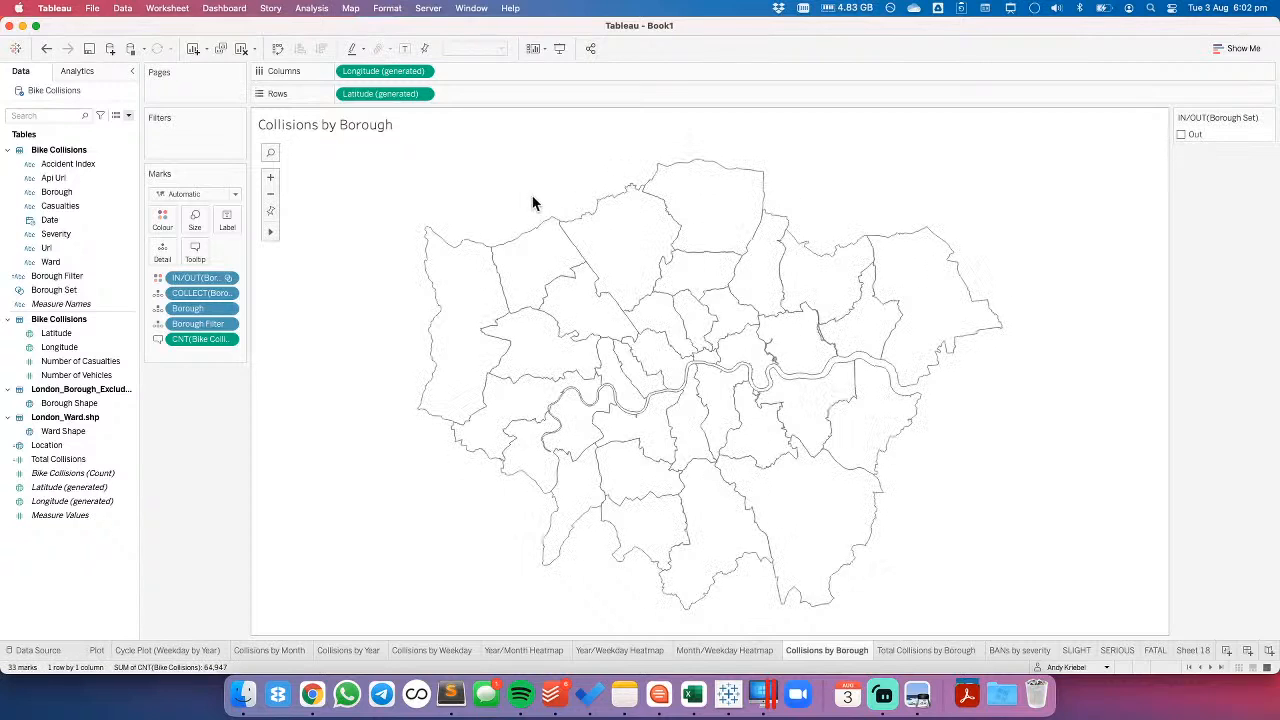
- Exclude the Borough Set from the map's tooltip and take the Borough Filter field off the marks
{"action": "left_click", "coordinate": [228, 278]}
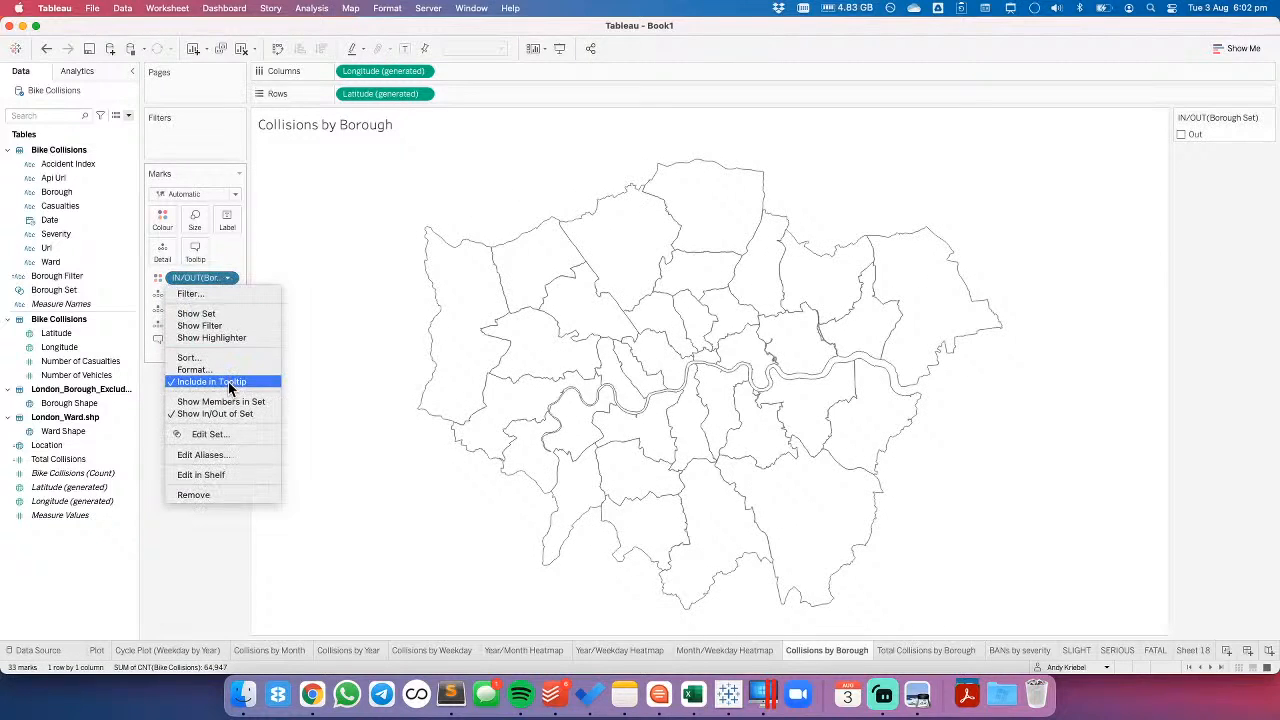
{"action": "left_click", "coordinate": [229, 382]}
{"action": "mouse_move", "coordinate": [535, 268]}
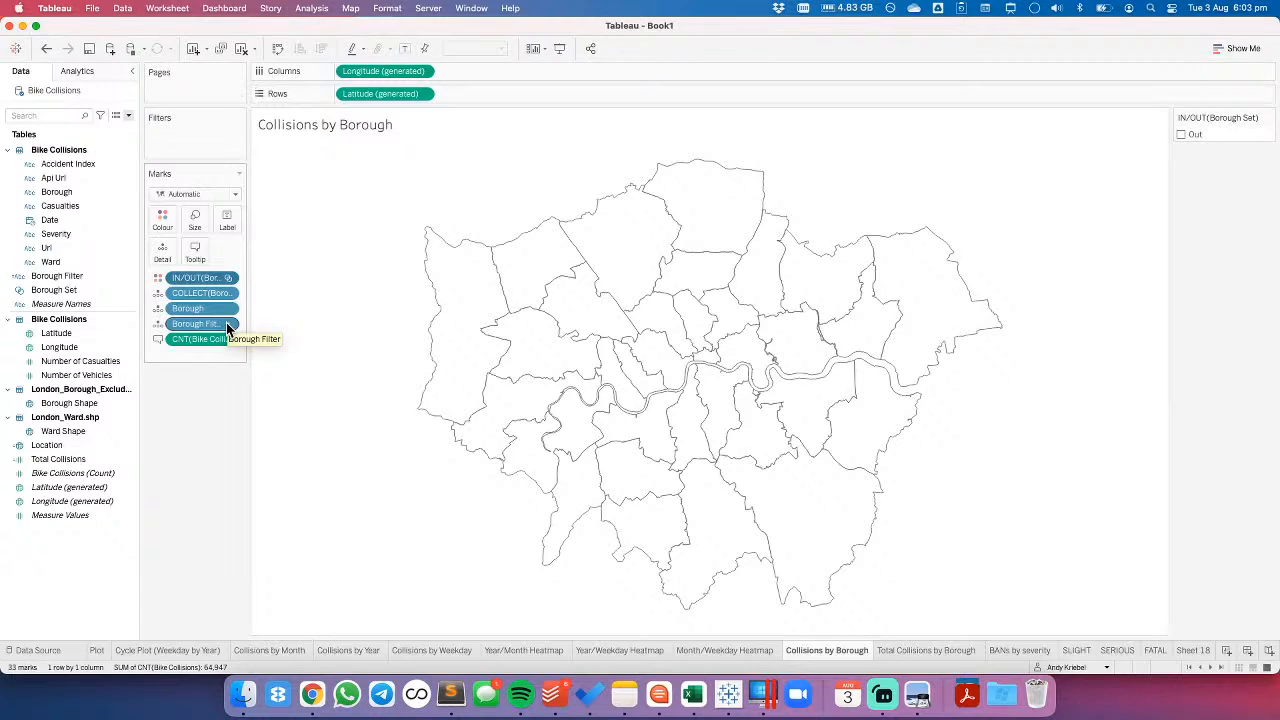
{"action": "left_click_drag", "start_coordinate": [226, 322], "coordinate": [211, 406]}
- Change the Borough Filter calculation to IF [Borough Set] THEN [Borough Shape] END and save it
{"action": "right_click", "coordinate": [44, 276]}
{"action": "left_click", "coordinate": [64, 348]}
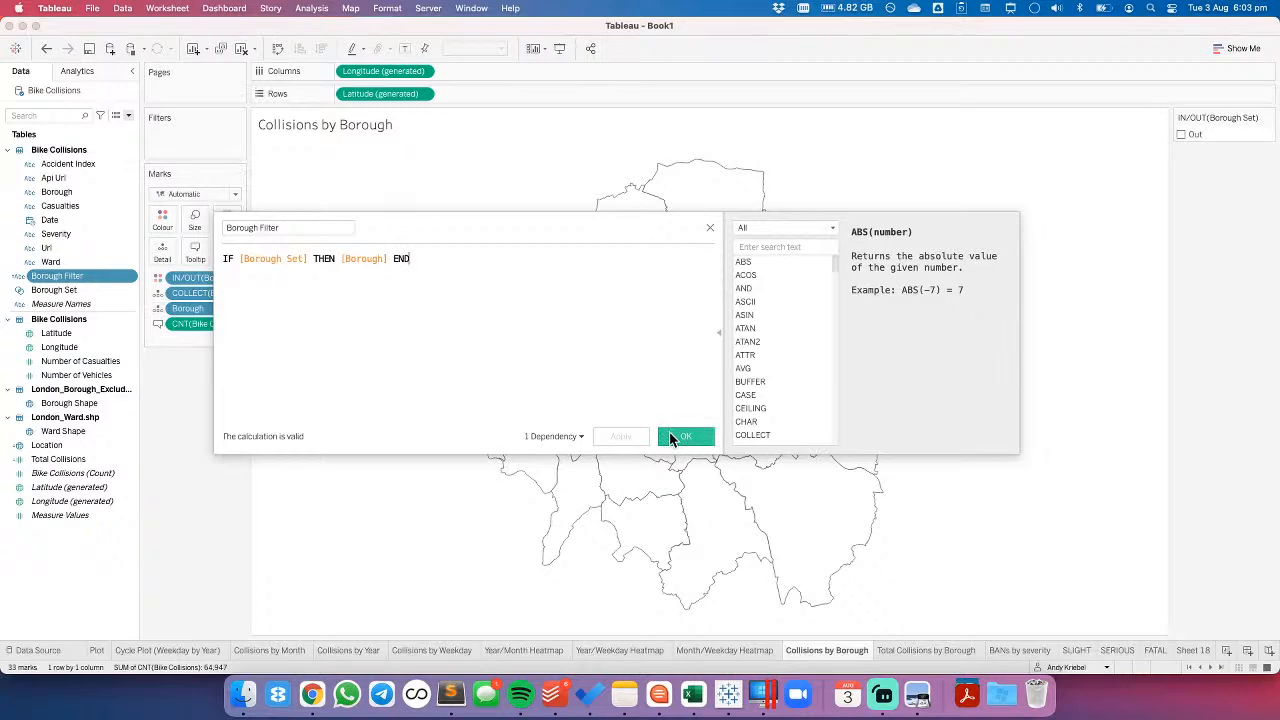
{"action": "left_click", "coordinate": [342, 259]}
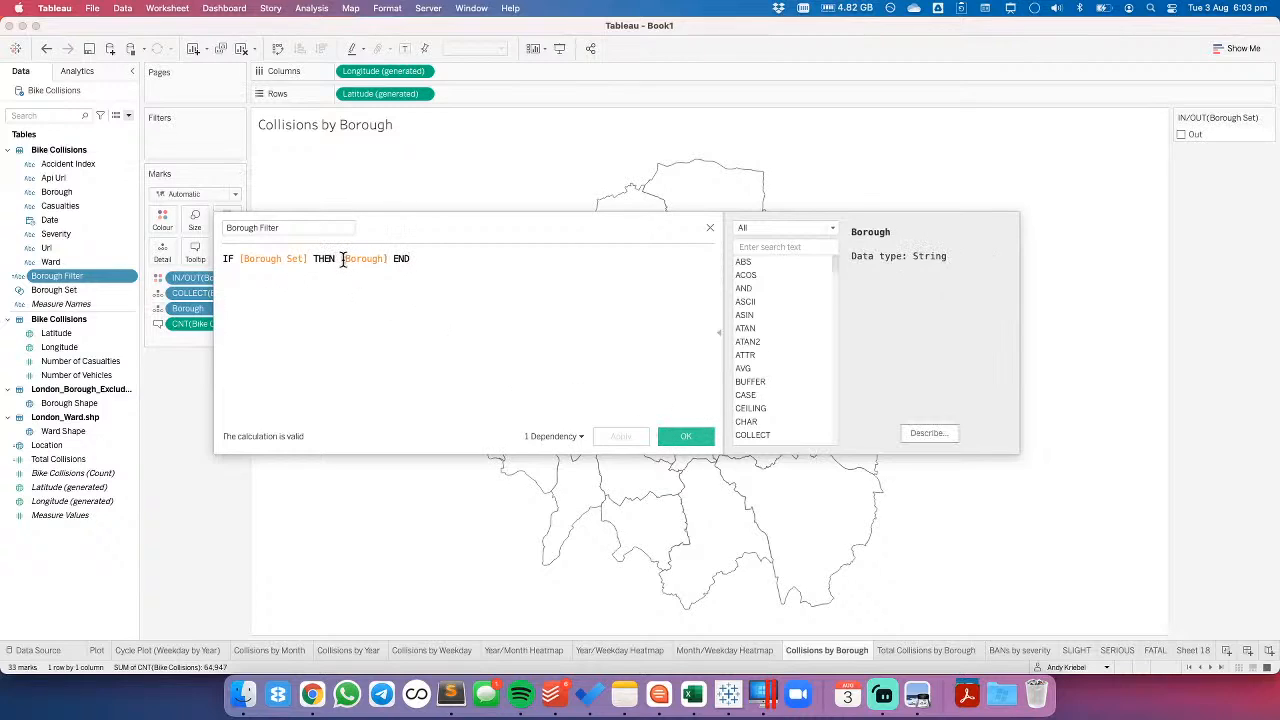
{"action": "left_click_drag", "start_coordinate": [342, 259], "coordinate": [437, 251]}
{"action": "key", "text": "BackSpace"}
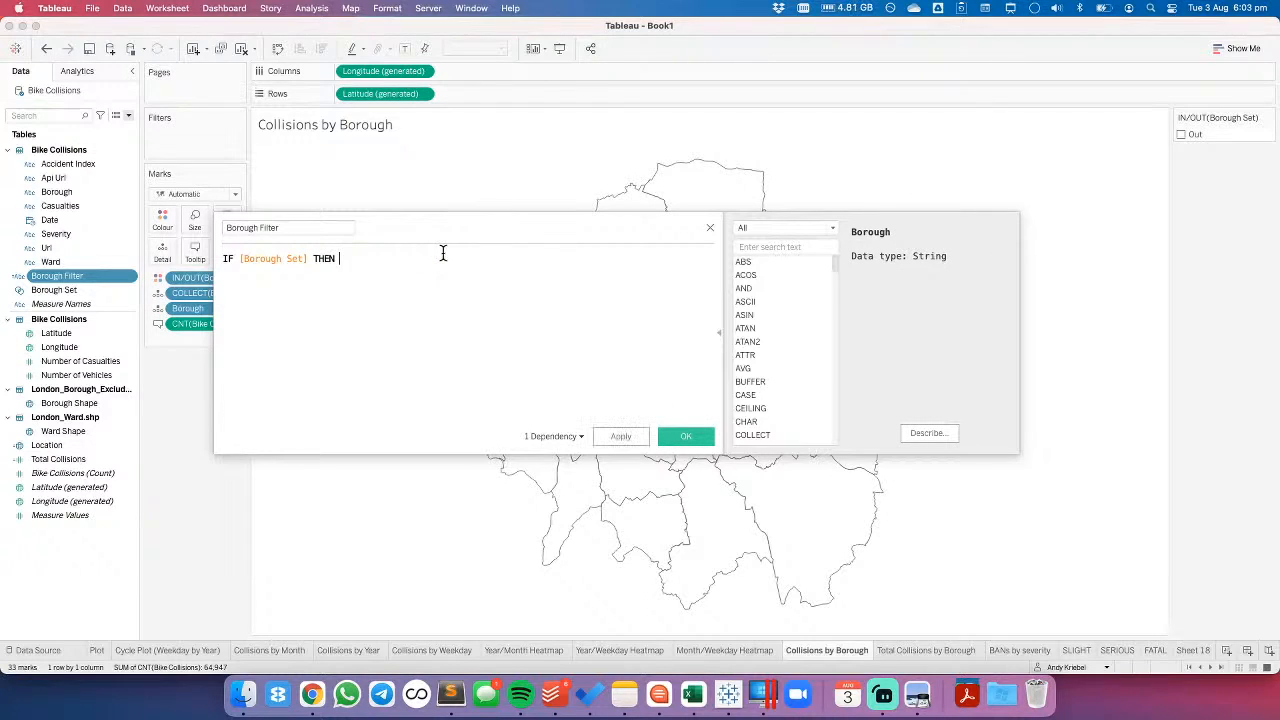
{"action": "type", "text": "bo"}
{"action": "key", "text": "Down"}
{"action": "key", "text": "Down"}
{"action": "key", "text": "Return"}
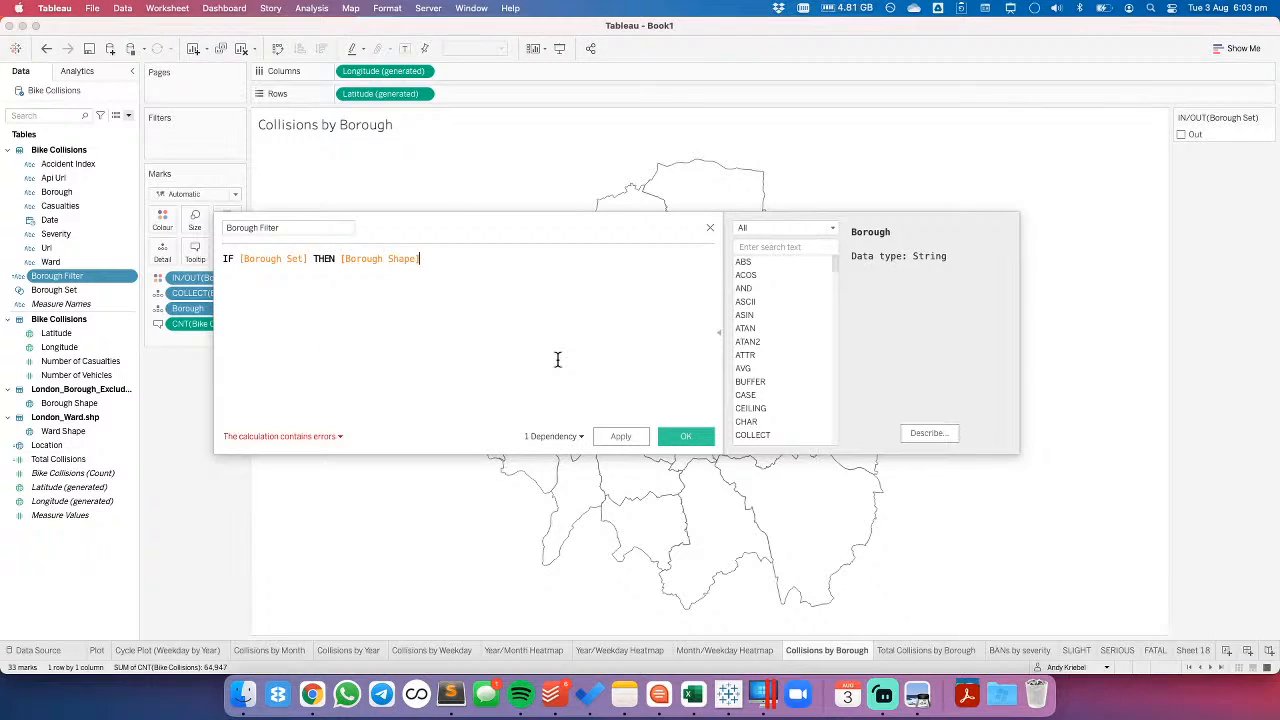
{"action": "type", "text": "END"}
{"action": "left_click", "coordinate": [686, 436]}
{"action": "left_click", "coordinate": [126, 320]}
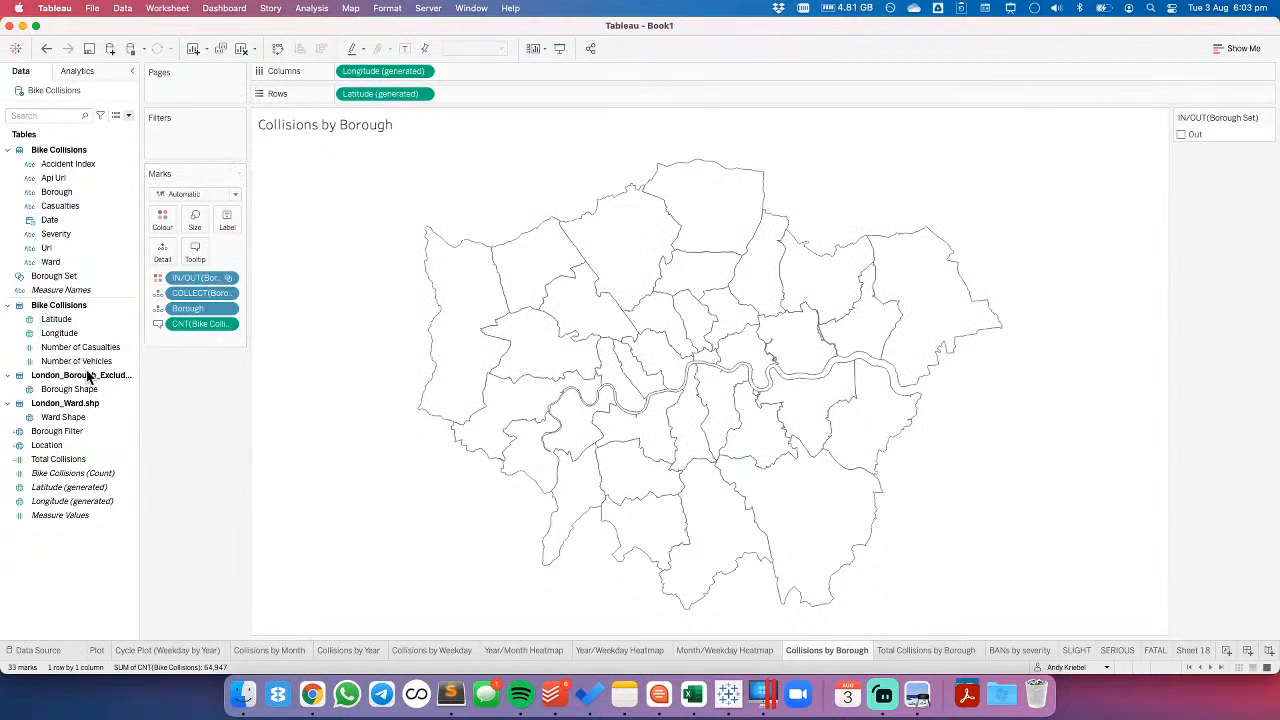
- Add Borough Filter to the map as a new marks layer and test it by selecting Barnet
{"action": "left_click_drag", "start_coordinate": [60, 416], "coordinate": [371, 152]}
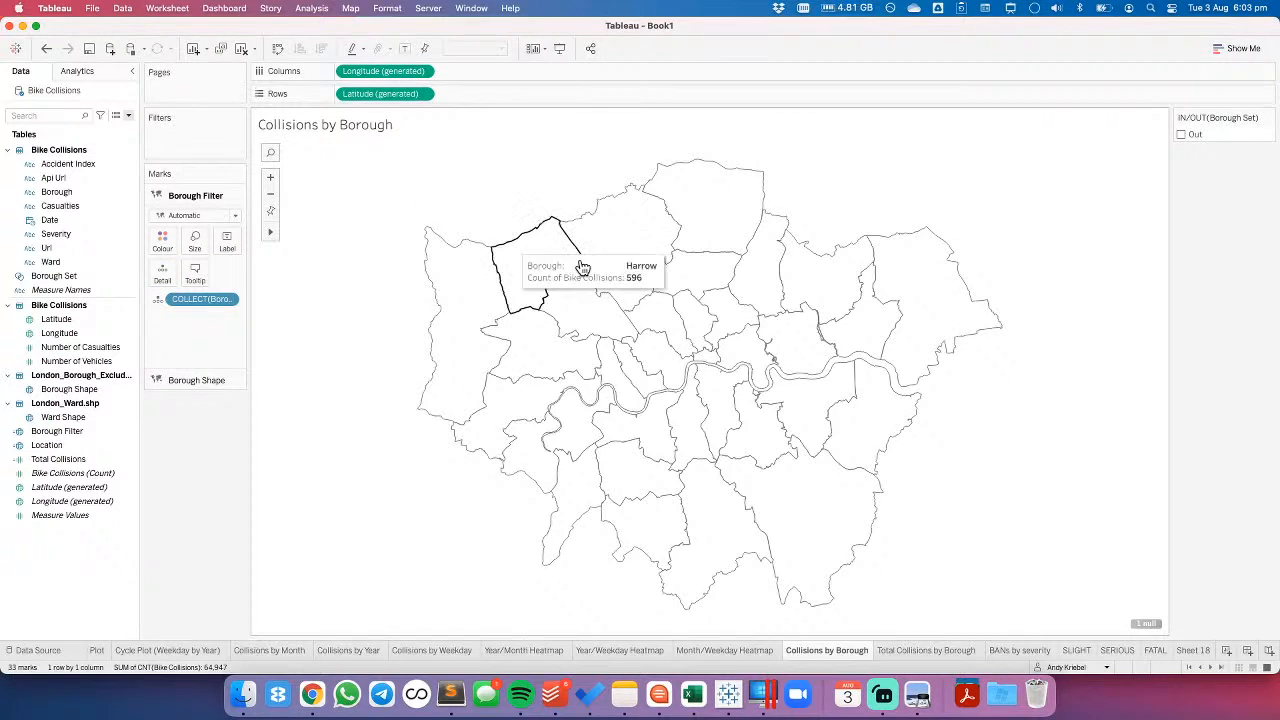
{"action": "left_click", "coordinate": [623, 251]}
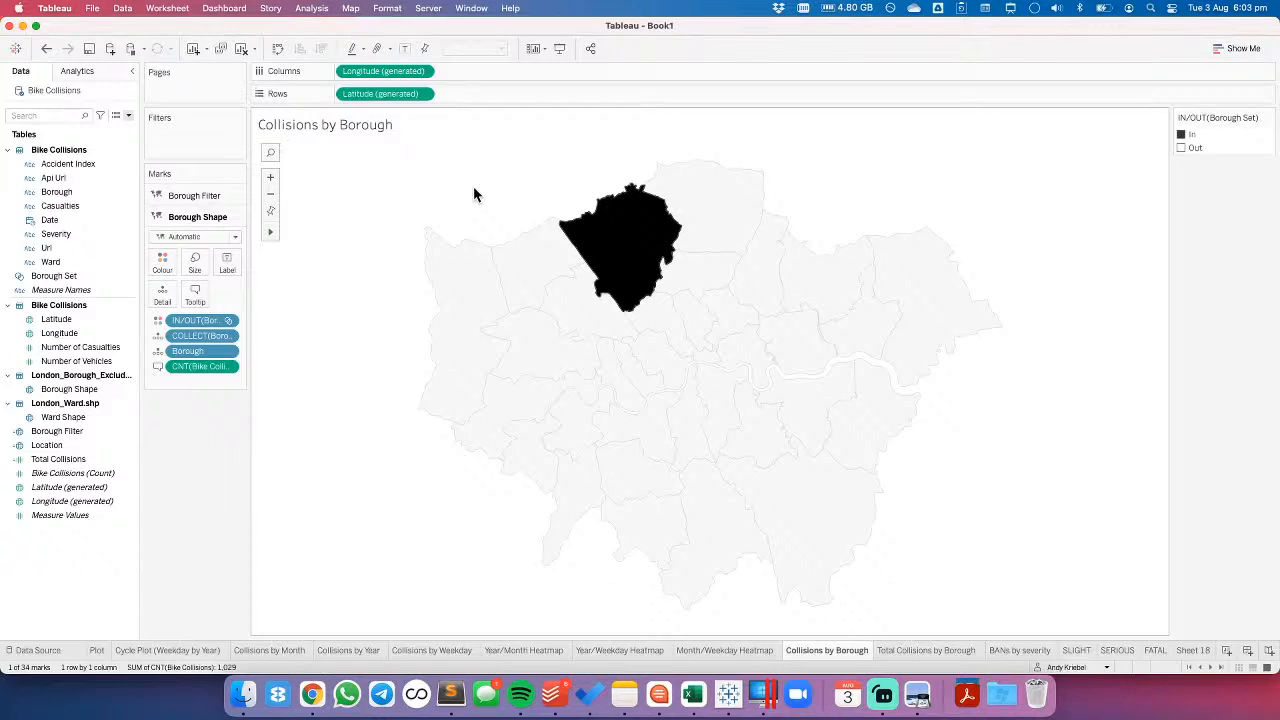
{"action": "left_click", "coordinate": [193, 196]}
{"action": "left_click", "coordinate": [193, 198]}
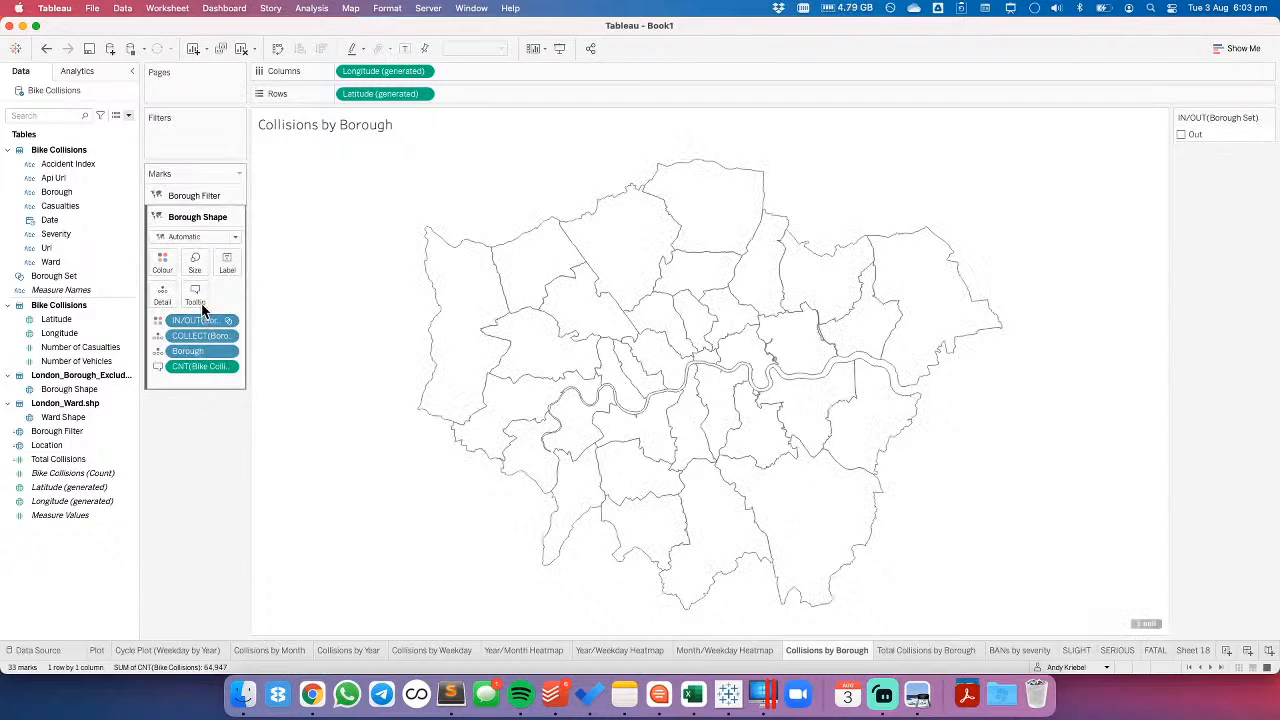
- Try taking the Borough Set and Borough off the Borough Shape layer and colouring the layer black
{"action": "left_click_drag", "start_coordinate": [196, 320], "coordinate": [197, 457]}
{"action": "left_click_drag", "start_coordinate": [185, 335], "coordinate": [209, 485]}
{"action": "left_click", "coordinate": [172, 264]}
{"action": "left_click", "coordinate": [171, 303]}
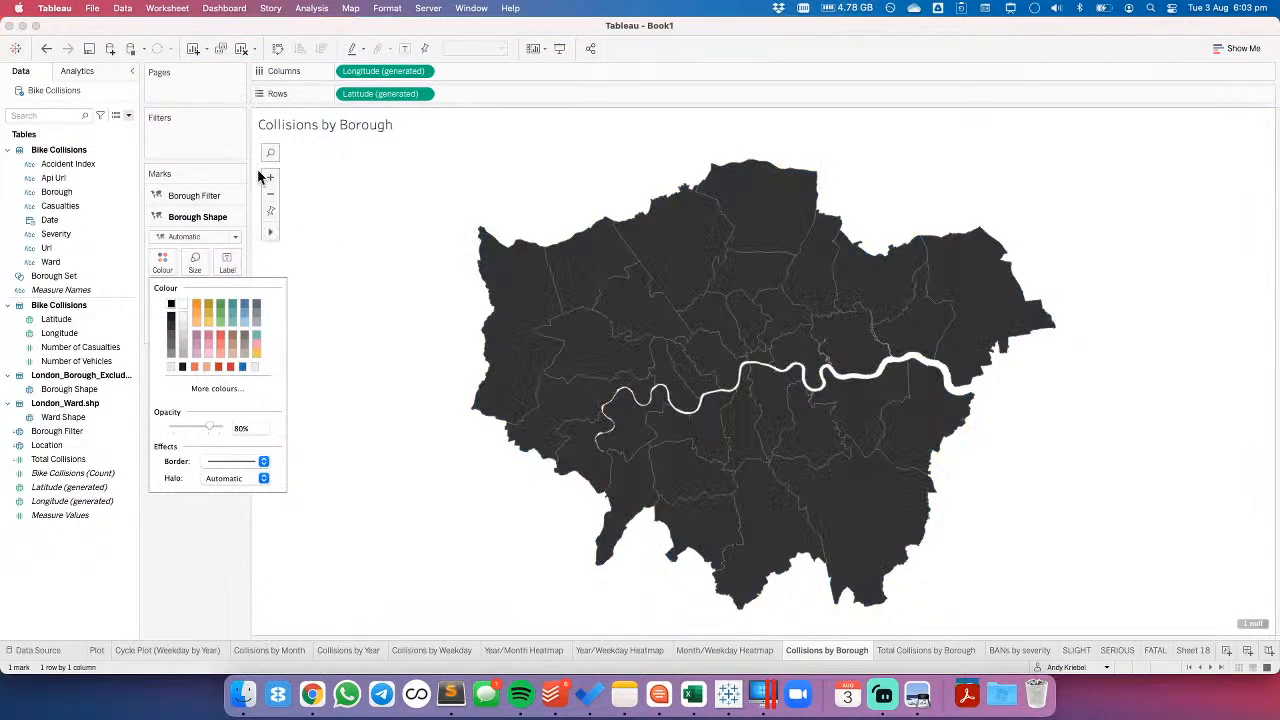
- Undo the black colouring and the removal of the Borough Set and Borough from the Borough Shape layer
{"action": "left_click", "coordinate": [46, 48]}
{"action": "left_click", "coordinate": [46, 48]}
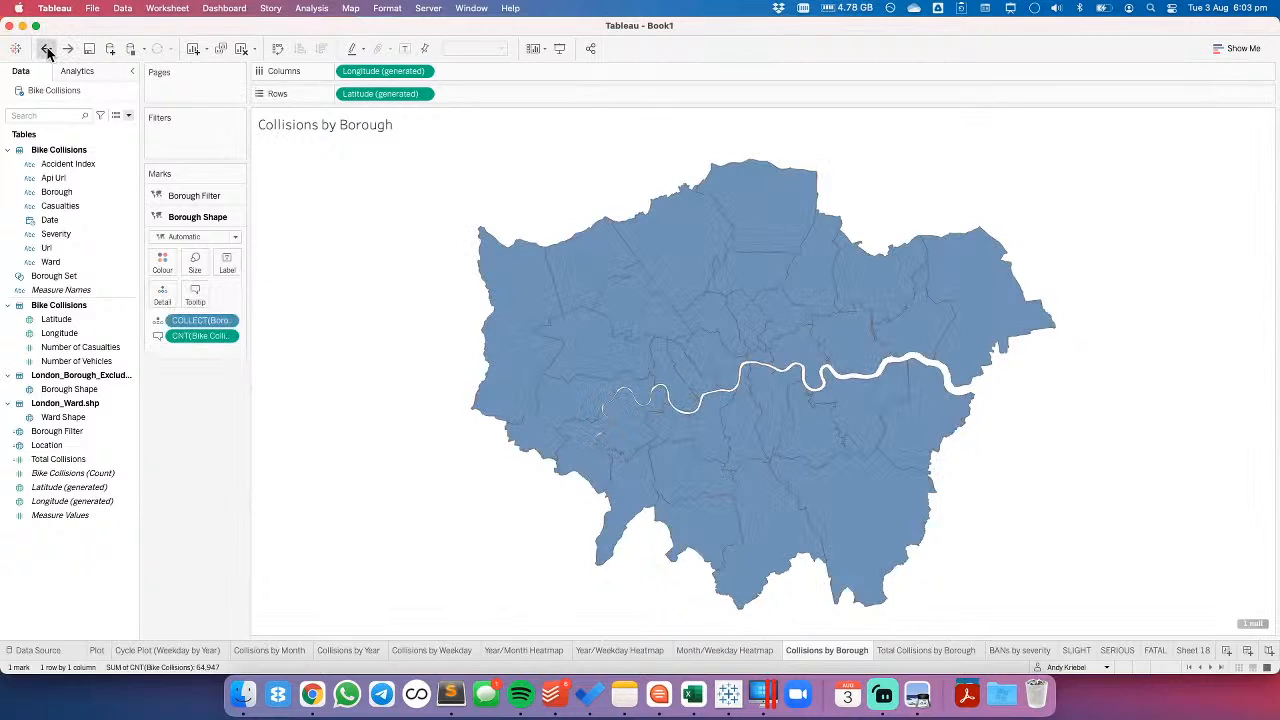
{"action": "left_click", "coordinate": [46, 48]}
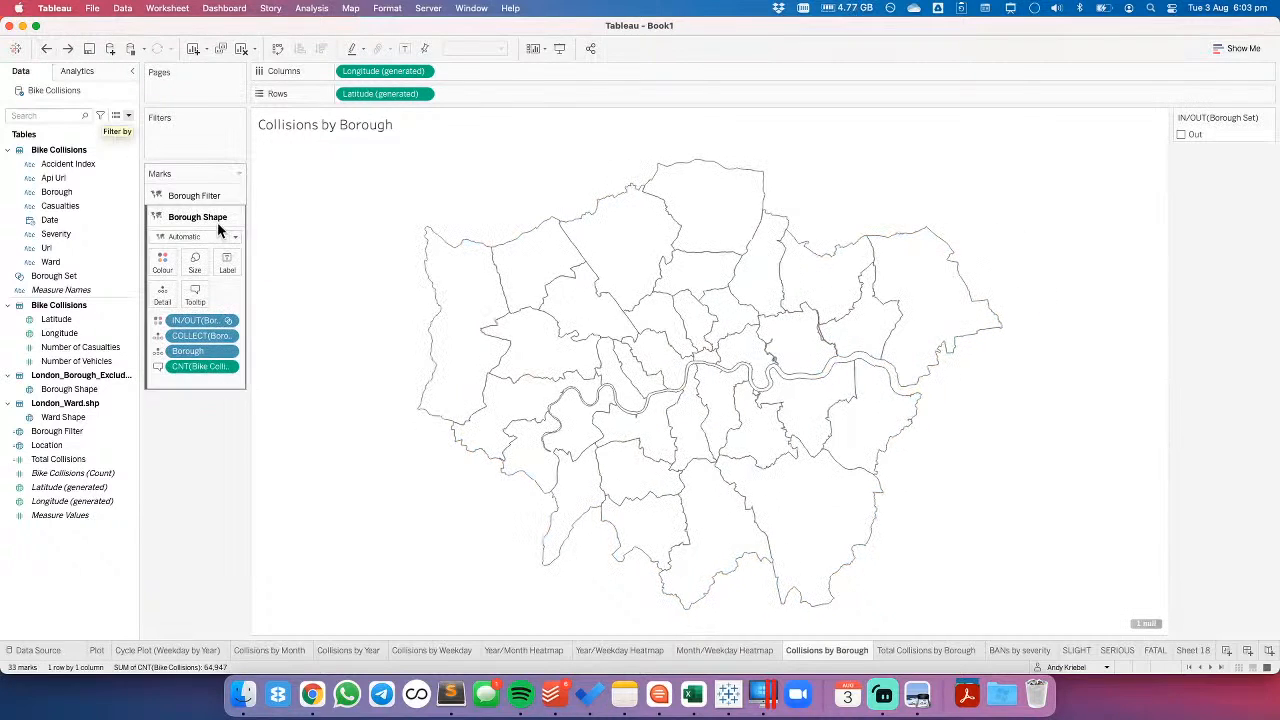
{"action": "left_click", "coordinate": [45, 50]}
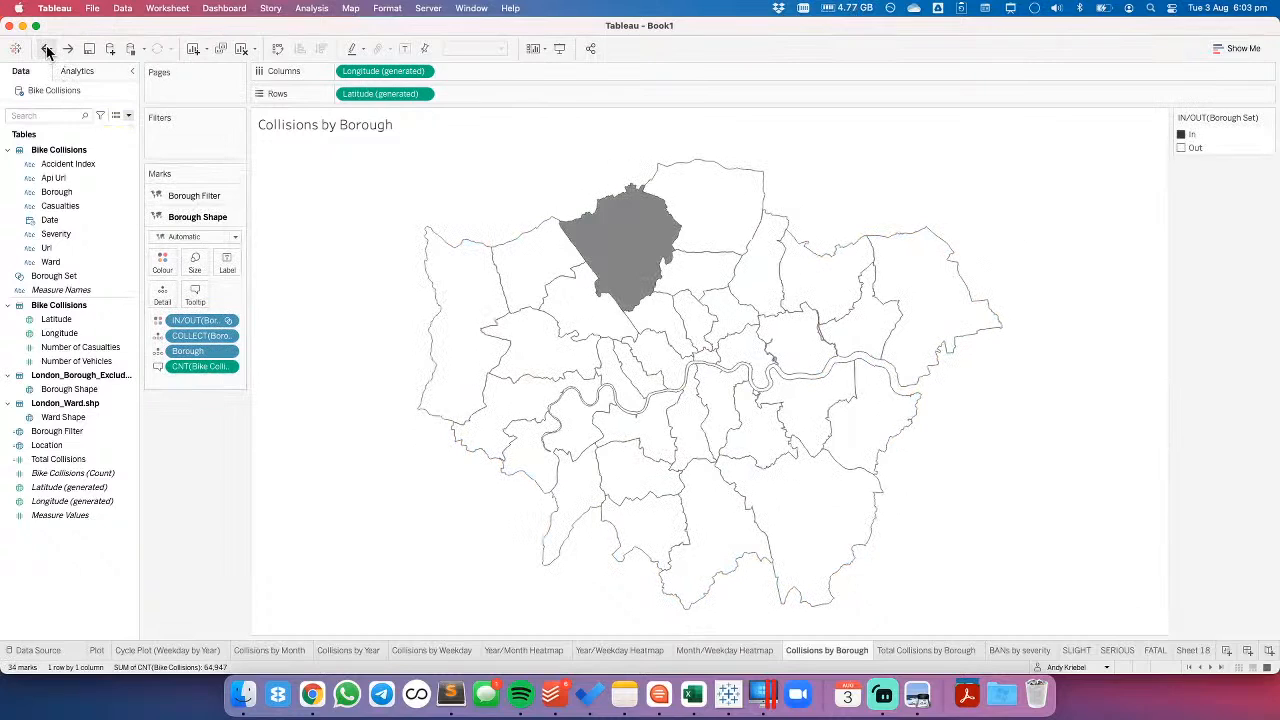
{"action": "left_click", "coordinate": [67, 50]}
- Colour the Borough Filter layer by the Borough Set
{"action": "left_click", "coordinate": [196, 196]}
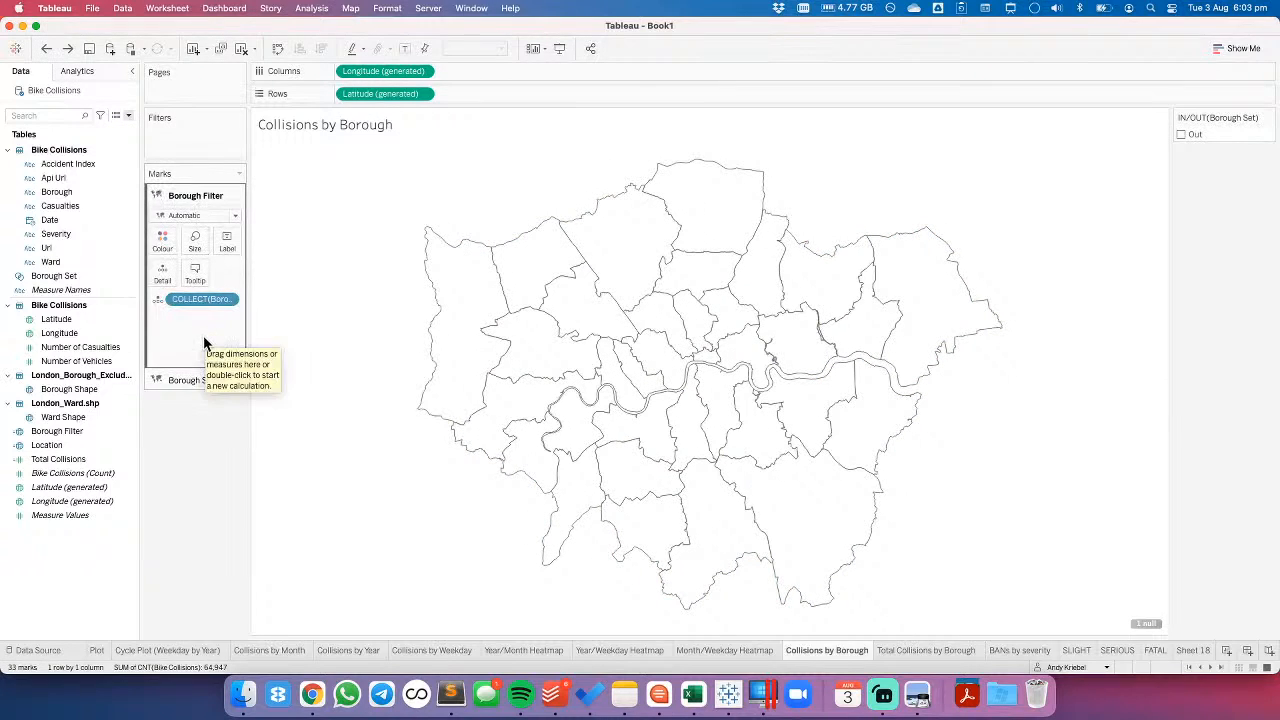
{"action": "left_click", "coordinate": [58, 433]}
{"action": "left_click_drag", "start_coordinate": [53, 276], "coordinate": [155, 243]}
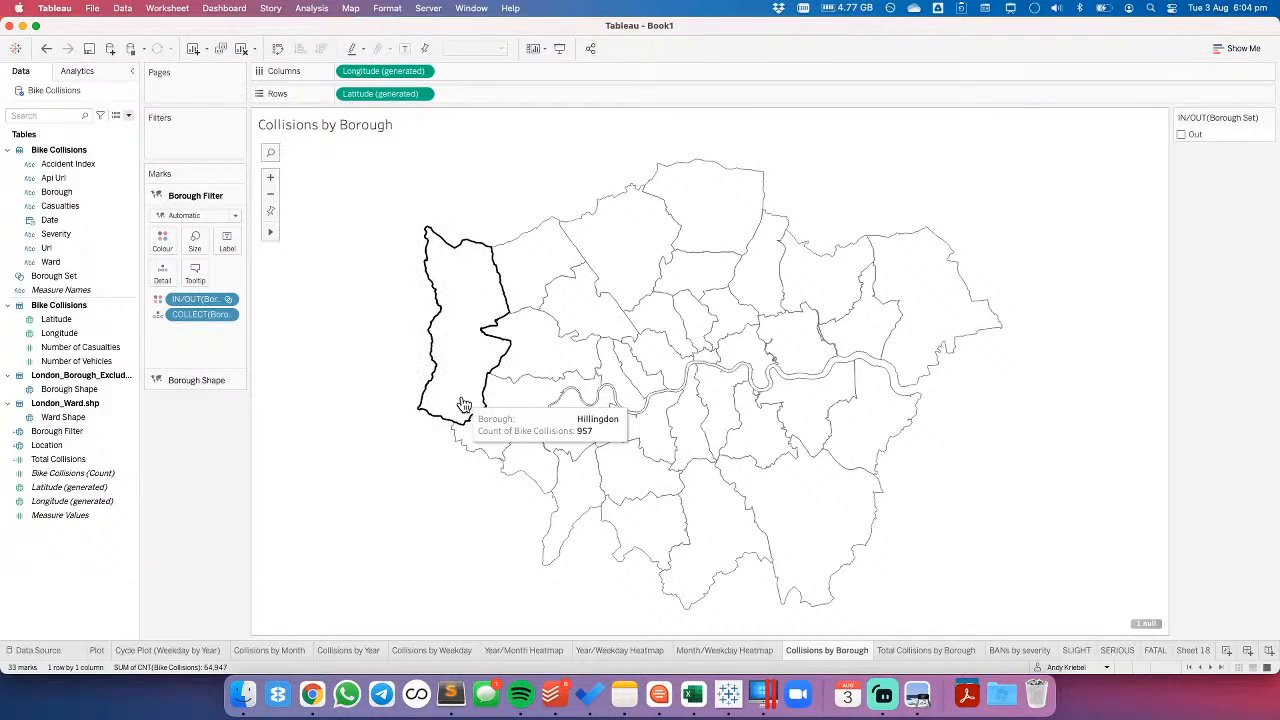
- Test the layered map by selecting and clearing Hillingdon, and return to the Borough Filter layer
{"action": "left_click", "coordinate": [366, 385]}
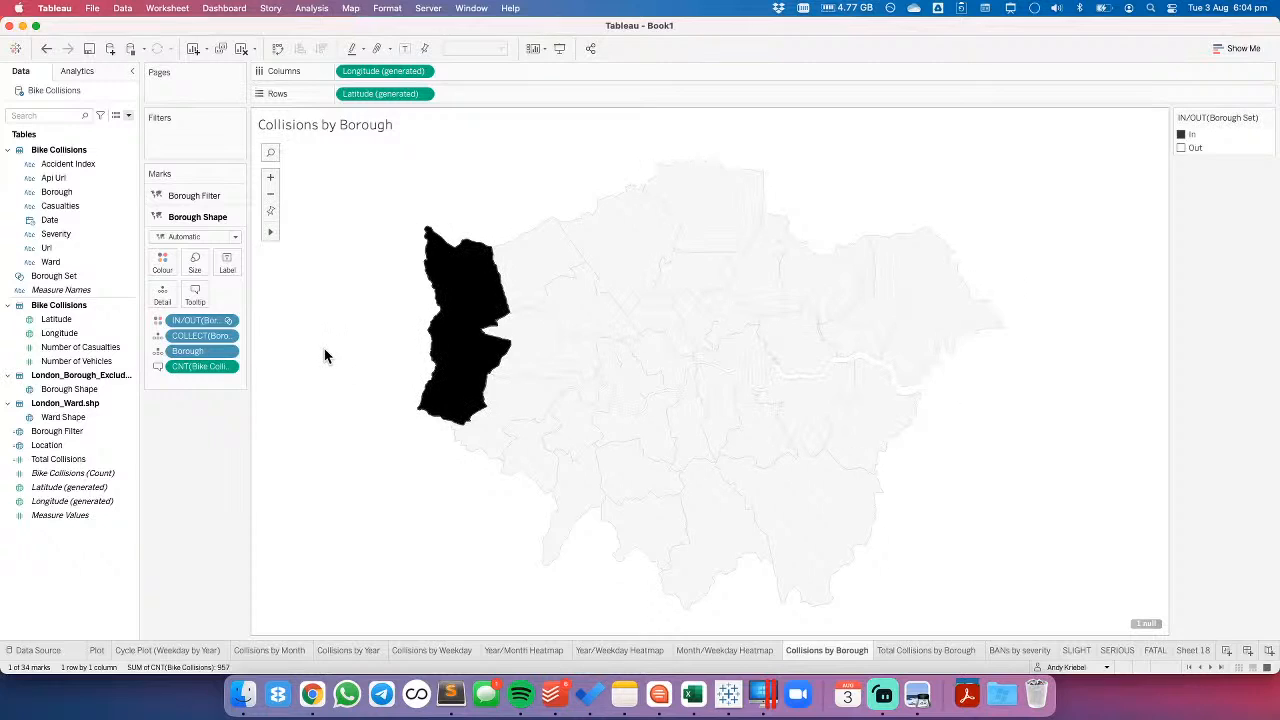
{"action": "left_click", "coordinate": [270, 252]}
{"action": "left_click", "coordinate": [203, 194]}
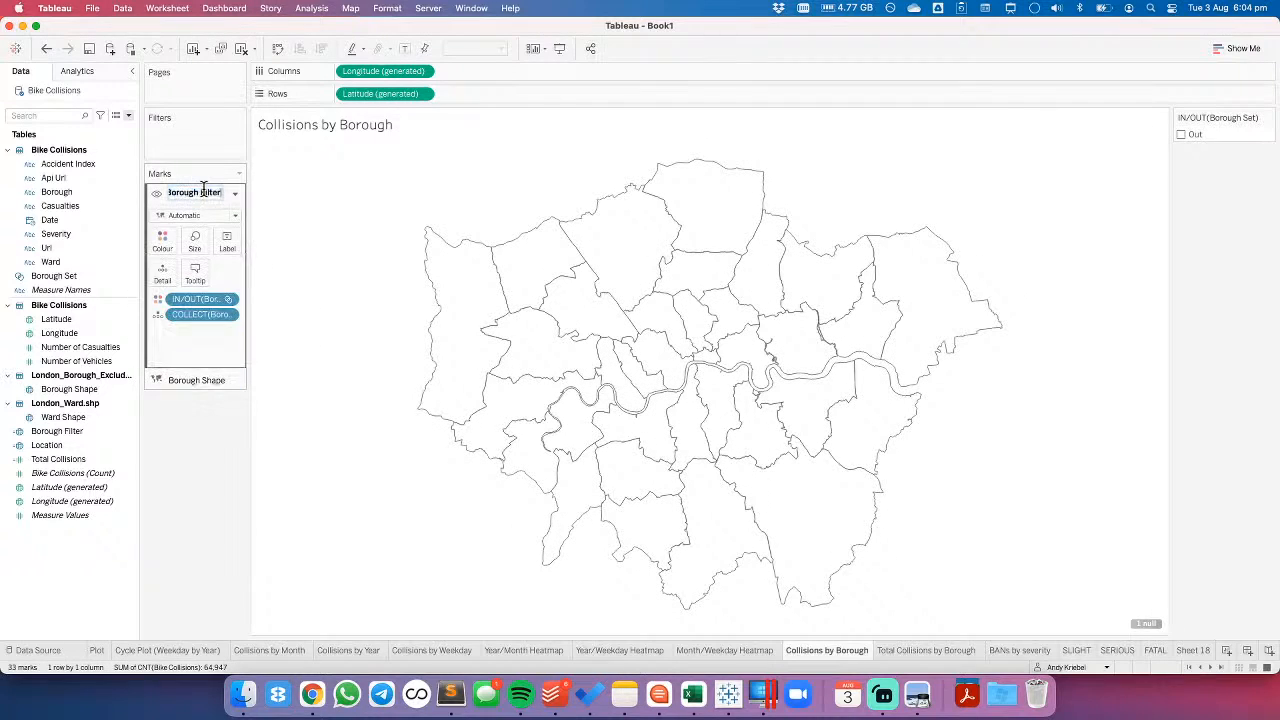
- Remove the Borough Filter layer from the borough map, and test the map by selecting and clearing Westminster
{"action": "left_click", "coordinate": [230, 195]}
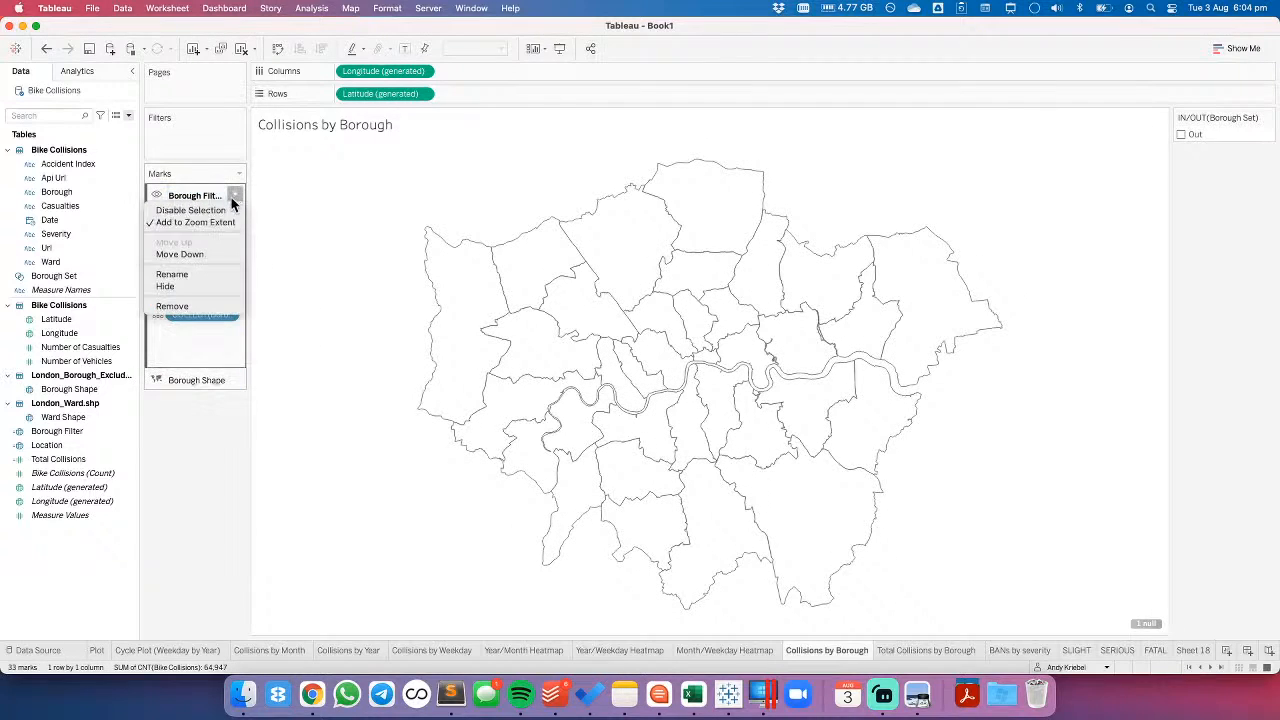
{"action": "left_click", "coordinate": [193, 306]}
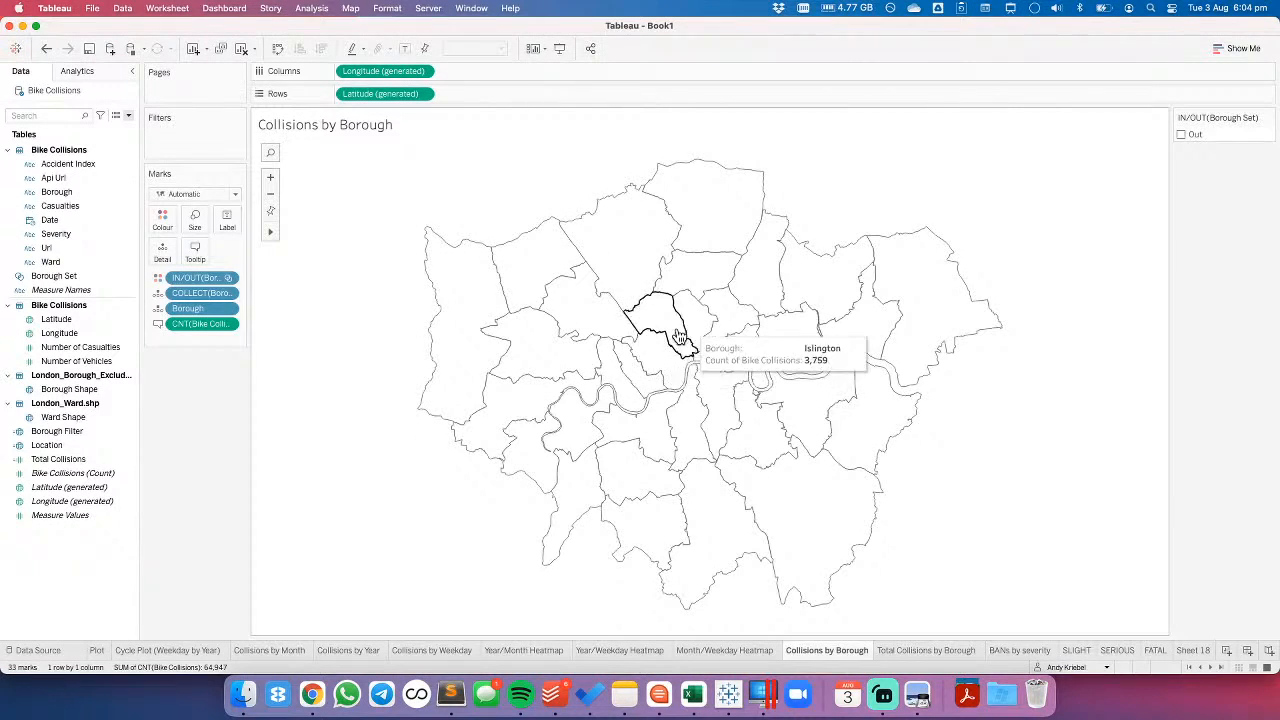
{"action": "left_click", "coordinate": [646, 357]}
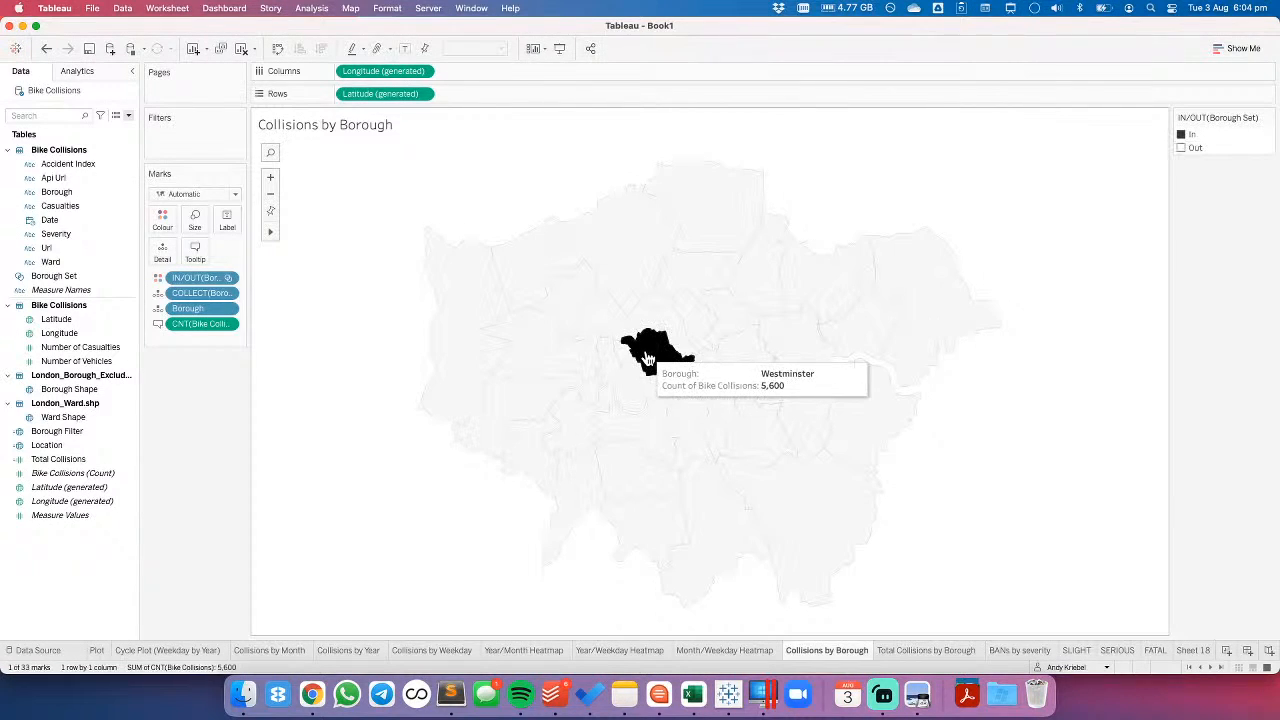
{"action": "left_click", "coordinate": [346, 354]}
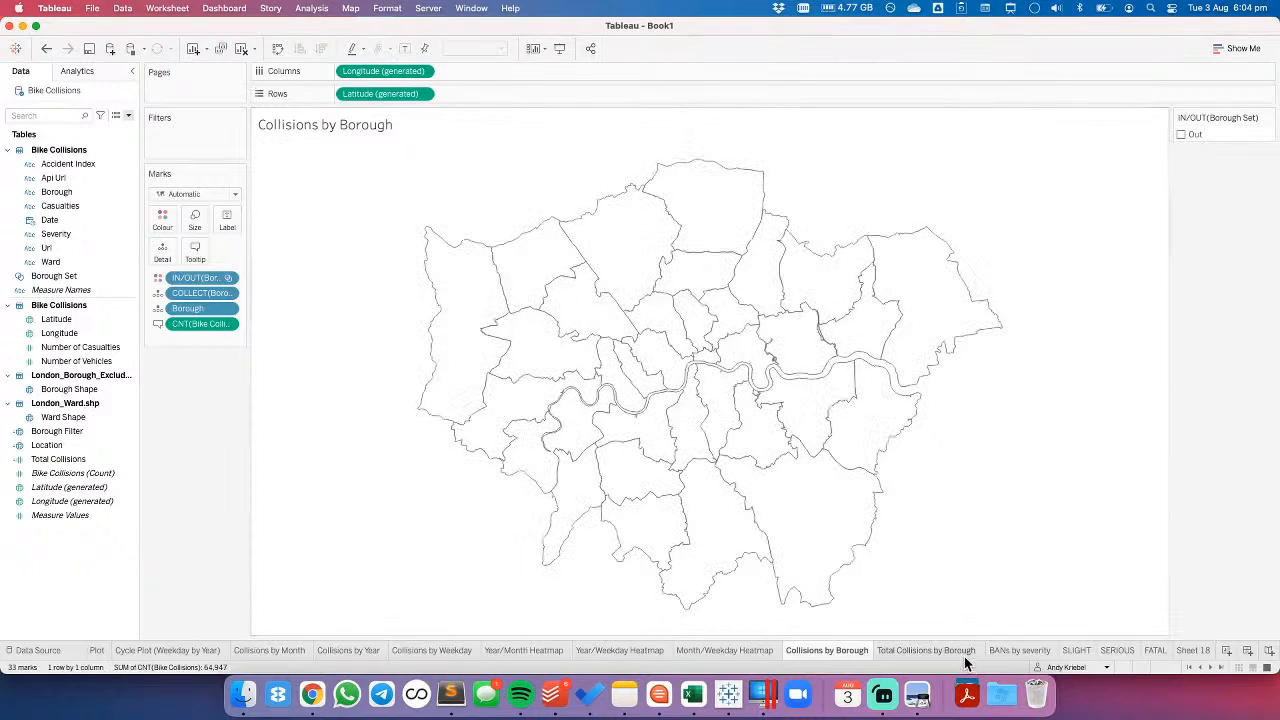
{"action": "mouse_move", "coordinate": [651, 357]}
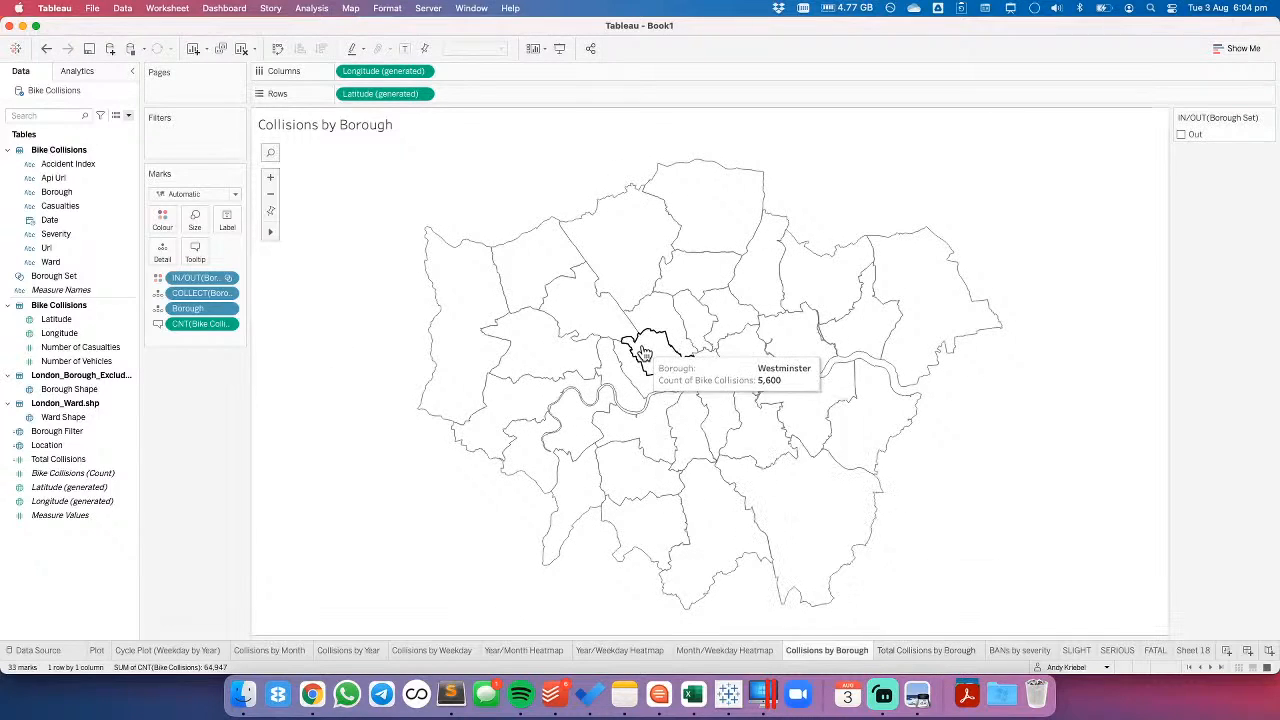
- Look through the borough totals, BANs by severity, SLIGHT, SERIOUS and FATAL sheets, the empty Sheet 18 and the borough map
{"action": "left_click", "coordinate": [921, 650]}
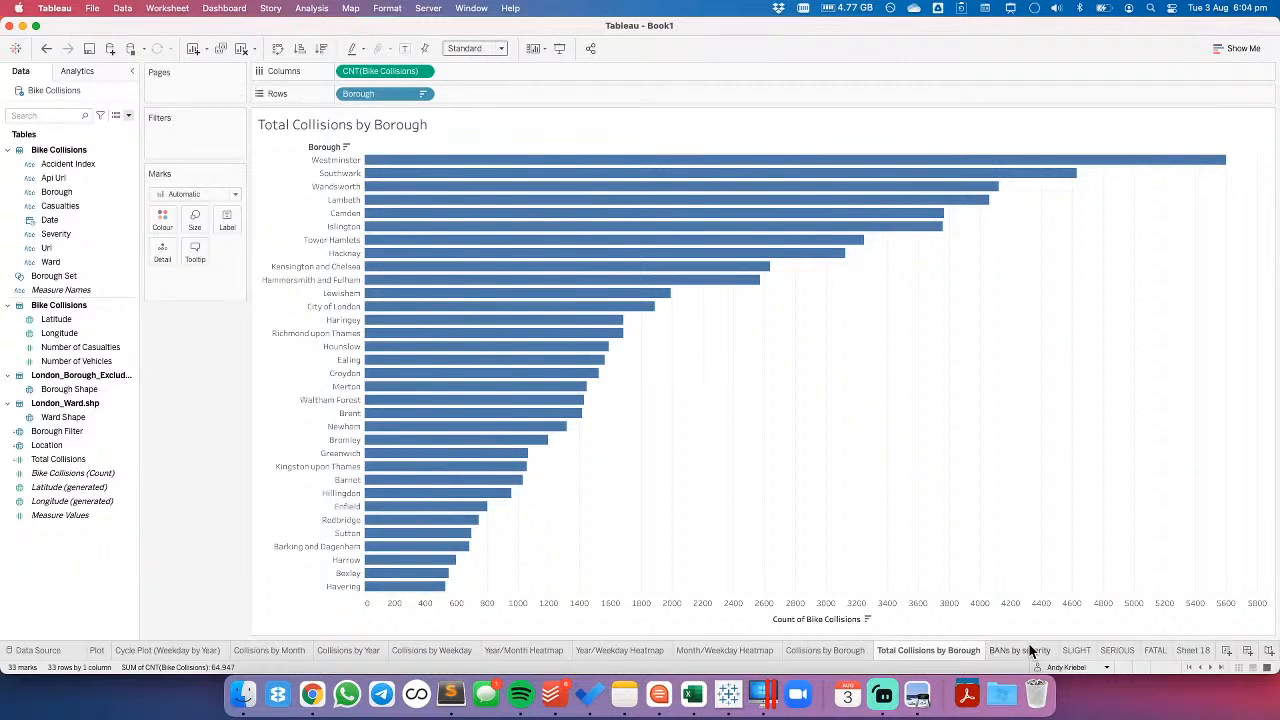
{"action": "left_click", "coordinate": [1034, 650]}
{"action": "left_click", "coordinate": [1081, 648]}
{"action": "left_click", "coordinate": [1119, 649]}
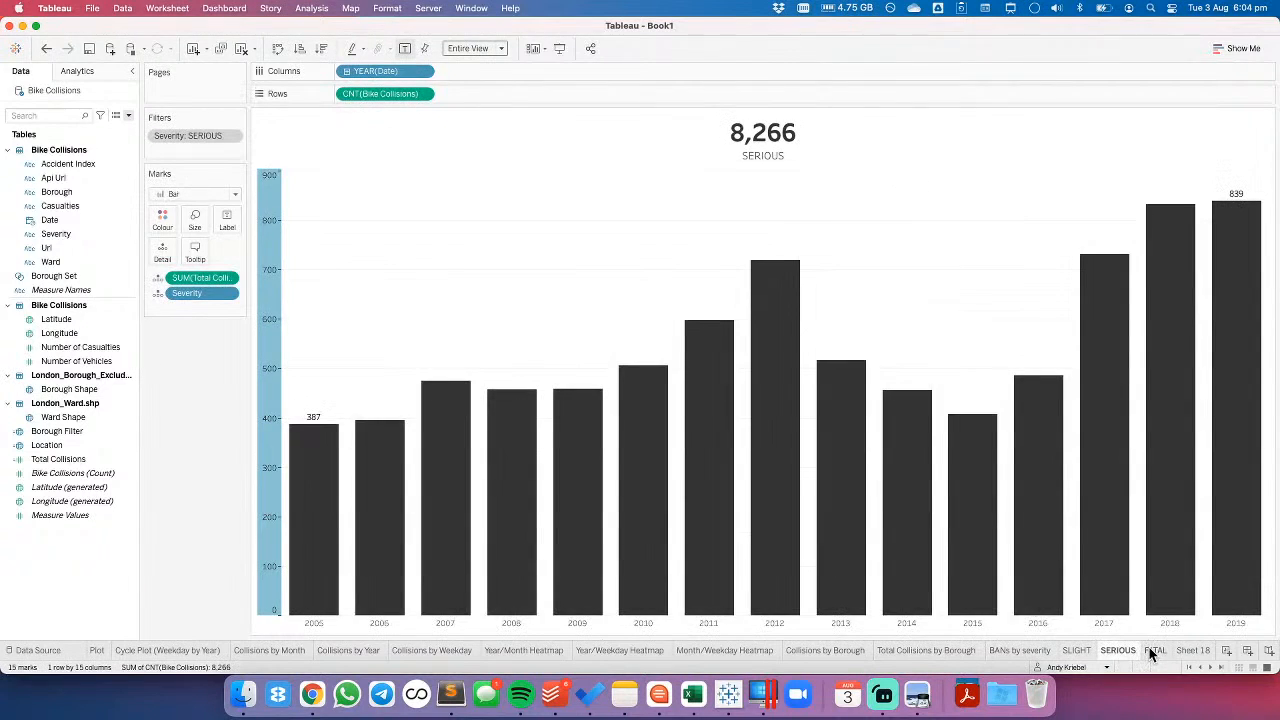
{"action": "left_click", "coordinate": [1152, 650]}
{"action": "left_click", "coordinate": [1184, 649]}
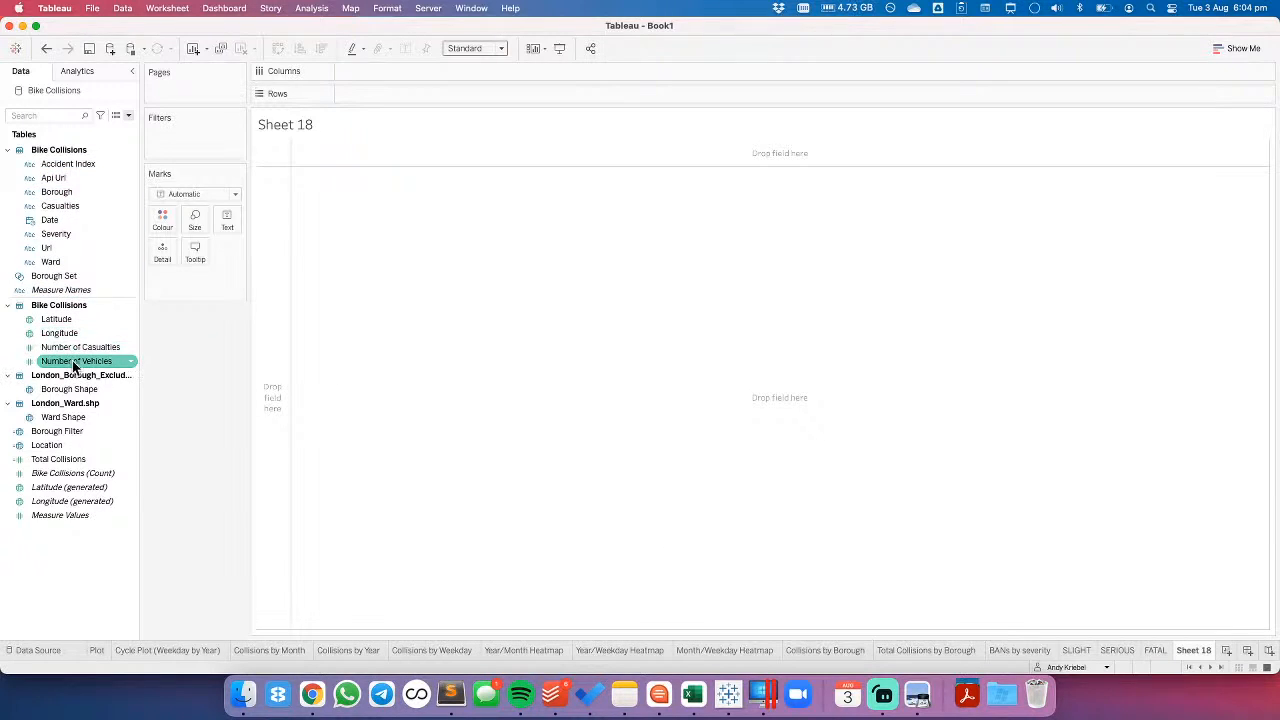
{"action": "left_click", "coordinate": [838, 647]}
{"action": "left_click", "coordinate": [918, 649]}
- Try Number of Casualties in place of the collision count on the BANs by severity sheet, and undo the replacement
{"action": "left_click", "coordinate": [1018, 647]}
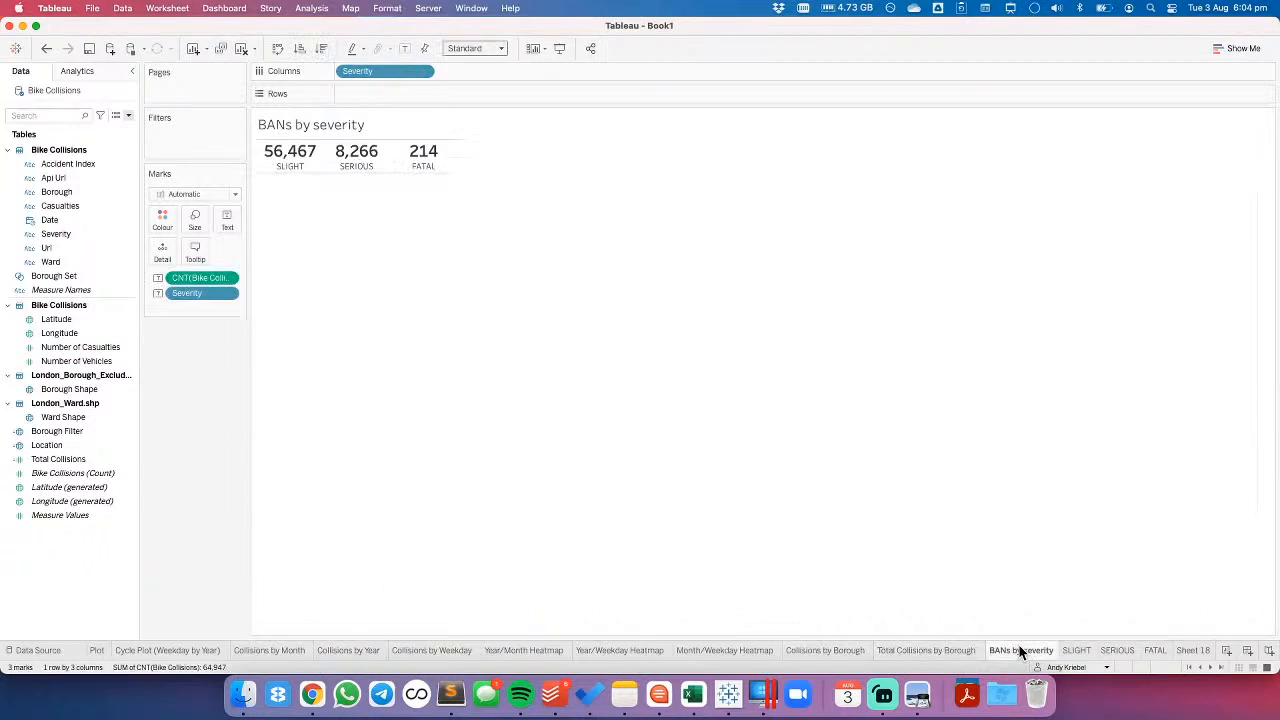
{"action": "left_click_drag", "start_coordinate": [57, 347], "coordinate": [191, 280]}
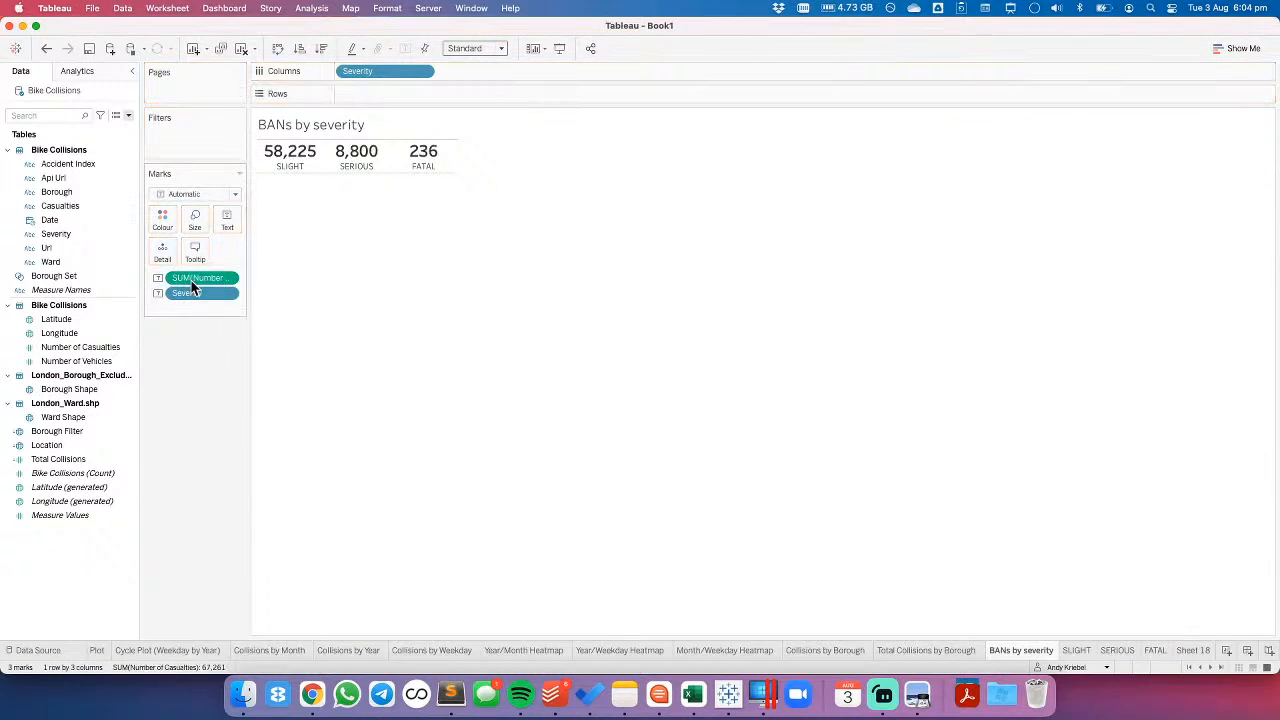
{"action": "left_click", "coordinate": [47, 49]}
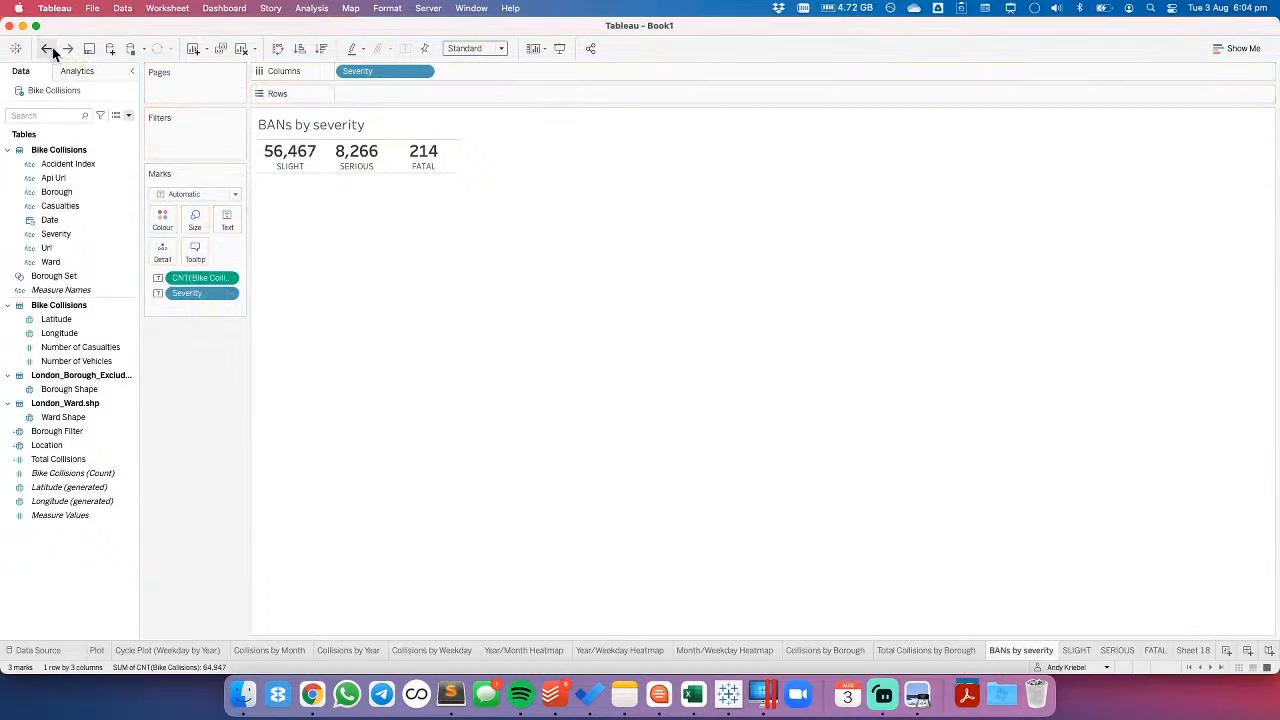
{"action": "left_click", "coordinate": [67, 49]}
{"action": "left_click", "coordinate": [46, 49]}
- Review the yearly bar charts for slight, serious and fatal collisions, and return to the empty Sheet 18
{"action": "mouse_move", "coordinate": [1085, 655]}
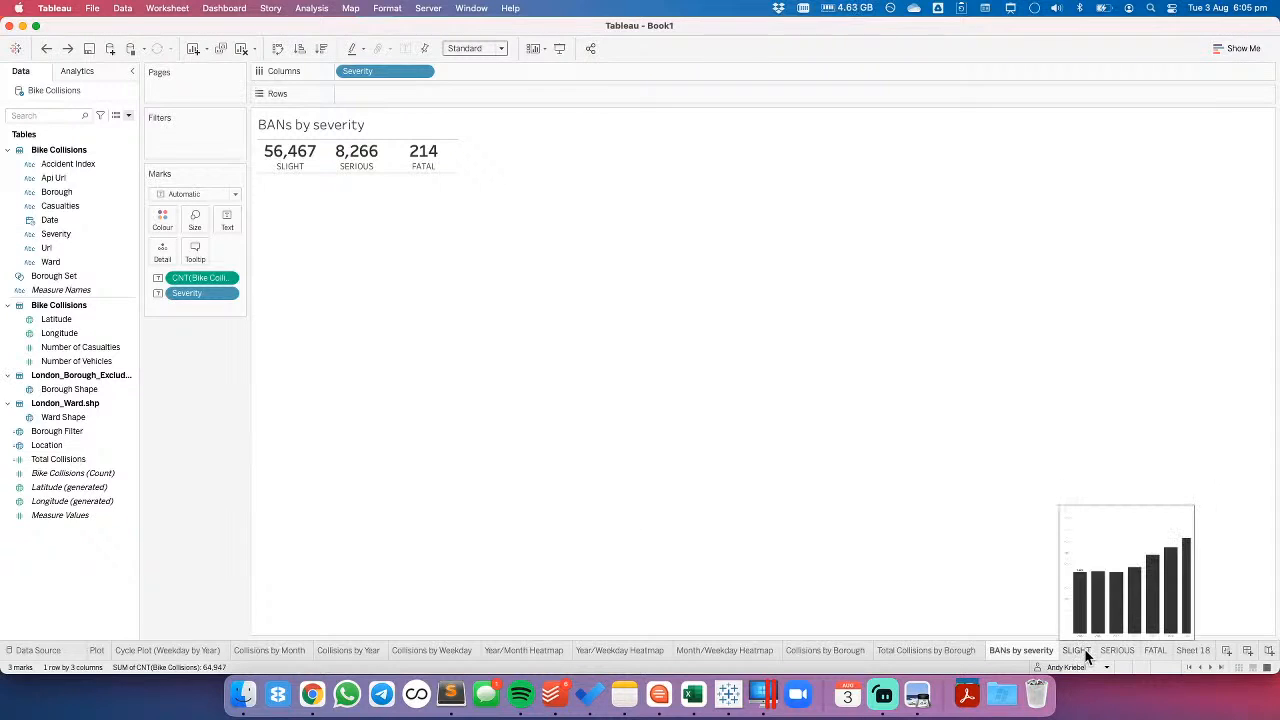
{"action": "left_click", "coordinate": [1085, 655]}
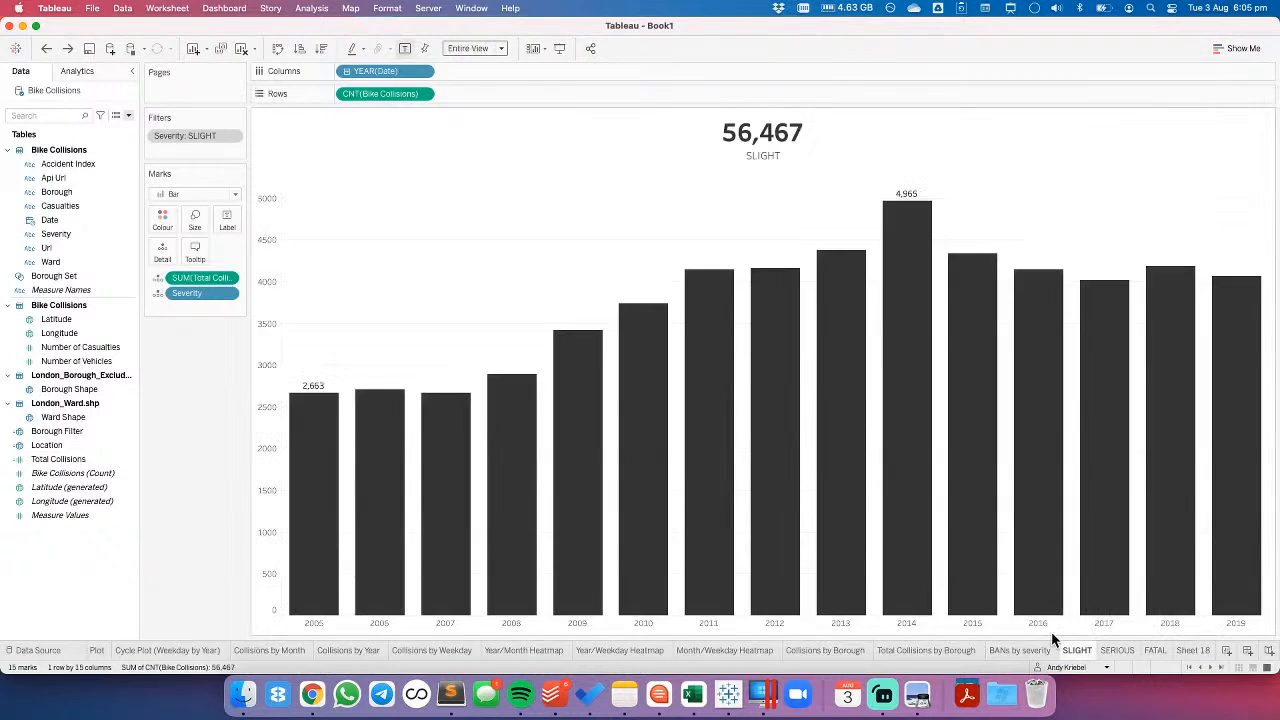
{"action": "left_click", "coordinate": [1115, 652]}
{"action": "left_click", "coordinate": [1150, 652]}
{"action": "left_click", "coordinate": [1185, 652]}
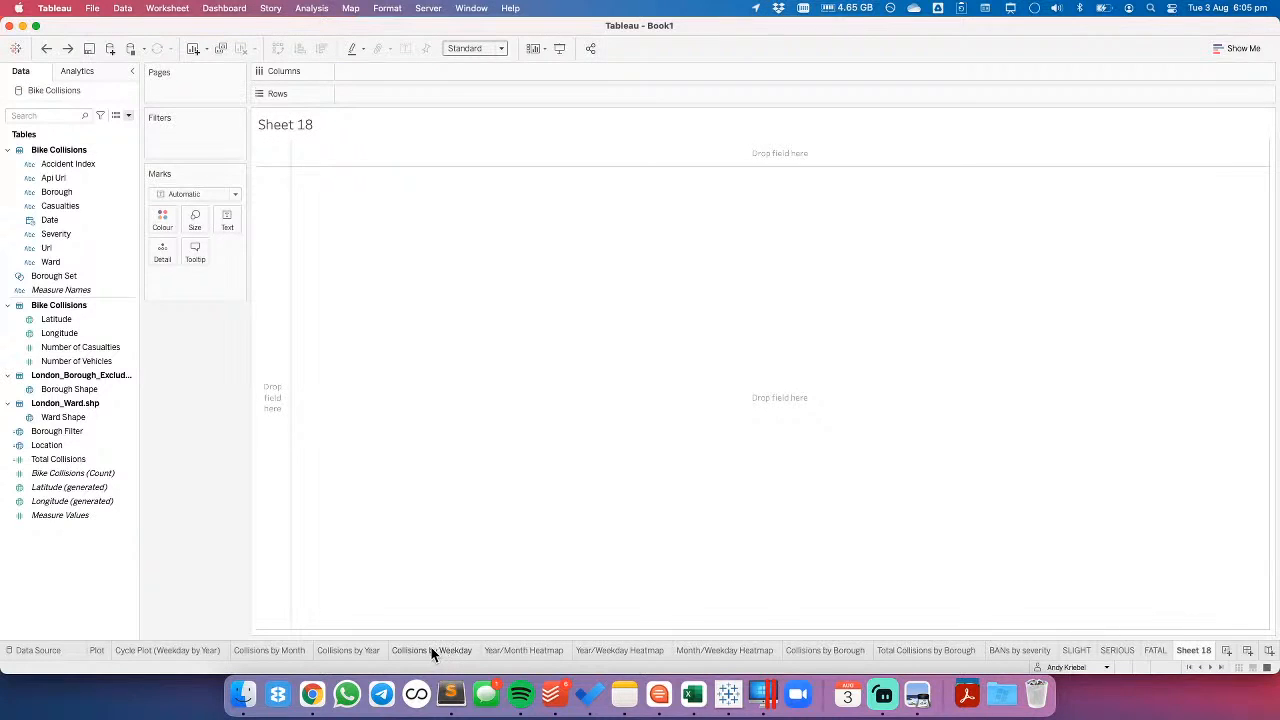
- Review the three heatmaps, the borough map and the collision charts by weekday, year and month
{"action": "left_click", "coordinate": [525, 650]}
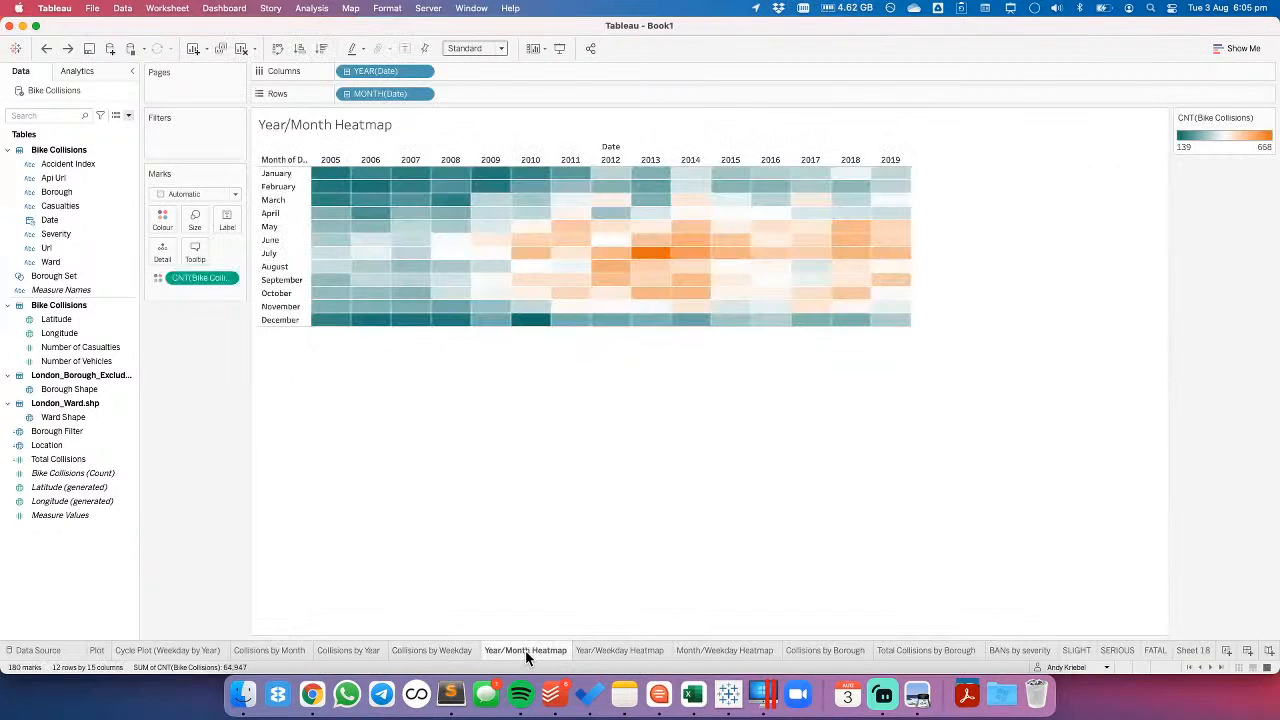
{"action": "left_click", "coordinate": [606, 650]}
{"action": "left_click", "coordinate": [713, 649]}
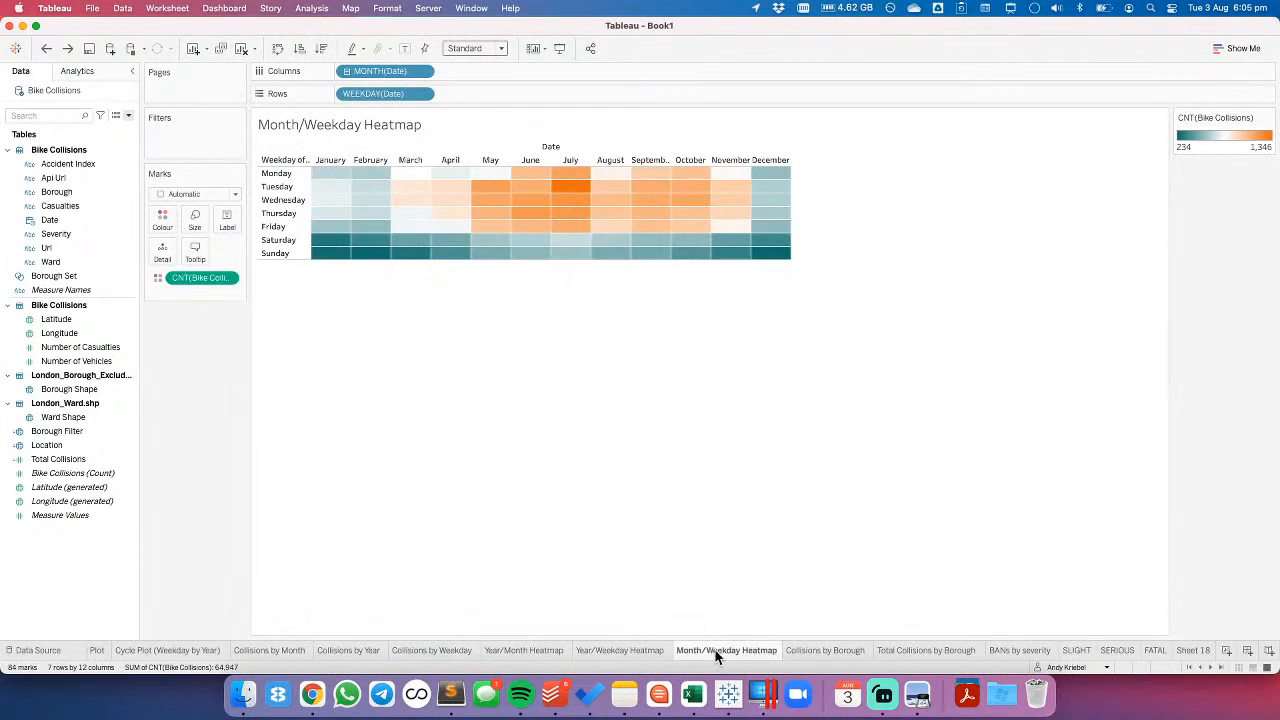
{"action": "left_click", "coordinate": [812, 651]}
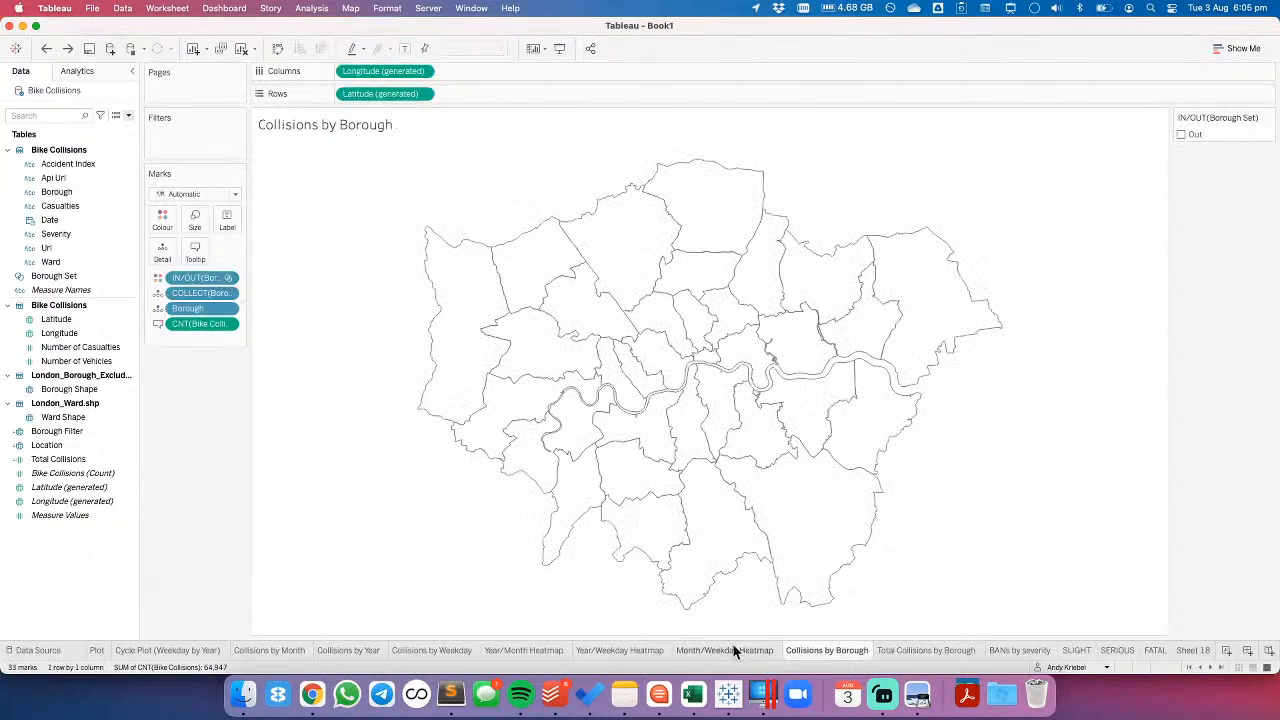
{"action": "left_click", "coordinate": [648, 651]}
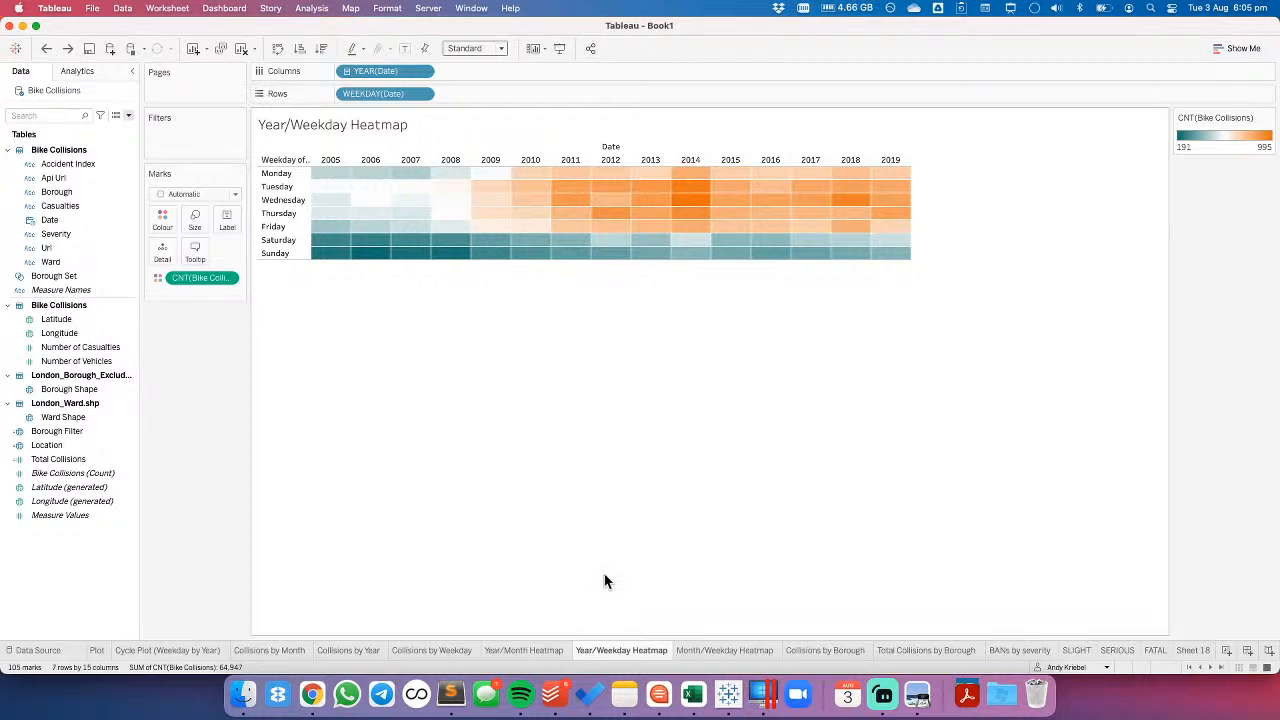
{"action": "left_click", "coordinate": [521, 650]}
{"action": "left_click", "coordinate": [430, 649]}
{"action": "left_click", "coordinate": [350, 648]}
{"action": "left_click", "coordinate": [263, 650]}
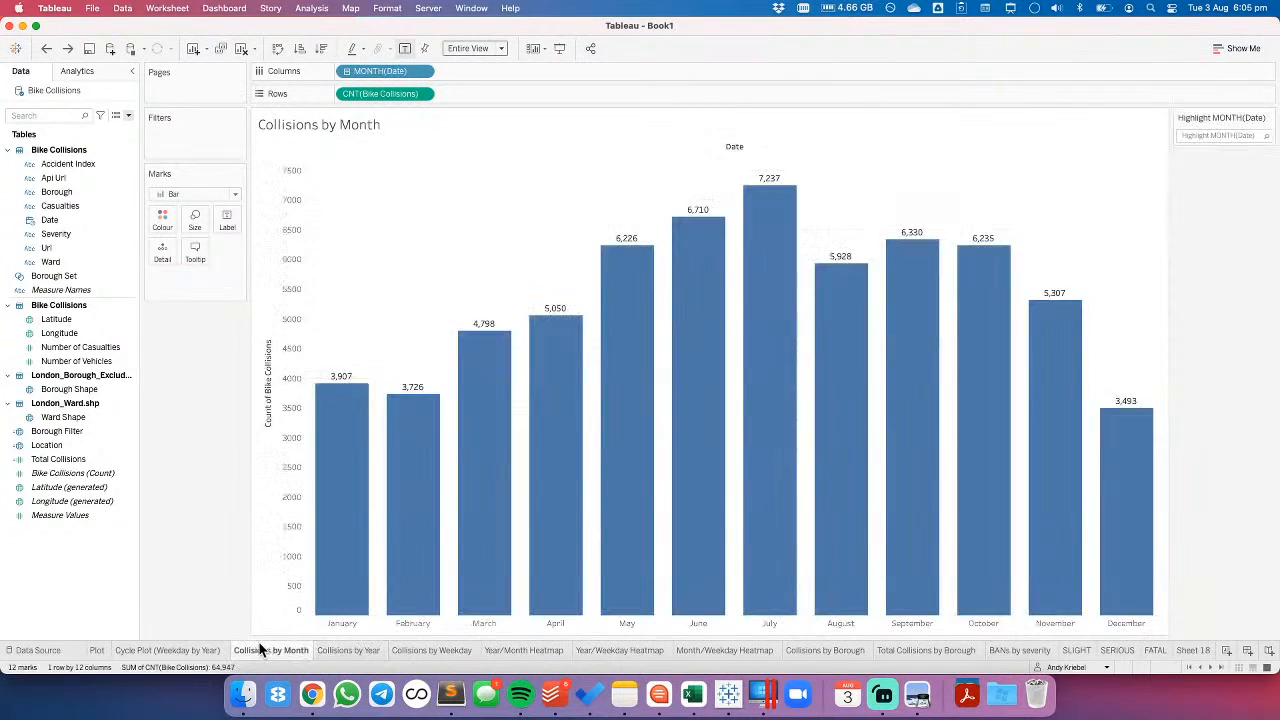
- Try splitting the weekday cycle plot by Severity and keeping only FATAL, and undo both changes
{"action": "left_click", "coordinate": [195, 649]}
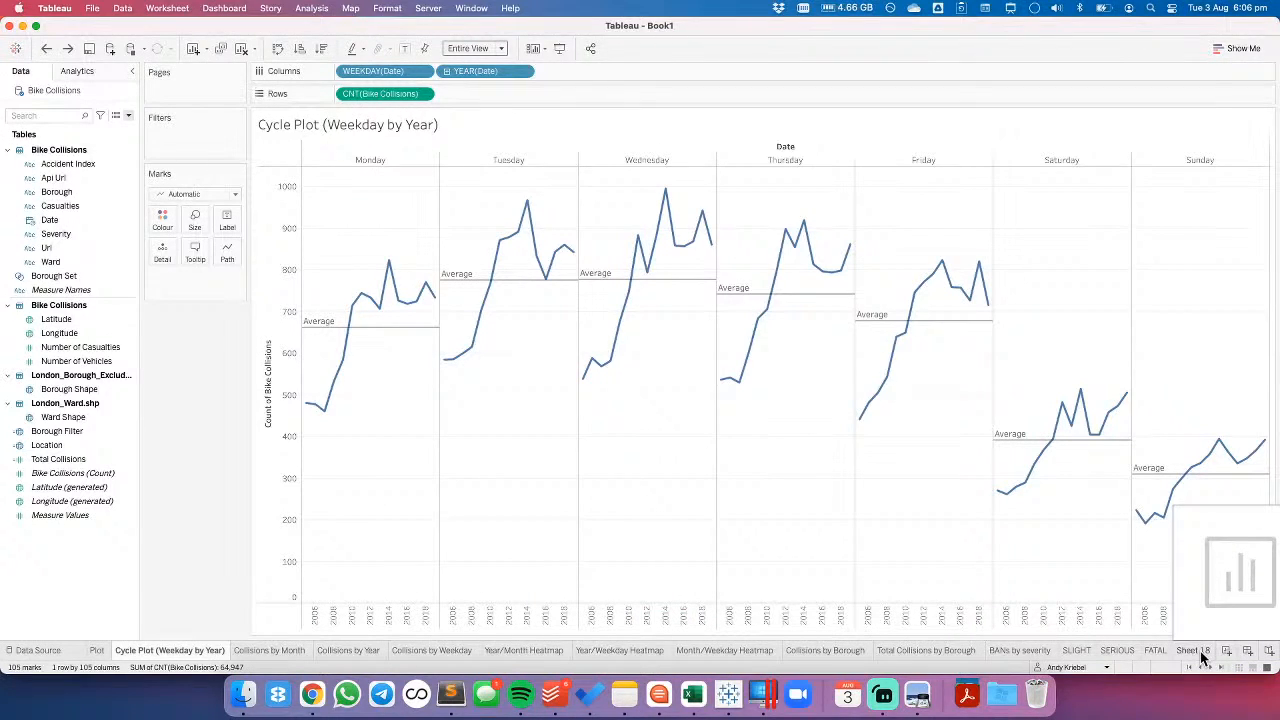
{"action": "left_click", "coordinate": [72, 207]}
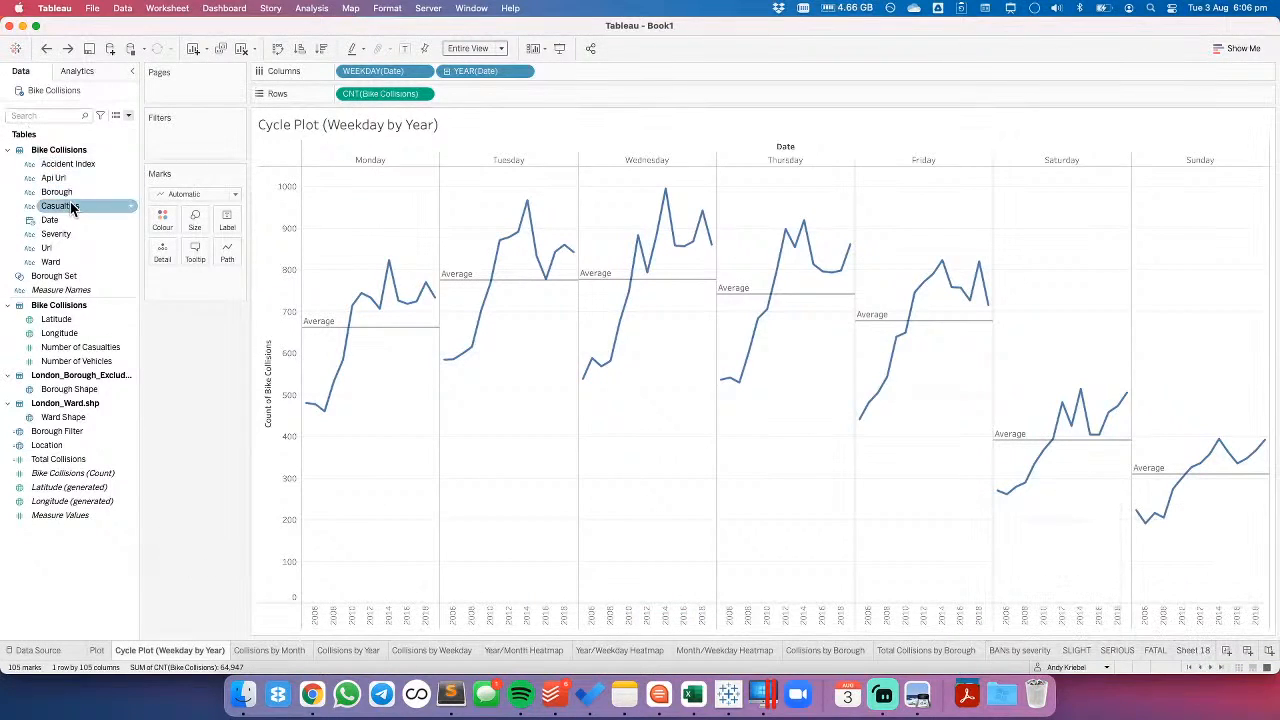
{"action": "left_click_drag", "start_coordinate": [70, 233], "coordinate": [336, 78]}
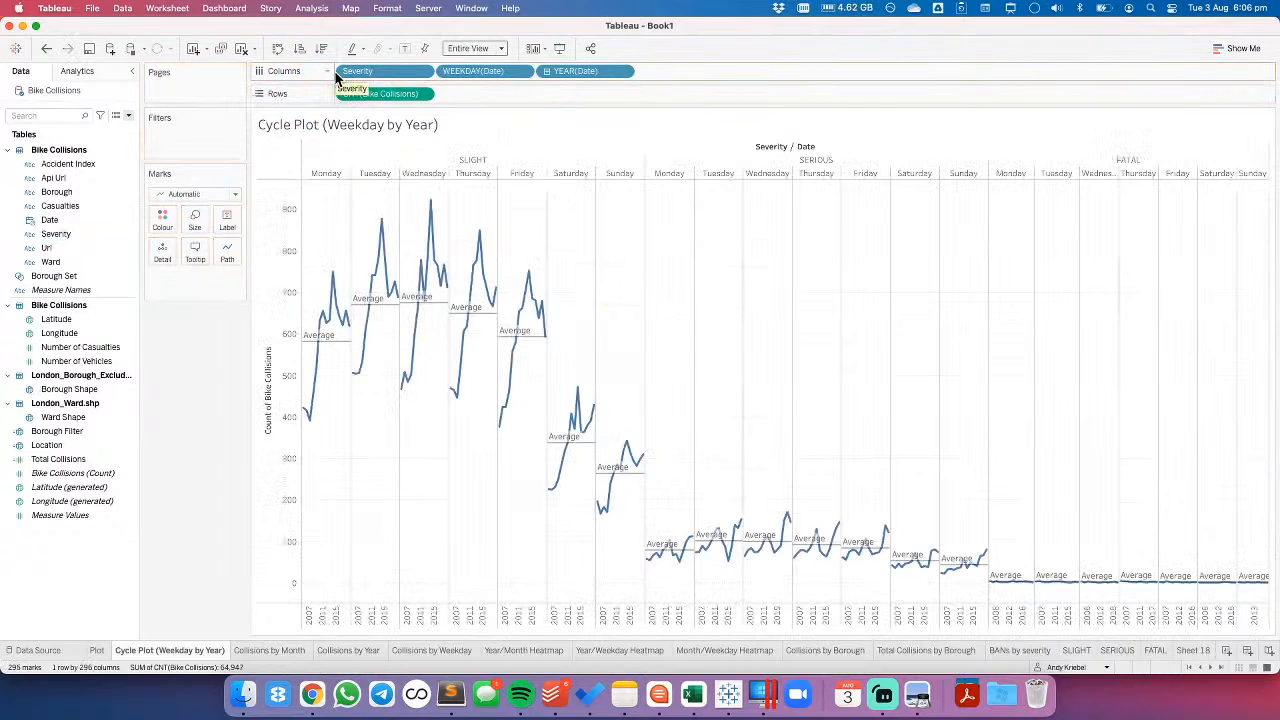
{"action": "left_click_drag", "start_coordinate": [336, 78], "coordinate": [345, 28]}
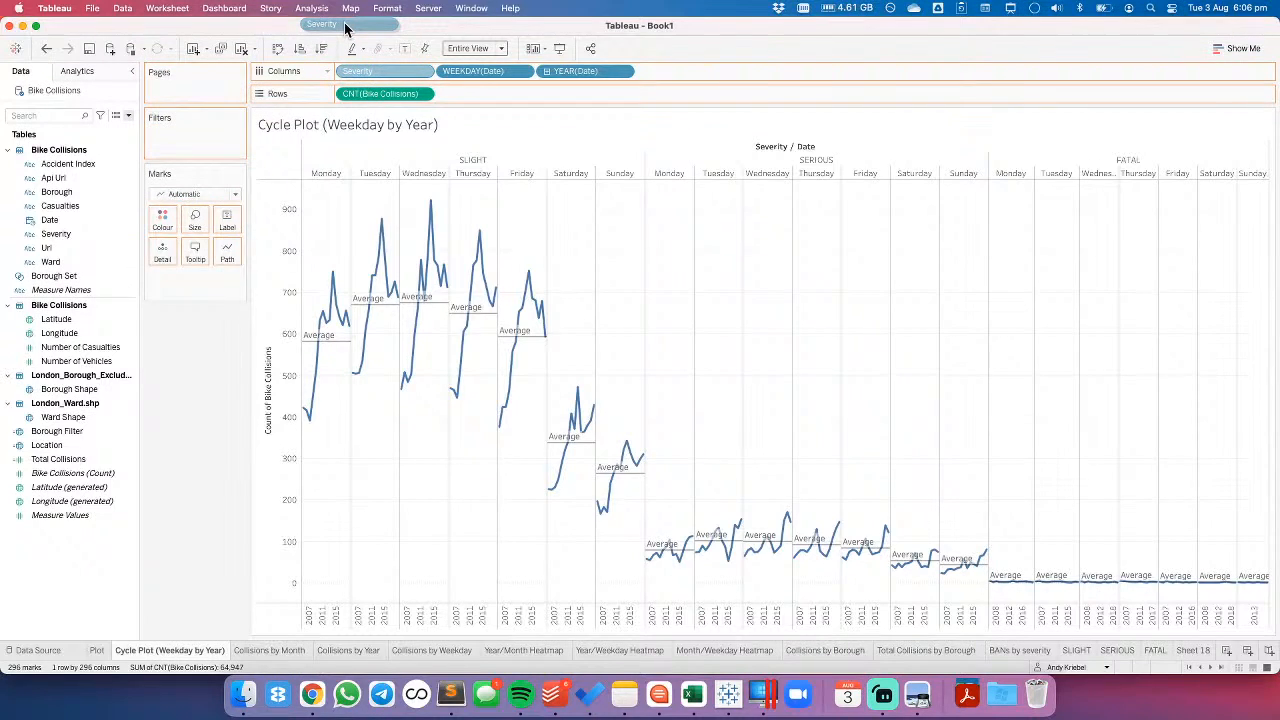
{"action": "left_click_drag", "start_coordinate": [345, 29], "coordinate": [368, 76]}
{"action": "left_click", "coordinate": [1077, 163]}
{"action": "left_click", "coordinate": [1077, 165]}
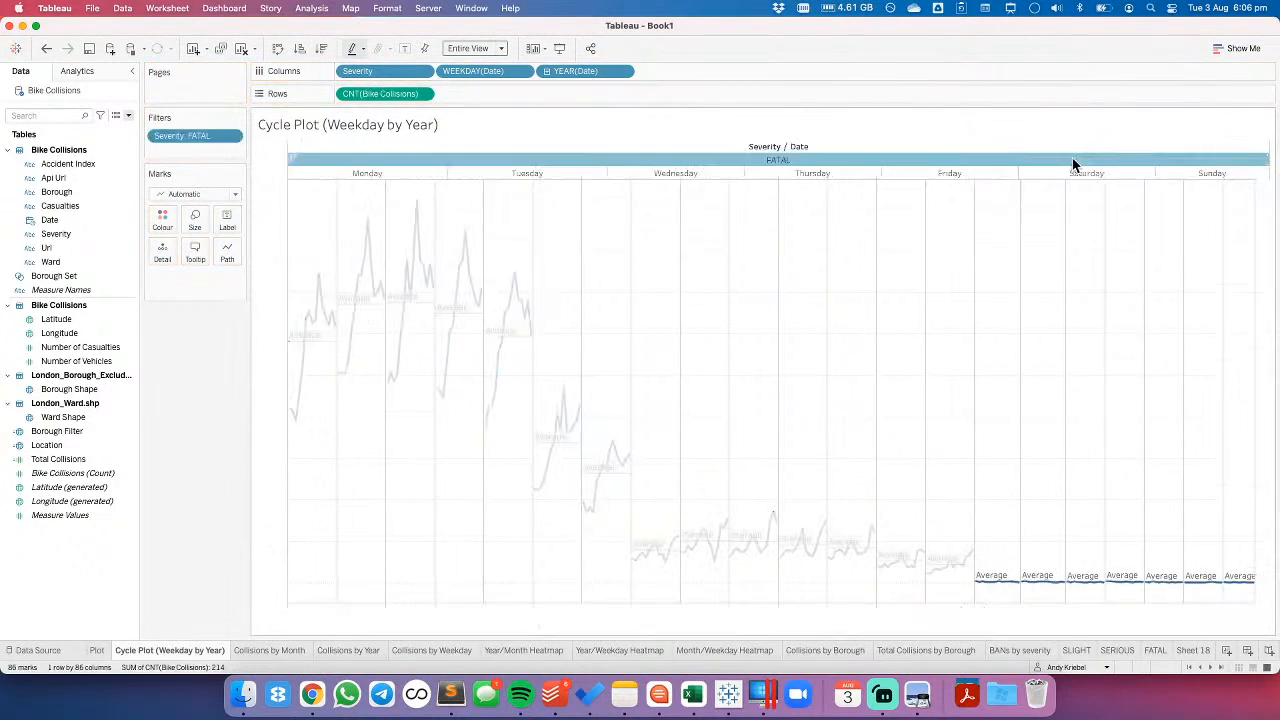
{"action": "left_click", "coordinate": [46, 49]}
{"action": "left_click", "coordinate": [46, 49]}
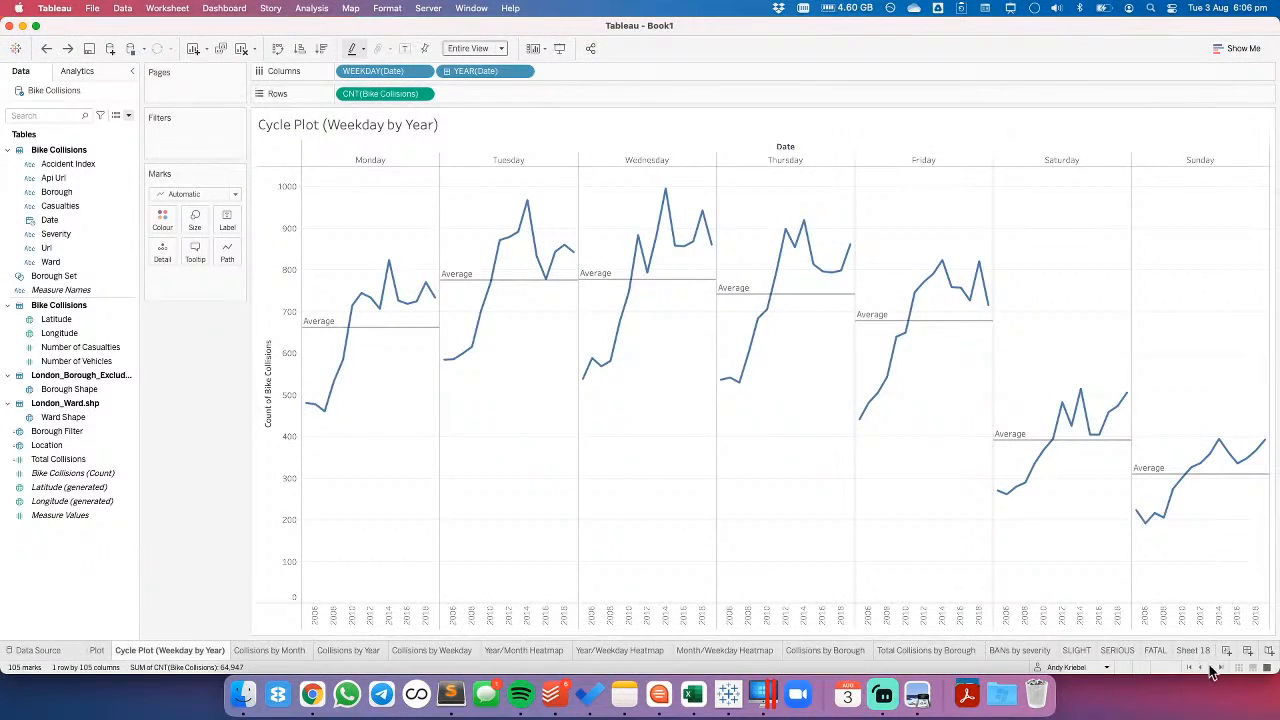
- Create a new dashboard and place a floating vertical container about 333 by 266 px on it
{"action": "left_click", "coordinate": [1247, 651]}
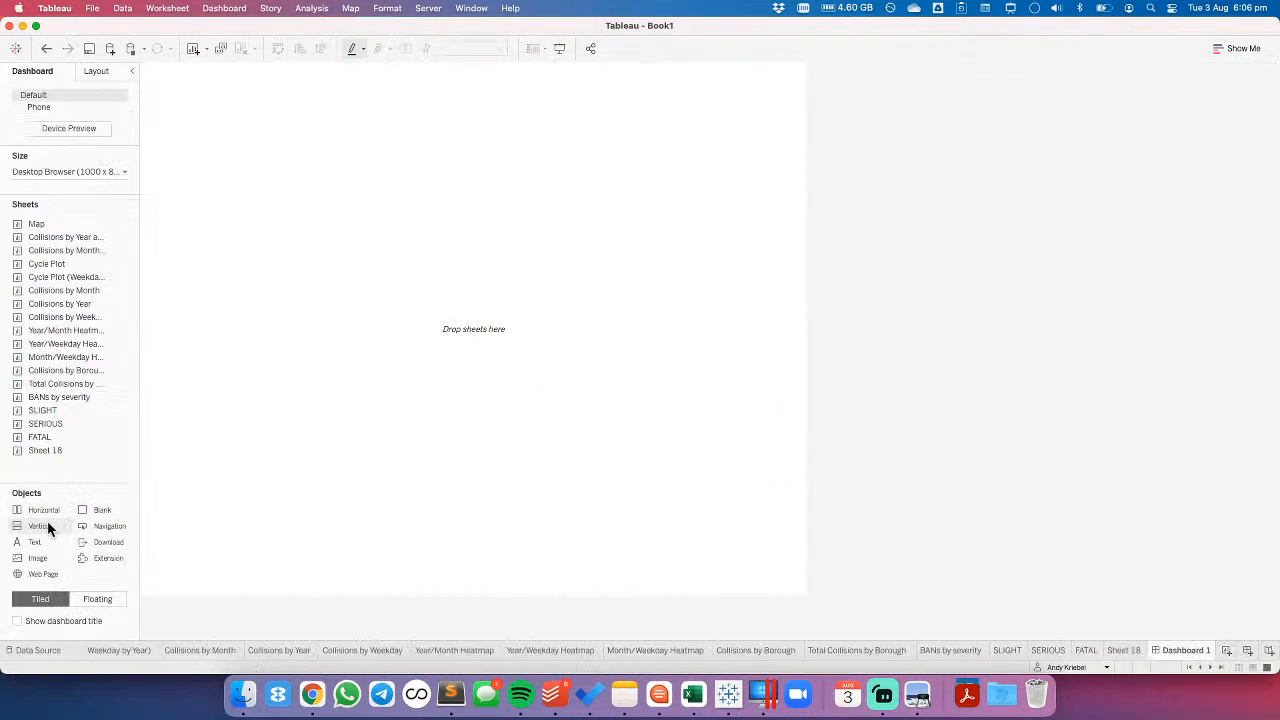
{"action": "left_click_drag", "start_coordinate": [47, 528], "coordinate": [238, 176]}
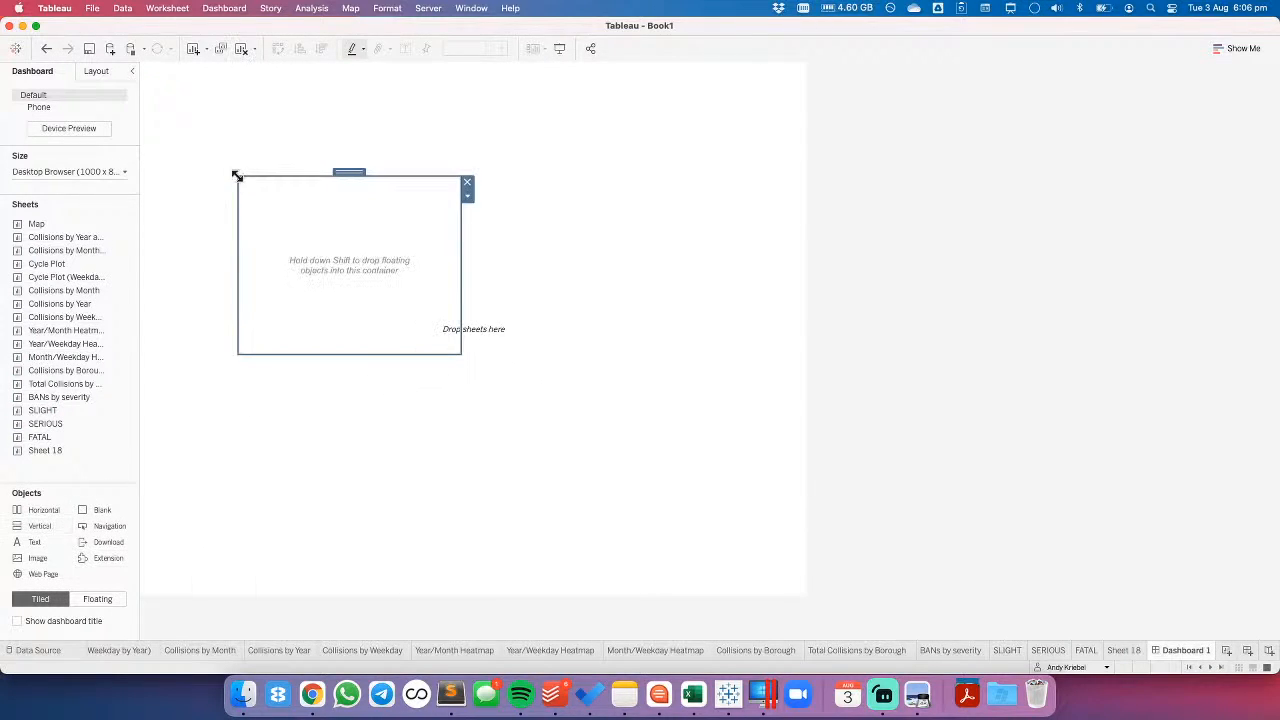
{"action": "left_click", "coordinate": [90, 172]}
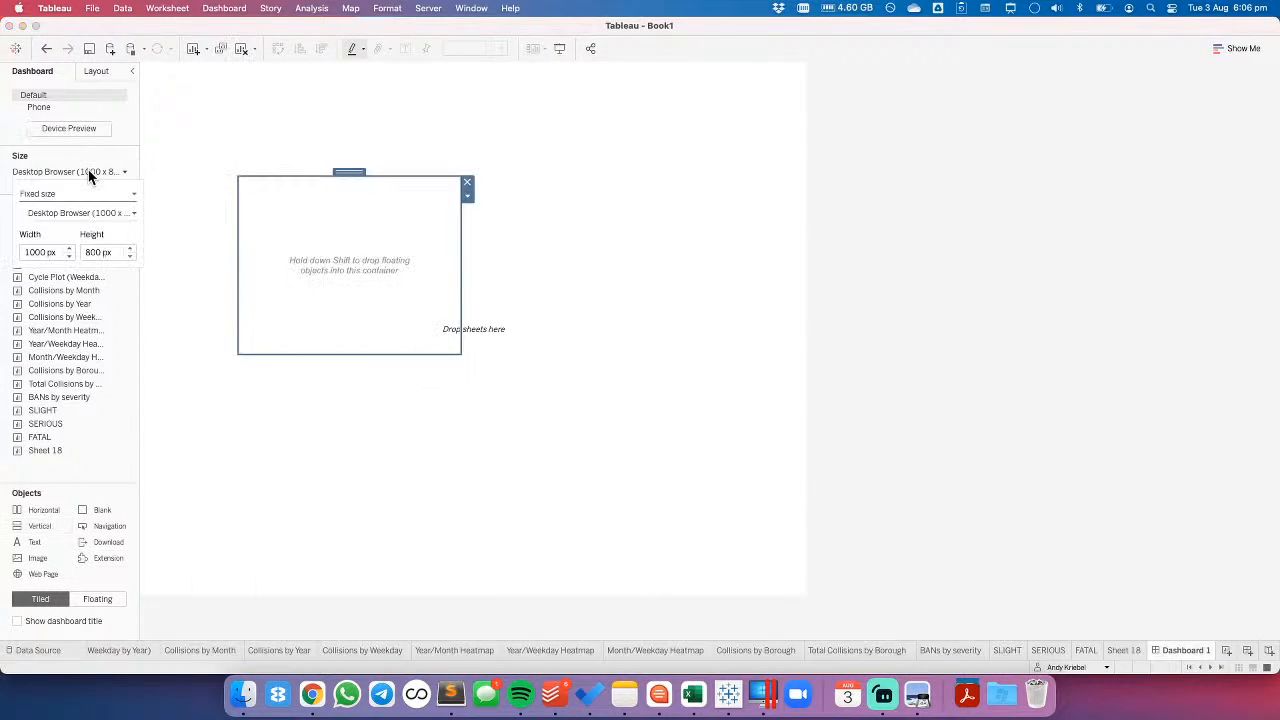
- Position the vertical container at x 0, y 0 and size it to 1000 by 800 px
{"action": "left_click", "coordinate": [95, 71]}
{"action": "left_click", "coordinate": [22, 183]}
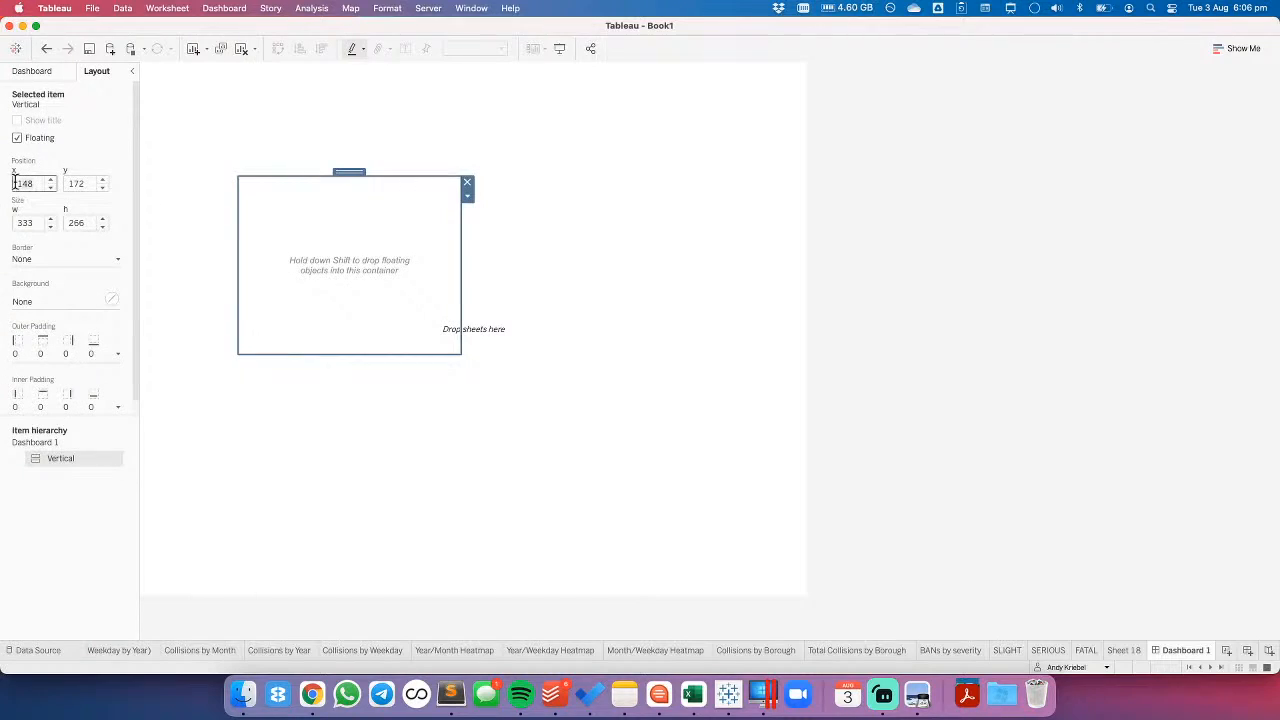
{"action": "type", "text": "0"}
{"action": "key", "text": "Tab"}
{"action": "type", "text": "0"}
{"action": "key", "text": "Return"}
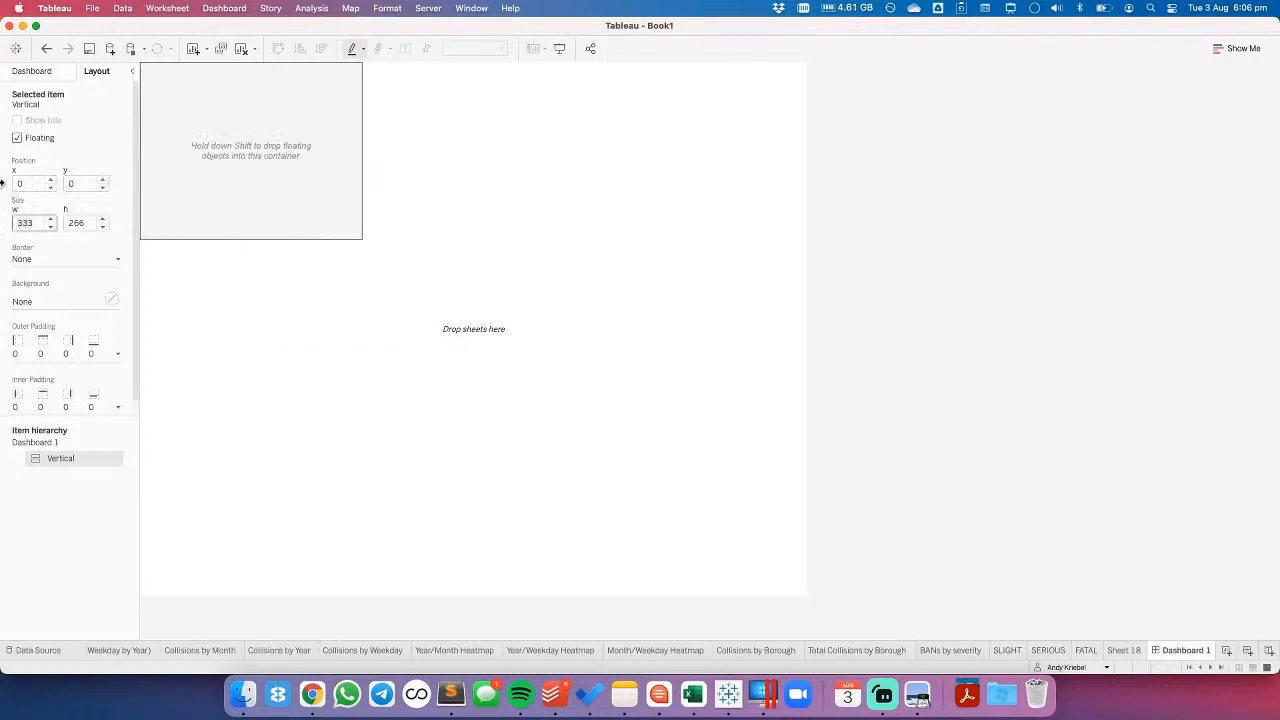
{"action": "type", "text": "1000"}
{"action": "key", "text": "Tab"}
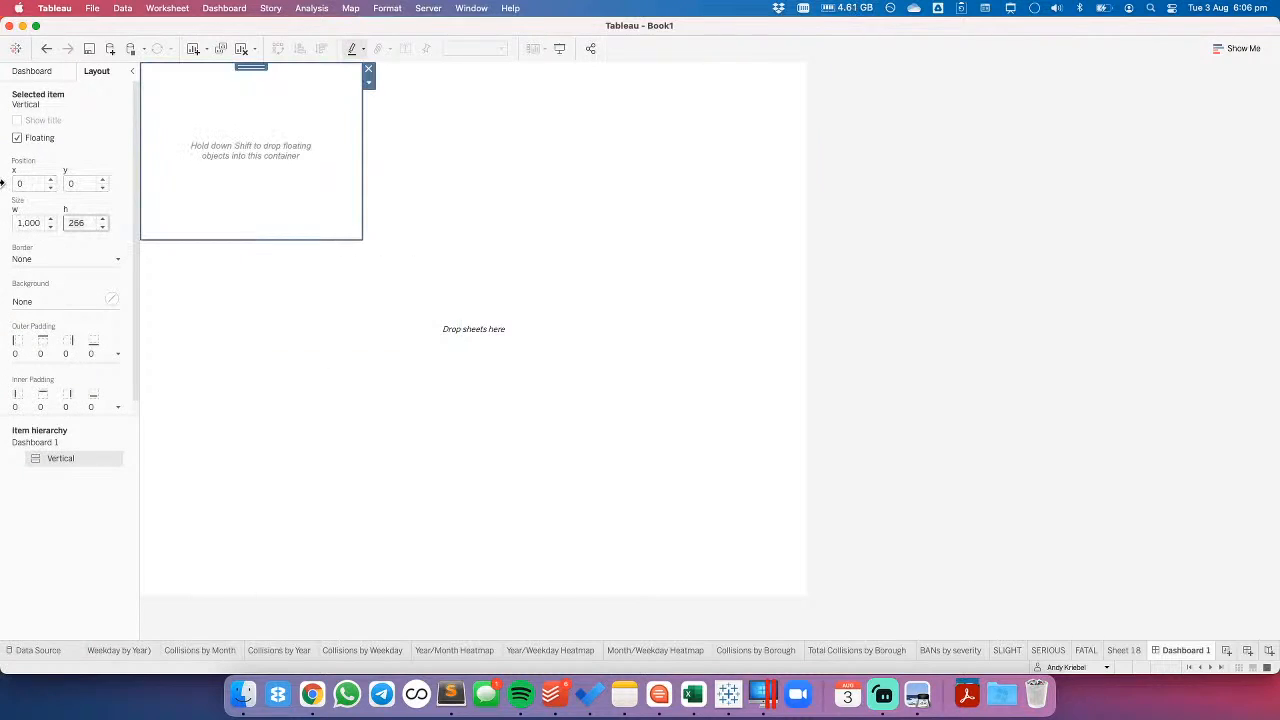
{"action": "type", "text": "800"}
{"action": "key", "text": "Return"}
{"action": "left_click", "coordinate": [58, 404]}
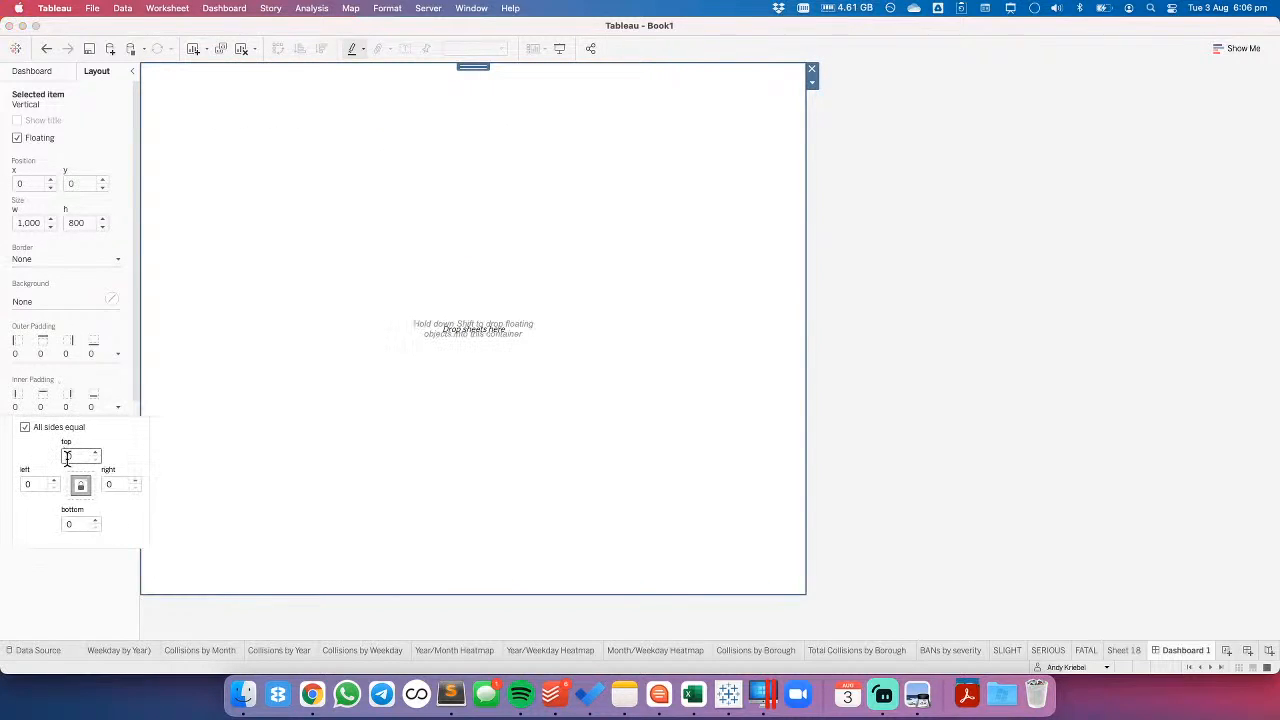
{"action": "left_click", "coordinate": [878, 335]}
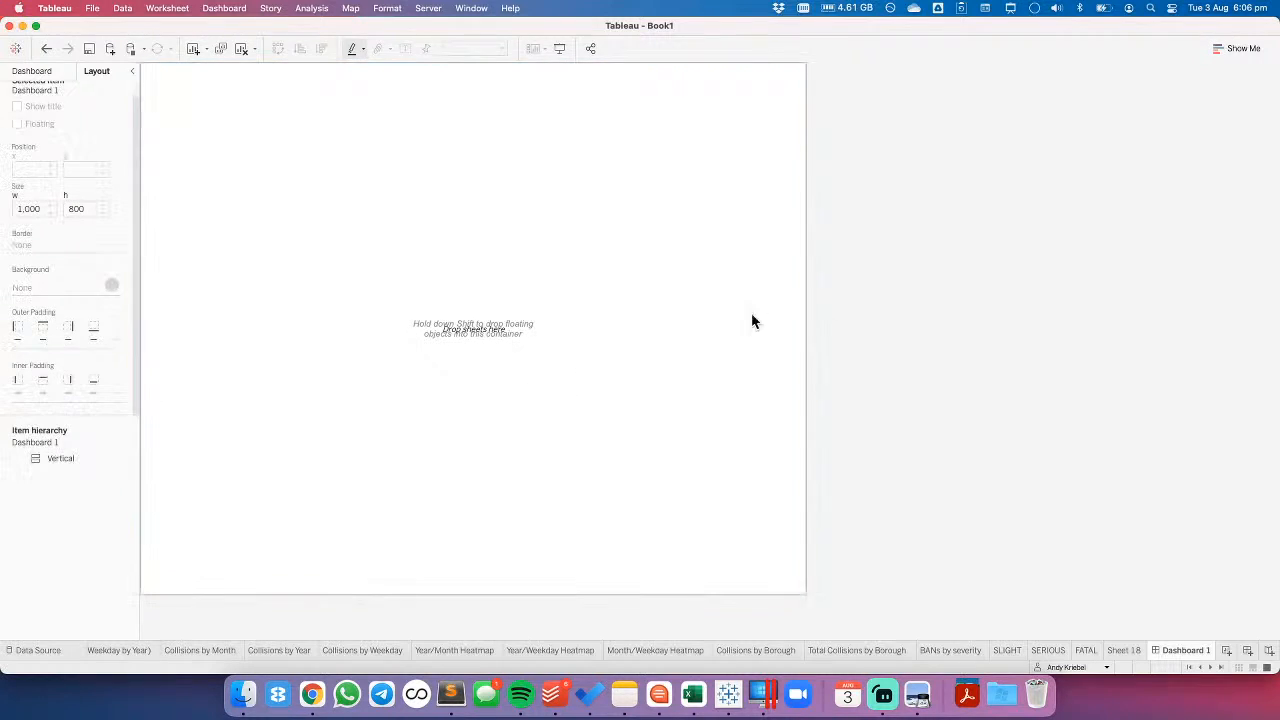
- Add a text object to the dashboard reading "BICYCLE COLLISIONS IN LONDON"
{"action": "left_click", "coordinate": [18, 72]}
{"action": "left_click_drag", "start_coordinate": [42, 450], "coordinate": [70, 474]}
{"action": "left_click_drag", "start_coordinate": [36, 542], "coordinate": [300, 292]}
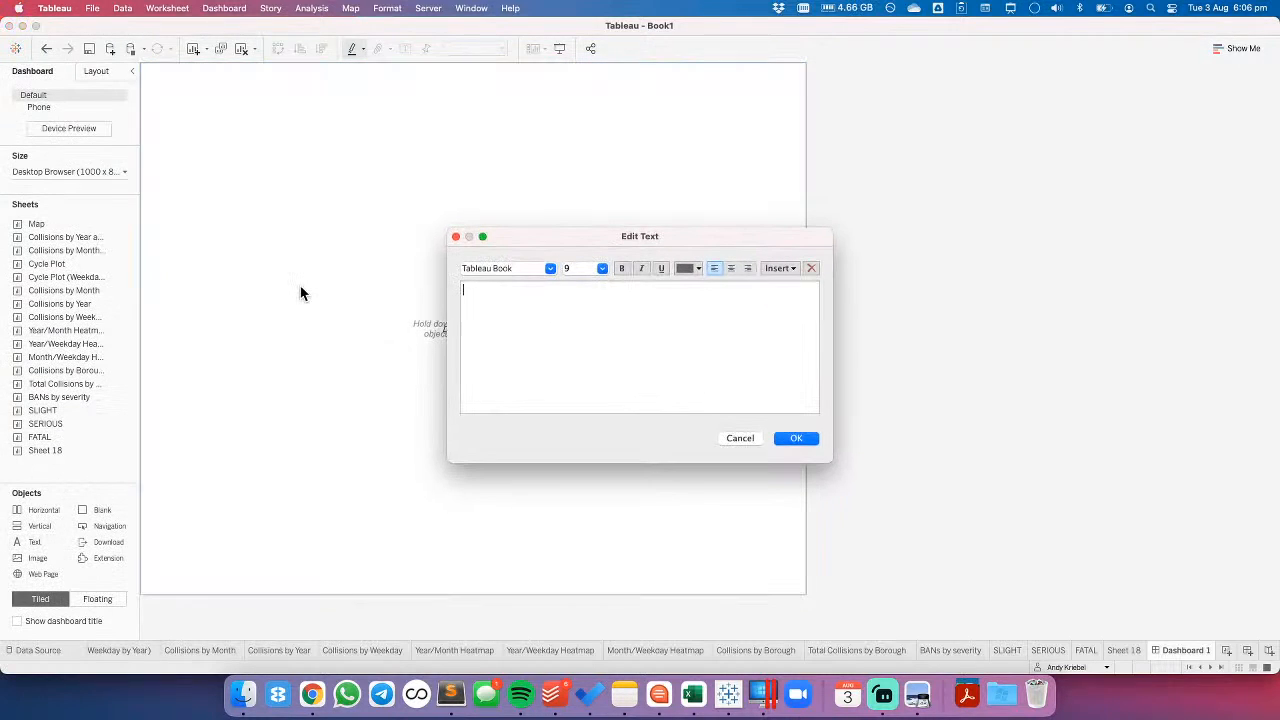
{"action": "type", "text": "Bl"}
{"action": "type", "text": "CYCLE COLLIS"}
{"action": "type", "text": "IONS IN"}
{"action": "type", "text": " LONDON"}
- Format the dashboard title text "BICYCLE COLLISIONS IN LONDON" in black at font size 22
{"action": "key", "text": "super+a"}
{"action": "left_click", "coordinate": [689, 268]}
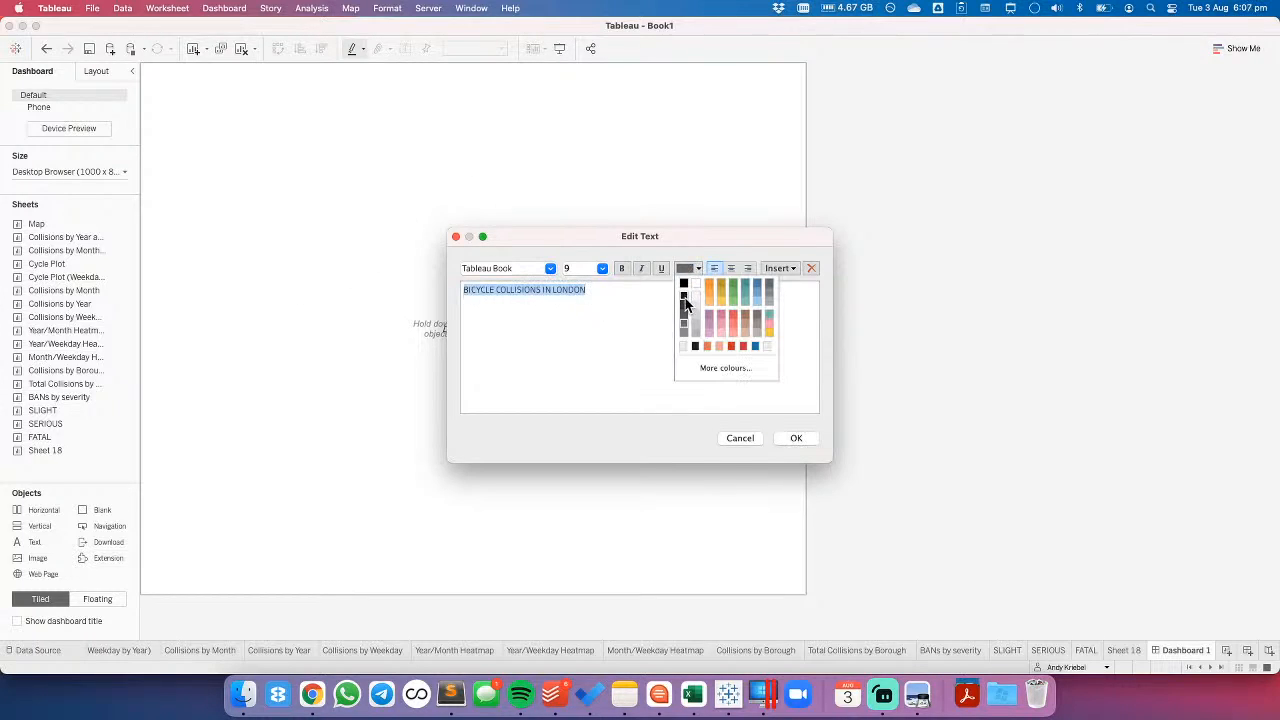
{"action": "left_click", "coordinate": [683, 280]}
{"action": "left_click", "coordinate": [602, 268]}
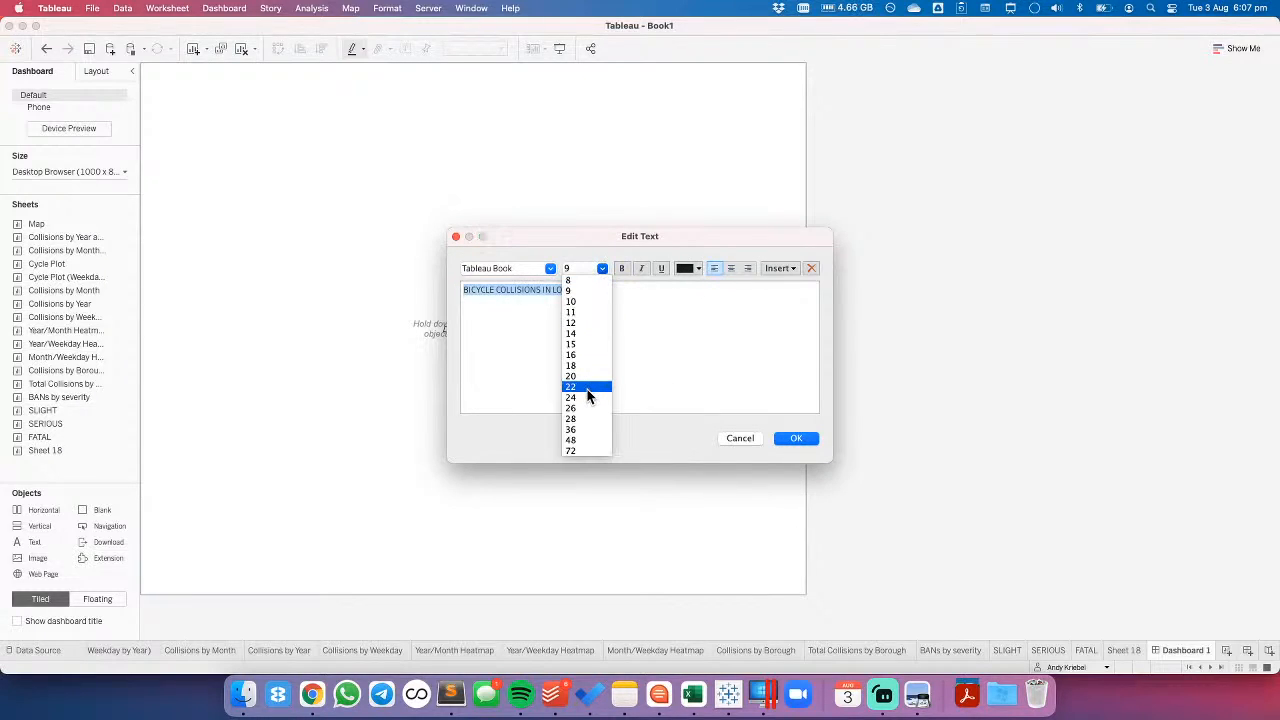
{"action": "left_click", "coordinate": [586, 388]}
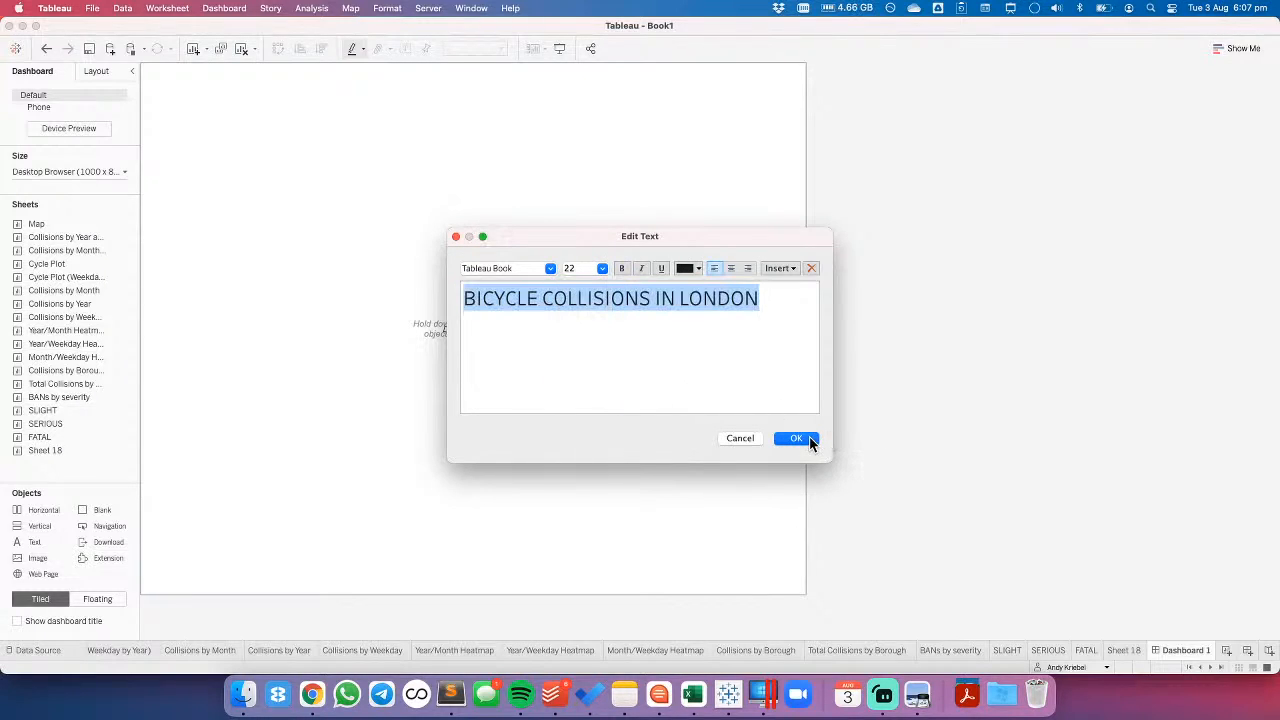
{"action": "left_click", "coordinate": [796, 439]}
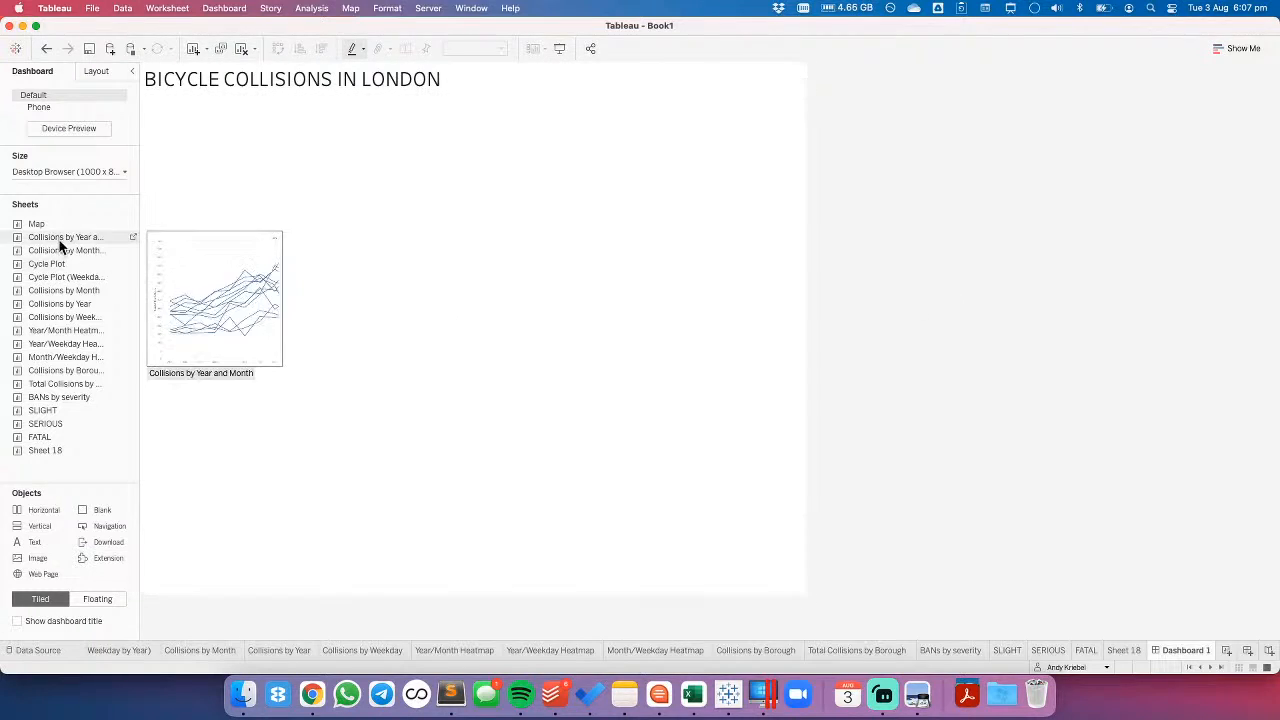
- Set the height of the dashboard title text object to 60 px
{"action": "left_click", "coordinate": [638, 90]}
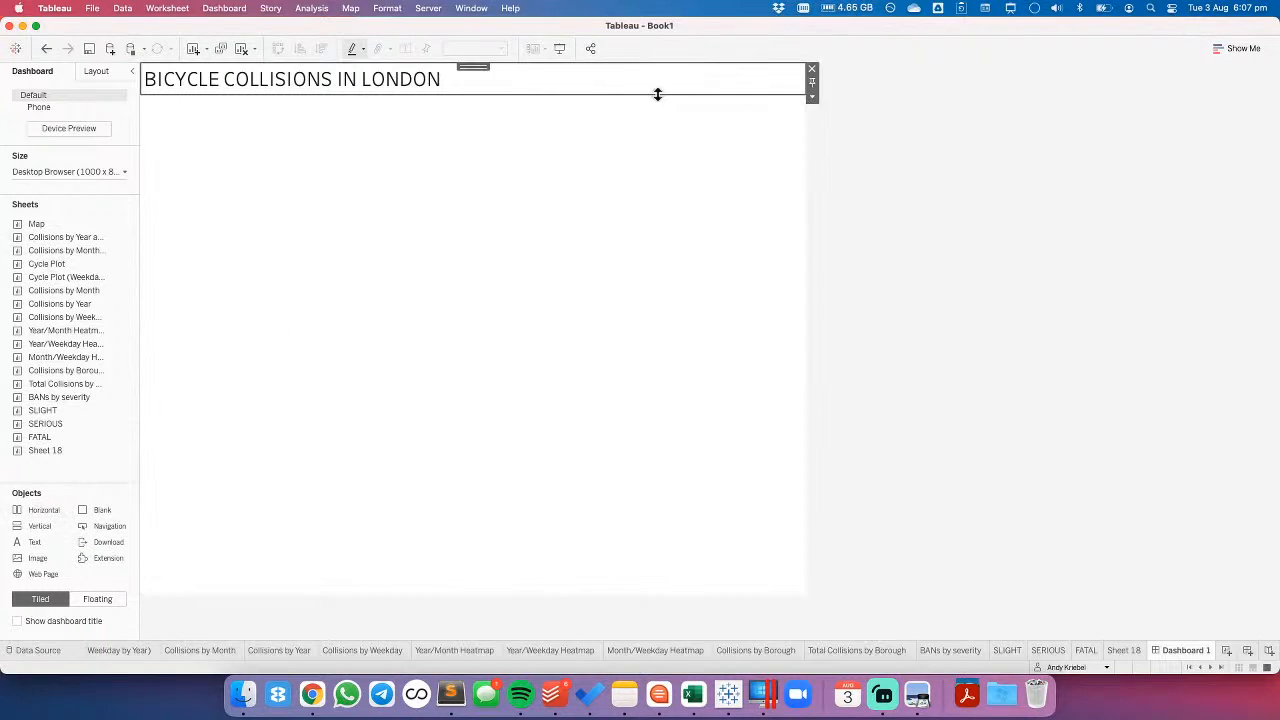
{"action": "left_click", "coordinate": [812, 98]}
{"action": "left_click", "coordinate": [823, 168]}
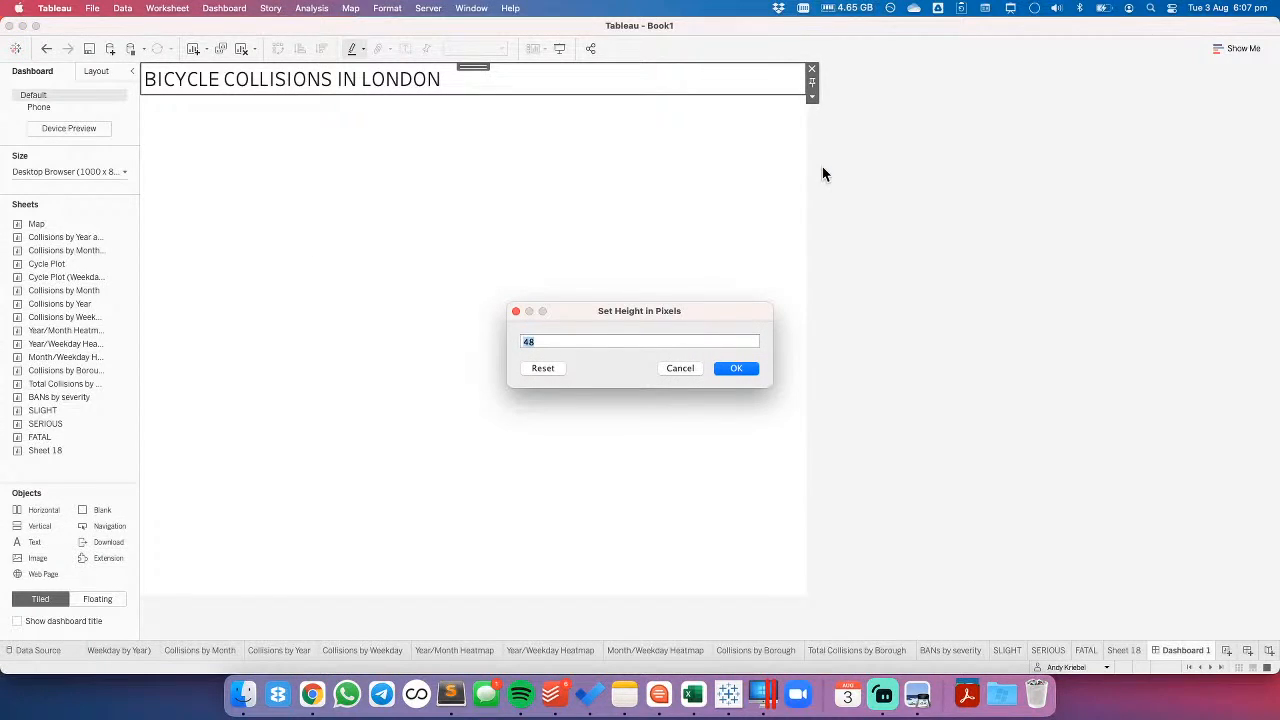
{"action": "type", "text": "60"}
{"action": "key", "text": "Return"}
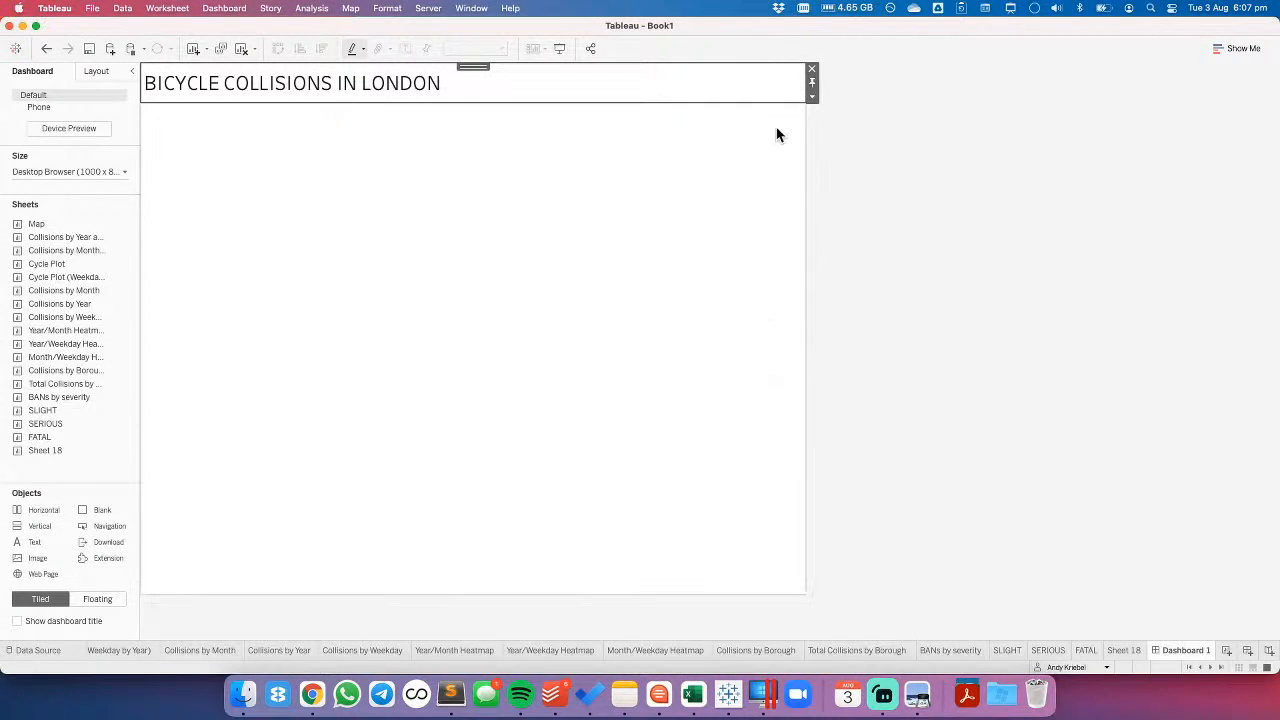
- Add a blank object beneath the dashboard title and try to set its height to 0 px
{"action": "left_click_drag", "start_coordinate": [85, 510], "coordinate": [291, 128]}
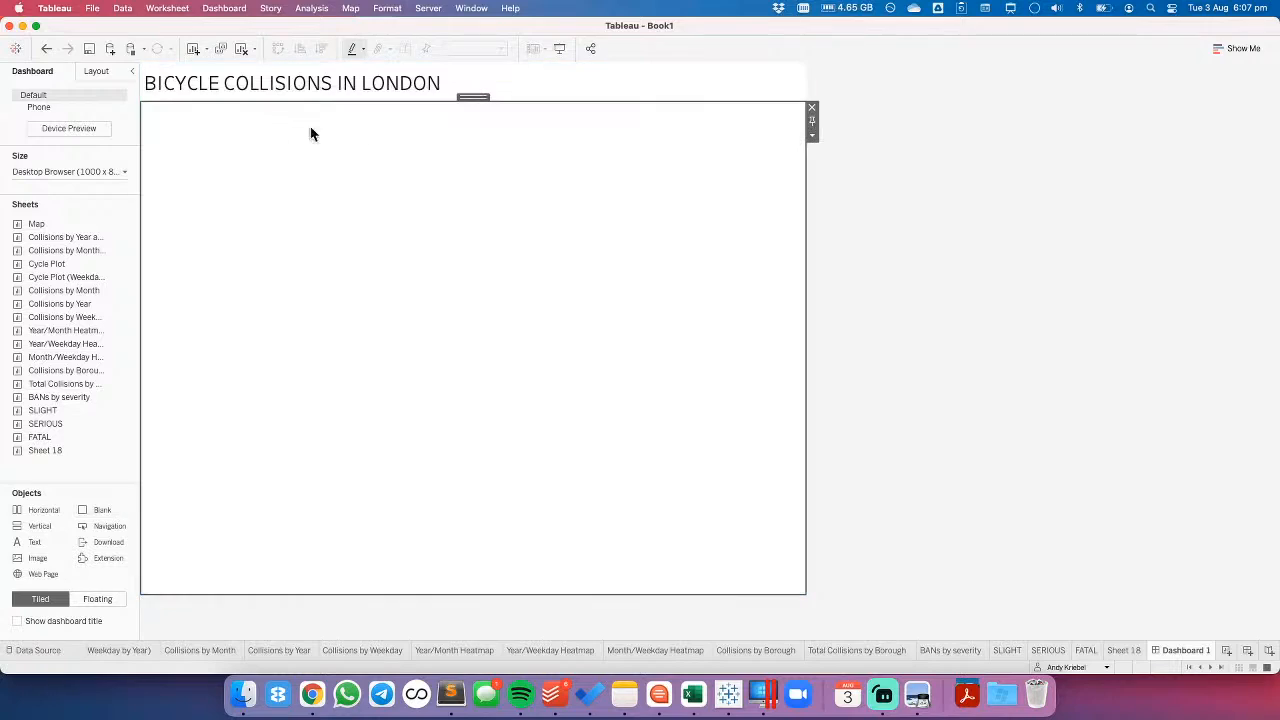
{"action": "left_click", "coordinate": [812, 135]}
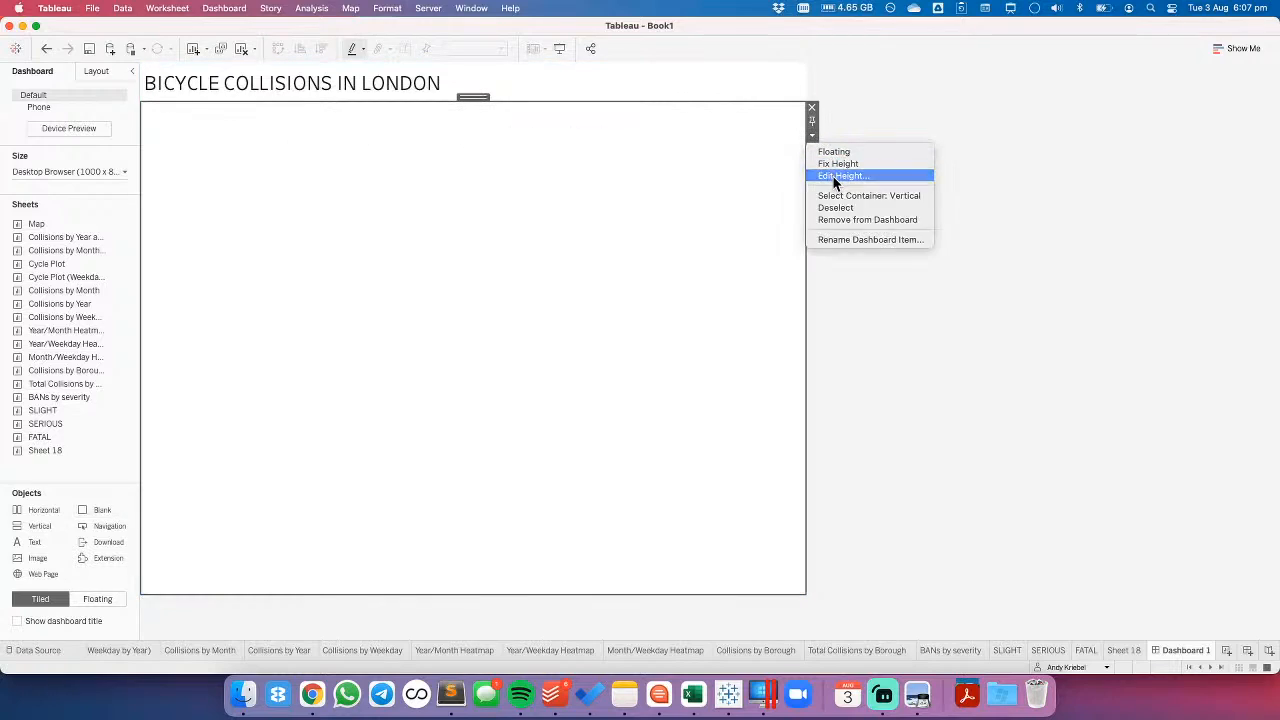
{"action": "left_click", "coordinate": [833, 175]}
{"action": "type", "text": "0"}
{"action": "key", "text": "Return"}
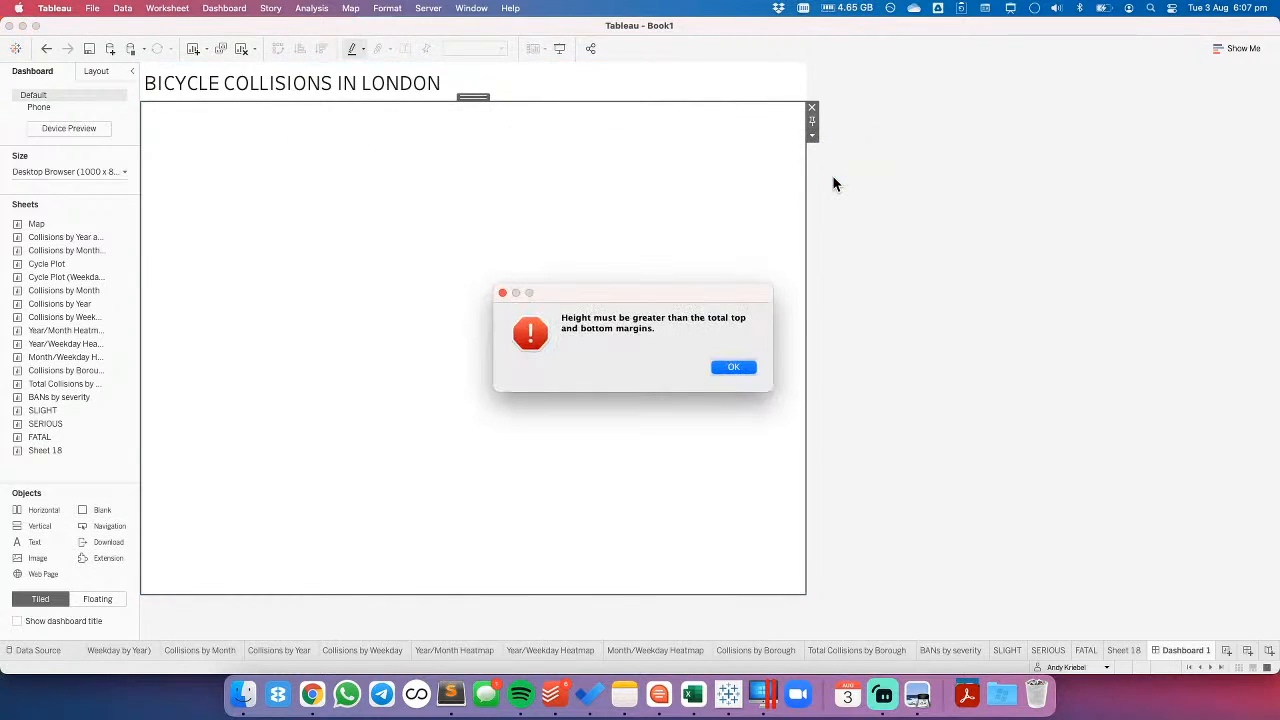
{"action": "left_click", "coordinate": [737, 368]}
- Set the height of the blank object below the title to 10 px
{"action": "left_click", "coordinate": [812, 135]}
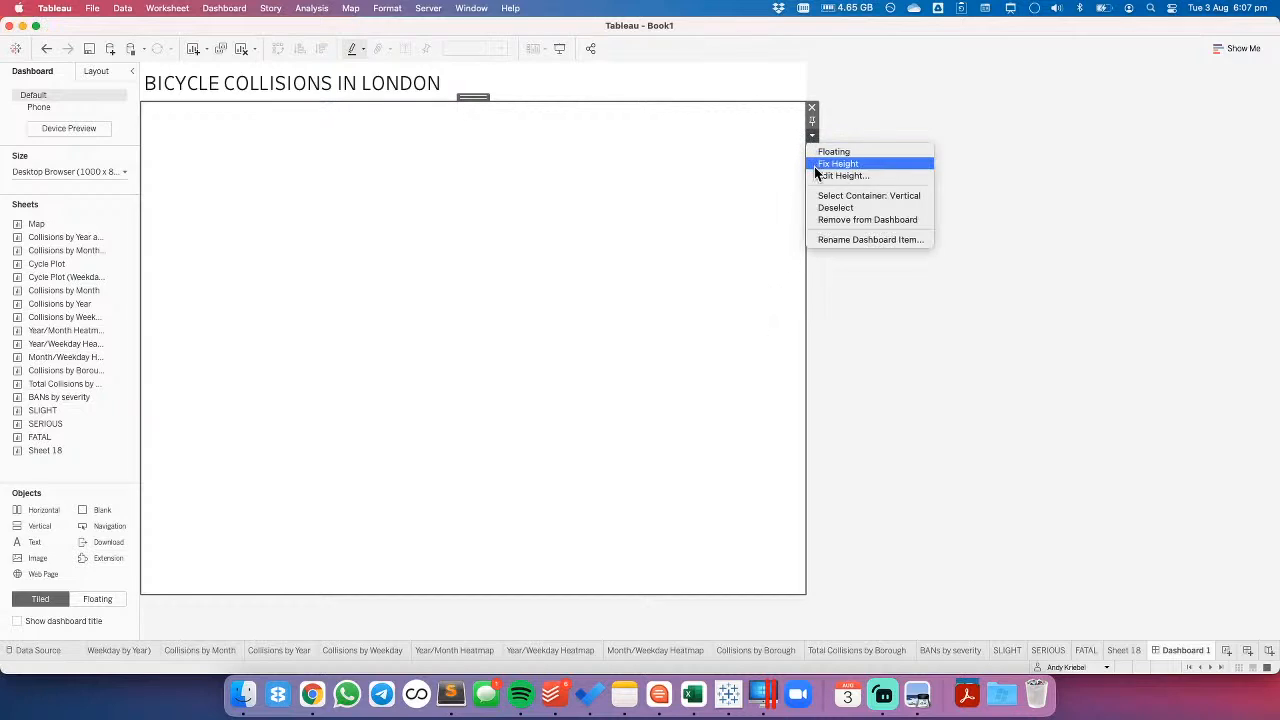
{"action": "left_click", "coordinate": [820, 176]}
{"action": "type", "text": "1"}
{"action": "key", "text": "Return"}
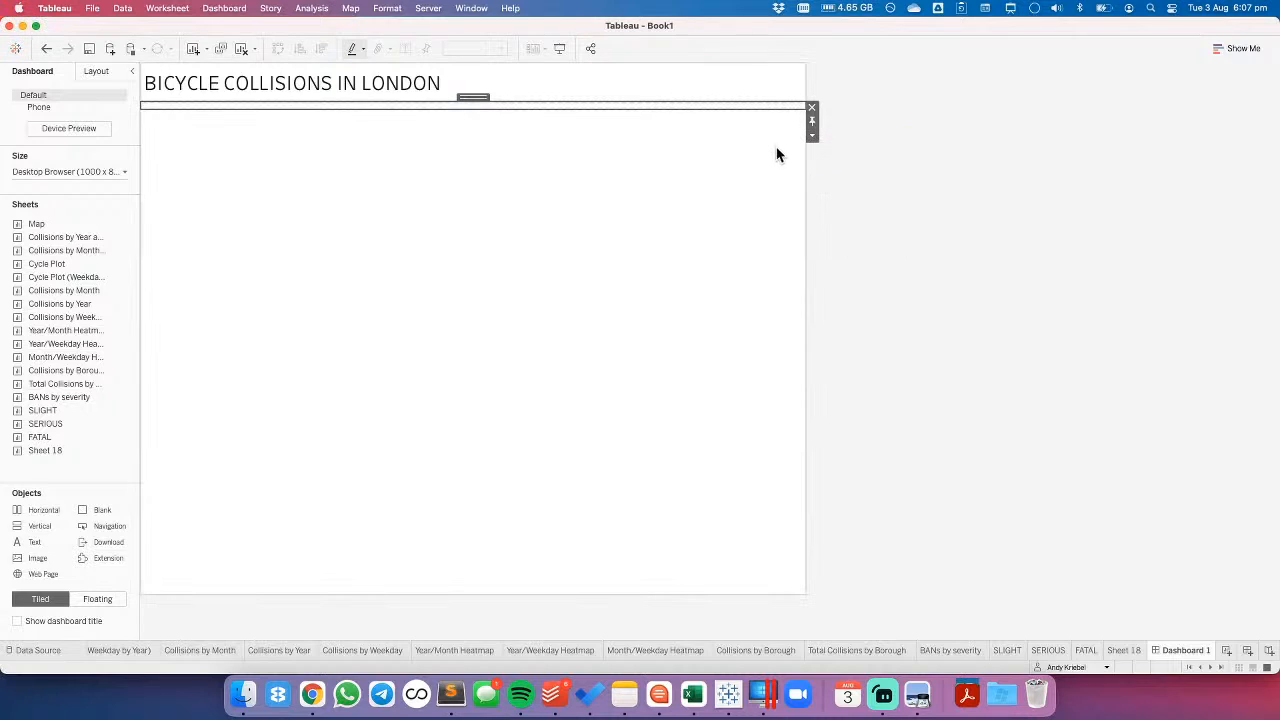
- Set the outer padding of the blank object below the title to 0 on all sides
{"action": "left_click", "coordinate": [91, 75]}
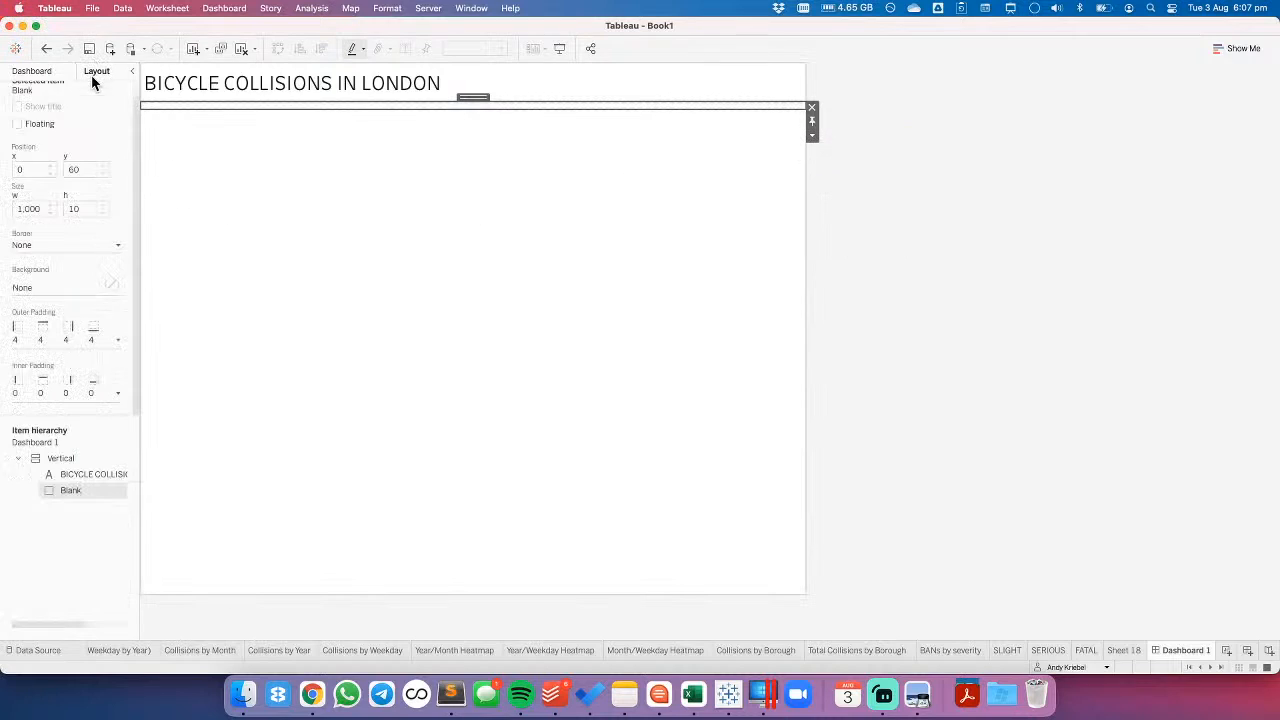
{"action": "left_click", "coordinate": [58, 340]}
{"action": "left_click", "coordinate": [96, 392]}
{"action": "left_click", "coordinate": [96, 392]}
{"action": "left_click", "coordinate": [96, 392]}
{"action": "left_click", "coordinate": [96, 392]}
{"action": "left_click", "coordinate": [60, 303]}
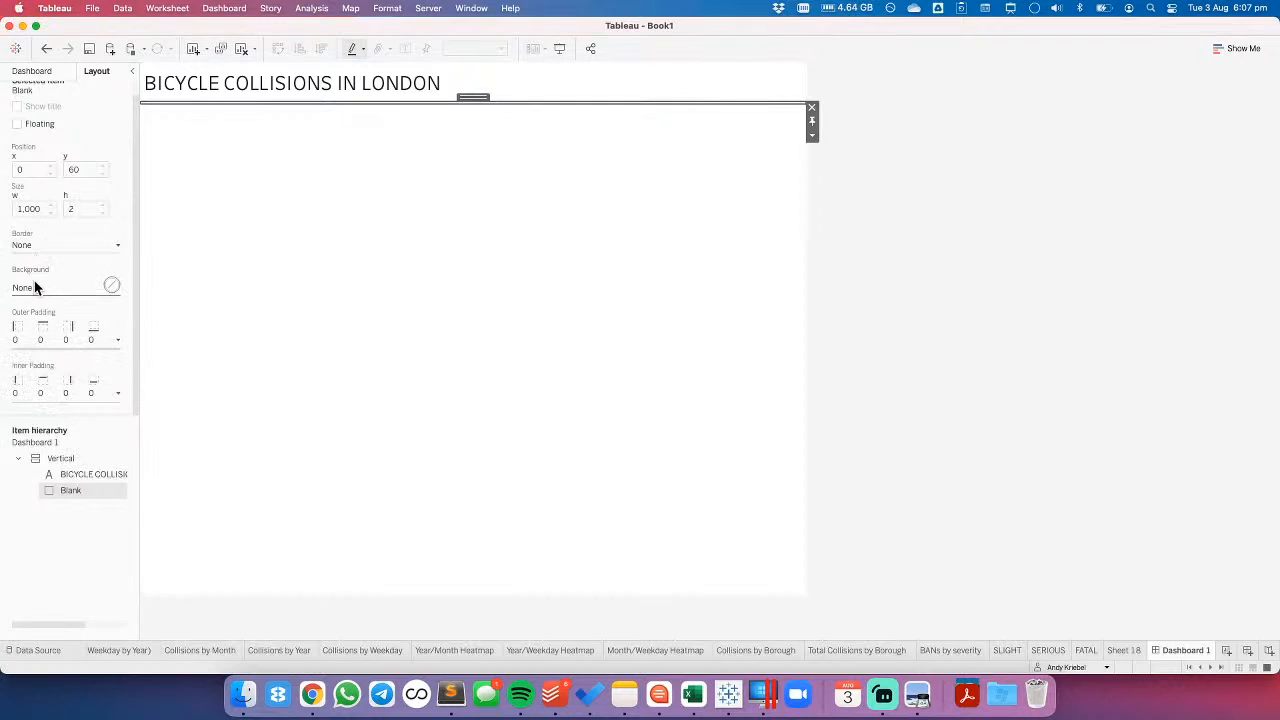
- Fill the thin blank below the title with a near-black background at 100% opacity as a divider line
{"action": "left_click", "coordinate": [28, 289]}
{"action": "left_click", "coordinate": [27, 347]}
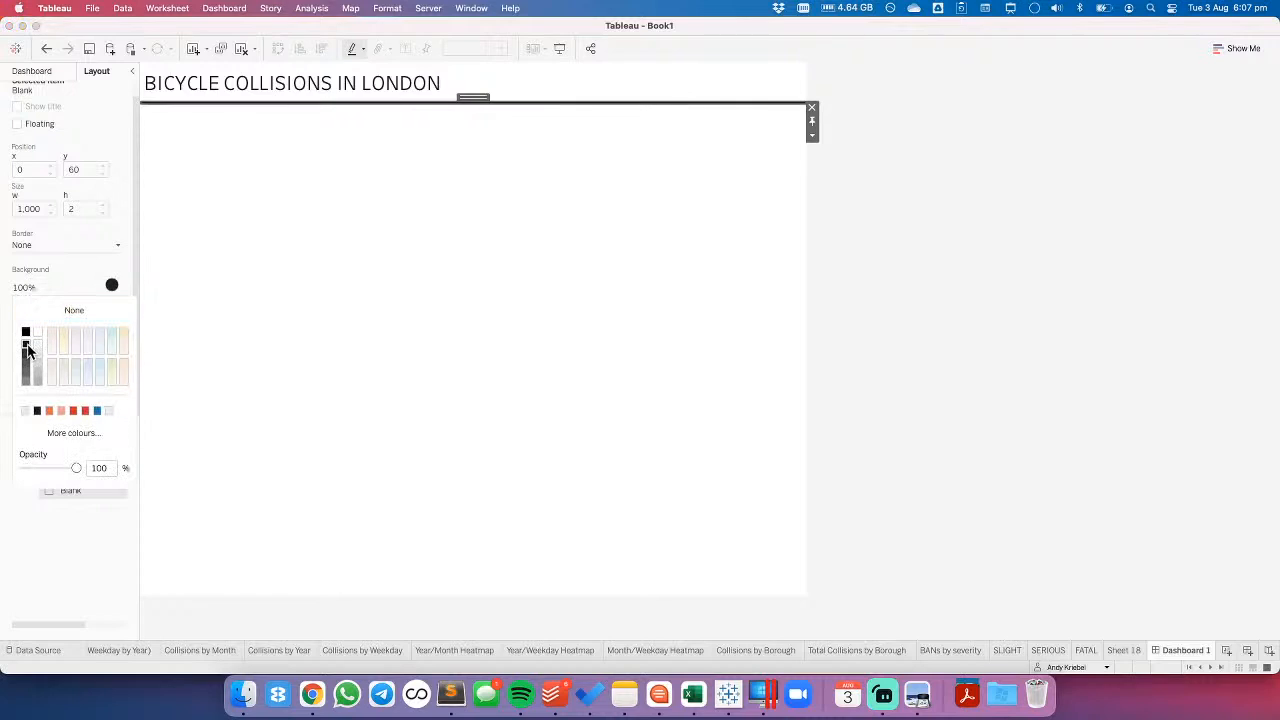
{"action": "left_click", "coordinate": [988, 262]}
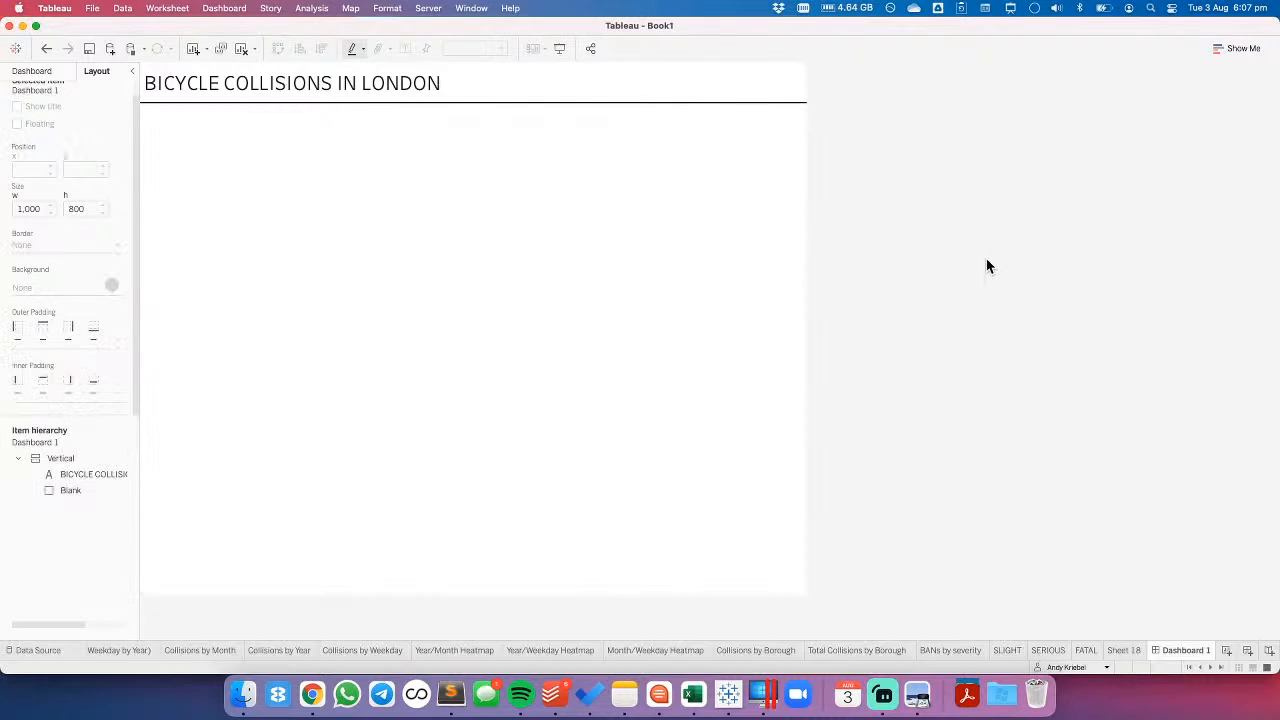
- Set the outer padding of the dashboard title text object to 10 on all sides
{"action": "left_click", "coordinate": [575, 100]}
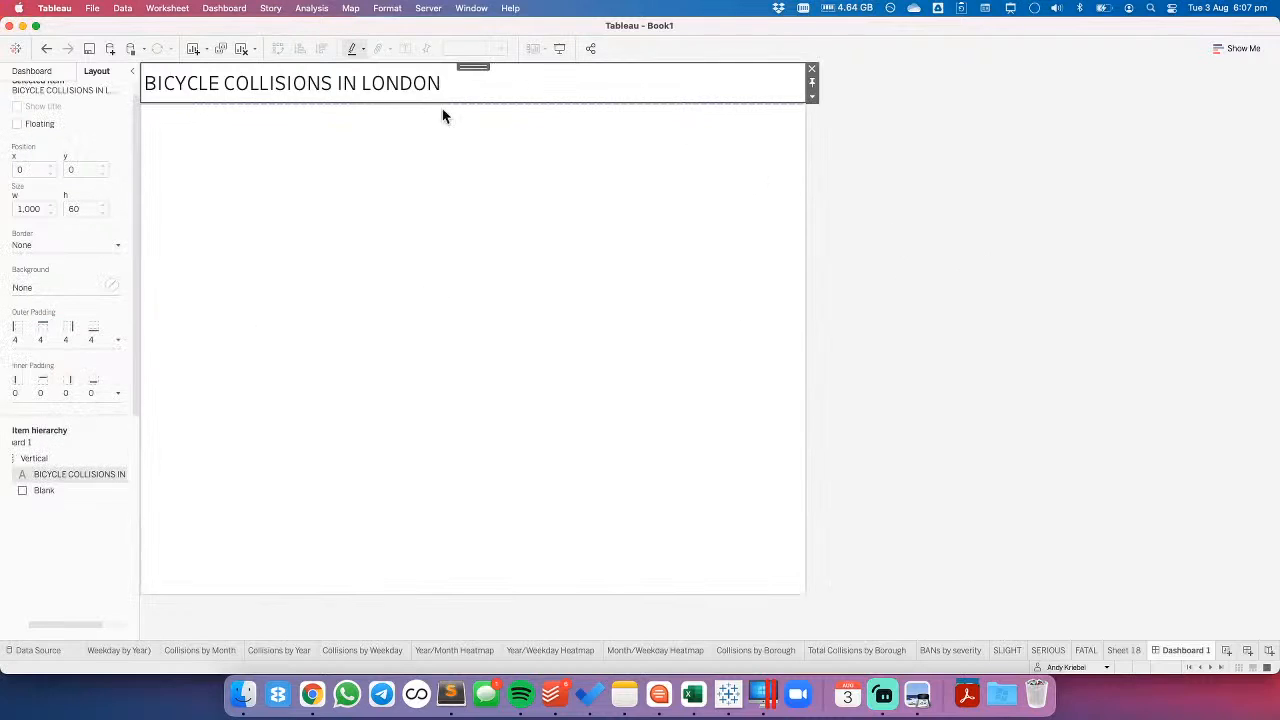
{"action": "left_click", "coordinate": [38, 338]}
{"action": "left_click", "coordinate": [96, 386]}
{"action": "left_click", "coordinate": [96, 386]}
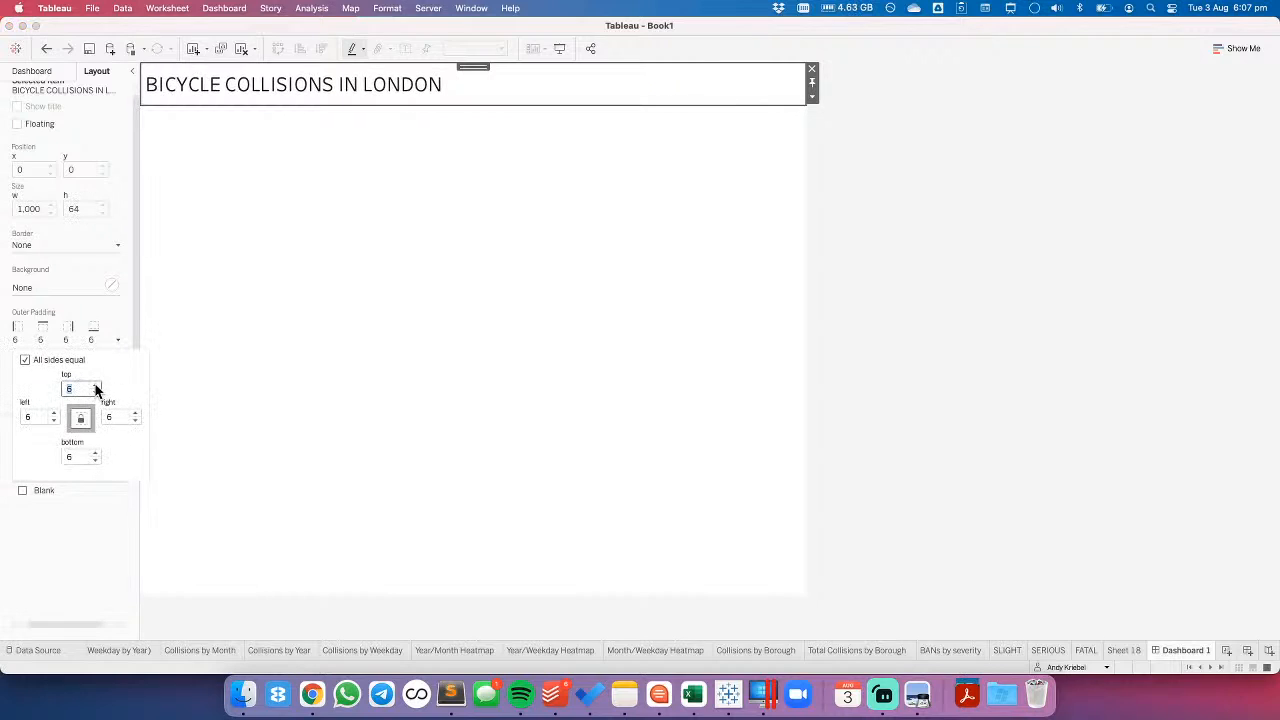
{"action": "left_click", "coordinate": [96, 386]}
{"action": "left_click", "coordinate": [96, 386]}
{"action": "left_click", "coordinate": [96, 386]}
{"action": "left_click", "coordinate": [96, 386]}
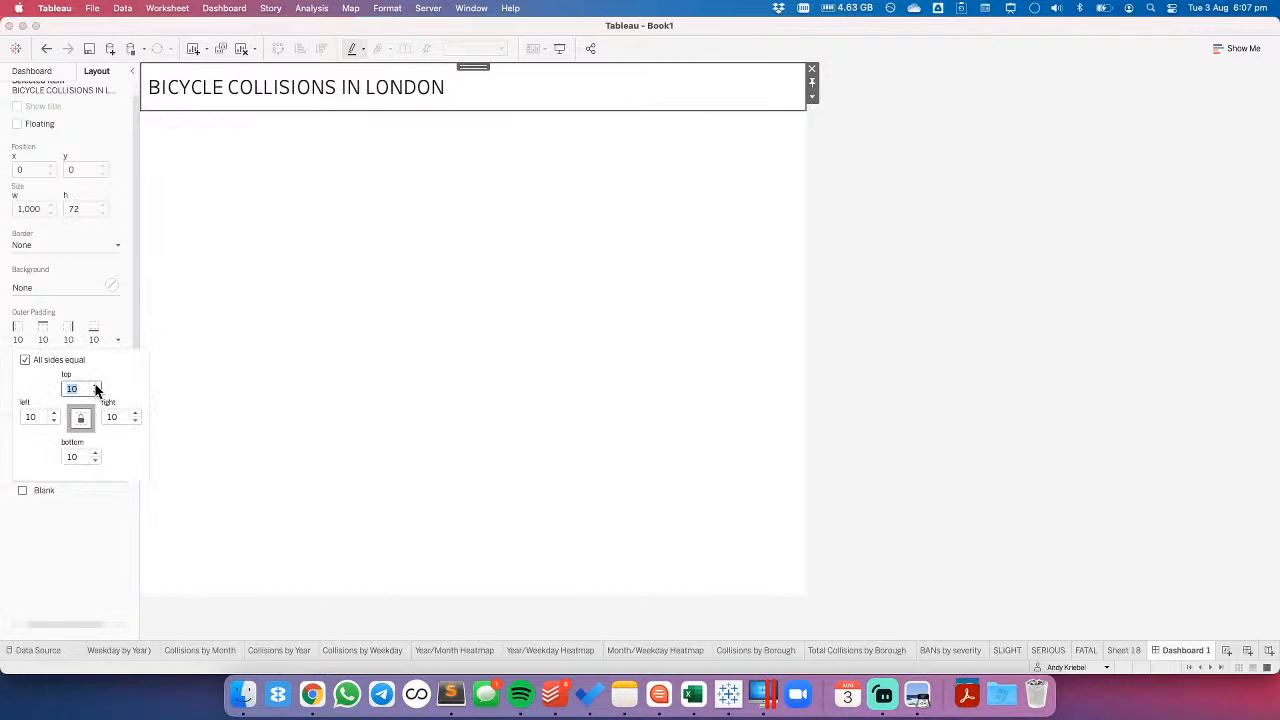
{"action": "left_click", "coordinate": [1163, 176]}
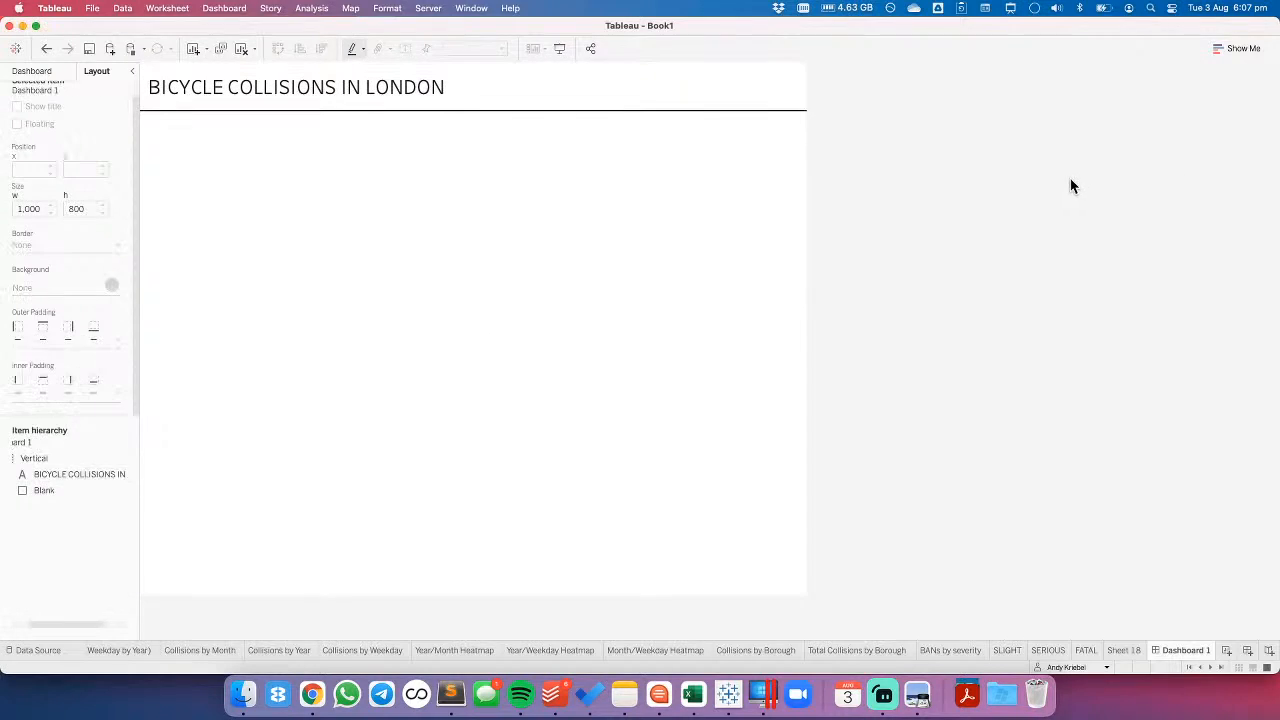
- Reset the dashboard title text object's height to 60 px with its wider padding in place
{"action": "left_click", "coordinate": [752, 90]}
{"action": "left_click", "coordinate": [811, 96]}
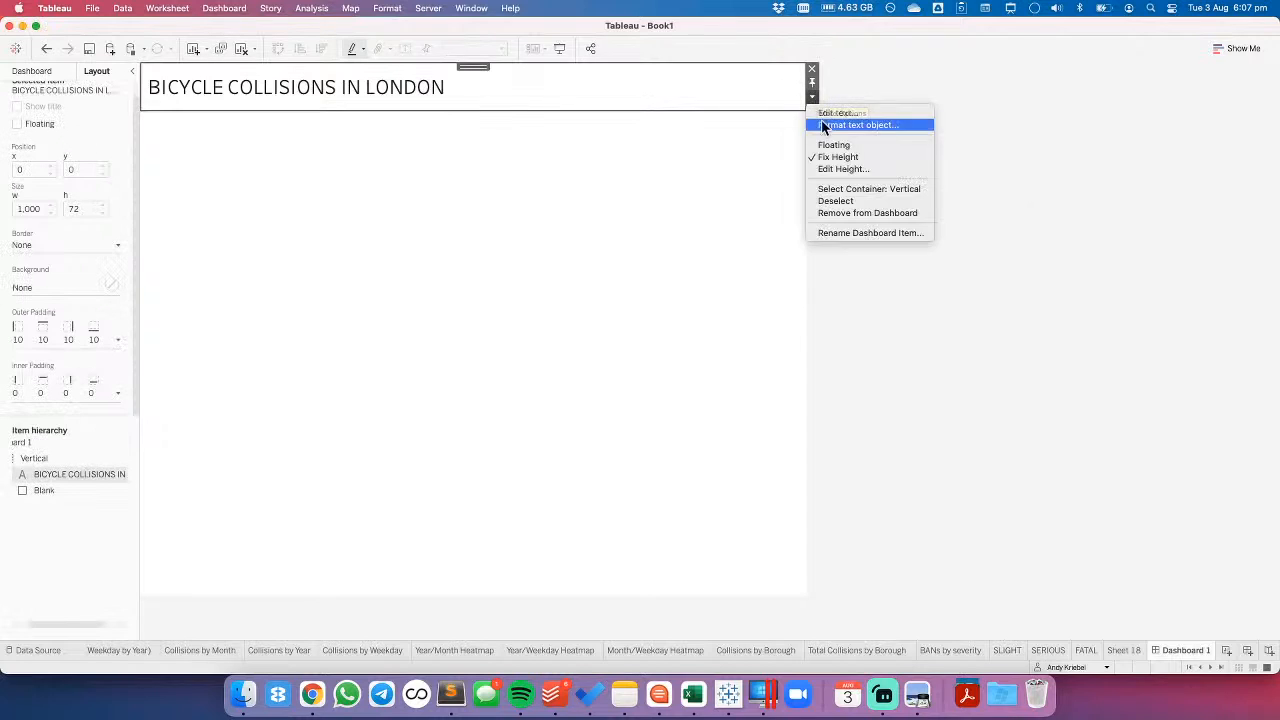
{"action": "left_click", "coordinate": [838, 169]}
{"action": "type", "text": "60"}
{"action": "key", "text": "Return"}
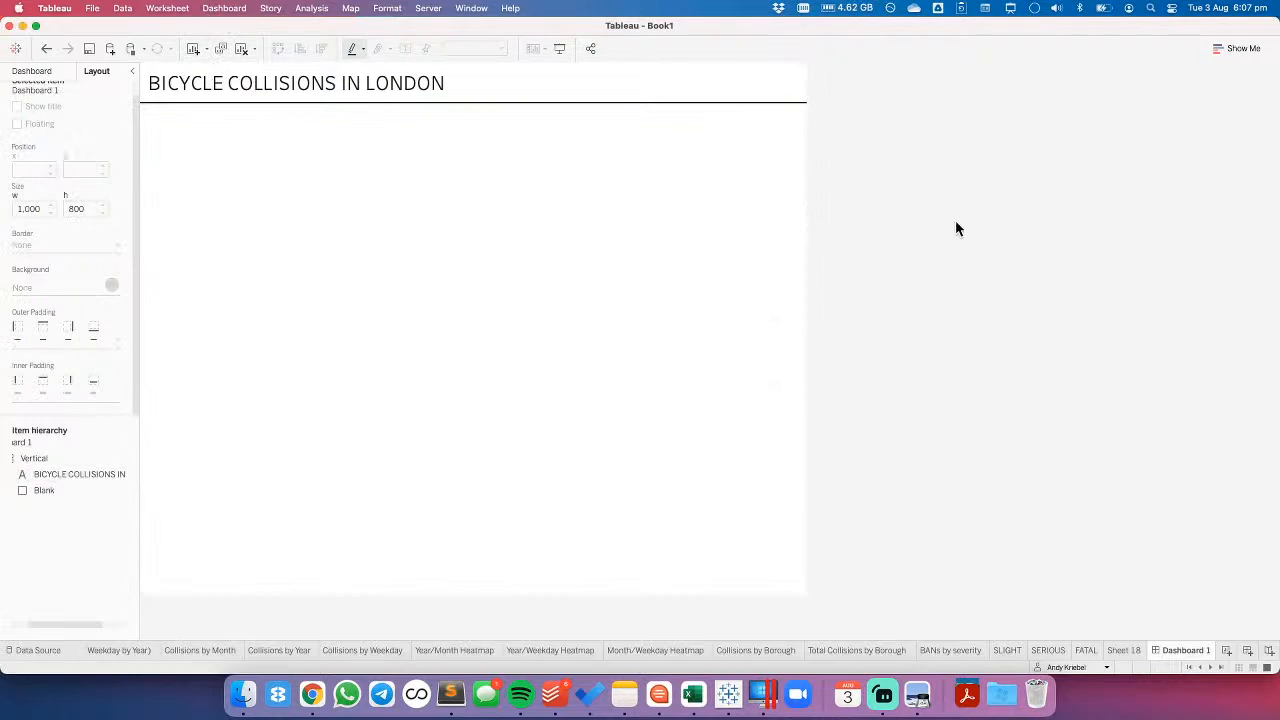
- Add a second blank object below the divider line and give it a light beige background
{"action": "left_click", "coordinate": [20, 73]}
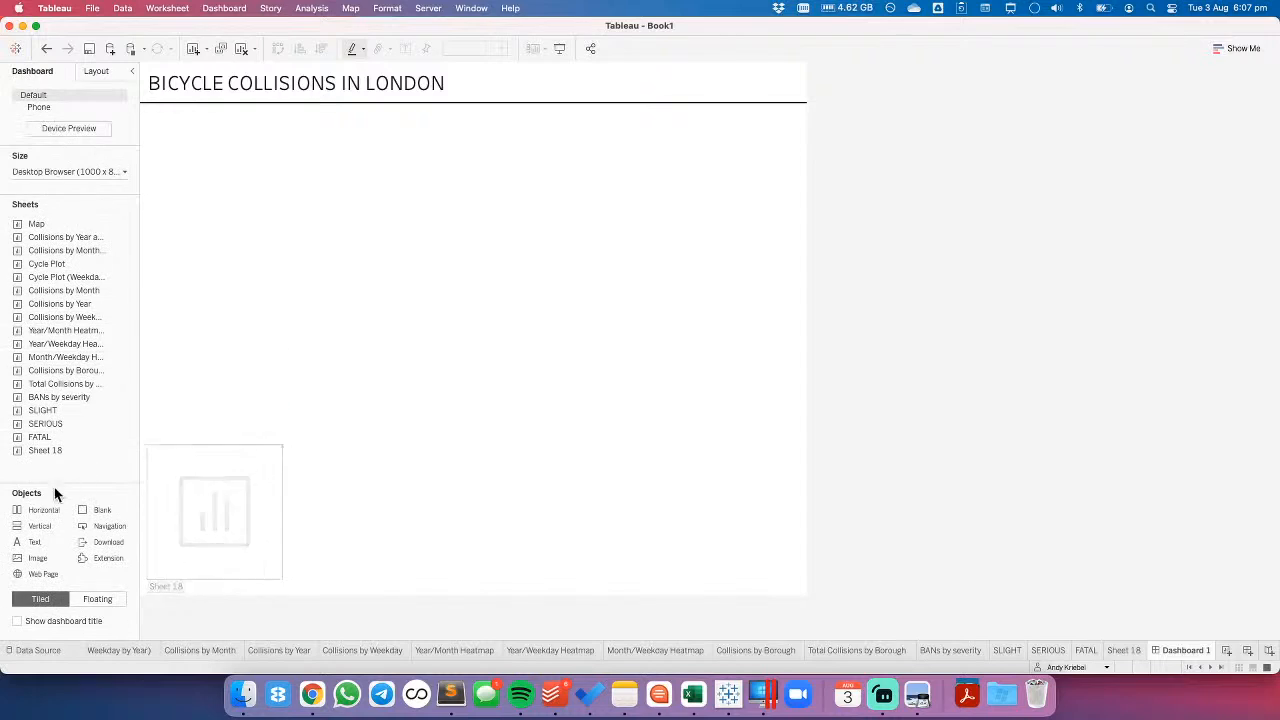
{"action": "left_click_drag", "start_coordinate": [99, 510], "coordinate": [346, 479]}
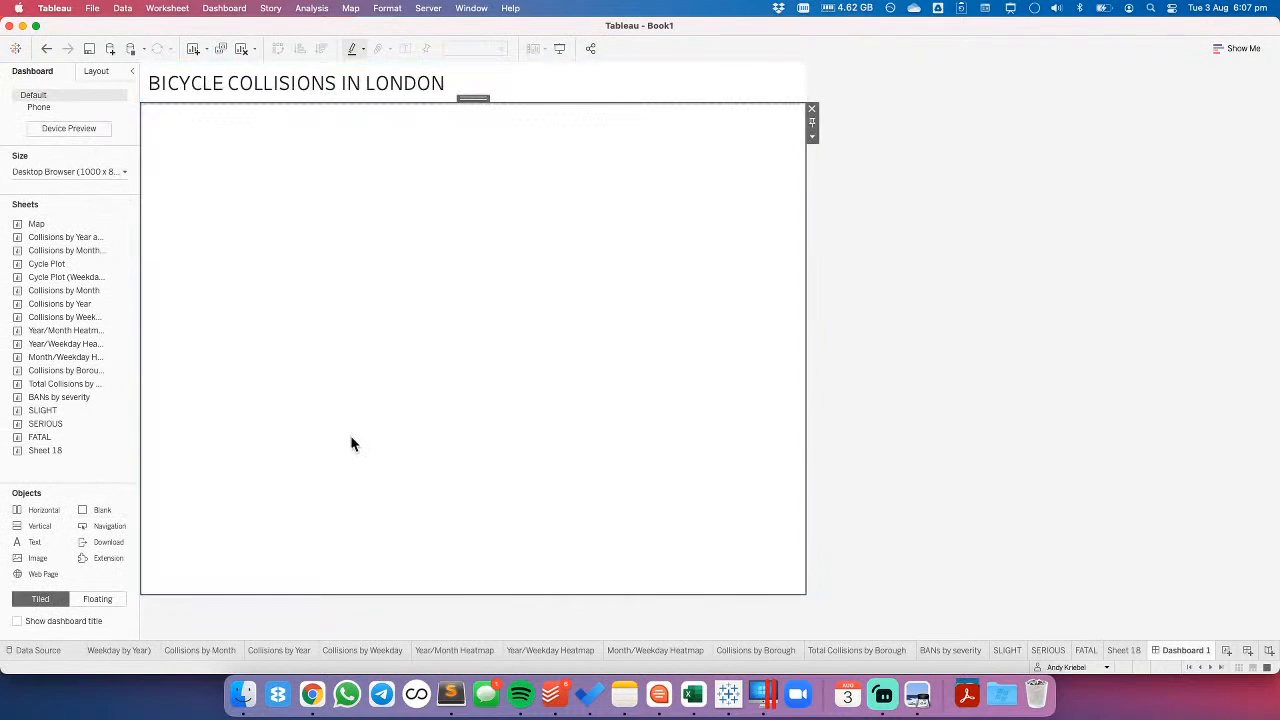
{"action": "left_click", "coordinate": [96, 72]}
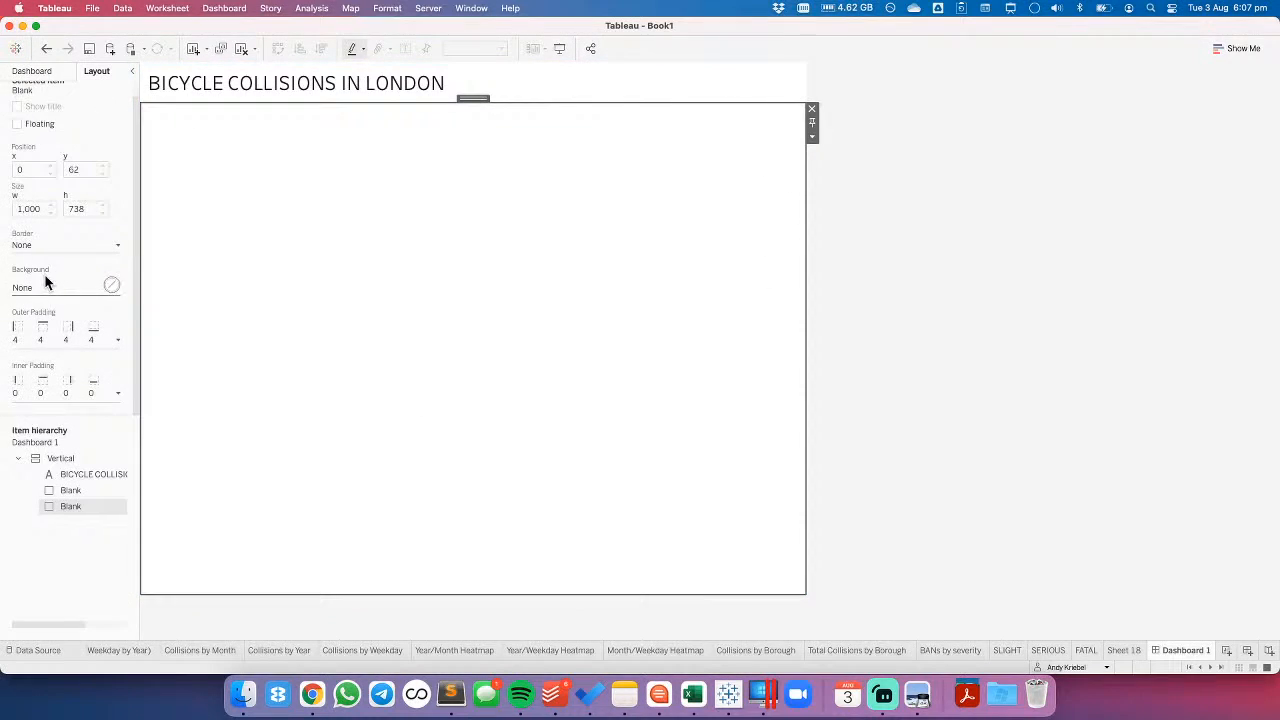
{"action": "left_click", "coordinate": [37, 289]}
{"action": "left_click", "coordinate": [59, 329]}
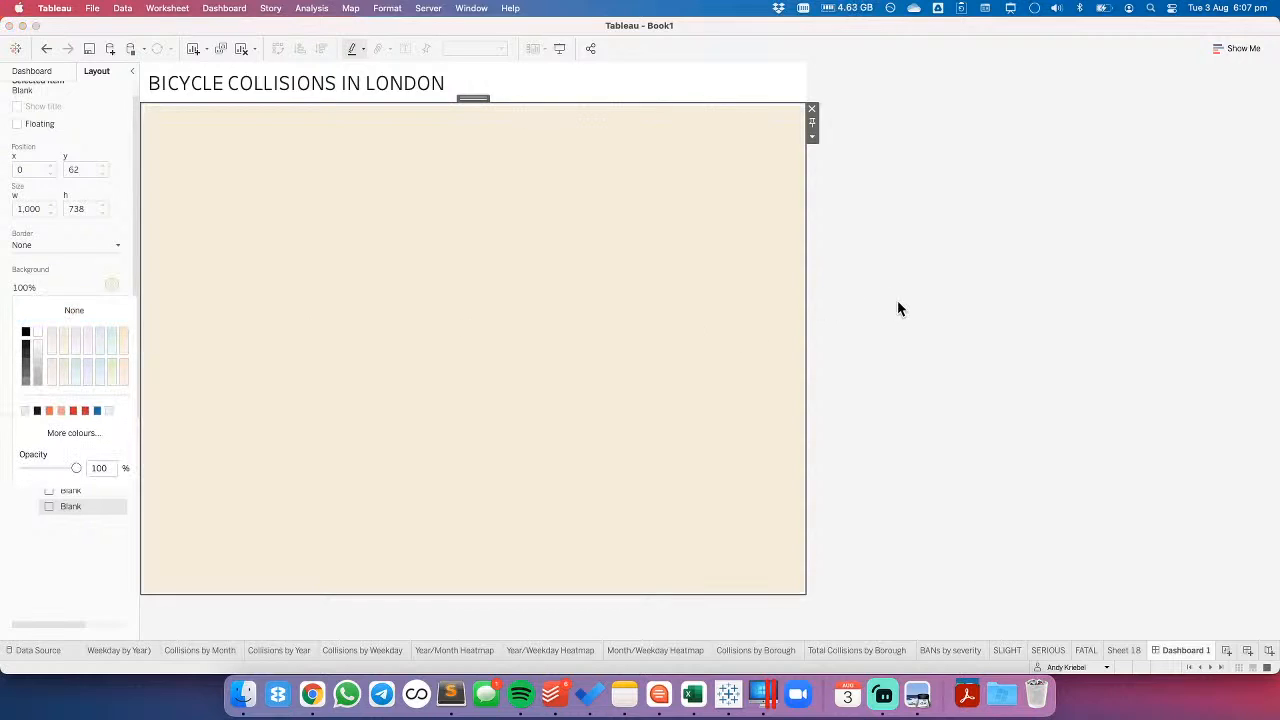
{"action": "left_click", "coordinate": [908, 304]}
- Insert a horizontal container between the divider line and the beige blank, and place the SLIGHT, SERIOUS and FATAL sheets side by side in it
{"action": "left_click", "coordinate": [32, 73]}
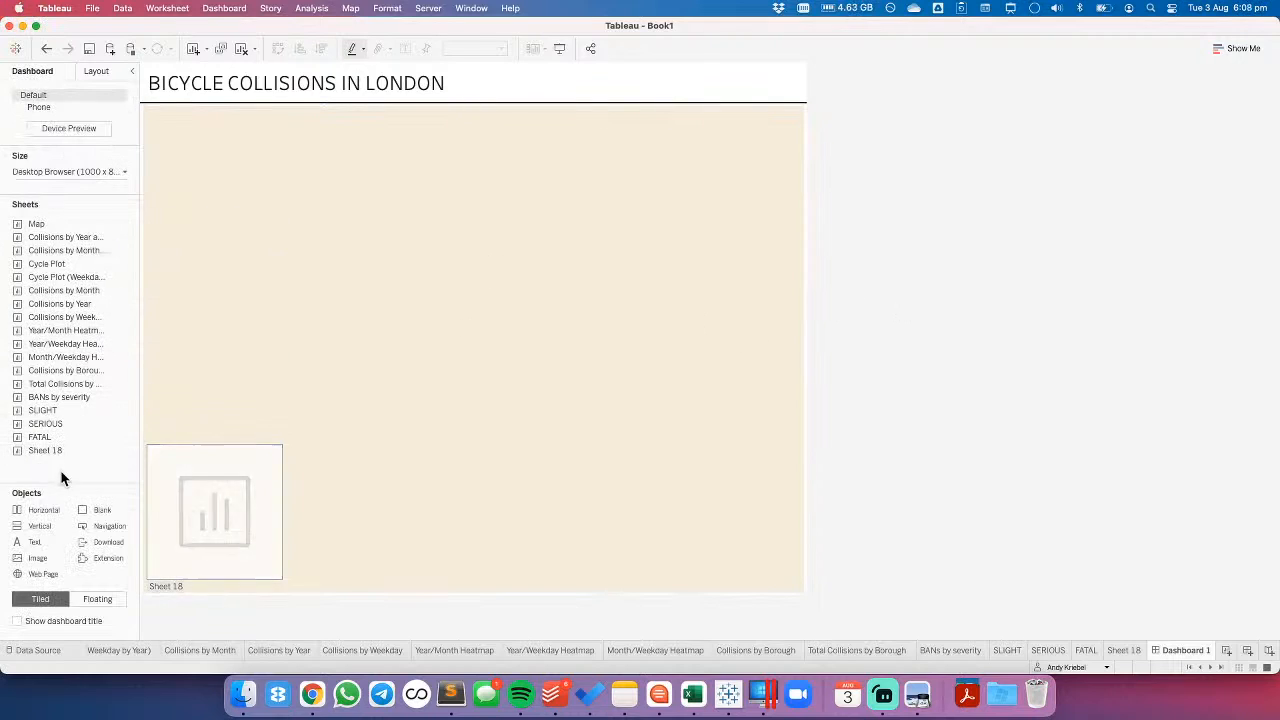
{"action": "left_click_drag", "start_coordinate": [45, 512], "coordinate": [266, 180]}
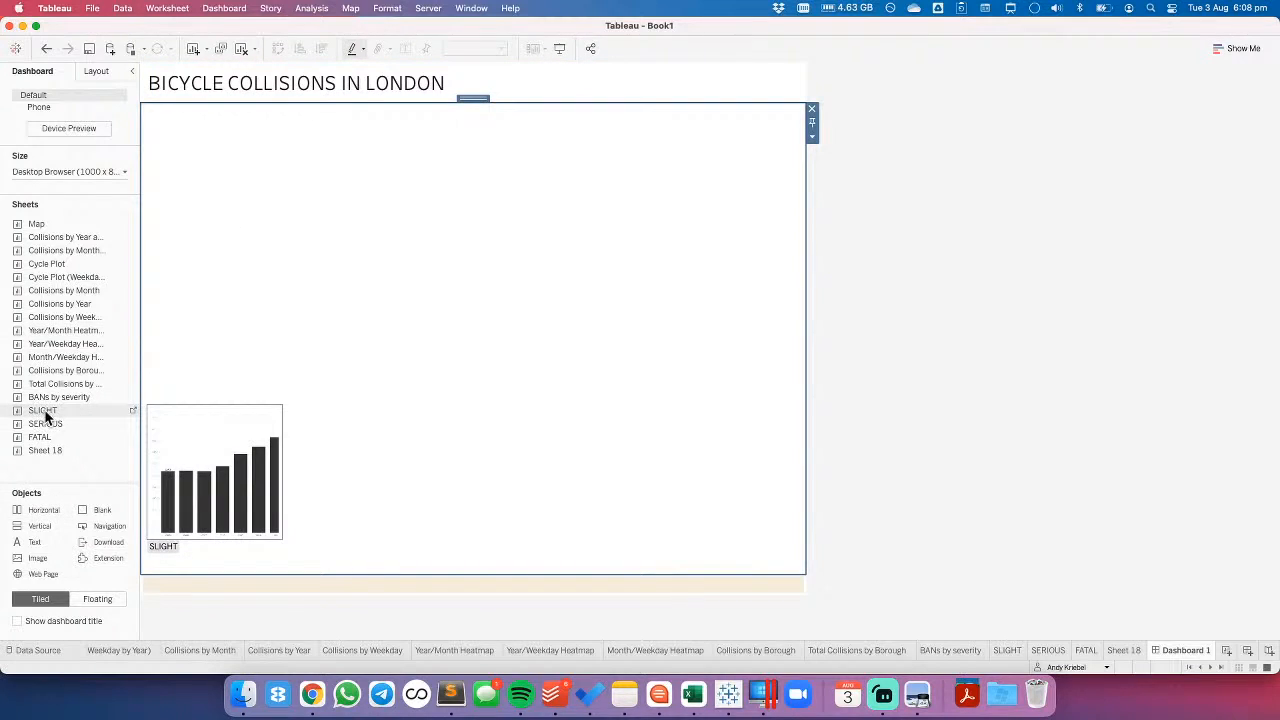
{"action": "left_click_drag", "start_coordinate": [44, 413], "coordinate": [262, 355]}
{"action": "left_click_drag", "start_coordinate": [69, 424], "coordinate": [653, 252]}
{"action": "left_click_drag", "start_coordinate": [50, 441], "coordinate": [698, 300]}
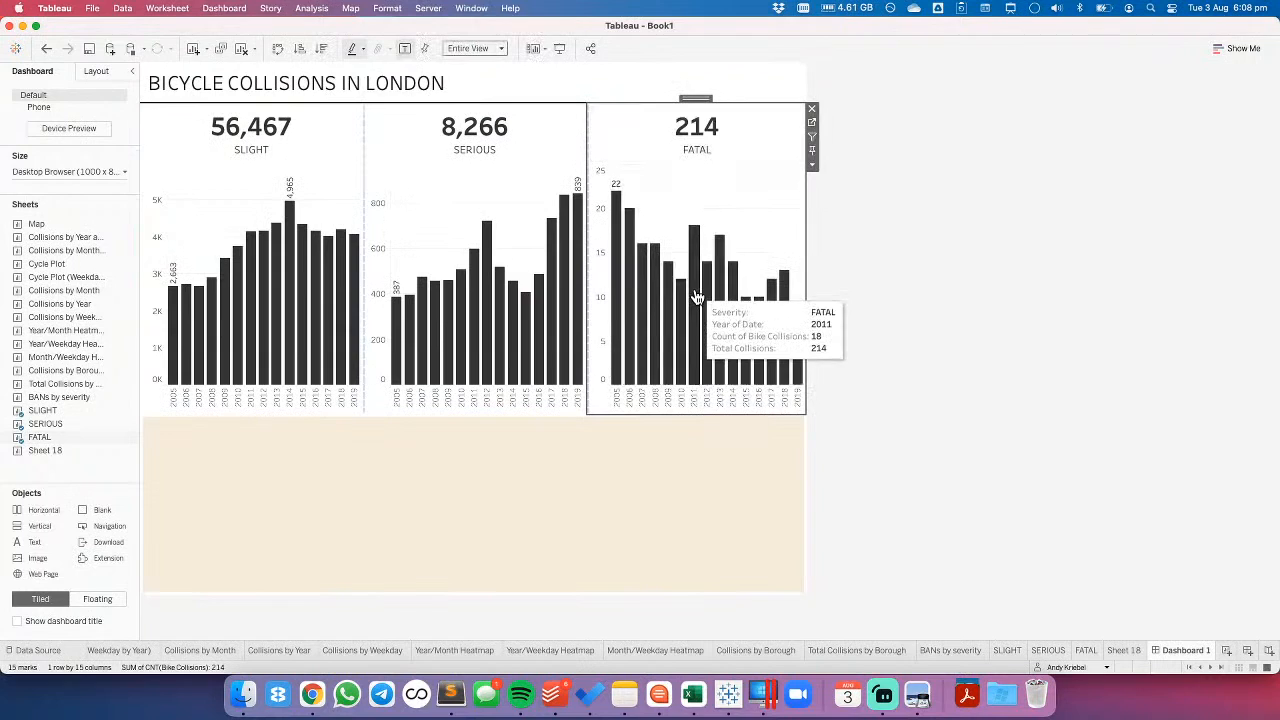
- Format the Total Collisions figure in the SLIGHT chart's title as Tableau Light at font size 18
{"action": "double_click", "coordinate": [240, 135]}
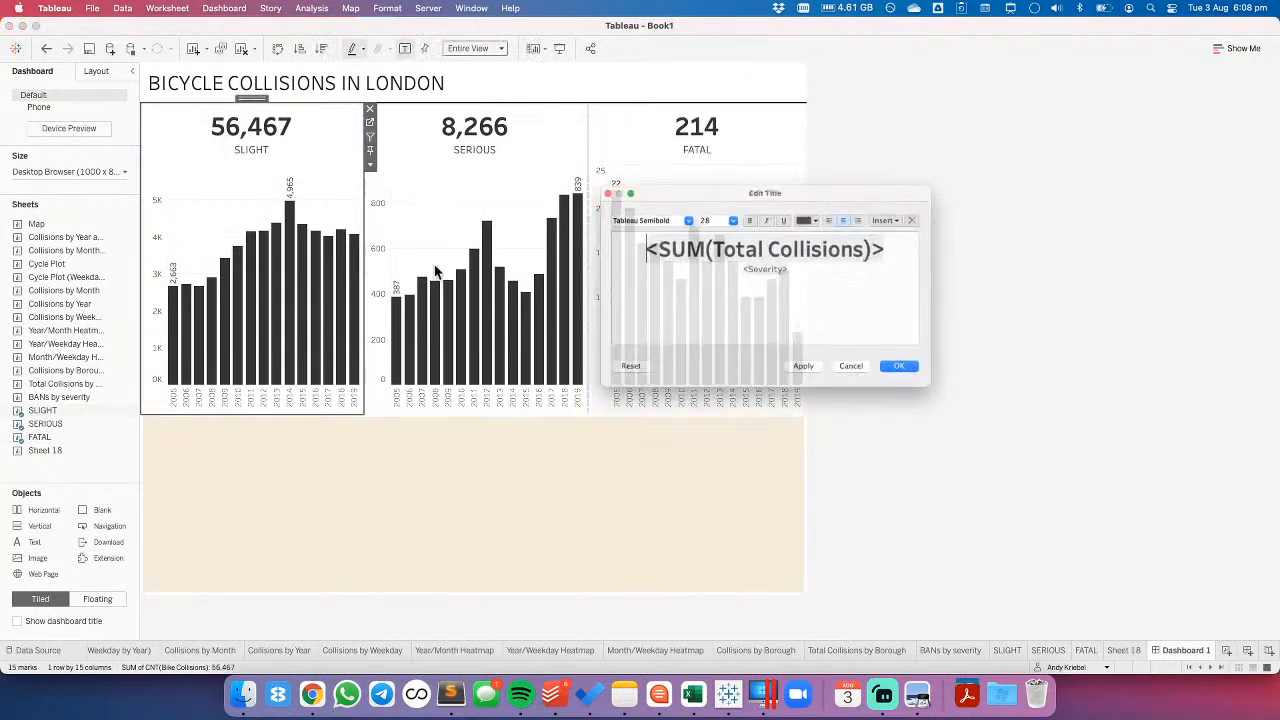
{"action": "double_click", "coordinate": [792, 243]}
{"action": "left_click", "coordinate": [728, 209]}
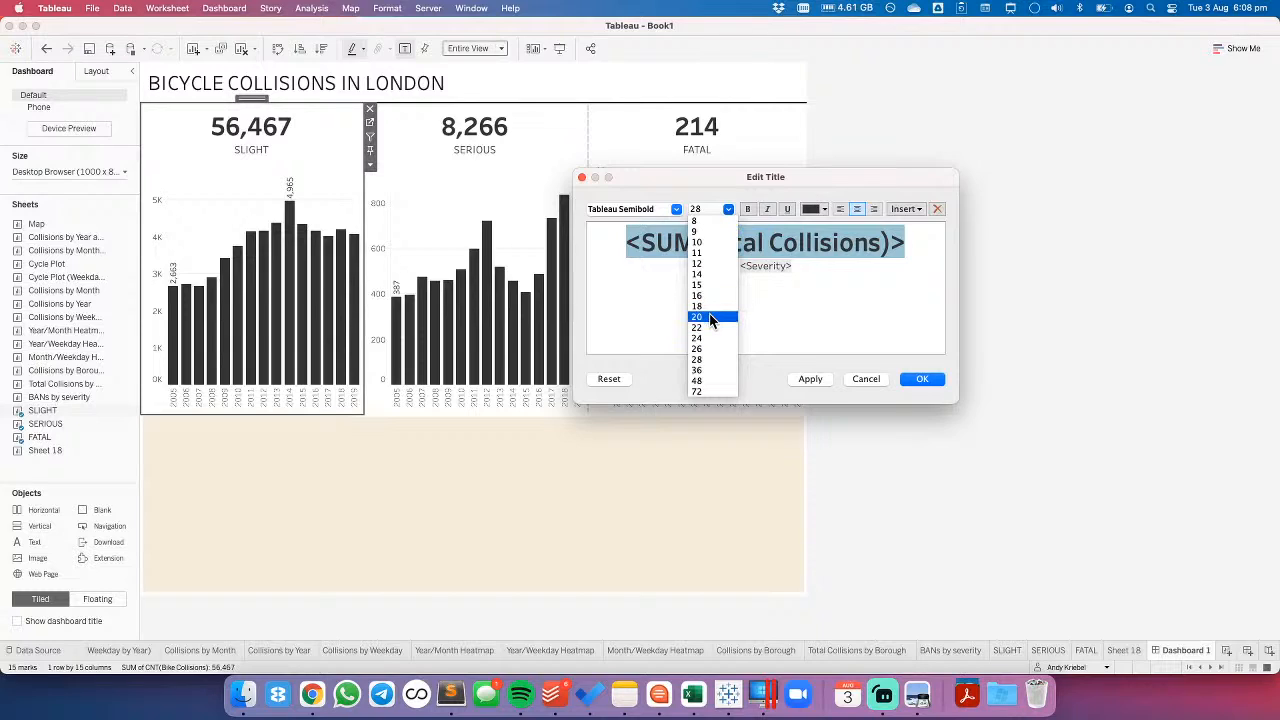
{"action": "left_click", "coordinate": [710, 318]}
{"action": "left_click", "coordinate": [728, 209]}
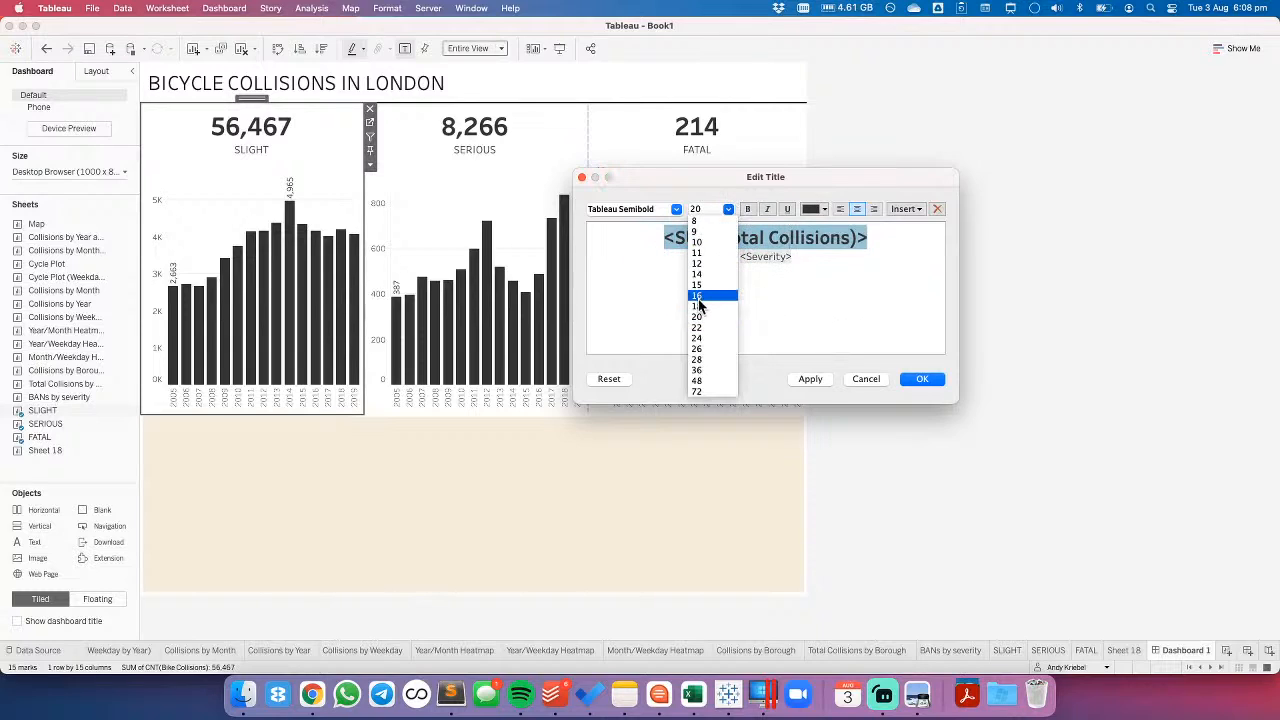
{"action": "left_click", "coordinate": [698, 308]}
{"action": "left_click", "coordinate": [677, 209]}
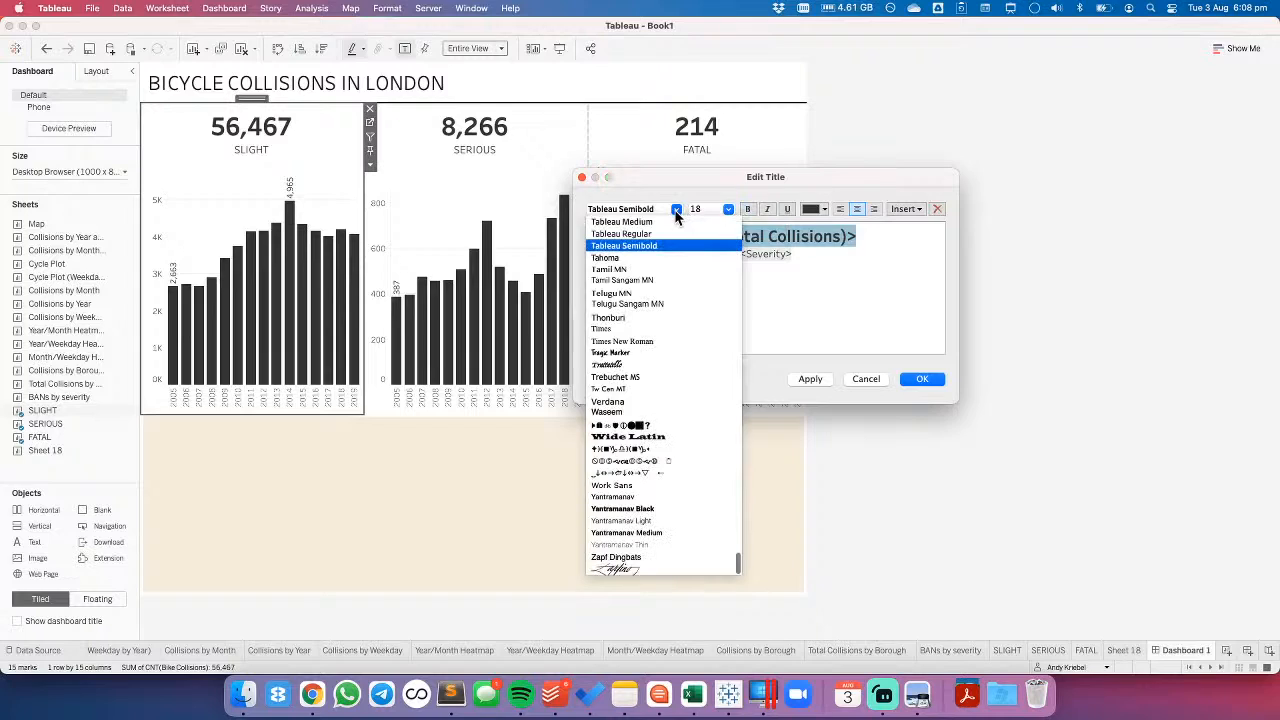
{"action": "scroll", "coordinate": [675, 255], "scroll_direction": "up", "scroll_amount": 3}
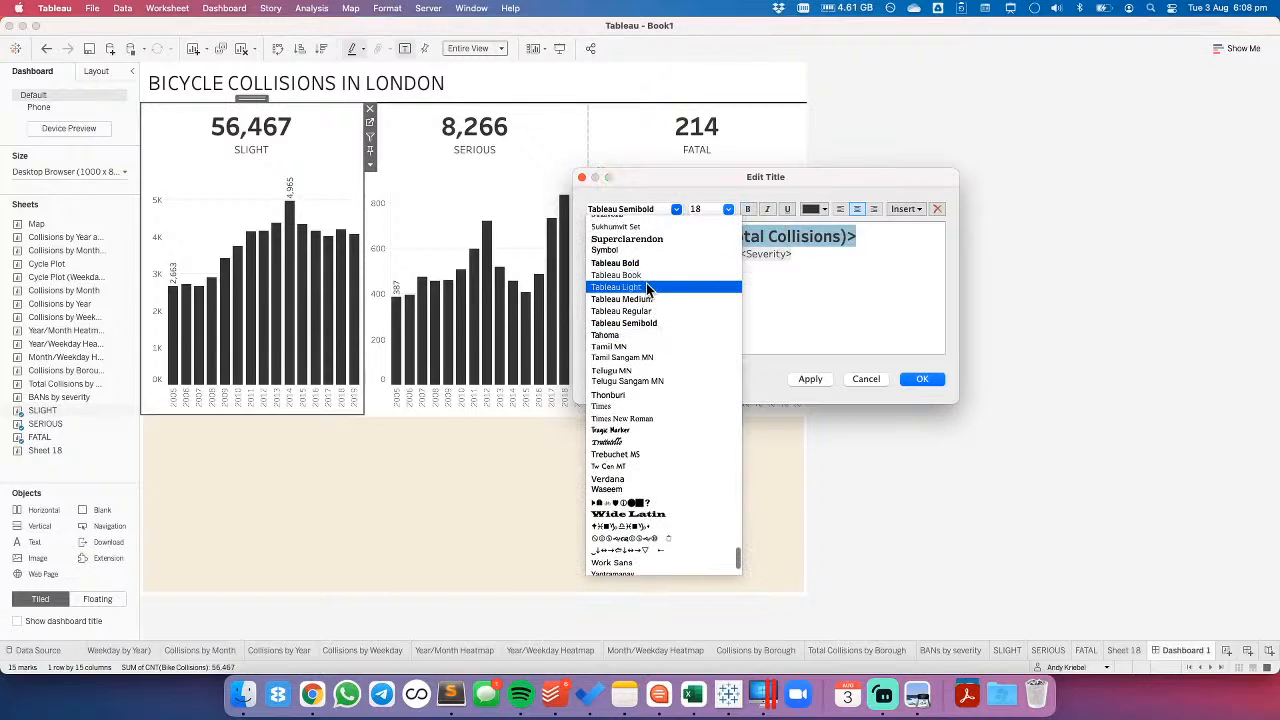
{"action": "left_click", "coordinate": [650, 287]}
{"action": "left_click", "coordinate": [793, 382]}
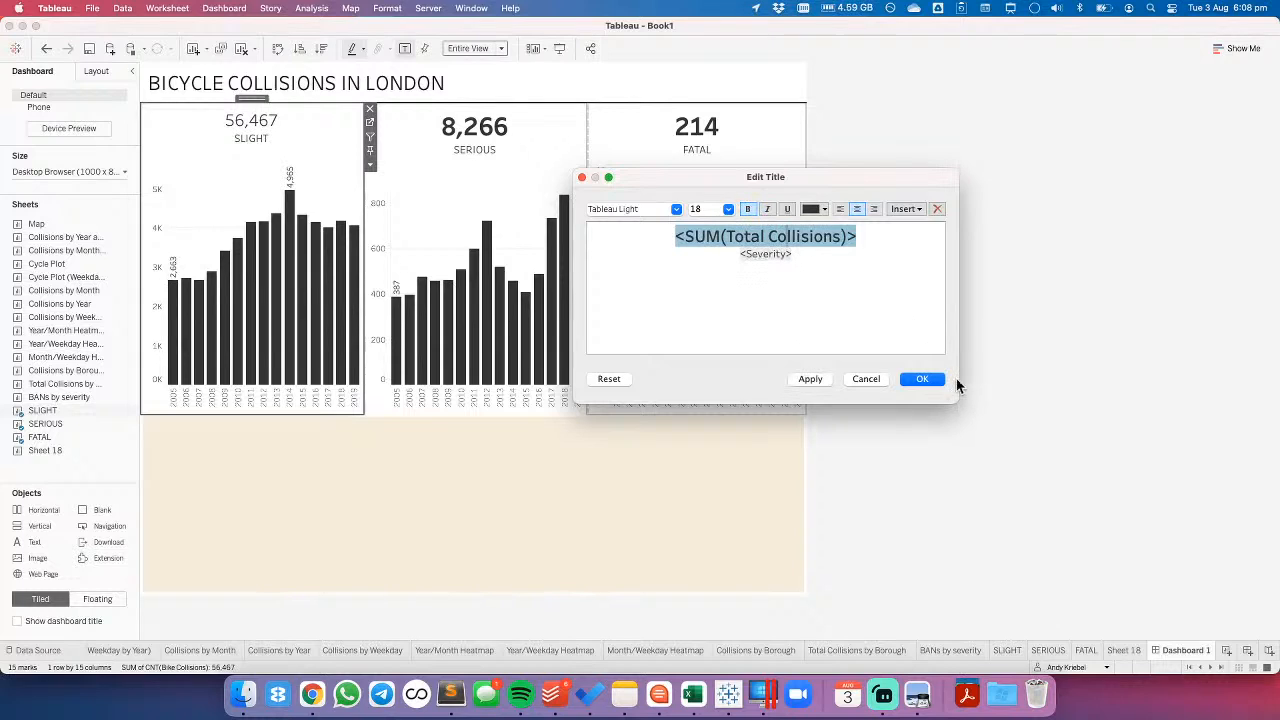
- Apply the SLIGHT title's bold formatting and set the SERIOUS title's Total Collisions figure to Tableau Light at font size 18
{"action": "left_click", "coordinate": [805, 379]}
{"action": "left_click", "coordinate": [931, 379]}
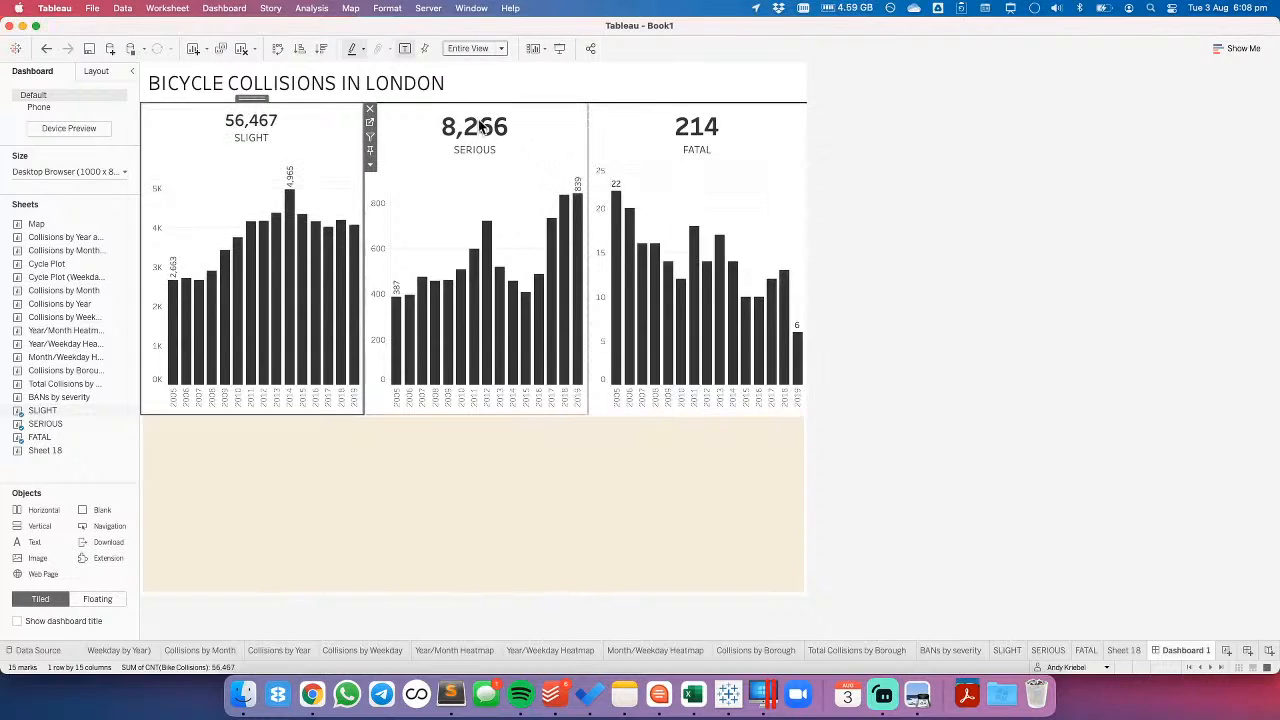
{"action": "double_click", "coordinate": [468, 128]}
{"action": "triple_click", "coordinate": [739, 249]}
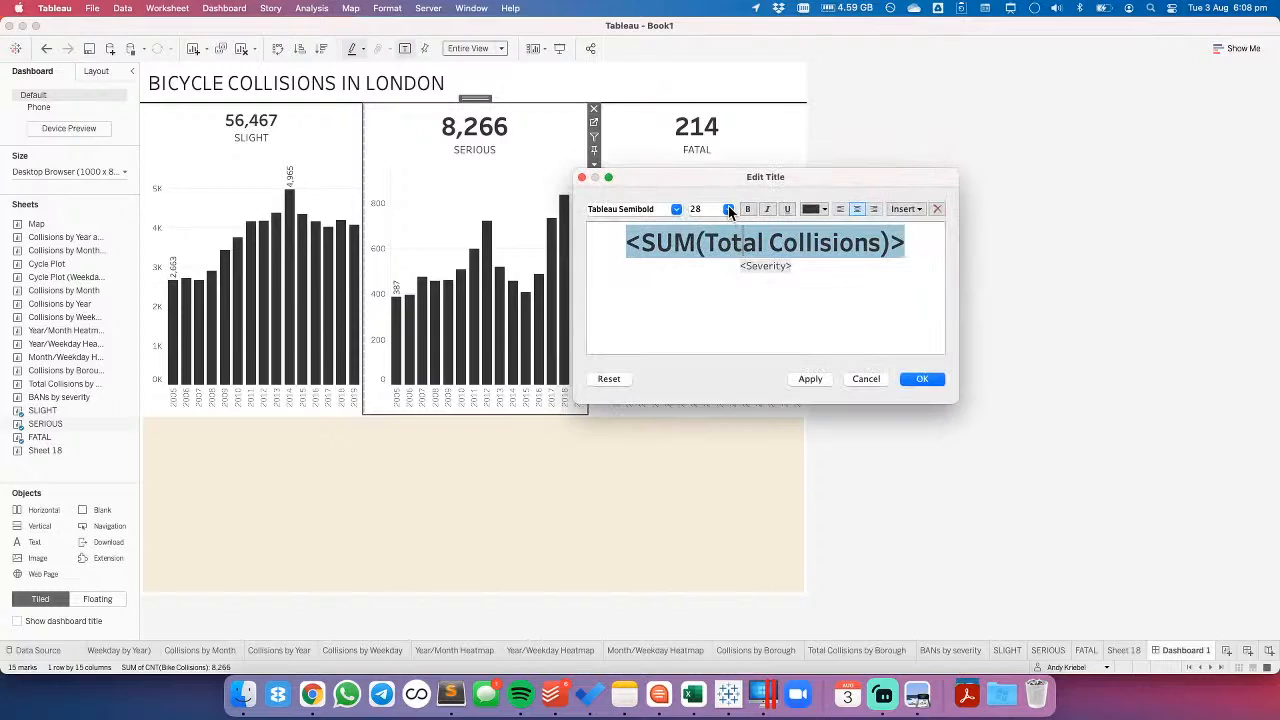
{"action": "left_click", "coordinate": [728, 209]}
{"action": "left_click", "coordinate": [705, 307]}
{"action": "left_click", "coordinate": [677, 209]}
{"action": "scroll", "coordinate": [660, 270], "scroll_direction": "up", "scroll_amount": 1}
{"action": "left_click", "coordinate": [650, 247]}
{"action": "left_click", "coordinate": [922, 379]}
- Format the Total Collisions figure in the FATAL chart's title as Tableau Light at font size 18
{"action": "left_click", "coordinate": [705, 147]}
{"action": "double_click", "coordinate": [702, 145]}
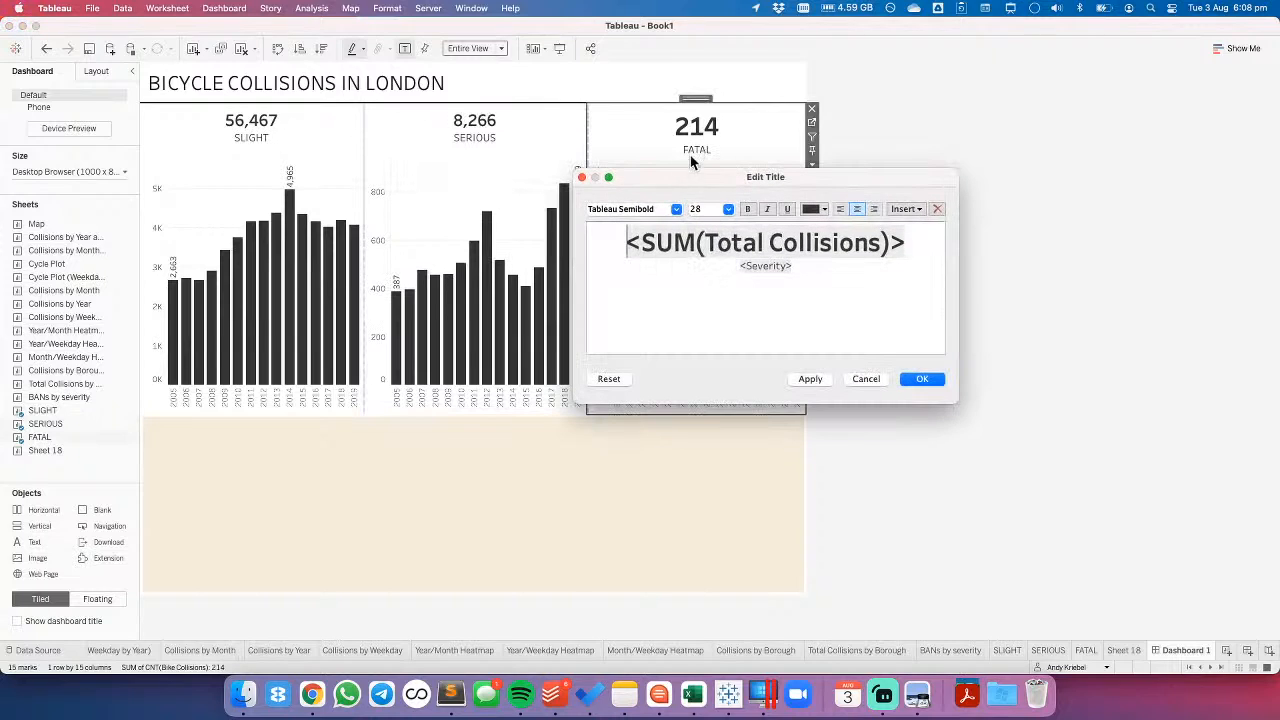
{"action": "triple_click", "coordinate": [686, 245]}
{"action": "left_click", "coordinate": [728, 209]}
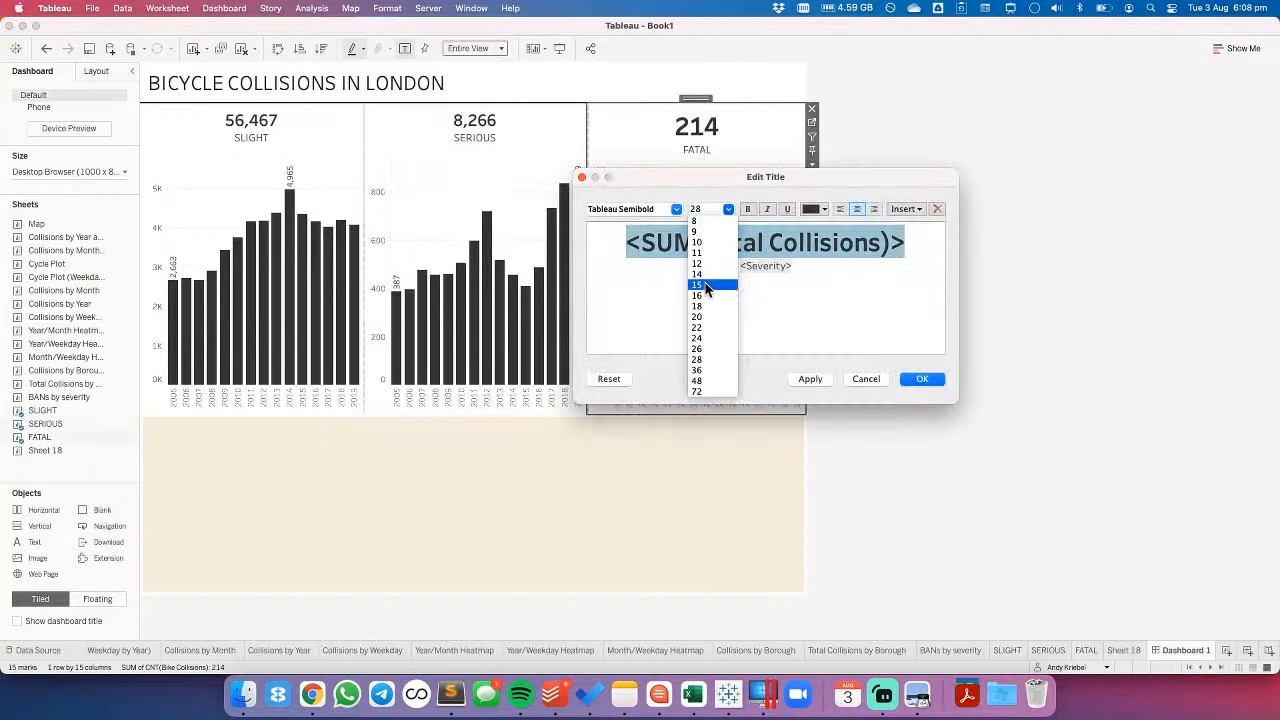
{"action": "left_click", "coordinate": [699, 306]}
{"action": "left_click", "coordinate": [677, 209]}
{"action": "scroll", "coordinate": [665, 250], "scroll_direction": "up", "scroll_amount": 3}
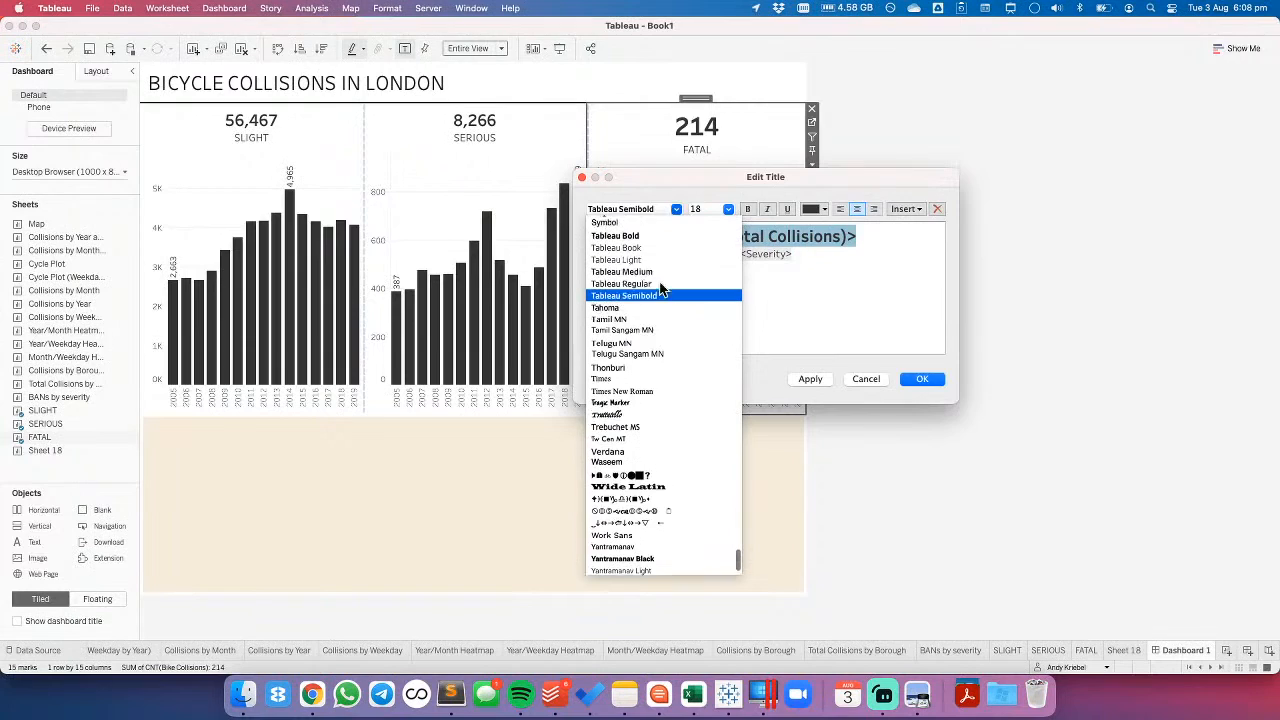
{"action": "left_click", "coordinate": [648, 264]}
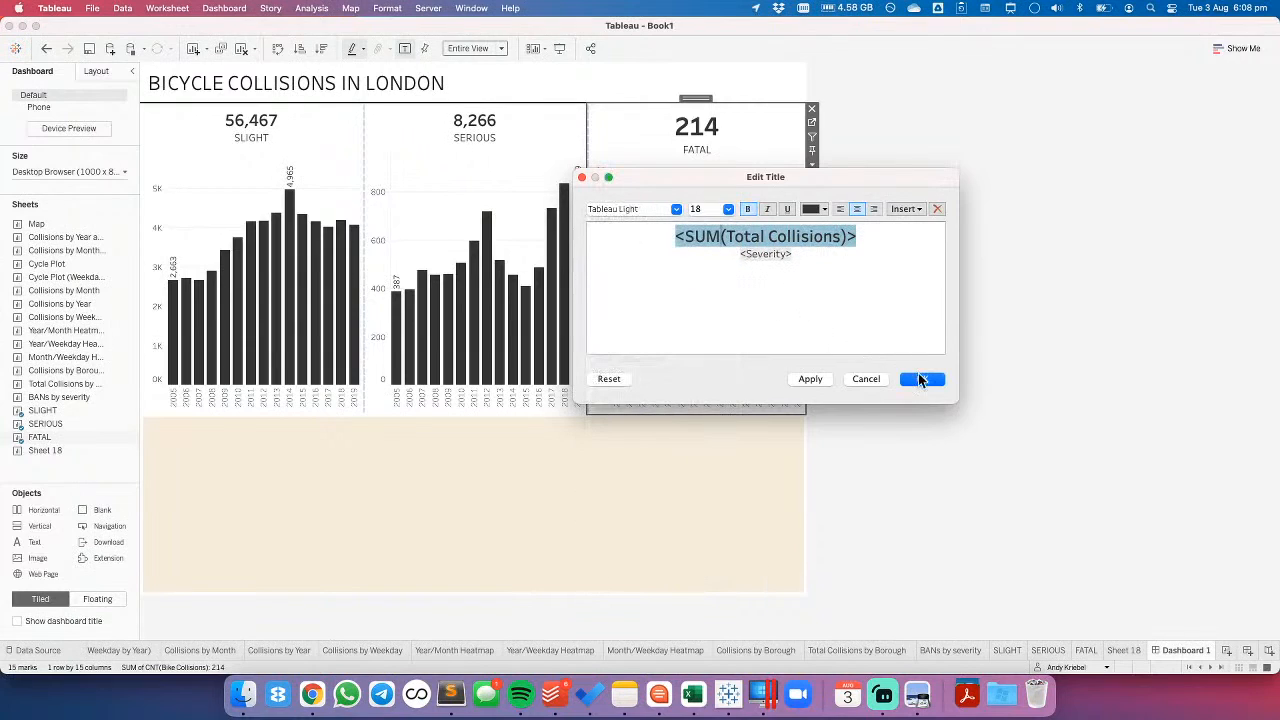
{"action": "left_click", "coordinate": [918, 376]}
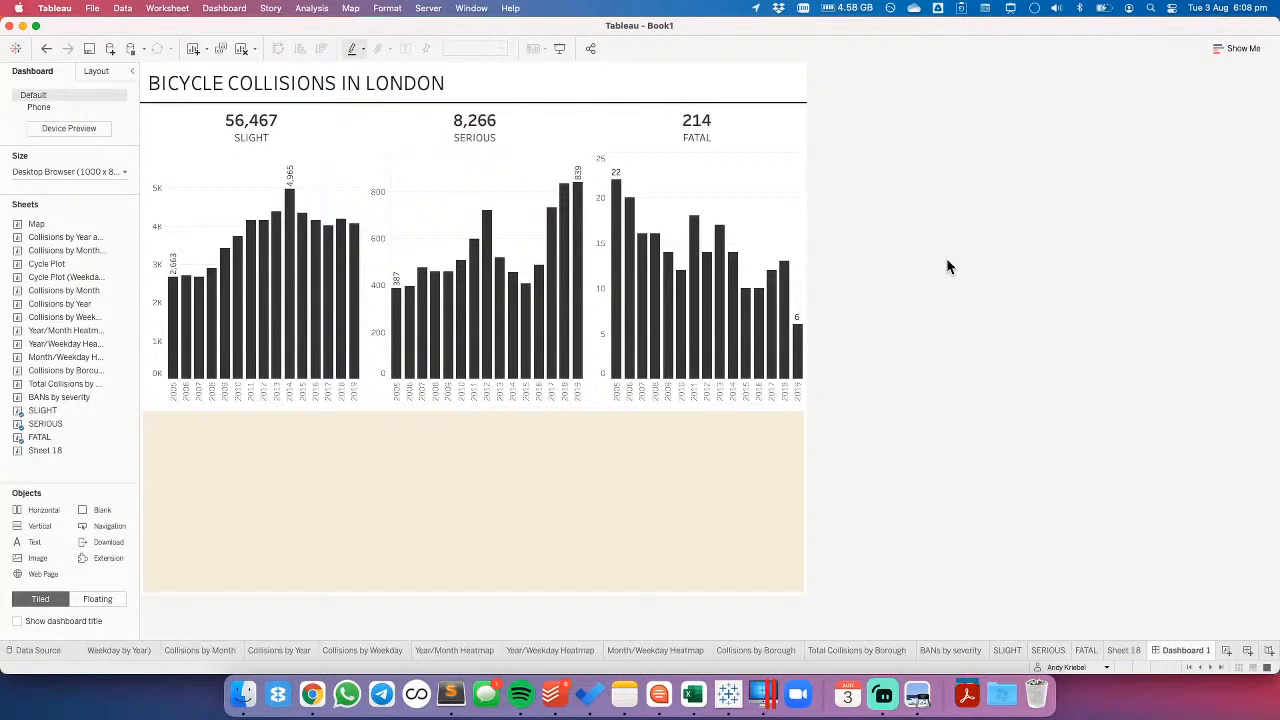
- Set the outer padding of the SLIGHT chart to 0 on all sides
{"action": "left_click", "coordinate": [340, 201]}
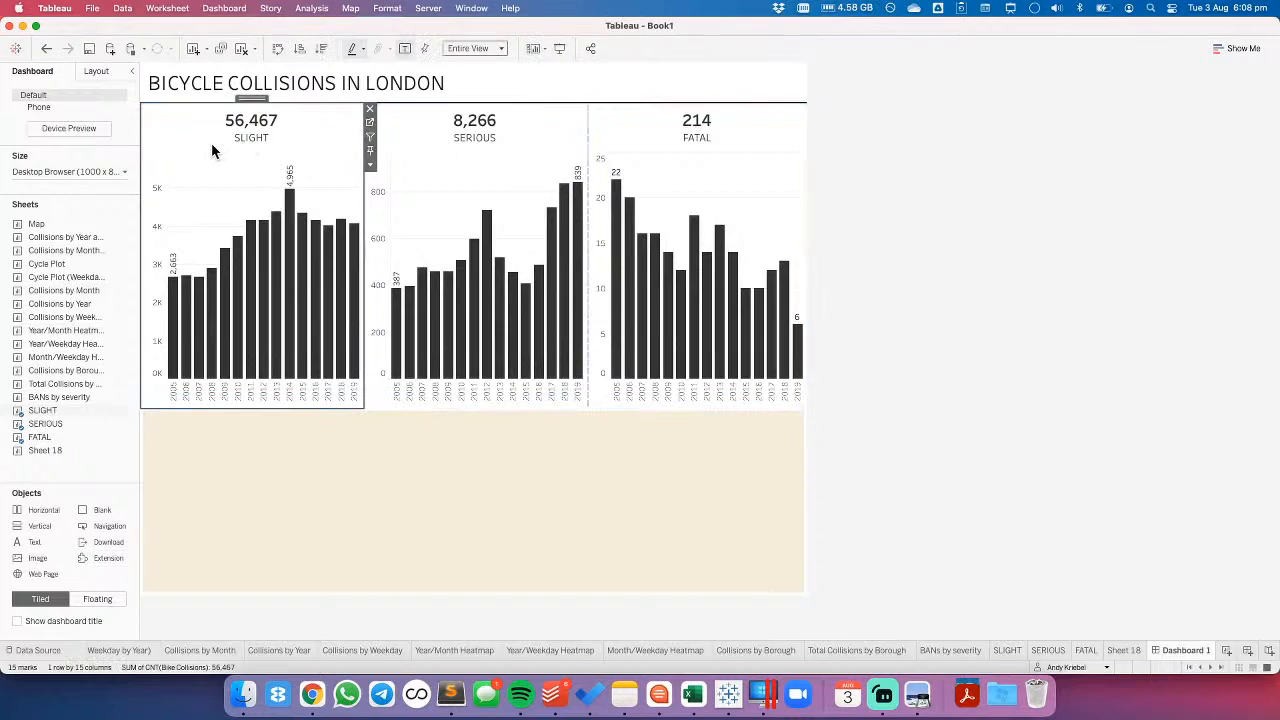
{"action": "left_click", "coordinate": [95, 73]}
{"action": "left_click", "coordinate": [43, 340]}
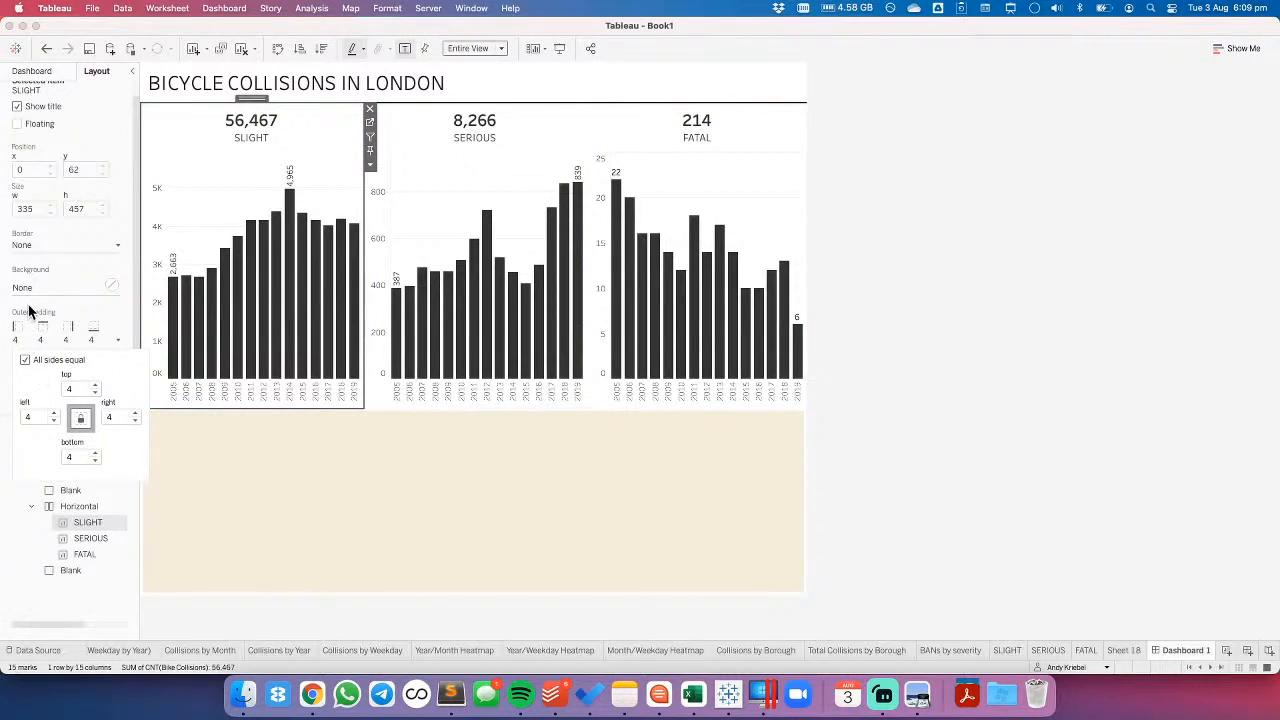
{"action": "left_click", "coordinate": [95, 393]}
{"action": "left_click", "coordinate": [95, 393]}
{"action": "left_click", "coordinate": [95, 393]}
{"action": "left_click", "coordinate": [95, 393]}
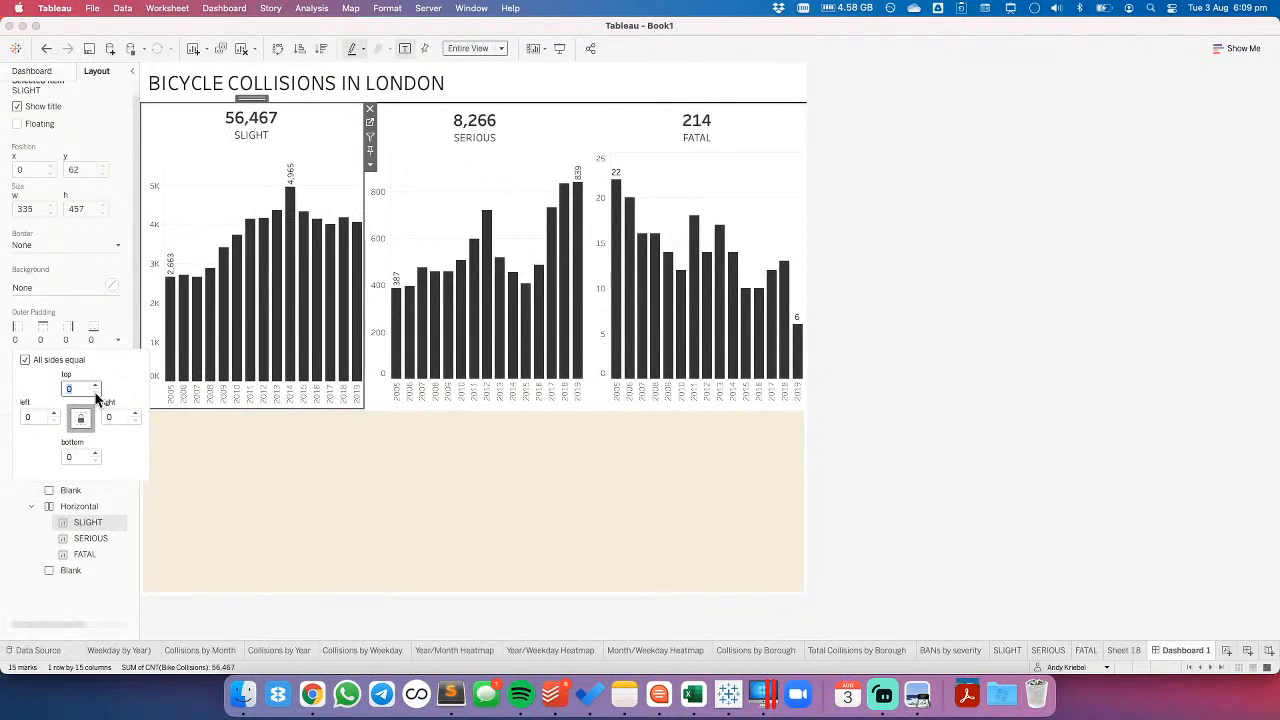
- Set the outer padding of the SERIOUS and FATAL charts to 0 on all sides
{"action": "left_click", "coordinate": [455, 143]}
{"action": "left_click", "coordinate": [57, 340]}
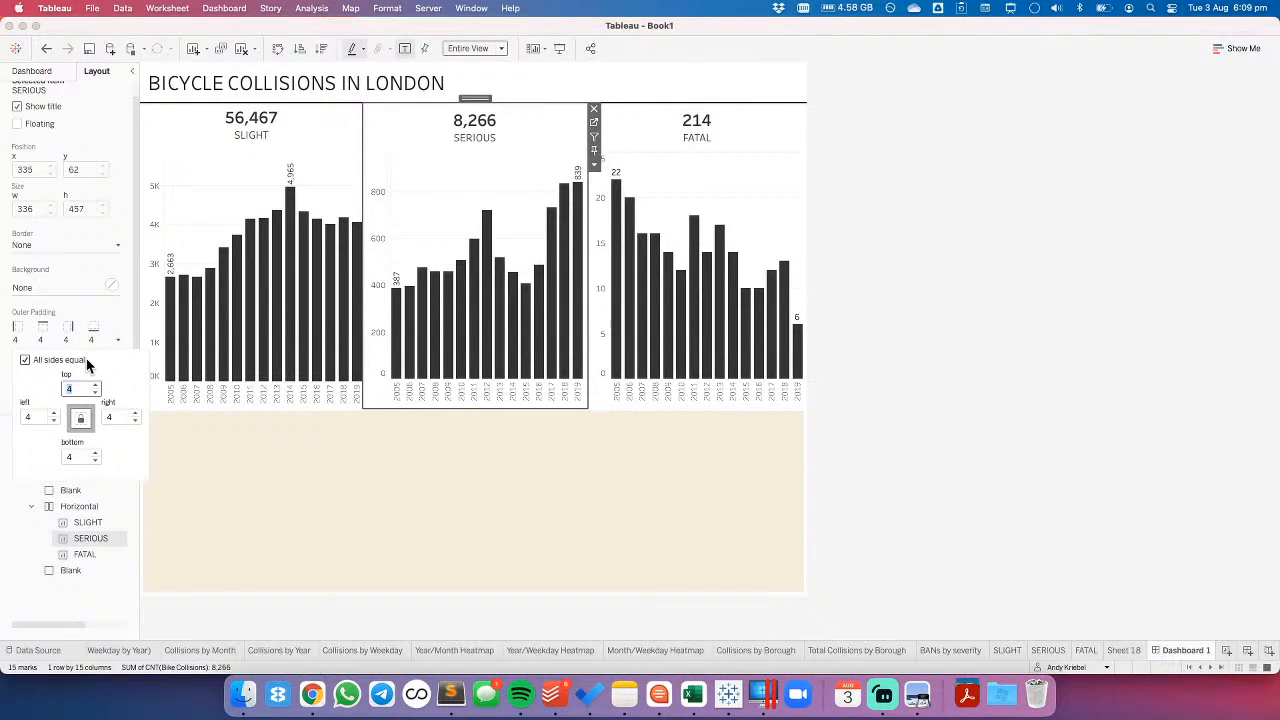
{"action": "type", "text": "0"}
{"action": "left_click", "coordinate": [701, 170]}
{"action": "left_click", "coordinate": [62, 338]}
{"action": "type", "text": "0"}
{"action": "key", "text": "BackSpace"}
{"action": "key", "text": "BackSpace"}
{"action": "type", "text": "0"}
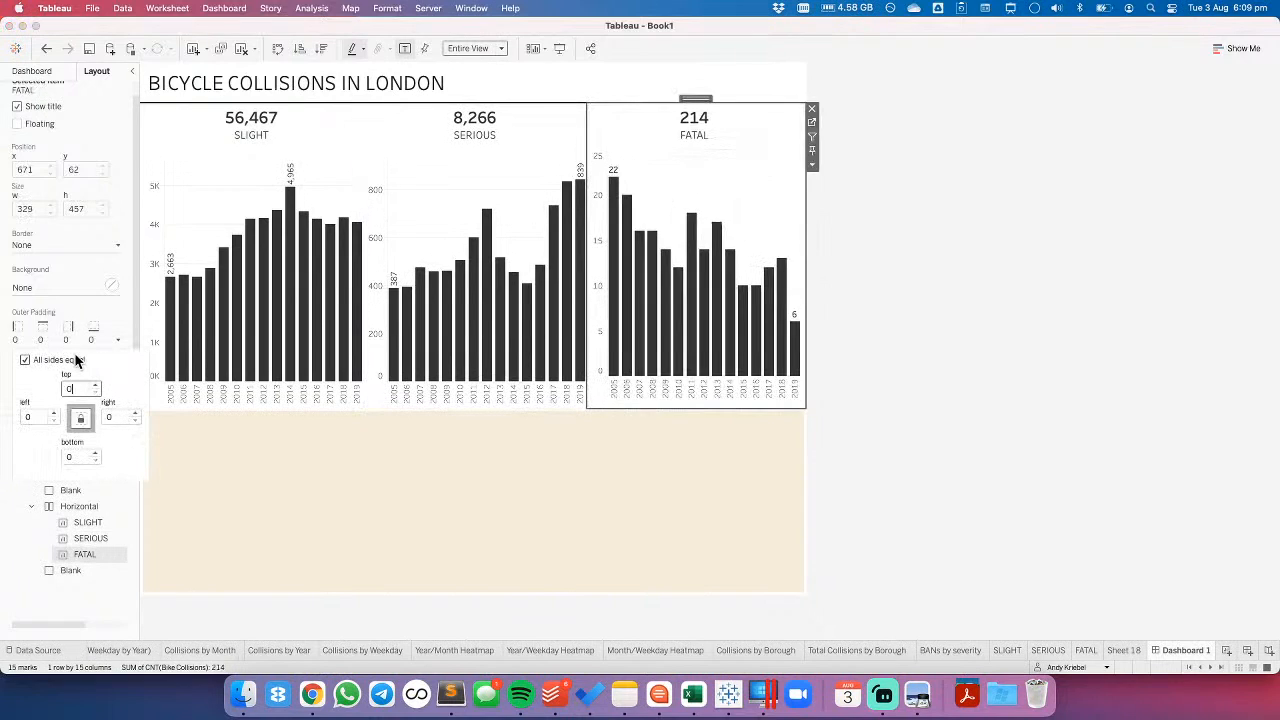
- Distribute the contents of the horizontal container holding the three severity charts evenly
{"action": "double_click", "coordinate": [699, 105]}
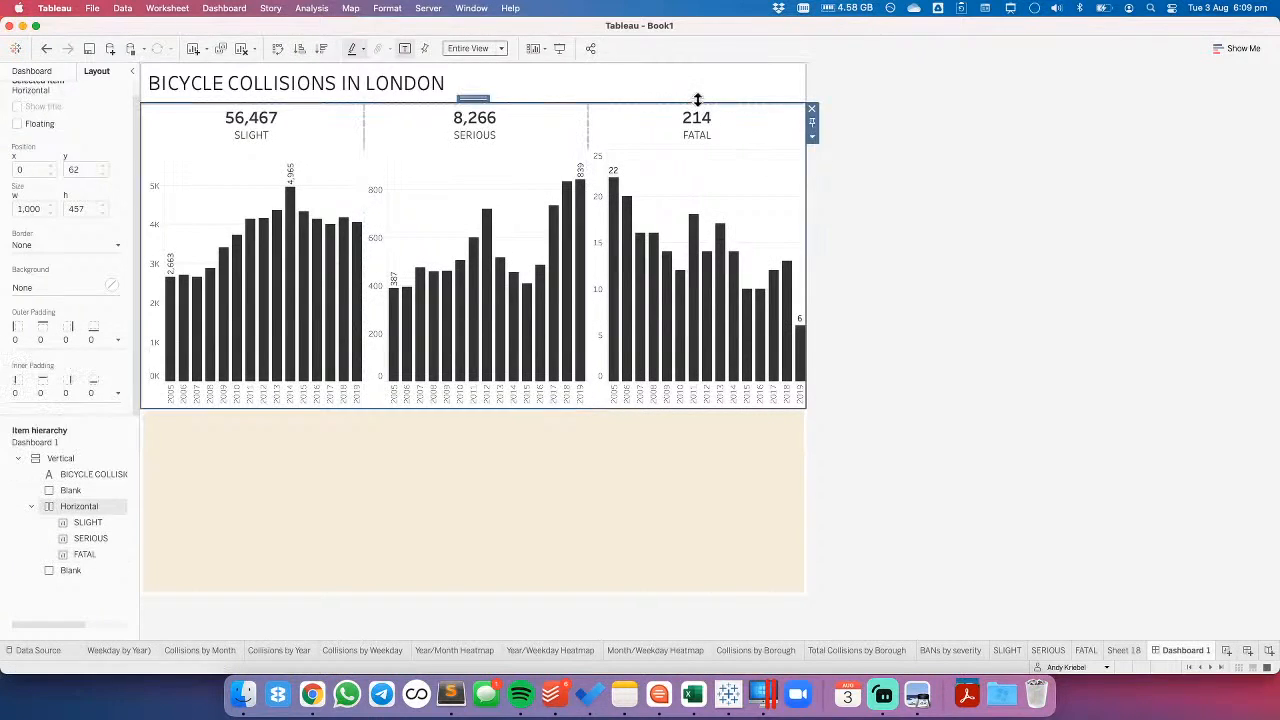
{"action": "left_click", "coordinate": [811, 137]}
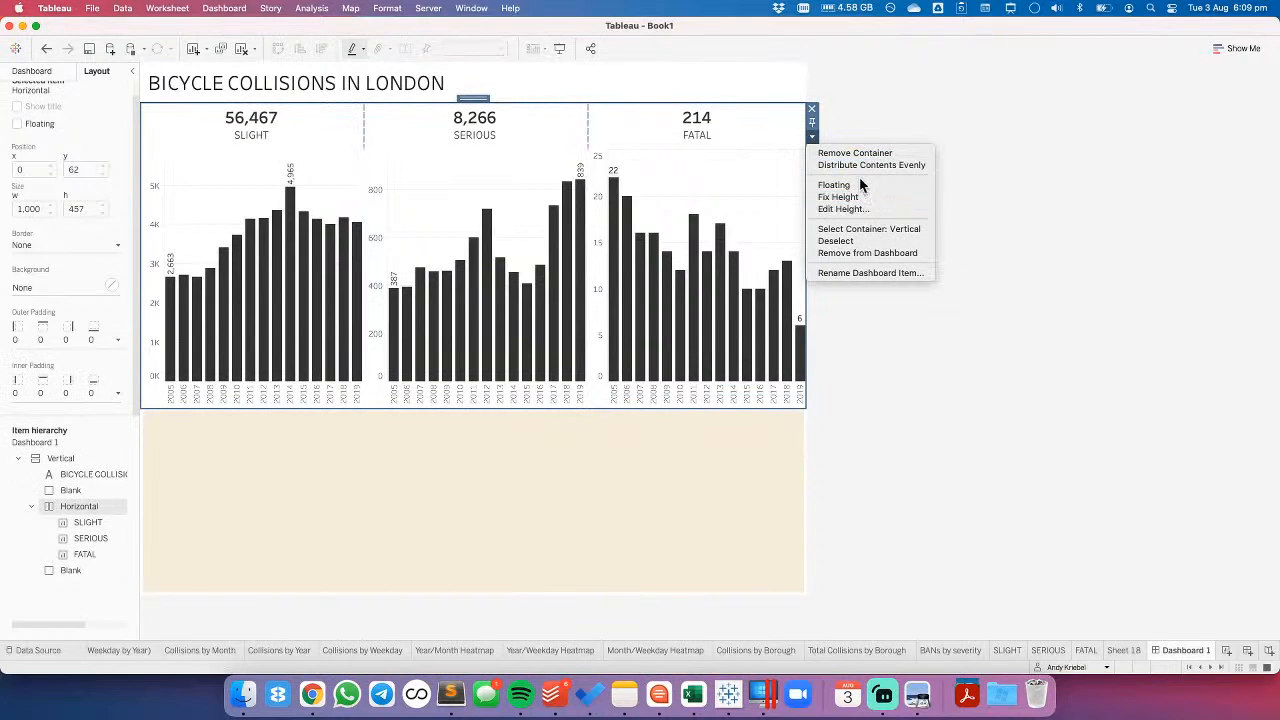
{"action": "left_click", "coordinate": [859, 164]}
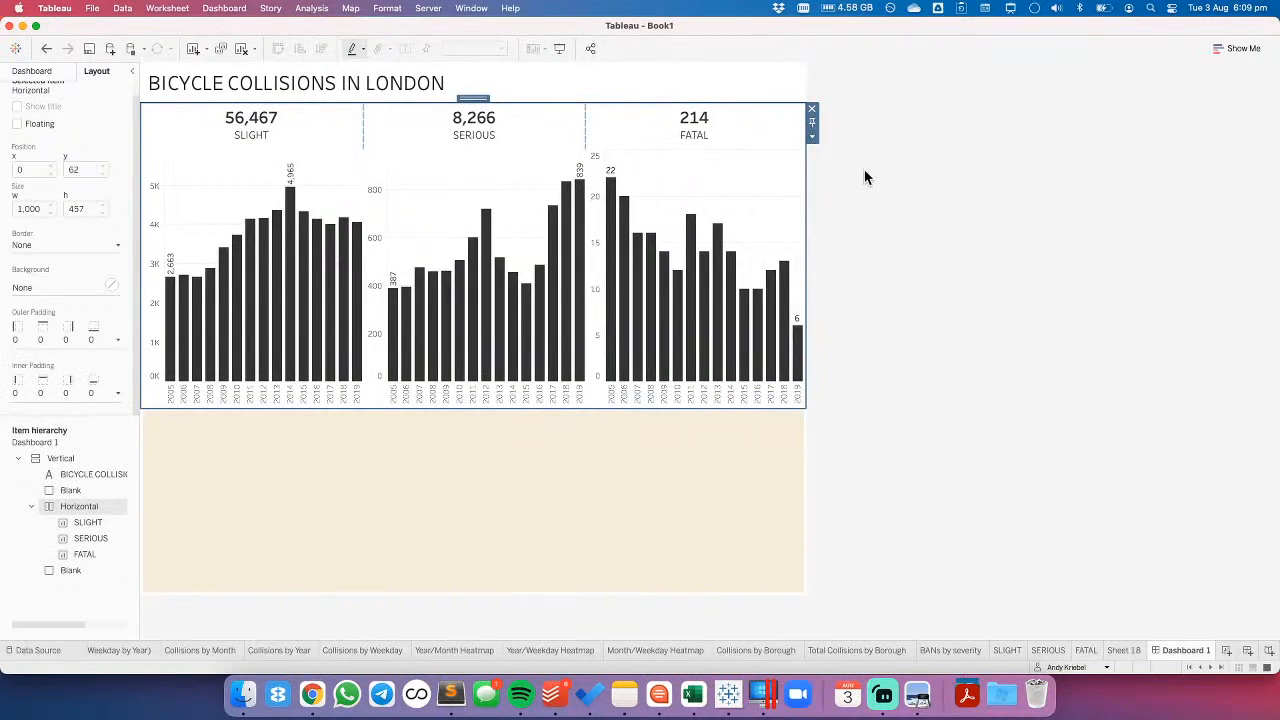
- Set the inner padding of the SLIGHT chart to 20 on all sides
{"action": "left_click", "coordinate": [259, 146]}
{"action": "left_click", "coordinate": [57, 390]}
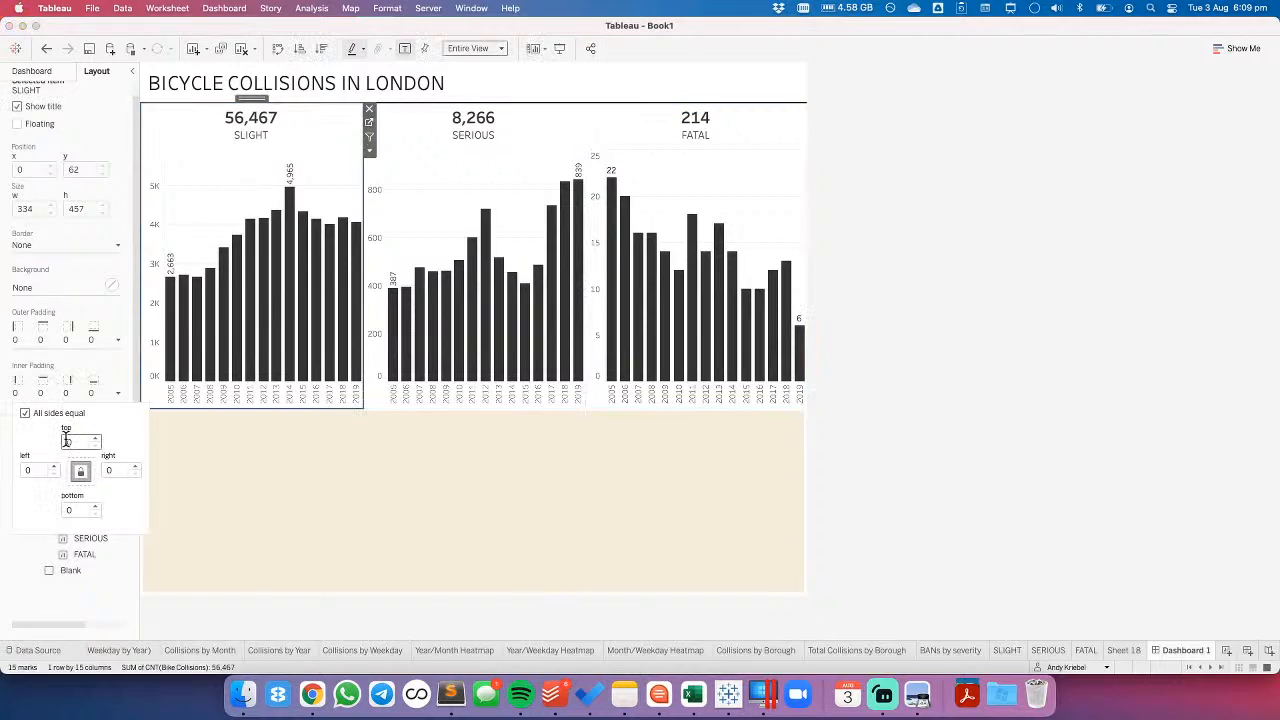
{"action": "type", "text": "1"}
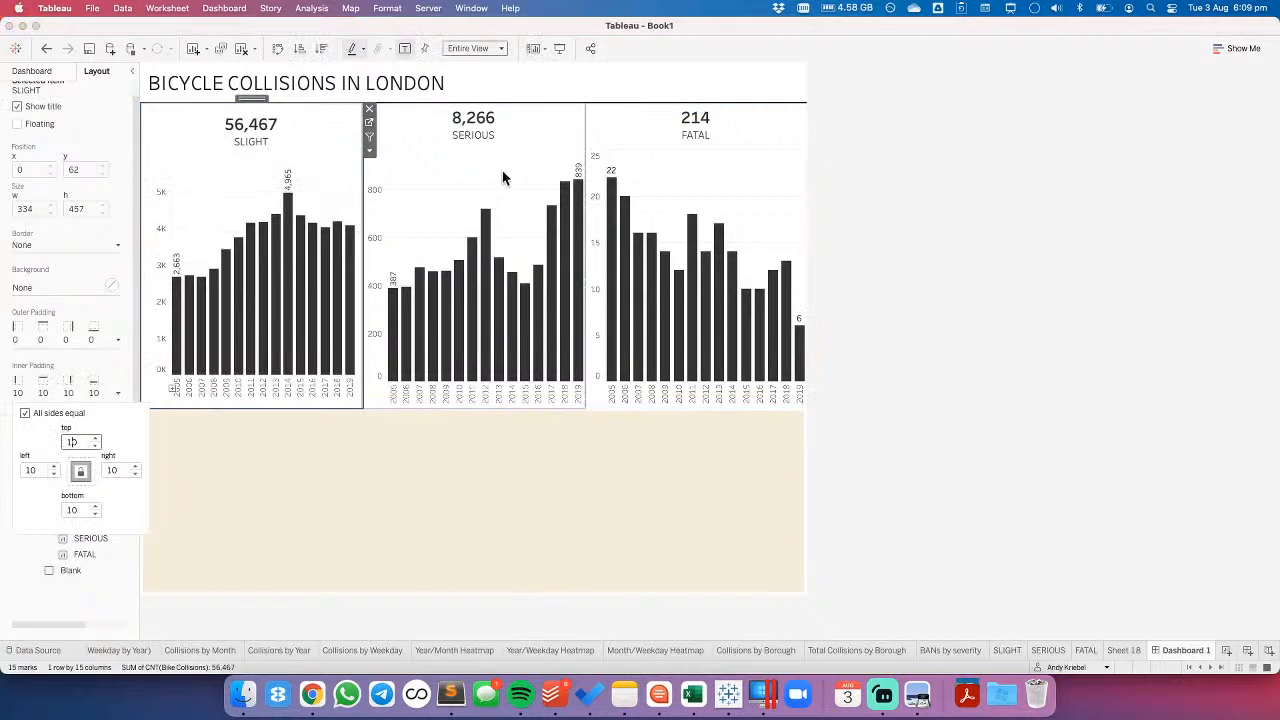
{"action": "key", "text": "BackSpace"}
{"action": "type", "text": "2"}
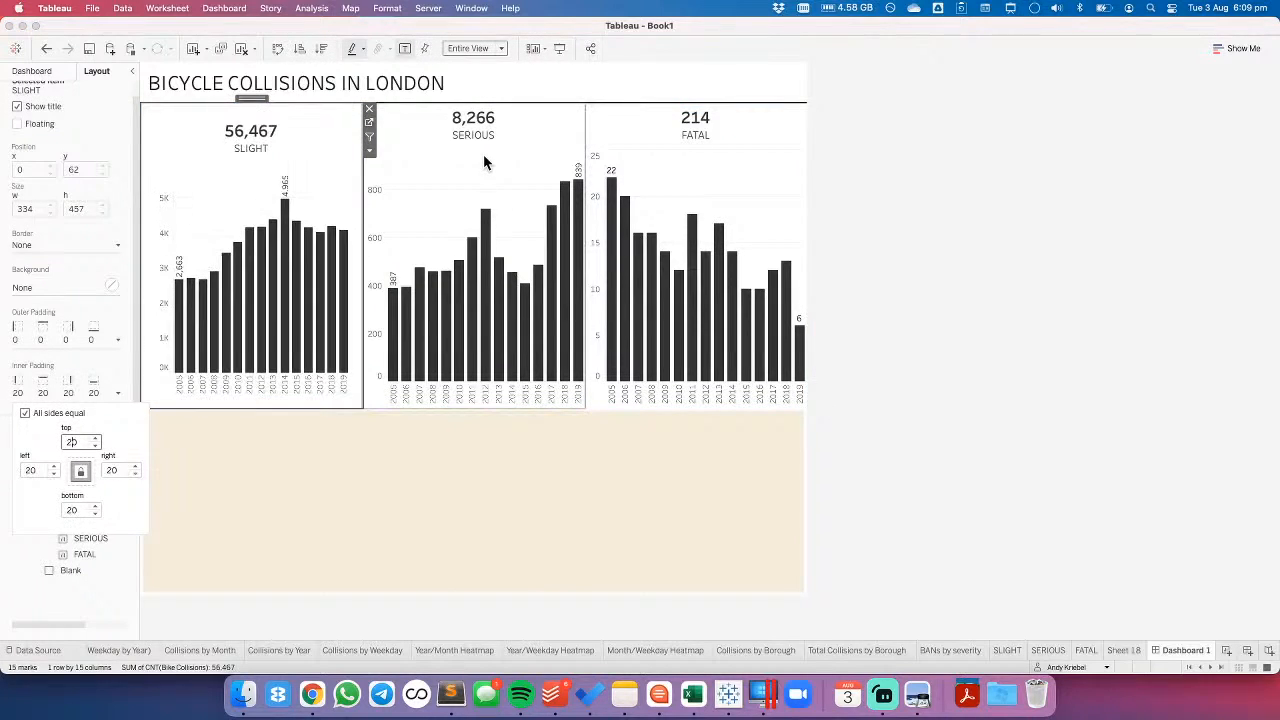
- Set the inner padding of the SERIOUS and FATAL charts to 20 on all sides
{"action": "left_click", "coordinate": [484, 157]}
{"action": "left_click", "coordinate": [58, 392]}
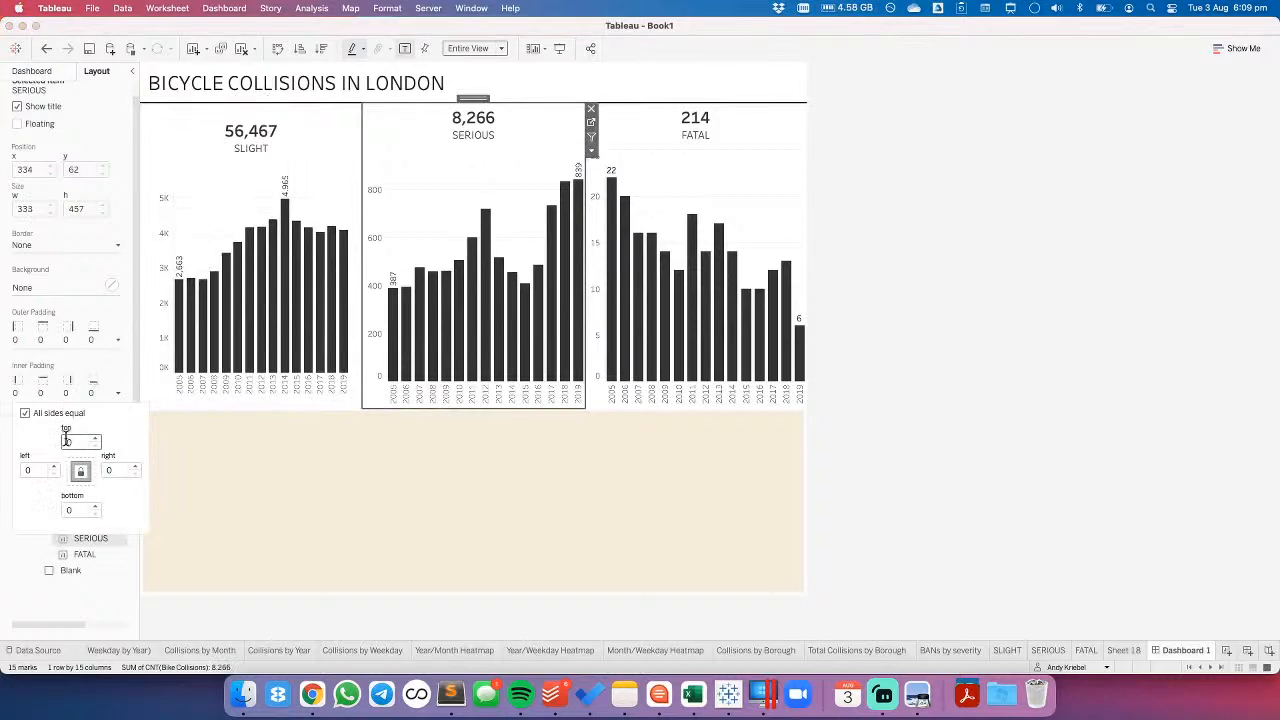
{"action": "type", "text": "2"}
{"action": "left_click", "coordinate": [748, 184]}
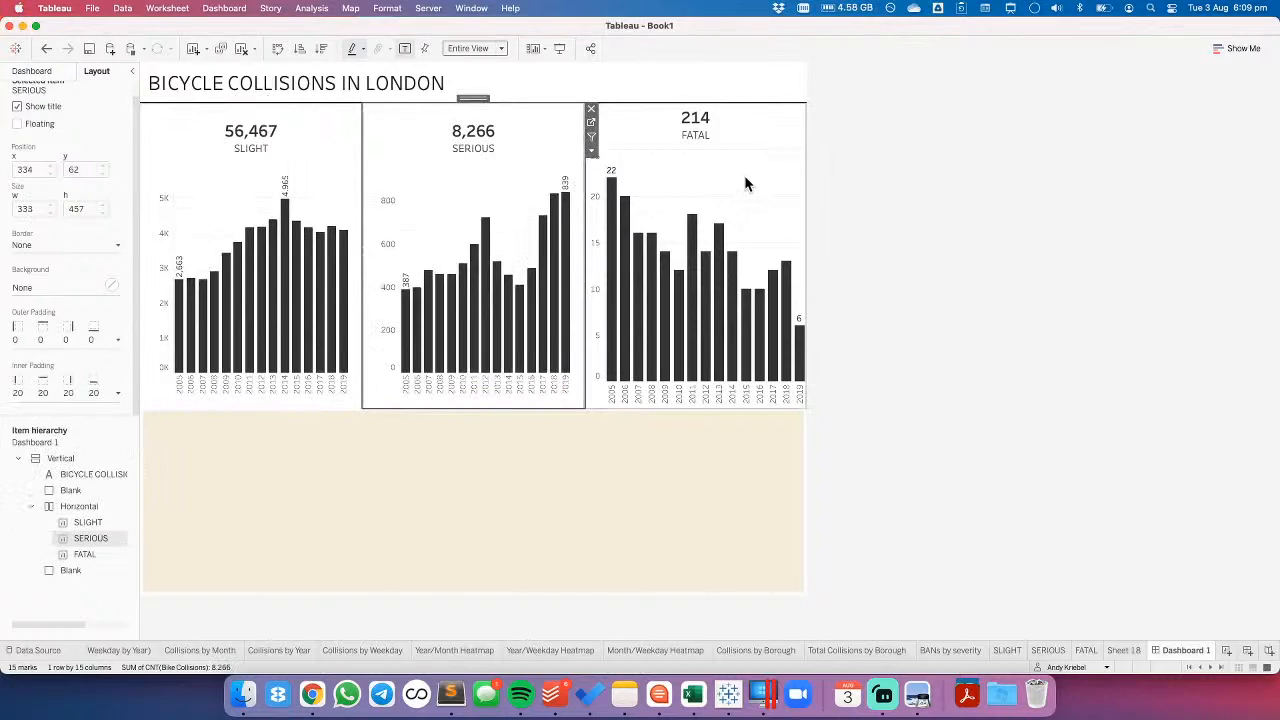
{"action": "left_click", "coordinate": [61, 393]}
{"action": "type", "text": "20"}
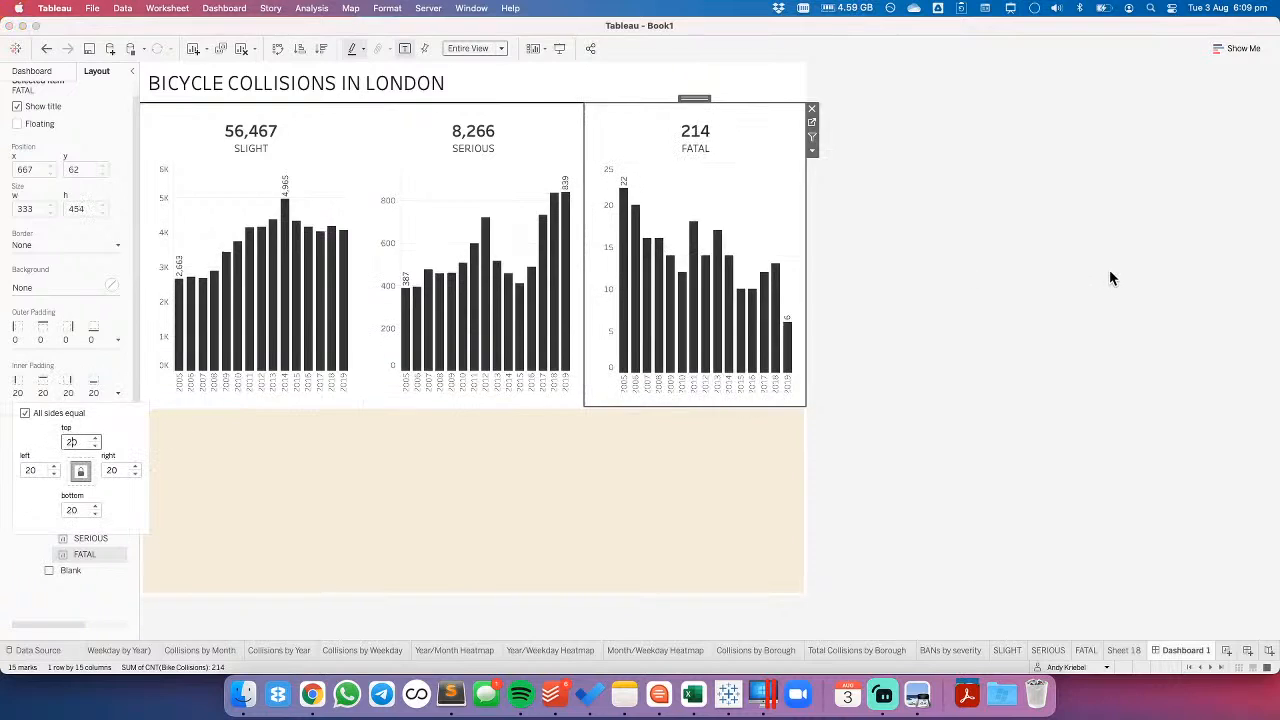
{"action": "left_click", "coordinate": [1098, 268]}
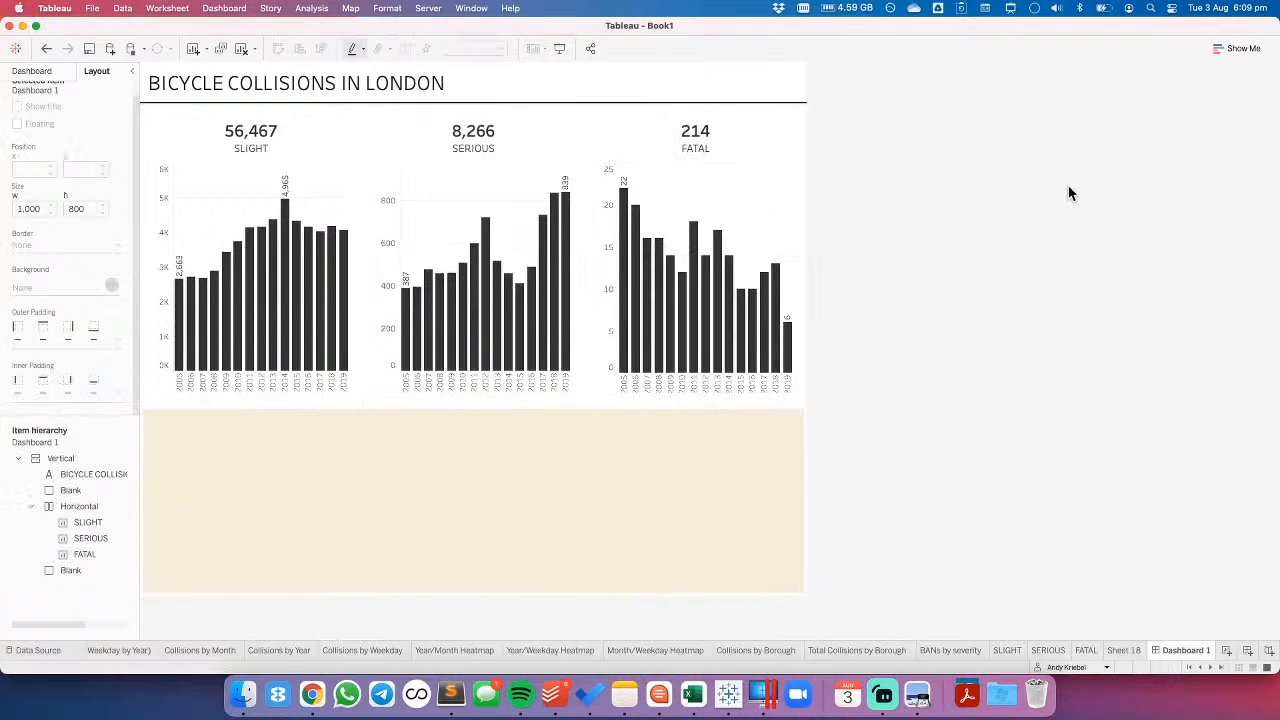
- Try plotting the SLIGHT sheet by continuous year with manually sized bars at maximum width
{"action": "left_click", "coordinate": [1008, 651]}
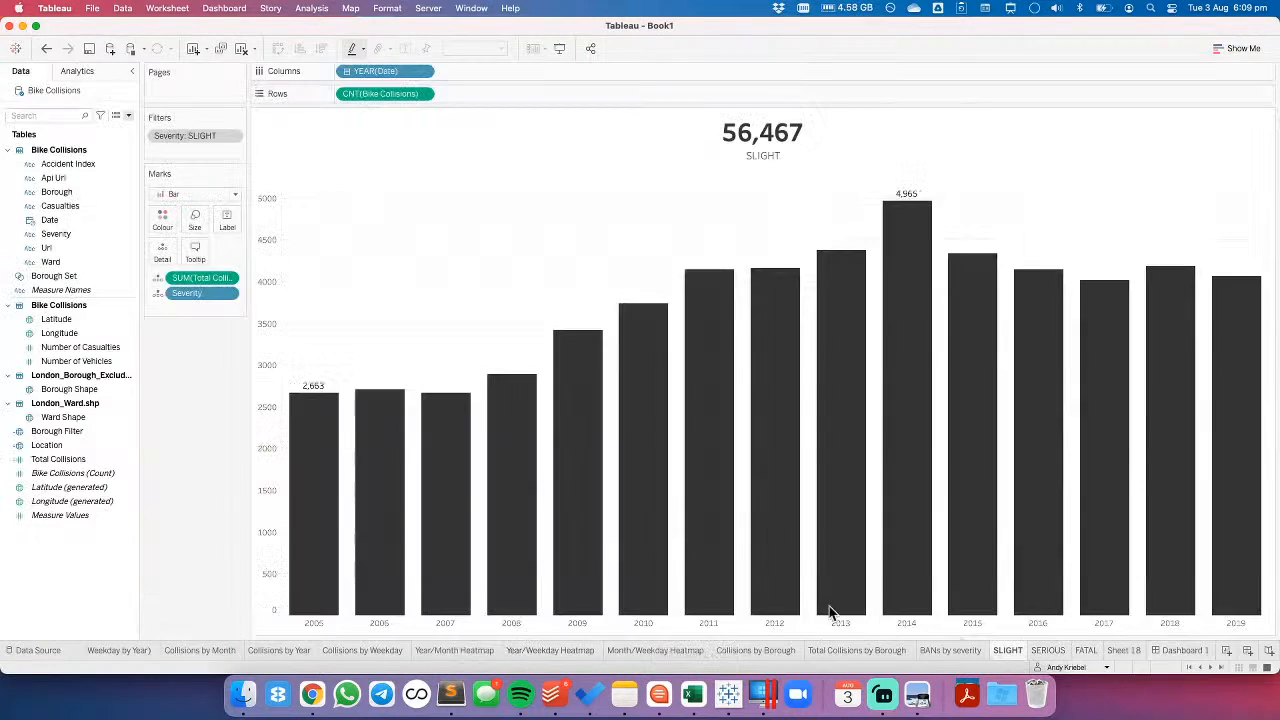
{"action": "left_click", "coordinate": [423, 71]}
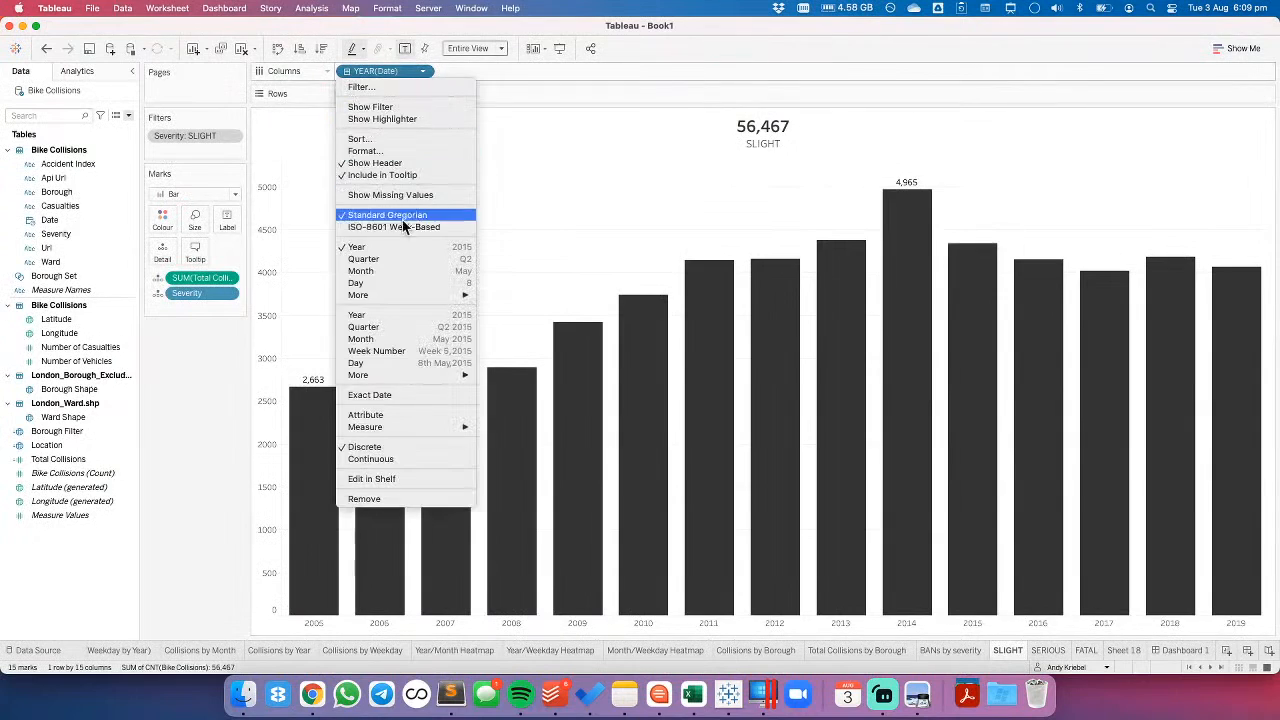
{"action": "left_click", "coordinate": [403, 314]}
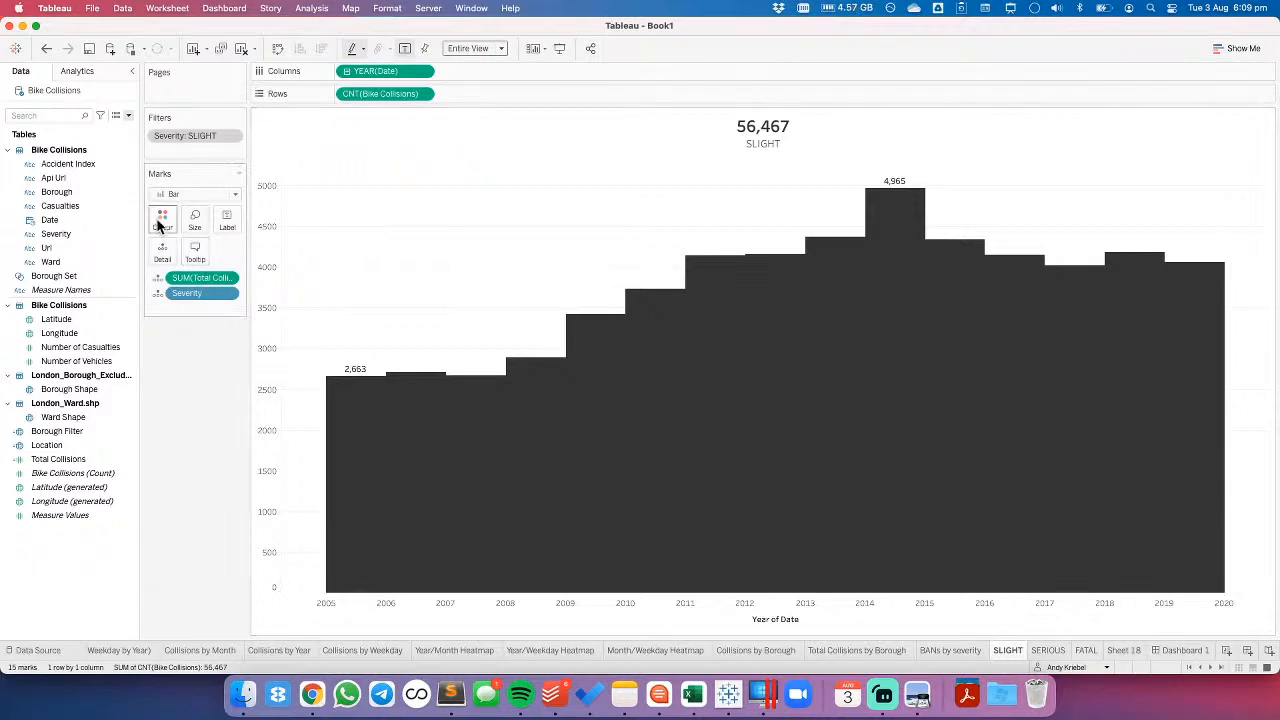
{"action": "left_click", "coordinate": [194, 225]}
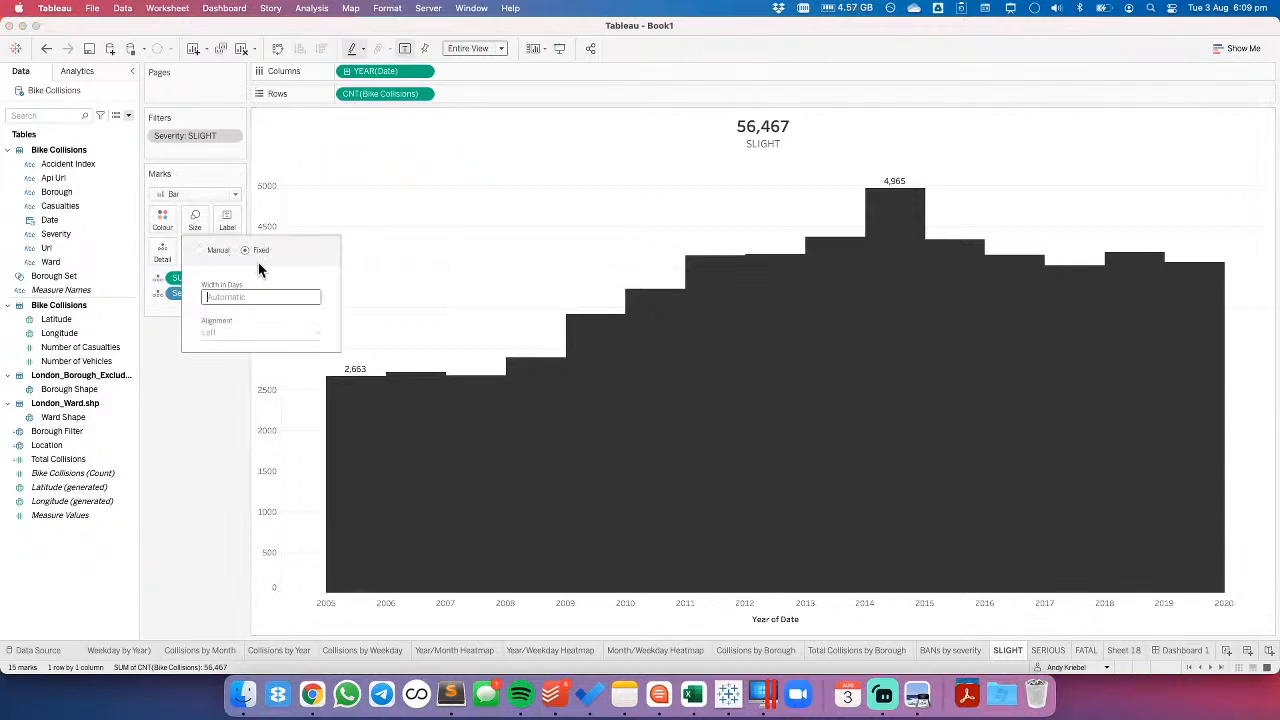
{"action": "left_click", "coordinate": [199, 251]}
{"action": "left_click_drag", "start_coordinate": [215, 311], "coordinate": [341, 320]}
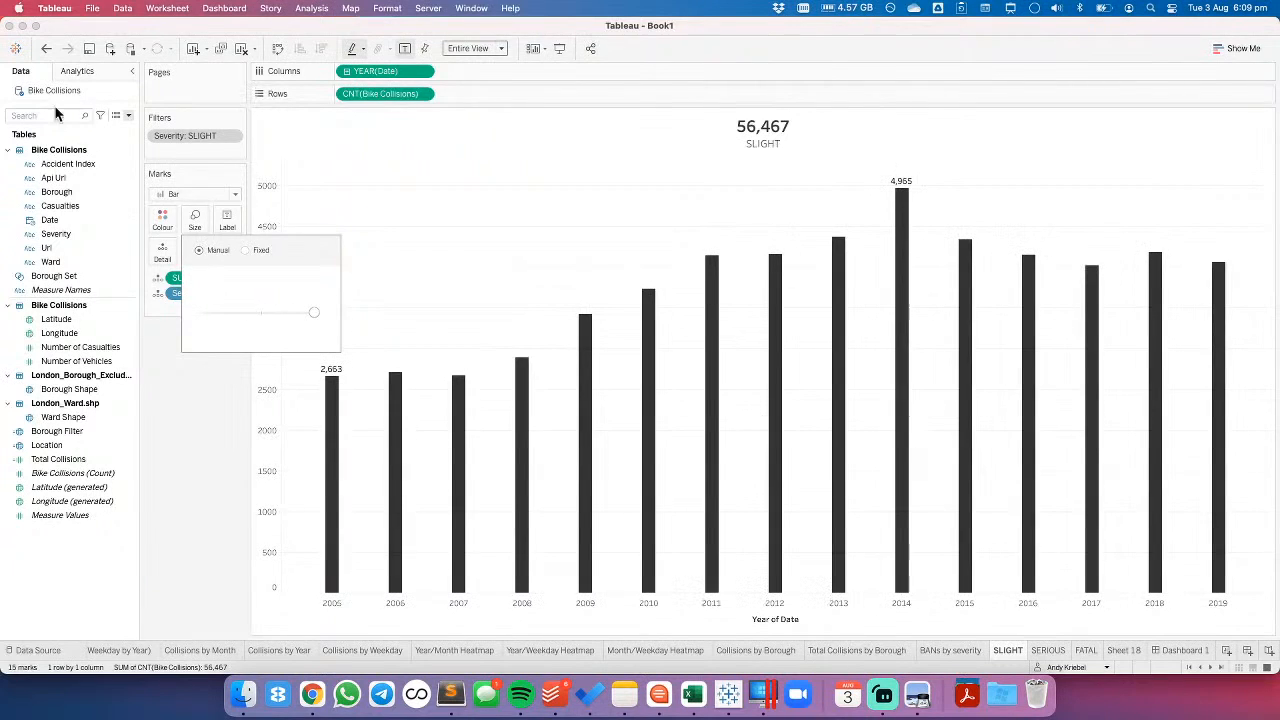
- Check the SLIGHT bars on Dashboard 1 and undo the bar sizing and continuous year changes on the SLIGHT sheet
{"action": "left_click", "coordinate": [1196, 650]}
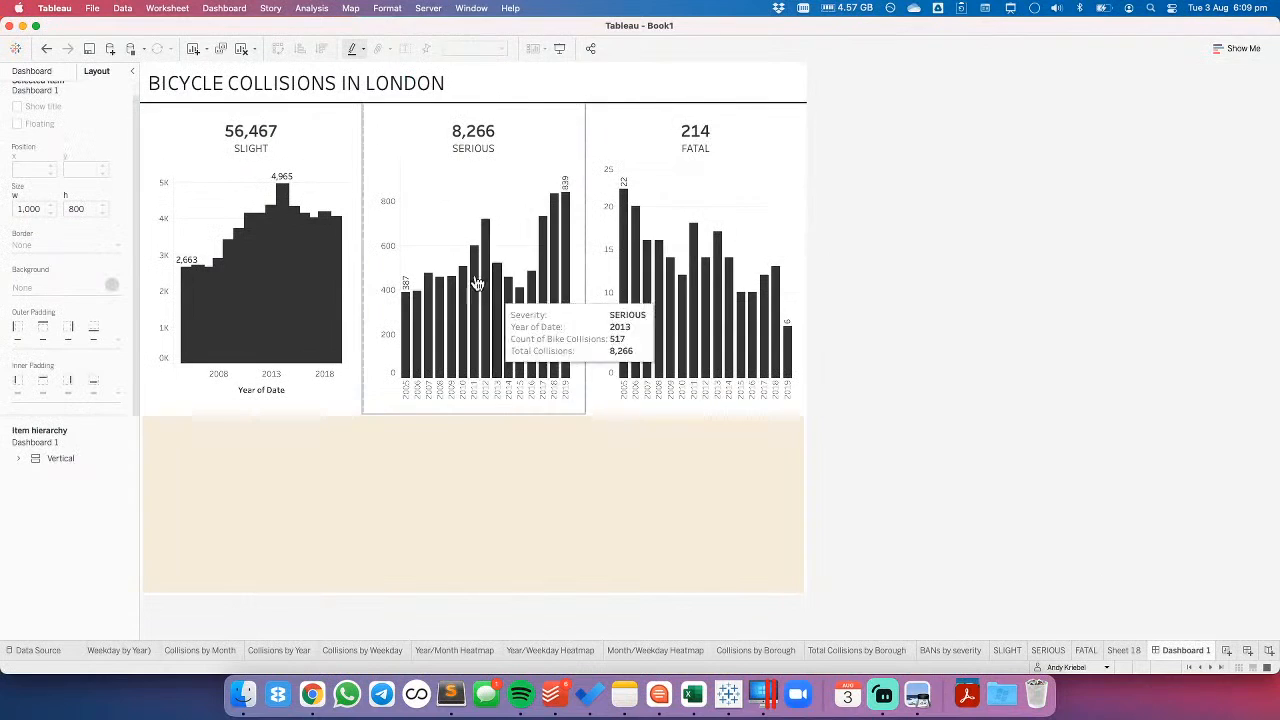
{"action": "left_click", "coordinate": [220, 194]}
{"action": "left_click", "coordinate": [369, 125]}
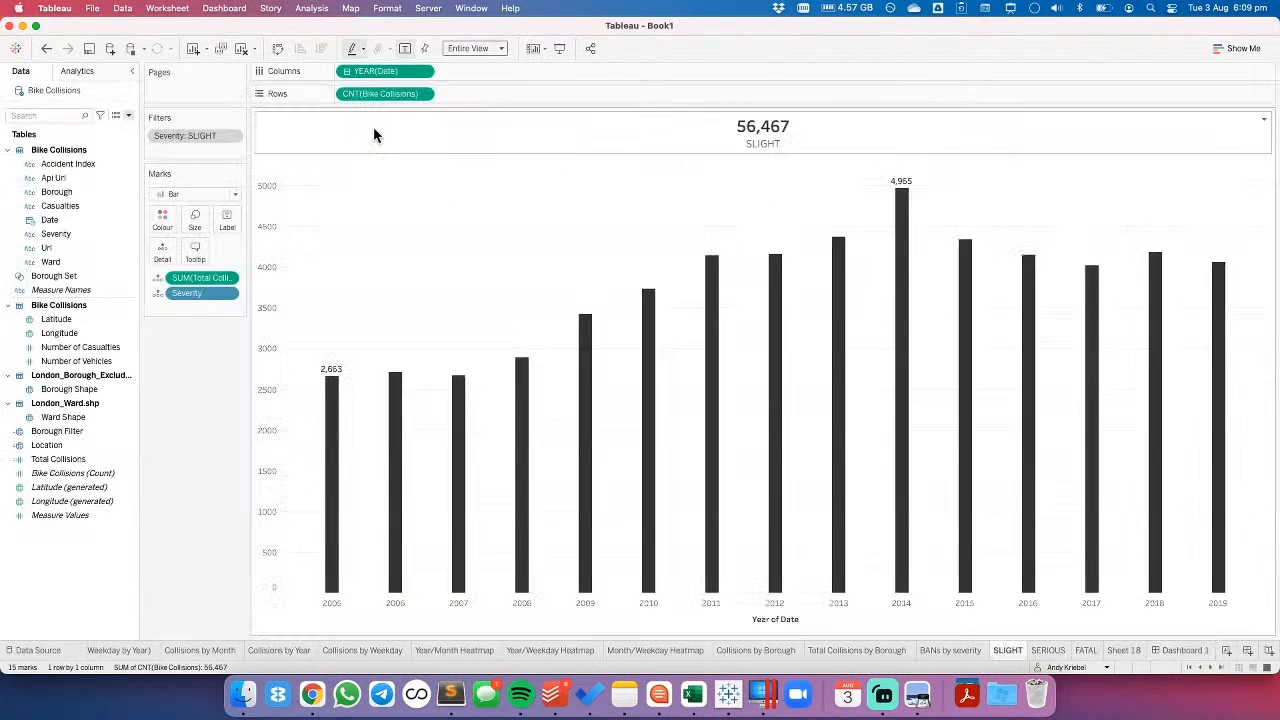
{"action": "left_click", "coordinate": [46, 49]}
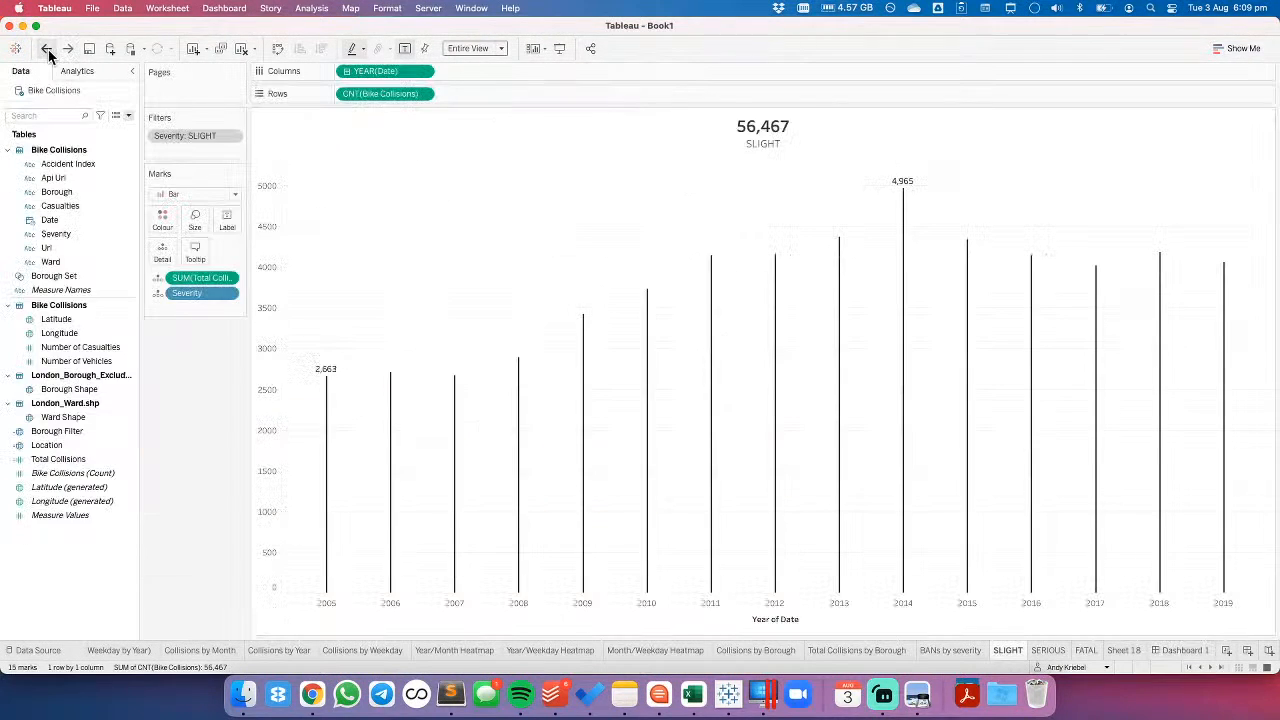
{"action": "left_click", "coordinate": [46, 49]}
{"action": "left_click", "coordinate": [46, 49]}
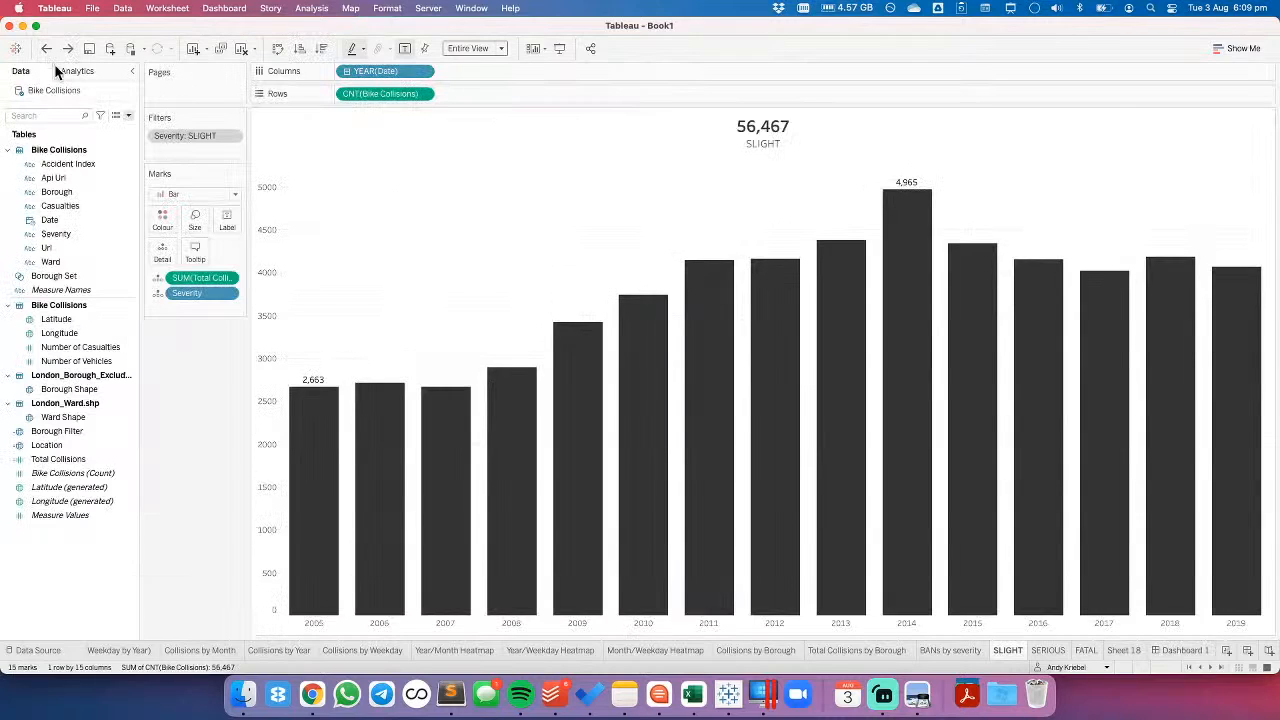
- Change the SLIGHT sheet's mark type to Line and return to Dashboard 1
{"action": "left_click", "coordinate": [172, 194]}
{"action": "left_click", "coordinate": [178, 237]}
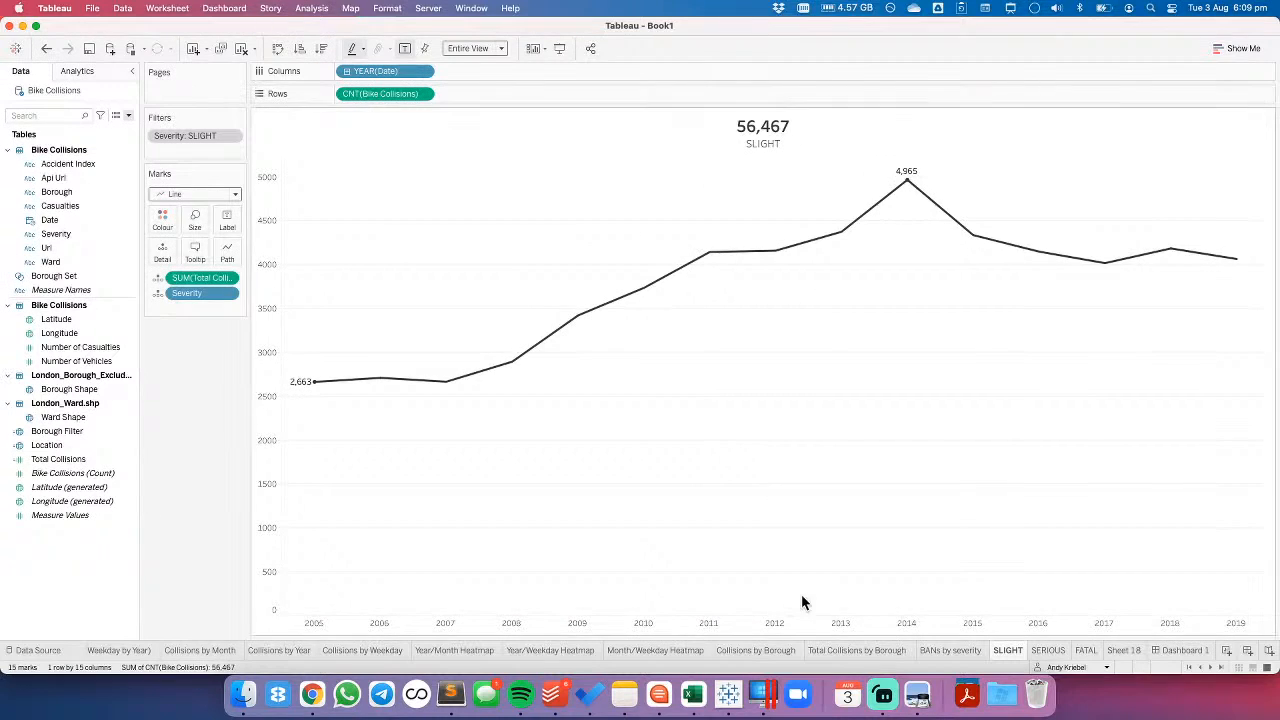
{"action": "left_click", "coordinate": [1188, 651]}
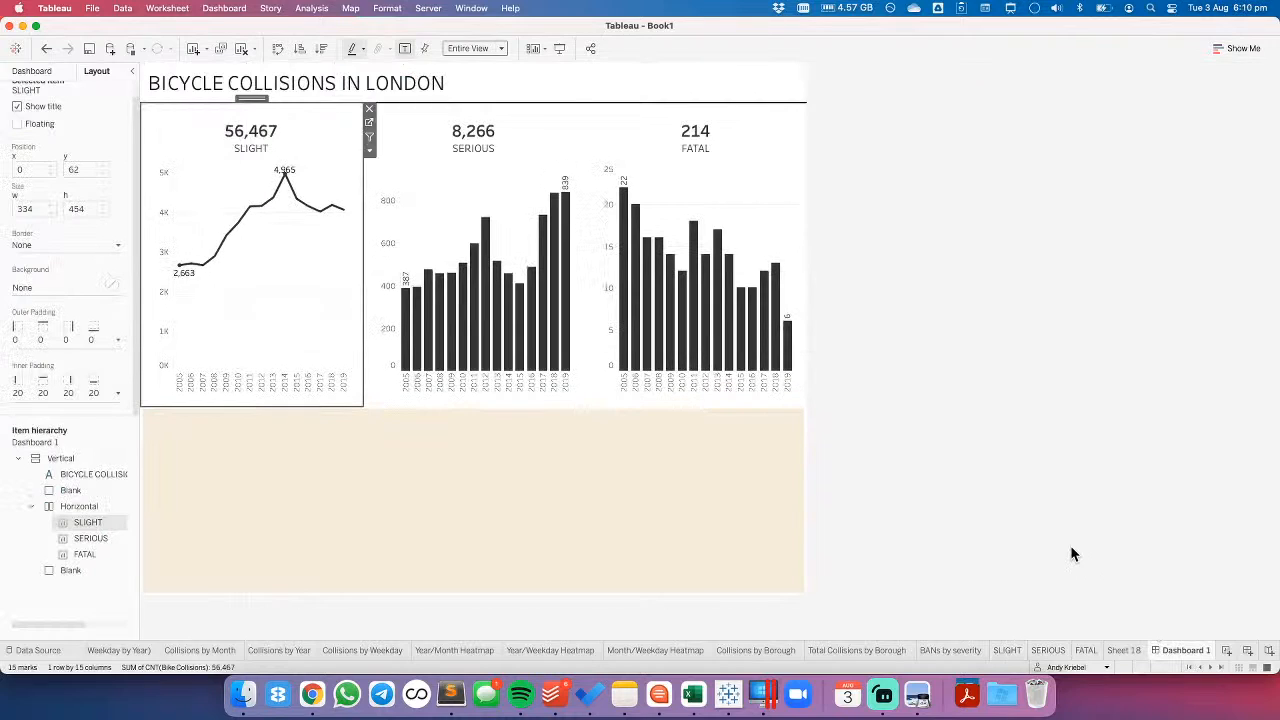
- Go to the SERIOUS sheet from the dashboard and change its mark type to Line
{"action": "left_click", "coordinate": [493, 176]}
{"action": "left_click", "coordinate": [591, 122]}
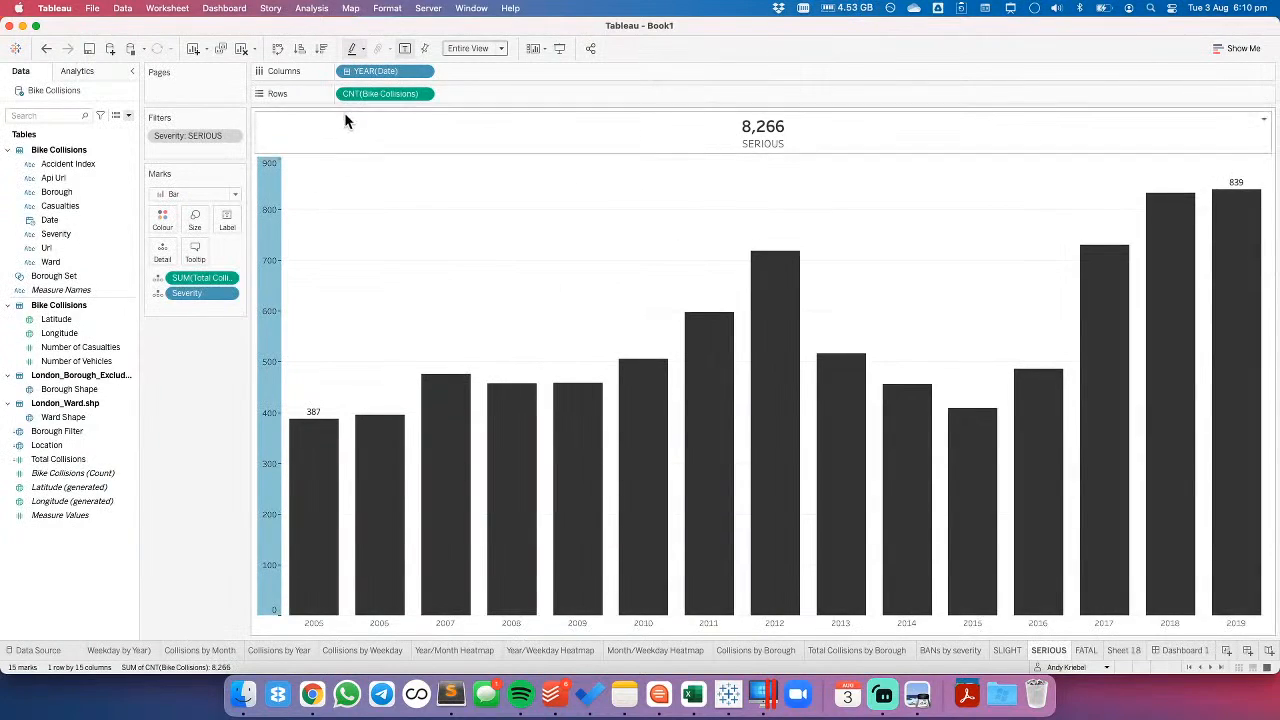
{"action": "left_click", "coordinate": [215, 193]}
{"action": "left_click", "coordinate": [196, 240]}
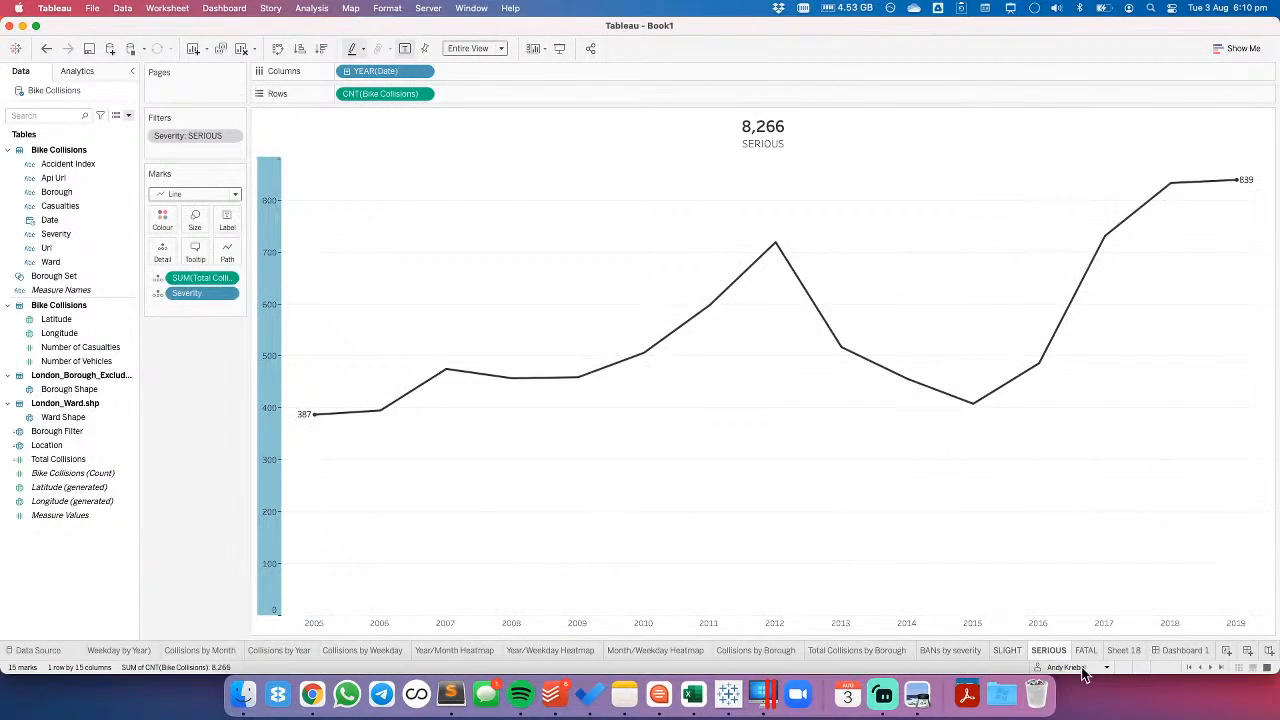
- Change the FATAL sheet's mark type to Line and return to Dashboard 1
{"action": "left_click", "coordinate": [1088, 650]}
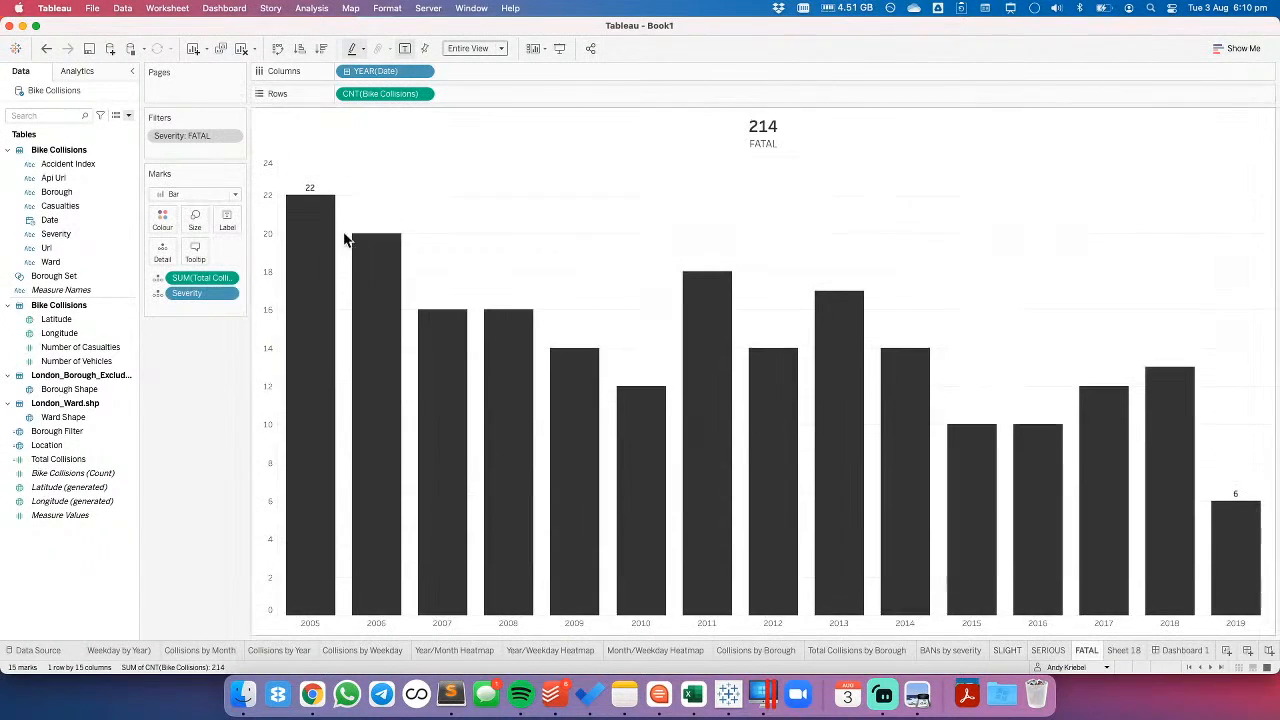
{"action": "left_click", "coordinate": [172, 194]}
{"action": "left_click", "coordinate": [175, 240]}
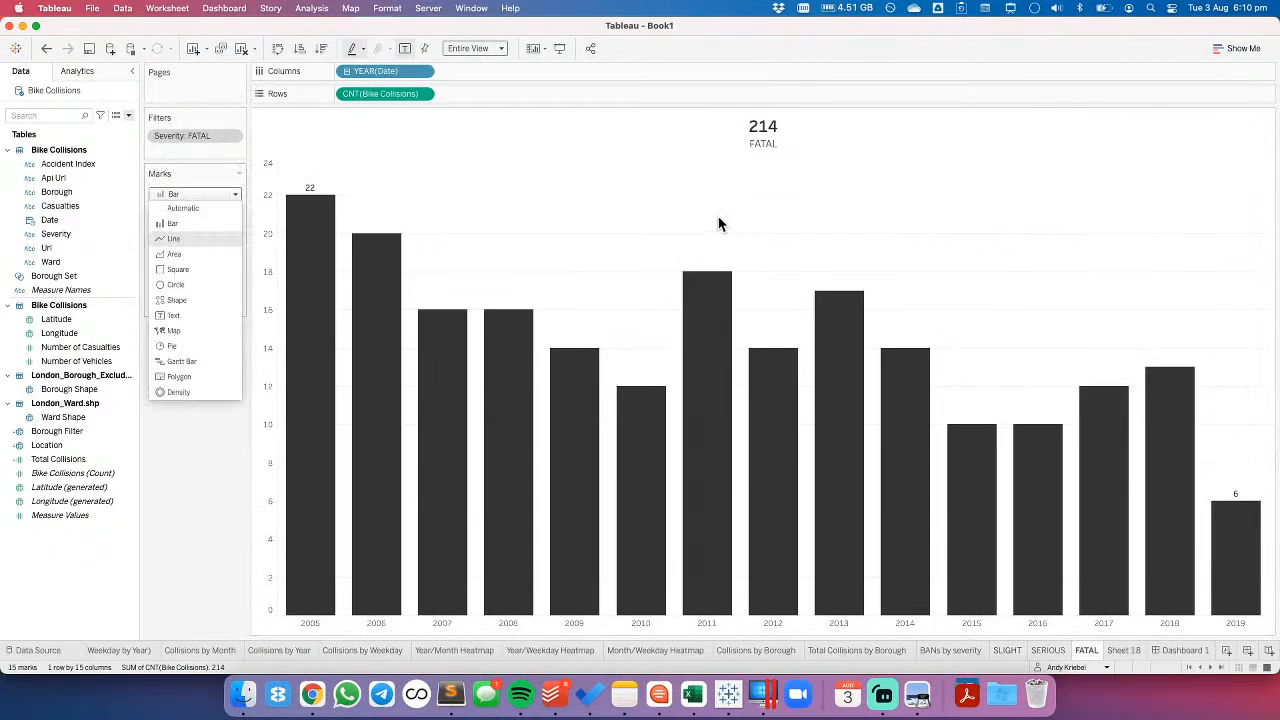
{"action": "left_click", "coordinate": [1186, 651]}
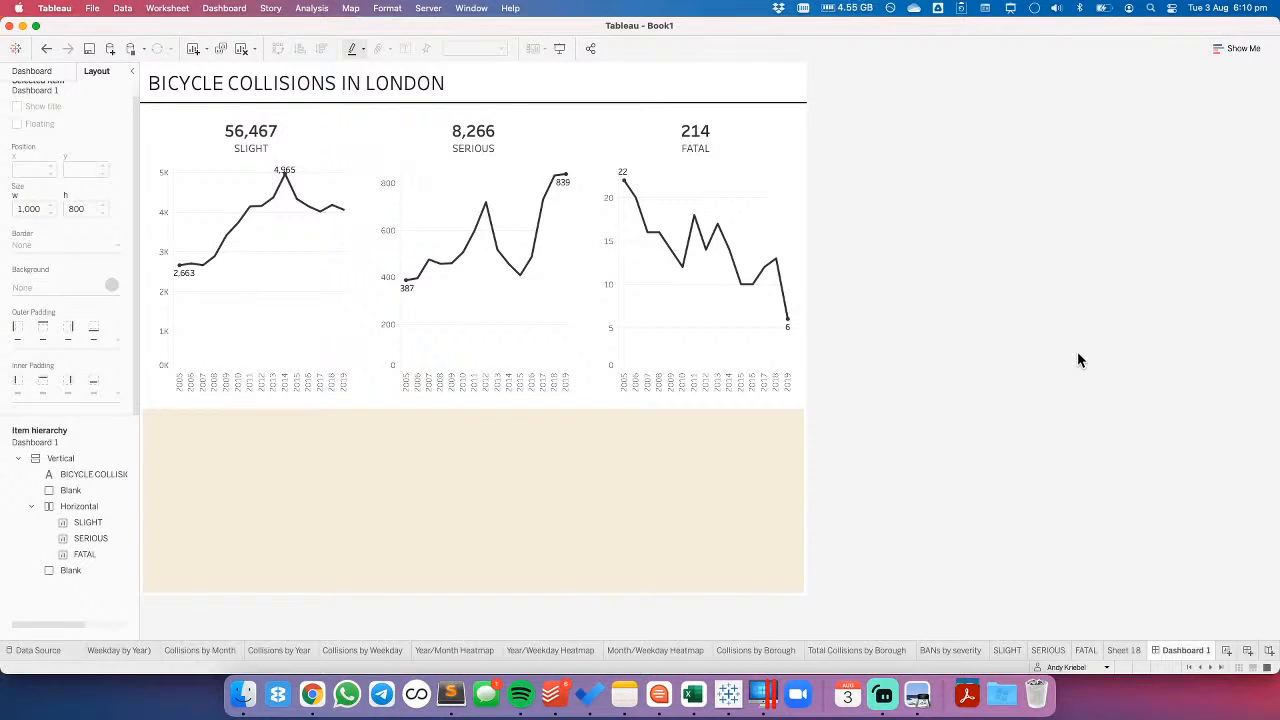
- Change the date in Columns to continuous Year on the SLIGHT and SERIOUS sheets
{"action": "left_click", "coordinate": [1016, 651]}
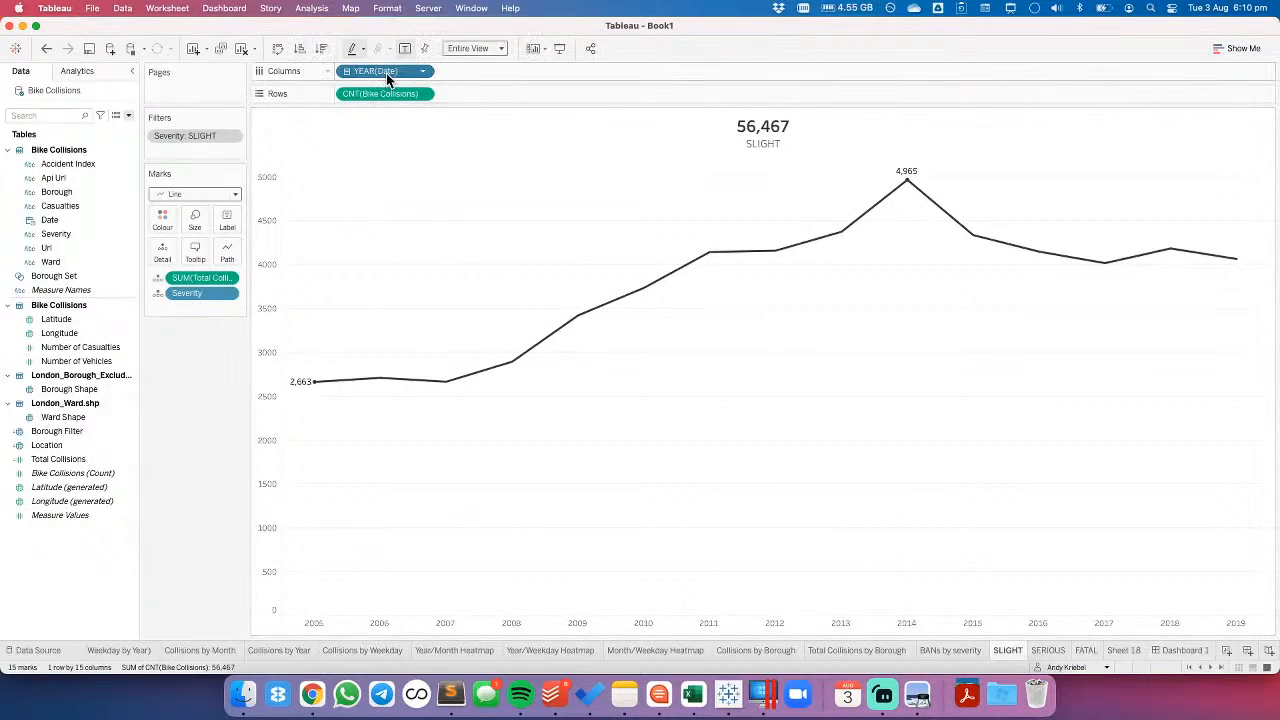
{"action": "left_click", "coordinate": [425, 78]}
{"action": "left_click", "coordinate": [380, 314]}
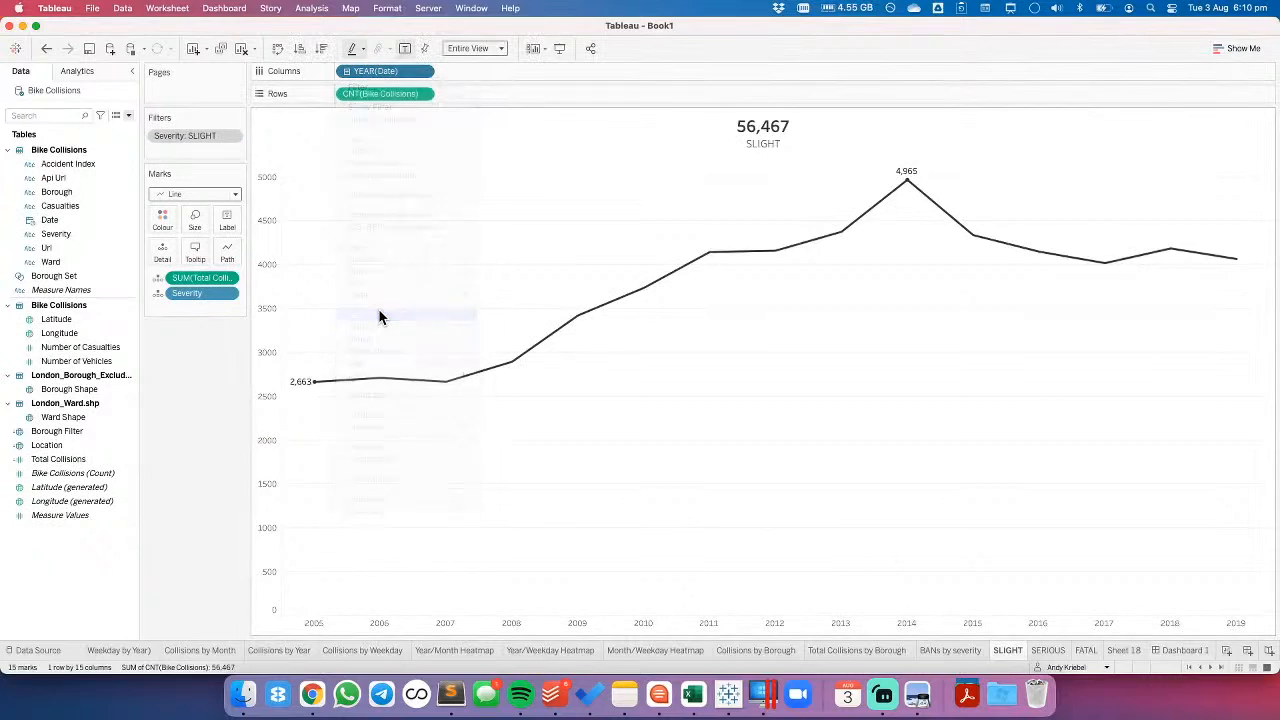
{"action": "left_click", "coordinate": [1050, 652]}
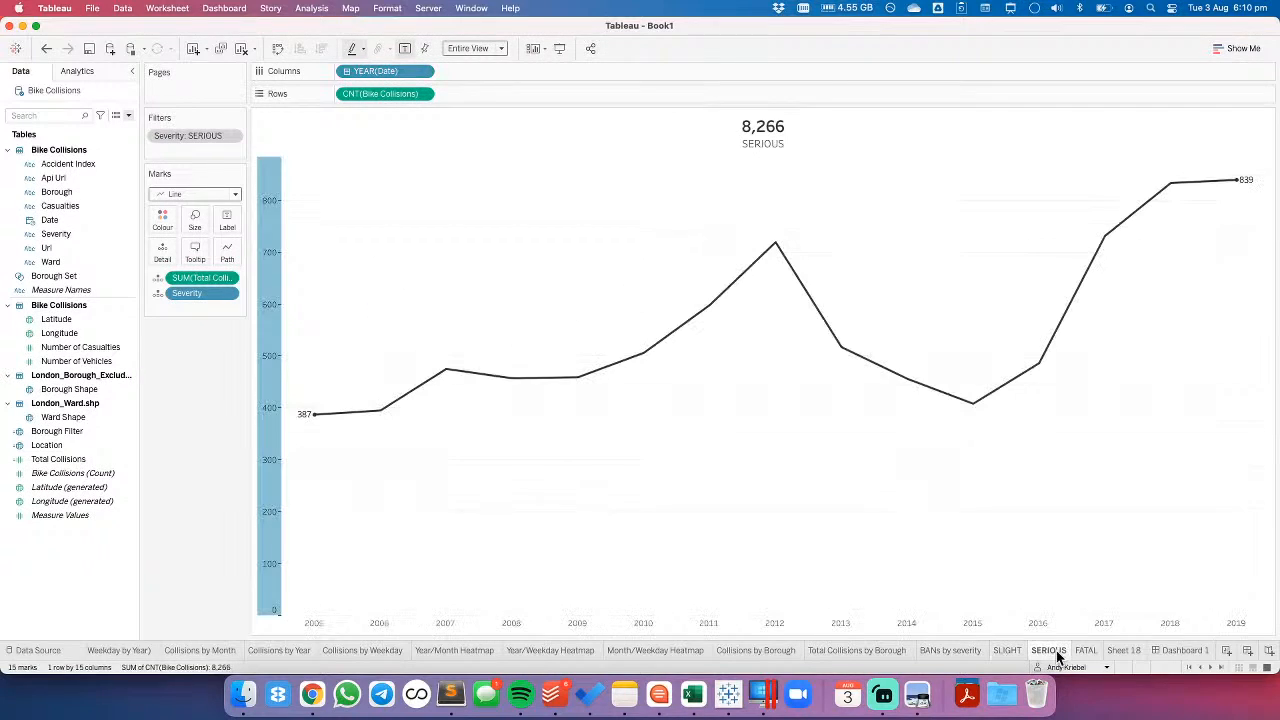
{"action": "left_click", "coordinate": [424, 71]}
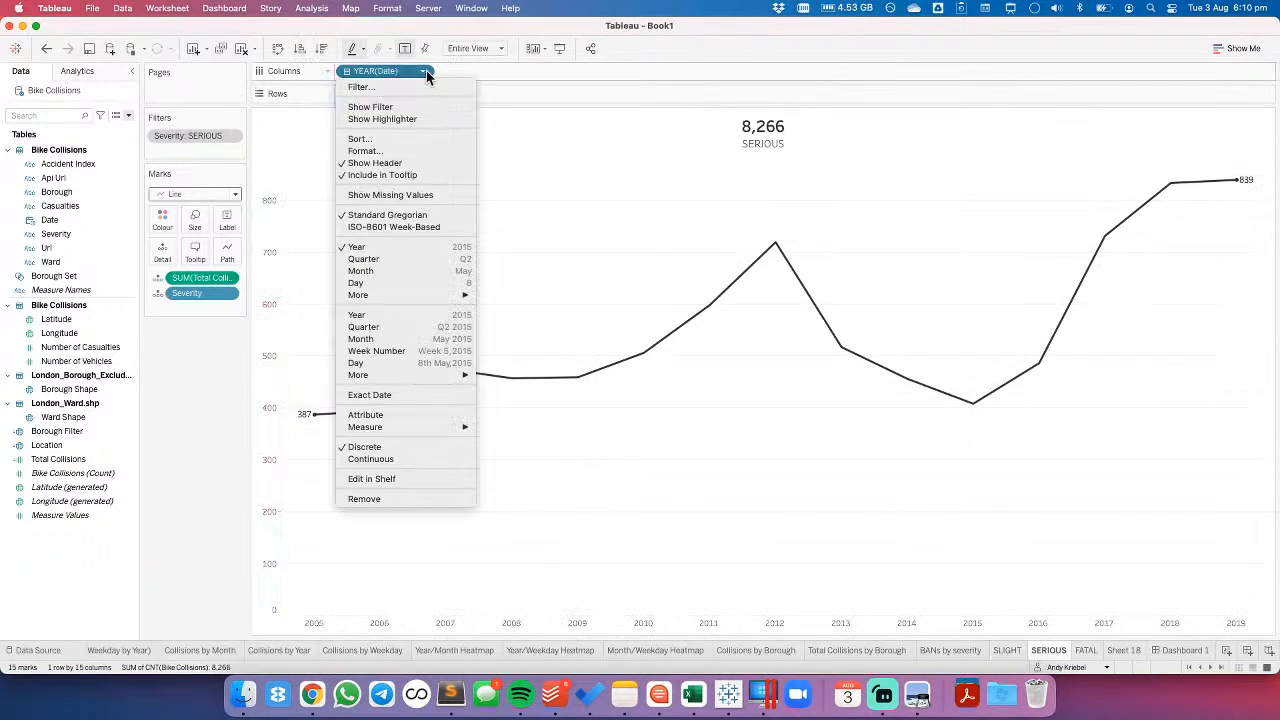
{"action": "left_click", "coordinate": [389, 314]}
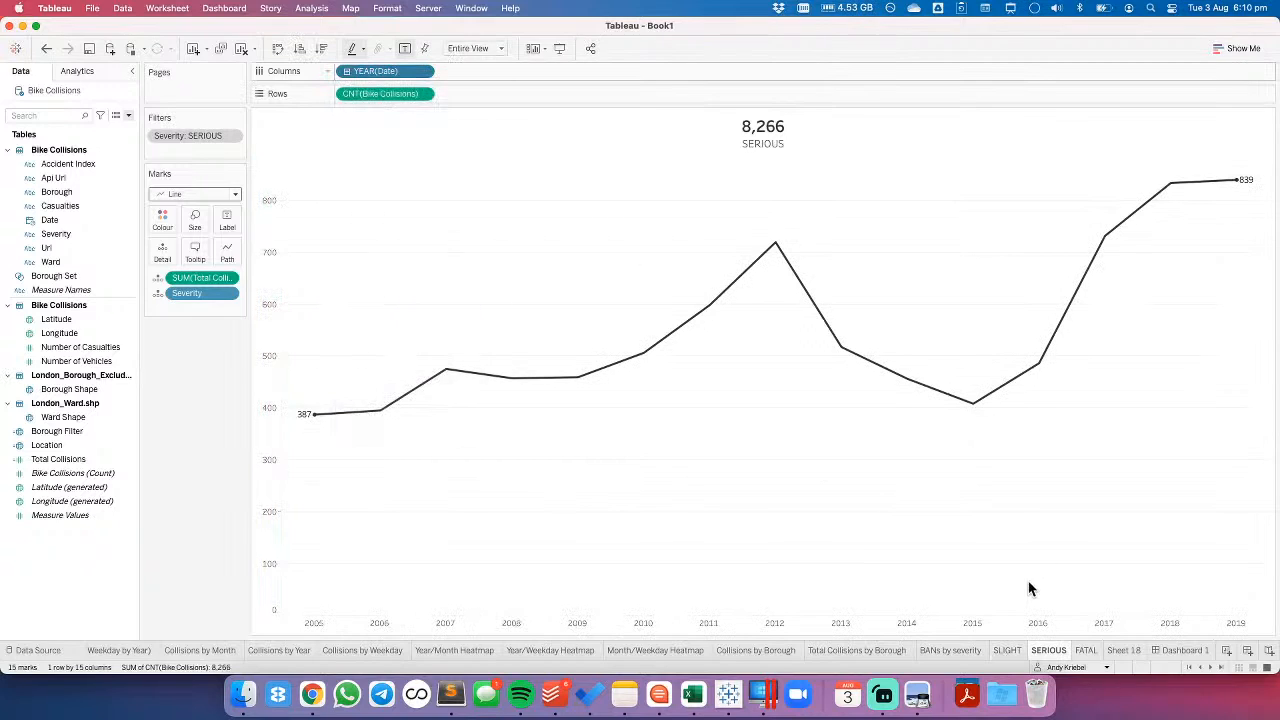
- Change the date in Columns to continuous Year on the FATAL sheet and return to Dashboard 1
{"action": "left_click", "coordinate": [422, 71]}
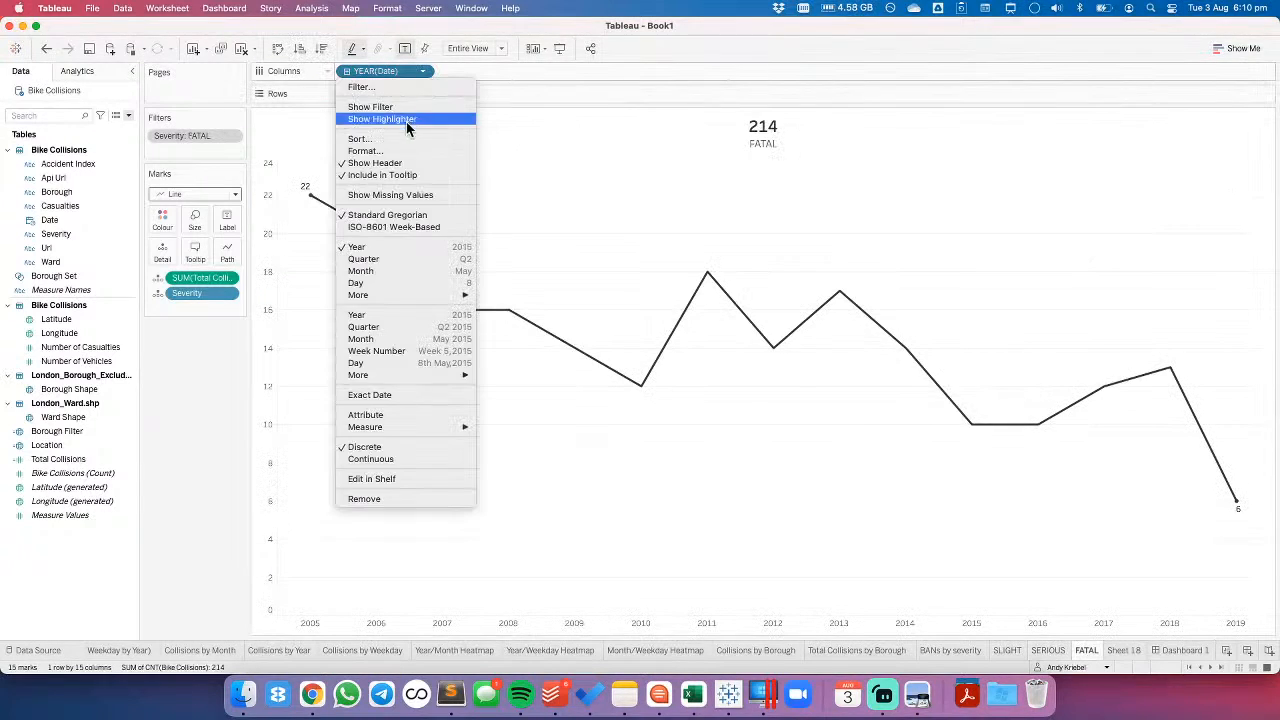
{"action": "left_click", "coordinate": [404, 305]}
{"action": "left_click", "coordinate": [422, 71]}
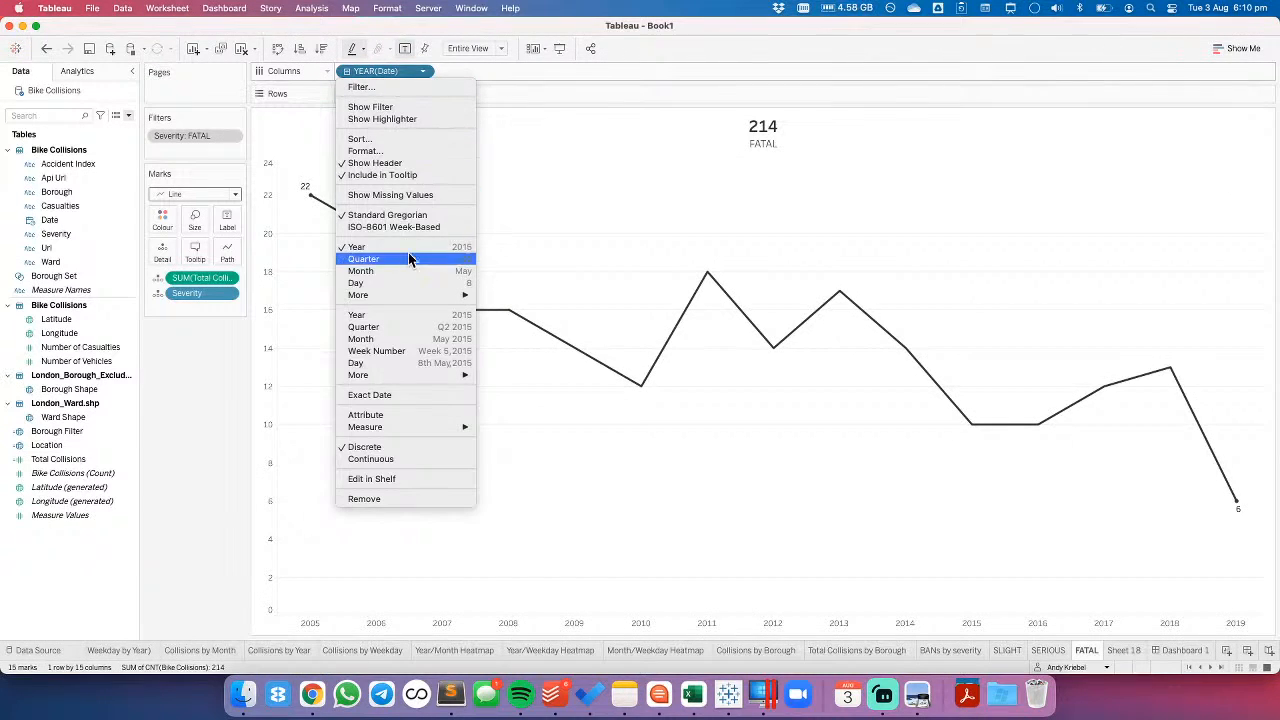
{"action": "left_click", "coordinate": [416, 310]}
{"action": "left_click", "coordinate": [1188, 651]}
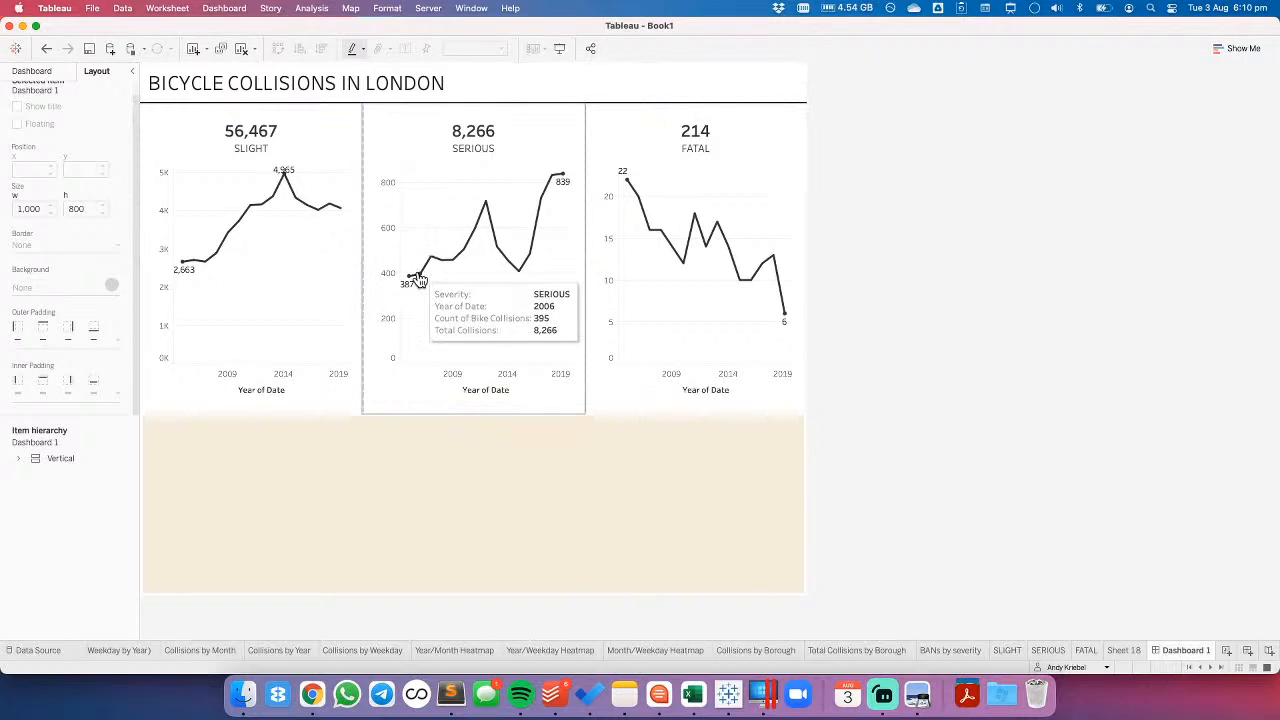
- Append "(2005-2019)" to the dashboard title text BICYCLE COLLISIONS IN LONDON
{"action": "double_click", "coordinate": [464, 88]}
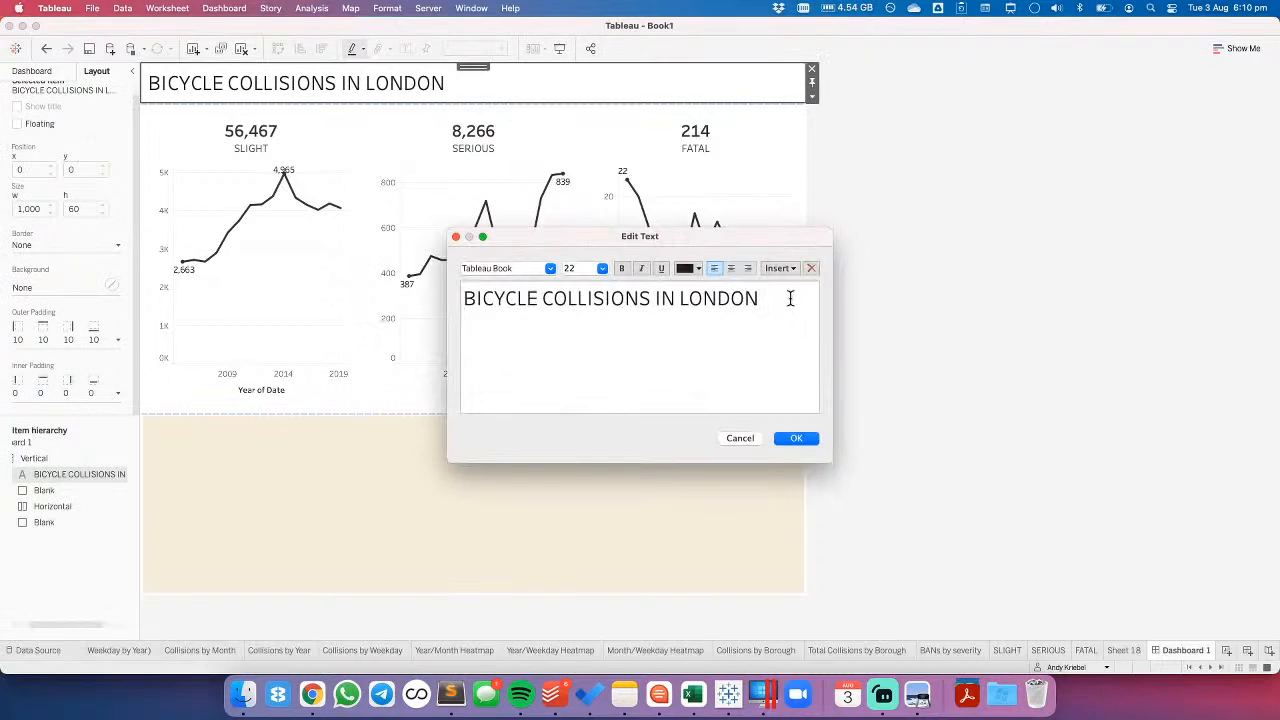
{"action": "type", "text": "(2005-2019"}
{"action": "left_click", "coordinate": [804, 442]}
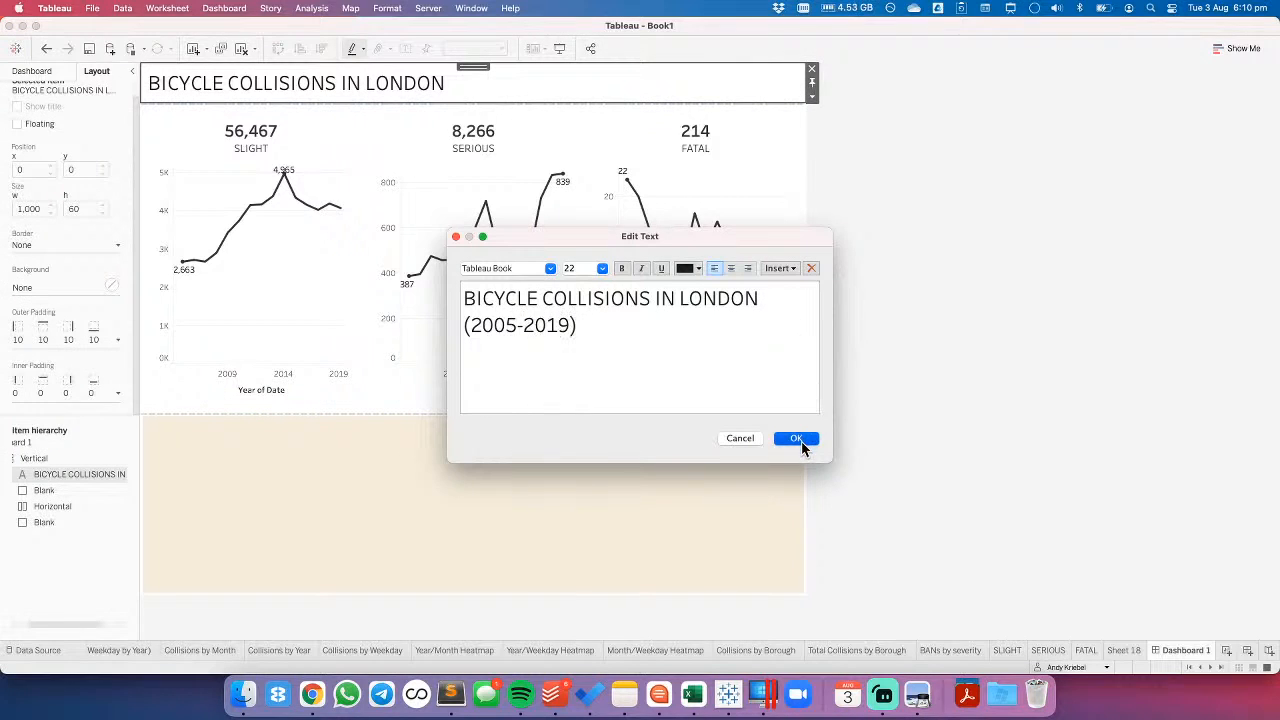
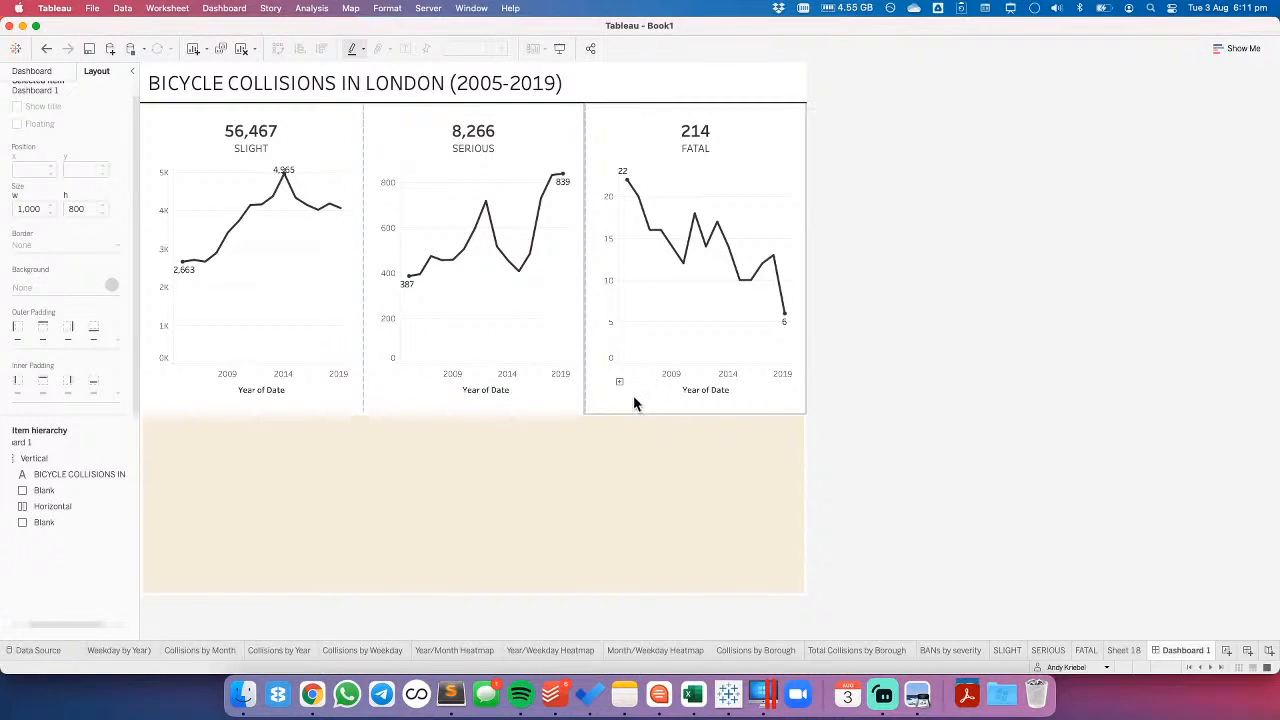
- Set the height of the horizontal container holding the three severity charts to 350 pixels
{"action": "left_click", "coordinate": [714, 125]}
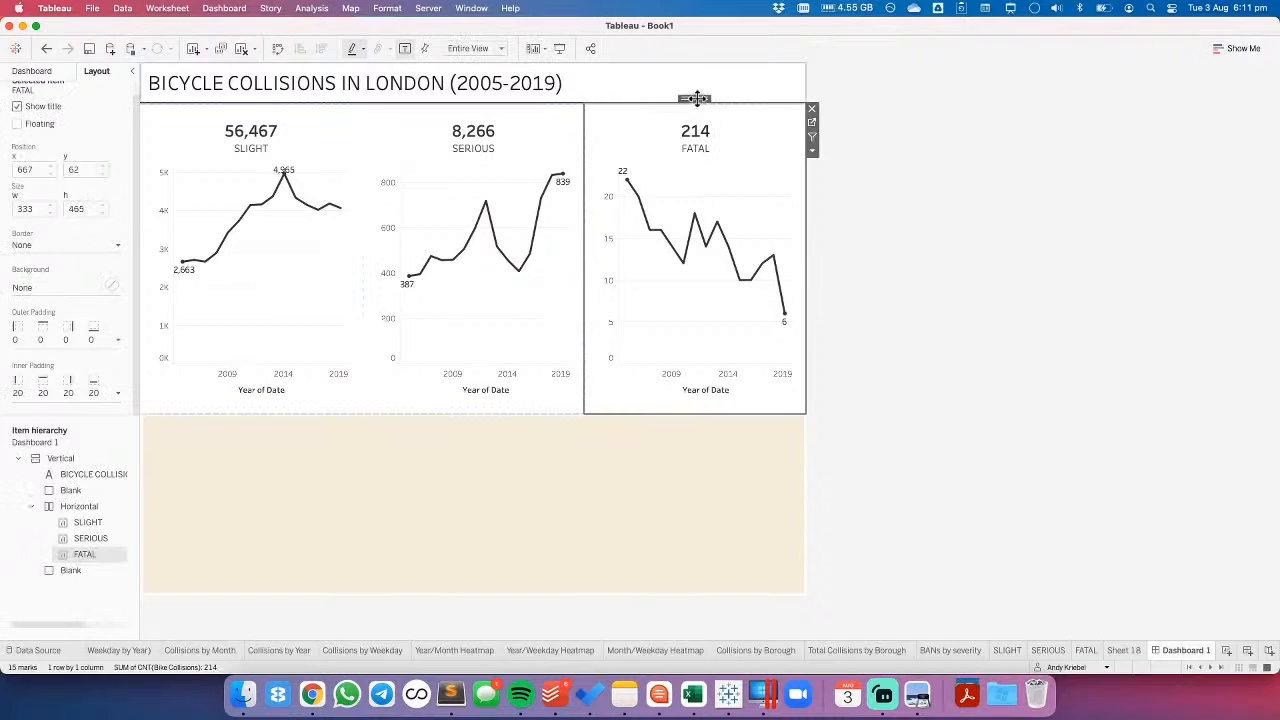
{"action": "double_click", "coordinate": [697, 100]}
{"action": "left_click", "coordinate": [813, 139]}
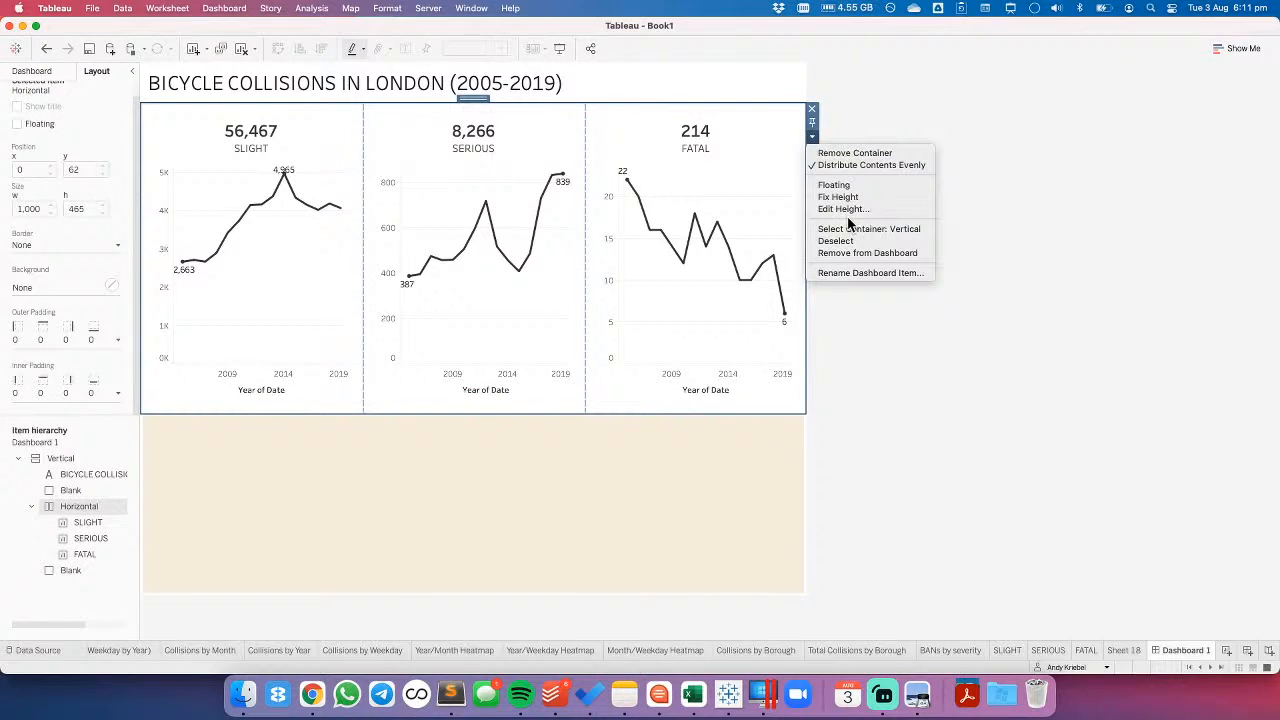
{"action": "left_click", "coordinate": [848, 214]}
{"action": "type", "text": "350"}
{"action": "key", "text": "Return"}
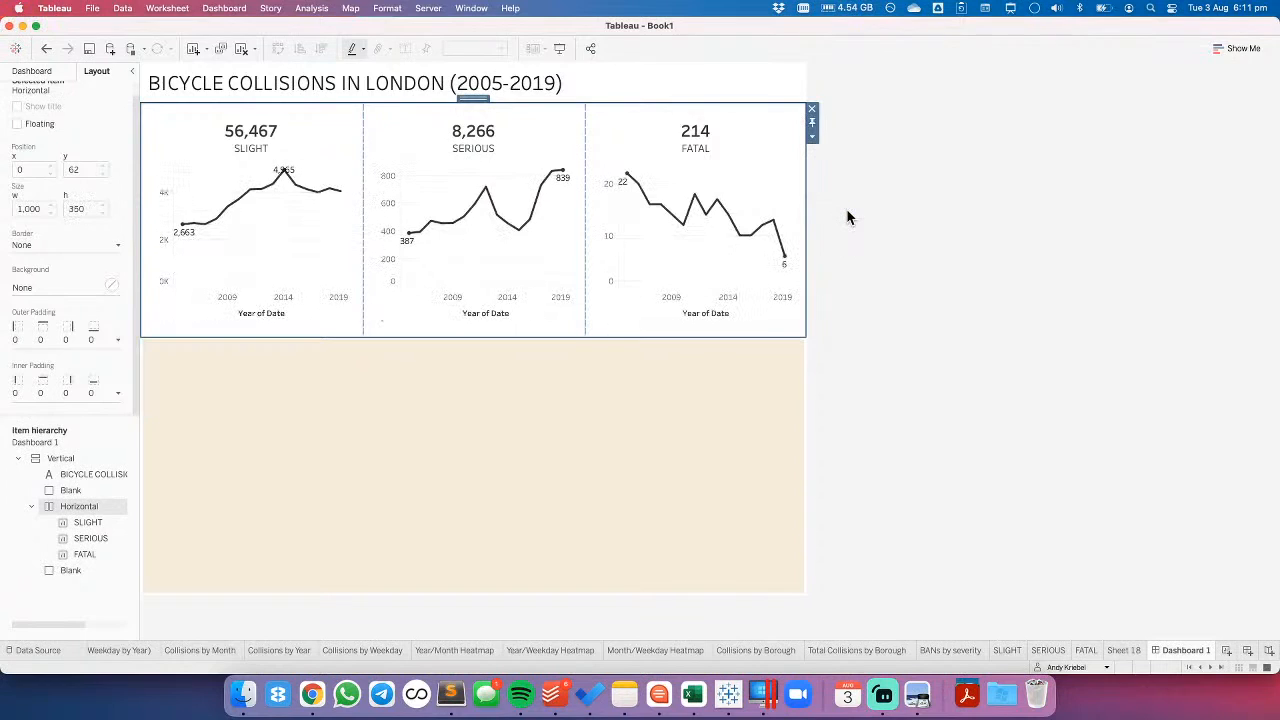
- Hide the Year of Date axis header on the SERIOUS, FATAL and SLIGHT charts in the dashboard
{"action": "right_click", "coordinate": [498, 296]}
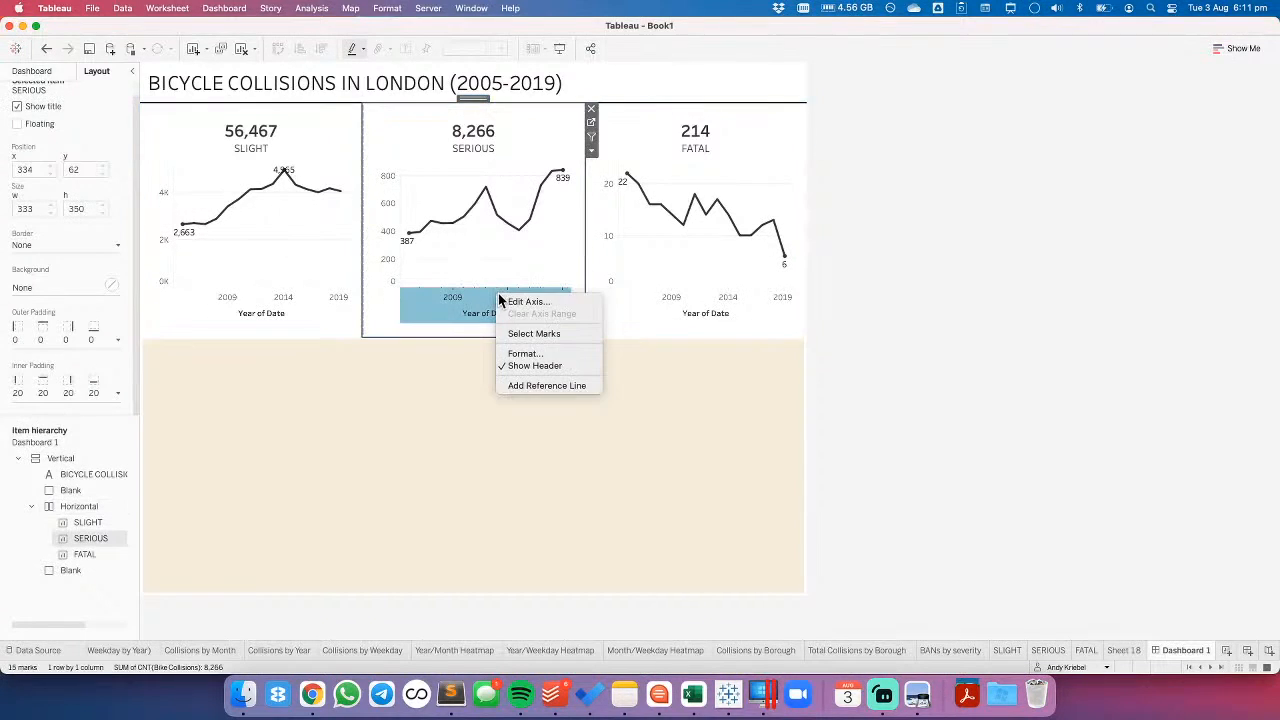
{"action": "left_click", "coordinate": [534, 366]}
{"action": "right_click", "coordinate": [703, 295]}
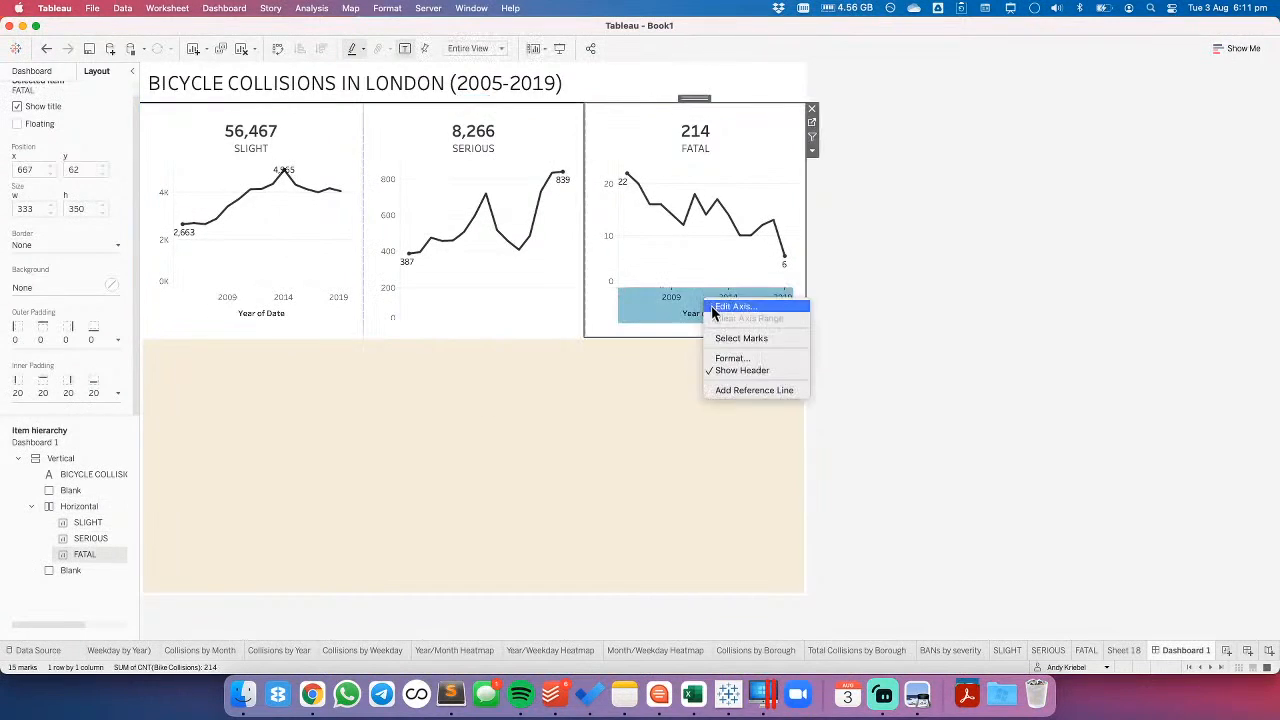
{"action": "left_click", "coordinate": [731, 371]}
{"action": "right_click", "coordinate": [236, 304]}
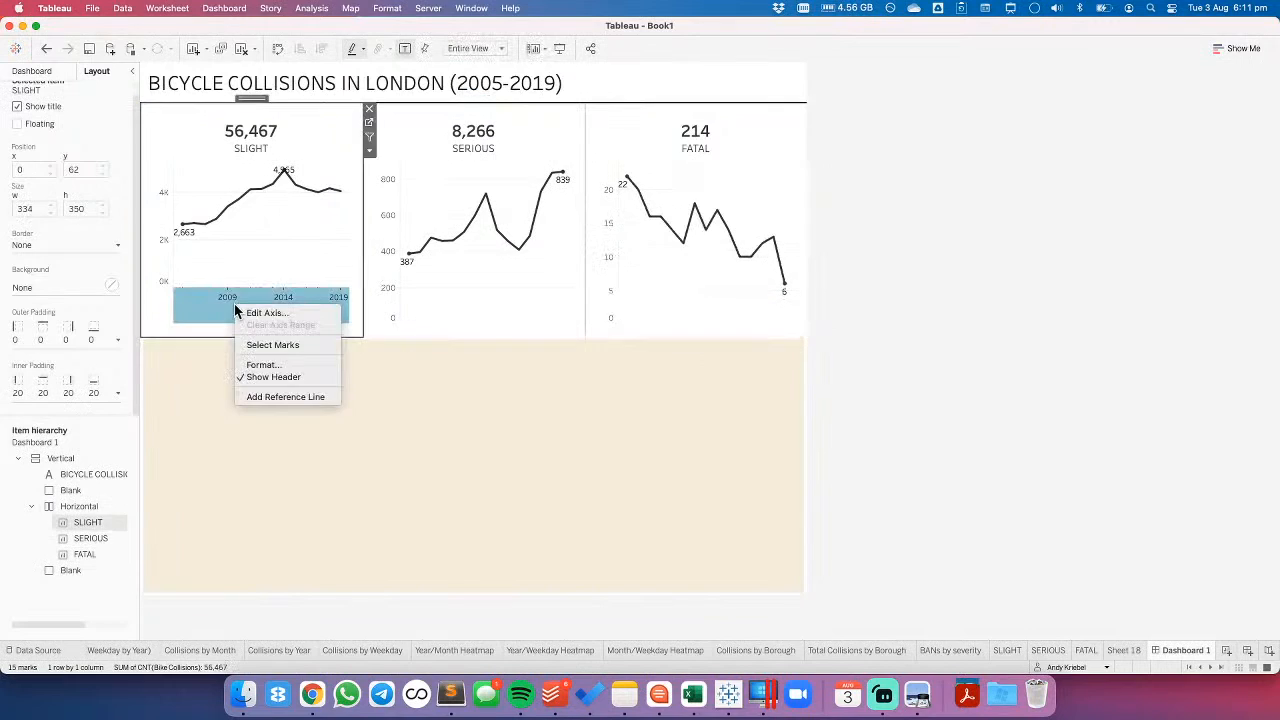
{"action": "left_click", "coordinate": [277, 376]}
{"action": "left_click", "coordinate": [481, 274]}
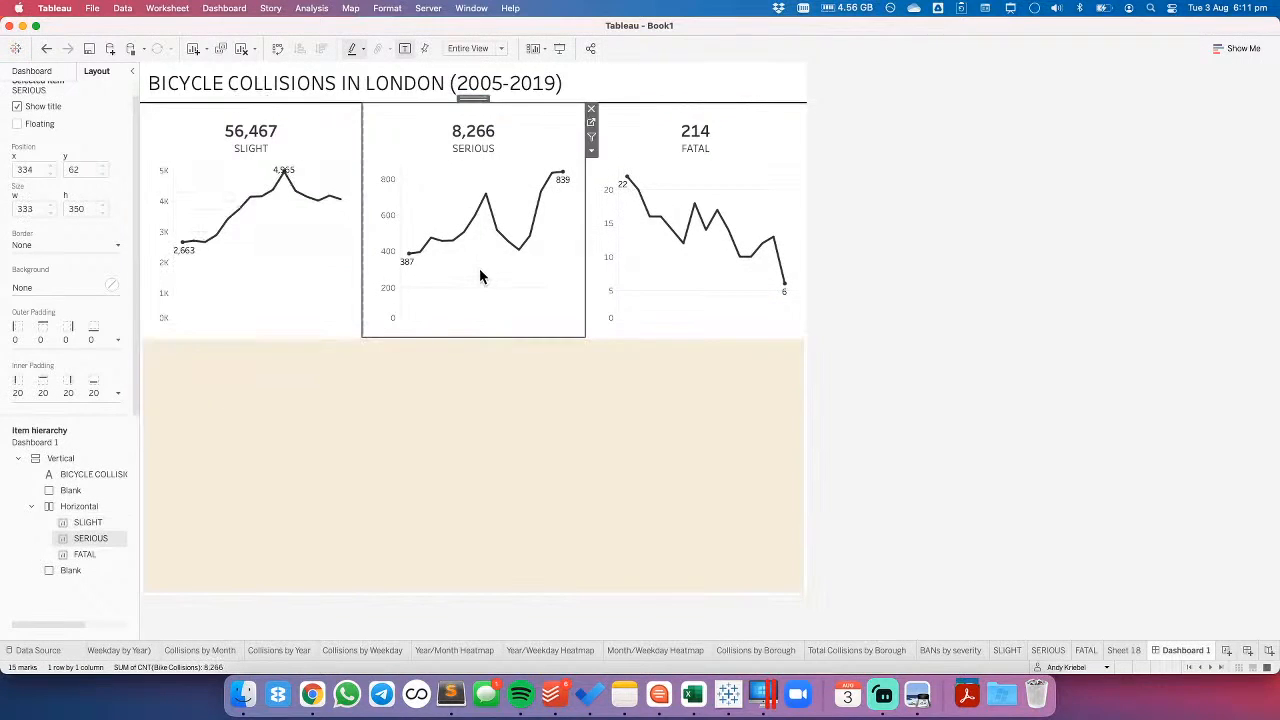
- Hide the vertical count axis header on the SLIGHT, SERIOUS and FATAL charts
{"action": "right_click", "coordinate": [156, 218]}
{"action": "left_click", "coordinate": [200, 285]}
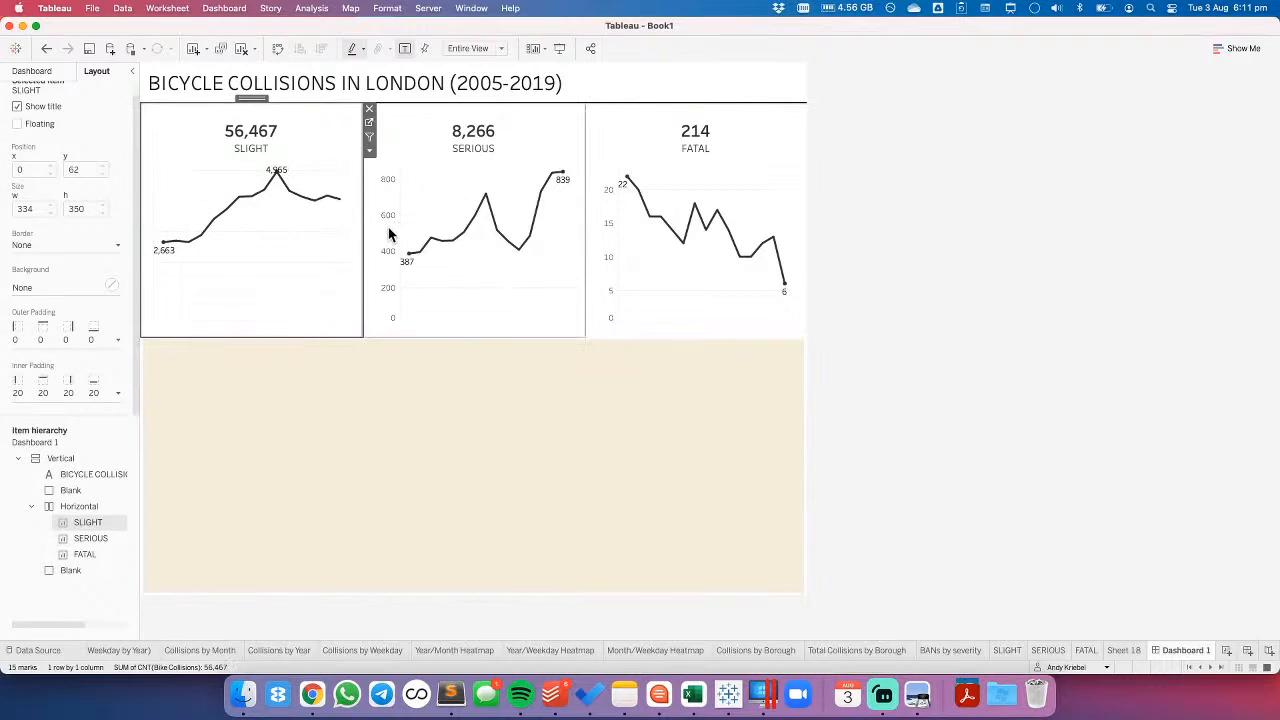
{"action": "right_click", "coordinate": [390, 234]}
{"action": "left_click", "coordinate": [420, 300]}
{"action": "right_click", "coordinate": [610, 274]}
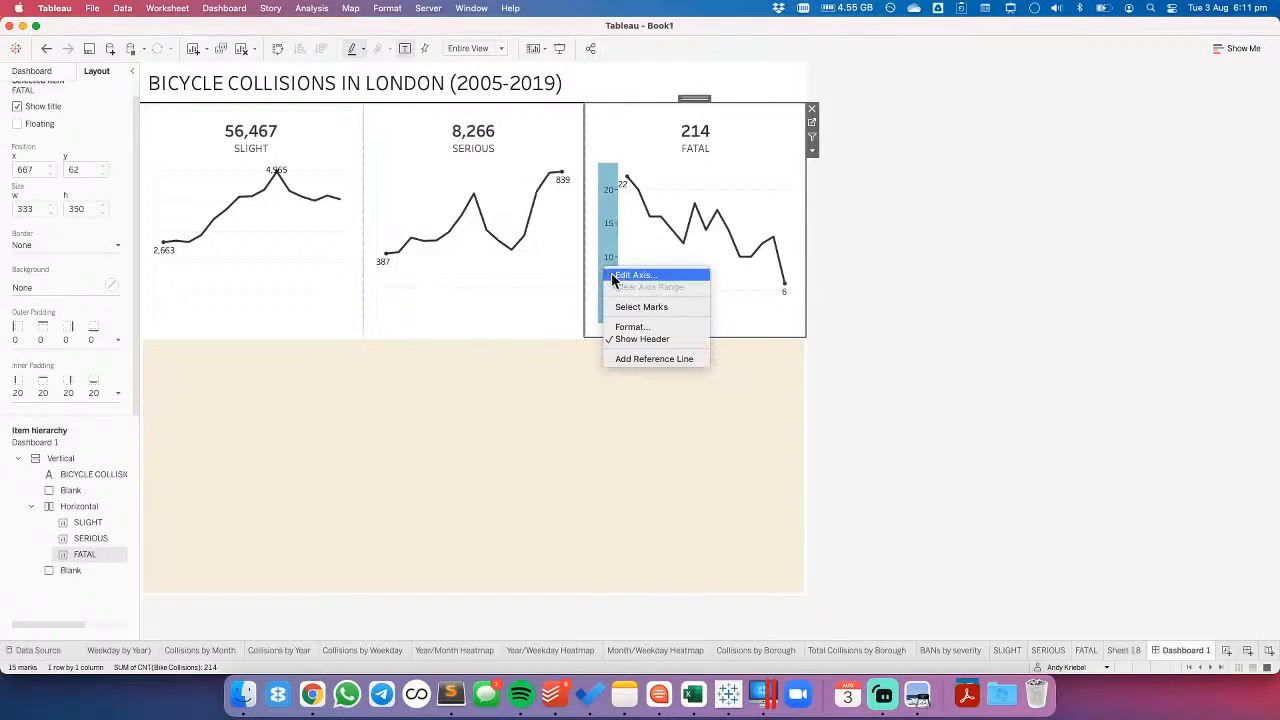
{"action": "left_click", "coordinate": [634, 338]}
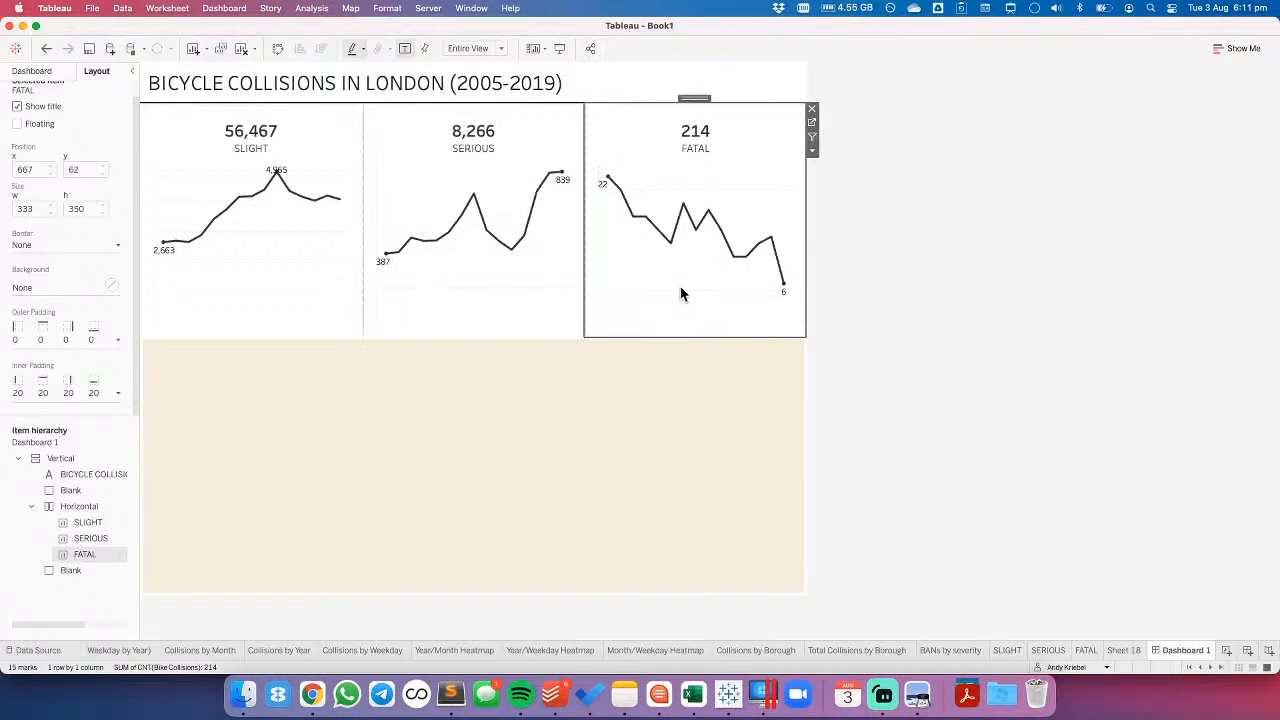
- Undo the hiding of the vertical axis headers on the three severity charts
{"action": "left_click", "coordinate": [47, 49]}
{"action": "left_click", "coordinate": [47, 49]}
{"action": "left_click", "coordinate": [47, 49]}
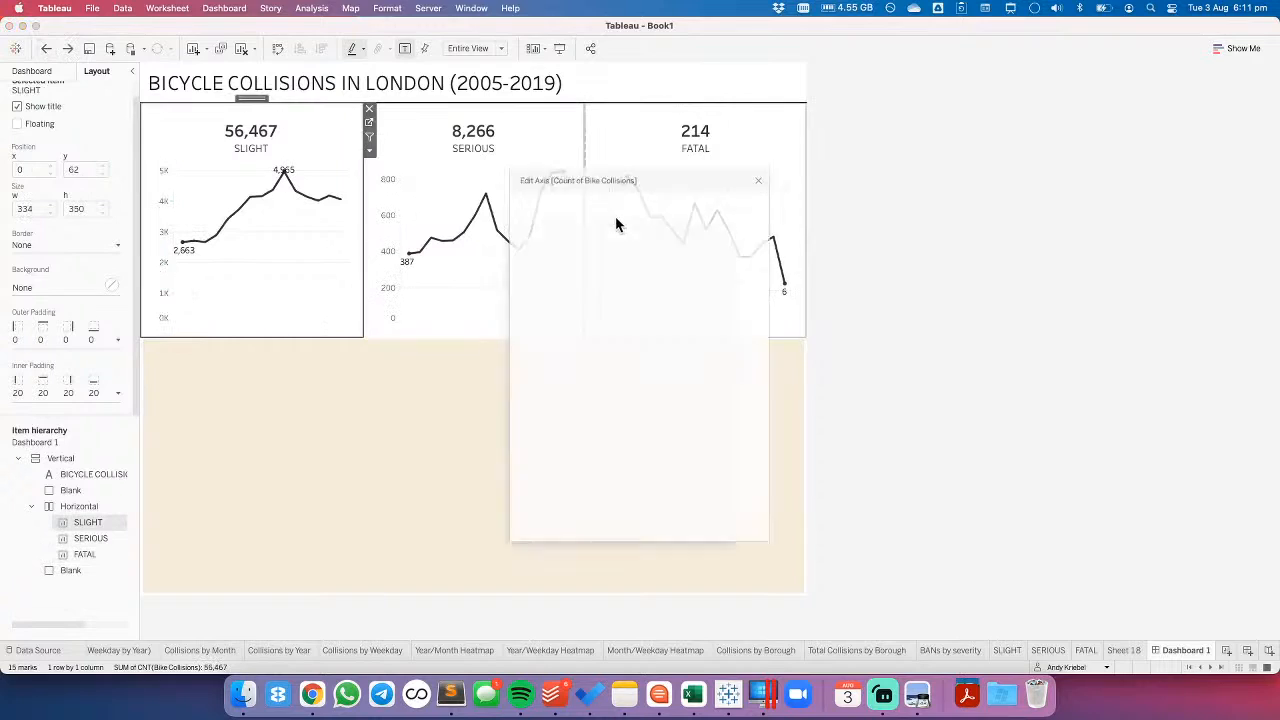
- Exclude zero from the Count of Bike Collisions axis range on the SLIGHT, SERIOUS and FATAL charts
{"action": "left_click", "coordinate": [721, 231]}
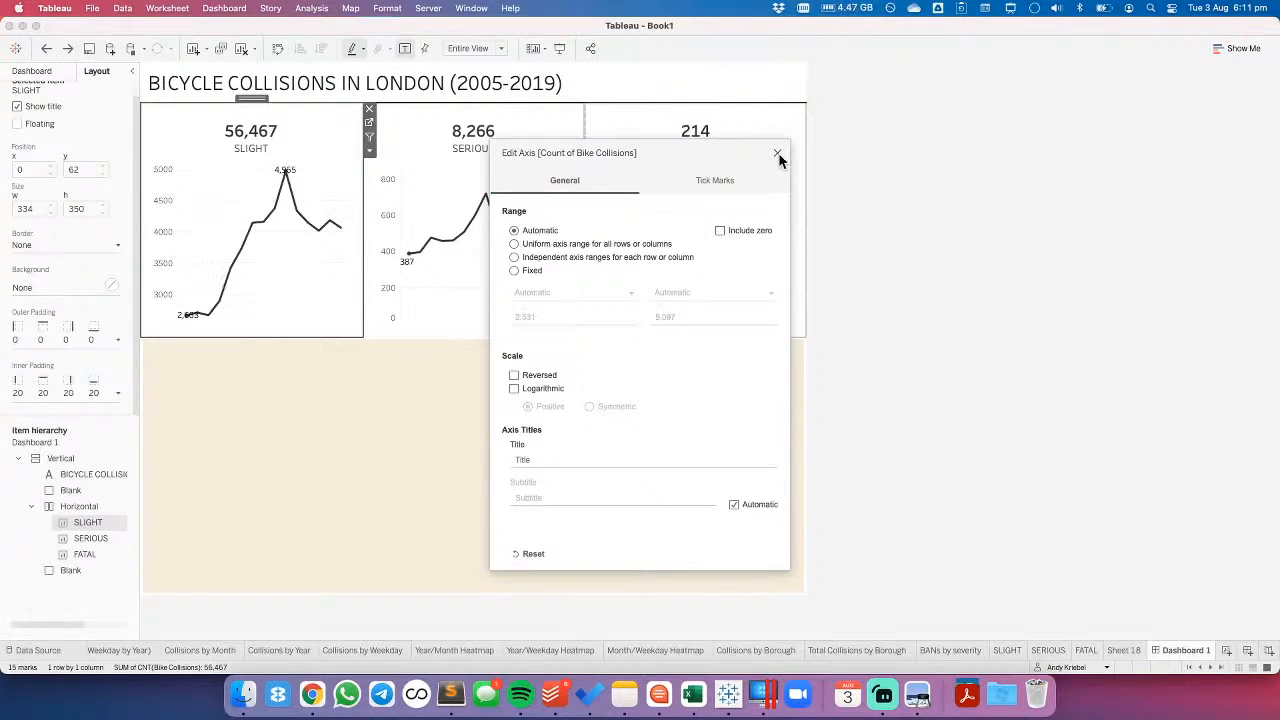
{"action": "left_click", "coordinate": [777, 155]}
{"action": "double_click", "coordinate": [390, 250]}
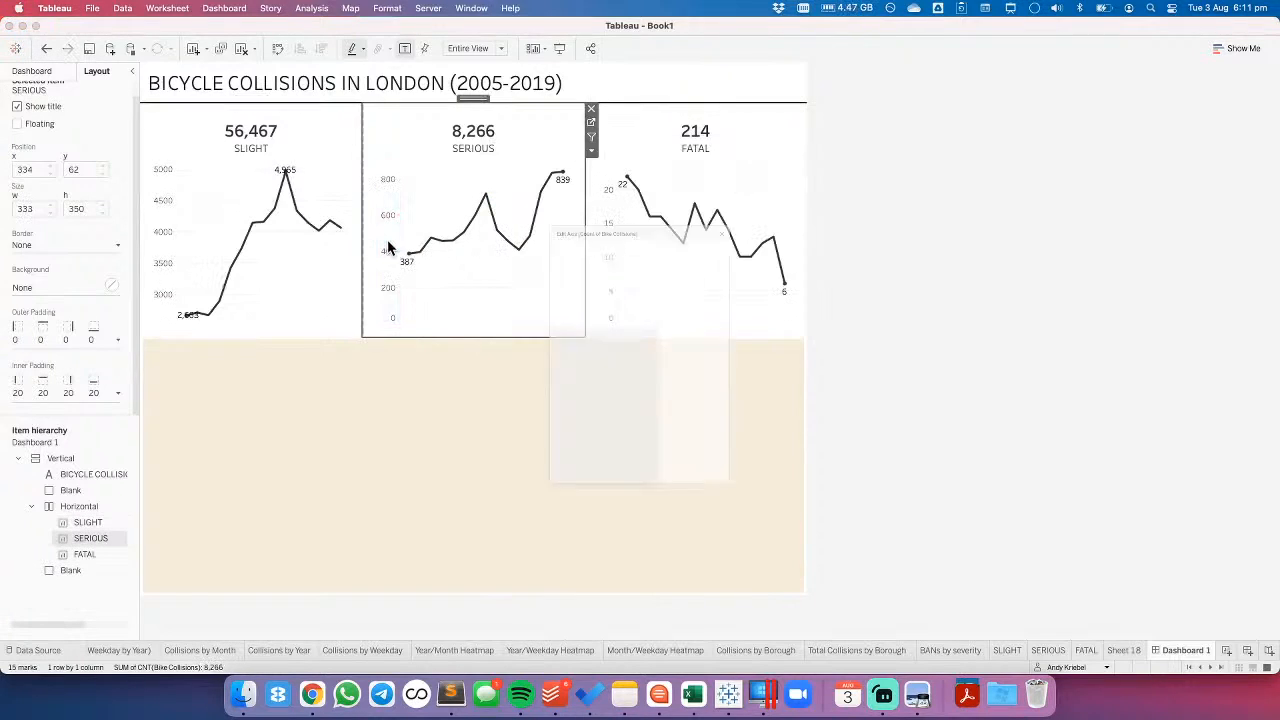
{"action": "left_click", "coordinate": [720, 231]}
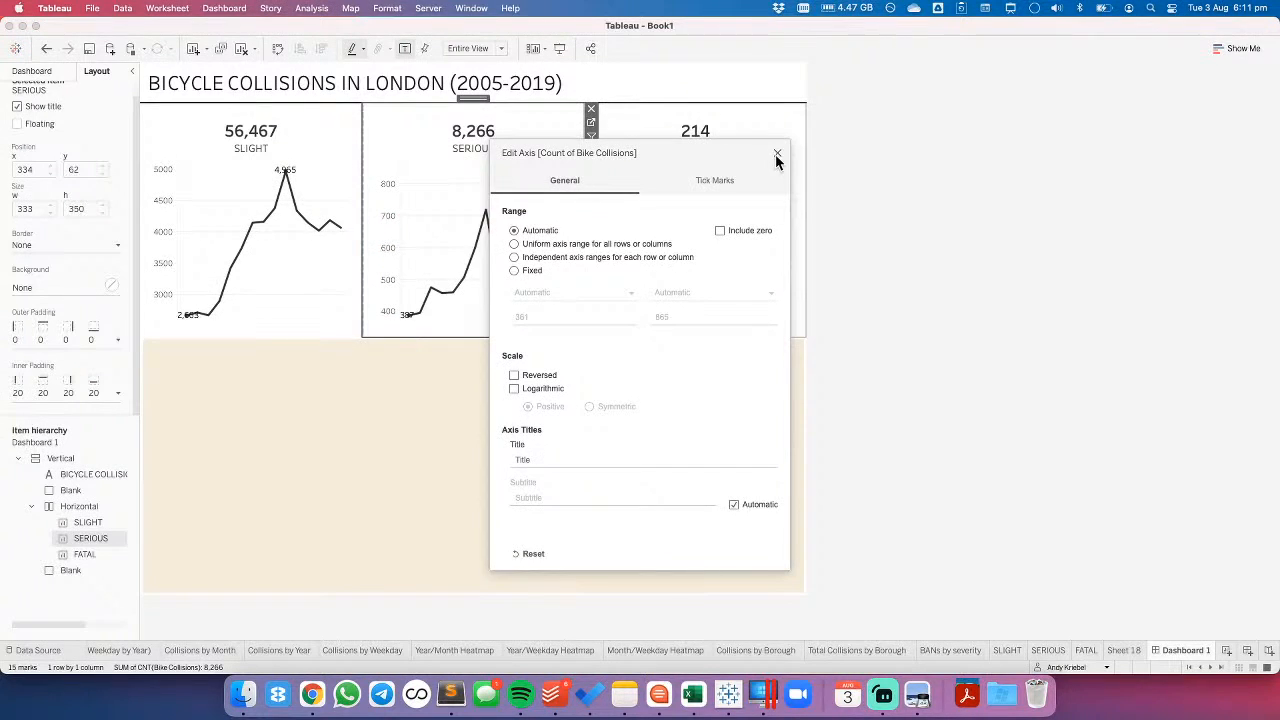
{"action": "left_click", "coordinate": [777, 155]}
{"action": "double_click", "coordinate": [609, 259]}
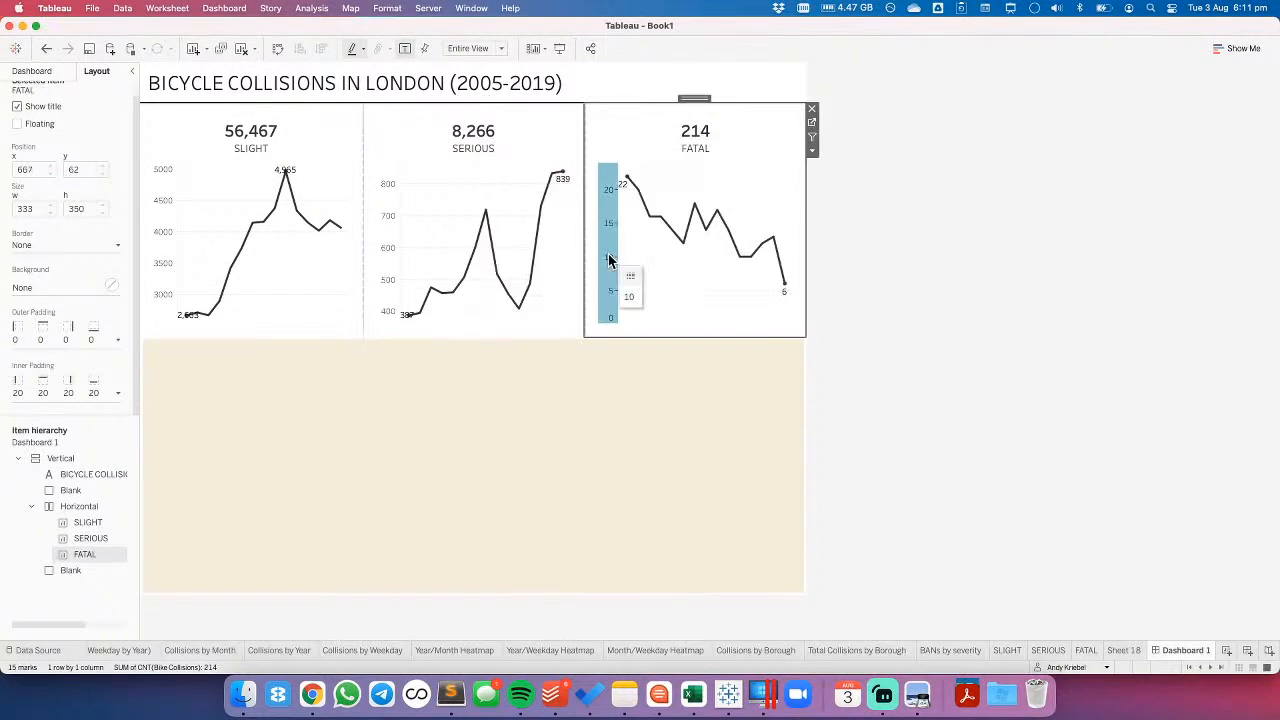
{"action": "left_click", "coordinate": [720, 231]}
{"action": "left_click", "coordinate": [777, 155]}
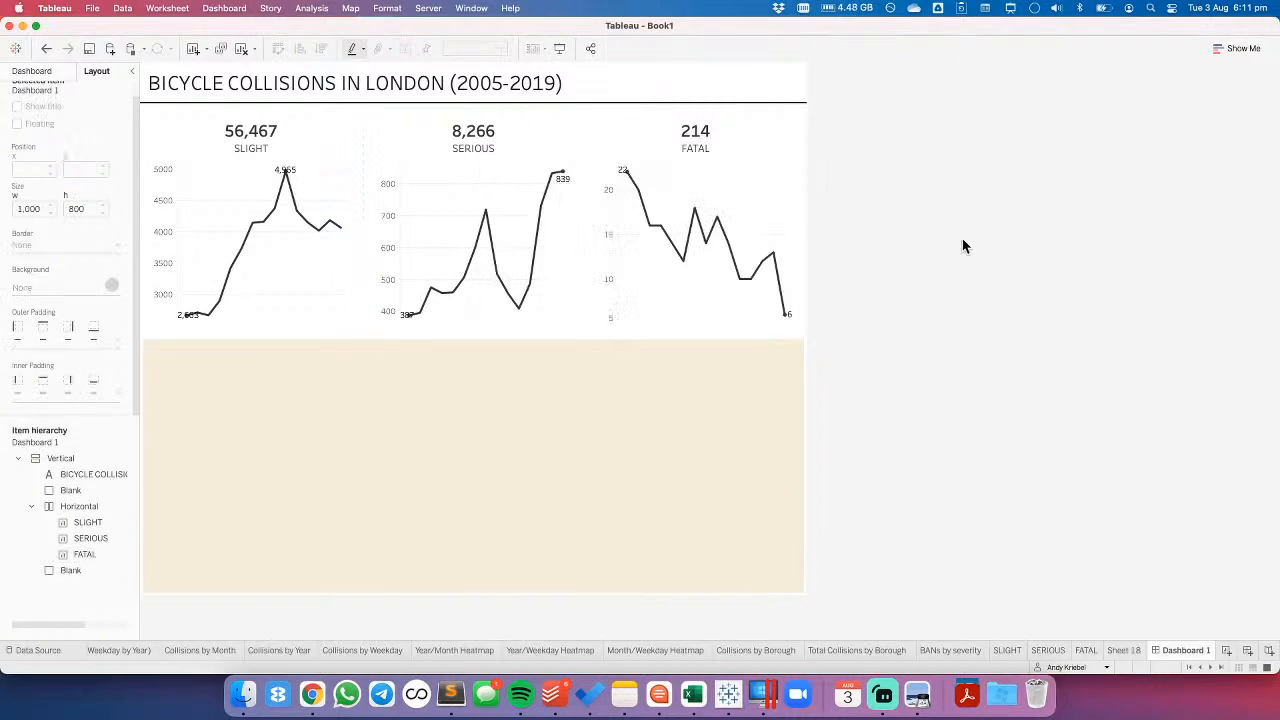
- With zero excluded from the ranges, hide the vertical axis headers on the FATAL, SERIOUS and SLIGHT charts
{"action": "right_click", "coordinate": [605, 280]}
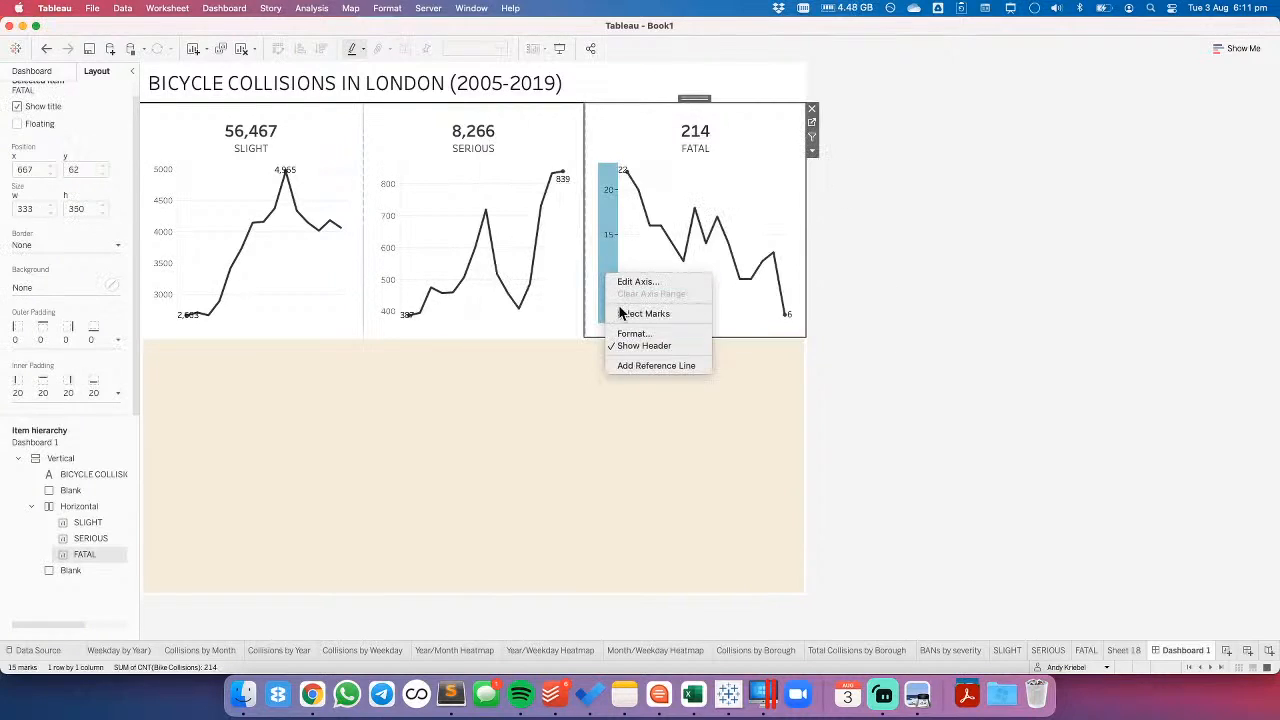
{"action": "left_click", "coordinate": [635, 344]}
{"action": "right_click", "coordinate": [390, 272]}
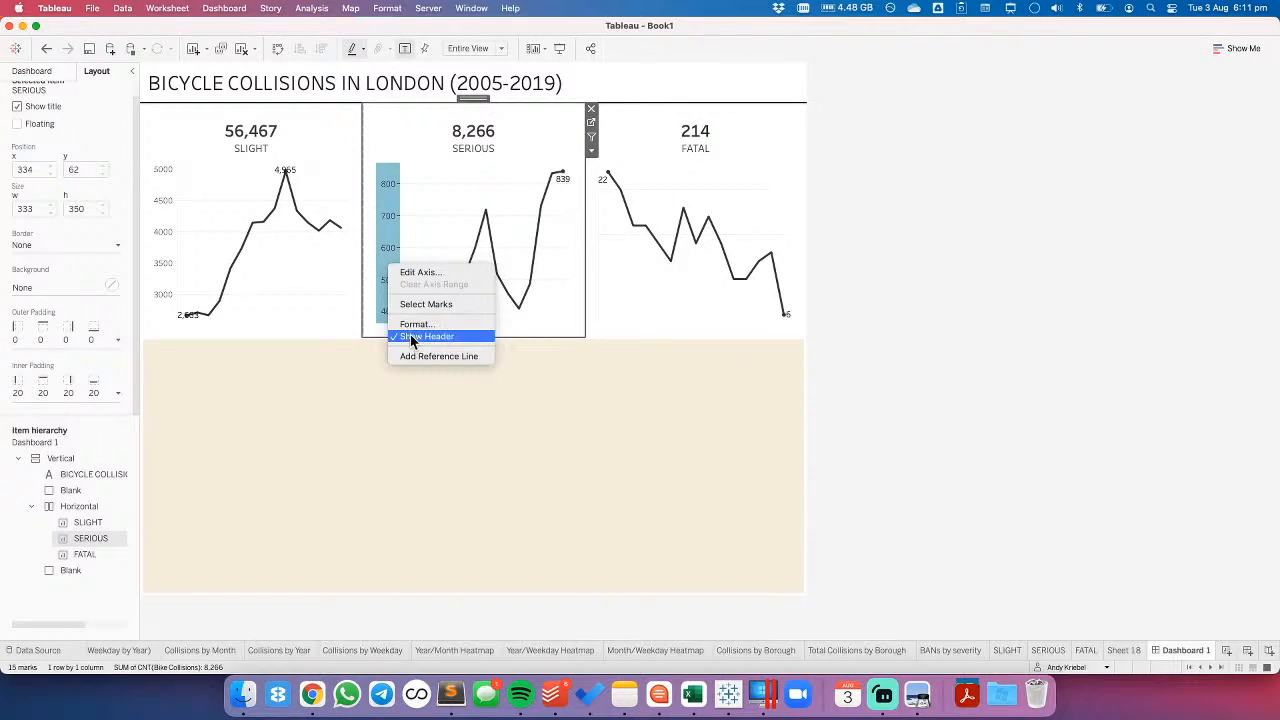
{"action": "left_click", "coordinate": [426, 336]}
{"action": "right_click", "coordinate": [165, 269]}
{"action": "left_click", "coordinate": [192, 335]}
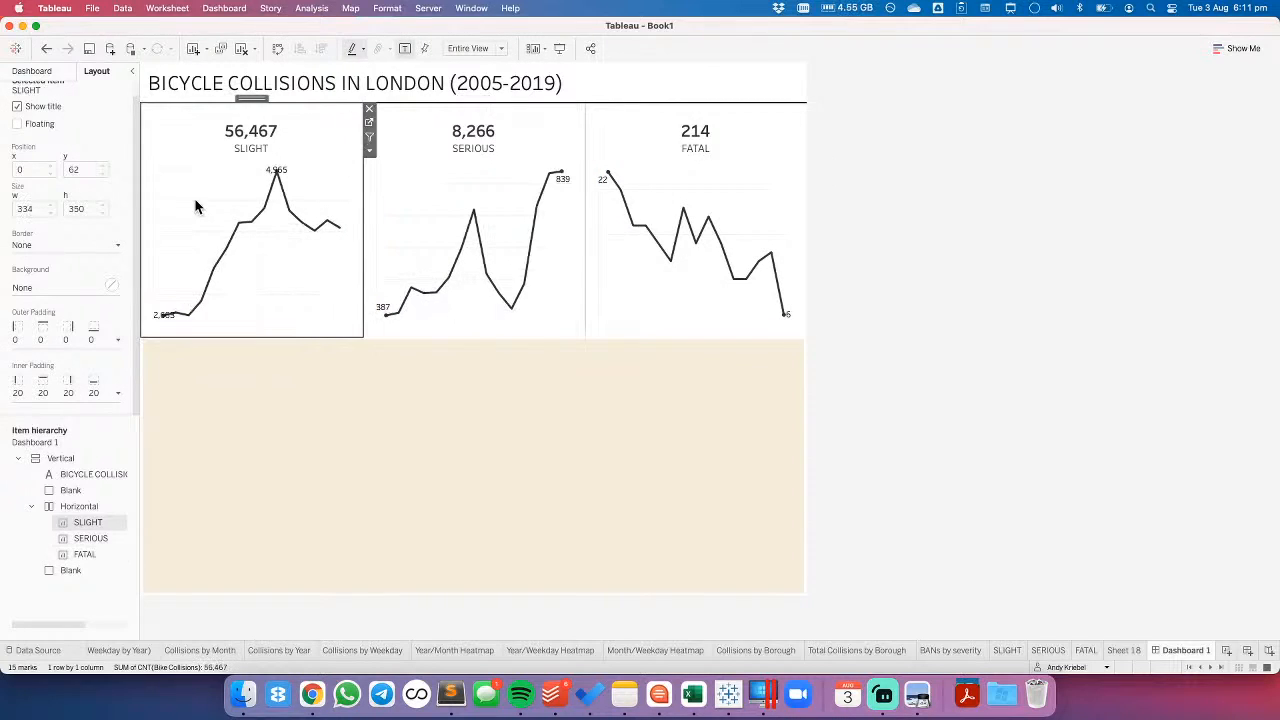
- Format the SLIGHT chart's lines with grid lines, zero lines and axis rulers set to None
{"action": "right_click", "coordinate": [204, 199]}
{"action": "left_click", "coordinate": [104, 167]}
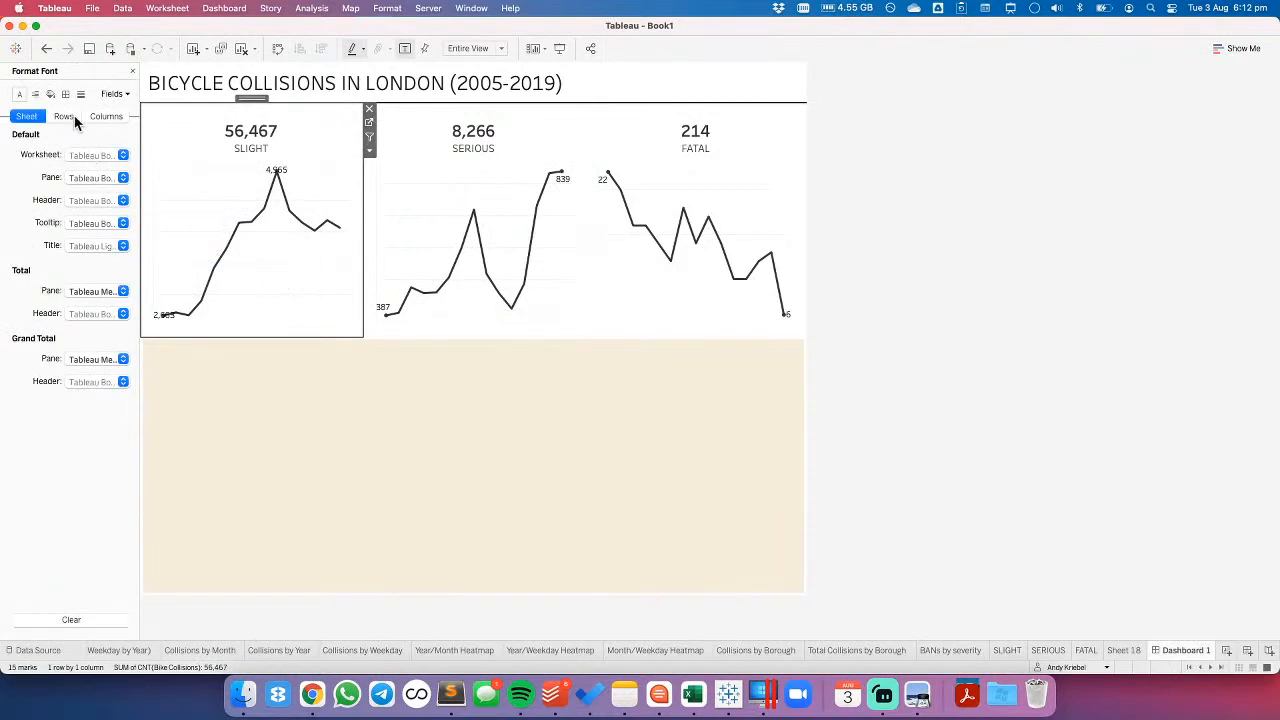
{"action": "left_click", "coordinate": [81, 93]}
{"action": "left_click", "coordinate": [90, 156]}
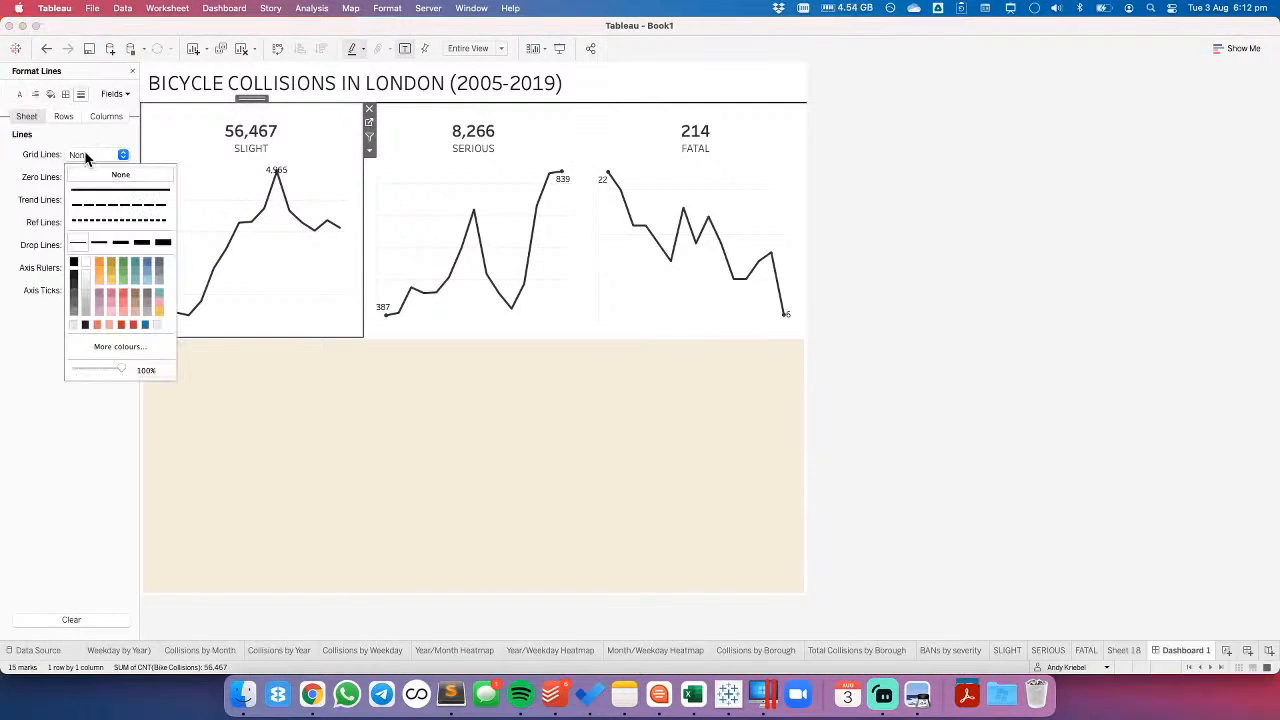
{"action": "left_click", "coordinate": [90, 178]}
{"action": "left_click", "coordinate": [95, 177]}
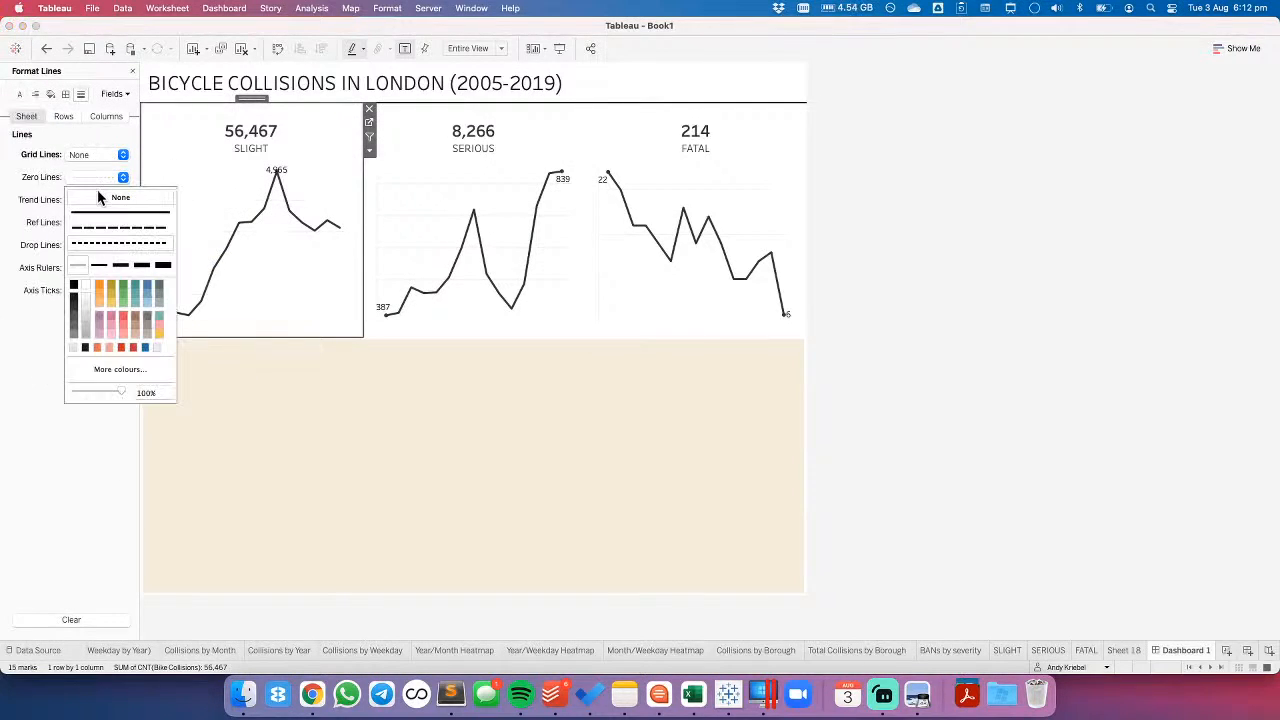
{"action": "left_click", "coordinate": [411, 188]}
{"action": "left_click", "coordinate": [180, 192]}
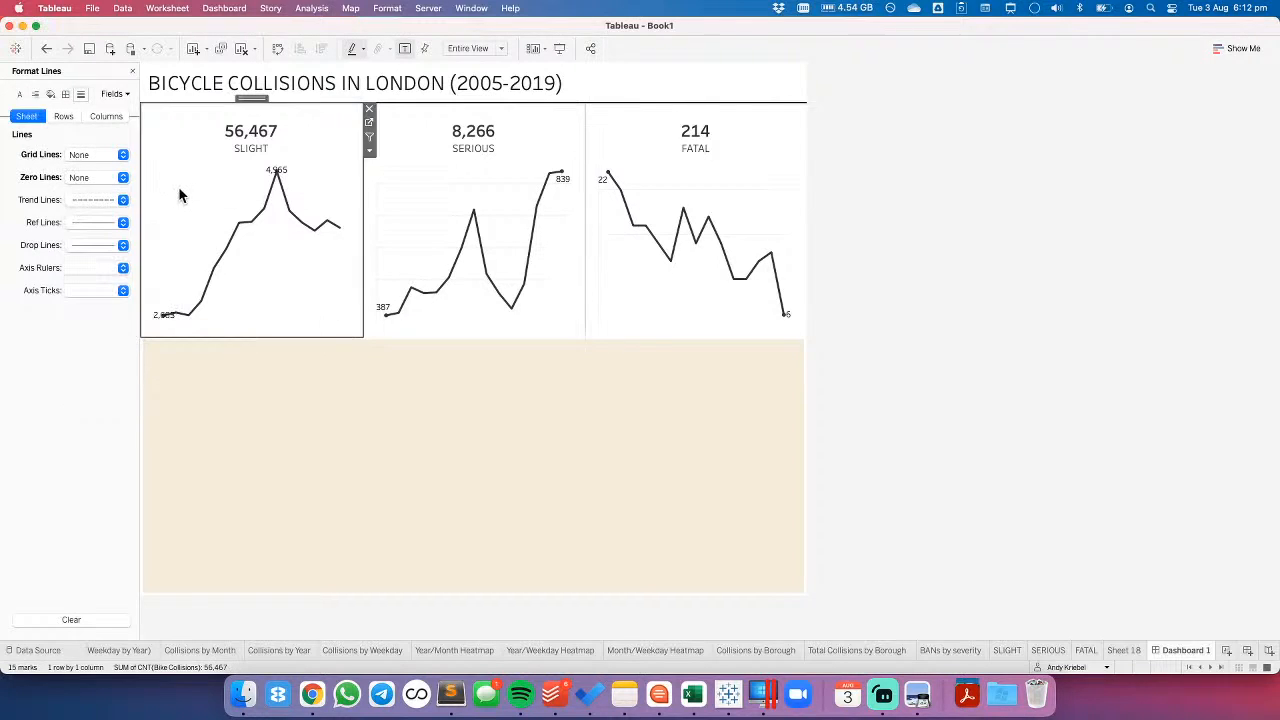
{"action": "left_click", "coordinate": [83, 268]}
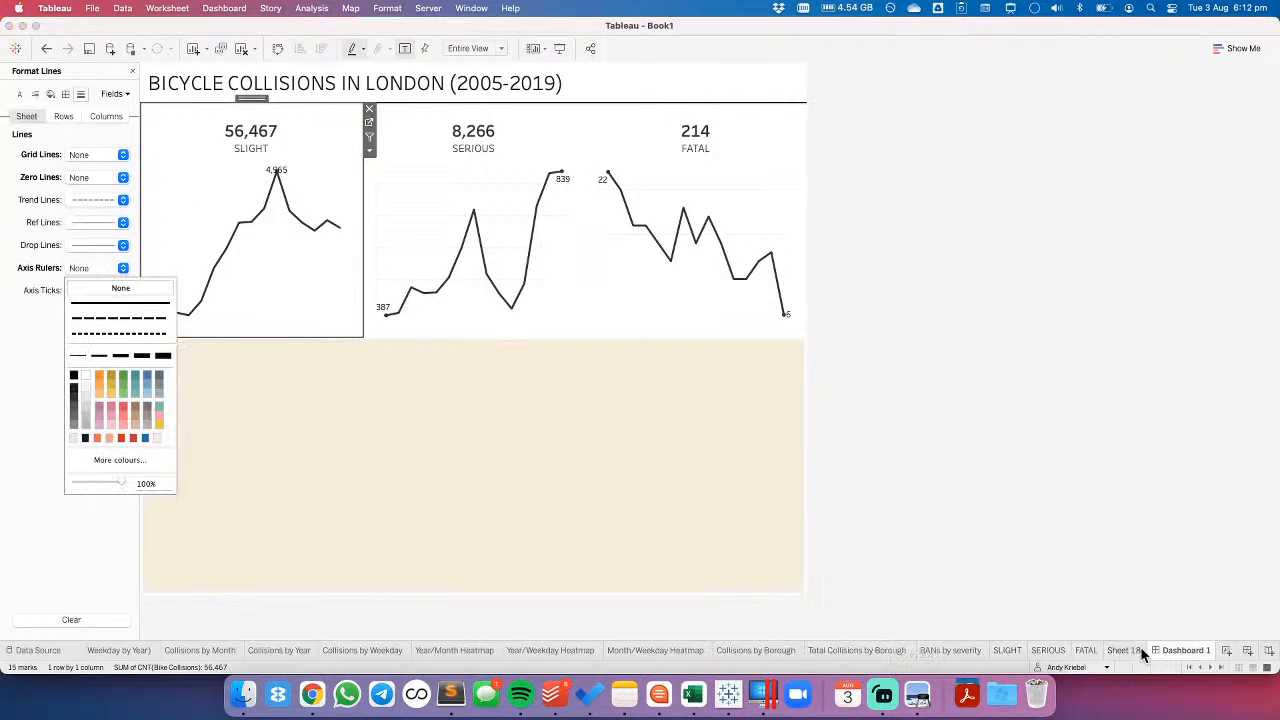
- Copy the SLIGHT sheet's formatting and paste it onto the SERIOUS sheet
{"action": "left_click", "coordinate": [1011, 649]}
{"action": "right_click", "coordinate": [1013, 649]}
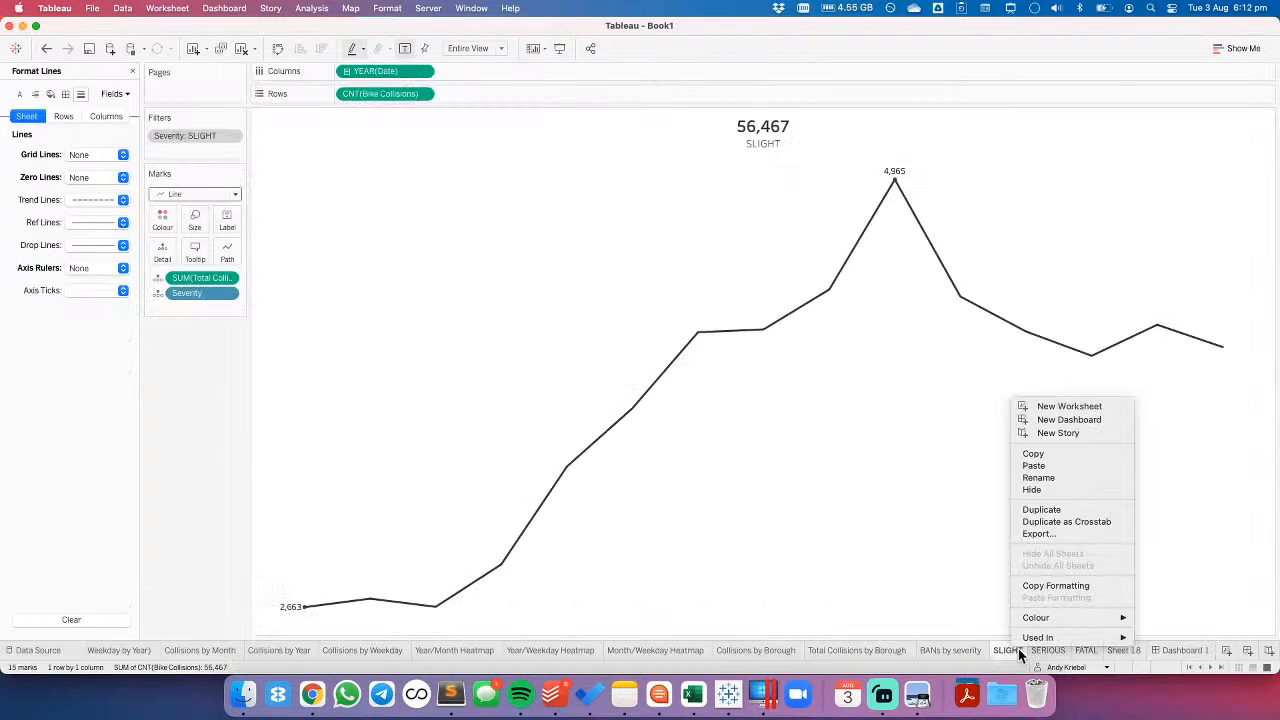
{"action": "left_click", "coordinate": [1055, 586]}
{"action": "left_click", "coordinate": [1048, 650]}
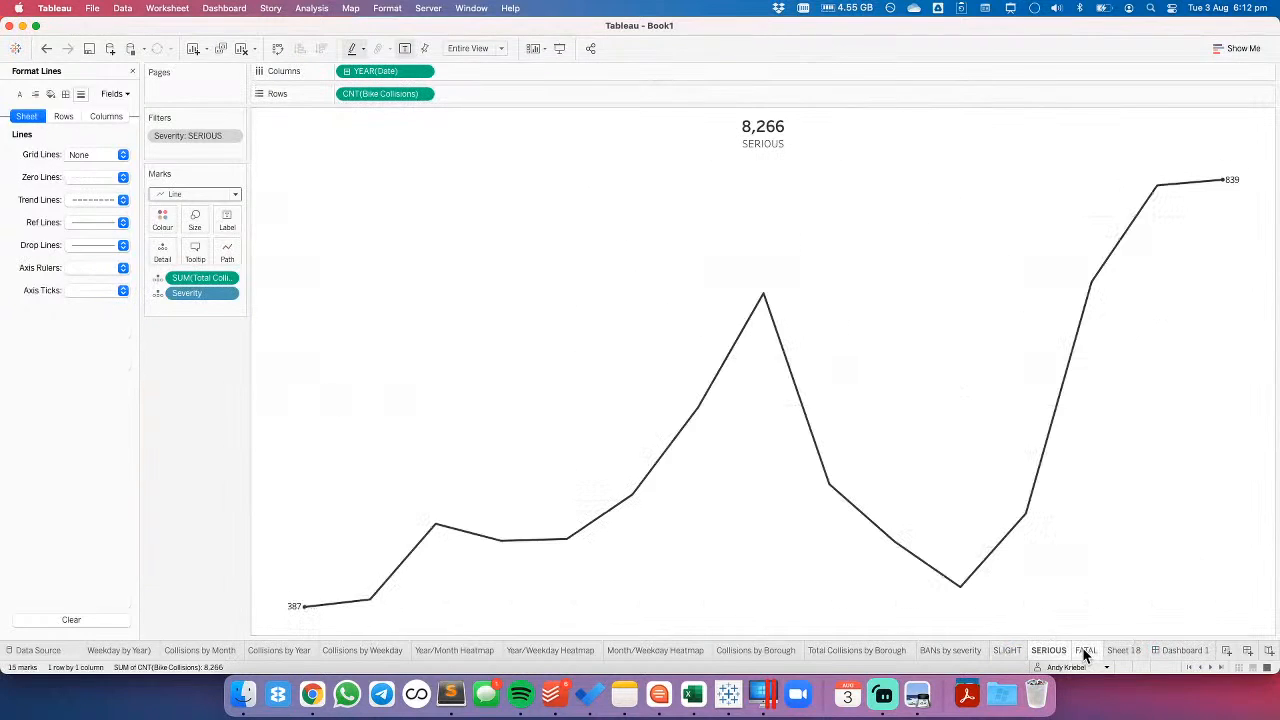
{"action": "right_click", "coordinate": [1085, 652]}
{"action": "left_click", "coordinate": [1053, 652]}
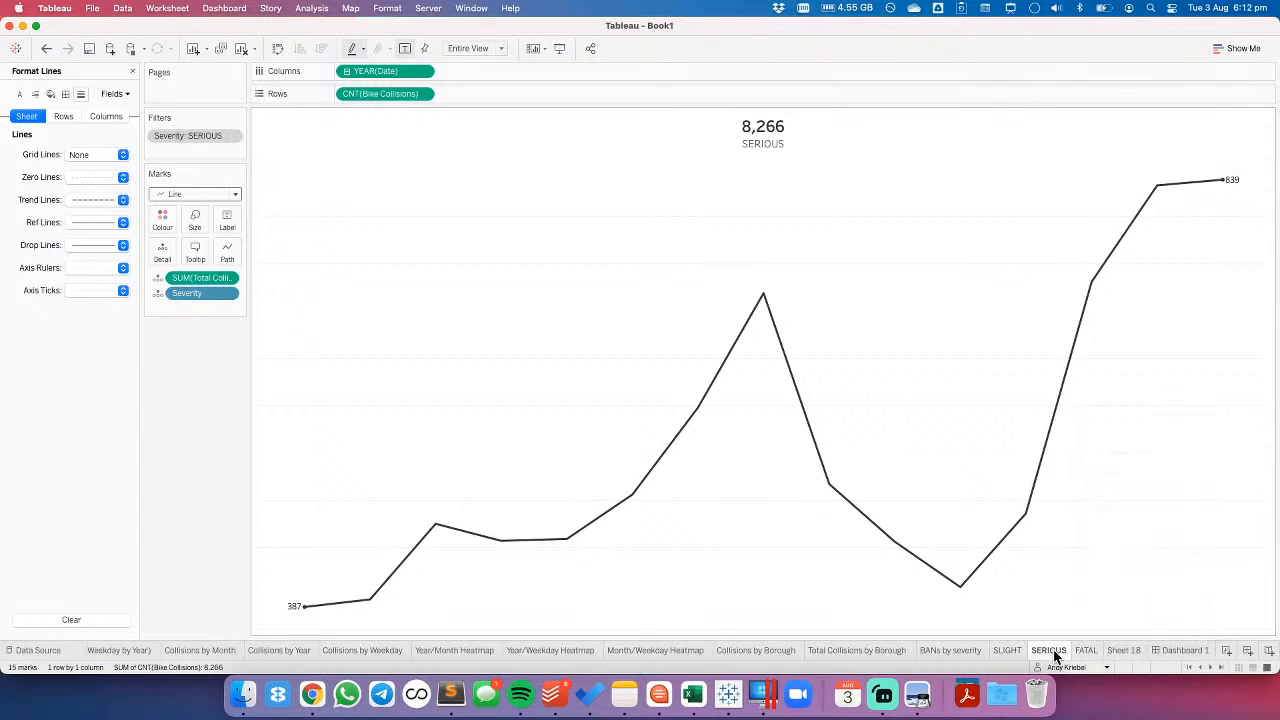
{"action": "right_click", "coordinate": [1053, 652]}
{"action": "left_click", "coordinate": [1088, 597]}
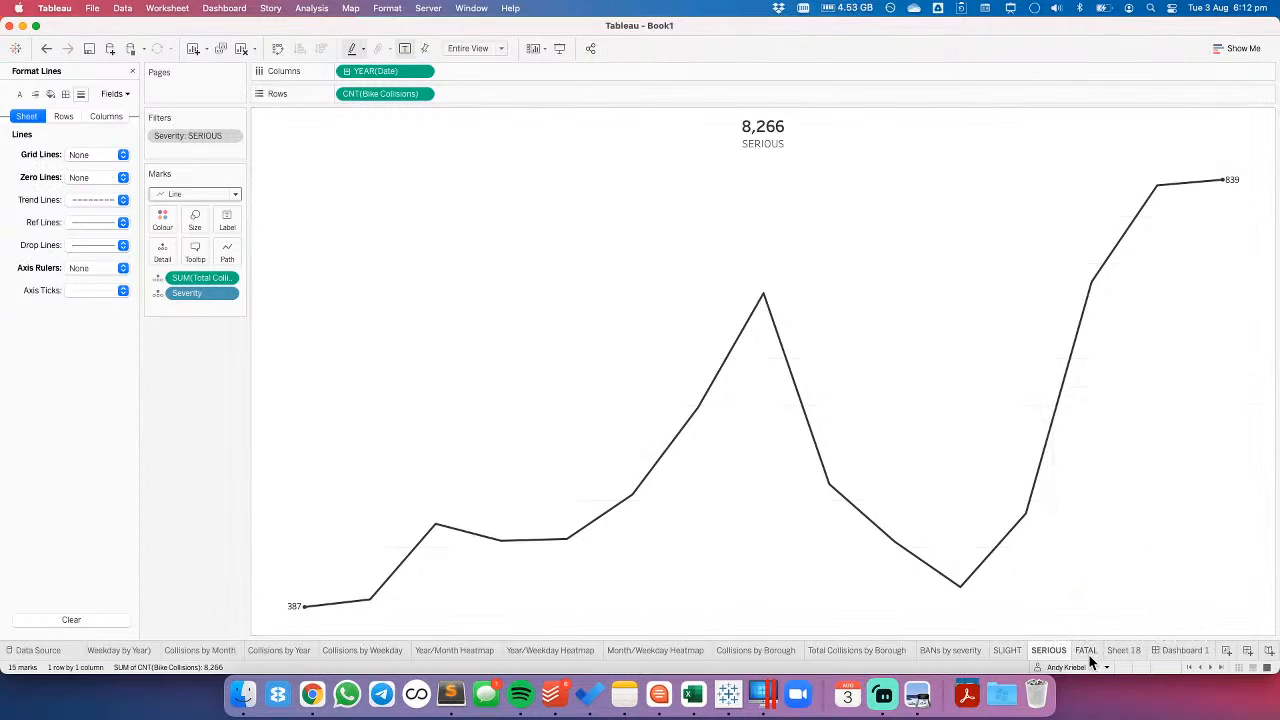
- Paste the copied SLIGHT formatting onto the FATAL sheet and return to Dashboard 1
{"action": "left_click", "coordinate": [1087, 651]}
{"action": "right_click", "coordinate": [1088, 652]}
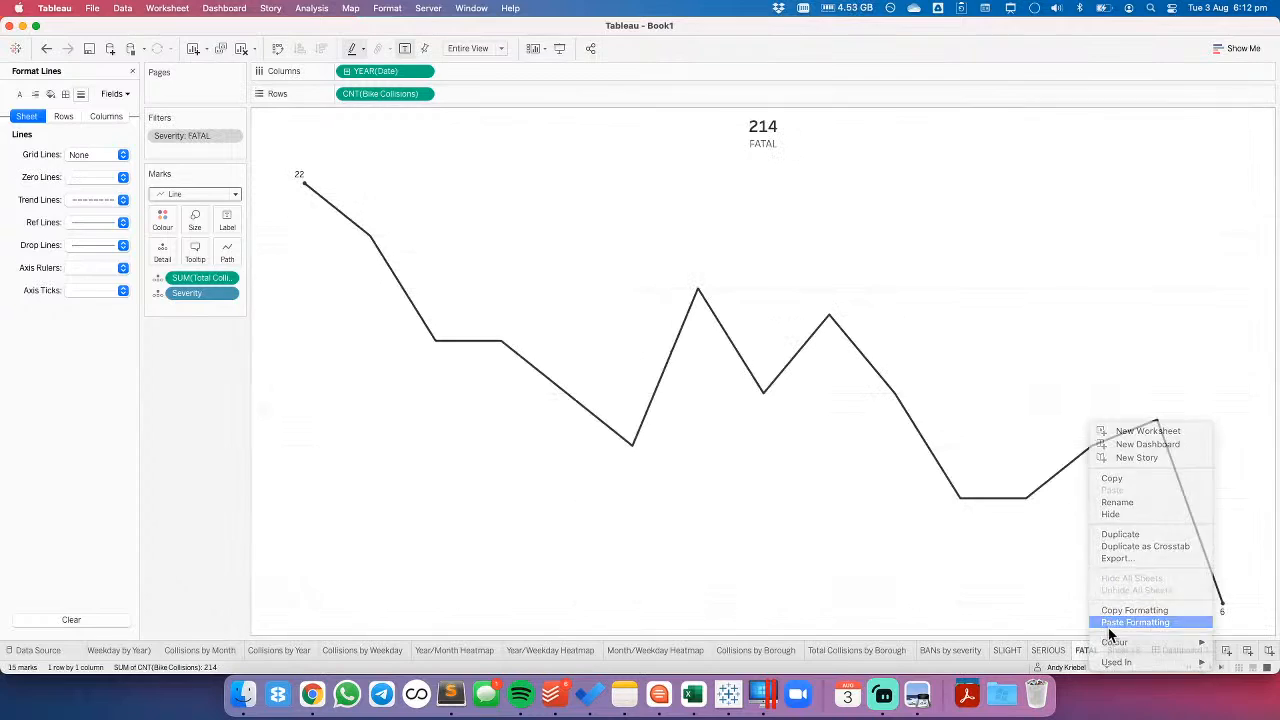
{"action": "left_click", "coordinate": [1107, 617]}
{"action": "left_click", "coordinate": [1174, 651]}
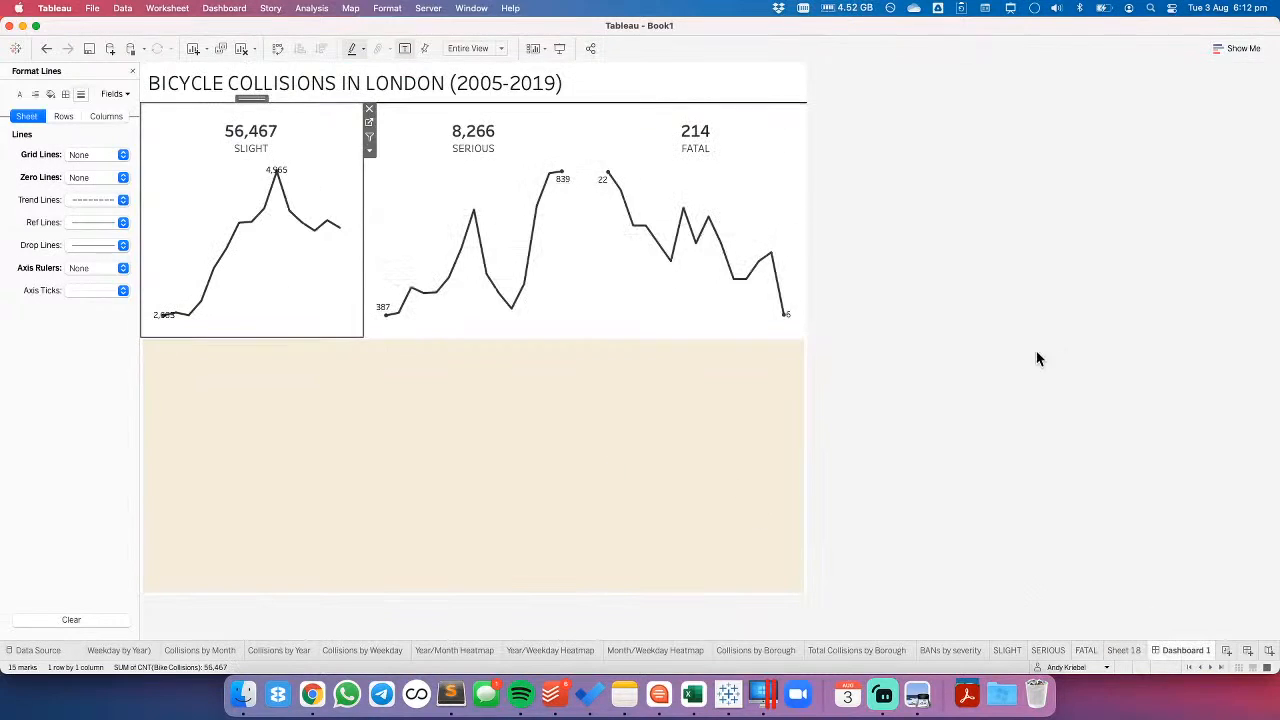
- Reduce the fixed pixel height of the horizontal container holding the three severity charts, then deselect it
{"action": "left_click", "coordinate": [287, 135]}
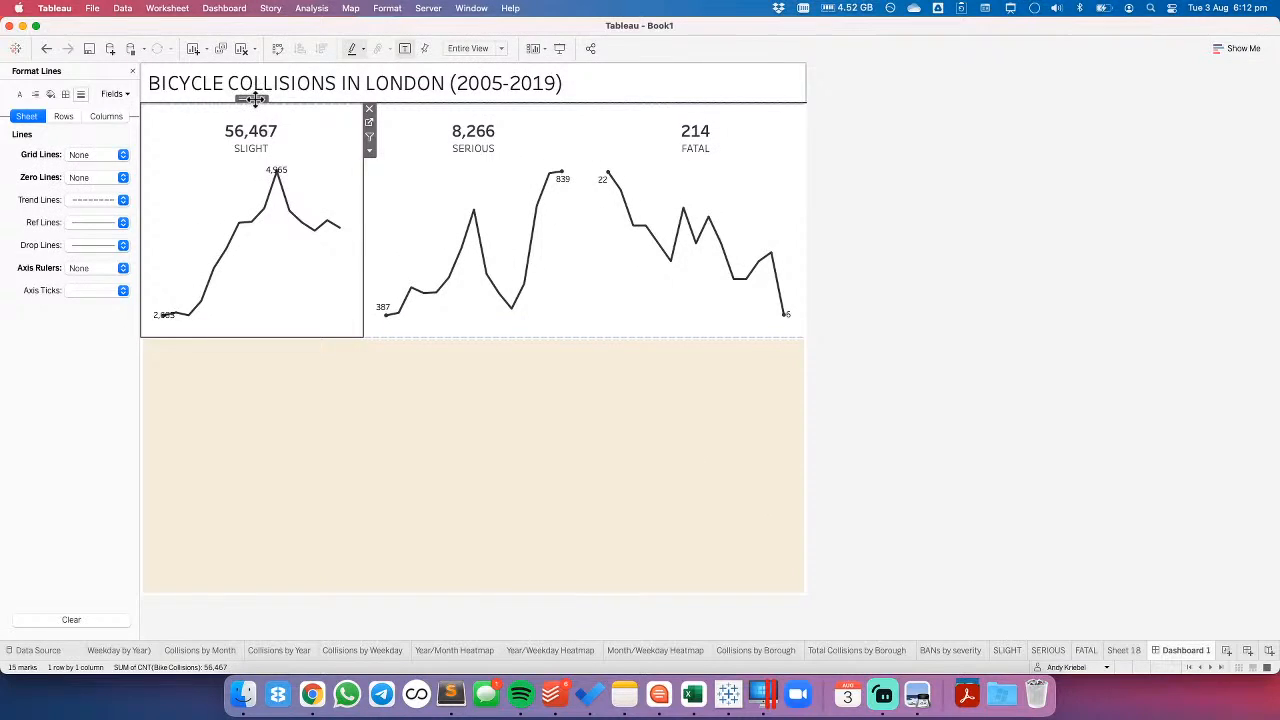
{"action": "double_click", "coordinate": [251, 94]}
{"action": "left_click", "coordinate": [812, 136]}
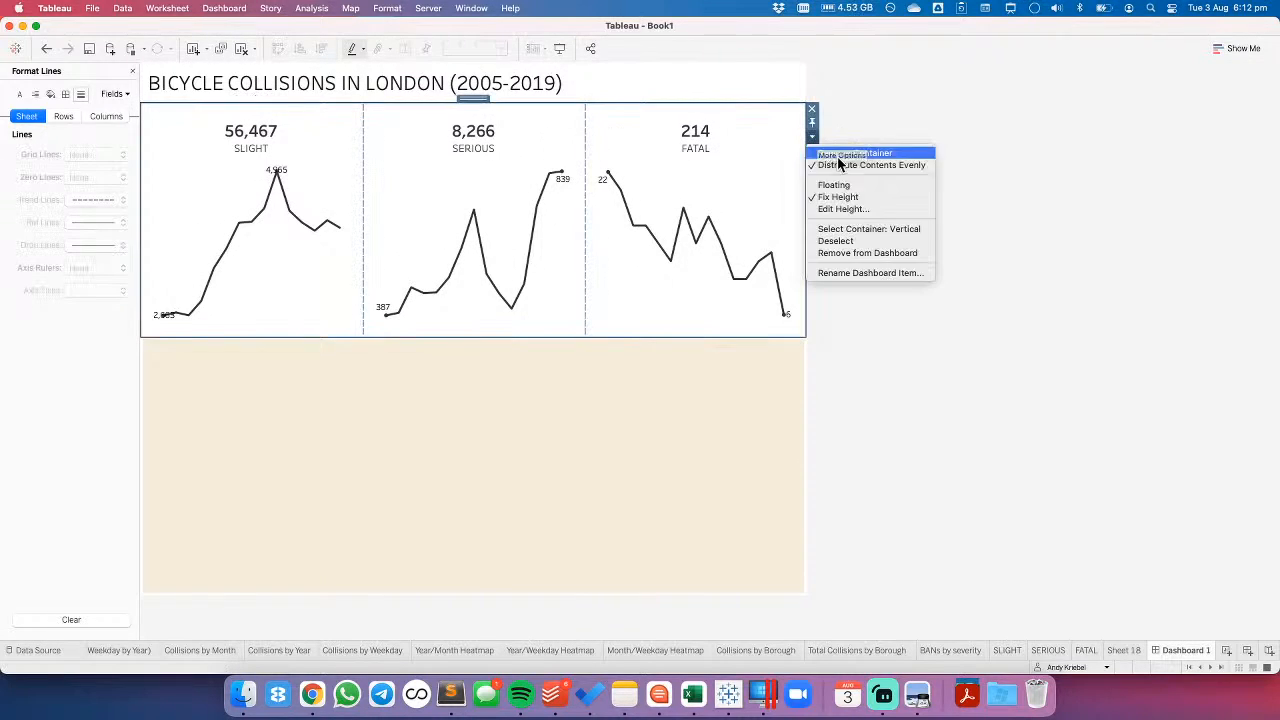
{"action": "left_click", "coordinate": [847, 210]}
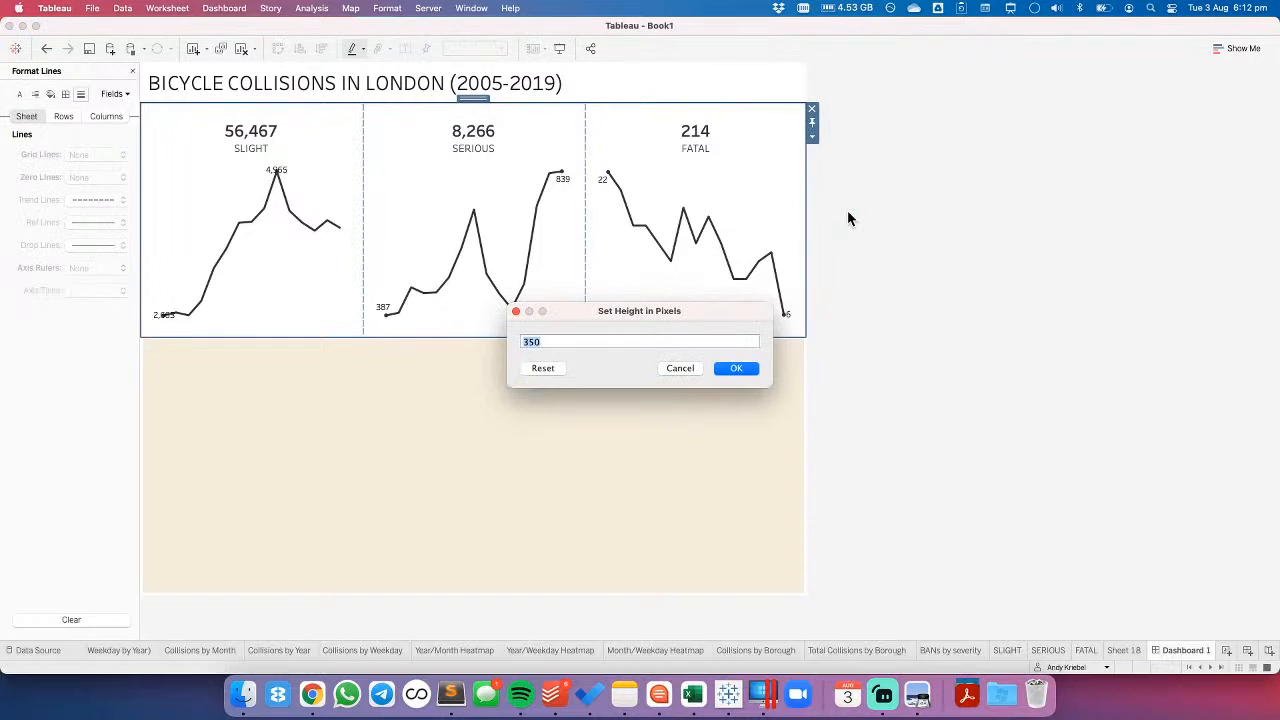
{"action": "key", "text": "Return"}
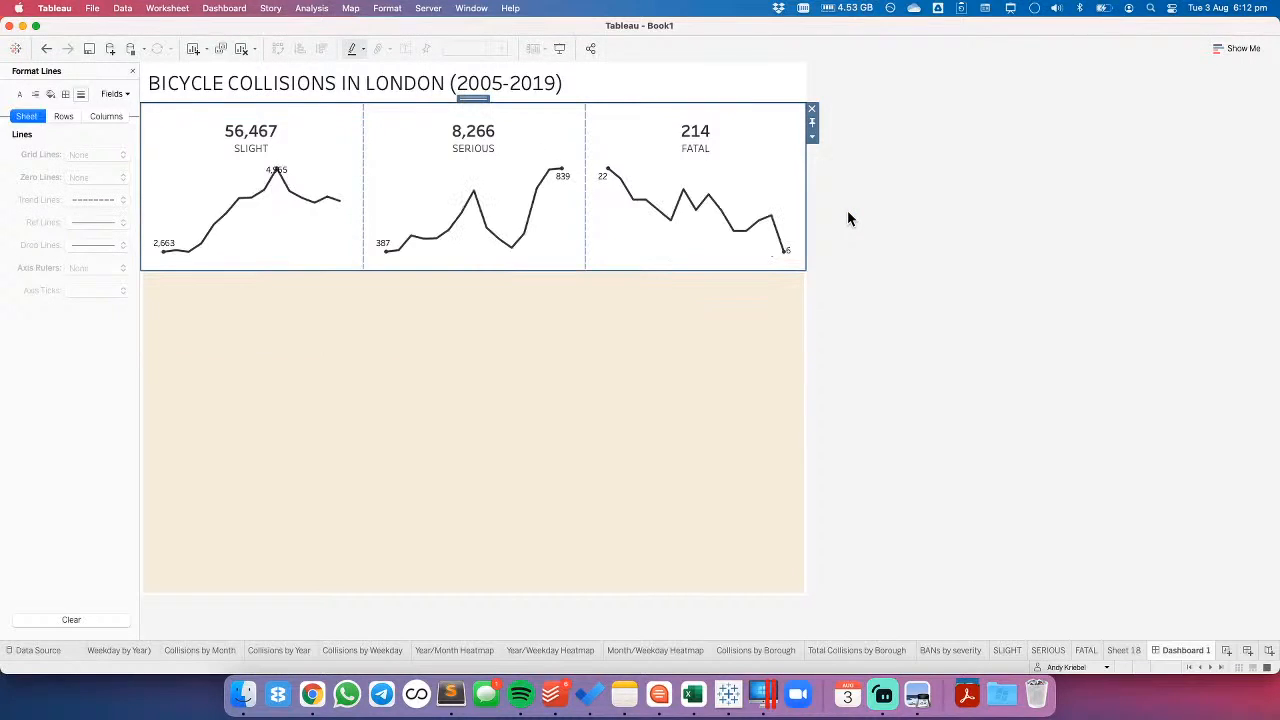
{"action": "left_click", "coordinate": [856, 213]}
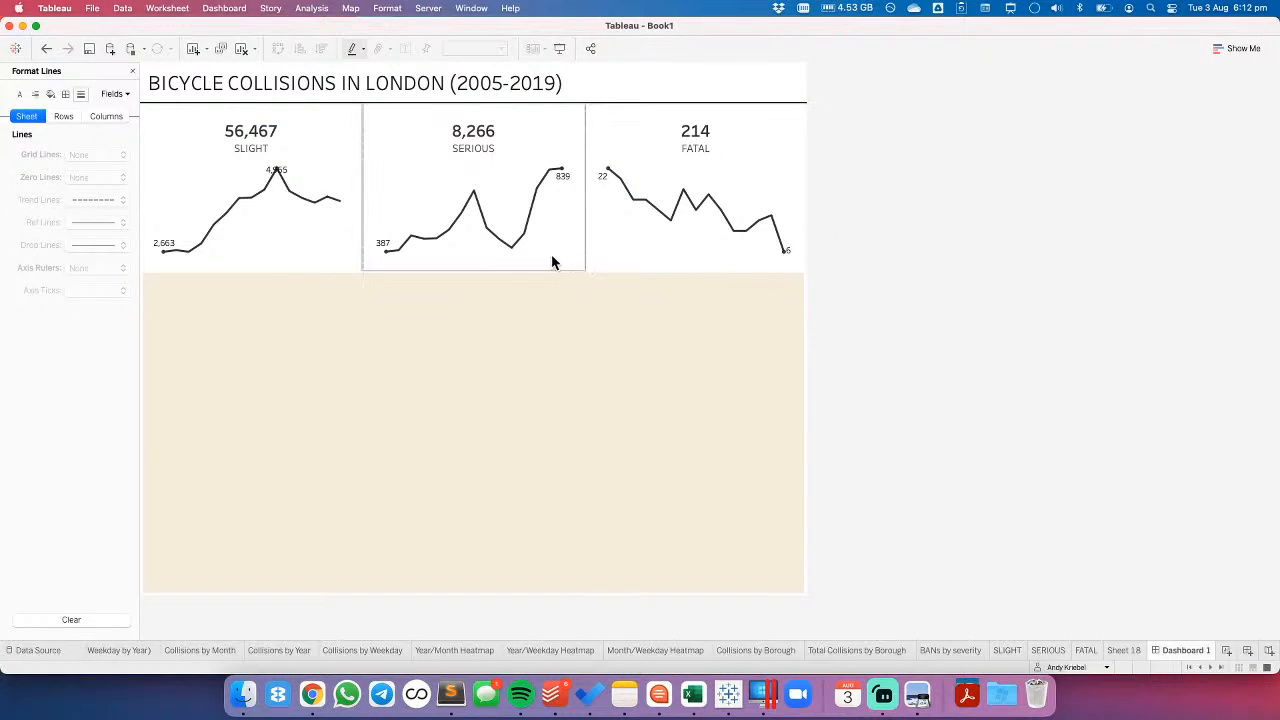
- Set the vertical alignment of the SLIGHT sheet's mark labels to Top and return to Dashboard 1
{"action": "left_click", "coordinate": [1010, 651]}
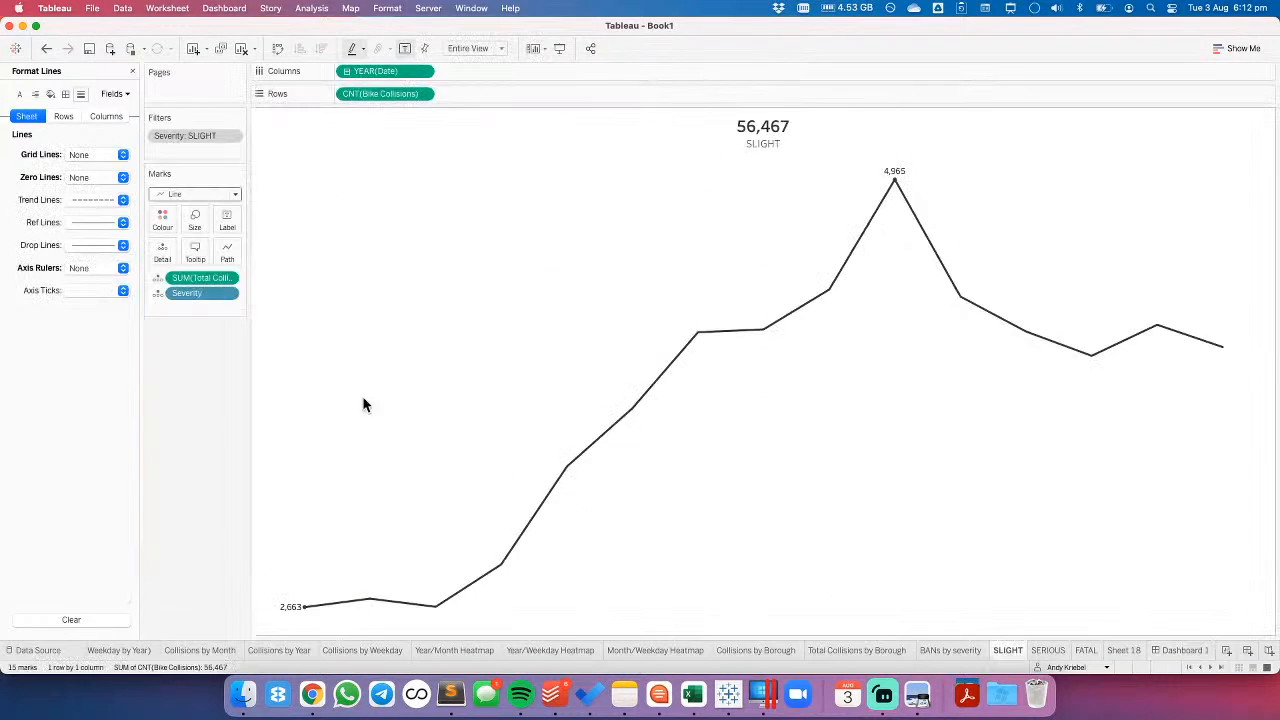
{"action": "left_click", "coordinate": [229, 229]}
{"action": "left_click", "coordinate": [309, 327]}
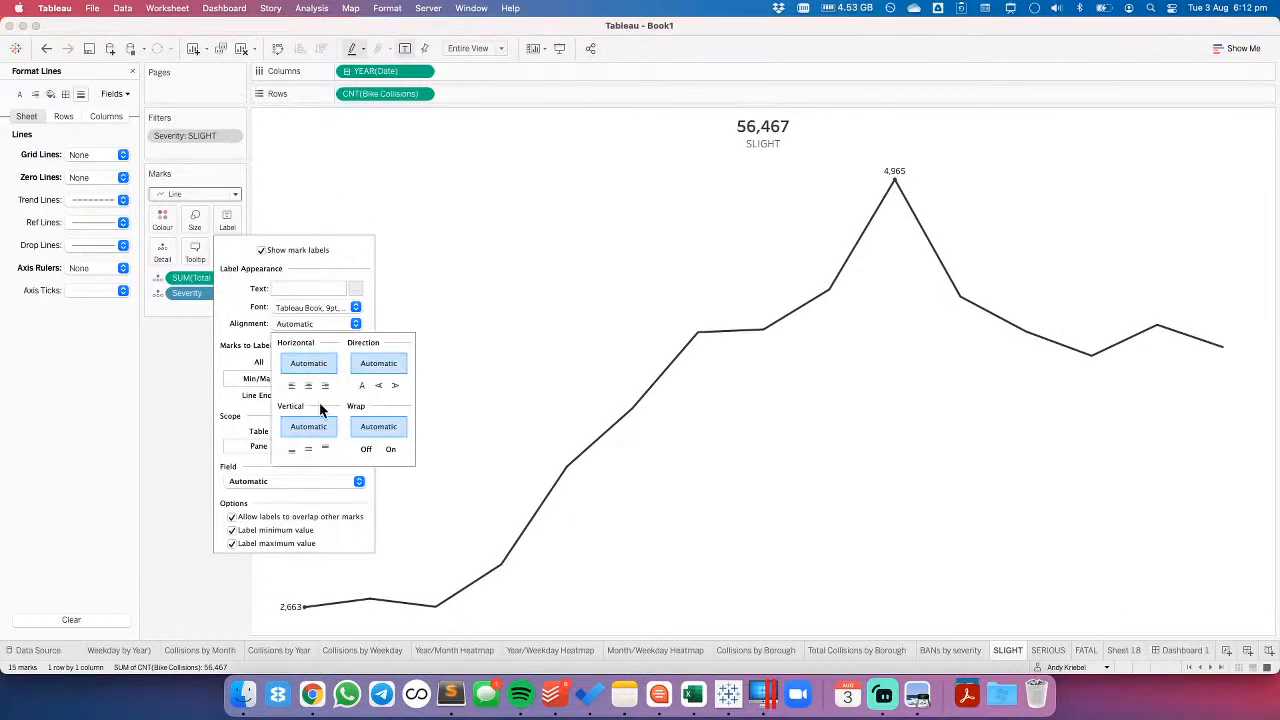
{"action": "left_click", "coordinate": [325, 449]}
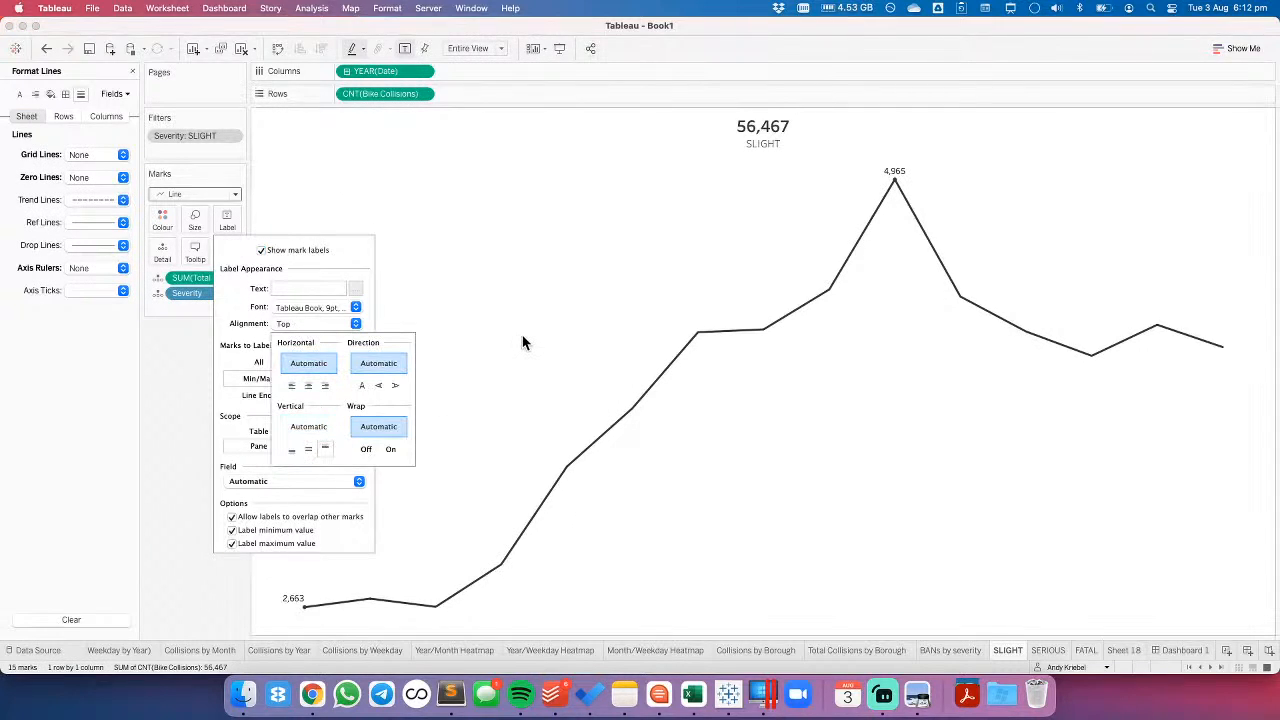
{"action": "left_click", "coordinate": [1185, 650]}
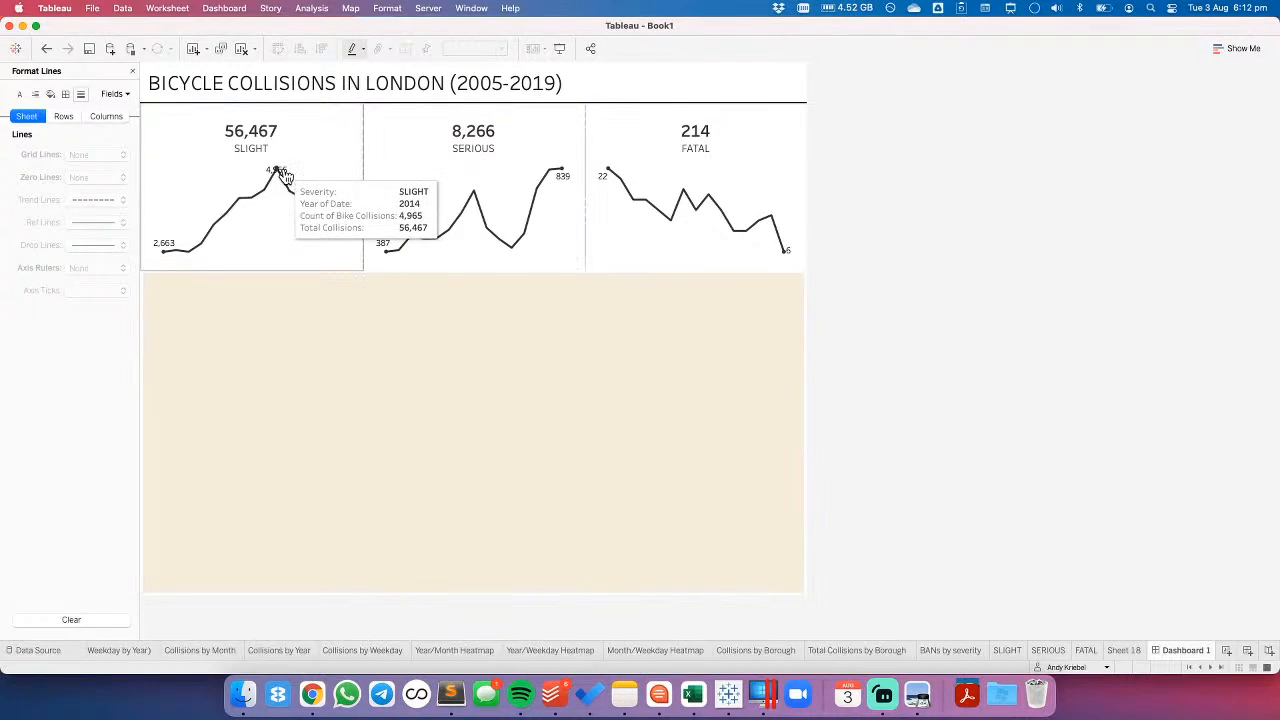
{"action": "left_click", "coordinate": [283, 212]}
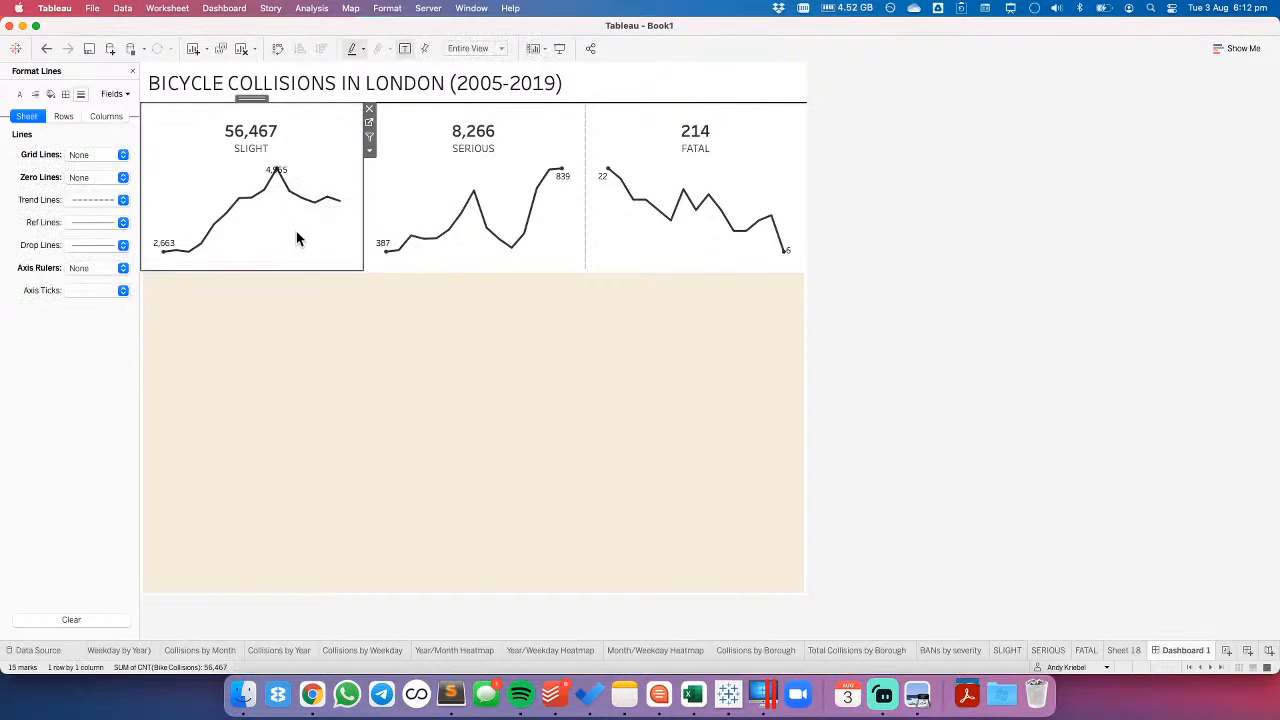
{"action": "left_click", "coordinate": [463, 180]}
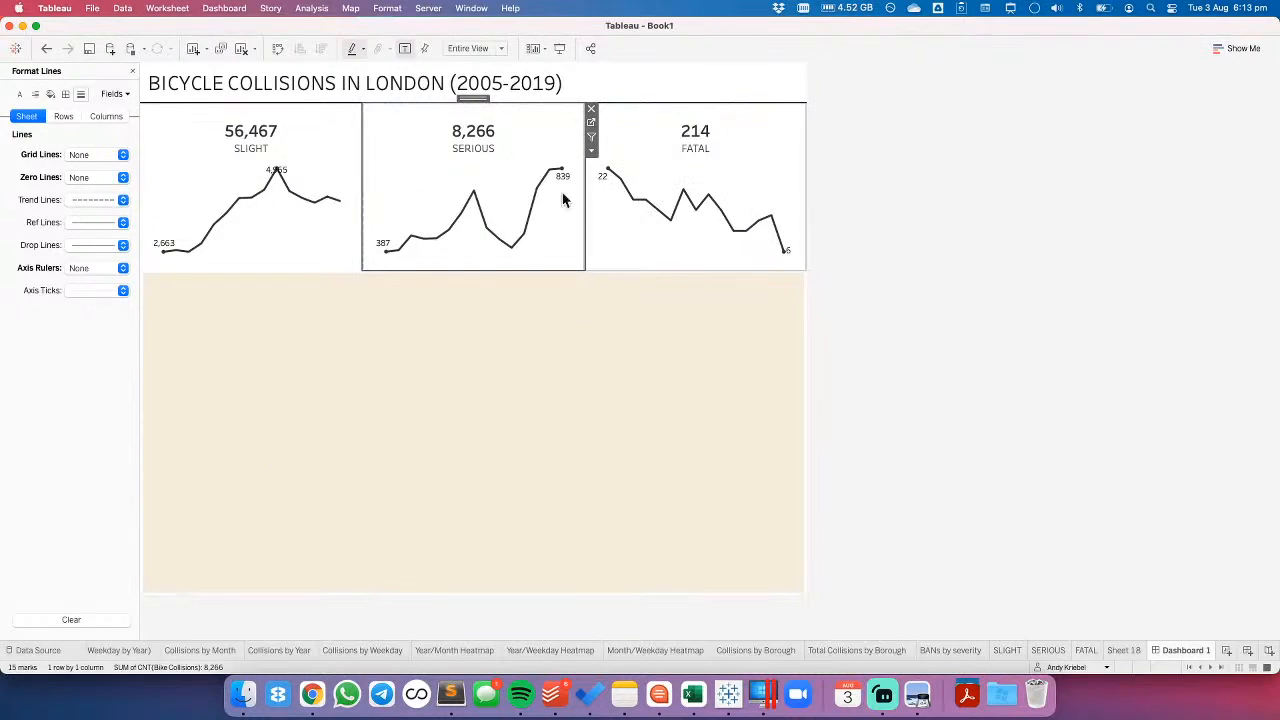
- Add a vertical container to the dashboard between the three severity charts and the blank
{"action": "left_click", "coordinate": [132, 71]}
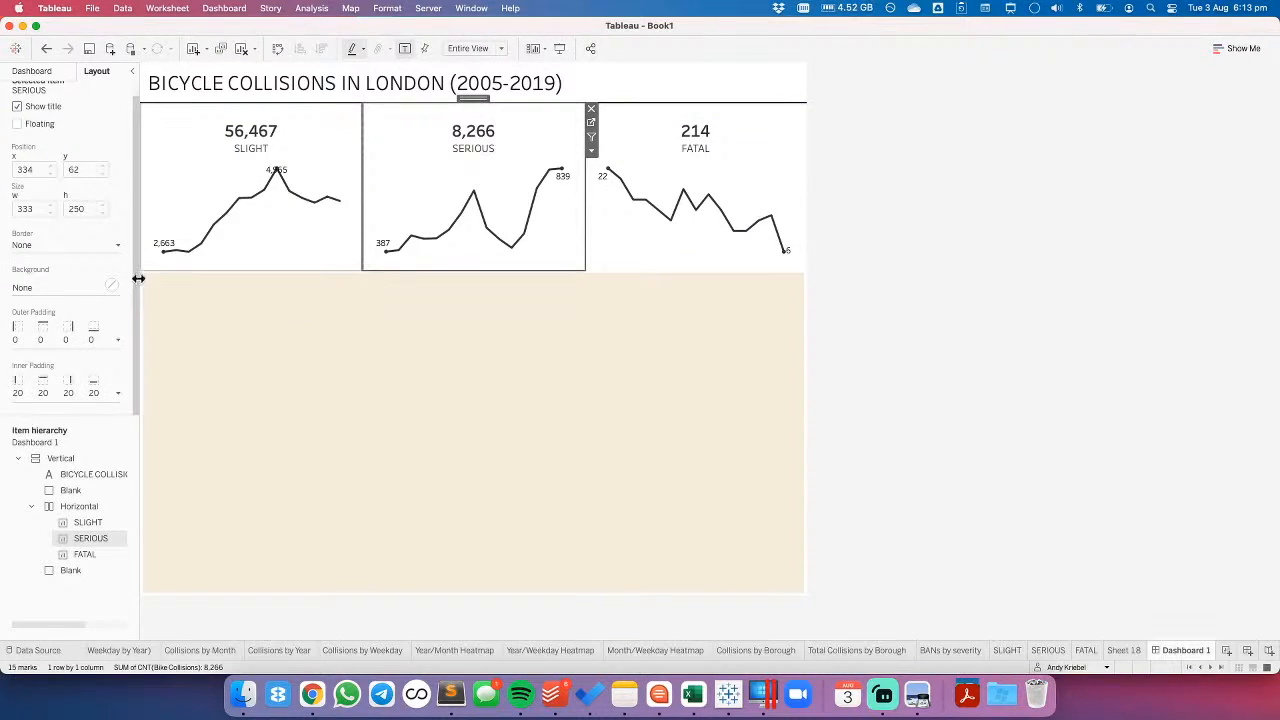
{"action": "left_click", "coordinate": [32, 71]}
{"action": "left_click_drag", "start_coordinate": [36, 526], "coordinate": [206, 343]}
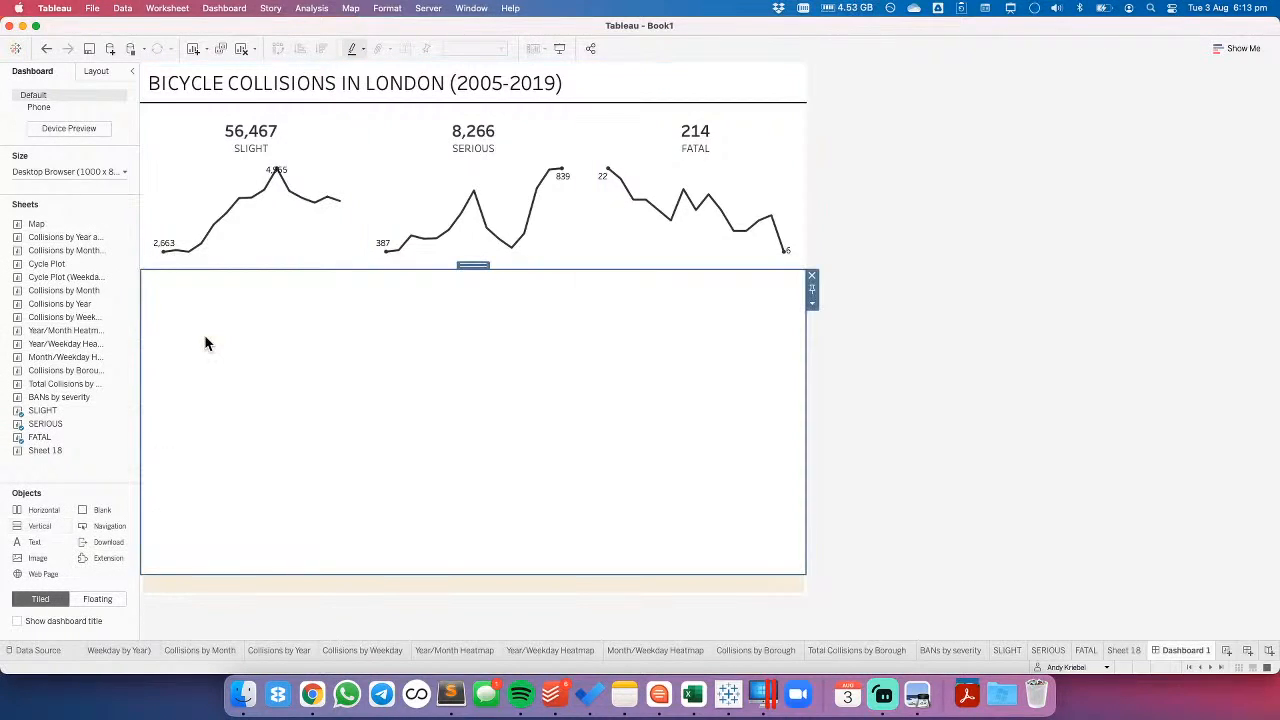
{"action": "left_click", "coordinate": [451, 592]}
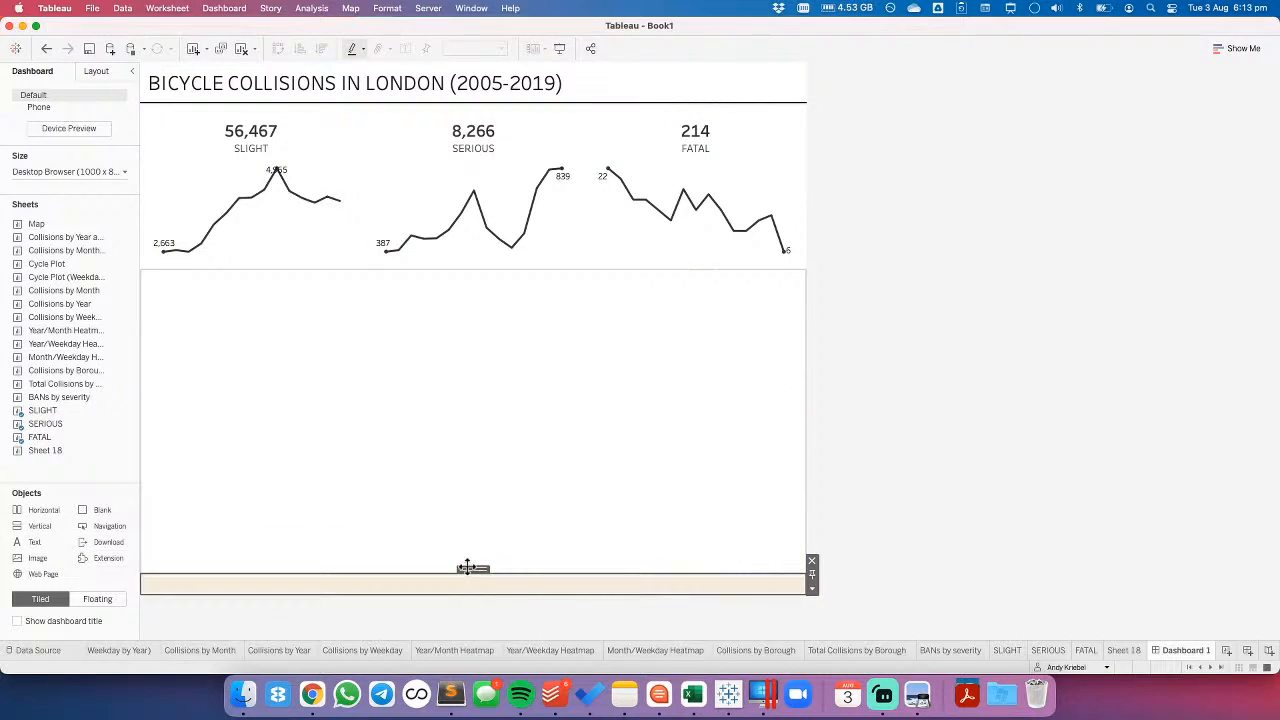
- Move the three severity charts into the vertical container, stacked in the order SLIGHT, SERIOUS, FATAL
{"action": "left_click", "coordinate": [300, 152]}
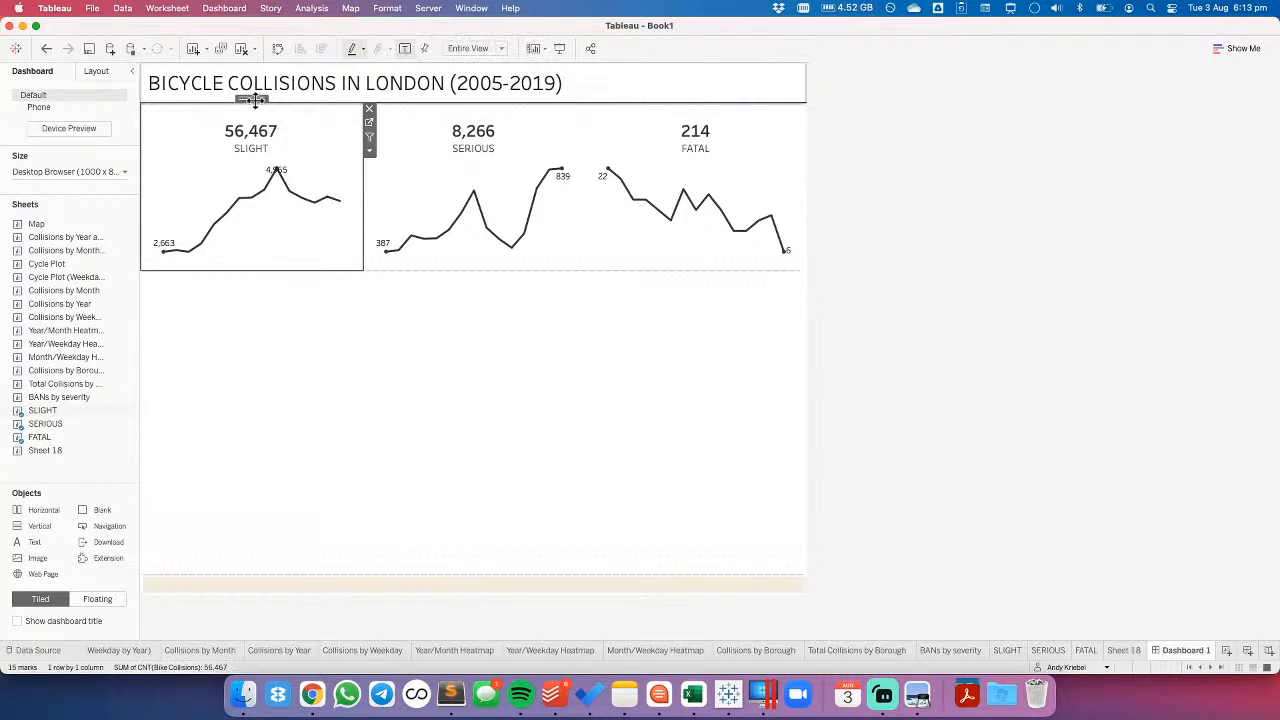
{"action": "left_click_drag", "start_coordinate": [255, 99], "coordinate": [265, 337]}
{"action": "left_click", "coordinate": [360, 140]}
{"action": "left_click_drag", "start_coordinate": [315, 99], "coordinate": [400, 470]}
{"action": "left_click", "coordinate": [517, 118]}
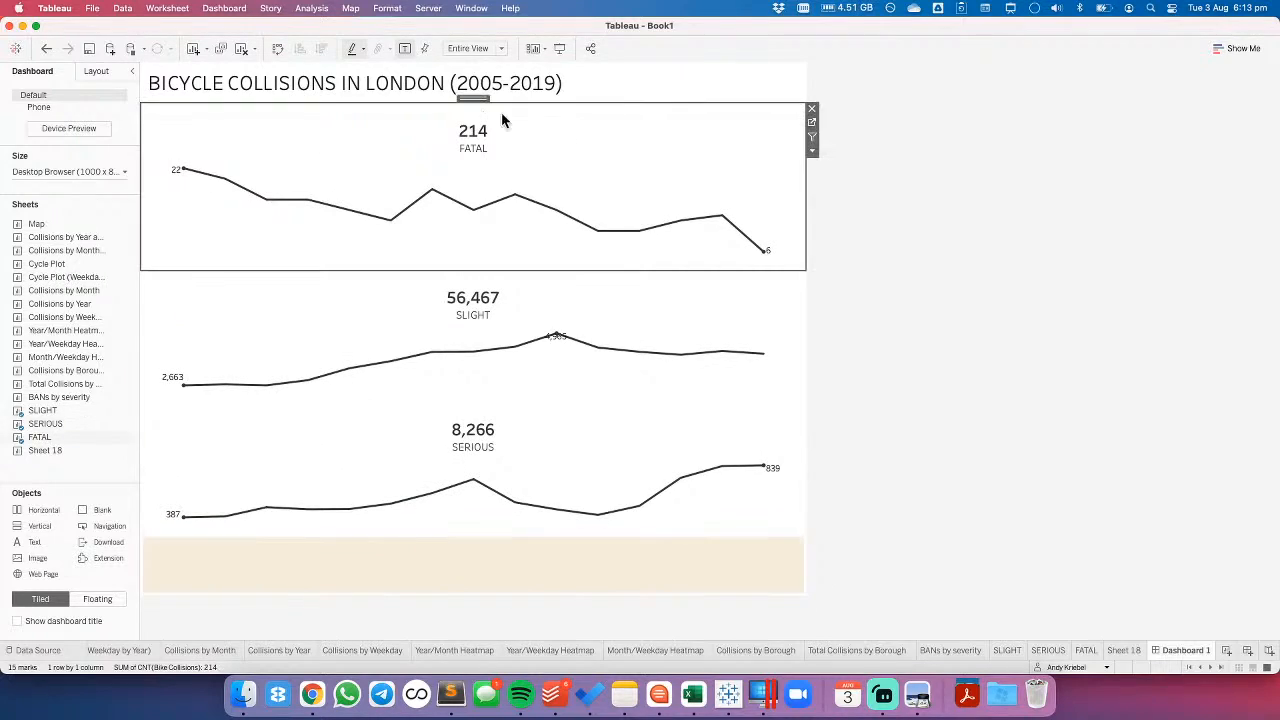
{"action": "left_click_drag", "start_coordinate": [460, 98], "coordinate": [449, 528]}
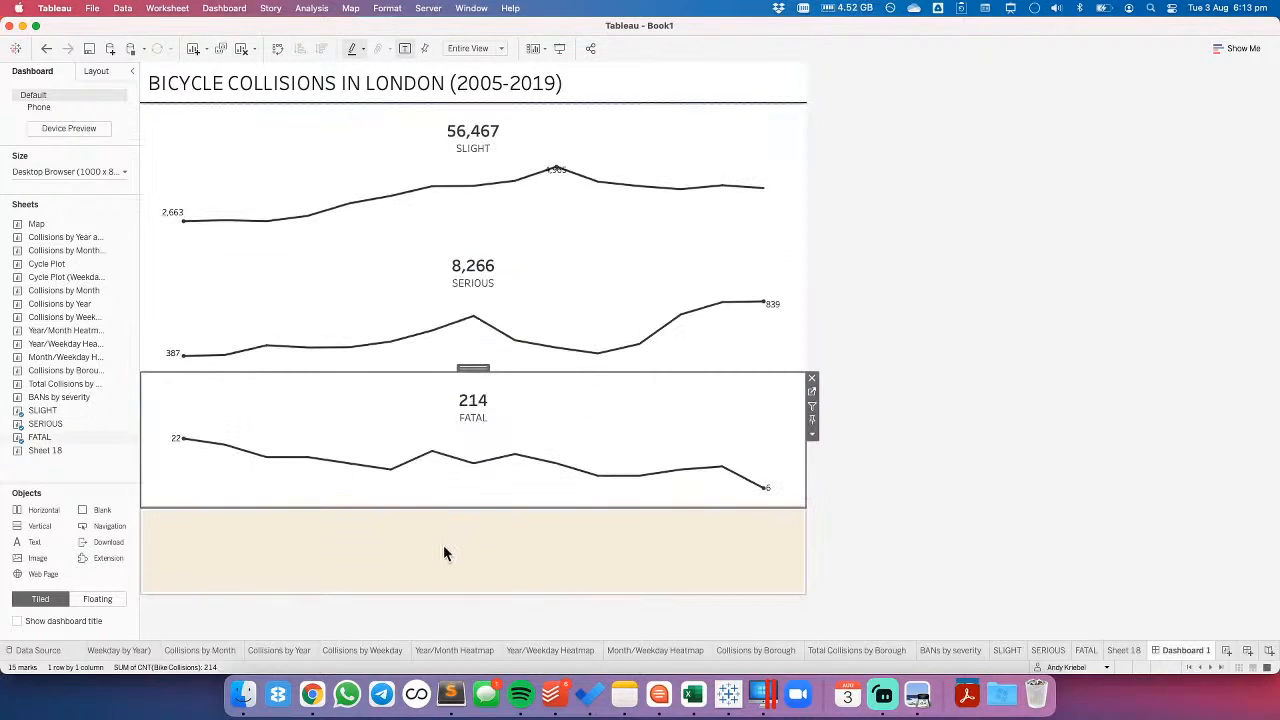
- Add a horizontal container below the dashboard title and move the vertical container of severity charts into it, beside the blank area
{"action": "left_click_drag", "start_coordinate": [51, 506], "coordinate": [543, 195]}
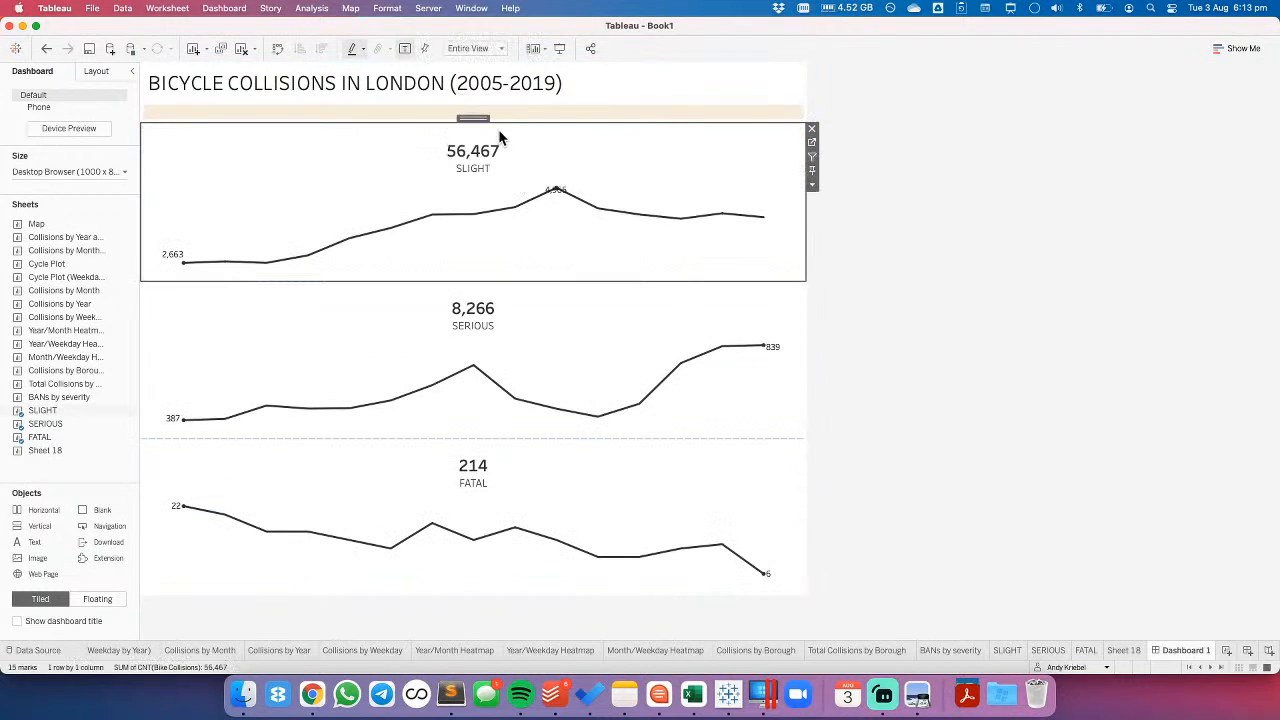
{"action": "left_click_drag", "start_coordinate": [473, 117], "coordinate": [420, 126]}
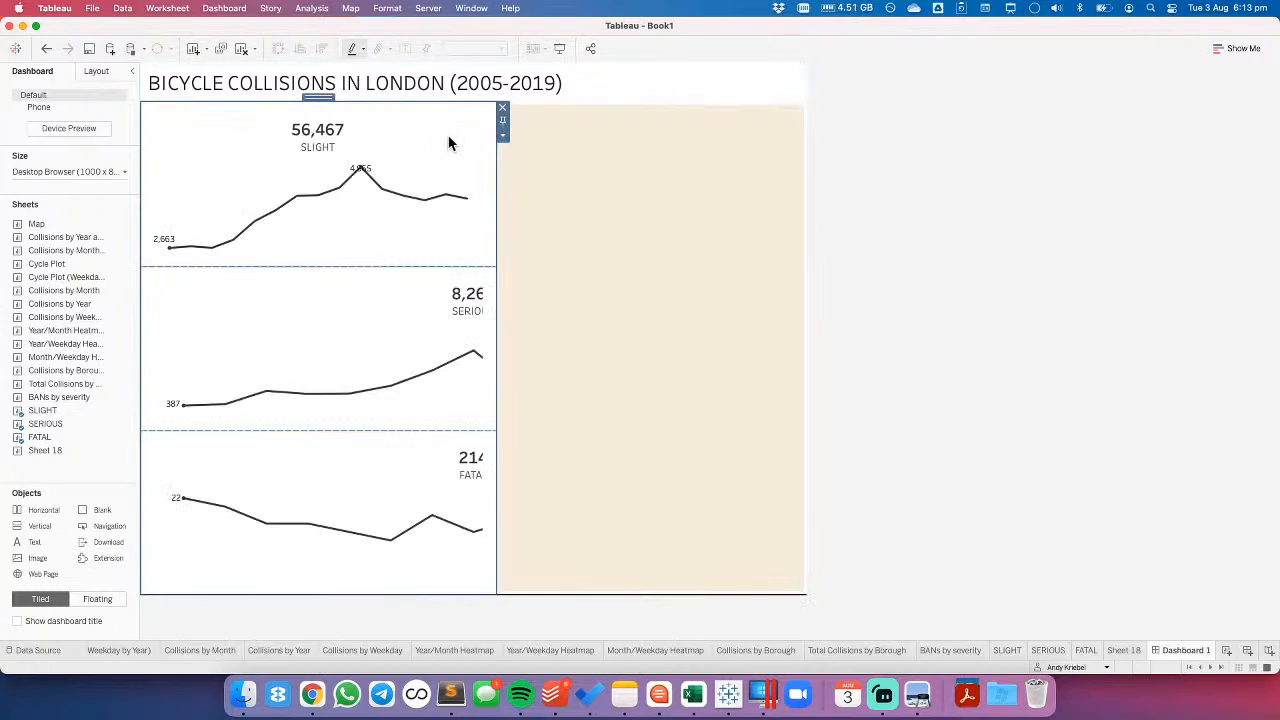
- Set the width of the vertical container holding the severity charts to 250 pixels
{"action": "left_click", "coordinate": [502, 140]}
{"action": "left_click", "coordinate": [502, 140]}
{"action": "left_click", "coordinate": [502, 140]}
{"action": "left_click", "coordinate": [520, 208]}
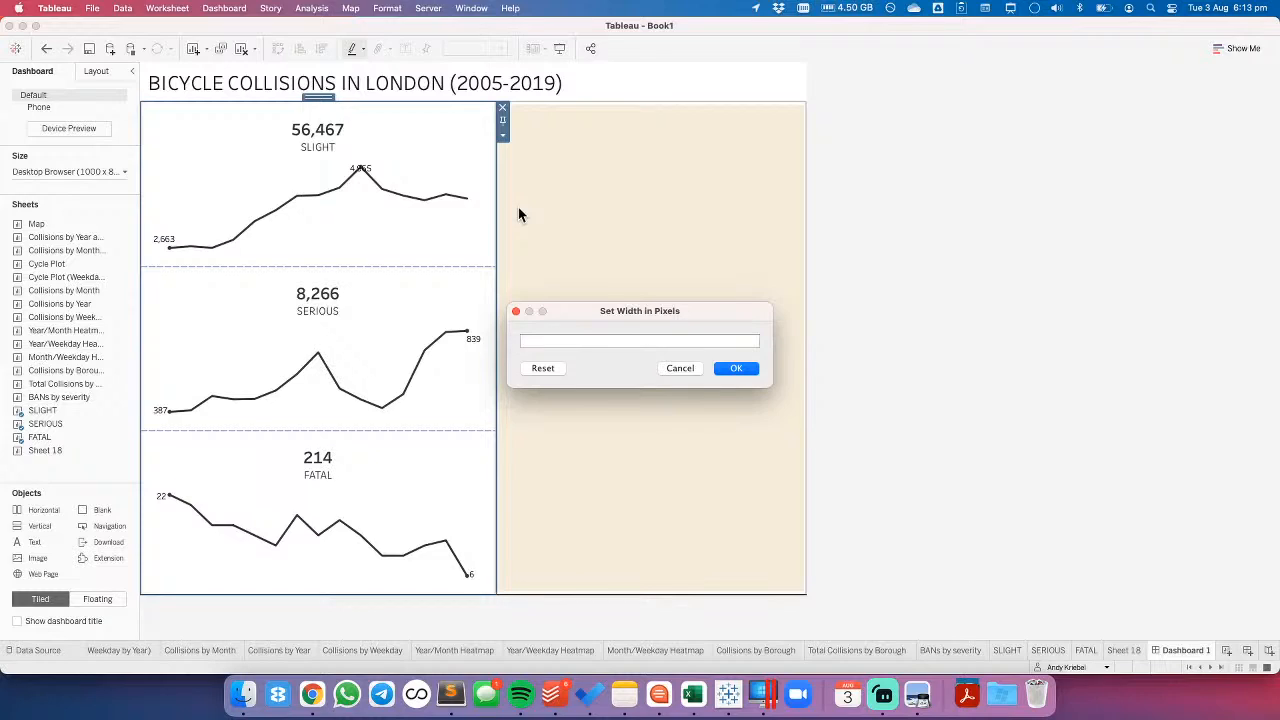
{"action": "type", "text": "250"}
{"action": "key", "text": "Return"}
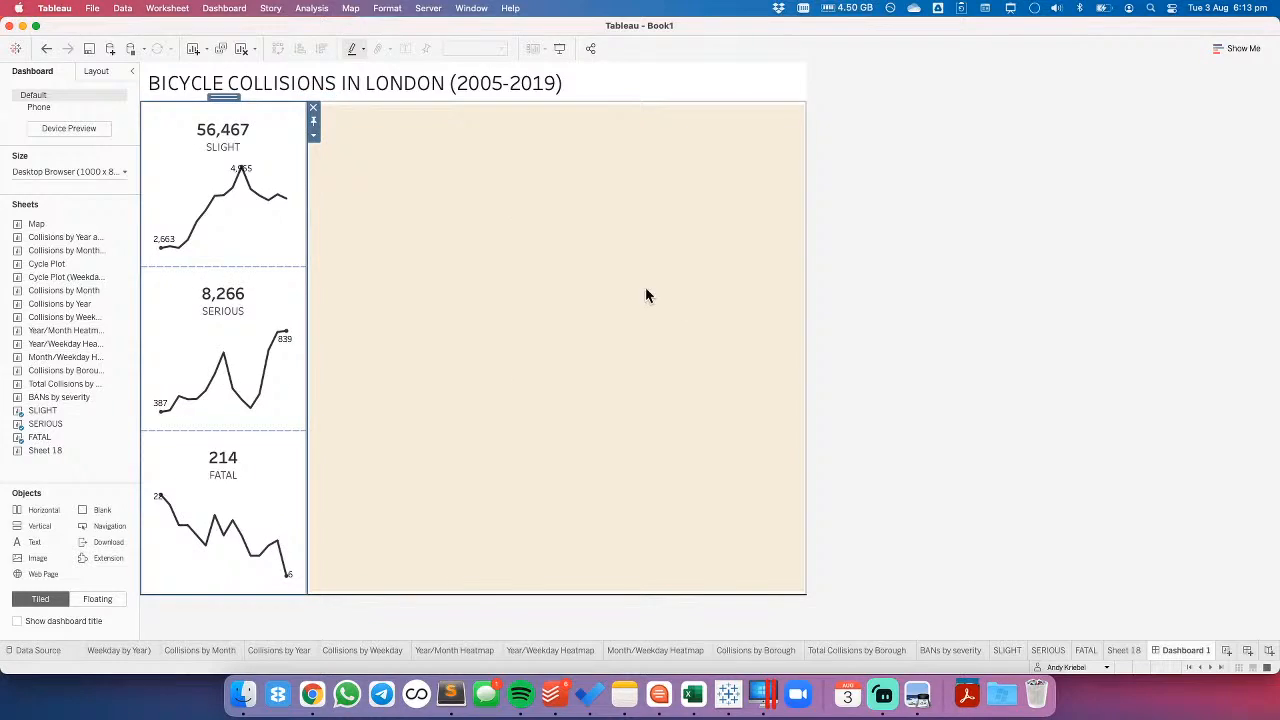
- Set the severity charts' vertical container to a width of 300 pixels
{"action": "left_click", "coordinate": [313, 135]}
{"action": "left_click", "coordinate": [349, 208]}
{"action": "type", "text": "300"}
{"action": "key", "text": "Return"}
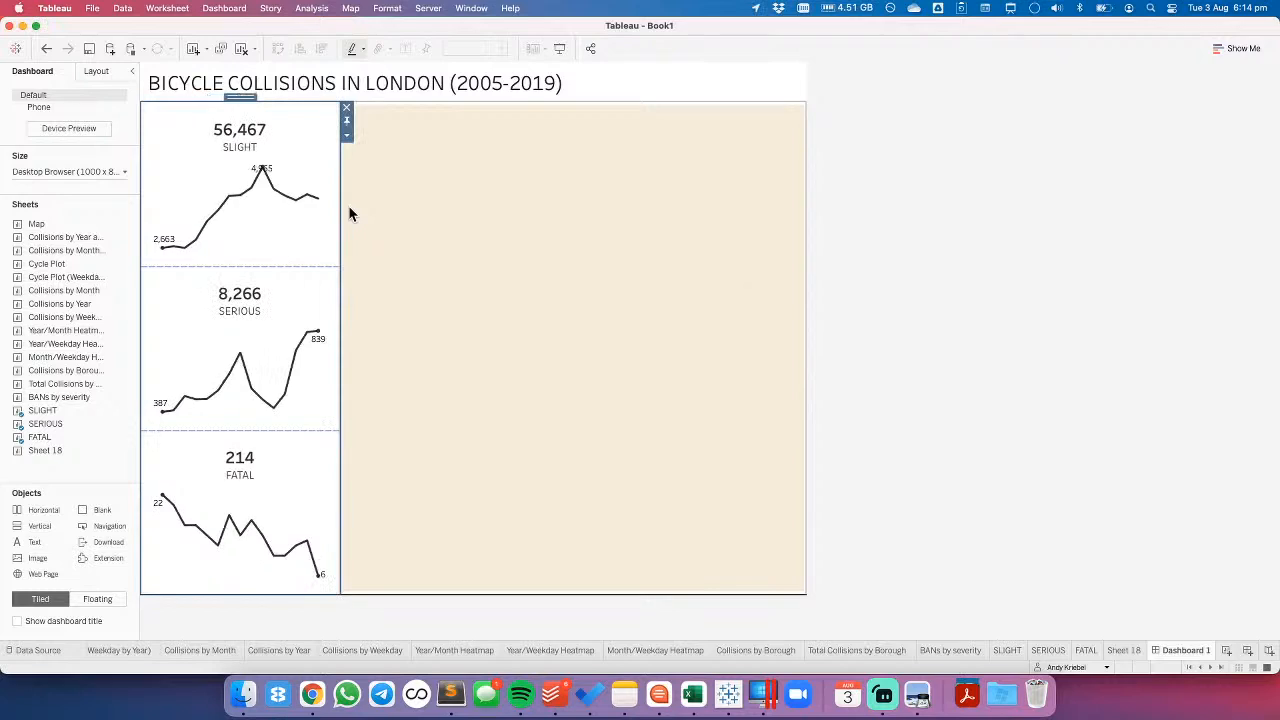
- Check the peak label on the dashboard's SLIGHT chart and open that chart's worksheet
{"action": "left_click", "coordinate": [254, 222]}
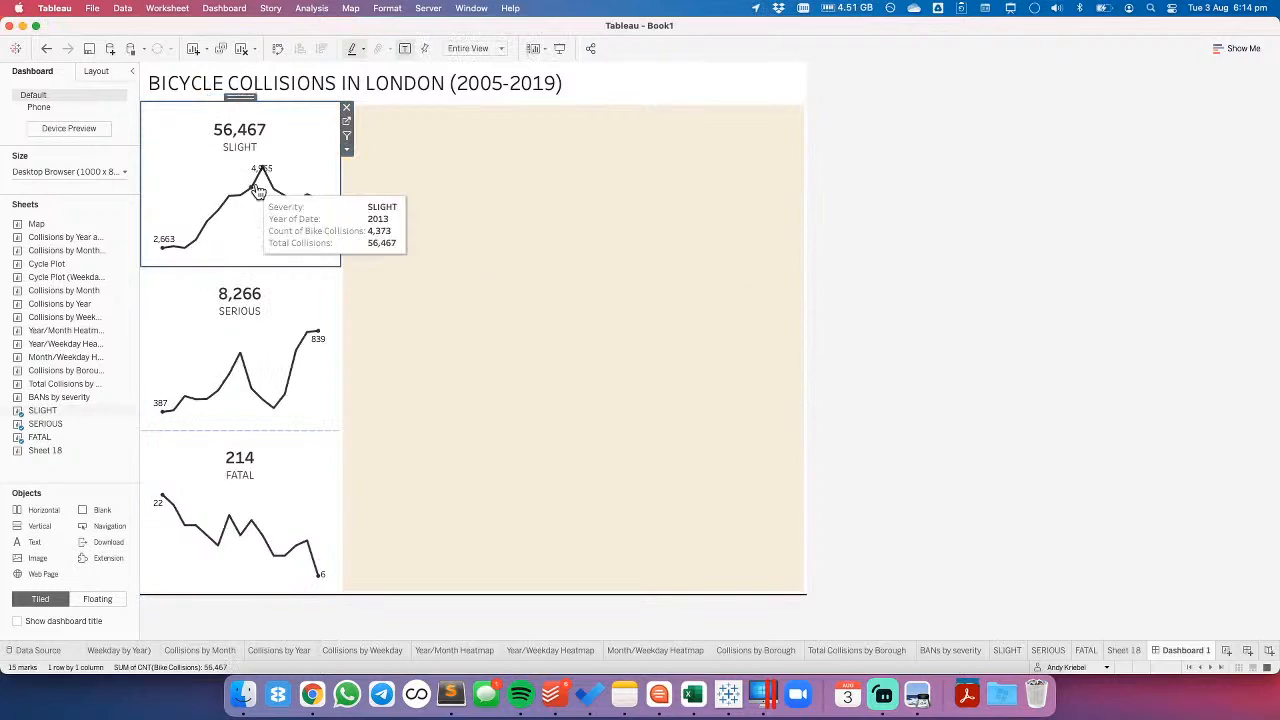
{"action": "mouse_move", "coordinate": [272, 176]}
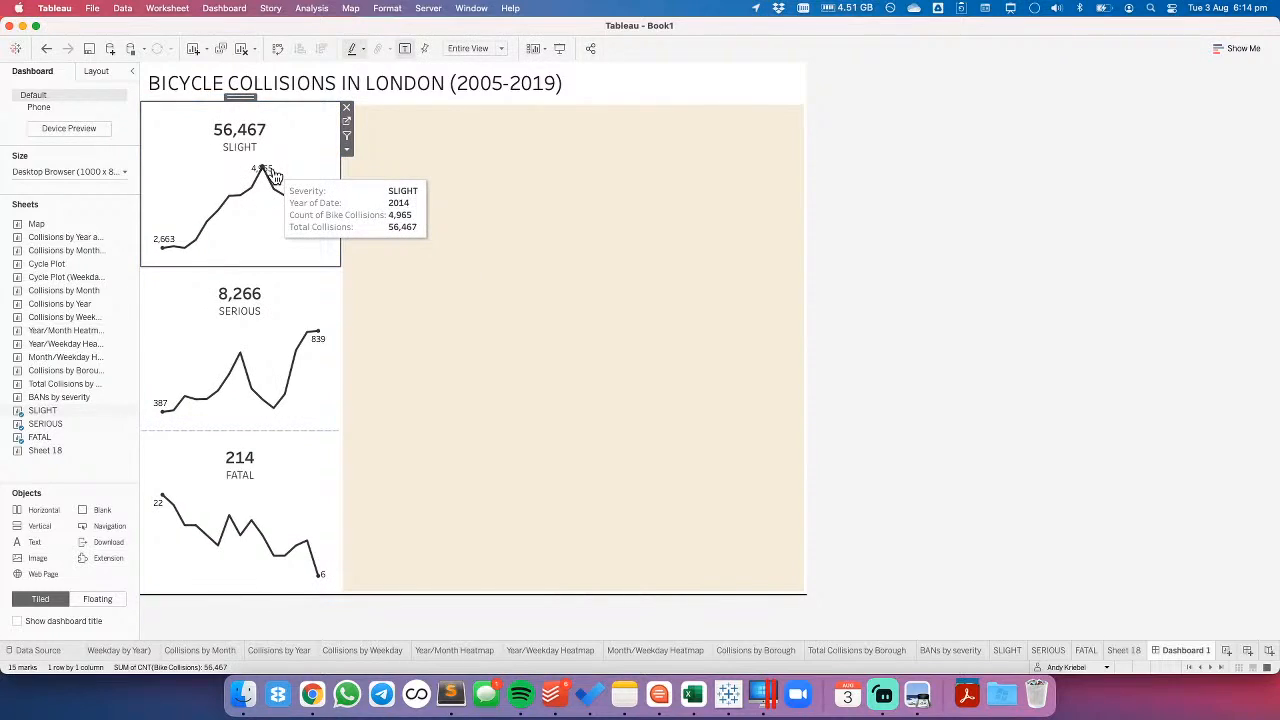
{"action": "left_click", "coordinate": [262, 350]}
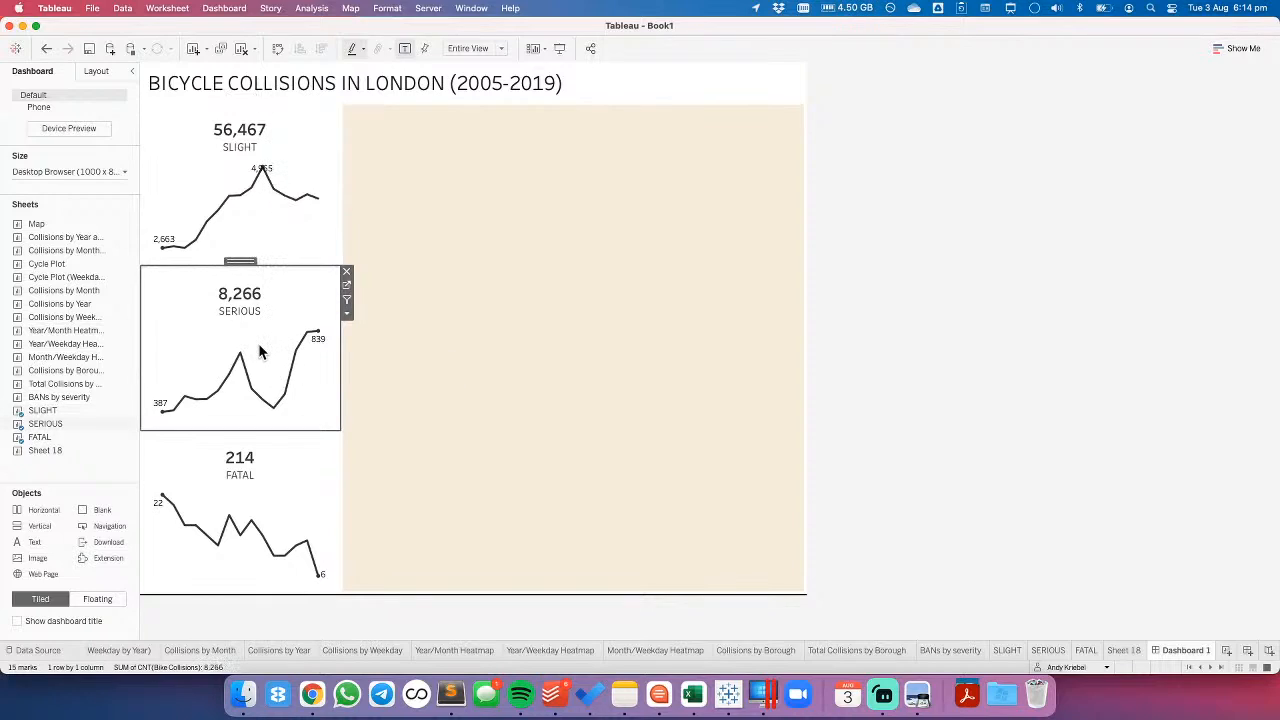
{"action": "left_click", "coordinate": [260, 243]}
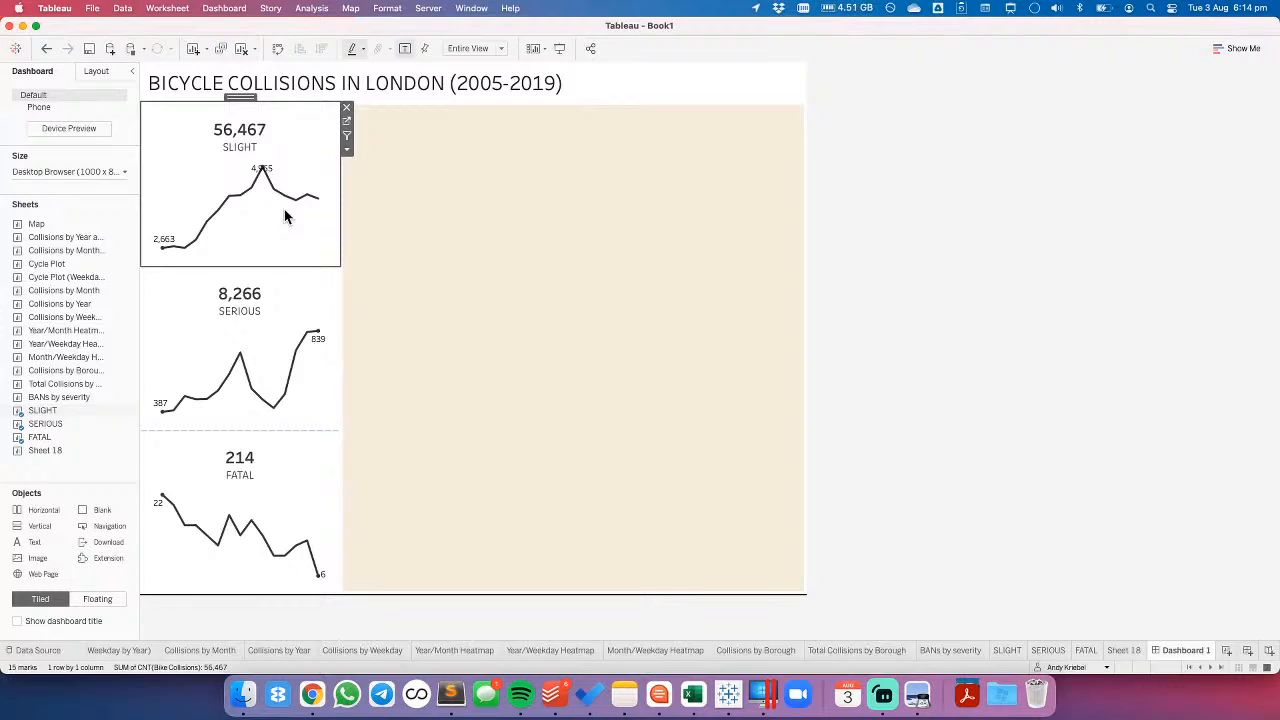
{"action": "left_click", "coordinate": [345, 122]}
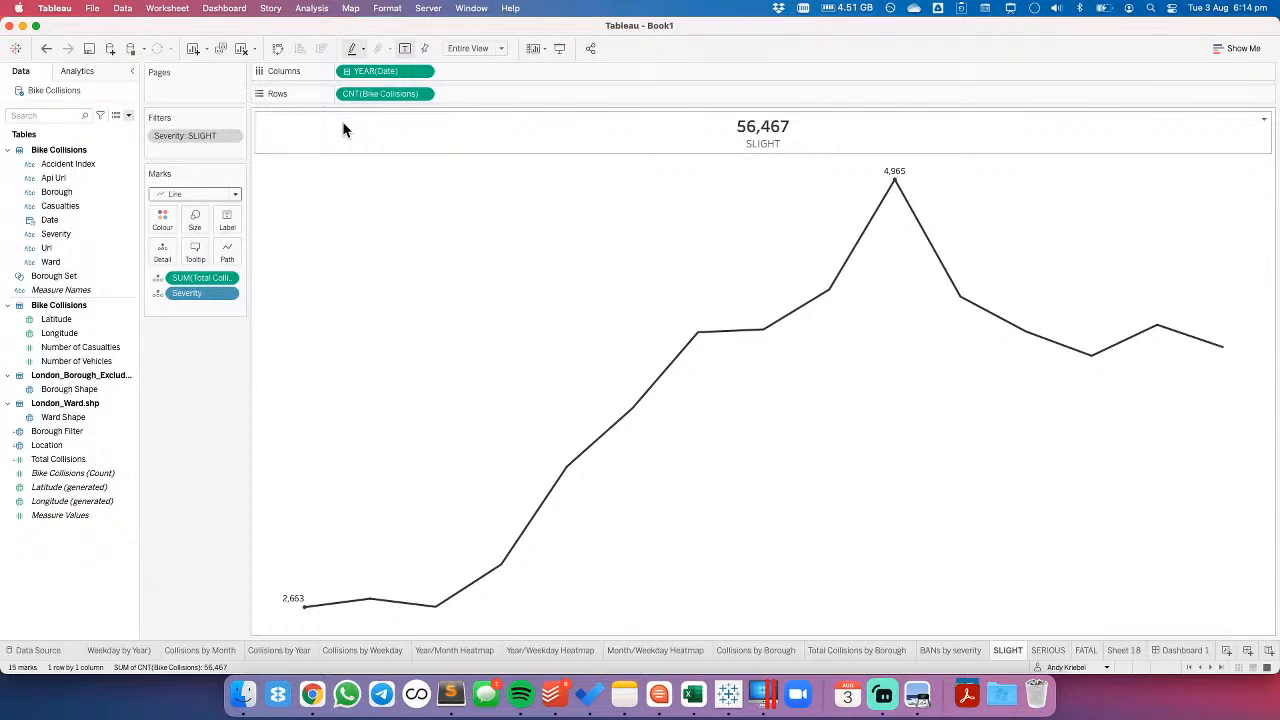
- Create a calculated field named WINDOW MAX with the formula WINDOW_MAX(COUNT([Bike Collisions])) * 1.1
{"action": "right_click", "coordinate": [63, 545]}
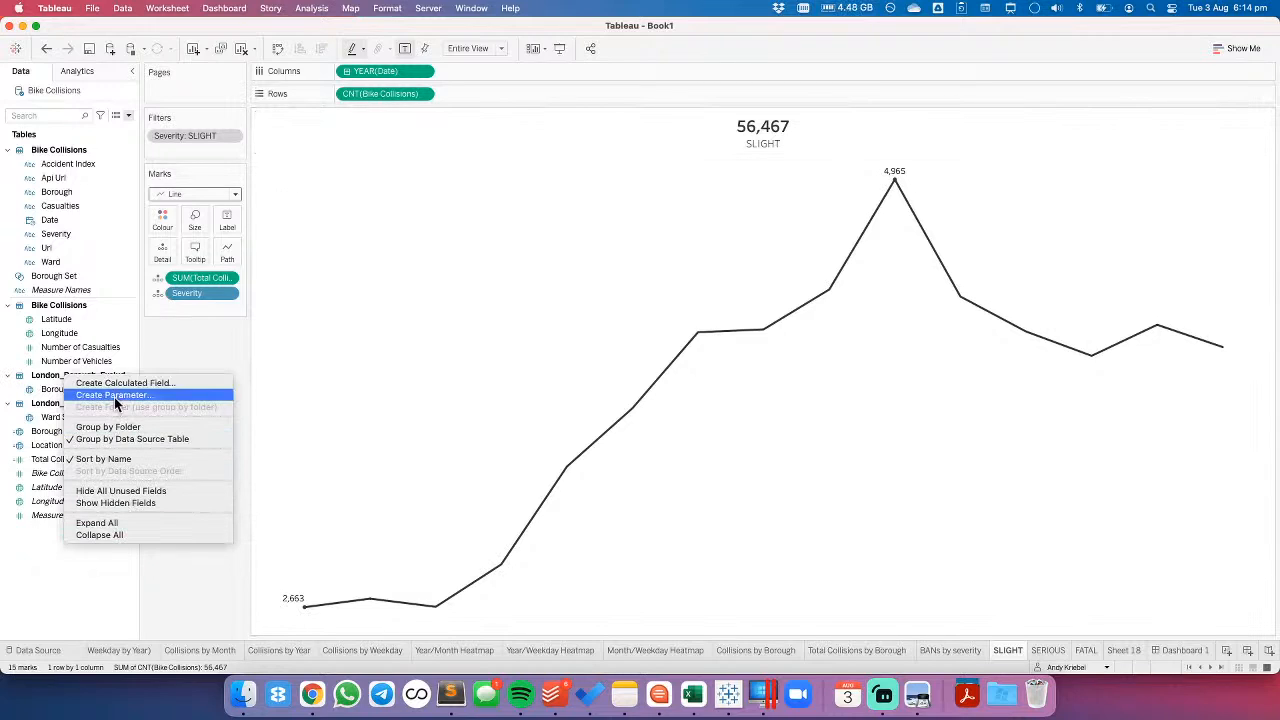
{"action": "left_click", "coordinate": [116, 383]}
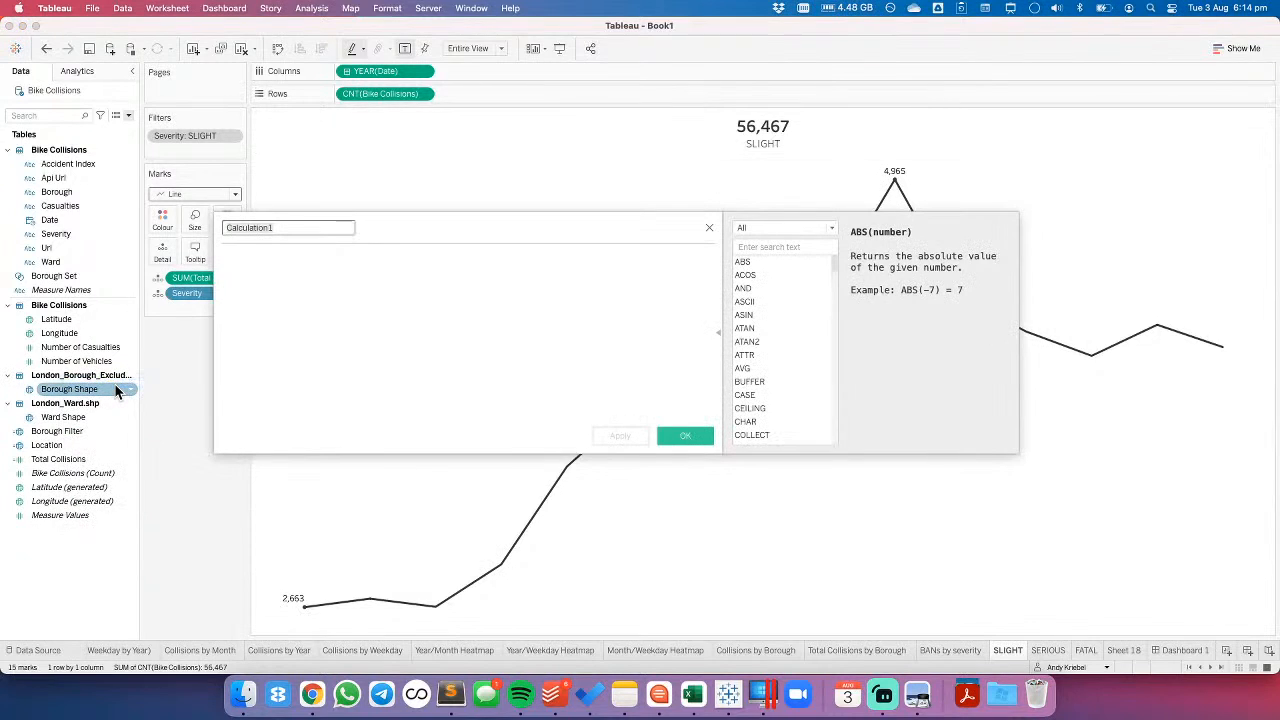
{"action": "type", "text": "WINDOW MAX"}
{"action": "key", "text": "Tab"}
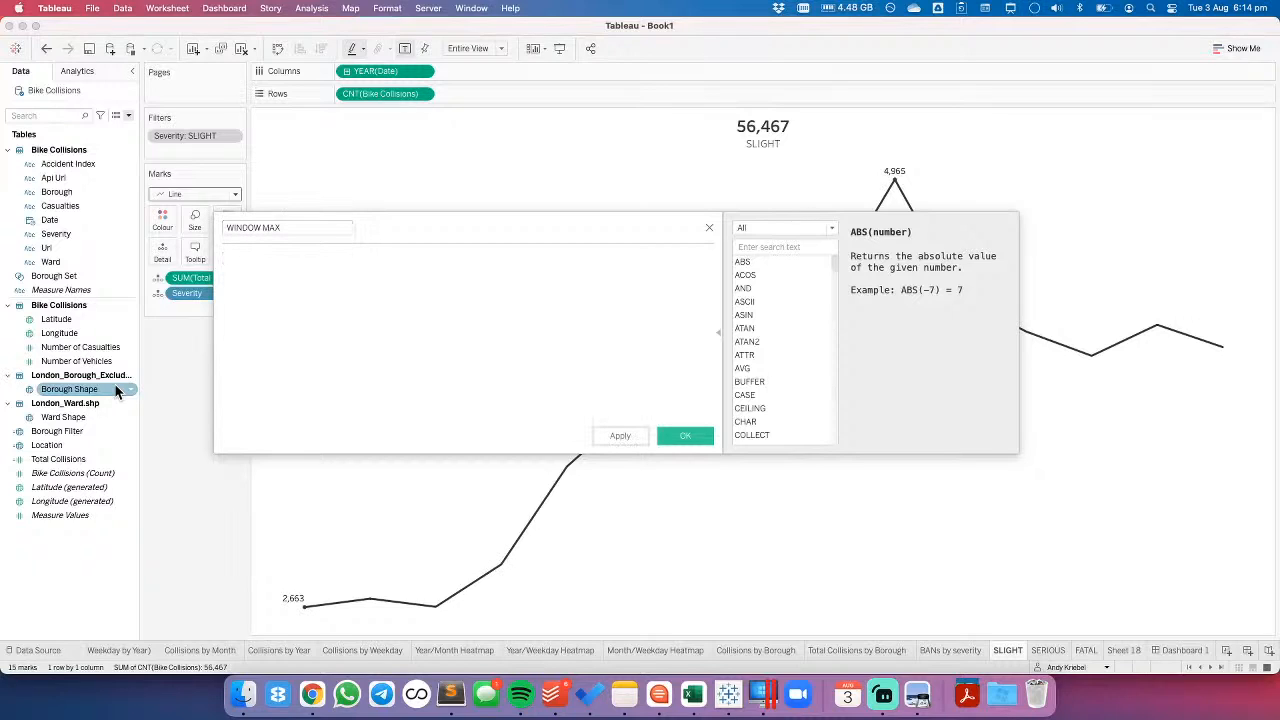
{"action": "type", "text": "WIND"}
{"action": "key", "text": "Down"}
{"action": "key", "text": "Down"}
{"action": "key", "text": "Down"}
{"action": "key", "text": "Down"}
{"action": "key", "text": "Down"}
{"action": "key", "text": "Return"}
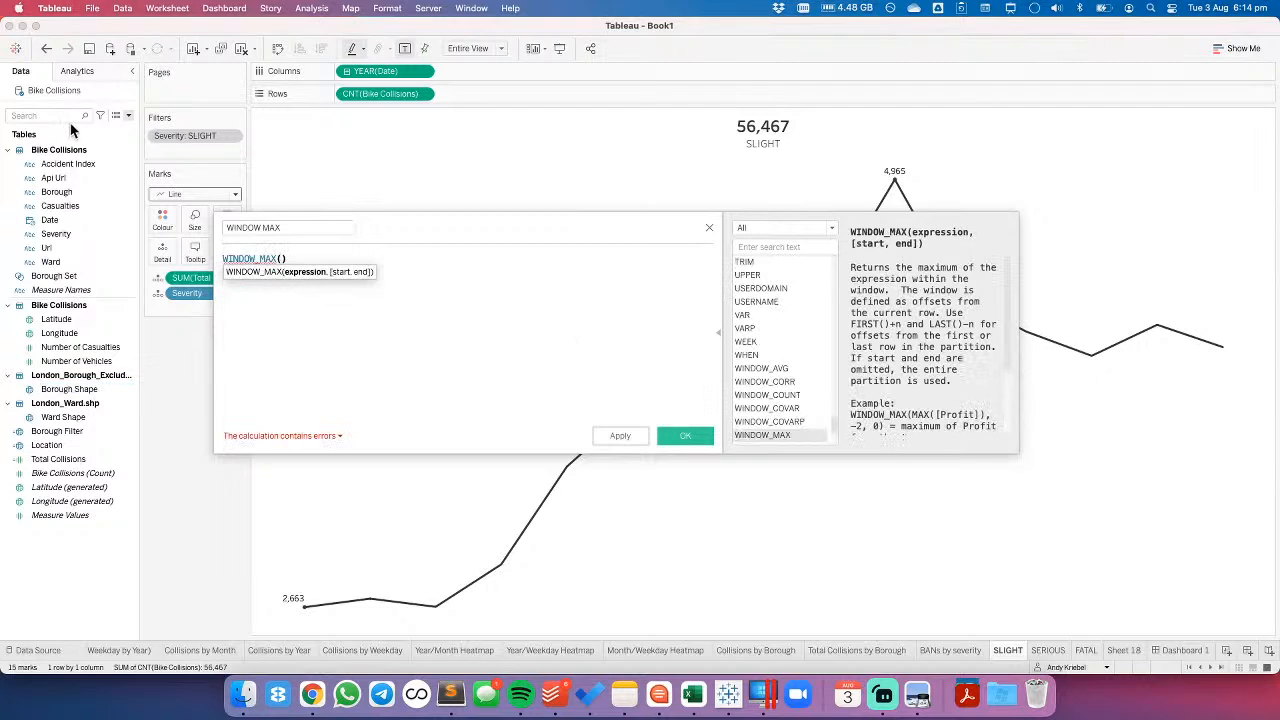
{"action": "left_click_drag", "start_coordinate": [367, 100], "coordinate": [279, 265]}
{"action": "left_click", "coordinate": [428, 258]}
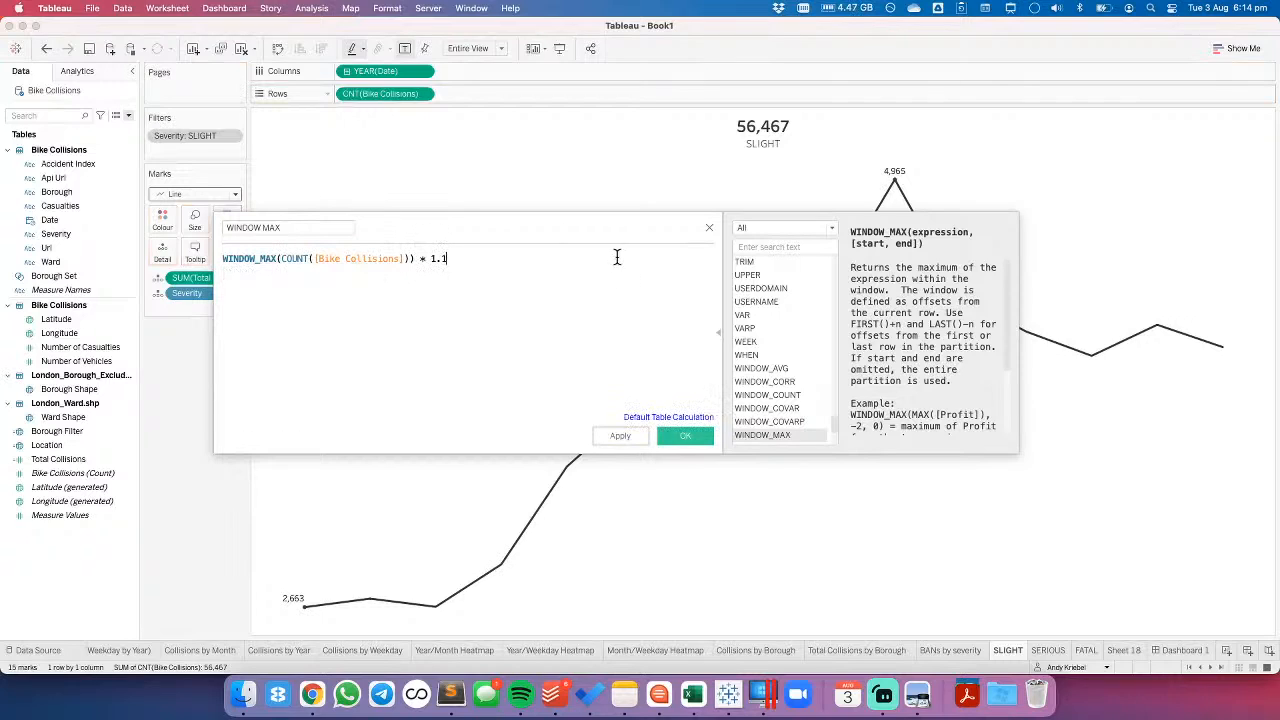
{"action": "left_click", "coordinate": [684, 435]}
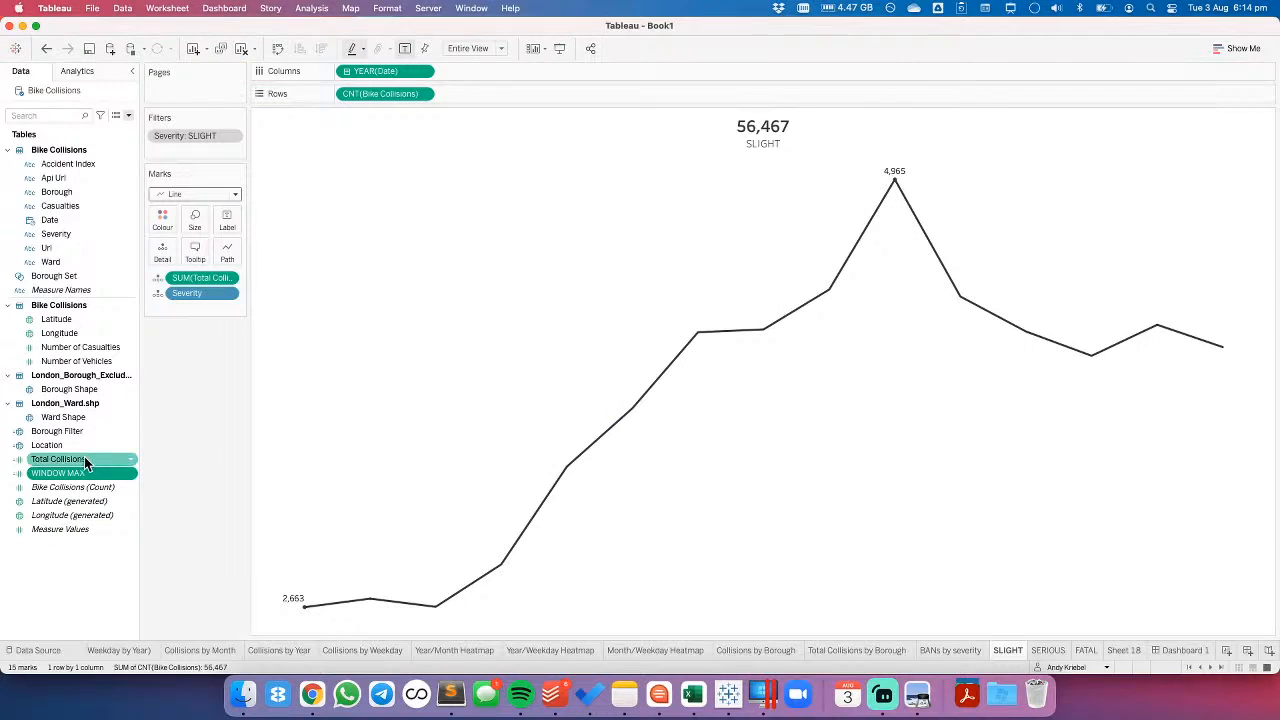
- Add the WINDOW MAX field to the SLIGHT chart as mark detail
{"action": "left_click_drag", "start_coordinate": [70, 479], "coordinate": [163, 252]}
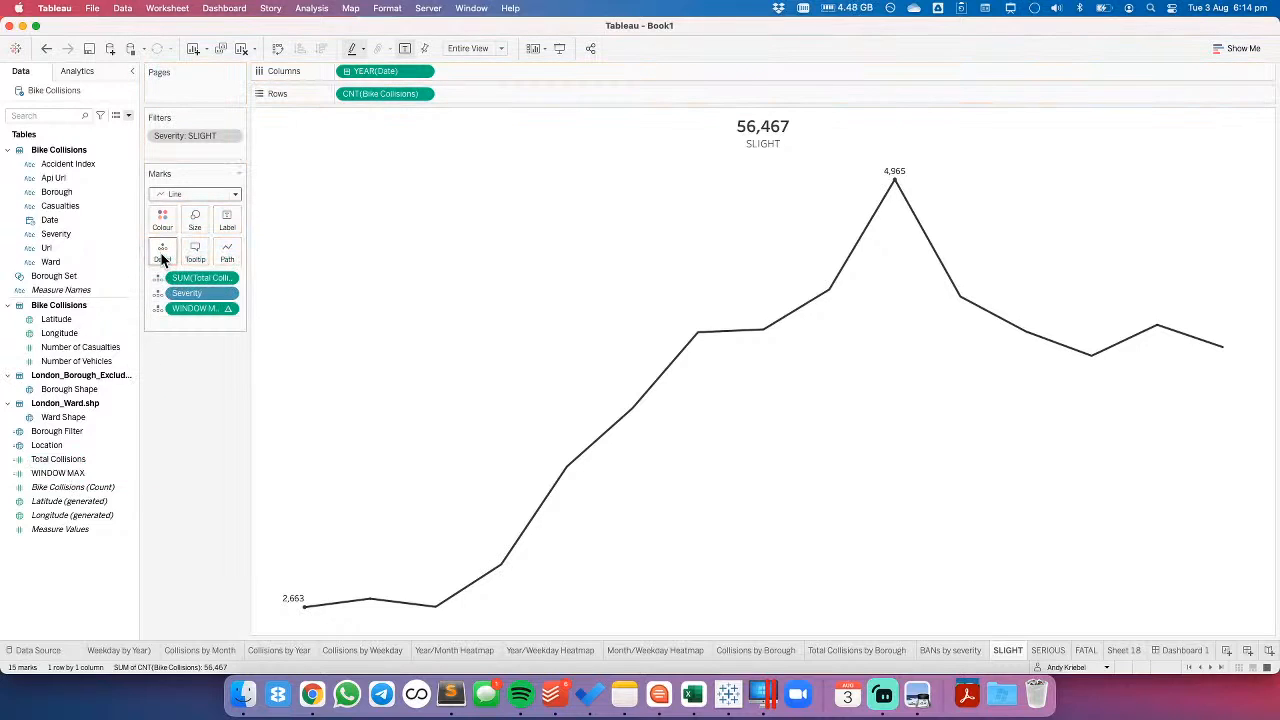
{"action": "left_click", "coordinate": [232, 308]}
{"action": "mouse_move", "coordinate": [249, 458]}
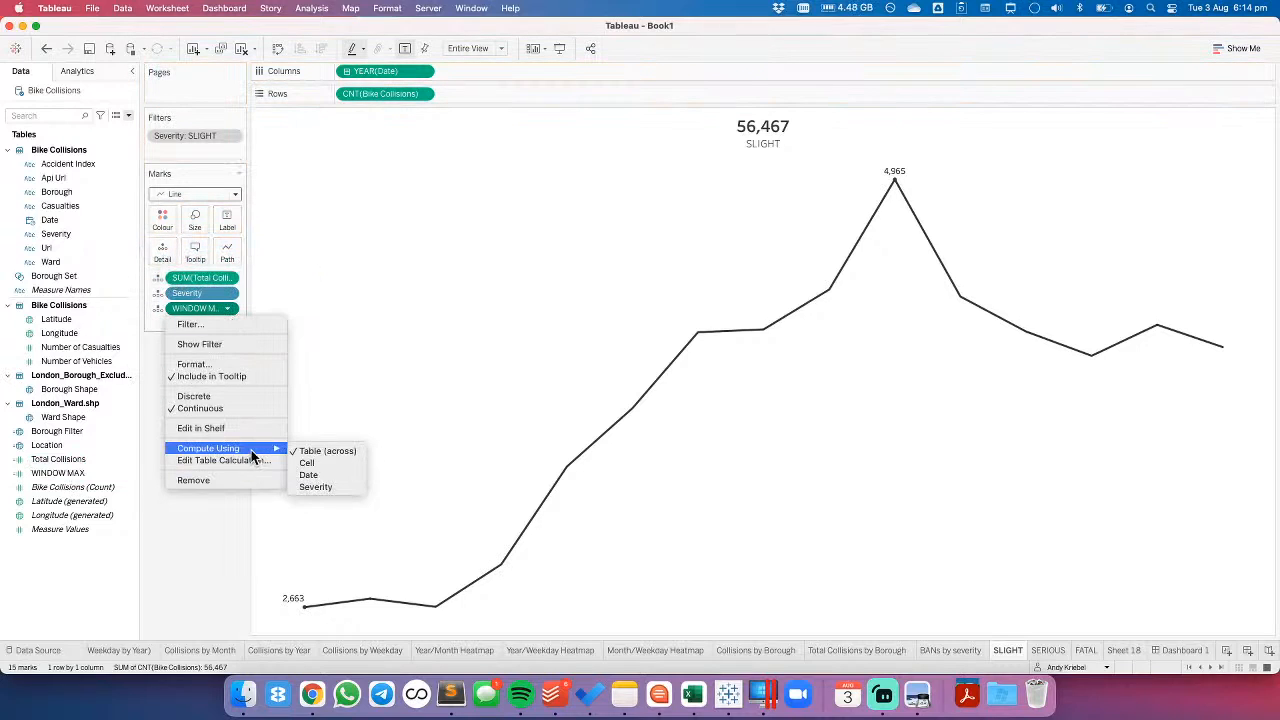
{"action": "left_click", "coordinate": [378, 413]}
- Add a reference line across the entire table of the SLIGHT chart, based on the average of WINDOW MAX
{"action": "left_click", "coordinate": [77, 71]}
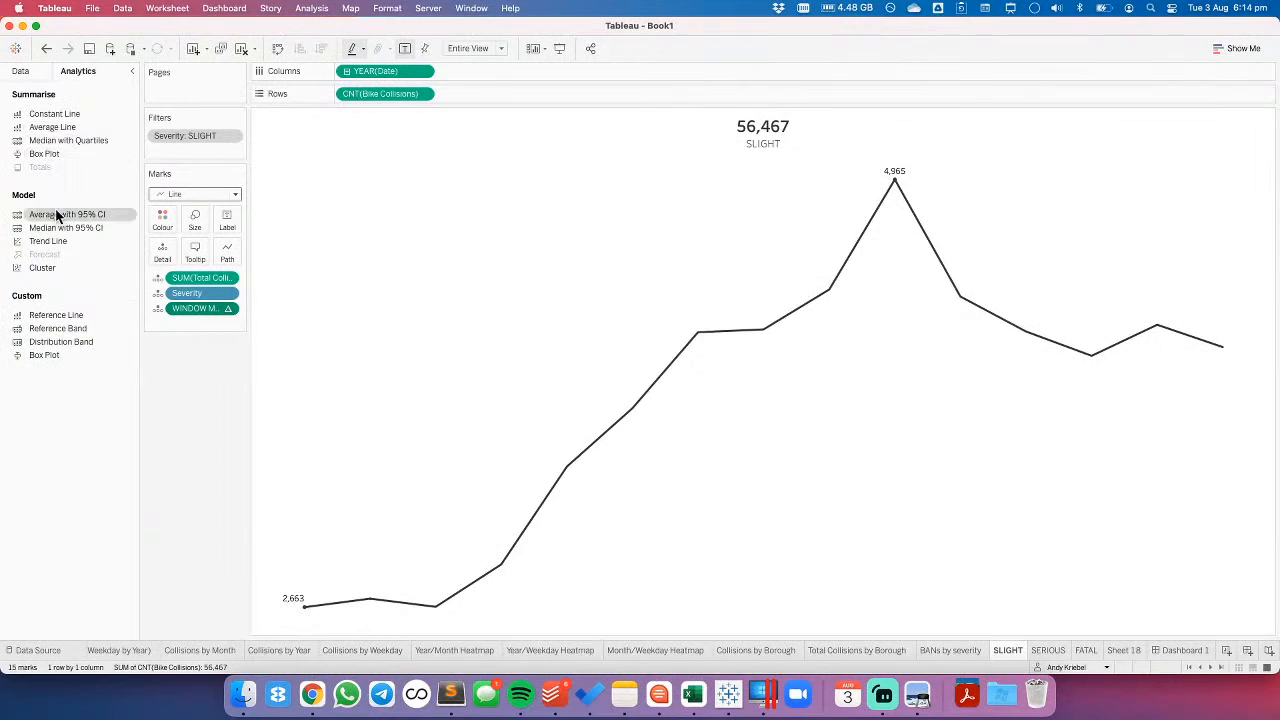
{"action": "left_click_drag", "start_coordinate": [60, 317], "coordinate": [372, 241]}
{"action": "left_click", "coordinate": [644, 272]}
{"action": "left_click", "coordinate": [541, 299]}
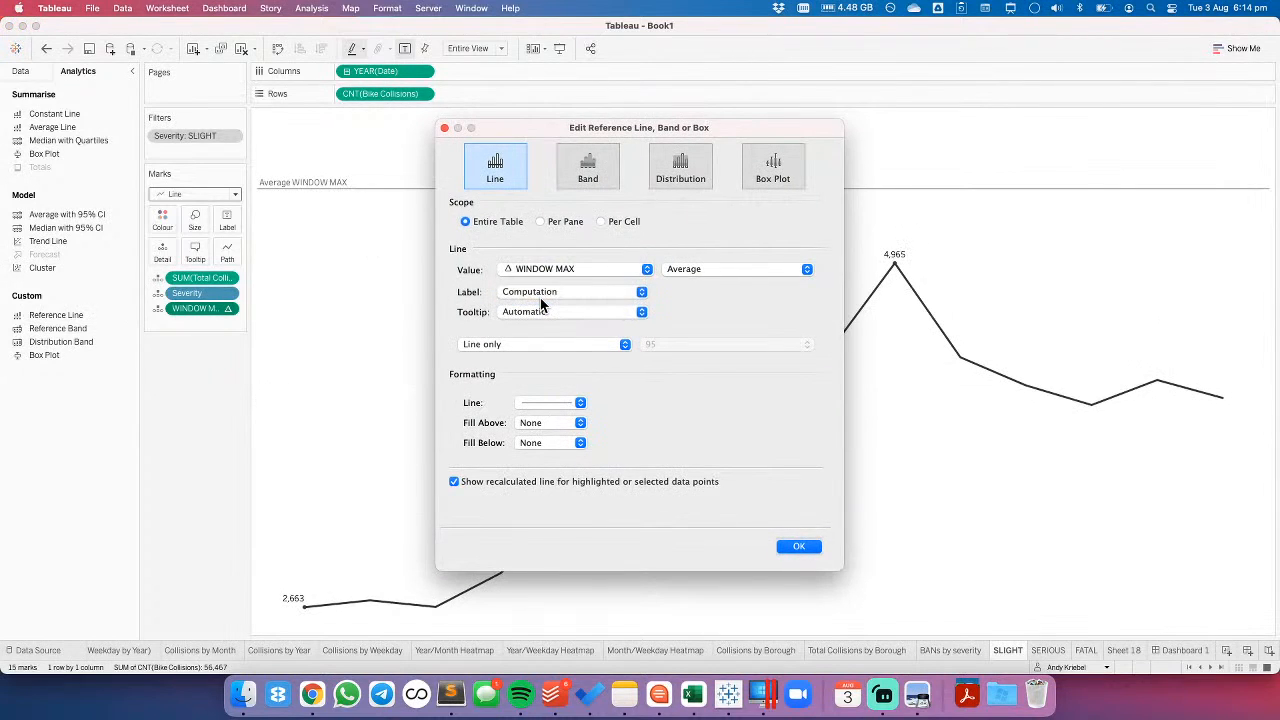
- Hide the WINDOW MAX reference line's label, tooltip, line and recalculated line, and check the SLIGHT chart on the dashboard
{"action": "left_click", "coordinate": [543, 294]}
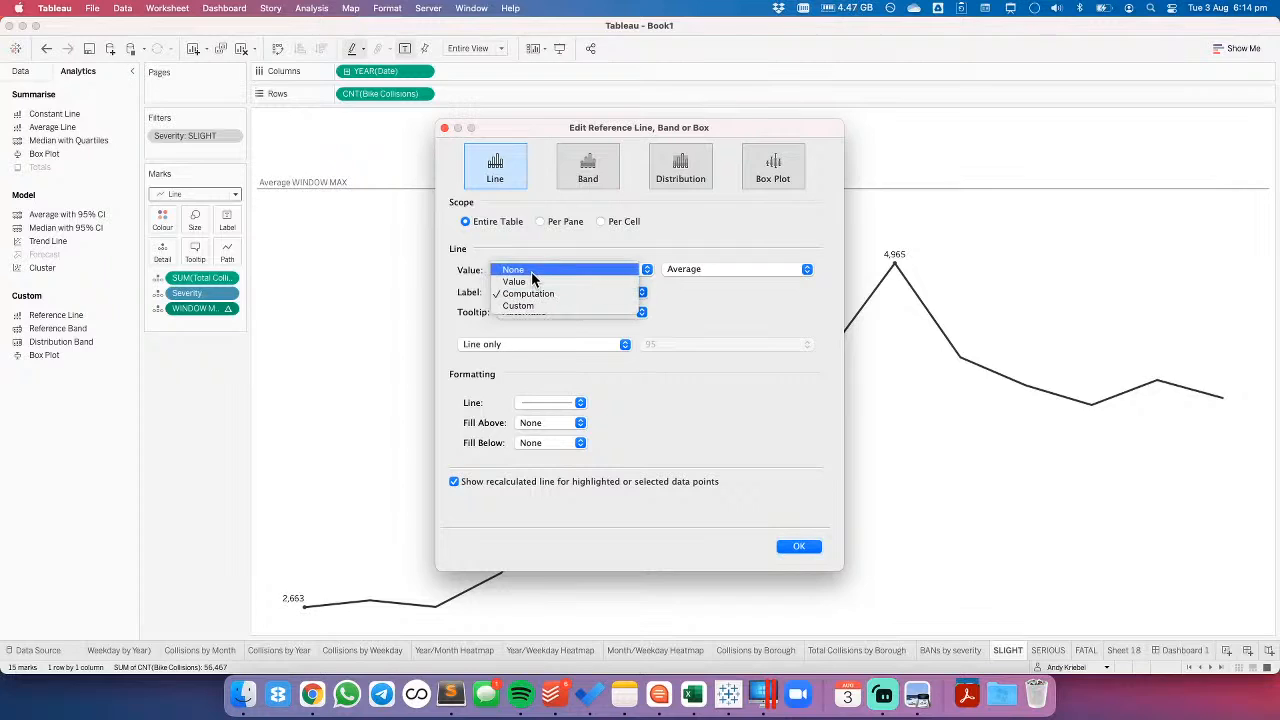
{"action": "left_click", "coordinate": [531, 312]}
{"action": "left_click", "coordinate": [530, 302]}
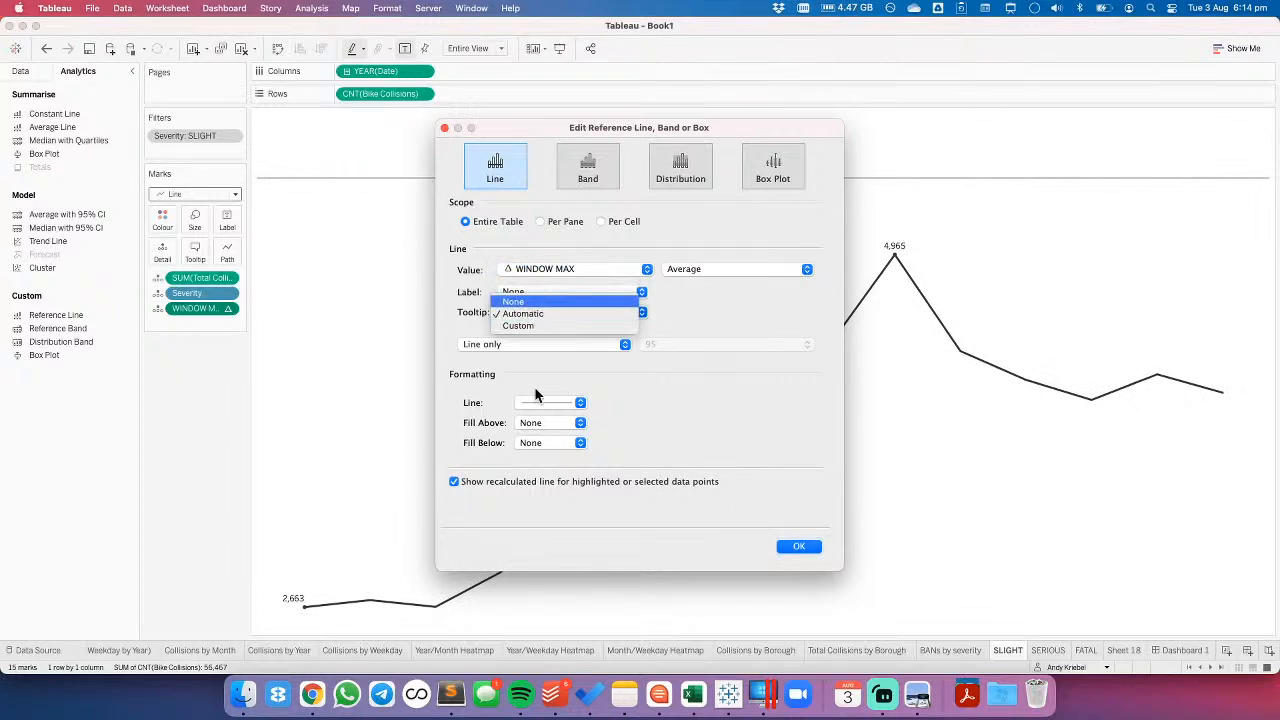
{"action": "left_click", "coordinate": [536, 401]}
{"action": "left_click", "coordinate": [545, 421]}
{"action": "left_click", "coordinate": [454, 481]}
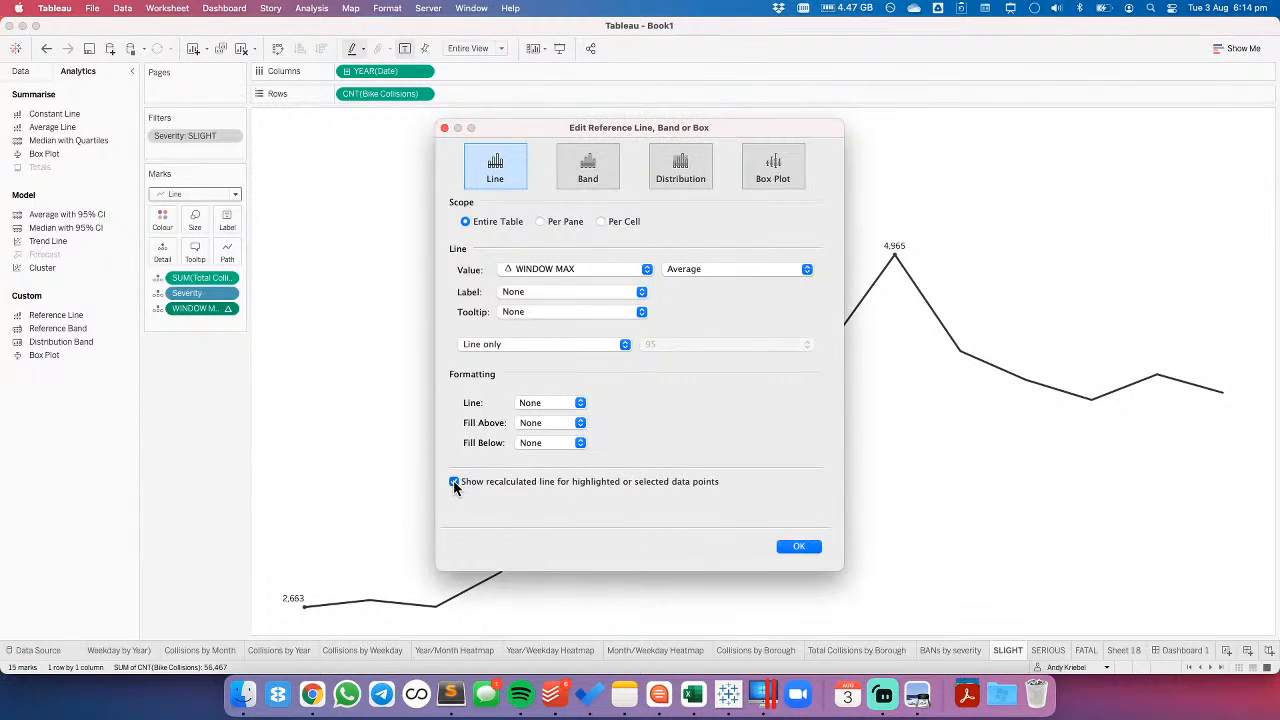
{"action": "left_click", "coordinate": [799, 546]}
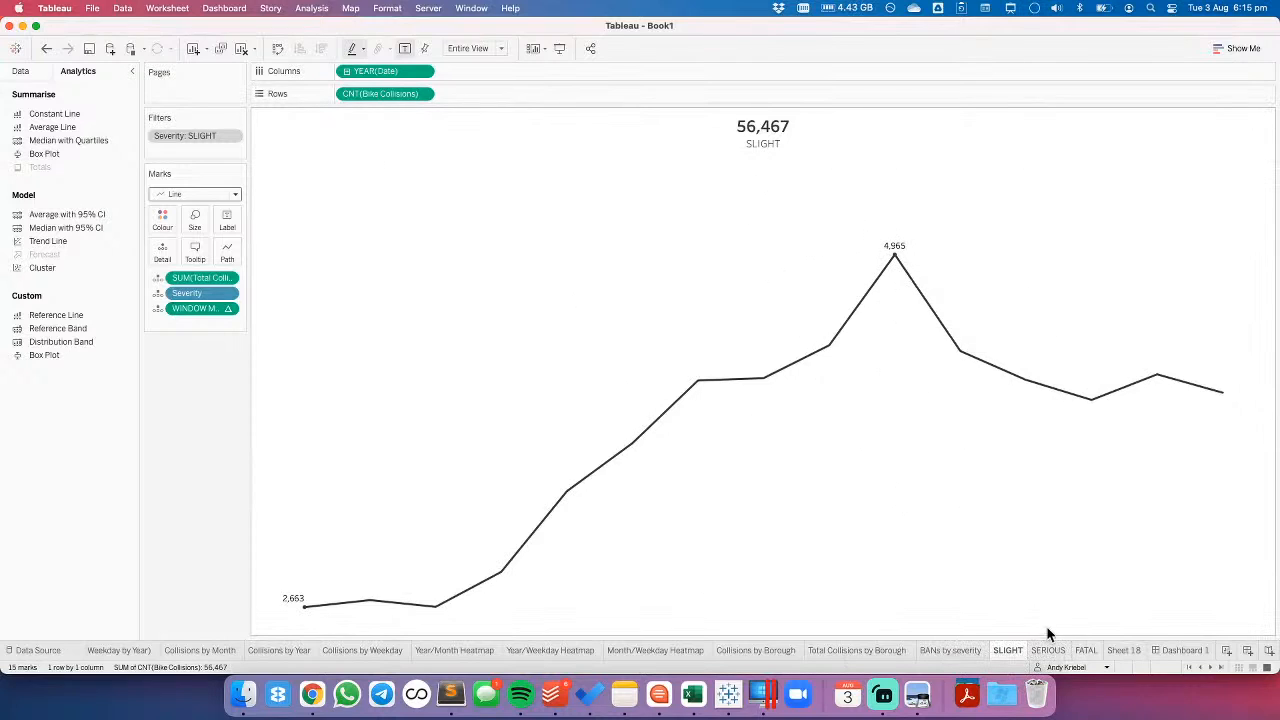
{"action": "left_click", "coordinate": [1188, 650]}
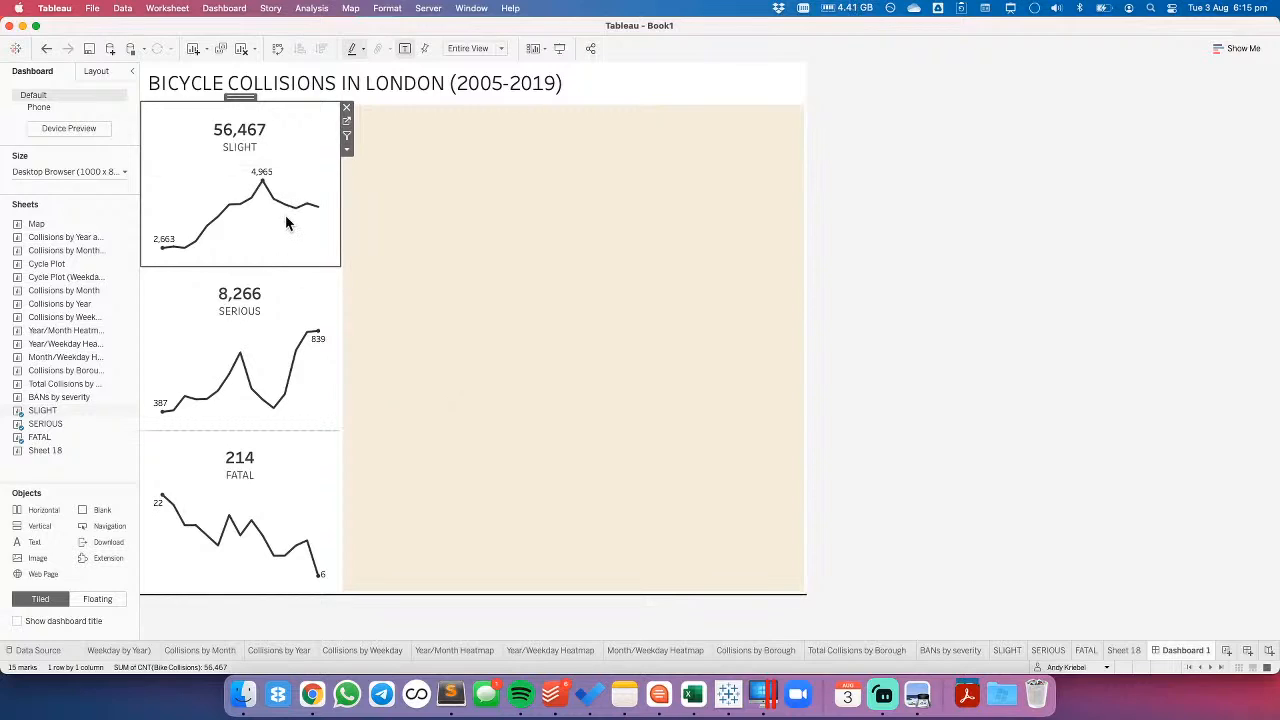
{"action": "left_click", "coordinate": [346, 121]}
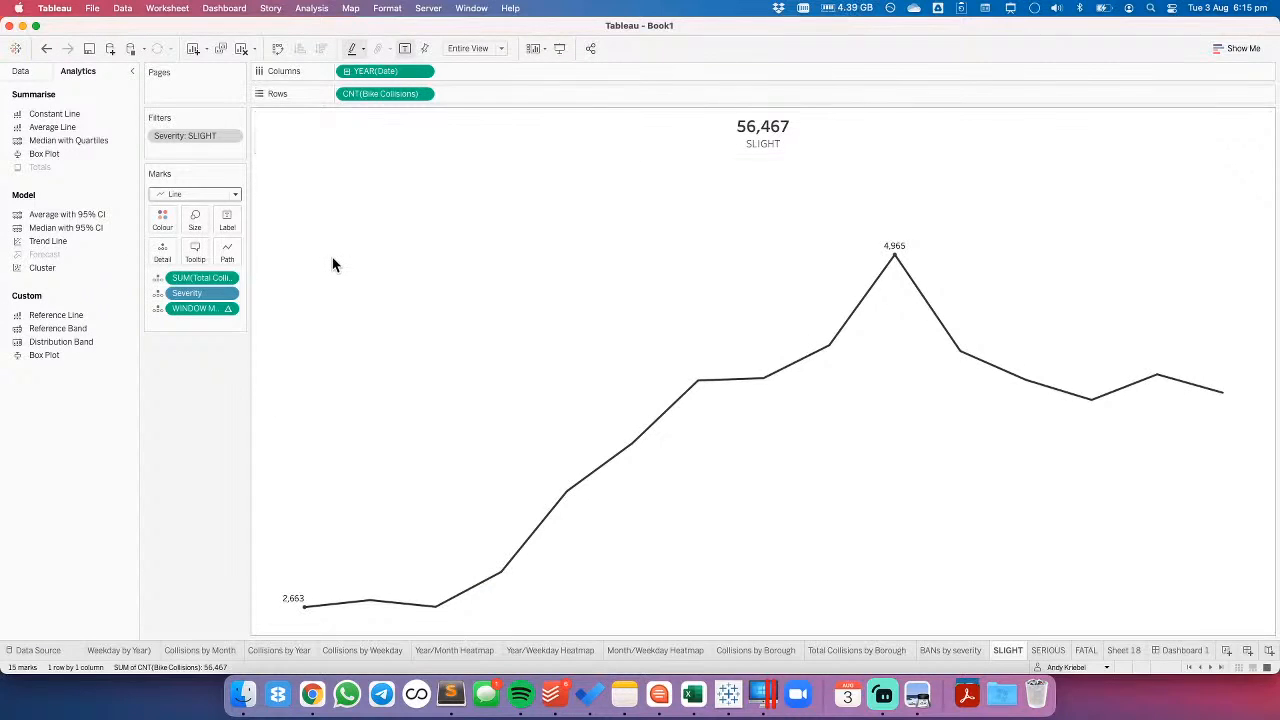
- Duplicate the WINDOW MAX calculated field and rename the copy as WINDOW MIN
{"action": "left_click", "coordinate": [25, 72]}
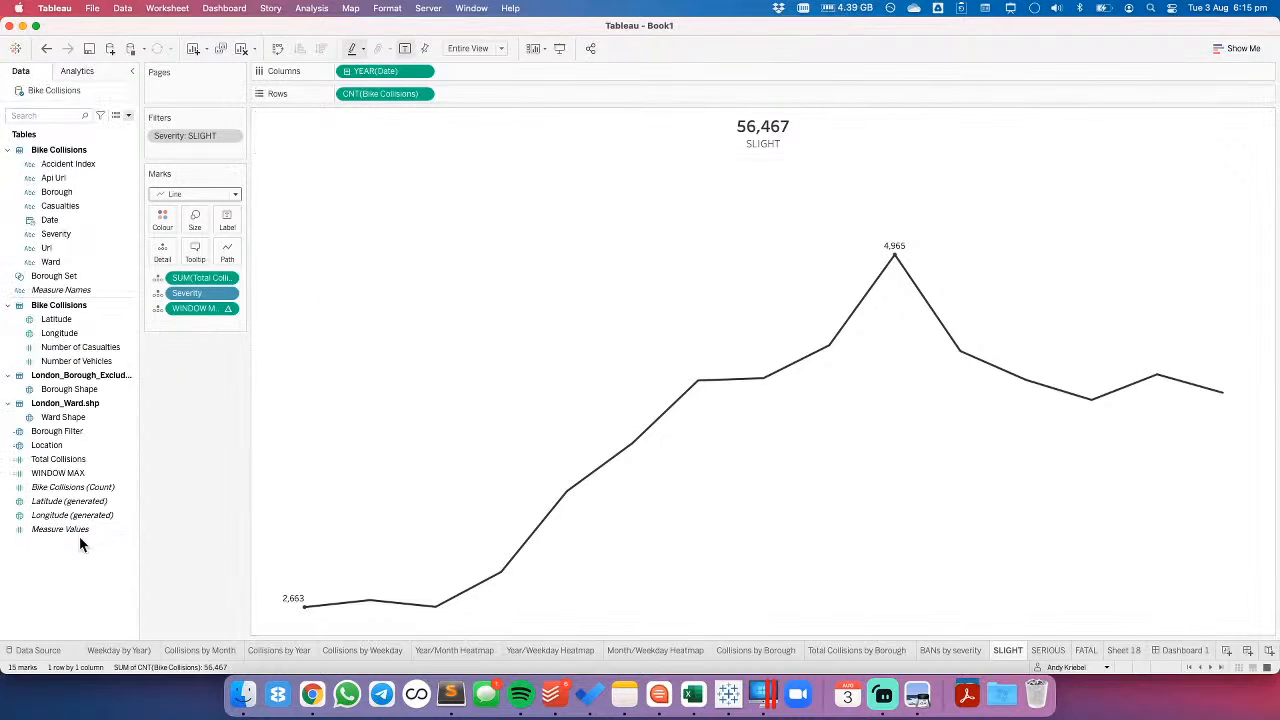
{"action": "right_click", "coordinate": [58, 476]}
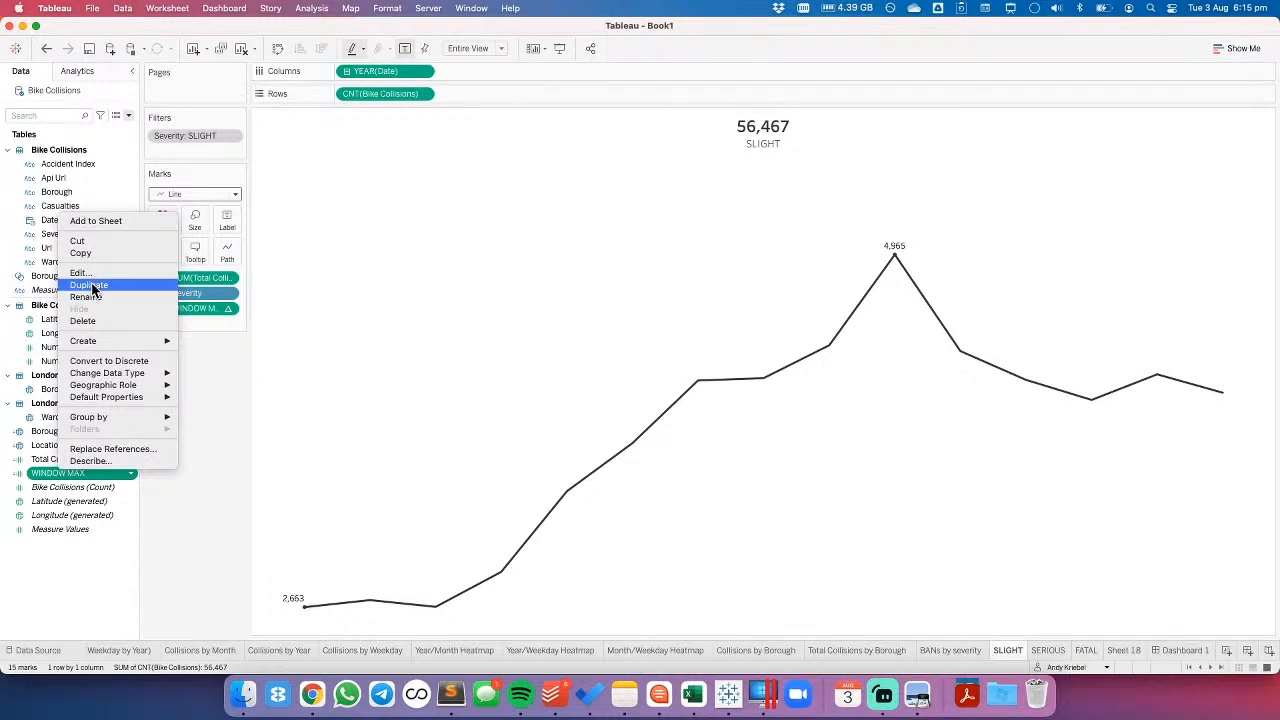
{"action": "left_click", "coordinate": [85, 475]}
{"action": "right_click", "coordinate": [82, 476]}
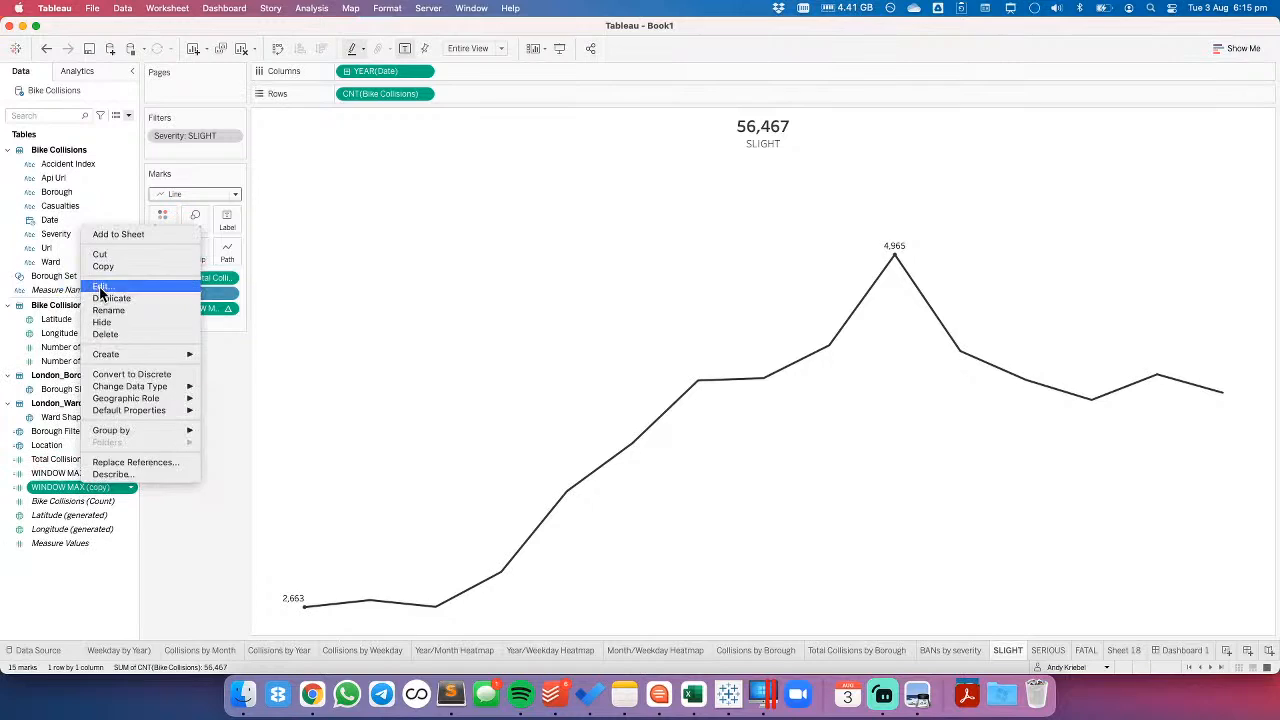
{"action": "left_click", "coordinate": [110, 282]}
{"action": "left_click", "coordinate": [266, 224]}
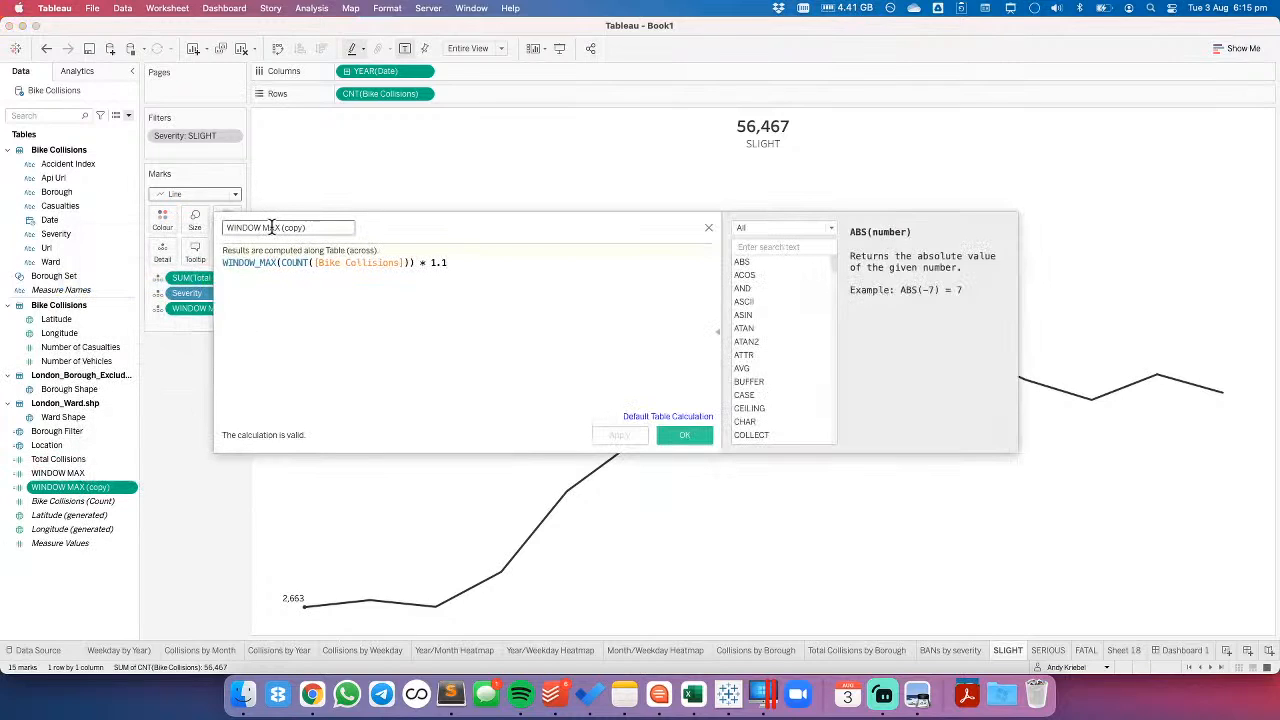
{"action": "type", "text": "INDOW MIN"}
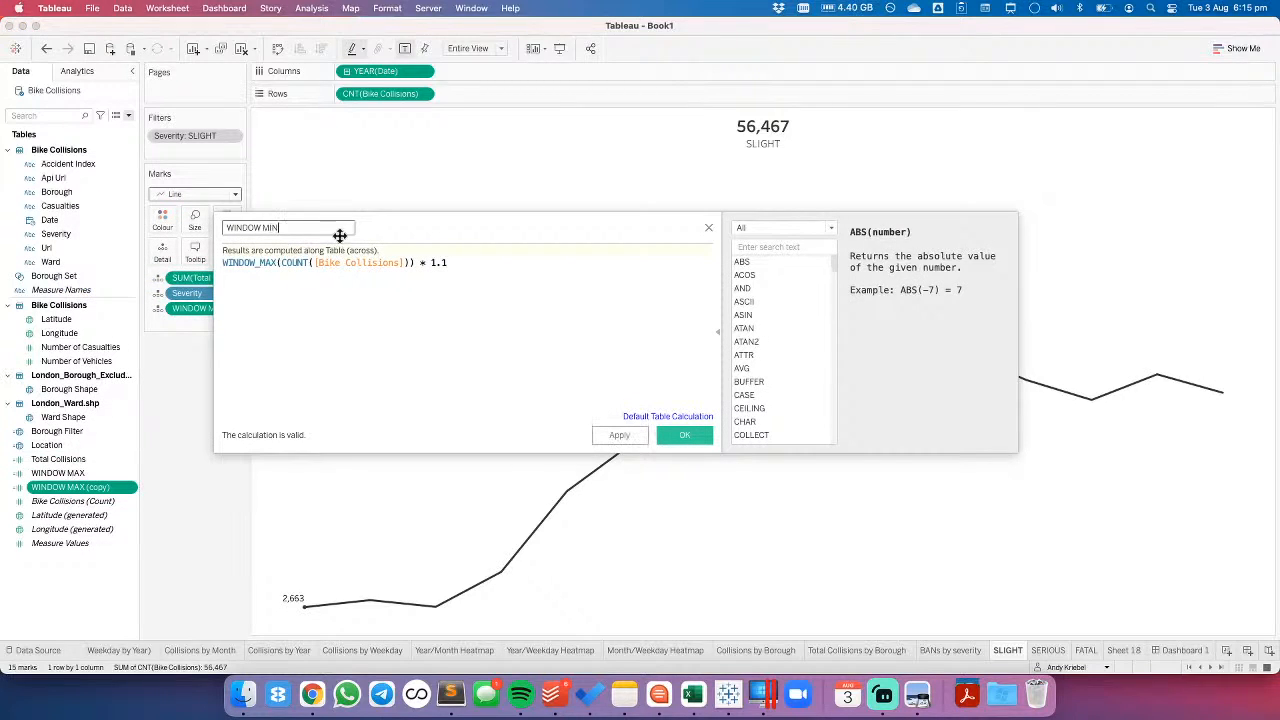
- Change the WINDOW MIN formula to WINDOW_MIN(COUNT([Bike Collisions])) * .9 and save the field
{"action": "left_click", "coordinate": [280, 262]}
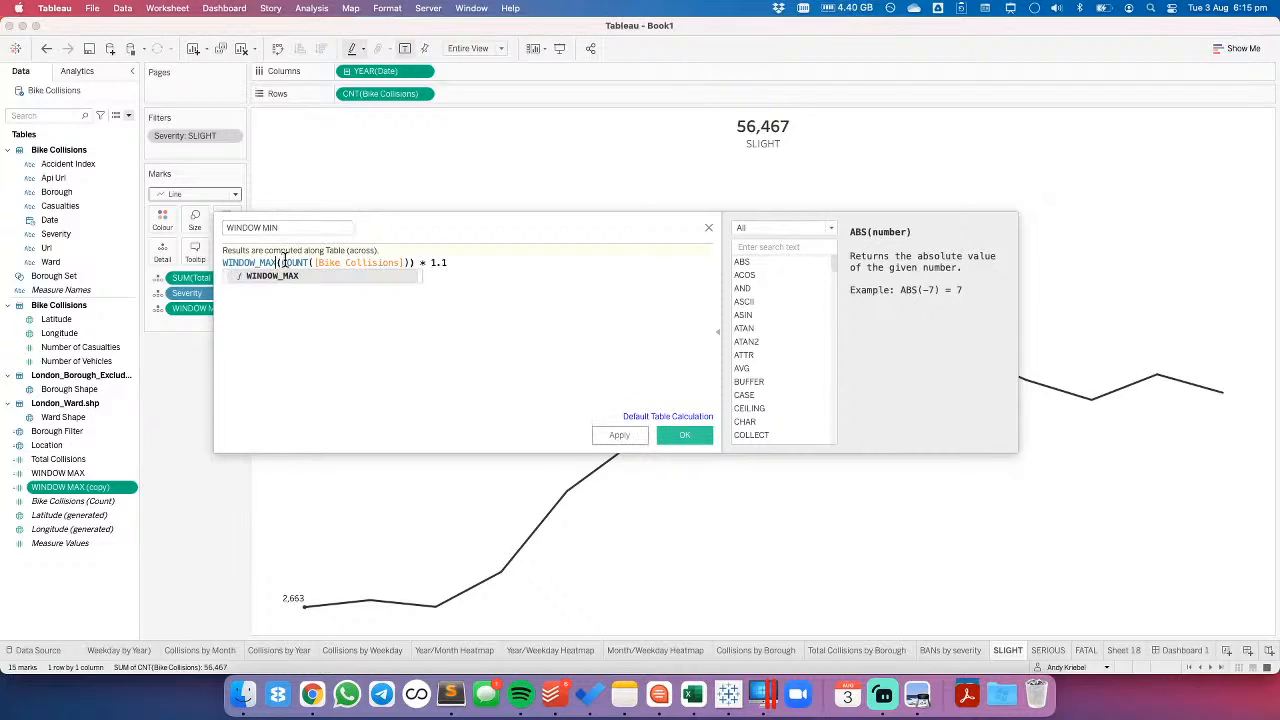
{"action": "key", "text": "BackSpace"}
{"action": "key", "text": "BackSpace"}
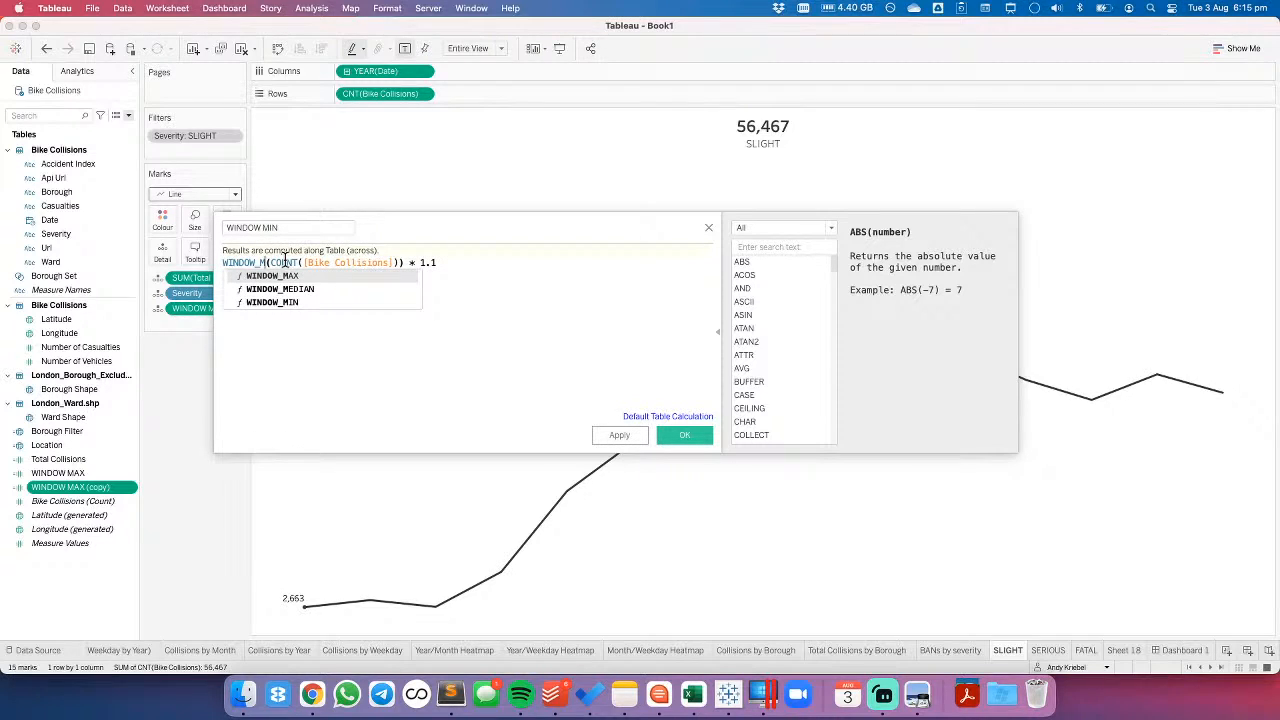
{"action": "type", "text": "IN"}
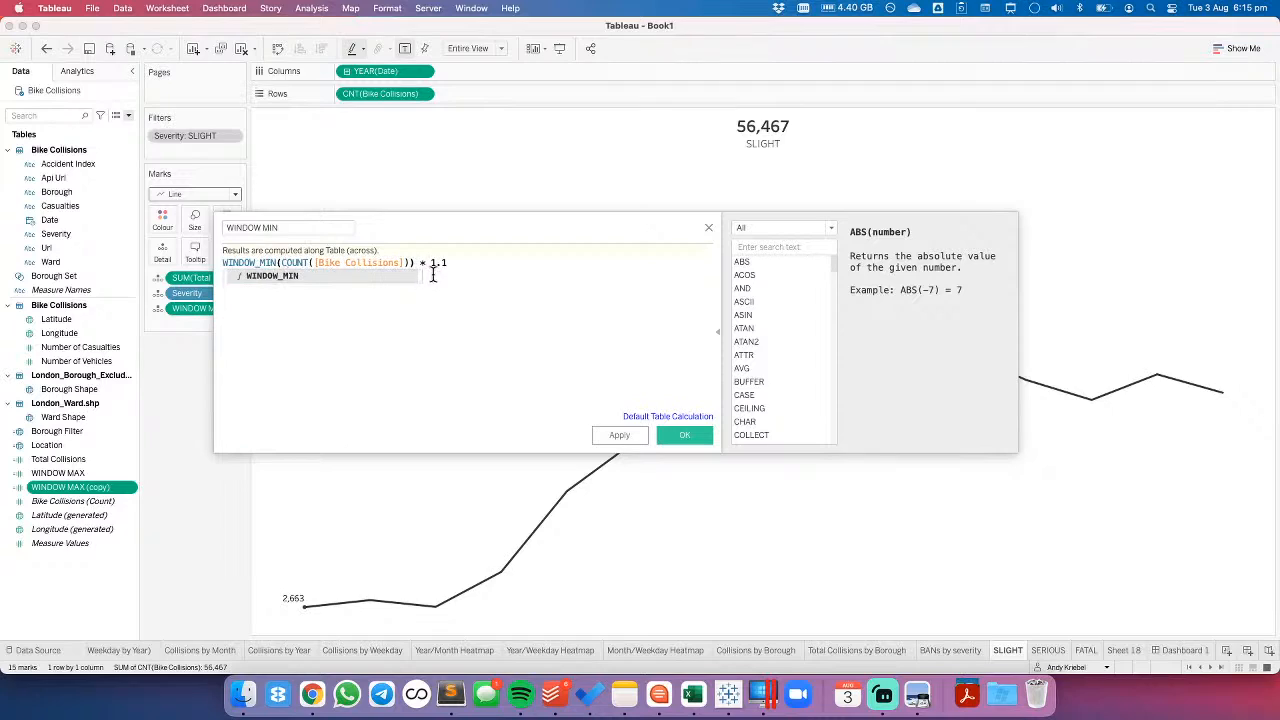
{"action": "left_click", "coordinate": [456, 263]}
{"action": "key", "text": "BackSpace"}
{"action": "key", "text": "BackSpace"}
{"action": "key", "text": "BackSpace"}
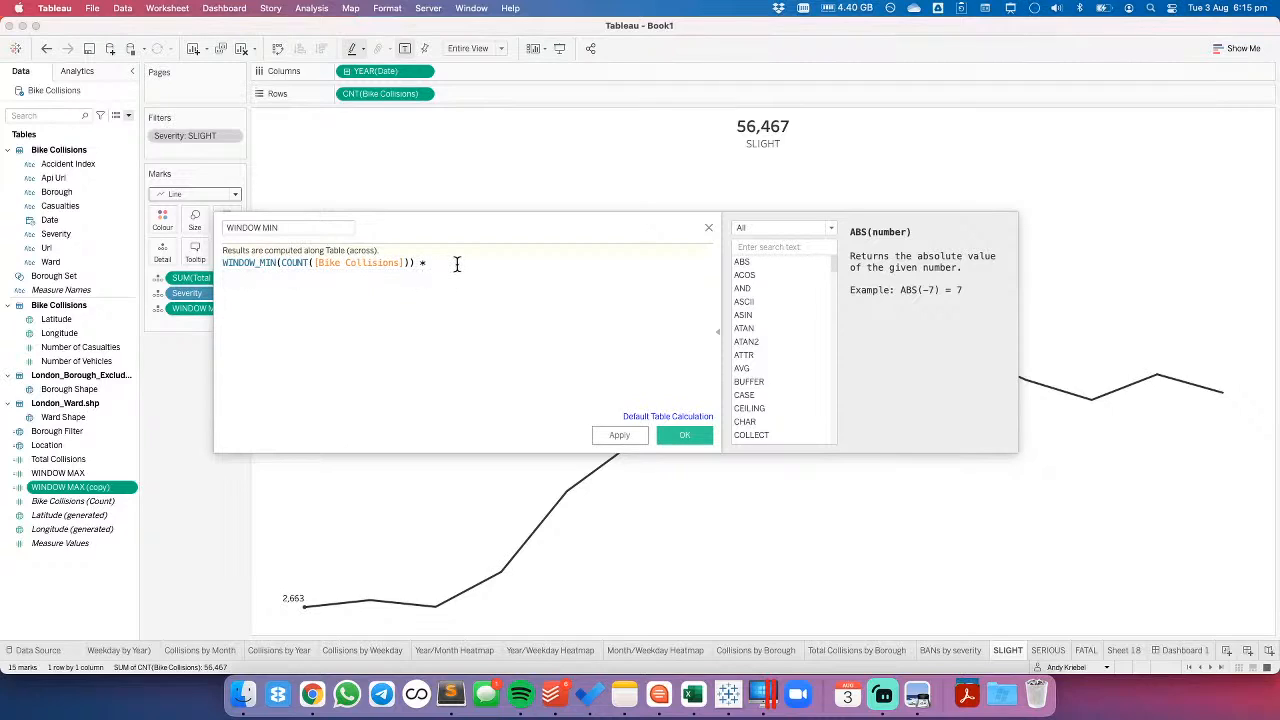
{"action": "type", "text": ".9"}
{"action": "left_click", "coordinate": [684, 435]}
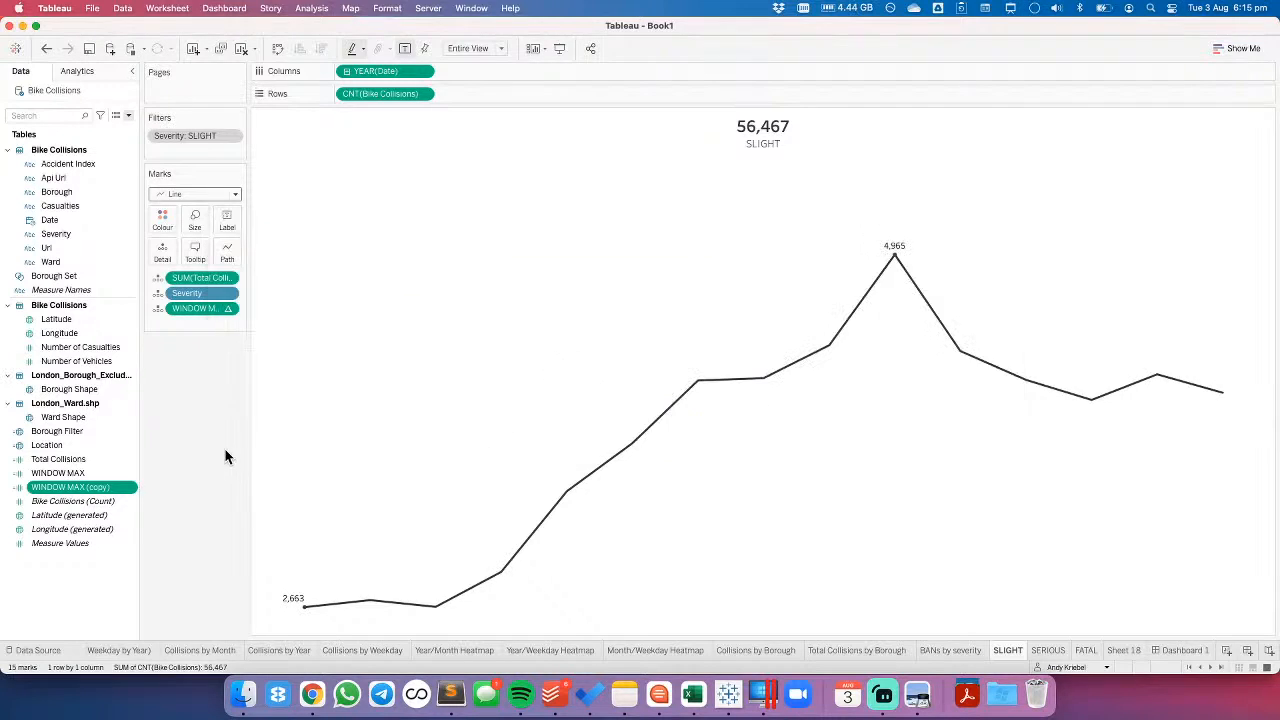
- Add WINDOW MIN as mark detail and convert the reference line to a band from minimum WINDOW MIN to maximum WINDOW MAX
{"action": "left_click_drag", "start_coordinate": [76, 487], "coordinate": [200, 323]}
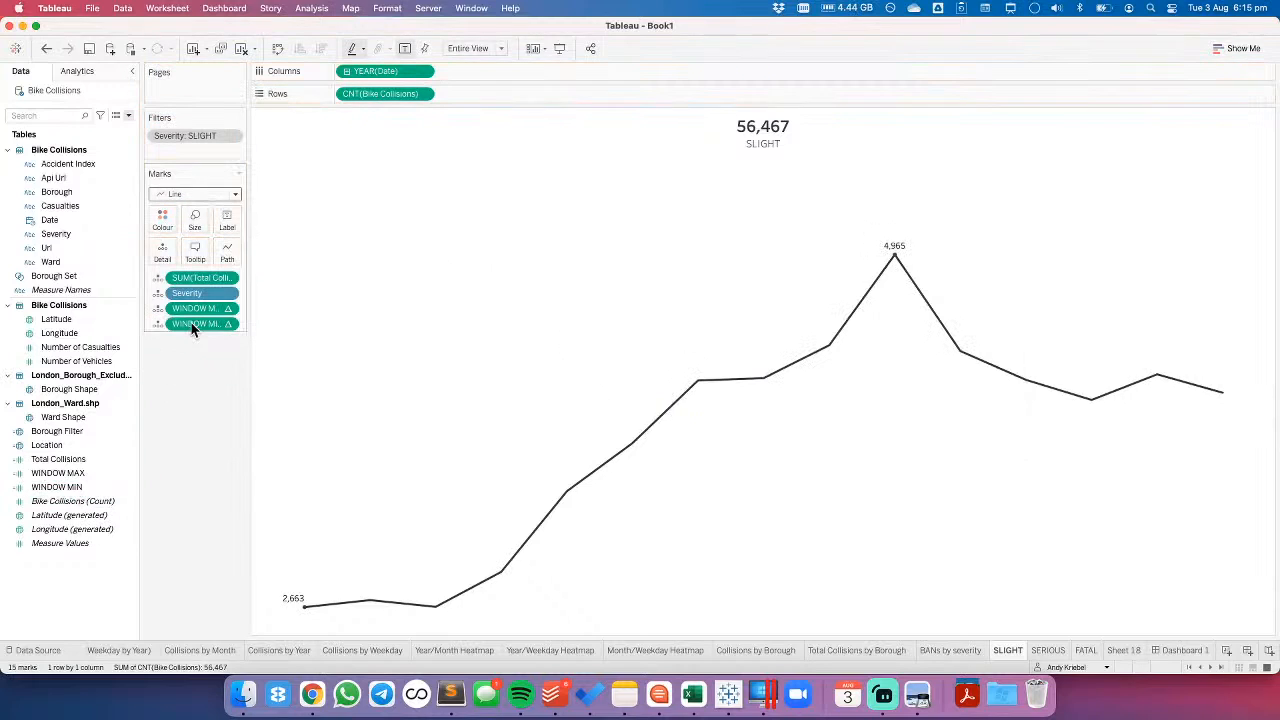
{"action": "left_click", "coordinate": [435, 184]}
{"action": "left_click", "coordinate": [498, 192]}
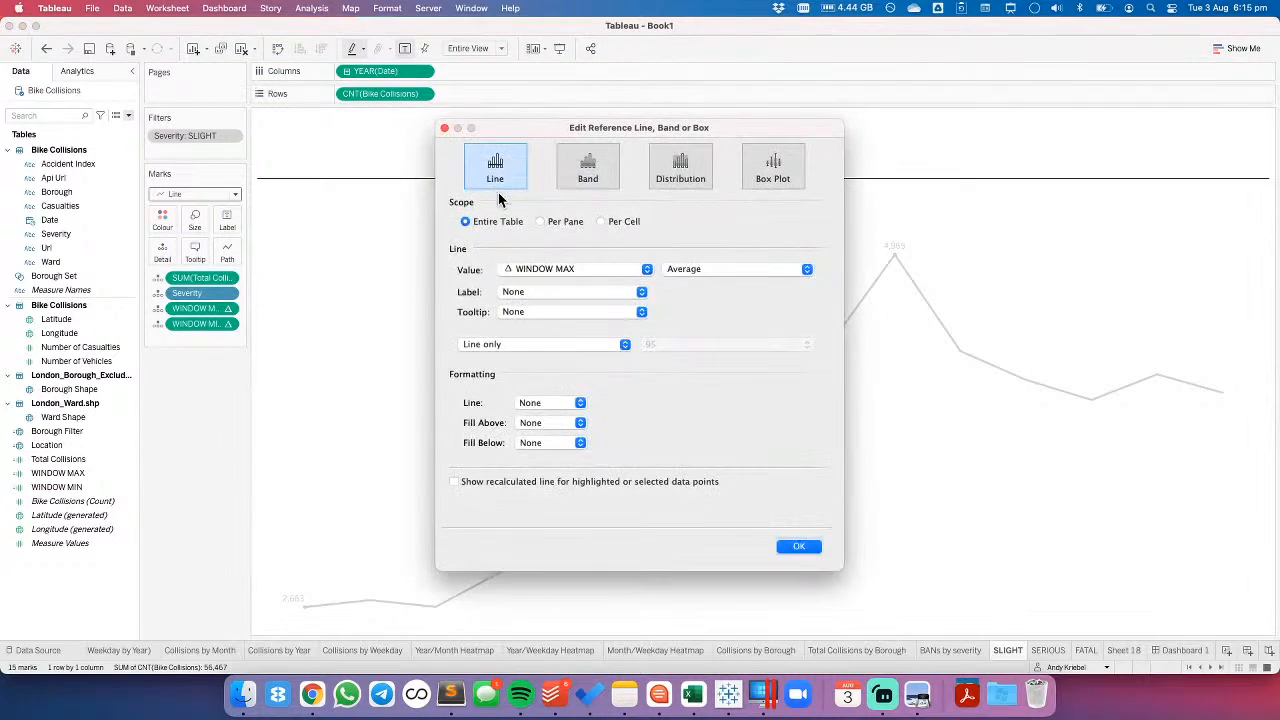
{"action": "left_click", "coordinate": [594, 171]}
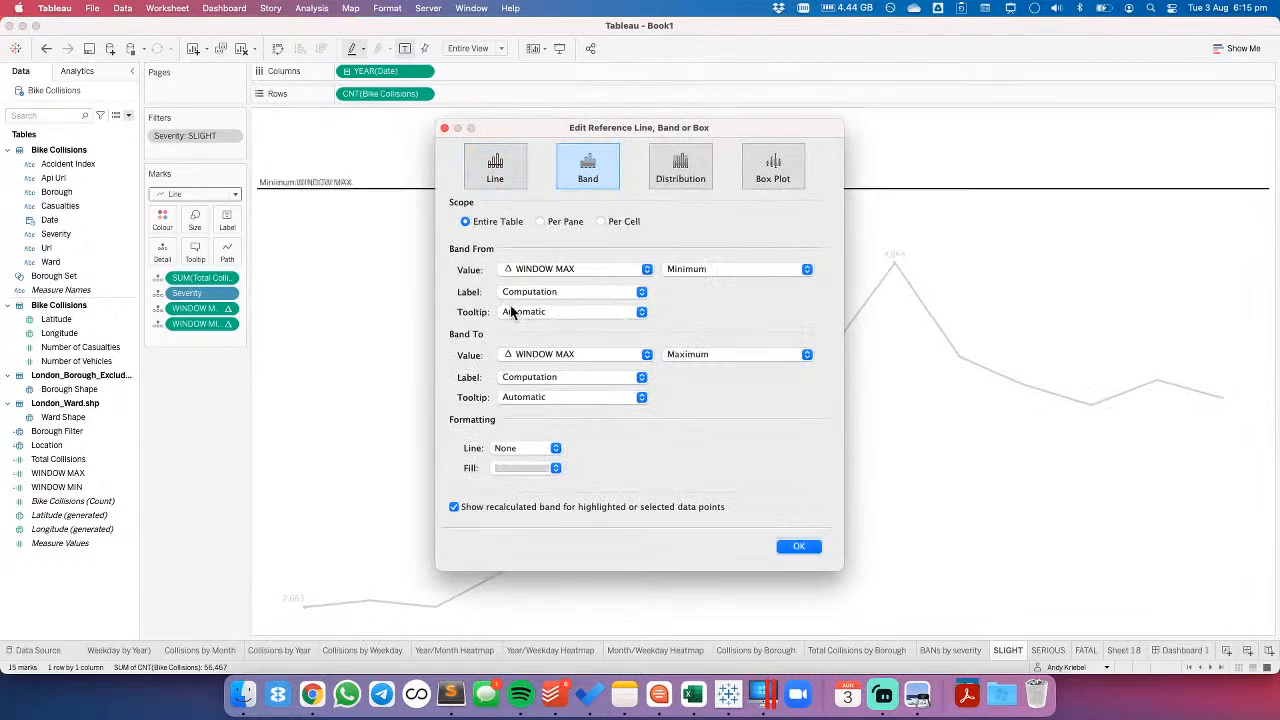
{"action": "left_click", "coordinate": [535, 270]}
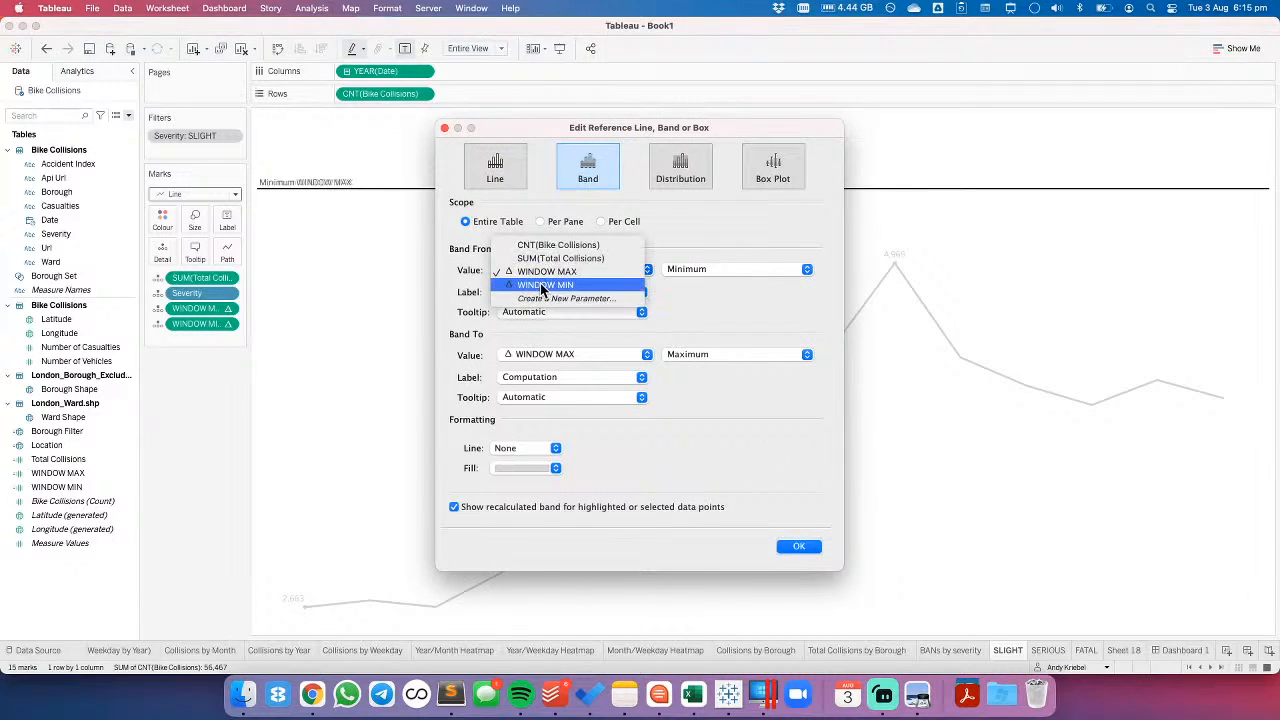
{"action": "left_click", "coordinate": [540, 285]}
- Set the labels and tooltips of both ends of the reference band to None
{"action": "left_click", "coordinate": [541, 295]}
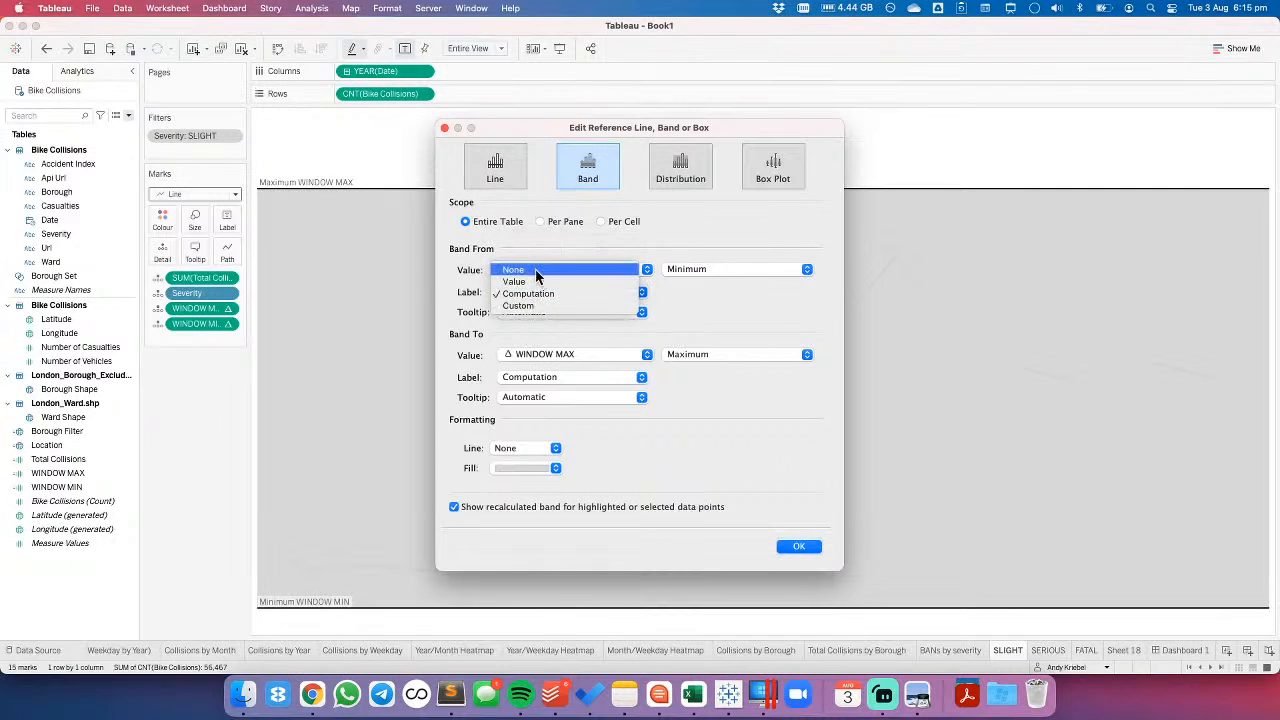
{"action": "left_click", "coordinate": [535, 270]}
{"action": "left_click", "coordinate": [538, 312]}
{"action": "left_click", "coordinate": [536, 301]}
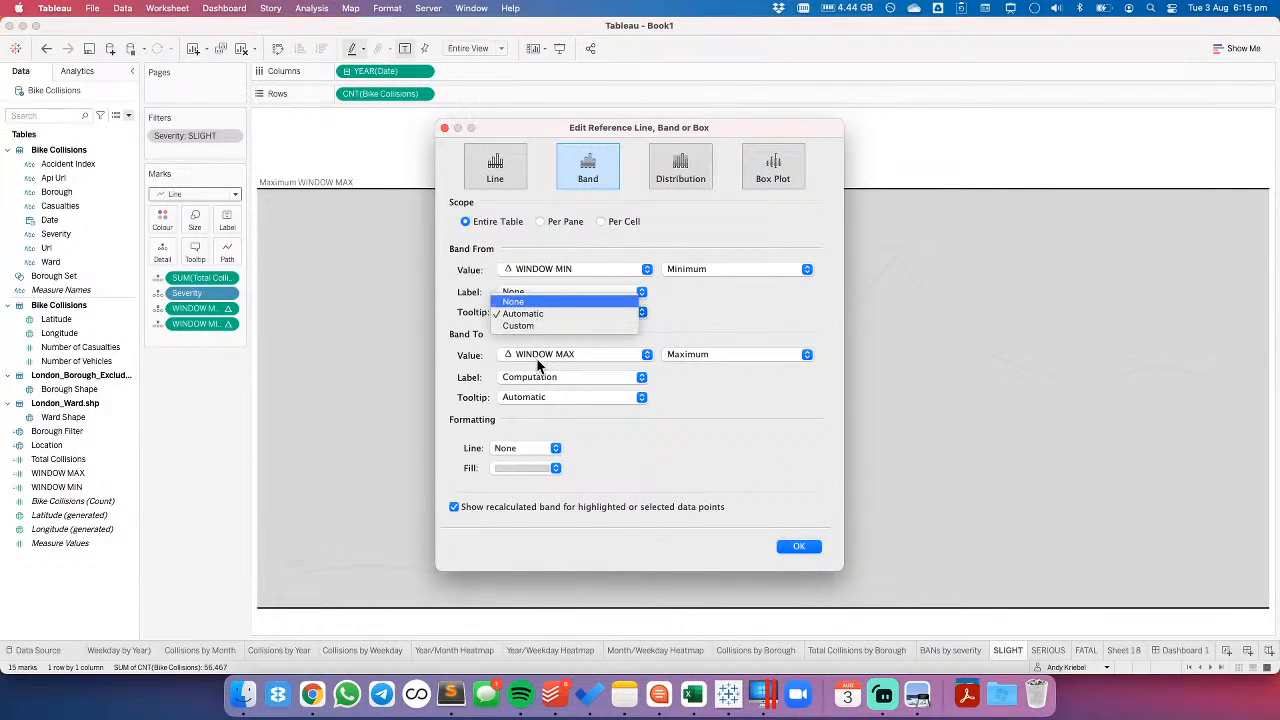
{"action": "left_click", "coordinate": [525, 378]}
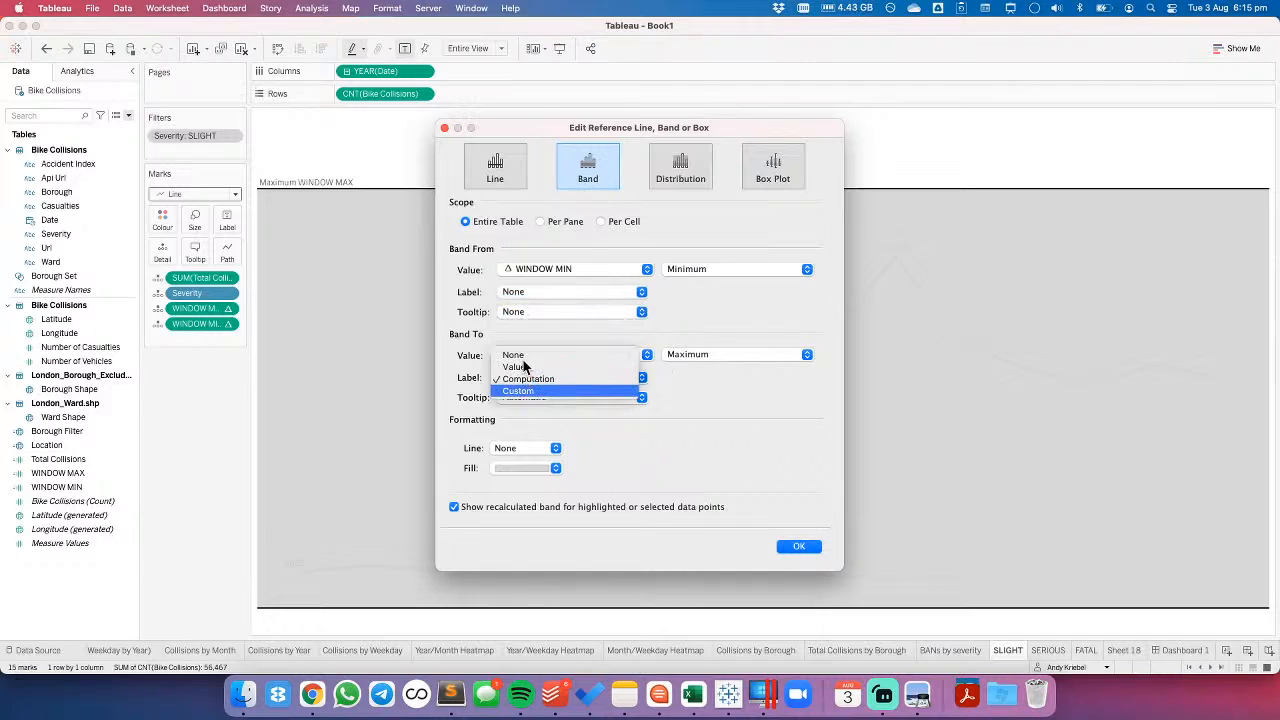
{"action": "left_click", "coordinate": [513, 355]}
{"action": "left_click", "coordinate": [529, 396]}
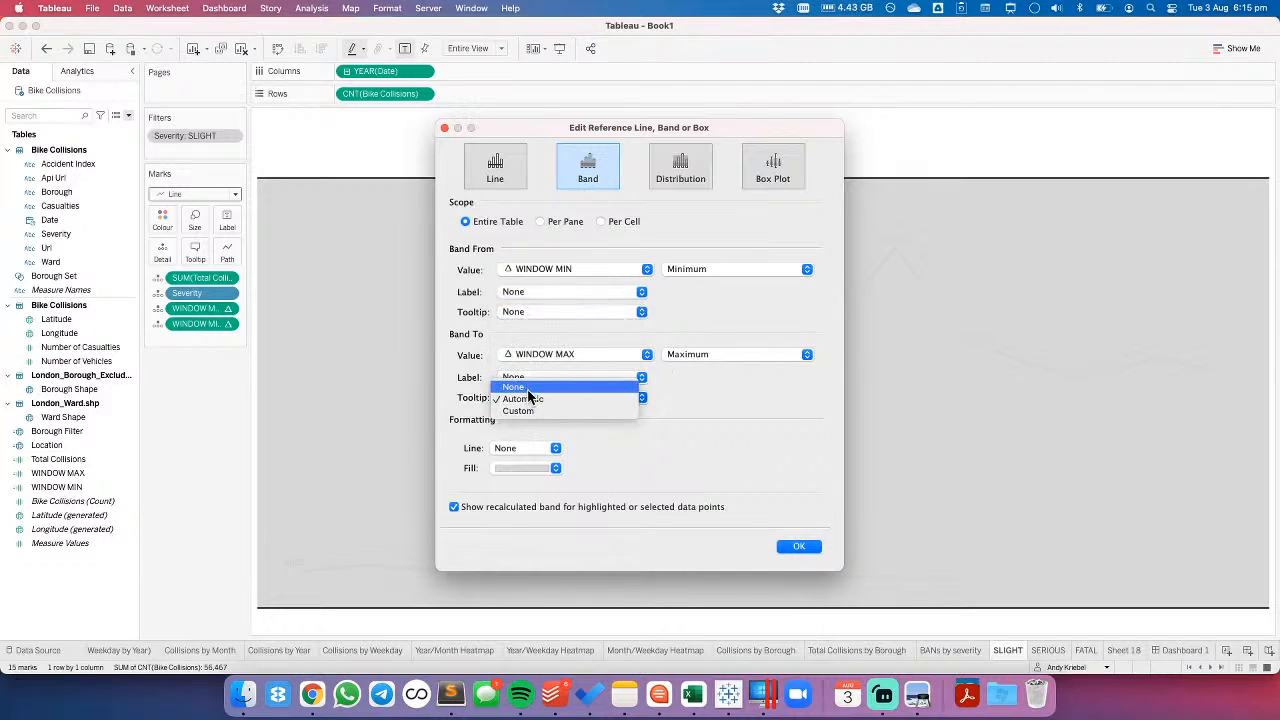
{"action": "left_click", "coordinate": [515, 382]}
- Set the reference band's fill to None, turn off its recalculated band, apply the settings and deselect the band
{"action": "left_click", "coordinate": [514, 468]}
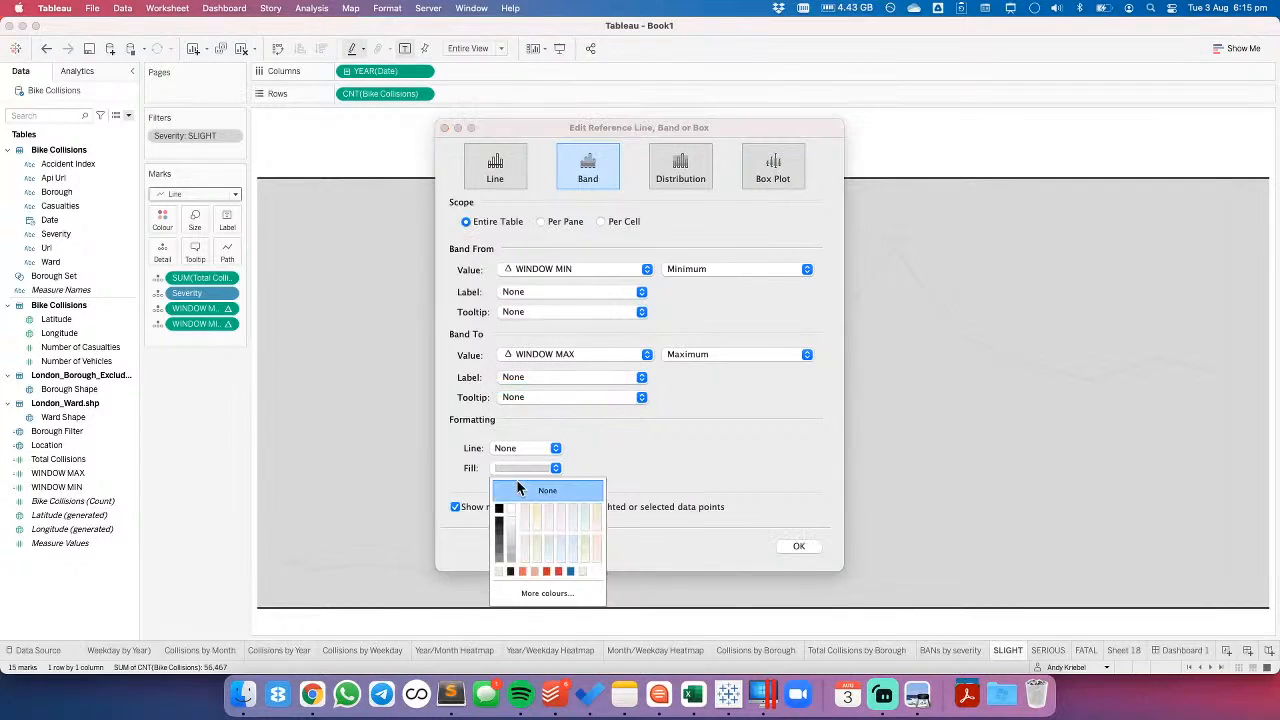
{"action": "left_click", "coordinate": [545, 489]}
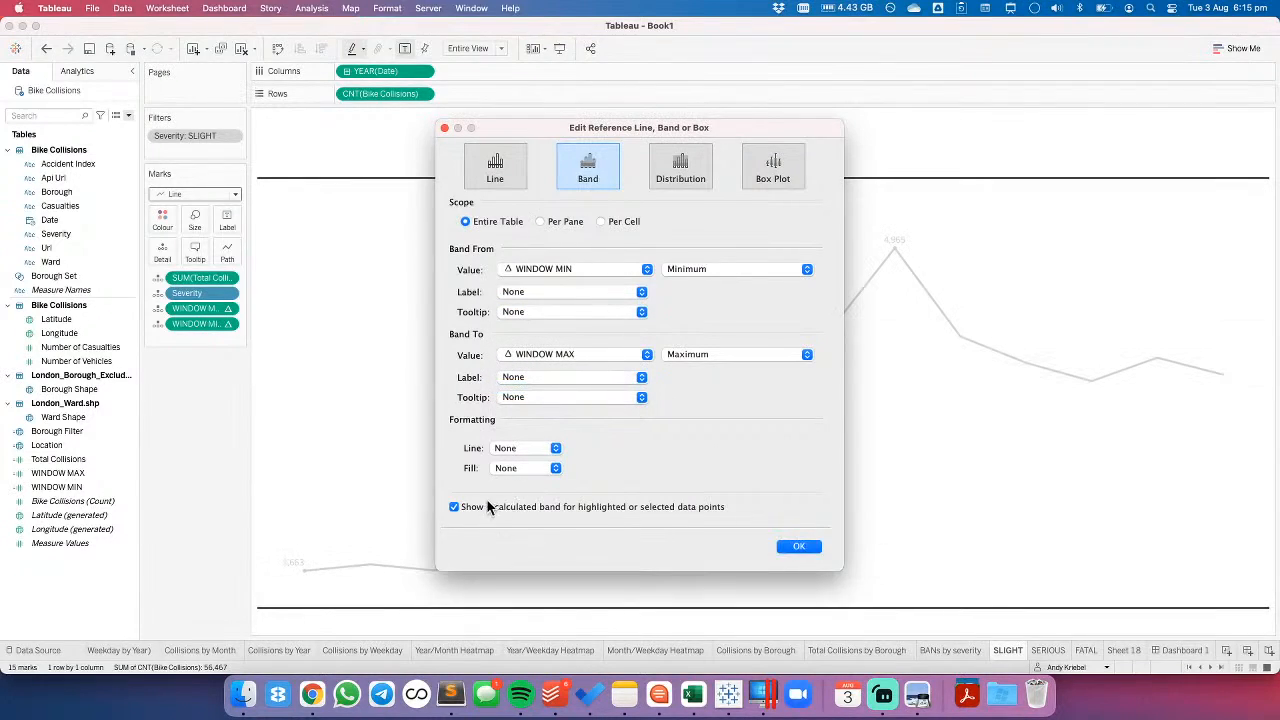
{"action": "left_click", "coordinate": [797, 546]}
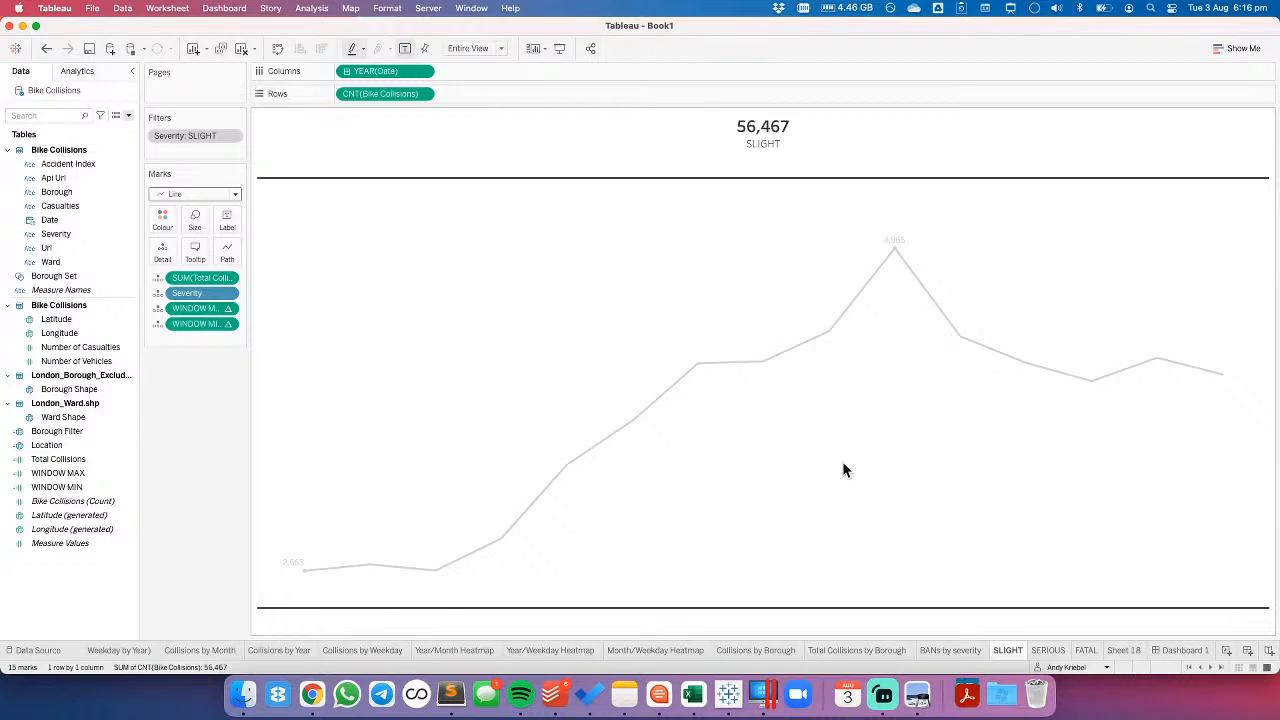
{"action": "left_click", "coordinate": [844, 463]}
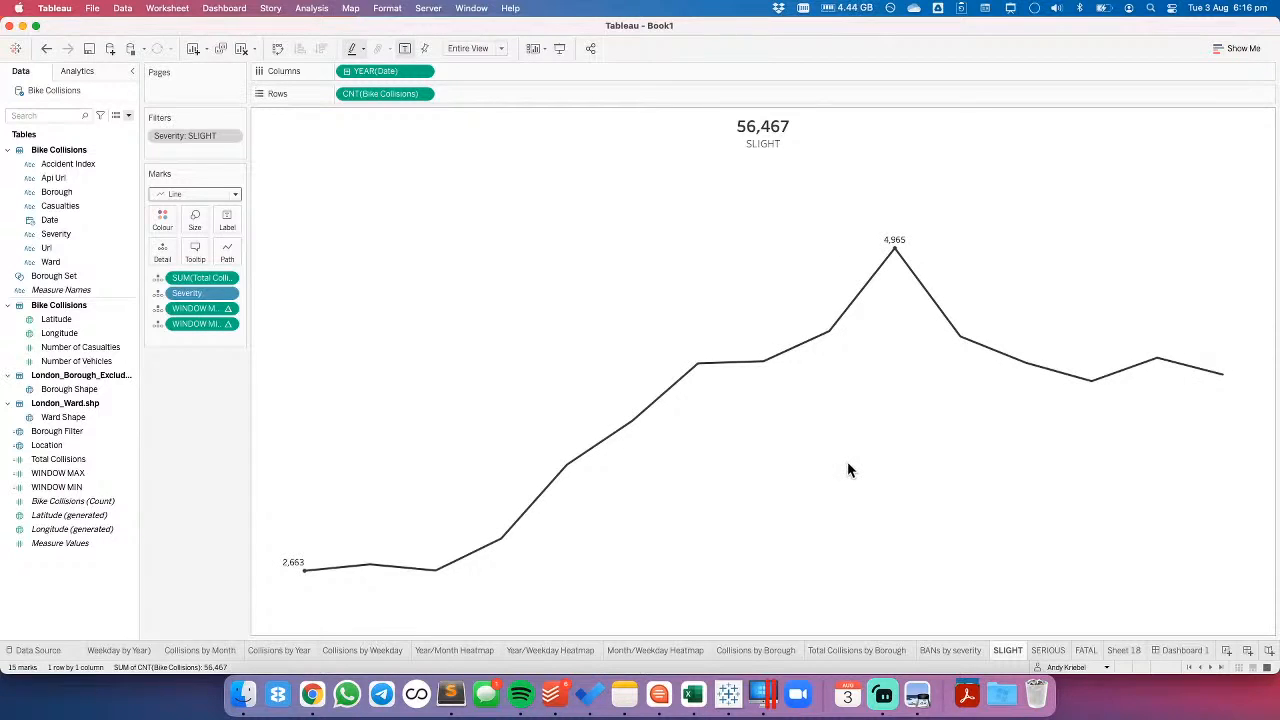
- Remove the SERIOUS and FATAL charts from the dashboard
{"action": "left_click", "coordinate": [1180, 650]}
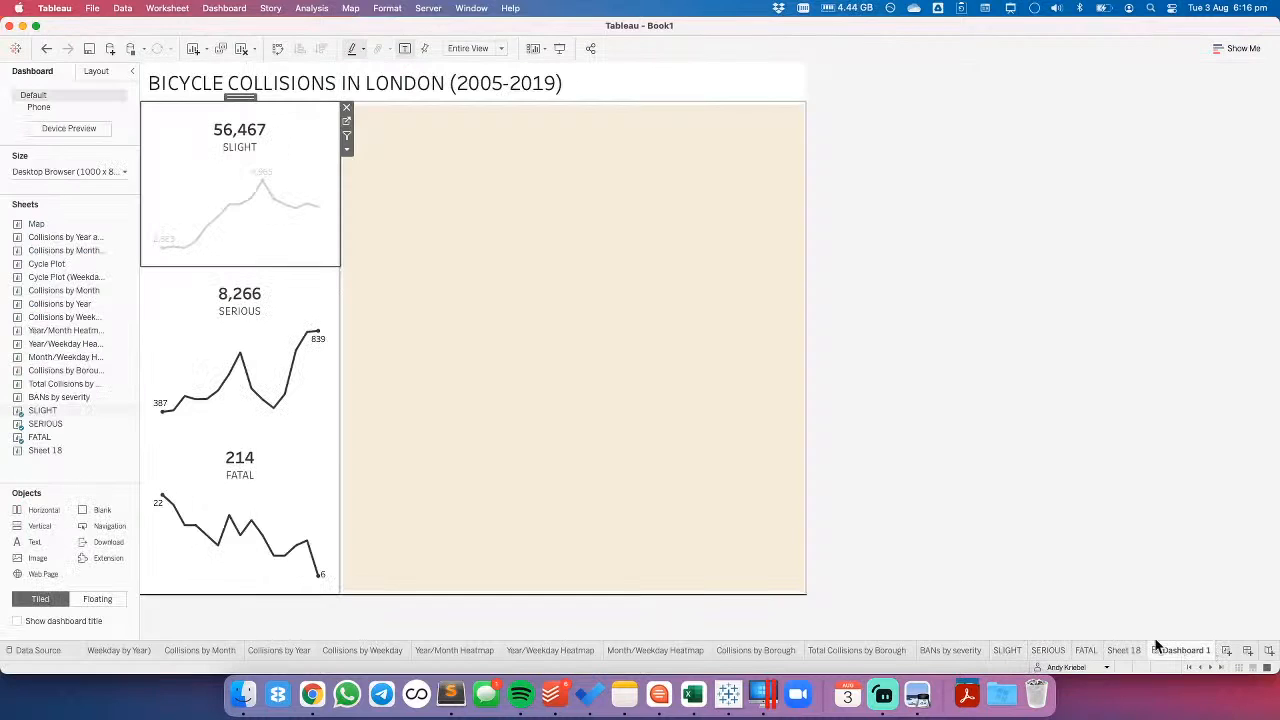
{"action": "left_click", "coordinate": [308, 276]}
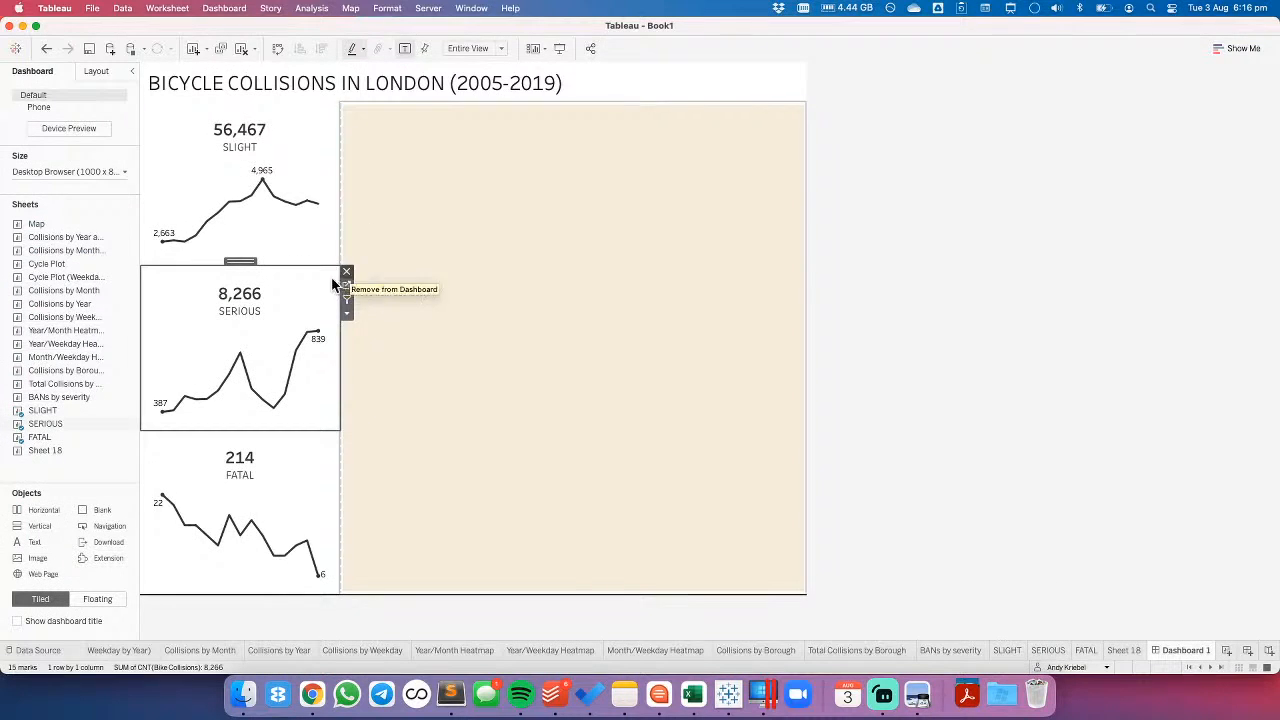
{"action": "left_click", "coordinate": [345, 273]}
{"action": "left_click", "coordinate": [306, 371]}
{"action": "left_click", "coordinate": [346, 347]}
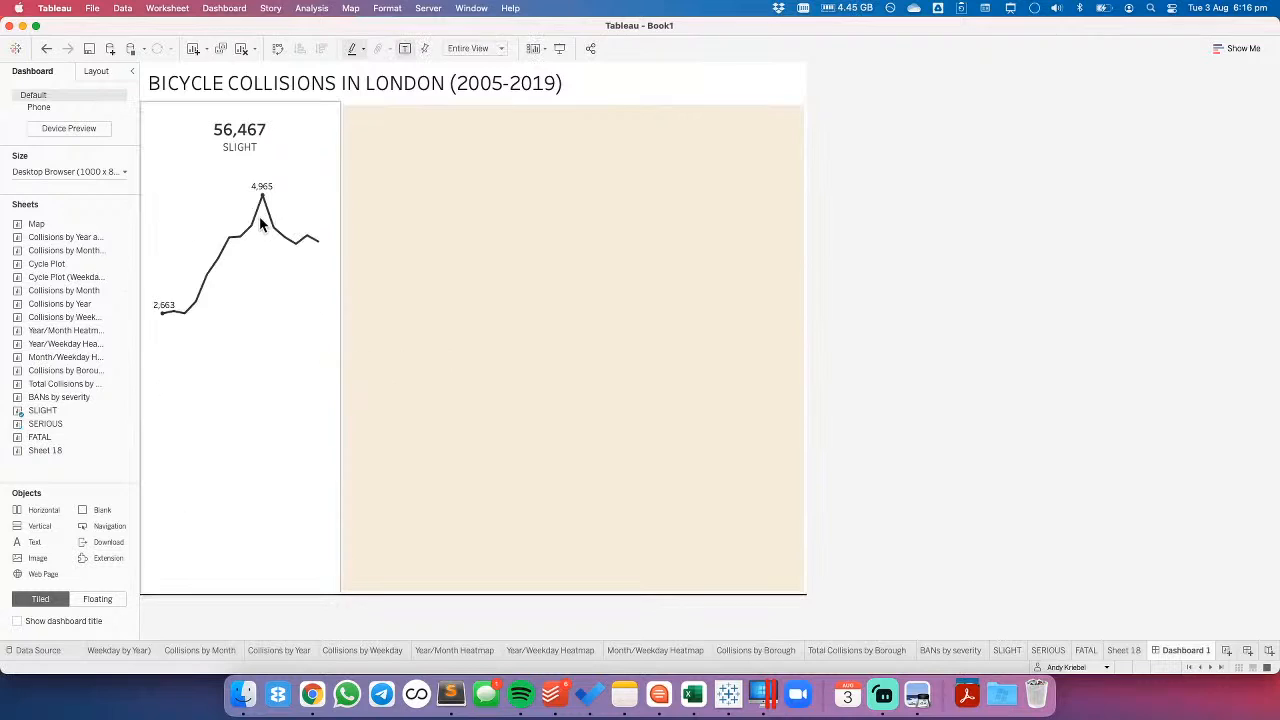
- Delete the SERIOUS and FATAL worksheets from the workbook
{"action": "left_click", "coordinate": [1008, 651]}
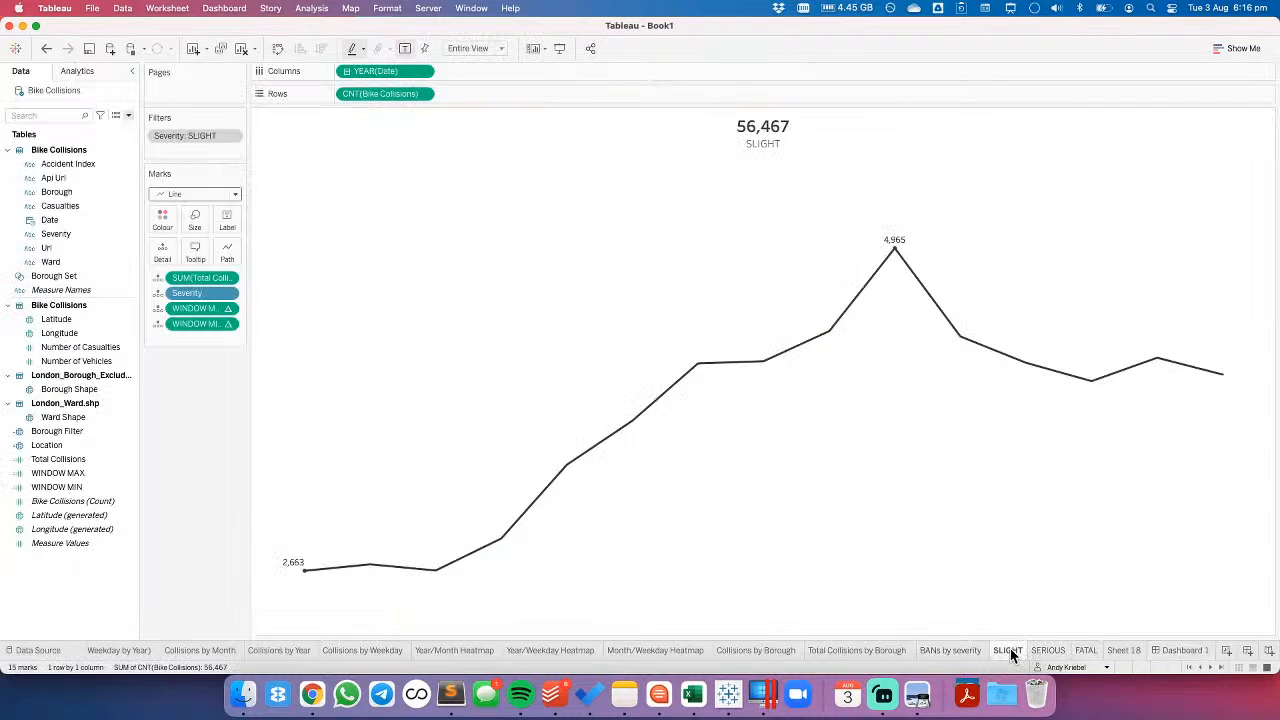
{"action": "left_click", "coordinate": [1047, 652]}
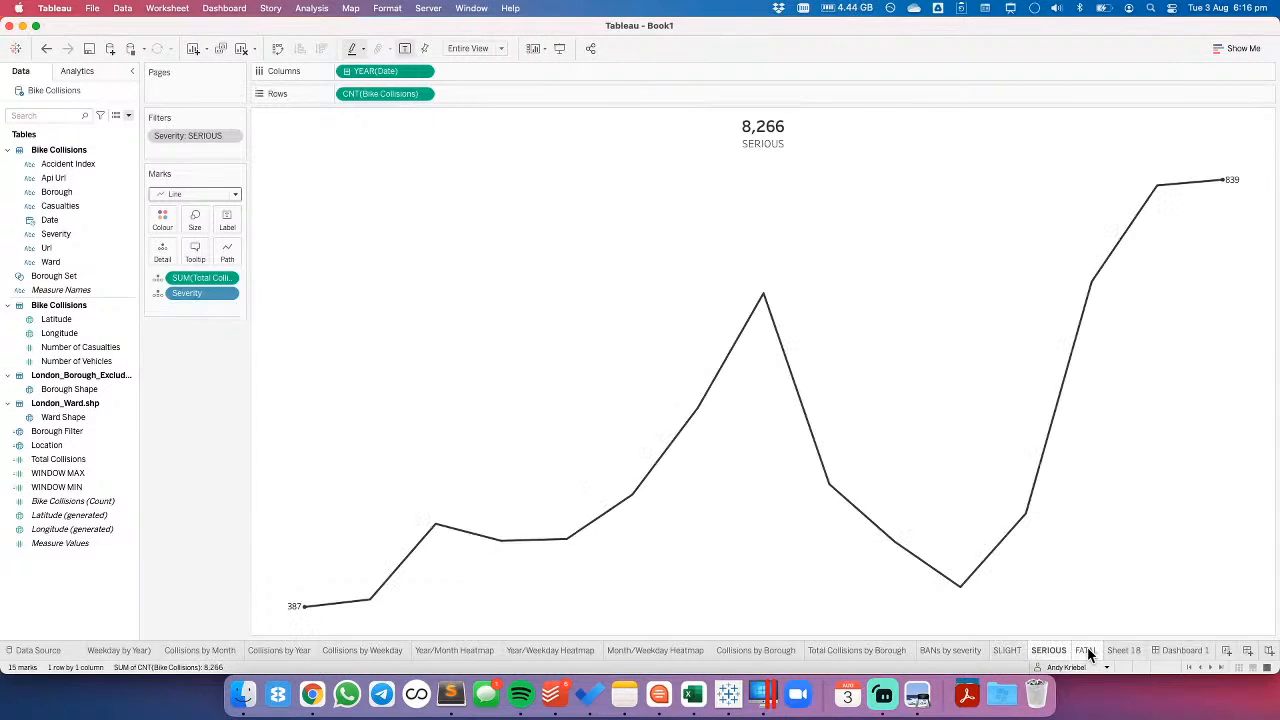
{"action": "right_click", "coordinate": [1063, 651]}
{"action": "left_click", "coordinate": [1110, 509]}
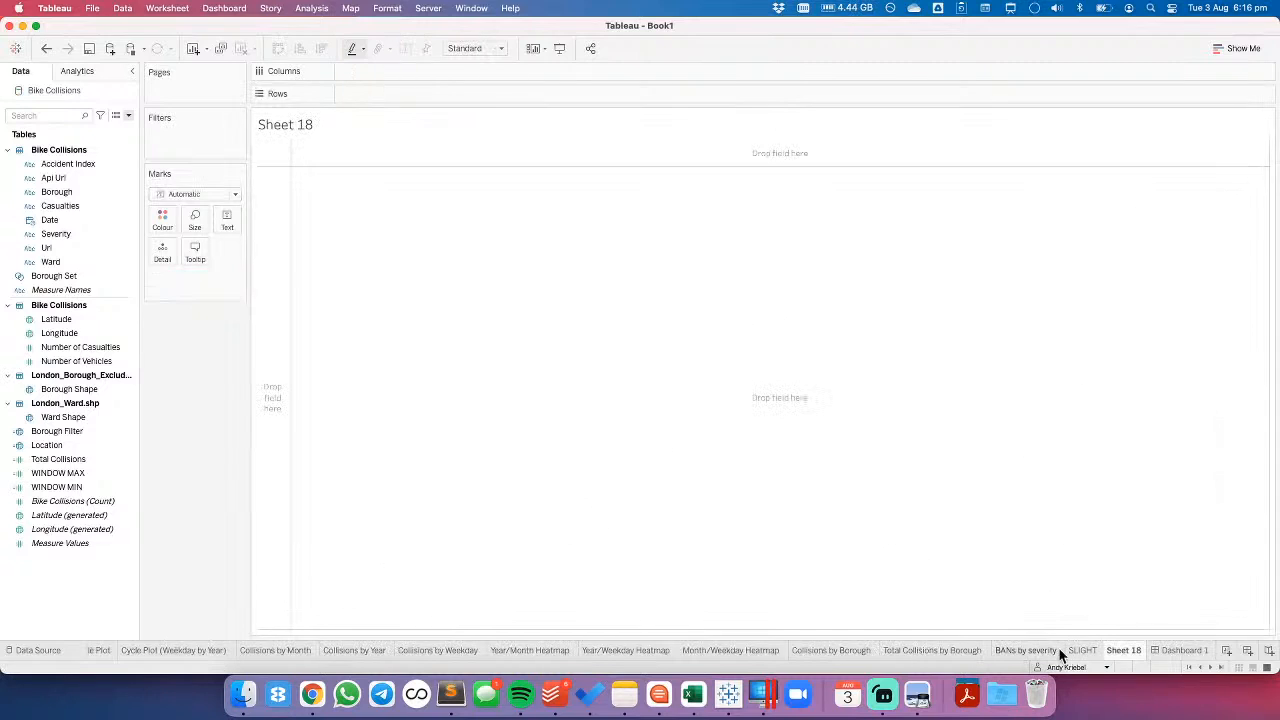
- Duplicate the SLIGHT worksheet
{"action": "left_click", "coordinate": [1087, 647]}
{"action": "right_click", "coordinate": [1087, 647]}
{"action": "left_click", "coordinate": [1117, 508]}
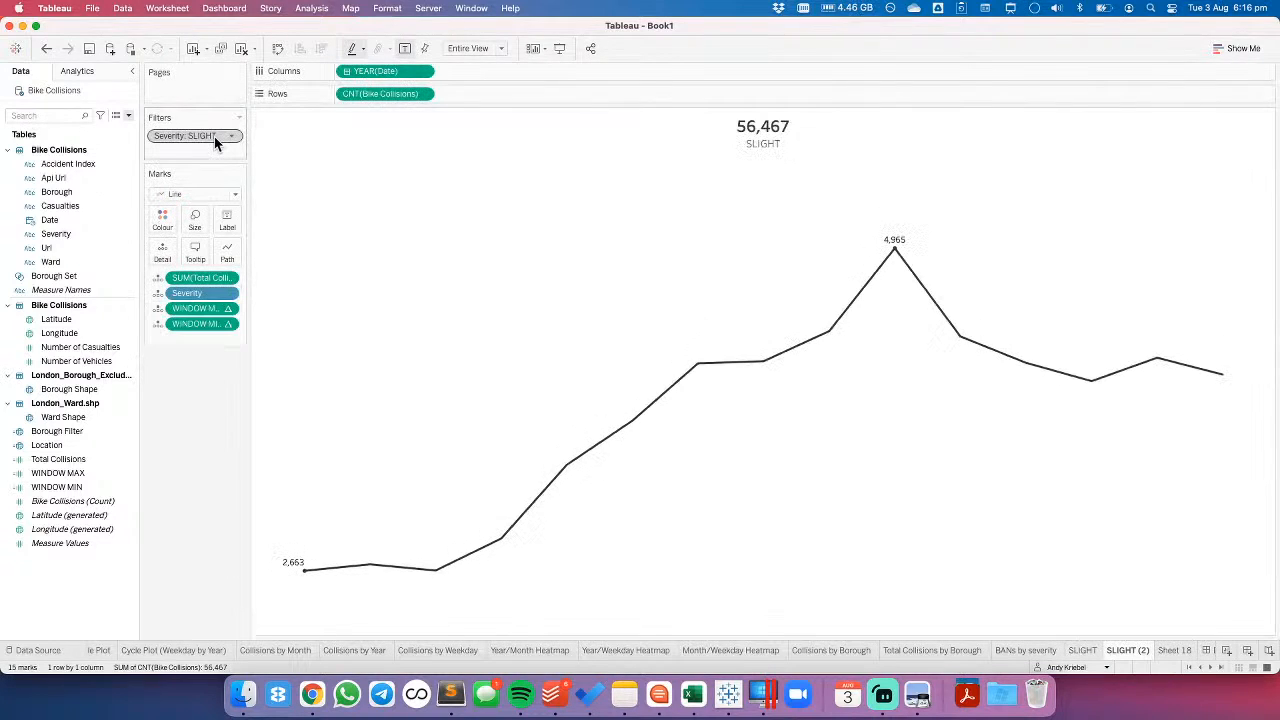
- Filter the duplicated SLIGHT worksheet to SERIOUS severity only and rename the sheet SERIOUS
{"action": "double_click", "coordinate": [214, 136]}
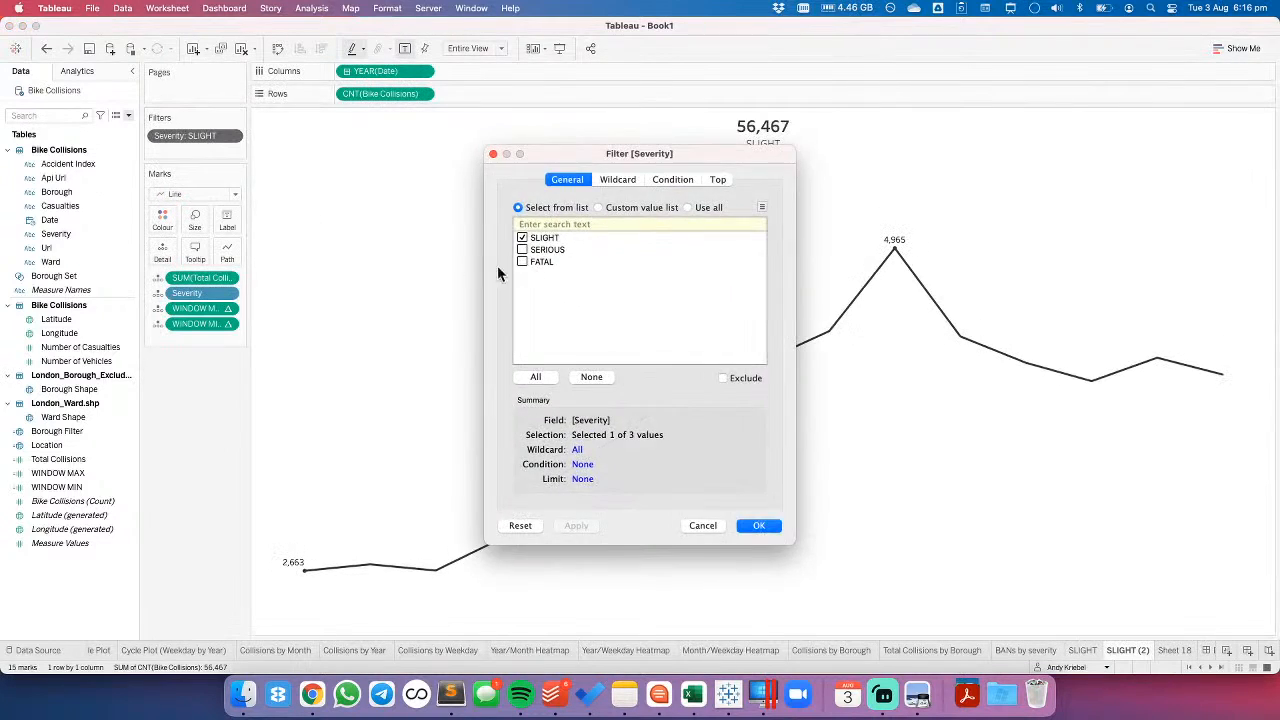
{"action": "left_click", "coordinate": [522, 250]}
{"action": "left_click", "coordinate": [522, 238]}
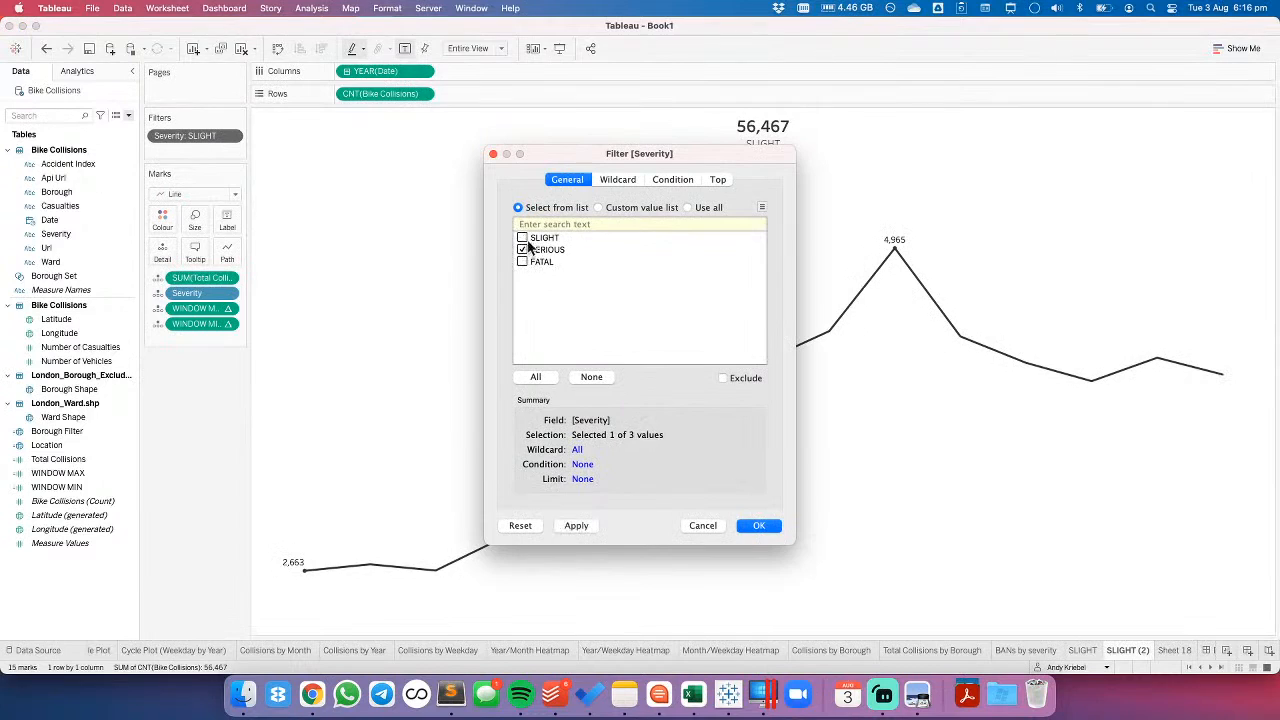
{"action": "left_click", "coordinate": [759, 526]}
{"action": "double_click", "coordinate": [1134, 650]}
{"action": "type", "text": "S"}
{"action": "key", "text": "Return"}
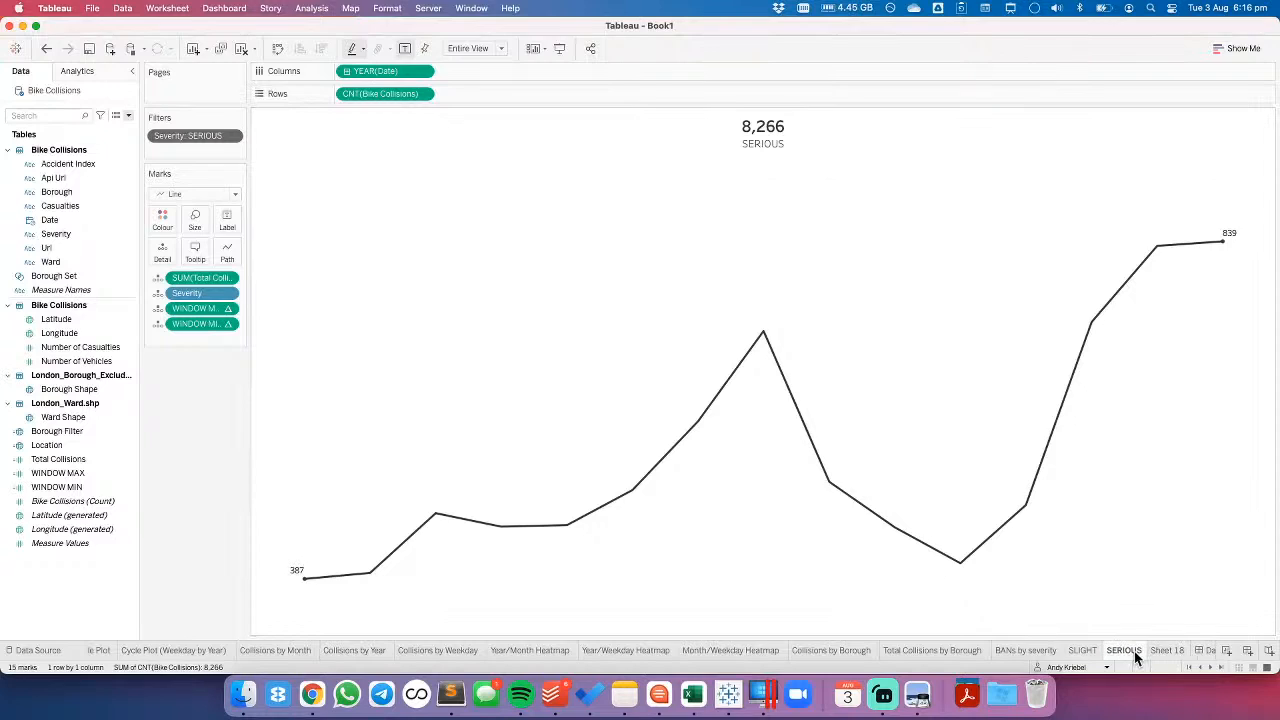
- Duplicate the SERIOUS worksheet, rename the copy FATAL and filter it to FATAL severity only
{"action": "right_click", "coordinate": [1135, 655]}
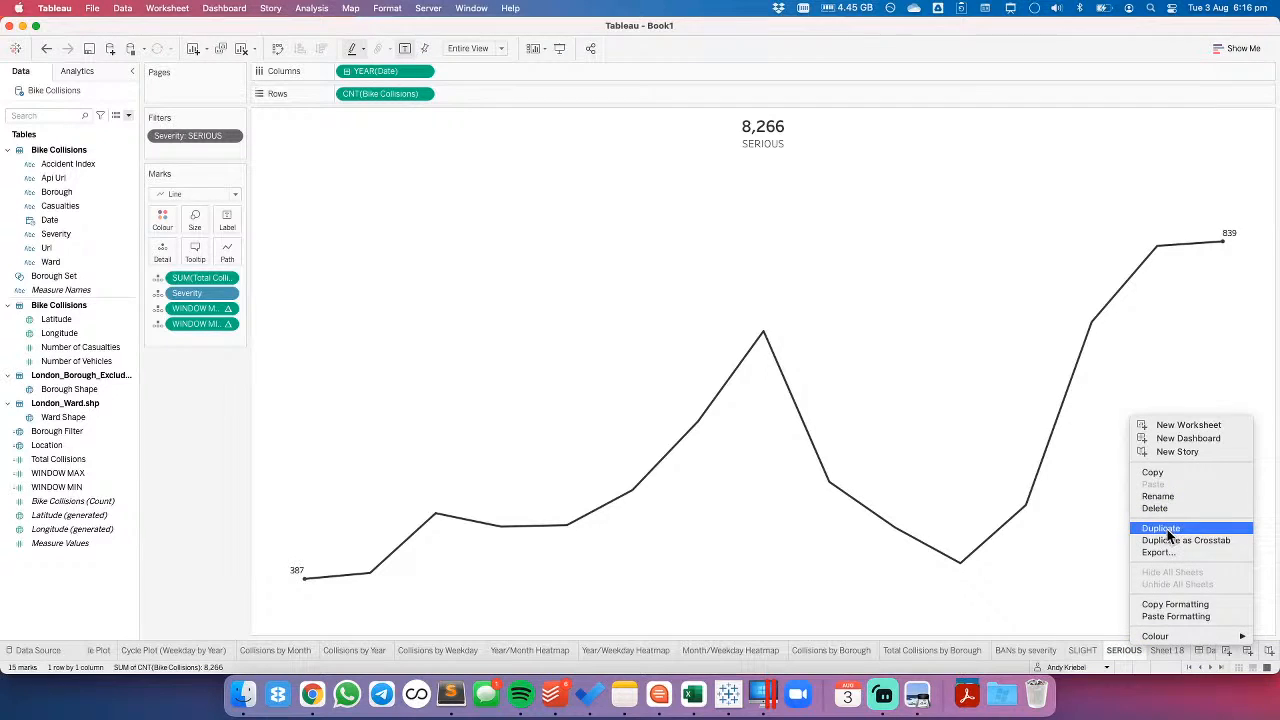
{"action": "left_click", "coordinate": [1170, 527]}
{"action": "double_click", "coordinate": [1160, 650]}
{"action": "type", "text": "FATAL"}
{"action": "key", "text": "Return"}
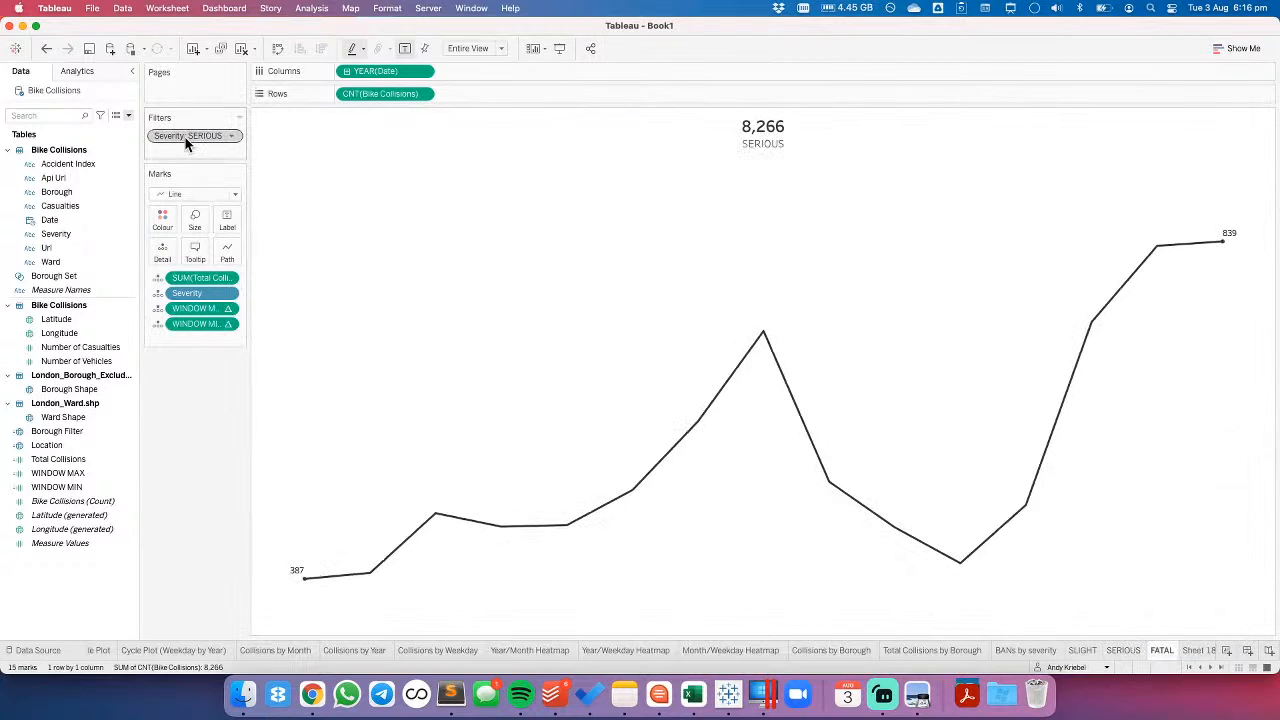
{"action": "left_click", "coordinate": [522, 250]}
{"action": "left_click", "coordinate": [522, 262]}
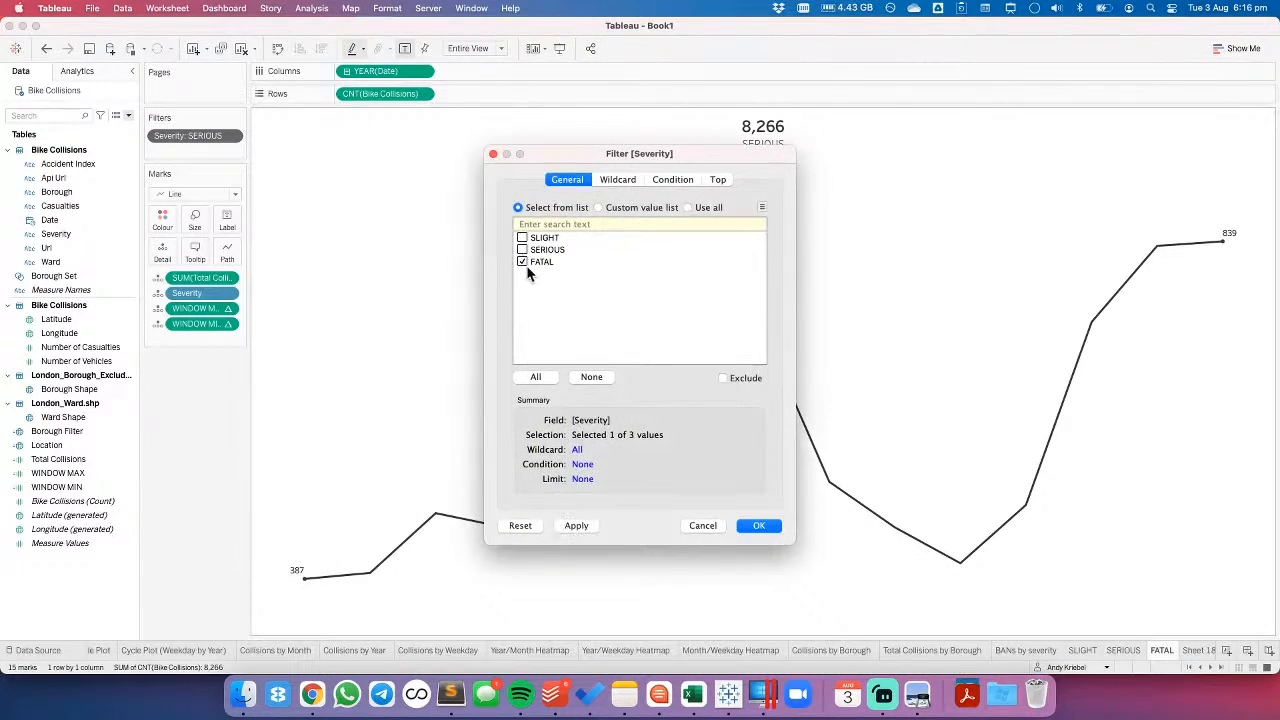
{"action": "left_click", "coordinate": [762, 526]}
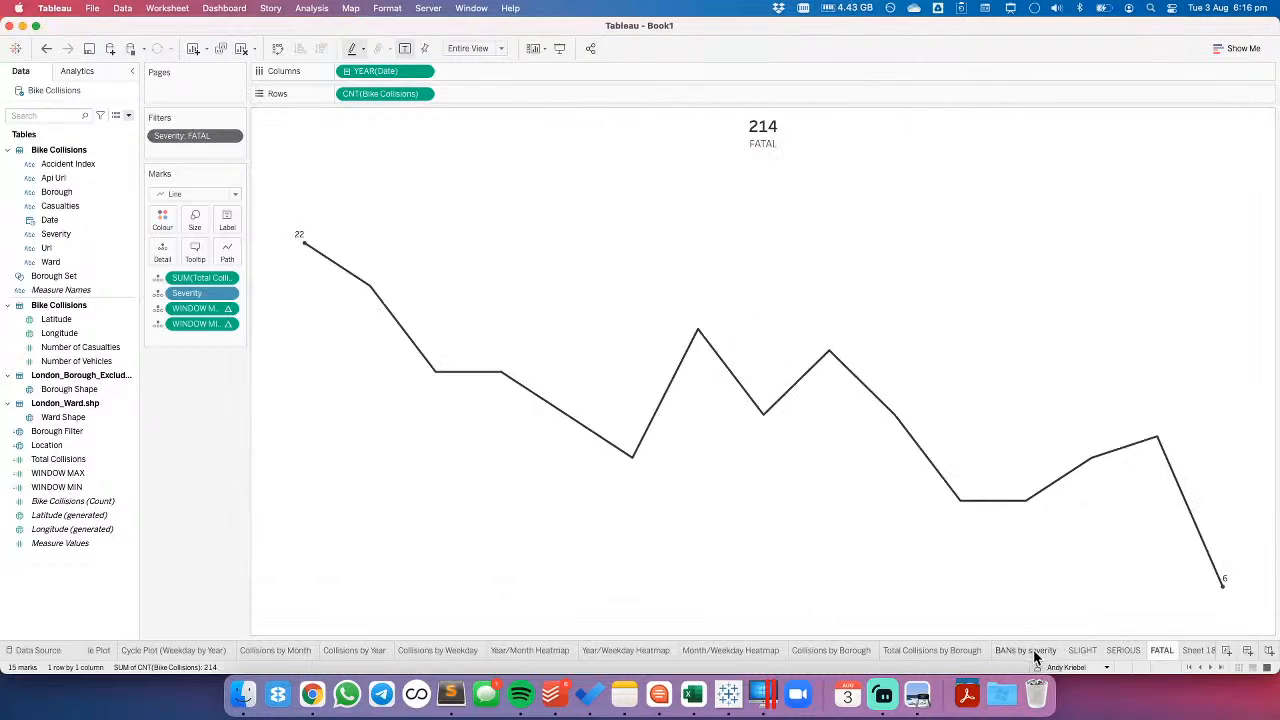
- Open Dashboard 1 and save the workbook in the Makeover Monday 2021 folder as "#MakeoverMonday 2021 Week 31 - Bicycle Collisions in London"
{"action": "left_click", "coordinate": [1220, 667]}
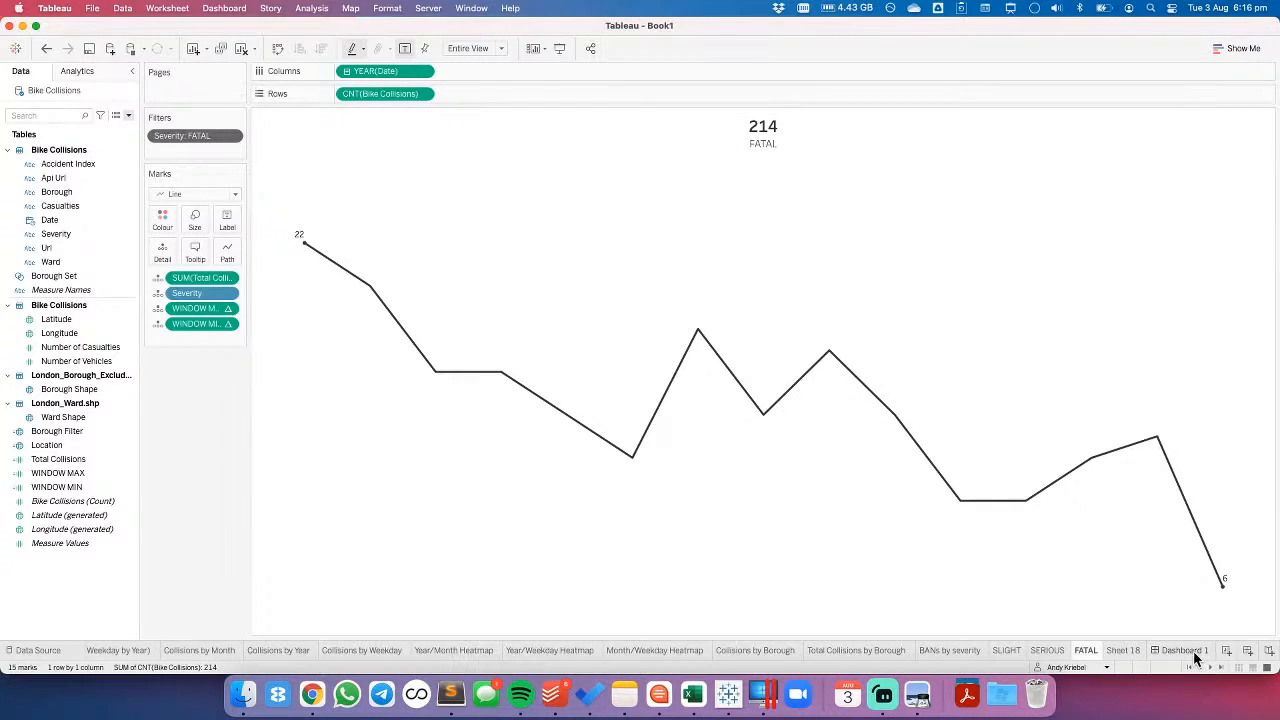
{"action": "left_click", "coordinate": [1190, 650]}
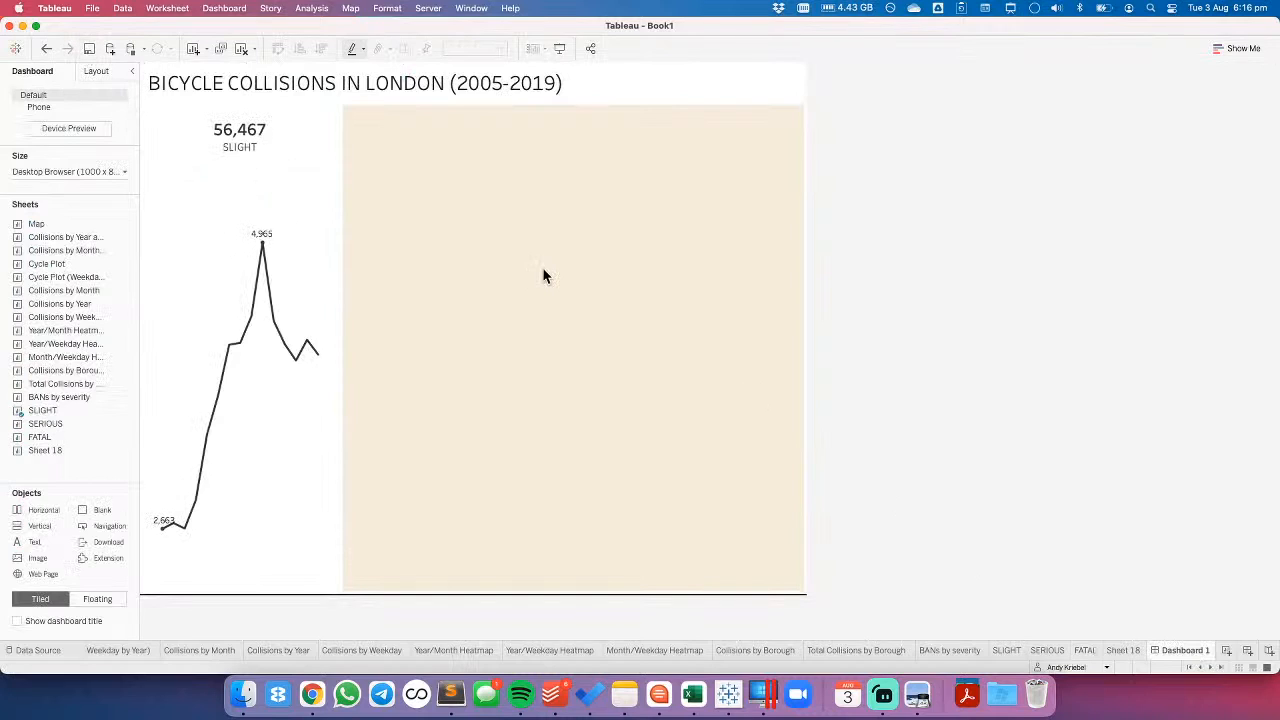
{"action": "key", "text": "super+s"}
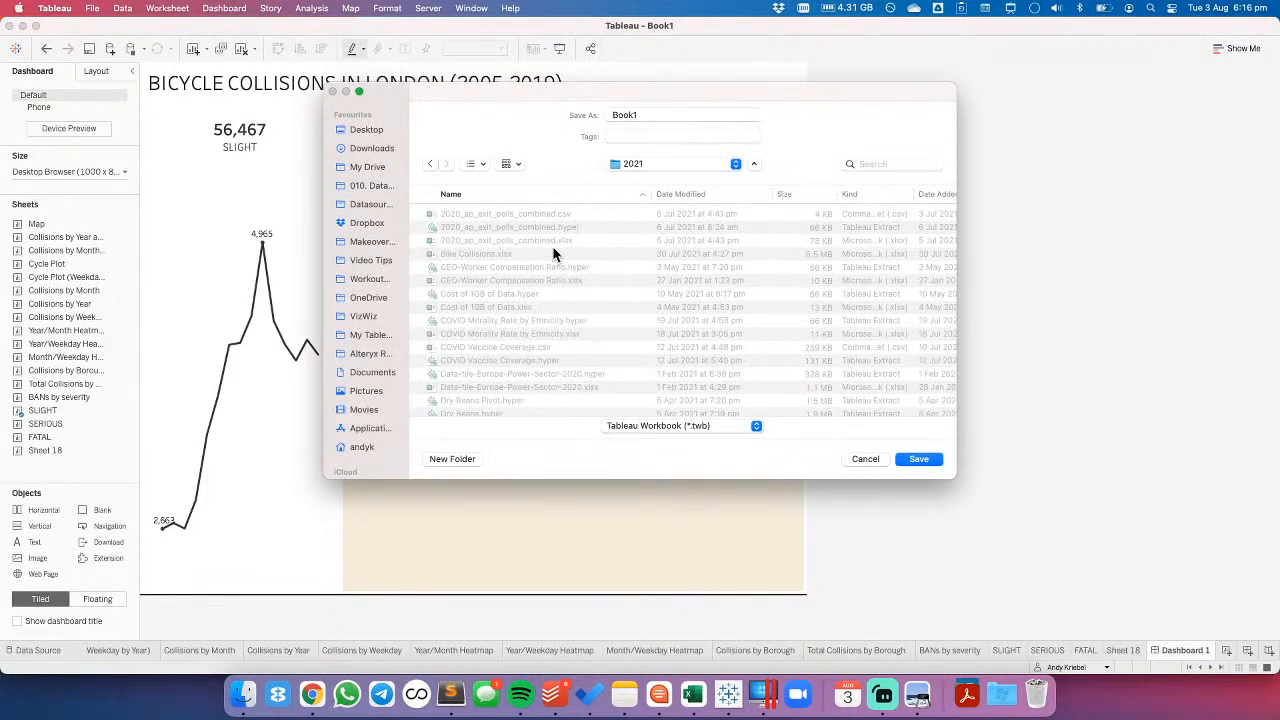
{"action": "left_click", "coordinate": [368, 243]}
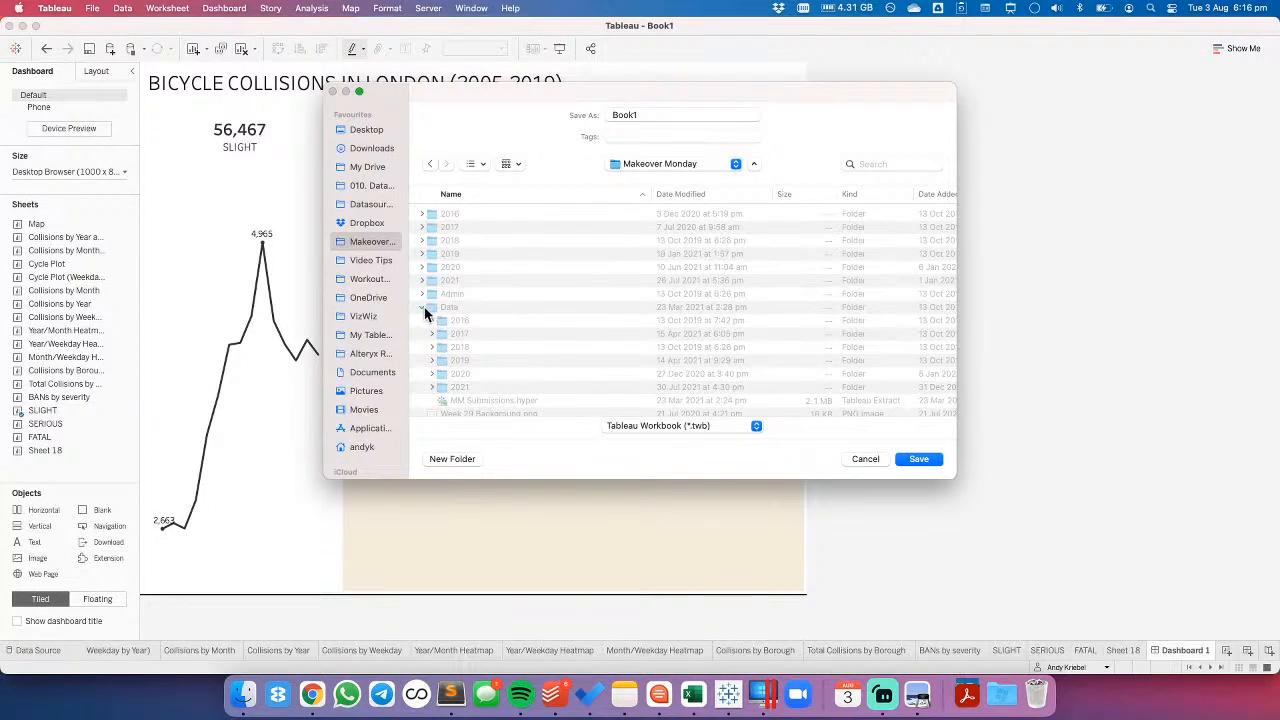
{"action": "left_click", "coordinate": [424, 307]}
{"action": "double_click", "coordinate": [445, 281]}
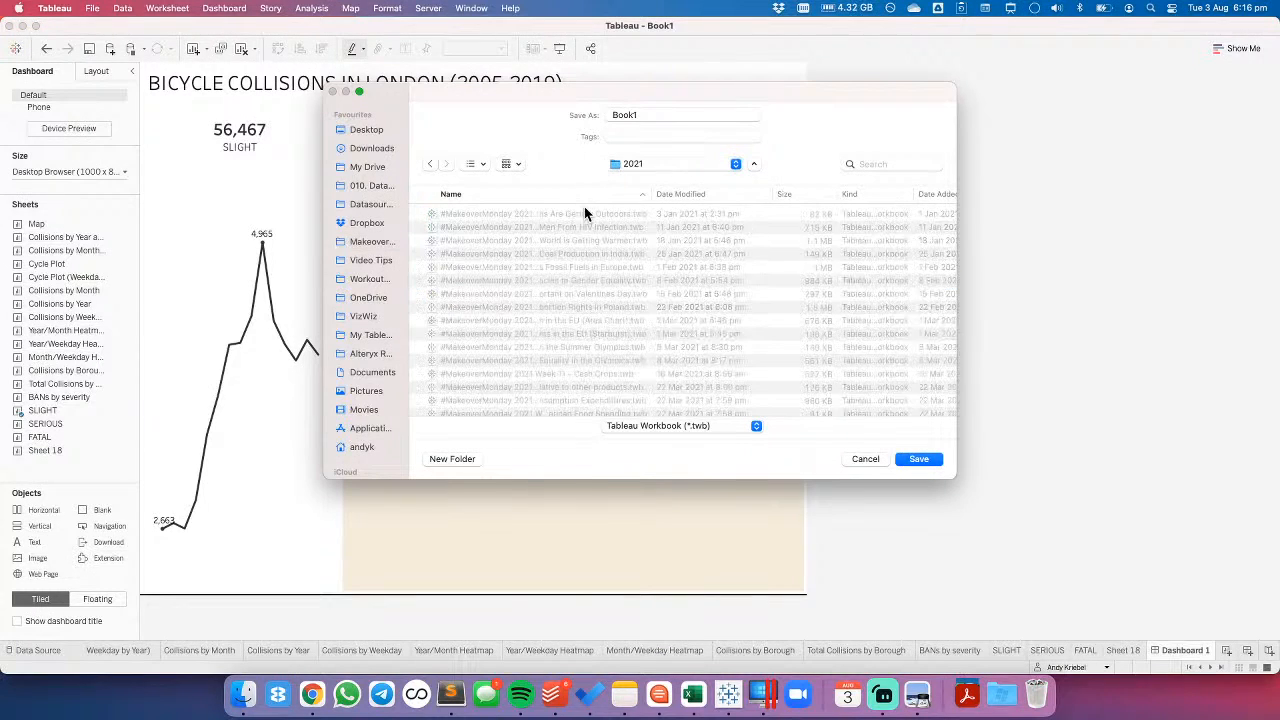
{"action": "left_click", "coordinate": [587, 216]}
{"action": "triple_click", "coordinate": [745, 118]}
{"action": "type", "text": "31 - "}
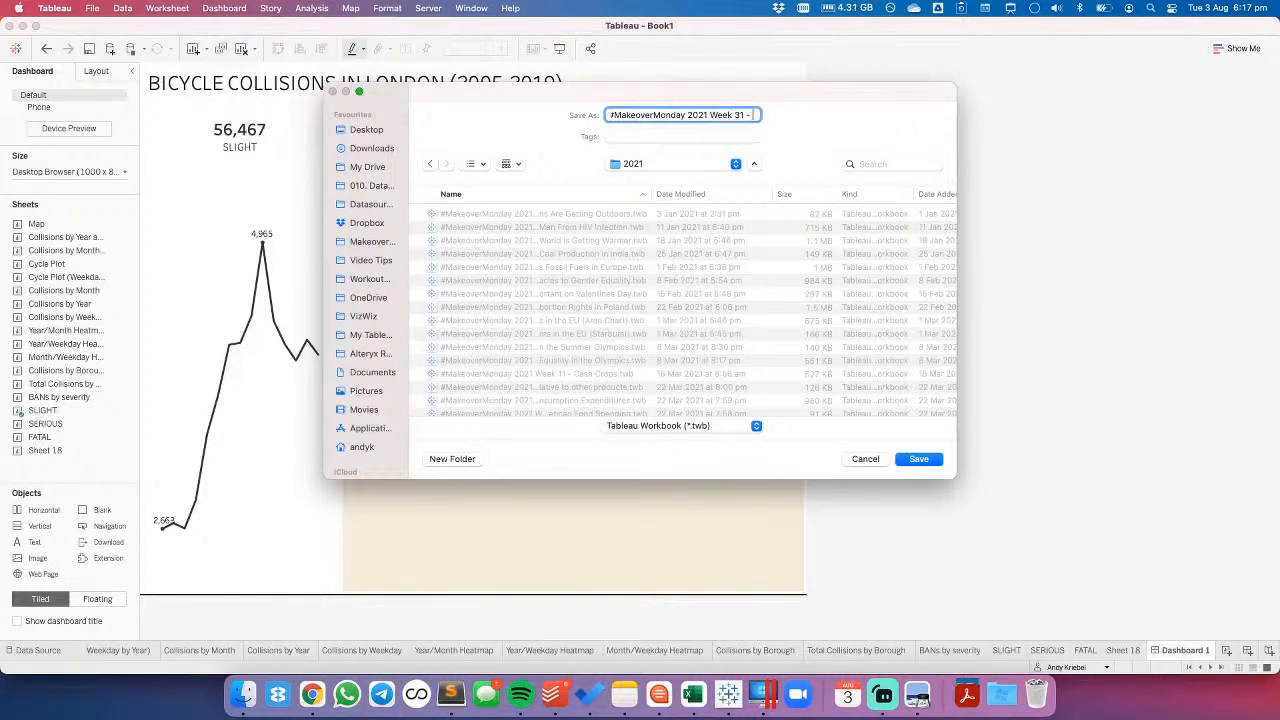
{"action": "type", "text": "Bicycle Collisions in London"}
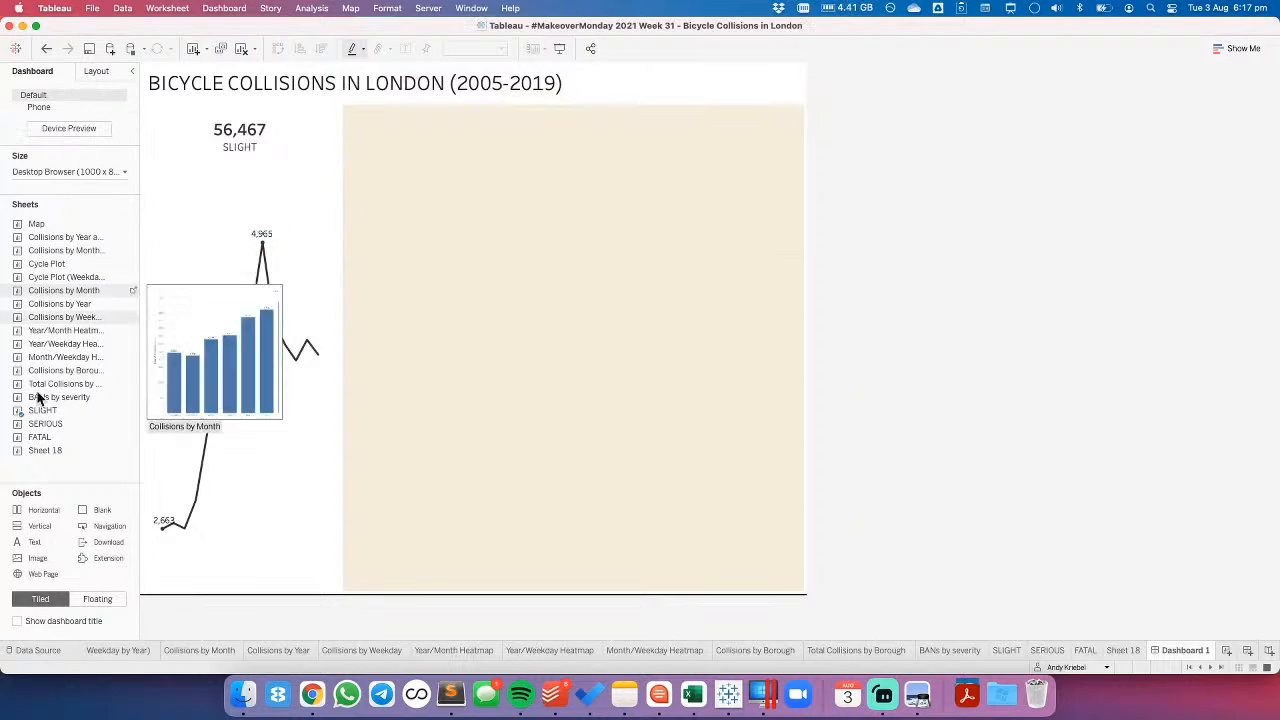
- Add the SERIOUS and FATAL charts beneath the SLIGHT chart in the dashboard's vertical container
{"action": "left_click_drag", "start_coordinate": [51, 423], "coordinate": [226, 474]}
{"action": "left_click", "coordinate": [936, 373]}
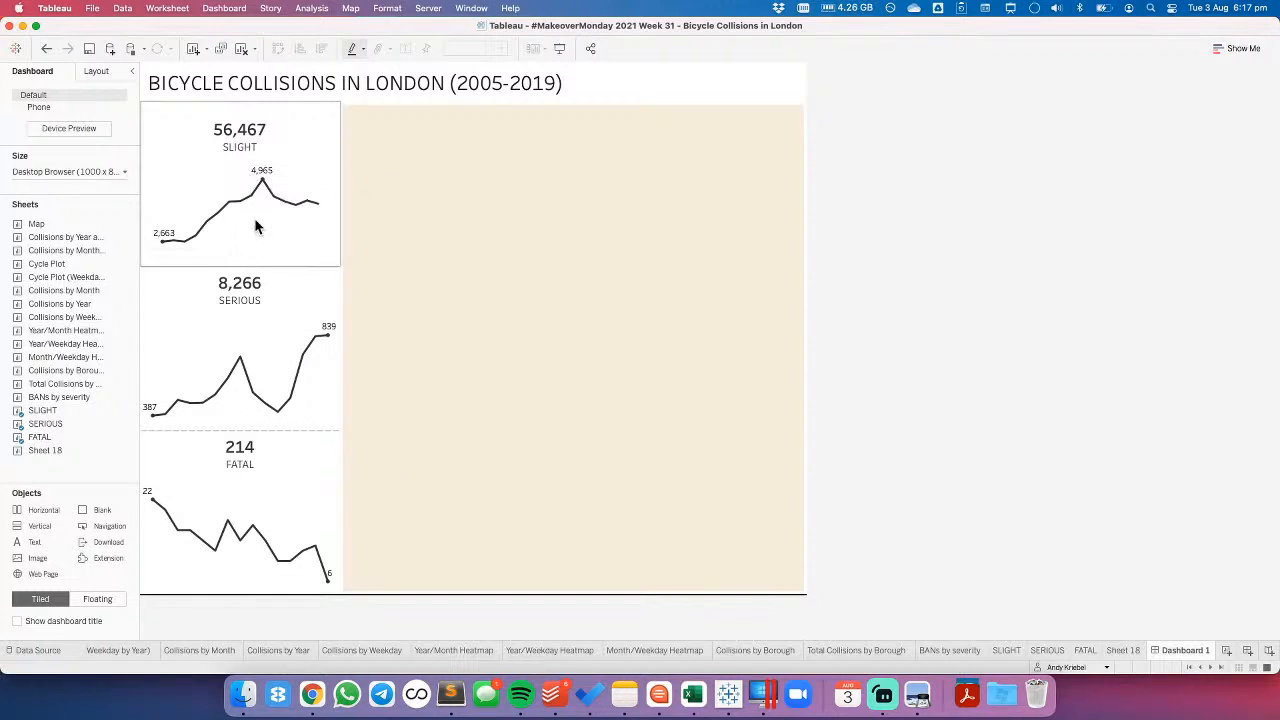
- Set the inner padding of the vertical container holding the three severity charts to 20 on all sides
{"action": "left_click", "coordinate": [246, 110]}
{"action": "double_click", "coordinate": [241, 97]}
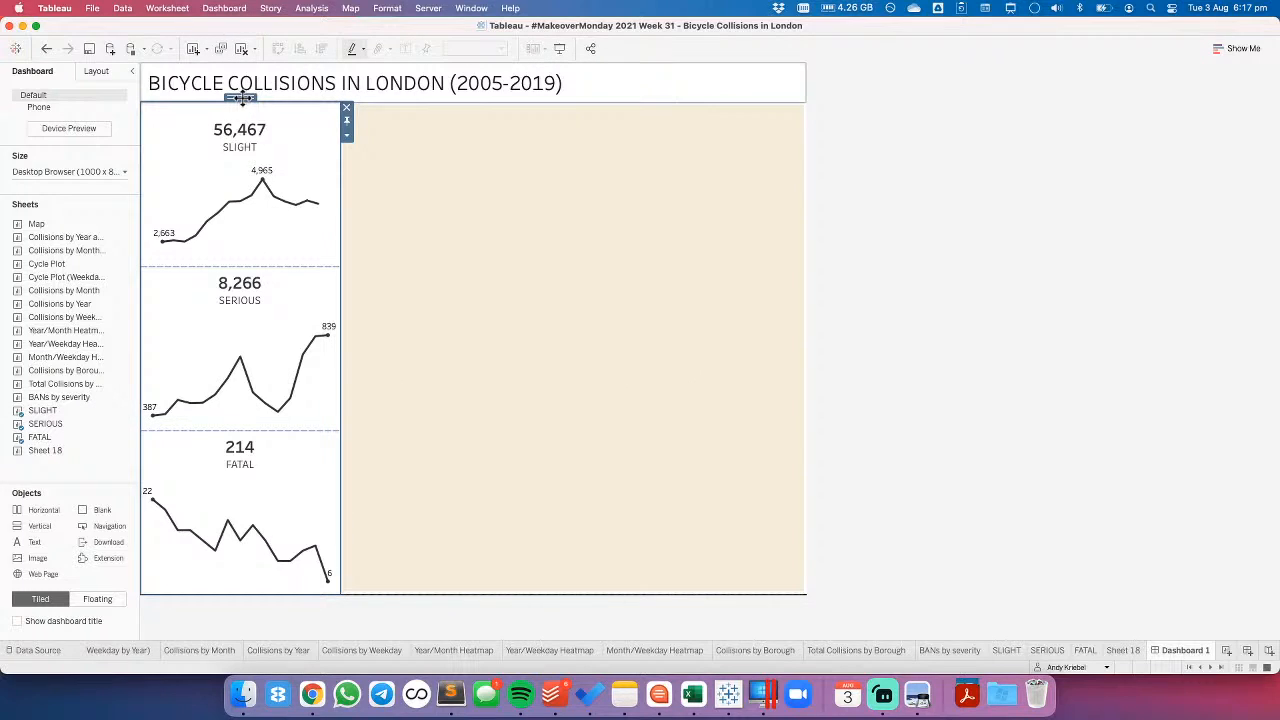
{"action": "left_click", "coordinate": [100, 73]}
{"action": "left_click", "coordinate": [60, 395]}
{"action": "left_click", "coordinate": [64, 441]}
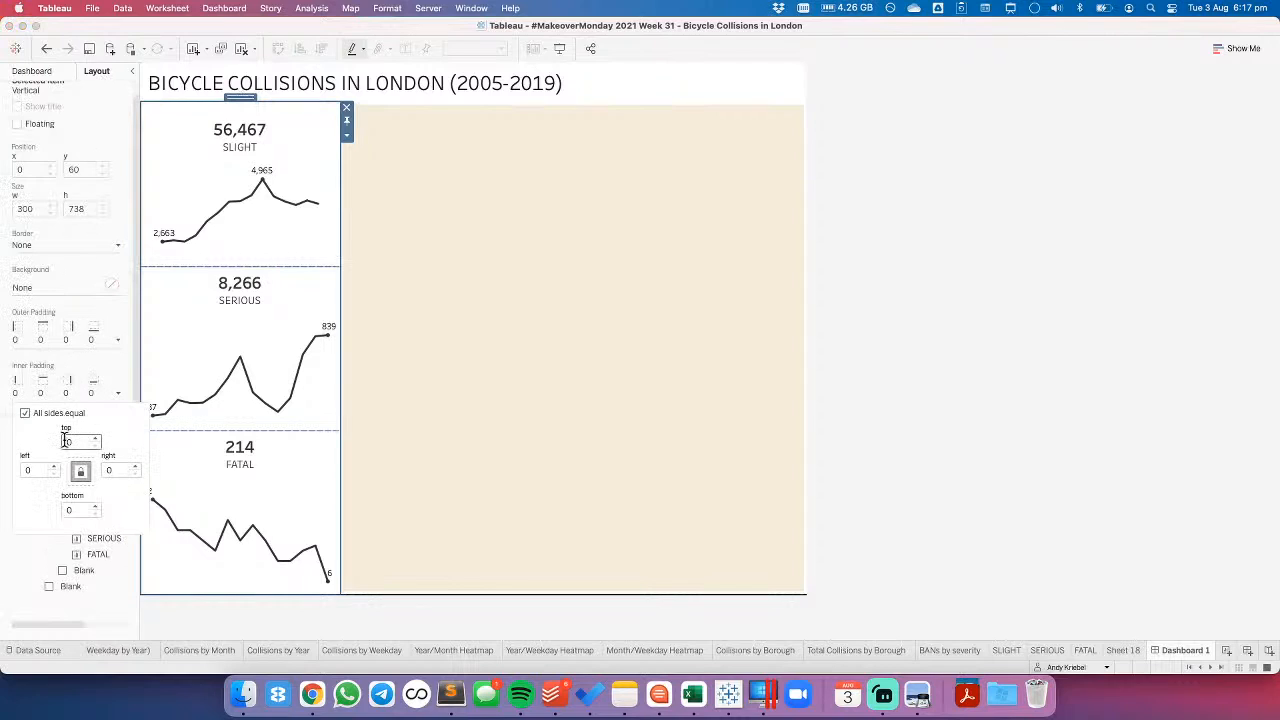
{"action": "type", "text": "20"}
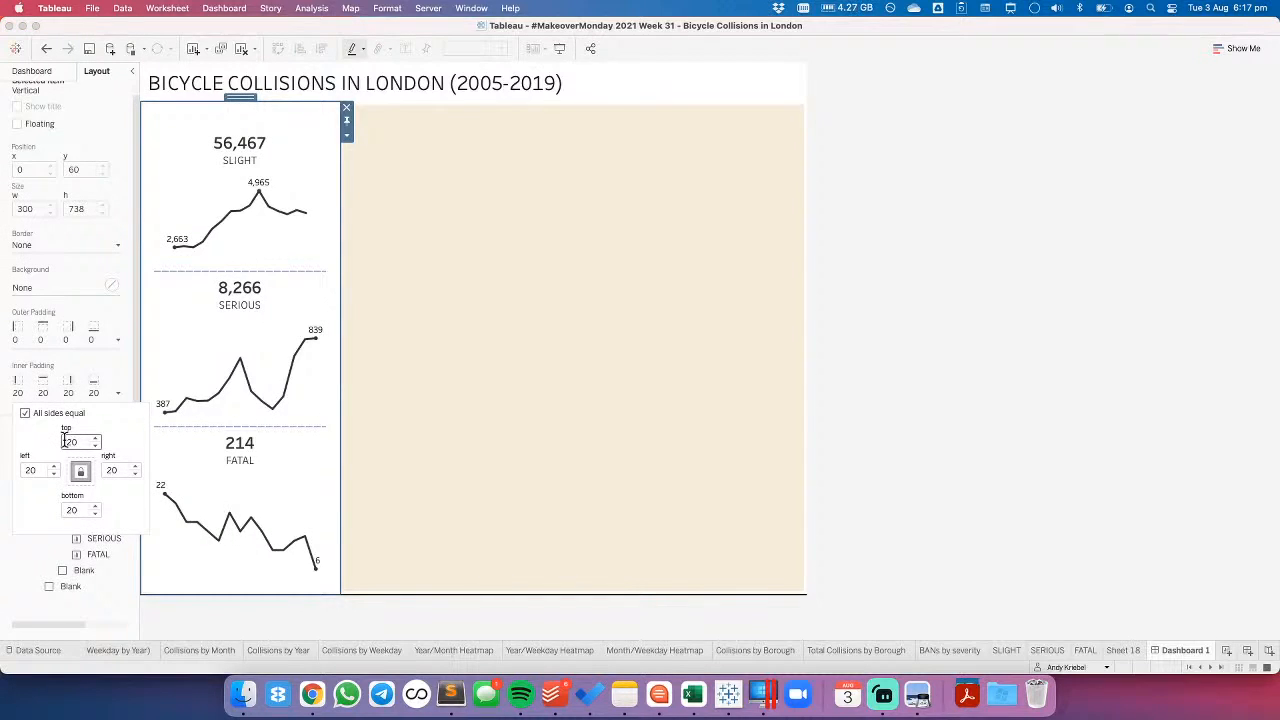
{"action": "left_click", "coordinate": [1137, 389]}
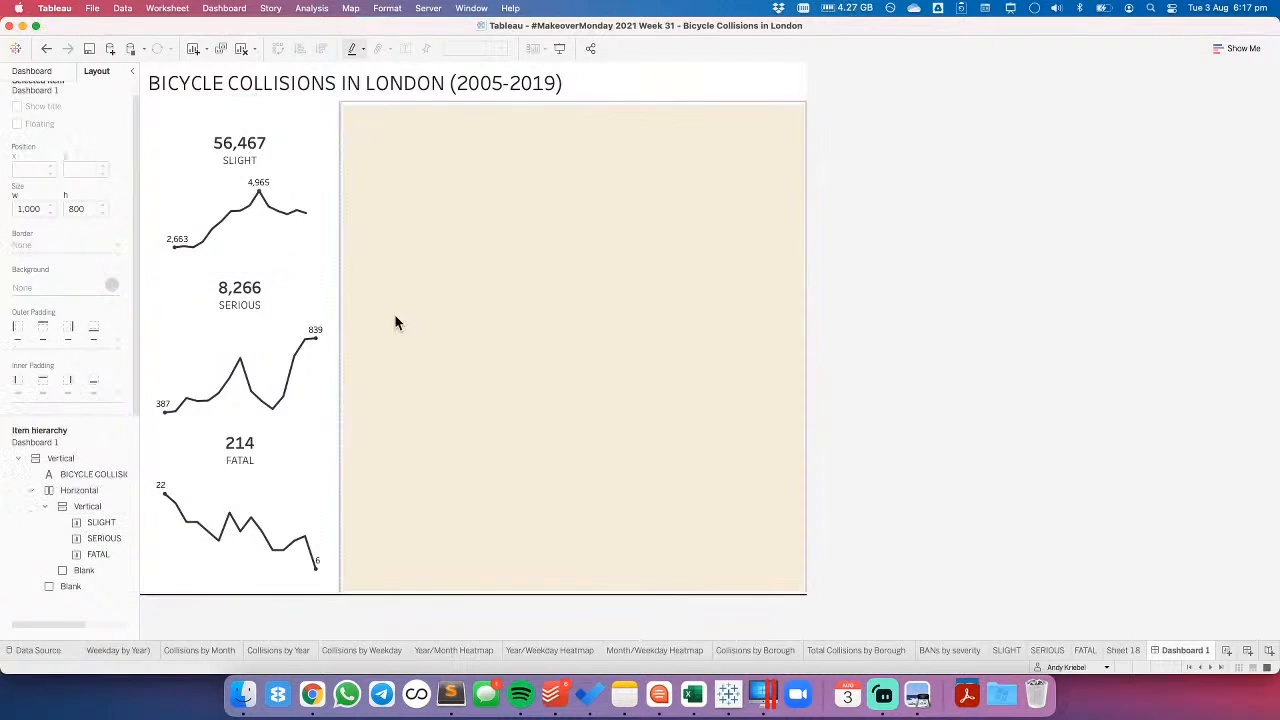
- Move the blank object forming the dark horizontal line from the dashboard's bottom edge to directly beneath the title
{"action": "left_click", "coordinate": [32, 71]}
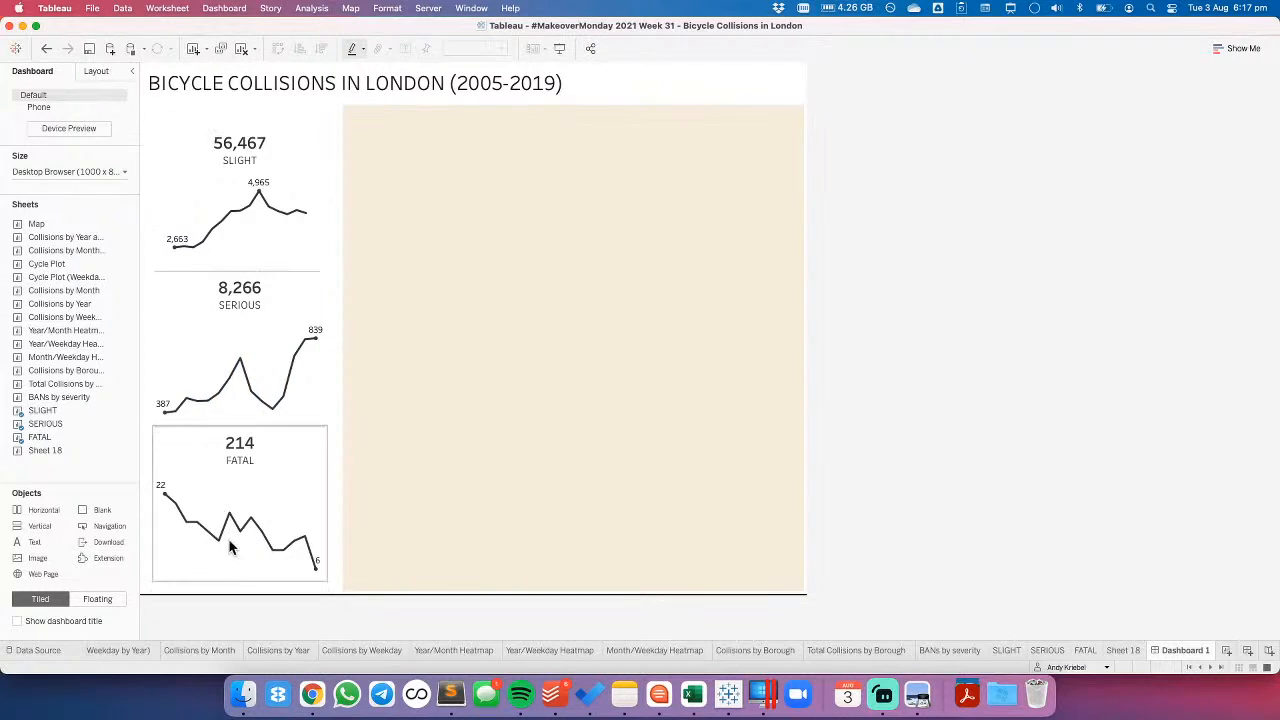
{"action": "left_click", "coordinate": [96, 71]}
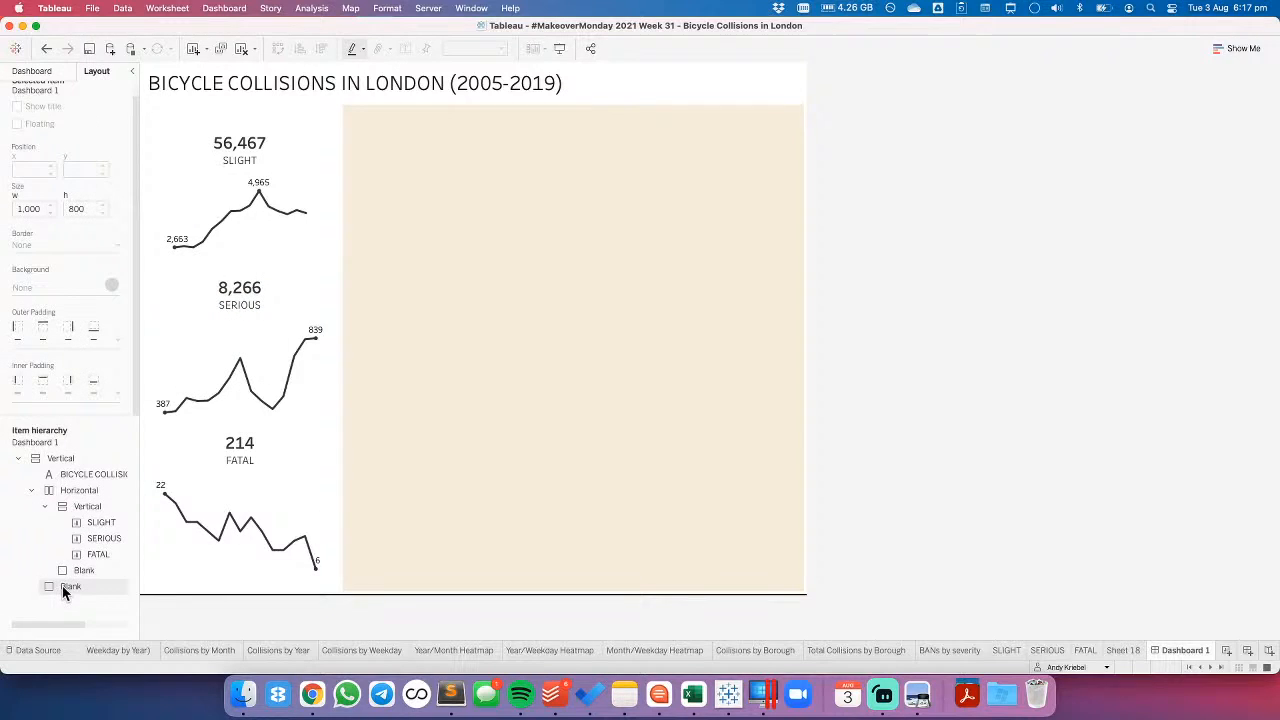
{"action": "left_click", "coordinate": [68, 586]}
{"action": "left_click_drag", "start_coordinate": [471, 590], "coordinate": [428, 107]}
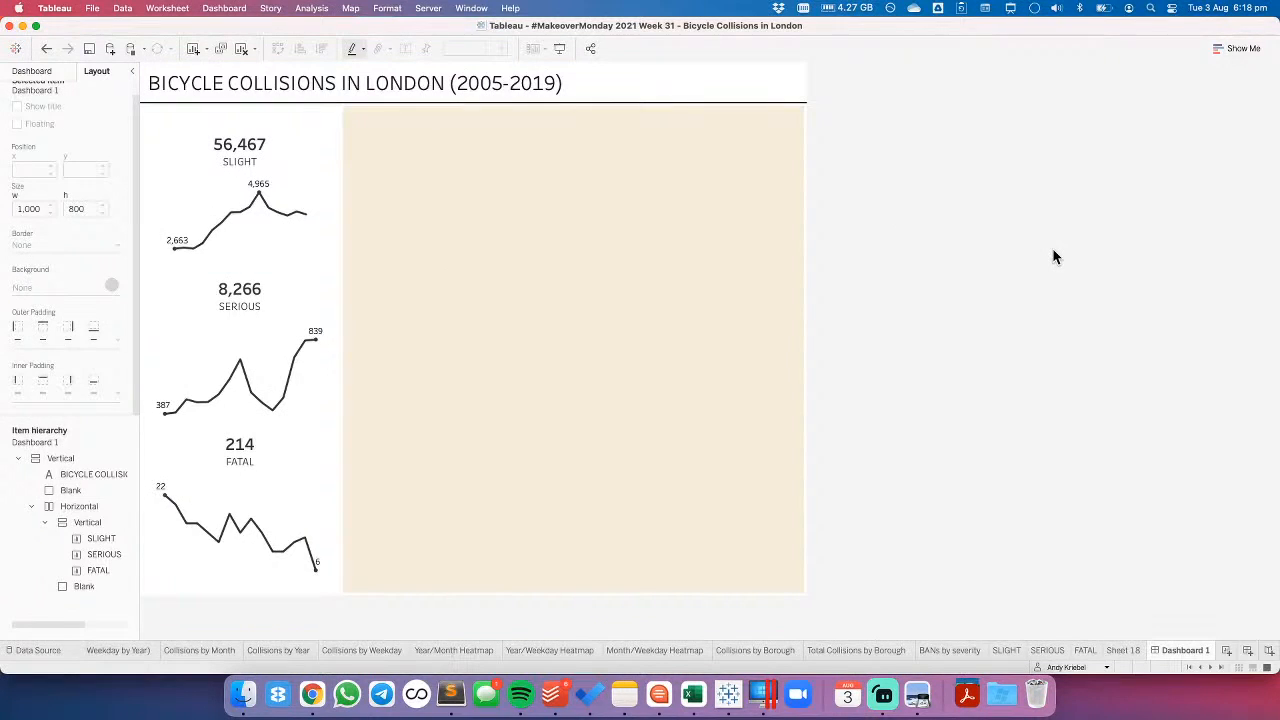
- Insert a blank object between the severity charts and the beige area, and set its width to 10
{"action": "left_click", "coordinate": [31, 71]}
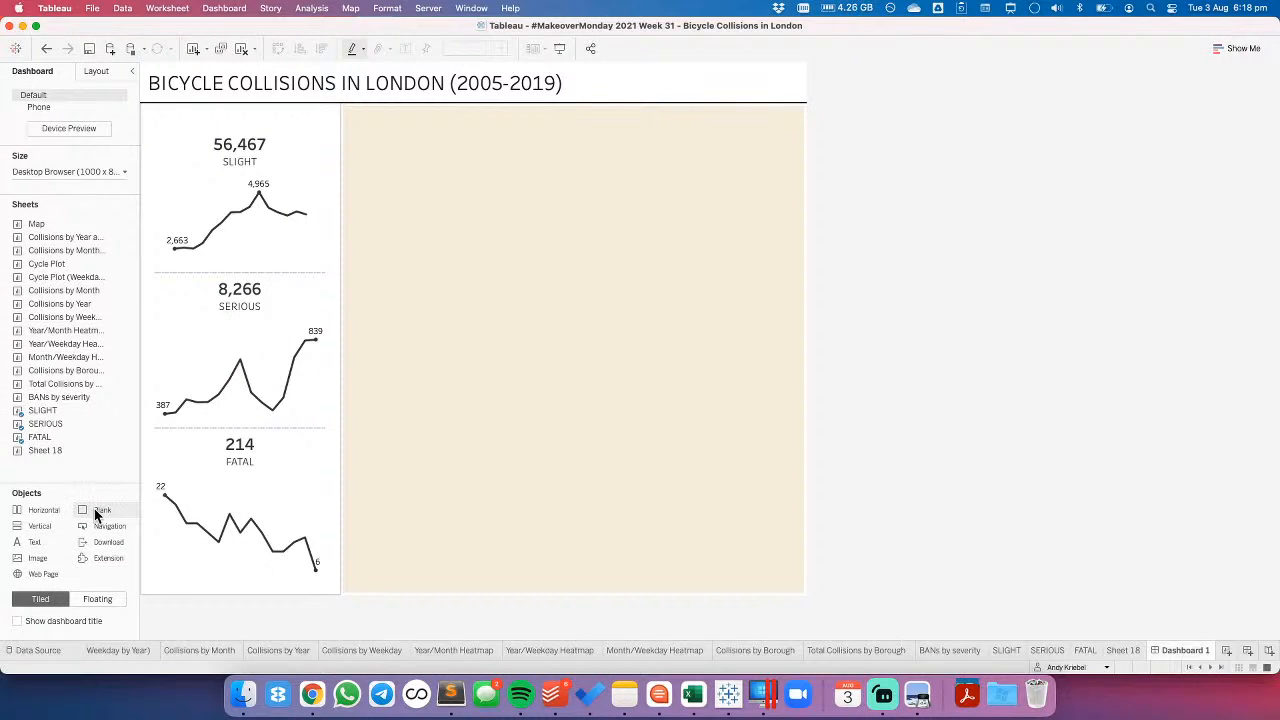
{"action": "left_click_drag", "start_coordinate": [97, 515], "coordinate": [385, 455]}
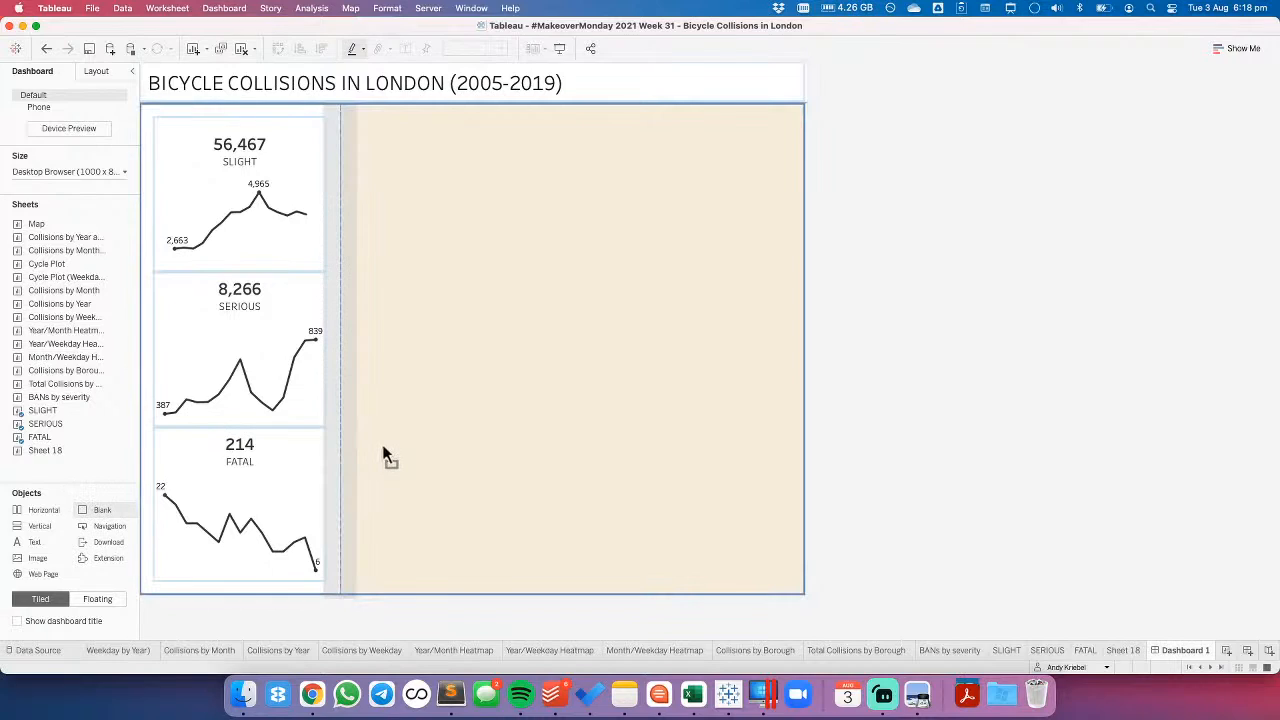
{"action": "left_click_drag", "start_coordinate": [383, 453], "coordinate": [379, 451]}
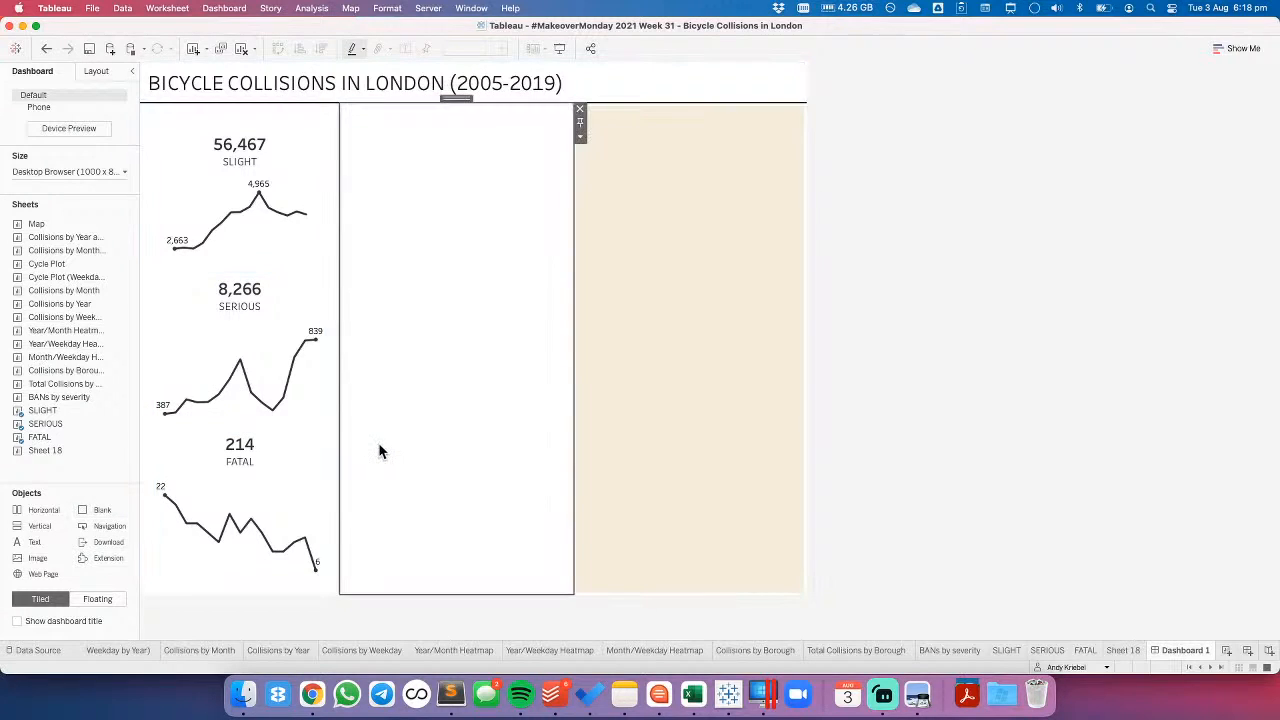
{"action": "left_click", "coordinate": [580, 136]}
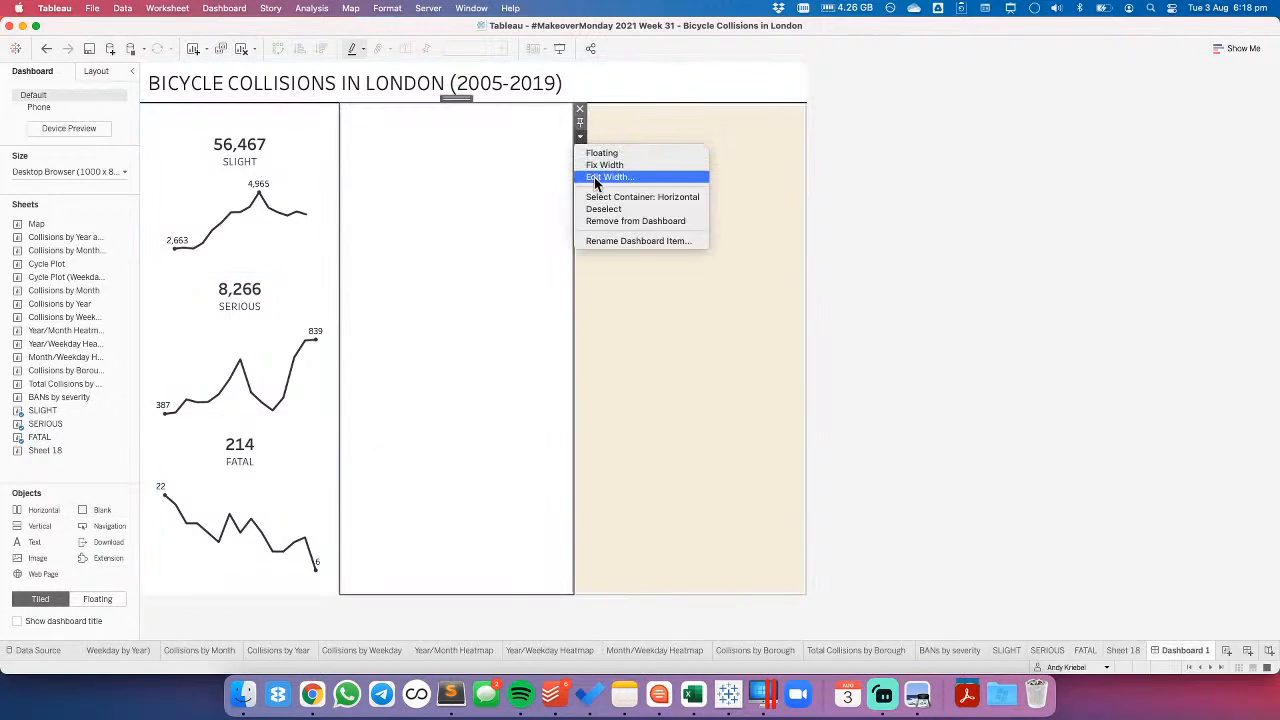
{"action": "left_click", "coordinate": [598, 178]}
{"action": "type", "text": "10"}
{"action": "key", "text": "Return"}
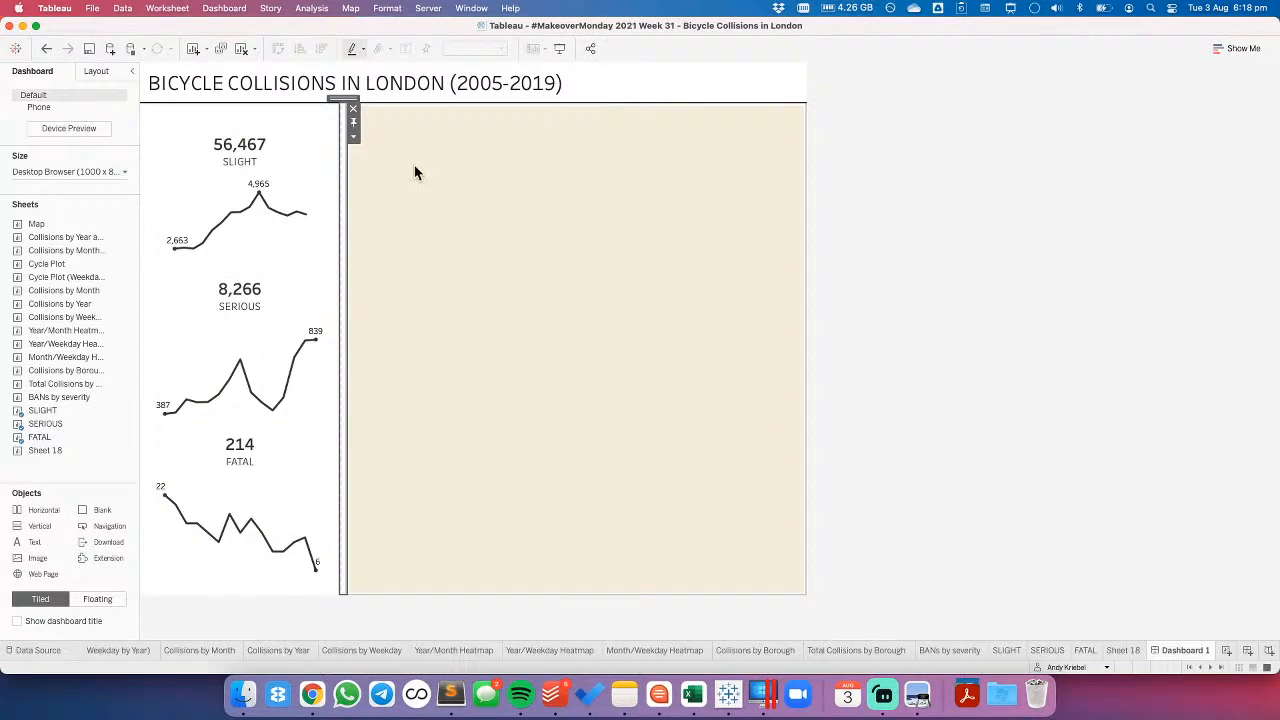
- Give the narrow blank divider beside the severity charts a near-black background at 100% opacity
{"action": "left_click", "coordinate": [97, 71]}
{"action": "left_click", "coordinate": [58, 288]}
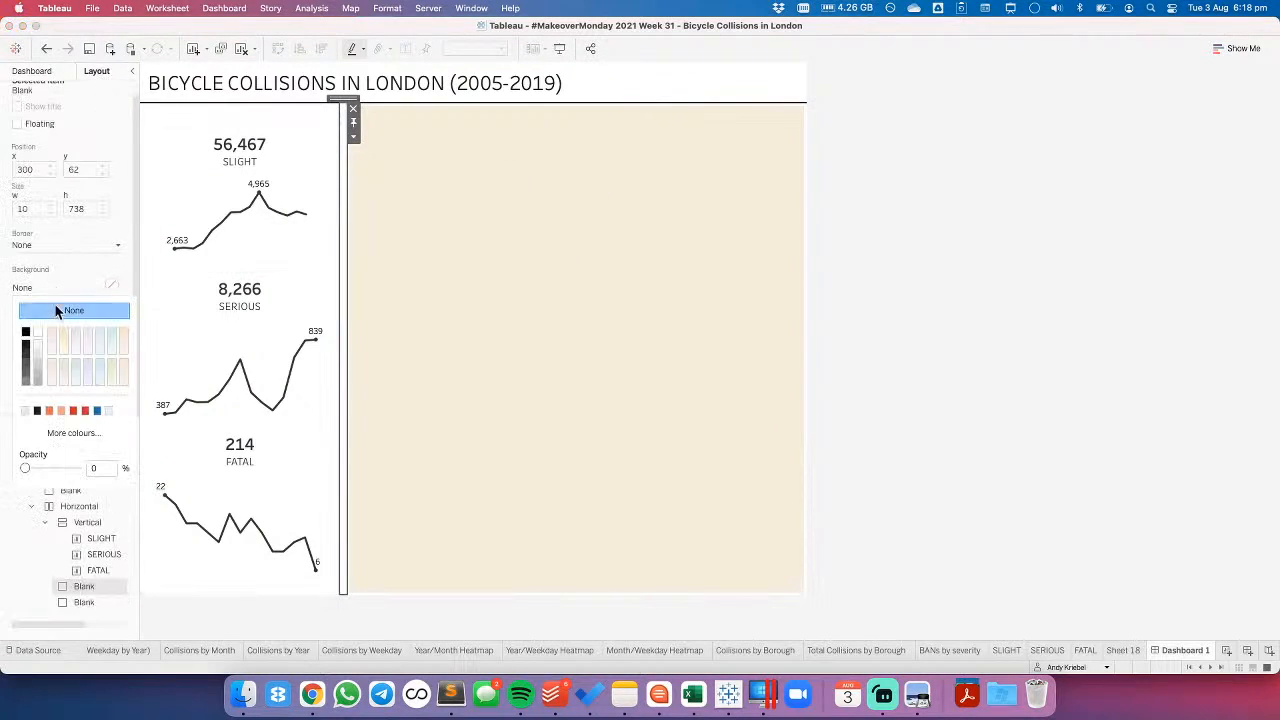
{"action": "left_click", "coordinate": [25, 345]}
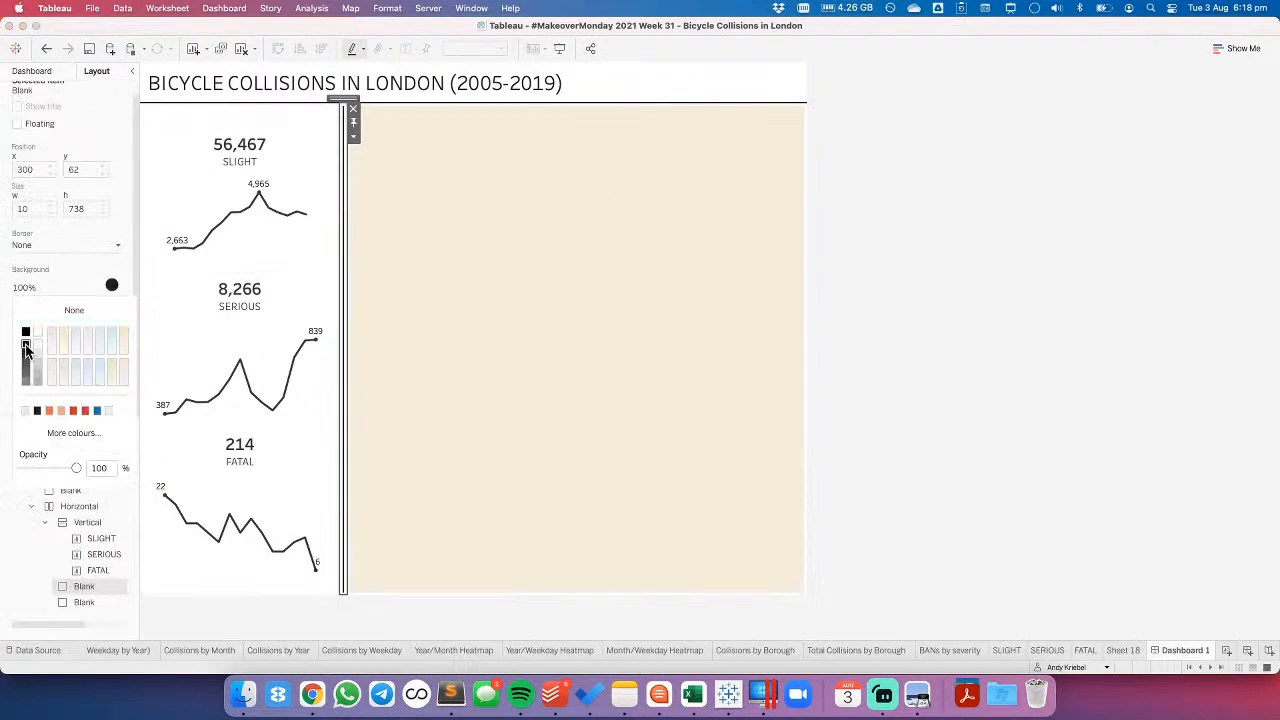
{"action": "left_click", "coordinate": [1258, 343]}
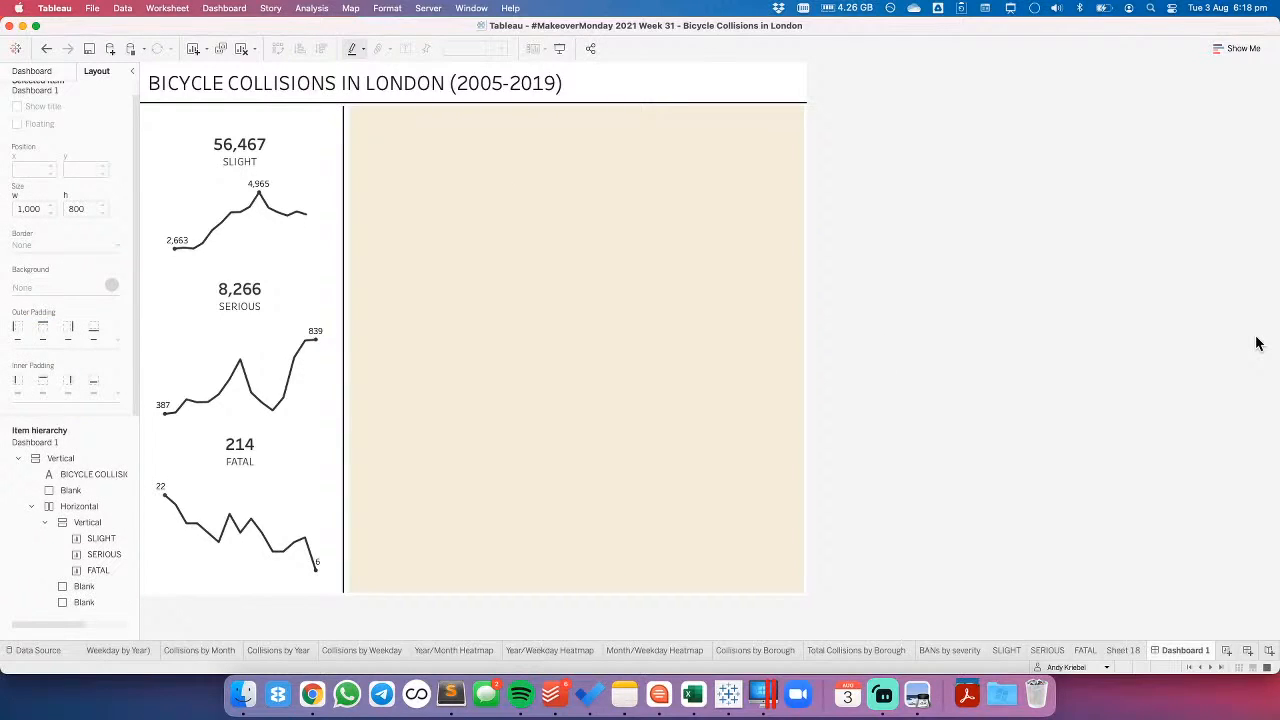
- Set the vertical divider's outer padding to 0 at top and bottom and 10 at left and right
{"action": "left_click", "coordinate": [344, 308]}
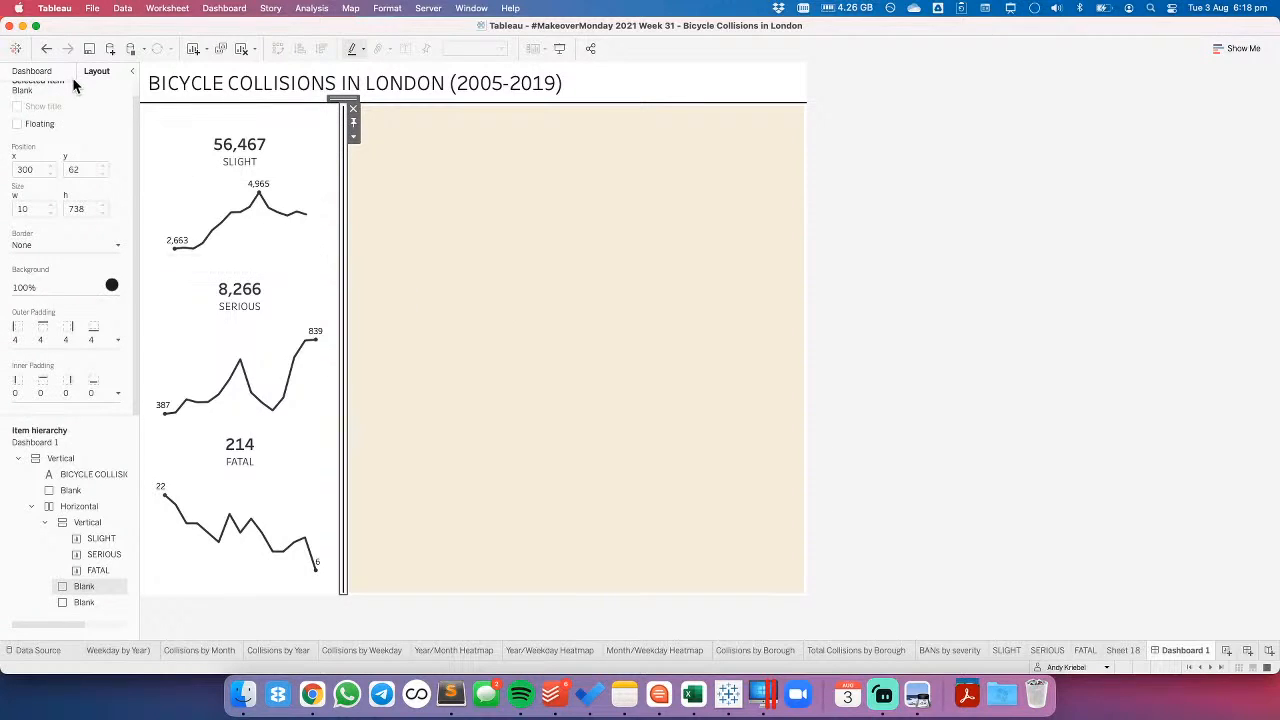
{"action": "left_click", "coordinate": [37, 334]}
{"action": "left_click", "coordinate": [25, 361]}
{"action": "left_click", "coordinate": [96, 393]}
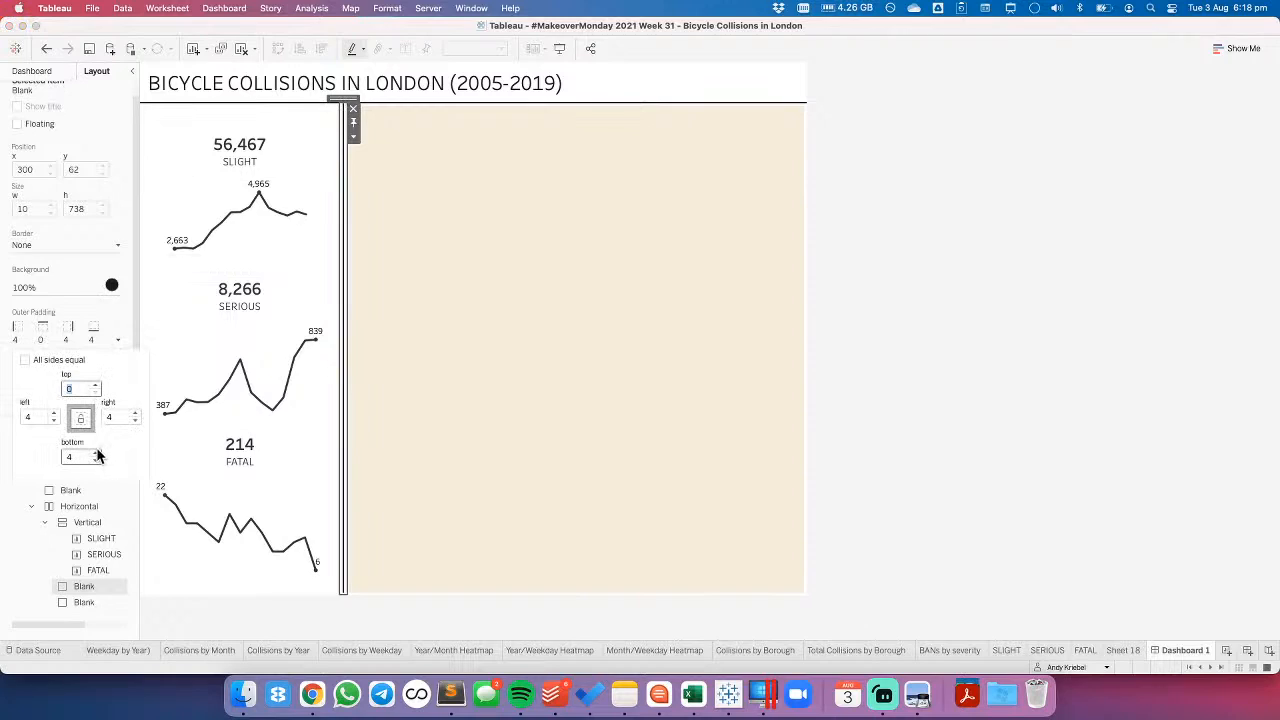
{"action": "triple_click", "coordinate": [95, 461]}
{"action": "triple_click", "coordinate": [28, 417]}
{"action": "type", "text": "10"}
{"action": "key", "text": "Tab"}
{"action": "type", "text": "10"}
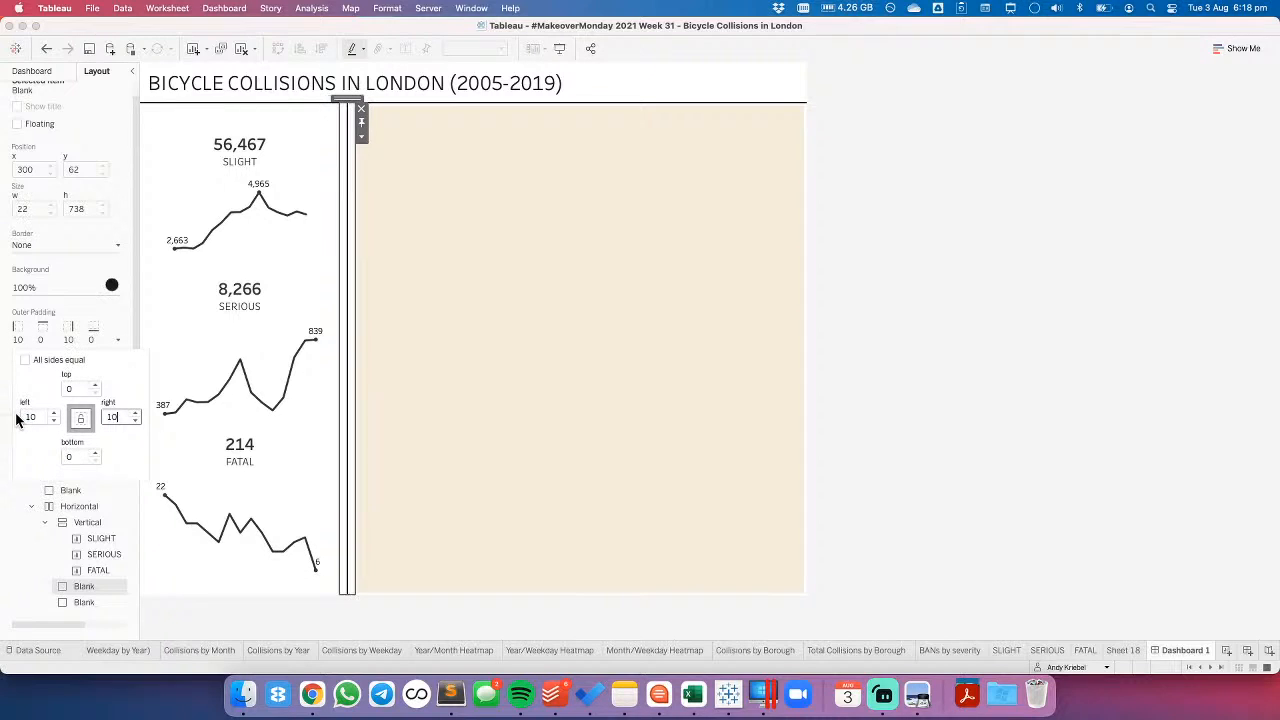
{"action": "left_click", "coordinate": [1133, 330]}
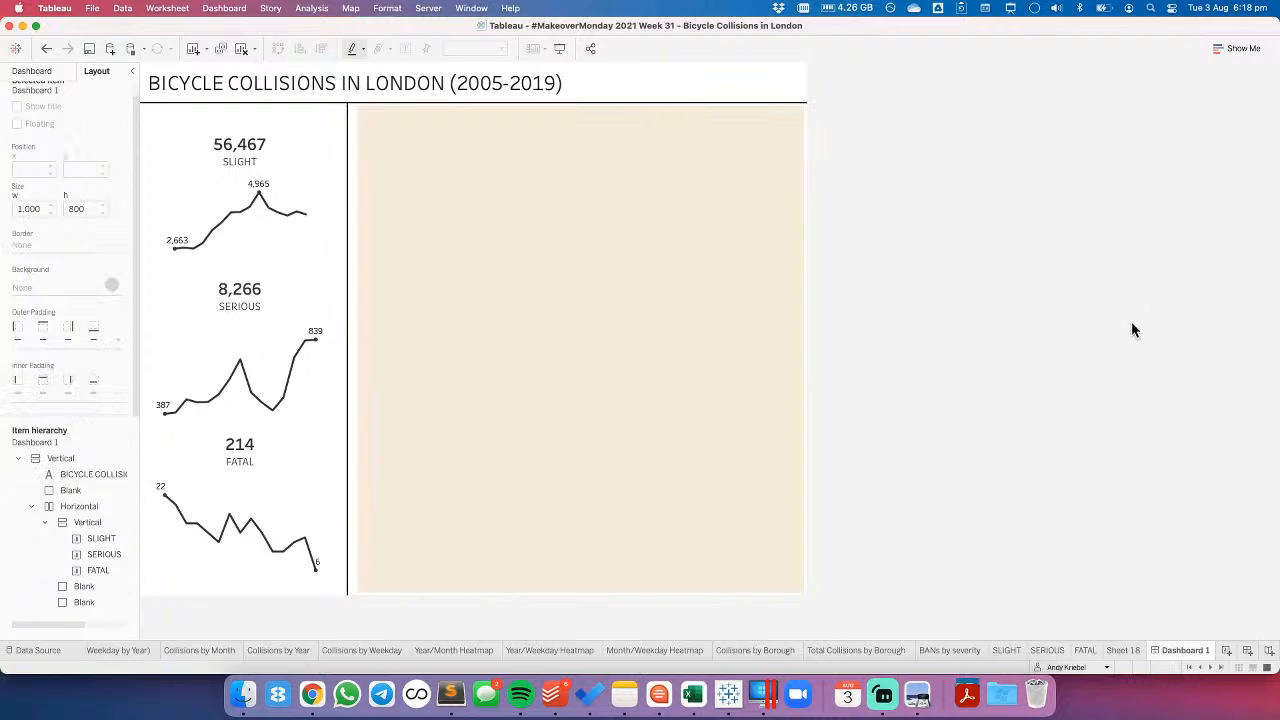
{"action": "left_click", "coordinate": [32, 71]}
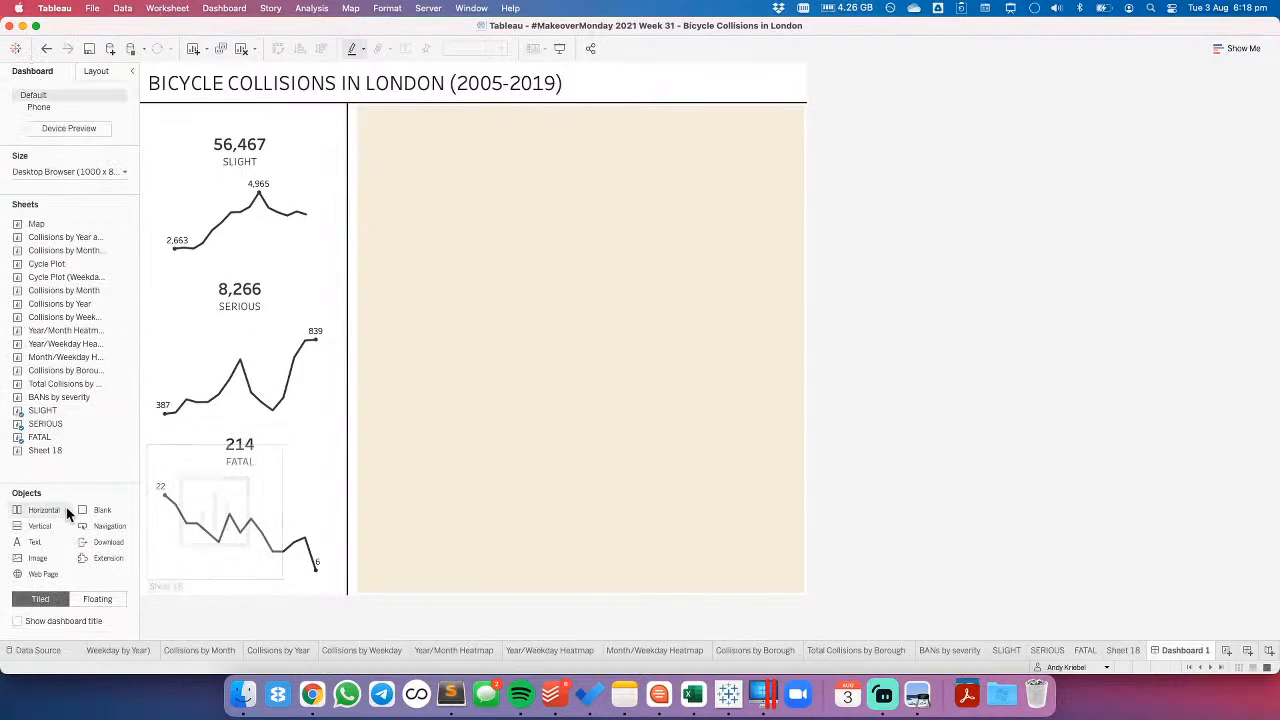
- Insert a text object along the dashboard's bottom edge with light grey text at font size 8
{"action": "left_click_drag", "start_coordinate": [43, 540], "coordinate": [342, 592]}
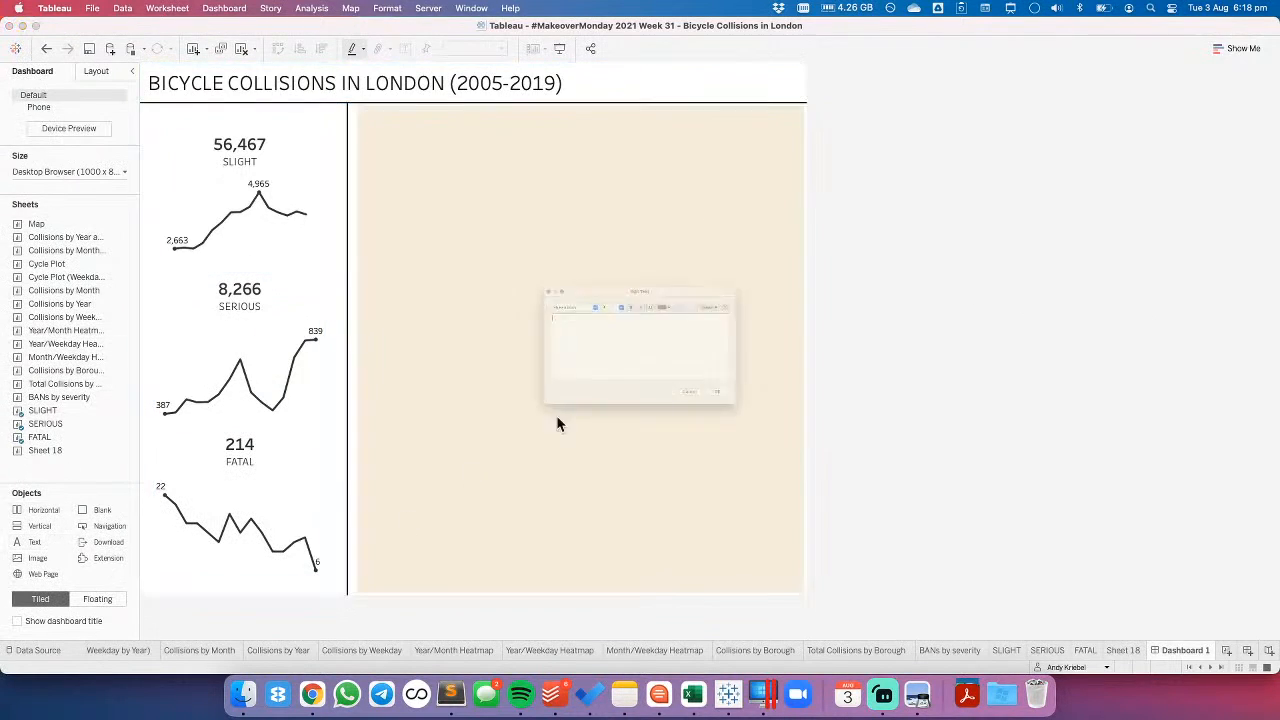
{"action": "left_click", "coordinate": [697, 270]}
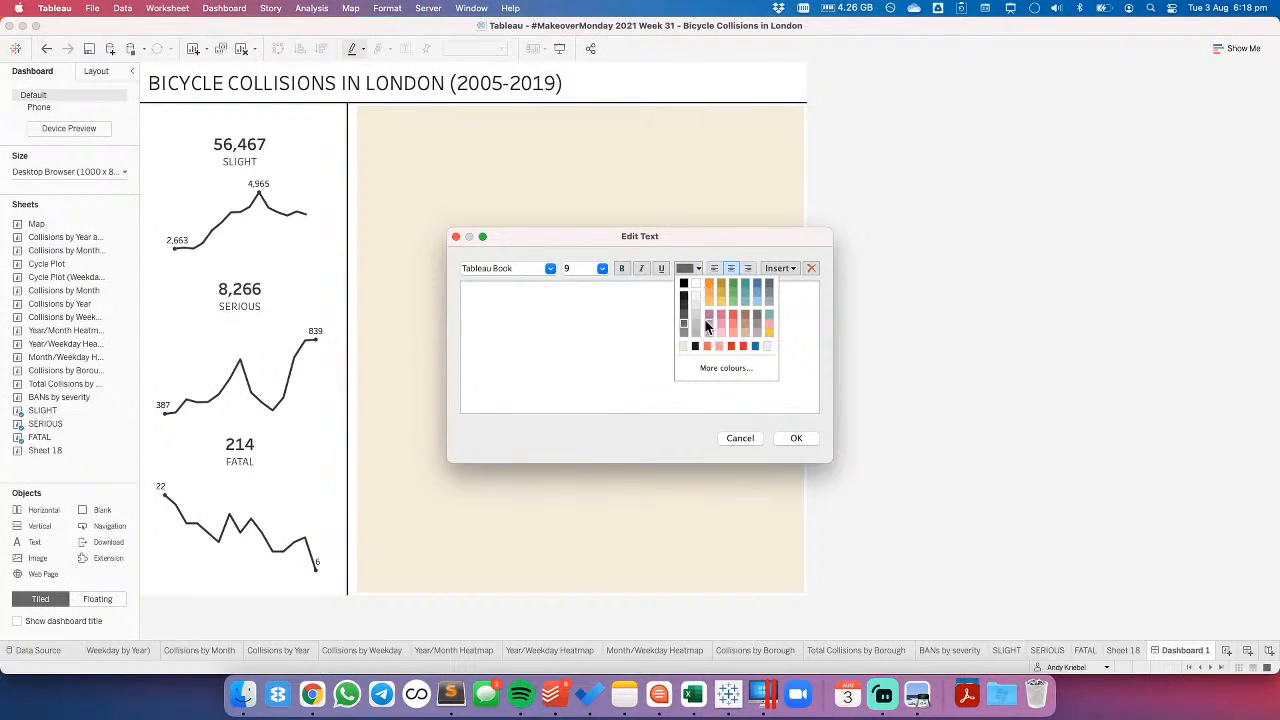
{"action": "left_click", "coordinate": [694, 342]}
{"action": "left_click", "coordinate": [602, 269]}
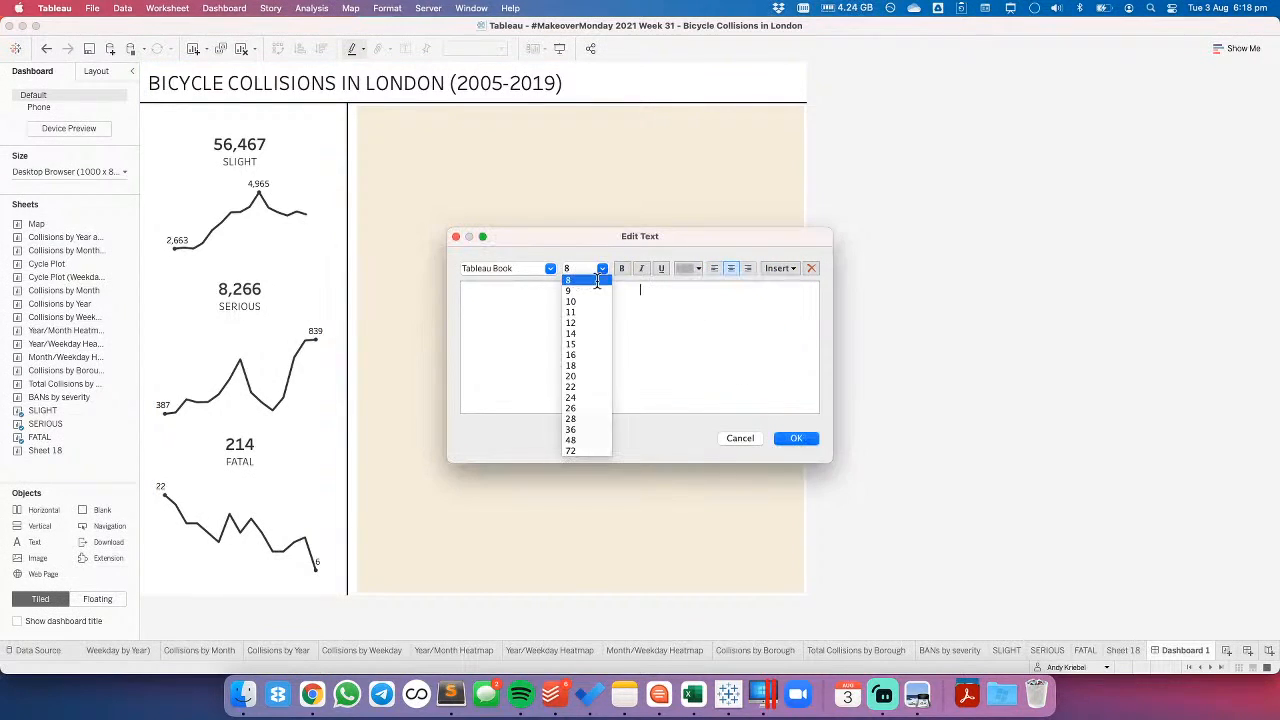
{"action": "left_click", "coordinate": [588, 279]}
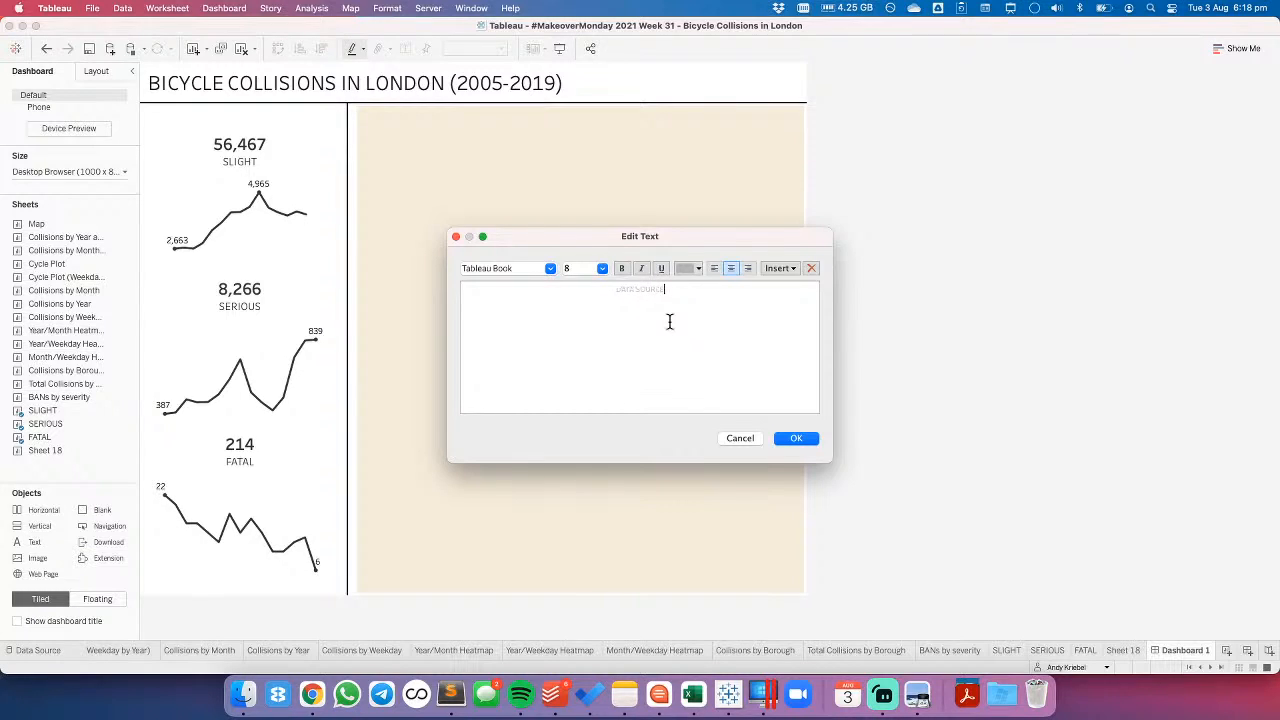
- Look up the source on the data.world page in Chrome and write the footer in Tableau: DATA SOURCE: CYCLESTREETS • CREATED BY: plus the author's name and handle
{"action": "left_click", "coordinate": [318, 692]}
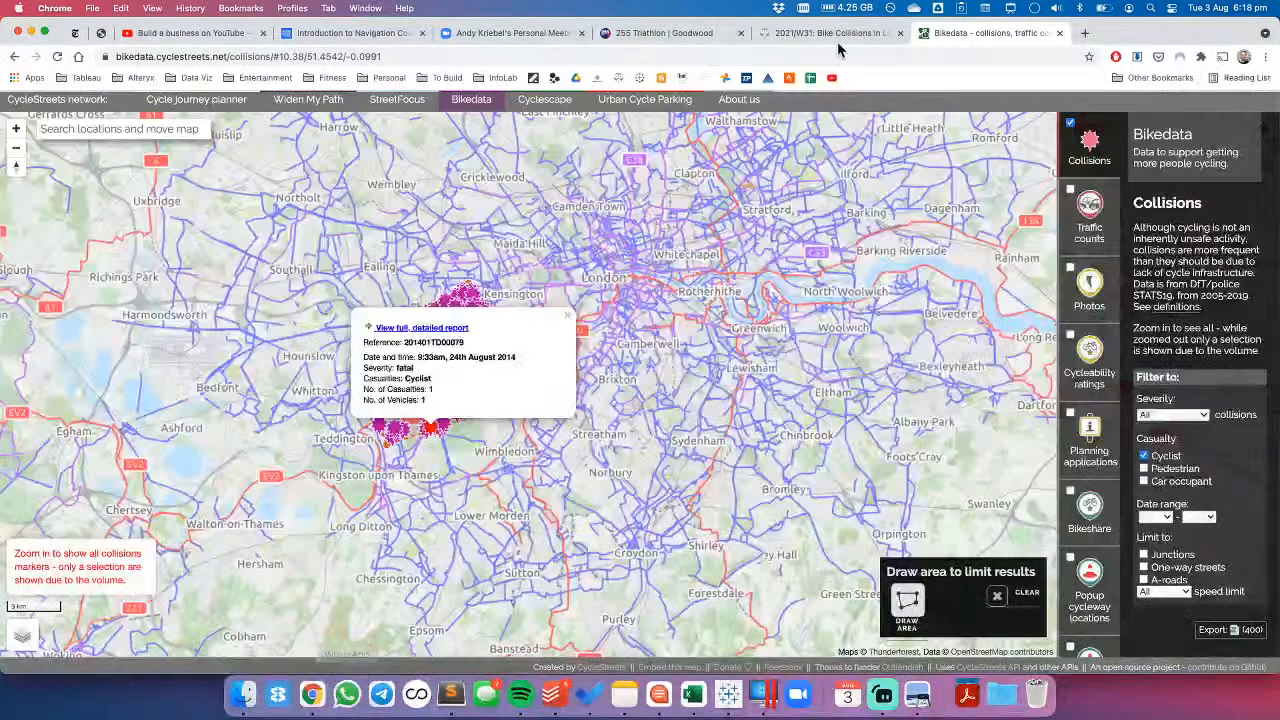
{"action": "left_click", "coordinate": [834, 33]}
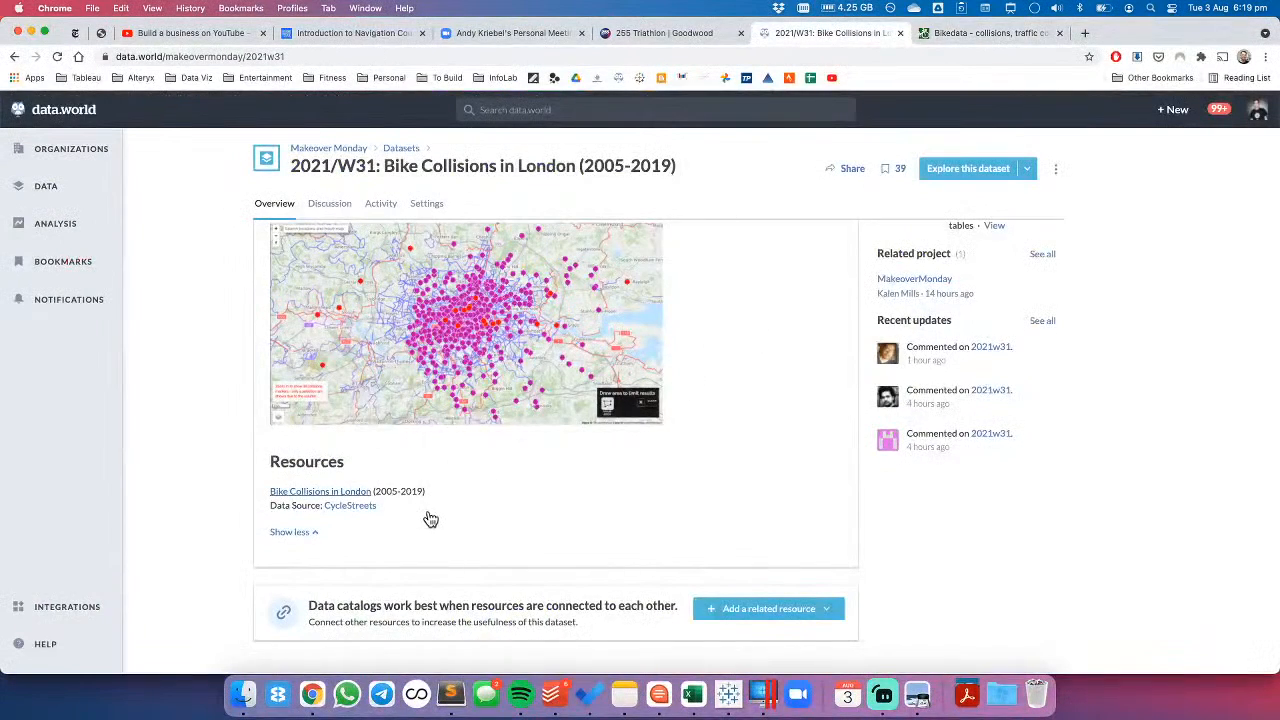
{"action": "key", "text": "super+Tab"}
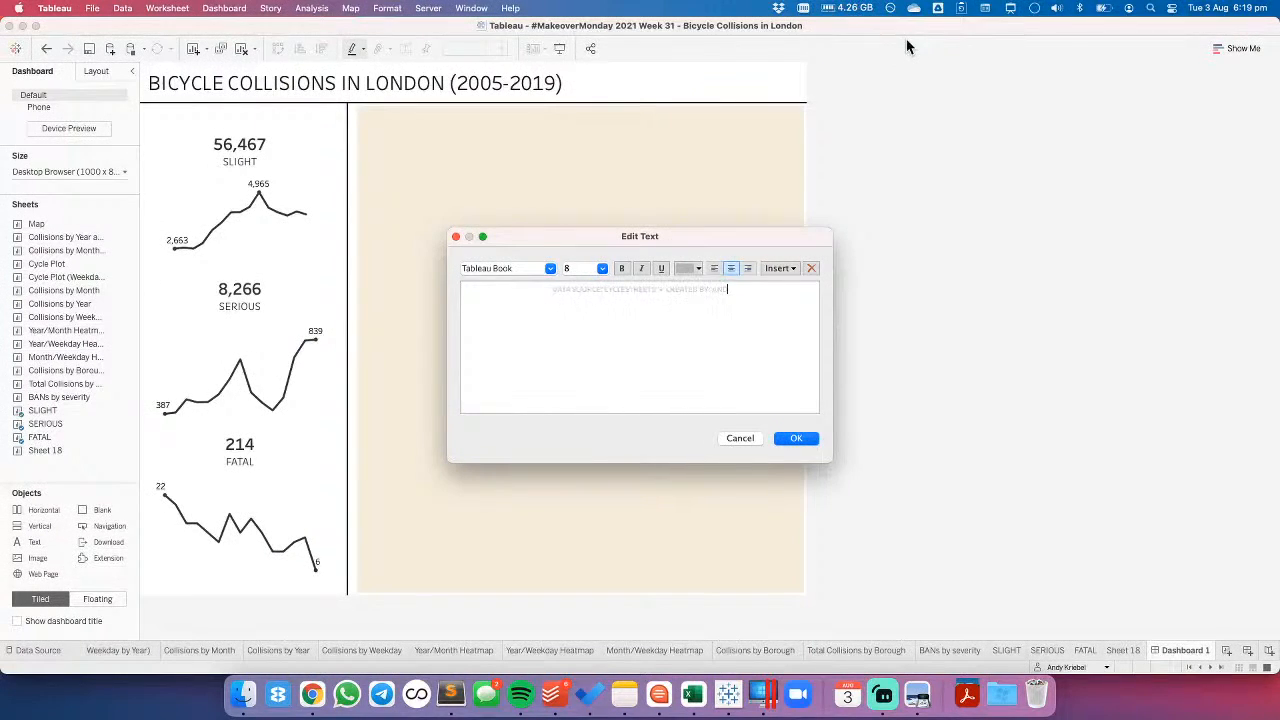
{"action": "type", "text": "IEBEL | @VIZWIZBI"}
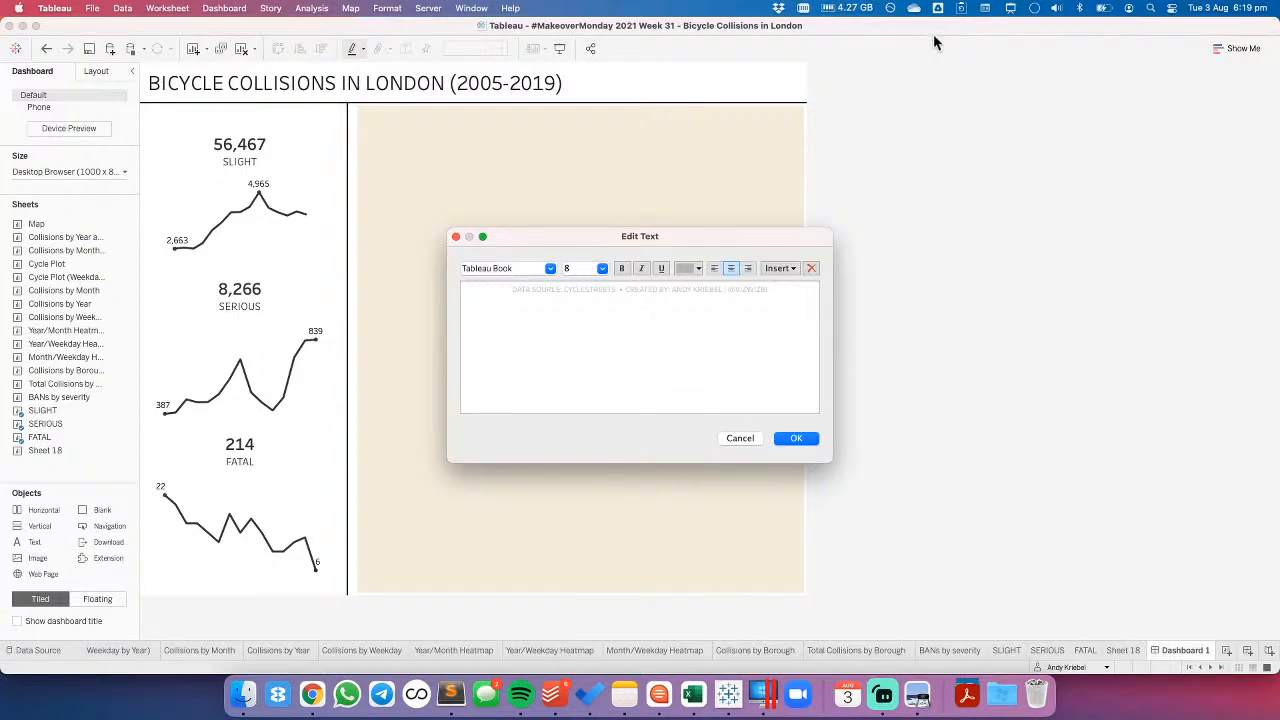
{"action": "left_click", "coordinate": [800, 439]}
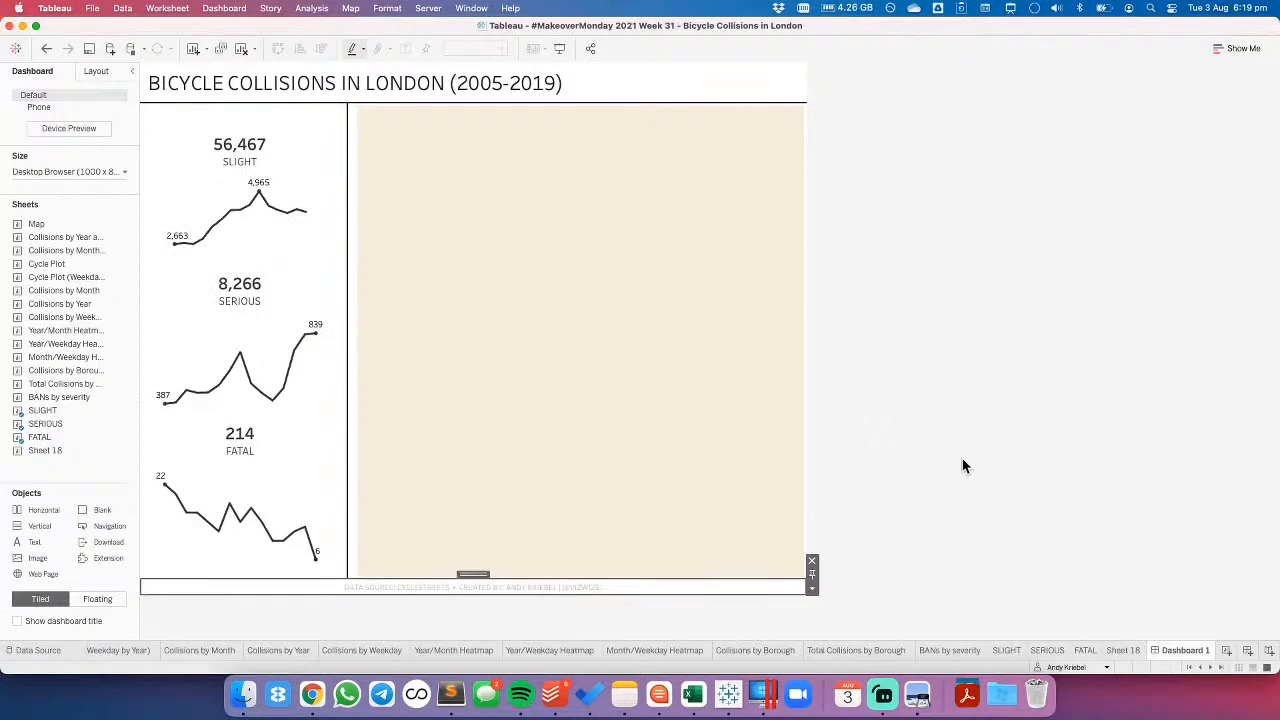
- Set the footer text's outer padding to 10 on all sides
{"action": "left_click", "coordinate": [496, 589]}
{"action": "left_click", "coordinate": [96, 70]}
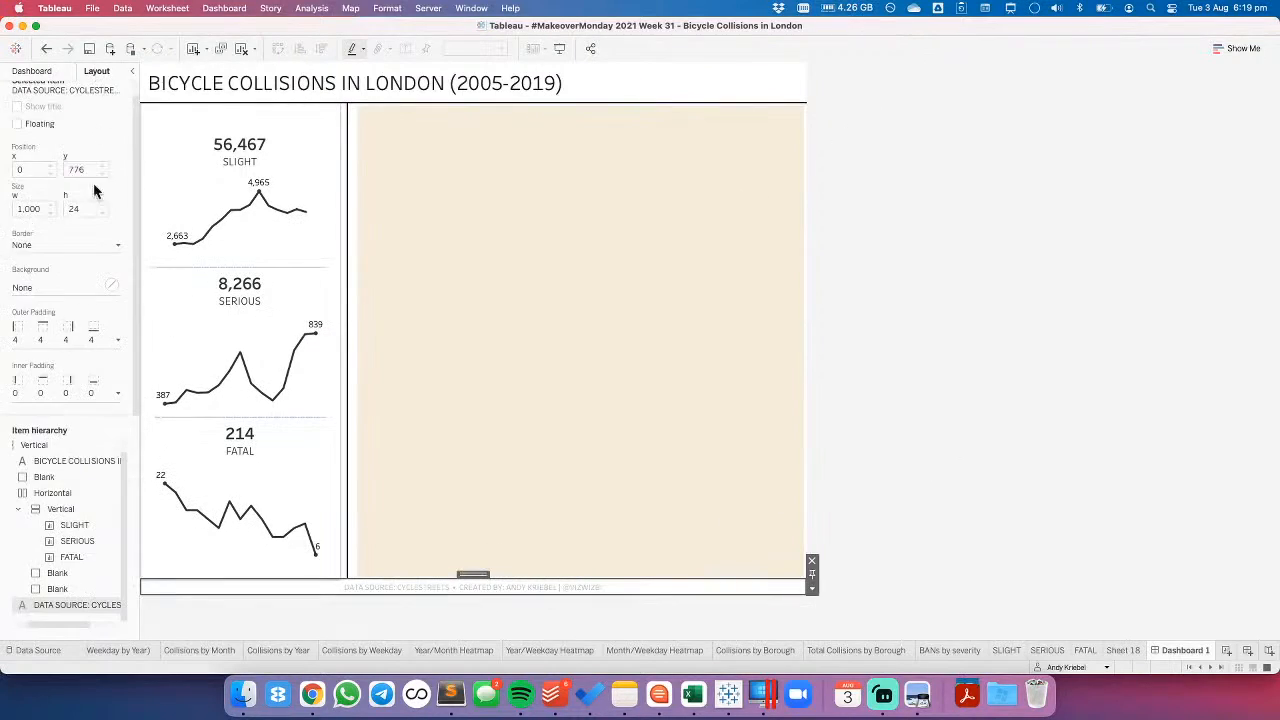
{"action": "left_click", "coordinate": [64, 398]}
{"action": "left_click", "coordinate": [57, 340]}
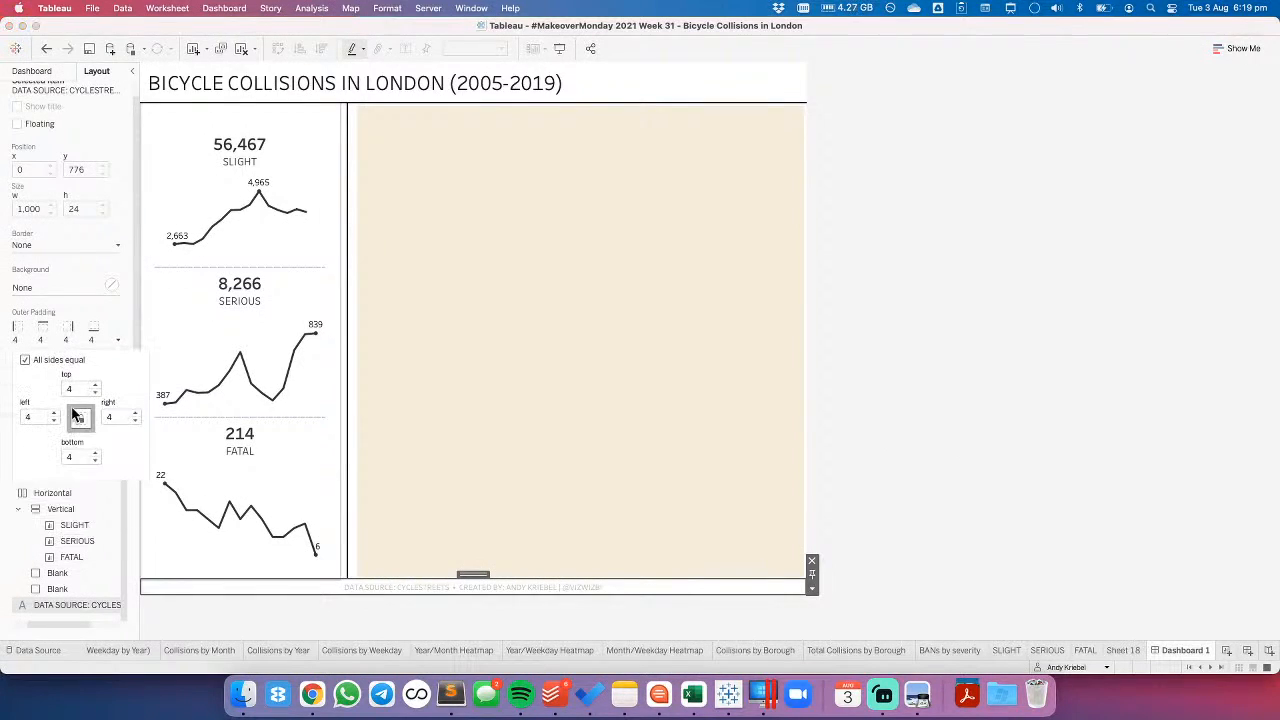
{"action": "left_click_drag", "start_coordinate": [78, 390], "coordinate": [59, 393]}
{"action": "type", "text": "0"}
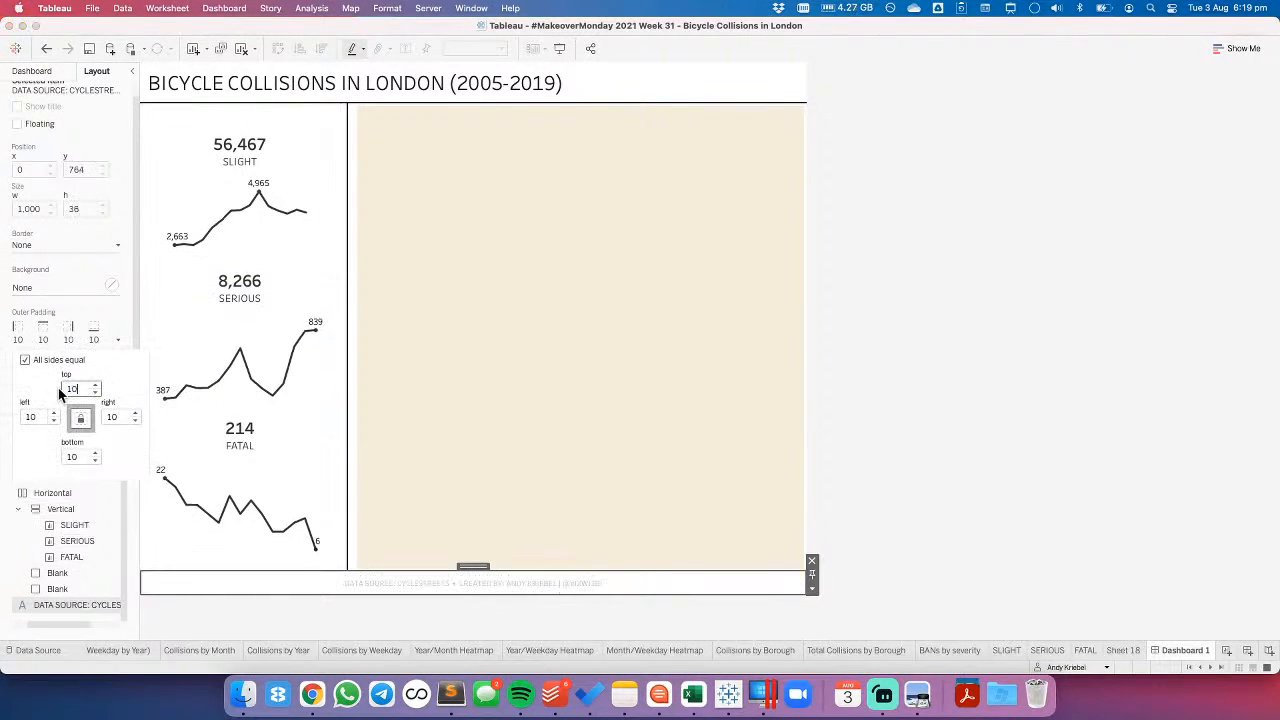
{"action": "left_click", "coordinate": [957, 516]}
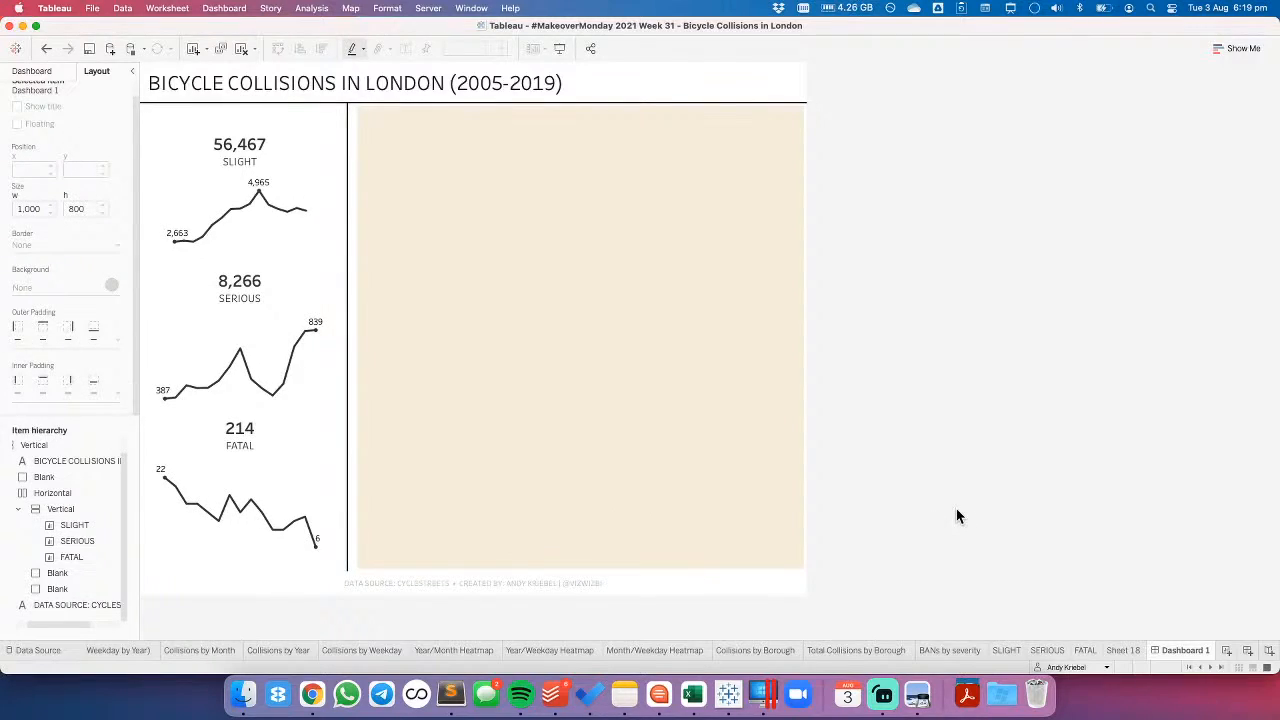
- Add a horizontal container at the top of the dashboard and move the title text into it
{"action": "mouse_move", "coordinate": [242, 354]}
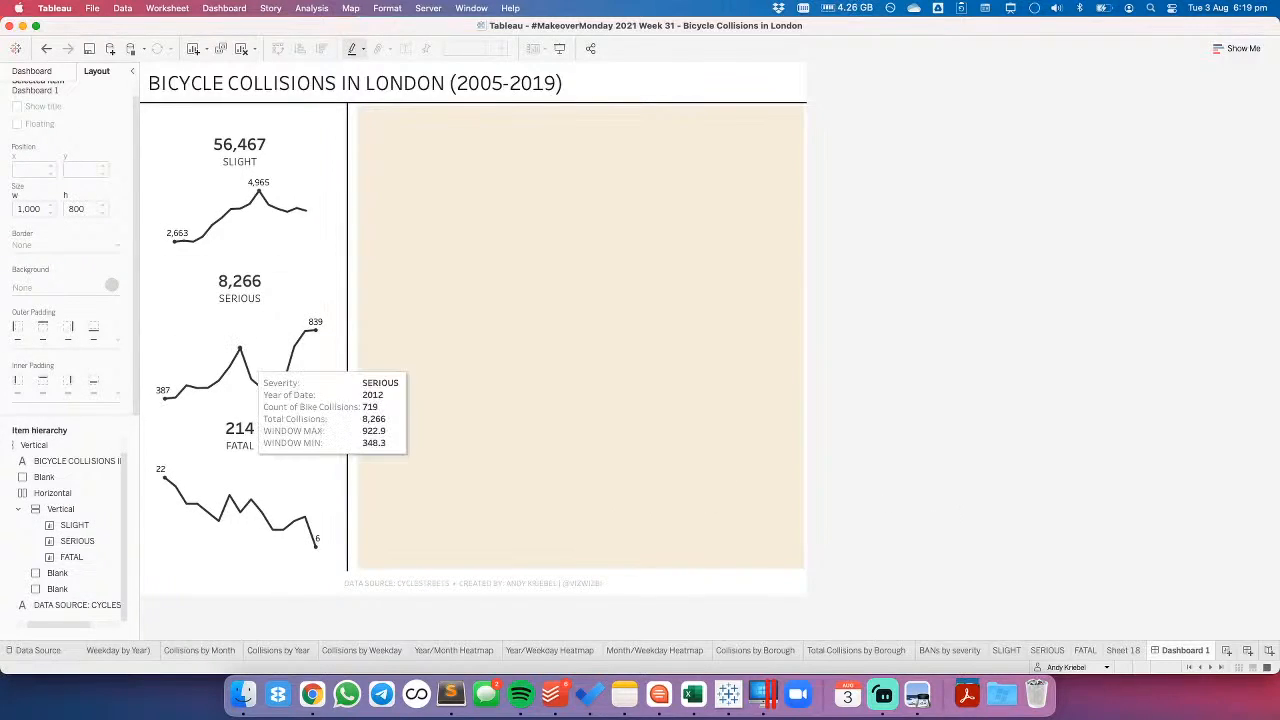
{"action": "left_click", "coordinate": [44, 73]}
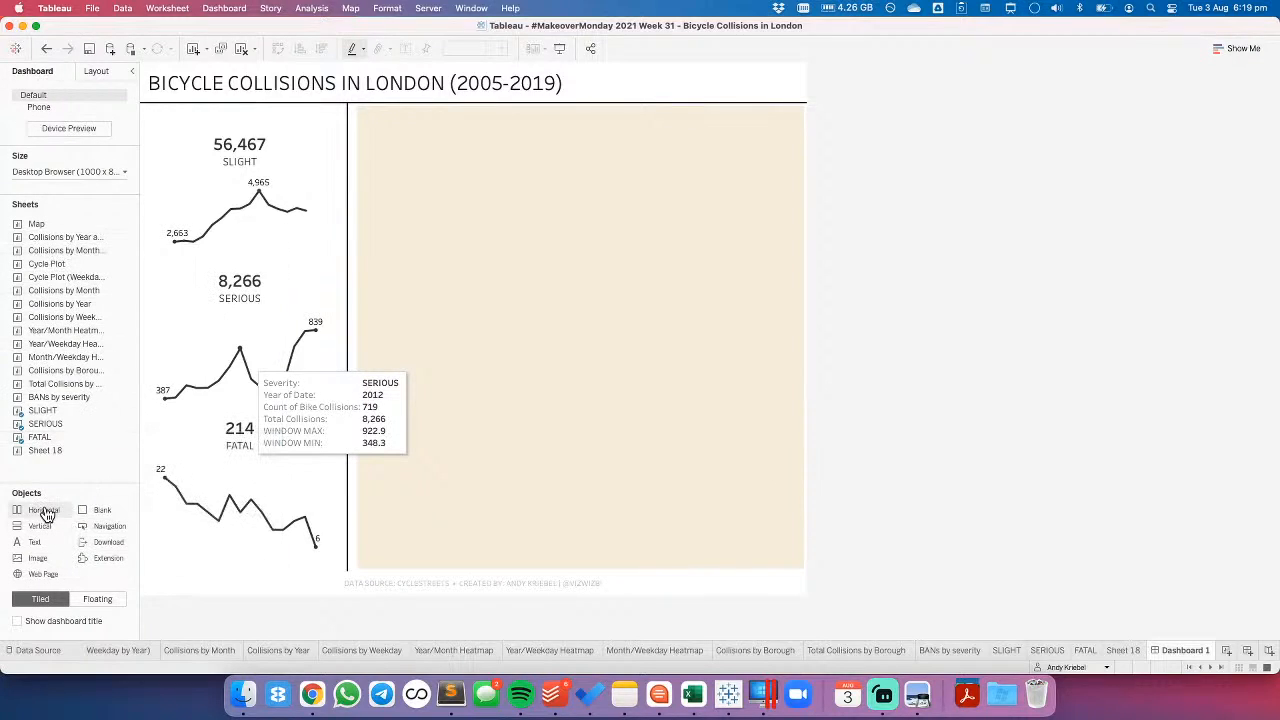
{"action": "left_click", "coordinate": [238, 124]}
{"action": "left_click_drag", "start_coordinate": [238, 124], "coordinate": [428, 200]}
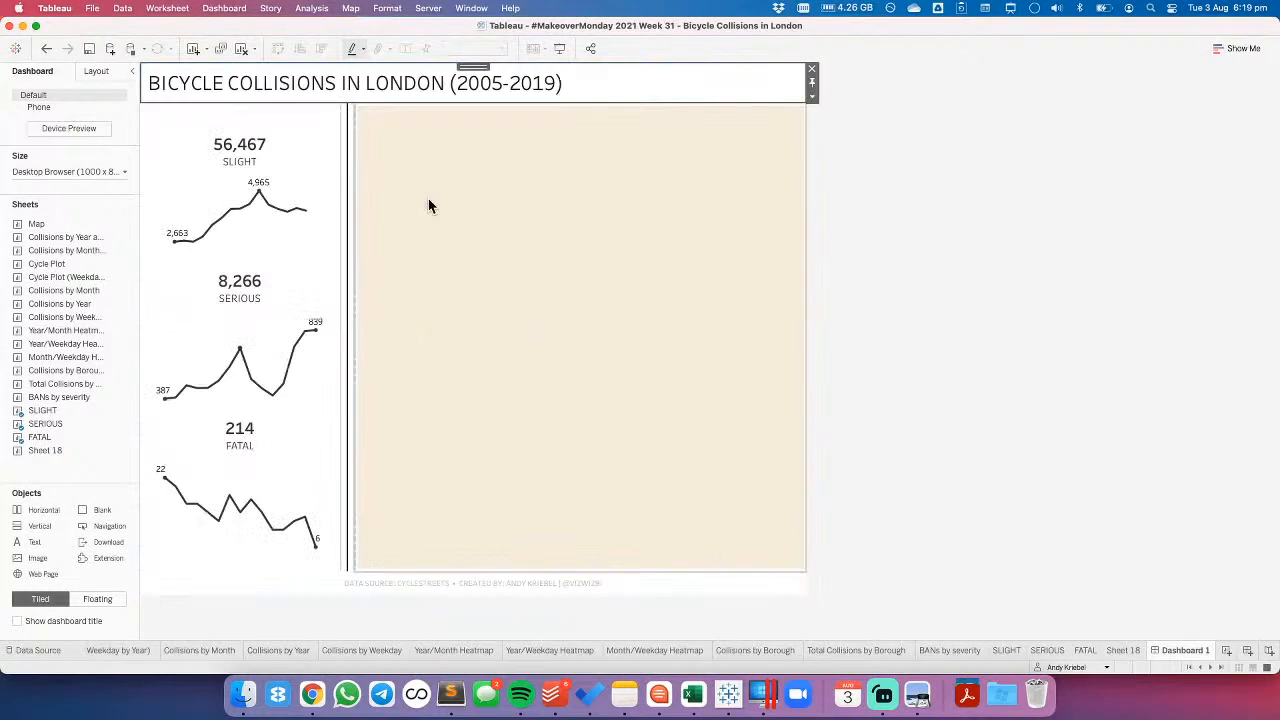
- Find the borough map among the worksheets and place Collisions by Borough beside the dashboard title
{"action": "mouse_move", "coordinate": [42, 452]}
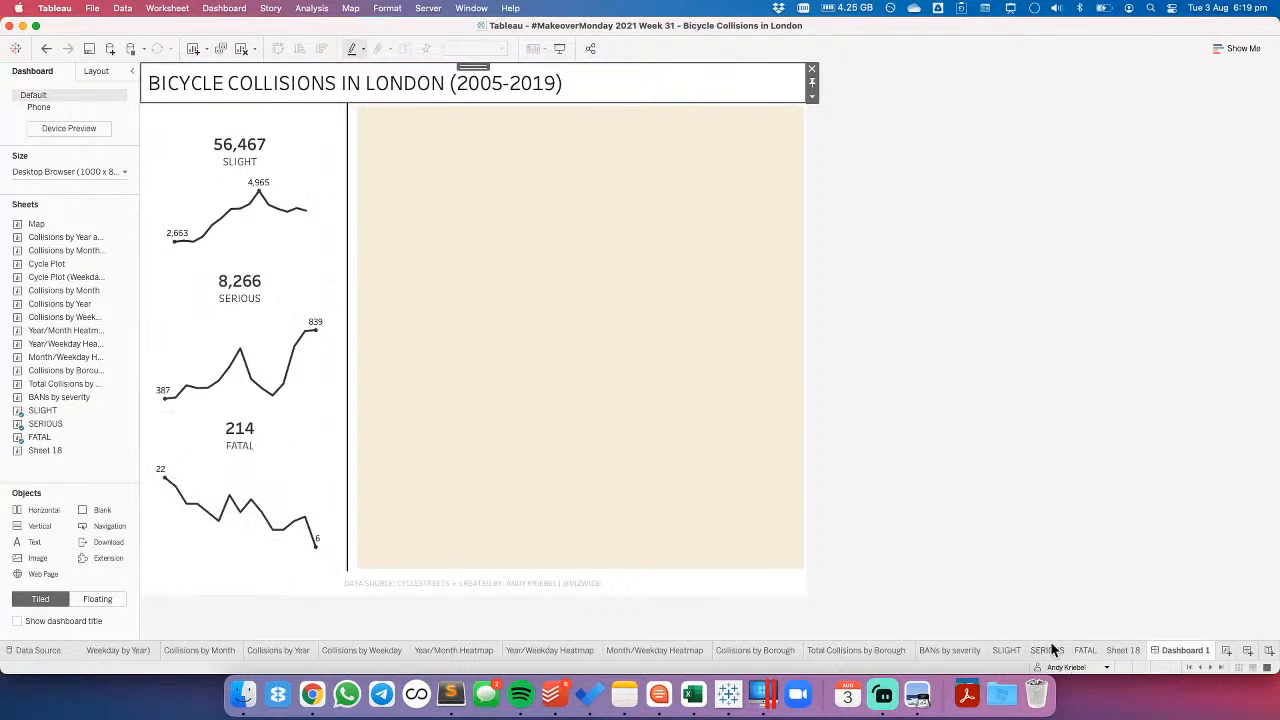
{"action": "left_click", "coordinate": [1123, 650]}
{"action": "left_click", "coordinate": [958, 650]}
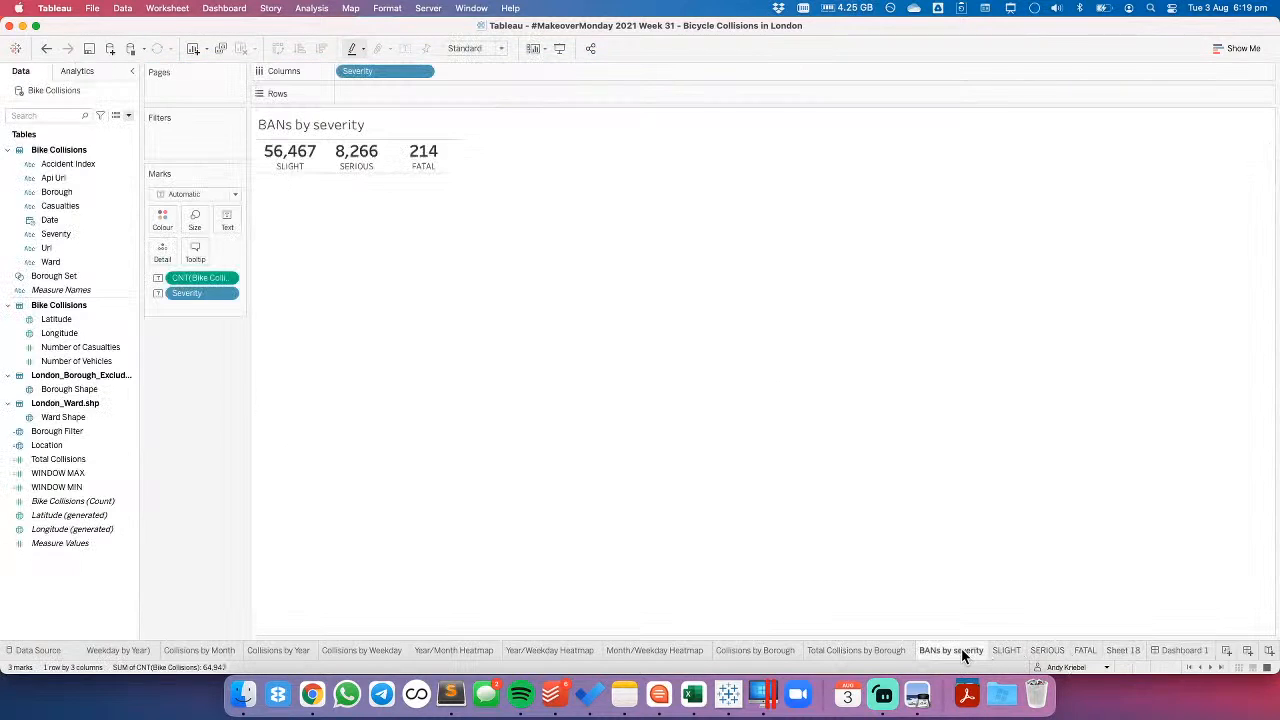
{"action": "left_click", "coordinate": [875, 650]}
{"action": "left_click", "coordinate": [728, 652]}
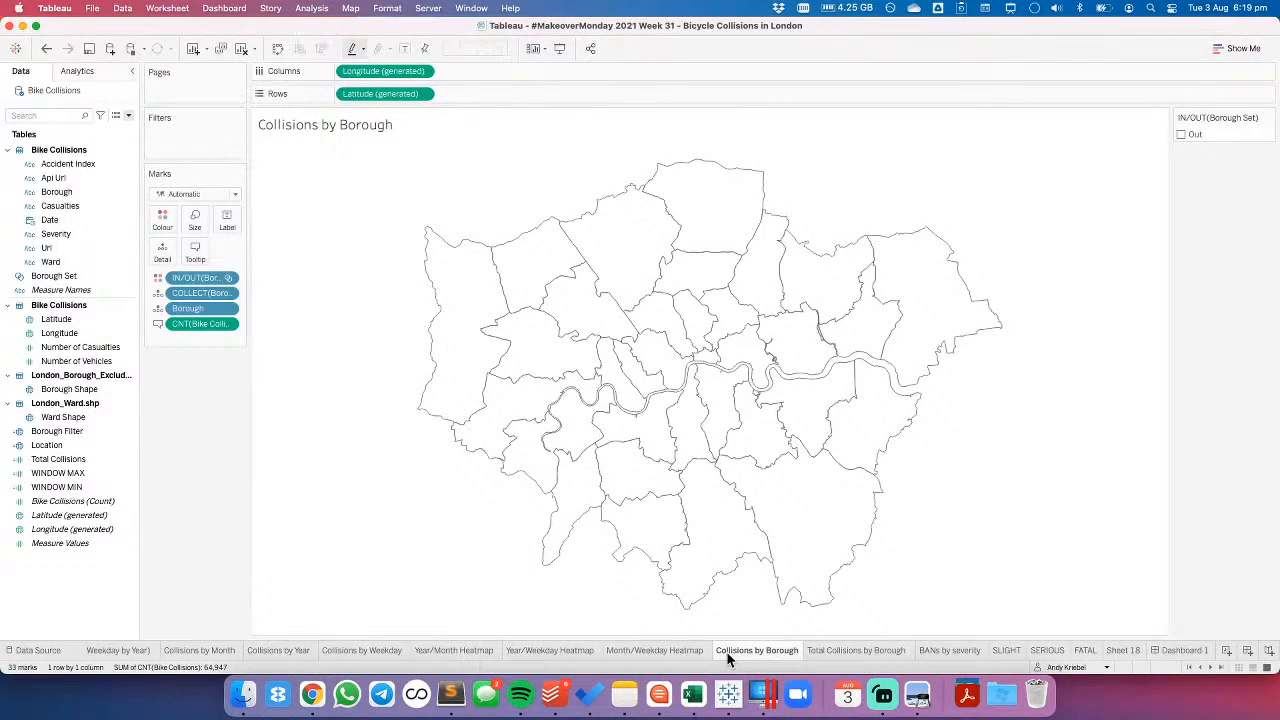
{"action": "left_click", "coordinate": [1182, 651]}
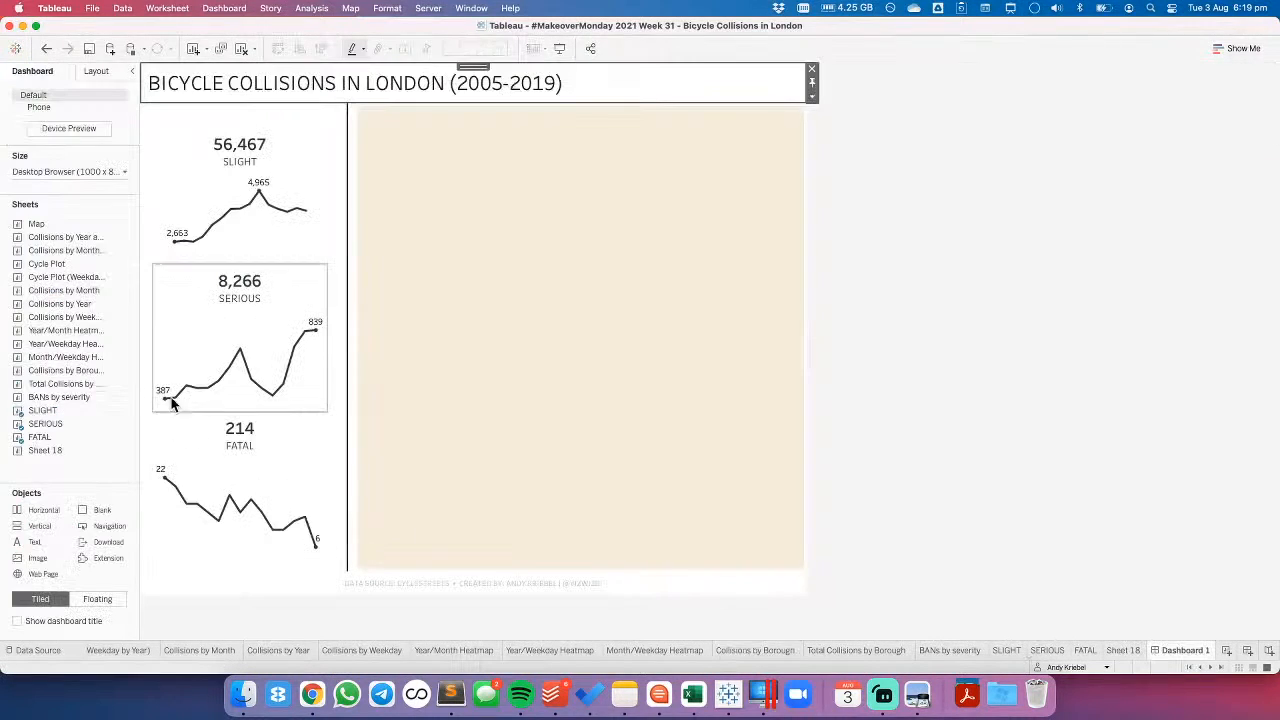
{"action": "mouse_move", "coordinate": [65, 369]}
{"action": "left_click_drag", "start_coordinate": [65, 369], "coordinate": [771, 92]}
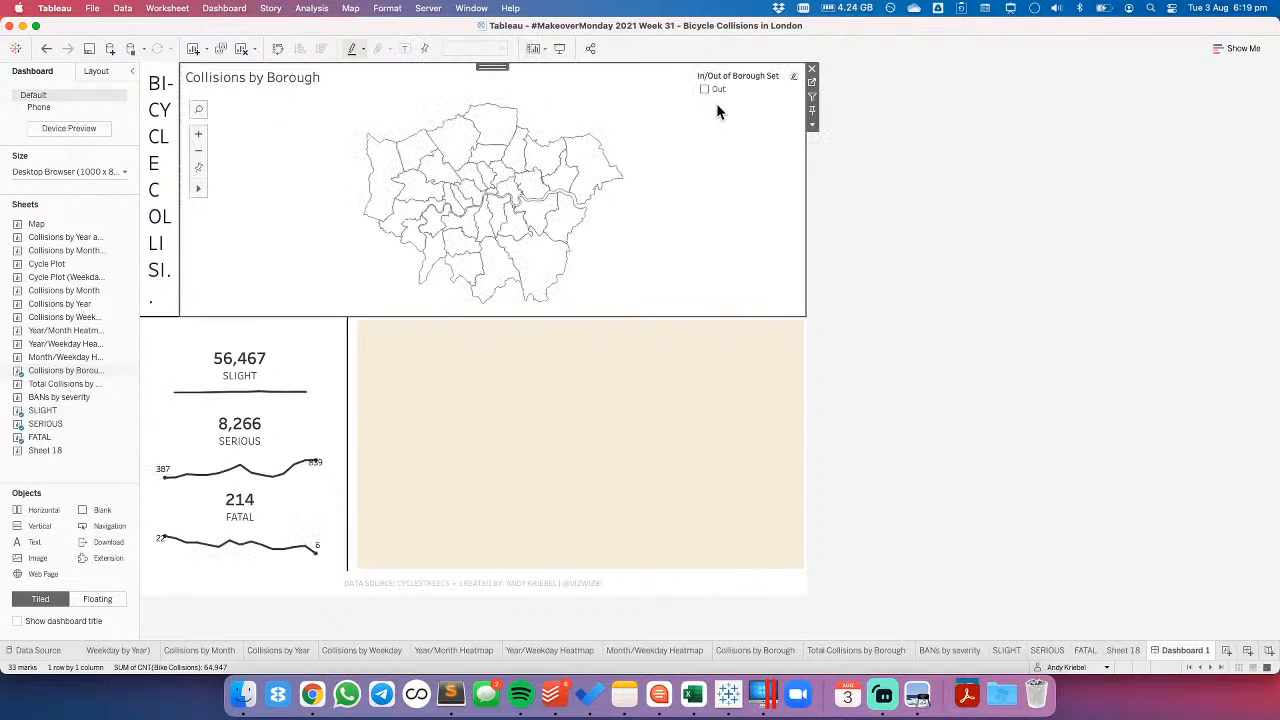
{"action": "right_click", "coordinate": [247, 82]}
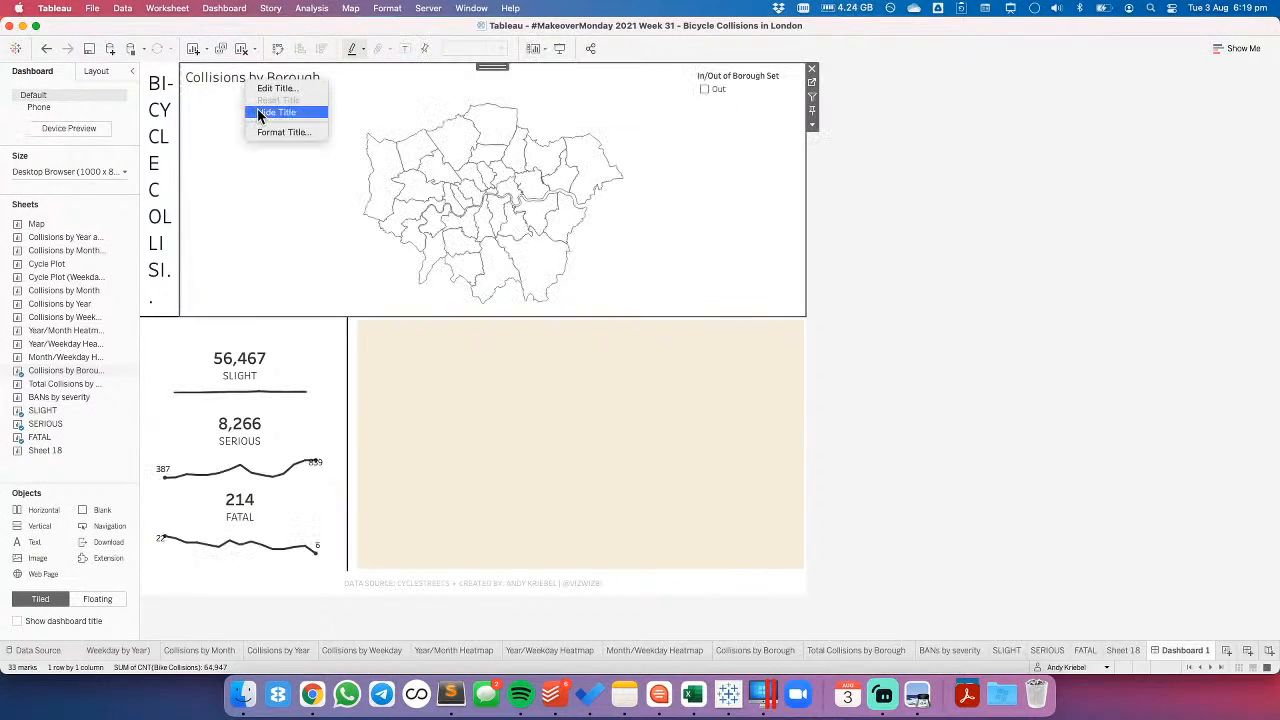
{"action": "left_click", "coordinate": [259, 111]}
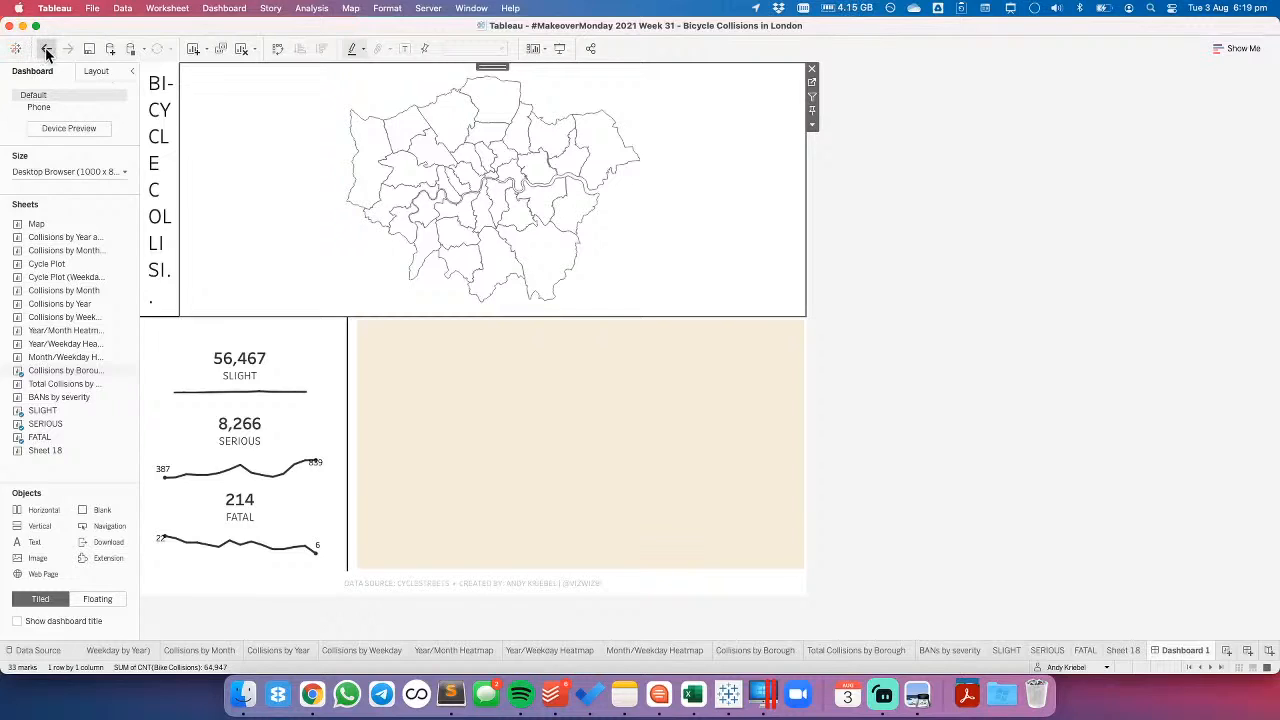
{"action": "left_click", "coordinate": [45, 54]}
- Remove the Tiled container holding the borough set legend from the dashboard
{"action": "left_click", "coordinate": [97, 70]}
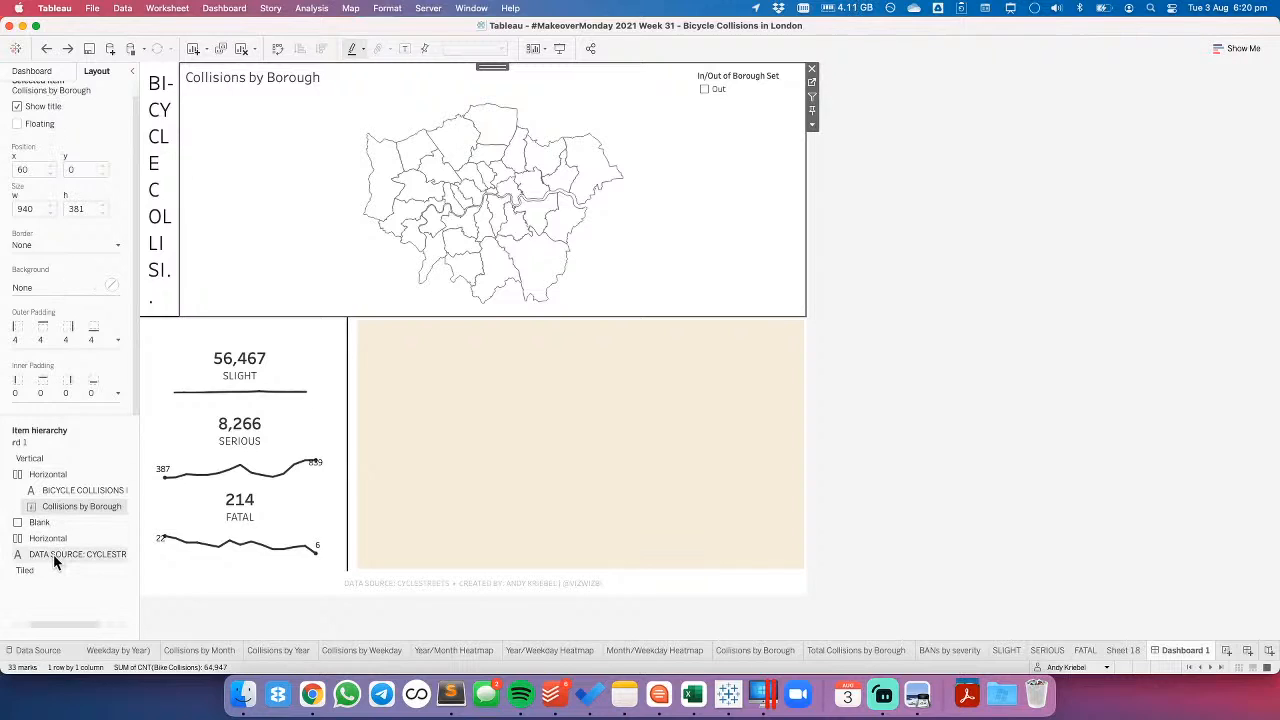
{"action": "right_click", "coordinate": [31, 572]}
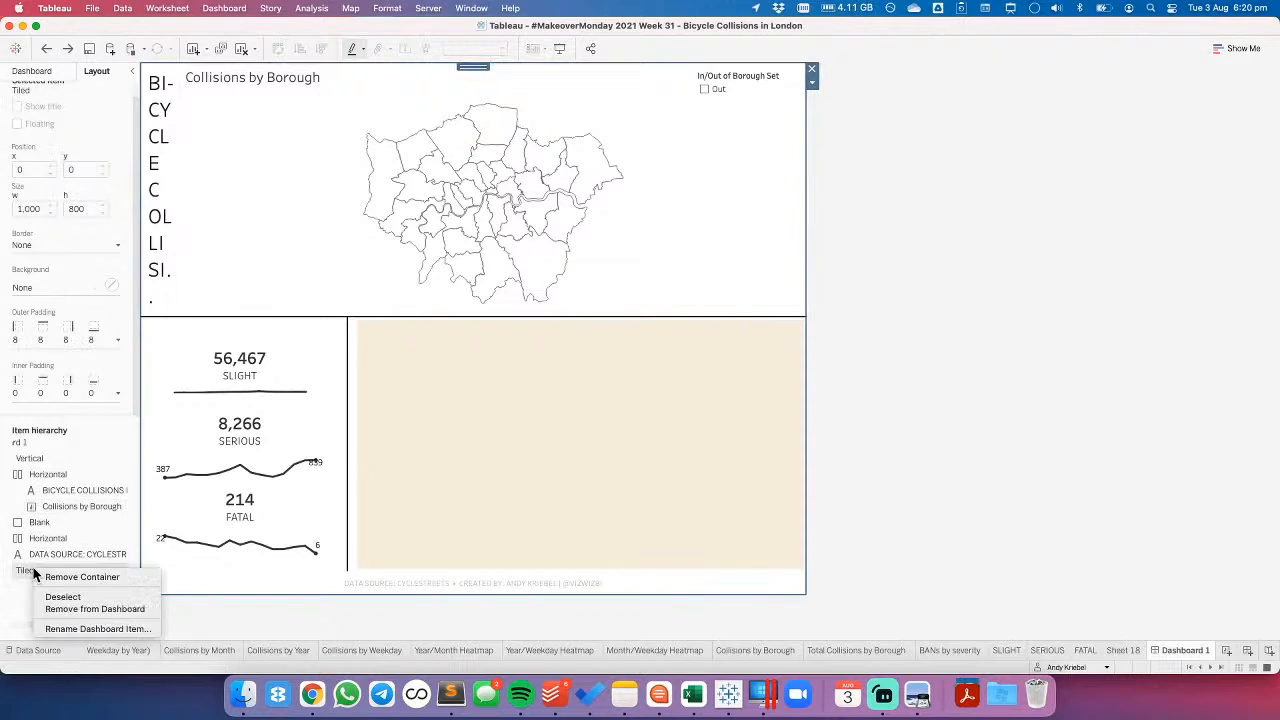
{"action": "left_click", "coordinate": [71, 610]}
{"action": "left_click", "coordinate": [723, 376]}
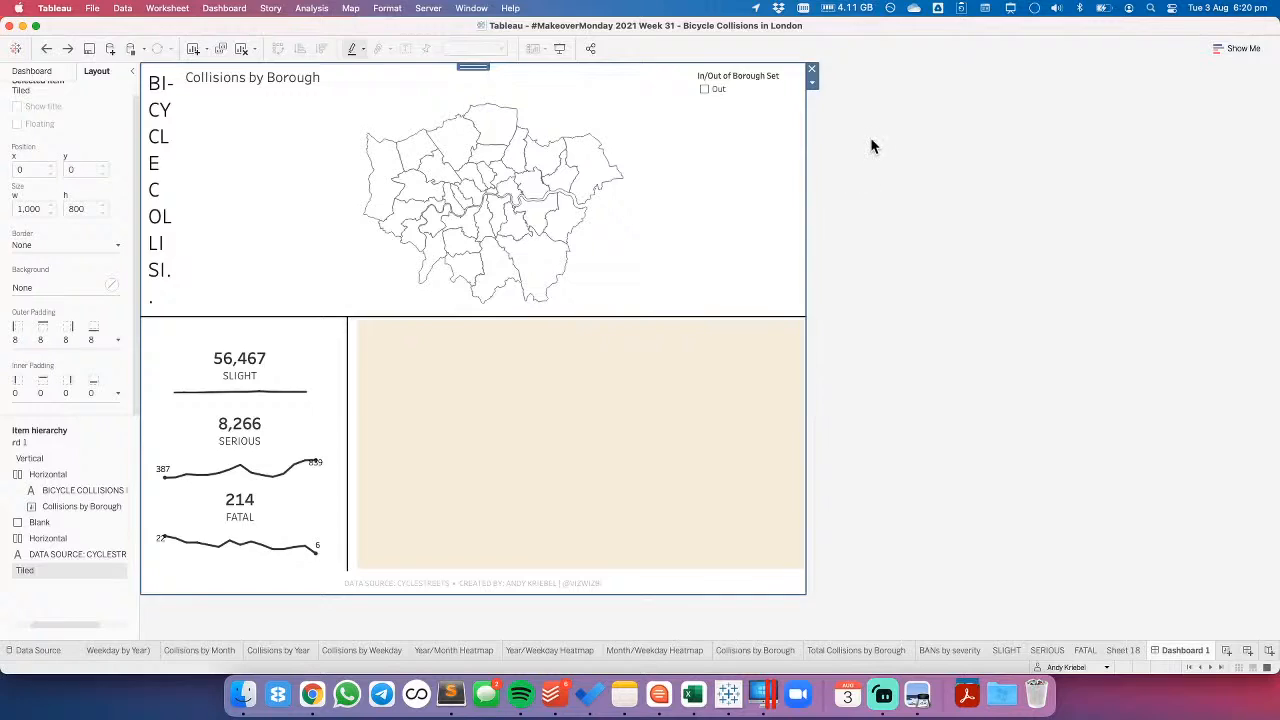
- Replace the borough map's title with SELECT A BOROUGH, centred at font size 10
{"action": "left_click", "coordinate": [277, 197]}
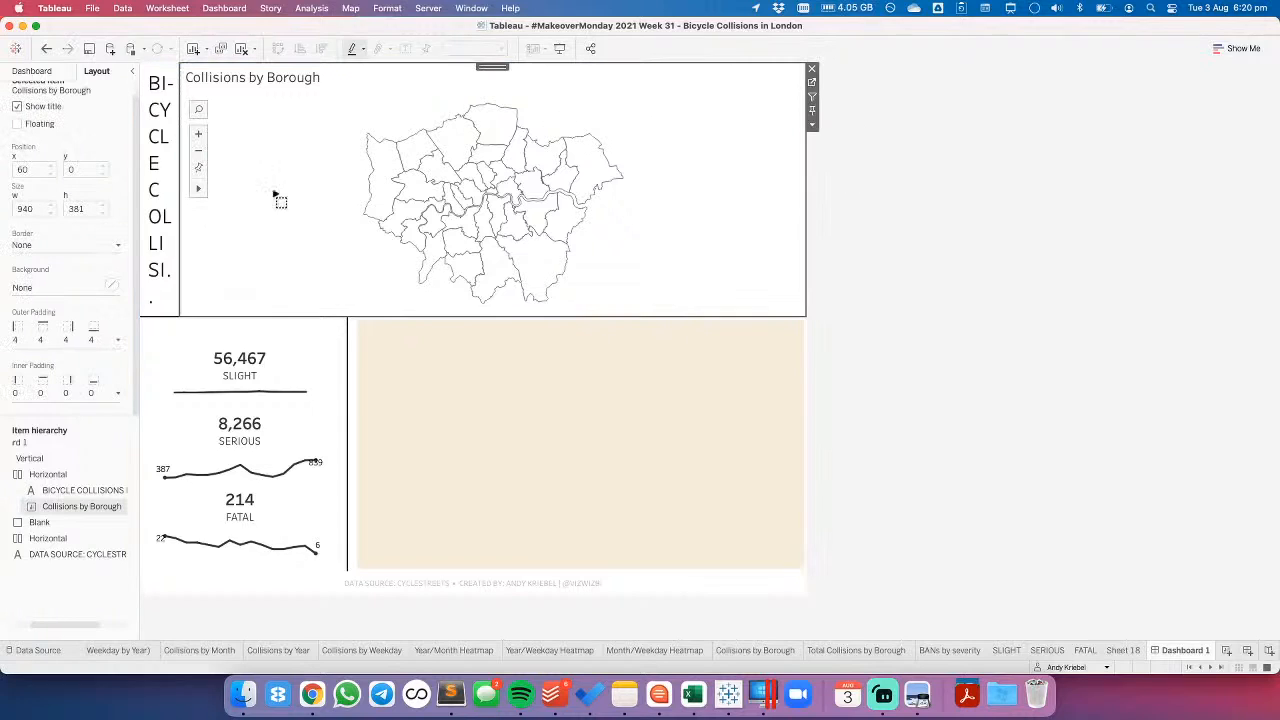
{"action": "double_click", "coordinate": [284, 90]}
{"action": "key", "text": "super+a"}
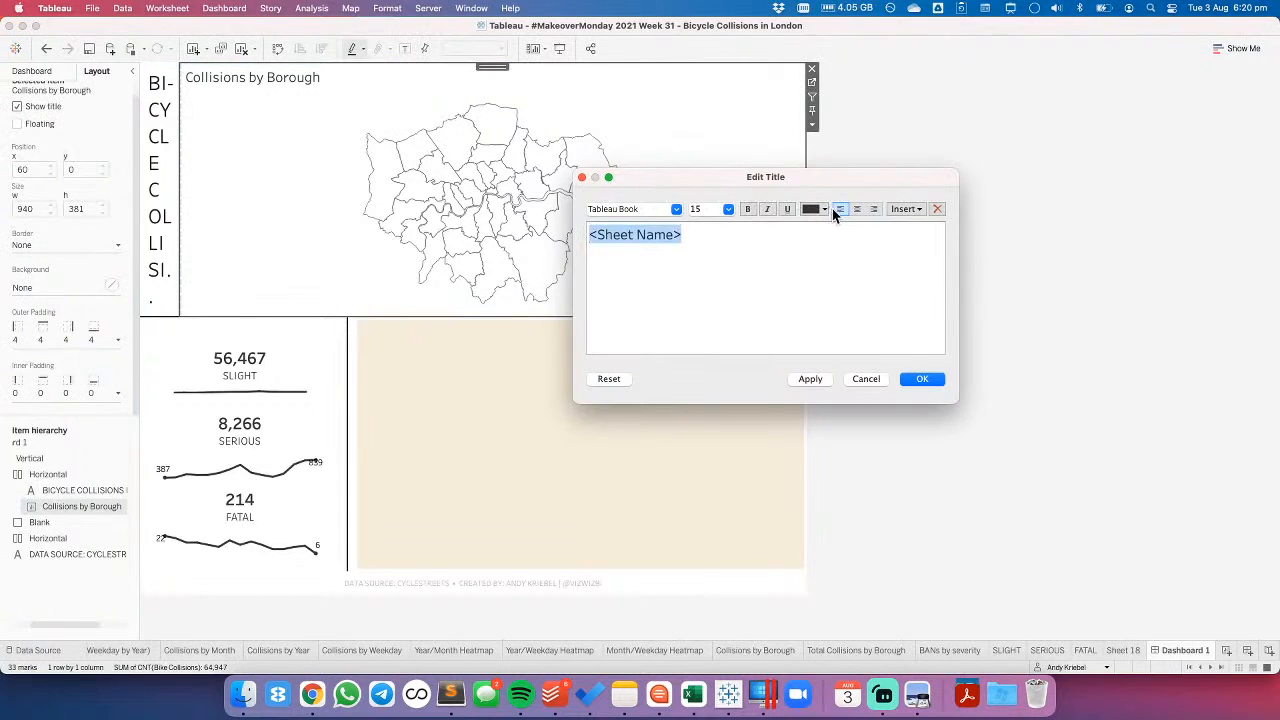
{"action": "left_click", "coordinate": [856, 209]}
{"action": "type", "text": "SELECT A"}
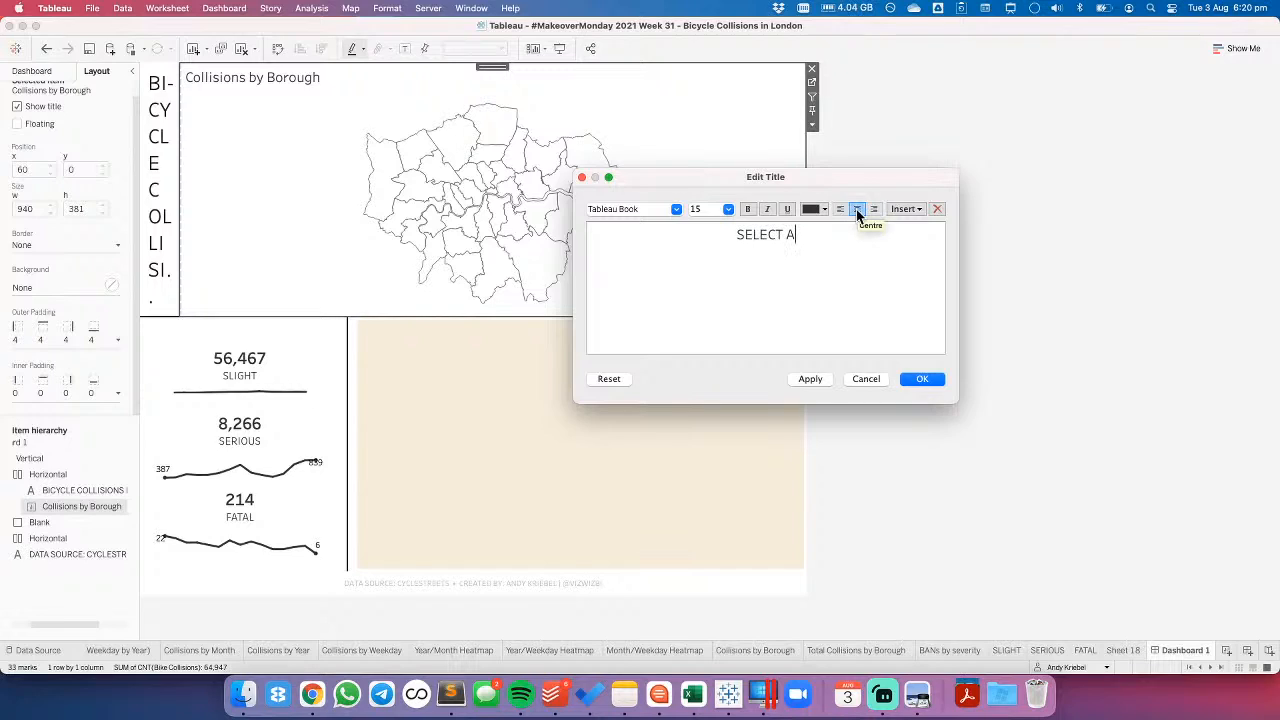
{"action": "type", "text": " BOROUGH"}
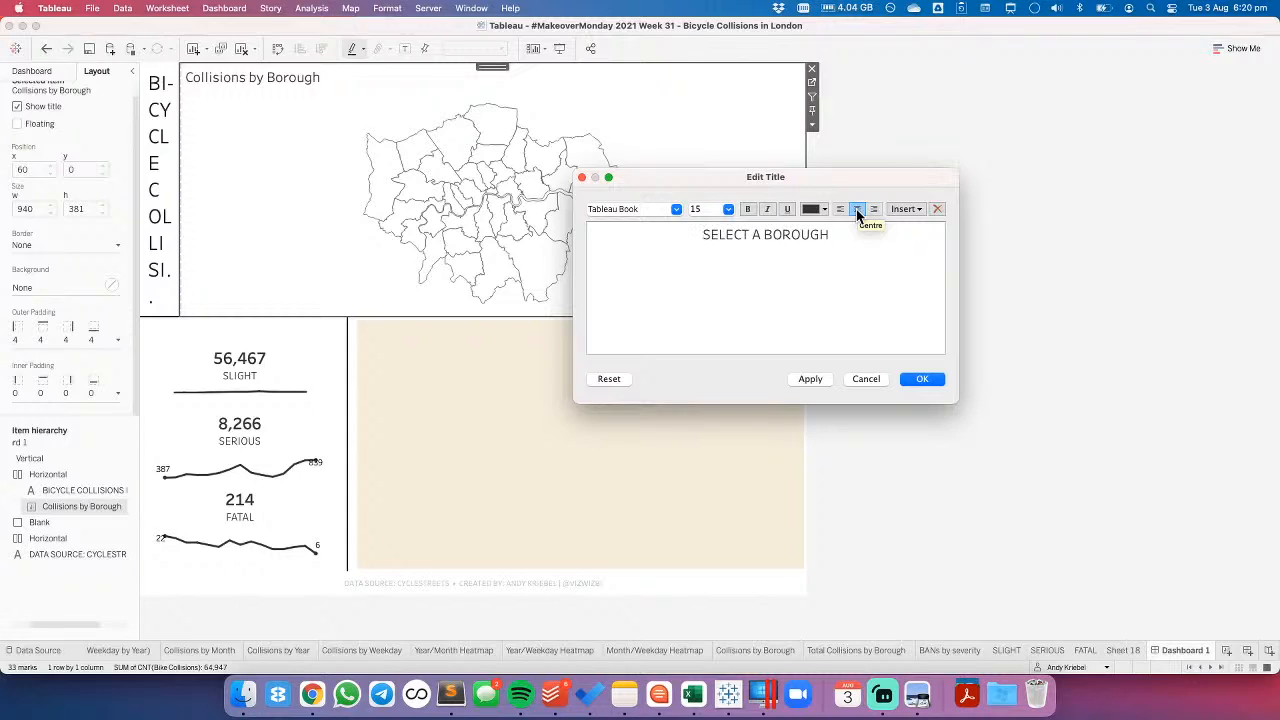
{"action": "key", "text": "super+a"}
{"action": "left_click", "coordinate": [728, 209]}
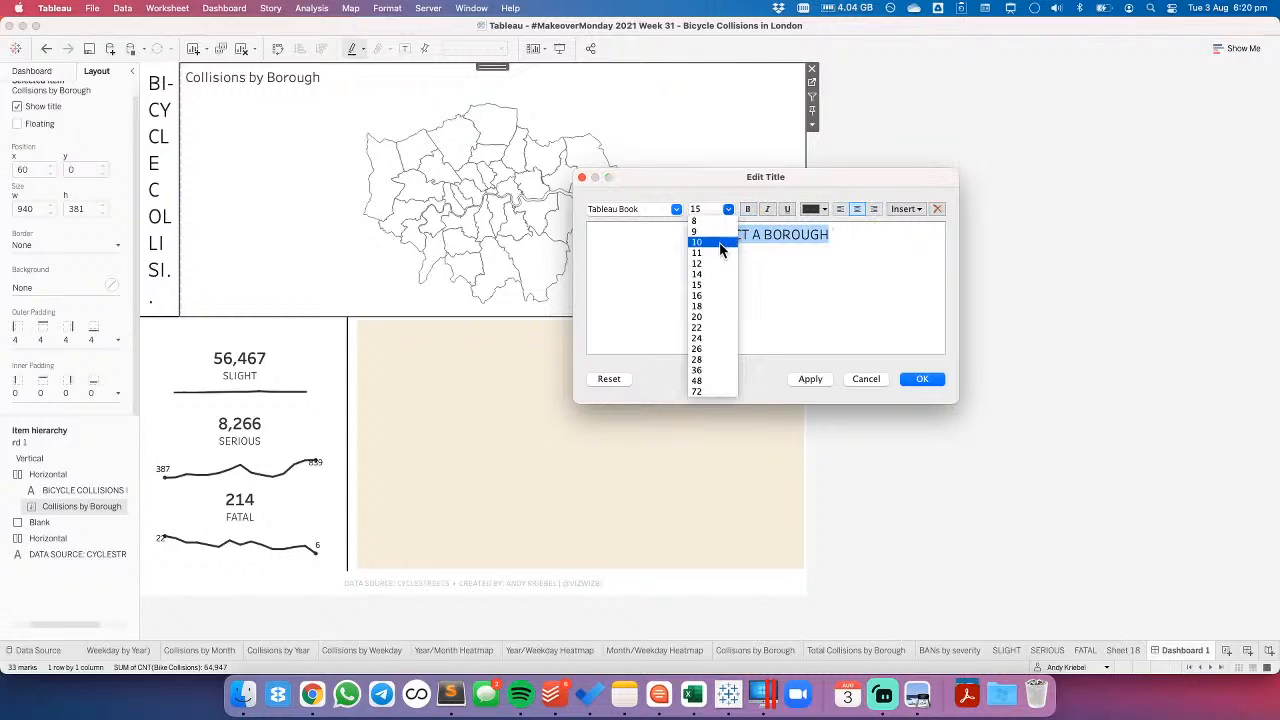
{"action": "left_click", "coordinate": [720, 243]}
{"action": "left_click", "coordinate": [921, 378]}
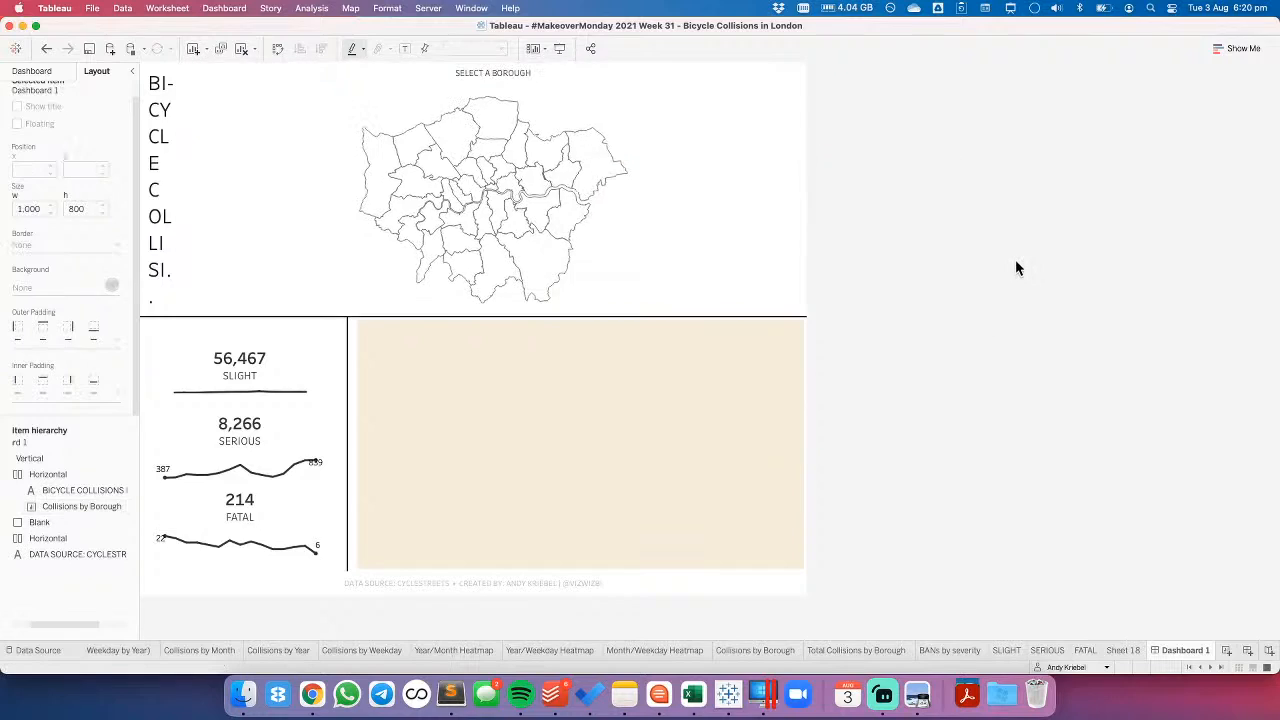
- Set the borough map's width on the dashboard to 200
{"action": "left_click", "coordinate": [508, 64]}
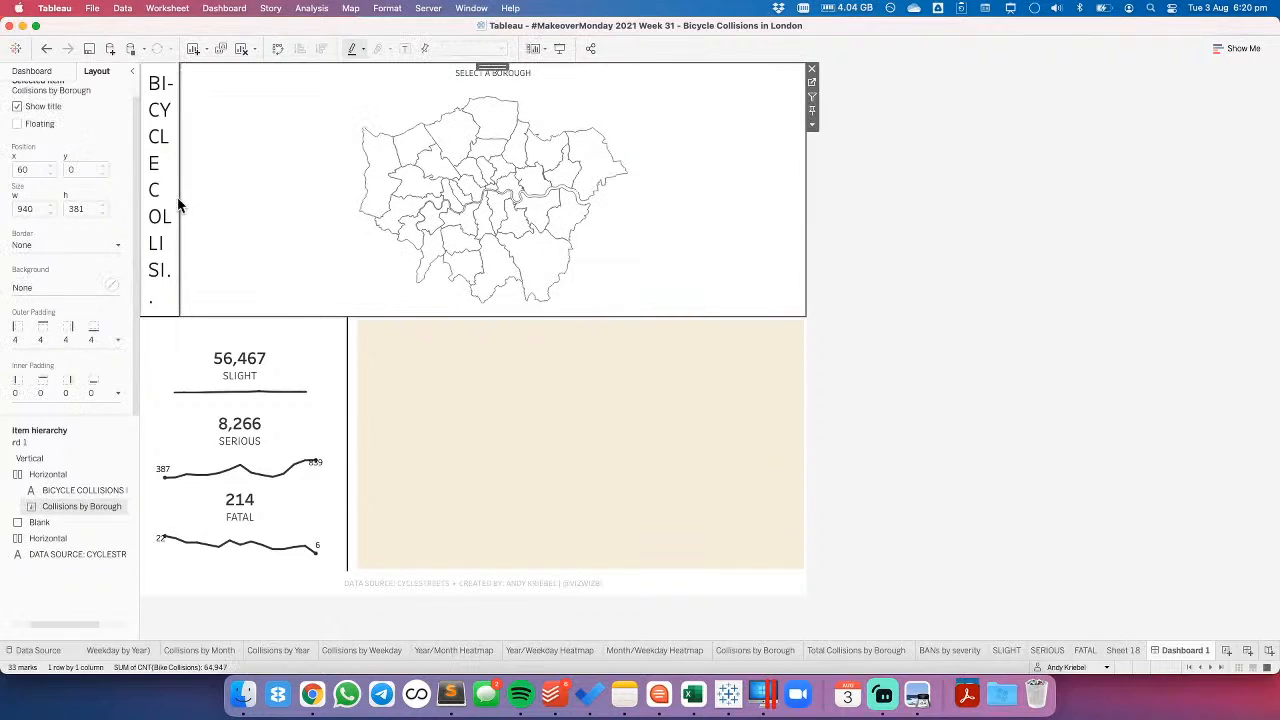
{"action": "left_click", "coordinate": [811, 131]}
{"action": "left_click", "coordinate": [847, 332]}
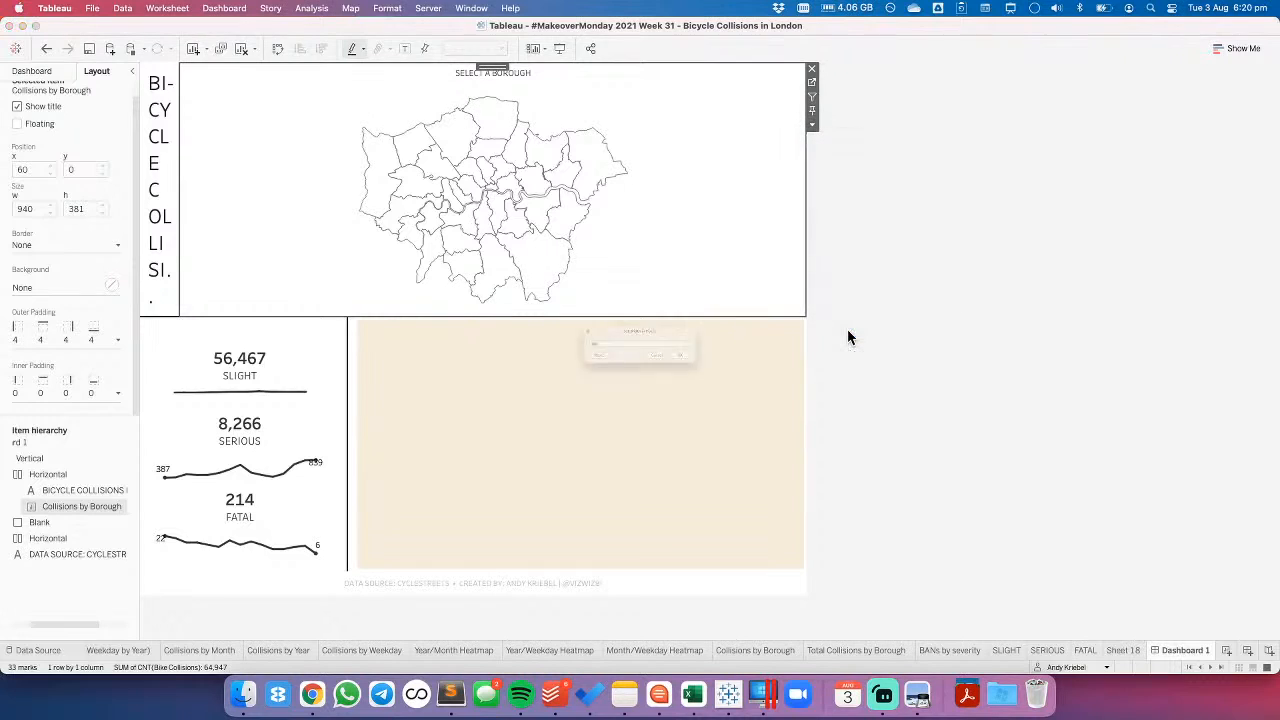
{"action": "type", "text": "200"}
{"action": "key", "text": "Return"}
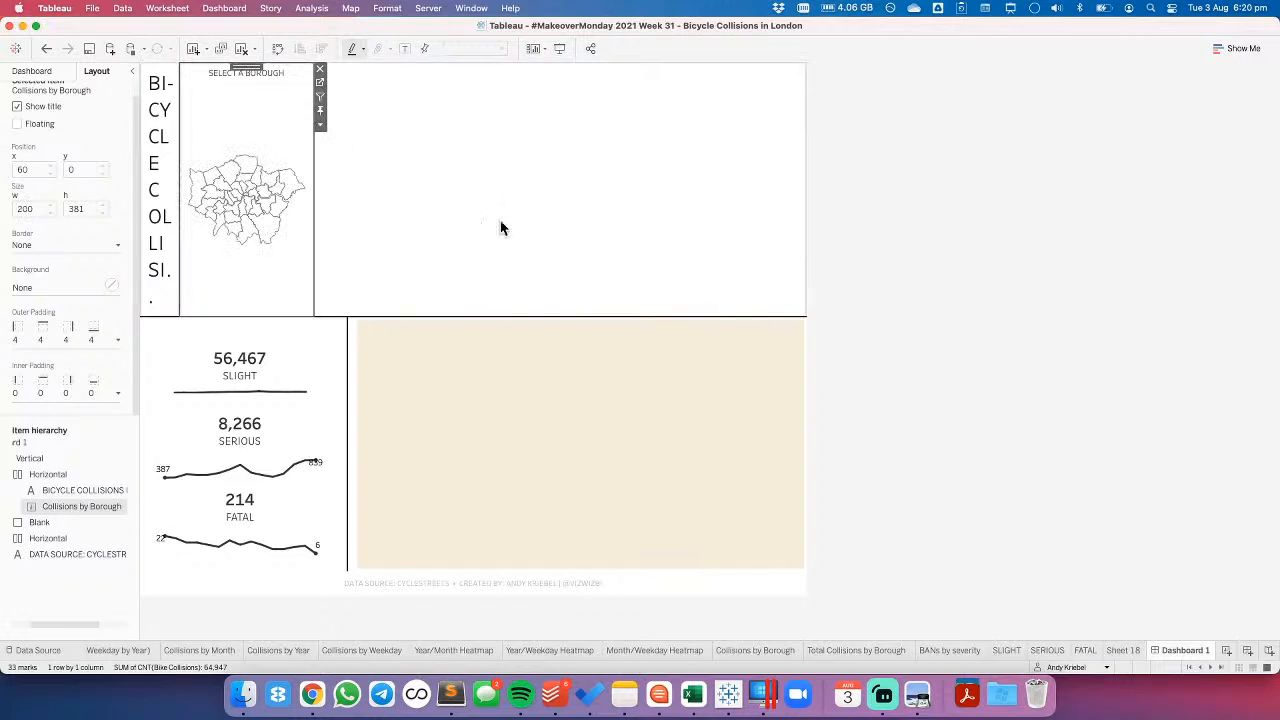
- Release the fixed width of the dashboard title text so it fills the space beside the borough map
{"action": "left_click", "coordinate": [454, 134]}
{"action": "left_click", "coordinate": [168, 92]}
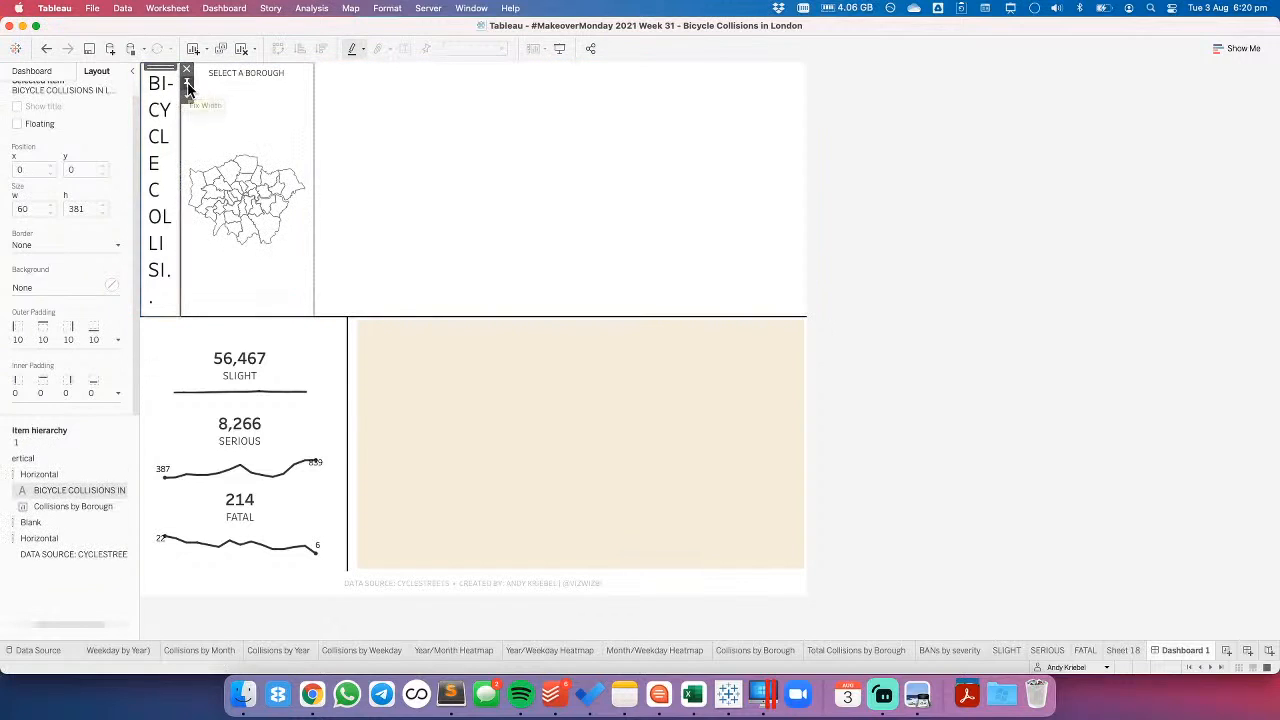
{"action": "left_click", "coordinate": [188, 83]}
{"action": "left_click", "coordinate": [945, 165]}
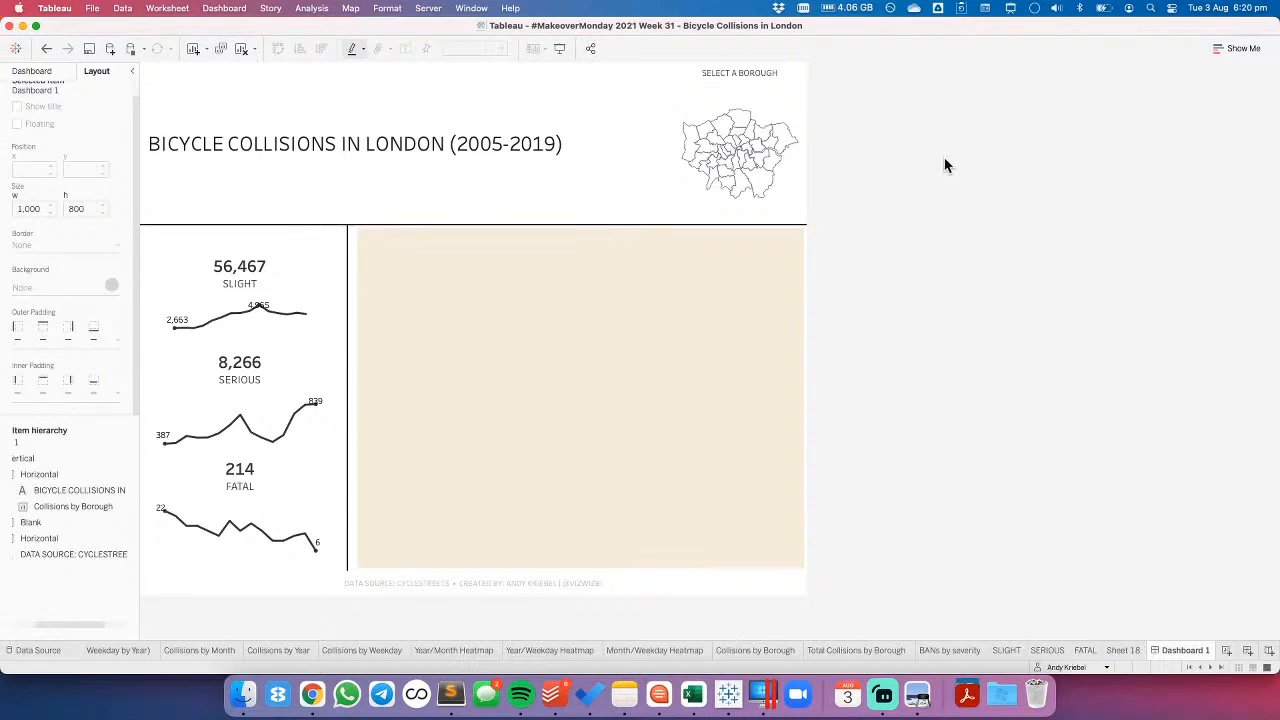
- Set the height of the horizontal container holding the title and borough map to 150 pixels
{"action": "left_click", "coordinate": [545, 190]}
{"action": "double_click", "coordinate": [407, 68]}
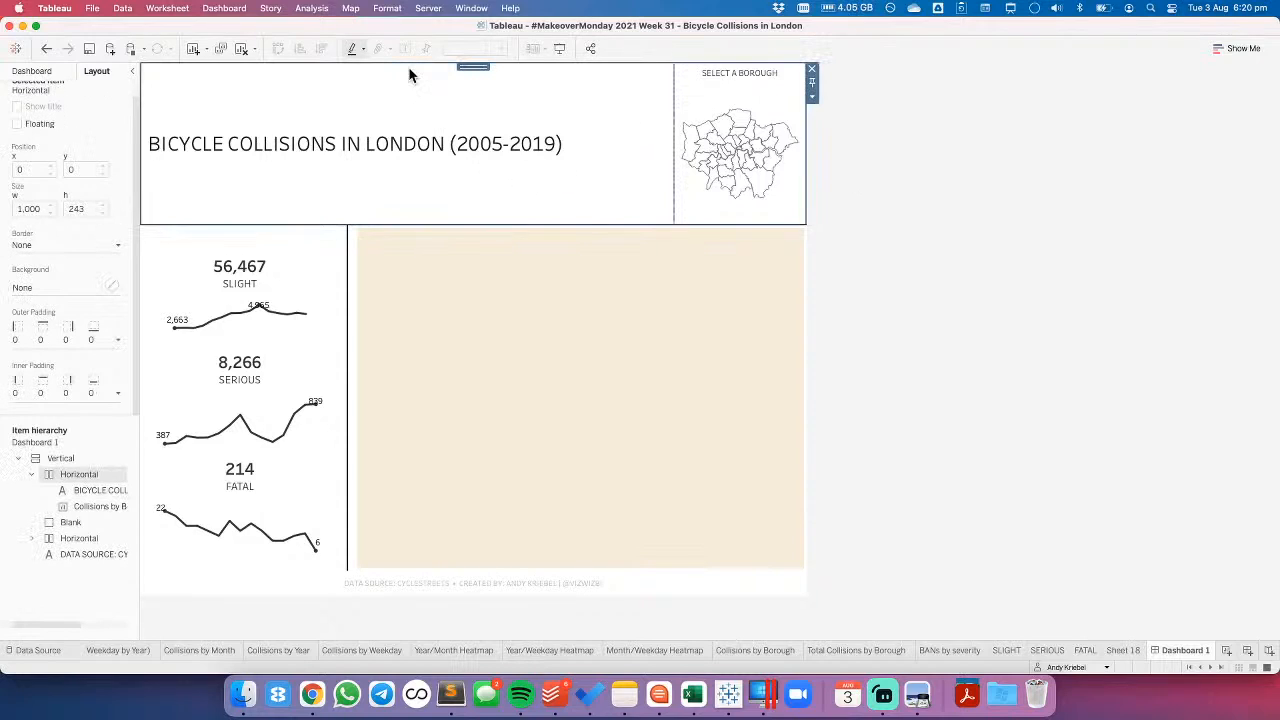
{"action": "left_click", "coordinate": [812, 97]}
{"action": "left_click", "coordinate": [839, 170]}
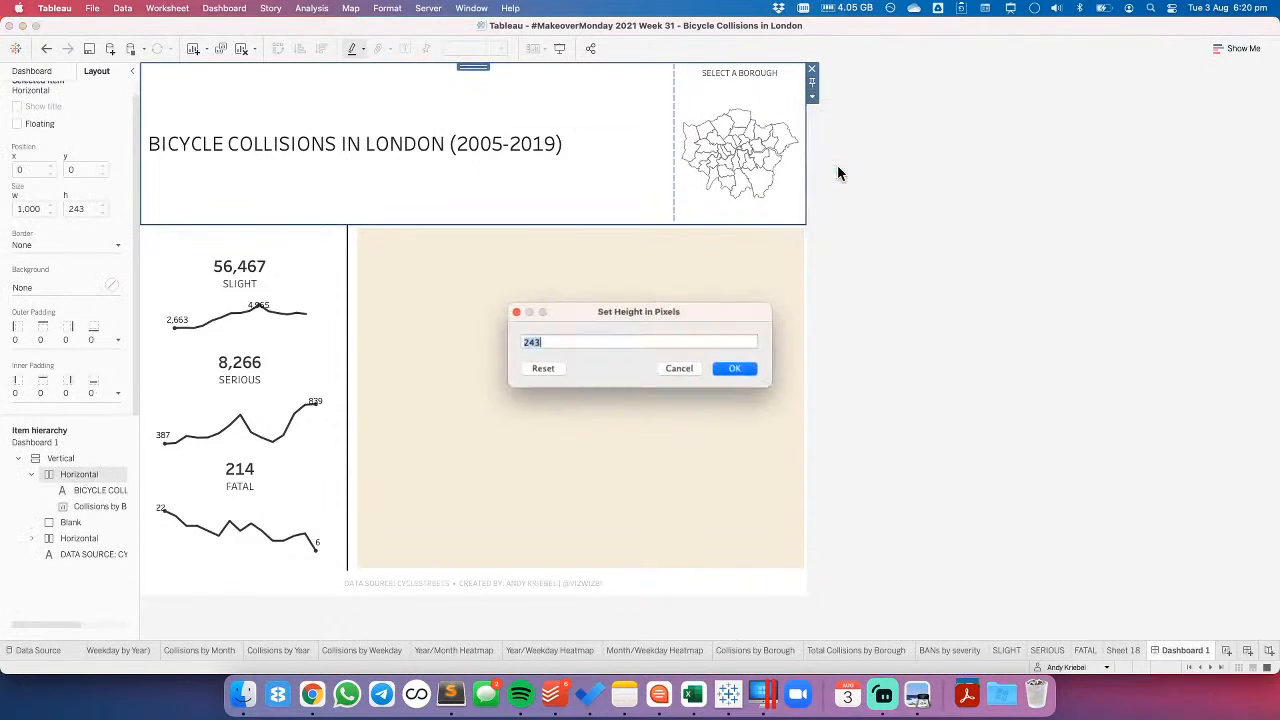
{"action": "type", "text": "150"}
{"action": "key", "text": "Return"}
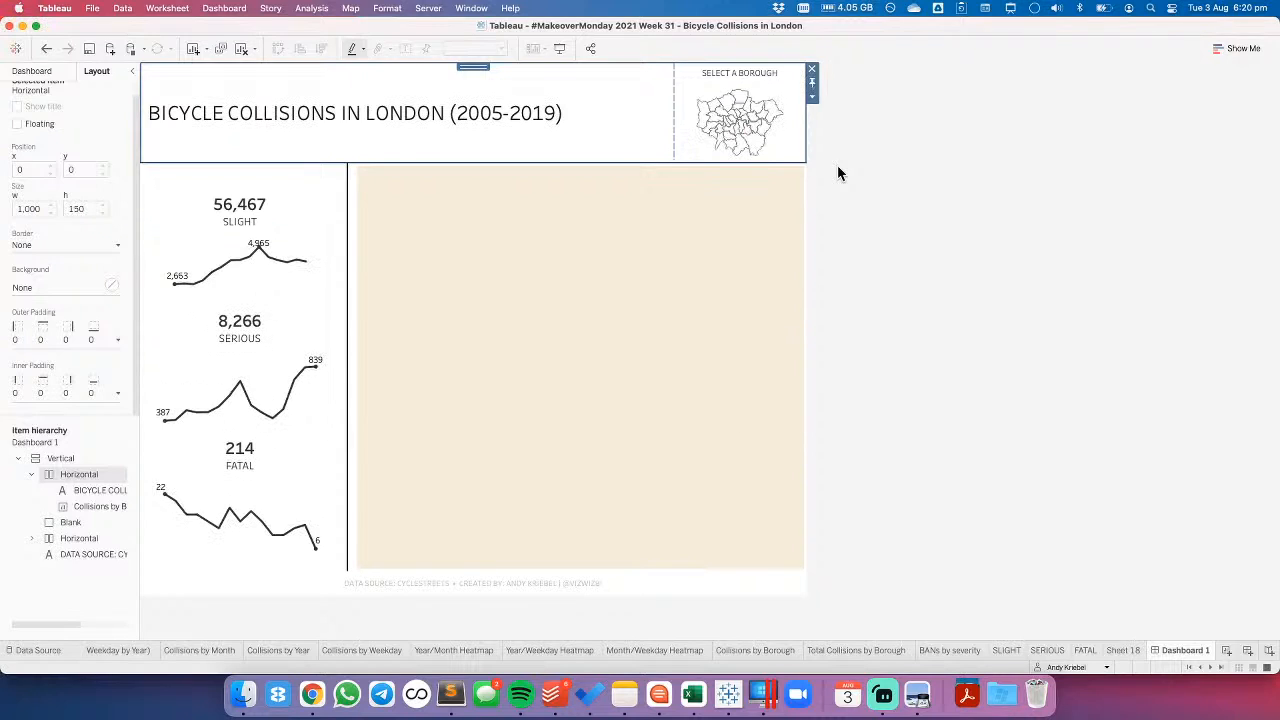
{"action": "left_click", "coordinate": [924, 168]}
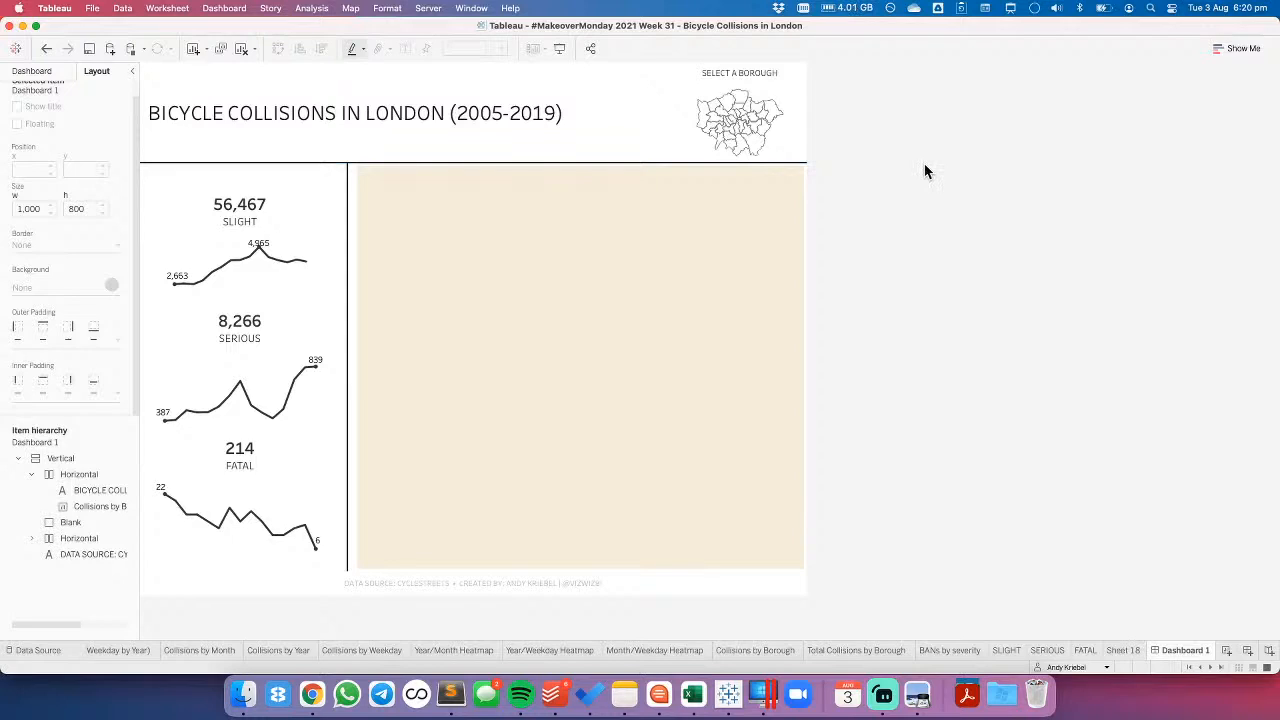
- Try a height of 100 pixels for the horizontal container holding the title and map
{"action": "left_click", "coordinate": [500, 85]}
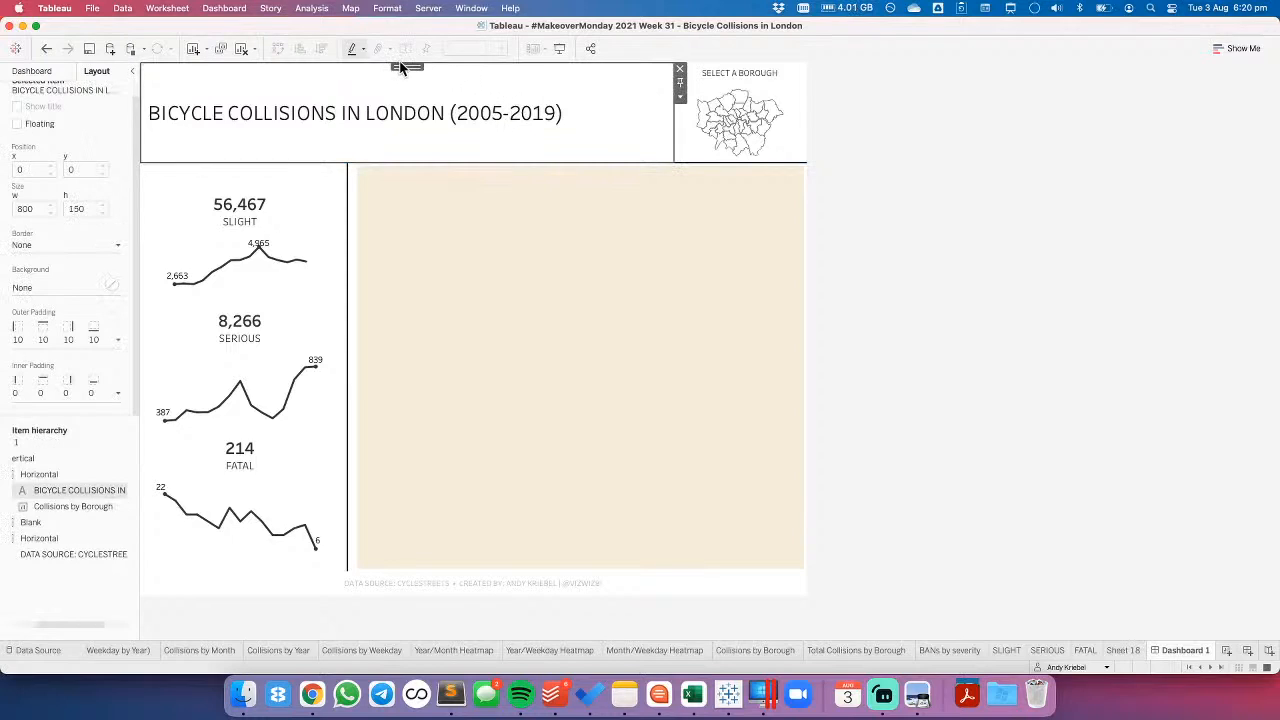
{"action": "double_click", "coordinate": [405, 64]}
{"action": "left_click", "coordinate": [811, 97]}
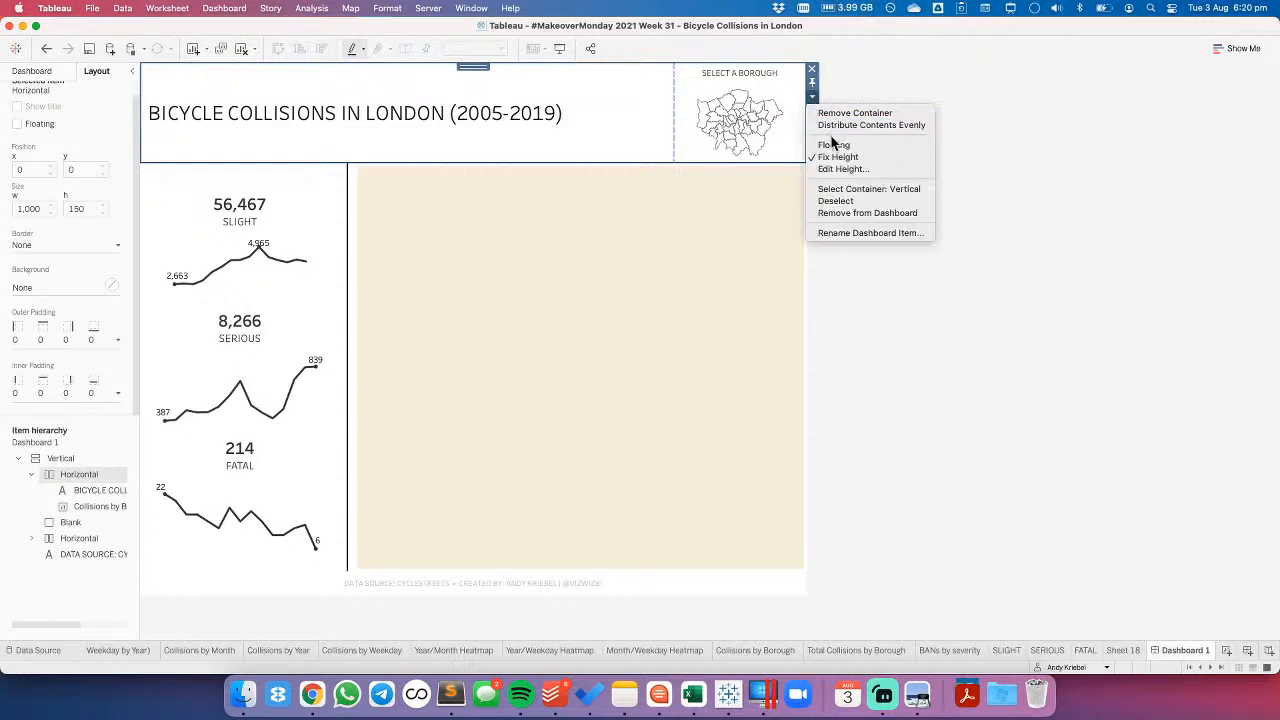
{"action": "left_click", "coordinate": [838, 172]}
{"action": "type", "text": "10"}
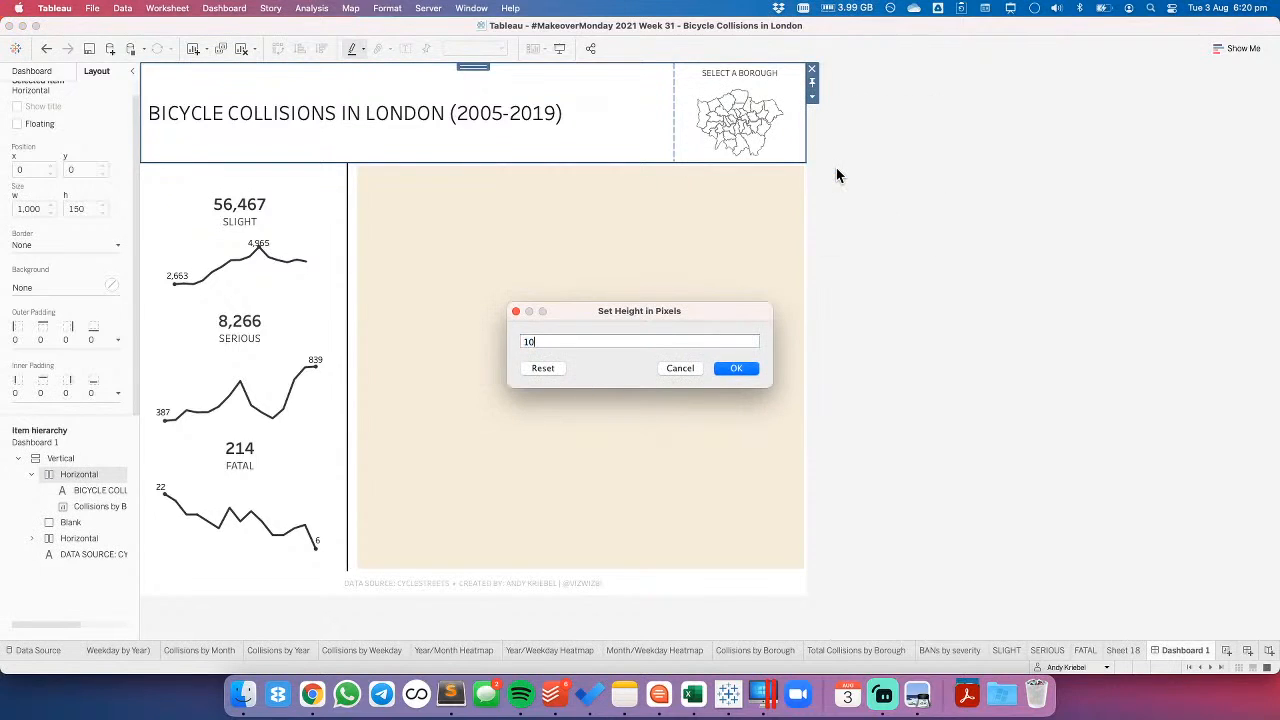
{"action": "type", "text": "0"}
{"action": "key", "text": "Return"}
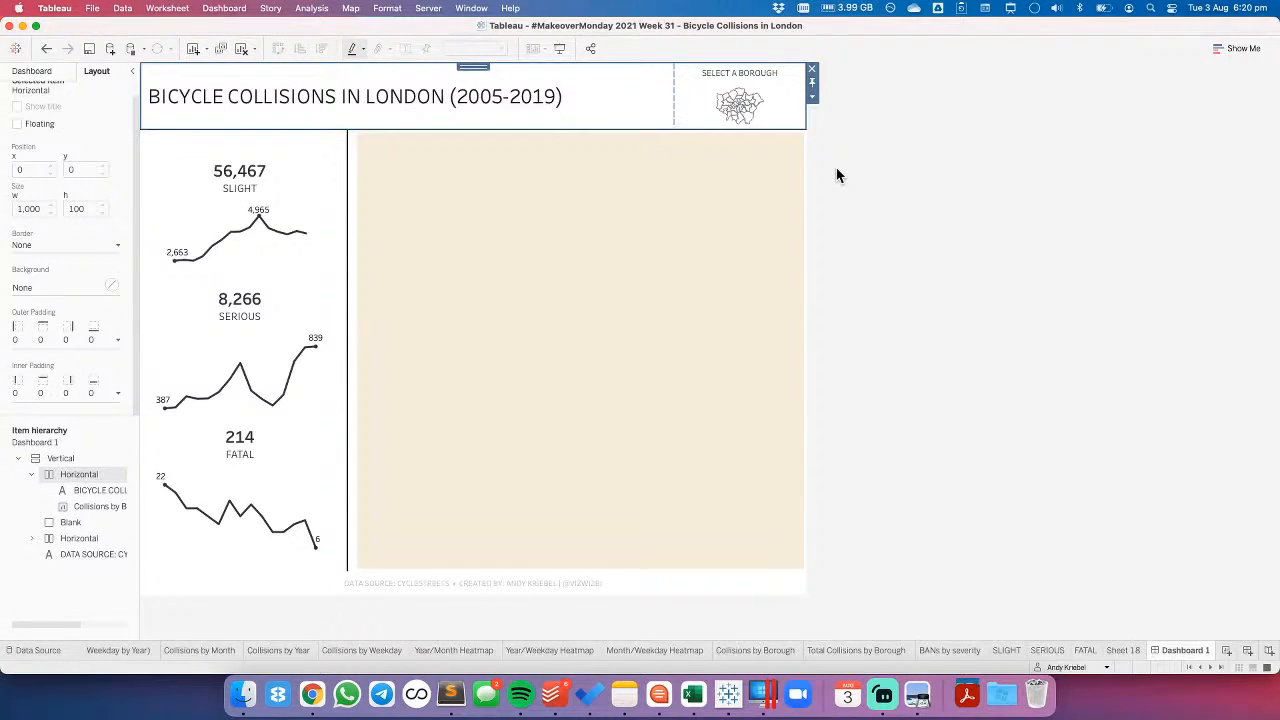
- Try a height of 125 pixels for the same title and map container
{"action": "left_click", "coordinate": [811, 97]}
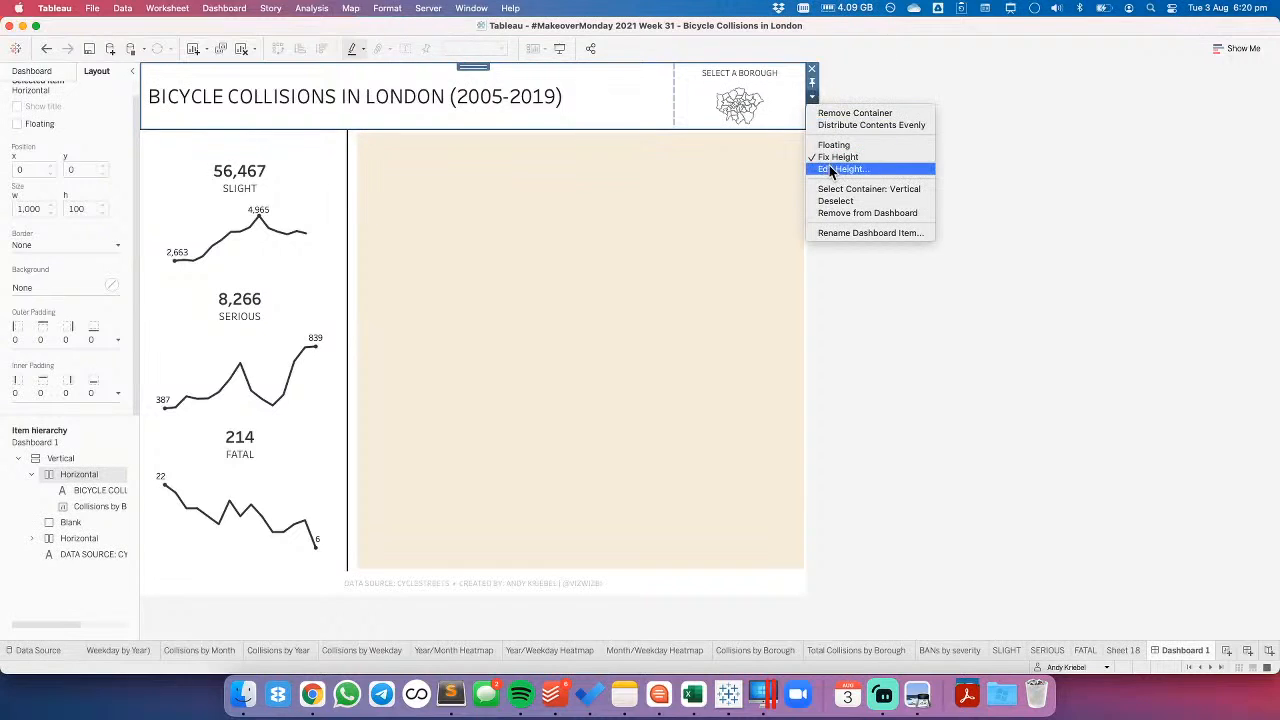
{"action": "left_click", "coordinate": [829, 170]}
{"action": "type", "text": "125"}
{"action": "key", "text": "Return"}
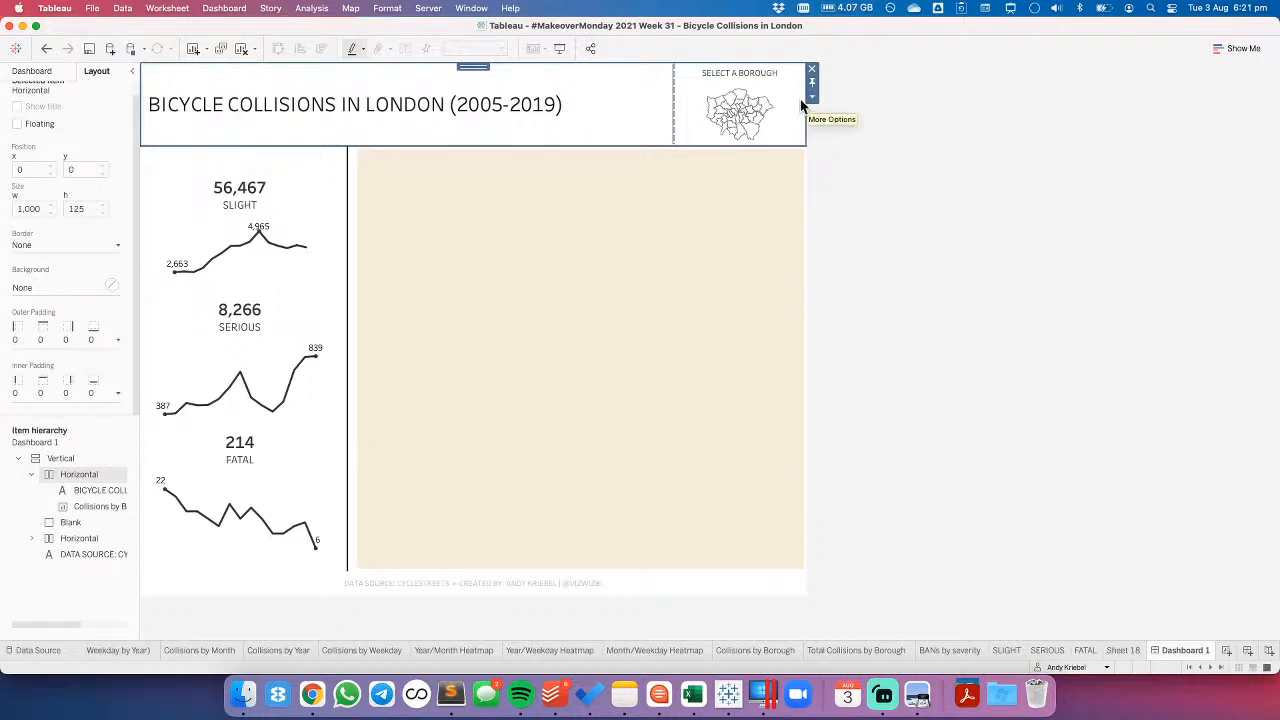
- Undo the trial heights of the title and map container, restoring it to 150 pixels
{"action": "left_click", "coordinate": [45, 49]}
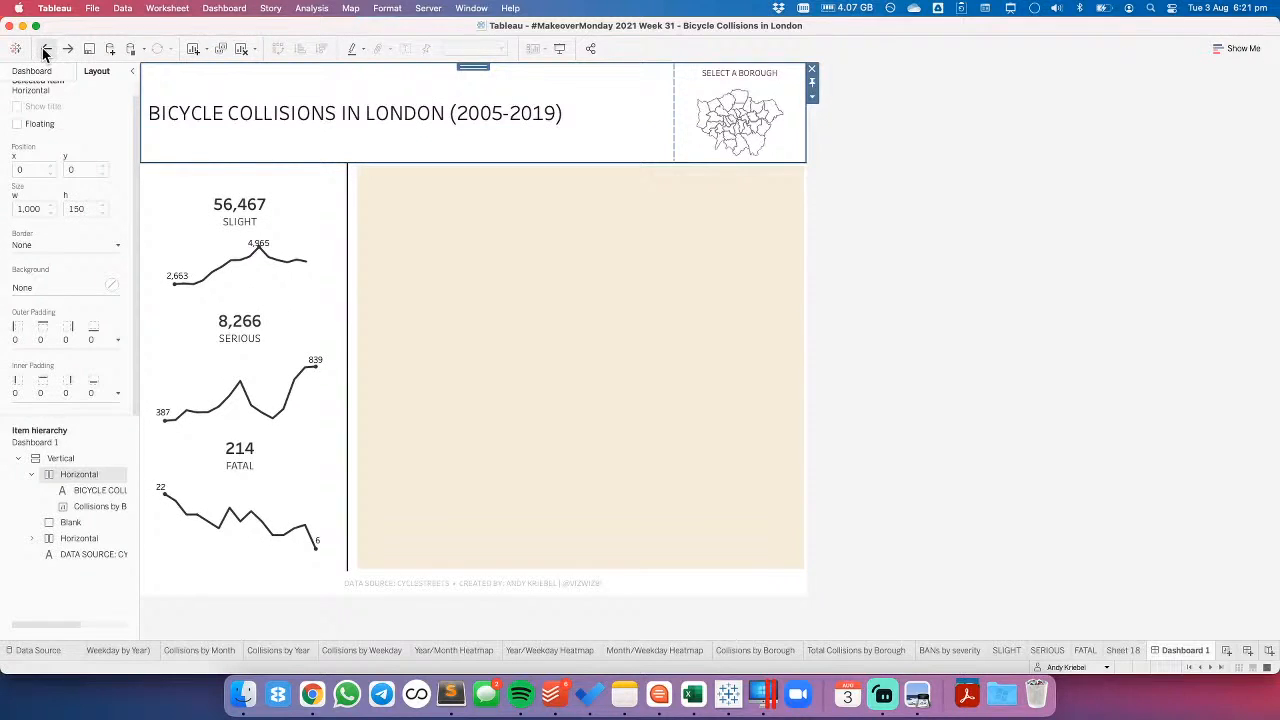
{"action": "left_click", "coordinate": [45, 49]}
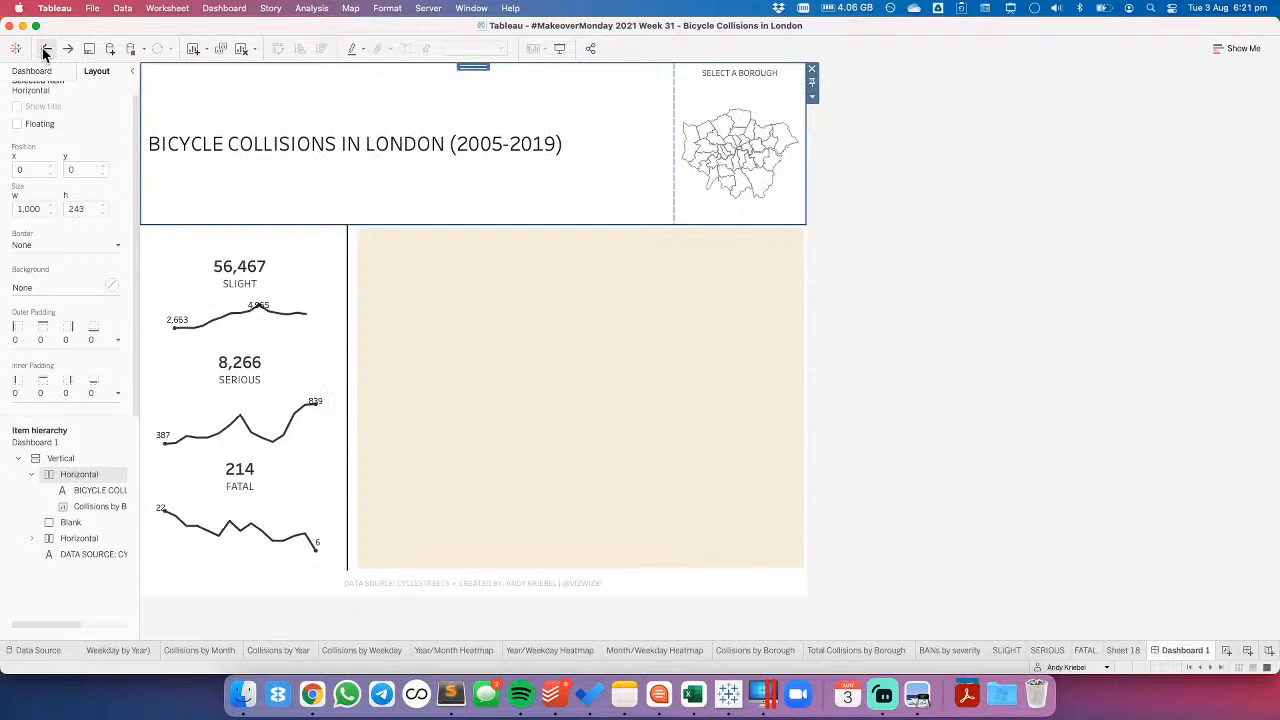
{"action": "left_click", "coordinate": [67, 49]}
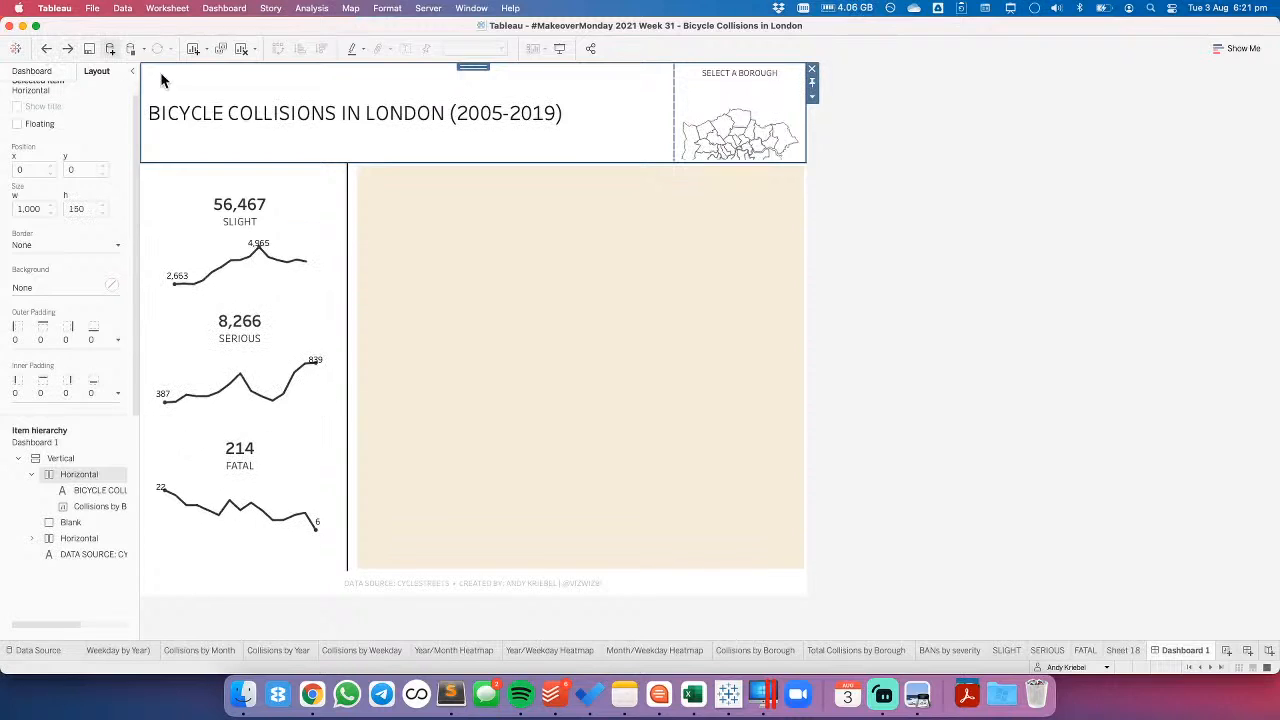
- Edit the Update Borough Set action to use Dashboard 1 as its source, with only Collisions by Borough checked
{"action": "left_click", "coordinate": [688, 100]}
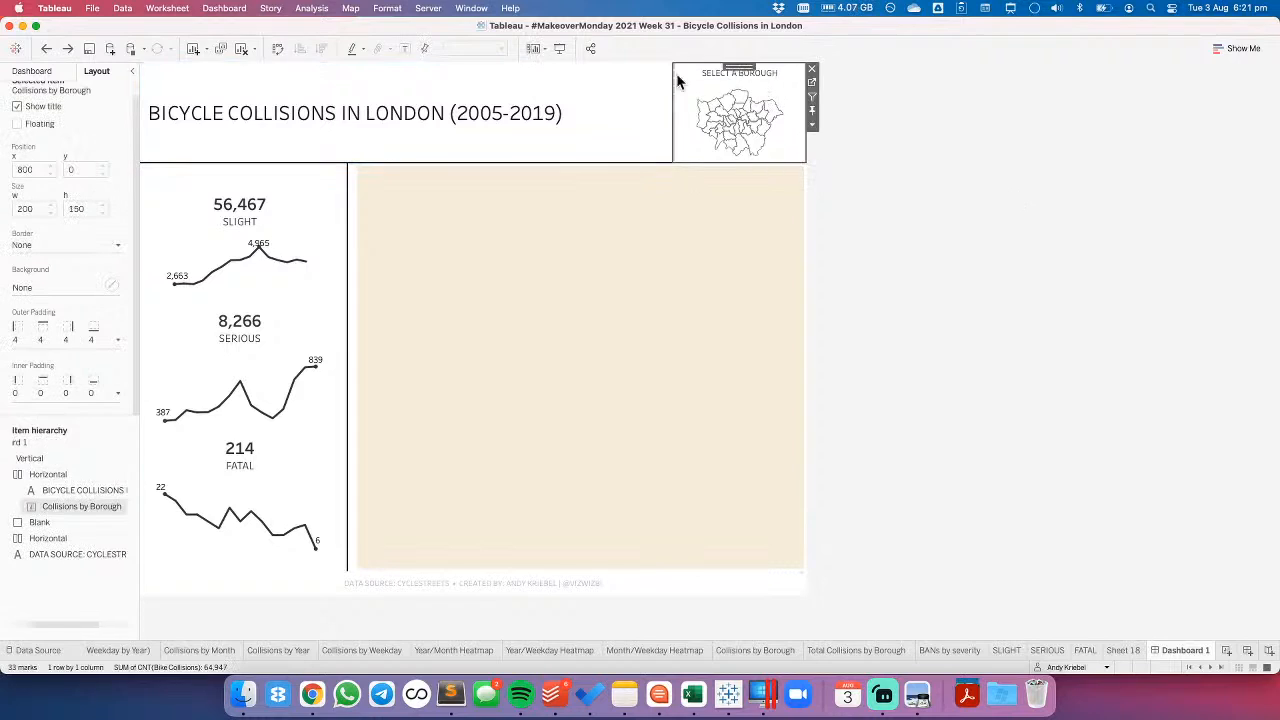
{"action": "left_click", "coordinate": [168, 9]}
{"action": "left_click", "coordinate": [168, 102]}
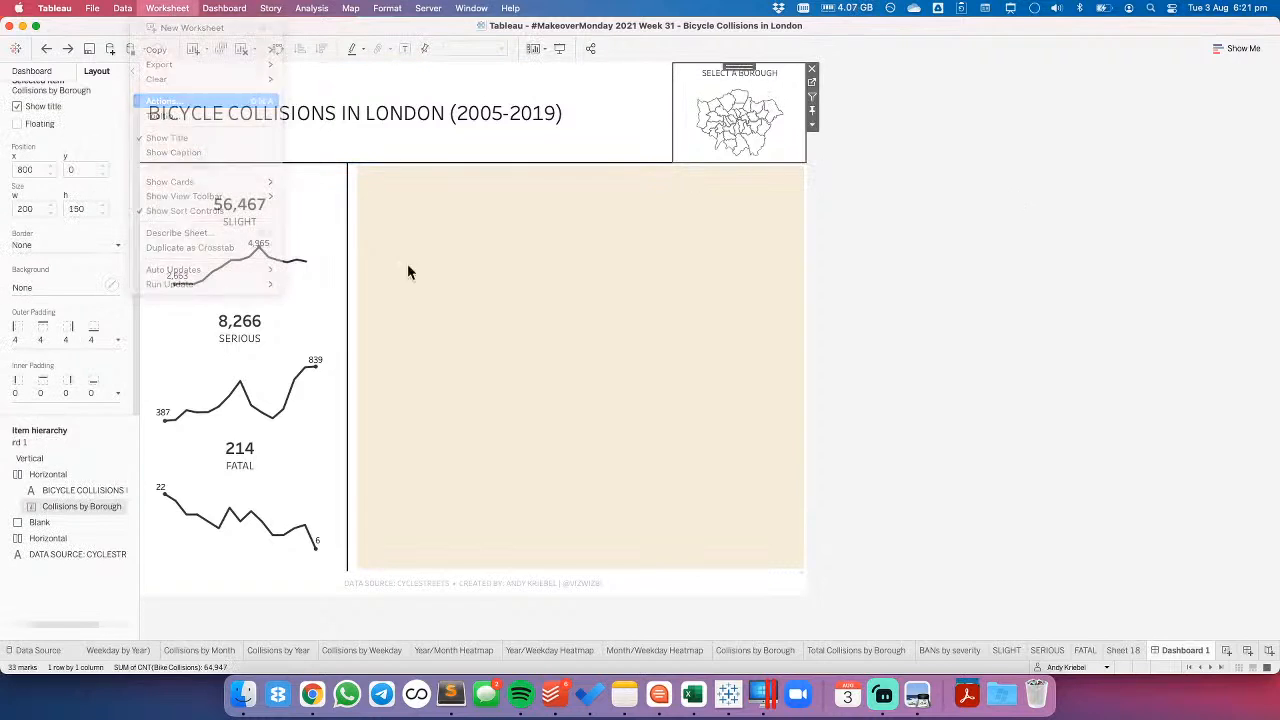
{"action": "double_click", "coordinate": [520, 301]}
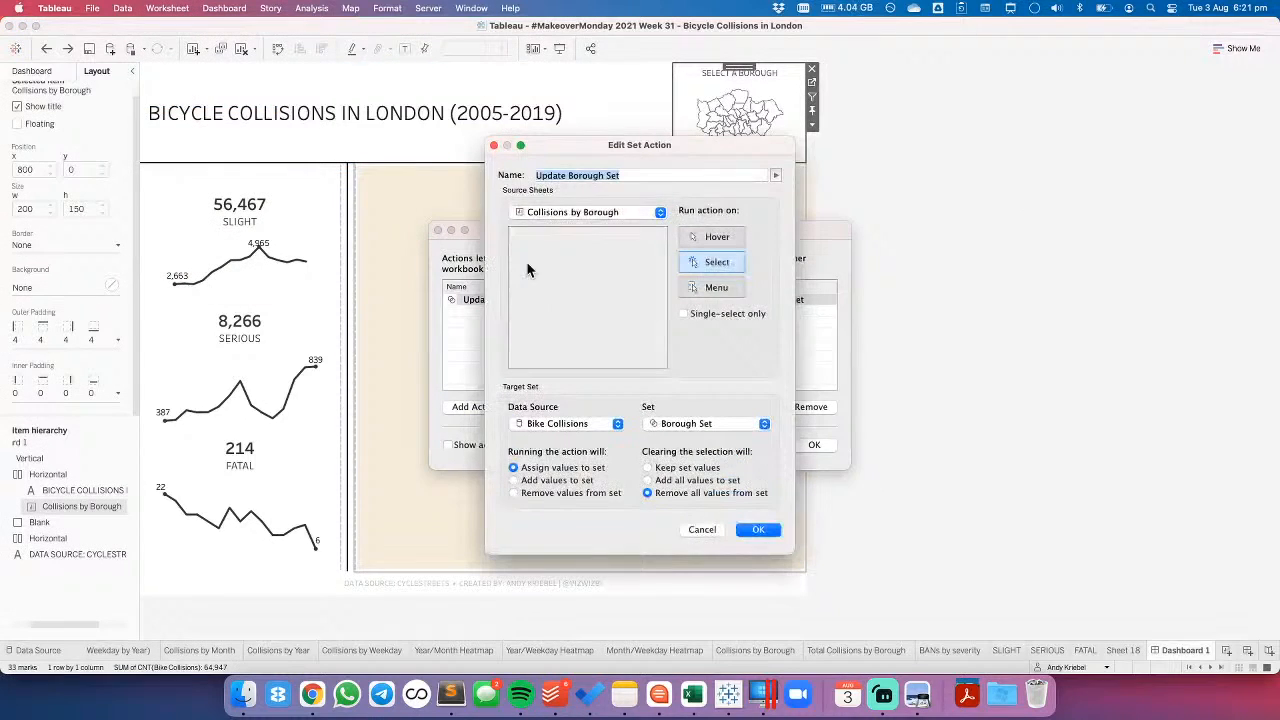
{"action": "left_click", "coordinate": [547, 215]}
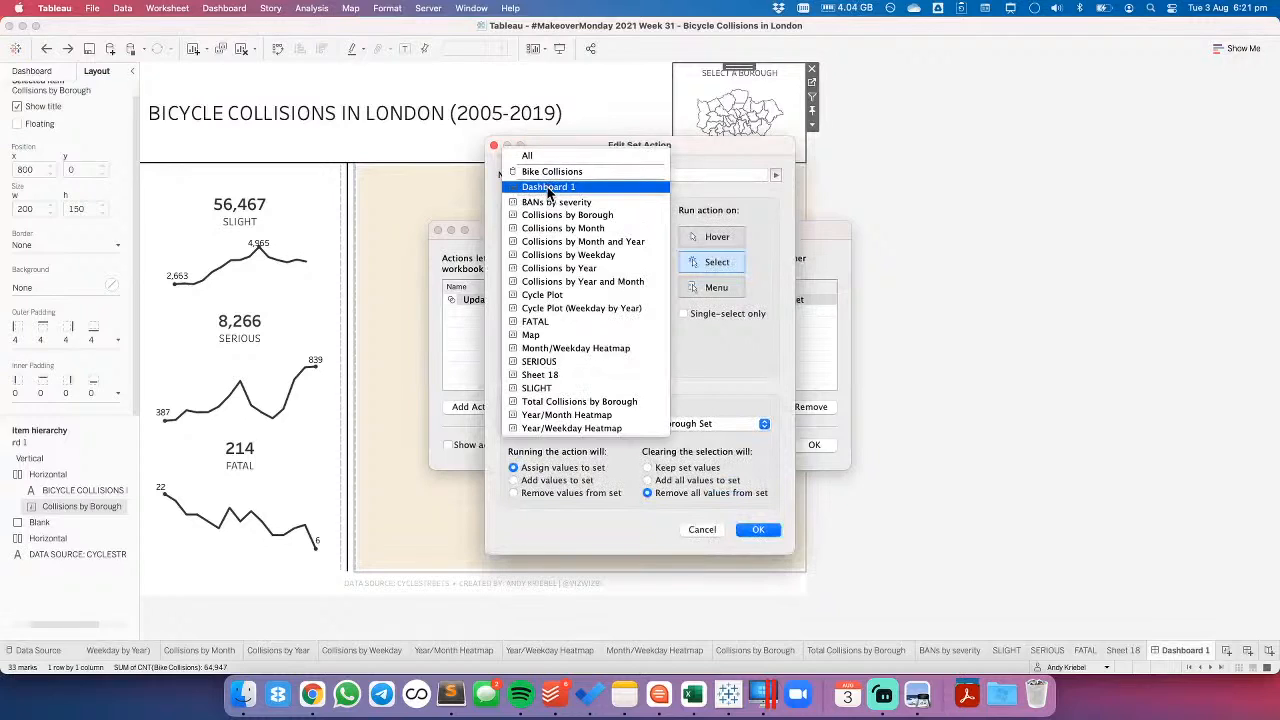
{"action": "left_click", "coordinate": [547, 188]}
{"action": "left_click", "coordinate": [518, 245]}
{"action": "left_click", "coordinate": [518, 257]}
{"action": "left_click", "coordinate": [518, 268]}
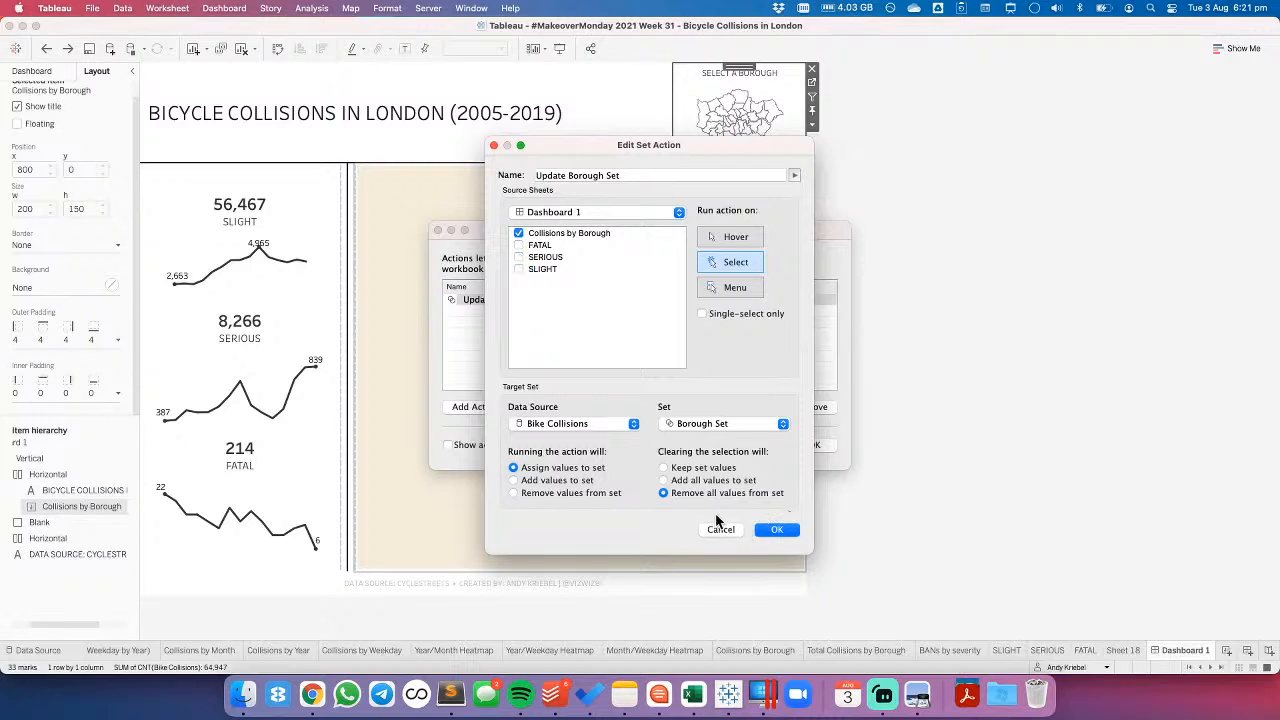
{"action": "left_click", "coordinate": [780, 531]}
{"action": "left_click", "coordinate": [815, 445]}
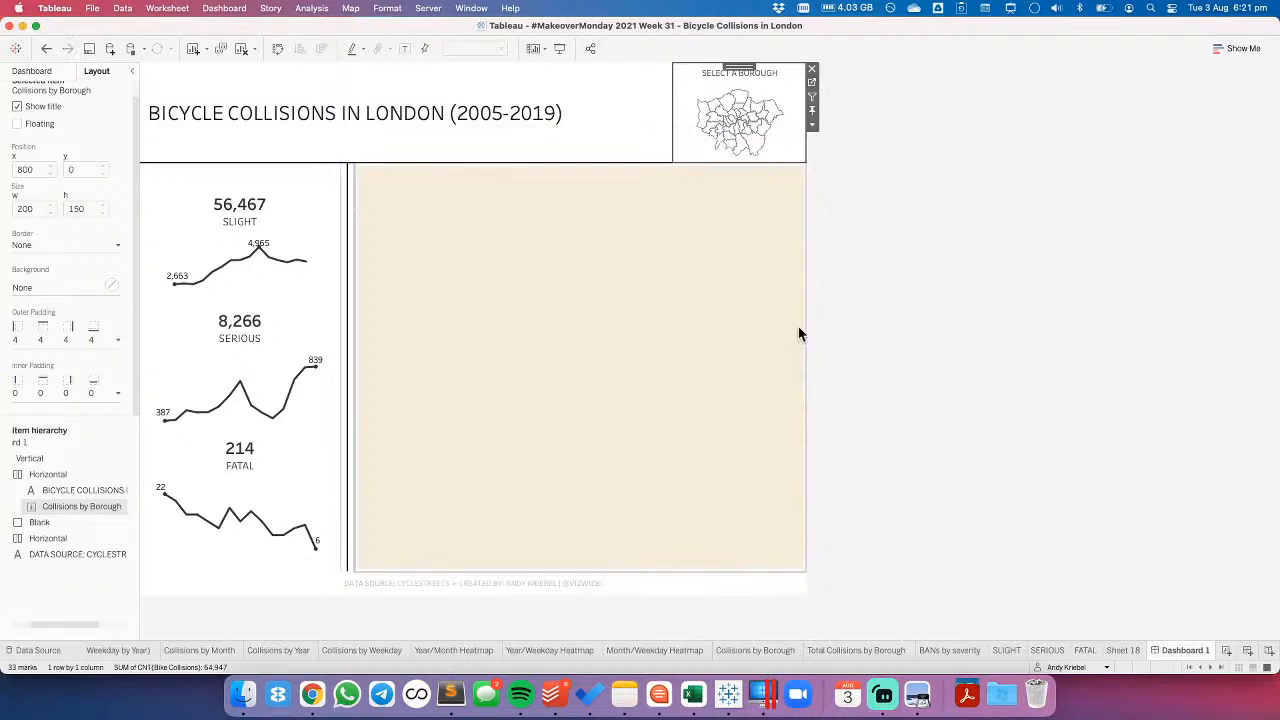
- Test selecting a borough on the dashboard map, examine the SLIGHT and FATAL worksheets, and clear the map selection
{"action": "left_click", "coordinate": [741, 104]}
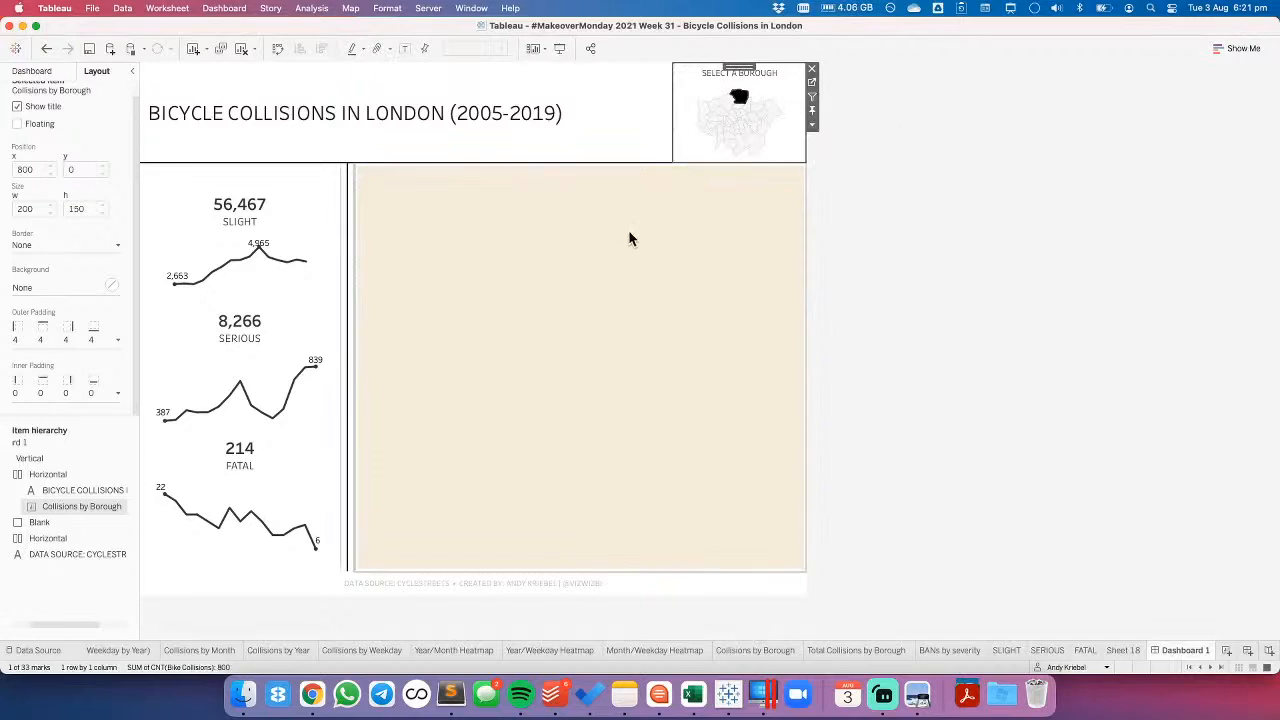
{"action": "left_click", "coordinate": [1006, 651]}
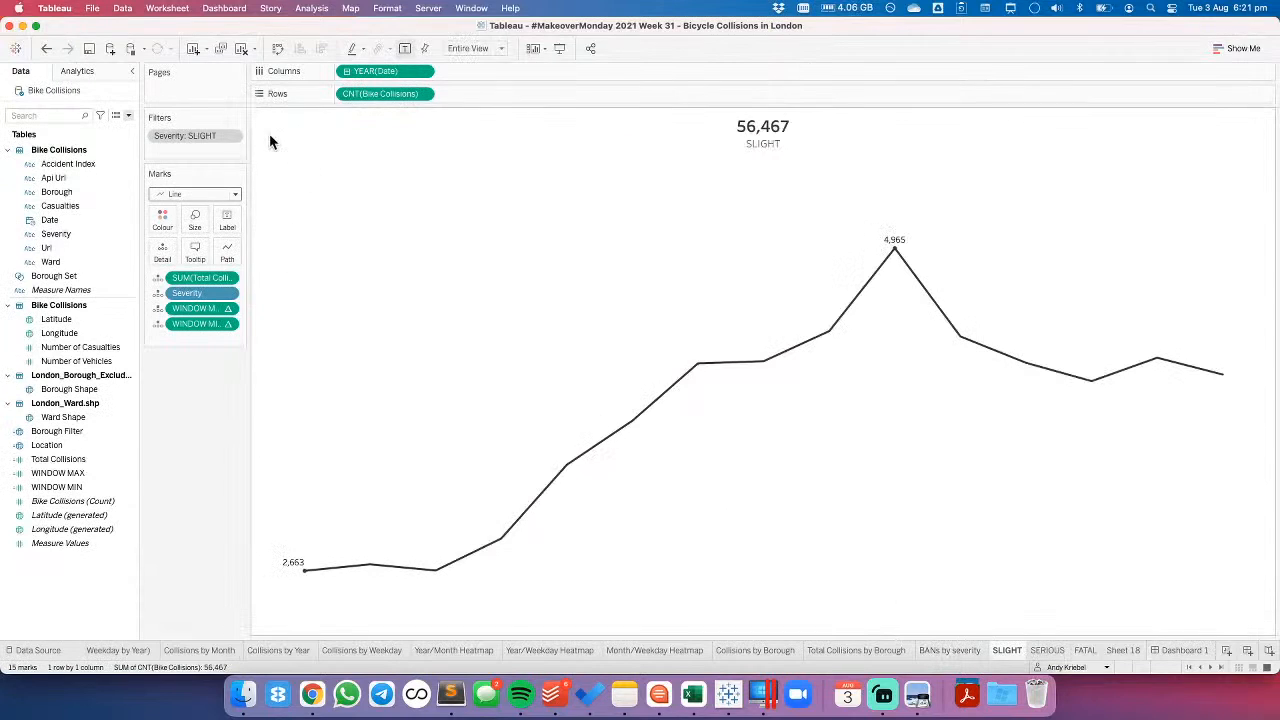
{"action": "left_click", "coordinate": [1180, 651]}
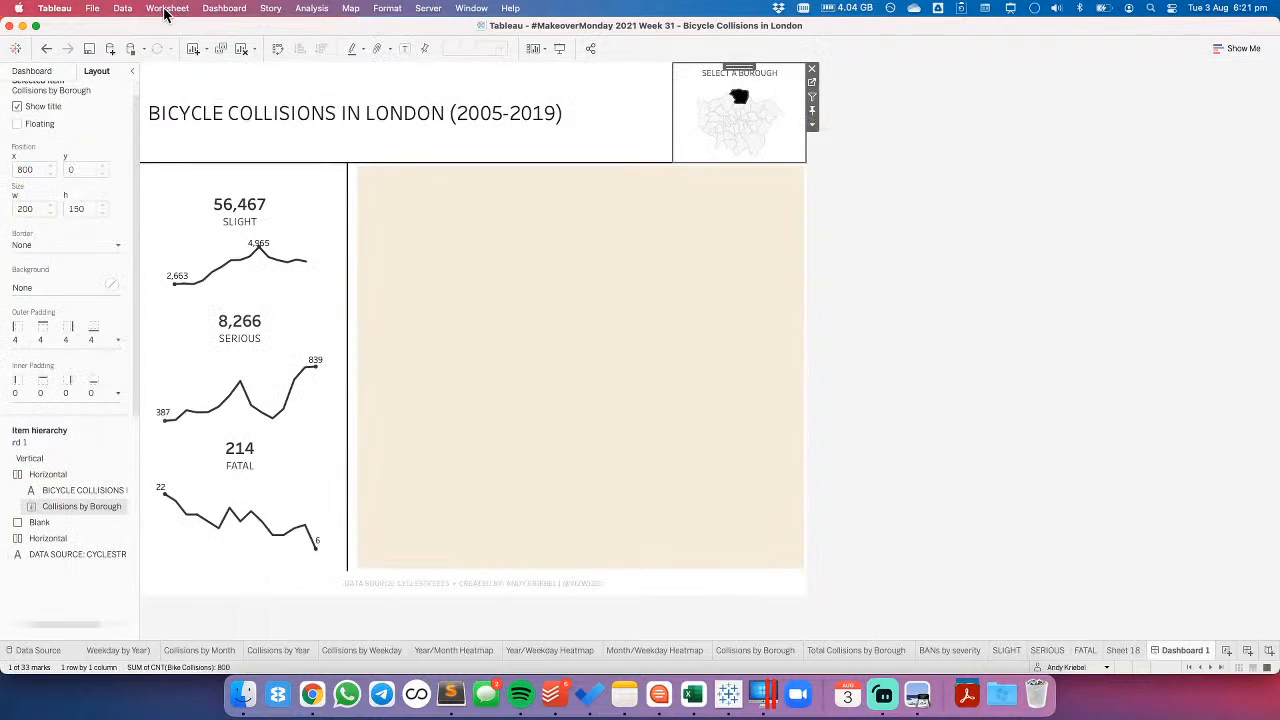
{"action": "left_click", "coordinate": [297, 205]}
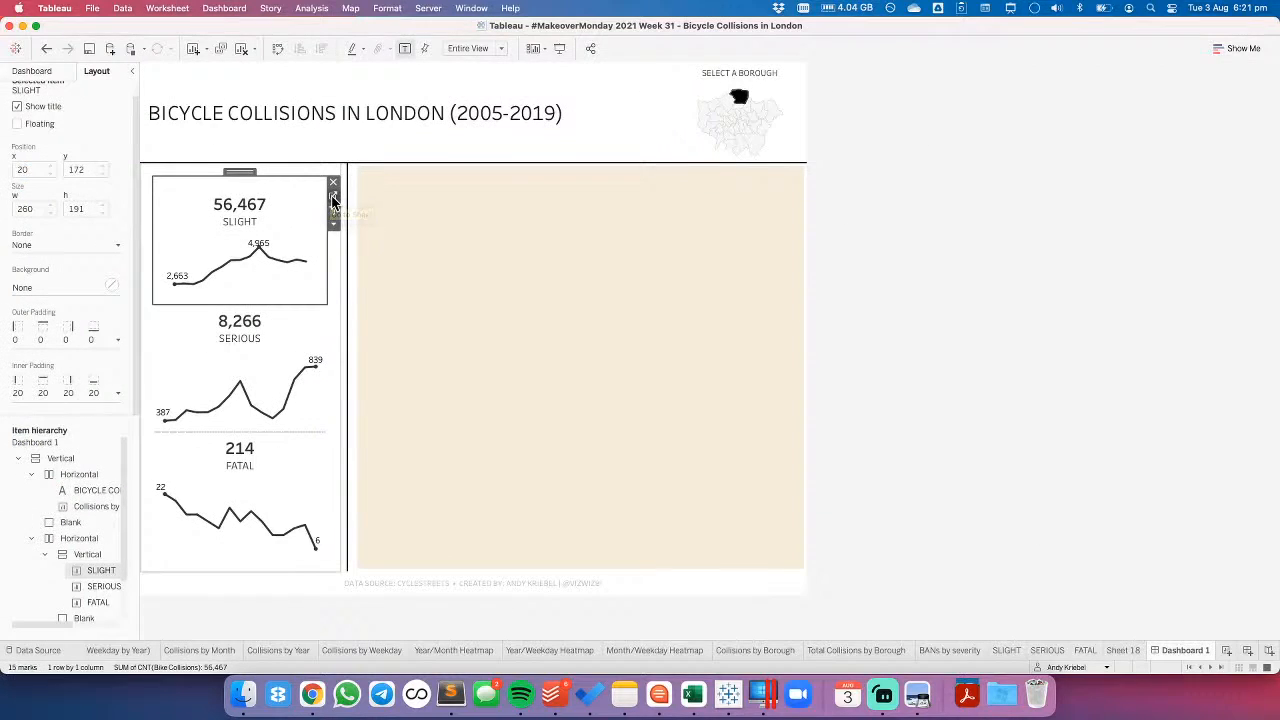
{"action": "left_click", "coordinate": [333, 200]}
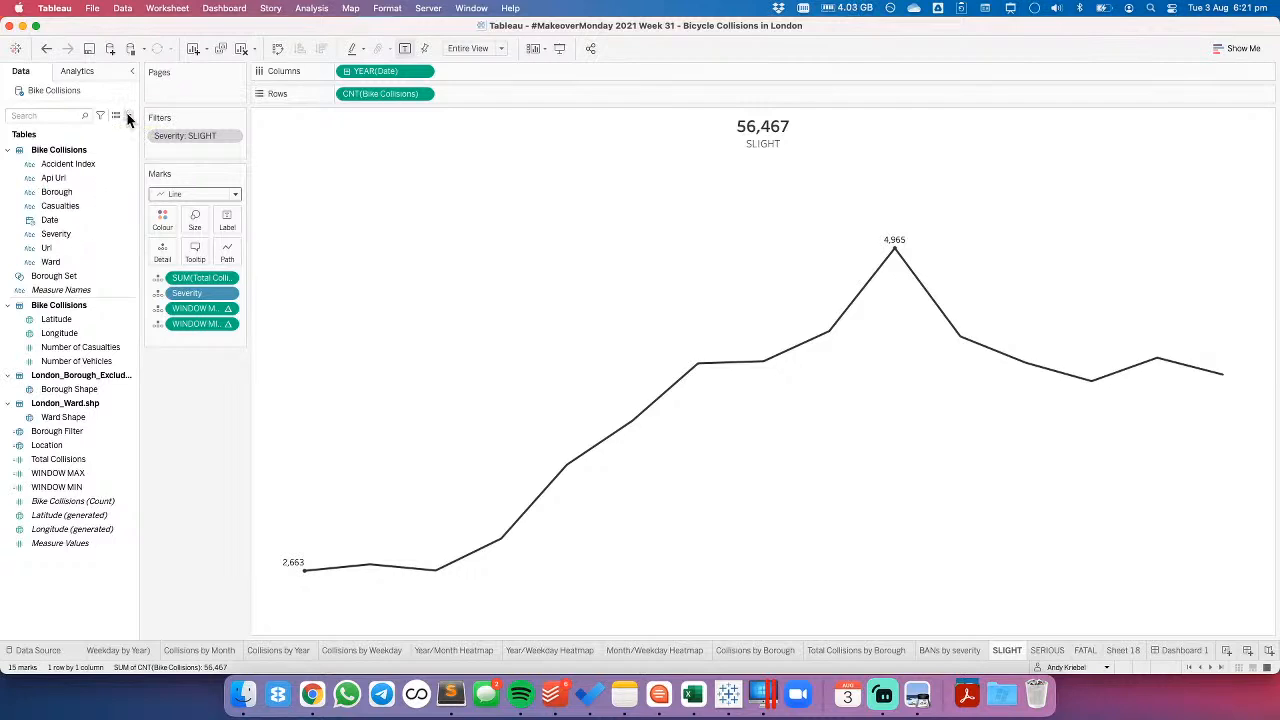
{"action": "left_click", "coordinate": [1180, 650]}
{"action": "left_click", "coordinate": [1089, 650]}
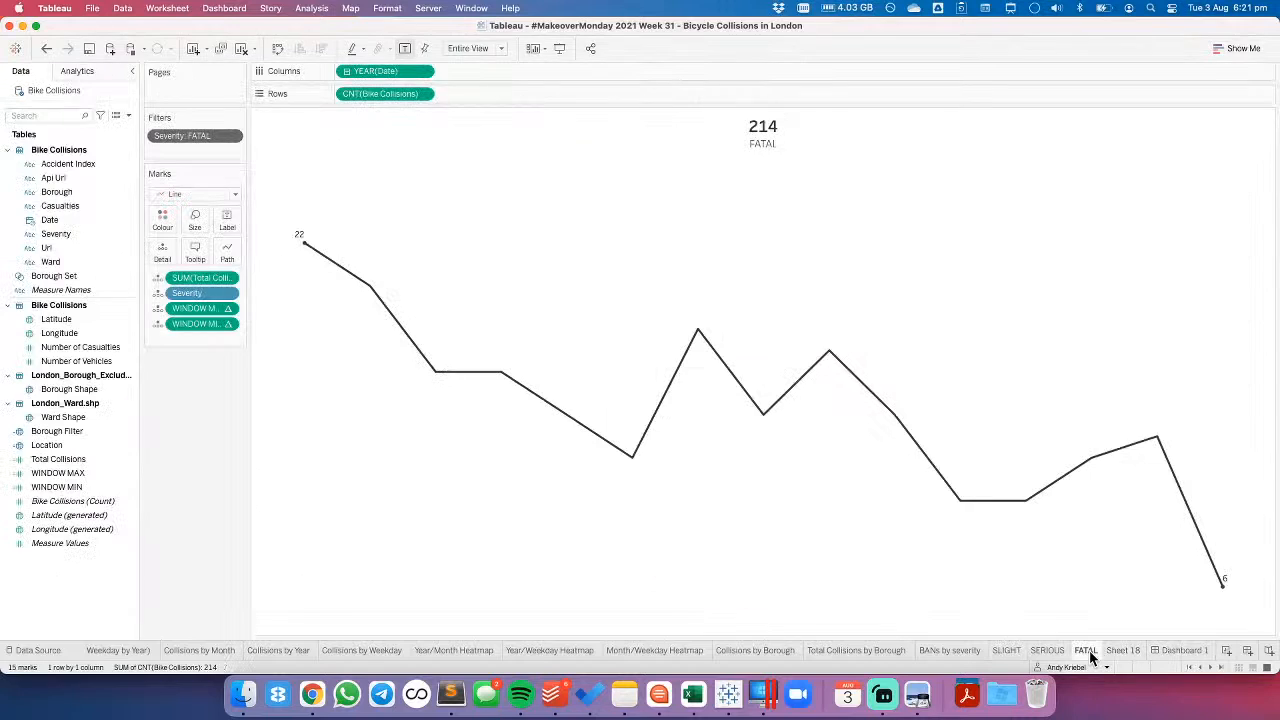
{"action": "left_click", "coordinate": [1171, 649]}
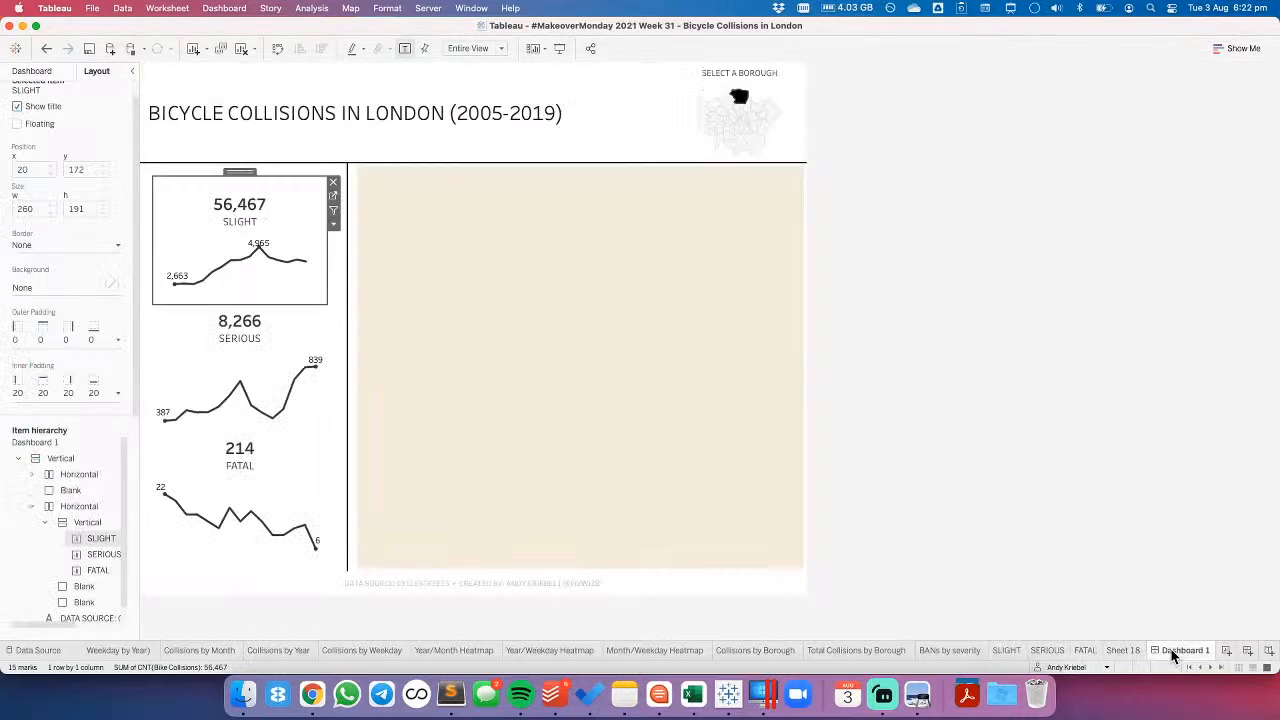
{"action": "left_click", "coordinate": [770, 90]}
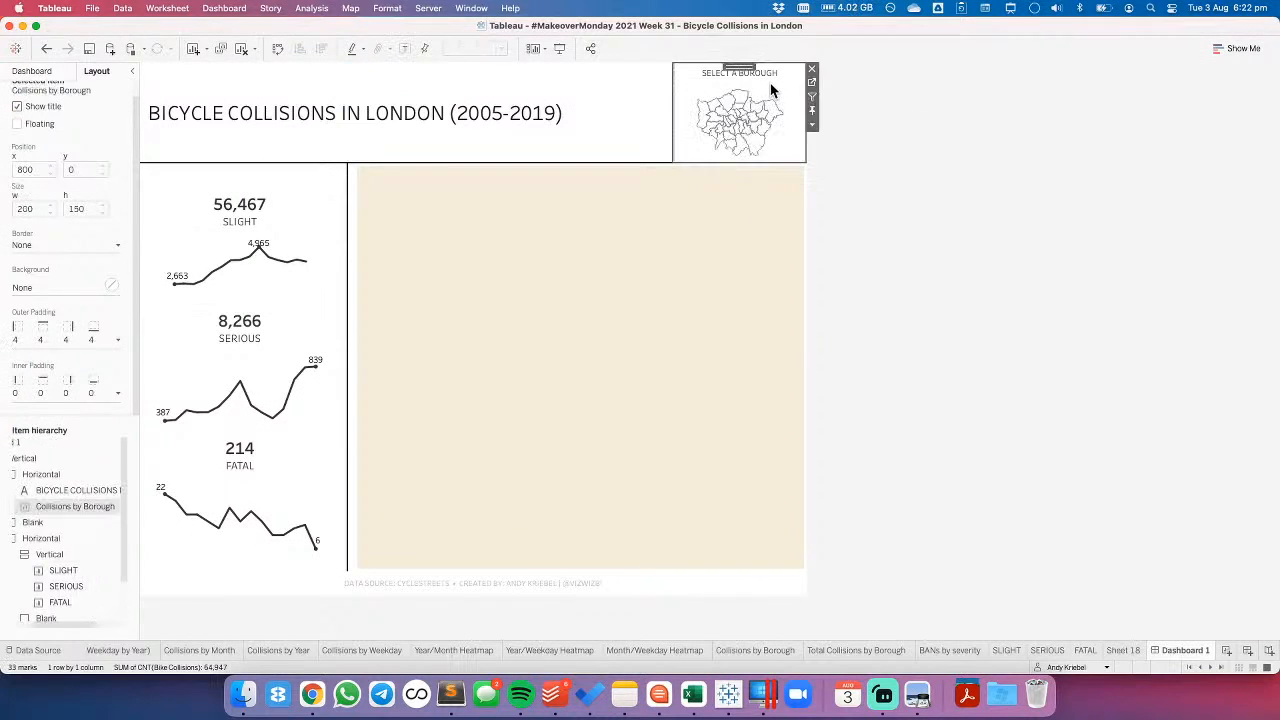
- Remove the Update Borough Set action from the dashboard's actions
{"action": "left_click", "coordinate": [167, 8]}
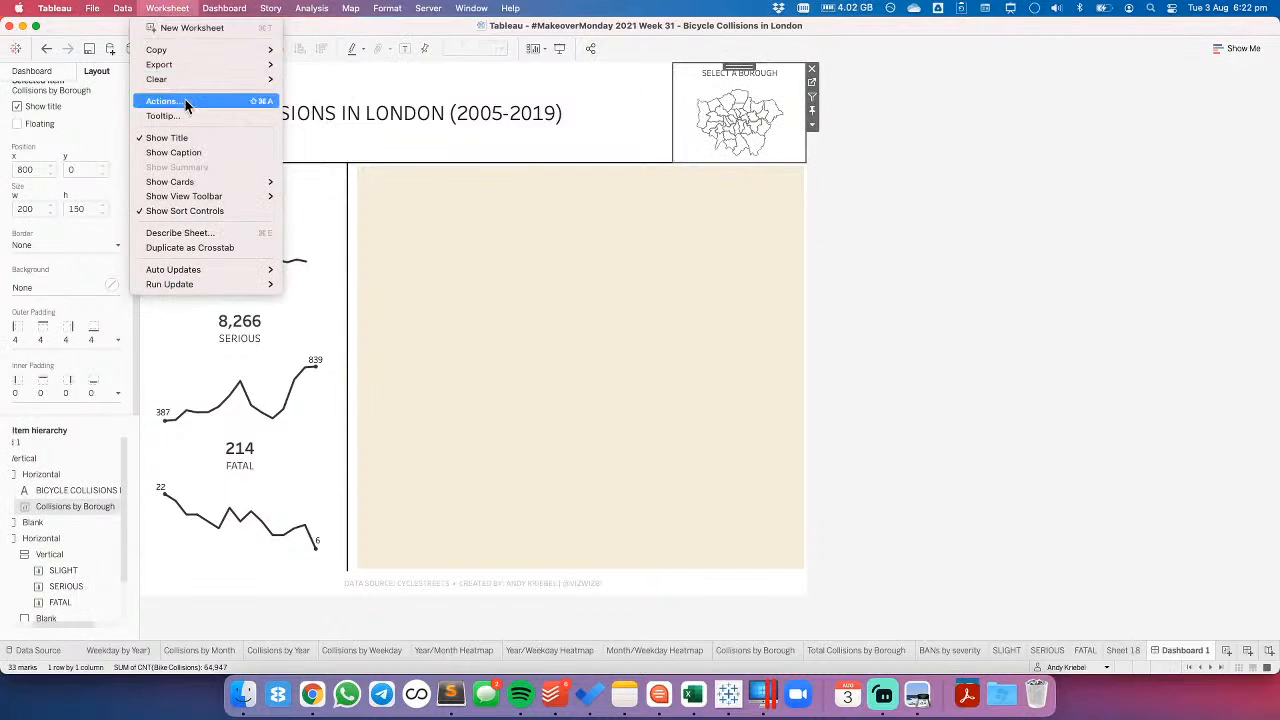
{"action": "mouse_move", "coordinate": [224, 8]}
{"action": "left_click", "coordinate": [256, 188]}
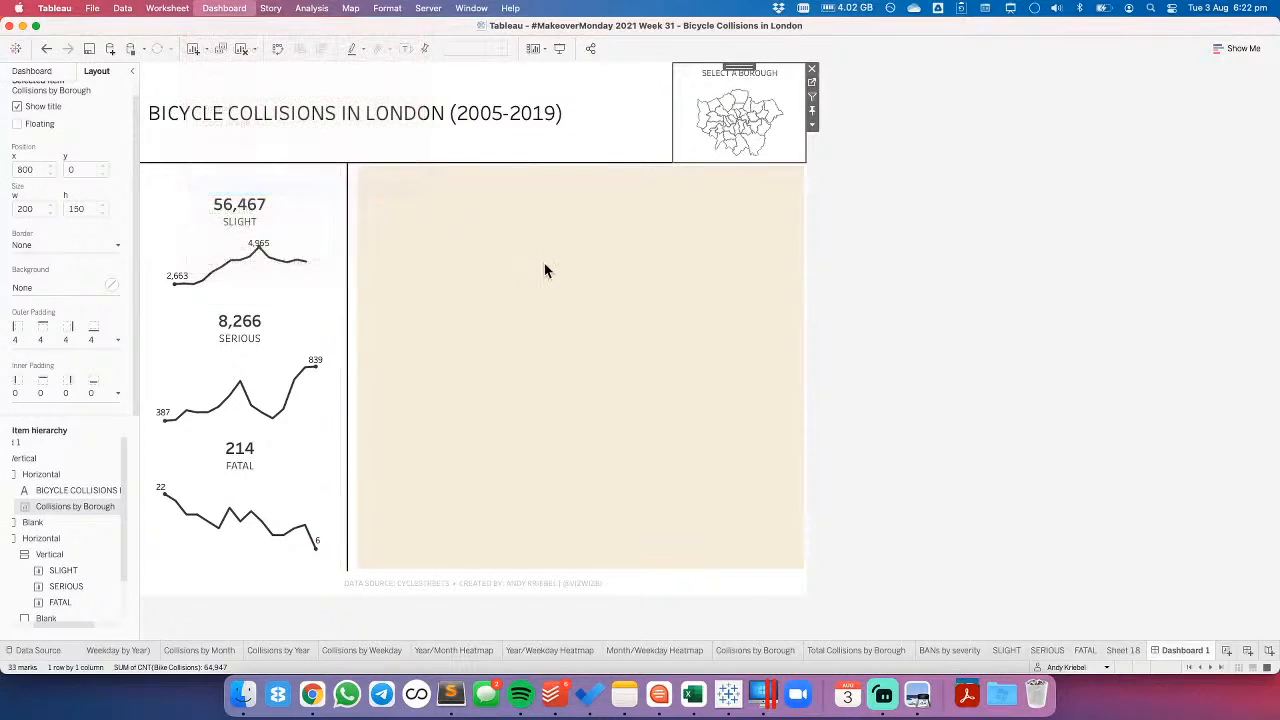
{"action": "left_click", "coordinate": [521, 300]}
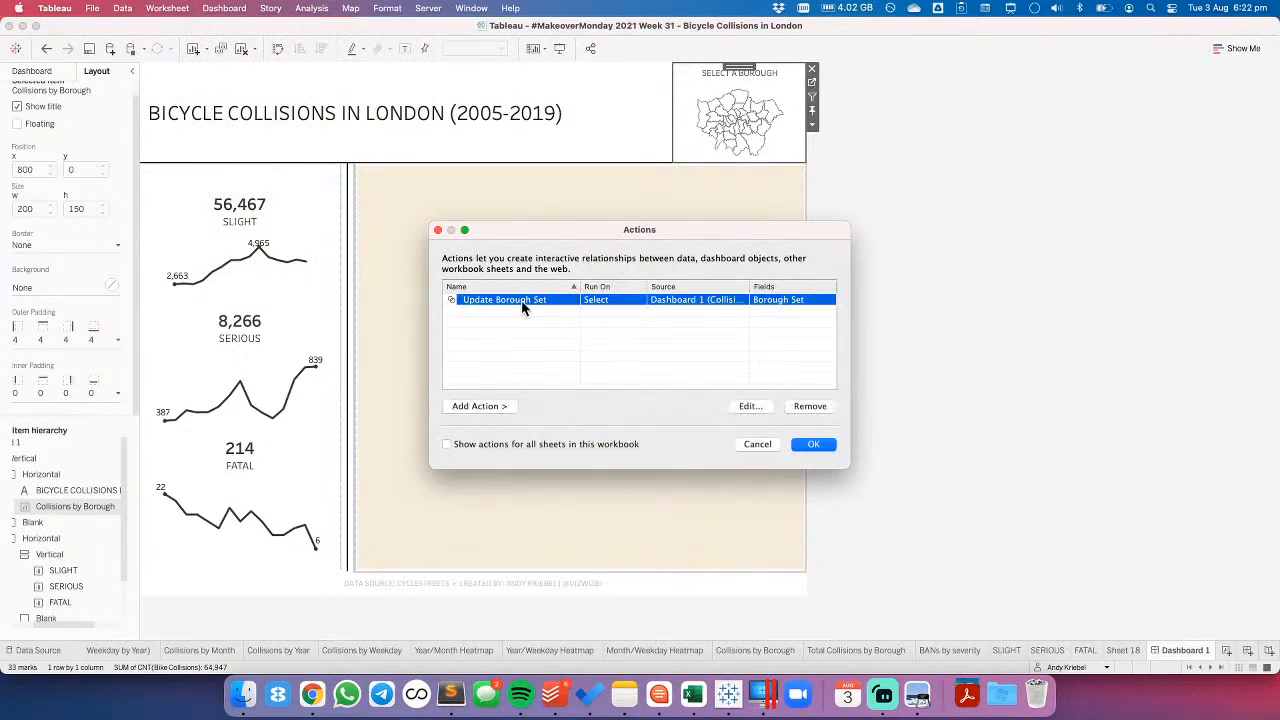
{"action": "left_click", "coordinate": [805, 406]}
- Add a filter action named Filter BOROUGH to Dashboard 1, with FATAL and SERIOUS unchecked as source sheets and all sheets as targets
{"action": "left_click", "coordinate": [514, 405]}
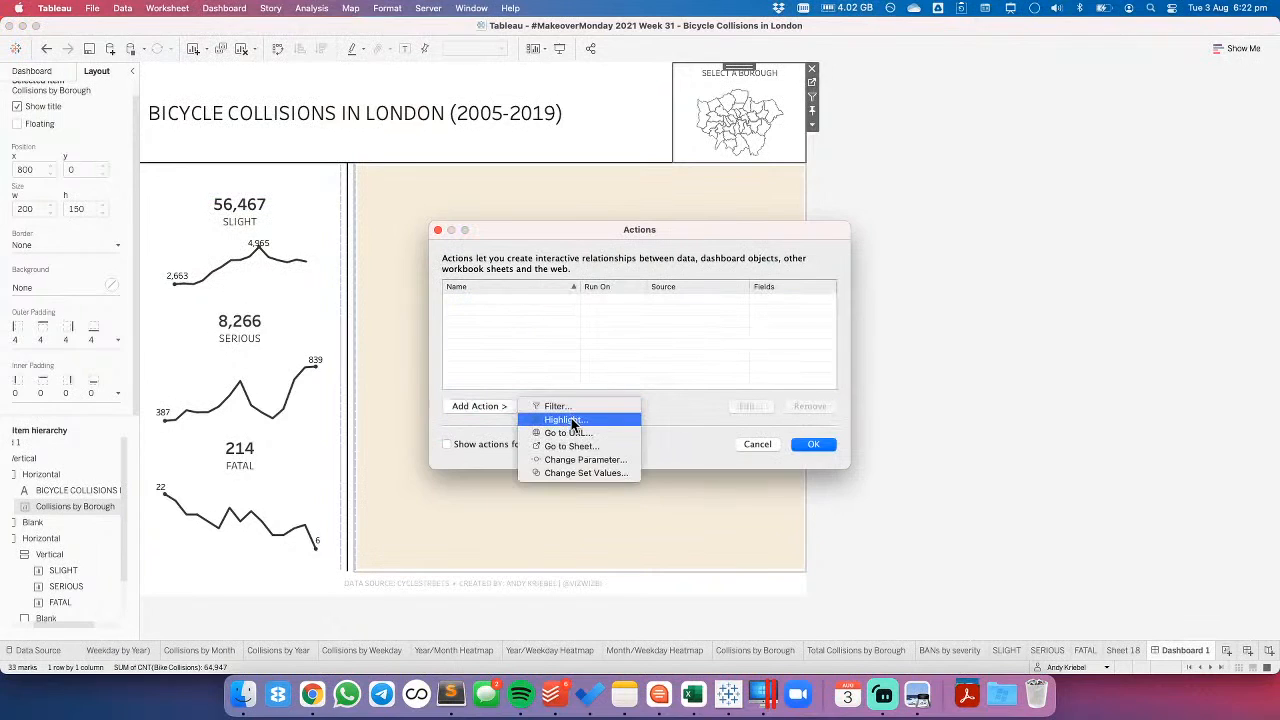
{"action": "left_click", "coordinate": [560, 406]}
{"action": "left_click", "coordinate": [500, 213]}
{"action": "left_click", "coordinate": [500, 225]}
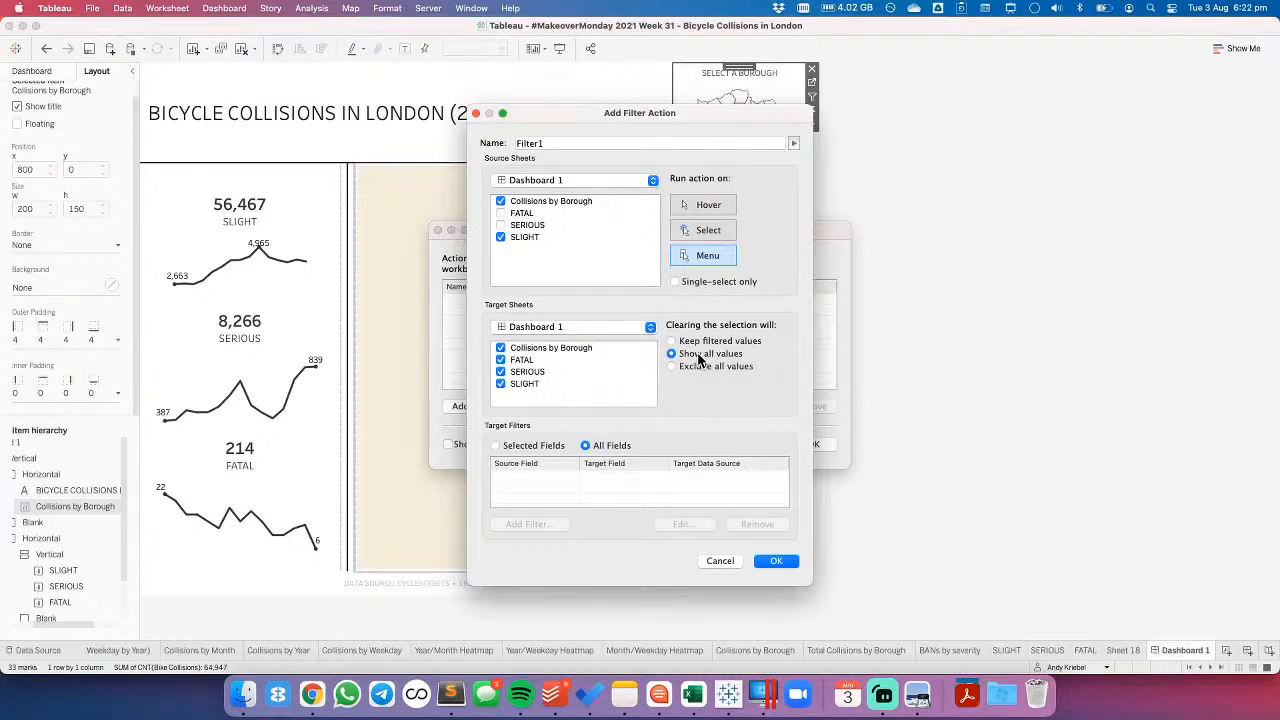
{"action": "left_click", "coordinate": [567, 142]}
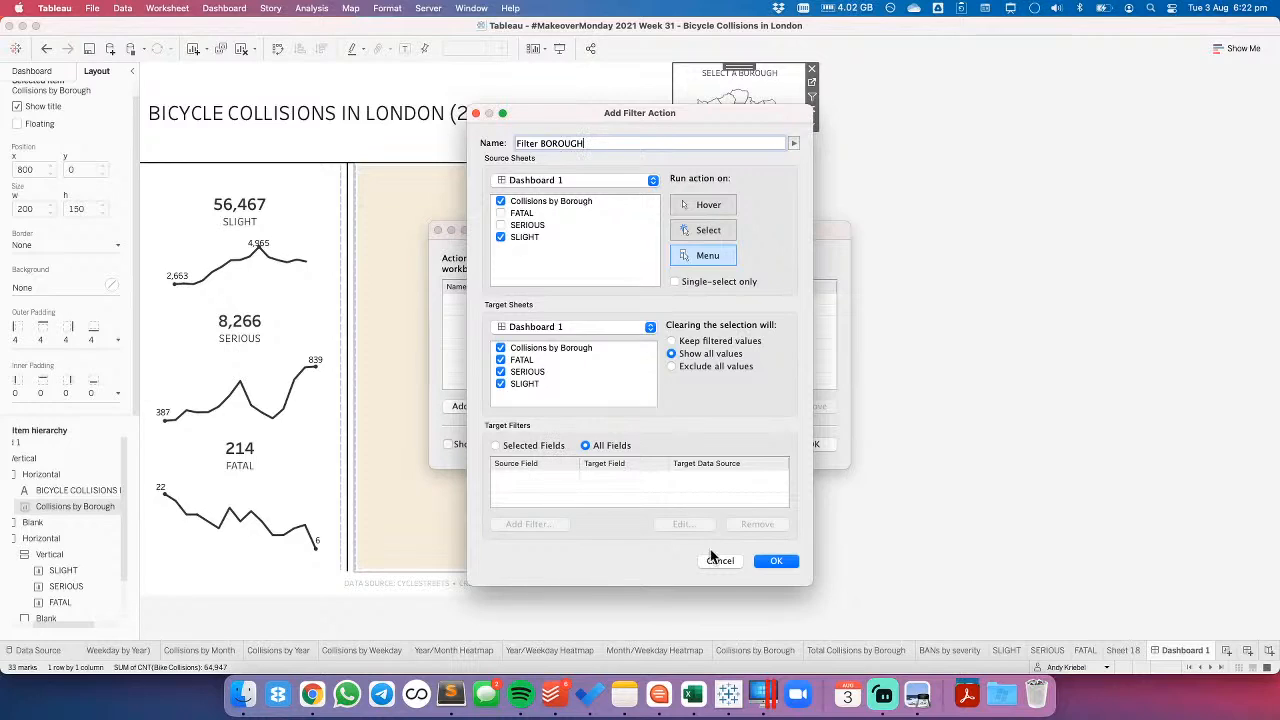
{"action": "left_click", "coordinate": [770, 566]}
{"action": "left_click", "coordinate": [814, 440]}
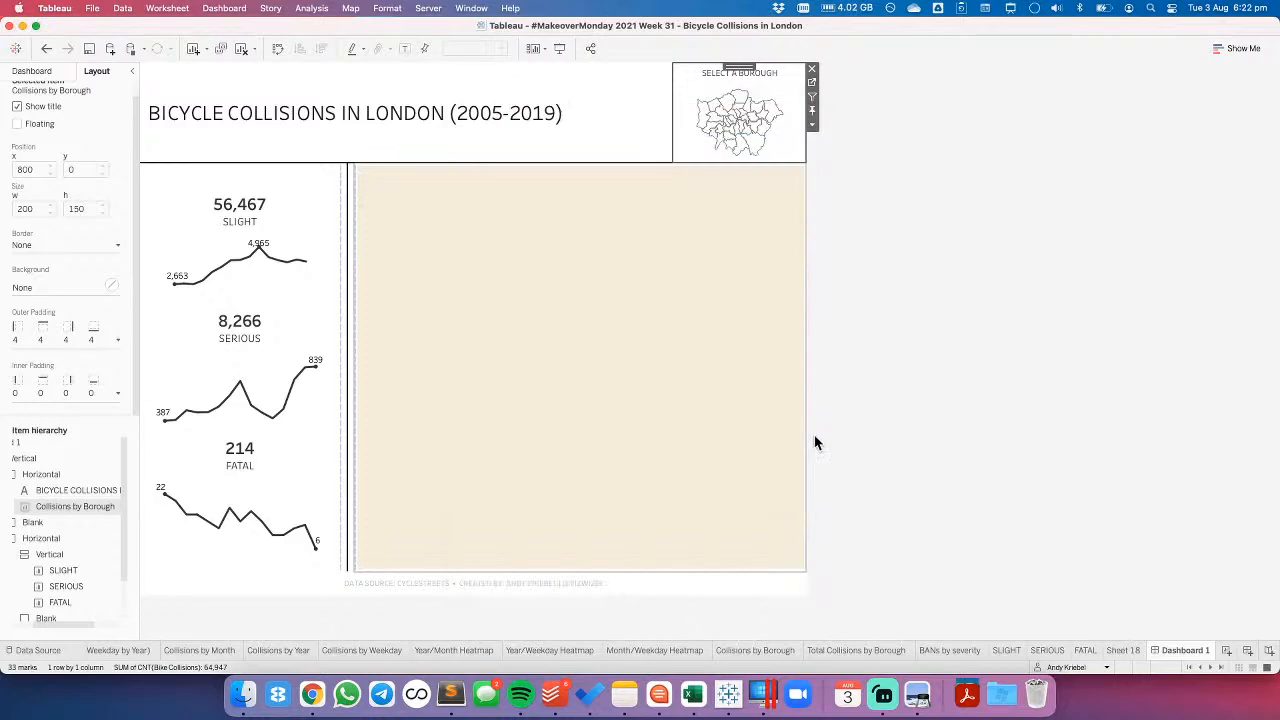
- Test the filter by selecting Barnet on the map, and edit the Filter BOROUGH action to run on Select
{"action": "left_click", "coordinate": [727, 107]}
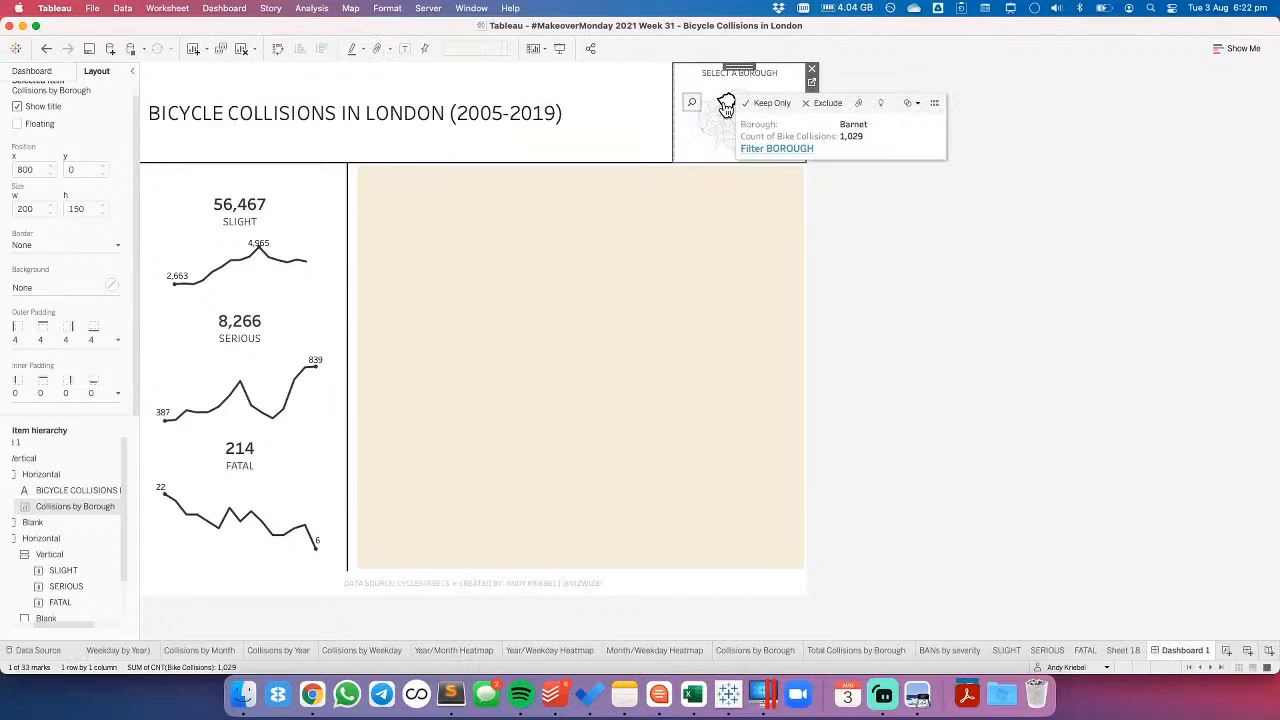
{"action": "left_click", "coordinate": [218, 9]}
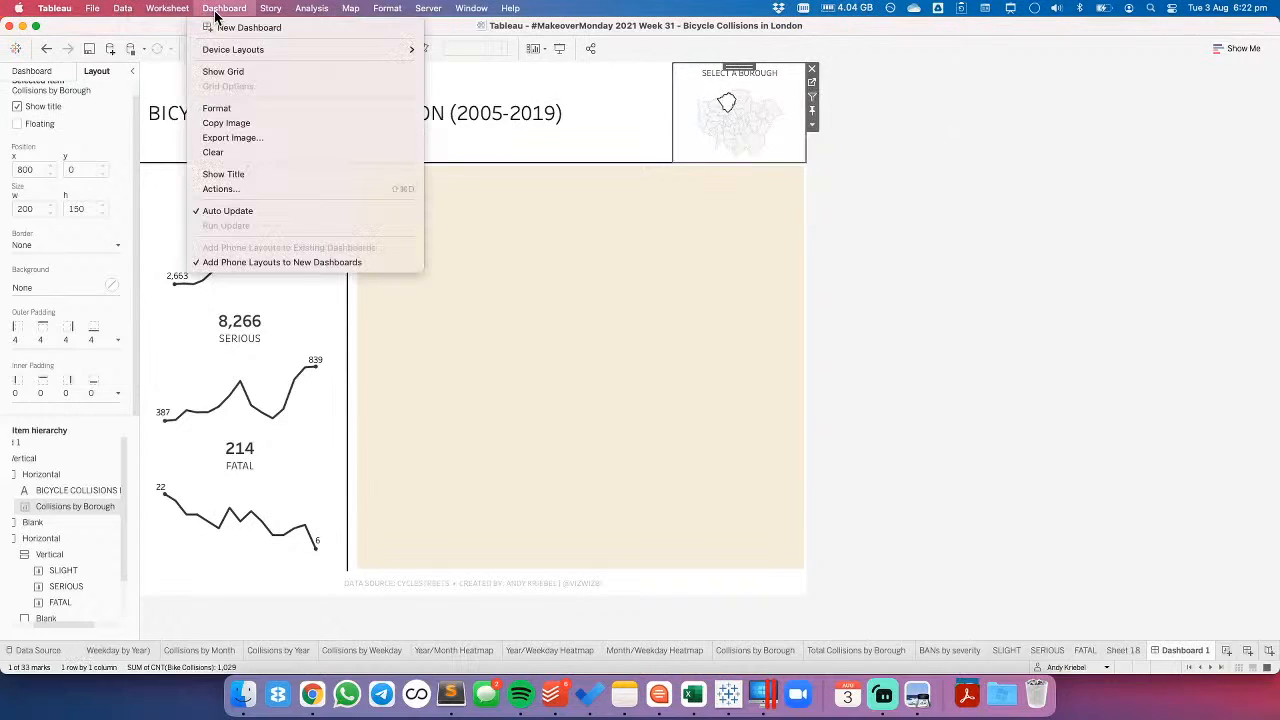
{"action": "left_click", "coordinate": [236, 186]}
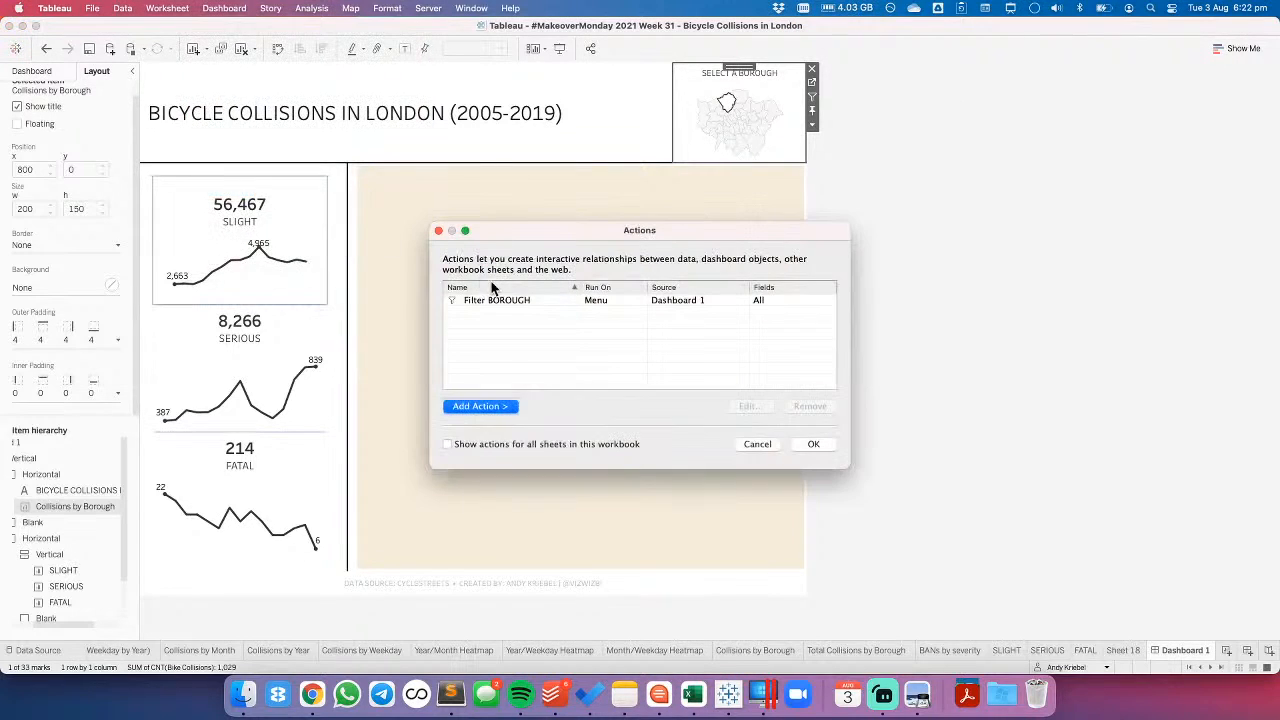
{"action": "double_click", "coordinate": [550, 301]}
{"action": "left_click", "coordinate": [708, 230]}
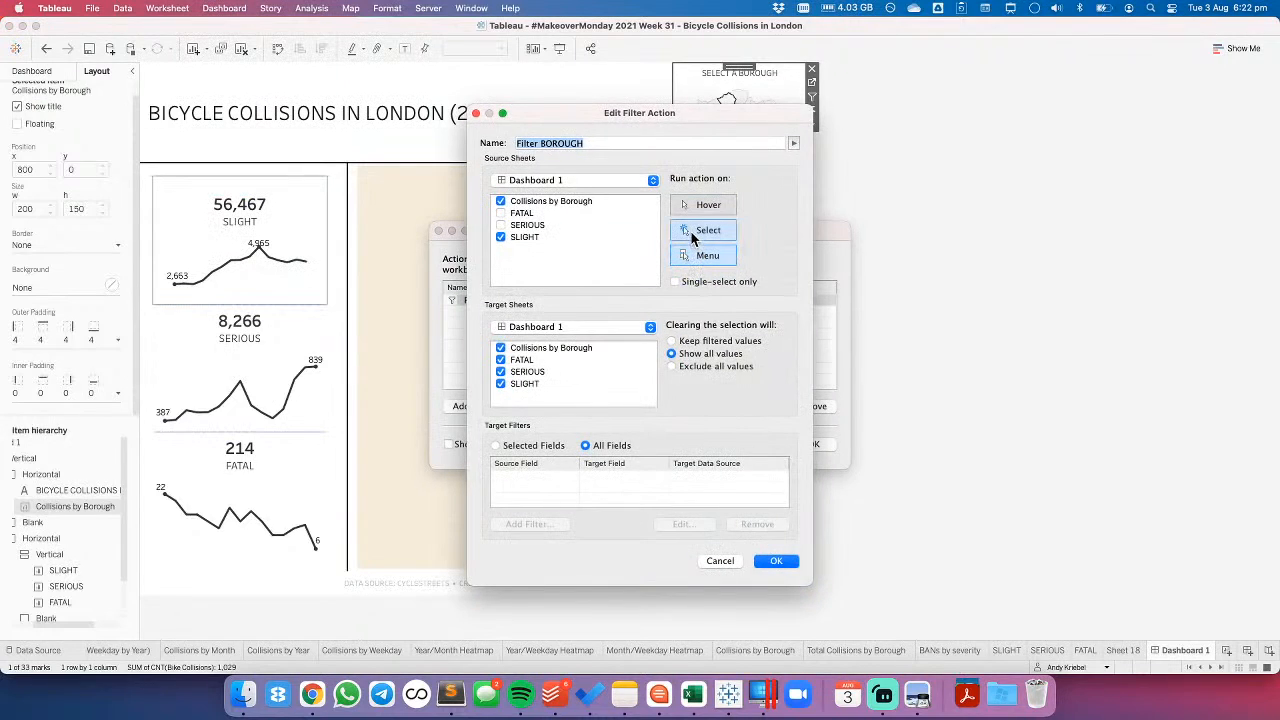
{"action": "left_click", "coordinate": [778, 562]}
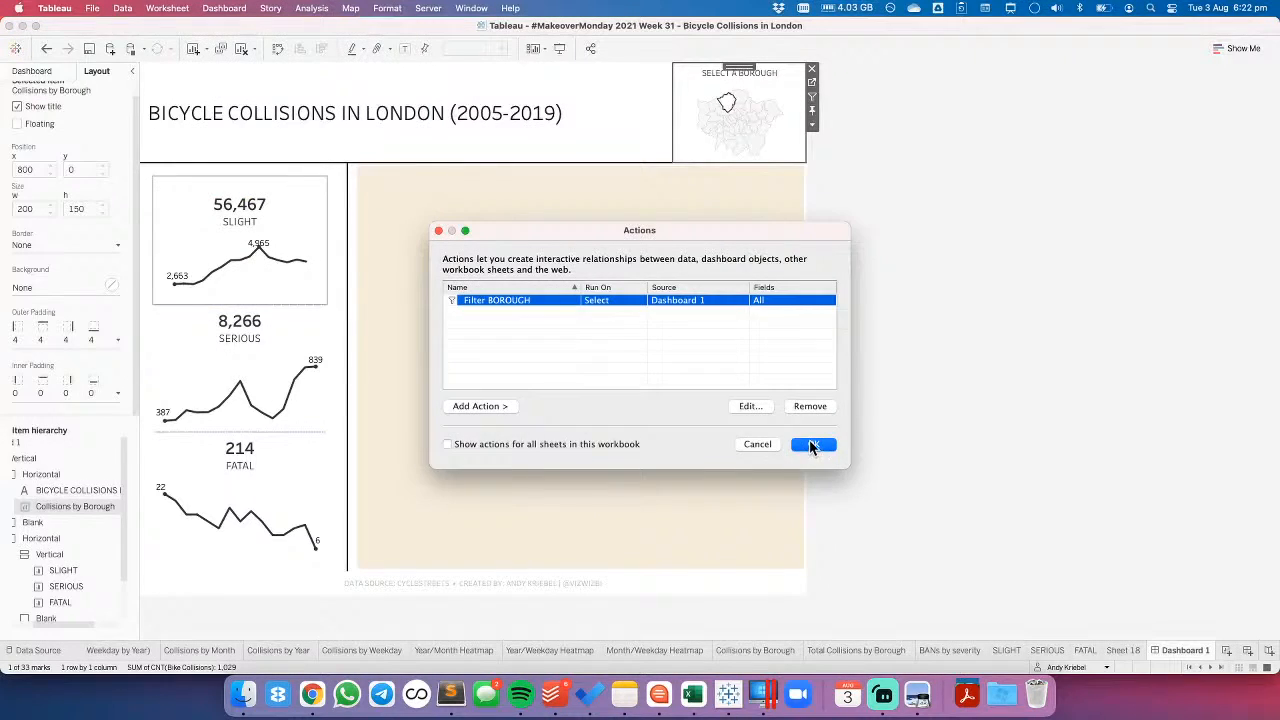
{"action": "left_click", "coordinate": [820, 444]}
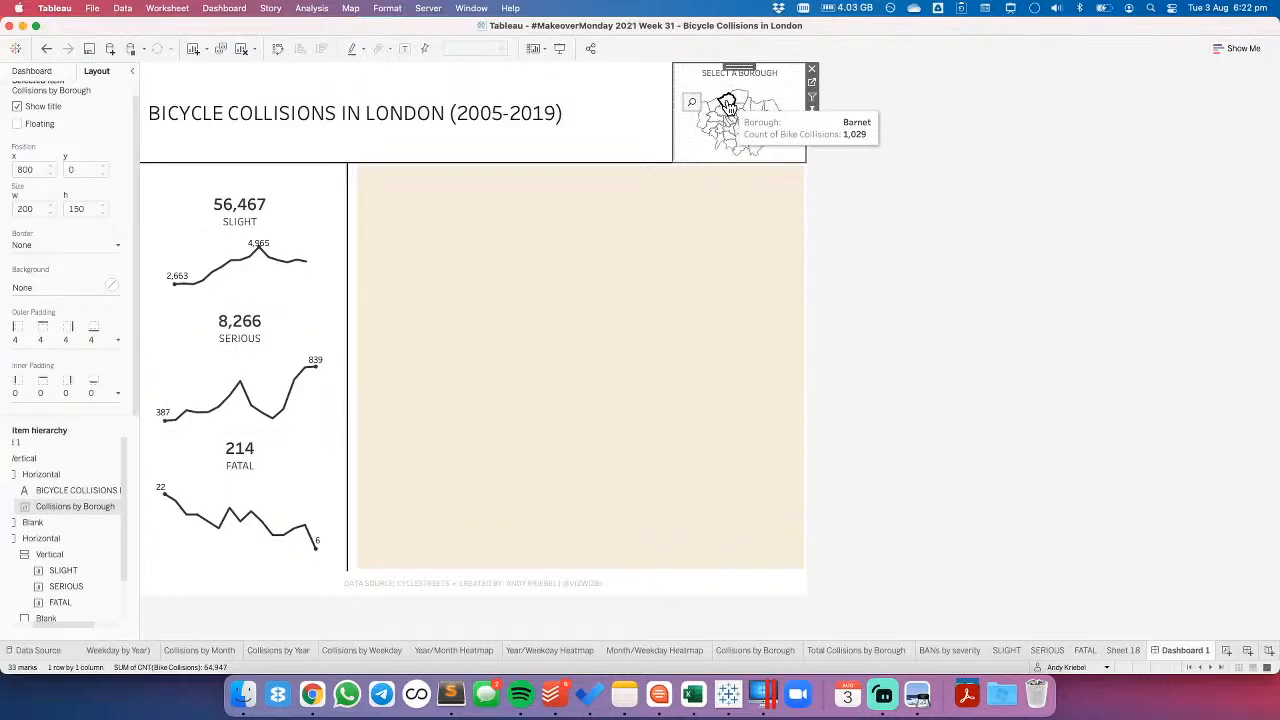
- Test the filter with Barnet, Enfield and Brent, clear the selection, and check the Collisions by Borough worksheet before returning to the dashboard
{"action": "left_click", "coordinate": [728, 105]}
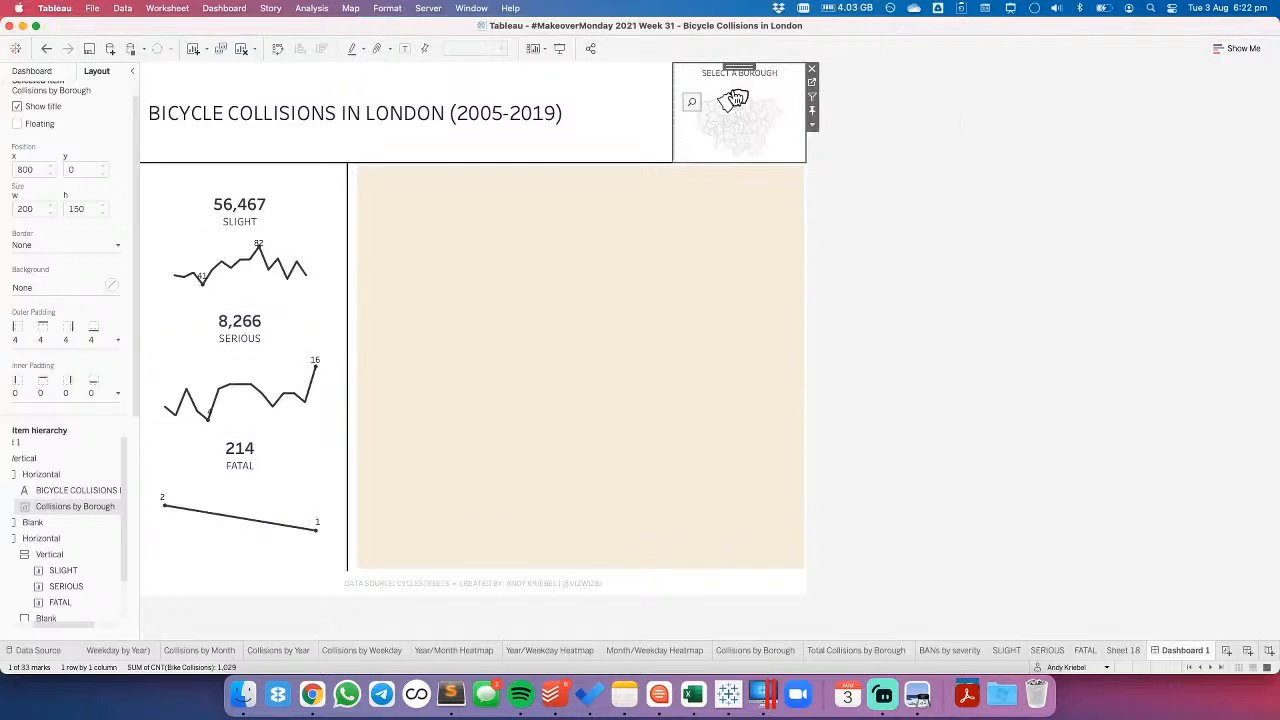
{"action": "left_click", "coordinate": [736, 100]}
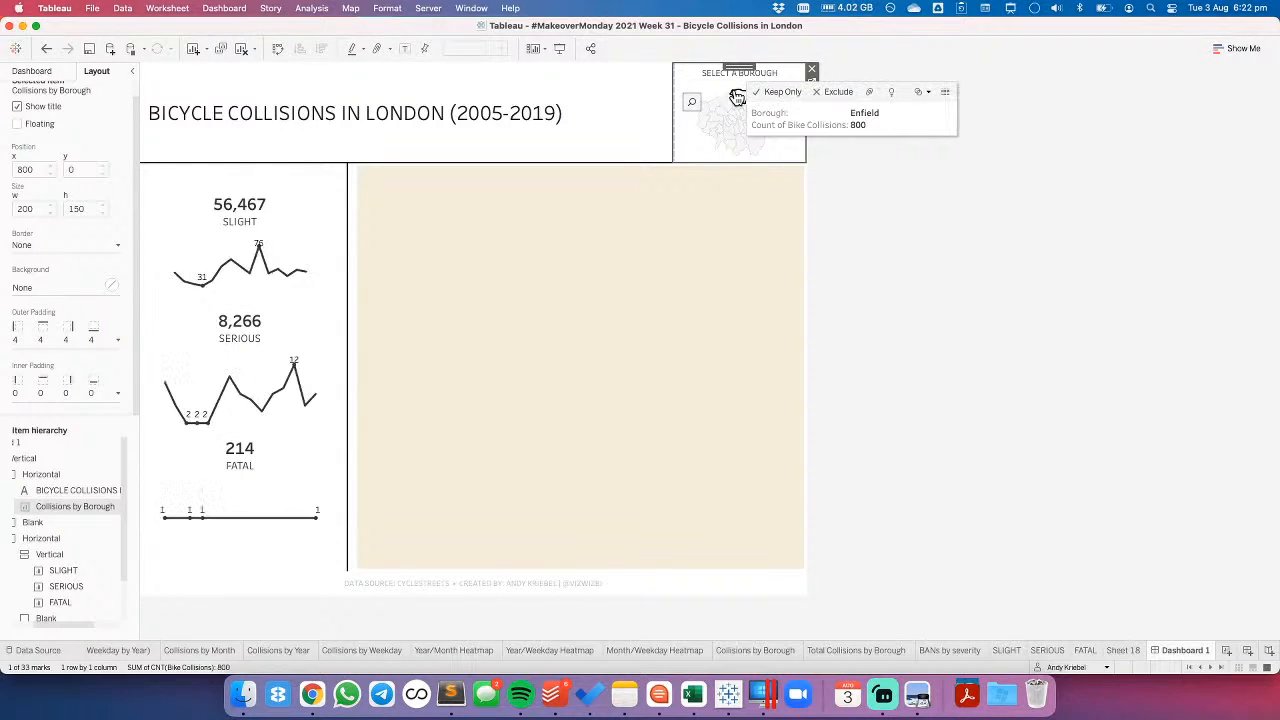
{"action": "left_click", "coordinate": [727, 118]}
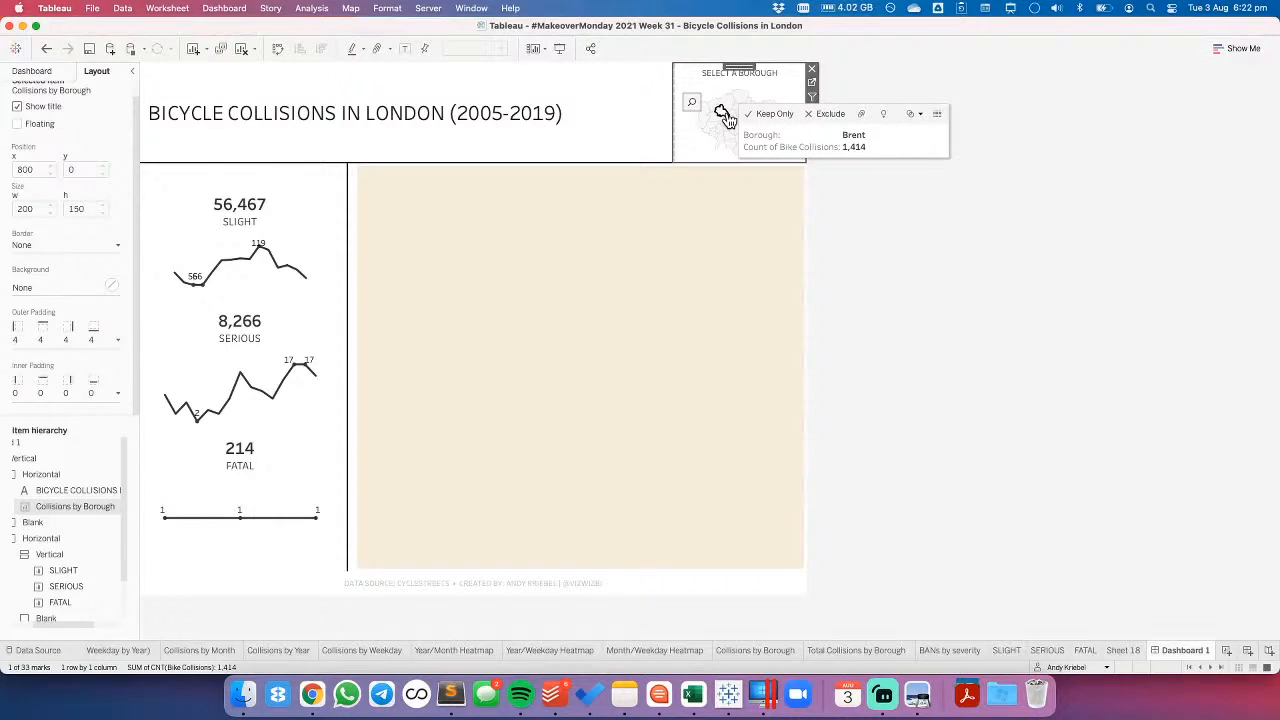
{"action": "left_click", "coordinate": [724, 116]}
{"action": "left_click", "coordinate": [812, 84]}
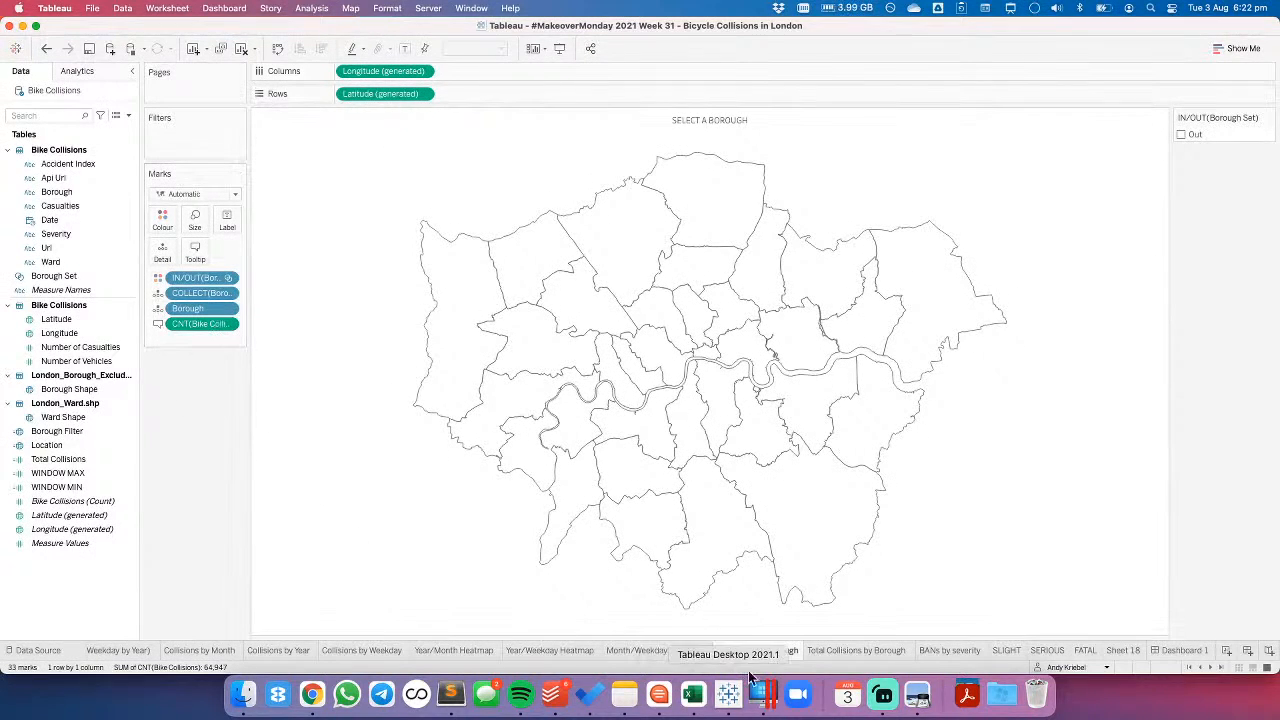
{"action": "left_click", "coordinate": [1181, 652]}
- Turn off pan and zoom, map search and the view toolbar in the borough map's options
{"action": "mouse_move", "coordinate": [740, 101]}
{"action": "right_click", "coordinate": [693, 137]}
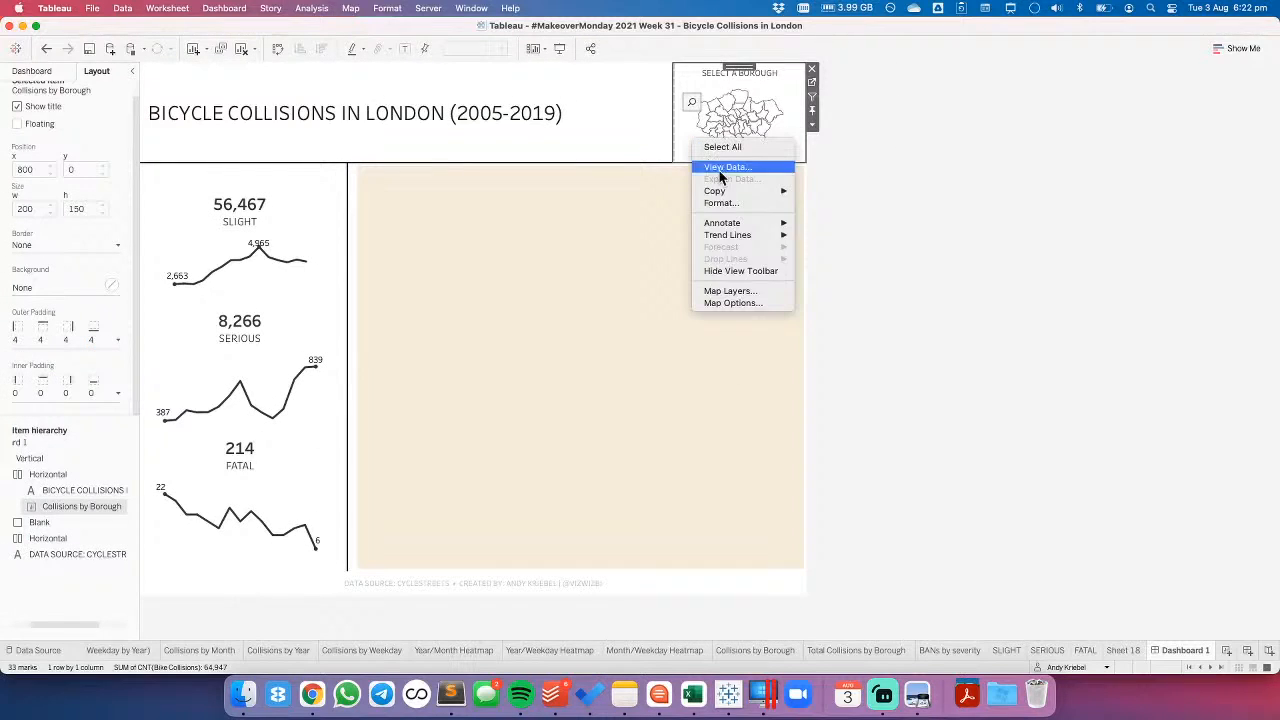
{"action": "left_click", "coordinate": [743, 303]}
{"action": "left_click", "coordinate": [693, 234]}
{"action": "left_click", "coordinate": [693, 248]}
{"action": "left_click", "coordinate": [693, 262]}
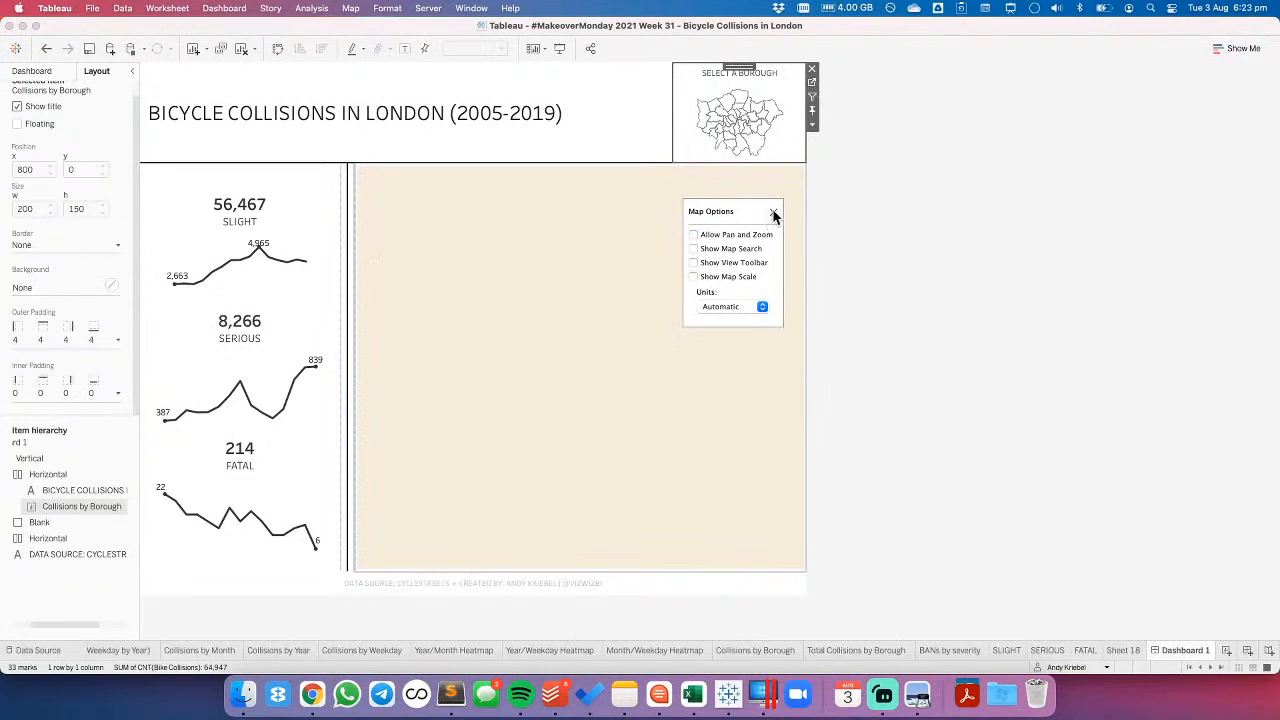
{"action": "left_click", "coordinate": [773, 211]}
- Add a Change Set Values action named Update Borough Set on Dashboard 1, with only Collisions by Borough checked as source
{"action": "left_click", "coordinate": [226, 10]}
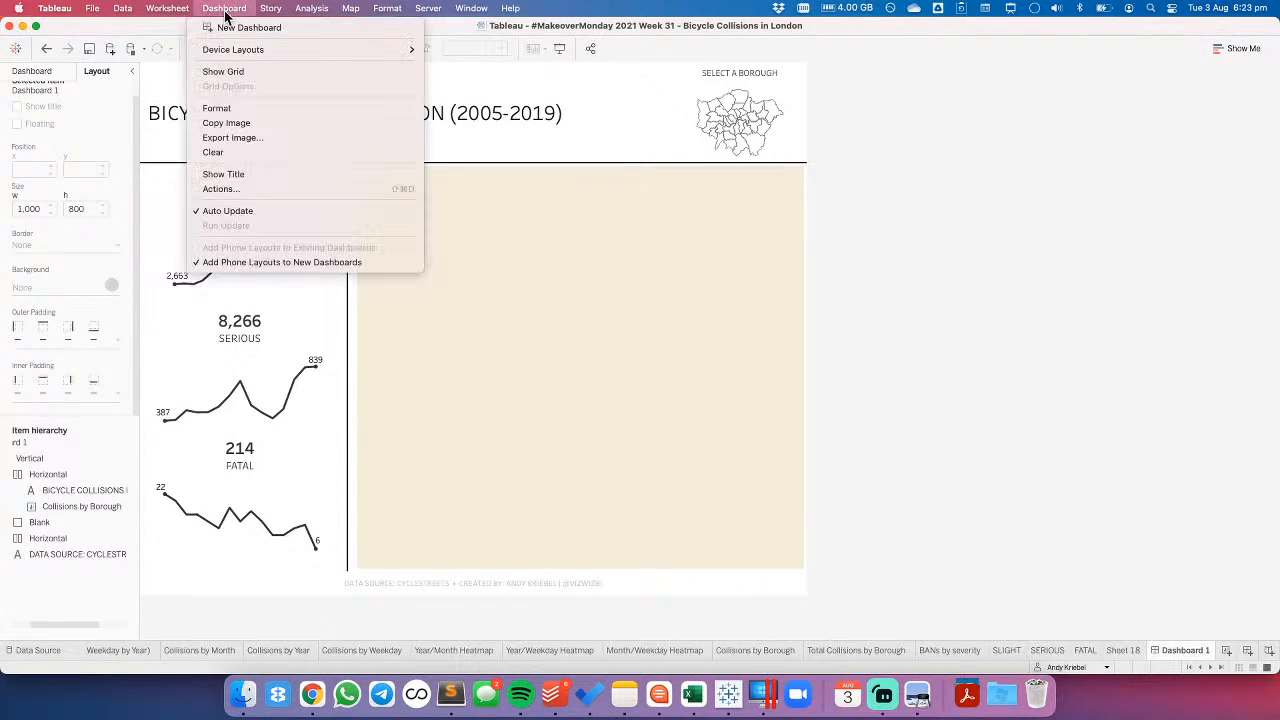
{"action": "left_click", "coordinate": [229, 188]}
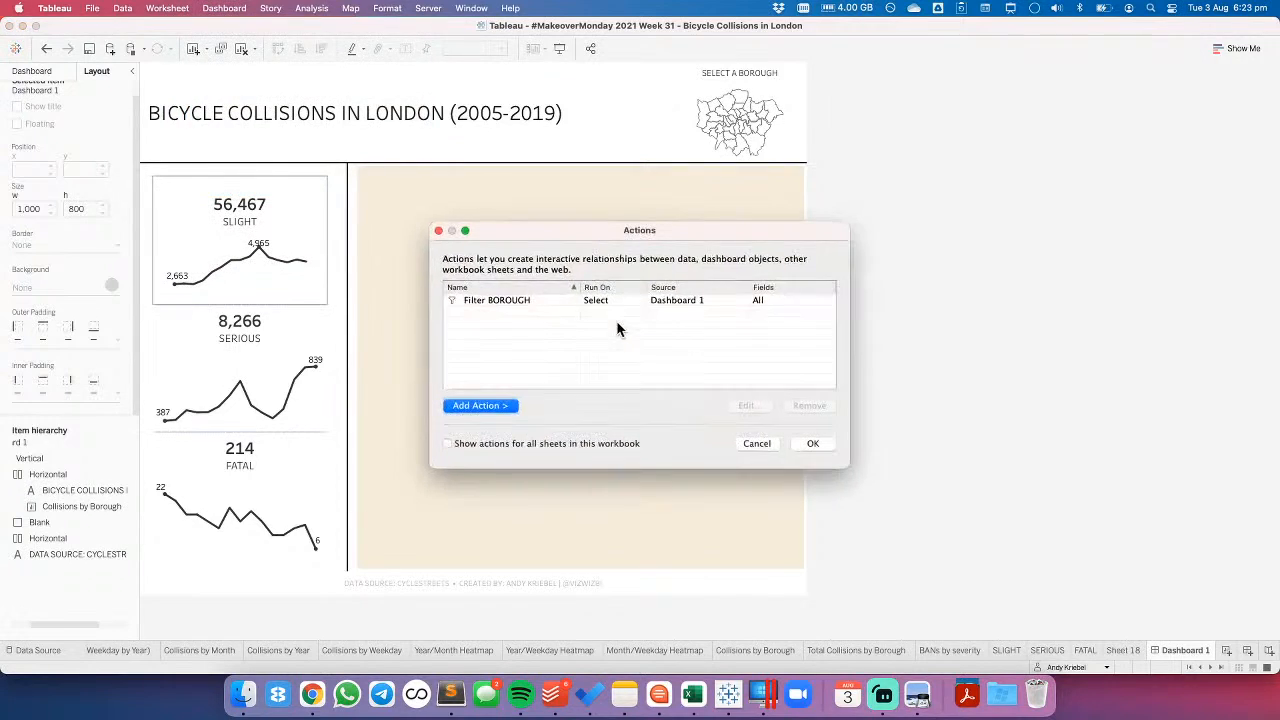
{"action": "left_click", "coordinate": [496, 405]}
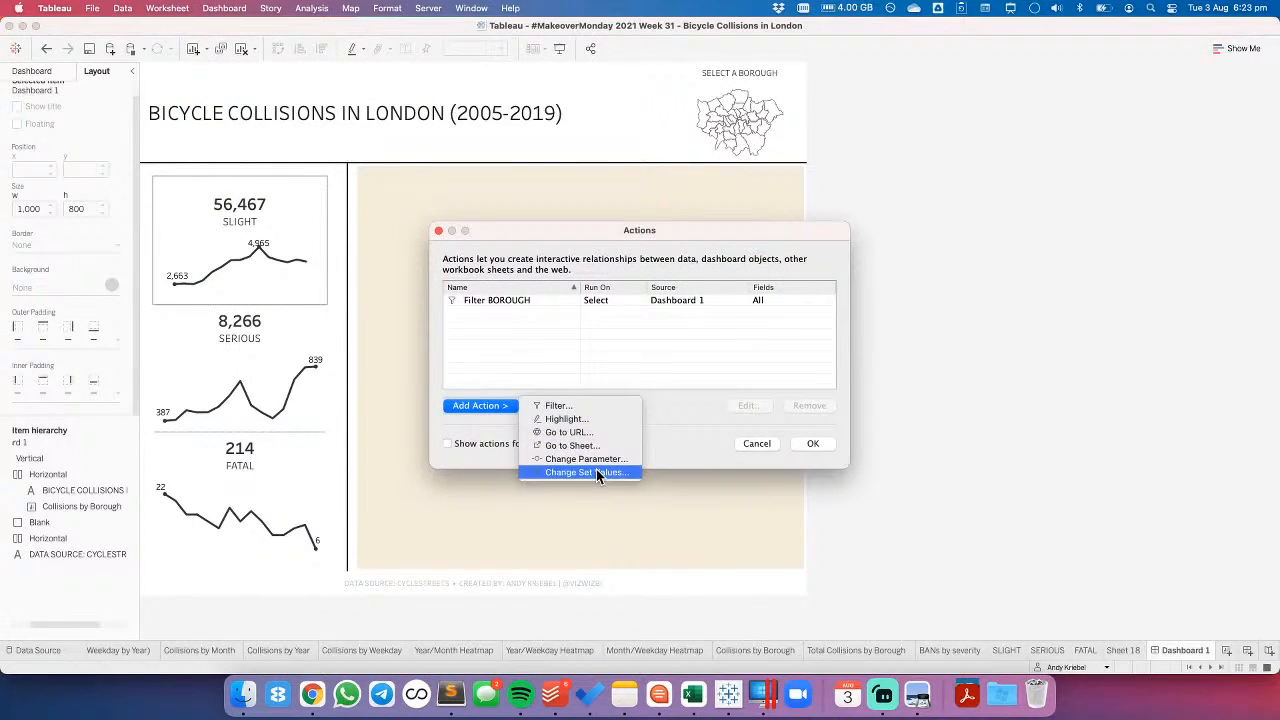
{"action": "left_click", "coordinate": [596, 469]}
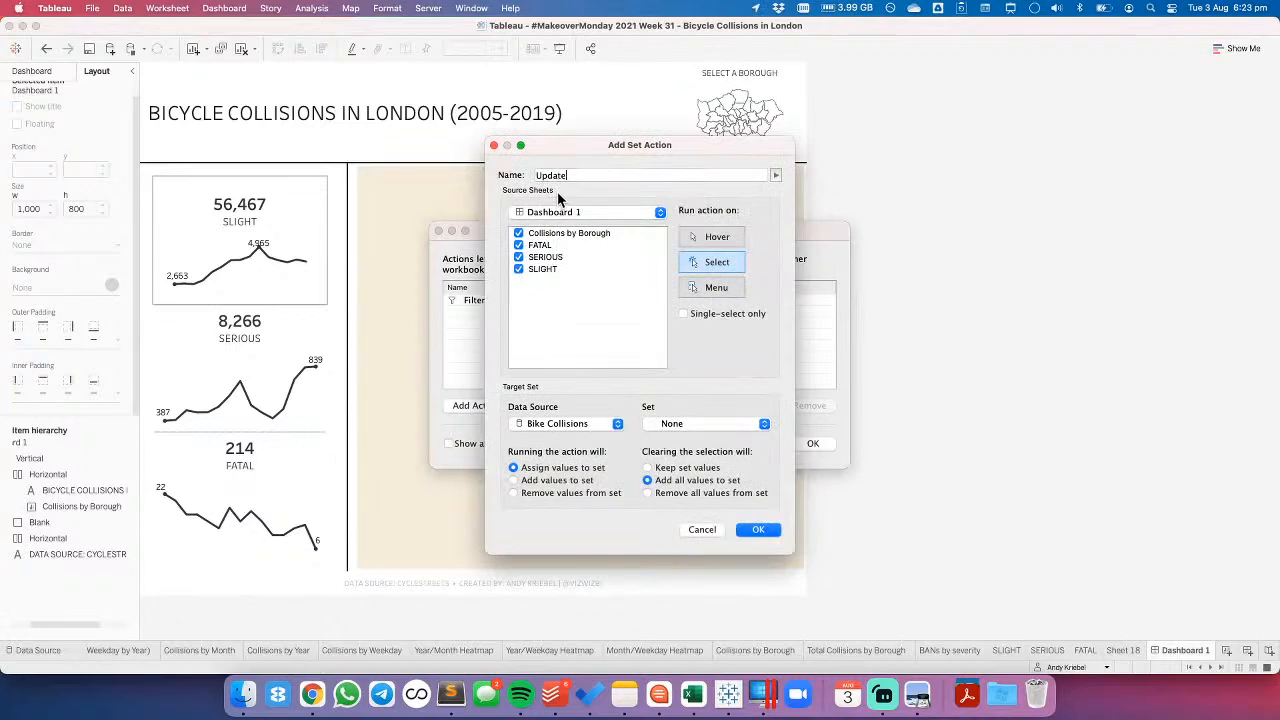
{"action": "type", "text": "Update Borough Set"}
{"action": "left_click", "coordinate": [518, 245]}
{"action": "left_click", "coordinate": [518, 257]}
{"action": "left_click", "coordinate": [518, 269]}
- Target the action at Borough Set, with clearing the selection removing all values from the set, and save the dashboard actions
{"action": "left_click", "coordinate": [674, 426]}
{"action": "left_click", "coordinate": [689, 441]}
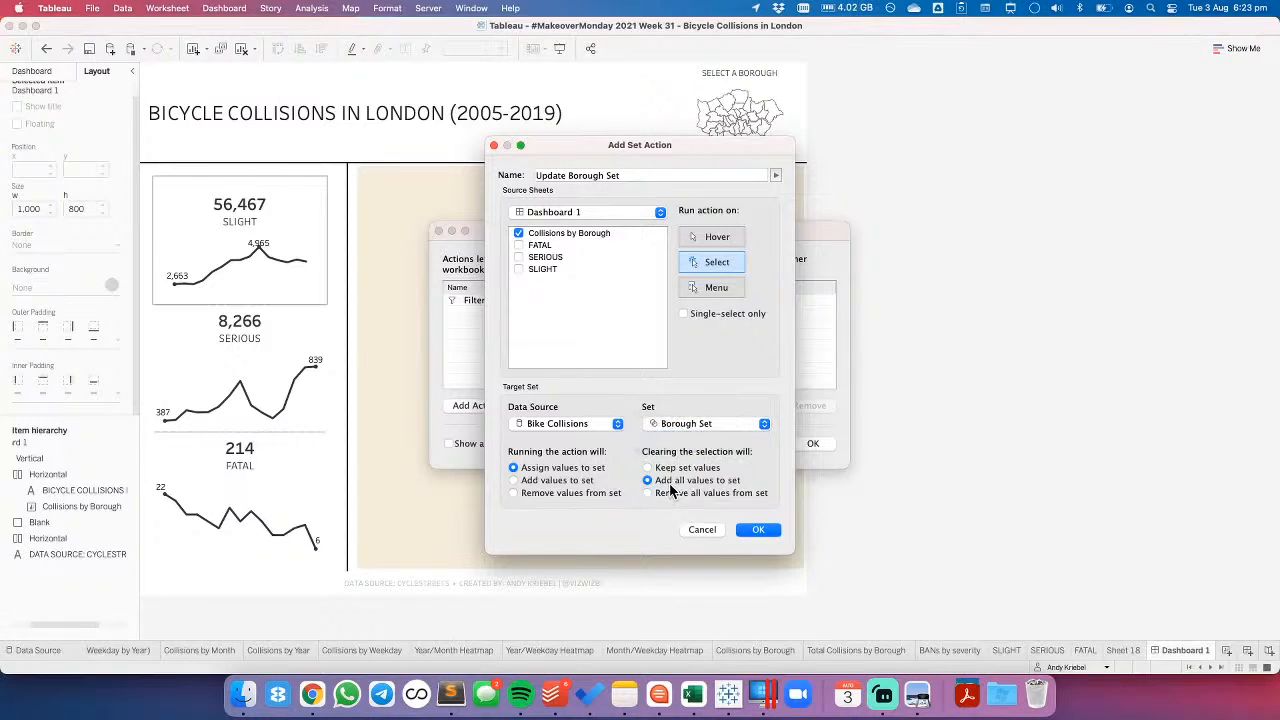
{"action": "left_click", "coordinate": [668, 495]}
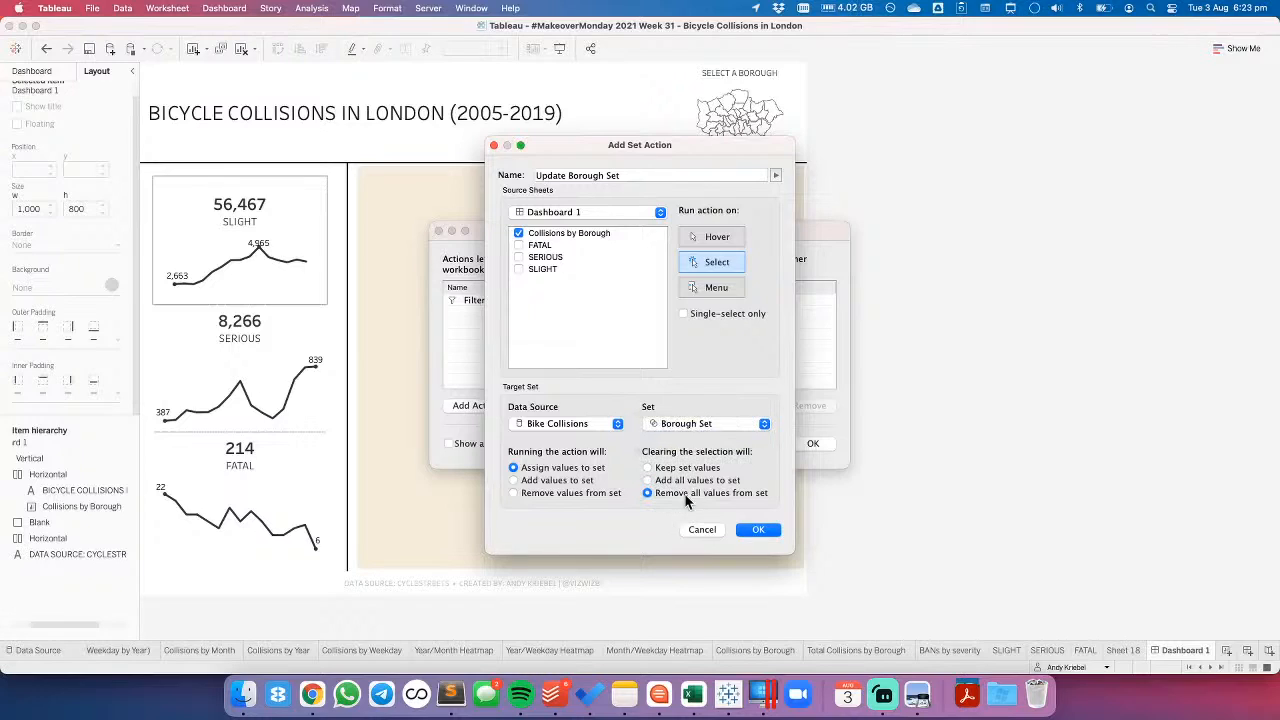
{"action": "left_click", "coordinate": [758, 530]}
{"action": "left_click", "coordinate": [811, 443]}
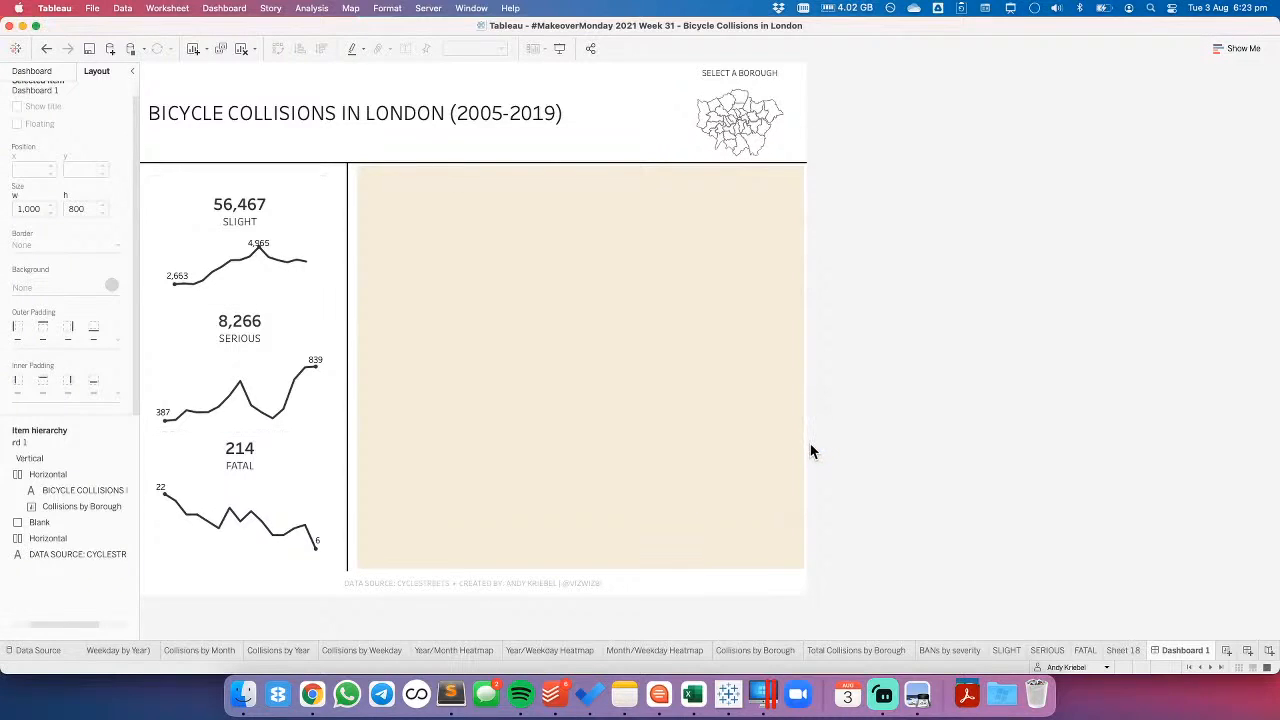
- Test the map actions by selecting several boroughs in turn, including Bexley, Havering, Westminster and Hounslow, and clear the selection
{"action": "left_click", "coordinate": [754, 136]}
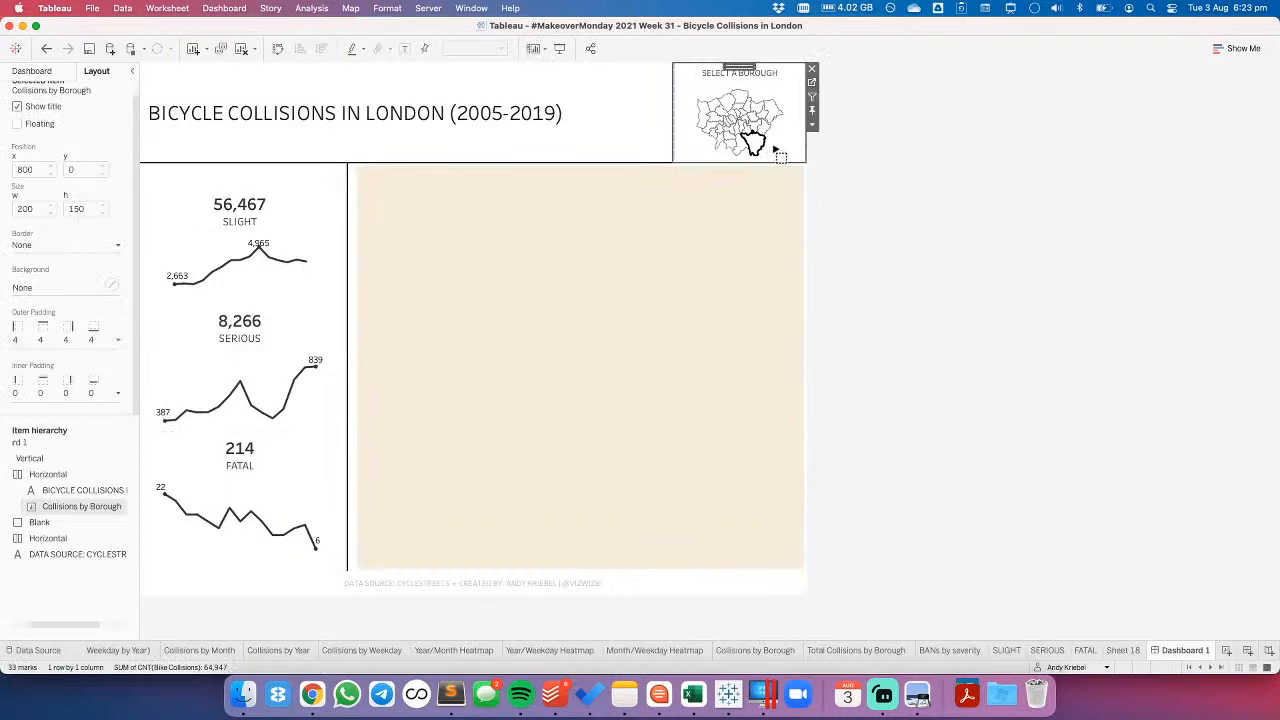
{"action": "left_click", "coordinate": [772, 149]}
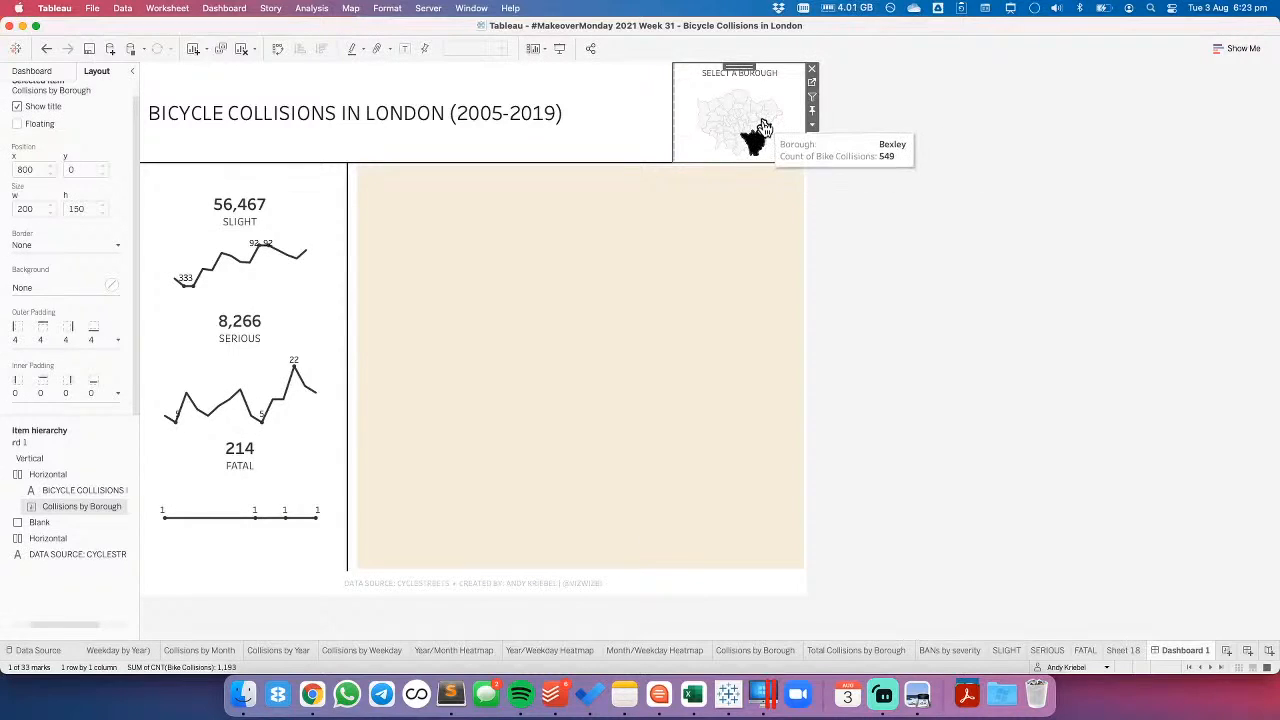
{"action": "left_click", "coordinate": [762, 128]}
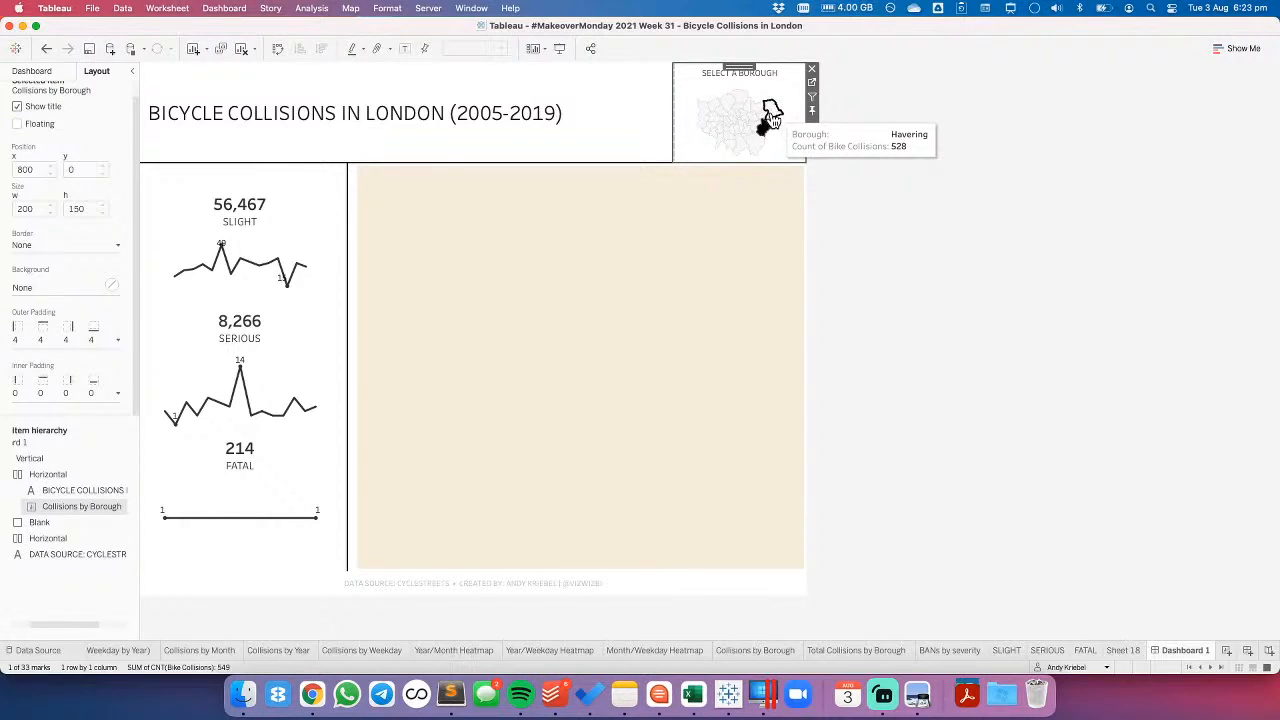
{"action": "left_click", "coordinate": [773, 113]}
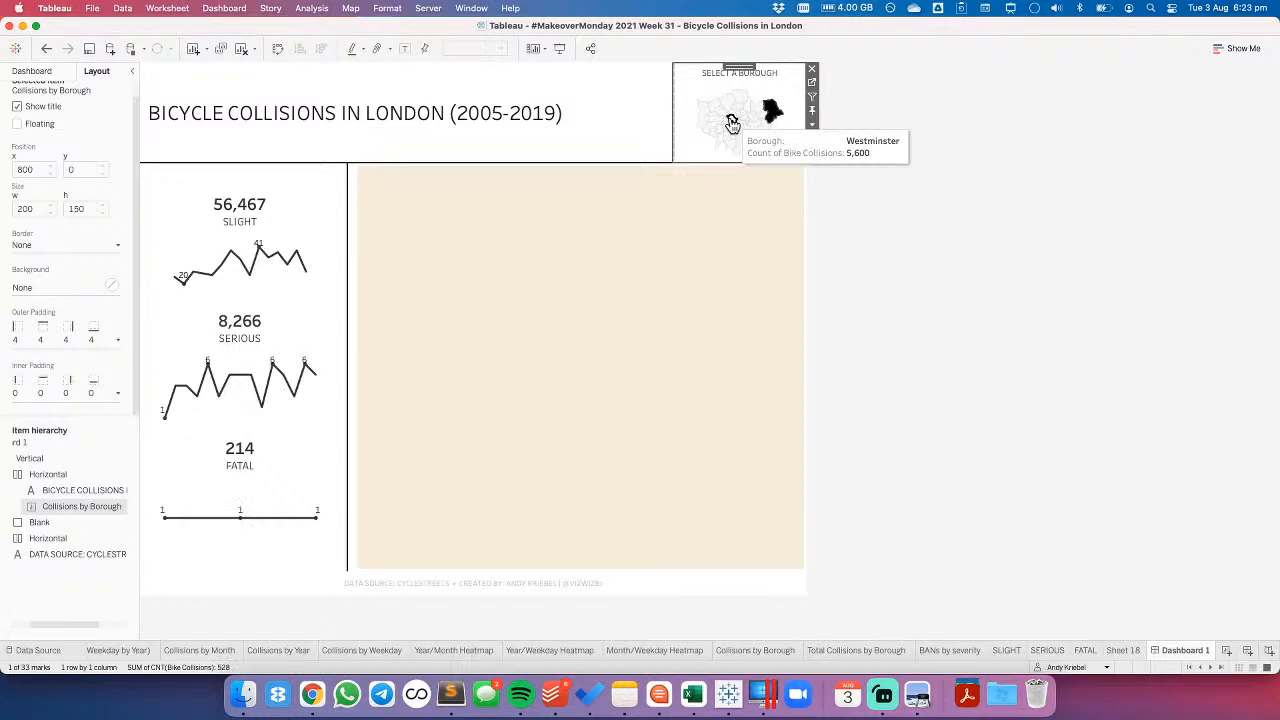
{"action": "left_click", "coordinate": [732, 122]}
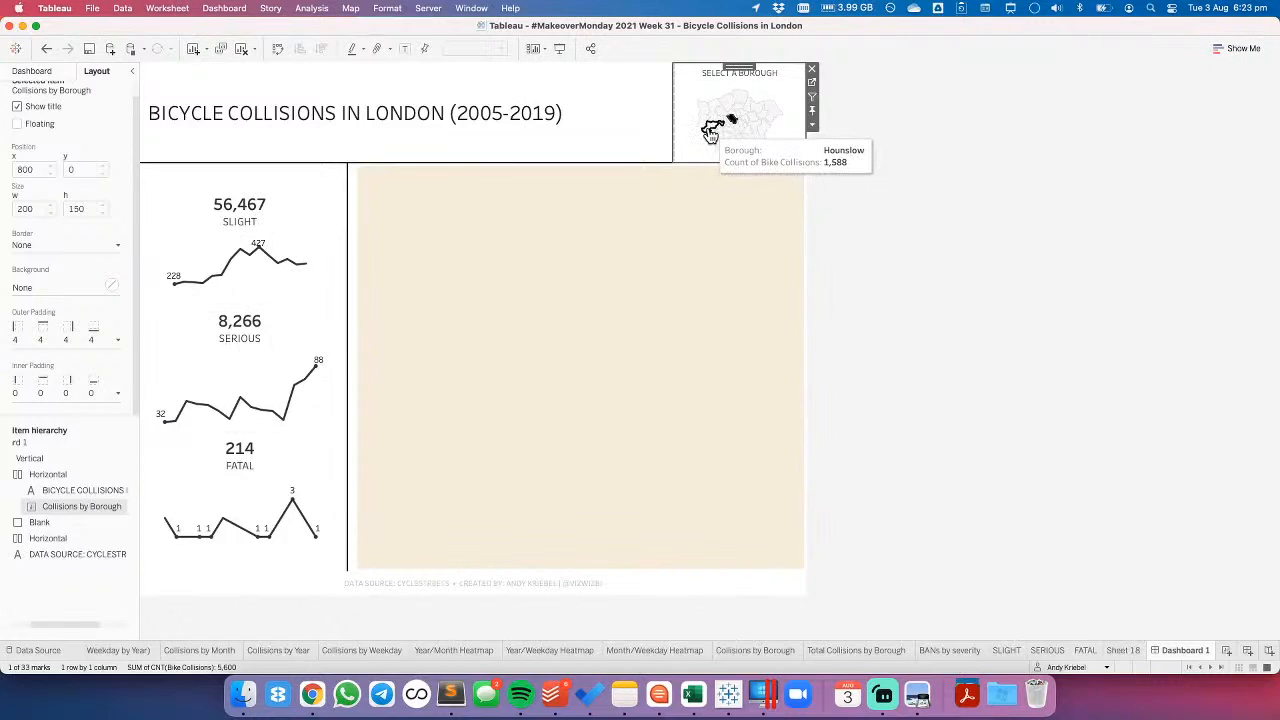
{"action": "left_click", "coordinate": [710, 132]}
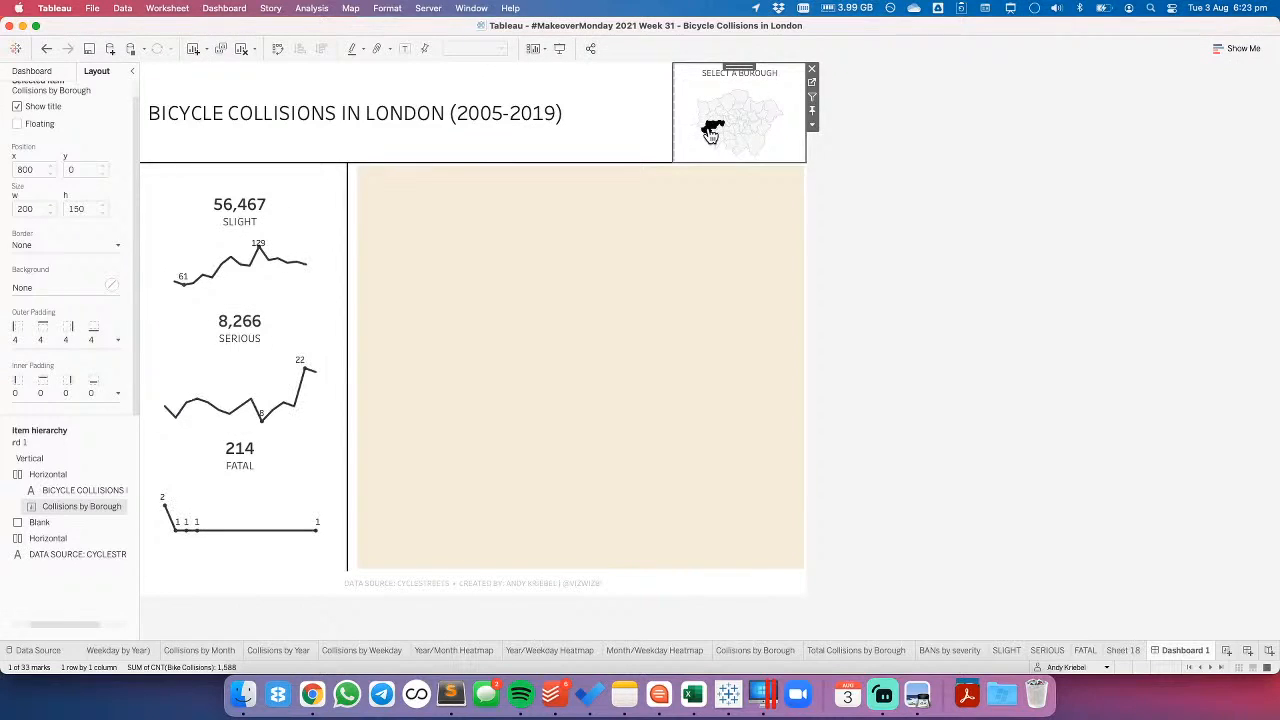
{"action": "left_click", "coordinate": [710, 133]}
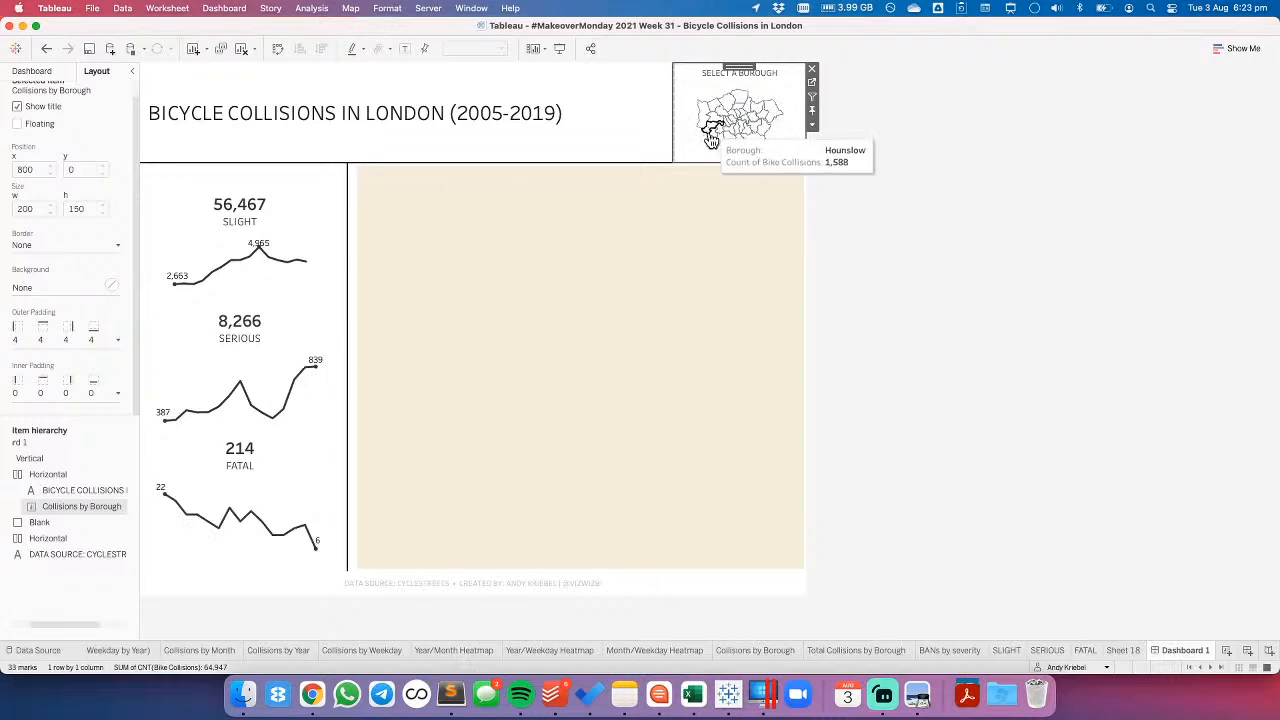
- Add the Action (Borough) filter to context on the SLIGHT, SERIOUS and FATAL worksheets
{"action": "left_click", "coordinate": [1009, 650]}
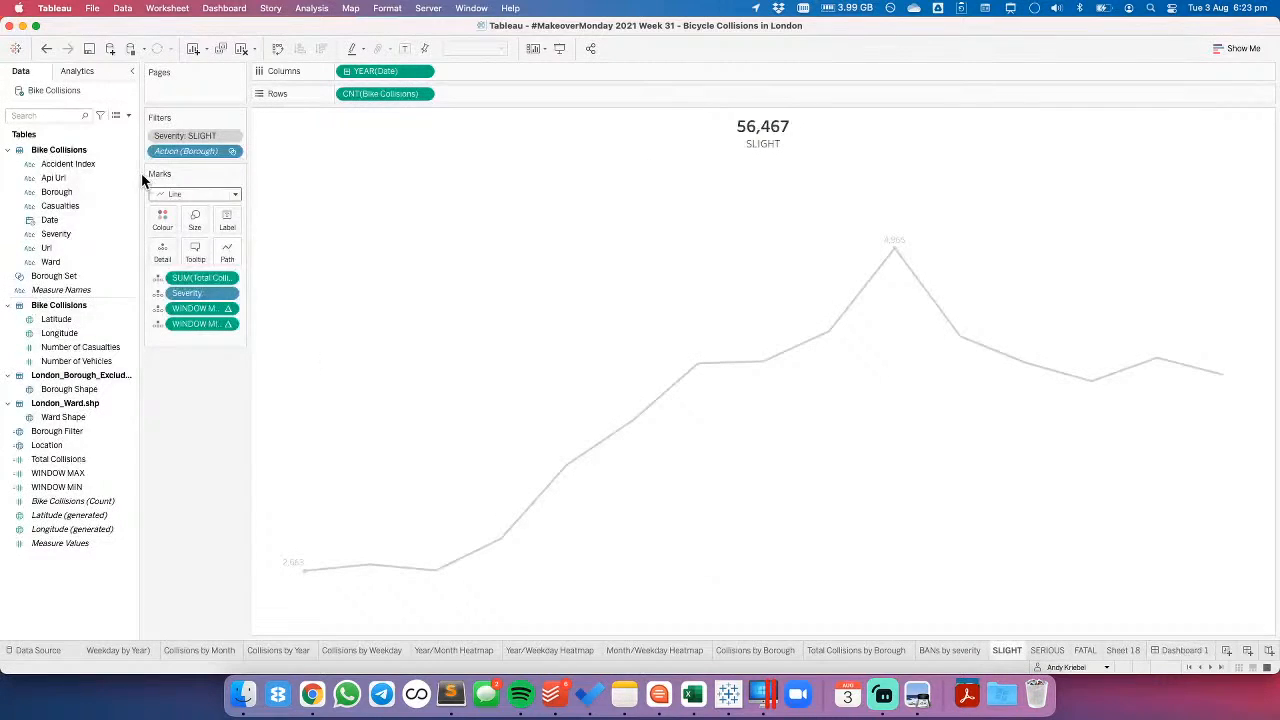
{"action": "left_click", "coordinate": [236, 152]}
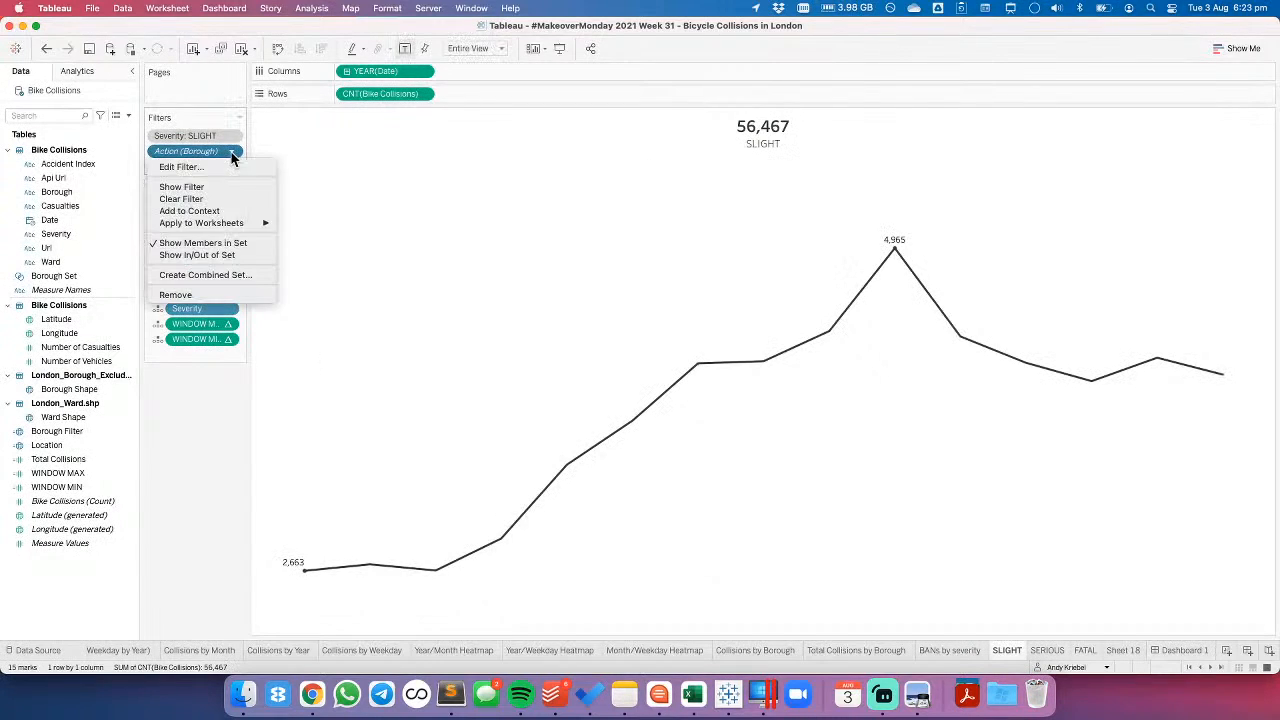
{"action": "left_click", "coordinate": [232, 209]}
{"action": "left_click", "coordinate": [1047, 650]}
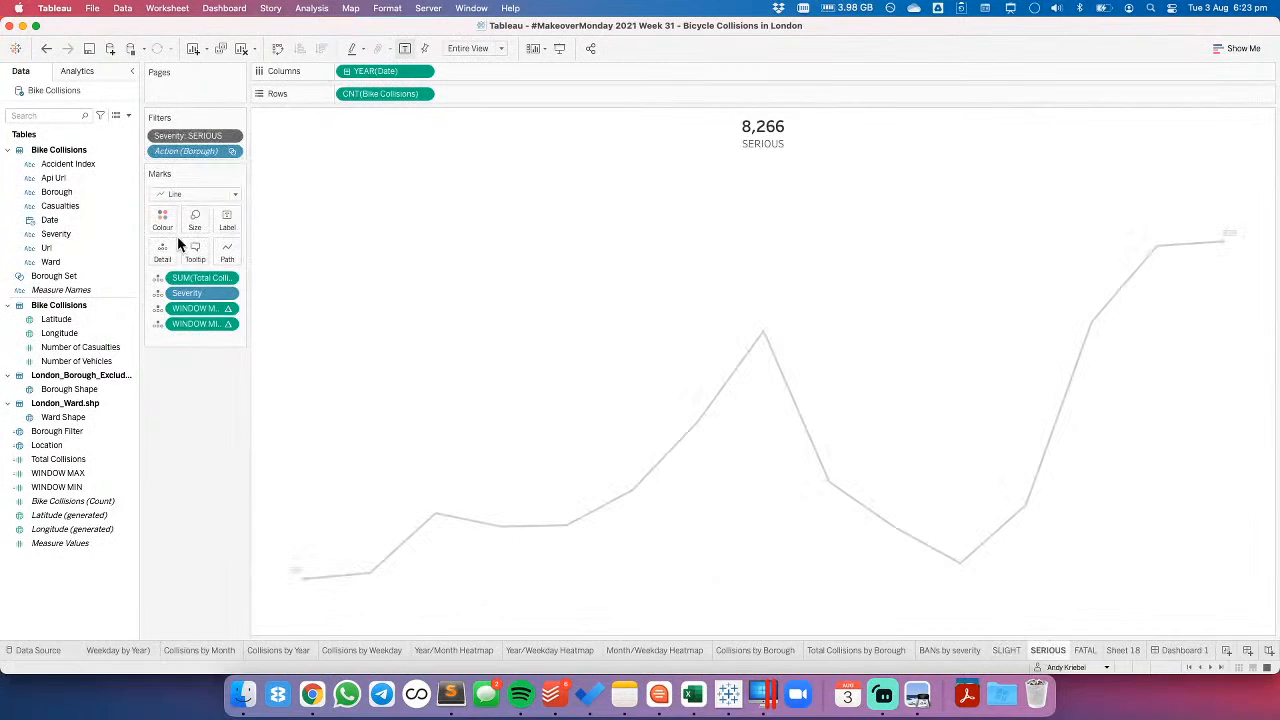
{"action": "left_click", "coordinate": [235, 153]}
{"action": "left_click", "coordinate": [232, 211]}
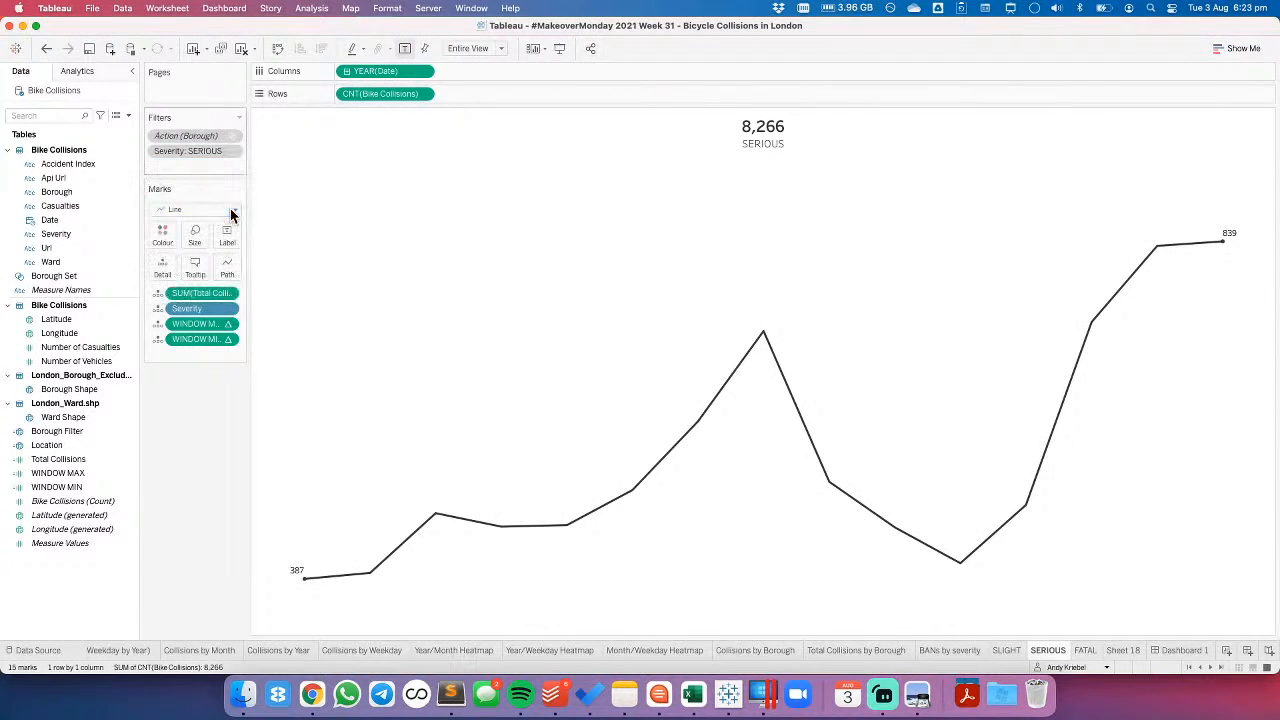
{"action": "left_click", "coordinate": [1085, 650]}
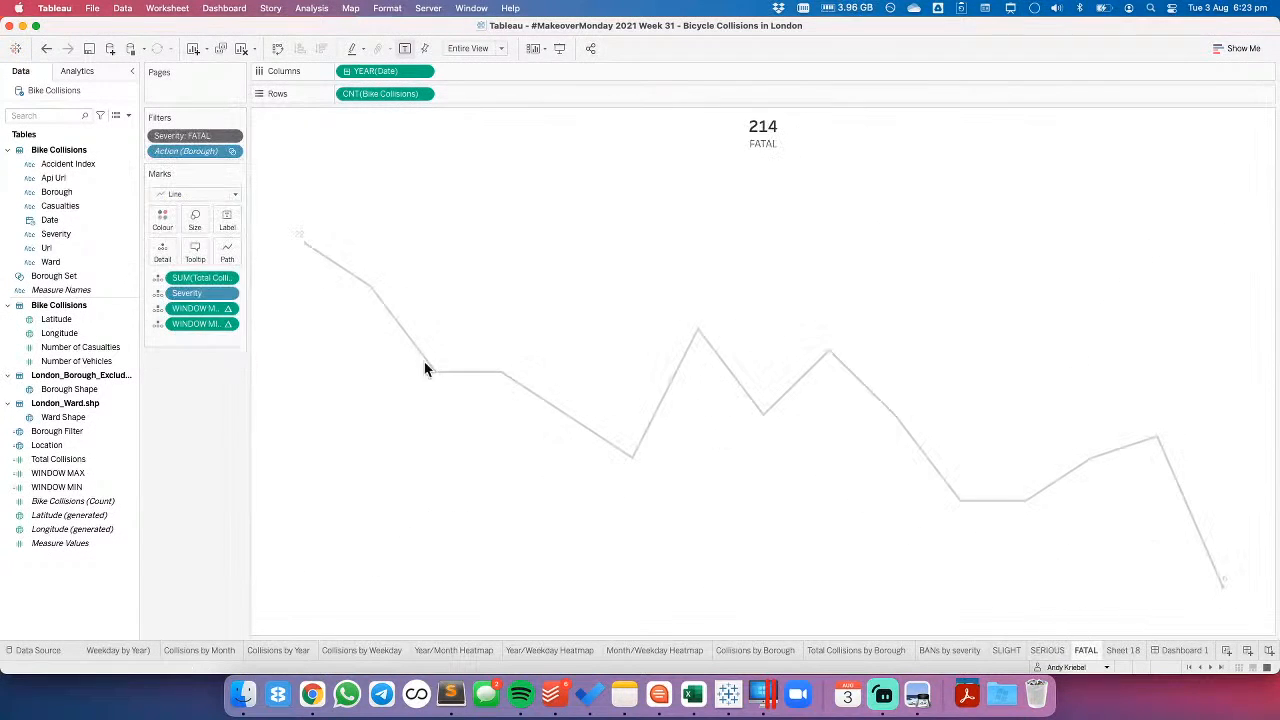
{"action": "left_click", "coordinate": [231, 151]}
{"action": "left_click", "coordinate": [212, 209]}
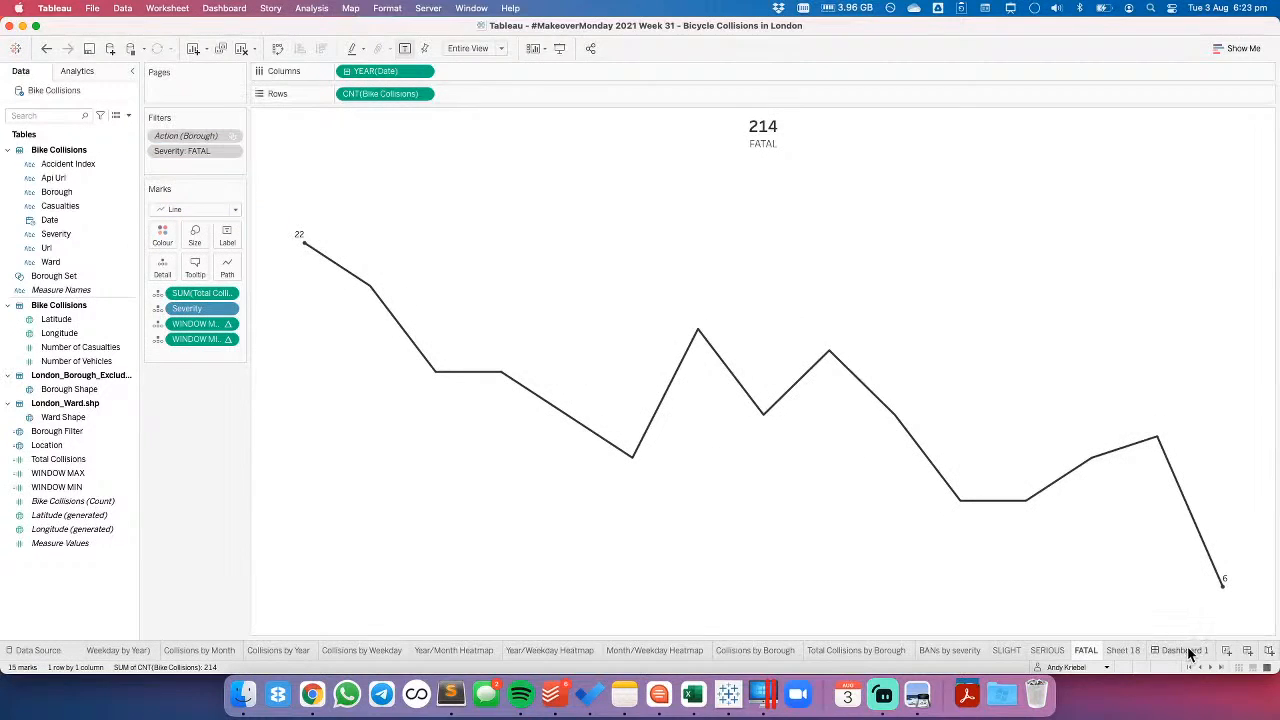
- Test the borough filtering on Dashboard 1 by selecting Brent, Hounslow and Lewisham in turn on the map
{"action": "left_click", "coordinate": [1183, 650]}
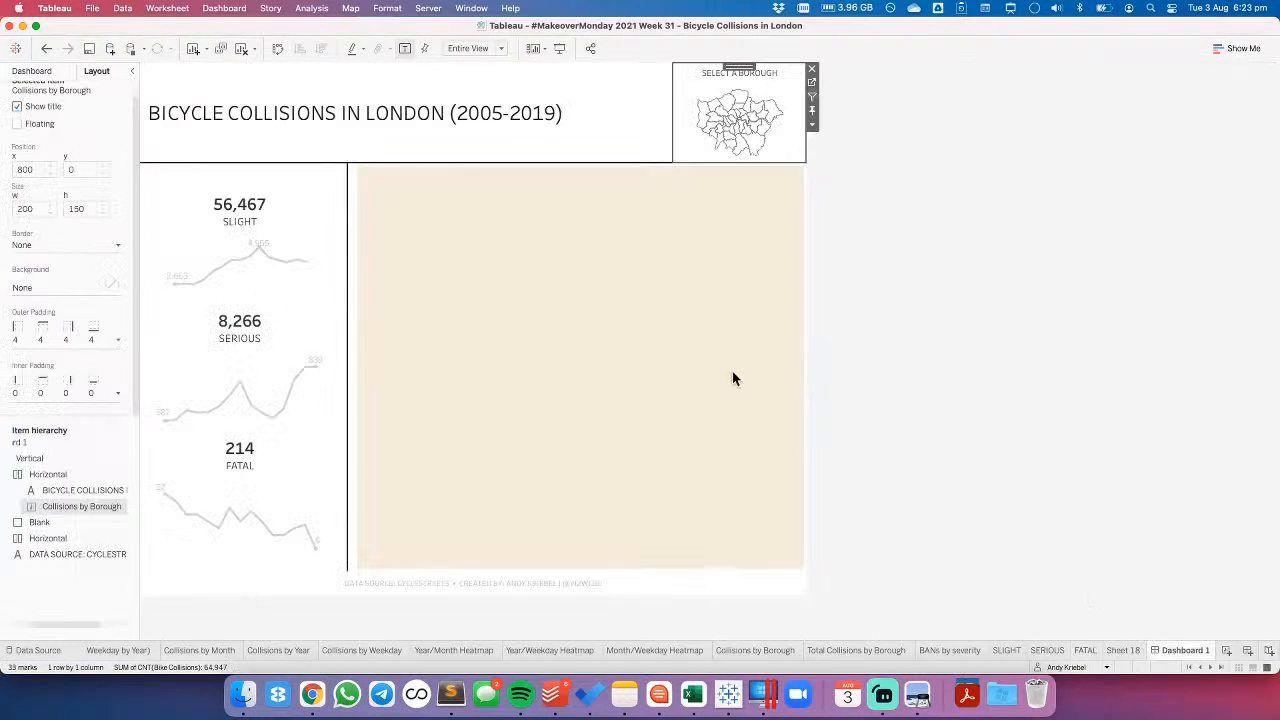
{"action": "left_click", "coordinate": [722, 113]}
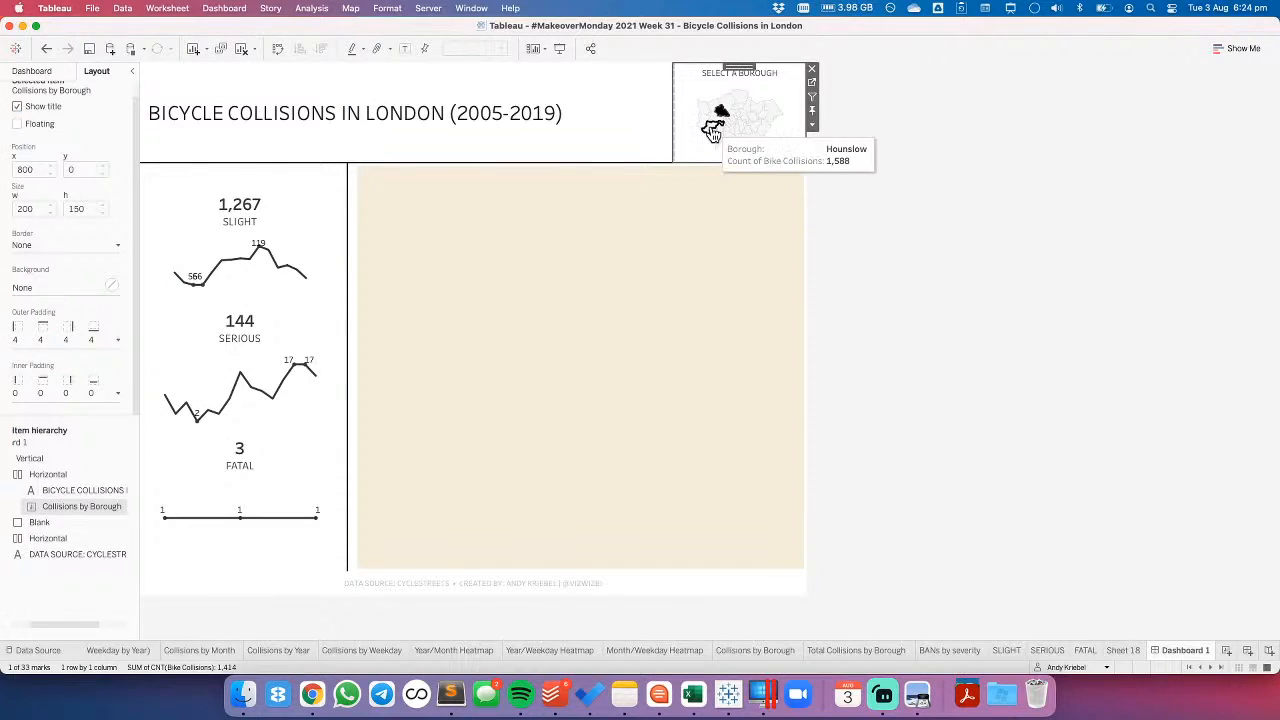
{"action": "left_click", "coordinate": [712, 133]}
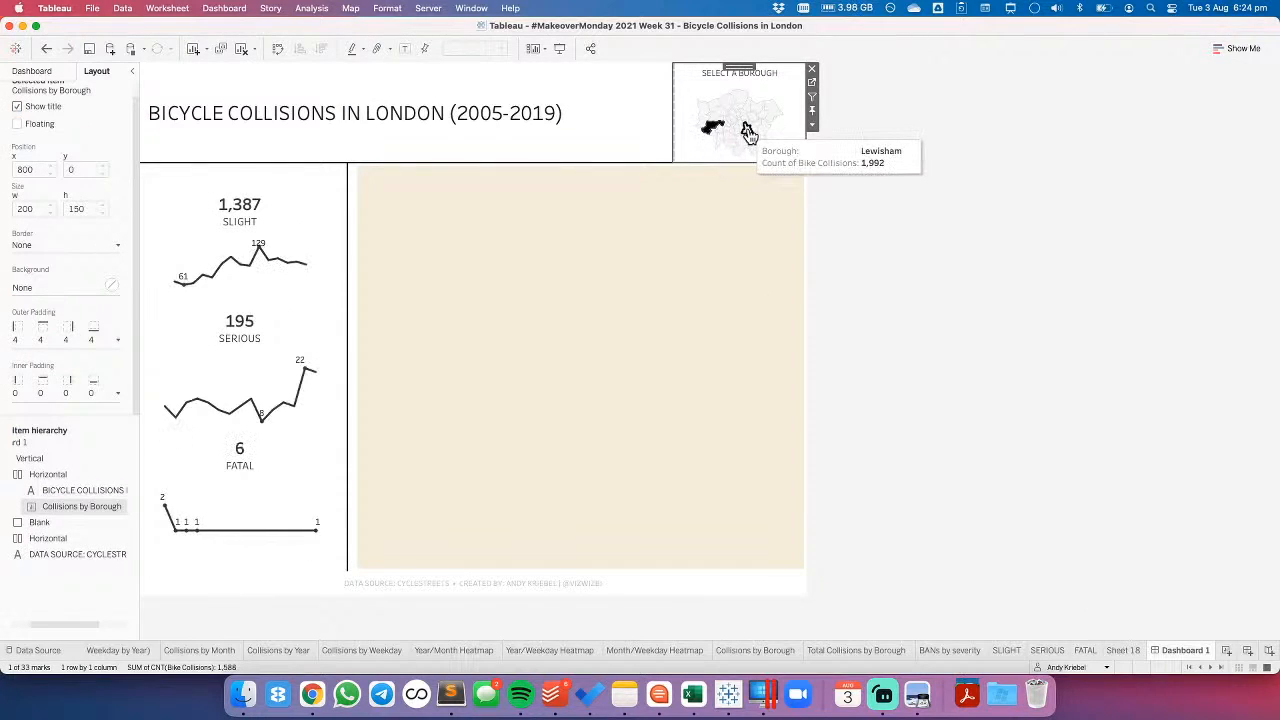
{"action": "left_click", "coordinate": [747, 133]}
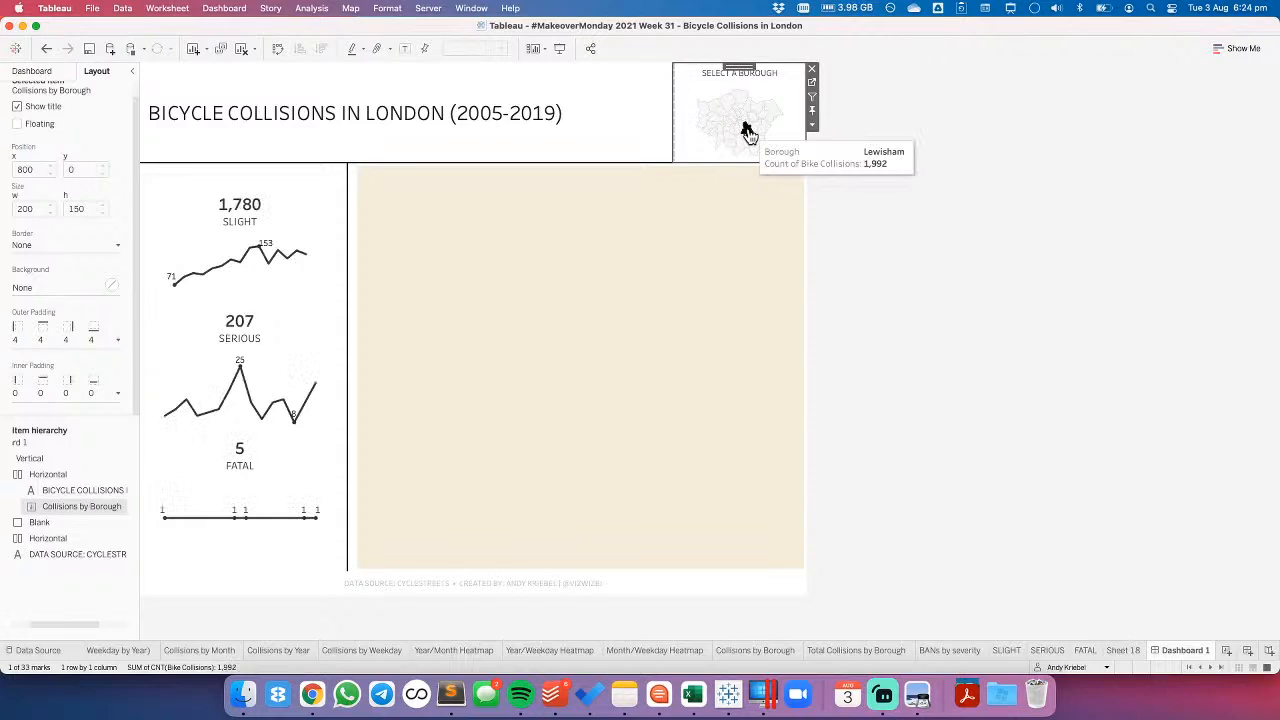
{"action": "left_click", "coordinate": [478, 118]}
{"action": "double_click", "coordinate": [478, 118]}
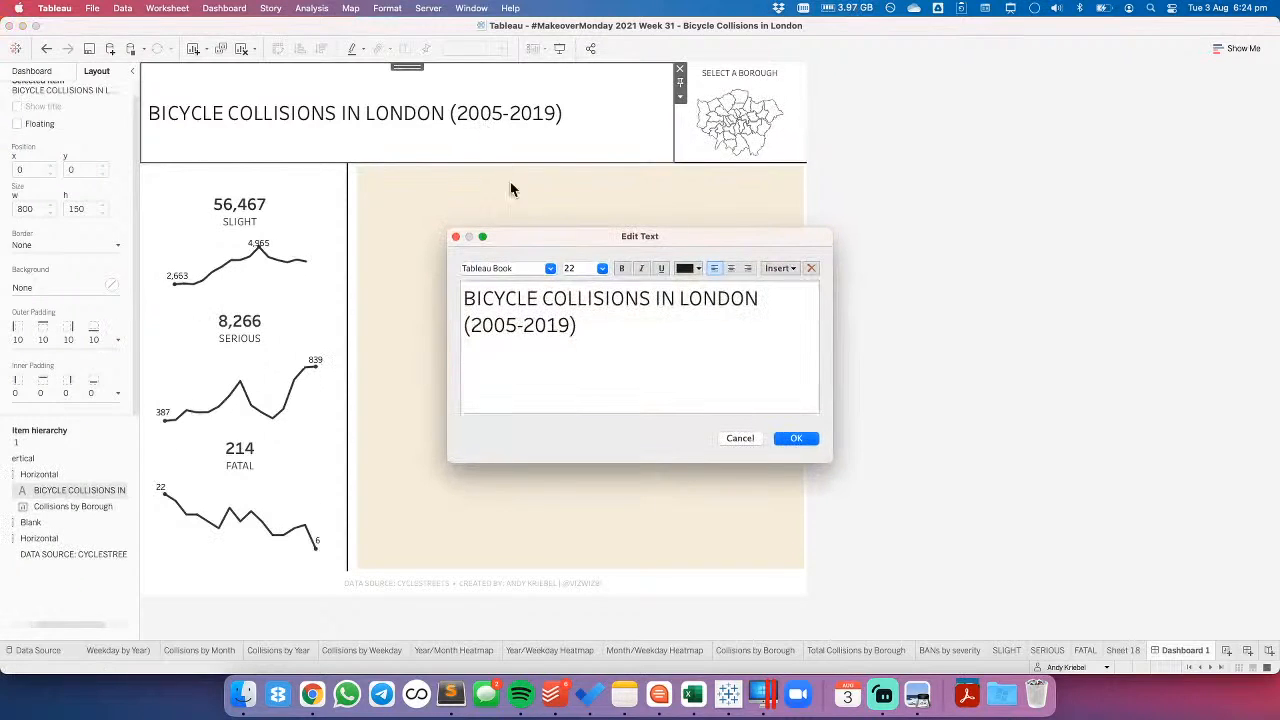
{"action": "left_click", "coordinate": [737, 437]}
{"action": "left_click", "coordinate": [715, 479]}
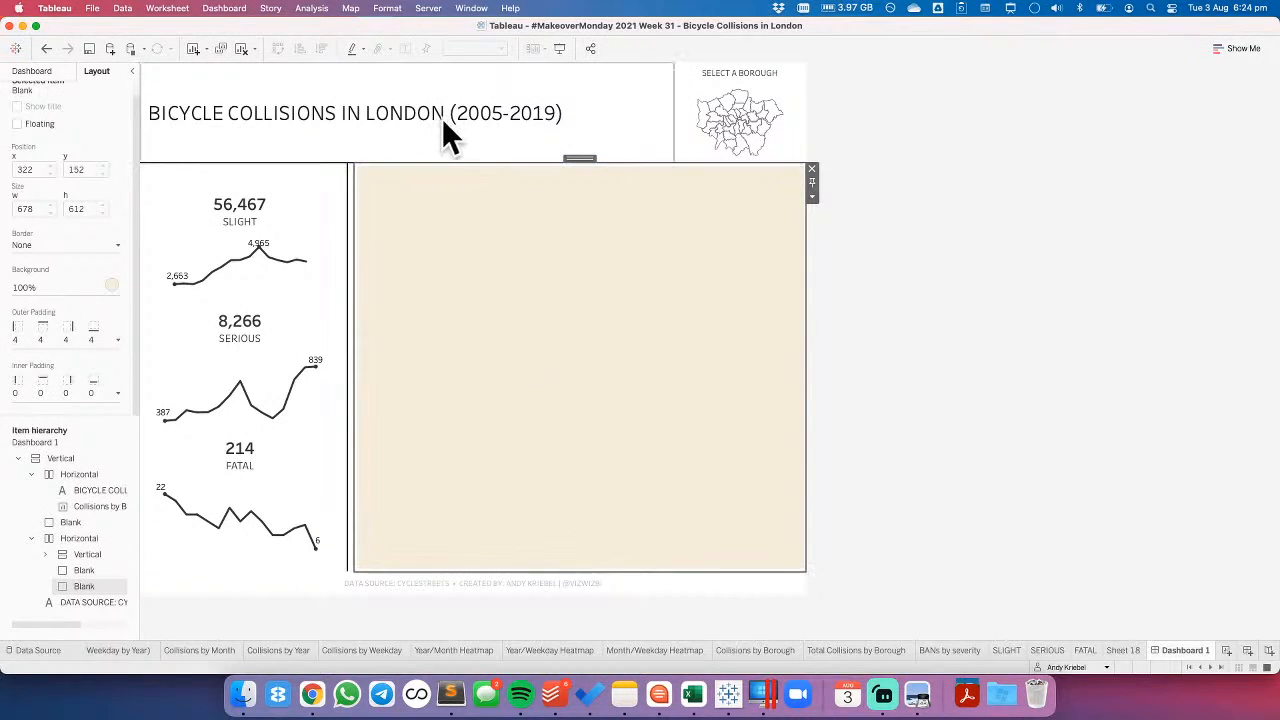
{"action": "left_click", "coordinate": [1100, 240]}
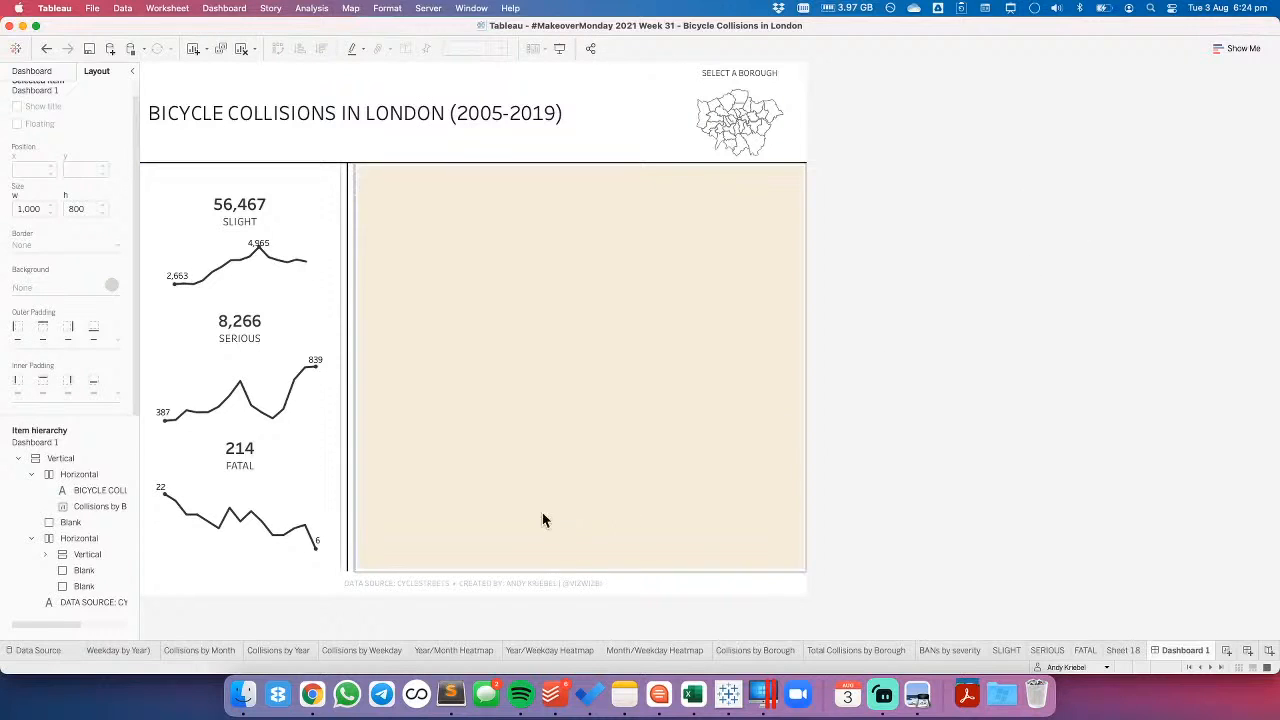
{"action": "left_click", "coordinate": [33, 71]}
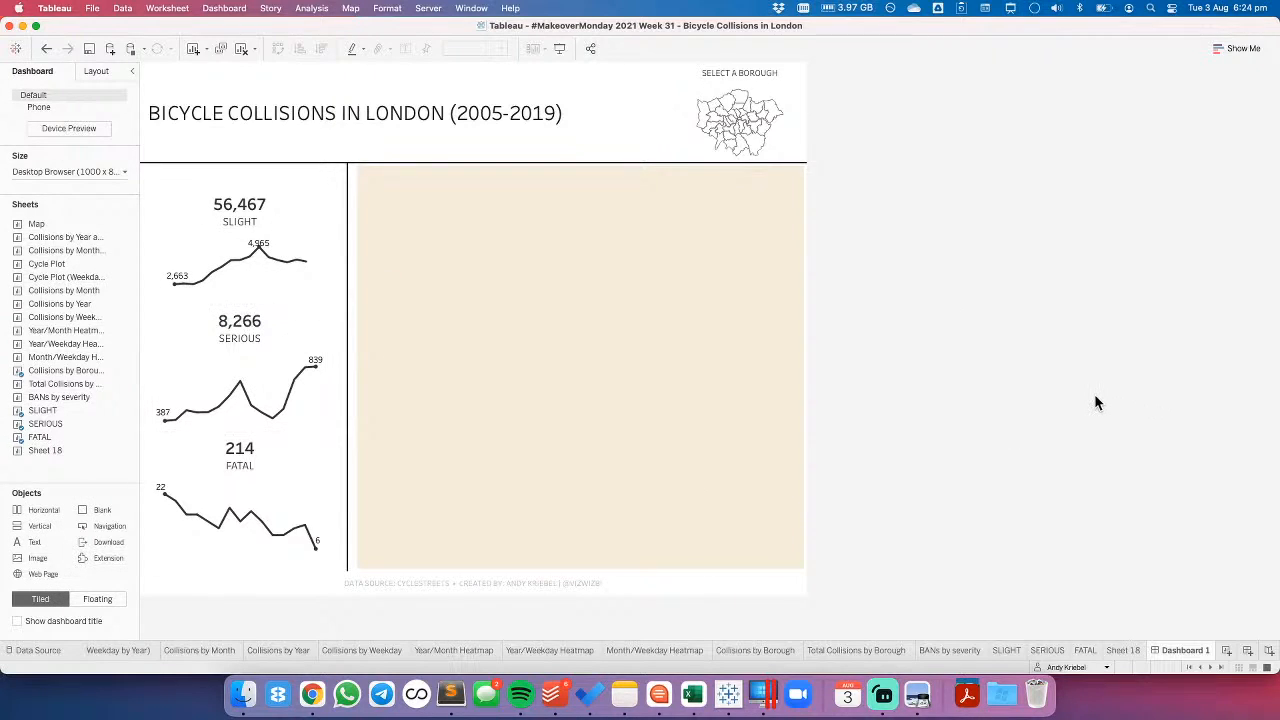
{"action": "left_click", "coordinate": [313, 219]}
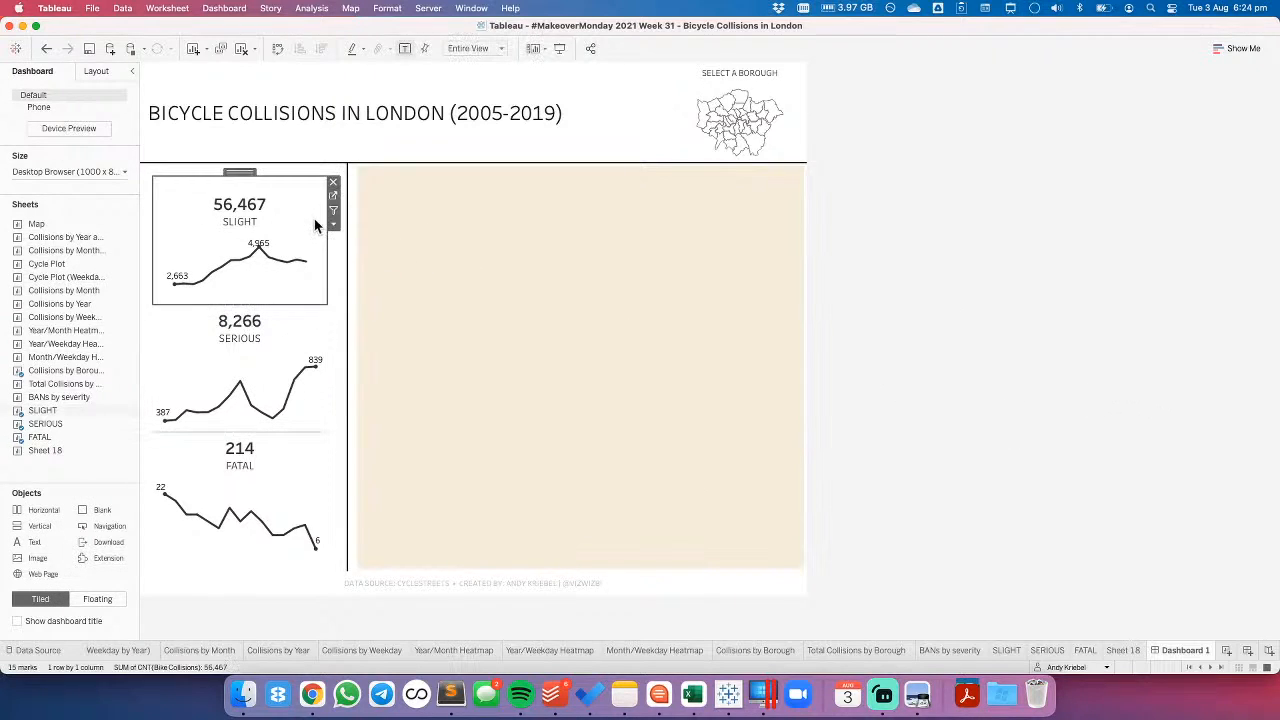
{"action": "left_click", "coordinate": [96, 71]}
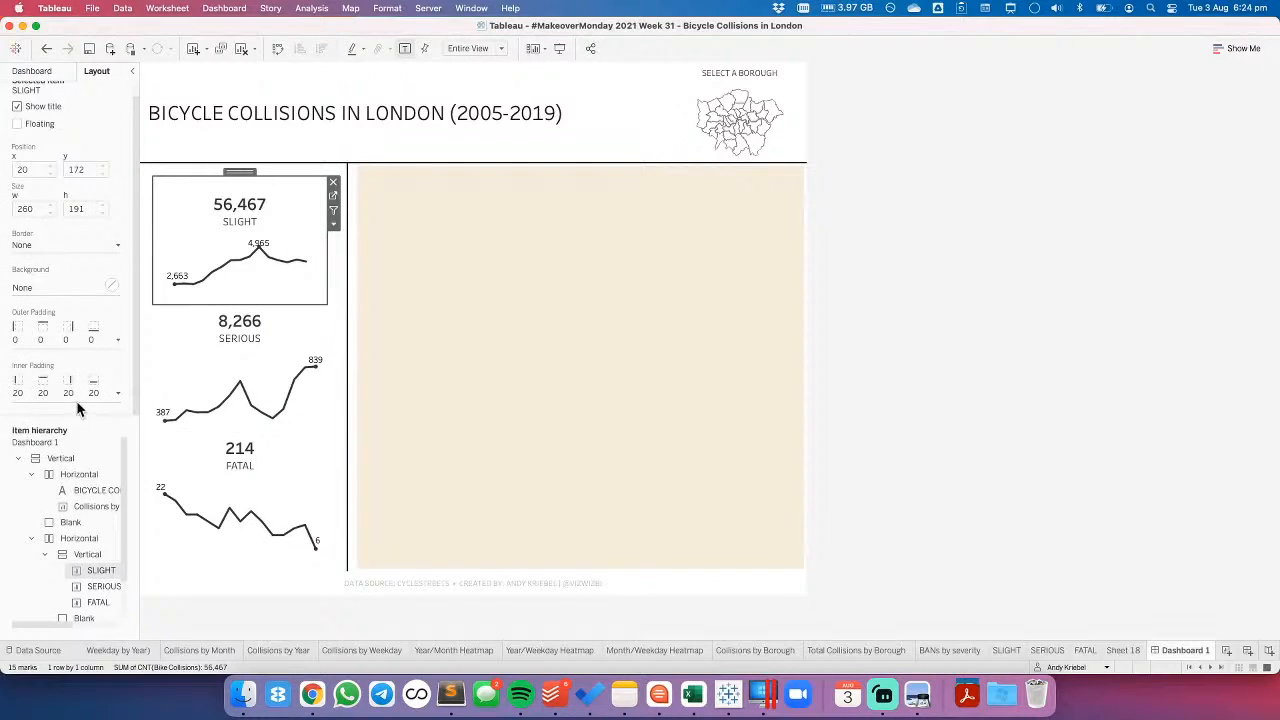
{"action": "left_click", "coordinate": [213, 335]}
{"action": "left_click", "coordinate": [970, 375]}
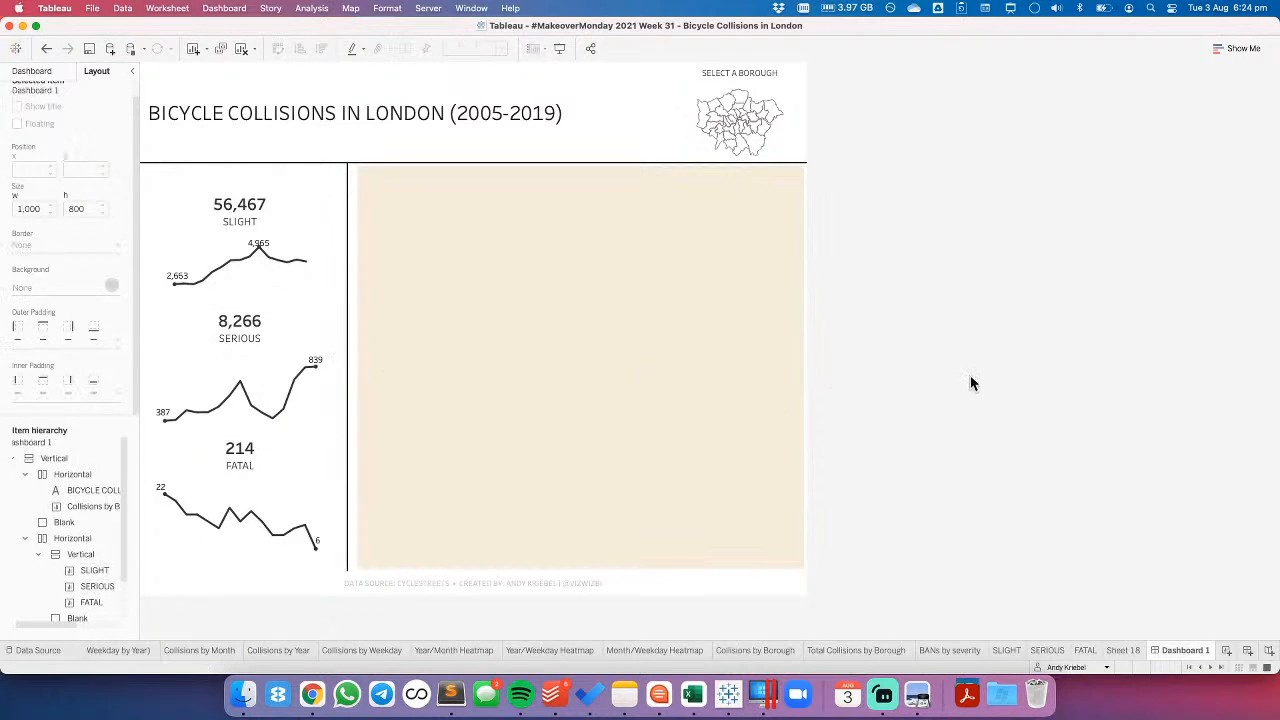
{"action": "left_click", "coordinate": [32, 71]}
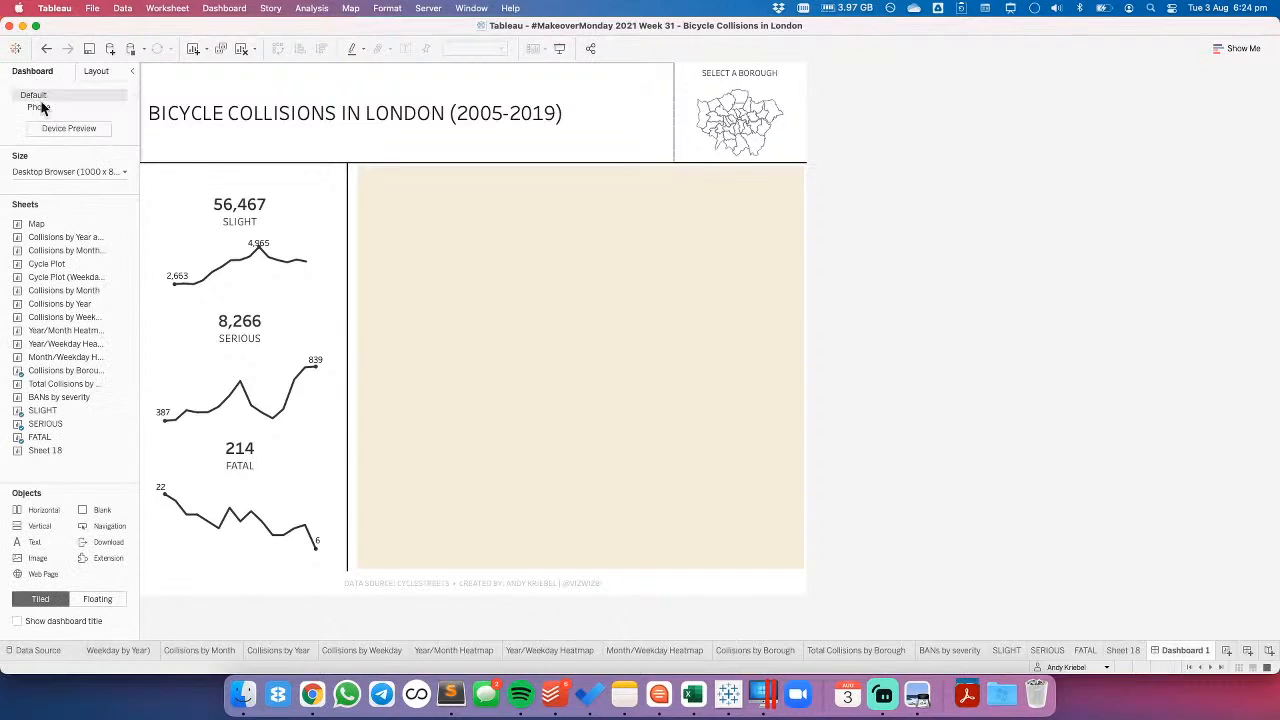
- Place the Year/Month Heatmap sheet in the beige blank area of Dashboard 1, beside the severity charts
{"action": "left_click", "coordinate": [444, 649]}
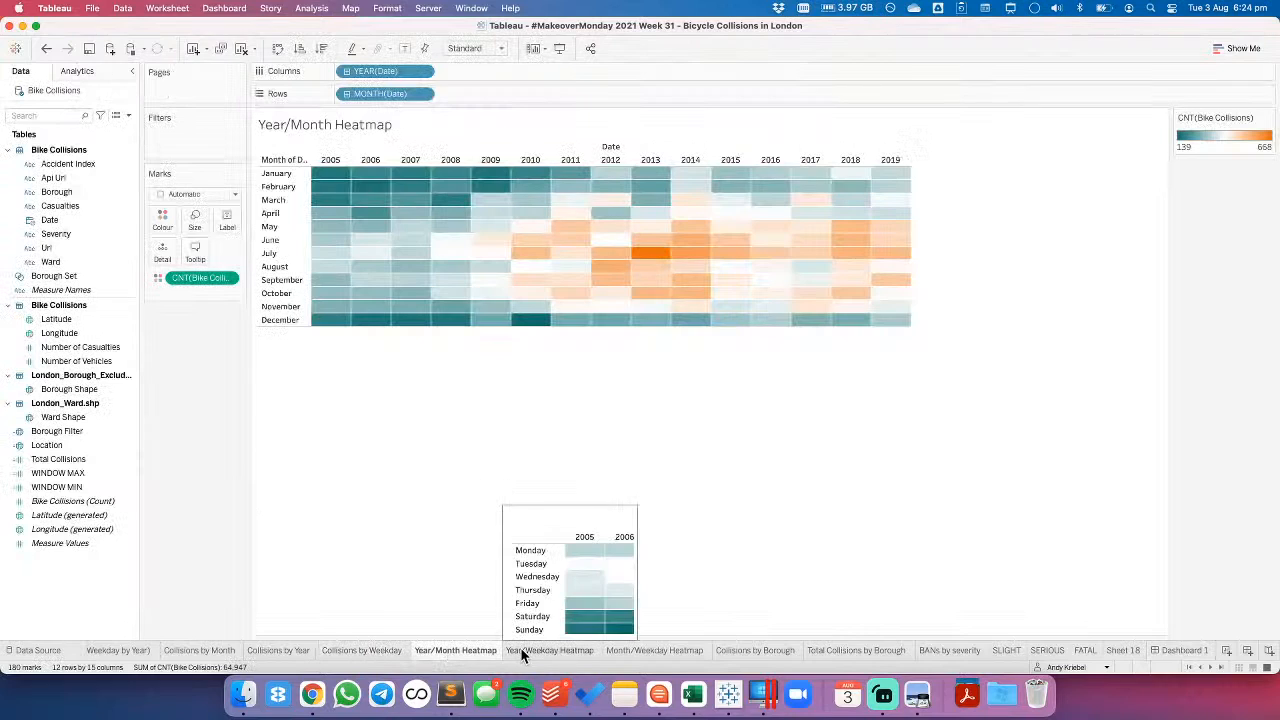
{"action": "left_click", "coordinate": [529, 648]}
{"action": "left_click", "coordinate": [460, 648]}
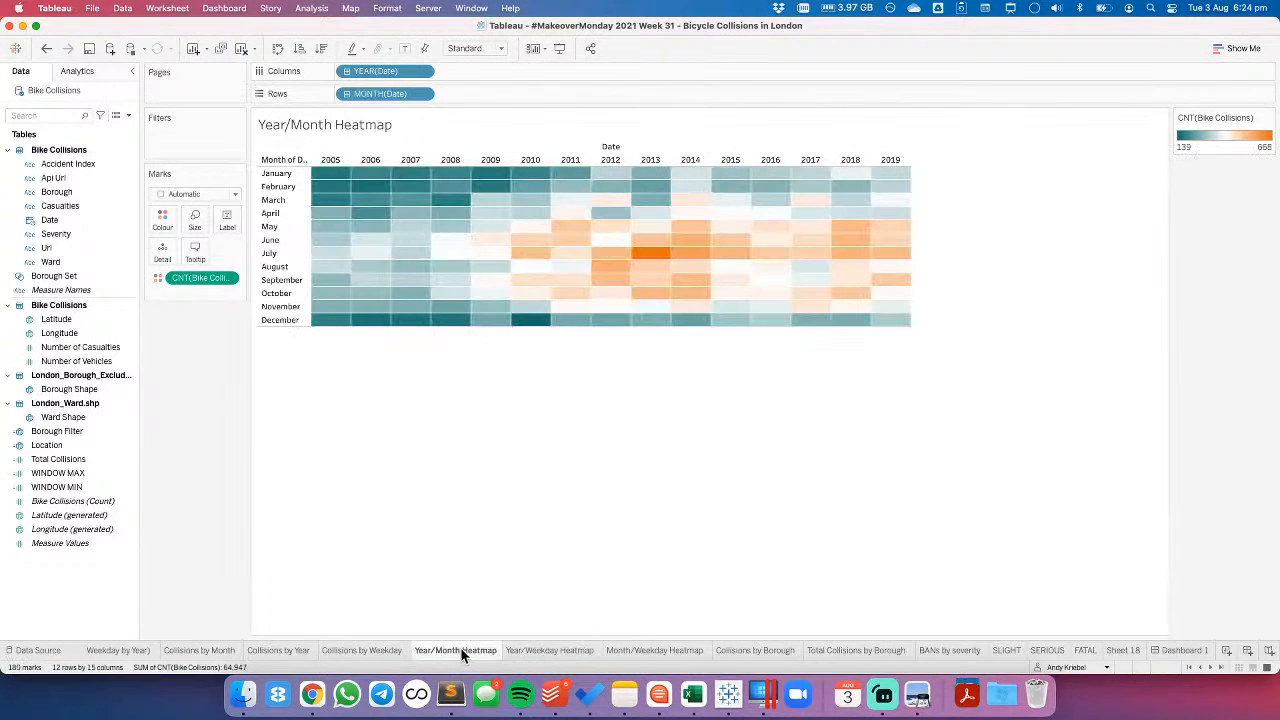
{"action": "left_click", "coordinate": [1180, 650]}
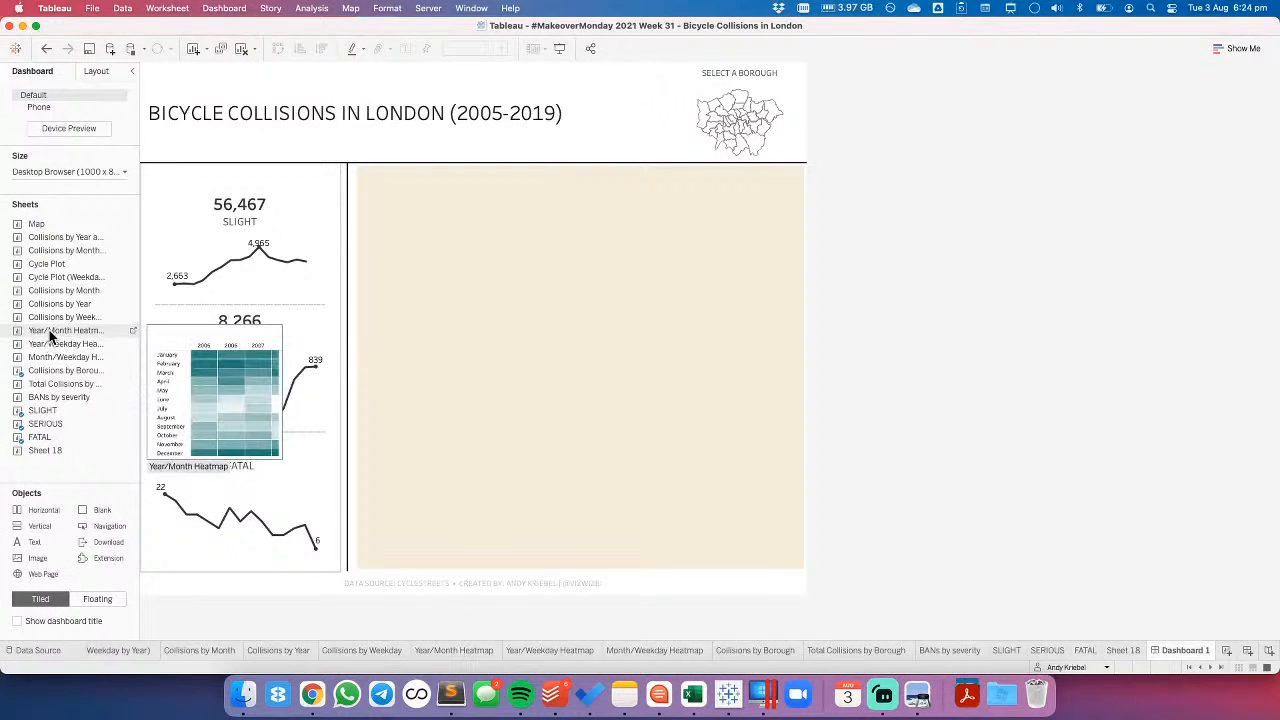
{"action": "left_click_drag", "start_coordinate": [50, 335], "coordinate": [518, 334]}
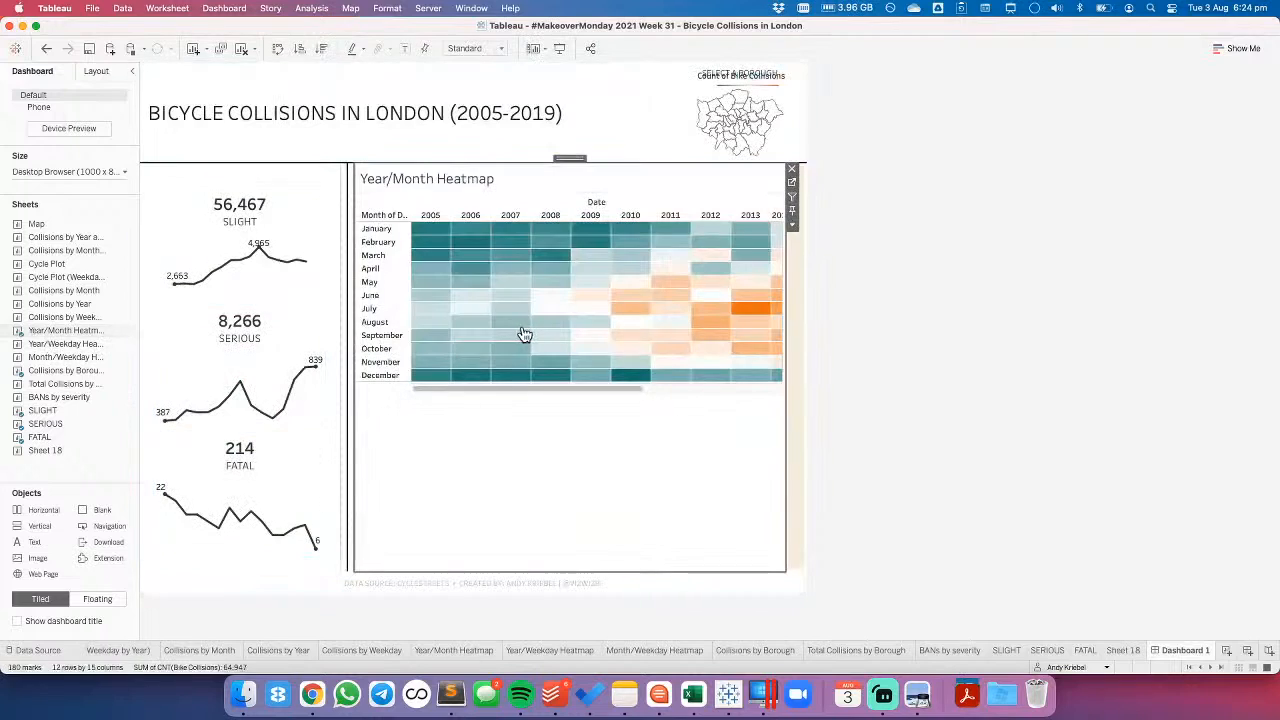
- Hide the heatmap's title on the dashboard and set its fit to Entire View
{"action": "right_click", "coordinate": [435, 178]}
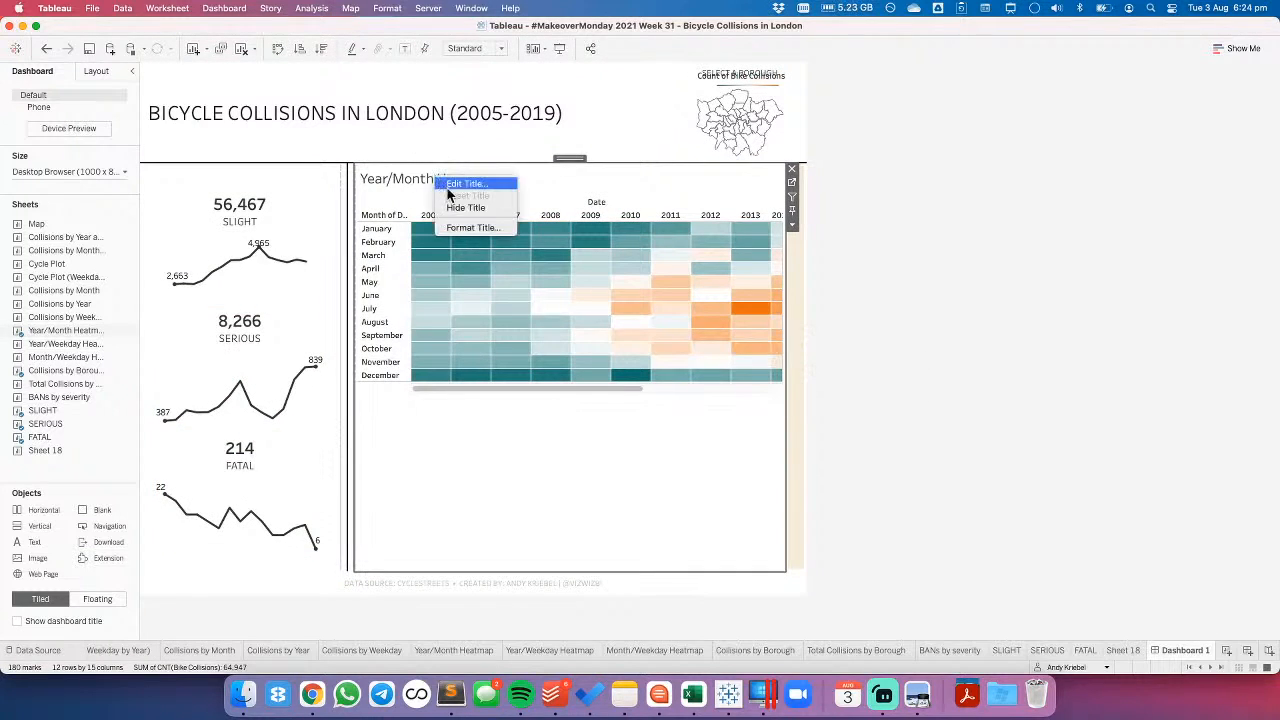
{"action": "left_click", "coordinate": [457, 208]}
{"action": "left_click", "coordinate": [498, 49]}
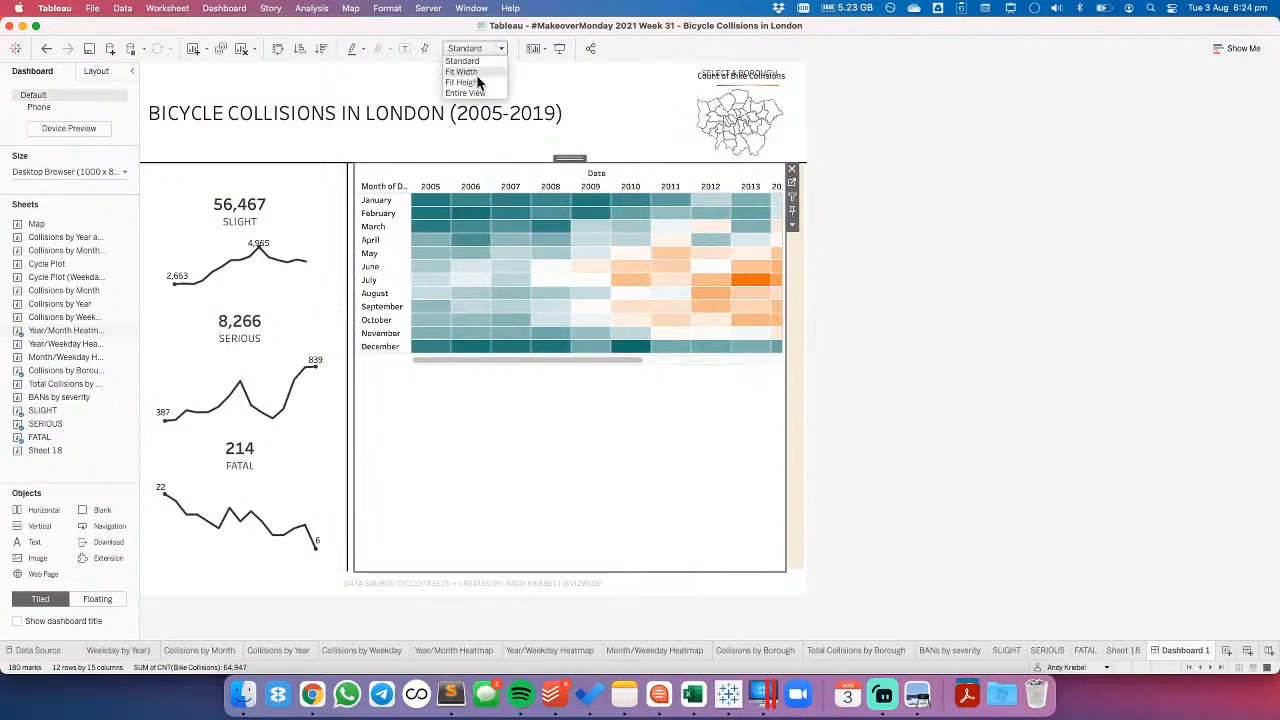
{"action": "left_click", "coordinate": [477, 93]}
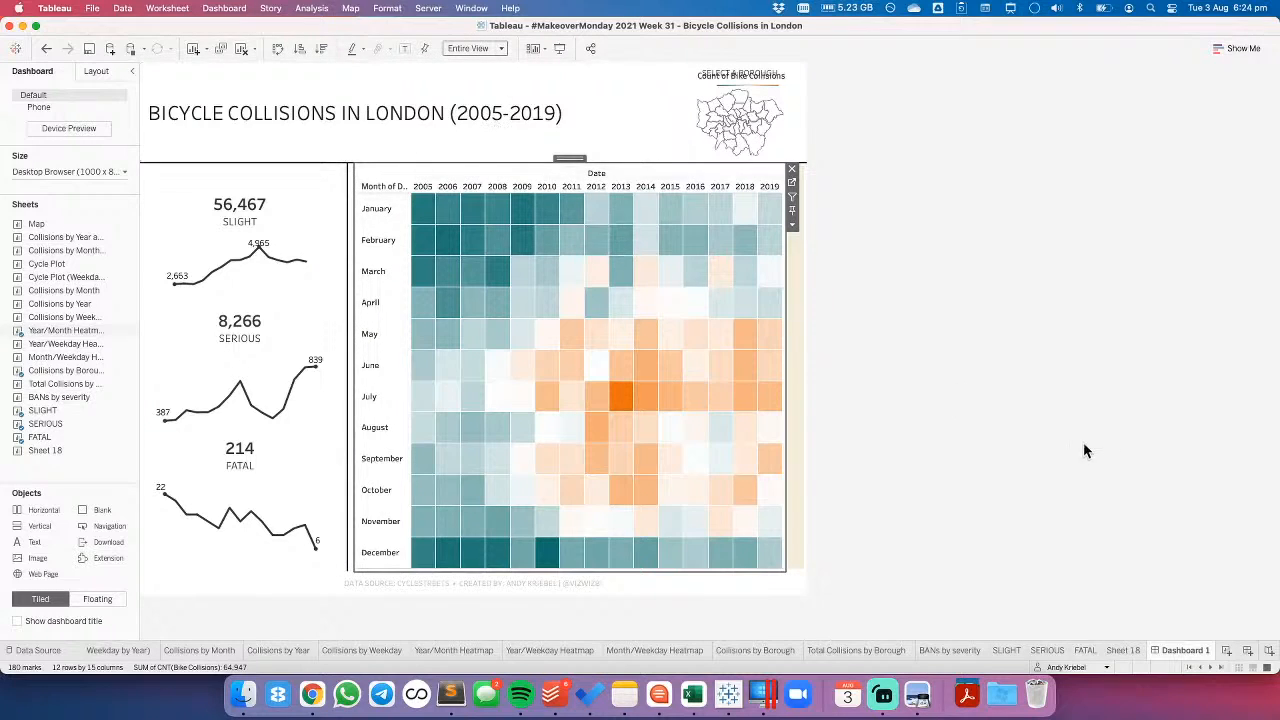
{"action": "left_click", "coordinate": [988, 398]}
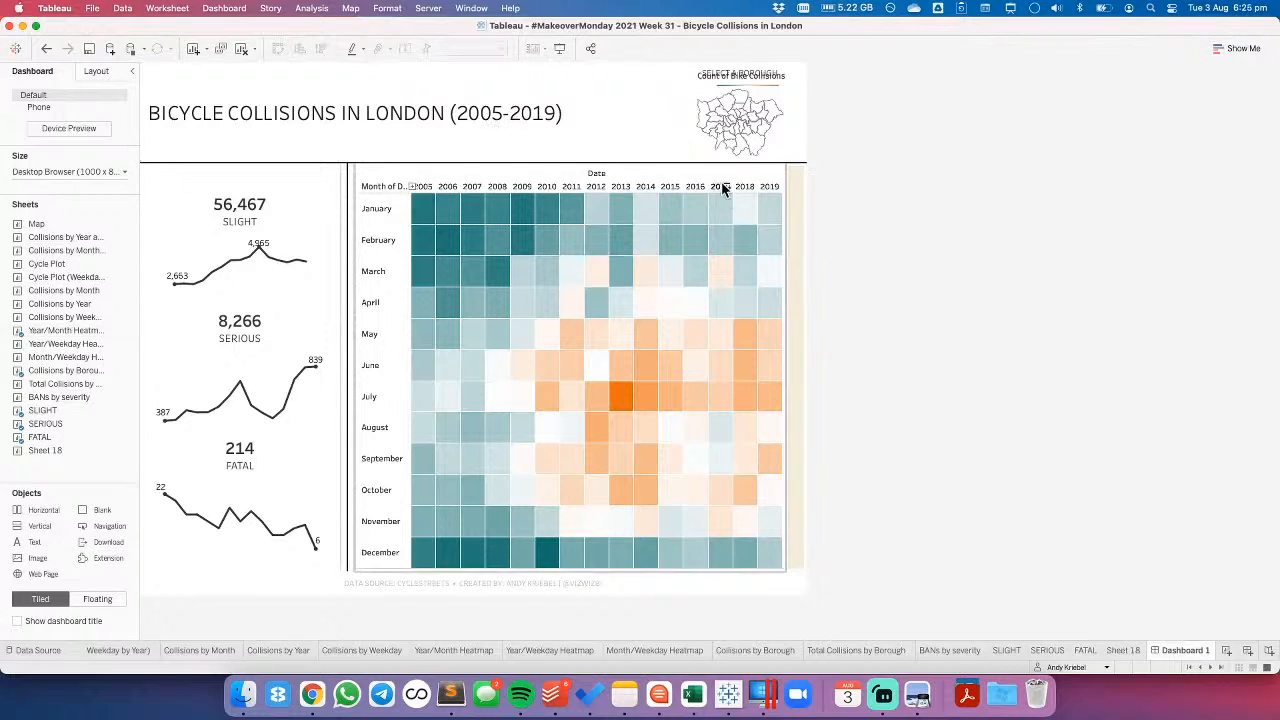
- Hide the heatmap's field labels for both columns and rows
{"action": "right_click", "coordinate": [615, 175]}
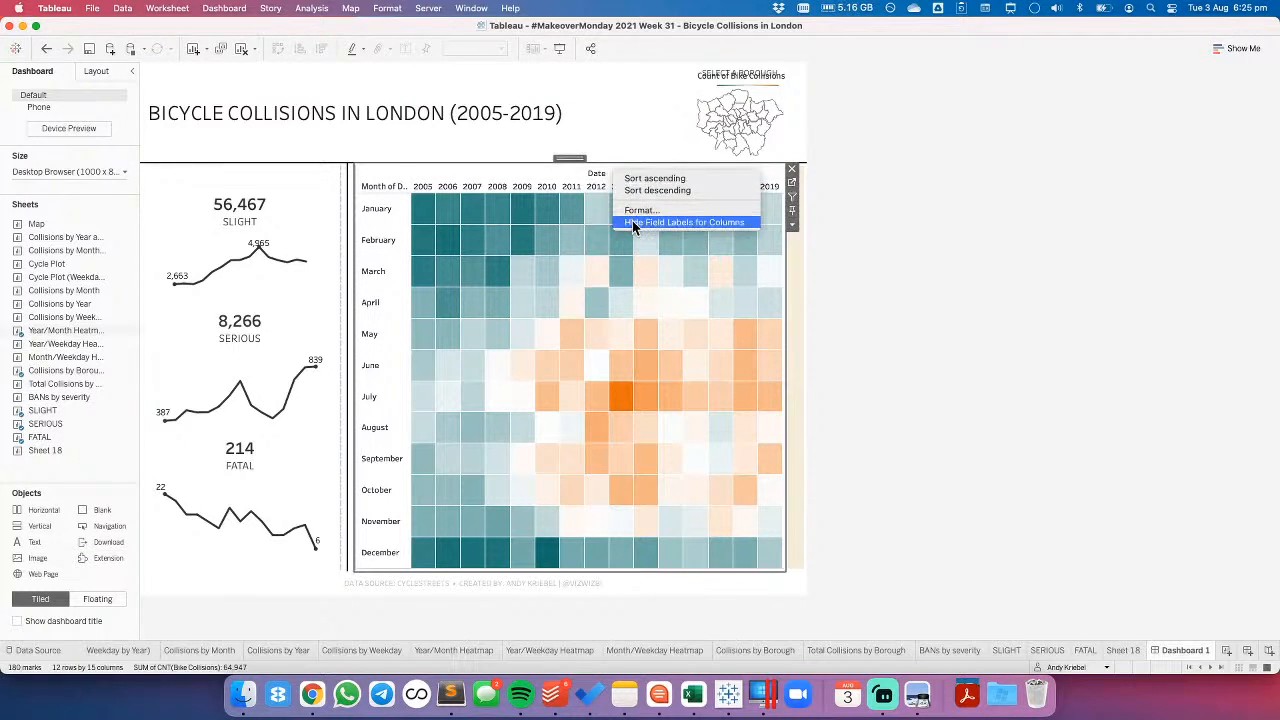
{"action": "left_click", "coordinate": [632, 220]}
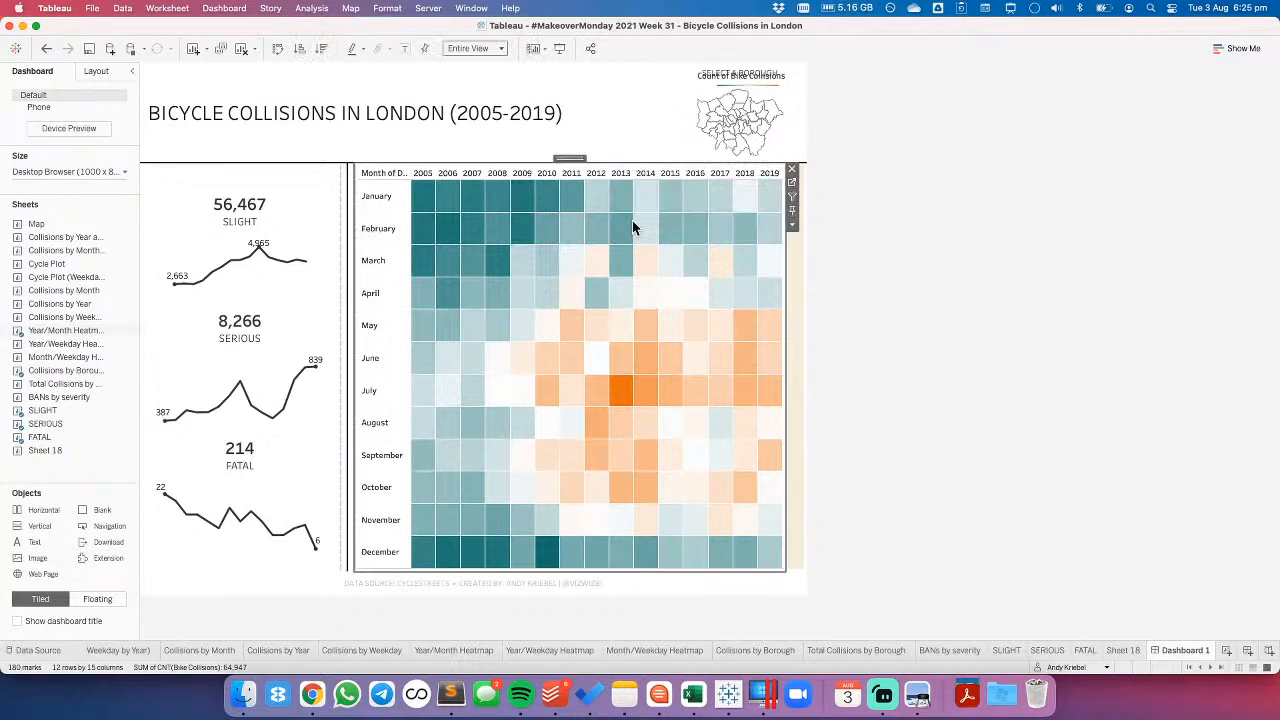
{"action": "right_click", "coordinate": [374, 175]}
{"action": "left_click", "coordinate": [412, 295]}
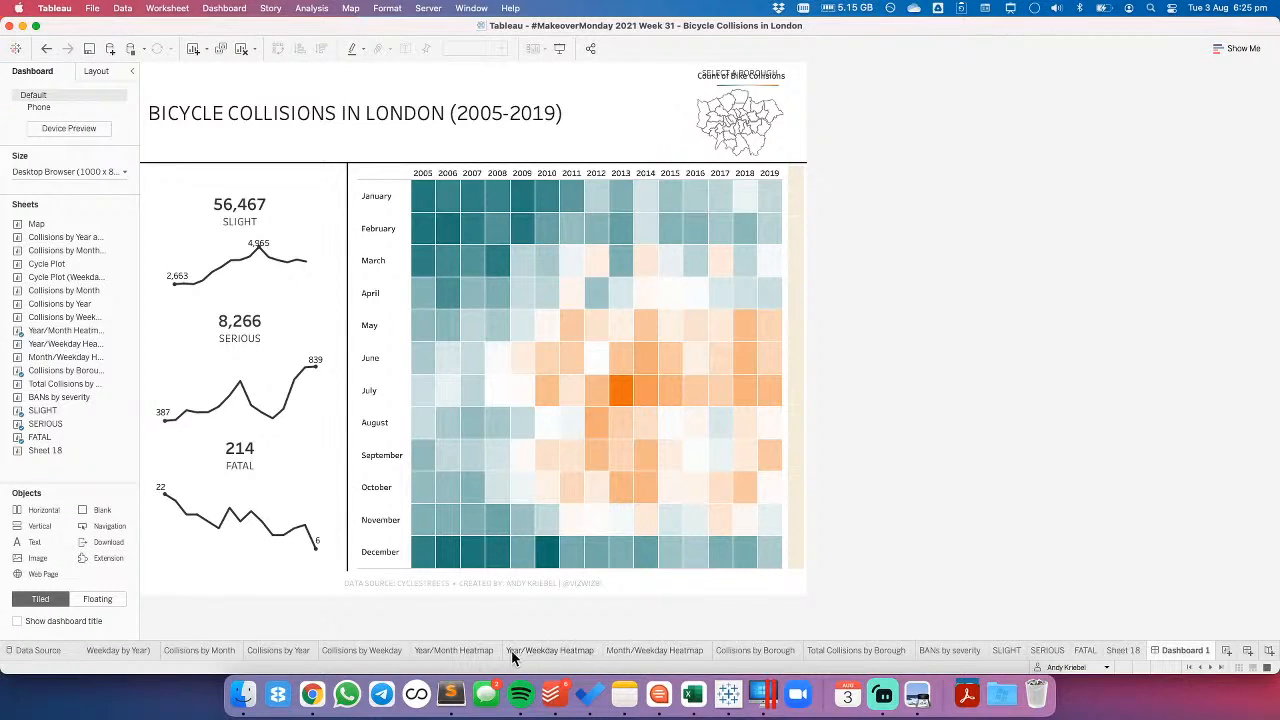
- Recolour the Year/Month Heatmap worksheet with the White to Black palette, with Reversed turned off
{"action": "left_click", "coordinate": [472, 650]}
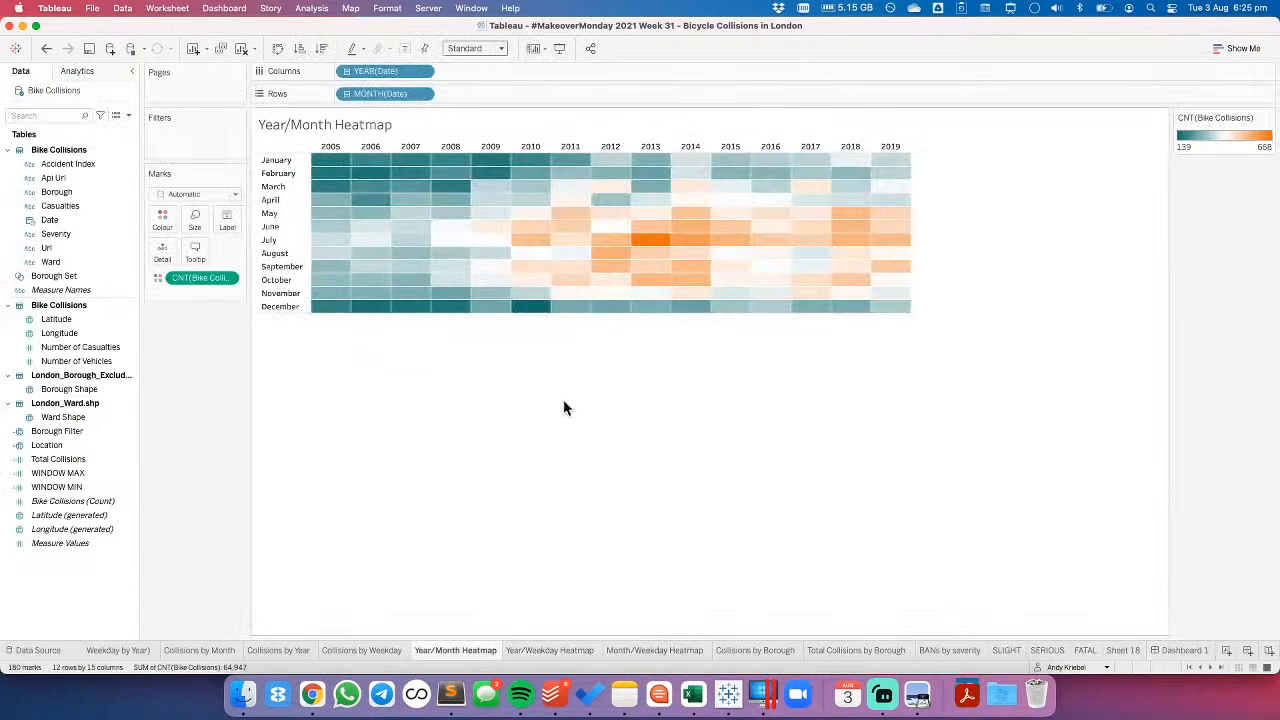
{"action": "double_click", "coordinate": [1224, 147]}
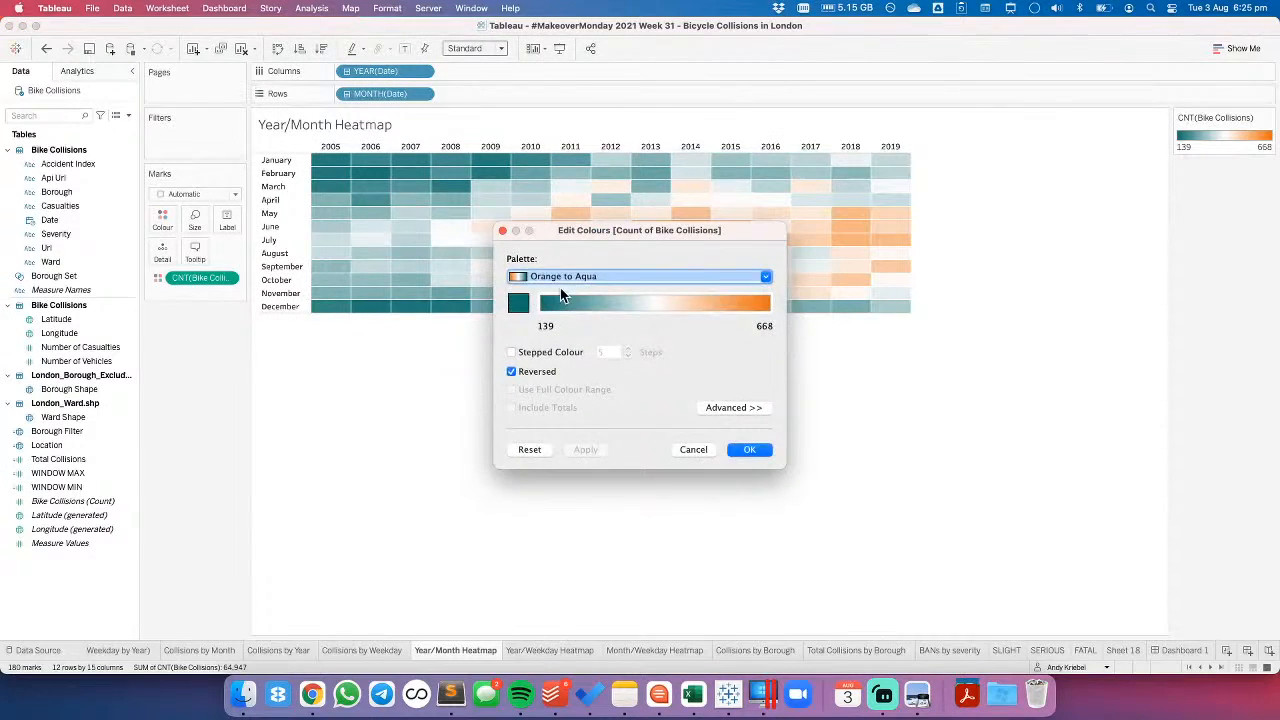
{"action": "left_click", "coordinate": [561, 282]}
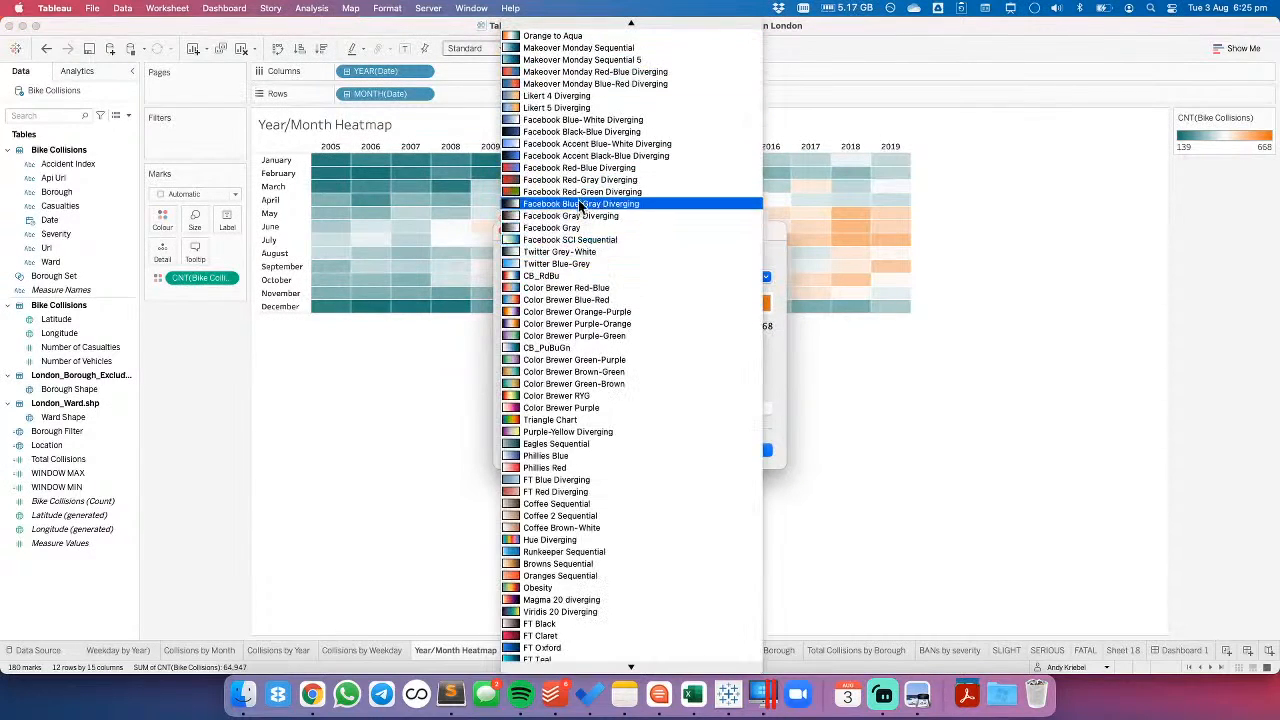
{"action": "scroll", "coordinate": [581, 230], "scroll_direction": "up", "scroll_amount": 1}
{"action": "scroll", "coordinate": [581, 228], "scroll_direction": "up", "scroll_amount": 10}
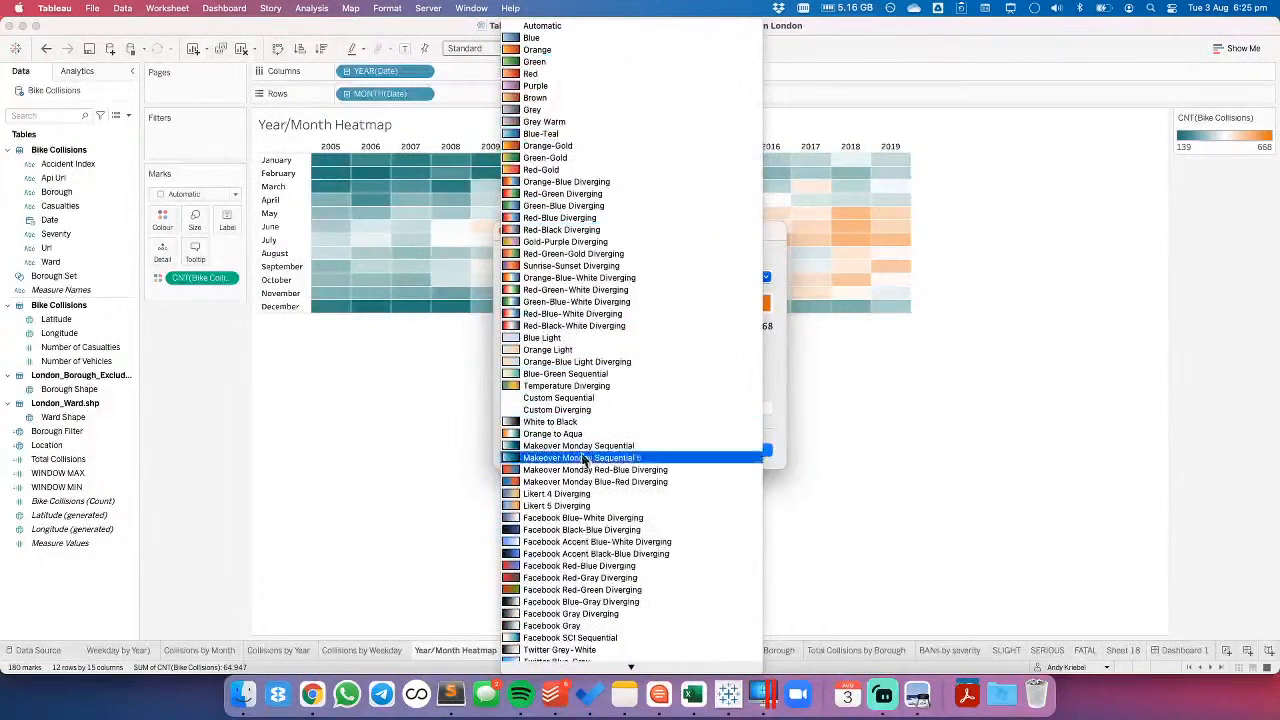
{"action": "left_click", "coordinate": [565, 423]}
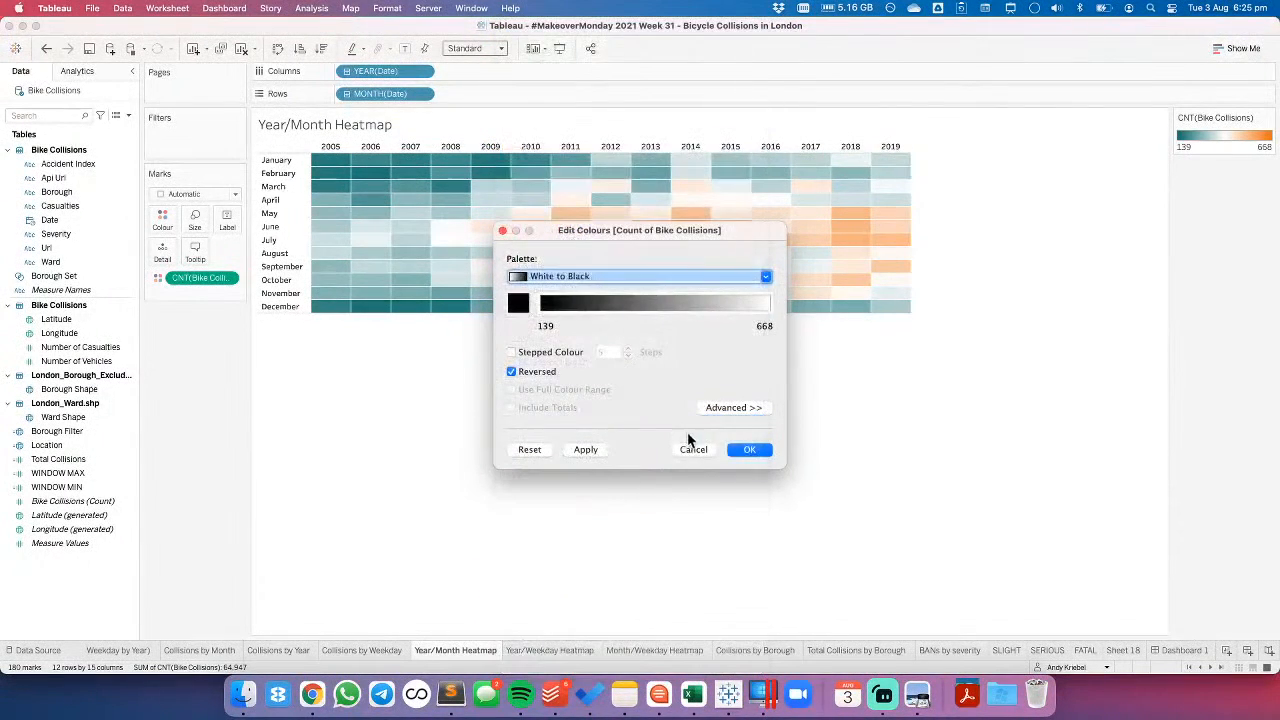
{"action": "left_click", "coordinate": [585, 449]}
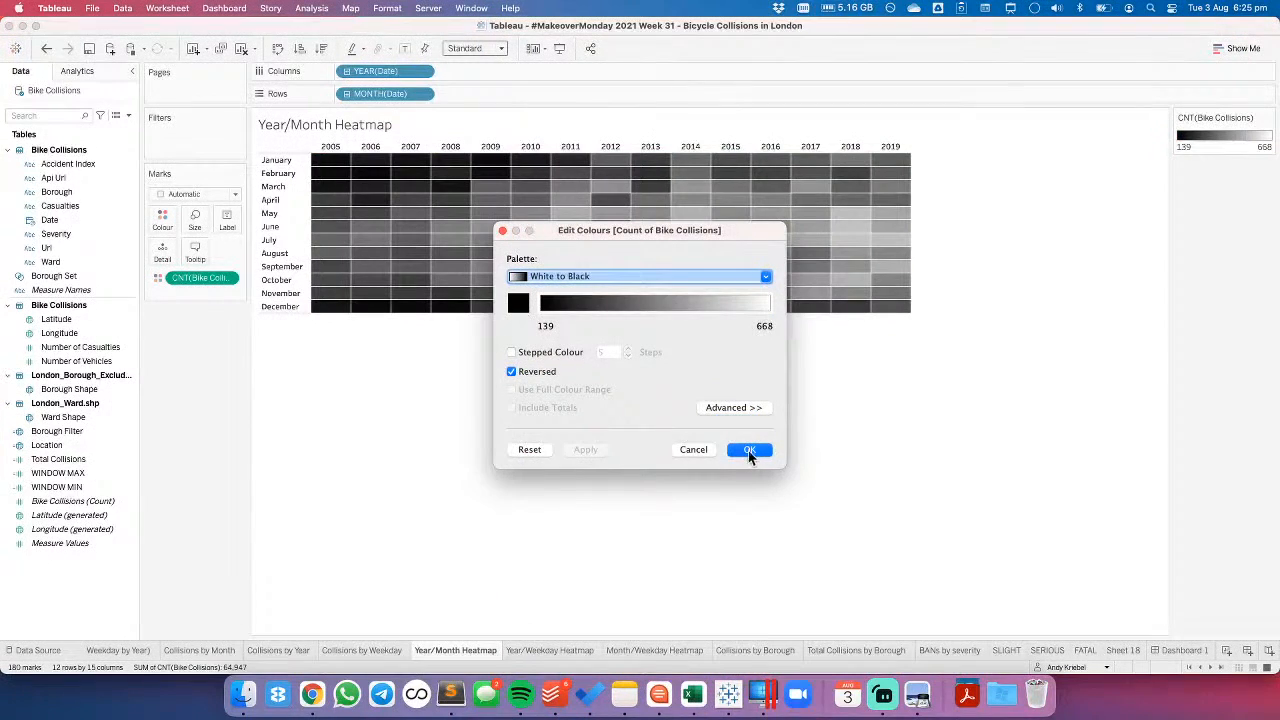
{"action": "left_click", "coordinate": [511, 371]}
{"action": "left_click", "coordinate": [585, 449]}
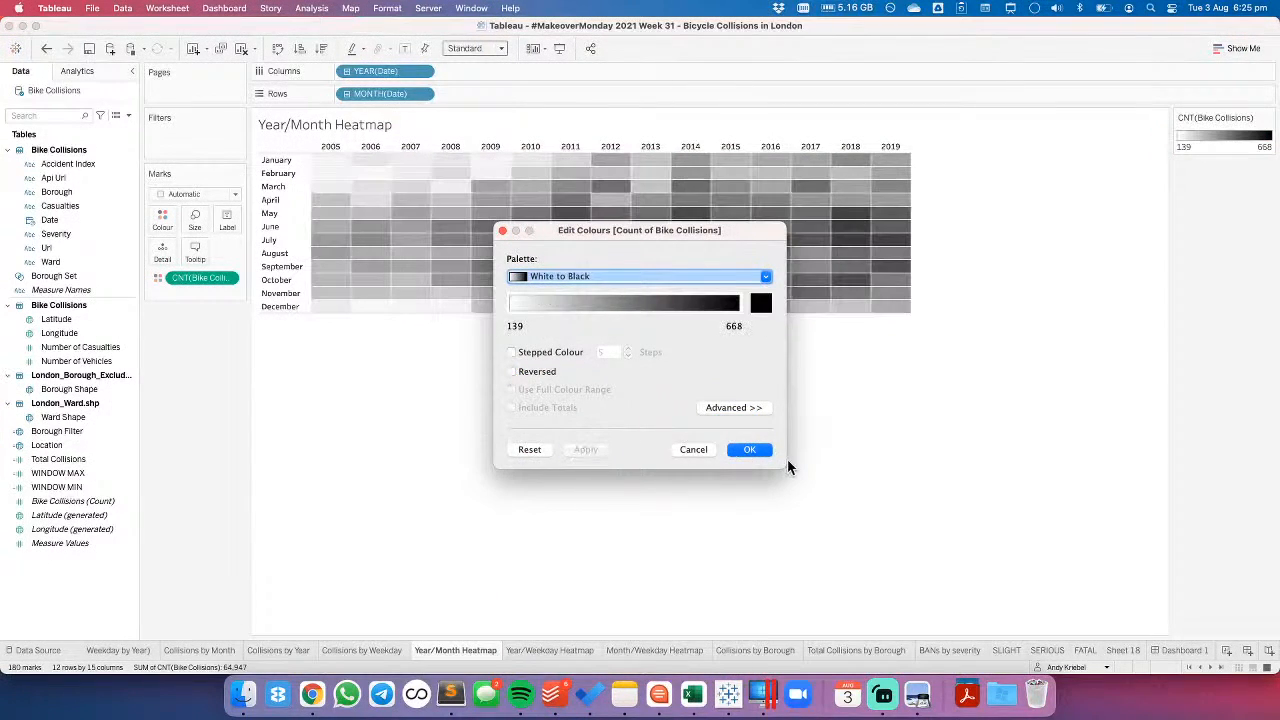
{"action": "left_click", "coordinate": [753, 449]}
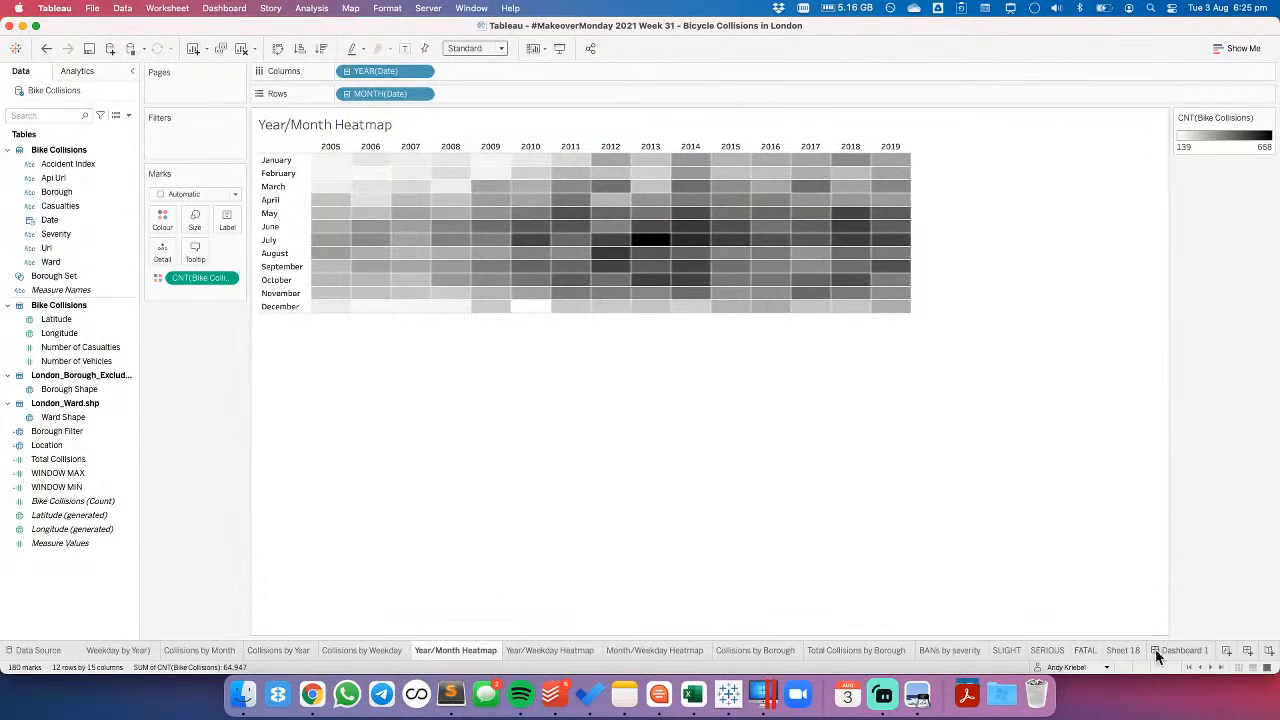
- Remove the remaining beige blank object next to the heatmap on Dashboard 1
{"action": "left_click", "coordinate": [1196, 651]}
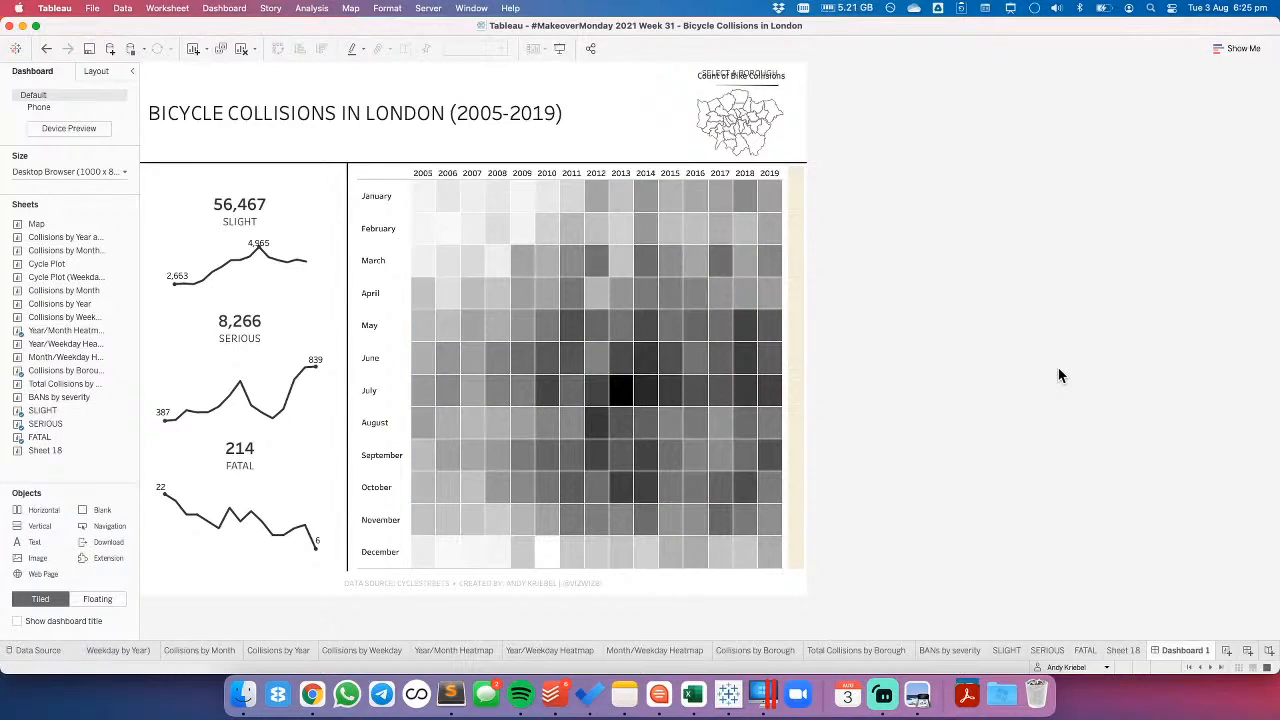
{"action": "left_click", "coordinate": [799, 310]}
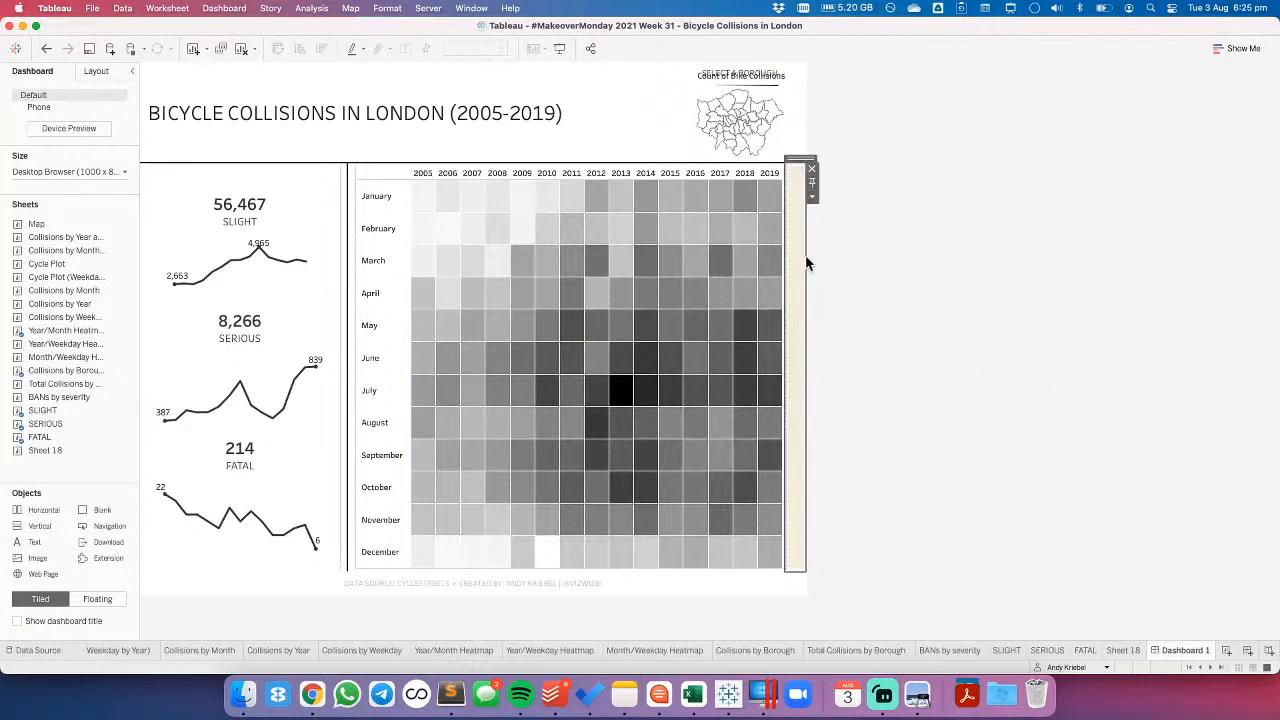
{"action": "left_click", "coordinate": [812, 169]}
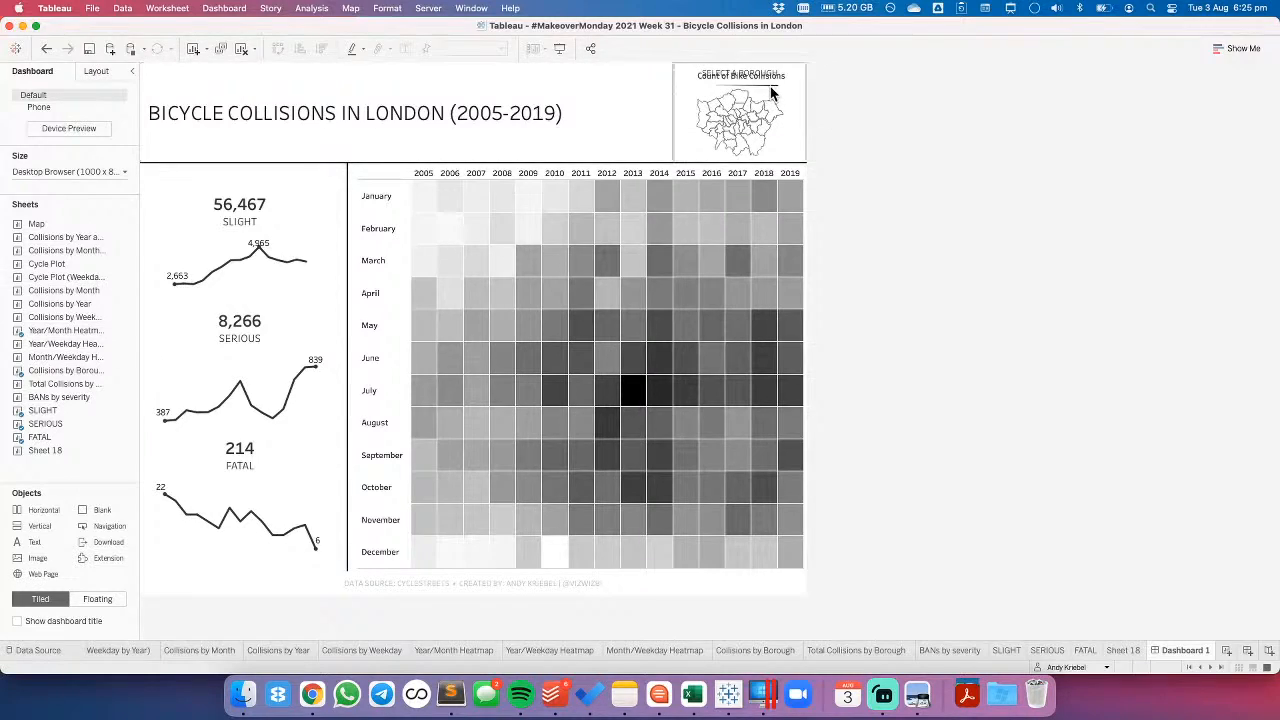
- Remove the Tiled container from Dashboard 1, together with the leftover legend overlapping the borough map
{"action": "left_click", "coordinate": [90, 71]}
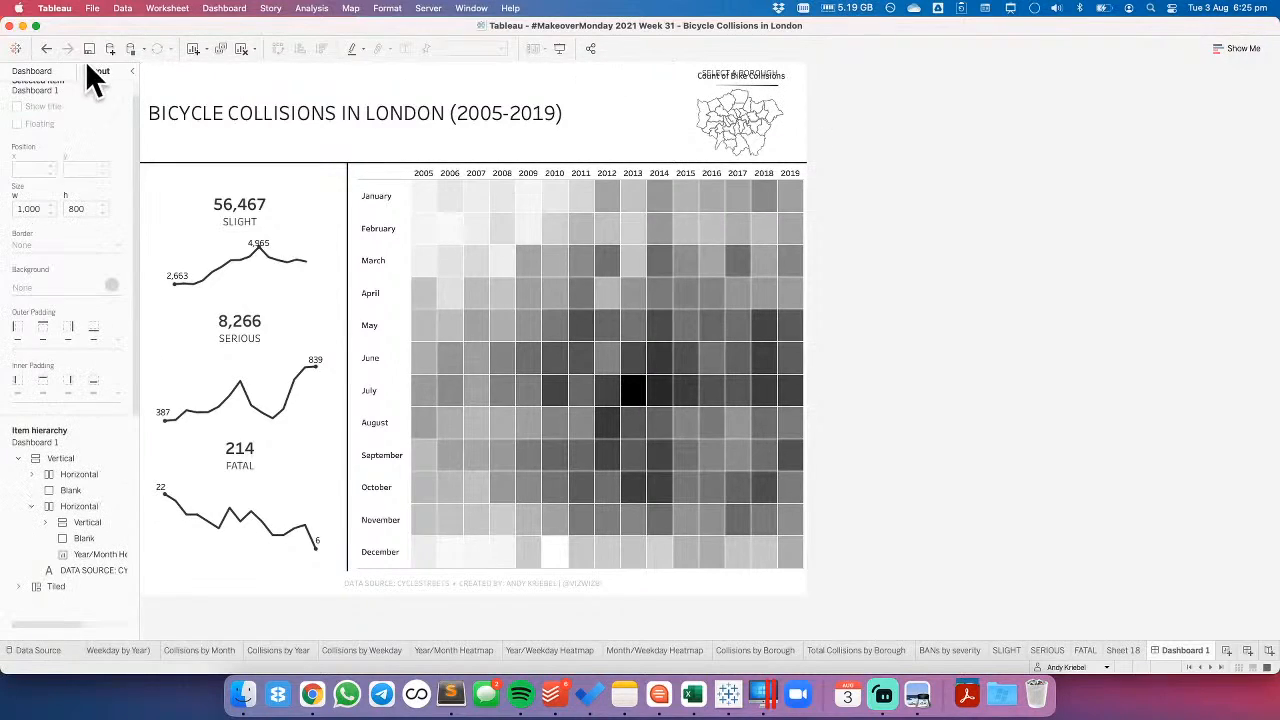
{"action": "right_click", "coordinate": [62, 587]}
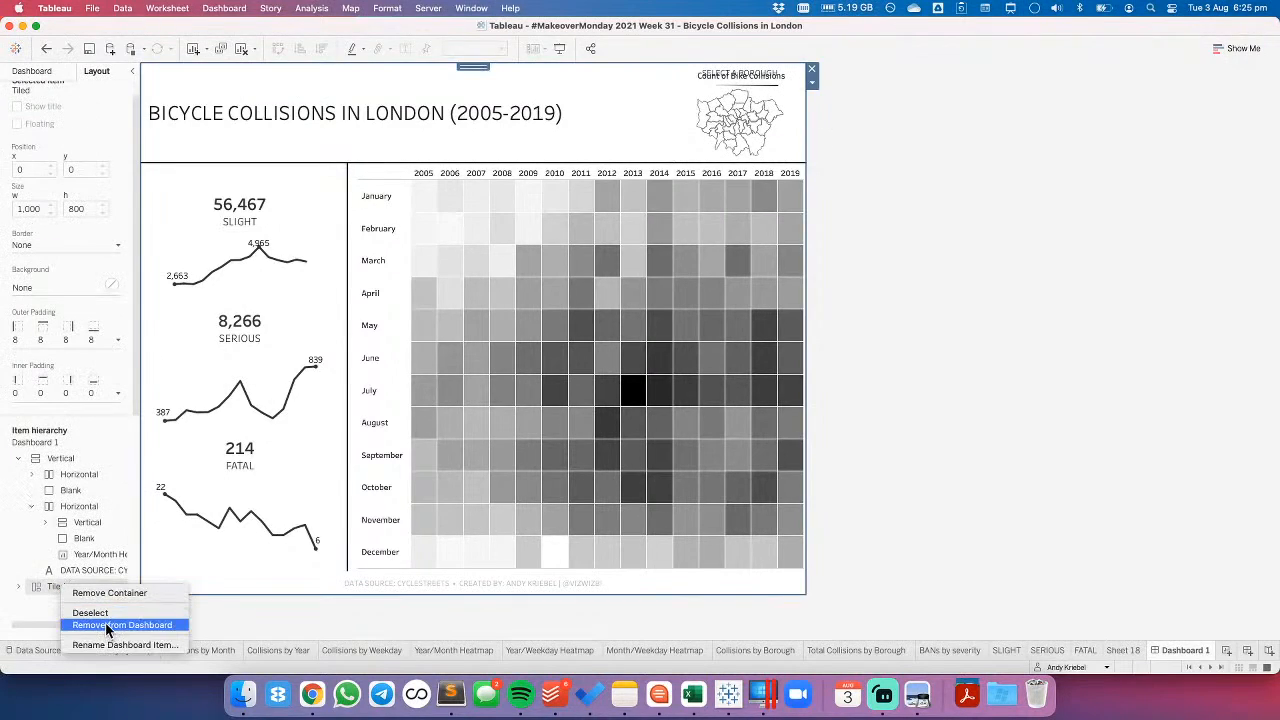
{"action": "left_click", "coordinate": [108, 625]}
{"action": "left_click", "coordinate": [737, 375]}
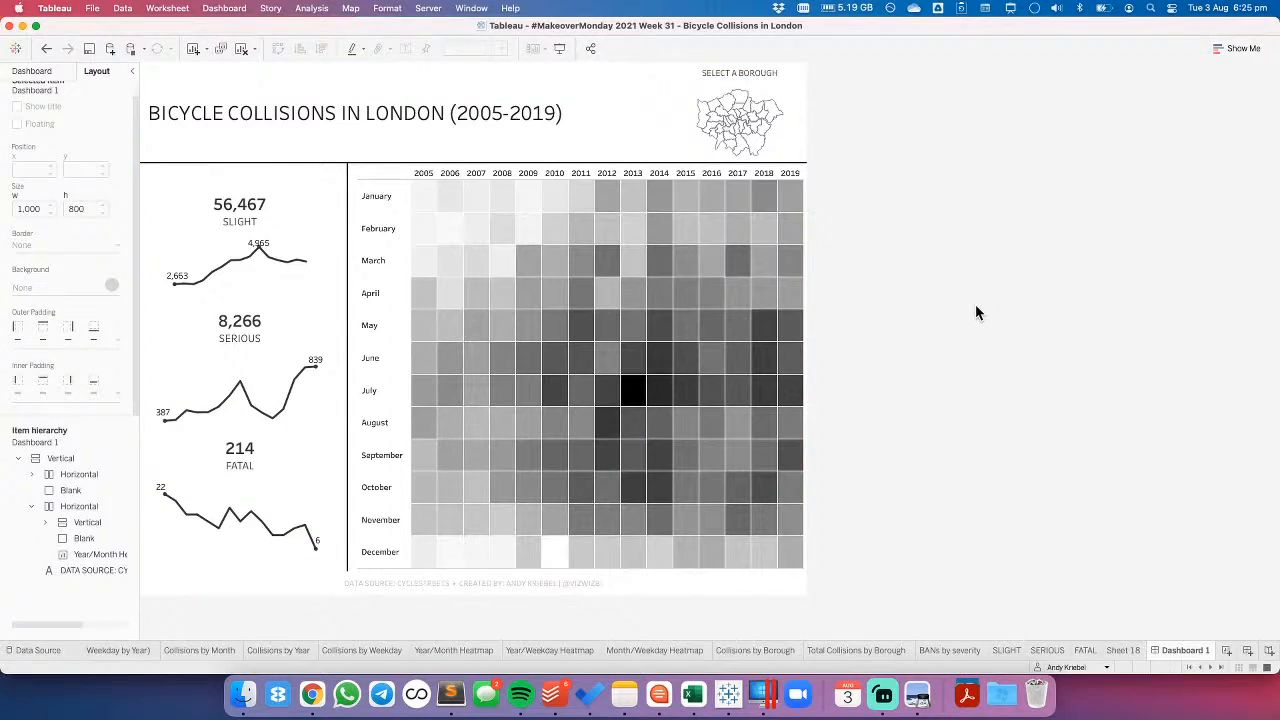
- Remove the Collisions by Borough map from the dashboard and delete the Filter BOROUGH dashboard action
{"action": "left_click", "coordinate": [760, 83]}
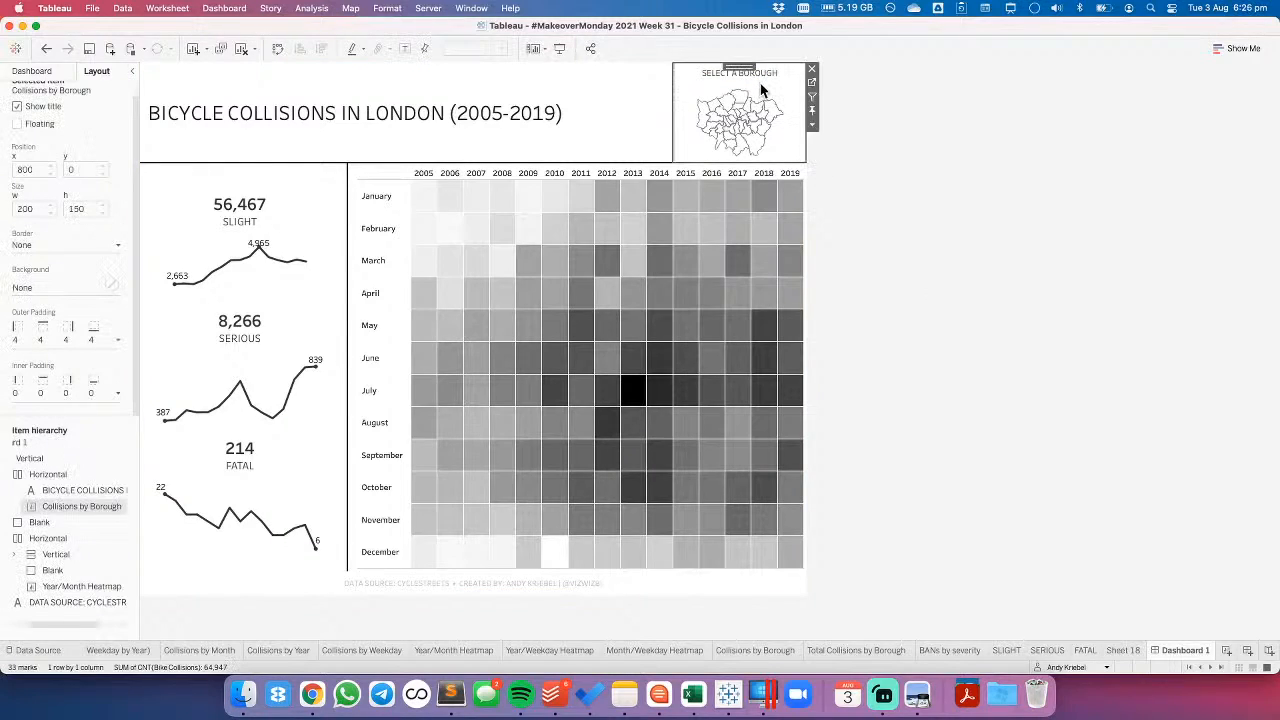
{"action": "left_click", "coordinate": [812, 72]}
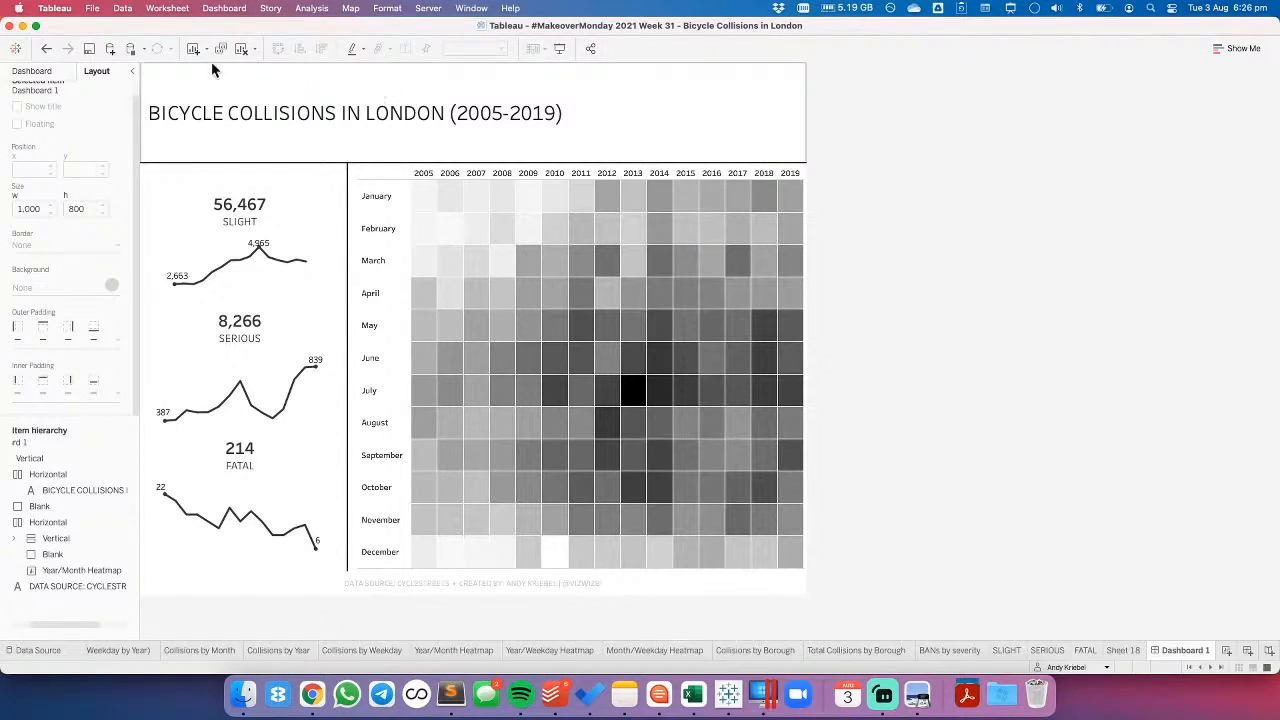
{"action": "left_click", "coordinate": [208, 10]}
{"action": "left_click", "coordinate": [265, 186]}
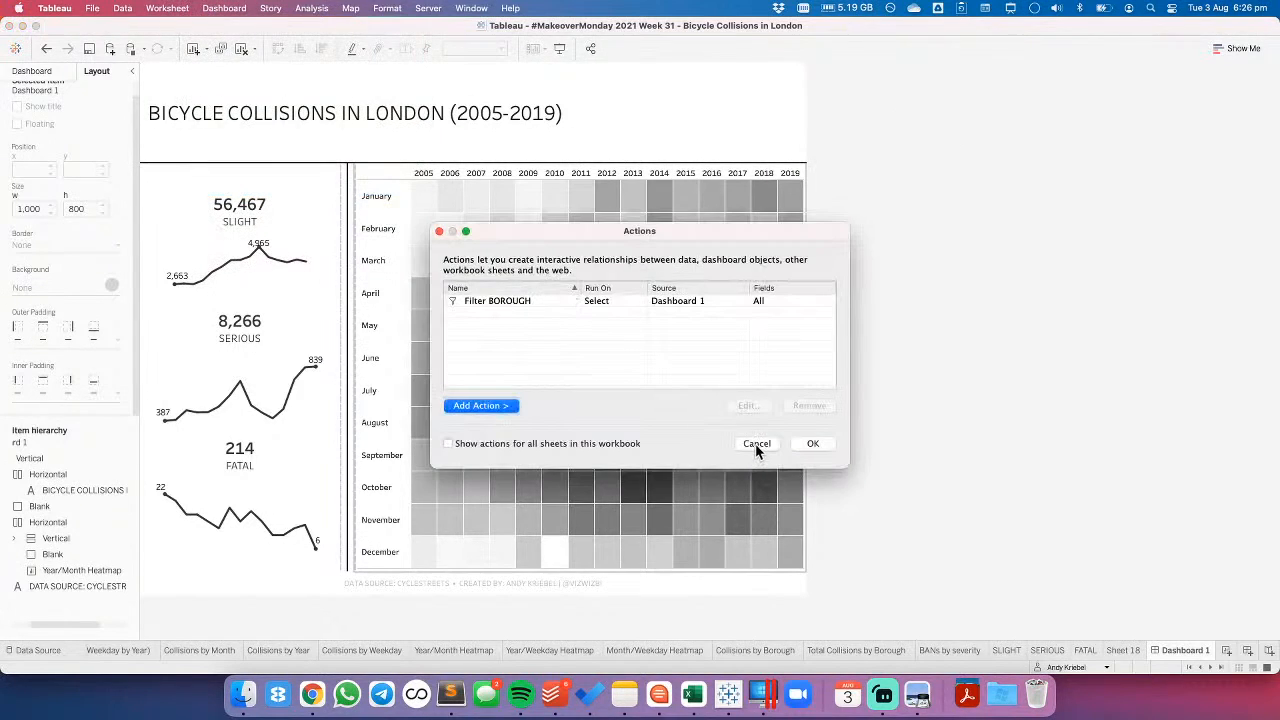
{"action": "left_click", "coordinate": [537, 303]}
{"action": "left_click", "coordinate": [809, 405]}
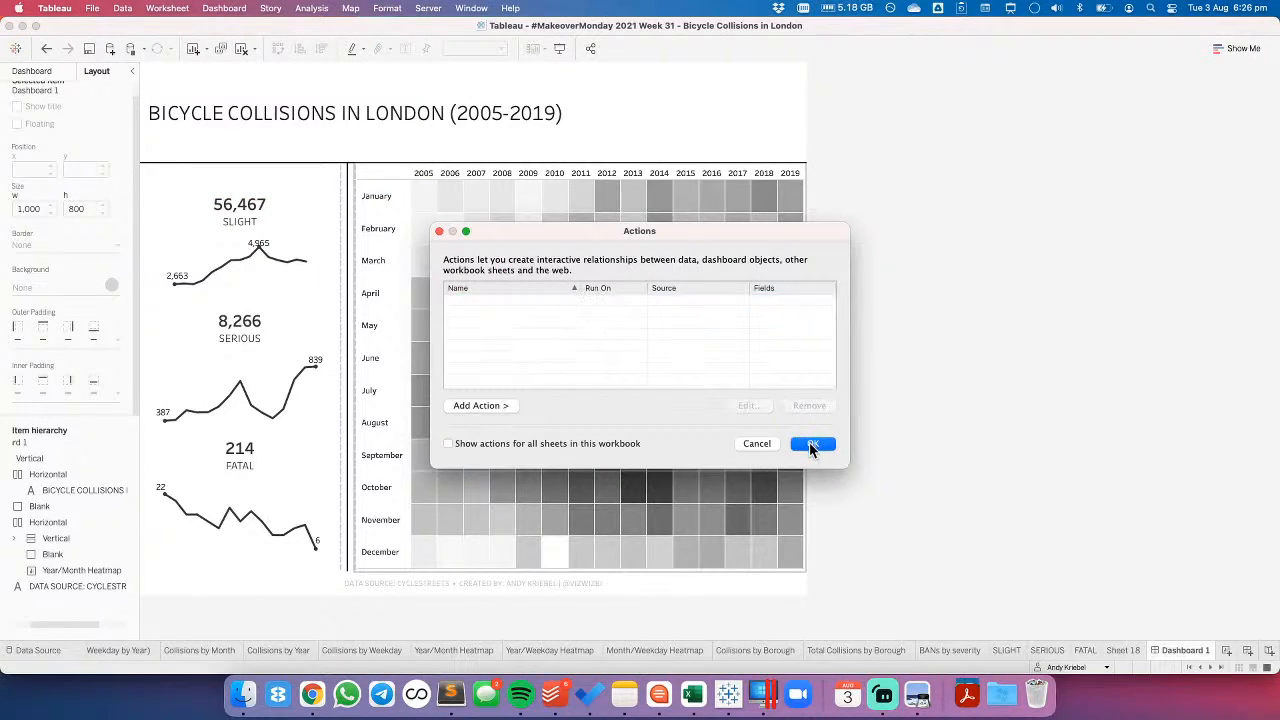
{"action": "left_click", "coordinate": [812, 443]}
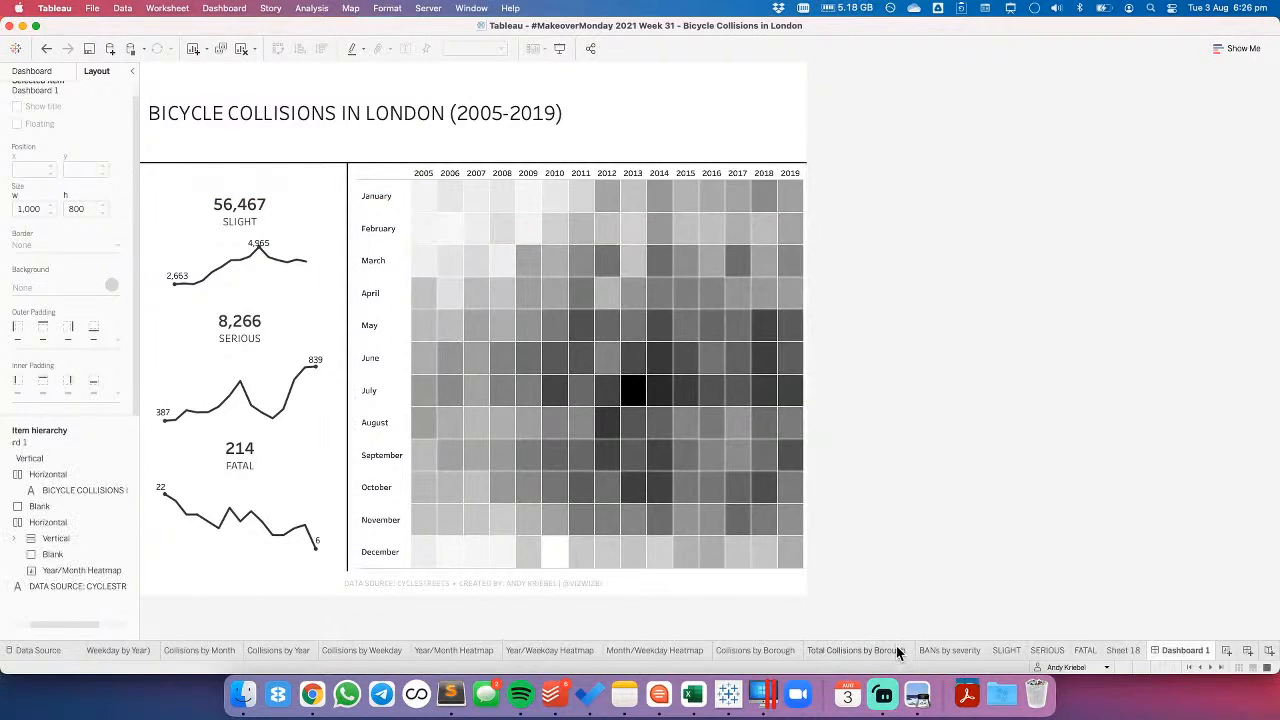
- Place the dashboard title directly in the main vertical container at a height of 60, eliminating the horizontal container that held it
{"action": "left_click", "coordinate": [384, 106]}
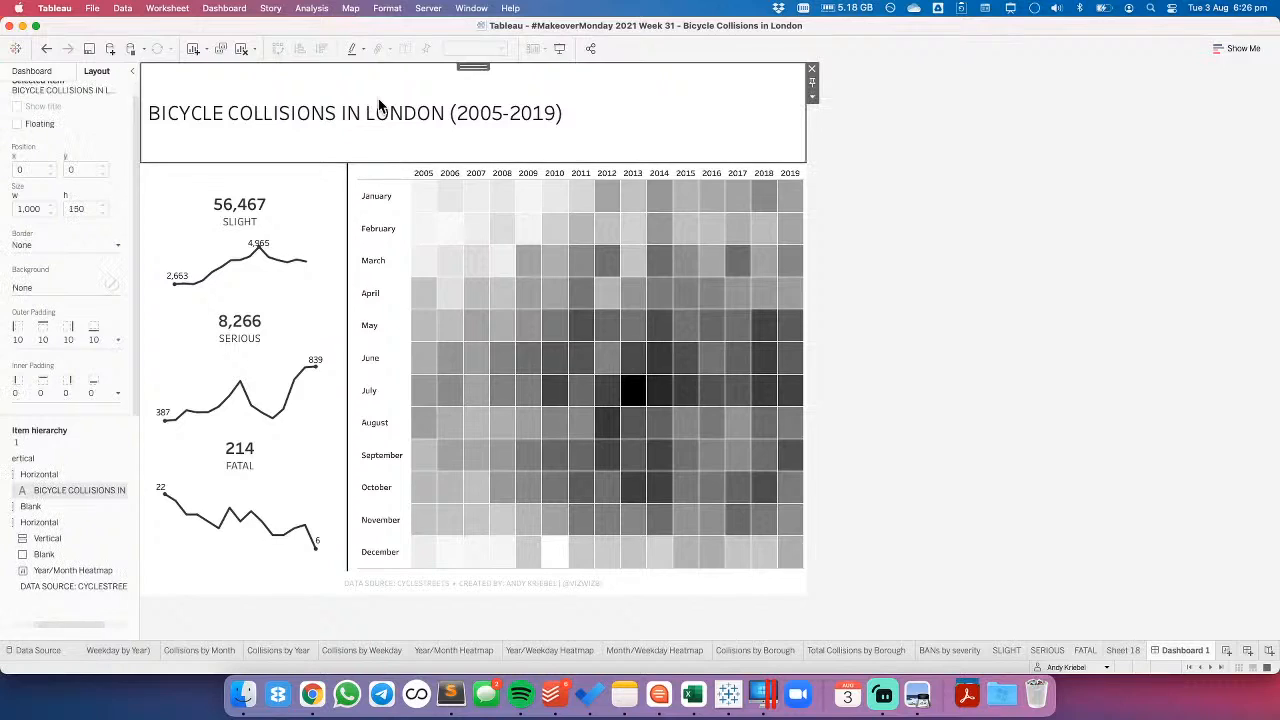
{"action": "double_click", "coordinate": [464, 67]}
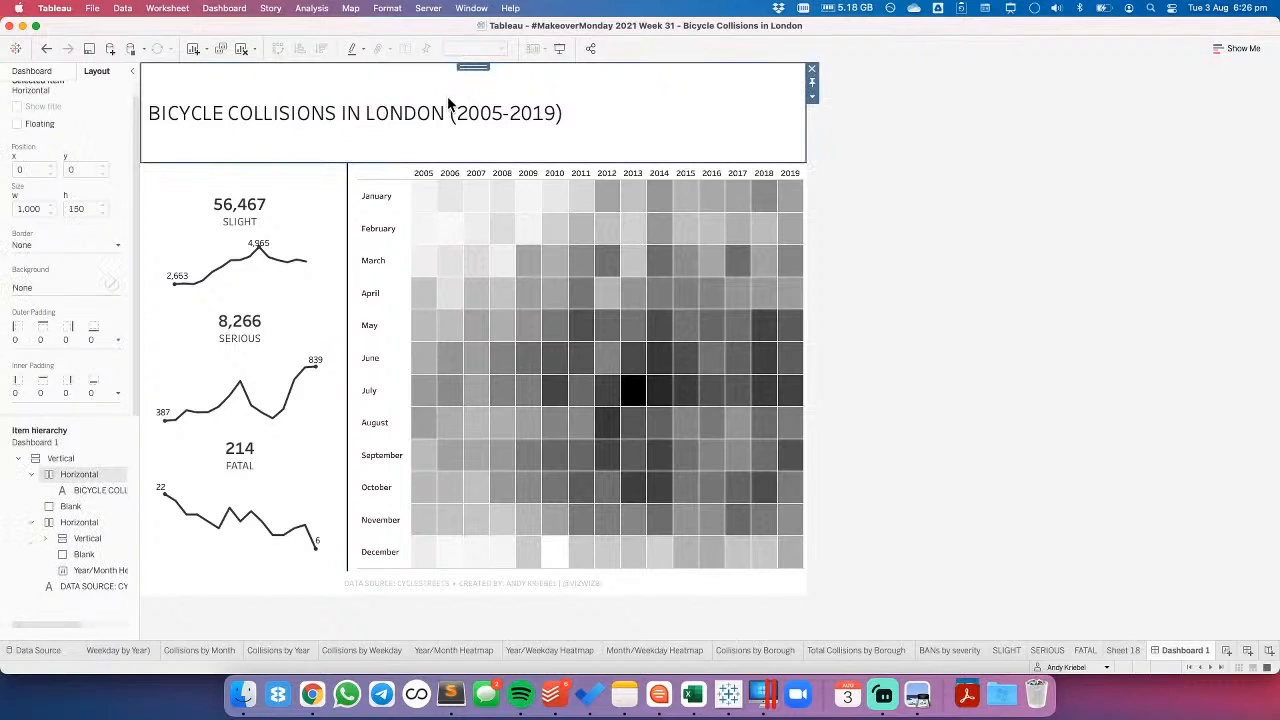
{"action": "left_click", "coordinate": [447, 96]}
{"action": "left_click_drag", "start_coordinate": [460, 64], "coordinate": [447, 170]}
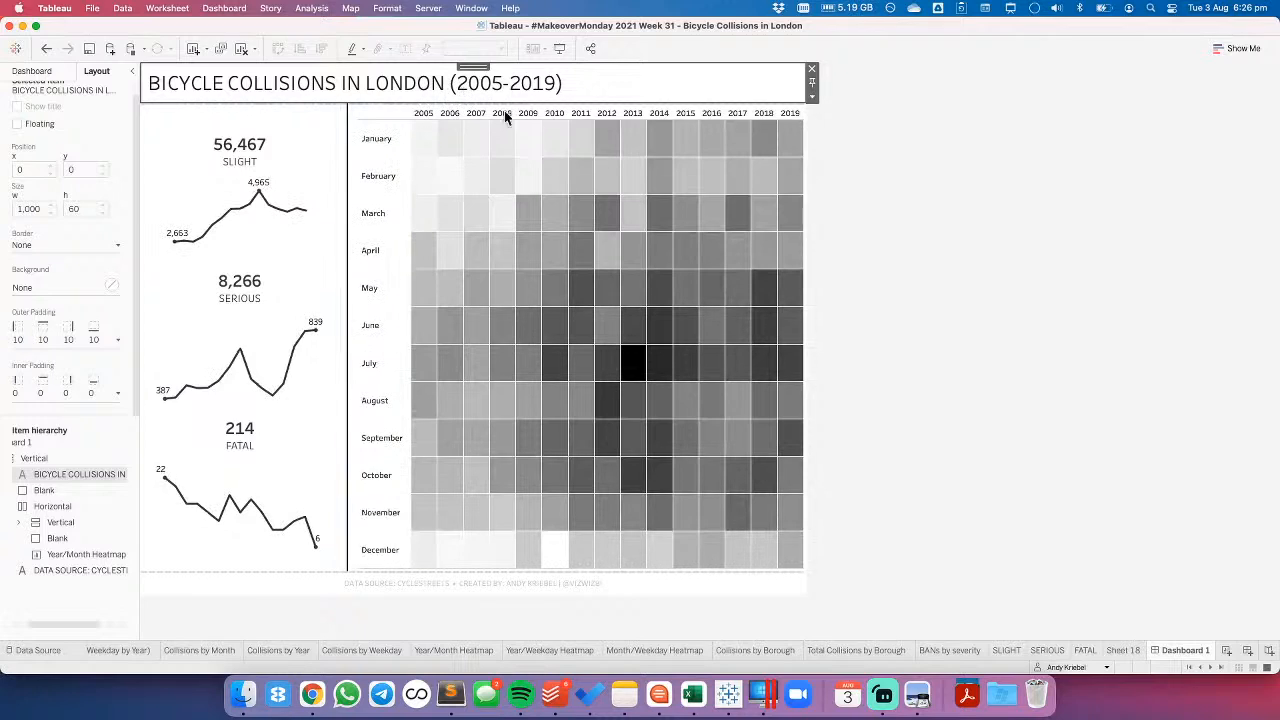
{"action": "left_click", "coordinate": [1100, 245]}
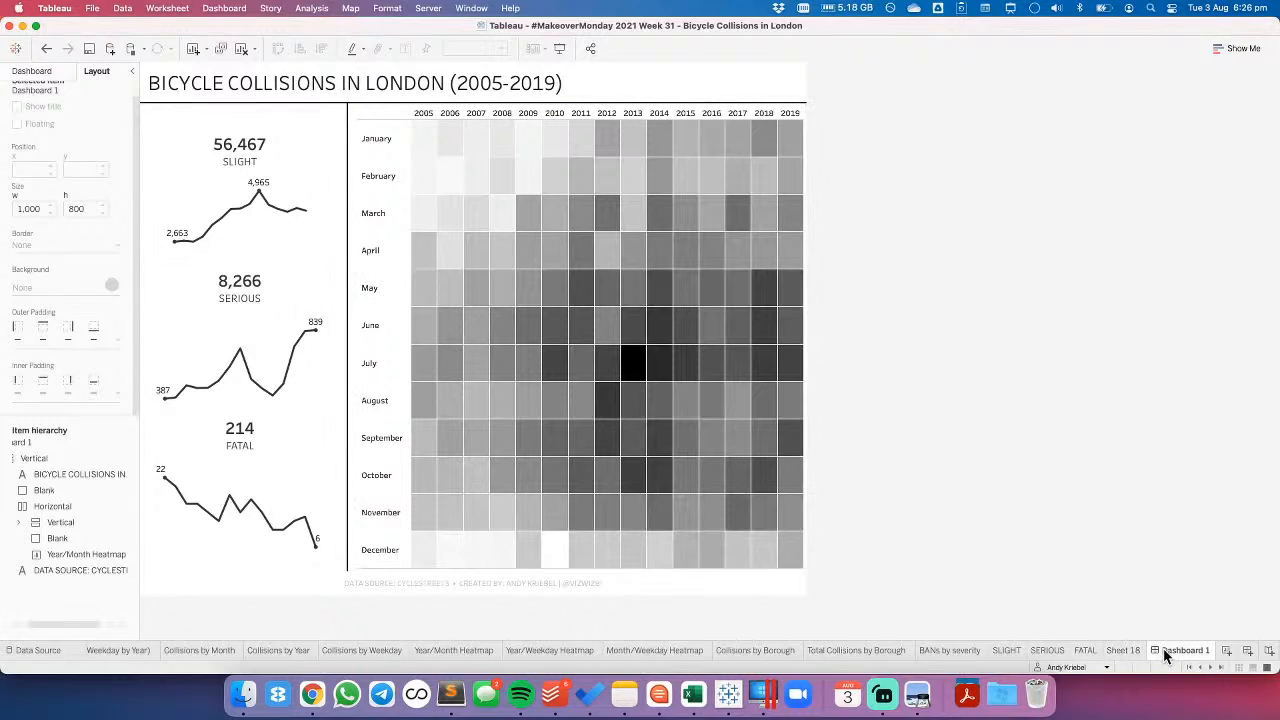
- On the SERIOUS sheet, create a calculated field from Borough named BOROUGH with the formula UPPER([Borough])
{"action": "left_click", "coordinate": [1133, 651]}
{"action": "left_click", "coordinate": [1050, 651]}
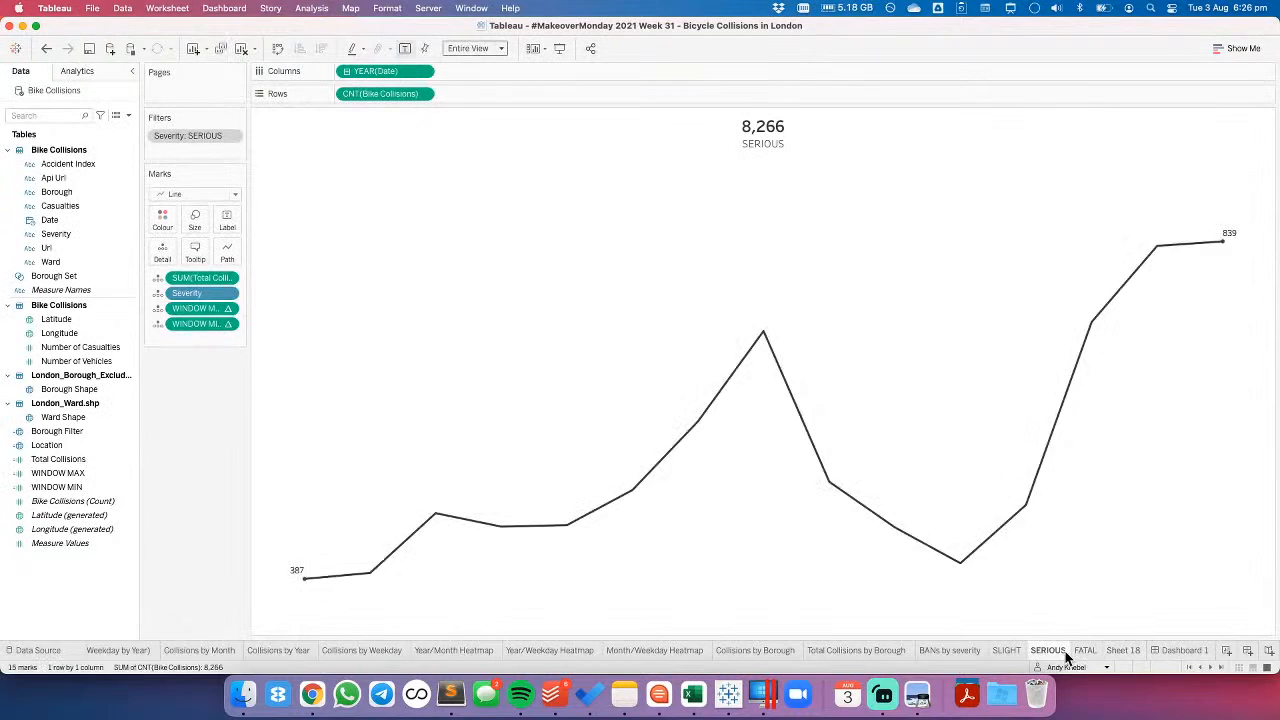
{"action": "mouse_move", "coordinate": [1005, 655]}
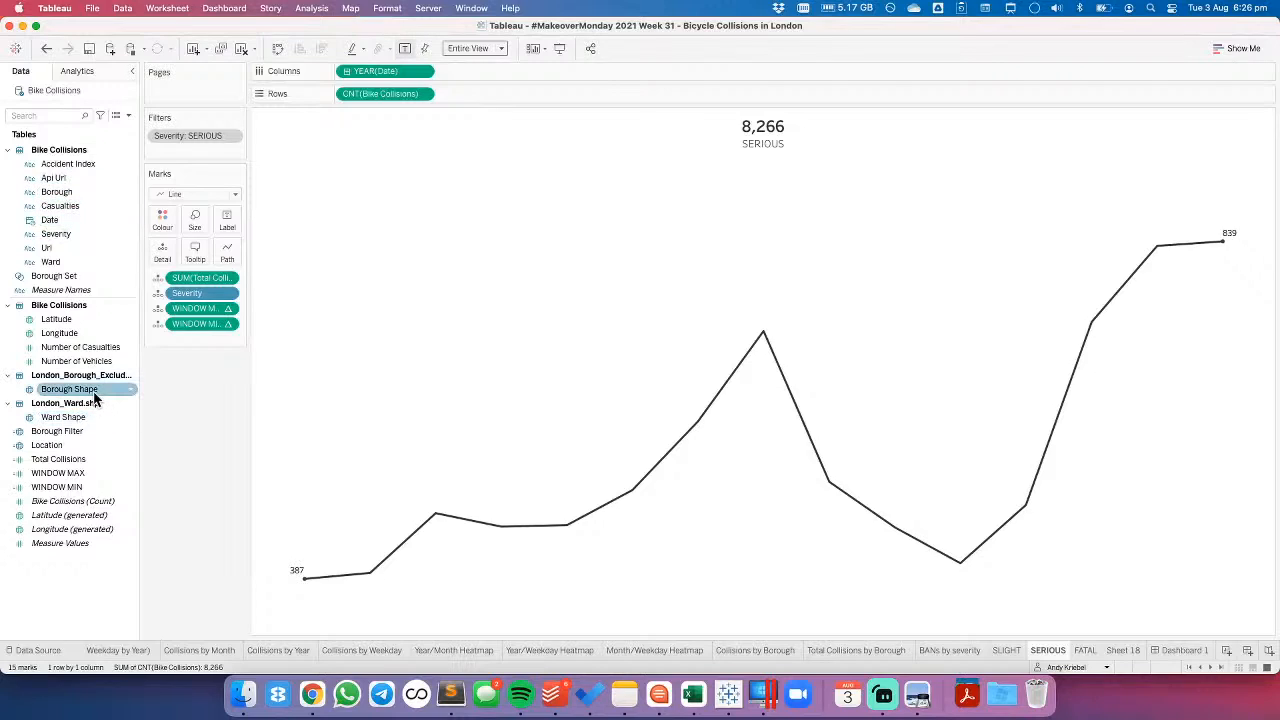
{"action": "mouse_move", "coordinate": [57, 192]}
{"action": "left_mouse_down"}
{"action": "mouse_move", "coordinate": [172, 162]}
{"action": "mouse_move", "coordinate": [67, 199]}
{"action": "left_mouse_up"}
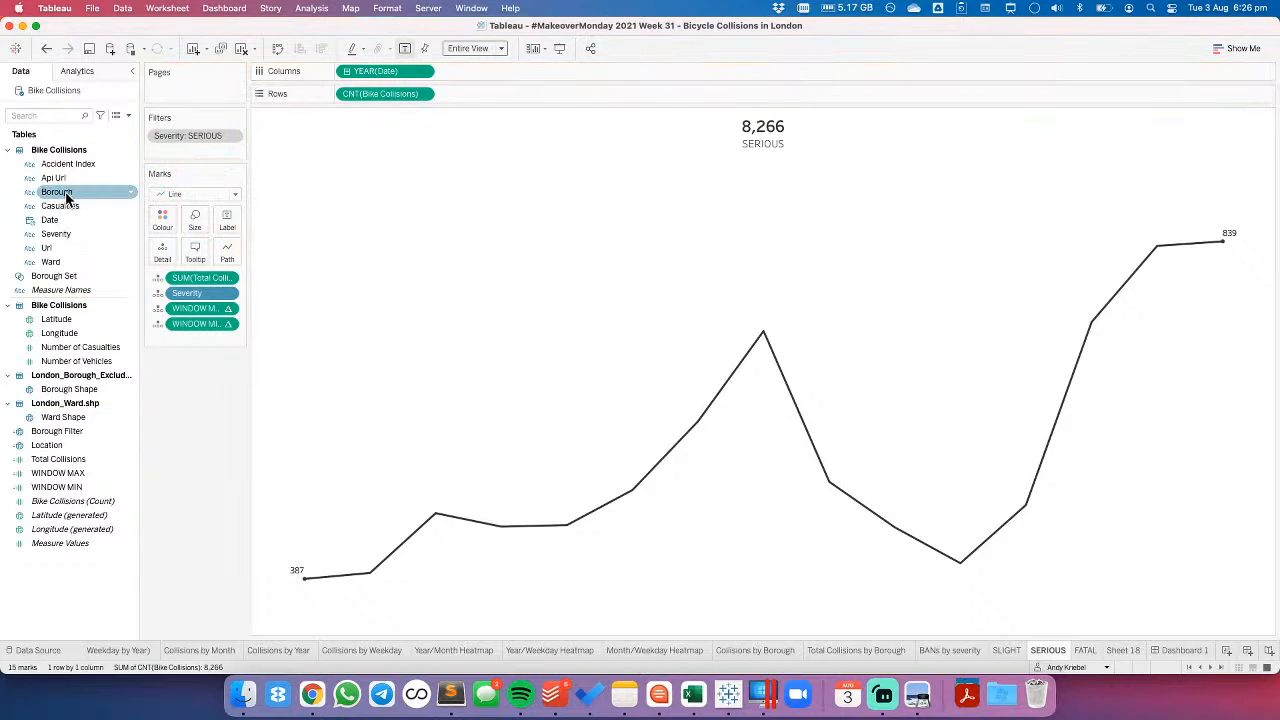
{"action": "right_click", "coordinate": [67, 199]}
{"action": "mouse_move", "coordinate": [125, 291]}
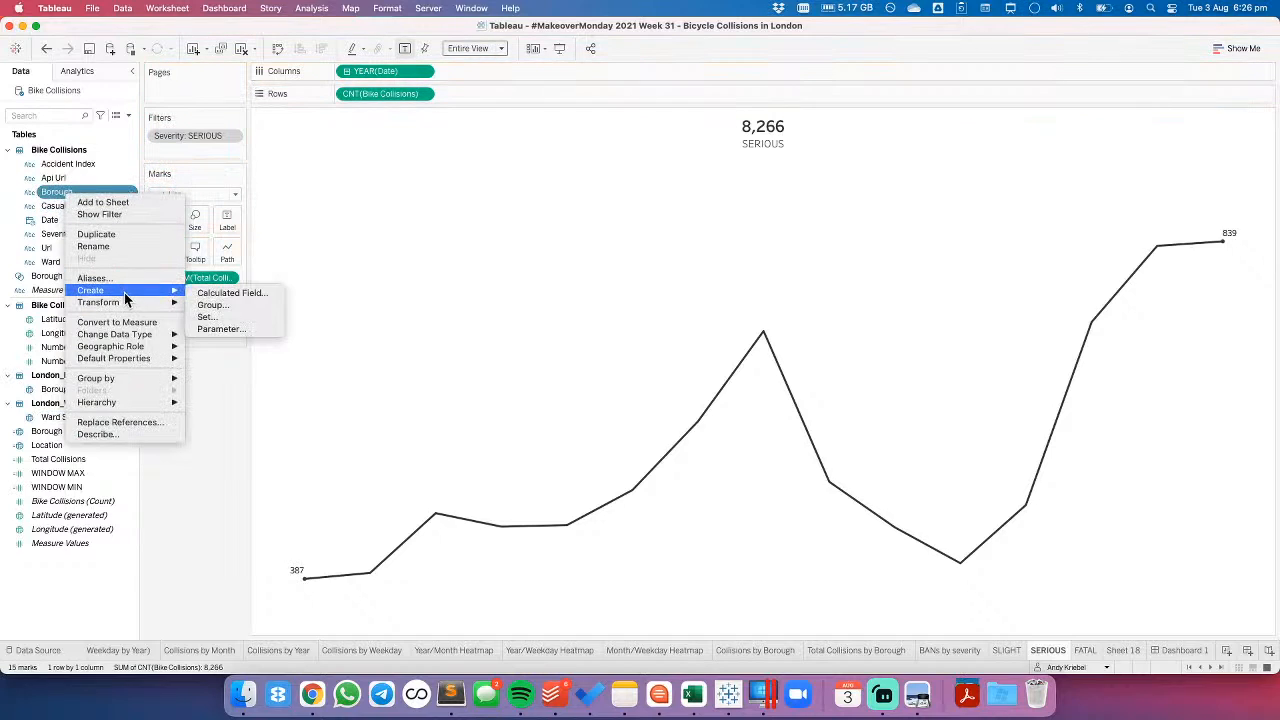
{"action": "left_click", "coordinate": [220, 294]}
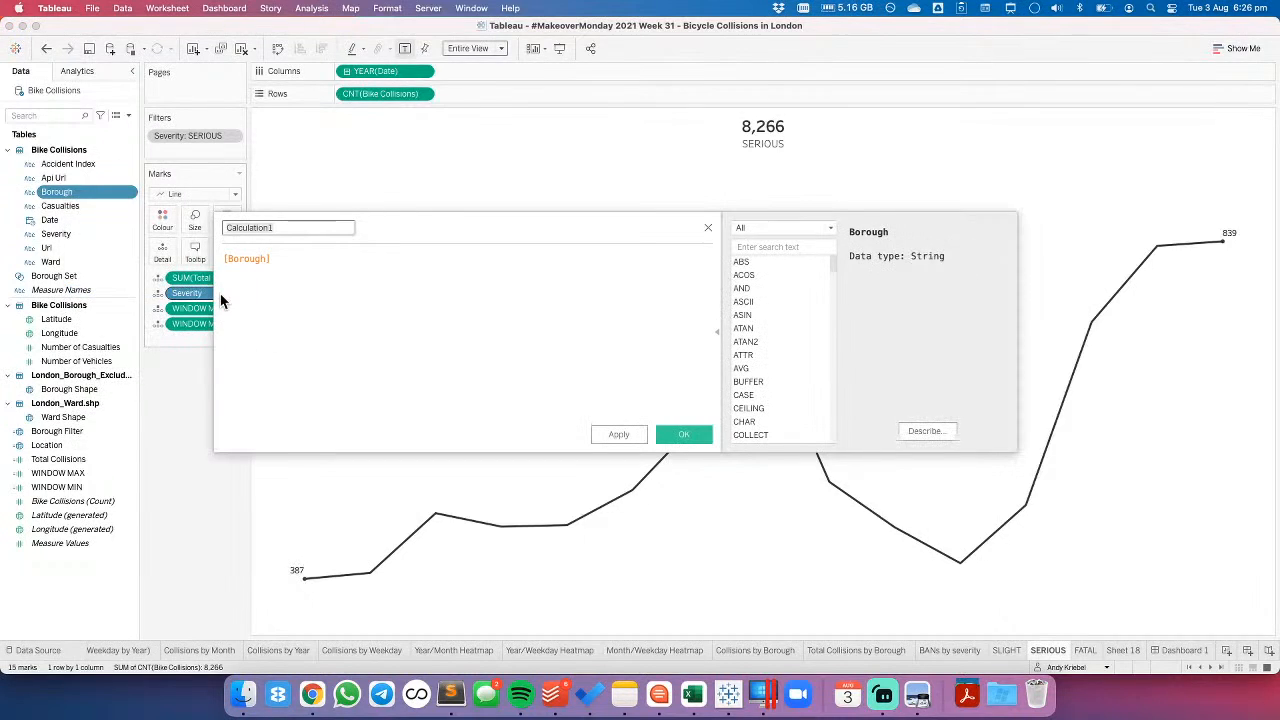
{"action": "type", "text": "BOROUGH"}
{"action": "key", "text": "Tab"}
{"action": "key", "text": "Left"}
{"action": "type", "text": "UPPER("}
{"action": "key", "text": "Delete"}
{"action": "type", "text": ")"}
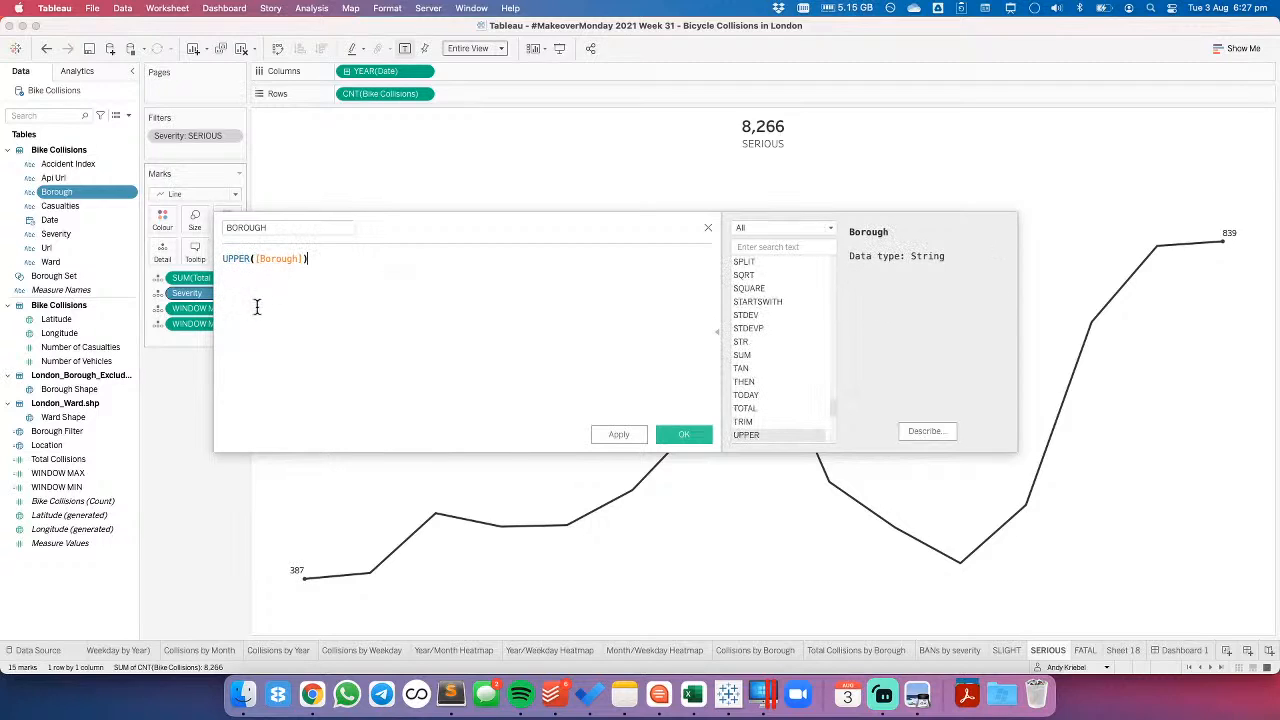
{"action": "left_click", "coordinate": [680, 433]}
- Add the BOROUGH field as a filter on the SERIOUS sheet with all values selected, and make it a context filter
{"action": "left_click_drag", "start_coordinate": [60, 277], "coordinate": [196, 163]}
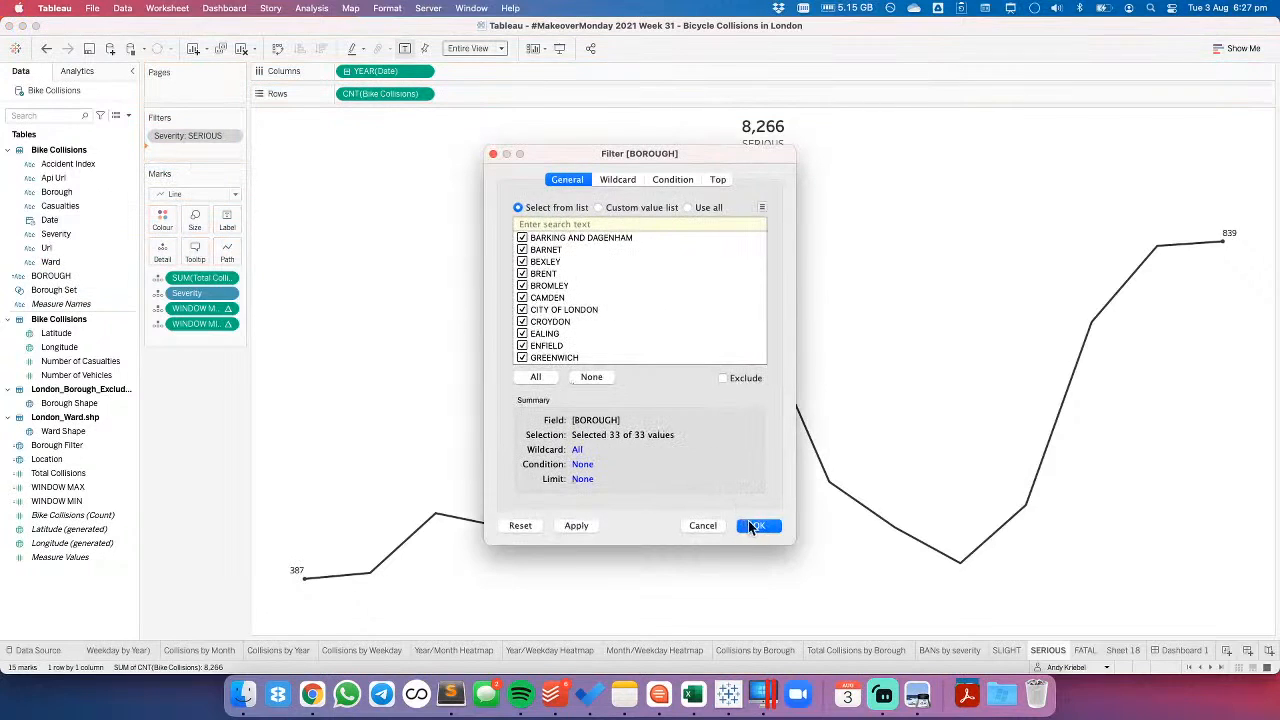
{"action": "left_click", "coordinate": [231, 153]}
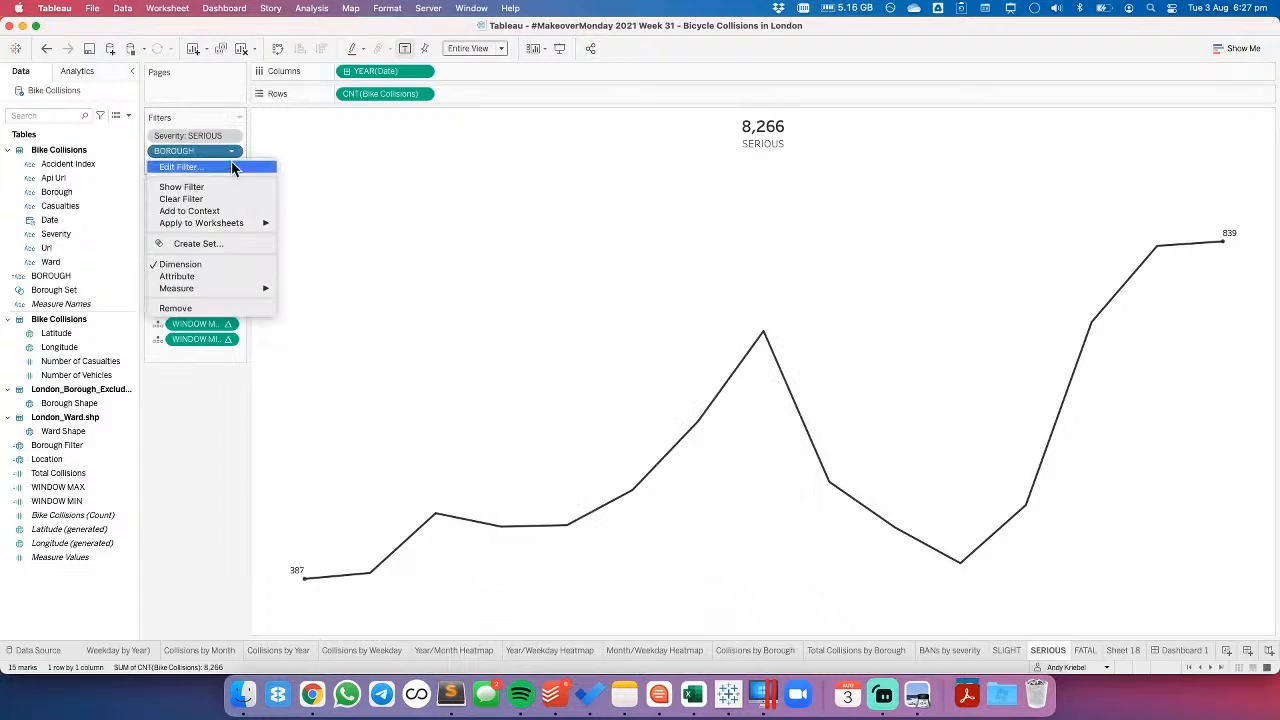
{"action": "mouse_move", "coordinate": [231, 224]}
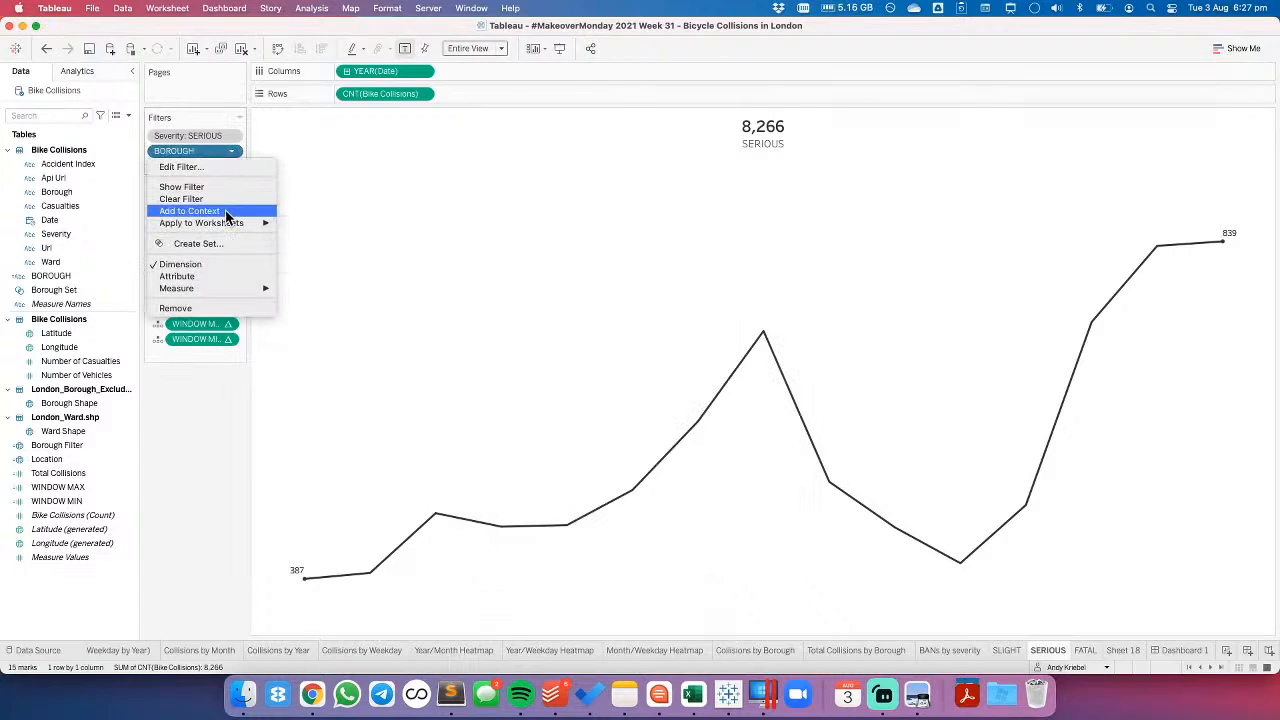
{"action": "left_click", "coordinate": [225, 211]}
{"action": "left_click", "coordinate": [232, 153]}
{"action": "left_click", "coordinate": [231, 136]}
{"action": "left_click", "coordinate": [231, 136]}
{"action": "mouse_move", "coordinate": [247, 207]}
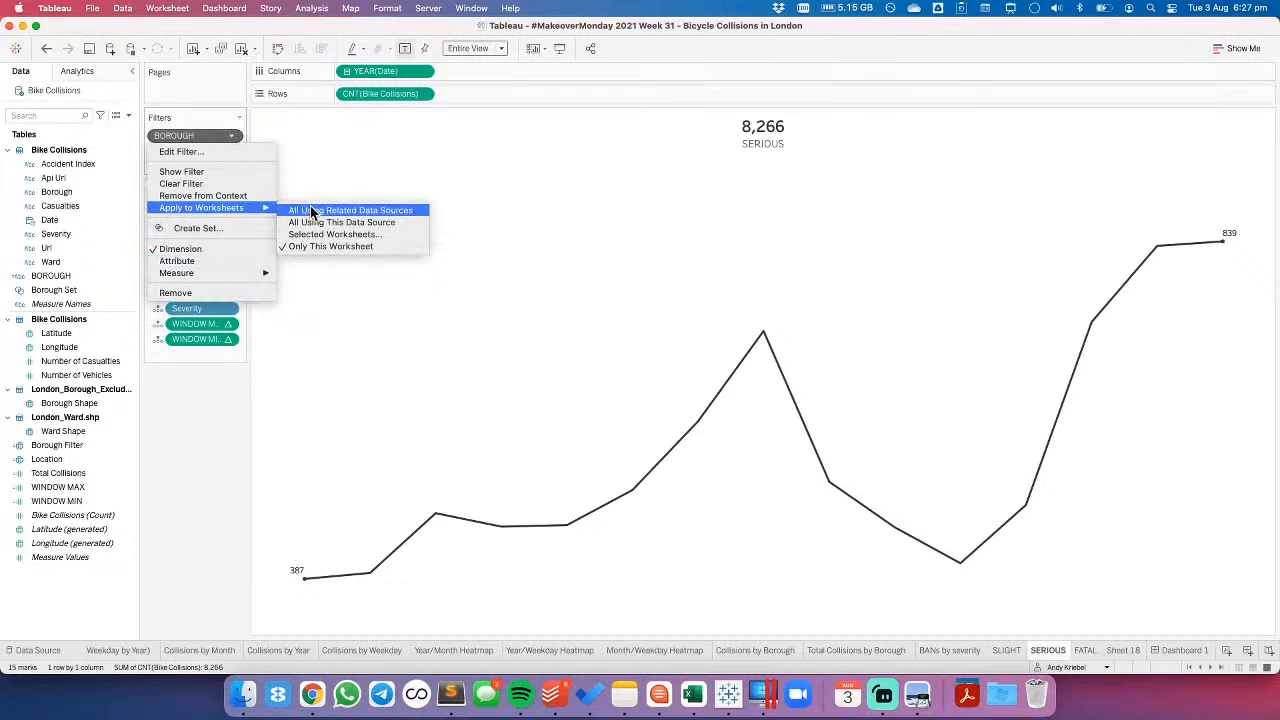
{"action": "left_click", "coordinate": [600, 300]}
- On Dashboard 1, show the BOROUGH filter belonging to the SERIOUS chart
{"action": "left_click", "coordinate": [1186, 650]}
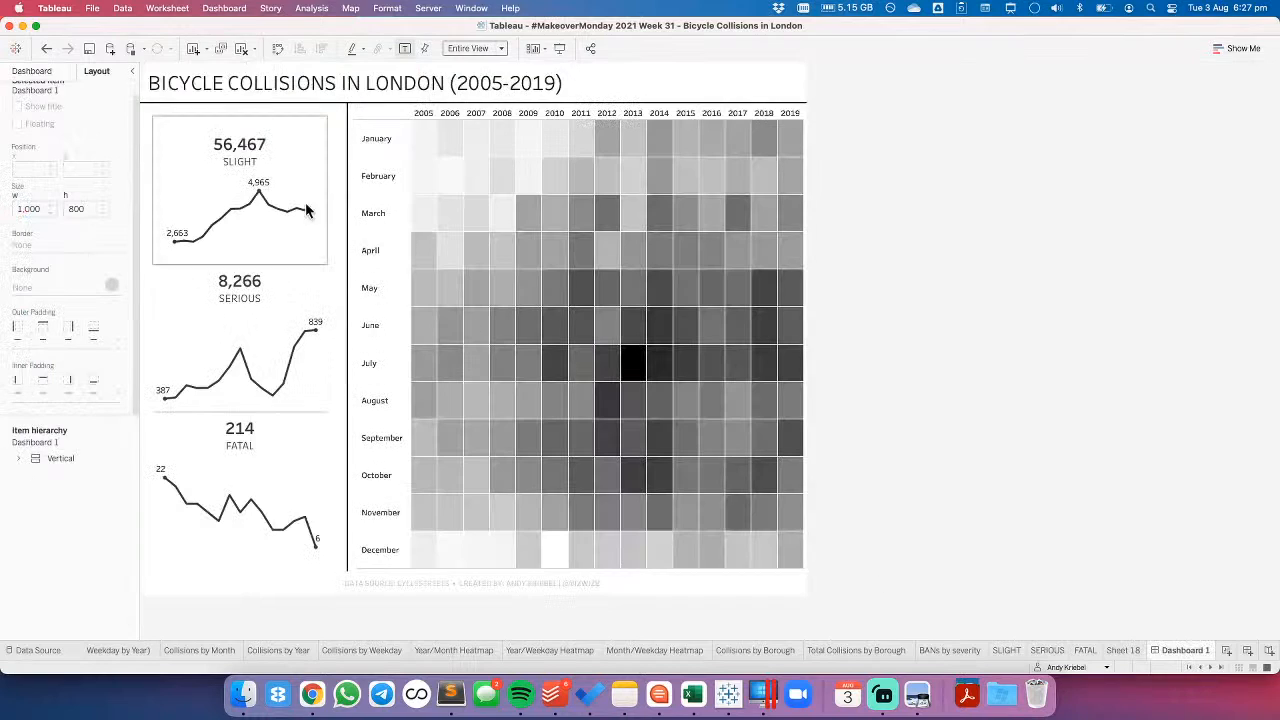
{"action": "left_click", "coordinate": [318, 288]}
{"action": "left_click", "coordinate": [334, 313]}
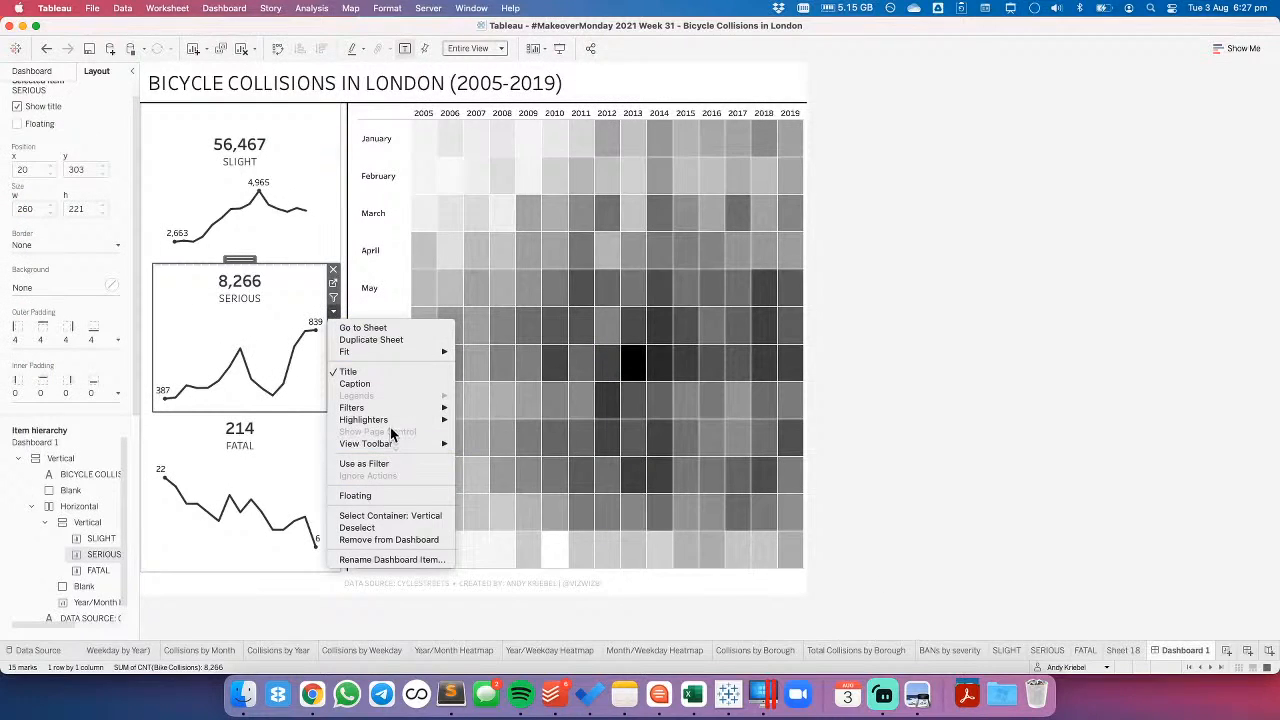
{"action": "mouse_move", "coordinate": [398, 408]}
{"action": "left_click", "coordinate": [507, 432]}
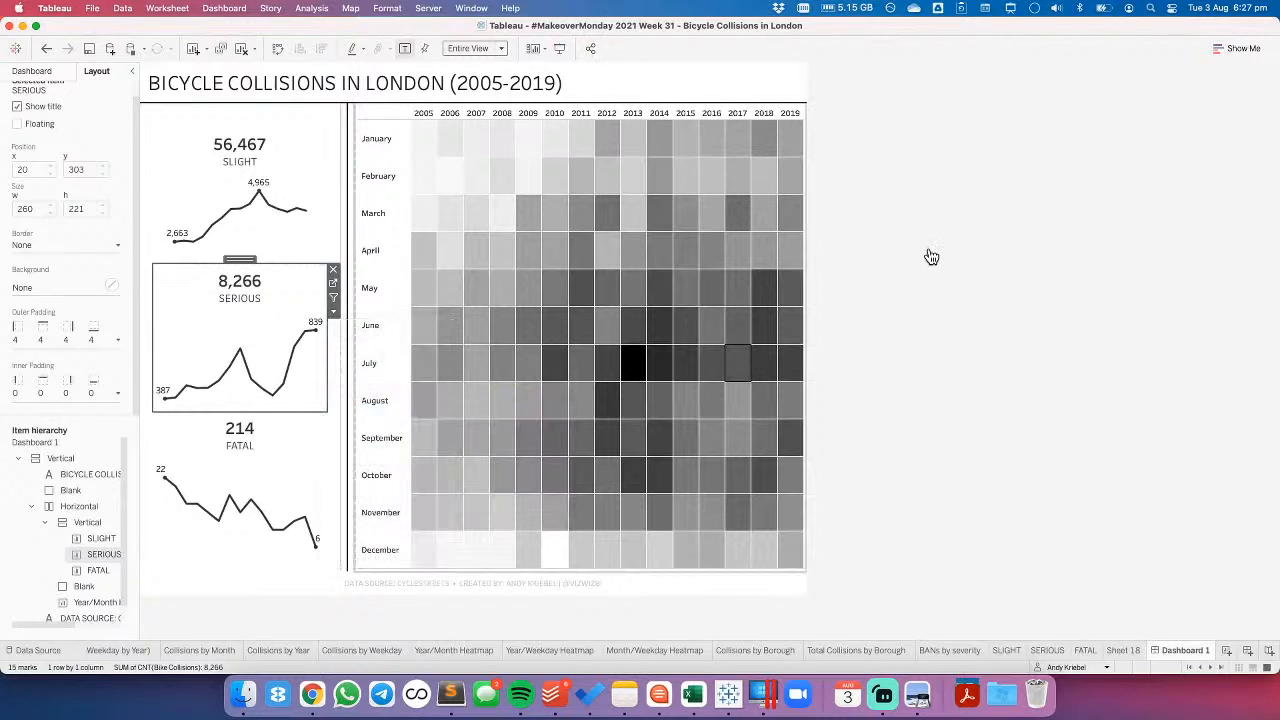
- Find the BOROUGH filter within the dashboard's Tiled container in the item hierarchy and make it floating
{"action": "left_click", "coordinate": [29, 72]}
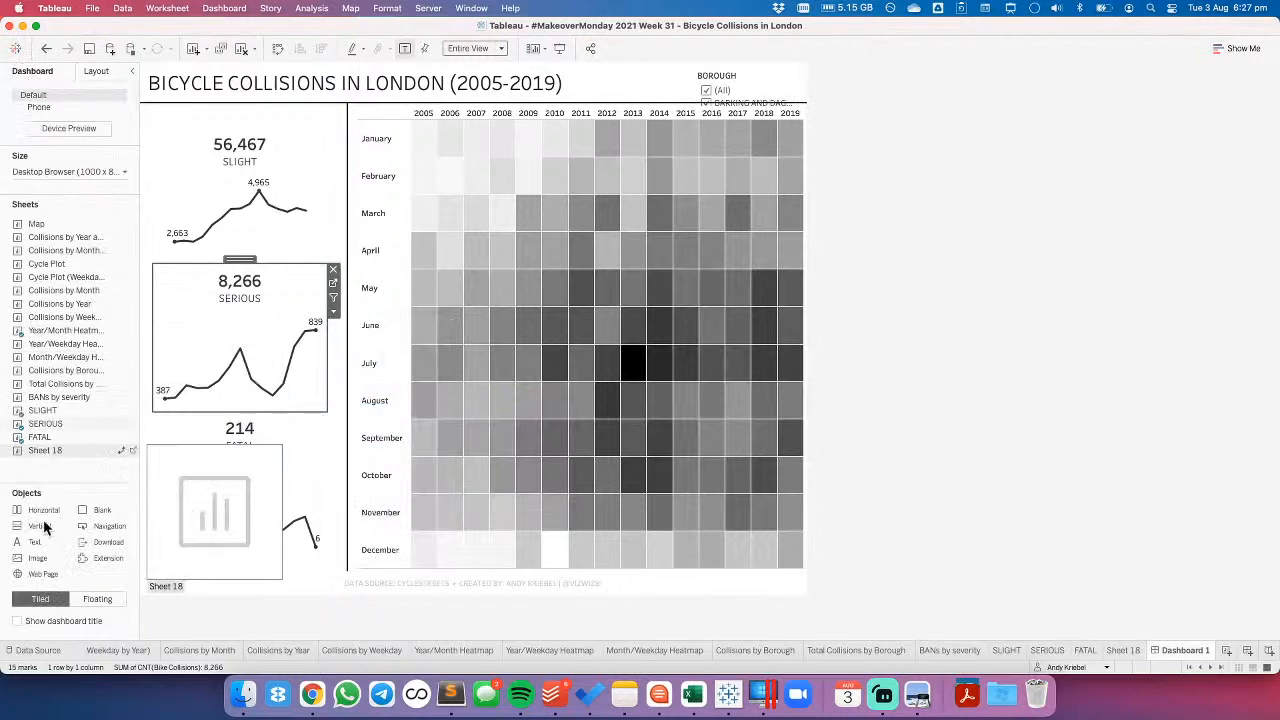
{"action": "left_click", "coordinate": [96, 71]}
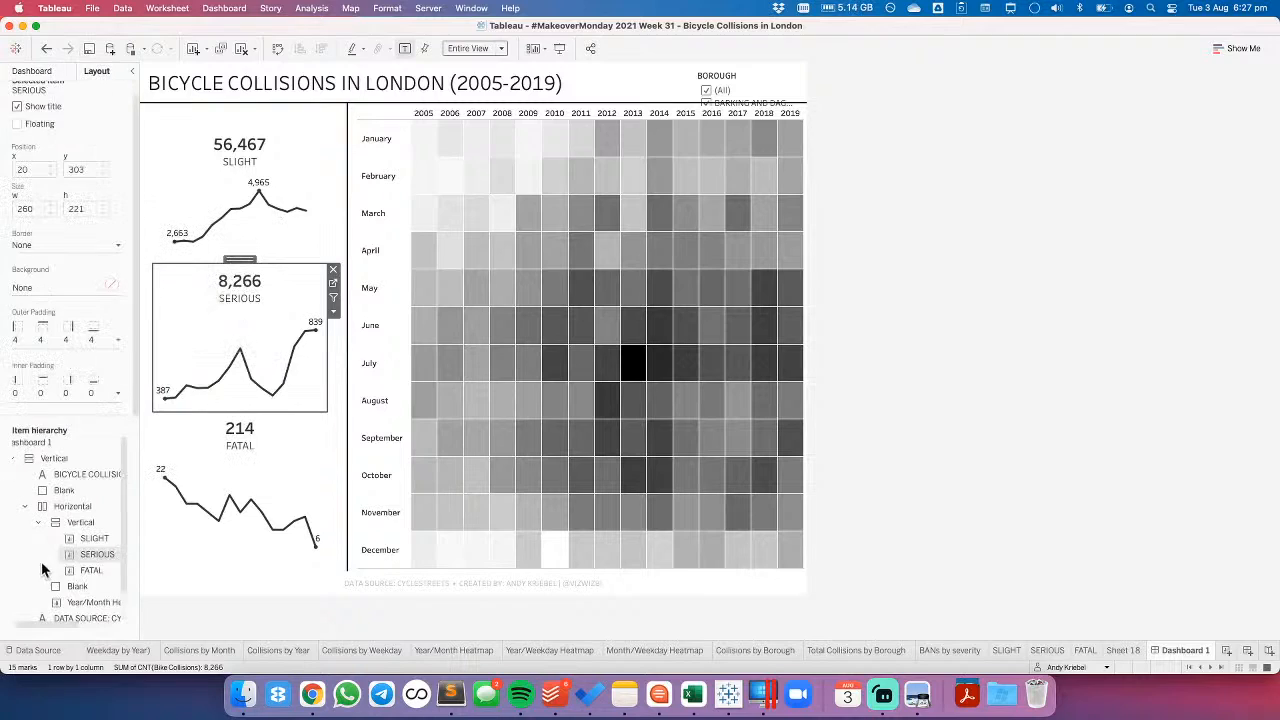
{"action": "scroll", "coordinate": [45, 560], "scroll_direction": "down", "scroll_amount": 2}
{"action": "left_click", "coordinate": [48, 606]}
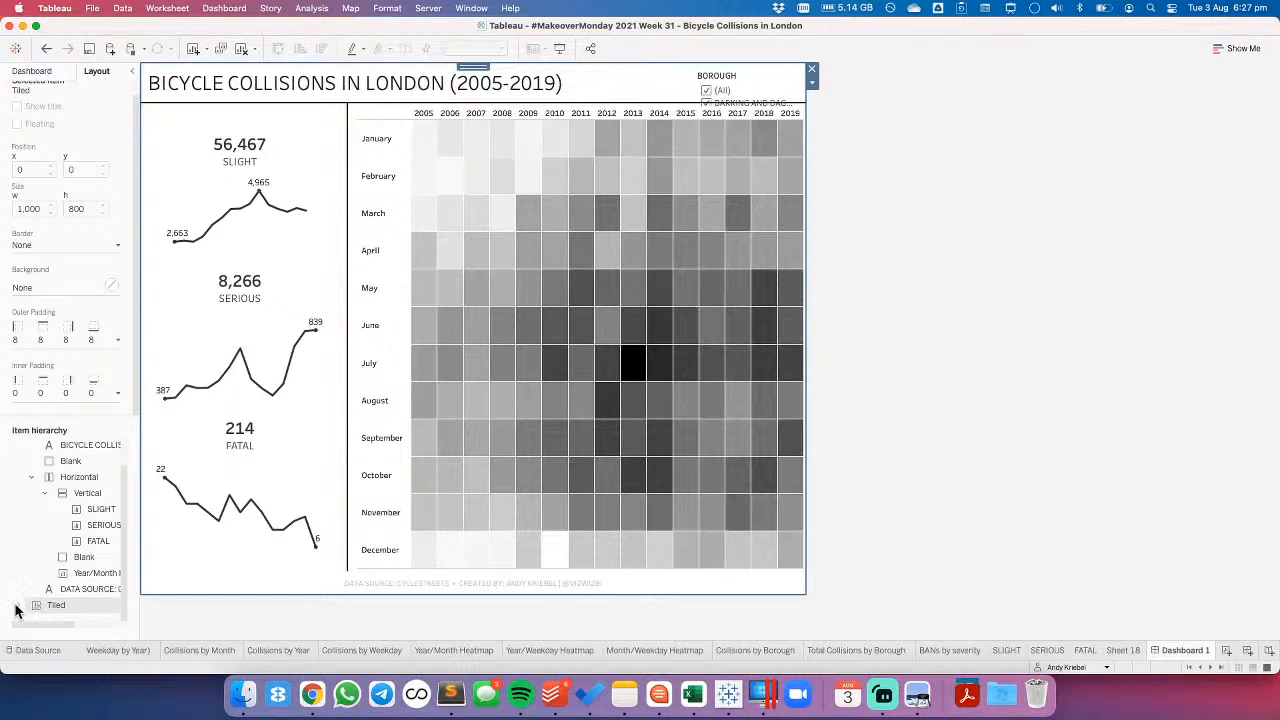
{"action": "left_click", "coordinate": [18, 606]}
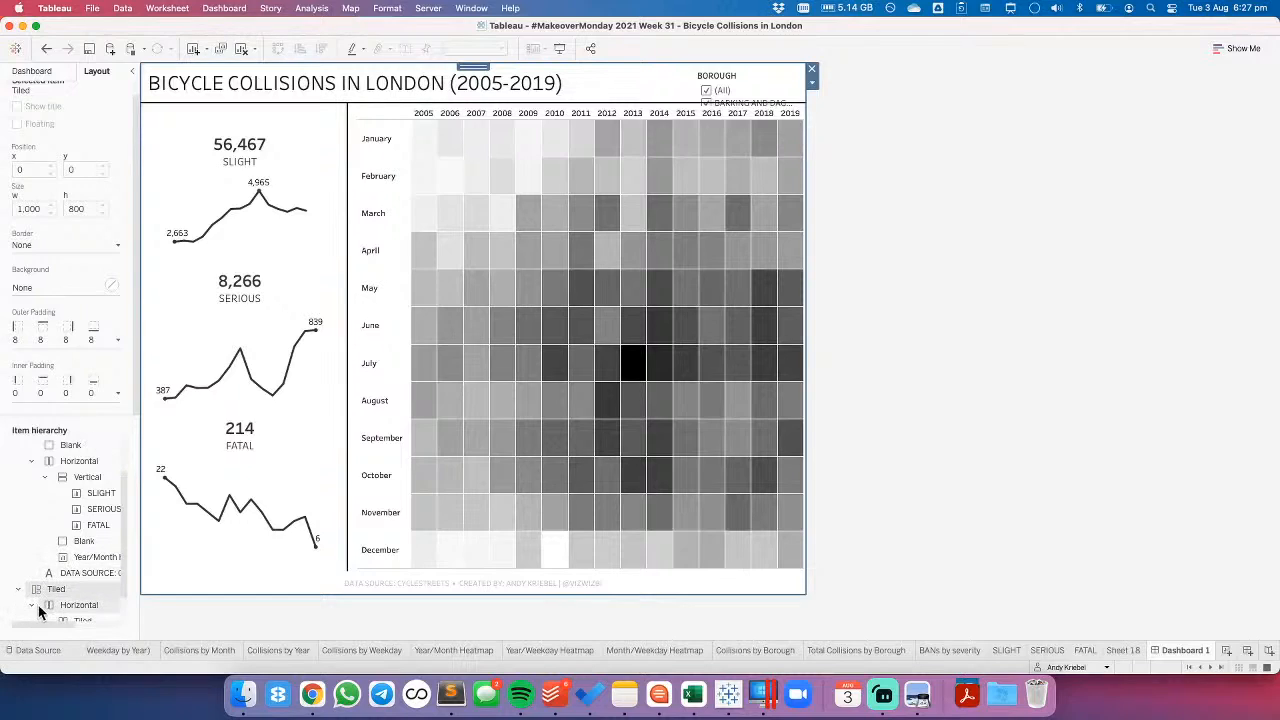
{"action": "left_click", "coordinate": [32, 605]}
{"action": "left_click", "coordinate": [44, 605]}
{"action": "left_click", "coordinate": [93, 621]}
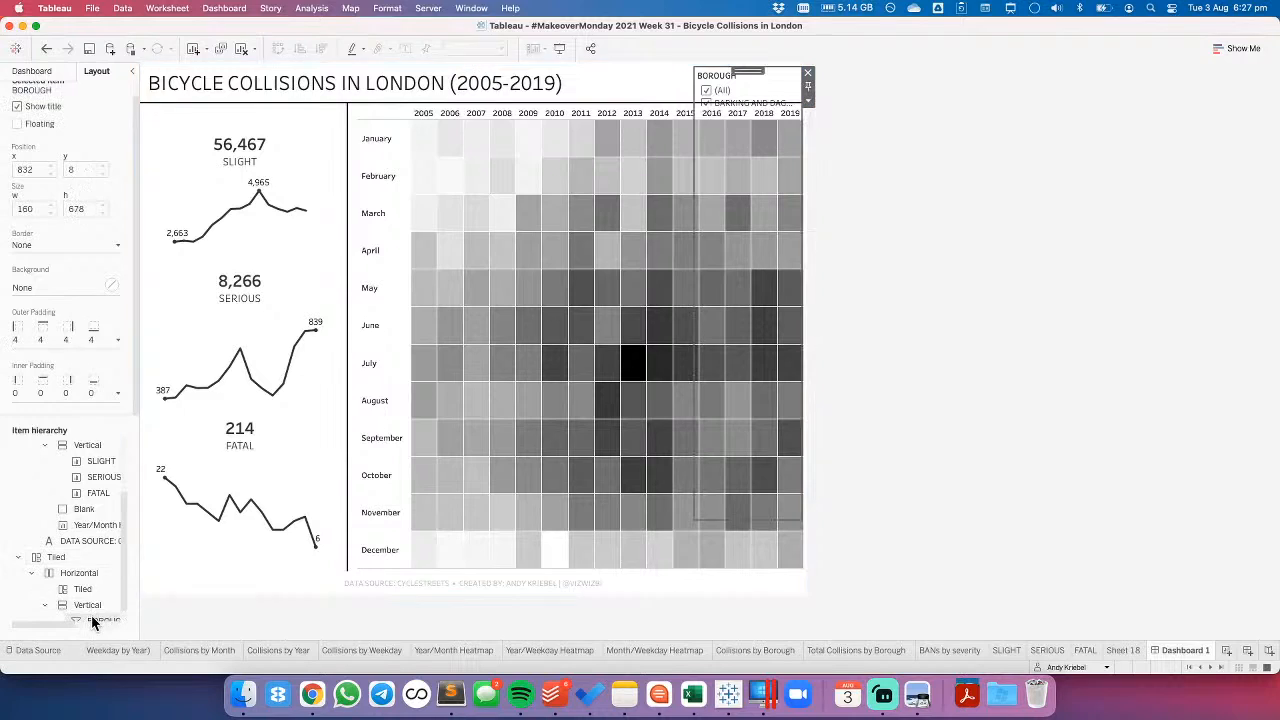
{"action": "left_click", "coordinate": [808, 101]}
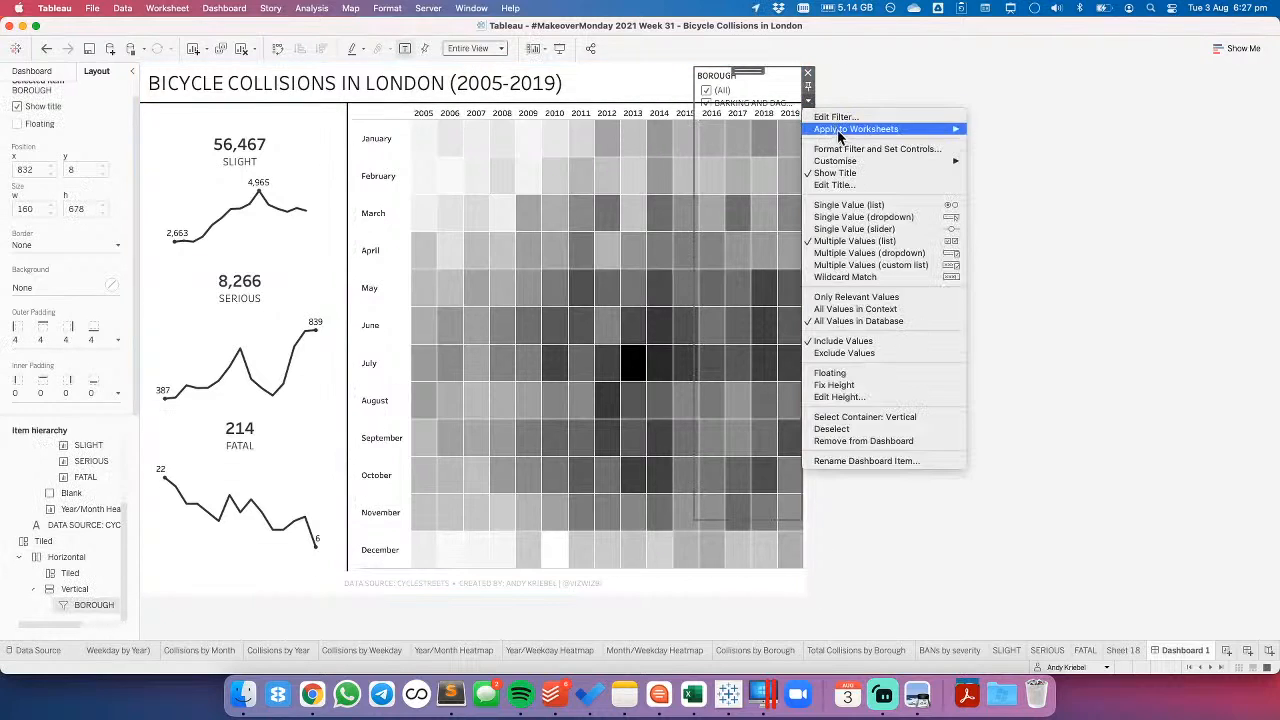
{"action": "mouse_move", "coordinate": [845, 133]}
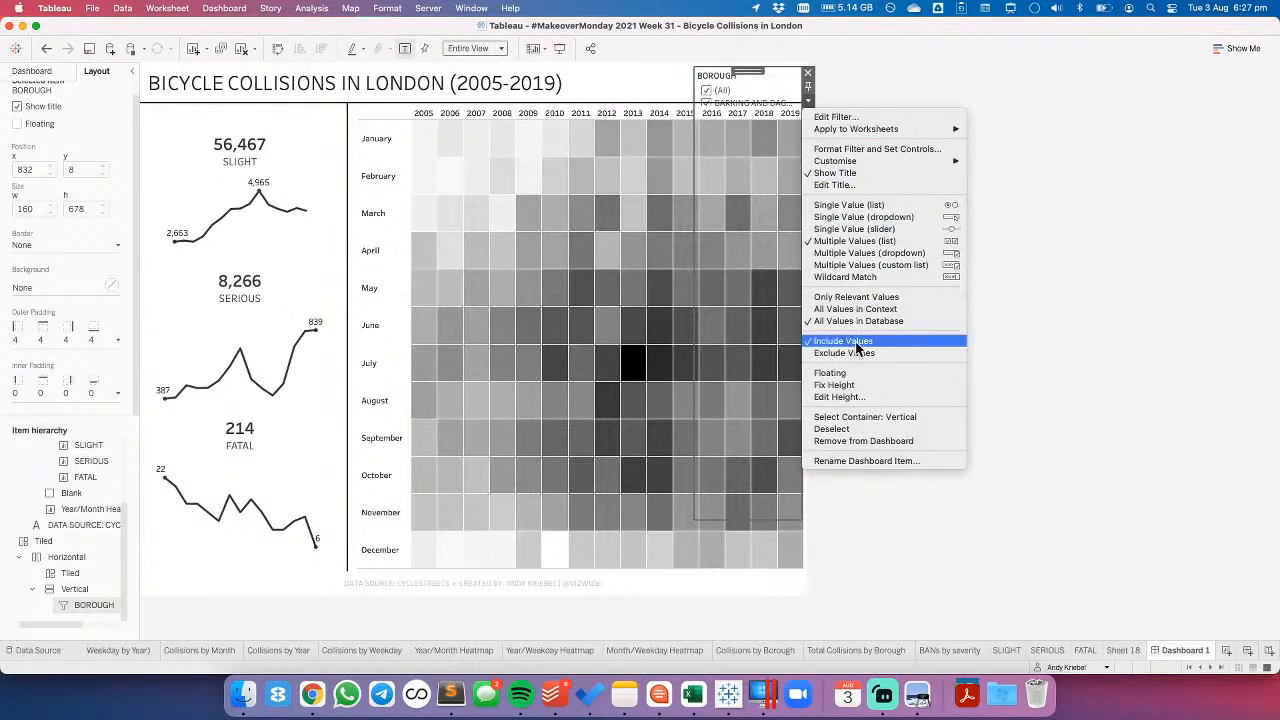
{"action": "left_click", "coordinate": [842, 376]}
- Remove the leftover Tiled container from the dashboard along with the containers nested in it
{"action": "scroll", "coordinate": [60, 580], "scroll_direction": "down", "scroll_amount": 3}
{"action": "left_click", "coordinate": [52, 577]}
{"action": "right_click", "coordinate": [55, 576]}
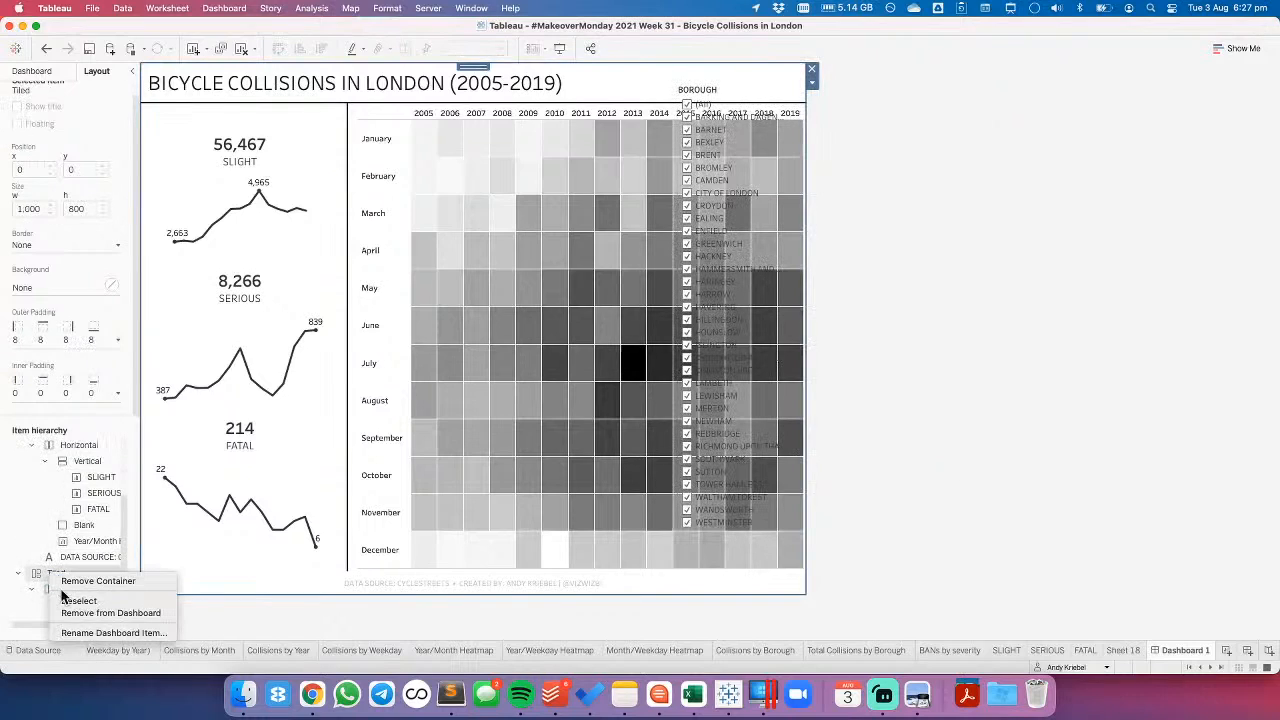
{"action": "left_click", "coordinate": [87, 614]}
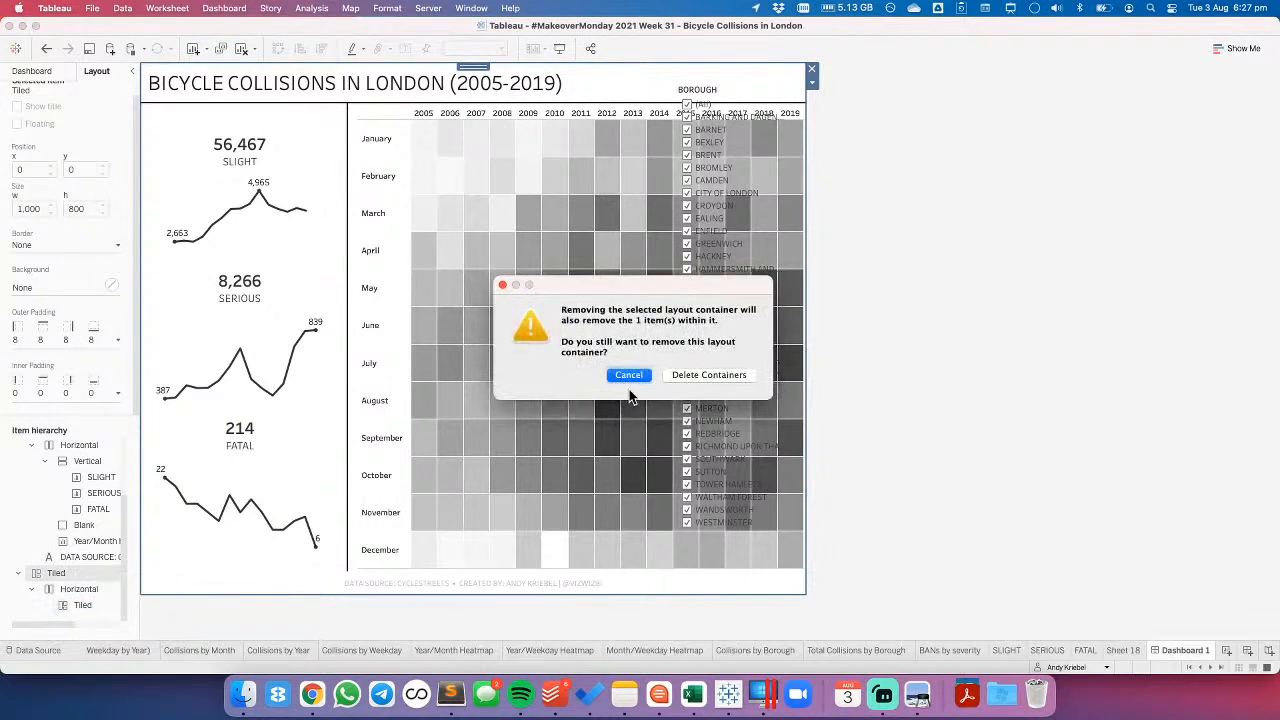
{"action": "left_click", "coordinate": [701, 376]}
{"action": "left_click", "coordinate": [951, 266]}
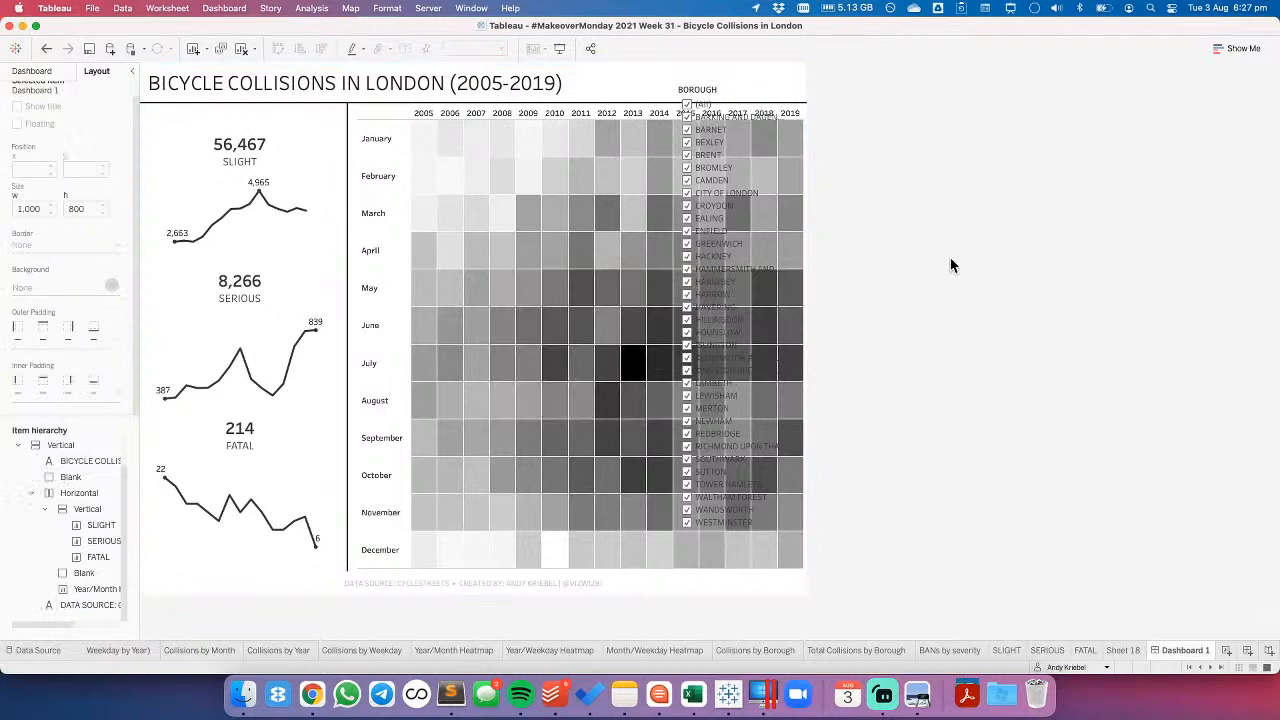
- Change the floating BOROUGH filter to a Multiple Values (dropdown) control
{"action": "left_click", "coordinate": [44, 72]}
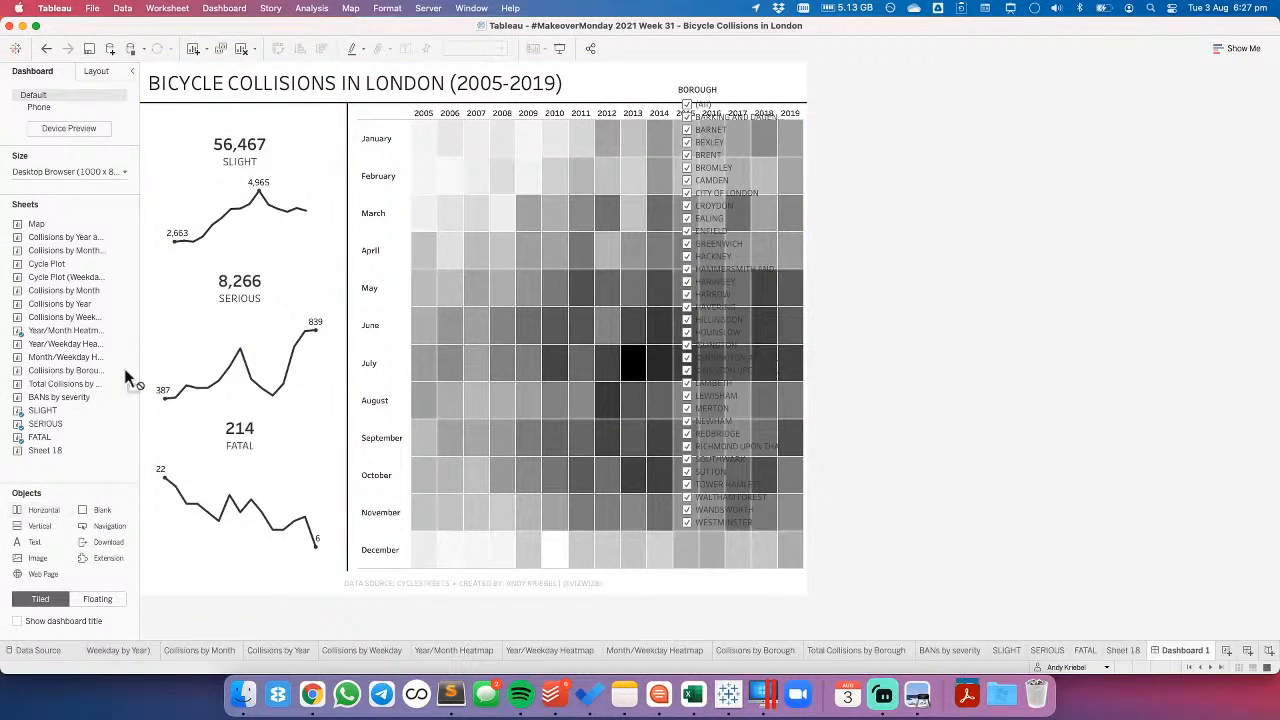
{"action": "left_click_drag", "start_coordinate": [250, 86], "coordinate": [757, 87]}
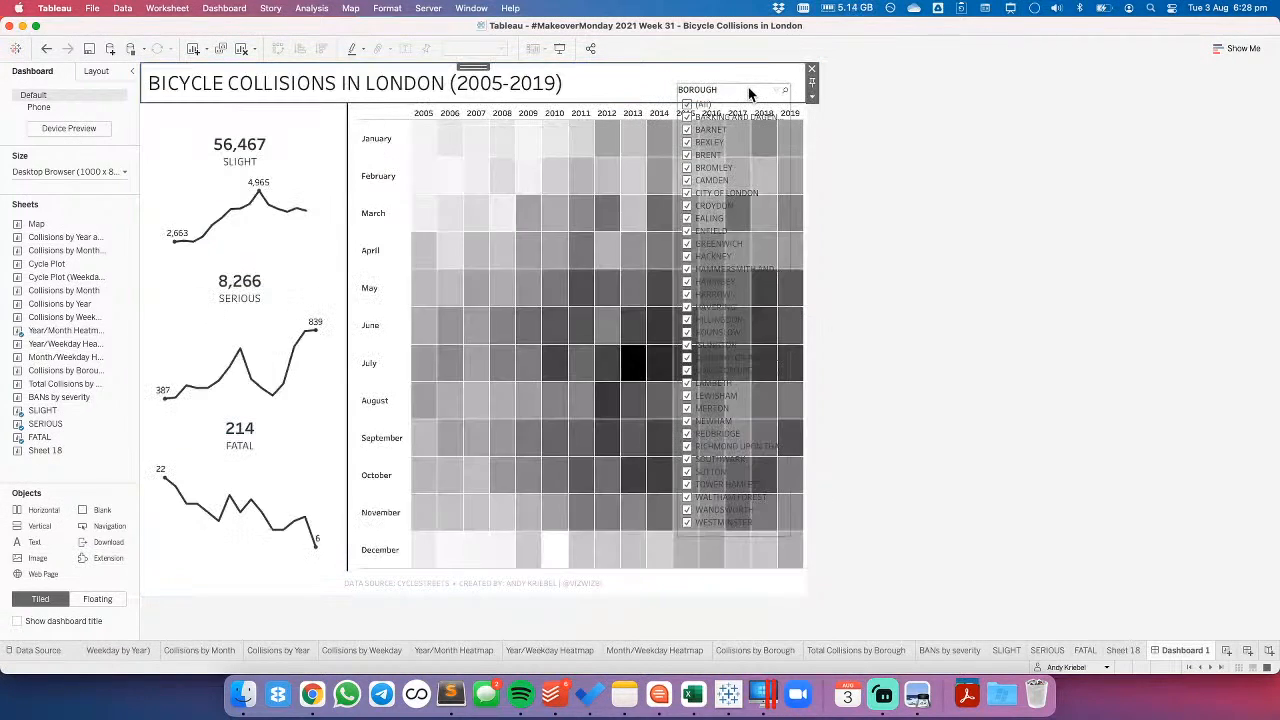
{"action": "left_click", "coordinate": [797, 104]}
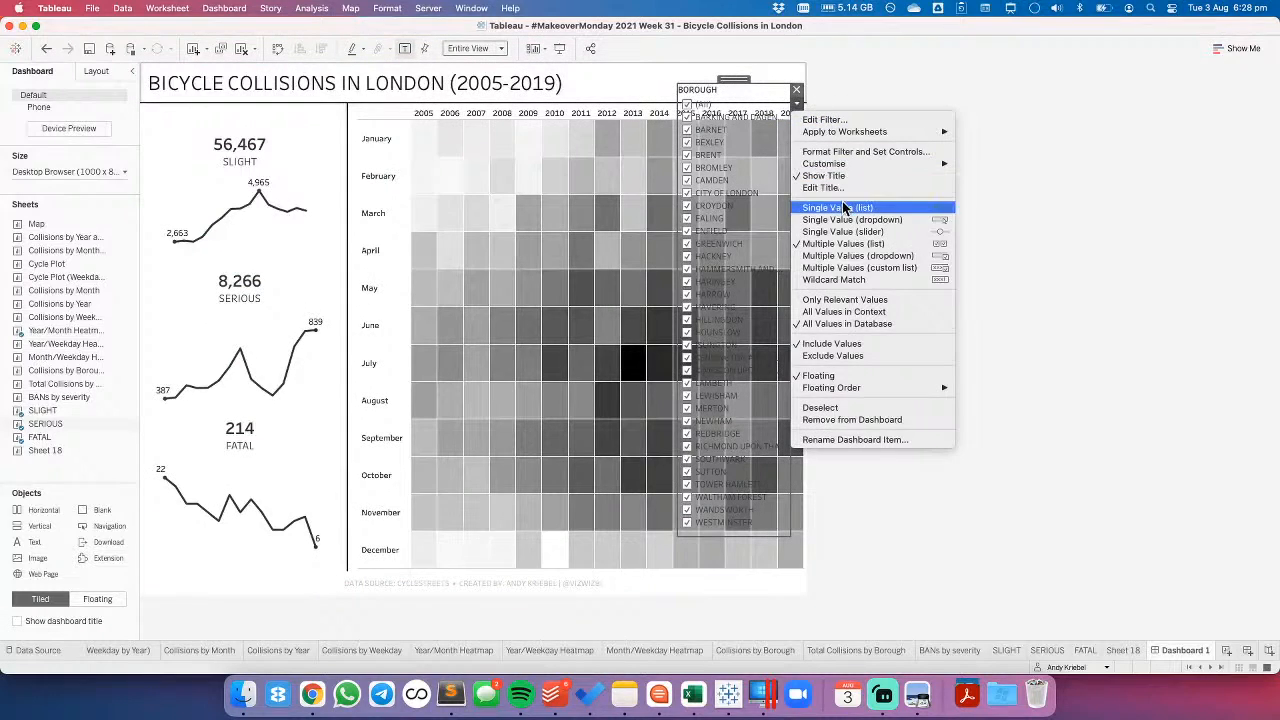
{"action": "left_click", "coordinate": [847, 257]}
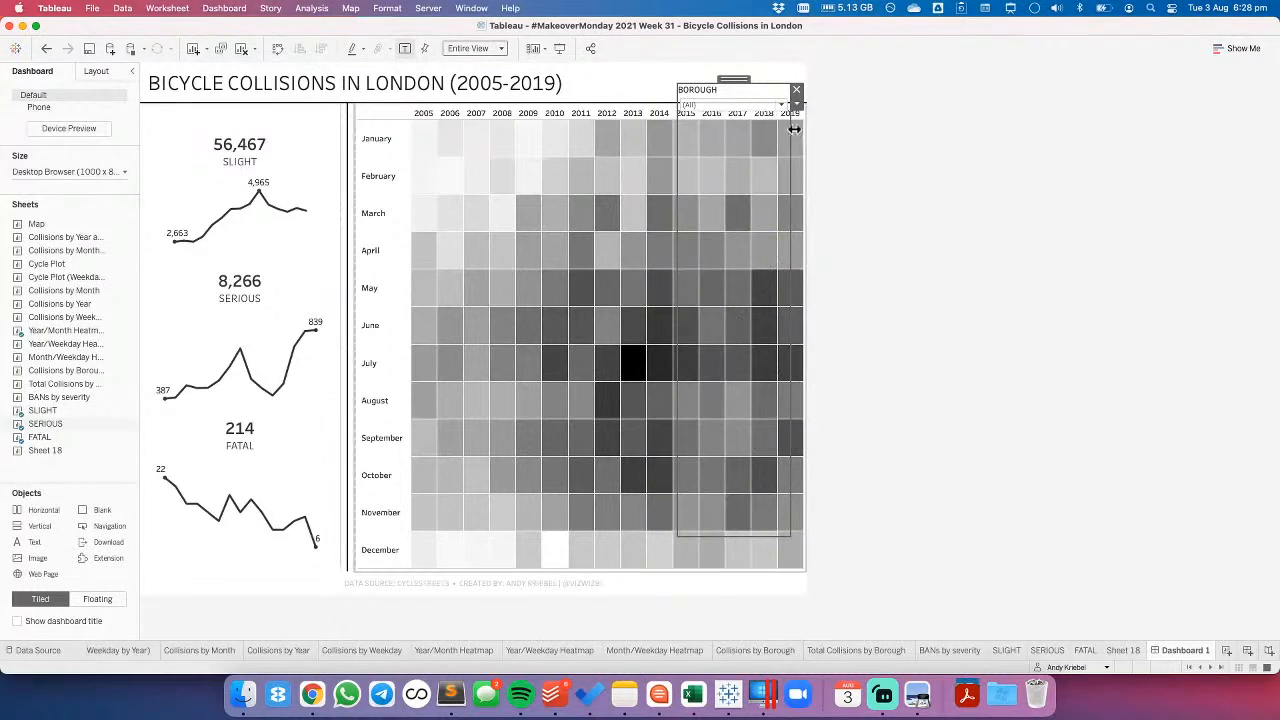
- Customise the BOROUGH filter to show the Apply button and hide the Include/Exclude option and control types
{"action": "left_click", "coordinate": [797, 104]}
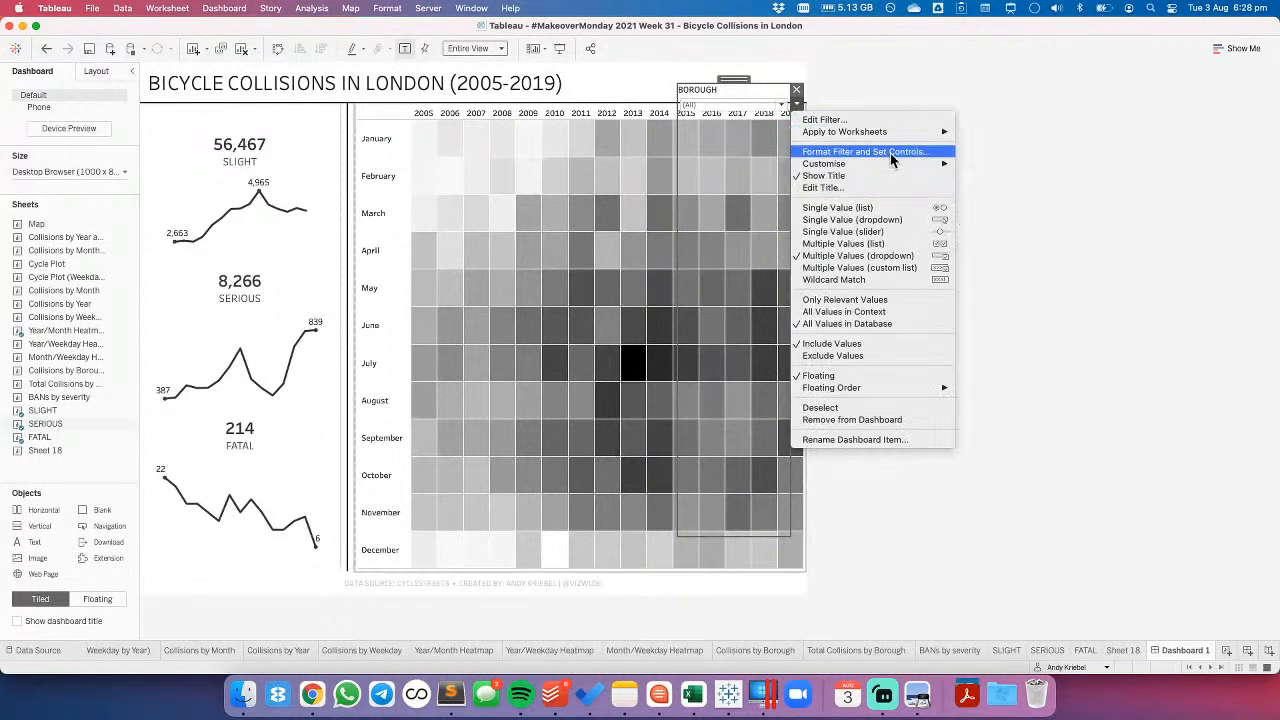
{"action": "mouse_move", "coordinate": [888, 165]}
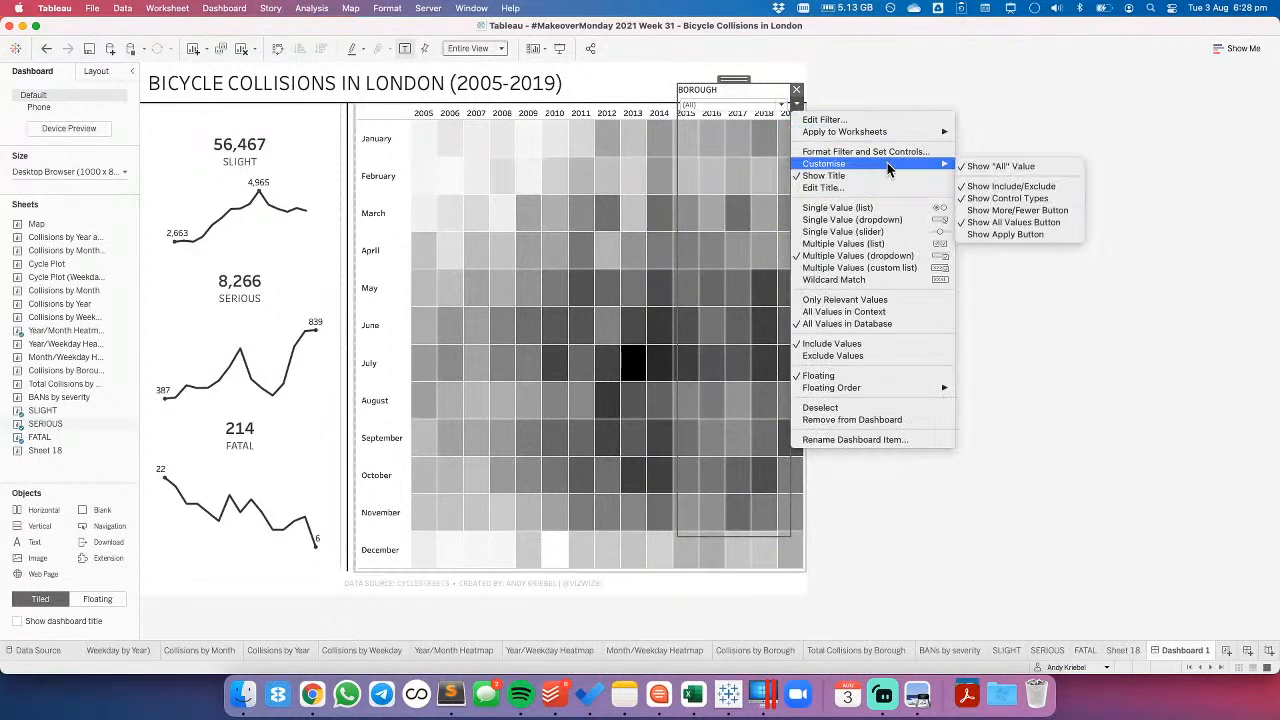
{"action": "left_click", "coordinate": [1015, 235]}
{"action": "left_click", "coordinate": [796, 104]}
{"action": "mouse_move", "coordinate": [890, 168]}
{"action": "left_click", "coordinate": [1010, 186]}
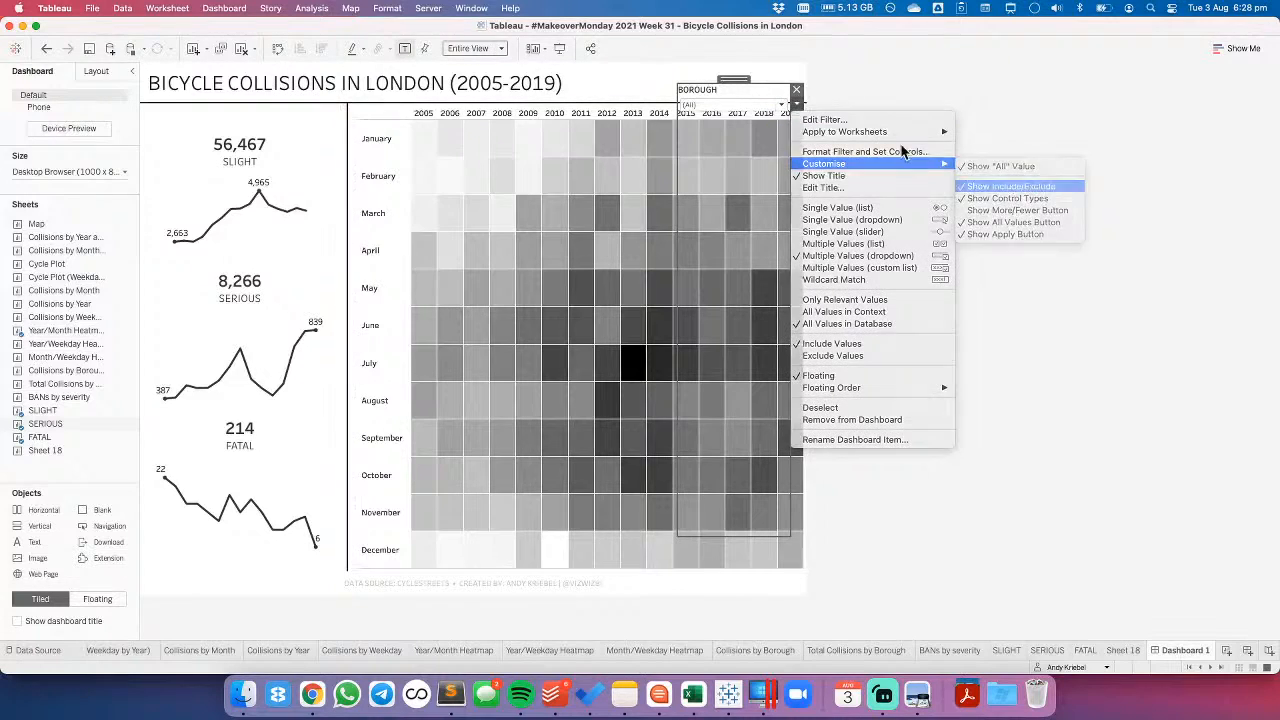
{"action": "left_click", "coordinate": [797, 104]}
{"action": "mouse_move", "coordinate": [886, 166]}
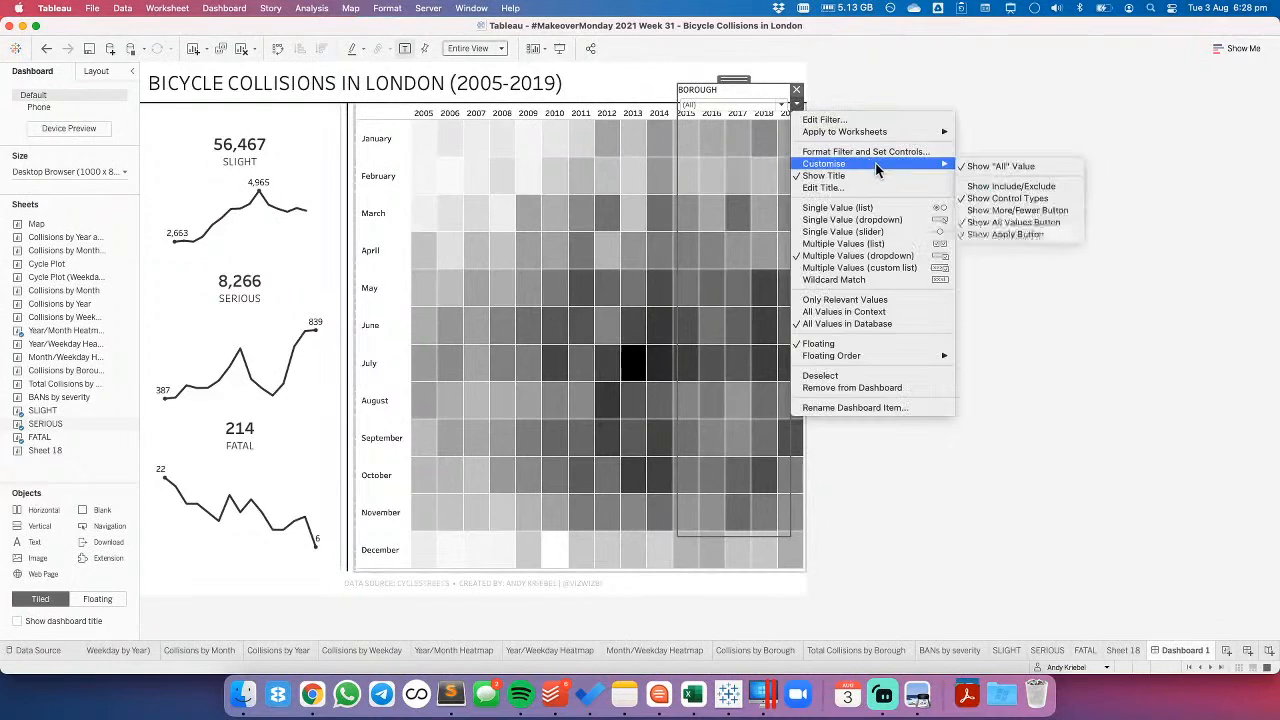
{"action": "left_click", "coordinate": [1003, 199]}
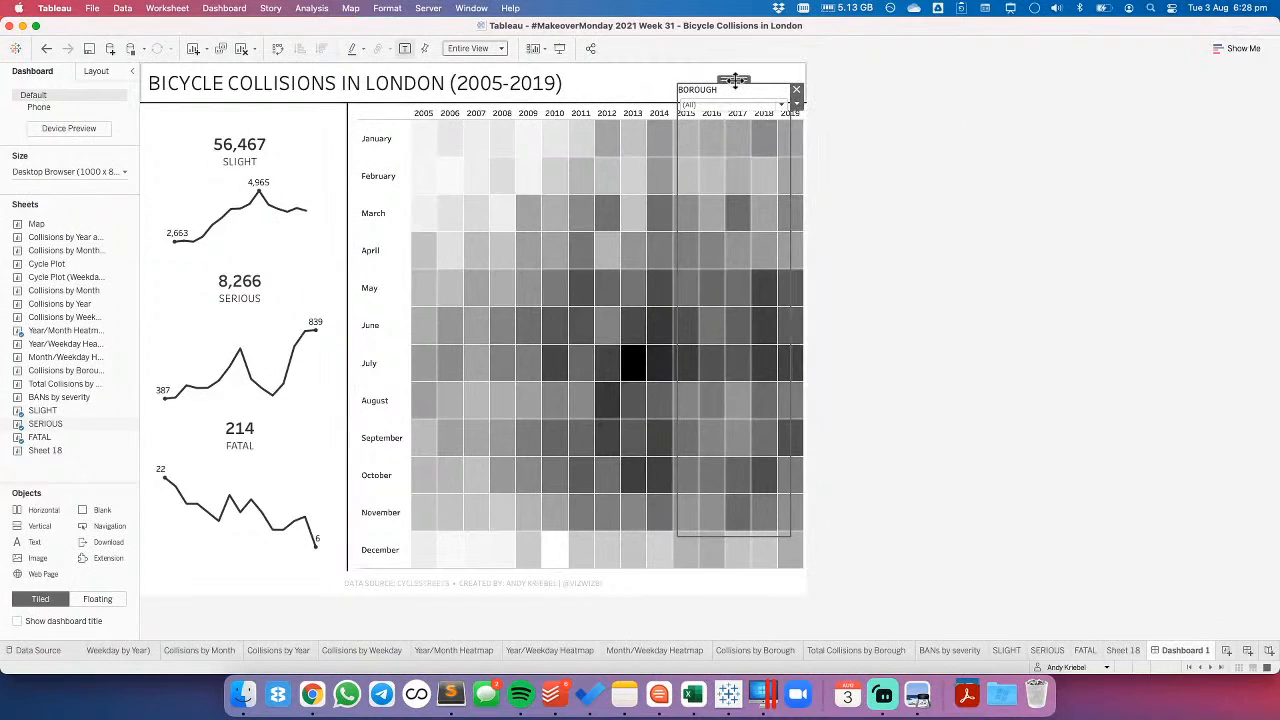
- Dock the BOROUGH filter beside the dashboard title and change its title to CHOOSE A BOROUGH(S), centred
{"action": "left_click_drag", "start_coordinate": [735, 80], "coordinate": [753, 59]}
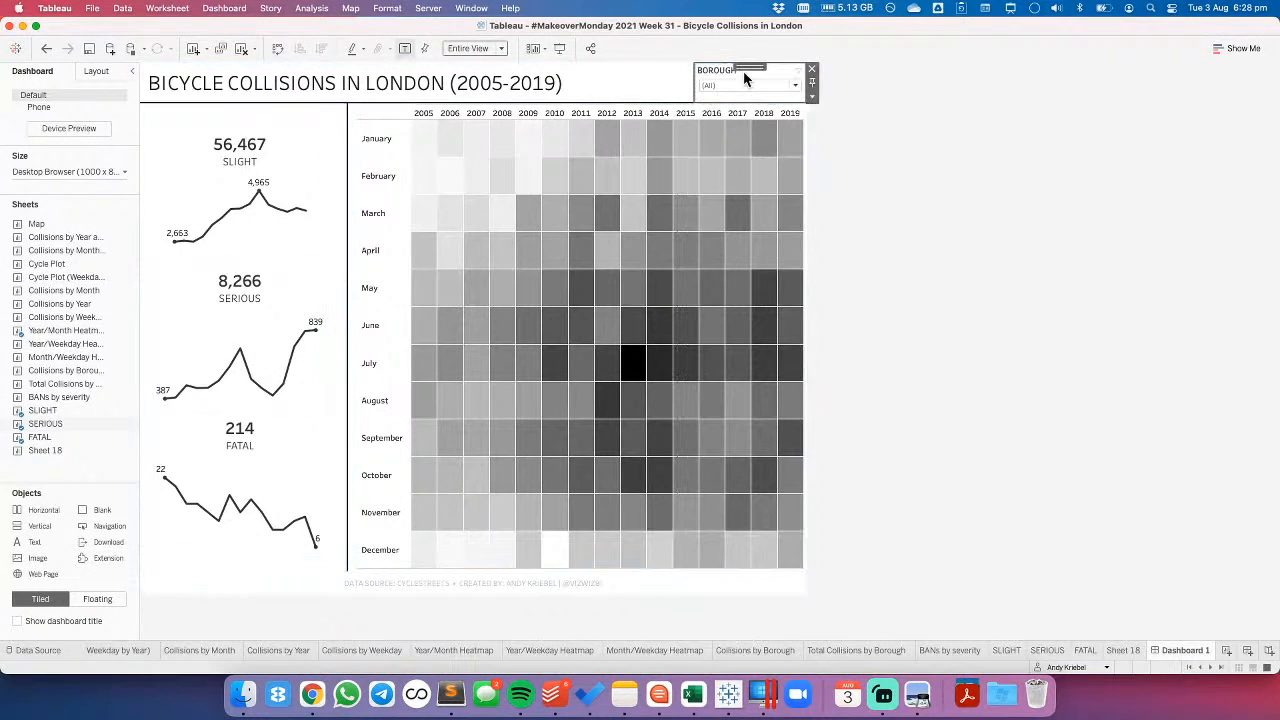
{"action": "double_click", "coordinate": [722, 72]}
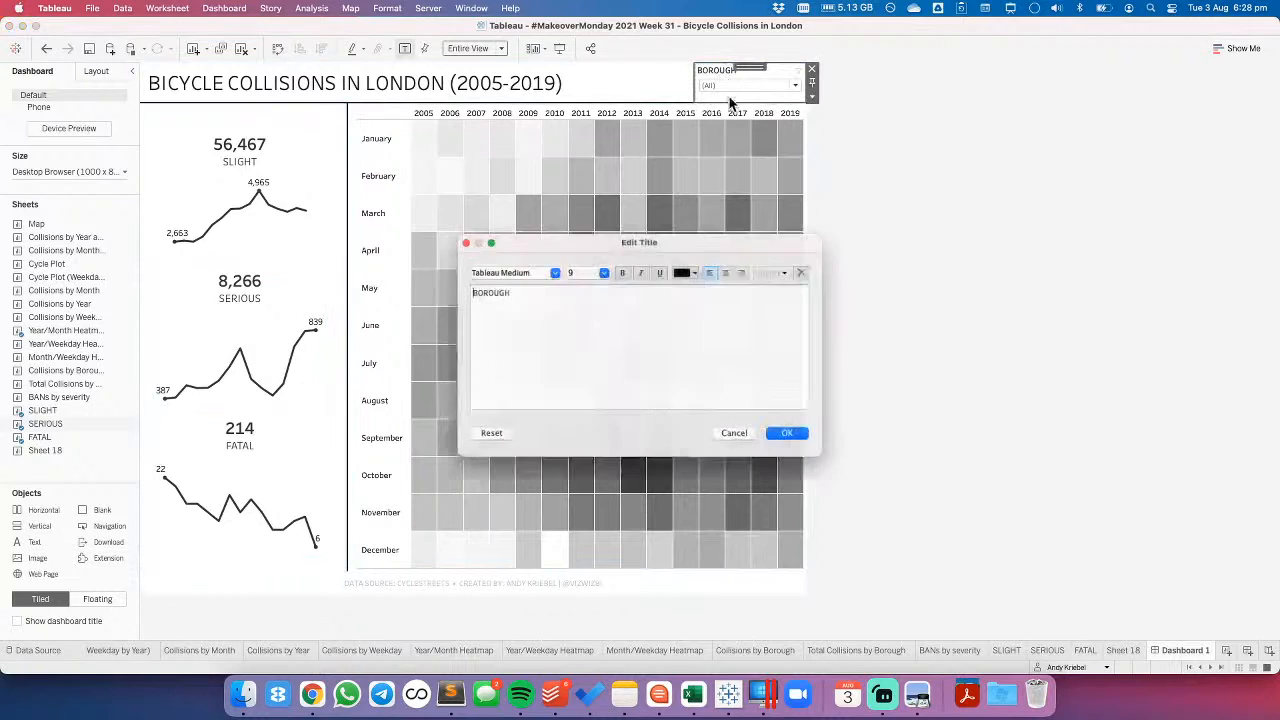
{"action": "left_click", "coordinate": [733, 269]}
{"action": "key", "text": "super+a"}
{"action": "type", "text": "CHOOSE A BOROUGH"}
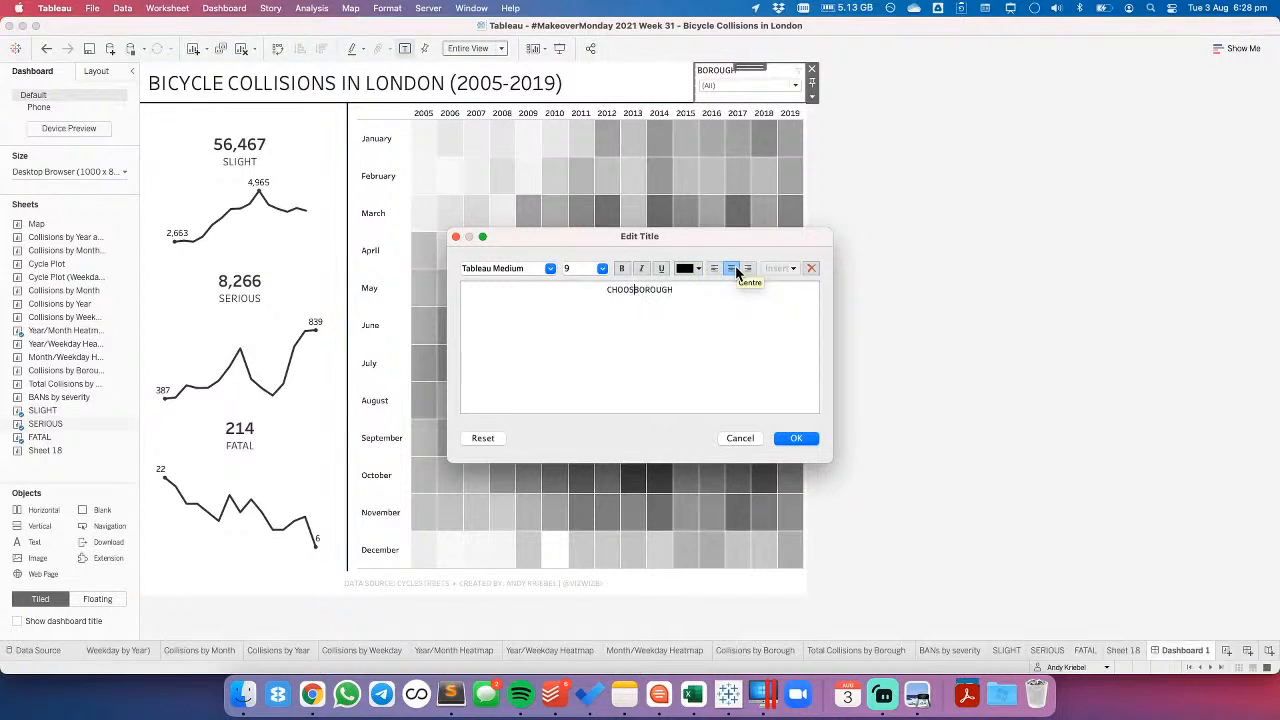
{"action": "type", "text": "(S)"}
{"action": "left_click", "coordinate": [797, 440]}
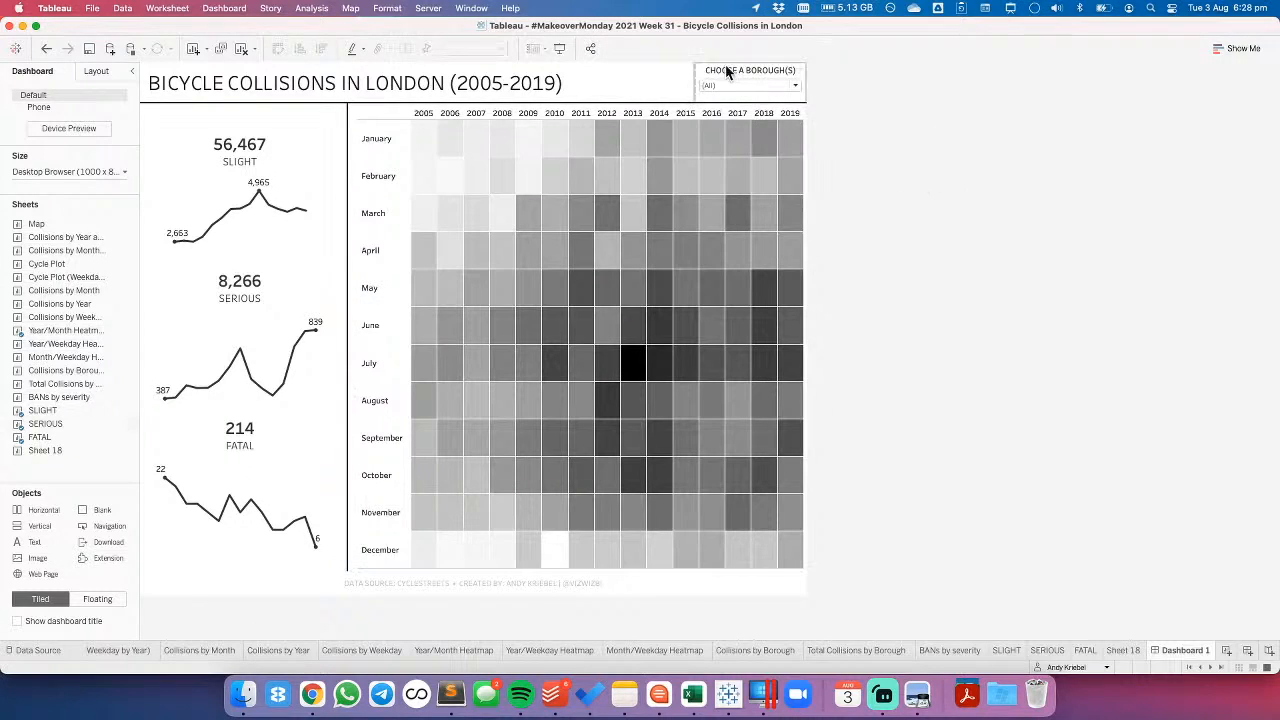
- Filter the borough dropdown to HAMMERSMITH AND FULHAM only and apply the selection
{"action": "left_click", "coordinate": [796, 86]}
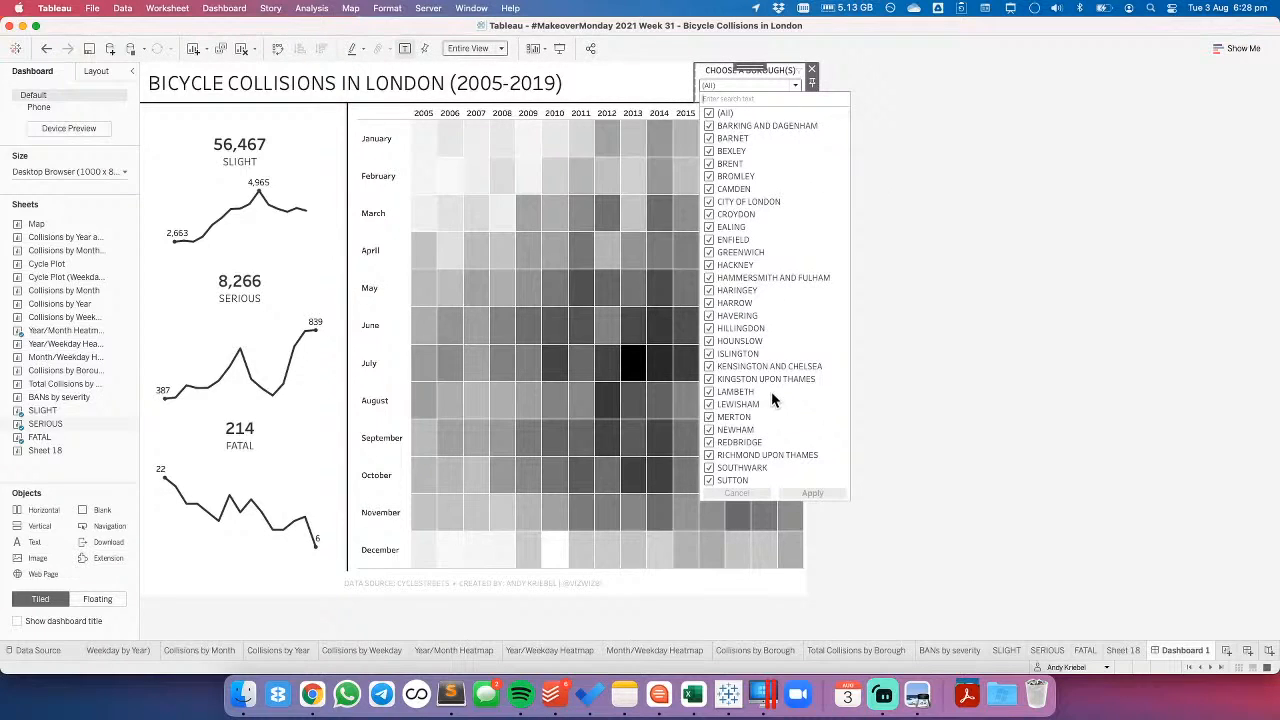
{"action": "left_click", "coordinate": [709, 115]}
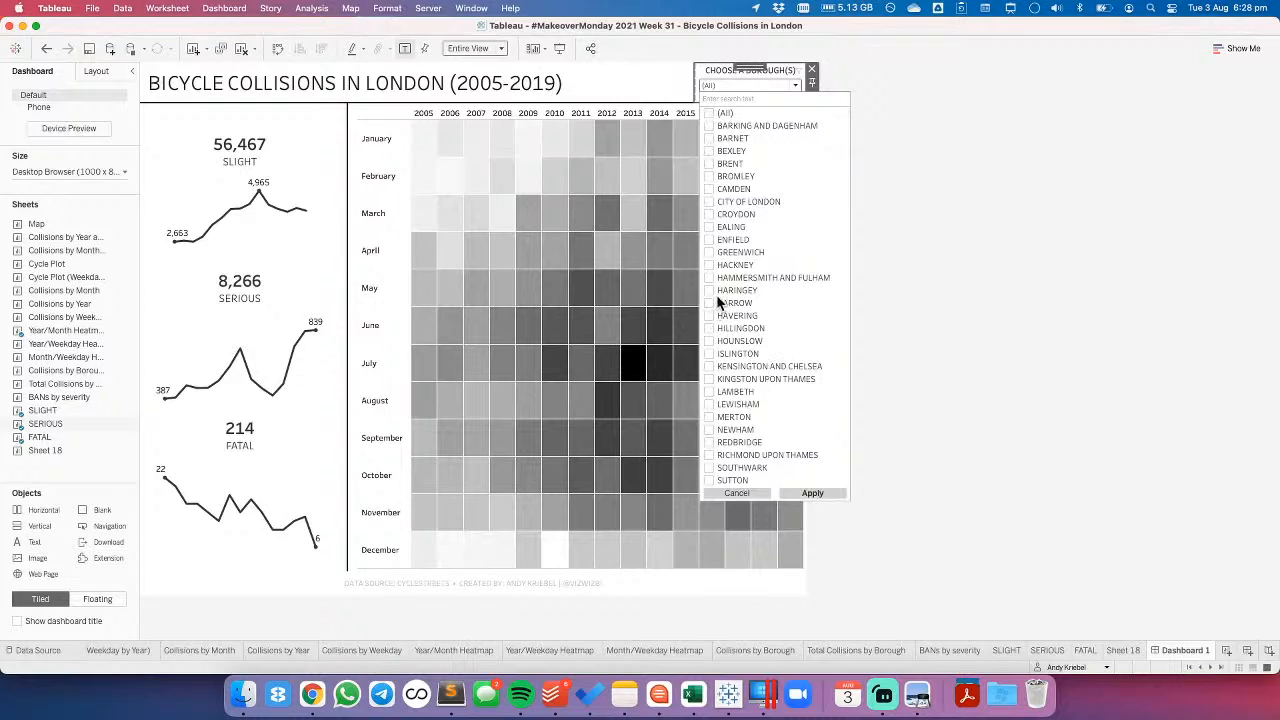
{"action": "left_click", "coordinate": [819, 491]}
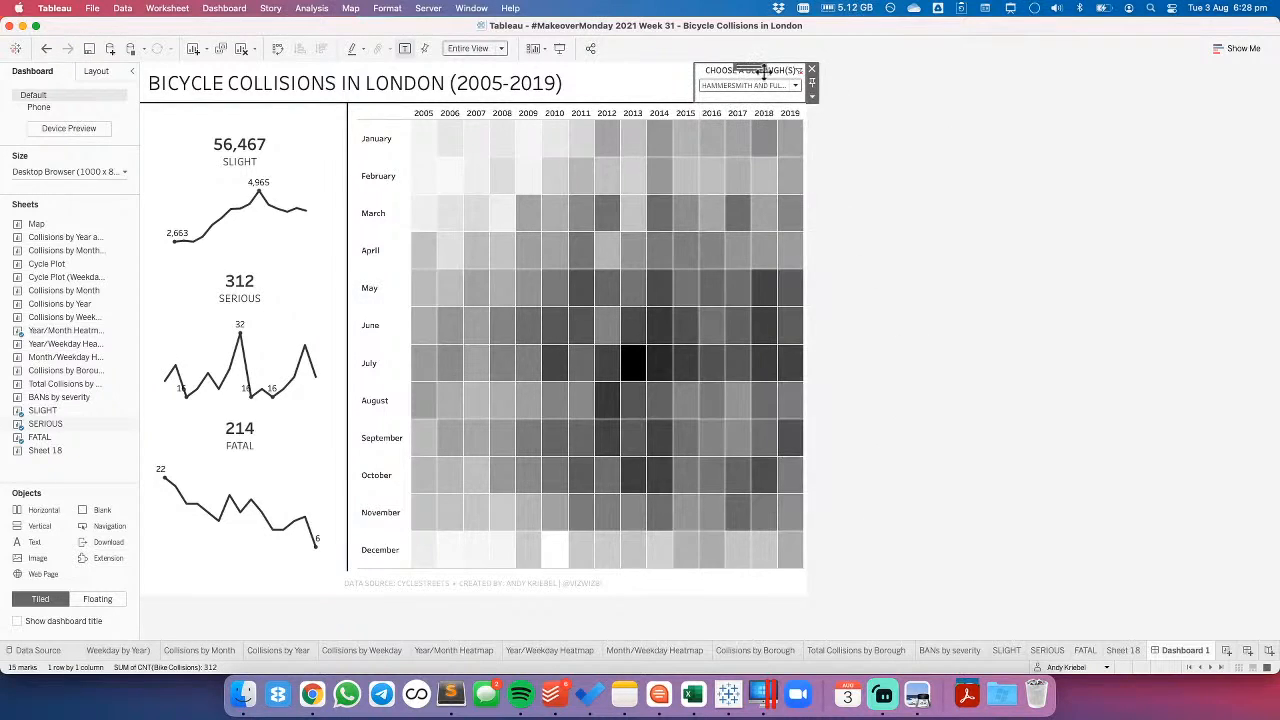
- Widen the borough filter so the full selected borough name fits in its dropdown
{"action": "left_click", "coordinate": [812, 96]}
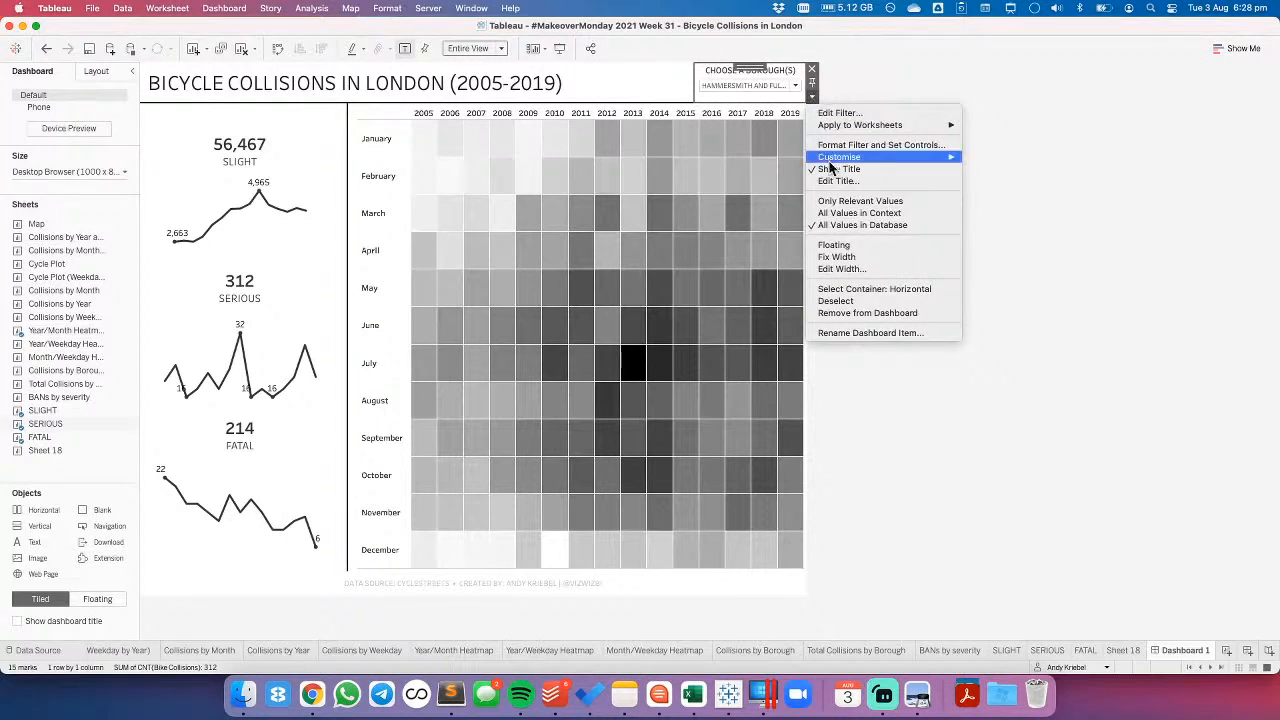
{"action": "left_click", "coordinate": [832, 269]}
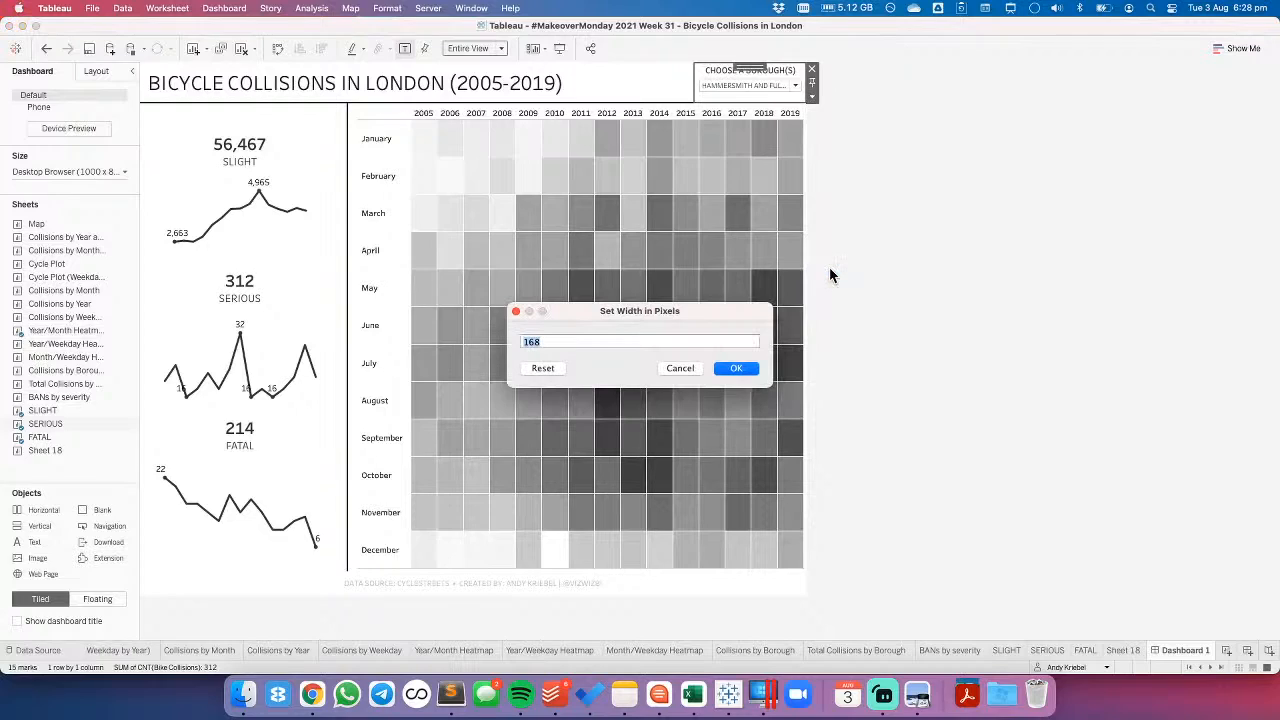
{"action": "type", "text": "22"}
{"action": "key", "text": "Return"}
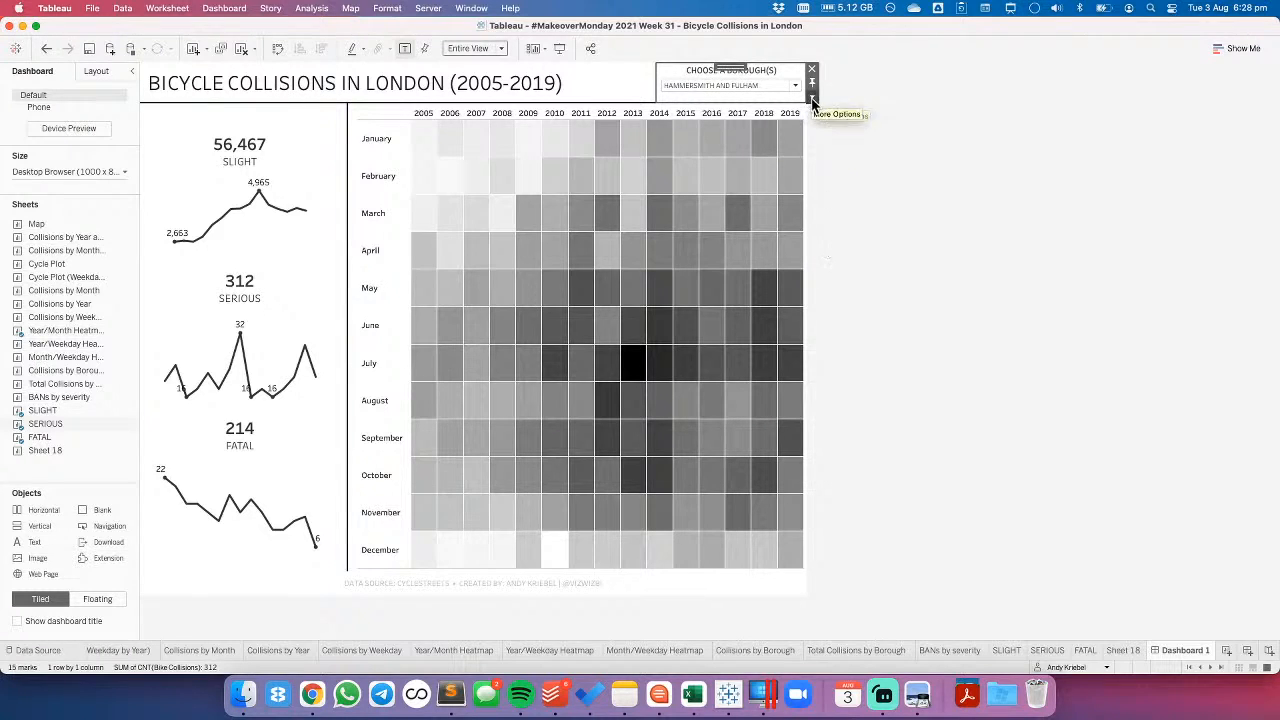
- Set the borough filter's width to 200 pixels
{"action": "left_click", "coordinate": [812, 96]}
{"action": "left_click", "coordinate": [838, 274]}
{"action": "type", "text": "200"}
{"action": "key", "text": "Return"}
{"action": "left_click", "coordinate": [920, 228]}
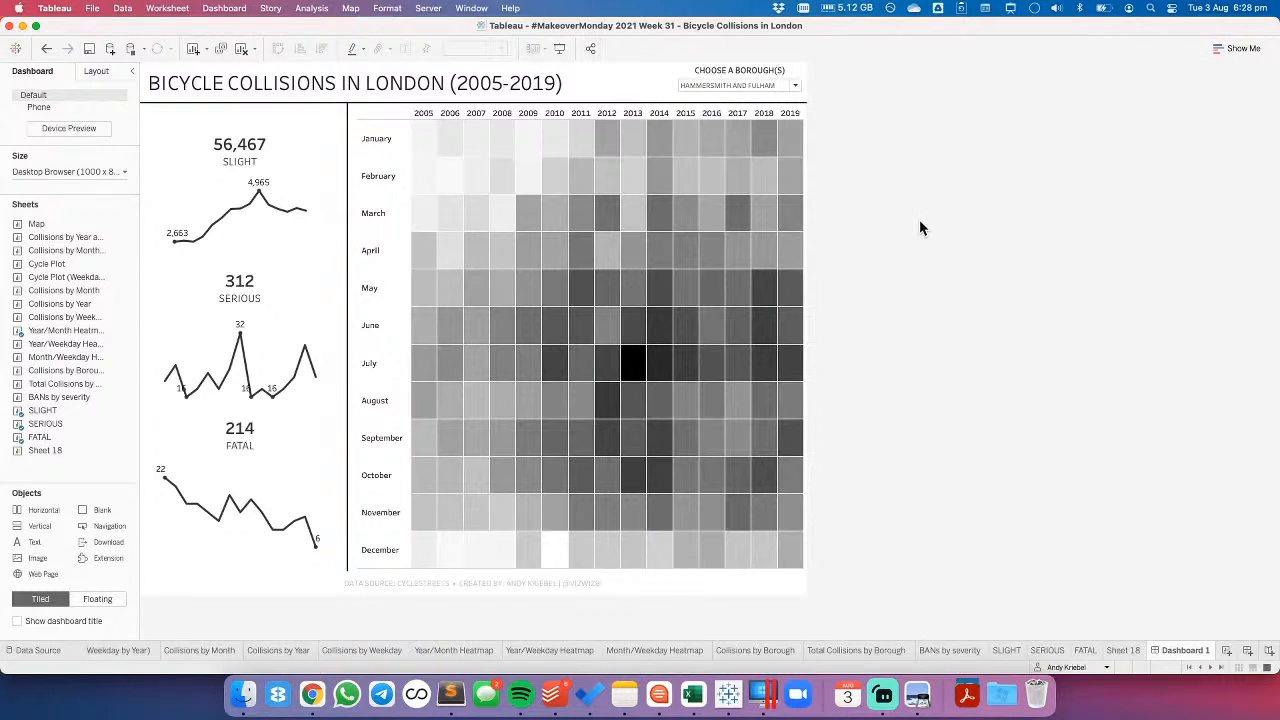
- Set the height of the horizontal container holding the dashboard title and borough filter to 75 pixels
{"action": "left_click", "coordinate": [613, 83]}
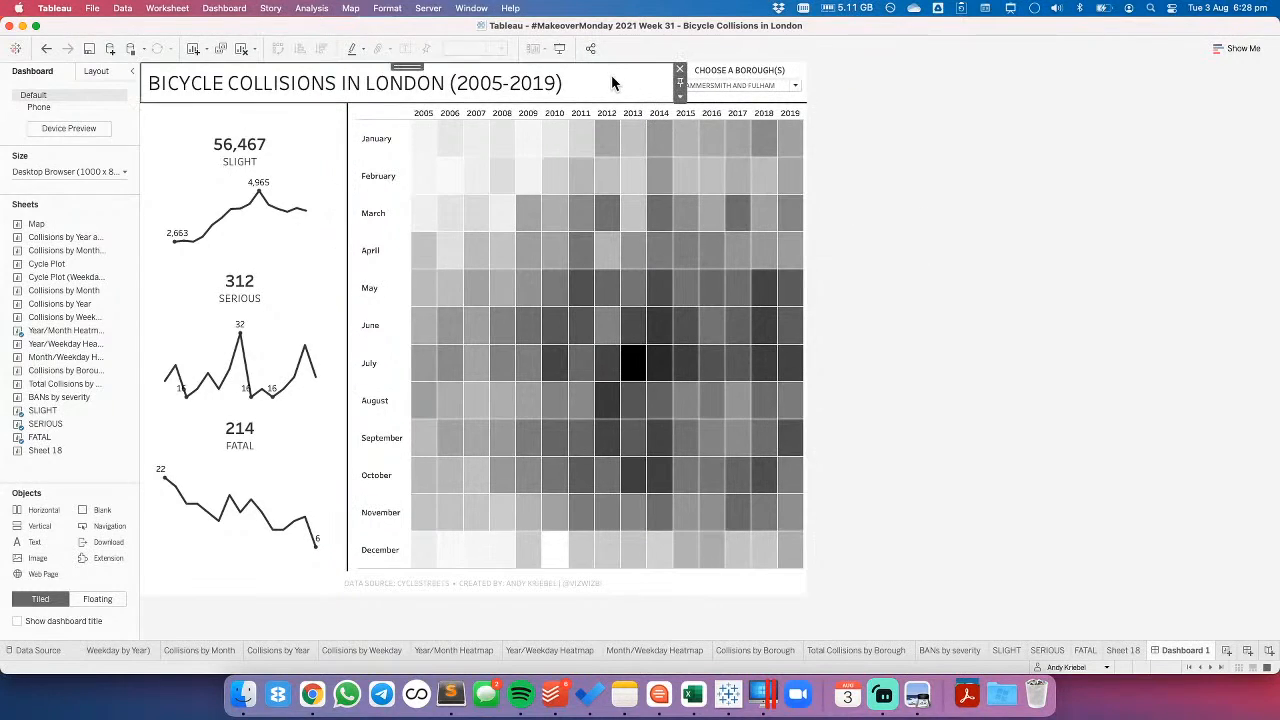
{"action": "double_click", "coordinate": [407, 67]}
{"action": "left_click", "coordinate": [812, 97]}
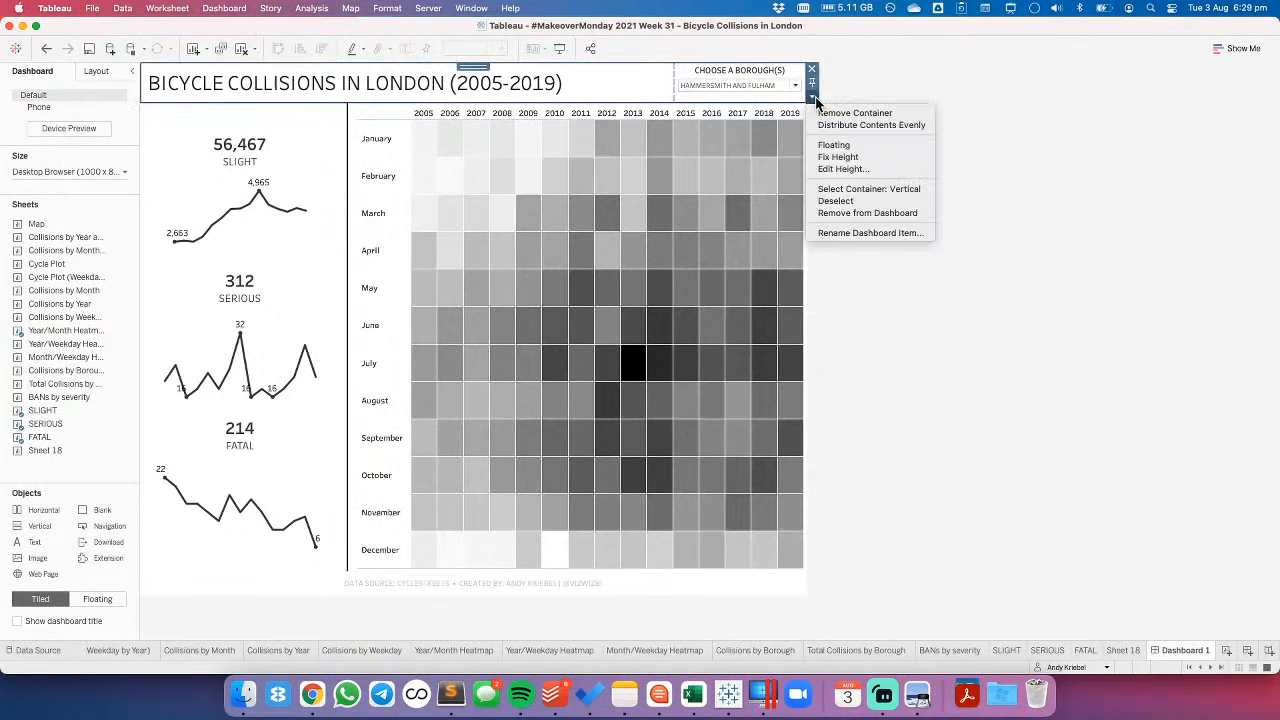
{"action": "left_click", "coordinate": [842, 169]}
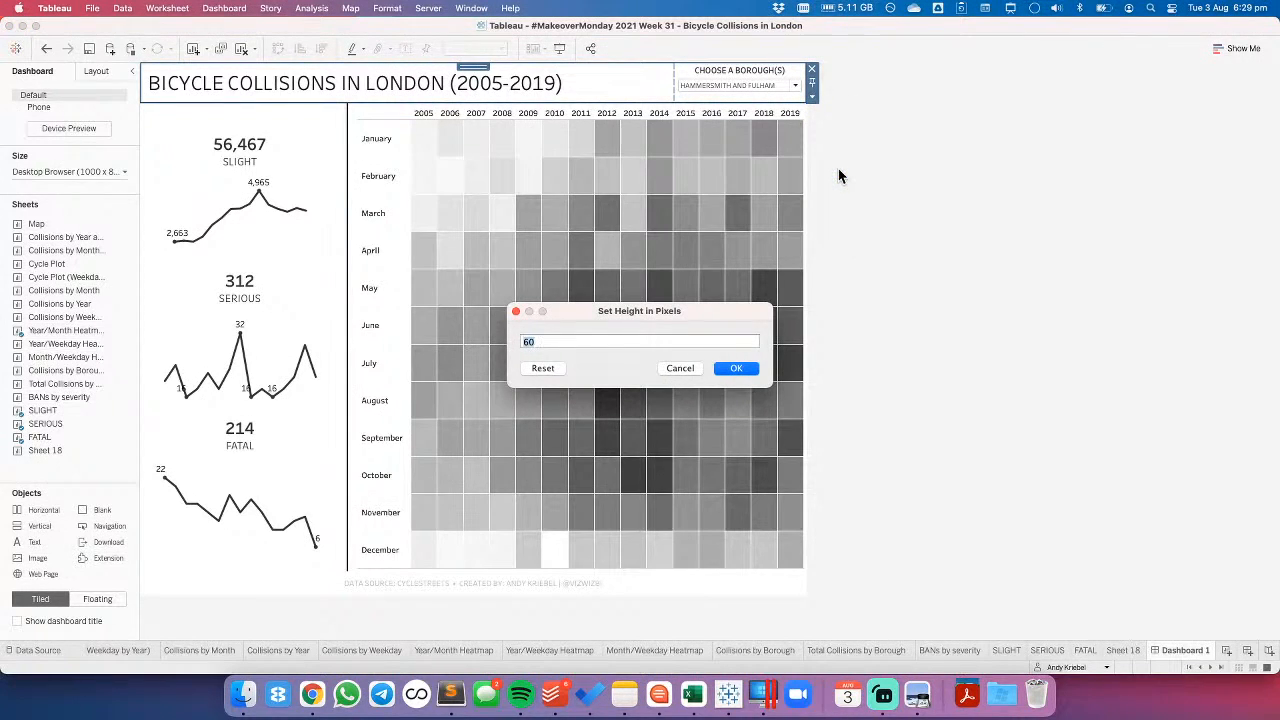
{"action": "key", "text": "Return"}
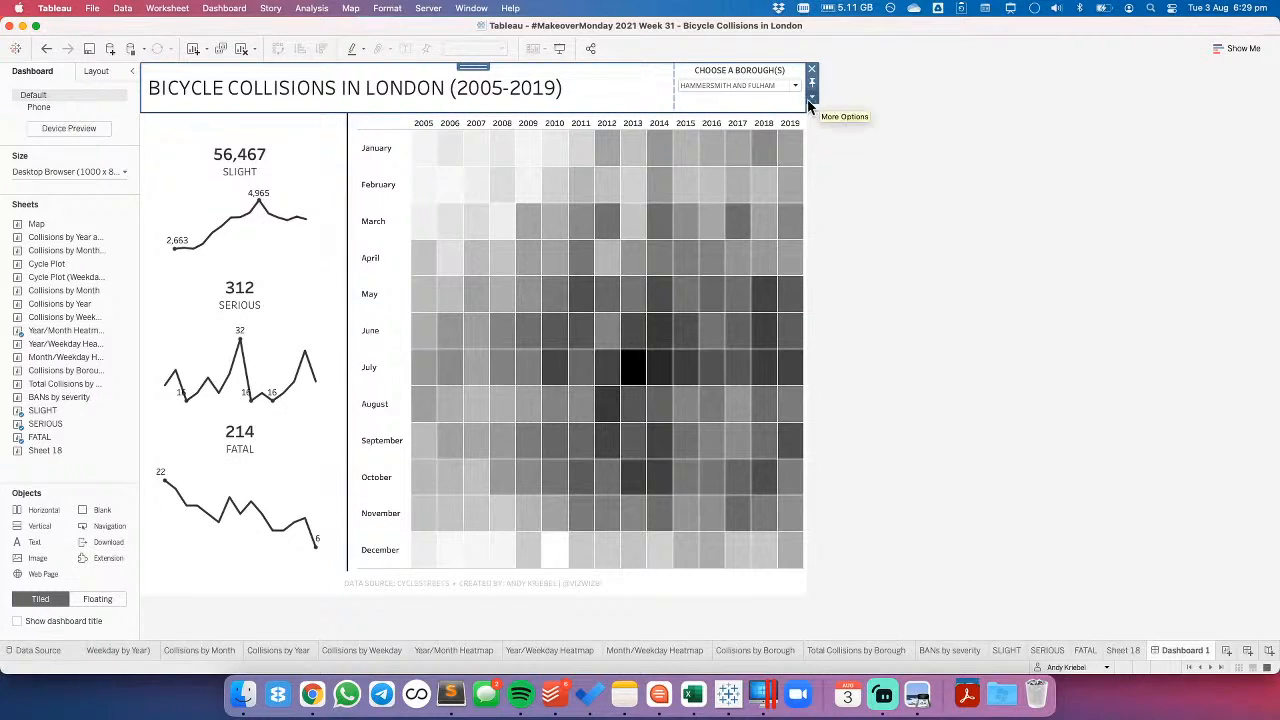
- Turn off equal outer padding for the borough filter and set its right outer padding to 15
{"action": "left_click", "coordinate": [770, 107]}
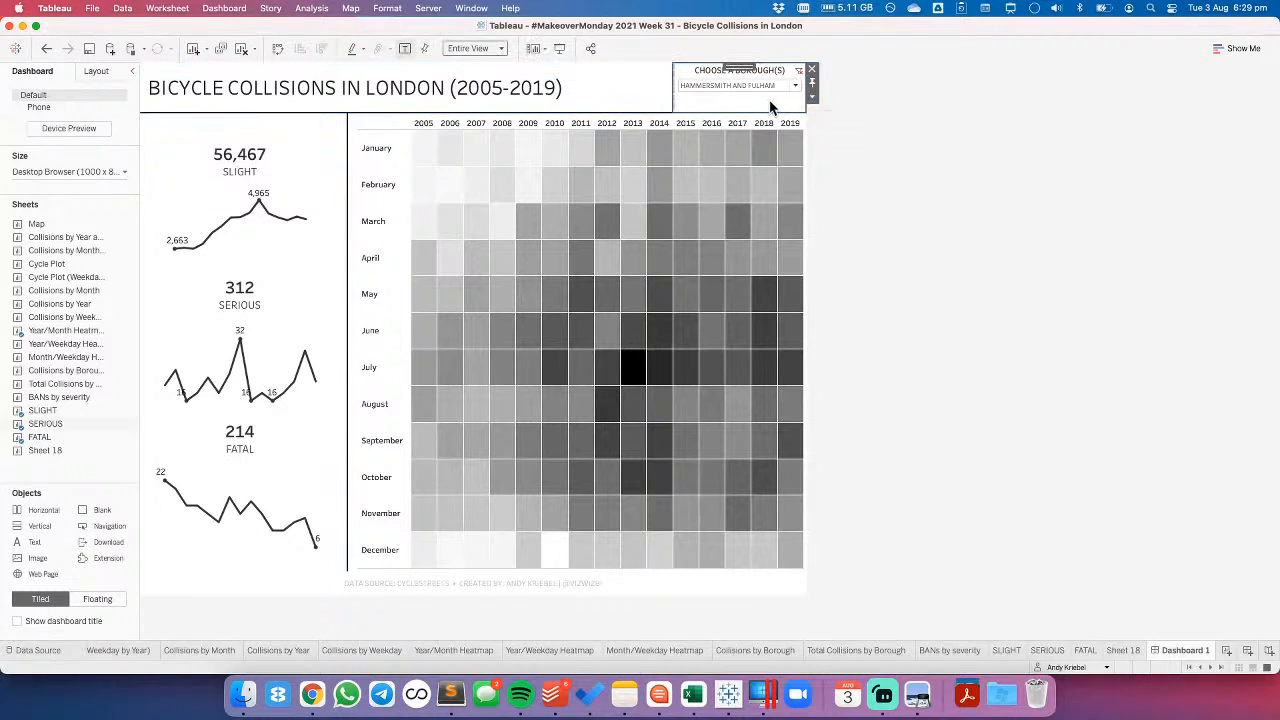
{"action": "left_click", "coordinate": [92, 71]}
{"action": "left_click", "coordinate": [66, 341]}
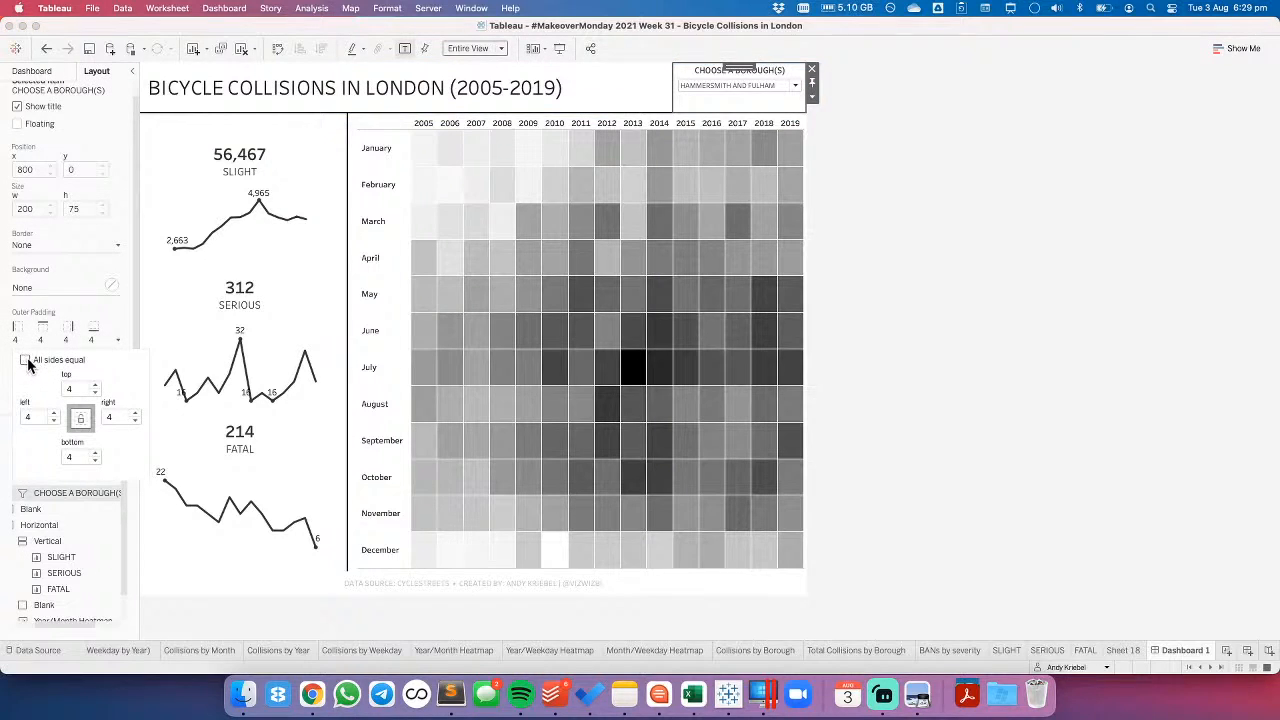
{"action": "left_click", "coordinate": [135, 413]}
{"action": "left_click", "coordinate": [135, 413]}
{"action": "left_click", "coordinate": [135, 413]}
{"action": "left_click", "coordinate": [135, 413]}
{"action": "left_click", "coordinate": [135, 413]}
{"action": "left_click", "coordinate": [135, 413]}
{"action": "left_click", "coordinate": [135, 413]}
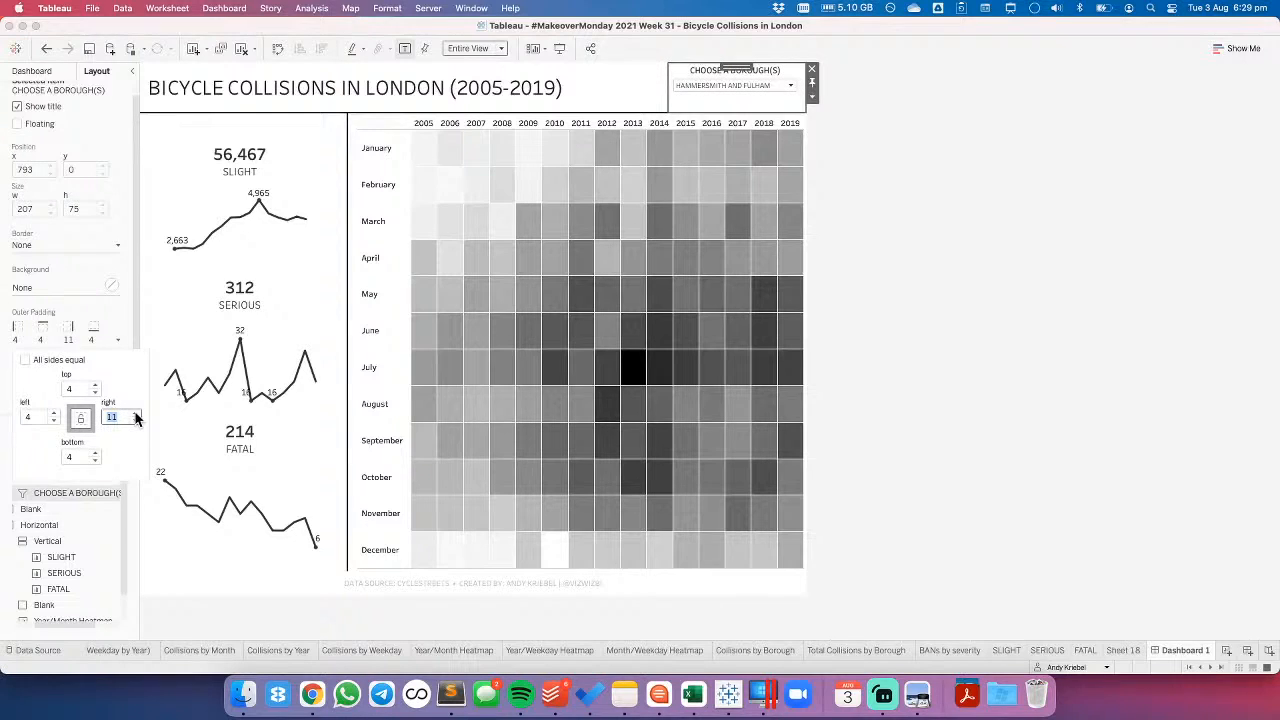
{"action": "left_click", "coordinate": [135, 414]}
{"action": "left_click", "coordinate": [135, 414]}
{"action": "left_click", "coordinate": [135, 414]}
{"action": "left_click", "coordinate": [135, 414]}
{"action": "left_click", "coordinate": [135, 414]}
{"action": "left_click", "coordinate": [136, 422]}
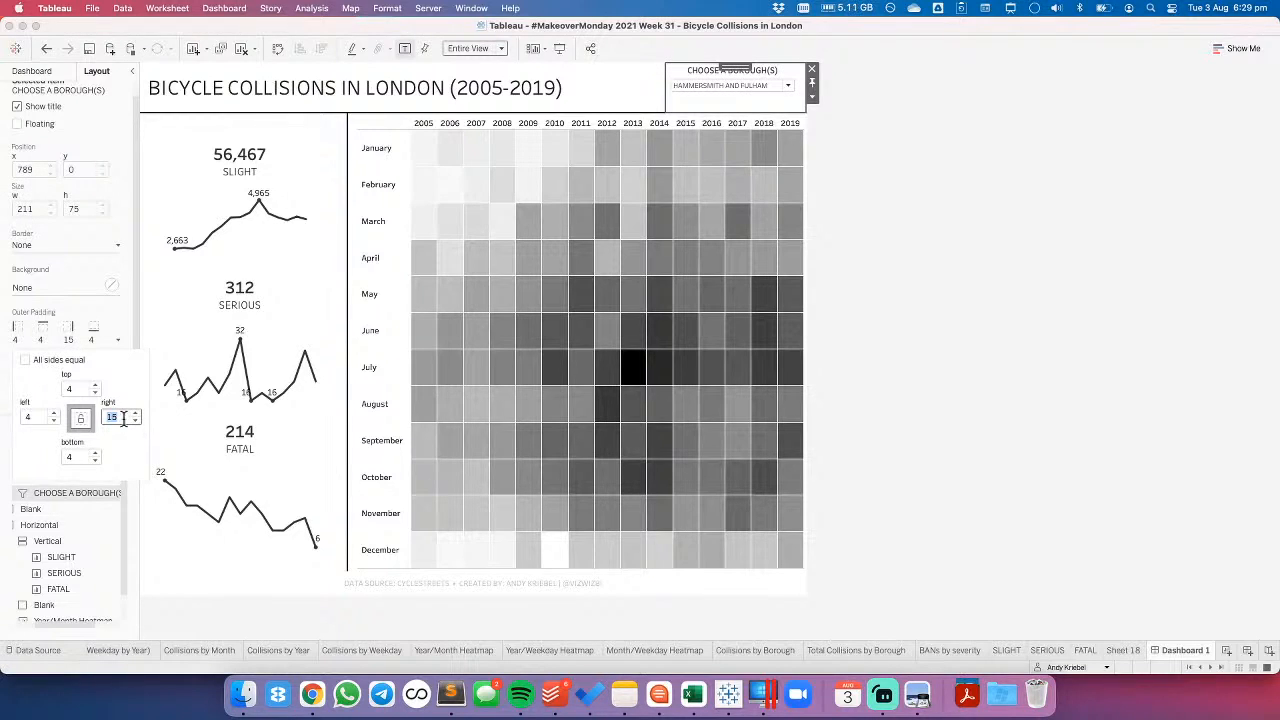
- Set the borough filter's top outer padding to 14
{"action": "double_click", "coordinate": [97, 387]}
{"action": "double_click", "coordinate": [97, 387]}
{"action": "double_click", "coordinate": [97, 387]}
{"action": "triple_click", "coordinate": [97, 387]}
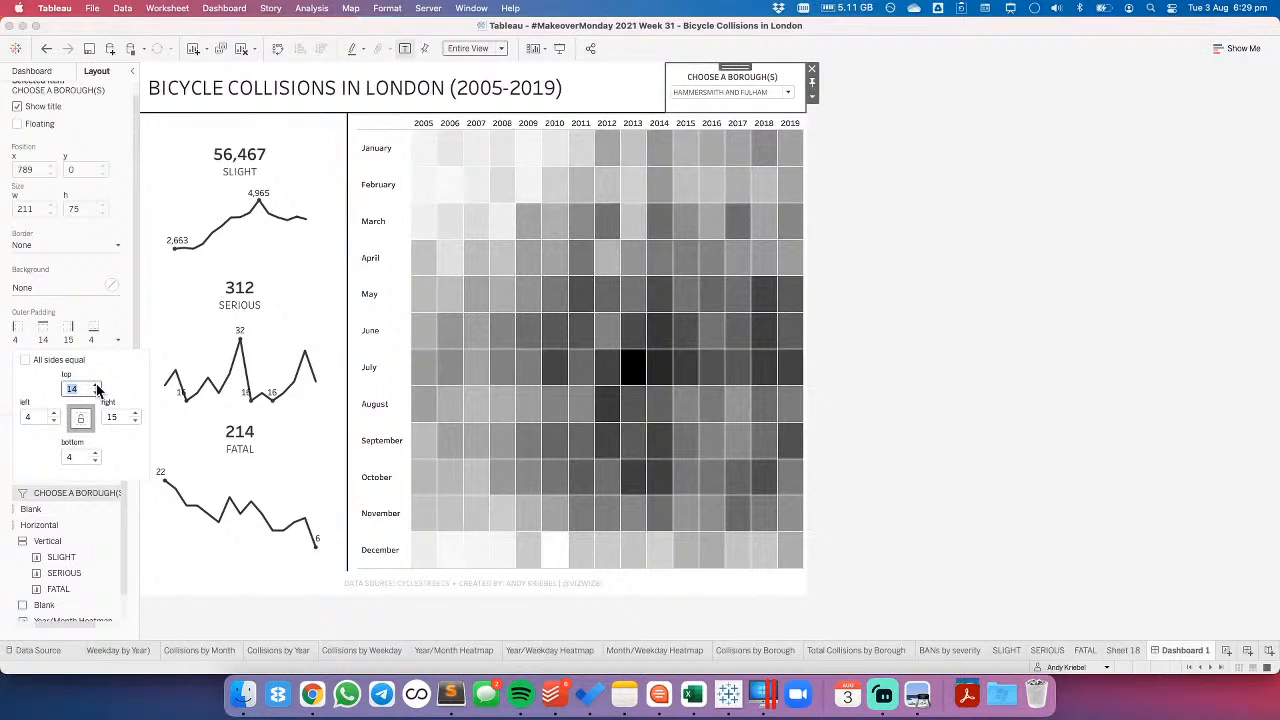
{"action": "left_click", "coordinate": [913, 264]}
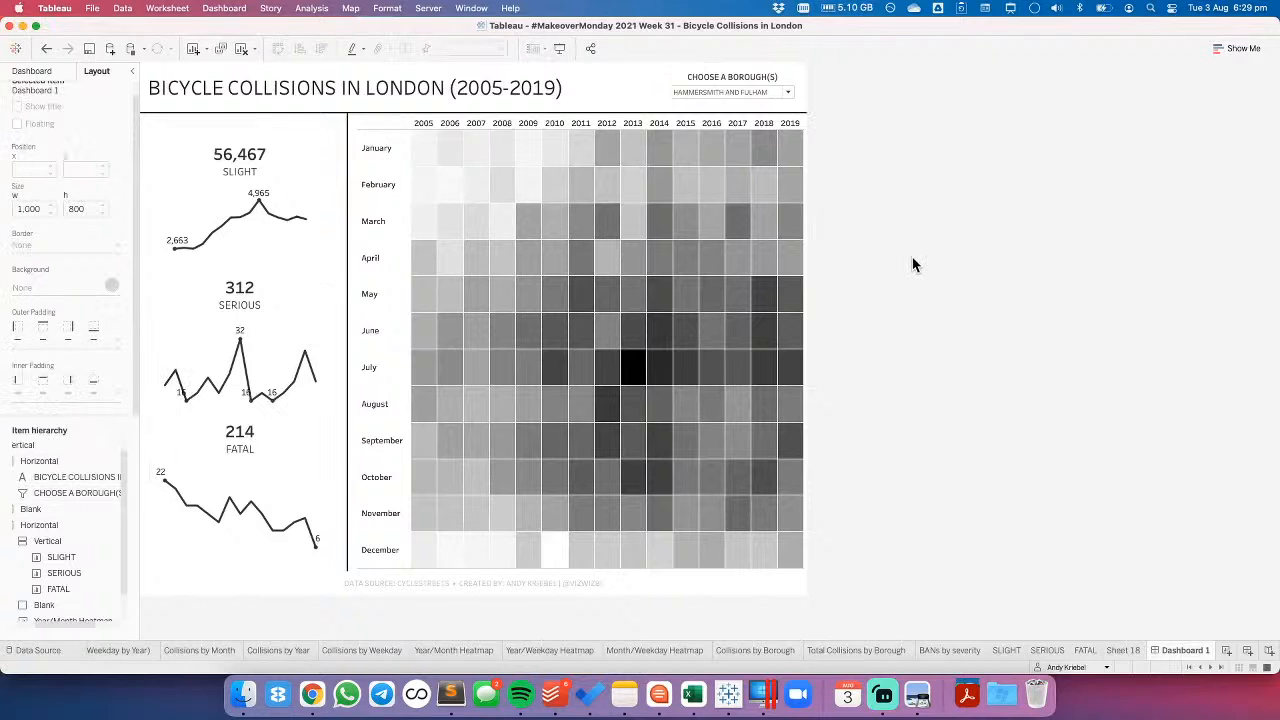
- Apply the borough filter to the Year/Month Heatmap, SLIGHT and FATAL worksheets as well as SERIOUS
{"action": "left_click", "coordinate": [780, 85]}
{"action": "left_click", "coordinate": [811, 97]}
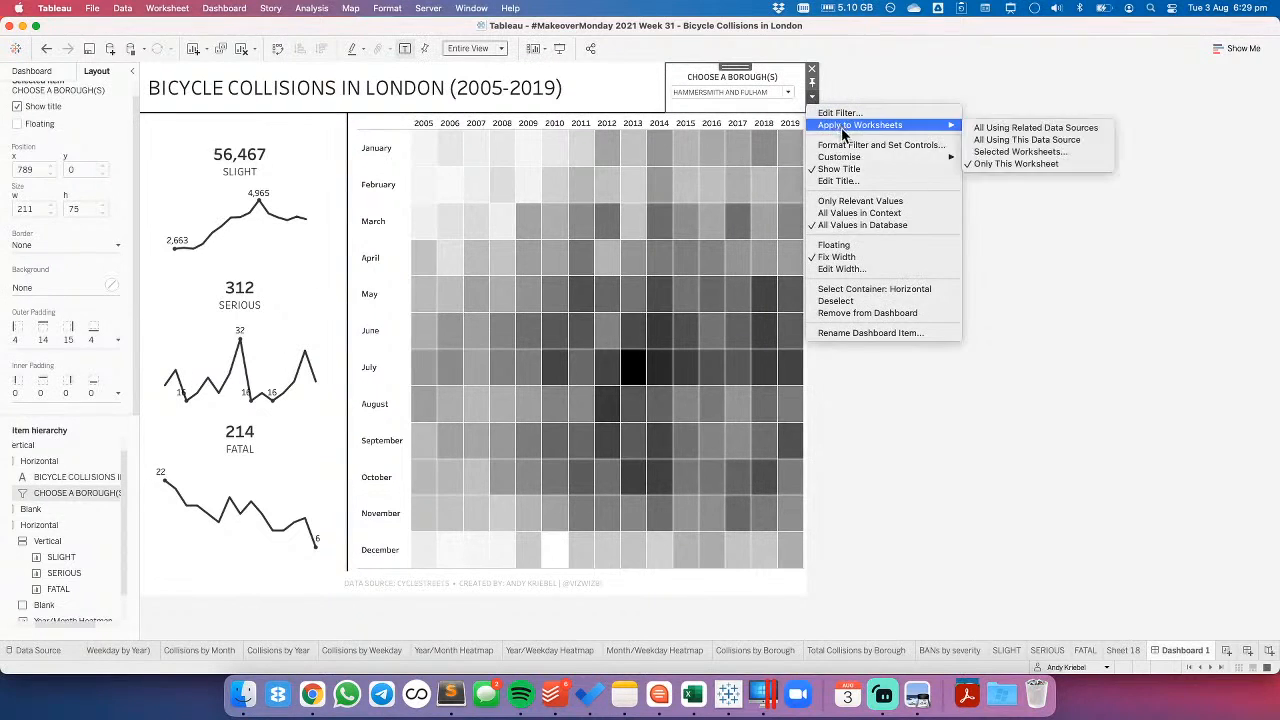
{"action": "mouse_move", "coordinate": [858, 127]}
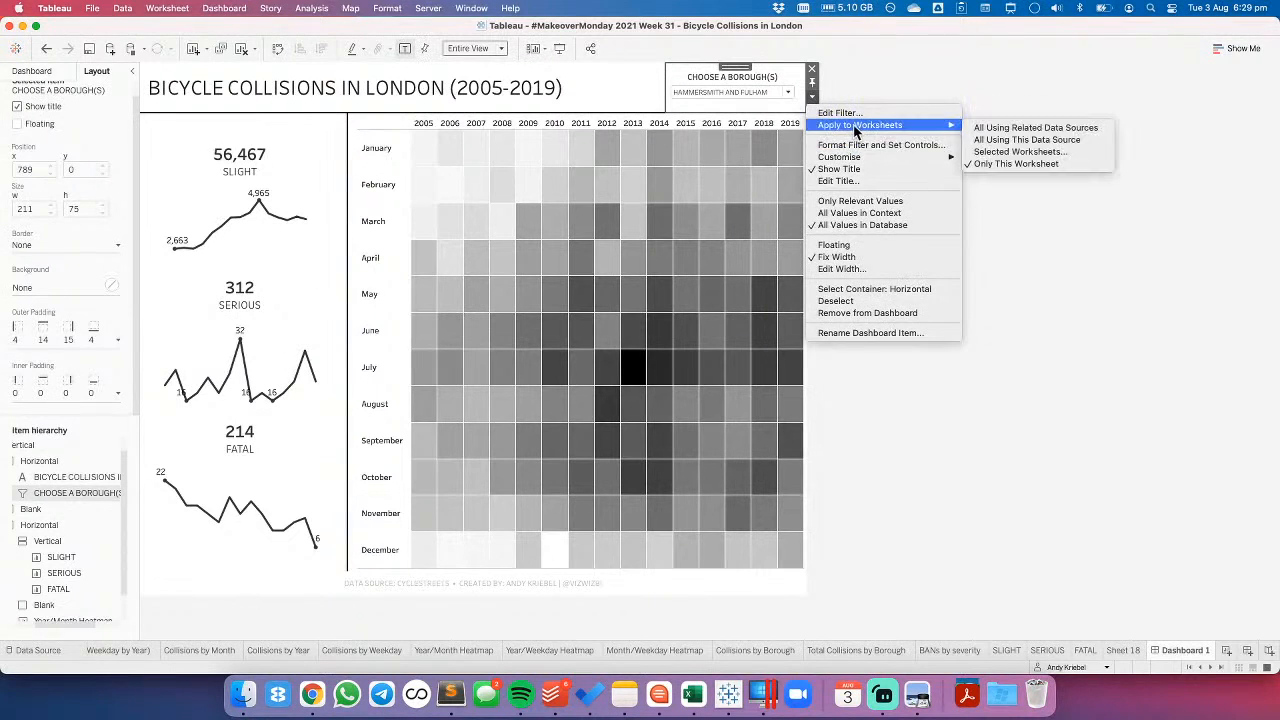
{"action": "left_click", "coordinate": [1053, 152]}
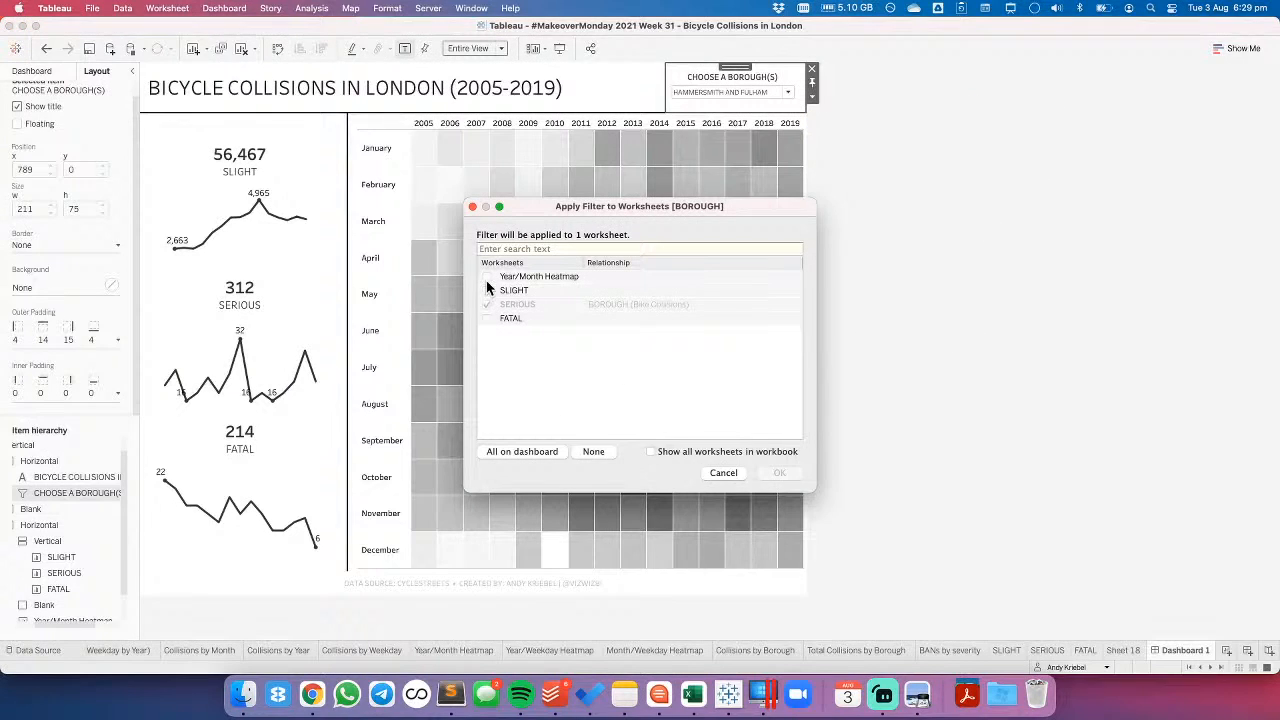
{"action": "left_click", "coordinate": [486, 276]}
{"action": "left_click", "coordinate": [486, 290]}
{"action": "left_click", "coordinate": [486, 318]}
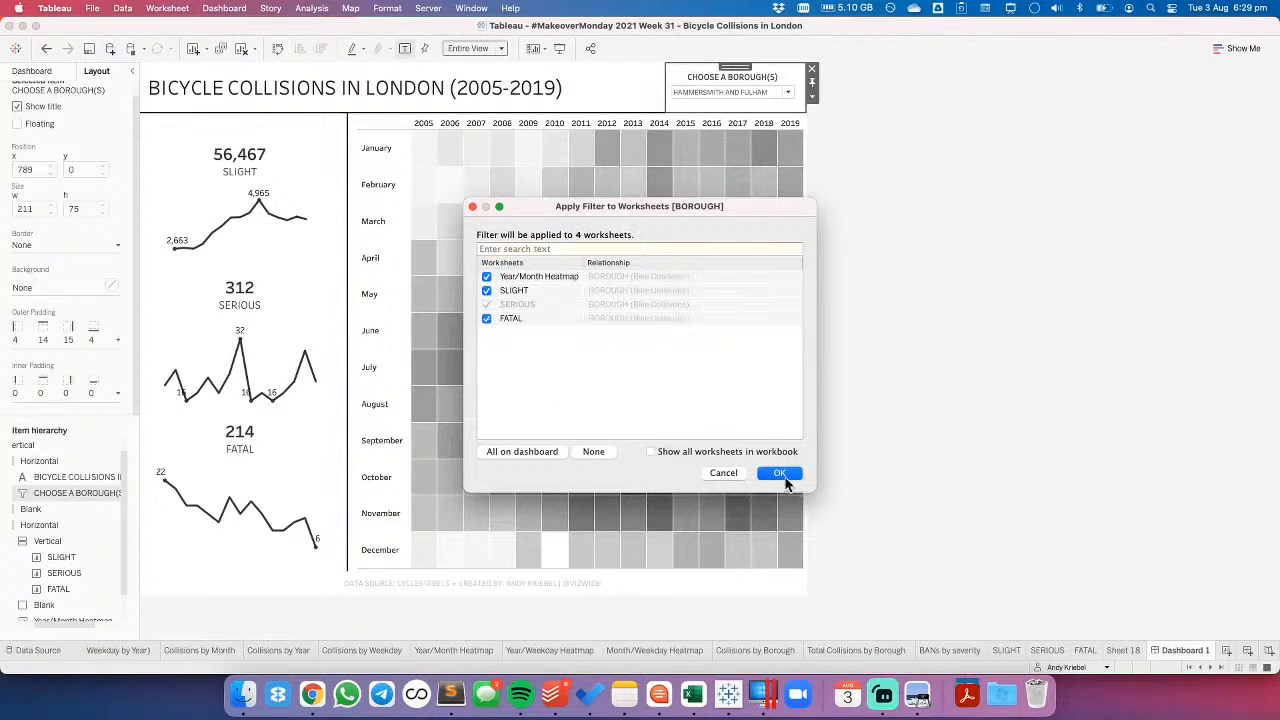
{"action": "key", "text": "Return"}
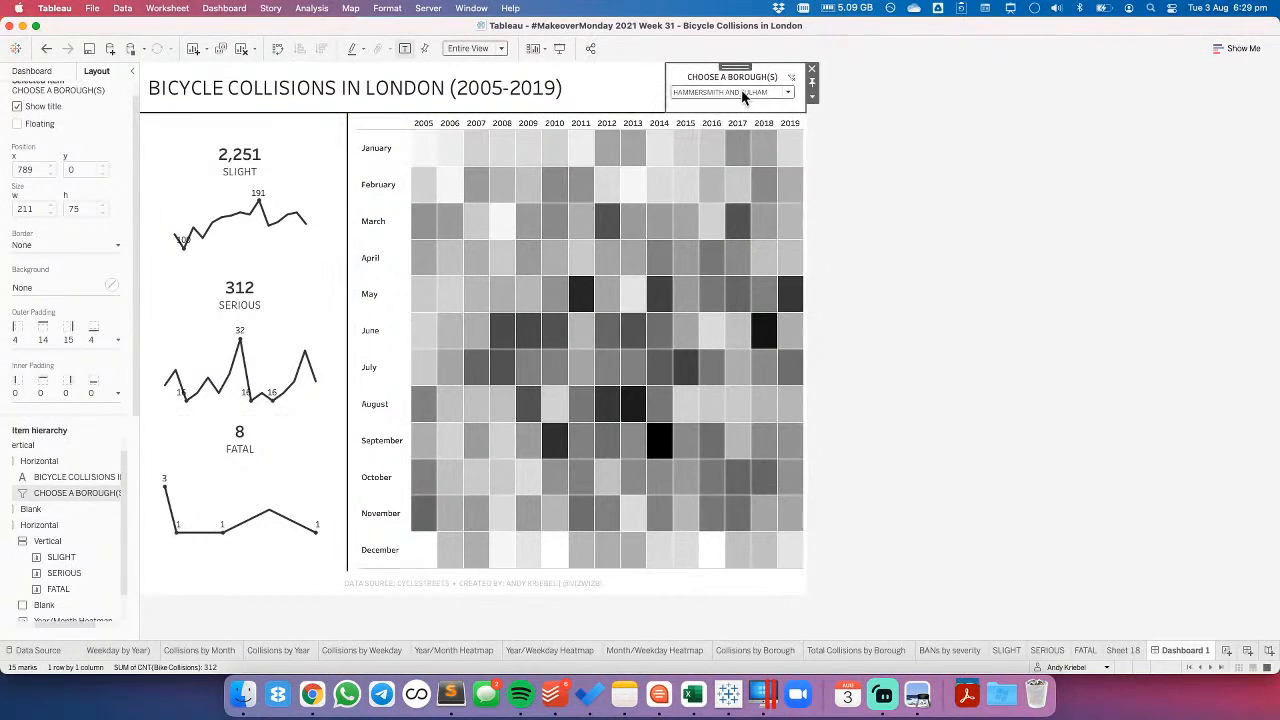
- Inspect the BOROUGH filter on the SLIGHT worksheet and return to Dashboard 1
{"action": "left_click", "coordinate": [276, 162]}
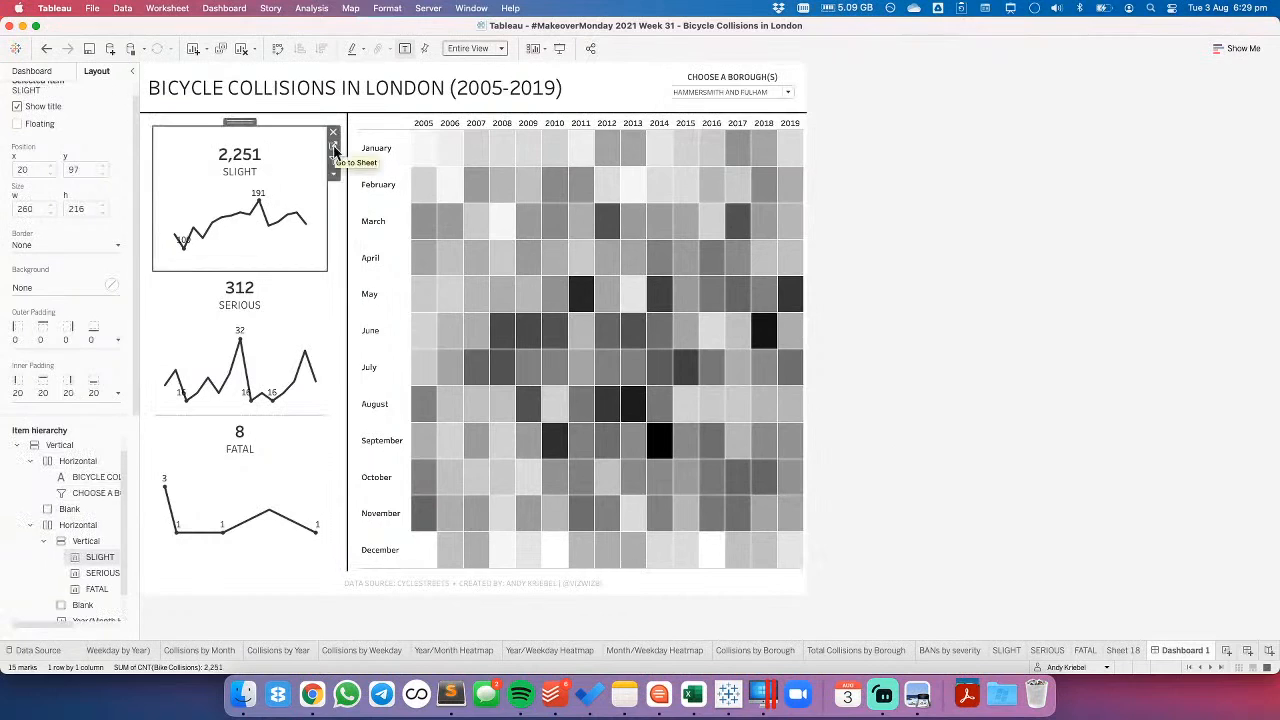
{"action": "left_click", "coordinate": [337, 158]}
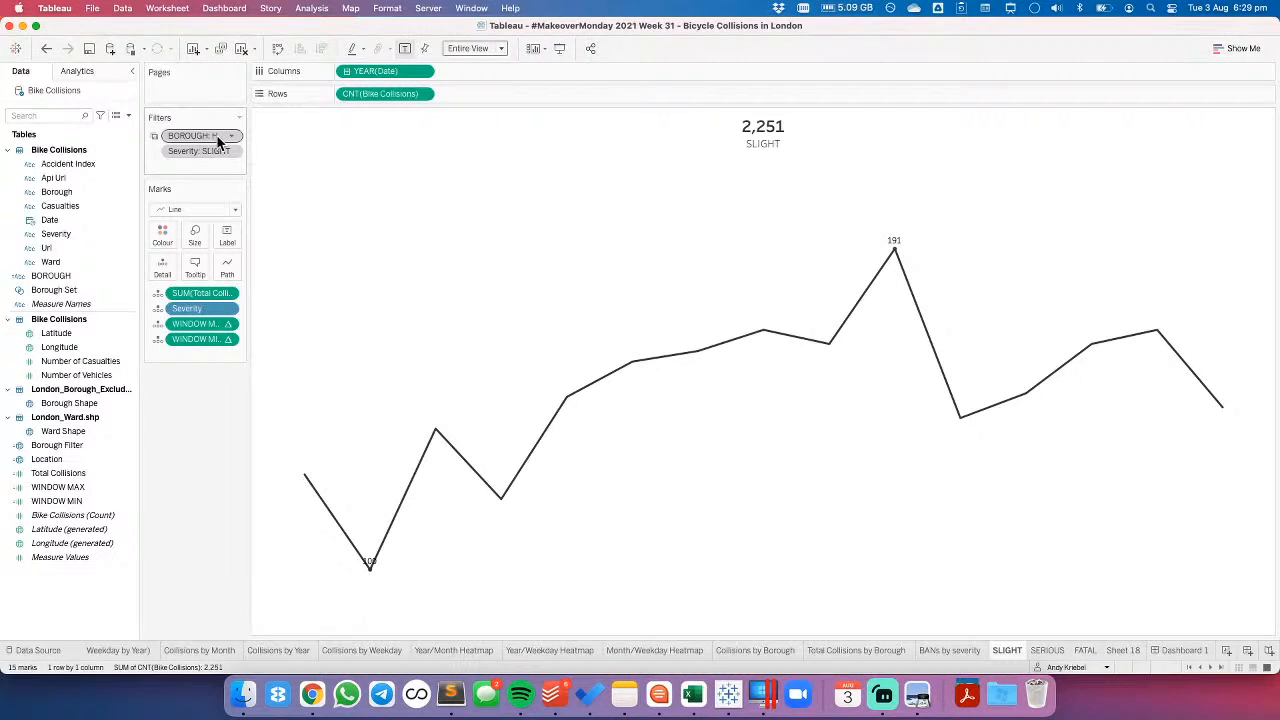
{"action": "left_click", "coordinate": [1192, 651]}
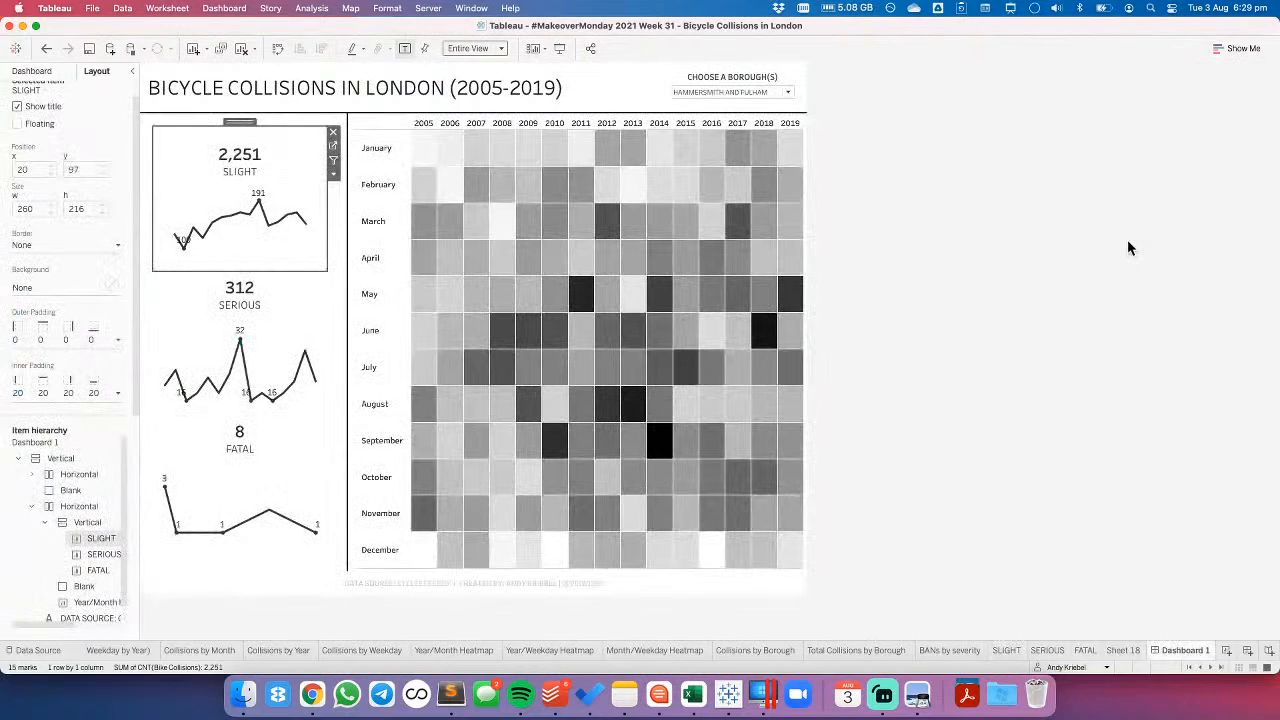
- Deselect the dashboard items, show the dashboard's sheets and objects list, and save the workbook
{"action": "left_click", "coordinate": [1127, 248]}
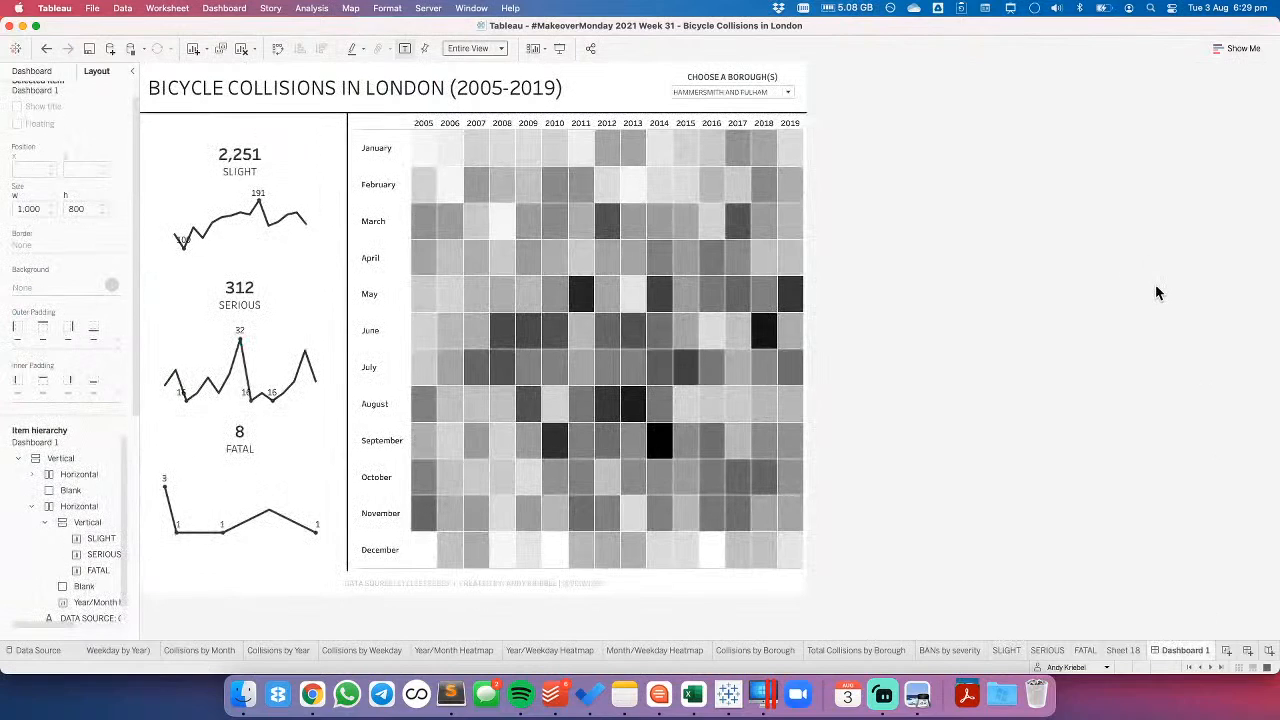
{"action": "left_click", "coordinate": [48, 72]}
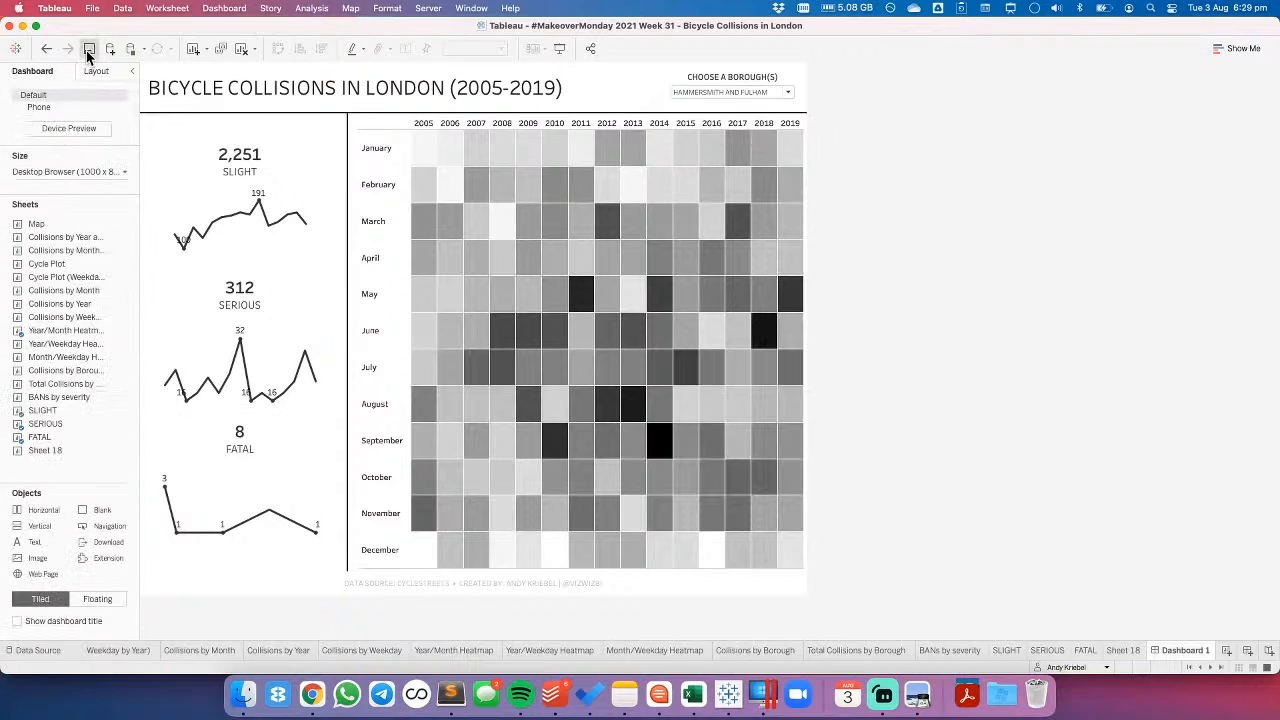
{"action": "left_click", "coordinate": [88, 50]}
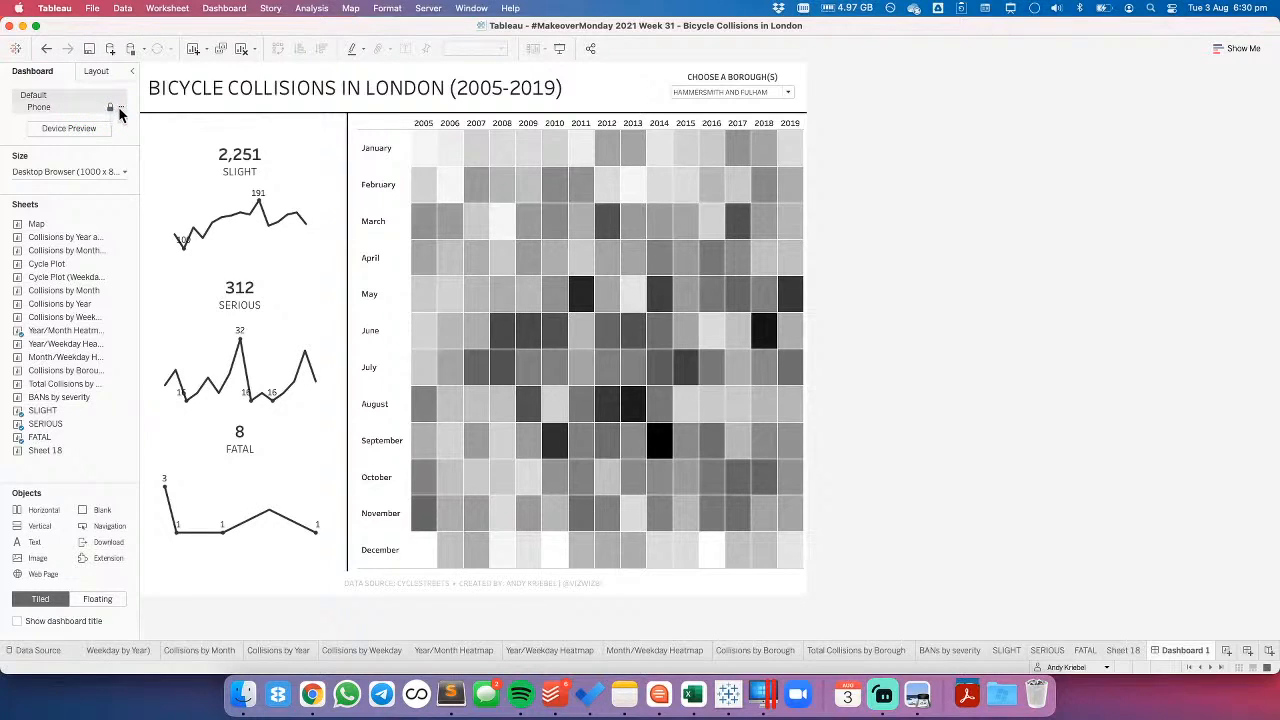
- Delete the Phone layout from the dashboard
{"action": "left_click", "coordinate": [121, 107]}
{"action": "left_click", "coordinate": [130, 142]}
- Try fixed dashboard heights of 700 and 600 px, and return the height to 800 px
{"action": "left_click", "coordinate": [72, 141]}
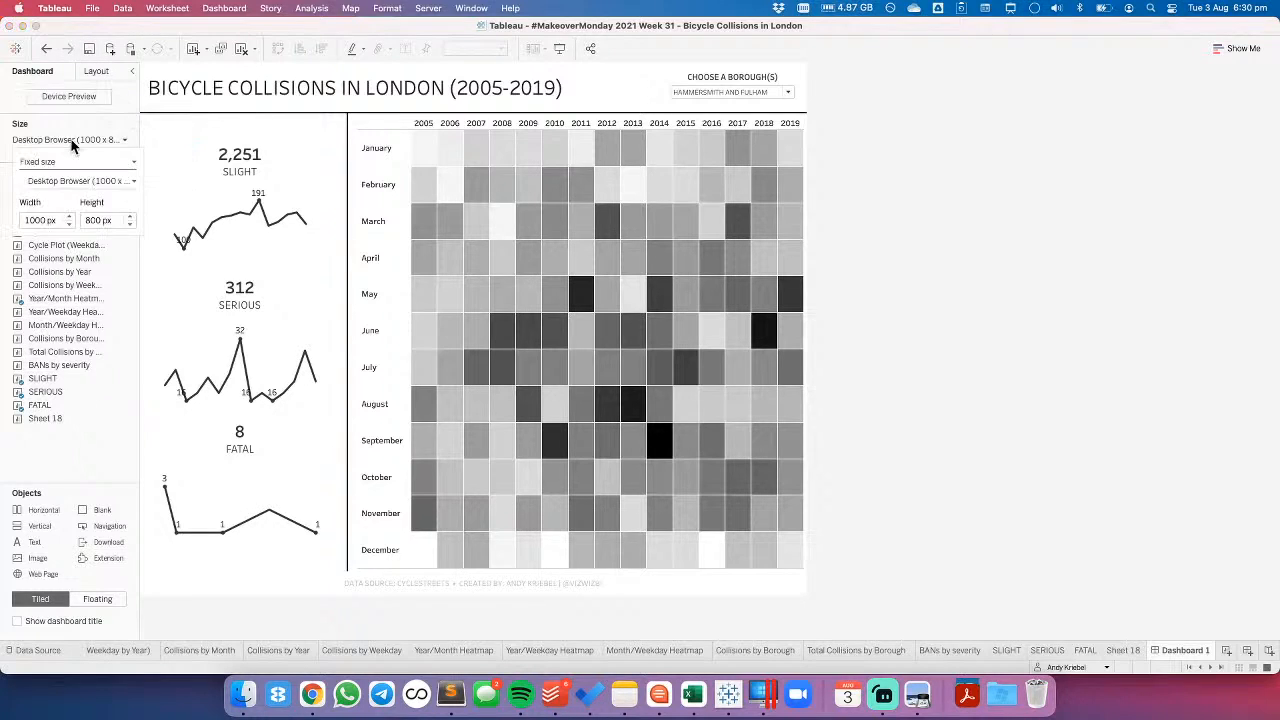
{"action": "left_click", "coordinate": [130, 225]}
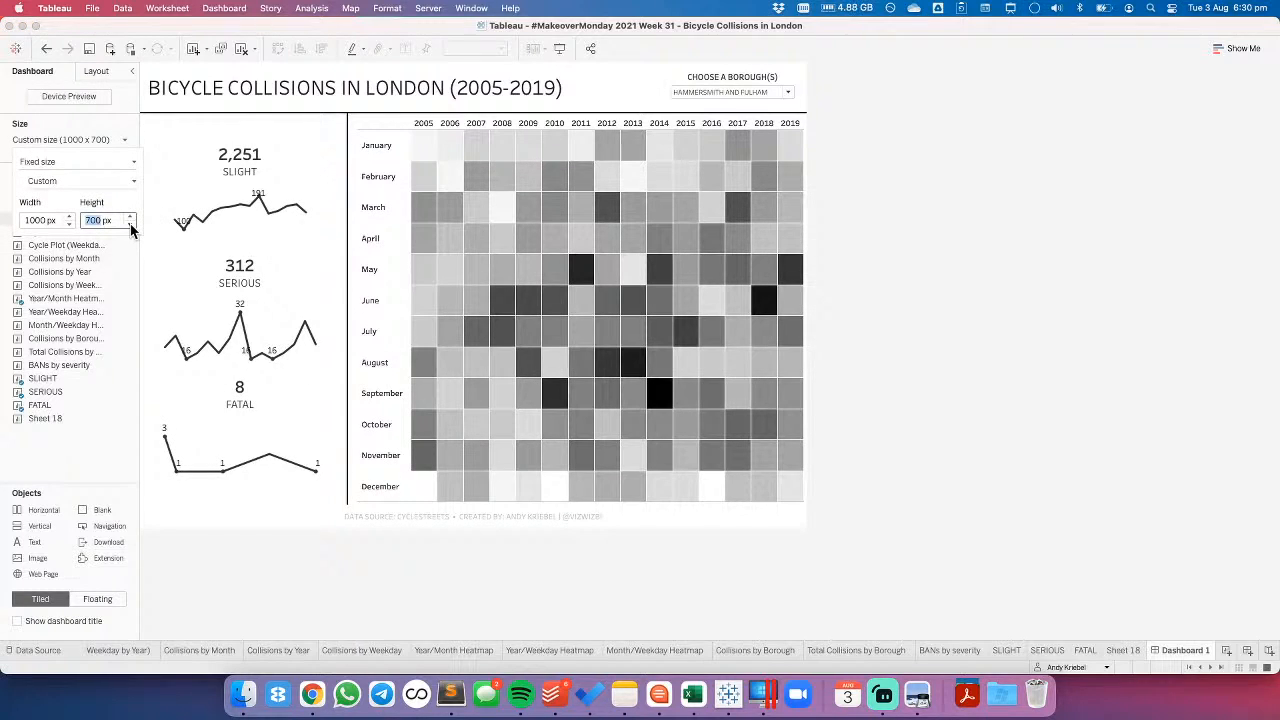
{"action": "left_click", "coordinate": [130, 225]}
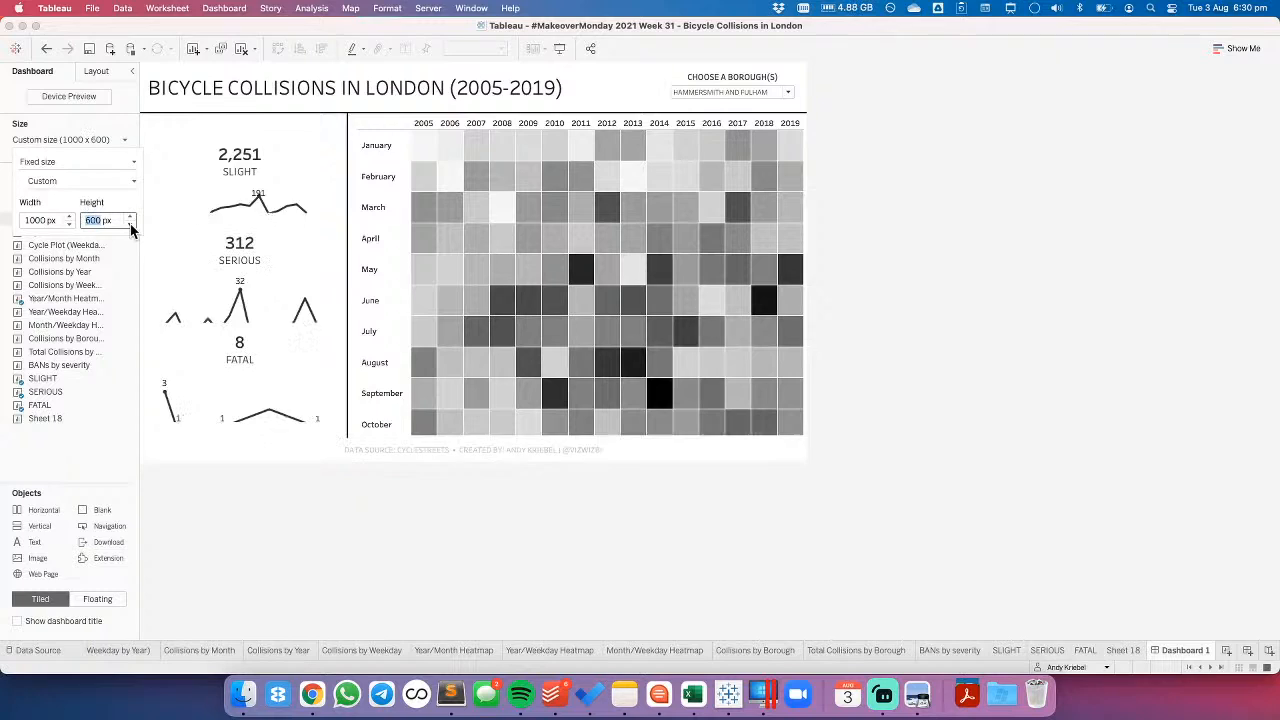
{"action": "left_click", "coordinate": [130, 217]}
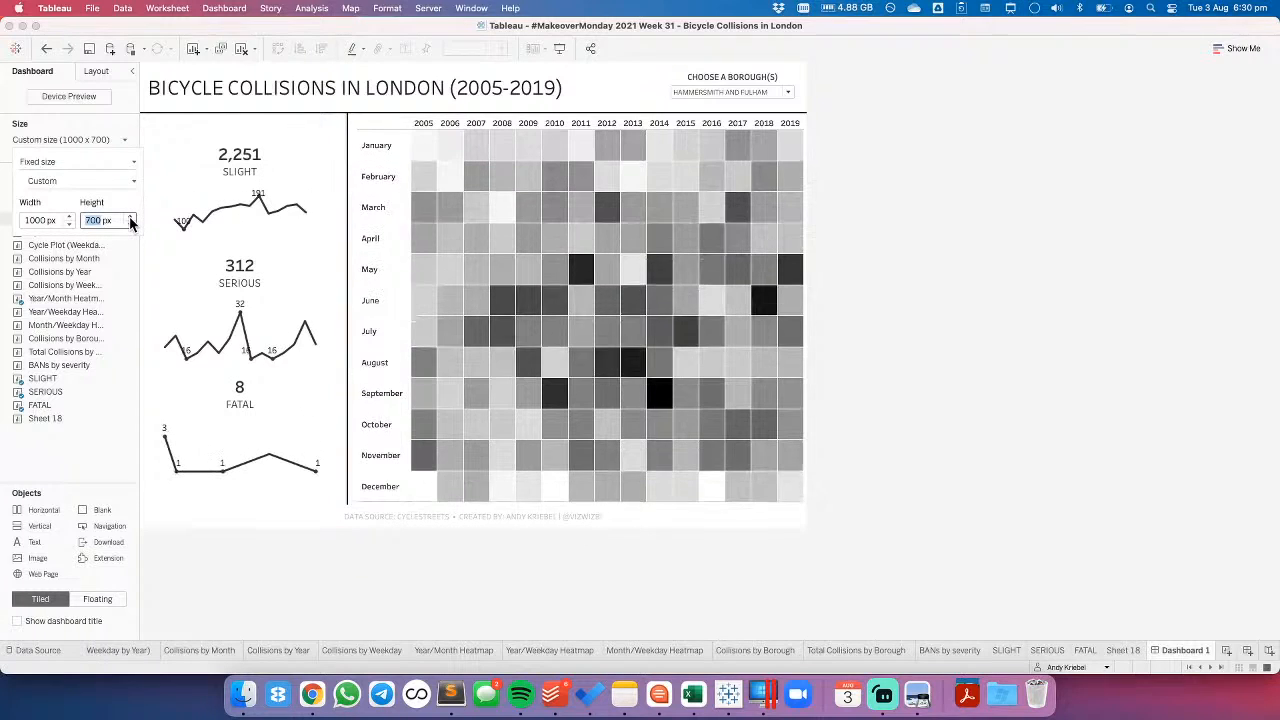
{"action": "left_click", "coordinate": [130, 218]}
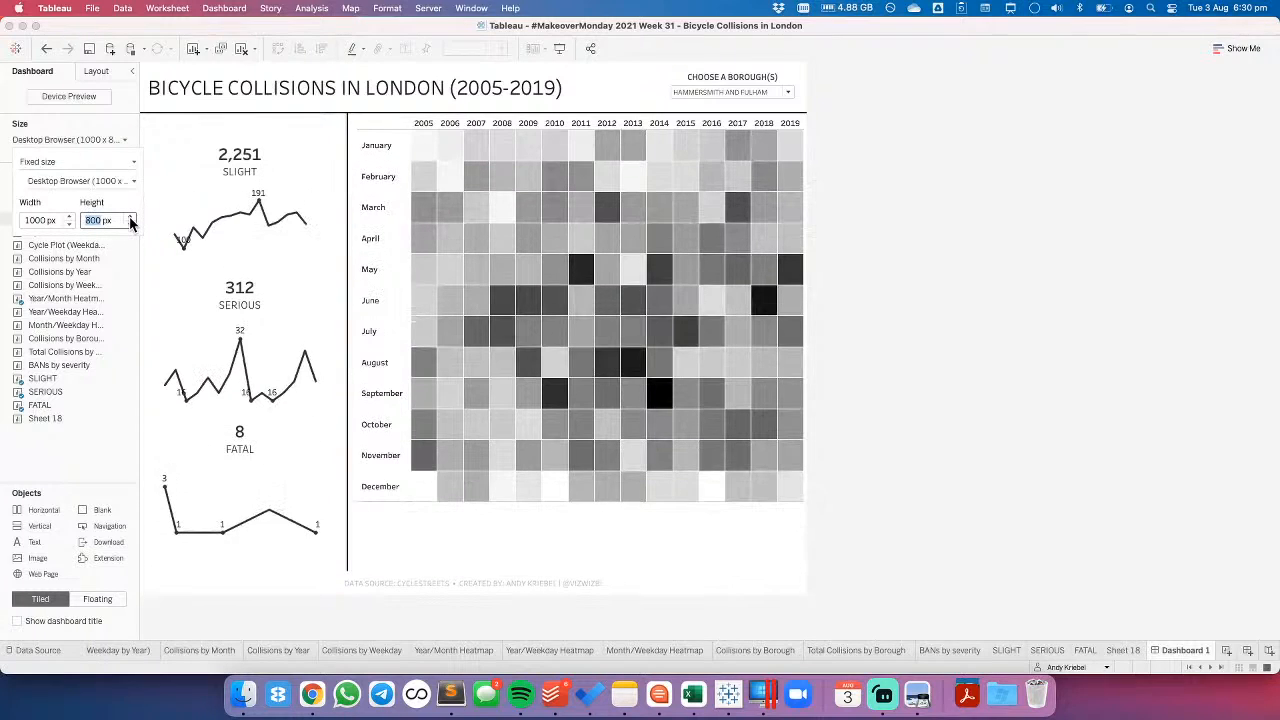
{"action": "left_click", "coordinate": [869, 285]}
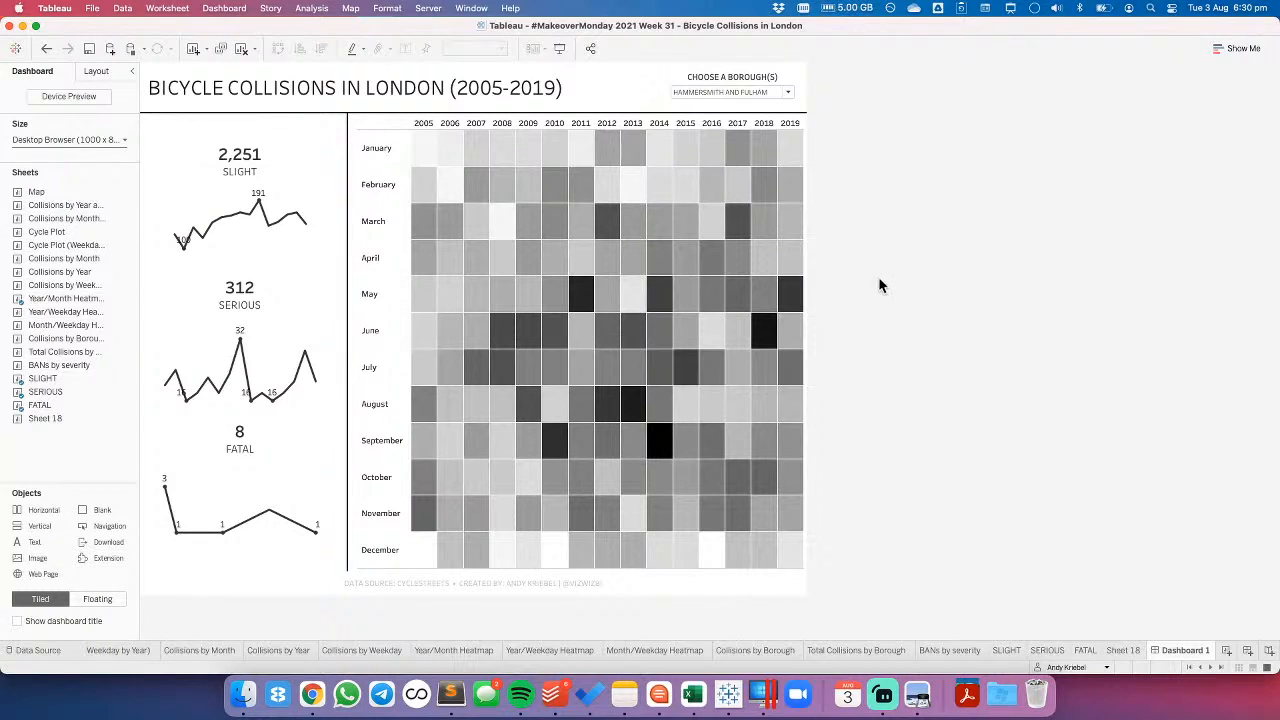
- Try removing the vertical divider between the severity charts and the heatmap, and undo the removal
{"action": "left_click", "coordinate": [380, 296]}
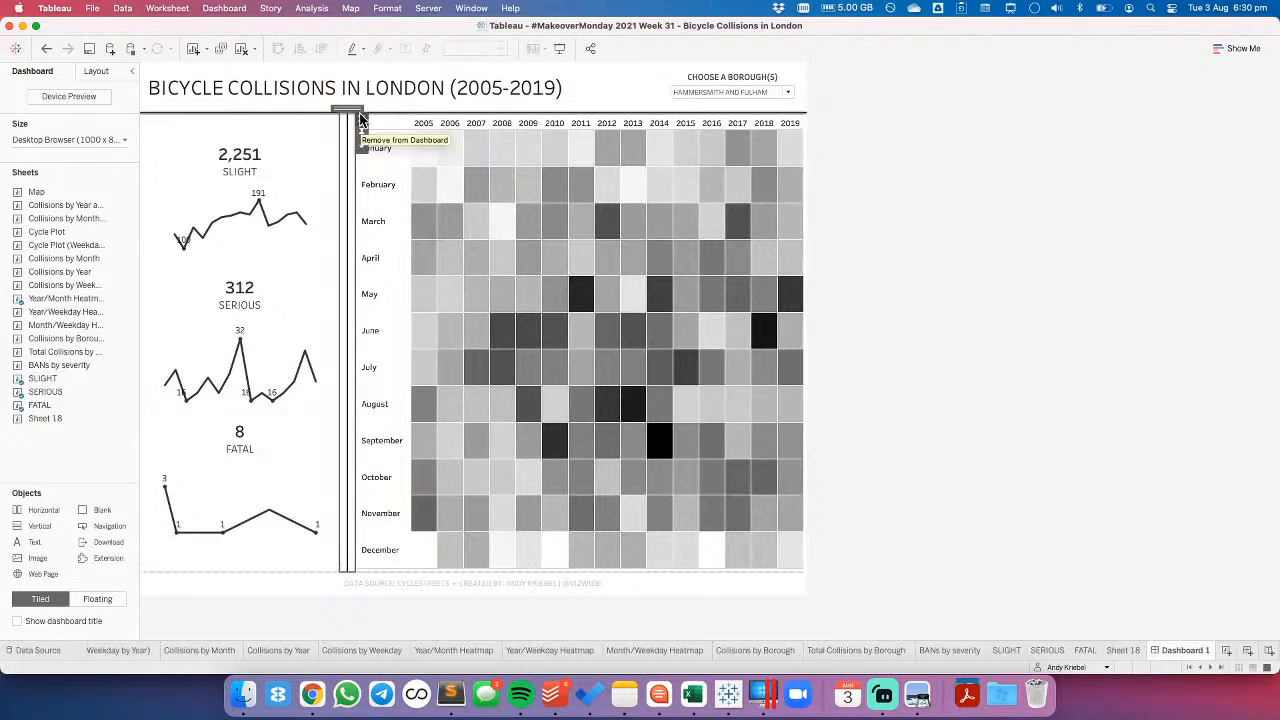
{"action": "left_click", "coordinate": [1037, 290]}
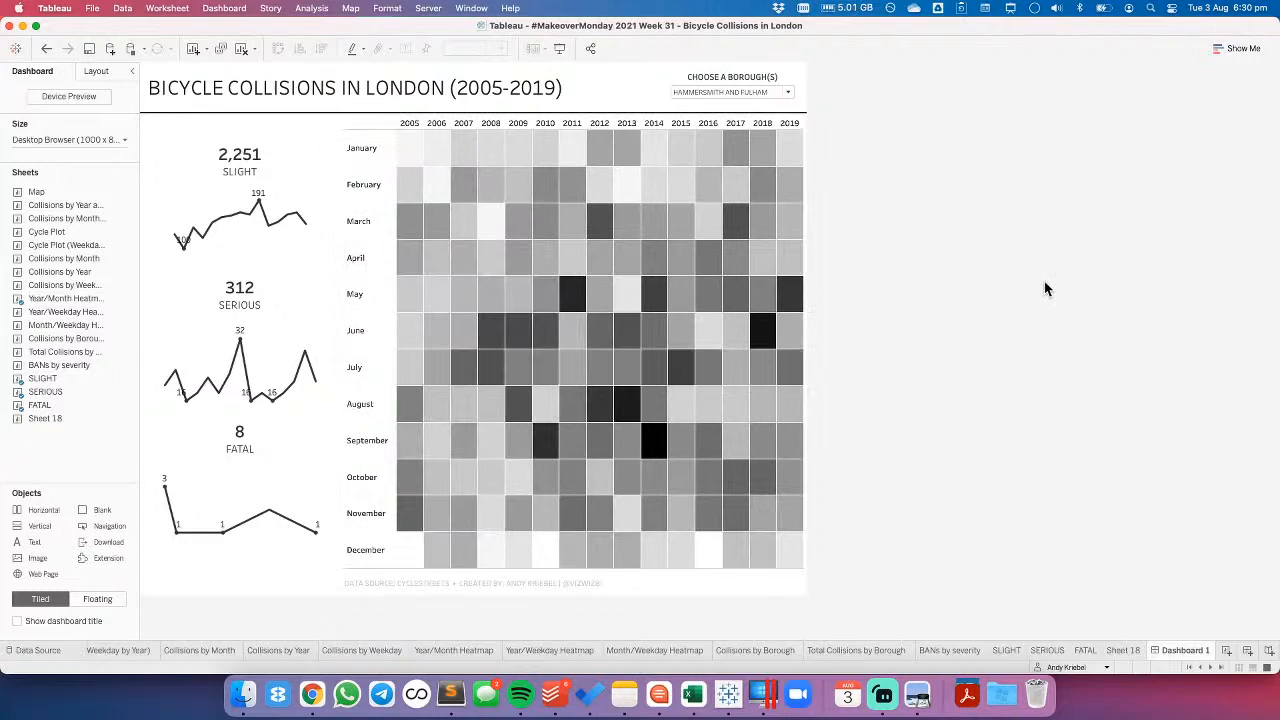
{"action": "left_click", "coordinate": [46, 48]}
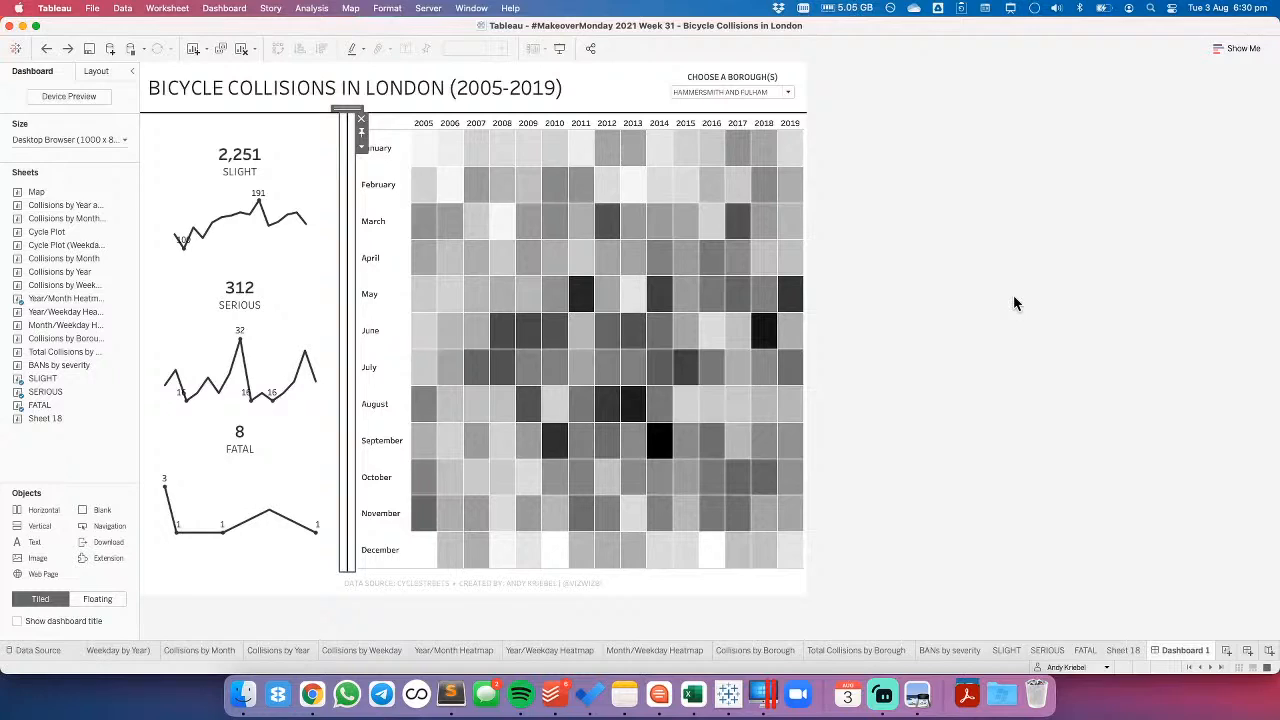
- Set the Year/Month Heatmap's outer padding to 20 on all sides
{"action": "left_click", "coordinate": [424, 556]}
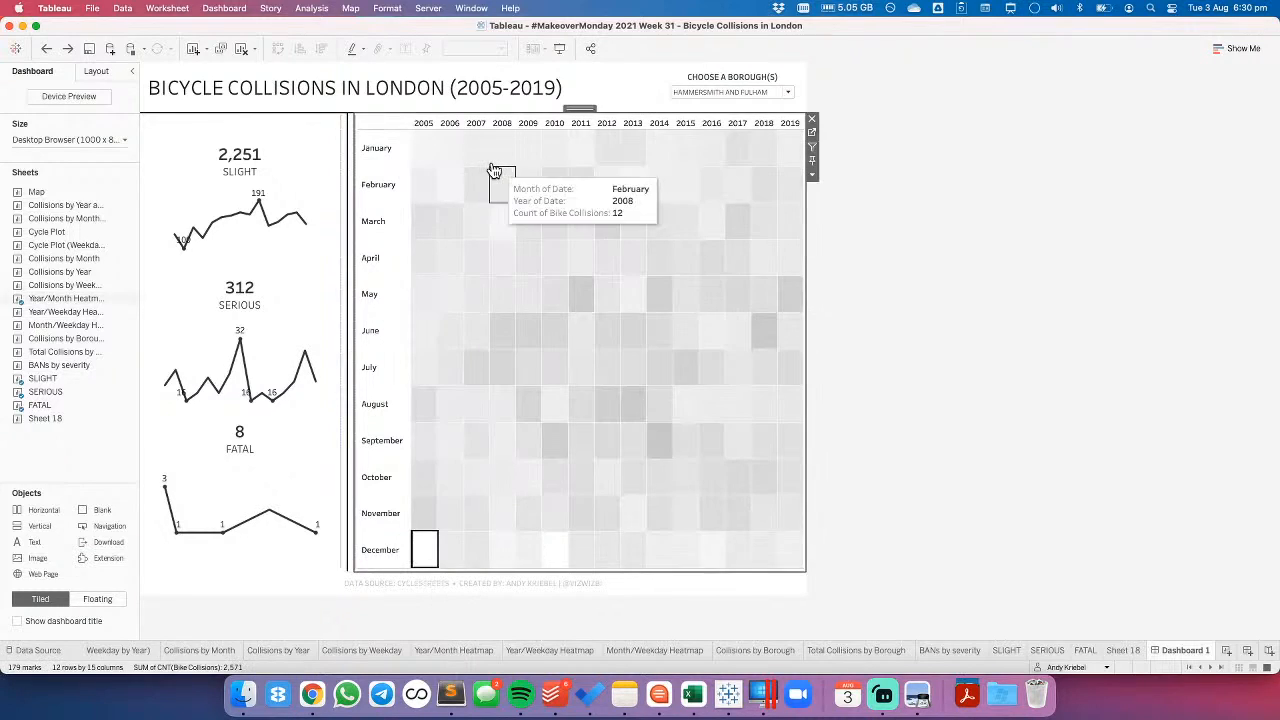
{"action": "left_click", "coordinate": [424, 550]}
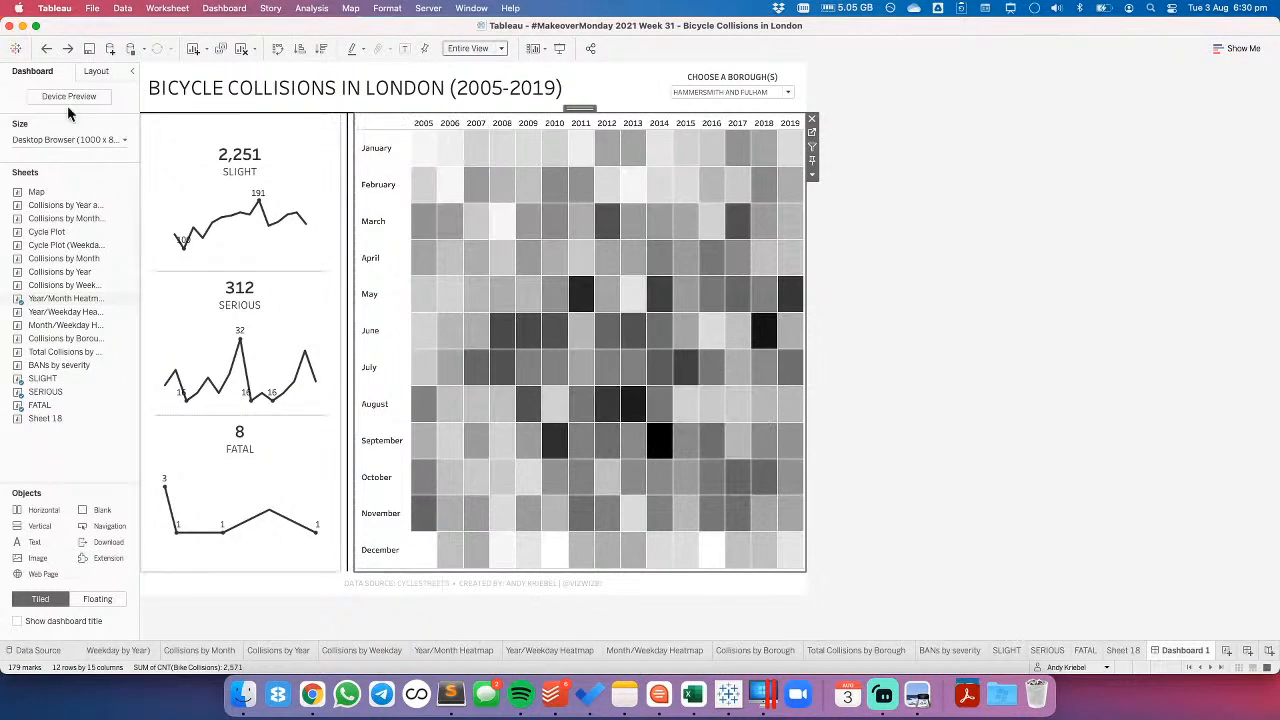
{"action": "left_click", "coordinate": [100, 76]}
{"action": "left_click", "coordinate": [59, 342]}
{"action": "left_click", "coordinate": [64, 389]}
{"action": "left_click_drag", "start_coordinate": [78, 389], "coordinate": [54, 396]}
{"action": "type", "text": "20"}
{"action": "key", "text": "Return"}
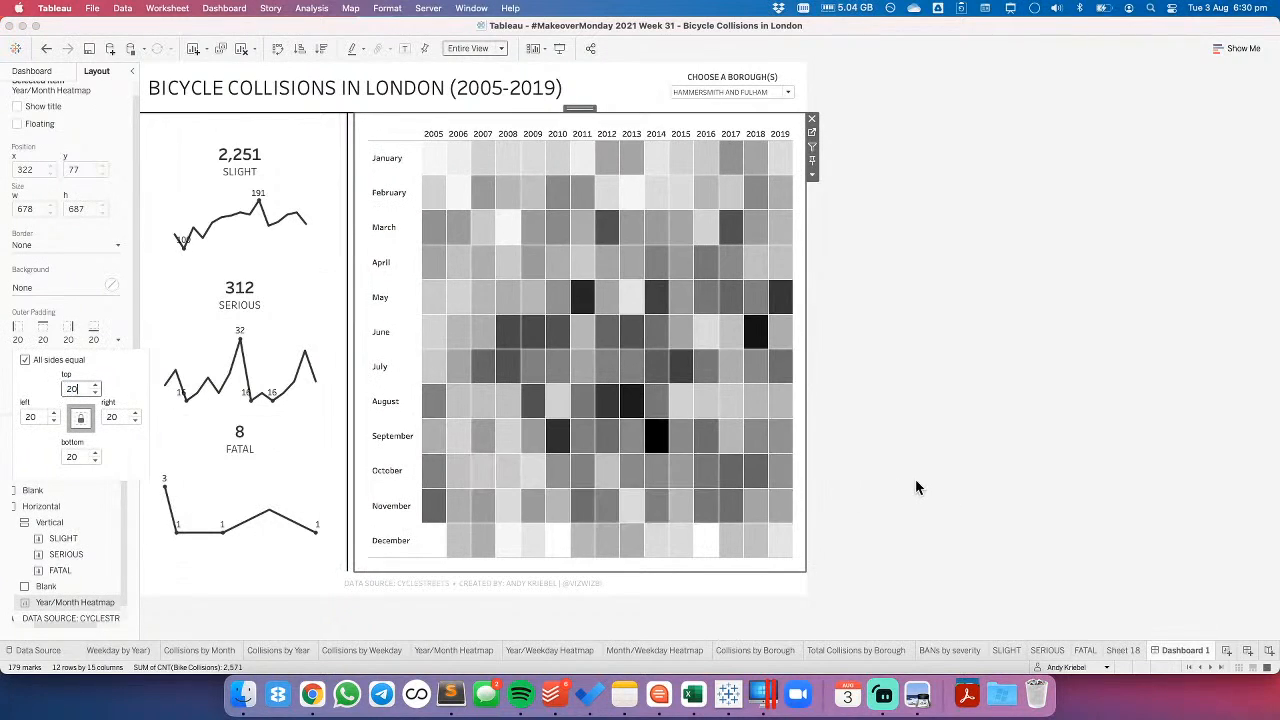
{"action": "left_click", "coordinate": [915, 480]}
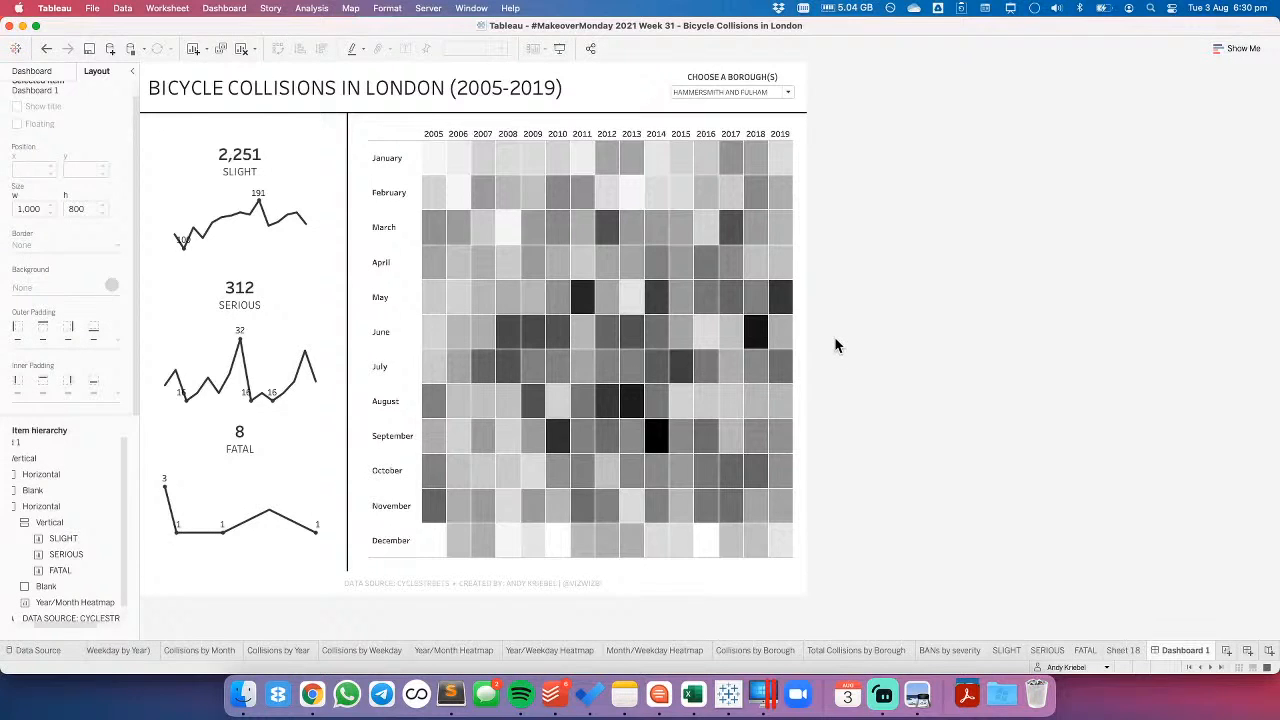
- Set the heatmap's row divider pane border to None
{"action": "right_click", "coordinate": [409, 571]}
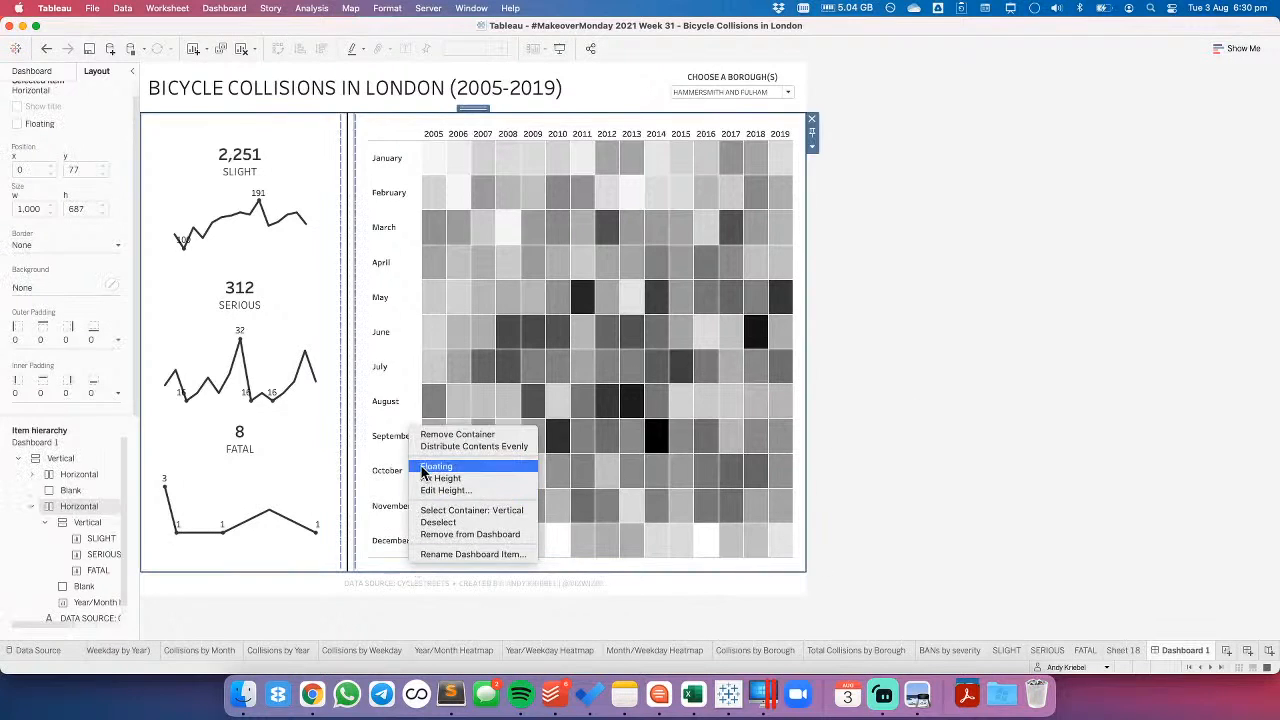
{"action": "left_click", "coordinate": [387, 538]}
{"action": "right_click", "coordinate": [387, 540]}
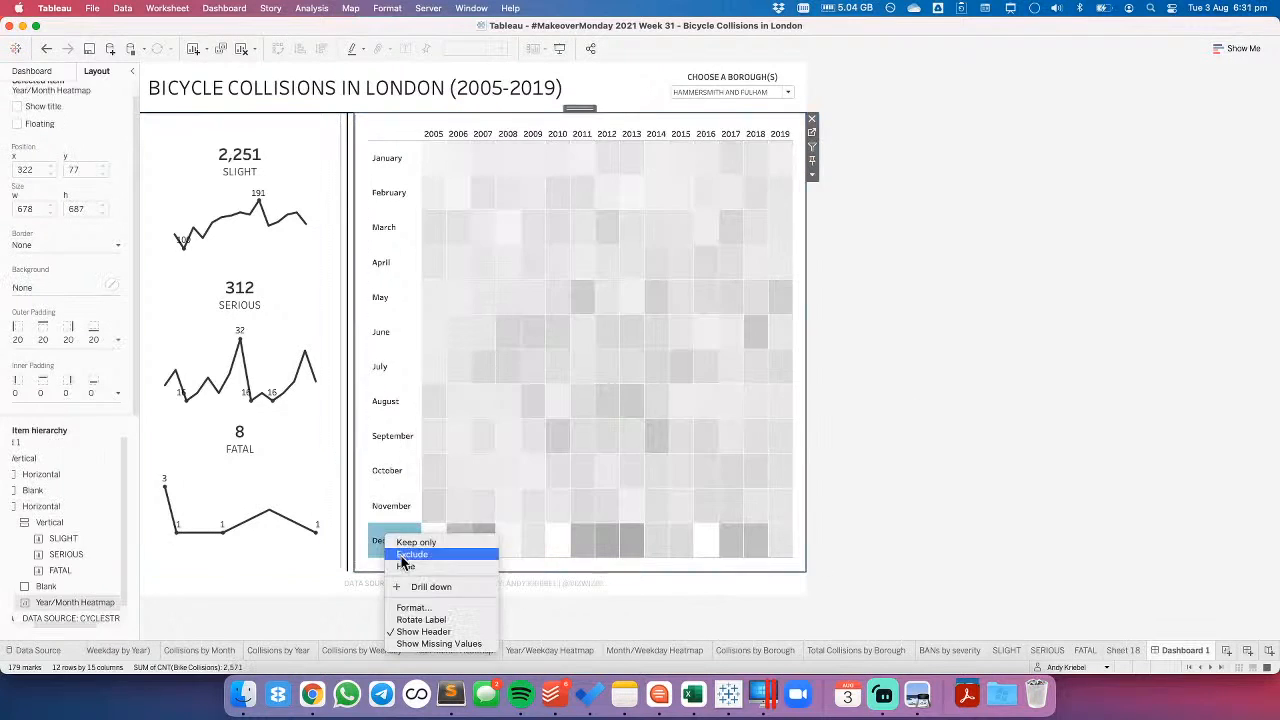
{"action": "left_click", "coordinate": [410, 608]}
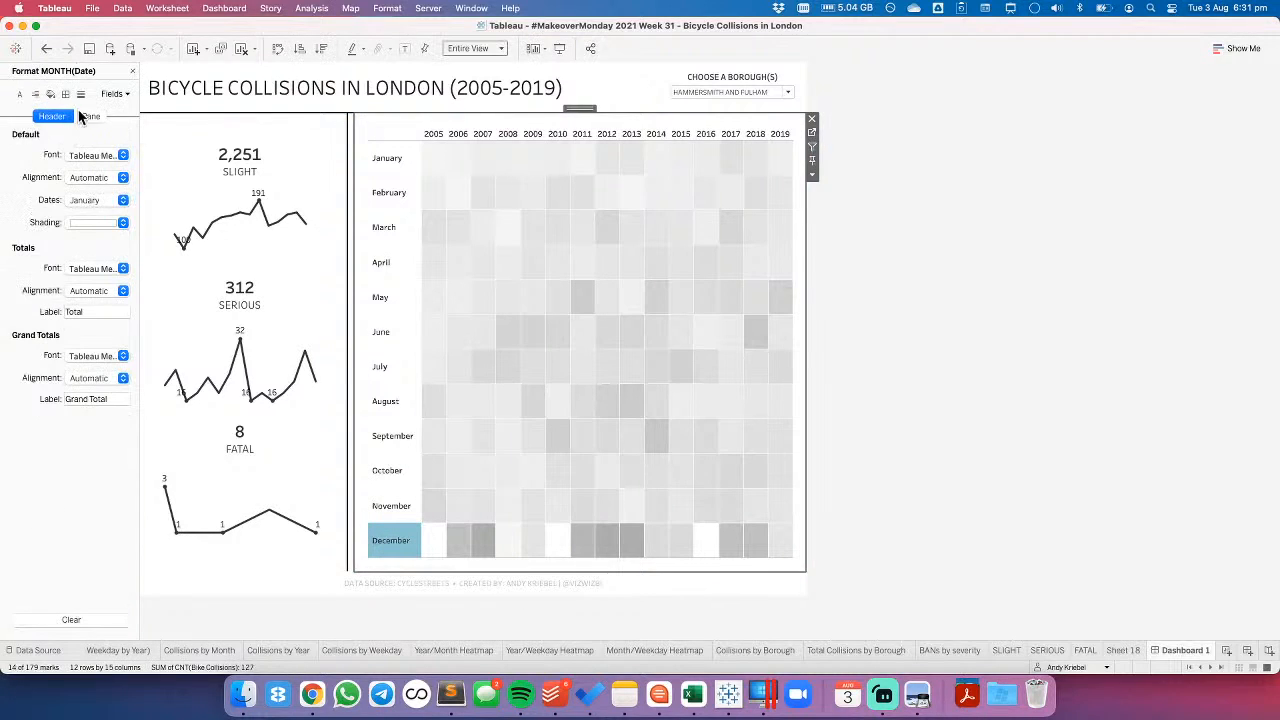
{"action": "left_click", "coordinate": [65, 94]}
{"action": "left_click", "coordinate": [90, 382]}
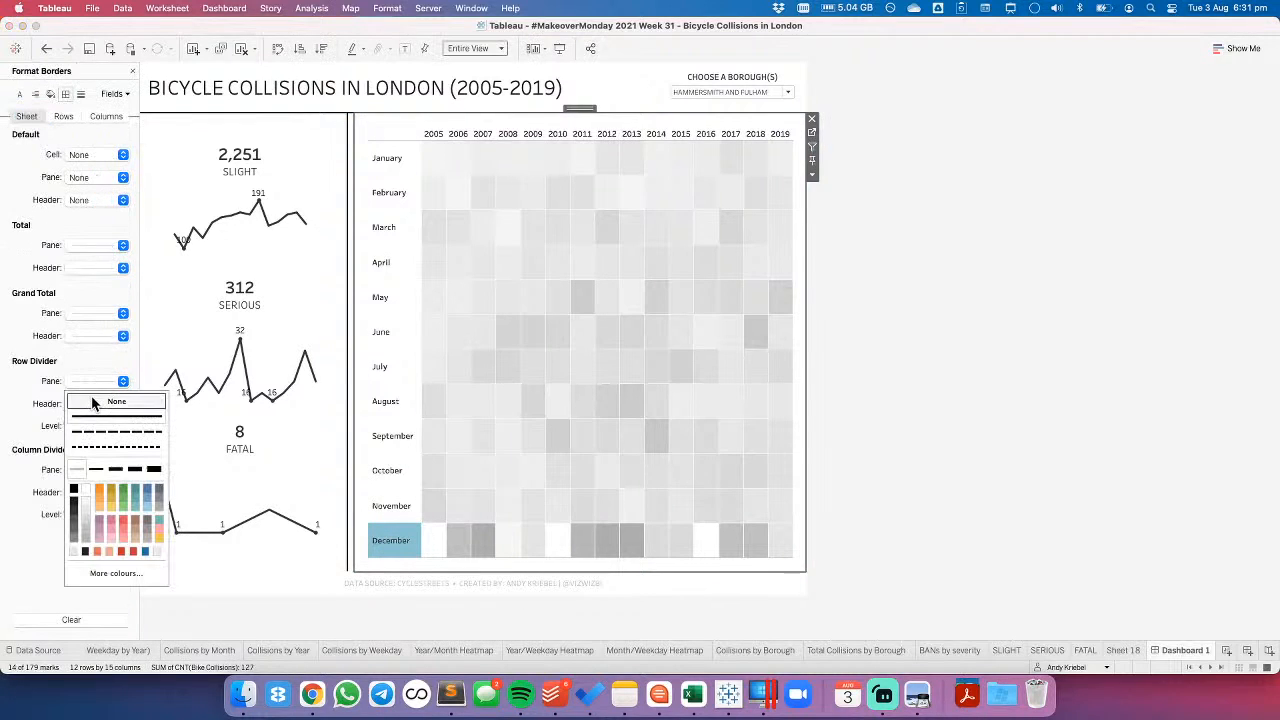
{"action": "left_click", "coordinate": [28, 485]}
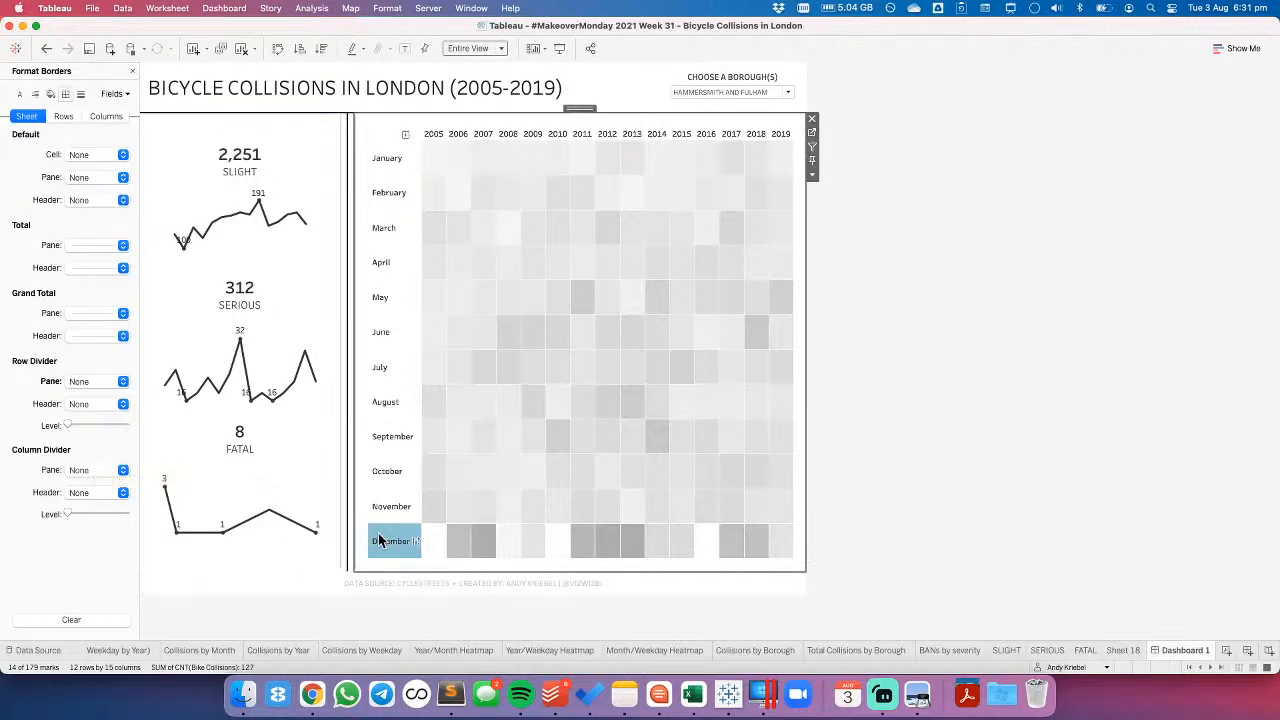
{"action": "left_click", "coordinate": [1111, 379]}
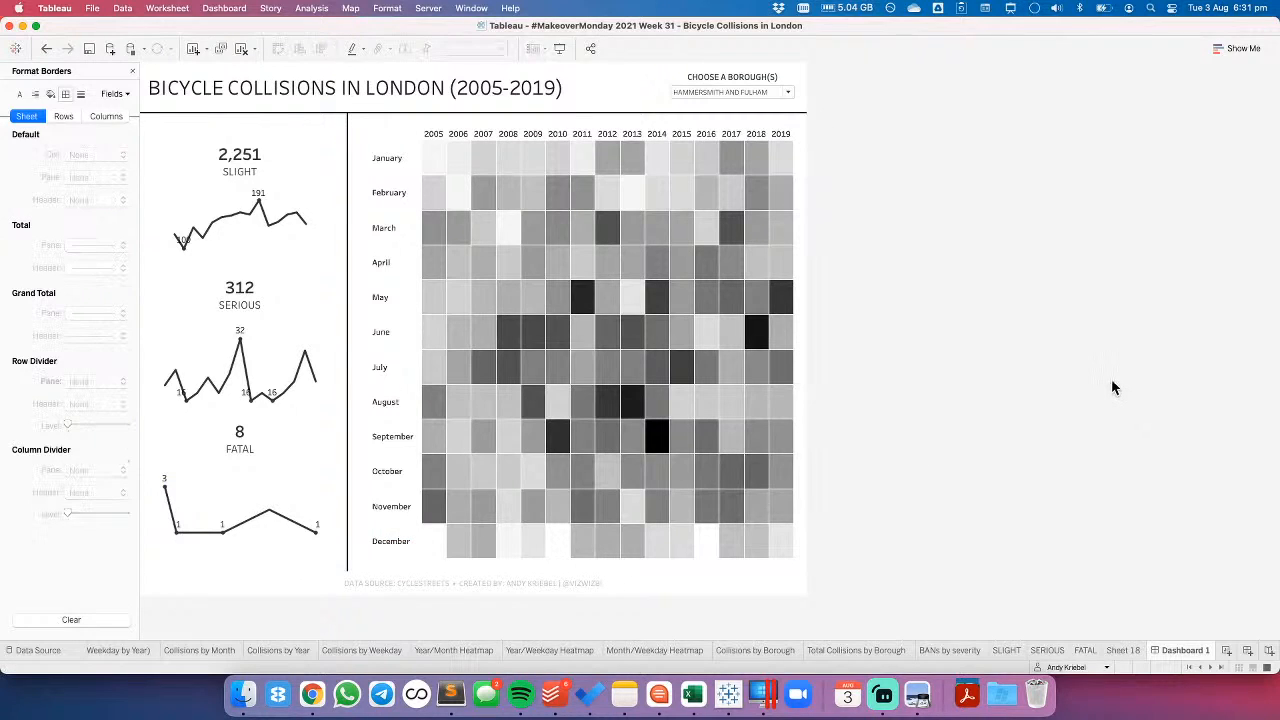
- Change the font of the heatmap's month headers to Tableau Light
{"action": "right_click", "coordinate": [382, 158]}
{"action": "left_click", "coordinate": [420, 236]}
{"action": "left_click", "coordinate": [82, 158]}
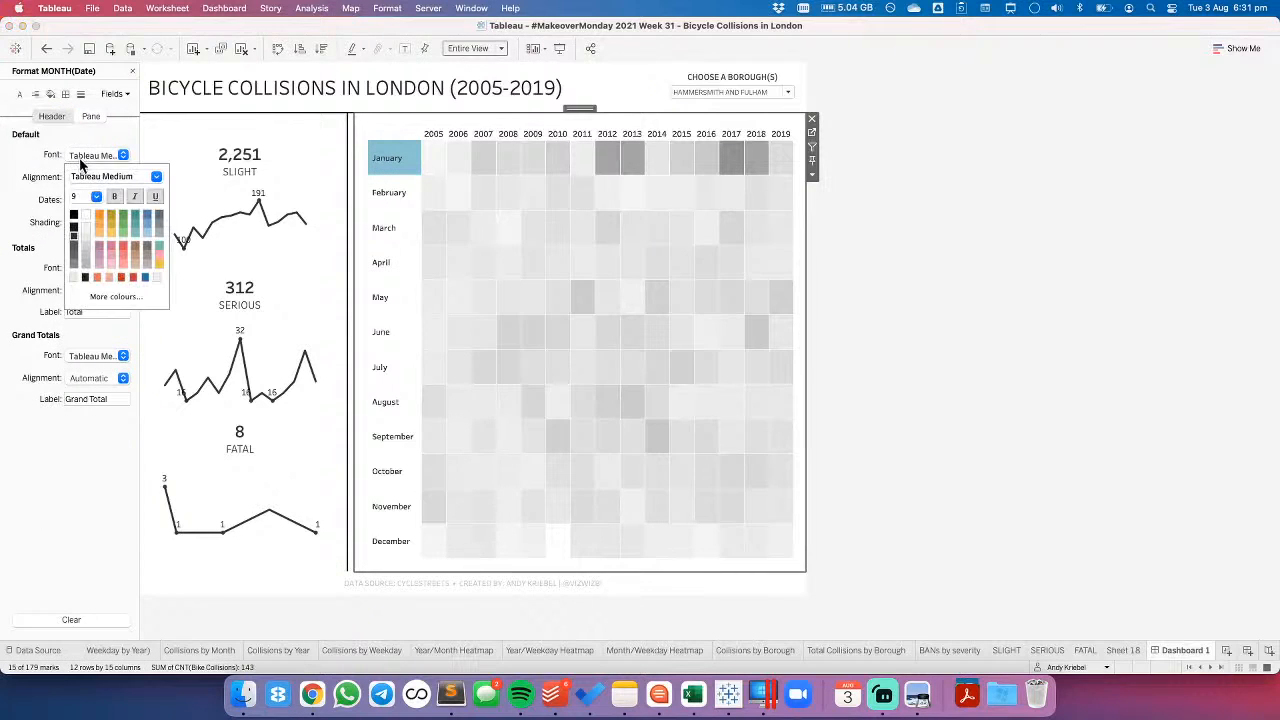
{"action": "left_click", "coordinate": [155, 177]}
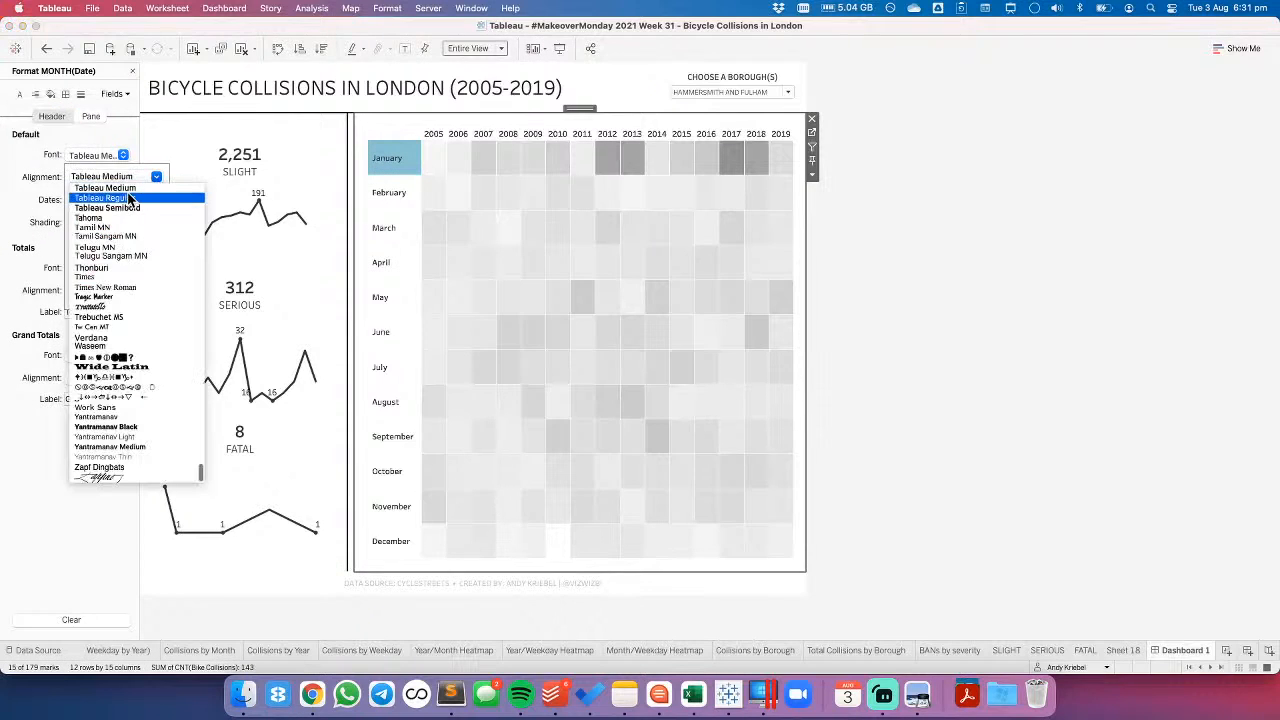
{"action": "scroll", "coordinate": [140, 270], "scroll_direction": "up", "scroll_amount": 5}
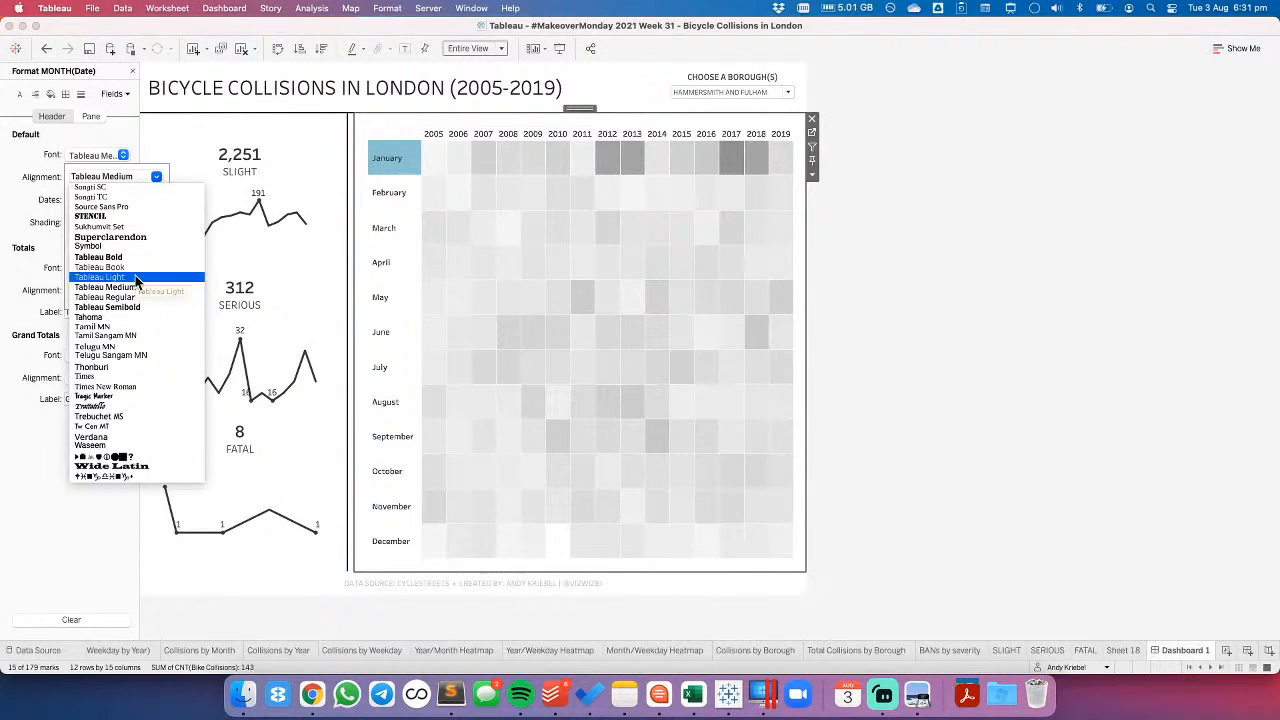
{"action": "left_click", "coordinate": [135, 275]}
{"action": "left_click", "coordinate": [990, 195]}
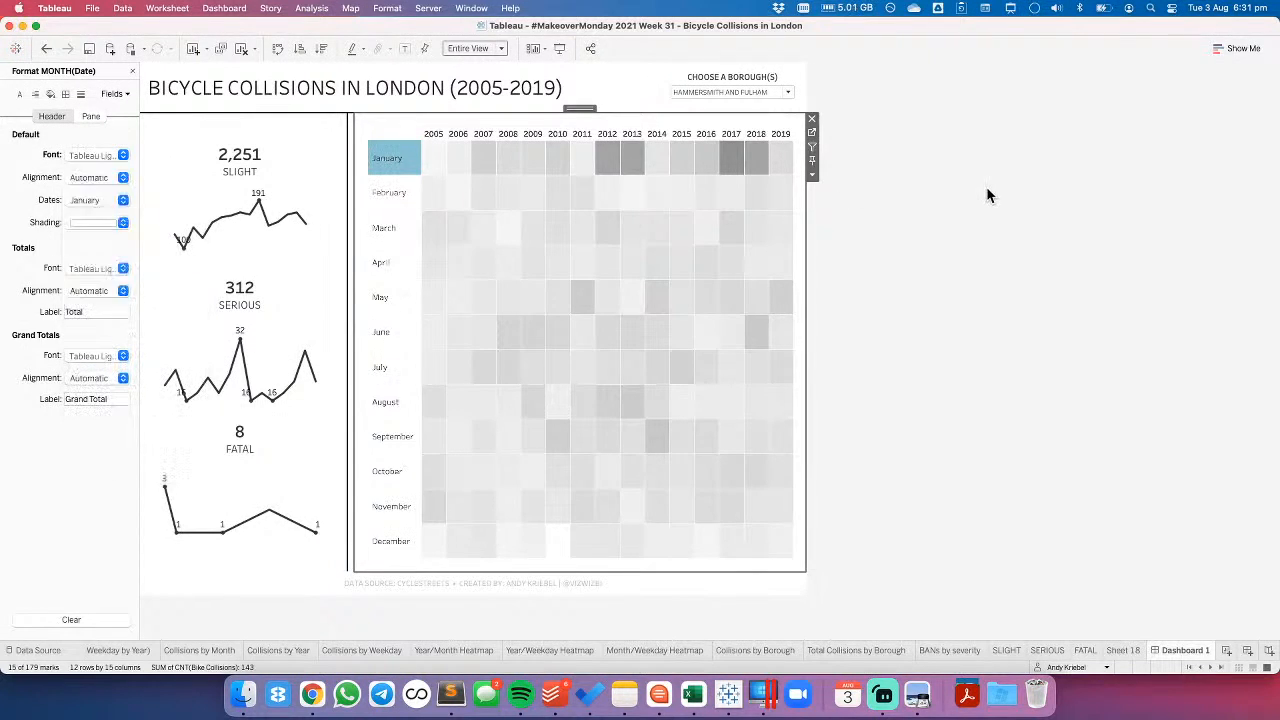
- Set all fonts across the workbook to Tableau Light
{"action": "left_click", "coordinate": [387, 8]}
{"action": "left_click", "coordinate": [395, 56]}
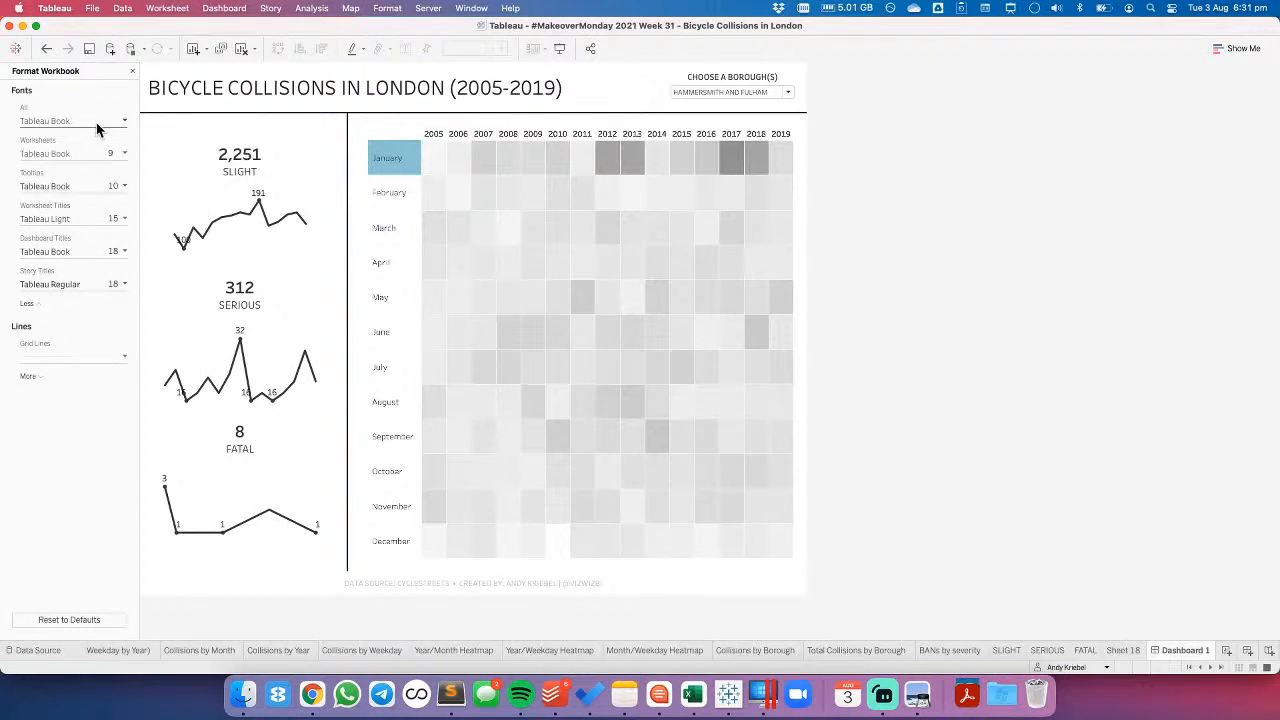
{"action": "left_click", "coordinate": [111, 125]}
{"action": "left_click", "coordinate": [122, 148]}
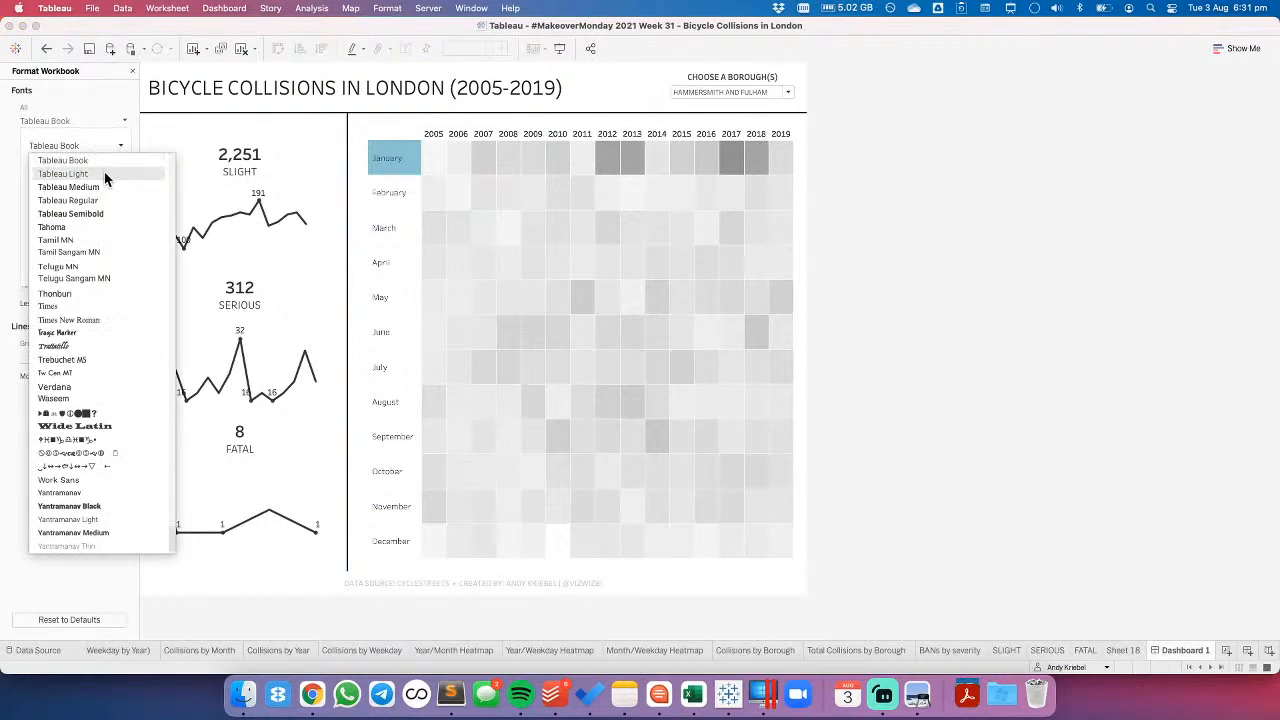
{"action": "left_click", "coordinate": [89, 168]}
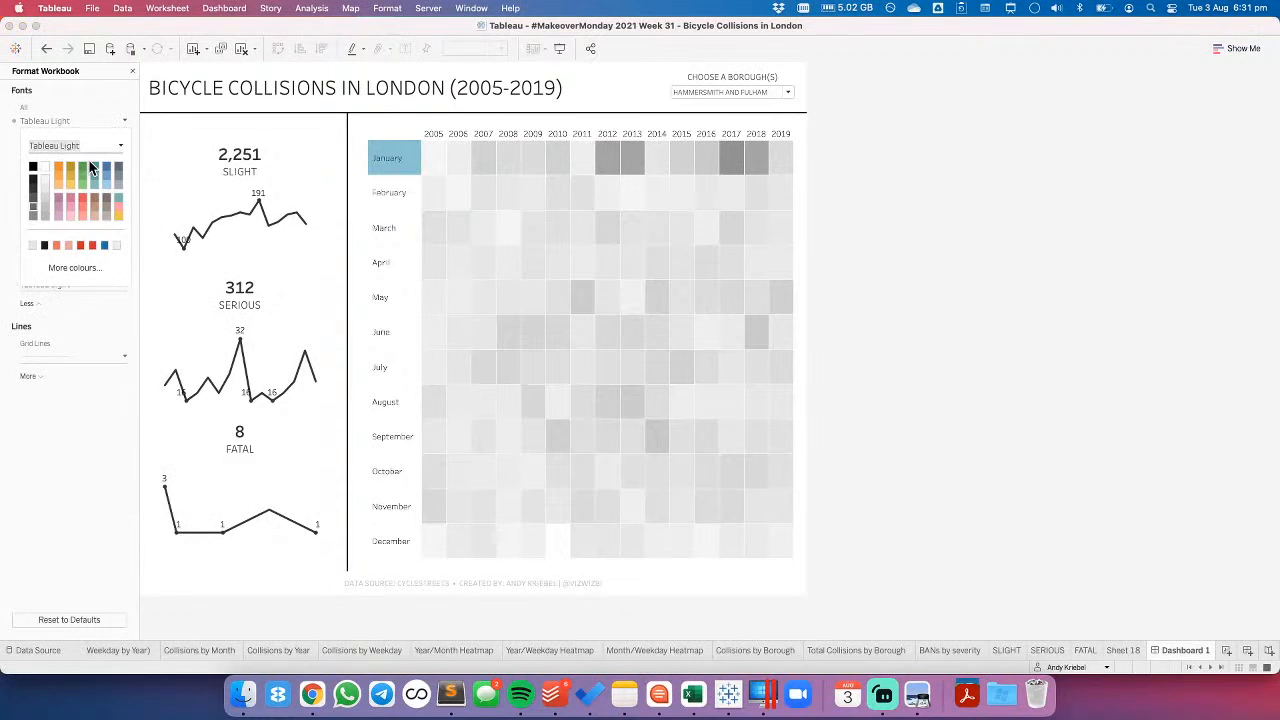
{"action": "left_click", "coordinate": [977, 228]}
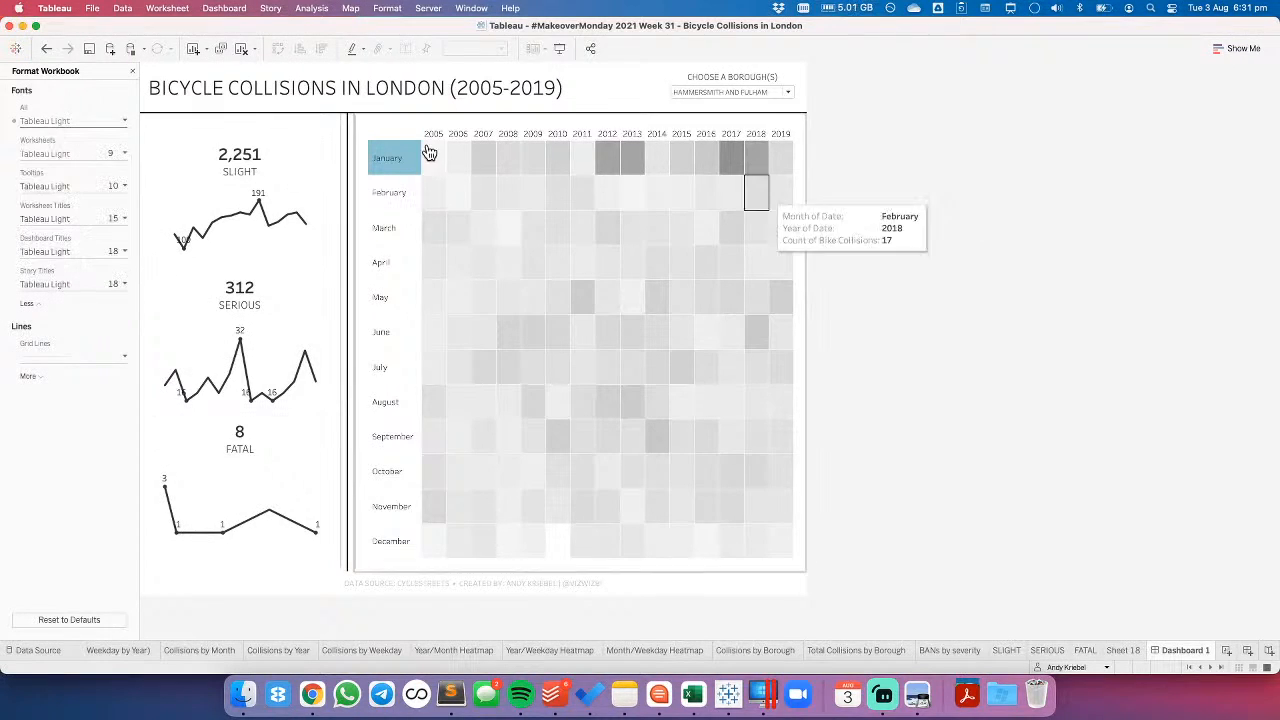
- Reduce the font size of the heatmap's year headers to 7
{"action": "right_click", "coordinate": [431, 137]}
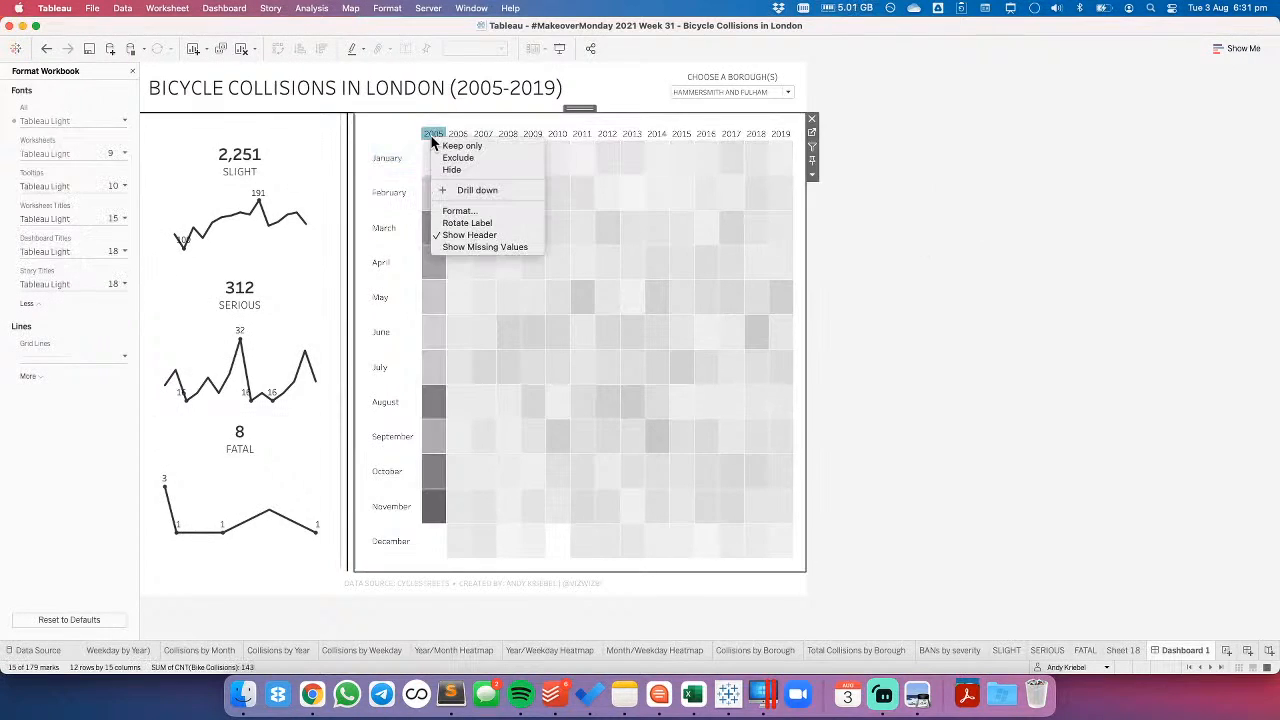
{"action": "left_click", "coordinate": [454, 212]}
{"action": "left_click", "coordinate": [100, 156]}
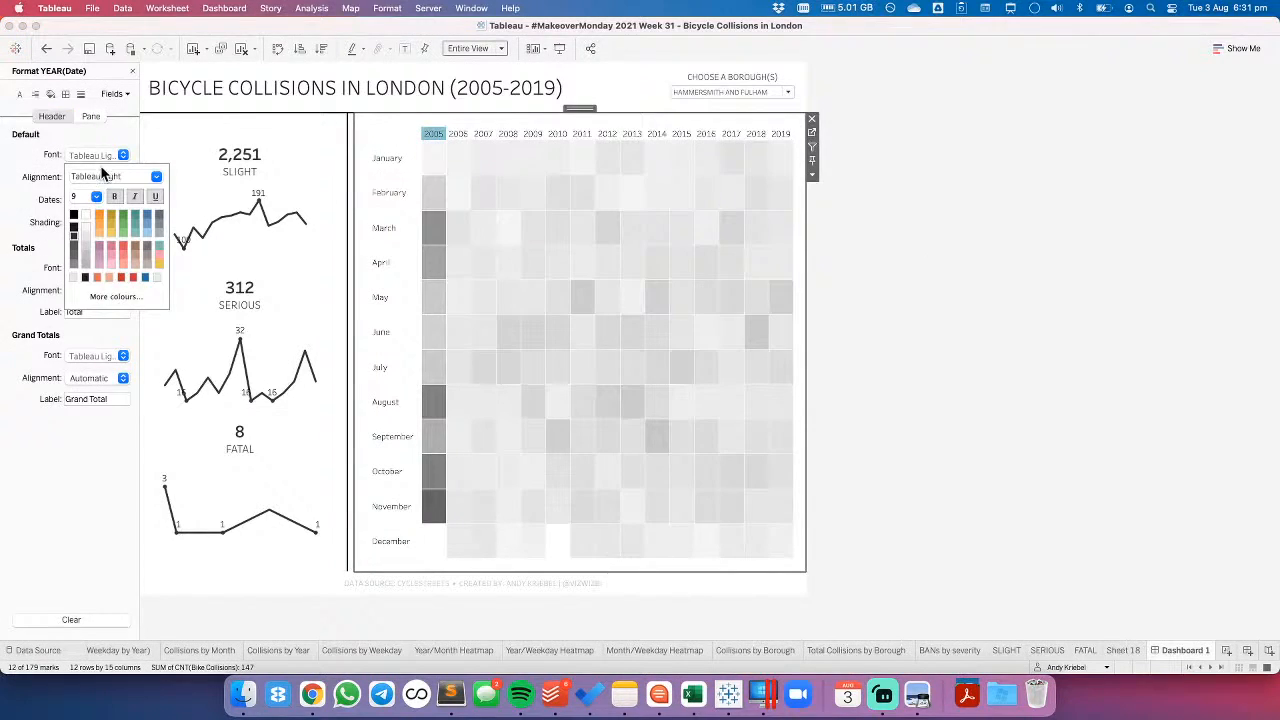
{"action": "left_click", "coordinate": [95, 196]}
{"action": "left_click", "coordinate": [88, 206]}
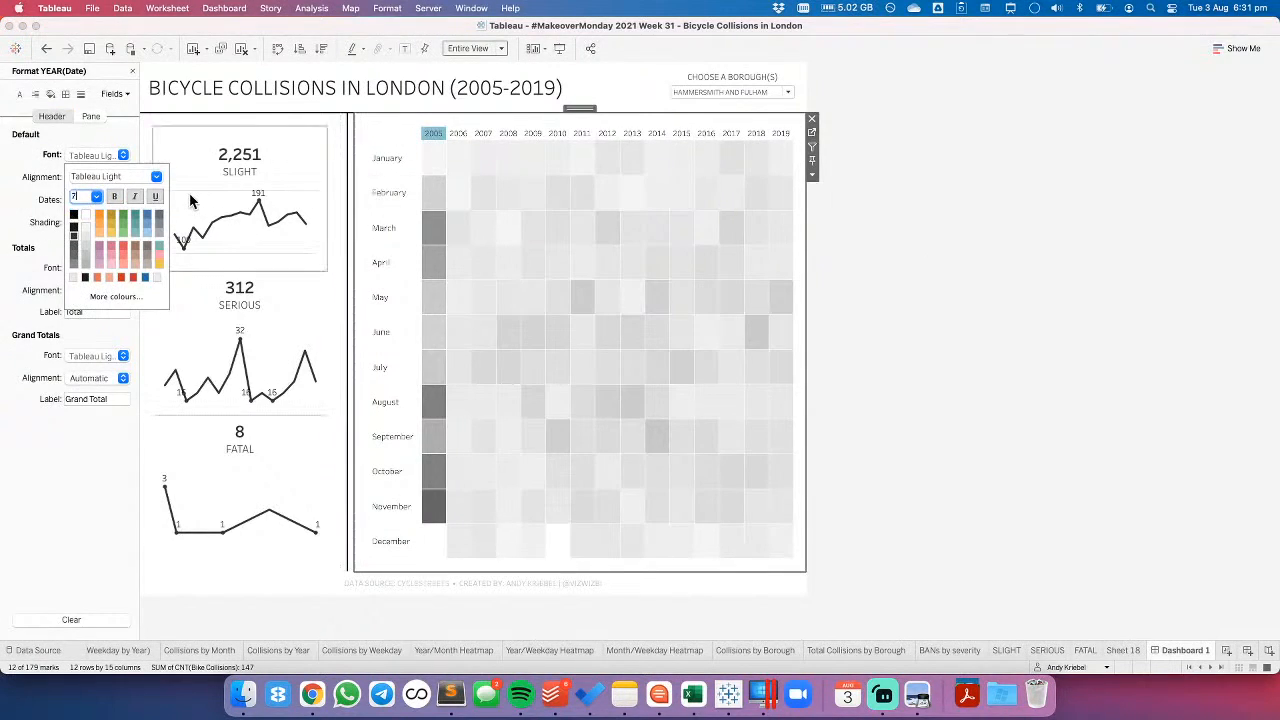
- Reduce the font size of the heatmap's month headers to 7
{"action": "left_click", "coordinate": [387, 162]}
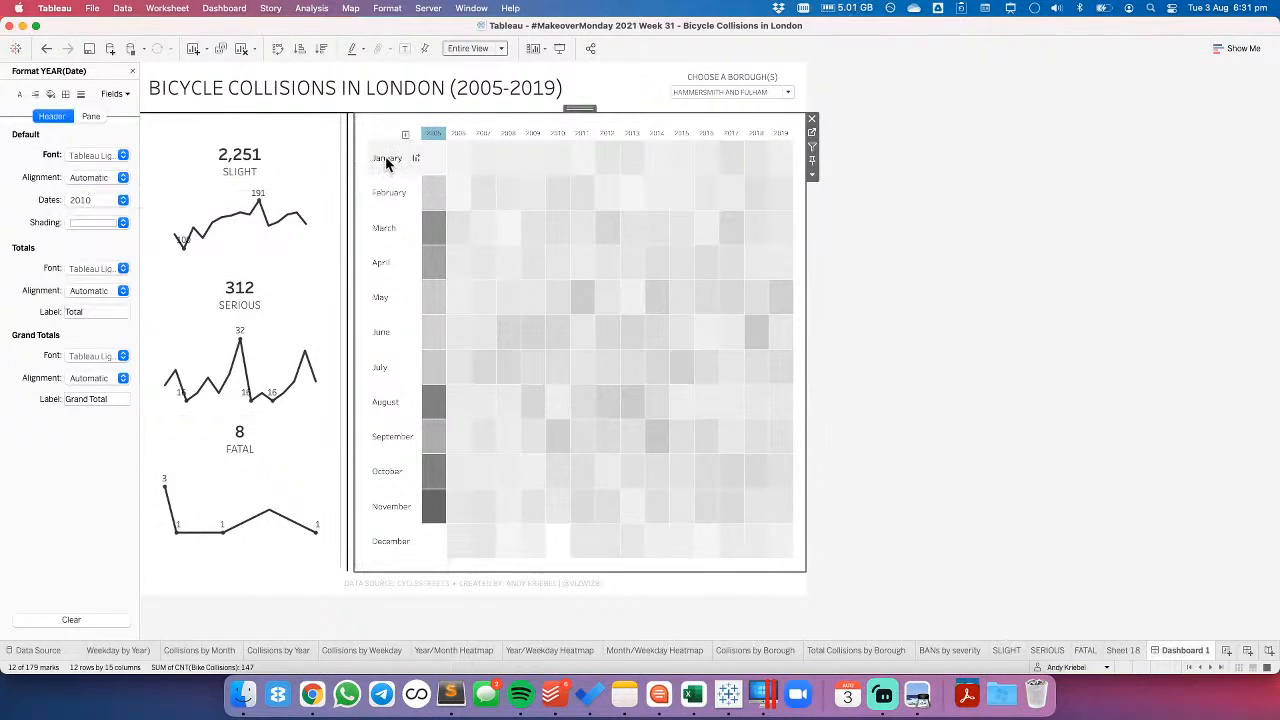
{"action": "left_click", "coordinate": [387, 162]}
{"action": "left_click", "coordinate": [94, 156]}
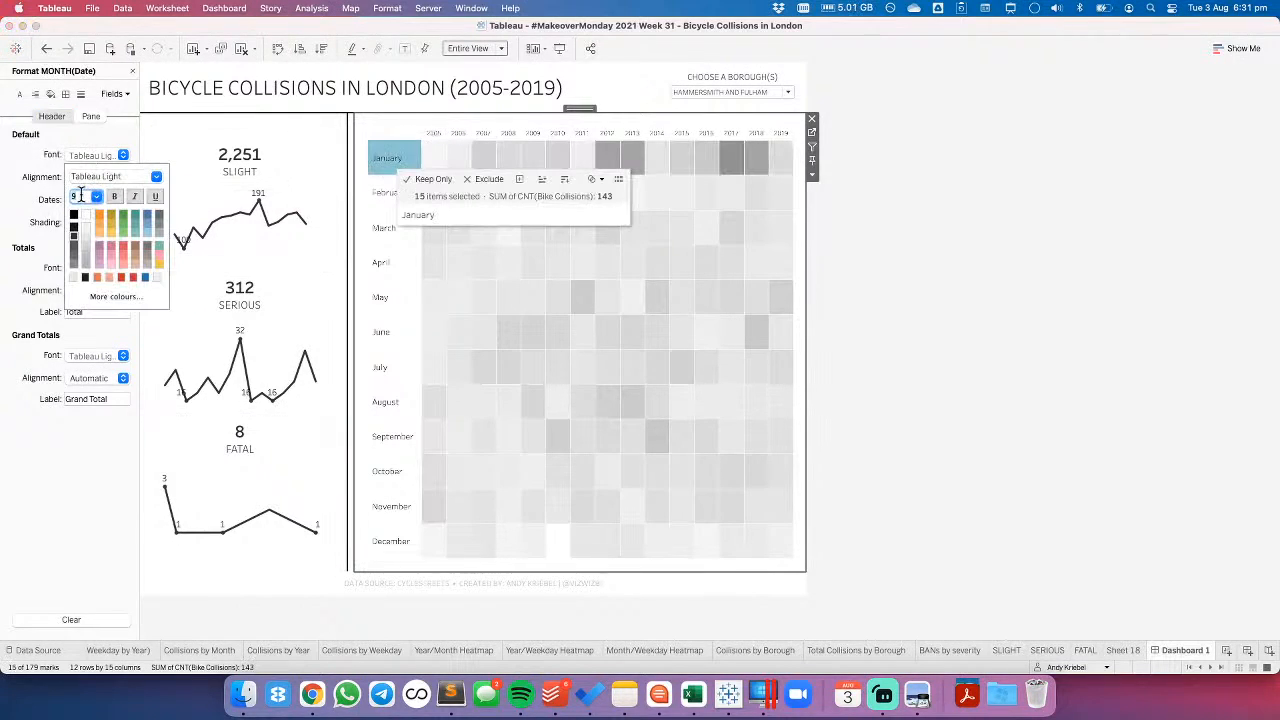
{"action": "key", "text": "Return"}
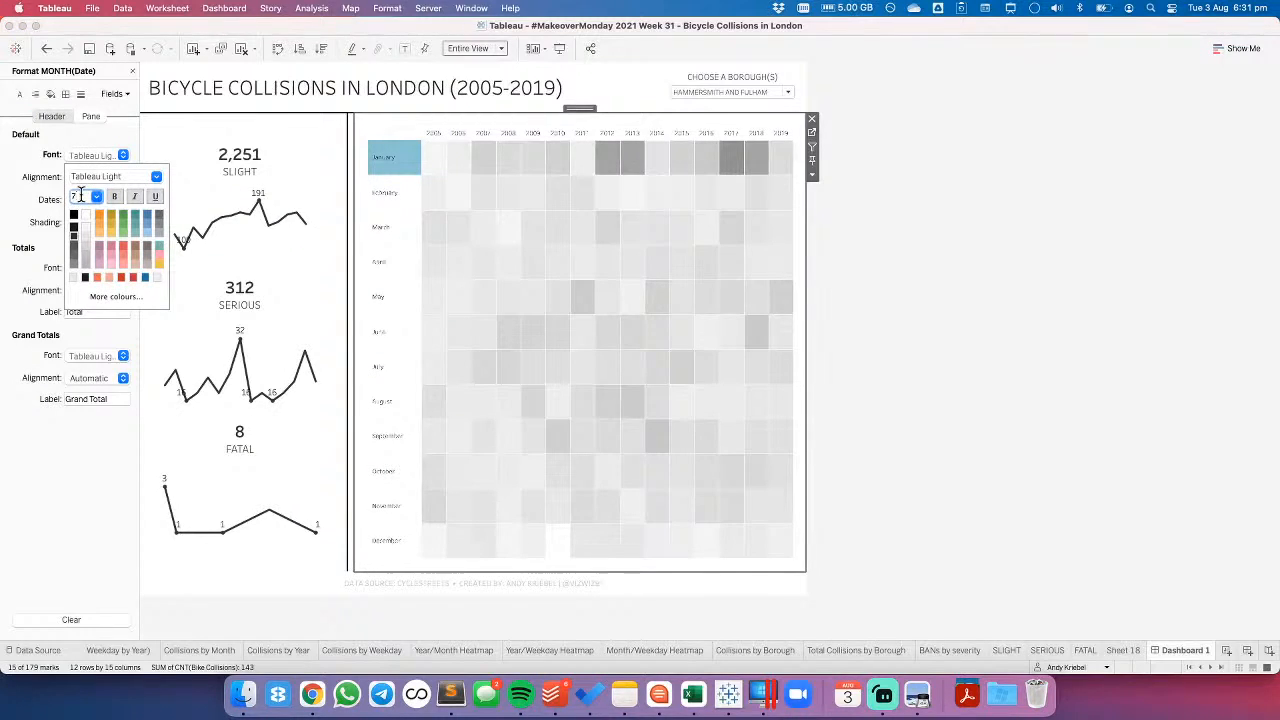
{"action": "left_click", "coordinate": [920, 369]}
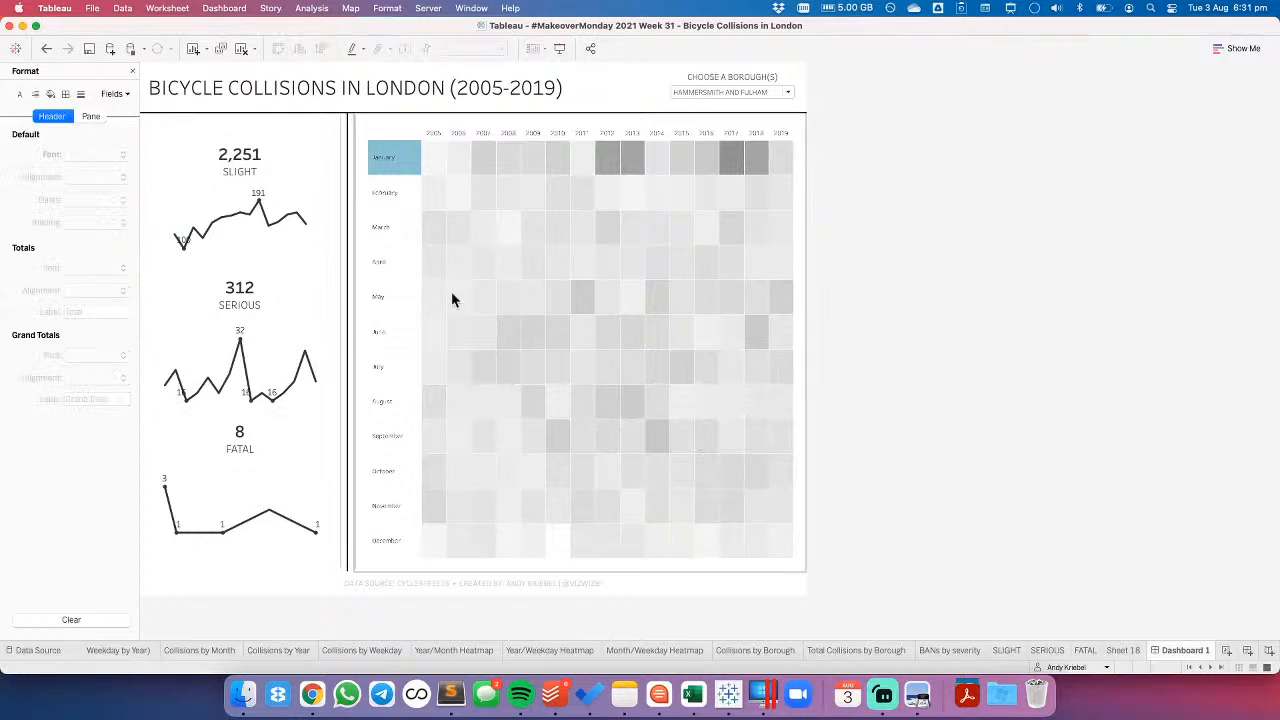
- Narrow the heatmap's month header column and set the month headers' font size to 8
{"action": "left_click", "coordinate": [411, 241]}
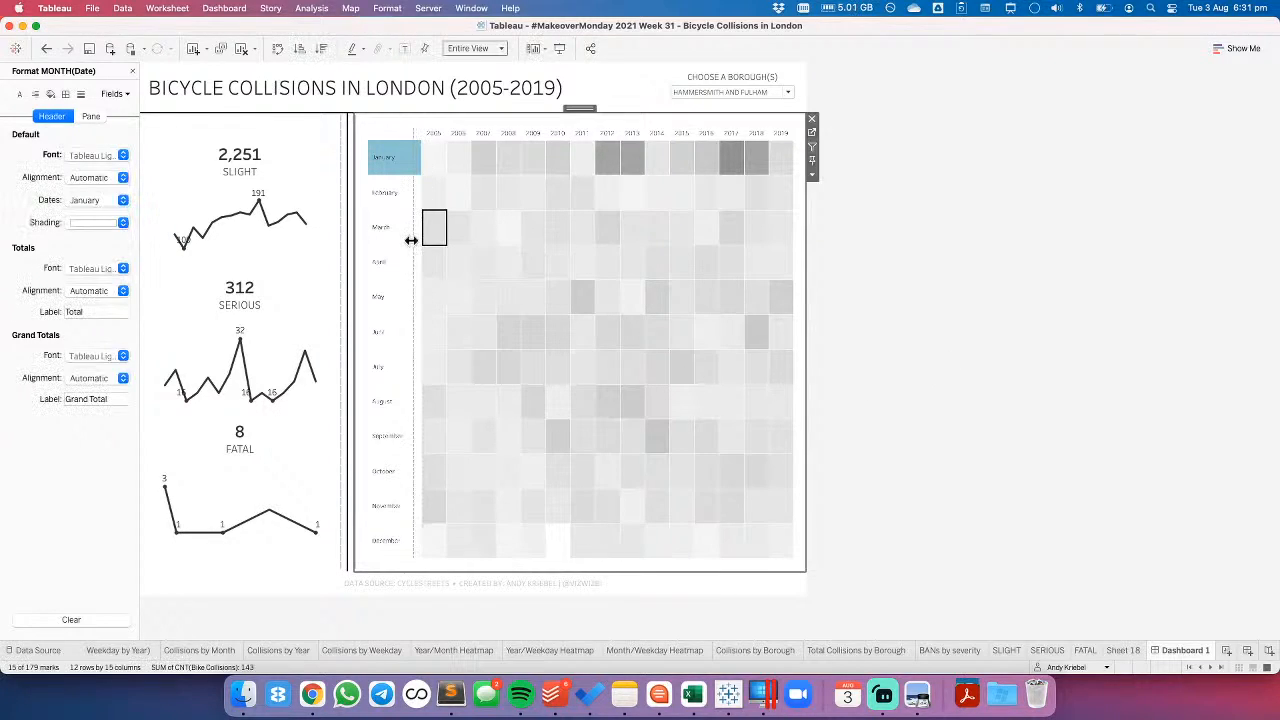
{"action": "left_click_drag", "start_coordinate": [408, 240], "coordinate": [397, 240]}
{"action": "left_click", "coordinate": [92, 155]}
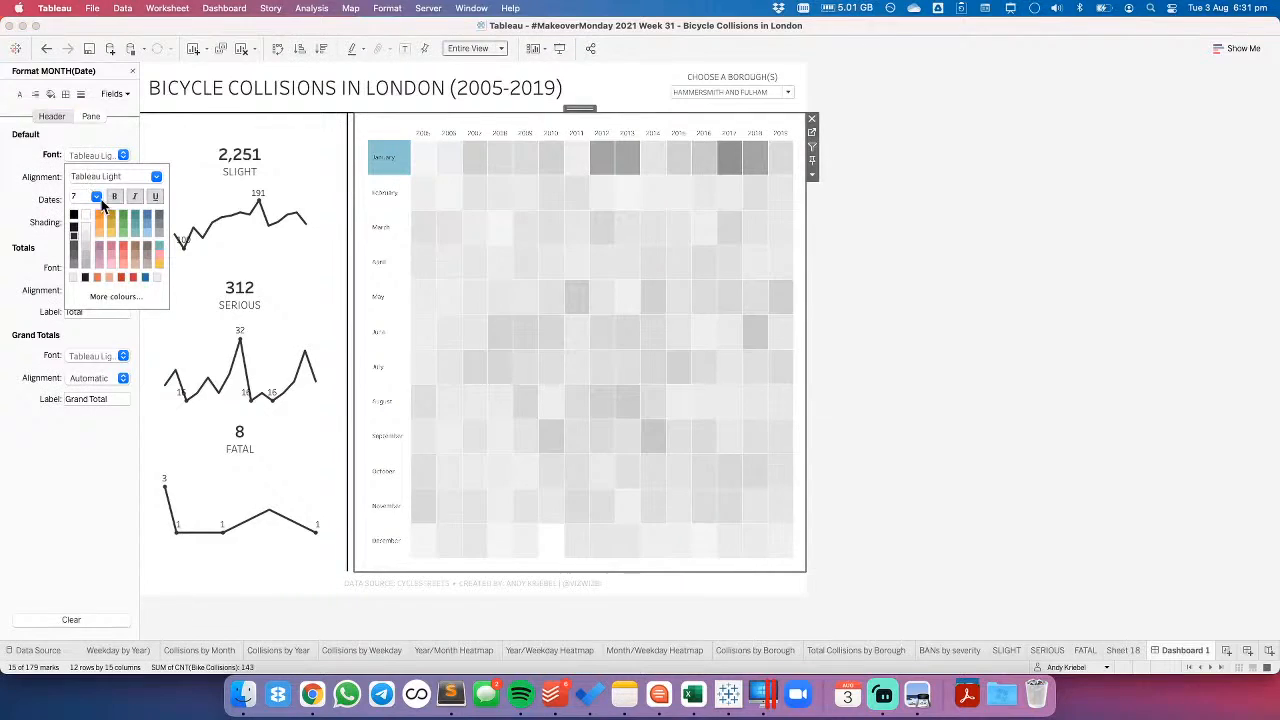
{"action": "left_click", "coordinate": [98, 196]}
{"action": "left_click", "coordinate": [92, 208]}
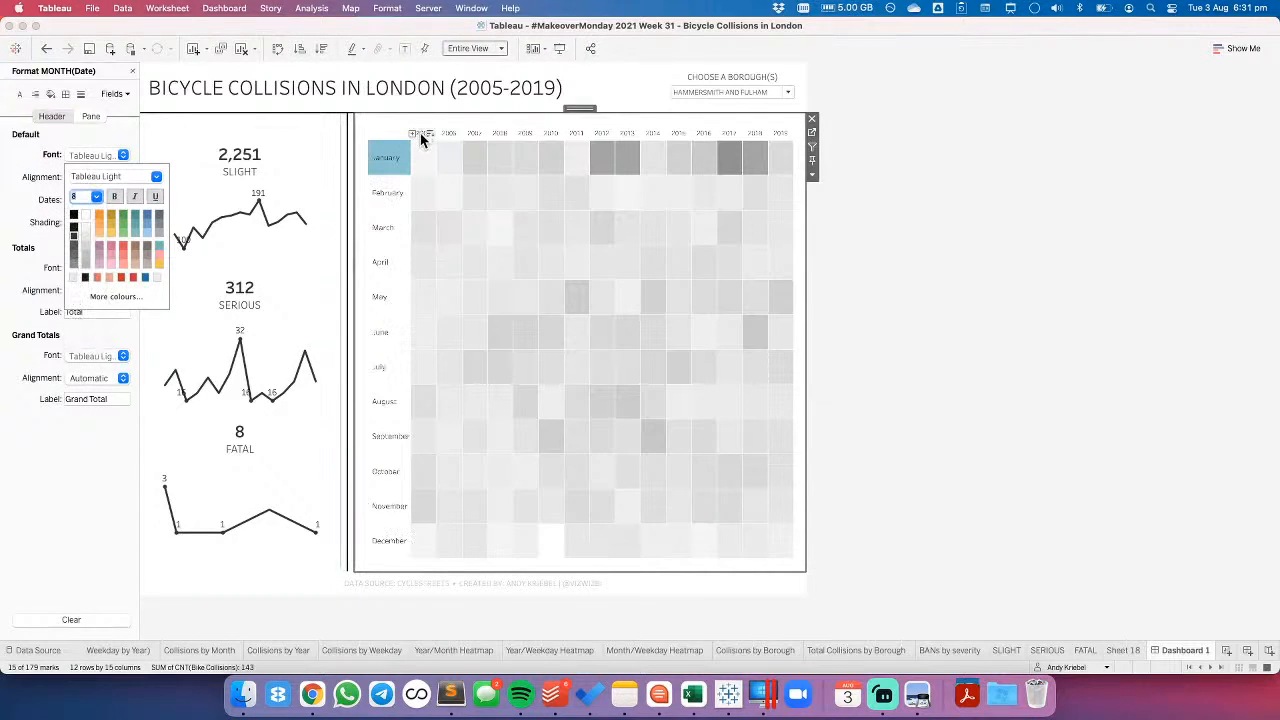
- Set the font size of the heatmap's year headers to 8 and slightly widen the month header column
{"action": "left_click", "coordinate": [448, 140]}
{"action": "left_click", "coordinate": [449, 134]}
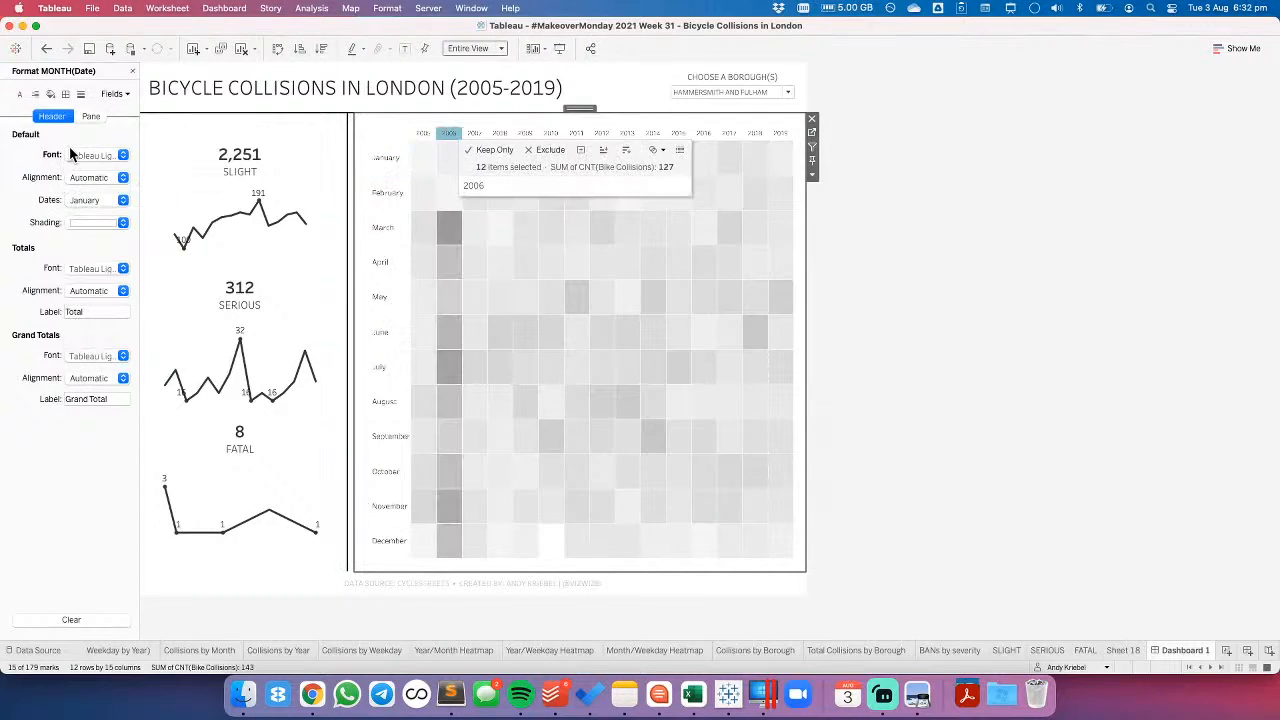
{"action": "left_click", "coordinate": [92, 155]}
{"action": "left_click", "coordinate": [97, 196]}
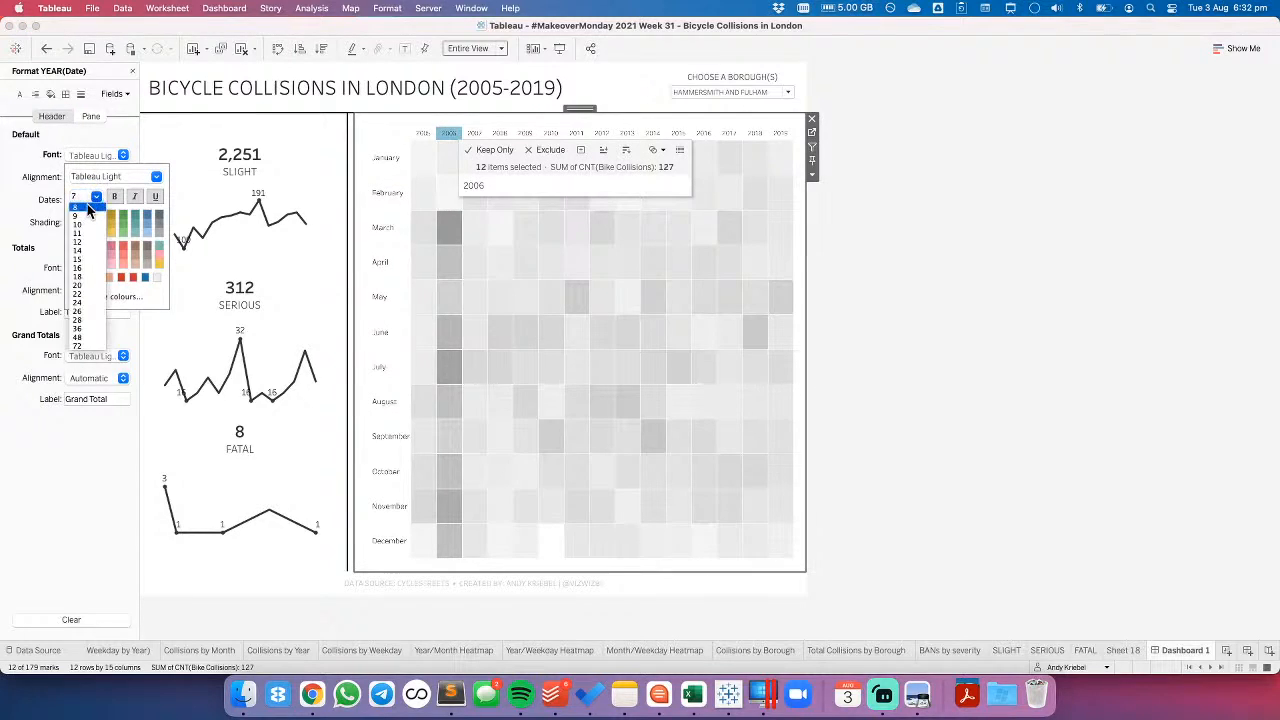
{"action": "left_click", "coordinate": [1150, 253]}
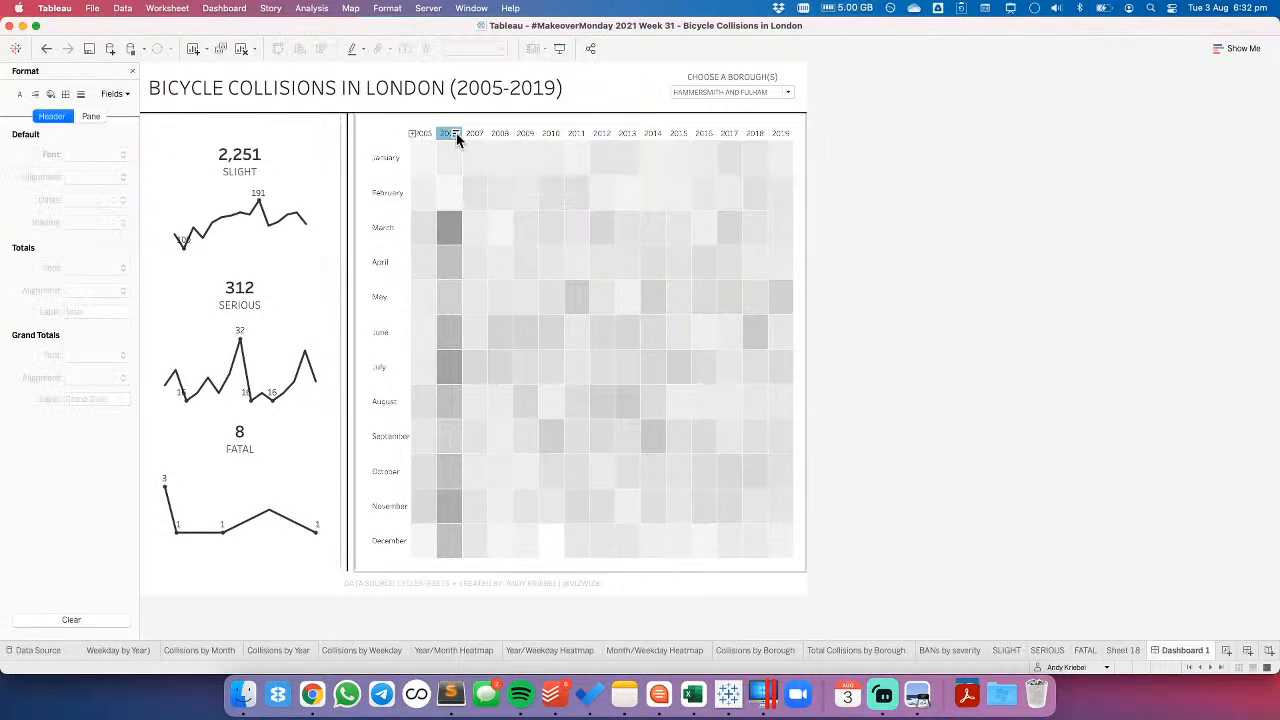
{"action": "left_click", "coordinate": [930, 307]}
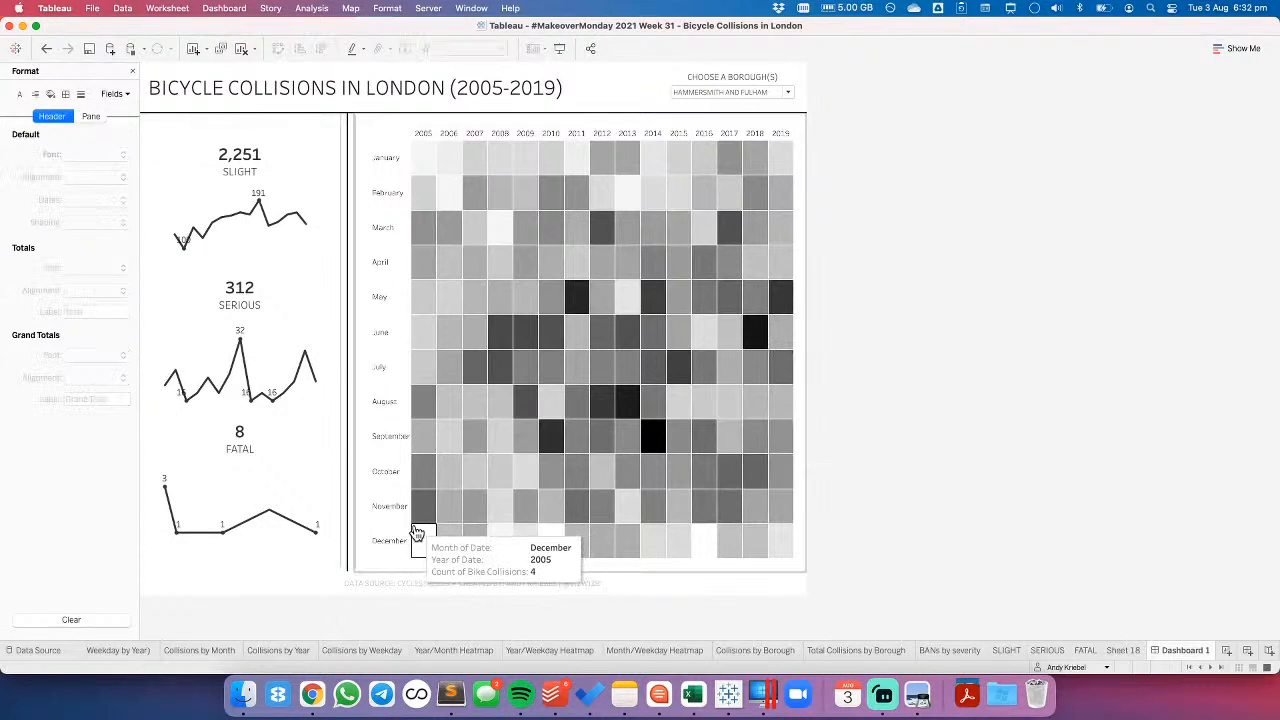
{"action": "left_click_drag", "start_coordinate": [410, 526], "coordinate": [416, 525]}
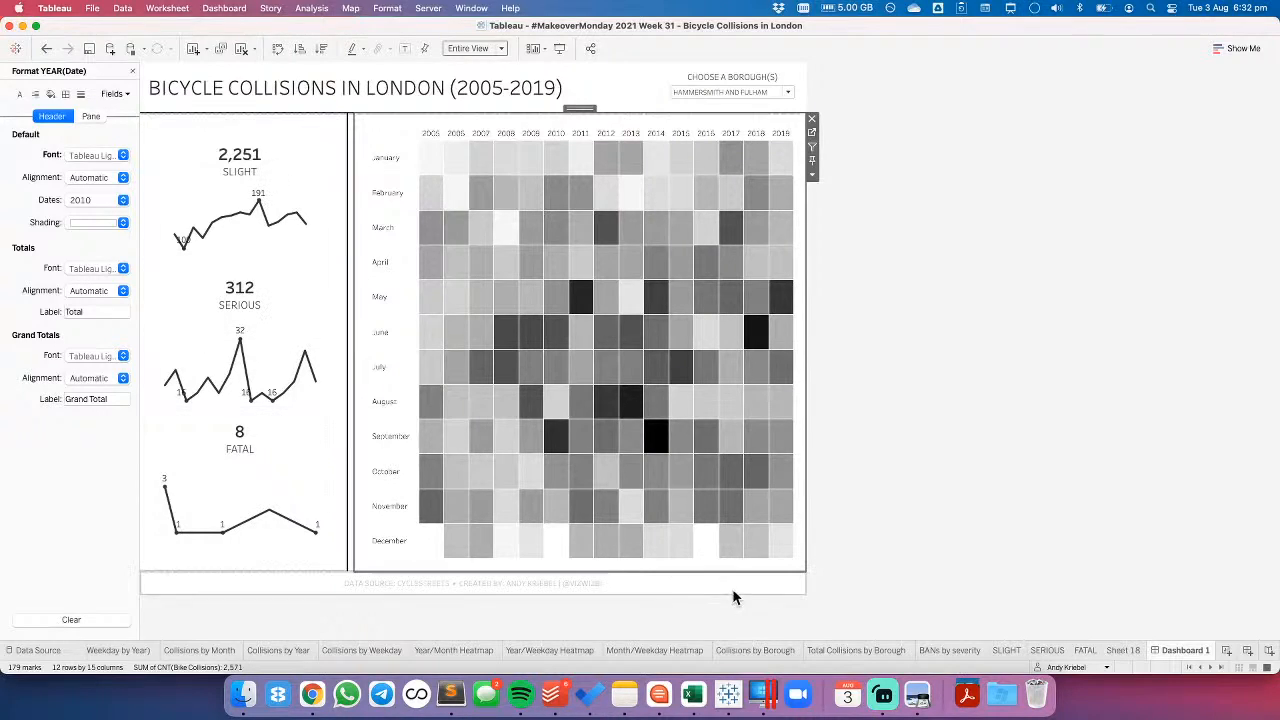
- Go back through the worksheets and remove the Borough Filter from the Map sheet
{"action": "left_click", "coordinate": [1010, 651]}
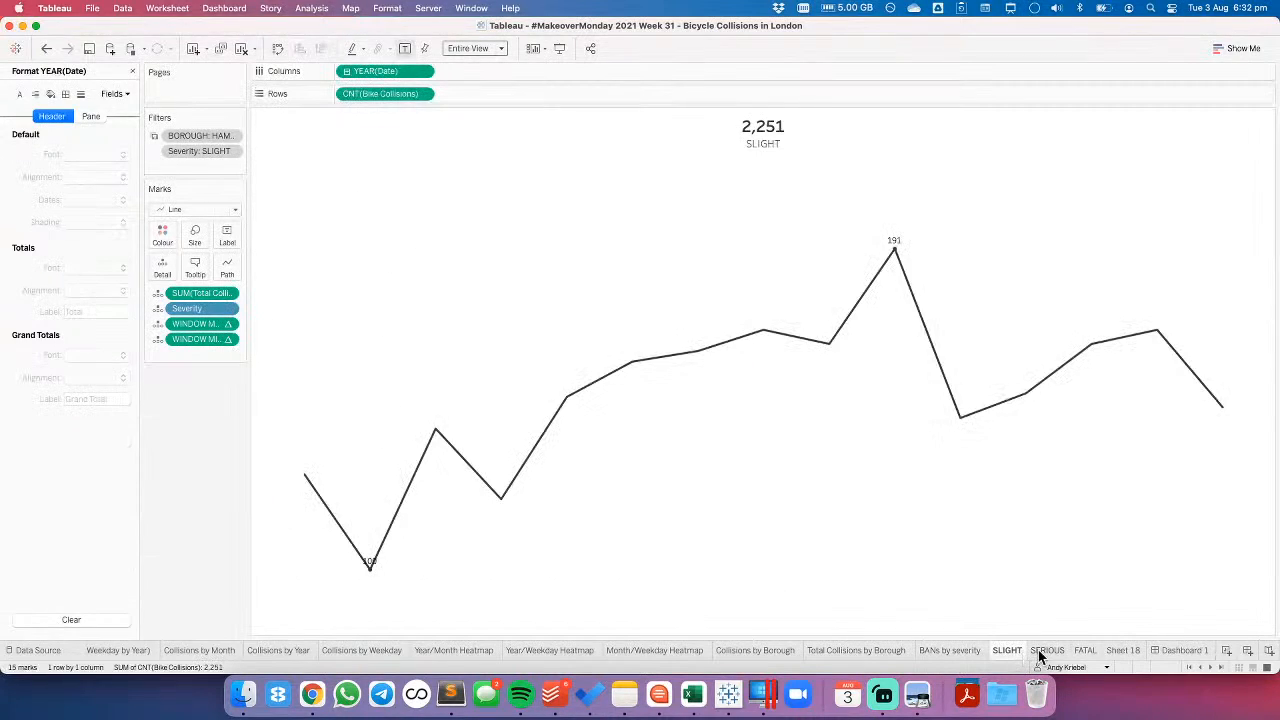
{"action": "left_click", "coordinate": [1045, 651]}
{"action": "left_click", "coordinate": [178, 651]}
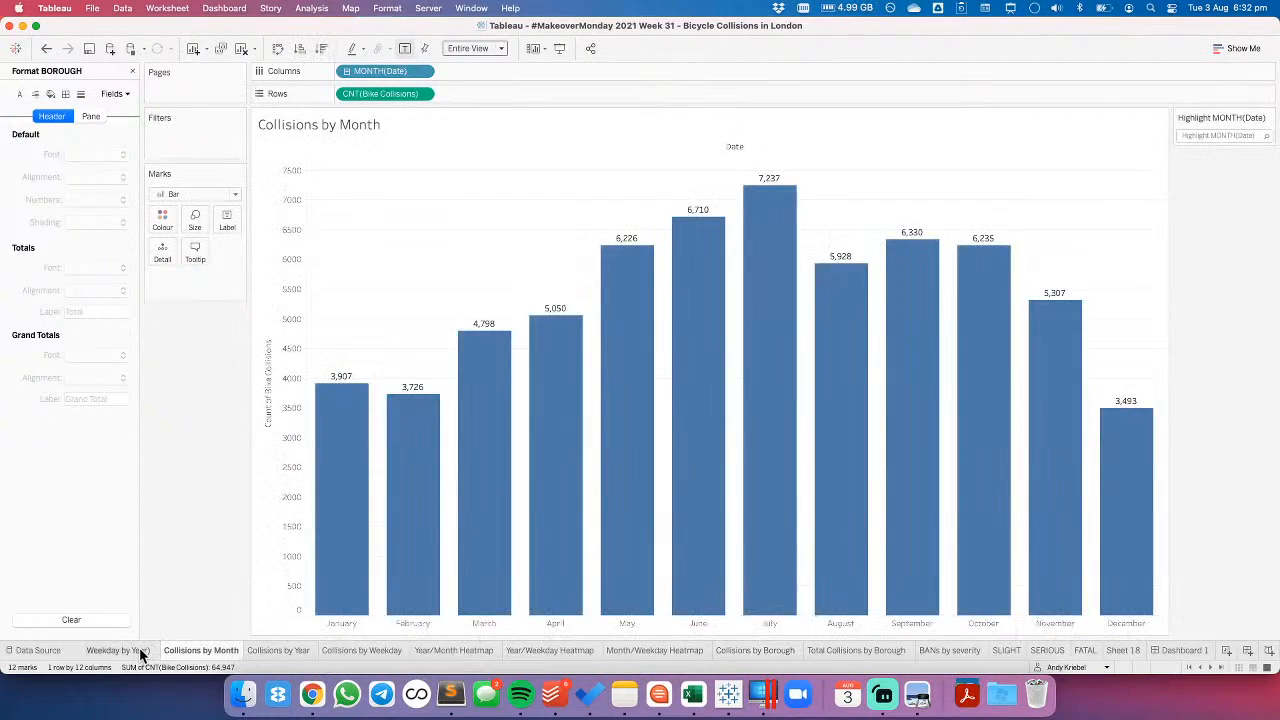
{"action": "left_click", "coordinate": [139, 650]}
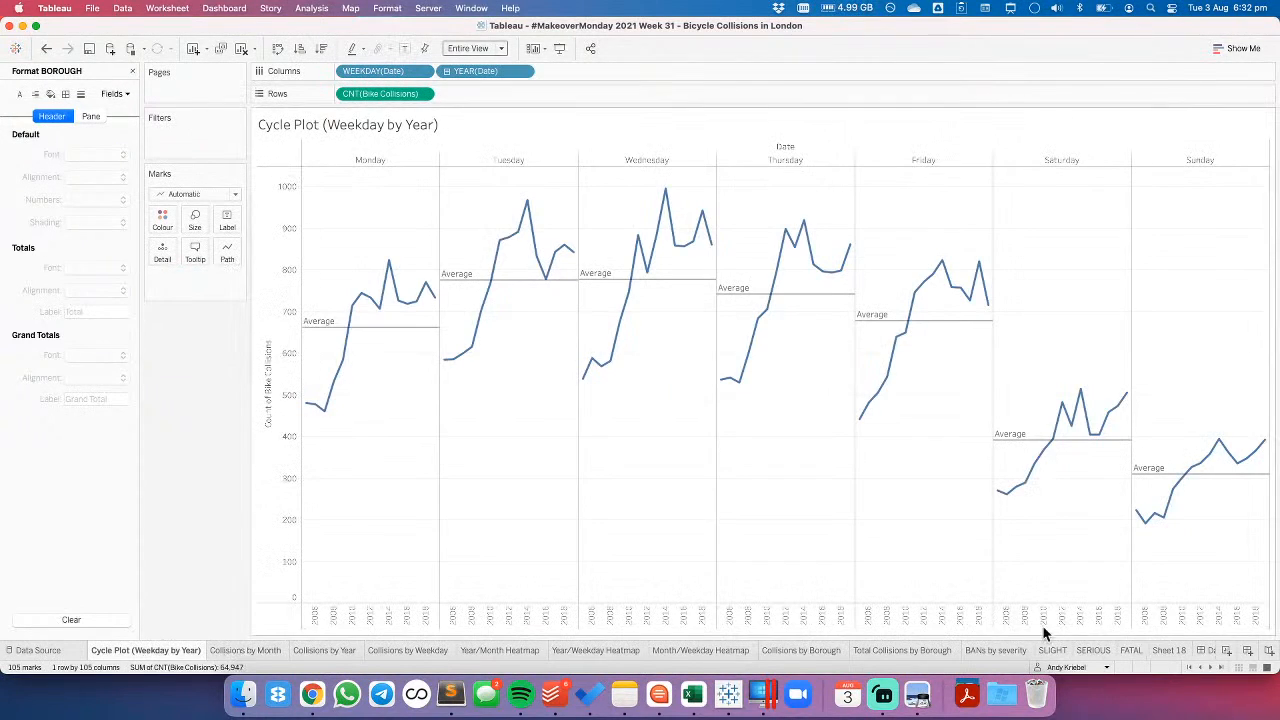
{"action": "left_click", "coordinate": [1188, 669]}
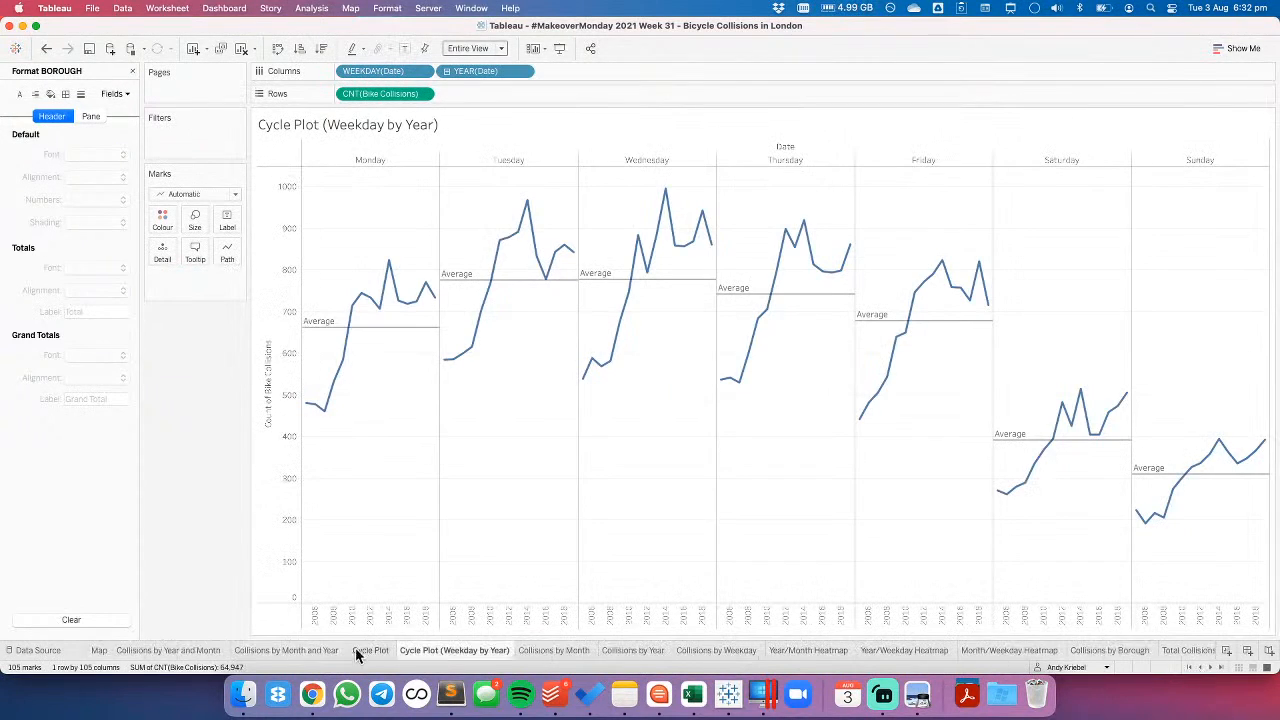
{"action": "left_click", "coordinate": [99, 651]}
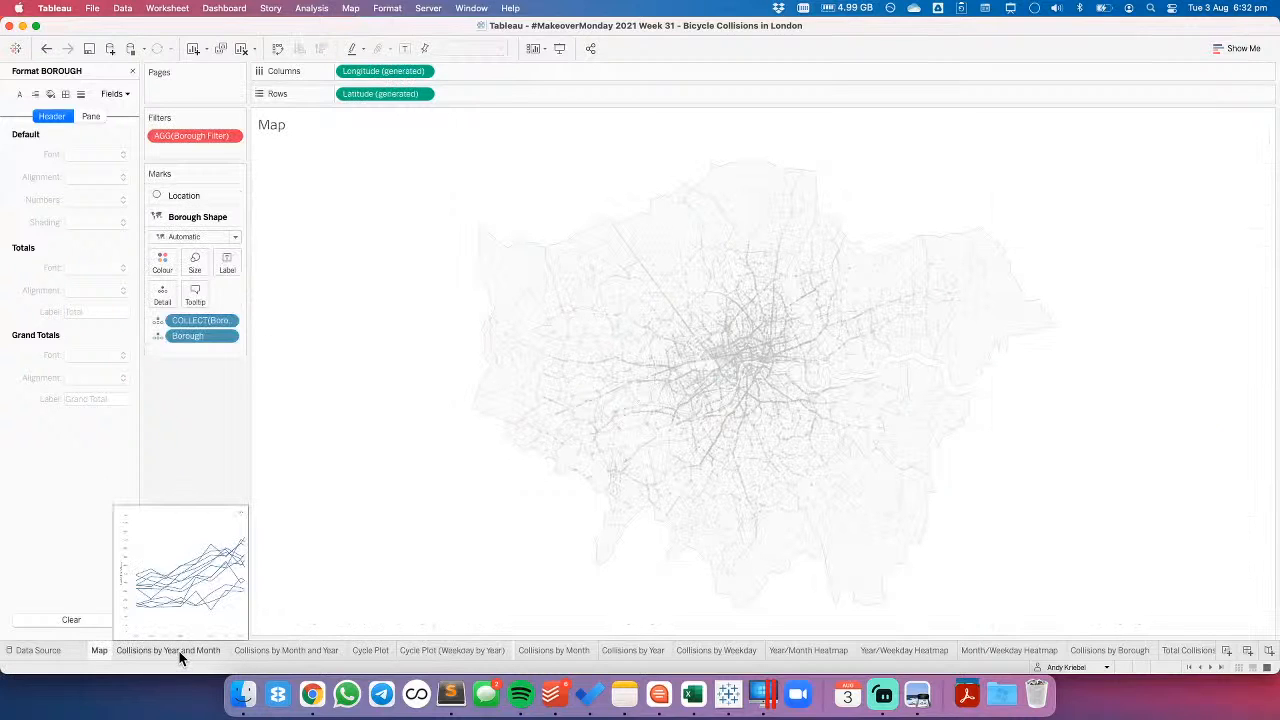
{"action": "left_click", "coordinate": [179, 651]}
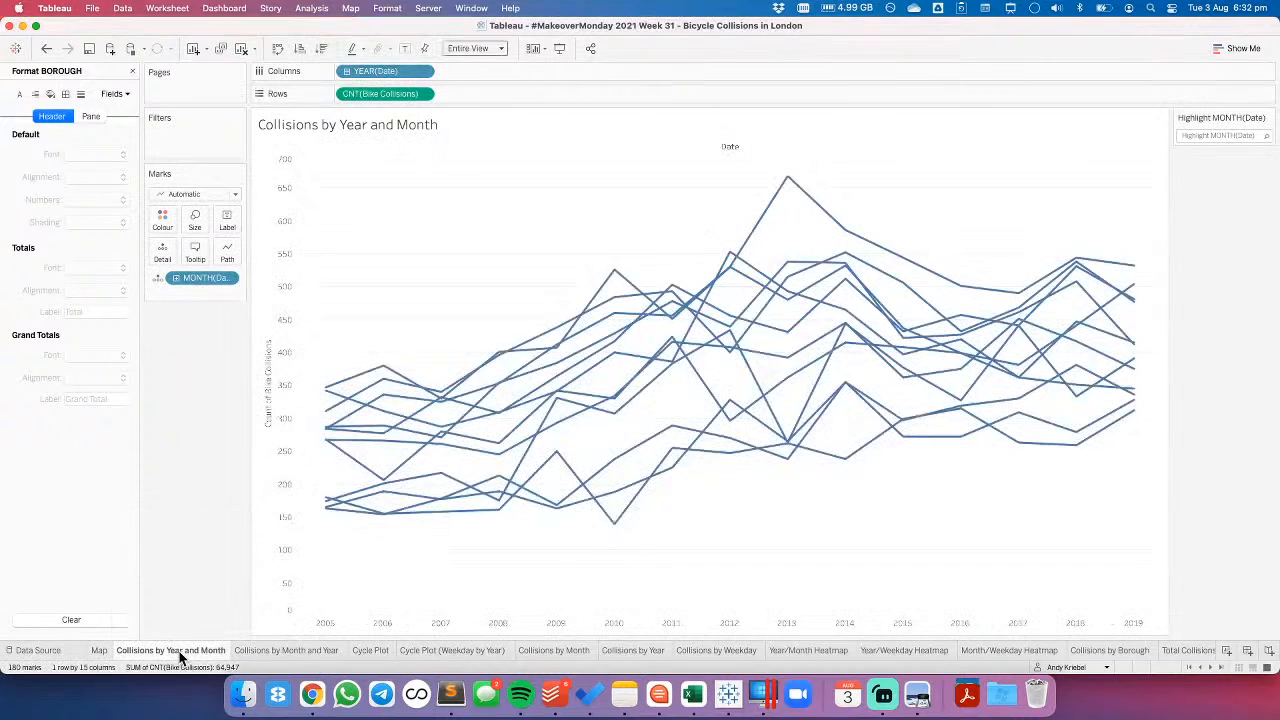
{"action": "left_click", "coordinate": [99, 651]}
{"action": "left_click_drag", "start_coordinate": [193, 136], "coordinate": [194, 423]}
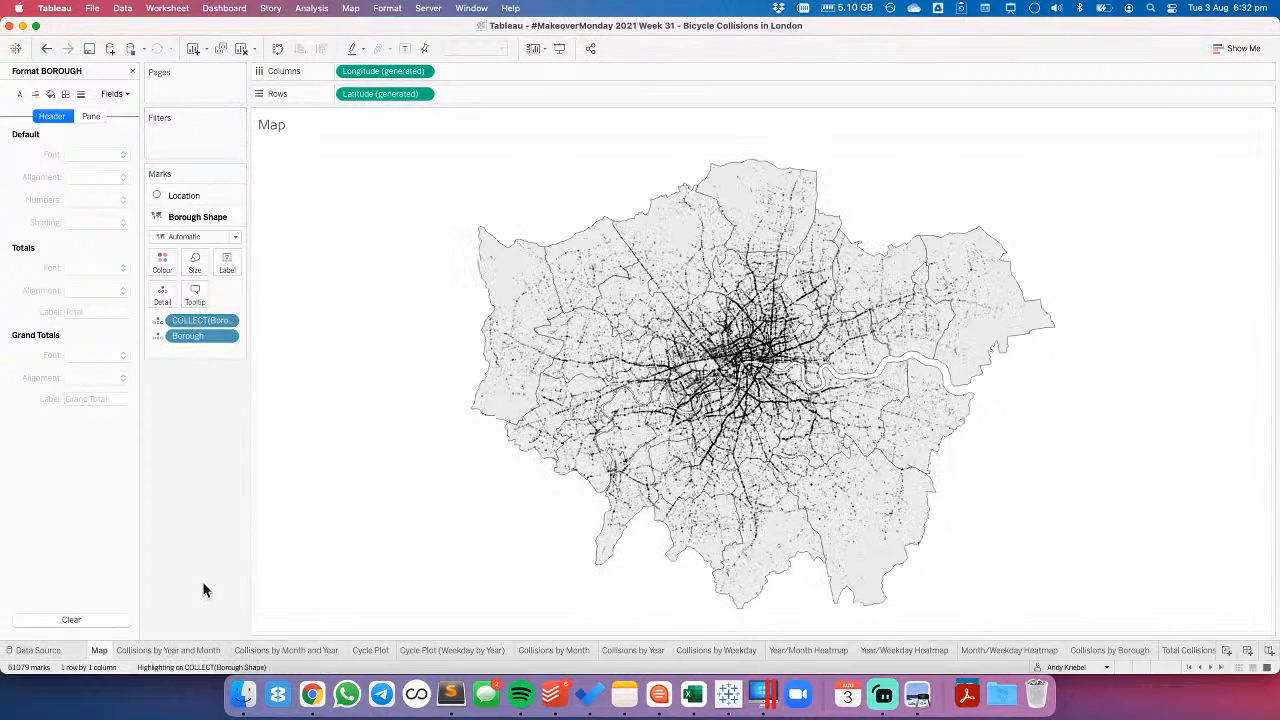
- Check the filters on the other worksheets from Collisions by Year and Month to BANs by severity, and return to Dashboard 1
{"action": "left_click", "coordinate": [189, 653]}
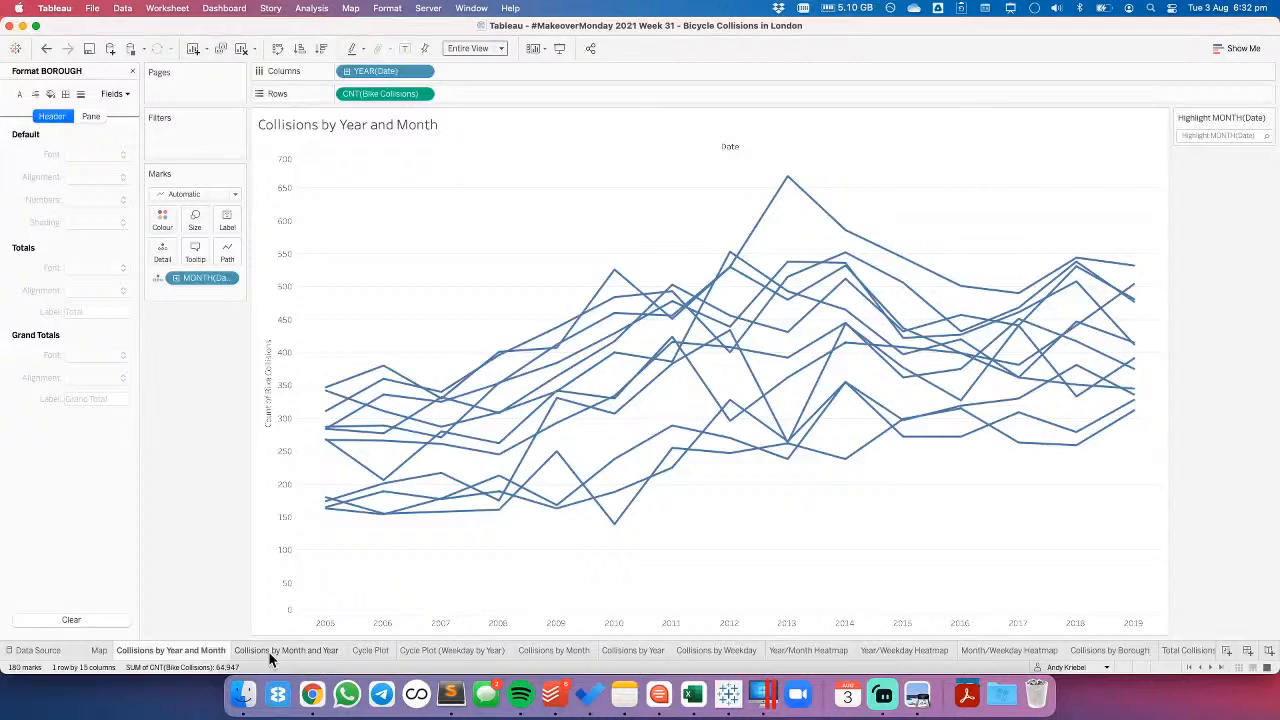
{"action": "left_click", "coordinate": [270, 651]}
{"action": "left_click", "coordinate": [371, 651]}
{"action": "left_click", "coordinate": [437, 650]}
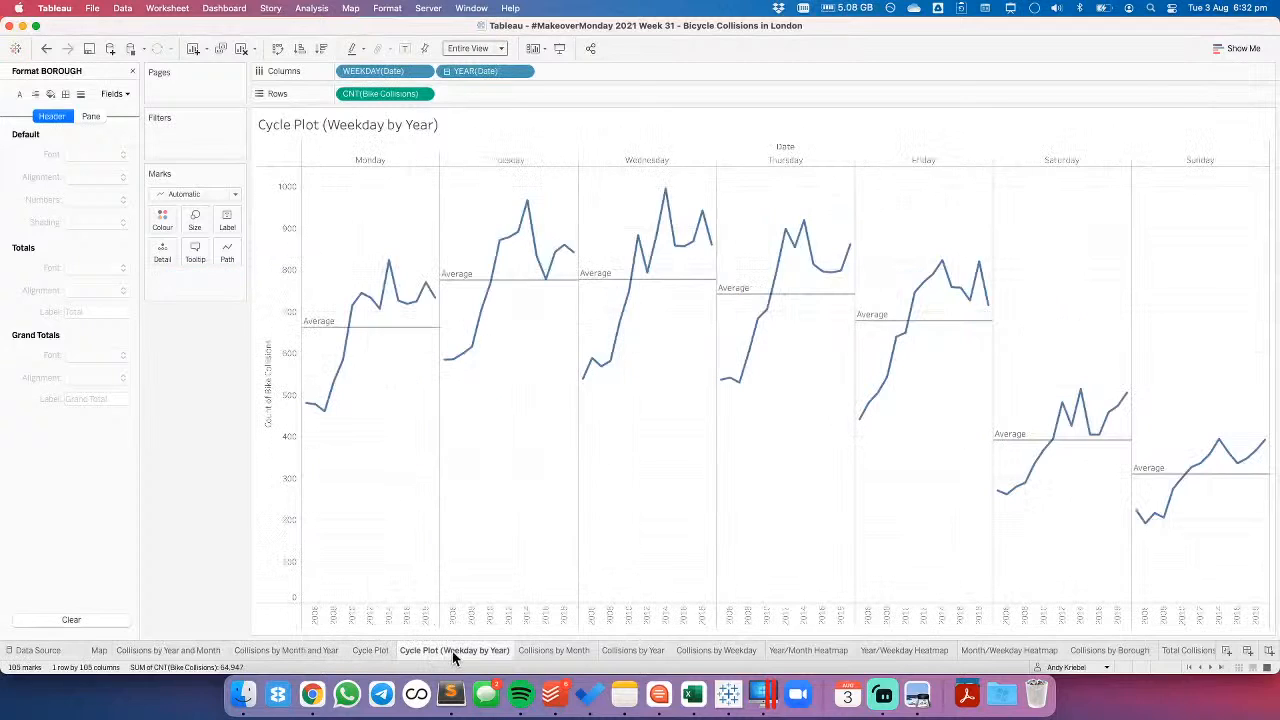
{"action": "left_click", "coordinate": [994, 650]}
{"action": "left_click", "coordinate": [1091, 650]}
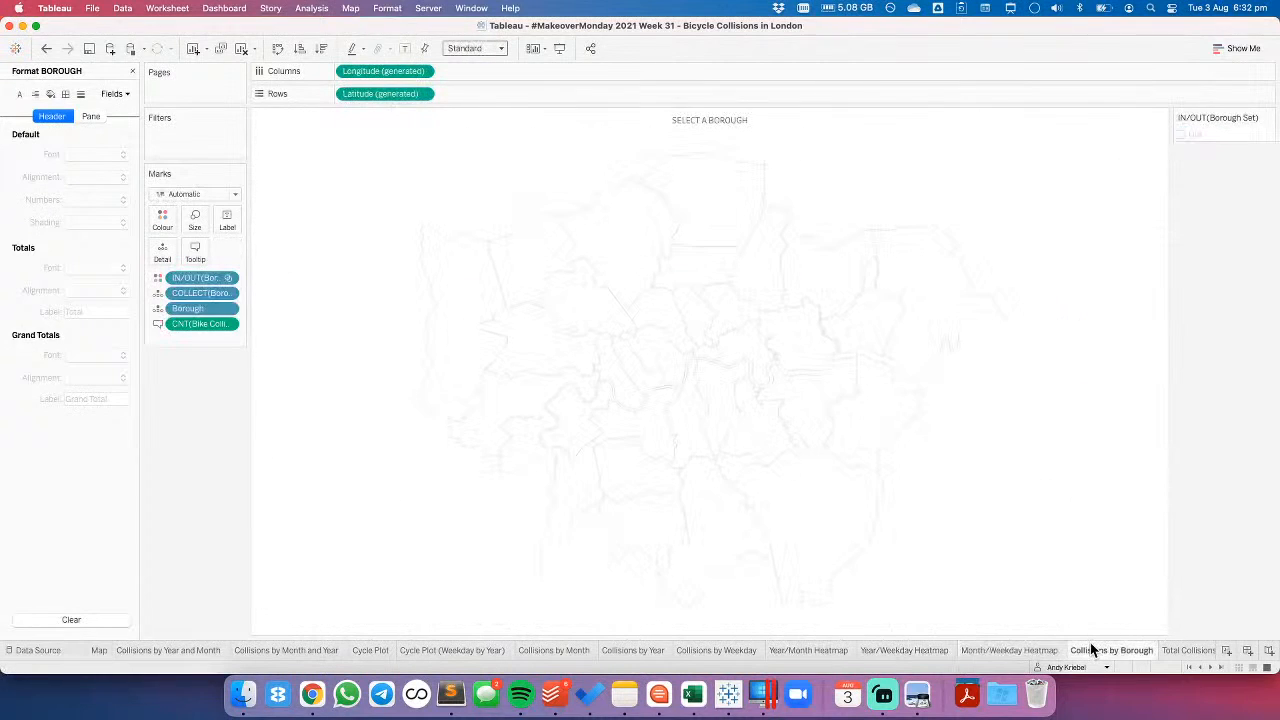
{"action": "left_click", "coordinate": [1224, 668]}
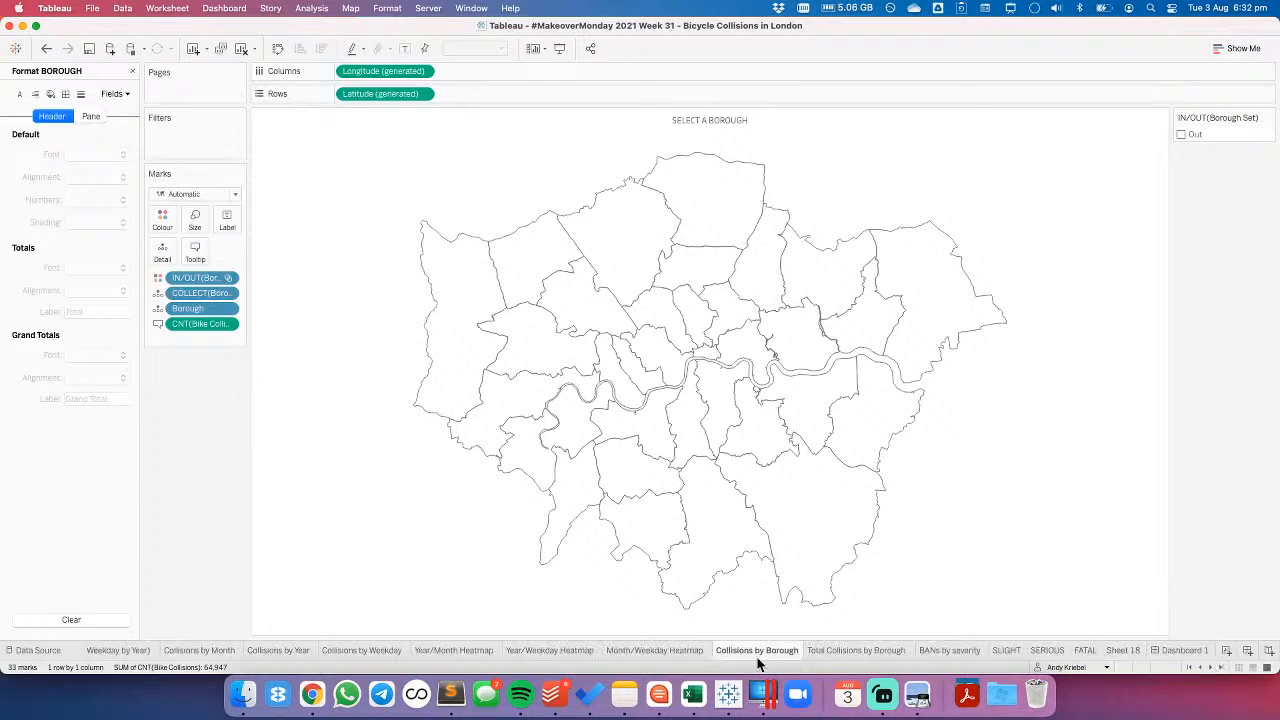
{"action": "left_click", "coordinate": [850, 651]}
{"action": "left_click", "coordinate": [978, 650]}
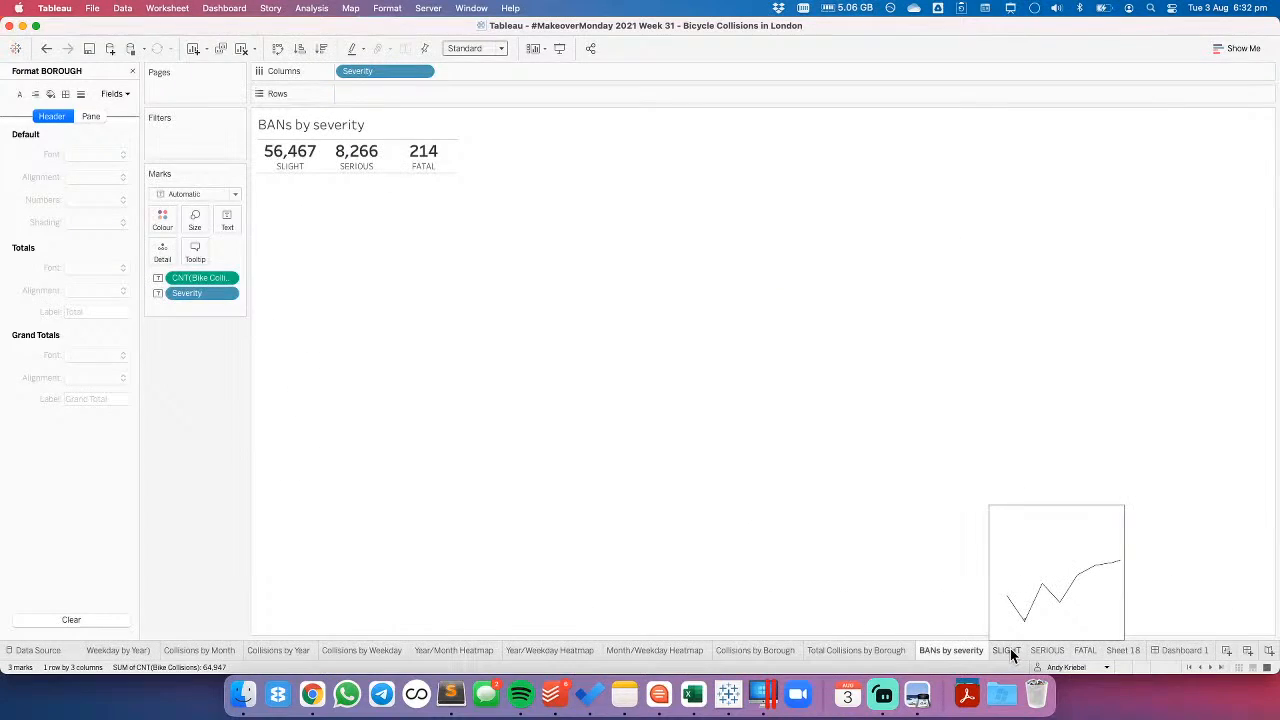
{"action": "left_click", "coordinate": [1196, 646]}
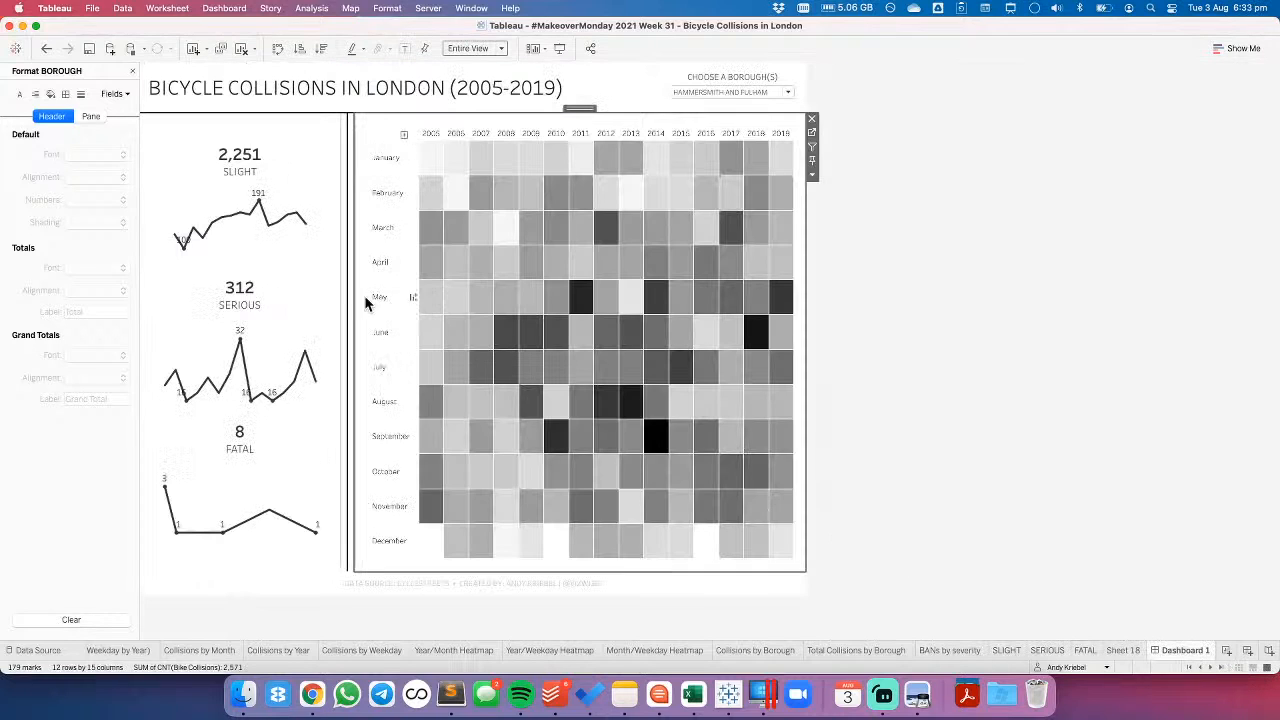
- Close the formatting options and turn off even distribution in the vertical container holding the three severity charts
{"action": "left_click", "coordinate": [132, 70]}
{"action": "left_click", "coordinate": [216, 129]}
{"action": "double_click", "coordinate": [234, 123]}
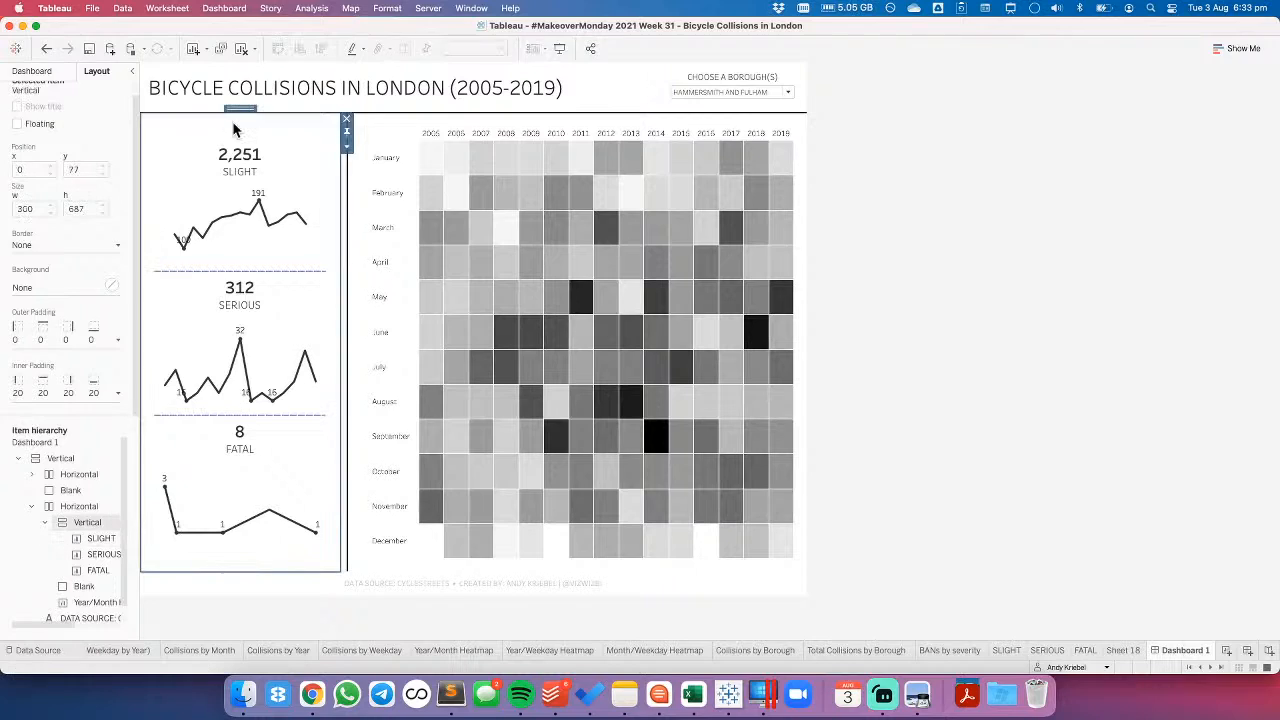
{"action": "left_click", "coordinate": [347, 150]}
{"action": "left_click", "coordinate": [390, 175]}
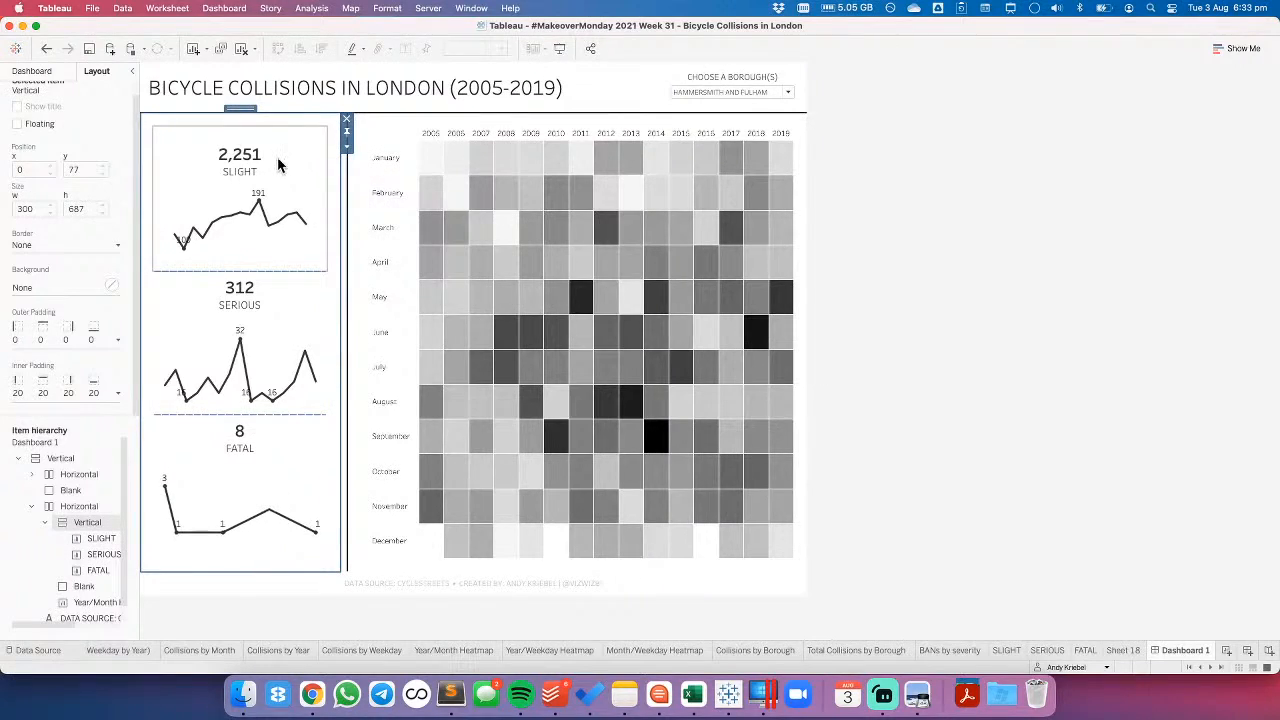
- Remove Severity from the filters and marks of the SLIGHT sheet and reset its title
{"action": "left_click", "coordinate": [277, 164]}
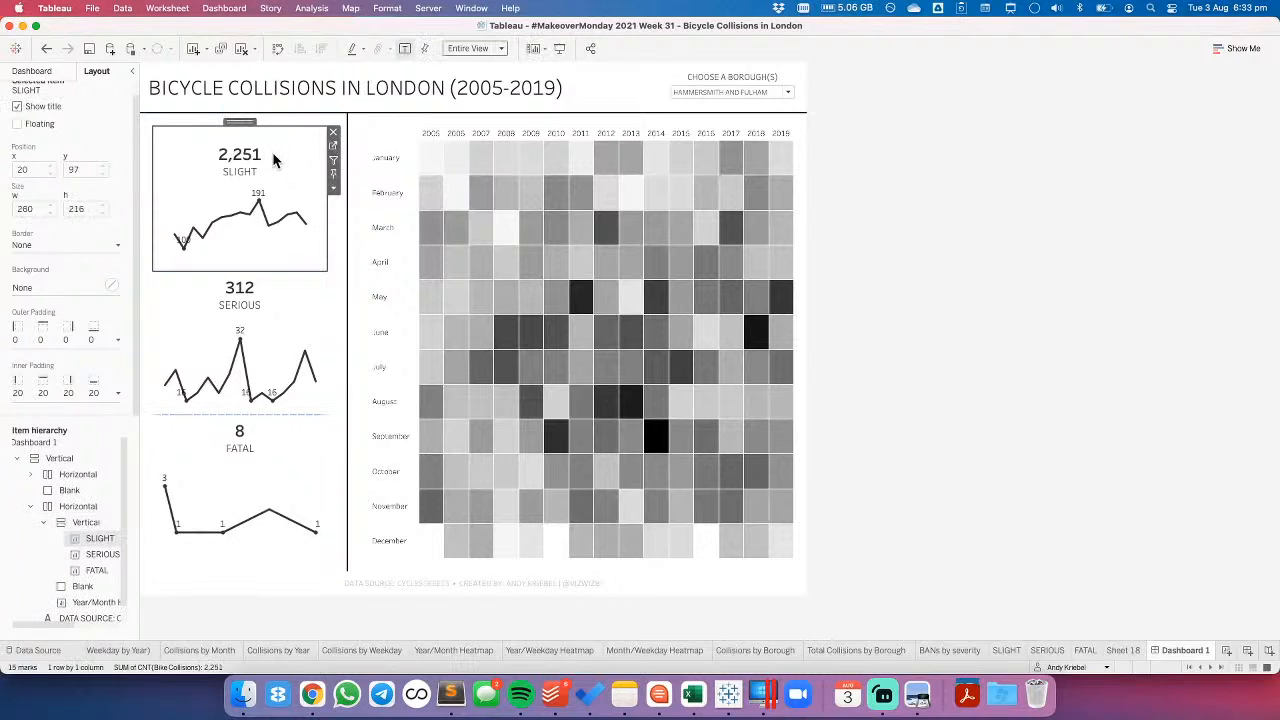
{"action": "left_click", "coordinate": [333, 148]}
{"action": "left_click_drag", "start_coordinate": [192, 152], "coordinate": [170, 451]}
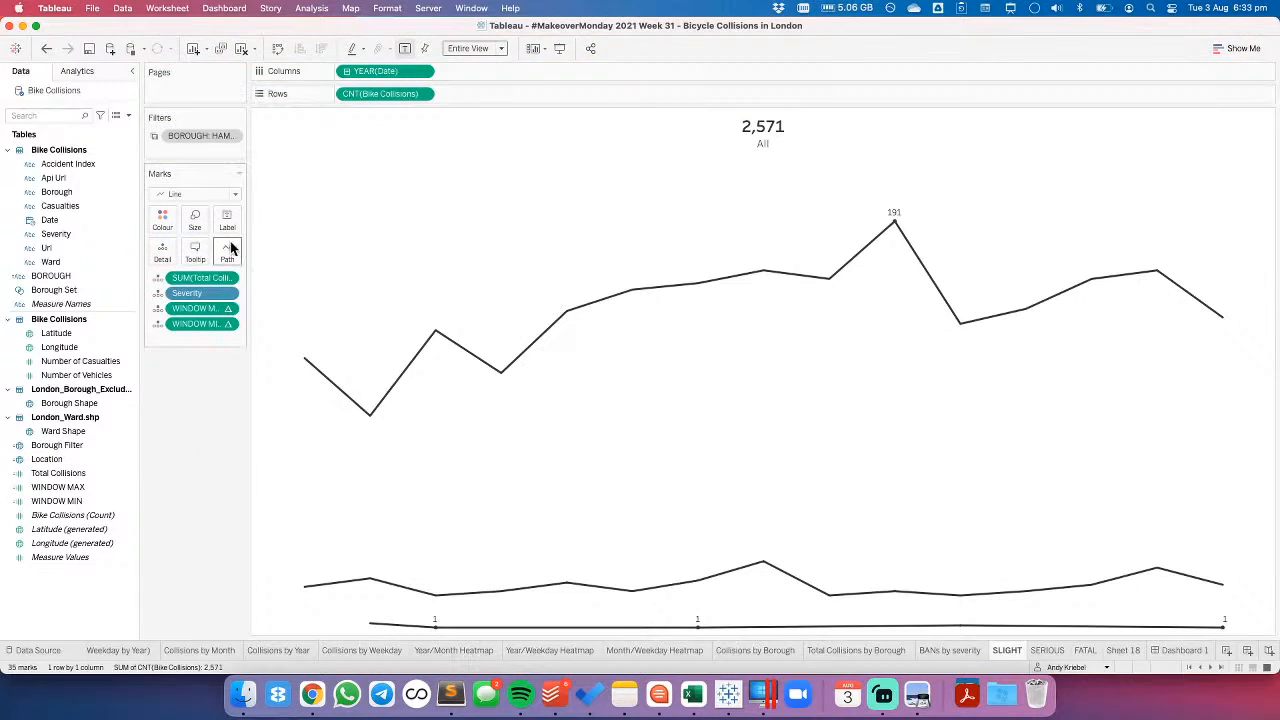
{"action": "left_click_drag", "start_coordinate": [187, 293], "coordinate": [197, 435]}
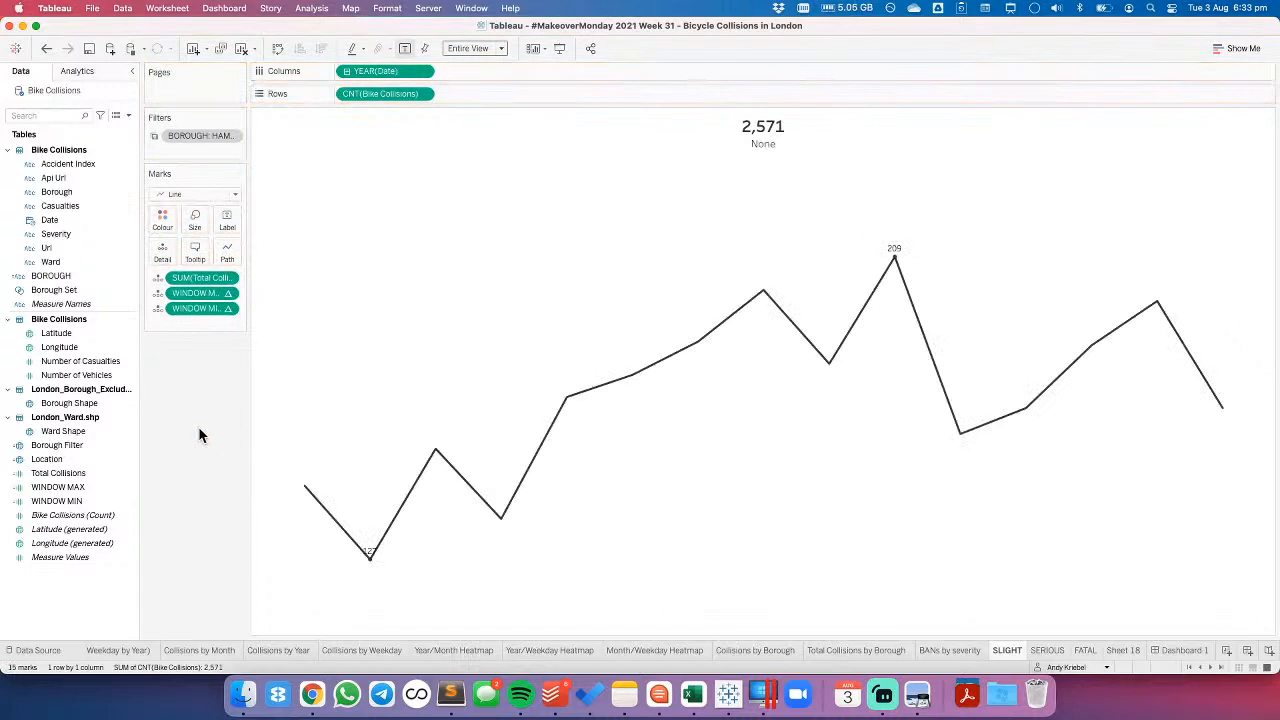
{"action": "right_click", "coordinate": [752, 148]}
{"action": "left_click", "coordinate": [778, 176]}
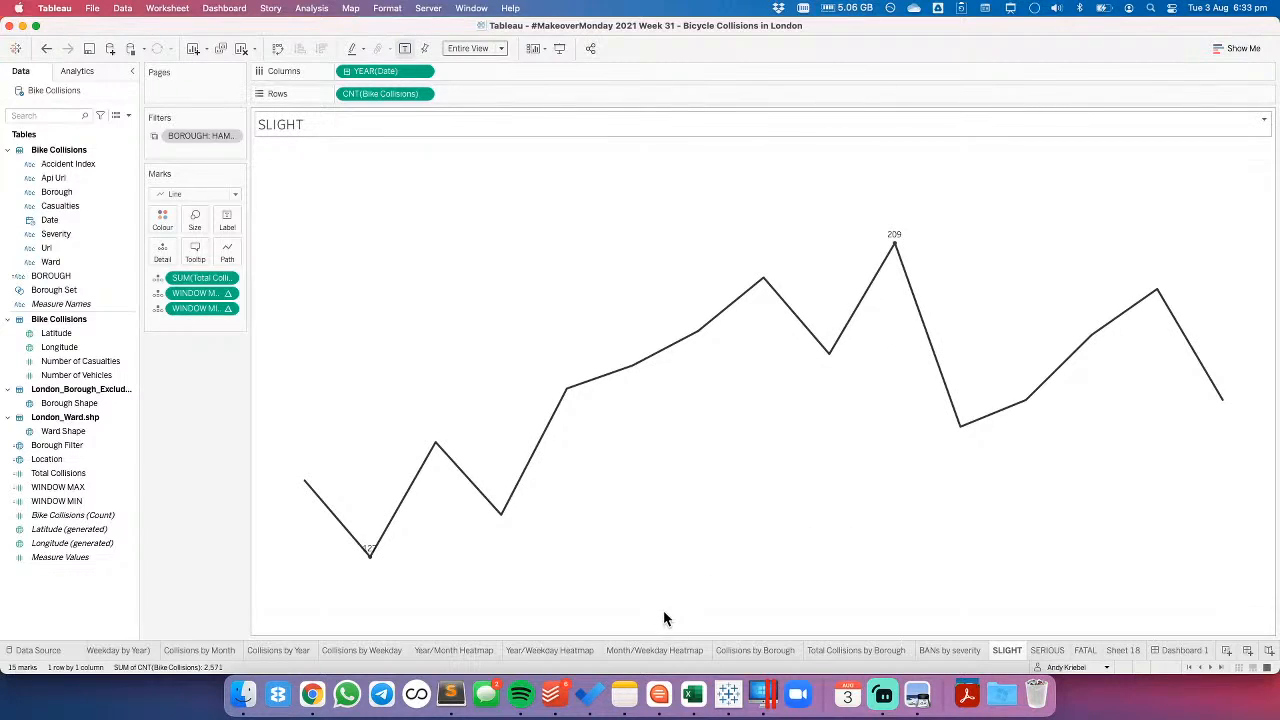
- Remove the SERIOUS and FATAL charts from Dashboard 1 and hide the title of the SLIGHT chart
{"action": "left_click", "coordinate": [1192, 652]}
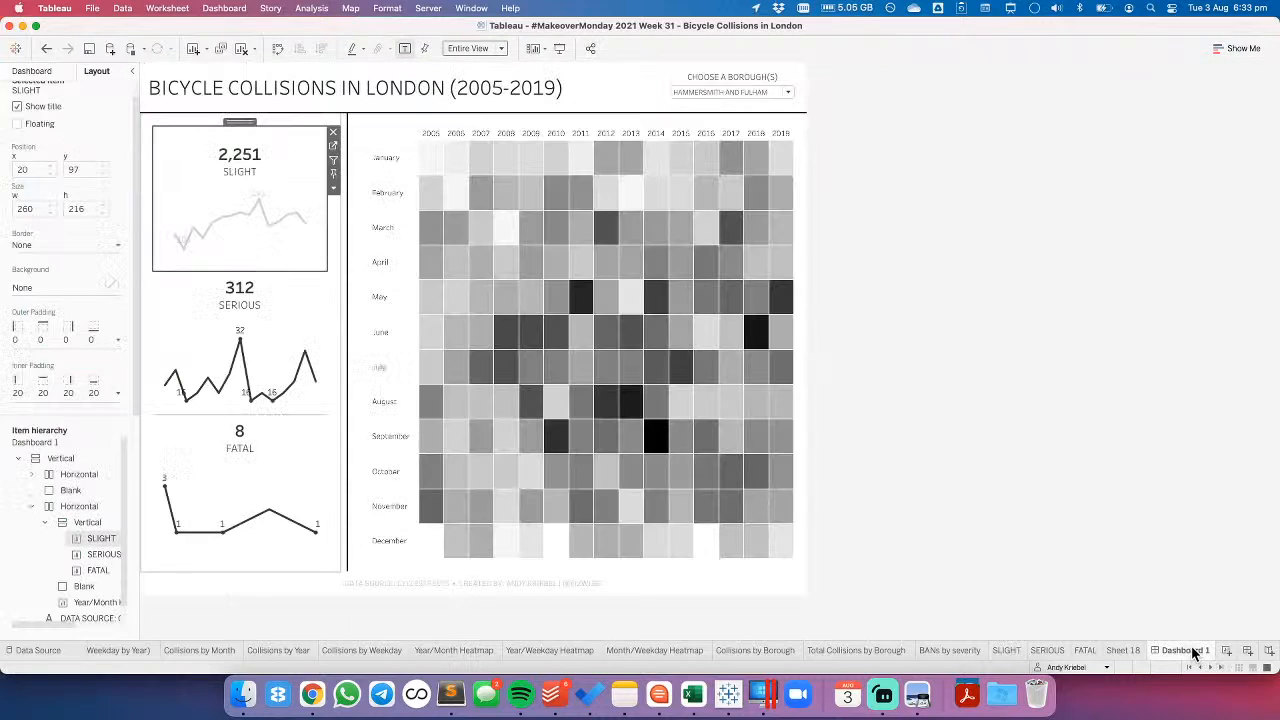
{"action": "left_click", "coordinate": [280, 286]}
{"action": "left_click", "coordinate": [333, 267]}
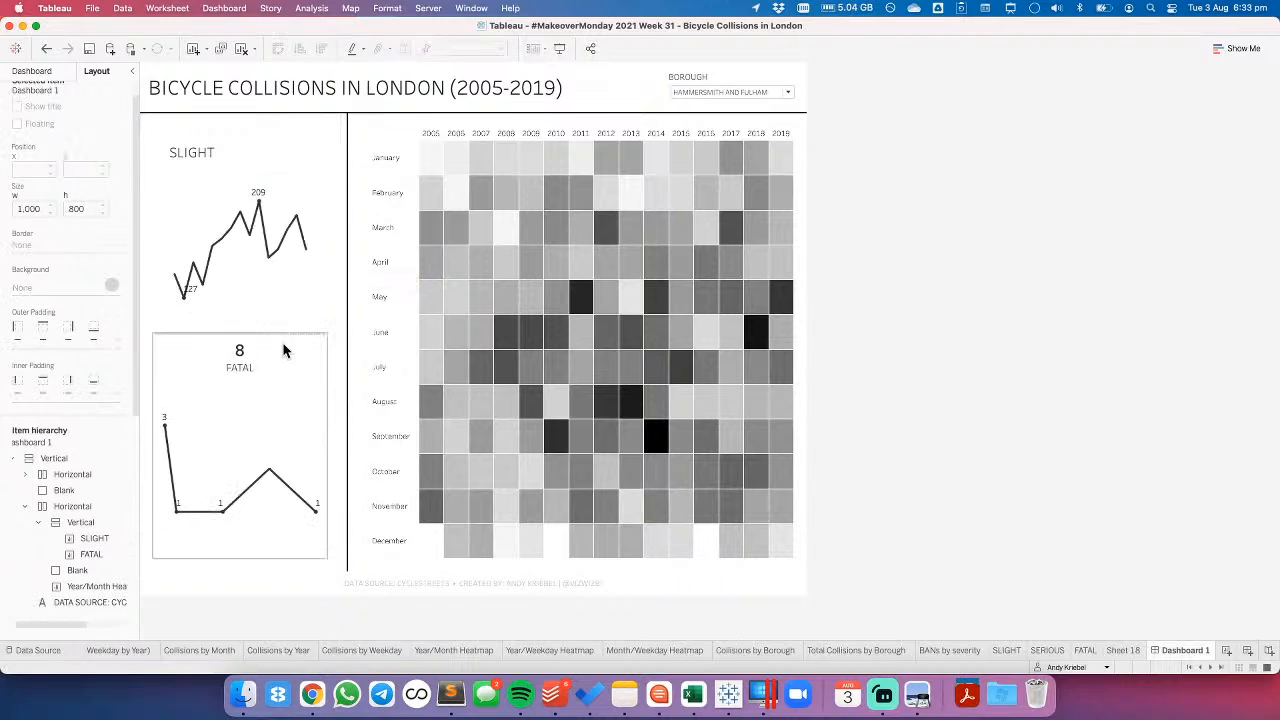
{"action": "left_click", "coordinate": [318, 348]}
{"action": "key", "text": "Delete"}
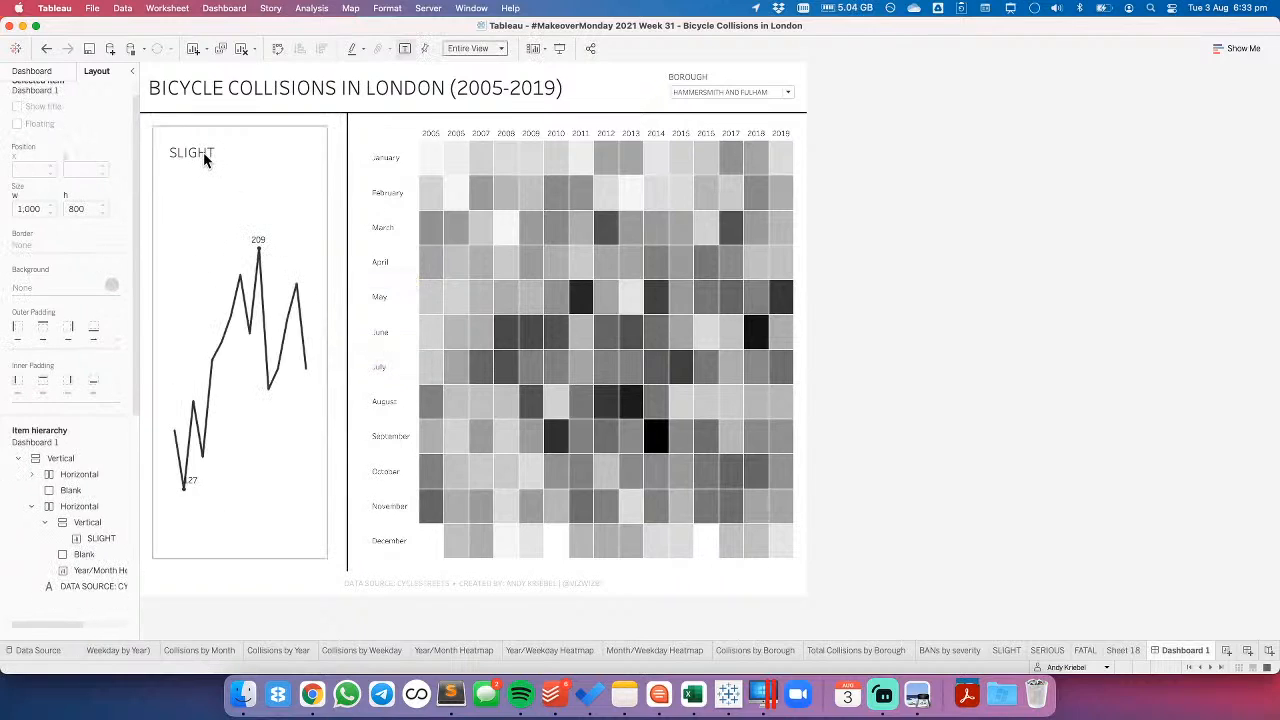
{"action": "right_click", "coordinate": [203, 152]}
{"action": "left_click", "coordinate": [226, 186]}
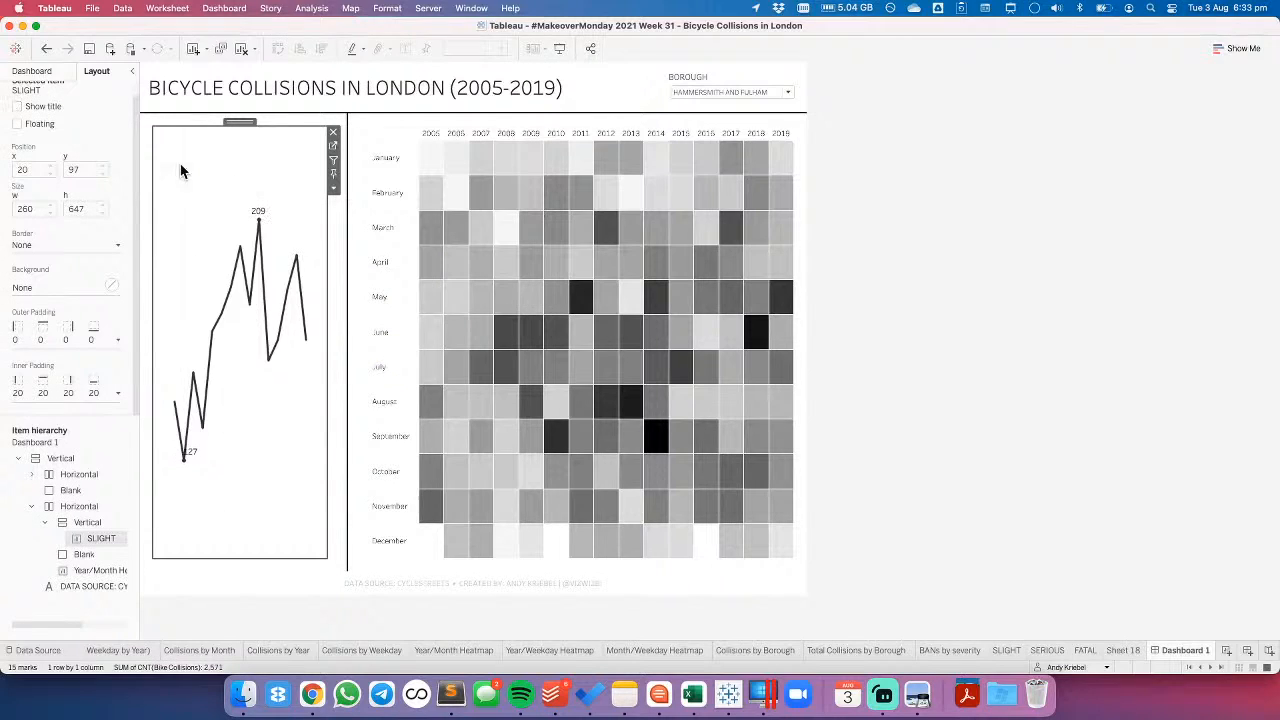
- Add the BANs by severity sheet above the line chart on the dashboard and hide its title
{"action": "left_click", "coordinate": [32, 71]}
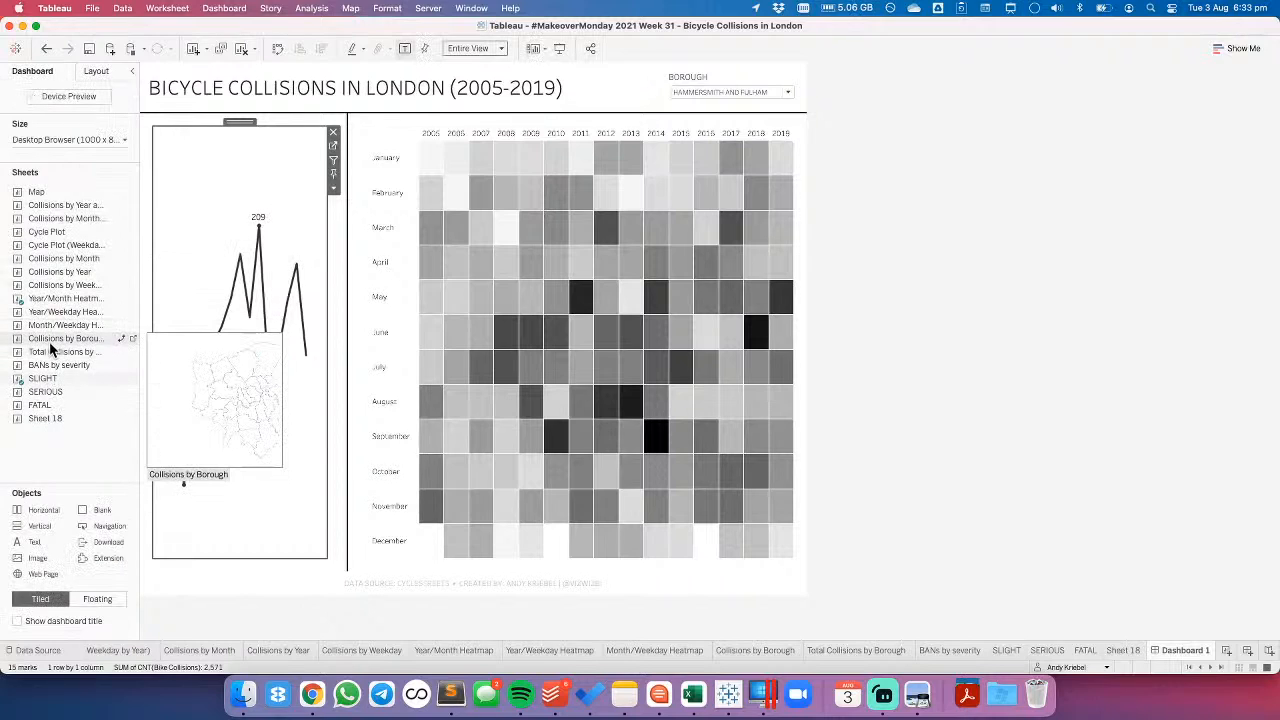
{"action": "left_click_drag", "start_coordinate": [50, 365], "coordinate": [235, 190]}
{"action": "right_click", "coordinate": [237, 151]}
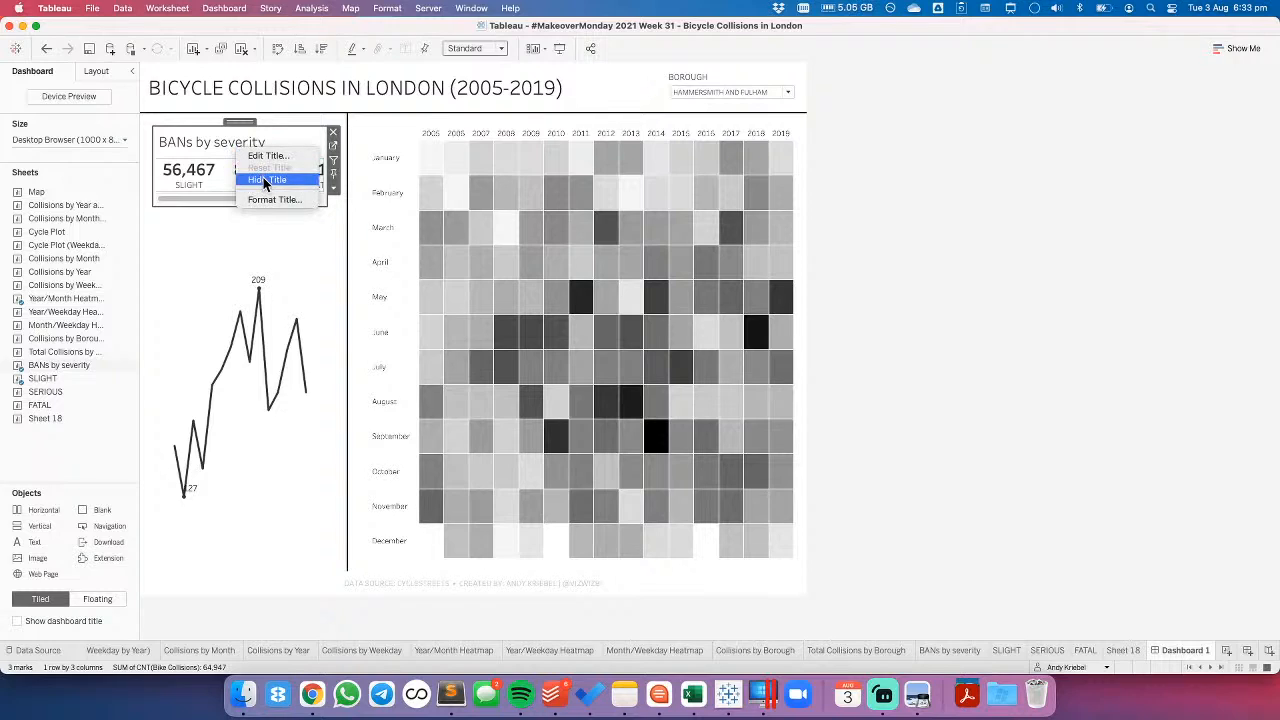
{"action": "left_click", "coordinate": [264, 179]}
- Fit the BANs by severity sheet to the entire view
{"action": "left_click", "coordinate": [334, 188]}
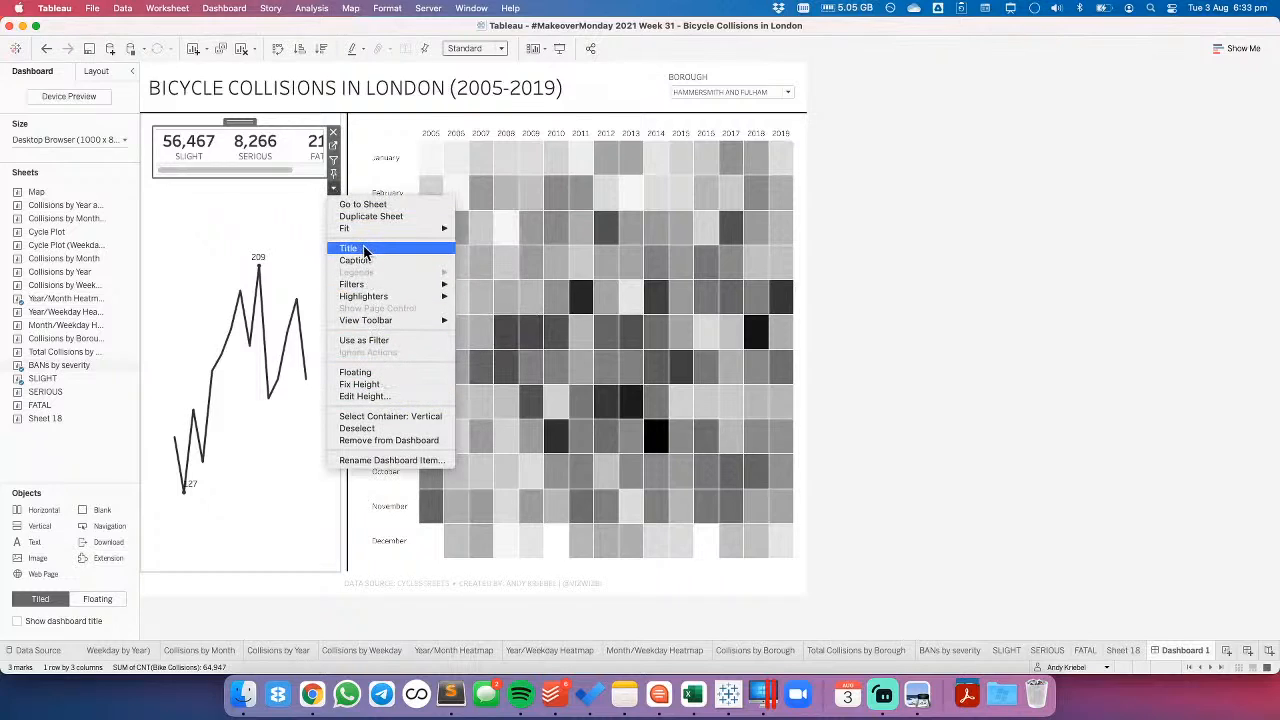
{"action": "mouse_move", "coordinate": [394, 228]}
{"action": "left_click", "coordinate": [490, 267]}
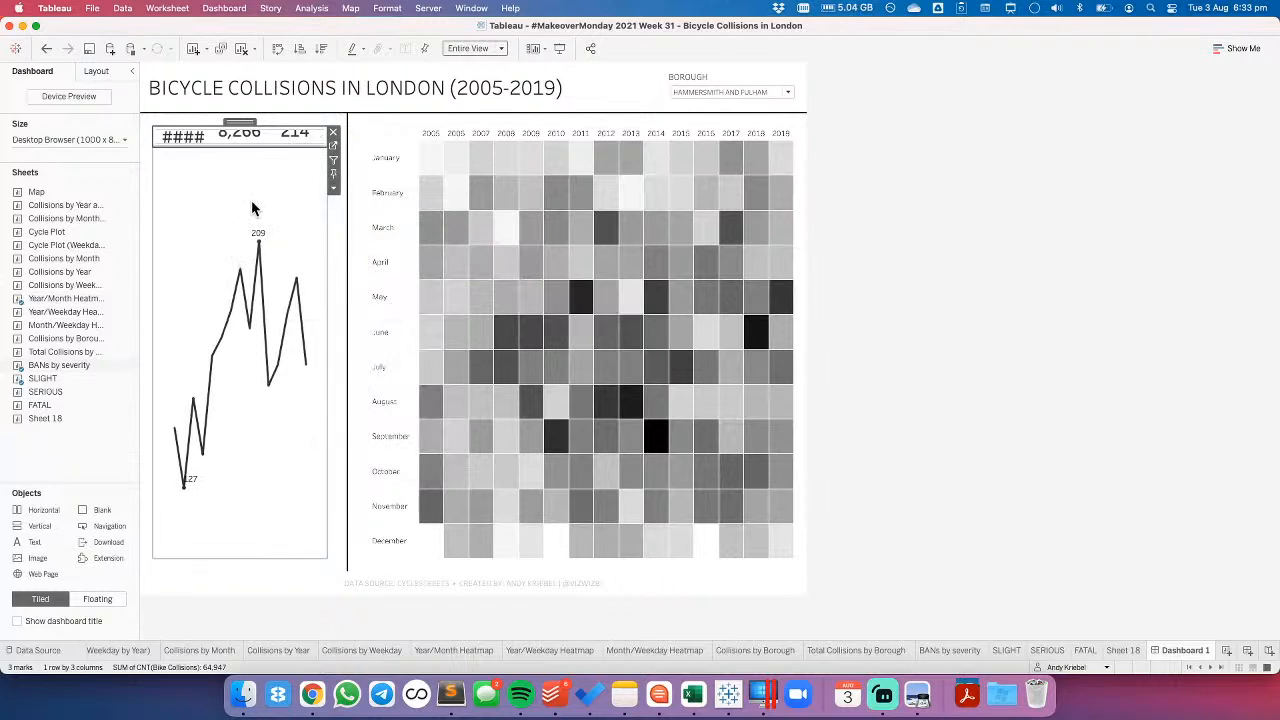
- Increase the height of the BANs by severity sheet on the dashboard so its severity totals and labels fit
{"action": "left_click", "coordinate": [333, 187]}
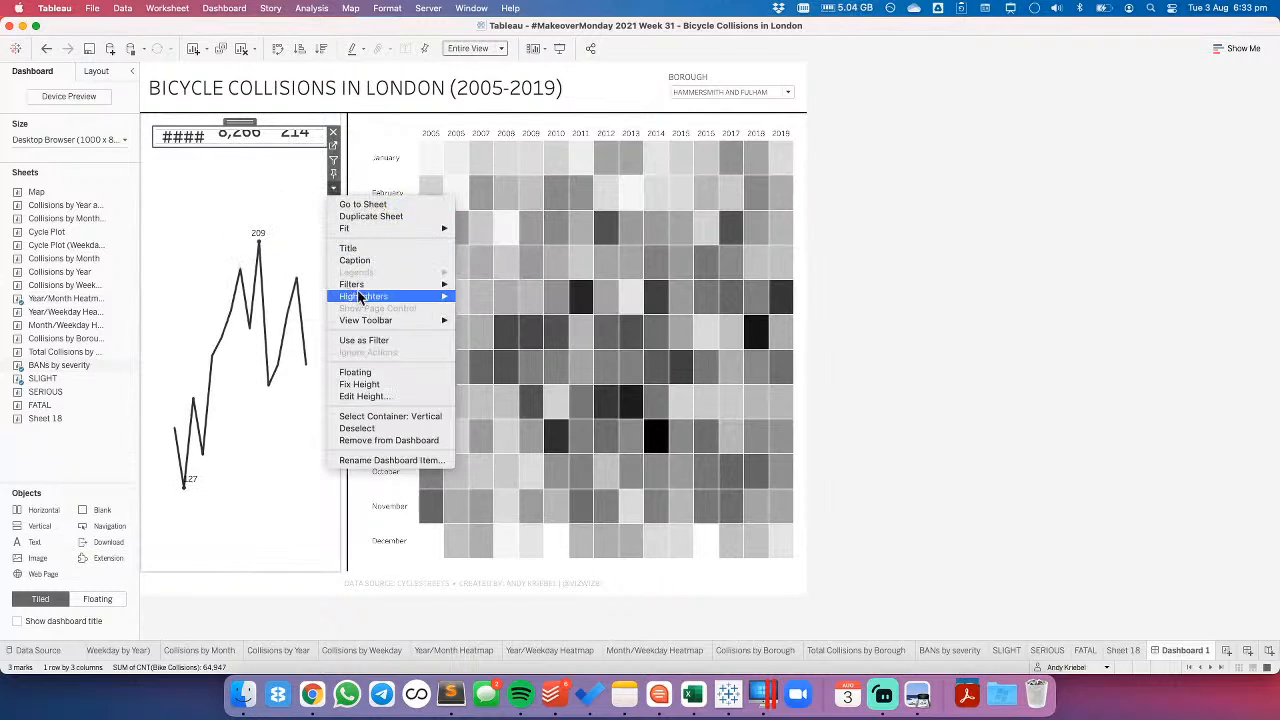
{"action": "left_click", "coordinate": [360, 396]}
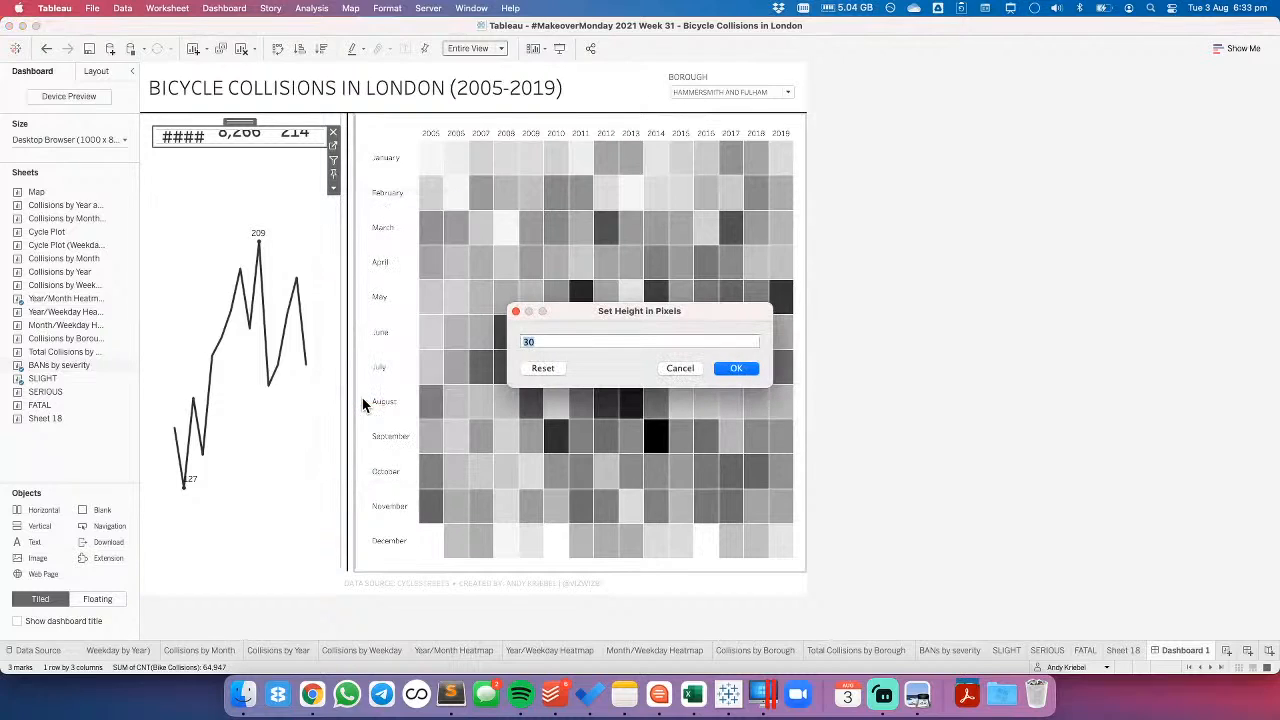
{"action": "key", "text": "Return"}
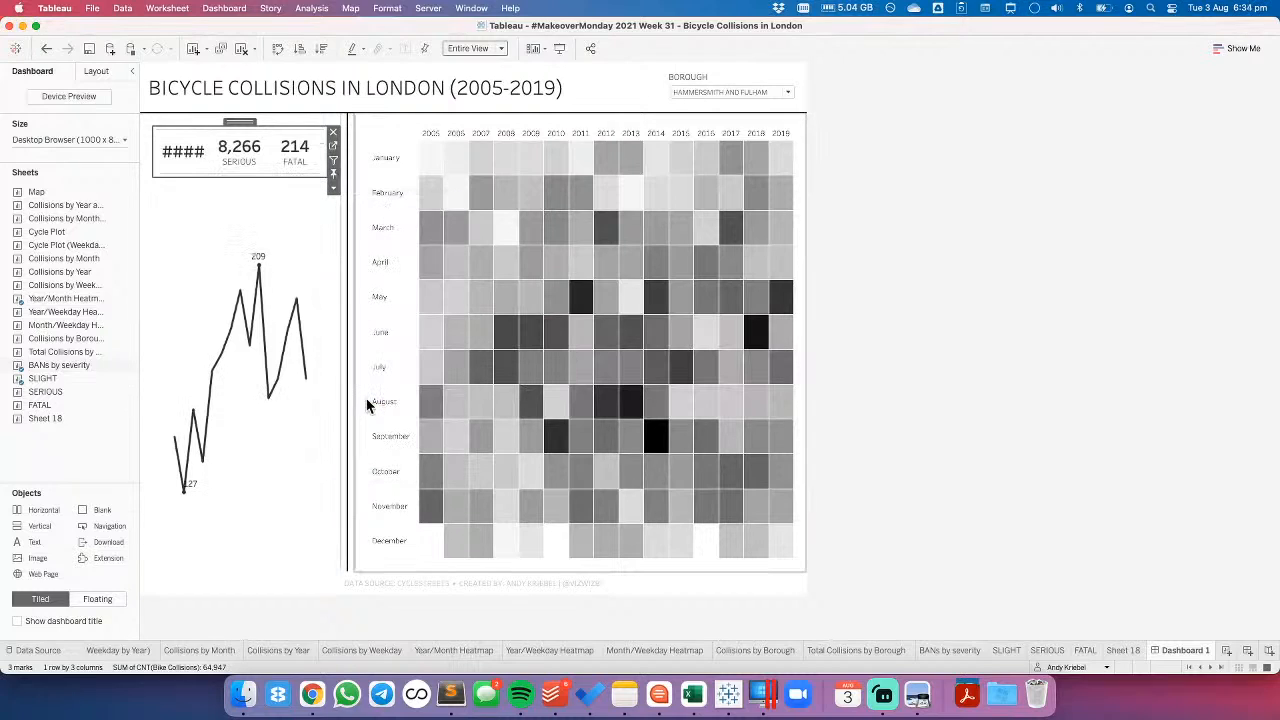
{"action": "left_click", "coordinate": [334, 196]}
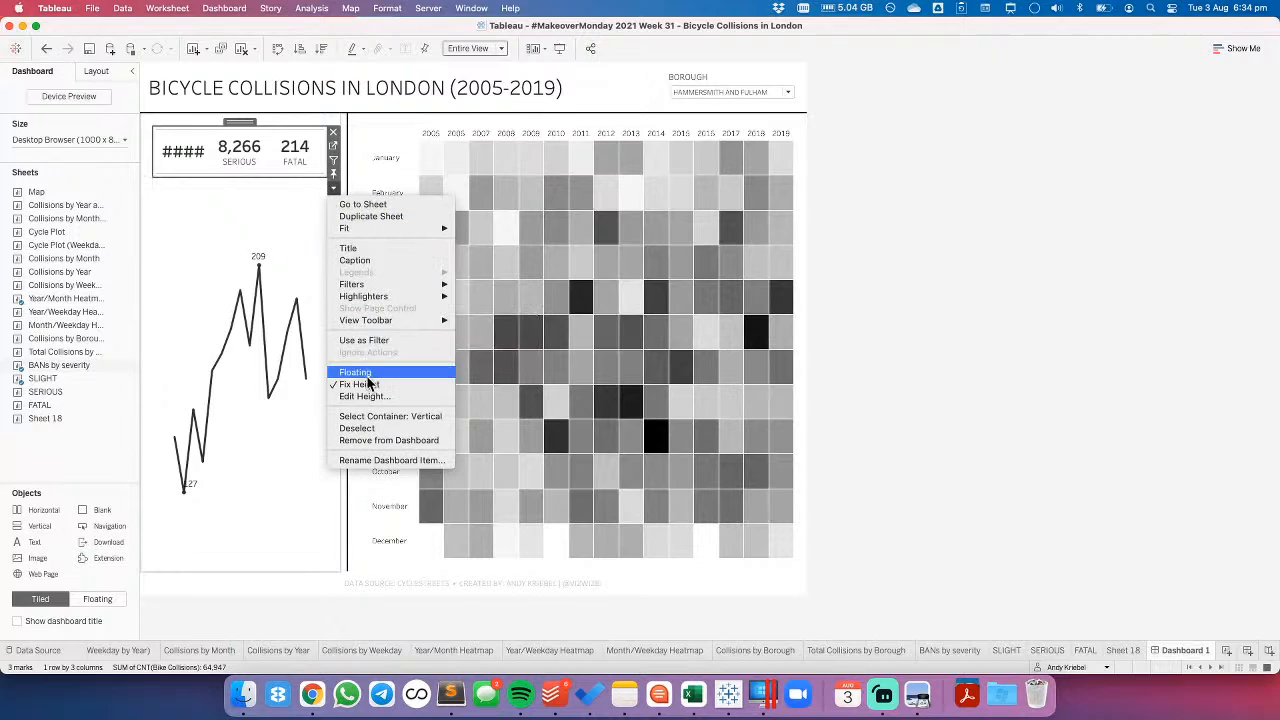
{"action": "key", "text": "Escape"}
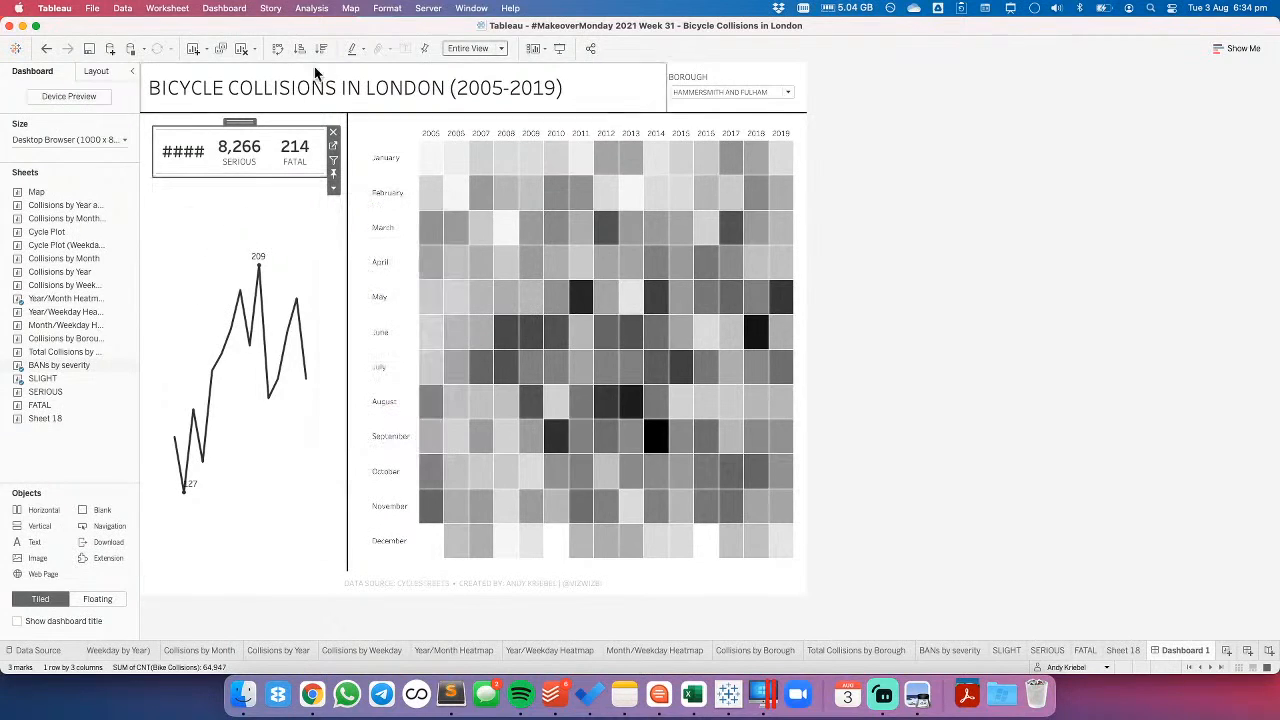
- Set the pane row divider border of the BANs by severity sheet to None
{"action": "left_click", "coordinate": [387, 8]}
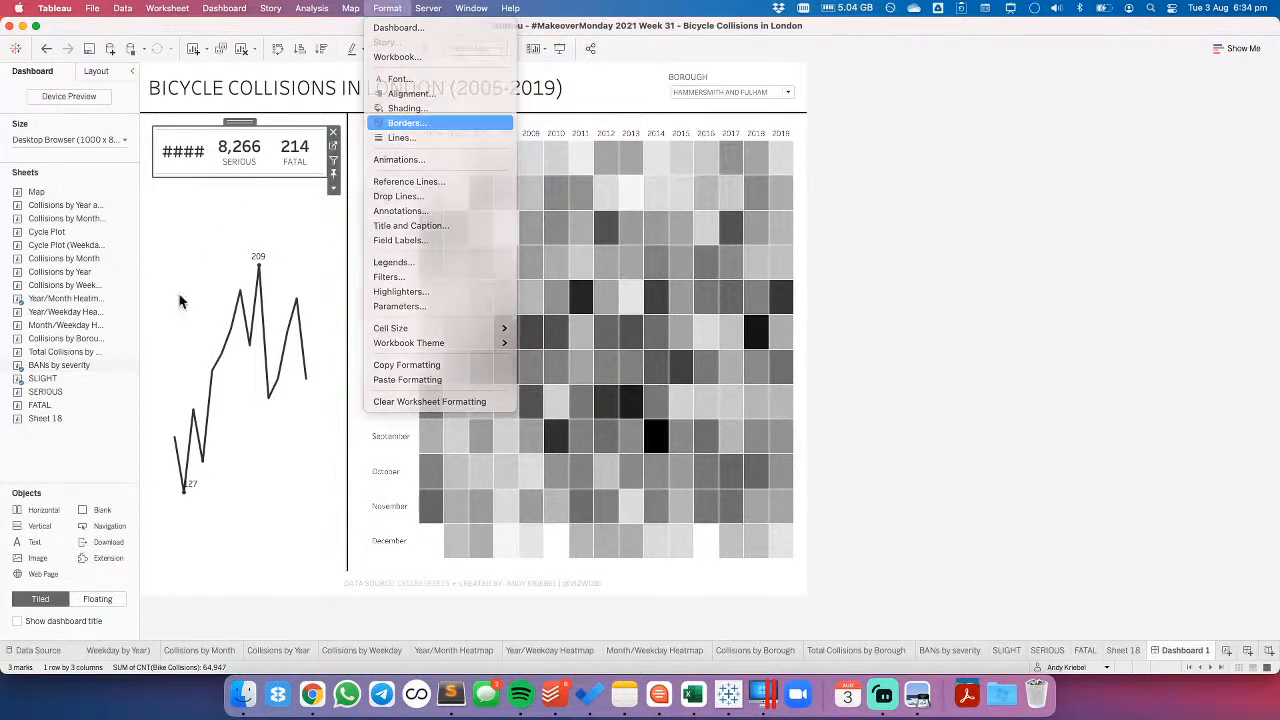
{"action": "left_click", "coordinate": [406, 122]}
{"action": "left_click", "coordinate": [78, 387]}
{"action": "left_click", "coordinate": [95, 400]}
{"action": "left_click", "coordinate": [192, 240]}
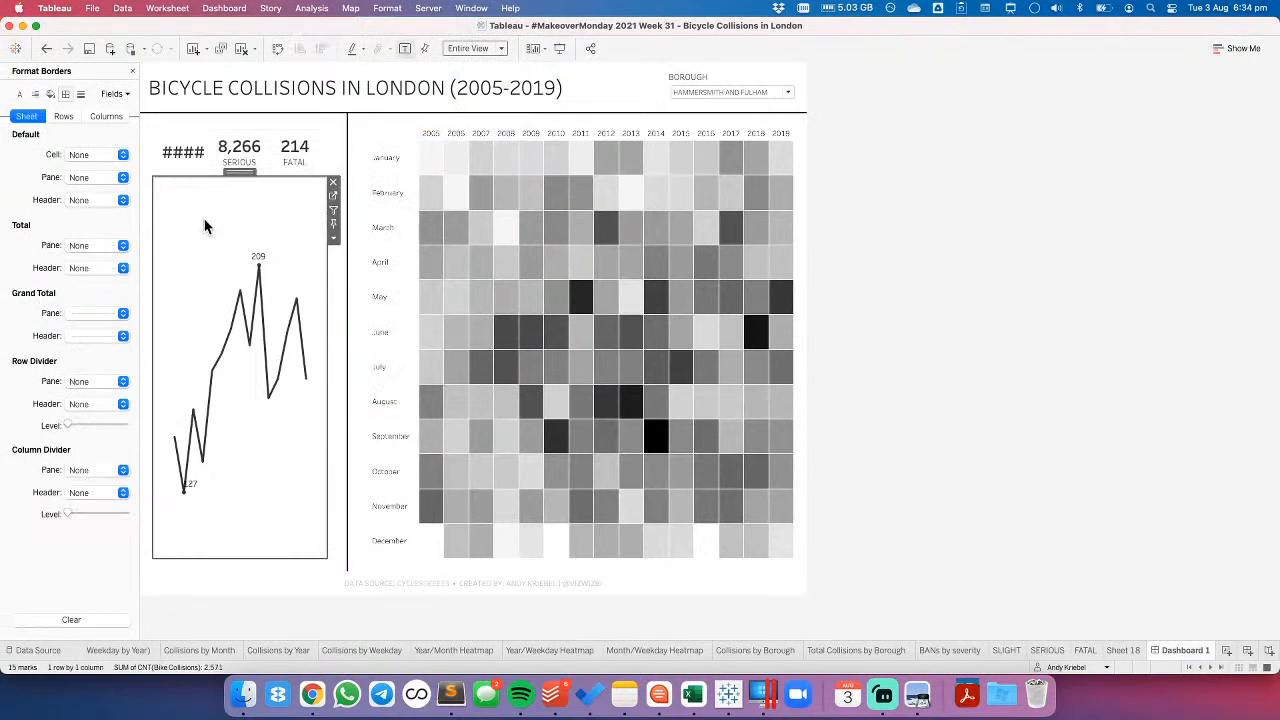
- Set the width of the vertical container holding the severity totals and line chart to 400 pixels, and close the border formatting
{"action": "left_click", "coordinate": [248, 125]}
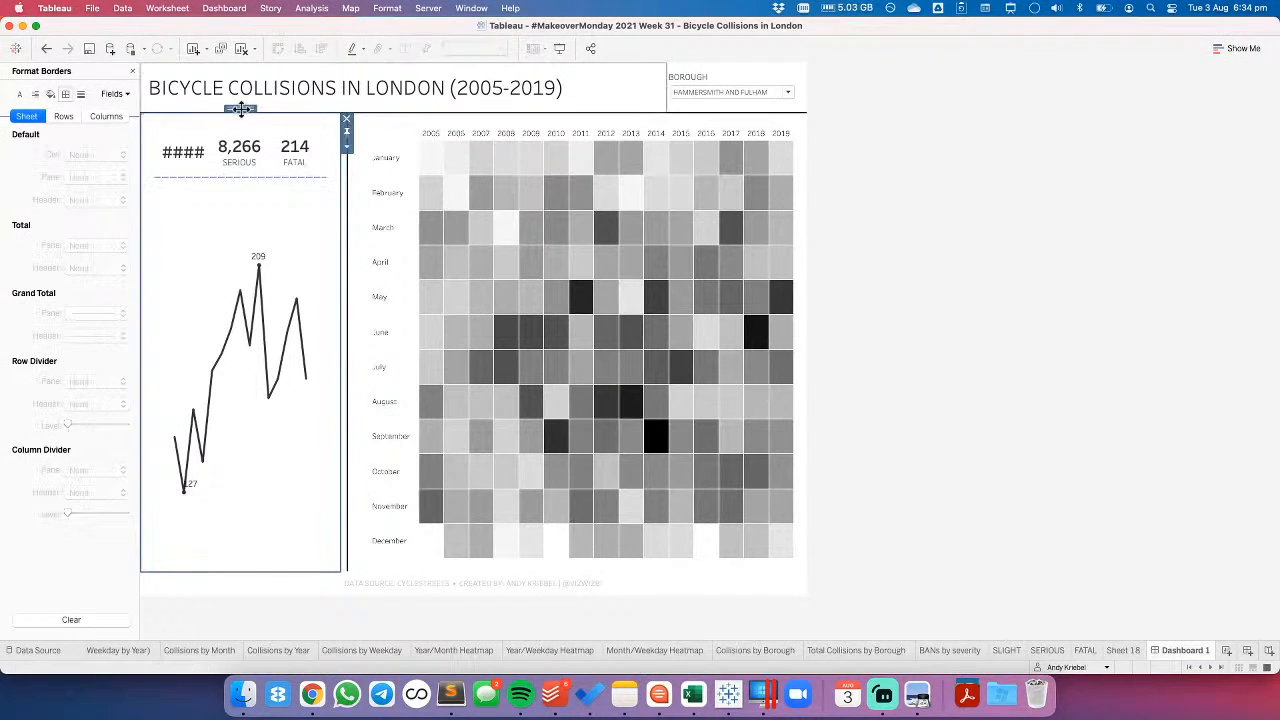
{"action": "left_click", "coordinate": [346, 146]}
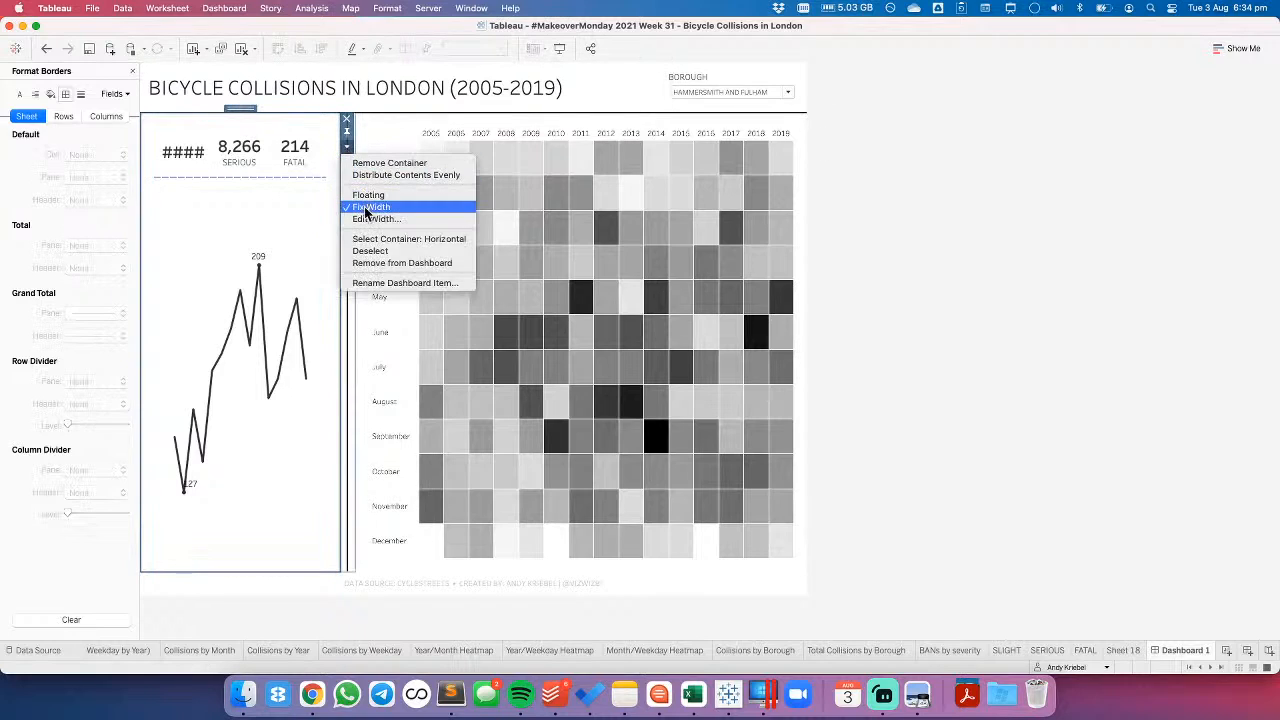
{"action": "left_click", "coordinate": [363, 219]}
{"action": "type", "text": "400"}
{"action": "key", "text": "Return"}
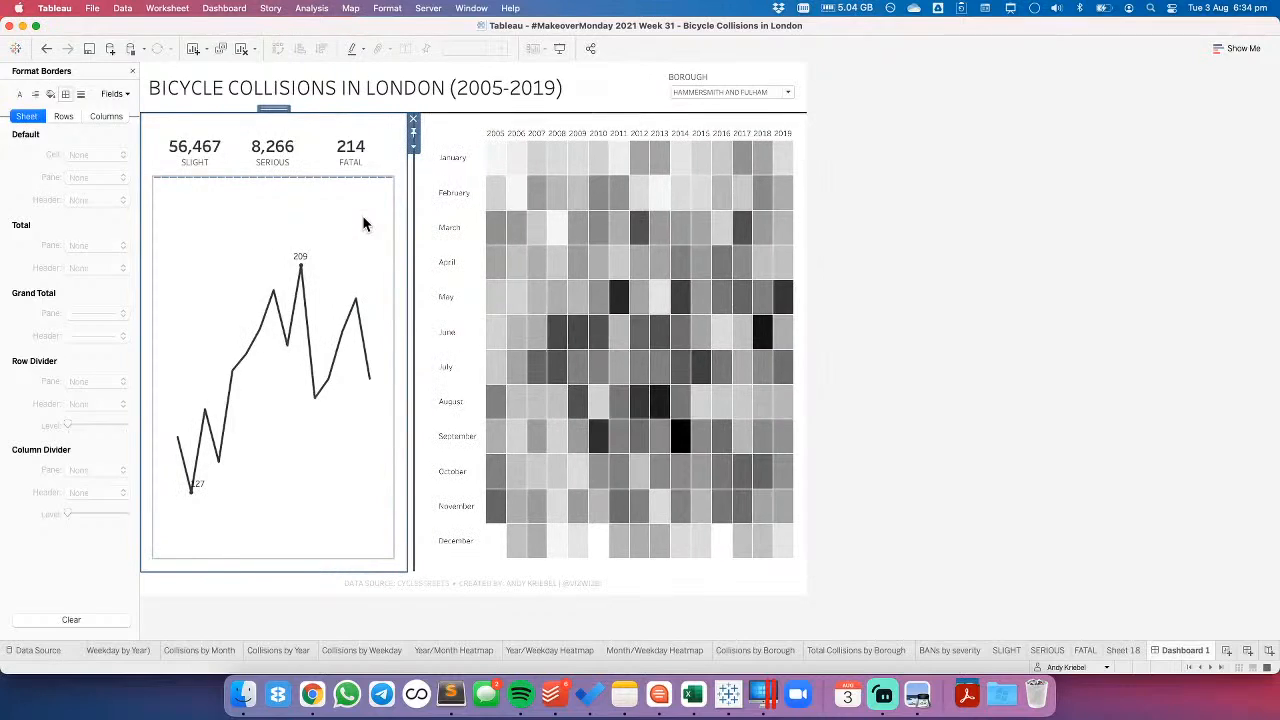
{"action": "left_click", "coordinate": [132, 71]}
{"action": "left_click", "coordinate": [222, 241]}
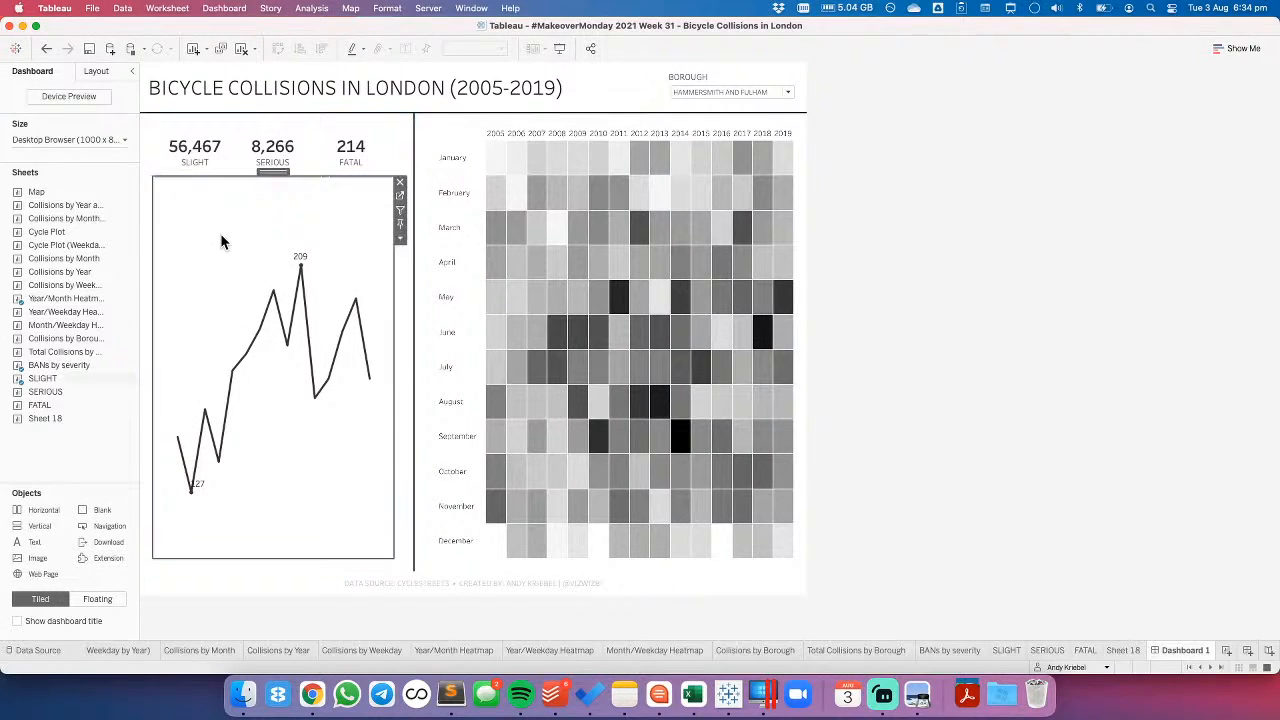
{"action": "left_click", "coordinate": [1022, 183]}
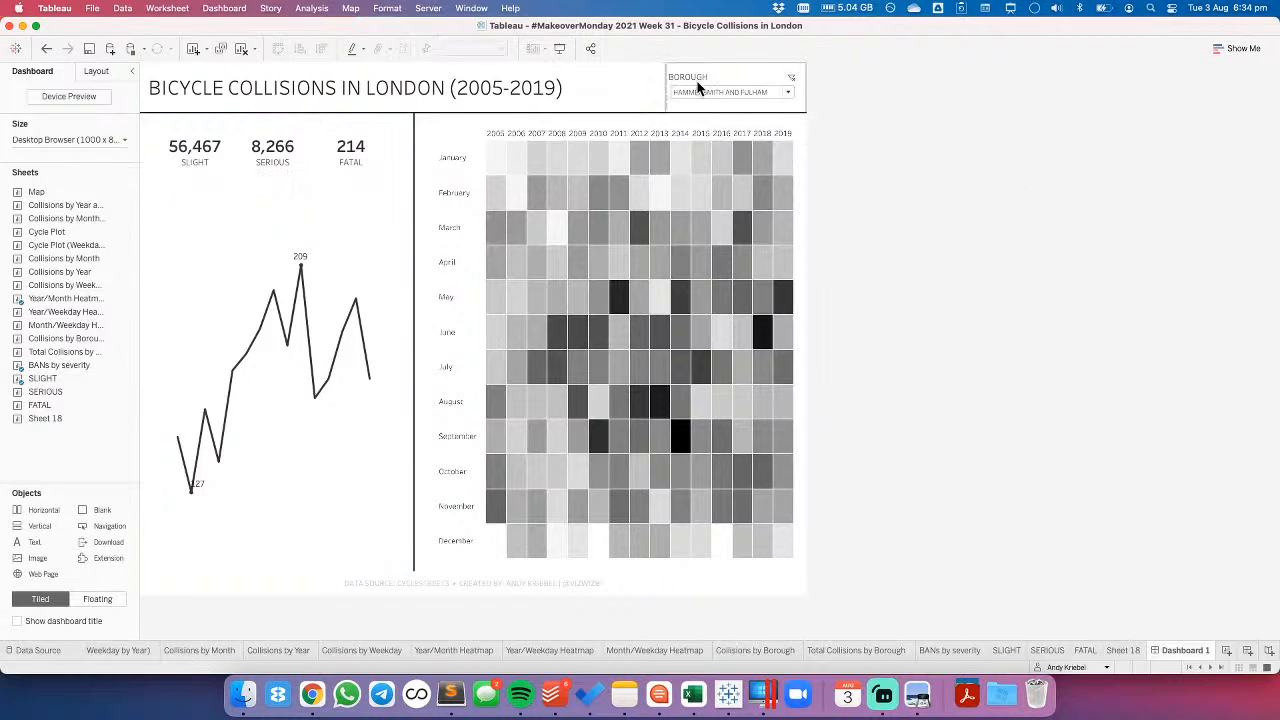
- Check the alignment of the BOROUGH filter title and move the filter below the line chart in the vertical container
{"action": "left_click", "coordinate": [733, 70]}
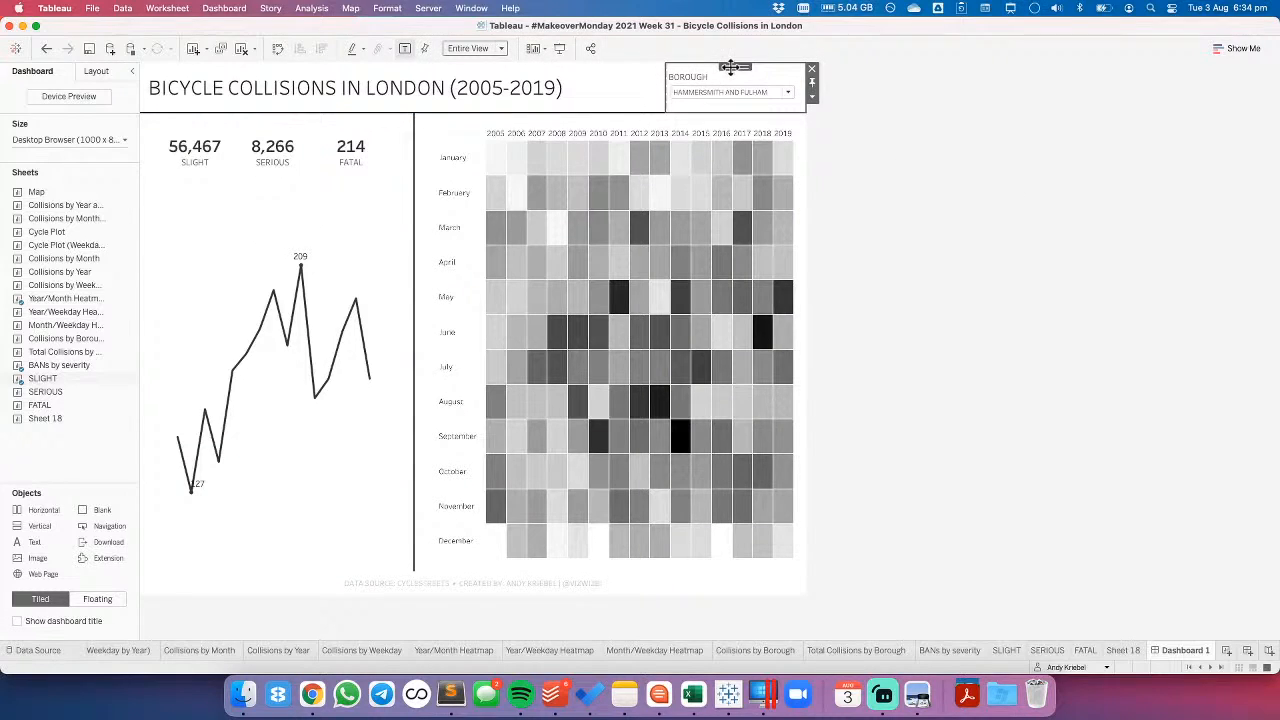
{"action": "double_click", "coordinate": [687, 79]}
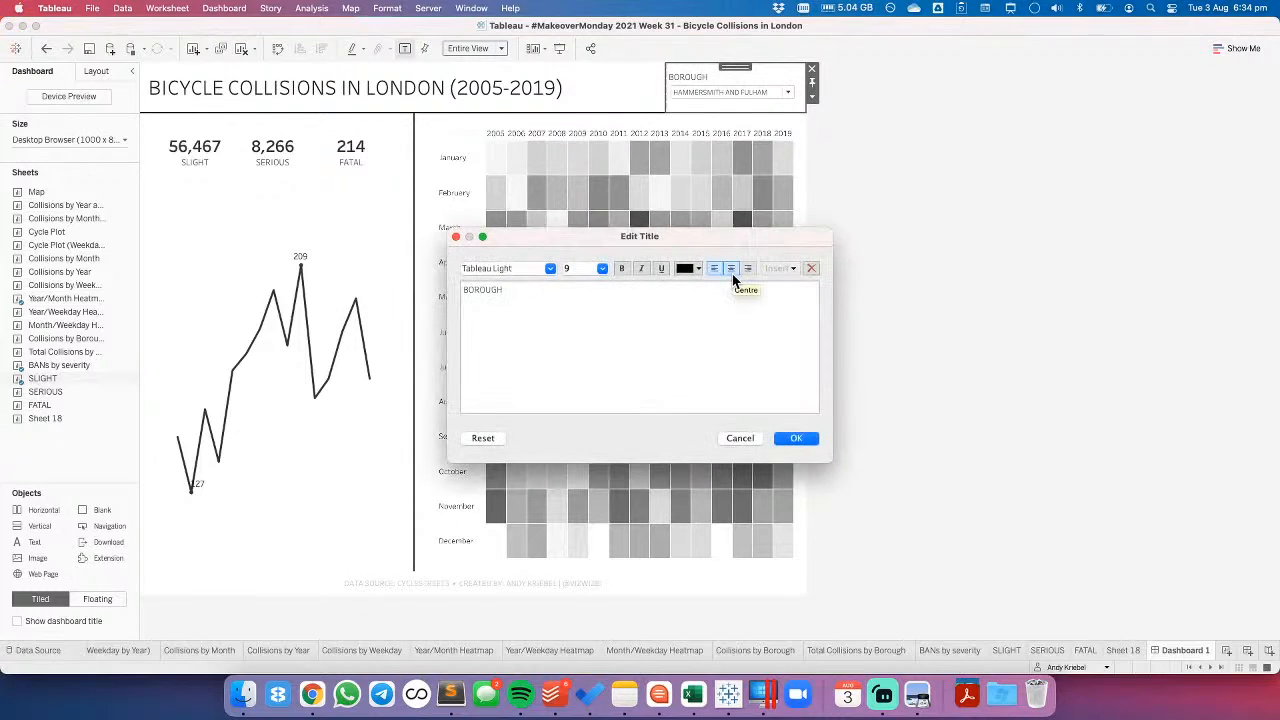
{"action": "left_click", "coordinate": [797, 436]}
{"action": "left_click", "coordinate": [735, 84]}
{"action": "left_click_drag", "start_coordinate": [734, 66], "coordinate": [301, 488]}
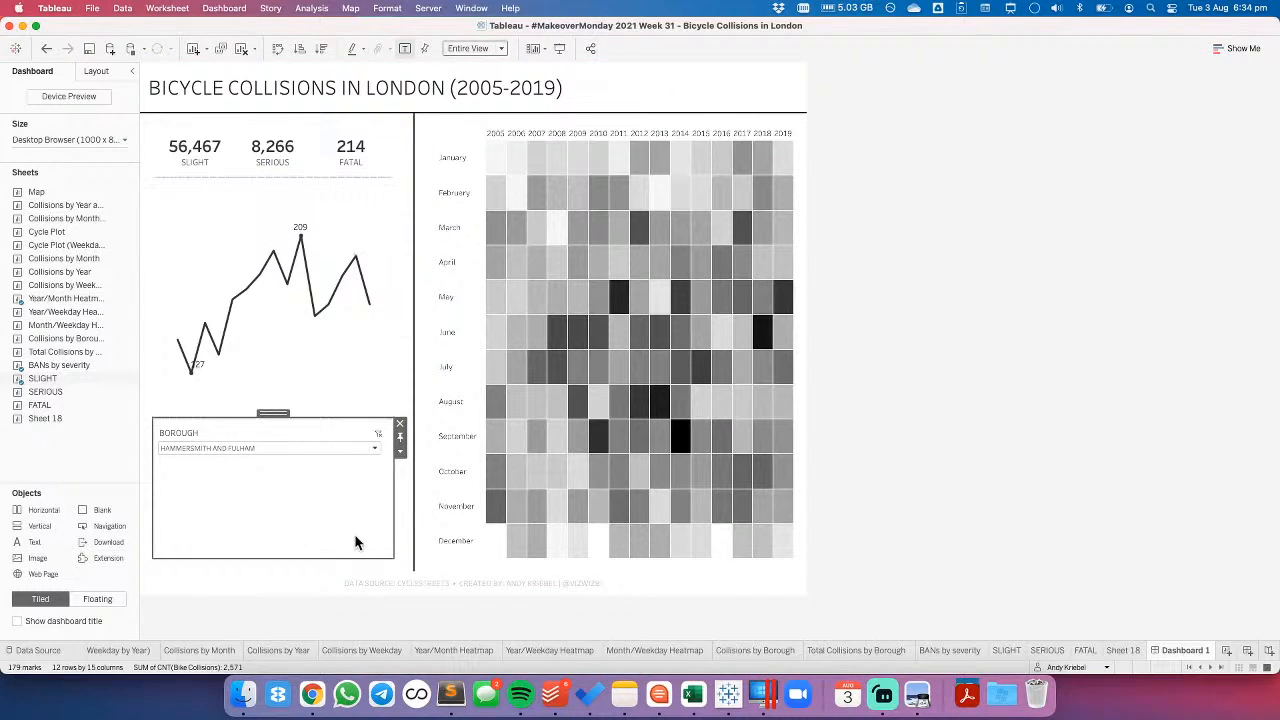
- Add a Severity filter with all values selected to the SLIGHT sheet and return to Dashboard 1
{"action": "left_click", "coordinate": [361, 227]}
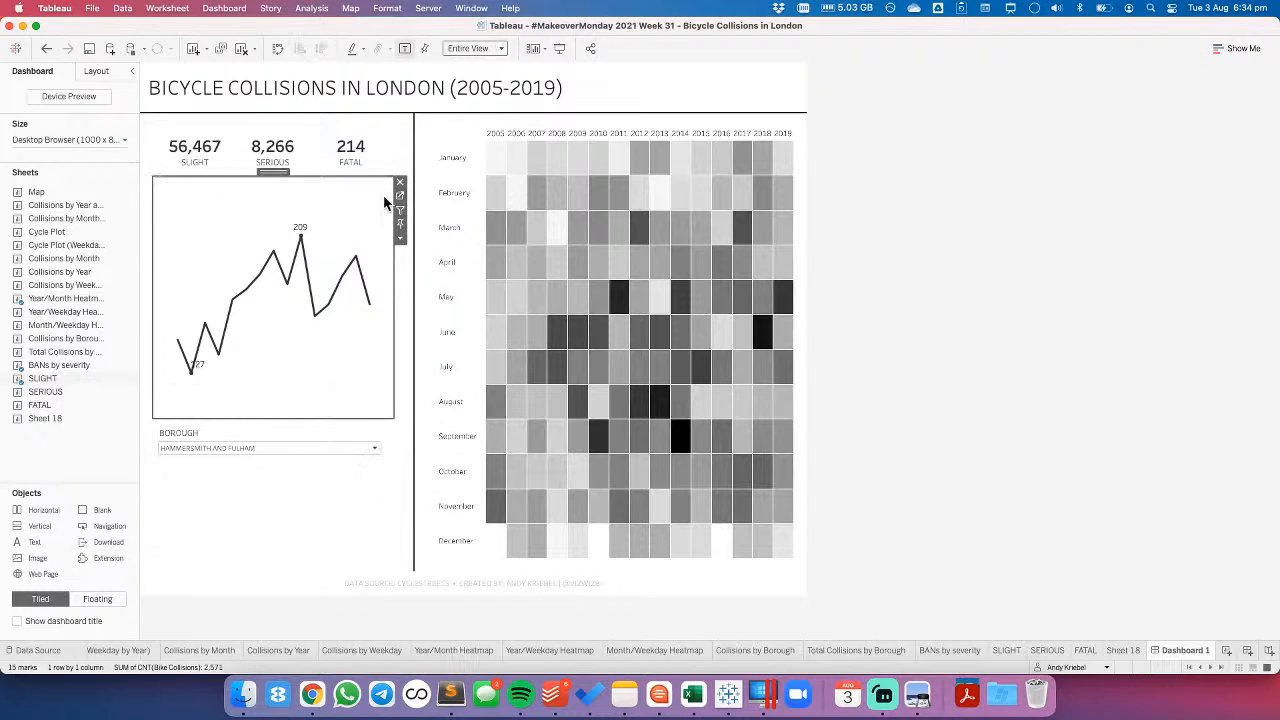
{"action": "left_click", "coordinate": [397, 193]}
{"action": "left_click_drag", "start_coordinate": [56, 233], "coordinate": [184, 148]}
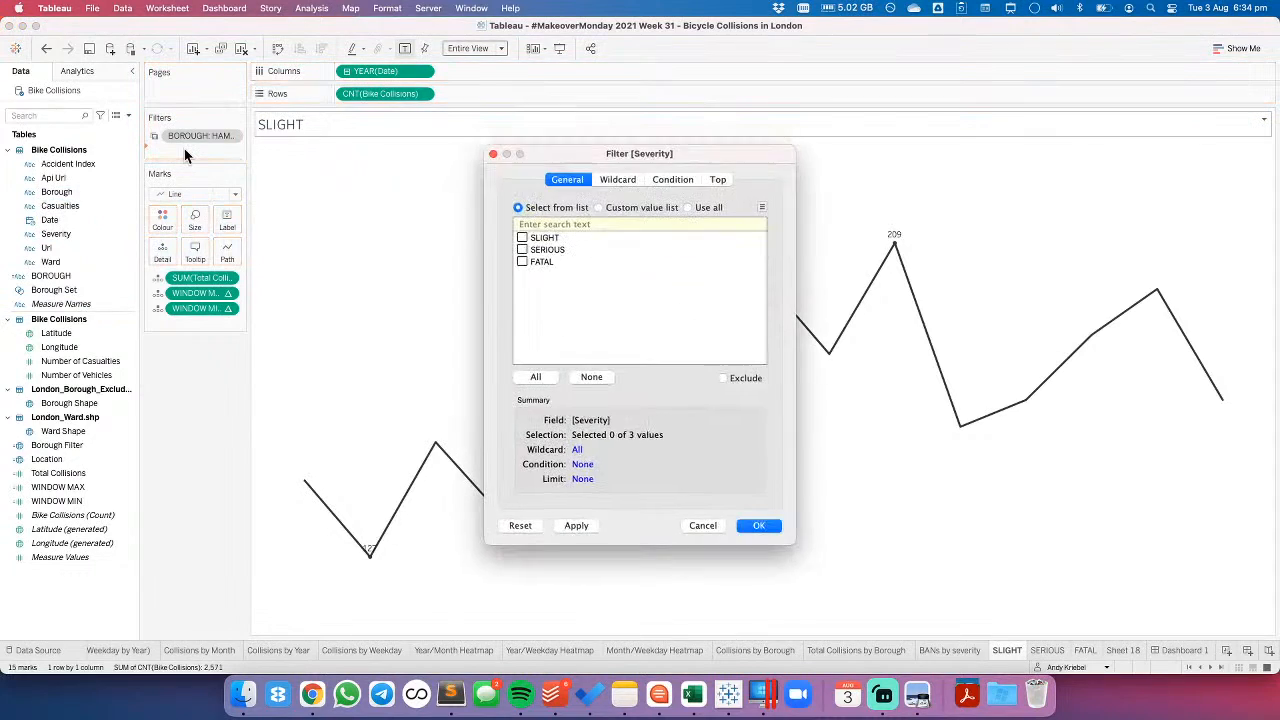
{"action": "left_click", "coordinate": [535, 377]}
{"action": "left_click", "coordinate": [758, 525]}
{"action": "left_click", "coordinate": [1175, 650]}
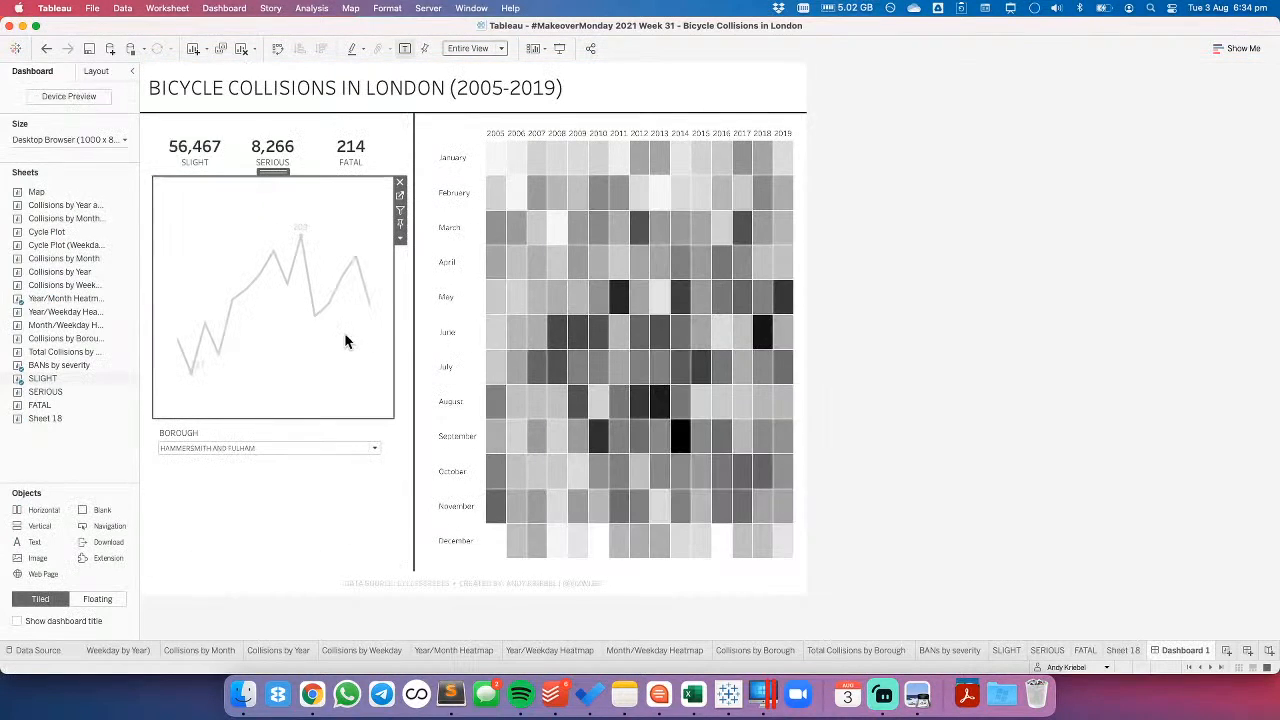
- Show the Severity filter of the line chart on the dashboard as a multiple values dropdown
{"action": "left_click", "coordinate": [398, 241]}
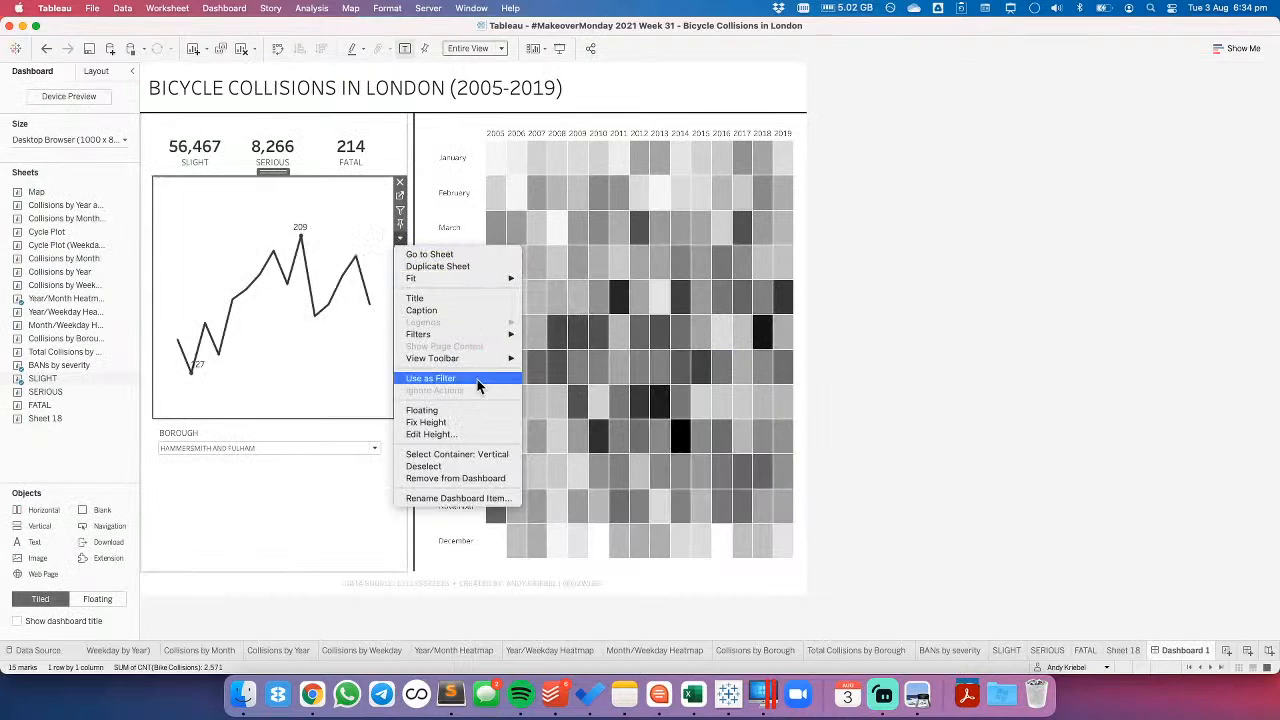
{"action": "mouse_move", "coordinate": [480, 335]}
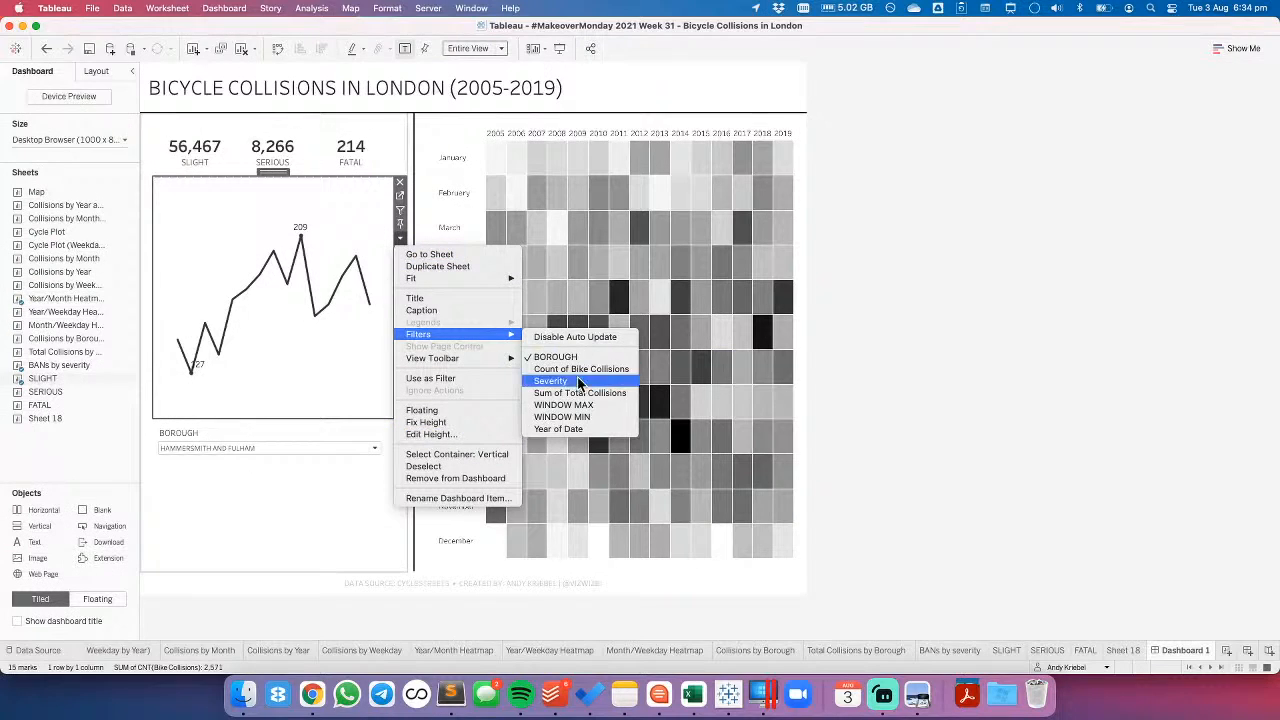
{"action": "left_click", "coordinate": [560, 381]}
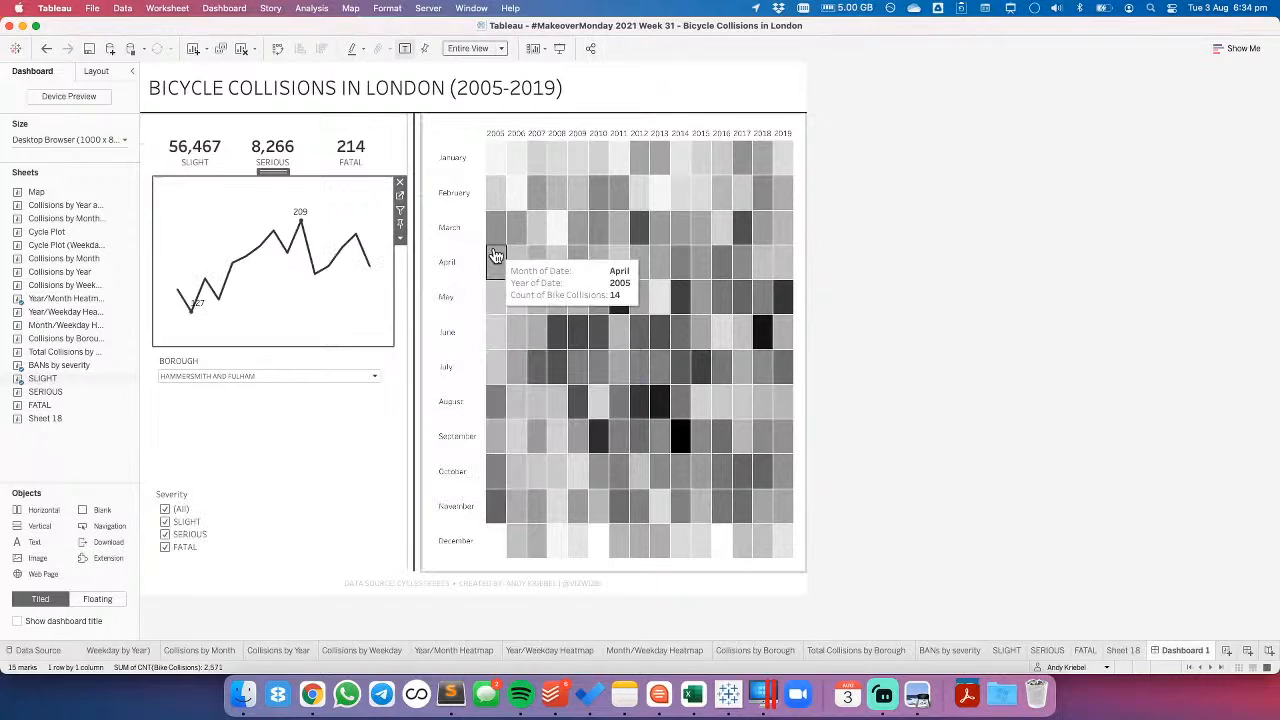
{"action": "left_click", "coordinate": [254, 500]}
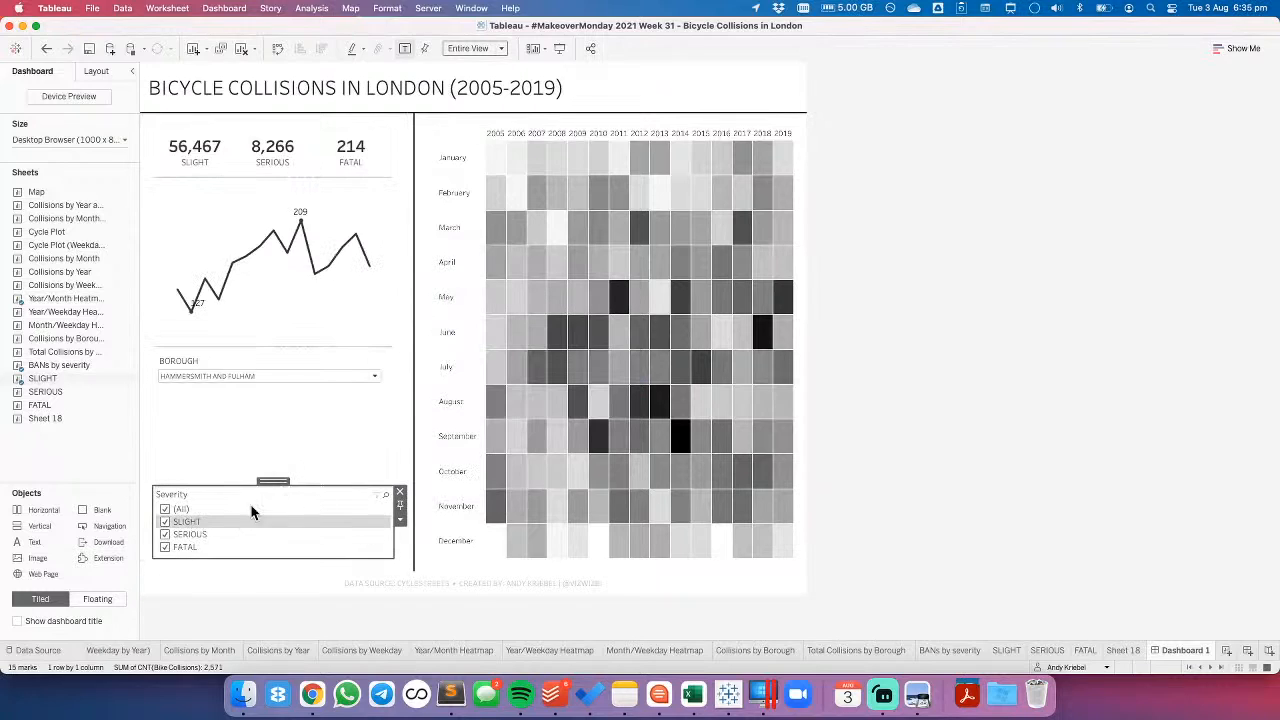
{"action": "left_click", "coordinate": [400, 519]}
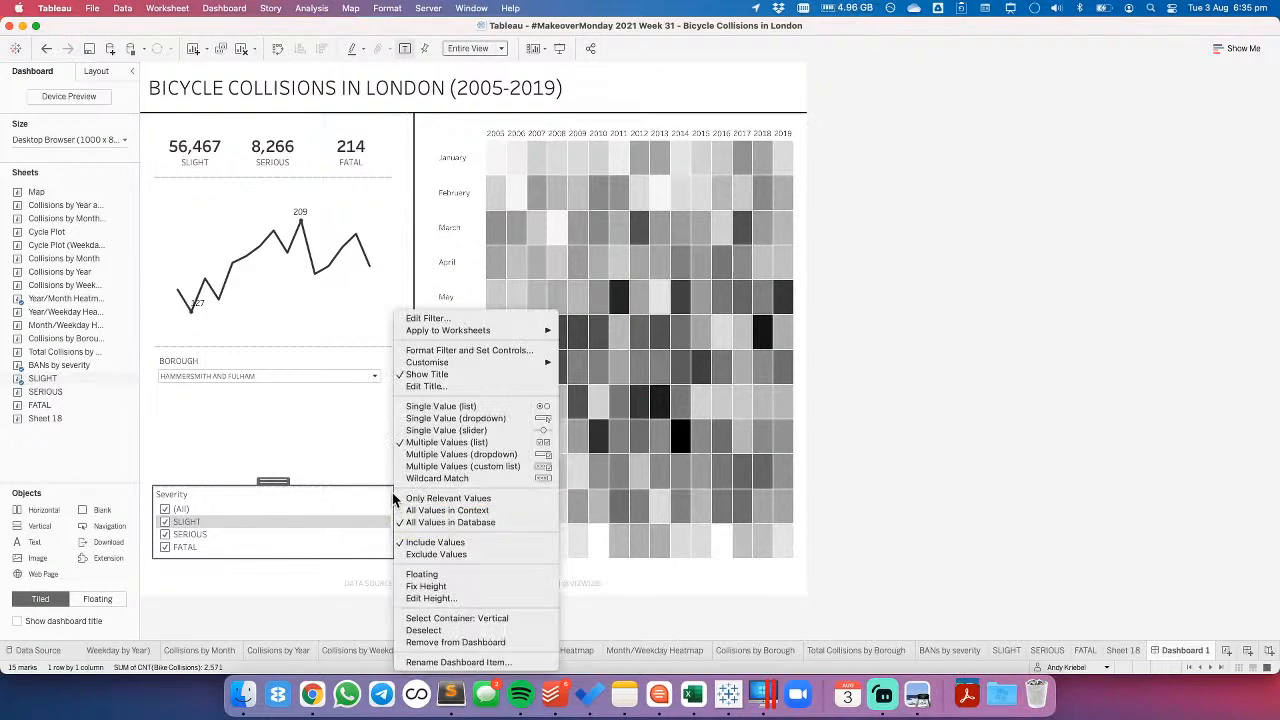
{"action": "left_click", "coordinate": [458, 454]}
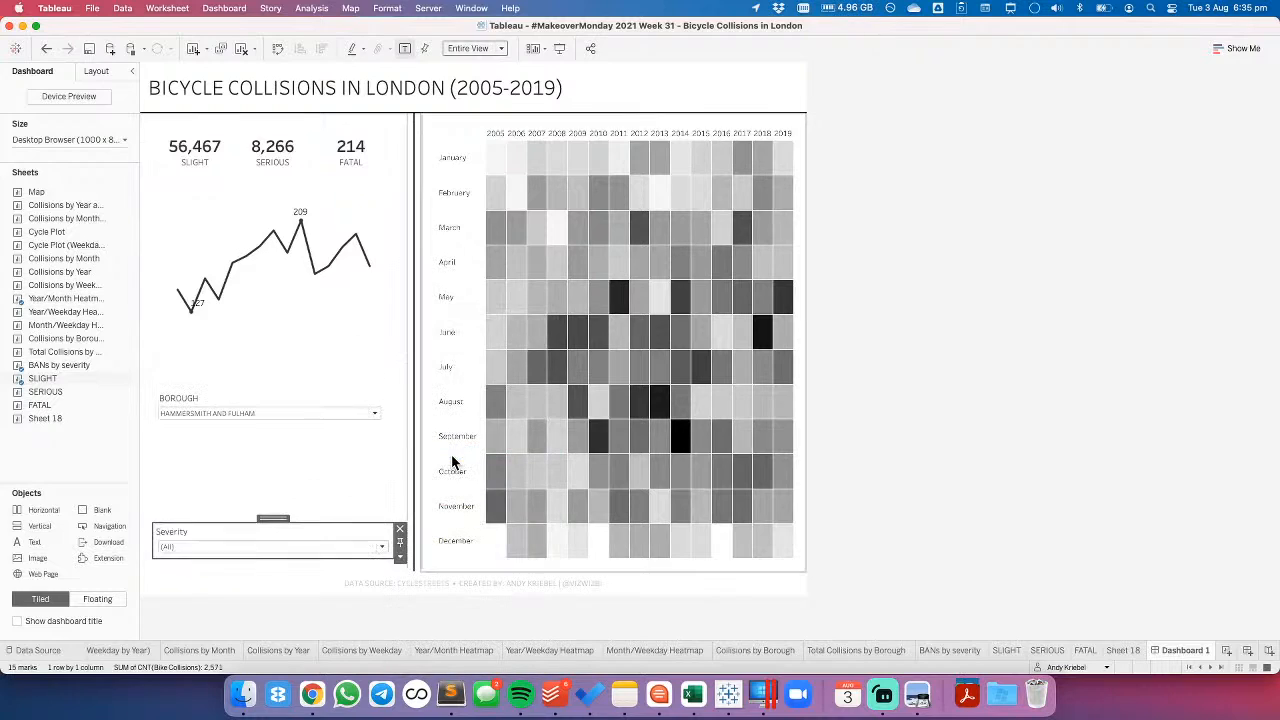
- Rename the Severity filter's title to SEVERITY and left-align it
{"action": "double_click", "coordinate": [266, 537]}
{"action": "key", "text": "super+a"}
{"action": "left_click", "coordinate": [730, 268]}
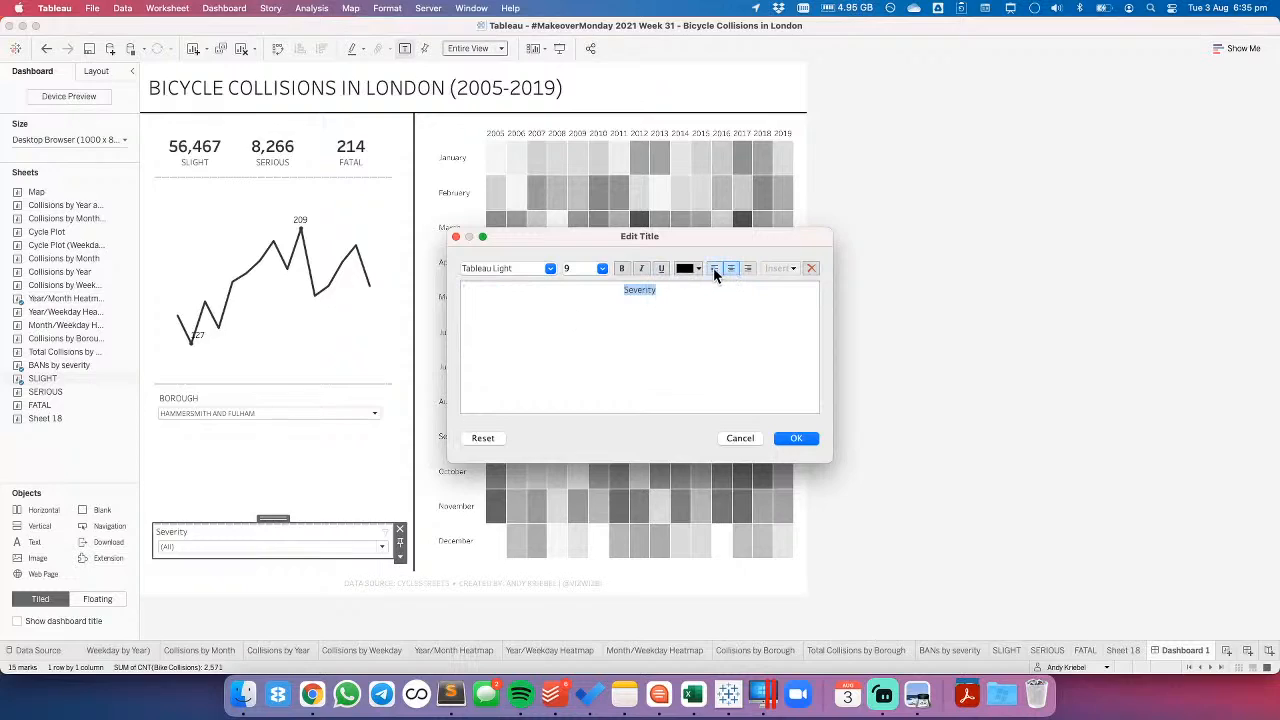
{"action": "left_click", "coordinate": [714, 269]}
{"action": "key", "text": "BackSpace"}
{"action": "type", "text": "SEVERITY"}
{"action": "left_click", "coordinate": [780, 440]}
- Release the fixed height of the BOROUGH filter so it sits compactly above the SEVERITY filter
{"action": "left_click_drag", "start_coordinate": [274, 518], "coordinate": [277, 462]}
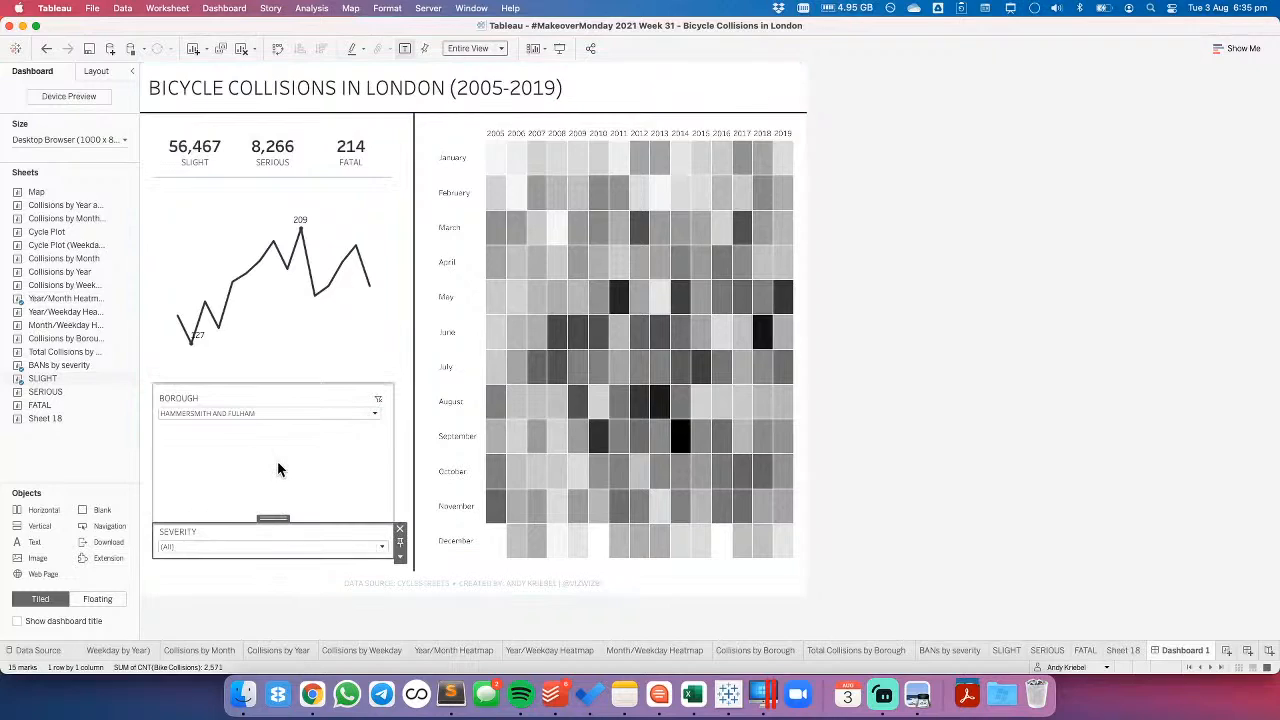
{"action": "left_click", "coordinate": [277, 462]}
{"action": "left_click", "coordinate": [400, 403]}
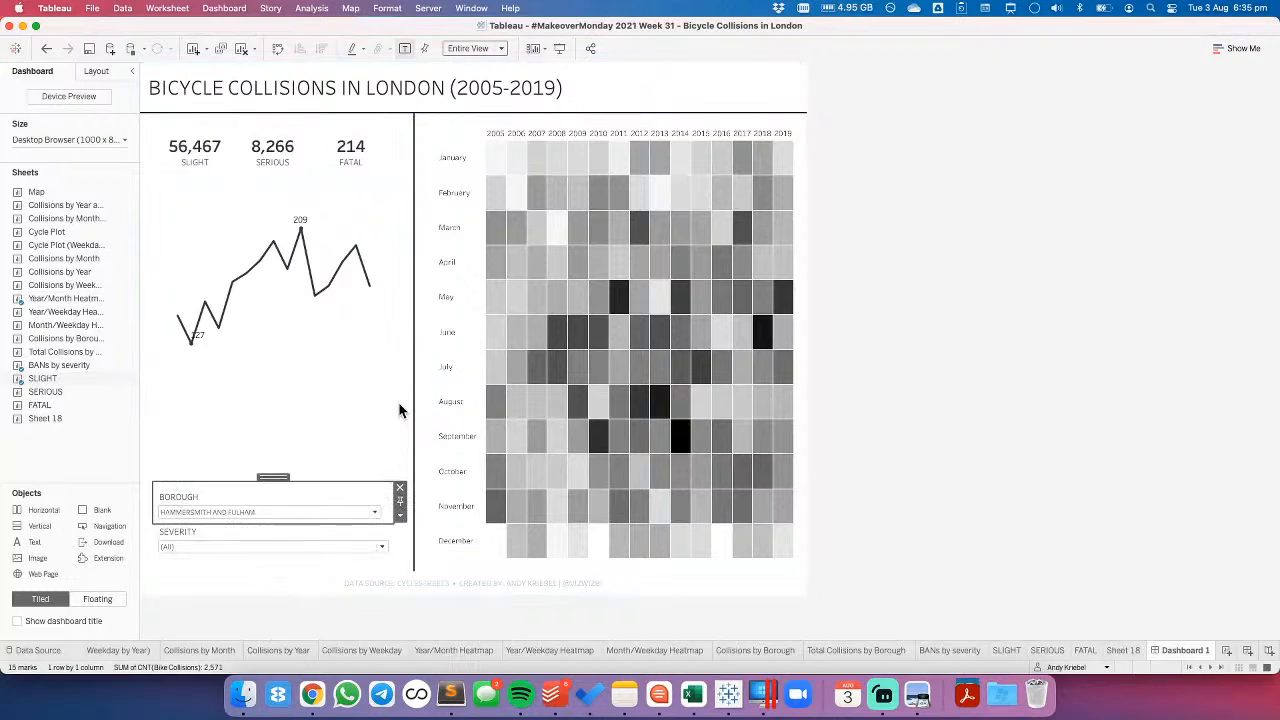
{"action": "left_click", "coordinate": [858, 266]}
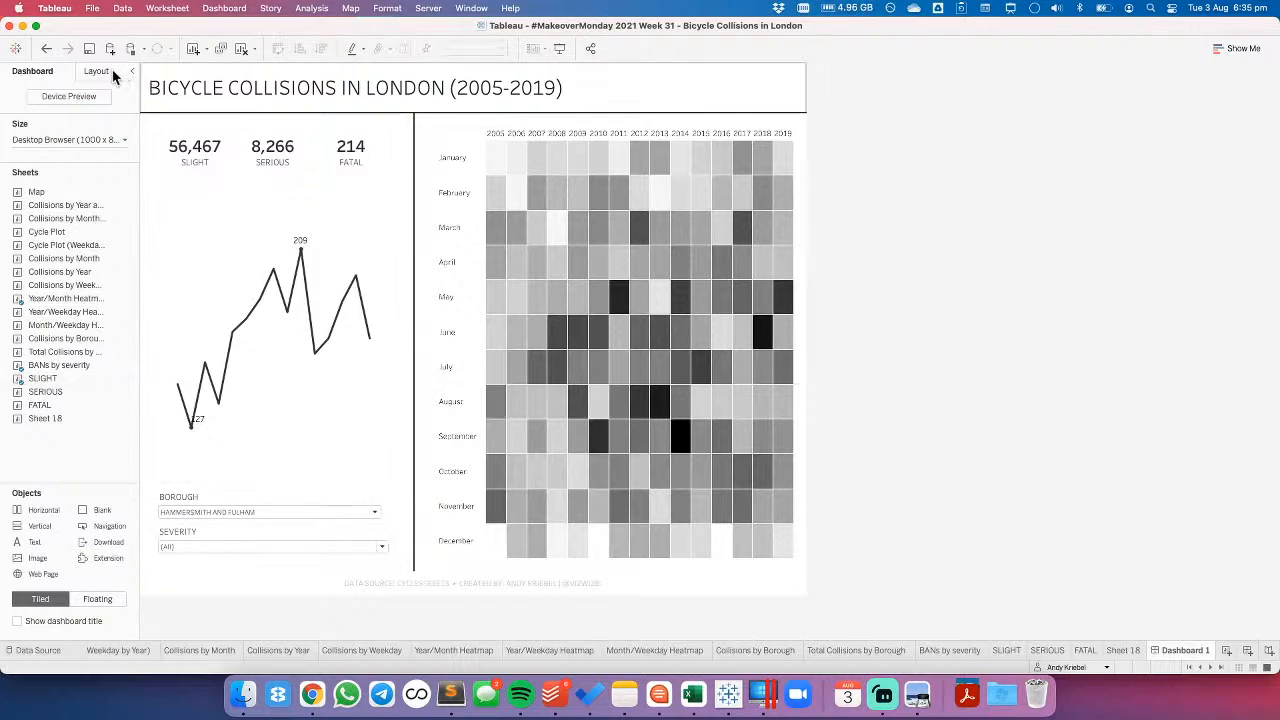
- Set the dashboard to a custom fixed size with a height of 500 px
{"action": "left_click", "coordinate": [104, 139]}
{"action": "double_click", "coordinate": [124, 224]}
{"action": "left_click", "coordinate": [129, 223]}
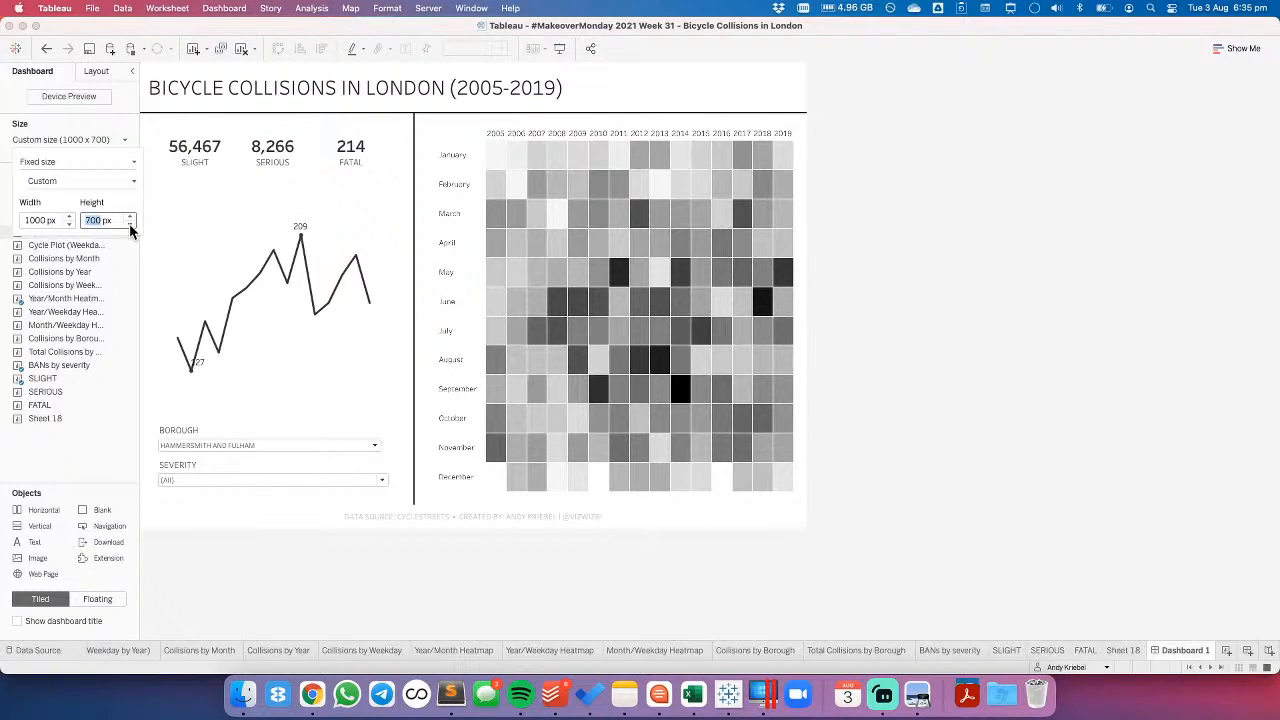
{"action": "left_click", "coordinate": [129, 223]}
{"action": "left_click", "coordinate": [129, 223]}
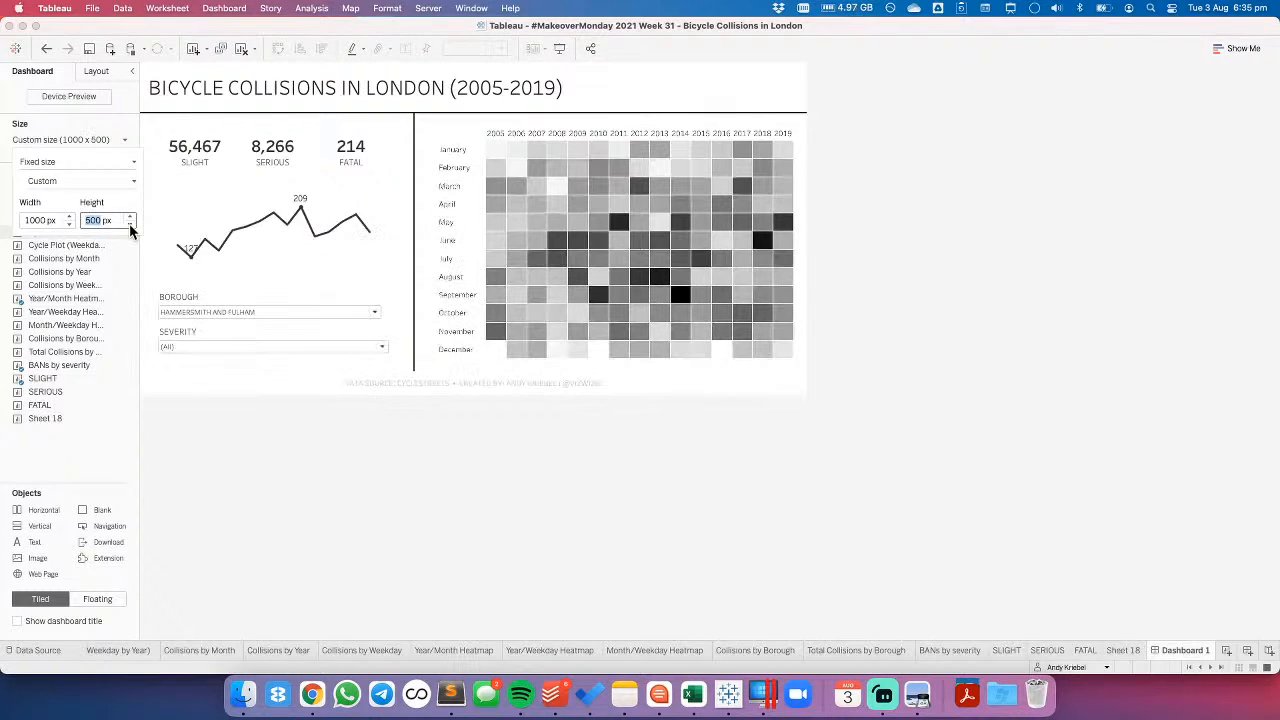
{"action": "left_click", "coordinate": [522, 467]}
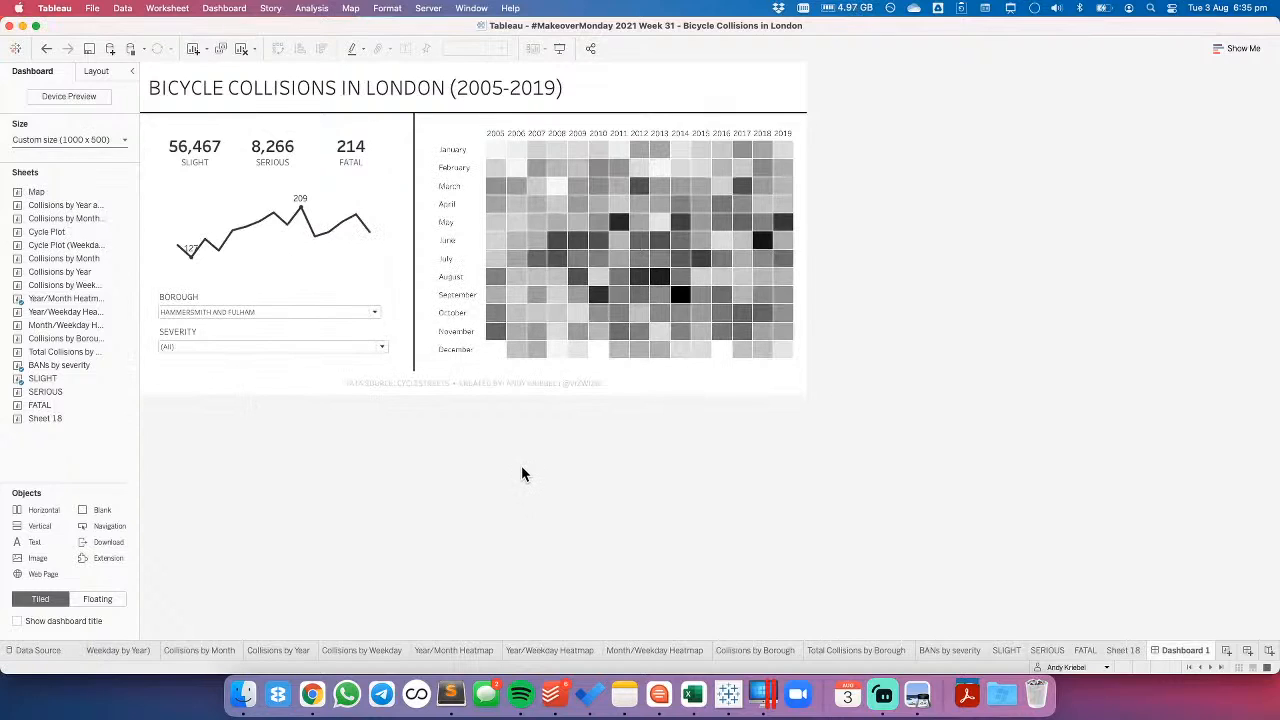
- Add a blank object between the line chart and the BOROUGH filter and set its height to 10 px
{"action": "left_click", "coordinate": [93, 73]}
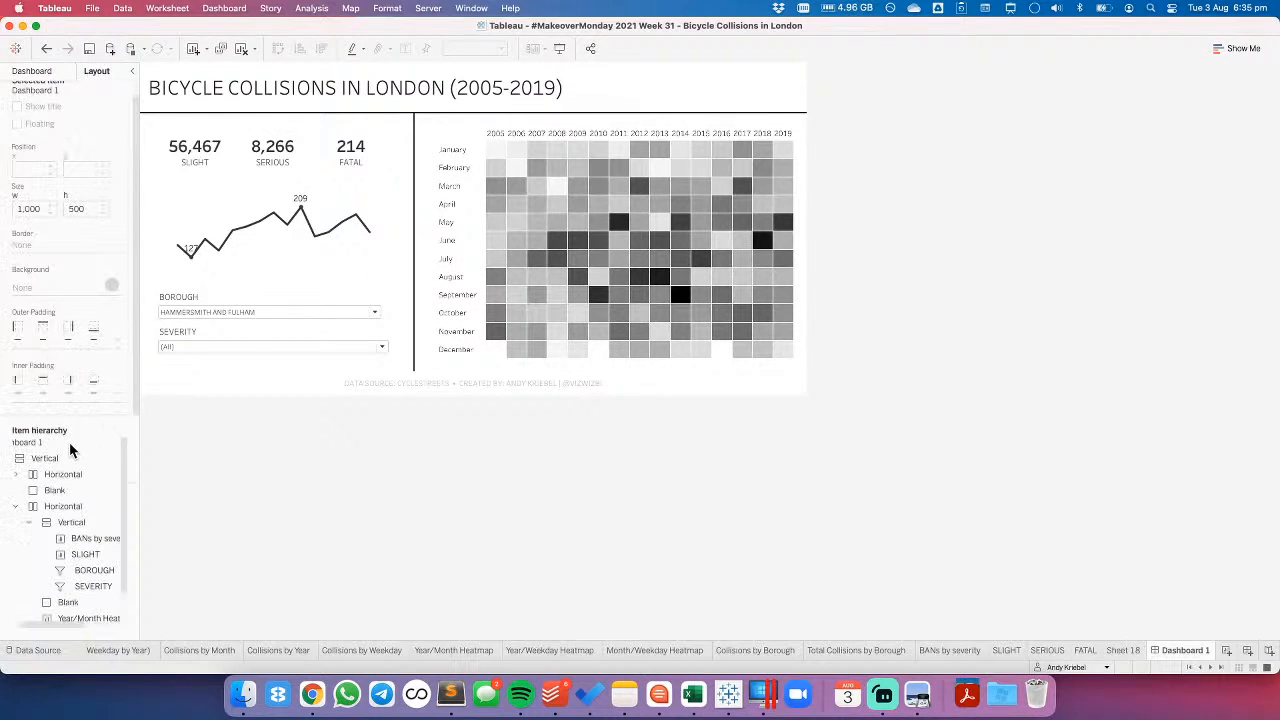
{"action": "left_click", "coordinate": [32, 71]}
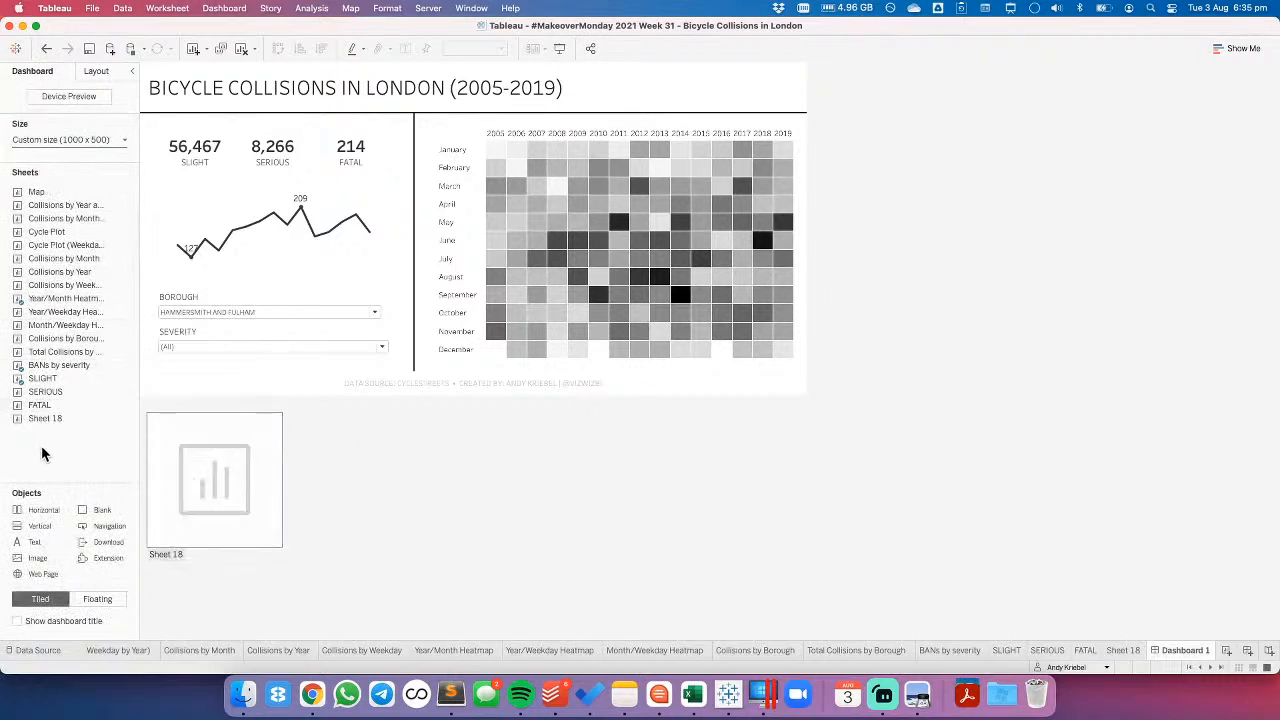
{"action": "left_click_drag", "start_coordinate": [90, 515], "coordinate": [236, 279]}
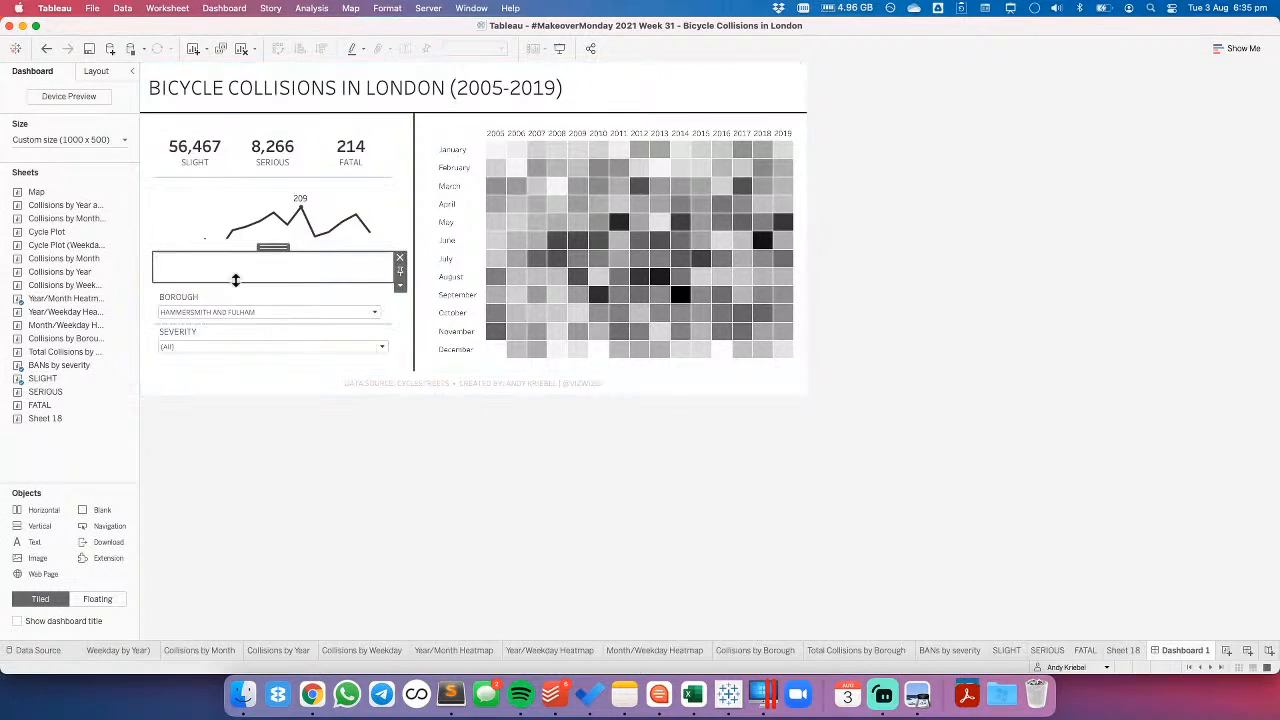
{"action": "left_click", "coordinate": [400, 286]}
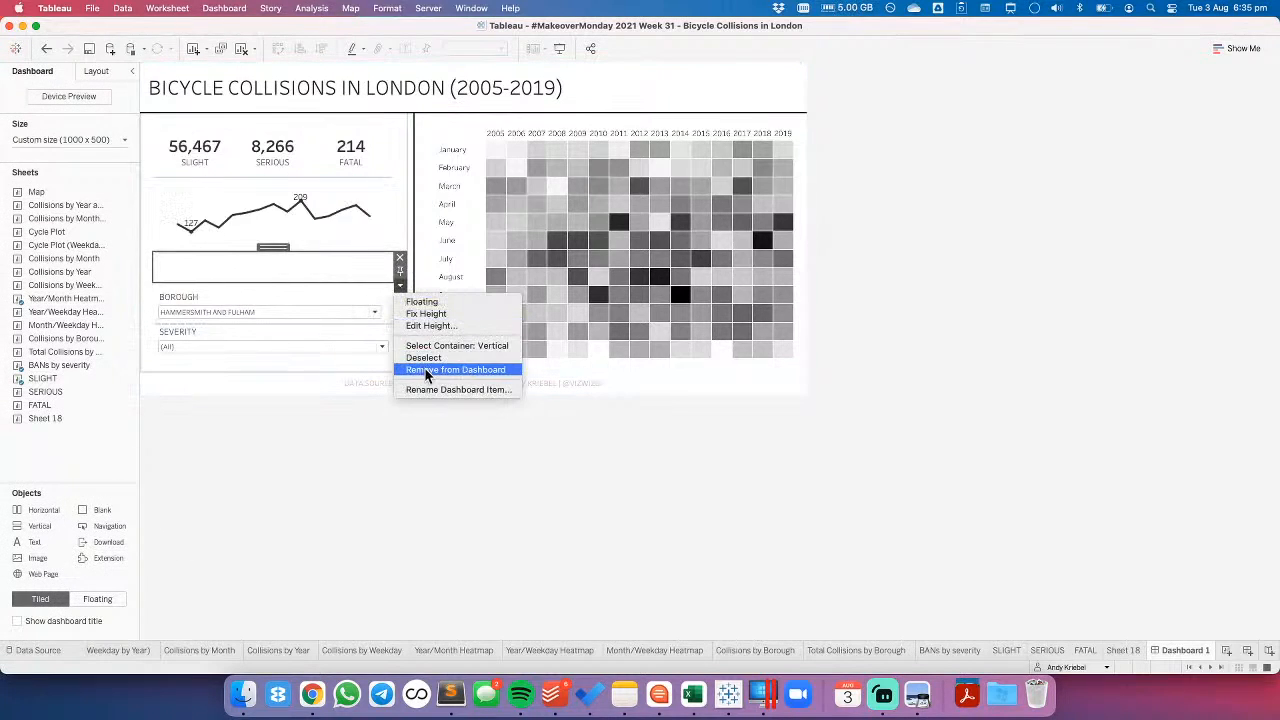
{"action": "left_click", "coordinate": [424, 325]}
{"action": "type", "text": "10"}
{"action": "key", "text": "Return"}
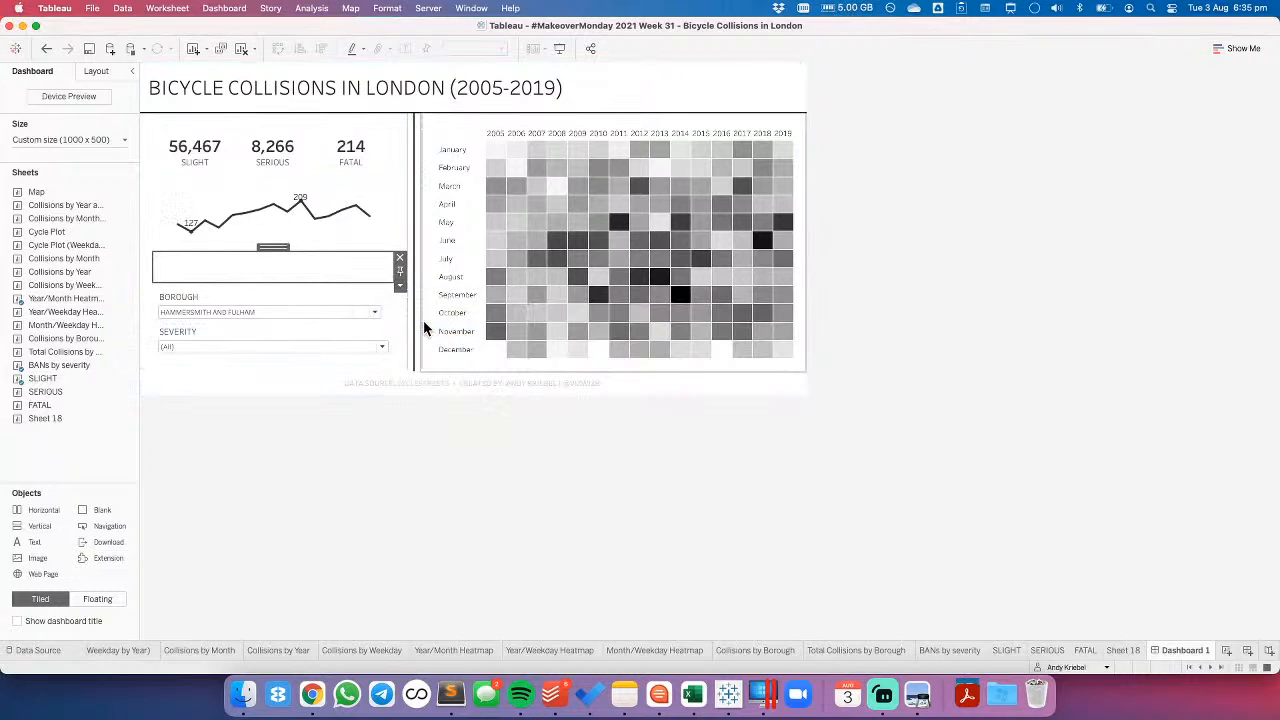
- Turn the blank above the BOROUGH filter into a thin black divider with 0 outer padding on all sides and a height of 2 px
{"action": "left_click", "coordinate": [96, 70]}
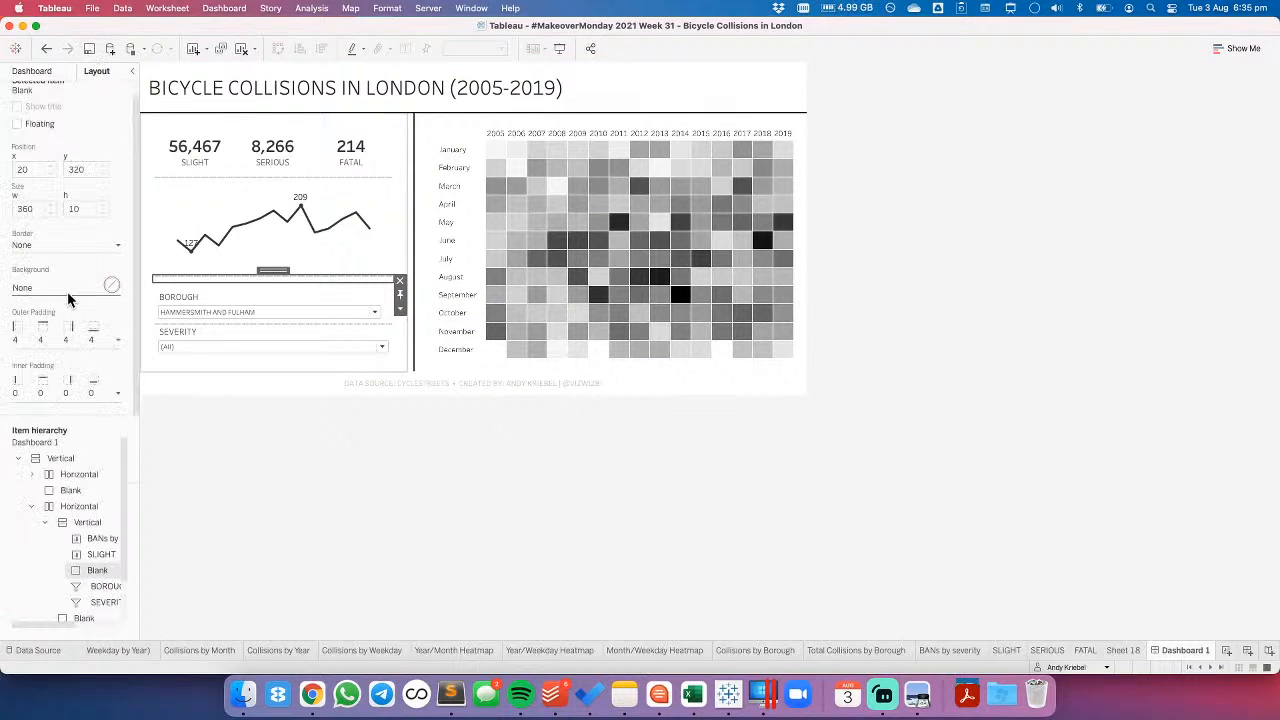
{"action": "left_click", "coordinate": [38, 290]}
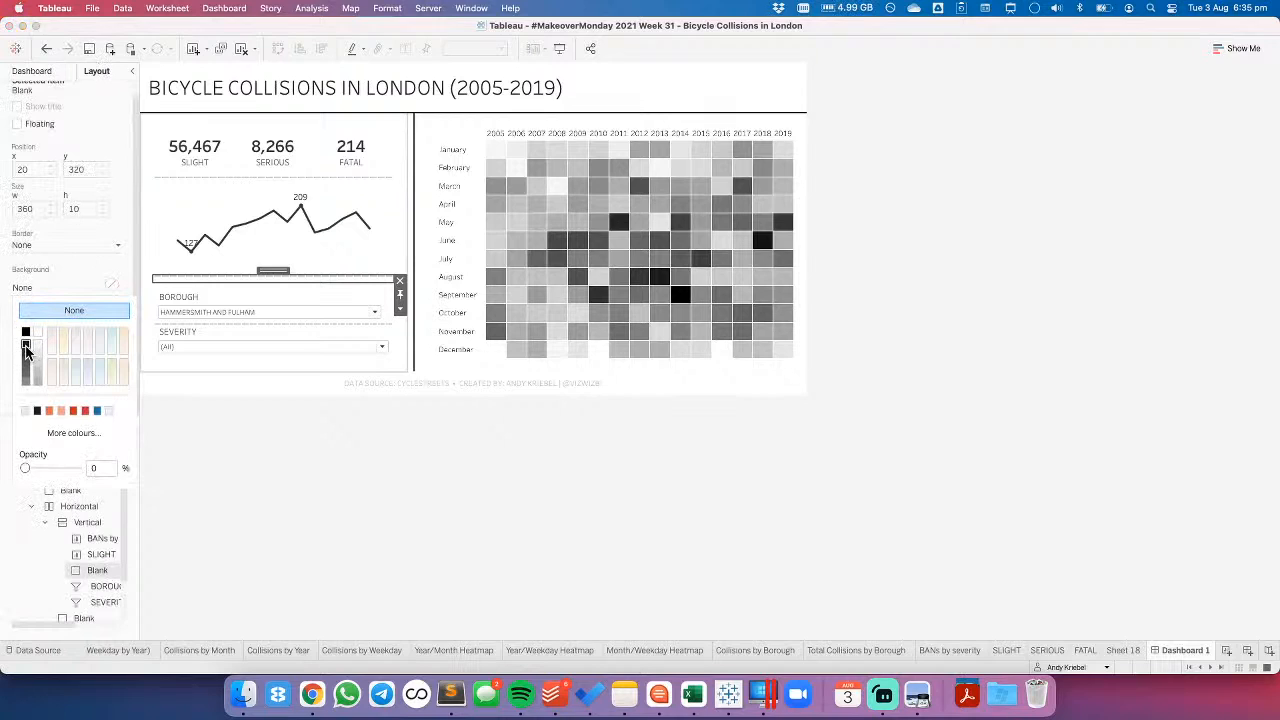
{"action": "left_click", "coordinate": [26, 347]}
{"action": "left_click", "coordinate": [65, 337]}
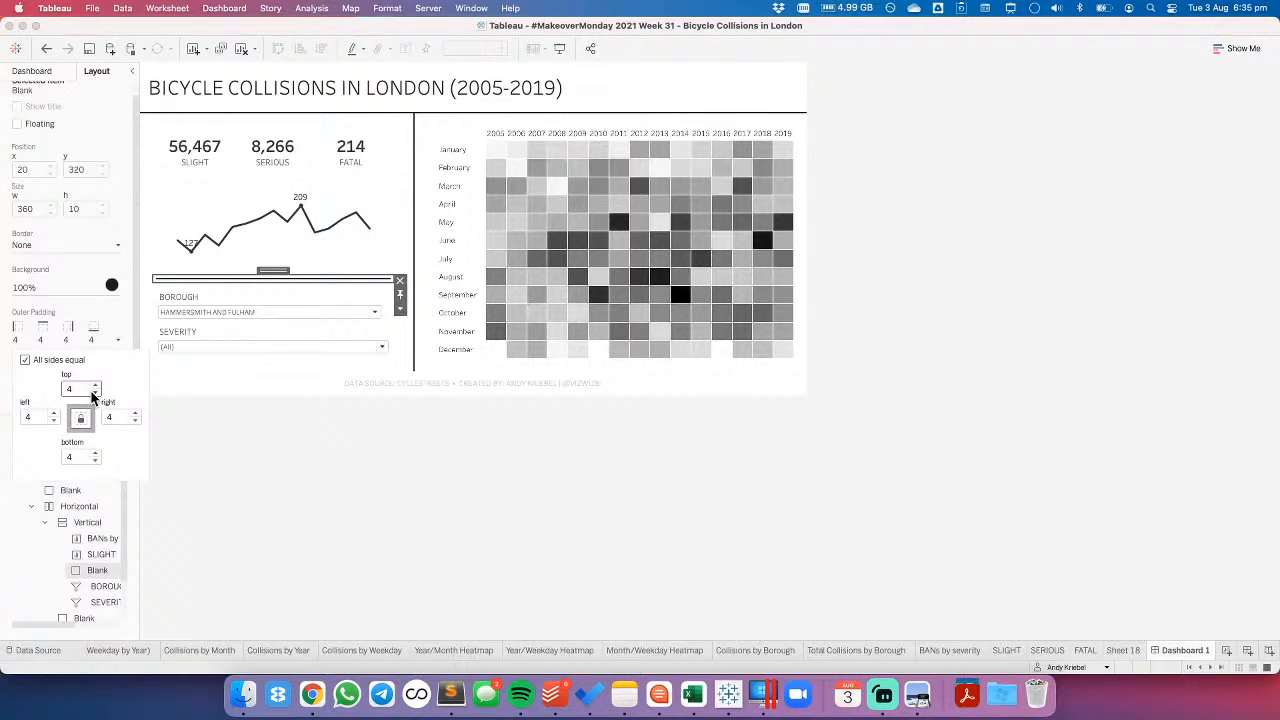
{"action": "left_click", "coordinate": [95, 392]}
{"action": "left_click", "coordinate": [95, 392]}
{"action": "left_click", "coordinate": [95, 392]}
{"action": "left_click", "coordinate": [95, 392]}
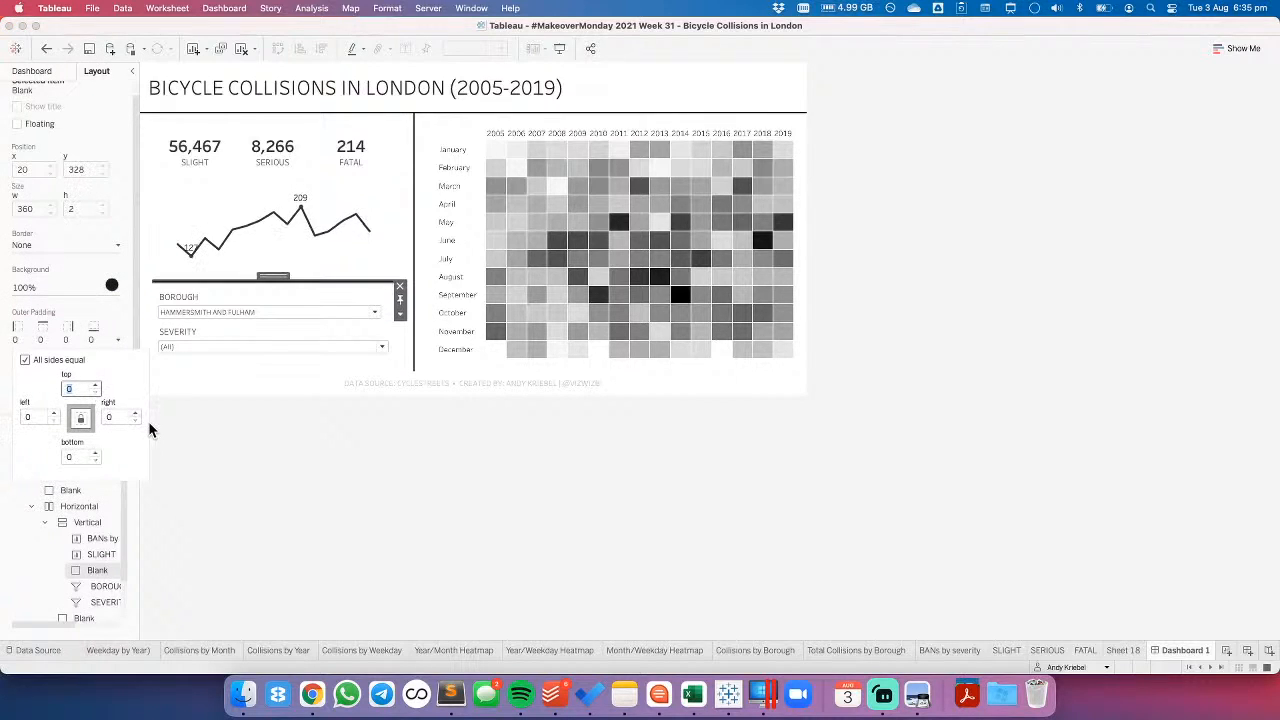
{"action": "left_click", "coordinate": [262, 432]}
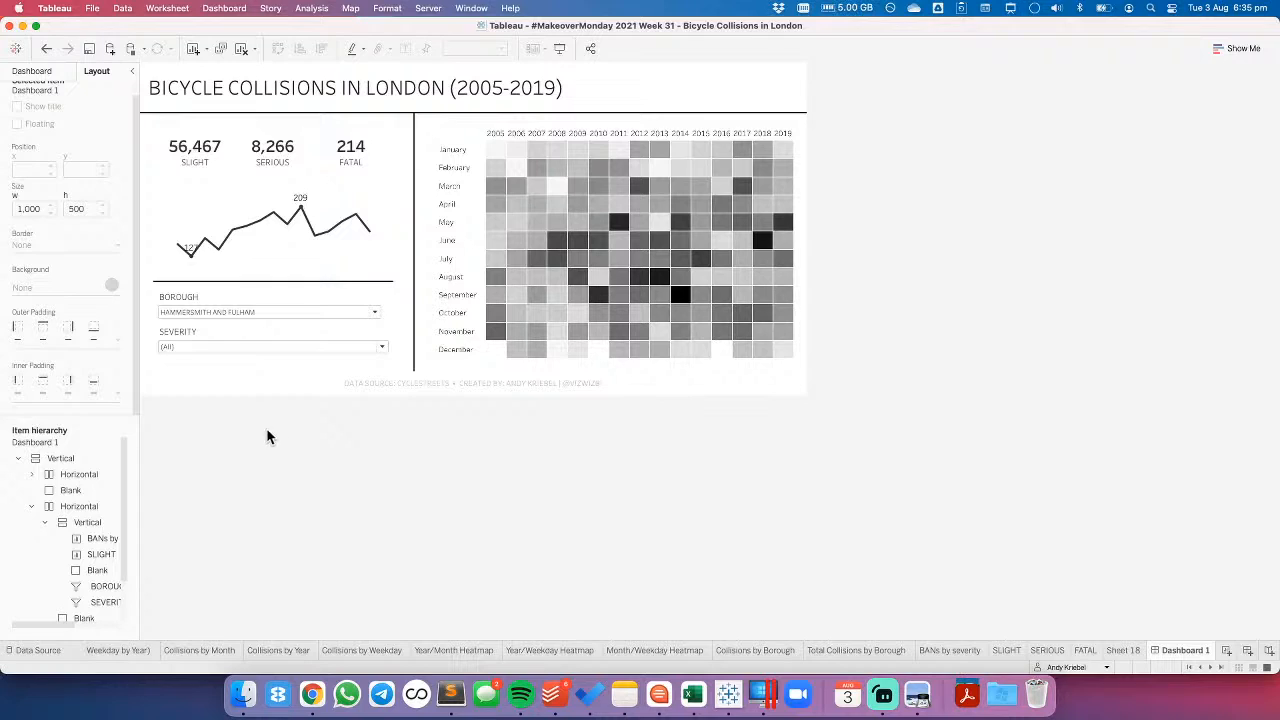
- Give the vertical divider beside the heatmap an equal outer padding of 10 on all sides
{"action": "left_click", "coordinate": [413, 358]}
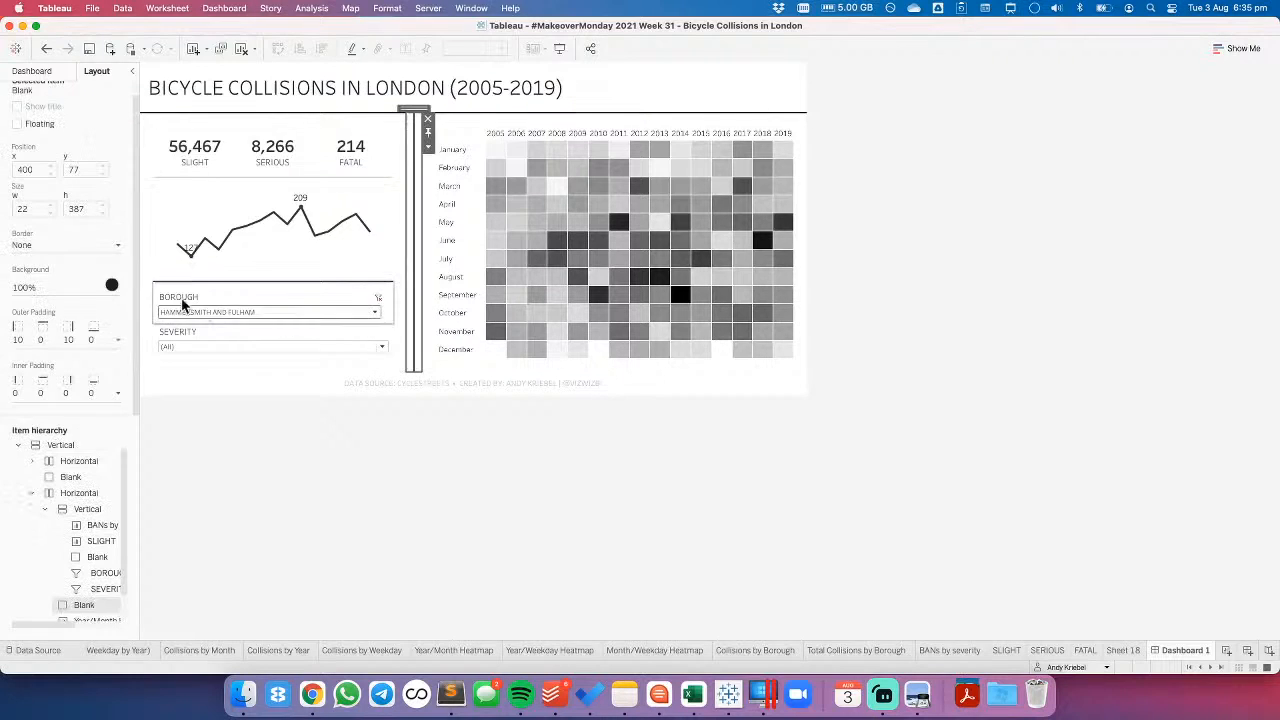
{"action": "left_click", "coordinate": [70, 339]}
{"action": "left_click", "coordinate": [26, 361]}
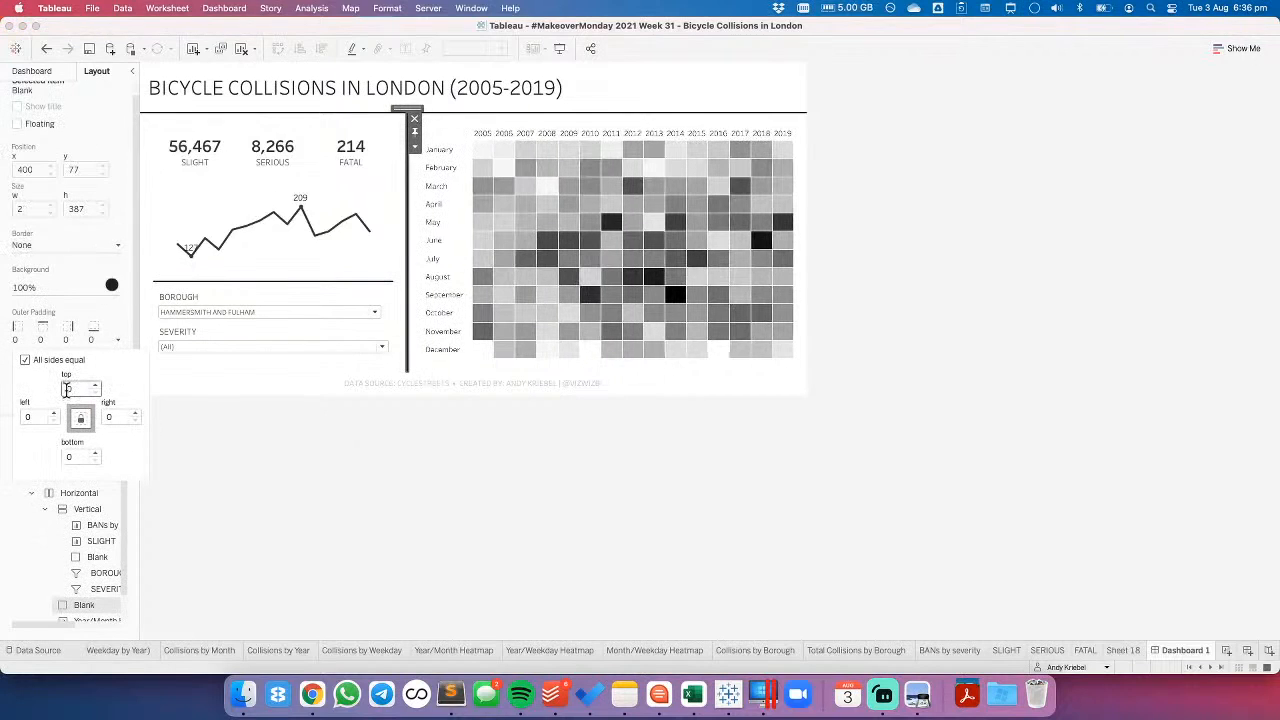
{"action": "left_click", "coordinate": [371, 501]}
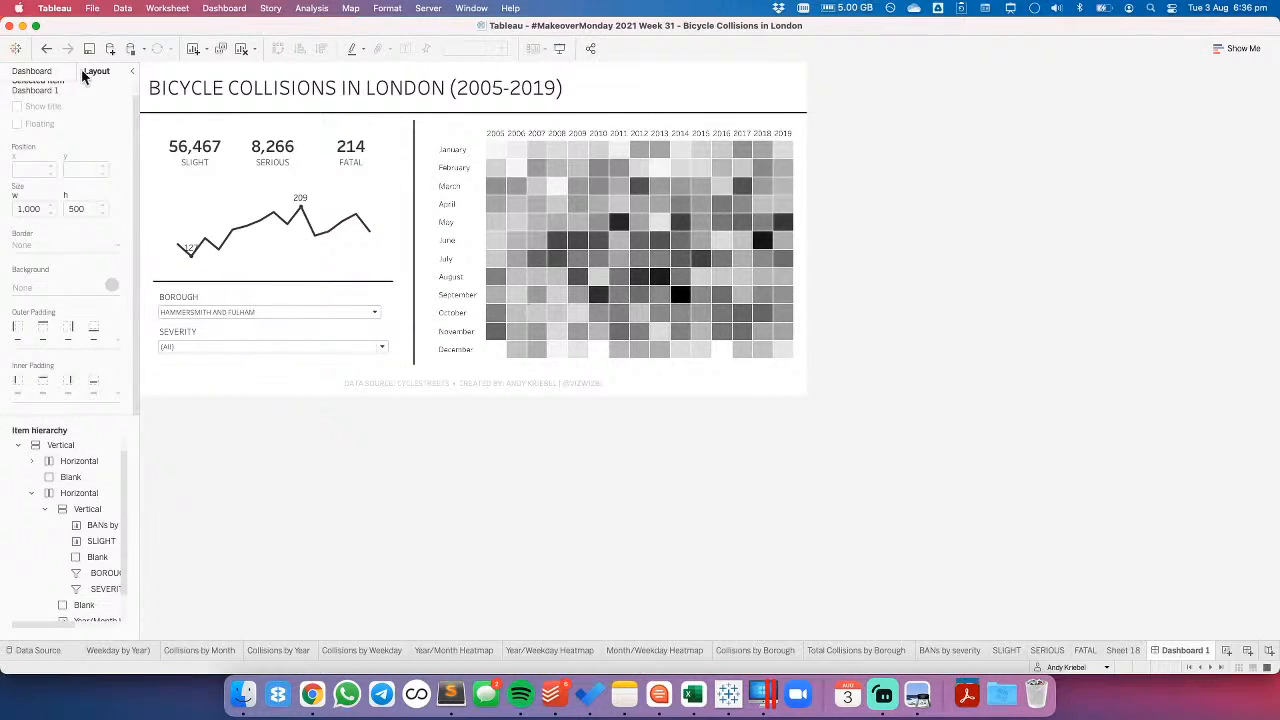
- Add a horizontal container below the line chart's divider and place the BOROUGH and SEVERITY filters side by side in it
{"action": "left_click", "coordinate": [32, 71]}
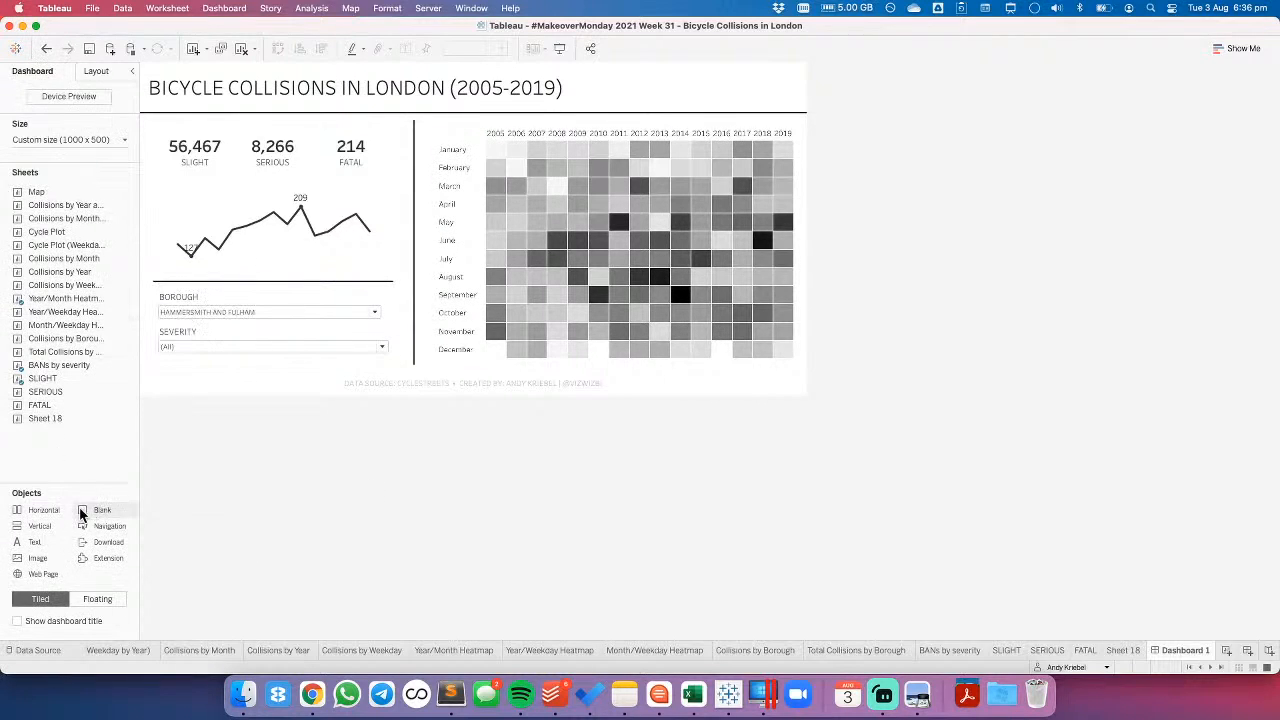
{"action": "left_click_drag", "start_coordinate": [43, 511], "coordinate": [261, 295]}
{"action": "left_click", "coordinate": [261, 248]}
{"action": "left_click_drag", "start_coordinate": [269, 230], "coordinate": [265, 268]}
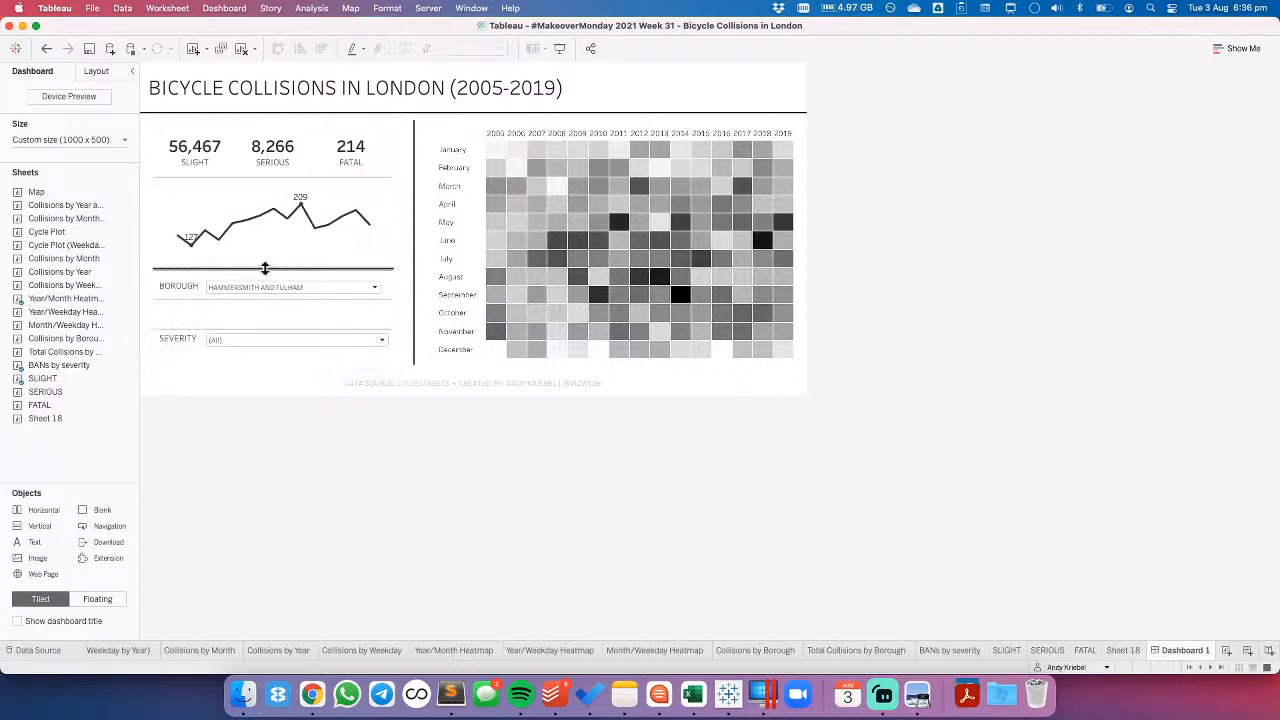
{"action": "left_click", "coordinate": [248, 250]}
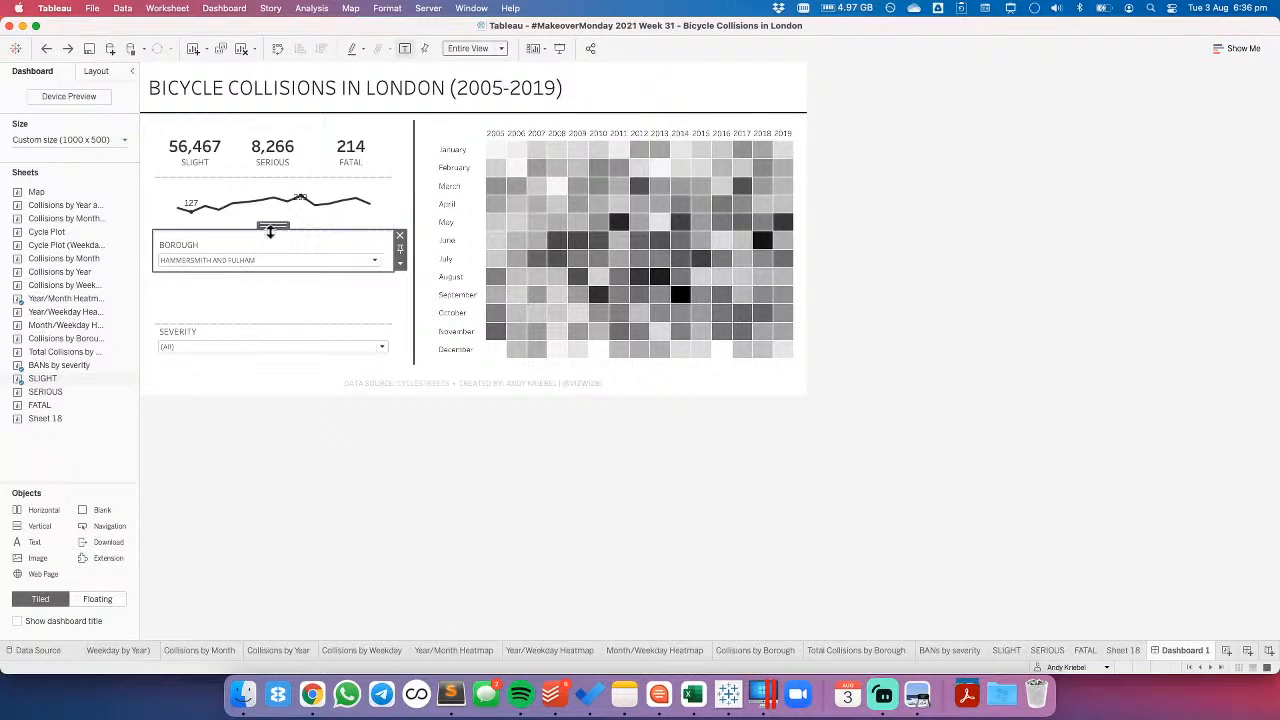
{"action": "left_click_drag", "start_coordinate": [272, 224], "coordinate": [340, 313]}
{"action": "left_click", "coordinate": [253, 340]}
{"action": "left_click", "coordinate": [286, 437]}
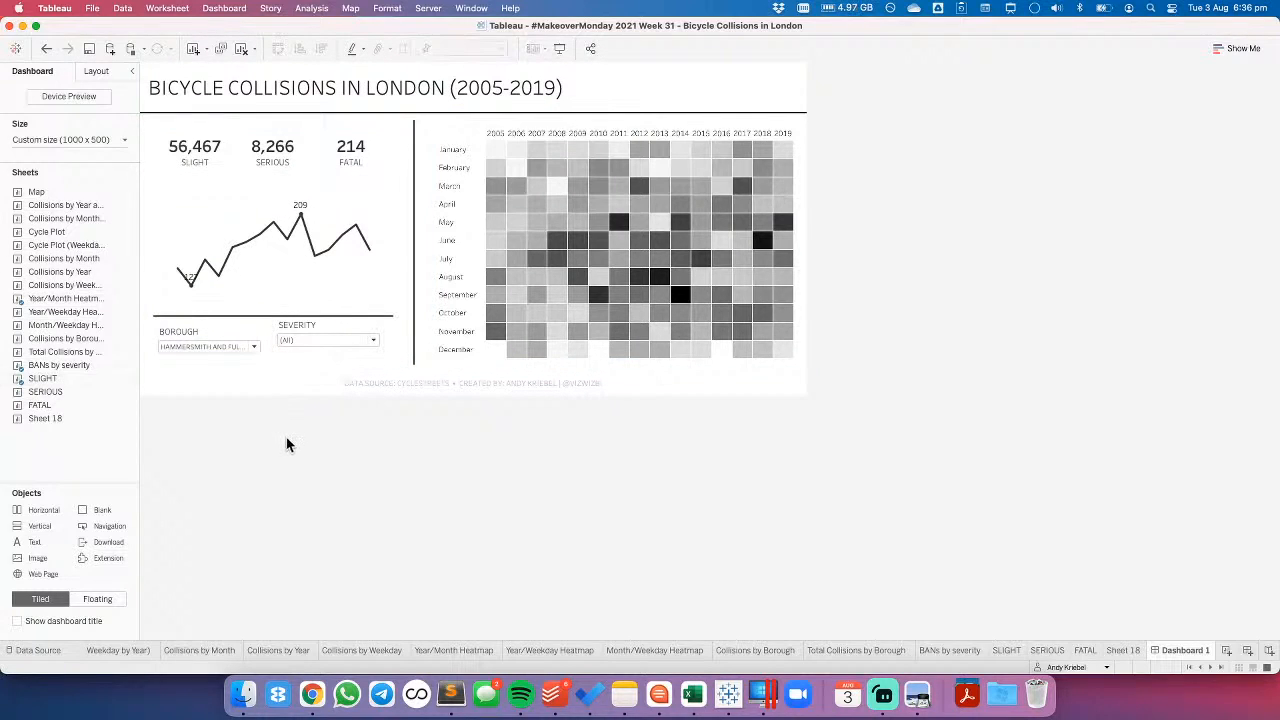
- Set the BOROUGH filter's outer padding to 4 on all sides
{"action": "left_click", "coordinate": [294, 330]}
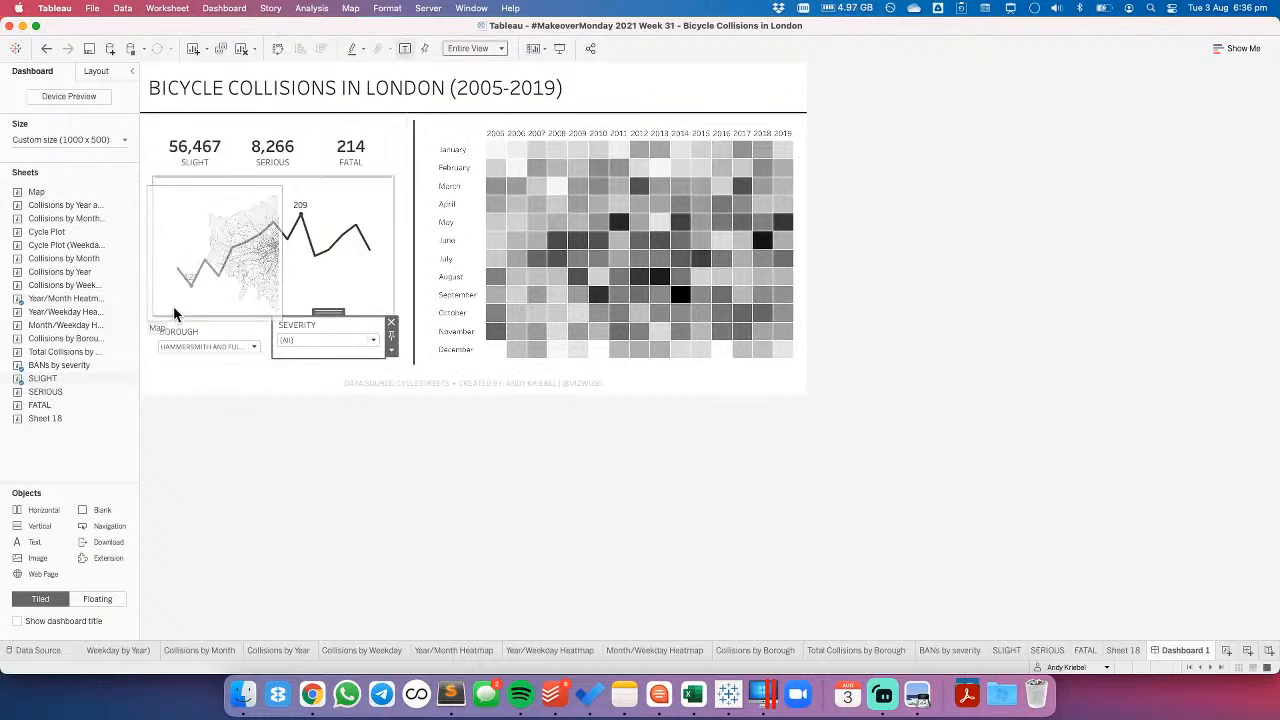
{"action": "left_click", "coordinate": [194, 332]}
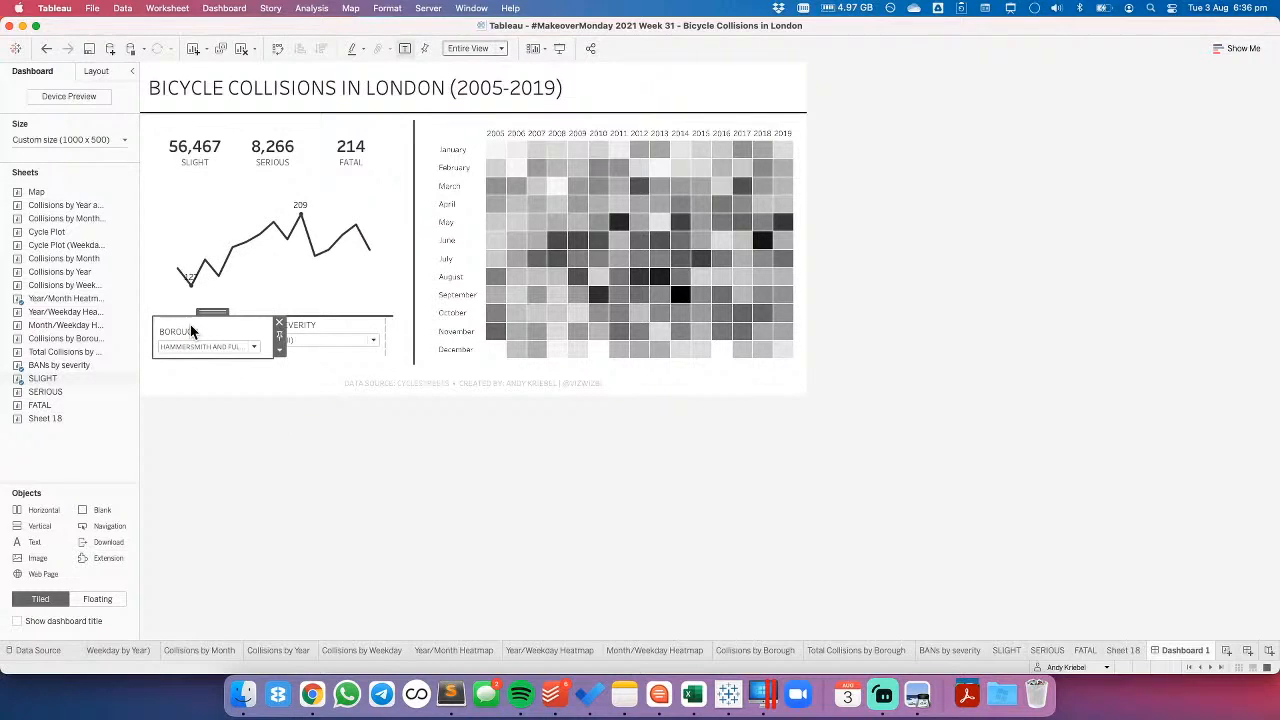
{"action": "left_click", "coordinate": [98, 72]}
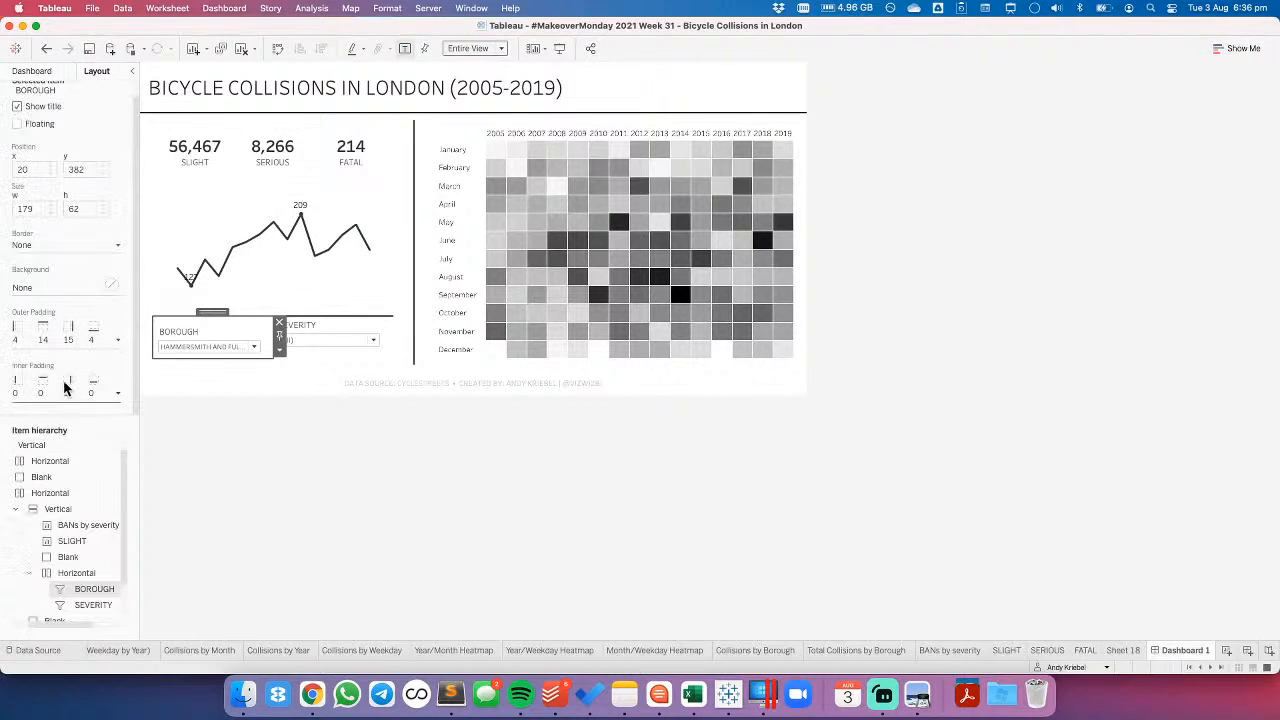
{"action": "left_click", "coordinate": [66, 343]}
{"action": "left_click", "coordinate": [25, 359]}
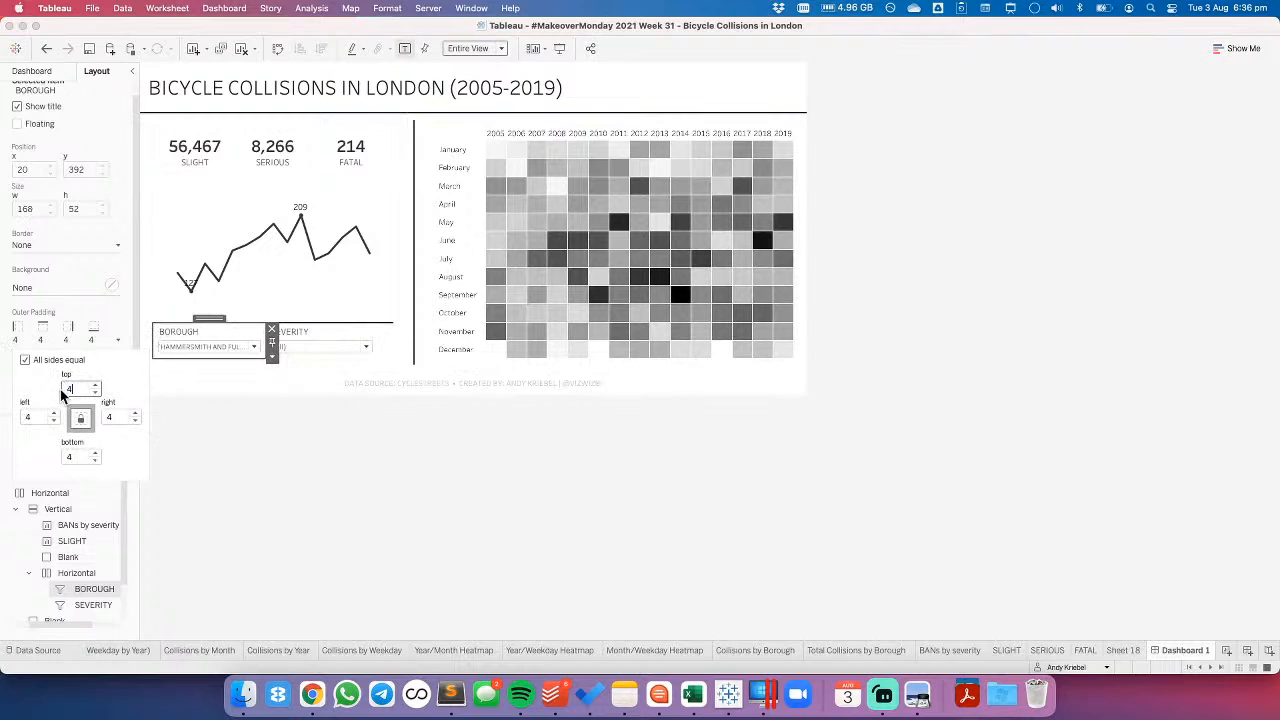
- Distribute the contents of the horizontal container holding the BOROUGH and SEVERITY filters evenly
{"action": "left_click", "coordinate": [344, 338]}
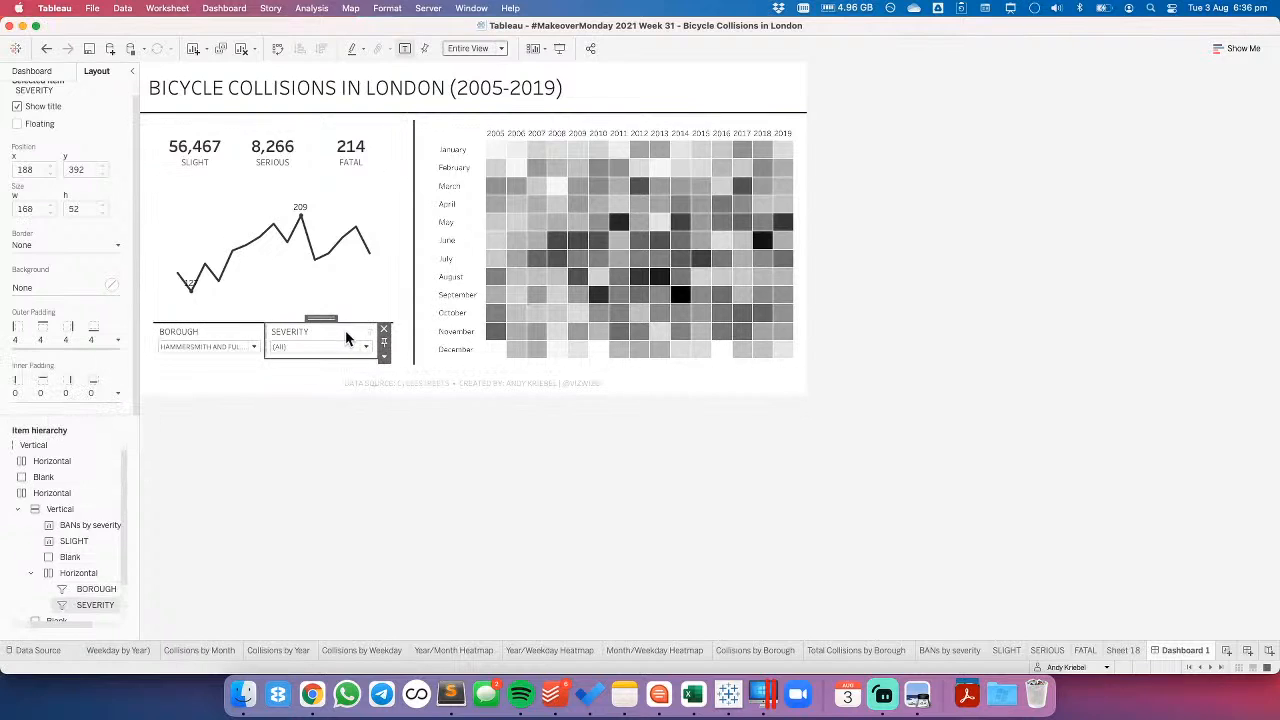
{"action": "left_click", "coordinate": [238, 329]}
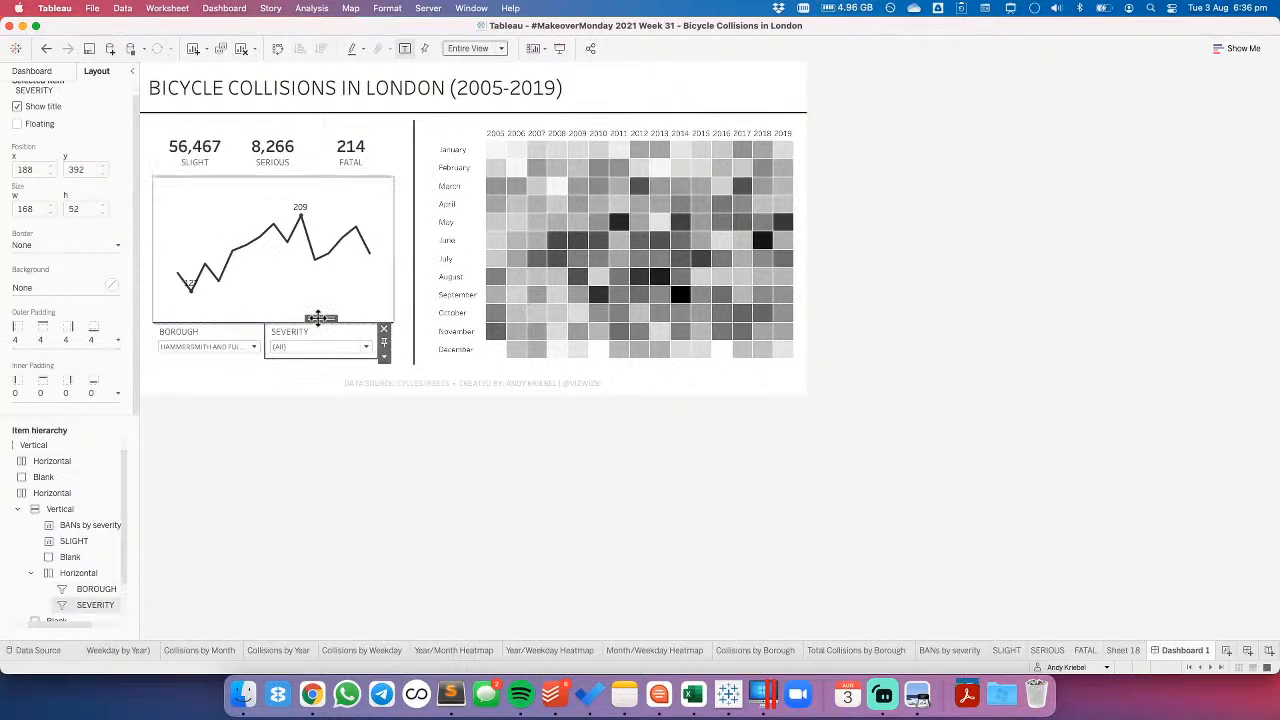
{"action": "left_click", "coordinate": [320, 323]}
{"action": "left_click", "coordinate": [400, 356]}
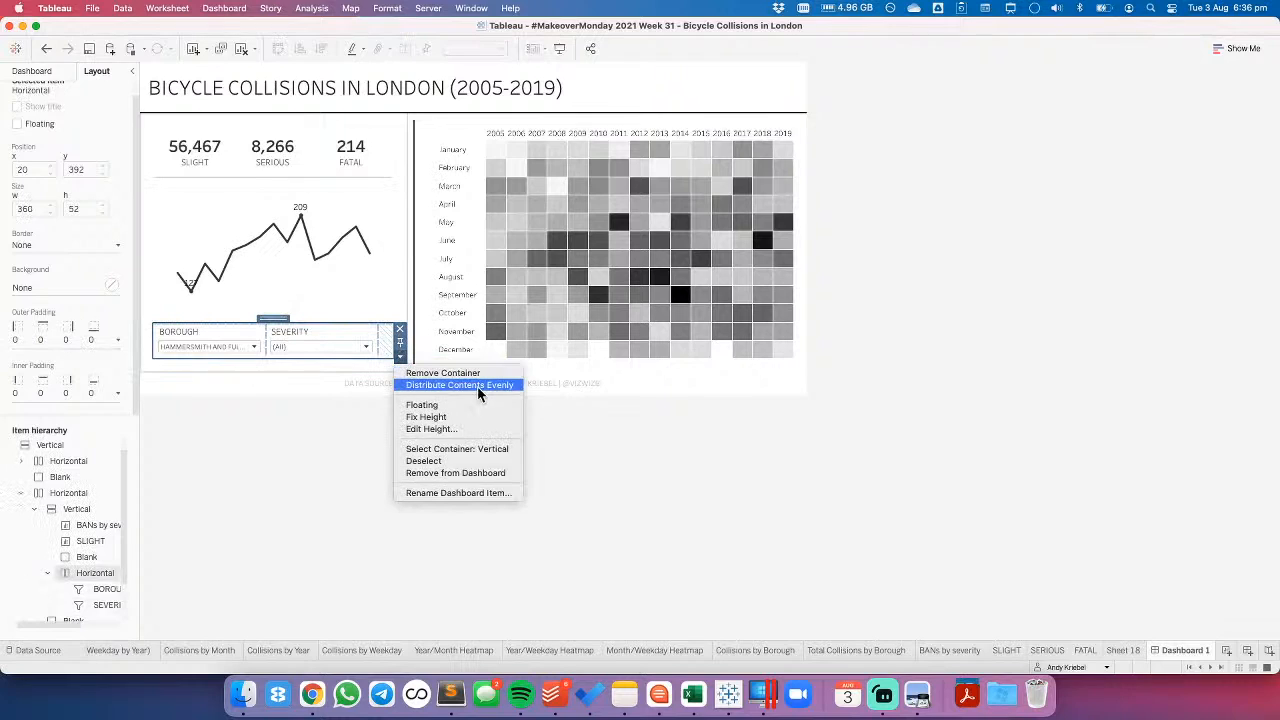
{"action": "left_click", "coordinate": [476, 386]}
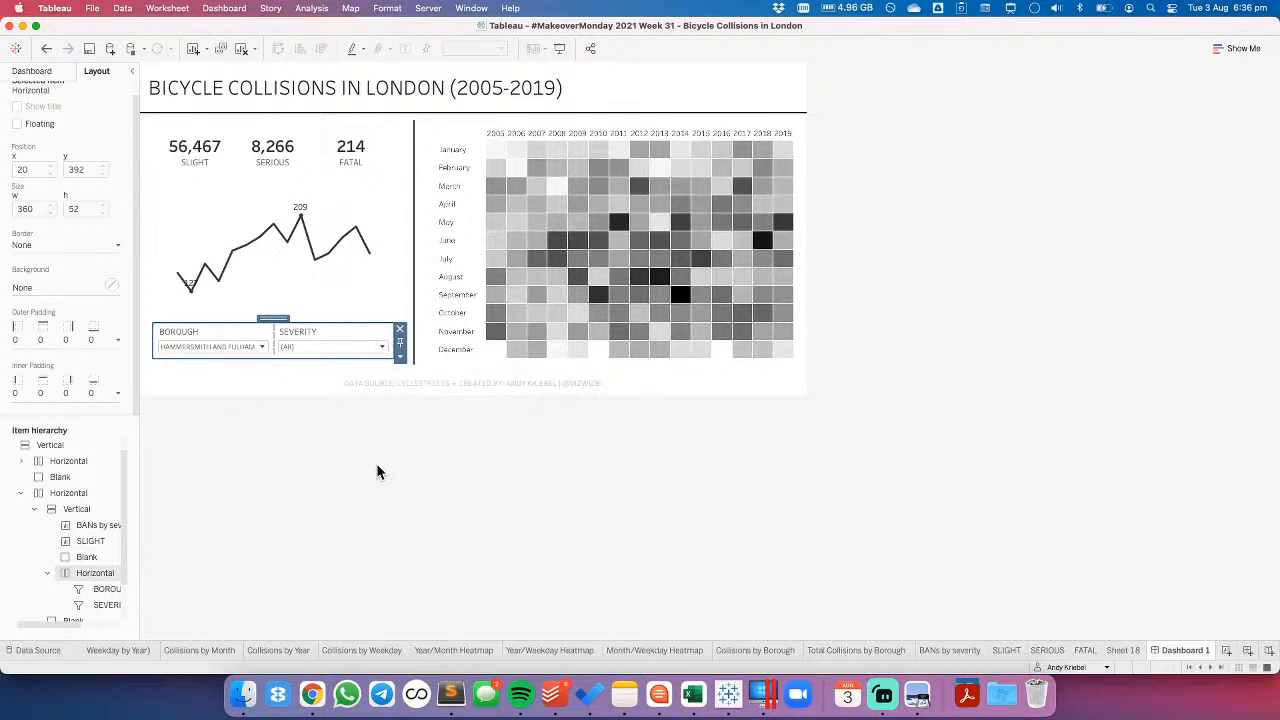
{"action": "left_click", "coordinate": [376, 463]}
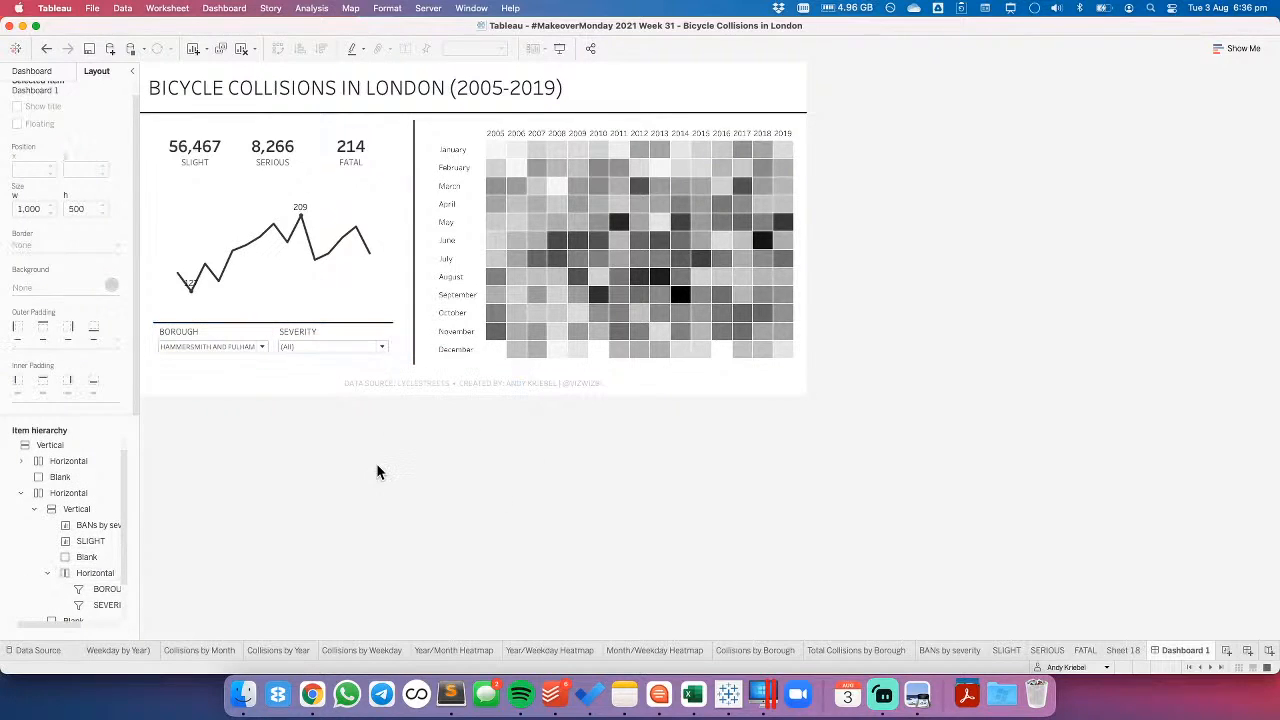
- Set the filter container's top inner padding to 10, leaving the other sides at 0
{"action": "left_click", "coordinate": [326, 334]}
{"action": "double_click", "coordinate": [330, 317]}
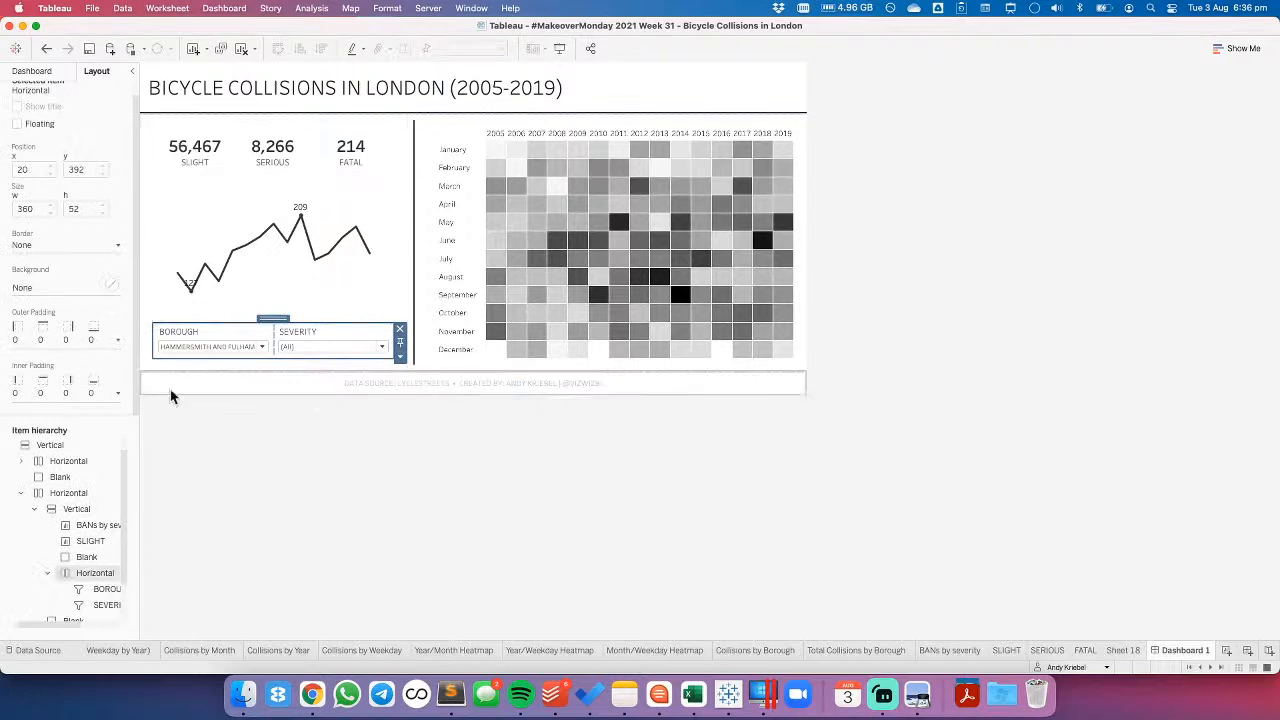
{"action": "left_click", "coordinate": [67, 393]}
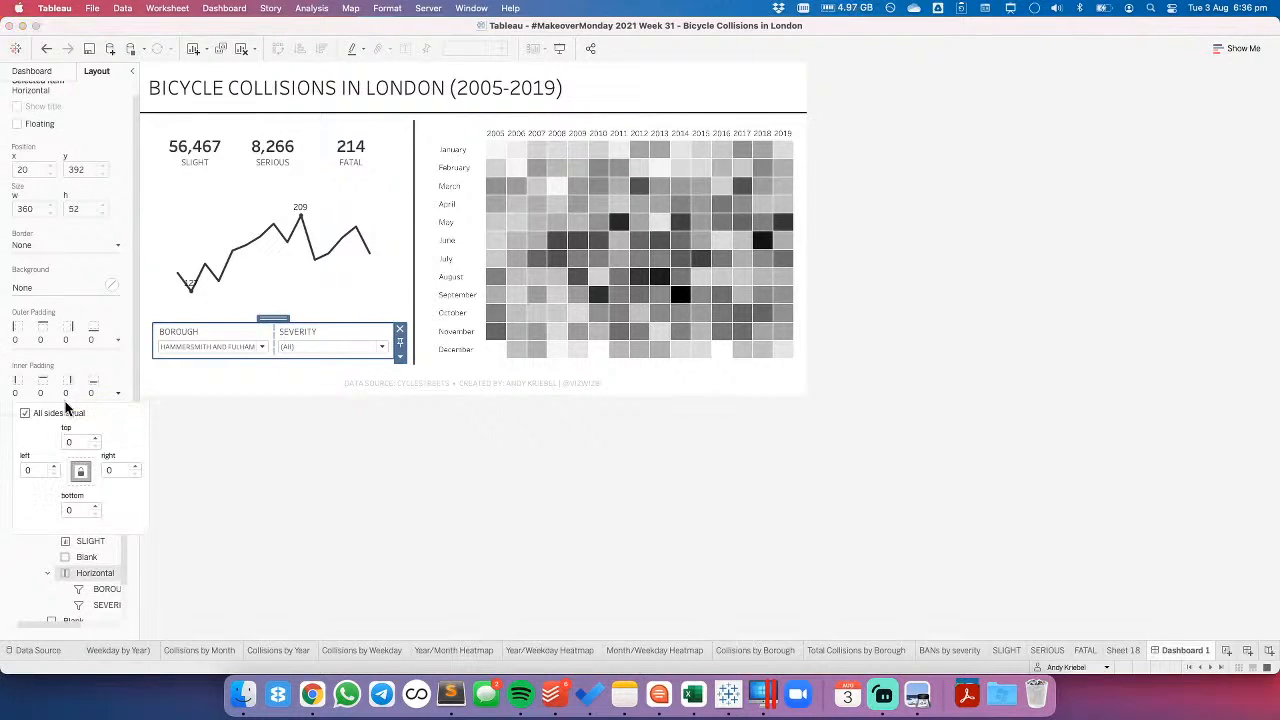
{"action": "left_click", "coordinate": [25, 413]}
{"action": "left_click", "coordinate": [96, 438]}
{"action": "left_click", "coordinate": [96, 438]}
{"action": "left_click", "coordinate": [96, 438]}
{"action": "left_click", "coordinate": [96, 438]}
{"action": "left_click", "coordinate": [96, 438]}
{"action": "left_click", "coordinate": [96, 438]}
{"action": "left_click", "coordinate": [96, 438]}
{"action": "left_click", "coordinate": [96, 438]}
{"action": "left_click", "coordinate": [96, 438]}
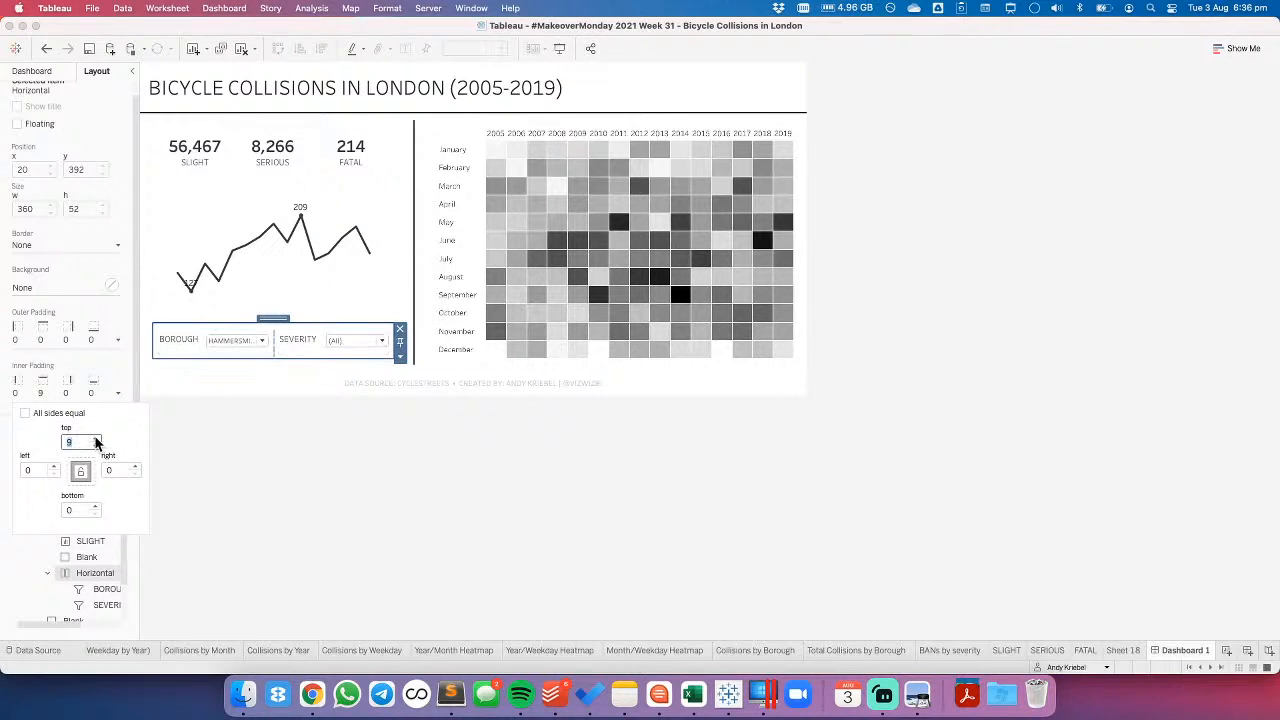
{"action": "left_click", "coordinate": [96, 438]}
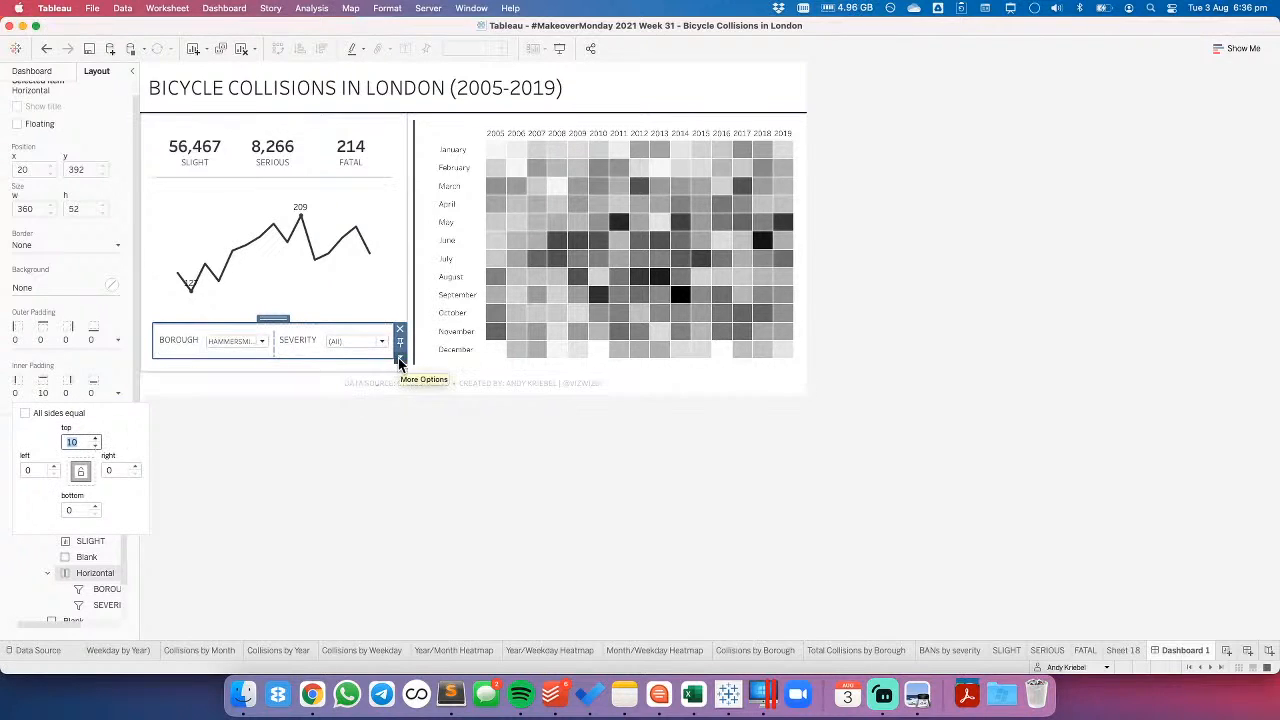
- Set the height of the horizontal filter container to 75 px
{"action": "left_click", "coordinate": [400, 356]}
{"action": "left_click", "coordinate": [415, 430]}
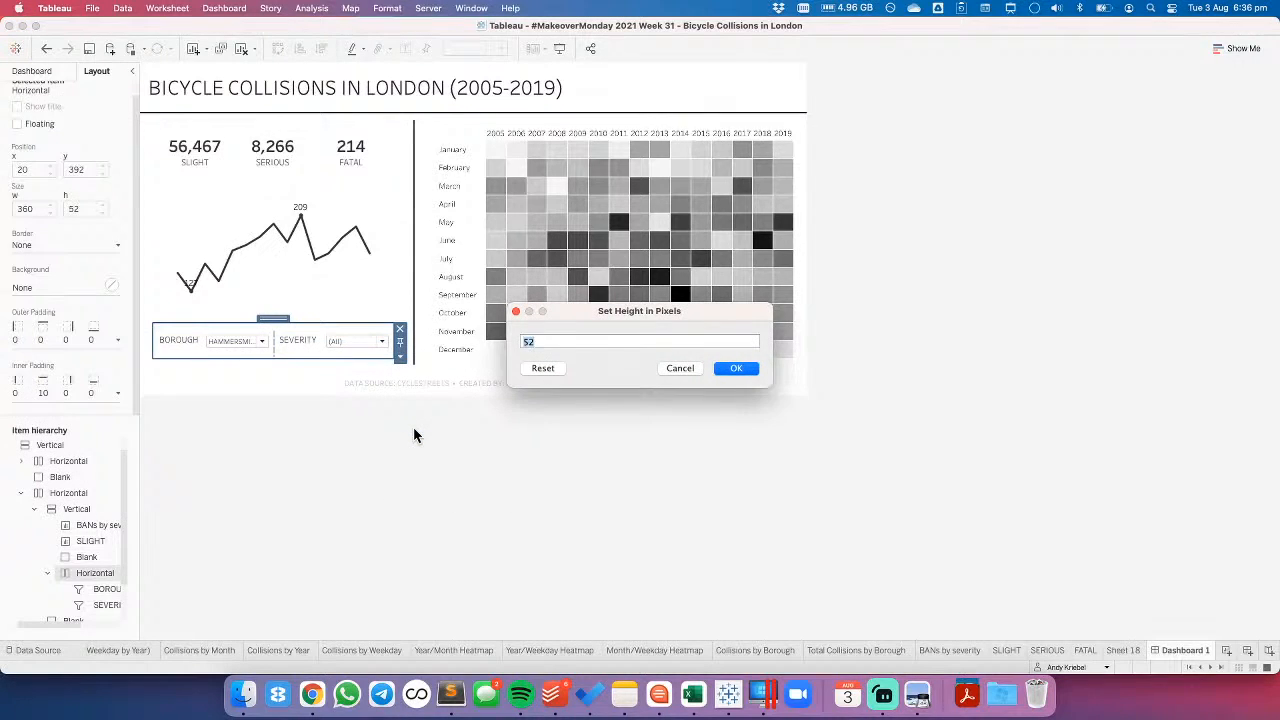
{"action": "type", "text": "75"}
{"action": "key", "text": "Return"}
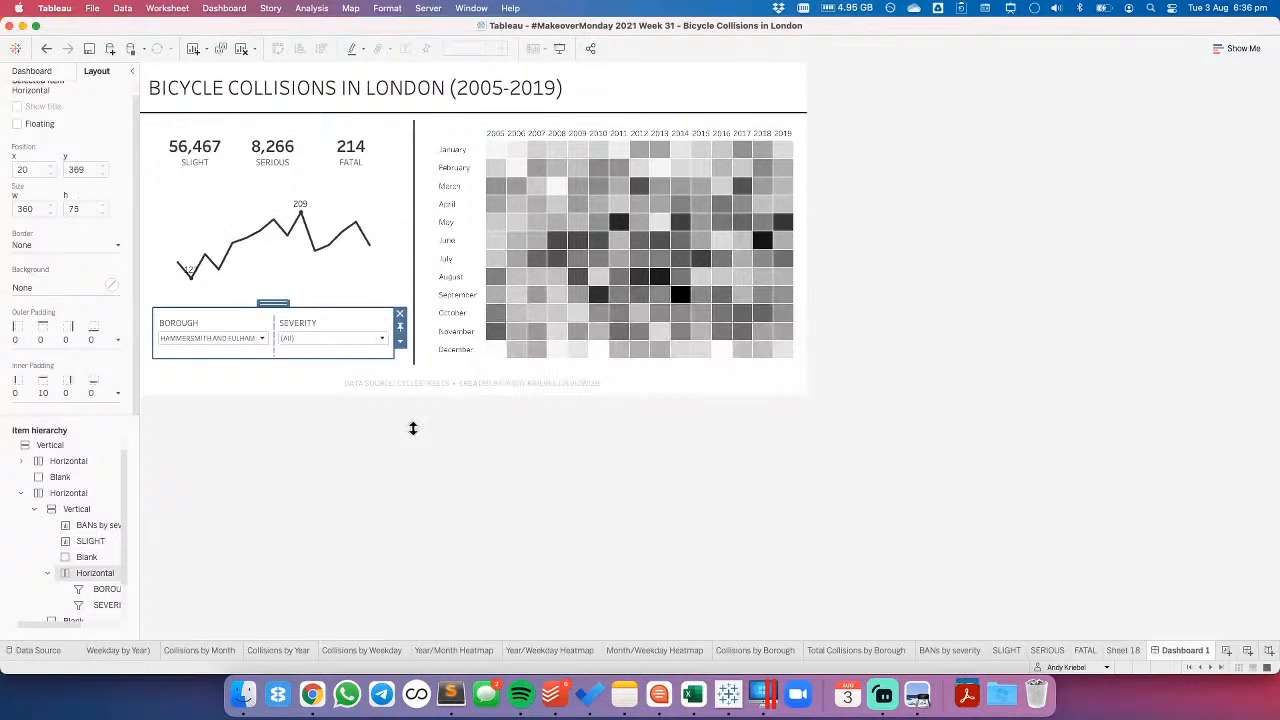
{"action": "left_click", "coordinate": [376, 467]}
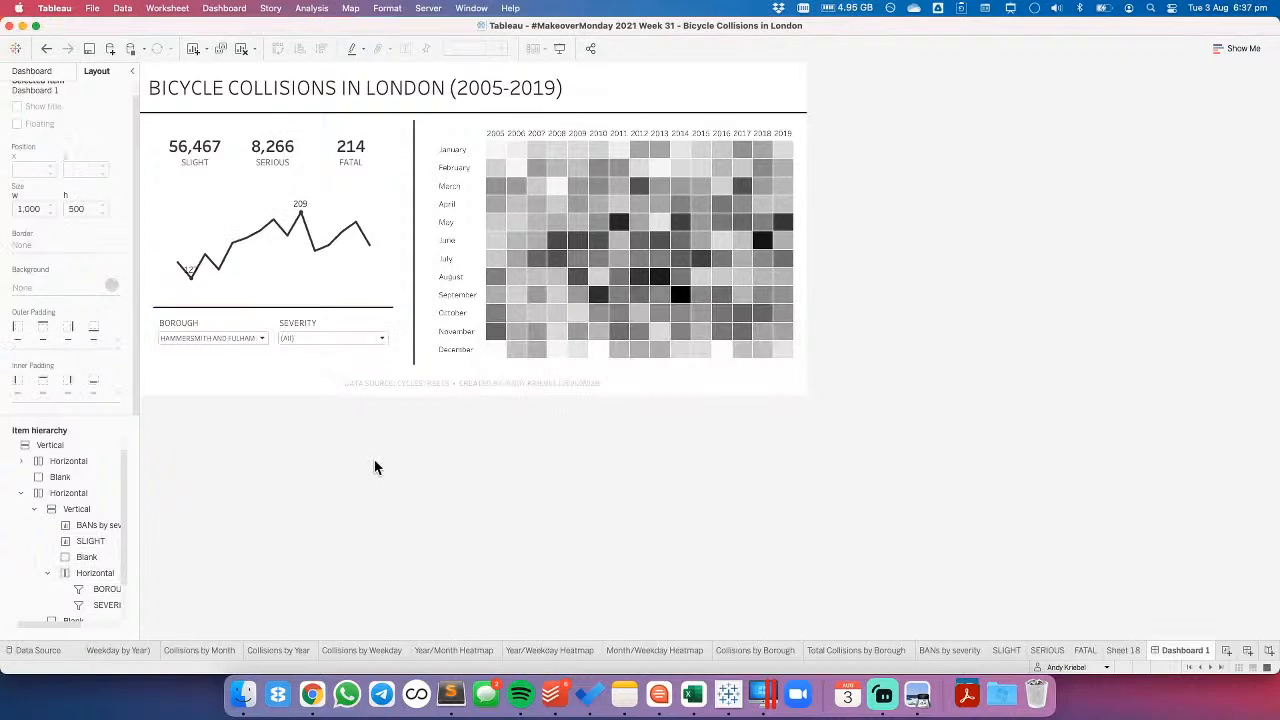
- Set the height of the horizontal container holding the BOROUGH and SEVERITY filters to 60 px
{"action": "left_click", "coordinate": [345, 319]}
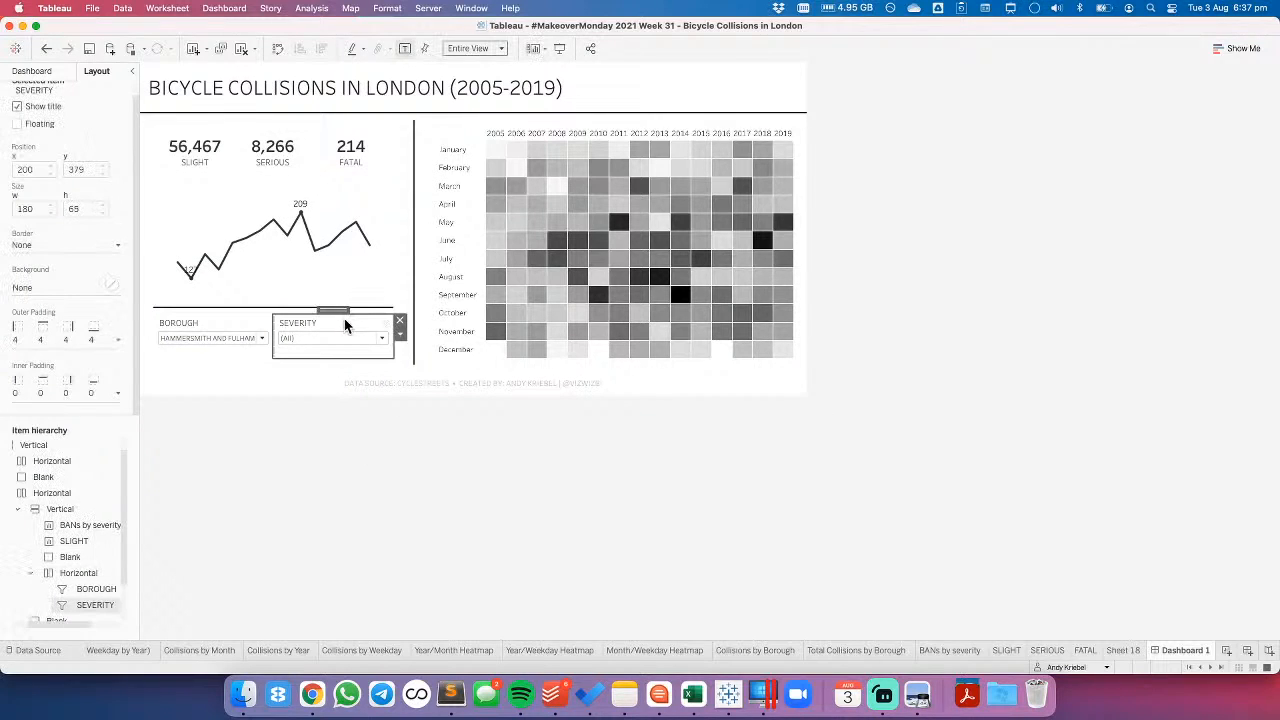
{"action": "double_click", "coordinate": [335, 310]}
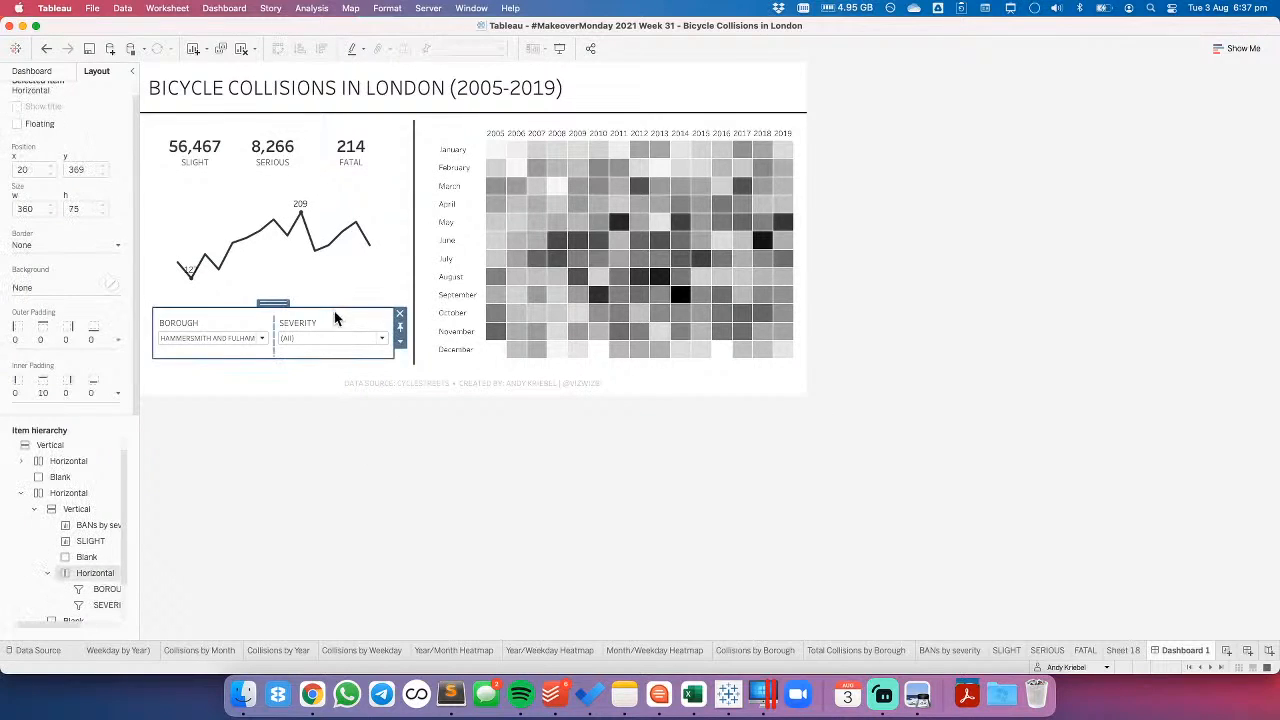
{"action": "left_click", "coordinate": [46, 391]}
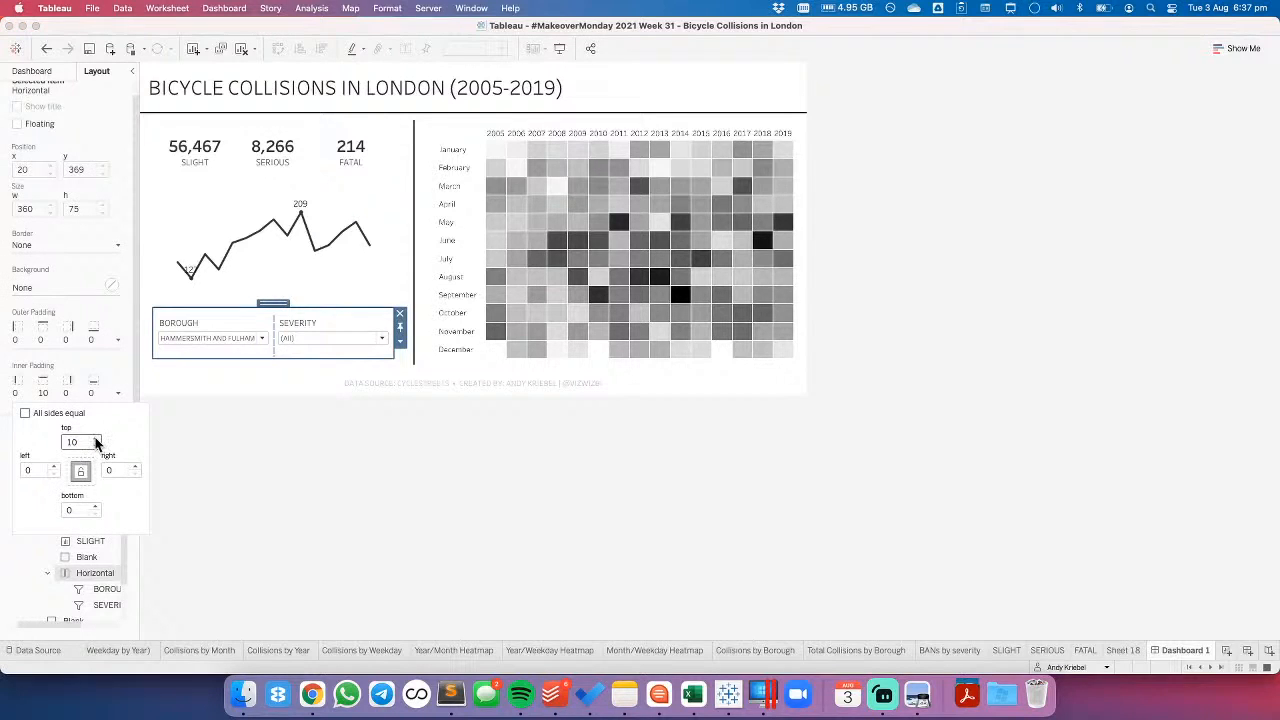
{"action": "left_click", "coordinate": [405, 349]}
{"action": "left_click", "coordinate": [405, 350]}
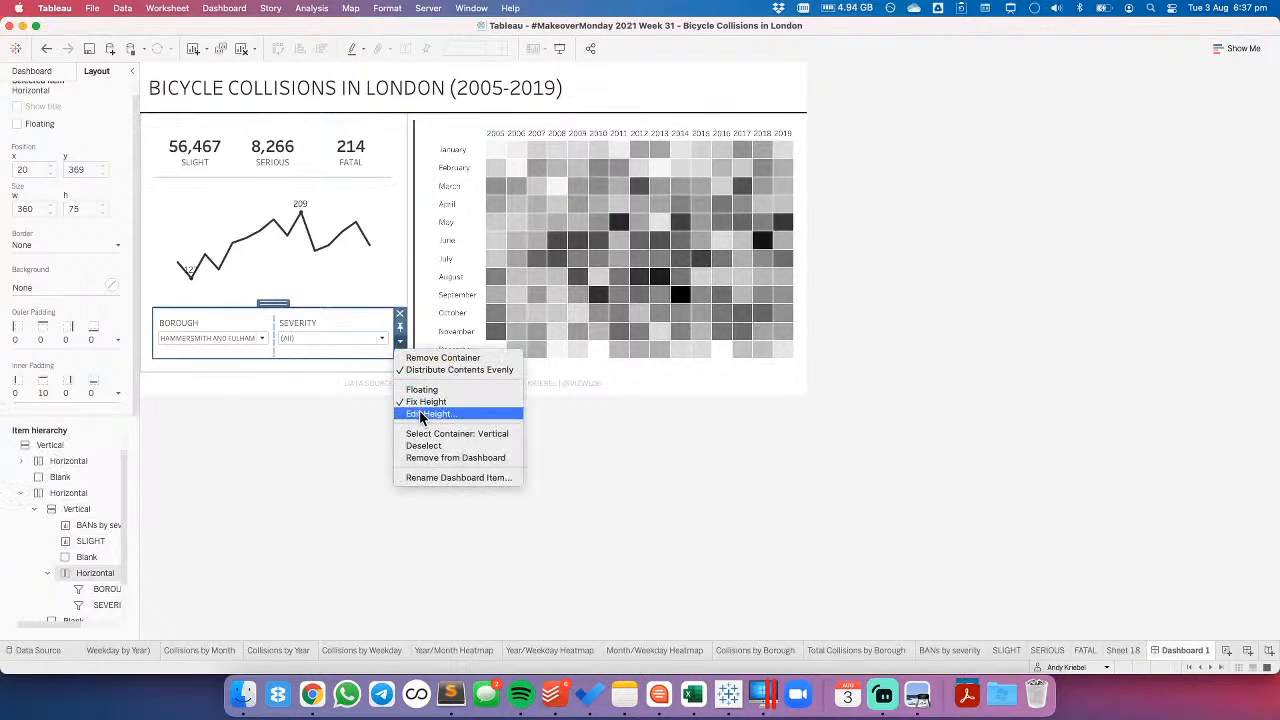
{"action": "left_click", "coordinate": [419, 414]}
{"action": "type", "text": "100"}
{"action": "key", "text": "Return"}
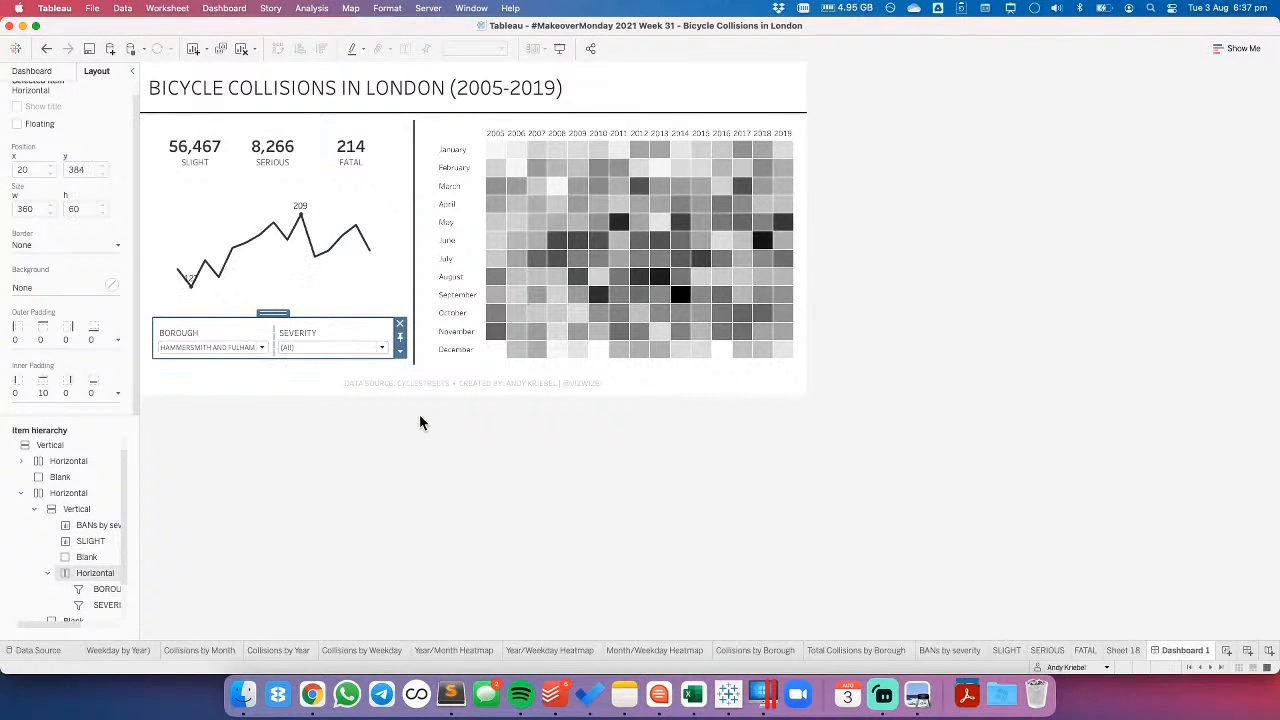
{"action": "left_click", "coordinate": [418, 465]}
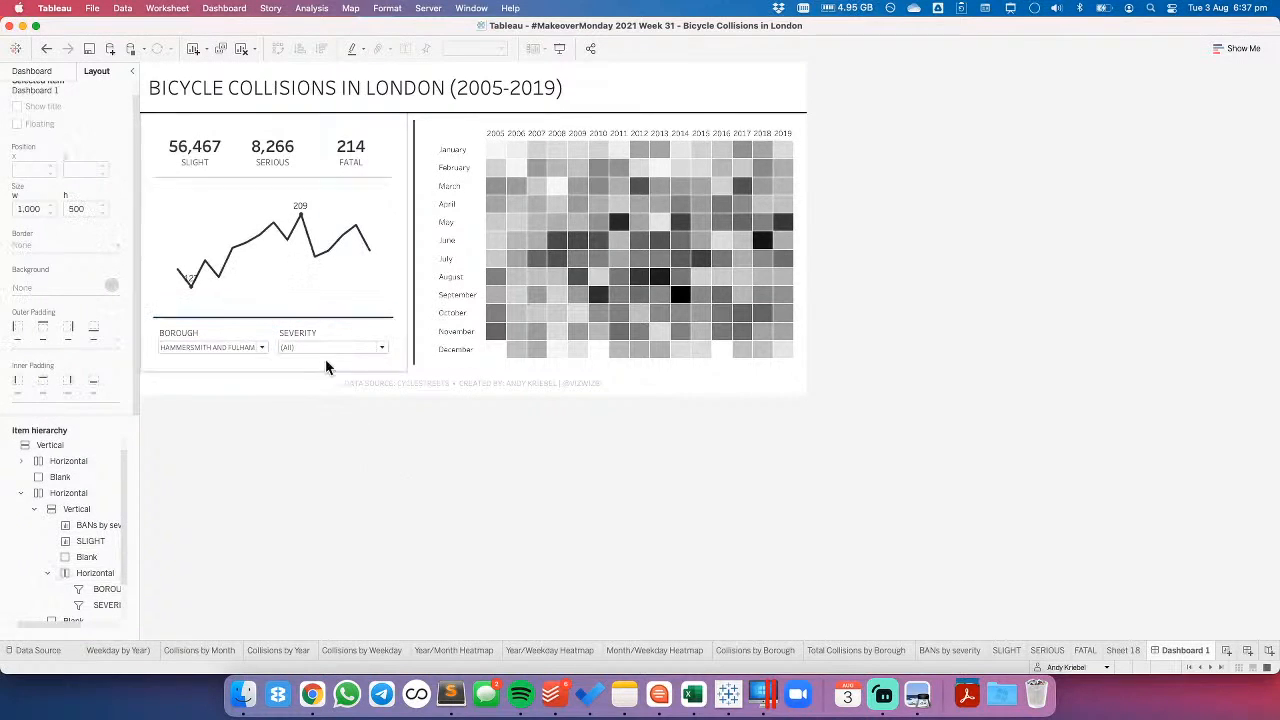
- Try clearing every value in the SEVERITY filter, and undo that change
{"action": "left_click", "coordinate": [326, 293]}
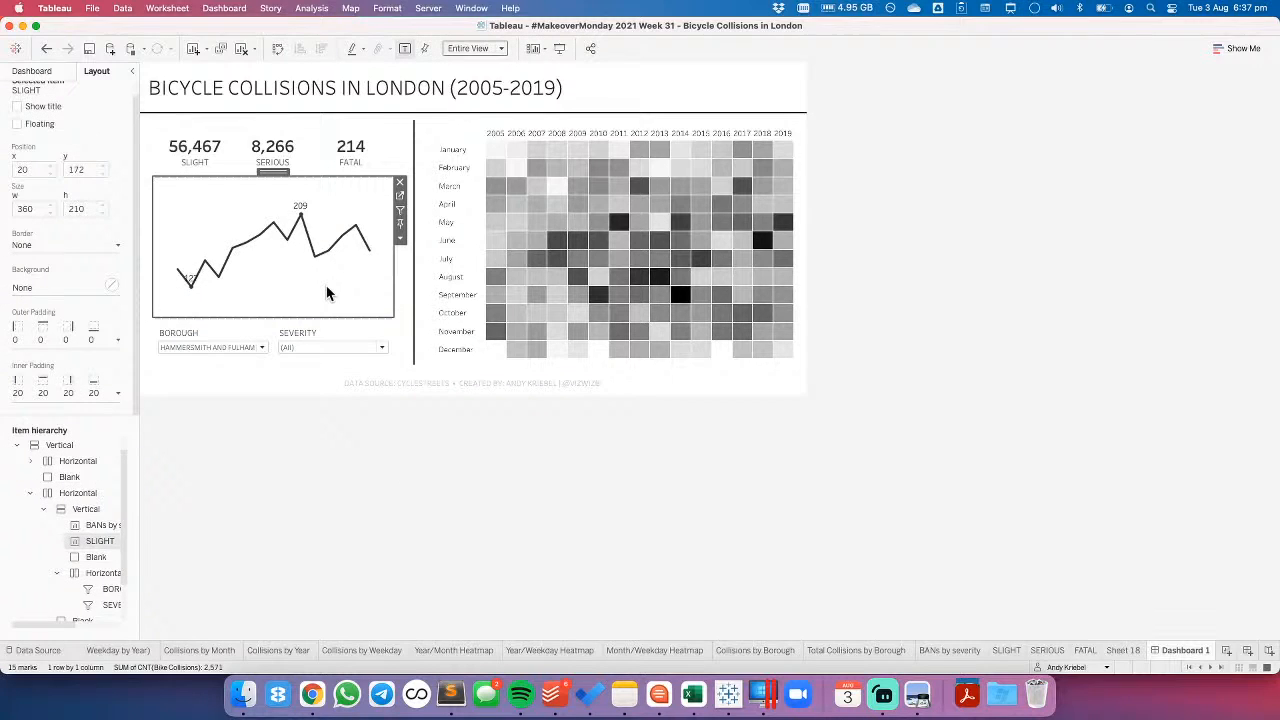
{"action": "left_click", "coordinate": [335, 347]}
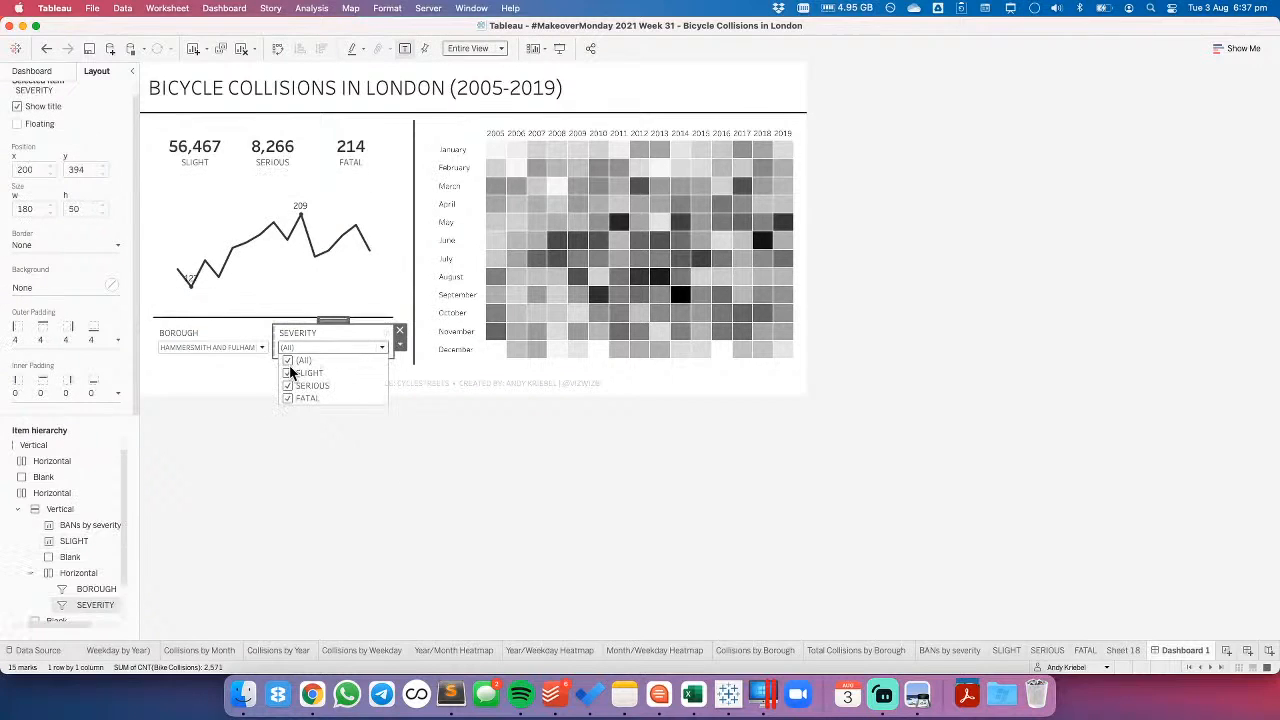
{"action": "left_click", "coordinate": [287, 360]}
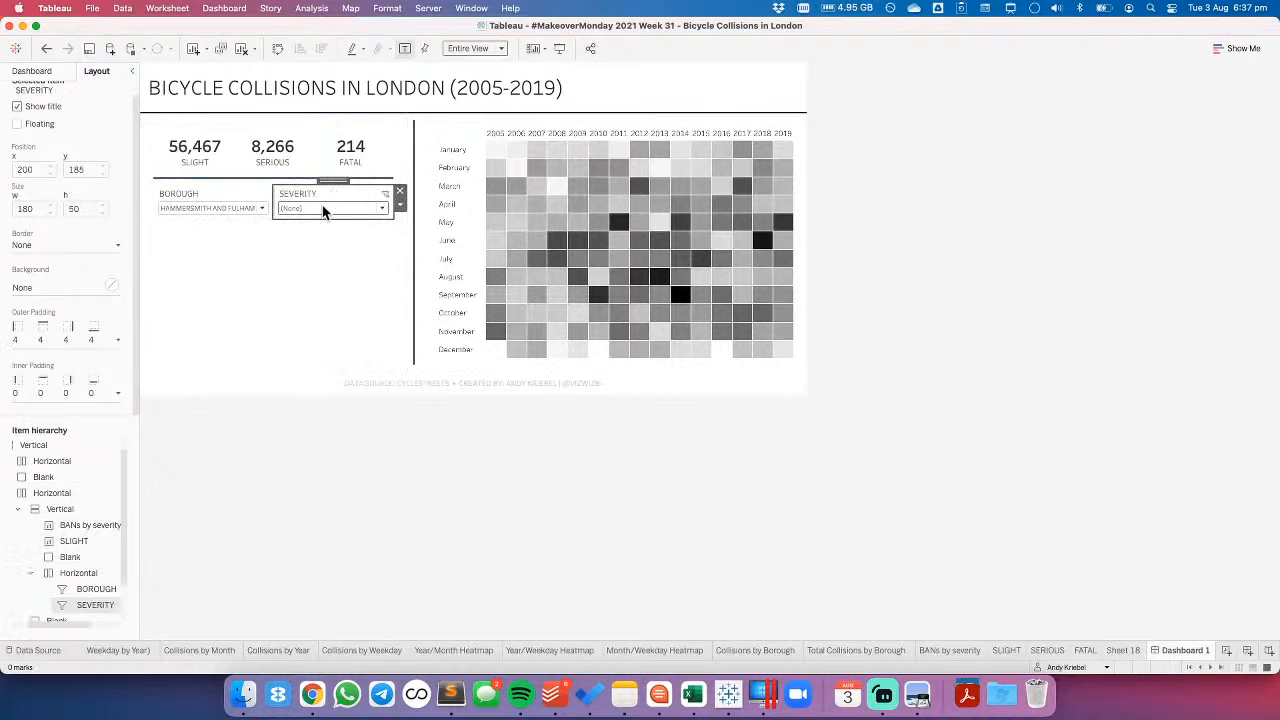
{"action": "left_click", "coordinate": [45, 49]}
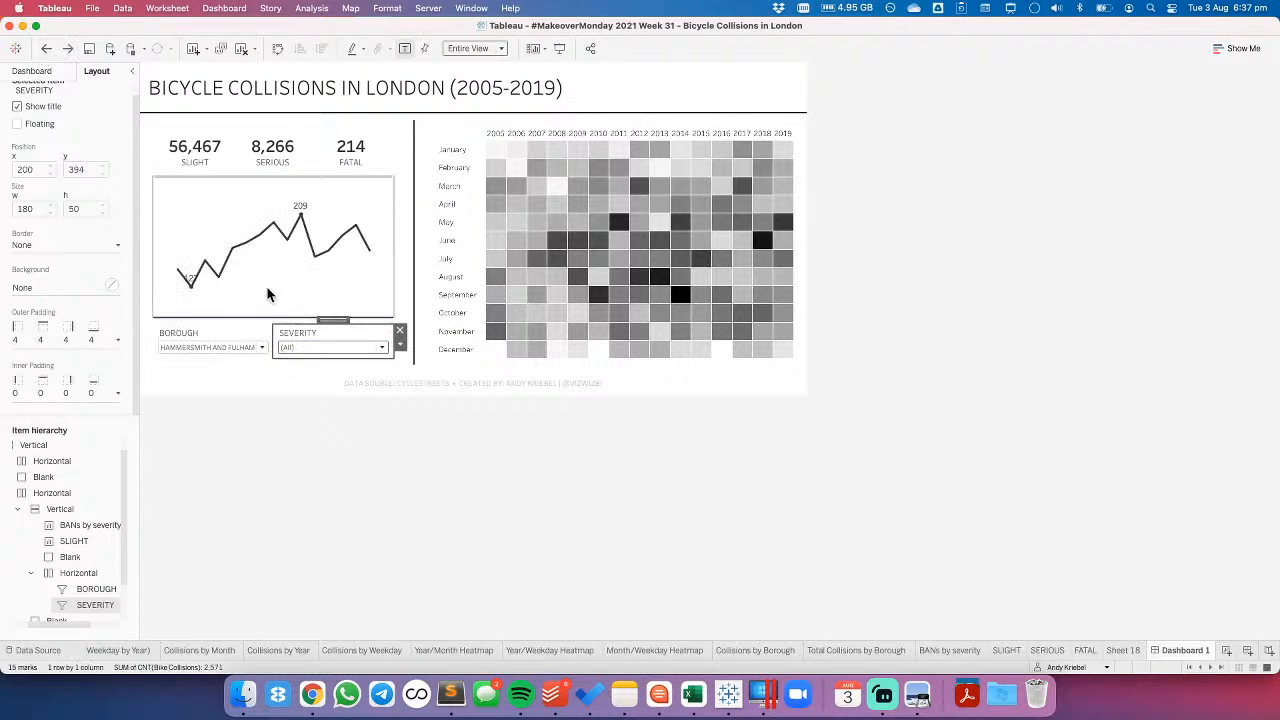
- Try removing the reference band from the trend line chart, and undo that change
{"action": "double_click", "coordinate": [332, 320]}
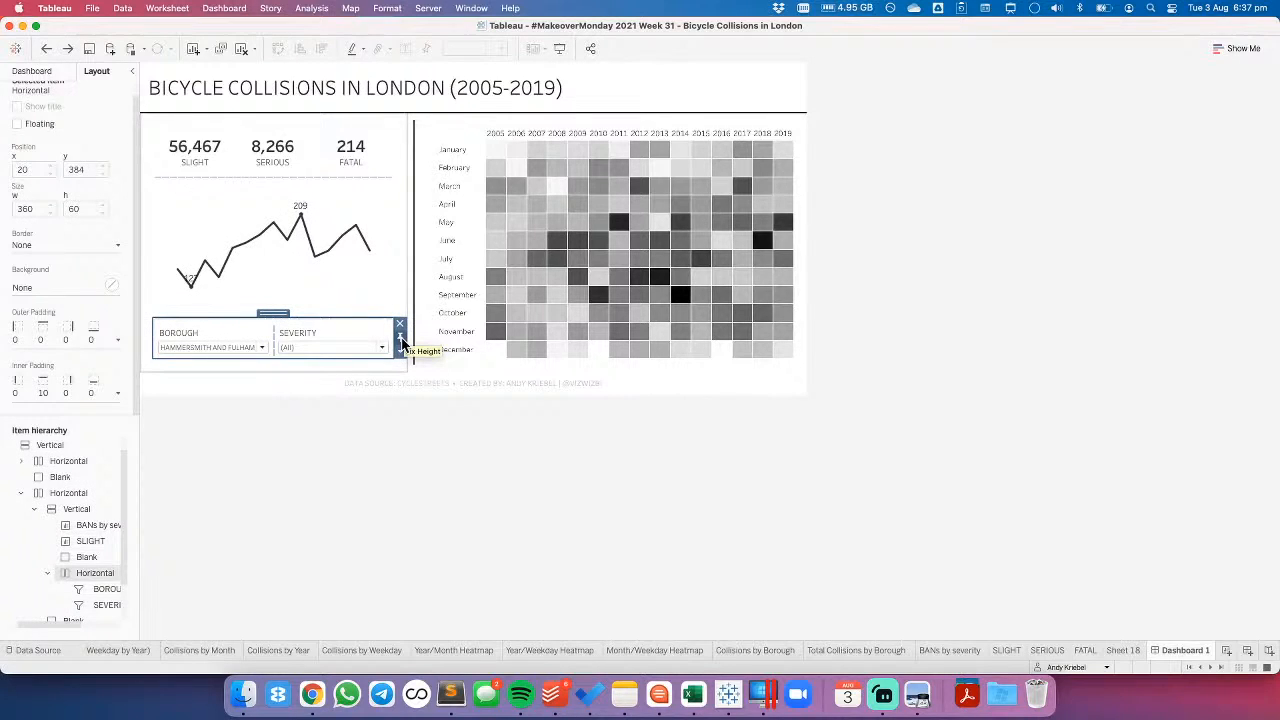
{"action": "left_click", "coordinate": [380, 260]}
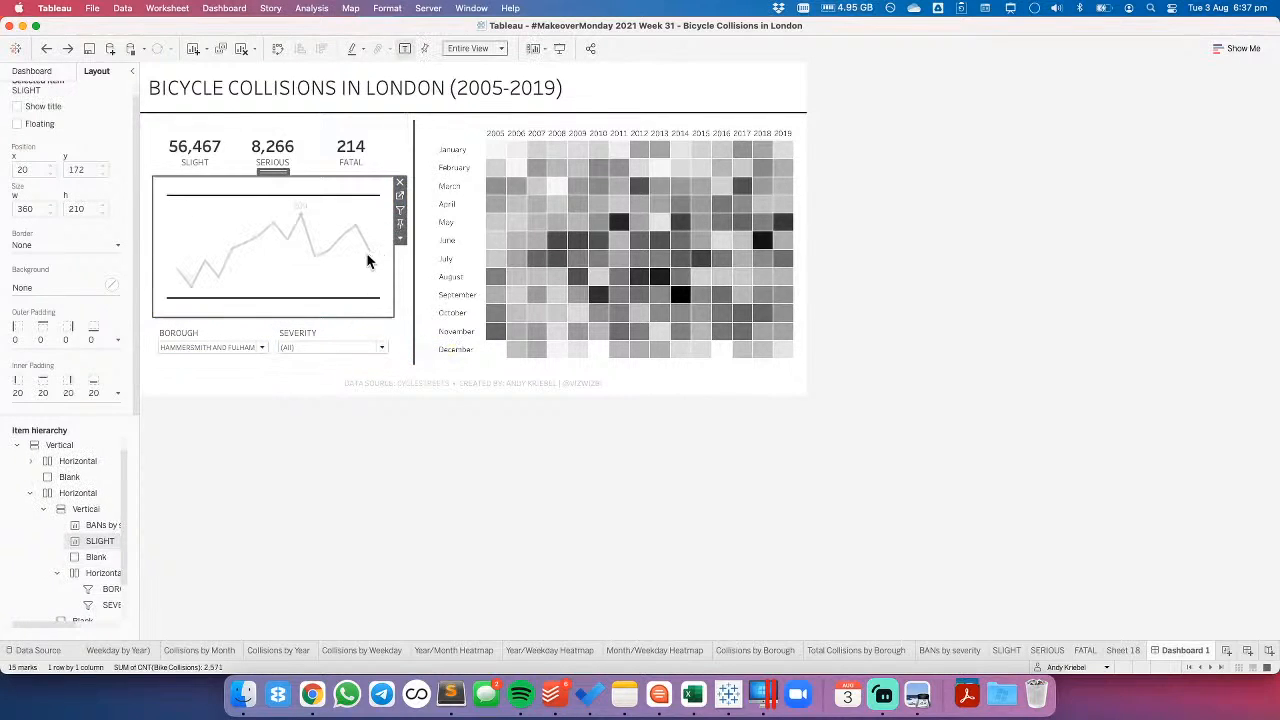
{"action": "left_click", "coordinate": [369, 255]}
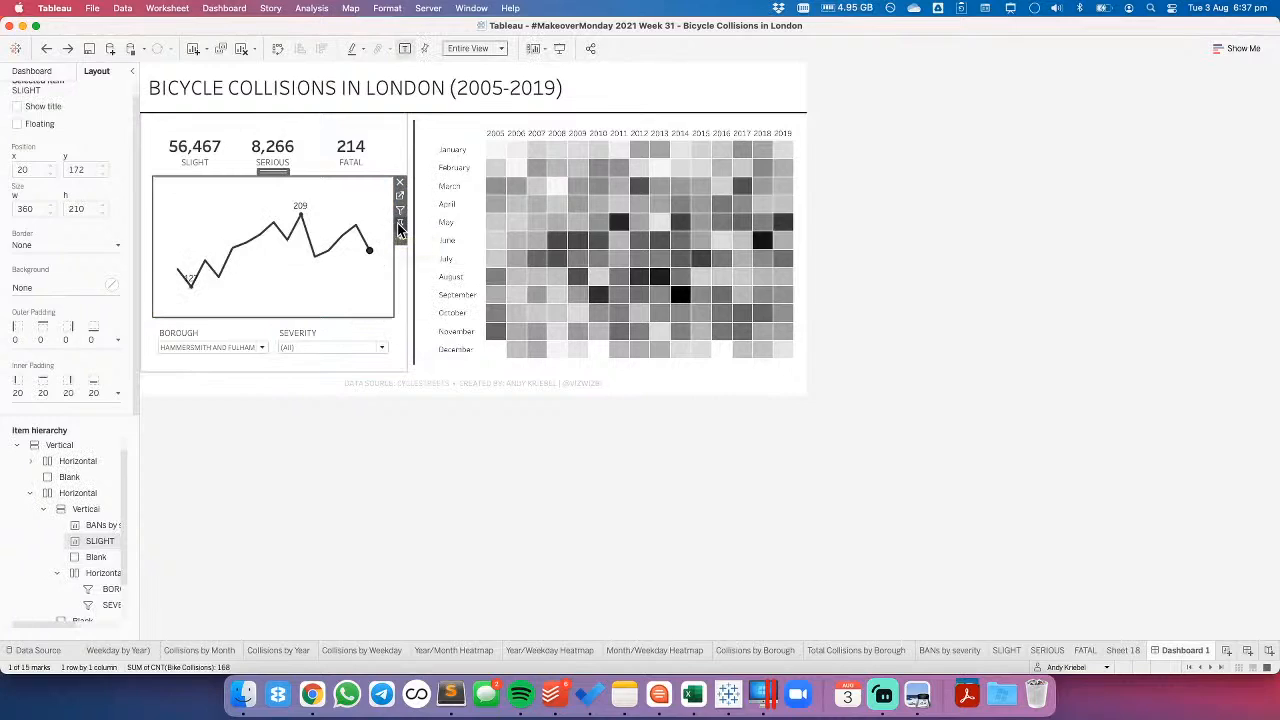
{"action": "left_click", "coordinate": [335, 209]}
{"action": "left_click_drag", "start_coordinate": [226, 205], "coordinate": [72, 209]}
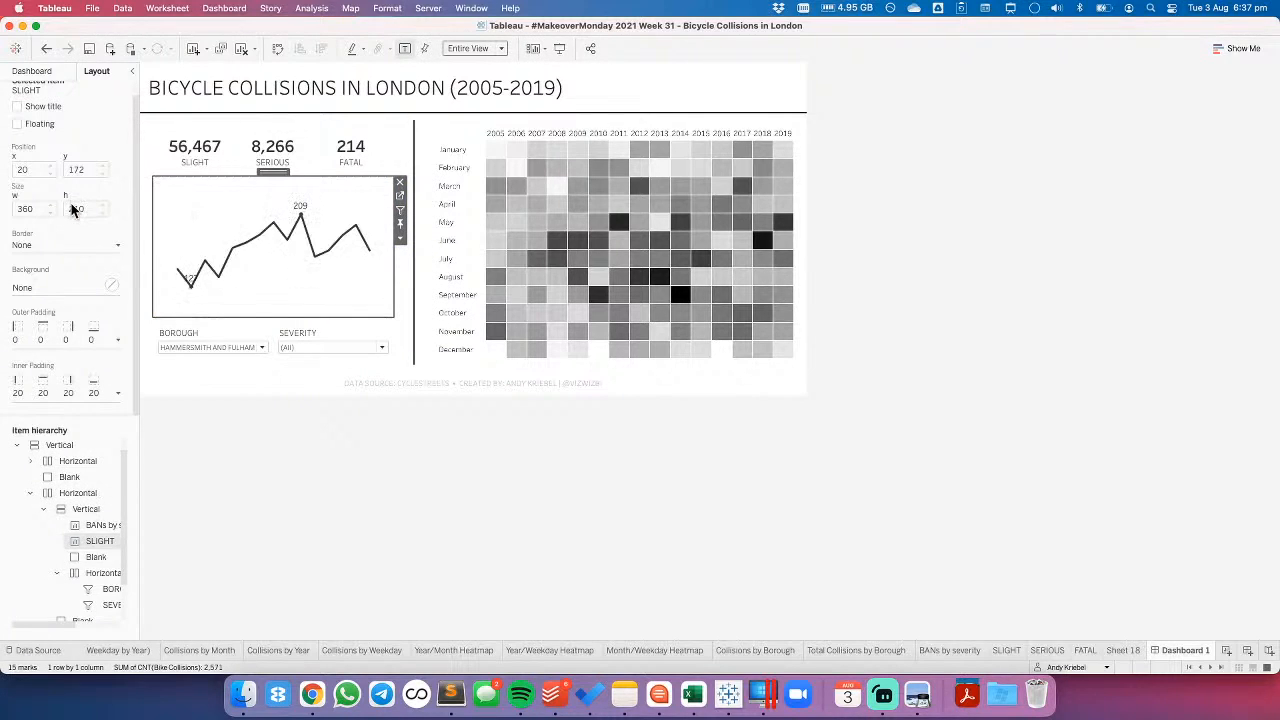
{"action": "left_click", "coordinate": [47, 47]}
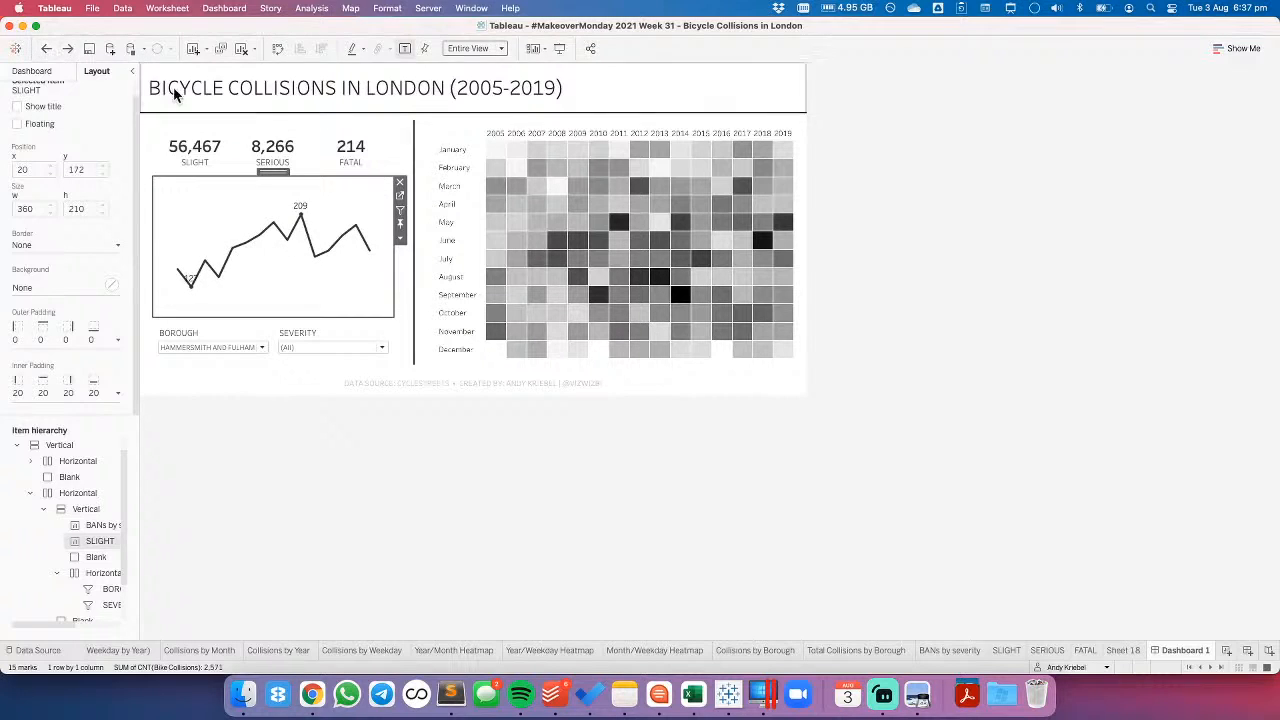
- Change the SLIGHT trend chart to bars by discrete year, and remove its reference band on the dashboard
{"action": "left_click", "coordinate": [404, 201]}
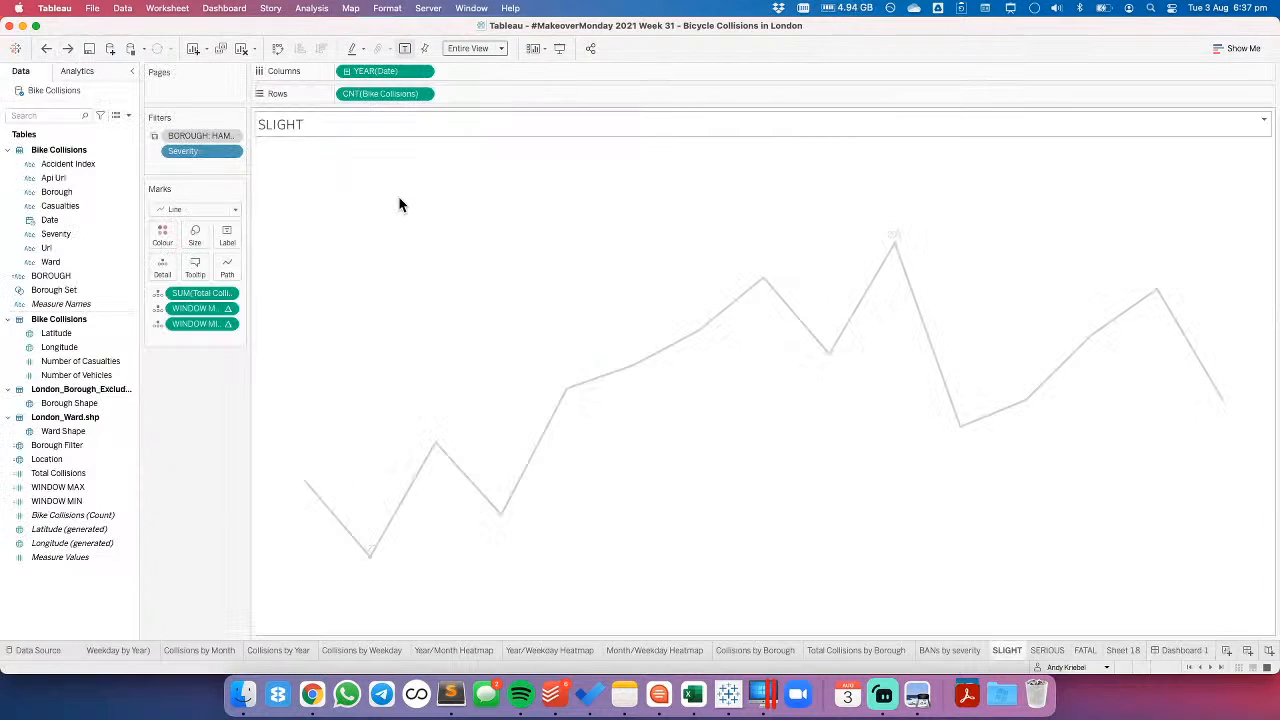
{"action": "left_click", "coordinate": [181, 209]}
{"action": "left_click", "coordinate": [180, 239]}
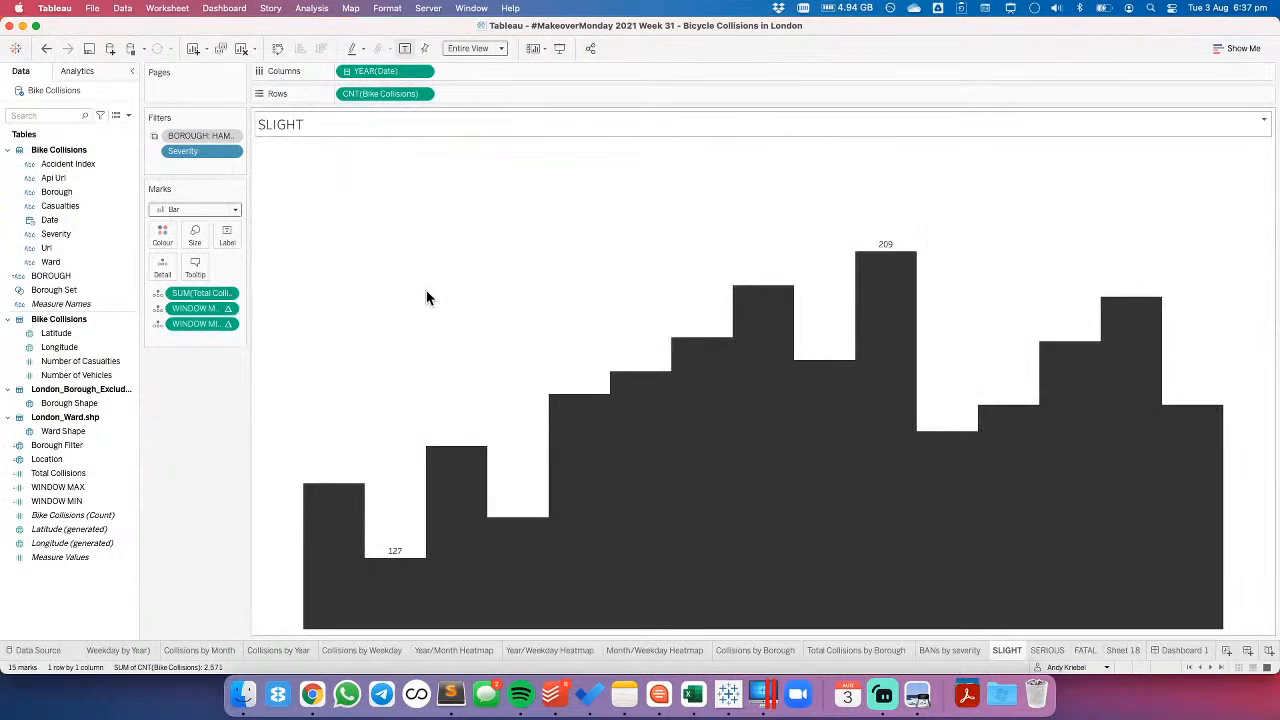
{"action": "left_click", "coordinate": [421, 71]}
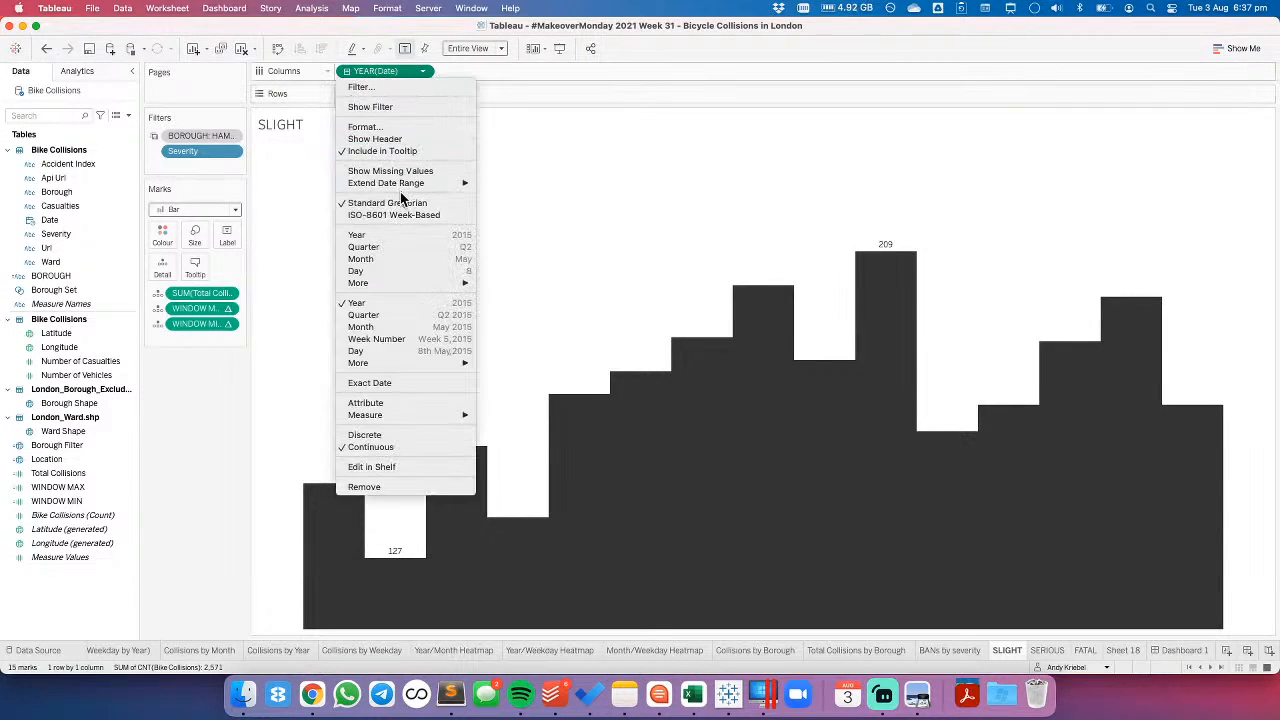
{"action": "left_click", "coordinate": [384, 236]}
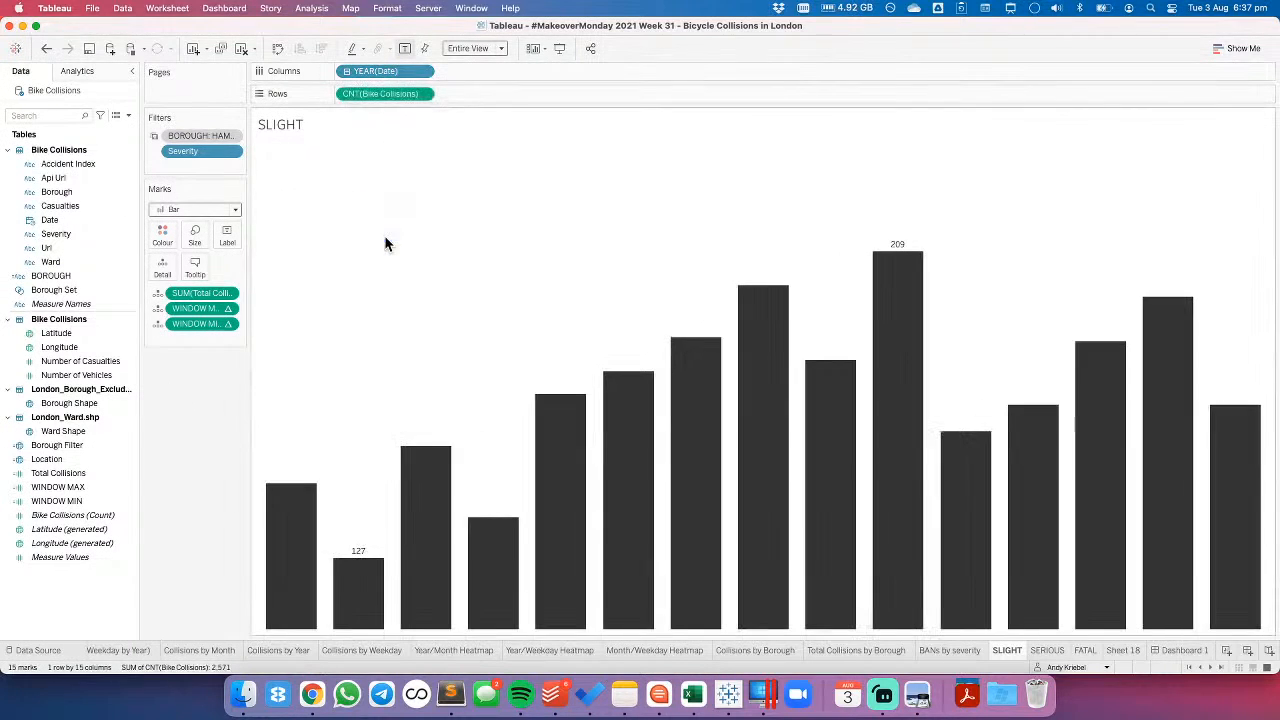
{"action": "left_click", "coordinate": [1179, 651]}
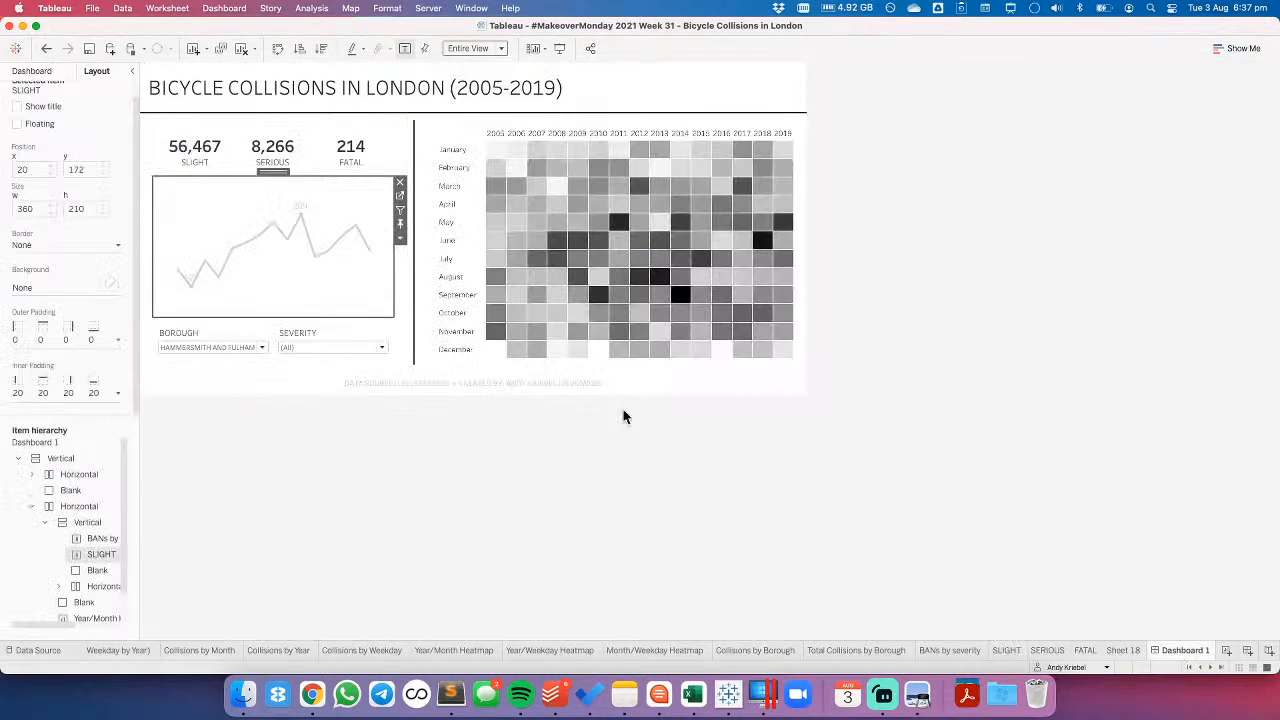
{"action": "left_click", "coordinate": [323, 505]}
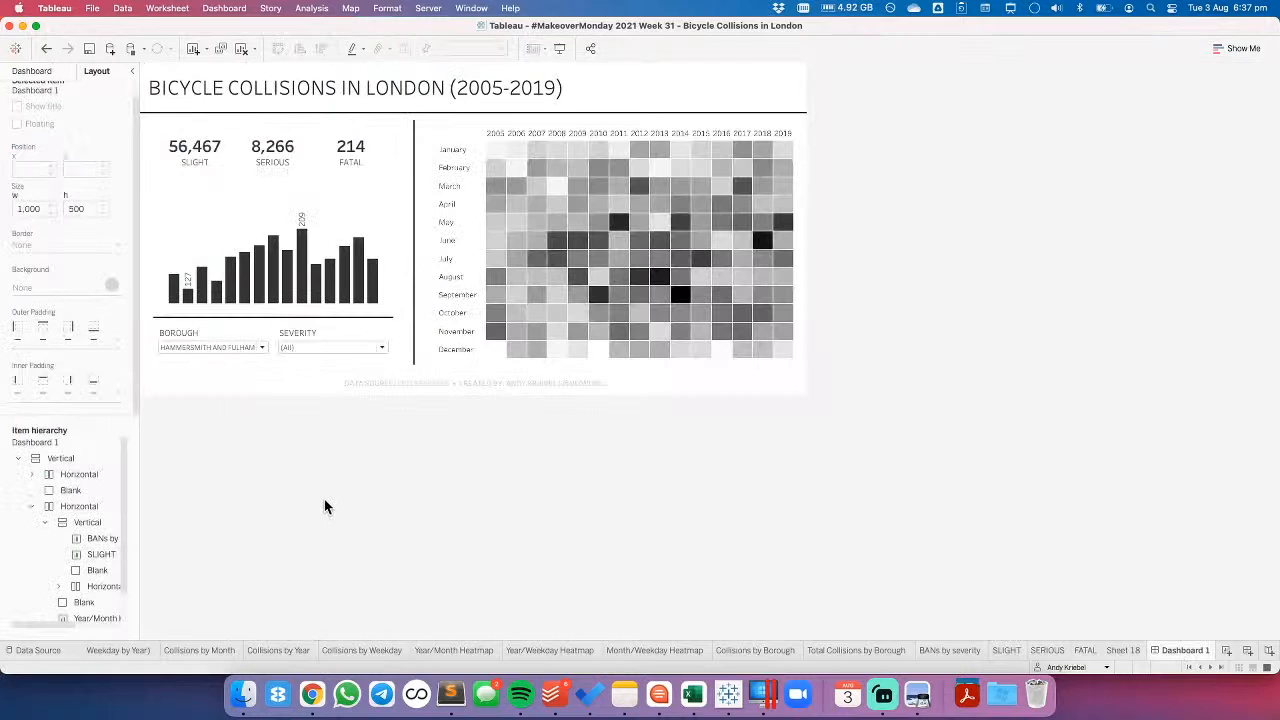
{"action": "left_click", "coordinate": [321, 230]}
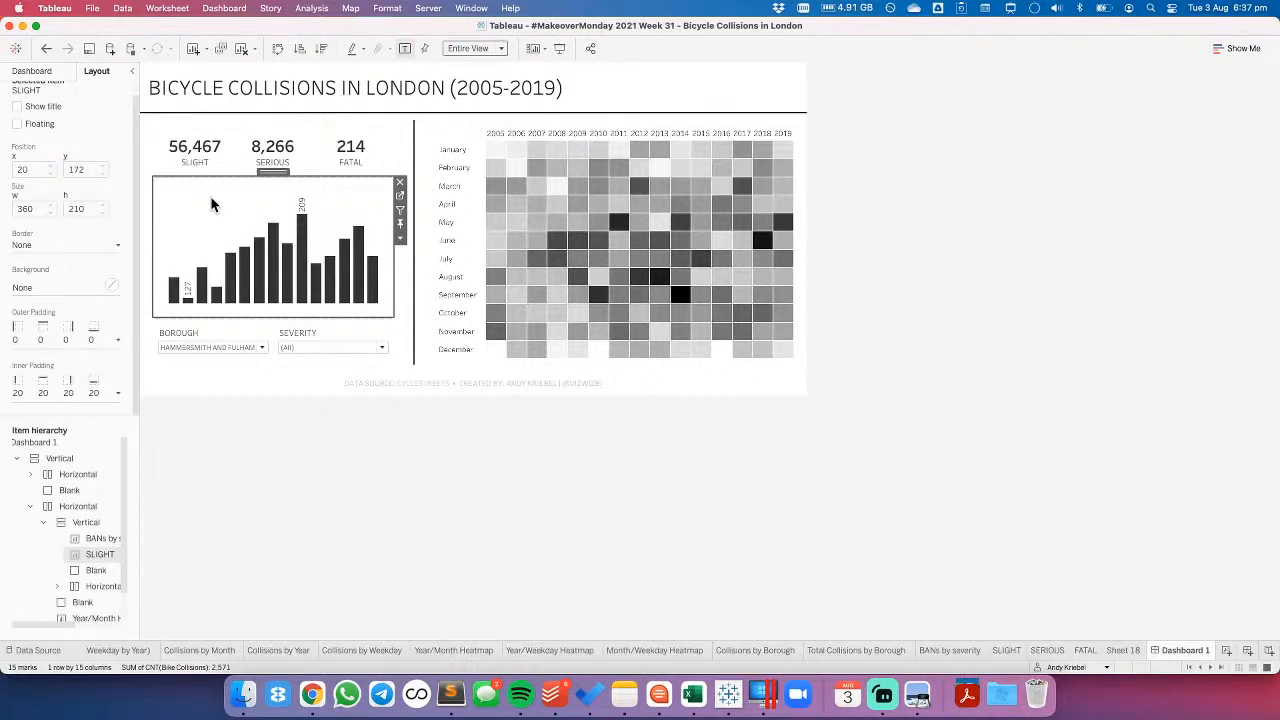
{"action": "left_click", "coordinate": [331, 491]}
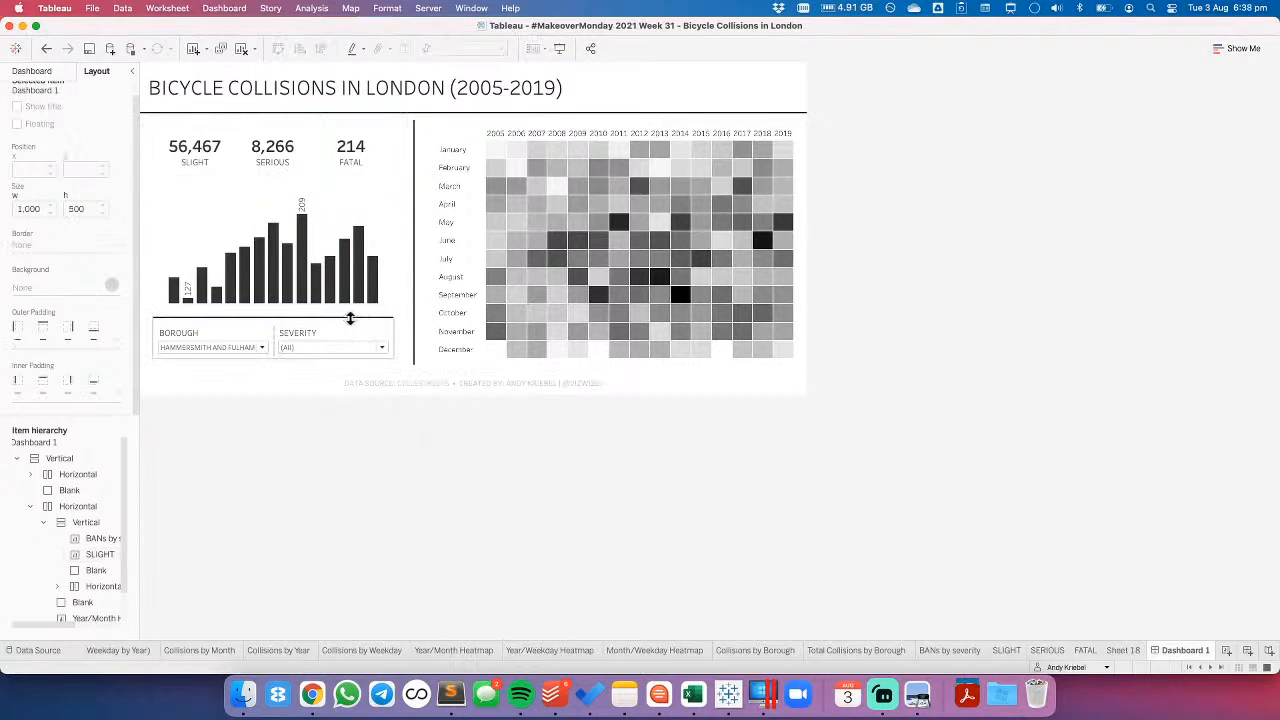
- Remove the thin black blank that serves as divider between the bar chart and the BOROUGH and SEVERITY filters
{"action": "left_click", "coordinate": [40, 74]}
{"action": "left_click", "coordinate": [96, 71]}
{"action": "scroll", "coordinate": [88, 575], "scroll_direction": "down", "scroll_amount": 1}
{"action": "left_click", "coordinate": [86, 576]}
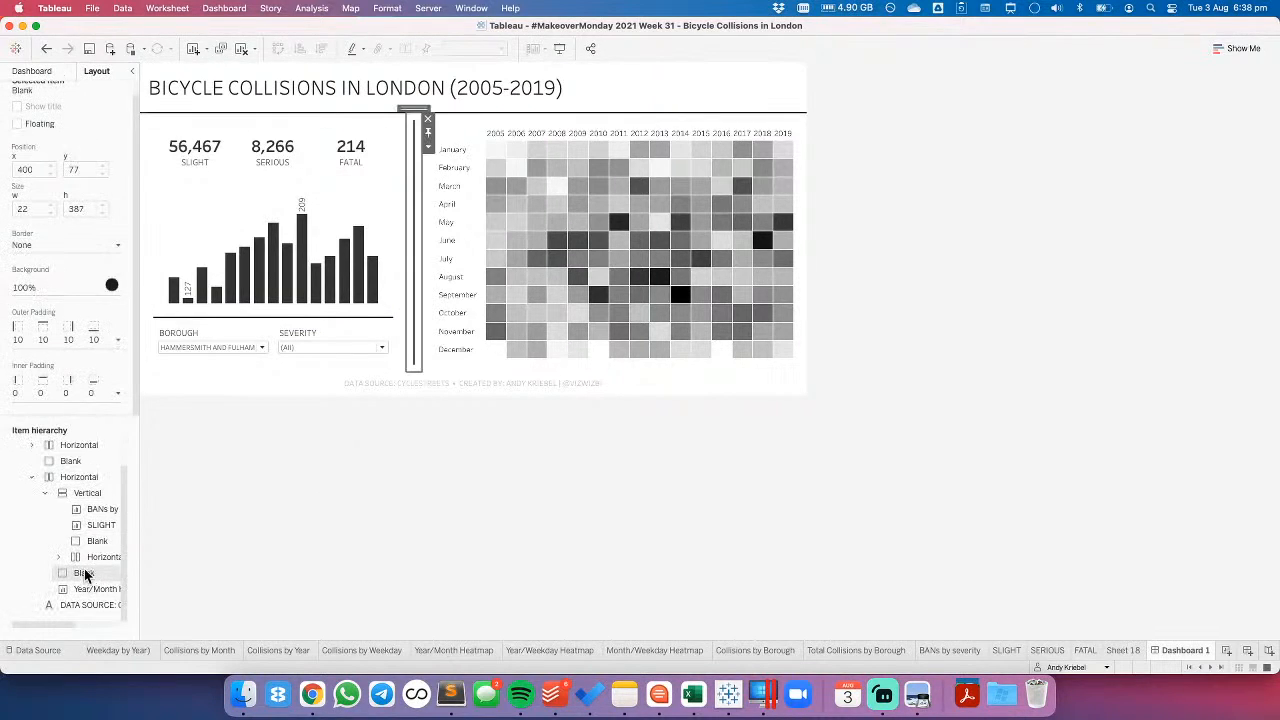
{"action": "left_click", "coordinate": [95, 543]}
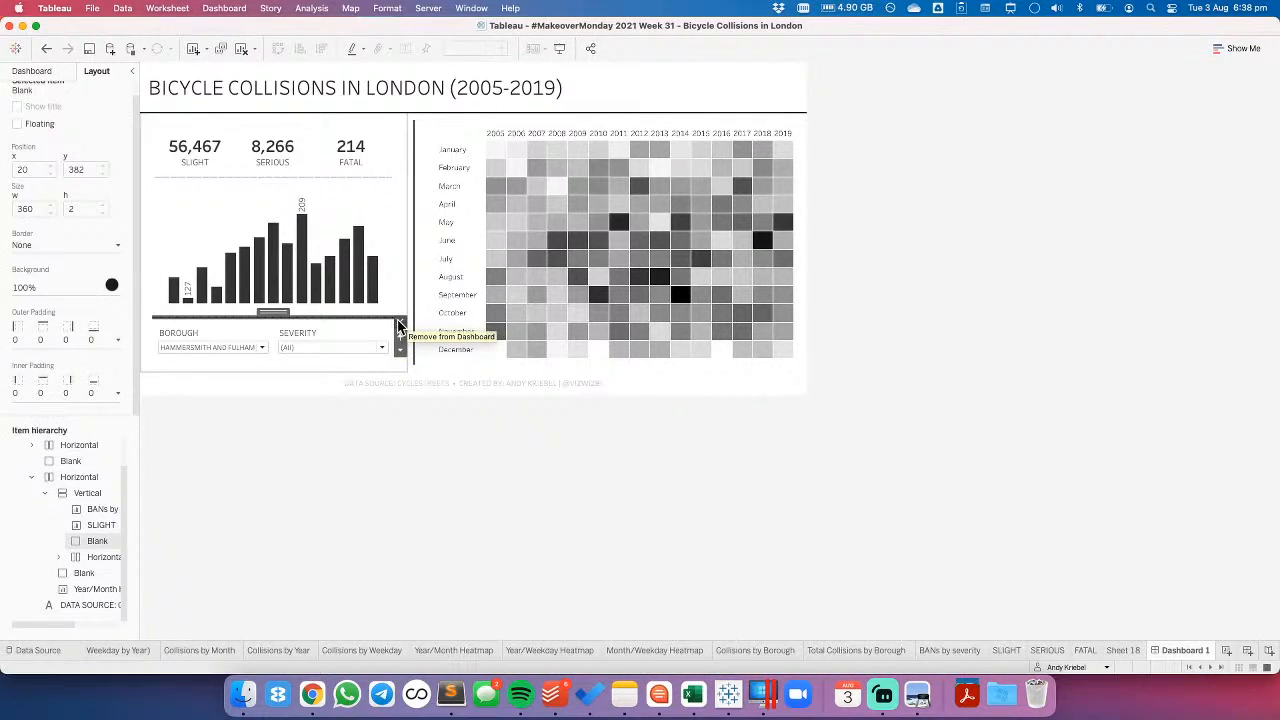
{"action": "left_click", "coordinate": [369, 487]}
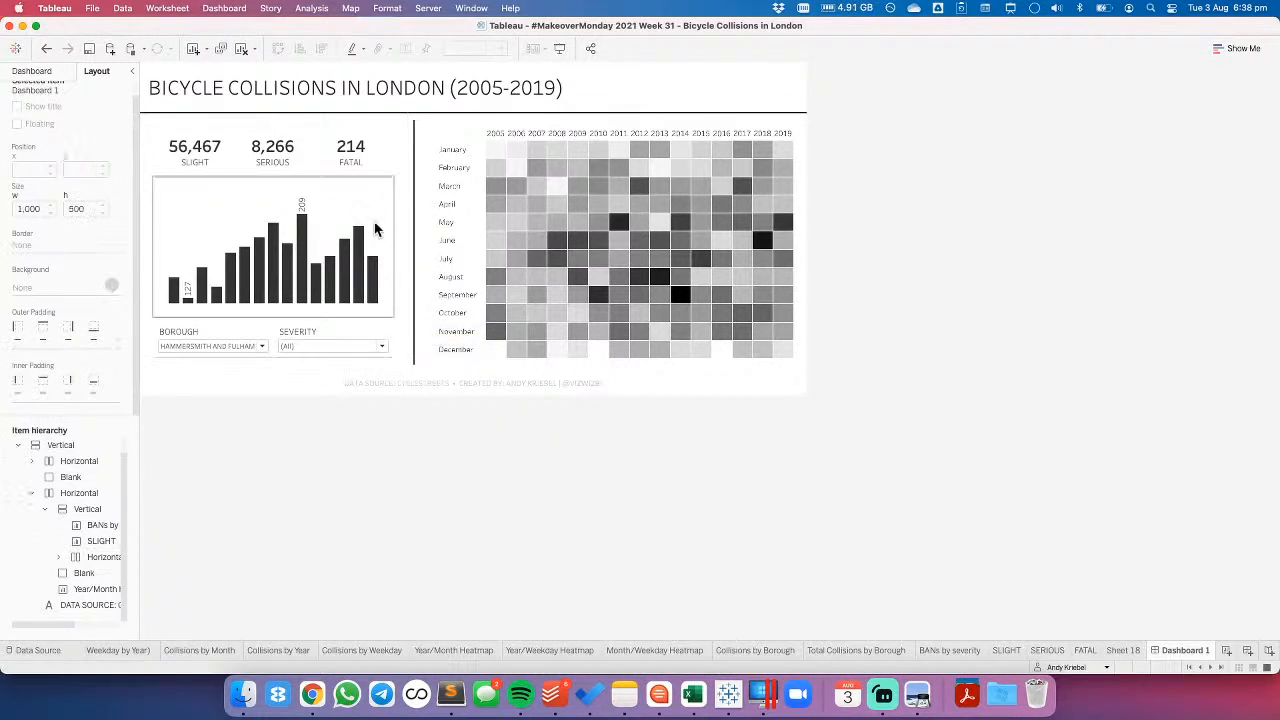
- Create a calculated field named MAX OR MIN from the bar chart's SLIGHT worksheet
{"action": "left_click", "coordinate": [355, 200]}
{"action": "left_click", "coordinate": [401, 200]}
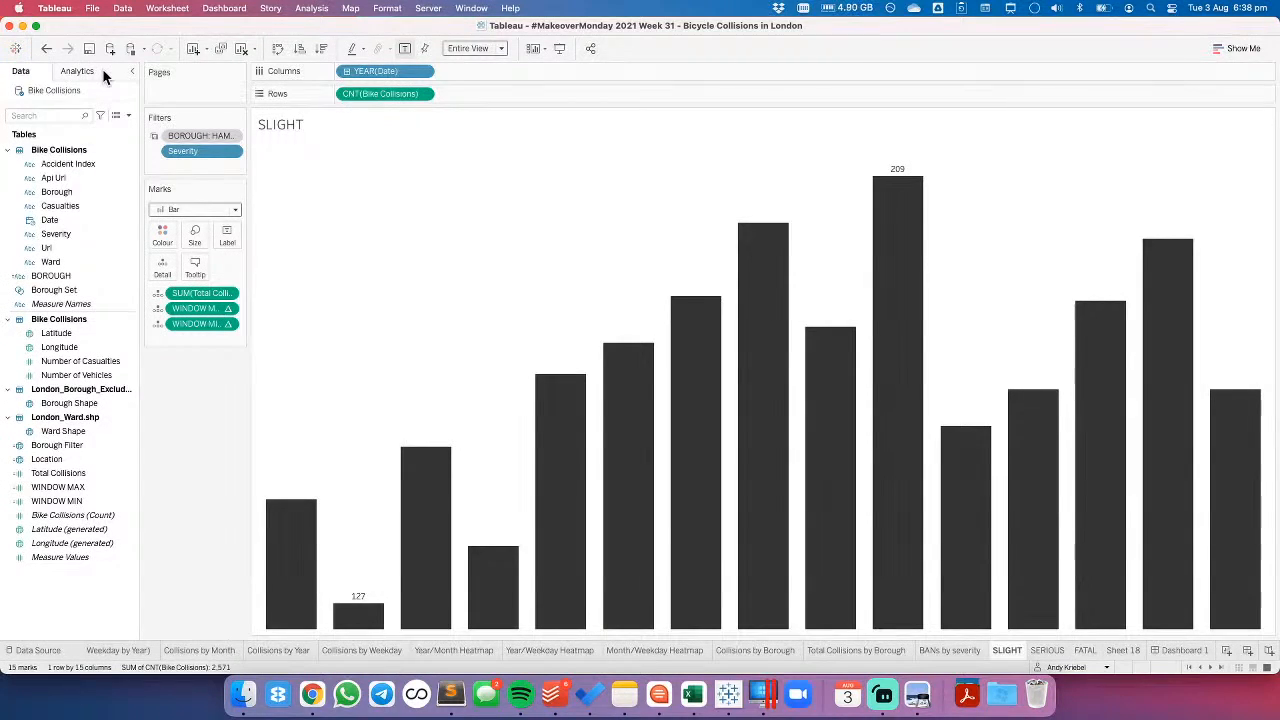
{"action": "right_click", "coordinate": [74, 597]}
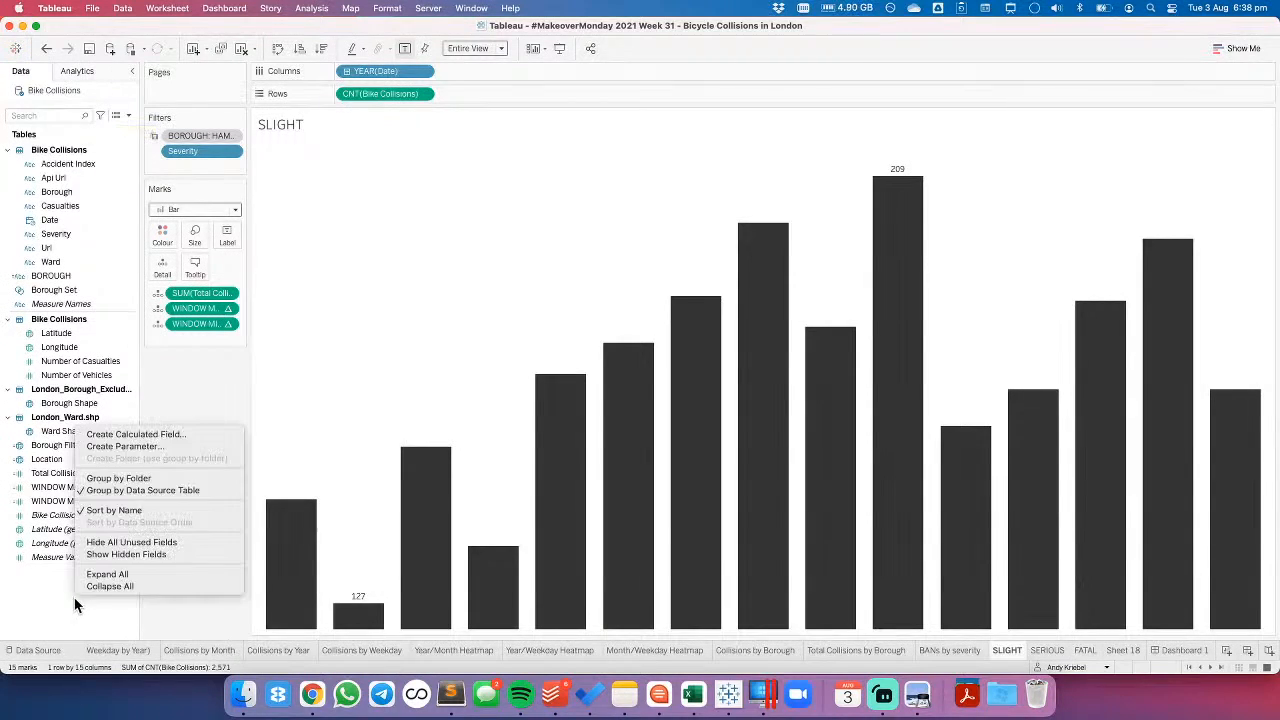
{"action": "left_click", "coordinate": [133, 435]}
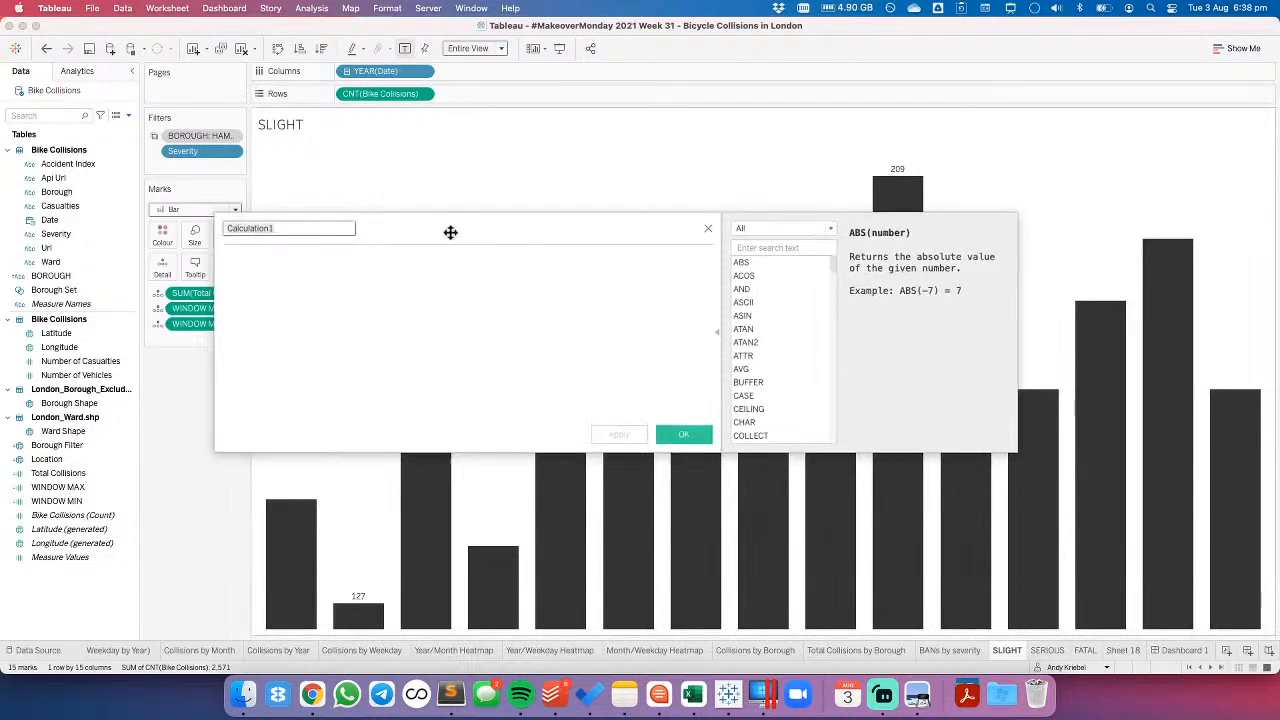
{"action": "left_click_drag", "start_coordinate": [449, 231], "coordinate": [534, 303]}
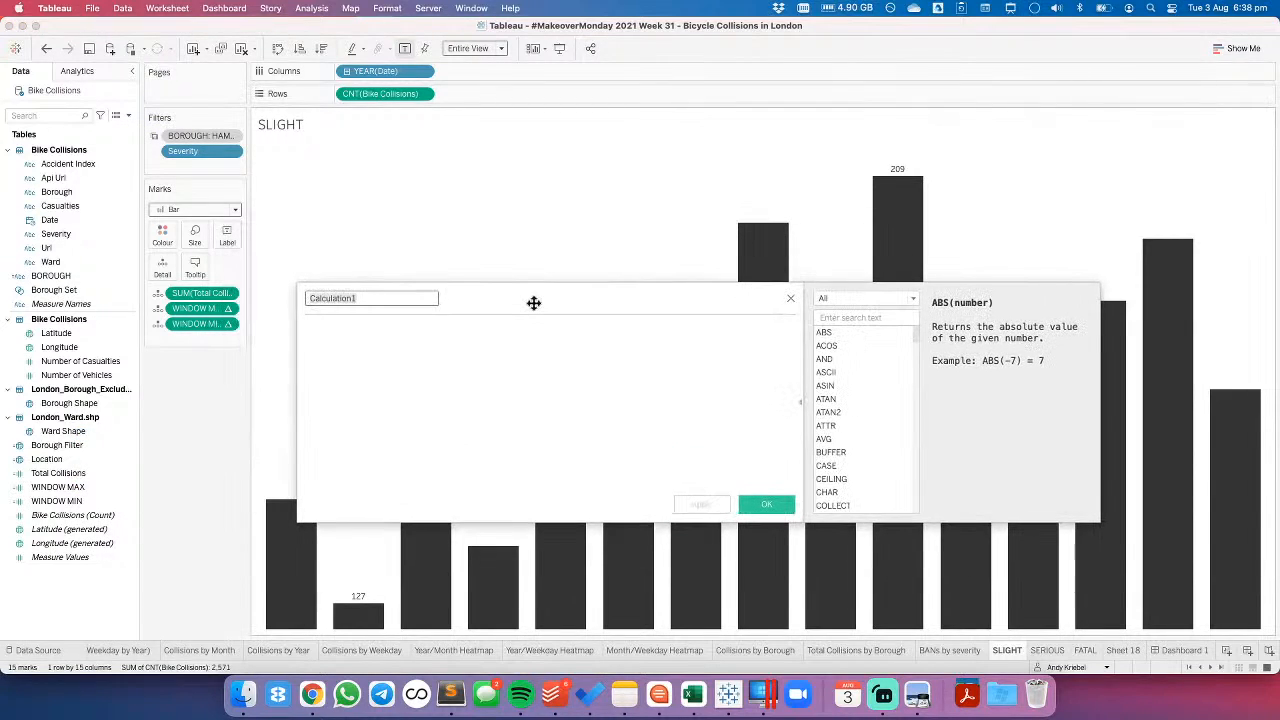
{"action": "key", "text": "BackSpace"}
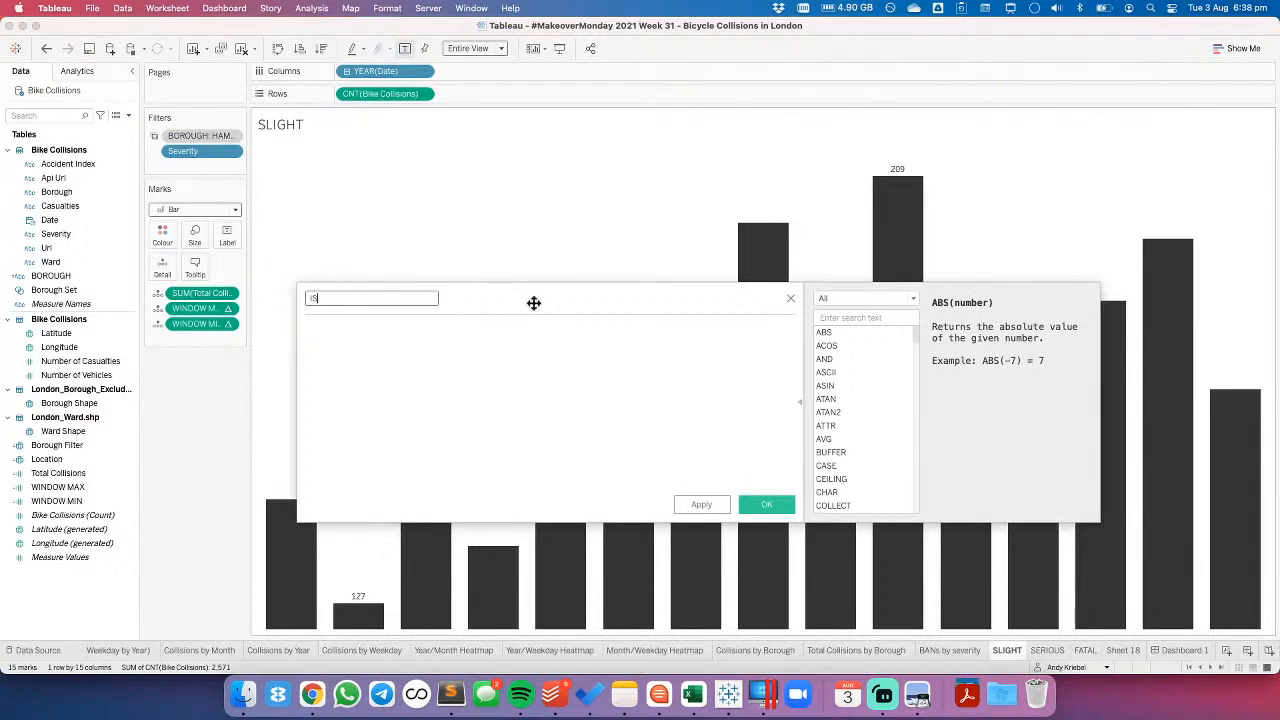
{"action": "key", "text": "BackSpace"}
{"action": "key", "text": "BackSpace"}
{"action": "type", "text": "MAX OR MIN"}
{"action": "key", "text": "Tab"}
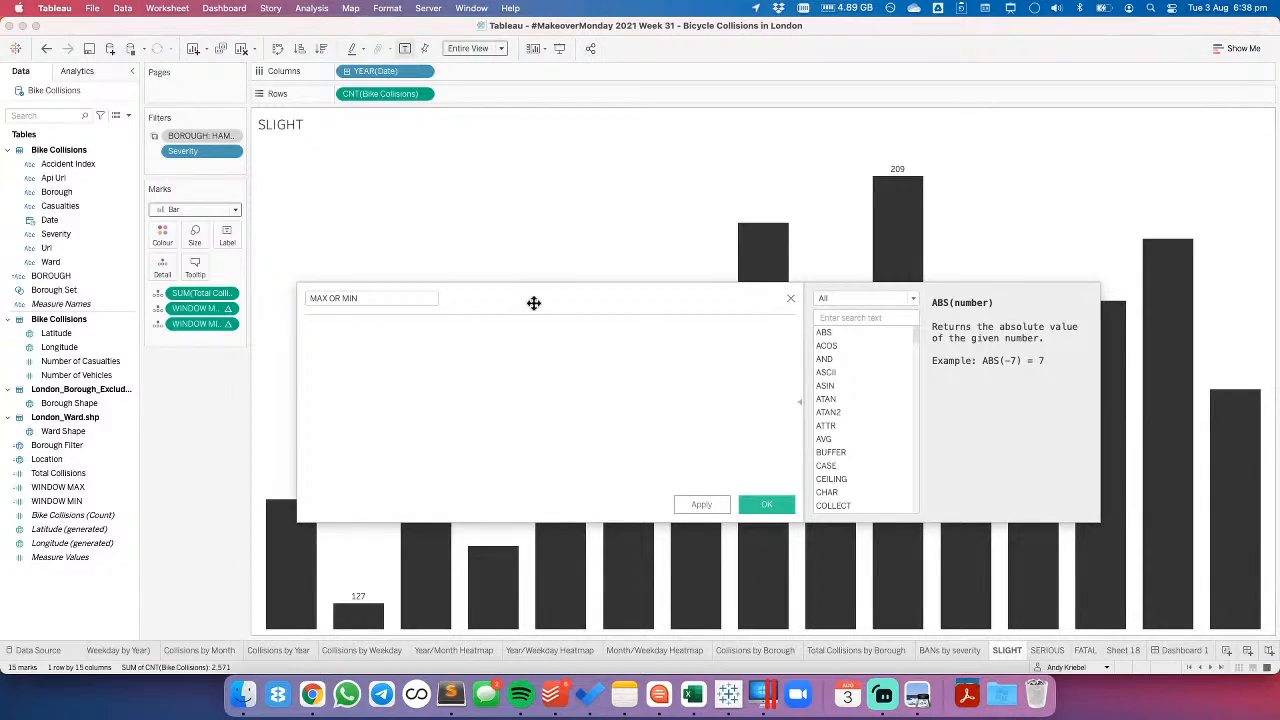
- Write the MAX OR MIN formula's first condition: IF WINDOW_MAX(COUNT([Bike Collisions])) = COUNT([Bike Collisions]) THEN 'MAX'
{"action": "type", "text": "IF "}
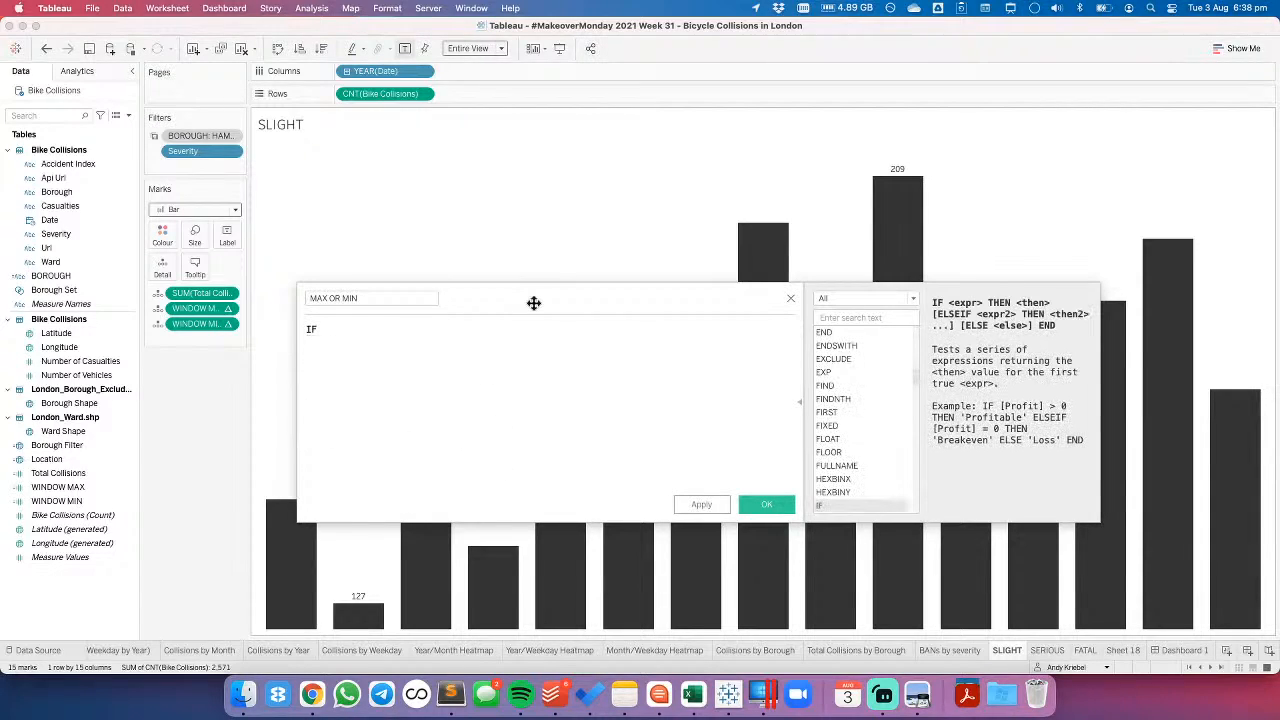
{"action": "type", "text": "wind"}
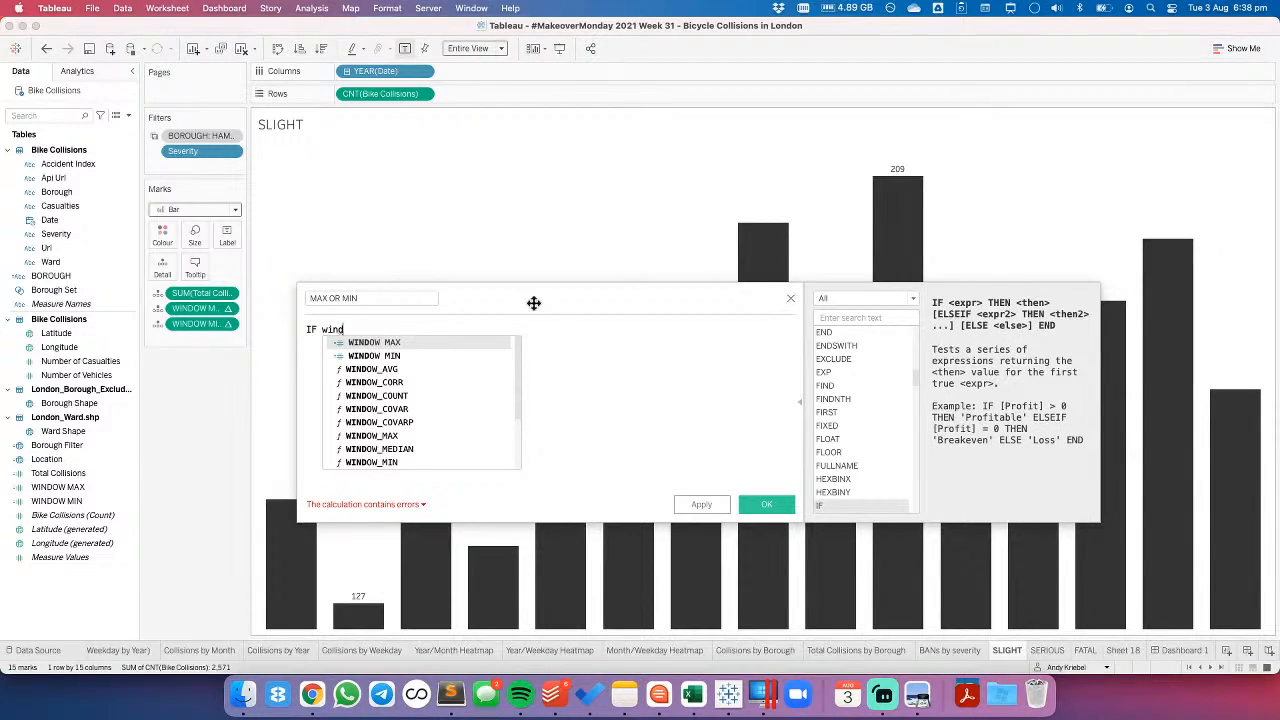
{"action": "double_click", "coordinate": [397, 436]}
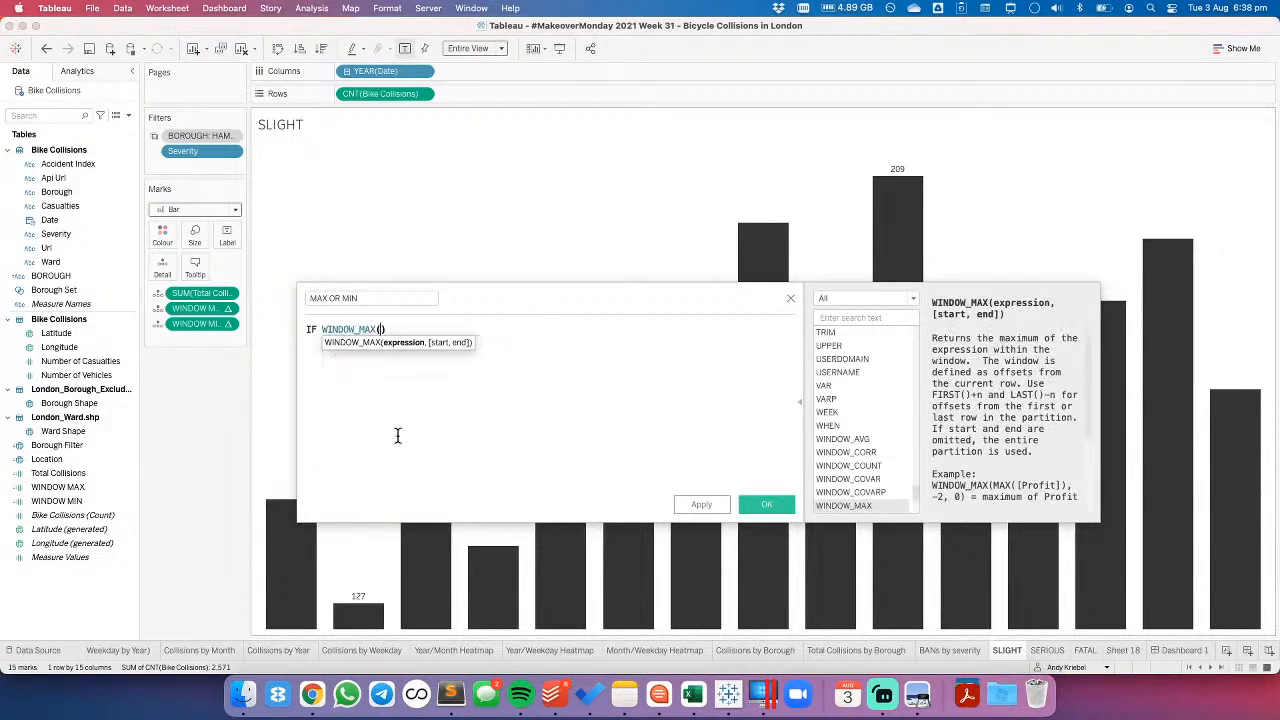
{"action": "left_click_drag", "start_coordinate": [380, 93], "coordinate": [381, 362]}
{"action": "left_click", "coordinate": [557, 333]}
{"action": "type", "text": "="}
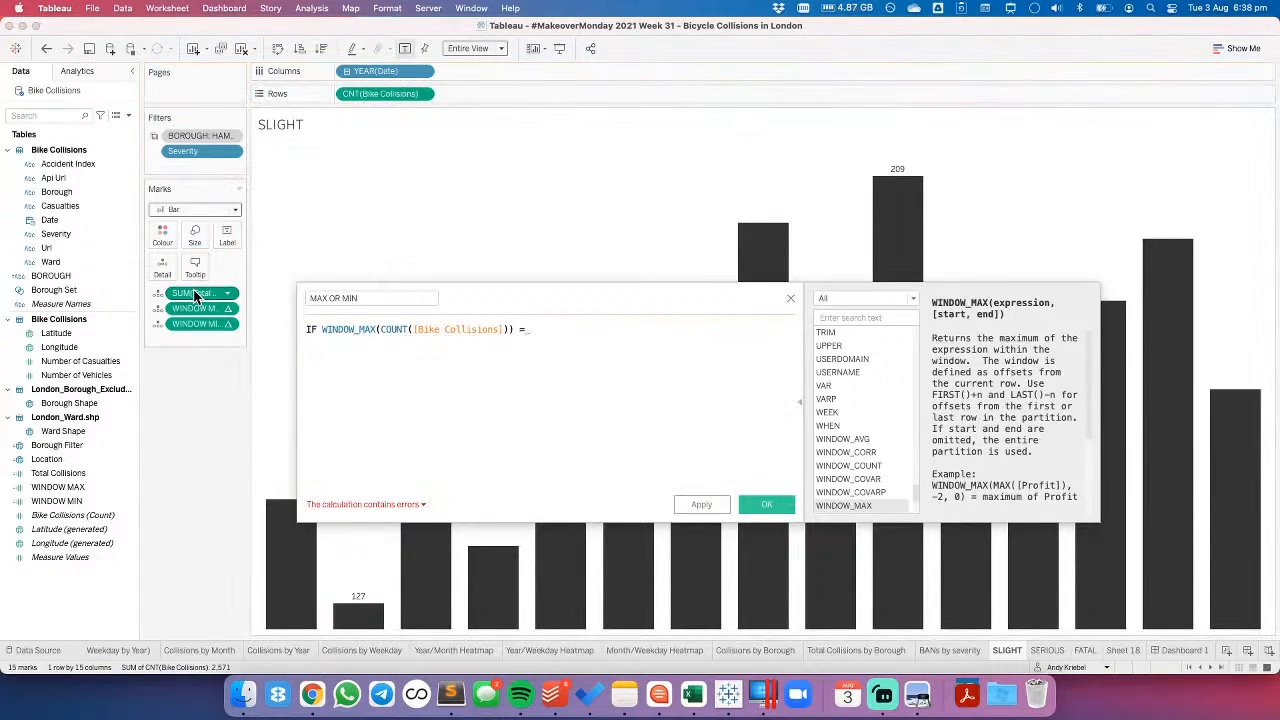
{"action": "left_click_drag", "start_coordinate": [362, 97], "coordinate": [589, 376]}
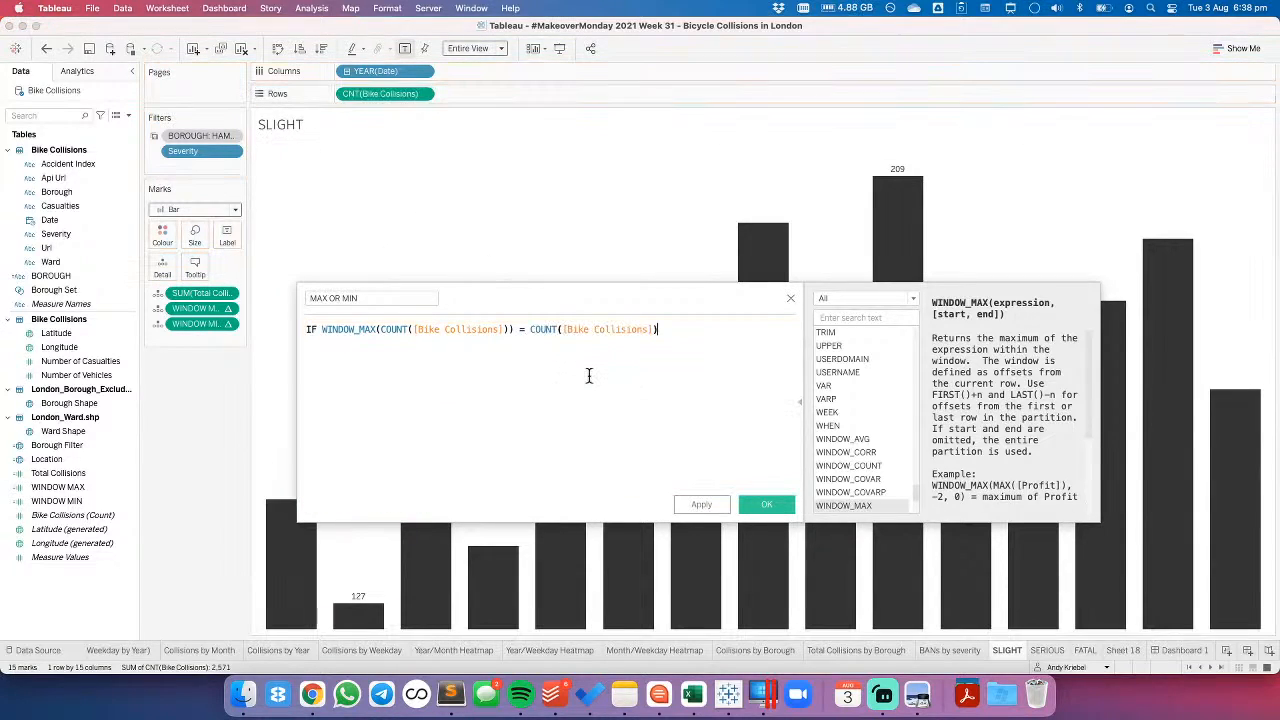
{"action": "type", "text": "THEN '"}
{"action": "type", "text": "MA"}
{"action": "type", "text": "X' "}
{"action": "type", "text": "ELS"}
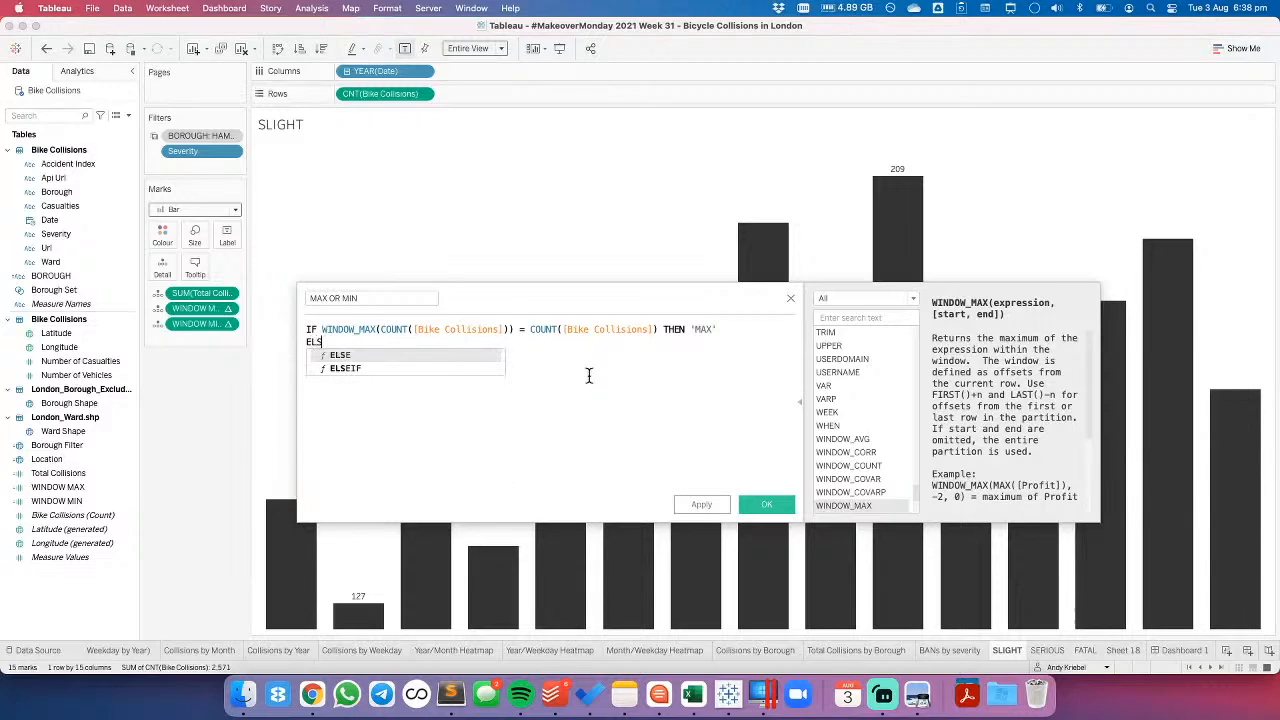
{"action": "type", "text": "EIF"}
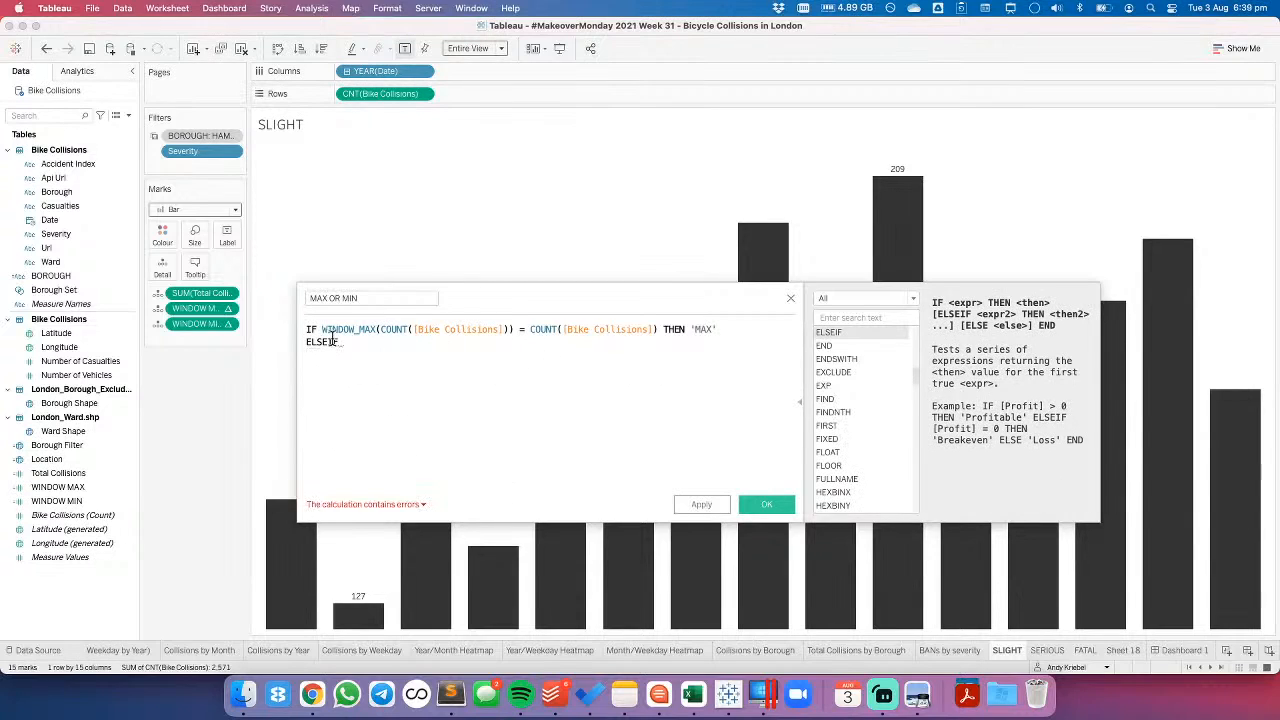
- Add a second branch to the formula: ELSEIF WINDOW_MIN(COUNT([Bike Collisions])) = COUNT([Bike Collisions]) THEN 'MIN'
{"action": "left_click_drag", "start_coordinate": [321, 329], "coordinate": [726, 329]}
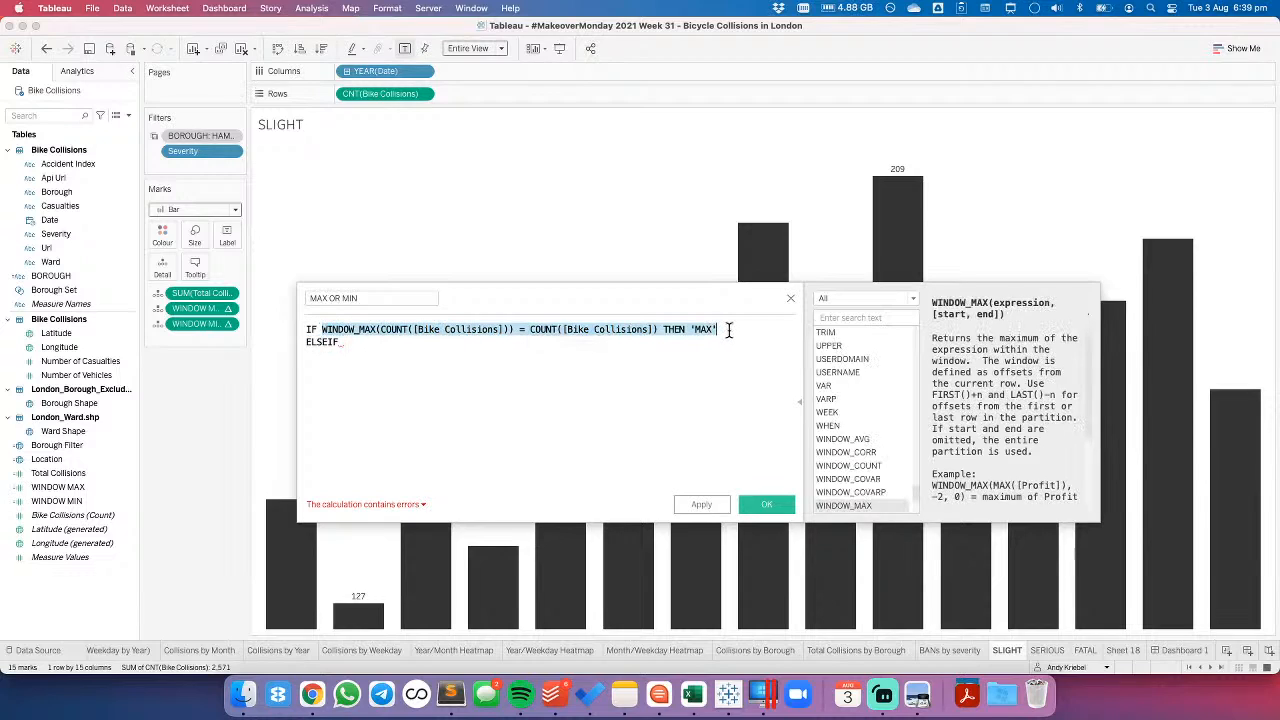
{"action": "key", "text": "cmd+c"}
{"action": "left_click", "coordinate": [371, 344]}
{"action": "key", "text": "cmd+v"}
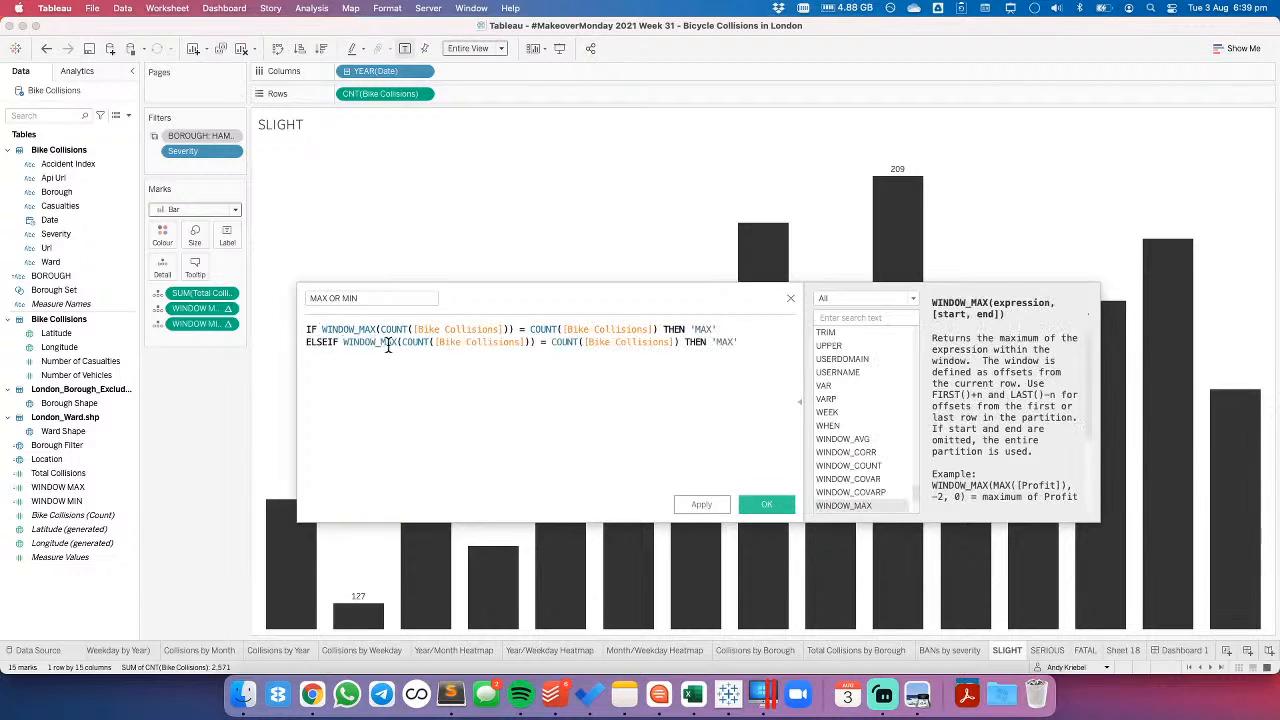
{"action": "key", "text": "BackSpace"}
{"action": "key", "text": "BackSpace"}
{"action": "type", "text": "IN"}
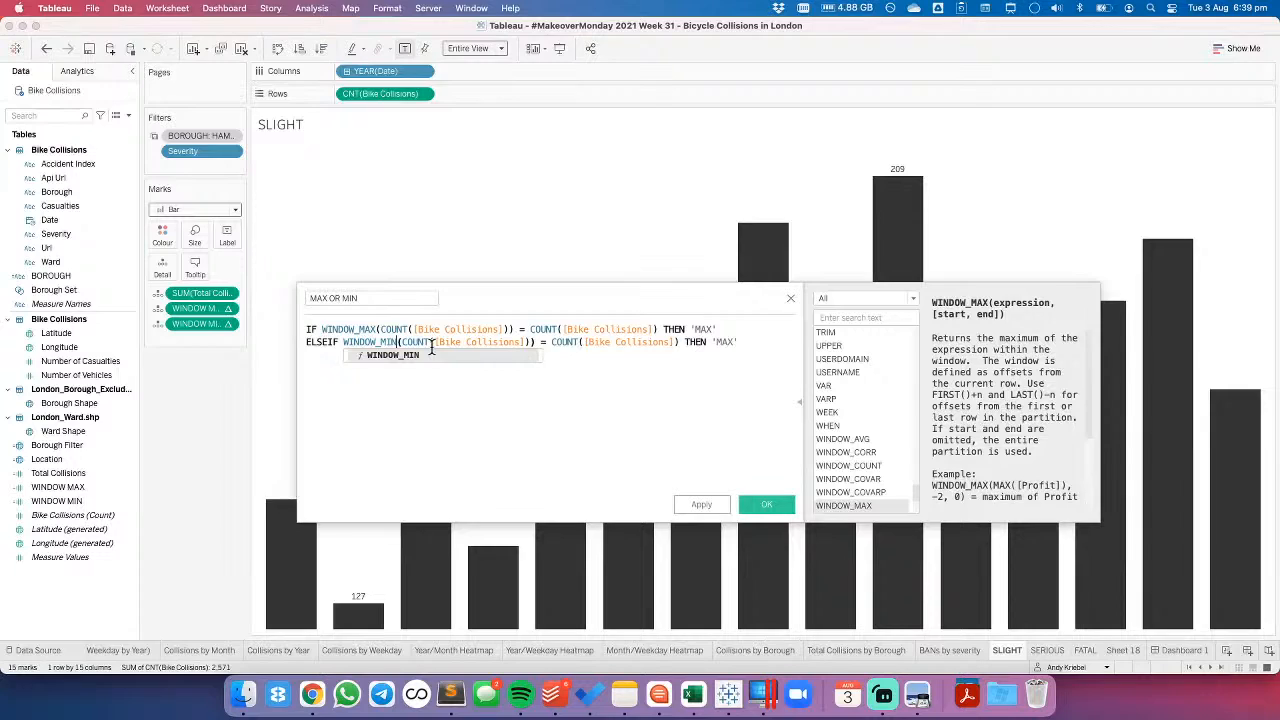
{"action": "double_click", "coordinate": [727, 342]}
{"action": "type", "text": "MIN' "}
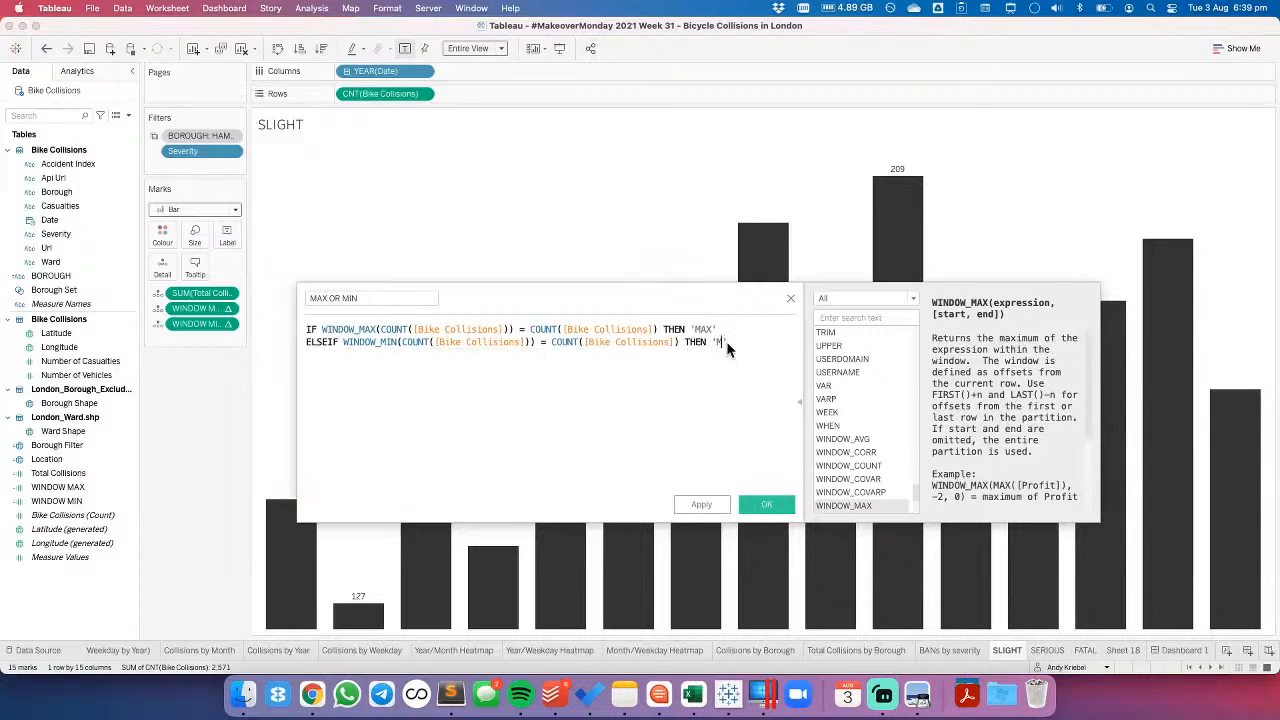
{"action": "type", "text": "EBD"}
- Close the formula with END on its own line and save the MAX OR MIN calculated field
{"action": "key", "text": "BackSpace"}
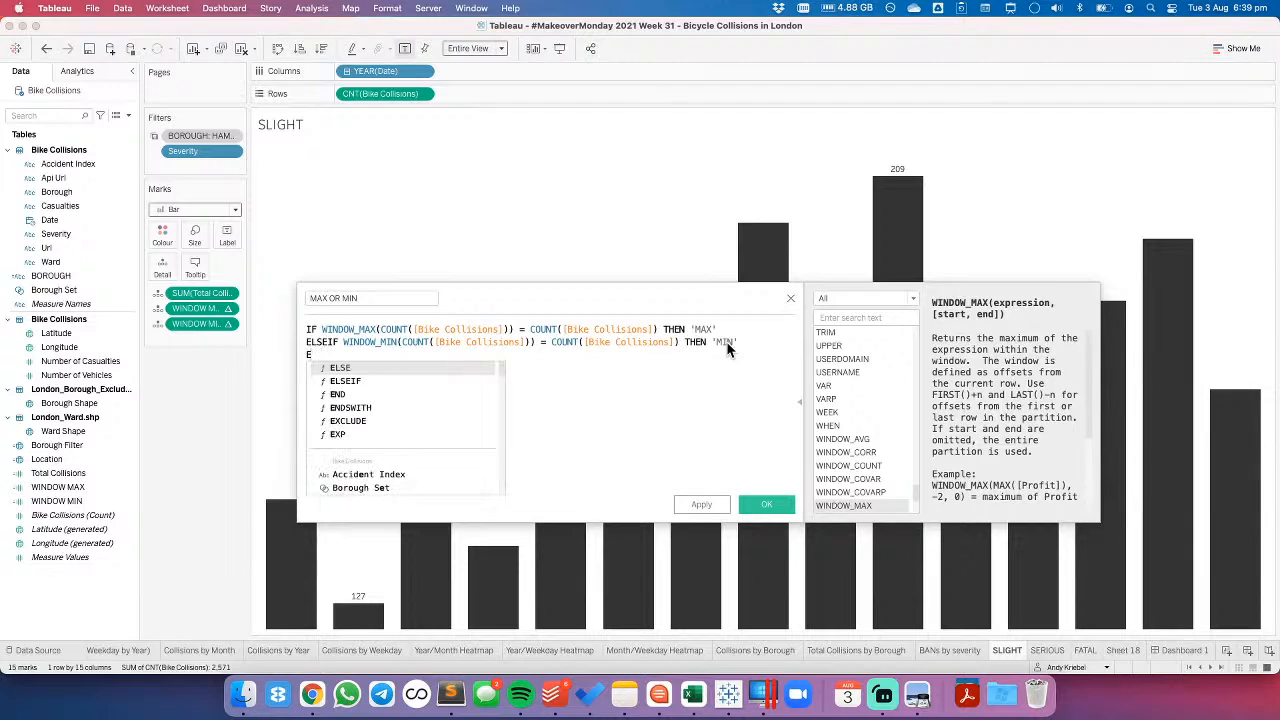
{"action": "type", "text": "ND"}
{"action": "left_click", "coordinate": [764, 506]}
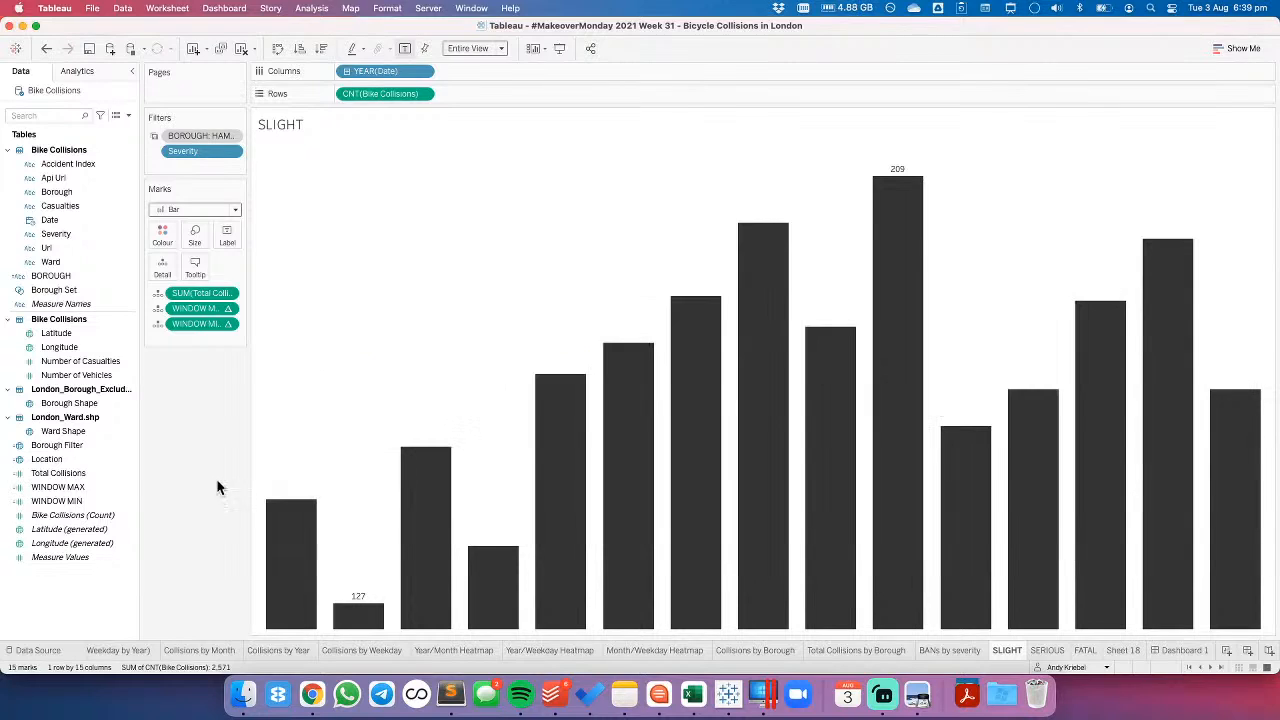
- Remove the Total Collisions, WINDOW MAX and WINDOW MIN fields from the chart's marks, and colour the bars by MAX OR MIN
{"action": "left_click_drag", "start_coordinate": [193, 314], "coordinate": [195, 388]}
{"action": "left_click_drag", "start_coordinate": [193, 312], "coordinate": [189, 380]}
{"action": "left_click_drag", "start_coordinate": [189, 294], "coordinate": [181, 414]}
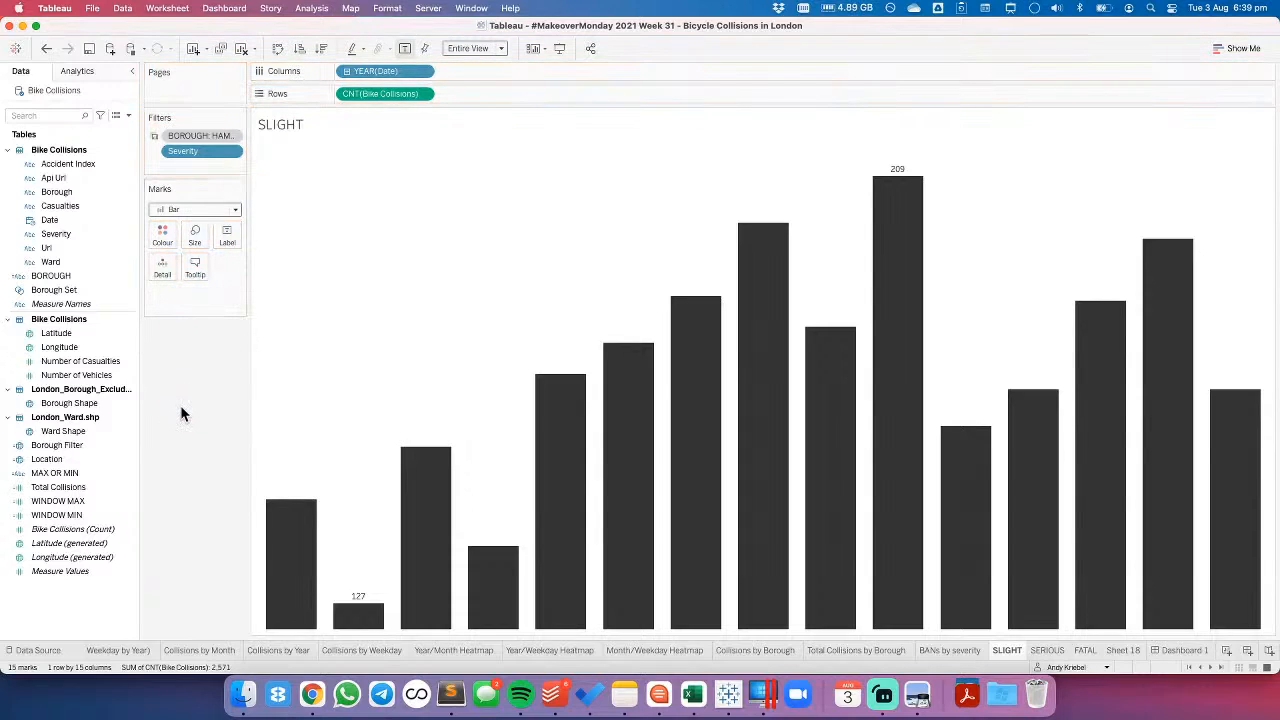
{"action": "left_click_drag", "start_coordinate": [55, 474], "coordinate": [162, 240]}
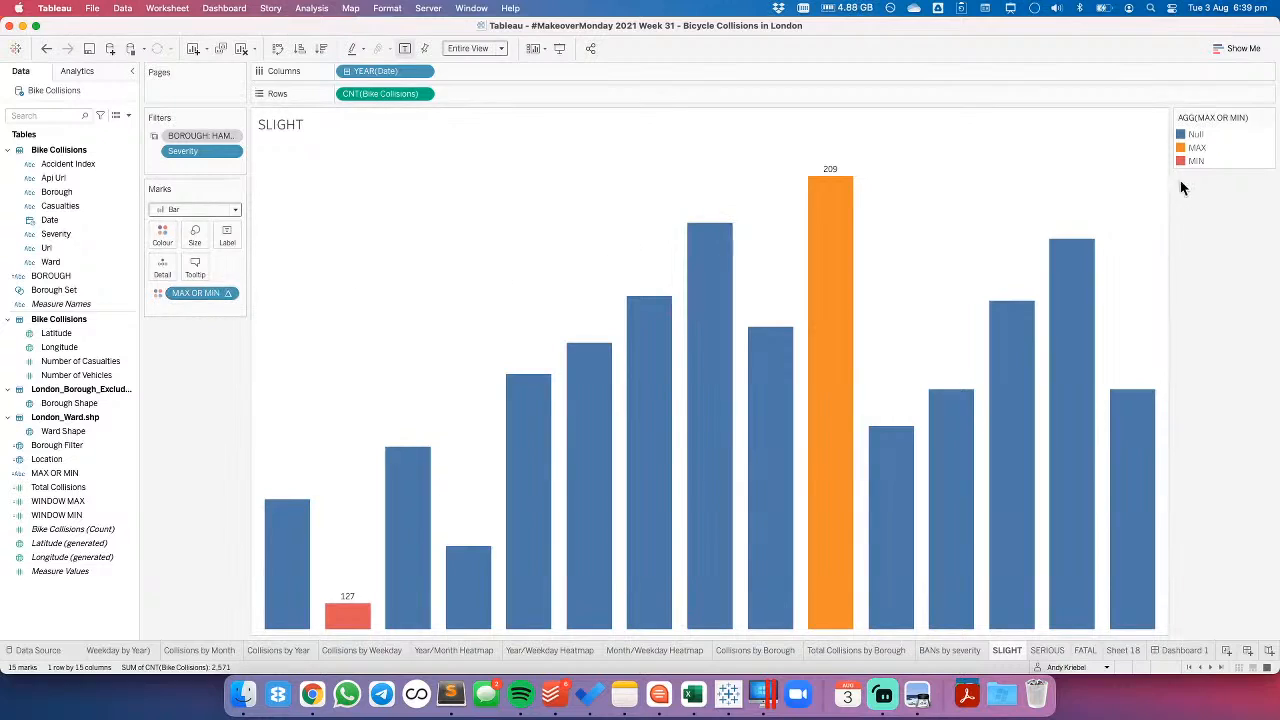
- Try colouring the MAX bar red from the Automatic palette and the Null bars near-black from the White to Black palette
{"action": "double_click", "coordinate": [1222, 165]}
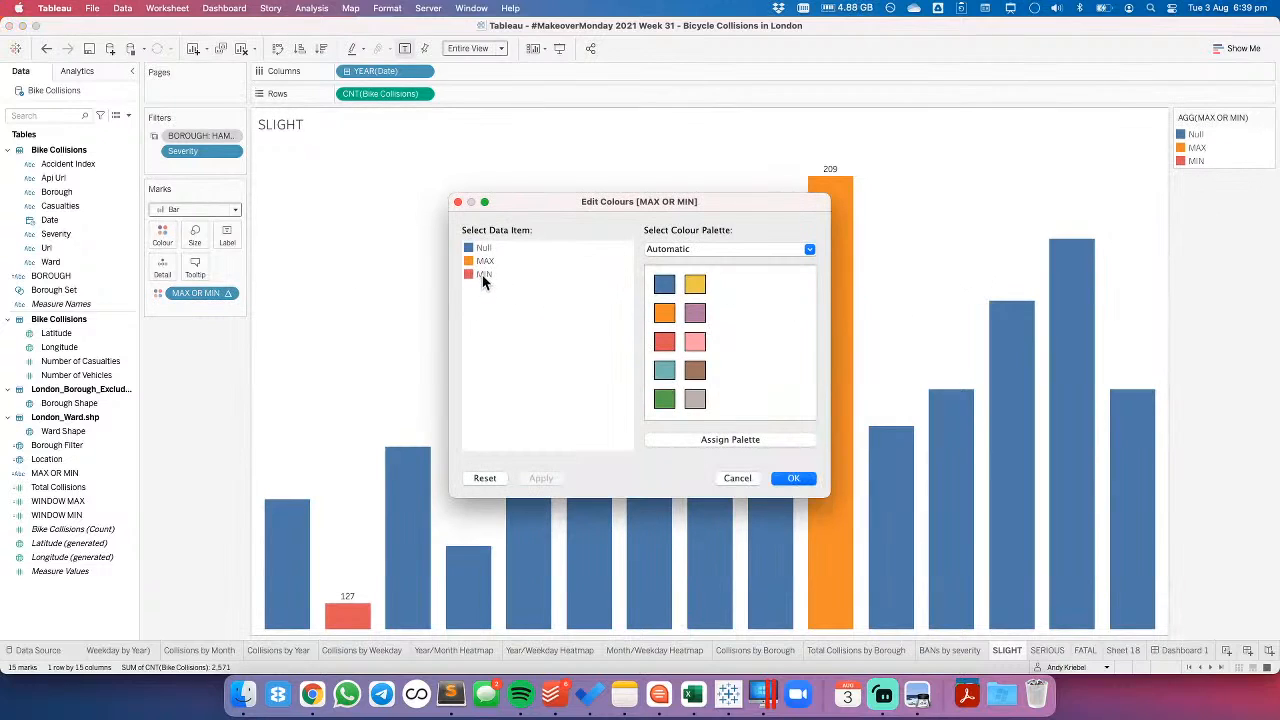
{"action": "left_click", "coordinate": [484, 261]}
{"action": "left_click", "coordinate": [665, 344]}
{"action": "left_click", "coordinate": [479, 250]}
{"action": "left_click", "coordinate": [686, 248]}
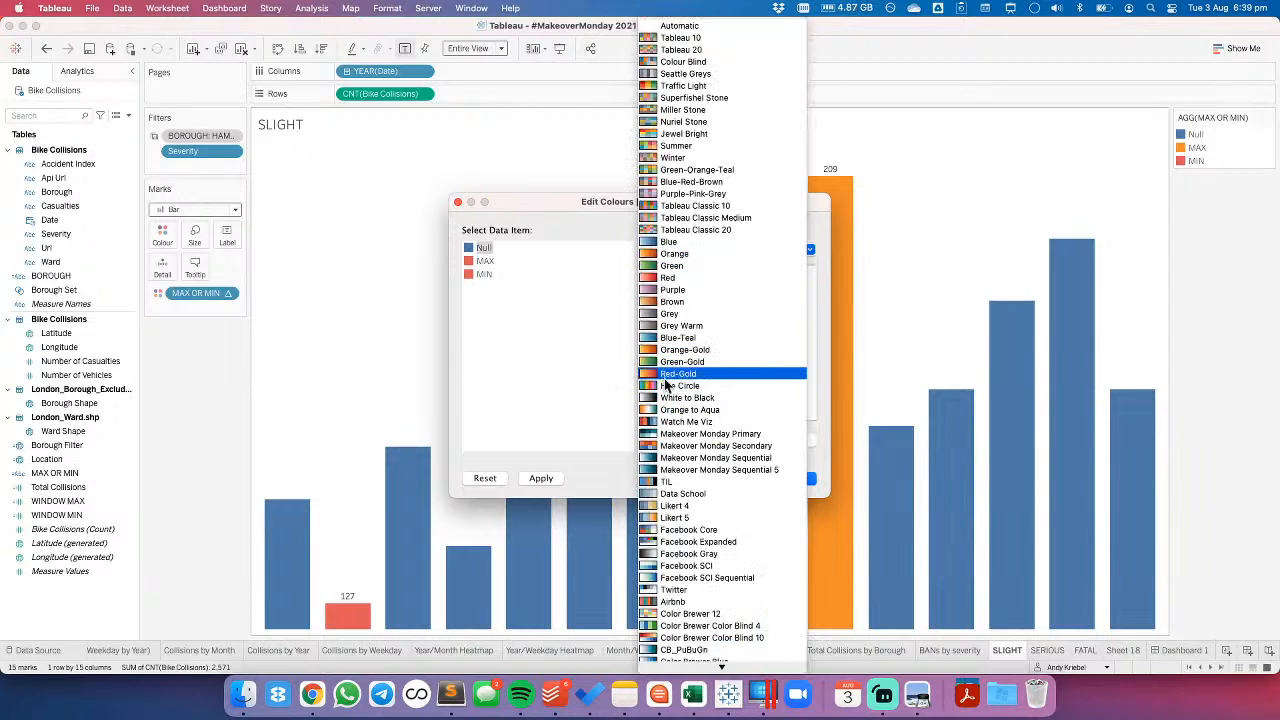
{"action": "left_click", "coordinate": [686, 397]}
{"action": "left_click", "coordinate": [757, 372]}
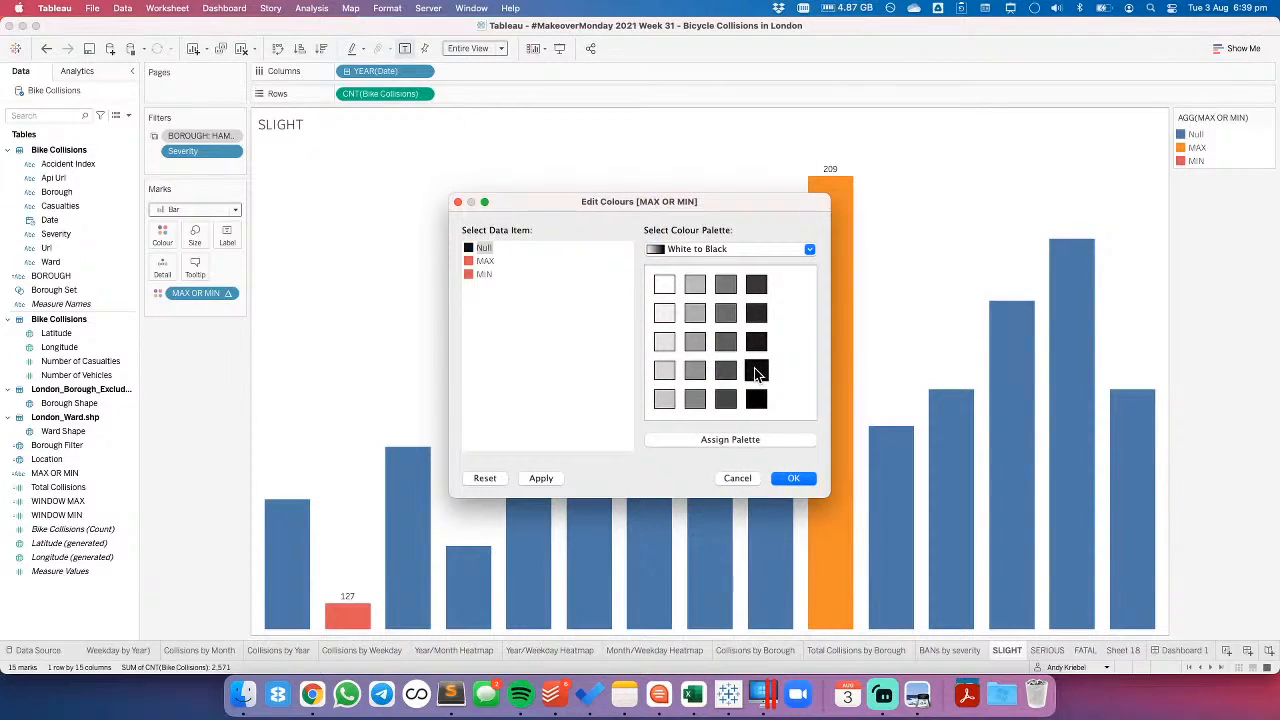
{"action": "left_click", "coordinate": [540, 478]}
- Using the Watch Me Viz palette, colour Null bars dark navy, MAX red and MIN light blue, and return to Dashboard 1
{"action": "left_click", "coordinate": [692, 249]}
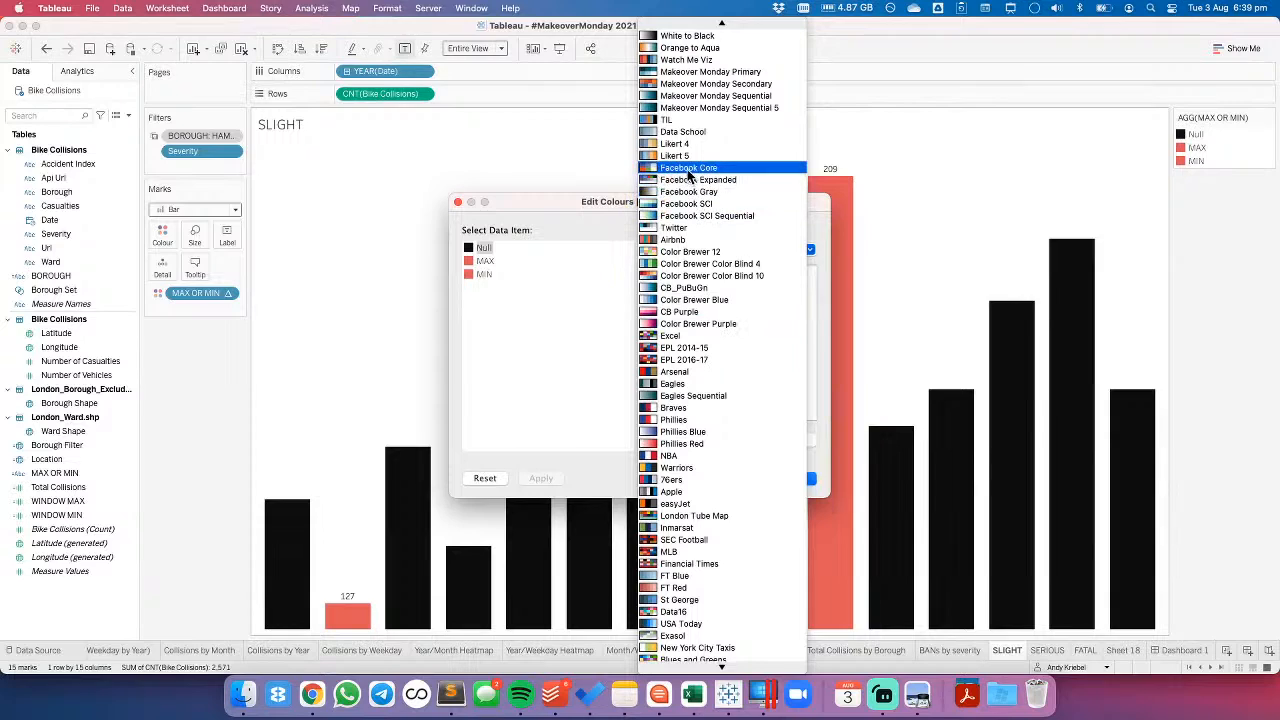
{"action": "left_click", "coordinate": [683, 60]}
{"action": "left_click", "coordinate": [660, 343]}
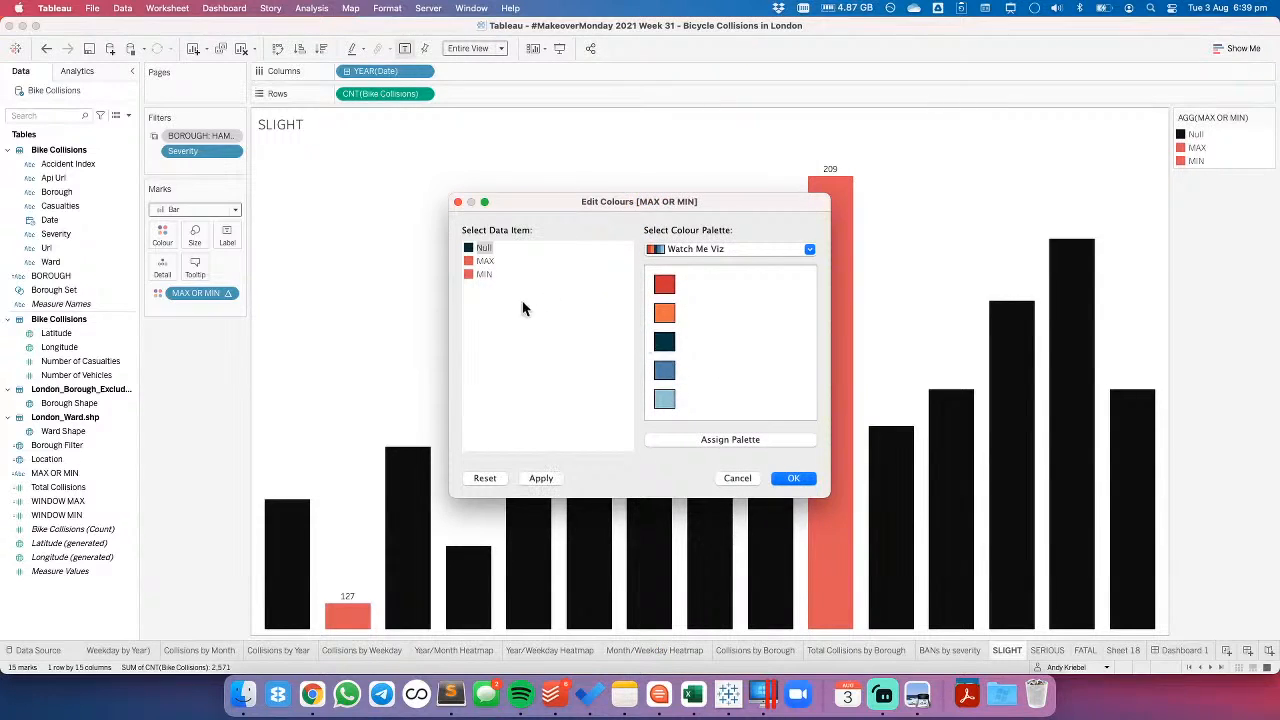
{"action": "left_click", "coordinate": [484, 262]}
{"action": "left_click", "coordinate": [484, 274]}
{"action": "left_click", "coordinate": [664, 399]}
{"action": "left_click", "coordinate": [790, 478]}
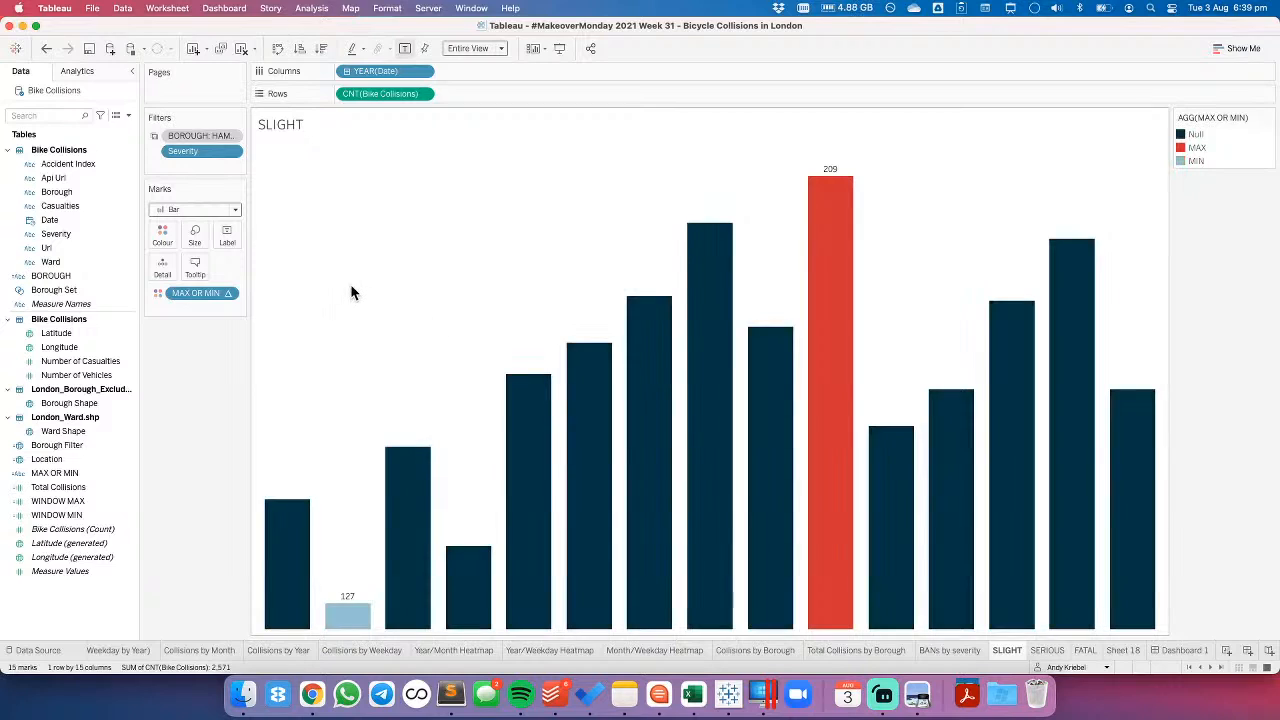
{"action": "left_click", "coordinate": [1180, 650]}
{"action": "left_click", "coordinate": [1092, 437]}
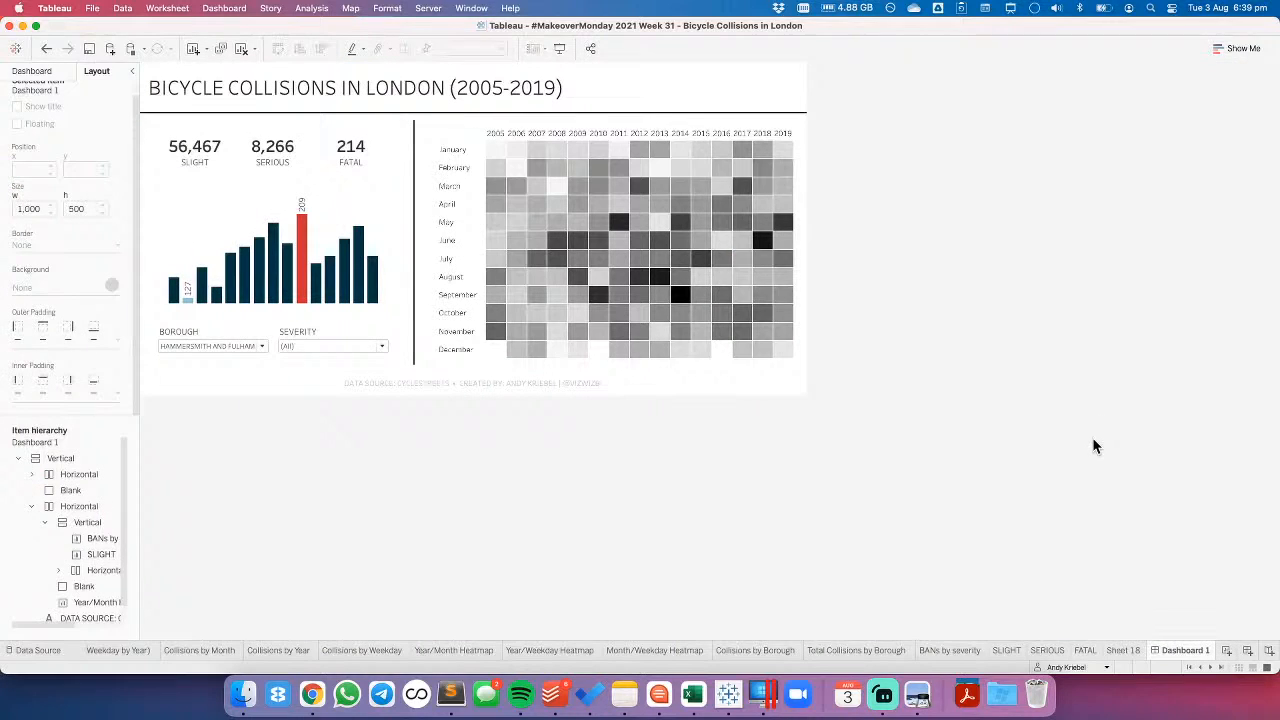
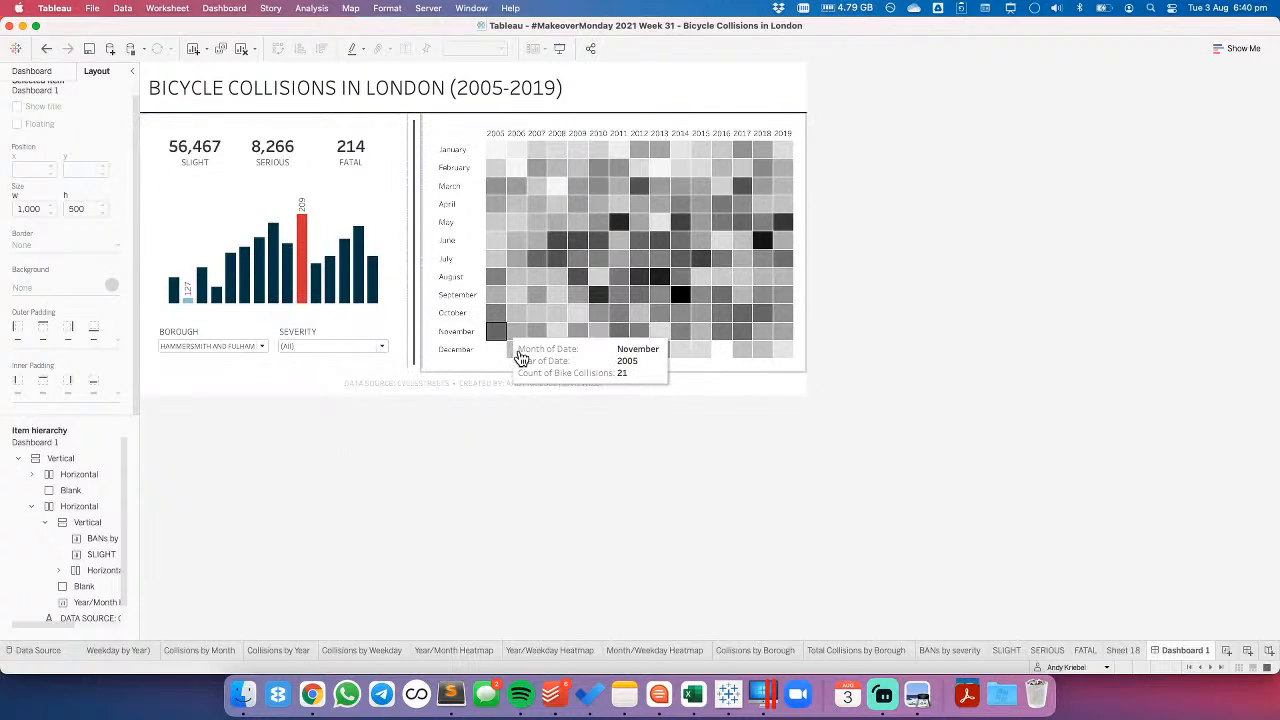
- Try the Color Brewer Blue-Red palette on the Year/Month Heatmap sheet and check it on Dashboard 1
{"action": "left_click", "coordinate": [487, 372]}
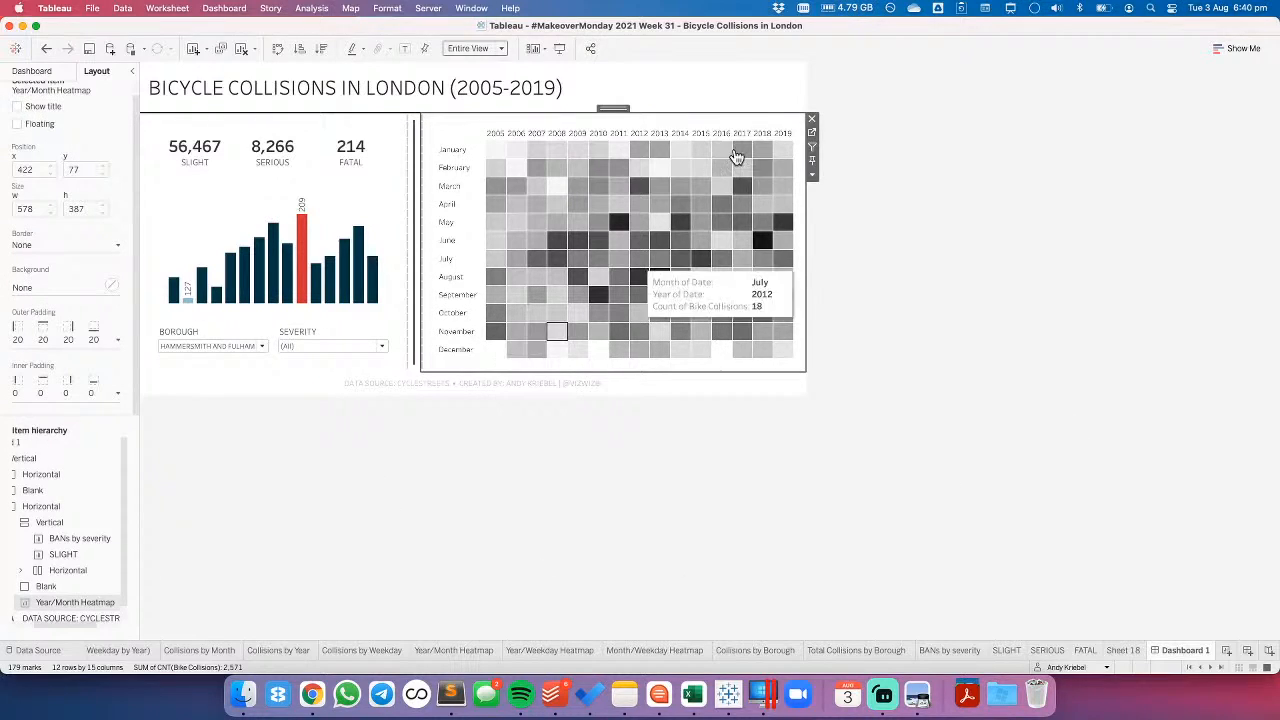
{"action": "left_click", "coordinate": [816, 133]}
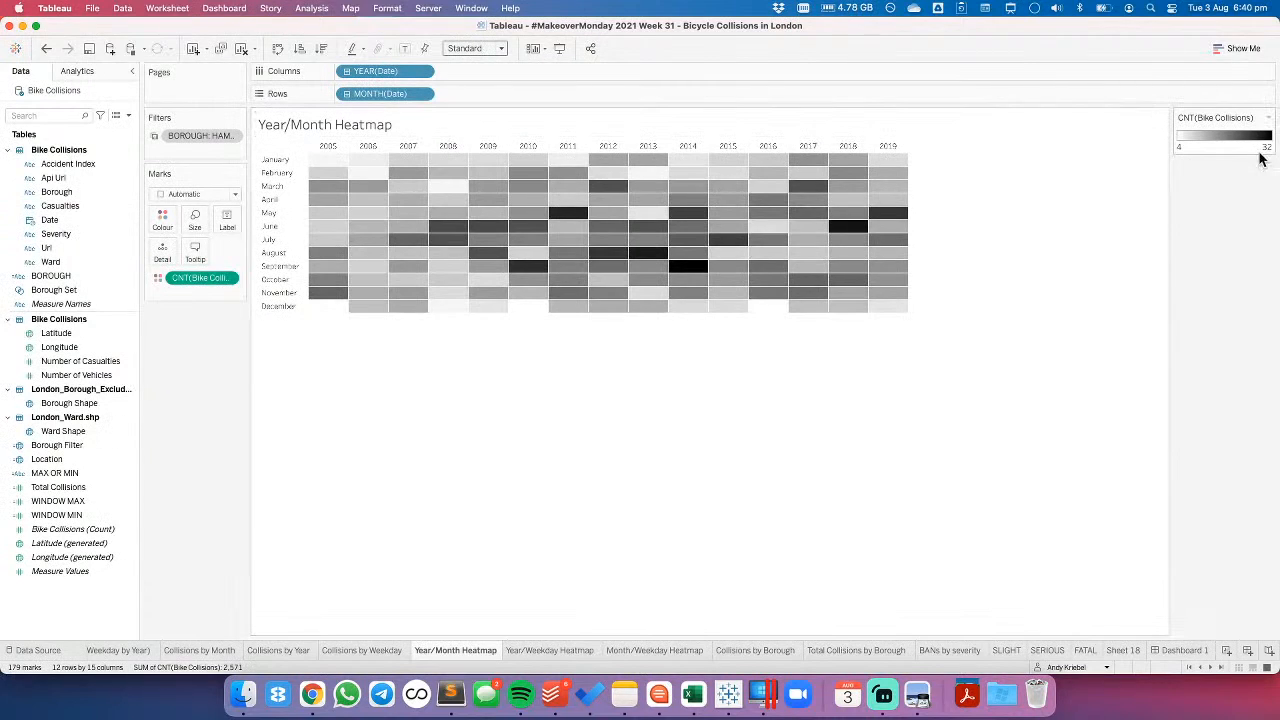
{"action": "double_click", "coordinate": [1210, 148]}
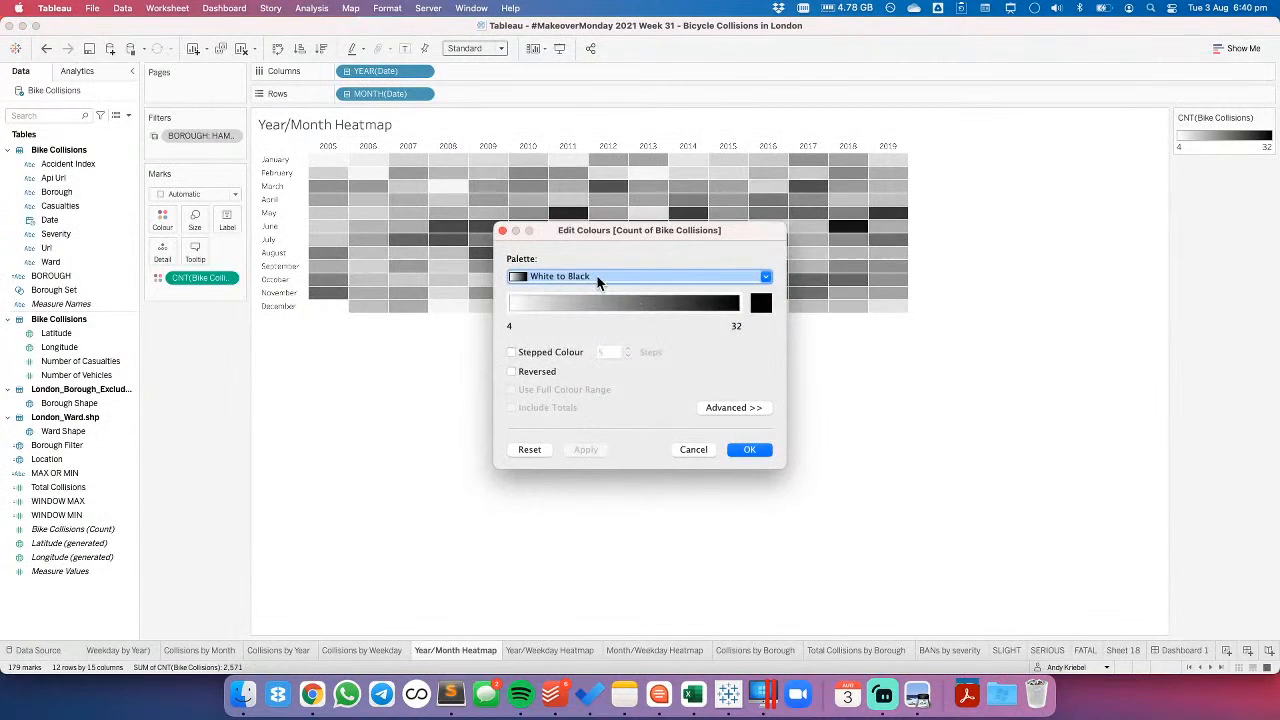
{"action": "left_click", "coordinate": [592, 277]}
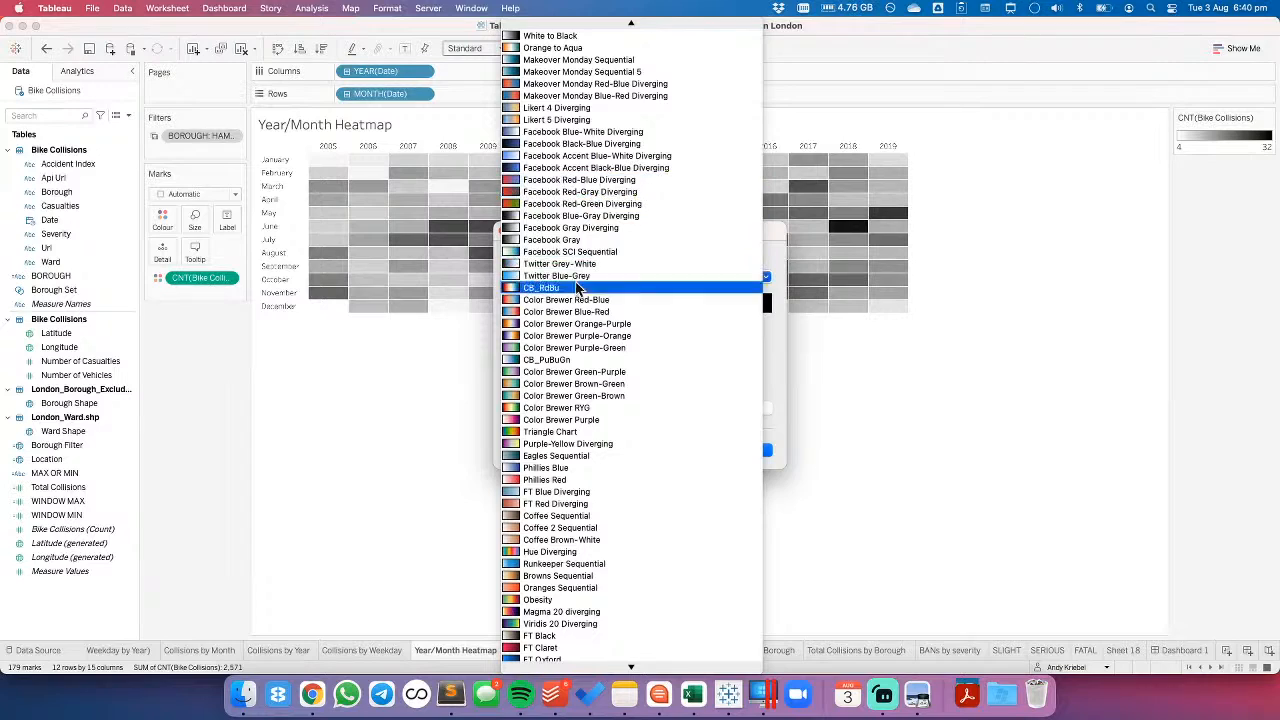
{"action": "left_click", "coordinate": [571, 311]}
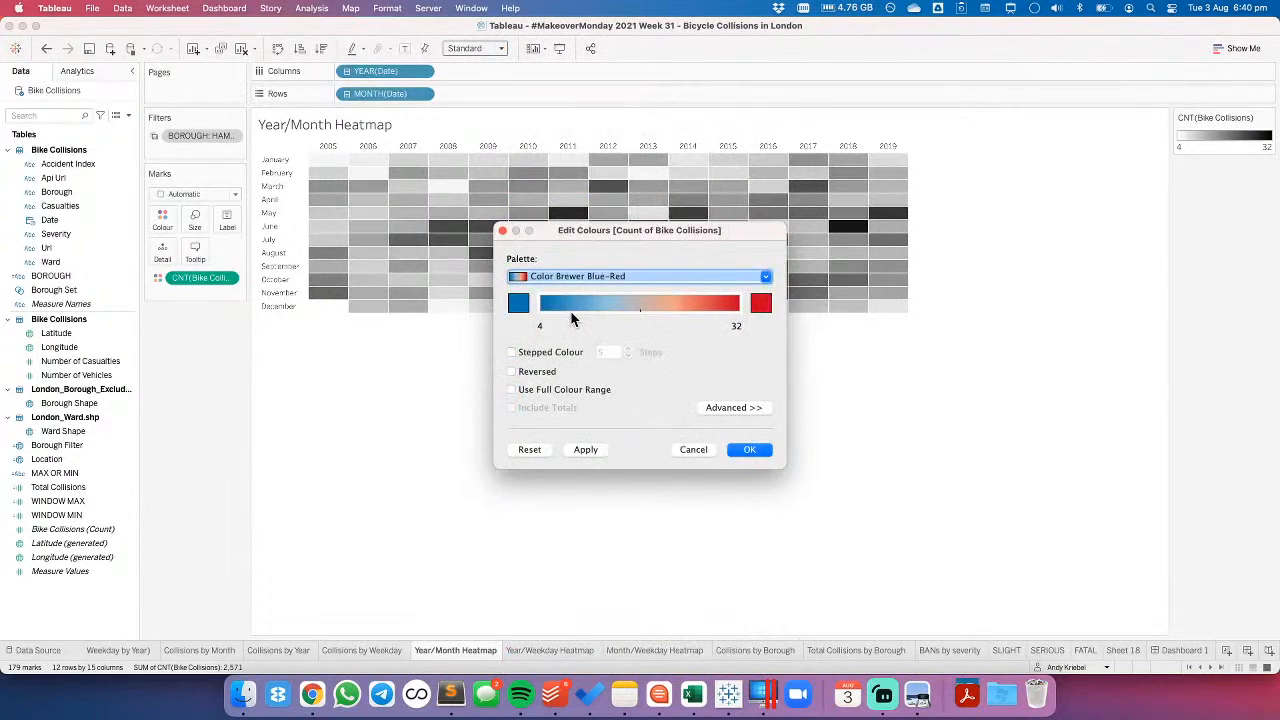
{"action": "left_click", "coordinate": [586, 450]}
{"action": "left_click", "coordinate": [752, 451]}
{"action": "left_click", "coordinate": [1192, 649]}
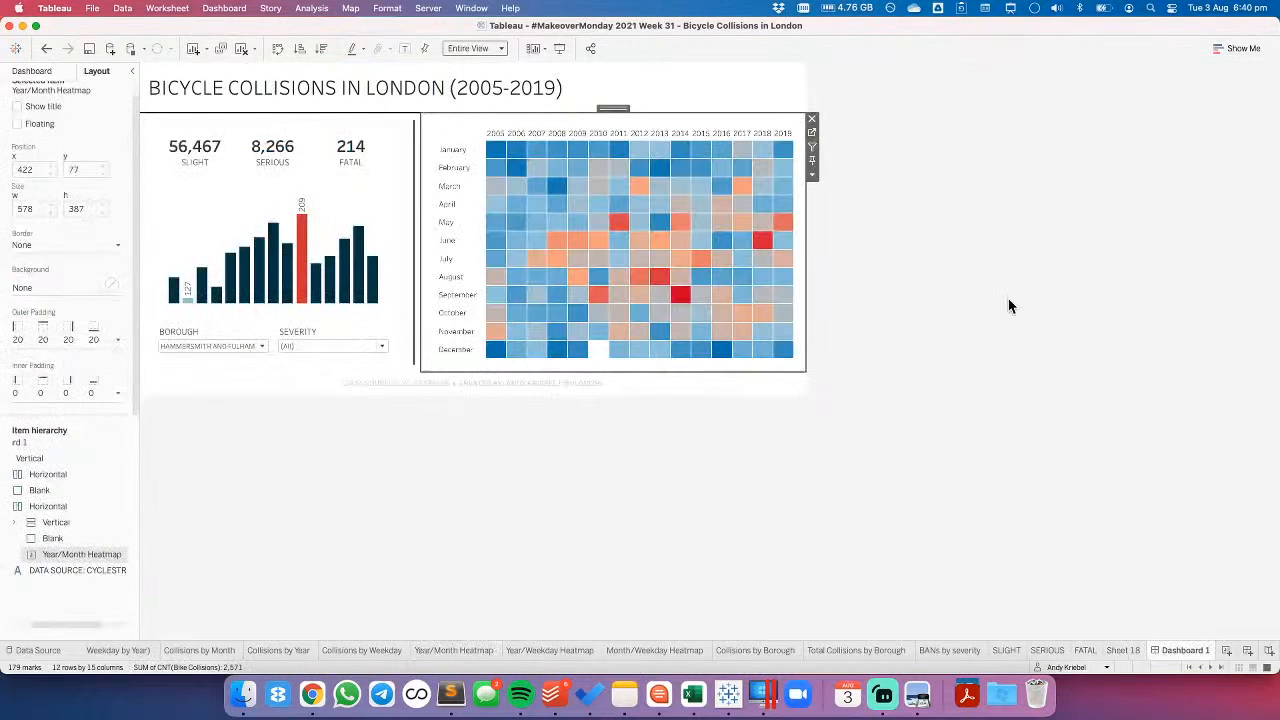
- Undo the heatmap's palette change and return to Dashboard 1
{"action": "left_click", "coordinate": [45, 50]}
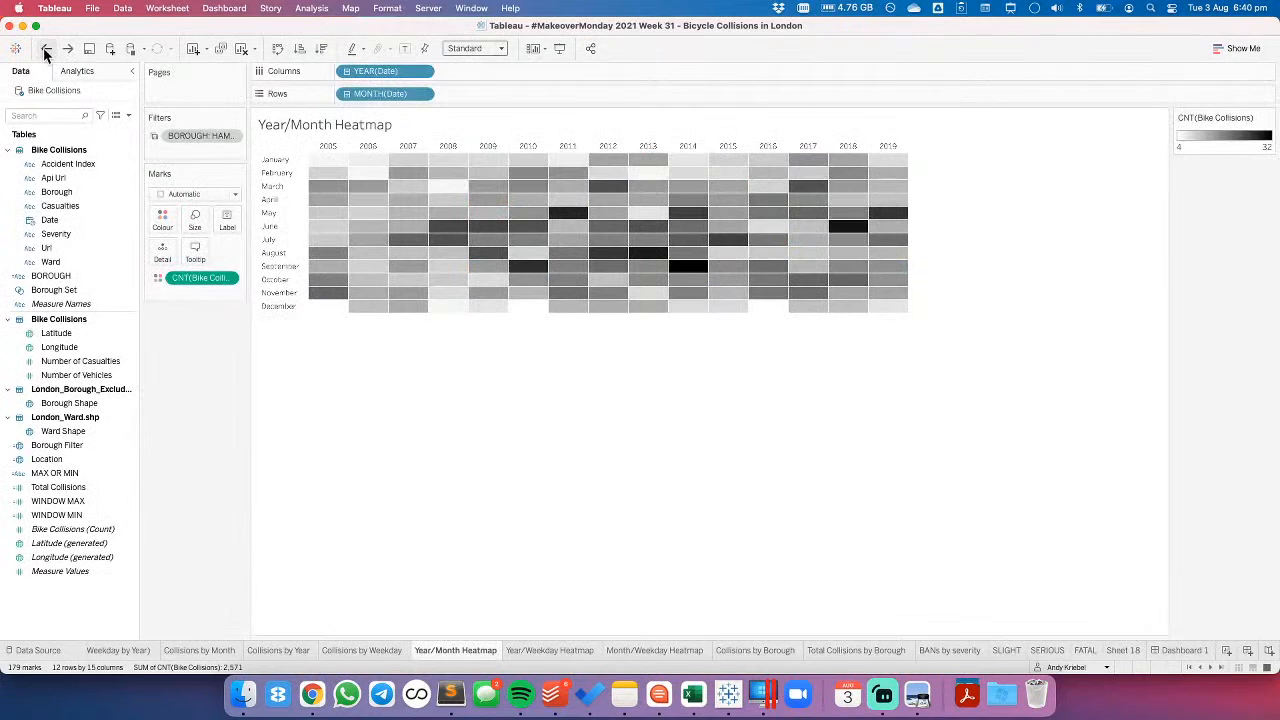
{"action": "left_click", "coordinate": [1186, 650]}
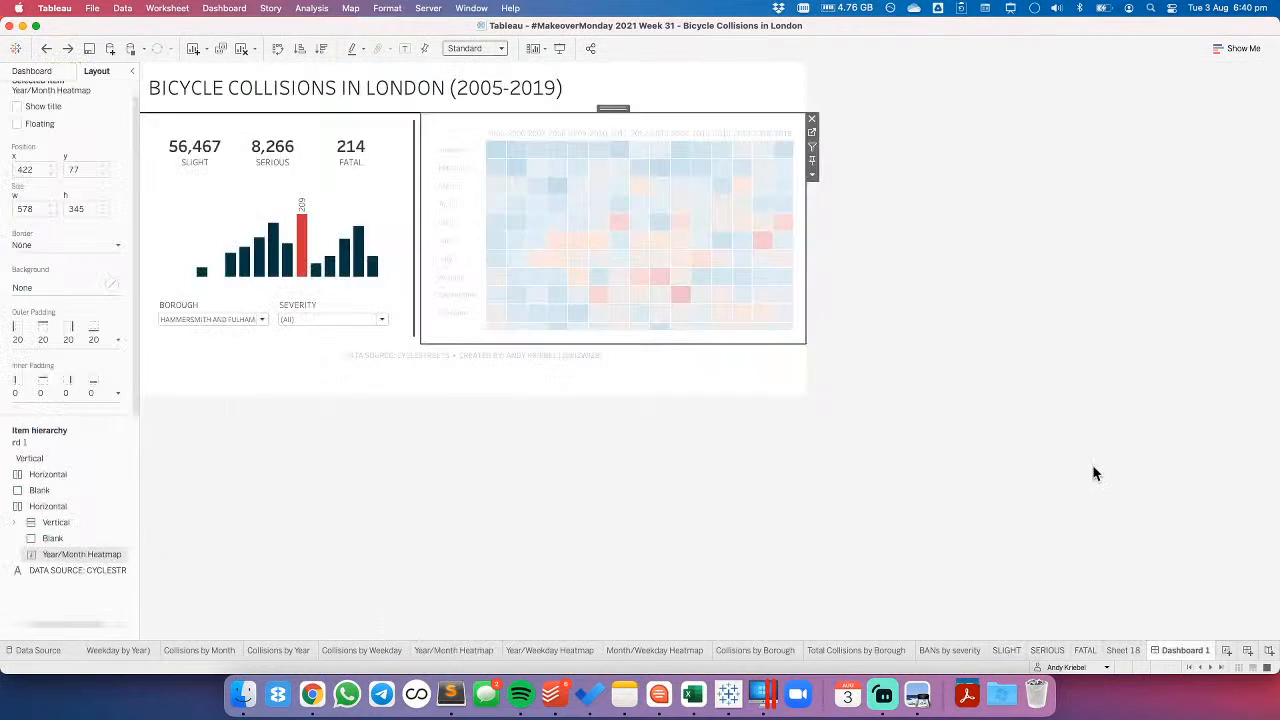
{"action": "left_click", "coordinate": [946, 389]}
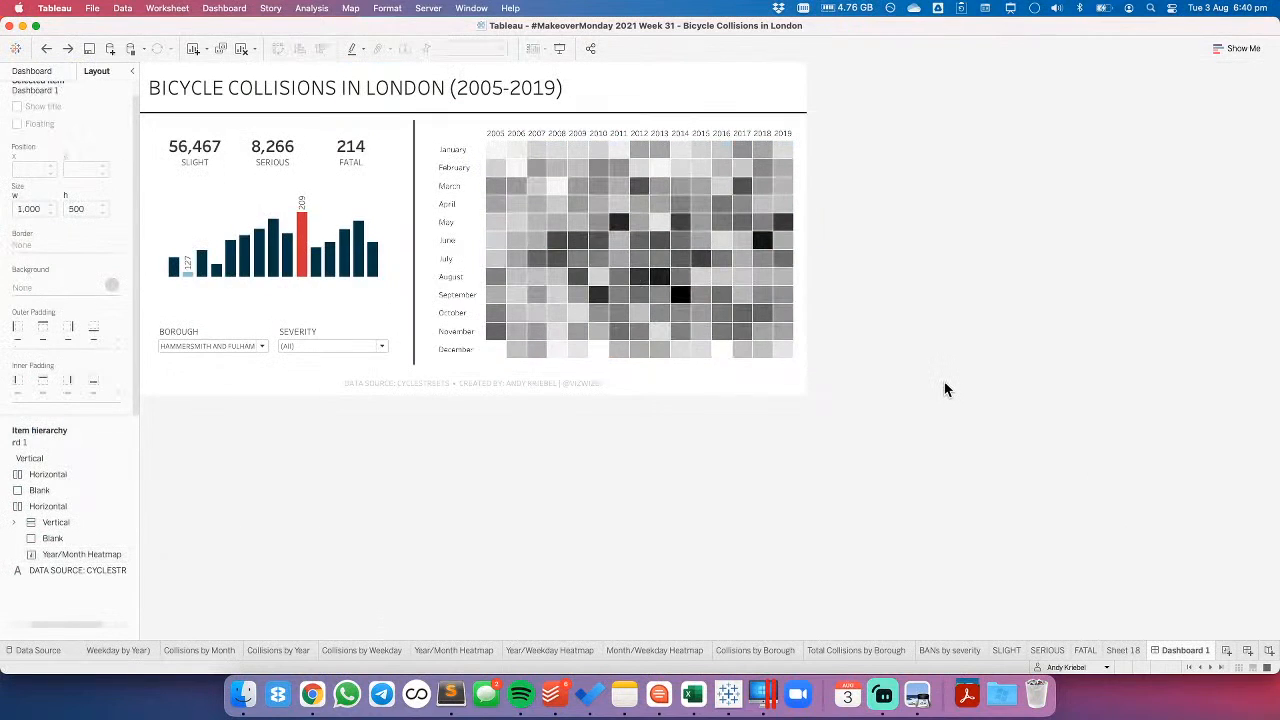
- Set the bar chart's inner padding to 0 on all sides
{"action": "left_click", "coordinate": [332, 302]}
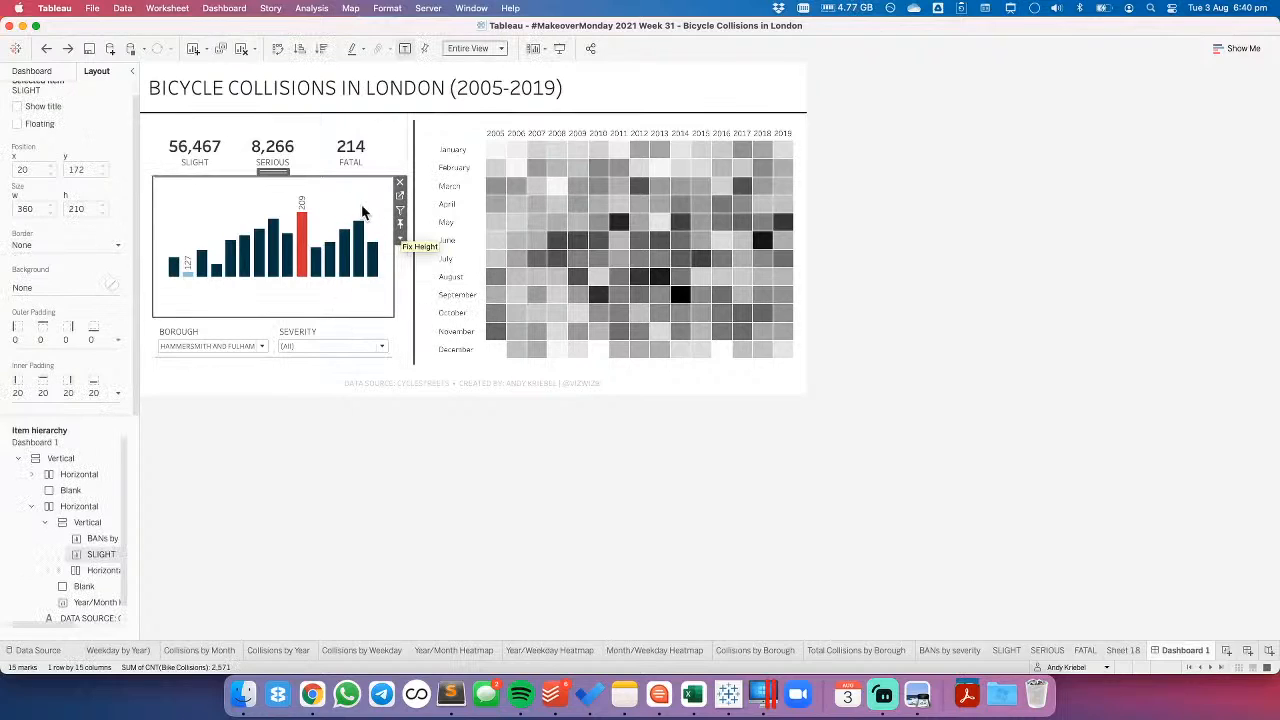
{"action": "left_click", "coordinate": [60, 391]}
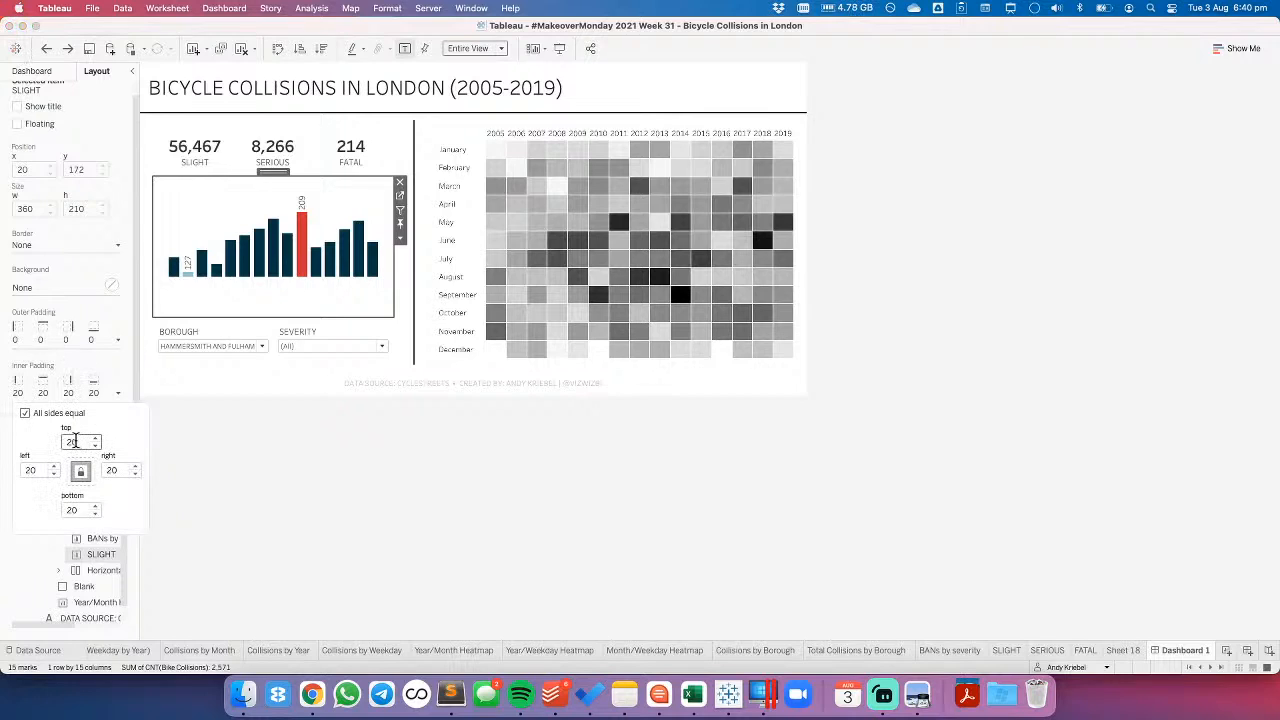
{"action": "type", "text": "0"}
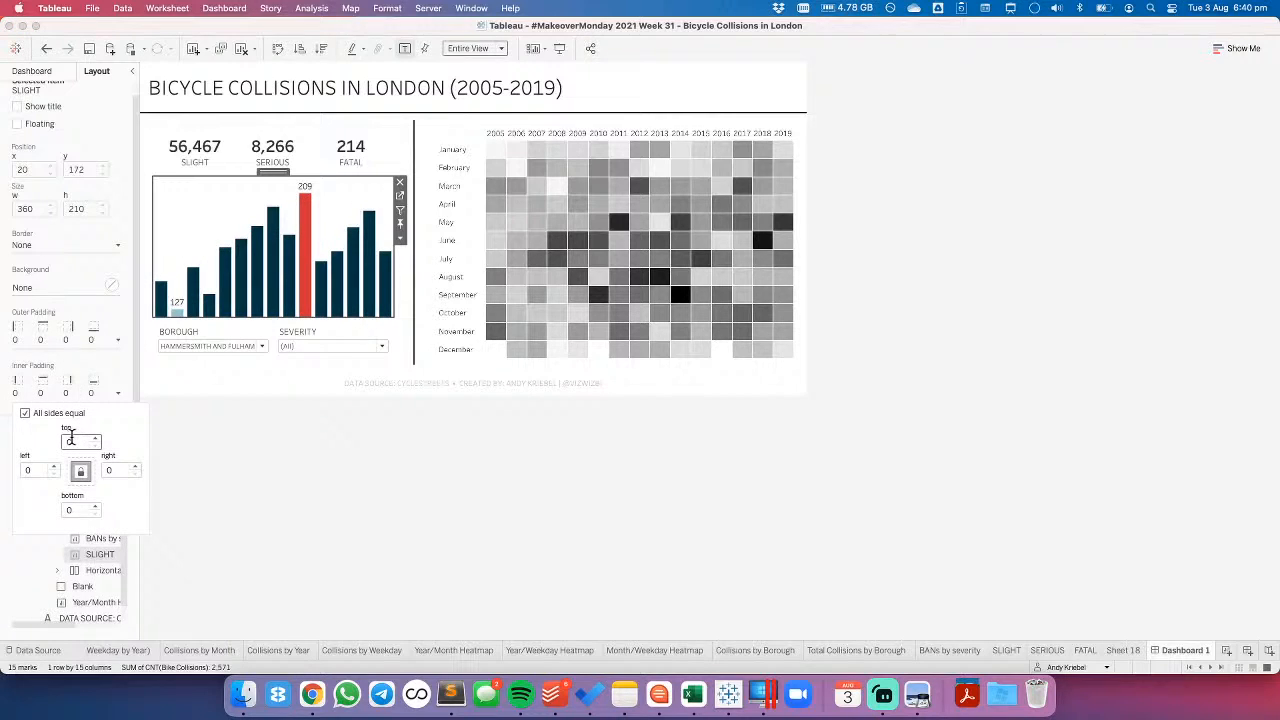
{"action": "left_click", "coordinate": [443, 492]}
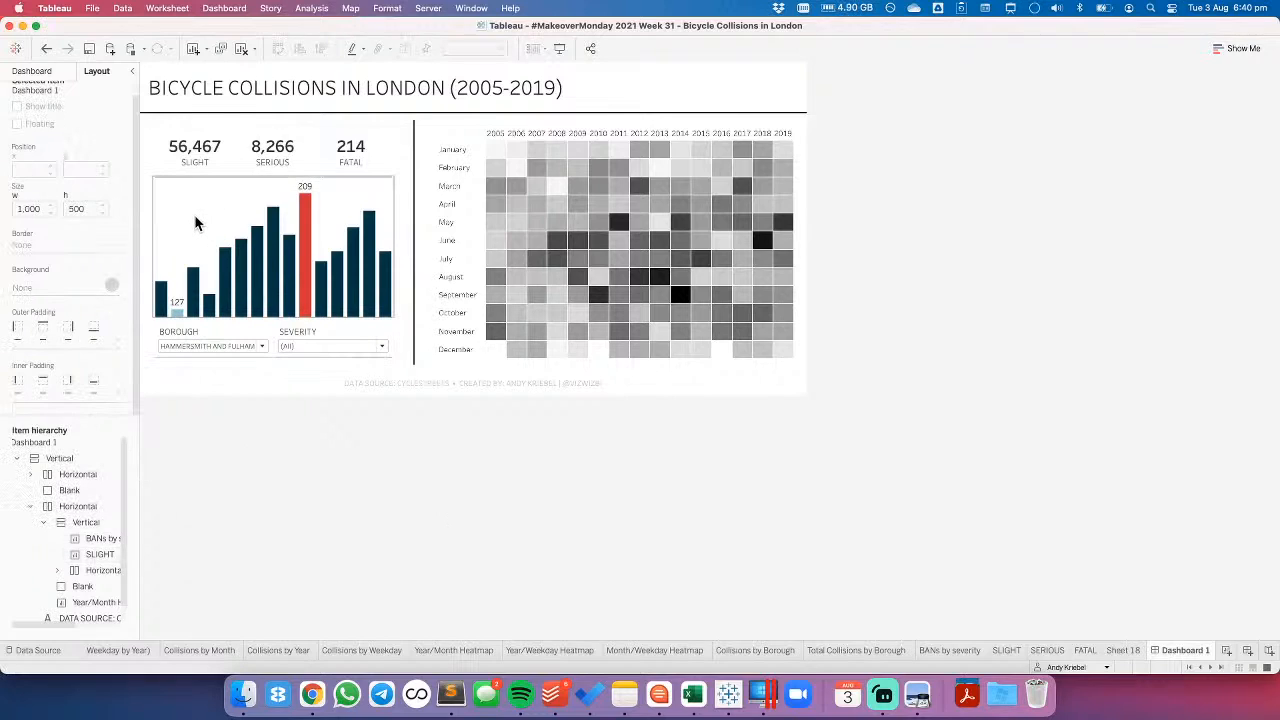
- Set the inner padding of the vertical container around the severity totals and bar chart to 10 on all sides
{"action": "left_click", "coordinate": [206, 126]}
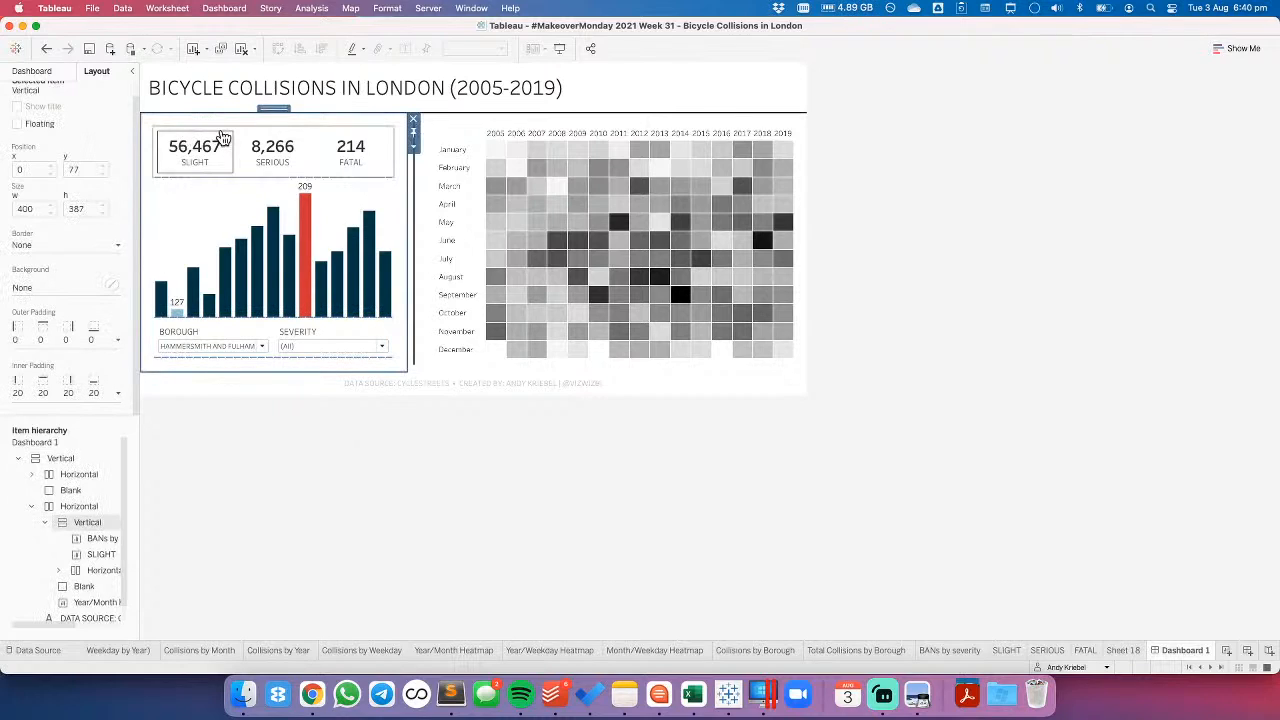
{"action": "left_click", "coordinate": [37, 395]}
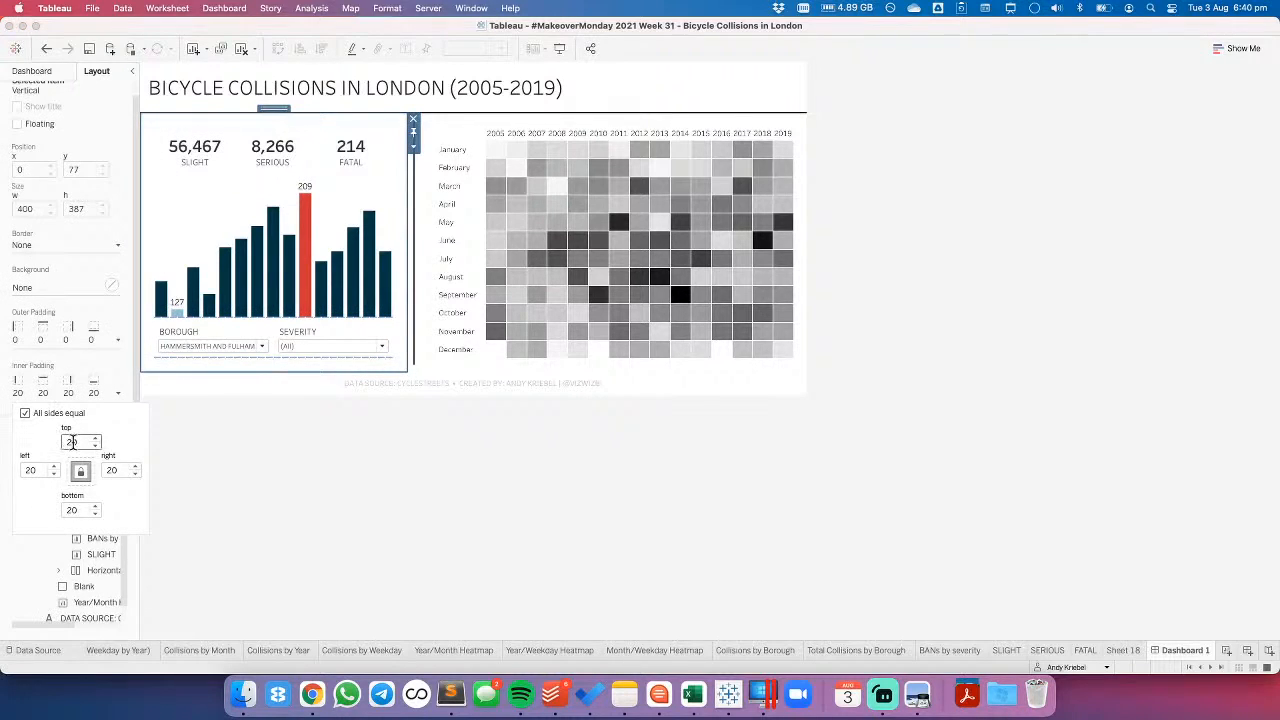
{"action": "key", "text": "BackSpace"}
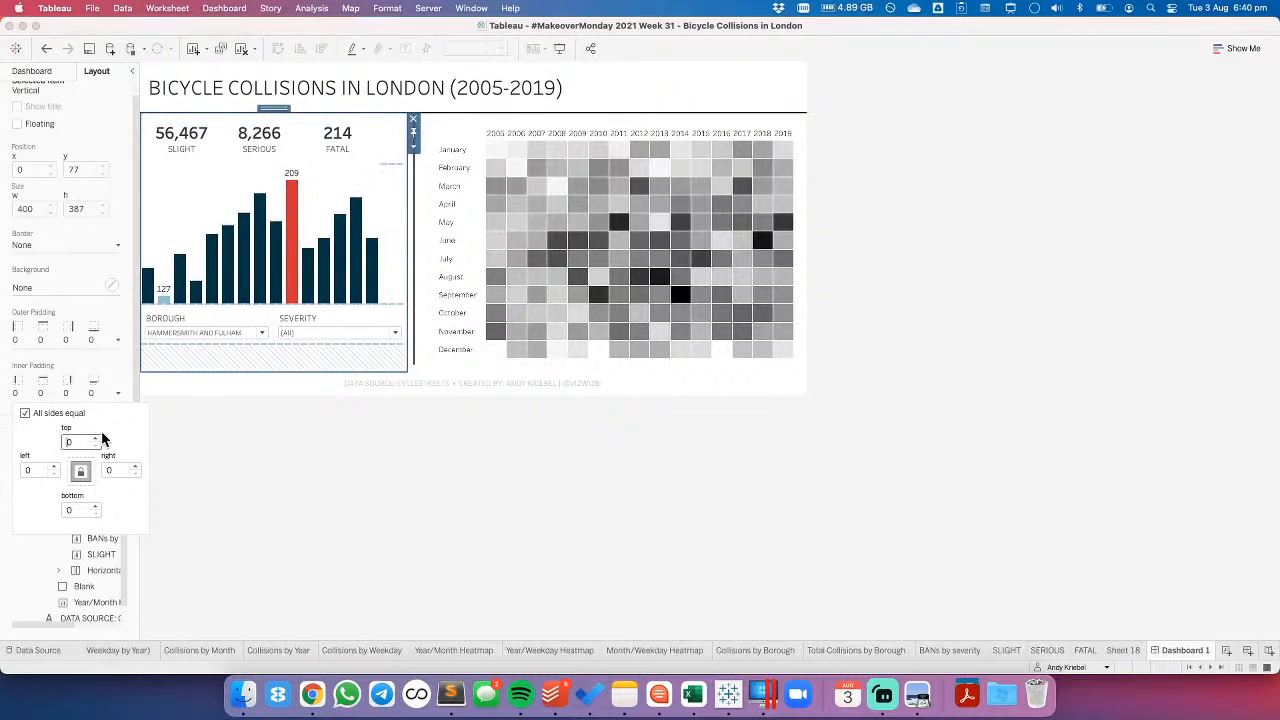
{"action": "type", "text": "1"}
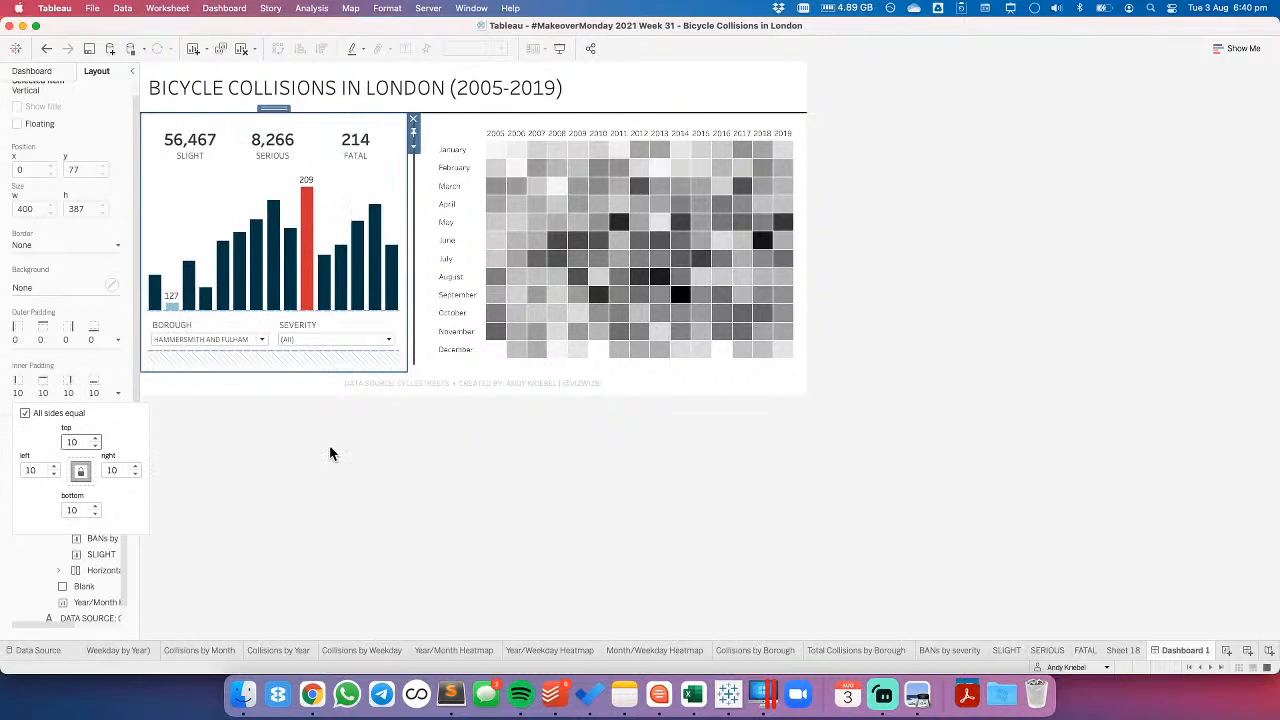
{"action": "left_click", "coordinate": [330, 454]}
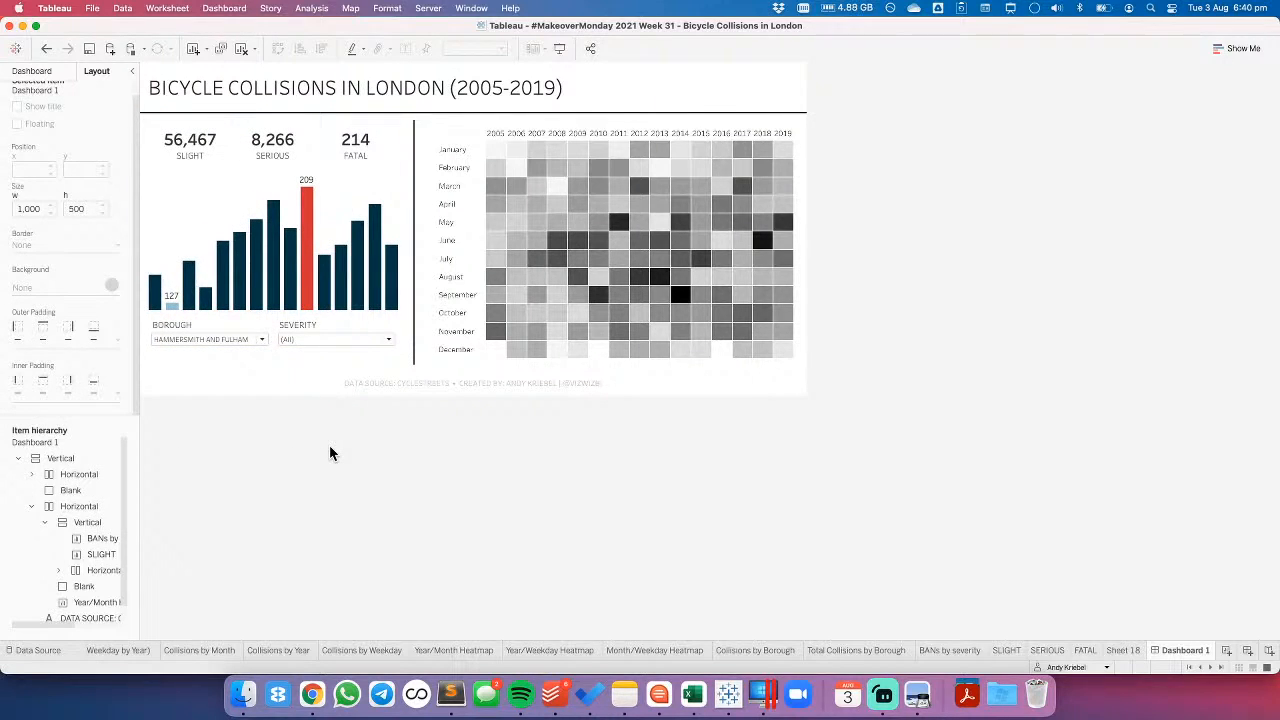
- Set the Year/Month Heatmap's outer padding to 10 on all sides
{"action": "left_click", "coordinate": [456, 128]}
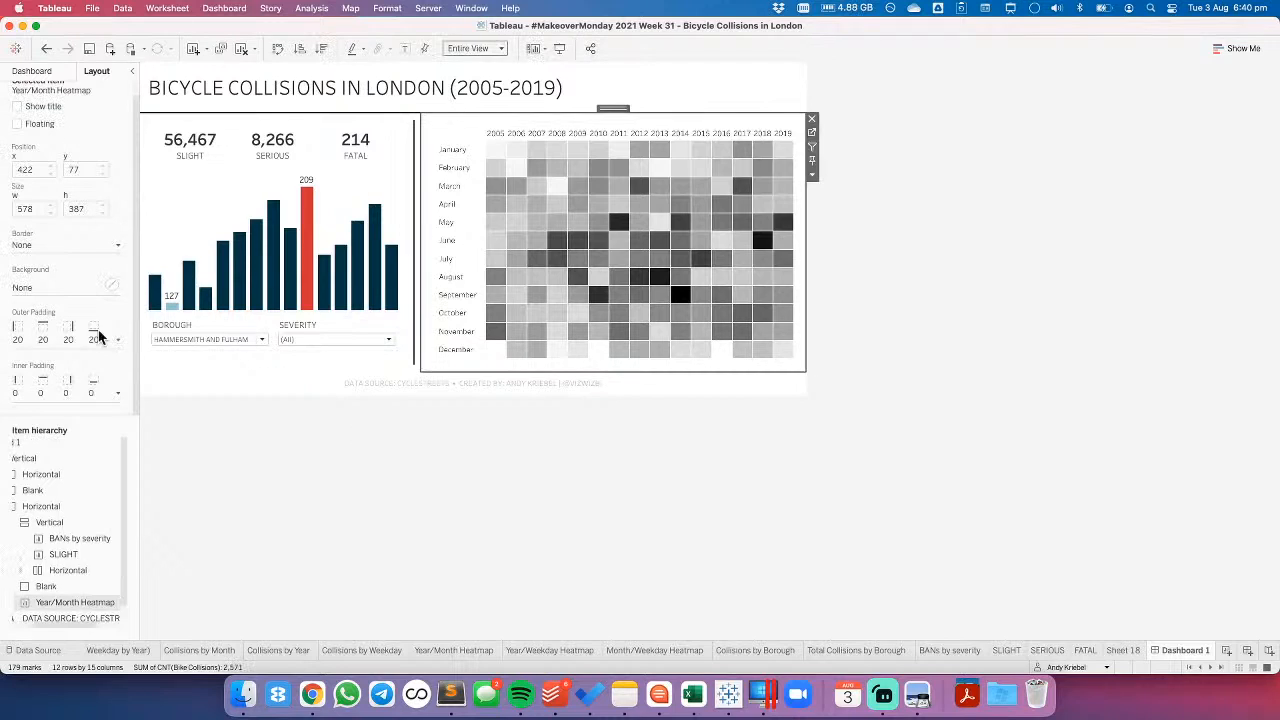
{"action": "left_click", "coordinate": [57, 338]}
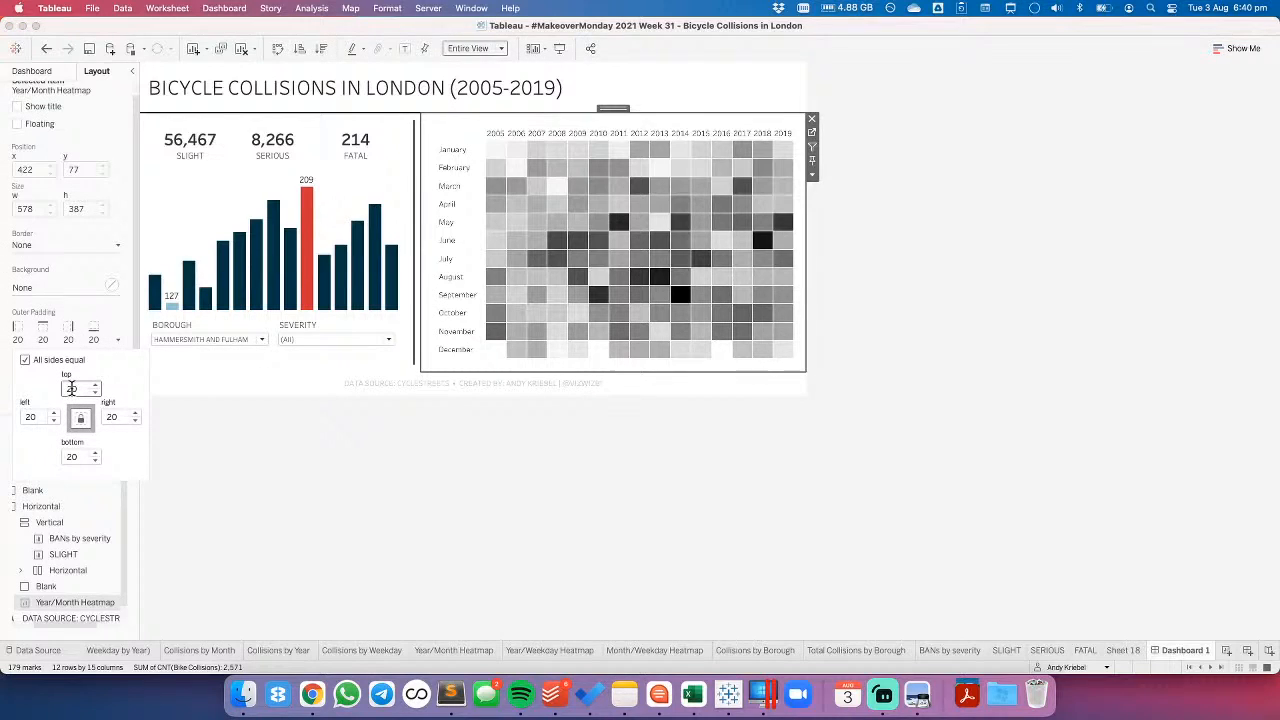
{"action": "left_click", "coordinate": [71, 388]}
{"action": "key", "text": "BackSpace"}
{"action": "type", "text": "1"}
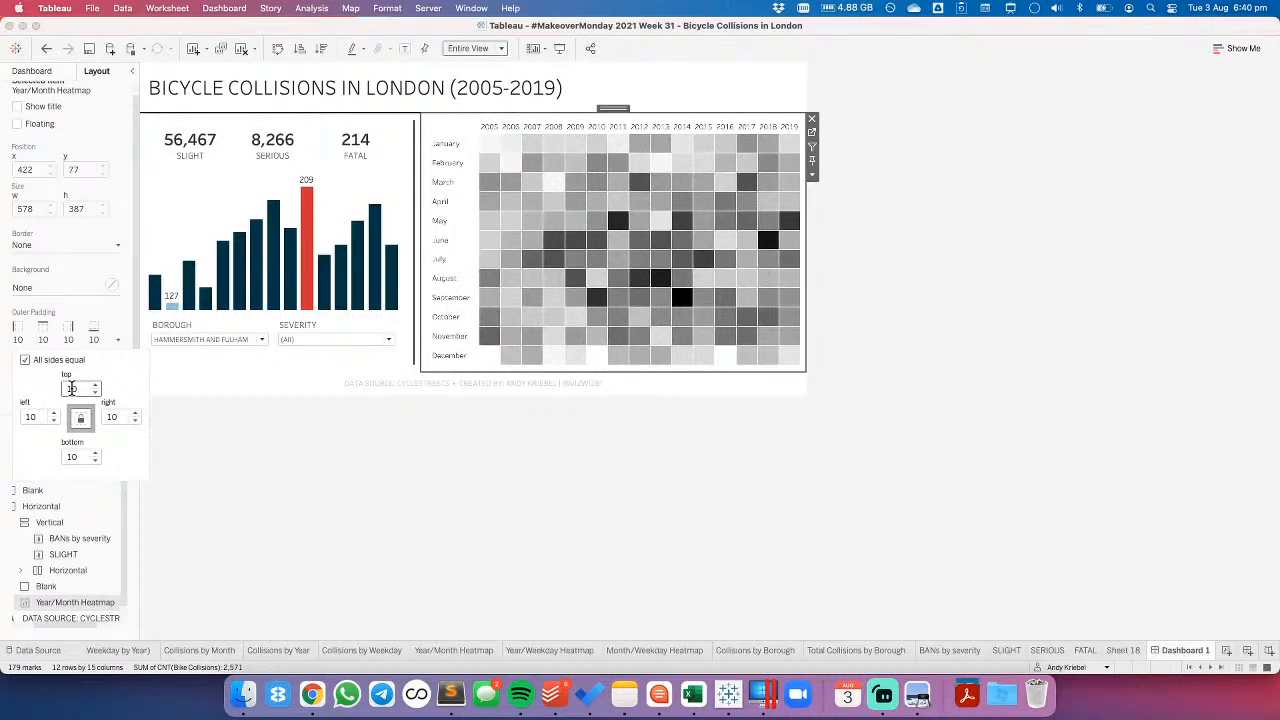
{"action": "left_click", "coordinate": [609, 498]}
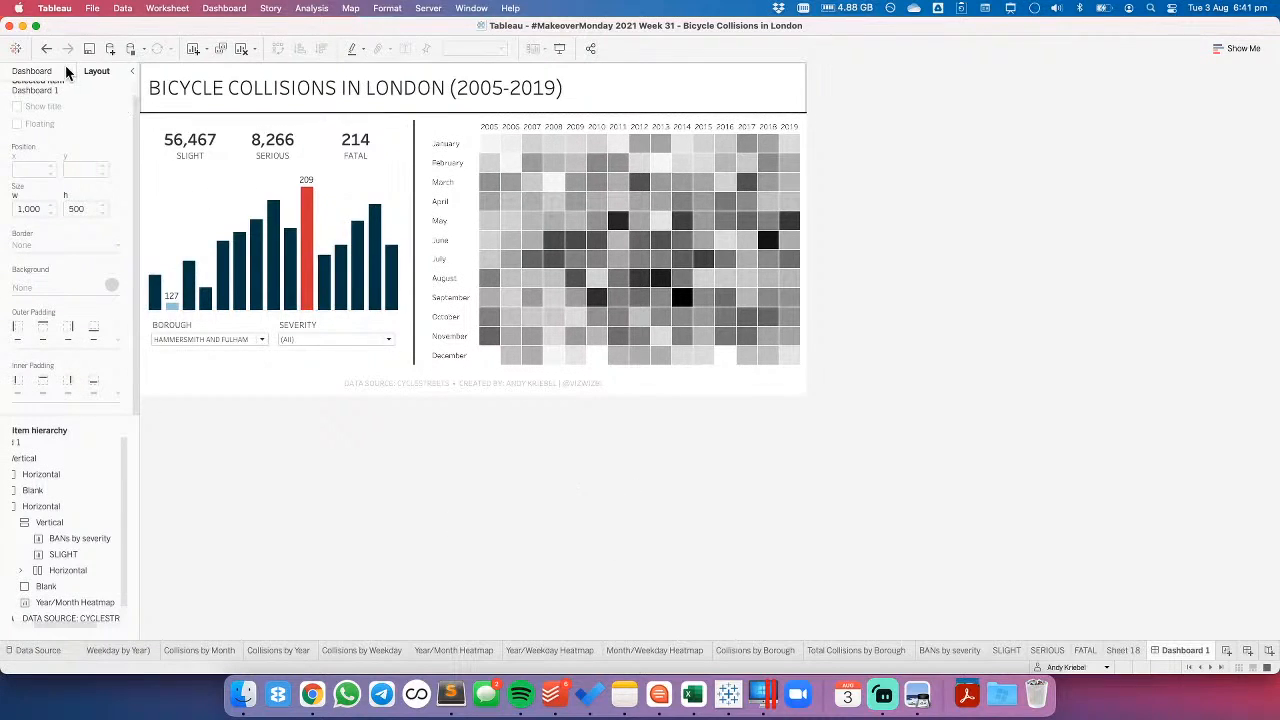
- Unlink the heatmap's outer padding sides and set only its right outer padding to 20
{"action": "left_click", "coordinate": [463, 128]}
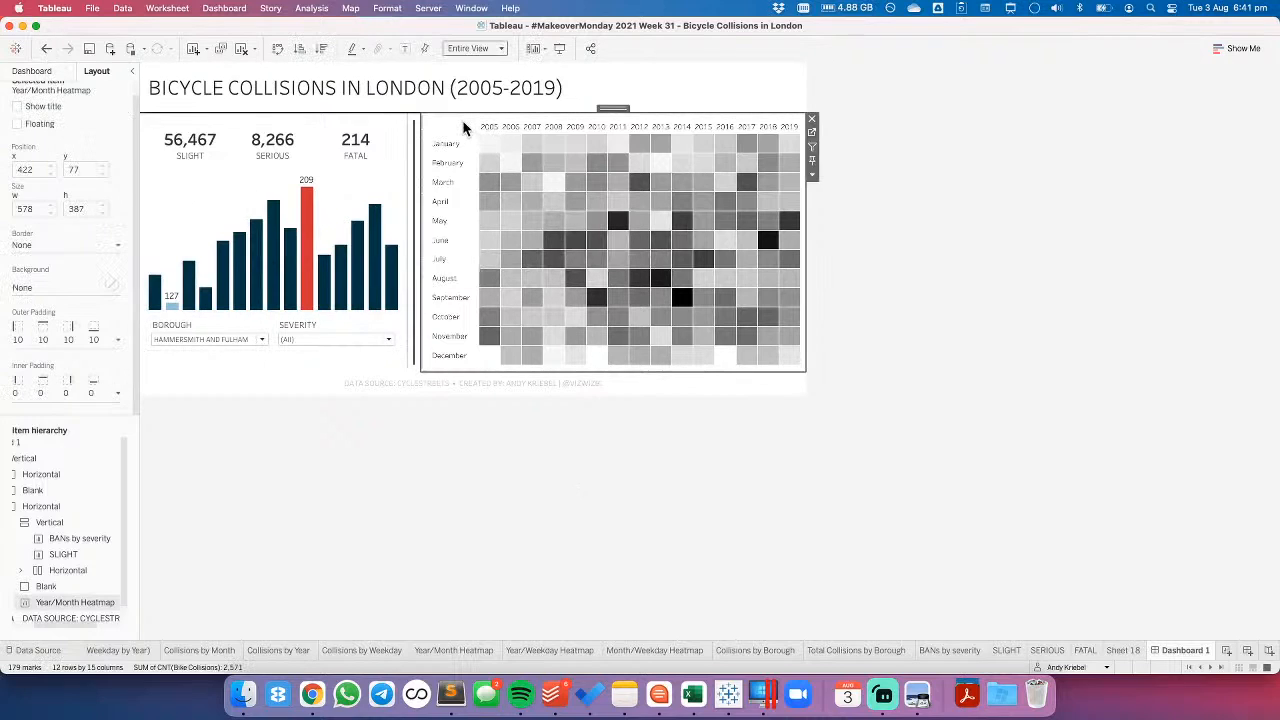
{"action": "left_click", "coordinate": [82, 340]}
{"action": "left_click", "coordinate": [25, 360]}
{"action": "type", "text": "20"}
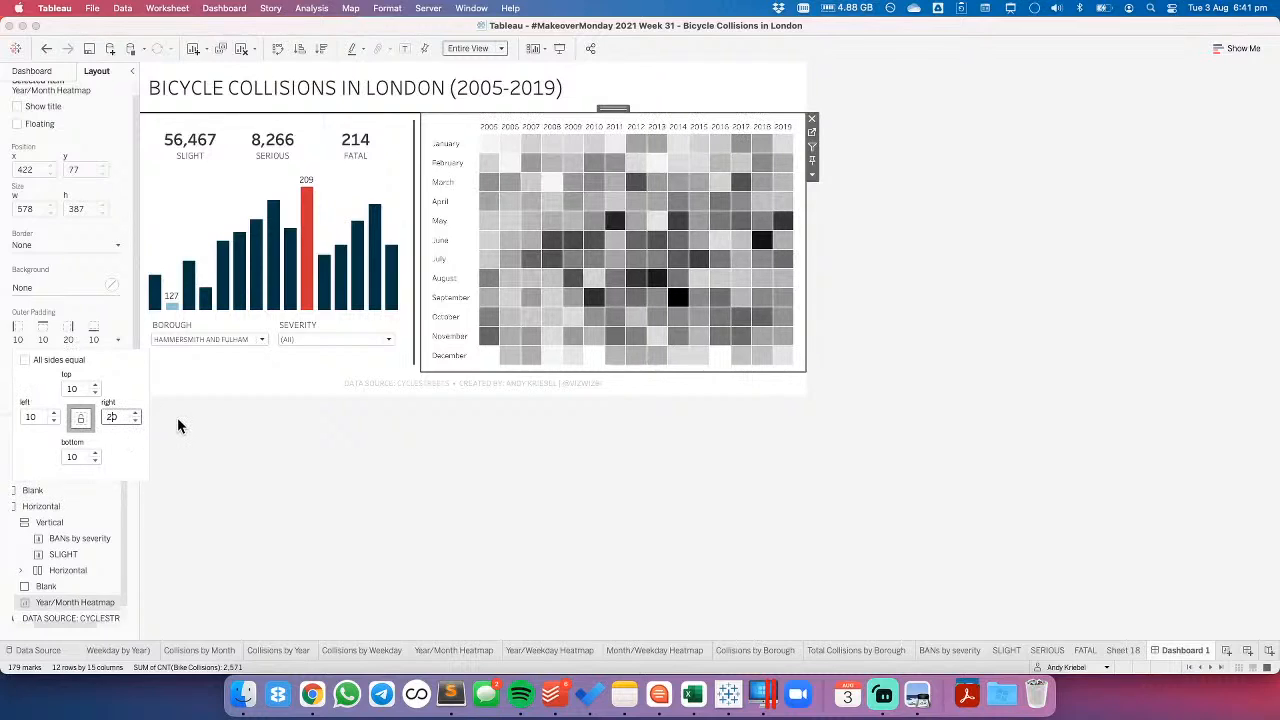
- Unlink the inner padding sides of the vertical container around the bar chart and set its left inner padding to 20
{"action": "left_click", "coordinate": [190, 192]}
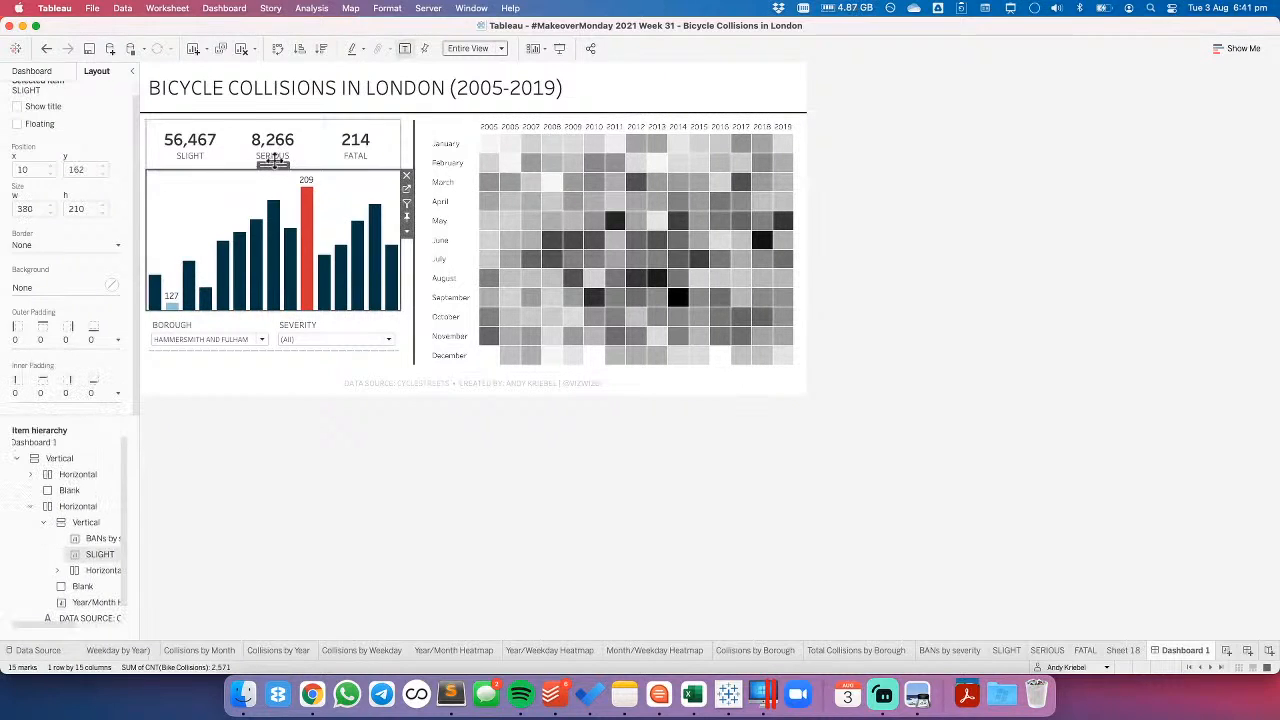
{"action": "double_click", "coordinate": [272, 162]}
{"action": "left_click", "coordinate": [41, 394]}
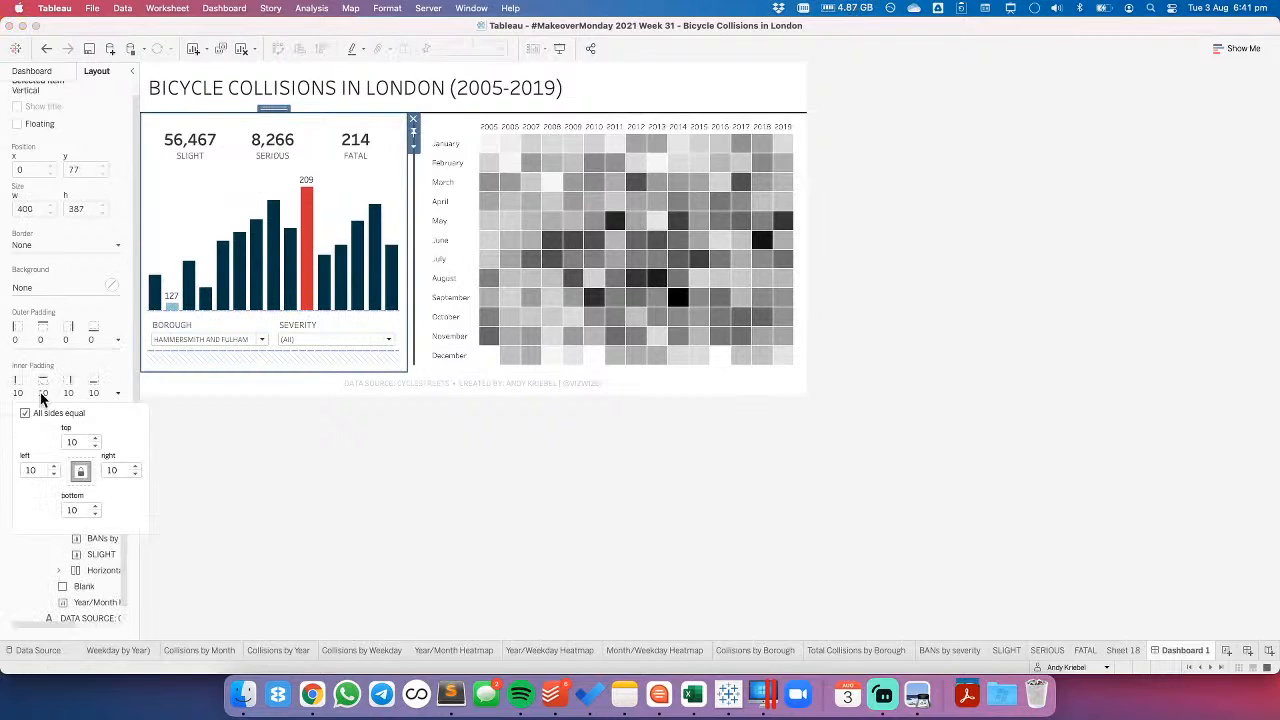
{"action": "left_click", "coordinate": [24, 414]}
{"action": "left_click", "coordinate": [32, 471]}
{"action": "type", "text": "20"}
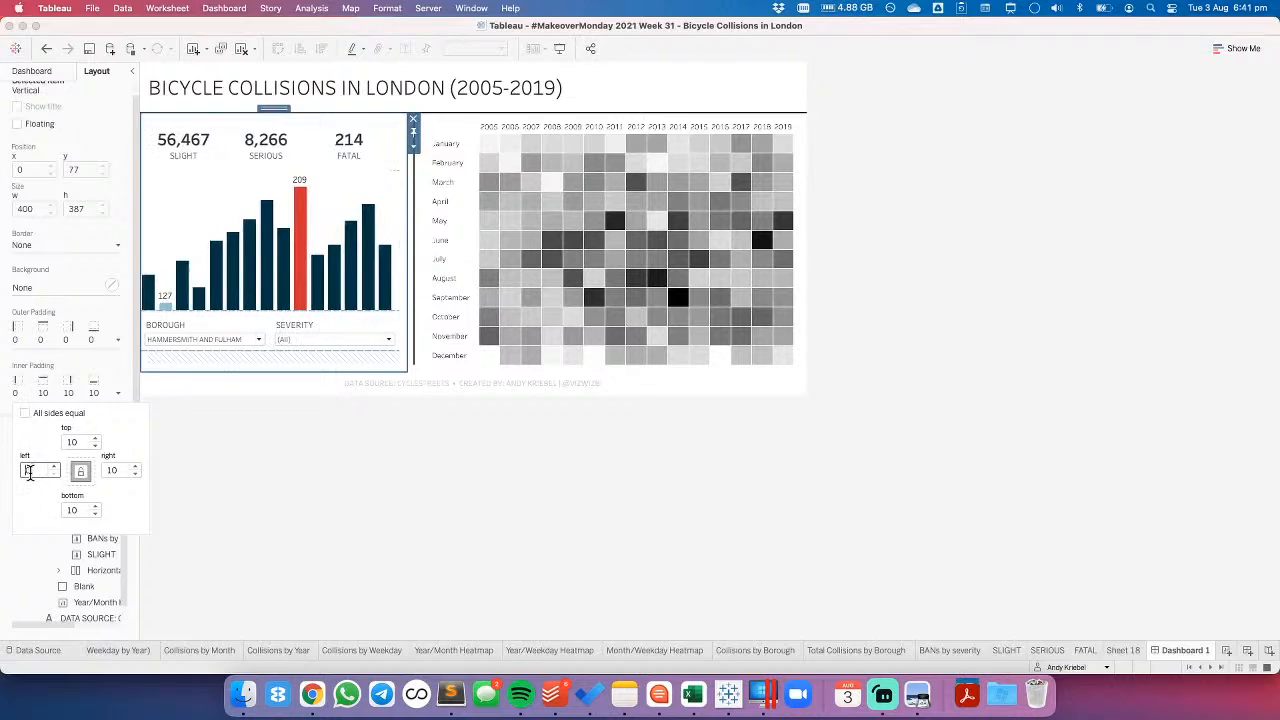
{"action": "left_click", "coordinate": [382, 466]}
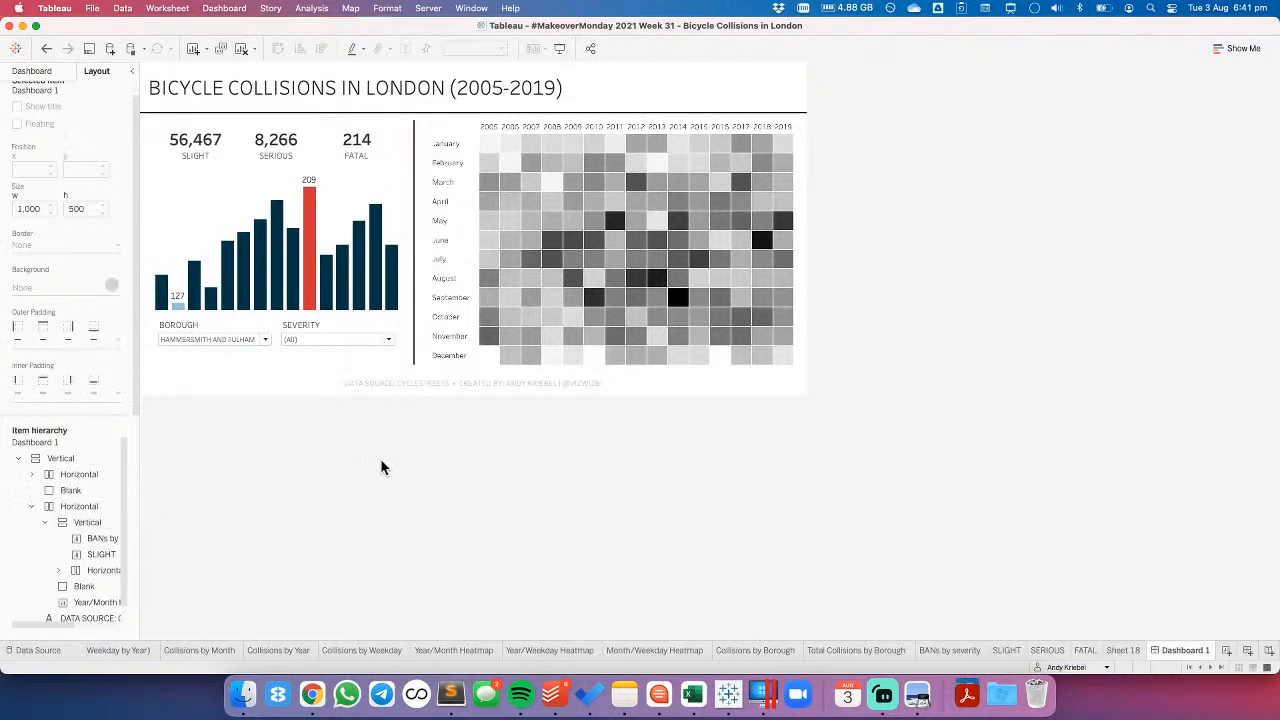
- Set the height of the horizontal container holding the Borough and Severity filters to 75 pixels
{"action": "left_click", "coordinate": [320, 330]}
{"action": "double_click", "coordinate": [335, 312]}
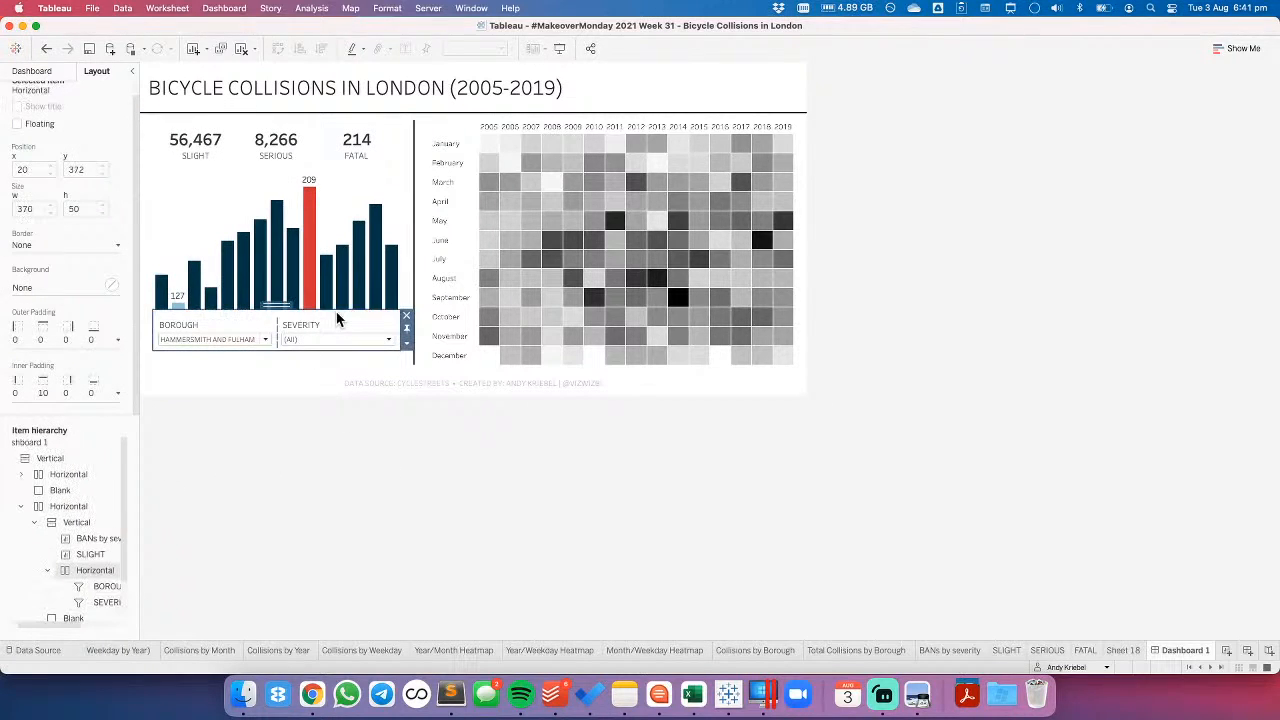
{"action": "left_click", "coordinate": [406, 343]}
{"action": "left_click", "coordinate": [421, 416]}
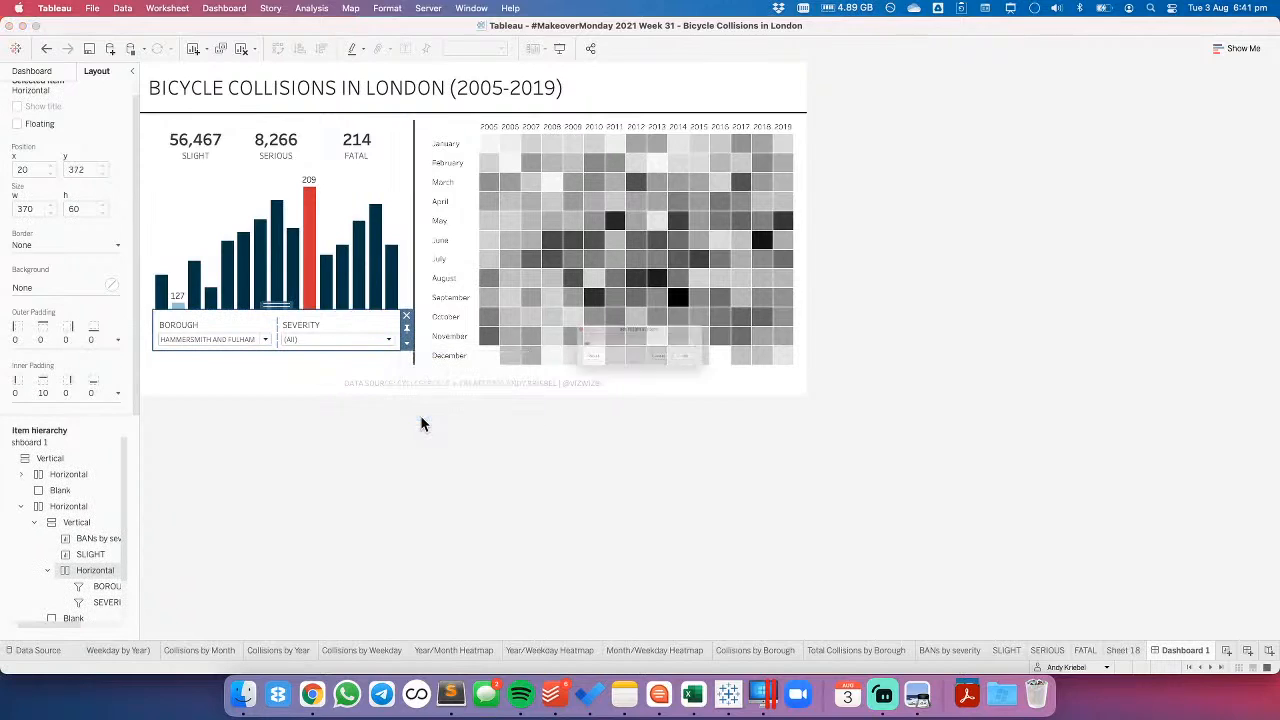
{"action": "type", "text": "70"}
{"action": "key", "text": "Return"}
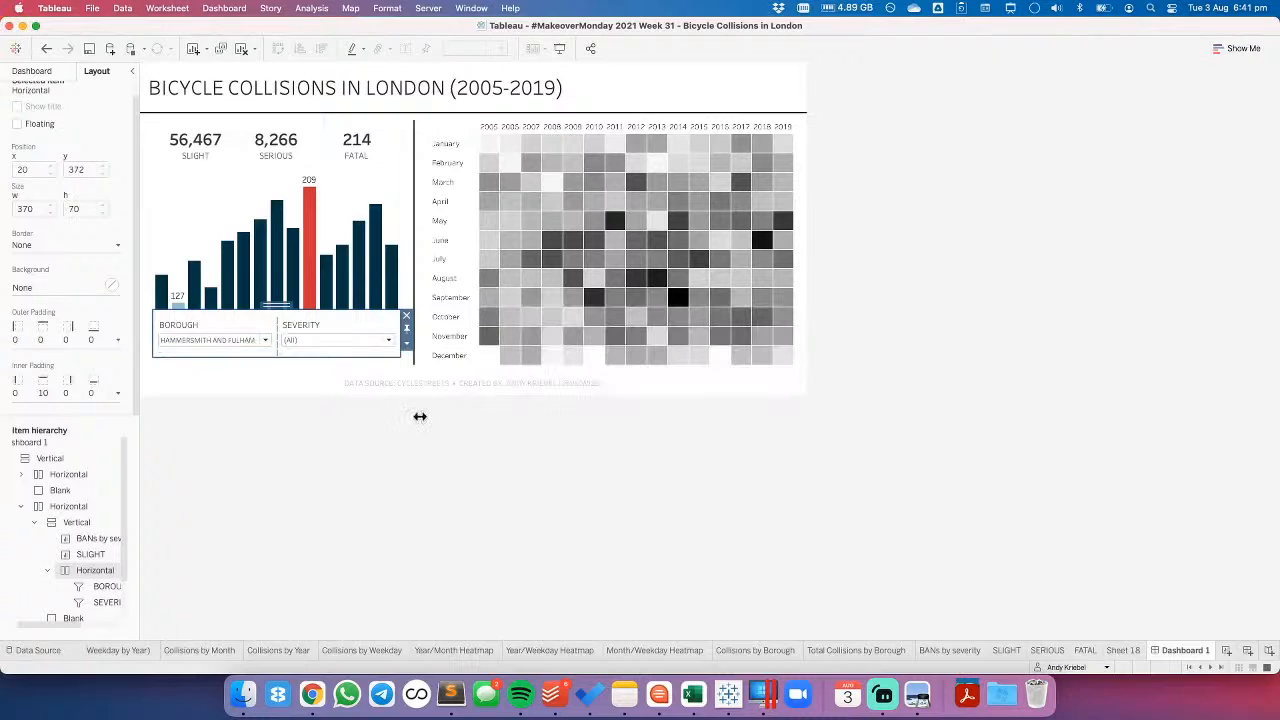
{"action": "left_click", "coordinate": [406, 343]}
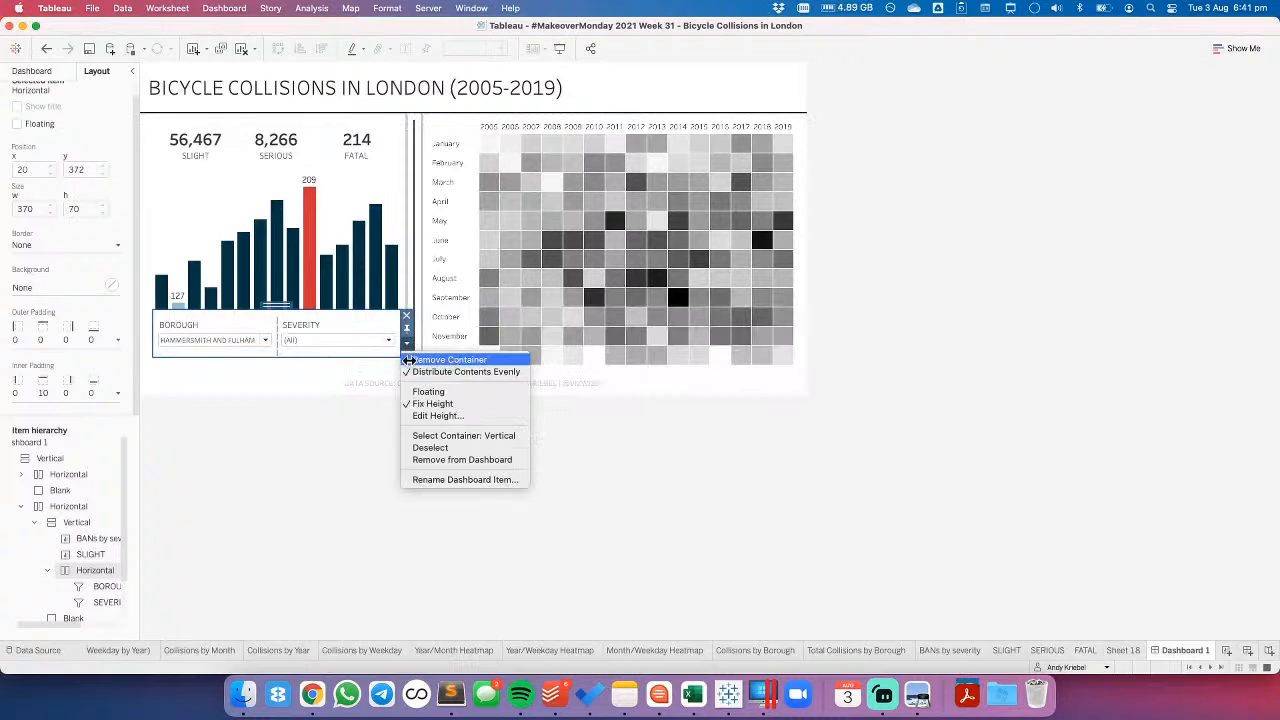
{"action": "left_click", "coordinate": [427, 418]}
{"action": "type", "text": "75"}
{"action": "key", "text": "Return"}
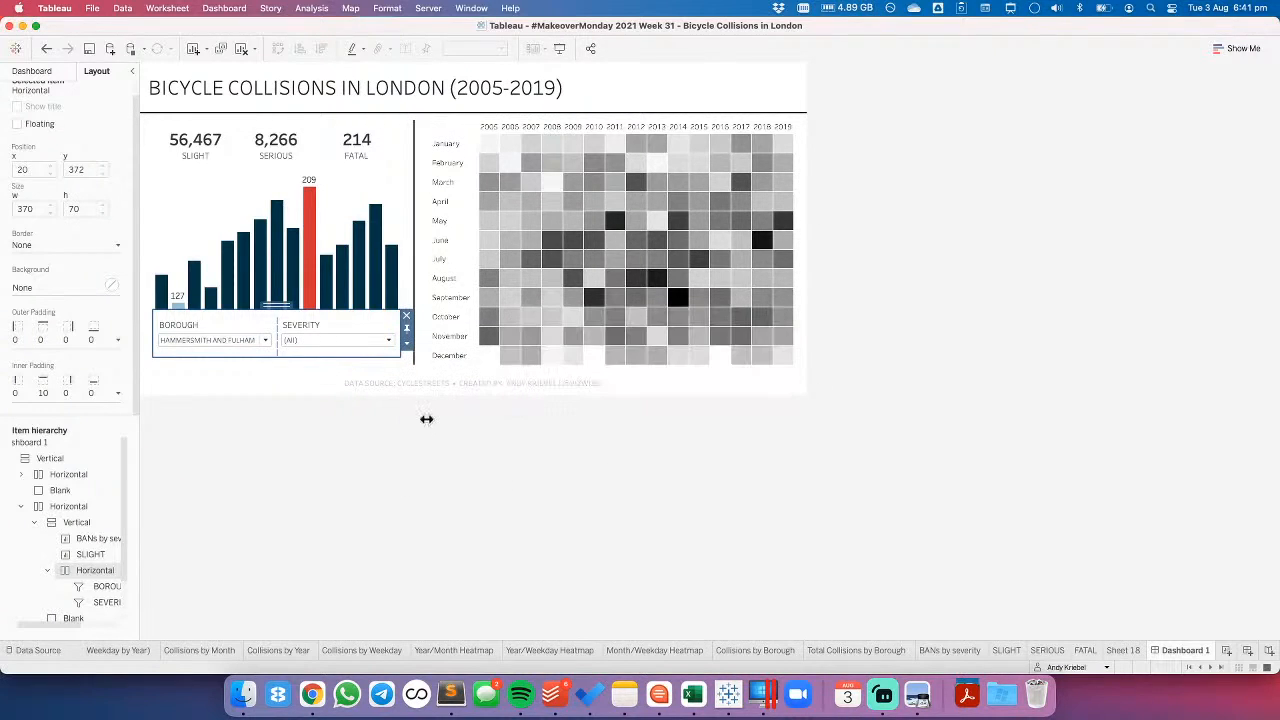
- Set the top inner padding of the horizontal container holding the Borough and Severity filters to 21
{"action": "left_click", "coordinate": [46, 386]}
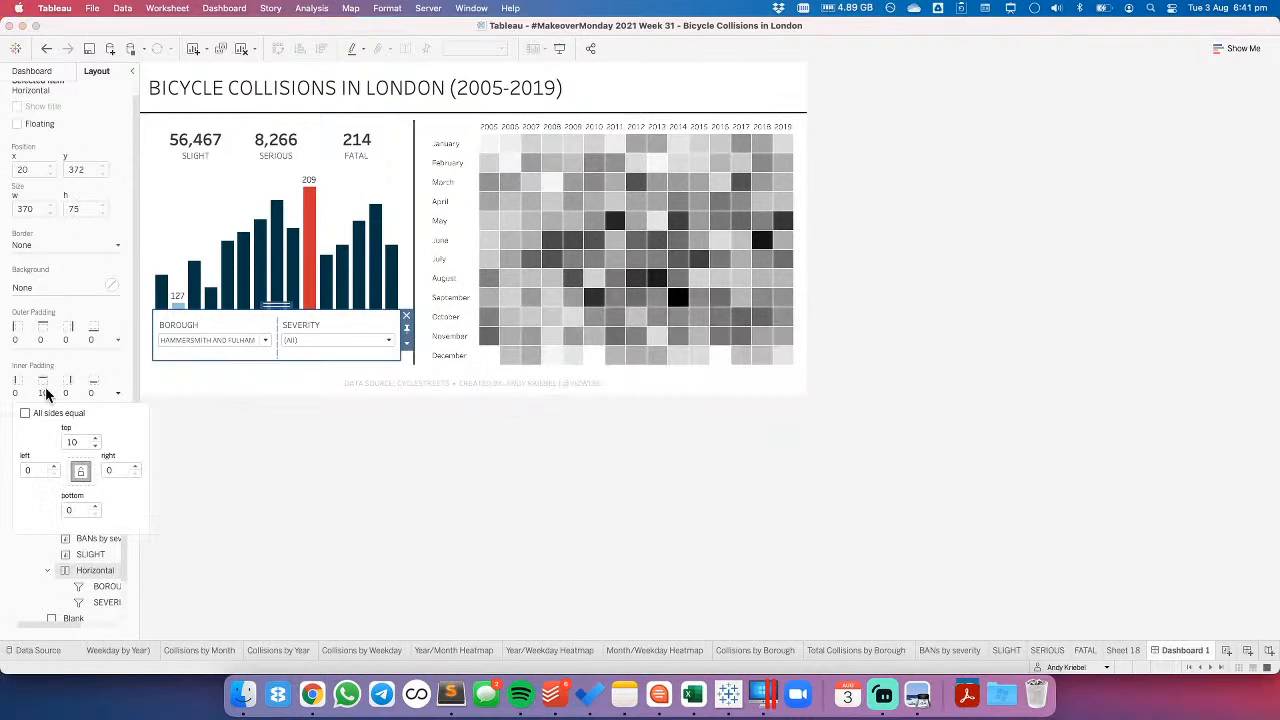
{"action": "left_click", "coordinate": [96, 438]}
{"action": "left_click", "coordinate": [96, 438]}
{"action": "left_click", "coordinate": [96, 438]}
{"action": "left_click", "coordinate": [96, 438]}
{"action": "left_click", "coordinate": [96, 438]}
{"action": "left_click", "coordinate": [96, 438]}
{"action": "left_click", "coordinate": [96, 438]}
{"action": "left_click", "coordinate": [96, 438]}
{"action": "left_click", "coordinate": [96, 438]}
{"action": "left_click", "coordinate": [96, 438]}
{"action": "left_click", "coordinate": [96, 438]}
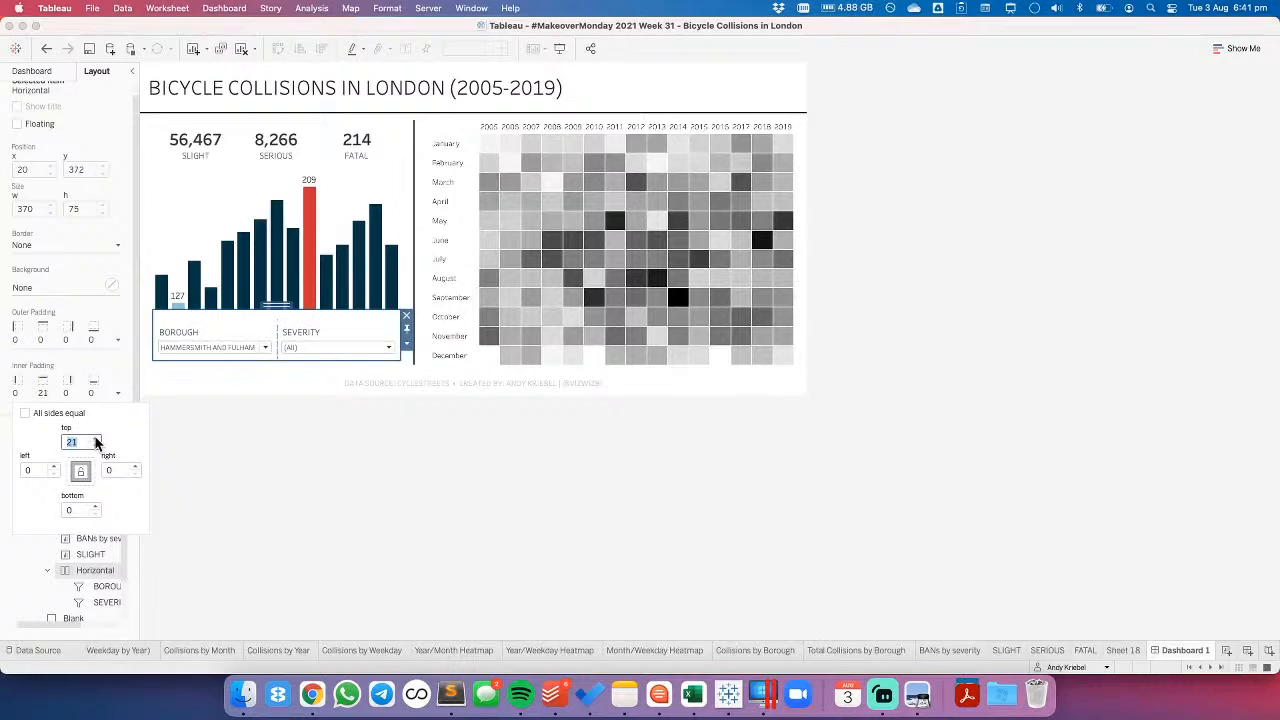
{"action": "left_click", "coordinate": [408, 452]}
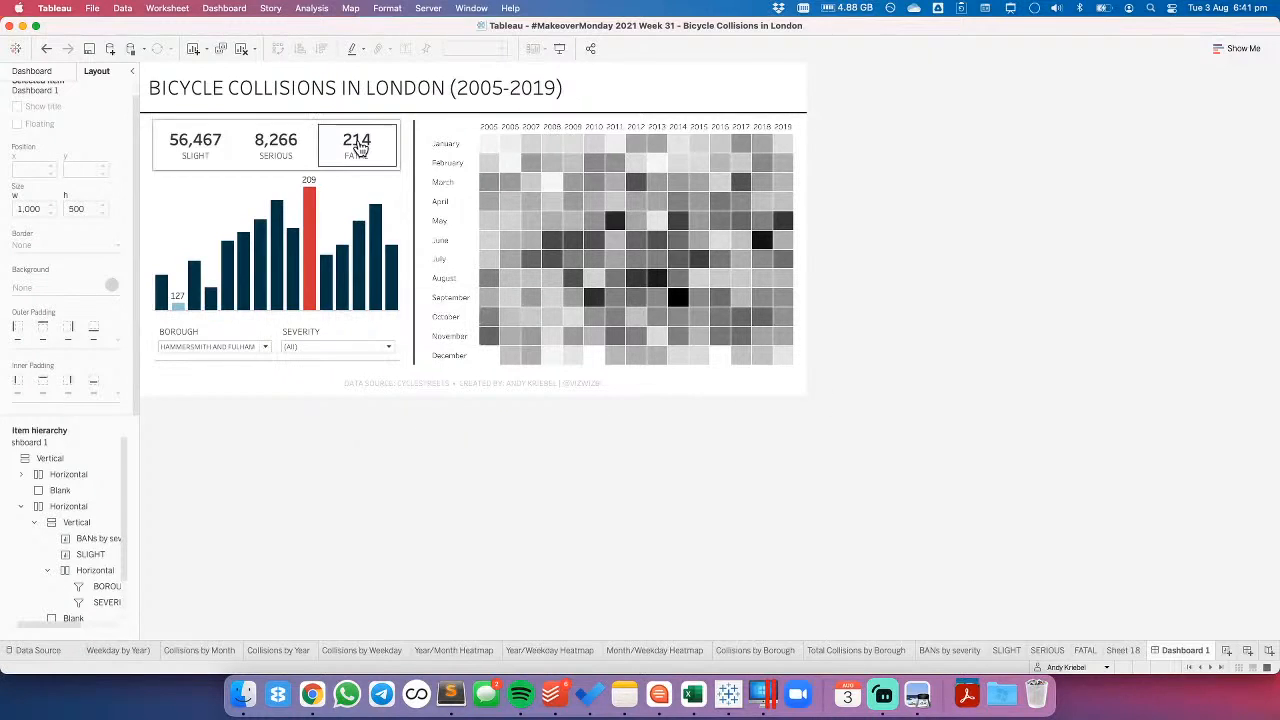
- Copy the hex colour 013444 of the Null bars from the SLIGHT sheet's colour settings, leaving the settings unmodified
{"action": "left_click", "coordinate": [343, 194]}
{"action": "left_click", "coordinate": [406, 190]}
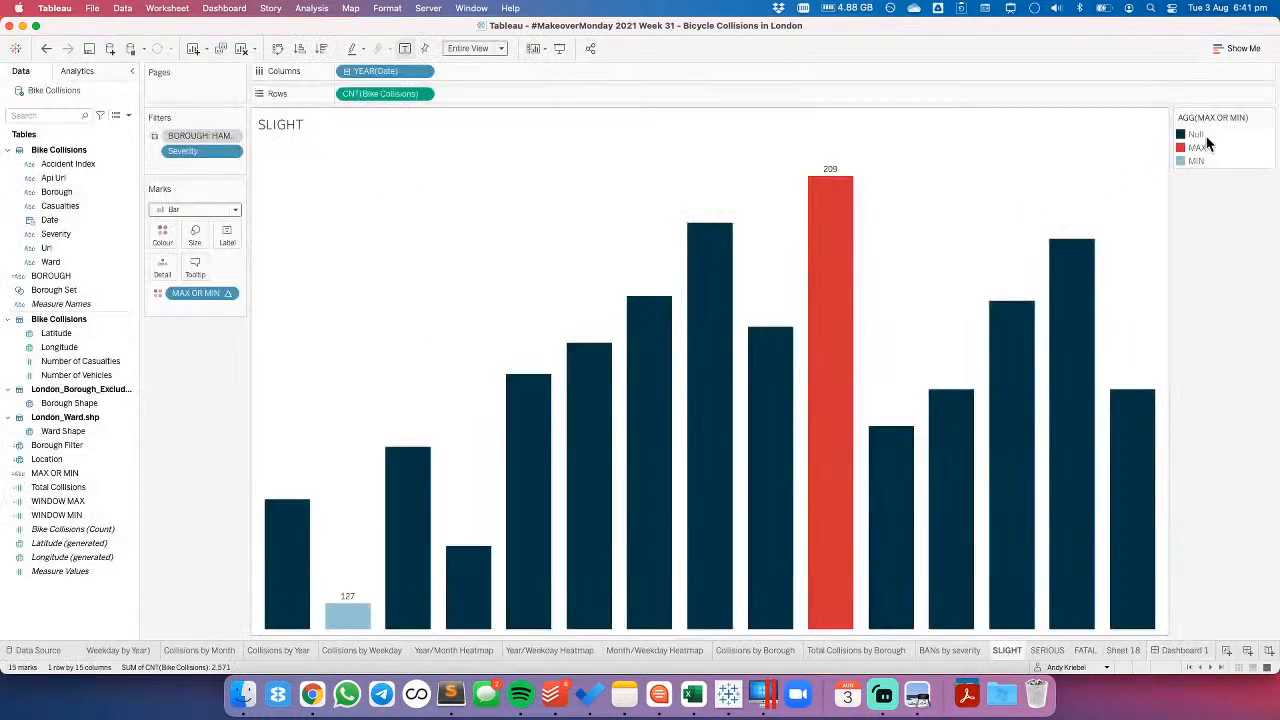
{"action": "double_click", "coordinate": [1227, 139]}
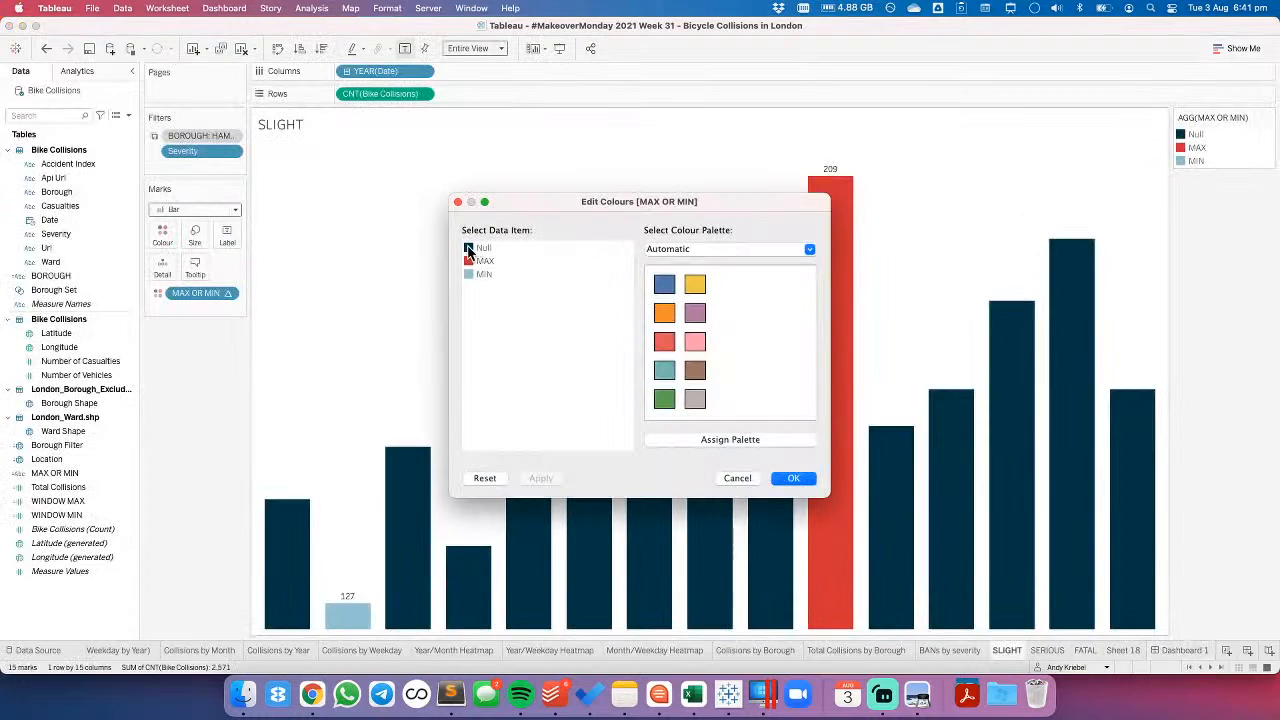
{"action": "double_click", "coordinate": [469, 249]}
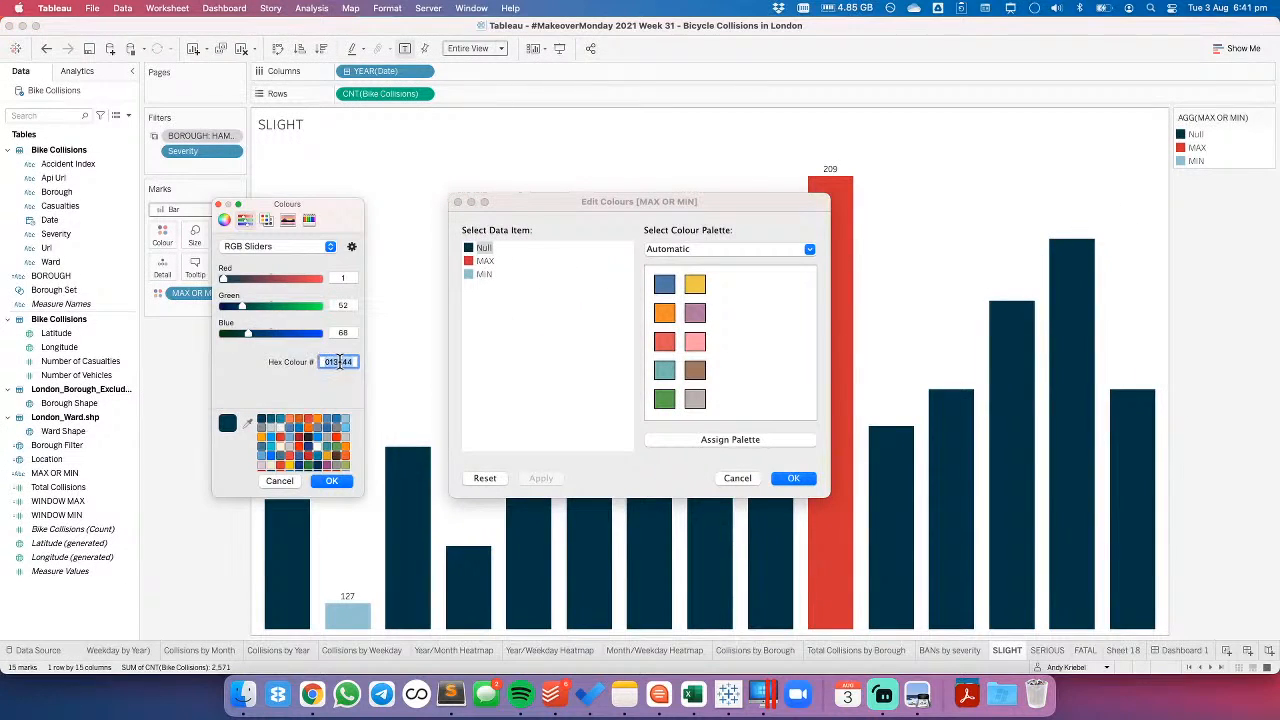
{"action": "left_click", "coordinate": [283, 481]}
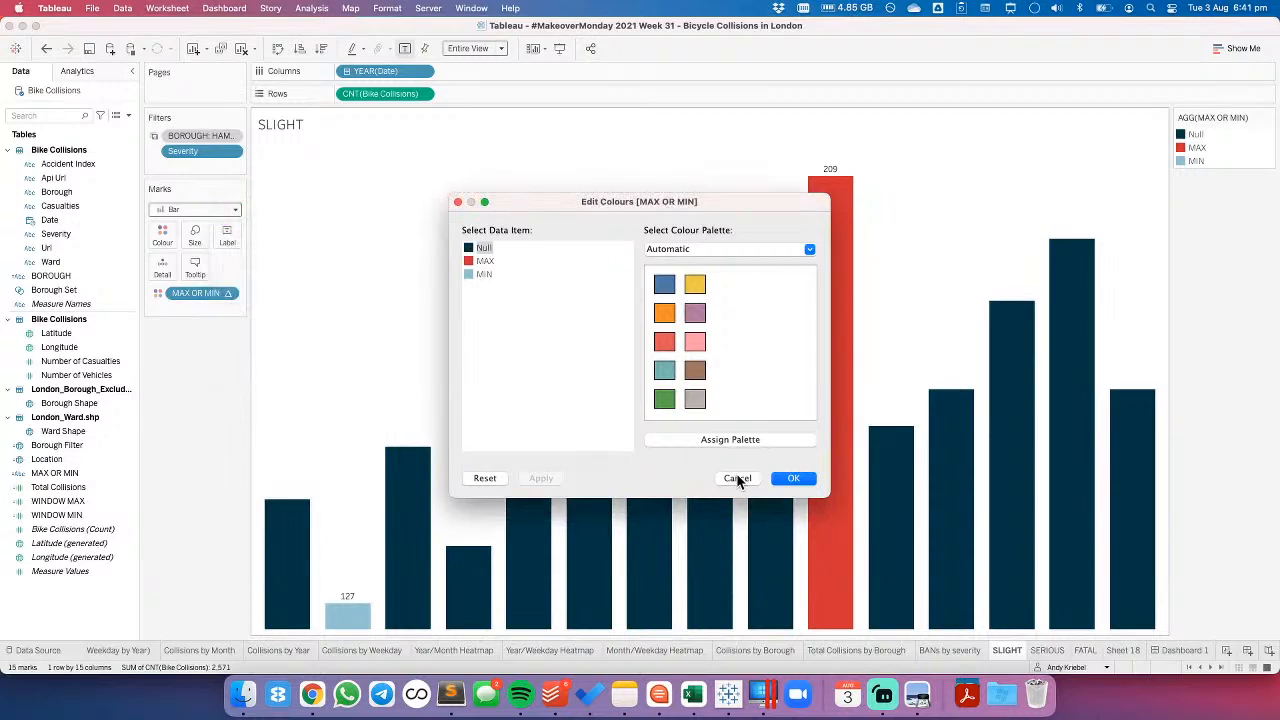
{"action": "left_click", "coordinate": [737, 478]}
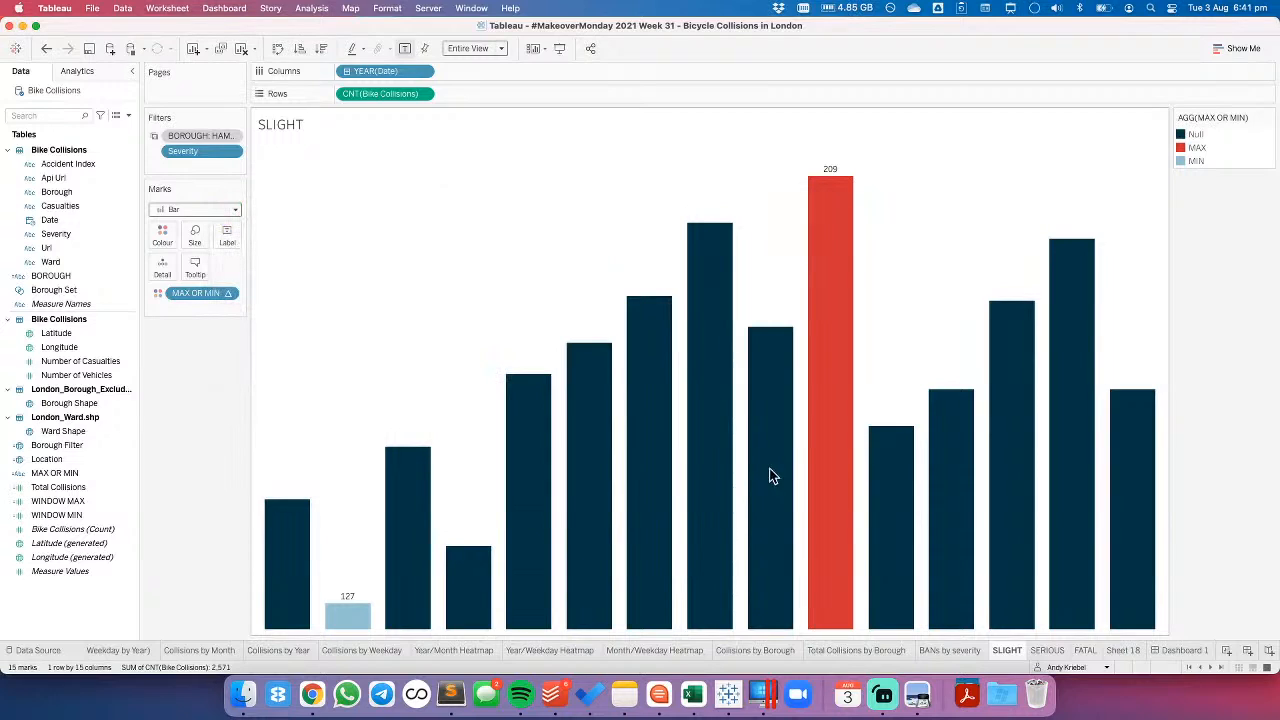
- Try recolouring the Year/Month Heatmap with a custom sequential palette based on hex colour 013444 and return to Dashboard 1
{"action": "left_click", "coordinate": [1190, 651]}
{"action": "left_click", "coordinate": [805, 138]}
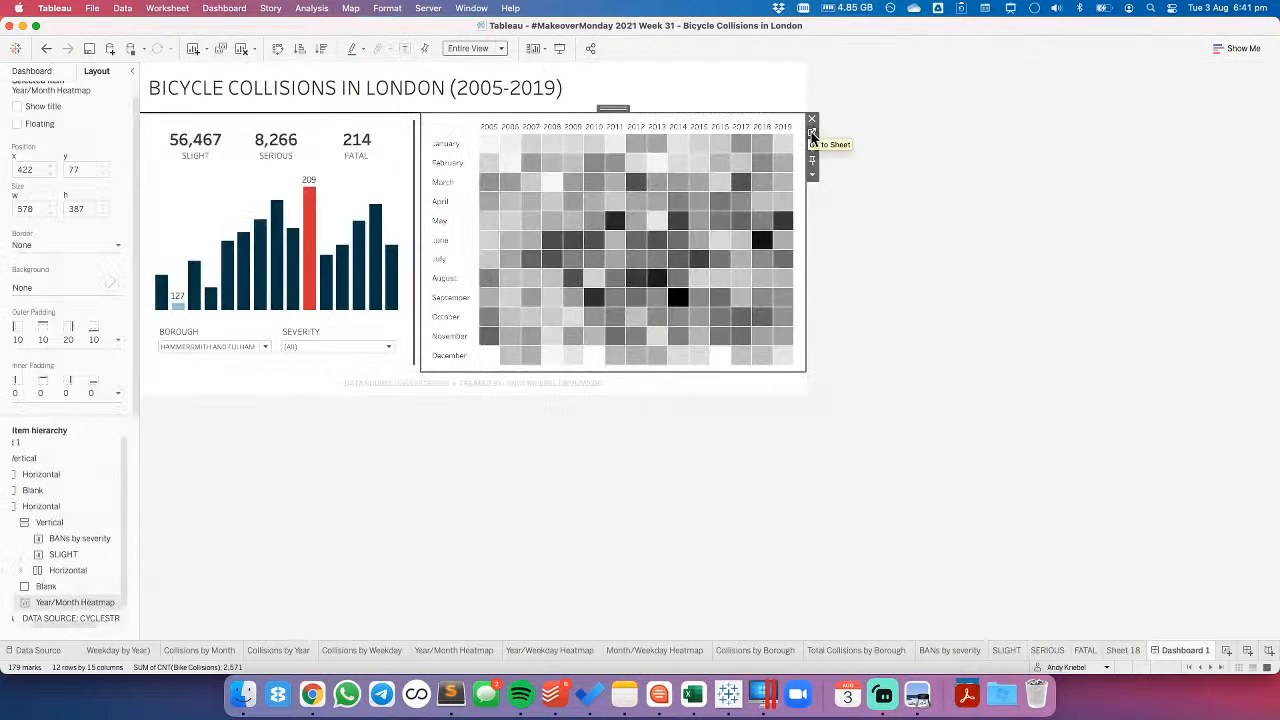
{"action": "left_click", "coordinate": [810, 131]}
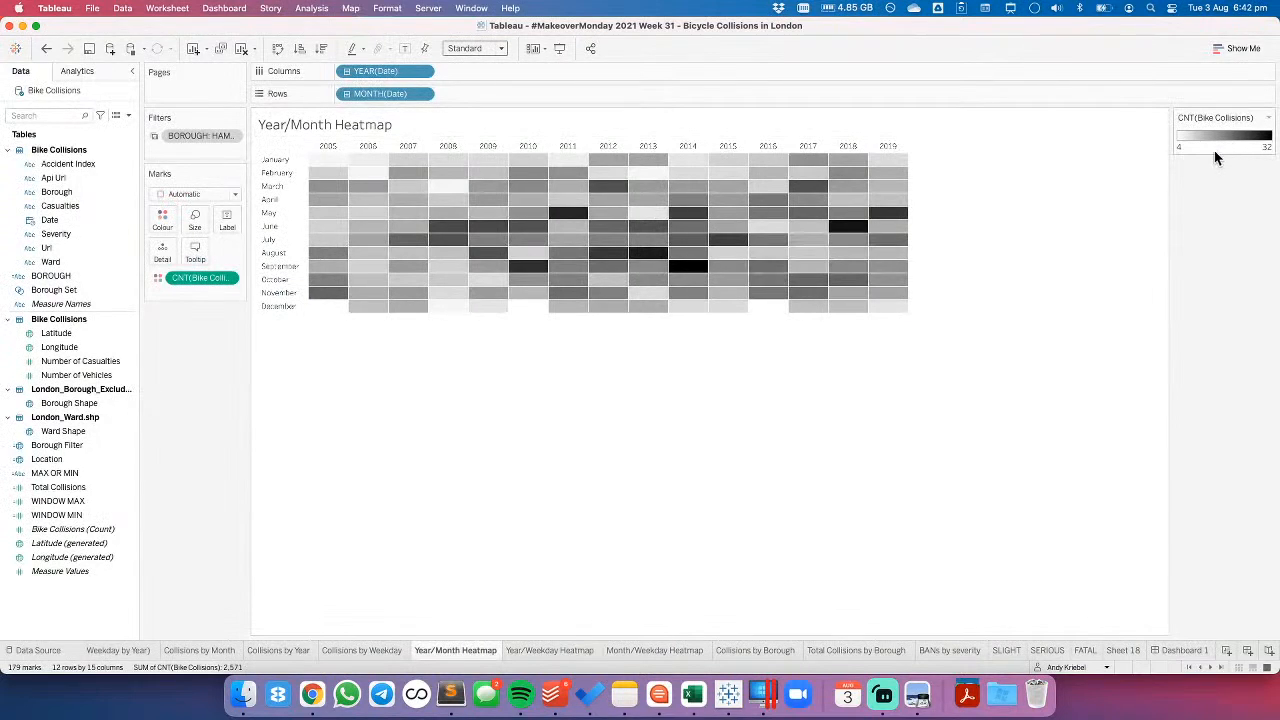
{"action": "double_click", "coordinate": [1219, 153]}
{"action": "left_click", "coordinate": [762, 304]}
{"action": "type", "text": "013444"}
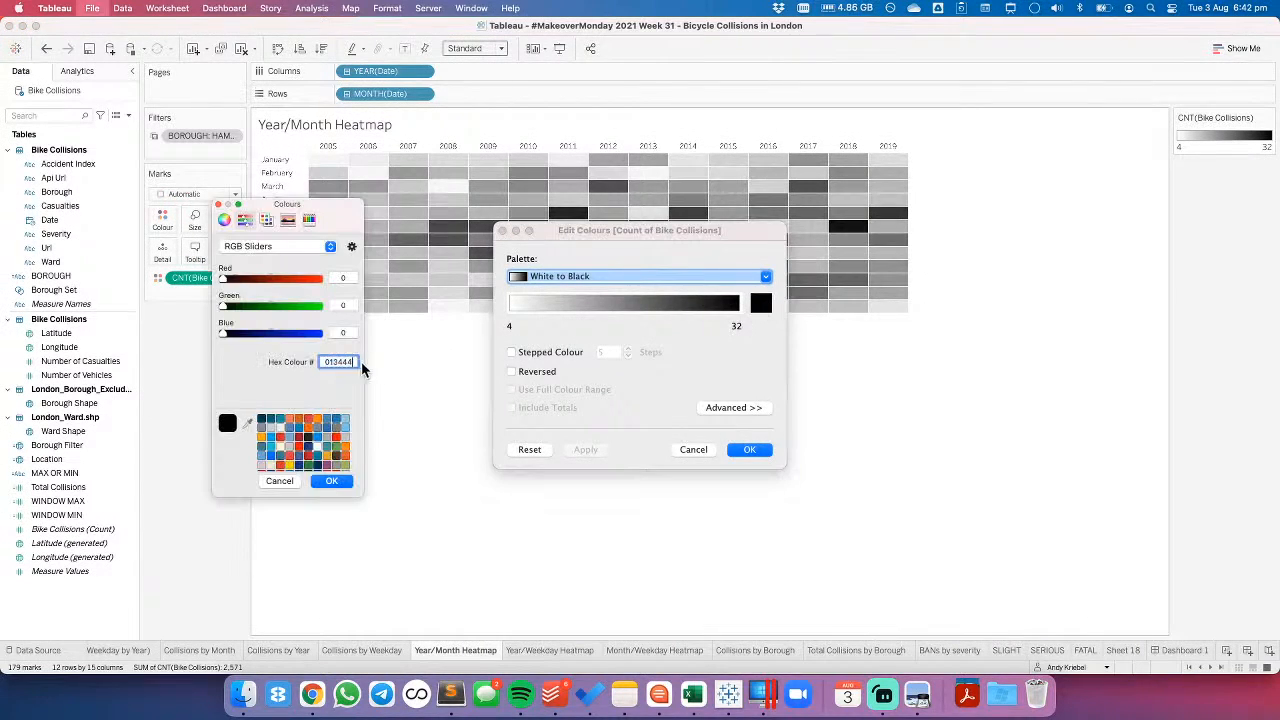
{"action": "left_click", "coordinate": [333, 482]}
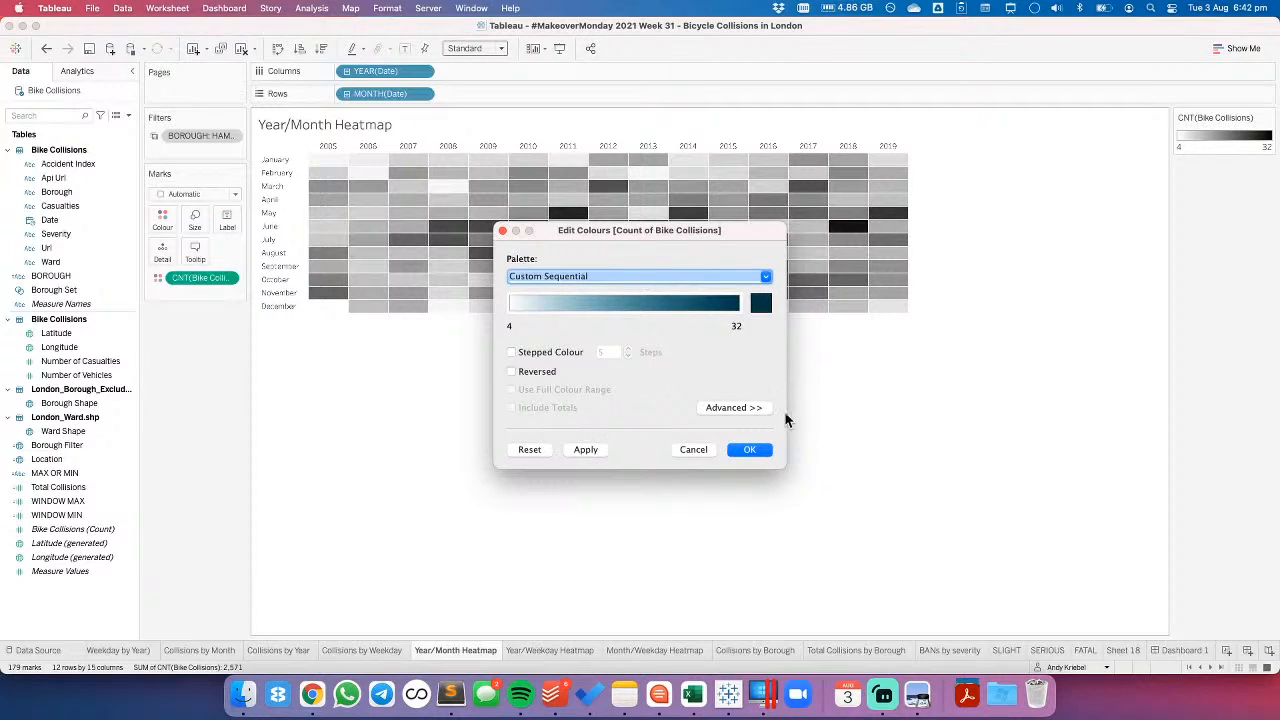
{"action": "left_click", "coordinate": [585, 450]}
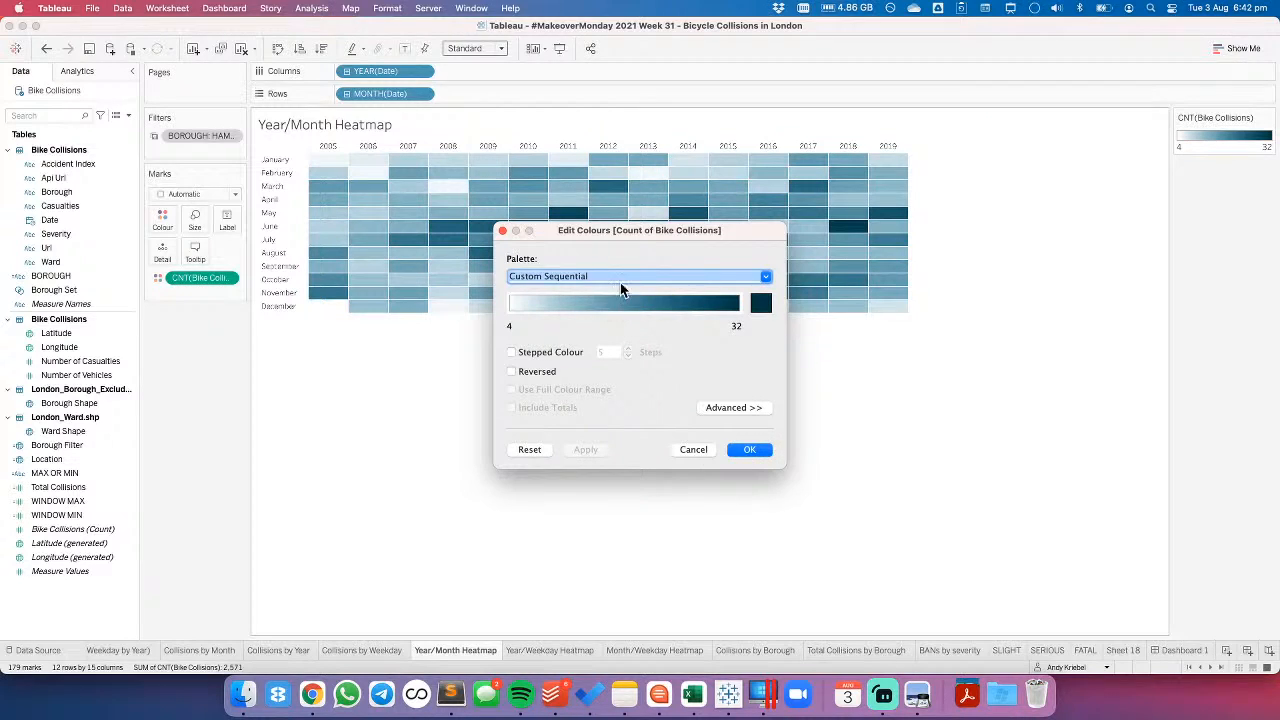
{"action": "left_click", "coordinate": [748, 451]}
{"action": "left_click", "coordinate": [1186, 650]}
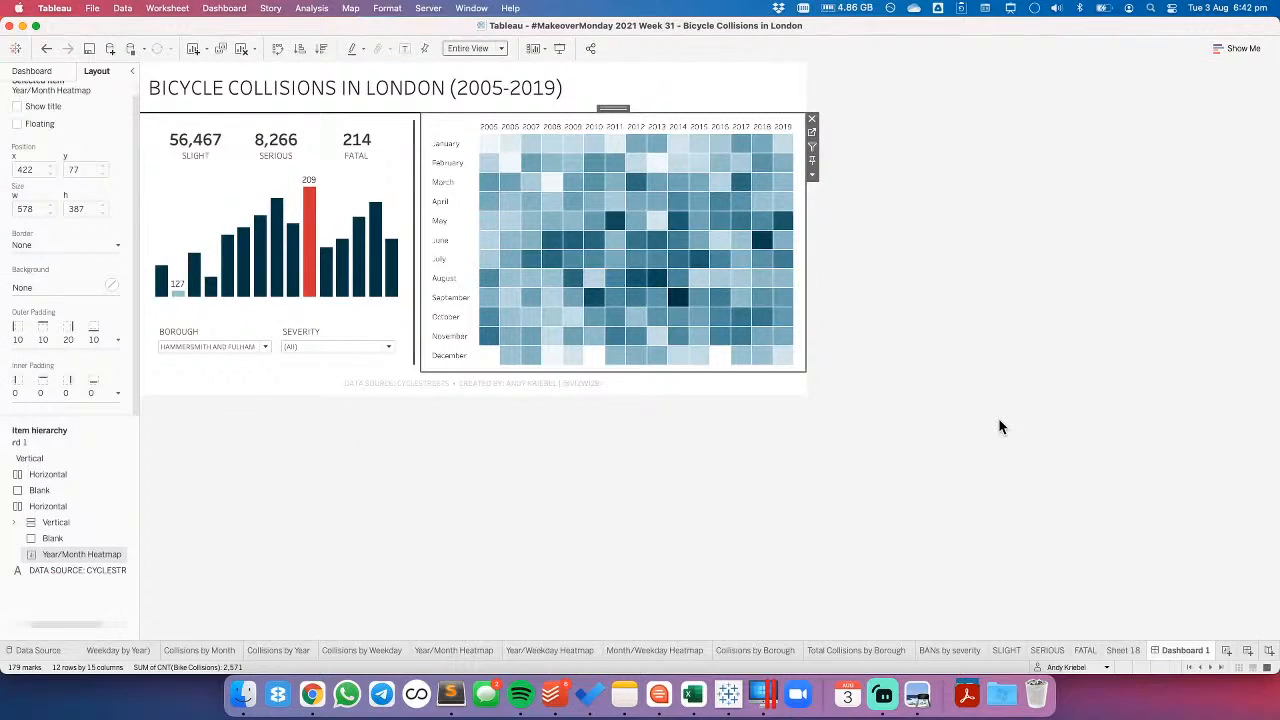
- Undo the palette change on the Year/Month Heatmap
{"action": "left_click", "coordinate": [47, 47]}
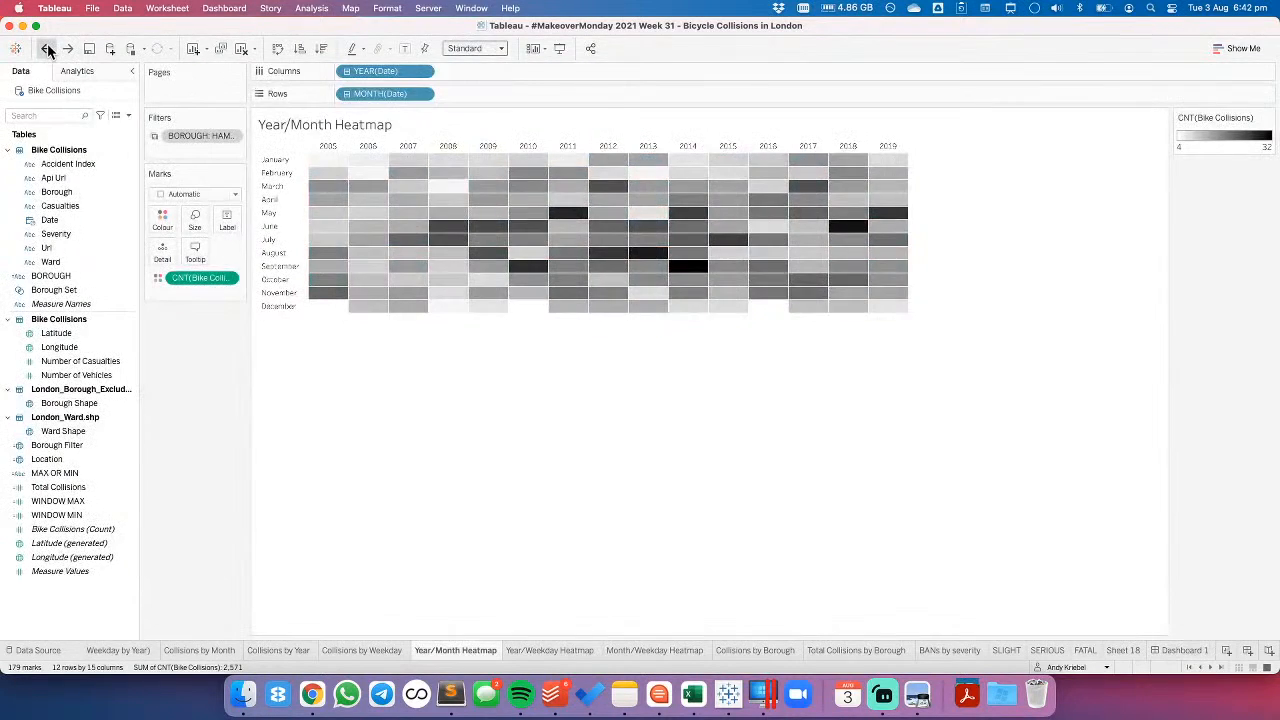
{"action": "left_click", "coordinate": [47, 47]}
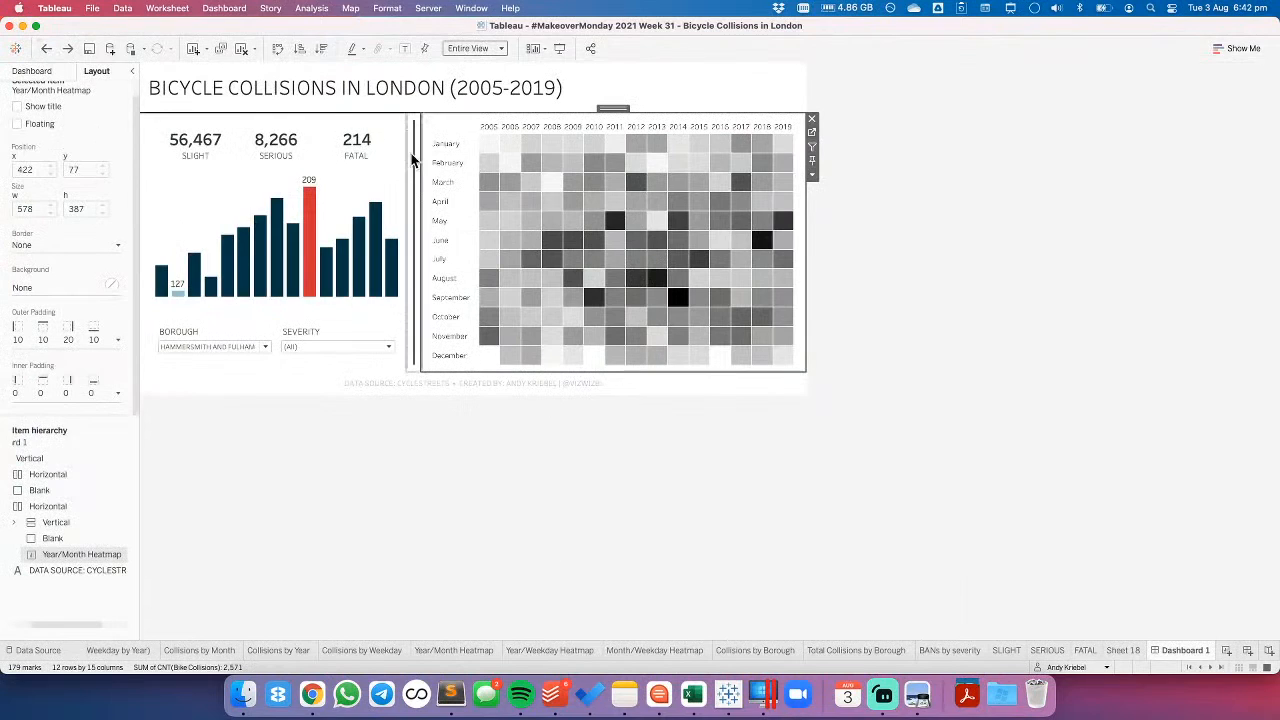
- Recolour the Null bars on the SLIGHT sheet black from the TIL palette and return to Dashboard 1
{"action": "left_click", "coordinate": [366, 183]}
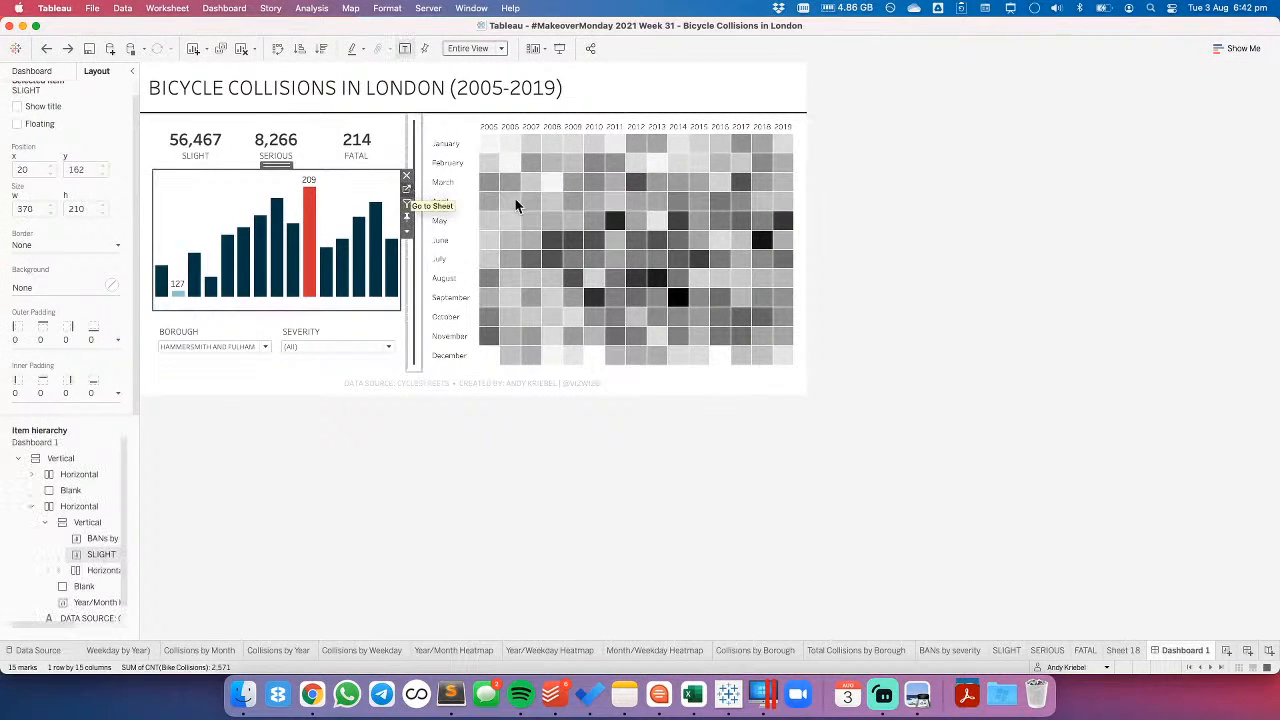
{"action": "left_click", "coordinate": [408, 190]}
{"action": "left_click", "coordinate": [1180, 135]}
{"action": "double_click", "coordinate": [1180, 137]}
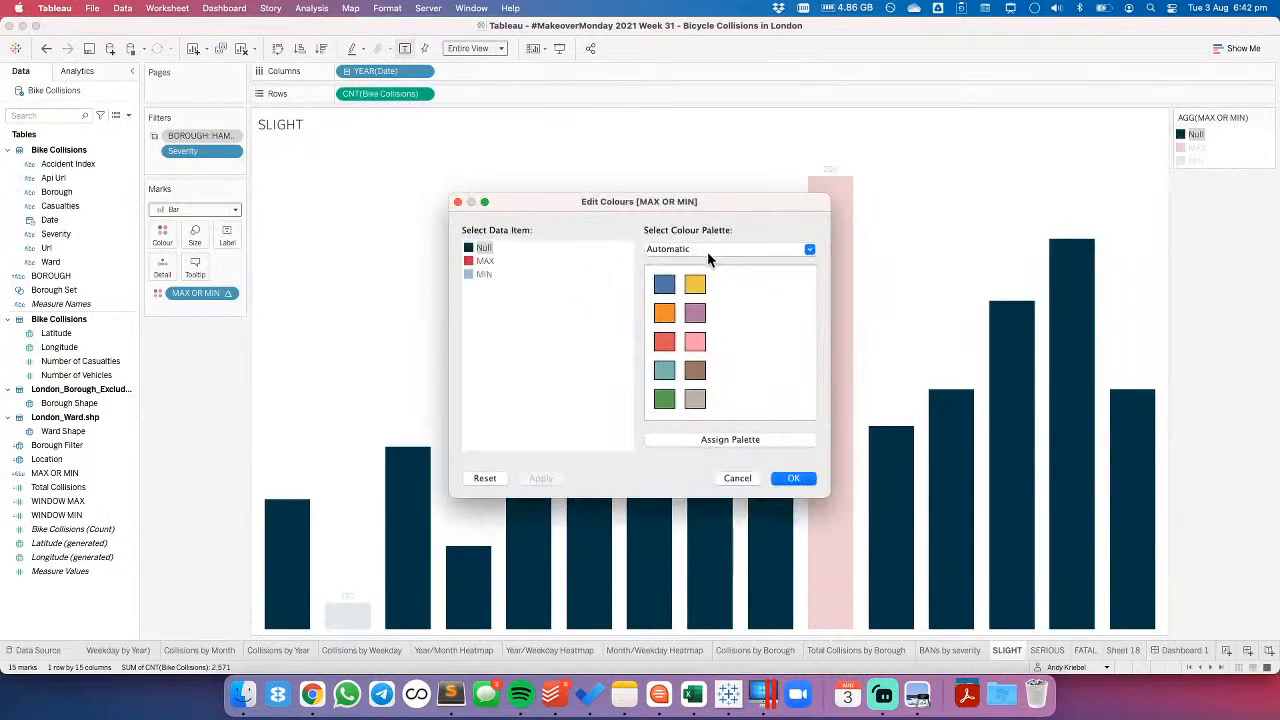
{"action": "left_click", "coordinate": [707, 251]}
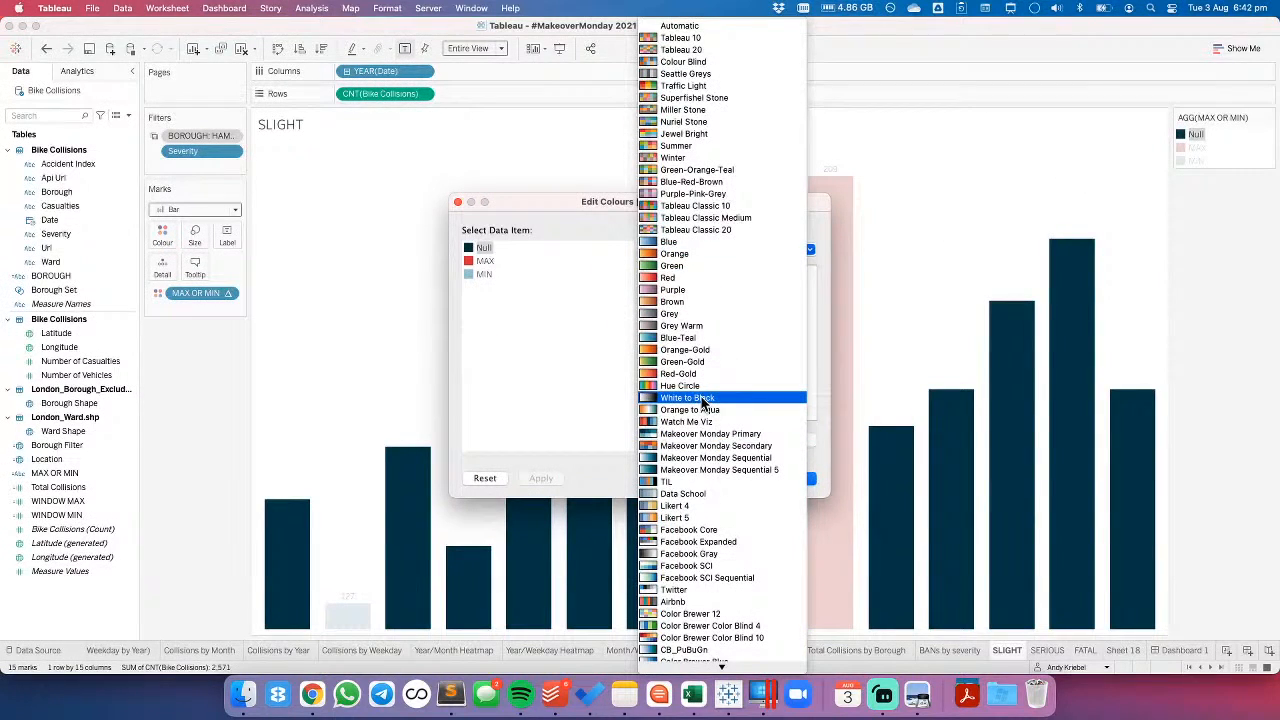
{"action": "left_click", "coordinate": [700, 481]}
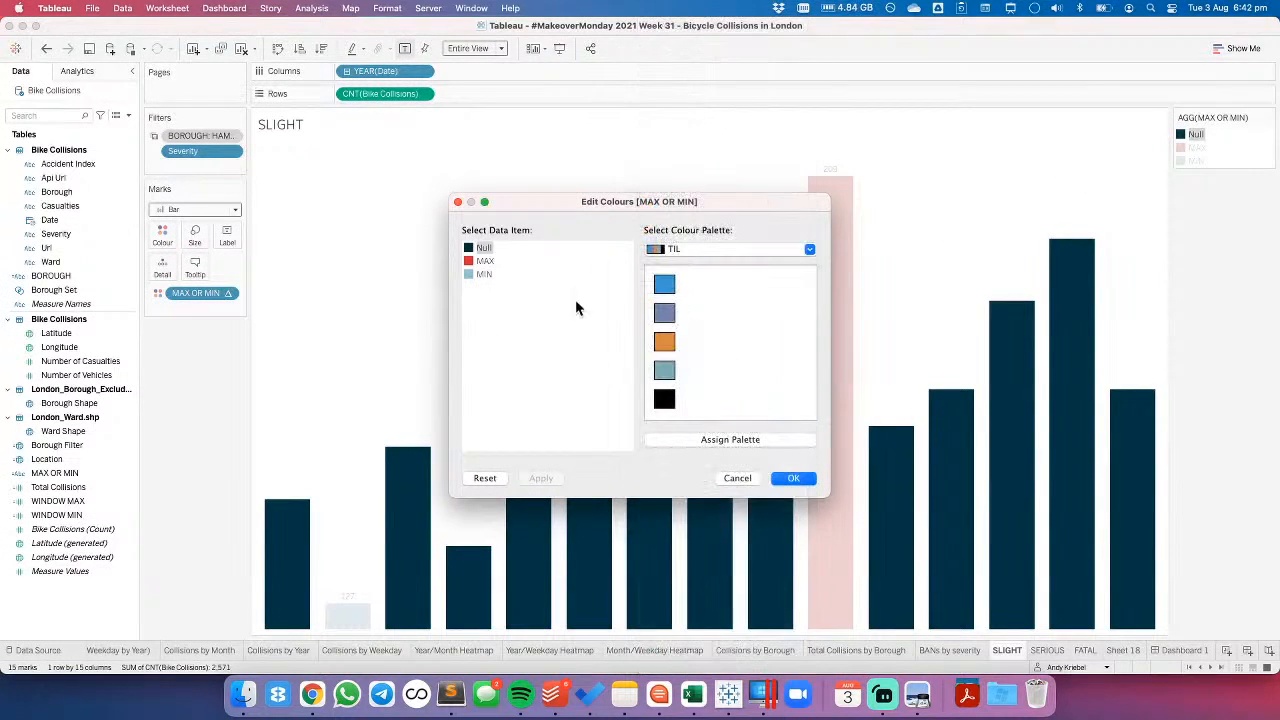
{"action": "left_click", "coordinate": [664, 400]}
{"action": "left_click", "coordinate": [794, 479]}
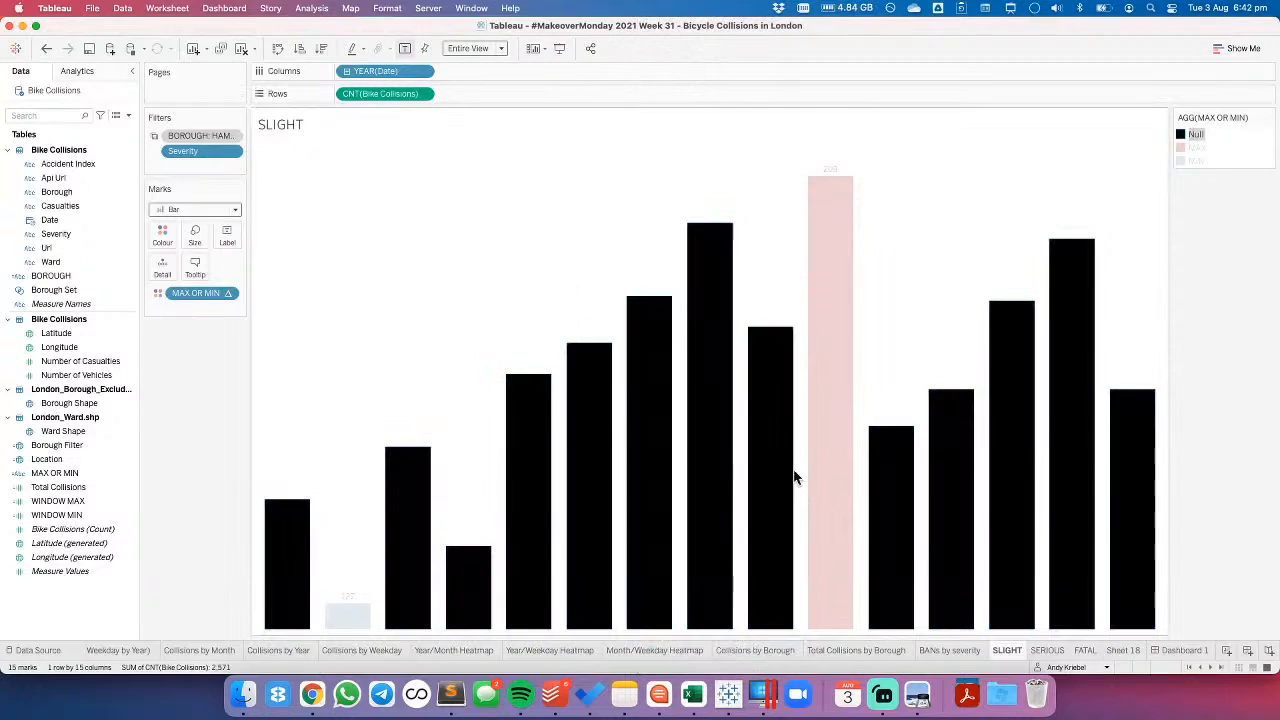
{"action": "left_click", "coordinate": [1187, 650]}
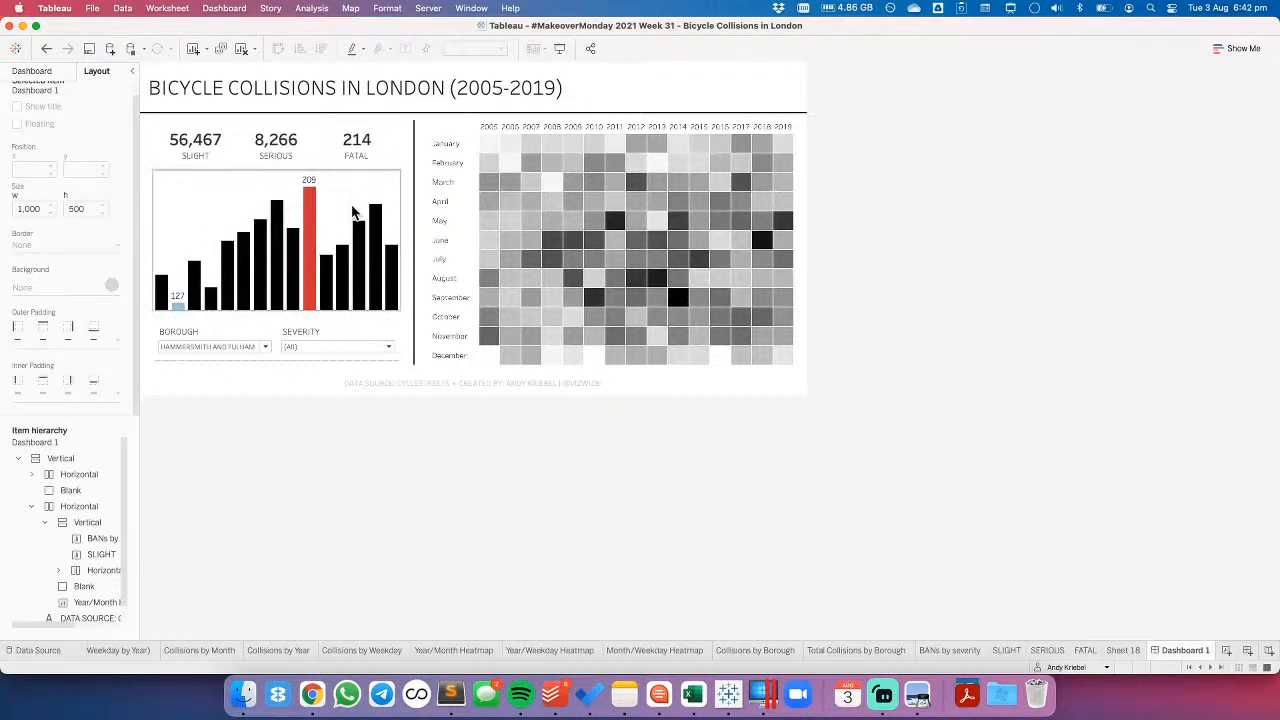
- Exclude the MAX OR MIN field from the tooltip of the SLIGHT bar chart
{"action": "left_click", "coordinate": [353, 213]}
{"action": "left_click", "coordinate": [408, 198]}
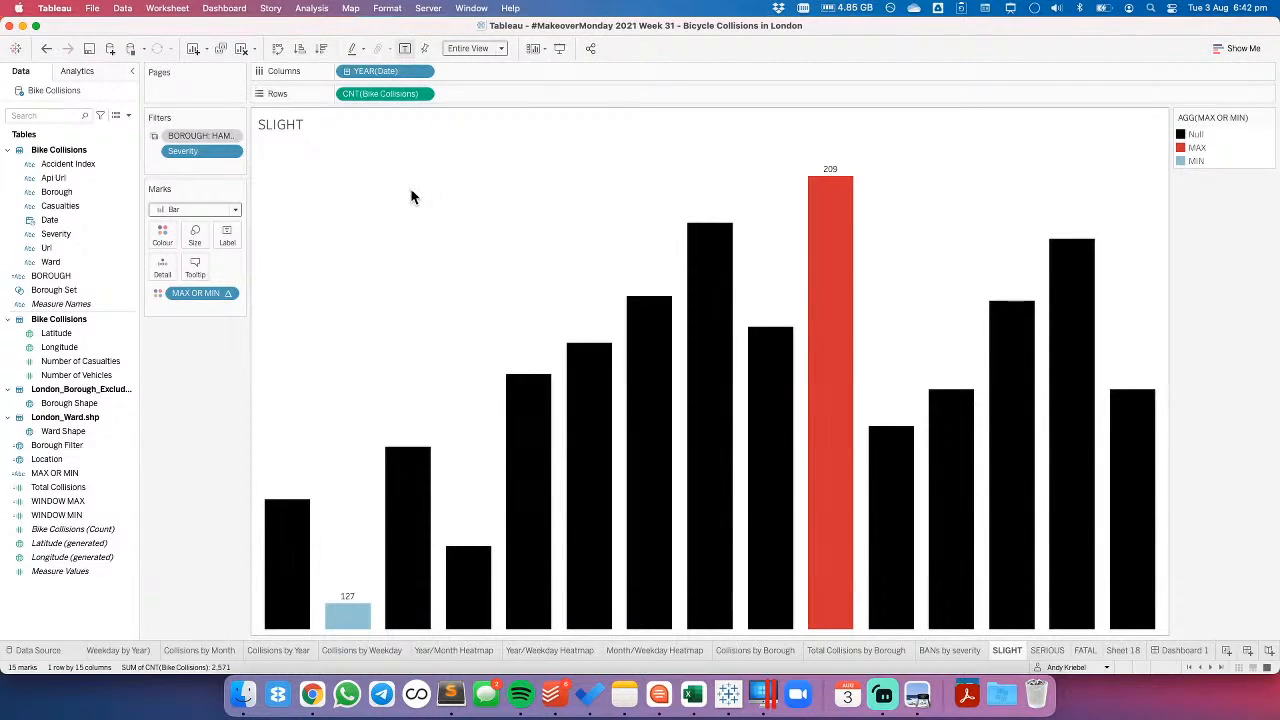
{"action": "left_click", "coordinate": [227, 293]}
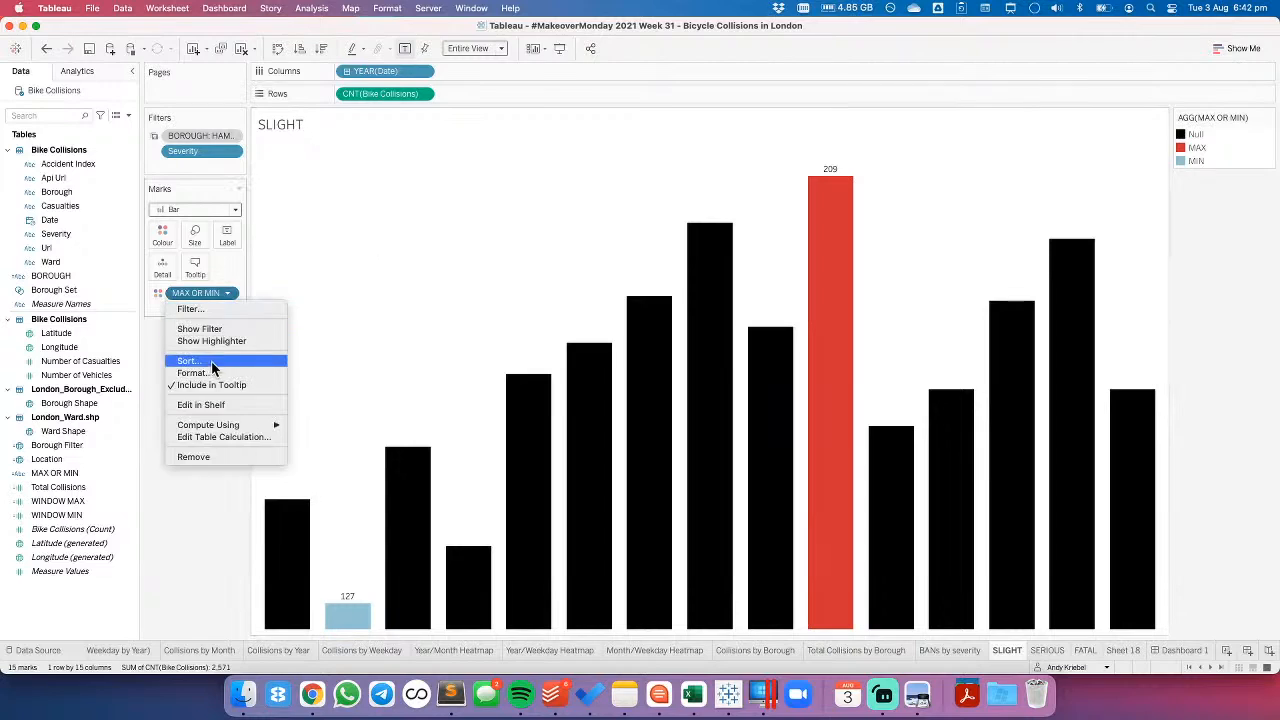
{"action": "left_click", "coordinate": [213, 386]}
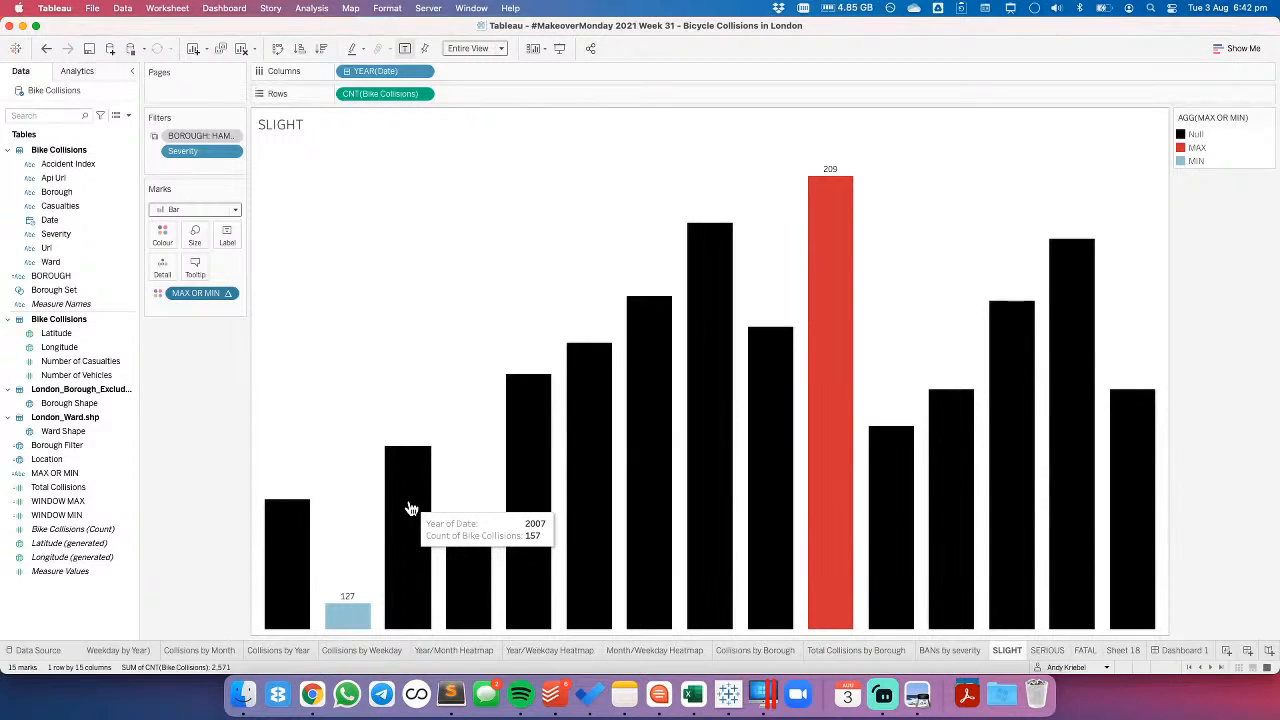
- Remove both field labels from the bar chart's tooltip and add "Collisions" after the collision count
{"action": "left_click", "coordinate": [195, 264]}
{"action": "left_click_drag", "start_coordinate": [520, 248], "coordinate": [401, 237]}
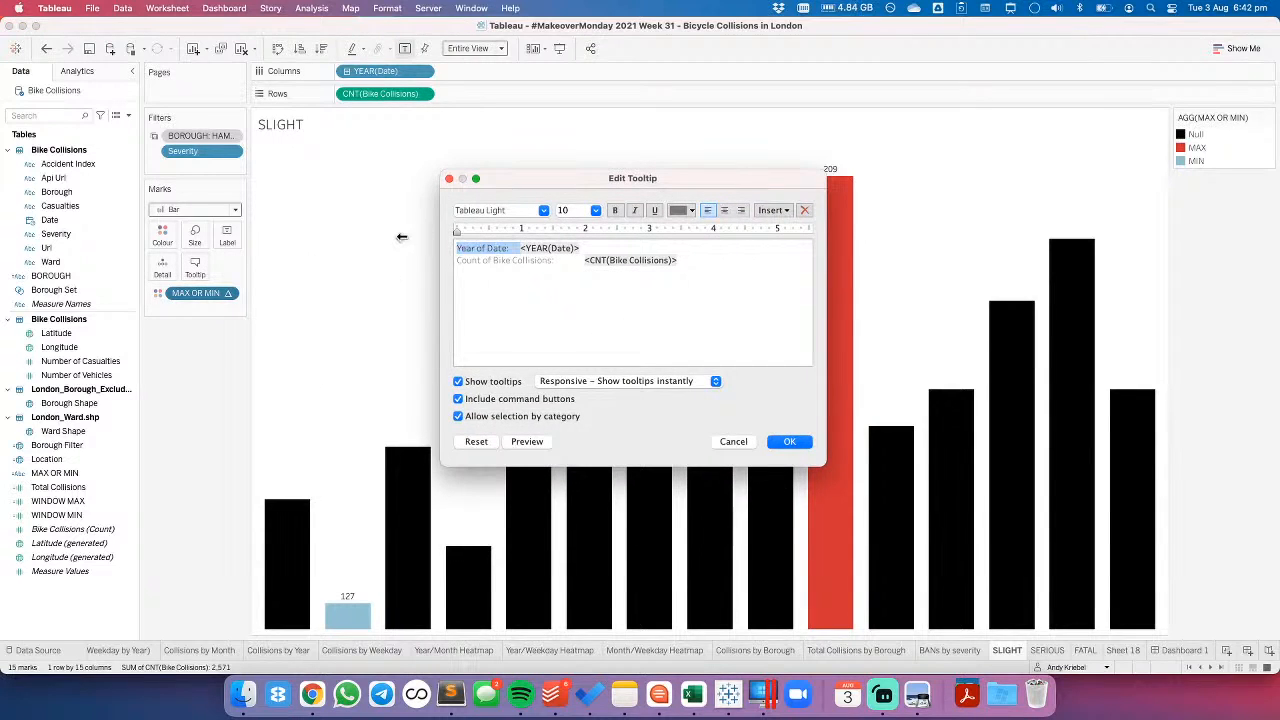
{"action": "key", "text": "BackSpace"}
{"action": "double_click", "coordinate": [524, 262]}
{"action": "key", "text": "super+c"}
{"action": "key", "text": "BackSpace"}
{"action": "key", "text": "shift+Home"}
{"action": "key", "text": "BackSpace"}
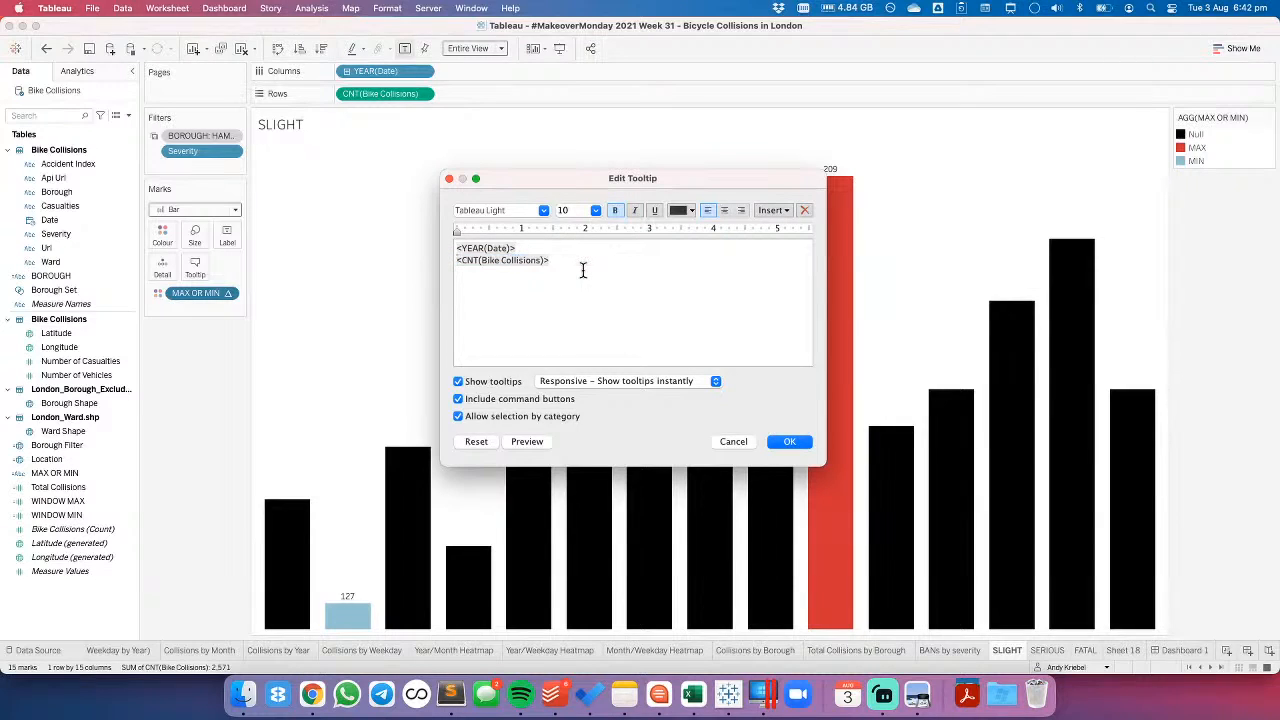
{"action": "key", "text": "super+v"}
- Turn off the tooltip's command buttons and selection by category, and set the collision count's font size to 16
{"action": "left_click", "coordinate": [504, 399]}
{"action": "left_click", "coordinate": [506, 416]}
{"action": "double_click", "coordinate": [503, 260]}
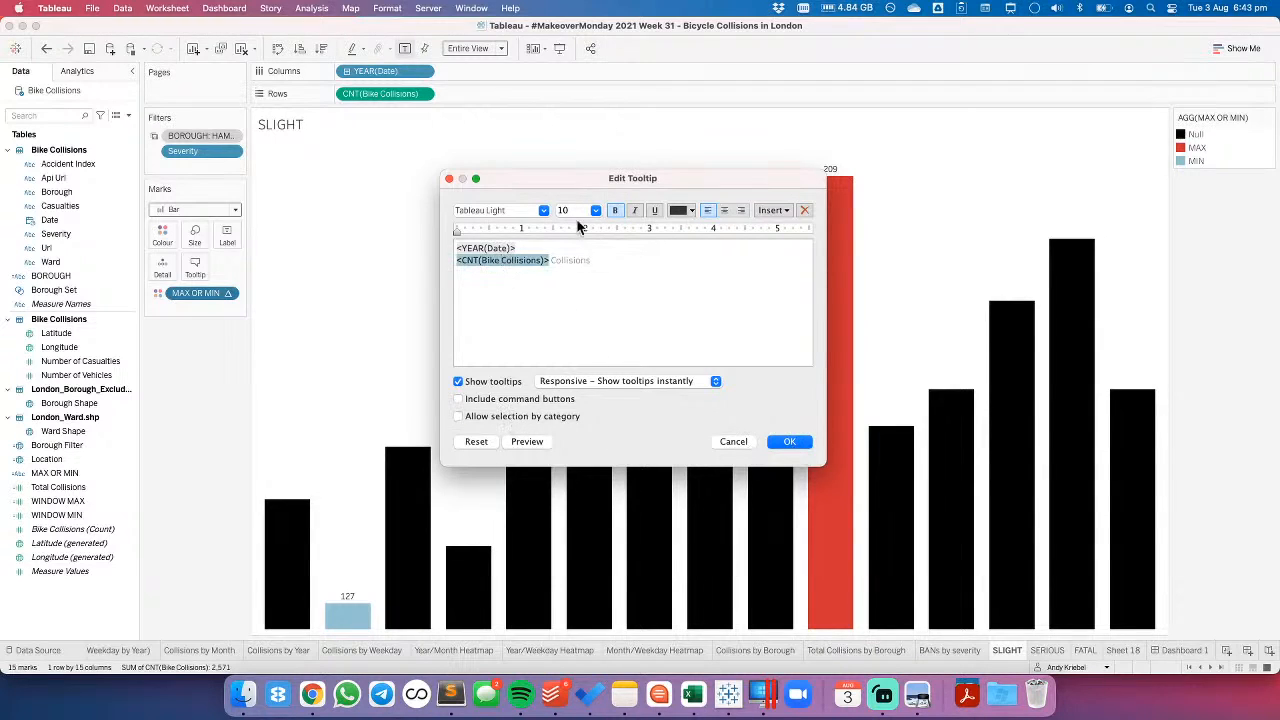
{"action": "left_click", "coordinate": [595, 210]}
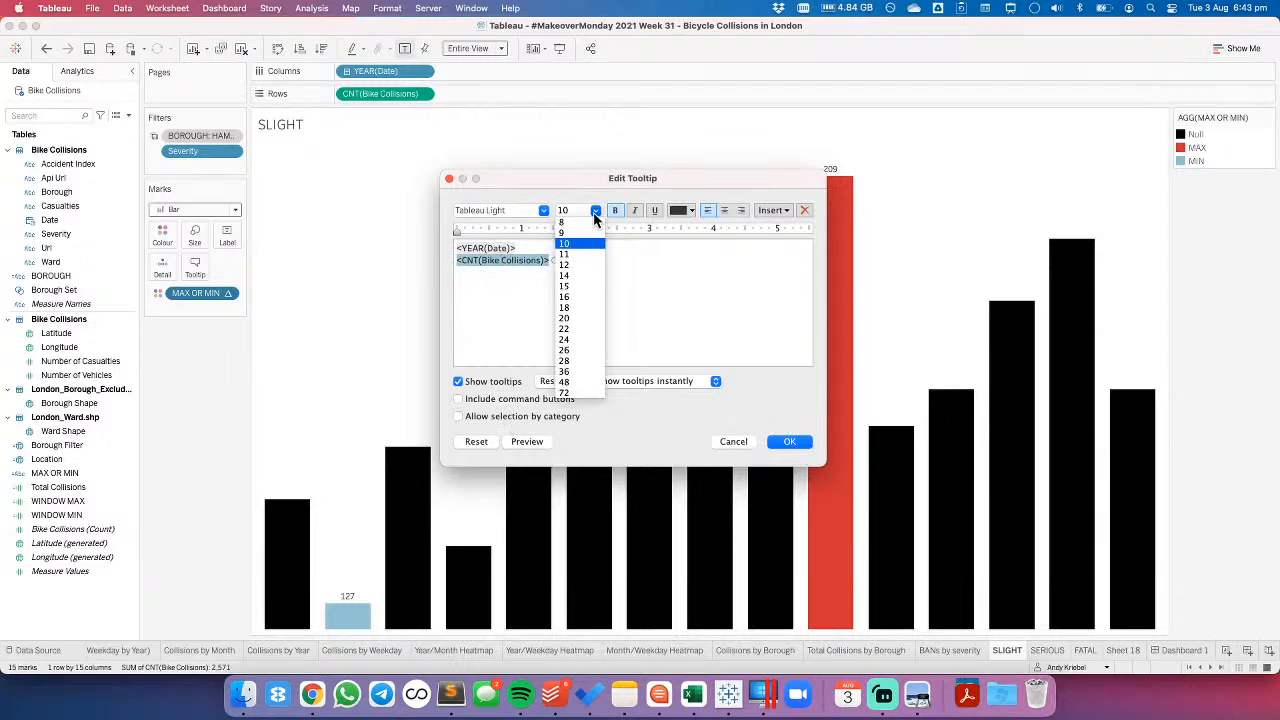
{"action": "left_click", "coordinate": [568, 297]}
{"action": "left_click", "coordinate": [789, 442]}
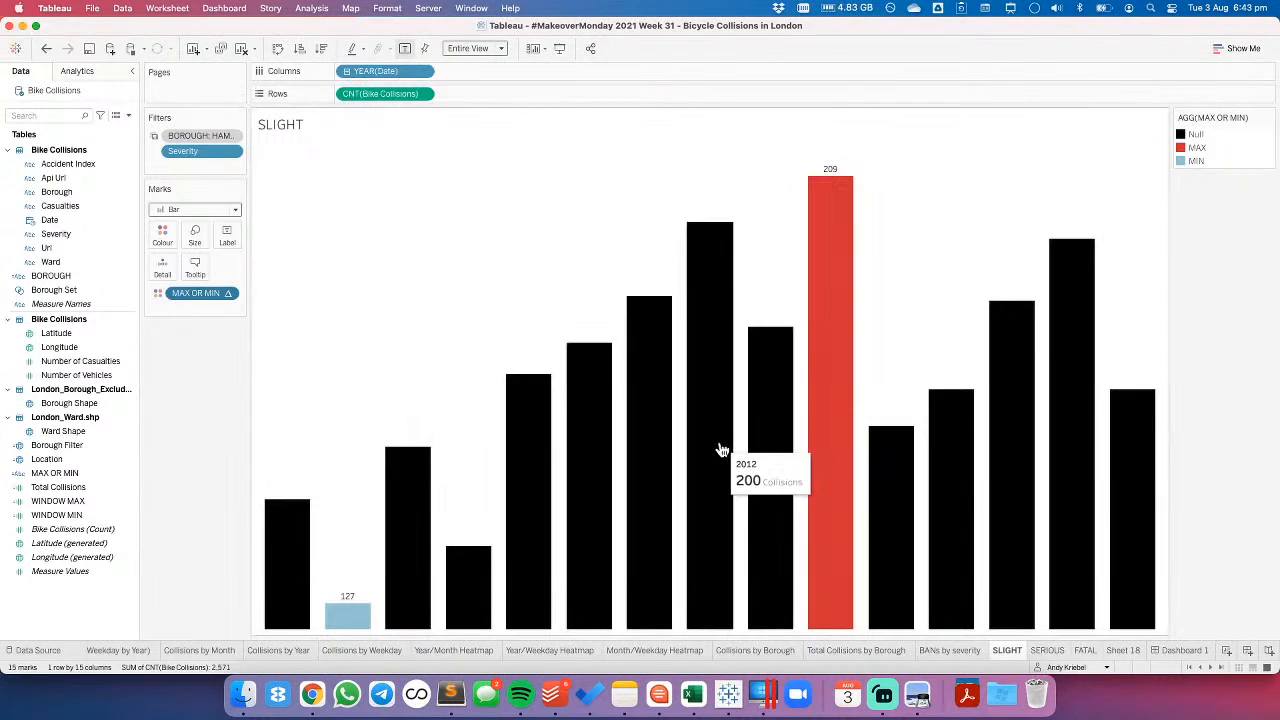
- Select the entire tooltip text of the SLIGHT bar chart and close the tooltip editor
{"action": "left_click", "coordinate": [194, 266]}
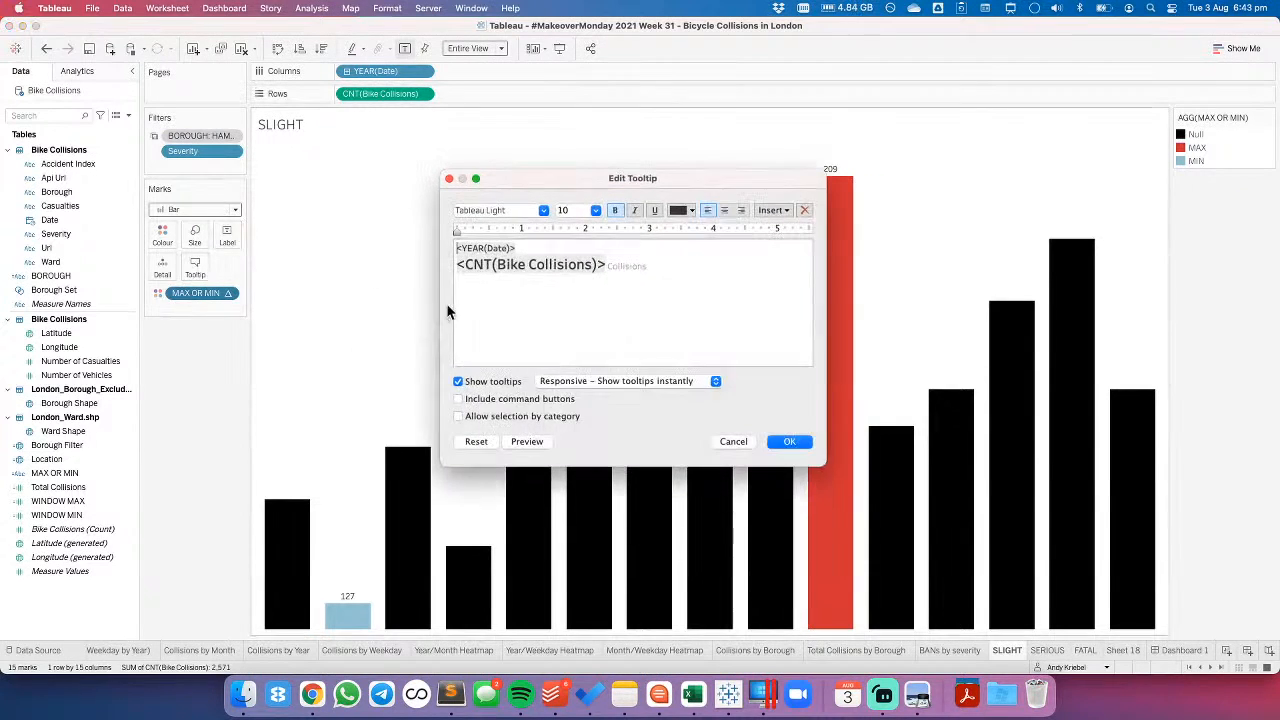
{"action": "key", "text": "super+a"}
{"action": "key", "text": "super+c"}
{"action": "left_click", "coordinate": [789, 442]}
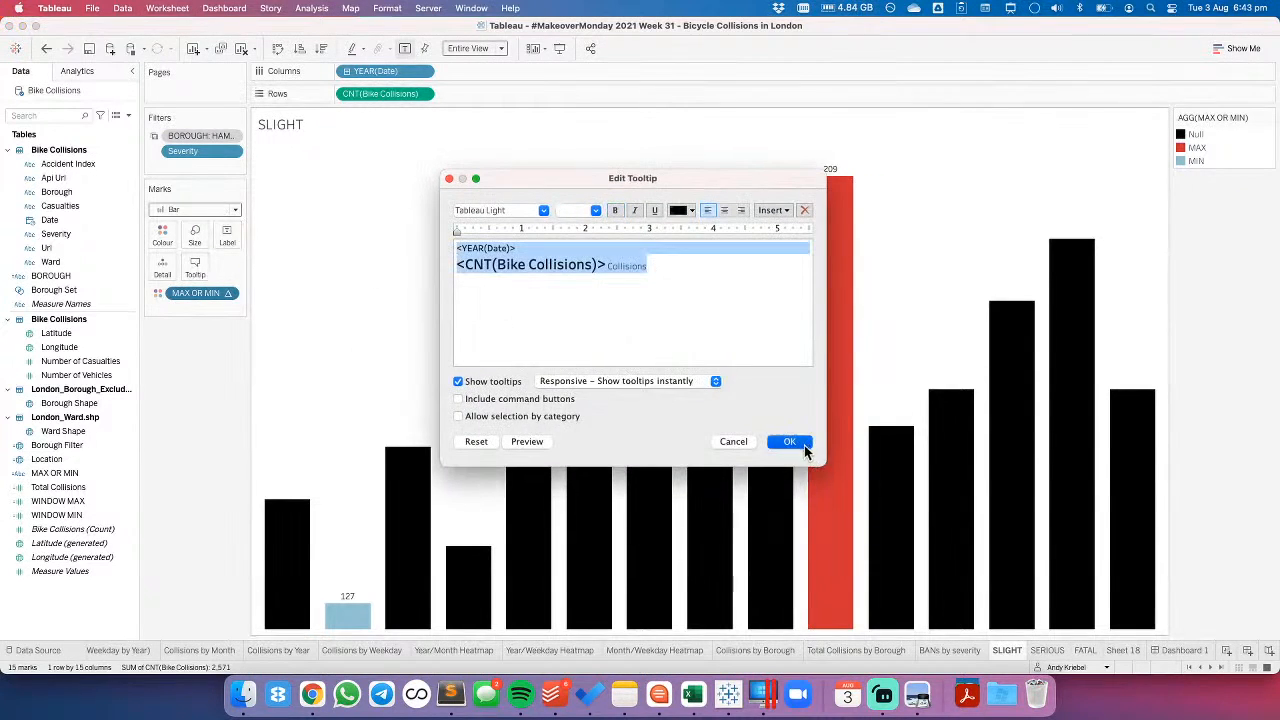
- Rename the SLIGHT sheet as "Yearly Collisions"
{"action": "left_click", "coordinate": [1047, 650]}
{"action": "left_click", "coordinate": [1085, 650]}
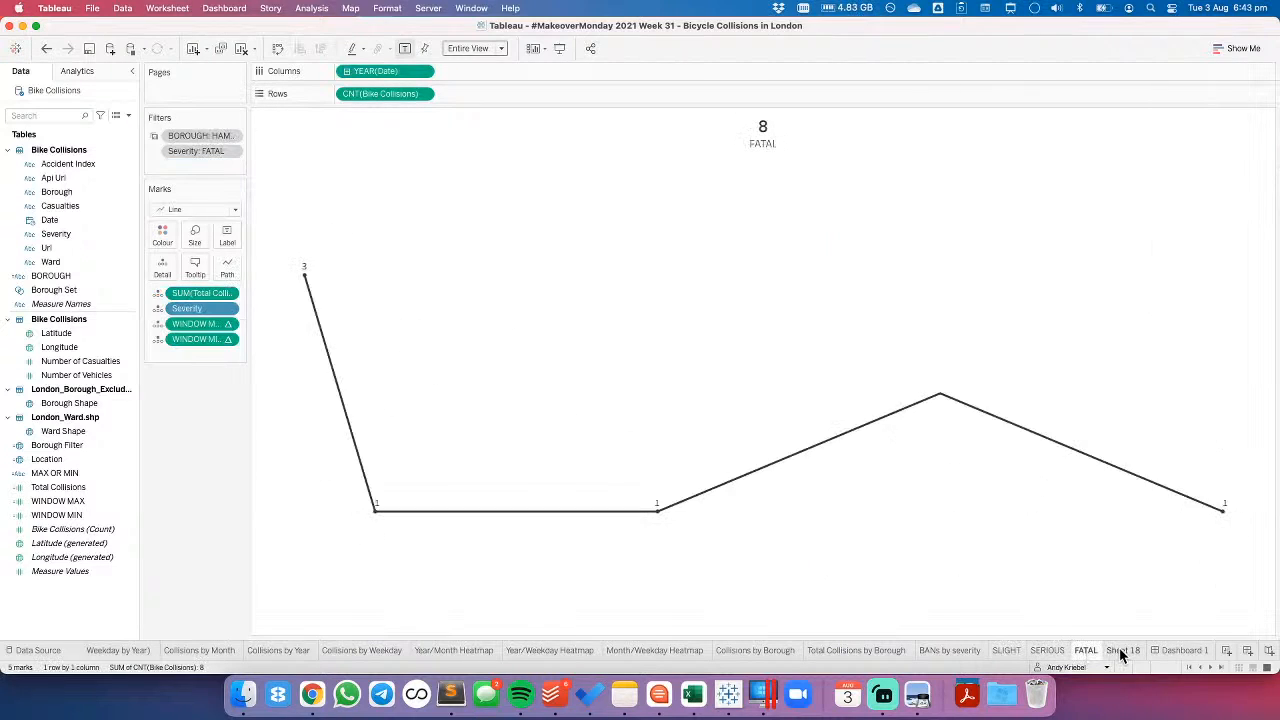
{"action": "left_click", "coordinate": [1121, 650]}
{"action": "left_click", "coordinate": [1007, 650]}
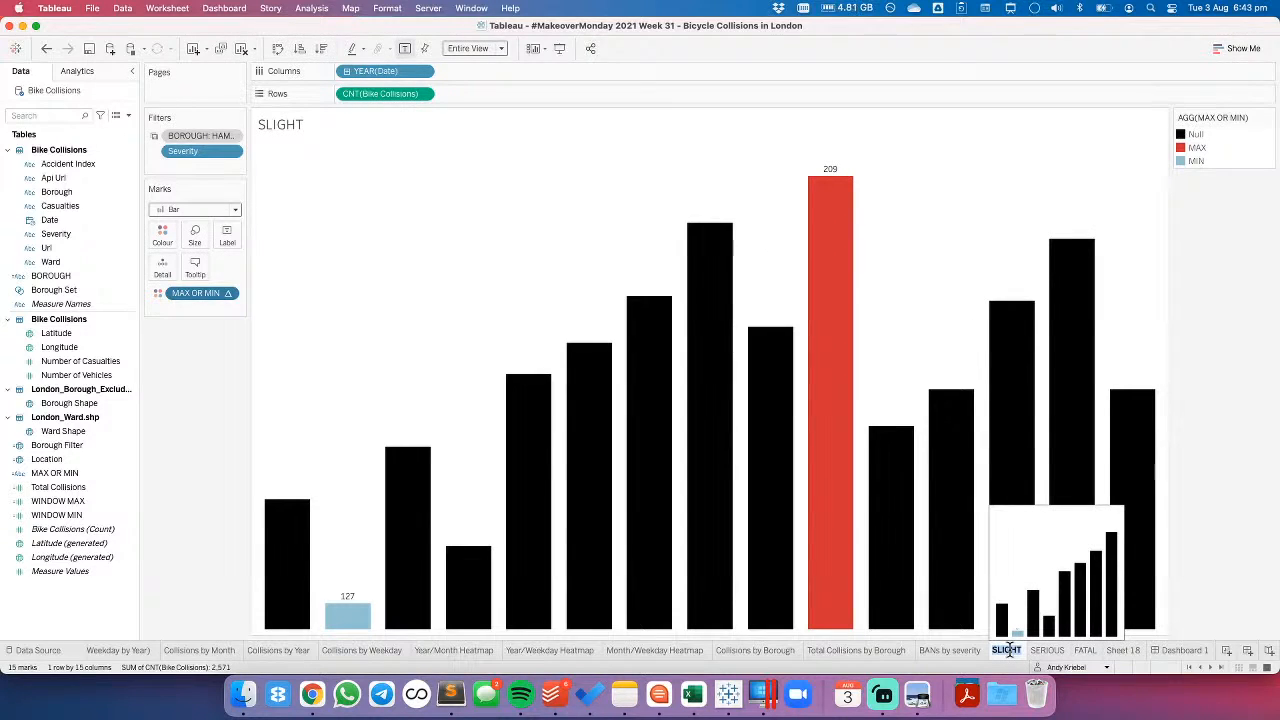
{"action": "type", "text": "Co"}
{"action": "type", "text": "Col"}
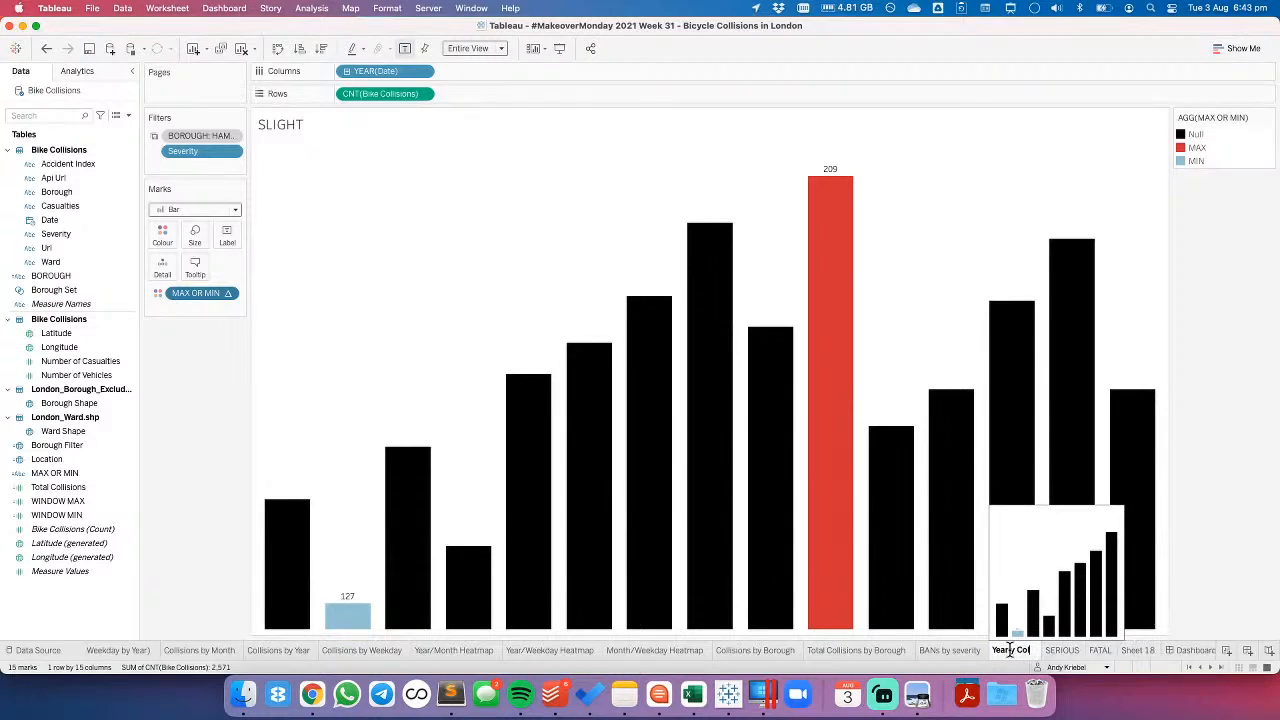
{"action": "type", "text": "lisions"}
{"action": "key", "text": "Return"}
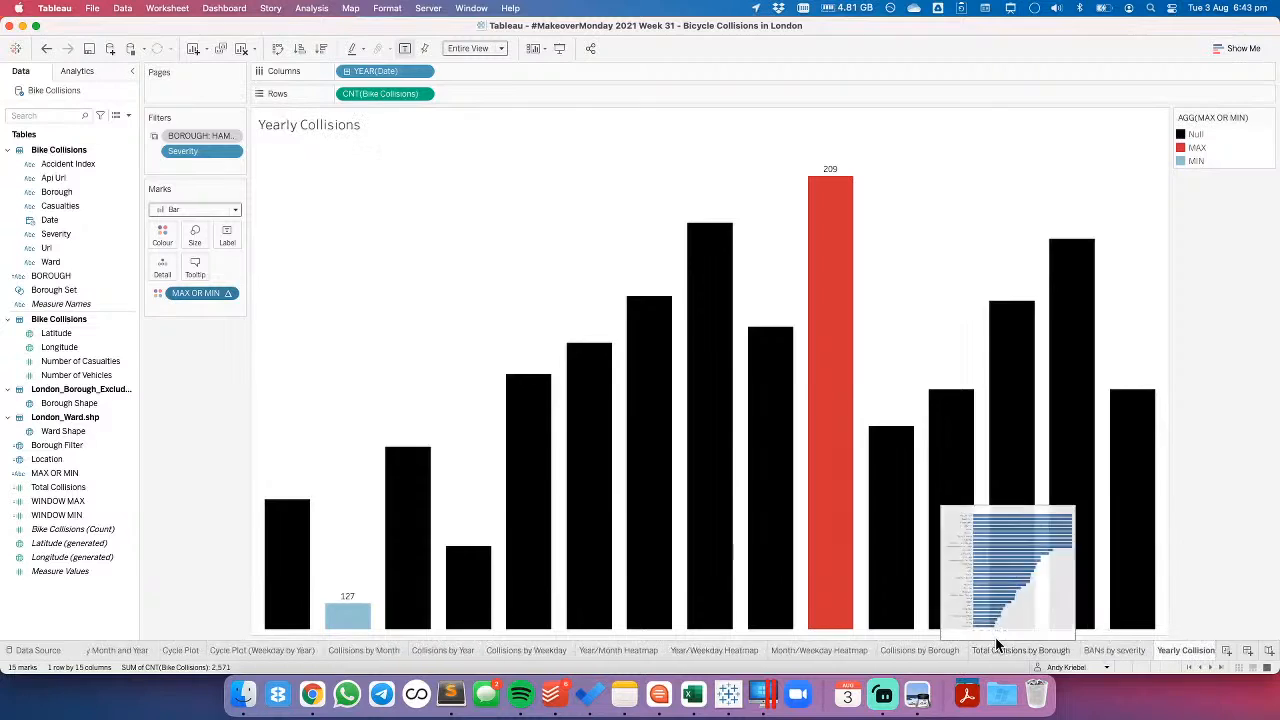
{"action": "left_click", "coordinate": [1143, 656]}
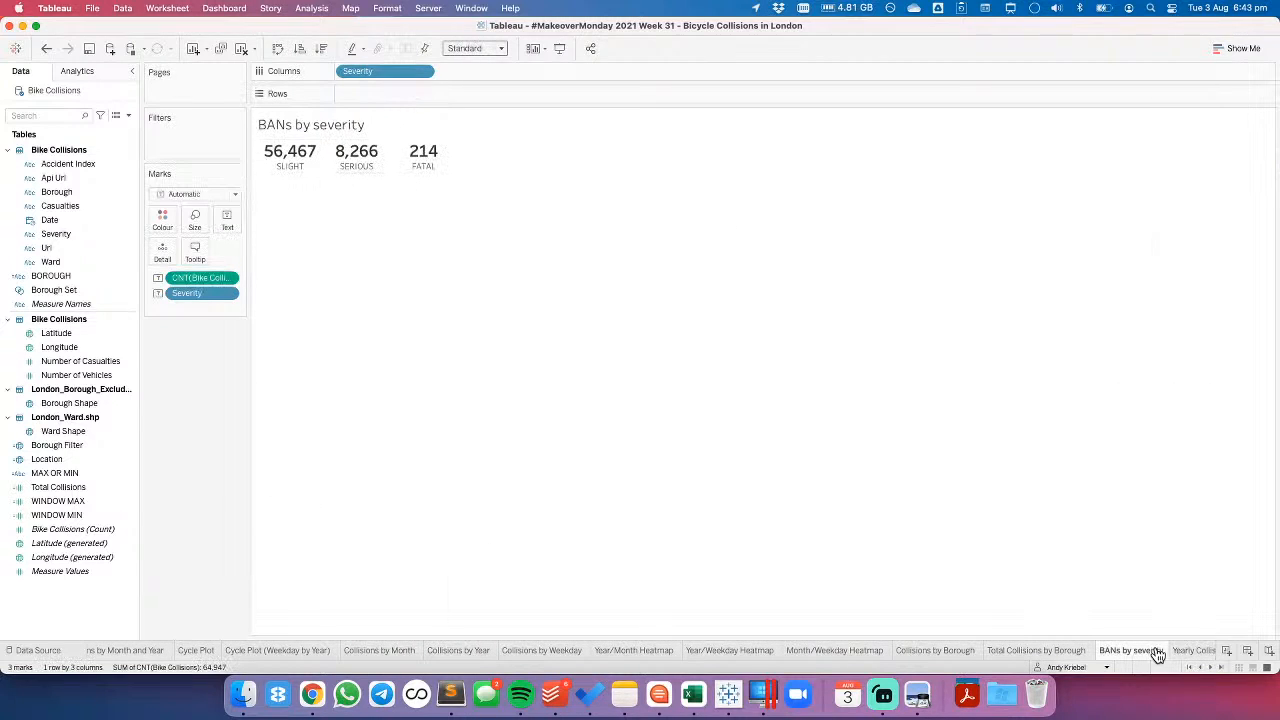
{"action": "left_click", "coordinate": [1184, 656]}
{"action": "left_click", "coordinate": [1211, 668]}
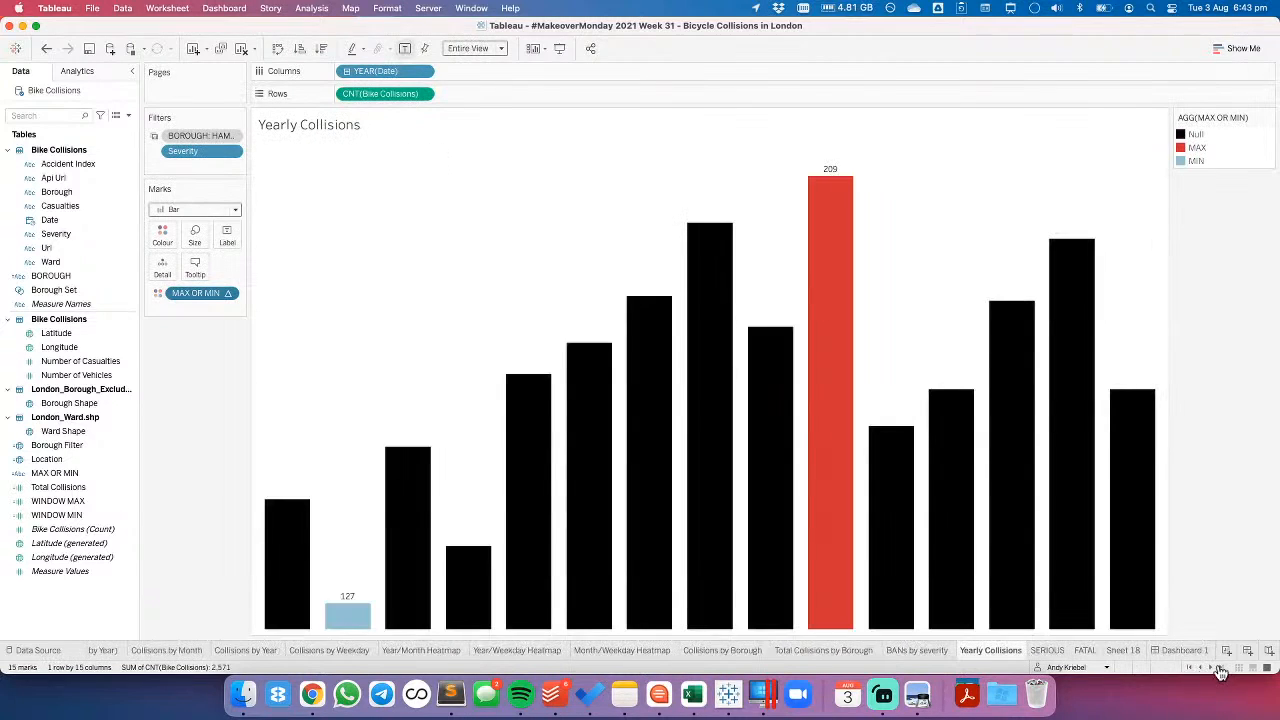
{"action": "left_click", "coordinate": [1052, 655]}
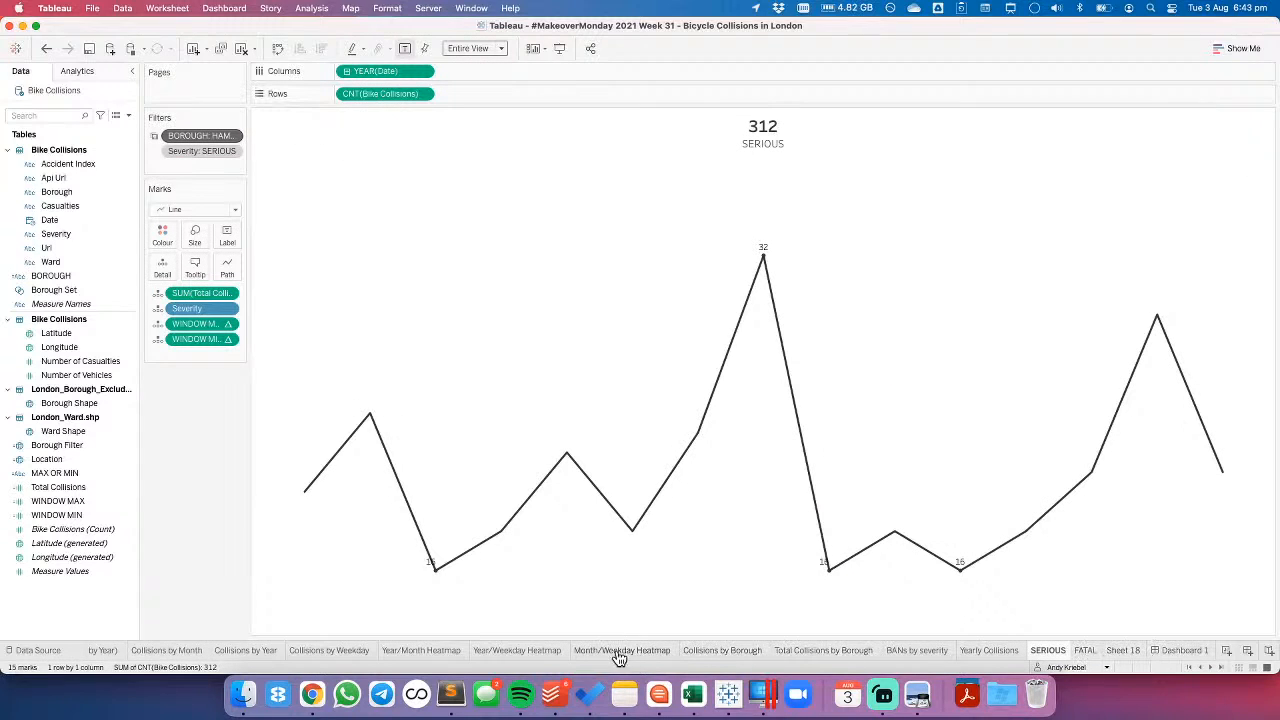
- Replace the Year/Month Heatmap's whole tooltip text with the copied bar chart tooltip
{"action": "left_click", "coordinate": [535, 652]}
{"action": "left_click", "coordinate": [447, 652]}
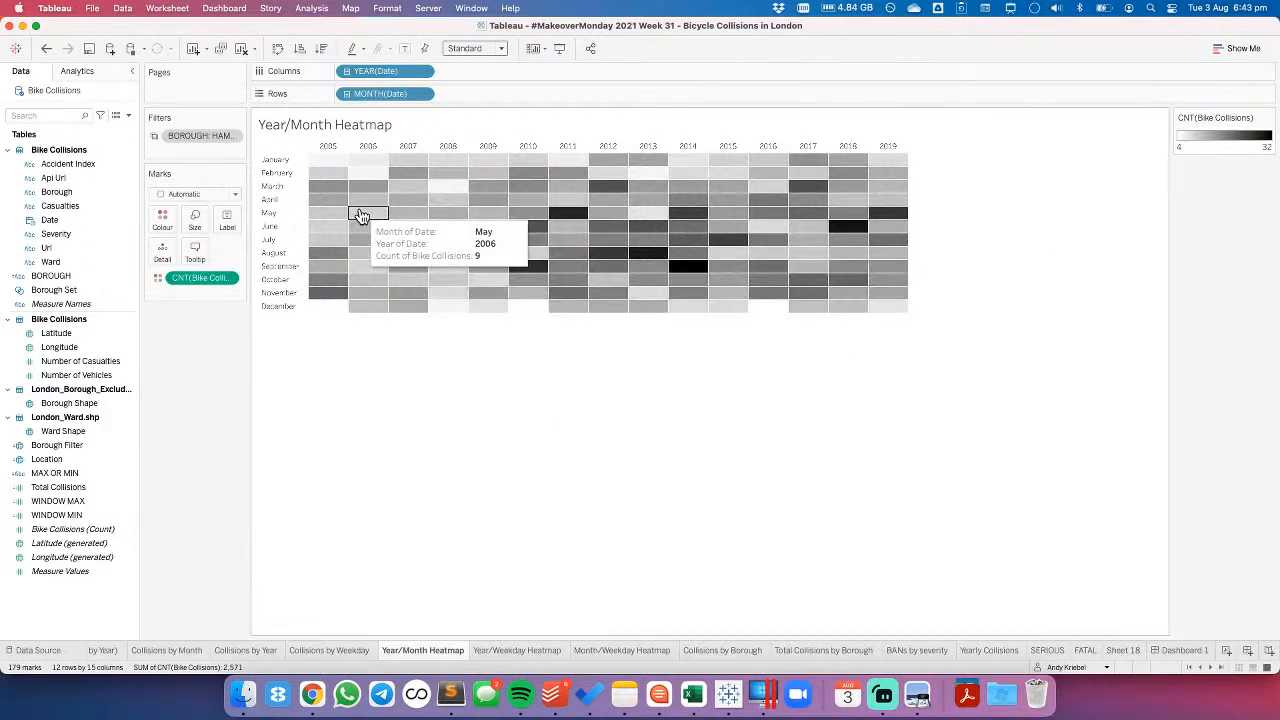
{"action": "left_click", "coordinate": [195, 250]}
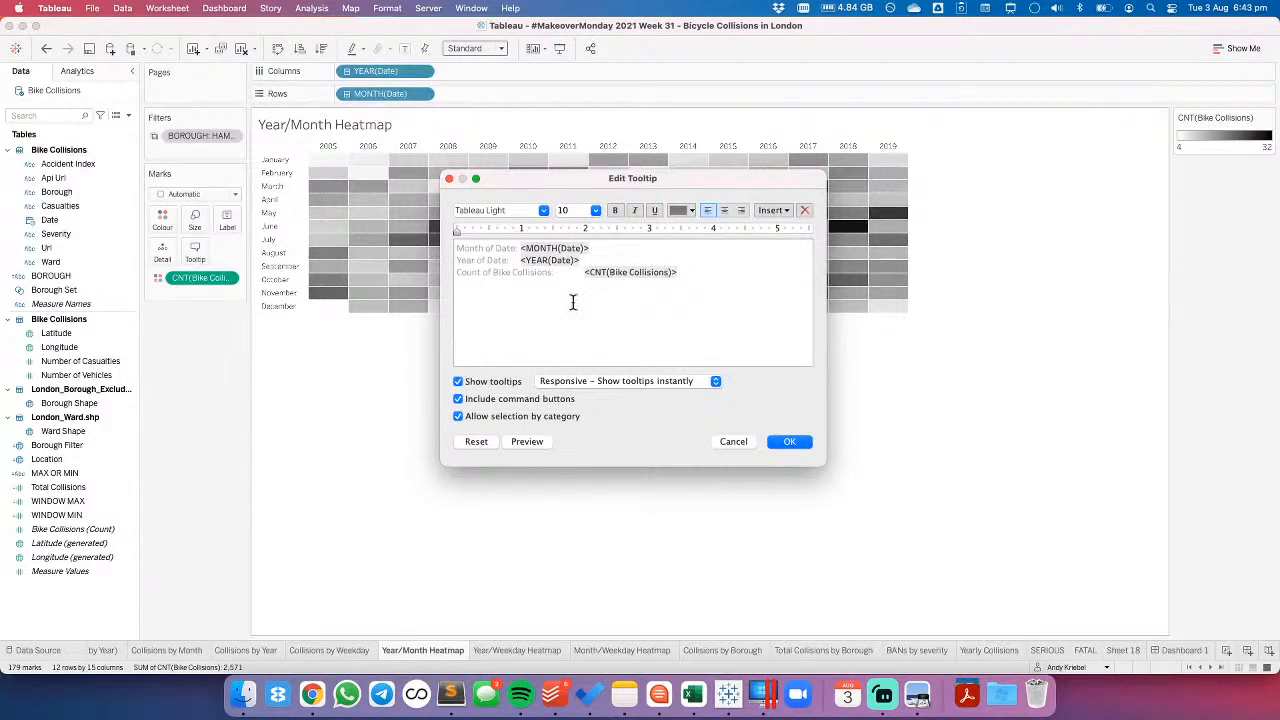
{"action": "key", "text": "super+a"}
{"action": "key", "text": "super+v"}
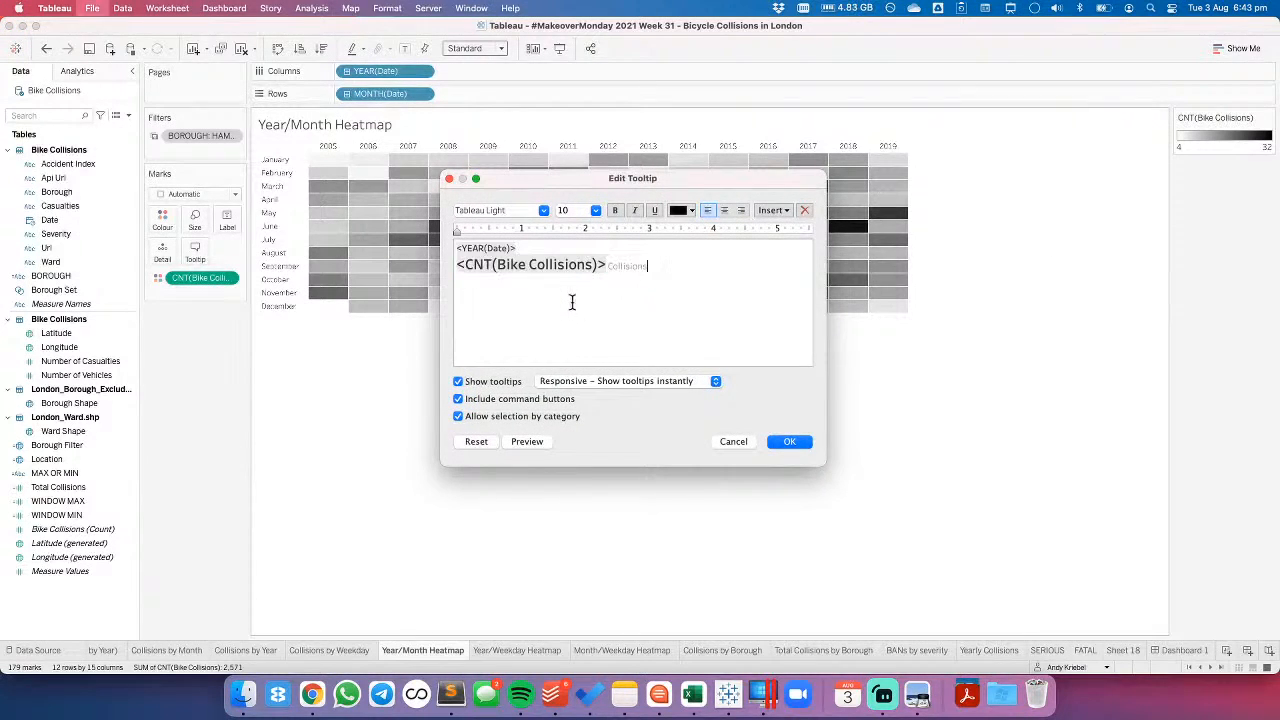
- Insert MONTH(Date) in front of the year in the heatmap's tooltip and turn off its command buttons
{"action": "left_click", "coordinate": [457, 248]}
{"action": "left_click", "coordinate": [768, 210]}
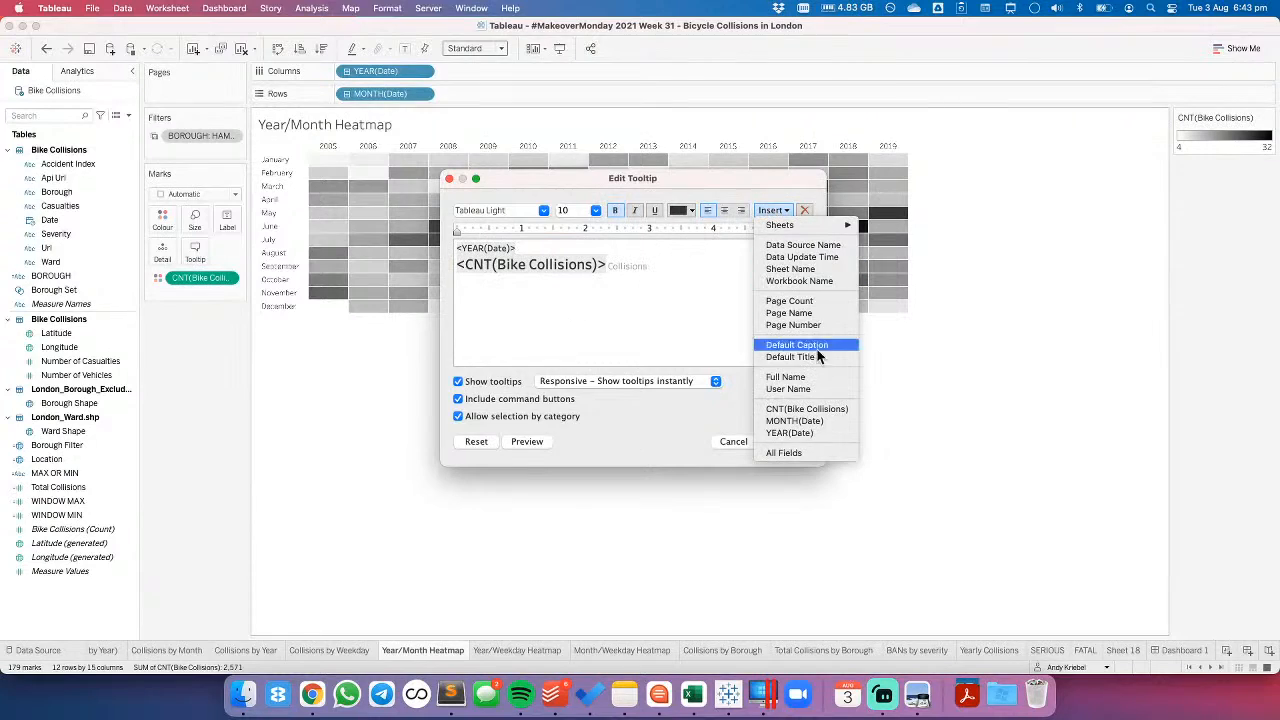
{"action": "left_click", "coordinate": [800, 421]}
{"action": "left_click", "coordinate": [512, 400]}
{"action": "left_click", "coordinate": [789, 441]}
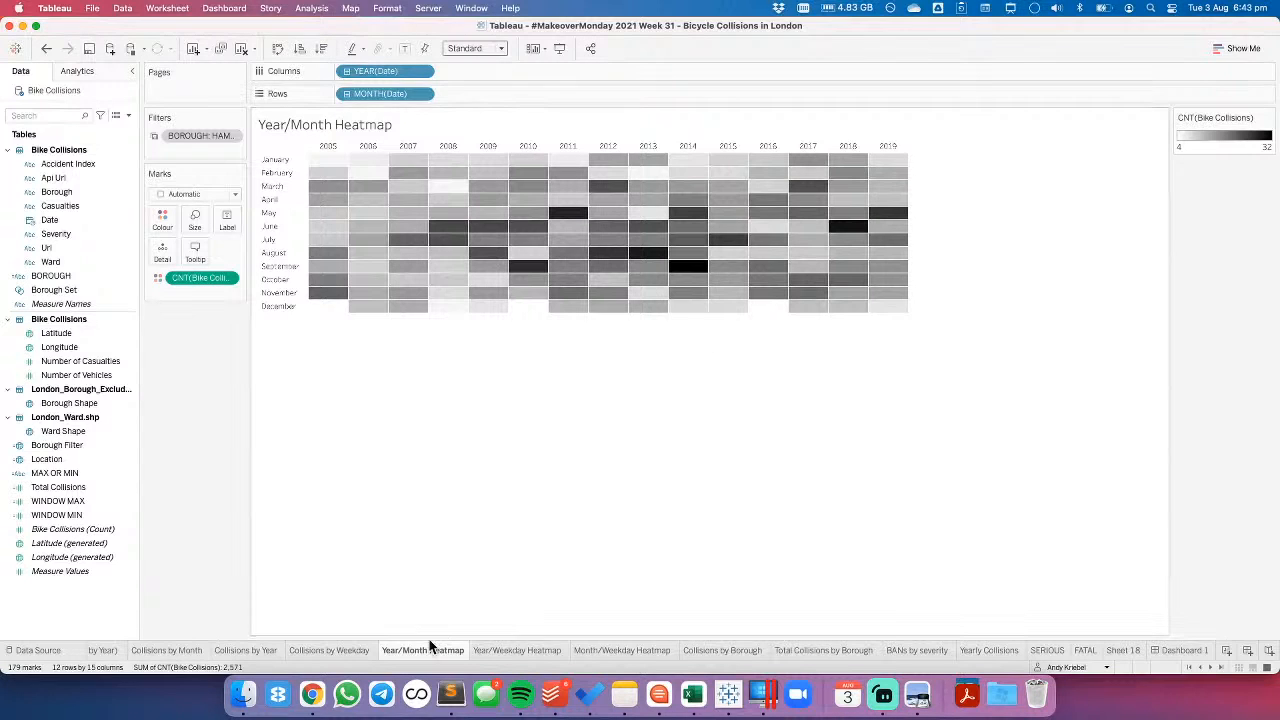
- Set the BOROUGH filter on Dashboard 1 to all boroughs and apply it
{"action": "left_click", "coordinate": [1180, 650]}
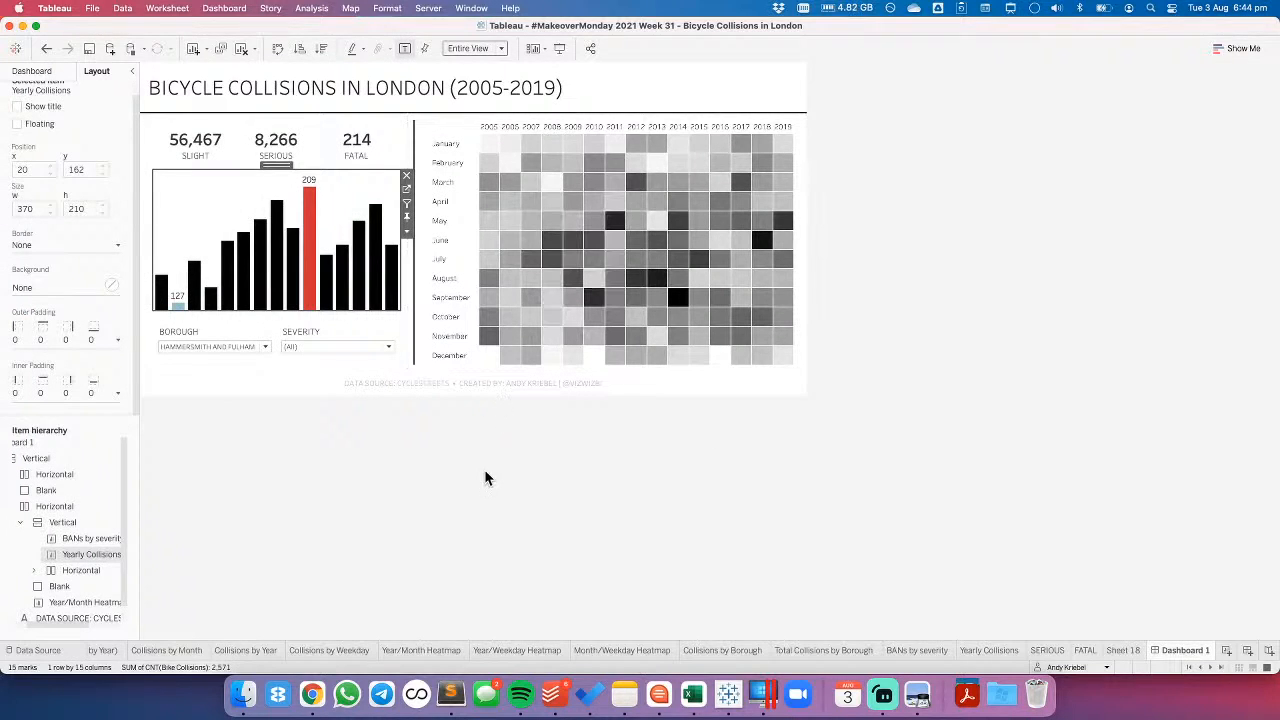
{"action": "left_click", "coordinate": [265, 347]}
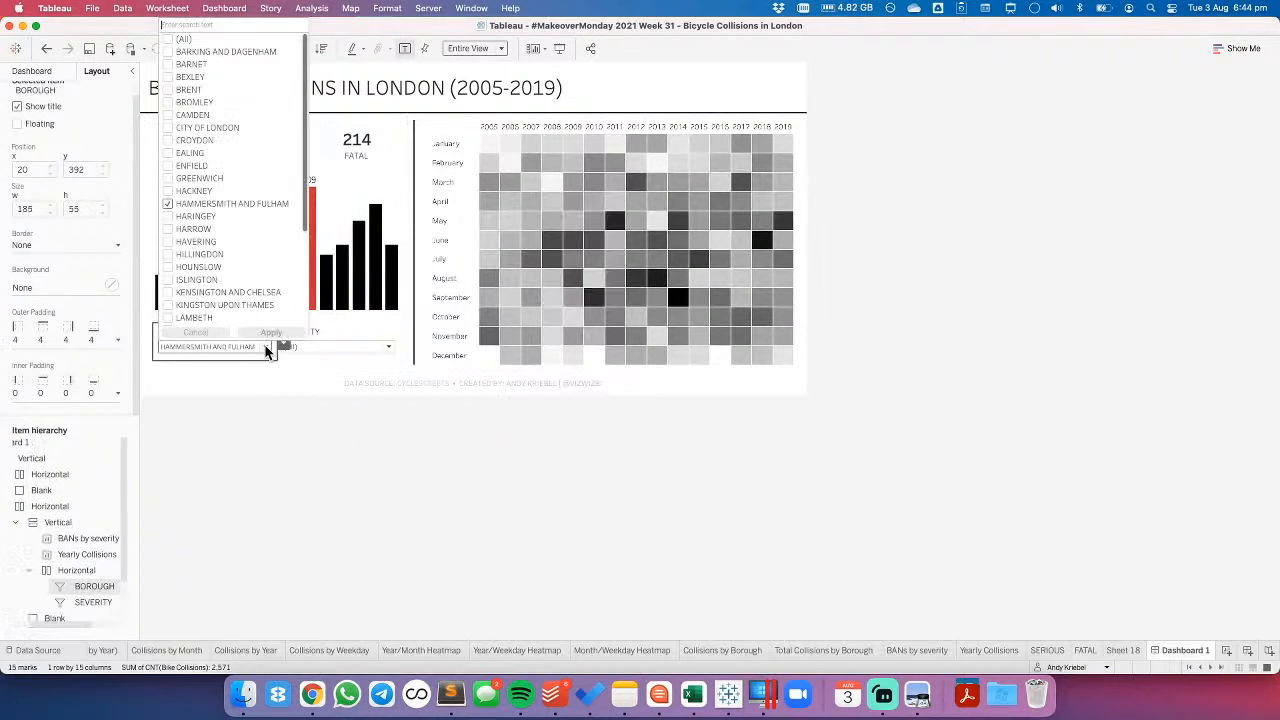
{"action": "left_click", "coordinate": [168, 39]}
{"action": "left_click", "coordinate": [284, 334]}
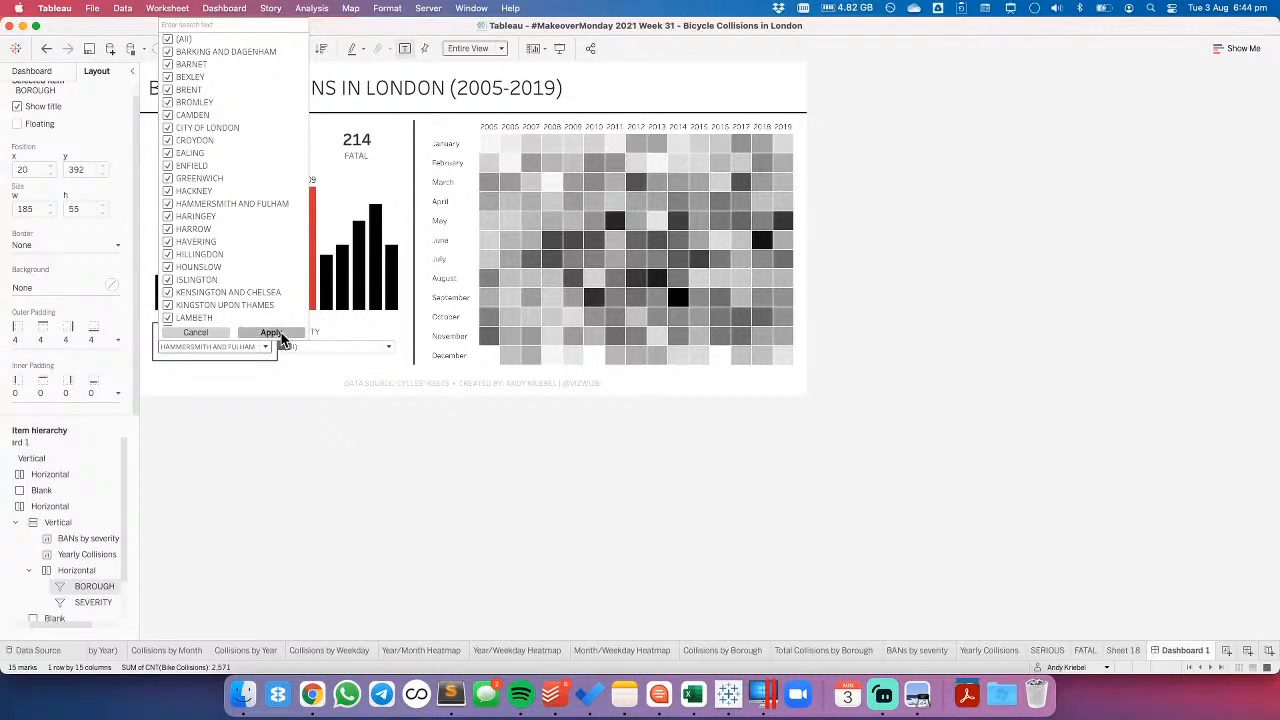
{"action": "left_click", "coordinate": [329, 467]}
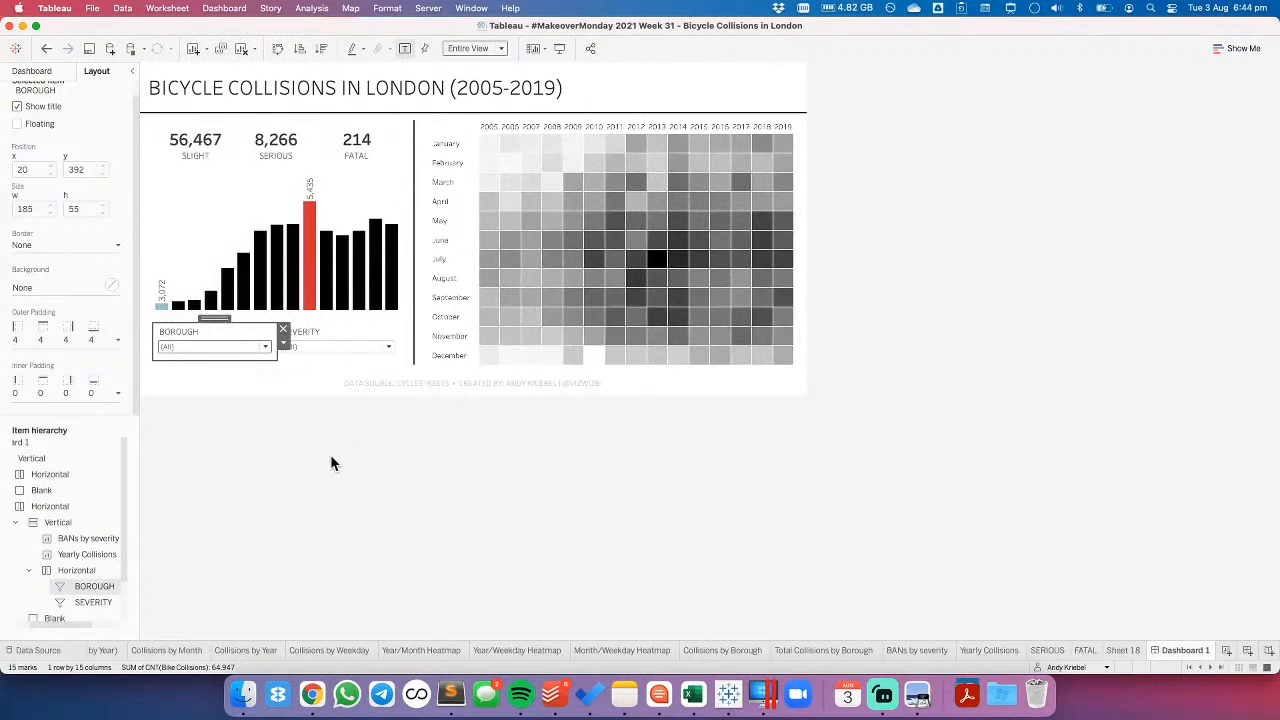
- Limit the dashboard's SEVERITY filter to SLIGHT to check which views respond to it
{"action": "left_click", "coordinate": [386, 347]}
{"action": "left_click", "coordinate": [291, 361]}
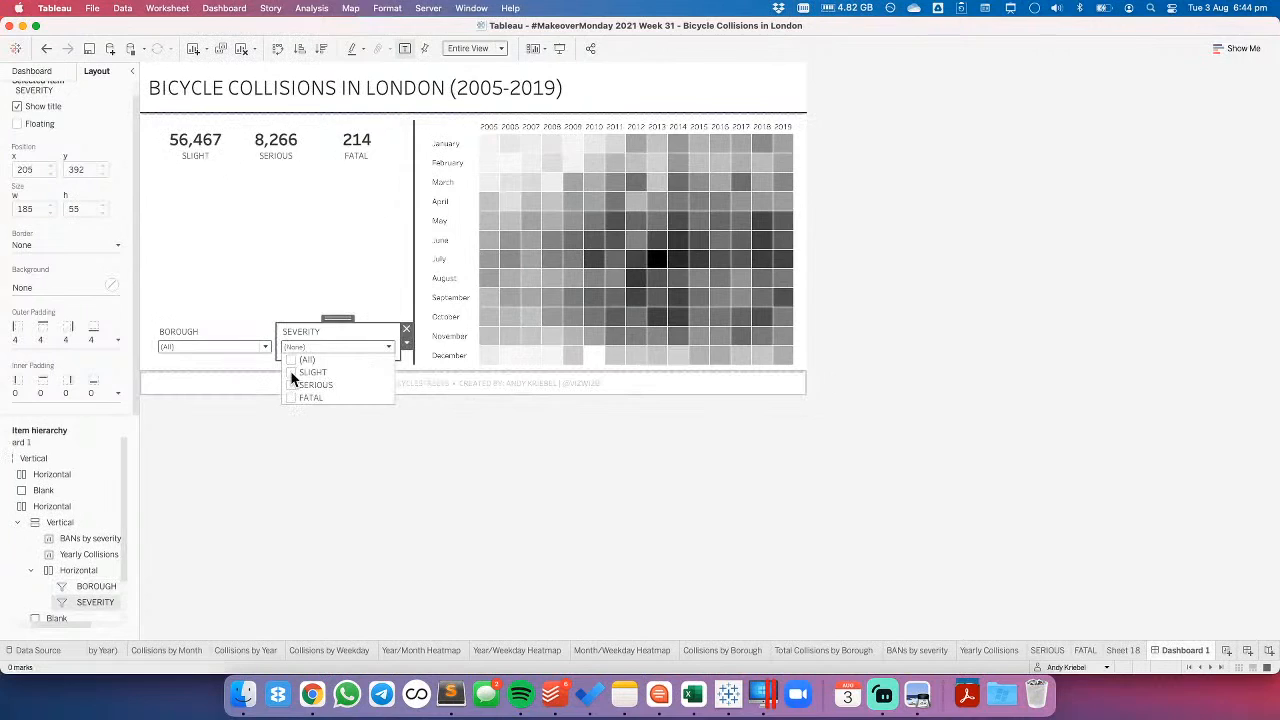
{"action": "left_click", "coordinate": [291, 373]}
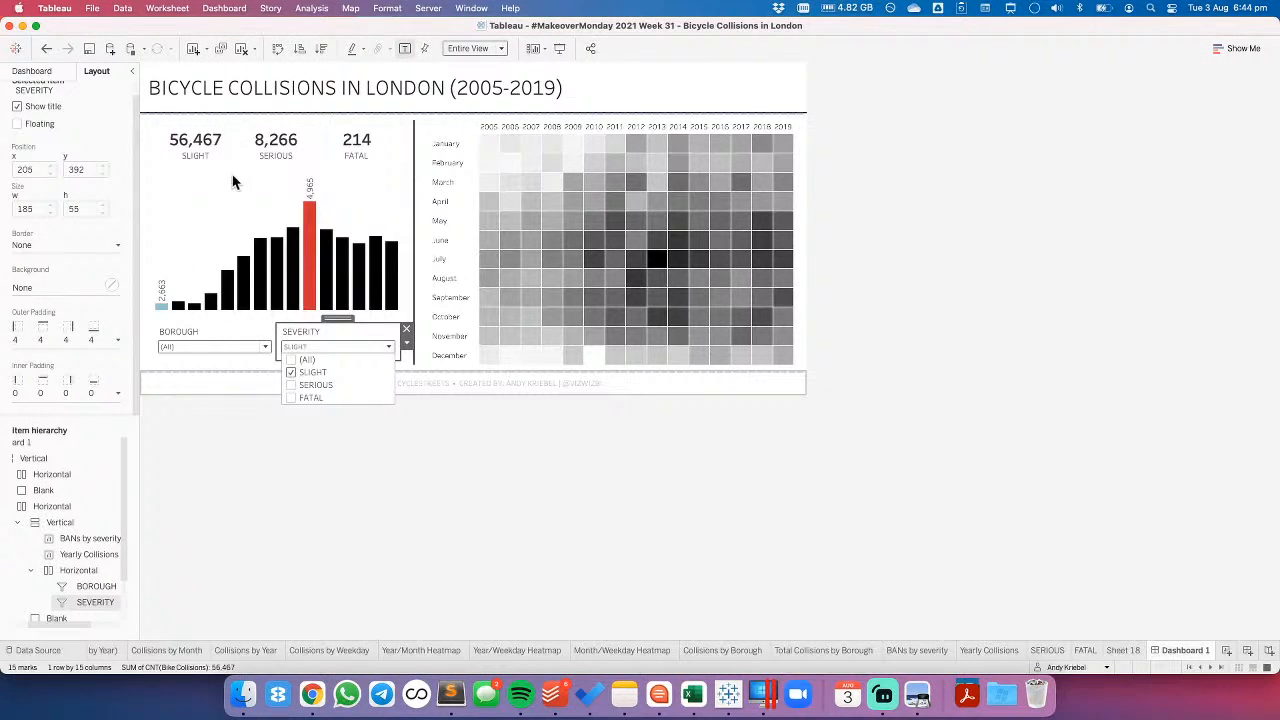
{"action": "left_click", "coordinate": [220, 214]}
{"action": "left_click", "coordinate": [384, 184]}
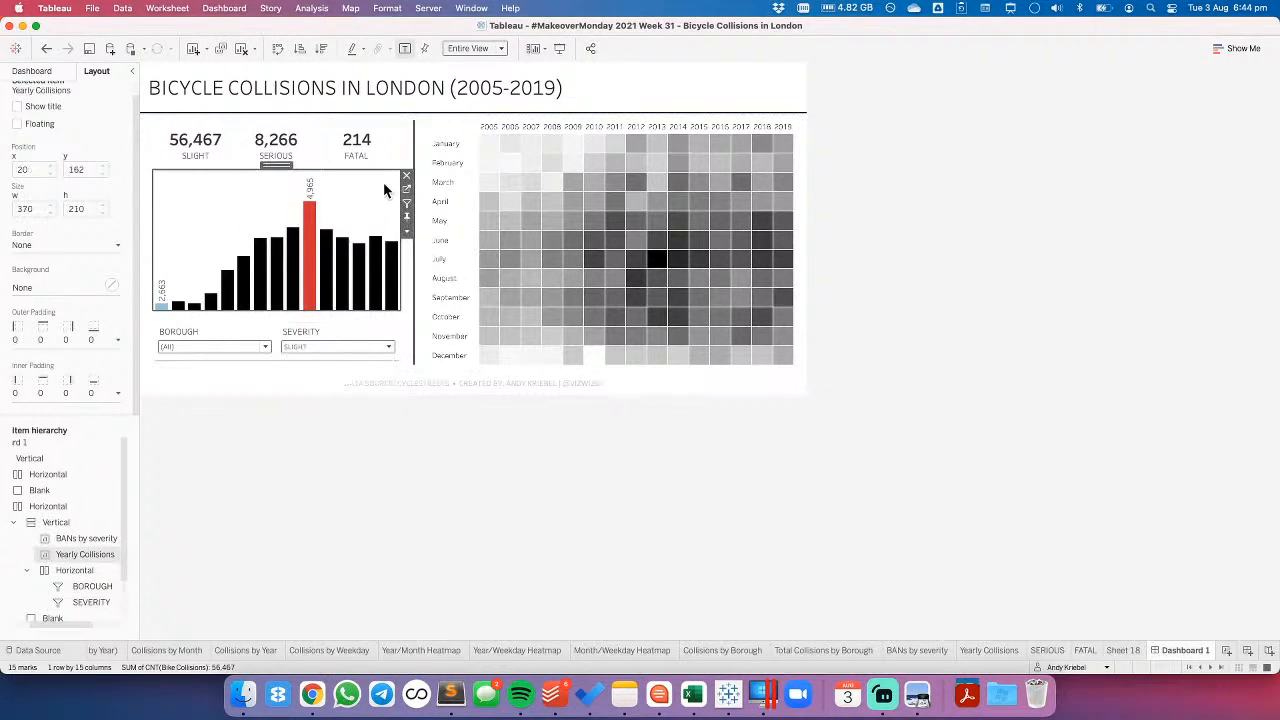
- Apply the SEVERITY filter to the Year/Month Heatmap and BANs by severity worksheets as well
{"action": "left_click", "coordinate": [395, 351]}
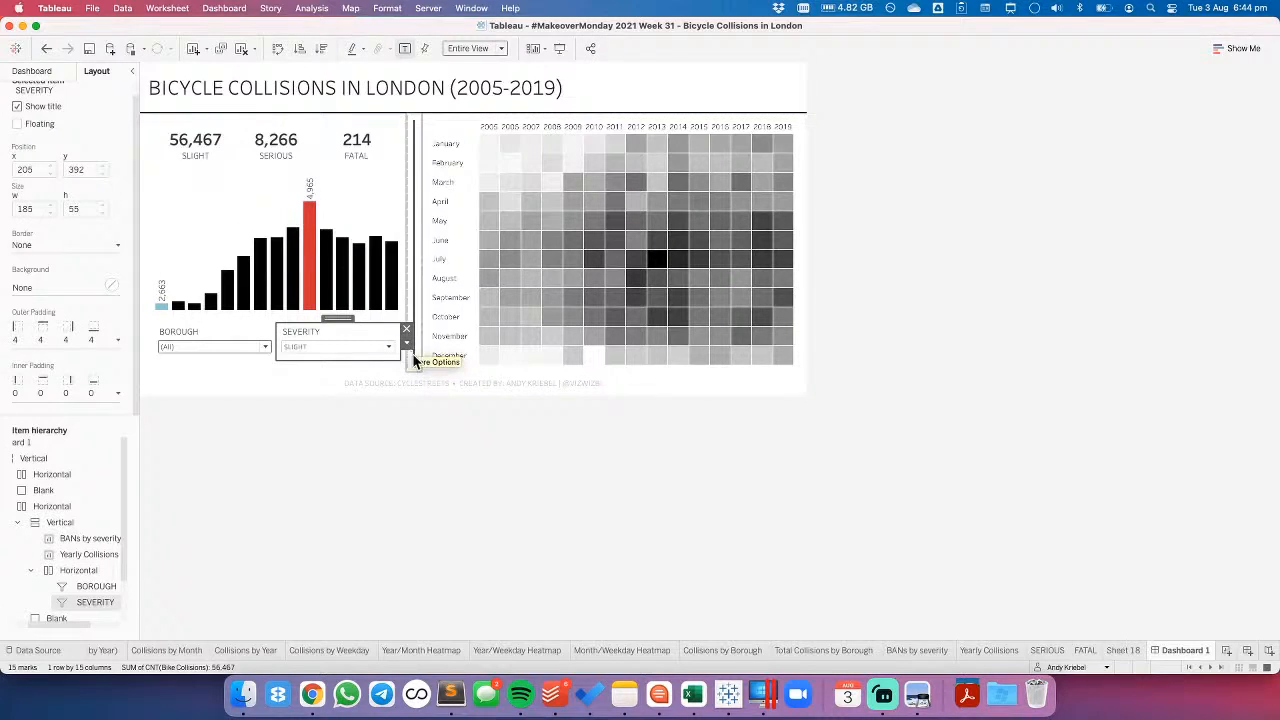
{"action": "left_click", "coordinate": [406, 344]}
{"action": "mouse_move", "coordinate": [455, 390]}
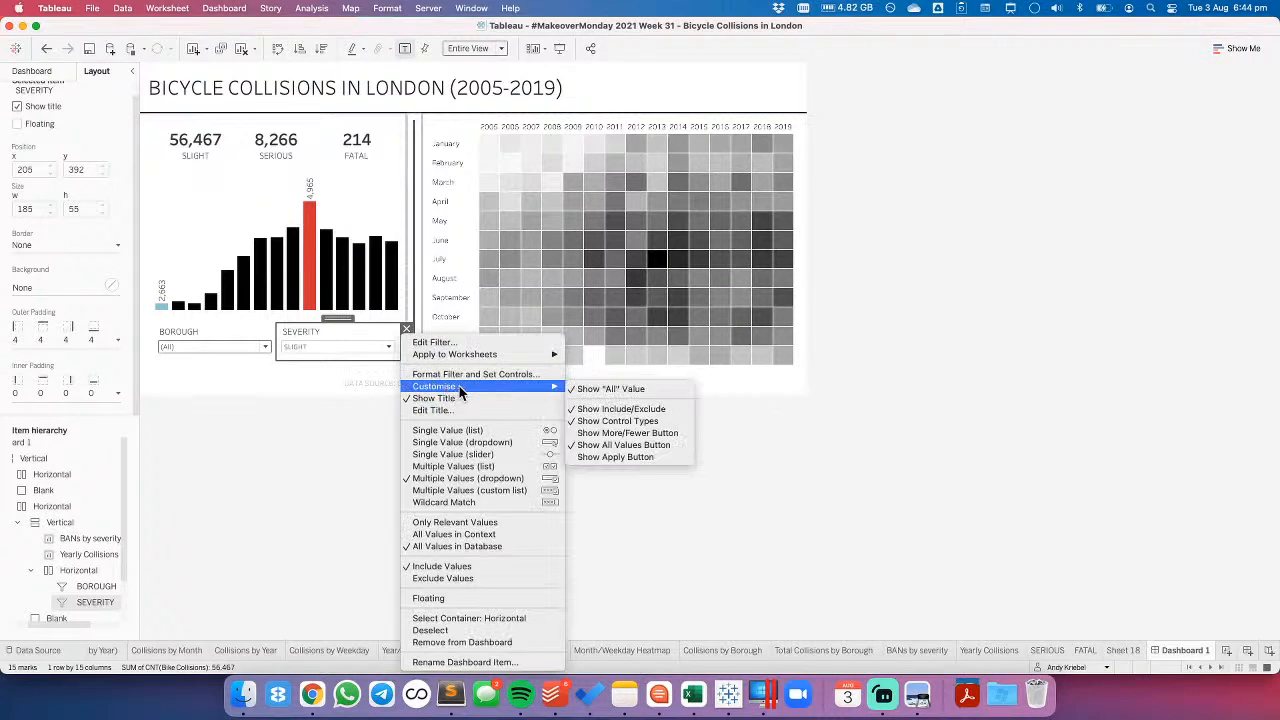
{"action": "mouse_move", "coordinate": [472, 357]}
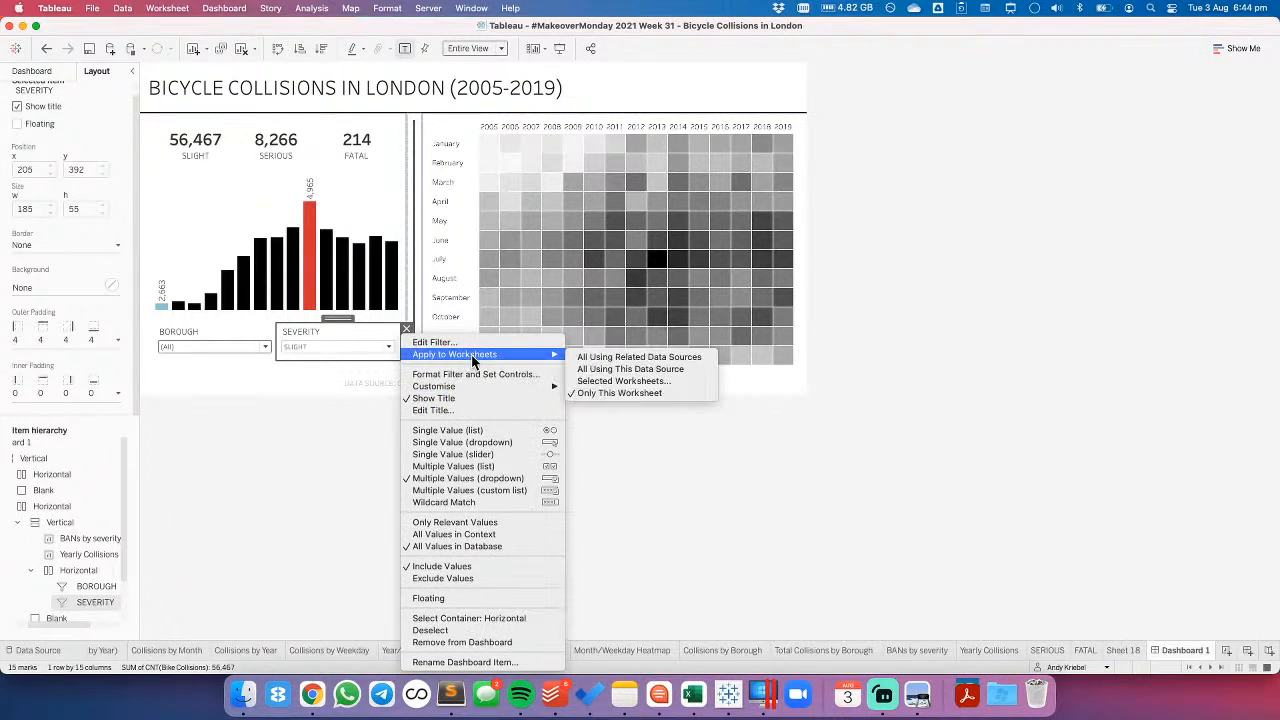
{"action": "left_click", "coordinate": [612, 382]}
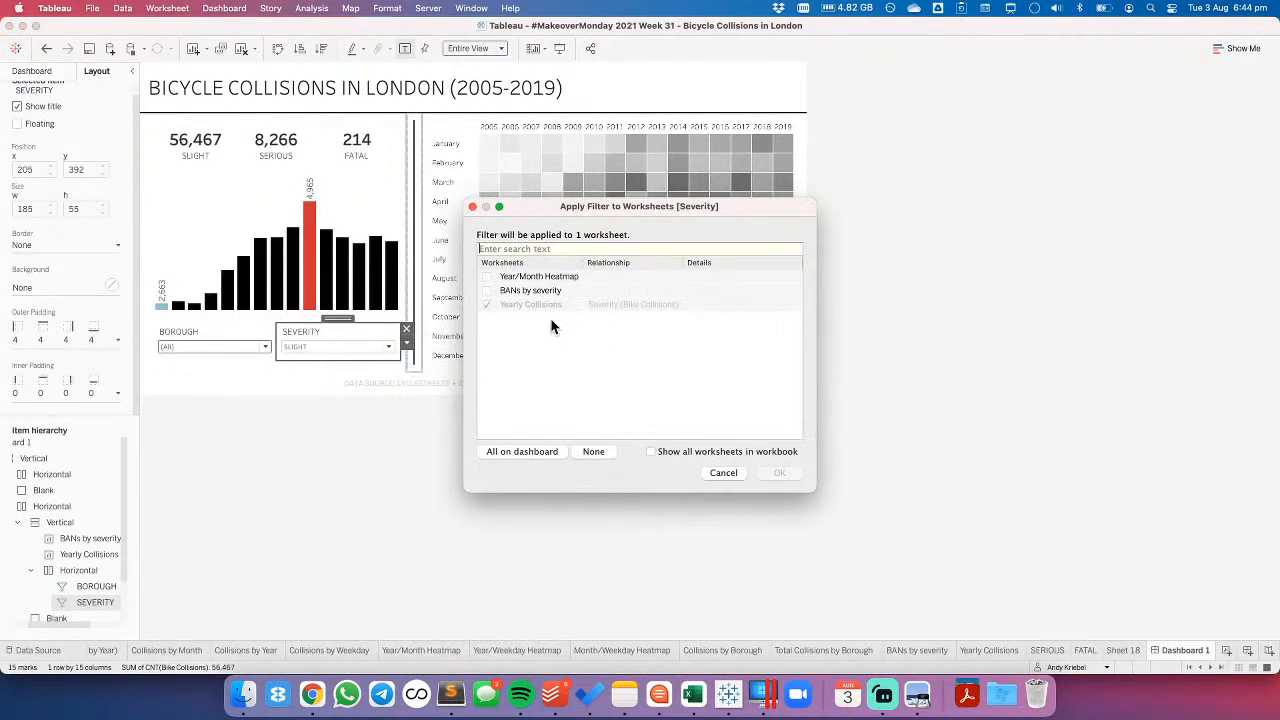
{"action": "left_click", "coordinate": [487, 290]}
{"action": "left_click", "coordinate": [486, 277]}
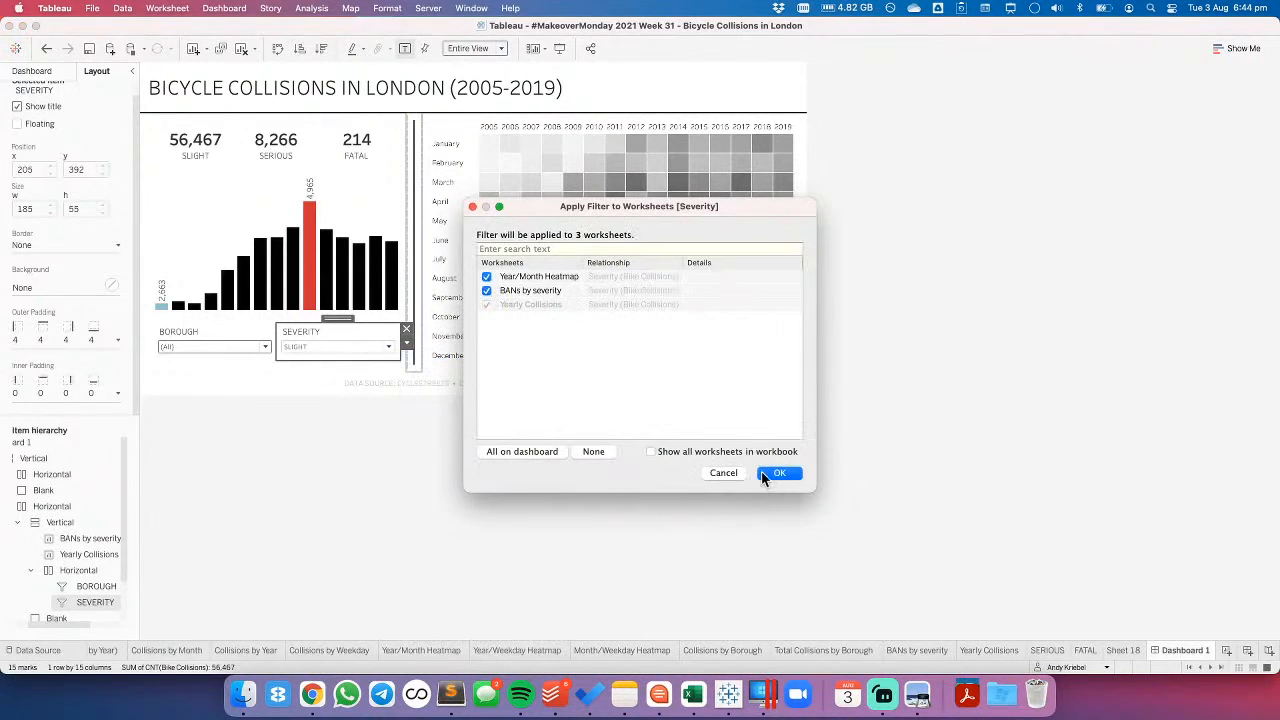
{"action": "key", "text": "Return"}
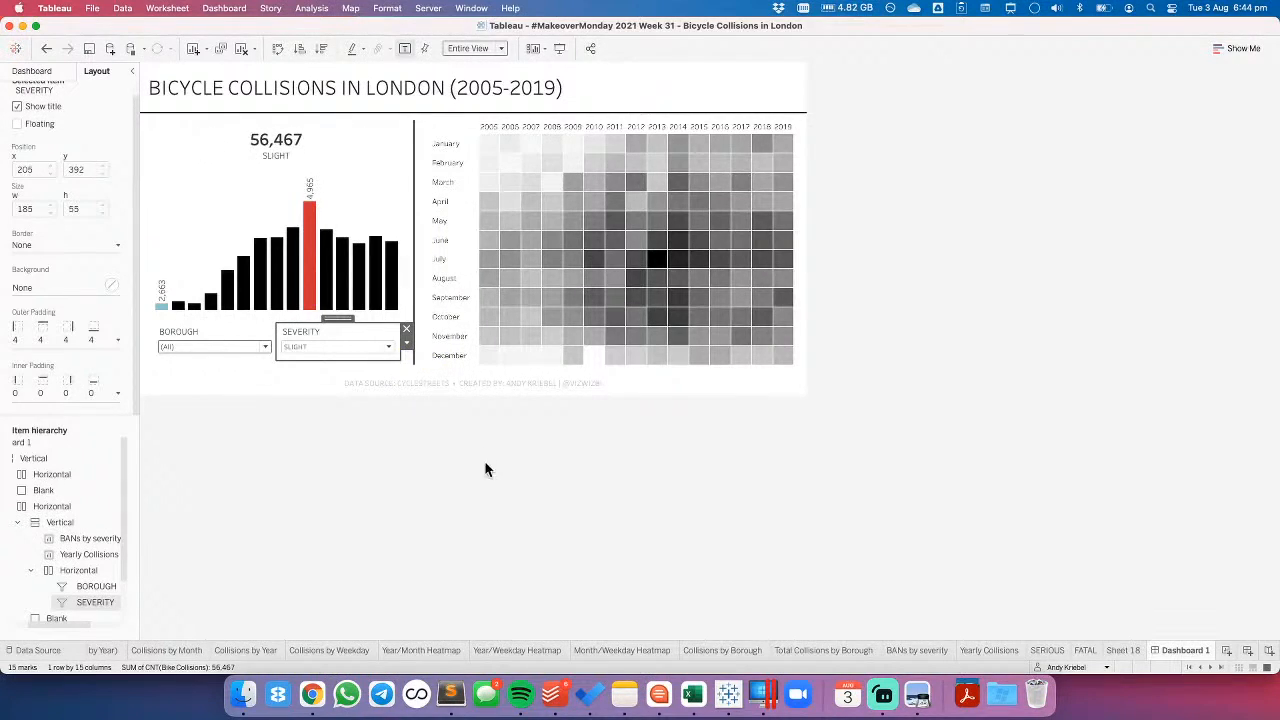
- Try the shared SEVERITY filter with SERIOUS only and with no severity, and set it back to all
{"action": "left_click", "coordinate": [388, 350]}
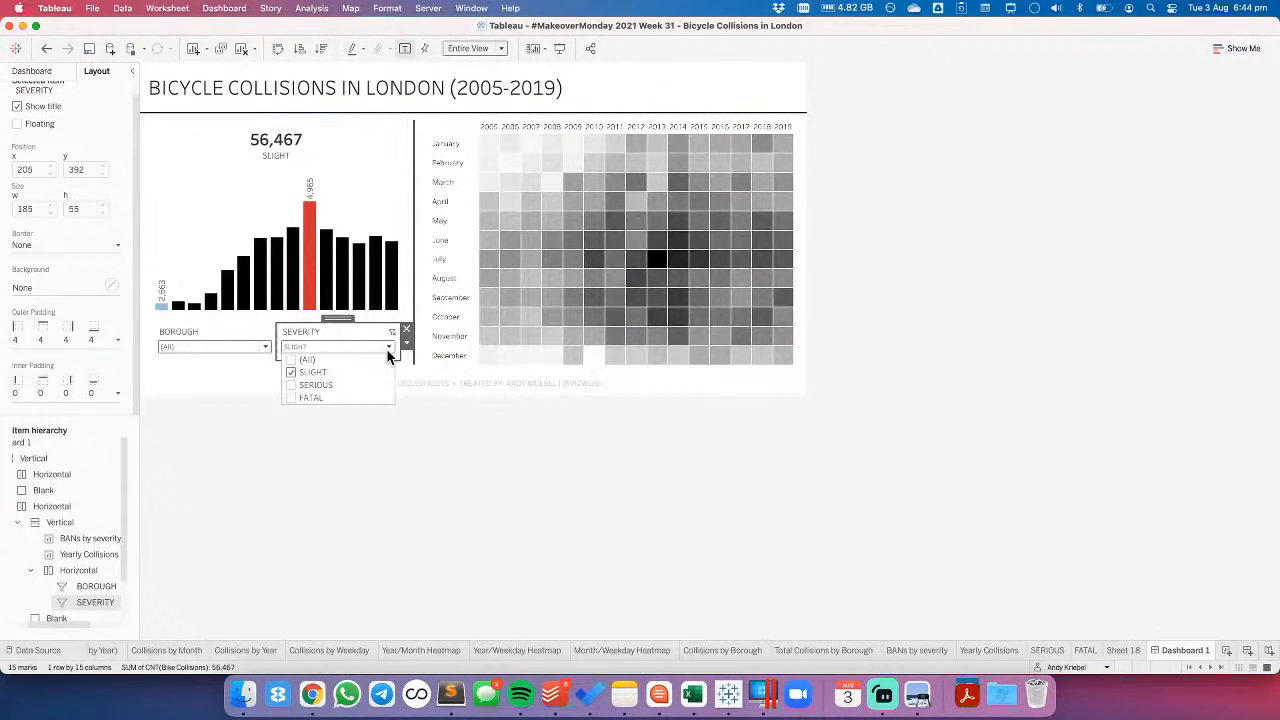
{"action": "left_click", "coordinate": [291, 372]}
{"action": "left_click", "coordinate": [291, 384]}
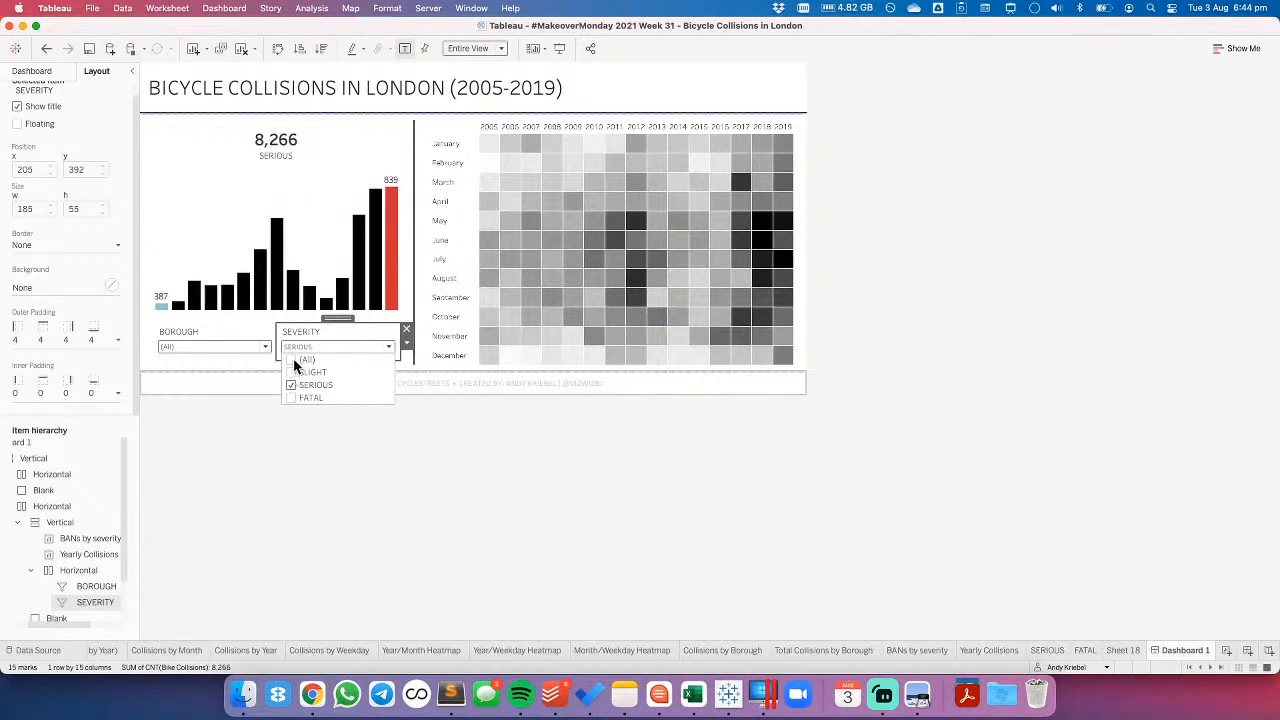
{"action": "left_click", "coordinate": [291, 359]}
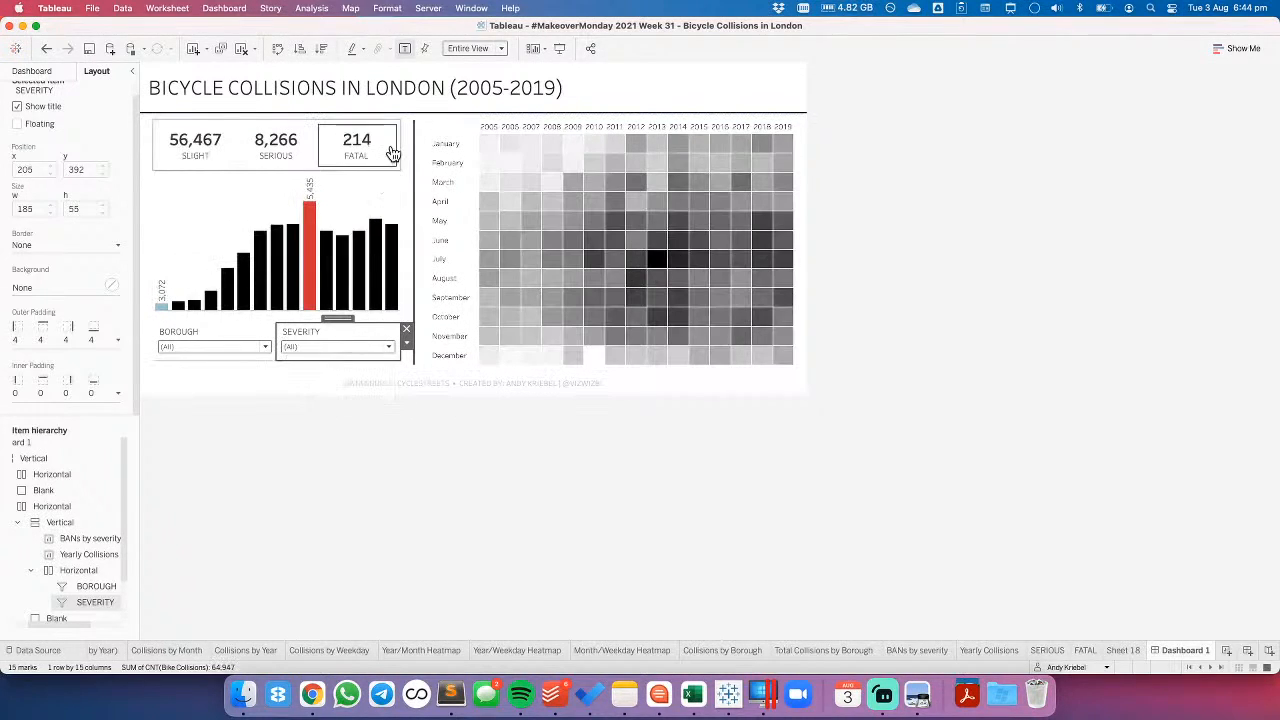
{"action": "left_click", "coordinate": [291, 359]}
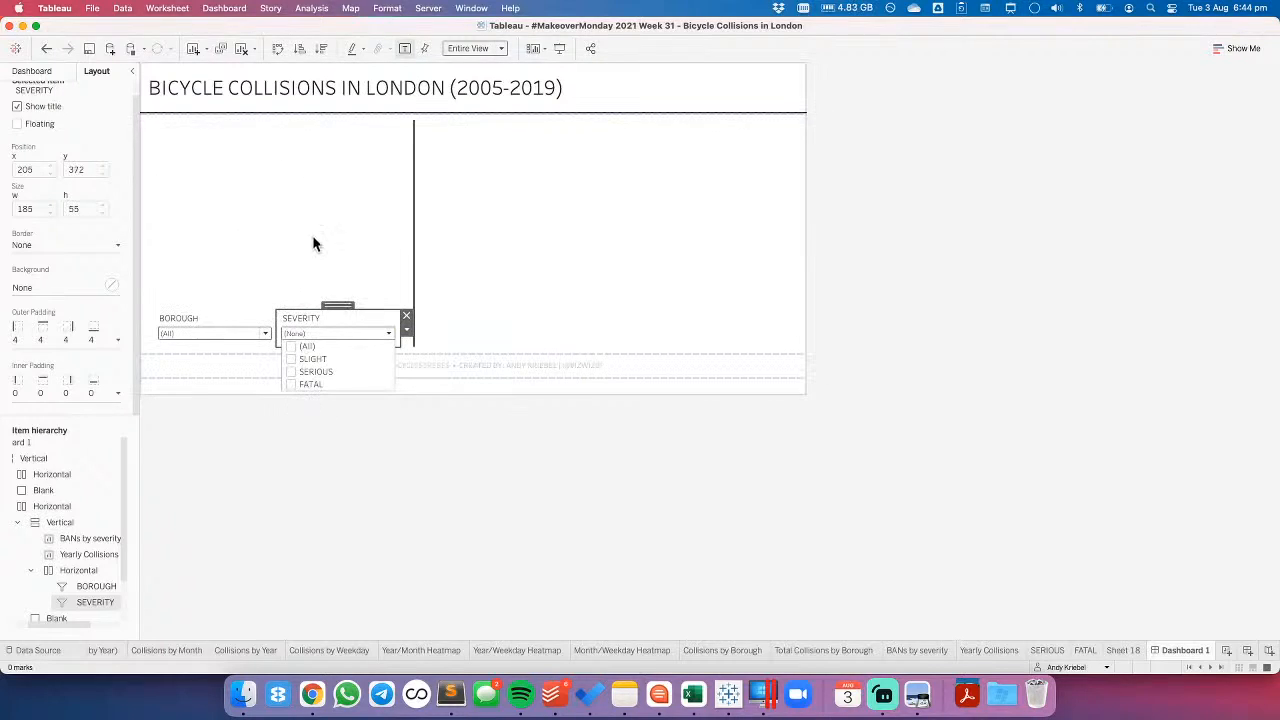
{"action": "left_click", "coordinate": [290, 344]}
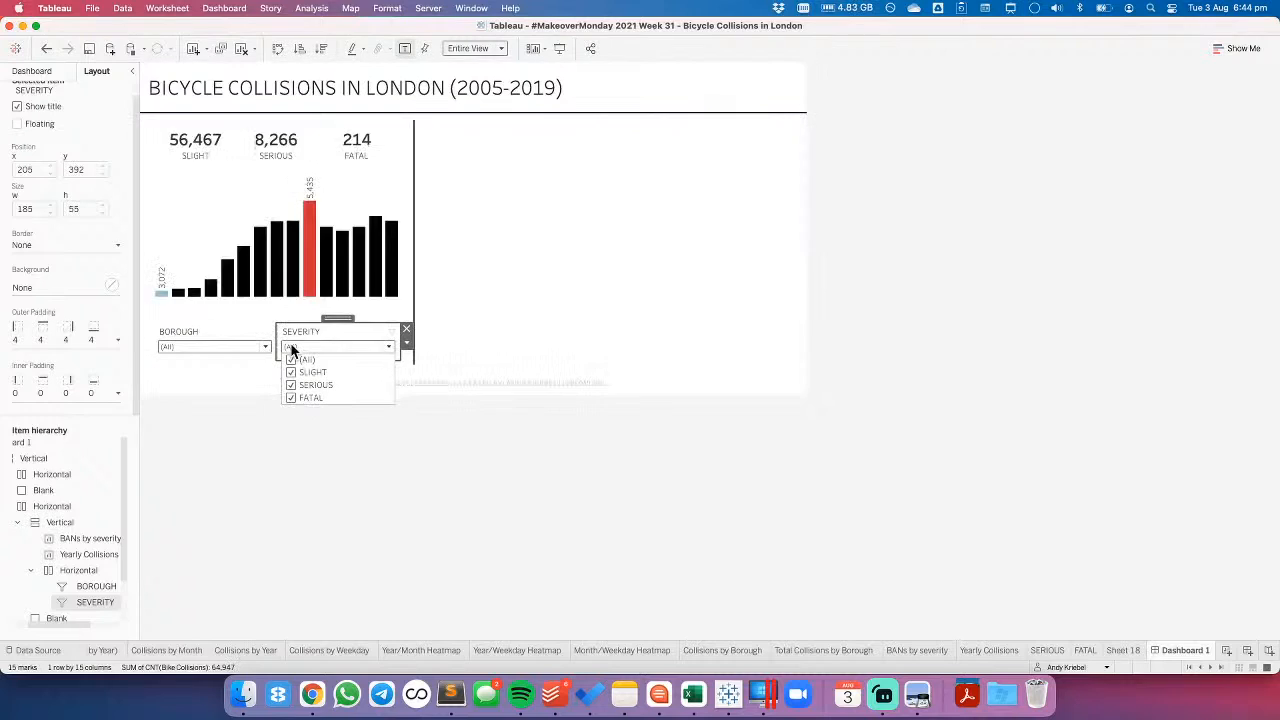
- Fix the height of the BANs by severity view and check the sizing options of its parent container and the Year/Month Heatmap
{"action": "left_click", "coordinate": [363, 188]}
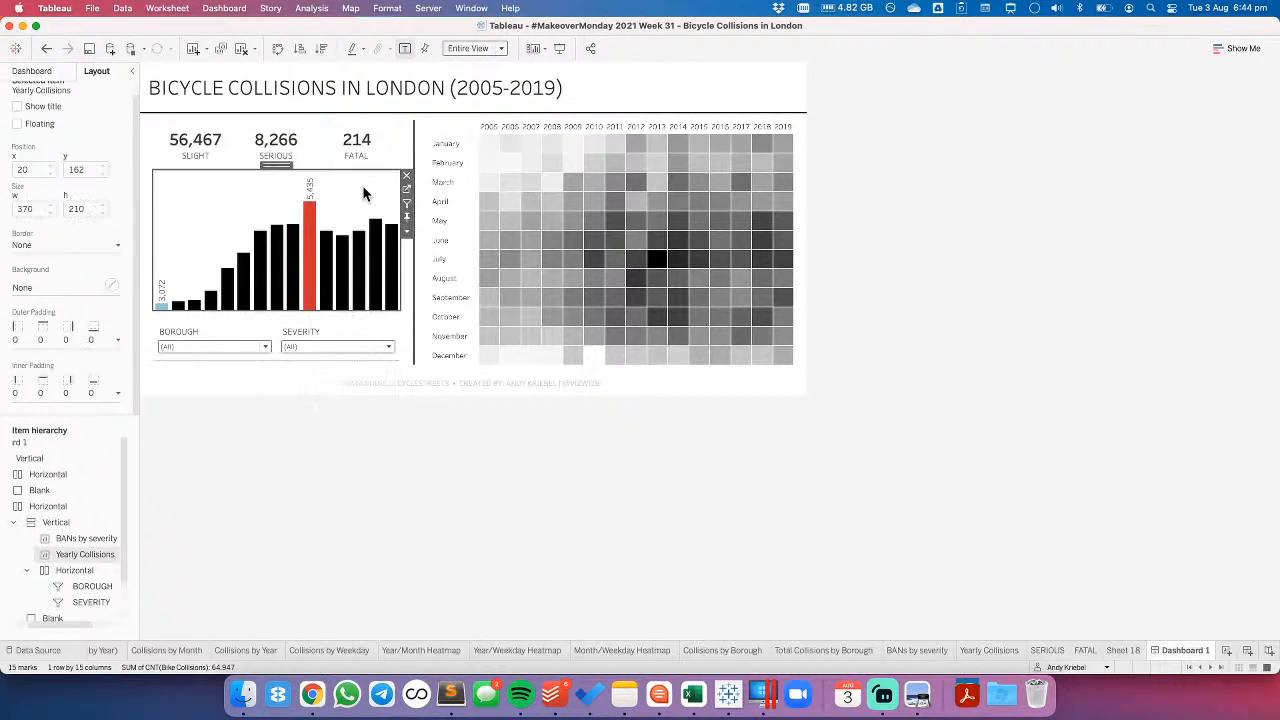
{"action": "left_click", "coordinate": [387, 122]}
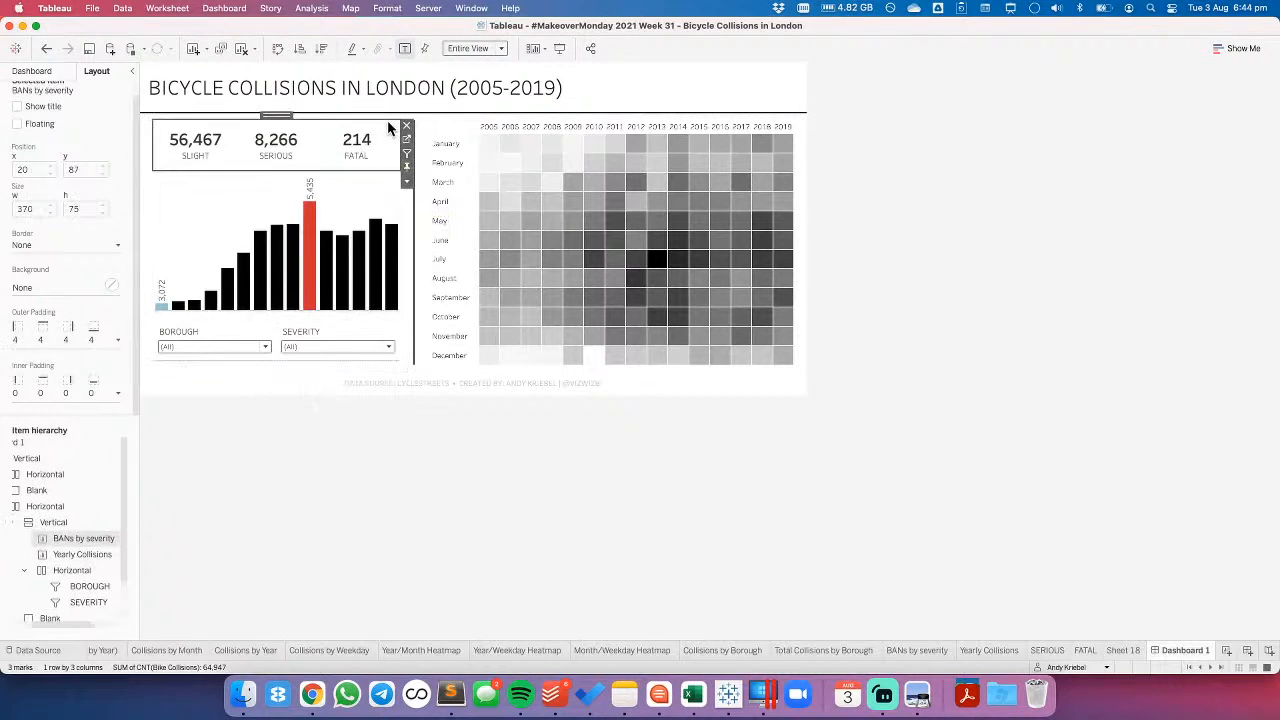
{"action": "left_click", "coordinate": [407, 168]}
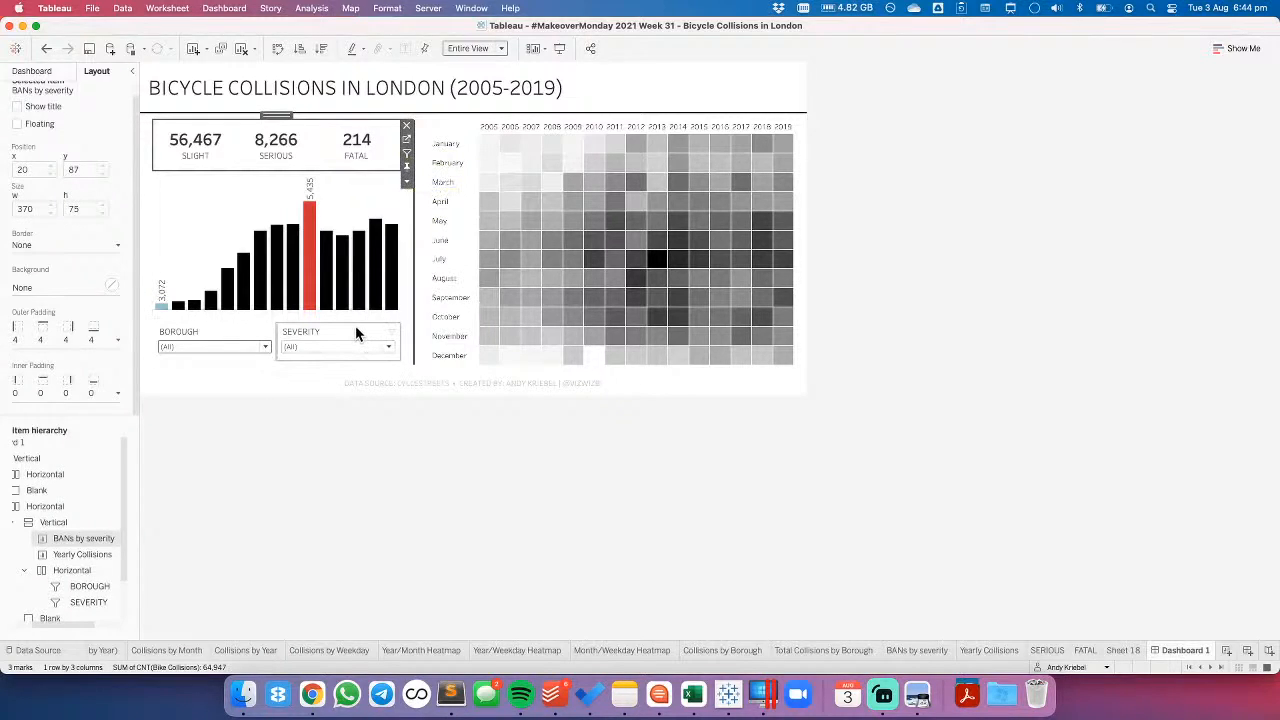
{"action": "double_click", "coordinate": [276, 114]}
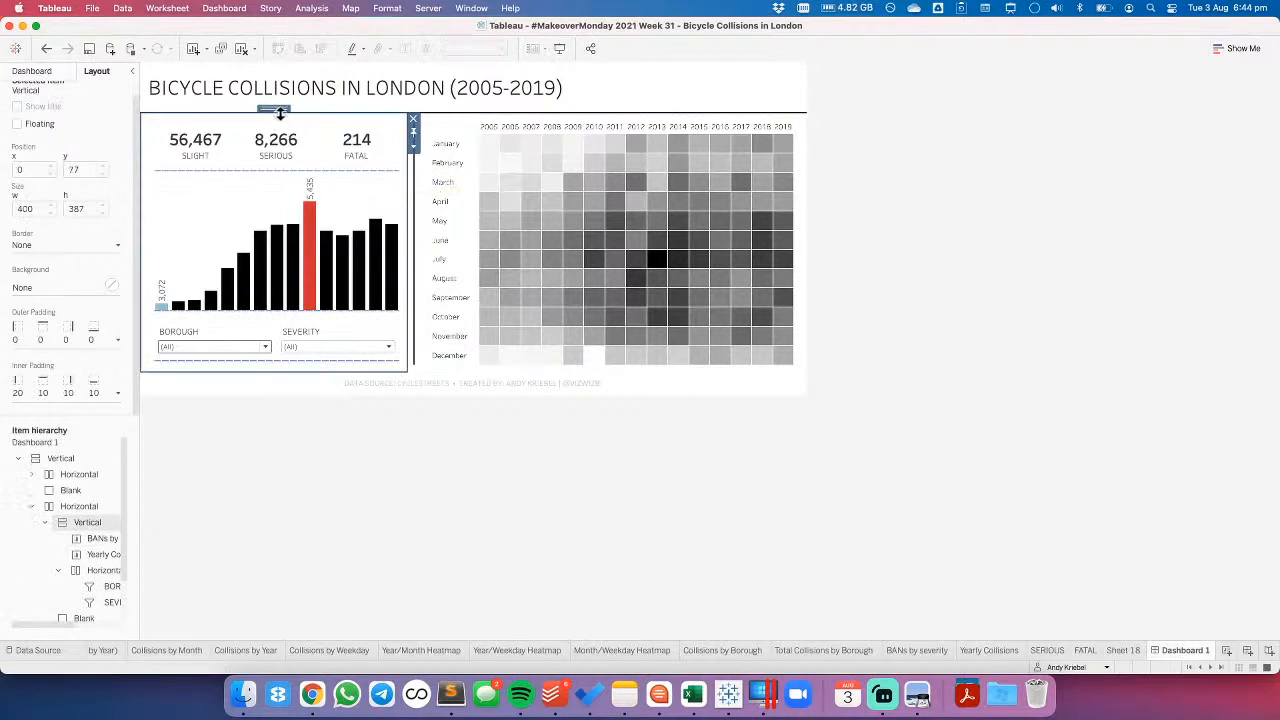
{"action": "double_click", "coordinate": [278, 110]}
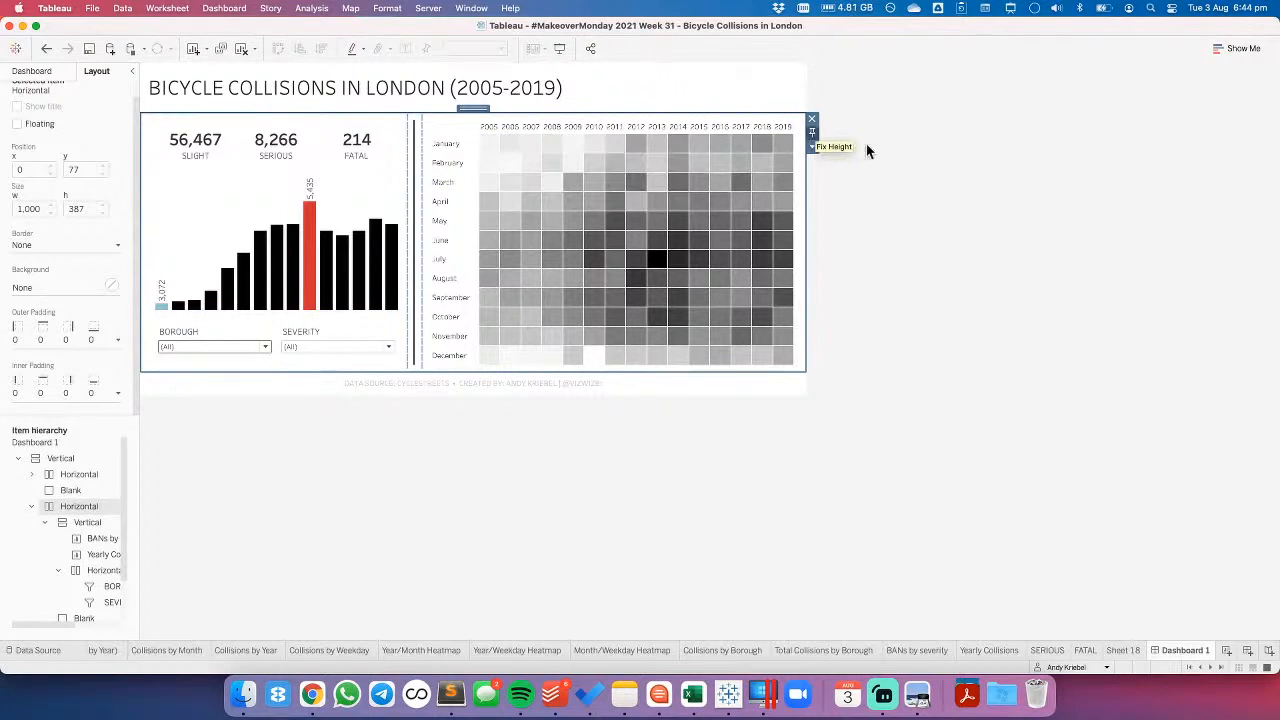
{"action": "left_click", "coordinate": [980, 194]}
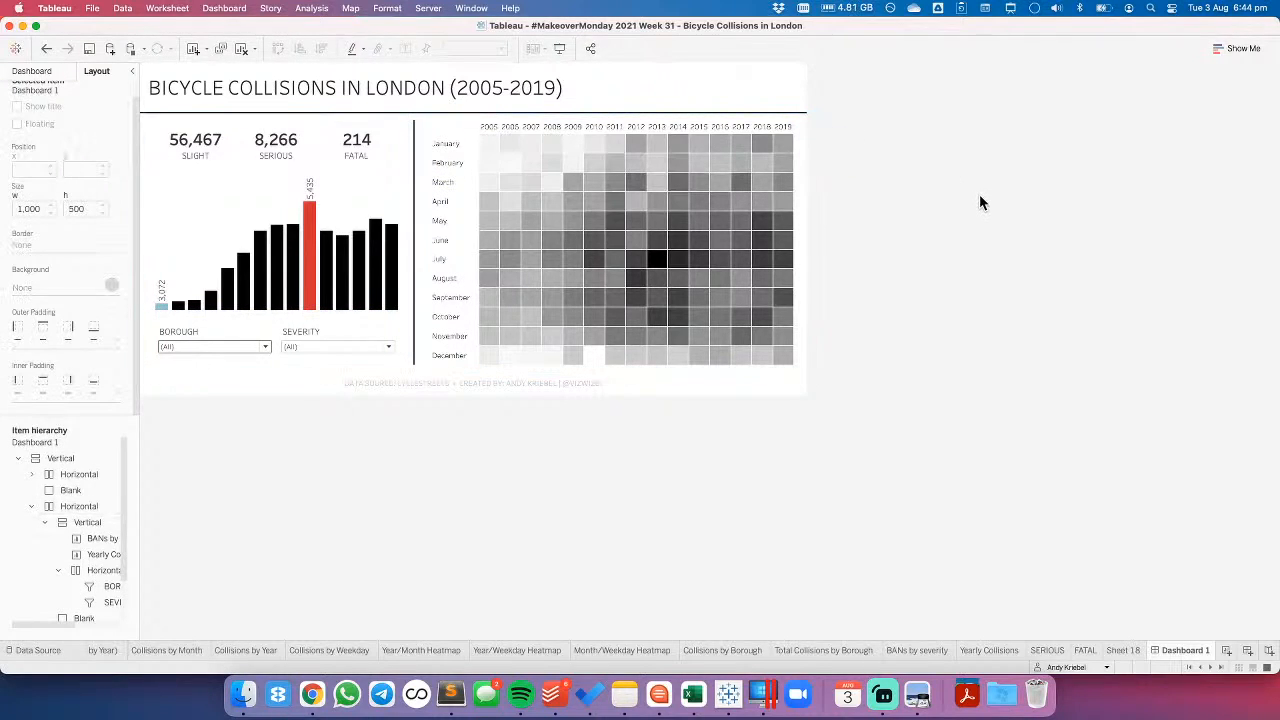
{"action": "left_click", "coordinate": [443, 121]}
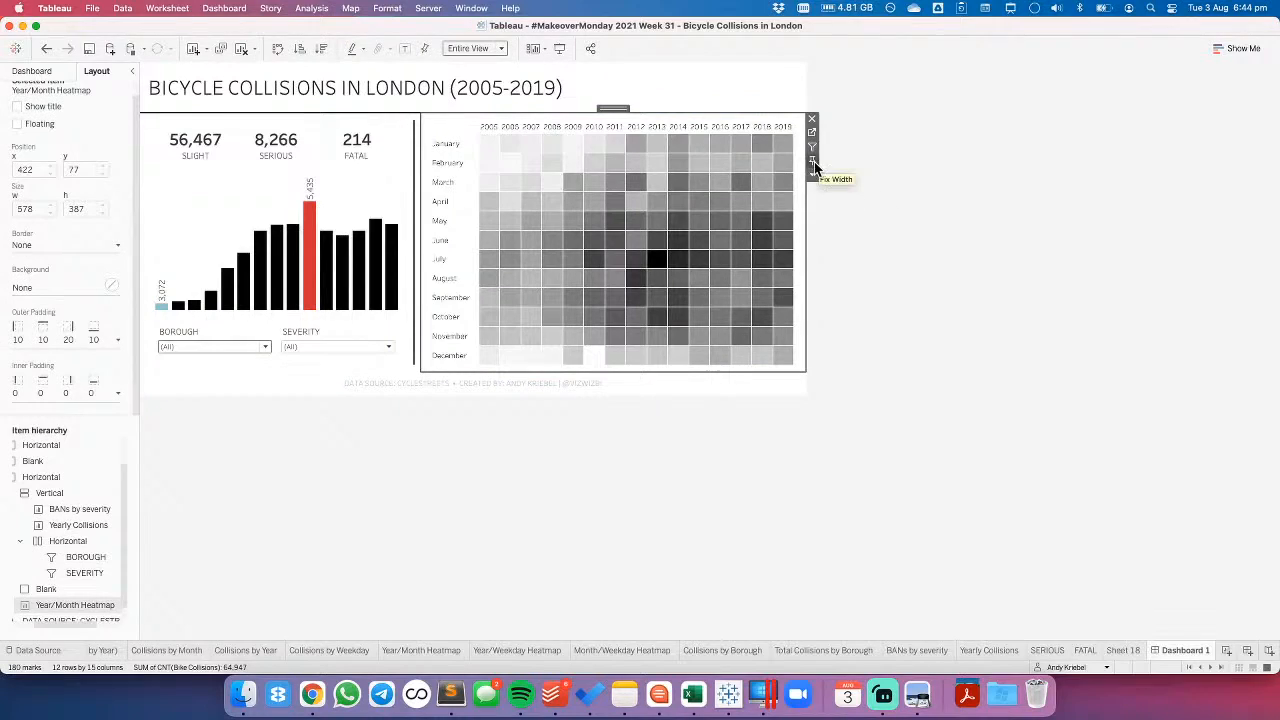
- Test the dashboard layout with no severity selected in the SEVERITY filter, and set the filter back to all
{"action": "left_click", "coordinate": [310, 335]}
{"action": "left_click", "coordinate": [334, 347]}
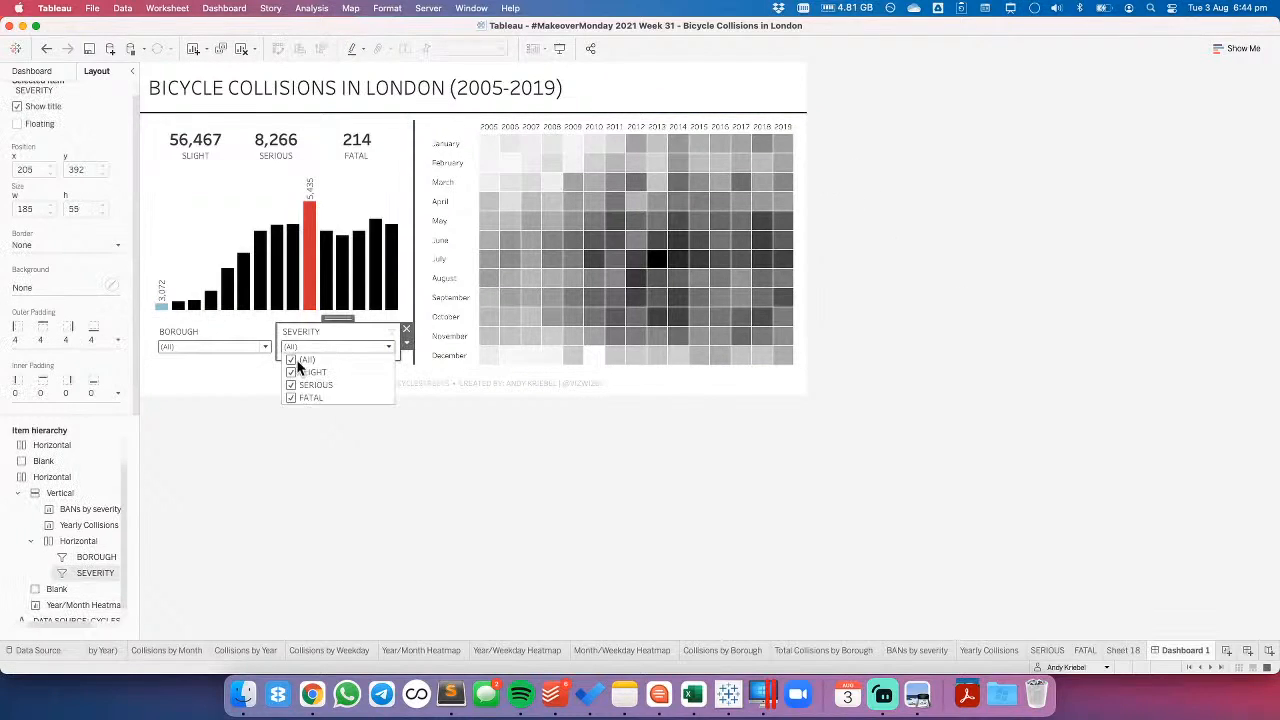
{"action": "left_click", "coordinate": [291, 360]}
{"action": "left_click", "coordinate": [291, 360]}
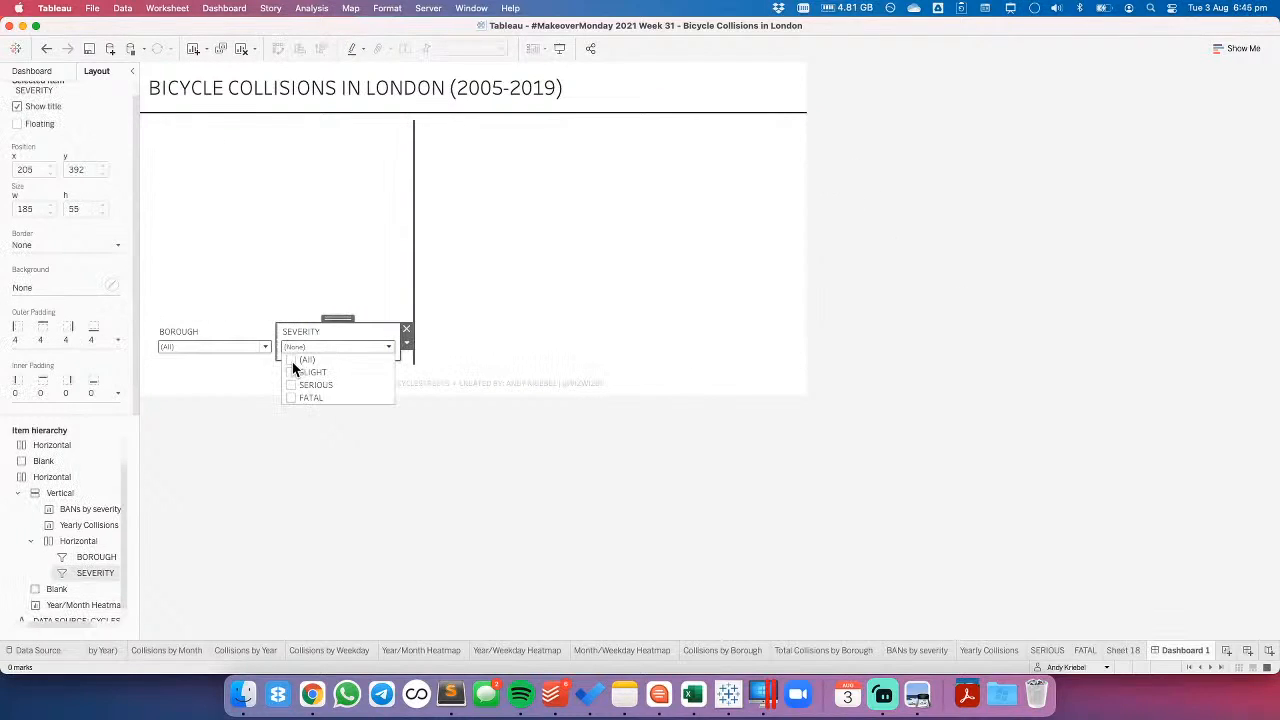
{"action": "left_click", "coordinate": [330, 350]}
{"action": "left_click", "coordinate": [342, 451]}
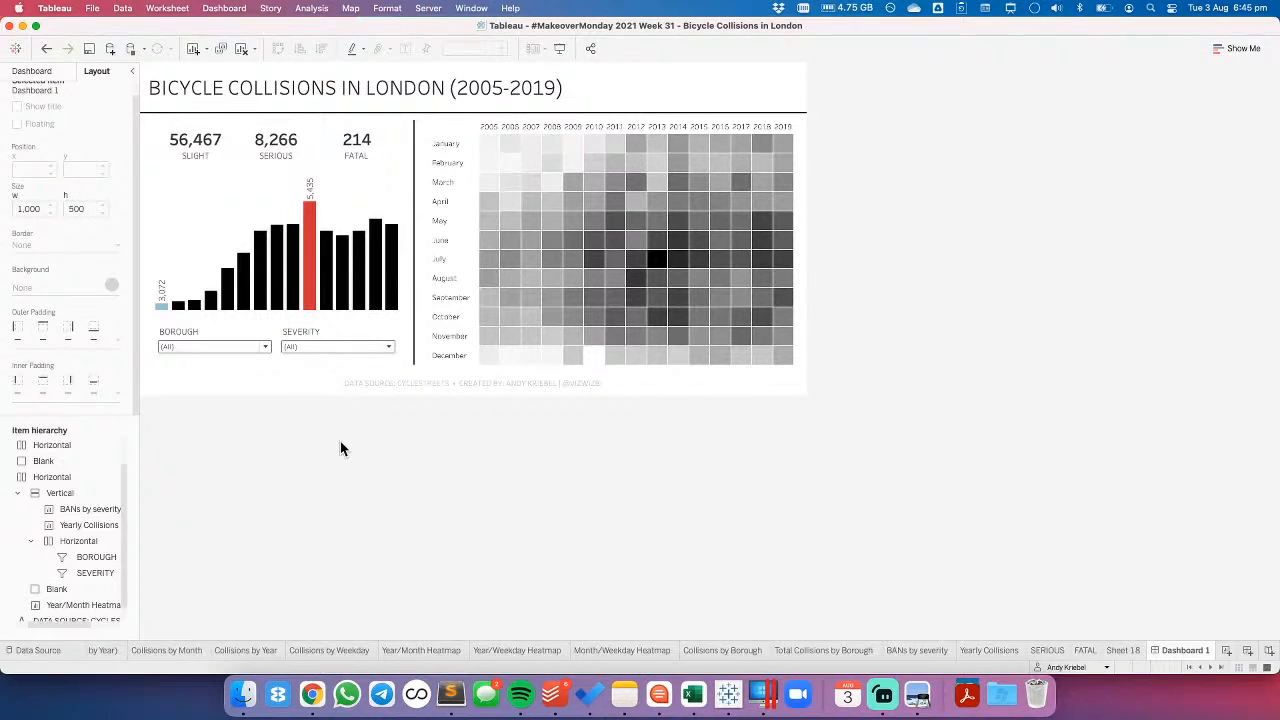
- Move the horizontal container with the BOROUGH and SEVERITY filters above the BANs by severity view
{"action": "double_click", "coordinate": [341, 331]}
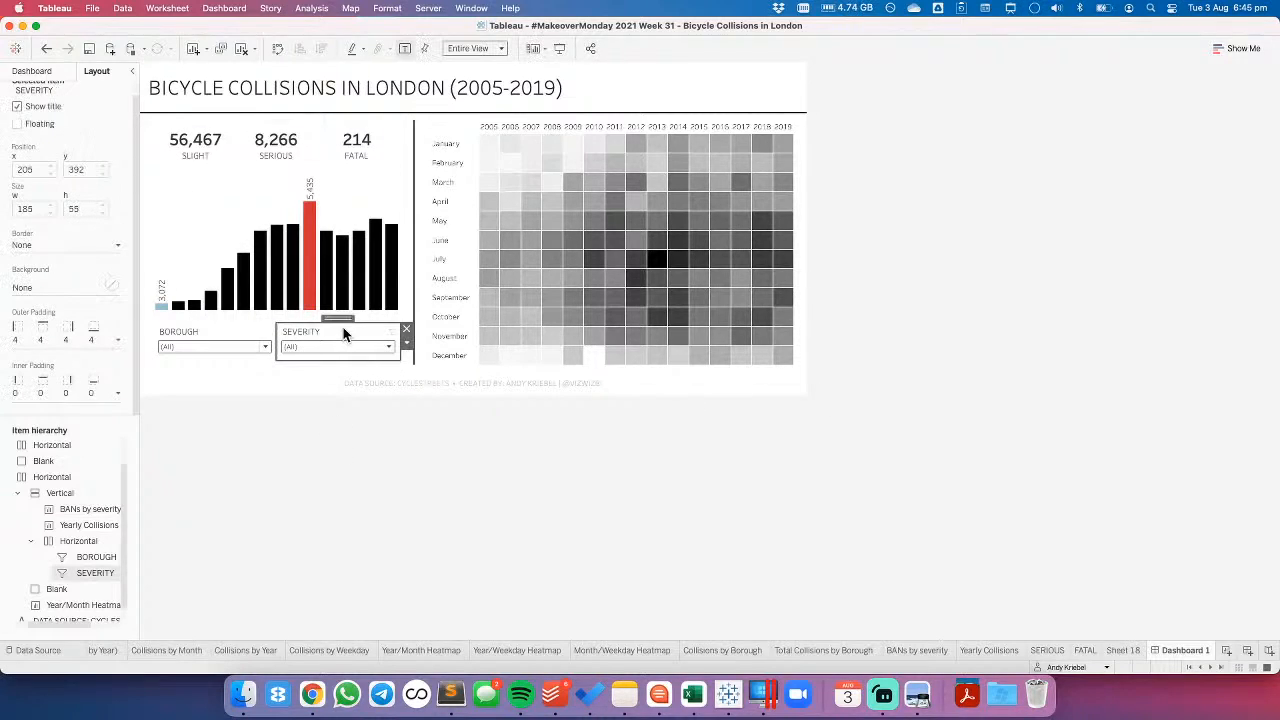
{"action": "key", "text": "Escape"}
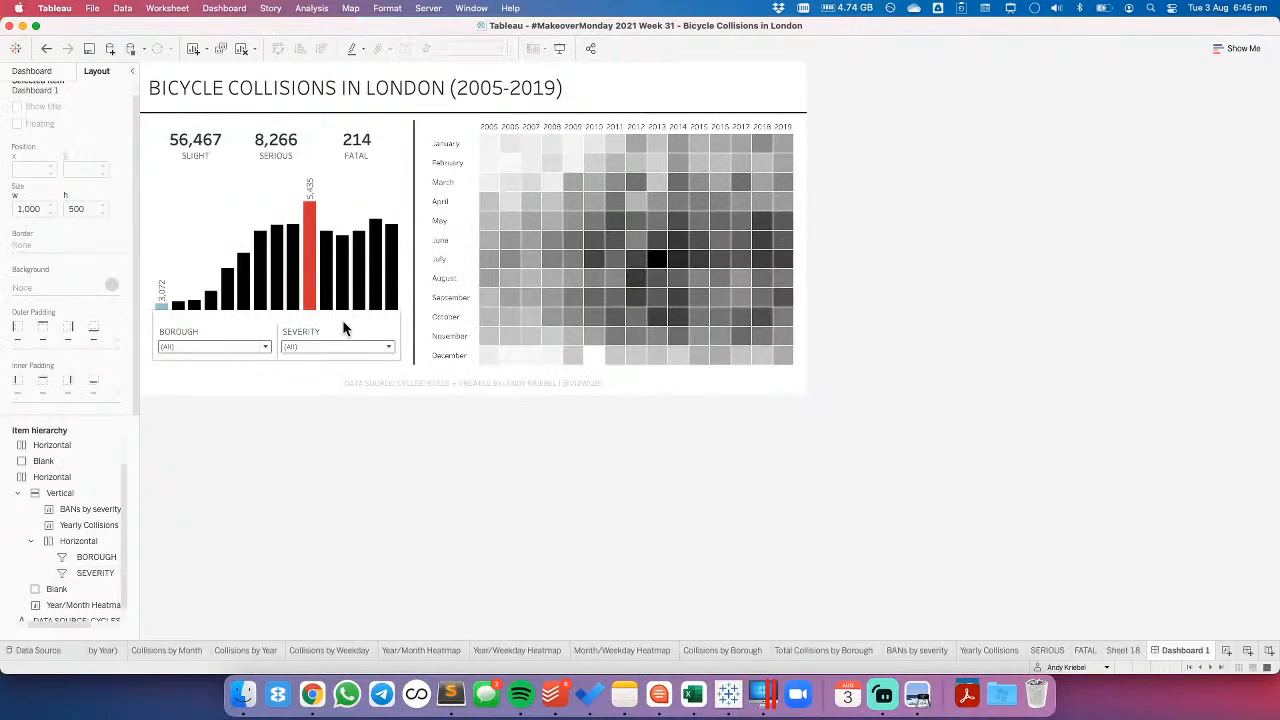
{"action": "left_click_drag", "start_coordinate": [335, 319], "coordinate": [296, 138]}
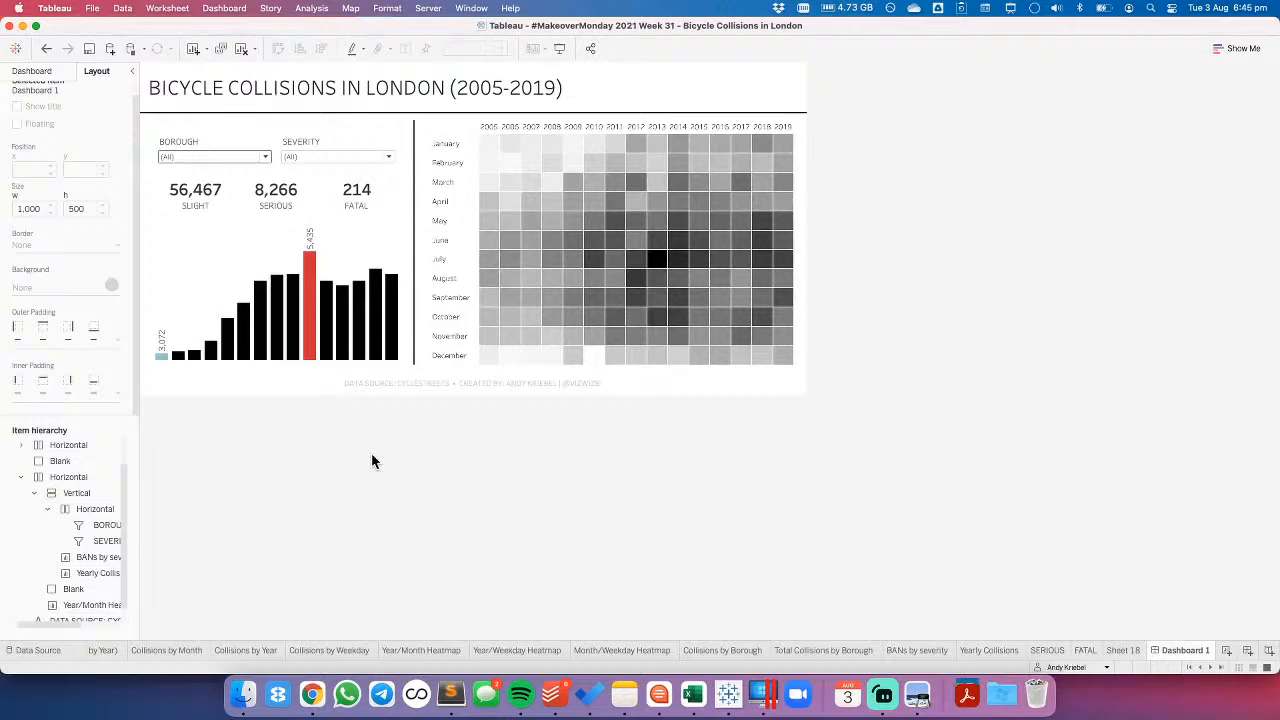
- Set the top inner padding of the horizontal container holding the BOROUGH and SEVERITY filters to 0
{"action": "left_click", "coordinate": [343, 133]}
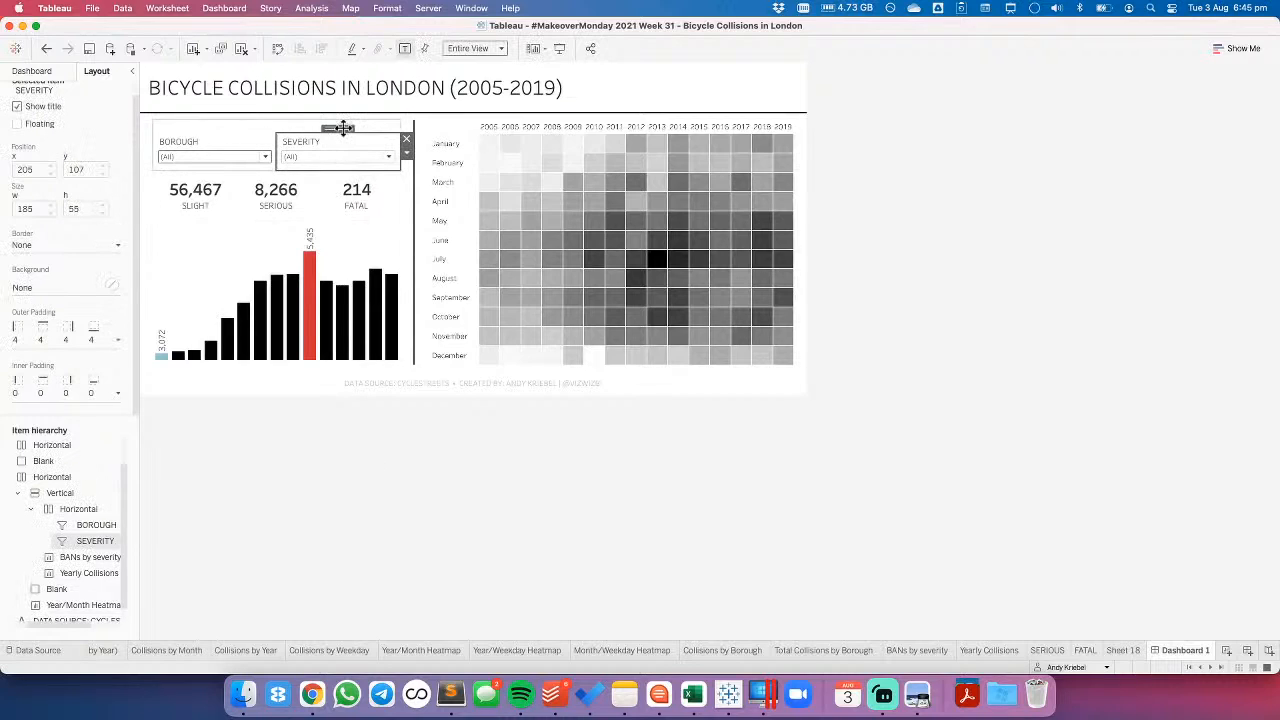
{"action": "double_click", "coordinate": [343, 127]}
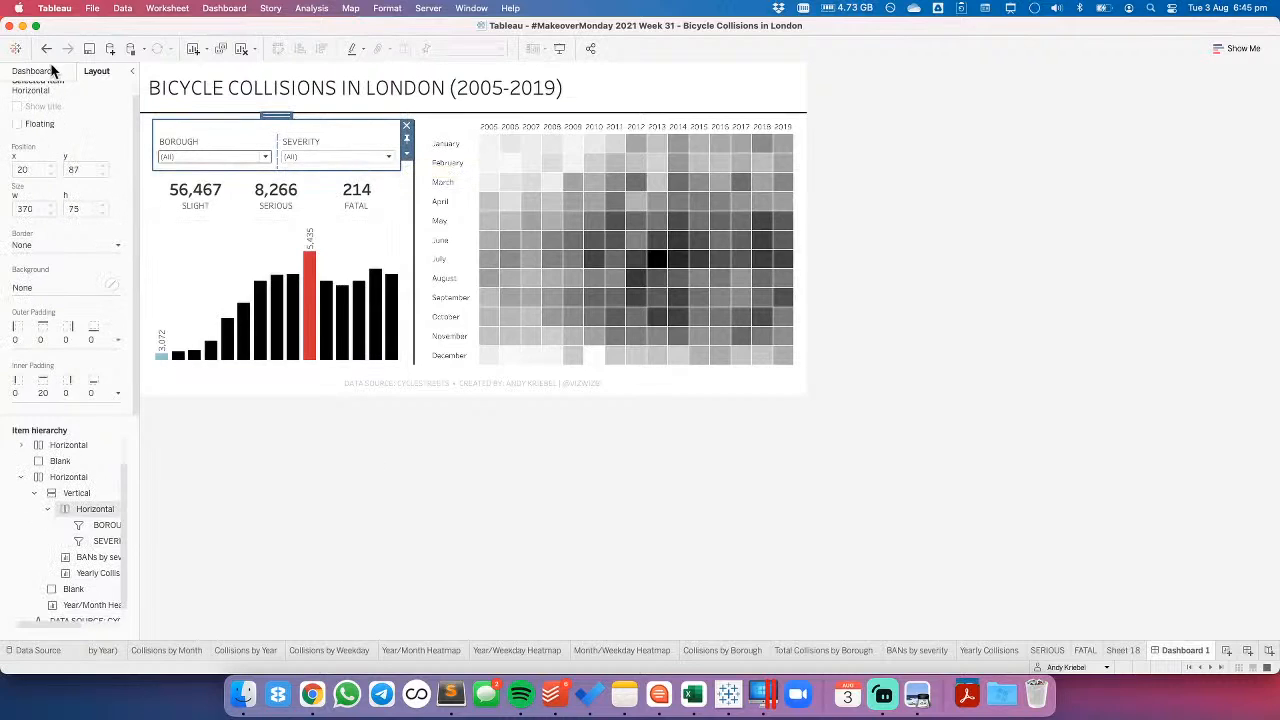
{"action": "left_click", "coordinate": [54, 393]}
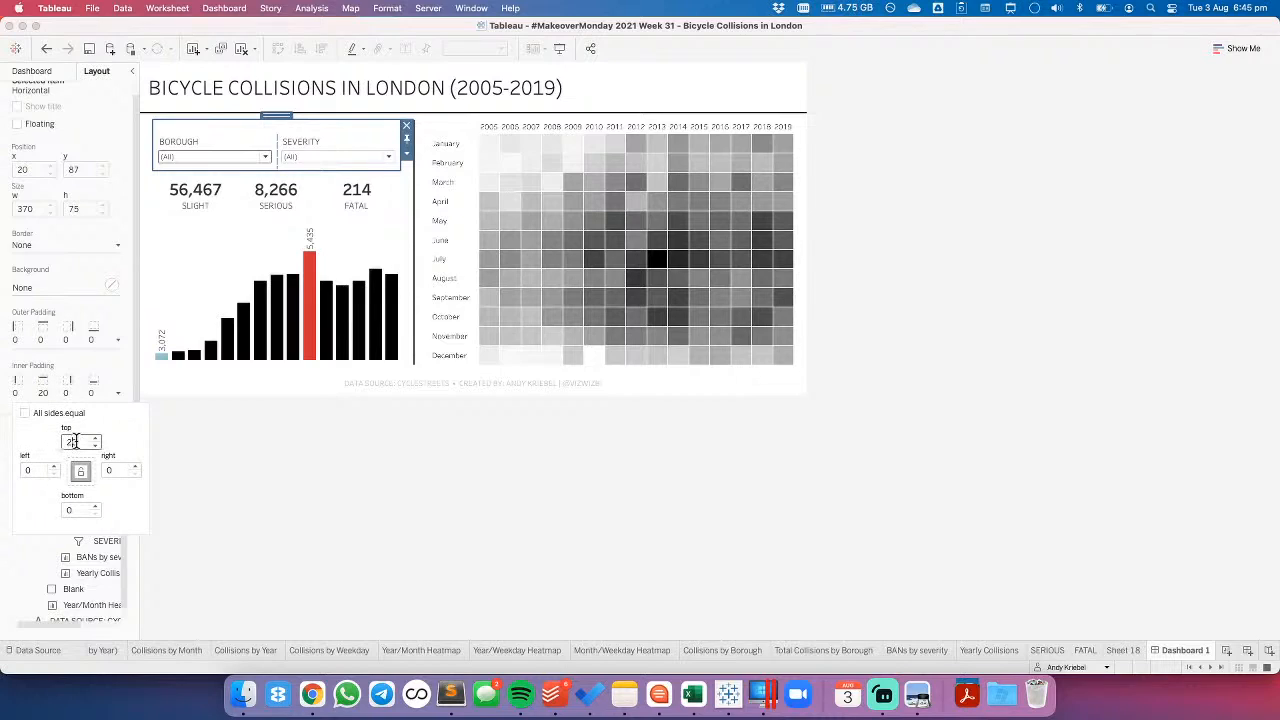
{"action": "type", "text": "0"}
{"action": "left_click", "coordinate": [76, 512]}
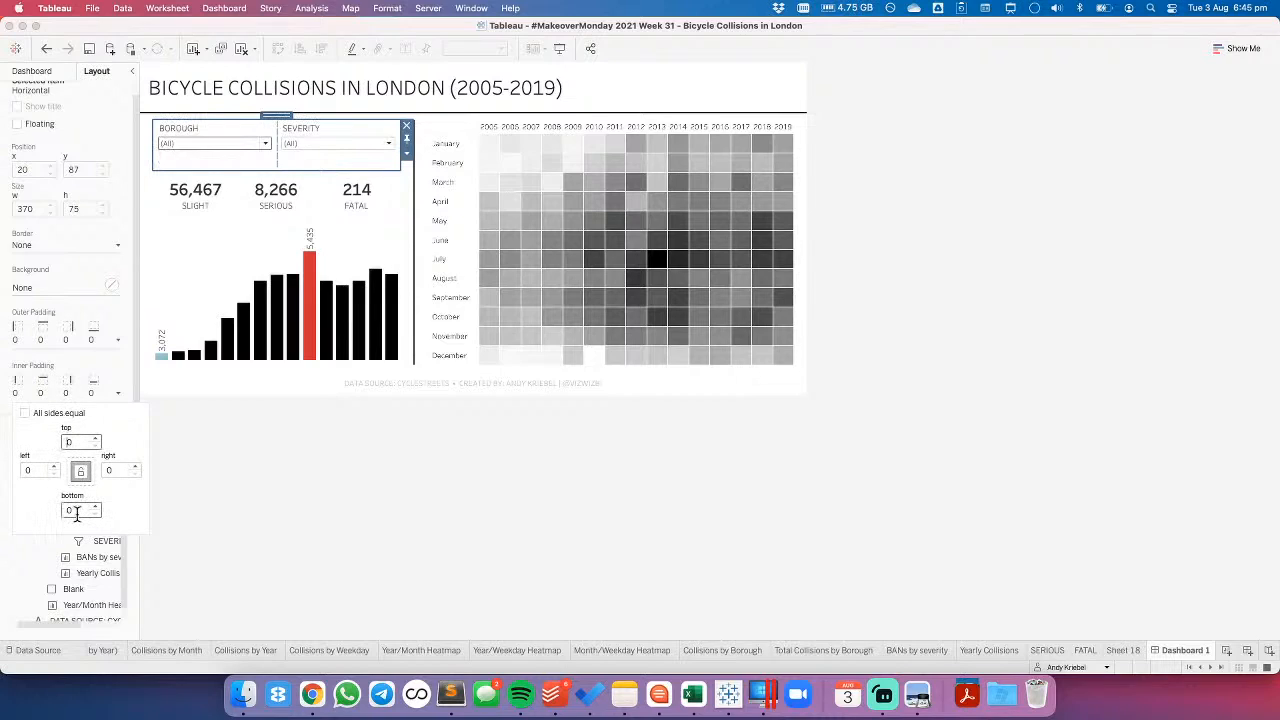
- Set the height of the filters' horizontal container to 60 pixels
{"action": "left_click", "coordinate": [406, 153]}
{"action": "left_click", "coordinate": [432, 226]}
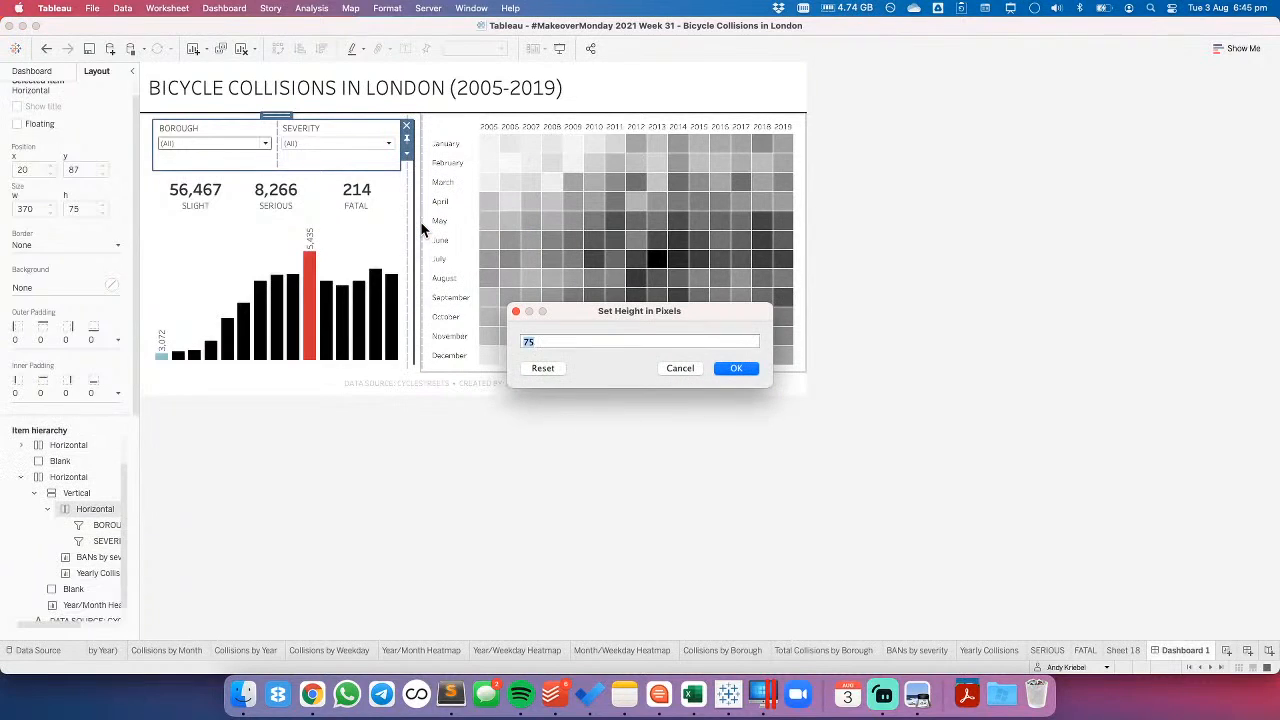
{"action": "key", "text": "Return"}
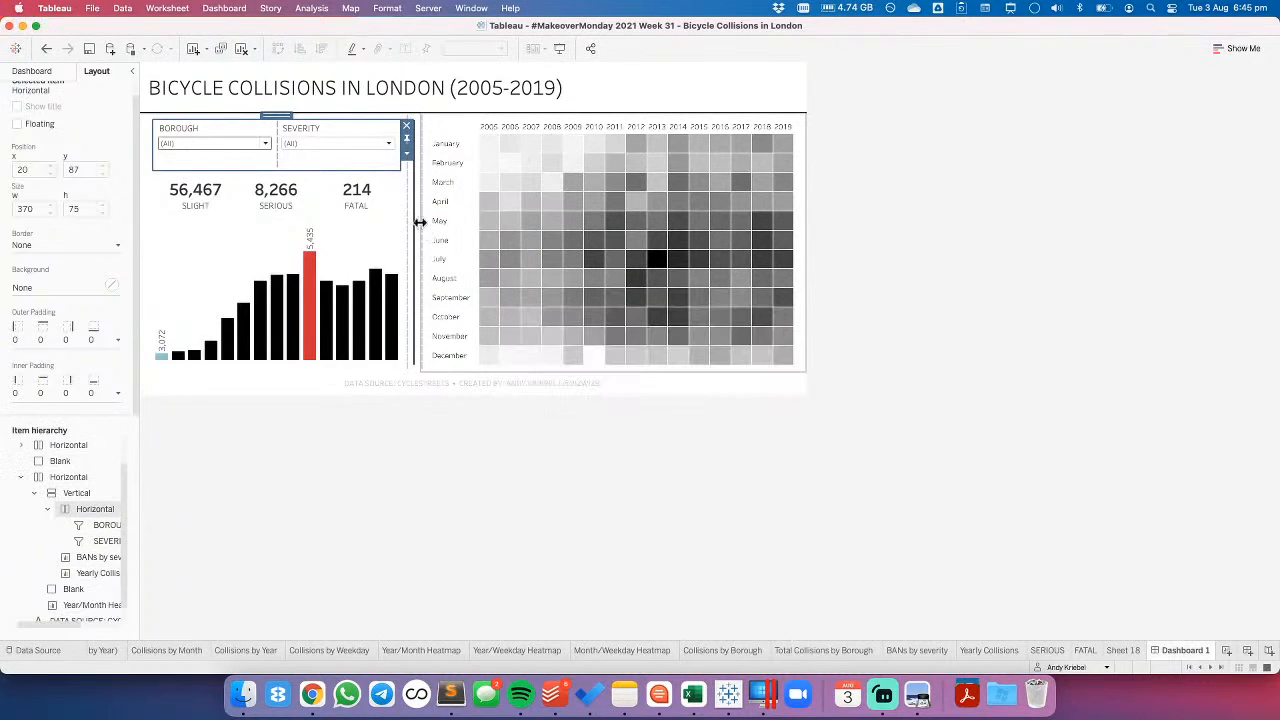
{"action": "left_click", "coordinate": [475, 488]}
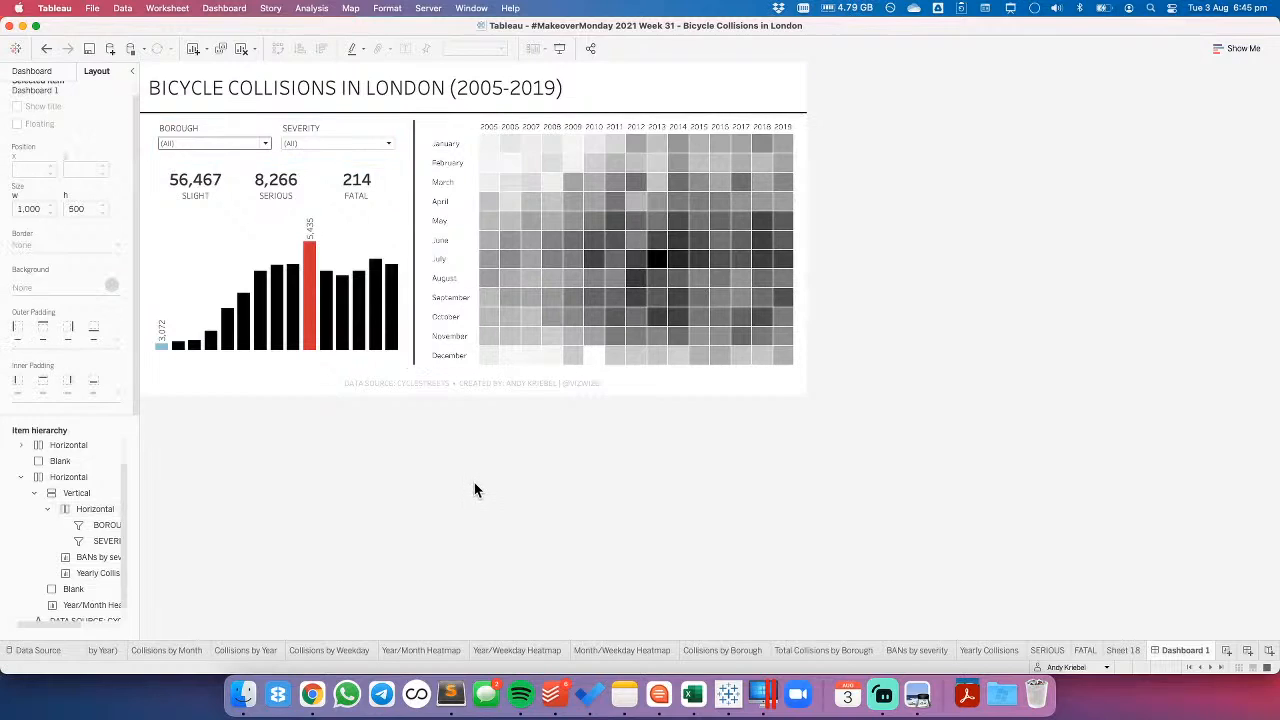
- Add a blank object between the filters and the BANs by severity view, with a height of 10 pixels
{"action": "left_click", "coordinate": [32, 71]}
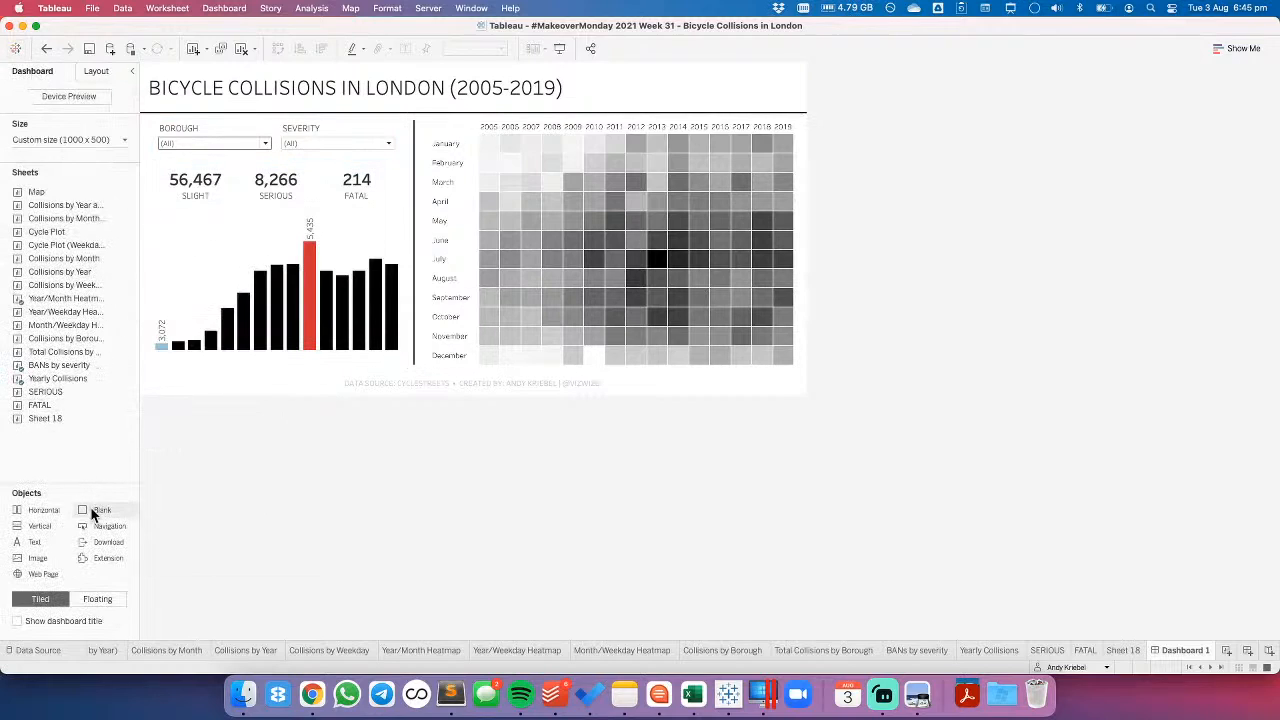
{"action": "left_click_drag", "start_coordinate": [102, 510], "coordinate": [255, 151]}
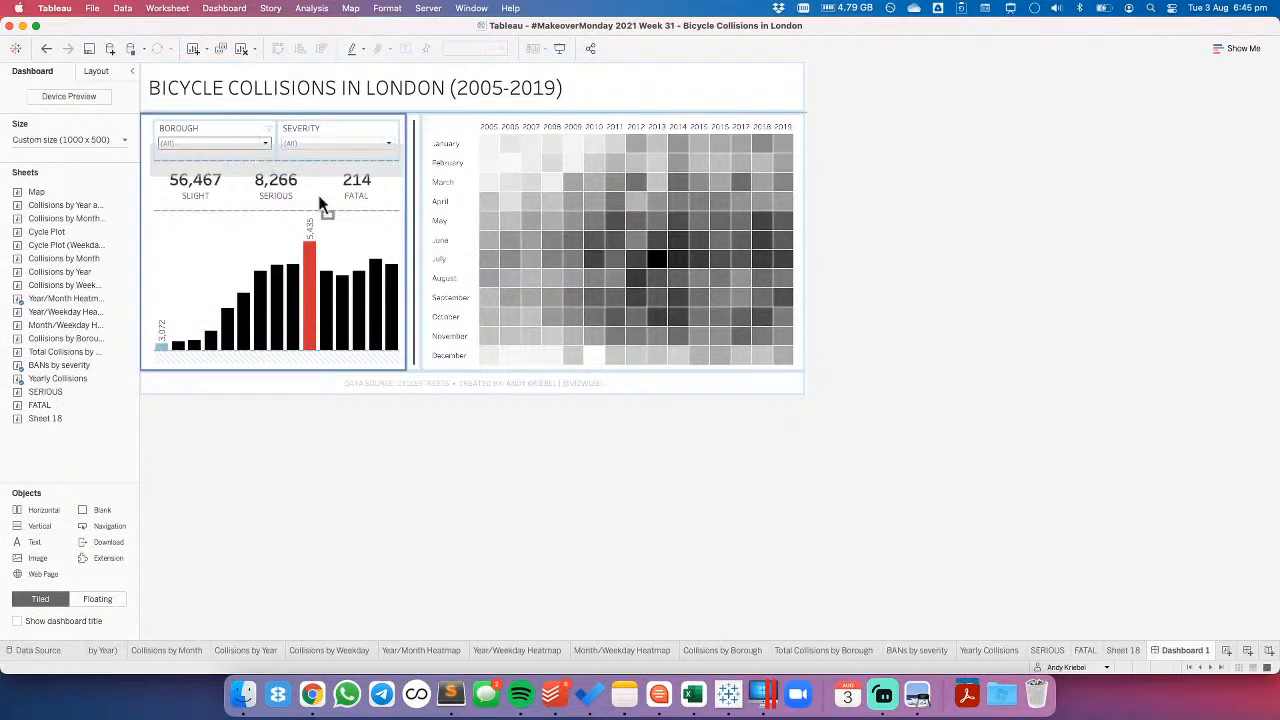
{"action": "left_click", "coordinate": [406, 192]}
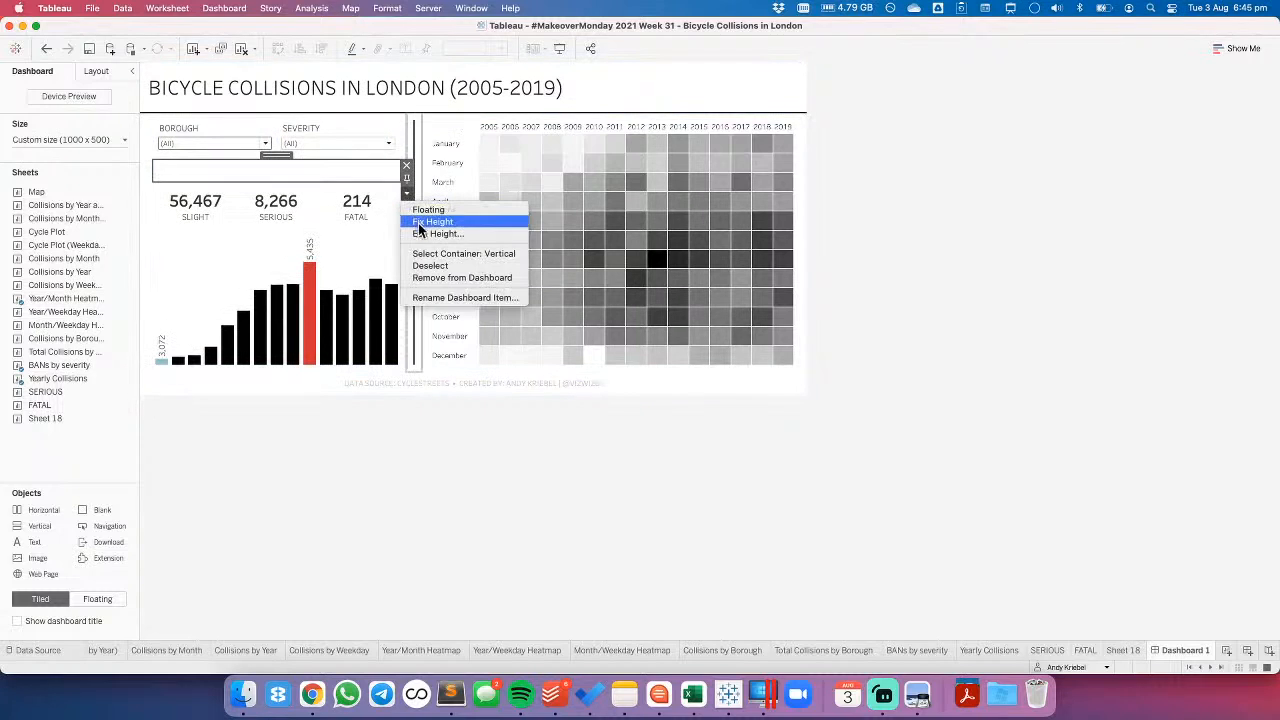
{"action": "left_click", "coordinate": [424, 234]}
{"action": "type", "text": "10"}
{"action": "key", "text": "Return"}
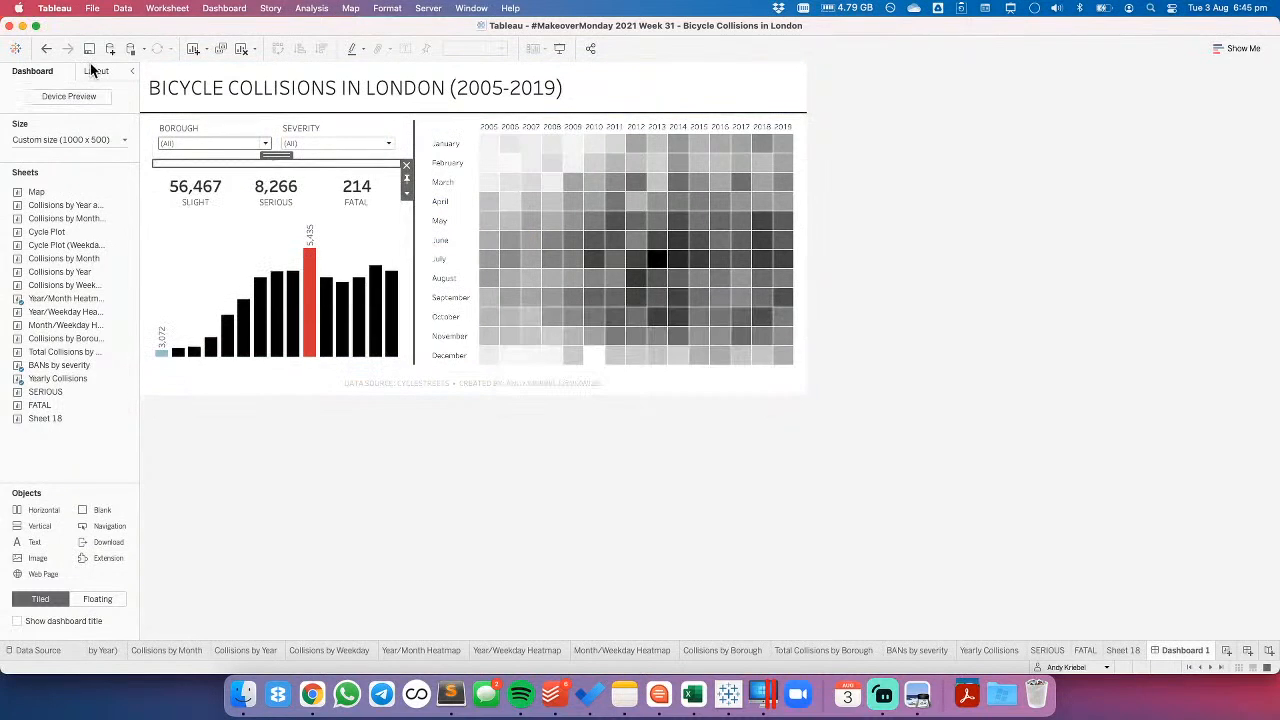
- Give the new blank object a dark grey background at 100% opacity as a divider line
{"action": "left_click", "coordinate": [96, 71]}
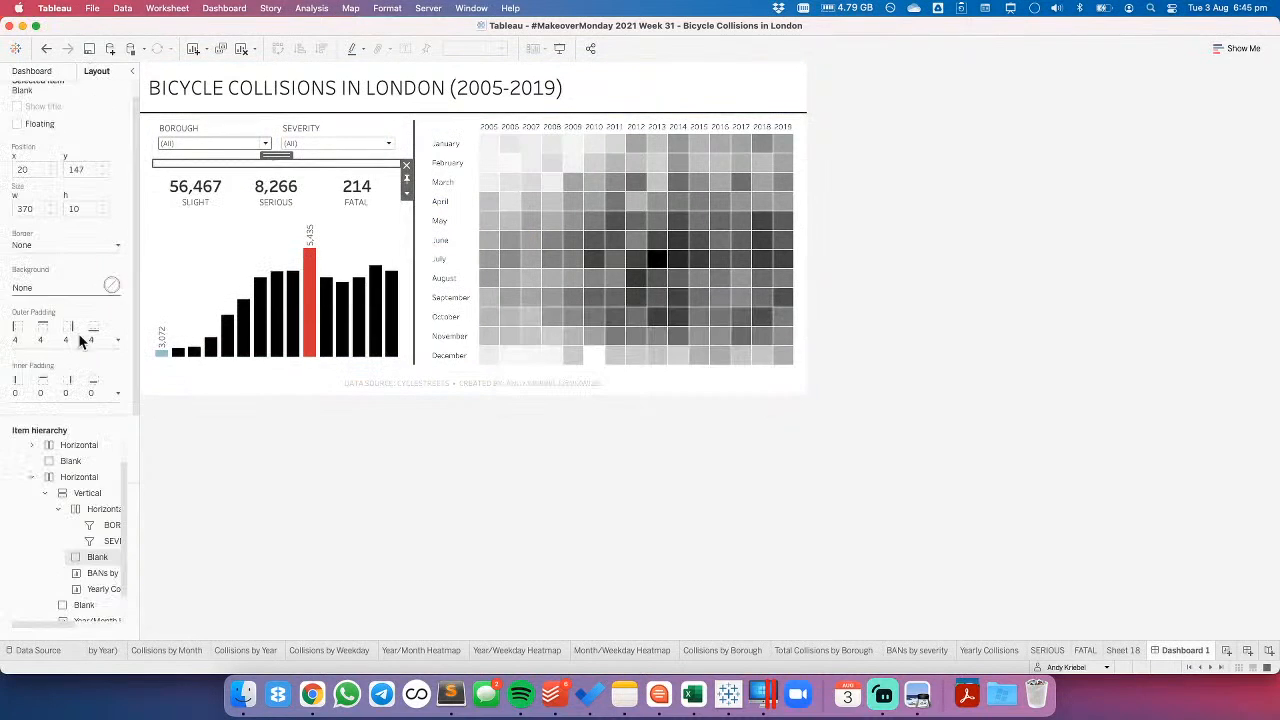
{"action": "left_click", "coordinate": [38, 290]}
{"action": "left_click", "coordinate": [26, 354]}
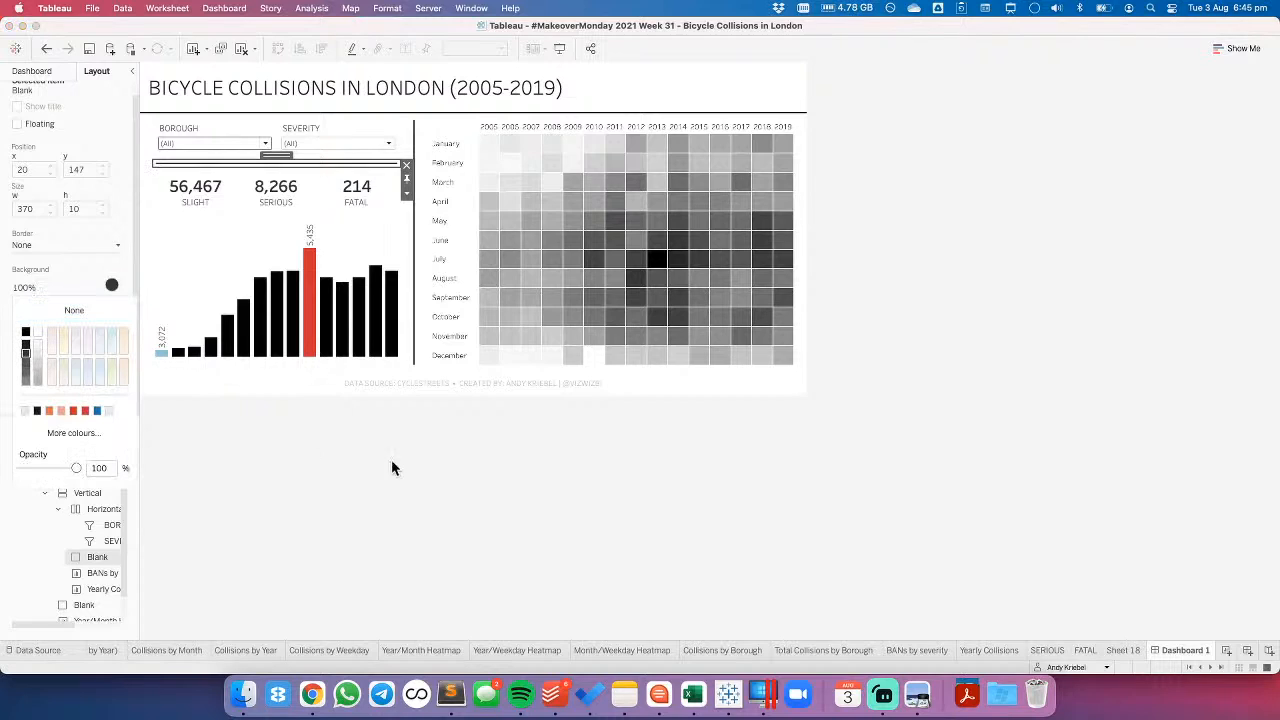
{"action": "left_click", "coordinate": [414, 468]}
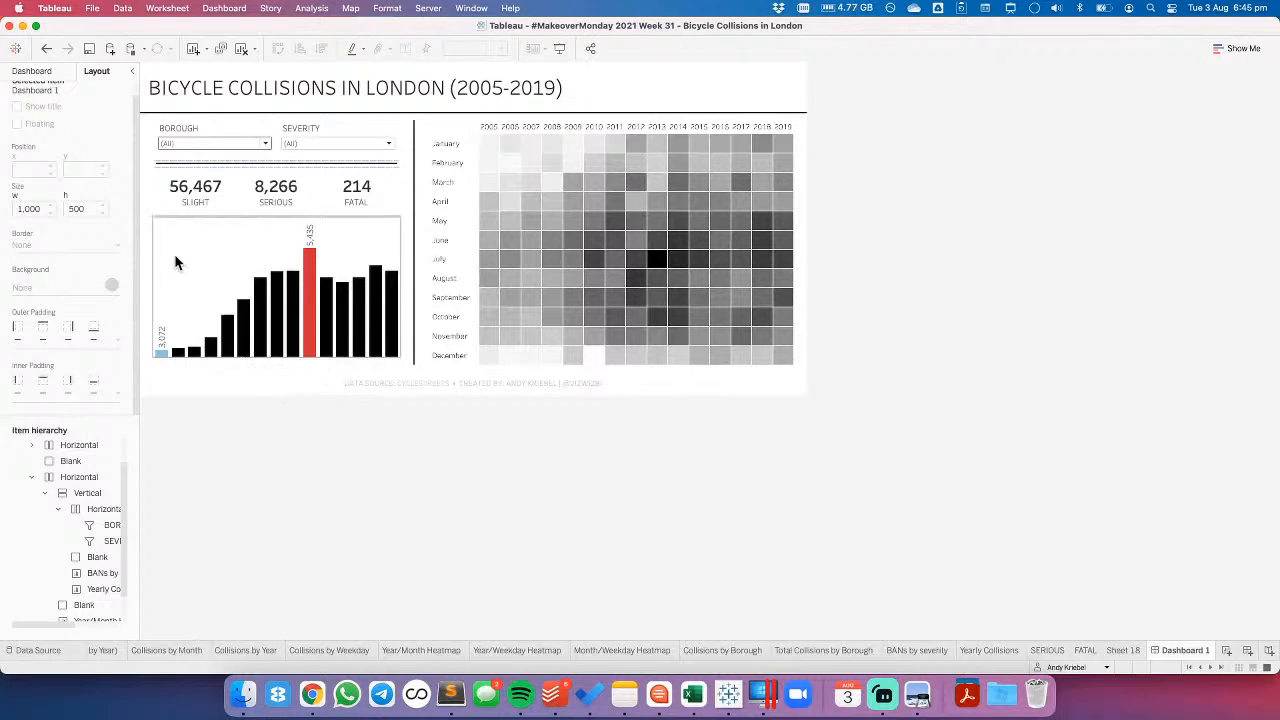
- Set the inner padding of the vertical container holding the filters, BANs and yearly bar chart to 0 on all sides
{"action": "left_click", "coordinate": [229, 128]}
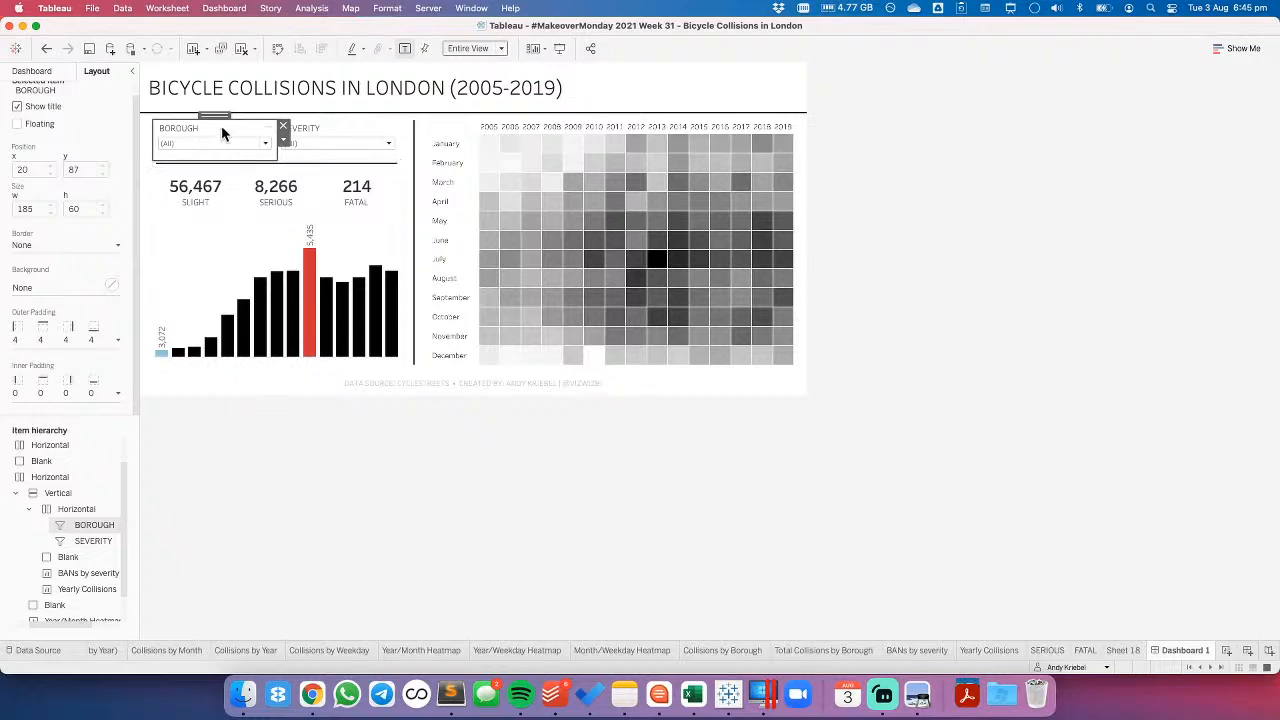
{"action": "double_click", "coordinate": [215, 114]}
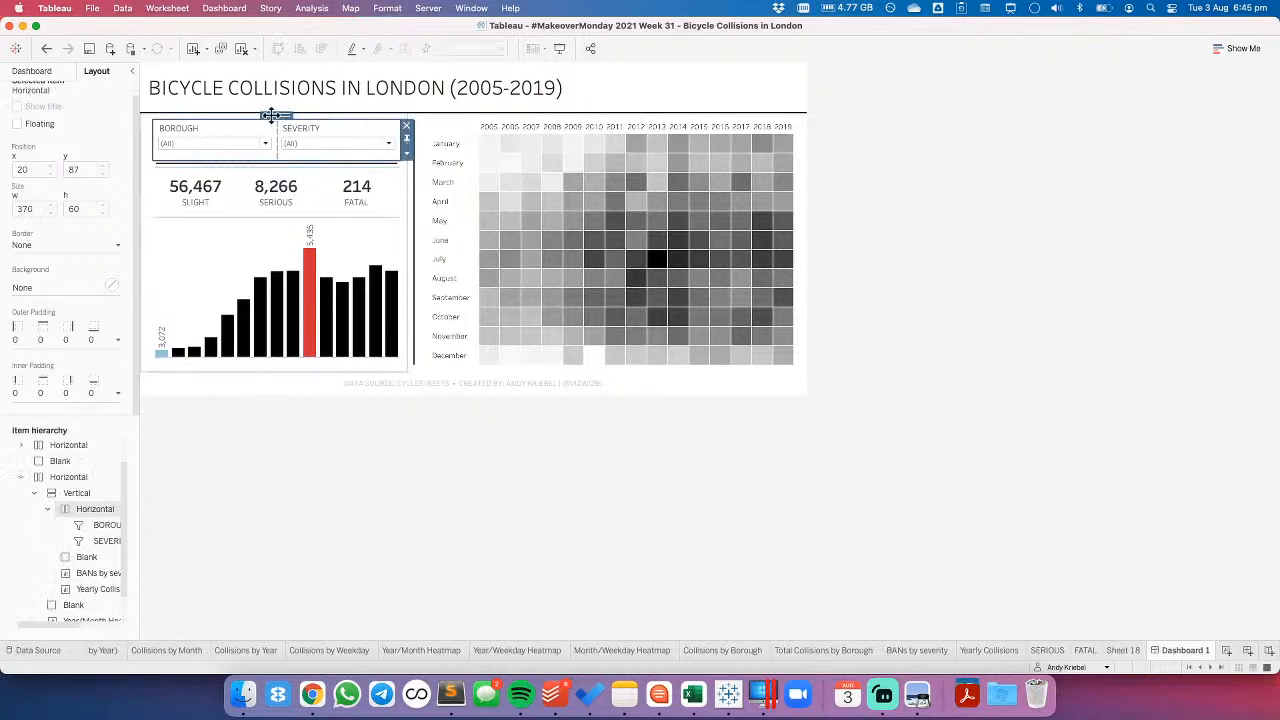
{"action": "double_click", "coordinate": [271, 114]}
{"action": "double_click", "coordinate": [271, 112]}
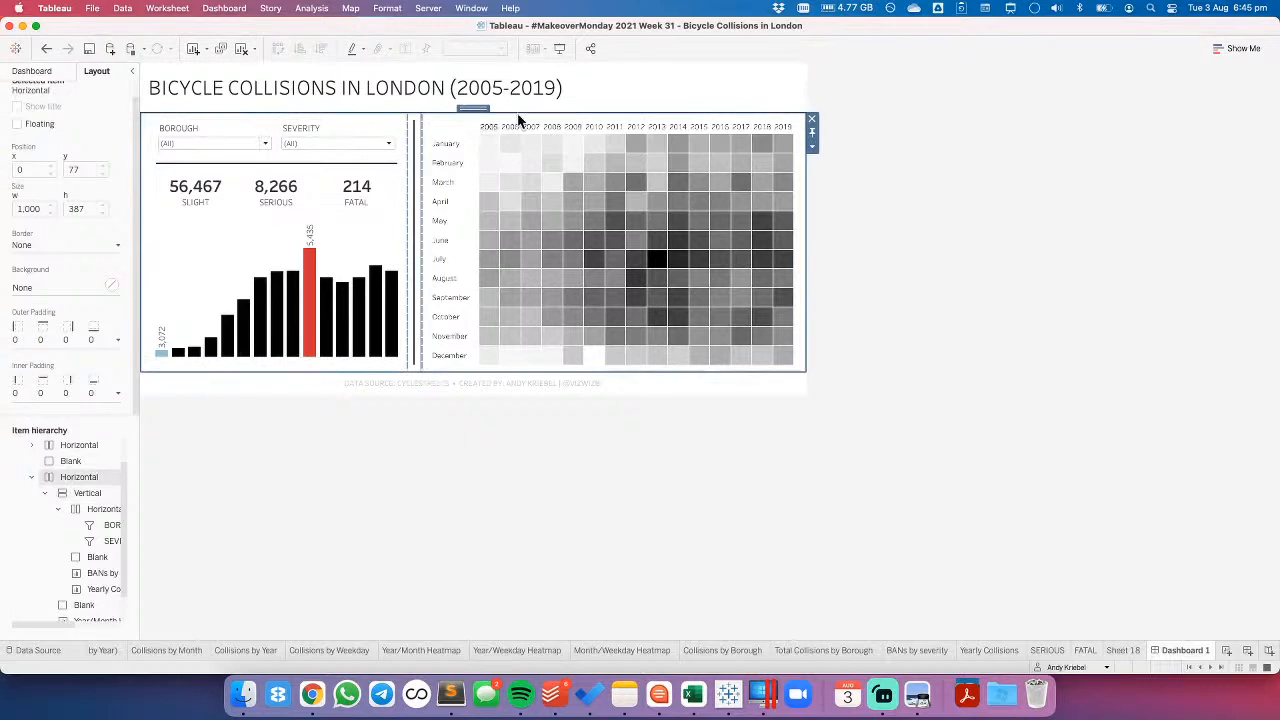
{"action": "double_click", "coordinate": [479, 115]}
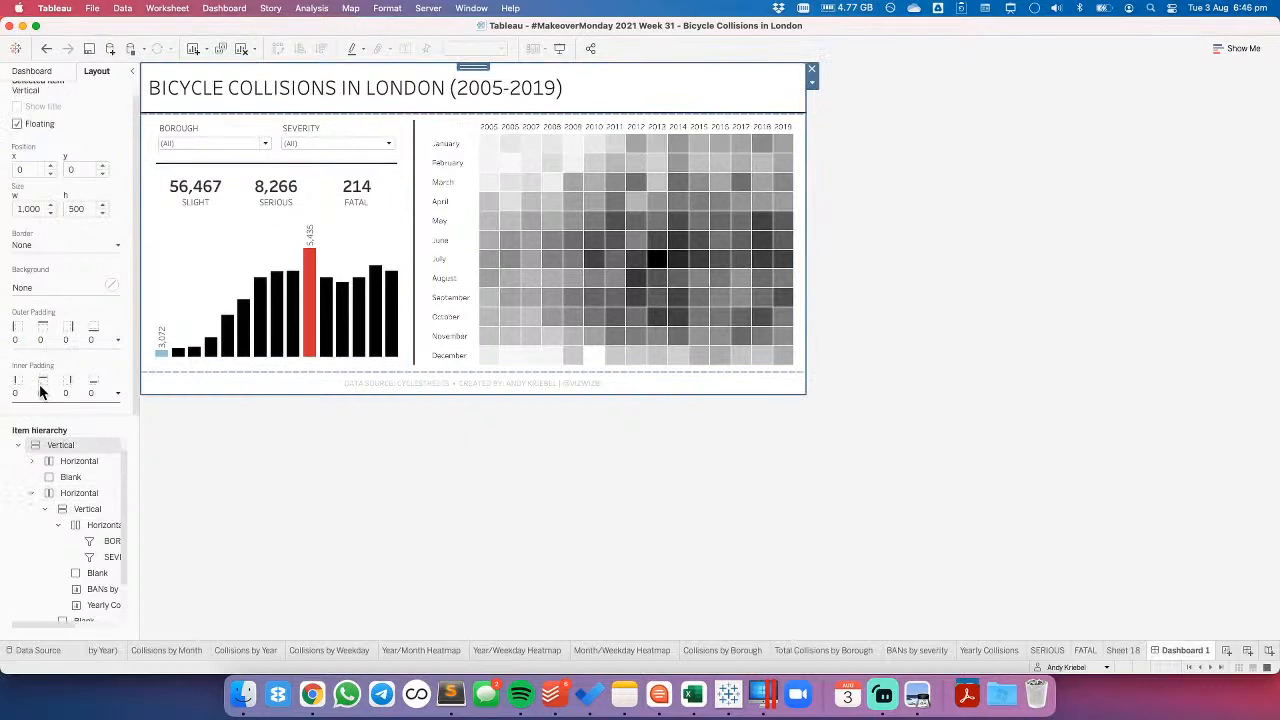
{"action": "left_click", "coordinate": [177, 88]}
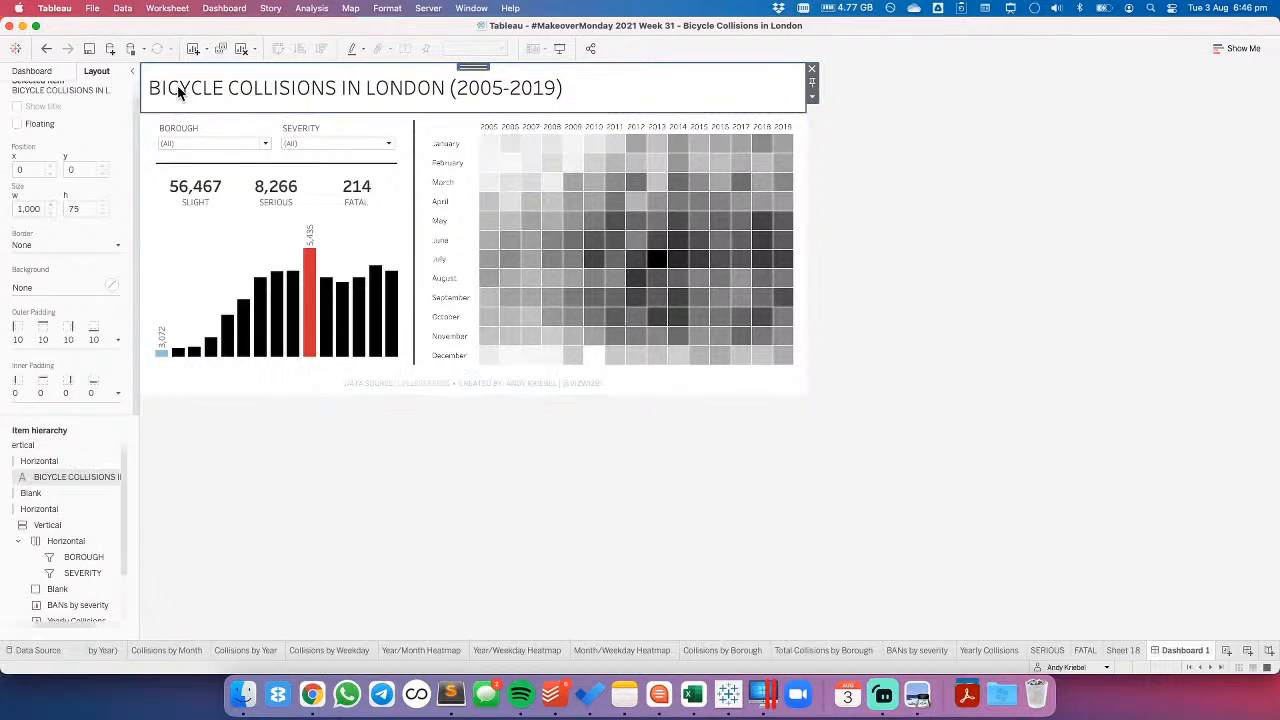
{"action": "left_click", "coordinate": [180, 125]}
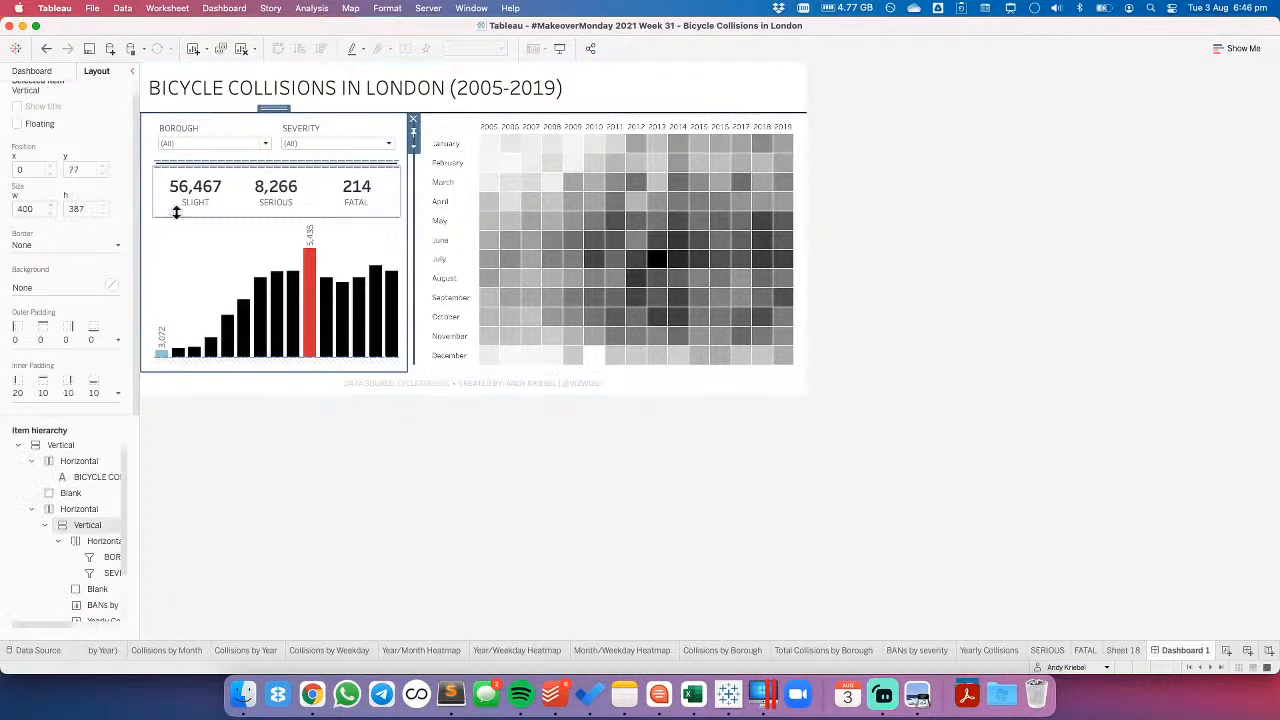
{"action": "left_click", "coordinate": [43, 393]}
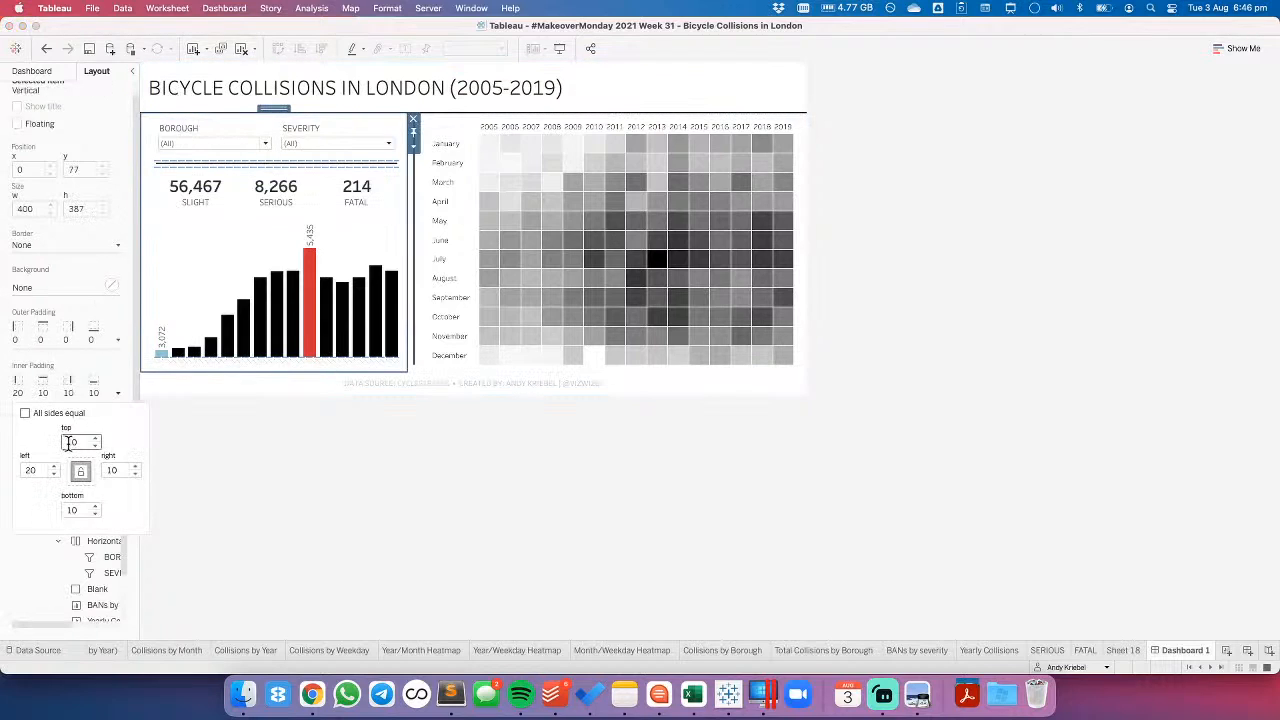
{"action": "left_click", "coordinate": [26, 414]}
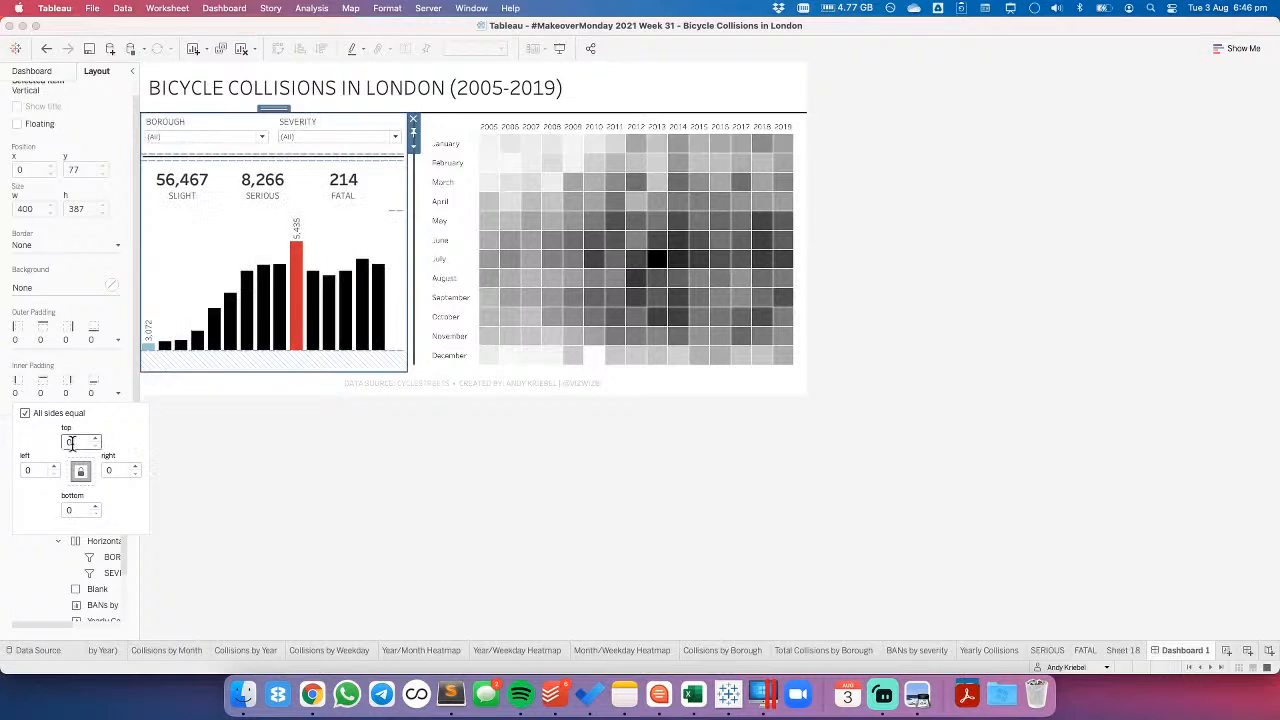
- Set the left and right inner padding of the filters' horizontal container to 10, keeping 0 at the top and bottom
{"action": "left_click", "coordinate": [242, 124]}
{"action": "double_click", "coordinate": [215, 110]}
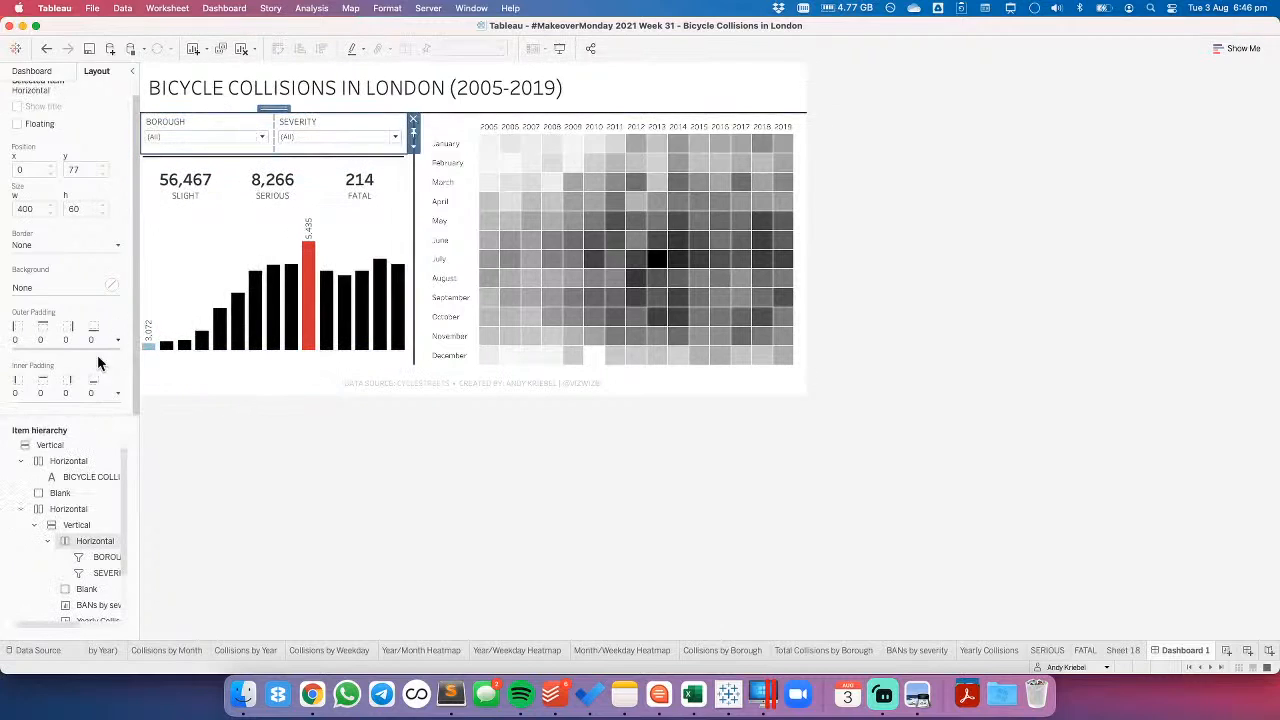
{"action": "left_click", "coordinate": [43, 393]}
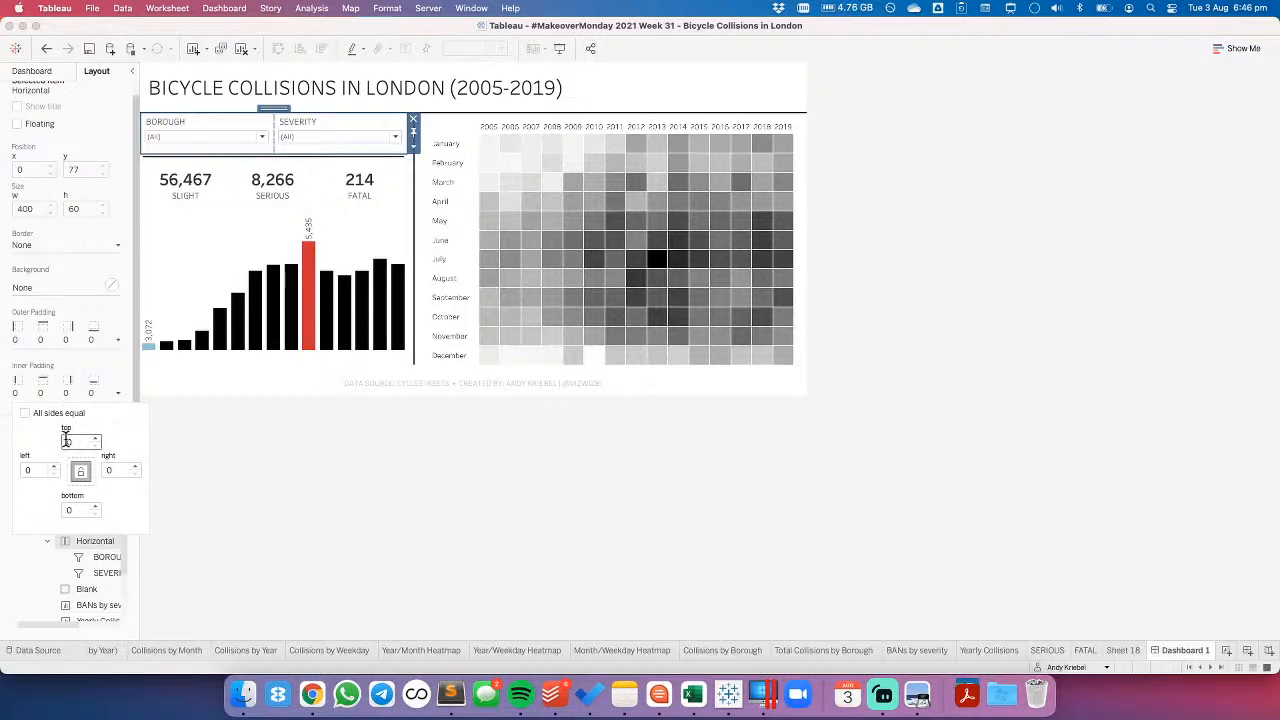
{"action": "type", "text": "10"}
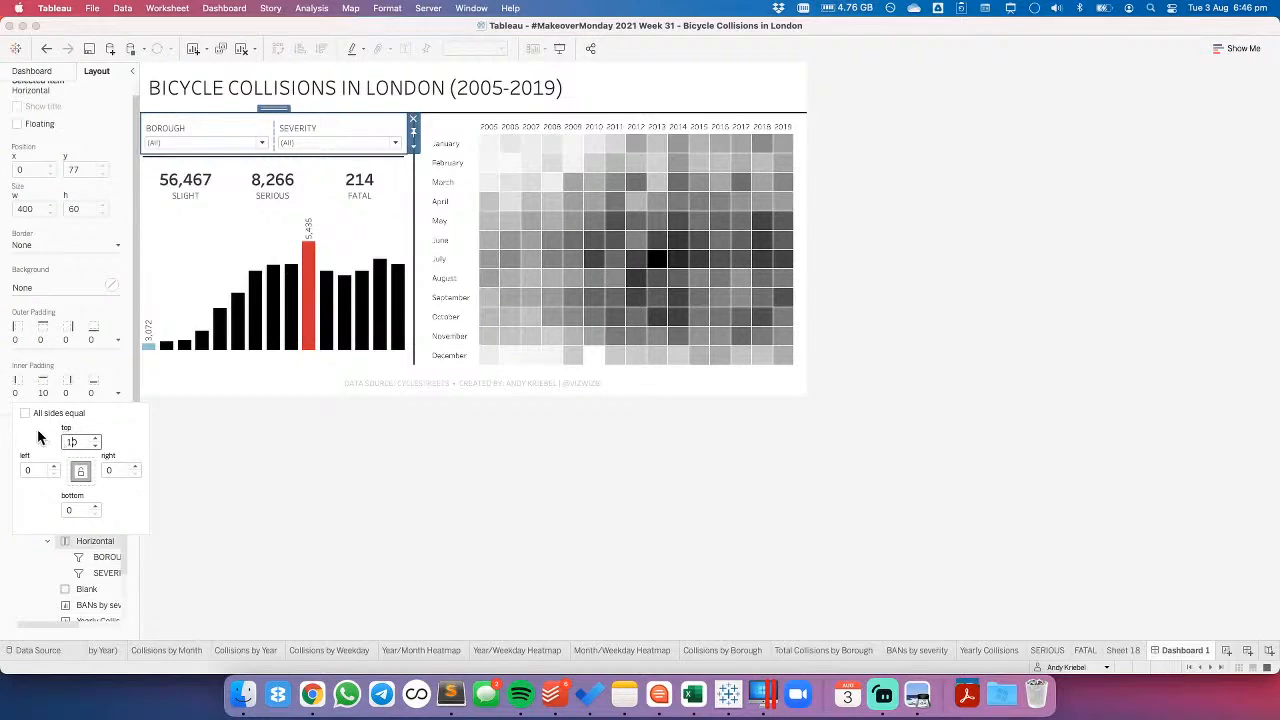
{"action": "key", "text": "BackSpace"}
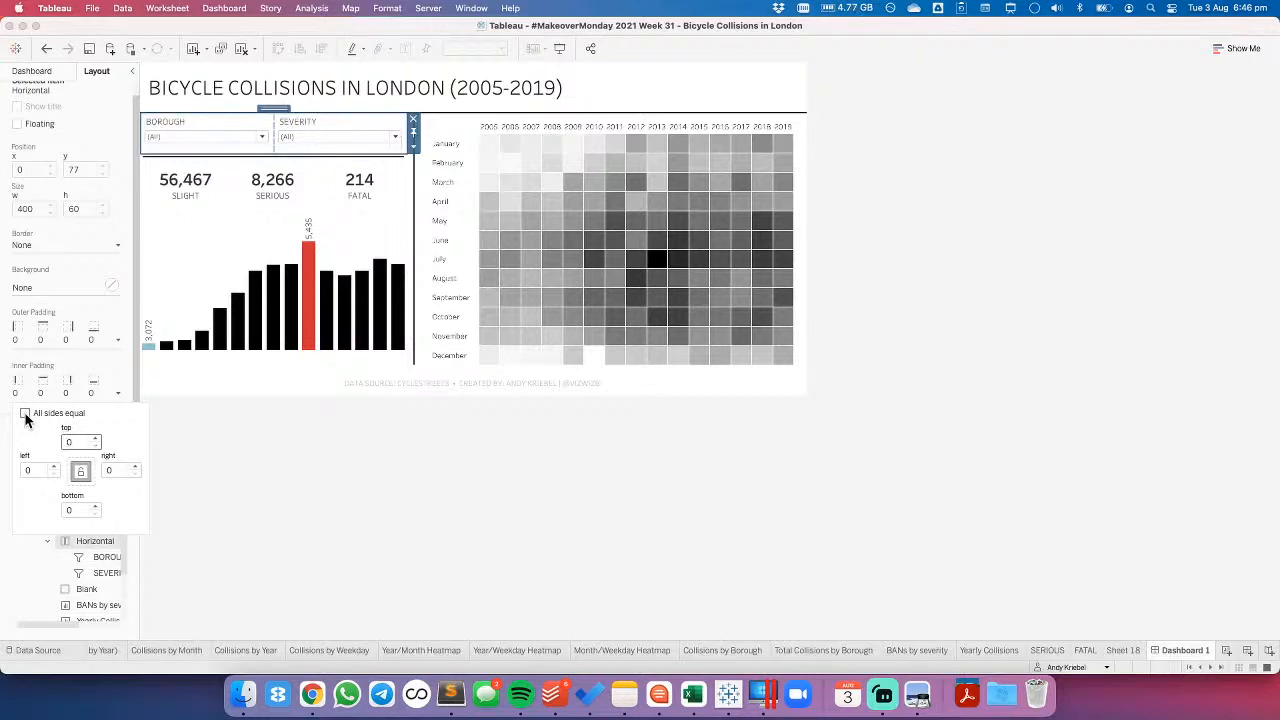
{"action": "left_click", "coordinate": [25, 471]}
{"action": "type", "text": "1"}
{"action": "left_click", "coordinate": [105, 472]}
{"action": "type", "text": "1"}
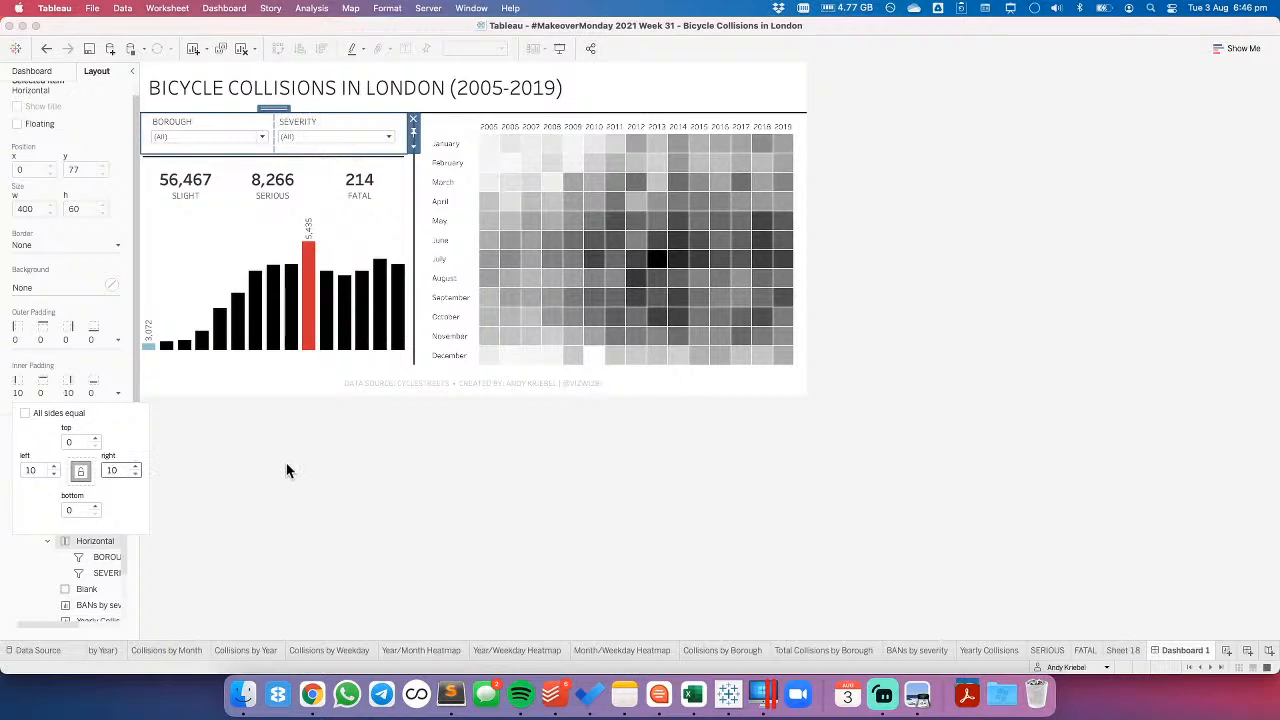
- Set the outer padding of the divider blank below the filters to 0 on all sides
{"action": "left_click", "coordinate": [255, 158]}
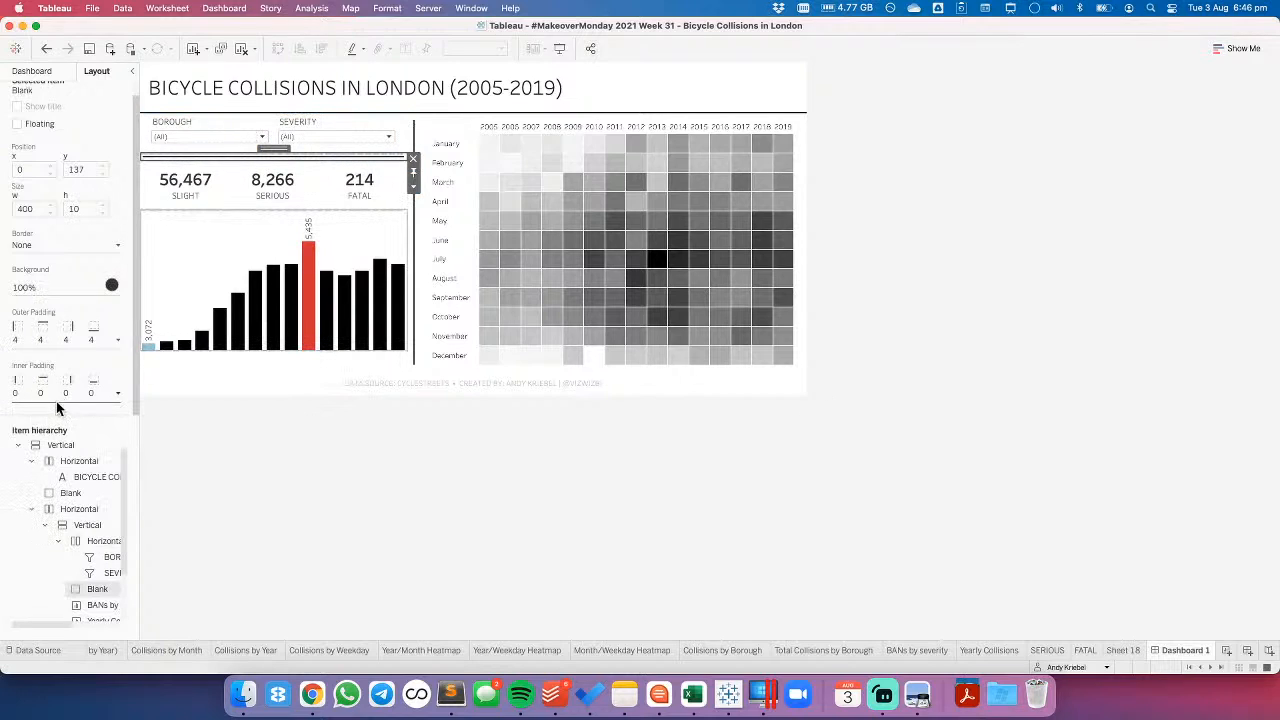
{"action": "left_click", "coordinate": [55, 340]}
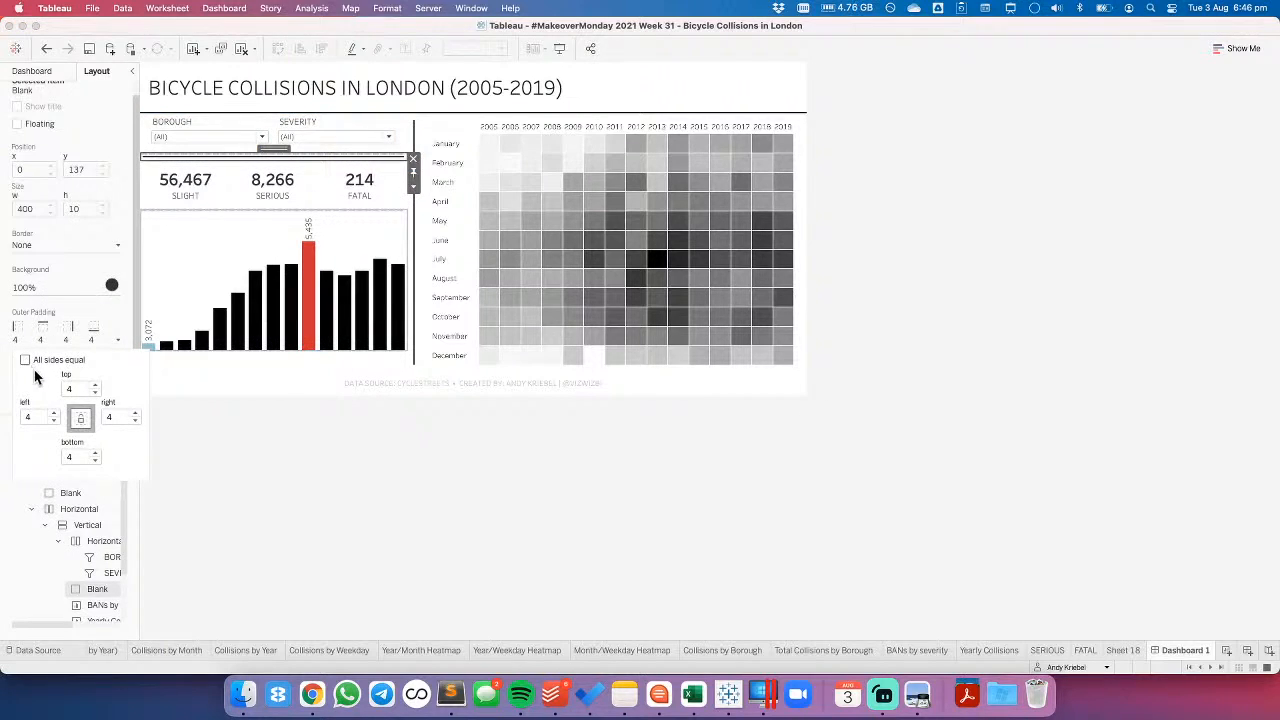
{"action": "left_click", "coordinate": [25, 361]}
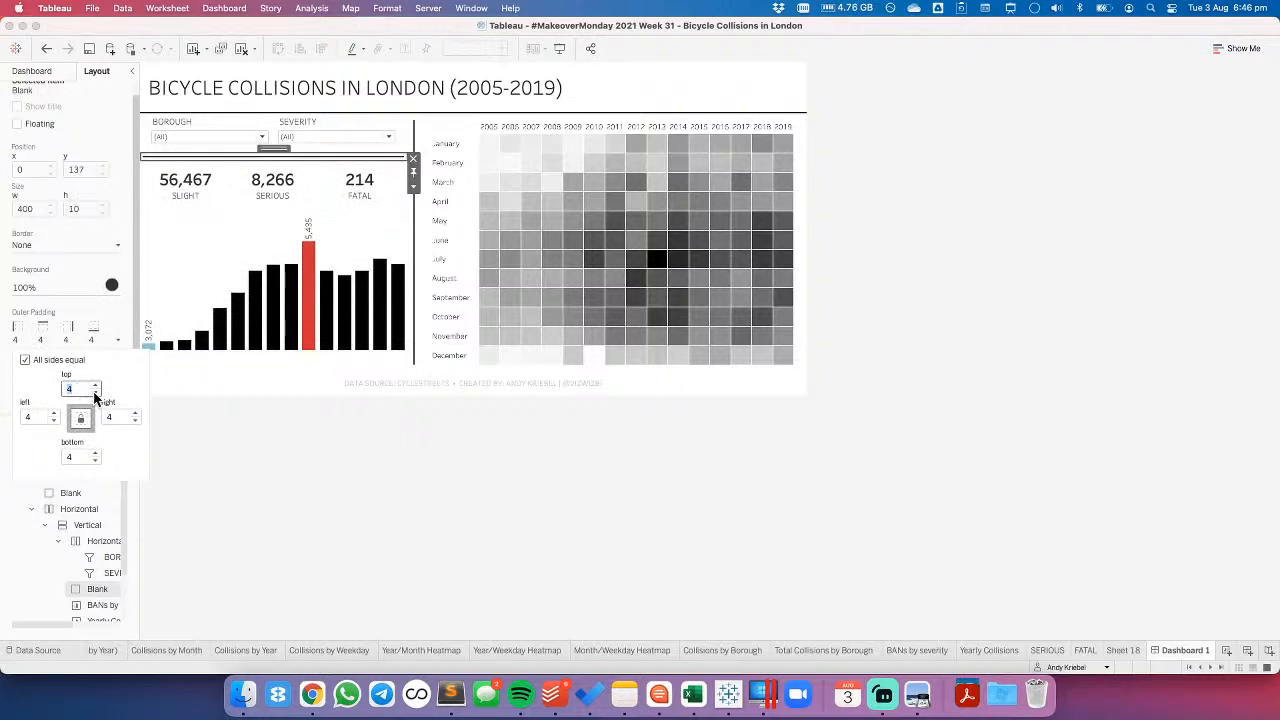
{"action": "type", "text": "0"}
{"action": "left_click", "coordinate": [222, 460]}
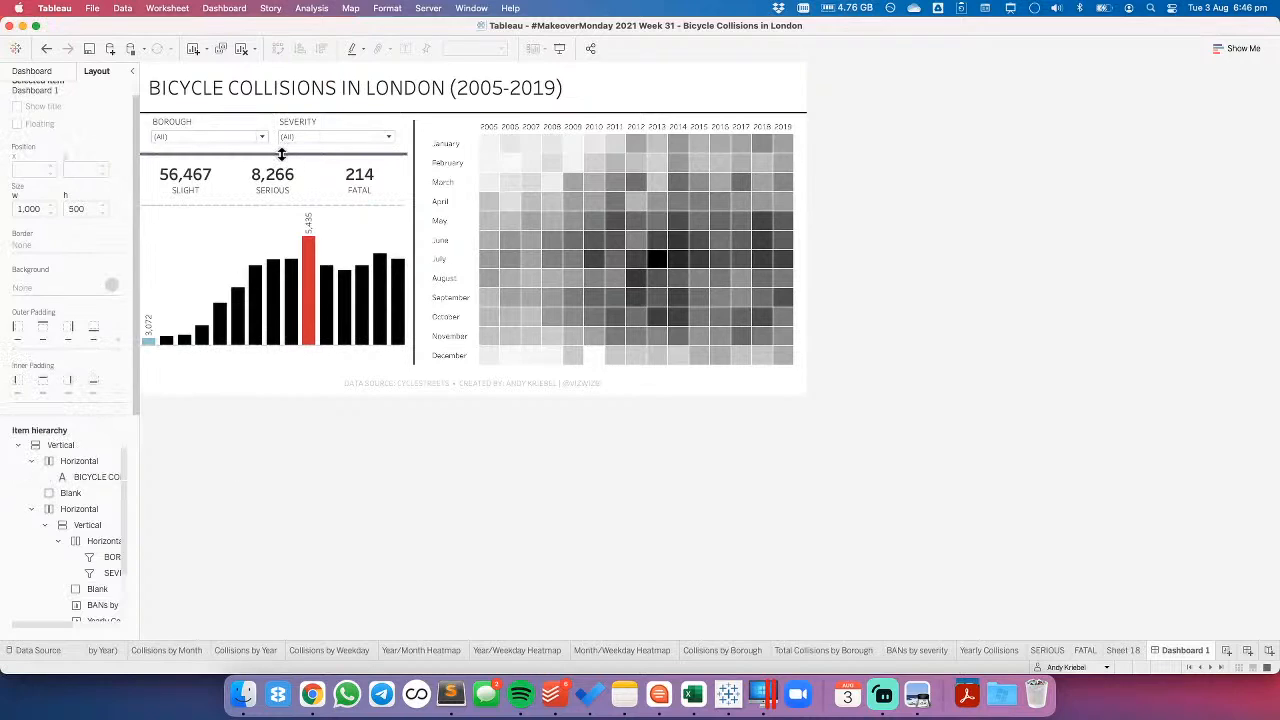
- Try releasing the fixed height of the divider blank below the filters, and undo that change
{"action": "left_click", "coordinate": [70, 492]}
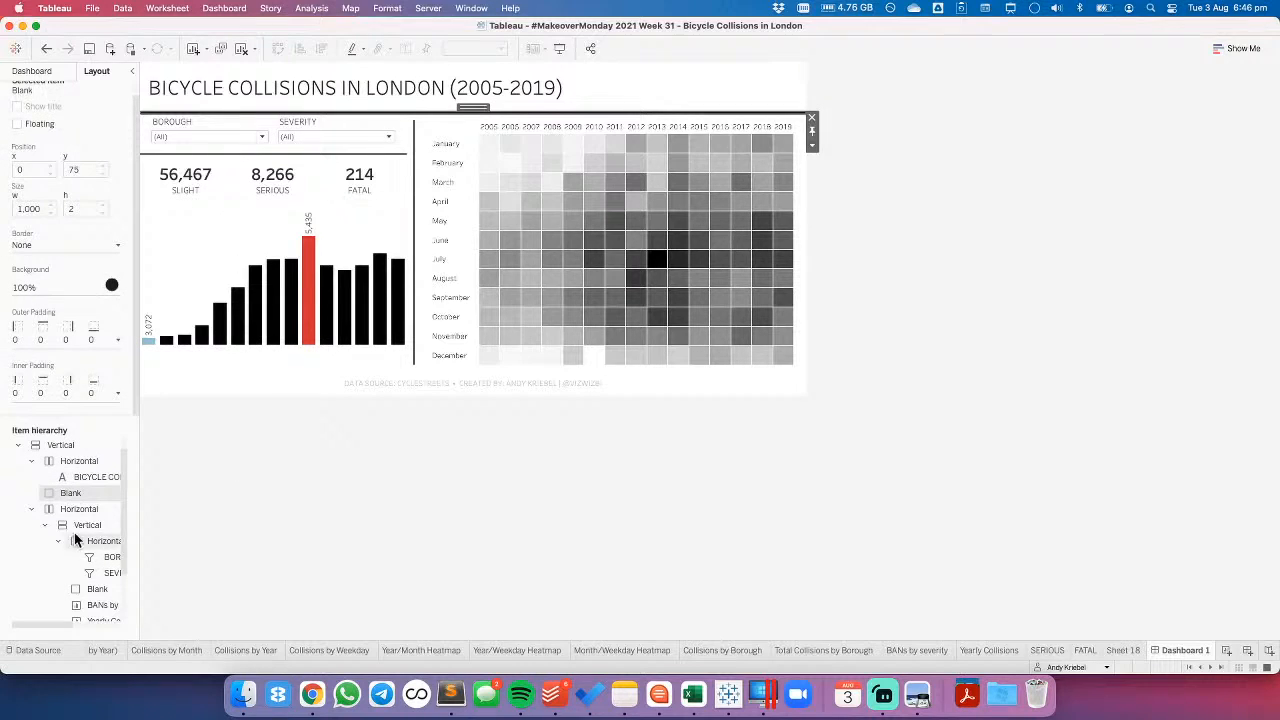
{"action": "left_click", "coordinate": [89, 590]}
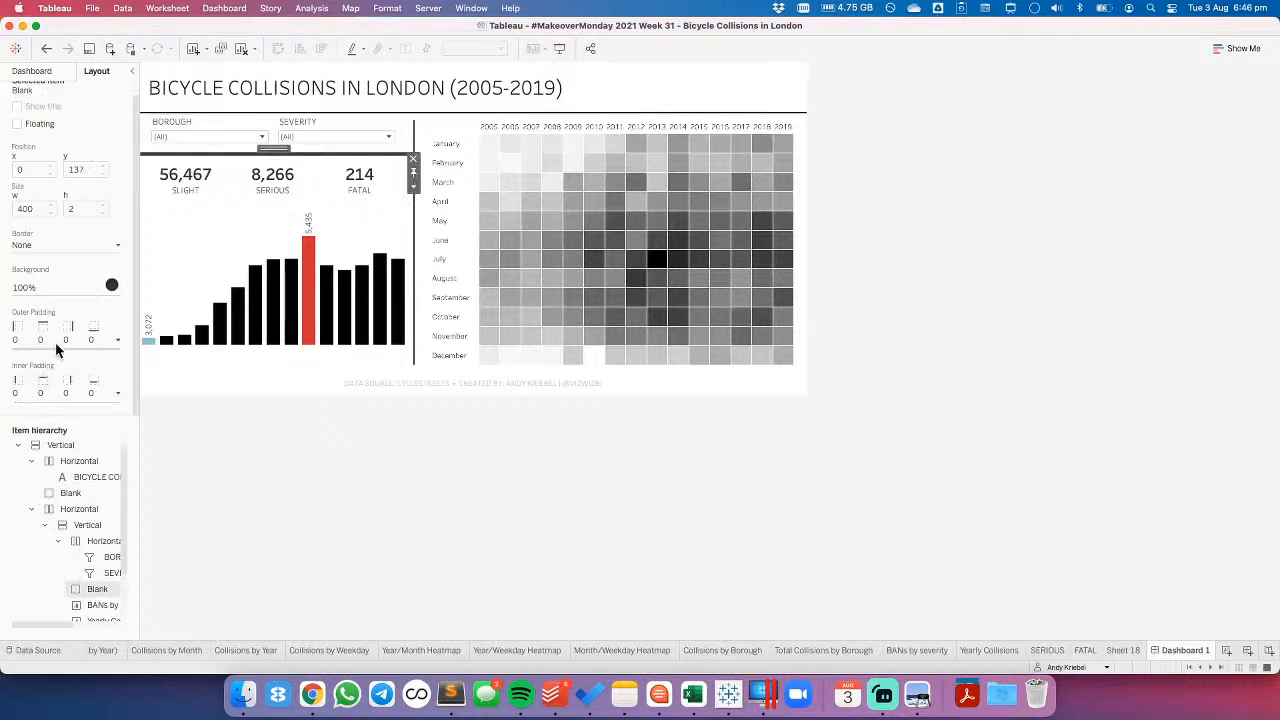
{"action": "left_click", "coordinate": [413, 186]}
{"action": "left_click", "coordinate": [421, 218]}
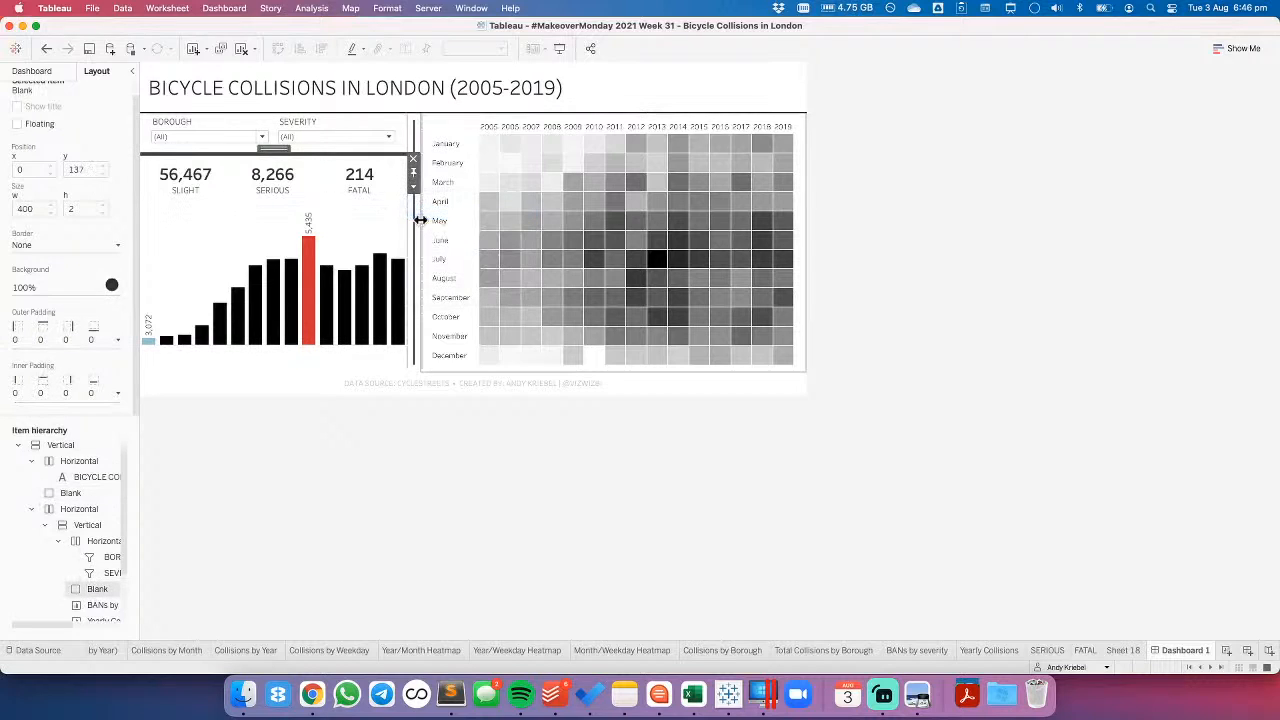
{"action": "left_click", "coordinate": [45, 50]}
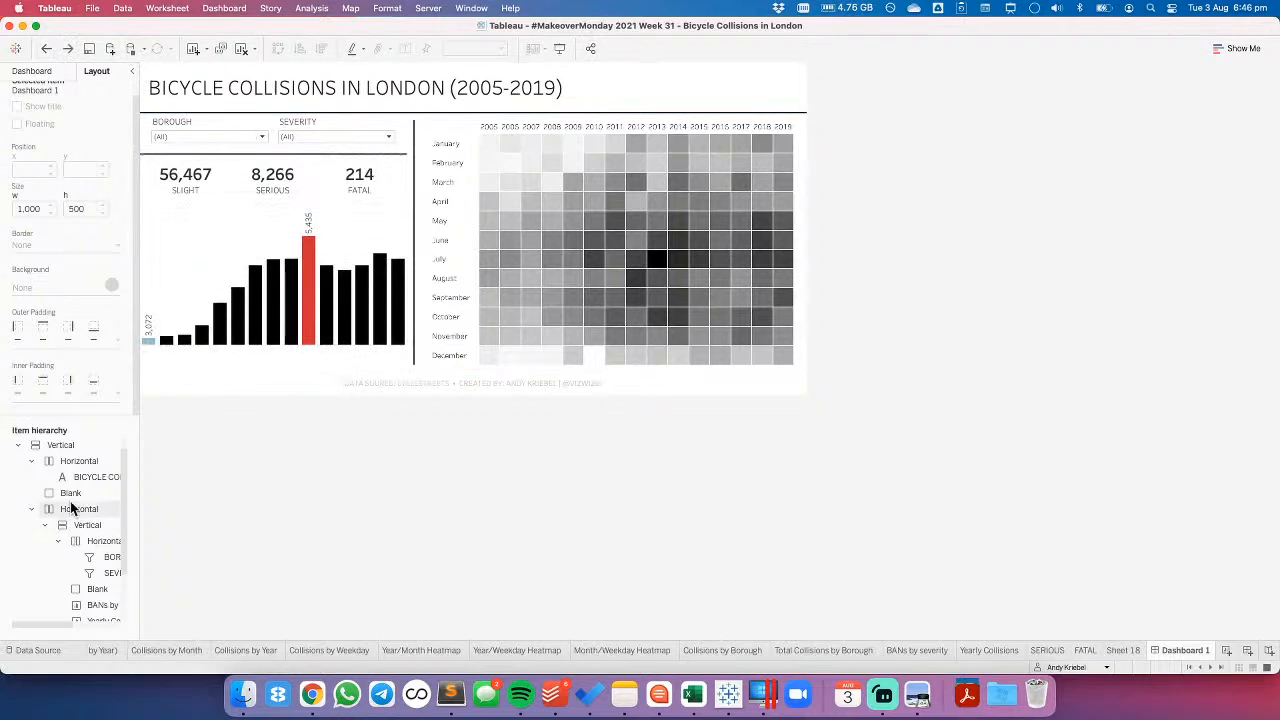
- Try a fixed height of 10 pixels for the divider blank below the filters
{"action": "left_click", "coordinate": [85, 589]}
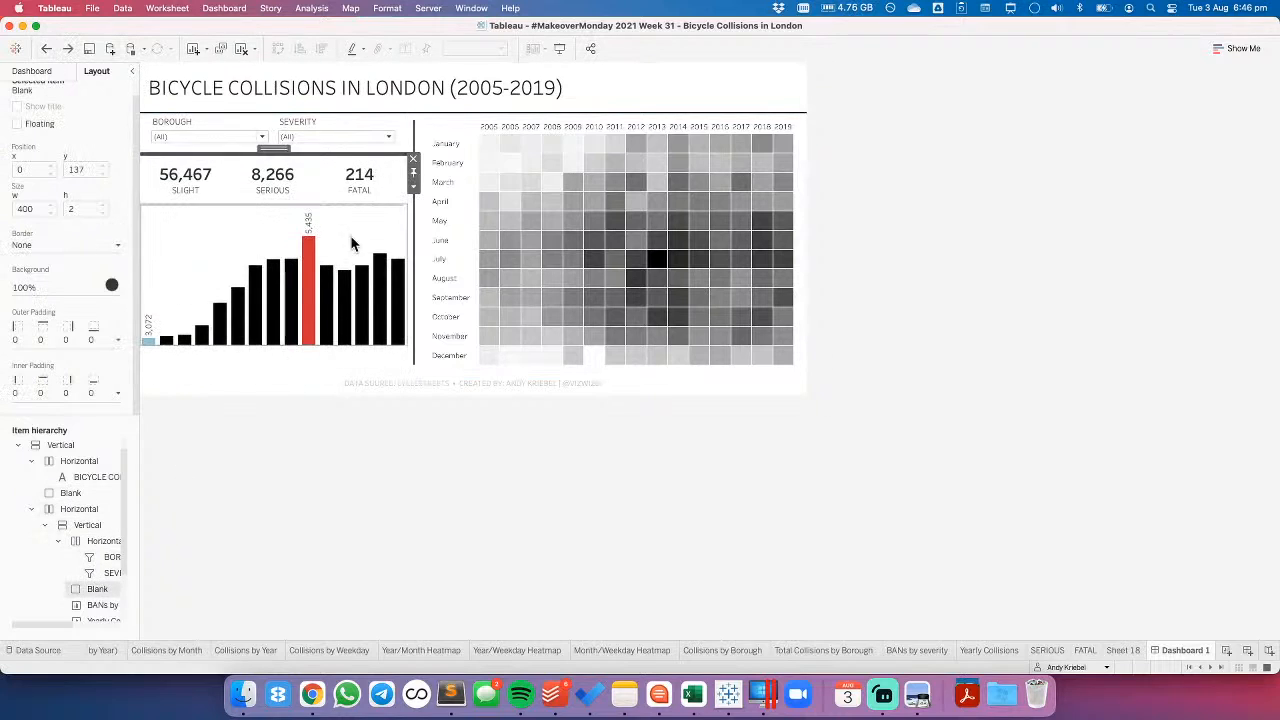
{"action": "left_click", "coordinate": [411, 188]}
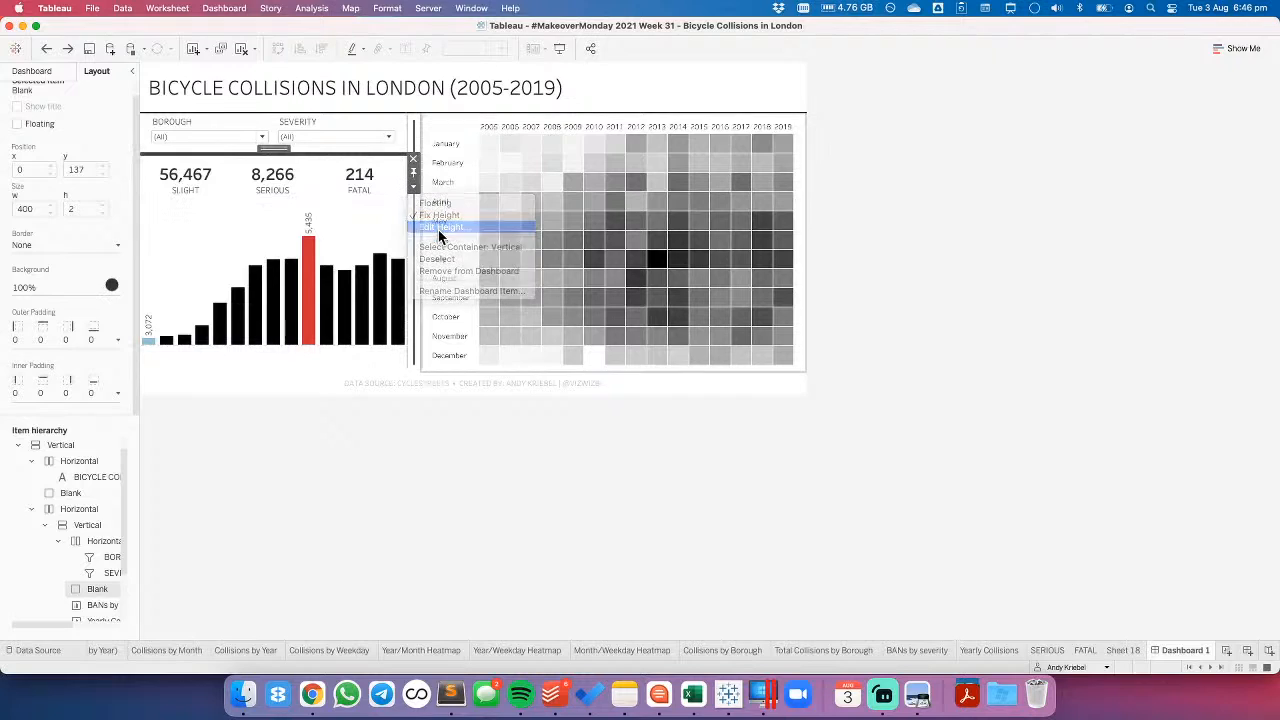
{"action": "left_click", "coordinate": [440, 228]}
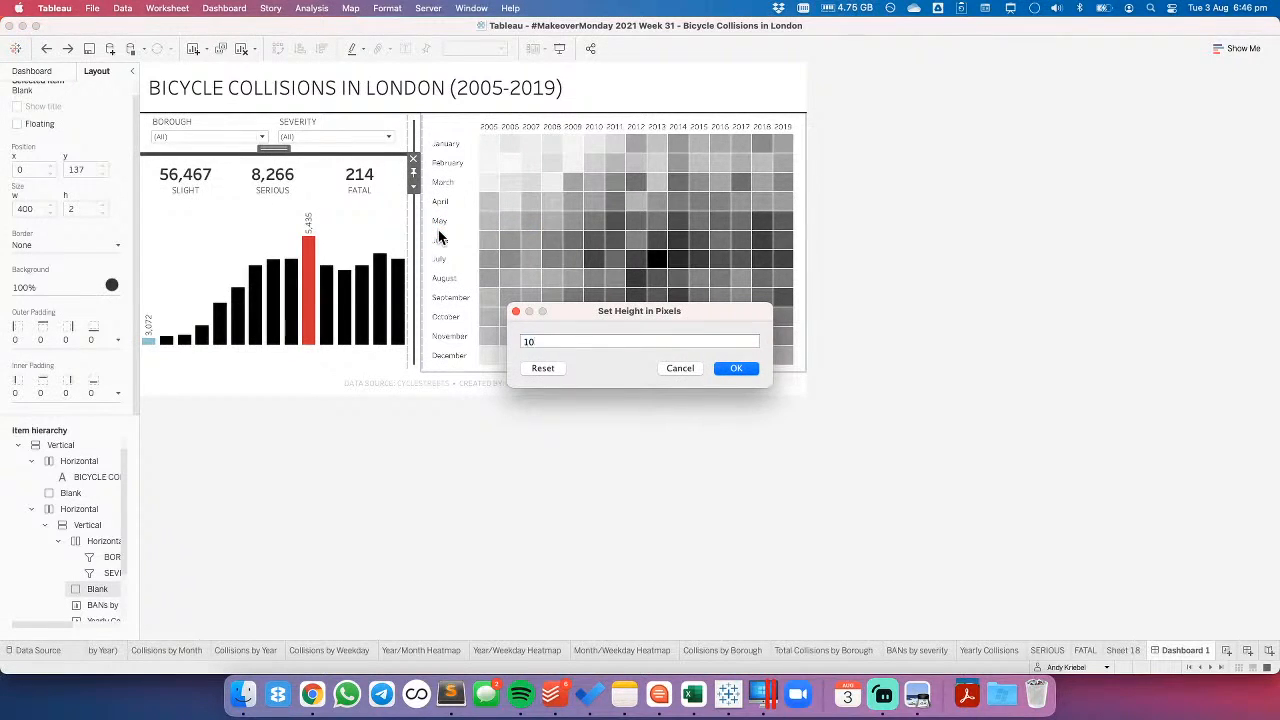
{"action": "key", "text": "Return"}
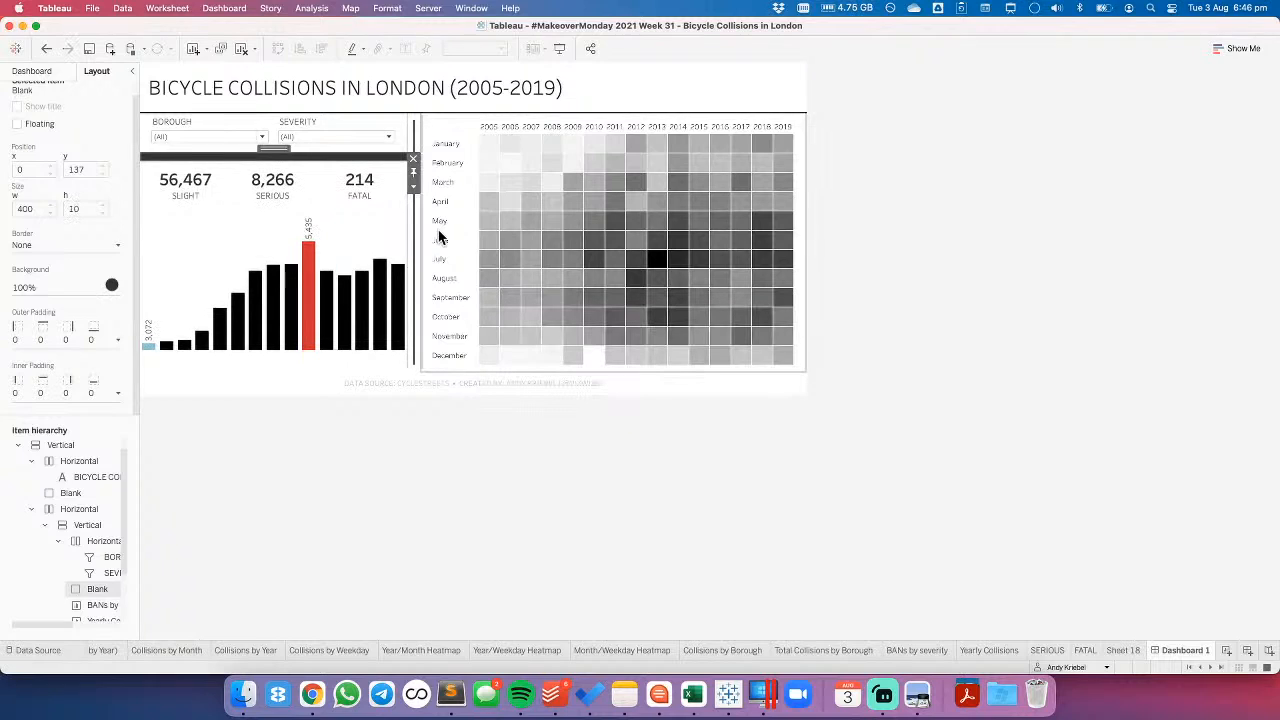
- Set the top and bottom outer padding of the divider blank below the filters to 10, keeping 0 on the left and right
{"action": "left_click", "coordinate": [42, 340]}
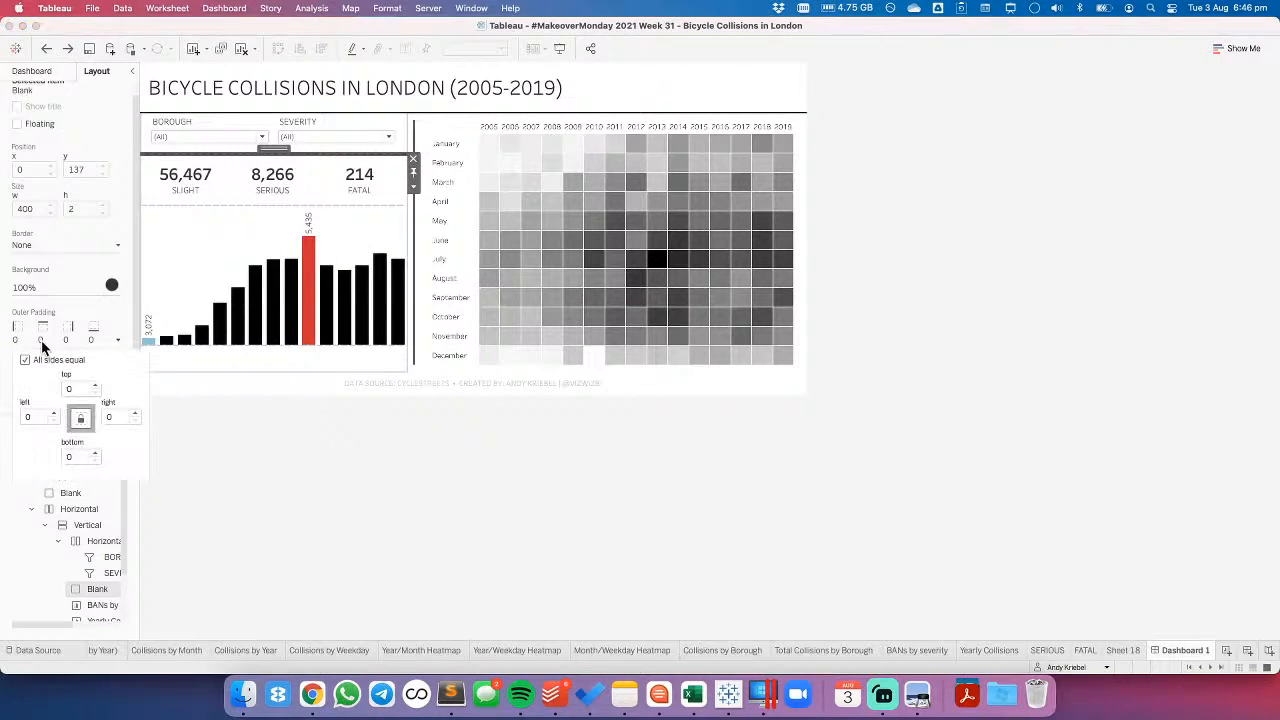
{"action": "left_click", "coordinate": [25, 360]}
{"action": "left_click", "coordinate": [64, 389]}
{"action": "type", "text": "1"}
{"action": "left_click", "coordinate": [67, 456]}
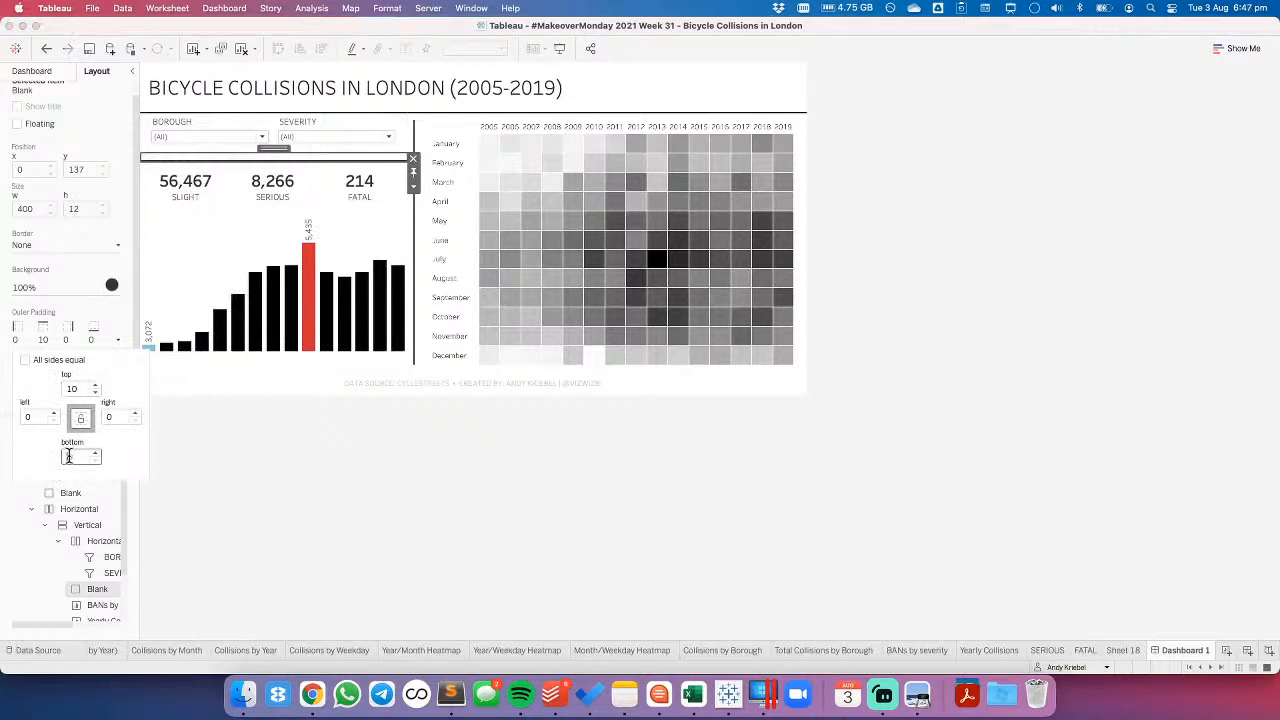
{"action": "type", "text": "10"}
{"action": "left_click", "coordinate": [392, 477]}
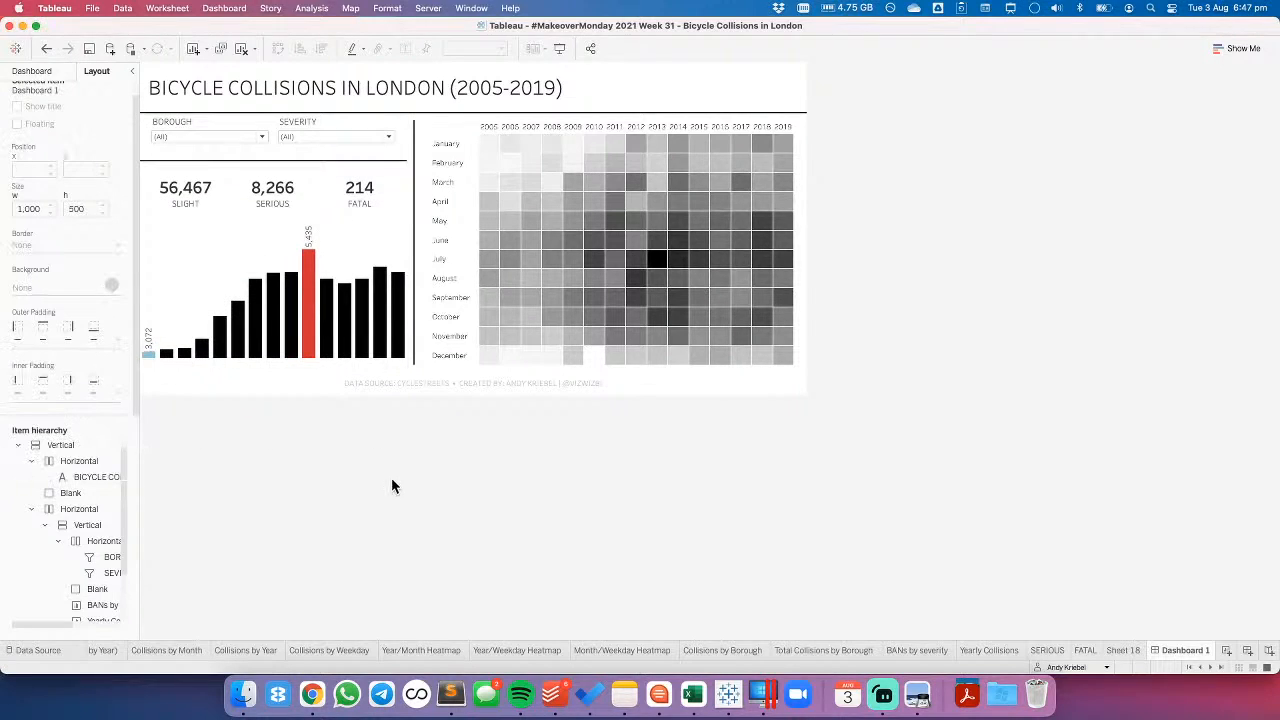
- Set the outer padding of the vertical divider beside the heatmap to 0 on all sides
{"action": "left_click", "coordinate": [414, 260]}
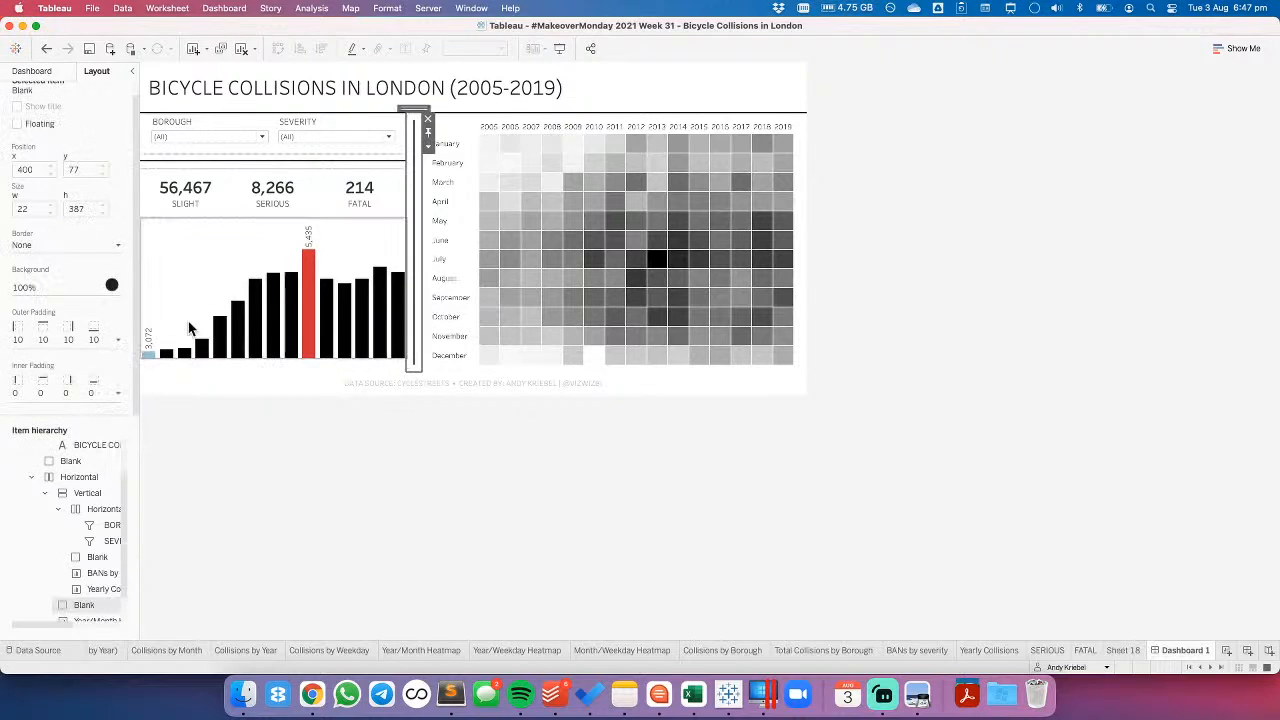
{"action": "left_click", "coordinate": [68, 341]}
{"action": "left_click", "coordinate": [26, 360]}
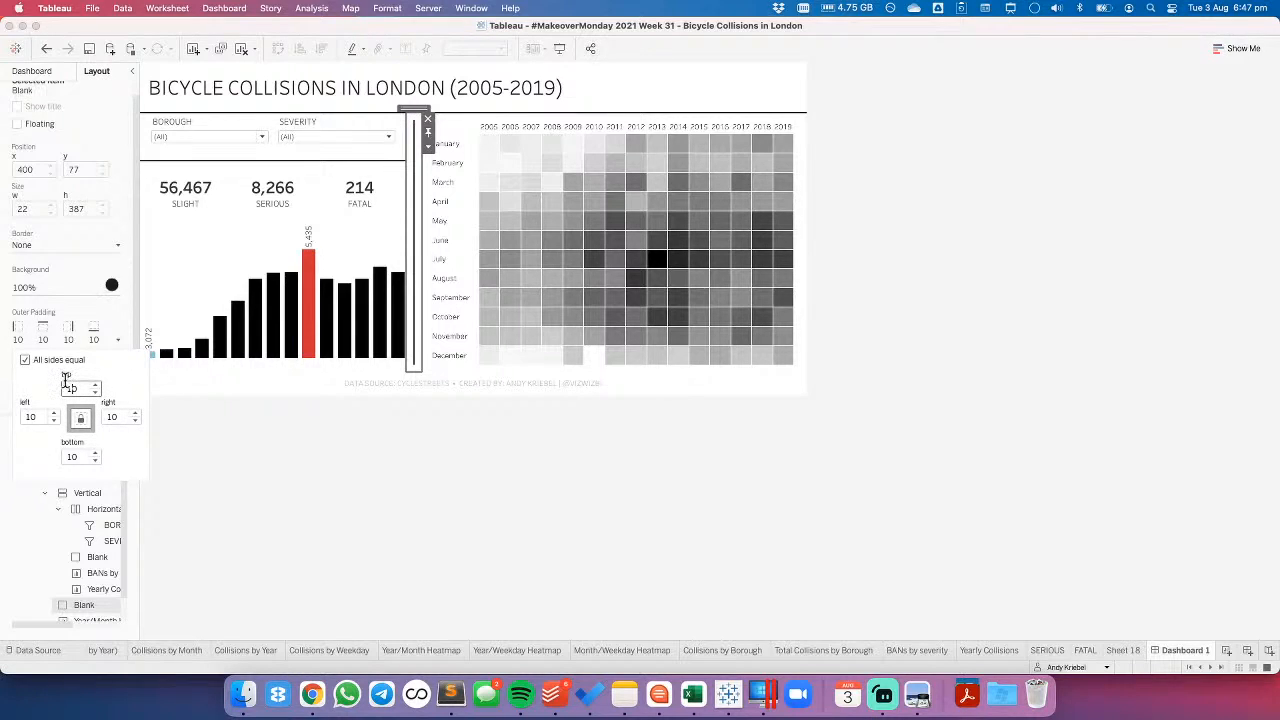
{"action": "type", "text": "0"}
{"action": "key", "text": "Return"}
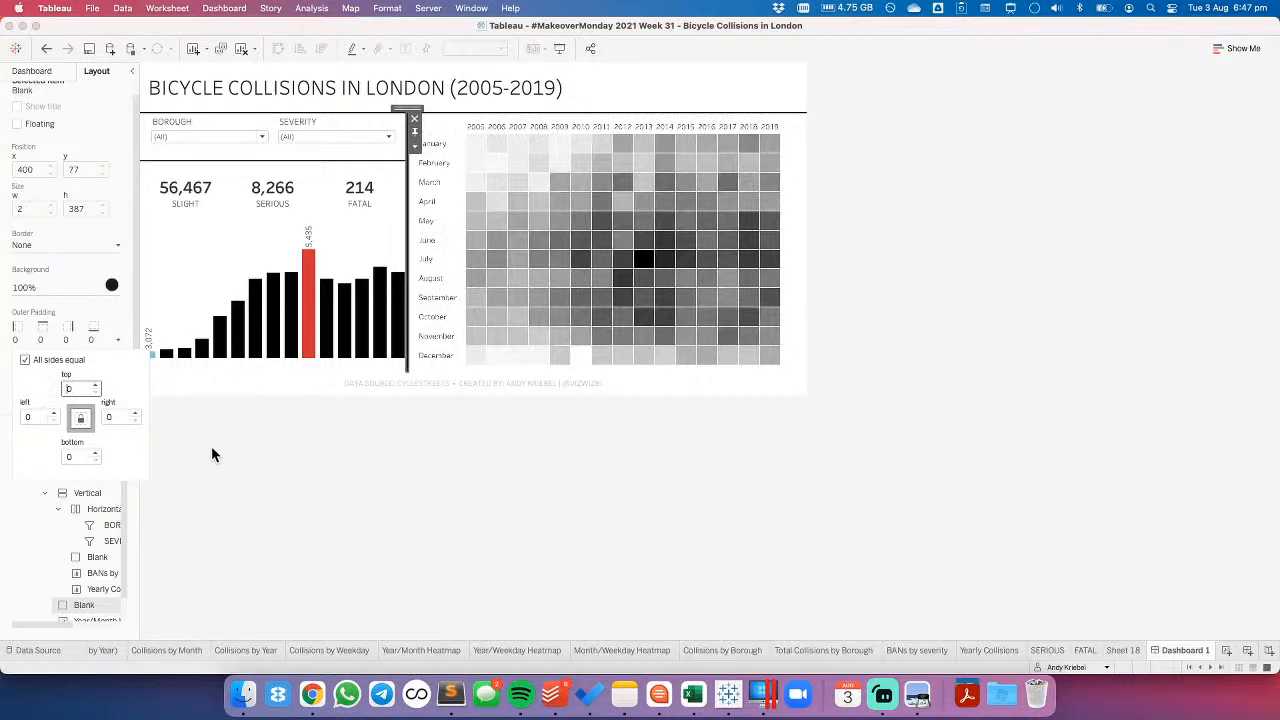
- Try a right outer padding of 10 on the vertical divider with all sides kept equal, and undo it
{"action": "left_click", "coordinate": [106, 417]}
{"action": "type", "text": "10"}
{"action": "key", "text": "Return"}
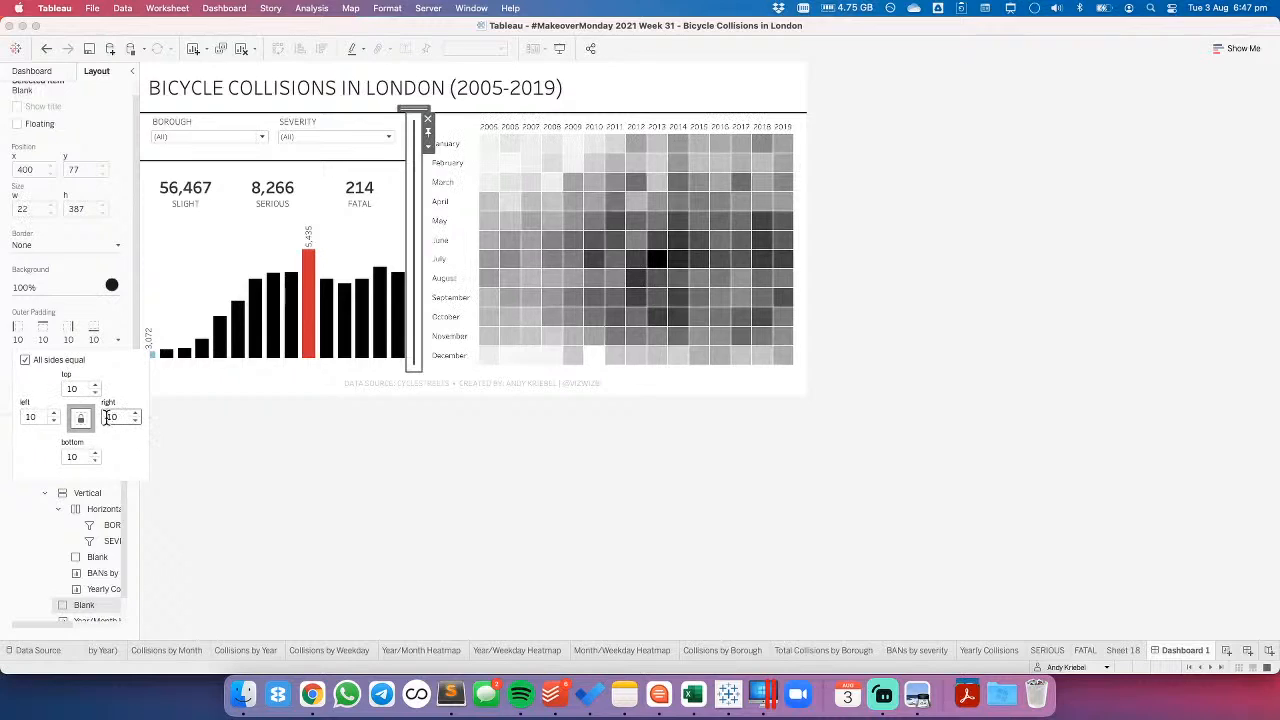
{"action": "left_click", "coordinate": [46, 48]}
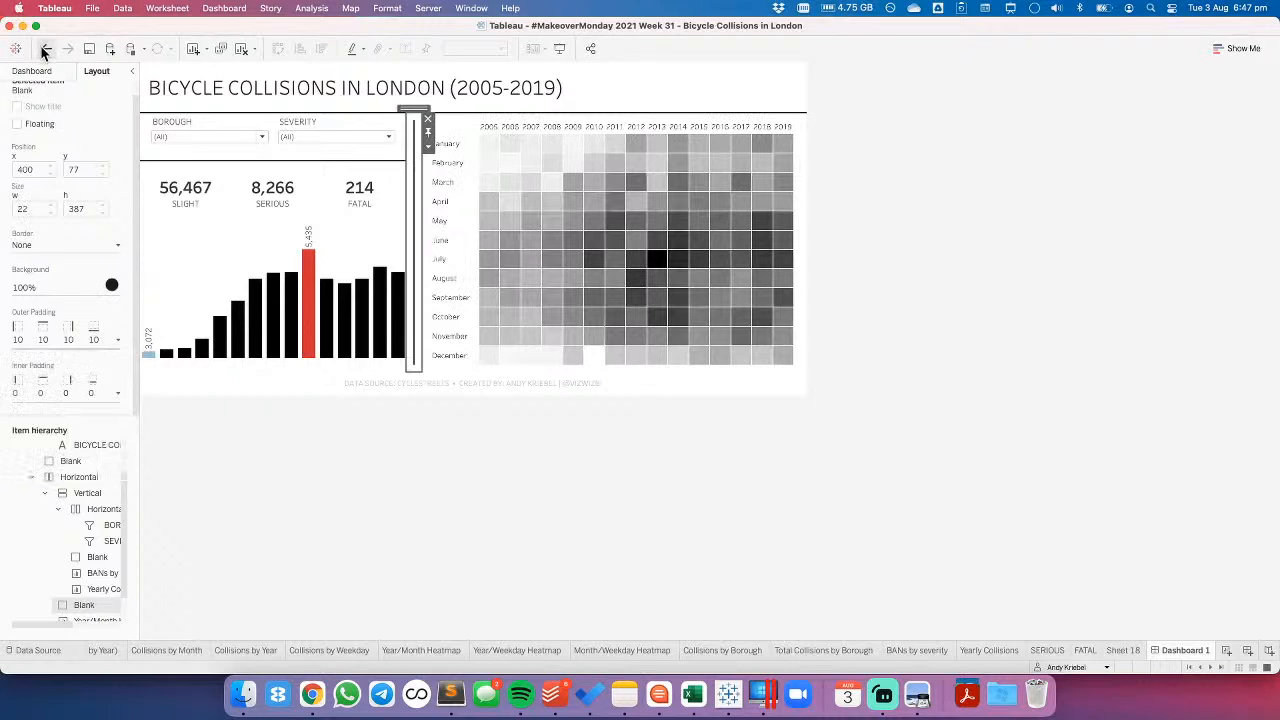
- Unlink the vertical divider's outer padding sides and set only the right side to 10
{"action": "left_click", "coordinate": [38, 346]}
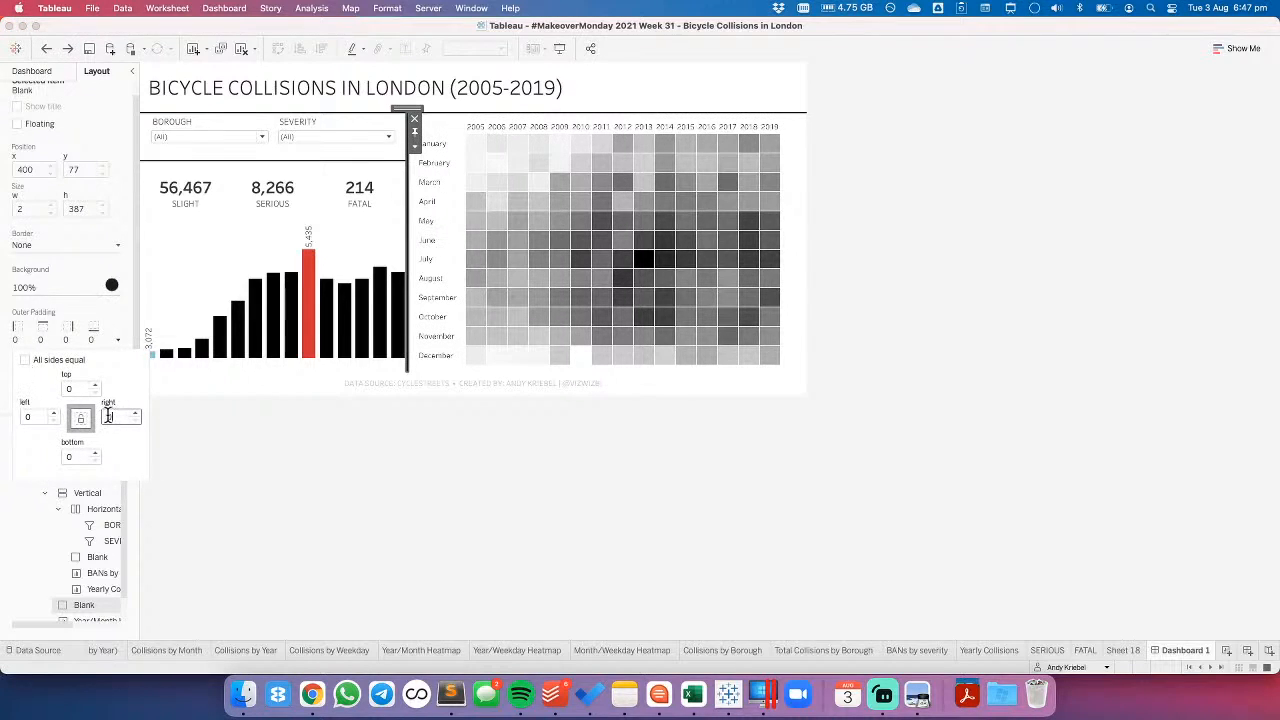
{"action": "type", "text": "10"}
{"action": "key", "text": "Return"}
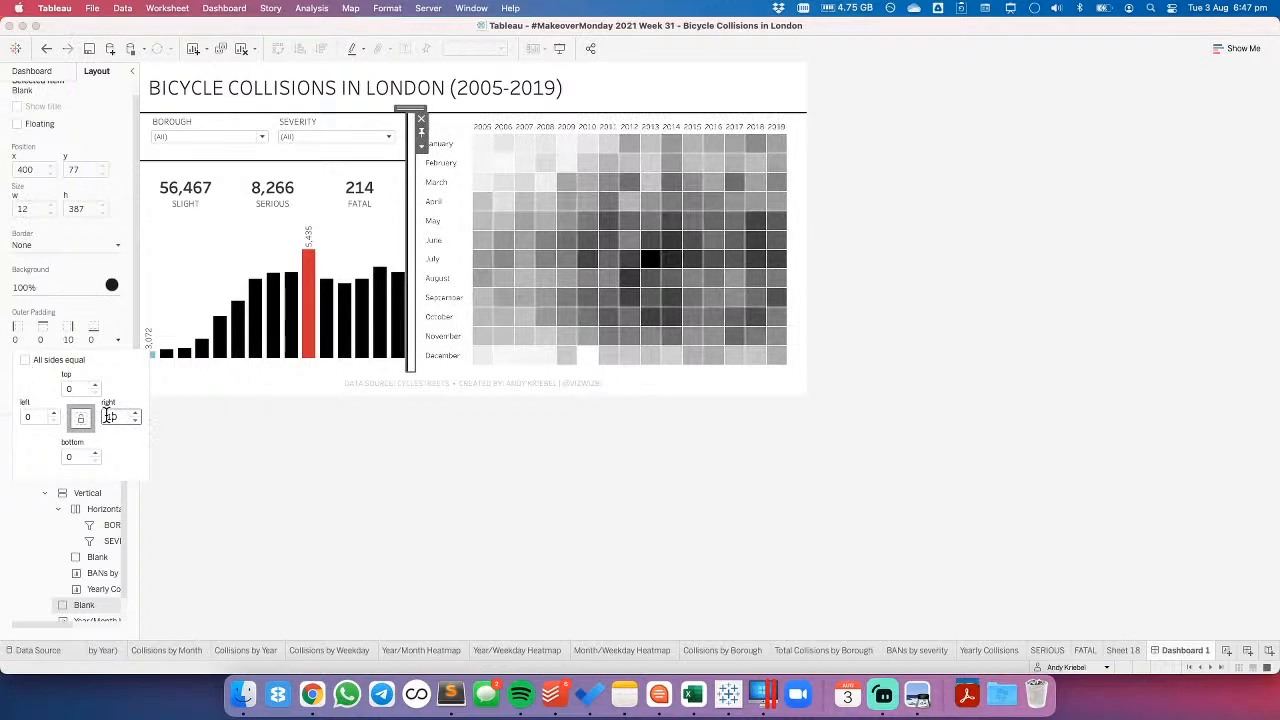
- Set the inner padding of the Yearly Collisions bar chart to 10 on all sides
{"action": "left_click", "coordinate": [285, 167]}
{"action": "left_click", "coordinate": [280, 180]}
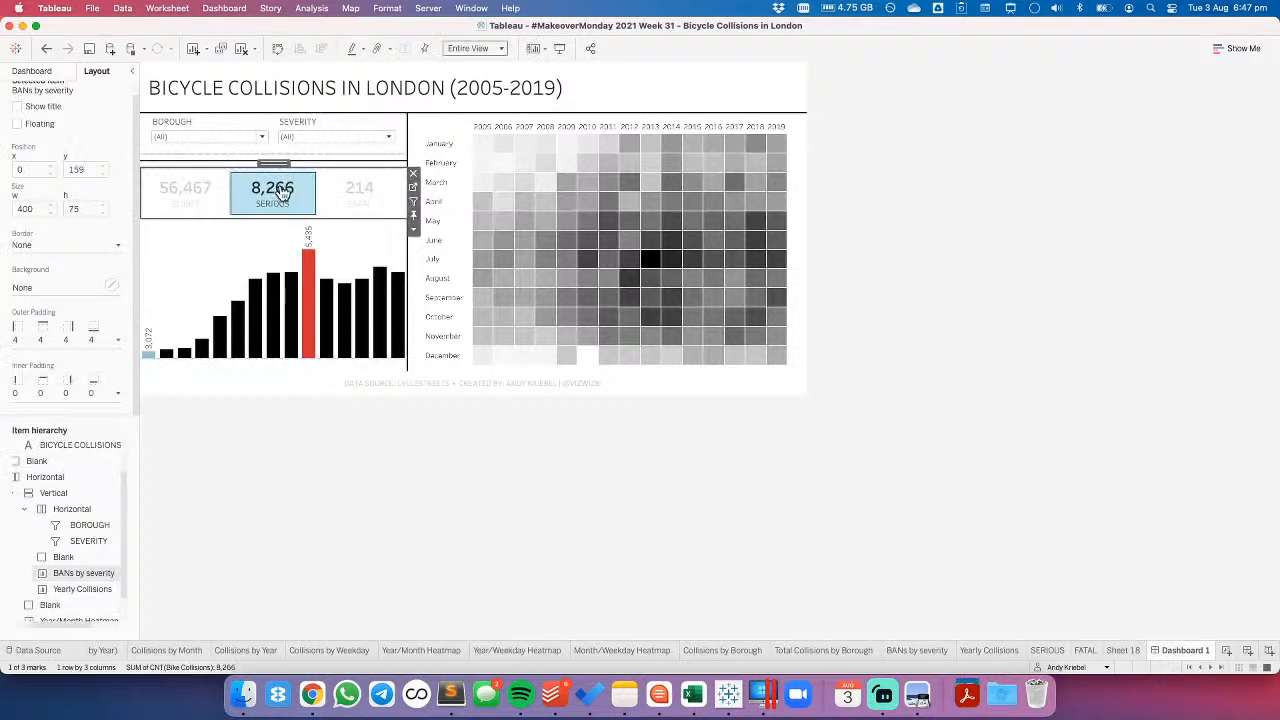
{"action": "left_click", "coordinate": [262, 248]}
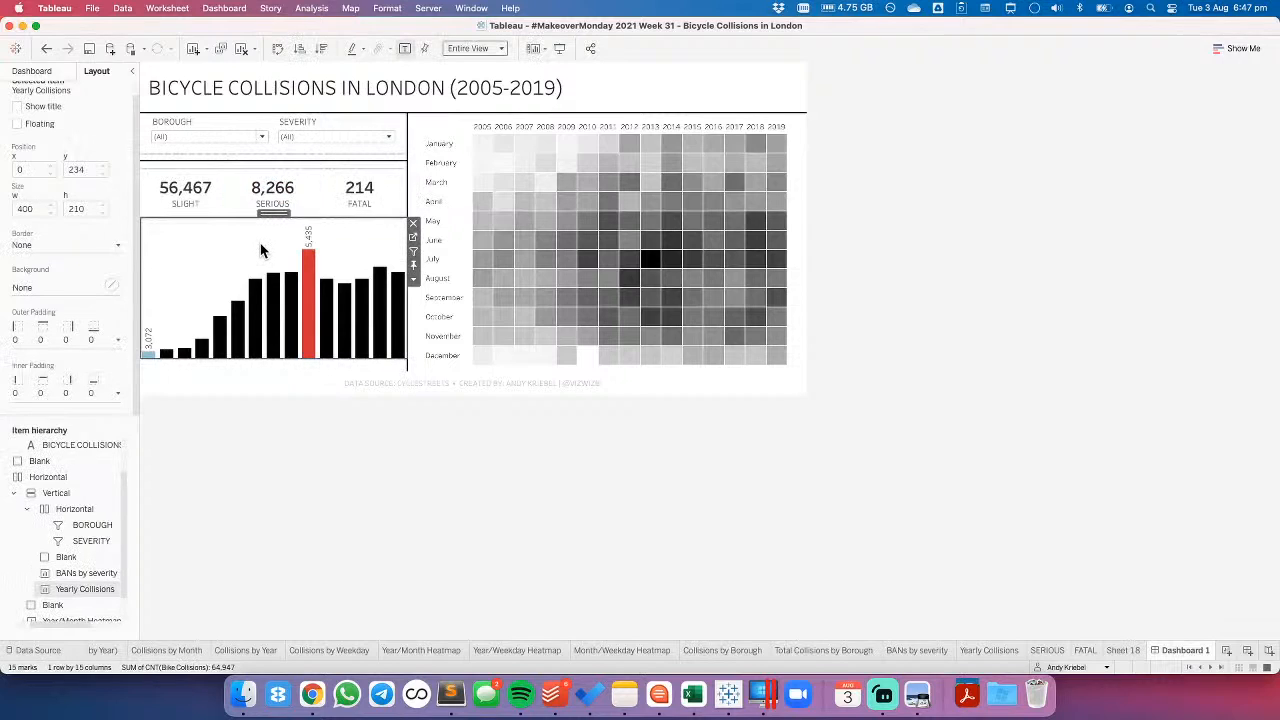
{"action": "left_click", "coordinate": [43, 393]}
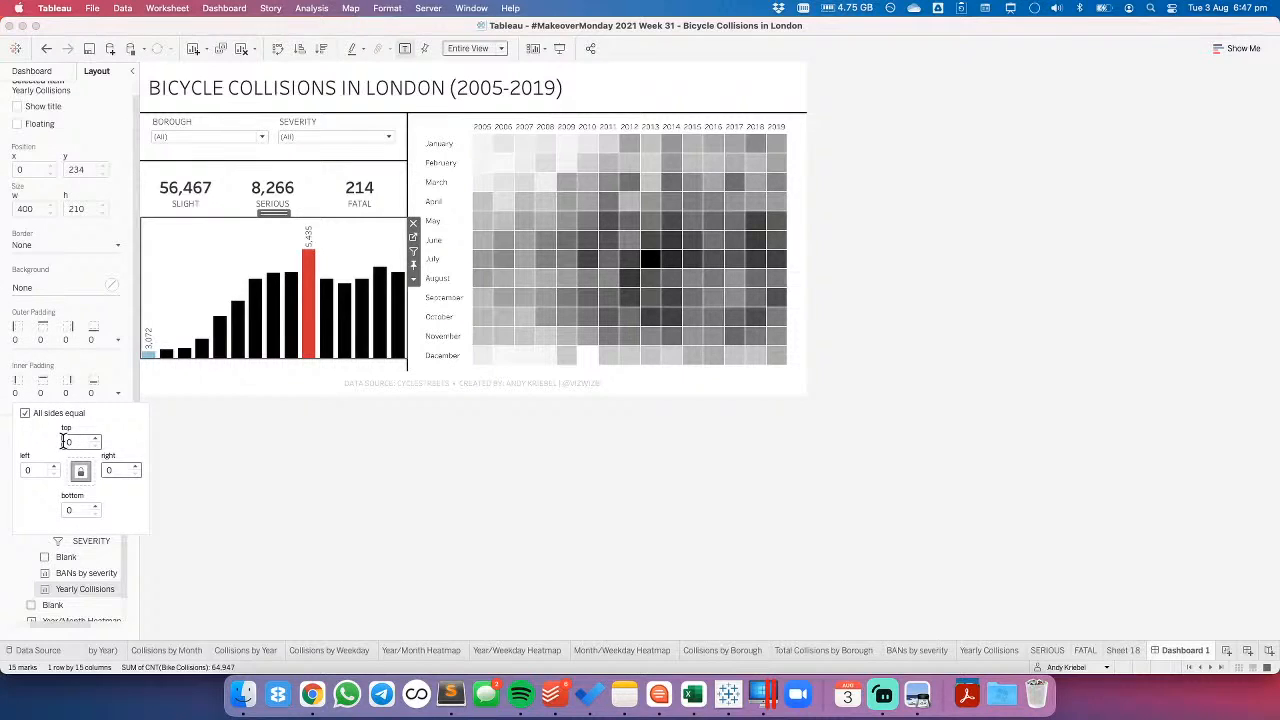
{"action": "left_click", "coordinate": [341, 538]}
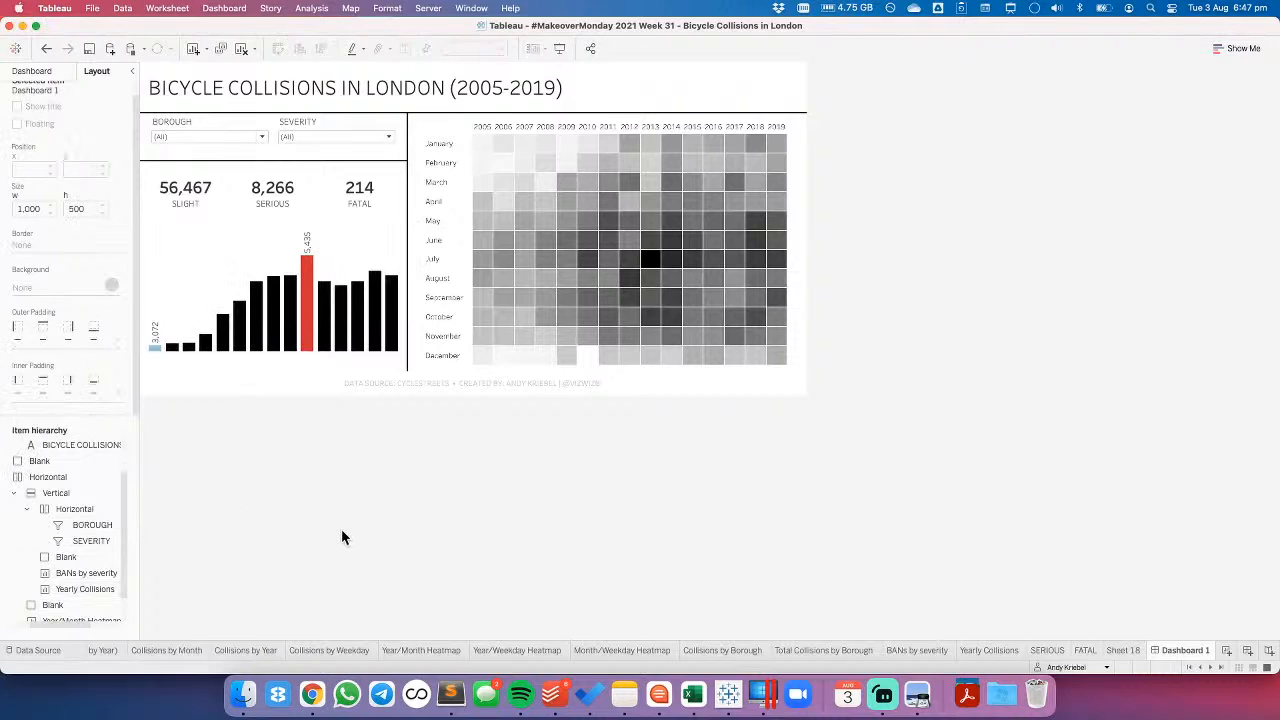
- Show the year header on the Yearly Collisions sheet and return to Dashboard 1
{"action": "left_click", "coordinate": [355, 252]}
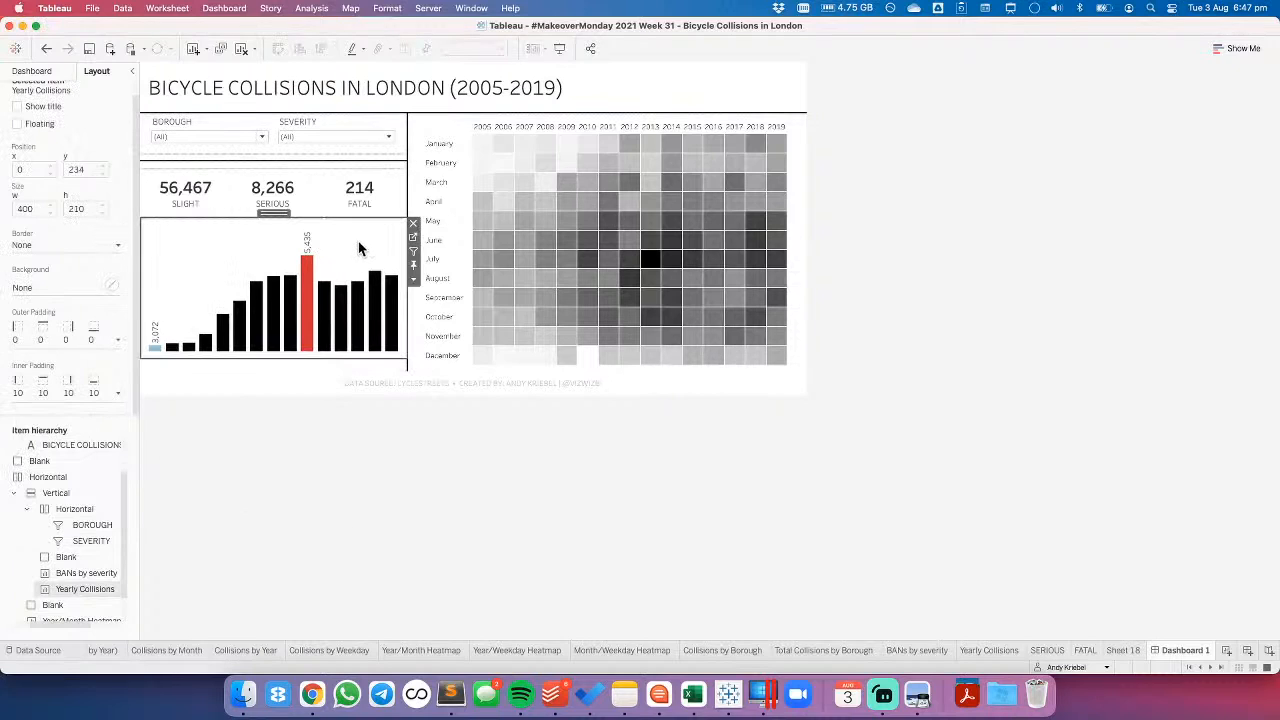
{"action": "left_click", "coordinate": [413, 240]}
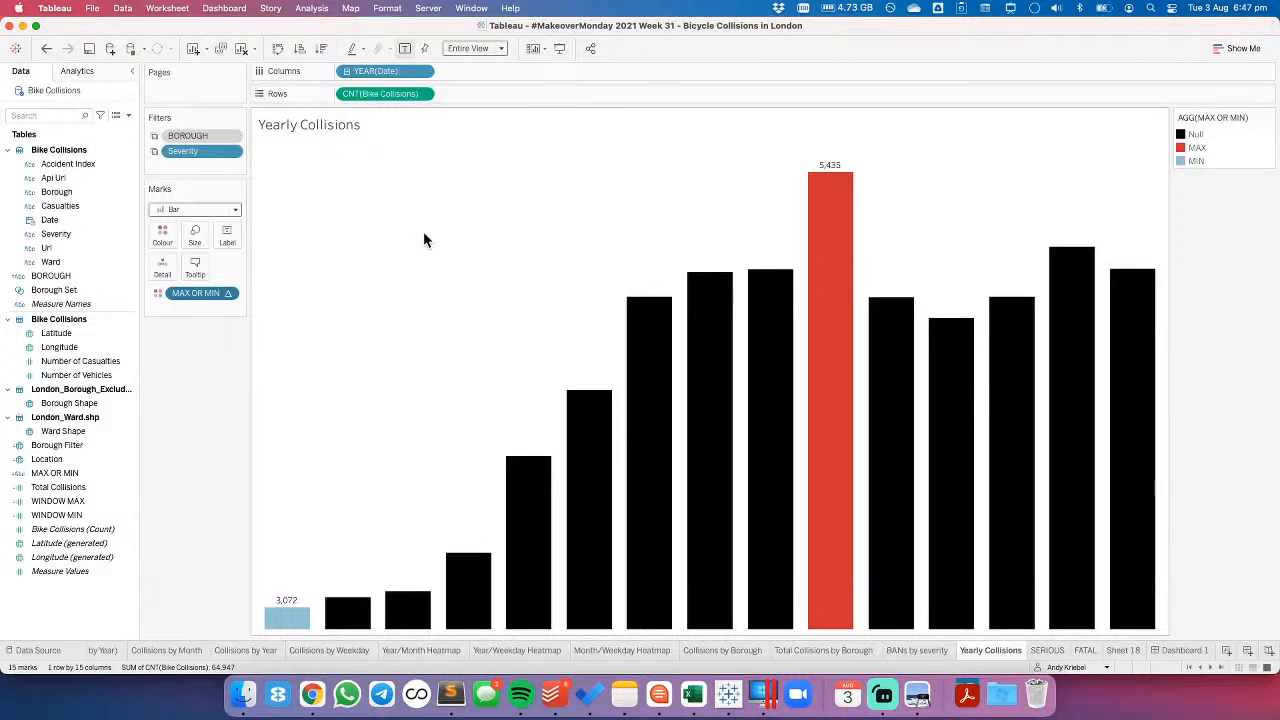
{"action": "left_click", "coordinate": [423, 71]}
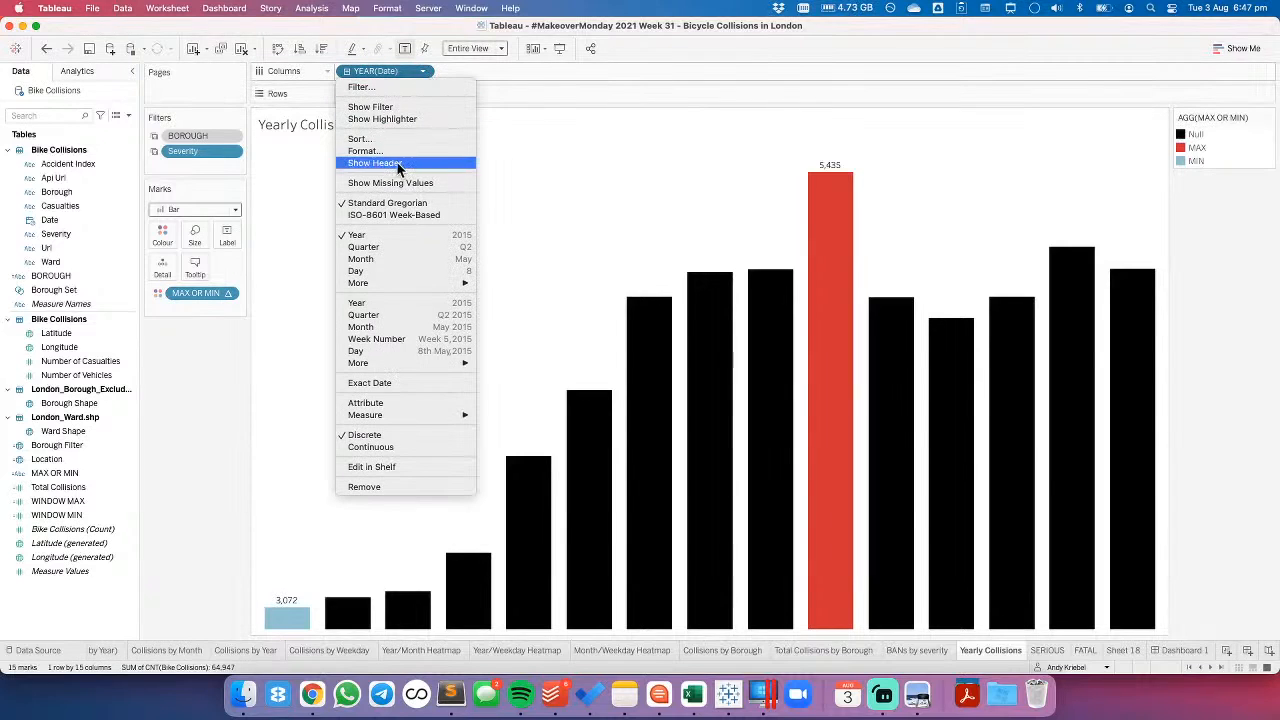
{"action": "left_click", "coordinate": [415, 162]}
{"action": "left_click", "coordinate": [1166, 649]}
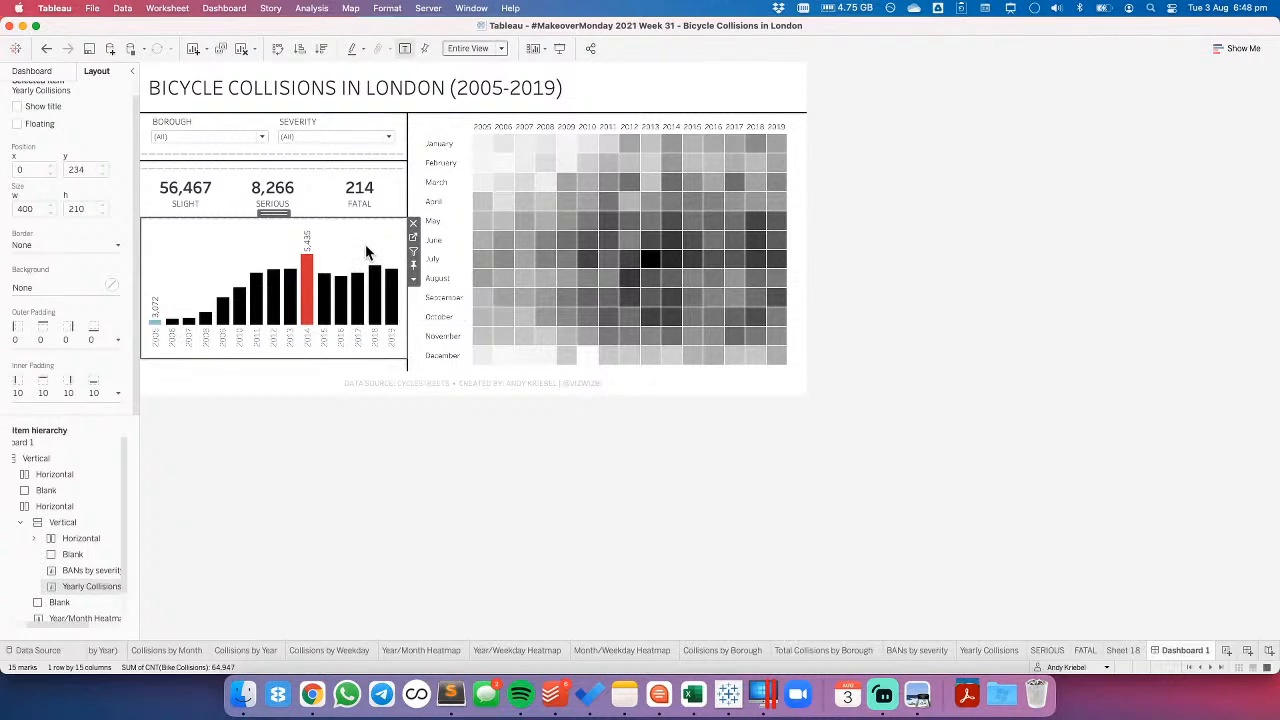
- Open the Yearly Collisions sheet and change the YEAR(Date) column field to the continuous year
{"action": "left_click", "coordinate": [415, 245]}
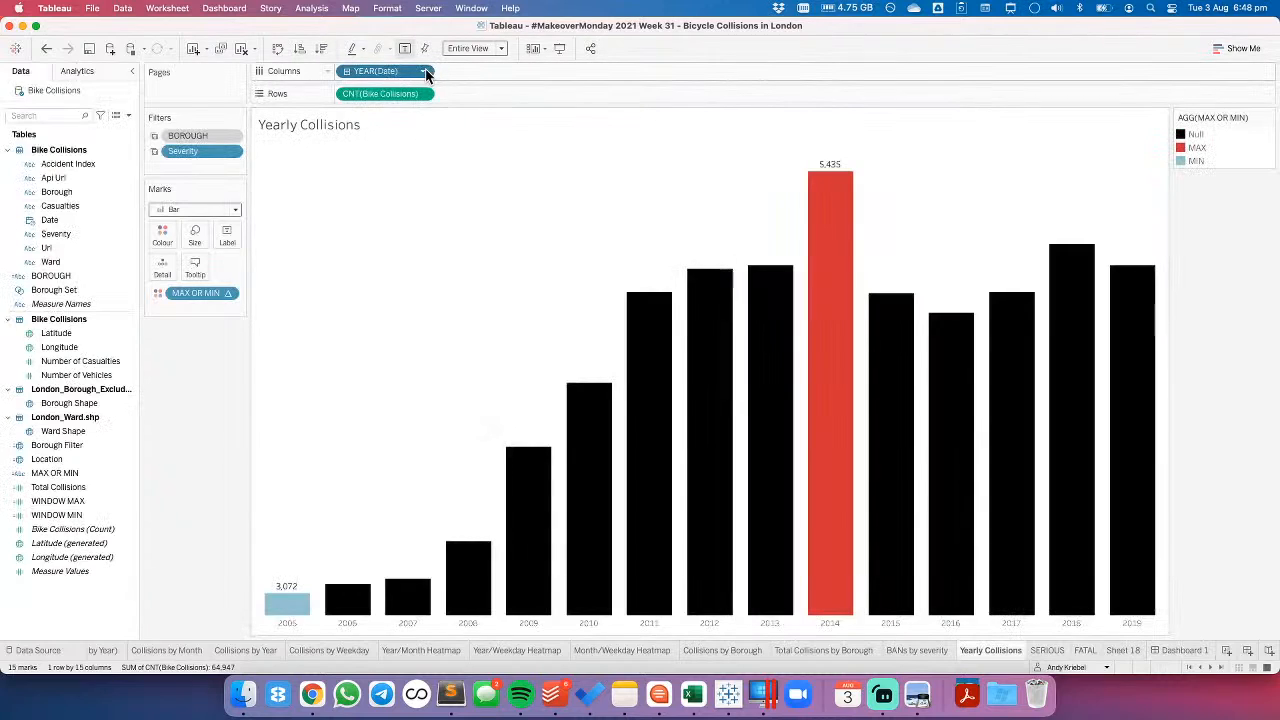
{"action": "left_click", "coordinate": [423, 71]}
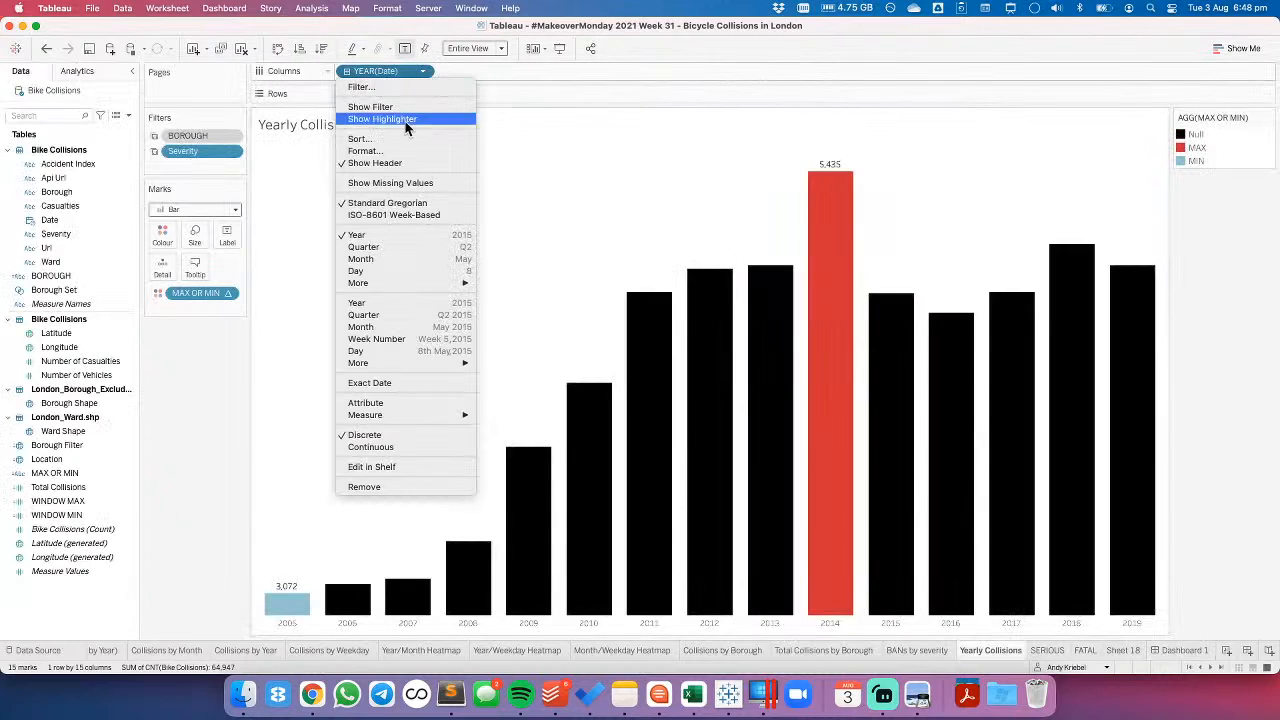
{"action": "left_click", "coordinate": [390, 302]}
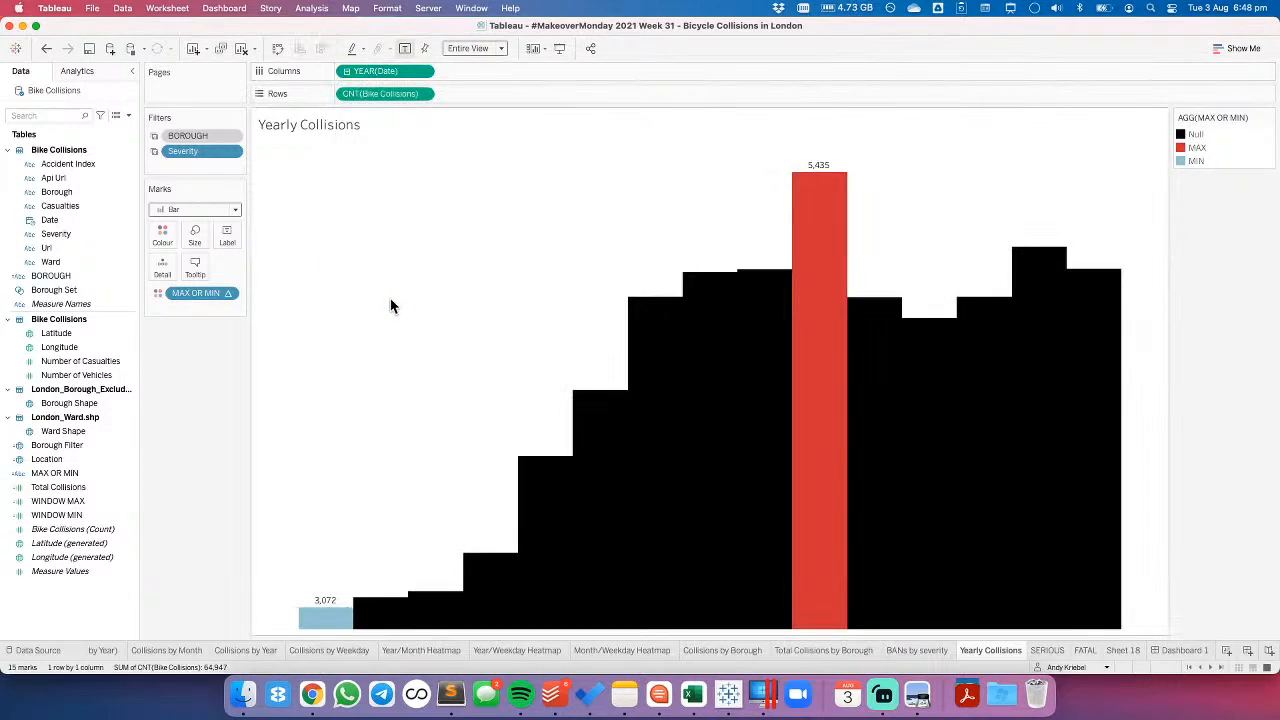
- Try a fixed bar width of 100 days on the yearly bar chart and check it on Dashboard 1
{"action": "left_click", "coordinate": [200, 243]}
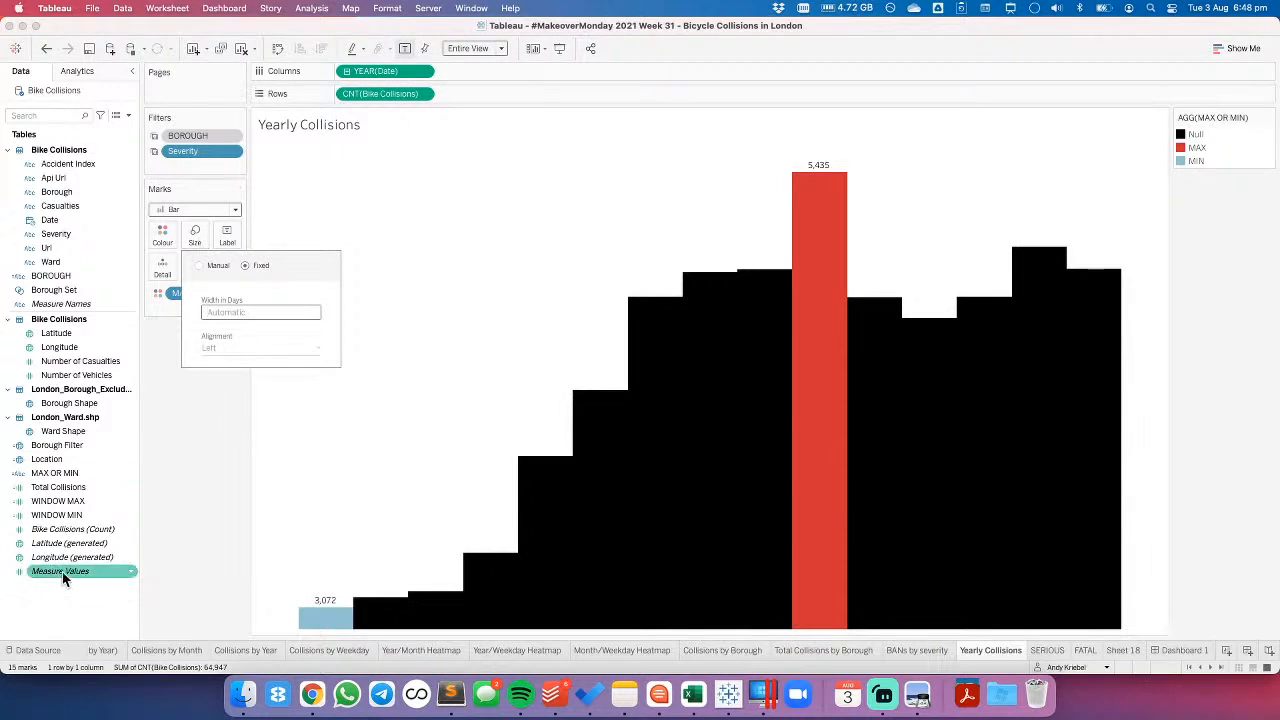
{"action": "left_click", "coordinate": [218, 313]}
{"action": "type", "text": "100"}
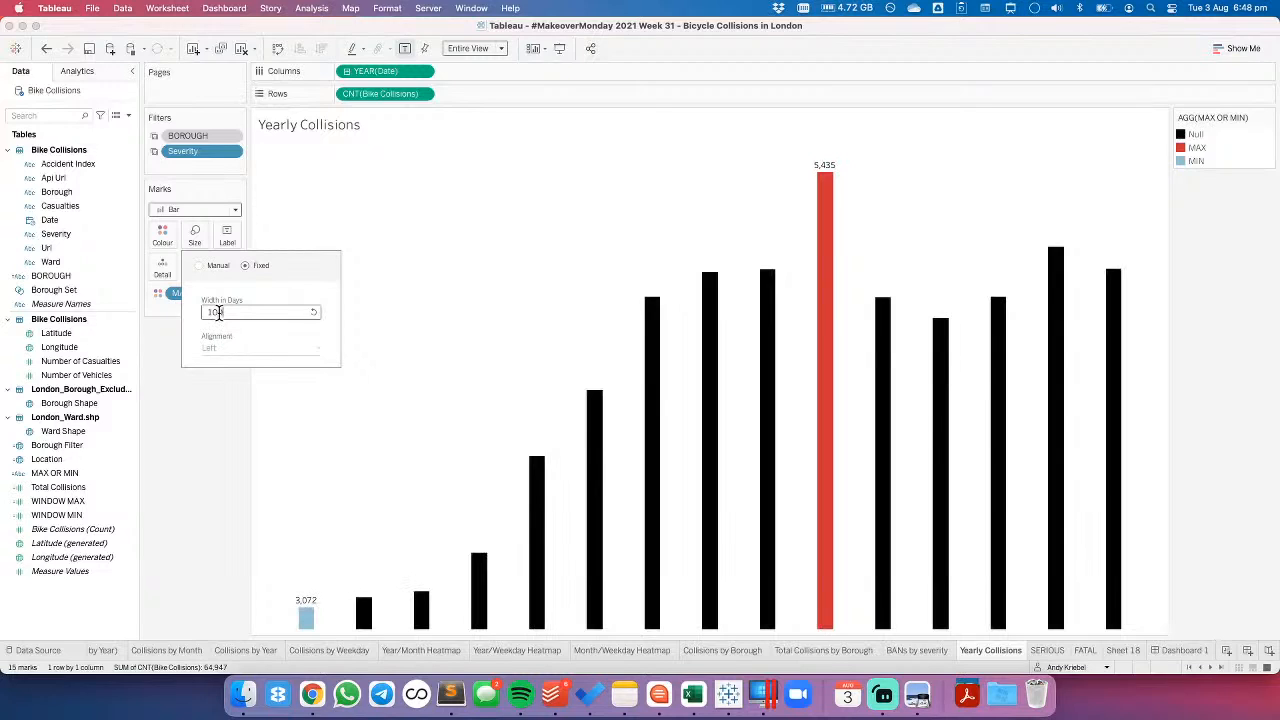
{"action": "left_click", "coordinate": [1180, 650]}
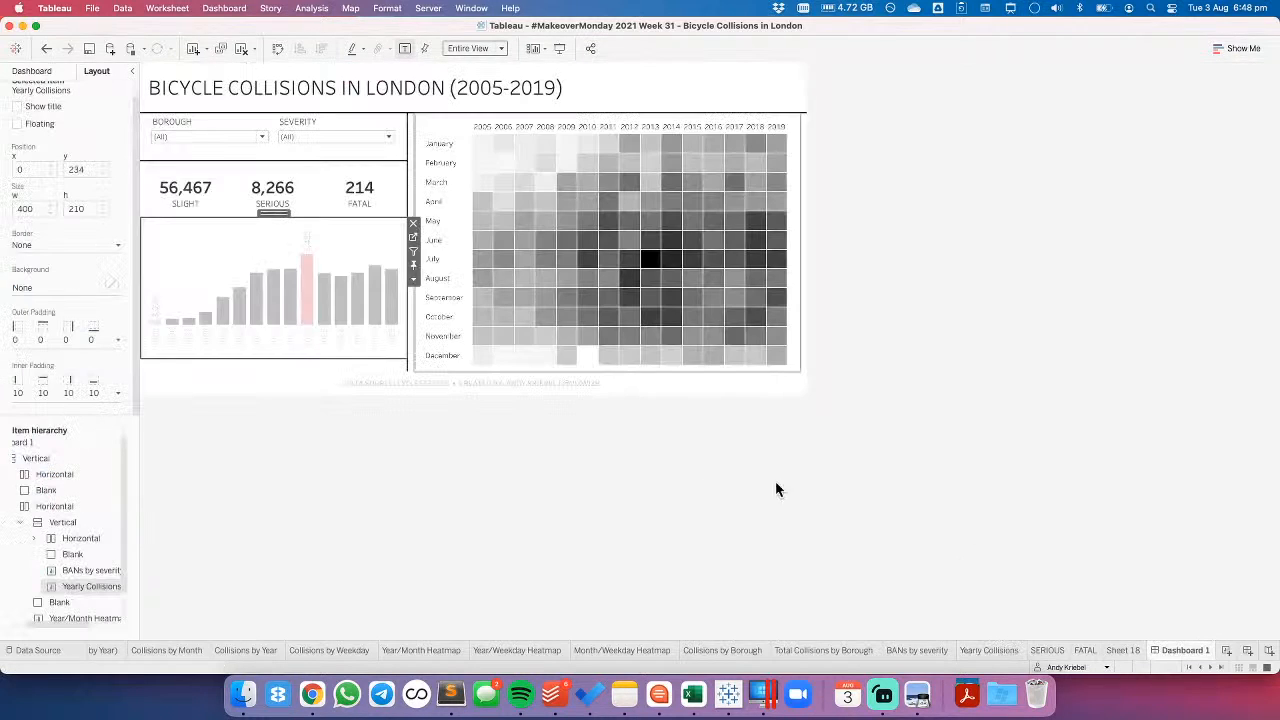
- Try fixed bar widths of 1000 and 200 days on the Yearly Collisions sheet, checking the result on Dashboard 1
{"action": "left_click", "coordinate": [413, 241]}
{"action": "left_click", "coordinate": [195, 234]}
{"action": "double_click", "coordinate": [232, 312]}
{"action": "type", "text": "1000"}
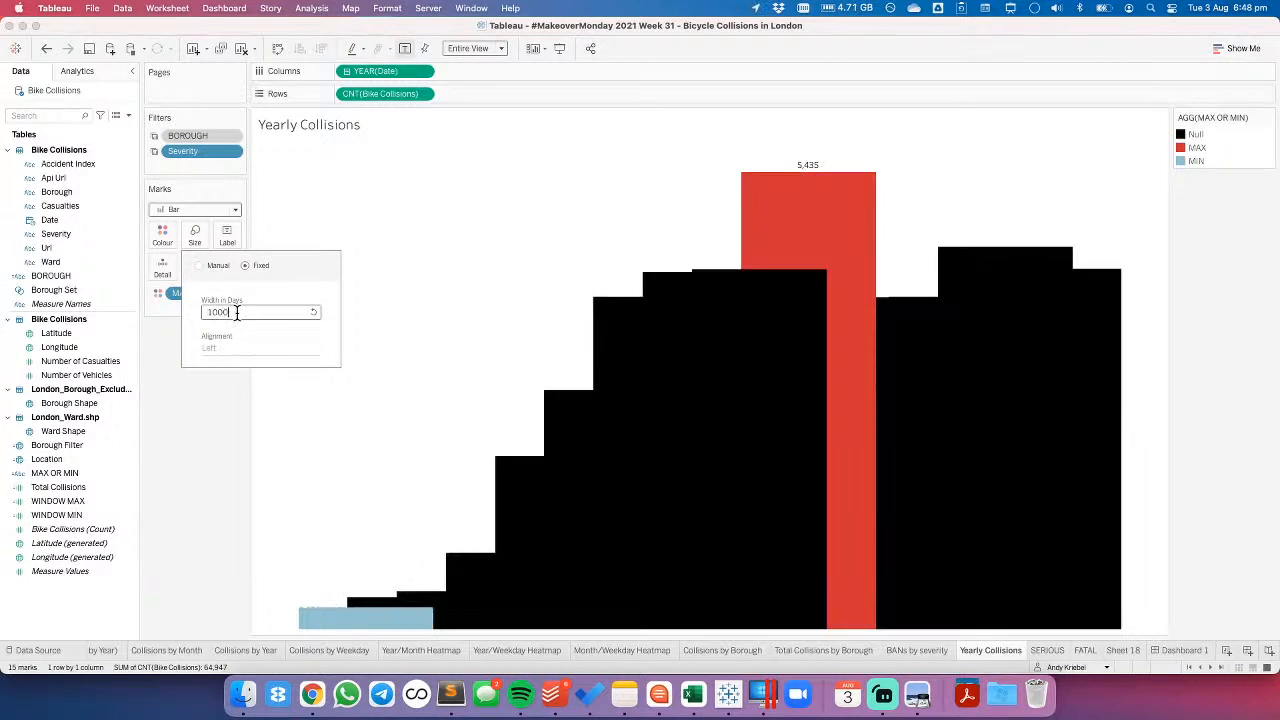
{"action": "double_click", "coordinate": [236, 312]}
{"action": "type", "text": "2"}
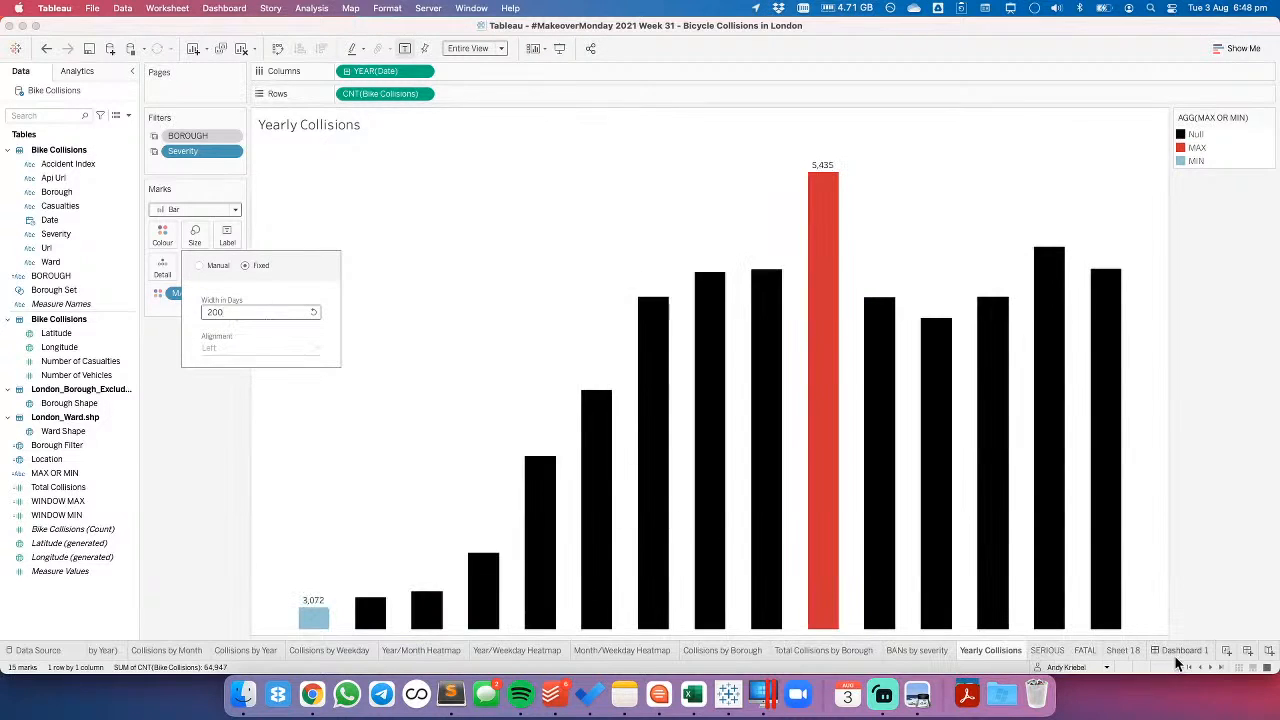
{"action": "left_click", "coordinate": [1180, 650]}
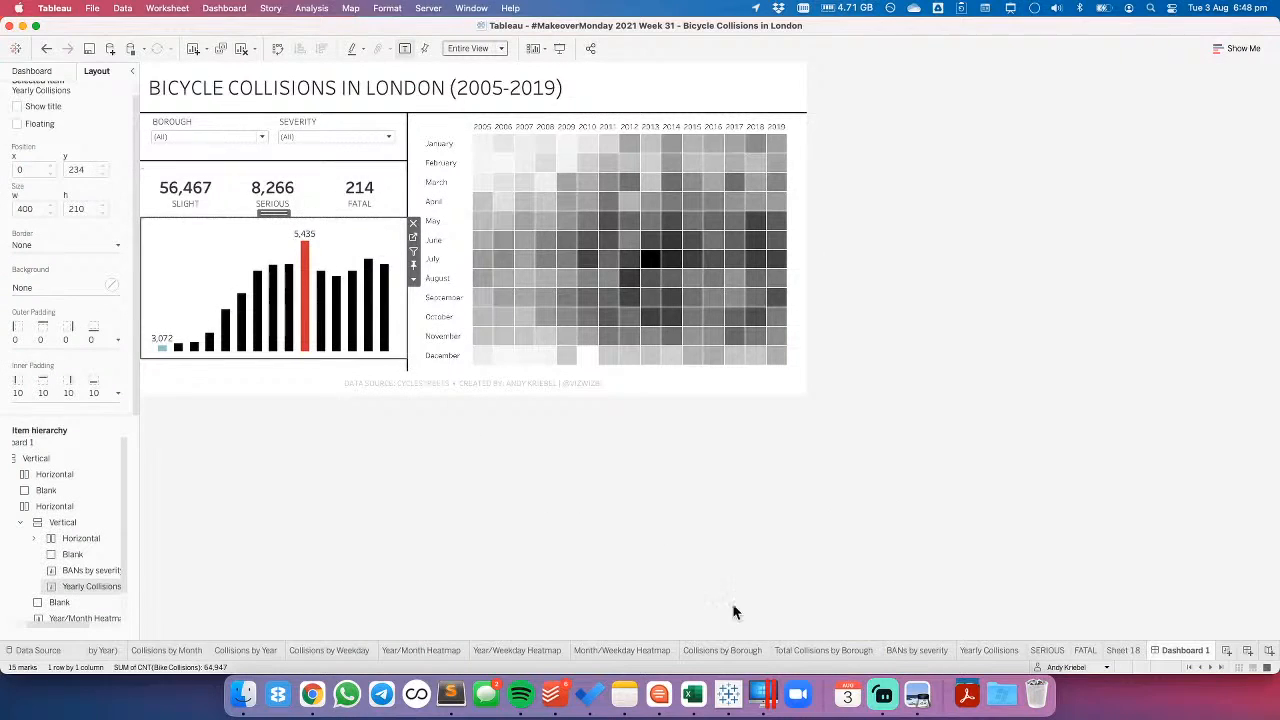
- Show the header of the continuous YEAR(Date) field on the Yearly Collisions sheet
{"action": "left_click", "coordinate": [1124, 652]}
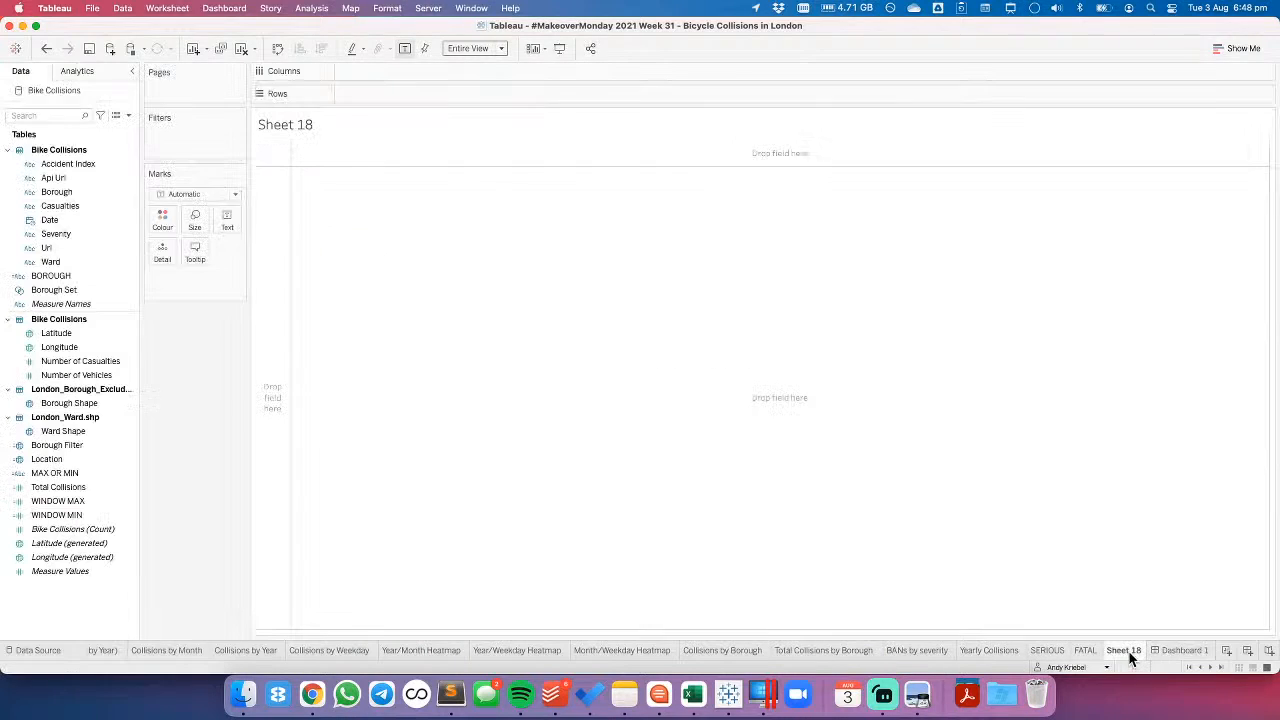
{"action": "left_click", "coordinate": [980, 650]}
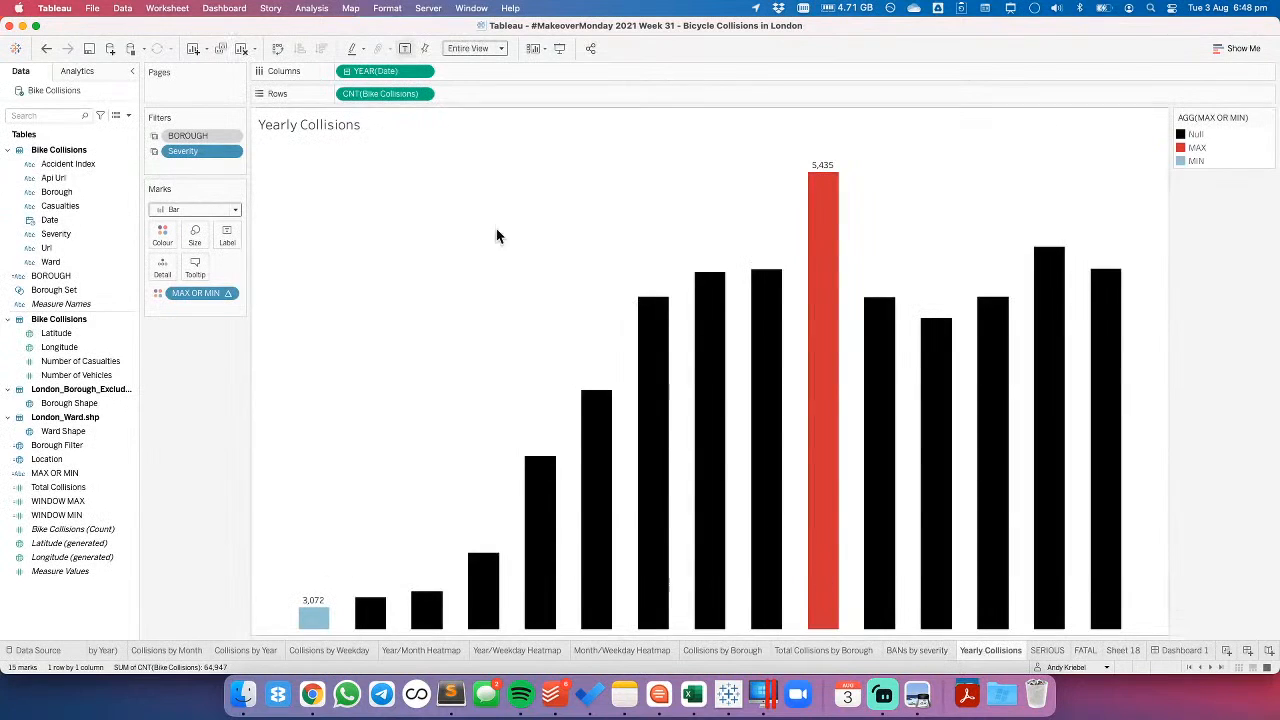
{"action": "left_click", "coordinate": [423, 71]}
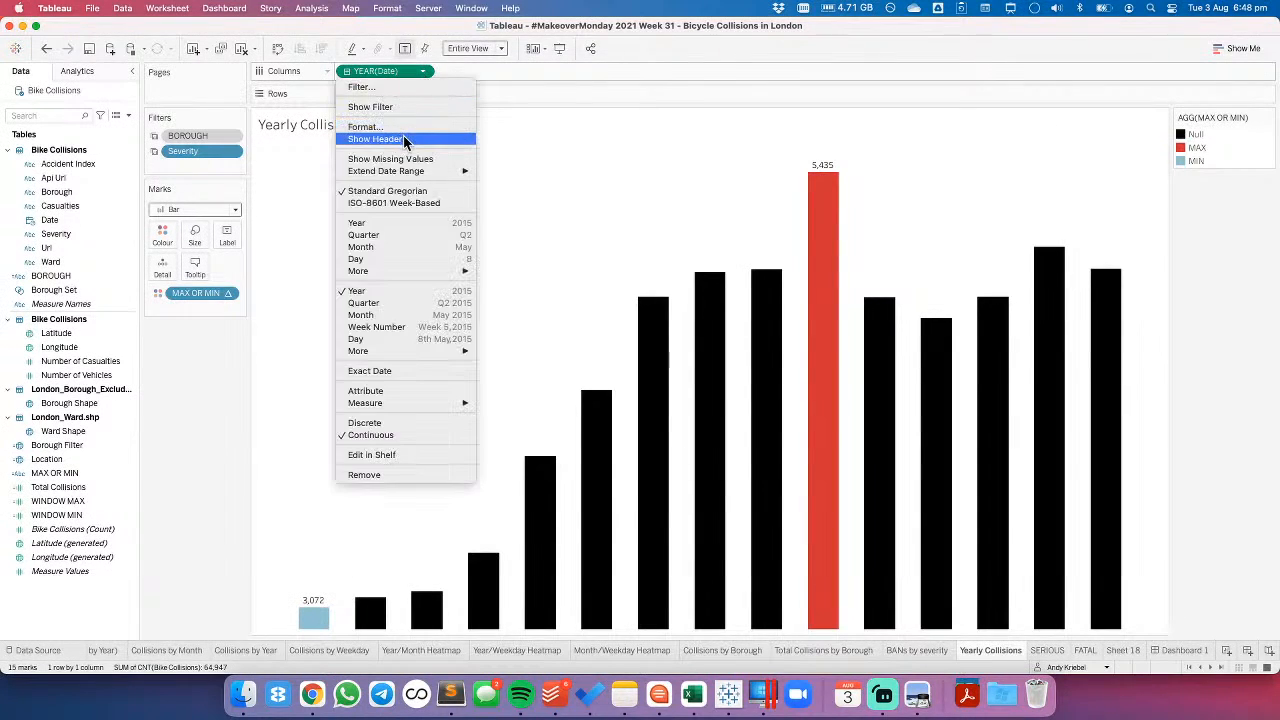
{"action": "left_click", "coordinate": [405, 135]}
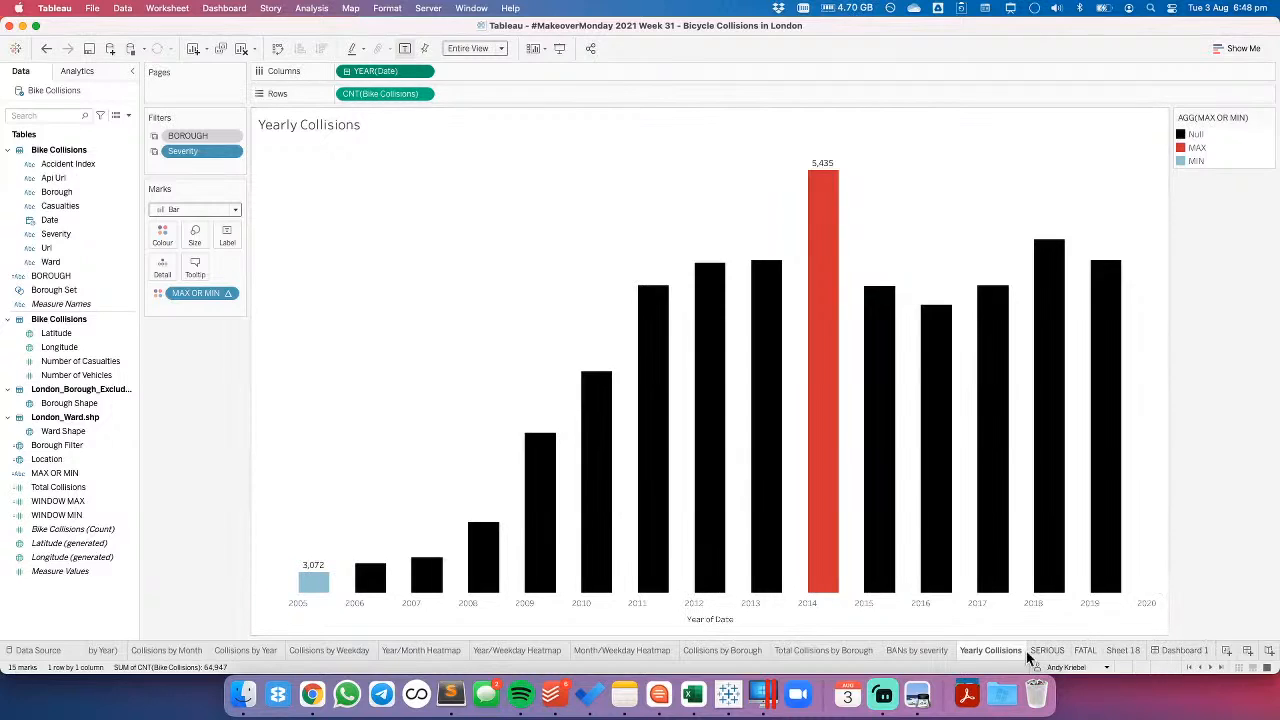
- Switch the yearly bars to manual sizing, widen them to nearly touching, and return to Dashboard 1
{"action": "left_click", "coordinate": [196, 236]}
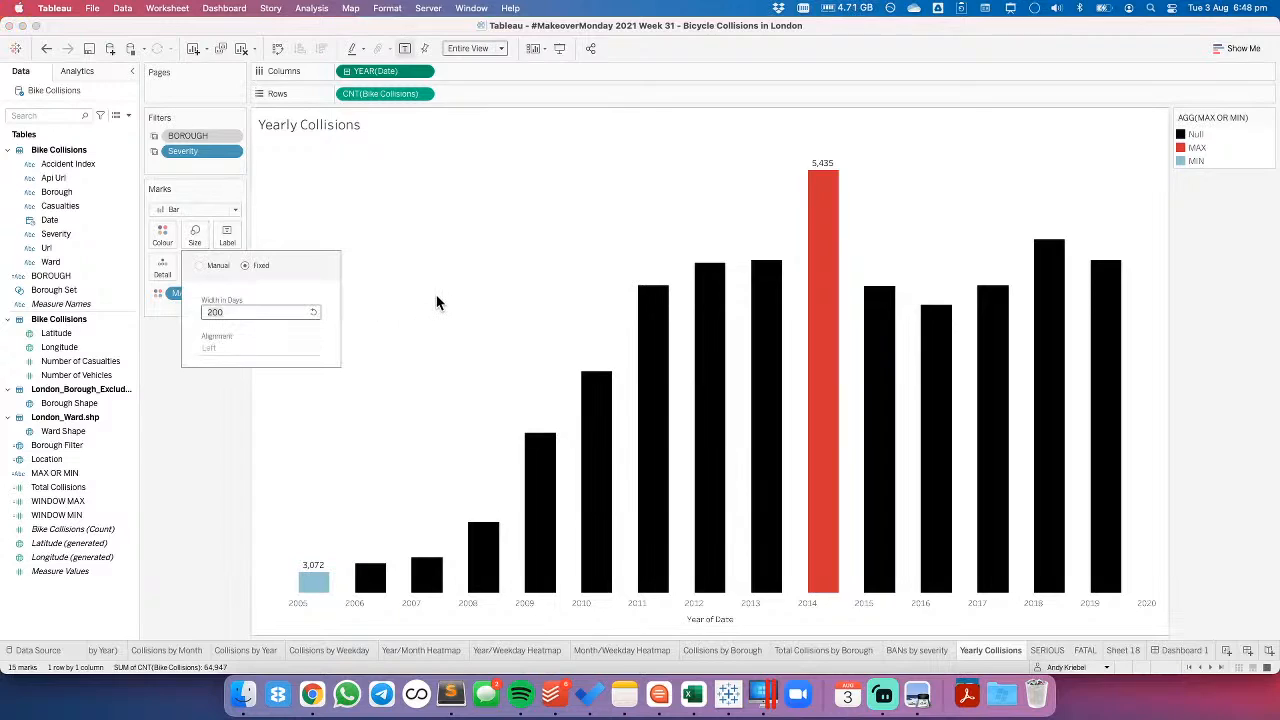
{"action": "type", "text": "1"}
{"action": "key", "text": "BackSpace"}
{"action": "type", "text": "200"}
{"action": "key", "text": "Return"}
{"action": "left_click", "coordinate": [209, 265]}
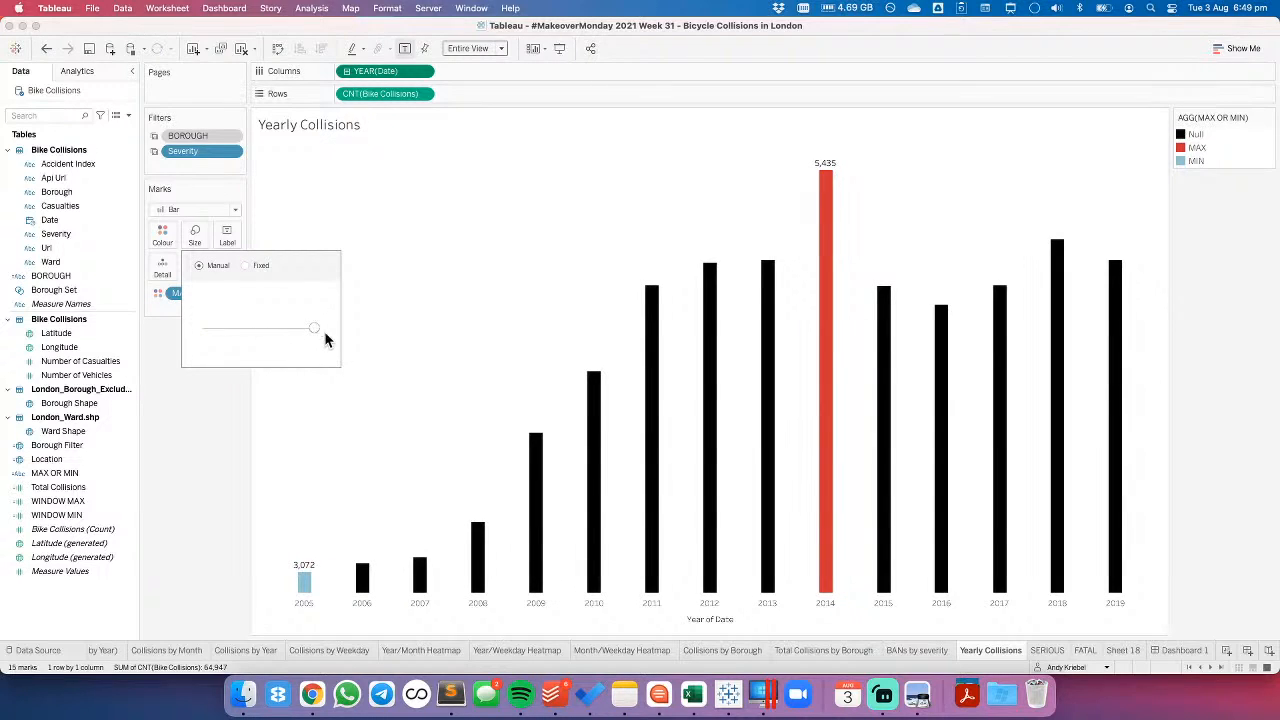
{"action": "left_click", "coordinate": [1185, 650]}
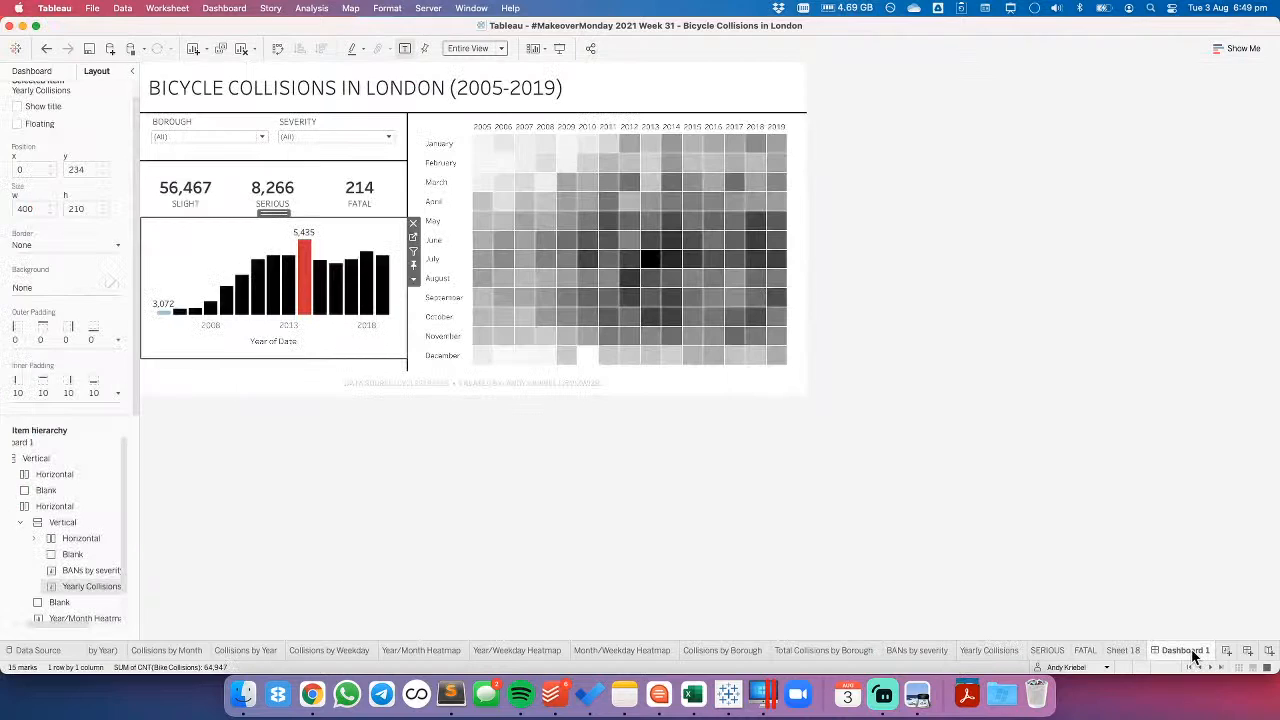
- Remove the axis title from the year axis of the yearly bar chart
{"action": "right_click", "coordinate": [289, 341]}
{"action": "left_click", "coordinate": [310, 350]}
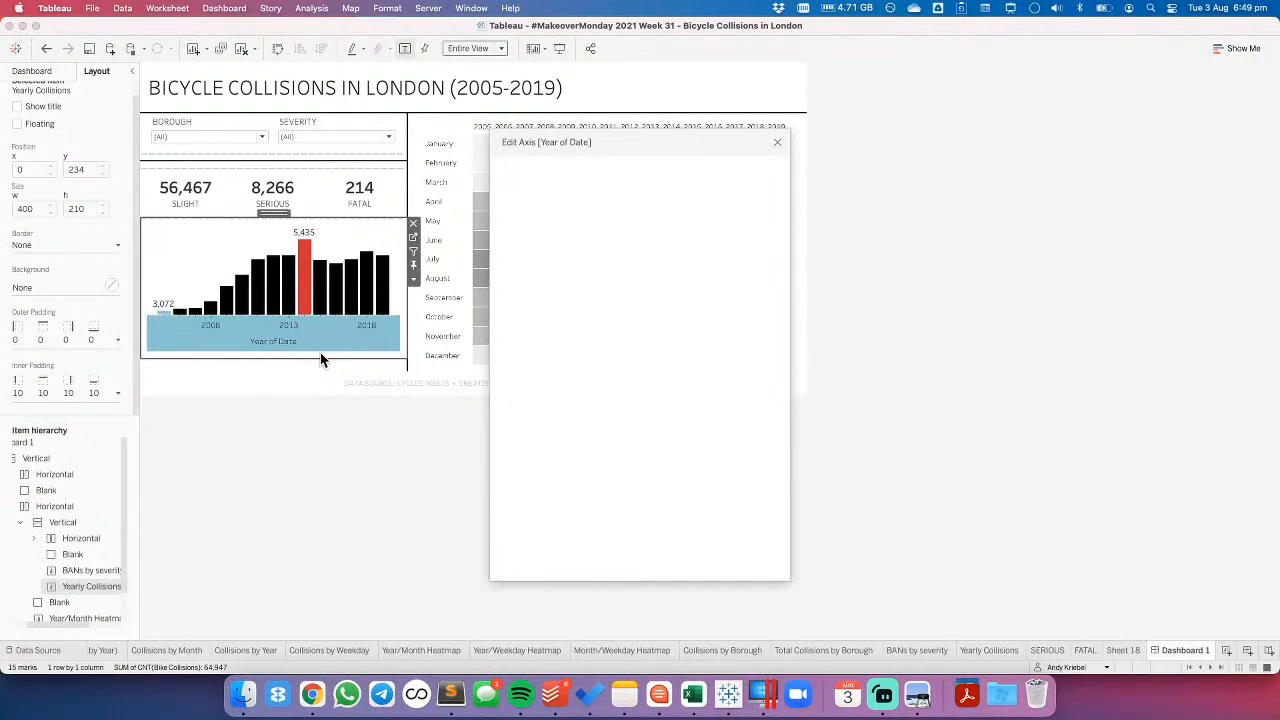
{"action": "left_click", "coordinate": [559, 474]}
{"action": "key", "text": "super+a"}
{"action": "type", "text": "Title"}
- Fix the year axis's major tick marks at origin 1/1/2005 with a 5-year interval, and turn off showing times
{"action": "left_click", "coordinate": [718, 172]}
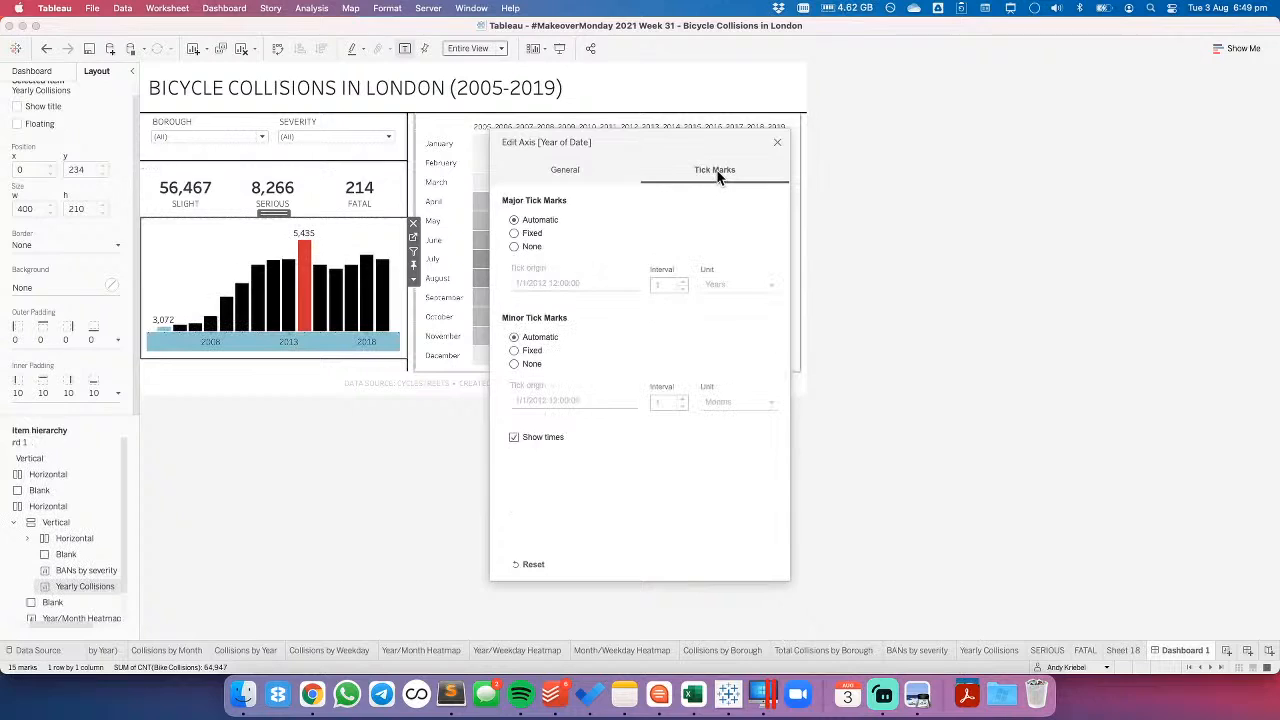
{"action": "left_click", "coordinate": [515, 233]}
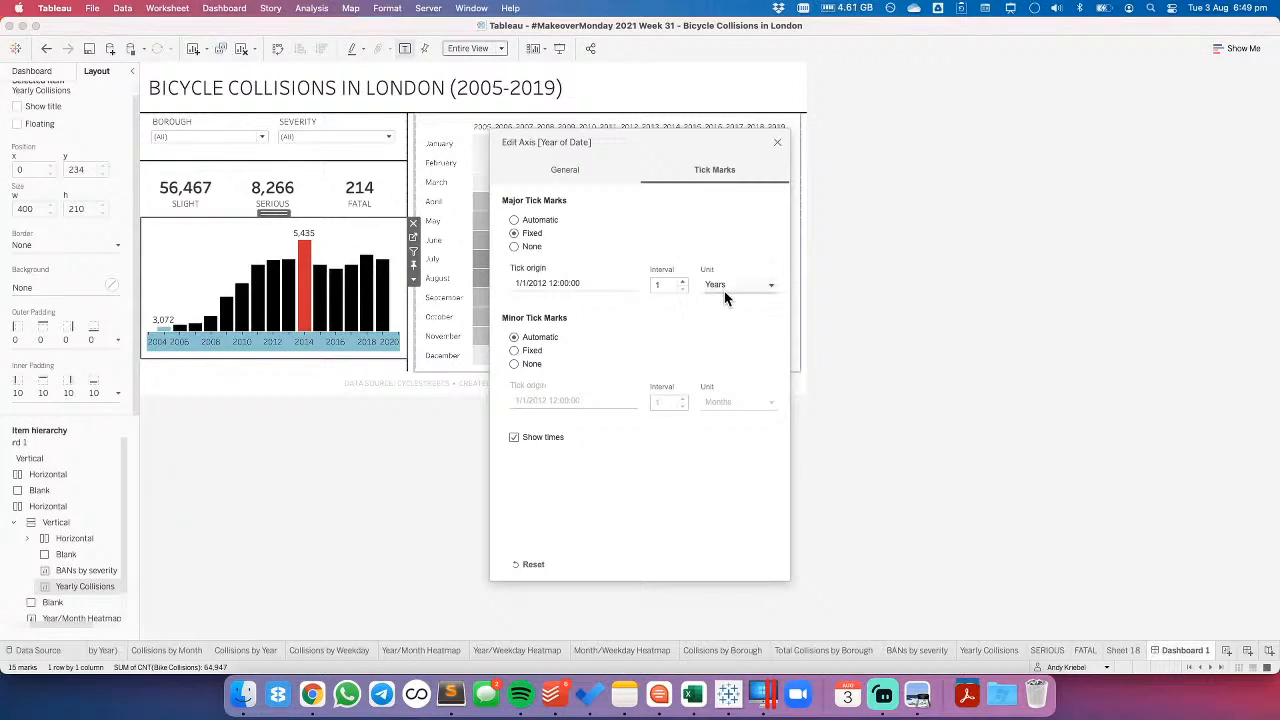
{"action": "double_click", "coordinate": [544, 284]}
{"action": "type", "text": "1/1/2005"}
{"action": "key", "text": "Tab"}
{"action": "type", "text": "5"}
{"action": "key", "text": "Tab"}
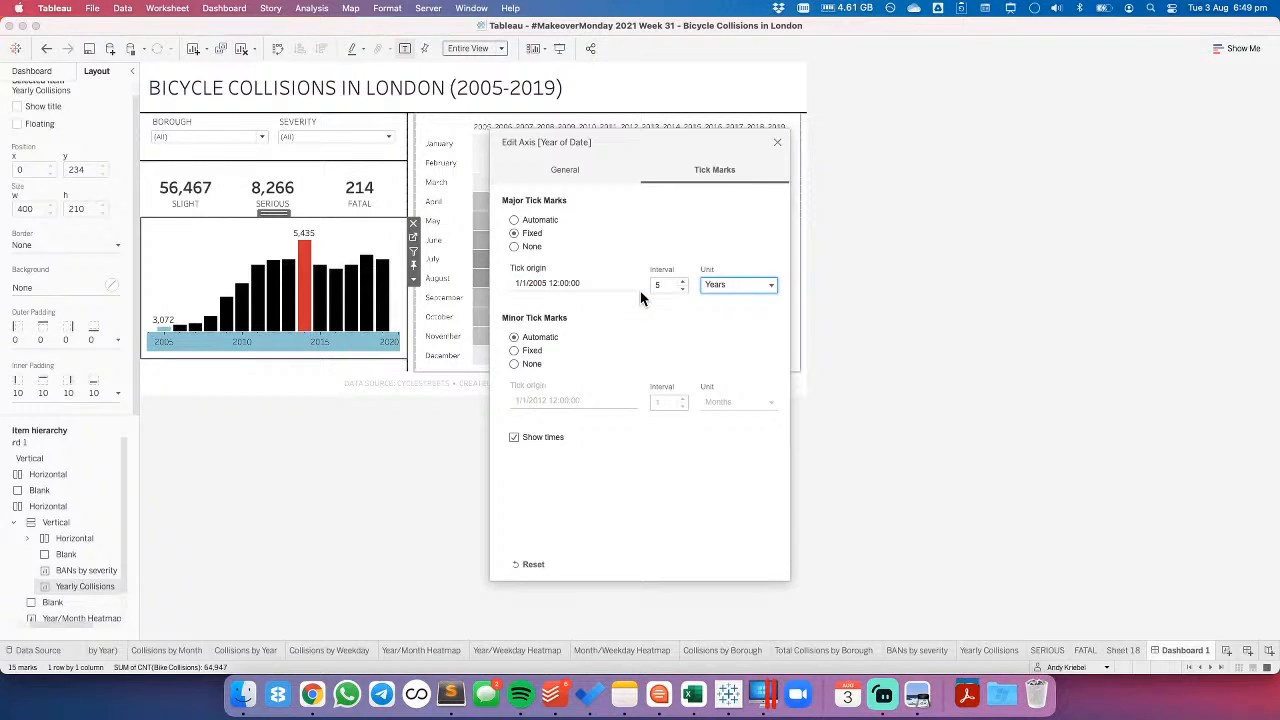
{"action": "left_click", "coordinate": [682, 288]}
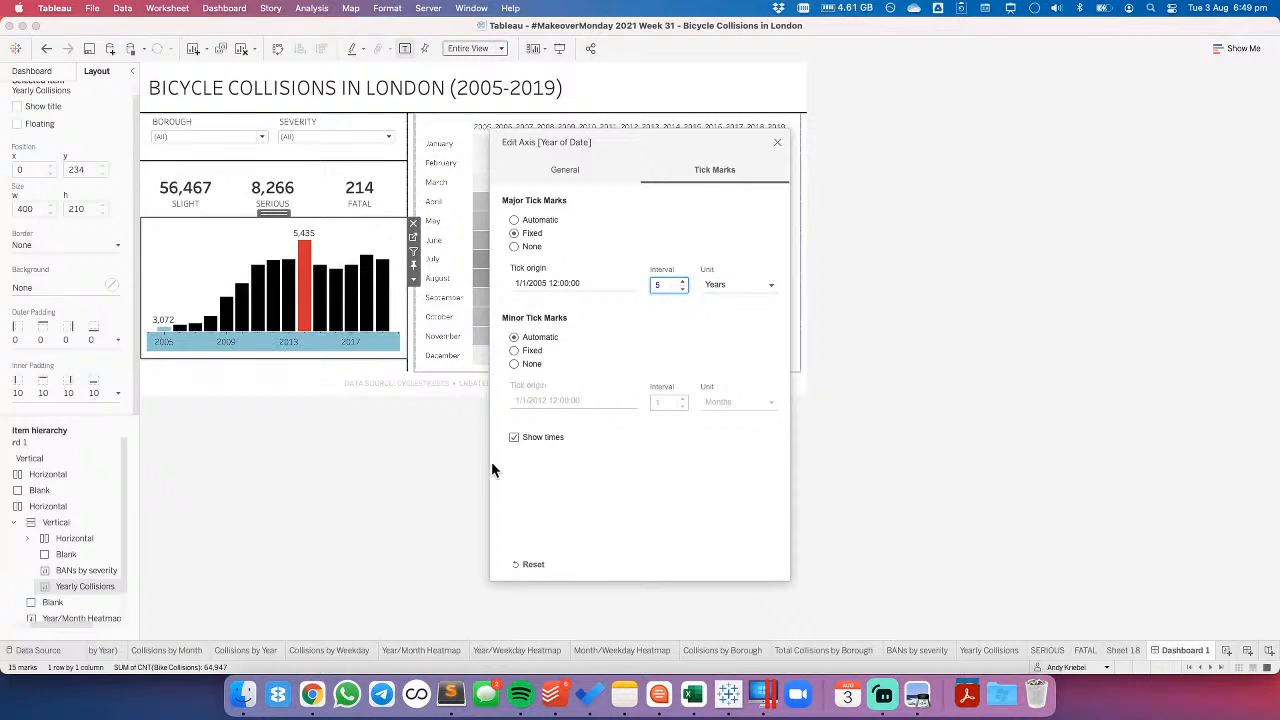
{"action": "left_click", "coordinate": [514, 437]}
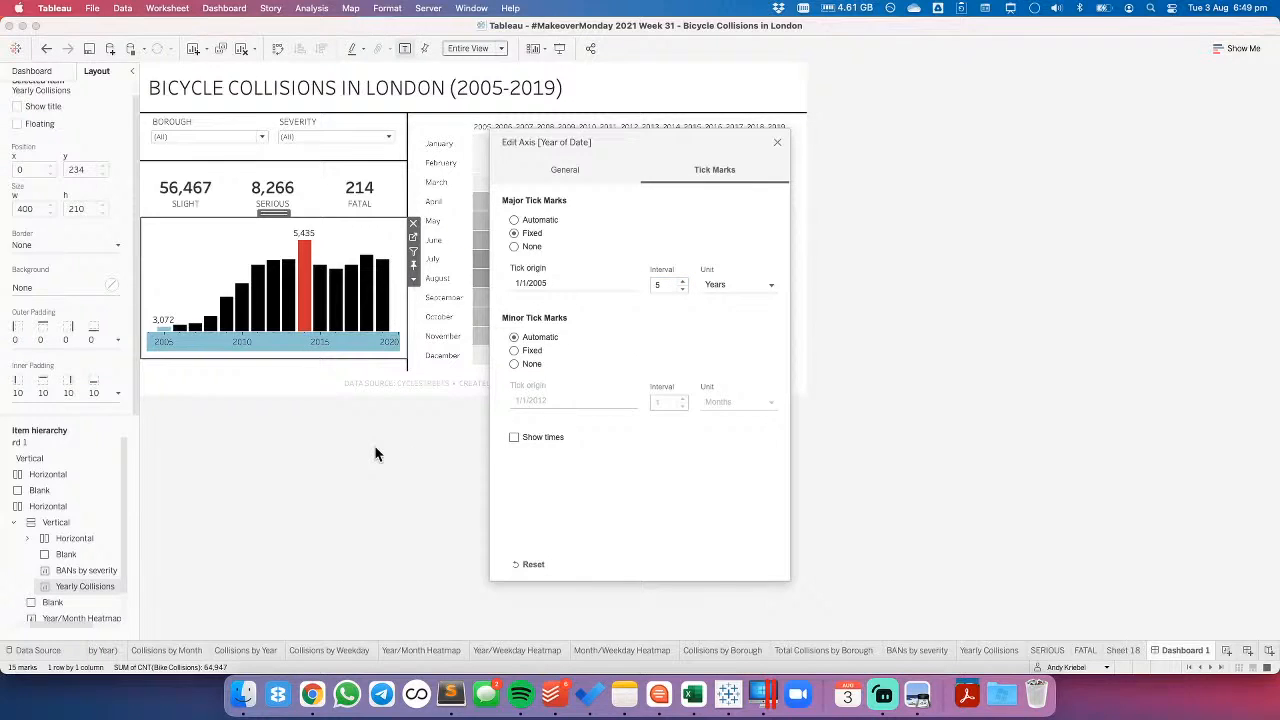
{"action": "left_click", "coordinate": [779, 146]}
- Set the font size of the bar chart's year axis labels to 8, keeping their date format
{"action": "right_click", "coordinate": [336, 344]}
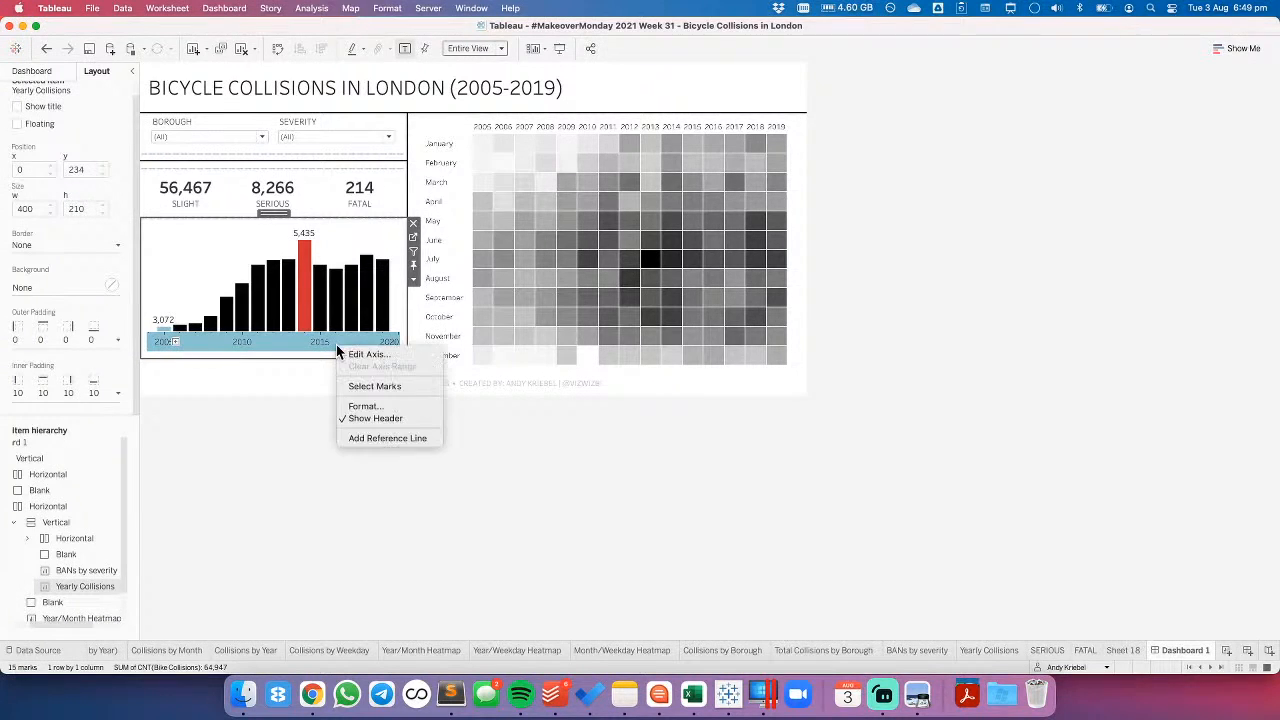
{"action": "left_click", "coordinate": [358, 407]}
{"action": "left_click", "coordinate": [96, 156]}
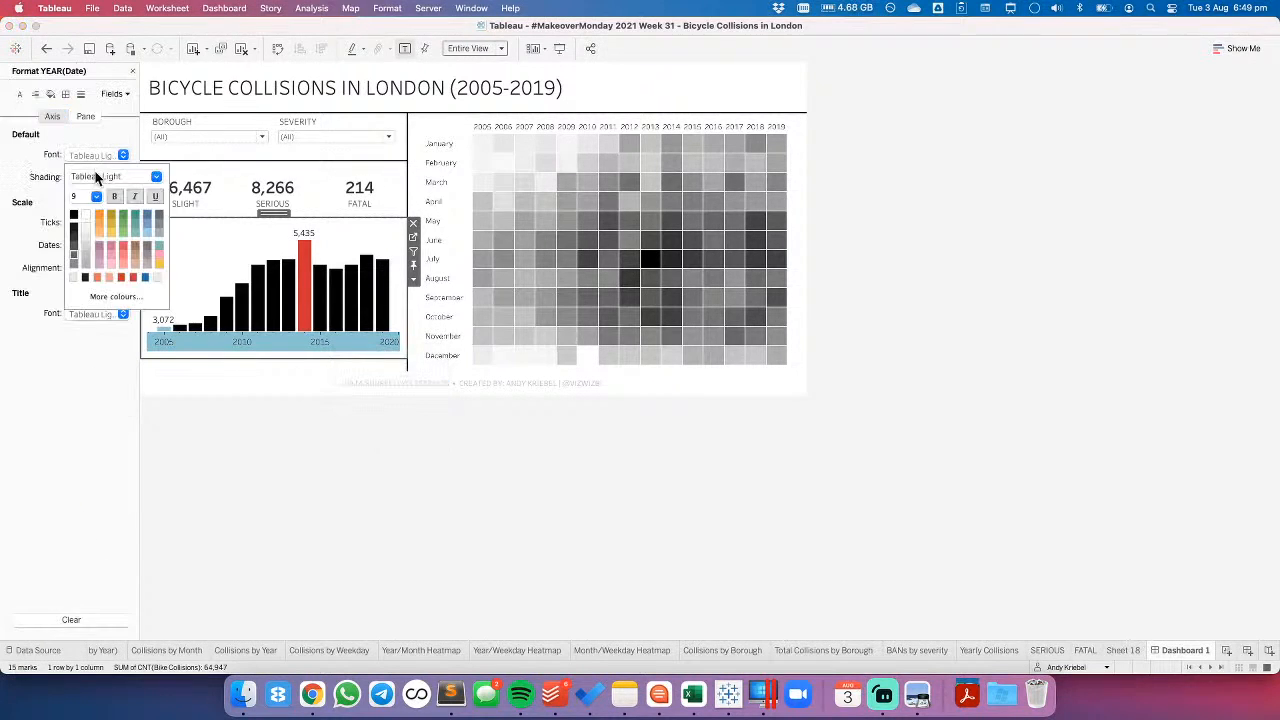
{"action": "left_click", "coordinate": [96, 198]}
{"action": "left_click", "coordinate": [43, 215]}
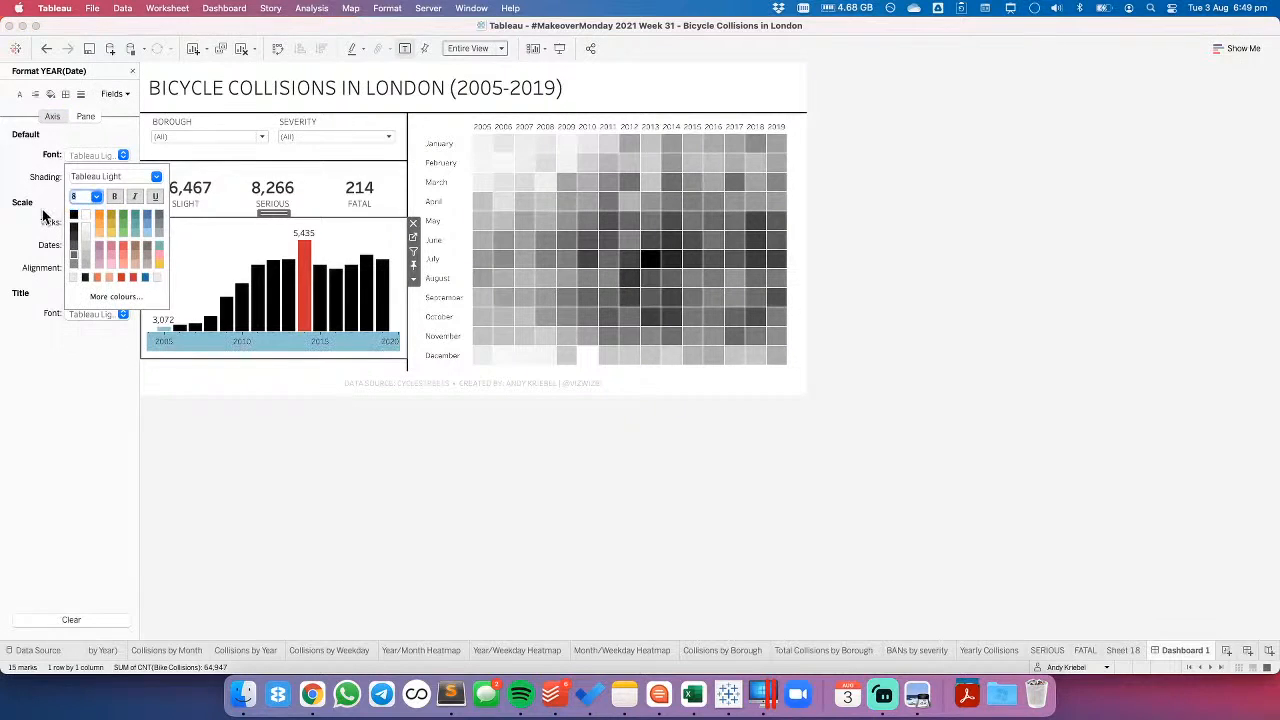
{"action": "left_click", "coordinate": [43, 215]}
{"action": "left_click", "coordinate": [86, 245]}
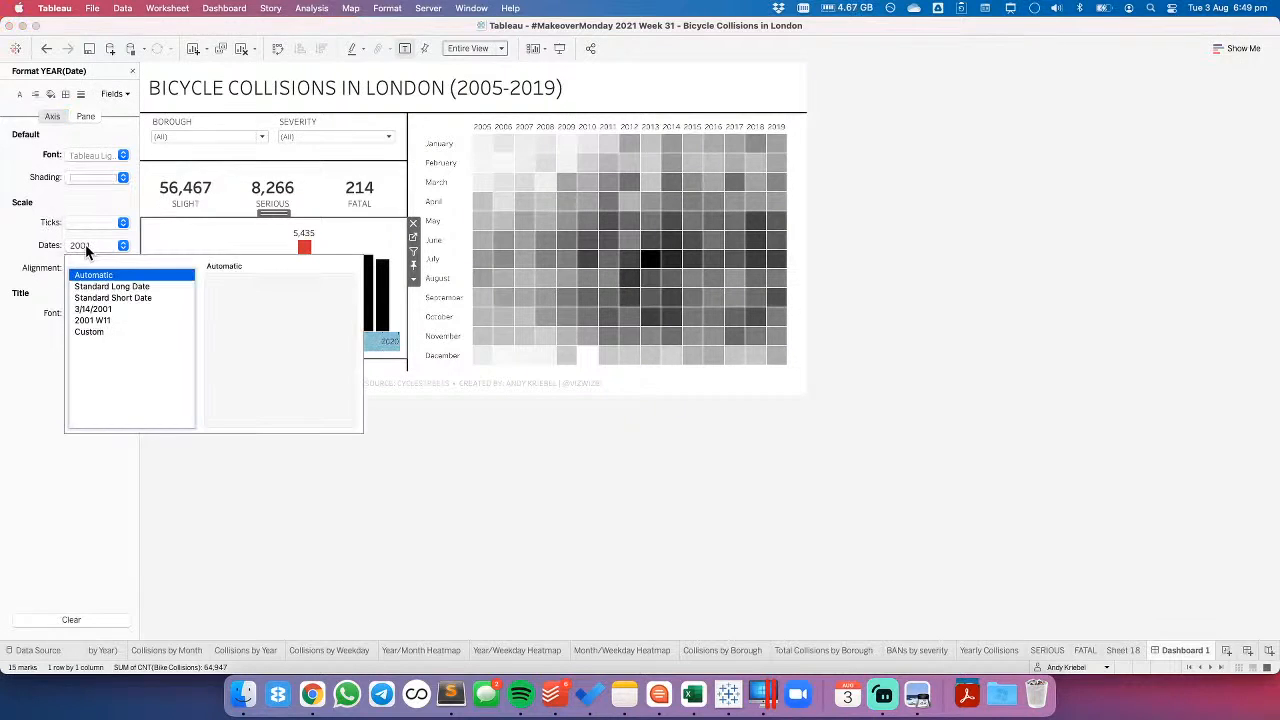
{"action": "left_click", "coordinate": [31, 260]}
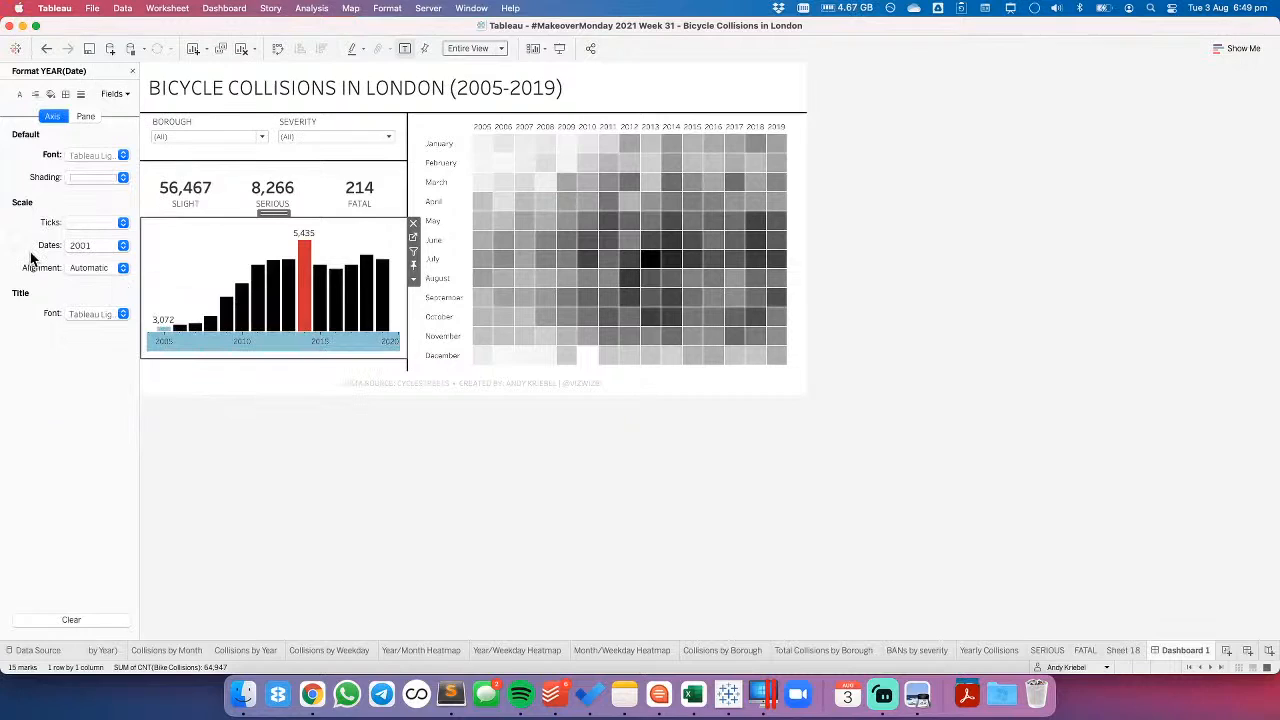
{"action": "left_click", "coordinate": [295, 508]}
{"action": "left_click", "coordinate": [320, 355]}
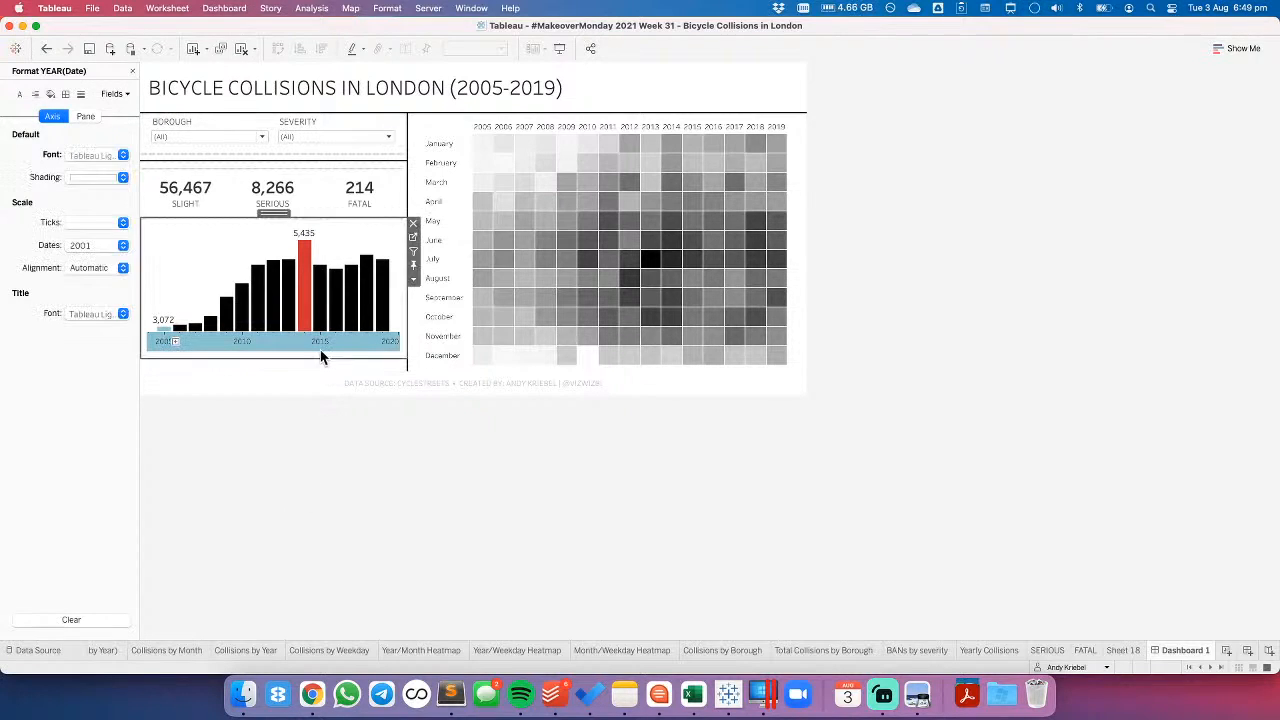
{"action": "left_click", "coordinate": [337, 505]}
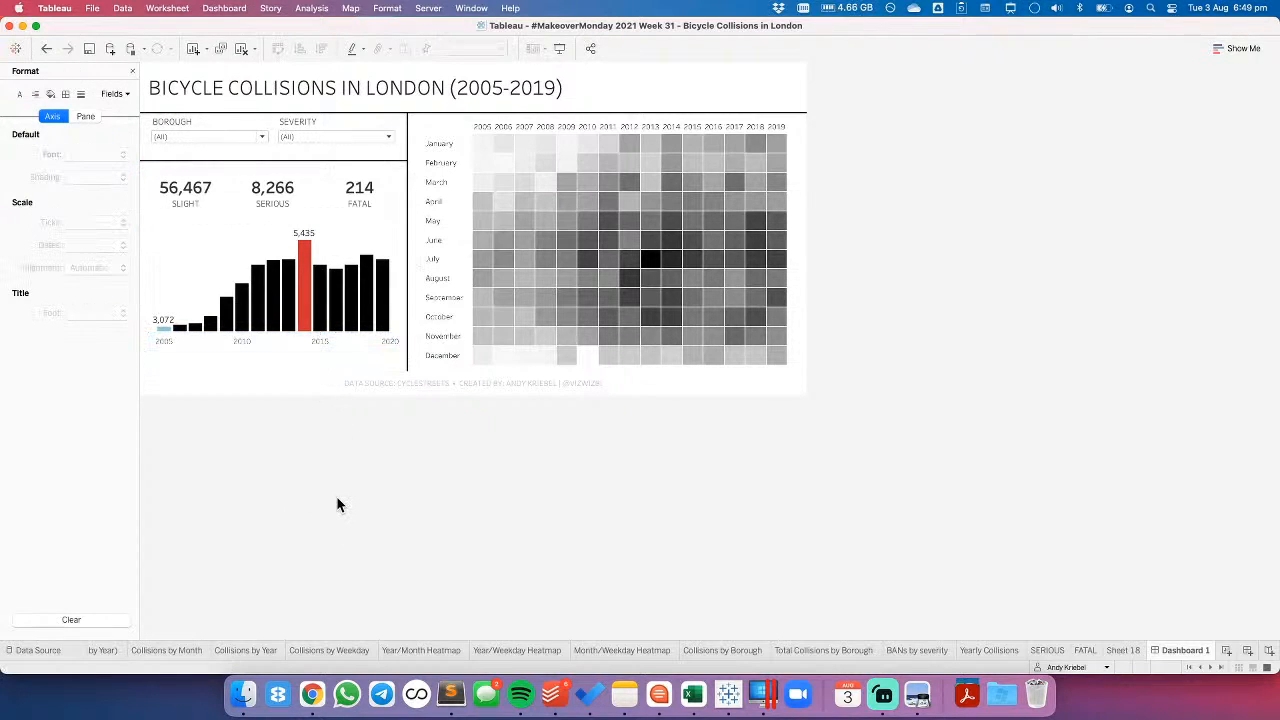
- Format the heatmap's month labels as abbreviations
{"action": "right_click", "coordinate": [436, 260]}
{"action": "left_click", "coordinate": [466, 333]}
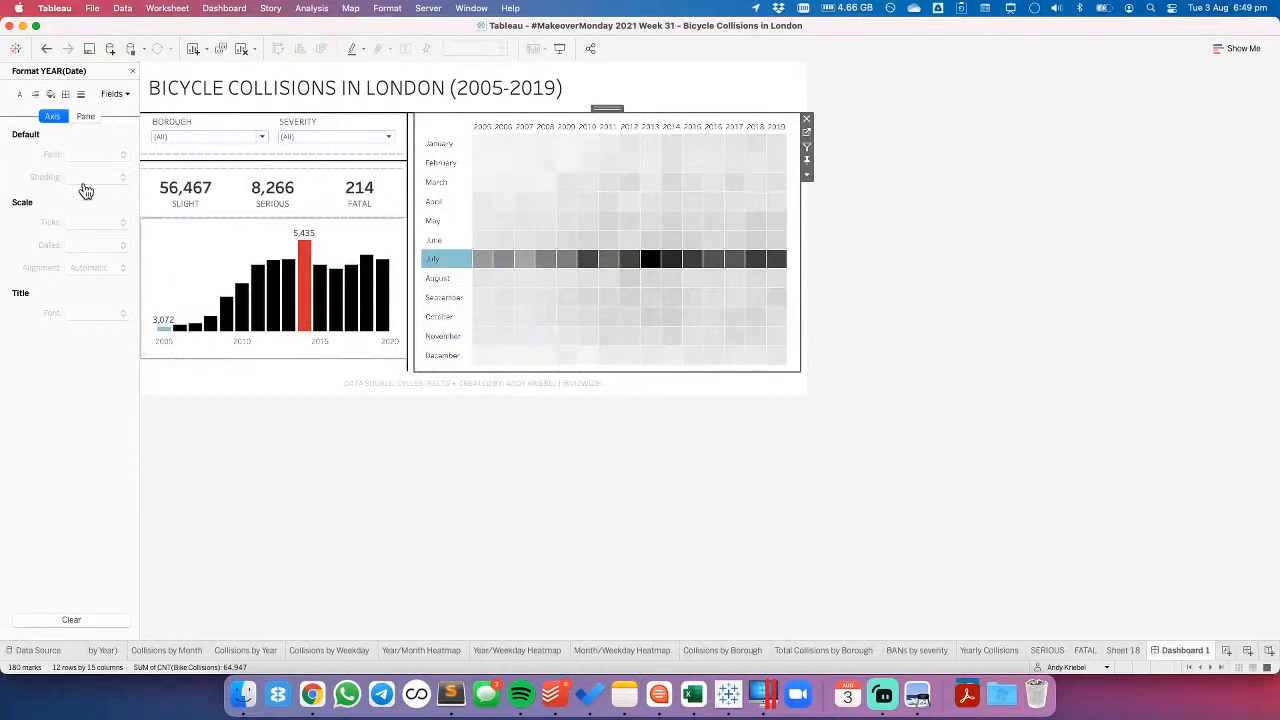
{"action": "left_click", "coordinate": [88, 202]}
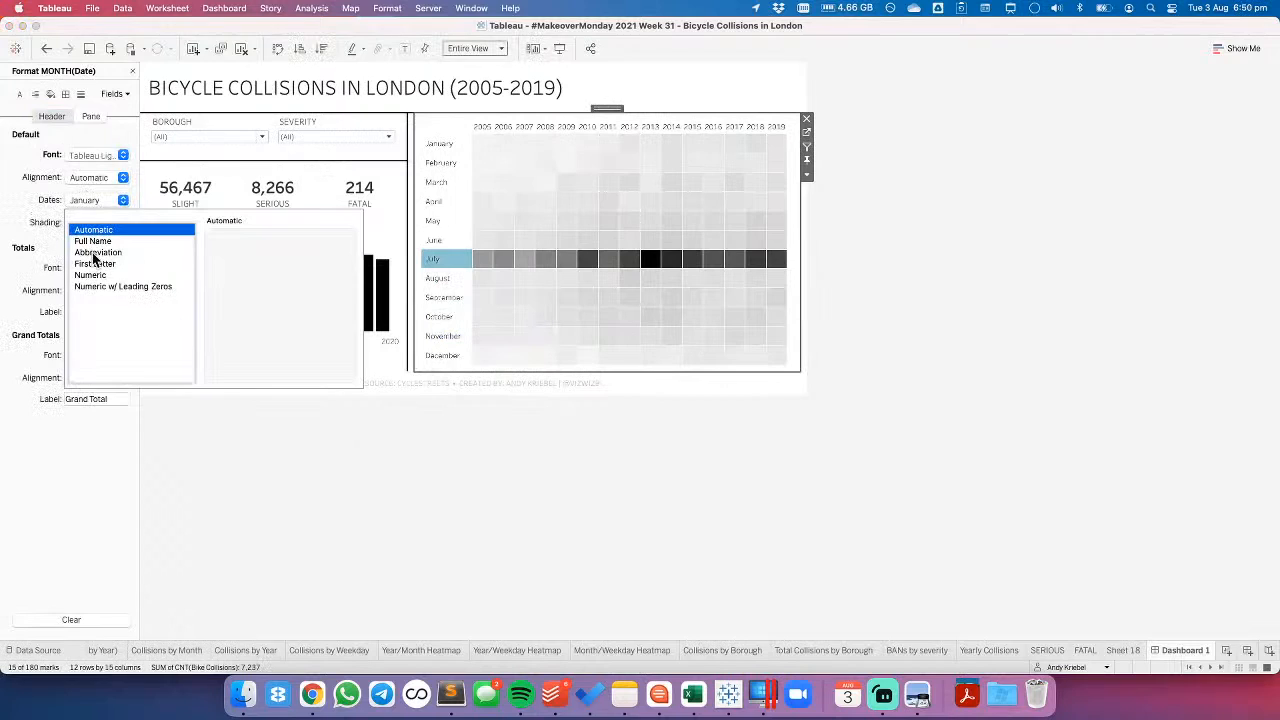
{"action": "left_click", "coordinate": [94, 252]}
{"action": "left_click", "coordinate": [598, 535]}
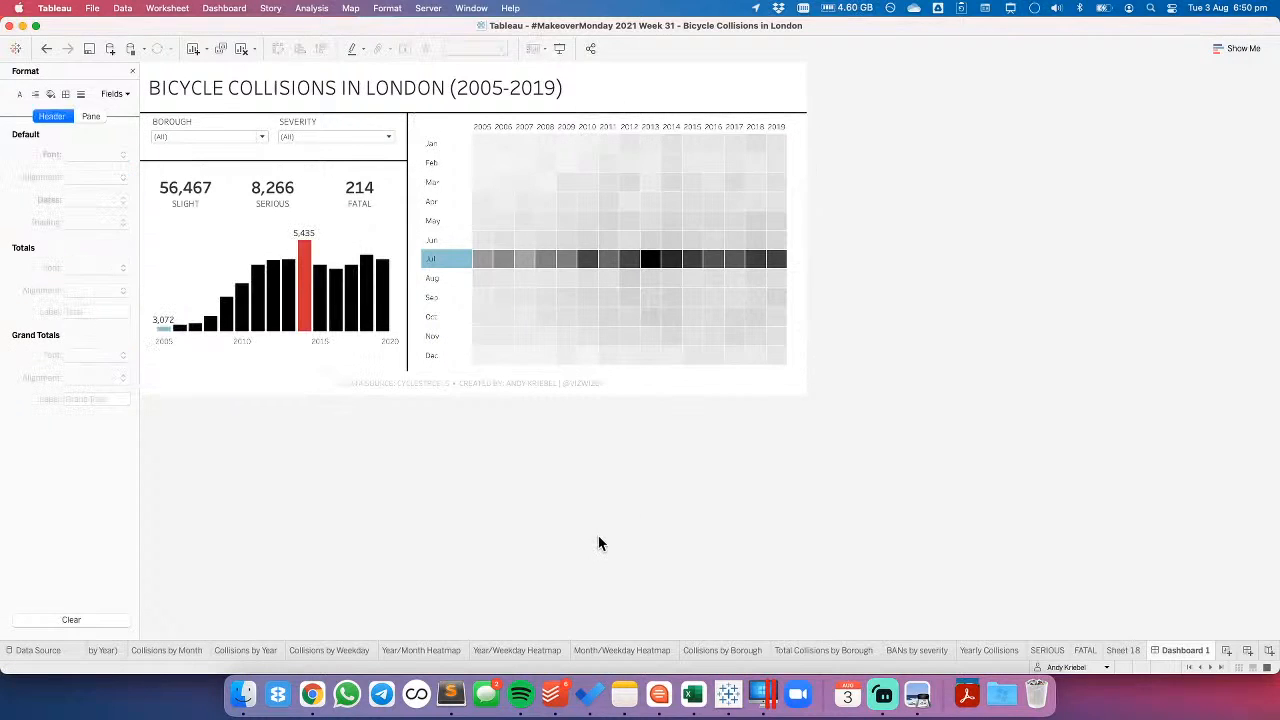
- Narrow the heatmap's month label column to fit the abbreviated names, and deselect the heatmap
{"action": "left_click", "coordinate": [461, 262]}
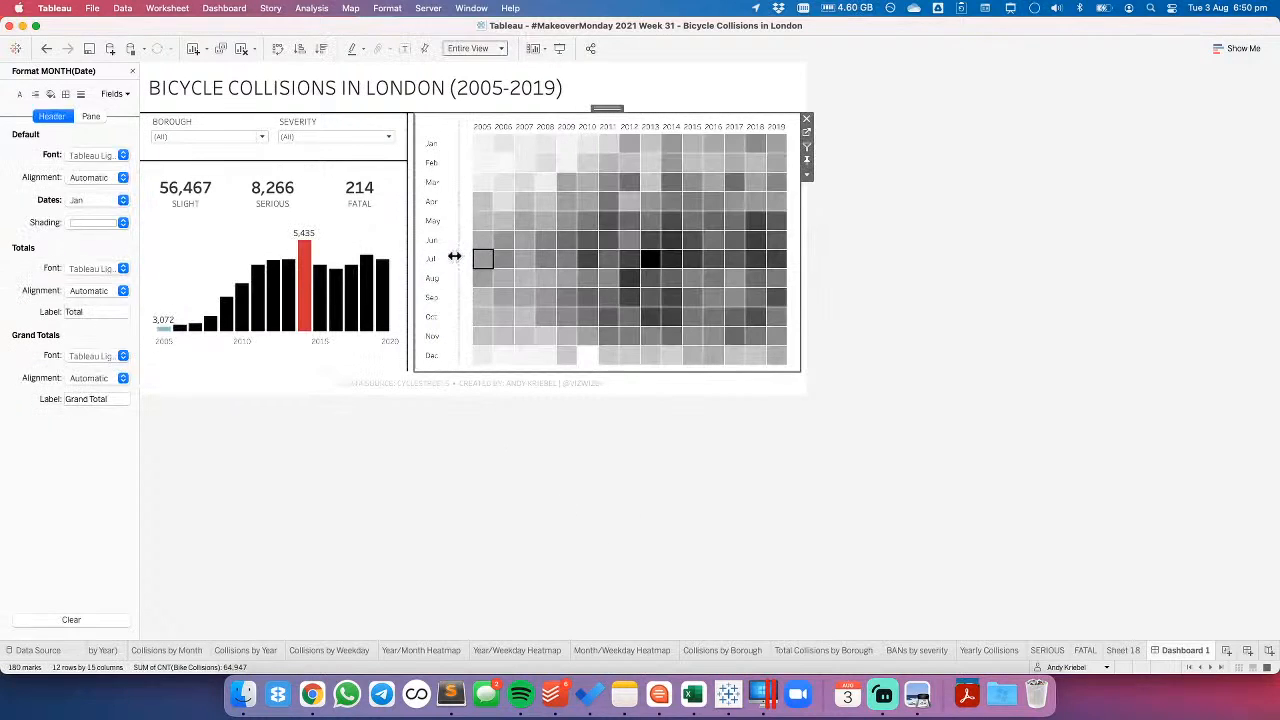
{"action": "left_click_drag", "start_coordinate": [446, 255], "coordinate": [444, 260]}
{"action": "mouse_move", "coordinate": [452, 222]}
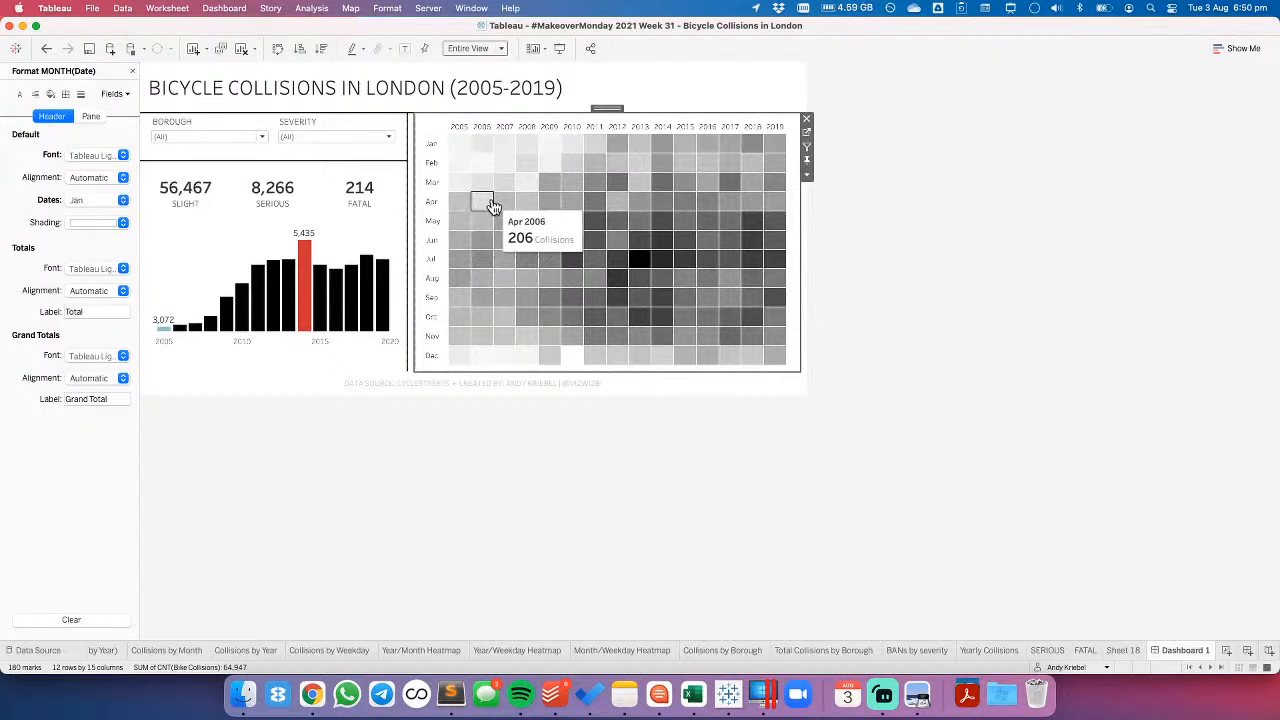
{"action": "left_click", "coordinate": [511, 511]}
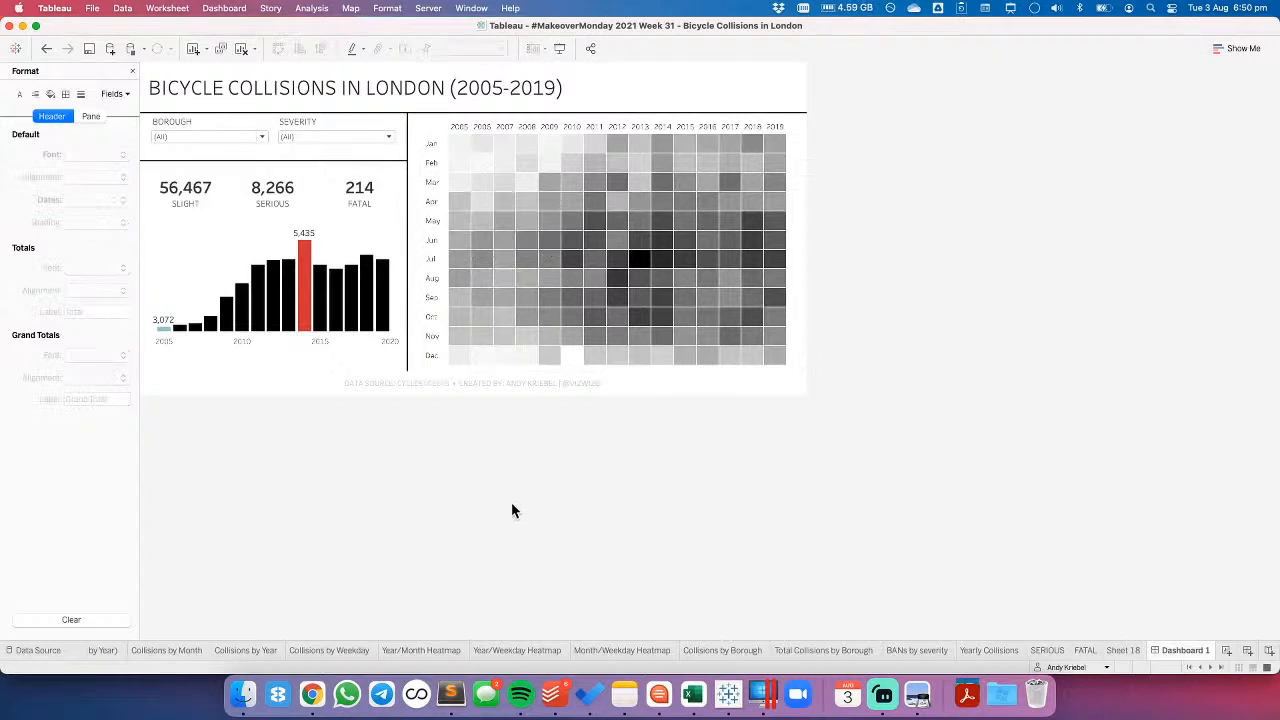
- Release the yearly bar chart's fixed height so it fills the empty space beneath it in its container
{"action": "left_click", "coordinate": [300, 351]}
{"action": "left_click", "coordinate": [300, 371]}
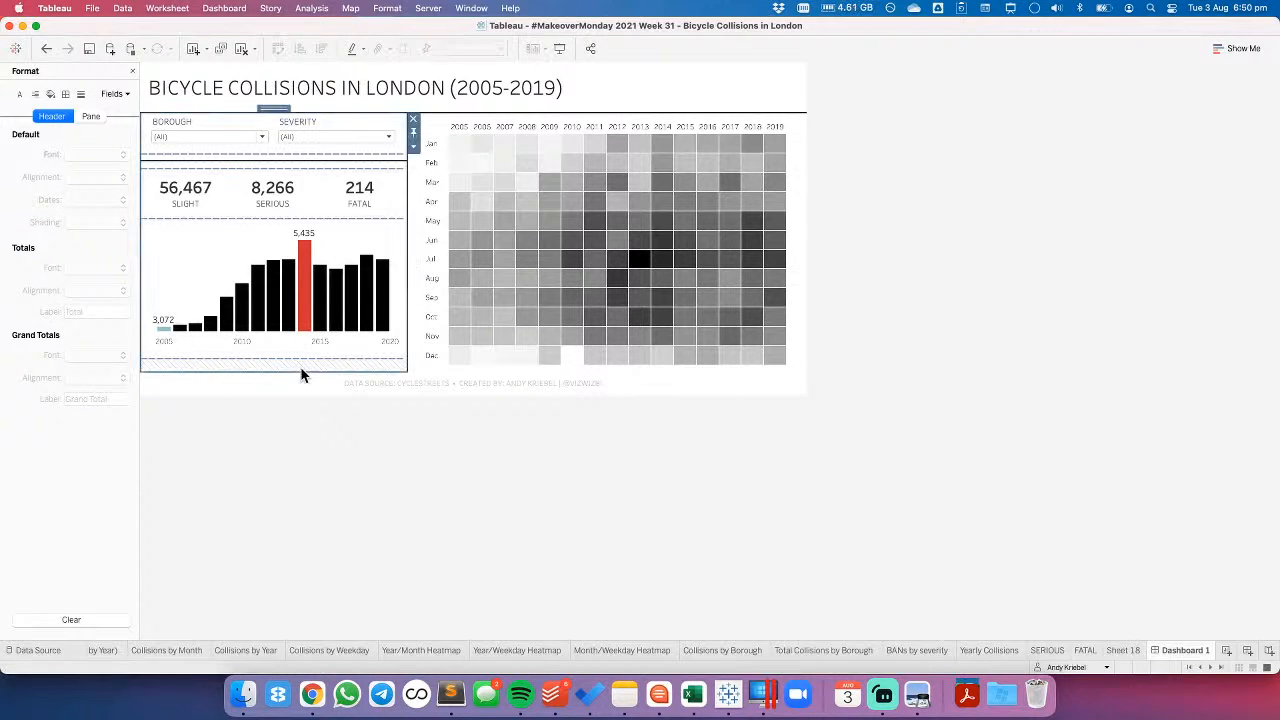
{"action": "left_click", "coordinate": [241, 235]}
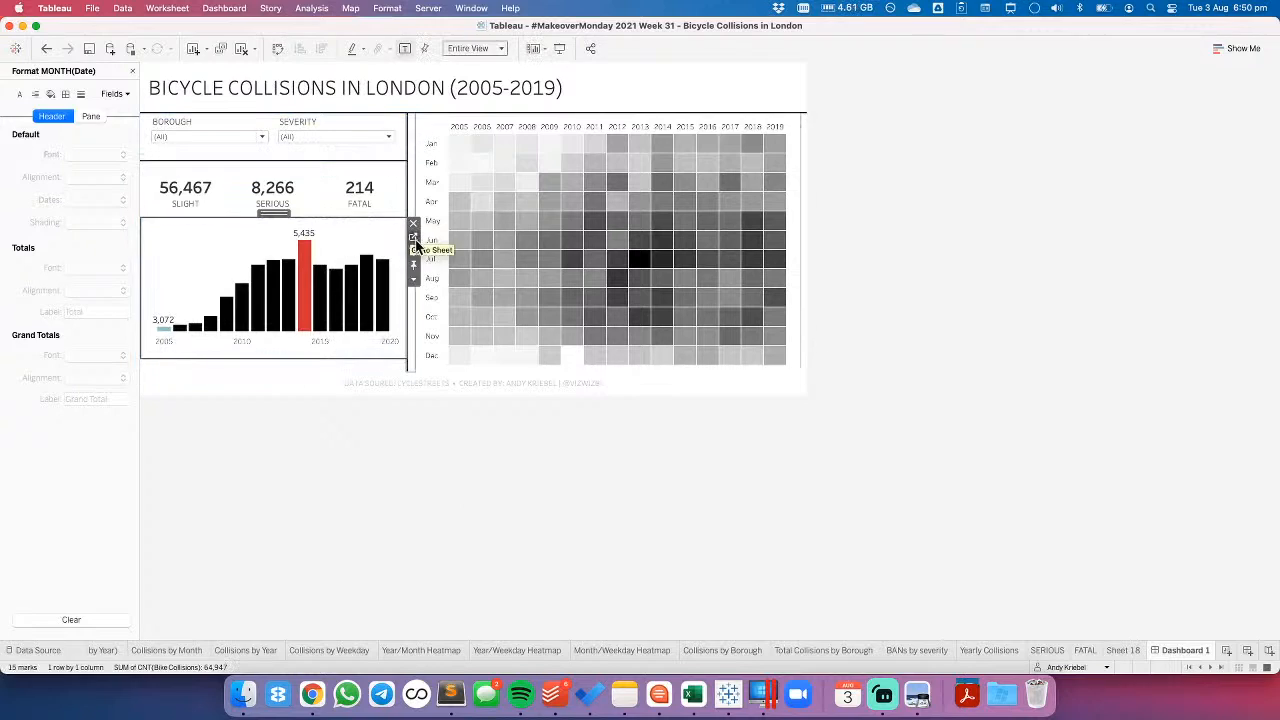
{"action": "left_click", "coordinate": [425, 290]}
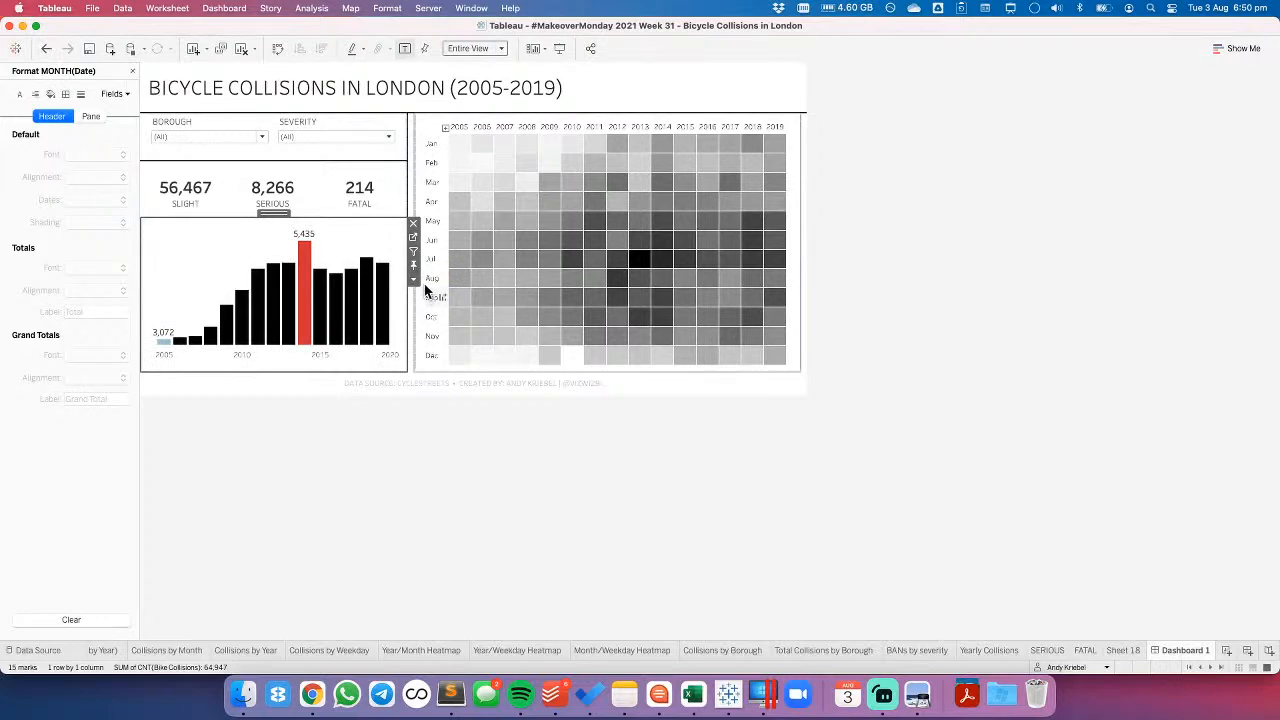
- Set the yearly bar chart's bottom inner padding to 0, leaving the other sides at 10, and deselect it
{"action": "left_click", "coordinate": [132, 71]}
{"action": "left_click", "coordinate": [118, 392]}
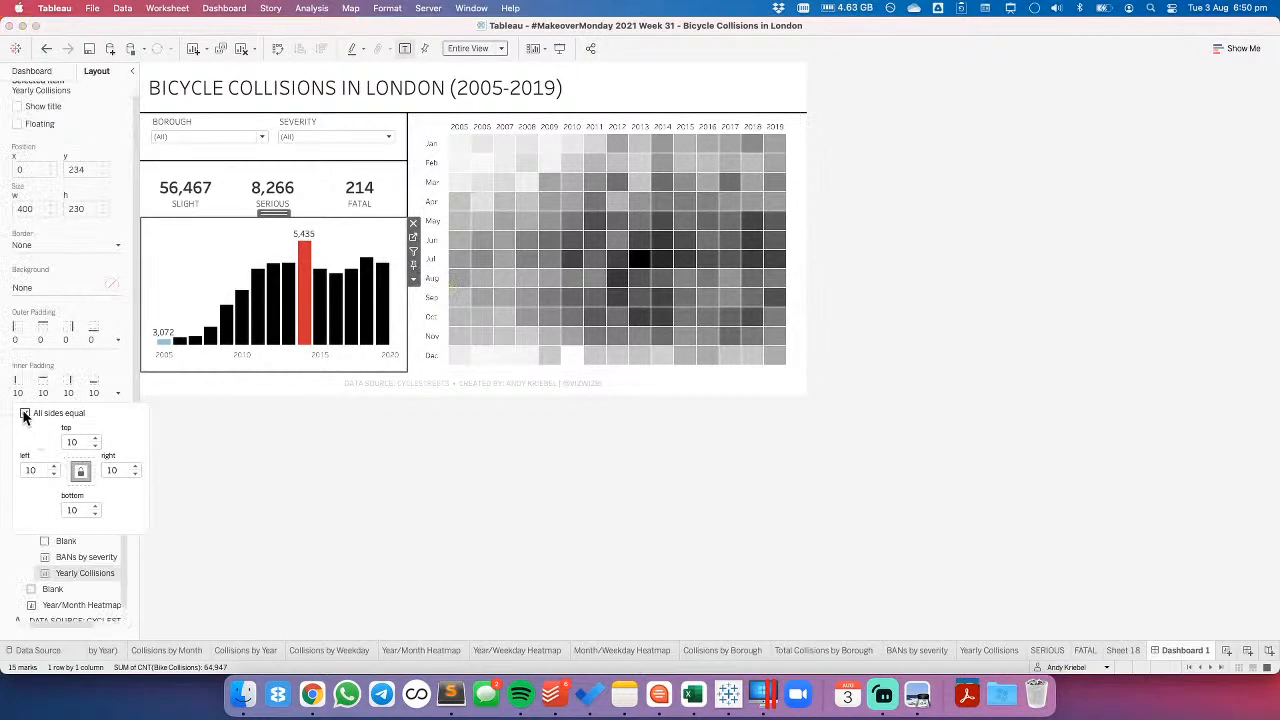
{"action": "double_click", "coordinate": [73, 510]}
{"action": "type", "text": "0"}
{"action": "key", "text": "Return"}
{"action": "left_click", "coordinate": [411, 464]}
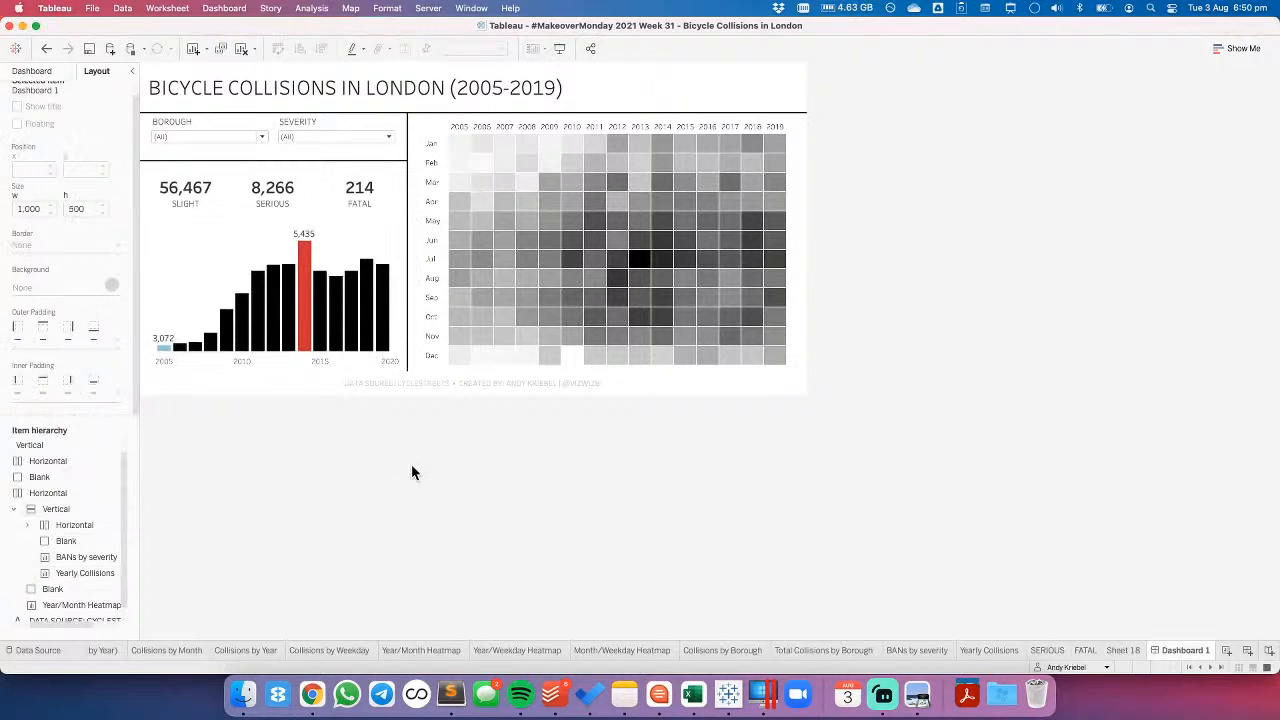
- Try a bottom outer padding of 0 on the heatmap, and undo that change
{"action": "left_click", "coordinate": [435, 372]}
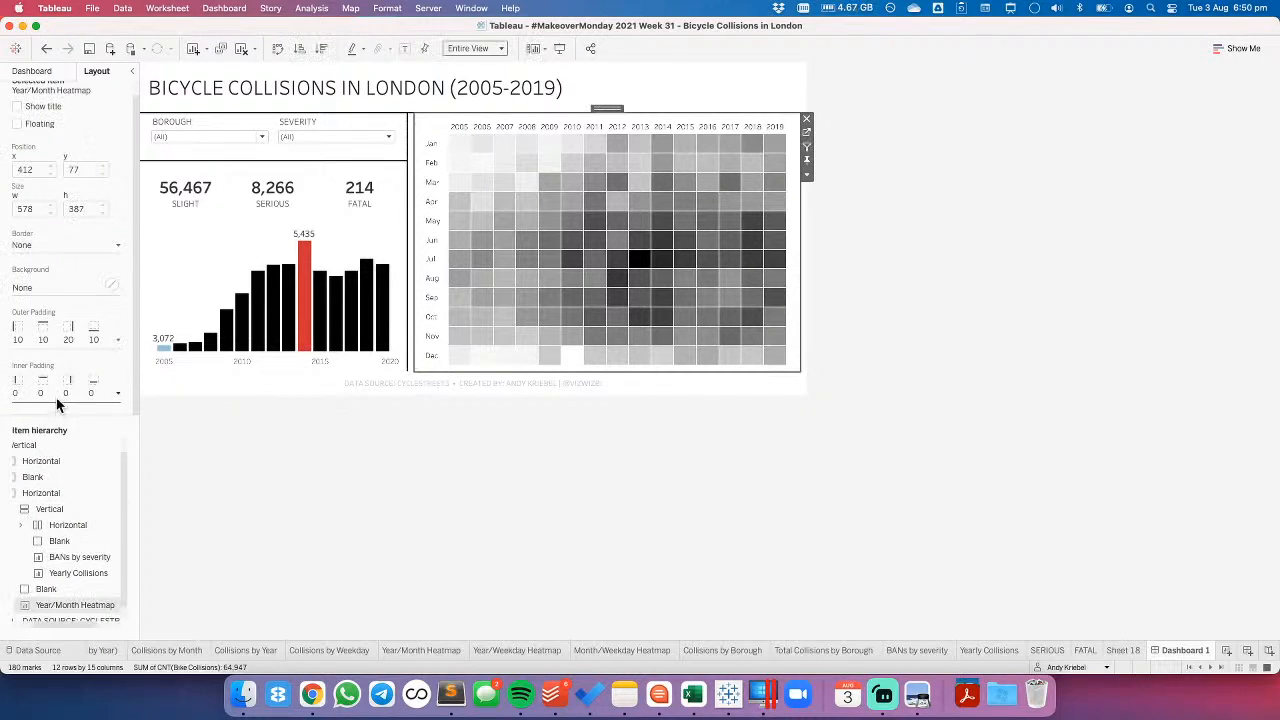
{"action": "left_click", "coordinate": [55, 341]}
{"action": "left_click", "coordinate": [71, 456]}
{"action": "type", "text": "0"}
{"action": "key", "text": "Return"}
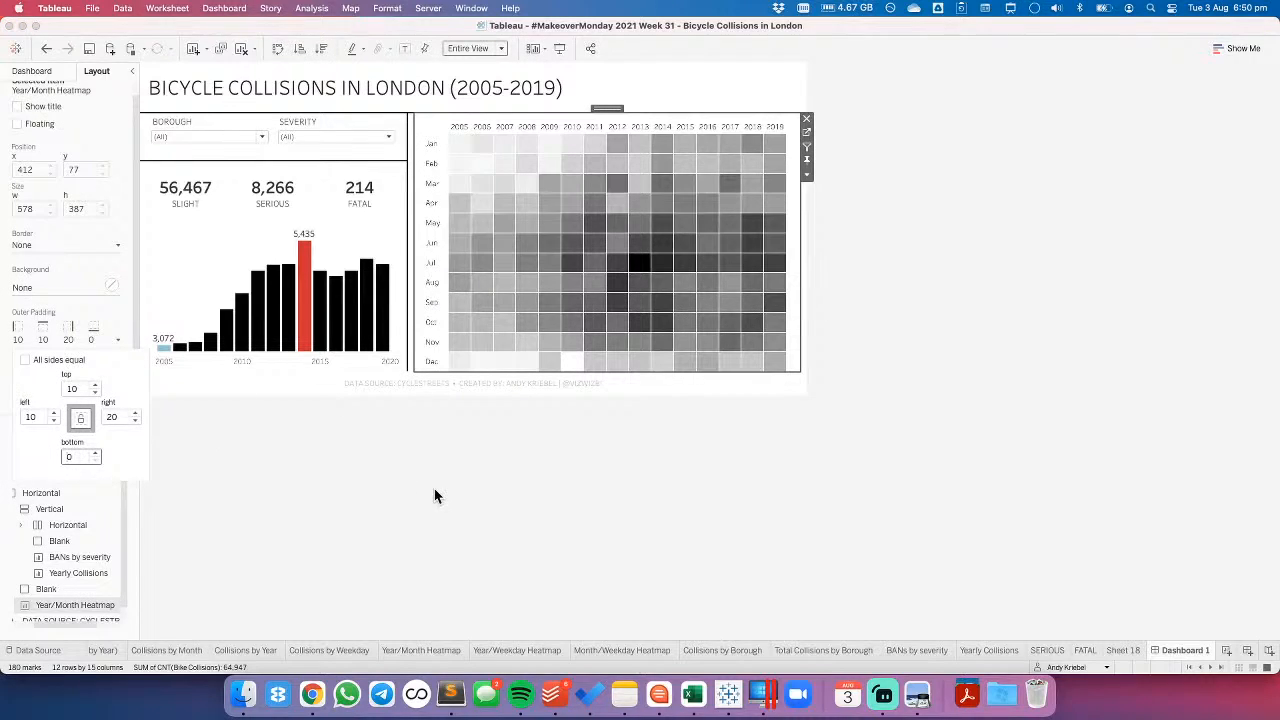
{"action": "left_click", "coordinate": [44, 50]}
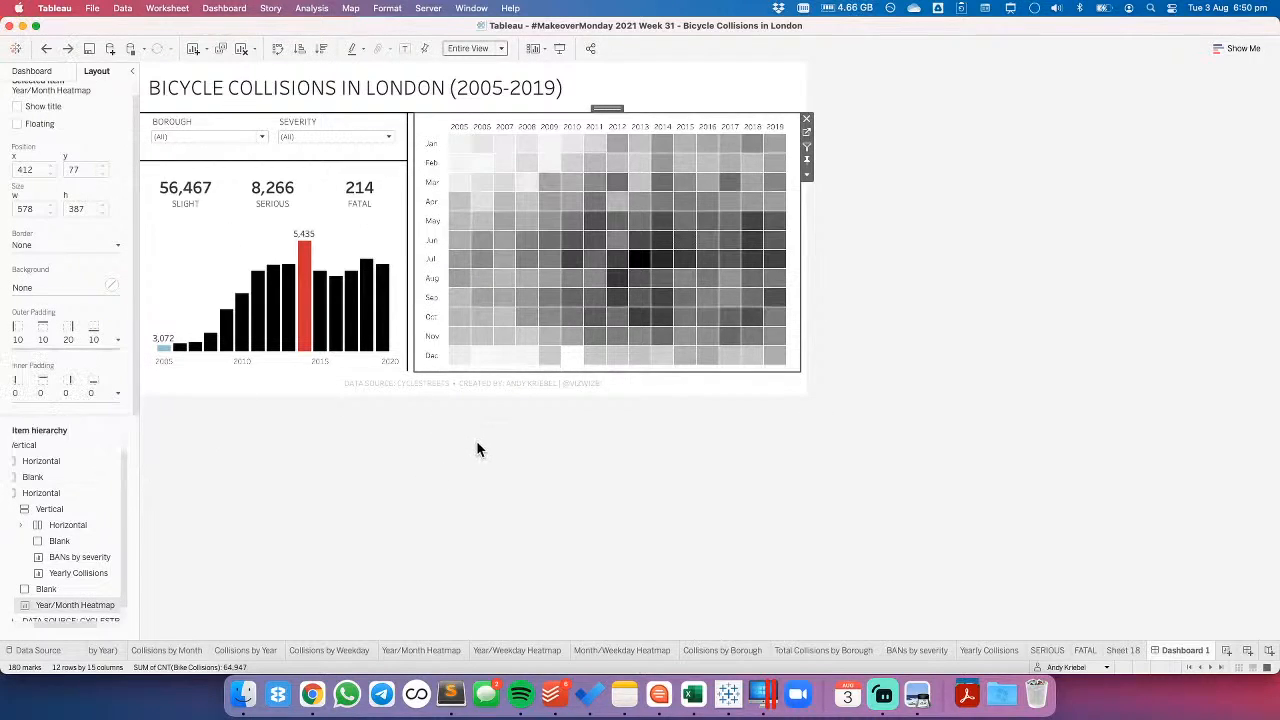
{"action": "left_click", "coordinate": [482, 459]}
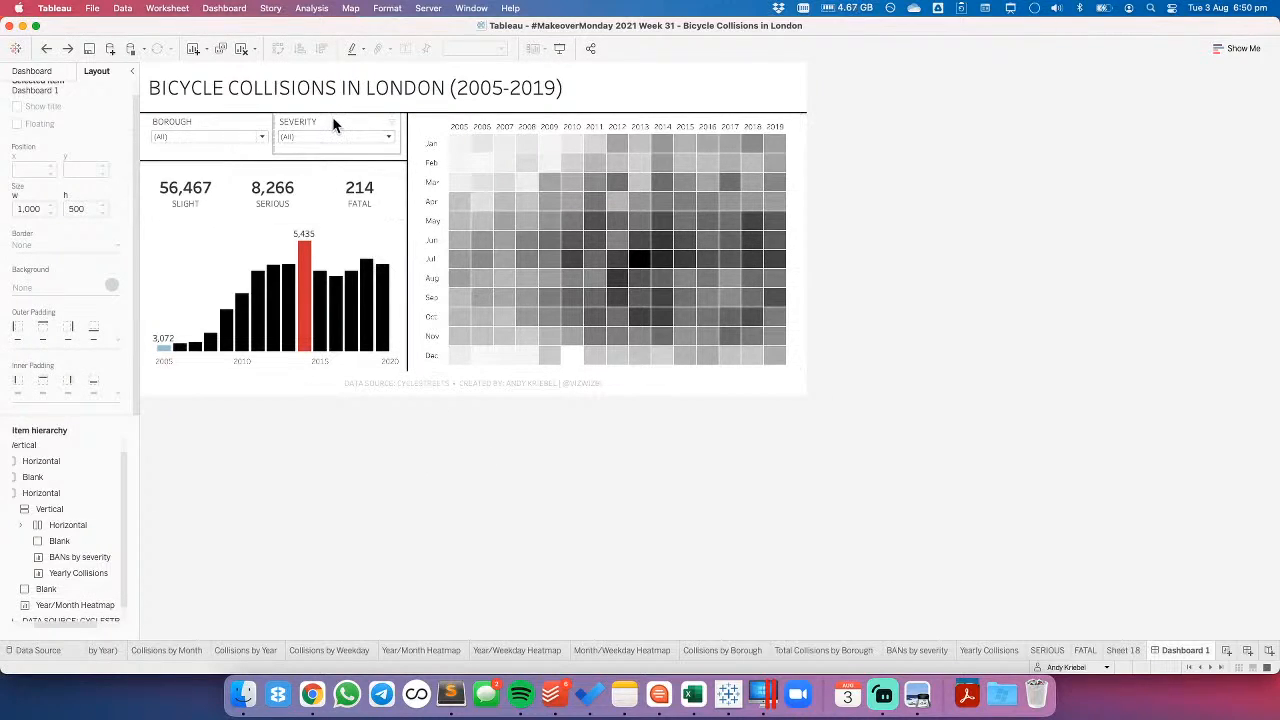
- Delete the blank that draws the horizontal line between the filters and the severity totals
{"action": "left_click", "coordinate": [327, 157]}
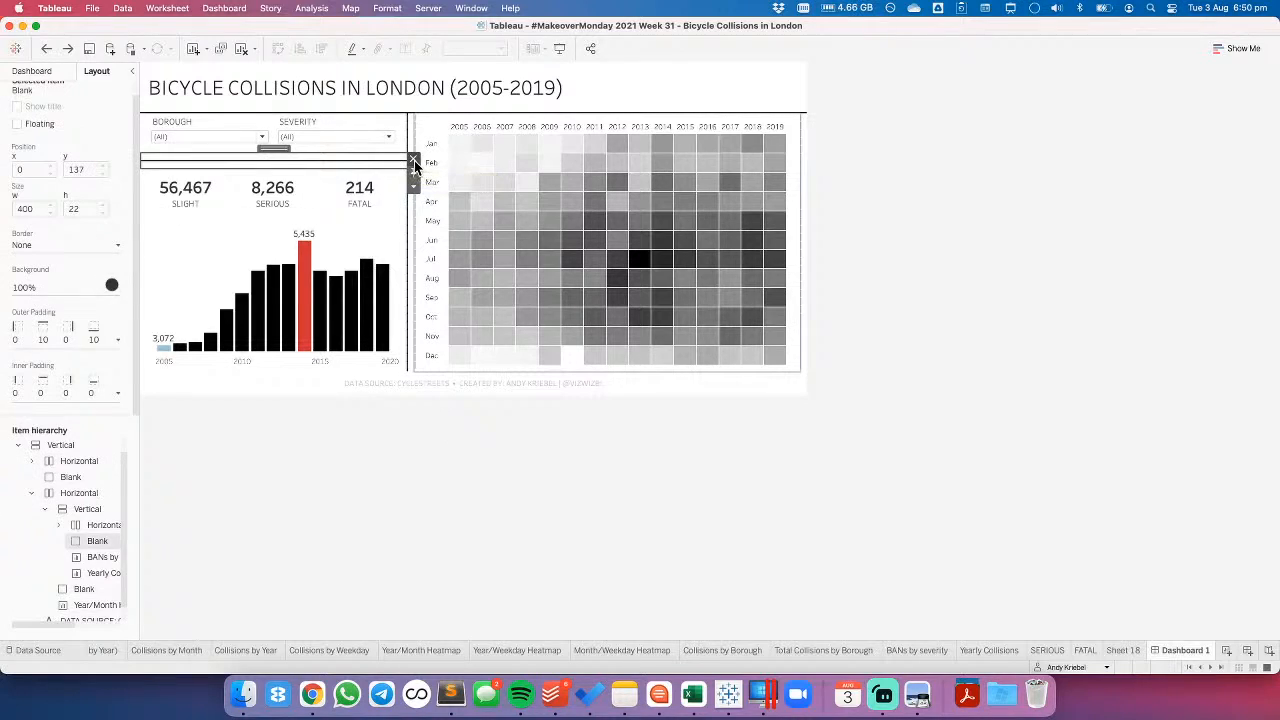
{"action": "left_click", "coordinate": [414, 160]}
- Try a top inner padding of 10 on the filters' horizontal container, and equalise the padding on all sides
{"action": "left_click", "coordinate": [340, 120]}
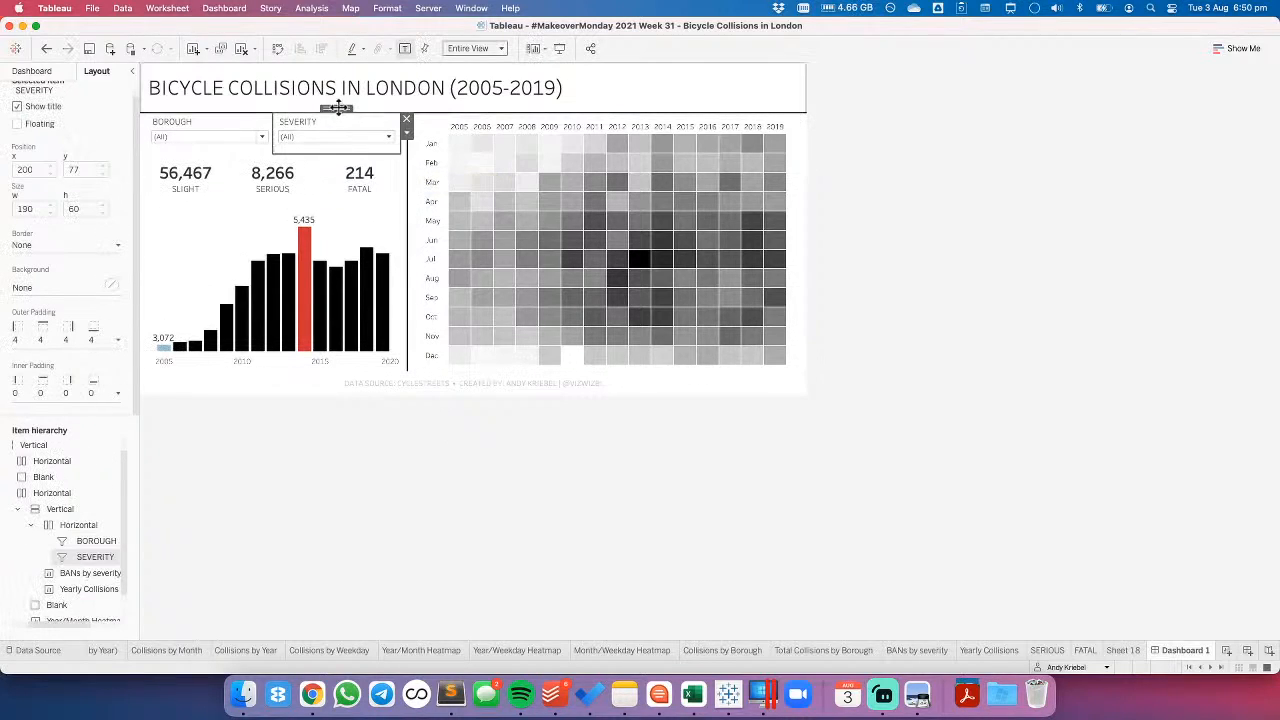
{"action": "double_click", "coordinate": [337, 108]}
{"action": "left_click", "coordinate": [50, 393]}
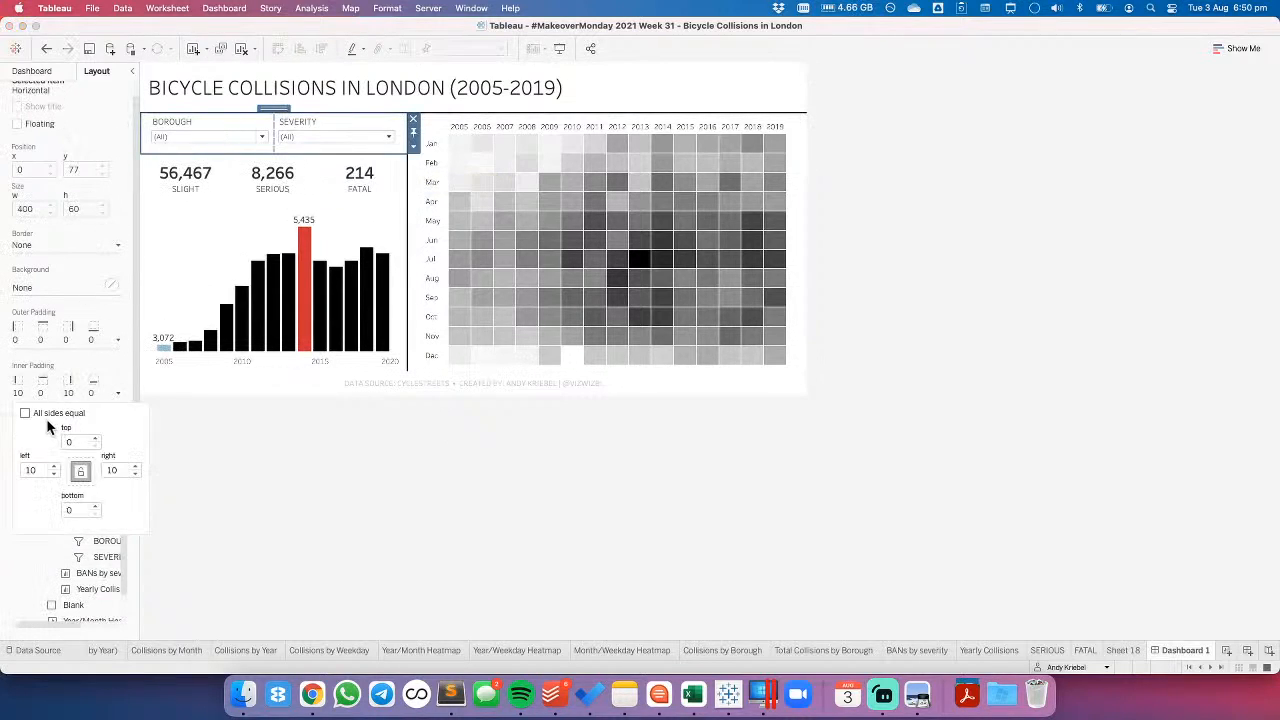
{"action": "type", "text": "10"}
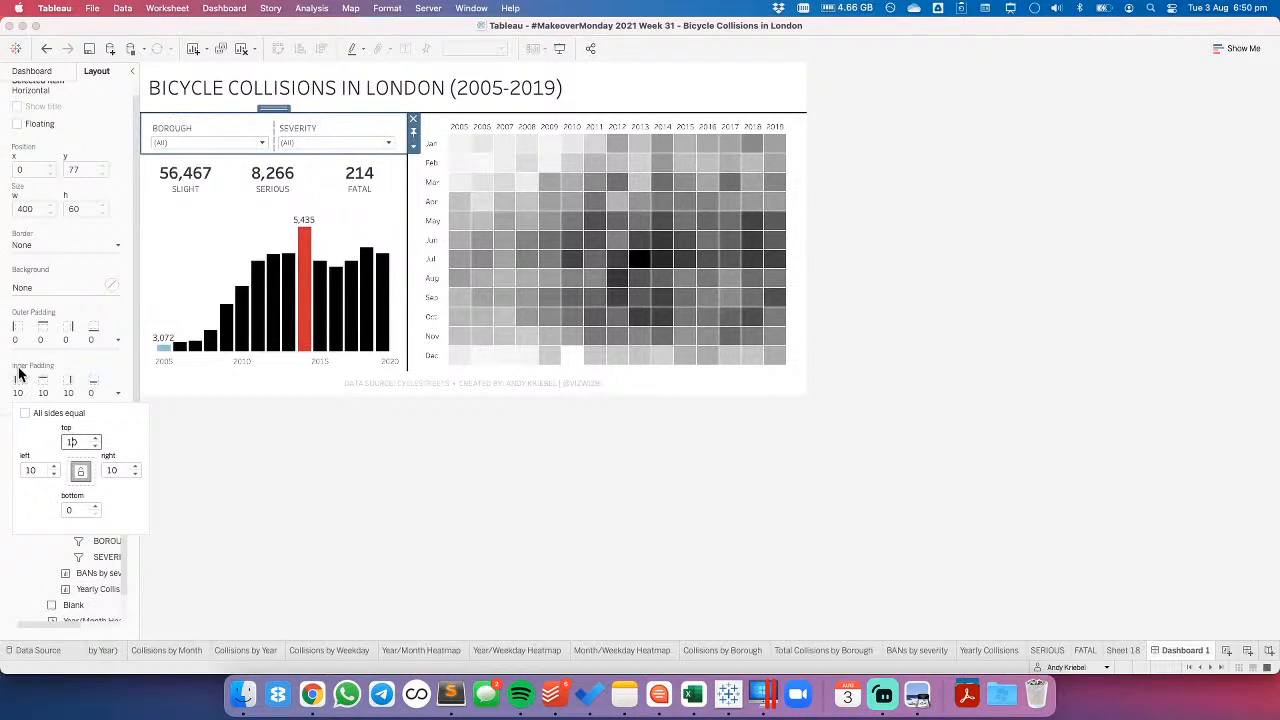
{"action": "left_click", "coordinate": [25, 414]}
{"action": "left_click", "coordinate": [314, 139]}
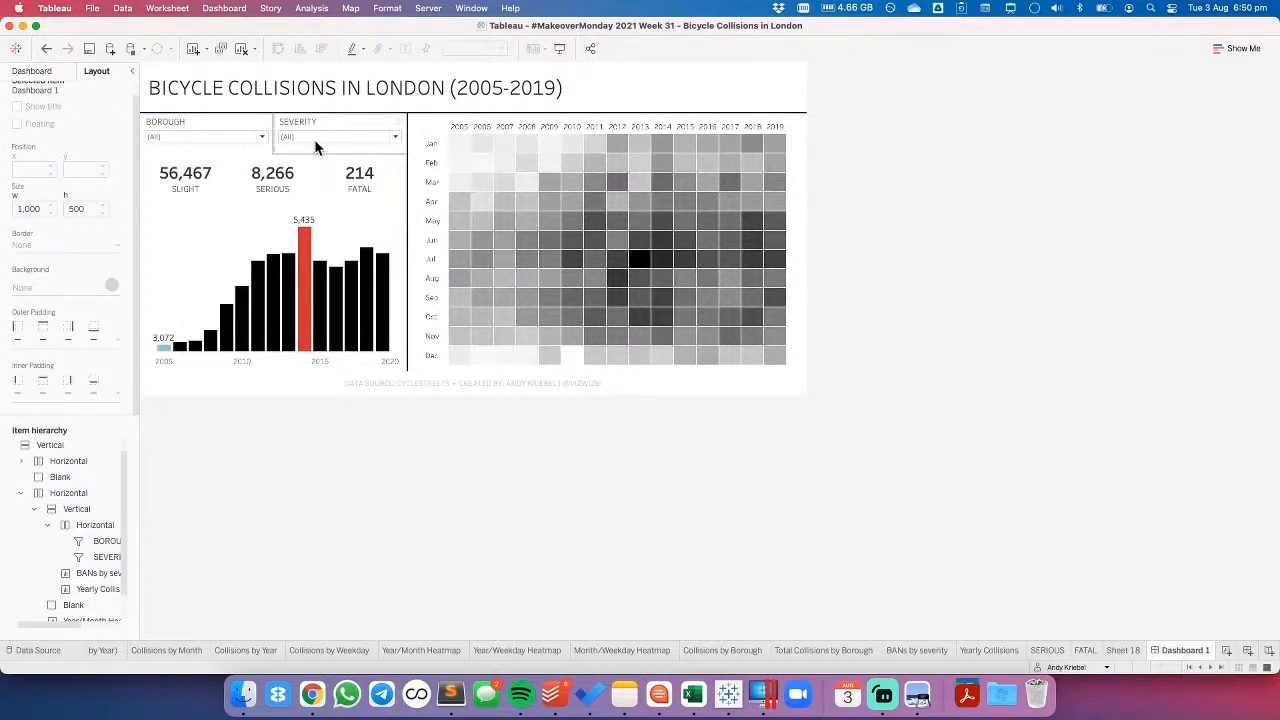
- Set the height of the horizontal container holding the filters to 70 pixels
{"action": "double_click", "coordinate": [340, 109]}
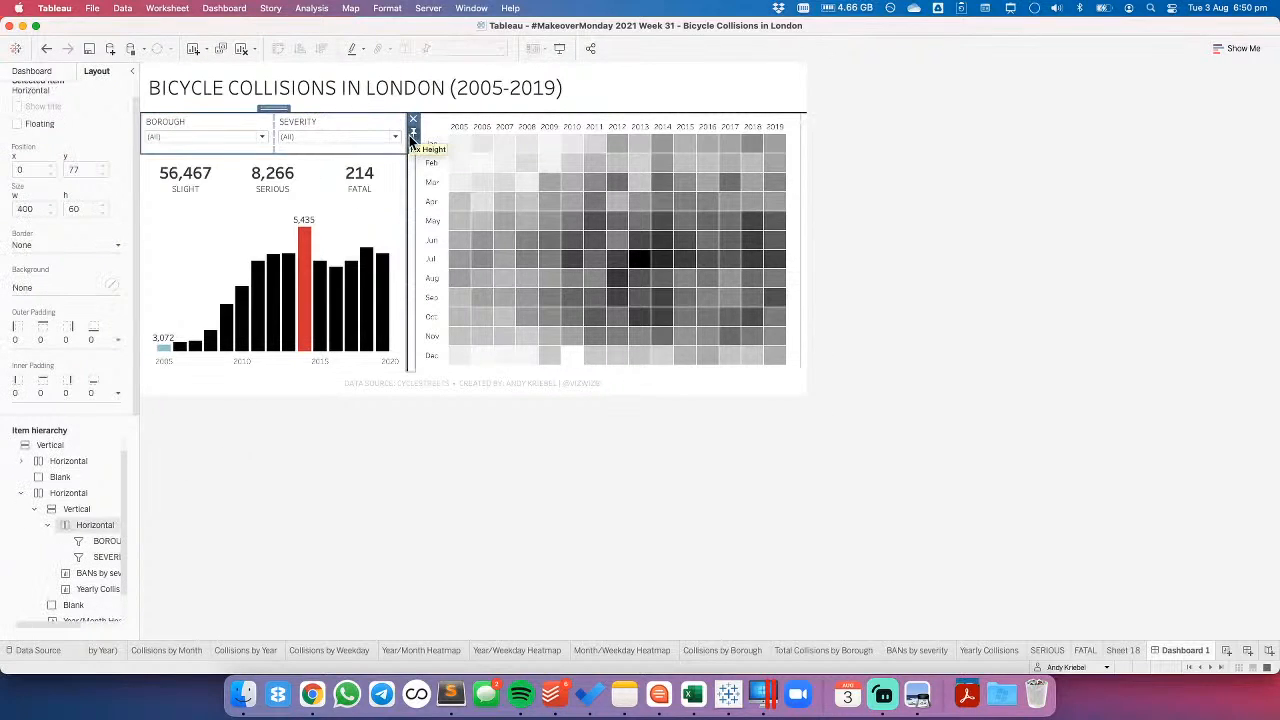
{"action": "left_click", "coordinate": [413, 146]}
{"action": "left_click", "coordinate": [455, 219]}
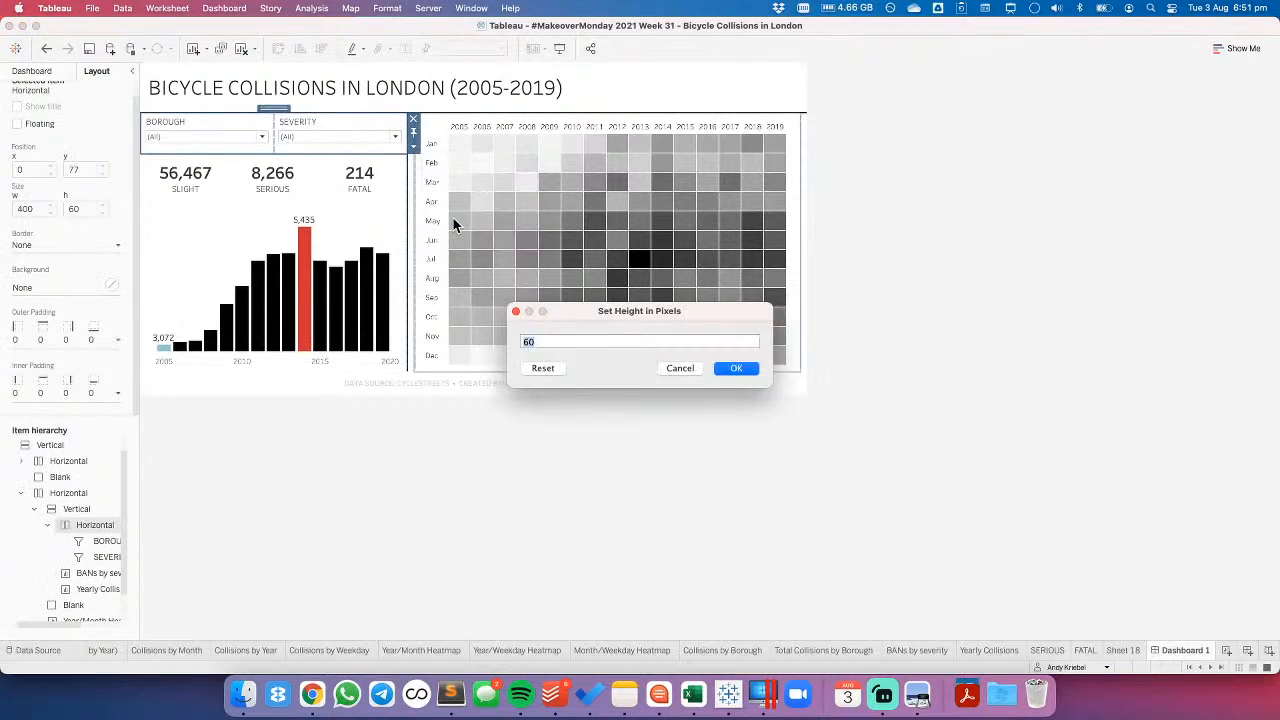
{"action": "type", "text": "70"}
{"action": "key", "text": "Return"}
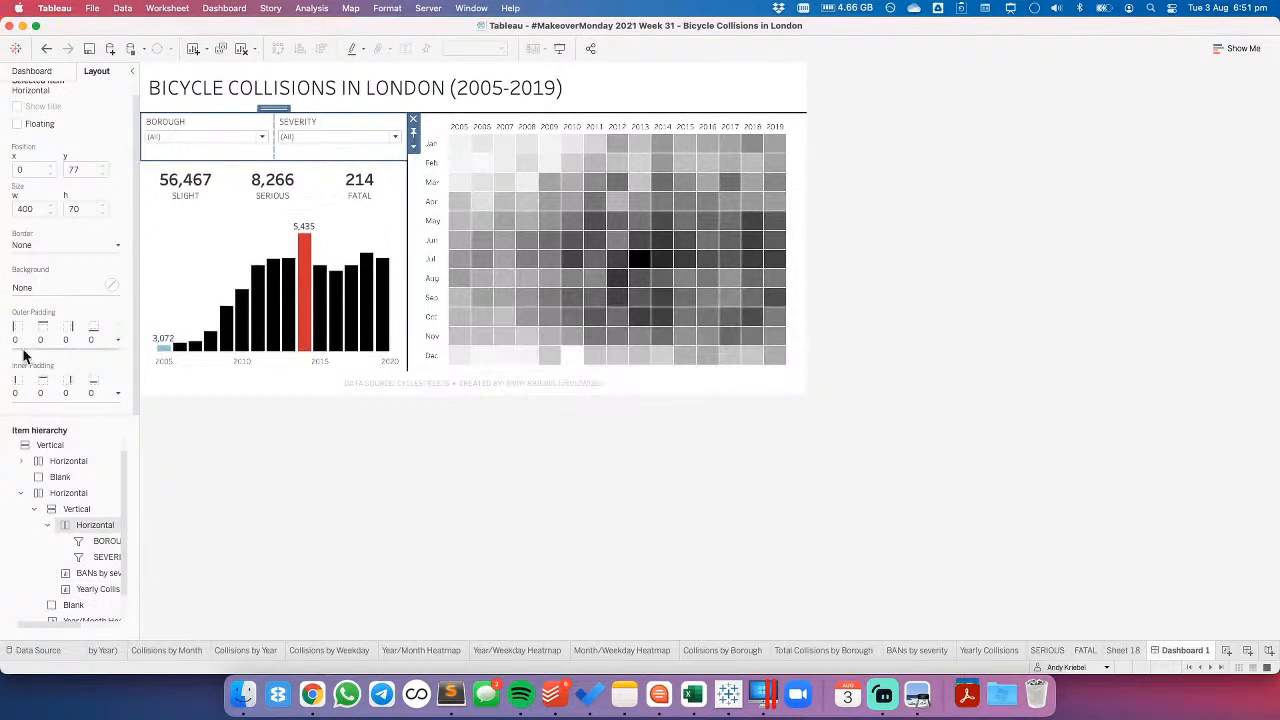
{"action": "left_click", "coordinate": [240, 463]}
- Set the filter container's inner padding to 10 on all sides, and deselect it
{"action": "left_click", "coordinate": [326, 120]}
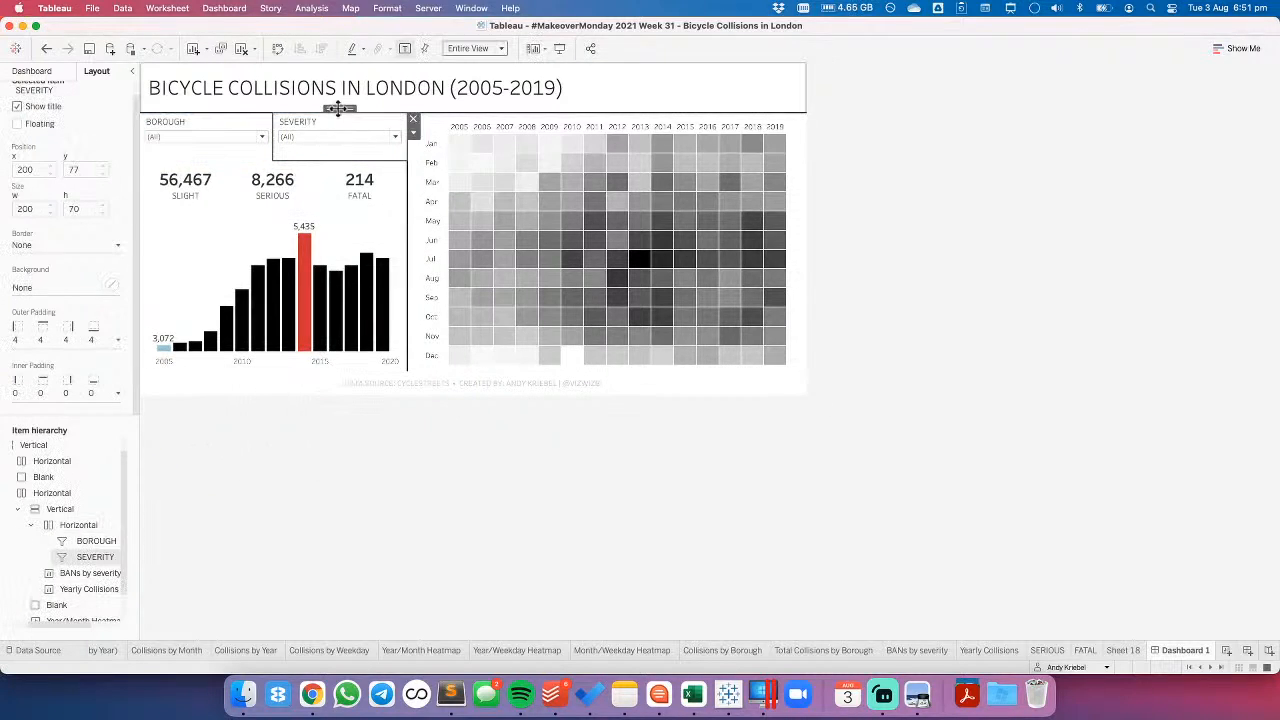
{"action": "double_click", "coordinate": [338, 108]}
{"action": "left_click", "coordinate": [37, 395]}
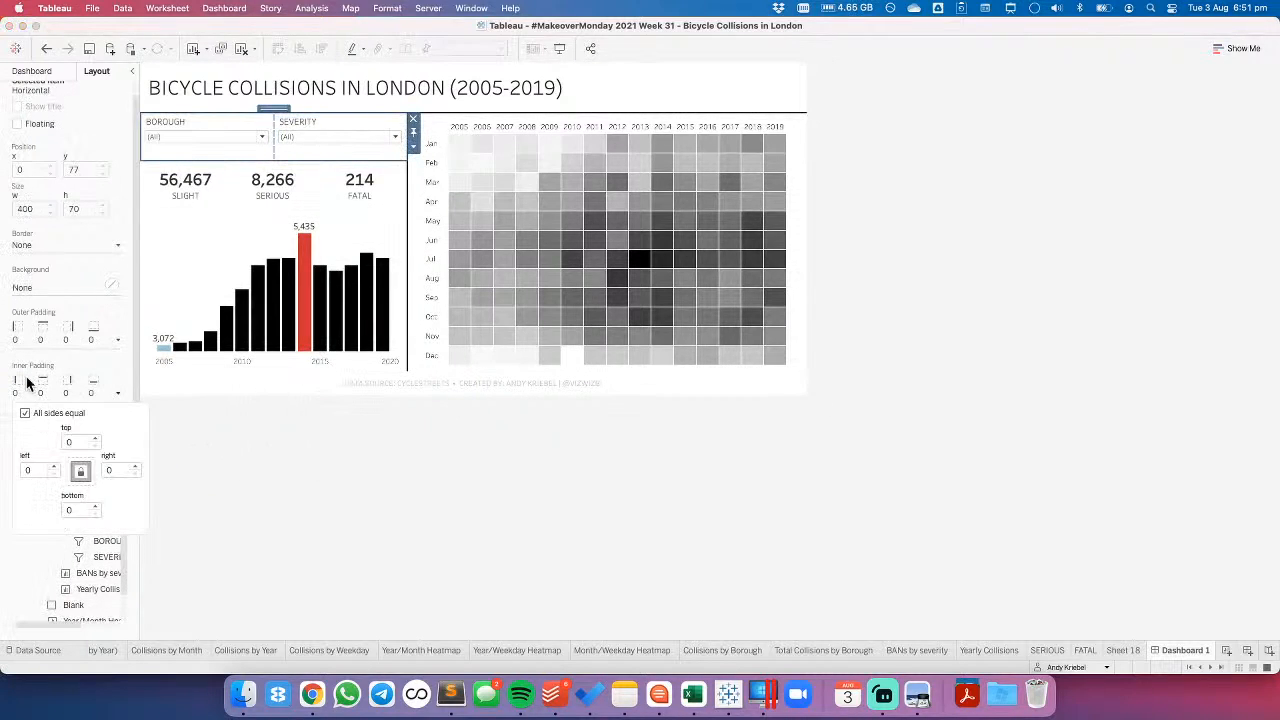
{"action": "left_click", "coordinate": [67, 443]}
{"action": "left_click", "coordinate": [25, 414]}
{"action": "left_click", "coordinate": [25, 414]}
{"action": "type", "text": "10"}
{"action": "key", "text": "Return"}
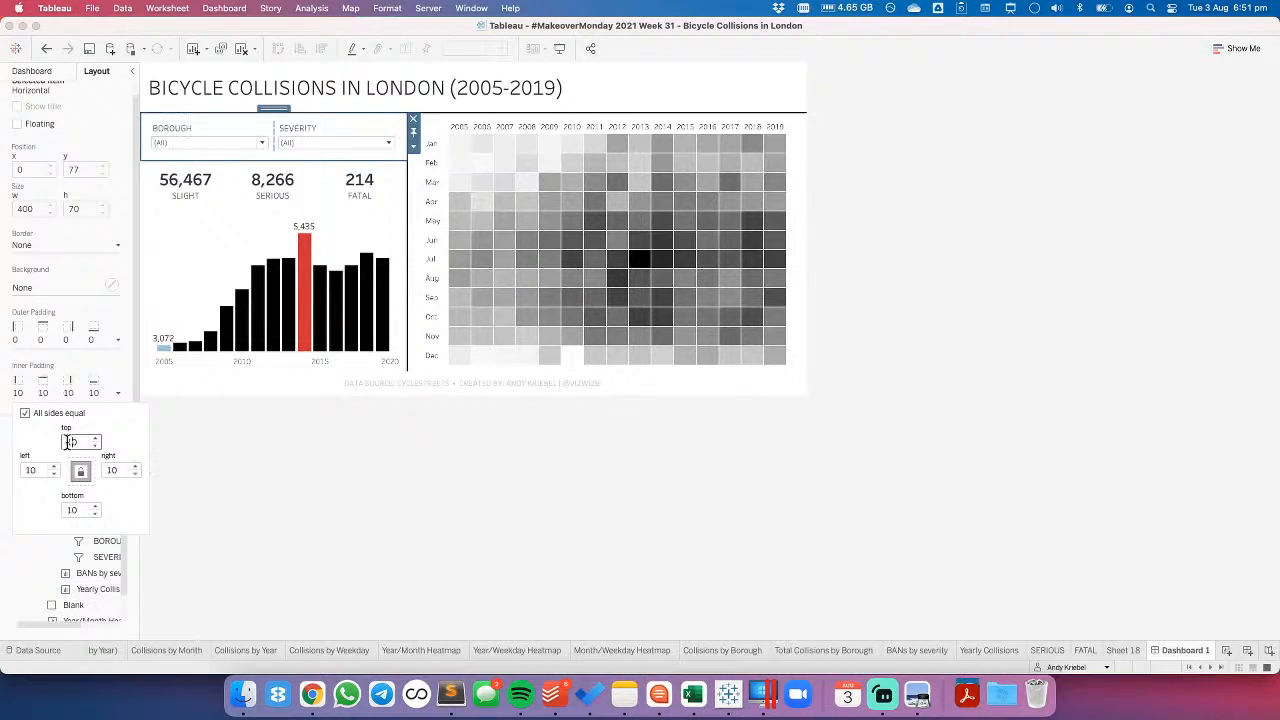
{"action": "left_click", "coordinate": [429, 451]}
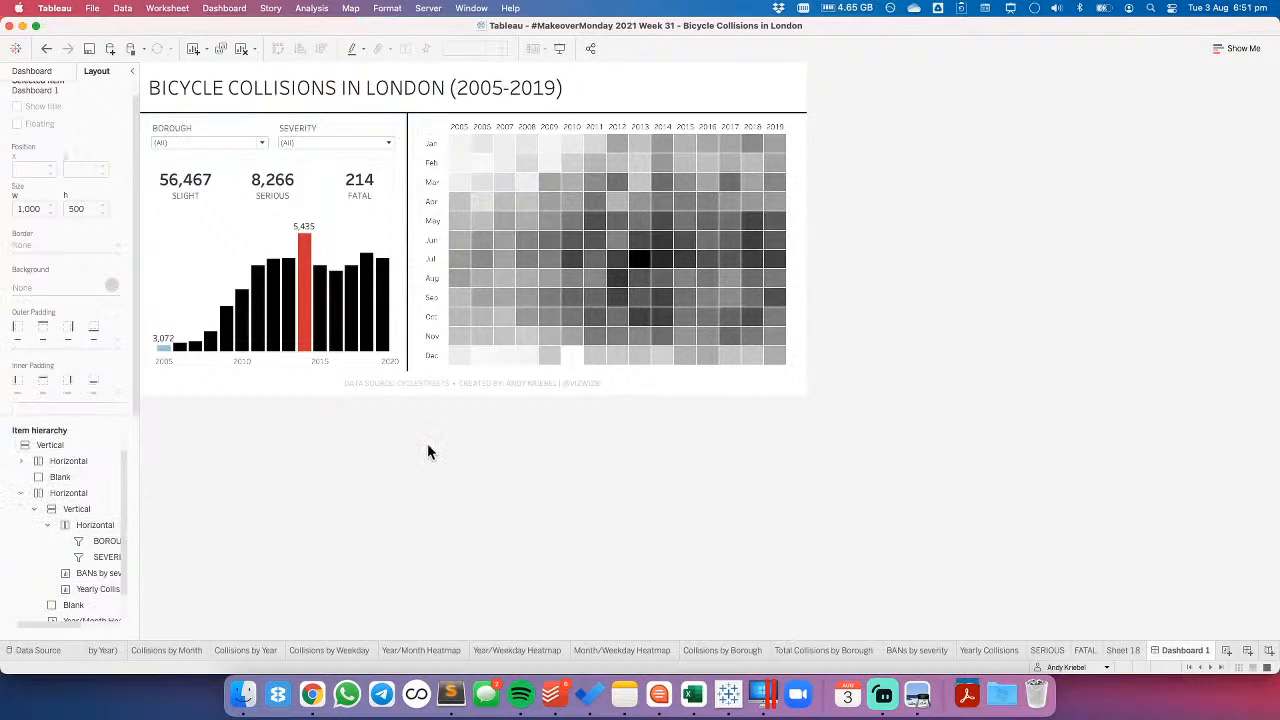
- Filter the dashboard's Borough selection to HOUNSLOW only
{"action": "left_click", "coordinate": [205, 135]}
{"action": "left_click", "coordinate": [262, 143]}
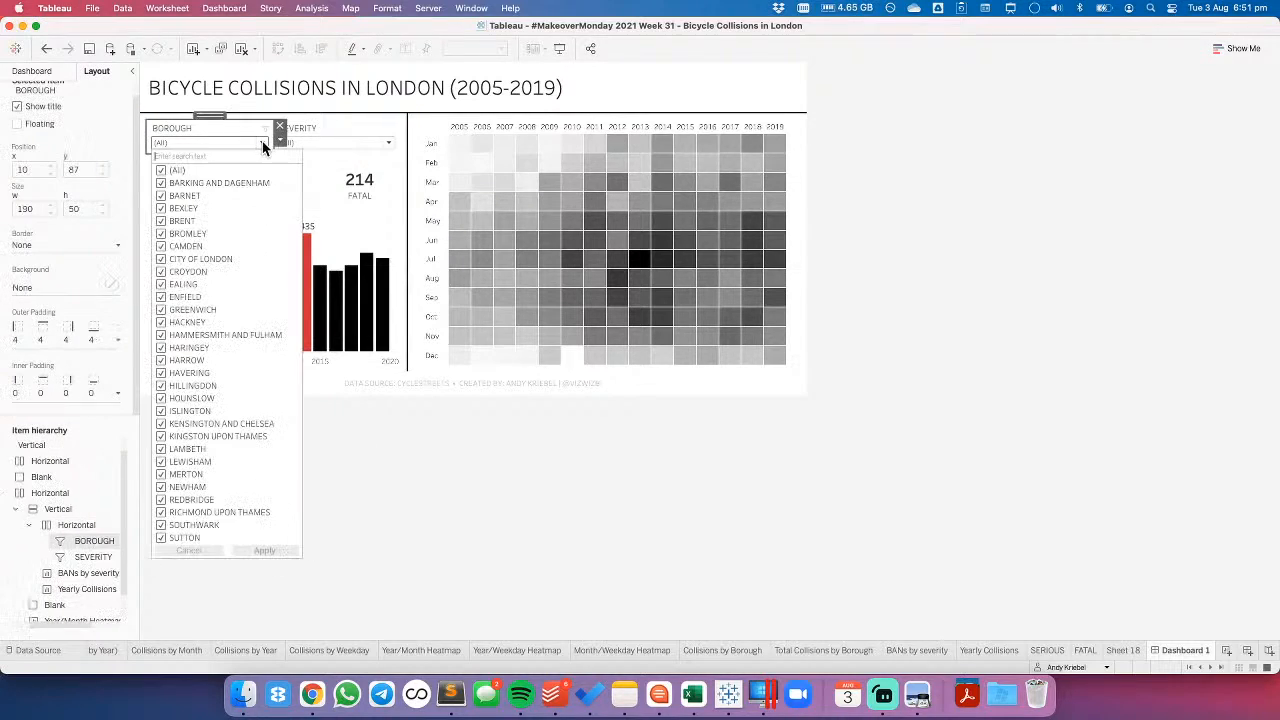
{"action": "left_click", "coordinate": [160, 169]}
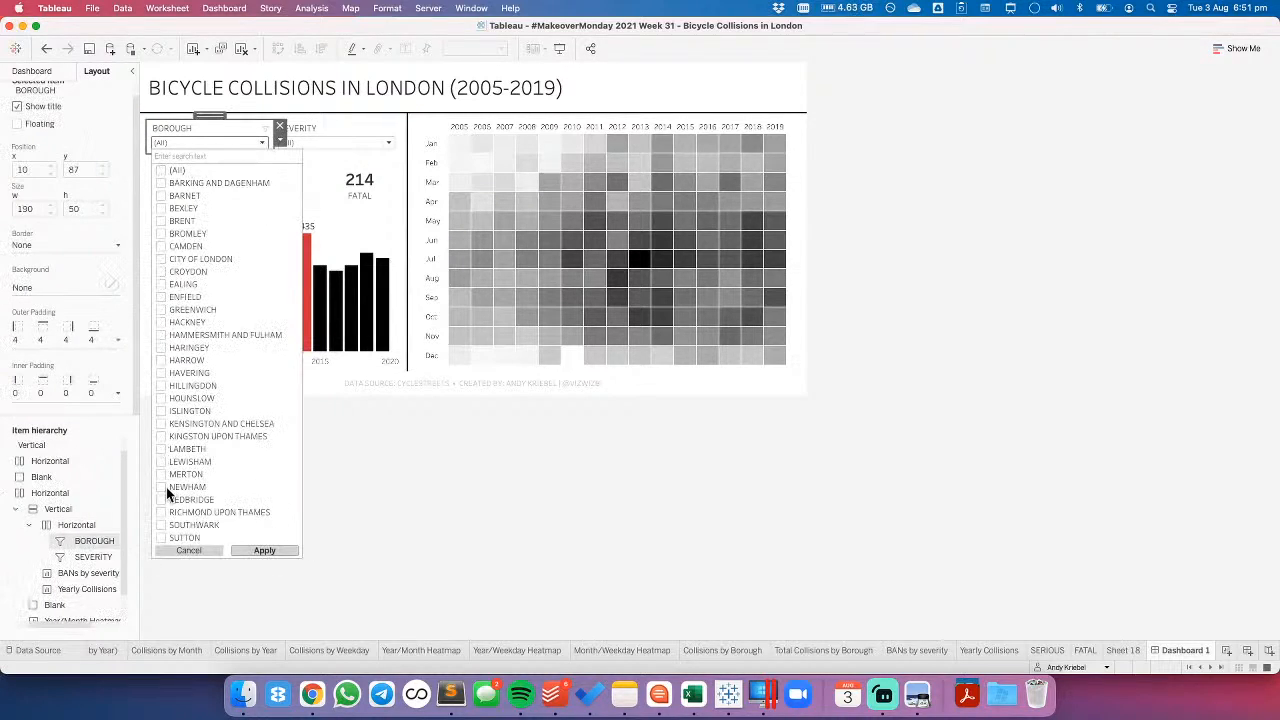
{"action": "left_click", "coordinate": [161, 398]}
{"action": "left_click", "coordinate": [428, 472]}
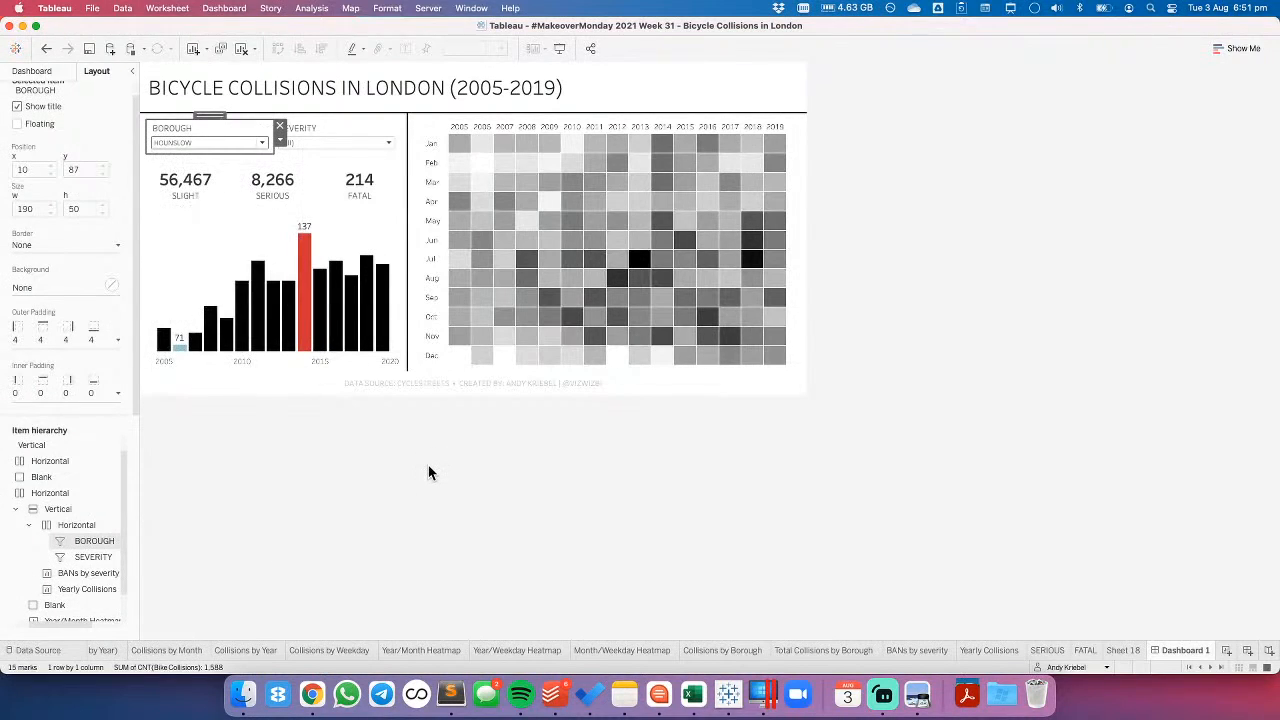
- Open the BANs by severity sheet from the dashboard and add its Severity filter to context
{"action": "left_click", "coordinate": [390, 180]}
{"action": "left_click", "coordinate": [414, 191]}
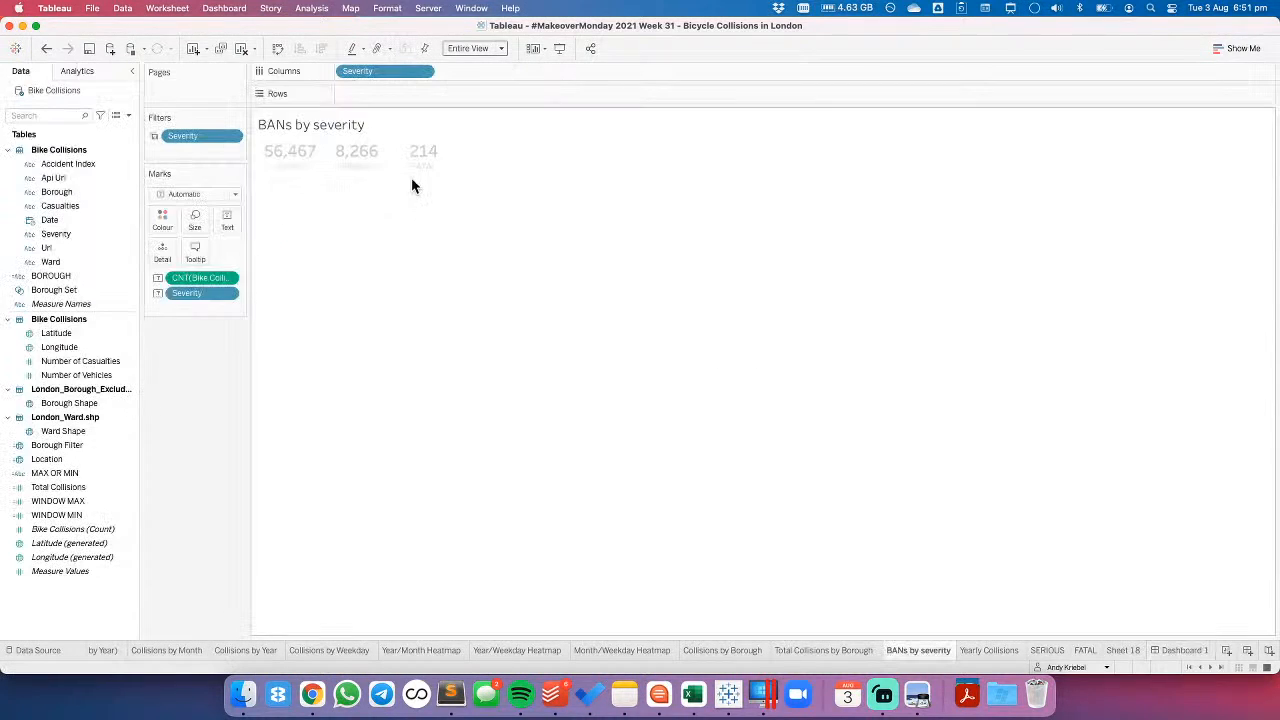
{"action": "left_click", "coordinate": [237, 139]}
{"action": "left_click", "coordinate": [214, 207]}
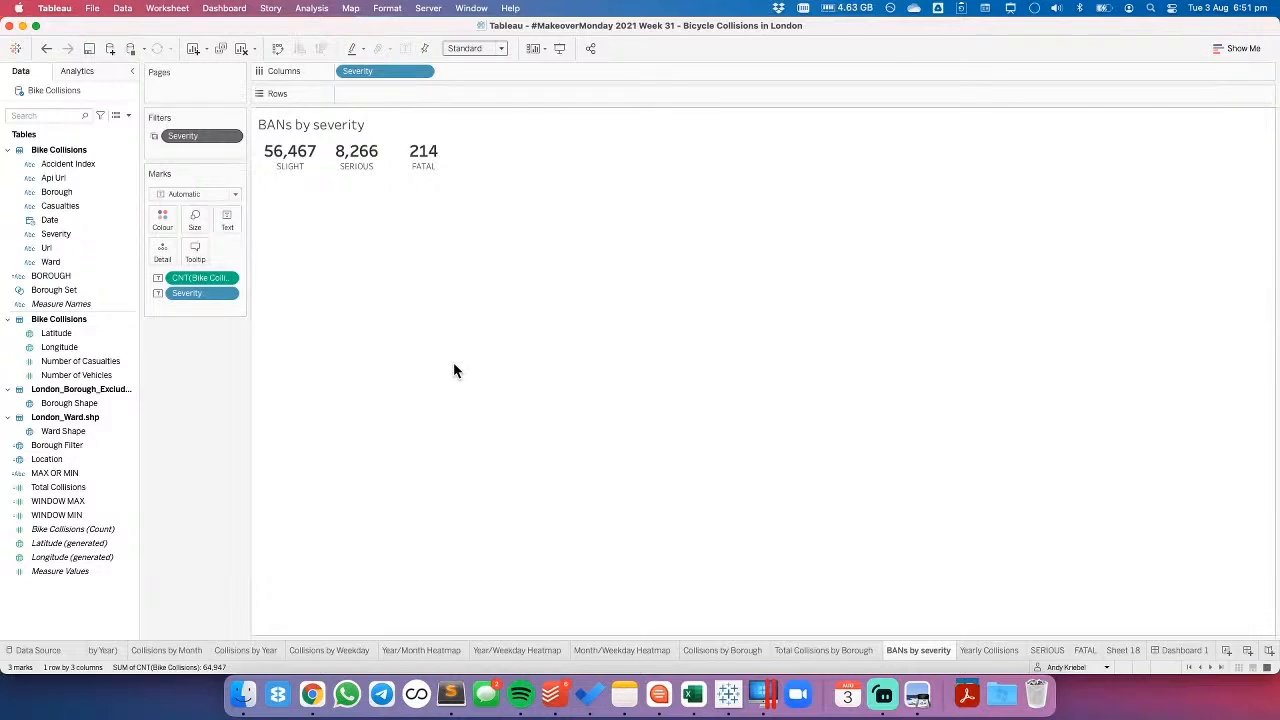
- Return to Dashboard 1 and limit the Severity filter to SLIGHT only
{"action": "left_click", "coordinate": [1181, 650]}
{"action": "left_click", "coordinate": [325, 142]}
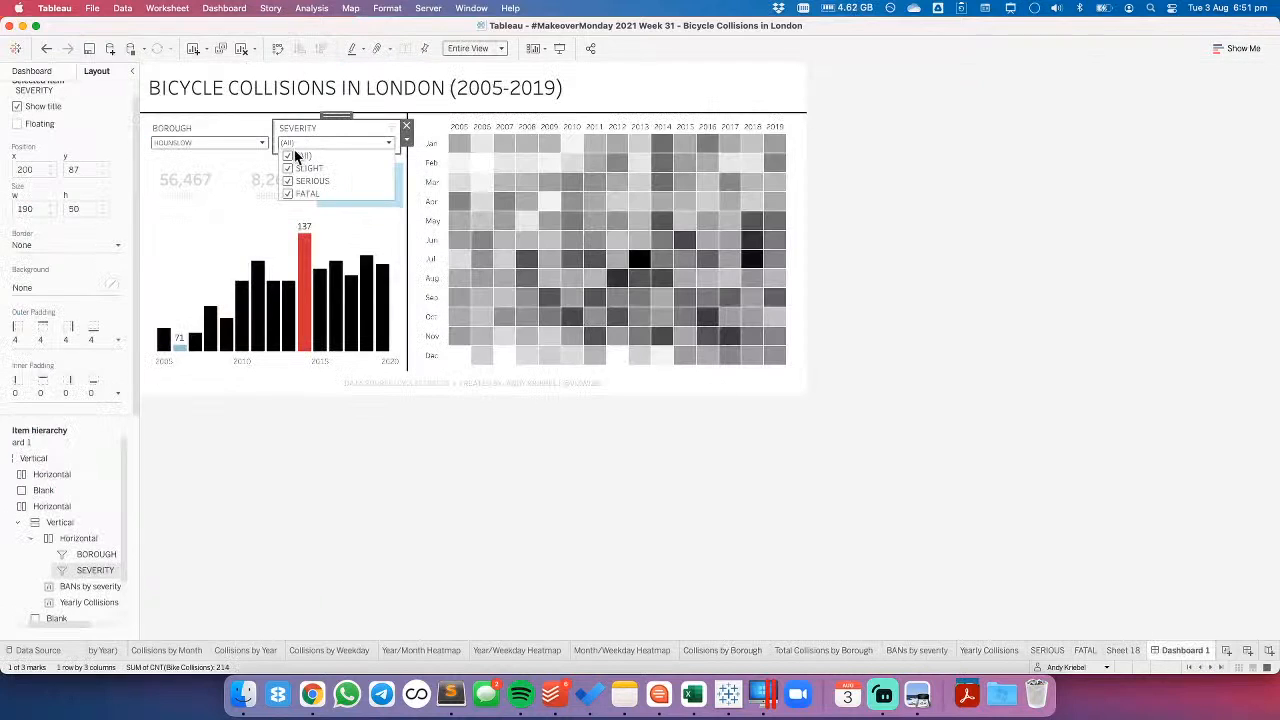
{"action": "left_click", "coordinate": [288, 157]}
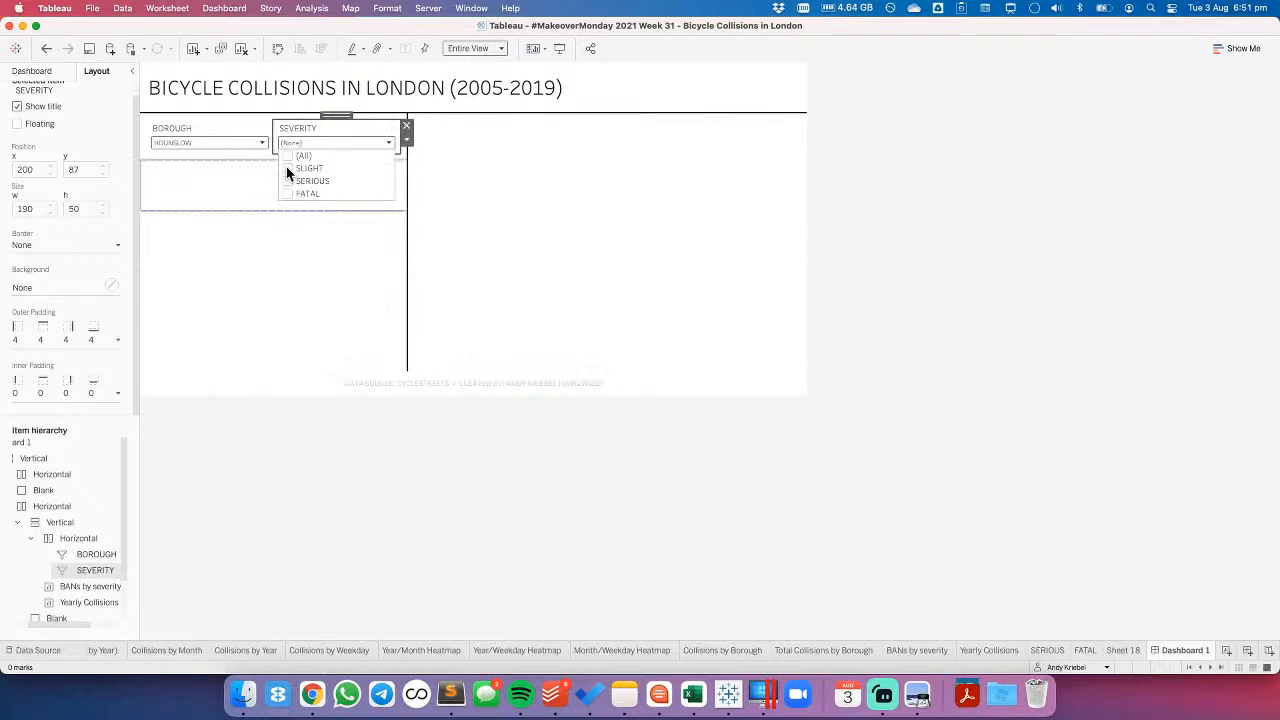
{"action": "left_click", "coordinate": [287, 169]}
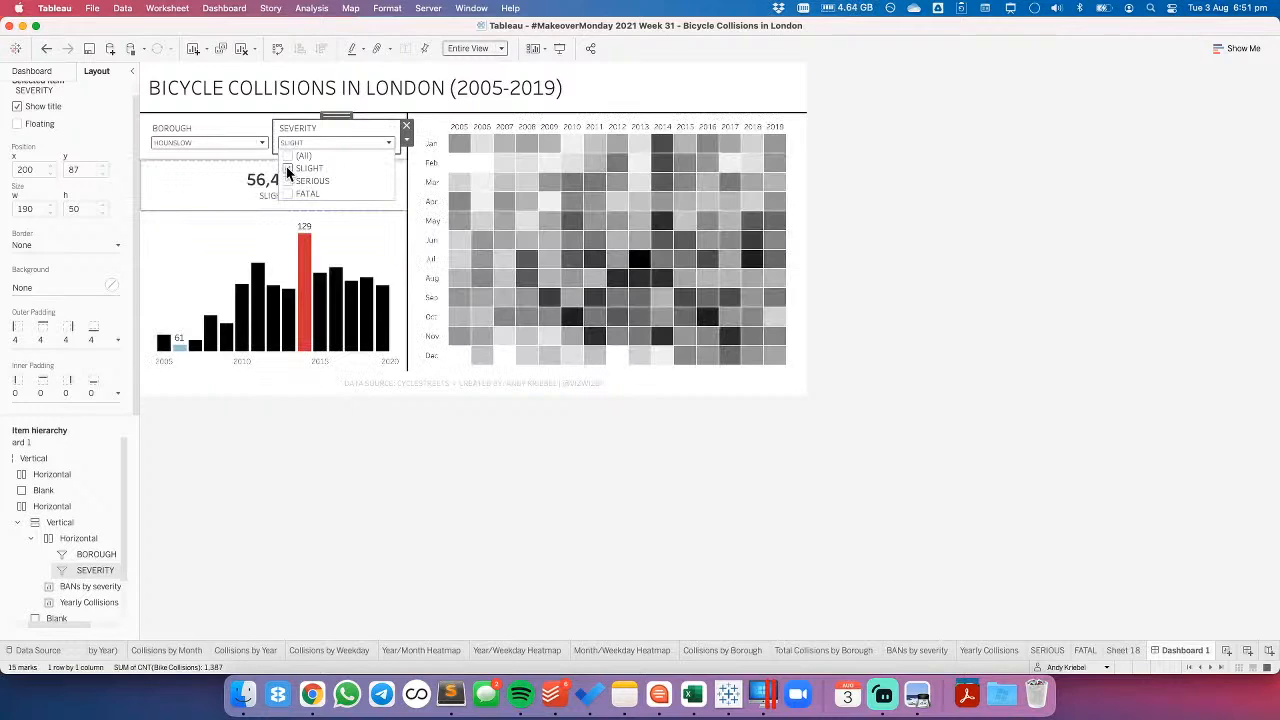
- Check which filters act on the BANs by severity sheet, and return to Dashboard 1
{"action": "left_click", "coordinate": [203, 184]}
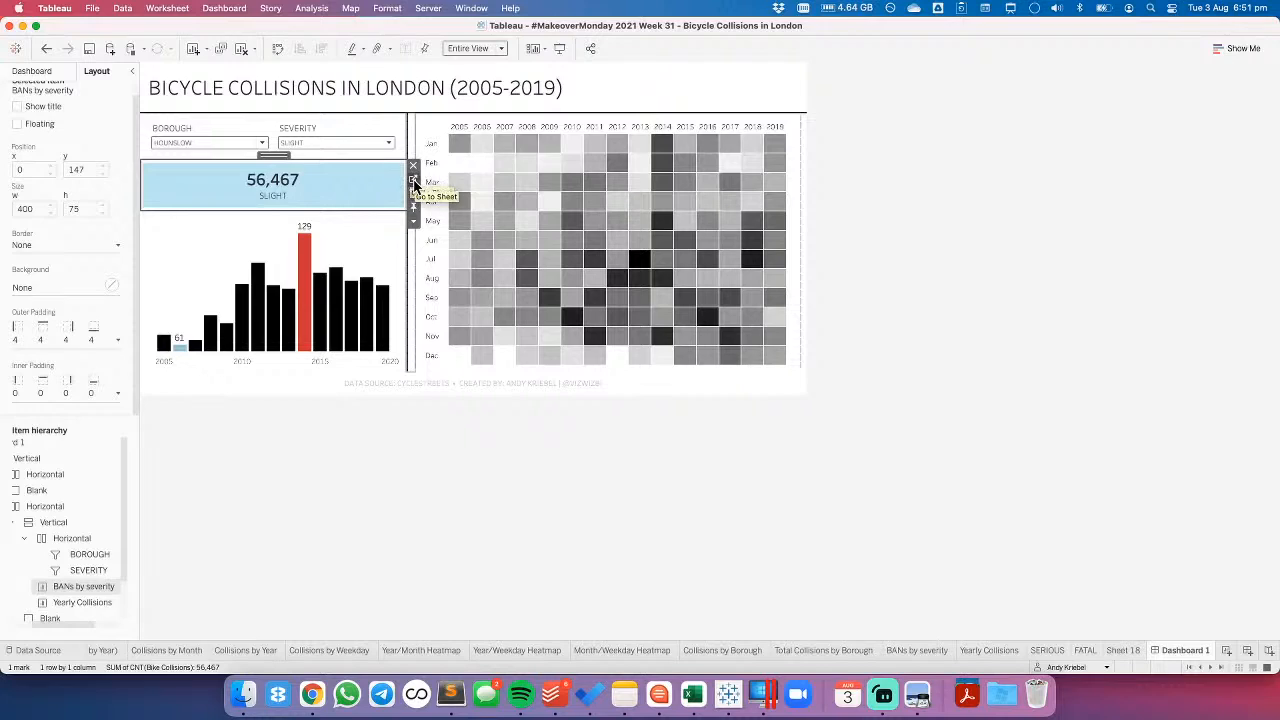
{"action": "left_click", "coordinate": [411, 184]}
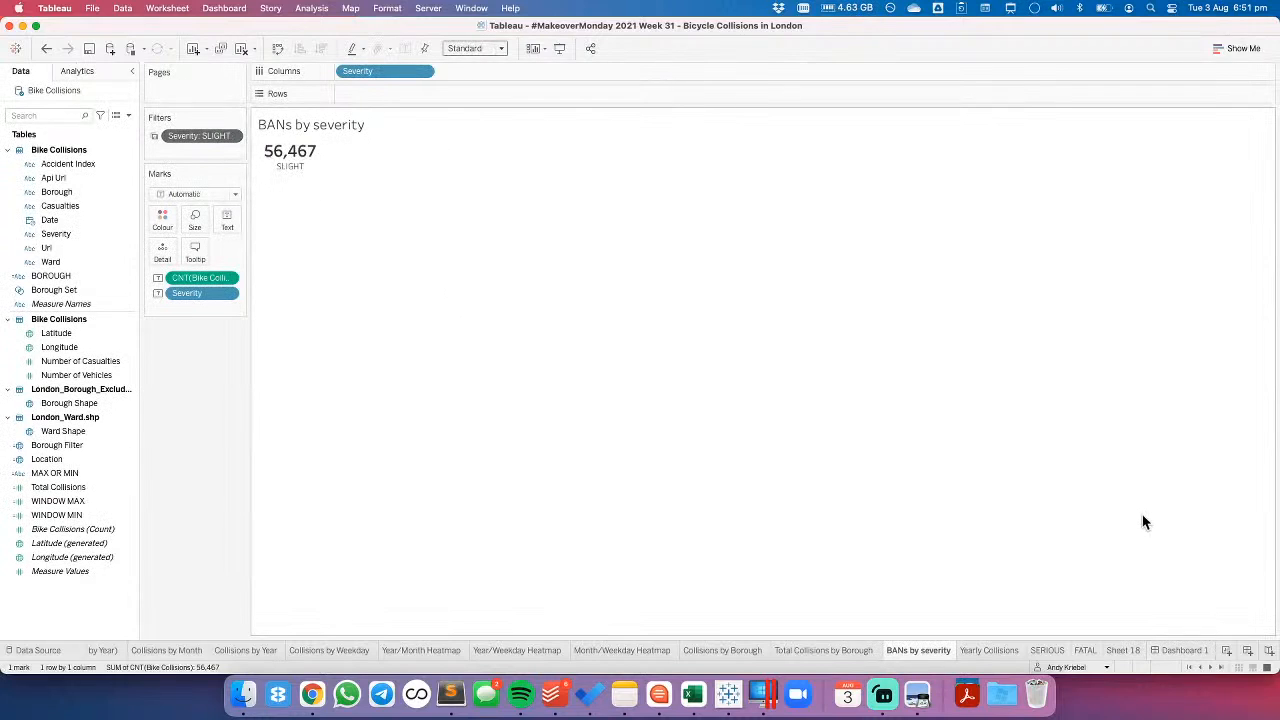
{"action": "left_click", "coordinate": [1180, 650]}
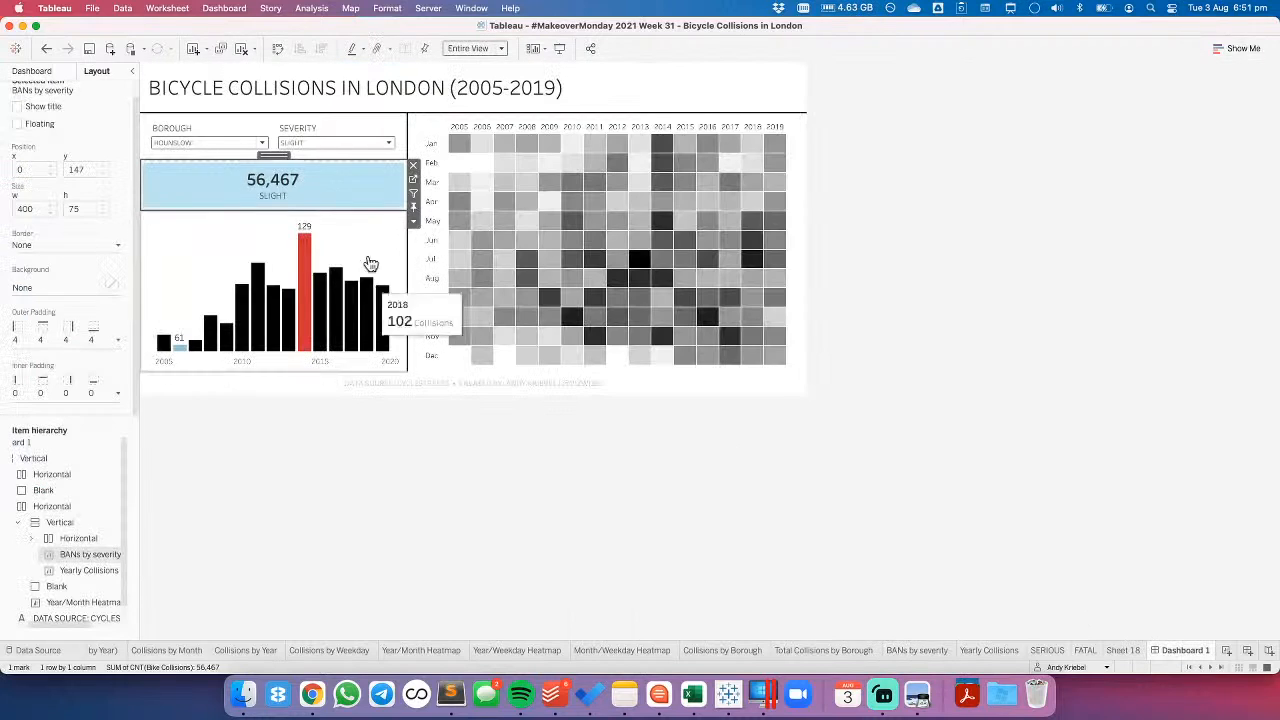
- Apply the Borough filter to selected worksheets so that it also controls the BANs by severity
{"action": "left_click", "coordinate": [258, 147]}
{"action": "left_click", "coordinate": [281, 140]}
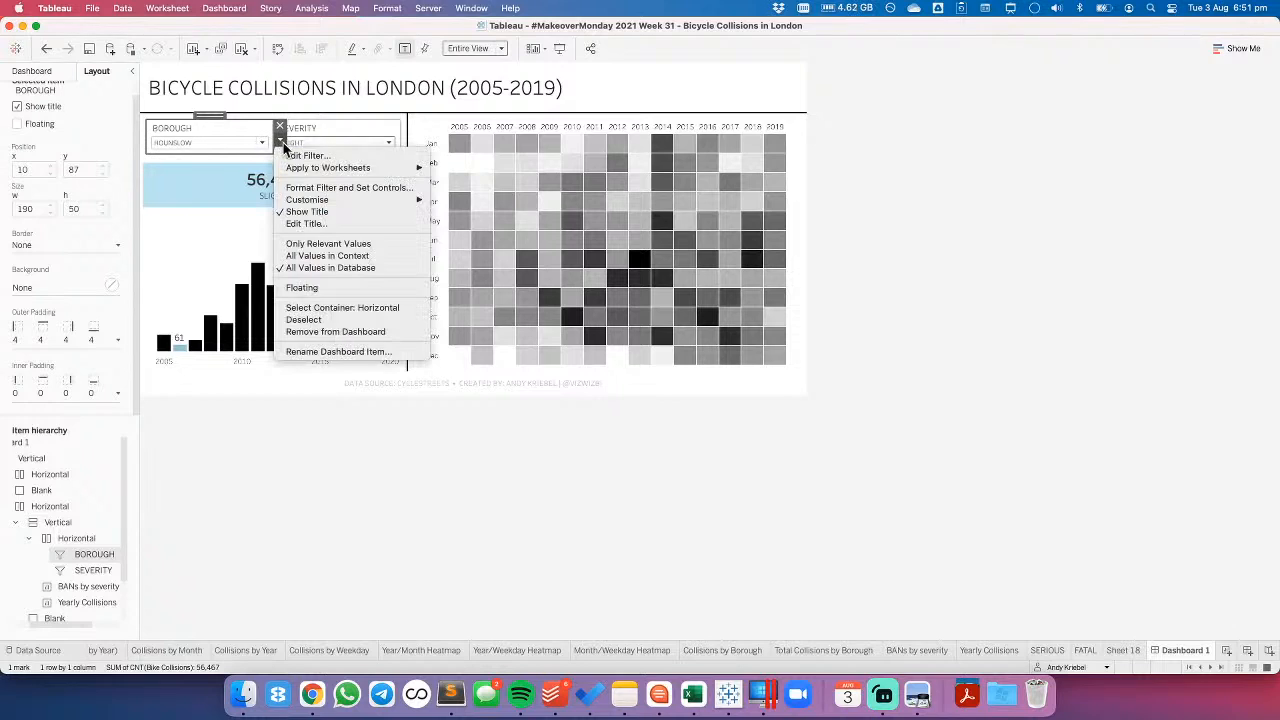
{"action": "mouse_move", "coordinate": [312, 168]}
{"action": "left_click", "coordinate": [525, 193]}
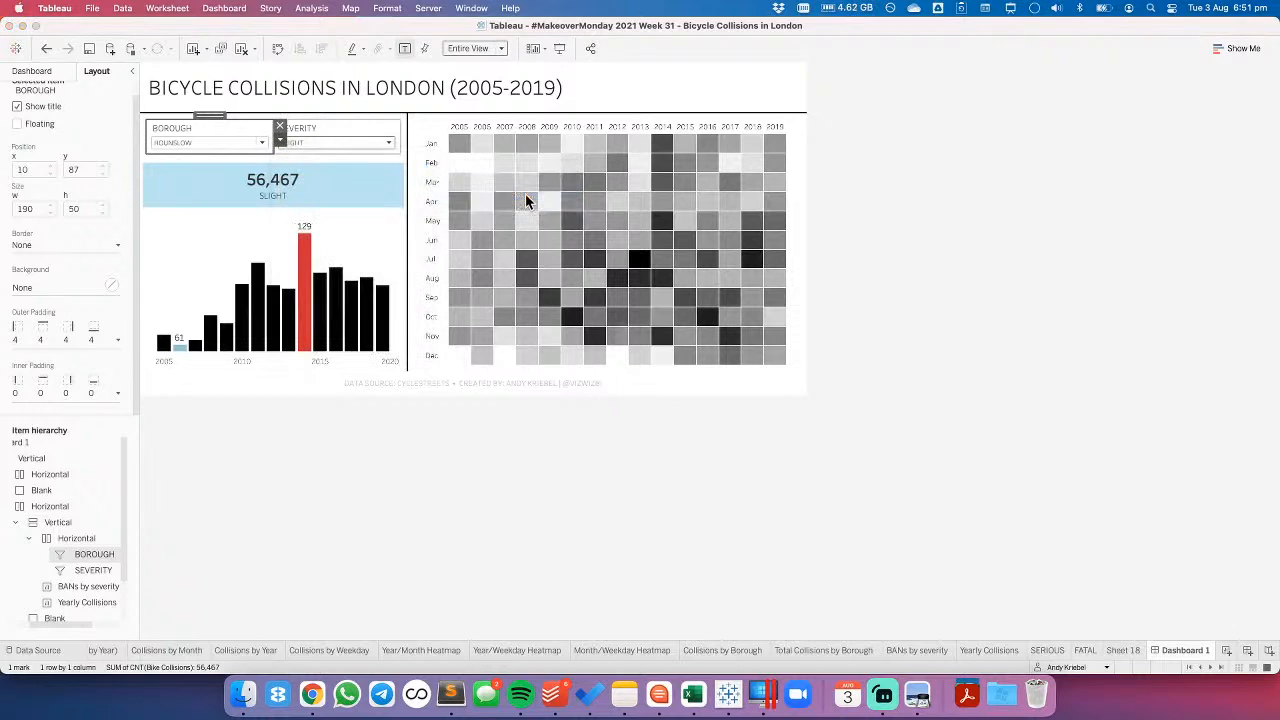
{"action": "left_click", "coordinate": [519, 455]}
{"action": "left_click", "coordinate": [772, 472]}
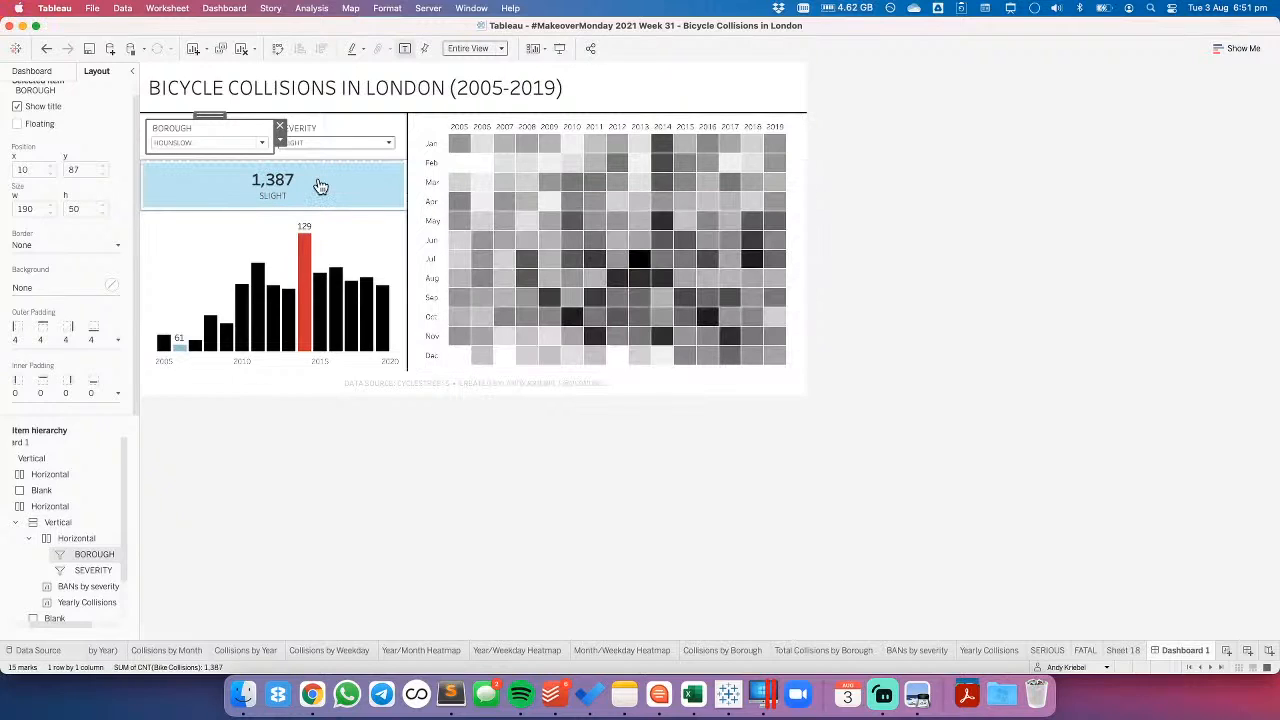
- Open the BANs by severity sheet to check its Borough and Severity filters, and return to Dashboard 1
{"action": "left_click", "coordinate": [320, 187]}
{"action": "left_click", "coordinate": [413, 188]}
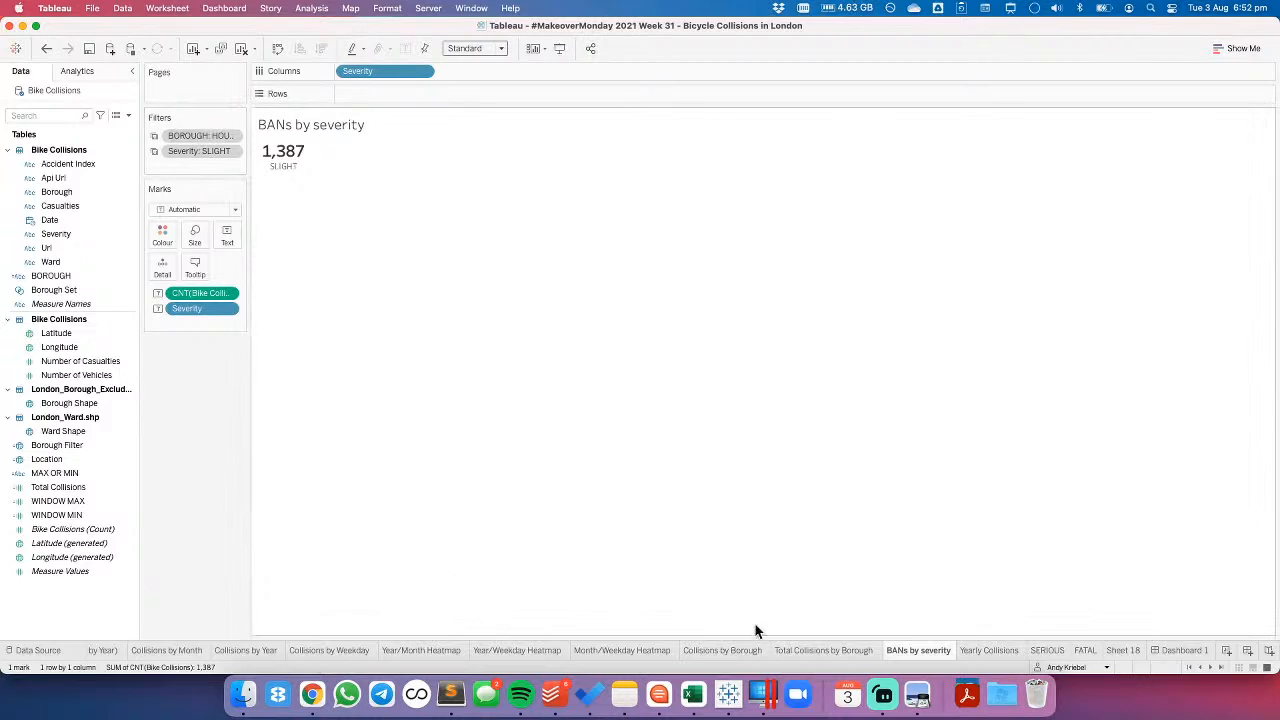
{"action": "left_click", "coordinate": [1172, 651]}
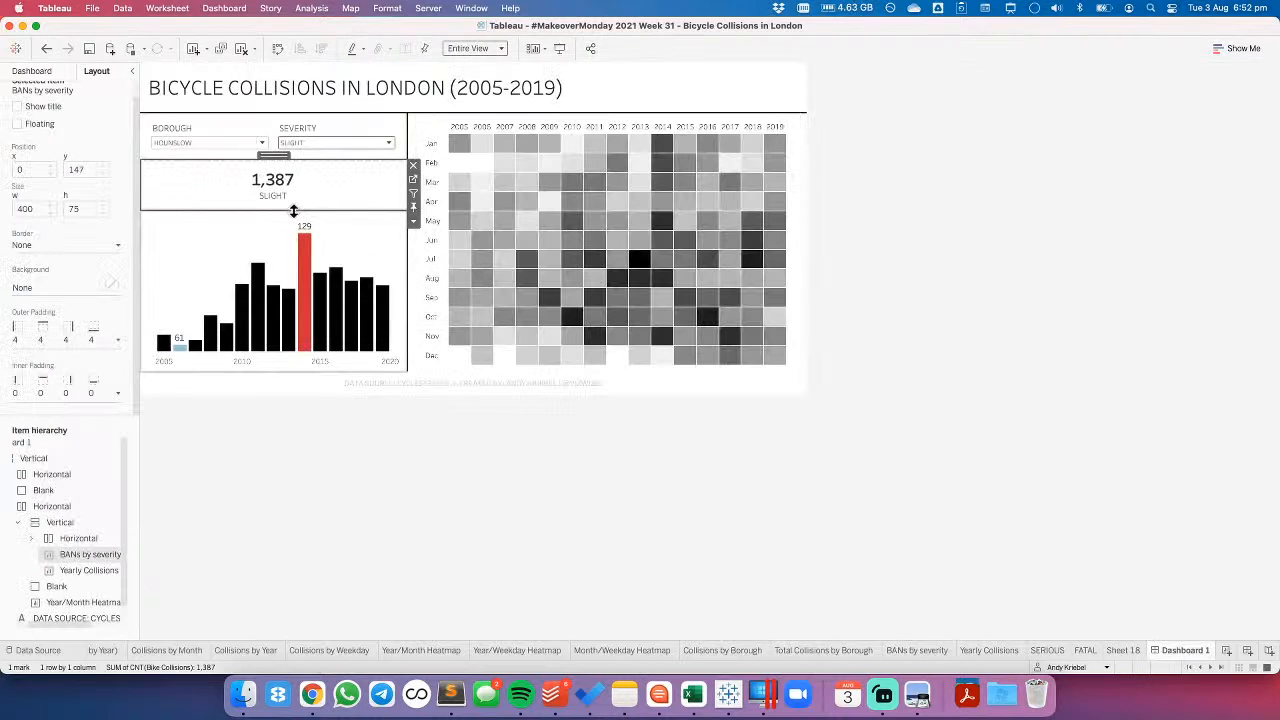
- Set the dashboard's Severity filter to (All)
{"action": "left_click", "coordinate": [300, 133]}
{"action": "left_click", "coordinate": [288, 145]}
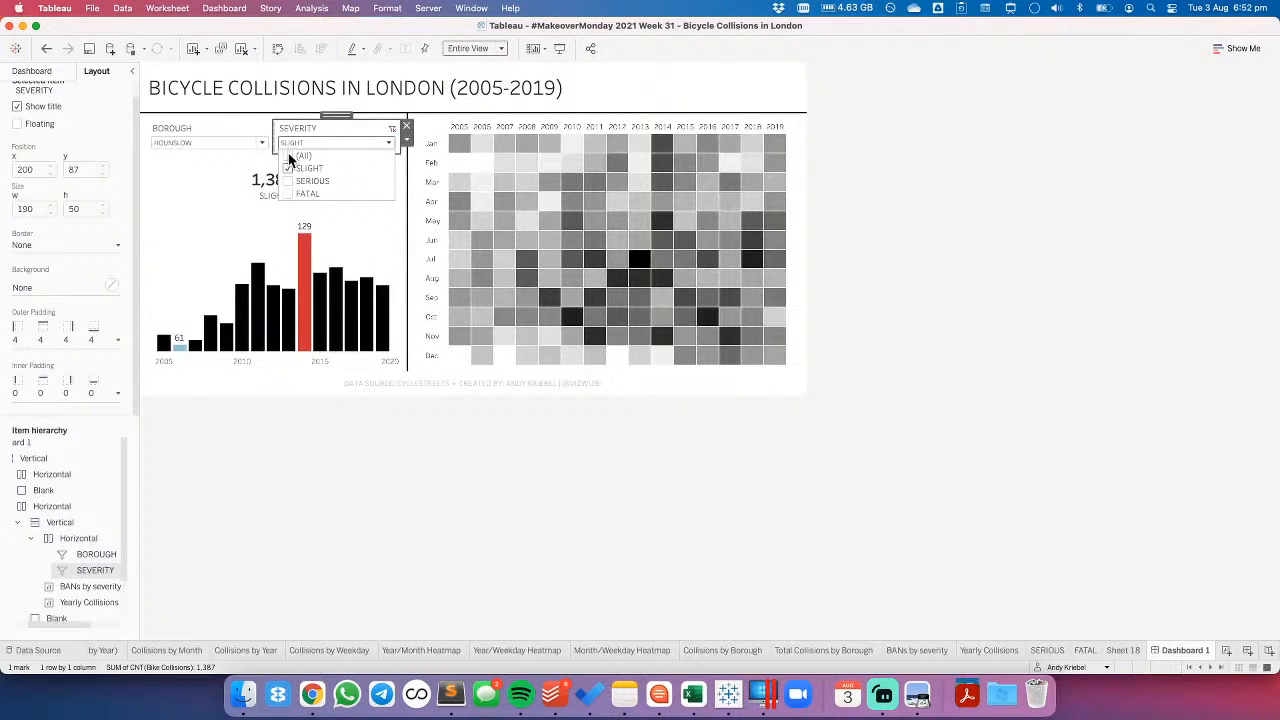
{"action": "left_click", "coordinate": [302, 498]}
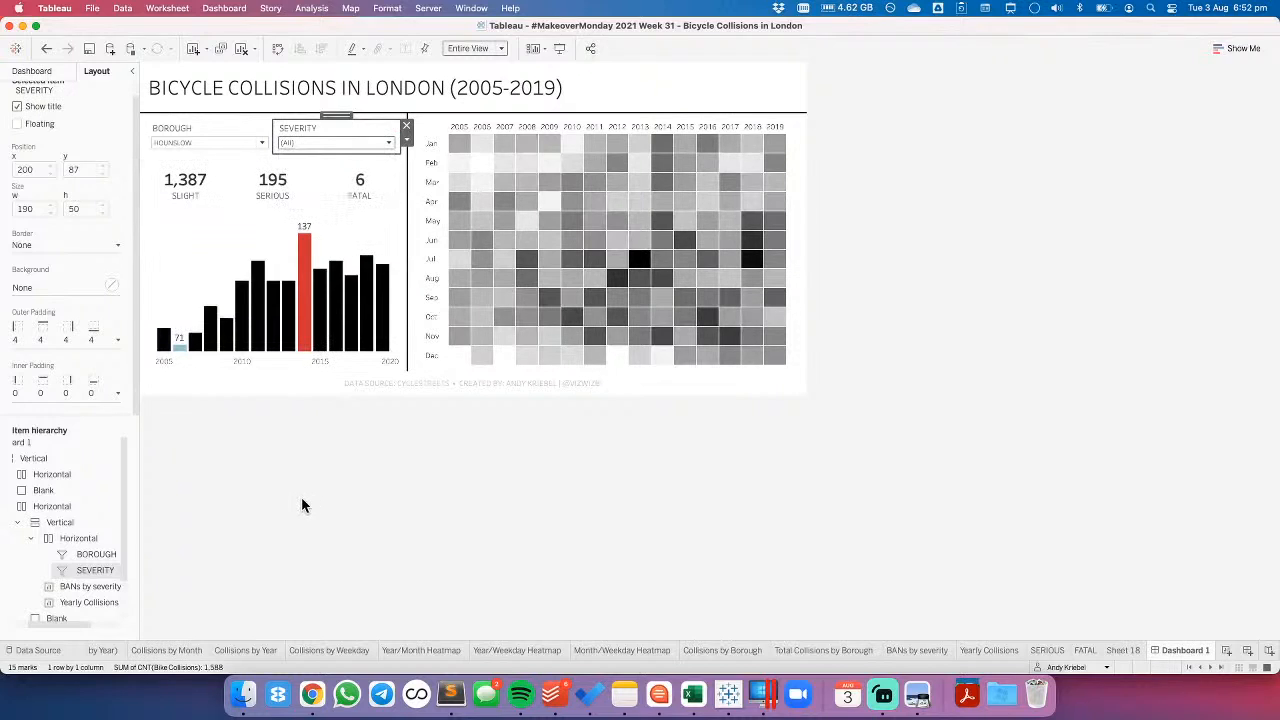
{"action": "left_click", "coordinate": [250, 147]}
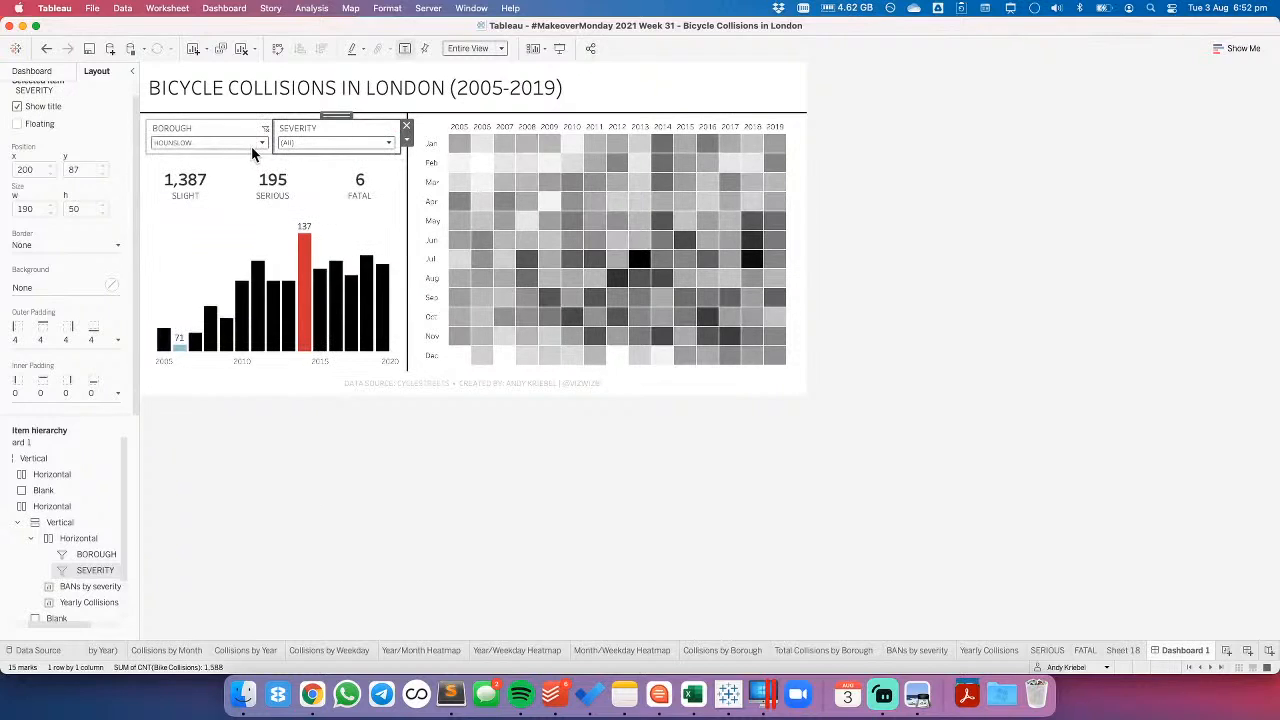
{"action": "left_click", "coordinate": [262, 142]}
{"action": "left_click", "coordinate": [163, 171]}
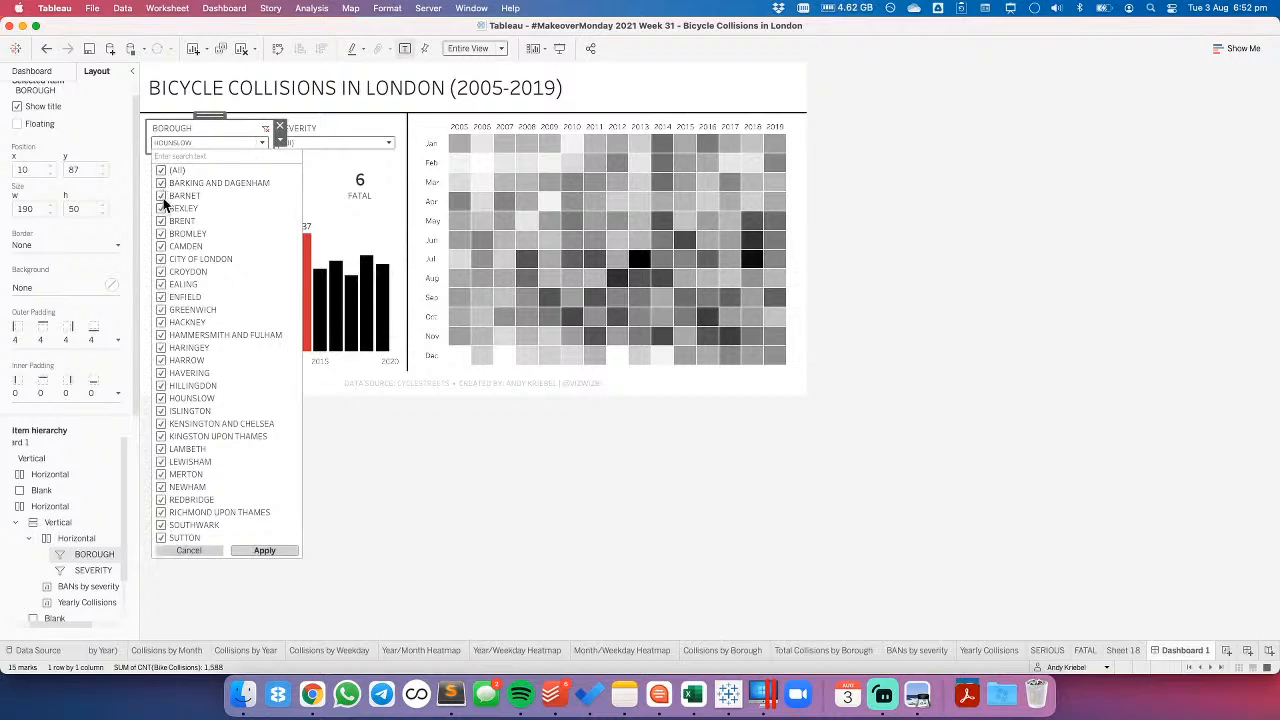
{"action": "left_click", "coordinate": [163, 171]}
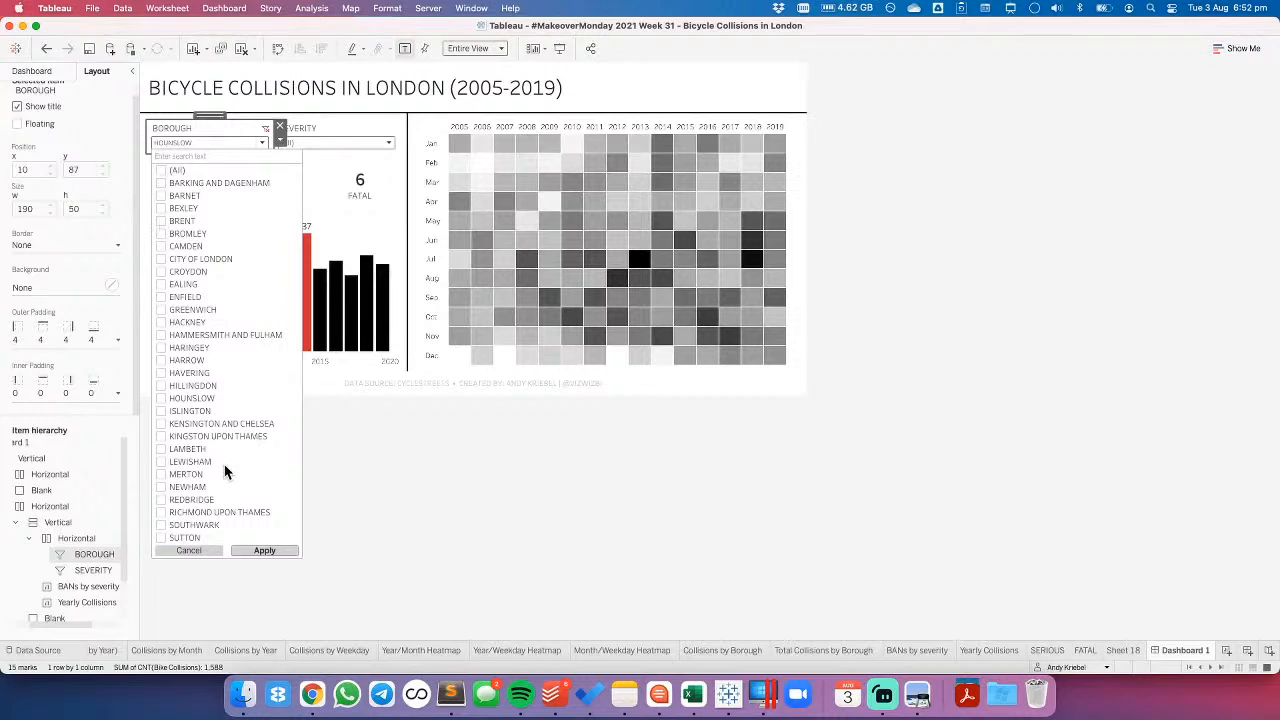
{"action": "scroll", "coordinate": [224, 464], "scroll_direction": "down", "scroll_amount": 3}
{"action": "scroll", "coordinate": [224, 464], "scroll_direction": "up", "scroll_amount": 3}
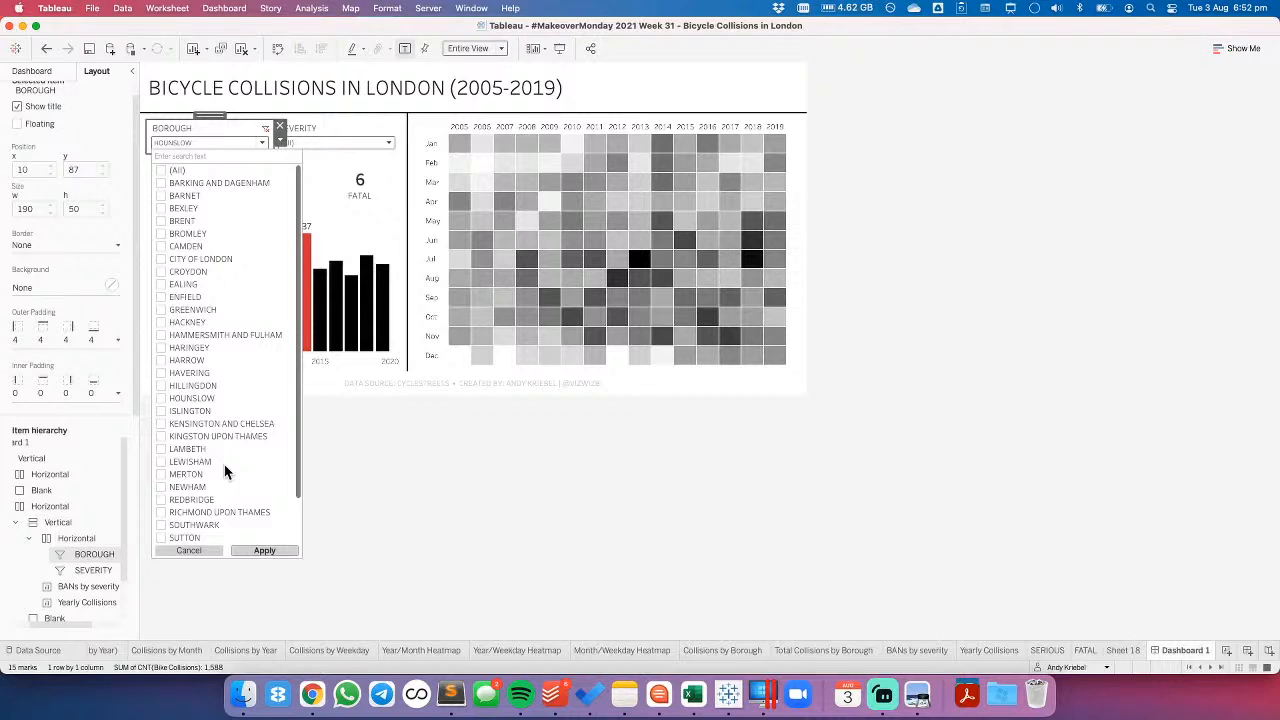
{"action": "scroll", "coordinate": [224, 464], "scroll_direction": "down", "scroll_amount": 1}
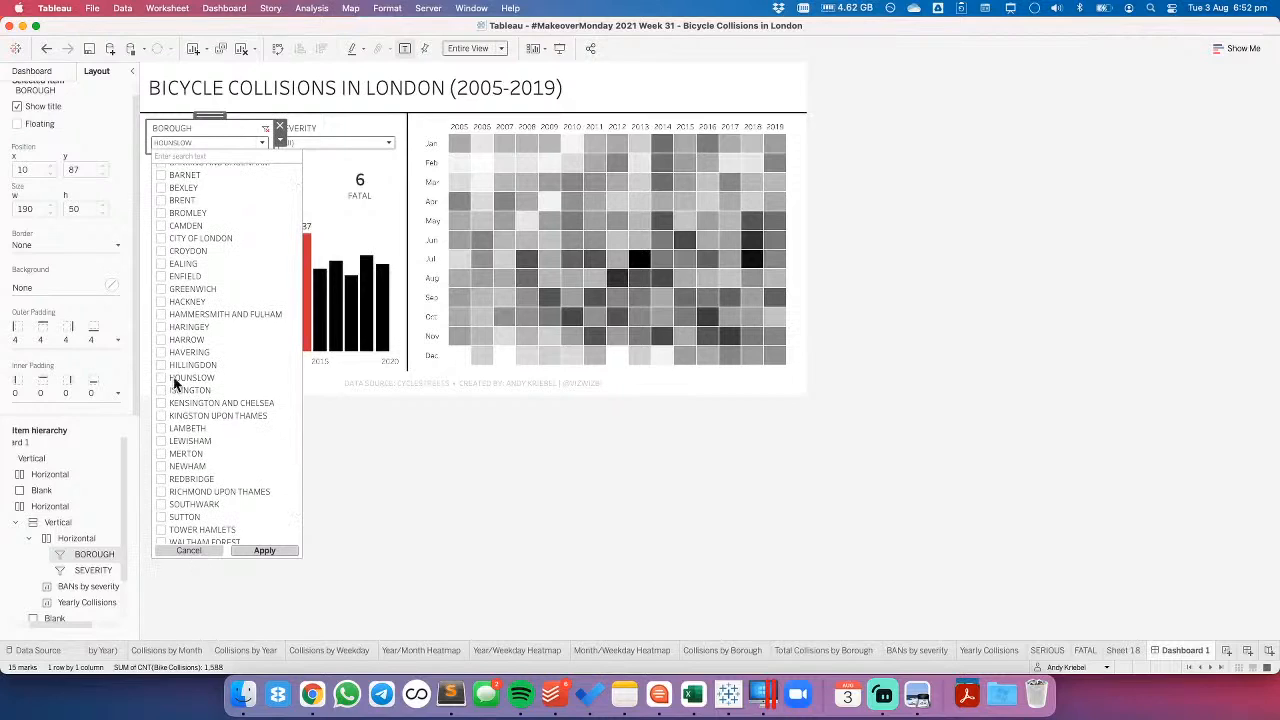
{"action": "scroll", "coordinate": [203, 254], "scroll_direction": "up", "scroll_amount": 1}
{"action": "left_click", "coordinate": [474, 463]}
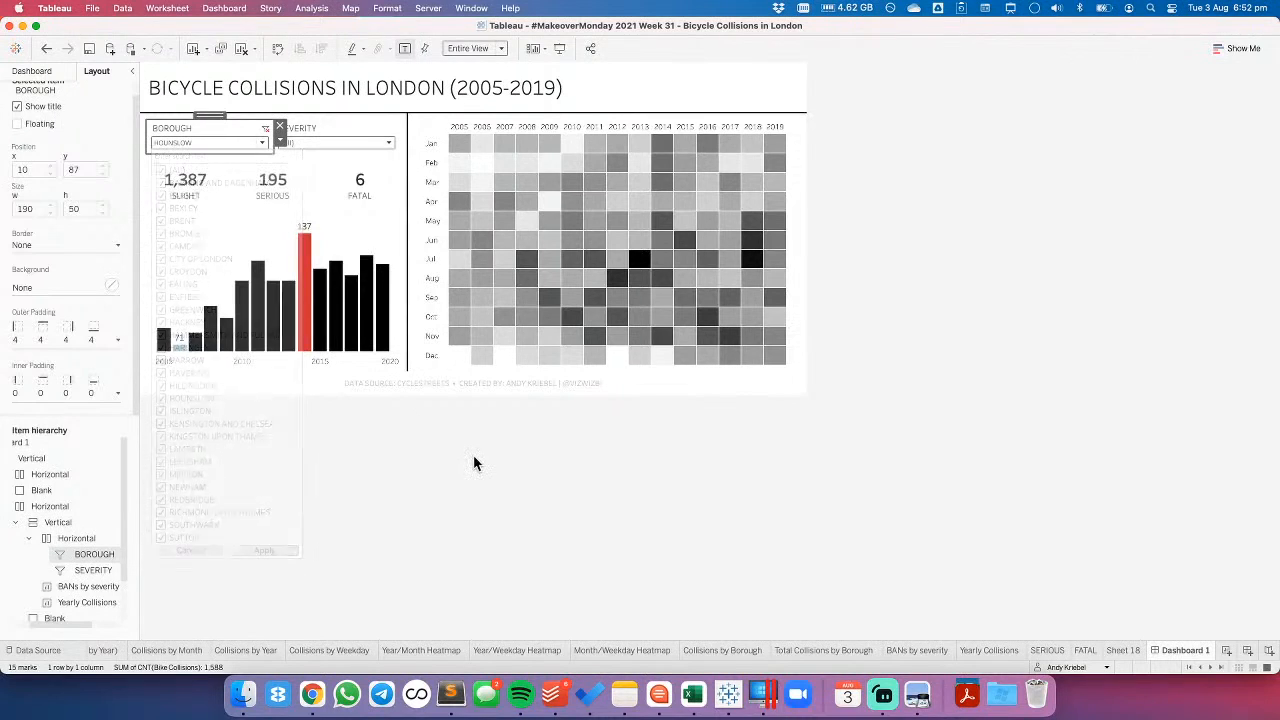
{"action": "left_click", "coordinate": [458, 463]}
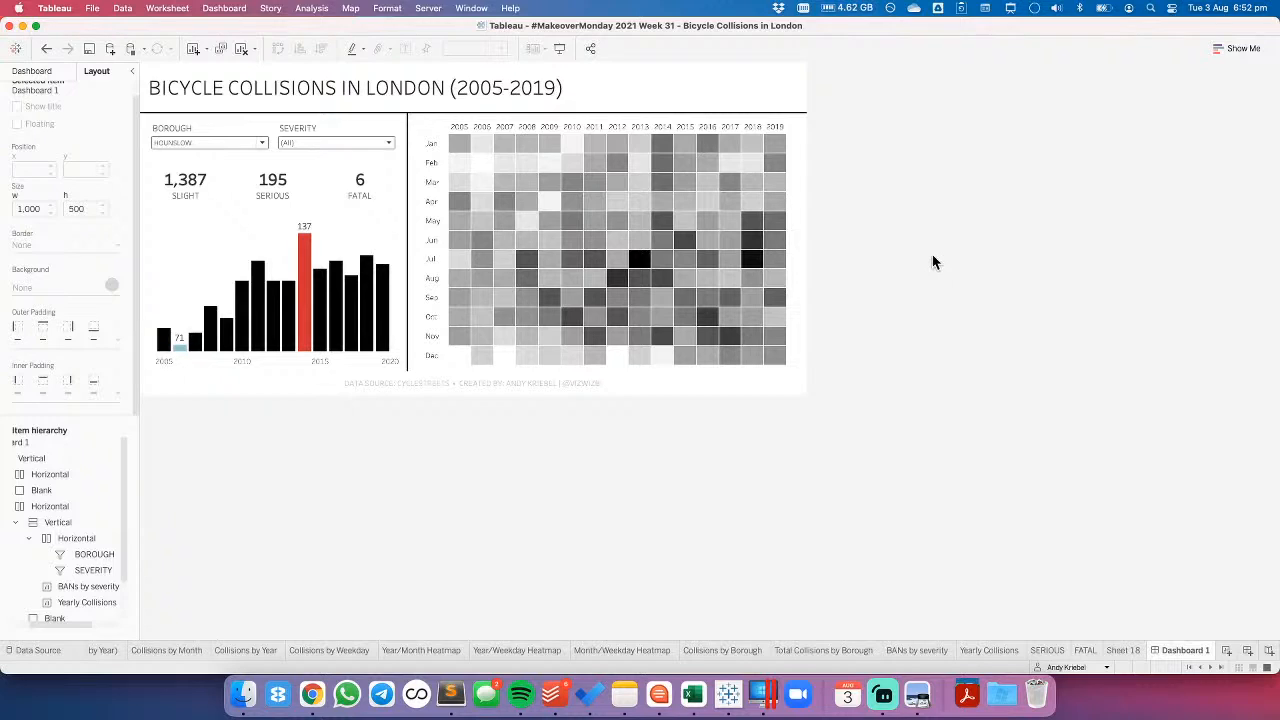
- Set the dashboard's Borough filter to (All) and apply the selection
{"action": "left_click", "coordinate": [260, 142]}
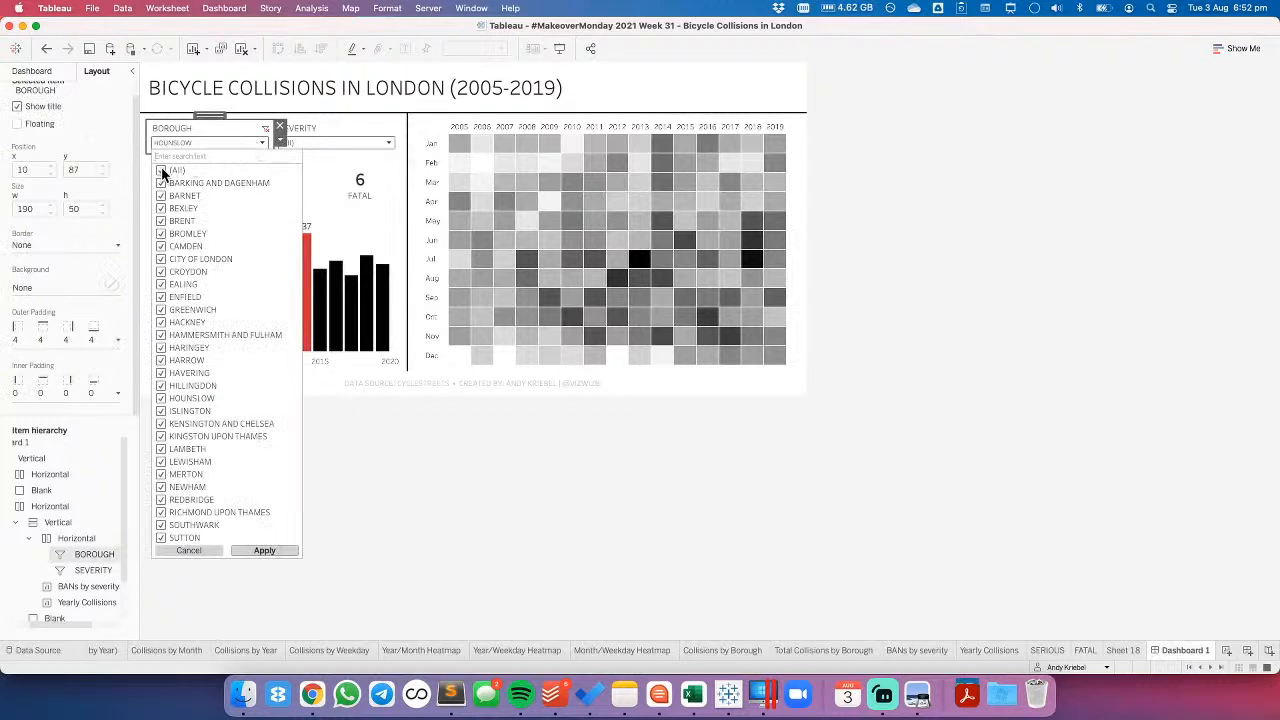
{"action": "left_click", "coordinate": [264, 550]}
{"action": "left_click", "coordinate": [391, 496]}
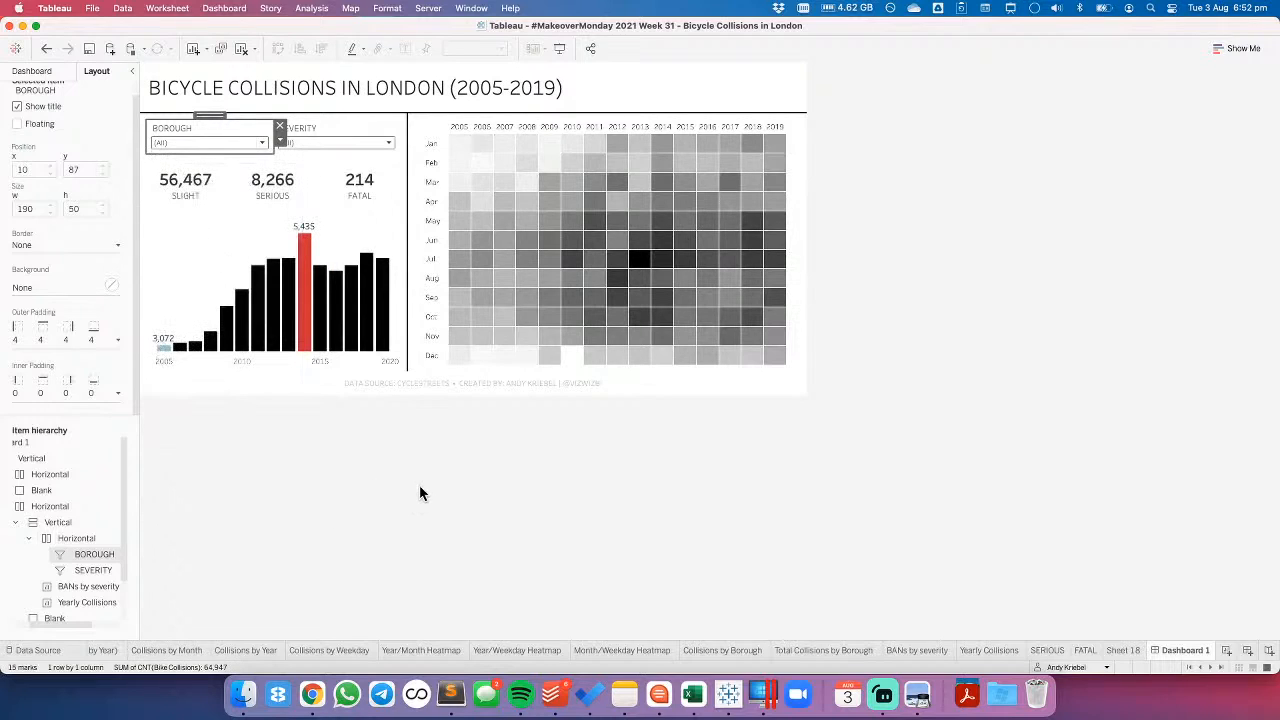
- Customise the Borough filter so that it has no Apply button
{"action": "left_click", "coordinate": [231, 128]}
{"action": "left_click", "coordinate": [277, 143]}
{"action": "mouse_move", "coordinate": [340, 199]}
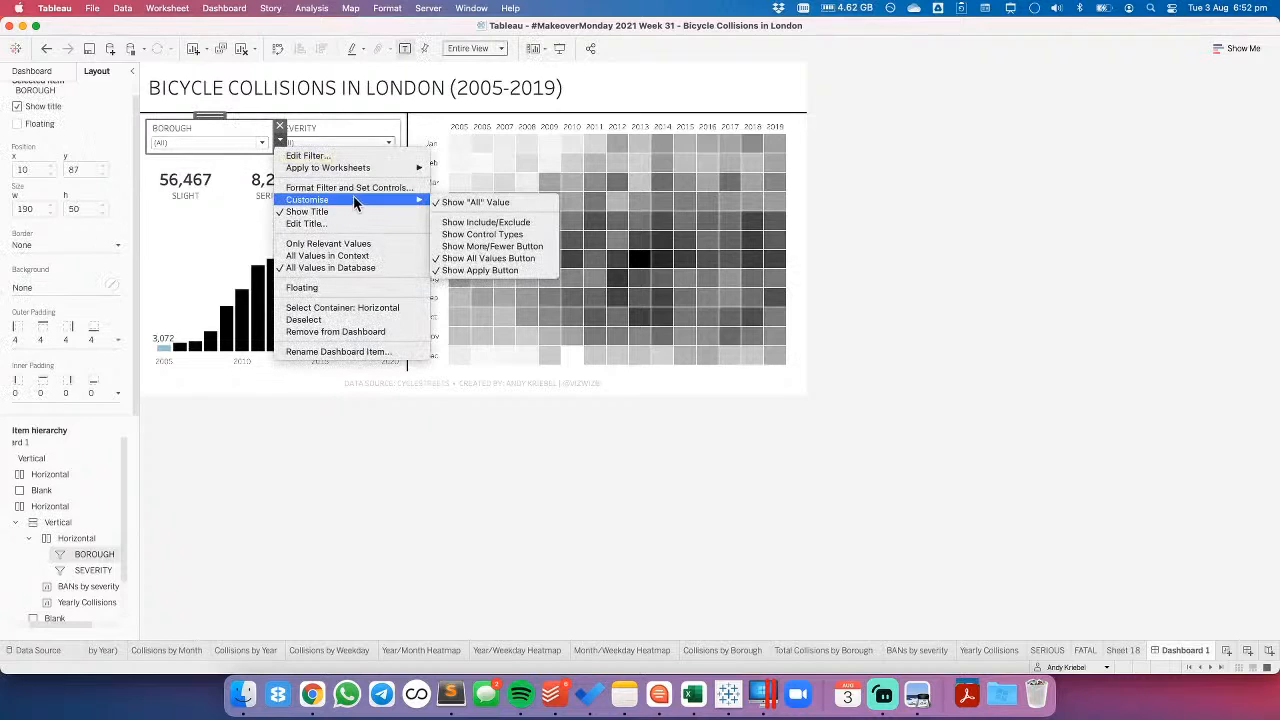
{"action": "left_click", "coordinate": [457, 269]}
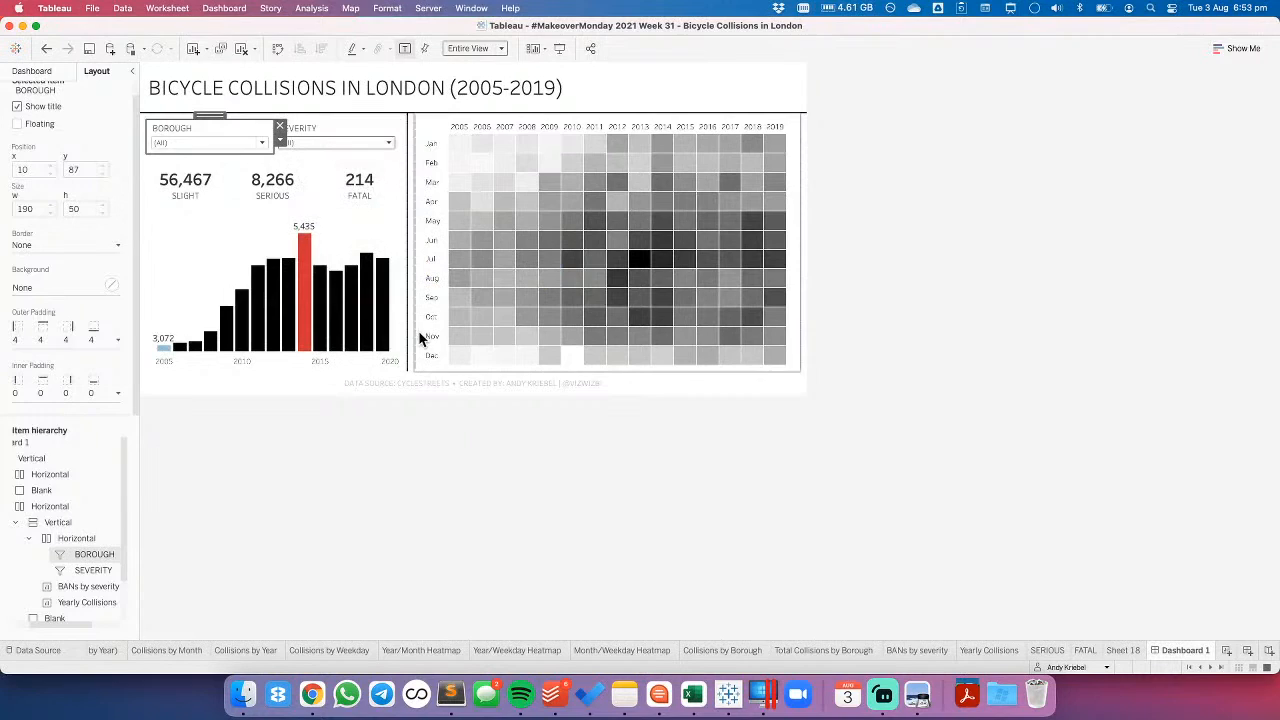
{"action": "left_click", "coordinate": [420, 461]}
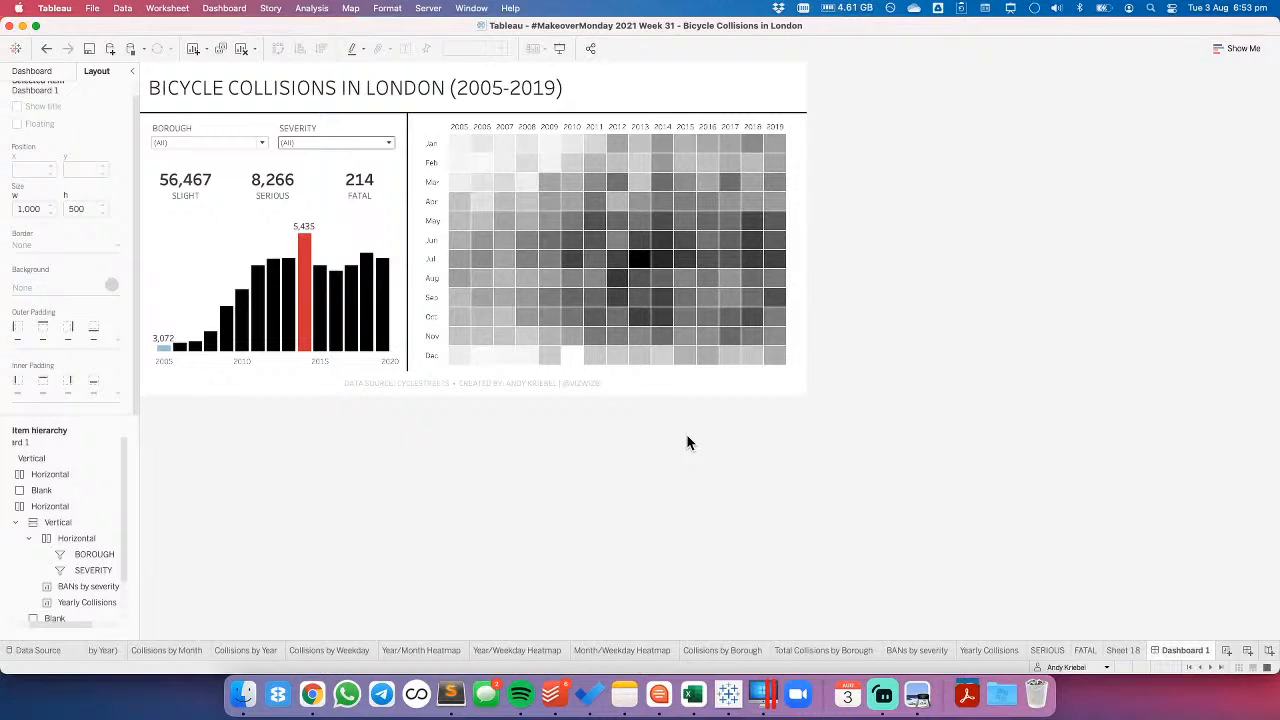
- Open the Yearly Collisions sheet from the dashboard and turn off the label for the minimum value
{"action": "left_click", "coordinate": [347, 238]}
{"action": "left_click", "coordinate": [413, 234]}
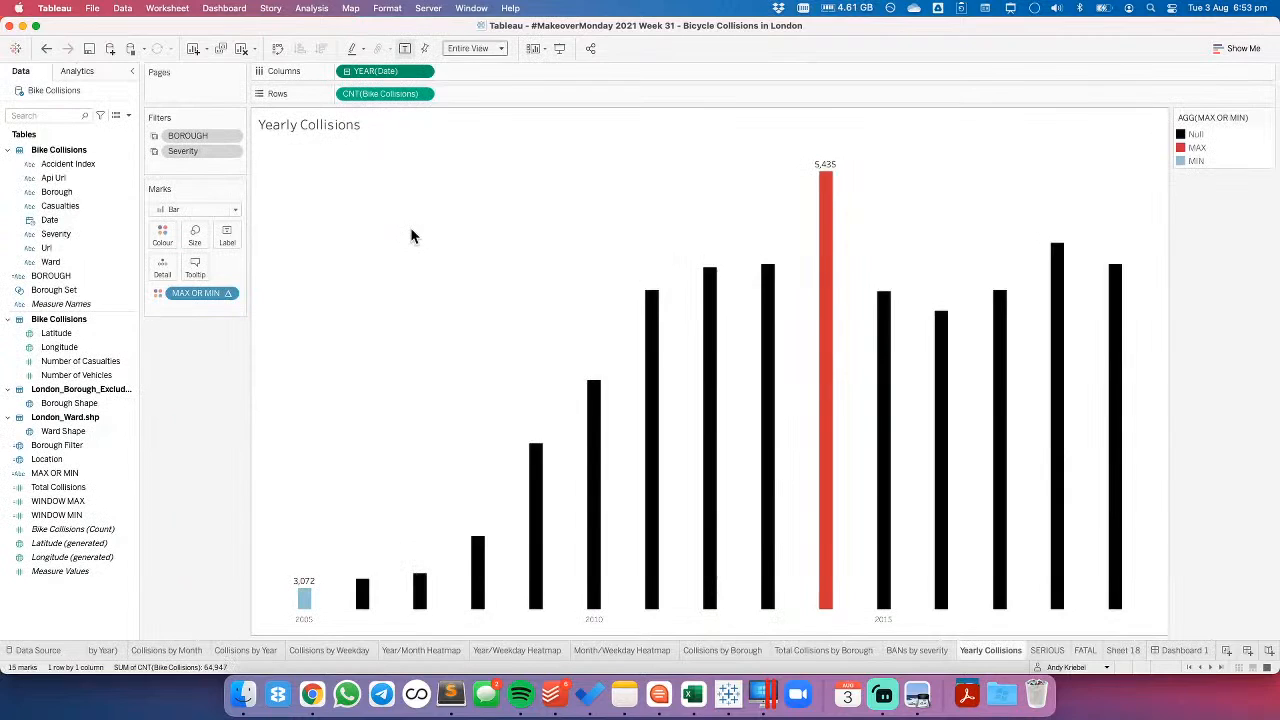
{"action": "left_click", "coordinate": [227, 236]}
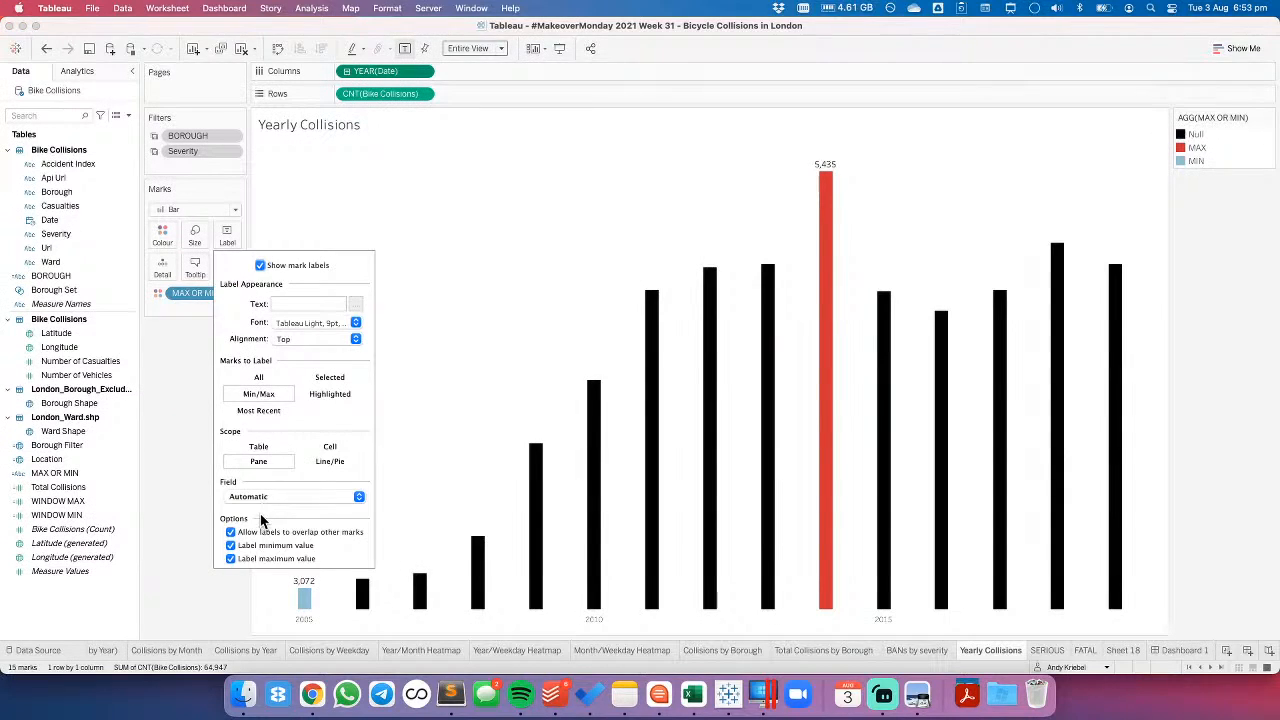
{"action": "left_click", "coordinate": [230, 546]}
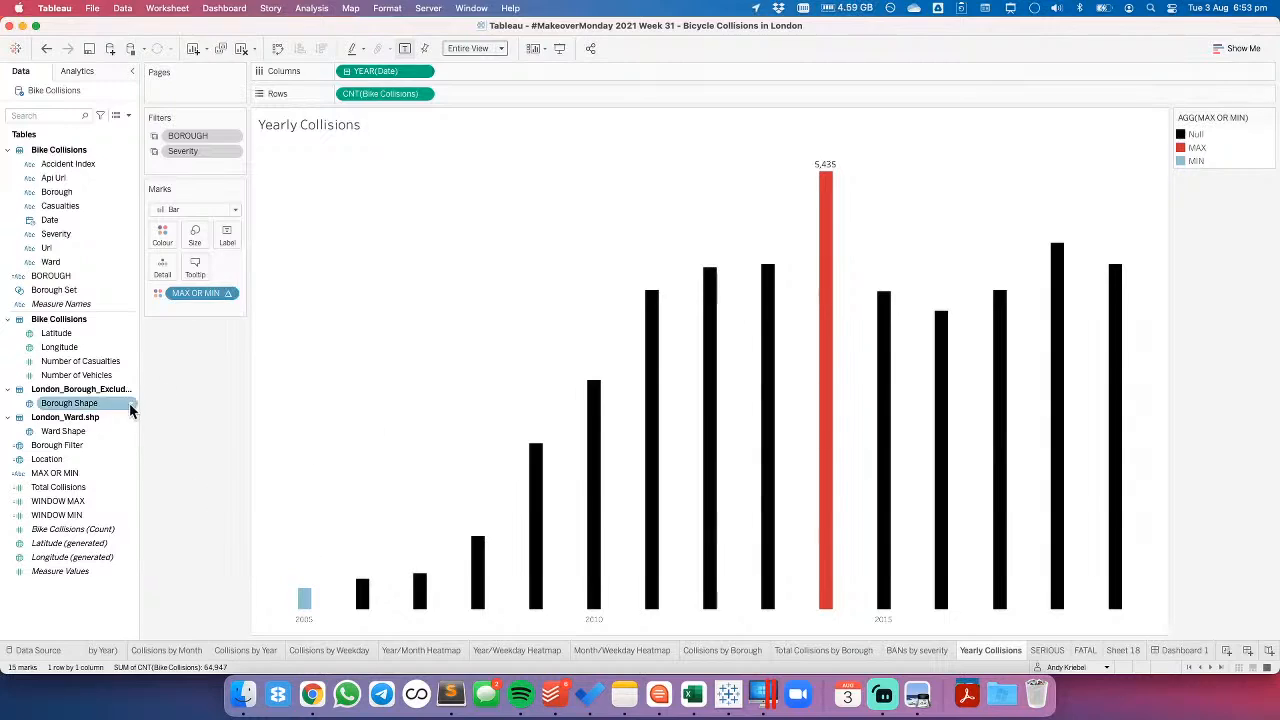
- Edit the MAX OR MIN calculation to remove the ELSEIF WINDOW_MIN line that returns 'MIN', and save it
{"action": "right_click", "coordinate": [72, 474]}
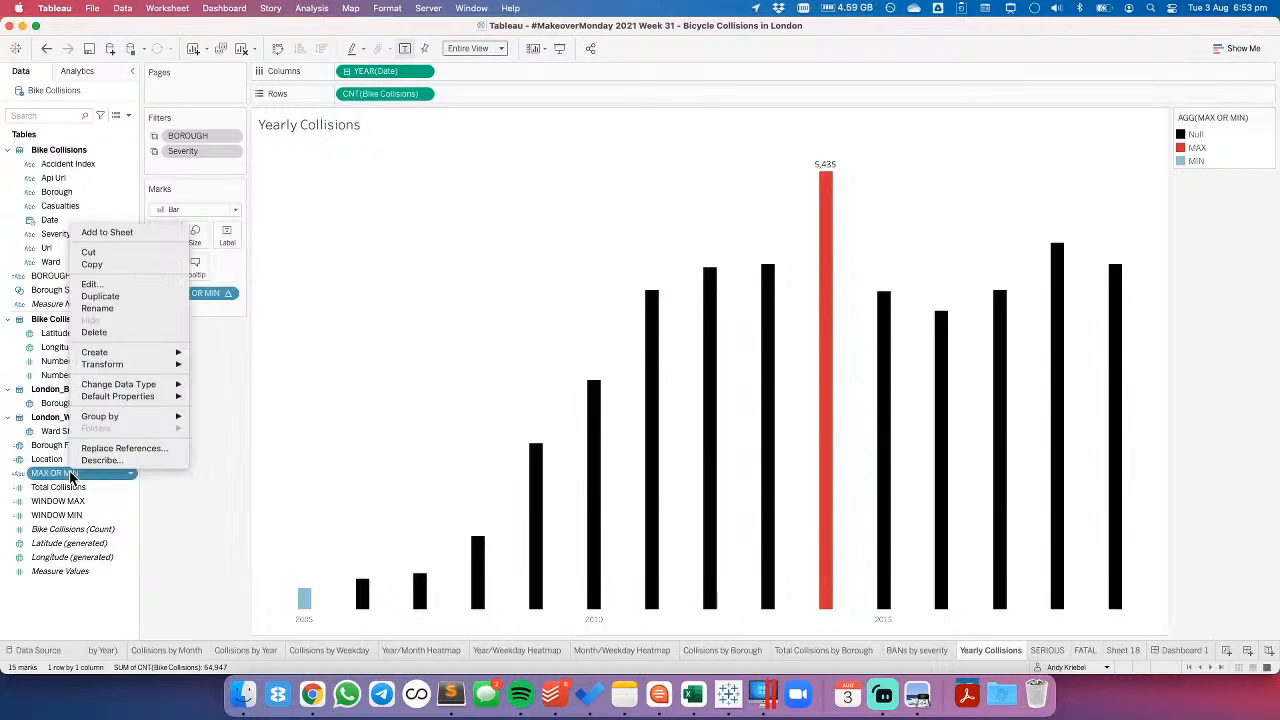
{"action": "left_click", "coordinate": [90, 285]}
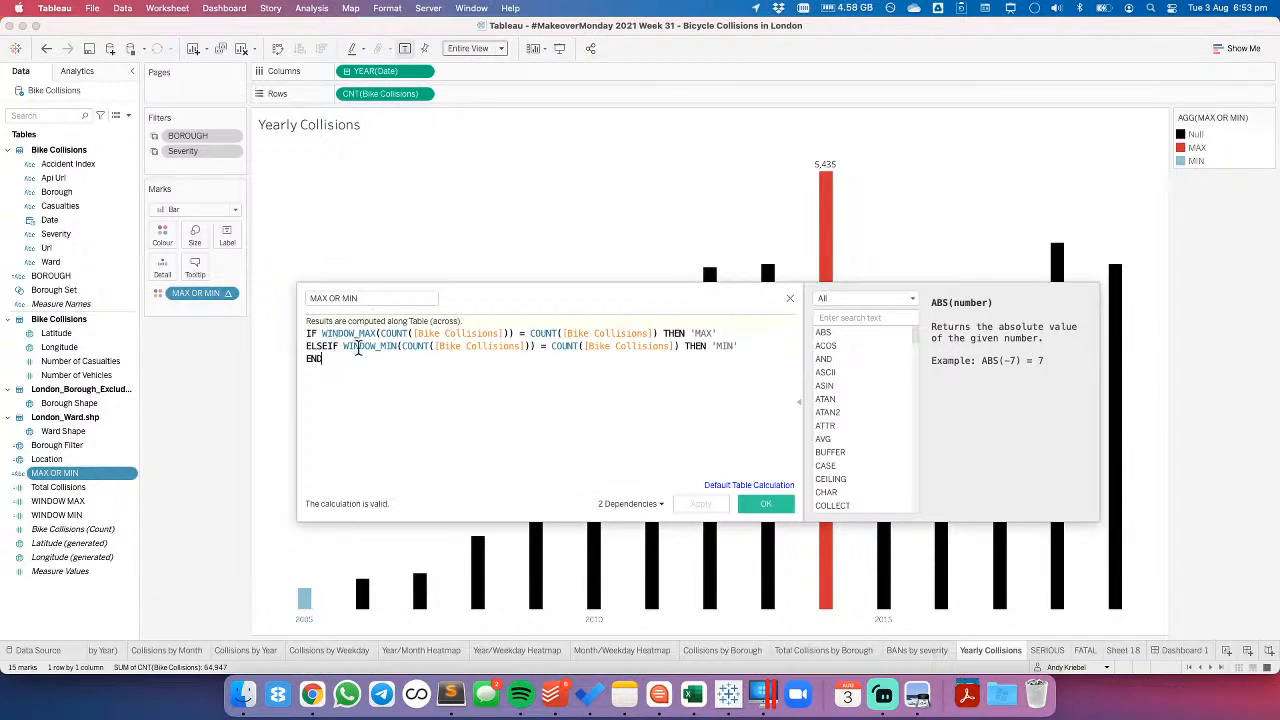
{"action": "left_click_drag", "start_coordinate": [718, 333], "coordinate": [736, 345]}
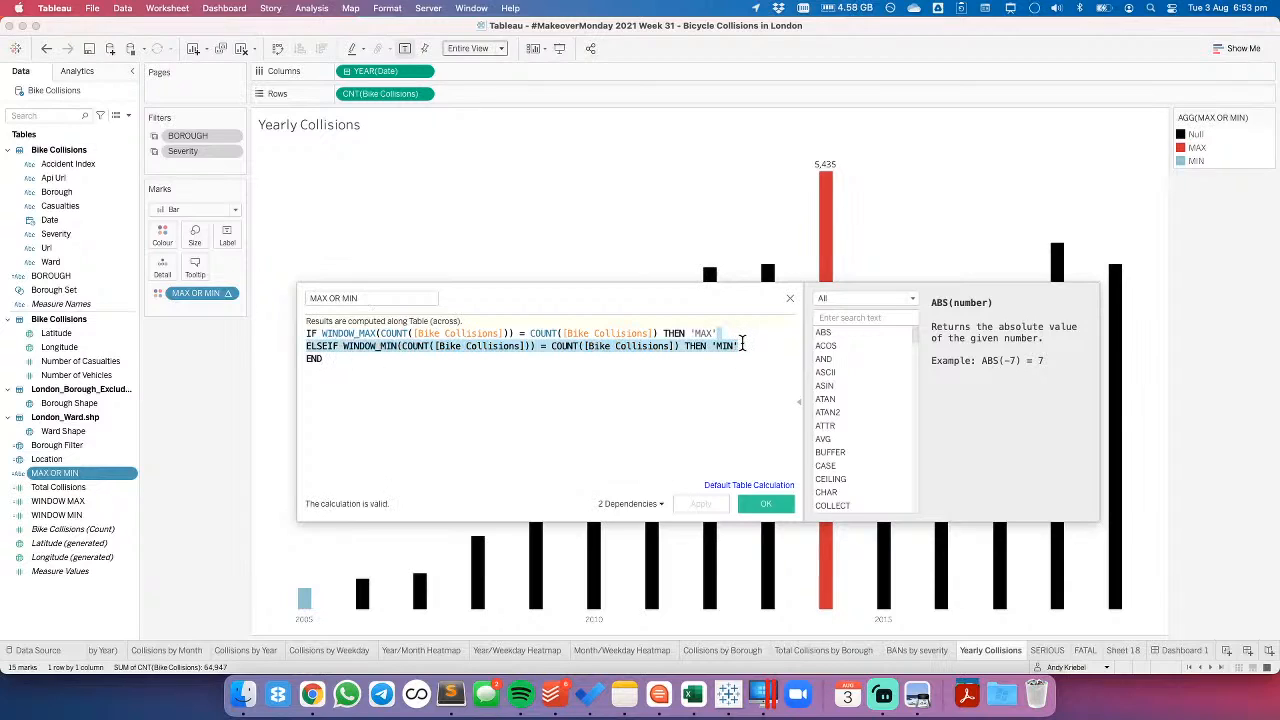
{"action": "key", "text": "BackSpace"}
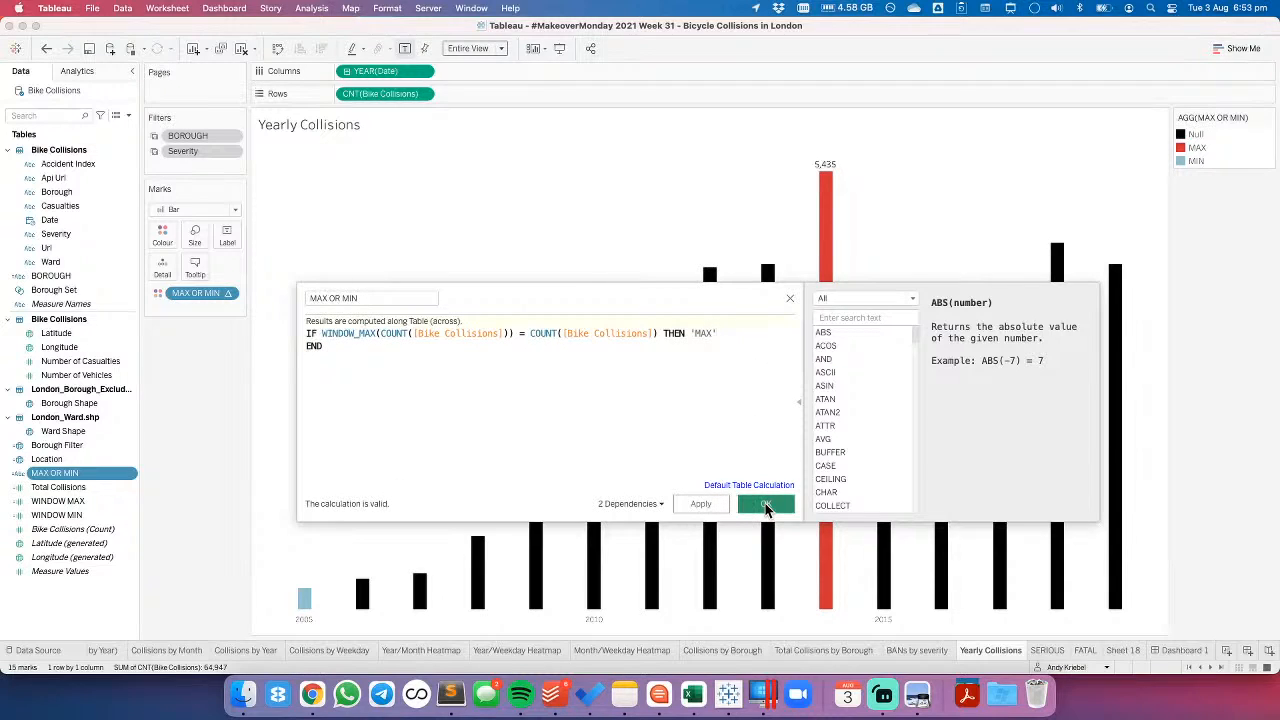
{"action": "left_click", "coordinate": [766, 504]}
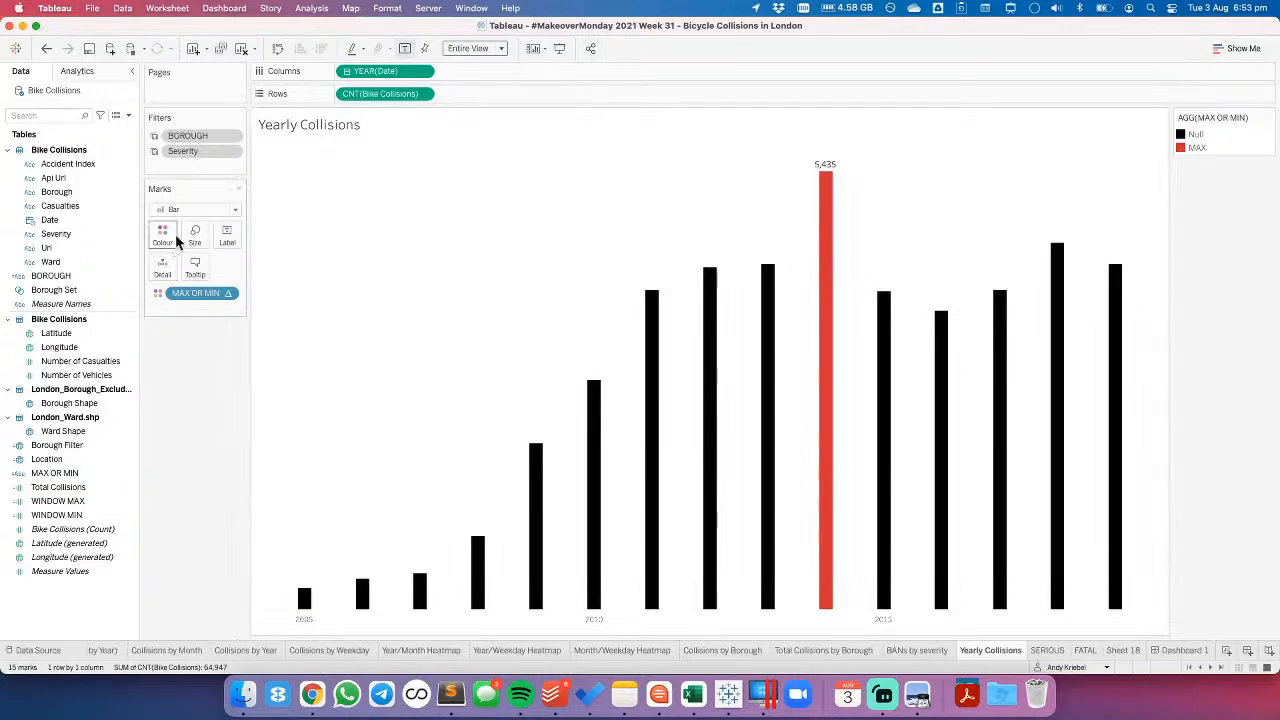
- Make the Yearly Collisions label font match the mark colour, and return to Dashboard 1
{"action": "left_click", "coordinate": [240, 245]}
{"action": "left_click", "coordinate": [300, 323]}
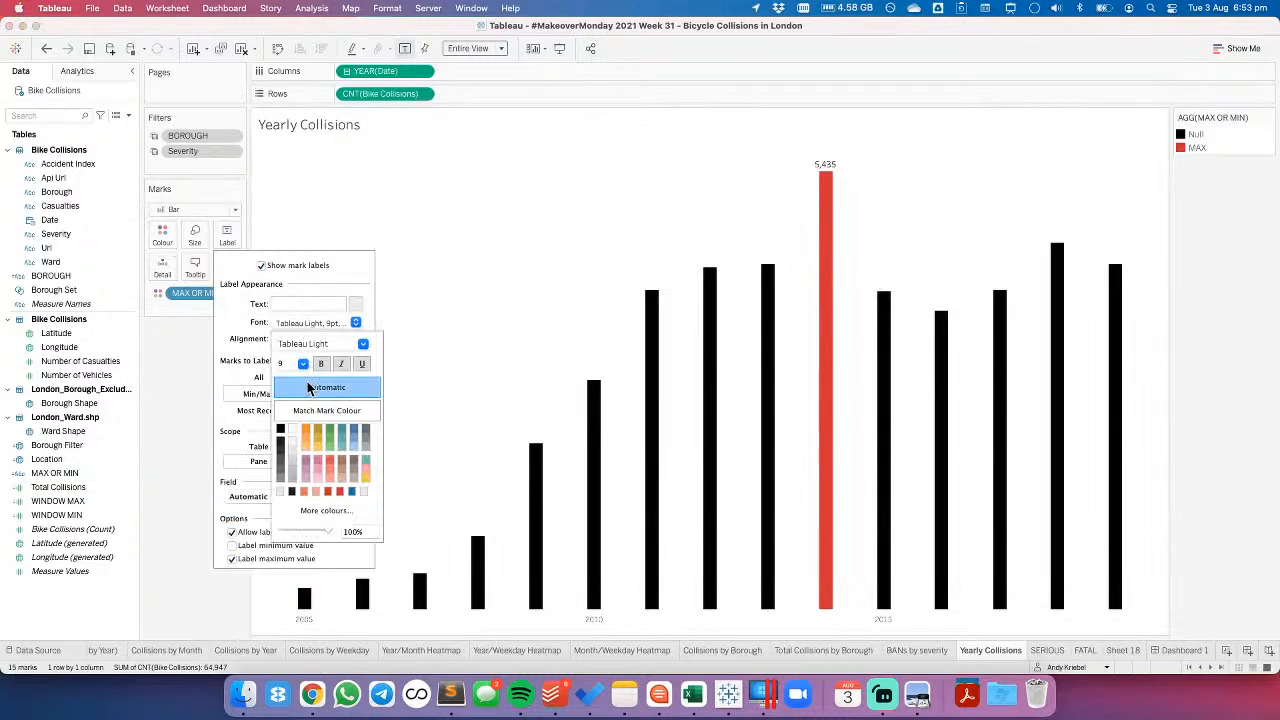
{"action": "left_click", "coordinate": [312, 420]}
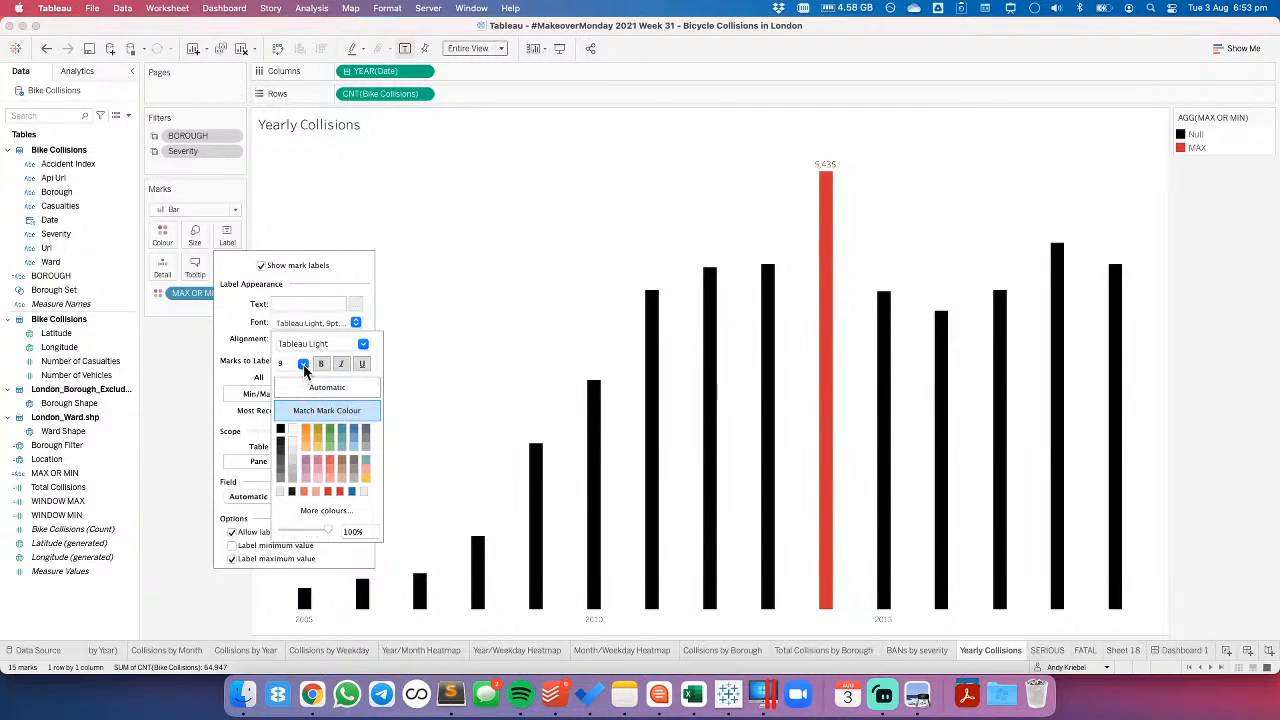
{"action": "left_click", "coordinate": [530, 324]}
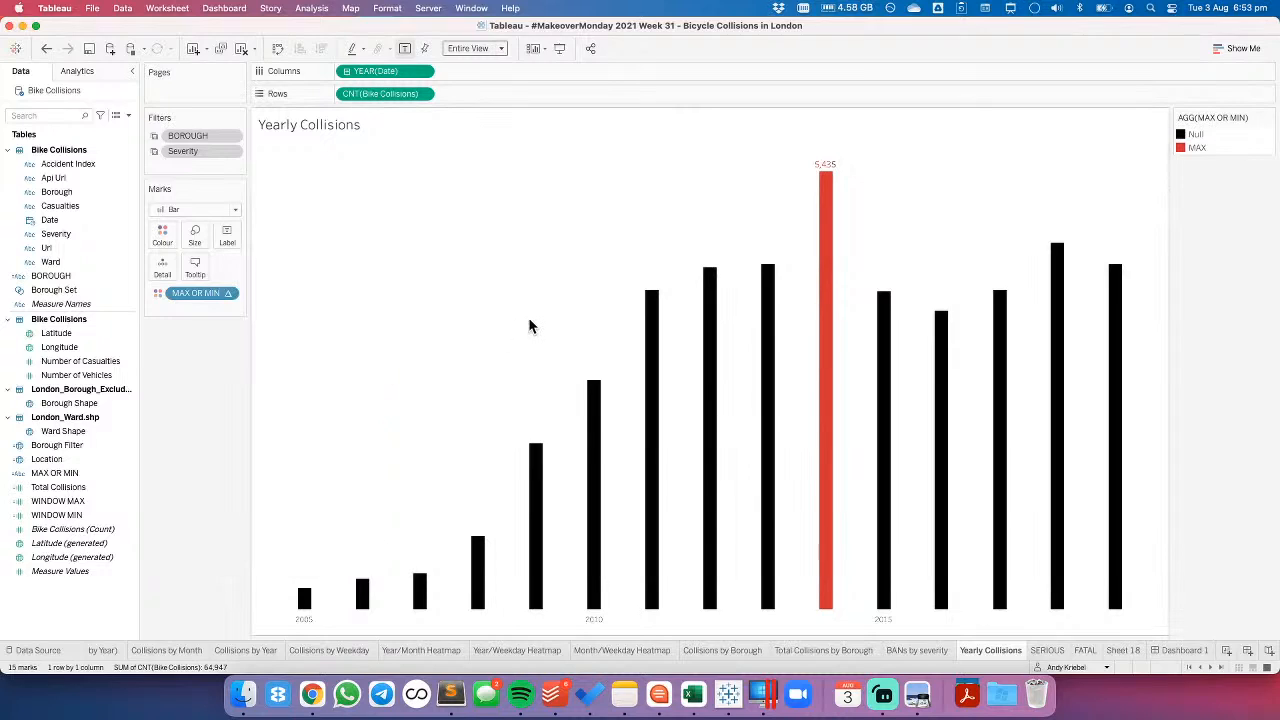
{"action": "left_click", "coordinate": [1175, 651]}
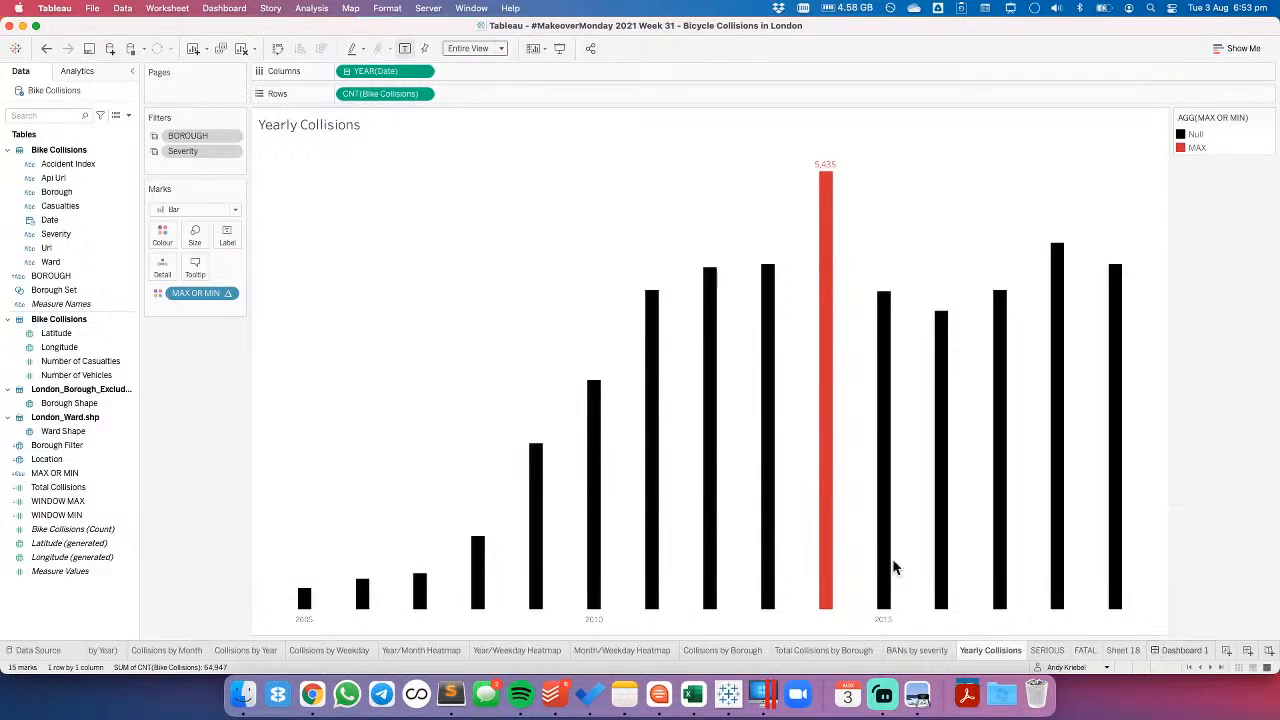